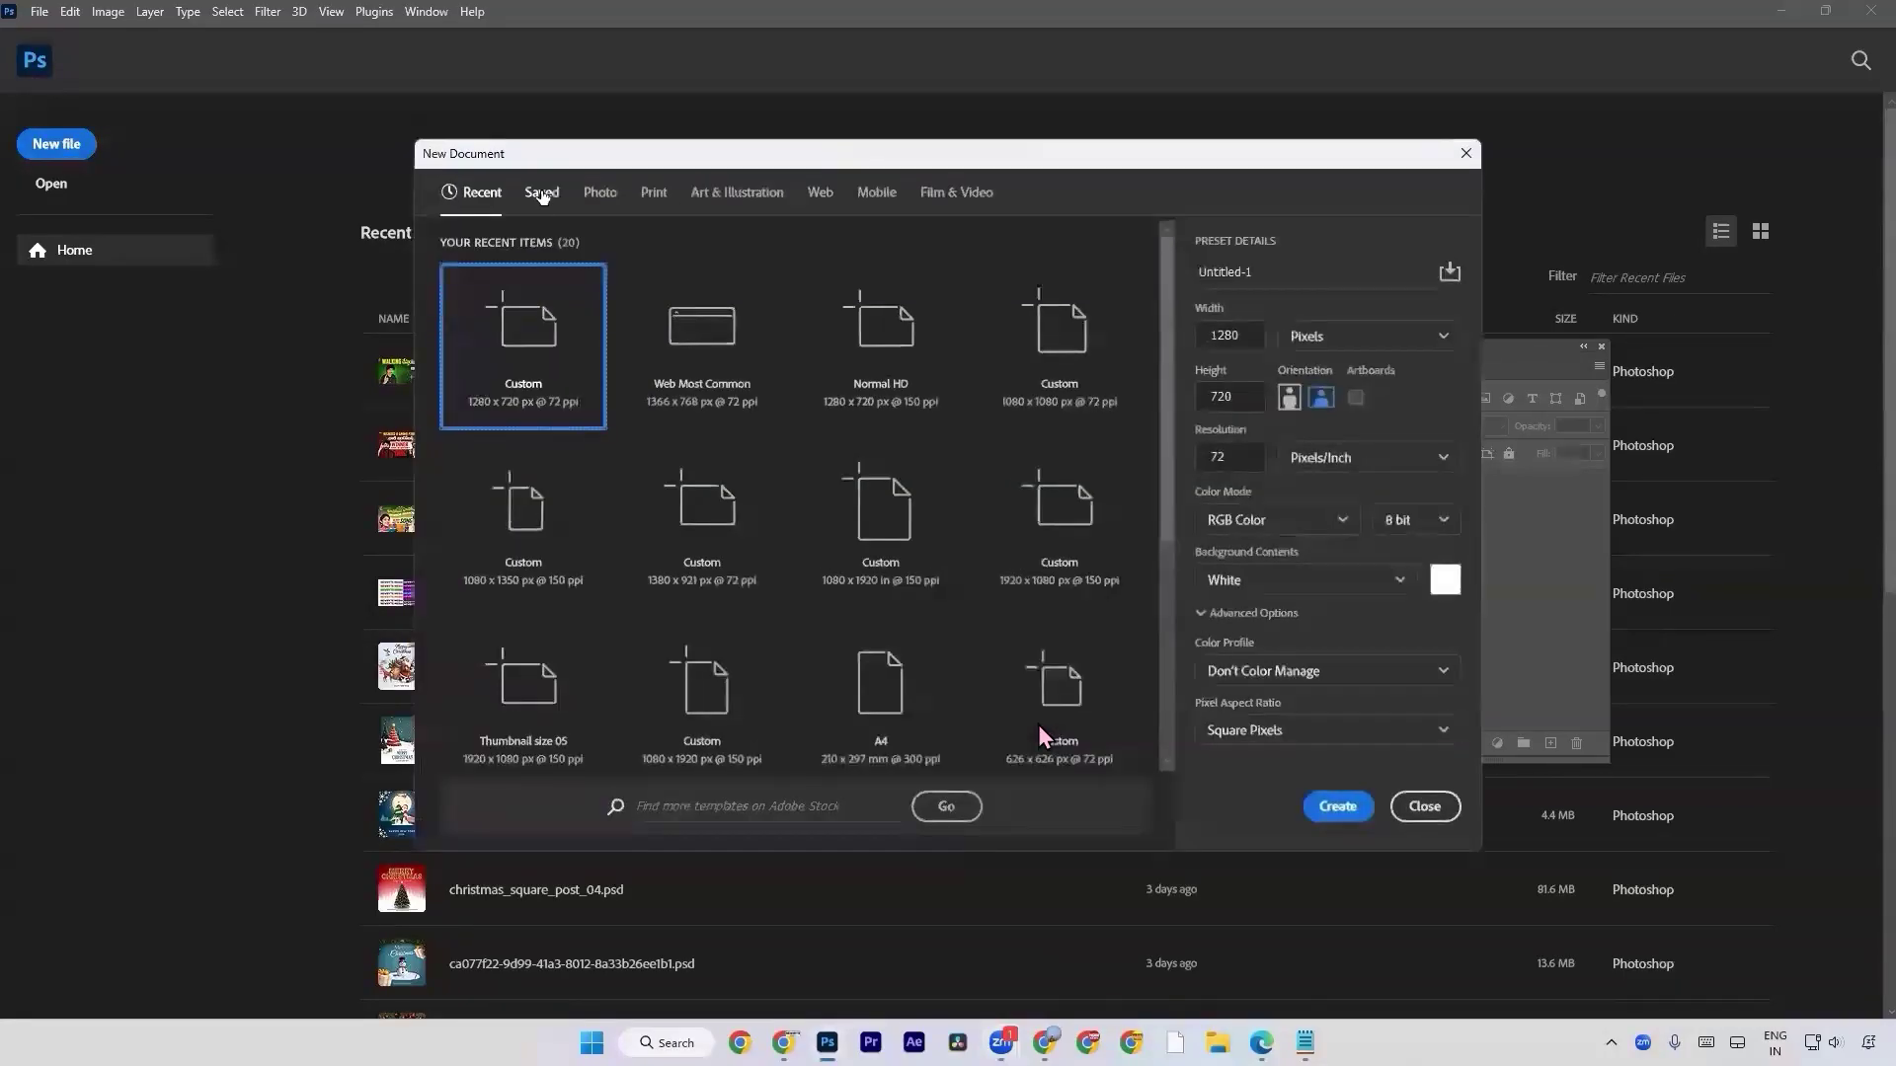
# Delete the saved preset Thumbnaill size 2024 and create a 1920 x 1080 px, 150 ppi document from the Thumbnail size 05 preset.
pyautogui.click(541, 193)
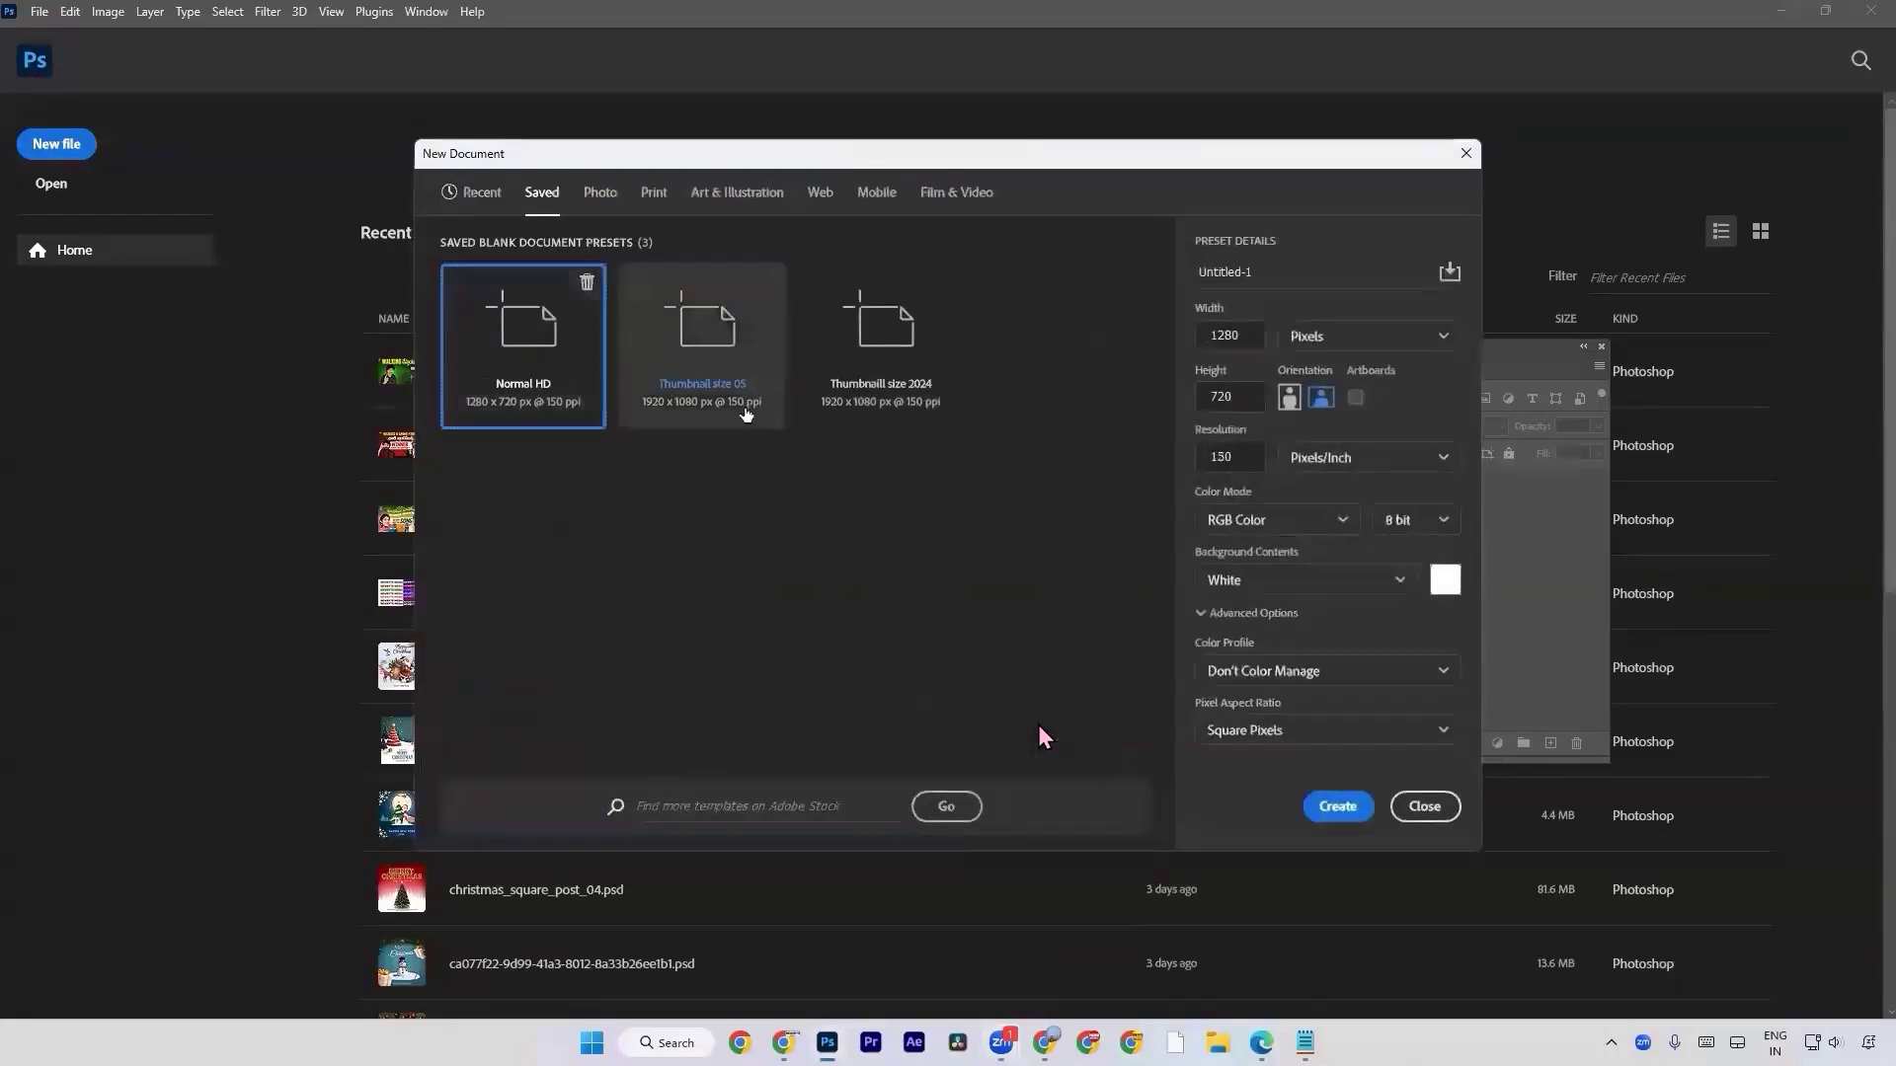
pyautogui.click(746, 414)
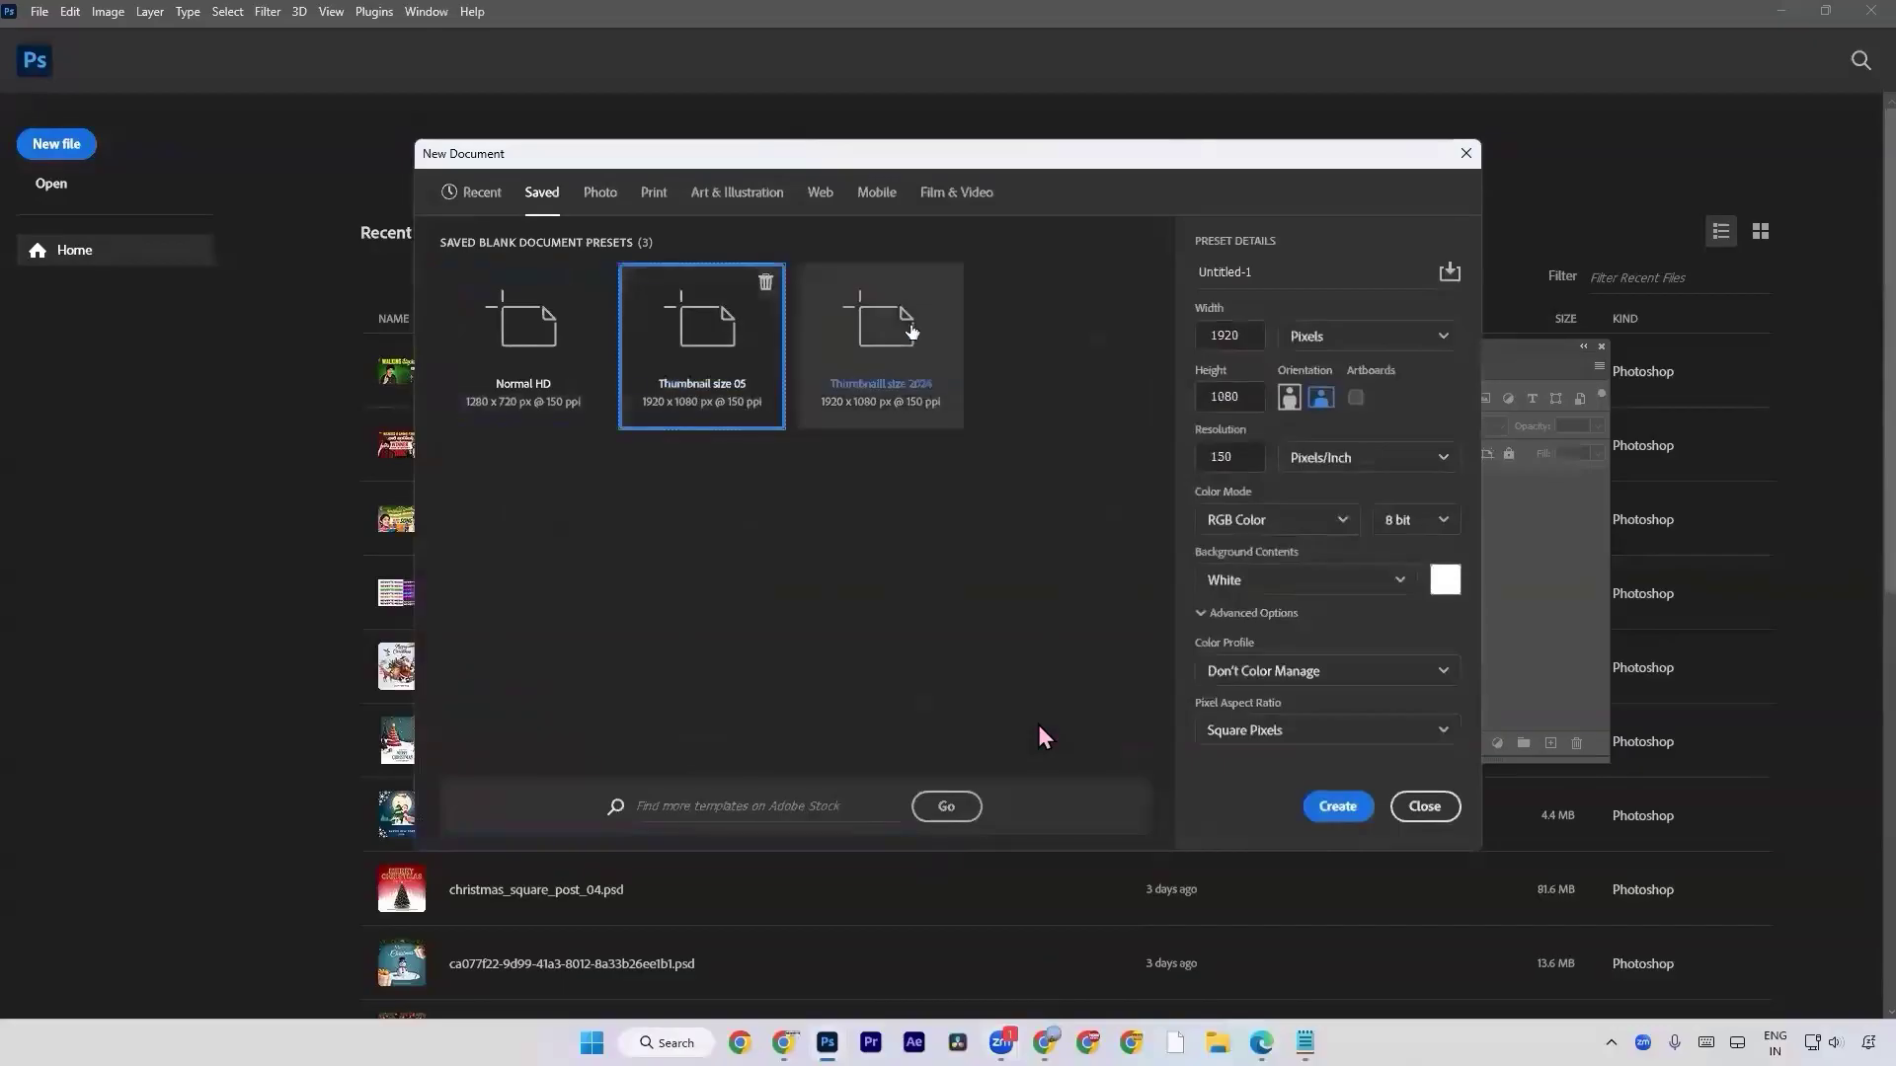
pyautogui.click(923, 326)
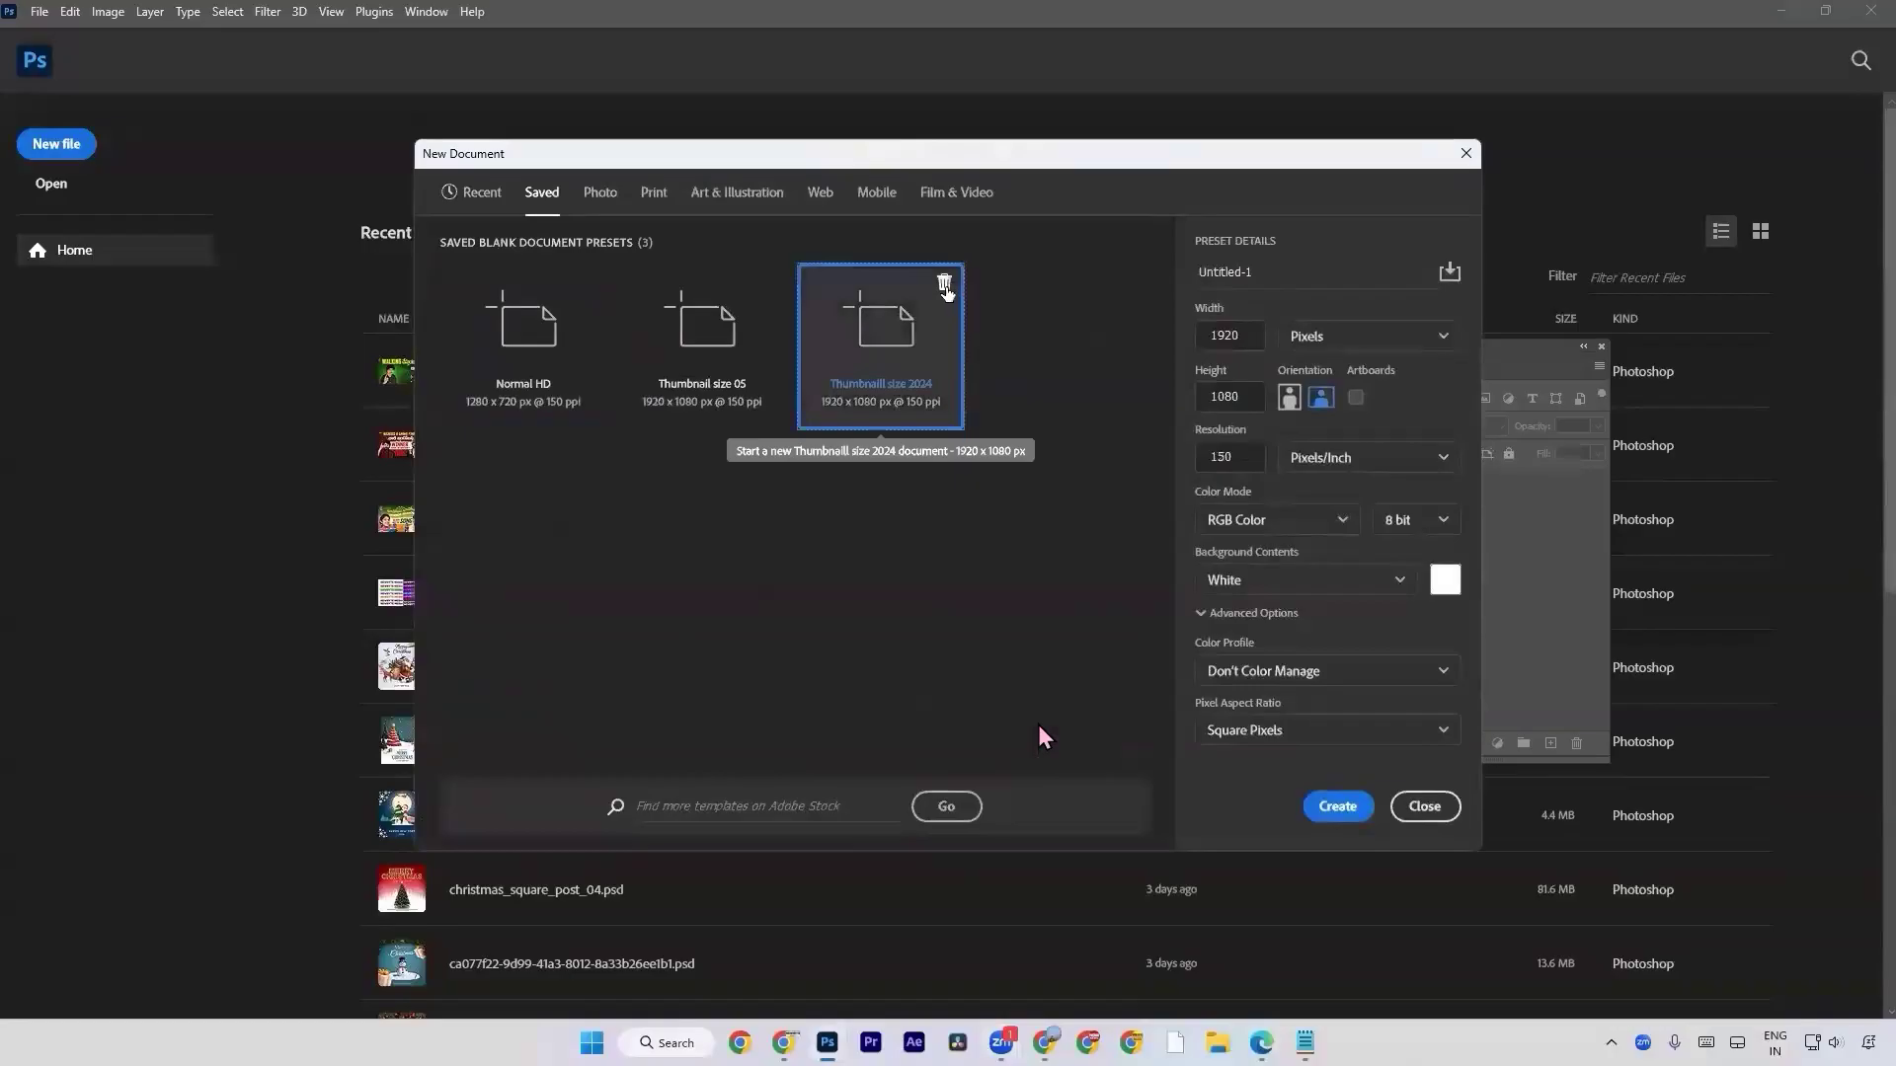
pyautogui.click(945, 286)
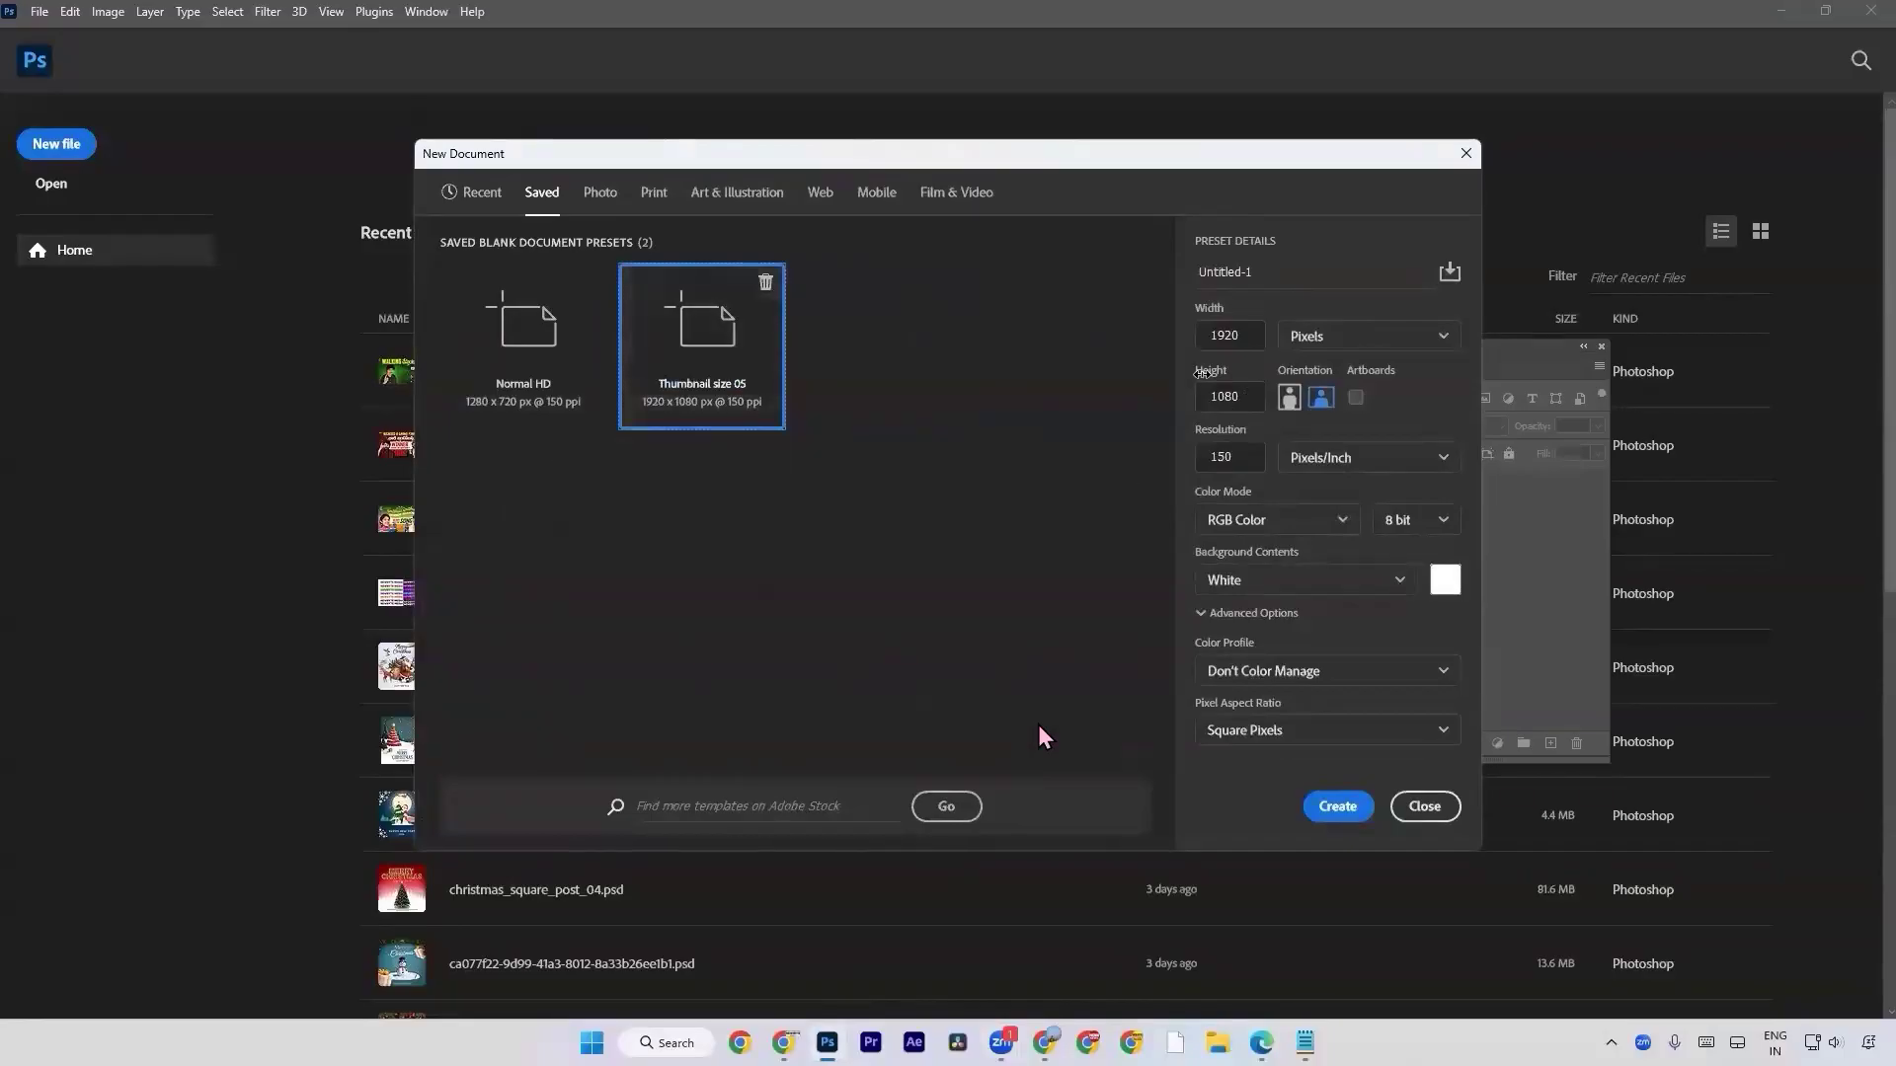
pyautogui.press('XF86AudioMute')
pyautogui.click(1338, 807)
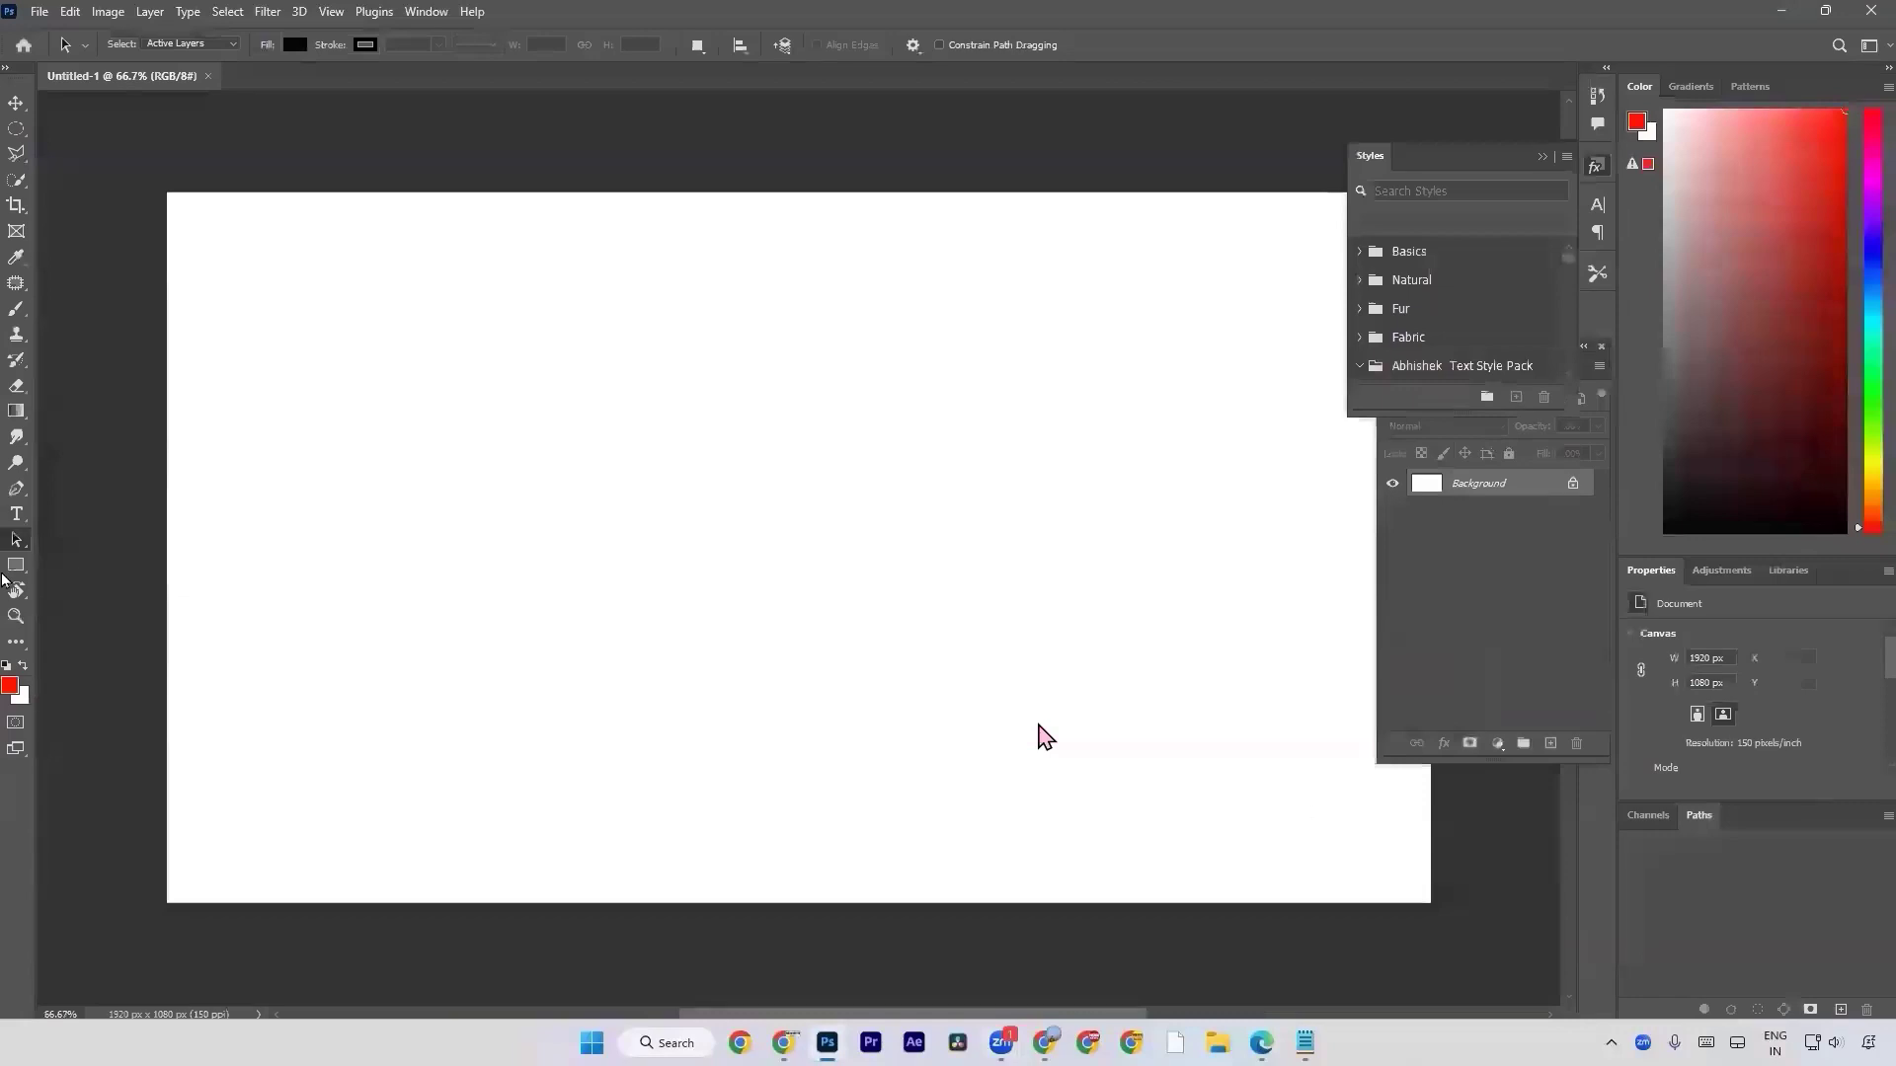
# Look through the Gradient and Smudge tool groups and select the Blur Tool.
pyautogui.click(16, 410)
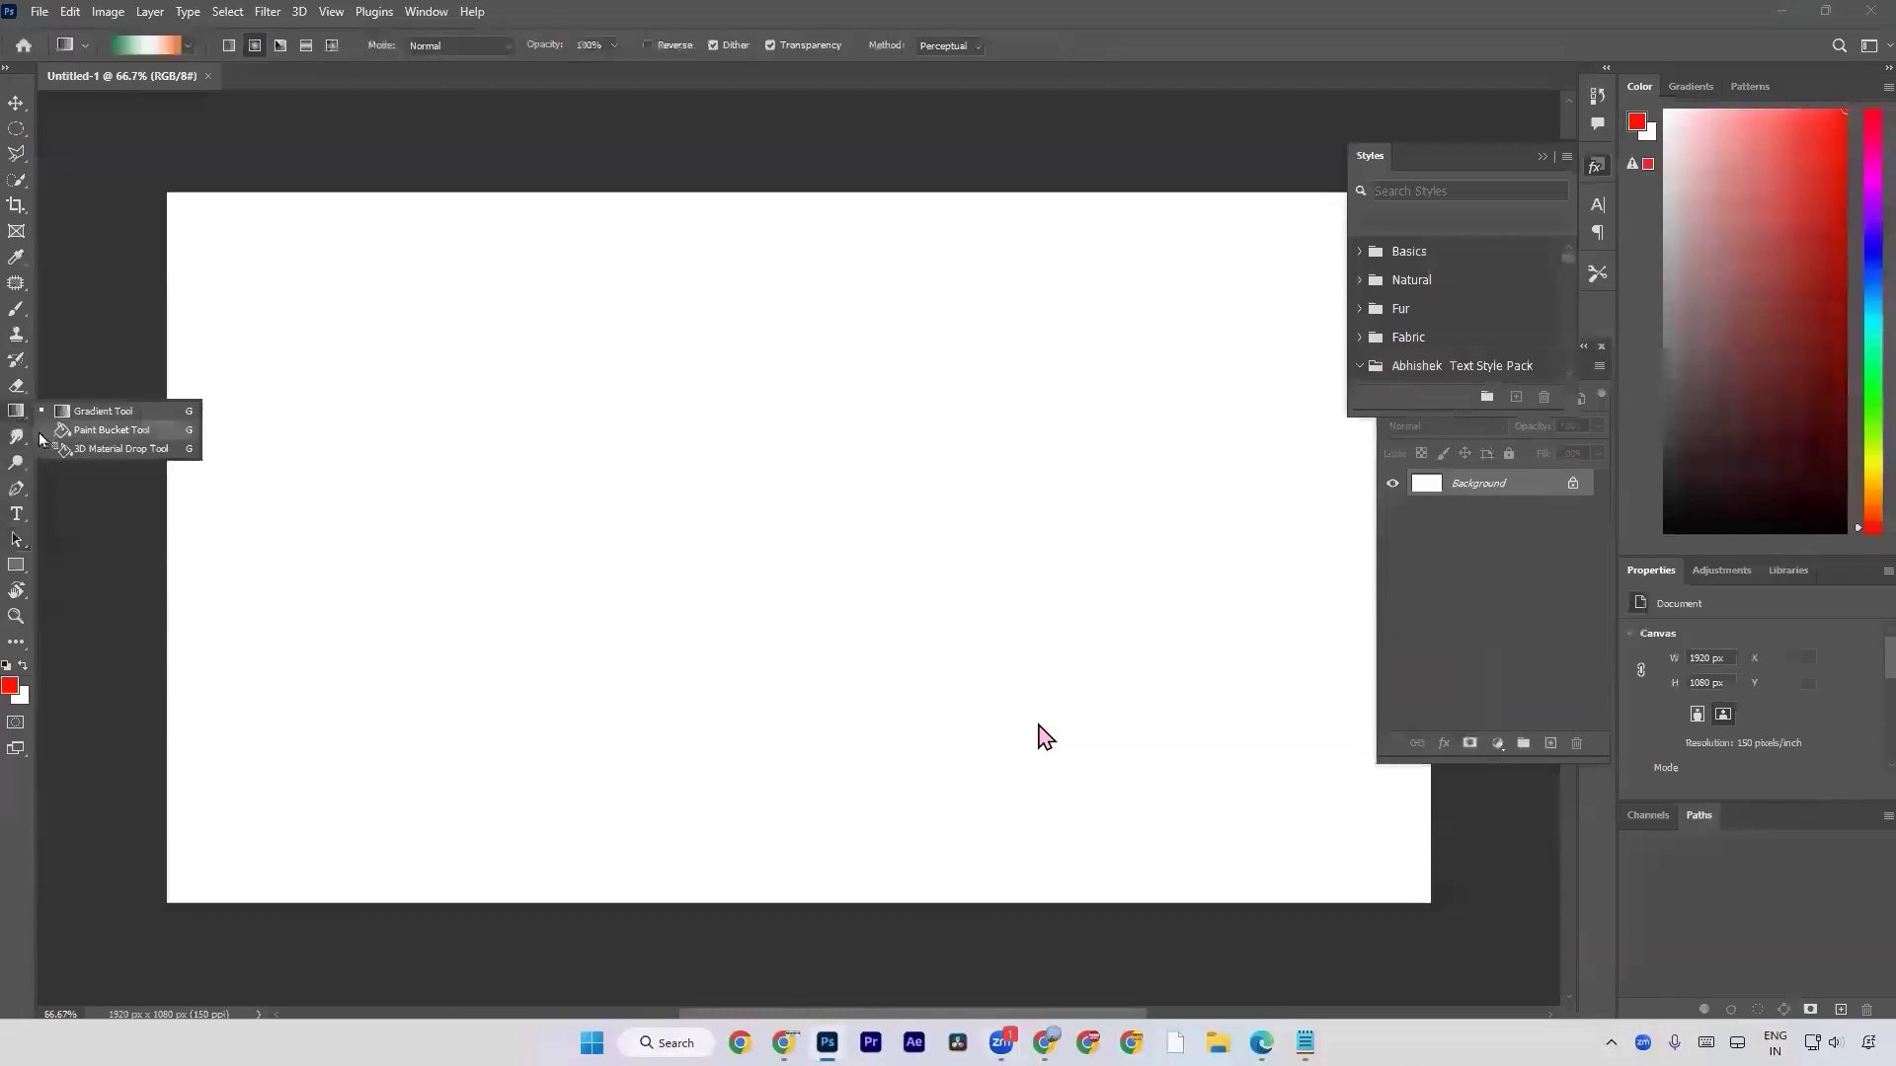
pyautogui.click(17, 436)
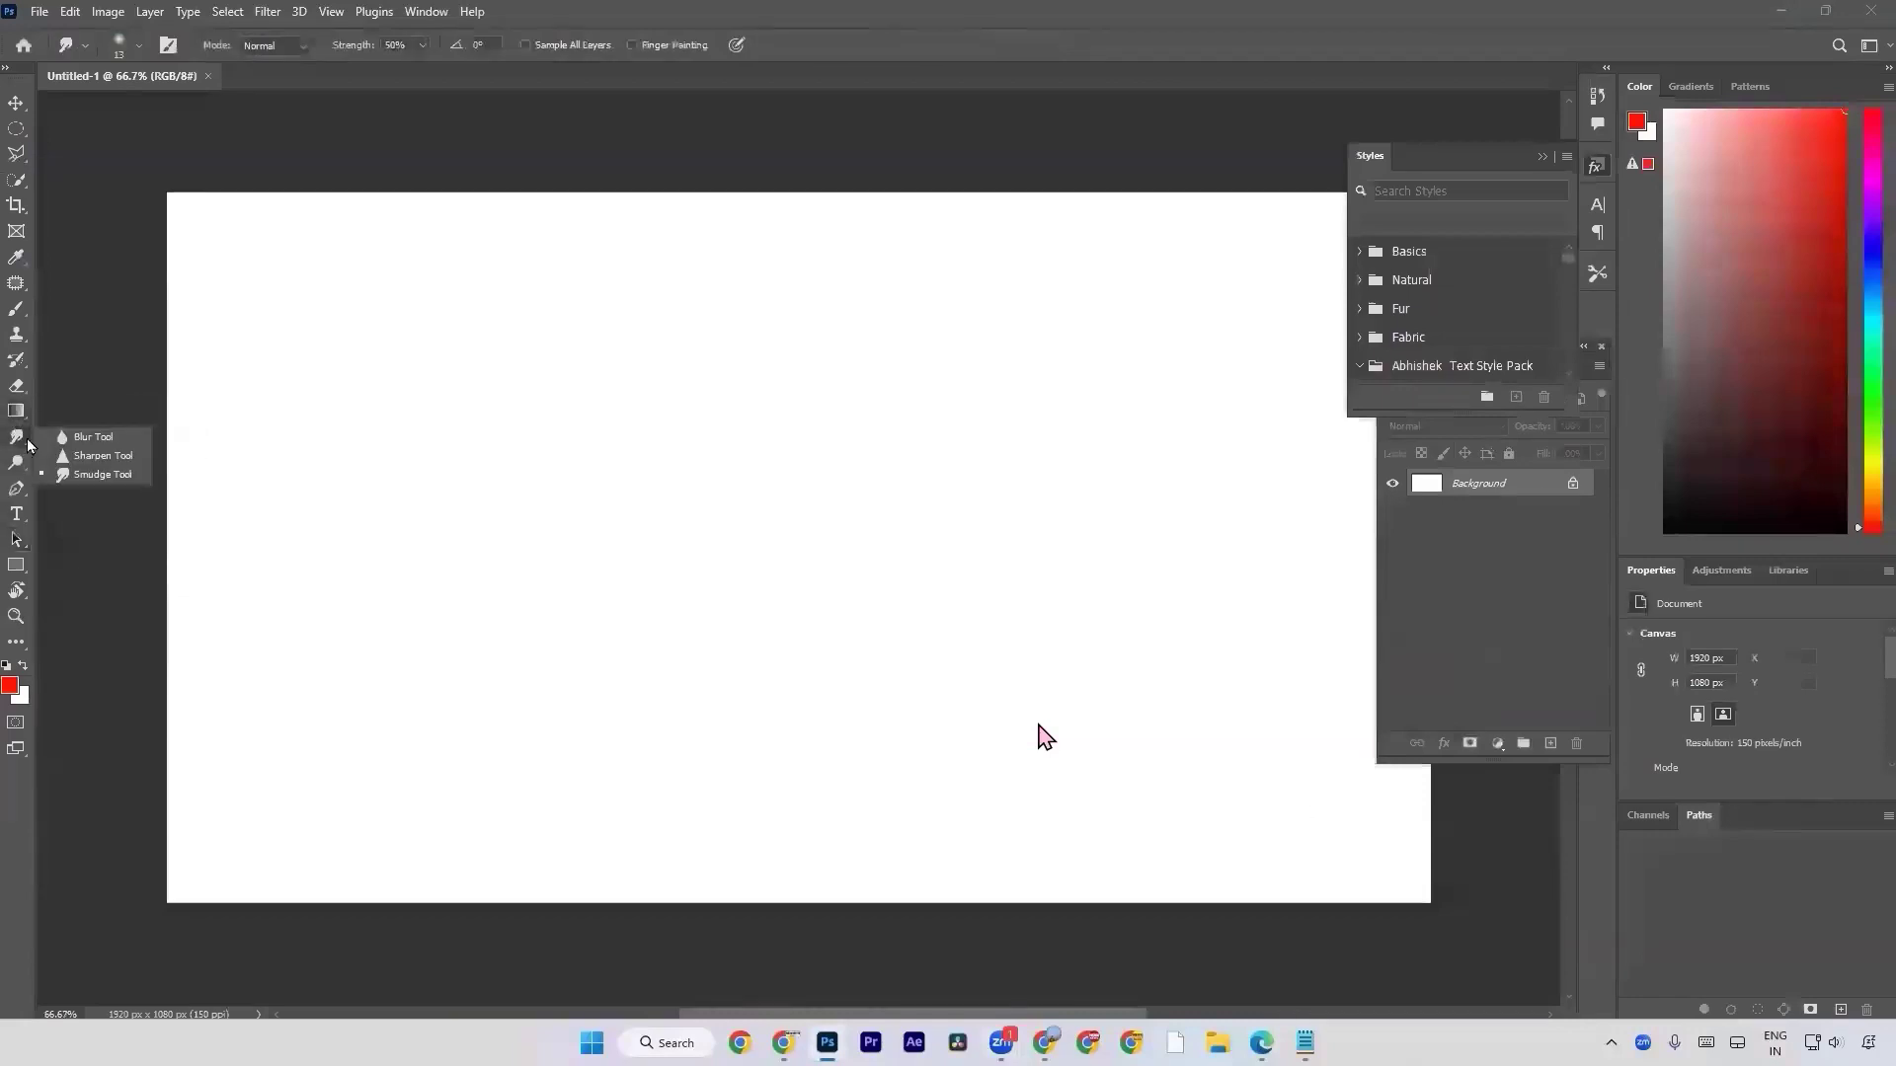
pyautogui.click(92, 437)
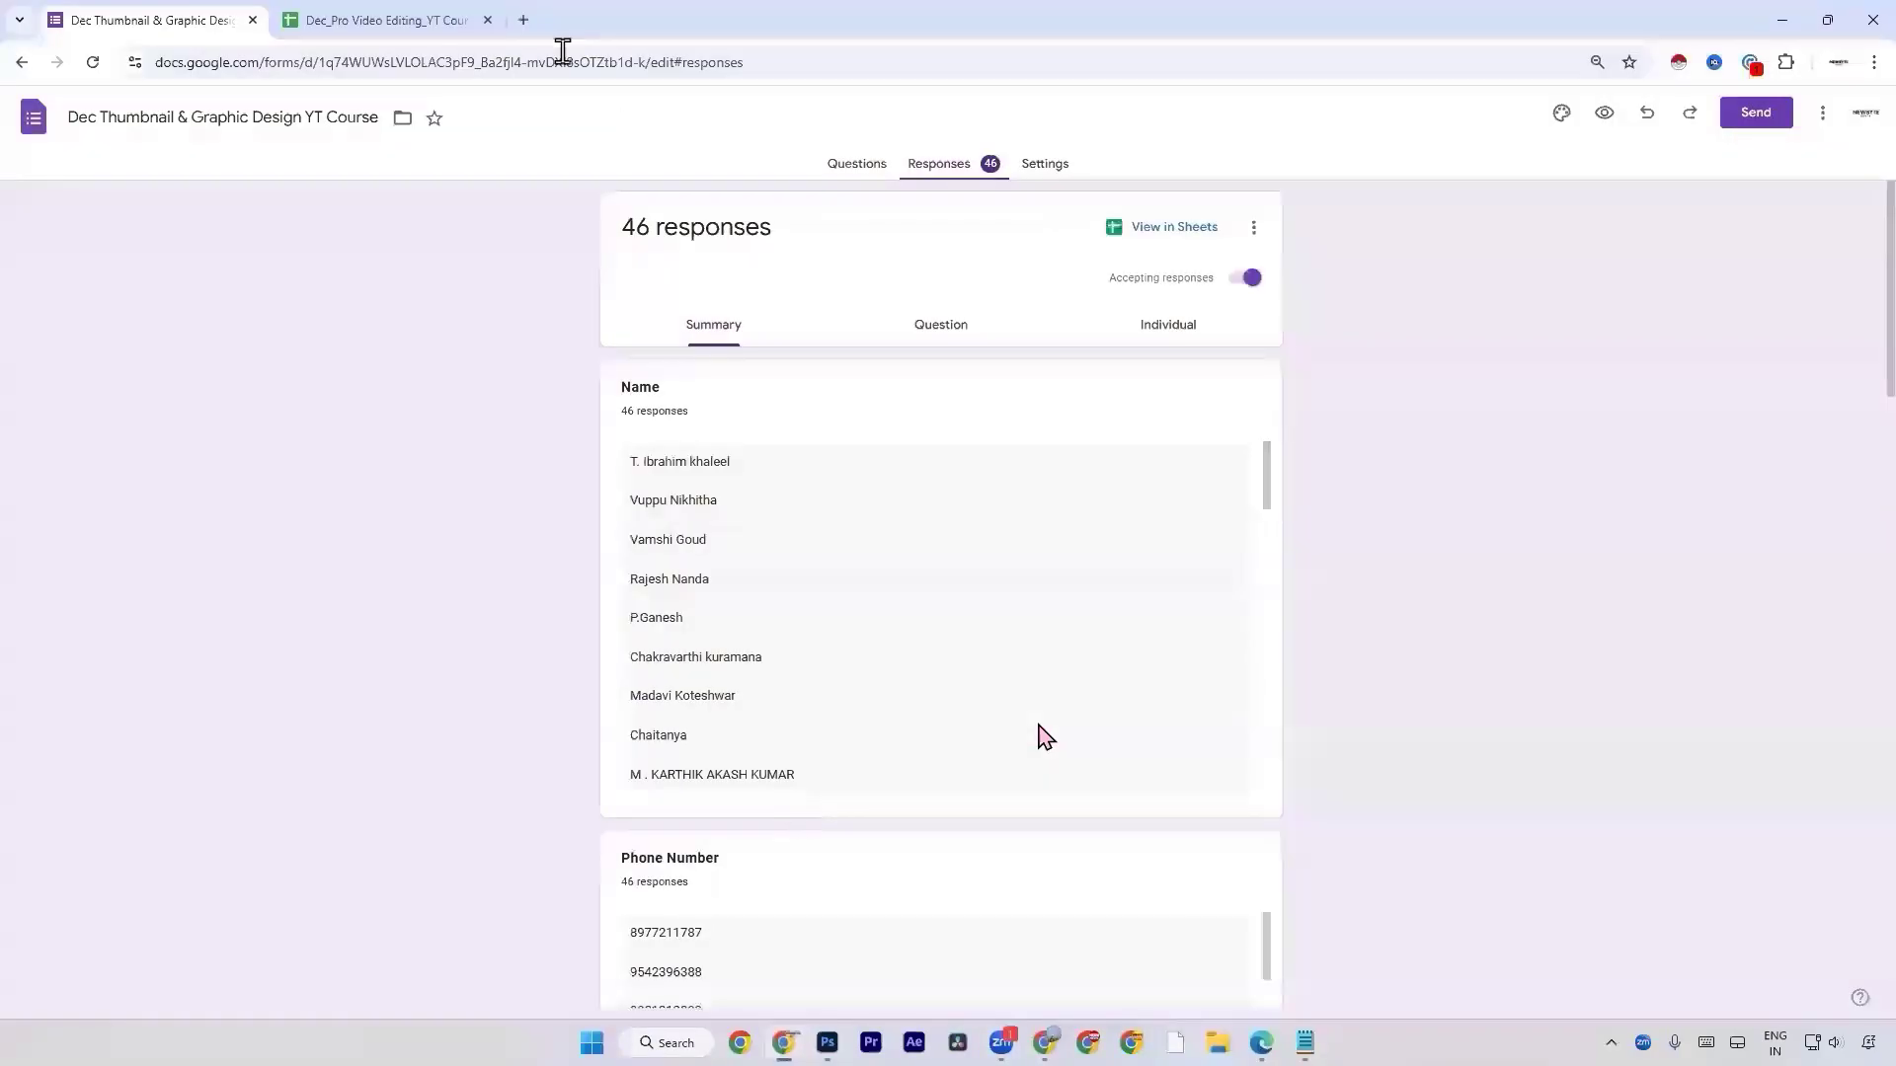
# Switch to Chrome, open a new tab and close the form responses and video editing spreadsheet tabs.
pyautogui.click(538, 17)
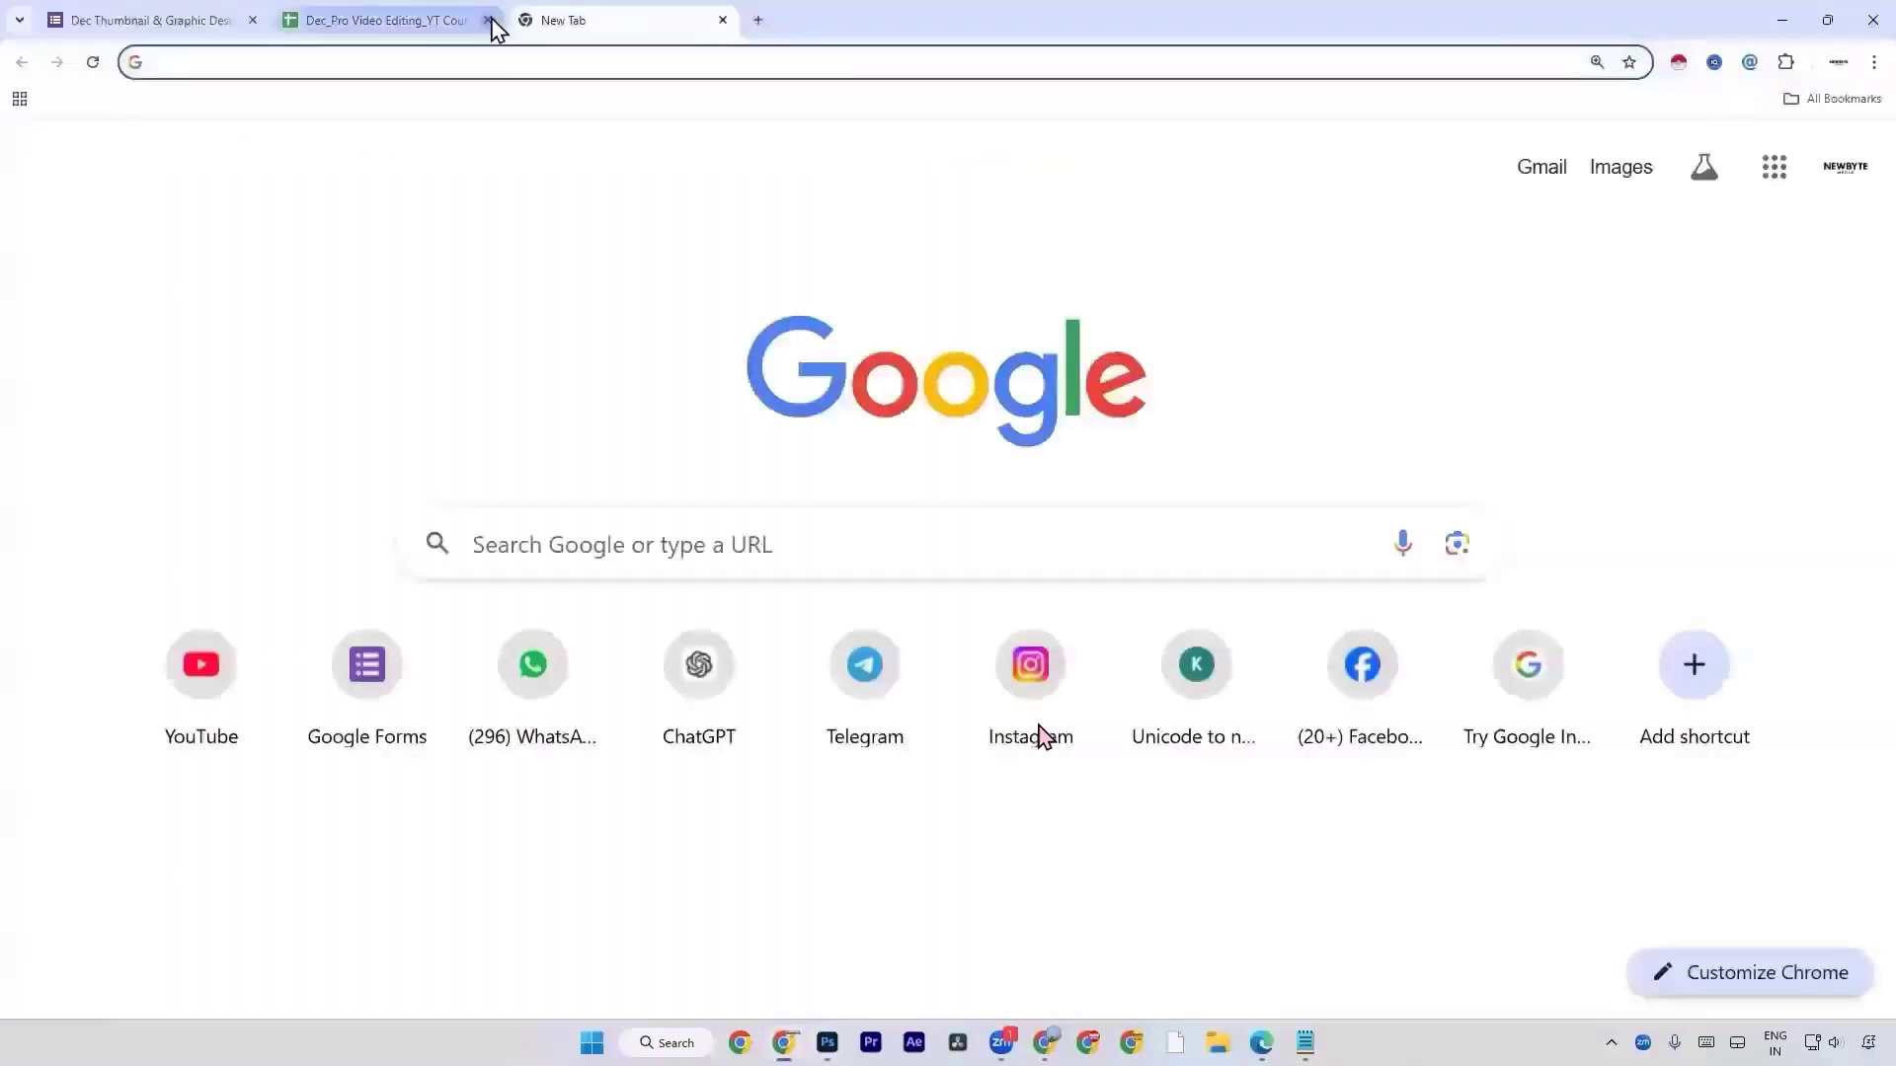
pyautogui.click(485, 19)
pyautogui.click(253, 20)
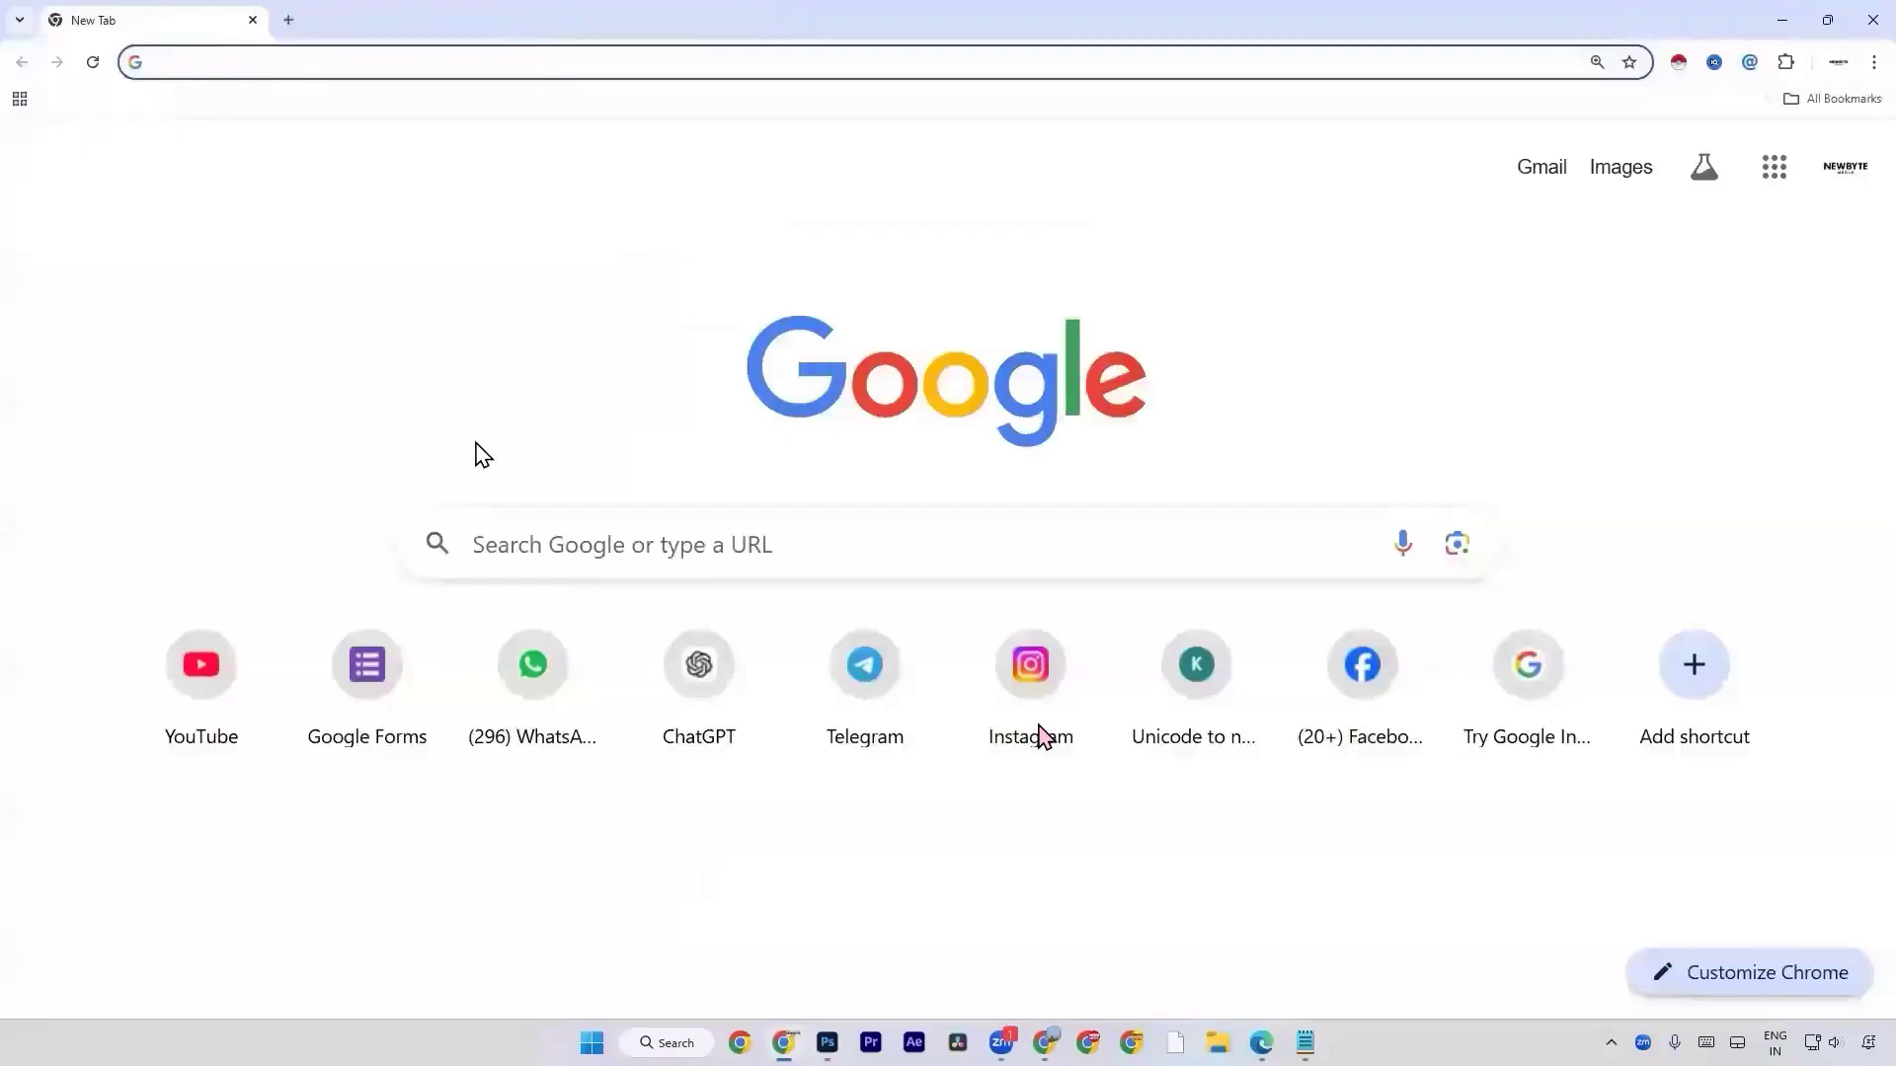
# Search Google for "landscape images 4k".
pyautogui.write('landsac')
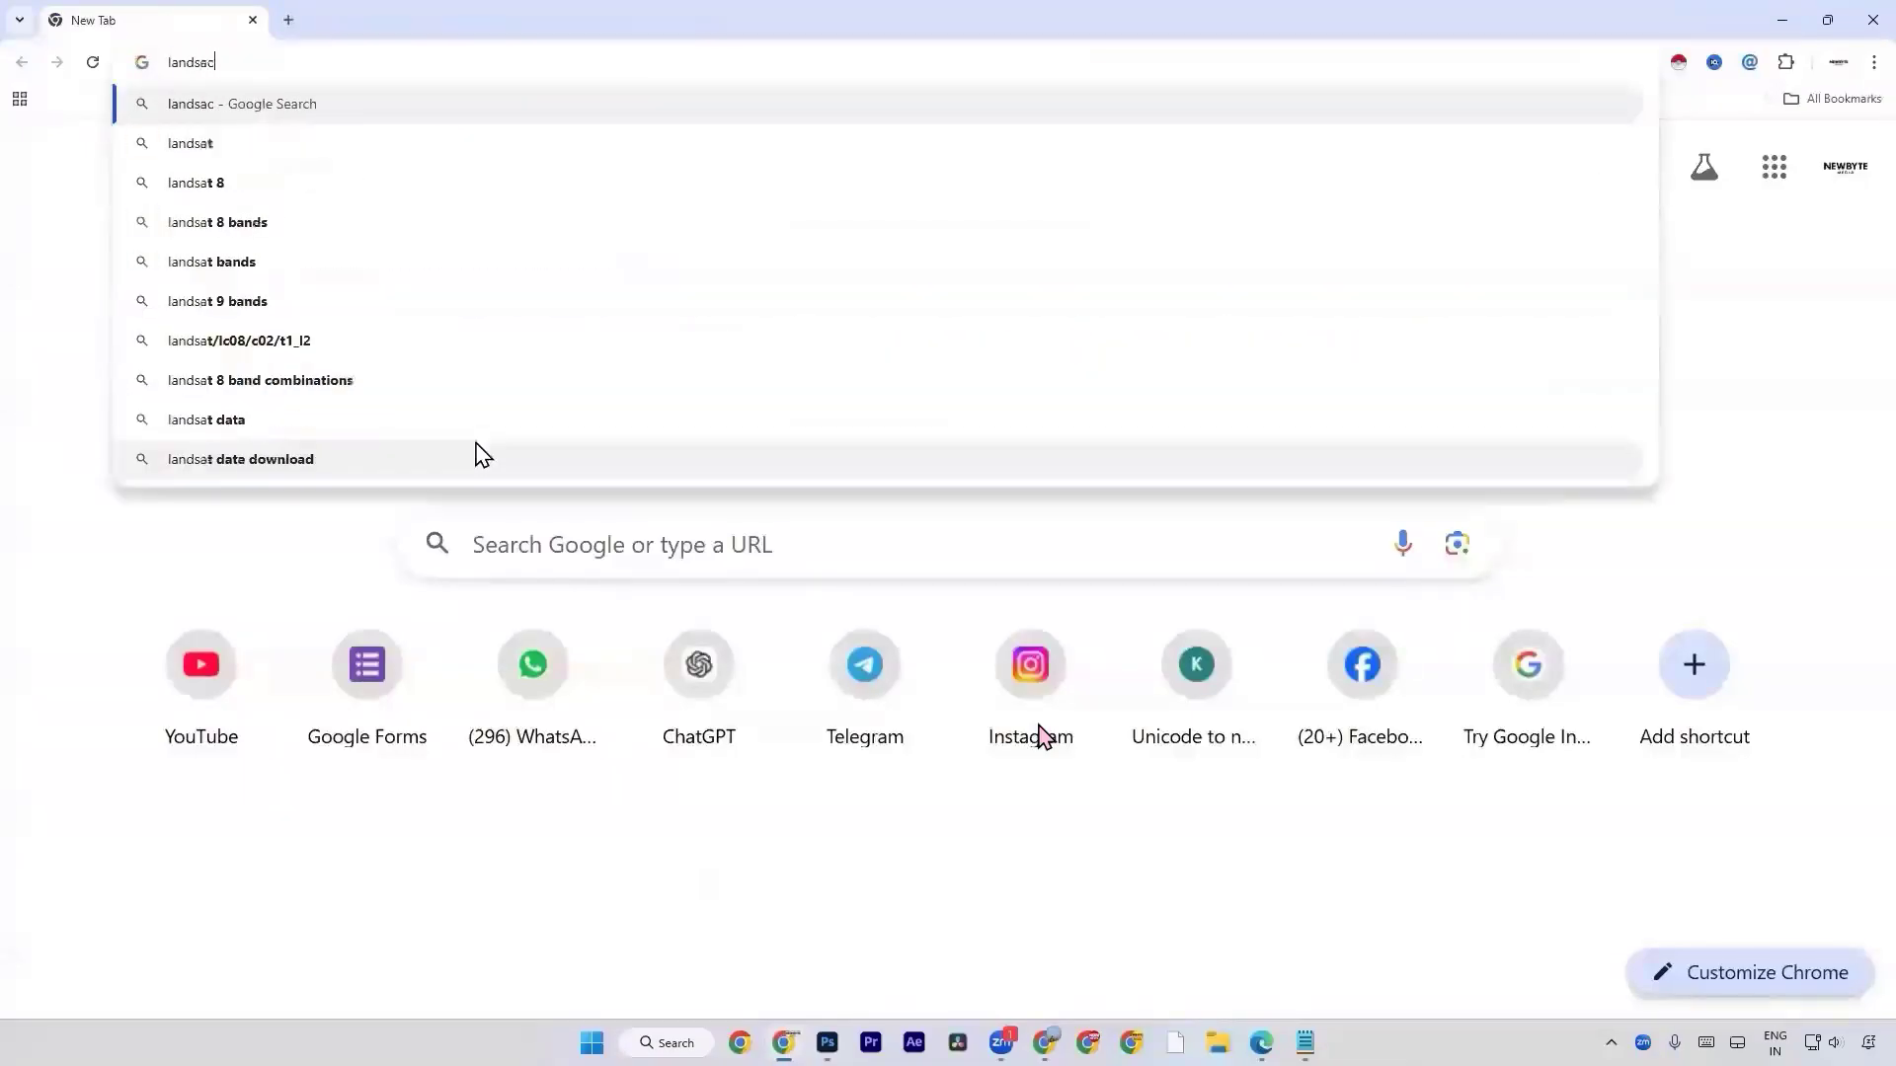
pyautogui.write('pae')
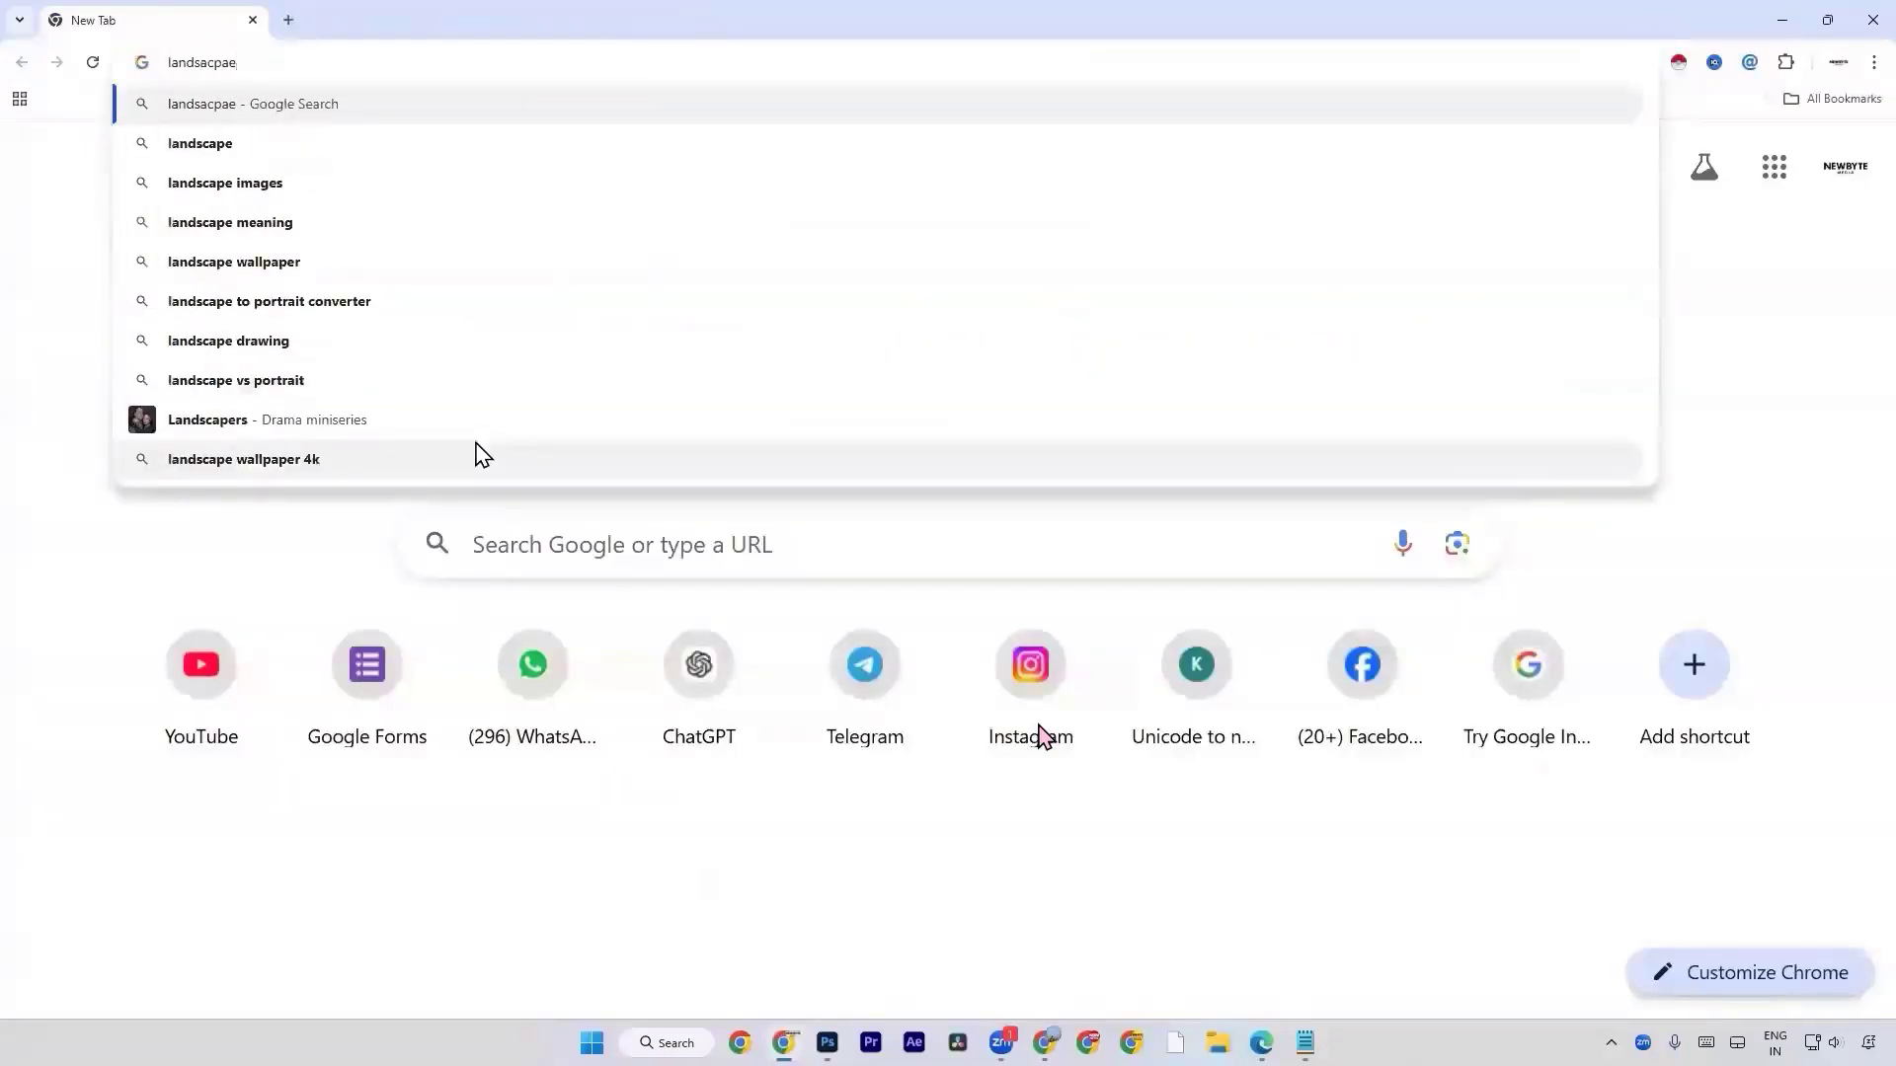
pyautogui.press('Down')
pyautogui.press('Down')
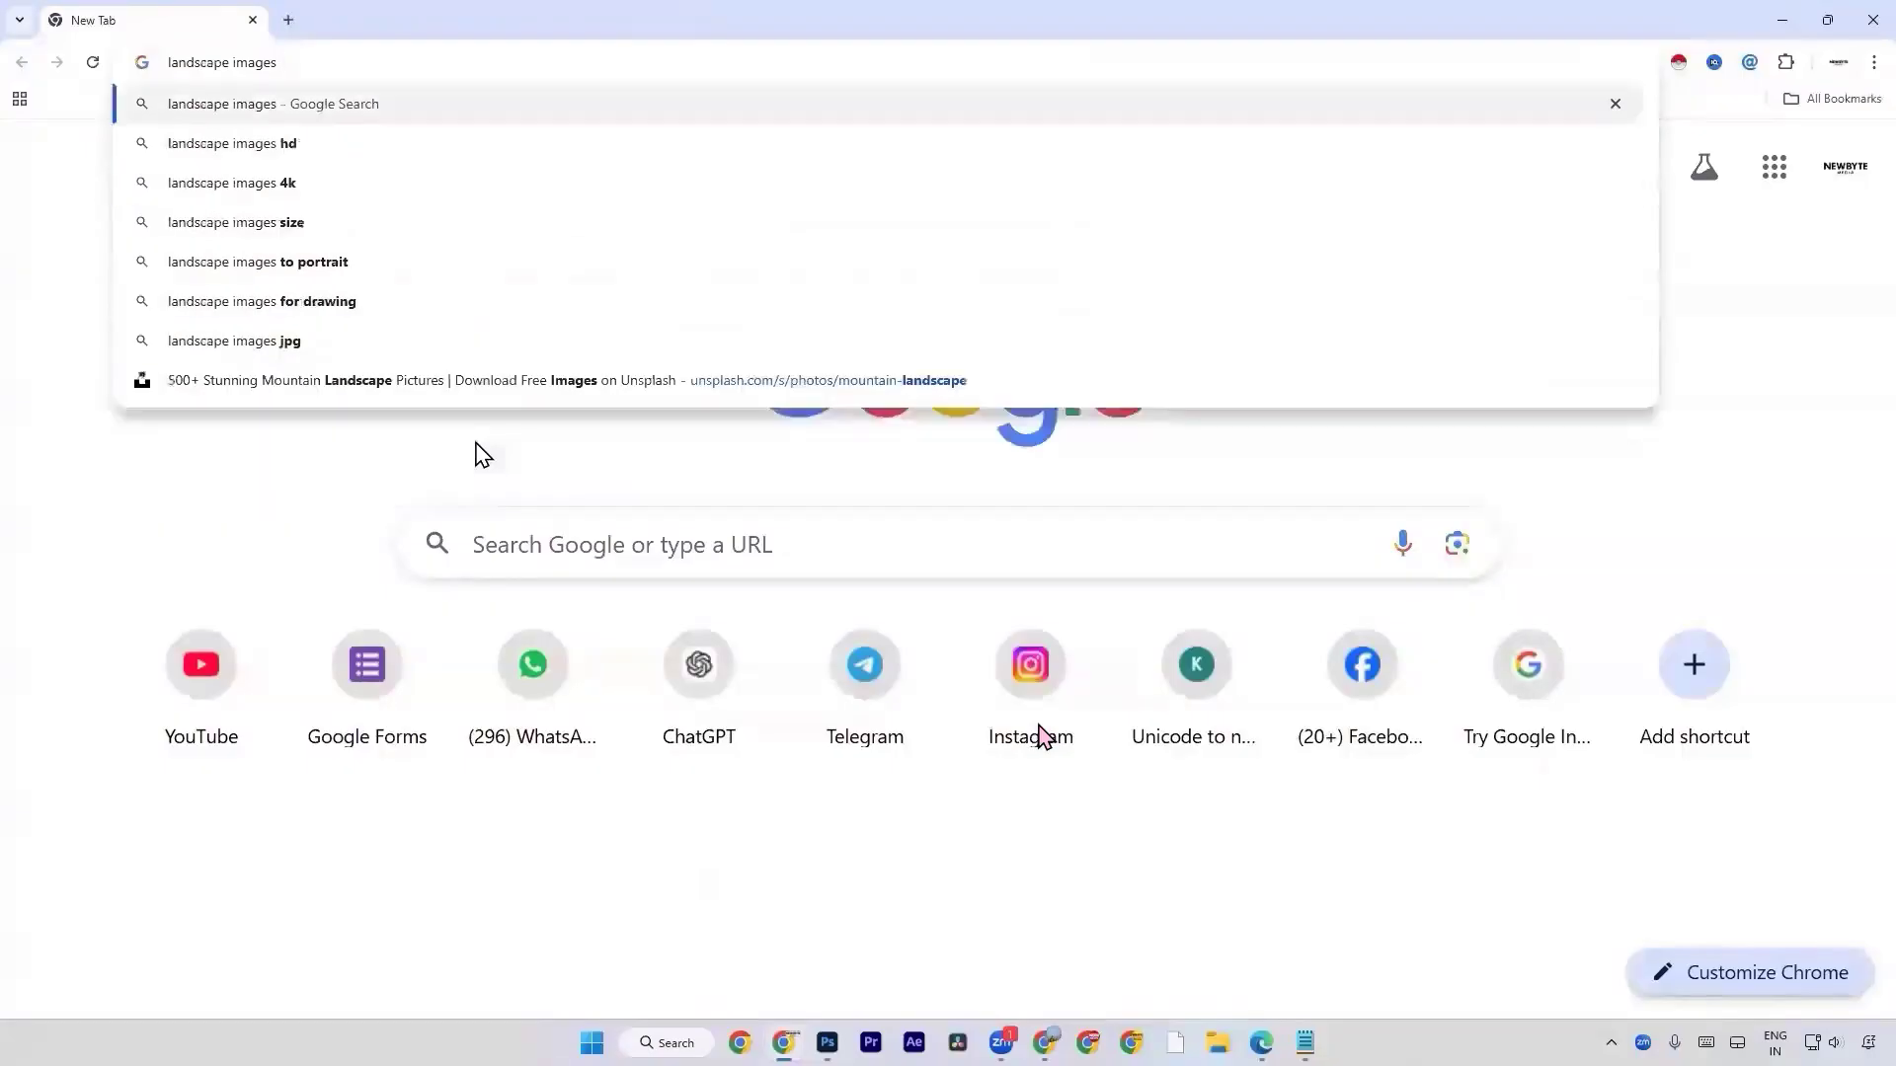
pyautogui.press('Down')
pyautogui.press('Down')
pyautogui.press('Return')
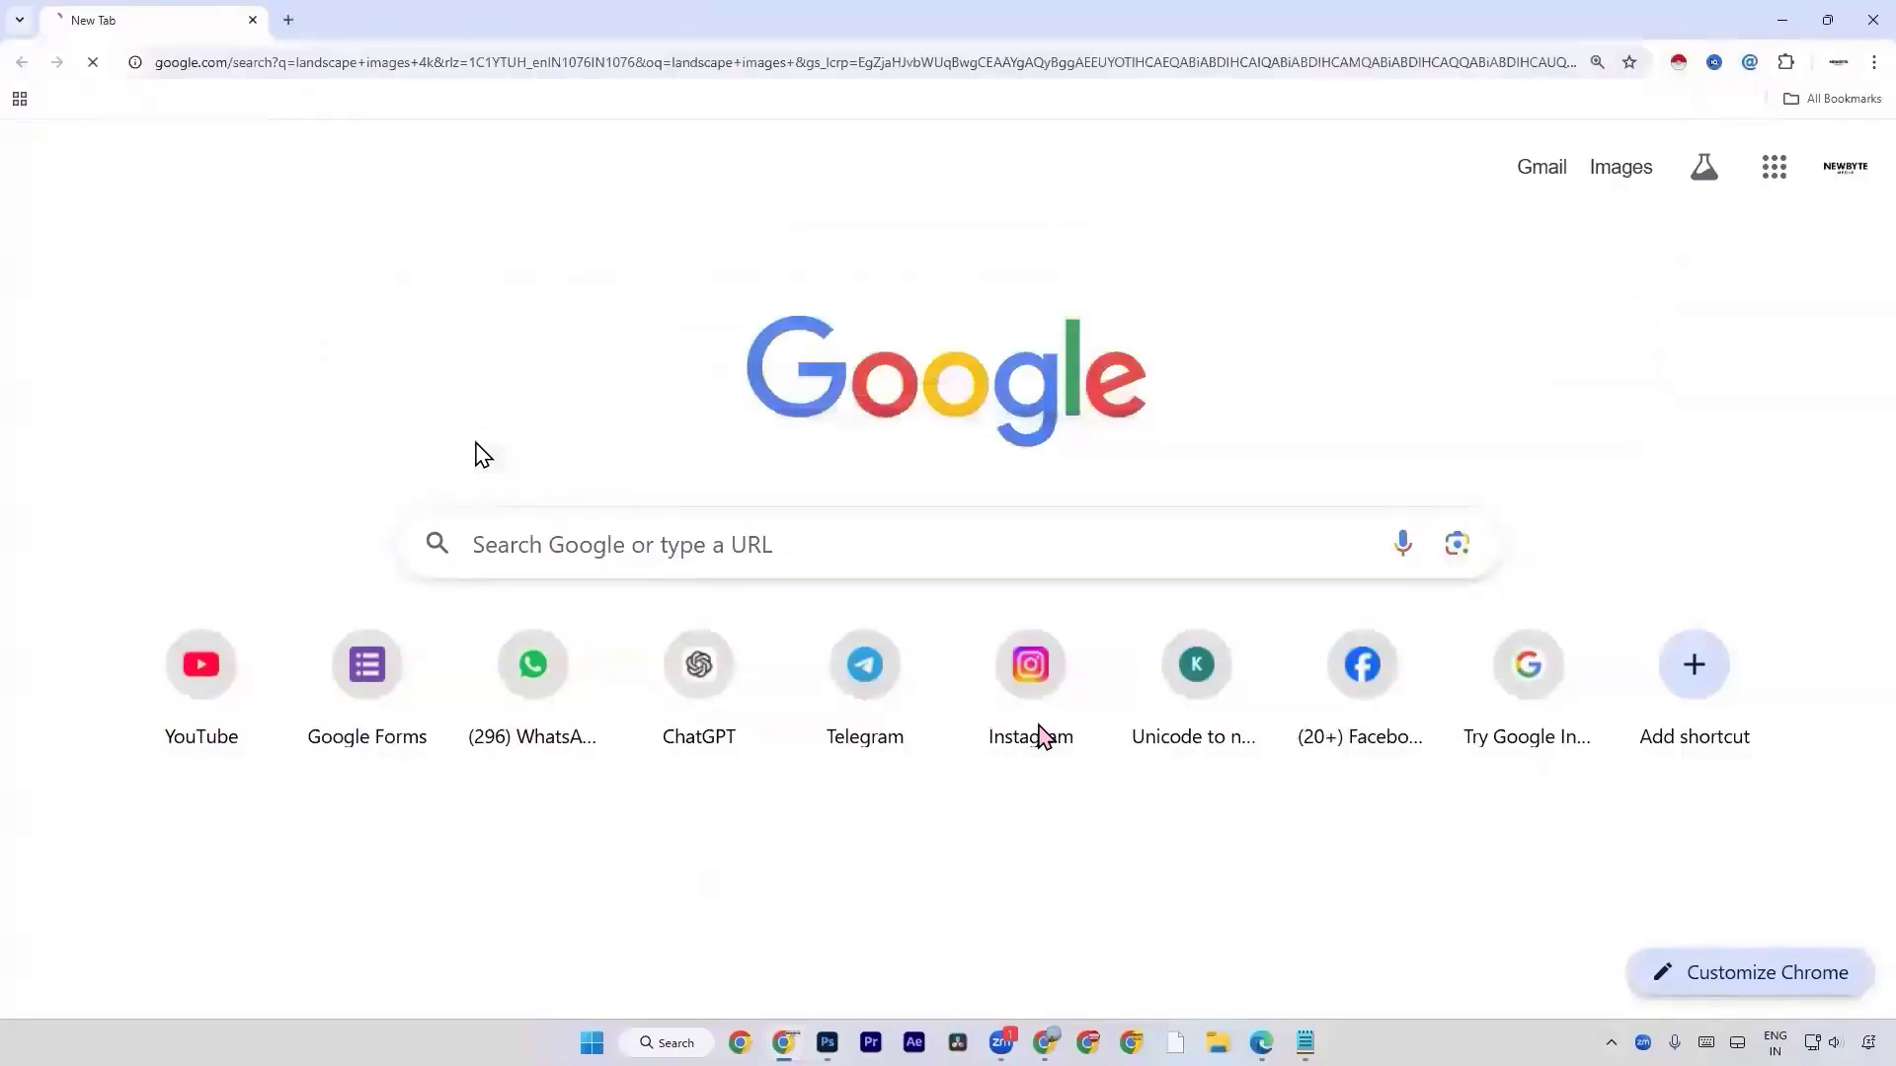
# Open the Pexels 4k landscape wallpapers result and the Unsplash 4k landscape result in separate new tabs.
pyautogui.rightClick(365, 328)
pyautogui.click(434, 341)
pyautogui.rightClick(468, 483)
pyautogui.click(507, 500)
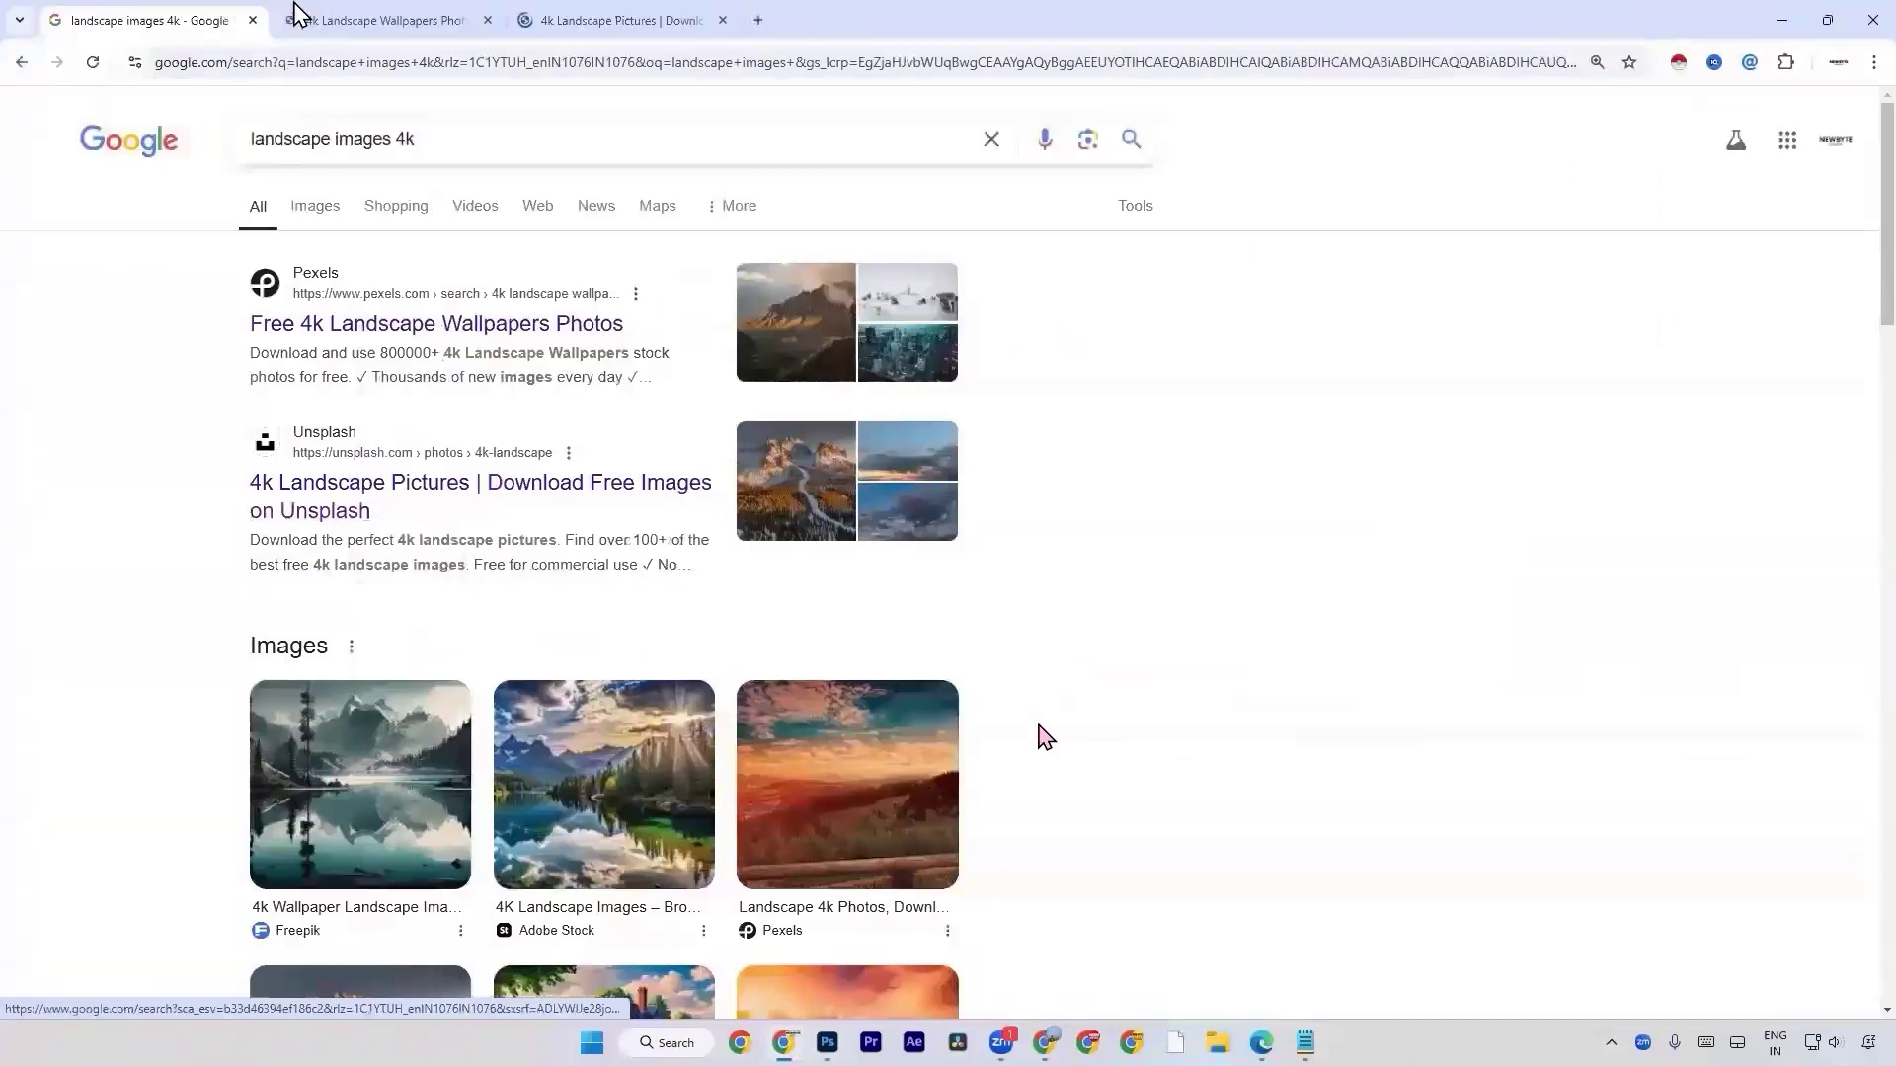
# Browse the landscape photos on the Pexels page and on the Unsplash page for a suitable image.
pyautogui.click(296, 14)
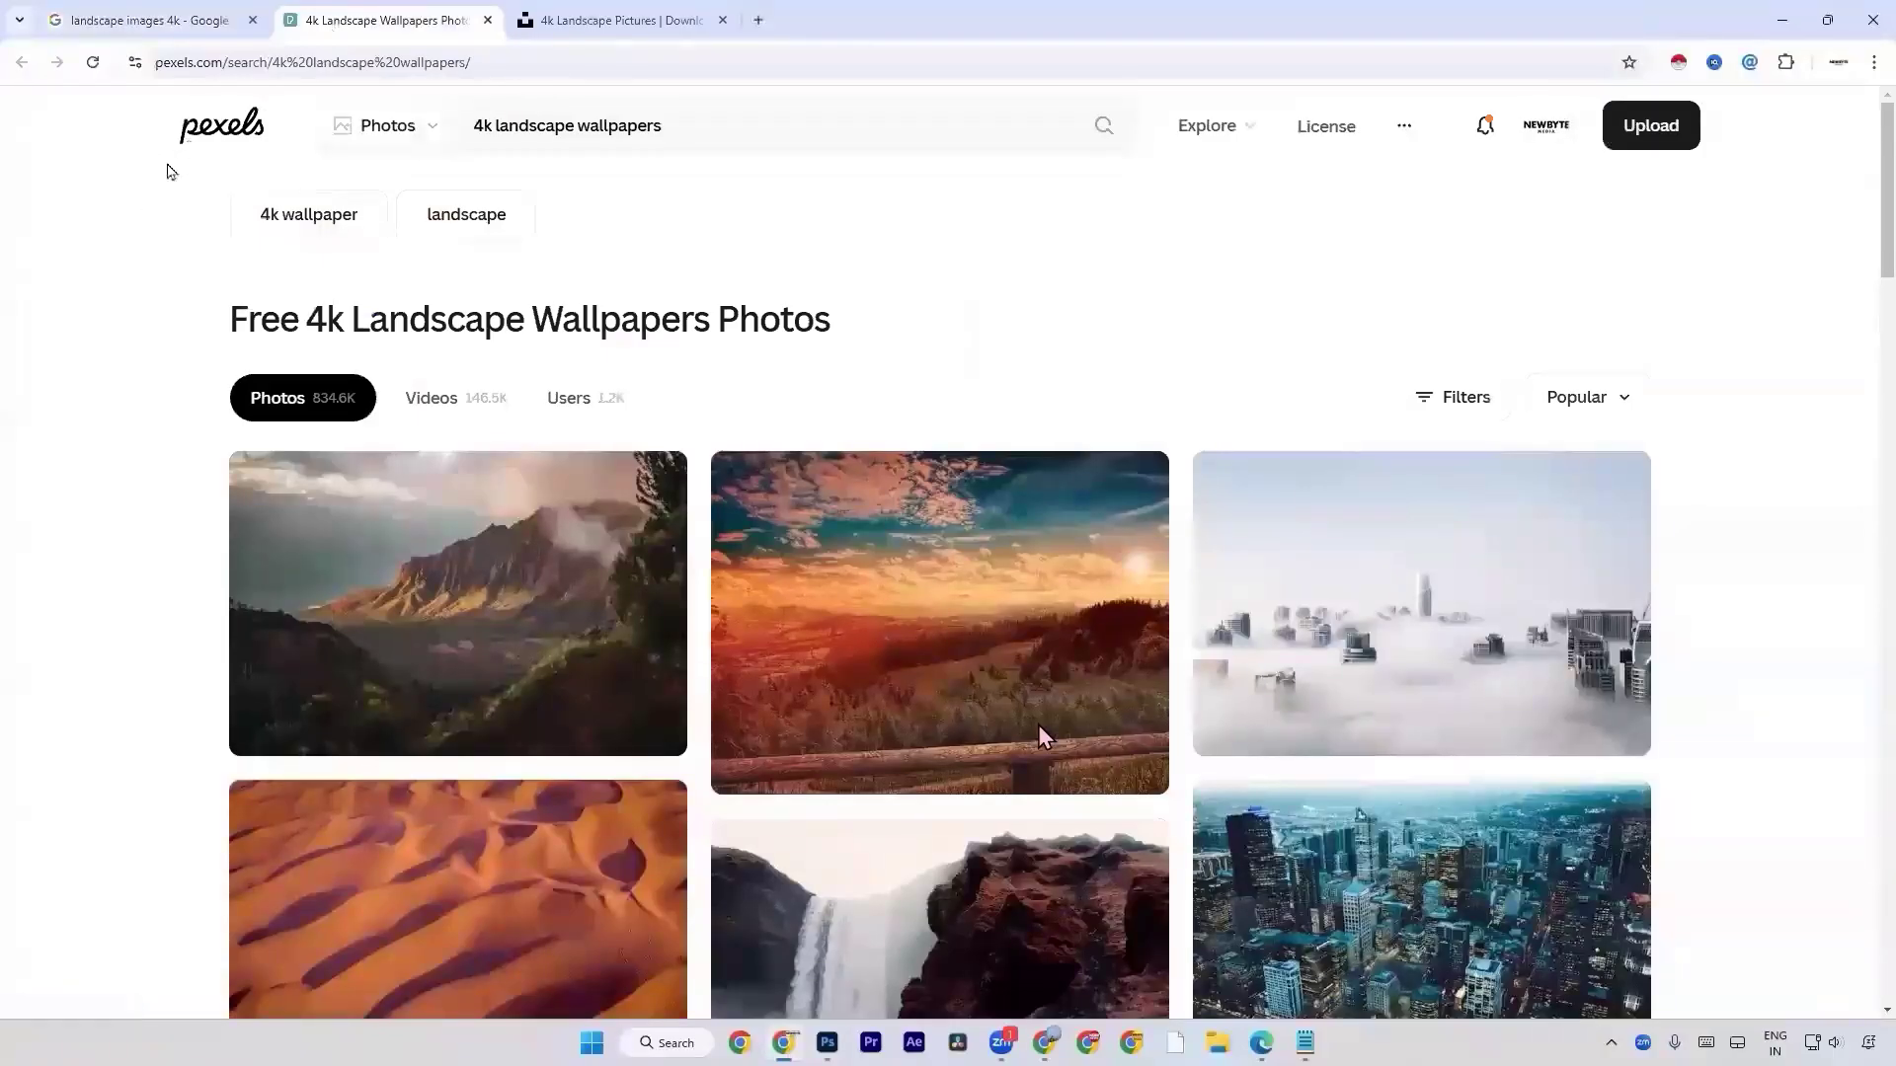
pyautogui.scroll(-4, 440, 301)
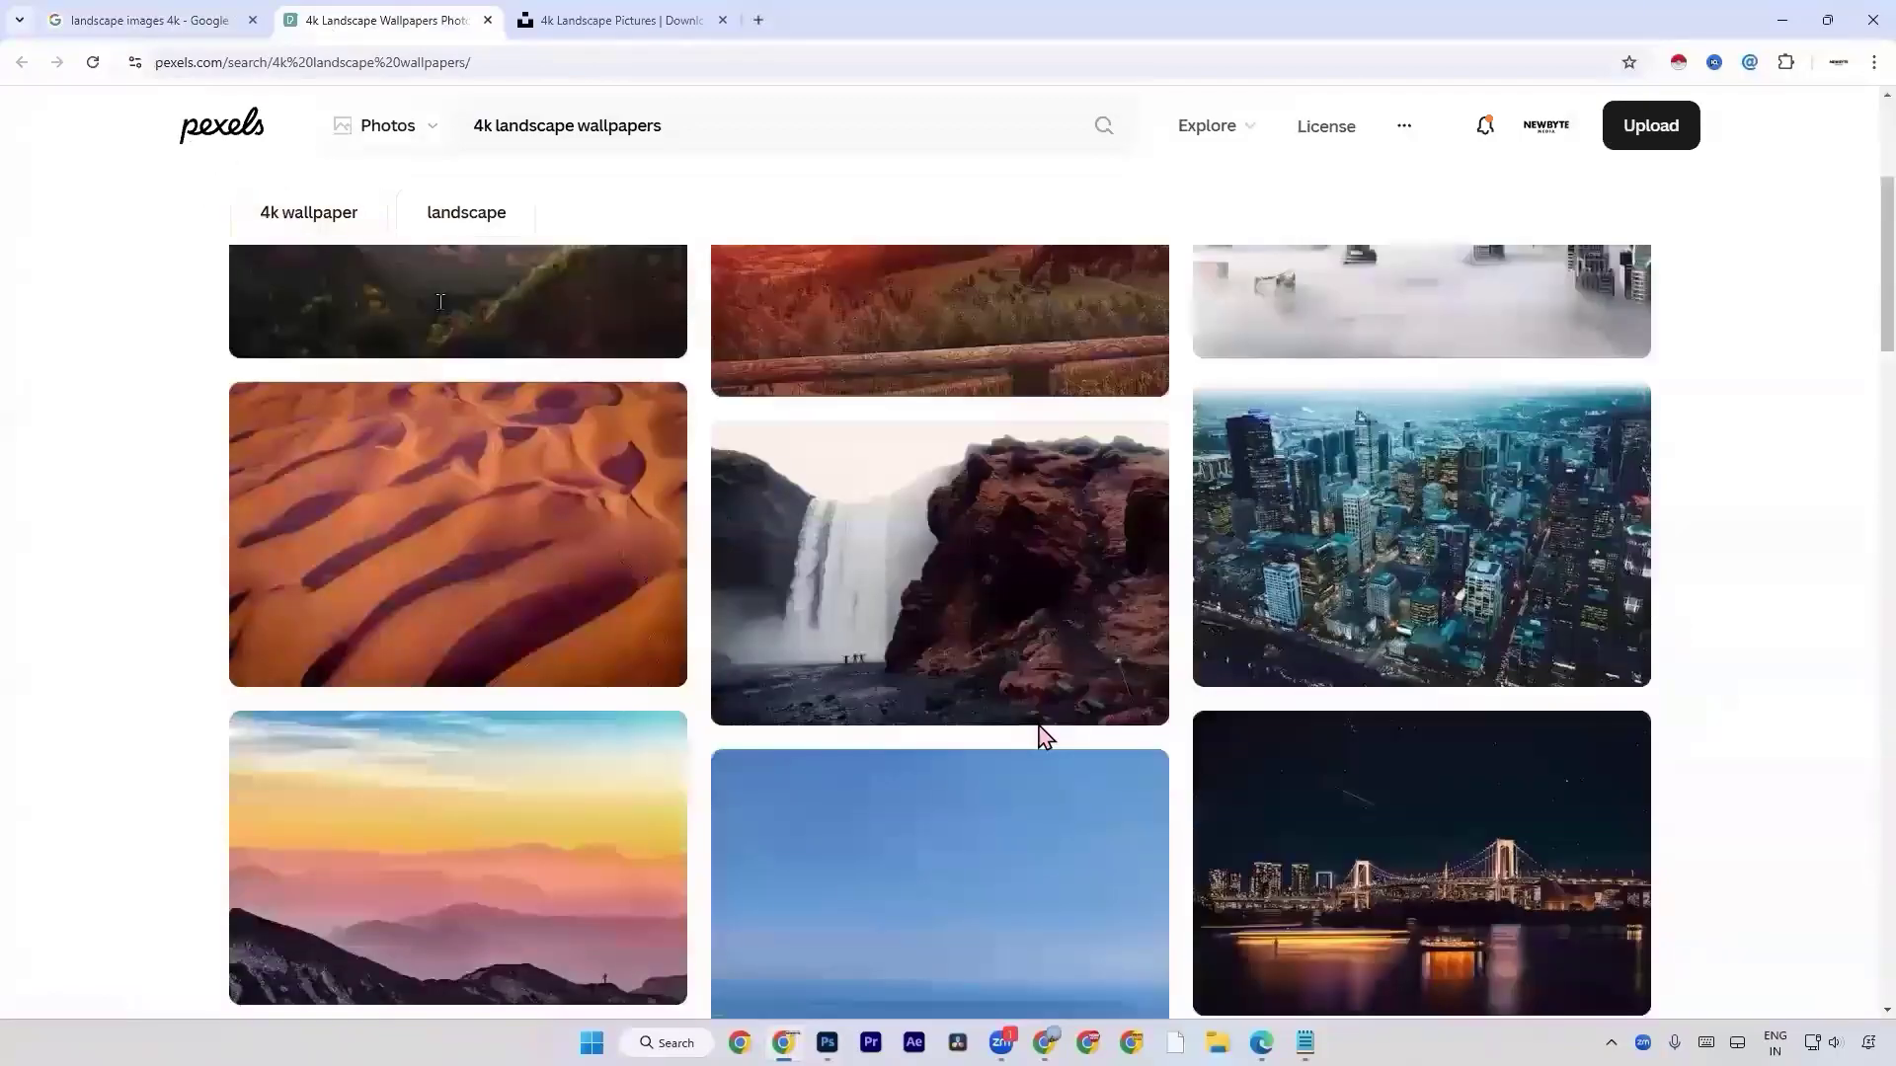
pyautogui.scroll(-15, 444, 300)
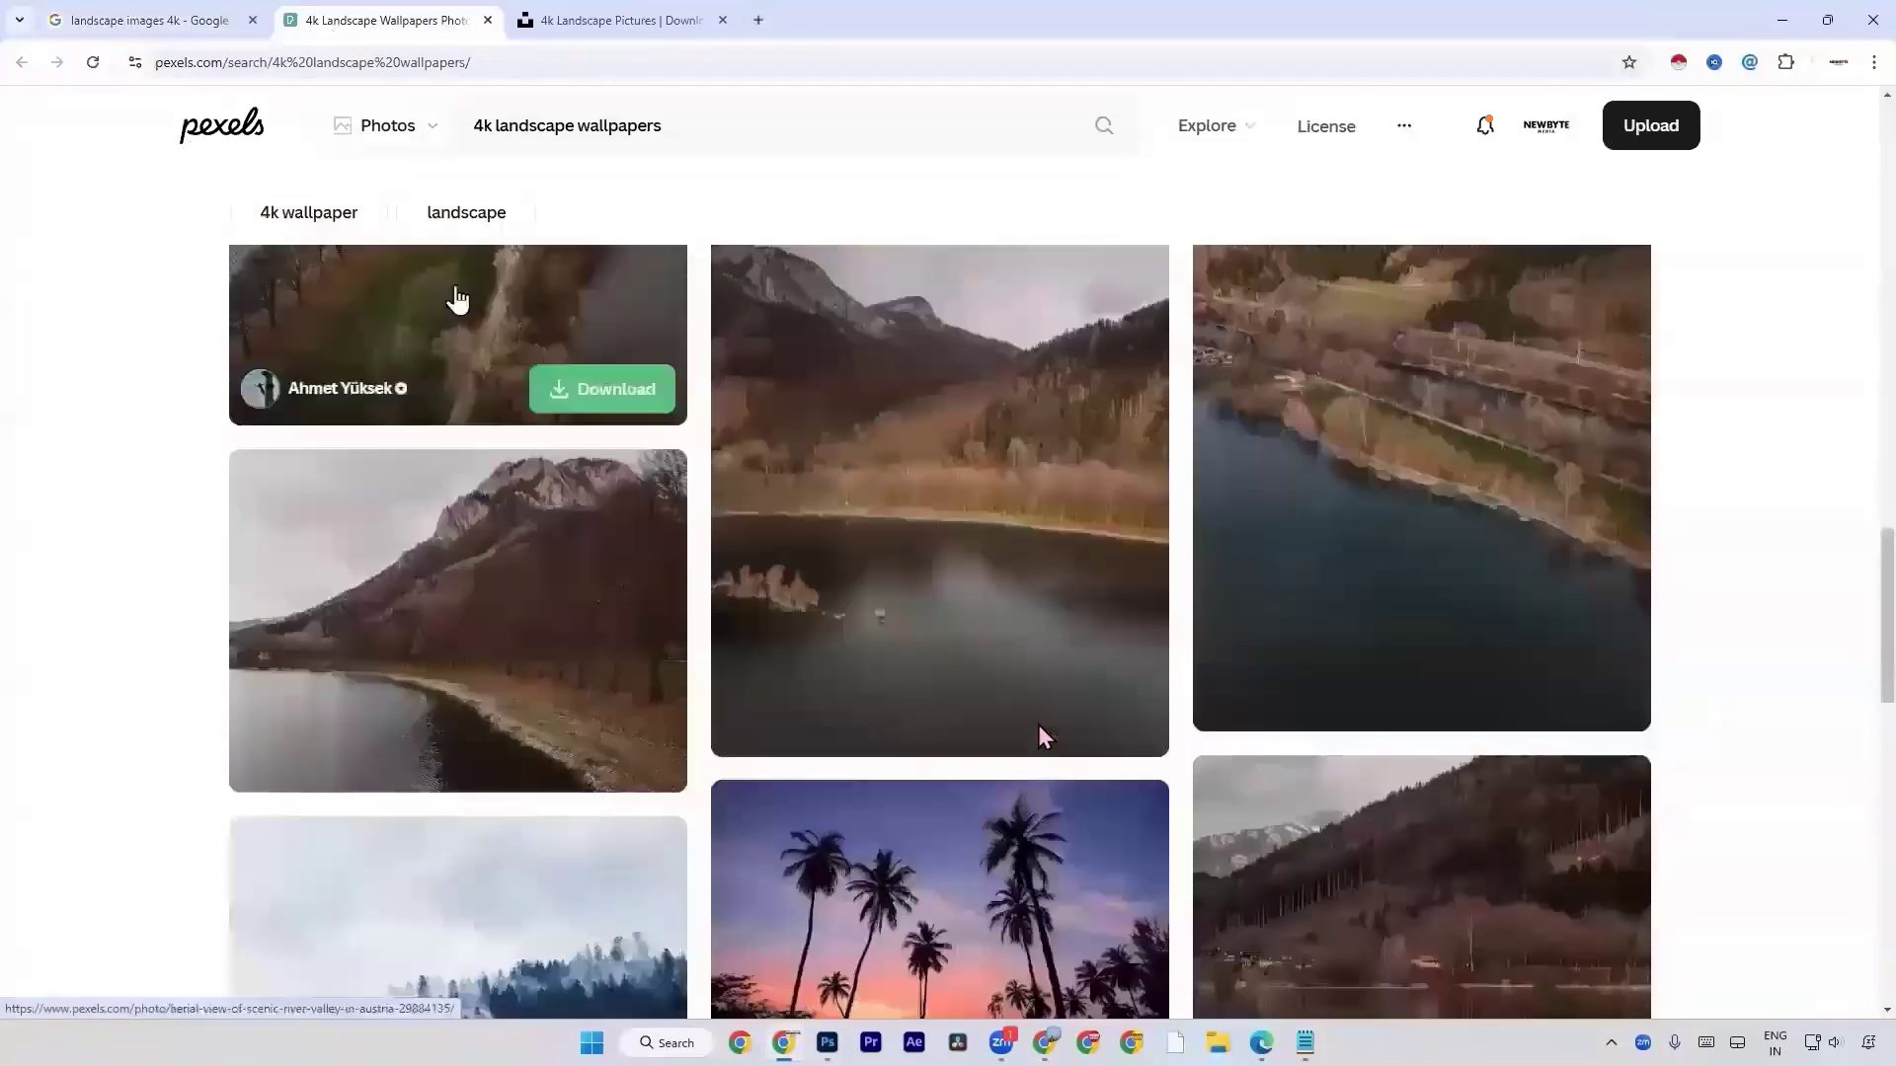
pyautogui.scroll(-4, 1042, 736)
pyautogui.hotkey('ctrl', 'Tab')
pyautogui.scroll(-8, 1041, 735)
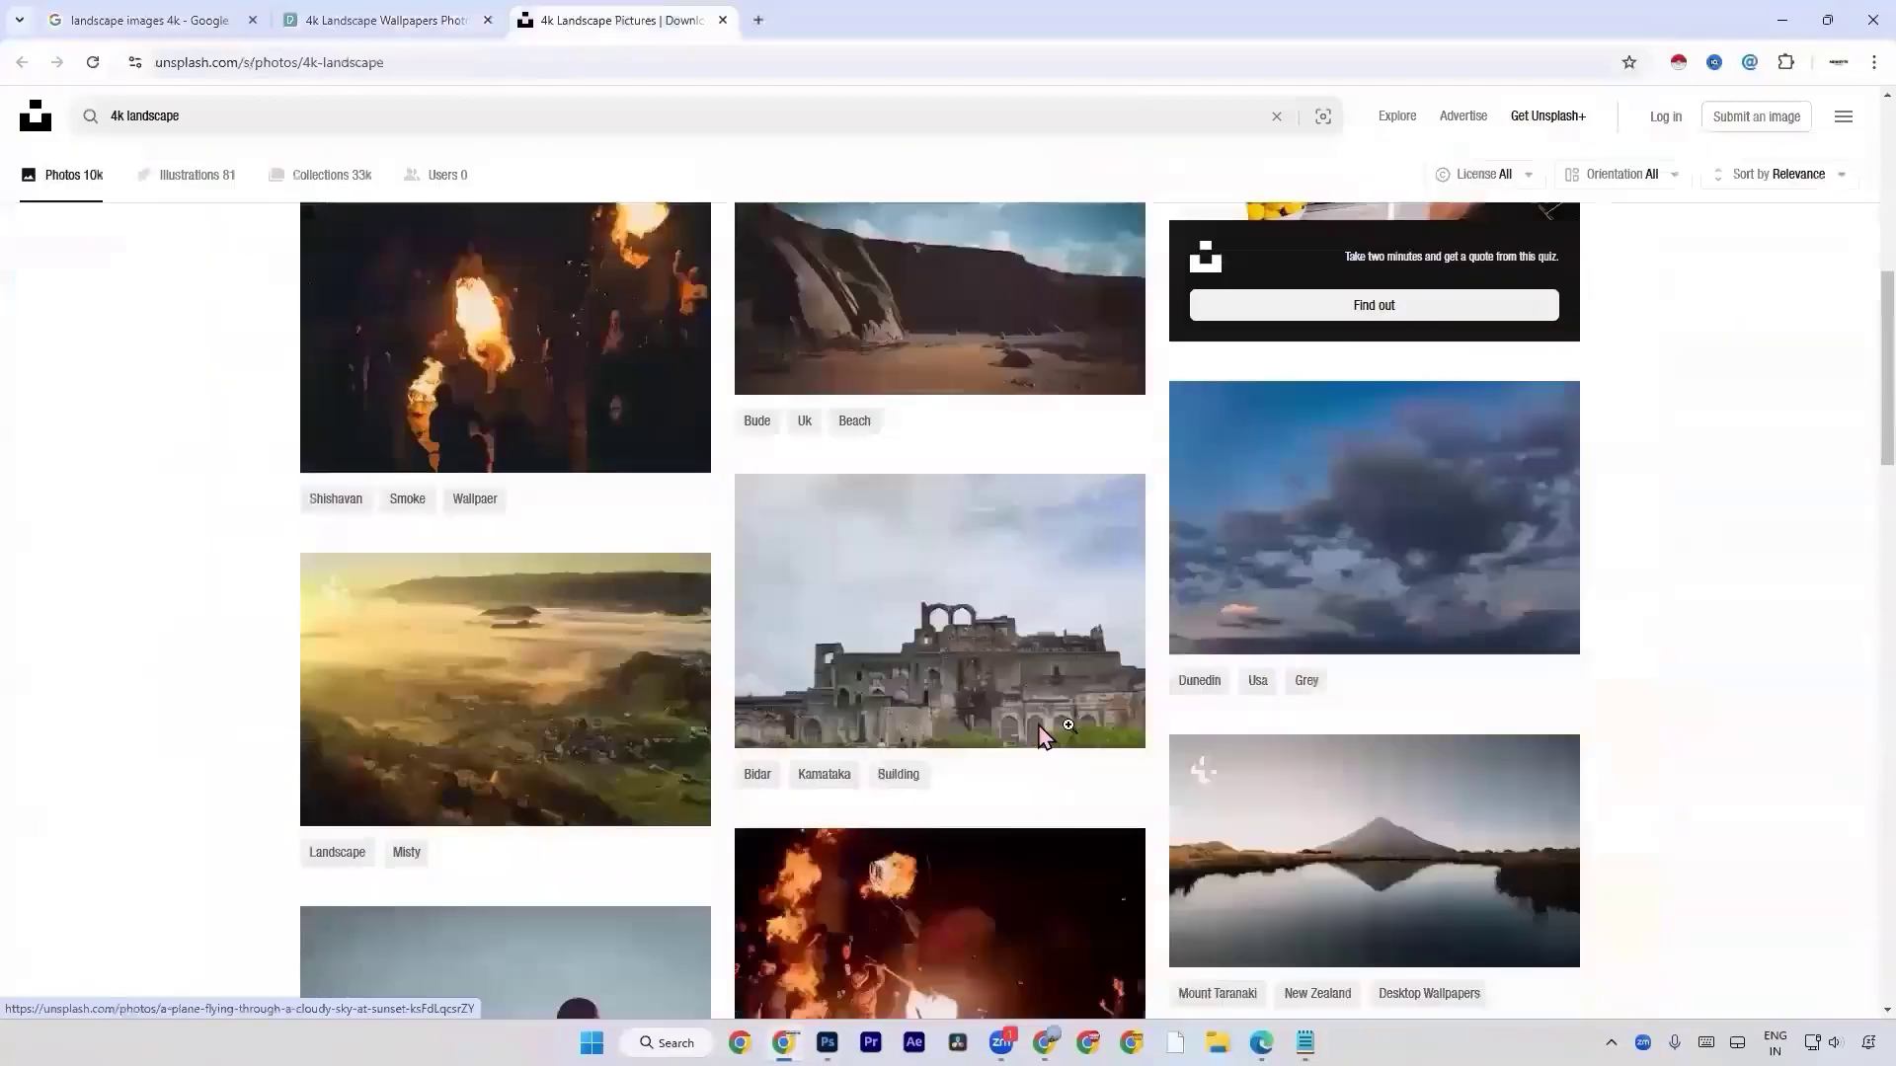
pyautogui.scroll(-20, 1044, 735)
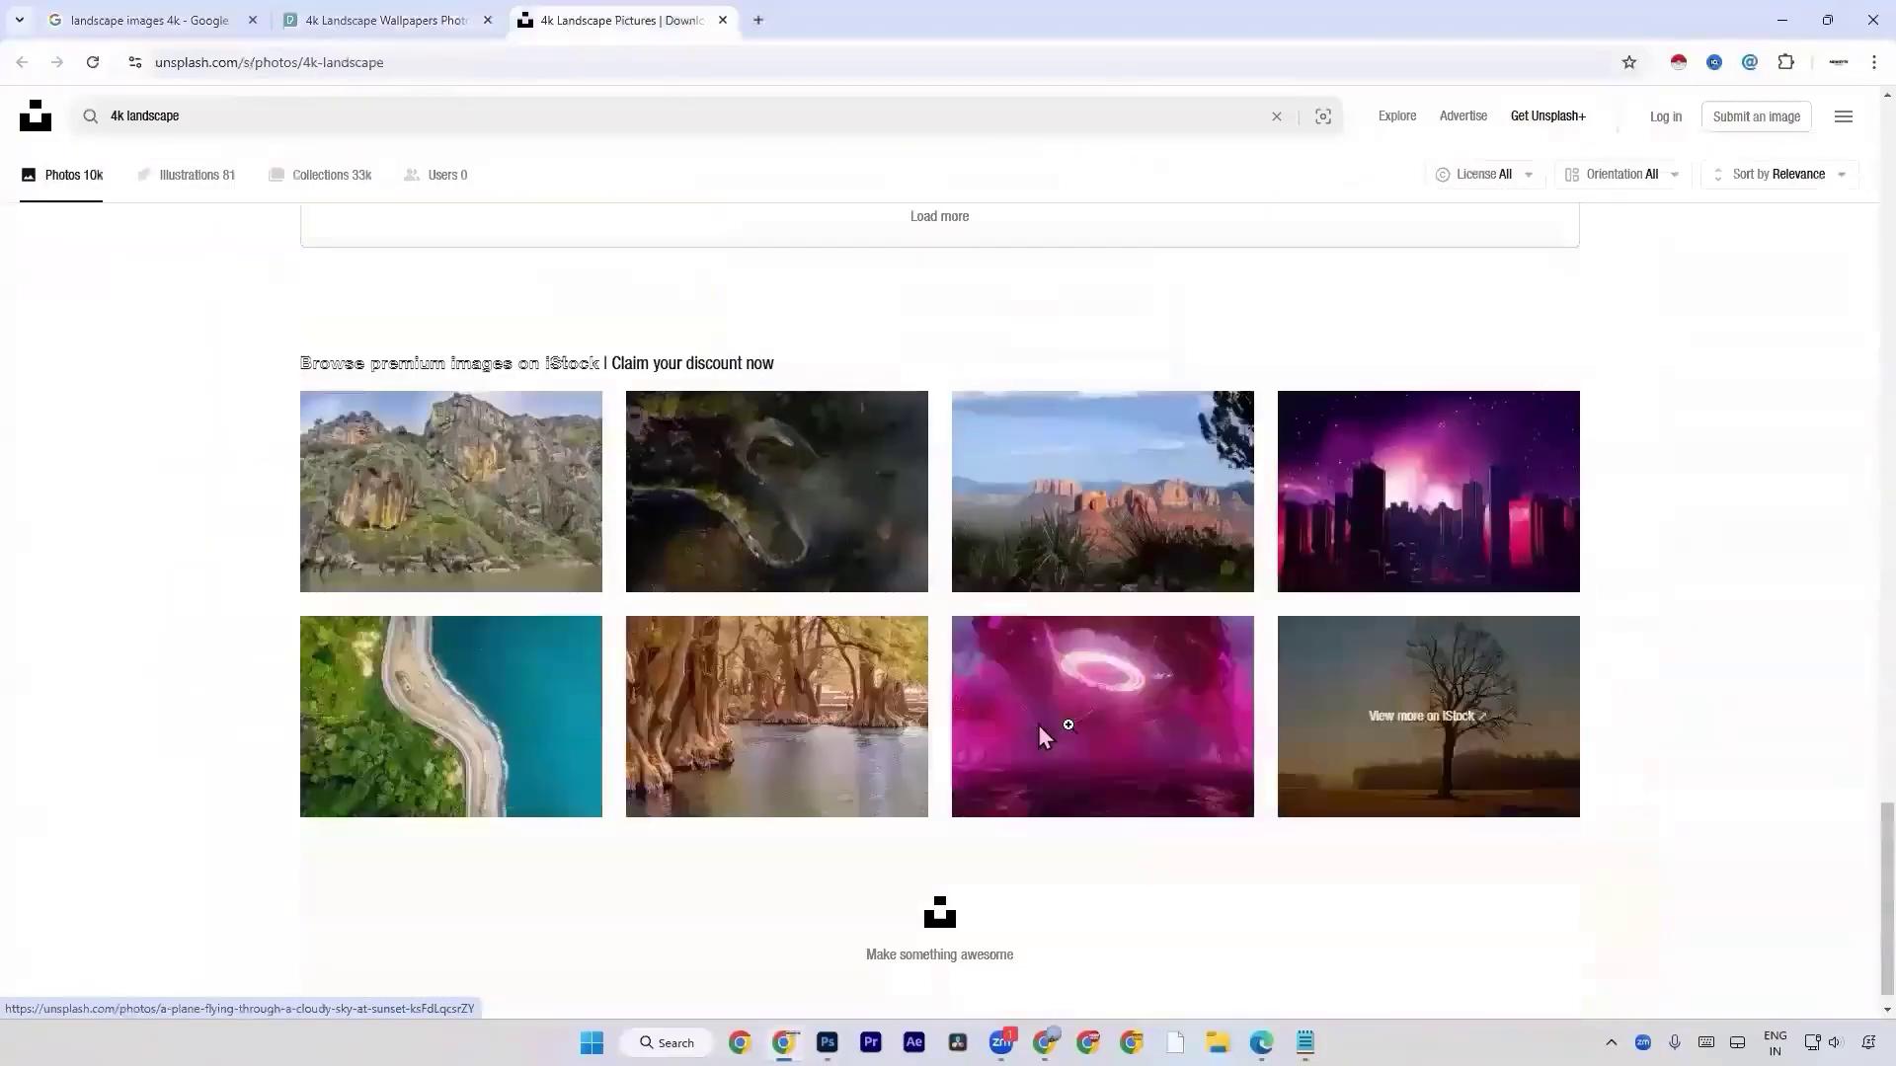
pyautogui.scroll(-1, 1068, 724)
# Search Unsplash for "nature" instead of the 4k landscape query.
pyautogui.click(629, 114)
pyautogui.hotkey('ctrl', 'a')
pyautogui.write('nau')
pyautogui.press('Return')
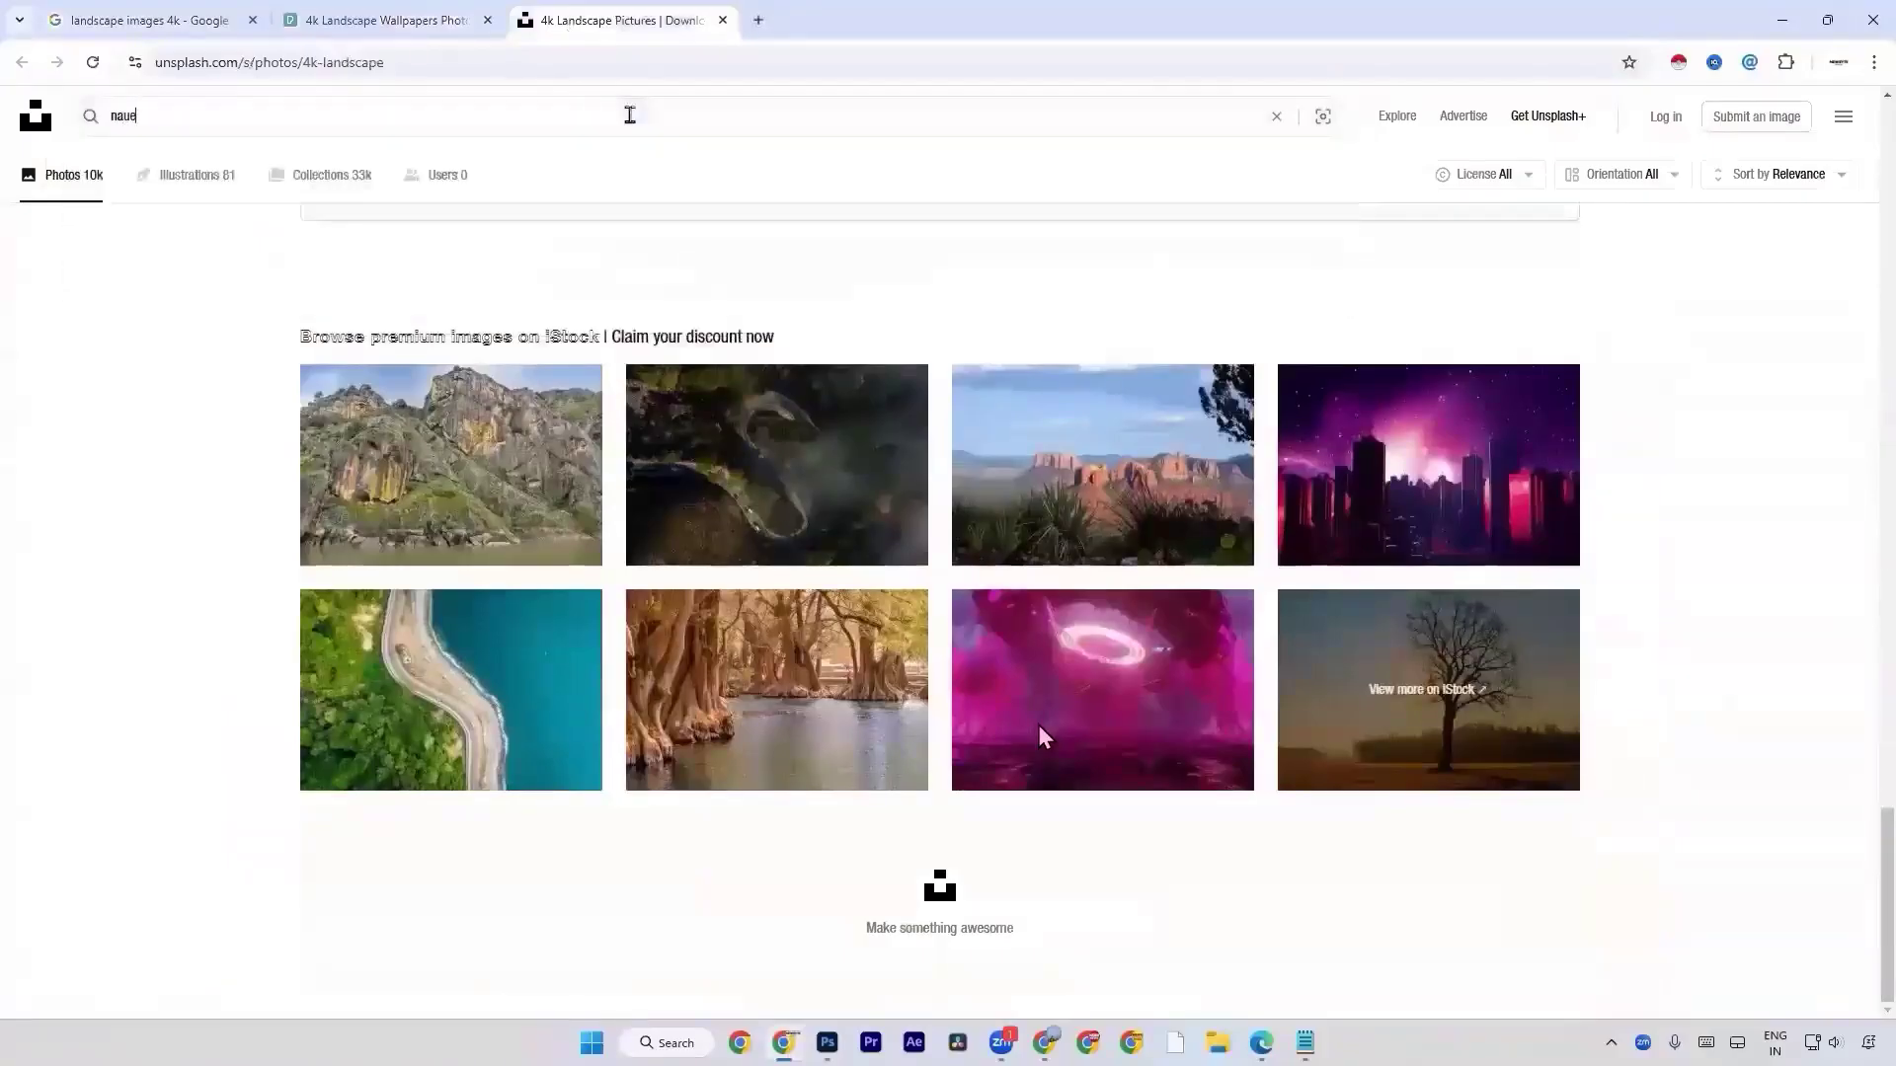
pyautogui.press('BackSpace')
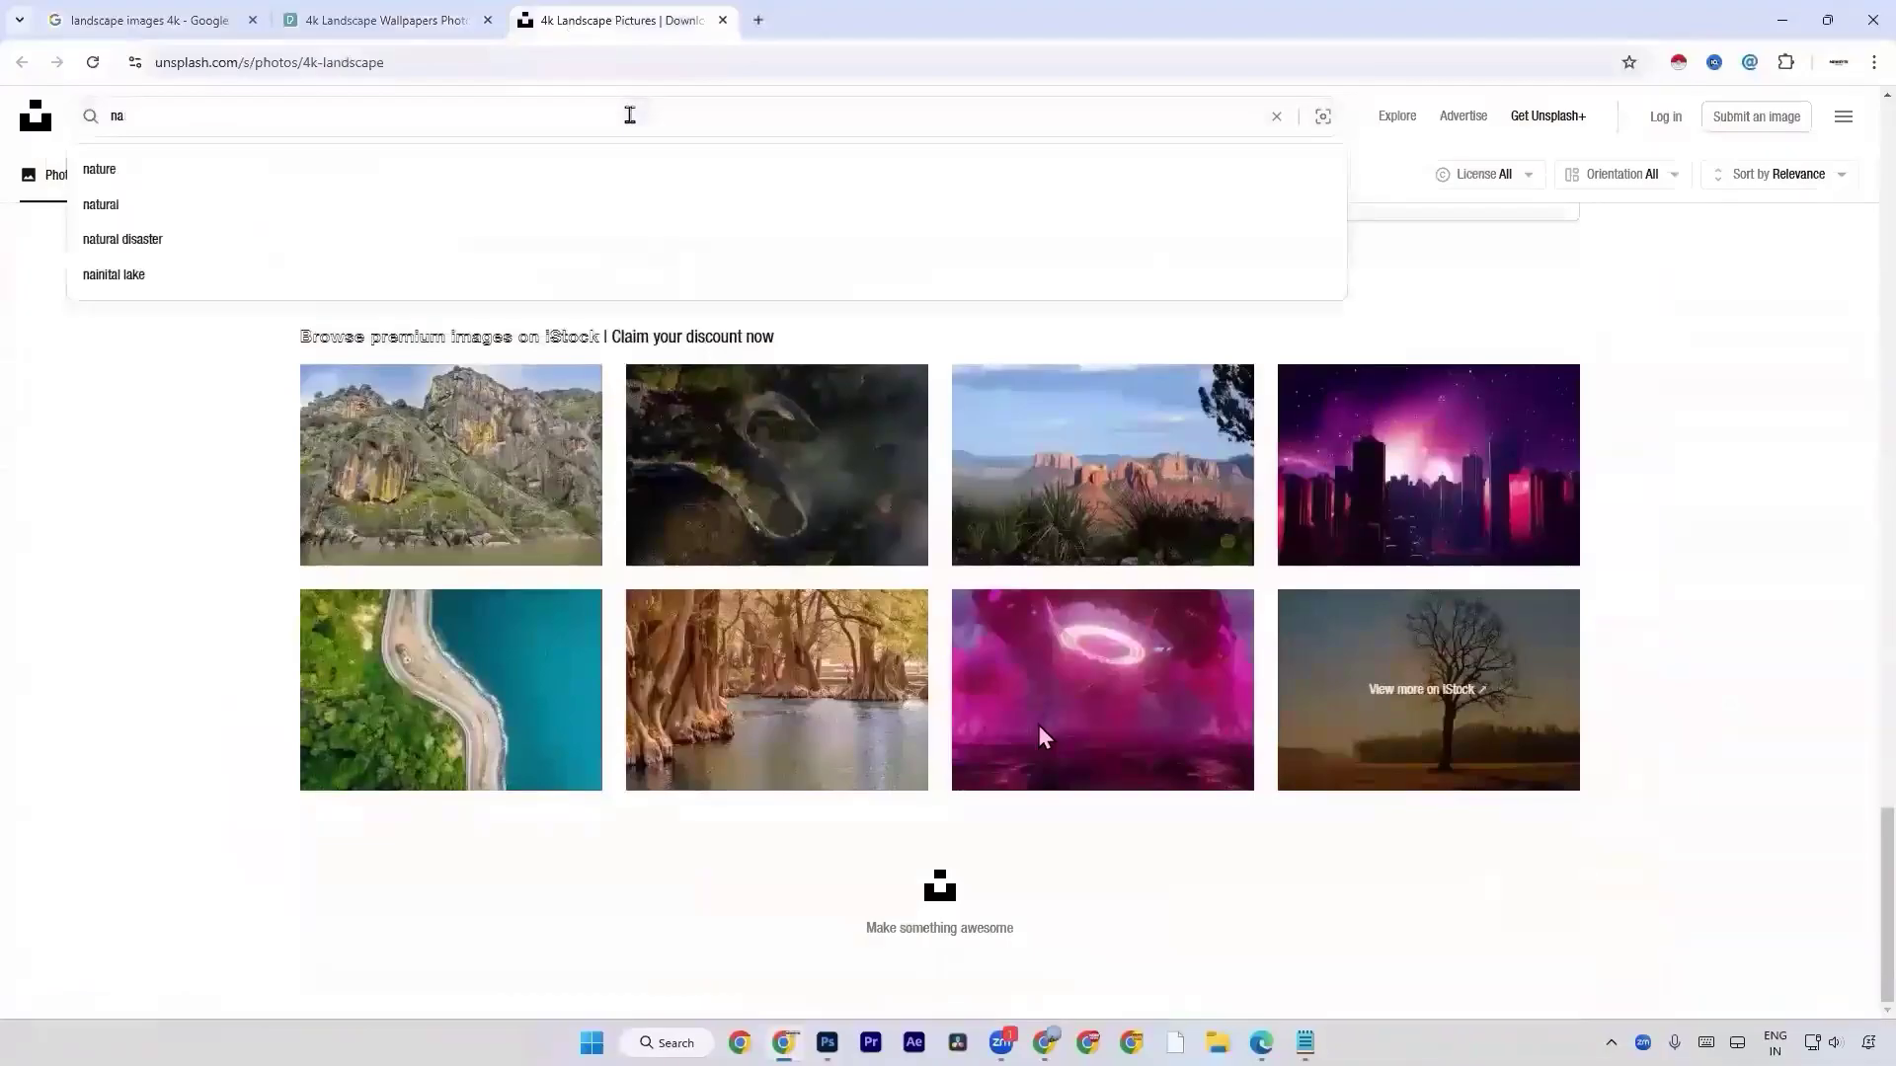
pyautogui.write('ture')
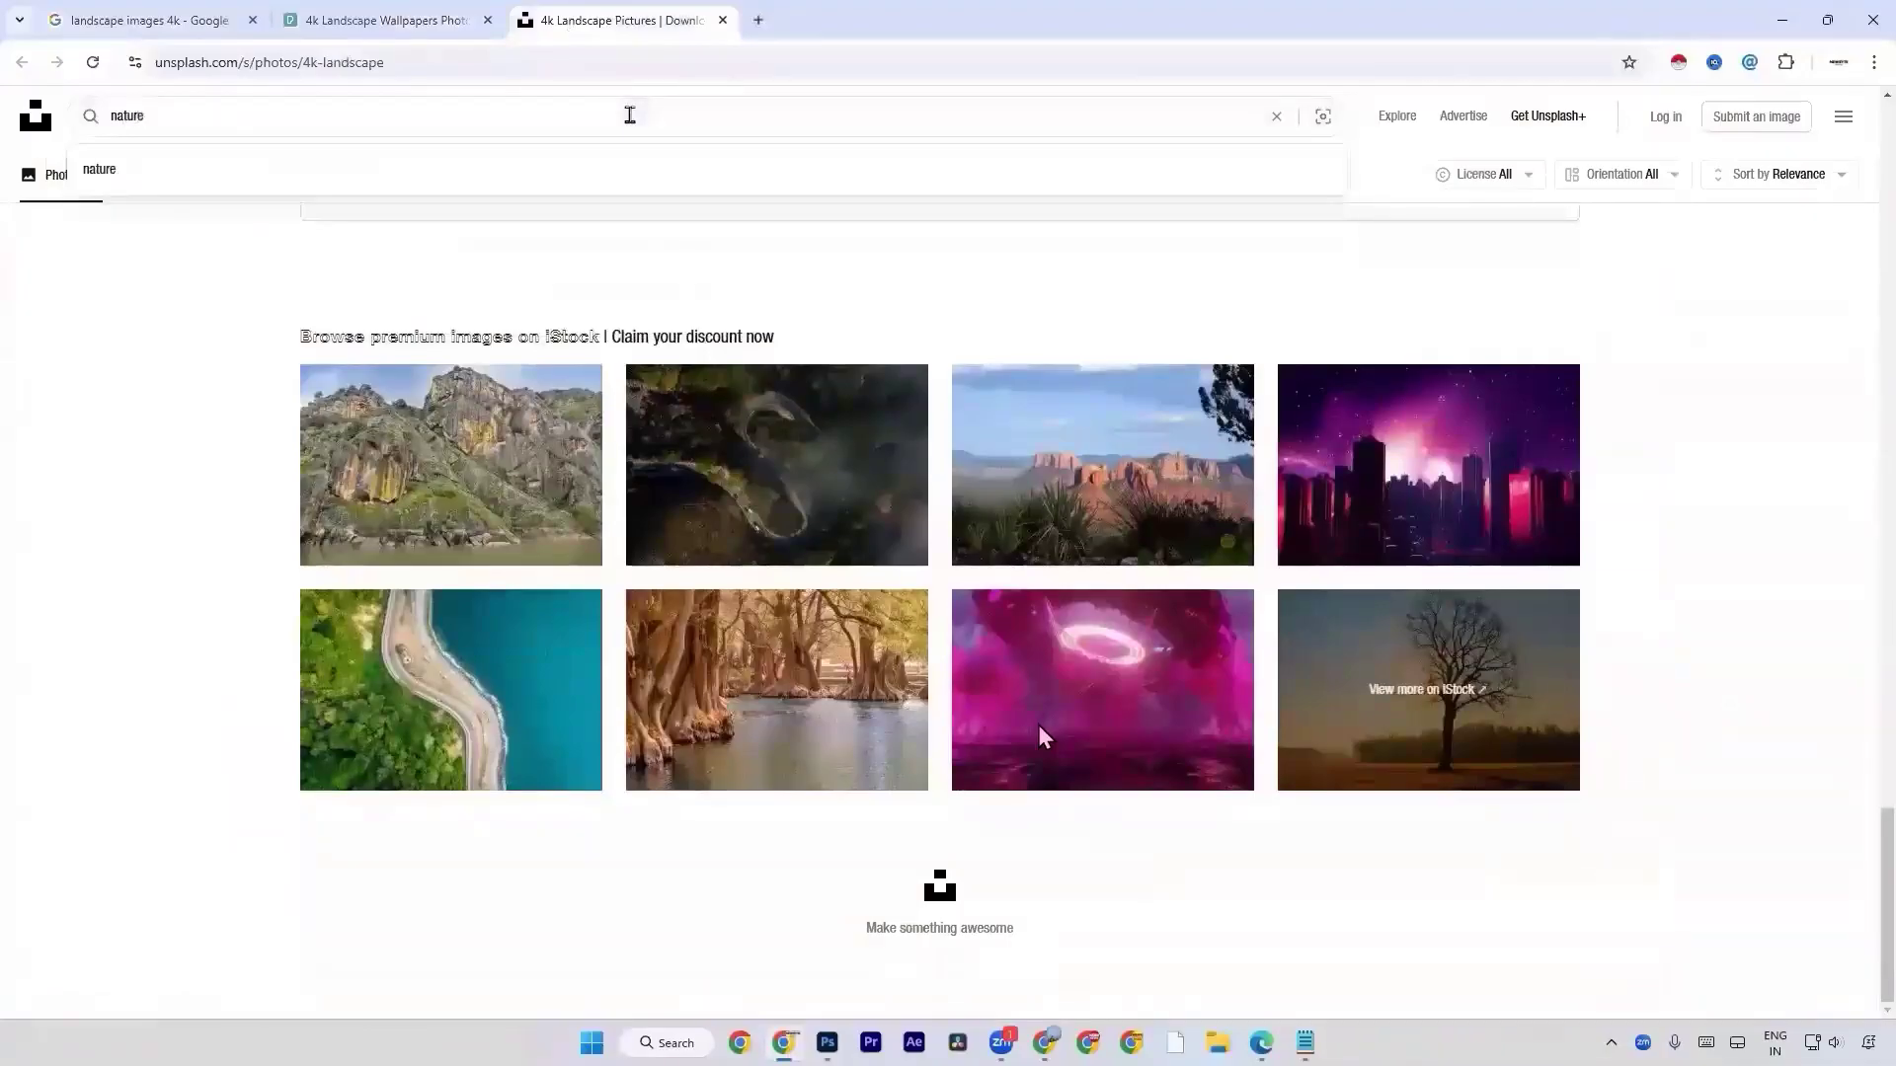
pyautogui.press('Return')
# Examine the Unsplash nature photos for a suitable landscape image.
pyautogui.scroll(-10, 691, 373)
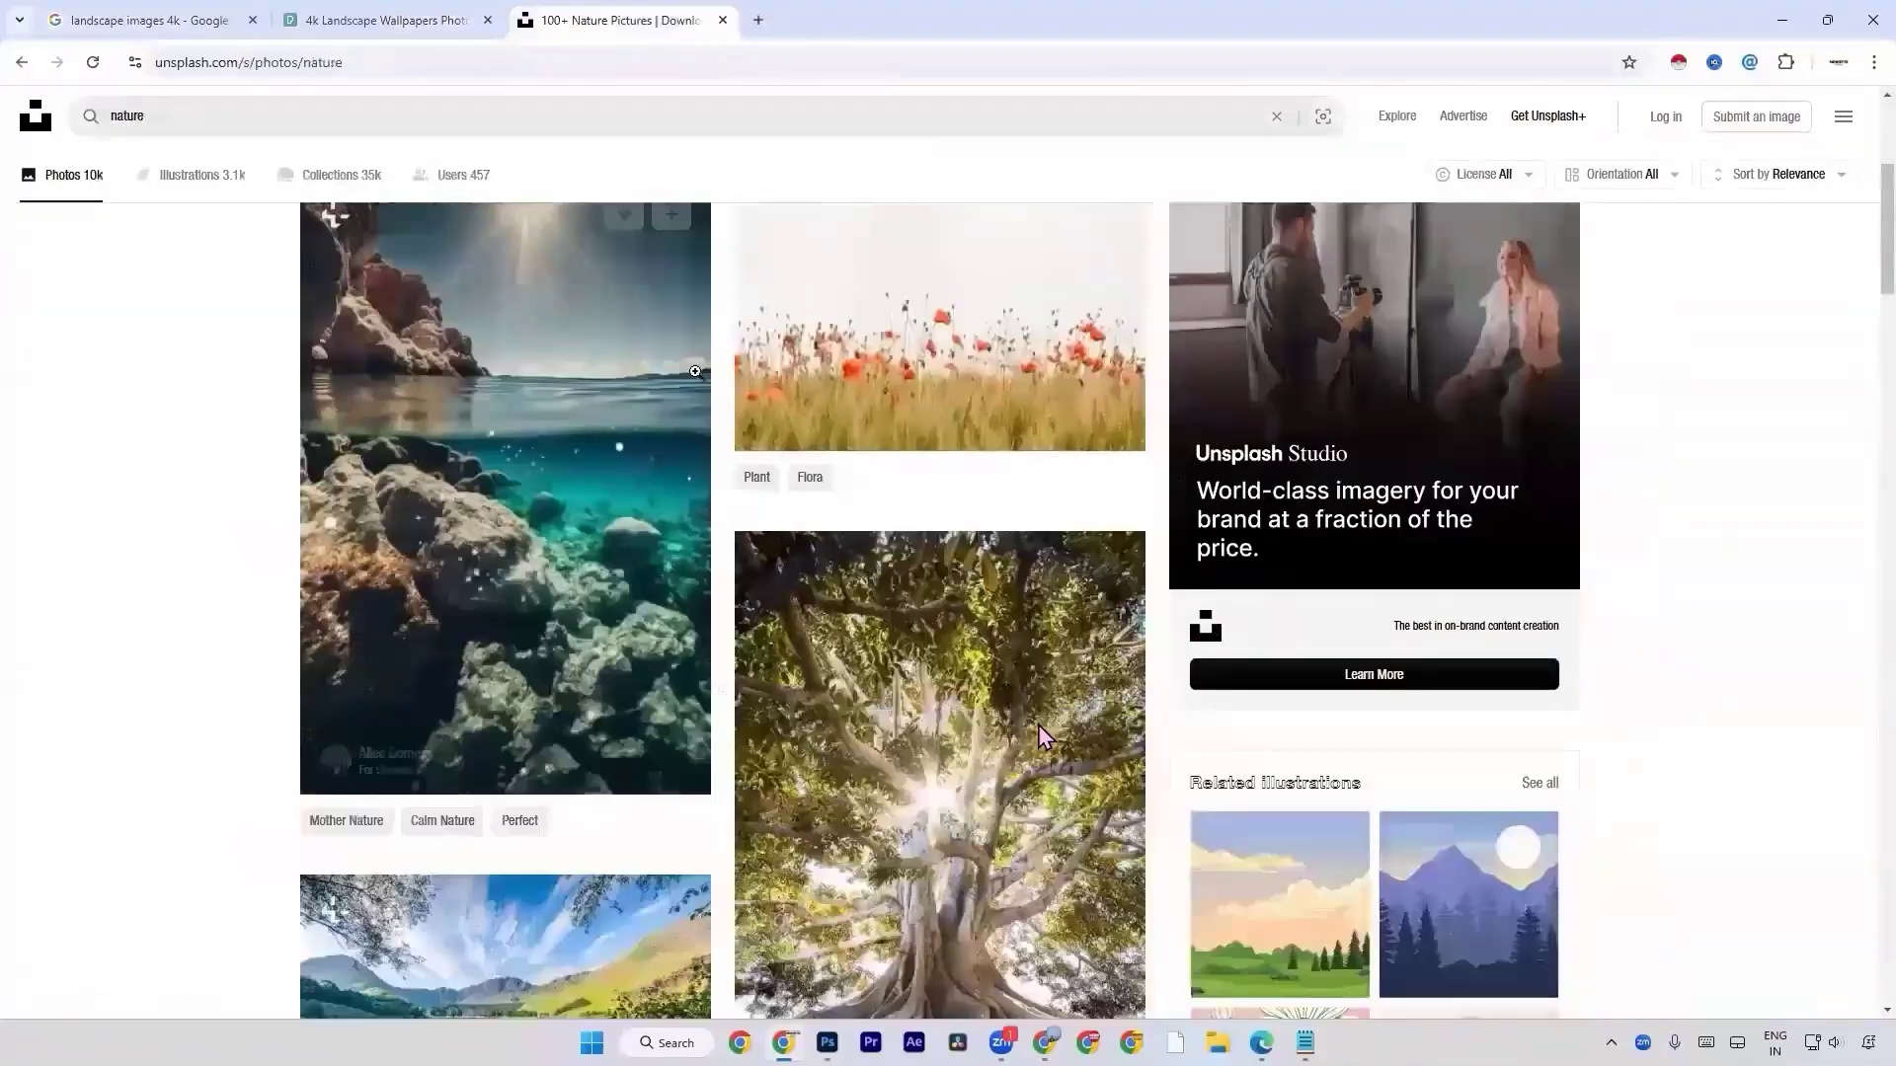
pyautogui.scroll(-15, 711, 335)
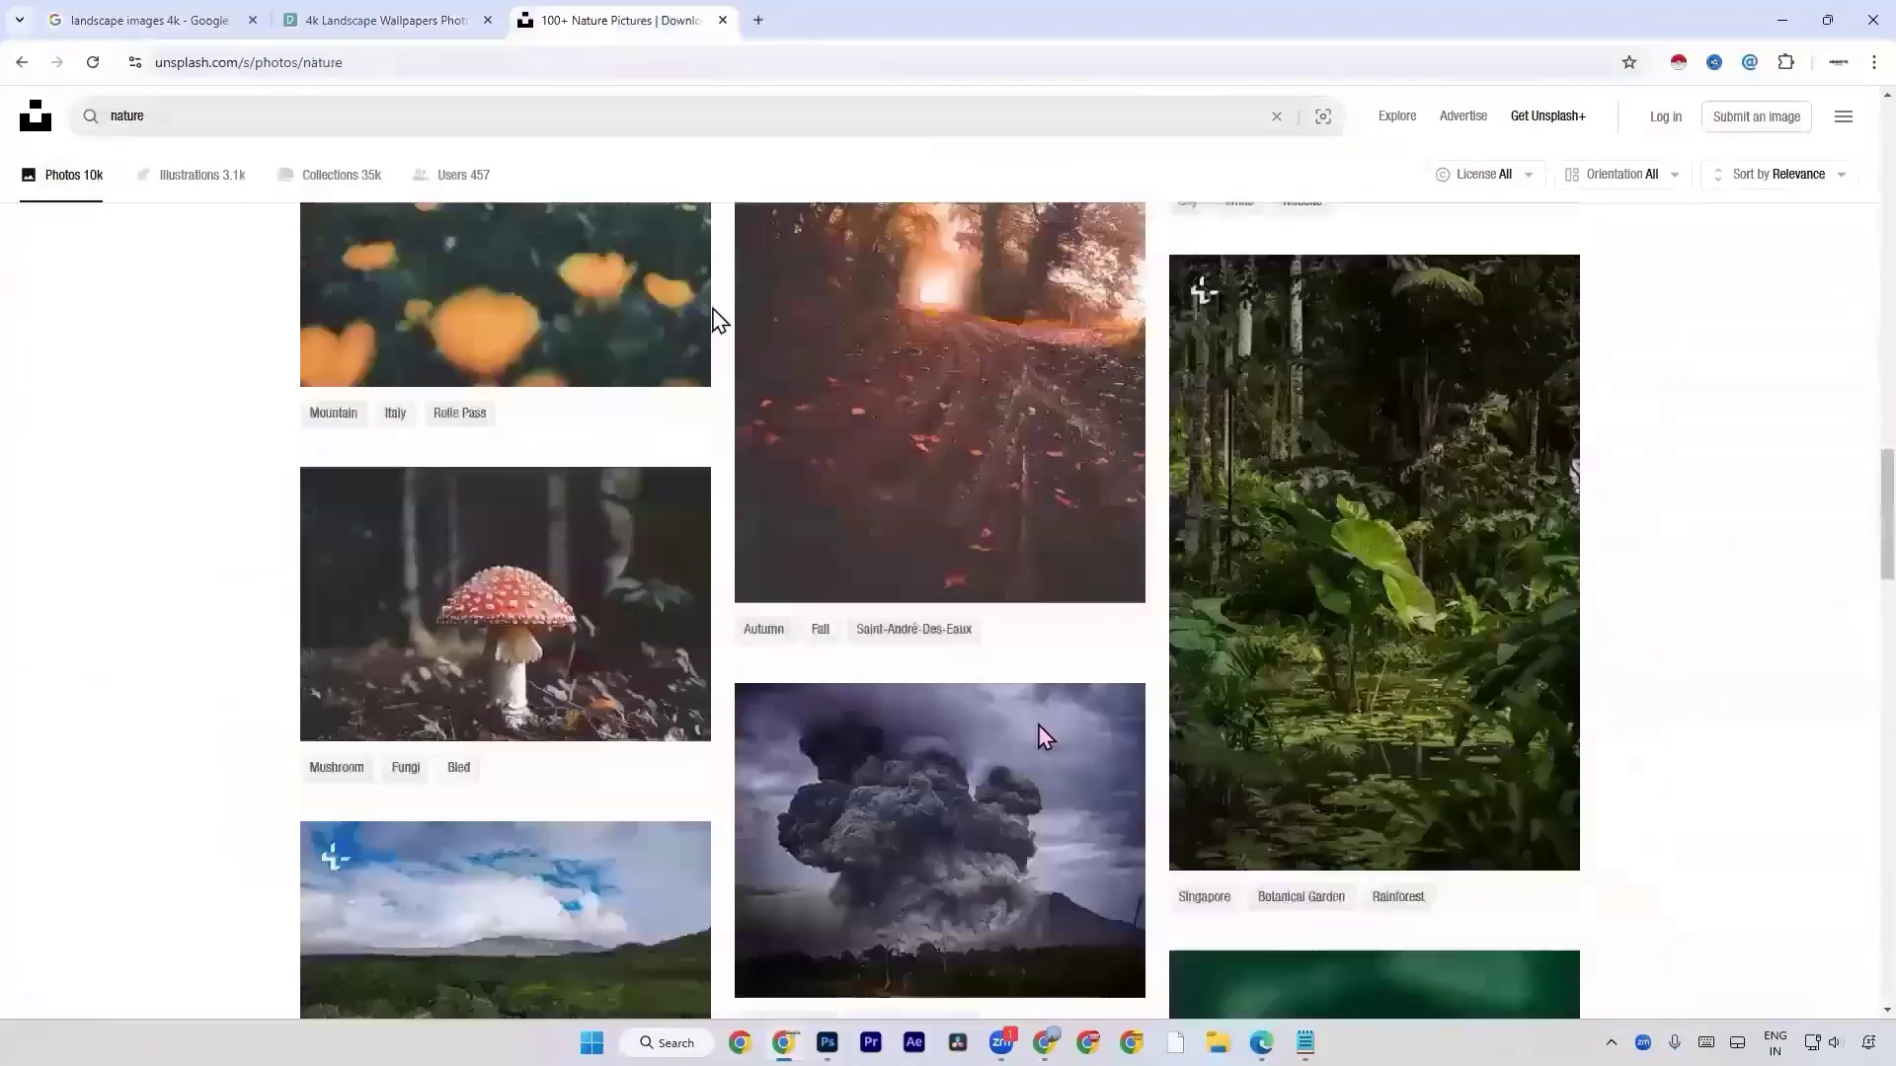
pyautogui.scroll(-8, 718, 318)
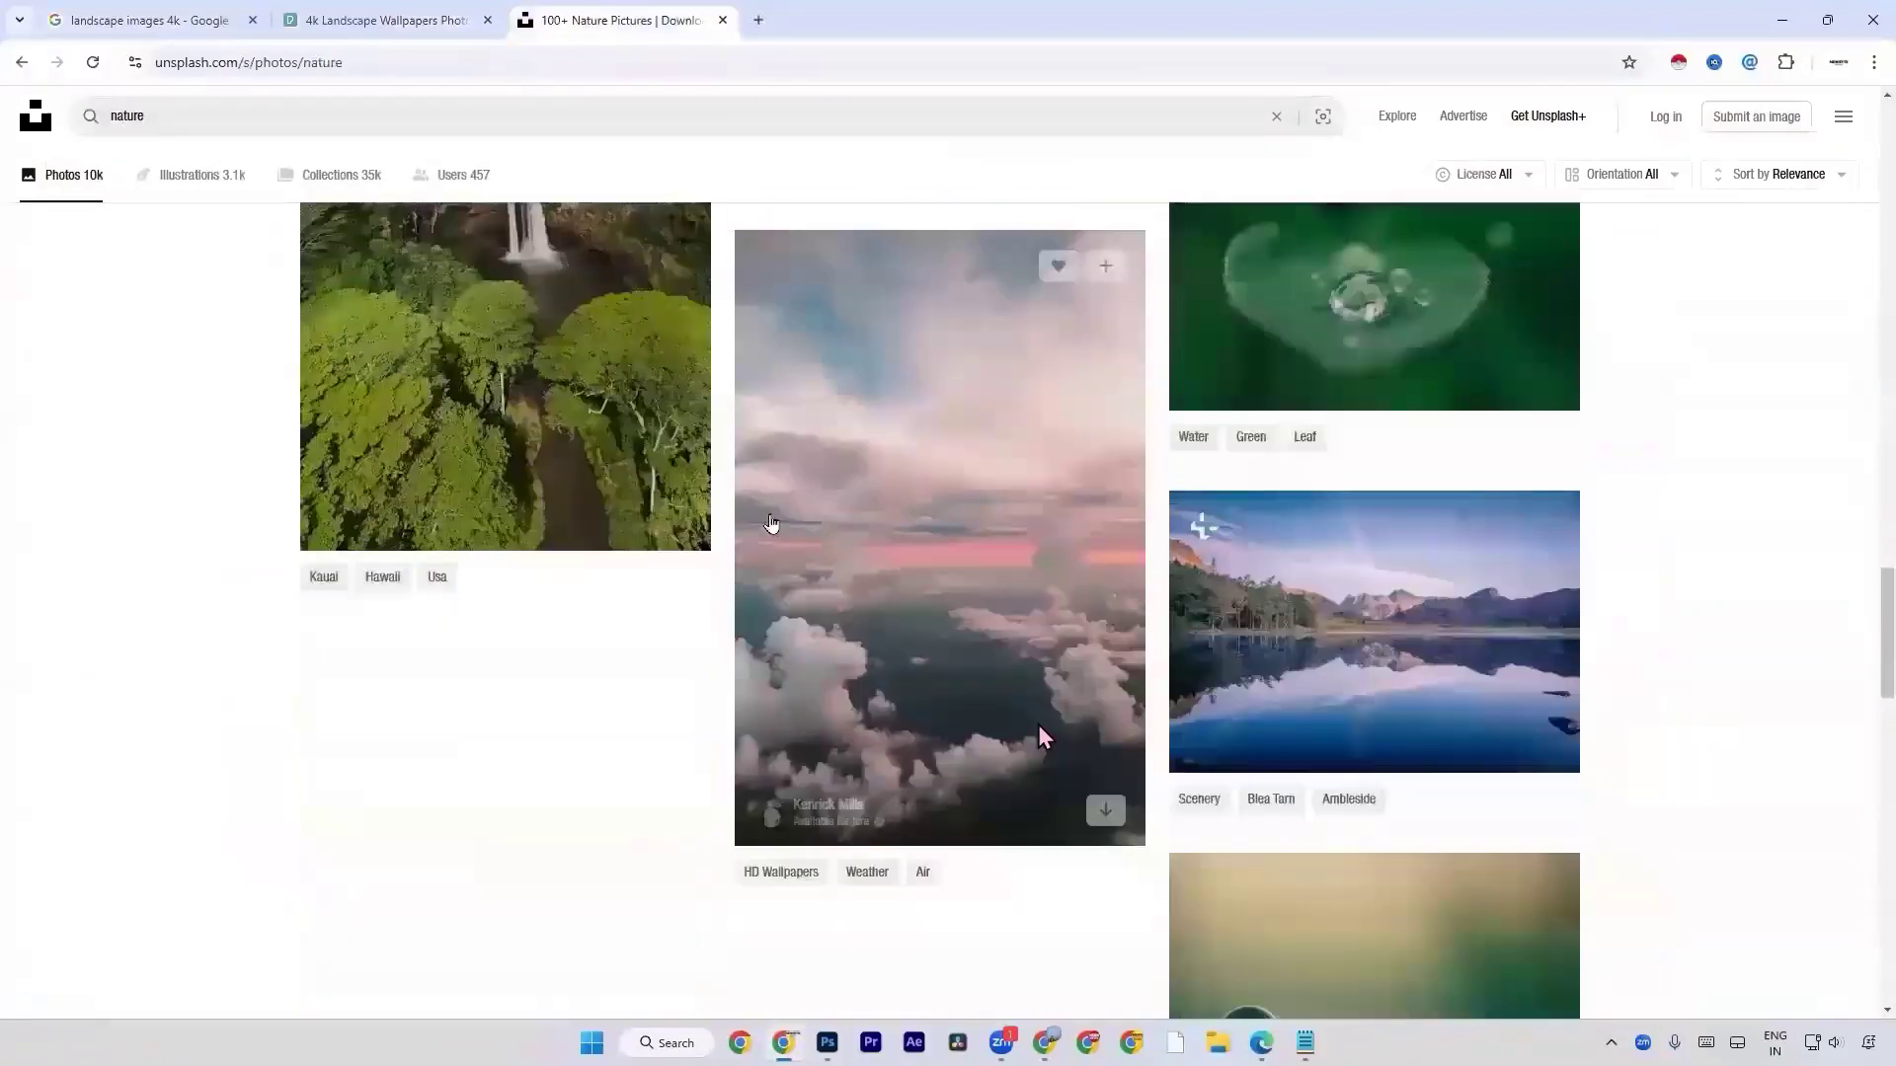
pyautogui.scroll(10, 778, 506)
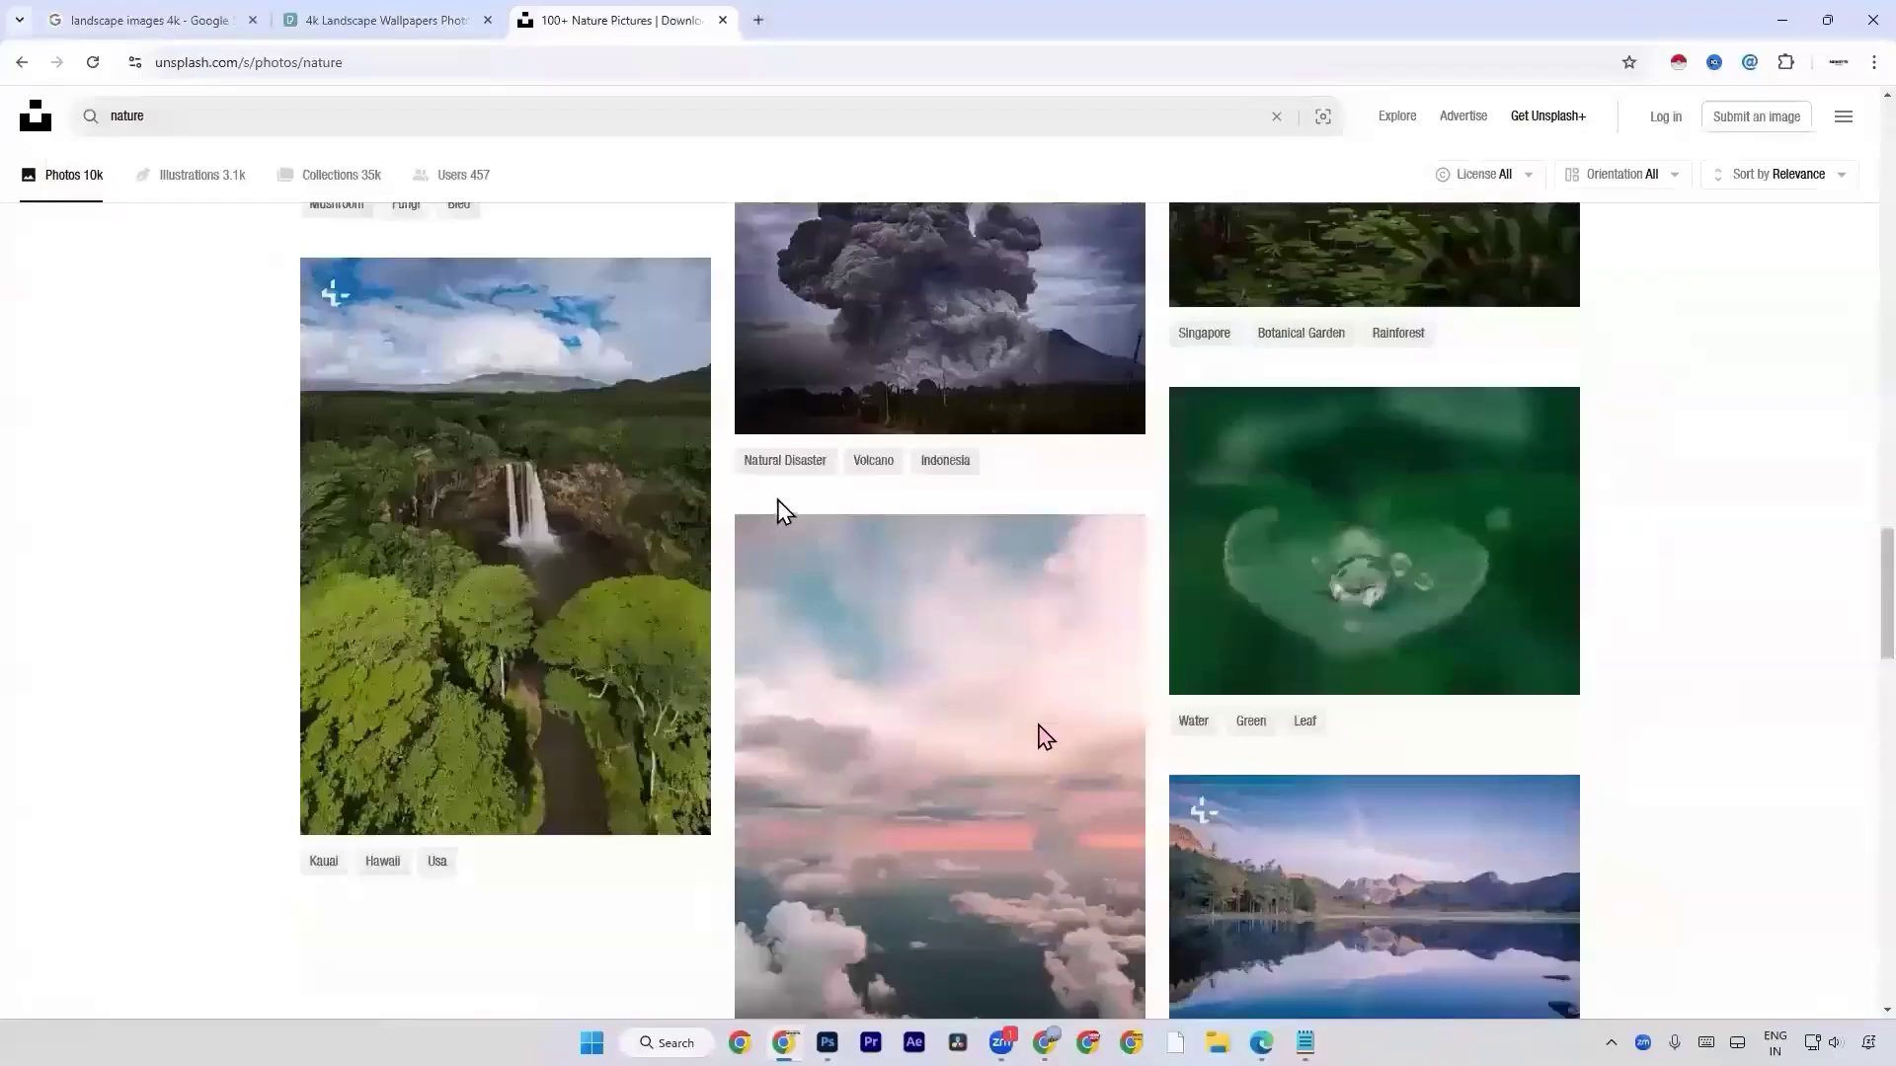
pyautogui.scroll(3, 777, 505)
pyautogui.scroll(4, 1042, 735)
pyautogui.scroll(-14, 1042, 735)
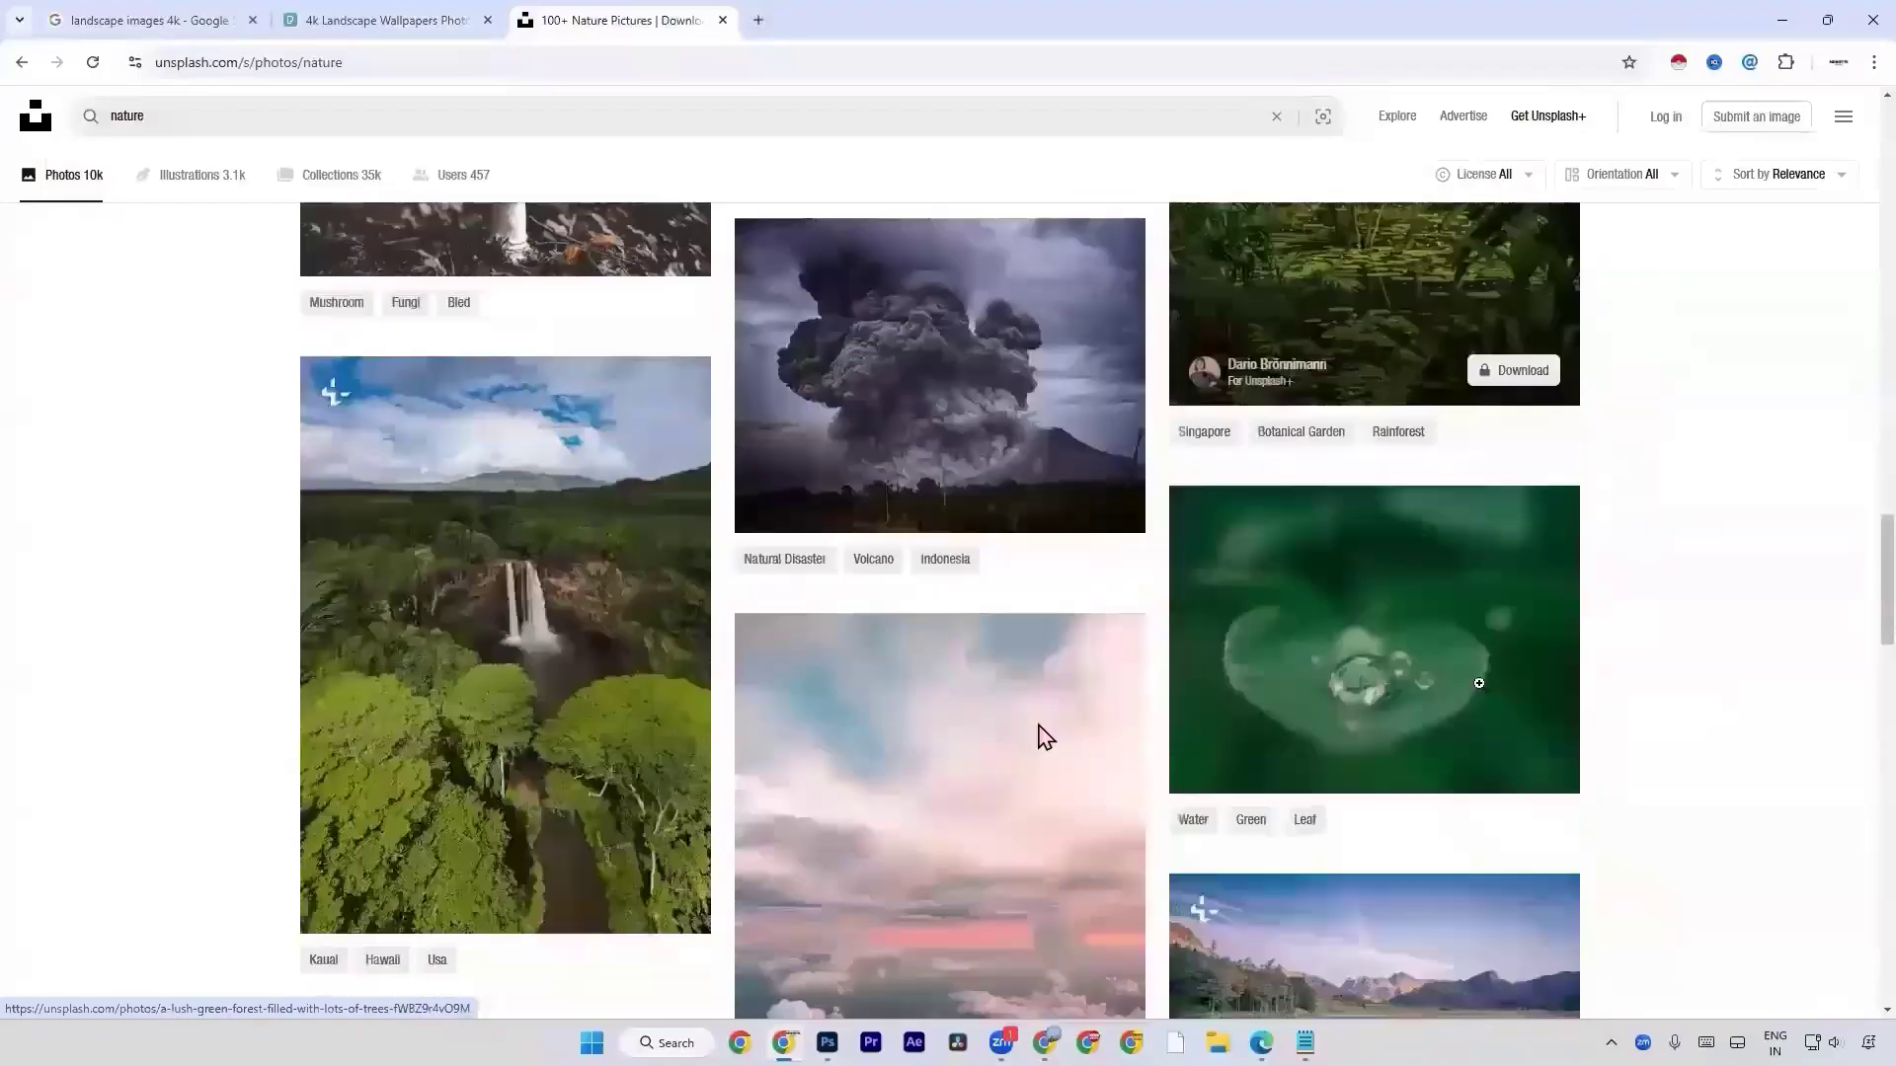
pyautogui.scroll(-15, 1044, 736)
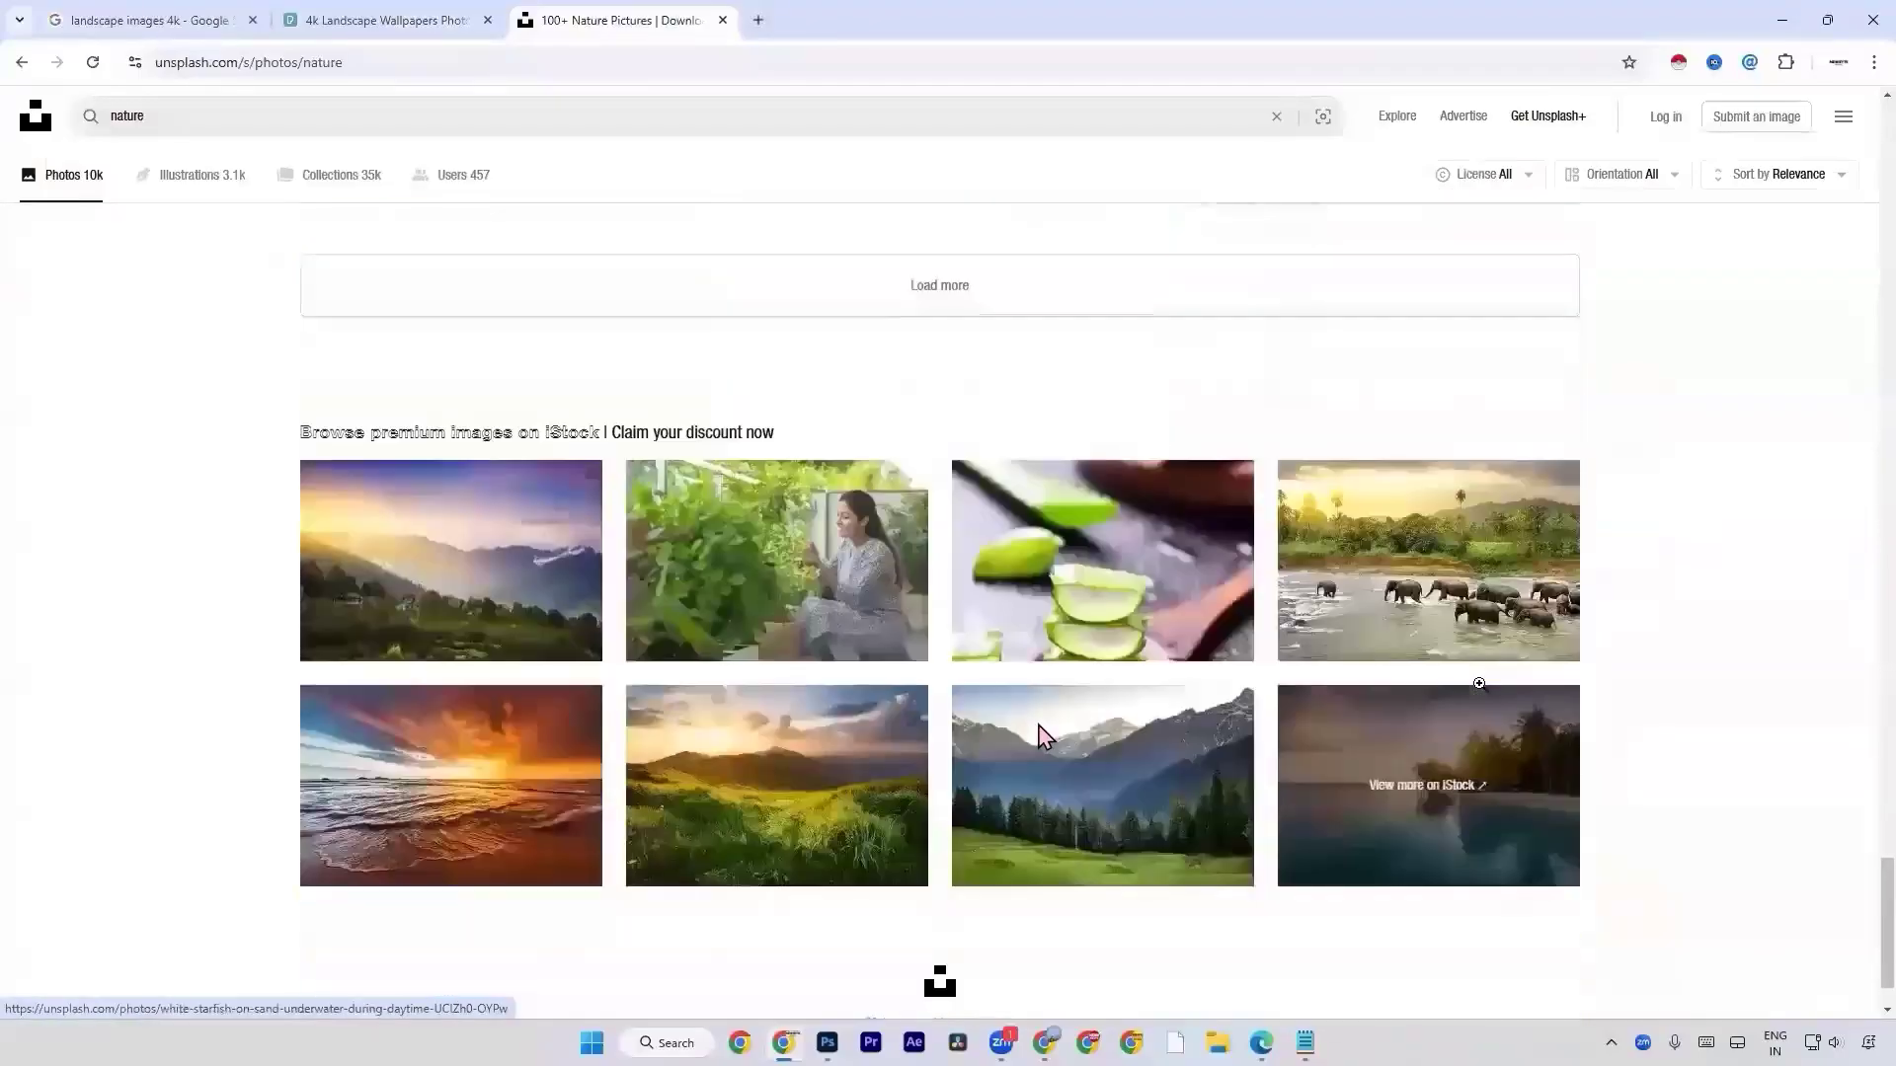
# Open Freepik in a new tab and search its free assets for "nature".
pyautogui.click(758, 19)
pyautogui.write('f')
pyautogui.click(480, 148)
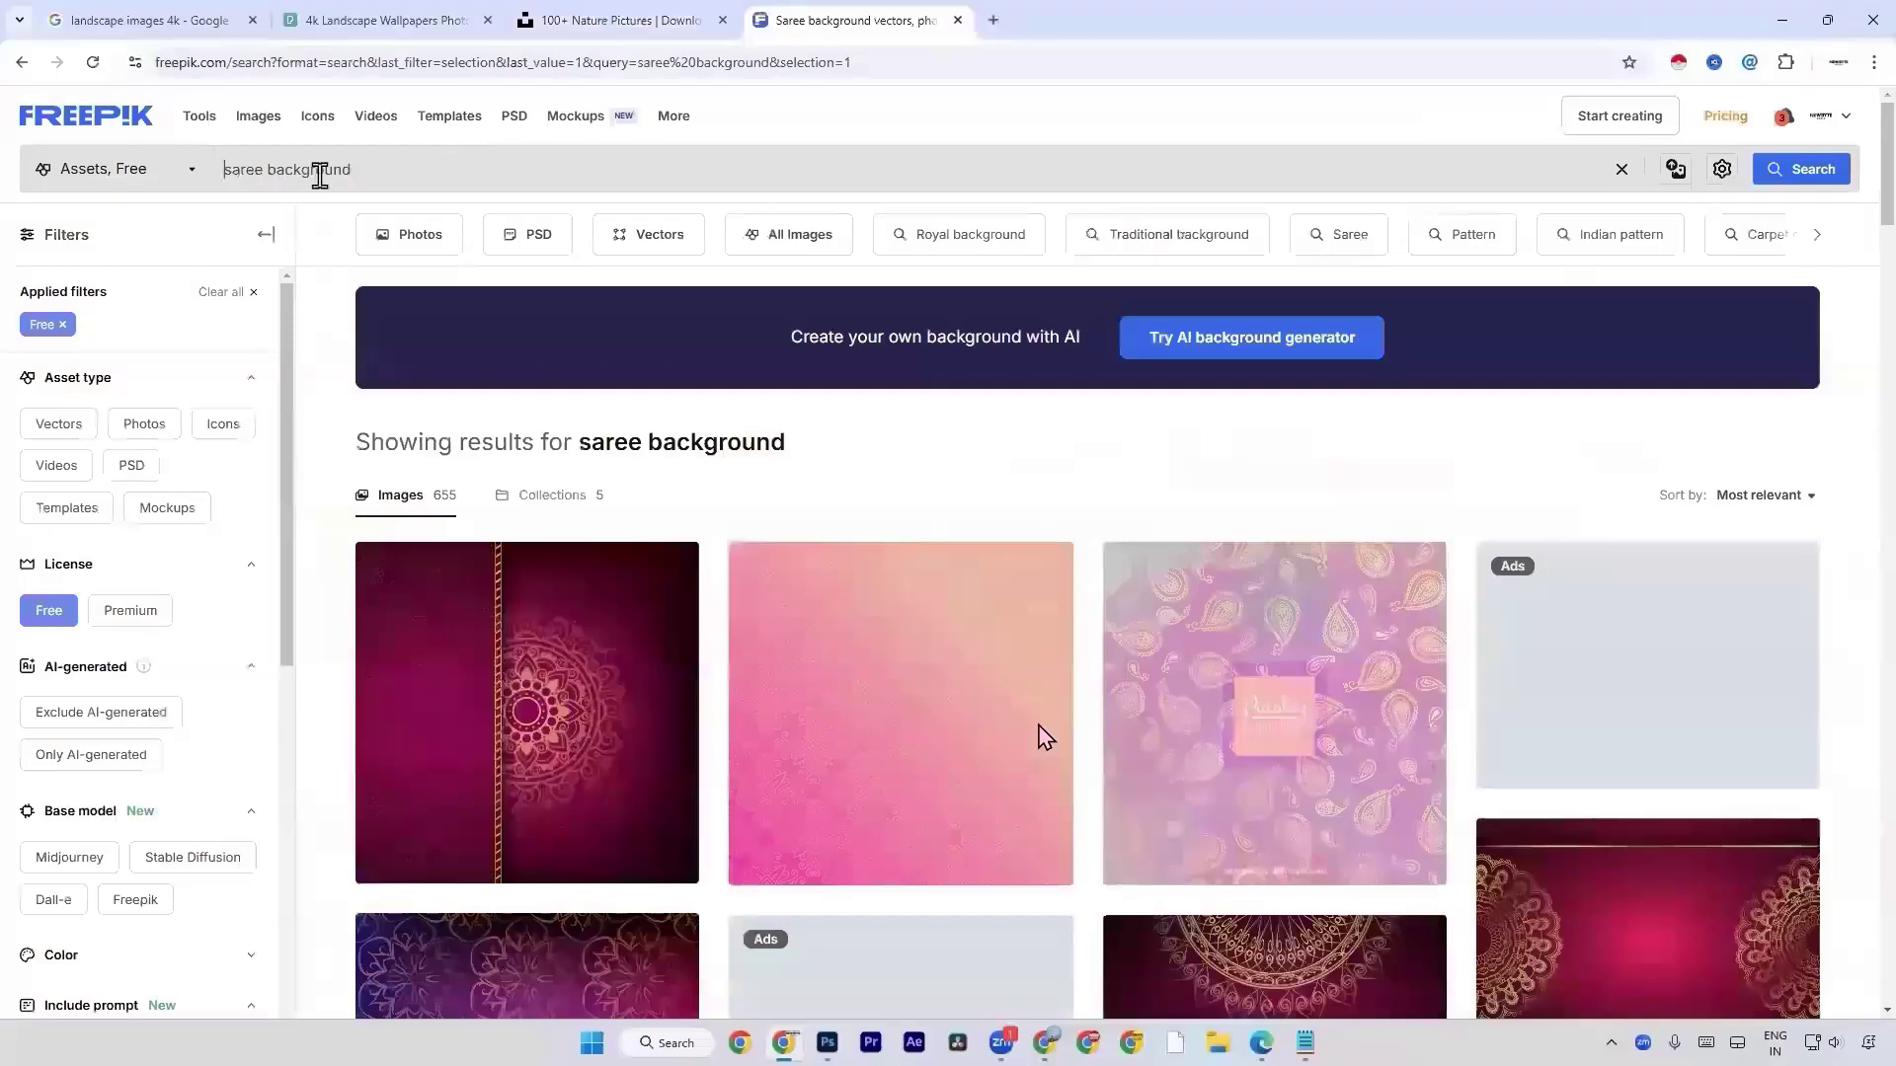
pyautogui.tripleClick(320, 170)
pyautogui.write('nature')
pyautogui.press('Return')
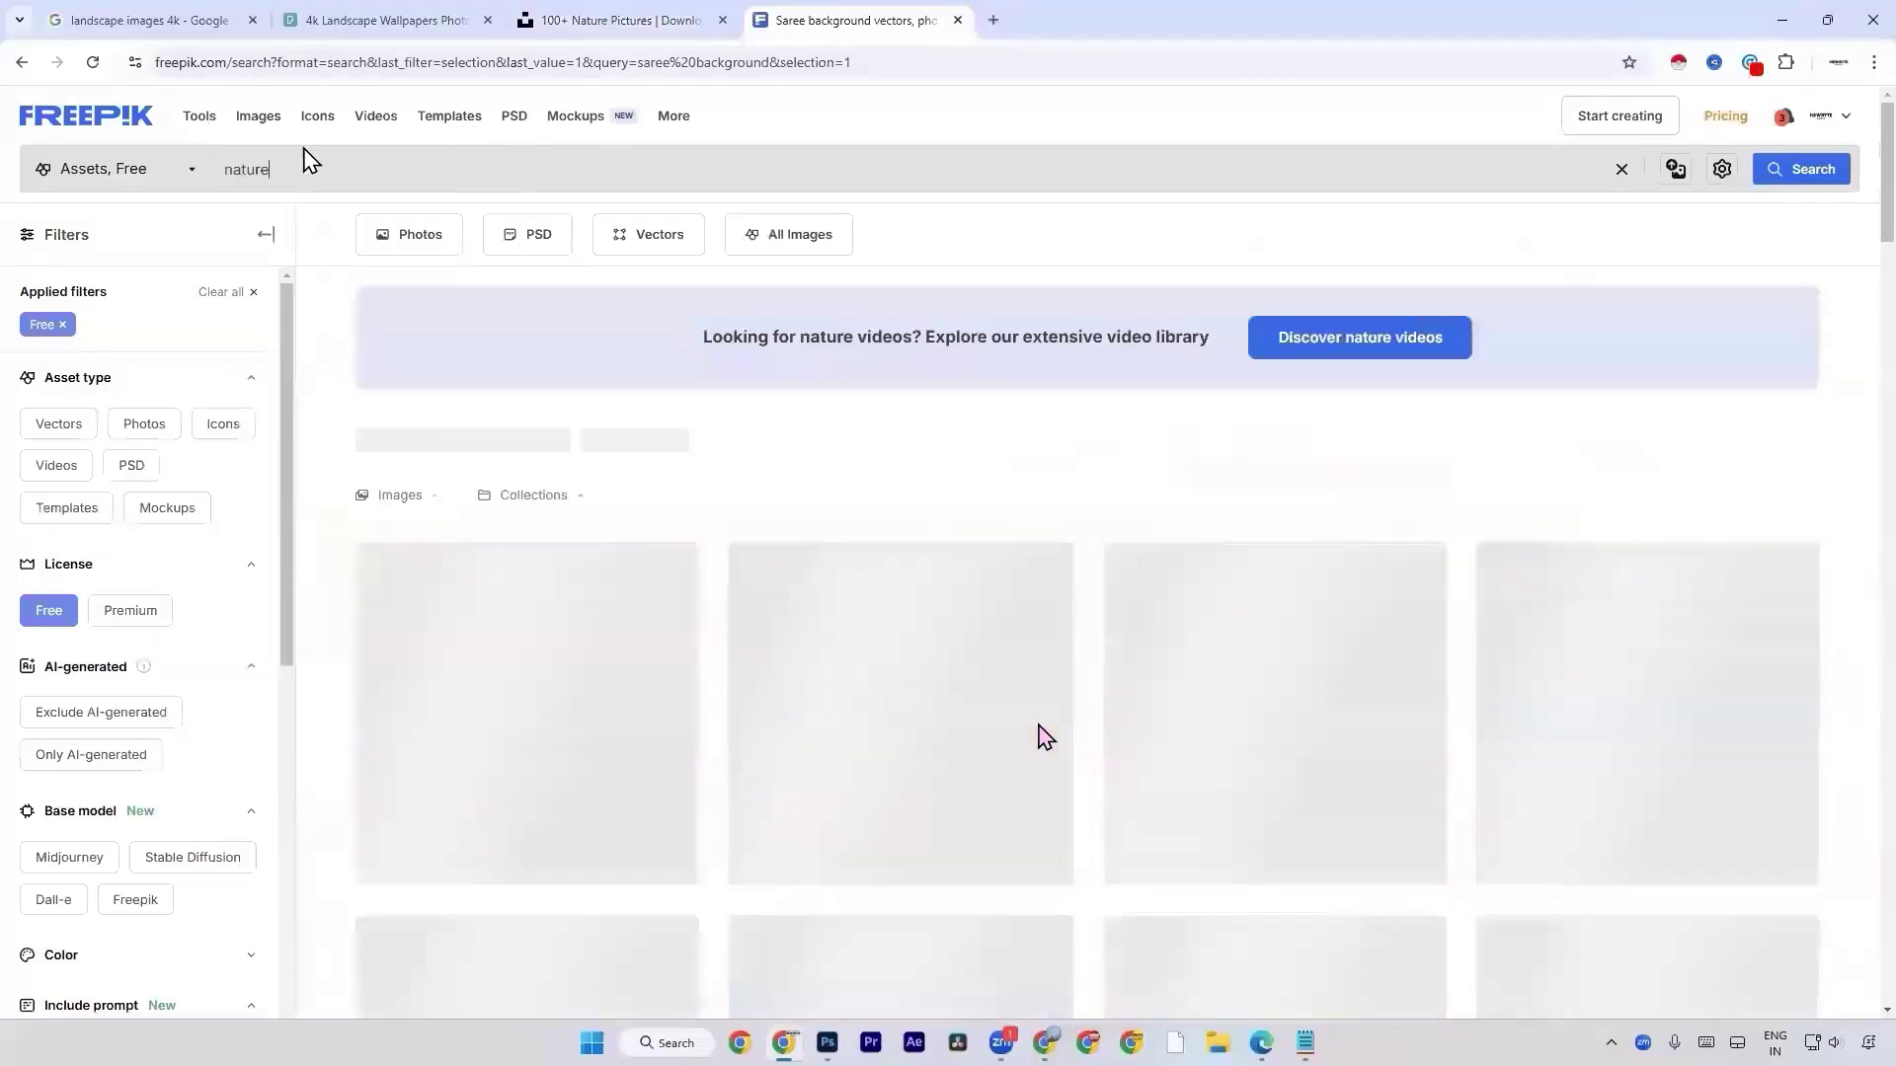
# Open the free "Wet vietnam mountain flow stream rural" waterfall photo, download it and dismiss the image-expansion offer.
pyautogui.scroll(-5, 520, 618)
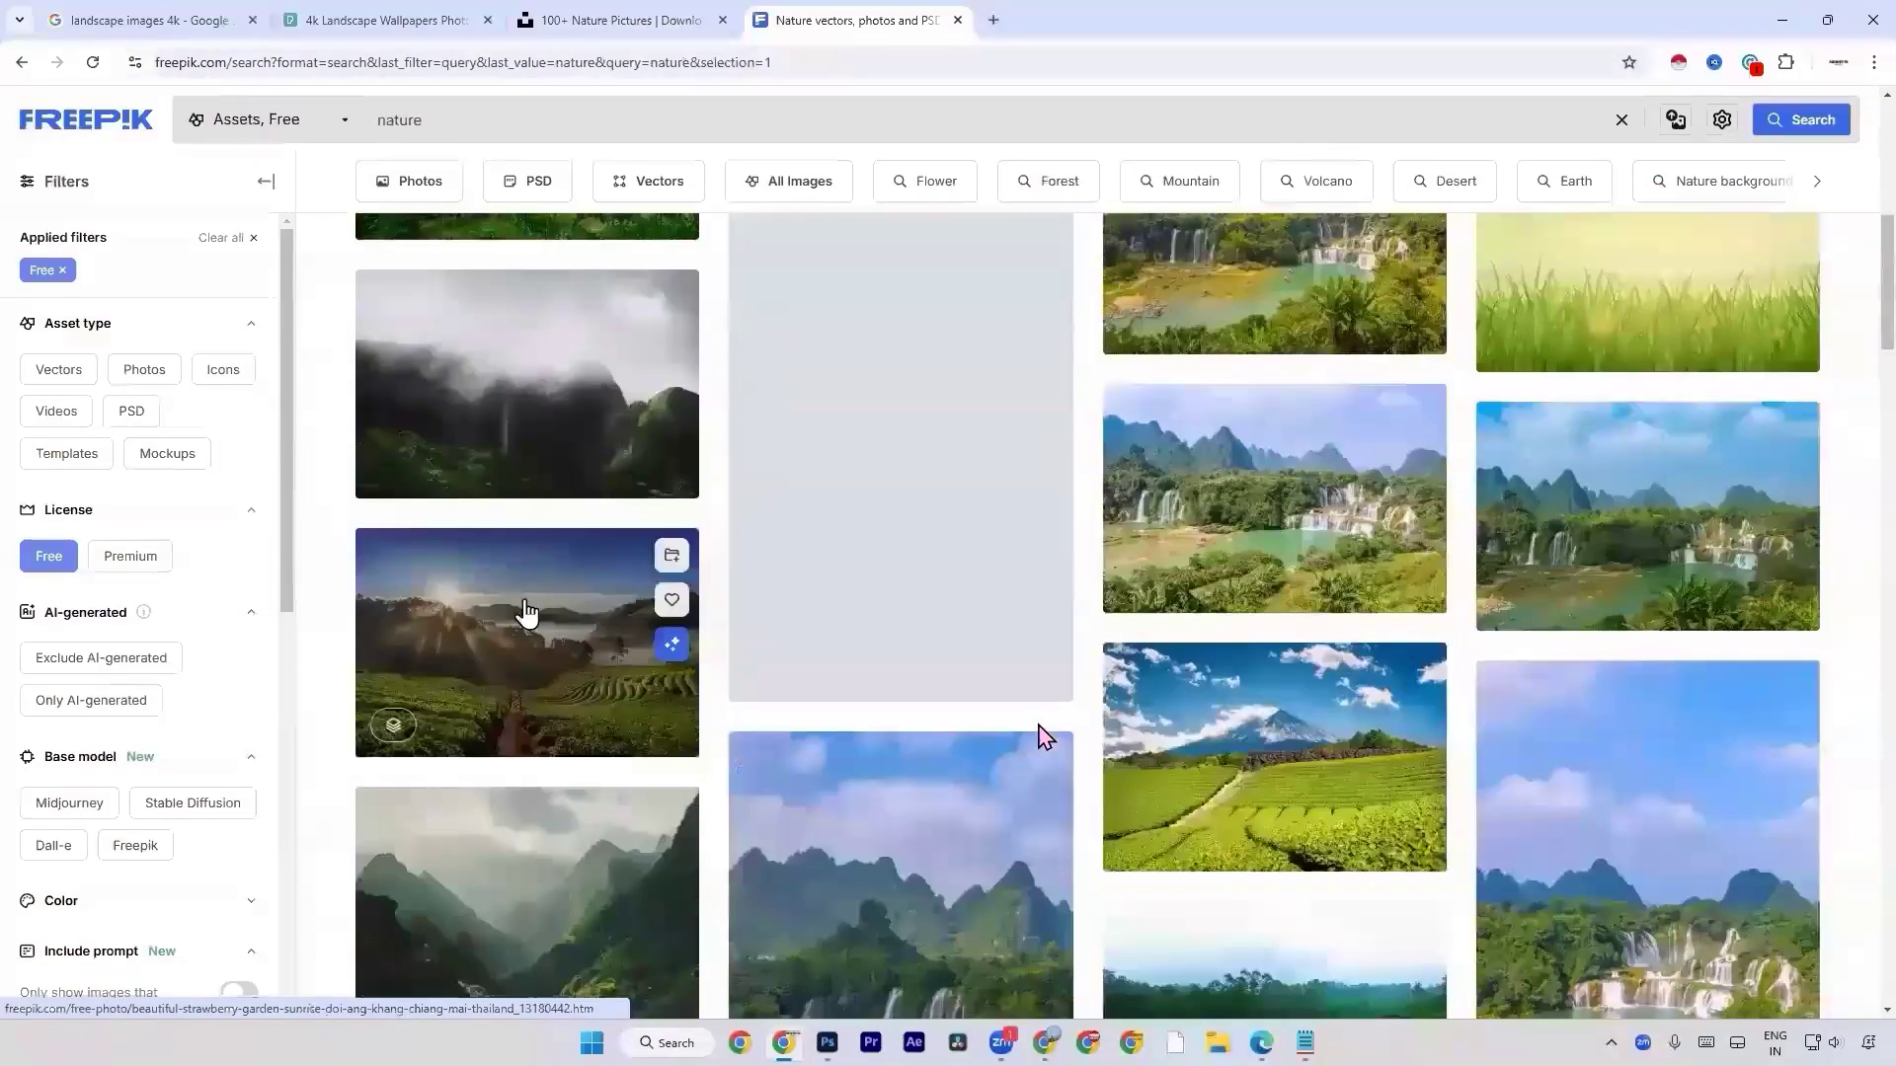
pyautogui.click(528, 575)
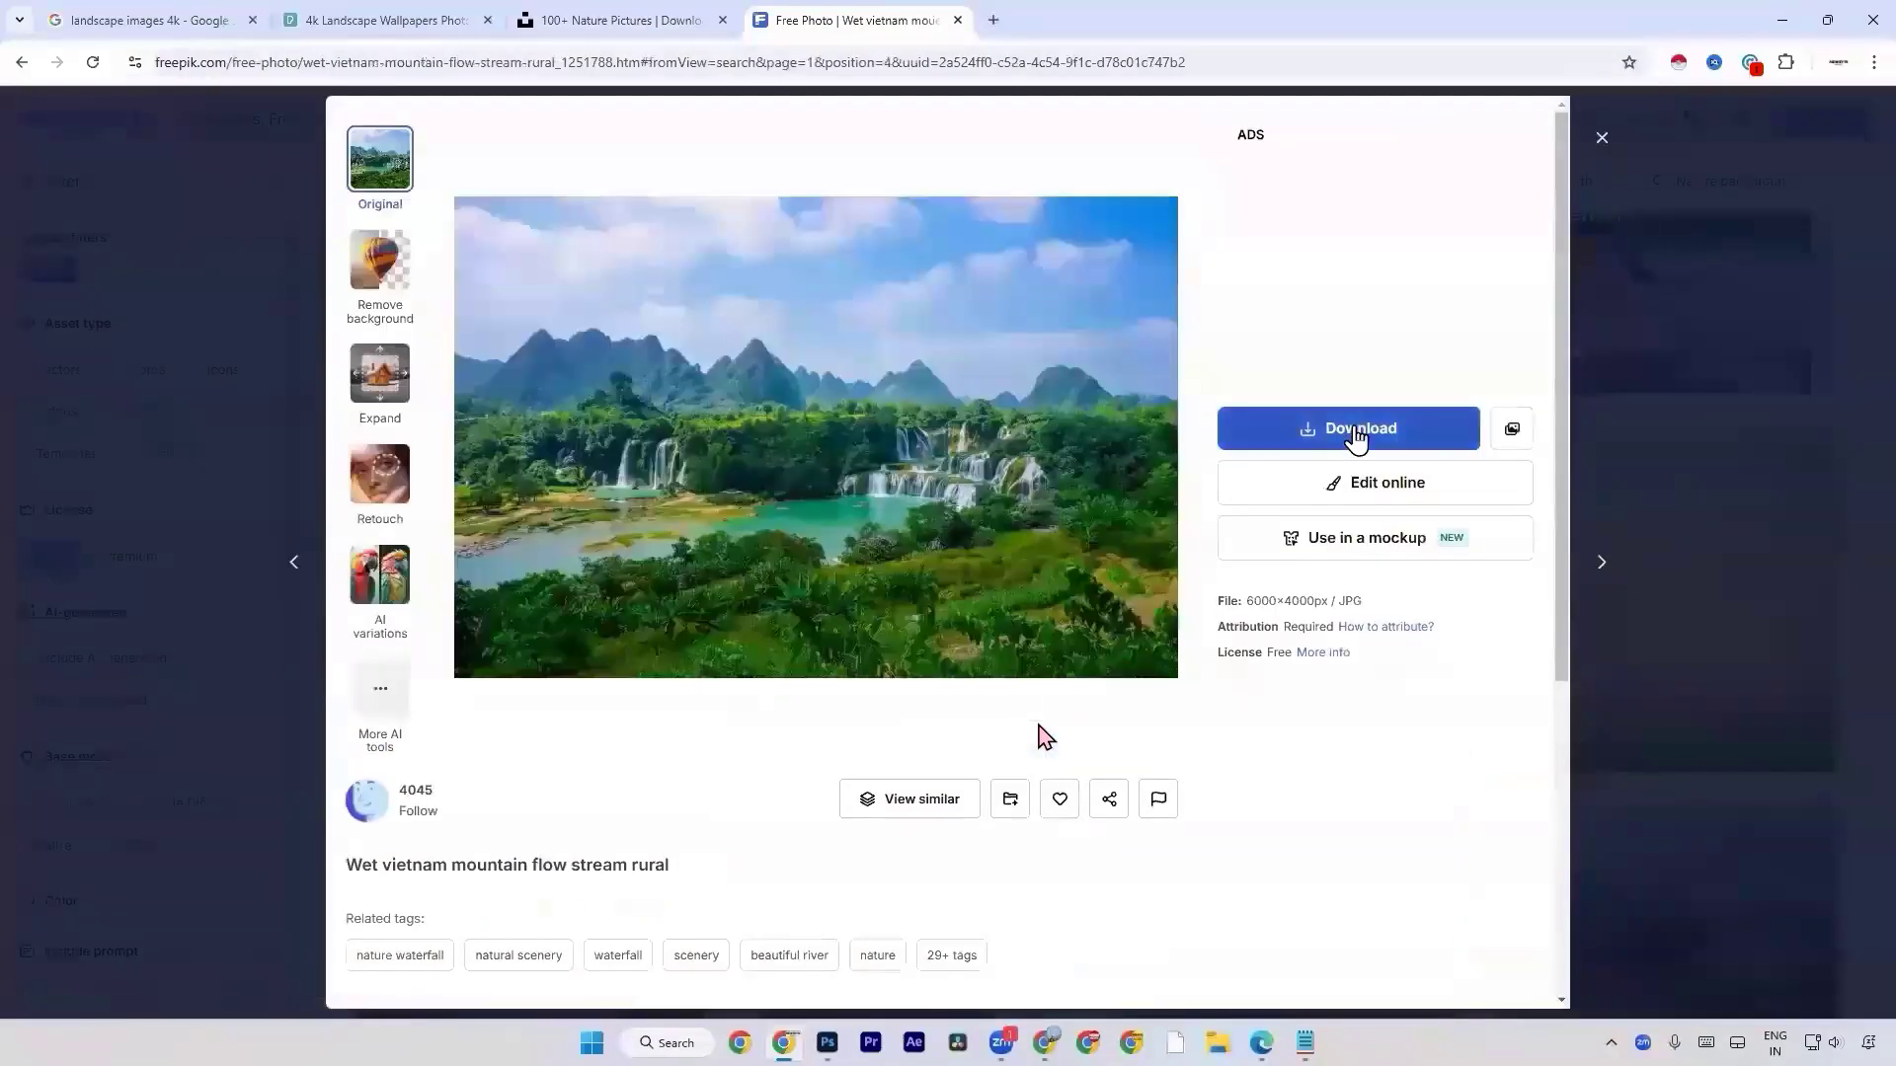
pyautogui.click(1360, 687)
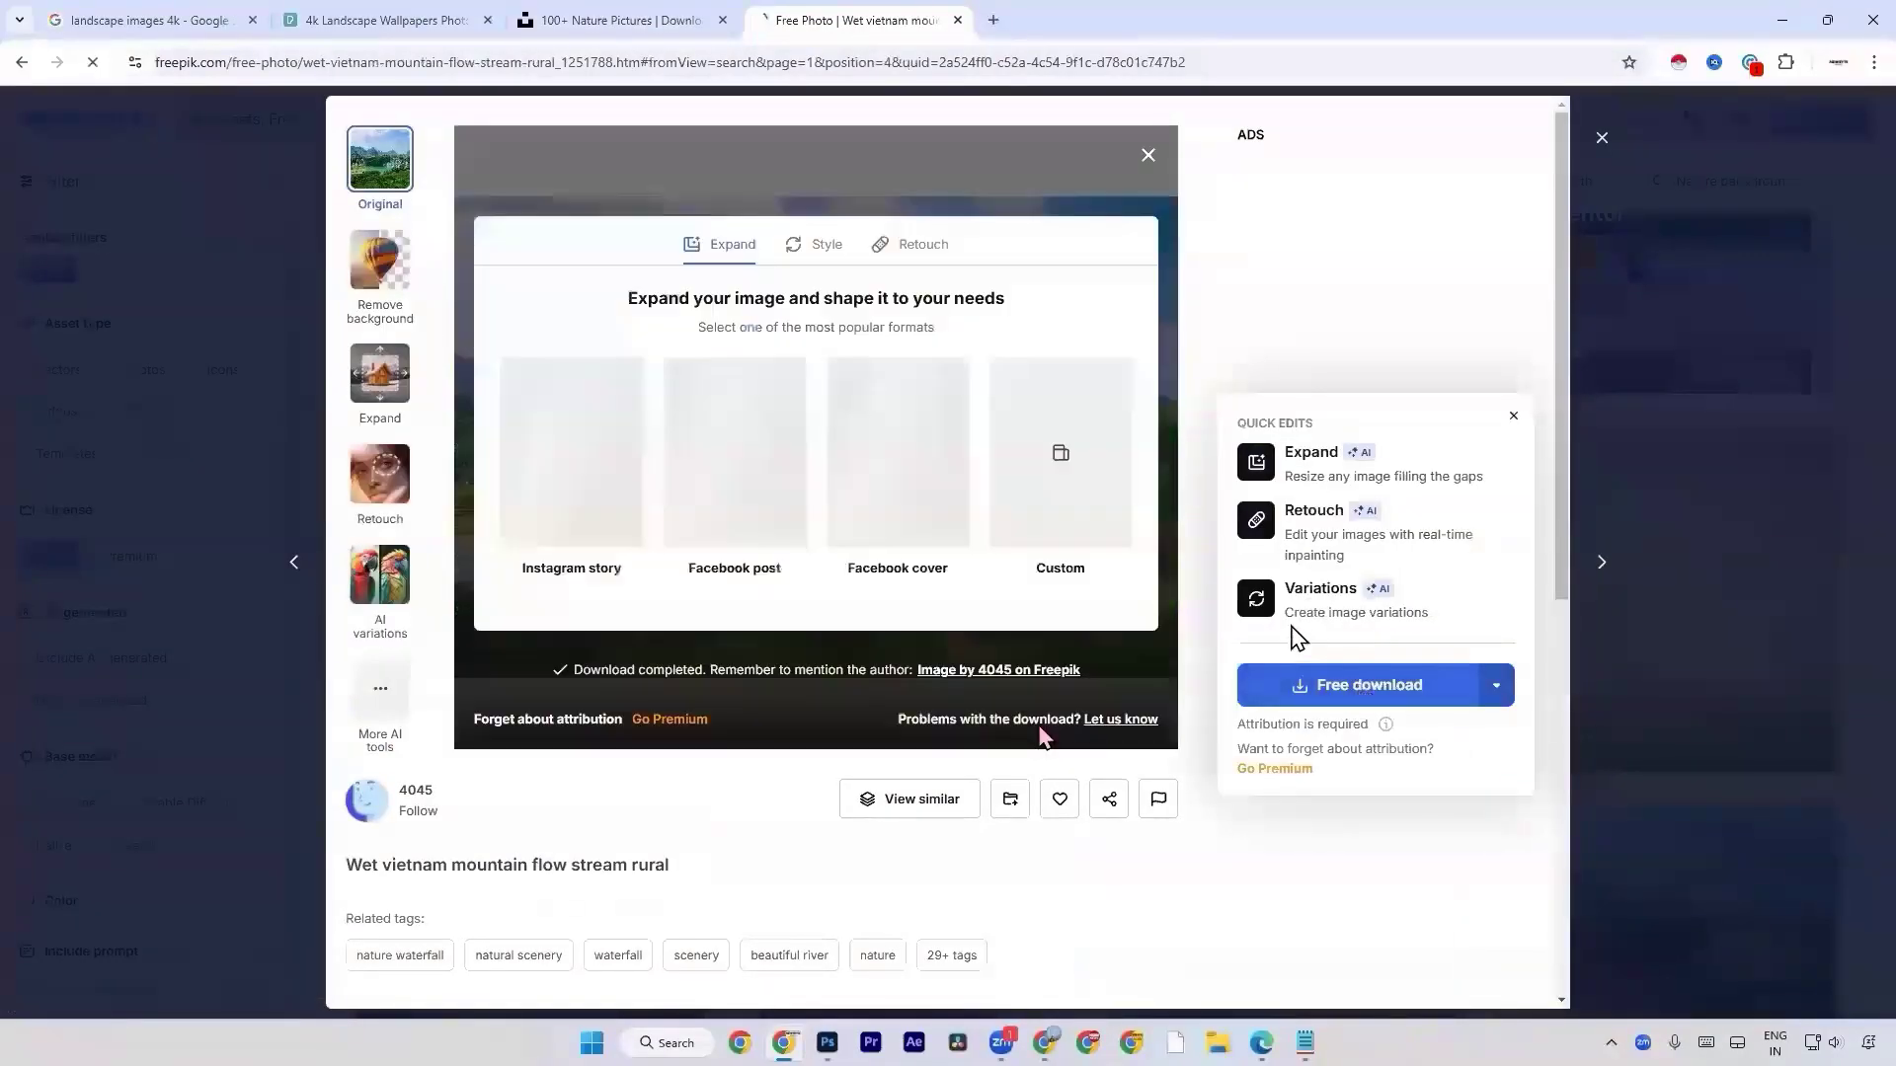
pyautogui.click(1147, 156)
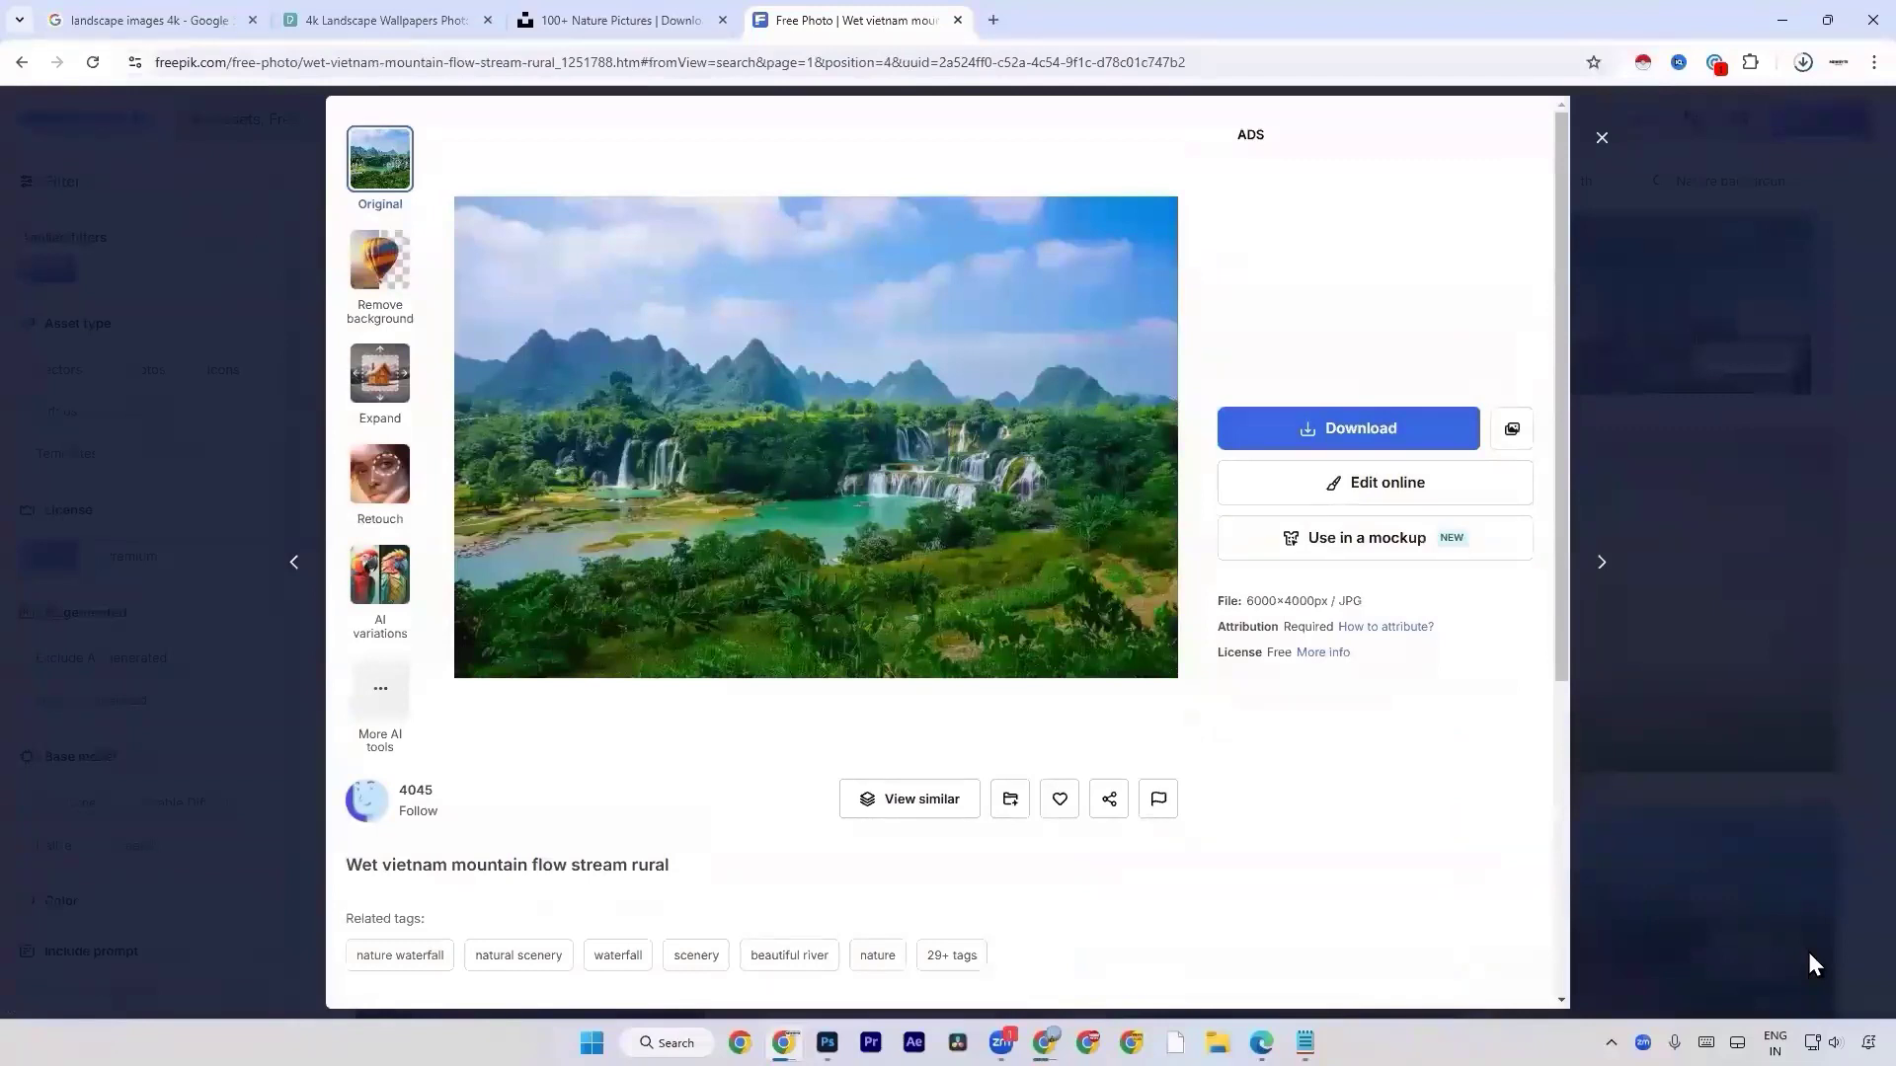
# Locate the downloaded "wet-vietnam-mountain-flow-stream-rural (2).jpg" in its folder and place it into the Untitled-1 document in Photoshop.
pyautogui.click(1802, 62)
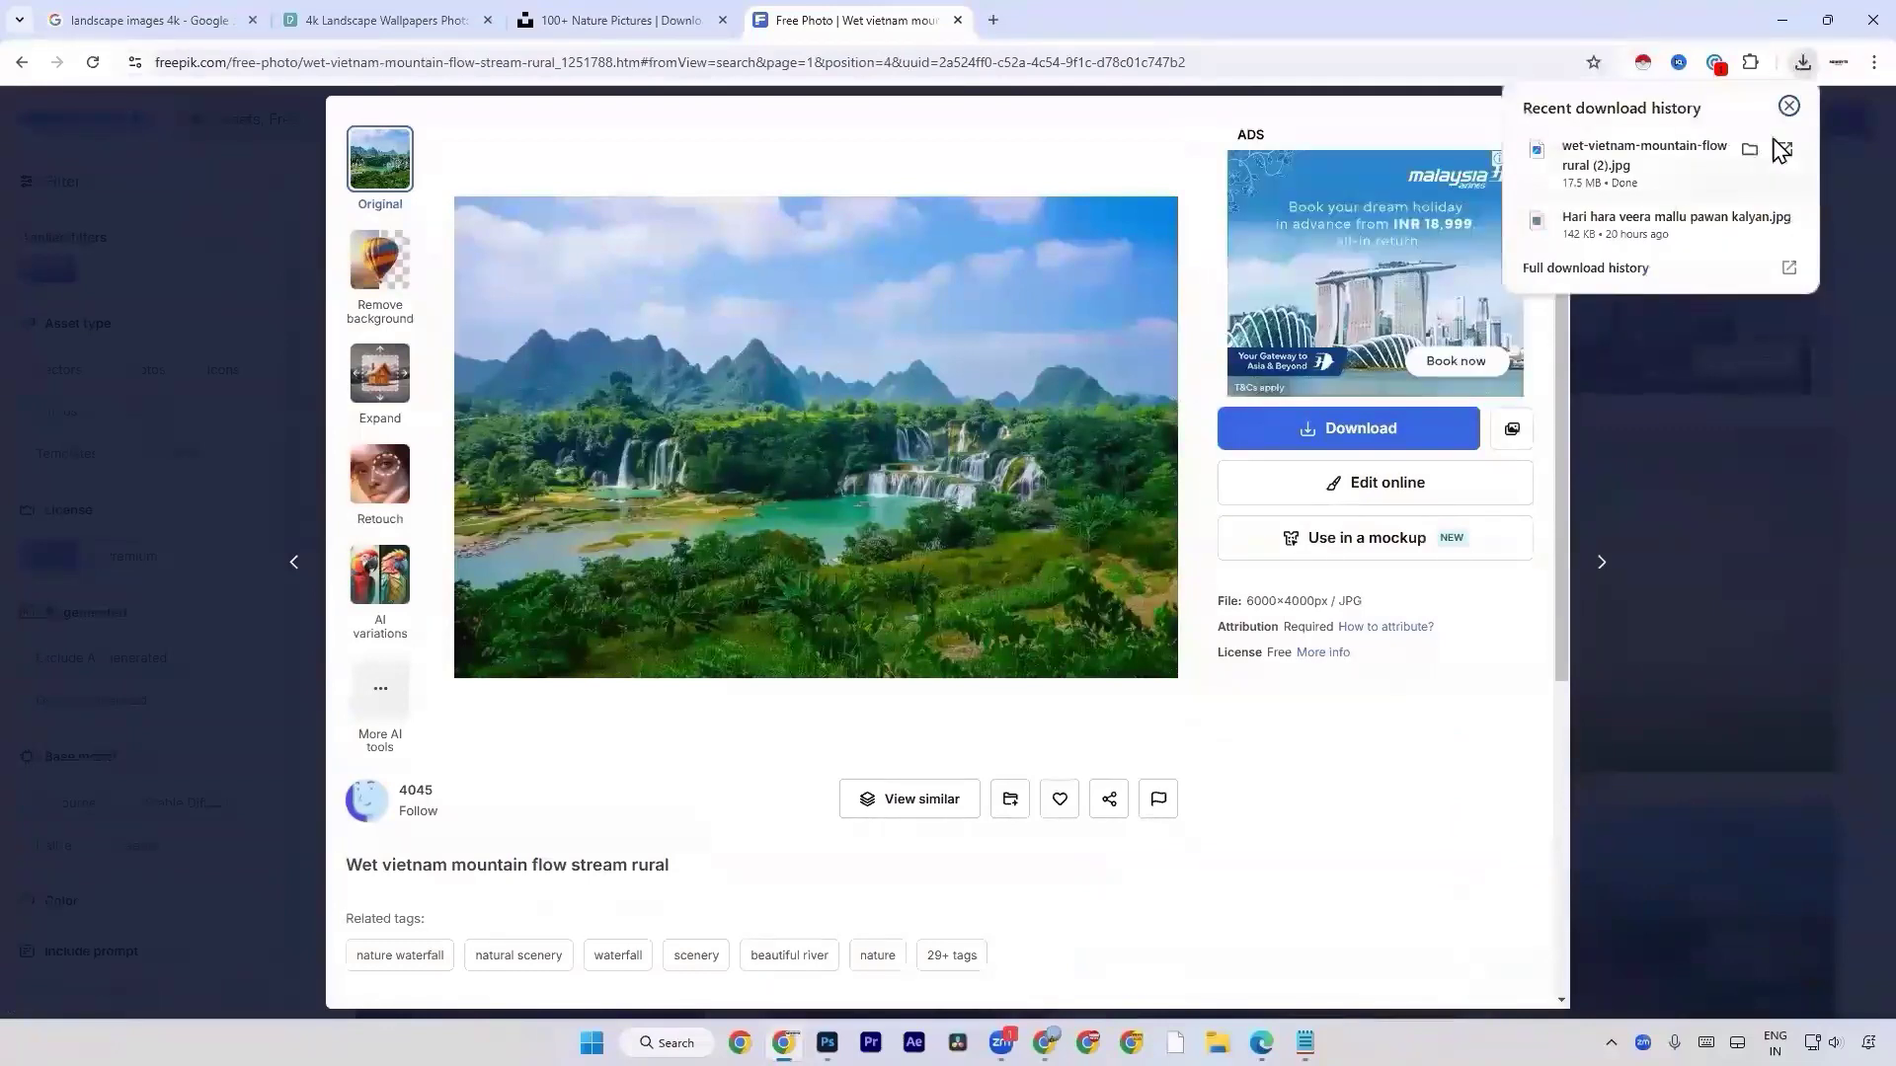
pyautogui.click(1759, 146)
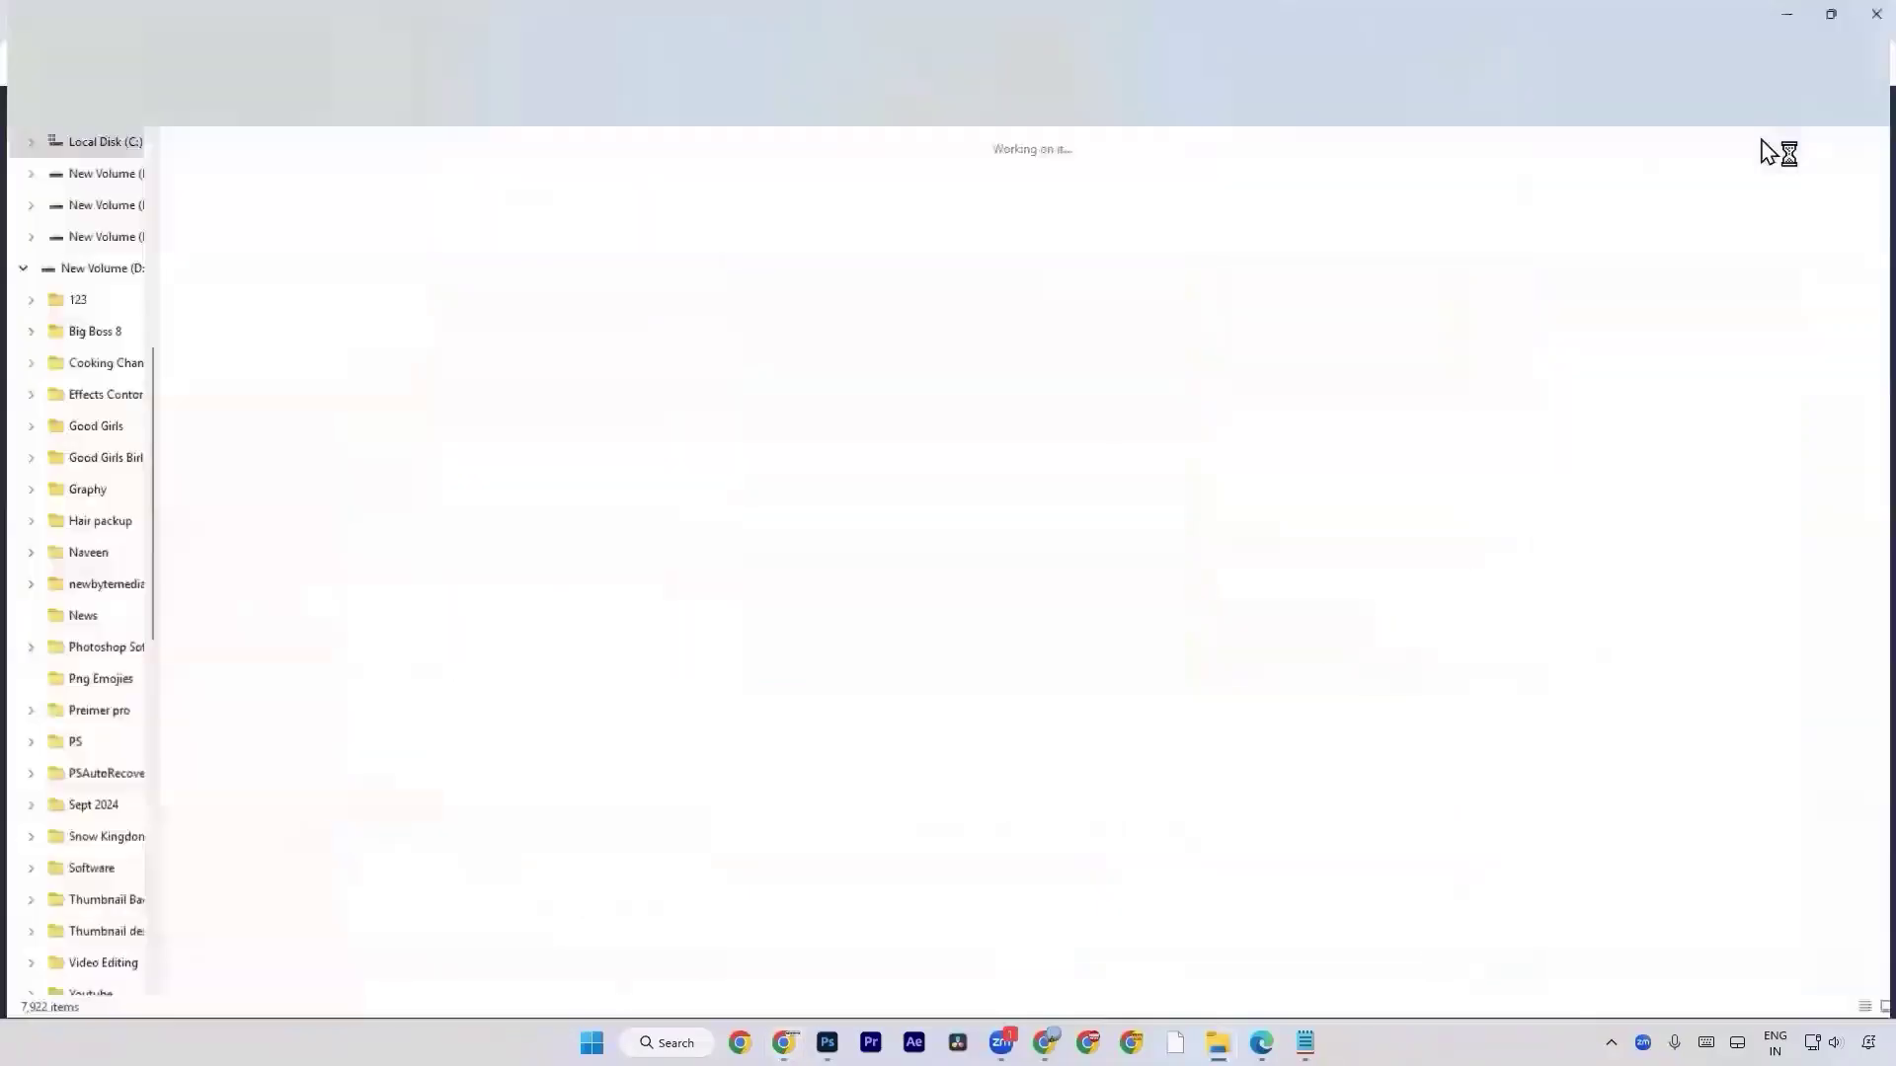
pyautogui.moveTo(262, 281); pyautogui.dragTo(914, 1043)
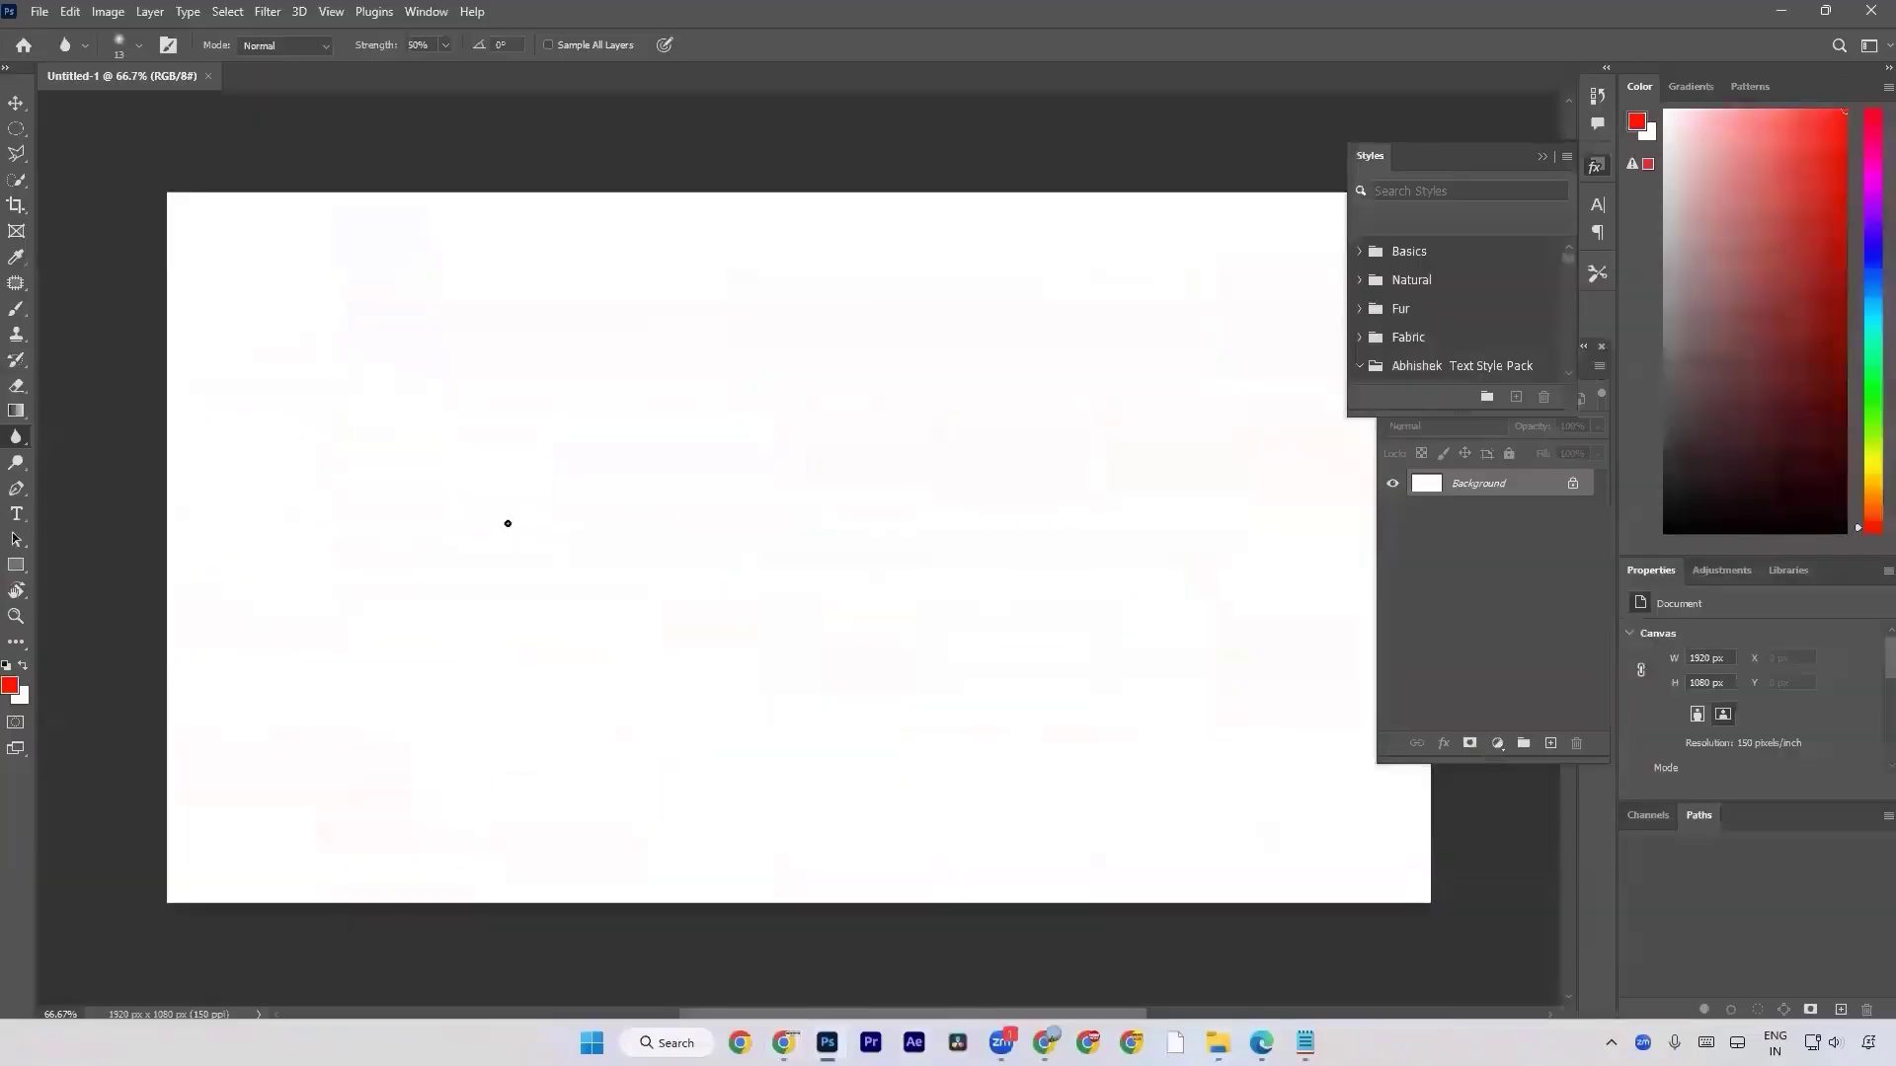
pyautogui.press('Return')
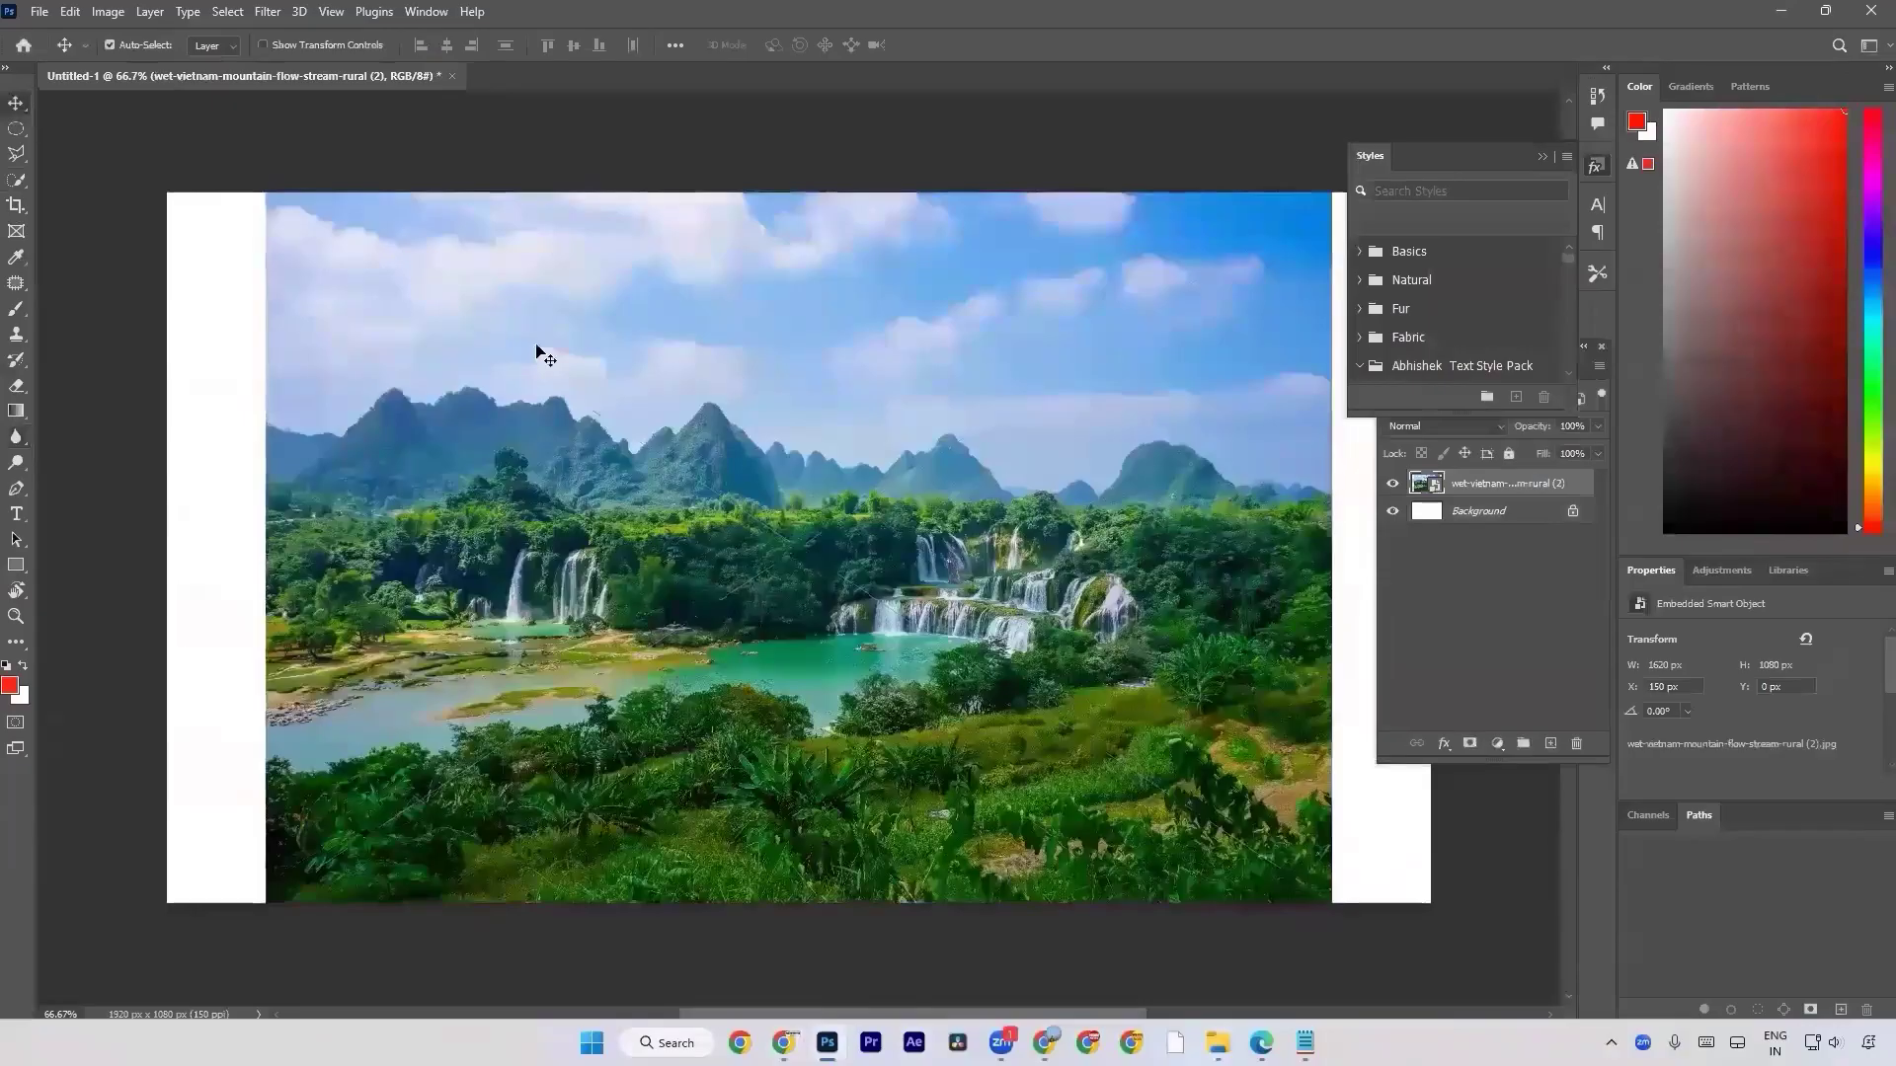
# Scale the placed landscape photo proportionally to 1920 x 1280 px so it spans the full canvas width.
pyautogui.moveTo(551, 382); pyautogui.dragTo(481, 392)
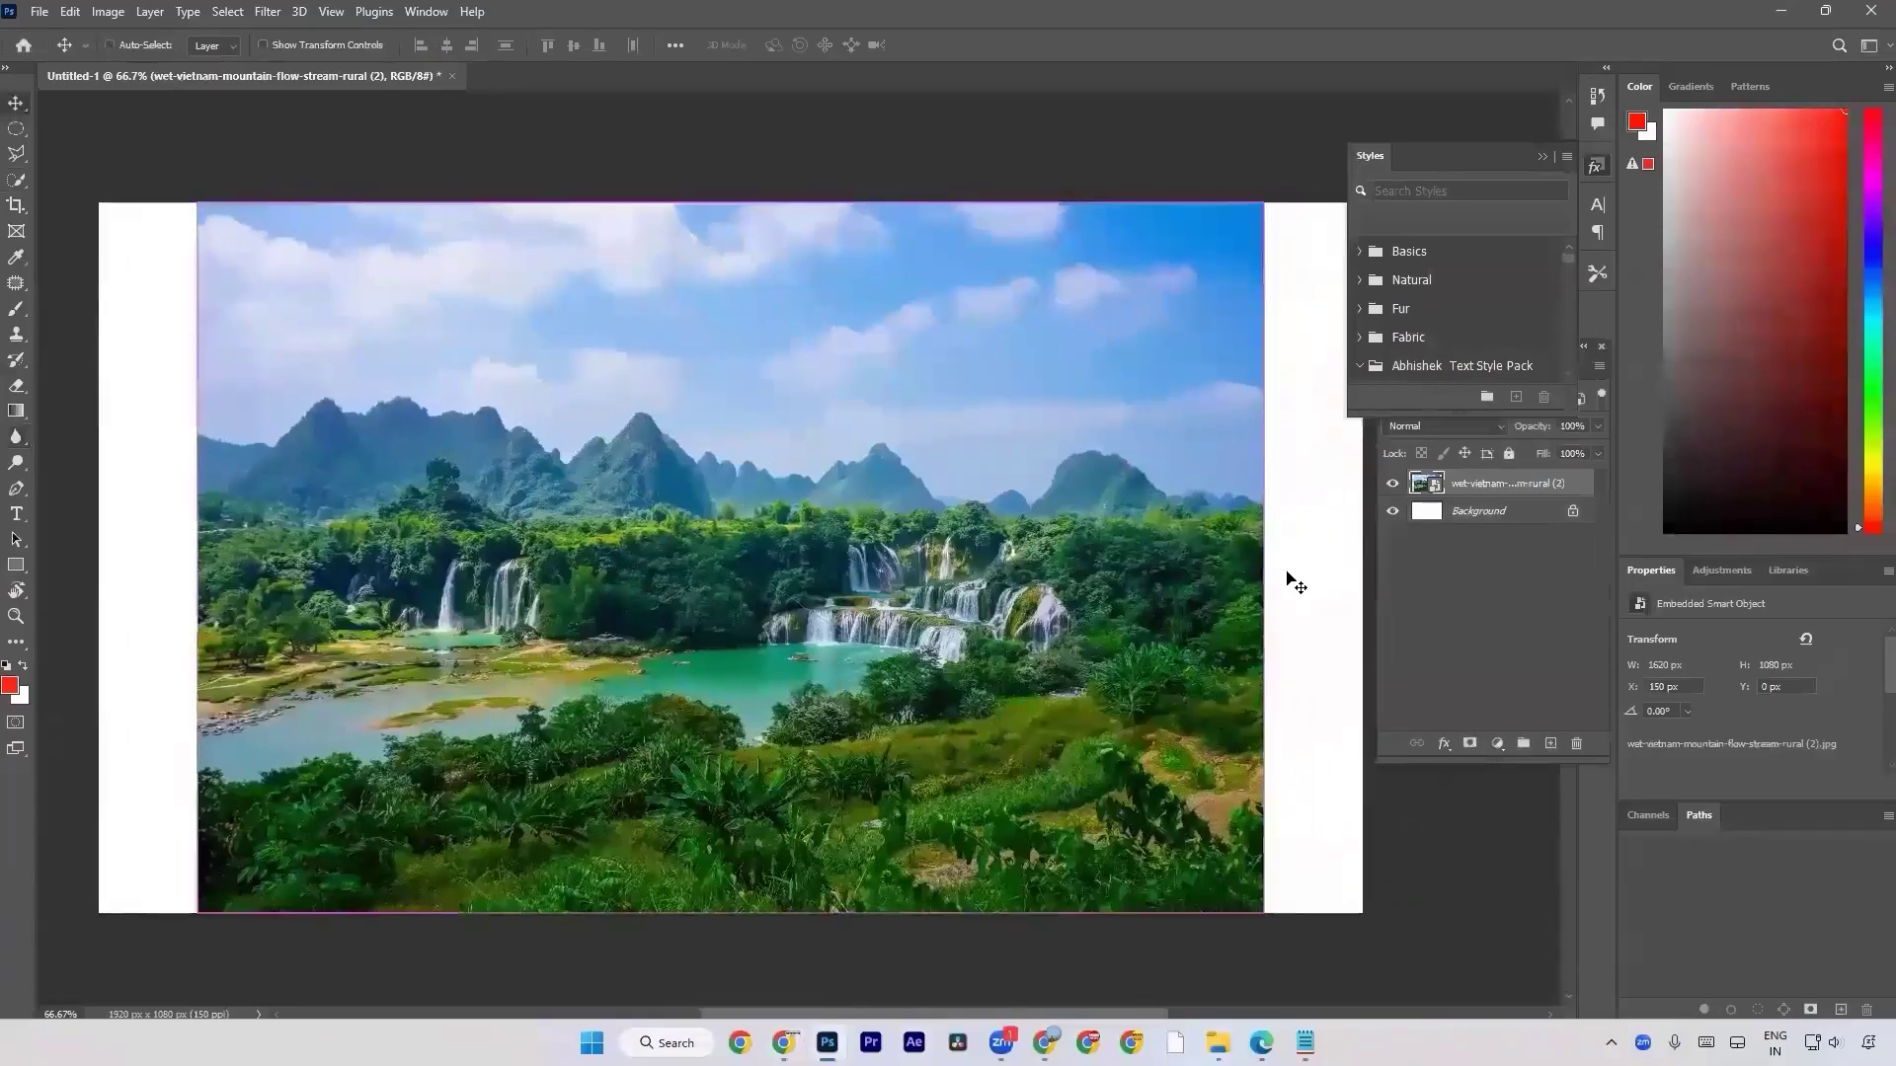
pyautogui.hotkey('ctrl', 't')
pyautogui.moveTo(1264, 558); pyautogui.dragTo(1360, 541)
pyautogui.moveTo(198, 558); pyautogui.dragTo(110, 557)
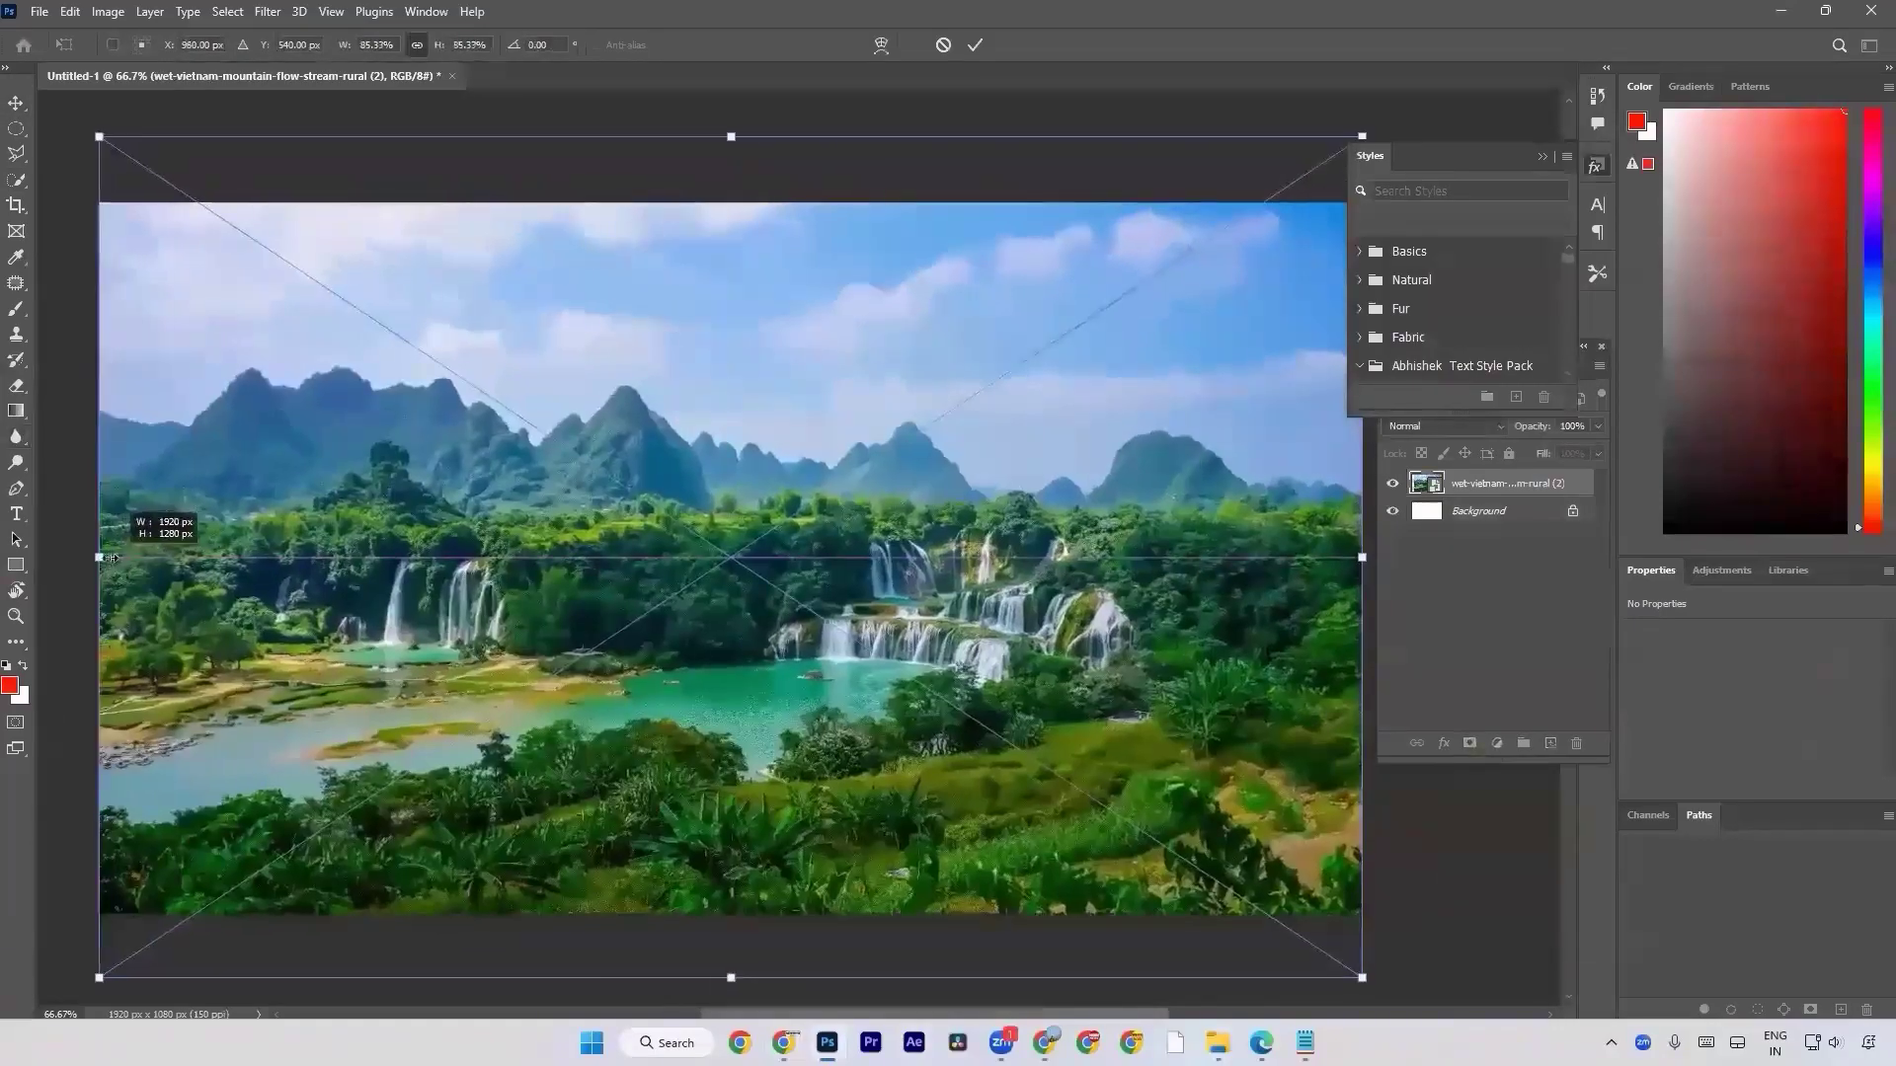
pyautogui.press('Return')
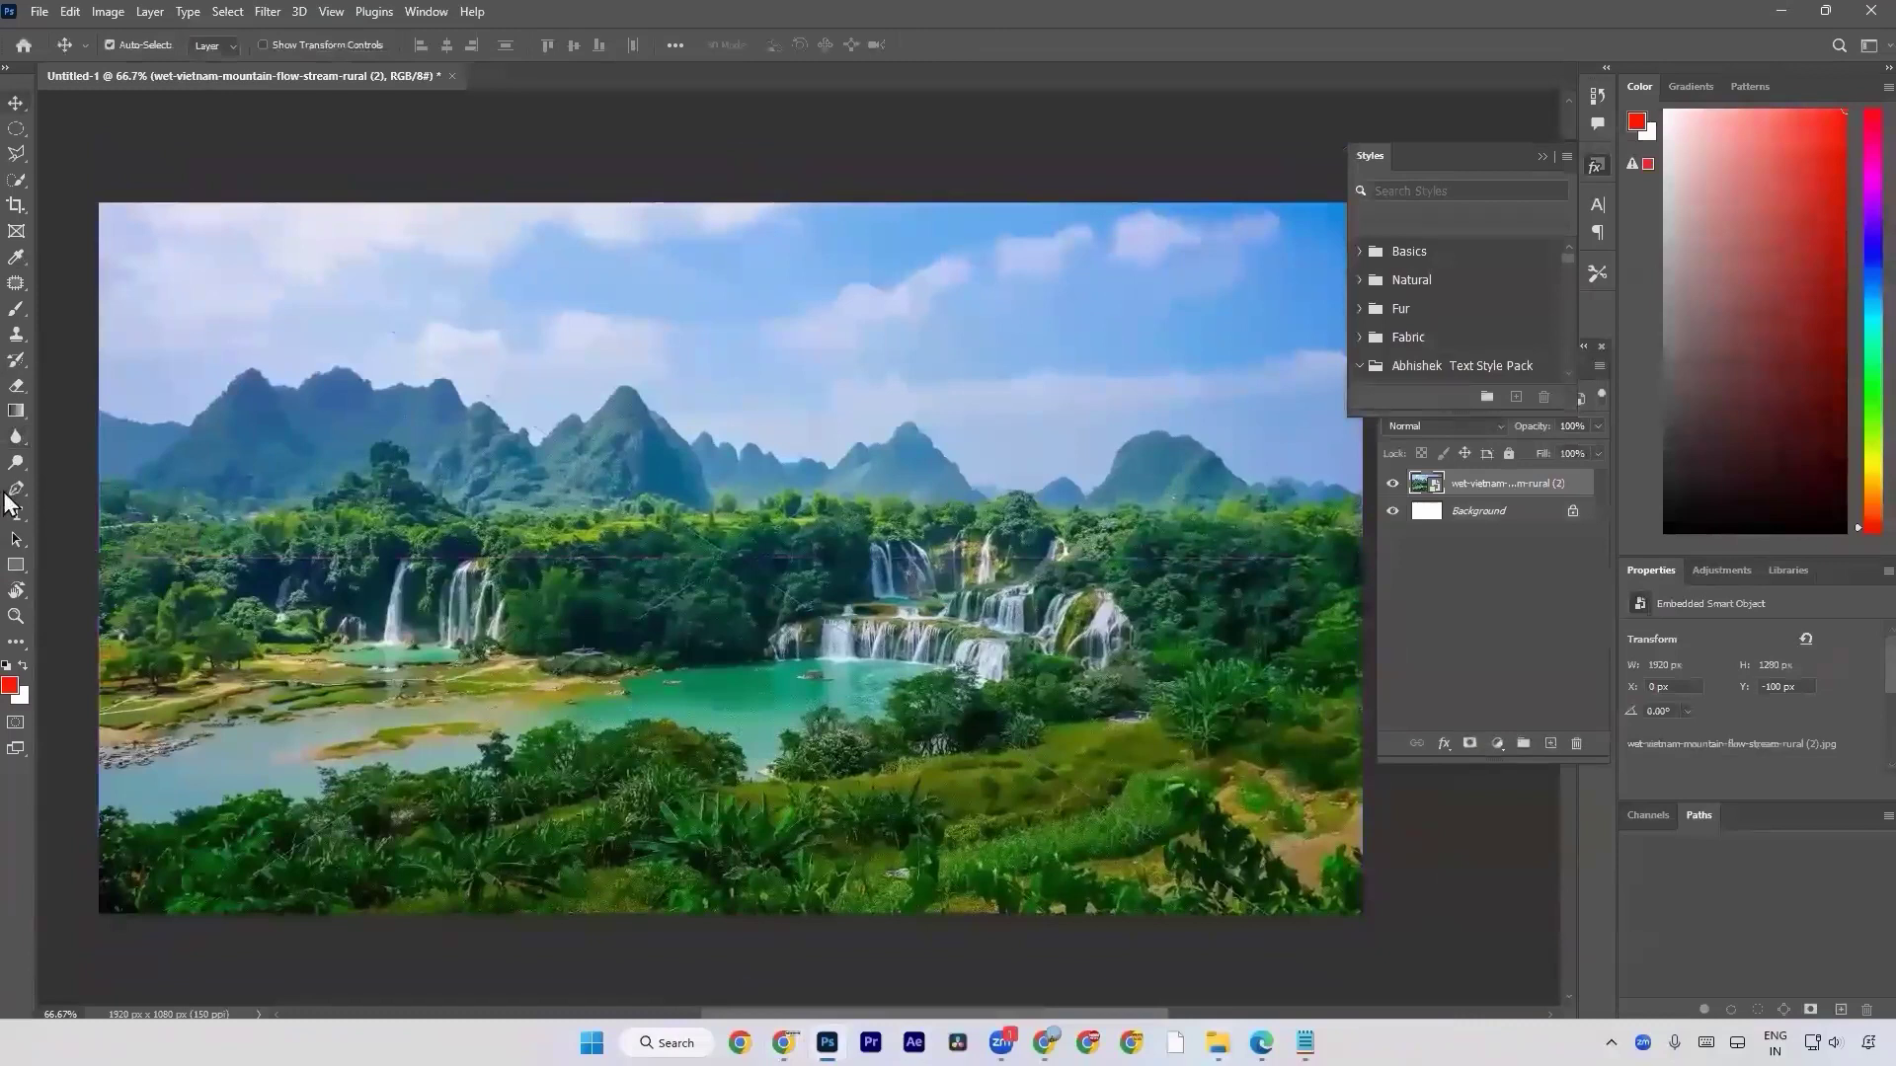
# Duplicate the landscape photo layer and rasterize the copy.
pyautogui.hotkey('ctrl', 'j')
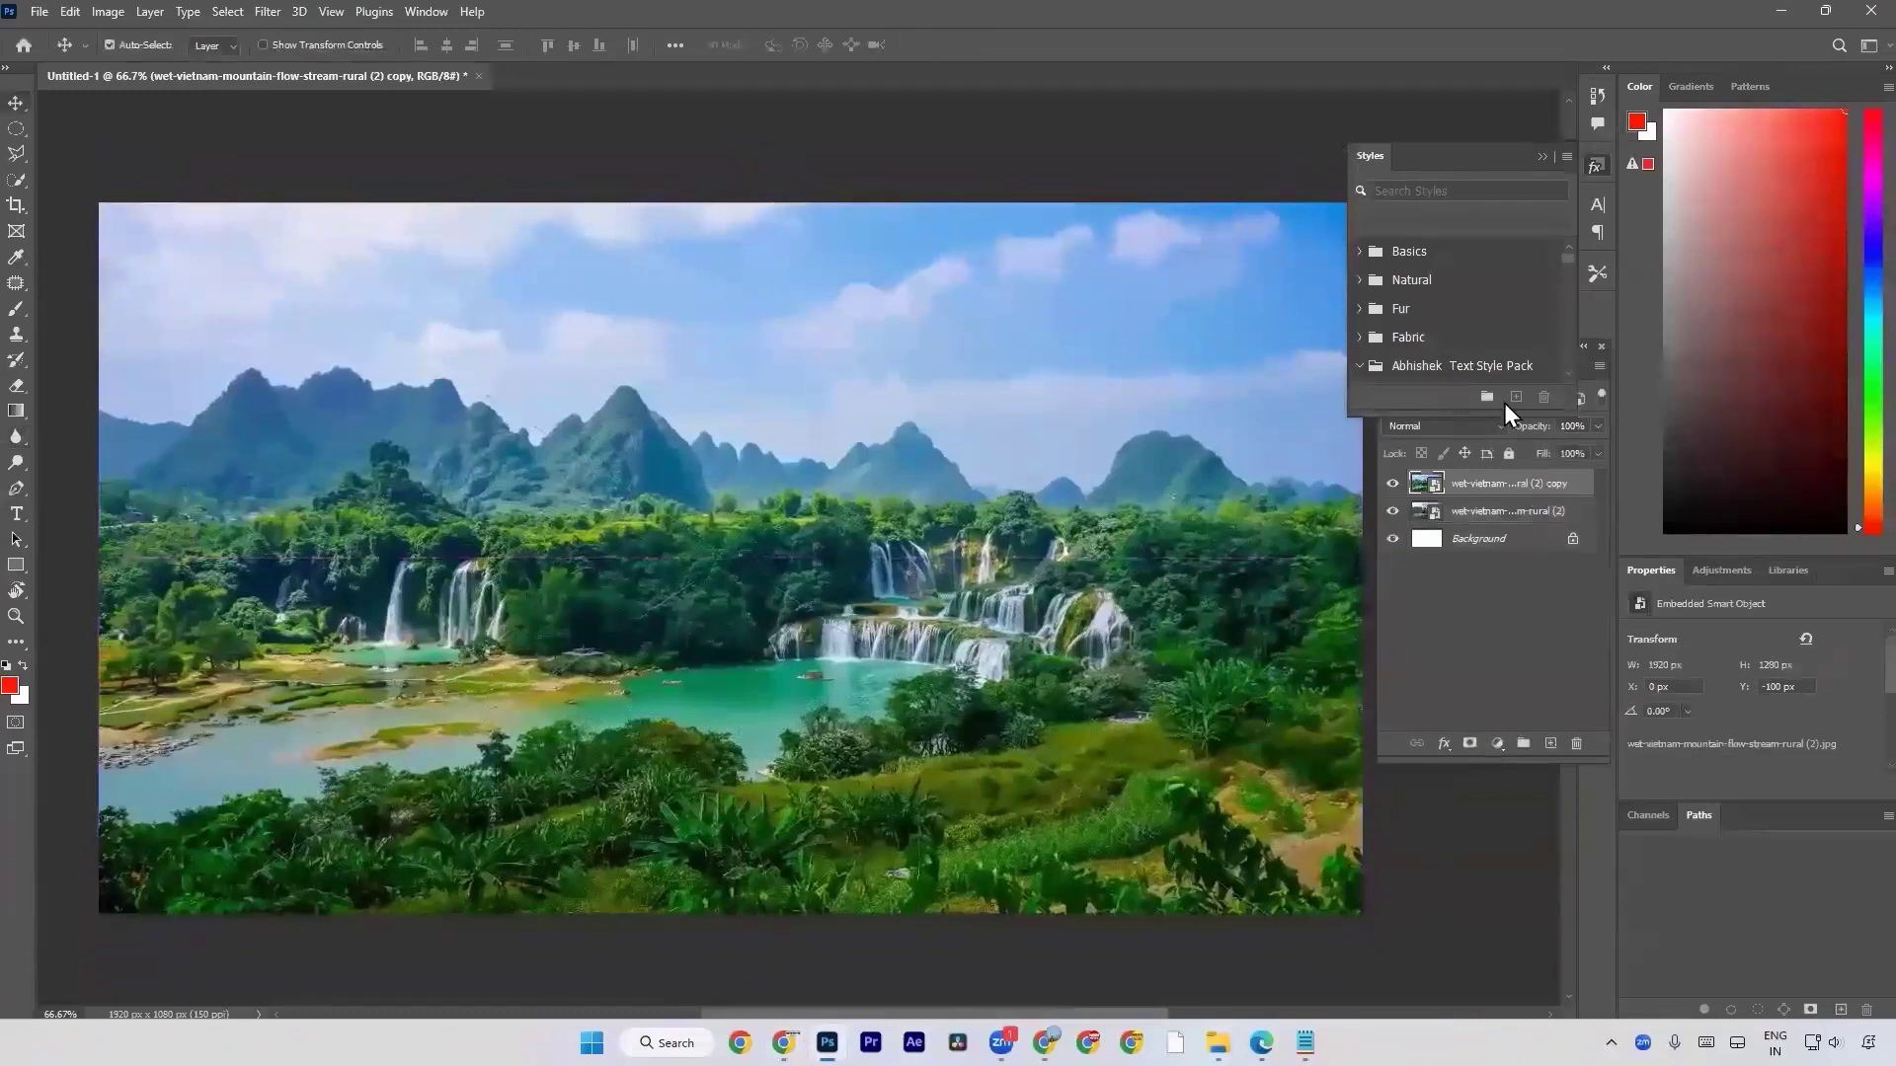
pyautogui.rightClick(1492, 490)
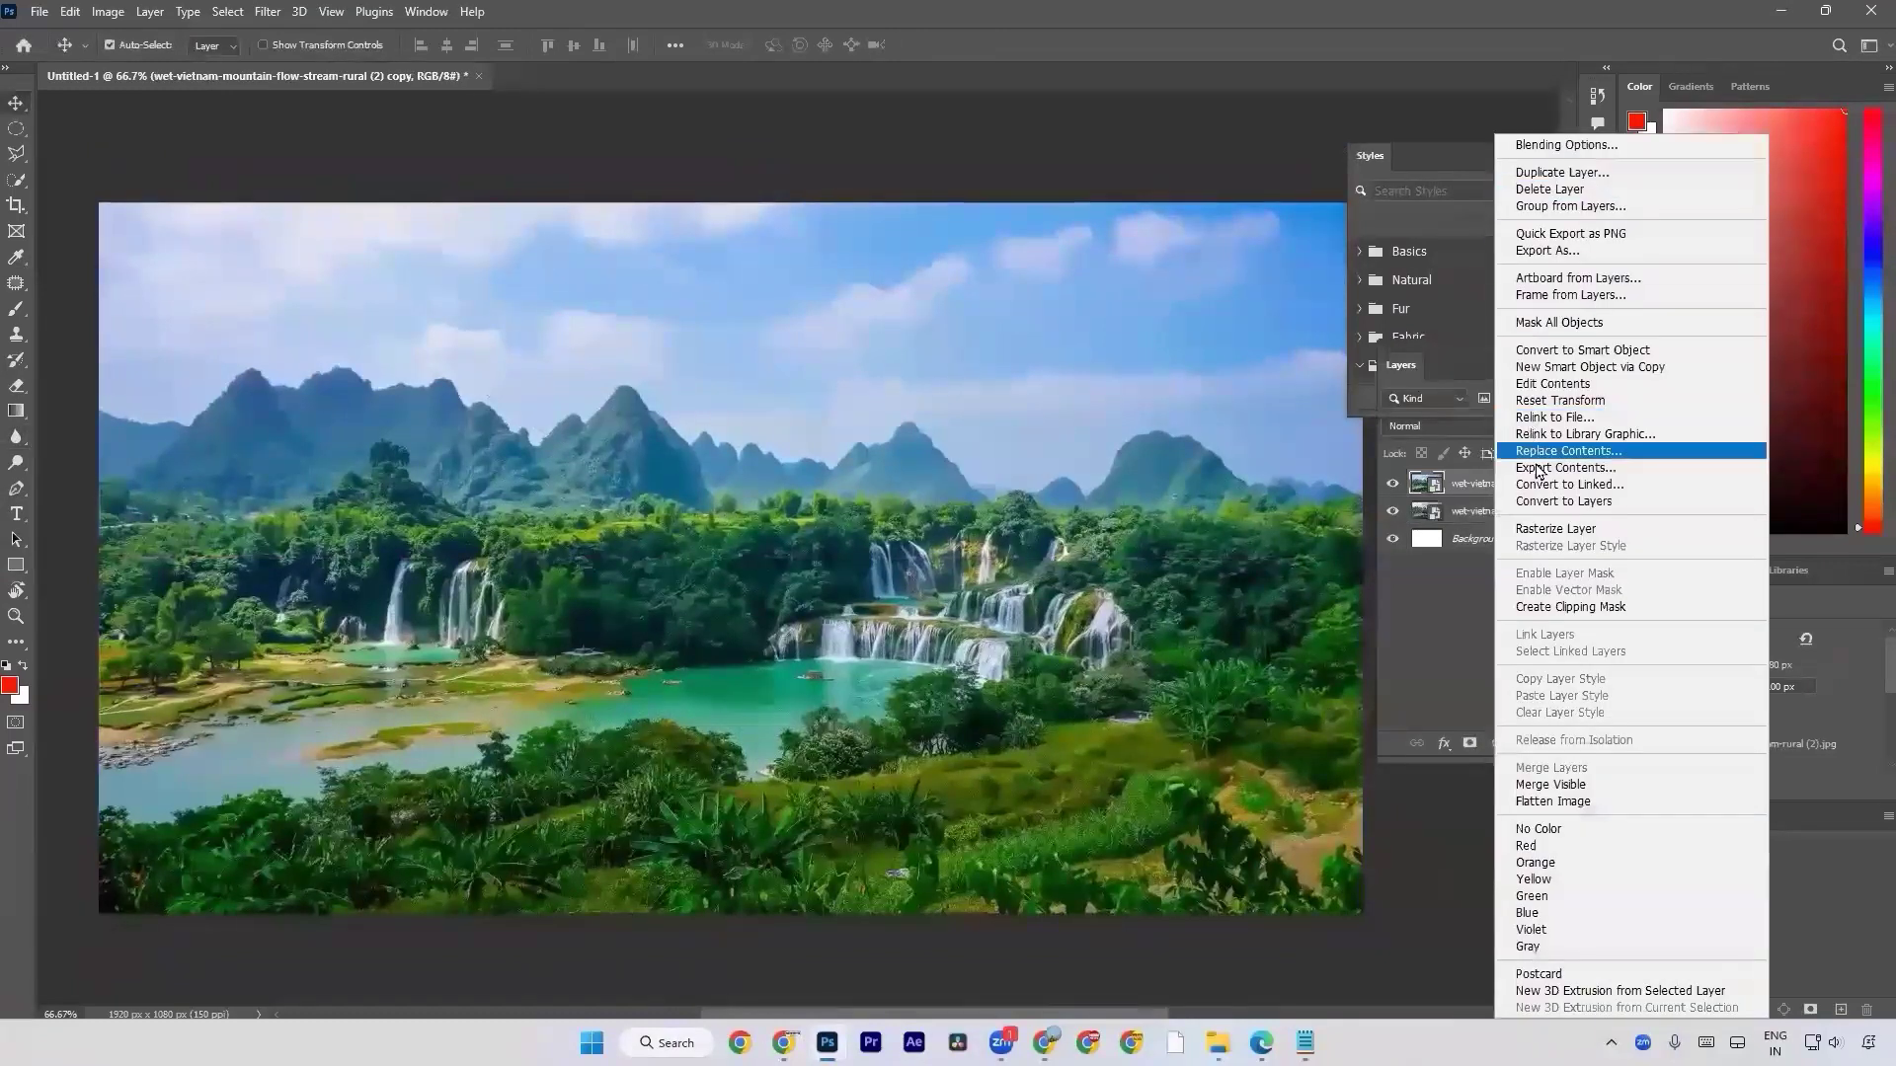
pyautogui.click(1556, 529)
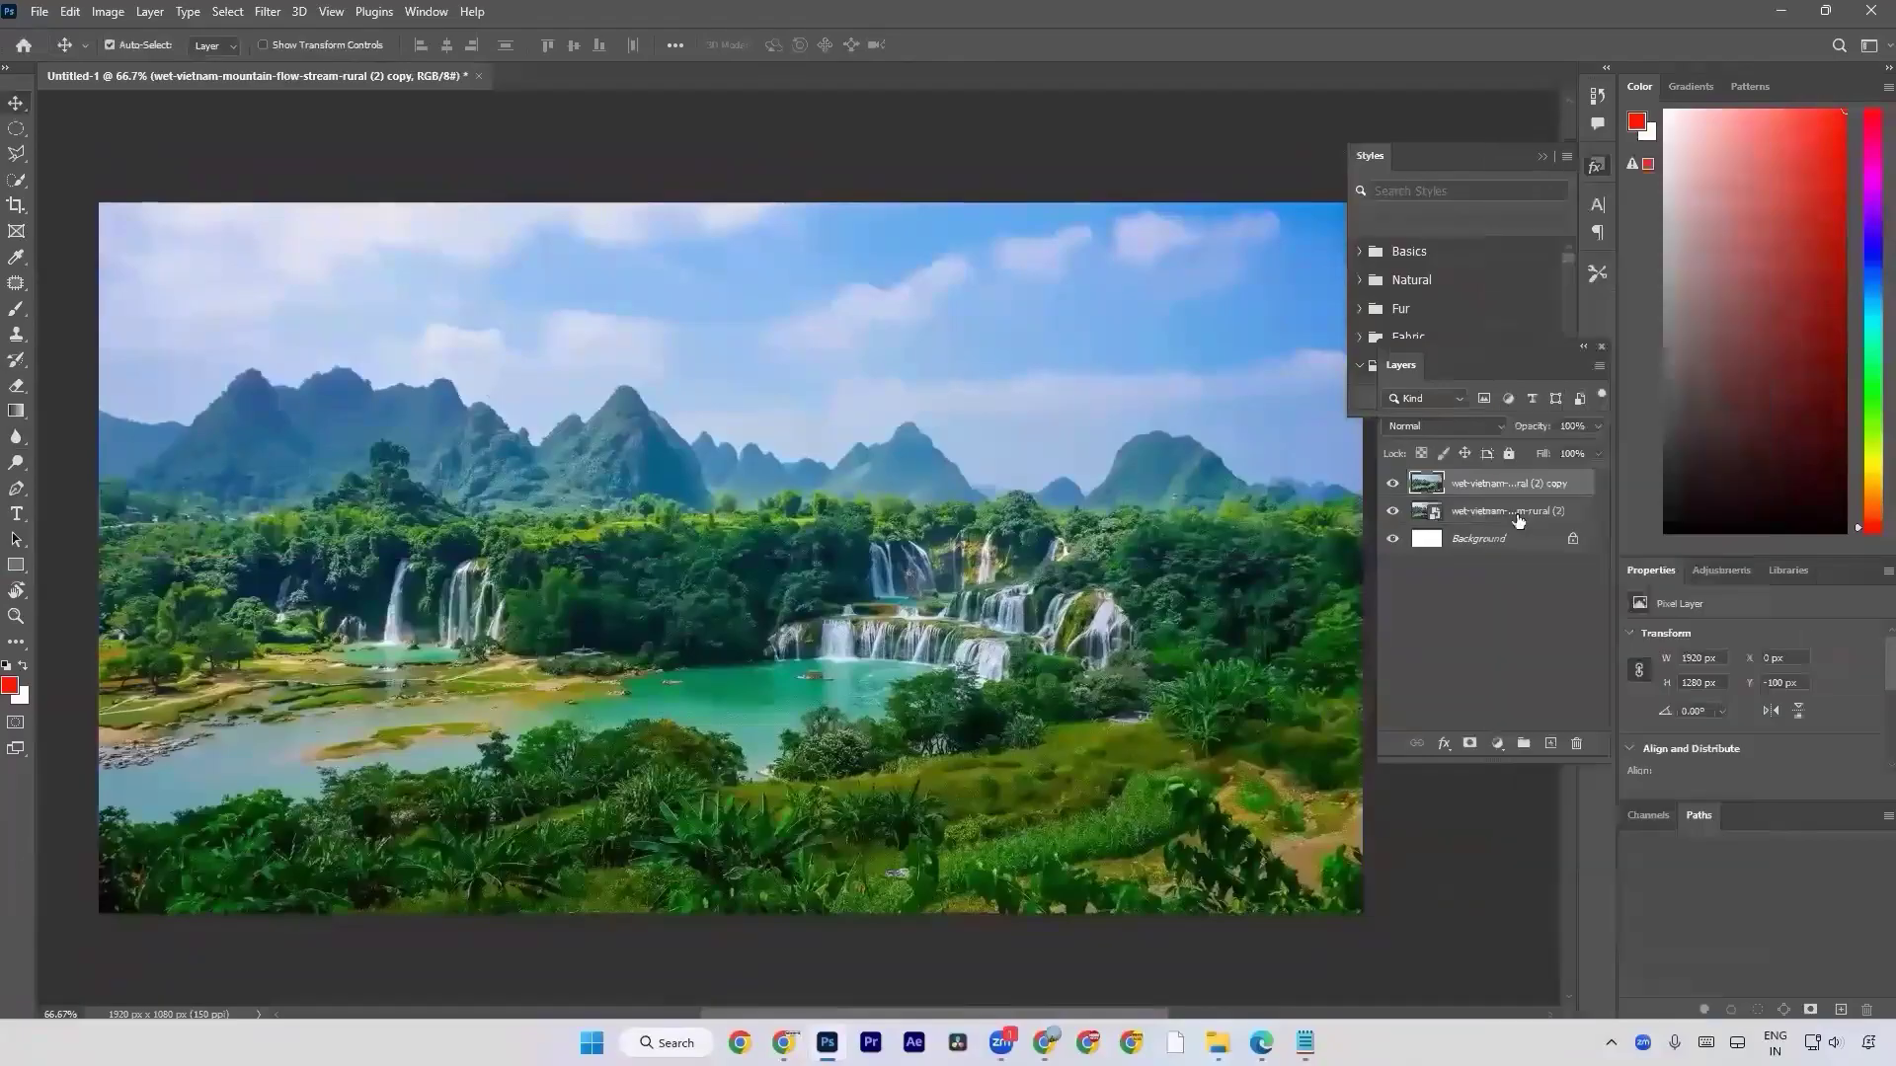
# Soften the foreground bushes and hillside on the copy using the Blur tool with a 250 px brush at 50% strength.
pyautogui.moveTo(16, 437); pyautogui.dragTo(85, 449)
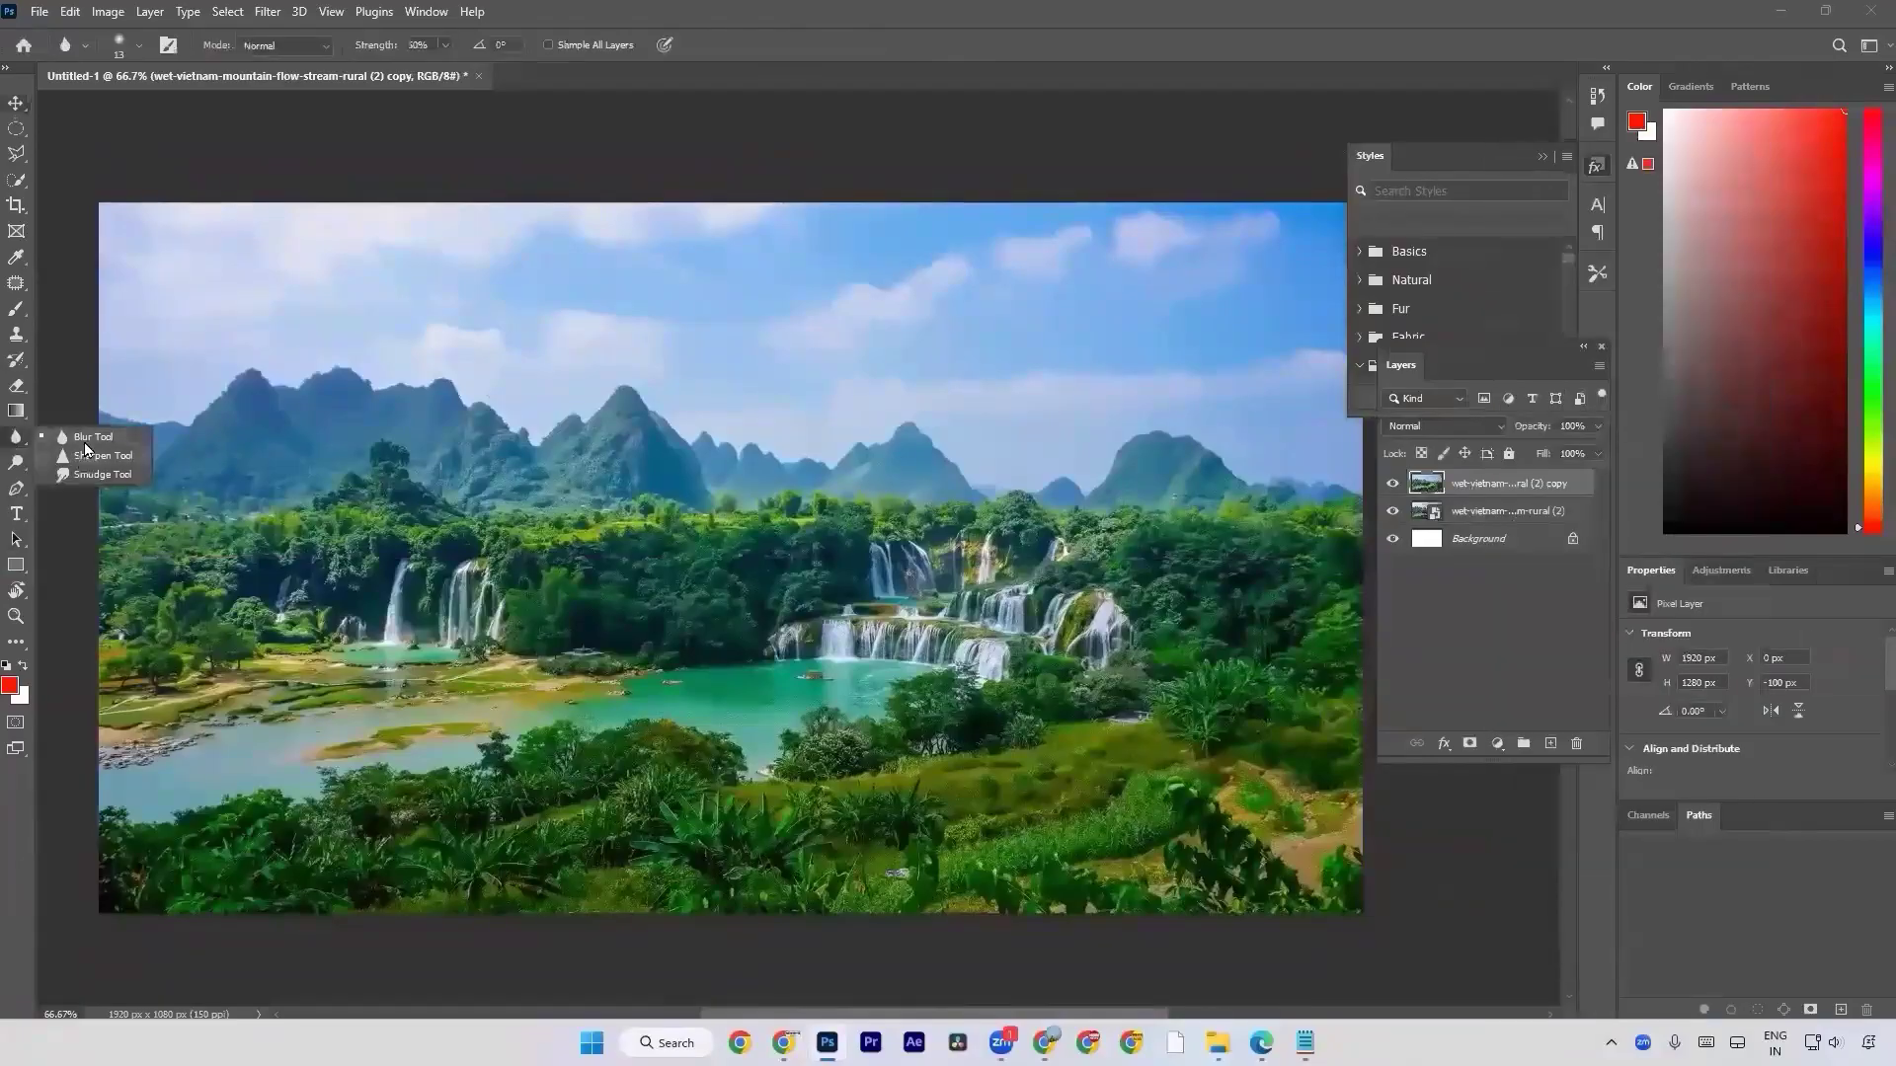
pyautogui.click(85, 449)
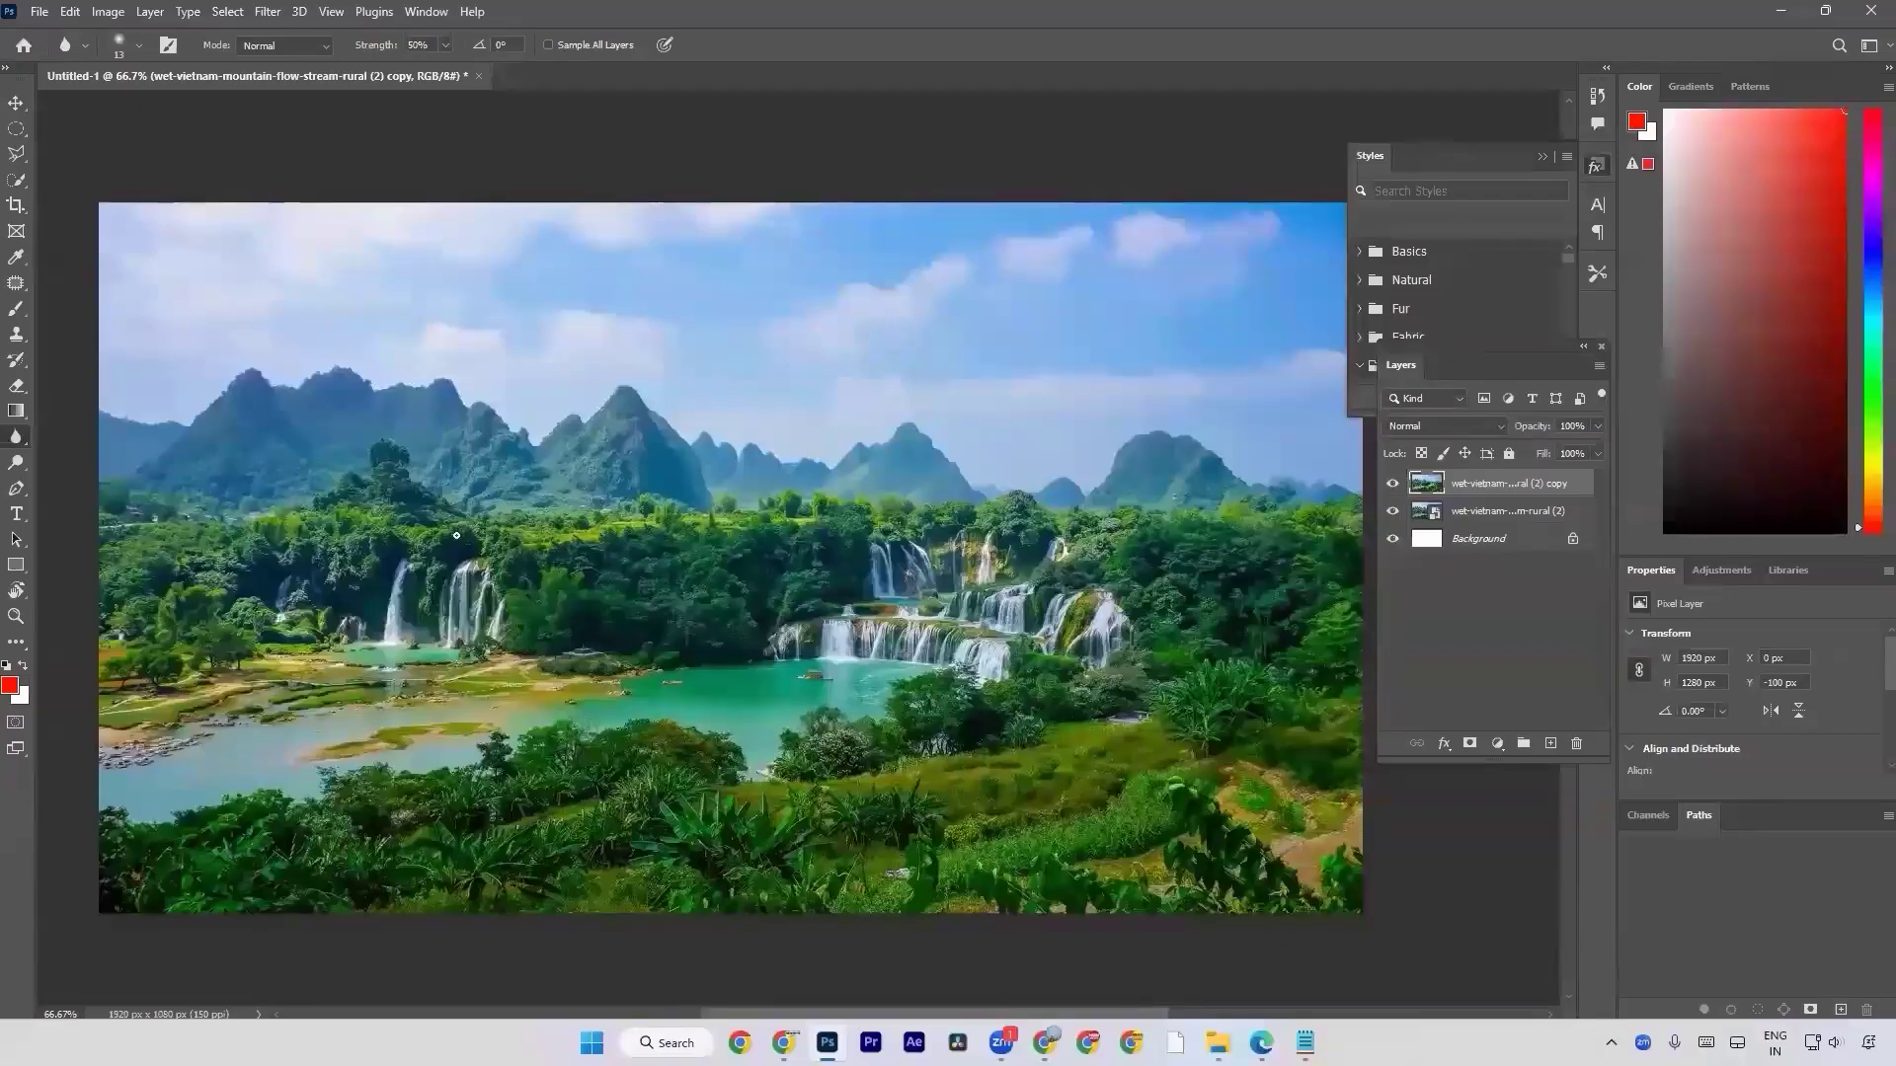
pyautogui.press(']')
pyautogui.press(']')
pyautogui.press(']')
pyautogui.press(']')
pyautogui.press(']')
pyautogui.press(']')
pyautogui.press(']')
pyautogui.press(']')
pyautogui.press(']')
pyautogui.press(']')
pyautogui.press(']')
pyautogui.press(']')
pyautogui.press(']')
pyautogui.press(']')
pyautogui.press(']')
pyautogui.press(']')
pyautogui.press('[')
pyautogui.press('[')
pyautogui.press('[')
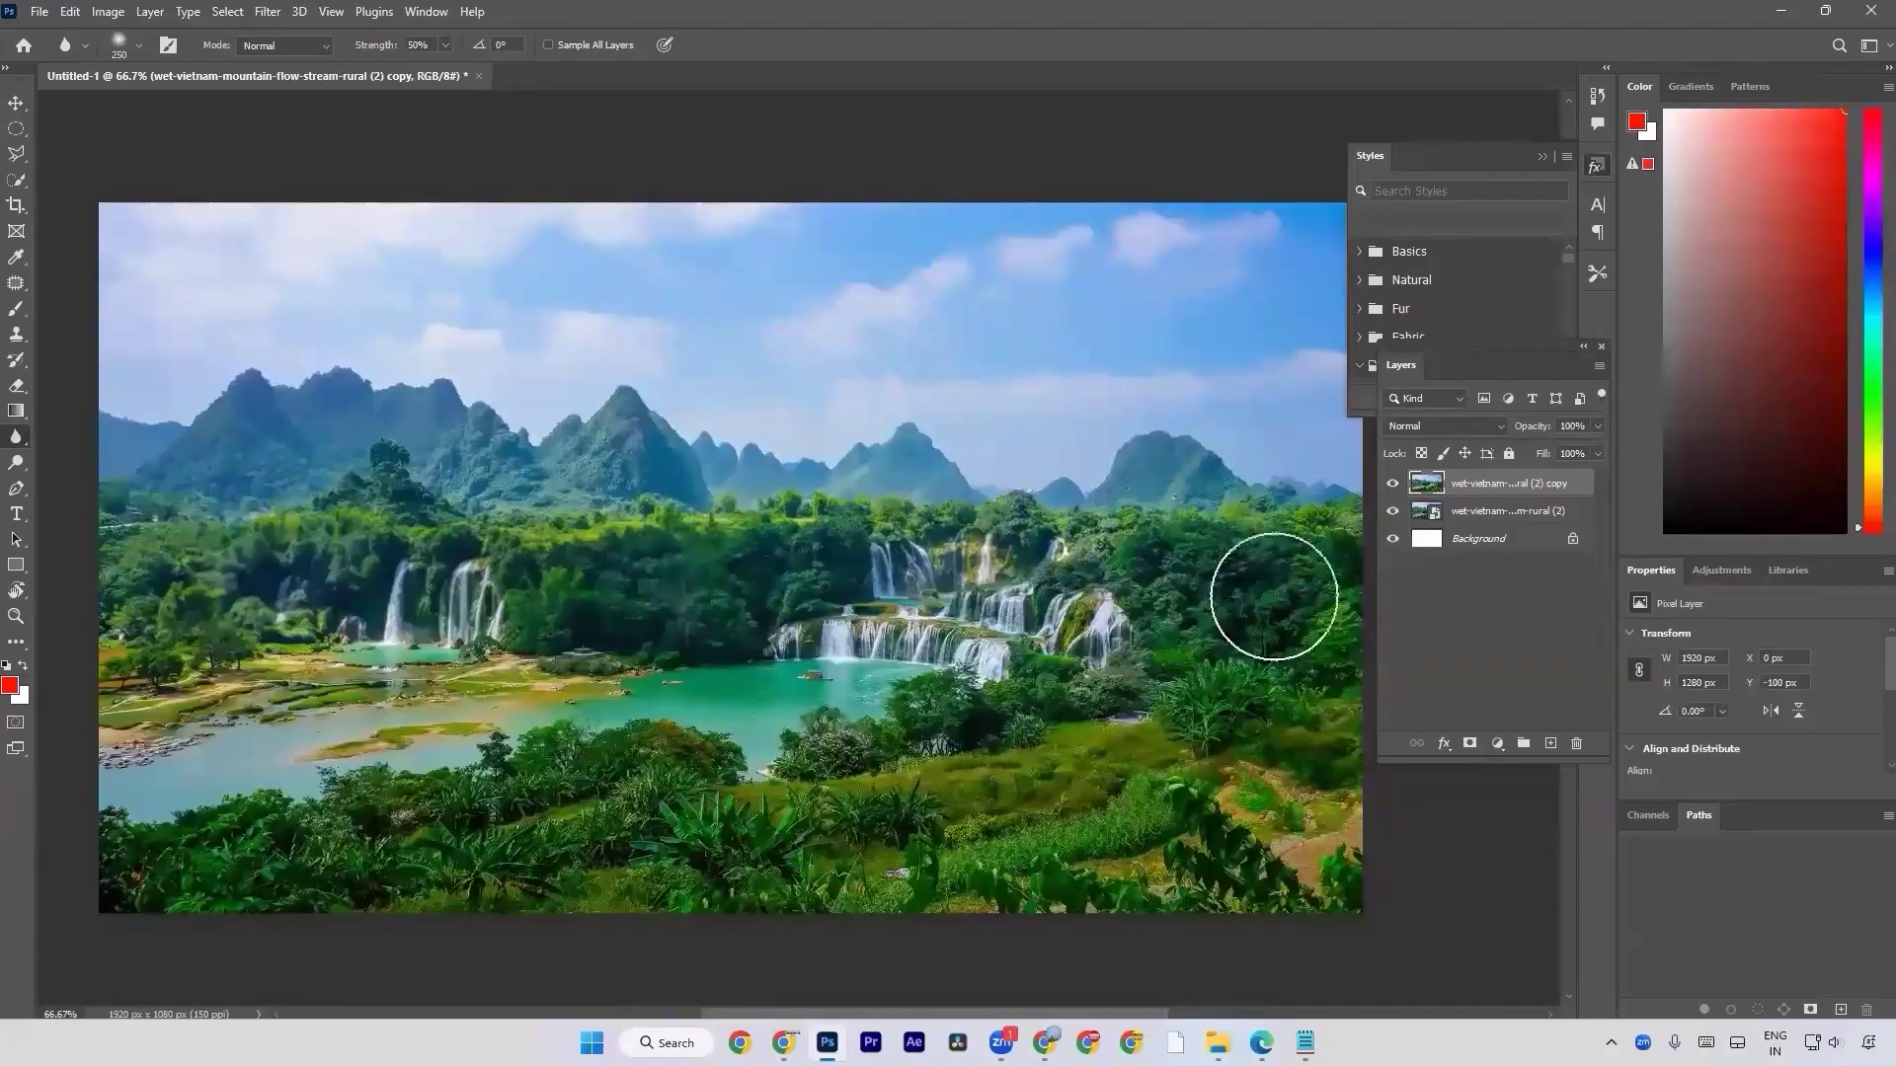
pyautogui.moveTo(1184, 841)
pyautogui.mouseDown()
pyautogui.moveTo(1155, 714)
pyautogui.moveTo(866, 758)
pyautogui.moveTo(939, 728)
pyautogui.moveTo(748, 787)
pyautogui.moveTo(324, 866)
pyautogui.moveTo(1028, 846)
pyautogui.moveTo(876, 871)
pyautogui.moveTo(1287, 803)
pyautogui.moveTo(1257, 892)
pyautogui.moveTo(1151, 766)
pyautogui.moveTo(1265, 686)
pyautogui.moveTo(1202, 791)
pyautogui.moveTo(1185, 677)
pyautogui.moveTo(1168, 749)
pyautogui.moveTo(942, 754)
pyautogui.moveTo(1049, 707)
pyautogui.moveTo(1179, 879)
pyautogui.moveTo(908, 892)
pyautogui.moveTo(1409, 787)
pyautogui.moveTo(1346, 566)
pyautogui.moveTo(445, 550)
pyautogui.moveTo(115, 622)
pyautogui.moveTo(157, 566)
pyautogui.moveTo(89, 541)
pyautogui.moveTo(404, 552)
pyautogui.moveTo(329, 583)
pyautogui.moveTo(675, 580)
pyautogui.mouseUp()
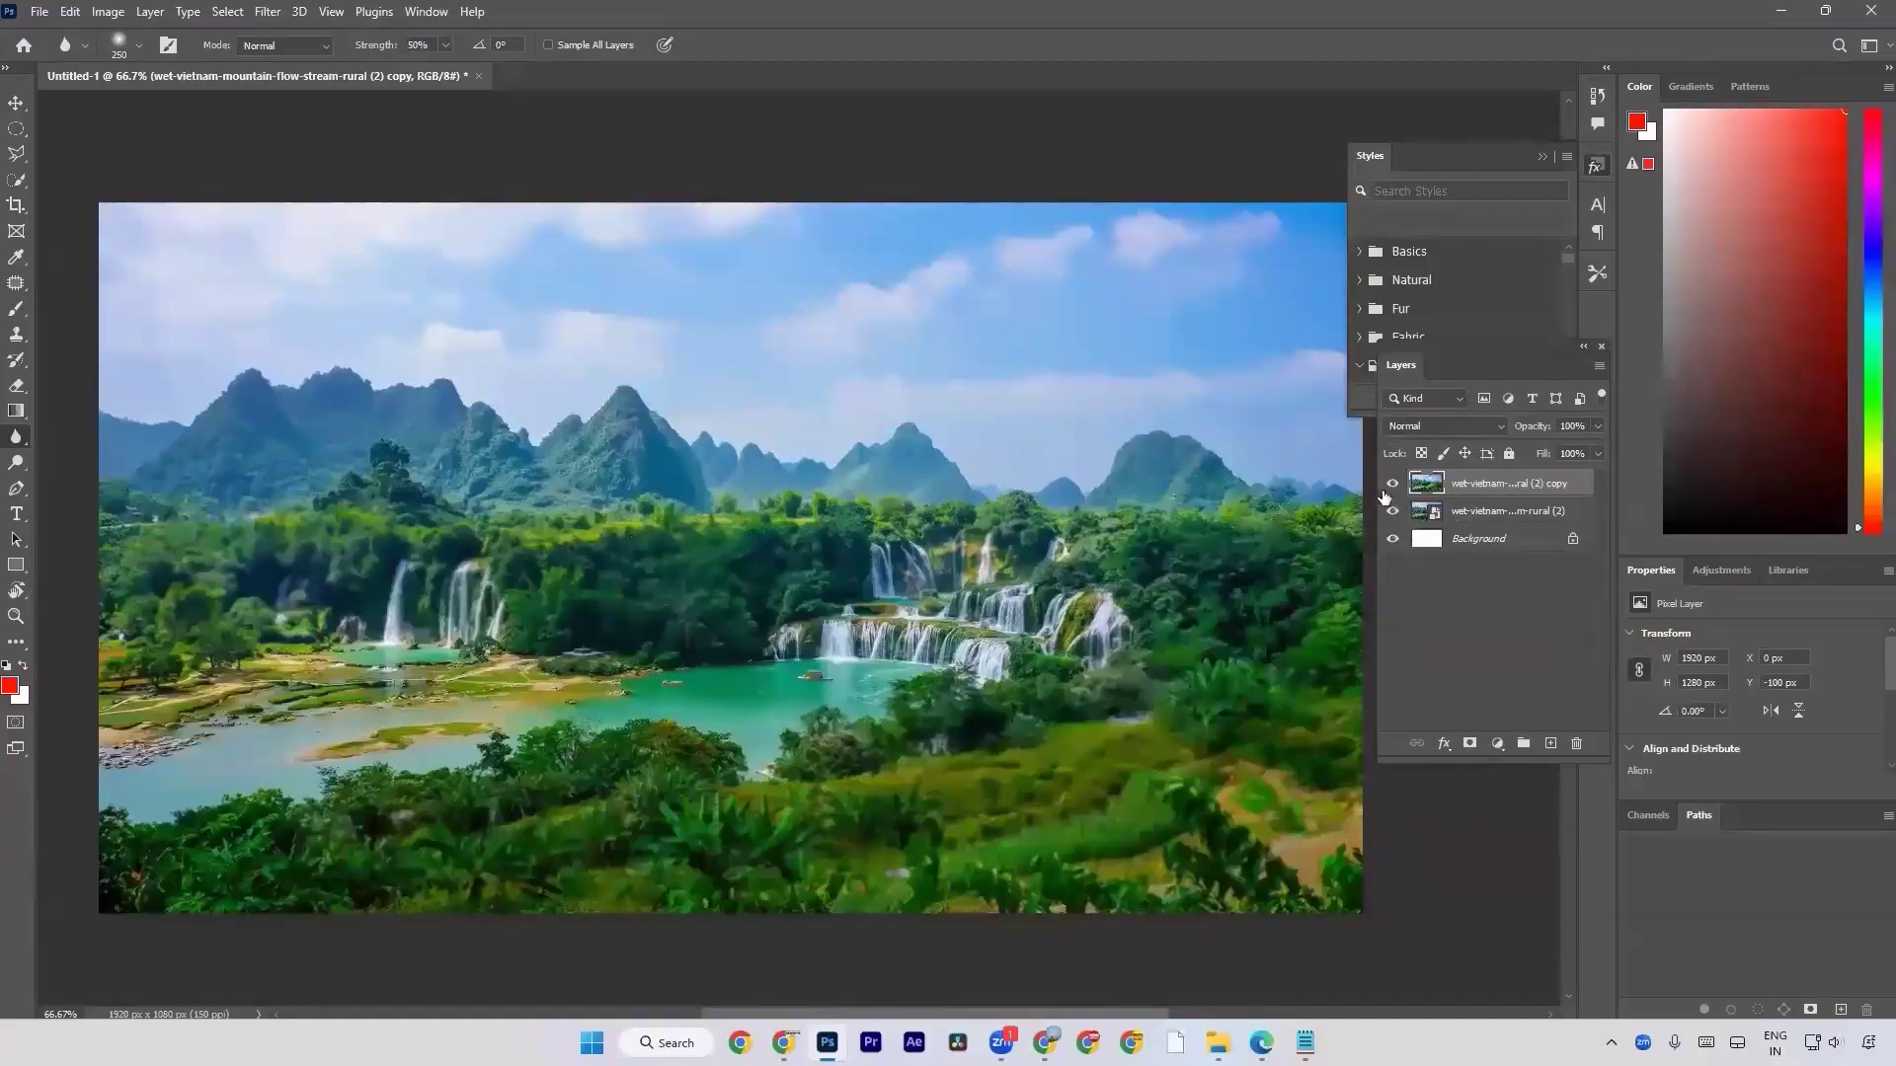
# Compare the blurred copy with the original by toggling its visibility, and delete the copy layer.
pyautogui.click(1391, 489)
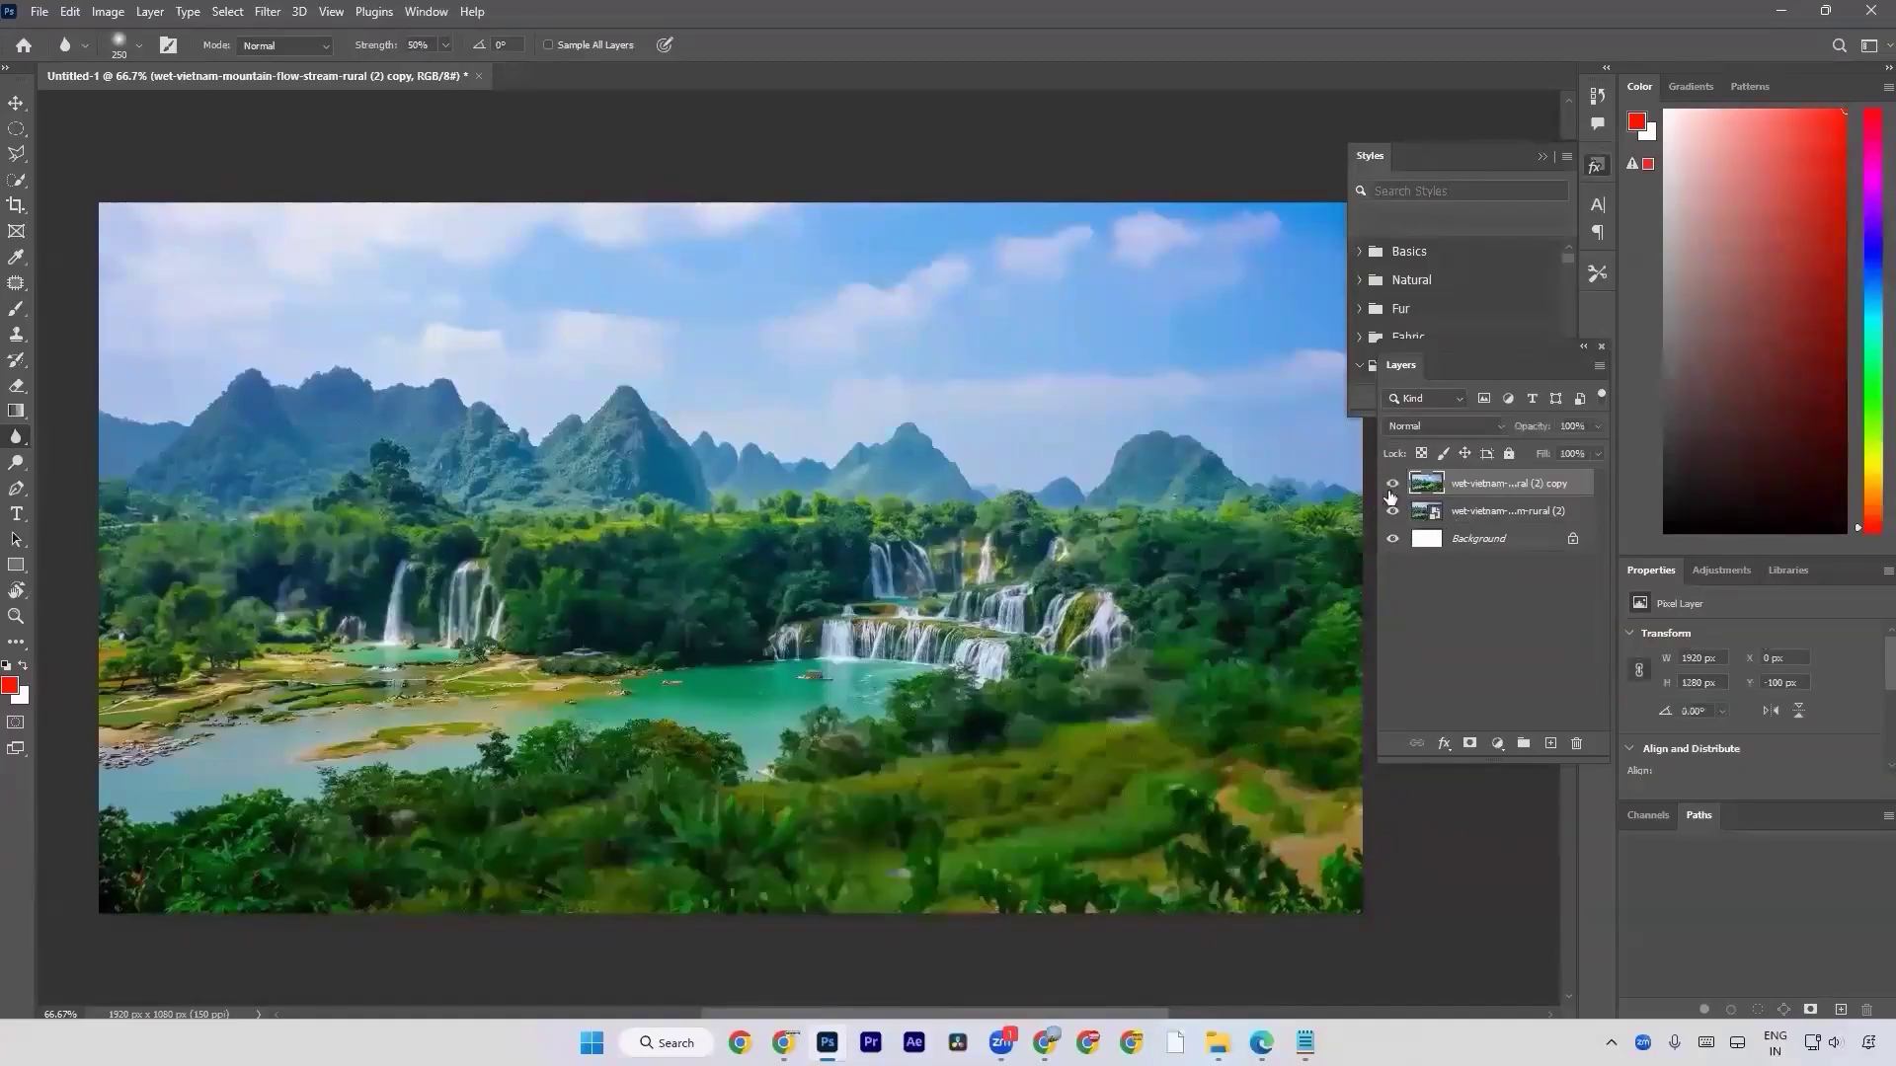
pyautogui.click(1390, 489)
pyautogui.click(1390, 488)
pyautogui.press('Delete')
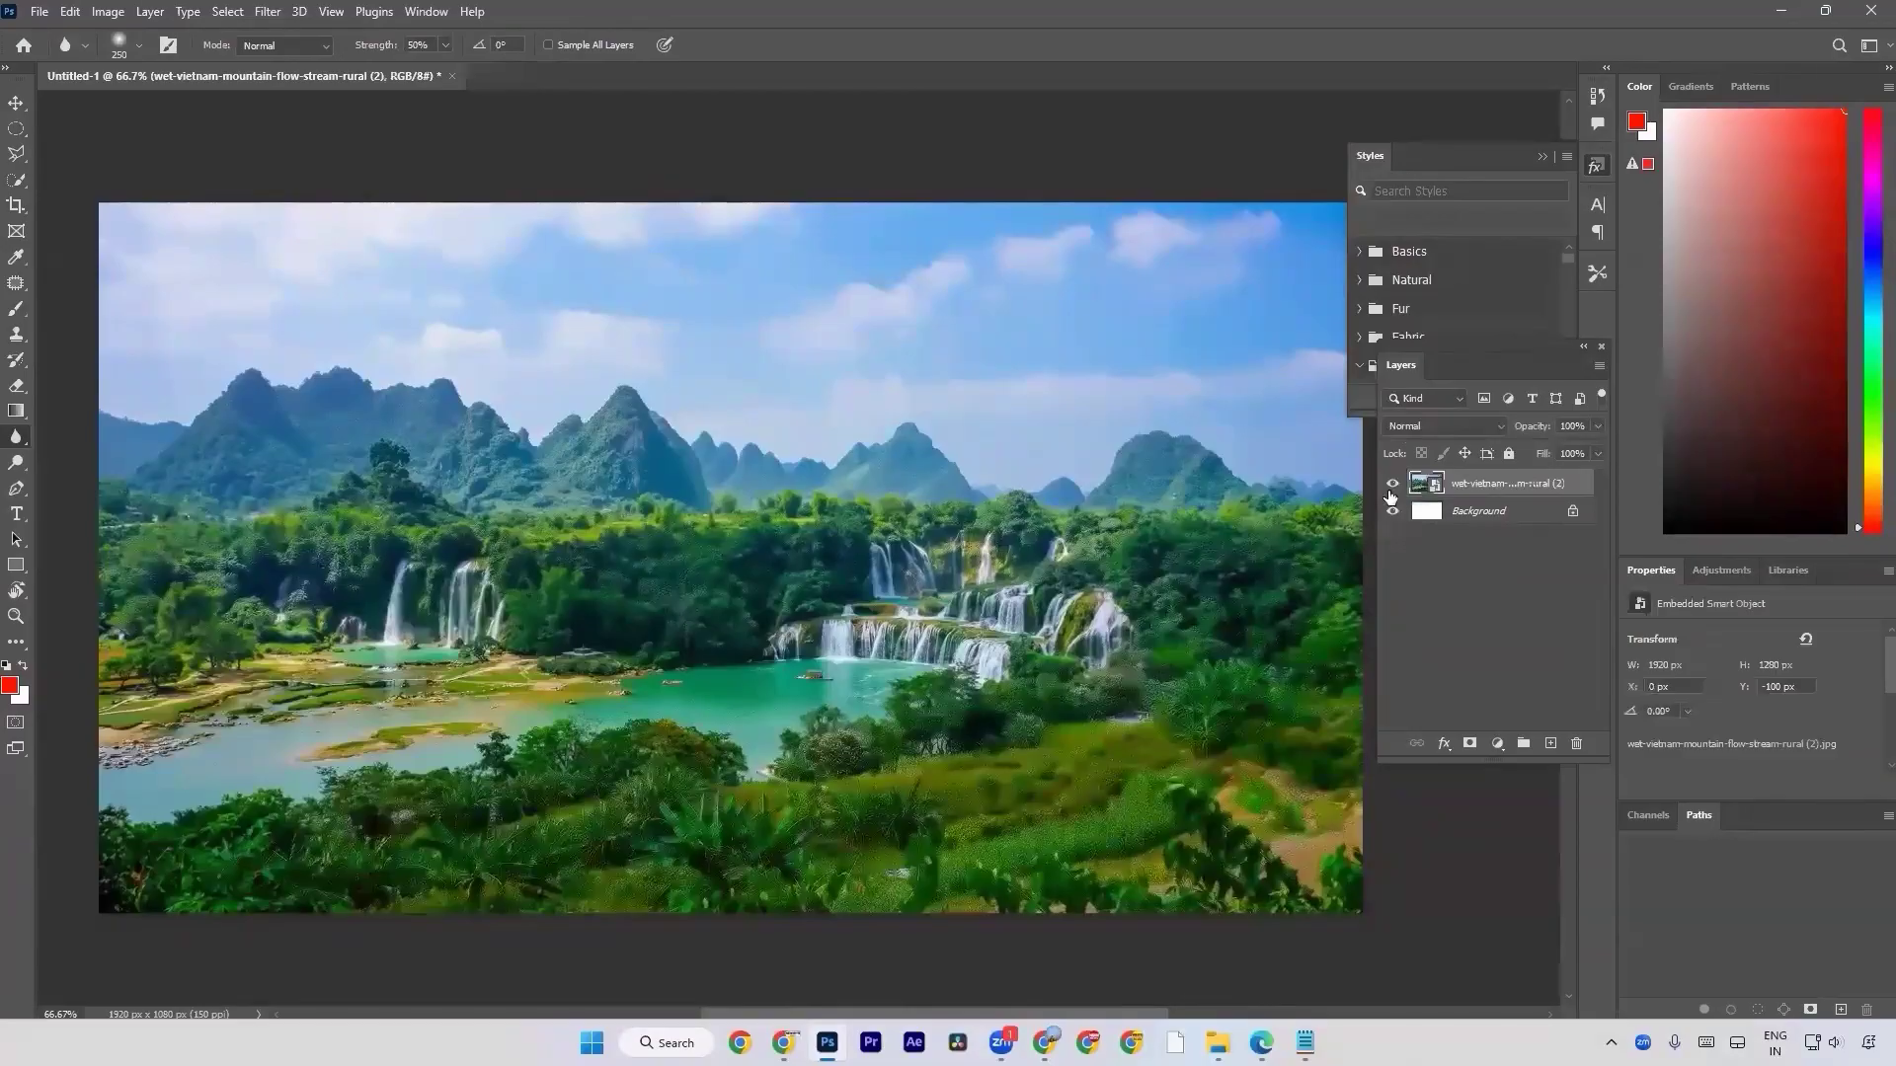
# Apply a Gaussian Blur with a radius of 8.4 pixels to the landscape smart object.
pyautogui.click(274, 10)
pyautogui.moveTo(352, 270)
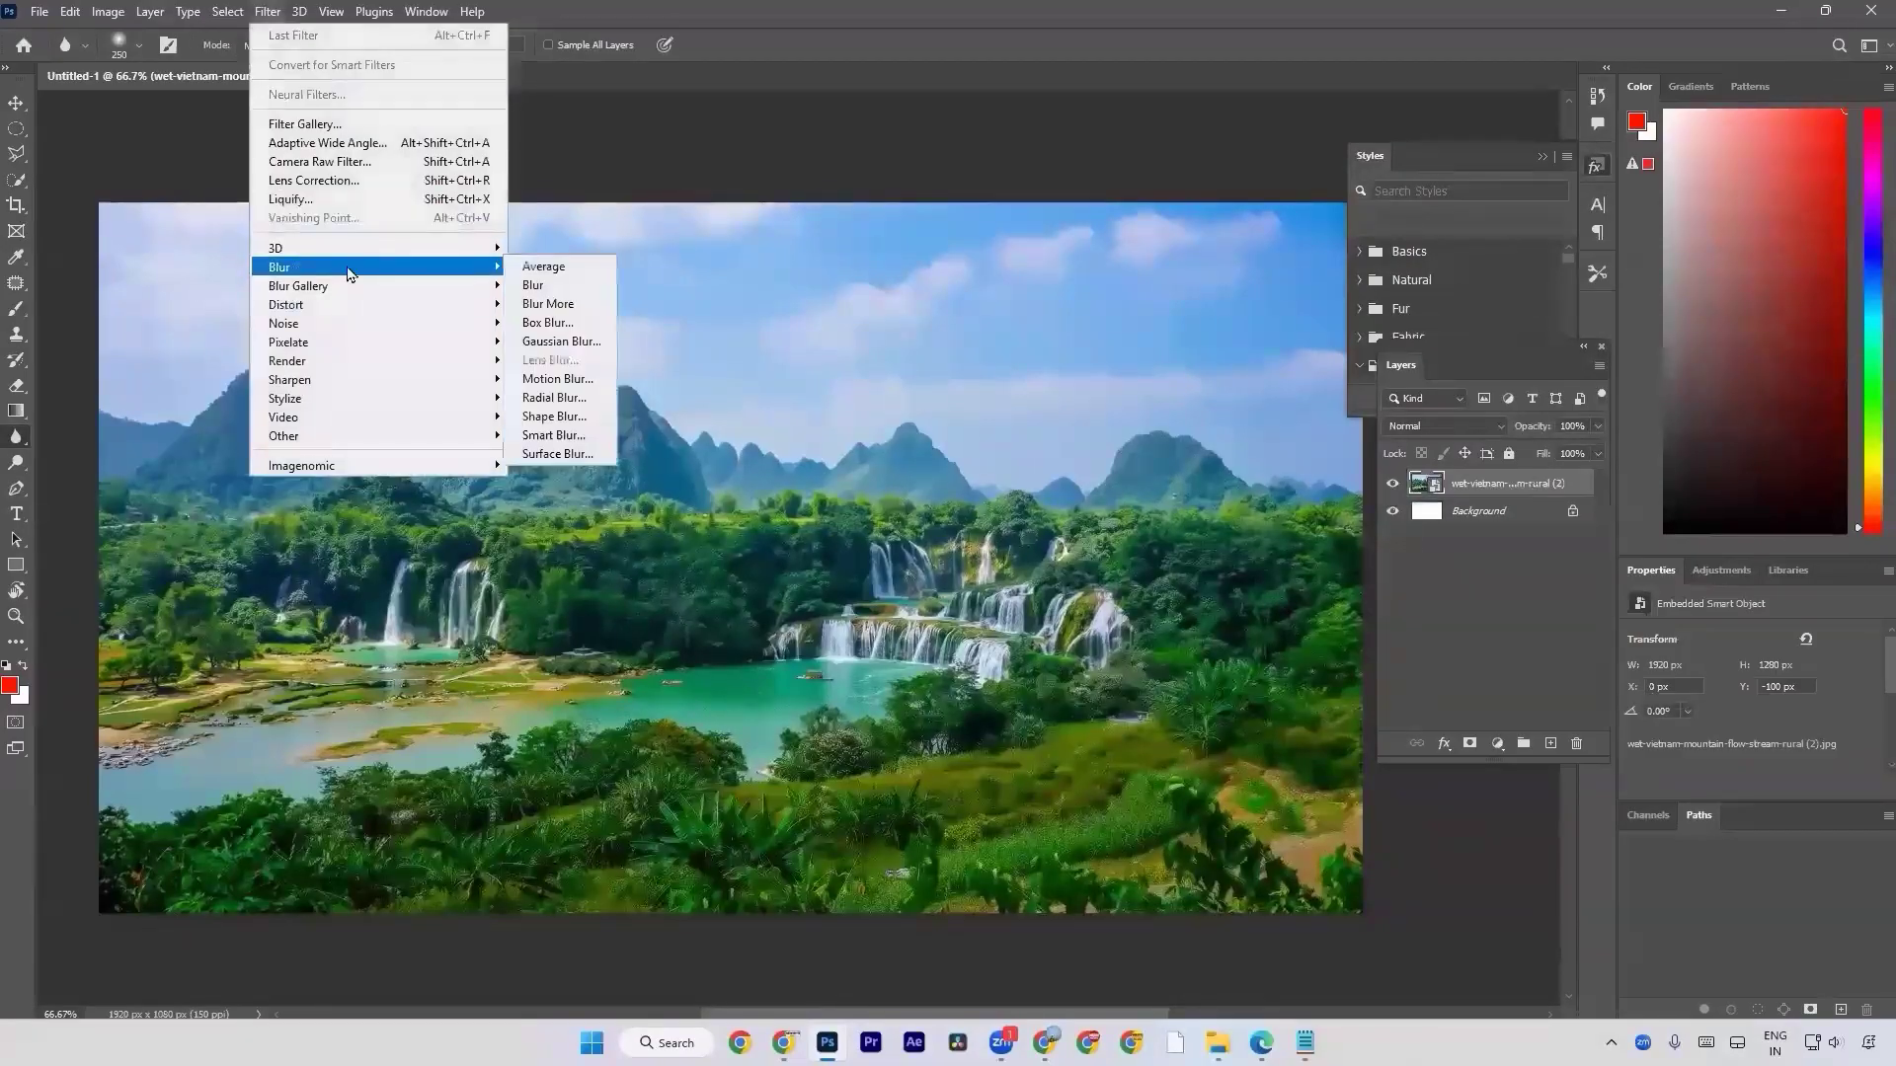
pyautogui.click(591, 340)
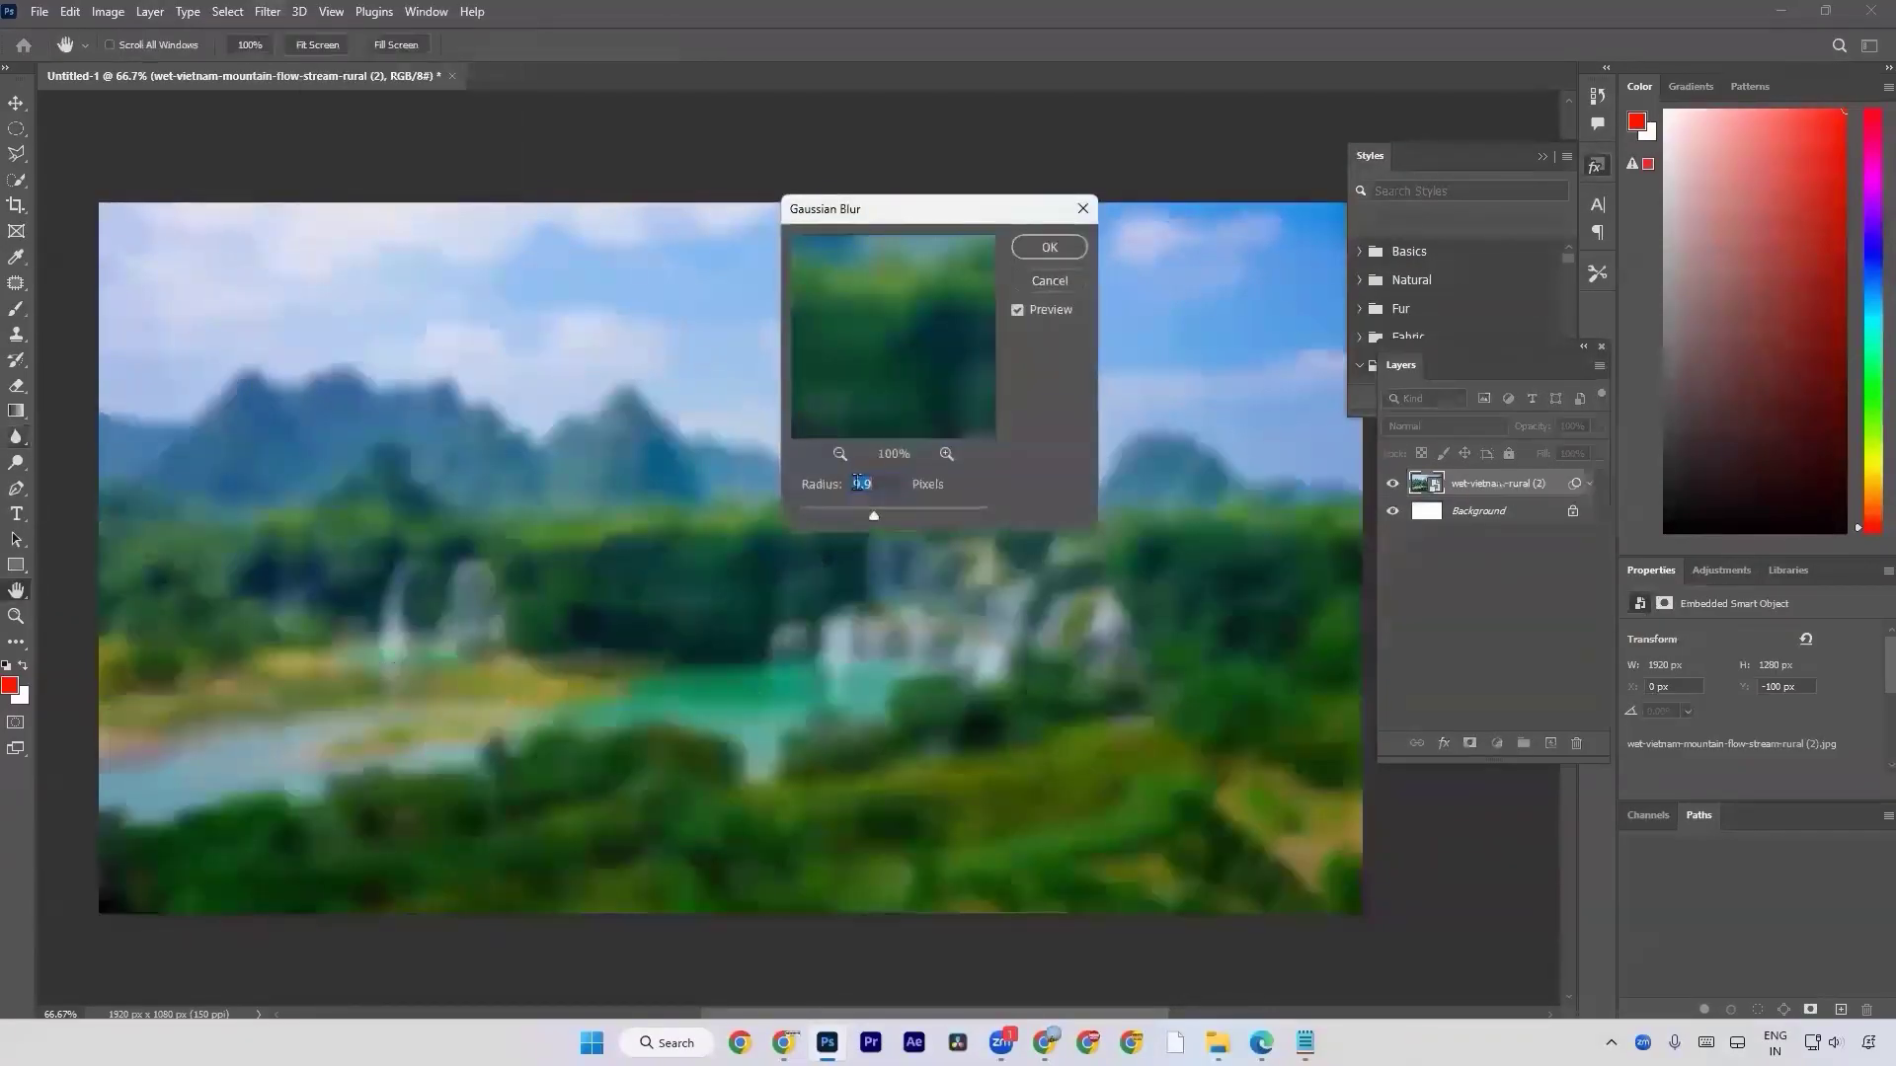
pyautogui.moveTo(871, 514); pyautogui.dragTo(827, 515)
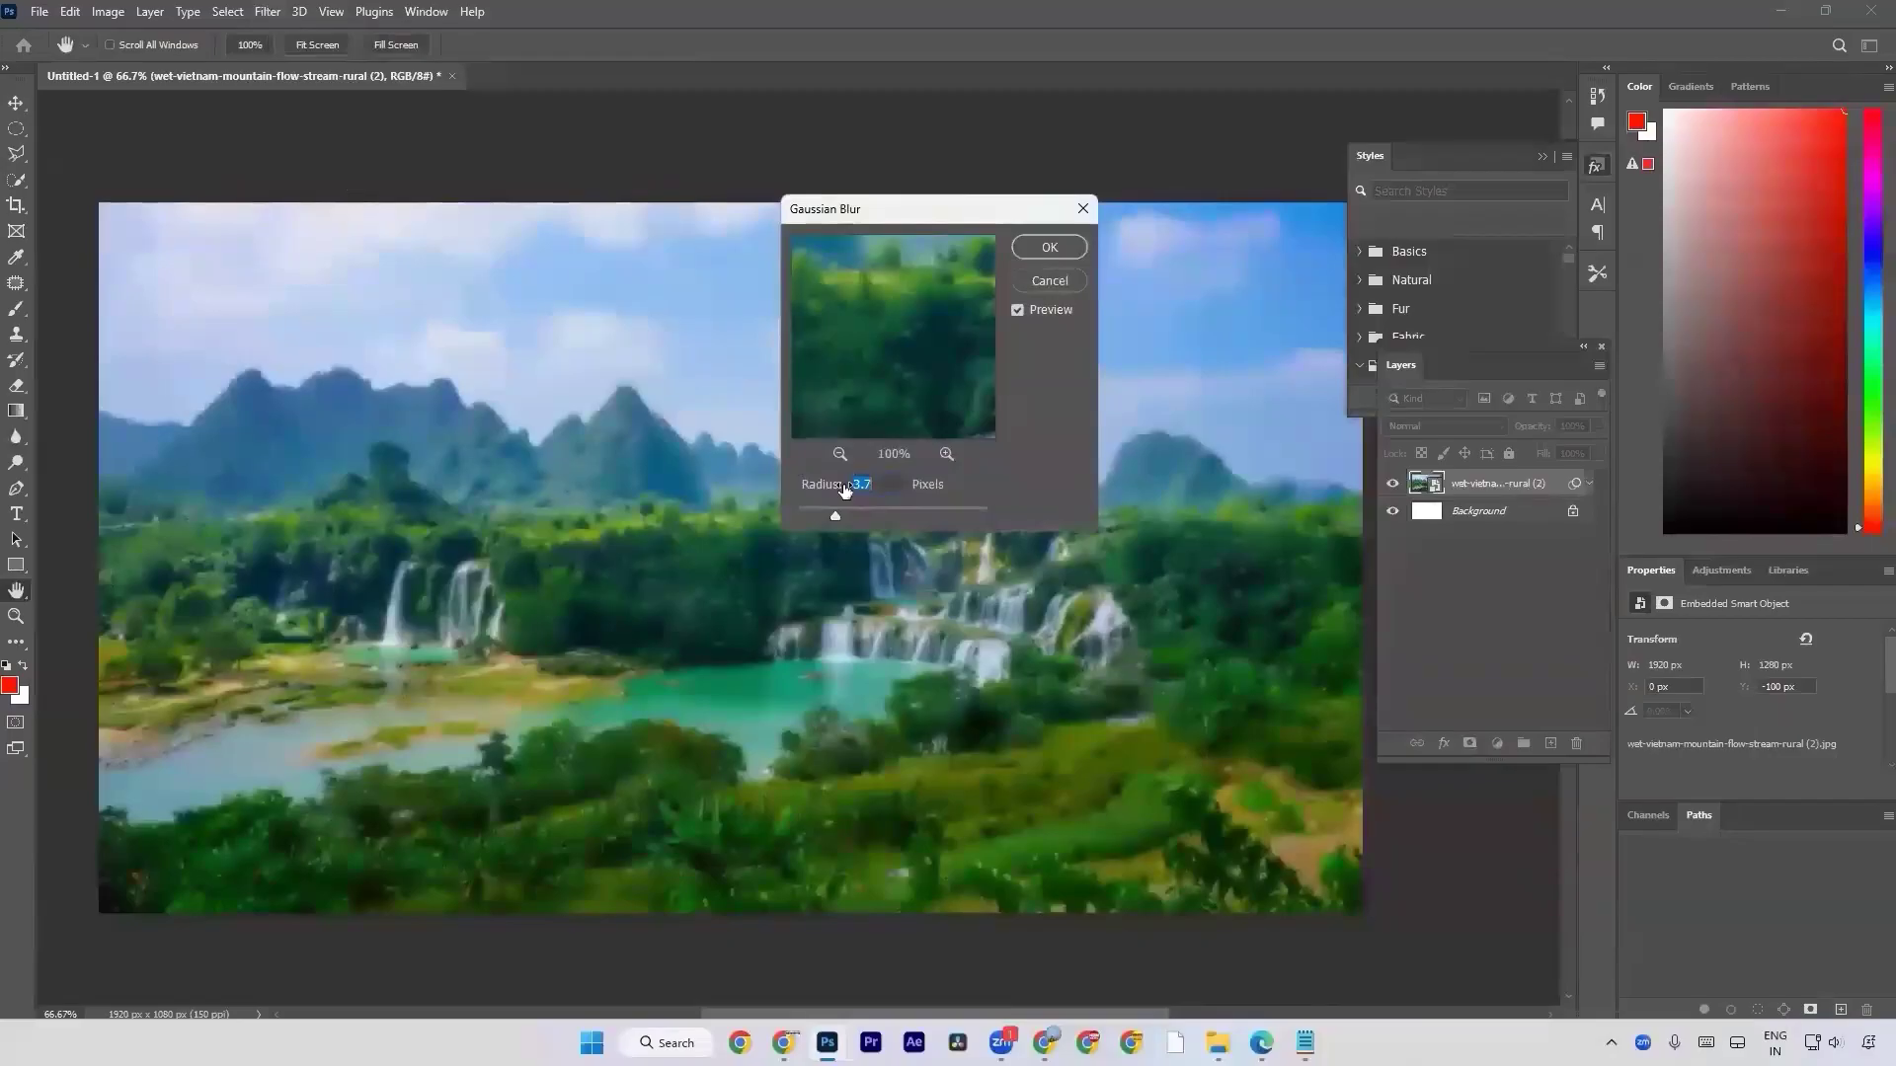
pyautogui.moveTo(834, 516); pyautogui.dragTo(867, 517)
pyautogui.click(1049, 246)
# Paint black on the Gaussian Blur filter mask with a 250 px brush over the river, the waterfalls and the mountain range.
pyautogui.press('r')
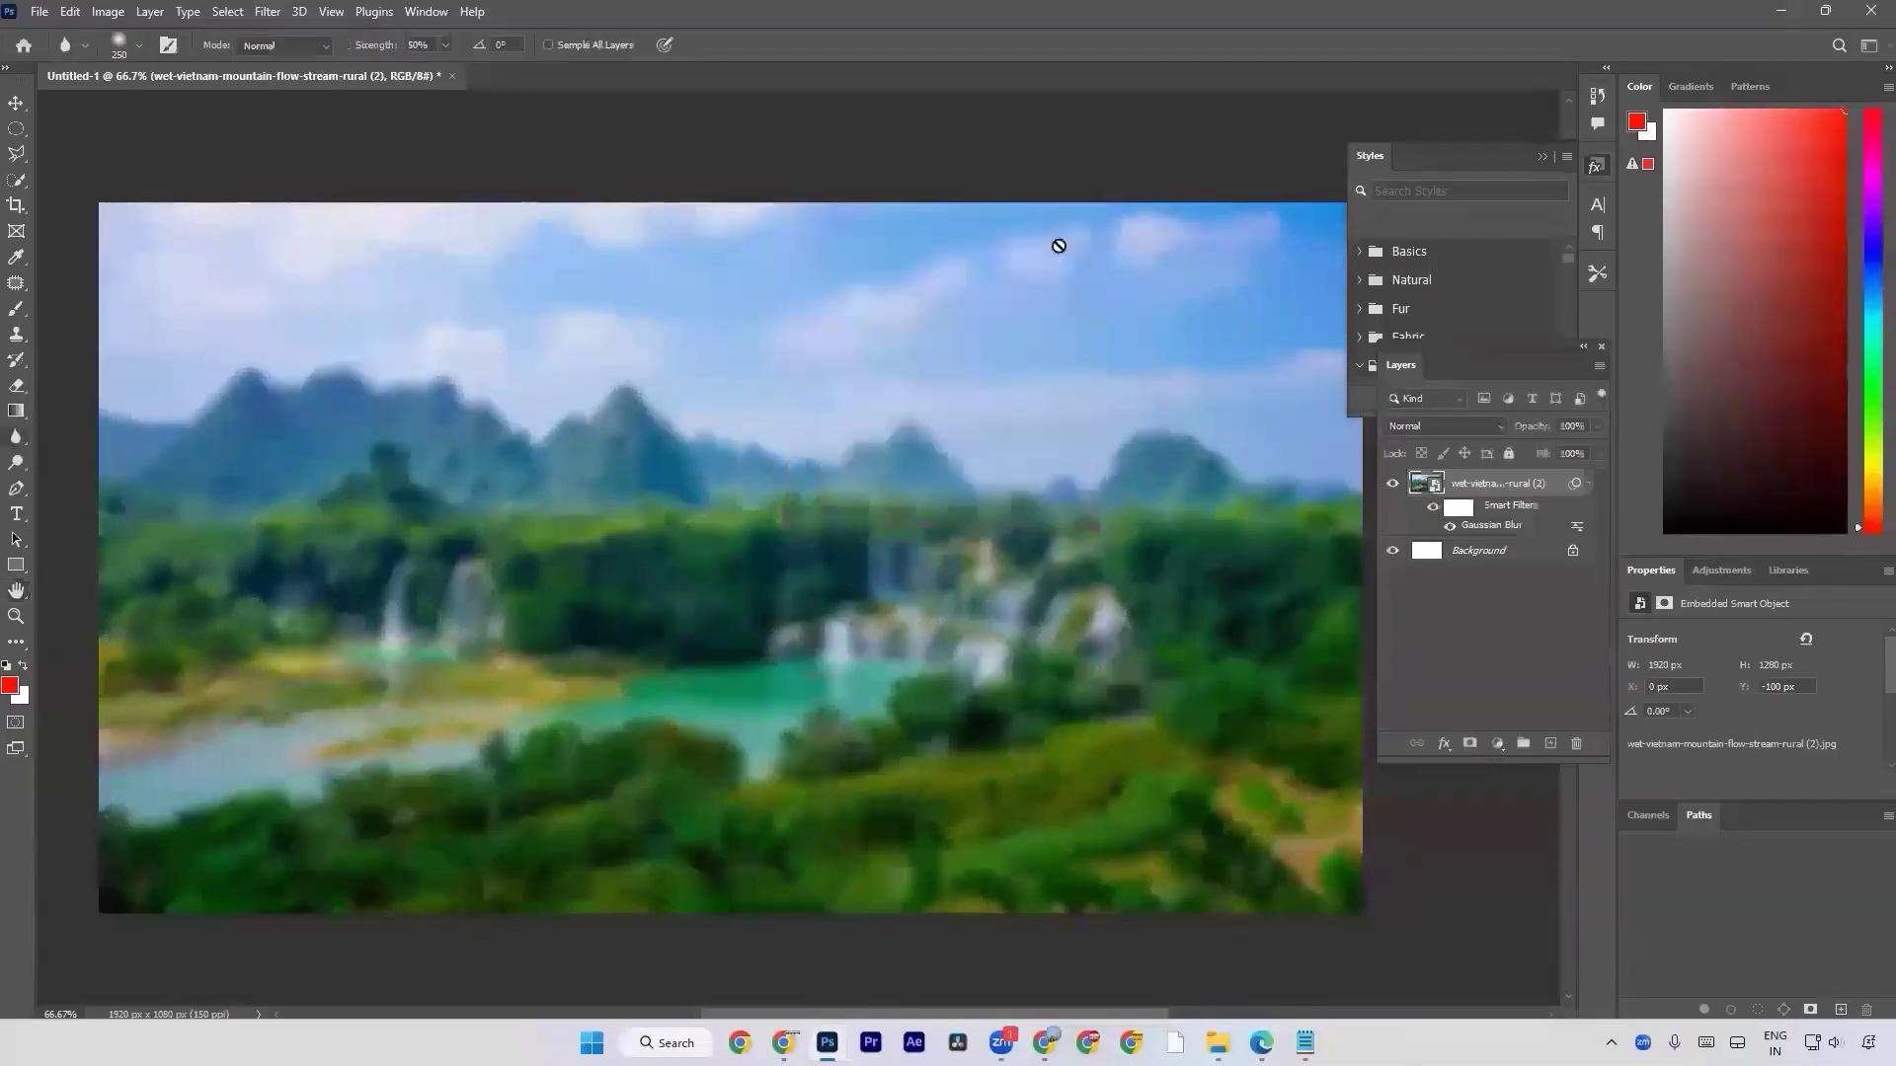
pyautogui.click(5, 668)
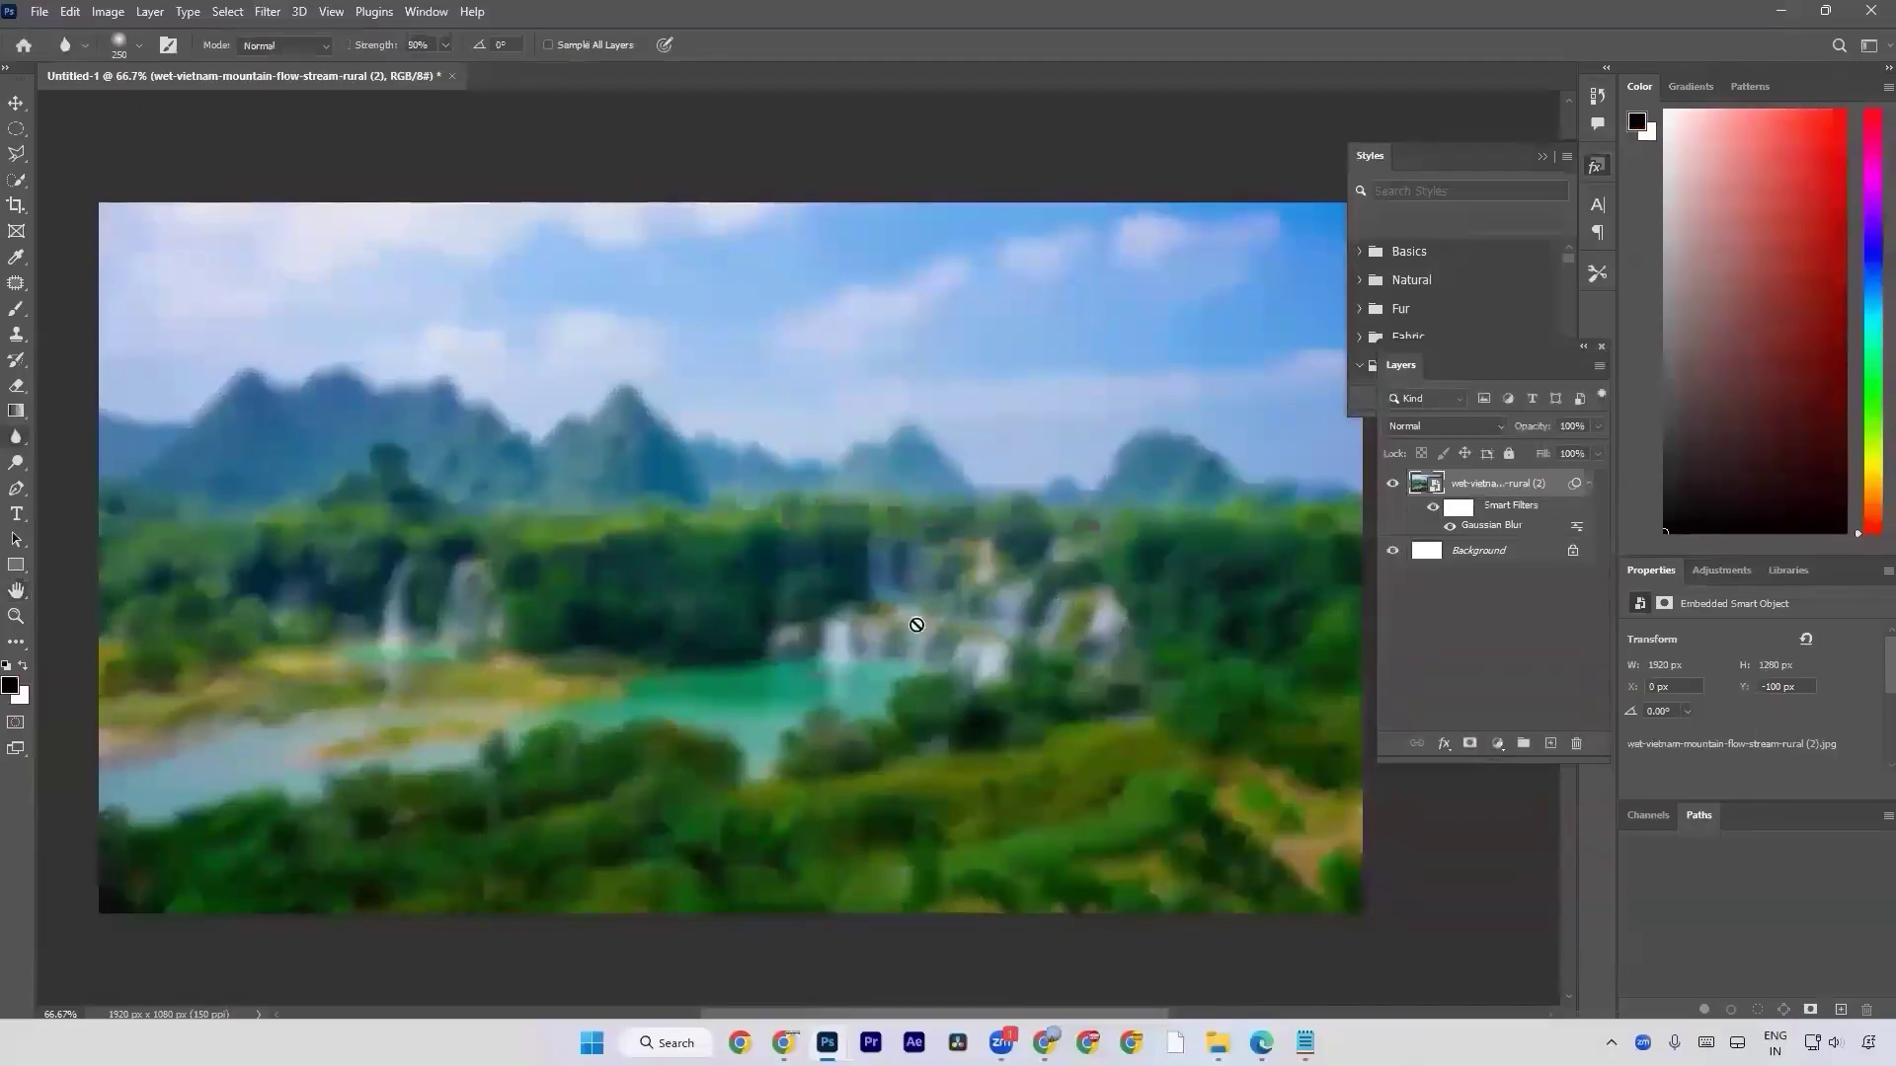
pyautogui.click(1458, 507)
pyautogui.press('b')
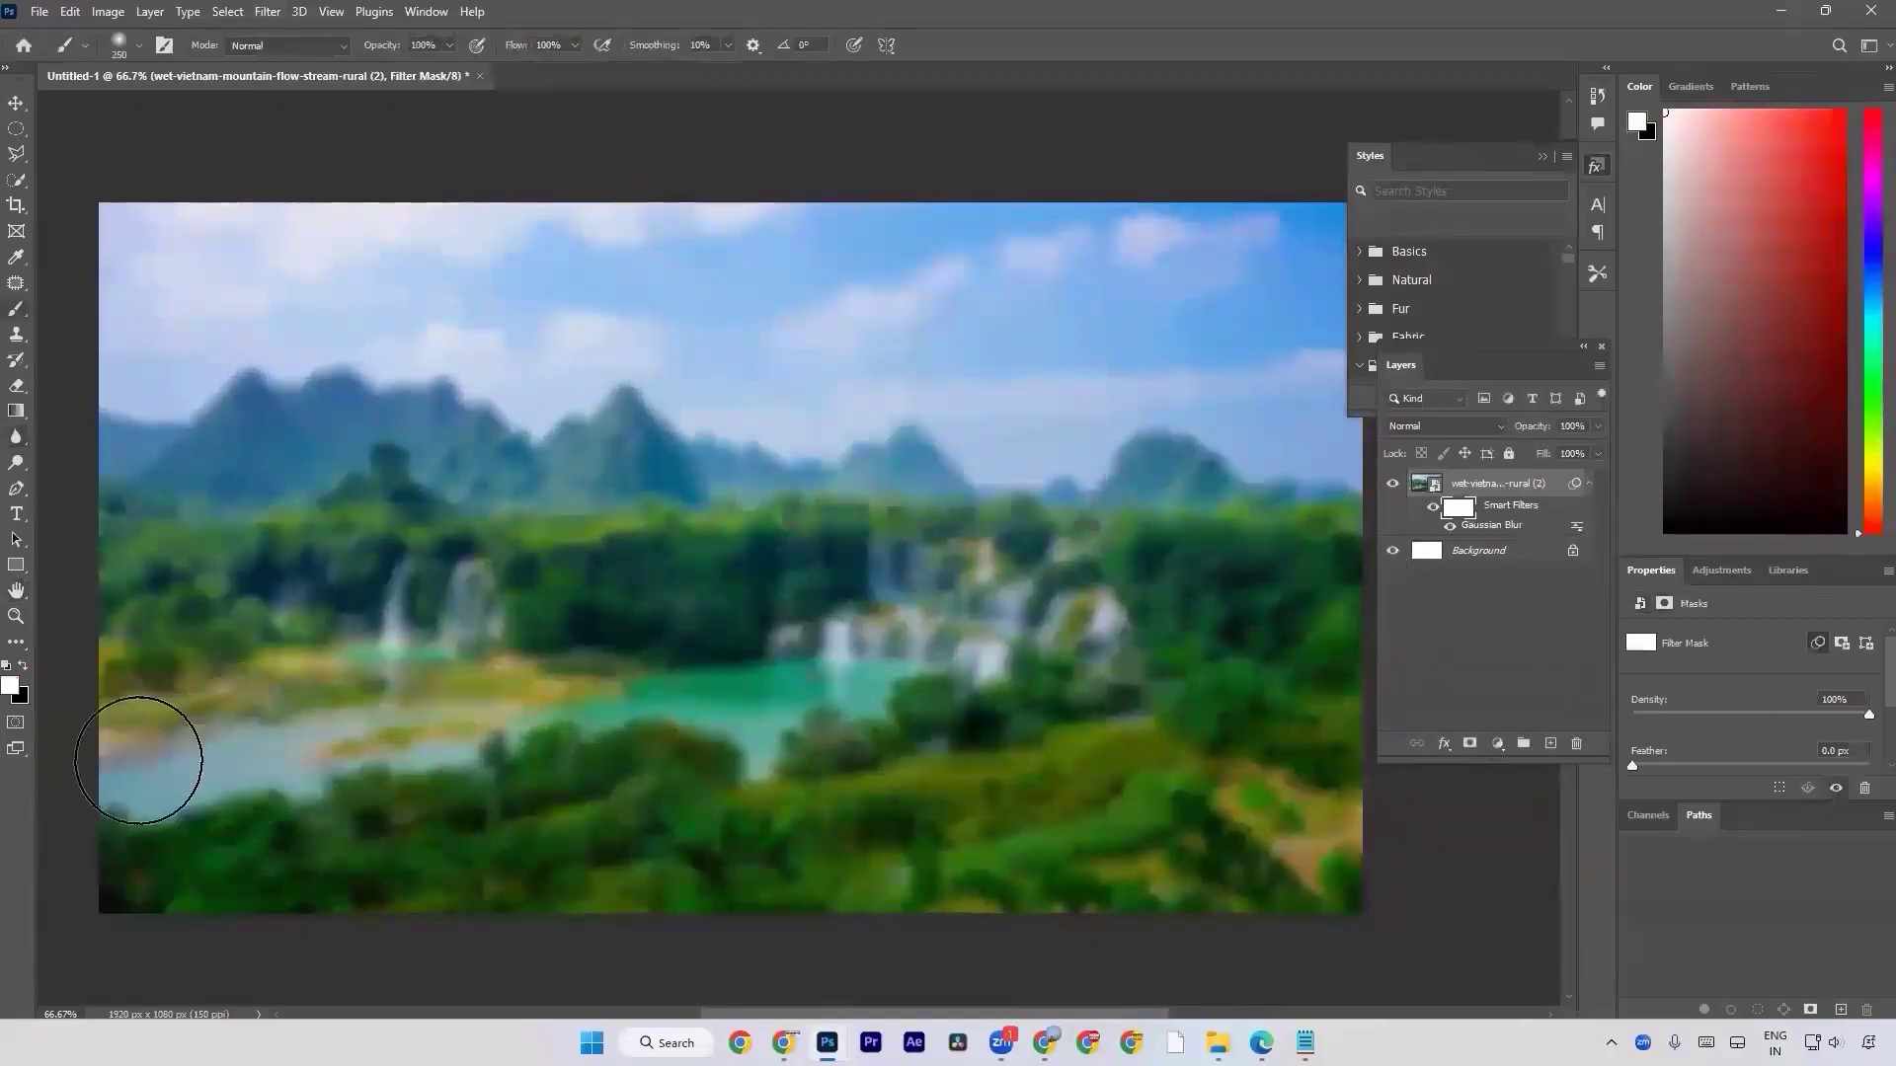
pyautogui.press('x')
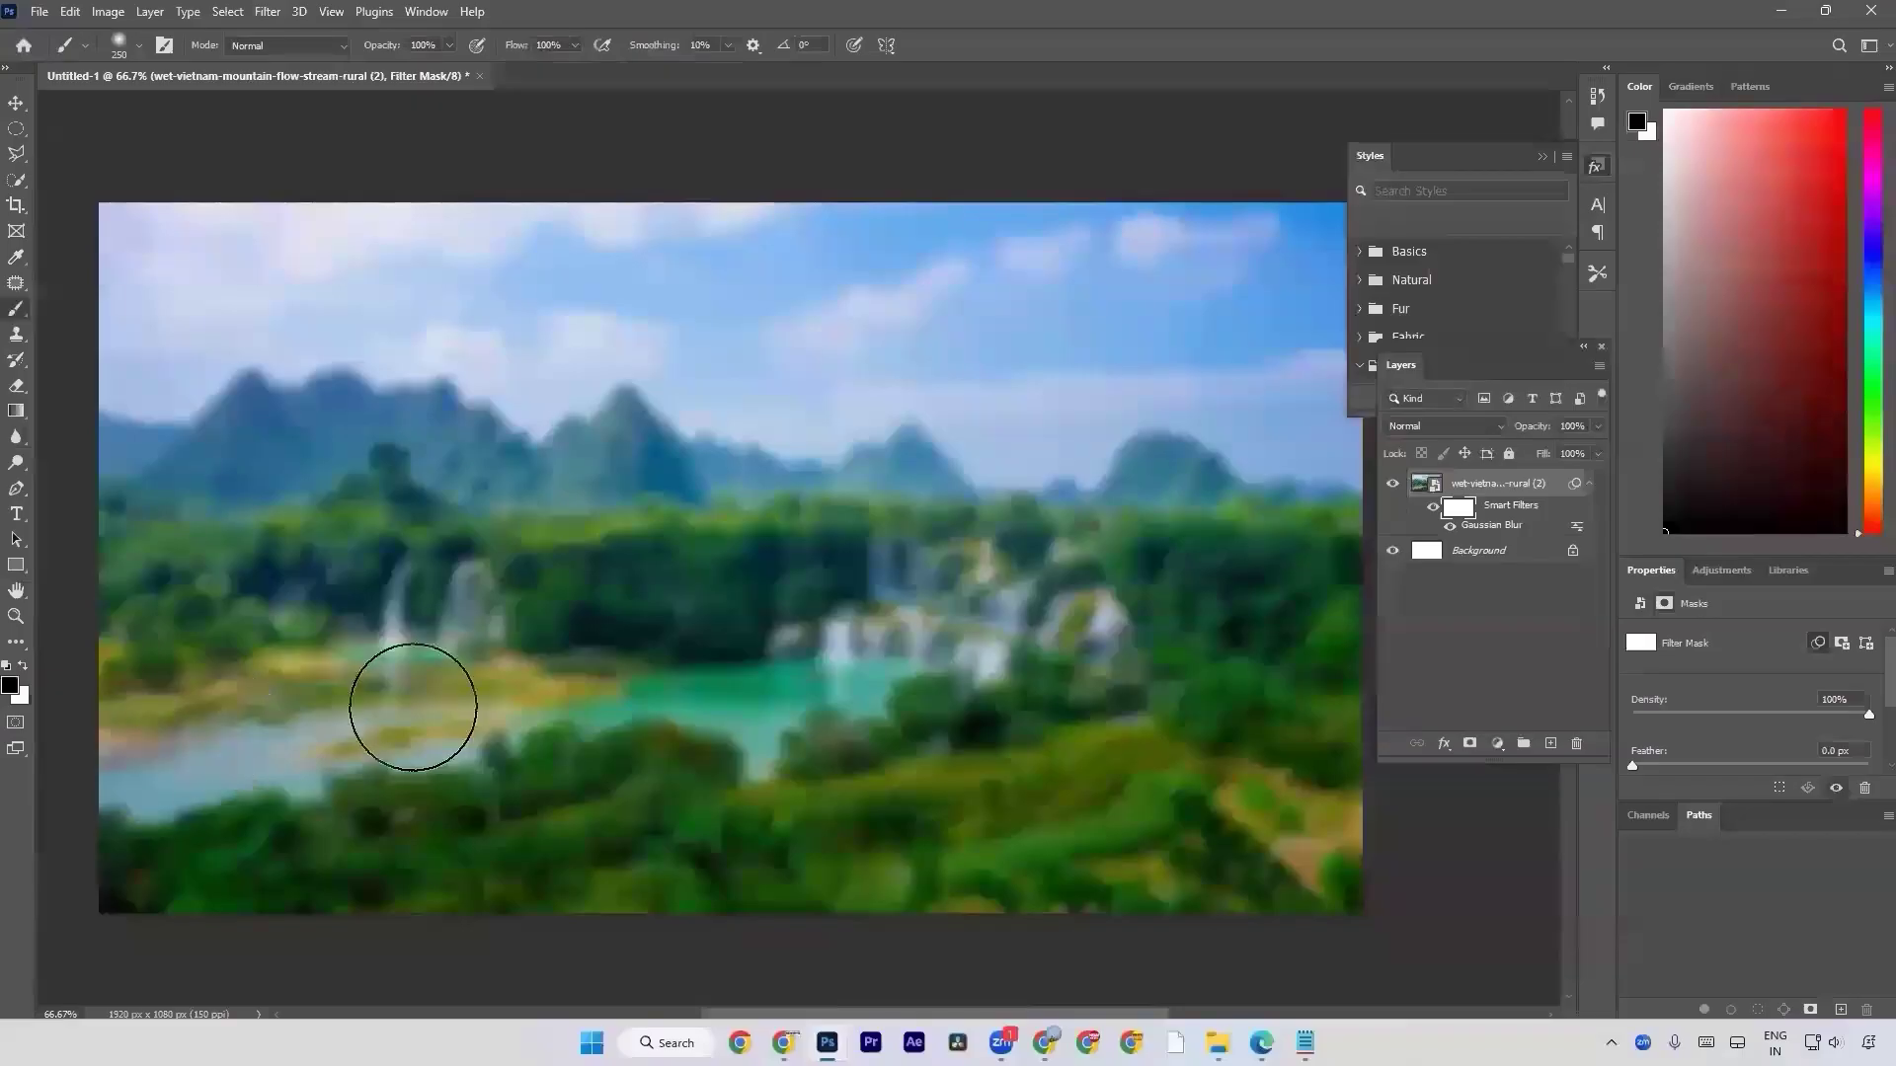
pyautogui.press('x')
pyautogui.press('x')
pyautogui.moveTo(140, 732)
pyautogui.mouseDown()
pyautogui.moveTo(306, 699)
pyautogui.moveTo(163, 754)
pyautogui.moveTo(347, 681)
pyautogui.moveTo(821, 670)
pyautogui.moveTo(934, 651)
pyautogui.moveTo(972, 618)
pyautogui.moveTo(885, 652)
pyautogui.mouseUp()
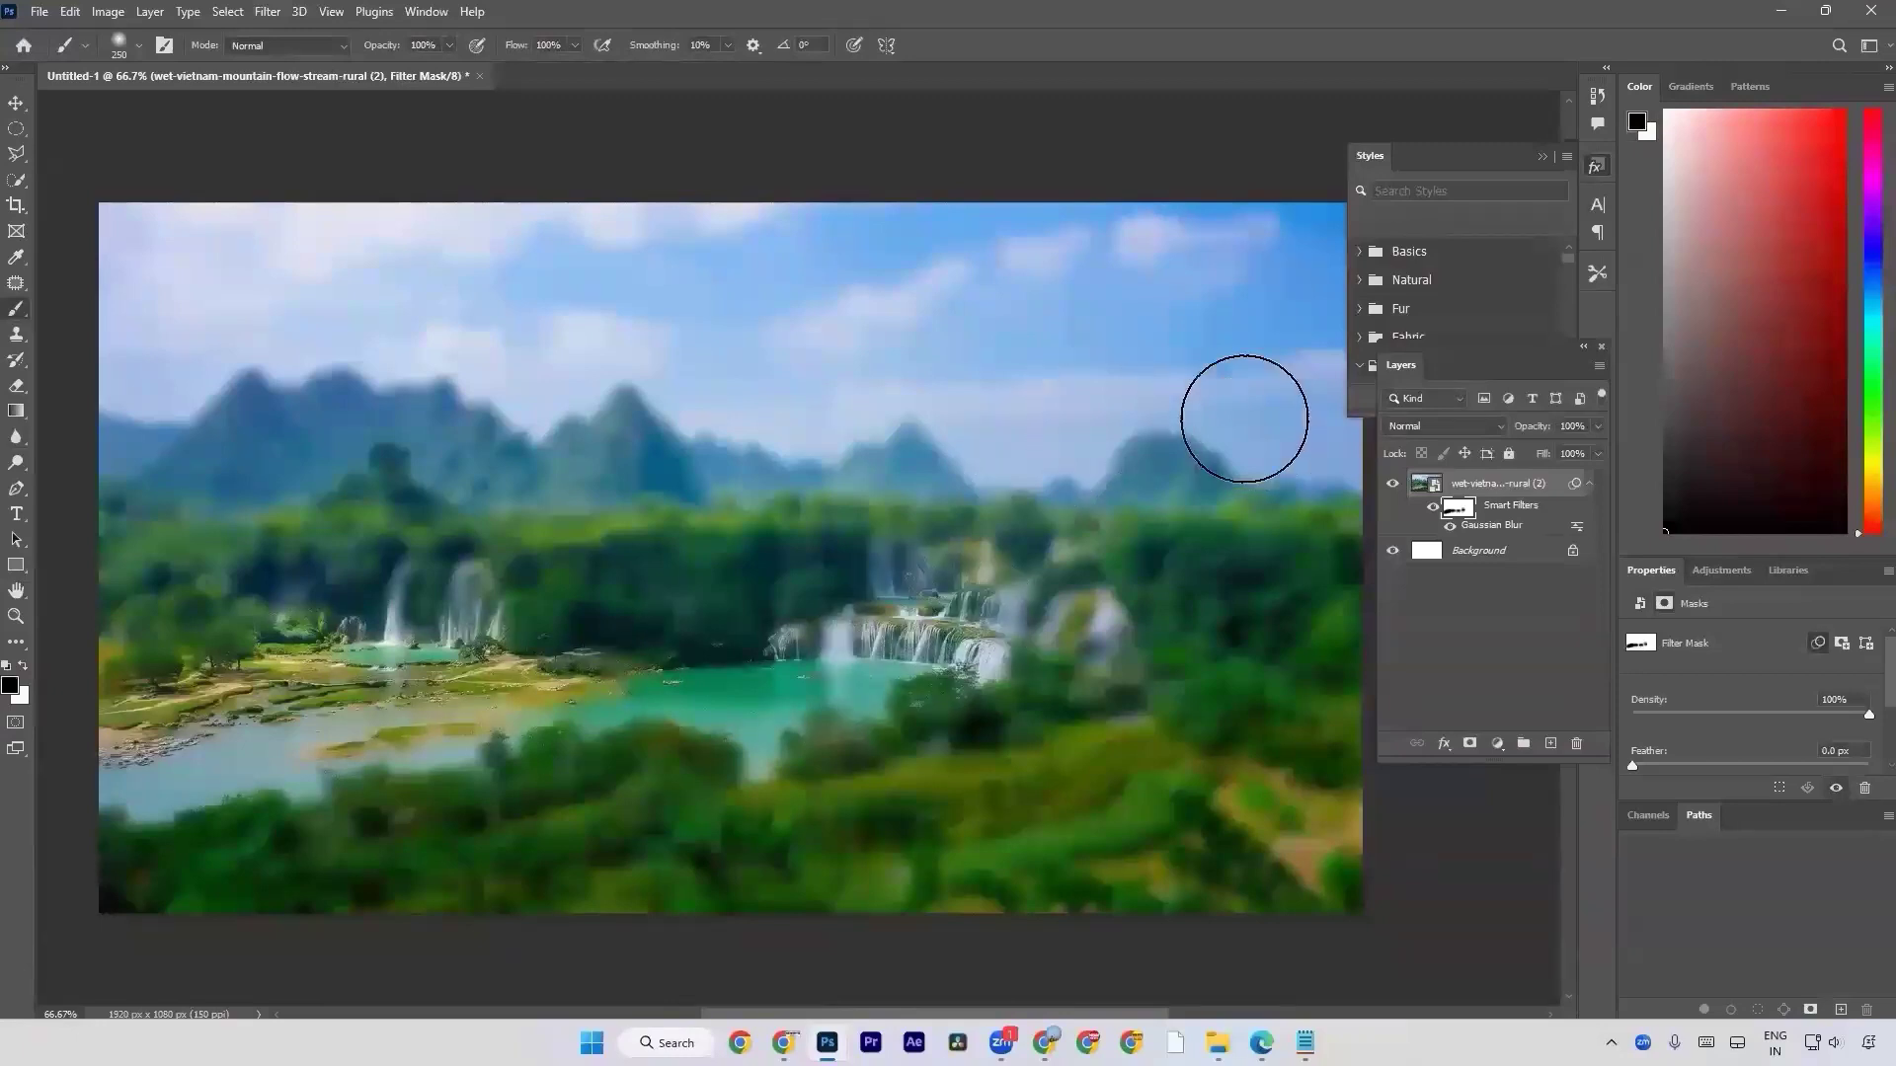
pyautogui.moveTo(1184, 418)
pyautogui.mouseDown()
pyautogui.moveTo(373, 425)
pyautogui.moveTo(423, 326)
pyautogui.moveTo(1211, 212)
pyautogui.moveTo(1194, 310)
pyautogui.moveTo(1283, 277)
pyautogui.mouseUp()
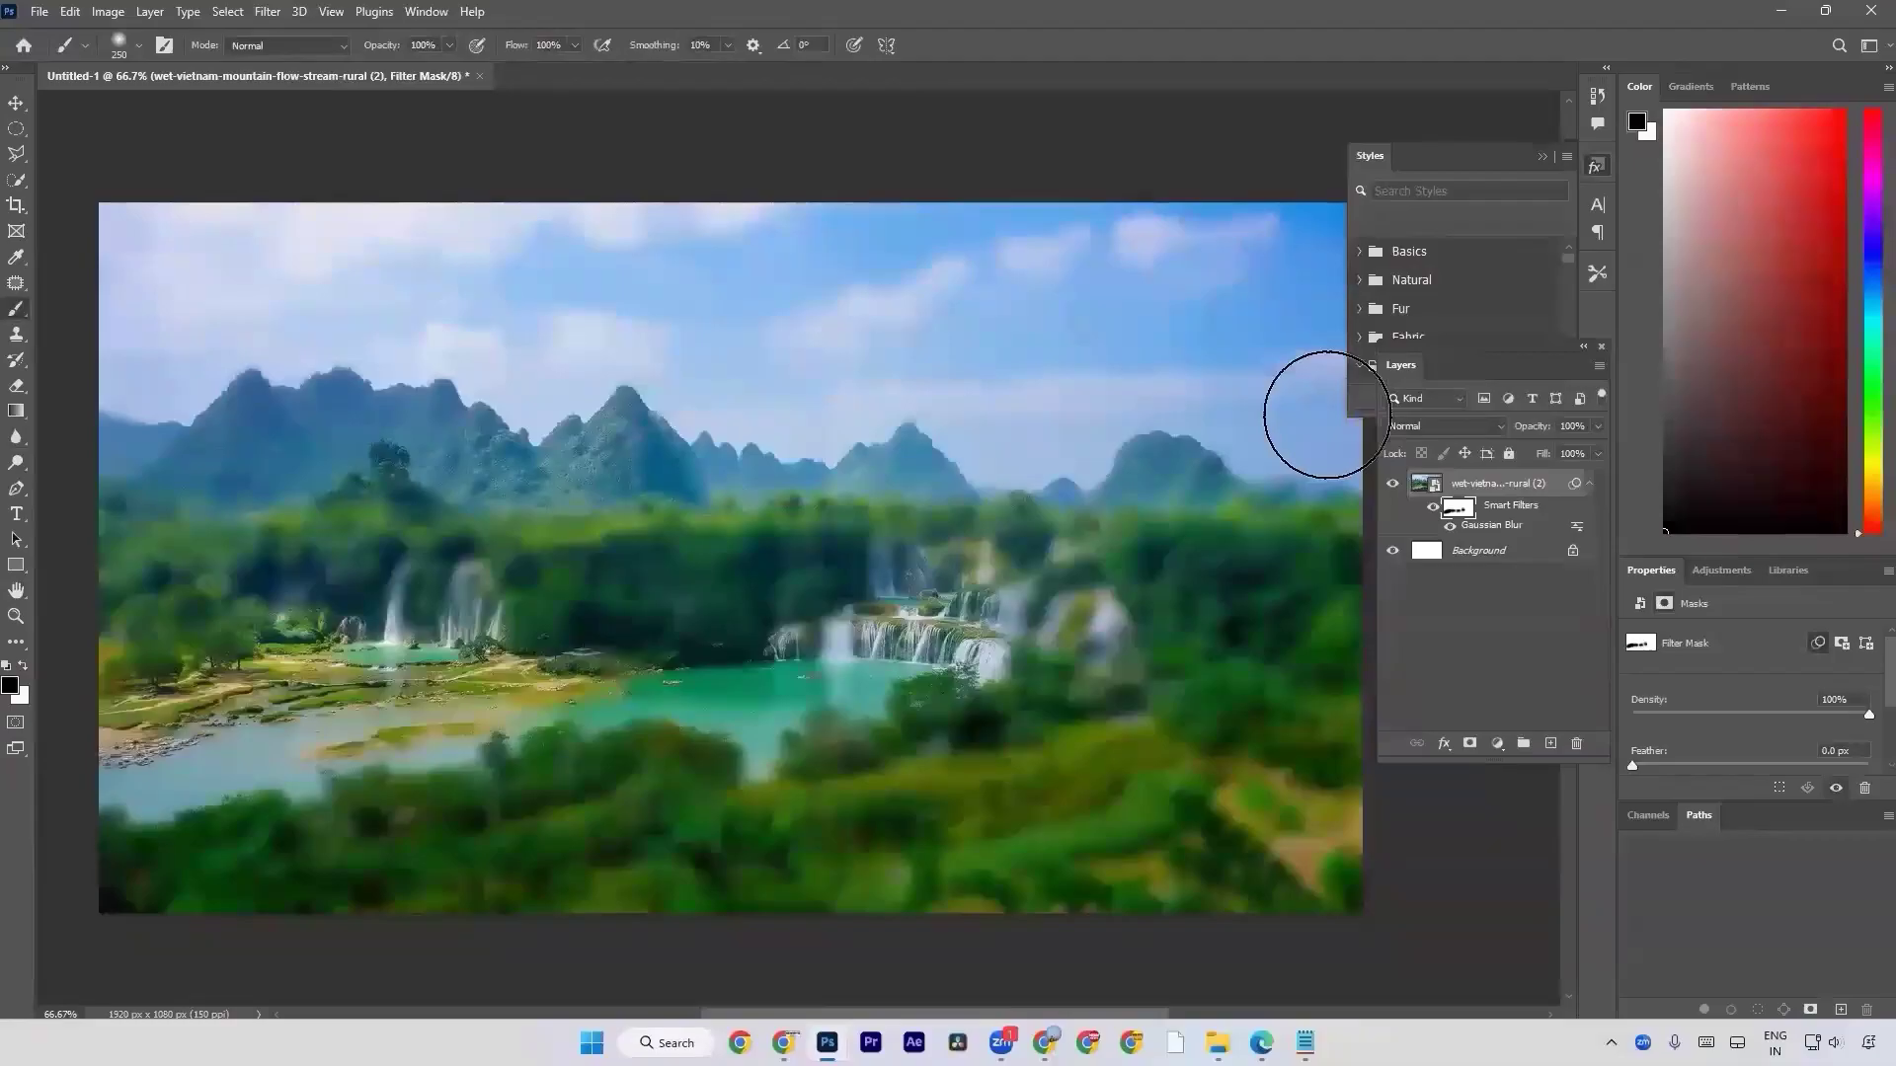
# Reopen the Gaussian Blur smart filter and try a radius of 2.5 pixels.
pyautogui.click(14, 436)
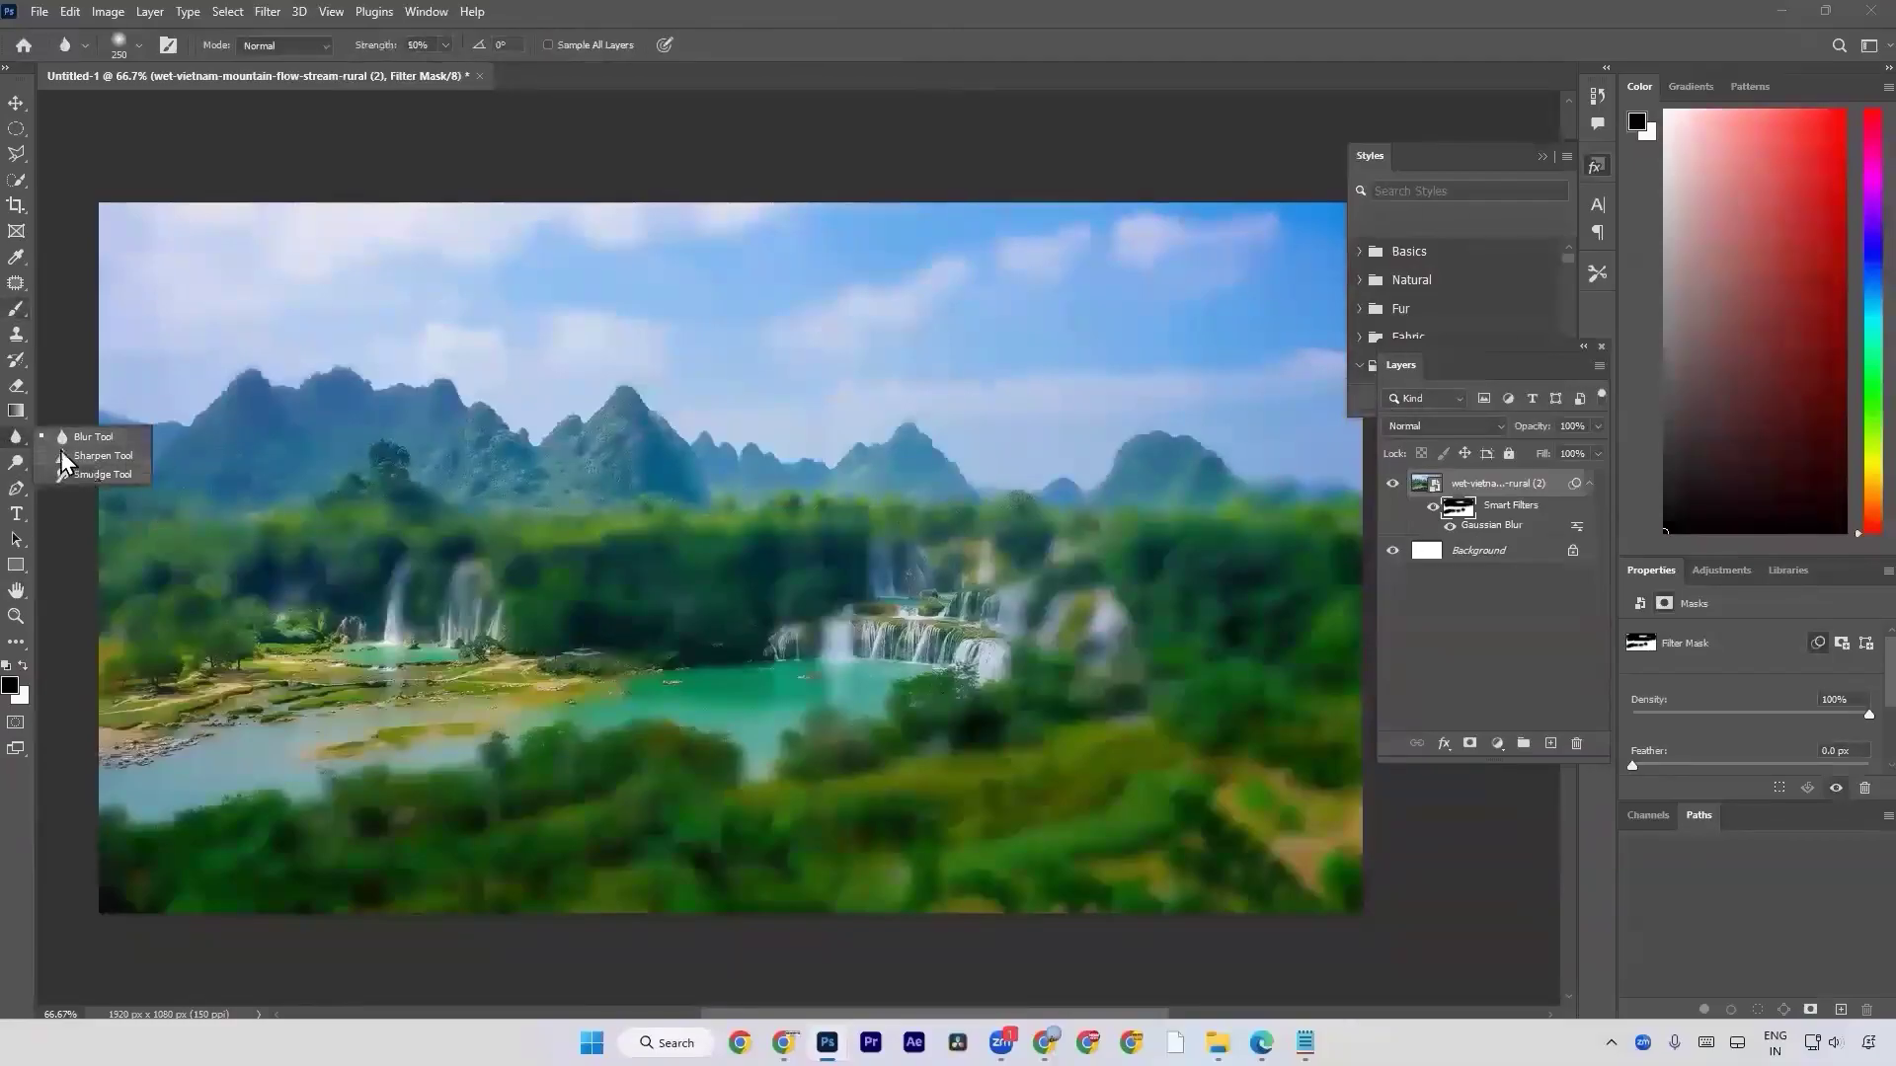
pyautogui.doubleClick(1487, 527)
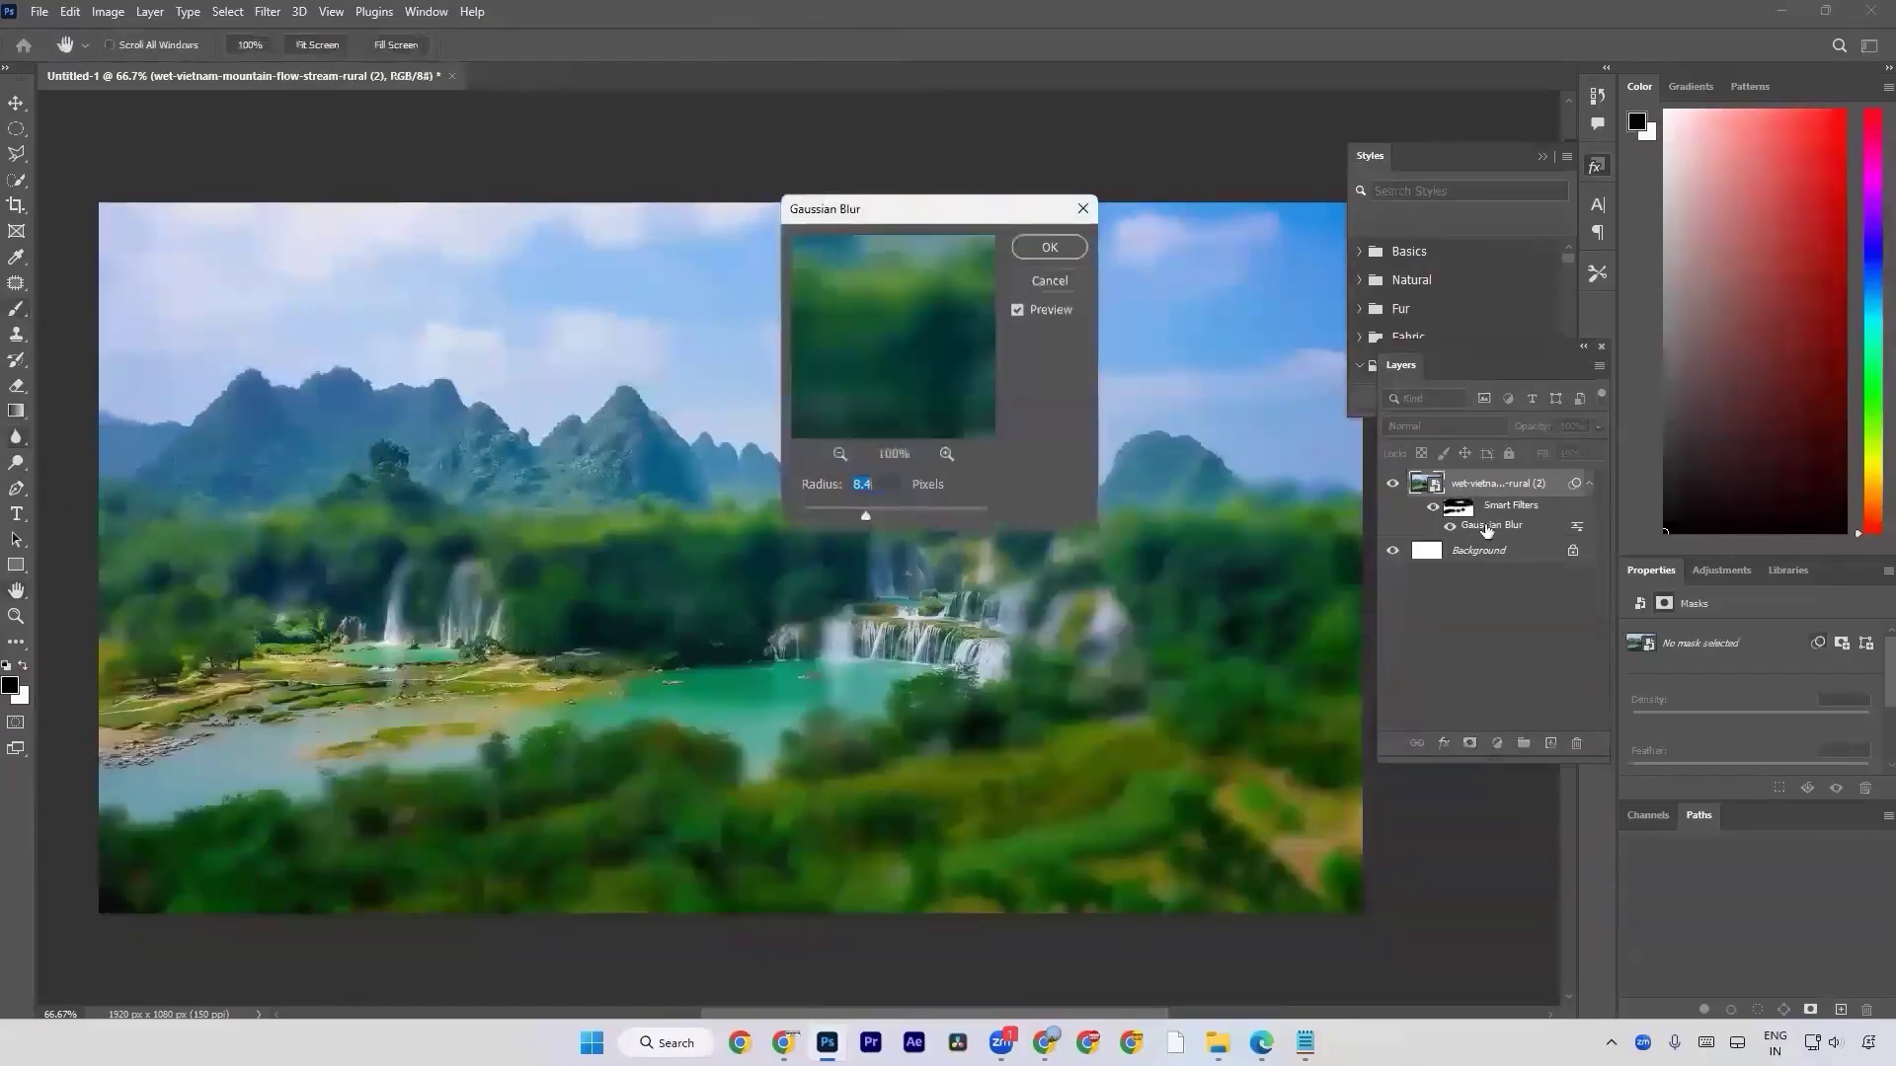
pyautogui.moveTo(852, 515)
pyautogui.mouseDown()
pyautogui.moveTo(904, 524)
pyautogui.moveTo(840, 514)
pyautogui.mouseUp()
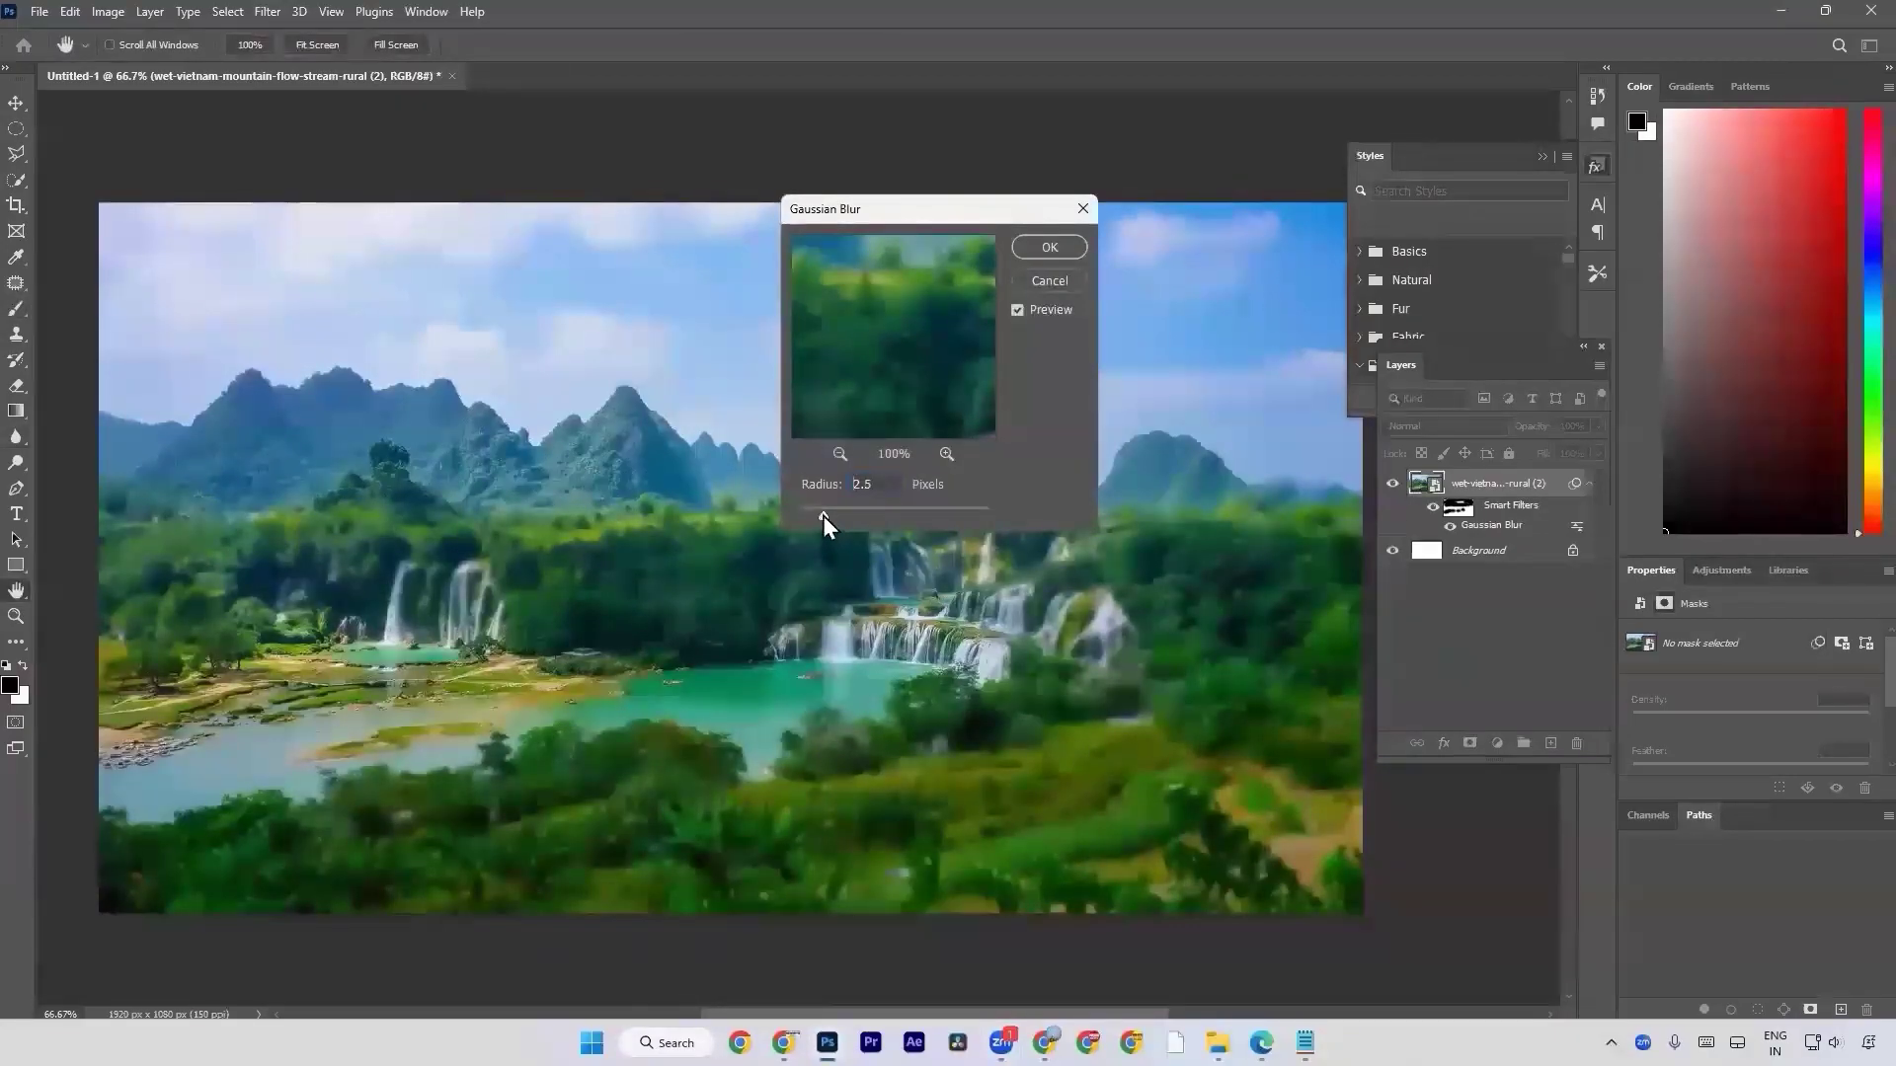
pyautogui.click(1044, 285)
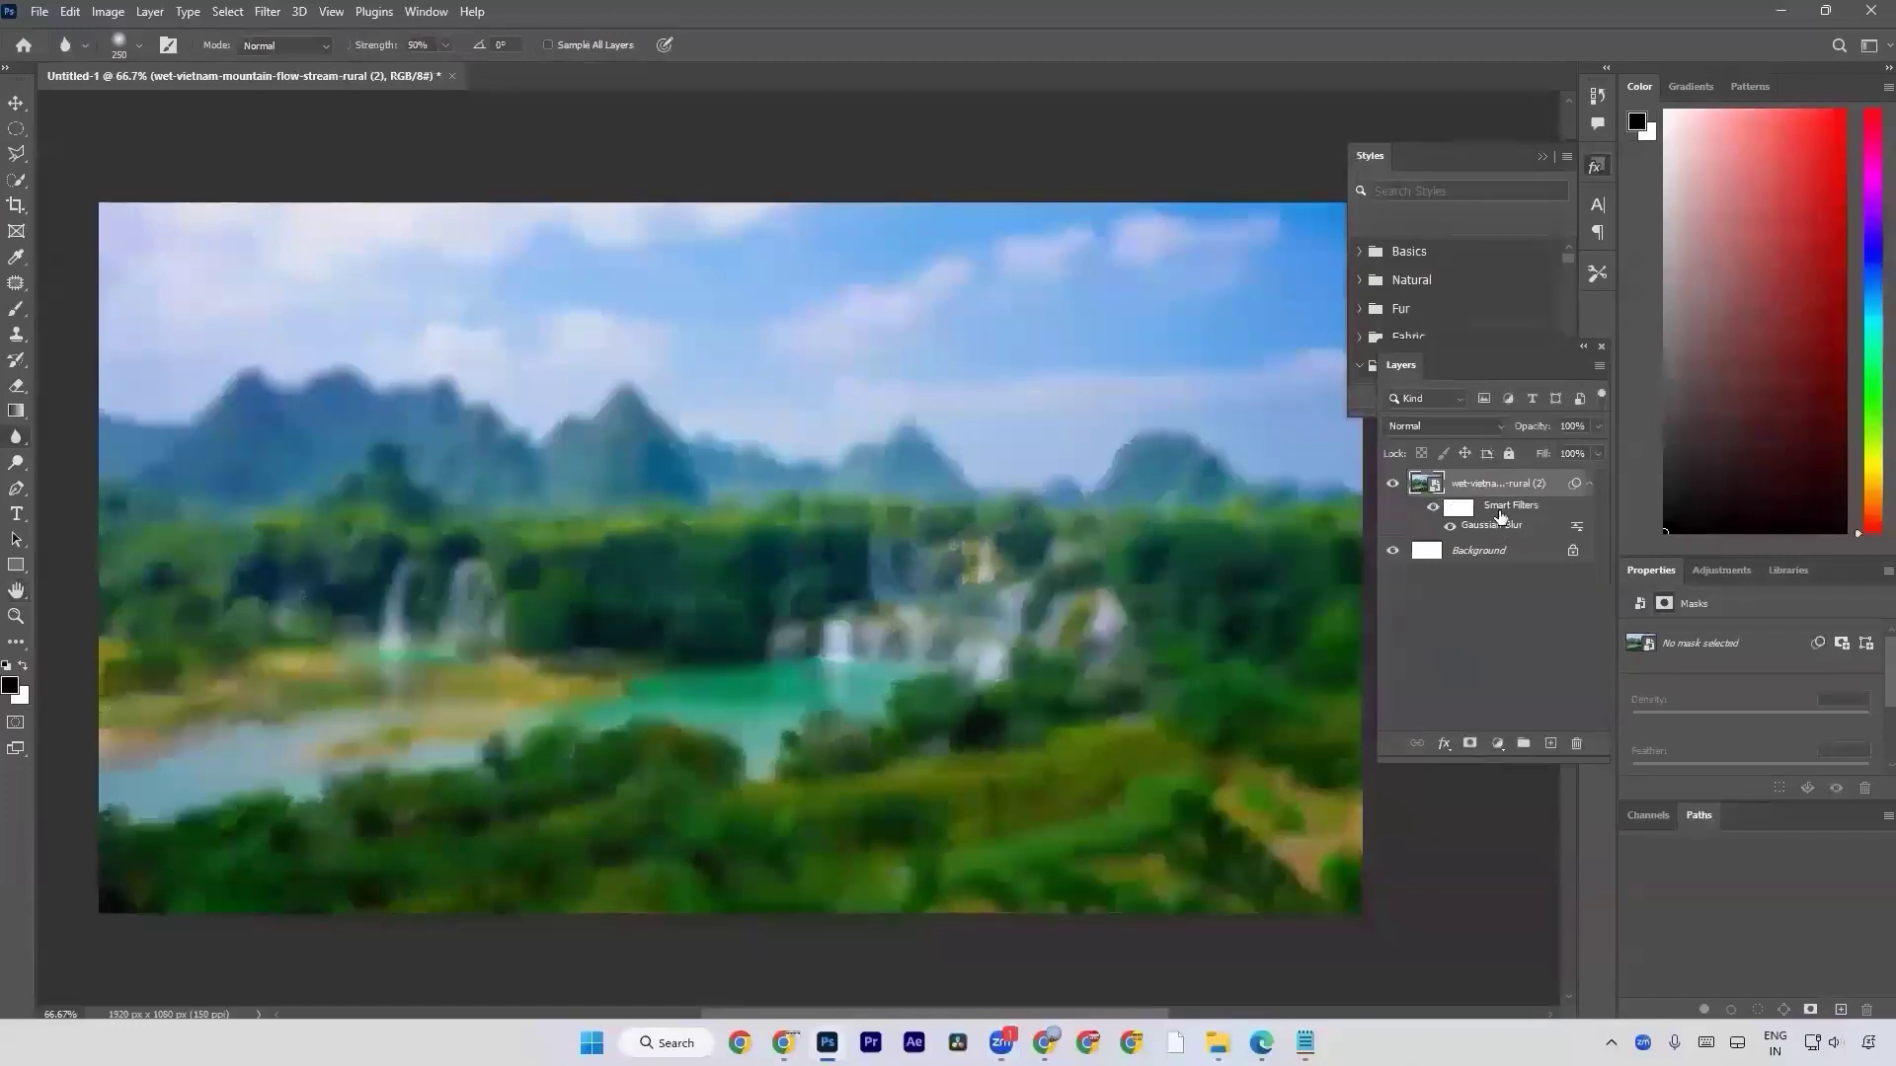
# Clear the smart filters from the landscape photo layer.
pyautogui.rightClick(1499, 513)
pyautogui.press('Escape')
pyautogui.rightClick(1500, 517)
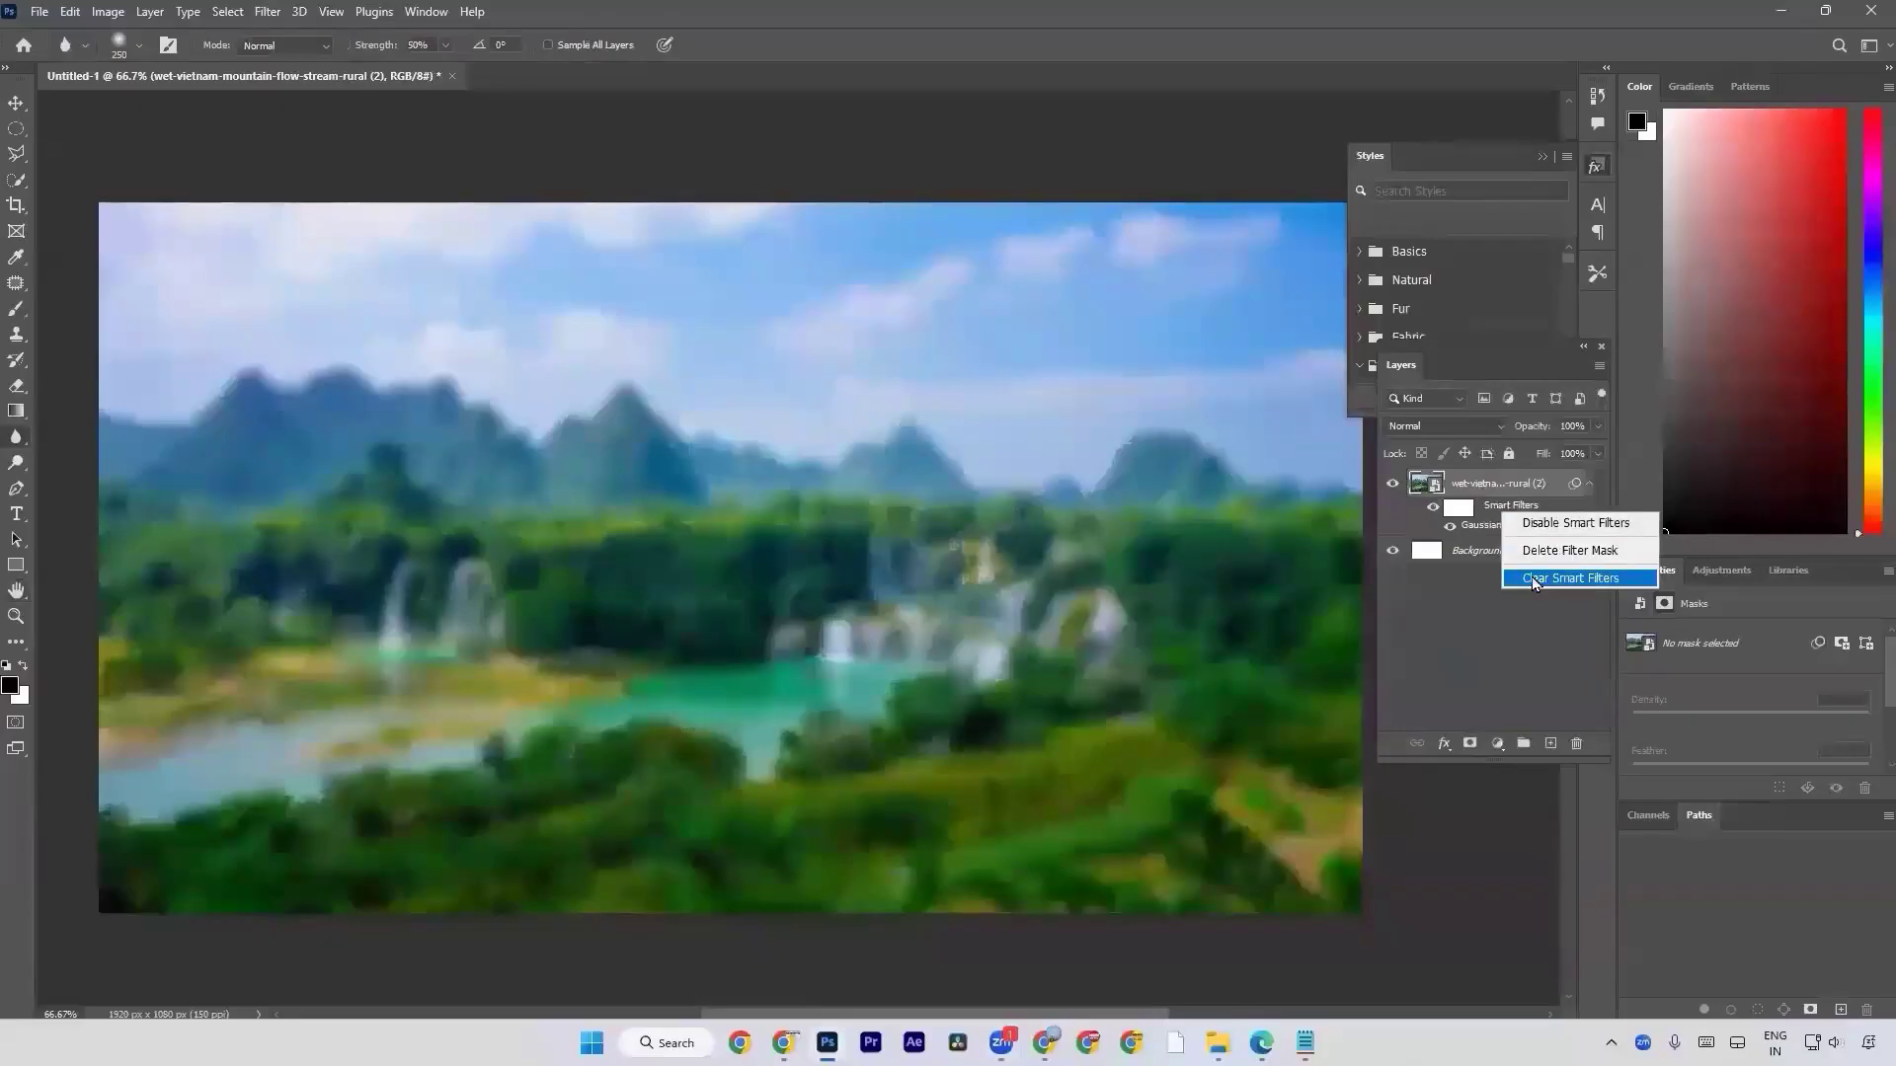
pyautogui.click(1540, 580)
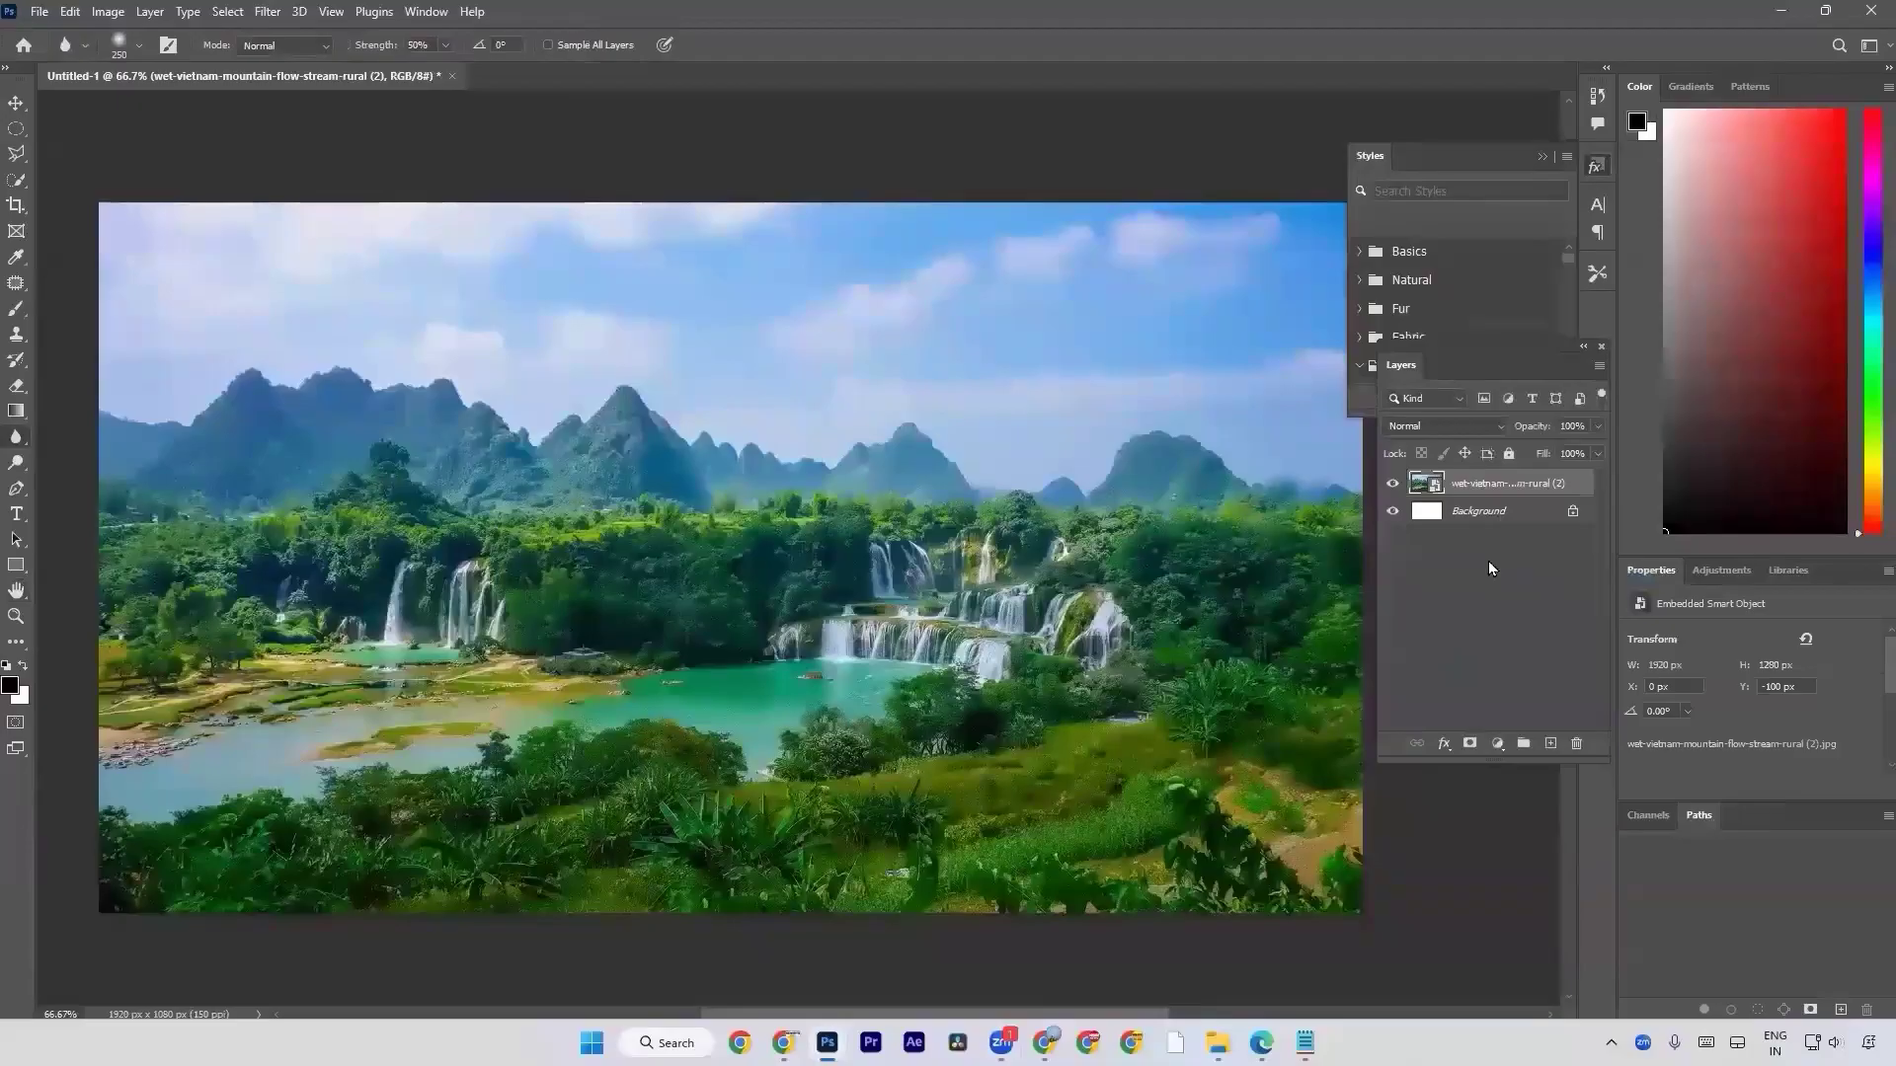
# Duplicate the landscape photo layer, choose the Sharpen tool and rasterize the copy.
pyautogui.hotkey('ctrl', 'j')
pyautogui.rightClick(13, 435)
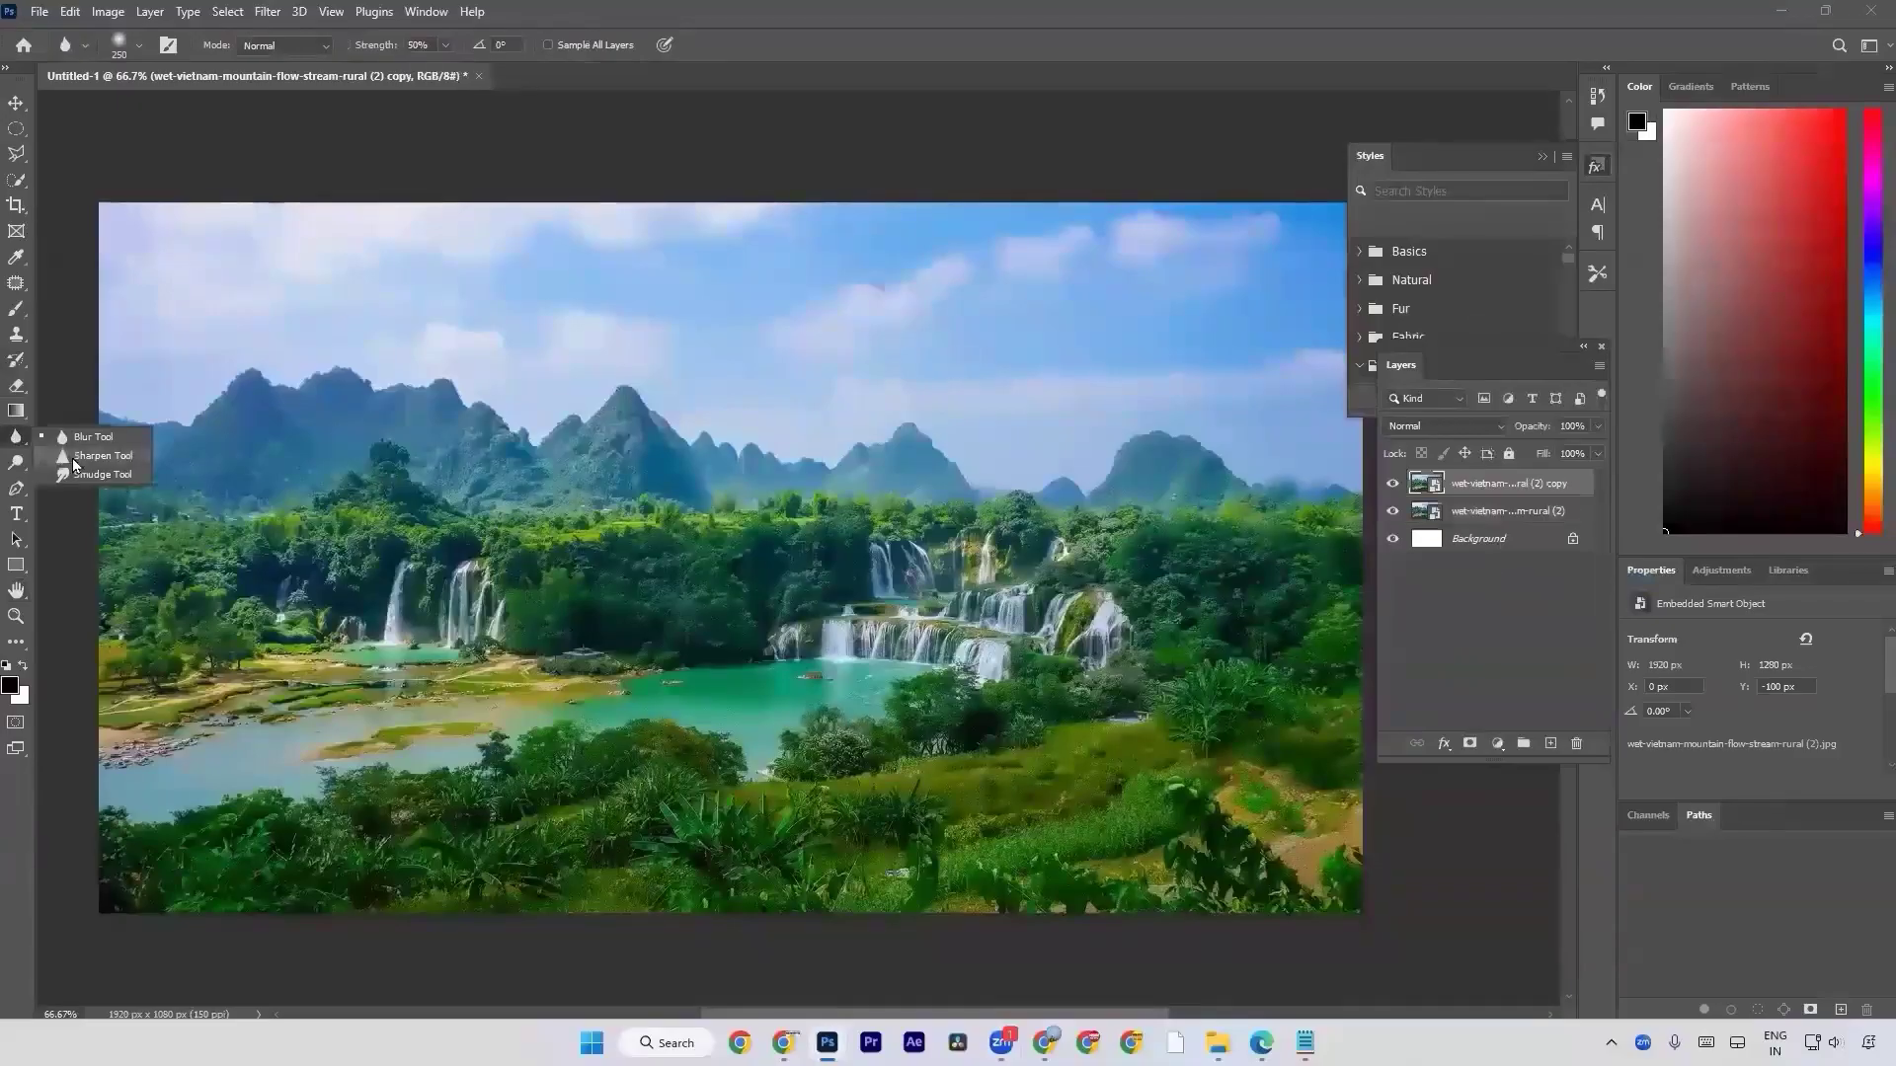
pyautogui.click(74, 459)
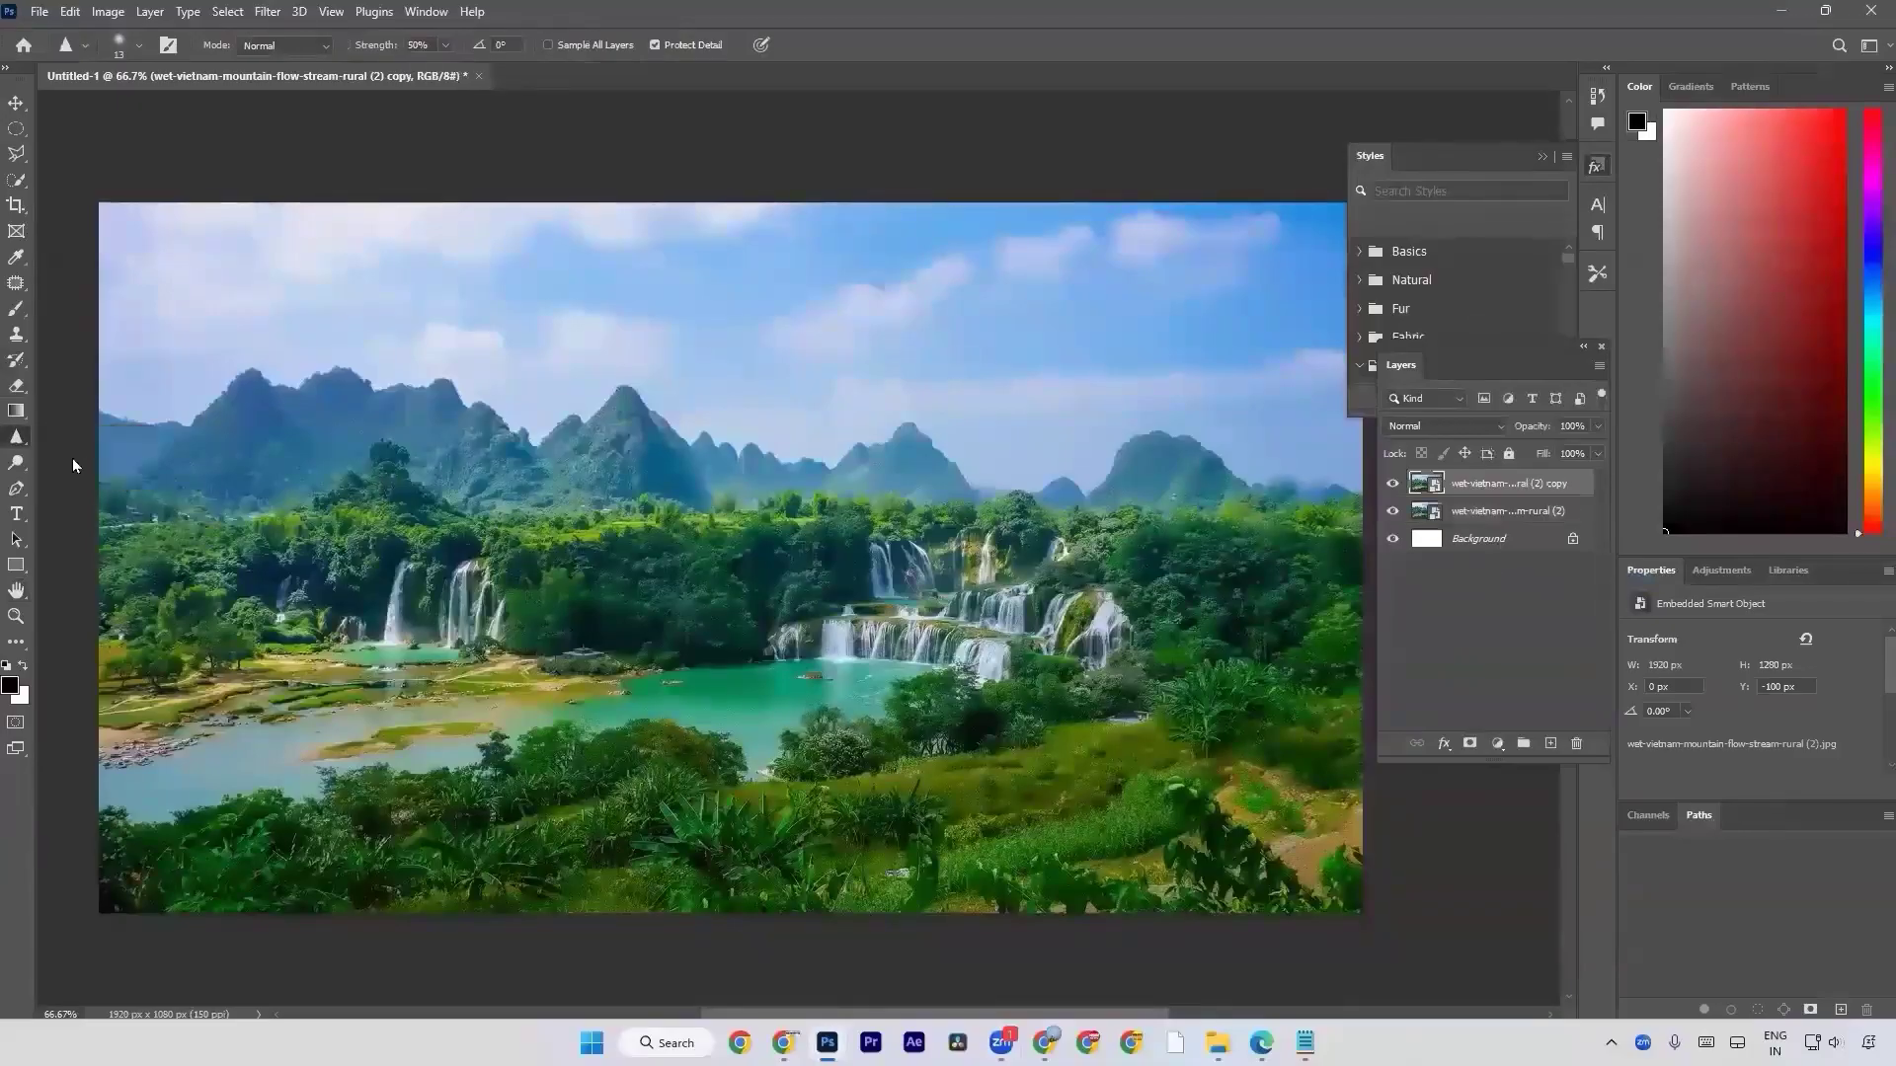
pyautogui.rightClick(1459, 498)
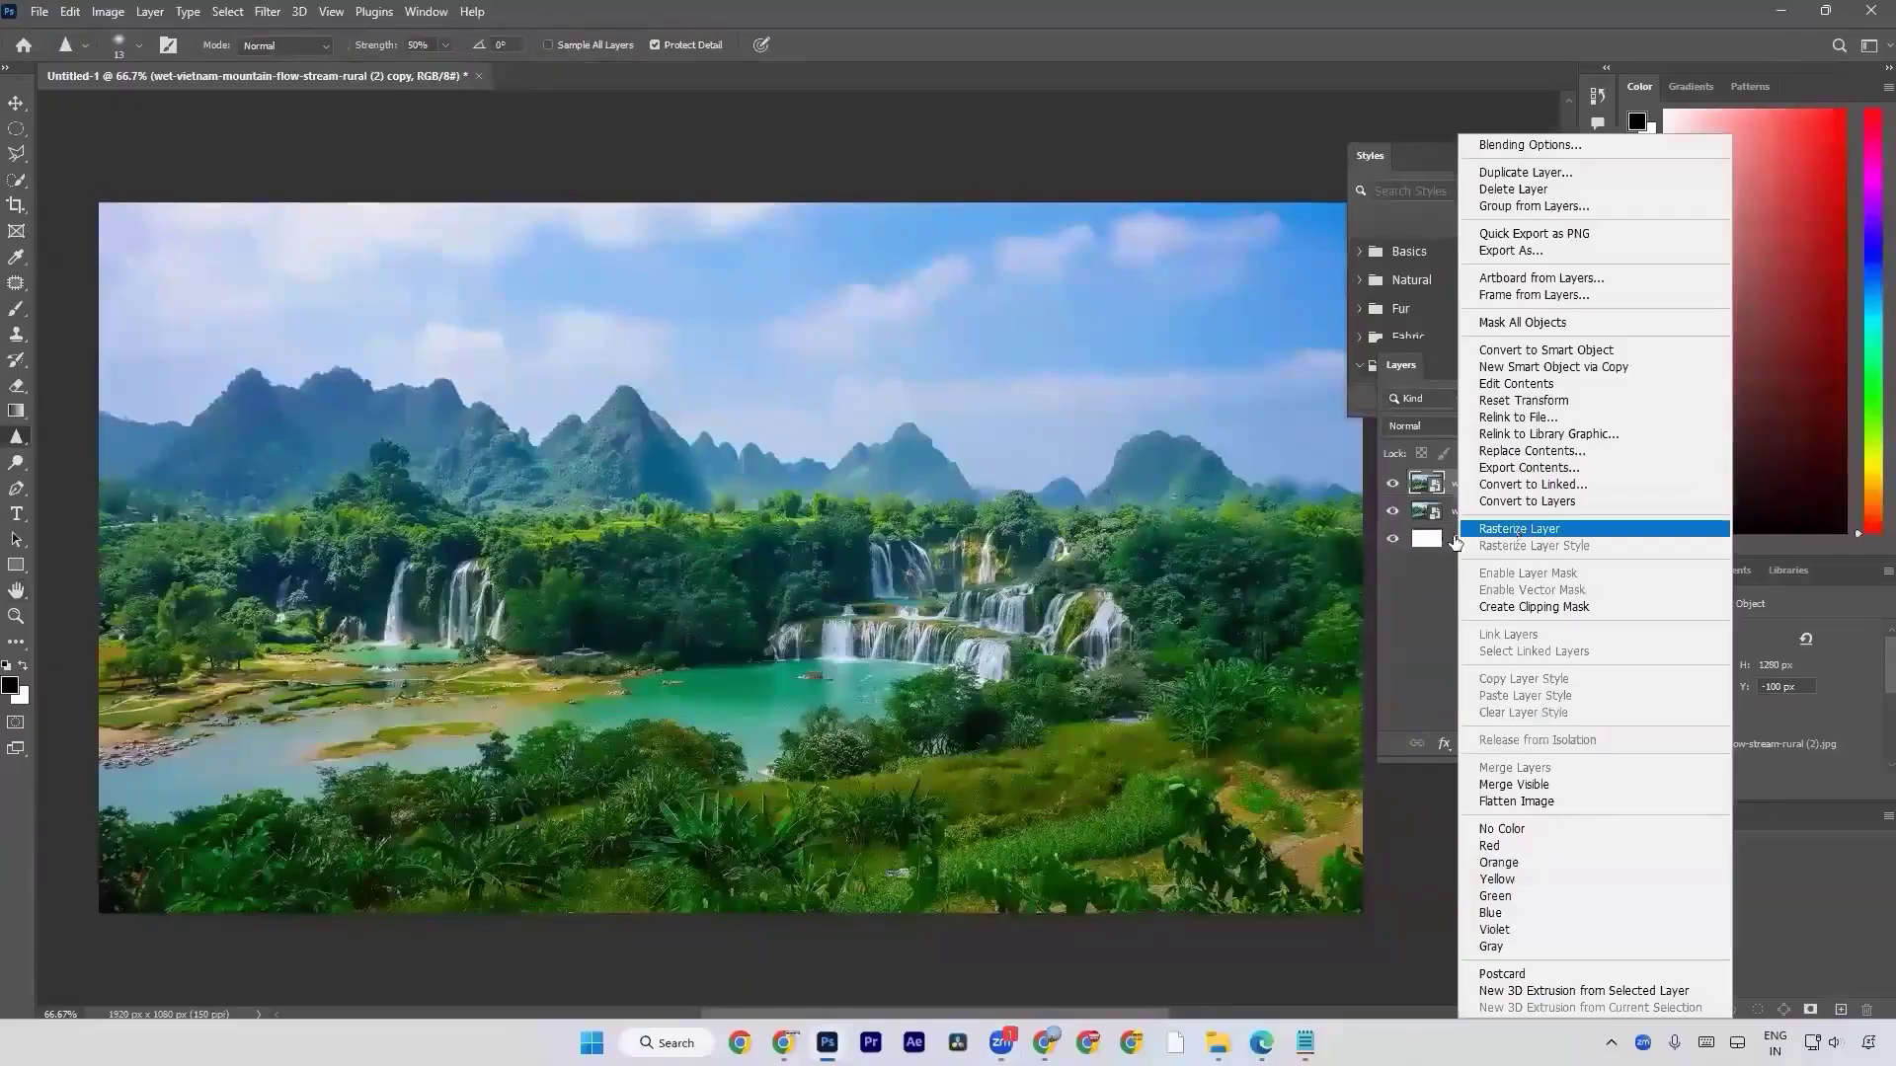
pyautogui.click(1517, 533)
pyautogui.moveTo(1044, 1042)
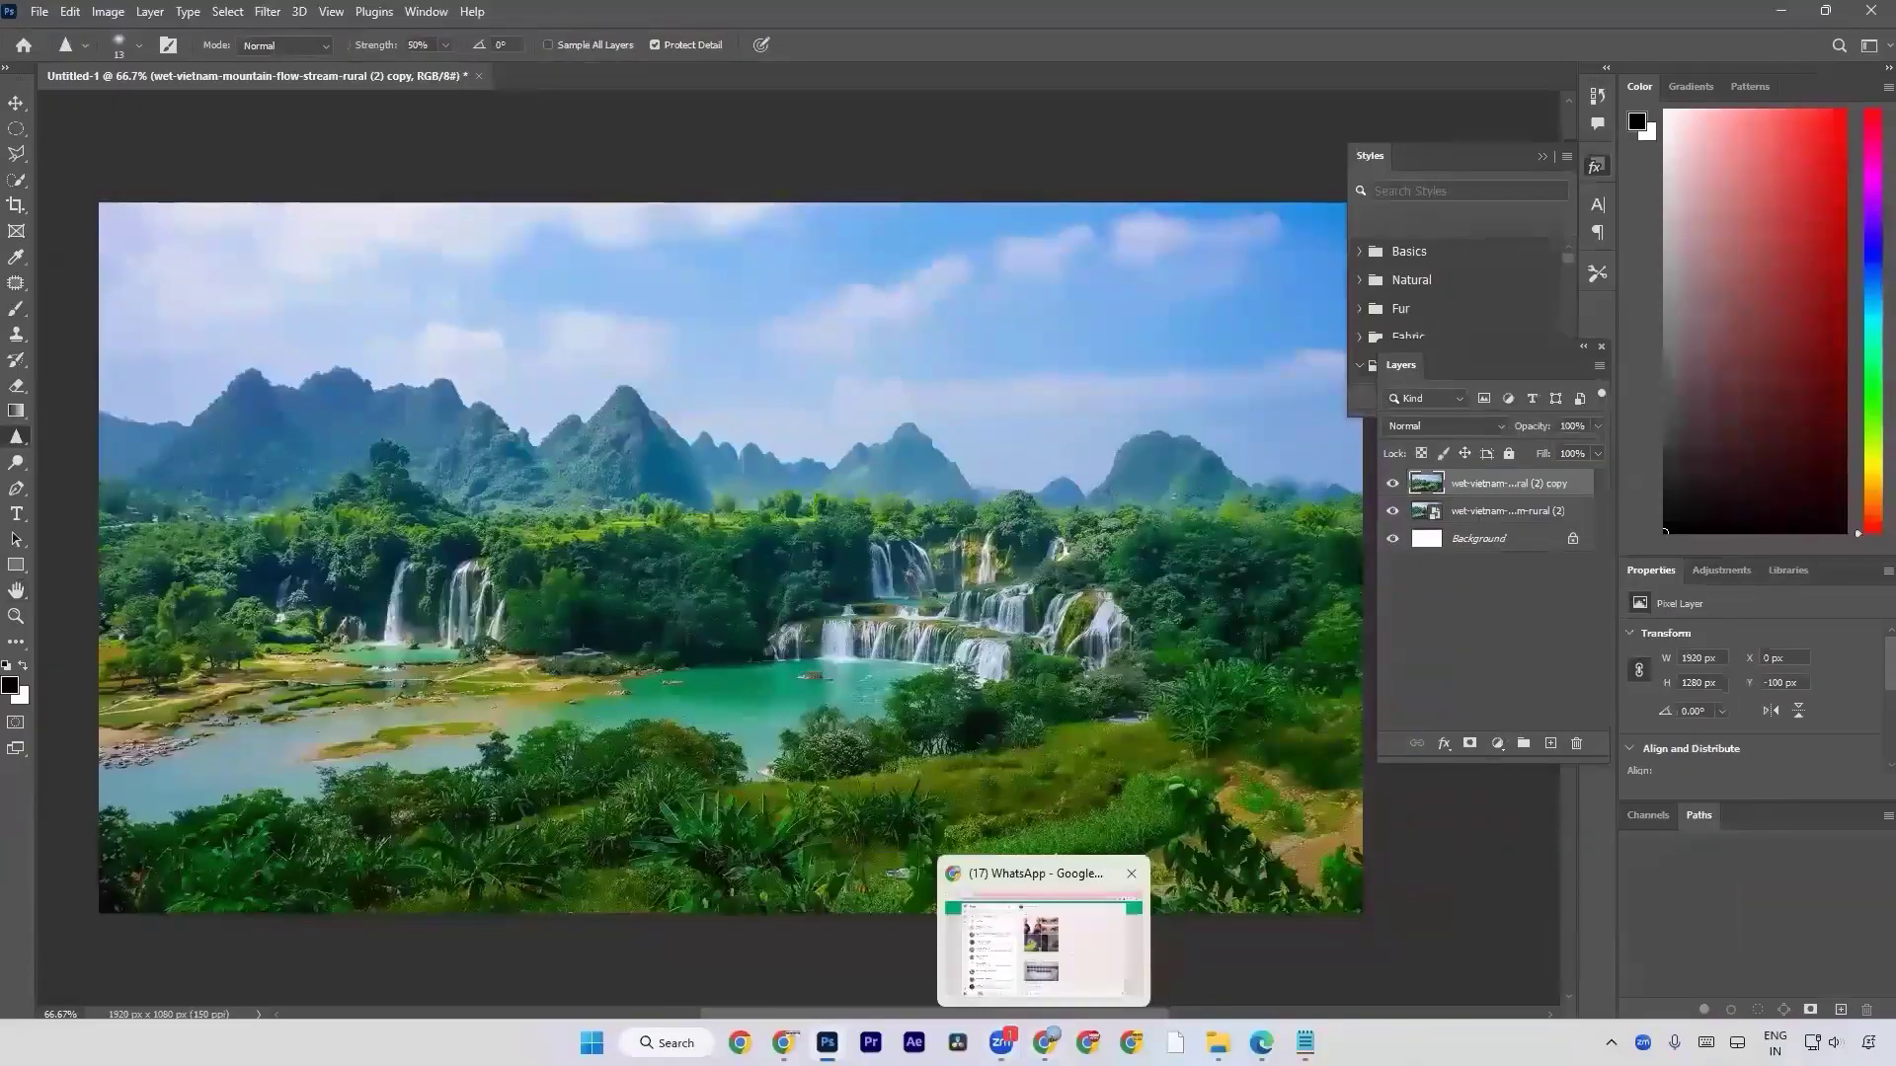
# Switch to Chrome and search Google Images in a new tab for "blur face images", browsing the results.
pyautogui.click(783, 1042)
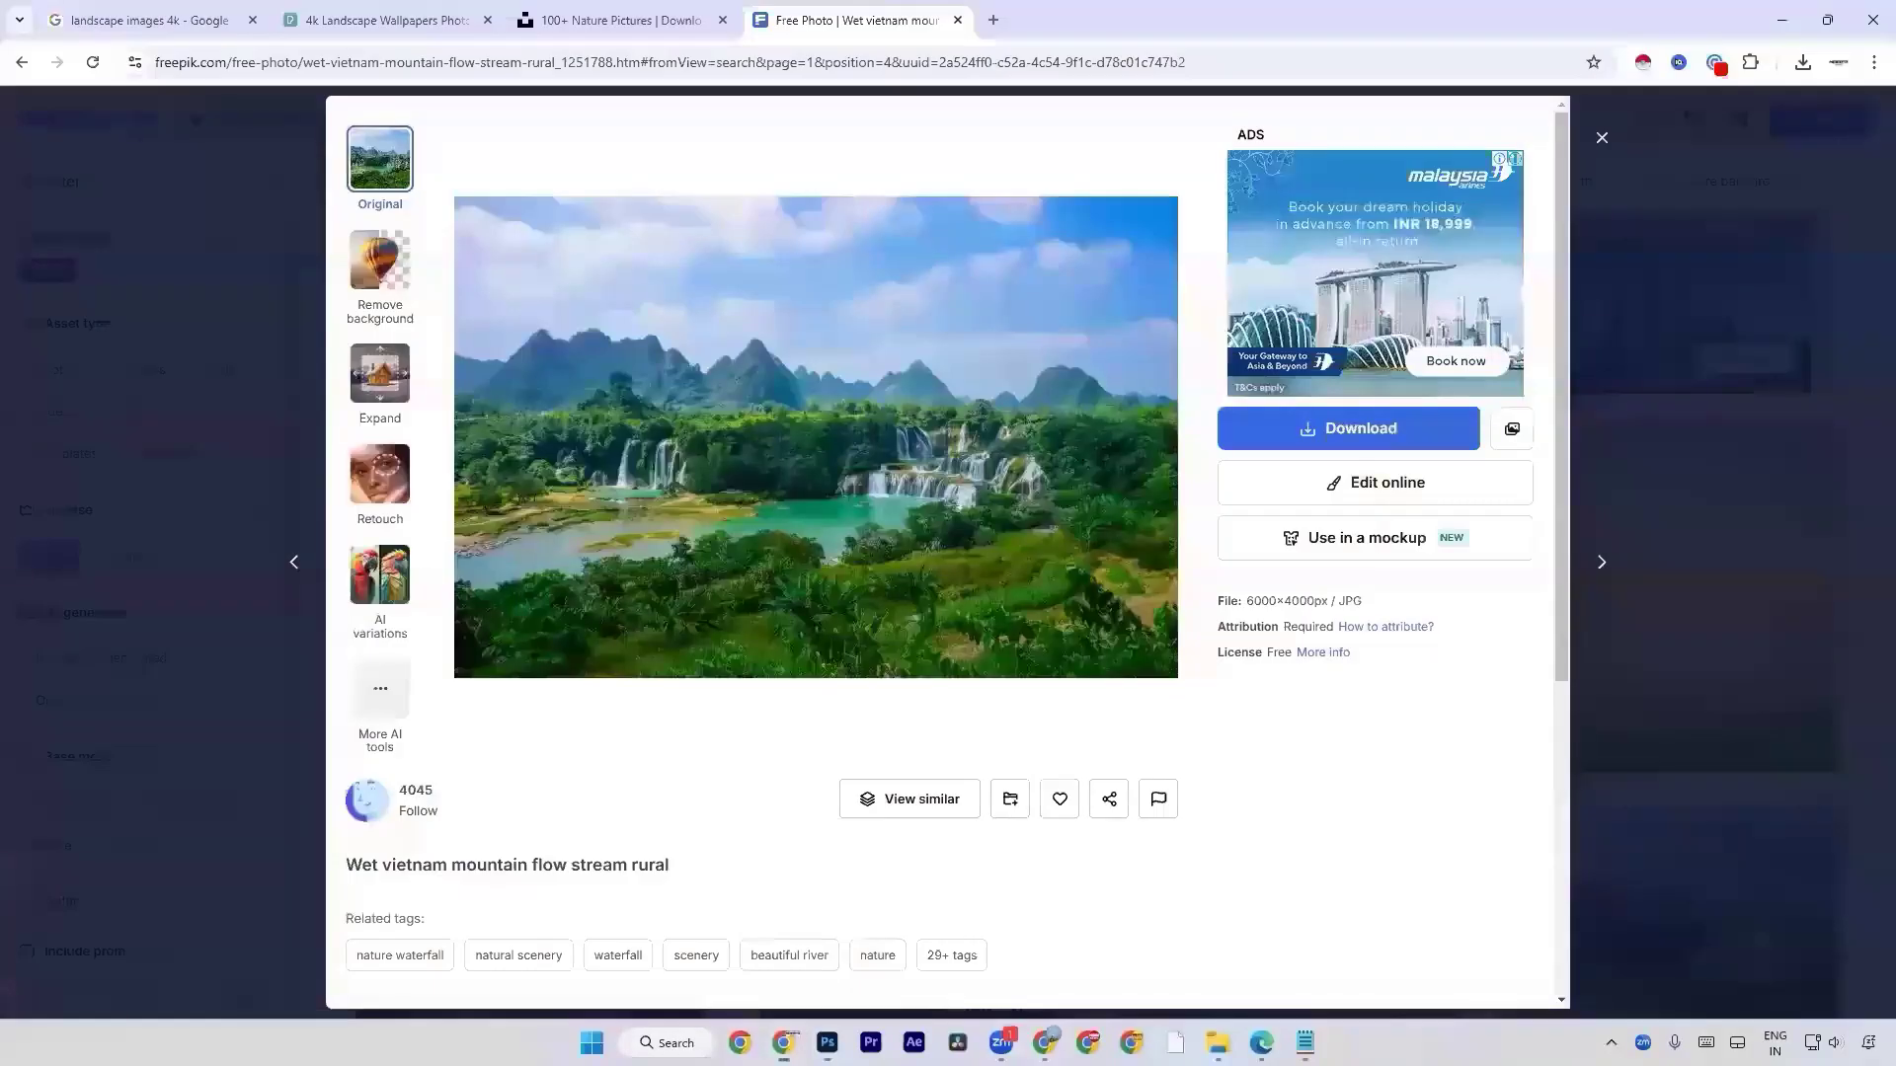
pyautogui.click(993, 20)
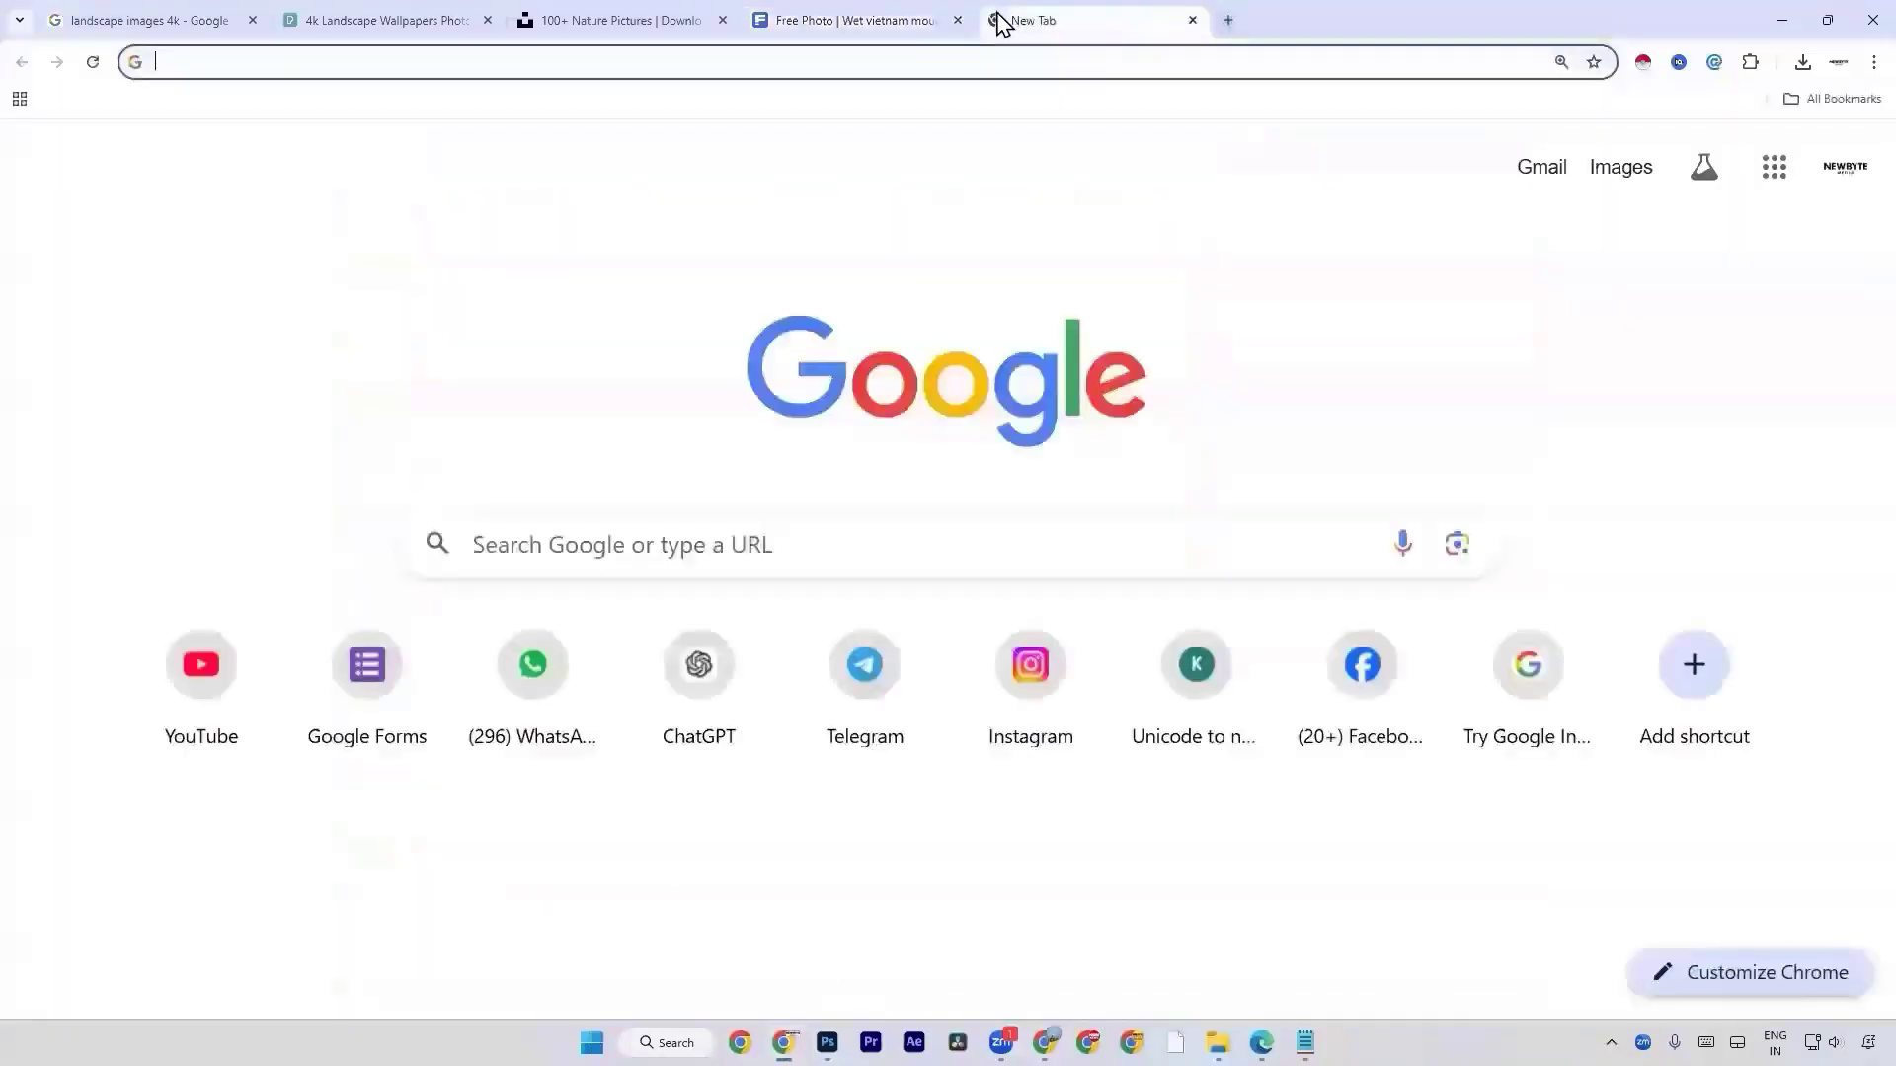
pyautogui.write('blur ')
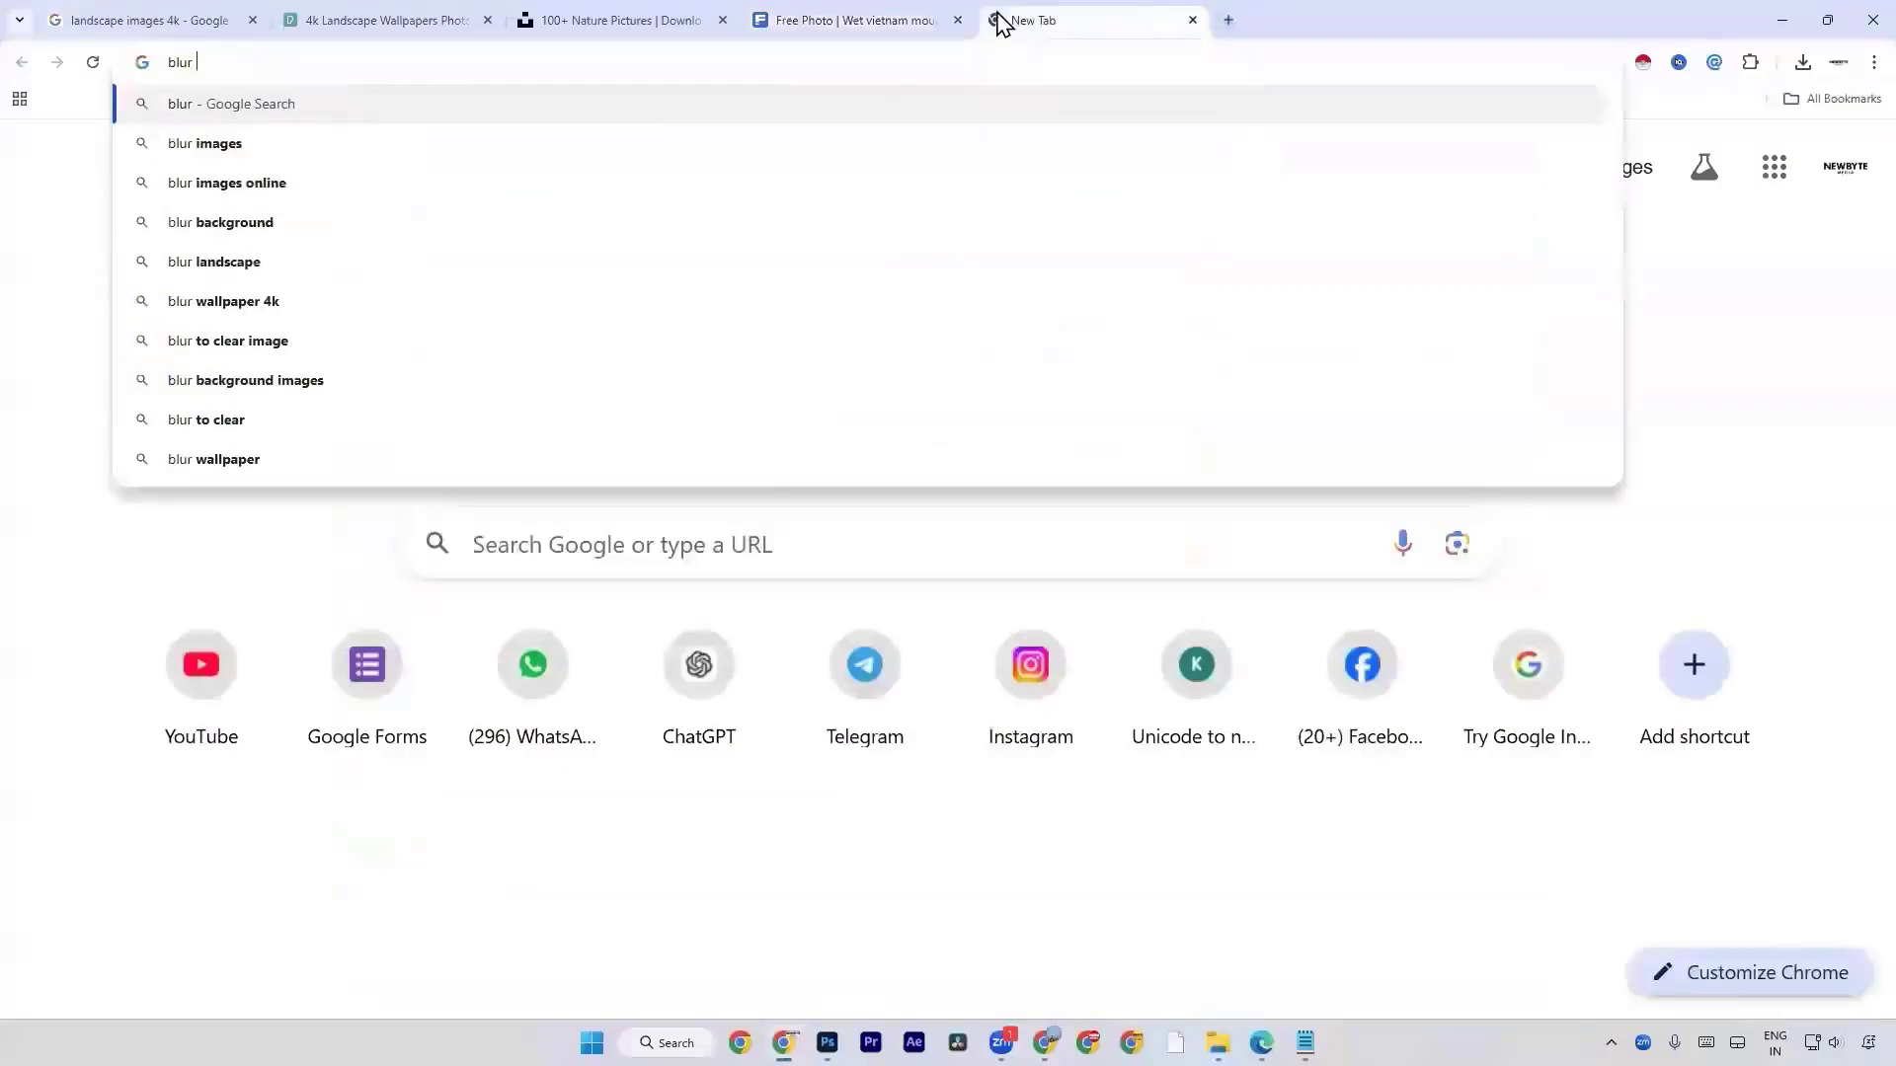
pyautogui.write('face')
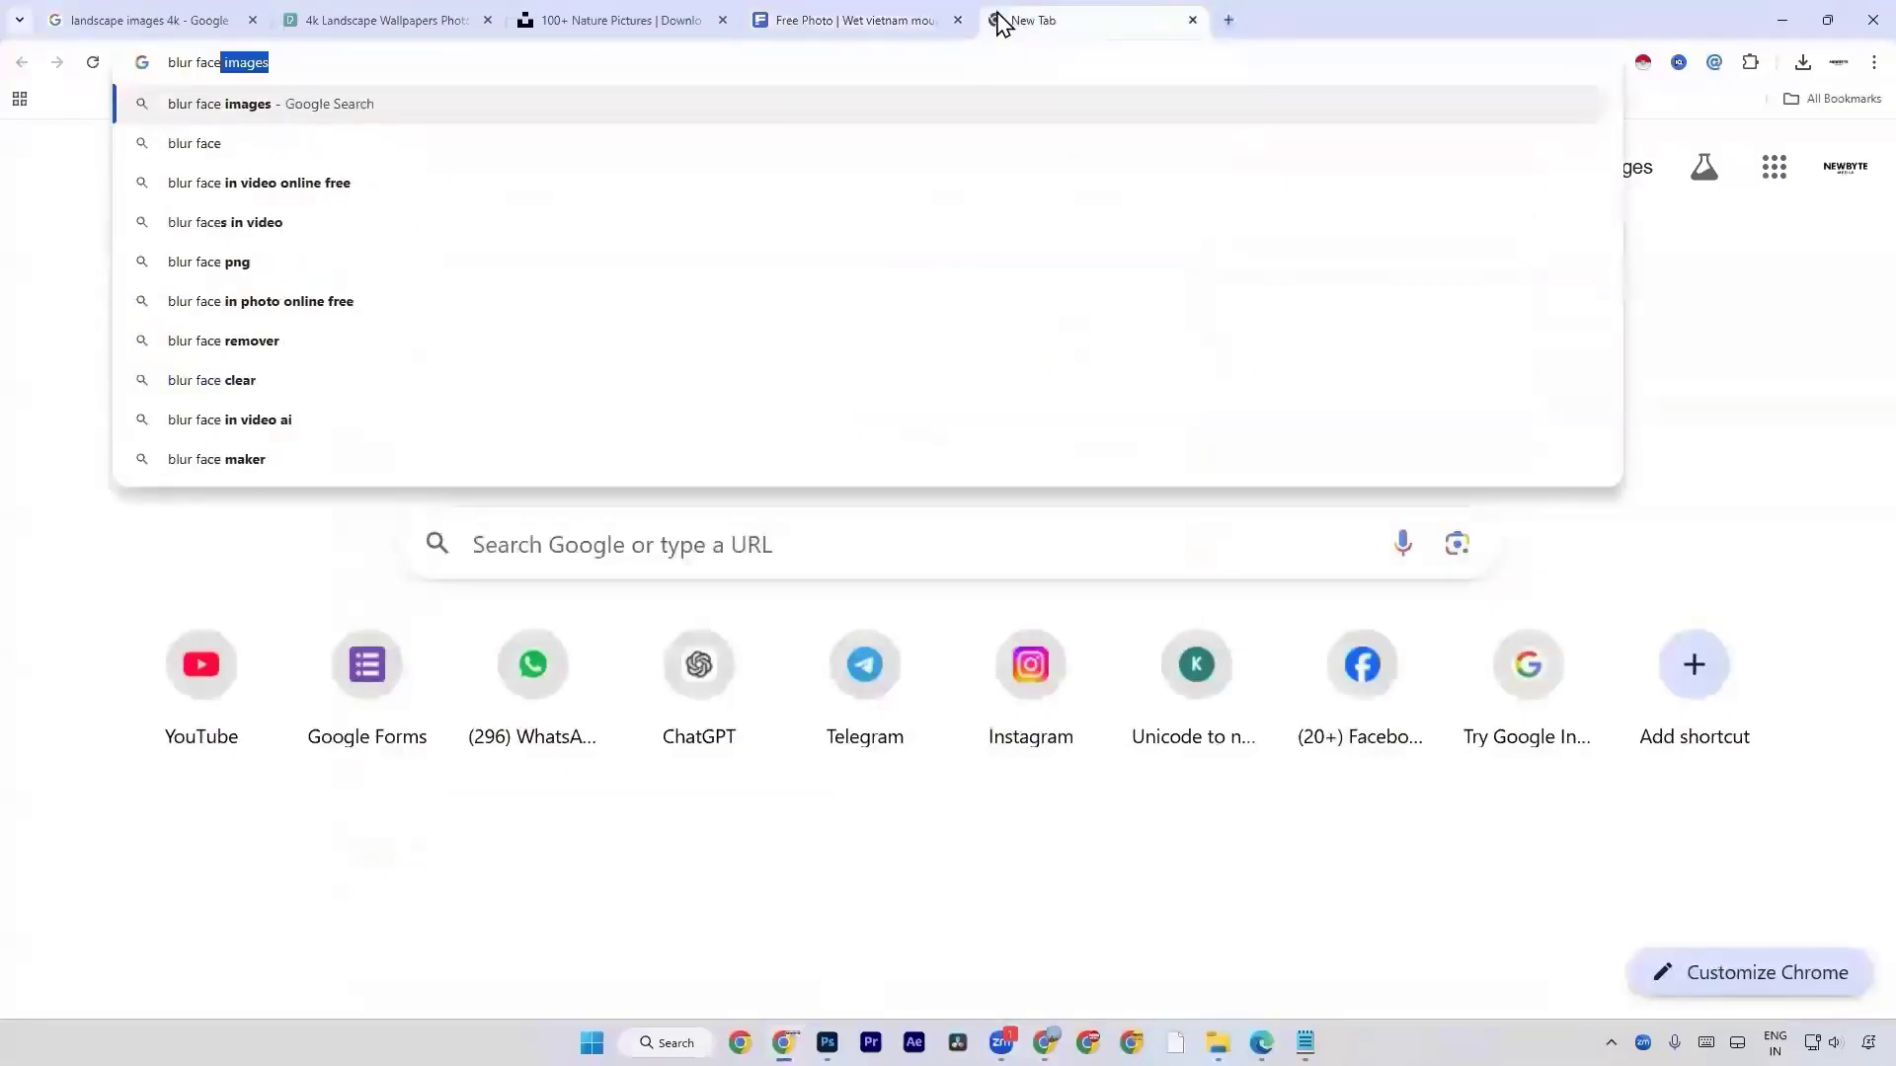
pyautogui.press('Return')
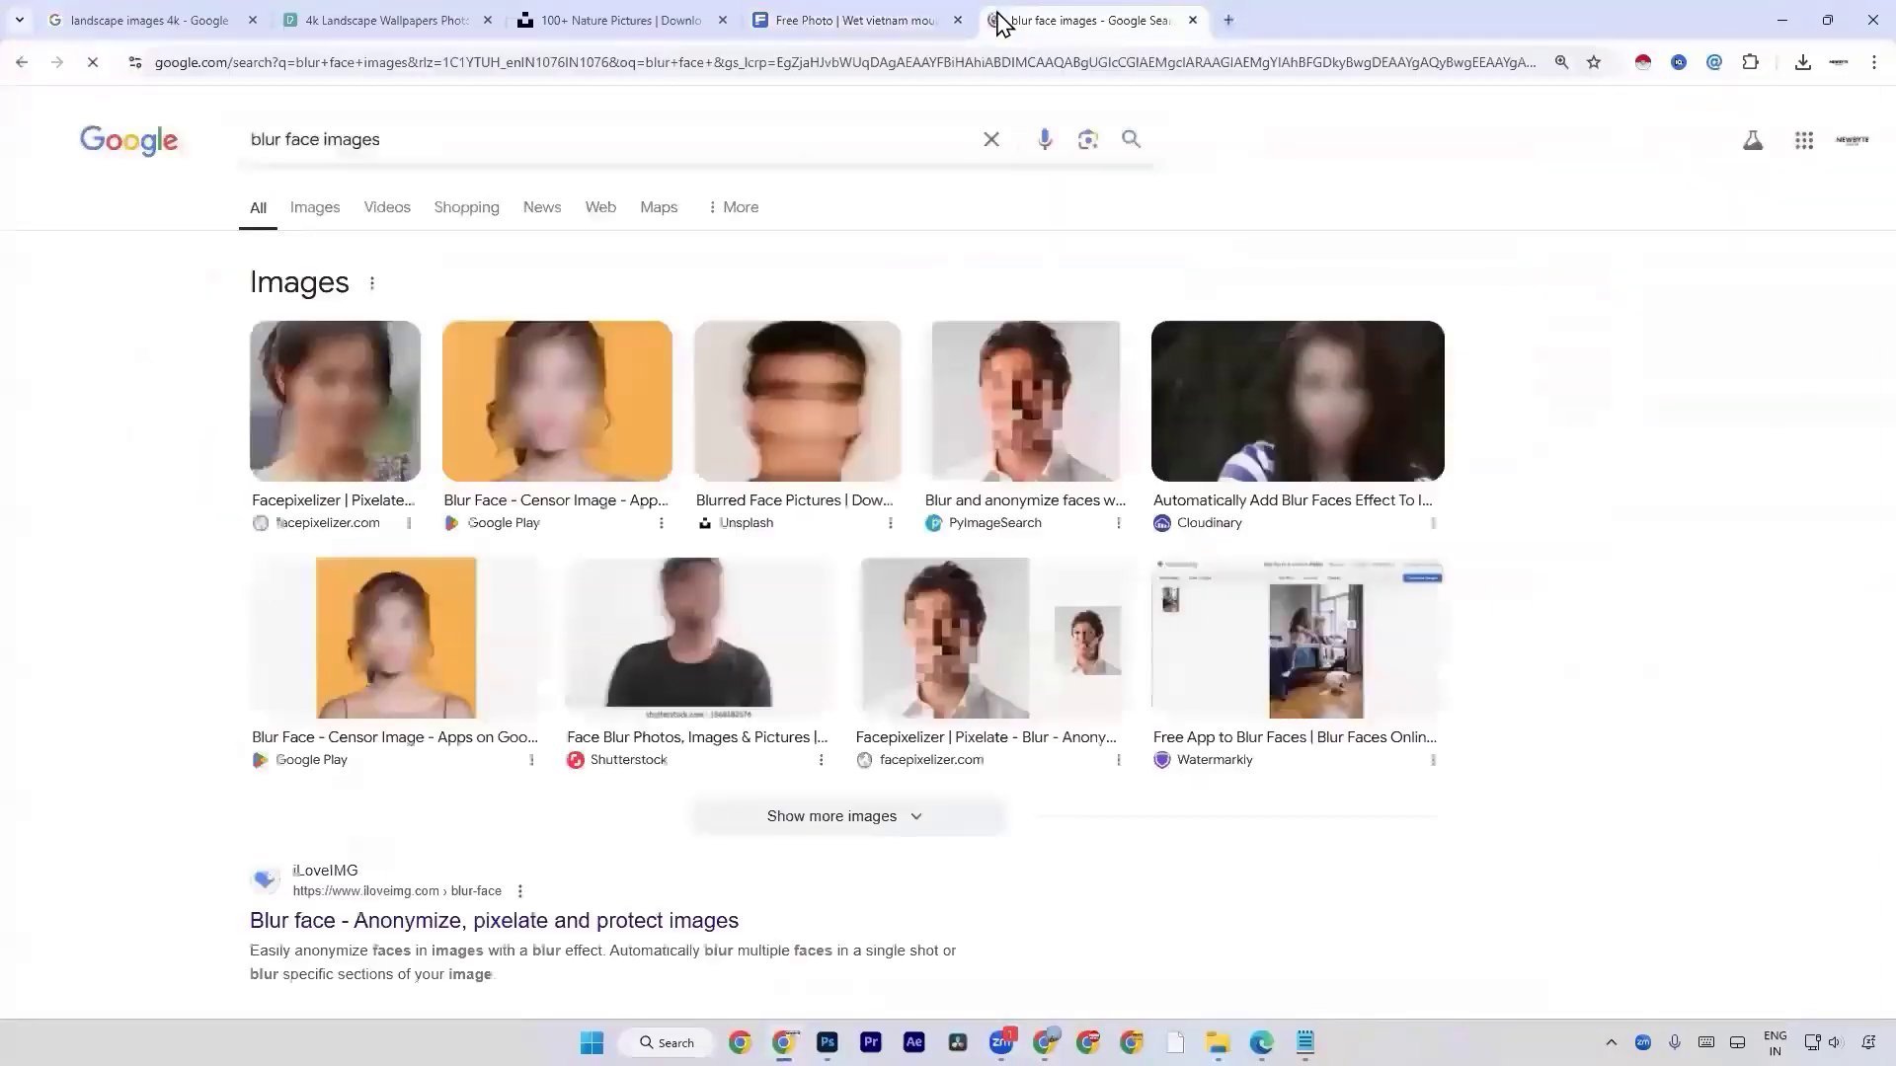
pyautogui.click(329, 232)
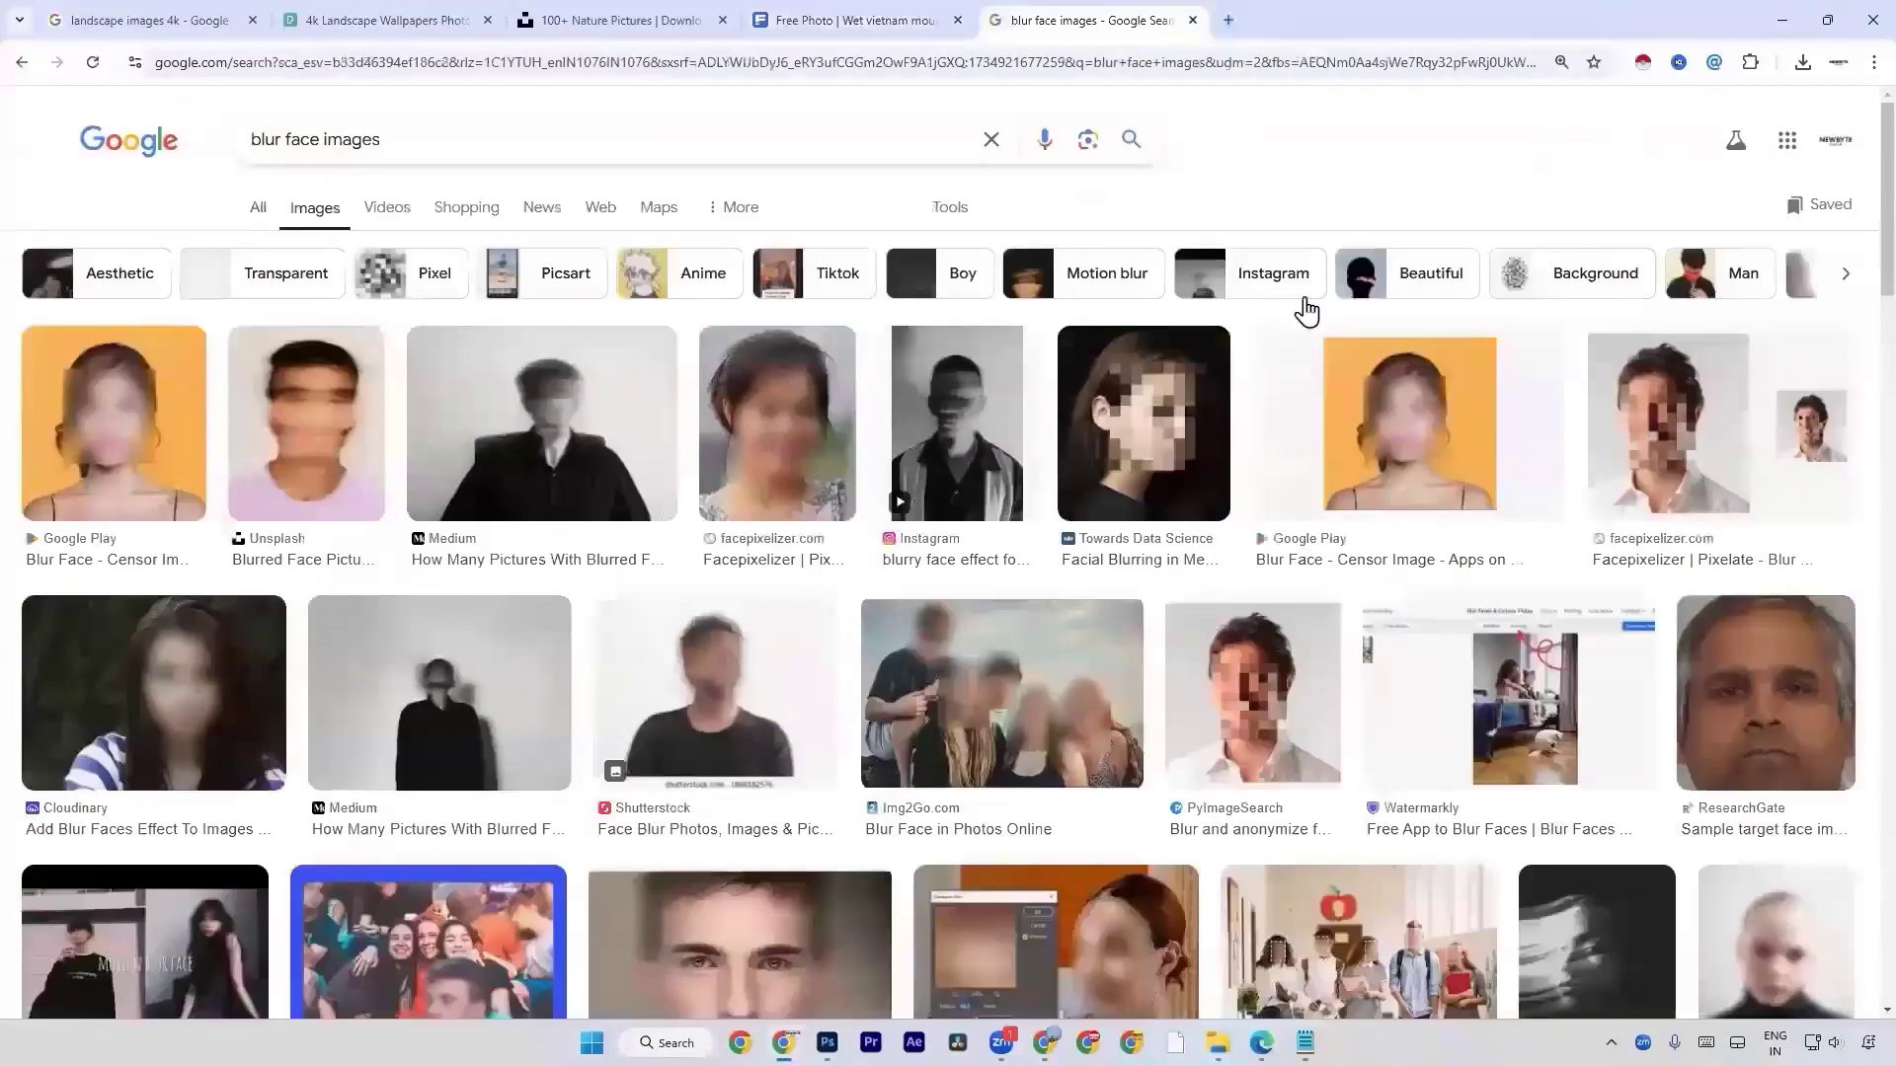
pyautogui.scroll(-5, 1299, 308)
pyautogui.scroll(-3, 928, 292)
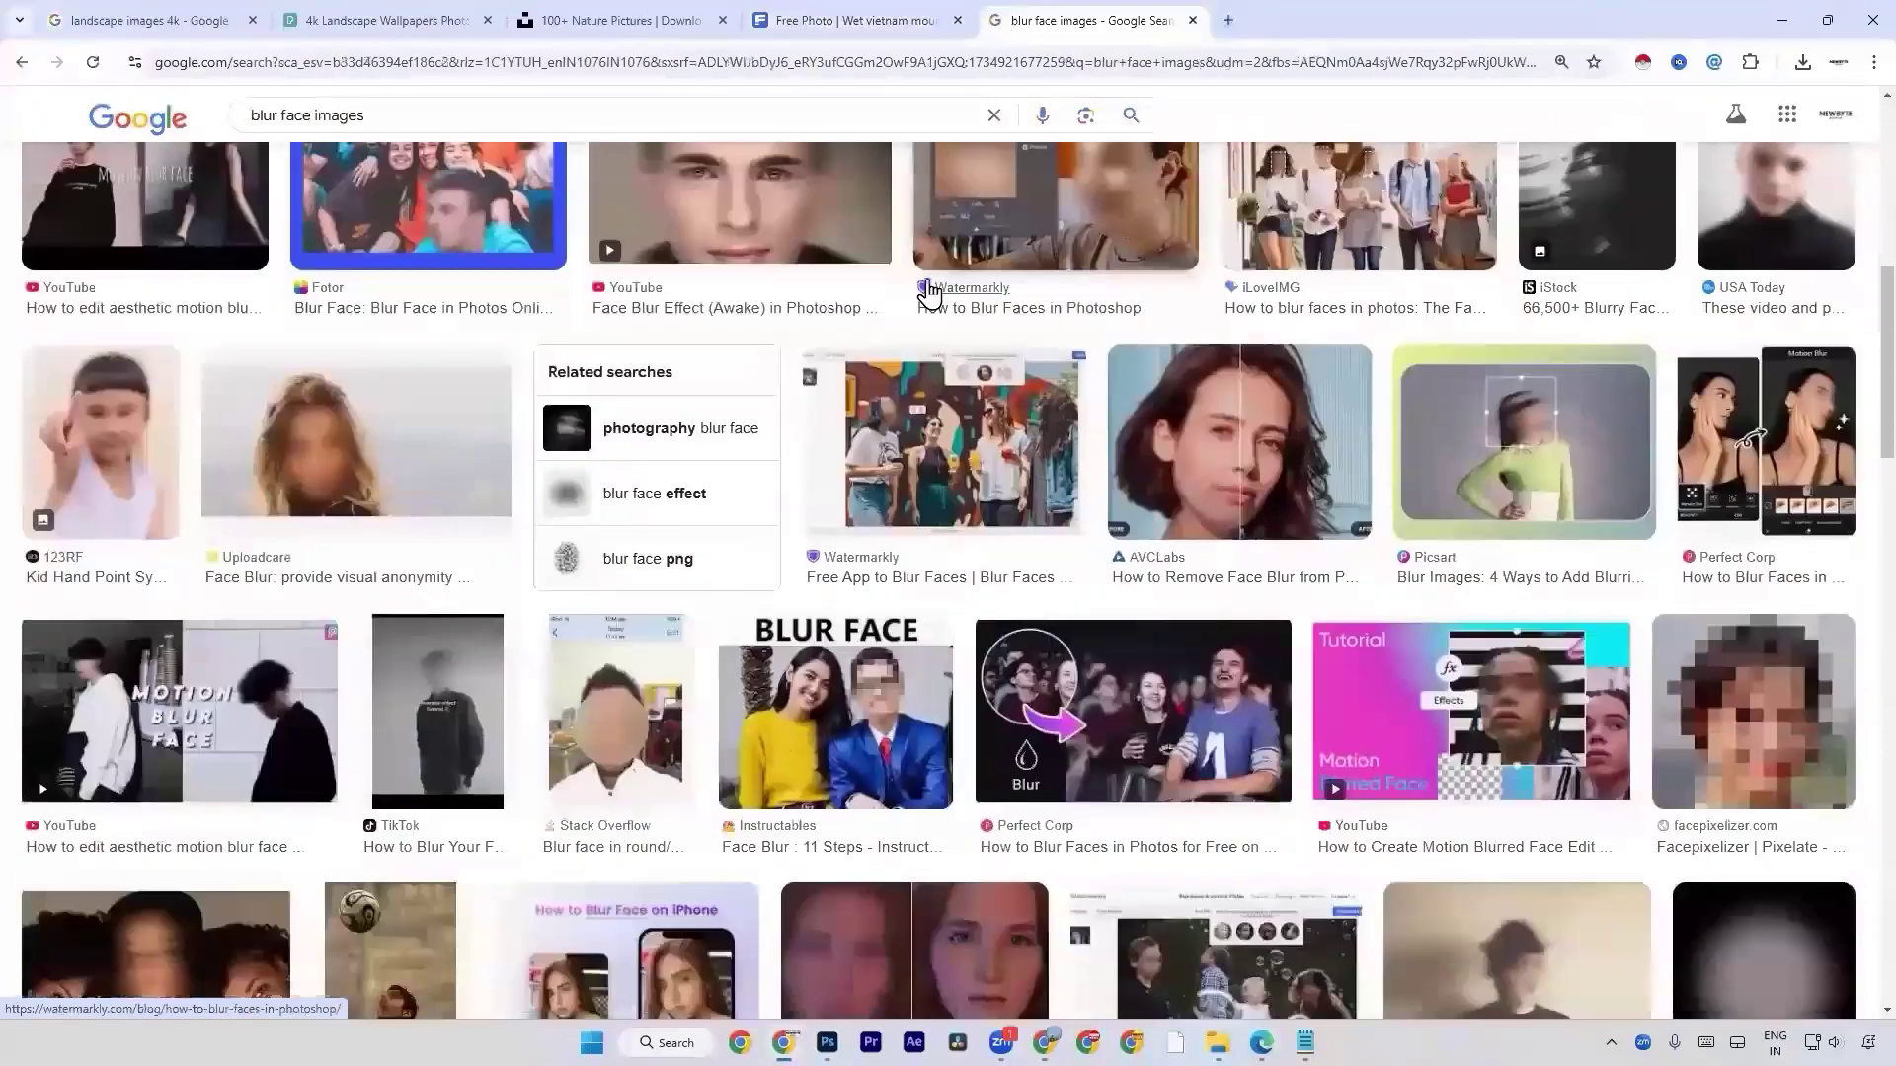
pyautogui.scroll(-5, 928, 292)
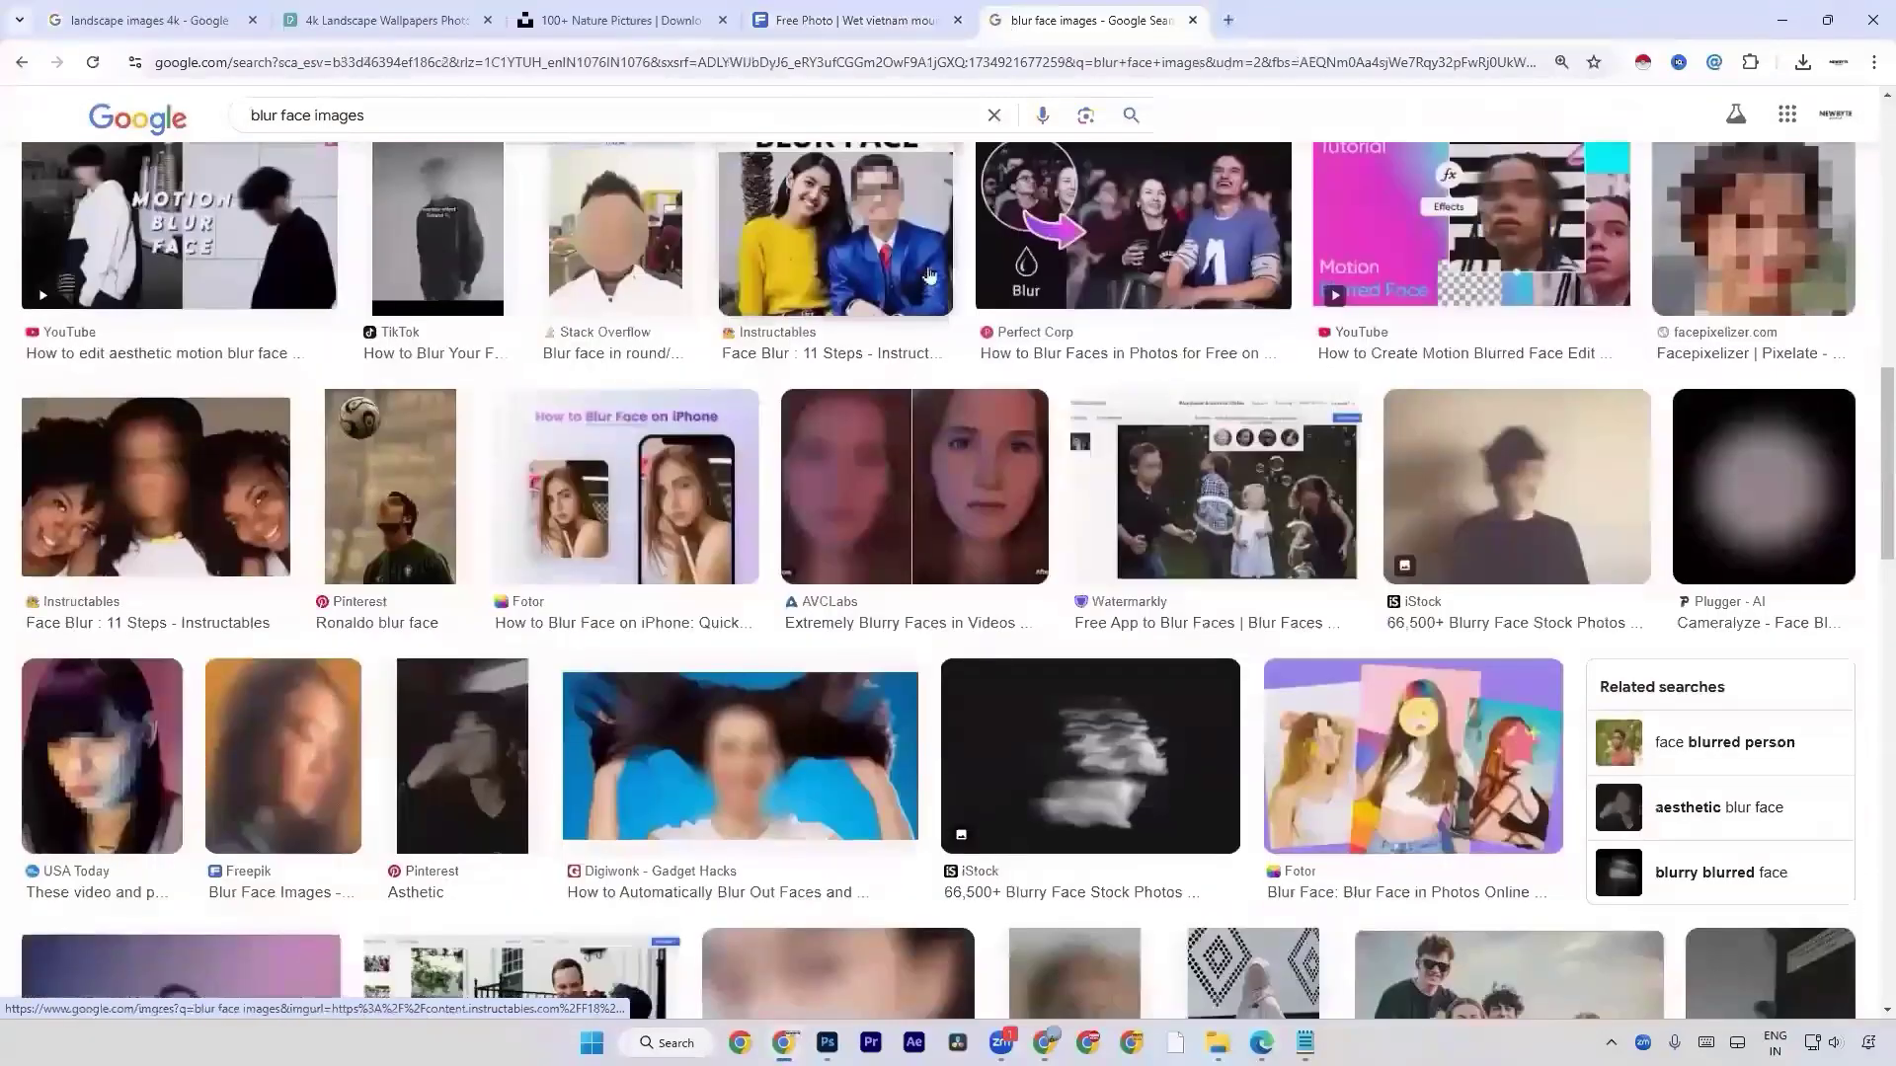
pyautogui.scroll(6, 928, 275)
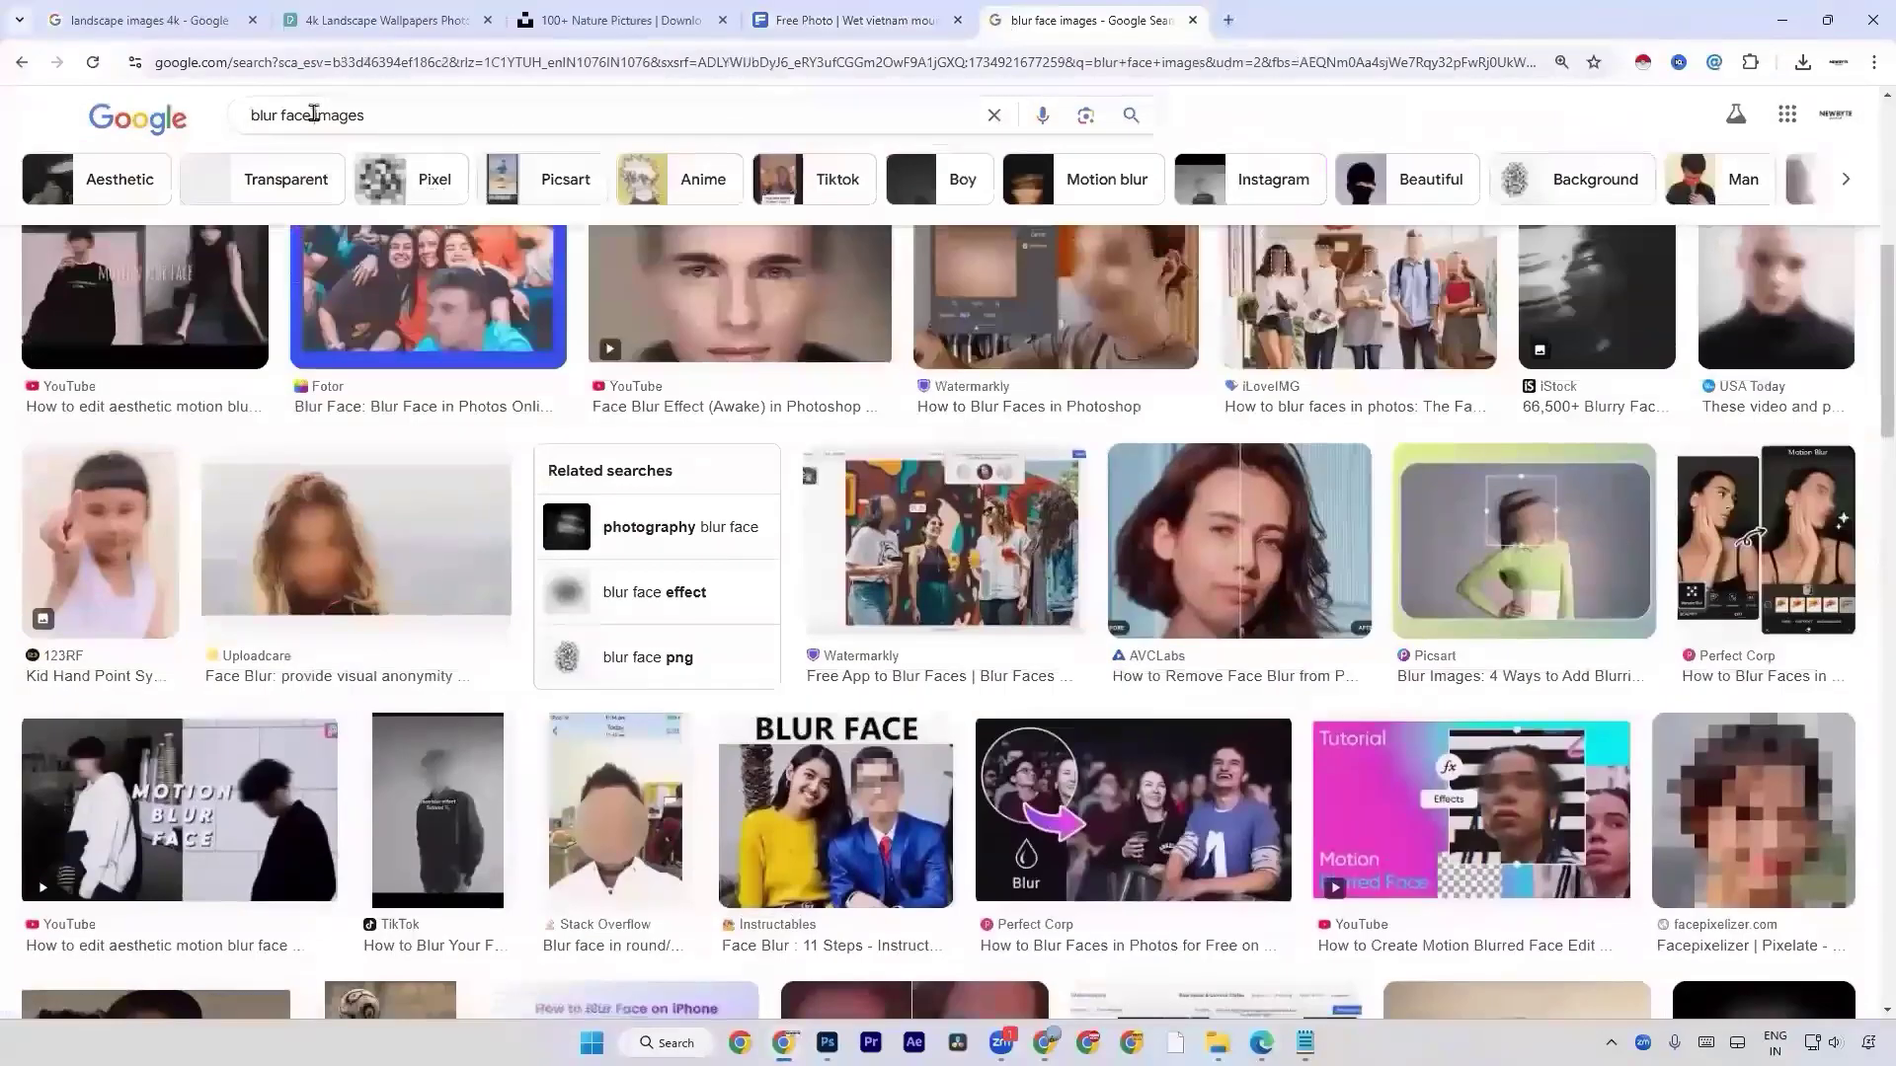
# Refine the image search to "blur face eye images" and open the preview of the Shutterstock close-up of a girl's eye.
pyautogui.click(321, 114)
pyautogui.write('eyes')
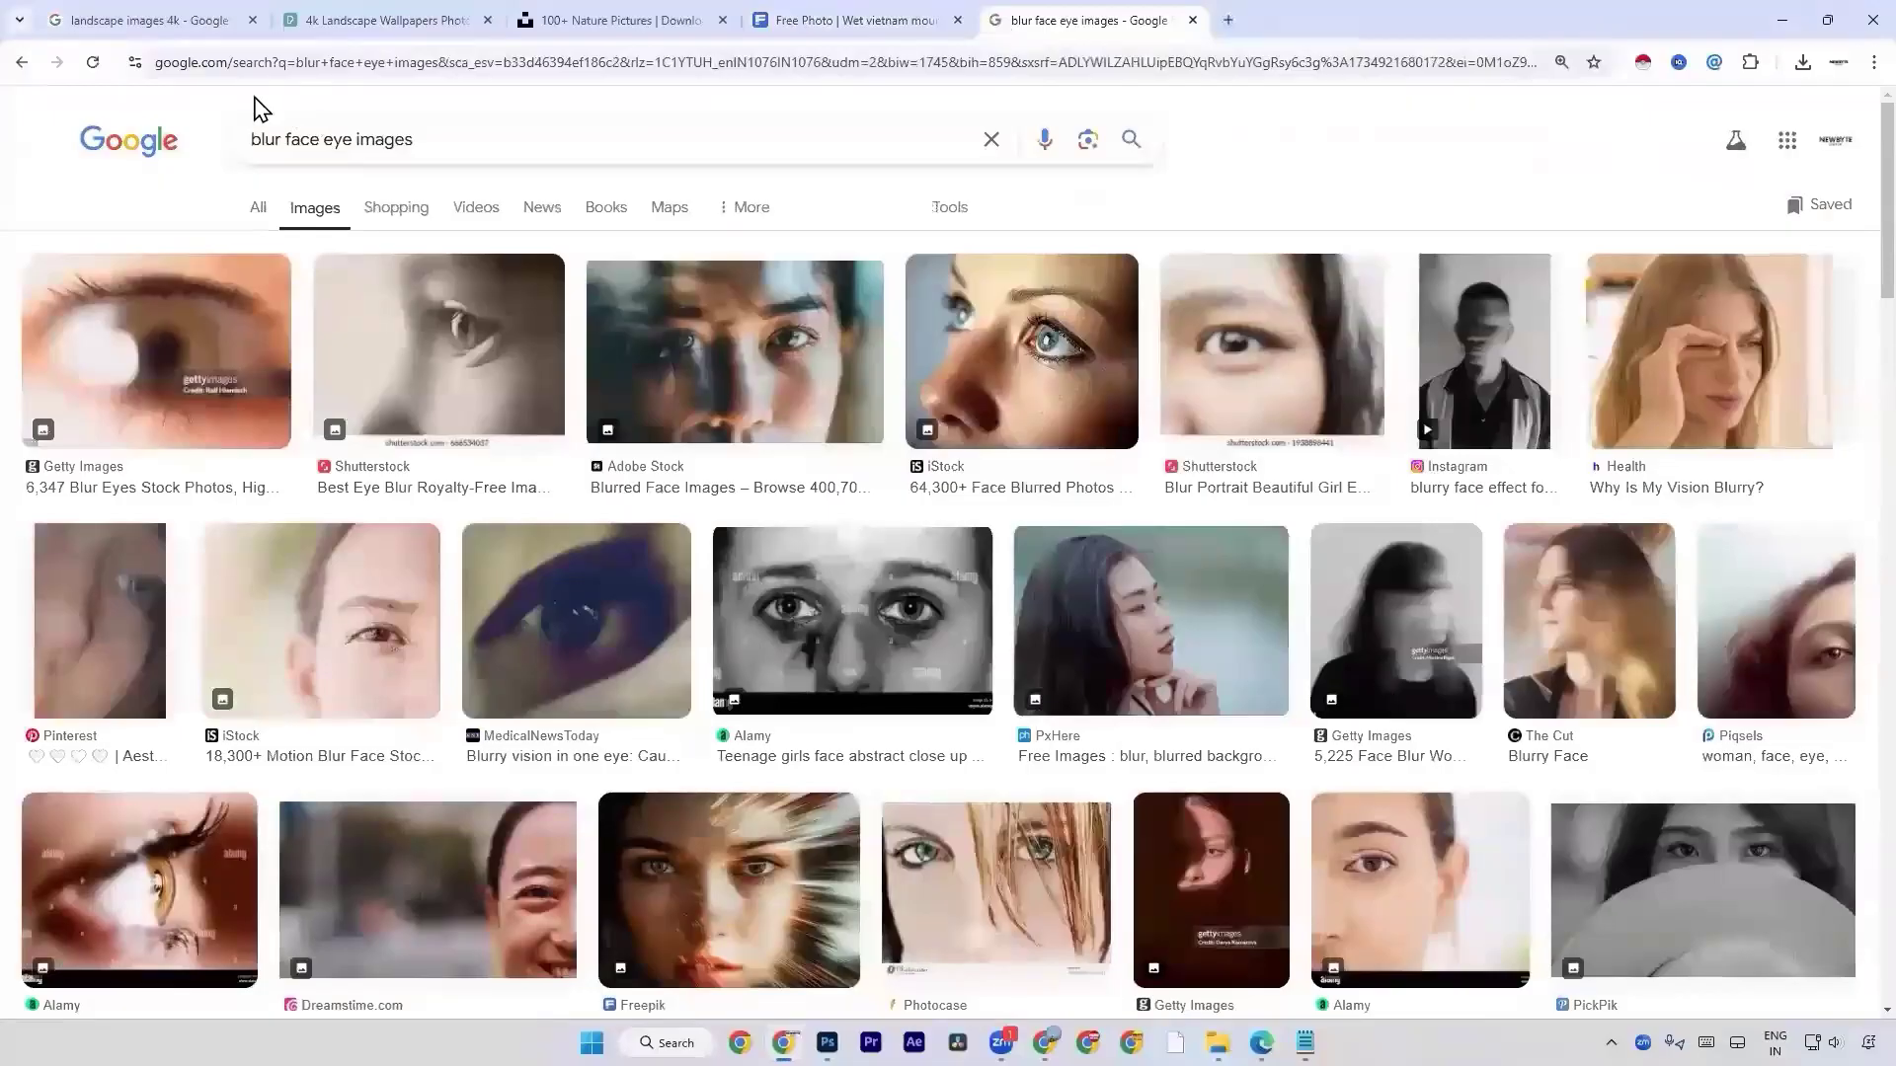
pyautogui.click(1220, 351)
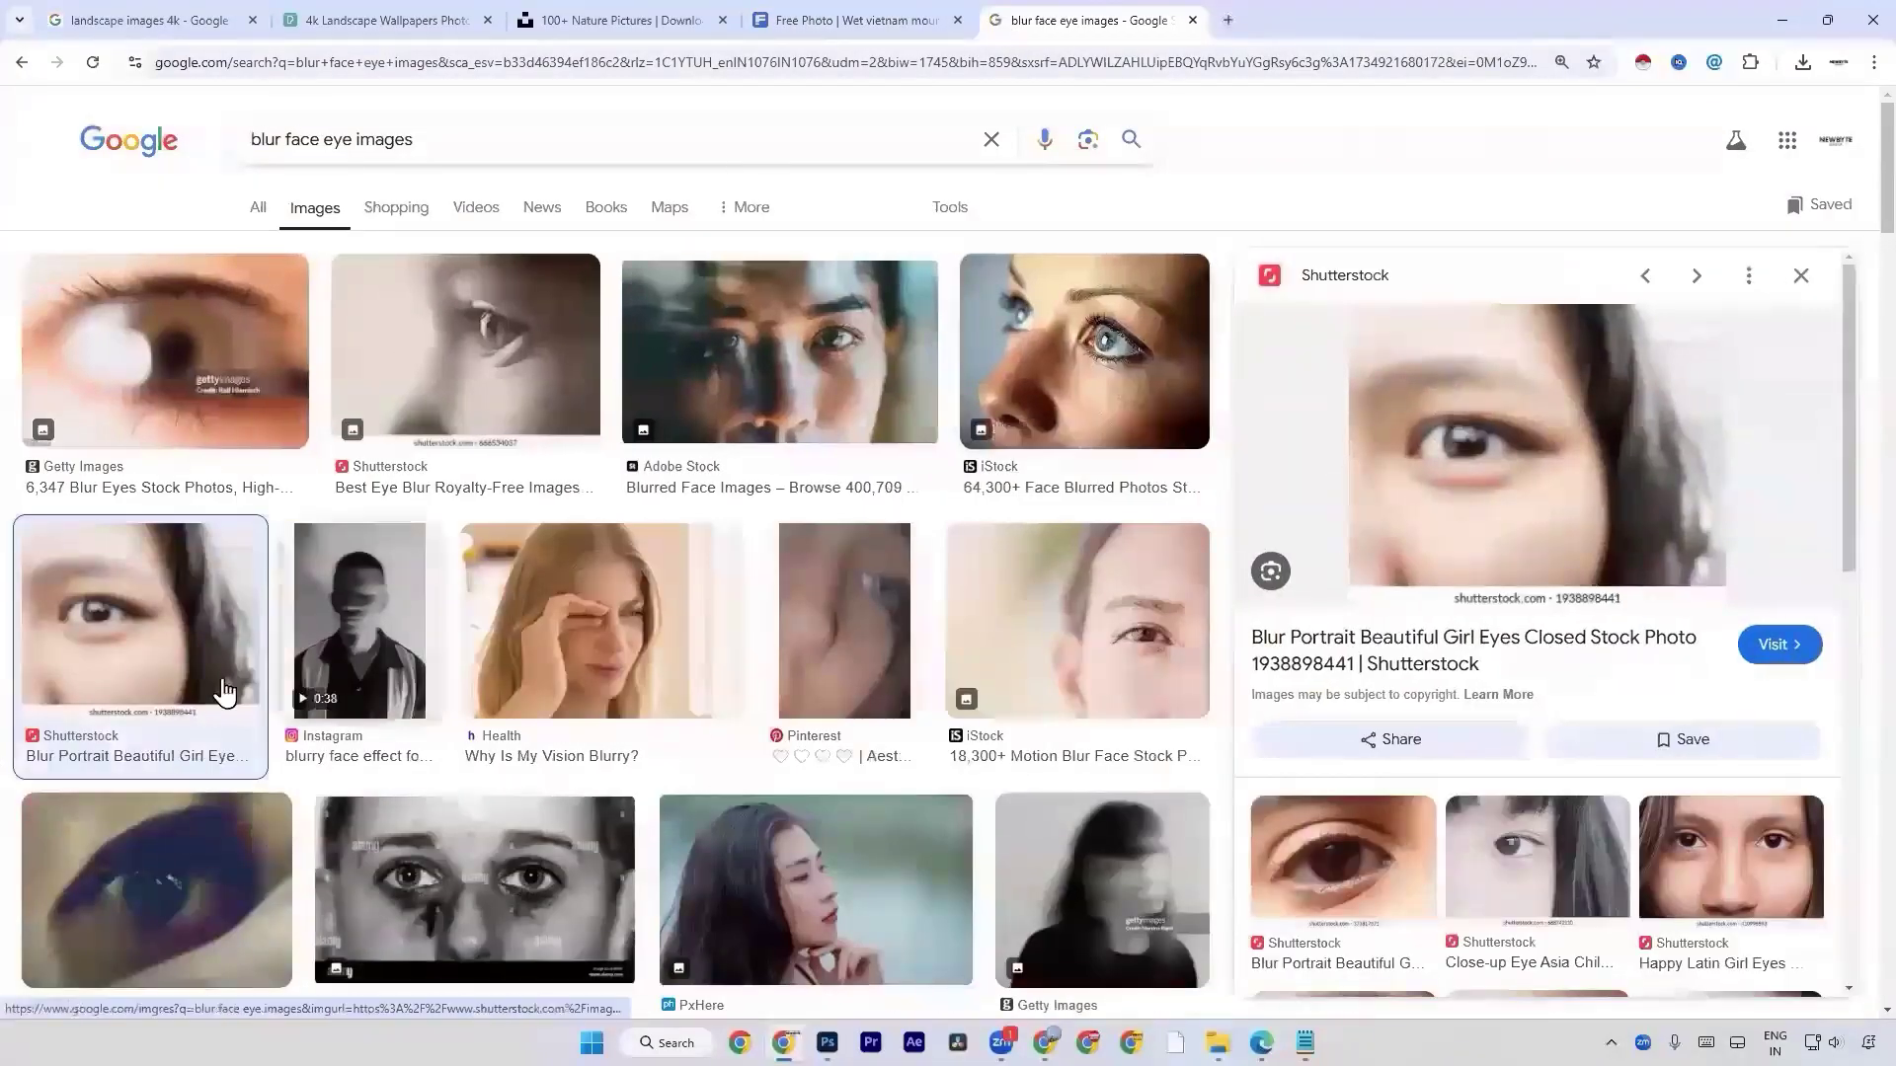
pyautogui.scroll(-8, 755, 637)
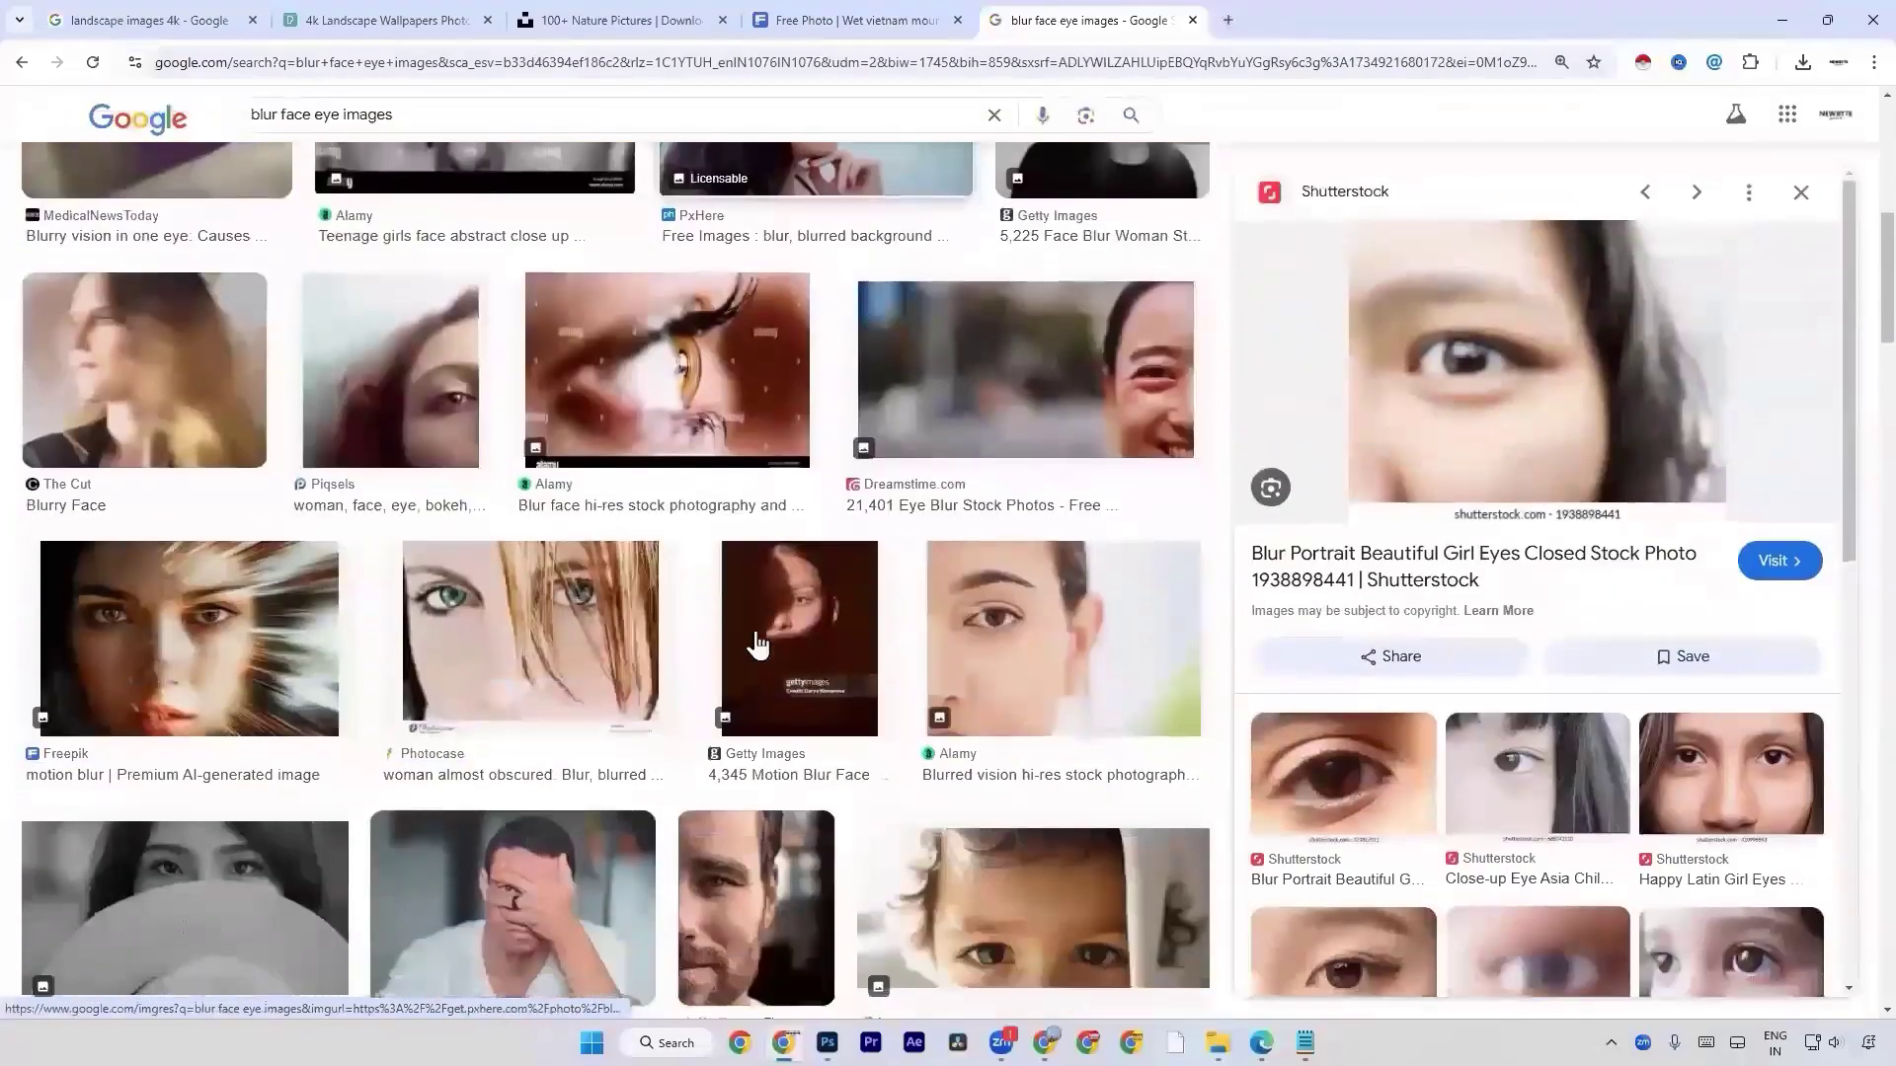
pyautogui.scroll(-5, 758, 644)
pyautogui.scroll(-8, 758, 641)
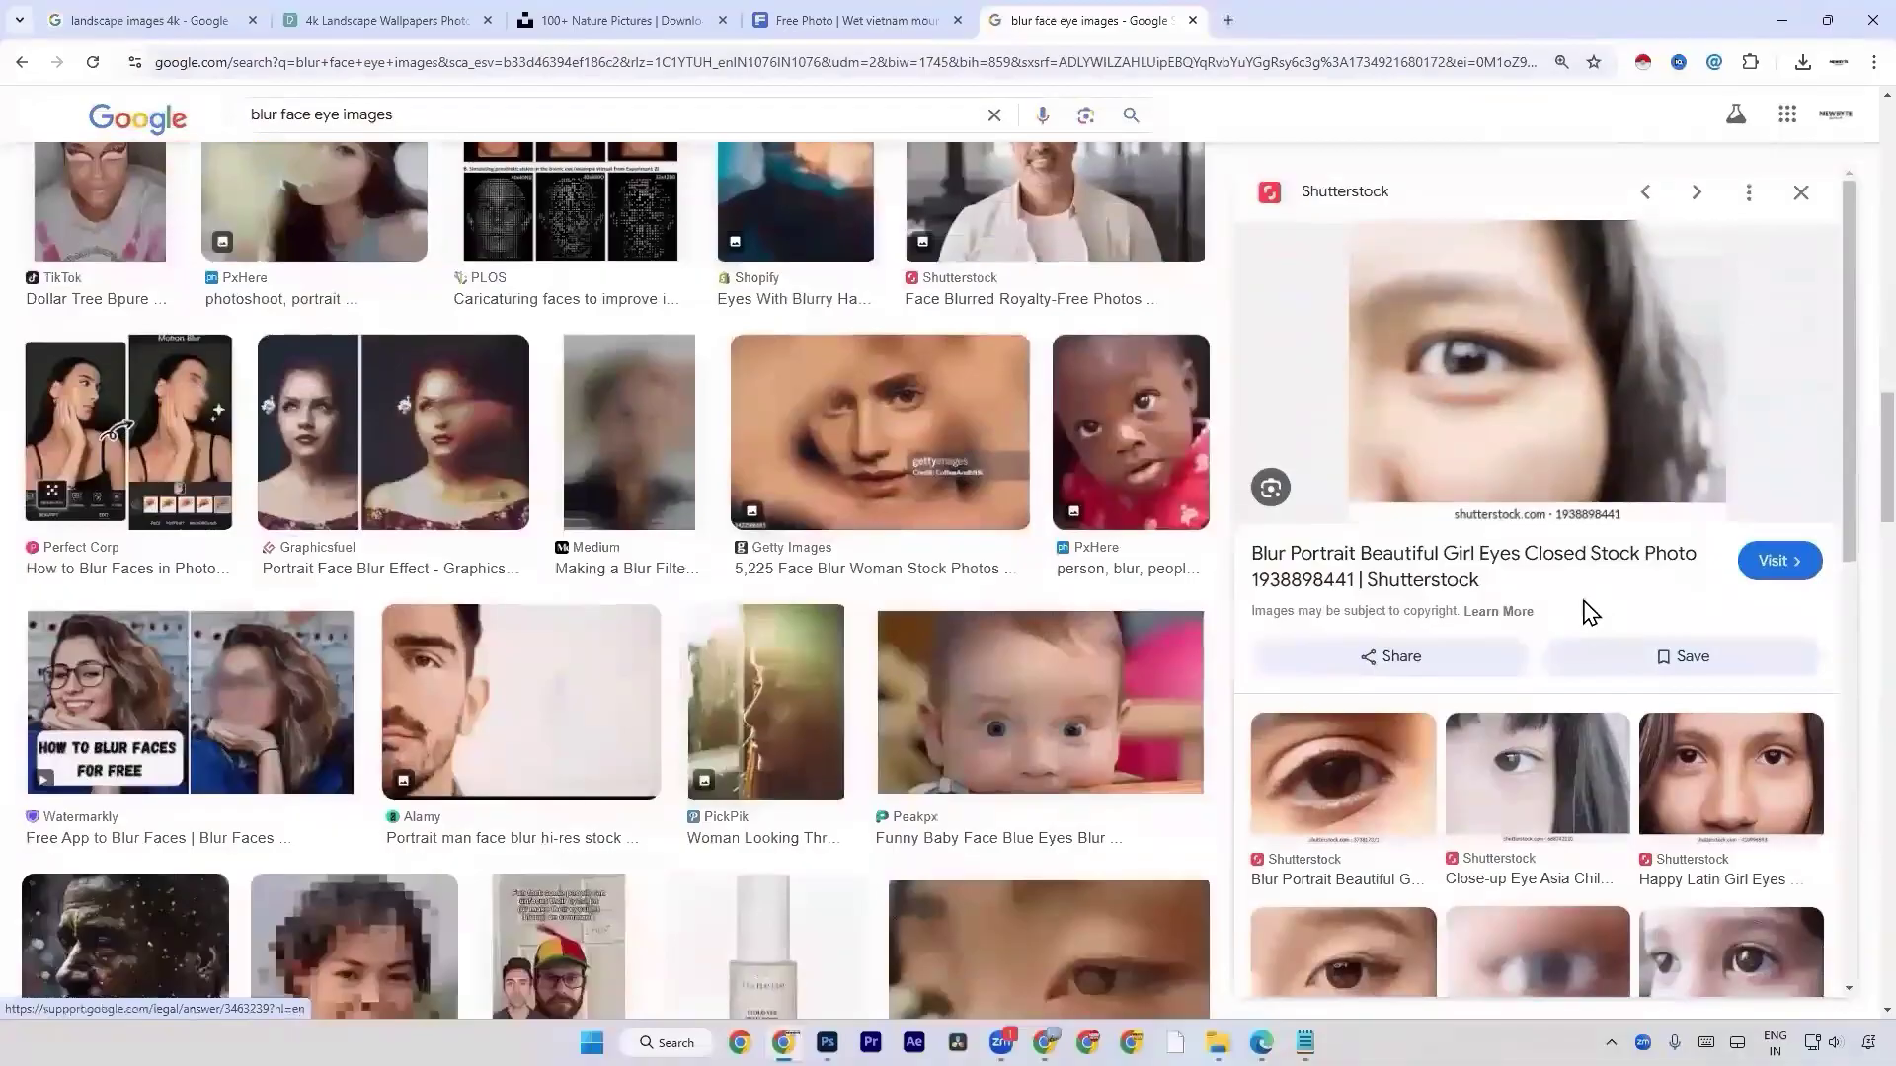
# Copy the previewed eye image, switch to Photoshop and paste it onto the landscape document.
pyautogui.rightClick(1372, 439)
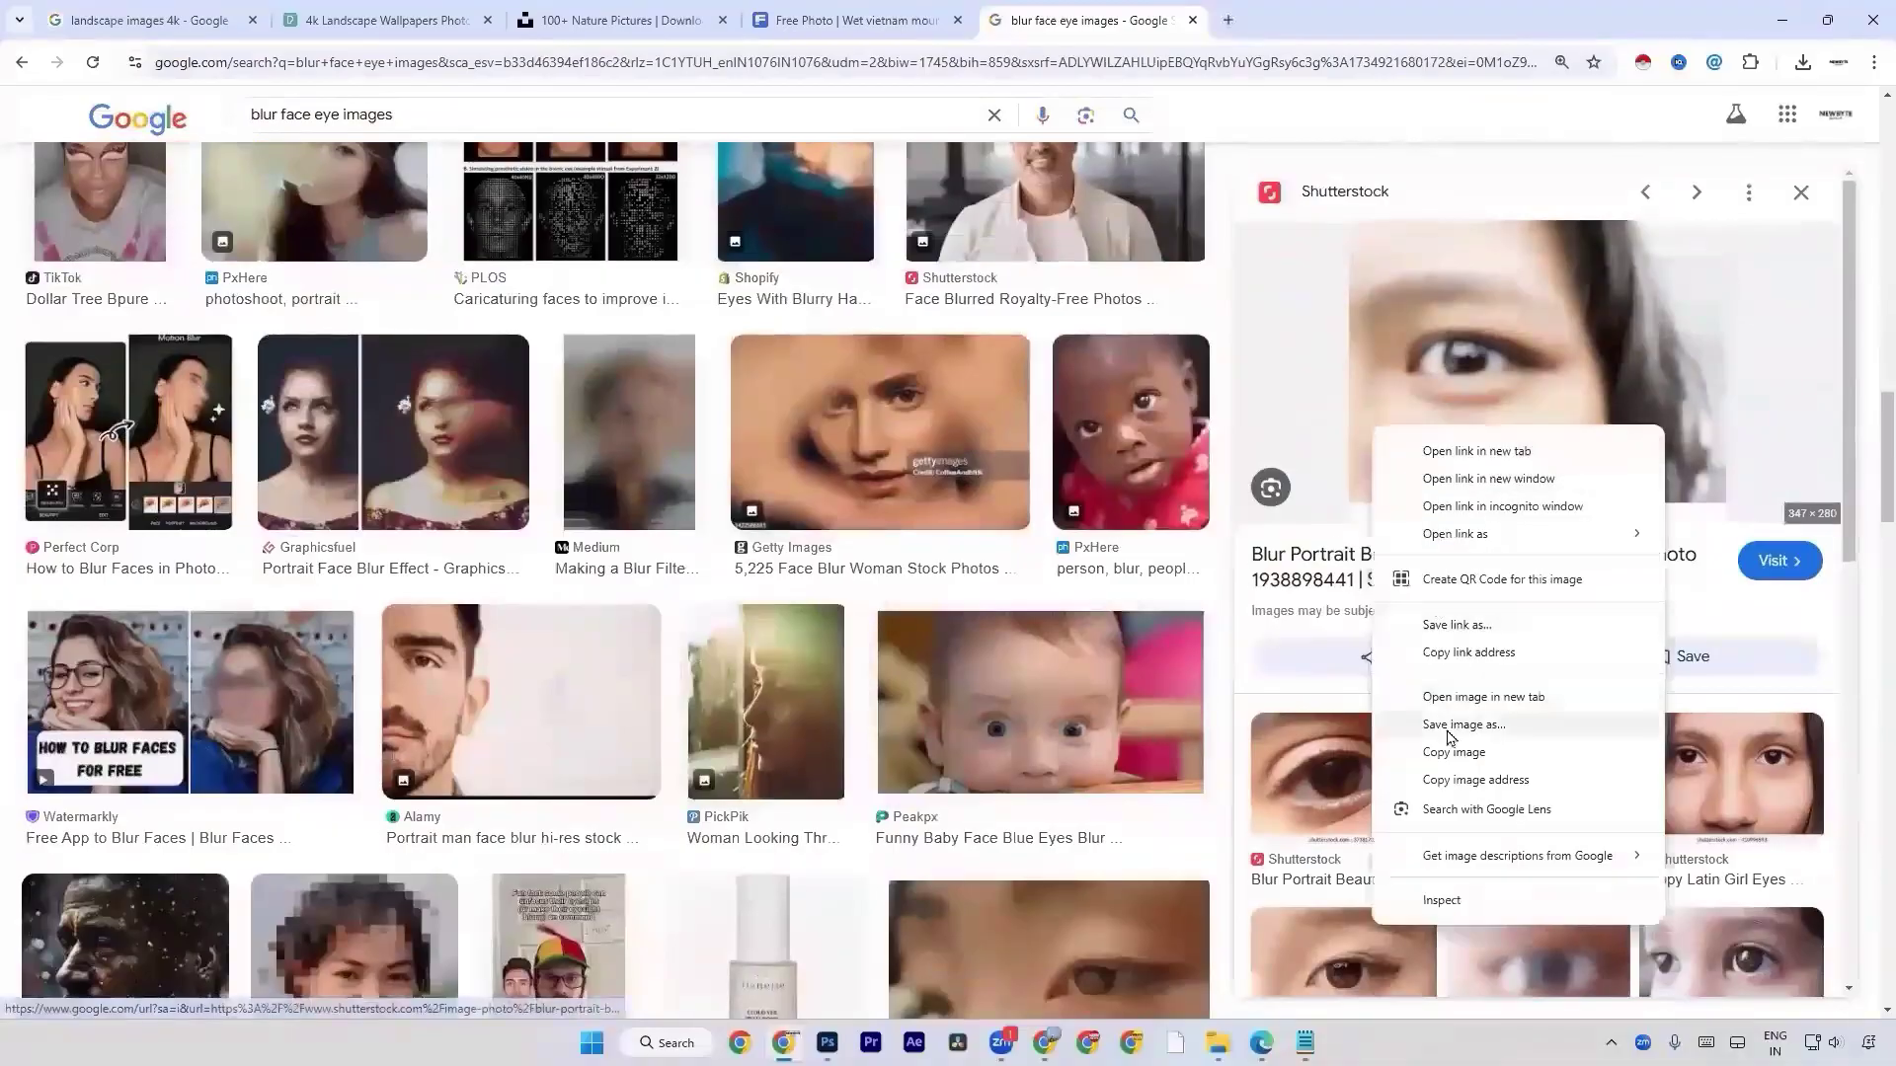
pyautogui.click(1461, 754)
pyautogui.hotkey('alt', 'Tab')
pyautogui.hotkey('ctrl', 'v')
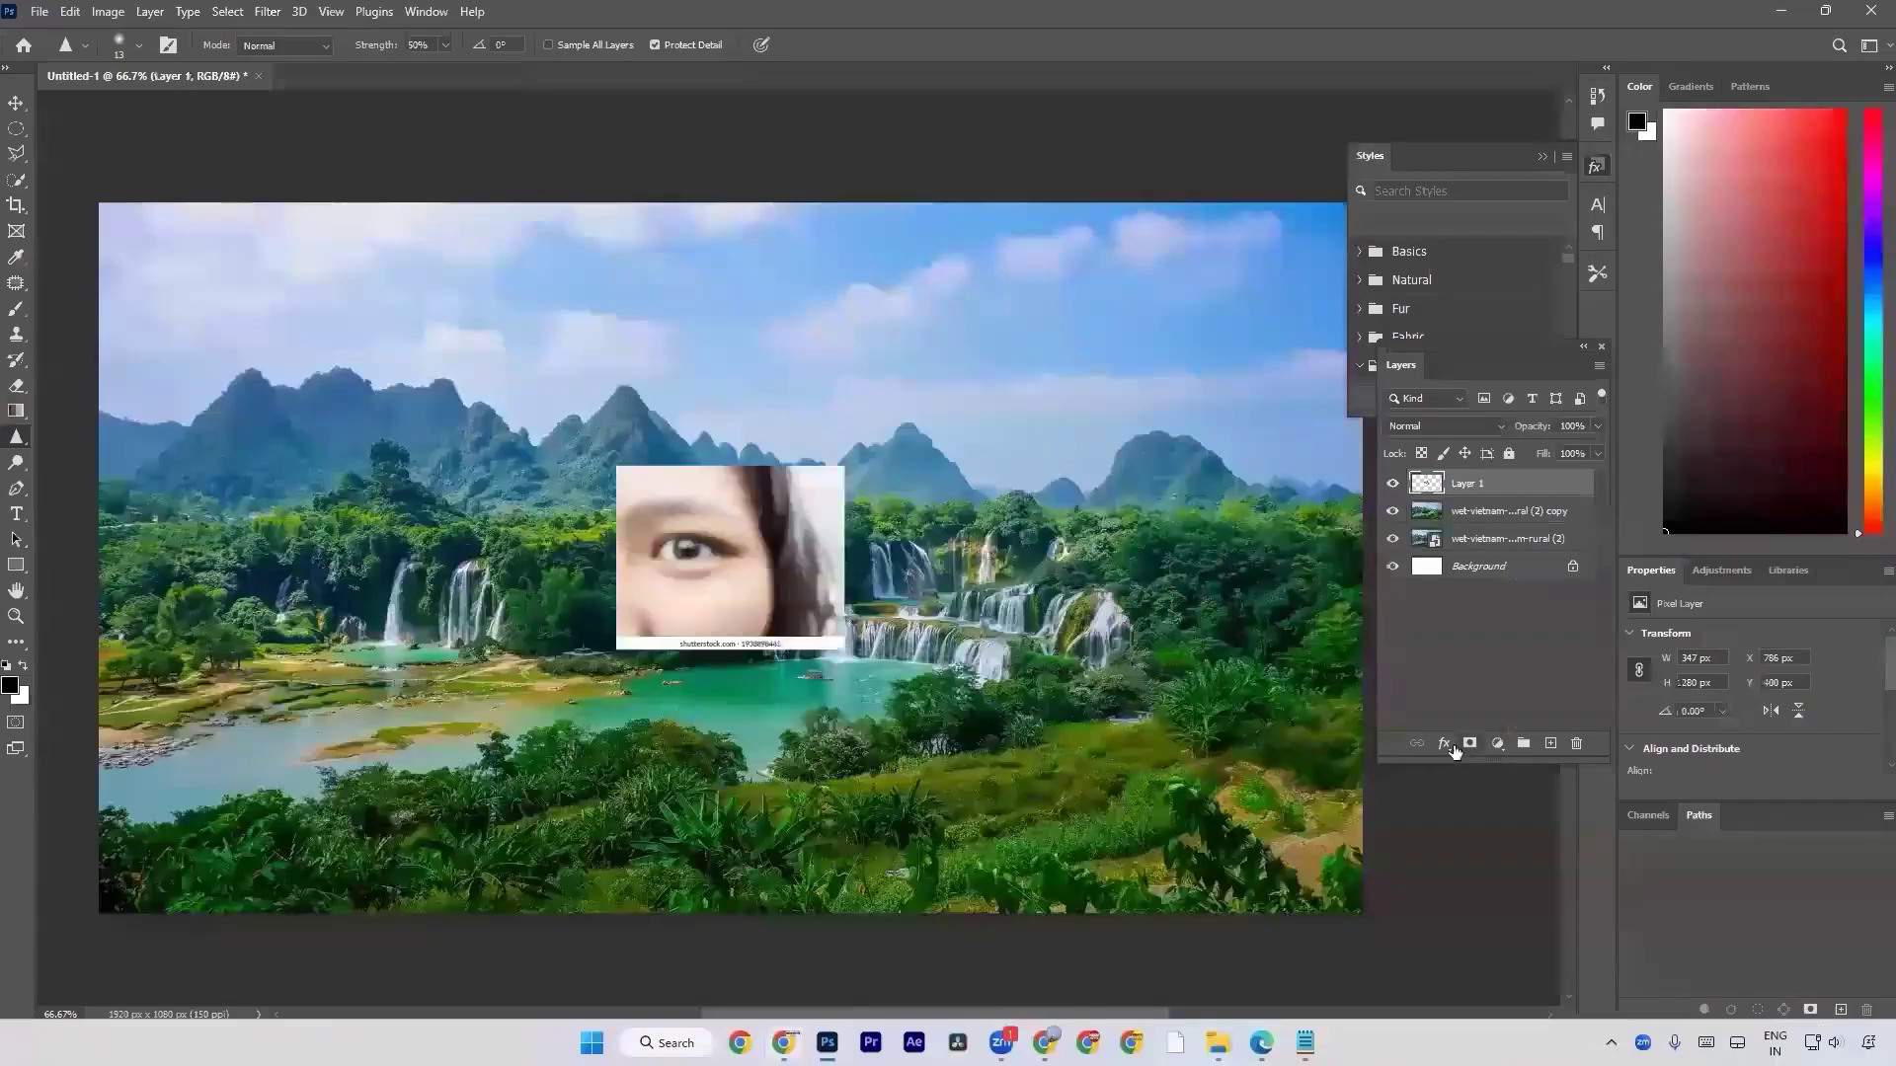
pyautogui.rightClick(1478, 501)
pyautogui.click(1537, 464)
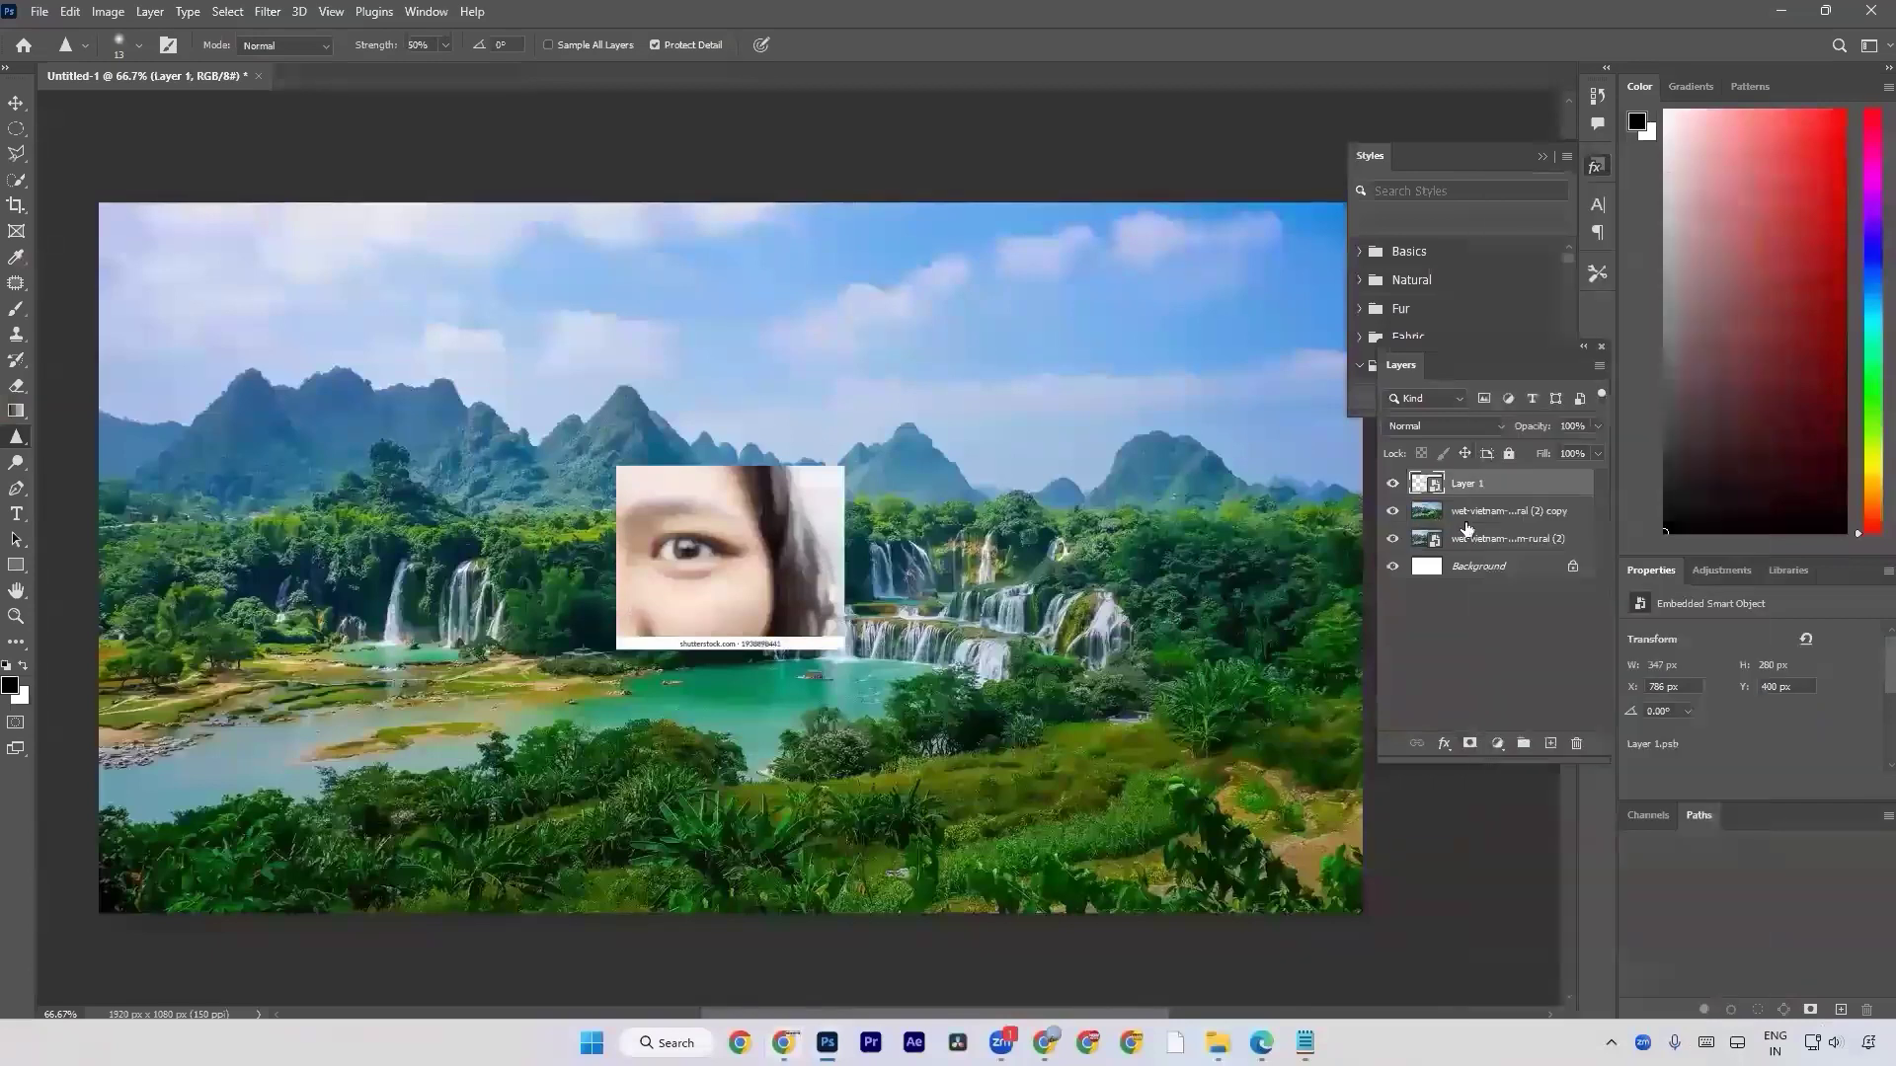
pyautogui.hotkey('ctrl', 'z')
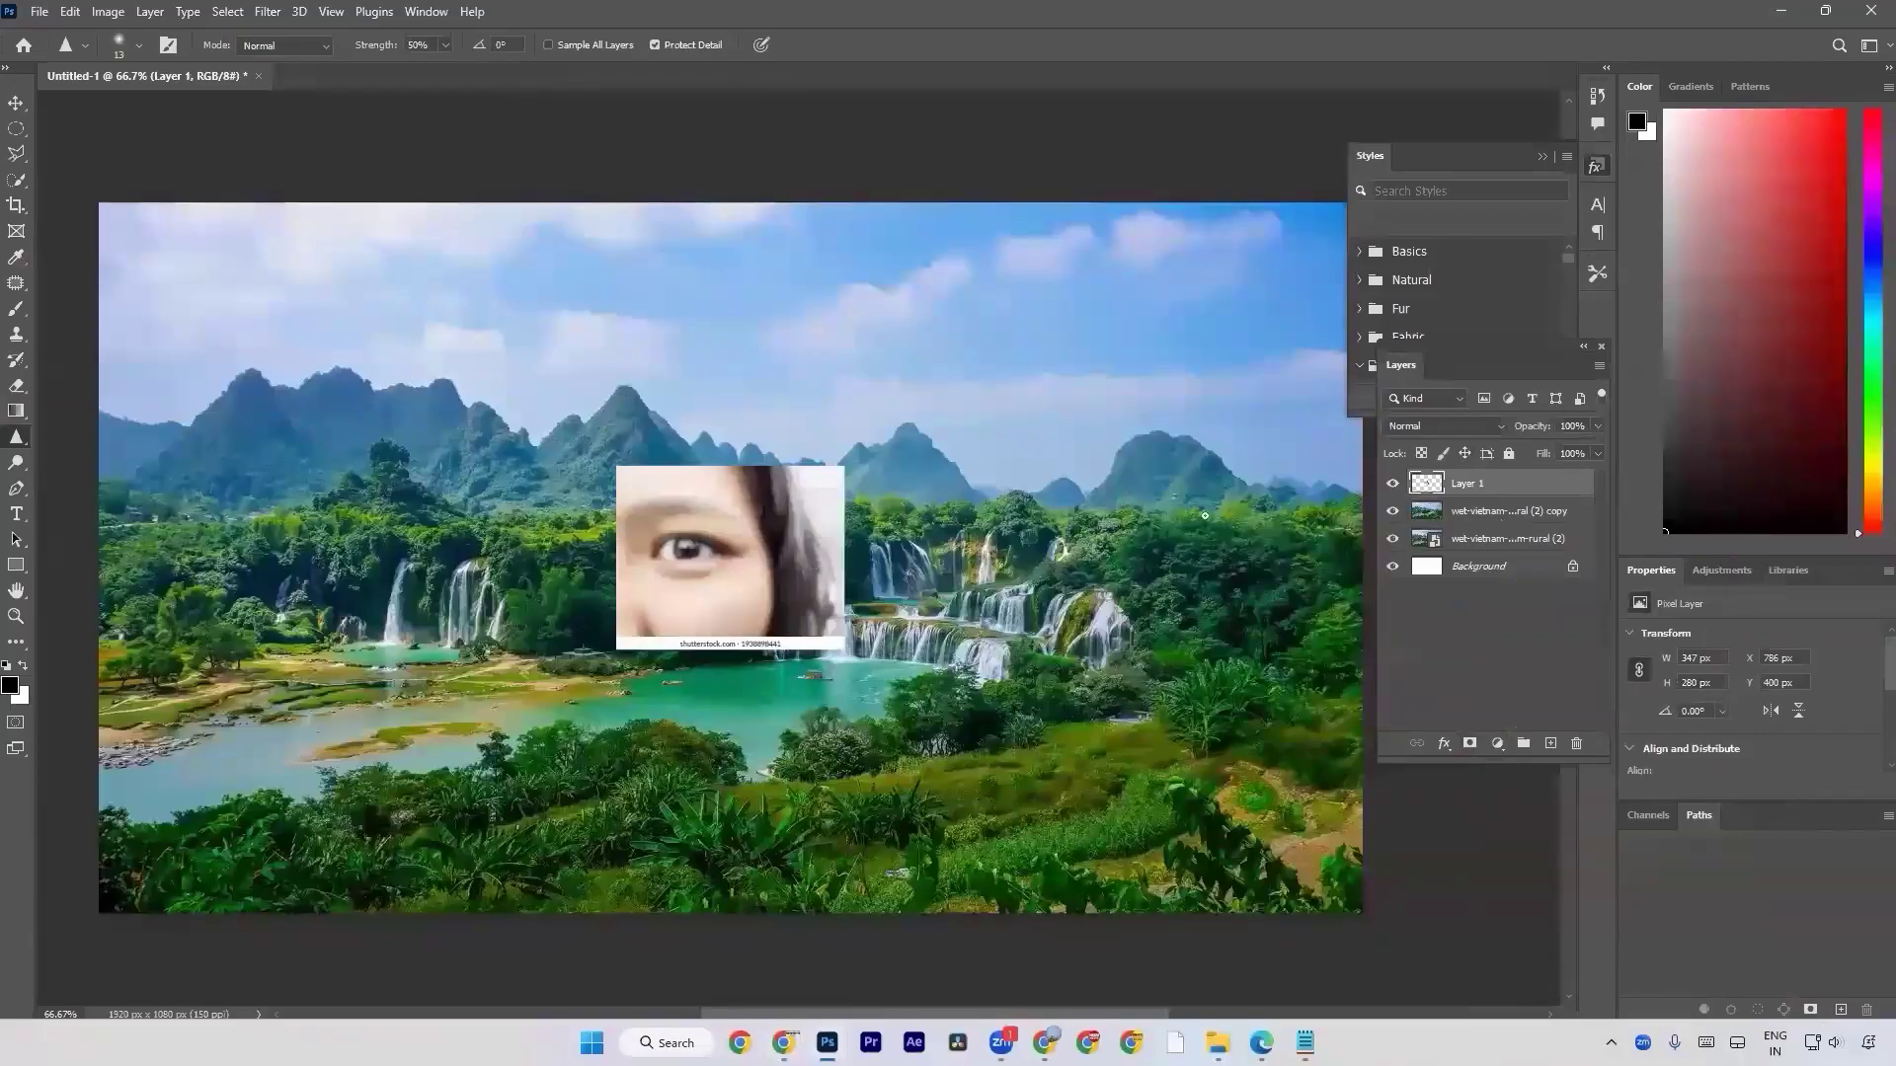
# Enlarge the pasted eye image as a smart object to about 201% and rasterize the layer.
pyautogui.rightClick(1467, 487)
pyautogui.click(1542, 456)
pyautogui.hotkey('ctrl', 't')
pyautogui.moveTo(844, 563); pyautogui.dragTo(1074, 559)
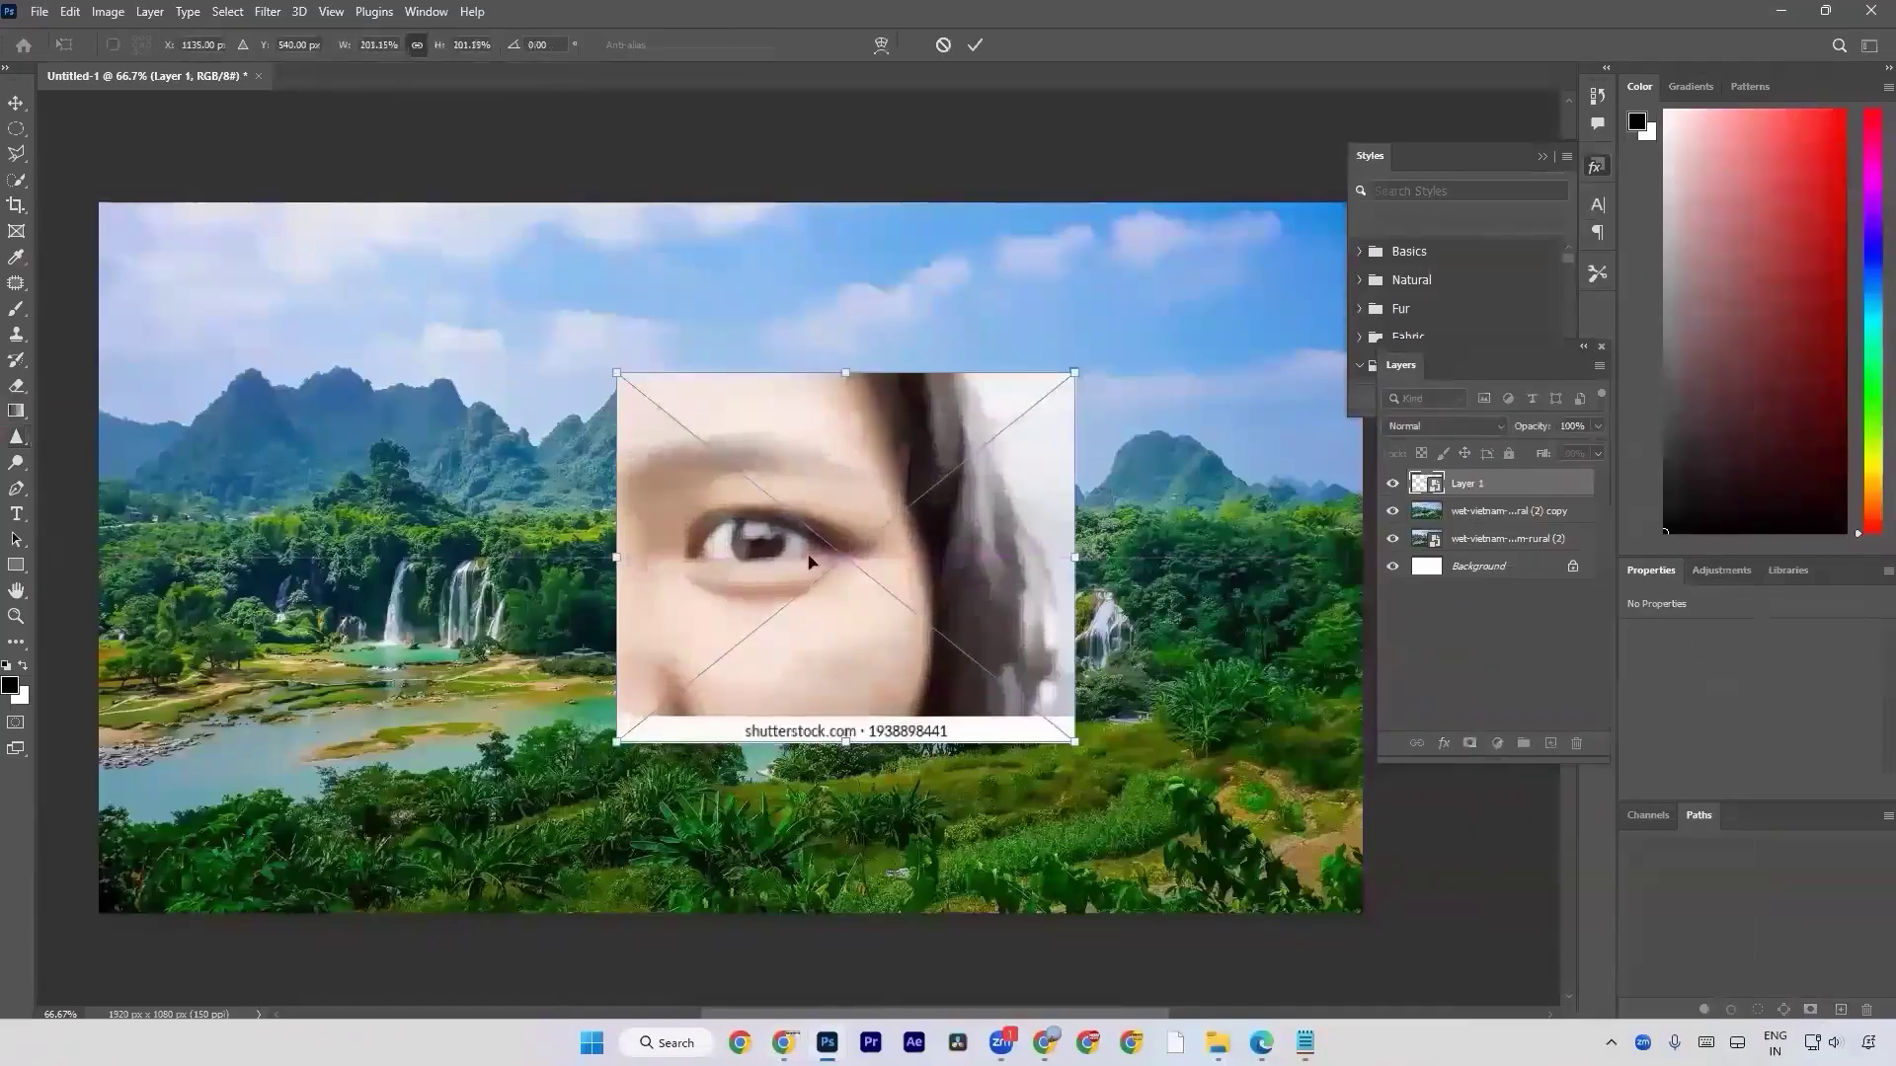
pyautogui.press('Return')
pyautogui.rightClick(1496, 482)
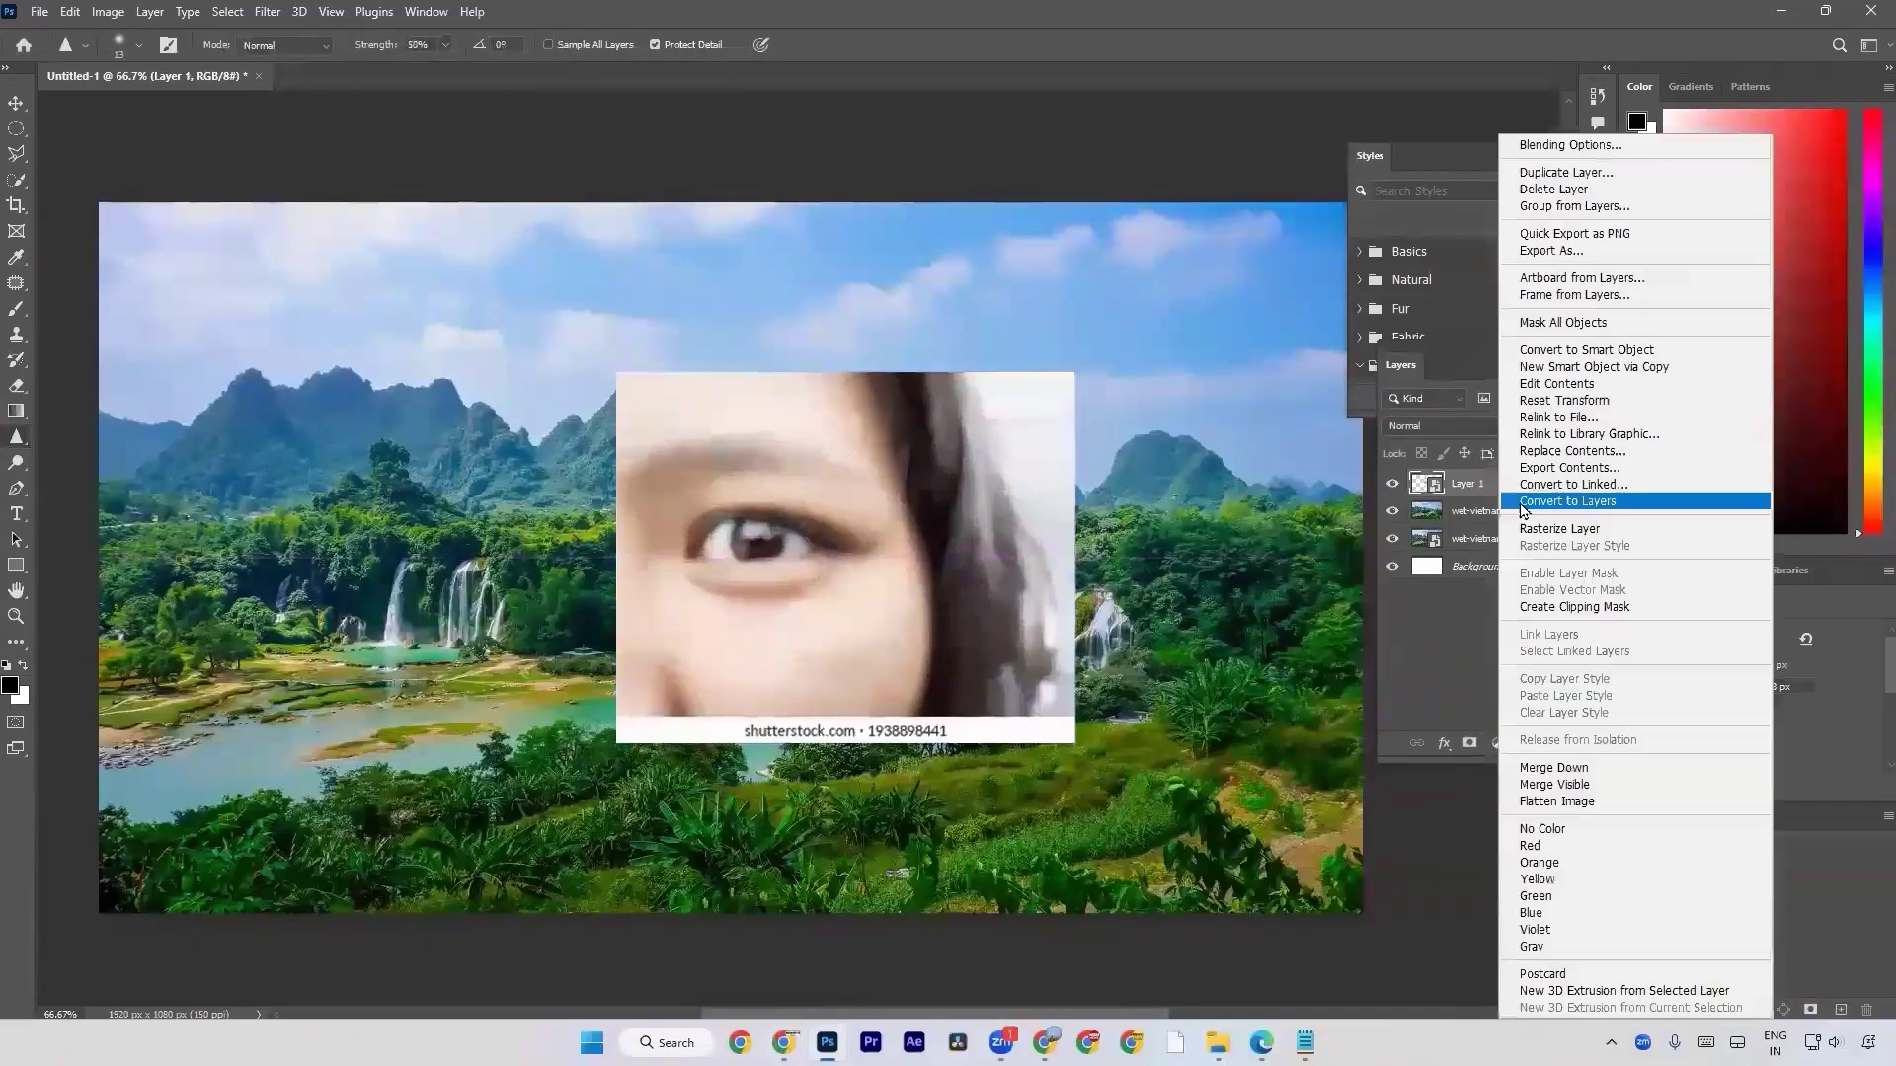
pyautogui.click(1520, 528)
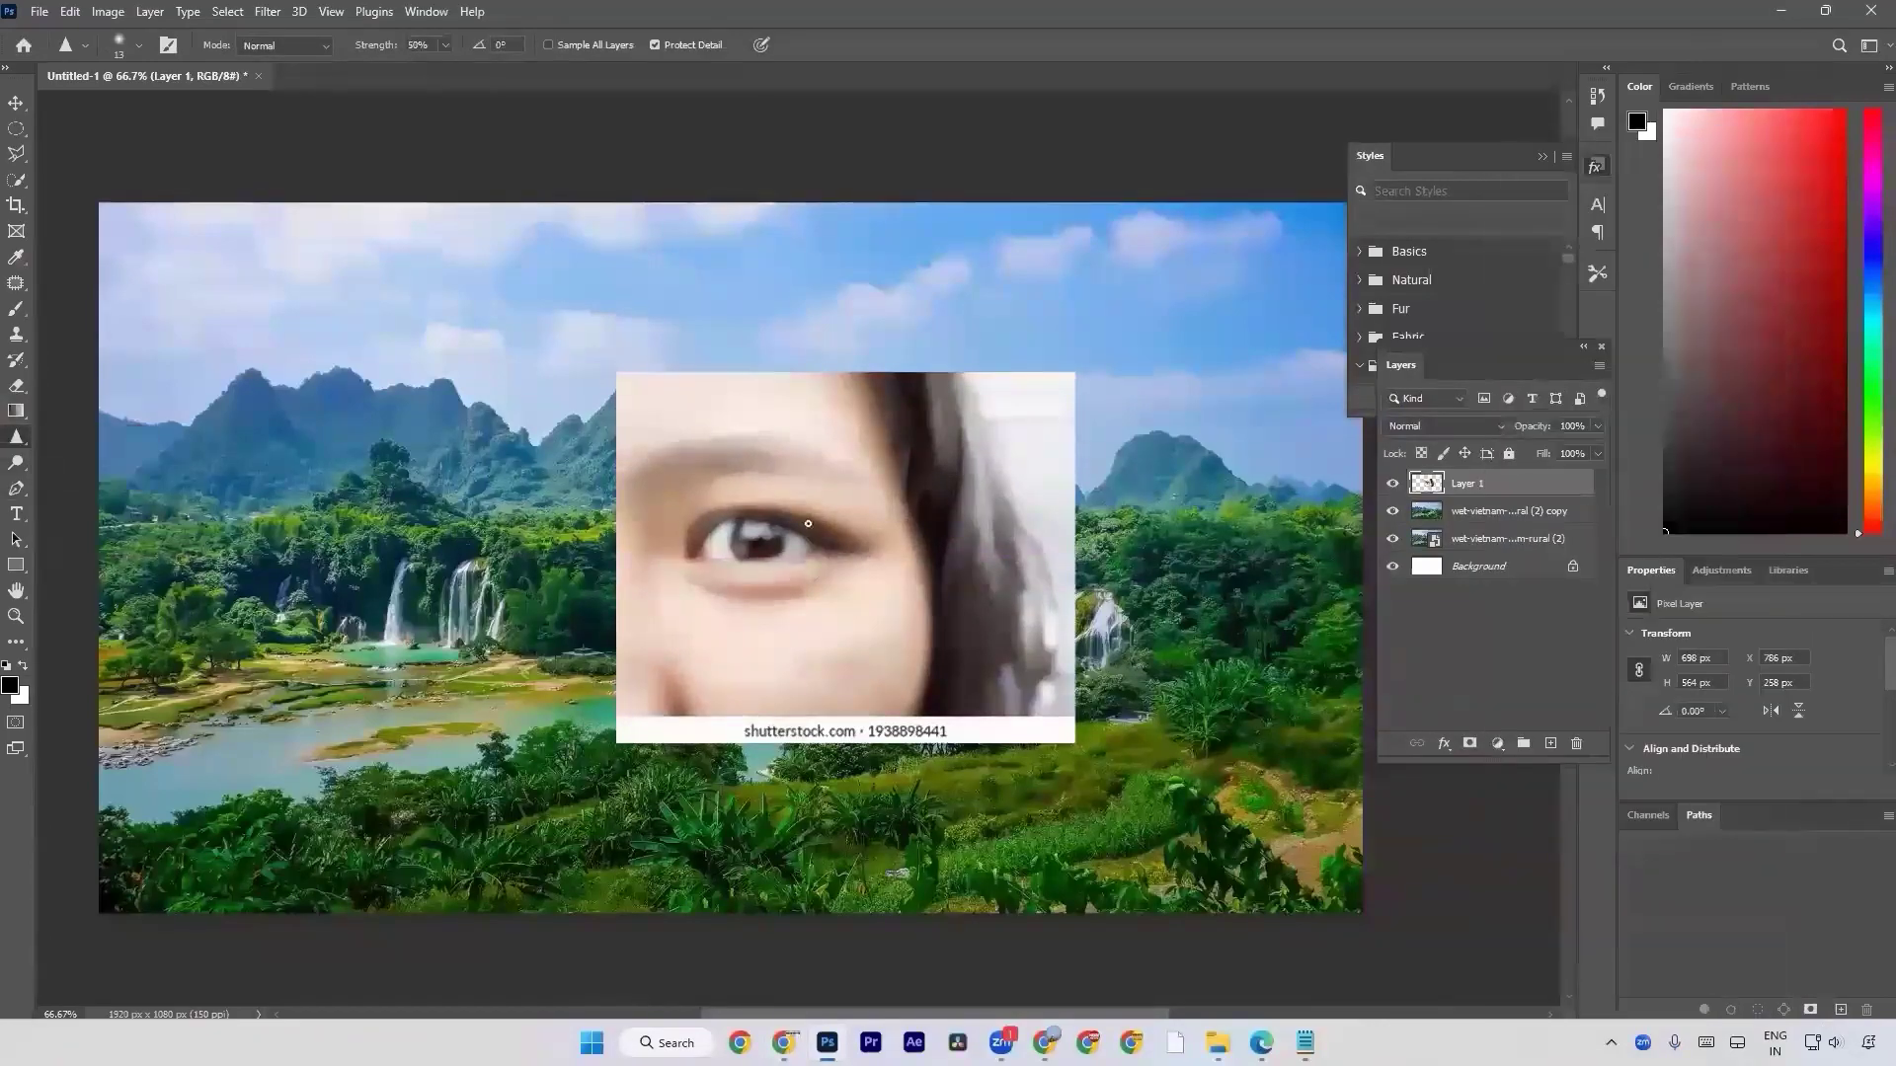
# Duplicate the eye layer and sharpen the eye, face and hair on the copy with a 200 px Sharpen brush.
pyautogui.press(']')
pyautogui.press(']')
pyautogui.press(']')
pyautogui.press(']')
pyautogui.press(']')
pyautogui.press(']')
pyautogui.press(']')
pyautogui.press(']')
pyautogui.press(']')
pyautogui.press(']')
pyautogui.press(']')
pyautogui.press(']')
pyautogui.press(']')
pyautogui.press(']')
pyautogui.press(']')
pyautogui.press(']')
pyautogui.press(']')
pyautogui.moveTo(747, 577)
pyautogui.mouseDown()
pyautogui.moveTo(703, 546)
pyautogui.moveTo(831, 548)
pyautogui.moveTo(708, 547)
pyautogui.mouseUp()
pyautogui.hotkey('ctrl', 'j')
pyautogui.moveTo(786, 543)
pyautogui.mouseDown()
pyautogui.moveTo(762, 599)
pyautogui.moveTo(726, 521)
pyautogui.moveTo(794, 496)
pyautogui.moveTo(660, 514)
pyautogui.moveTo(659, 497)
pyautogui.moveTo(833, 466)
pyautogui.moveTo(737, 465)
pyautogui.moveTo(776, 408)
pyautogui.moveTo(742, 614)
pyautogui.moveTo(674, 642)
pyautogui.moveTo(851, 639)
pyautogui.moveTo(821, 668)
pyautogui.moveTo(894, 630)
pyautogui.moveTo(728, 686)
pyautogui.moveTo(853, 682)
pyautogui.moveTo(802, 668)
pyautogui.moveTo(854, 499)
pyautogui.moveTo(823, 436)
pyautogui.moveTo(887, 530)
pyautogui.moveTo(899, 447)
pyautogui.moveTo(928, 571)
pyautogui.moveTo(896, 425)
pyautogui.moveTo(971, 521)
pyautogui.moveTo(907, 405)
pyautogui.moveTo(635, 405)
pyautogui.moveTo(626, 616)
pyautogui.mouseUp()
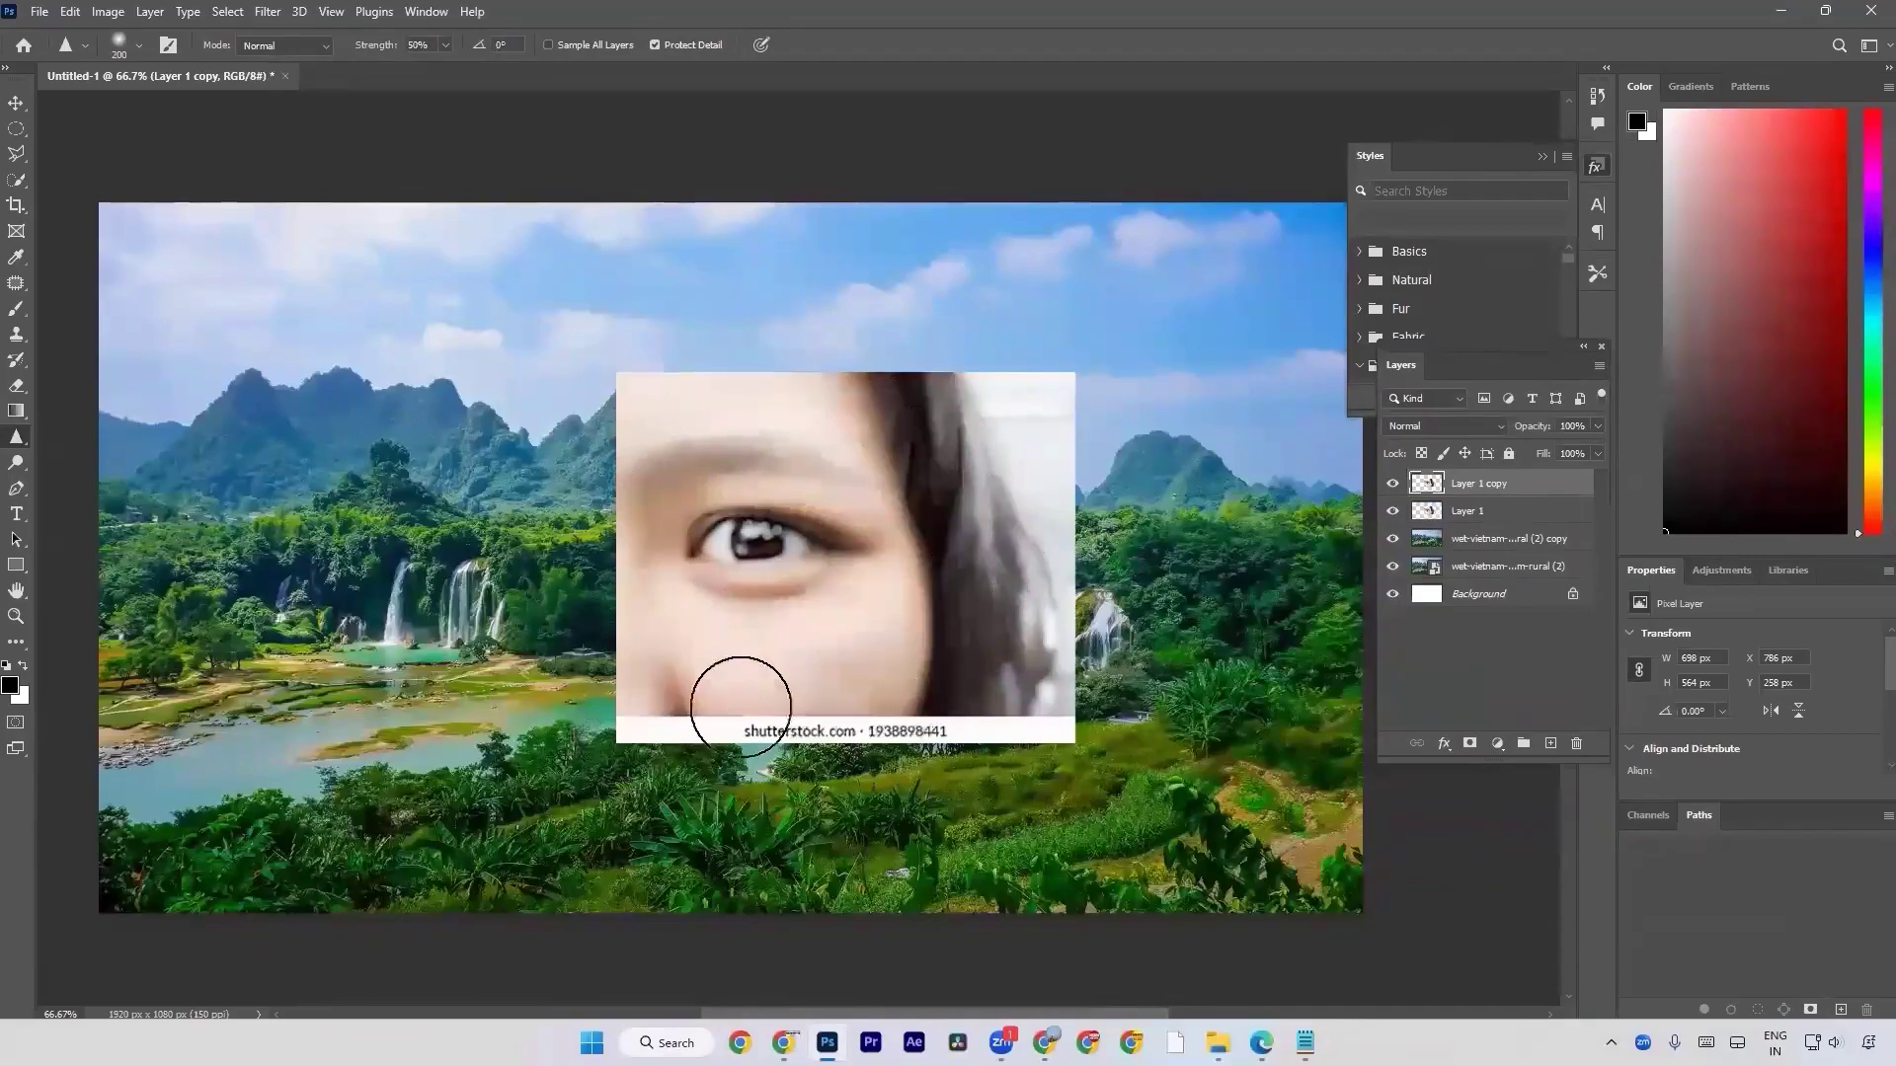
pyautogui.moveTo(996, 496); pyautogui.dragTo(1046, 506)
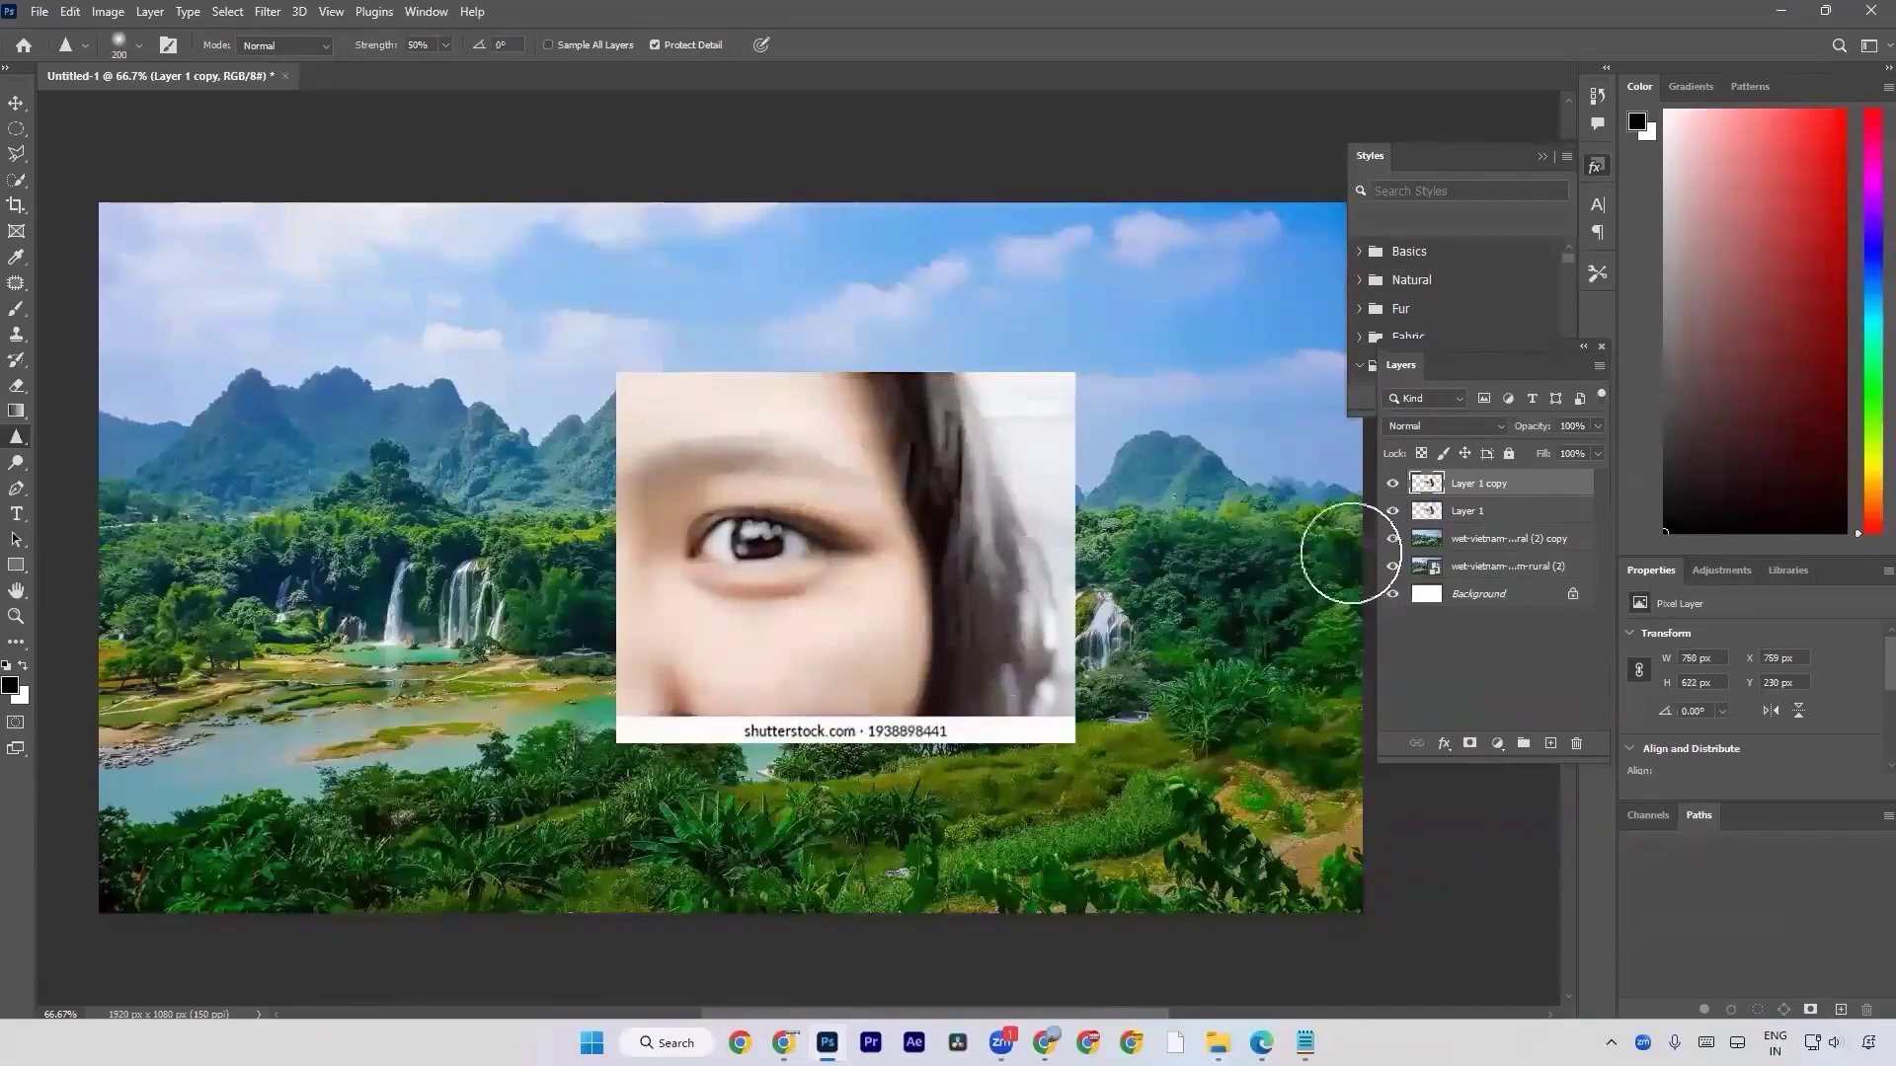
# Compare the sharpened eye copy with the original layer in close-up by repeatedly hiding and showing the copy.
pyautogui.click(1510, 512)
pyautogui.click(1493, 491)
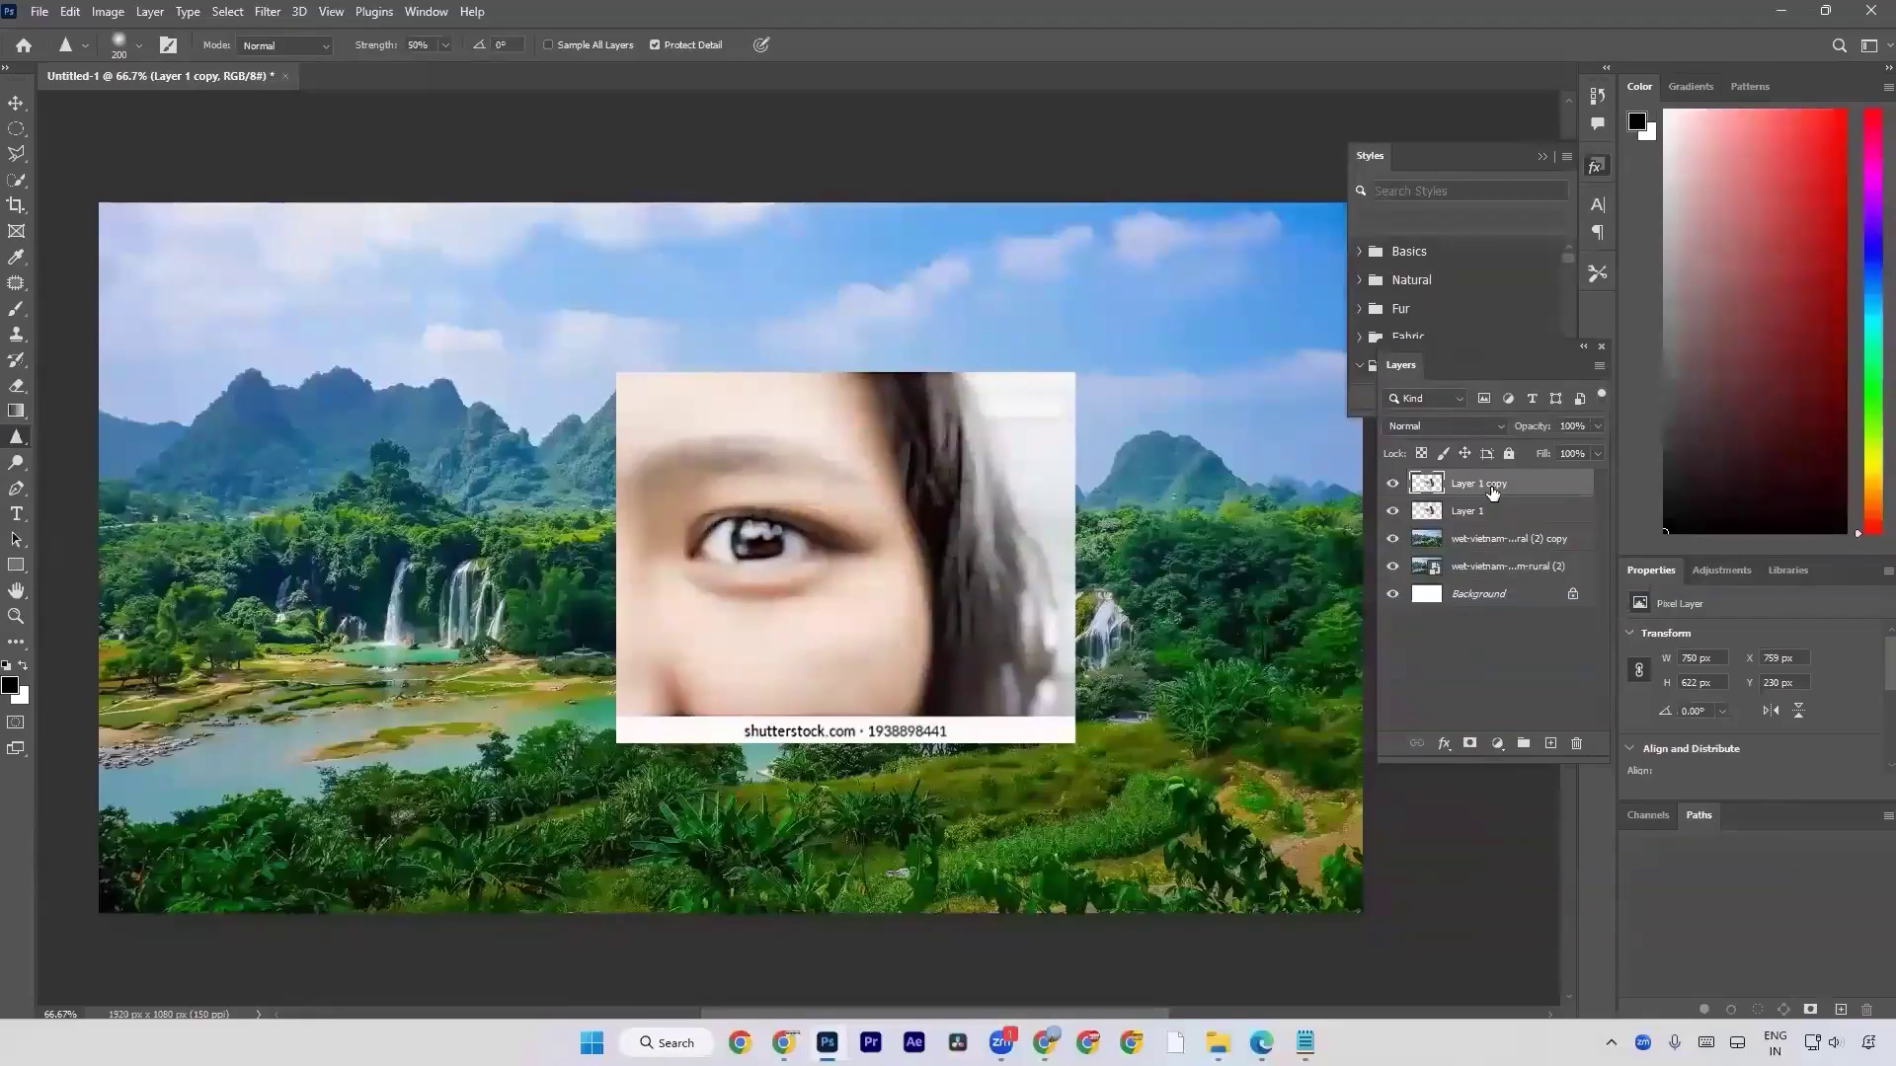
pyautogui.click(1392, 484)
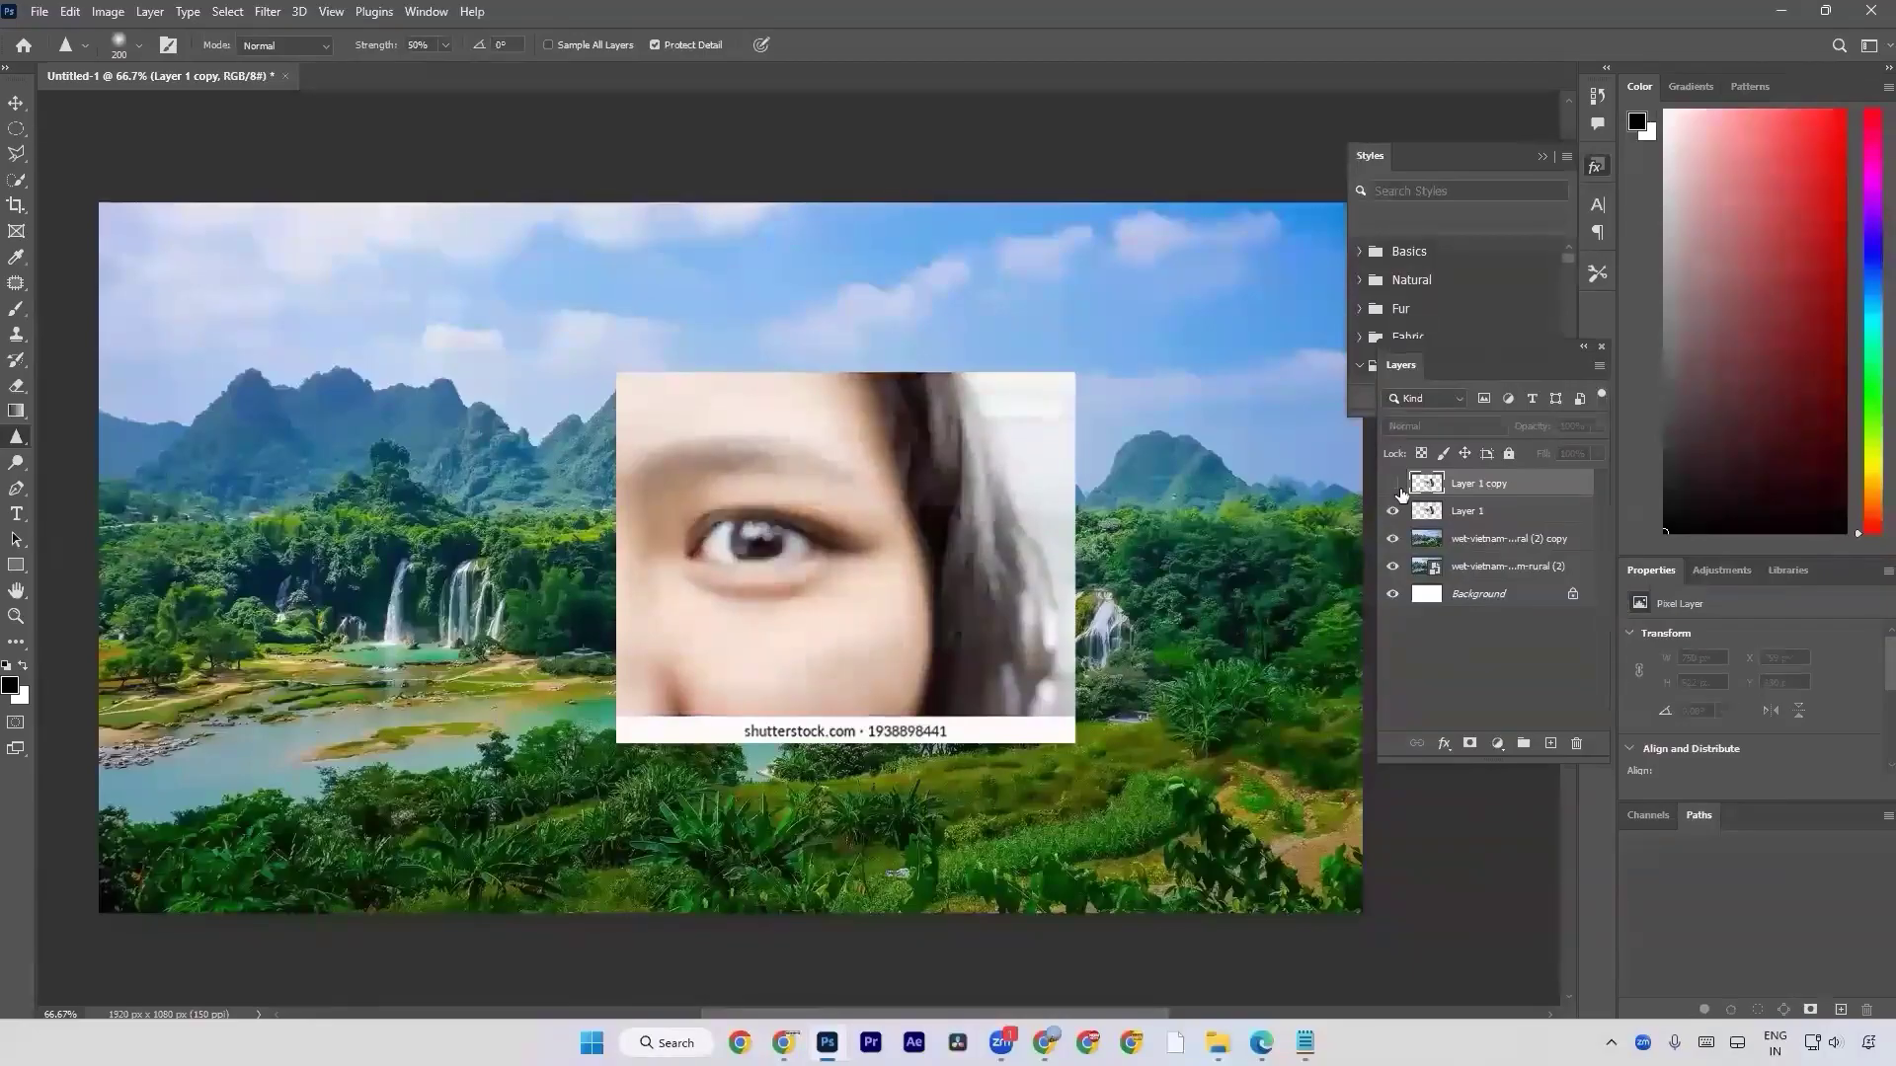
pyautogui.hotkey('ctrl', '+')
pyautogui.hotkey('ctrl', '+')
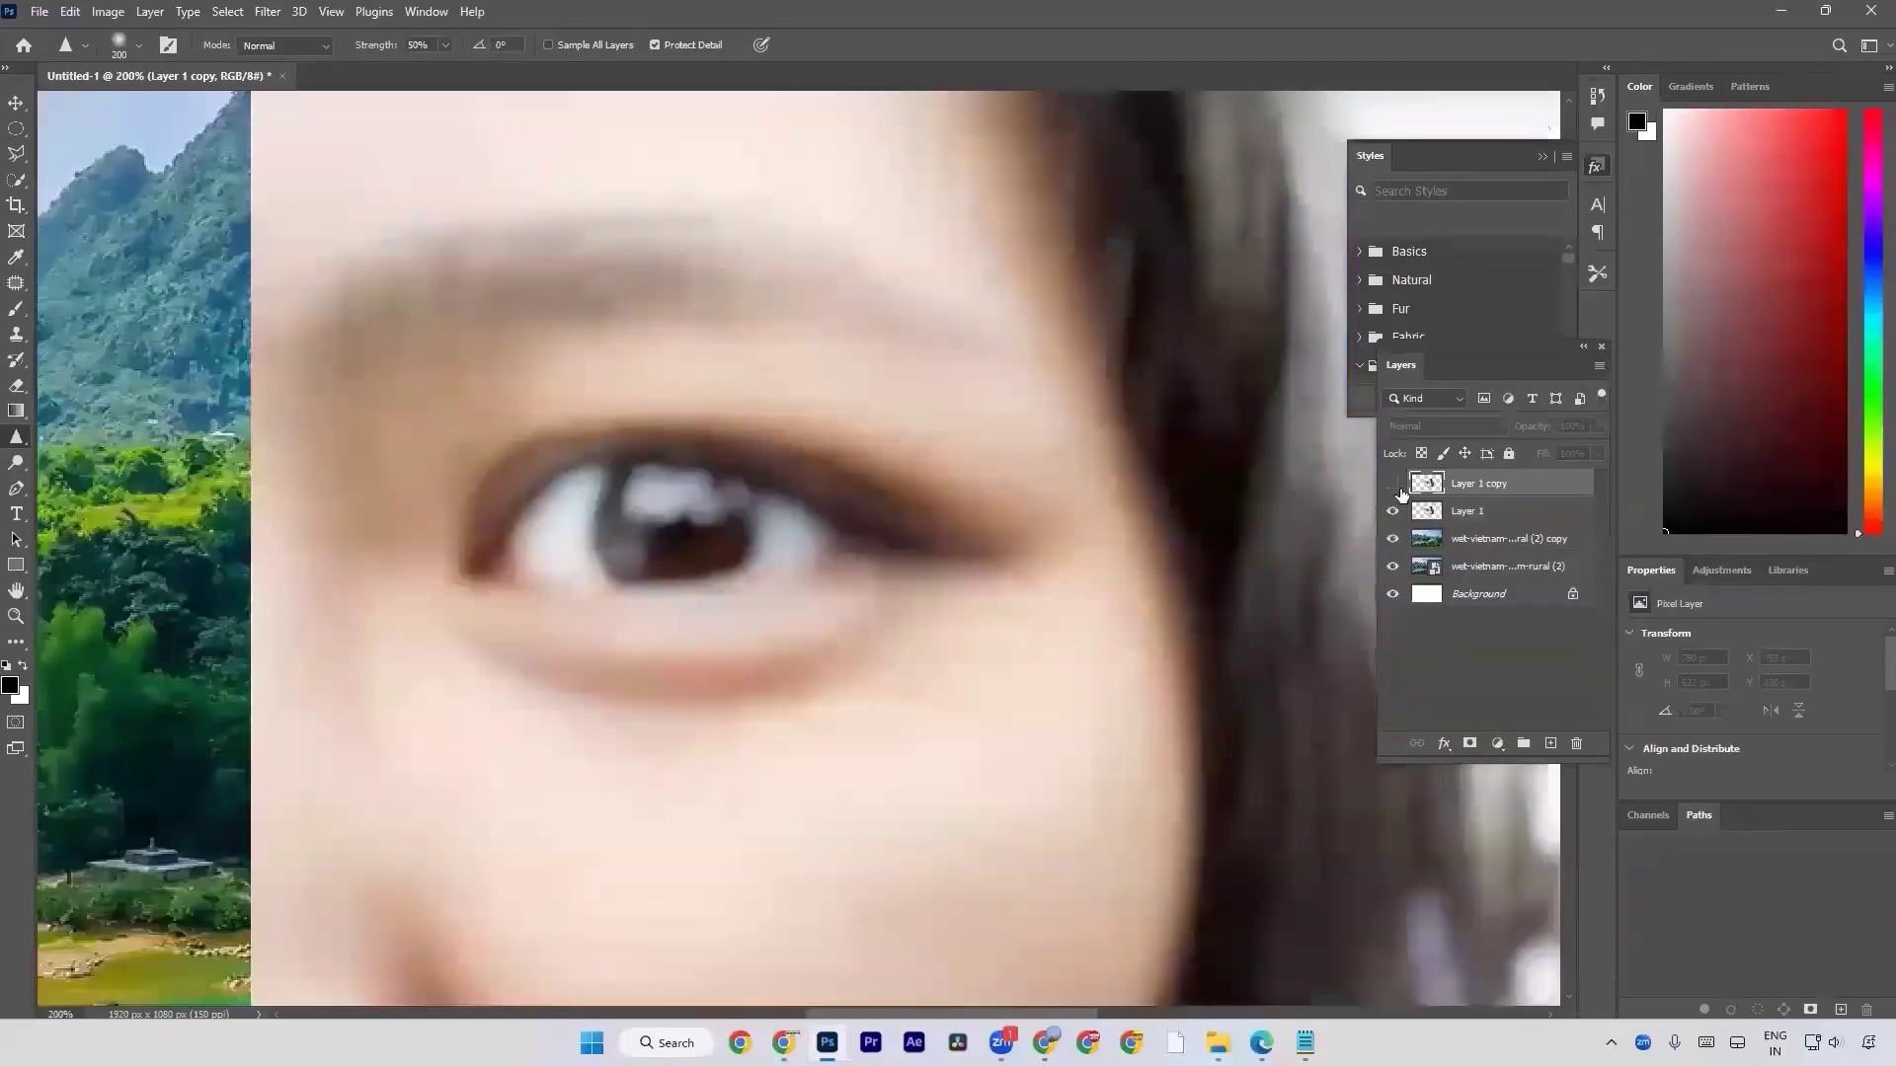
pyautogui.scroll(-1, 1216, 470)
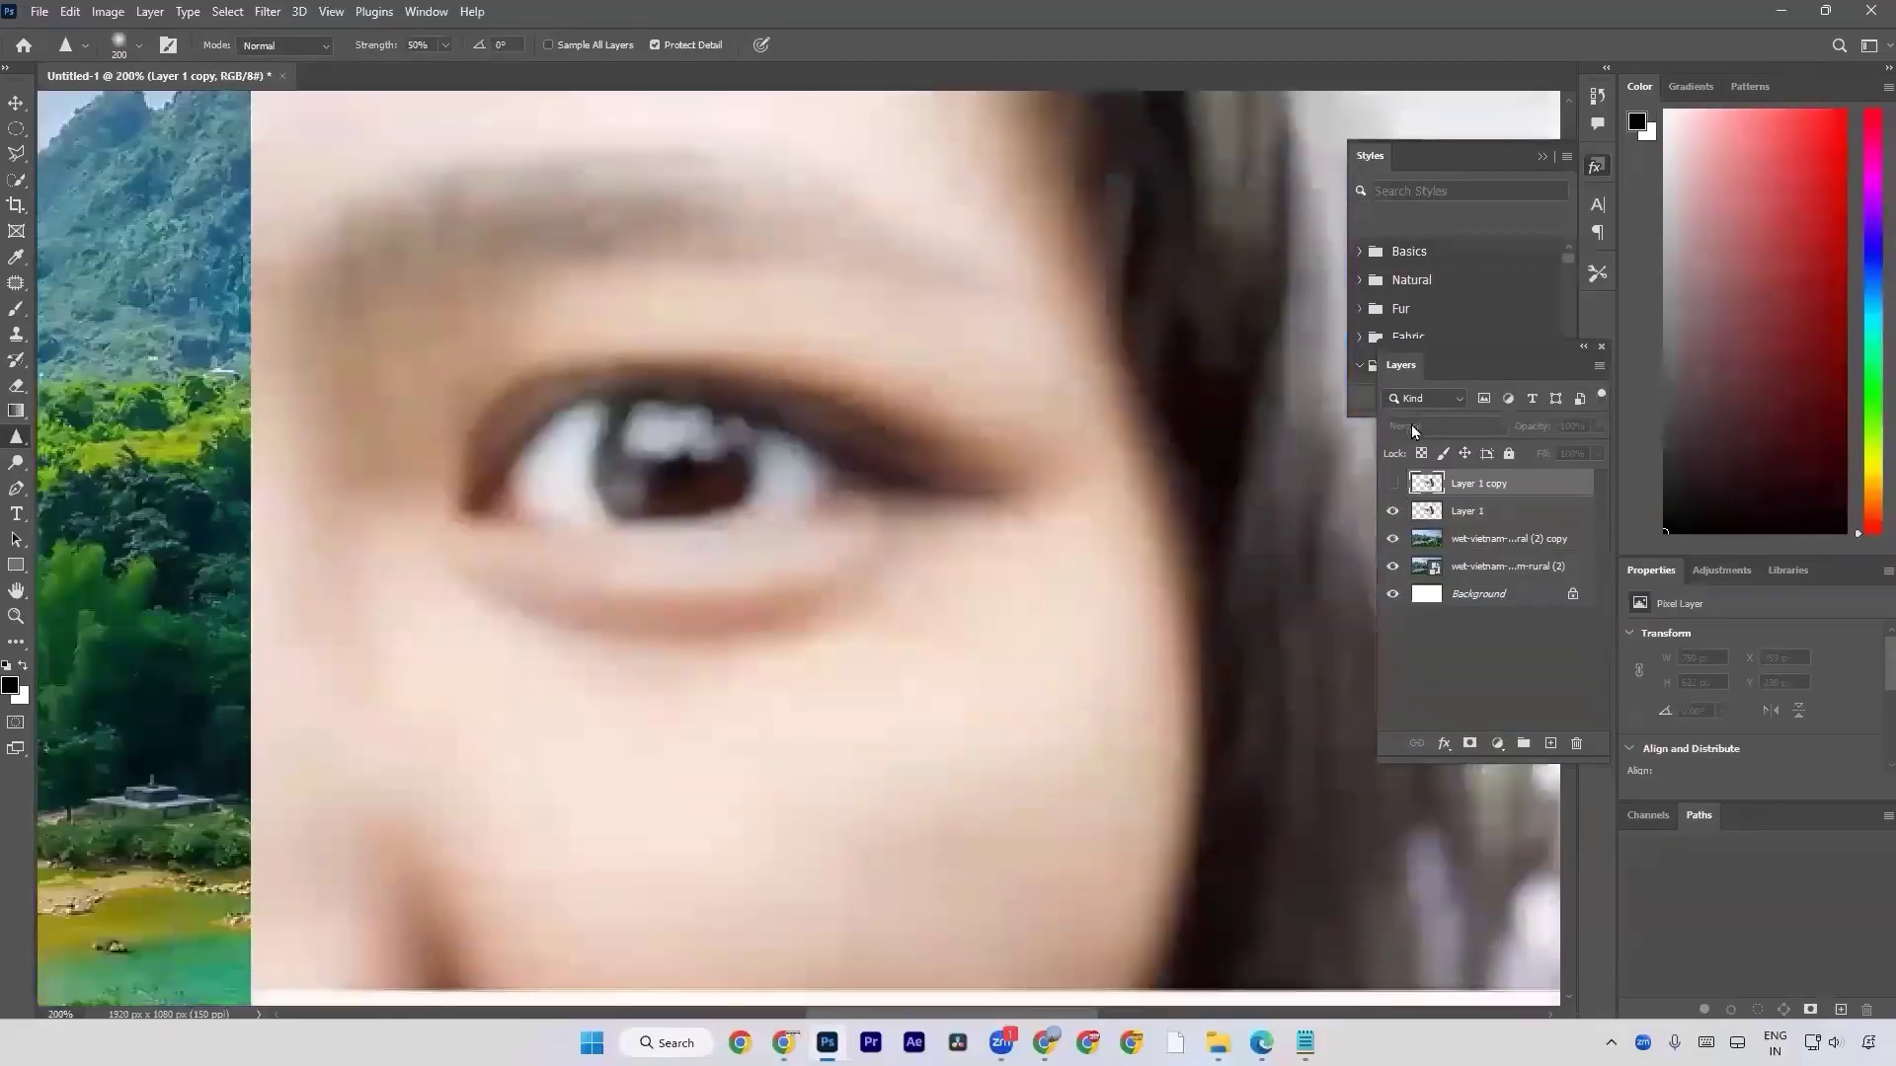
pyautogui.click(1394, 486)
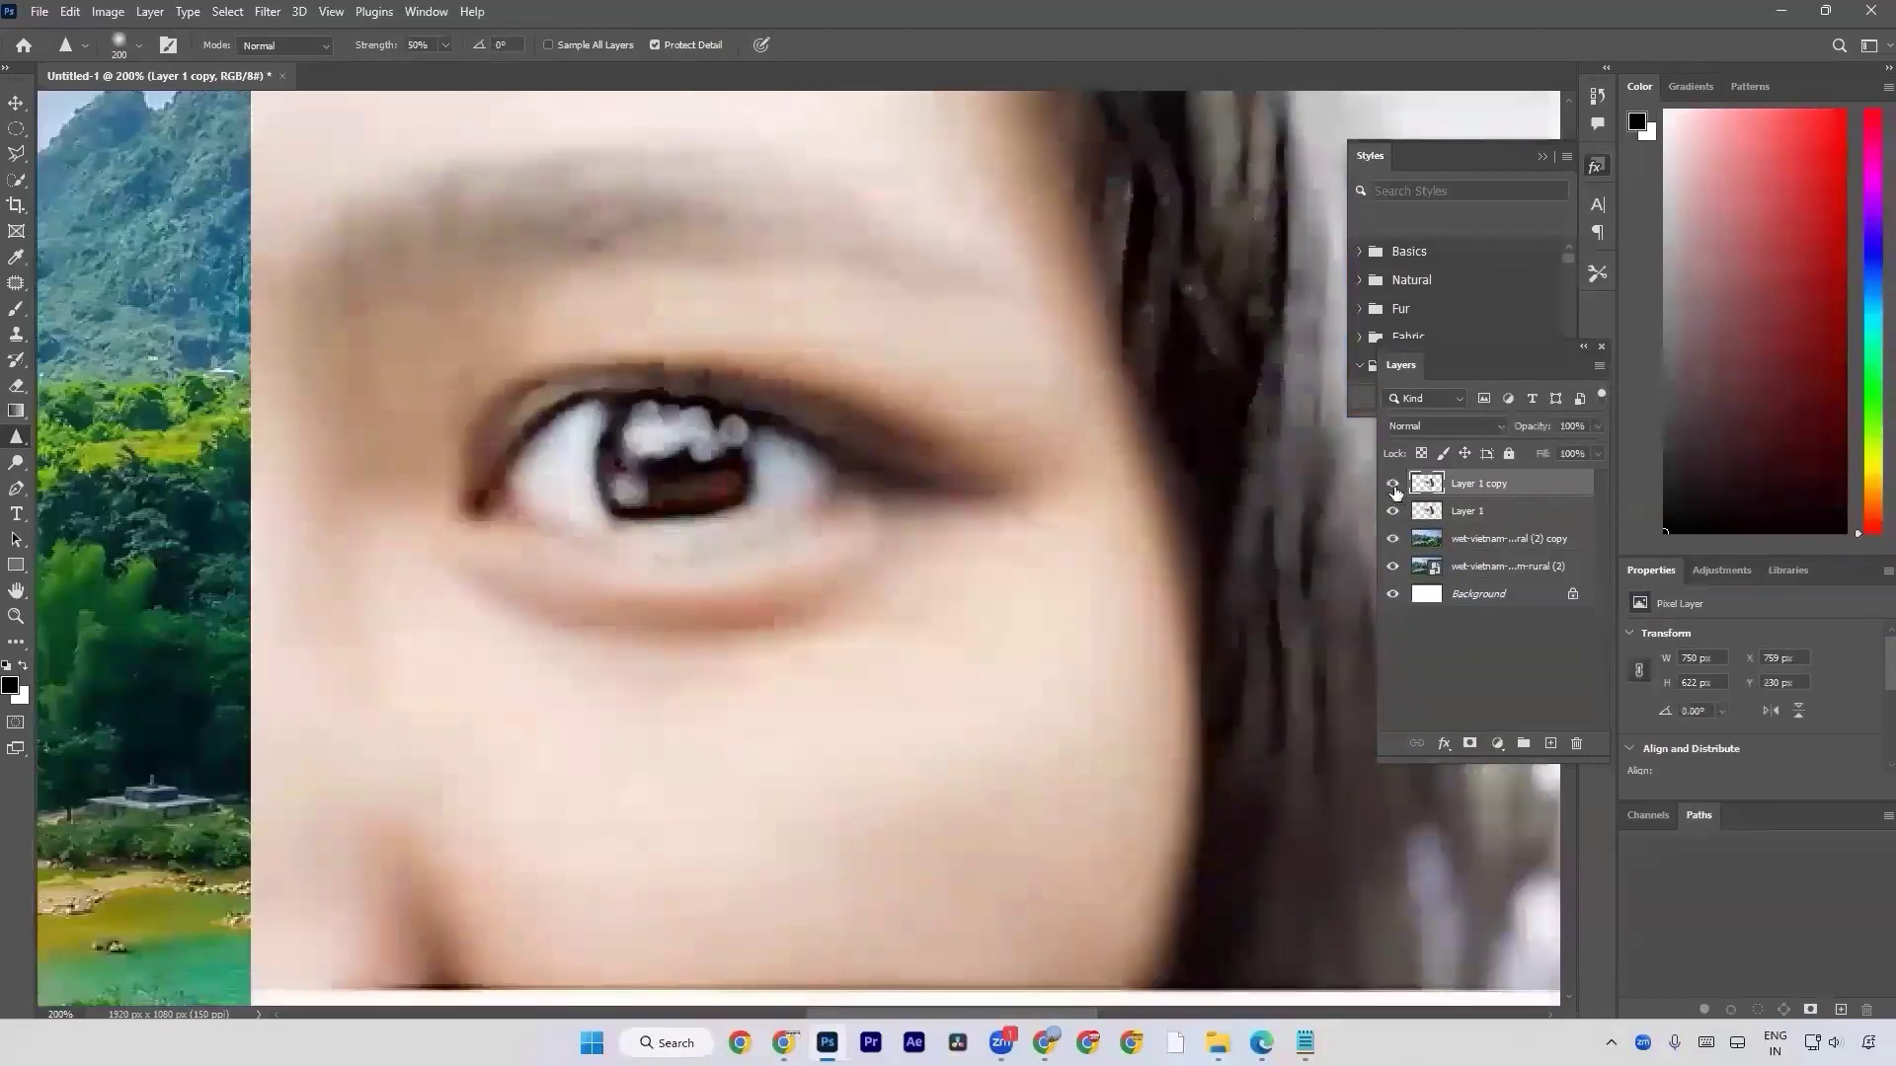
pyautogui.click(1393, 484)
pyautogui.click(1393, 485)
pyautogui.scroll(2, 247, 474)
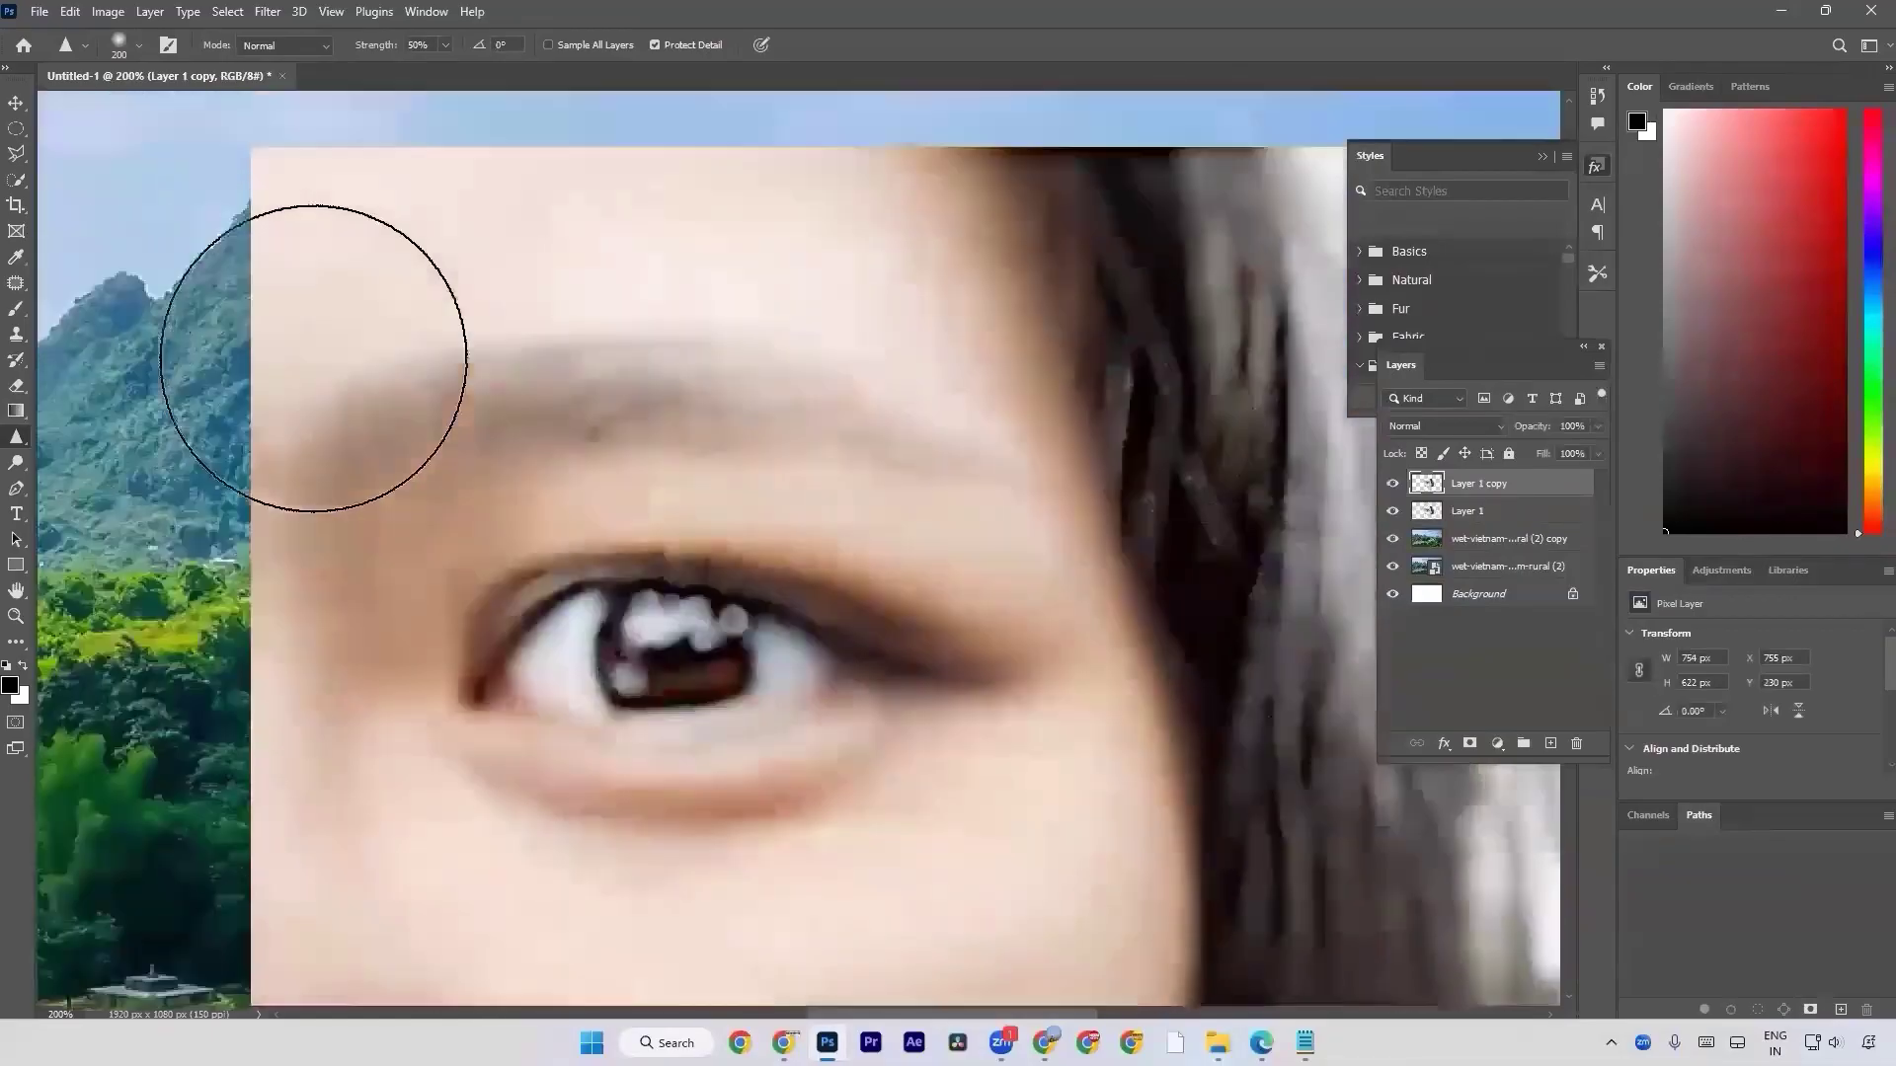
pyautogui.scroll(-3, 1172, 516)
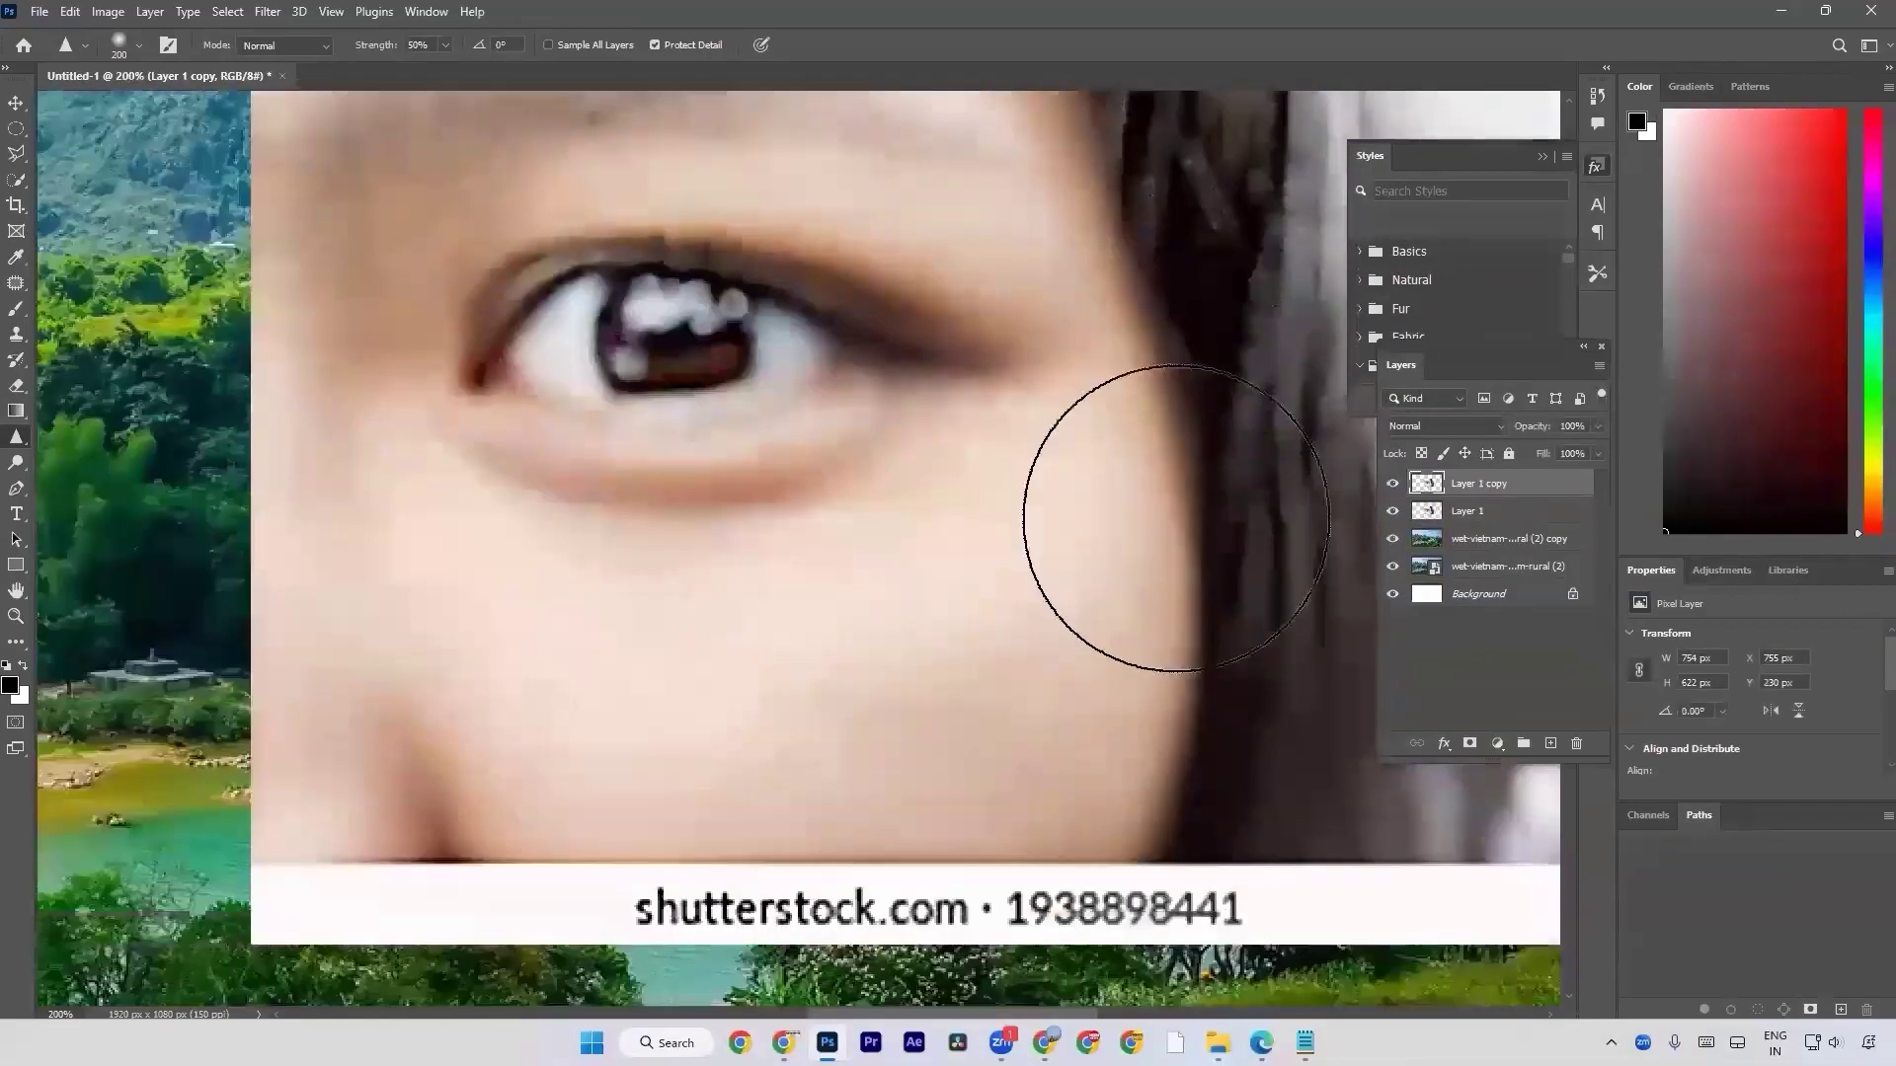
pyautogui.click(1392, 484)
pyautogui.click(1390, 486)
pyautogui.click(1390, 487)
pyautogui.click(1390, 487)
pyautogui.click(1390, 487)
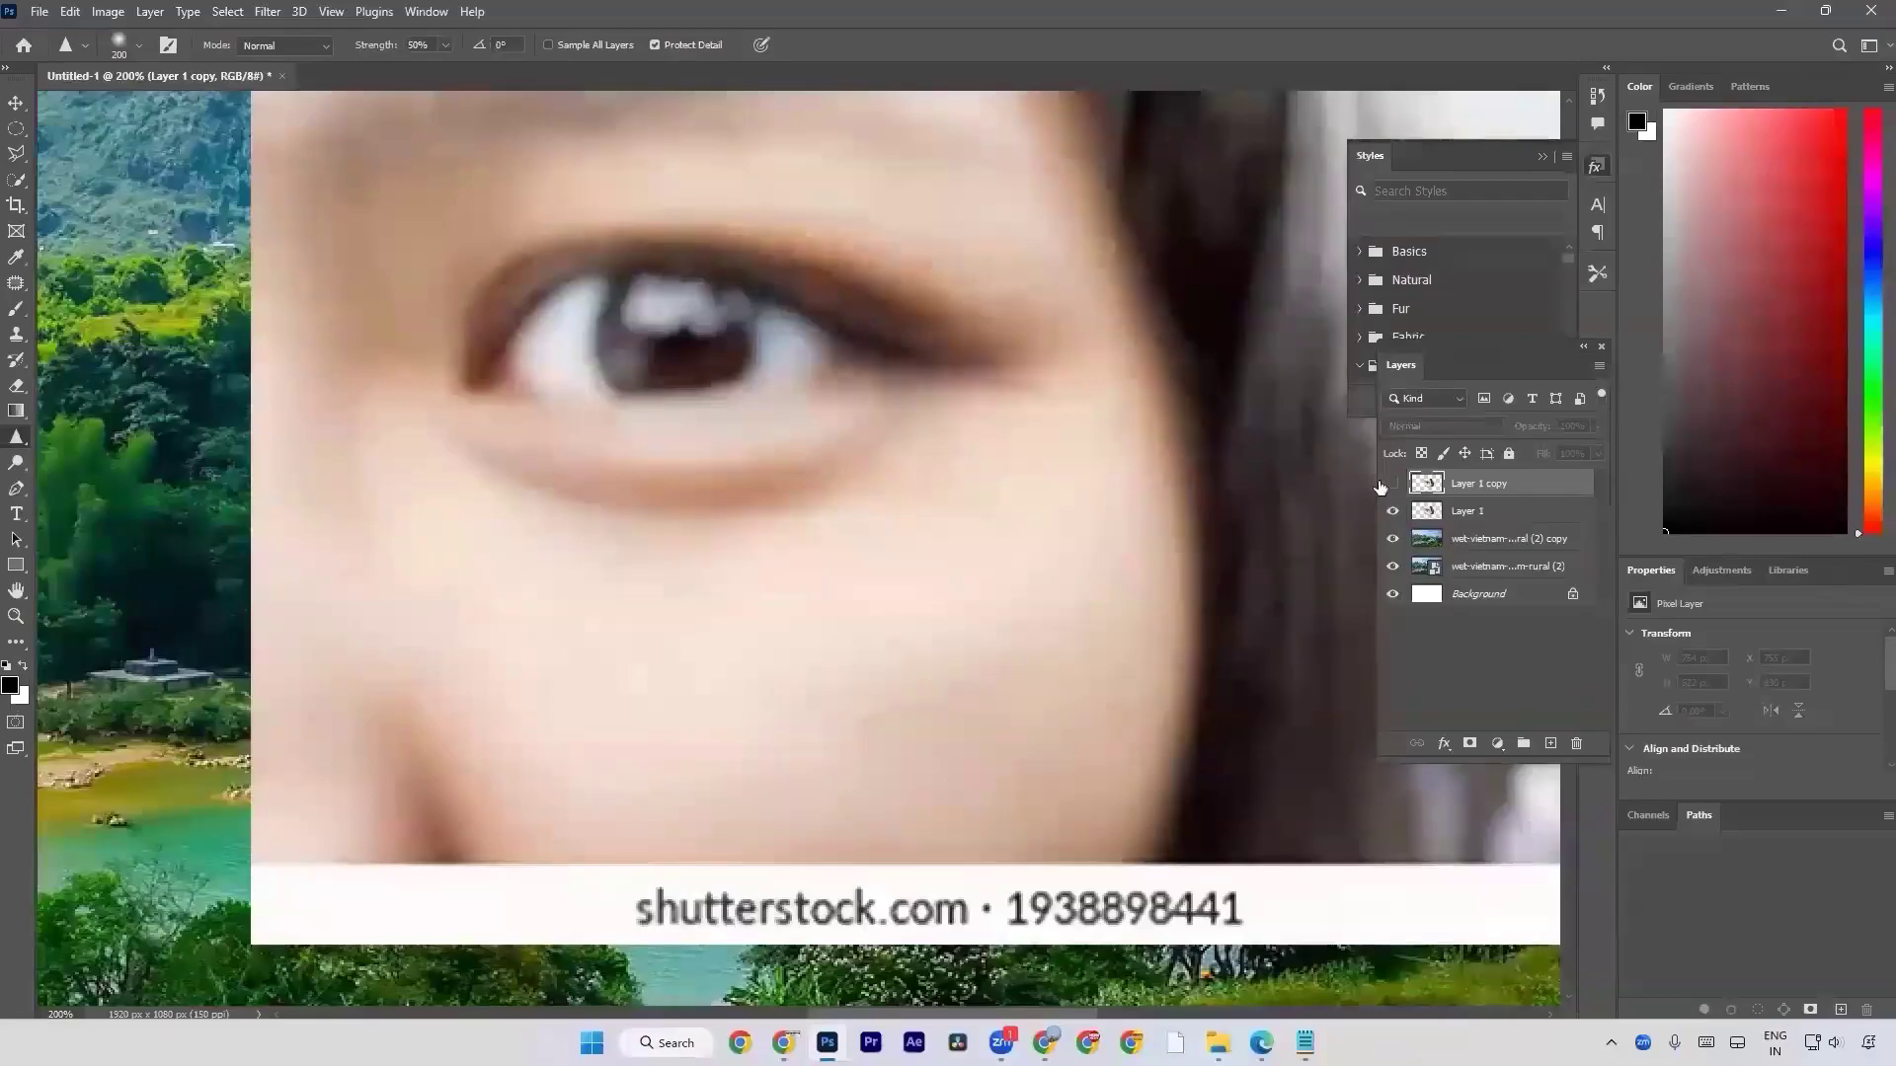
pyautogui.click(1380, 486)
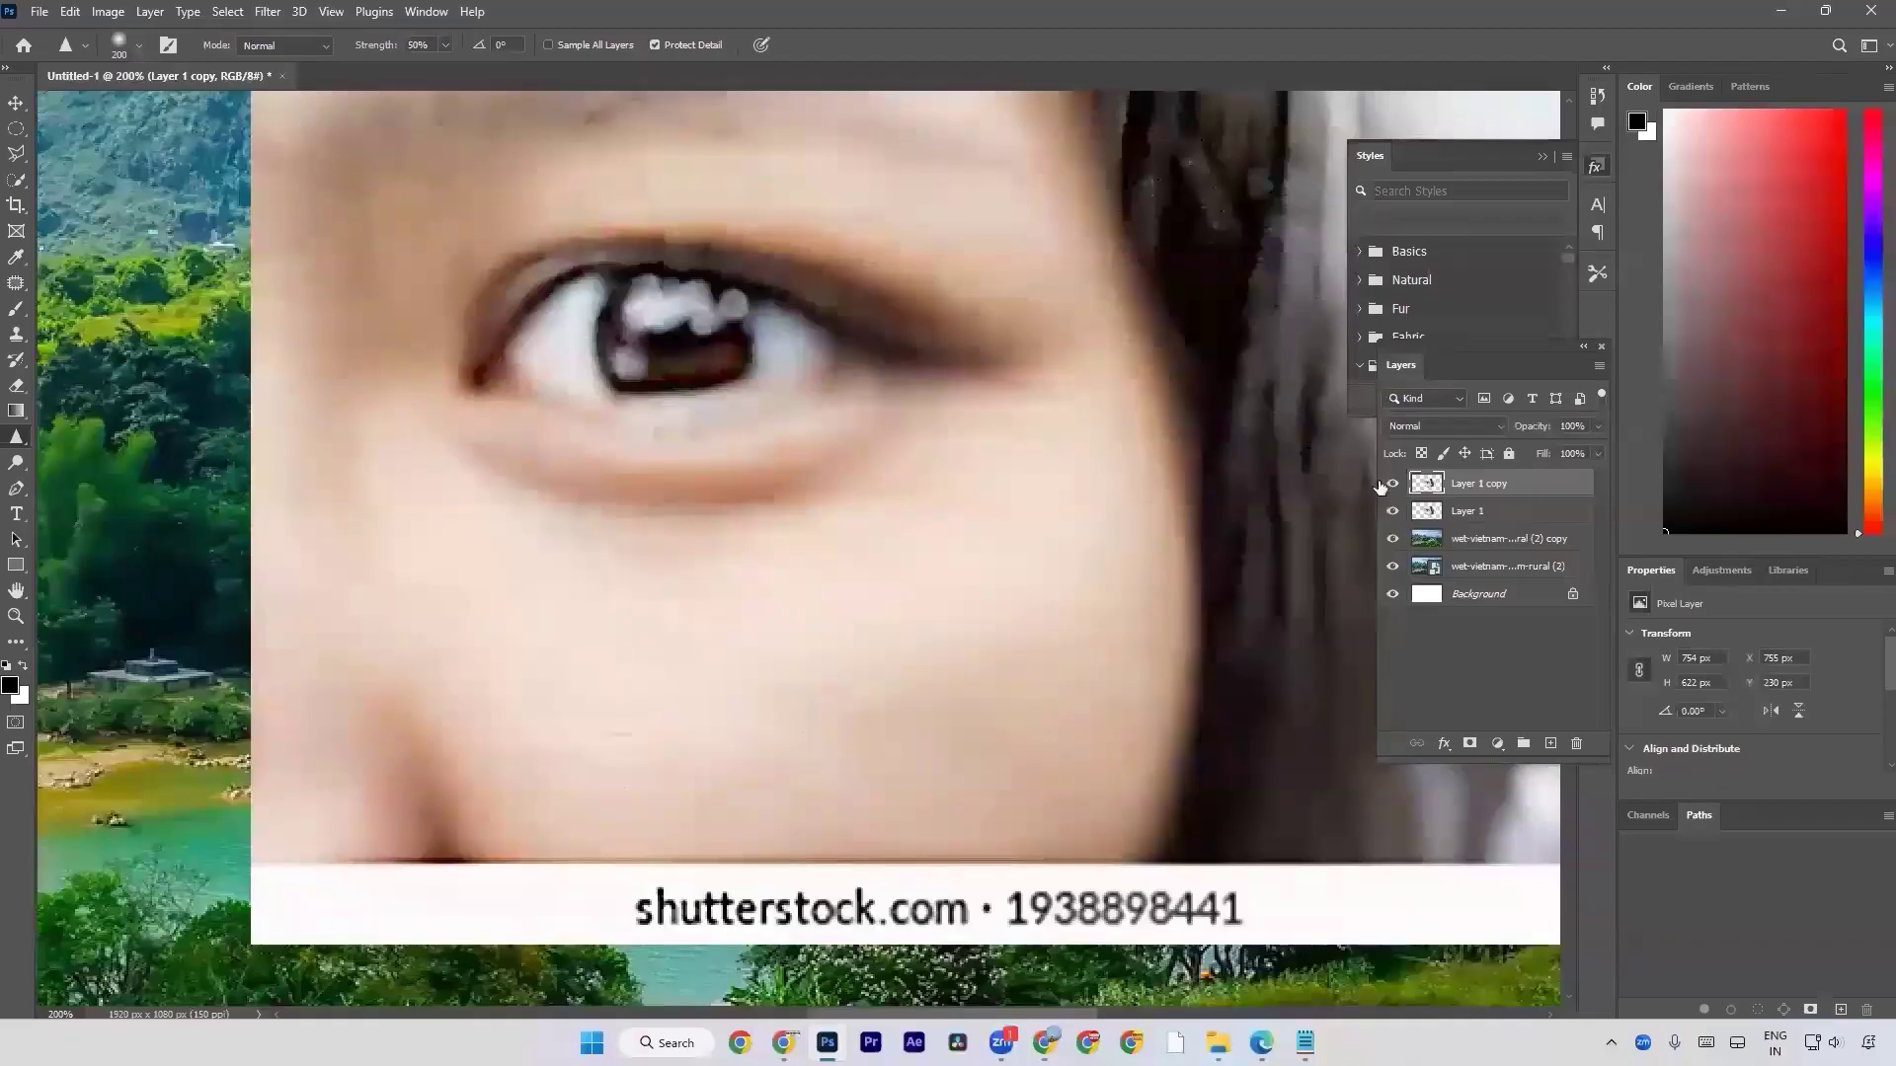
# Delete the sharpened eye copy and the original eye layer from the document.
pyautogui.click(1380, 487)
pyautogui.press('Delete')
pyautogui.press('Delete')
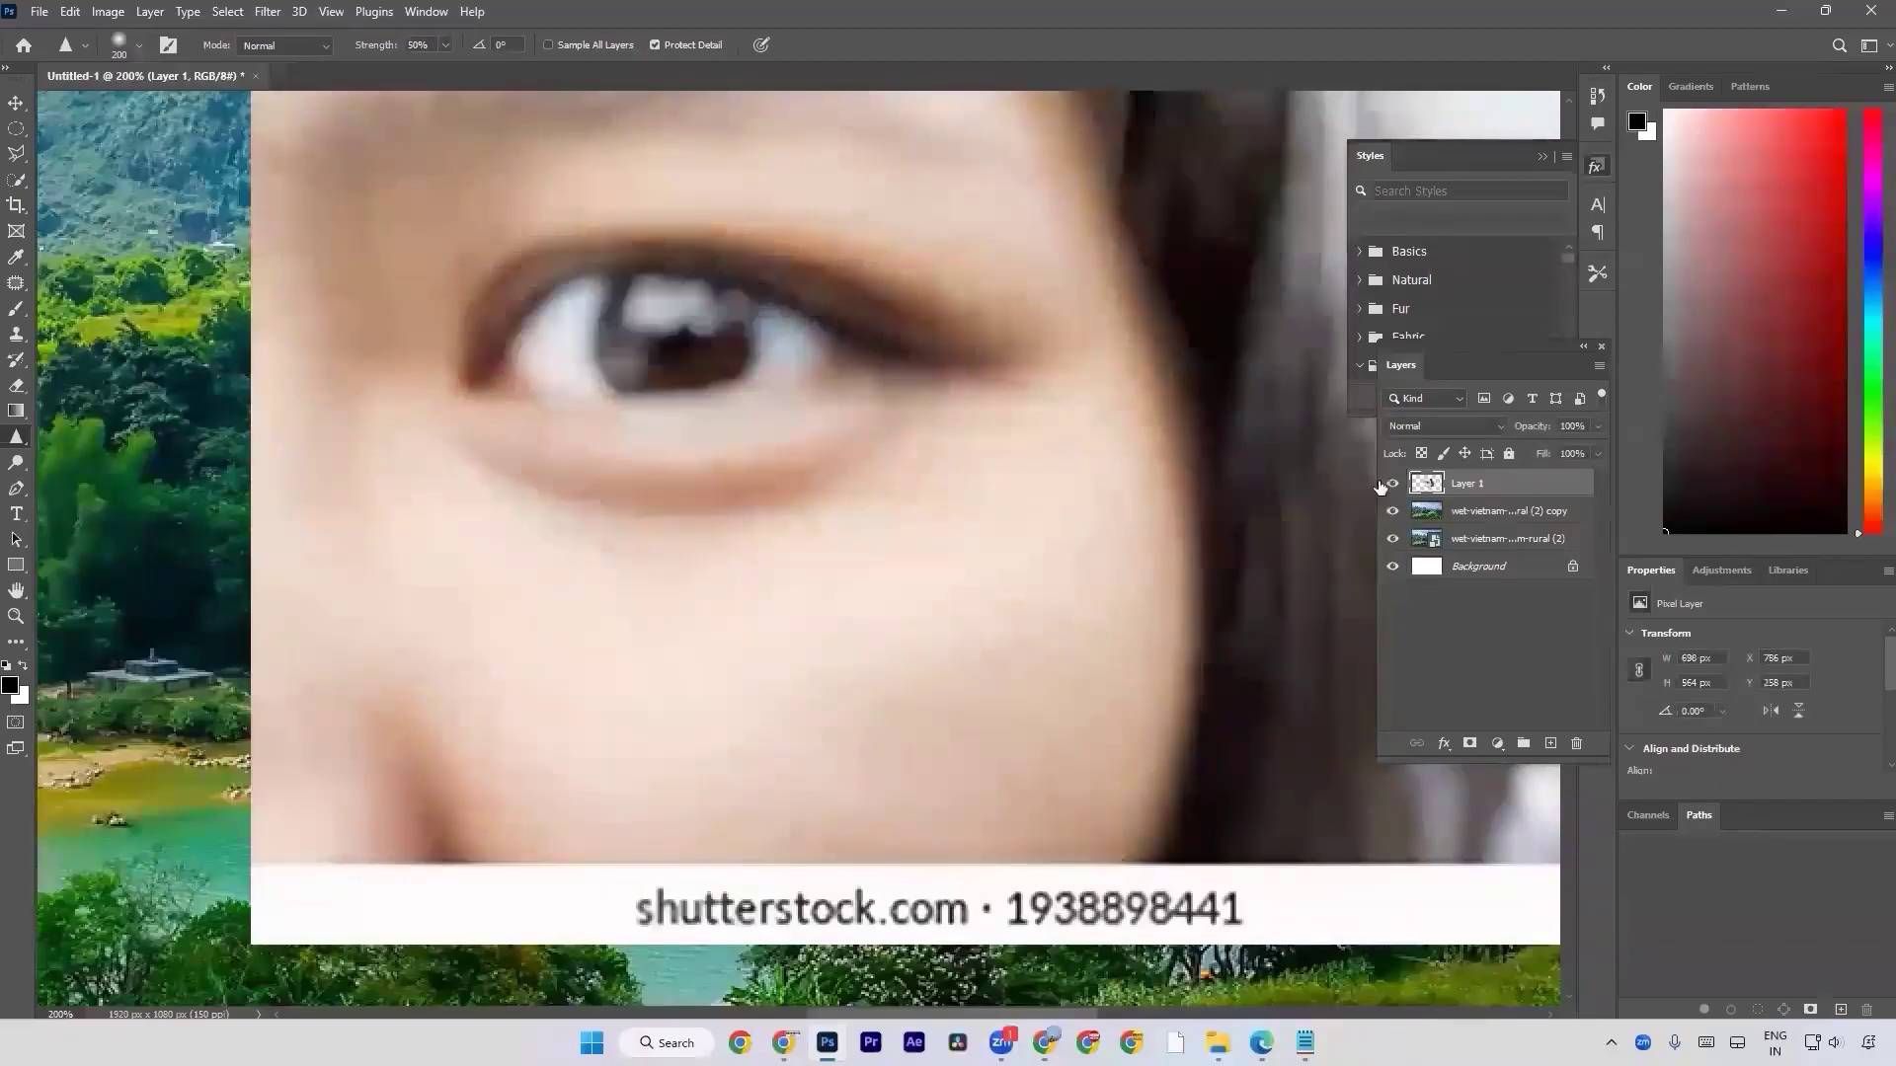
# Smudge the dark forest left of the central waterfalls on the landscape copy with a 90 px Smudge brush at 50% strength.
pyautogui.rightClick(10, 450)
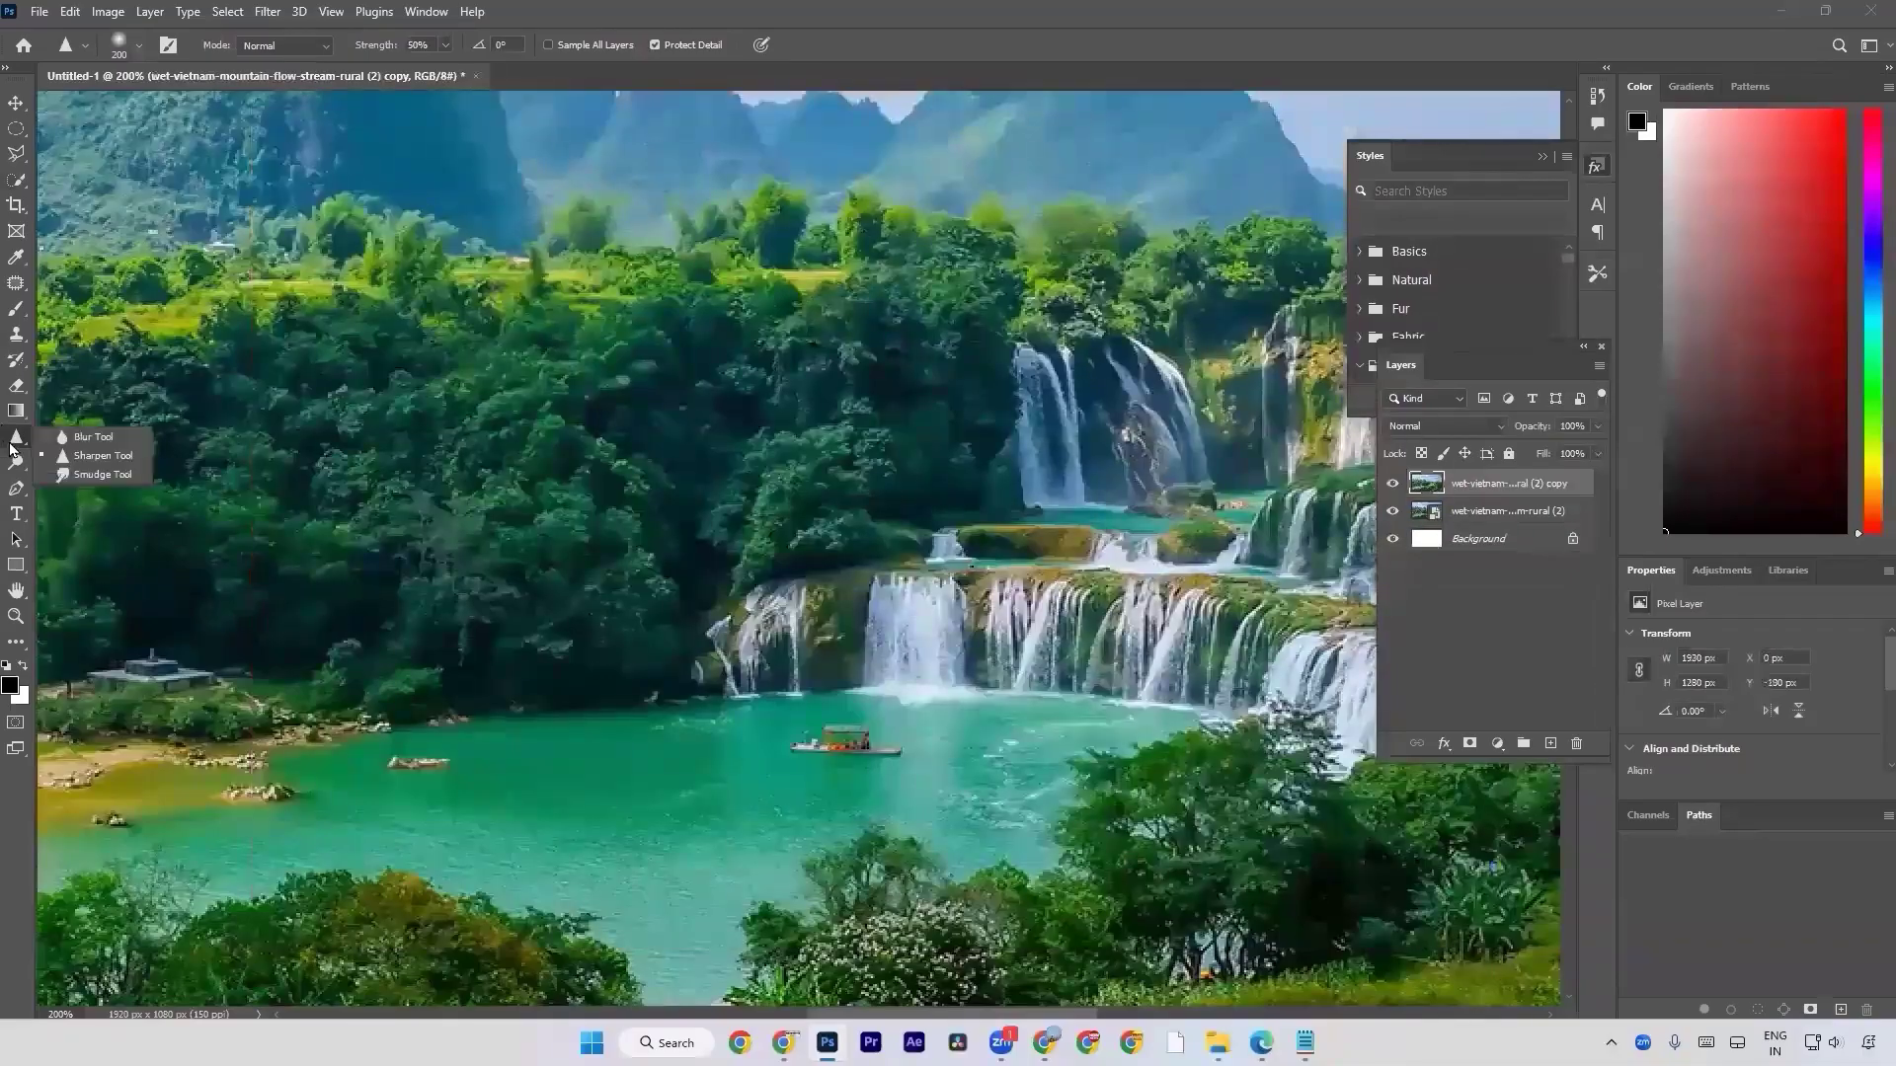
pyautogui.click(67, 474)
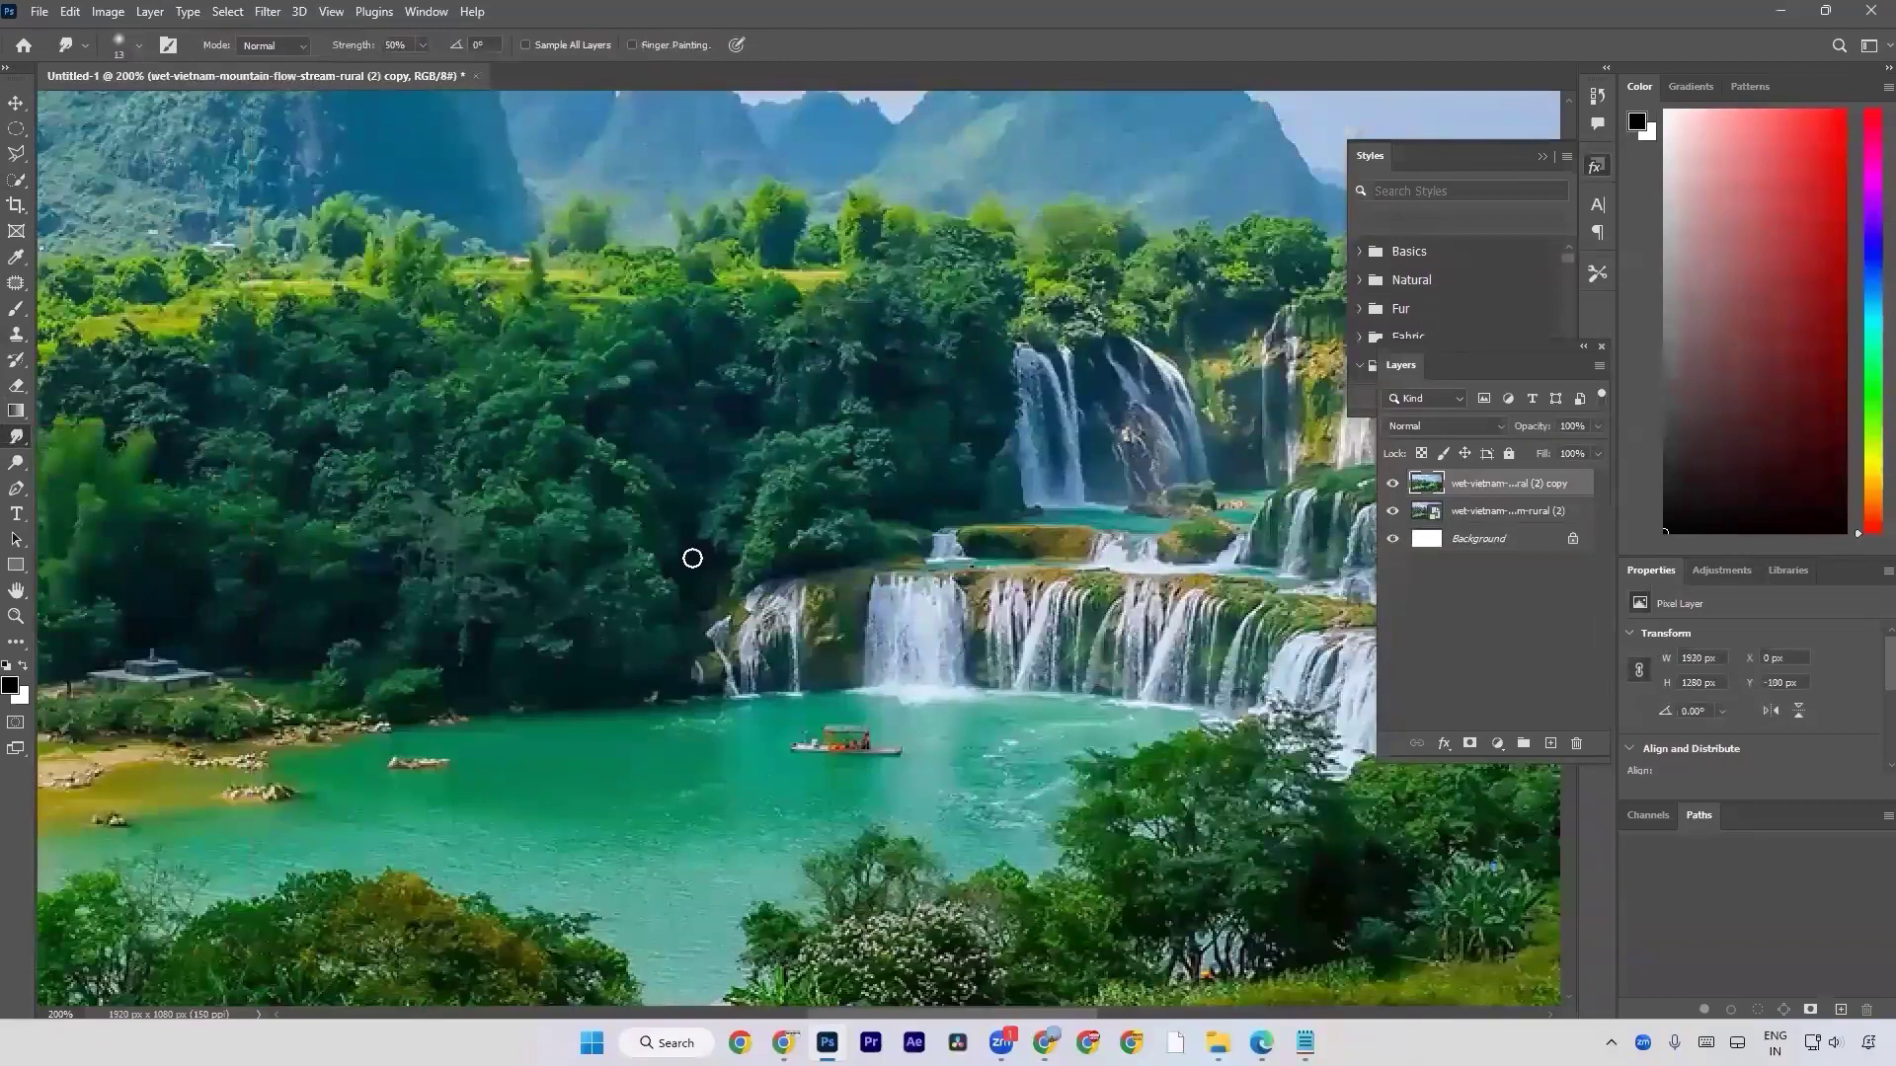
pyautogui.press(']')
pyautogui.press(']')
pyautogui.press(']')
pyautogui.press(']')
pyautogui.press(']')
pyautogui.press(']')
pyautogui.press(']')
pyautogui.press(']')
pyautogui.press(']')
pyautogui.press(']')
pyautogui.press(']')
pyautogui.press(']')
pyautogui.press(']')
pyautogui.press(']')
pyautogui.press(']')
pyautogui.press(']')
pyautogui.press(']')
pyautogui.moveTo(495, 592)
pyautogui.mouseDown()
pyautogui.moveTo(653, 402)
pyautogui.moveTo(652, 566)
pyautogui.moveTo(683, 442)
pyautogui.mouseUp()
pyautogui.press('space')
pyautogui.moveTo(893, 368)
pyautogui.mouseDown()
pyautogui.moveTo(907, 361)
pyautogui.moveTo(675, 580)
pyautogui.moveTo(1018, 518)
pyautogui.mouseUp()
pyautogui.press('space')
pyautogui.moveTo(871, 431)
pyautogui.mouseDown()
pyautogui.moveTo(935, 559)
pyautogui.moveTo(736, 611)
pyautogui.moveTo(710, 366)
pyautogui.moveTo(471, 579)
pyautogui.moveTo(816, 315)
pyautogui.moveTo(892, 313)
pyautogui.mouseUp()
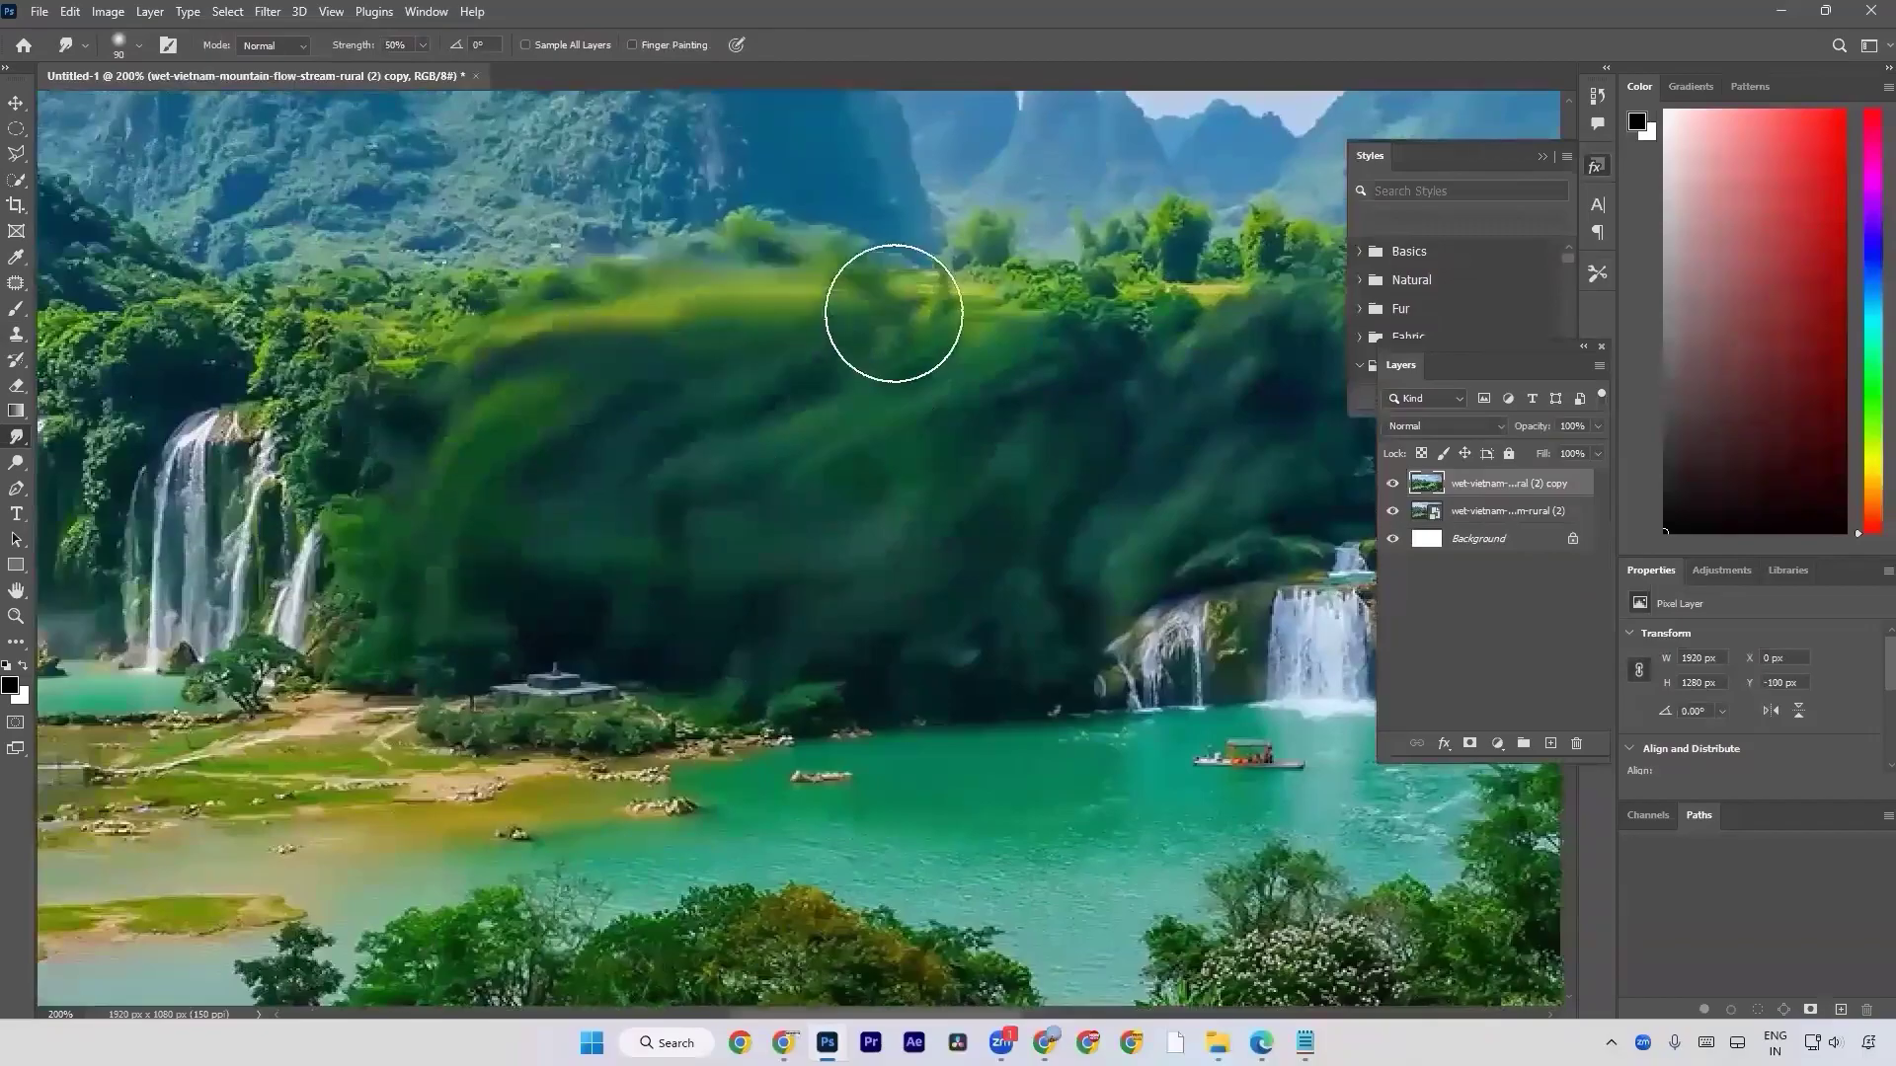
# Extend the smudging from the forest onto the left part of the central waterfalls.
pyautogui.keyDown('alt'); pyautogui.scroll(-4, 642, 390); pyautogui.keyUp('alt')
pyautogui.moveTo(467, 456)
pyautogui.mouseDown()
pyautogui.moveTo(447, 390)
pyautogui.moveTo(499, 450)
pyautogui.mouseUp()
pyautogui.moveTo(1005, 484)
pyautogui.mouseDown()
pyautogui.moveTo(987, 508)
pyautogui.moveTo(1086, 425)
pyautogui.moveTo(743, 472)
pyautogui.mouseUp()
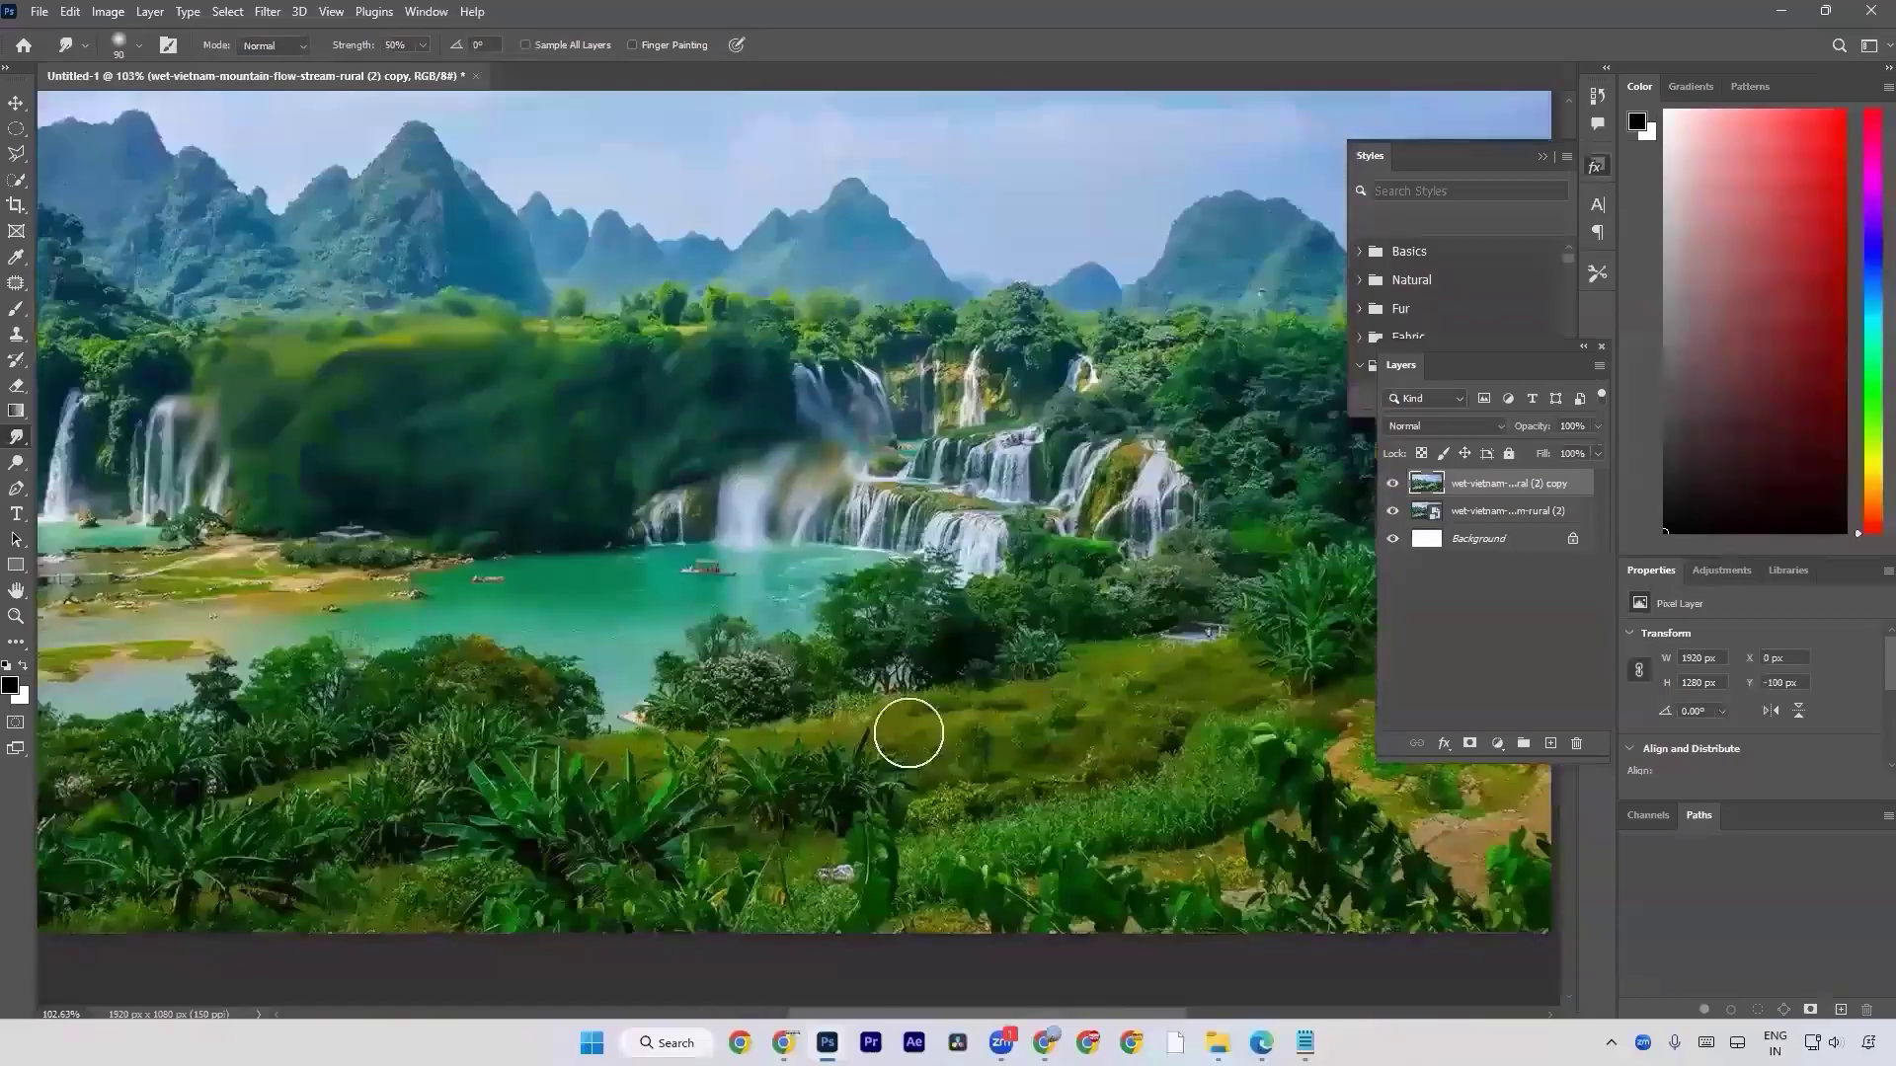
# Smudge the grass and trees below the central waterfalls, and the forest around the left waterfalls, on the landscape copy.
pyautogui.moveTo(1019, 636)
pyautogui.mouseDown()
pyautogui.moveTo(1041, 720)
pyautogui.moveTo(1112, 705)
pyautogui.moveTo(1100, 762)
pyautogui.mouseUp()
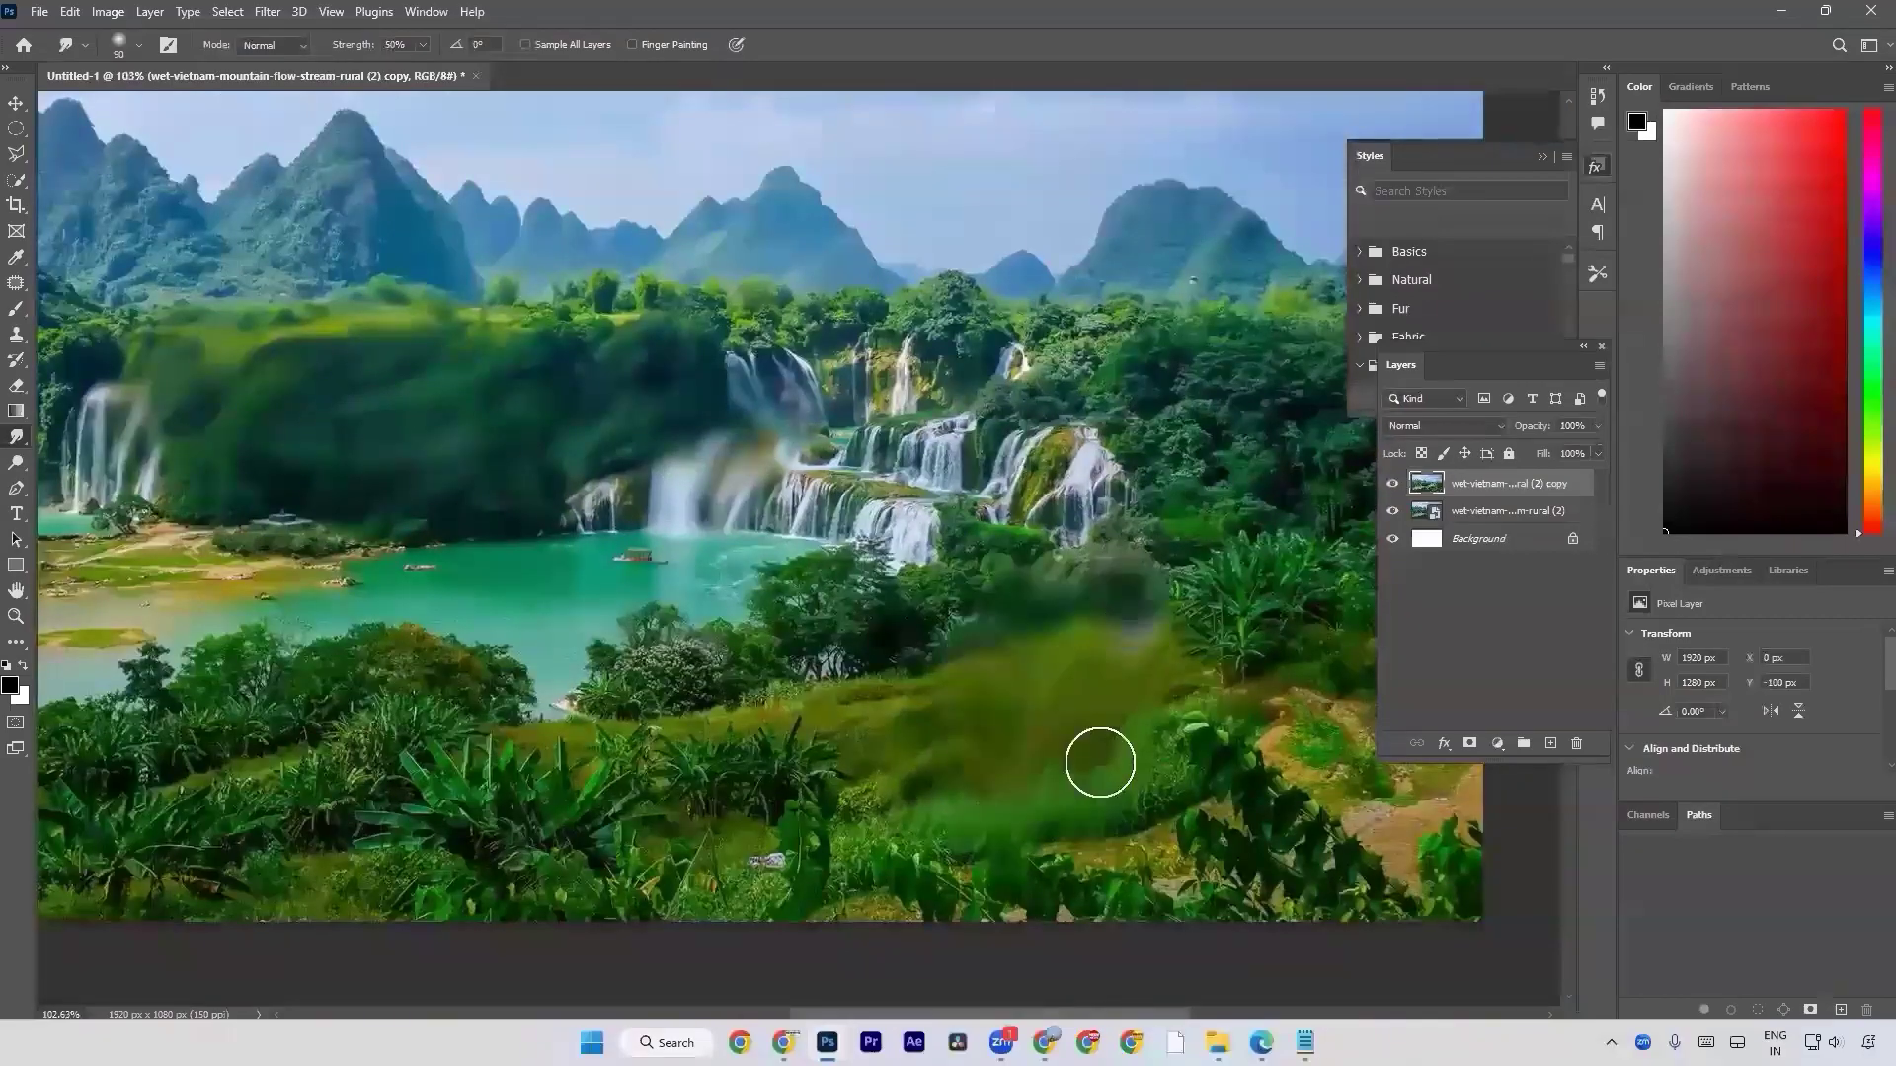
pyautogui.moveTo(990, 531); pyautogui.dragTo(952, 605)
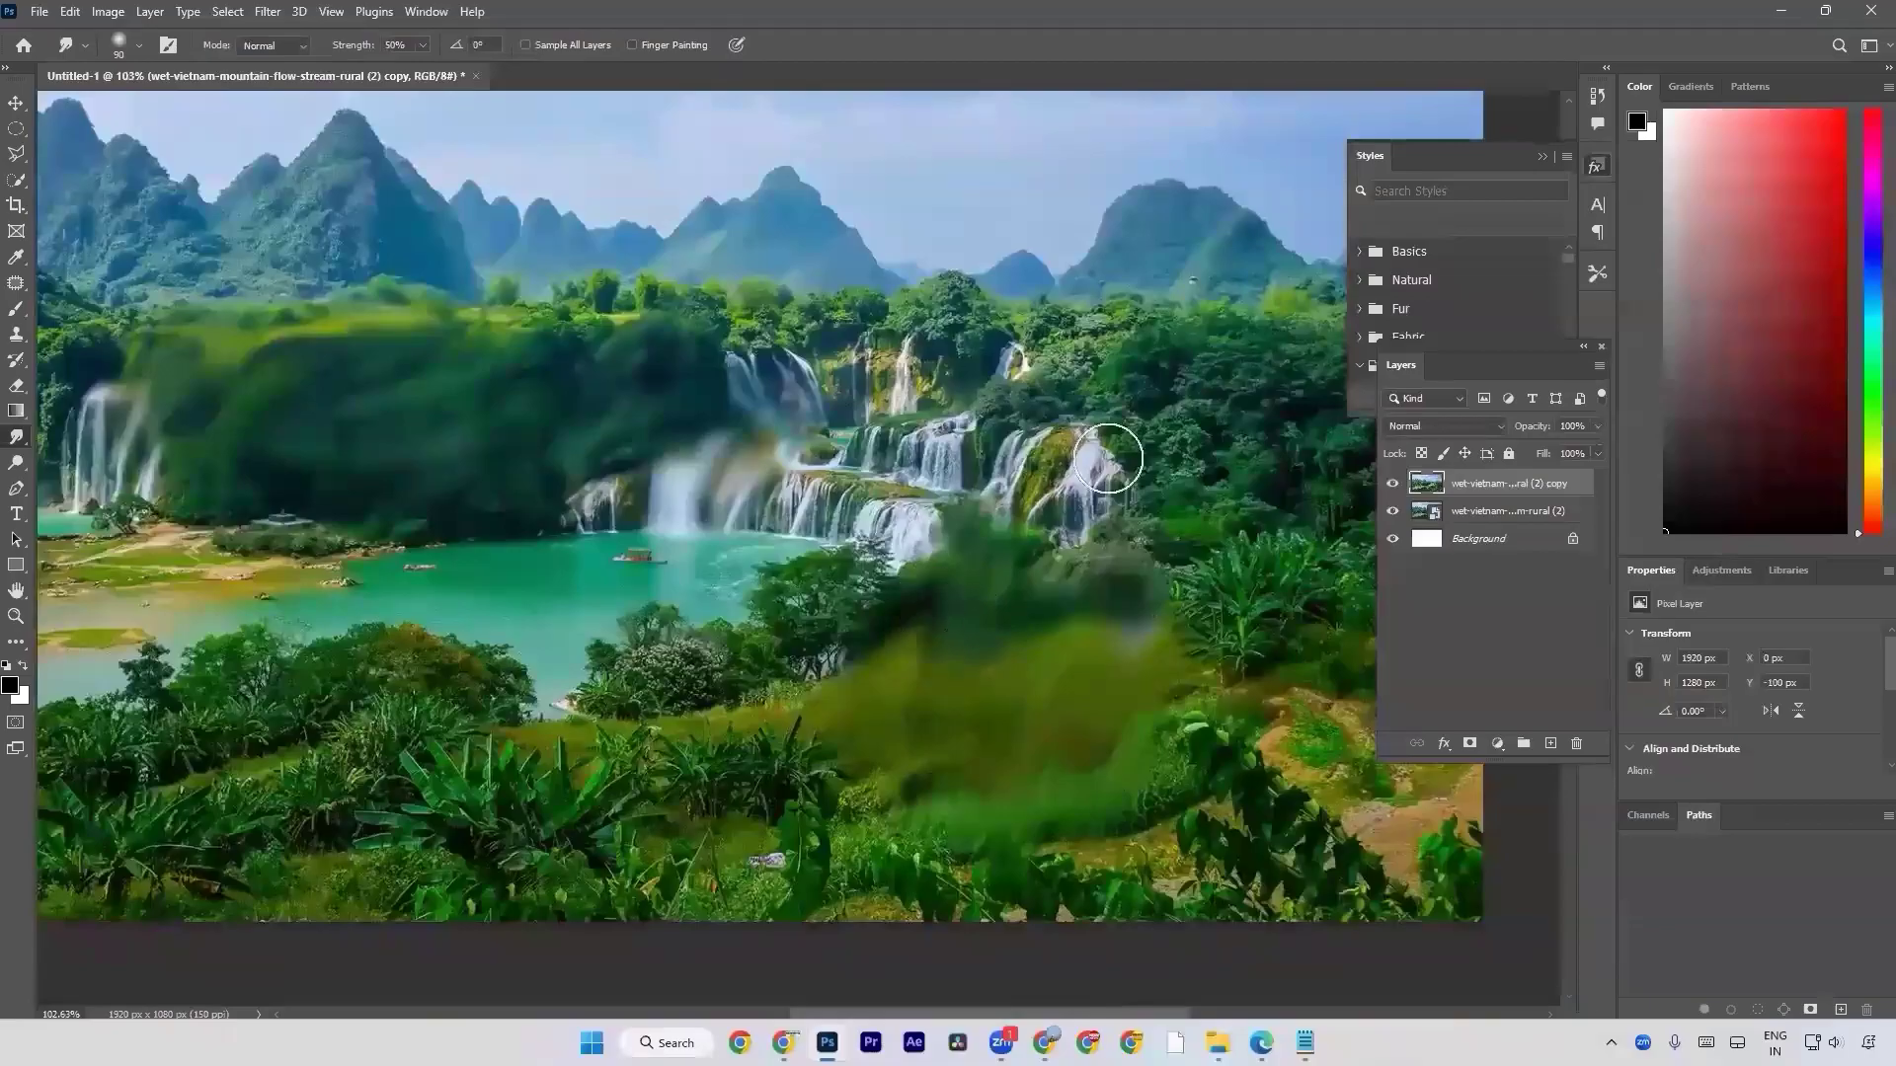
pyautogui.moveTo(571, 330)
pyautogui.mouseDown()
pyautogui.moveTo(868, 360)
pyautogui.moveTo(796, 344)
pyautogui.mouseUp()
pyautogui.moveTo(507, 424); pyautogui.dragTo(804, 441)
pyautogui.moveTo(656, 403)
pyautogui.mouseDown()
pyautogui.moveTo(462, 393)
pyautogui.moveTo(404, 425)
pyautogui.moveTo(435, 524)
pyautogui.moveTo(309, 388)
pyautogui.moveTo(684, 426)
pyautogui.mouseUp()
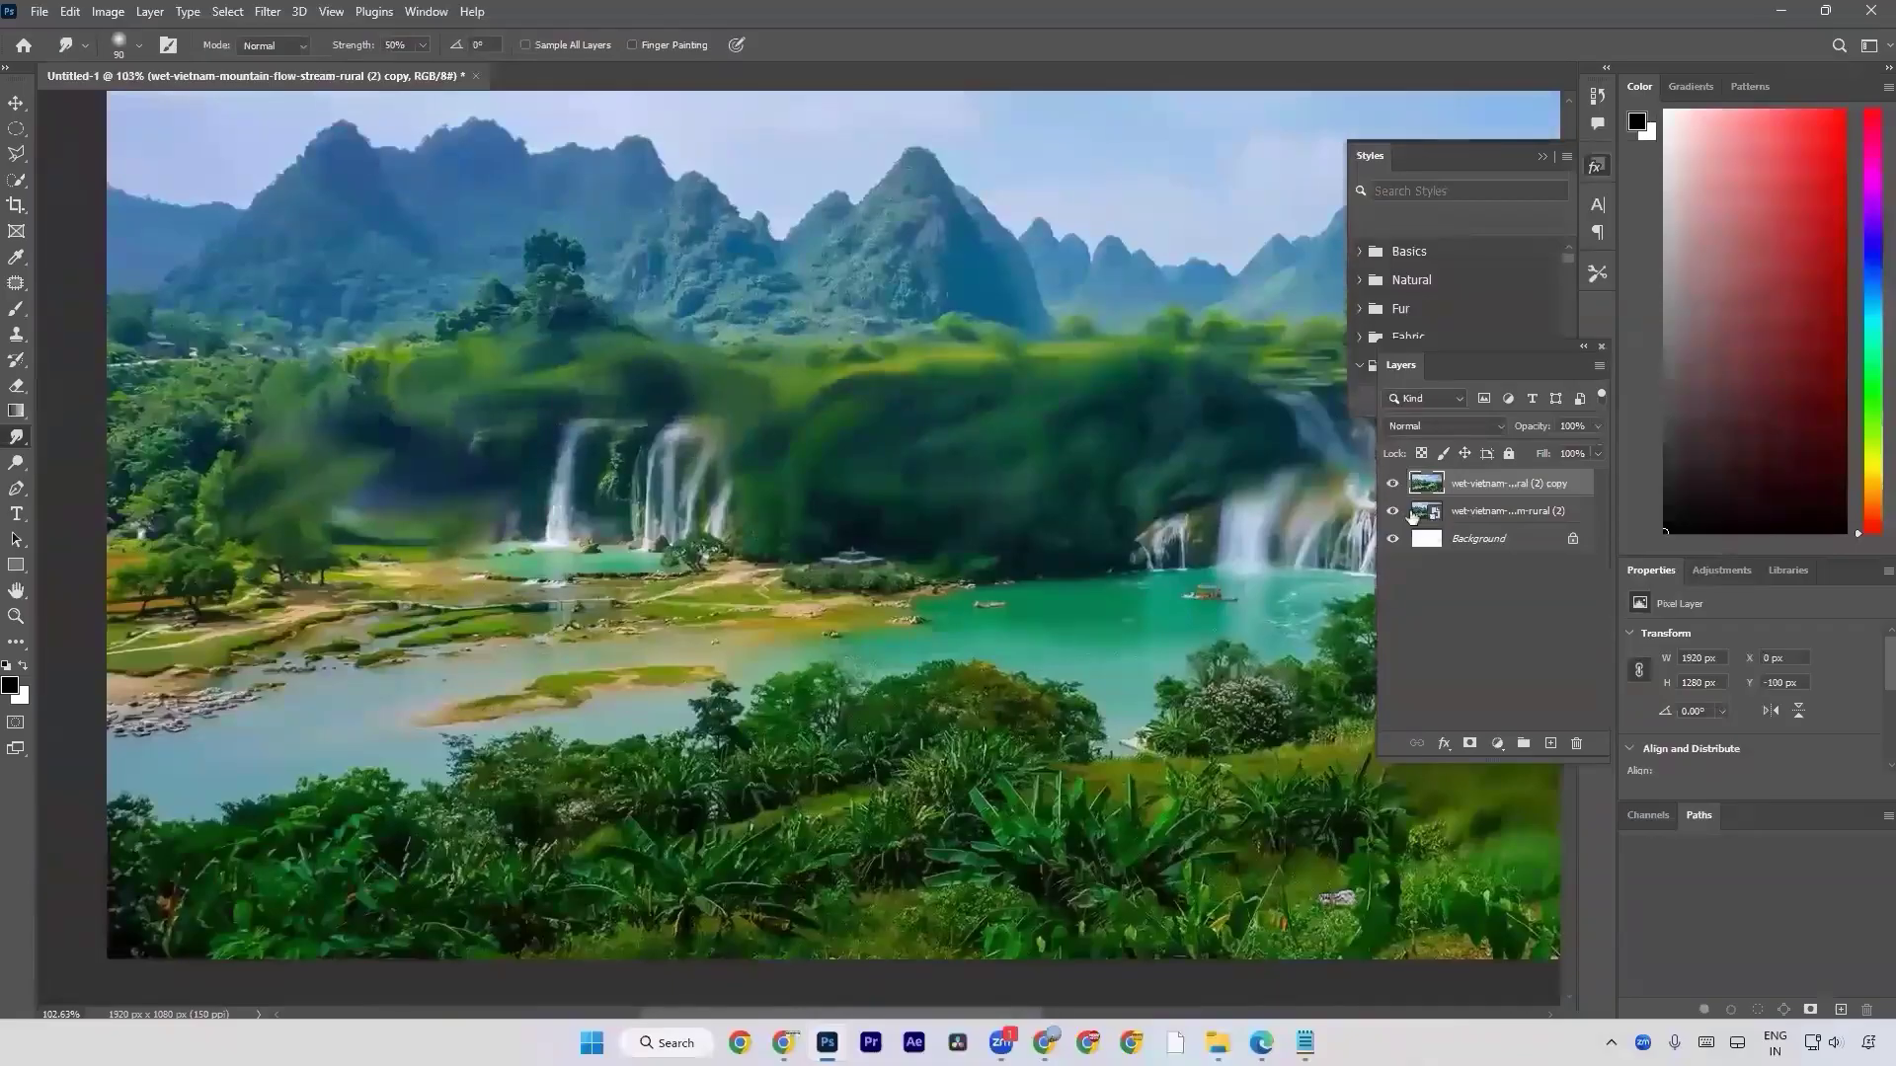
# Undo all the smudge strokes on the landscape copy to restore its unsmudged forest, waterfalls and grass.
pyautogui.hotkey('ctrl', 'z')
pyautogui.hotkey('ctrl', 'z')
pyautogui.hotkey('ctrl', 'z')
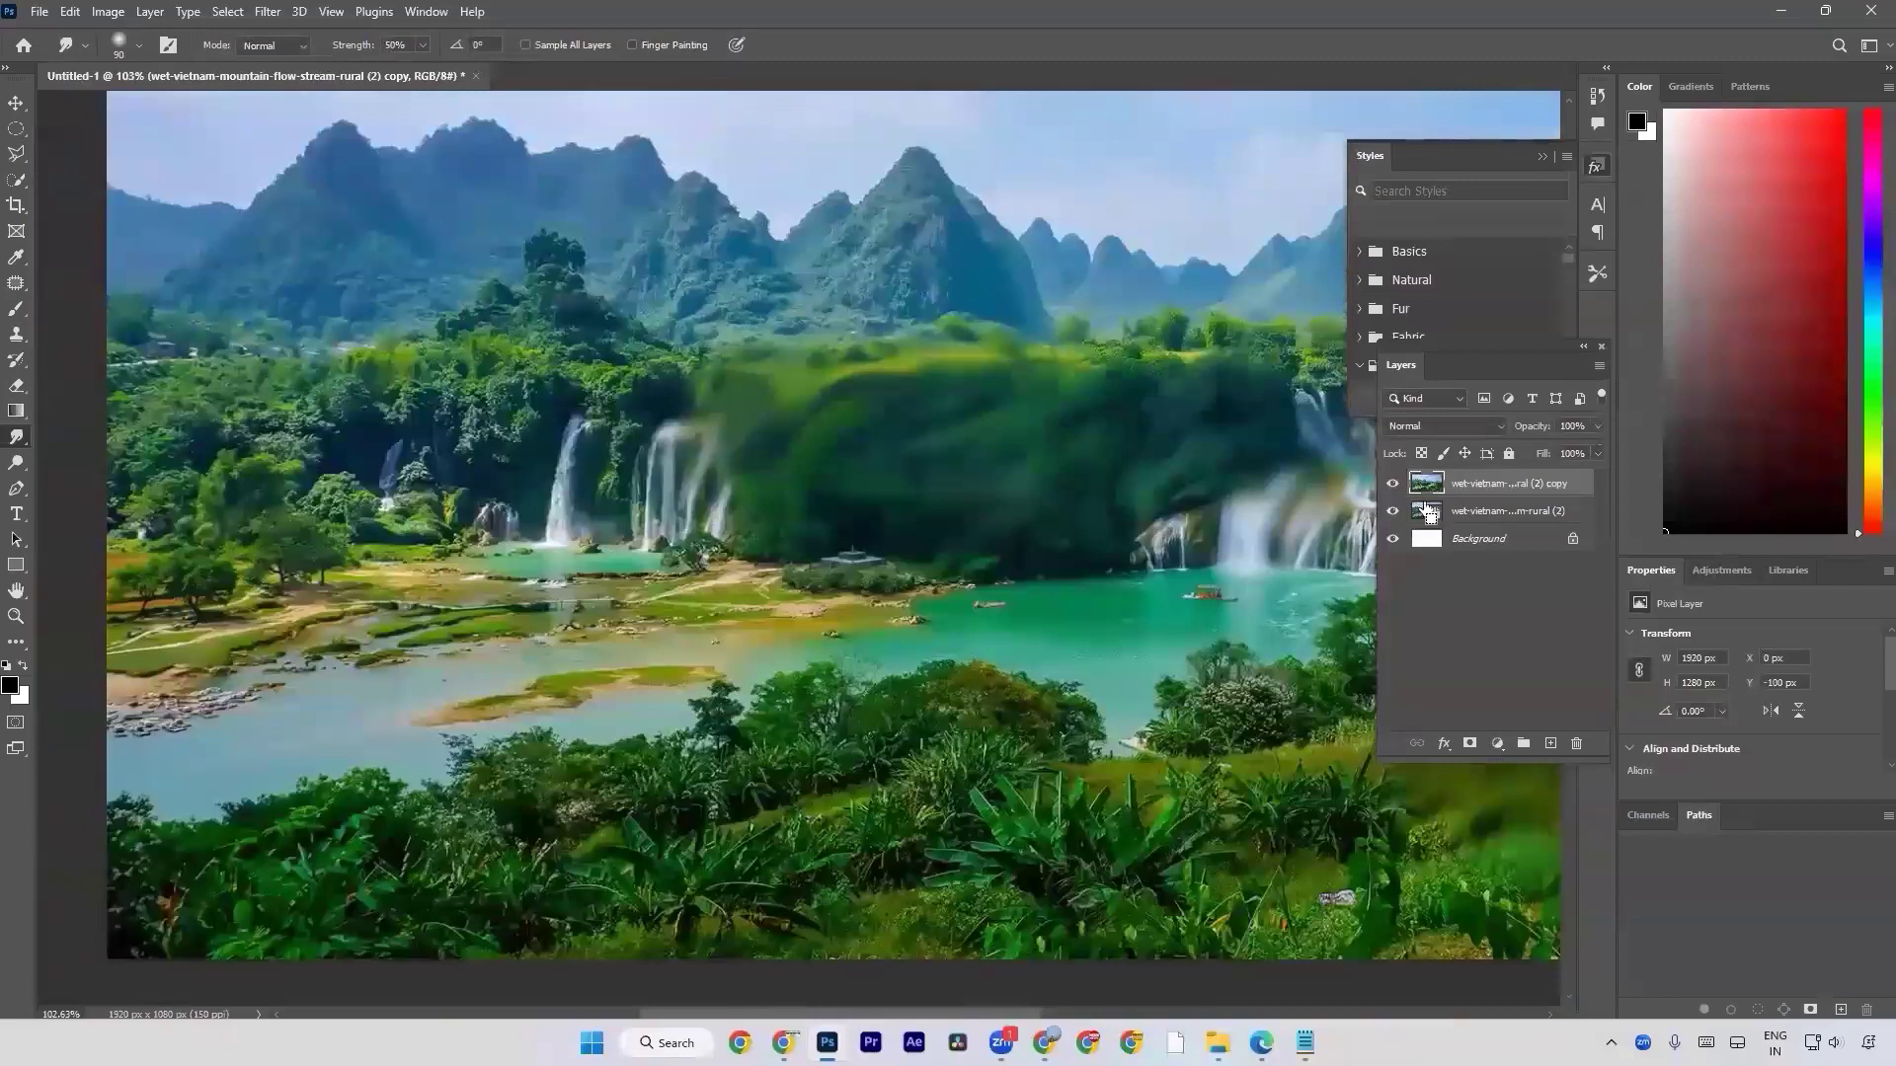
pyautogui.hotkey('ctrl', 'z')
pyautogui.hotkey('ctrl', 'z')
pyautogui.hotkey('ctrl', 'z')
pyautogui.hotkey('ctrl', 'z')
pyautogui.hotkey('ctrl', 'z')
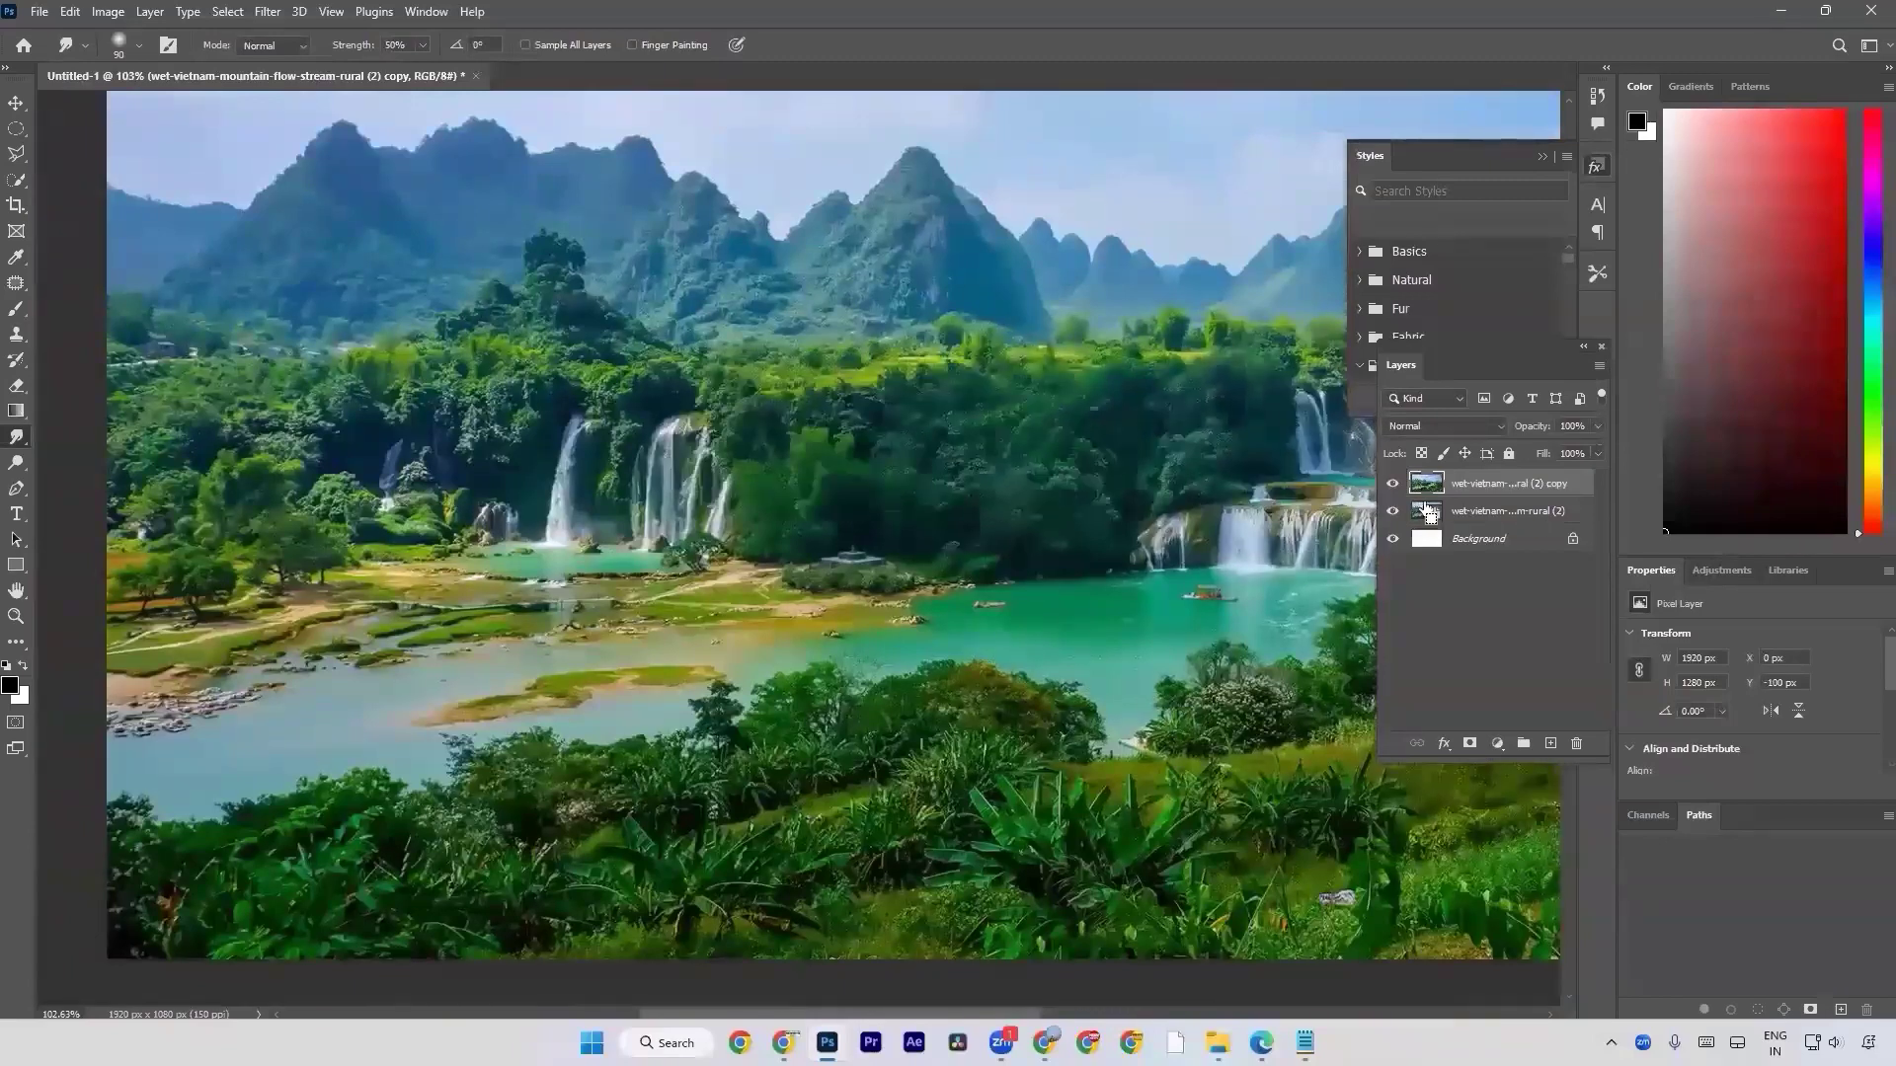
pyautogui.click(267, 11)
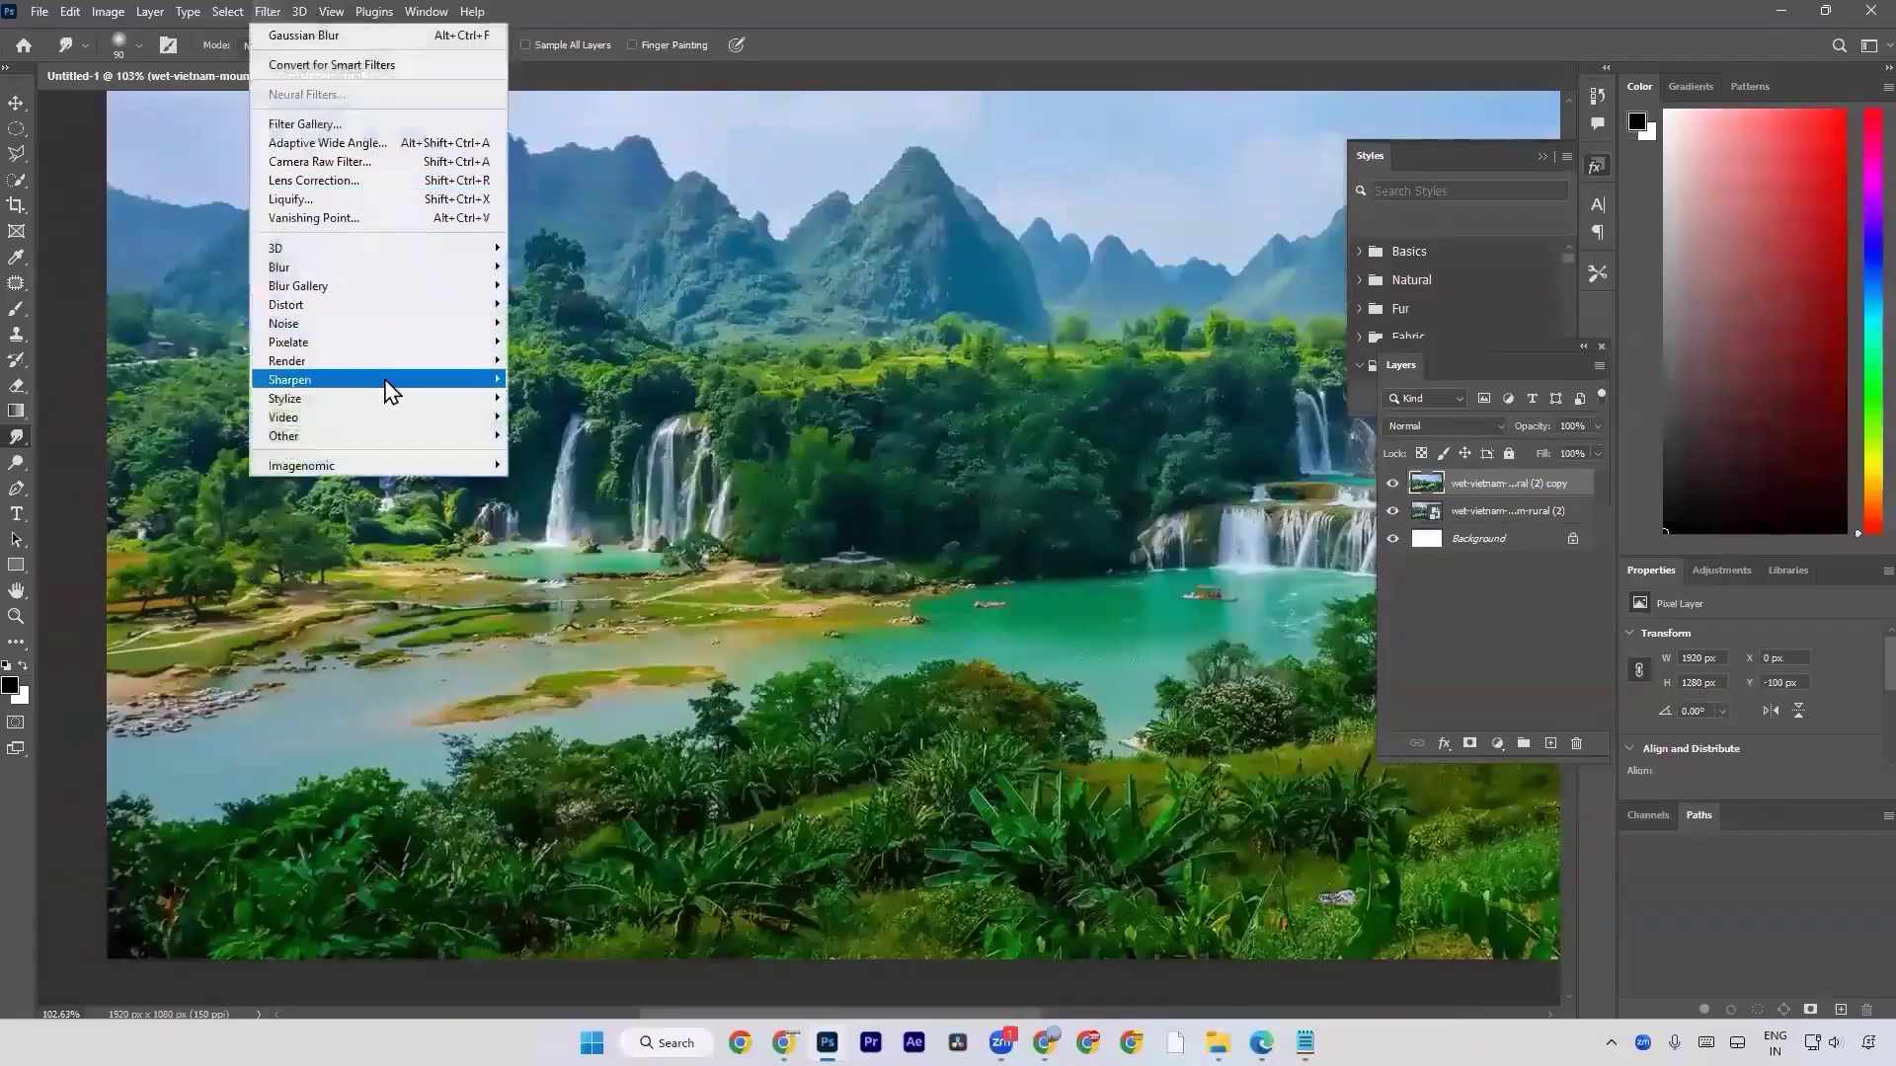
pyautogui.moveTo(389, 381)
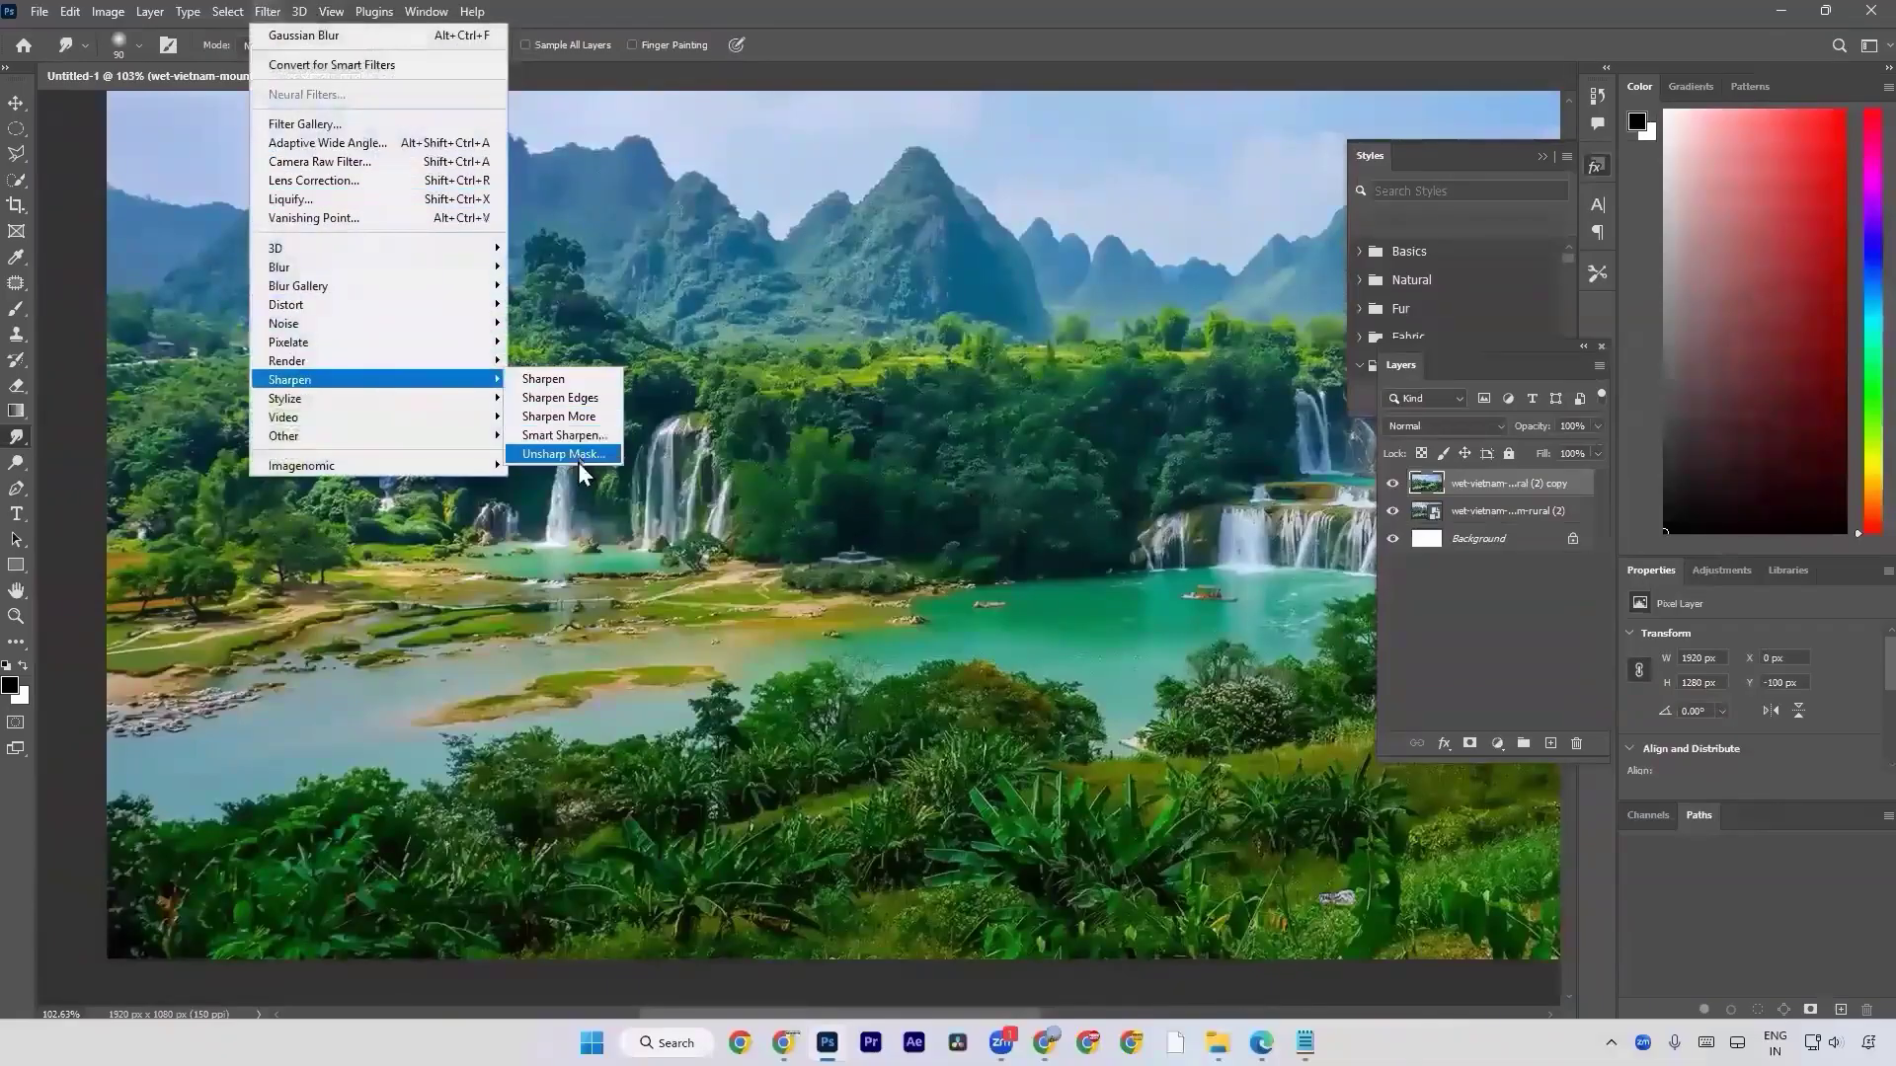
pyautogui.click(414, 170)
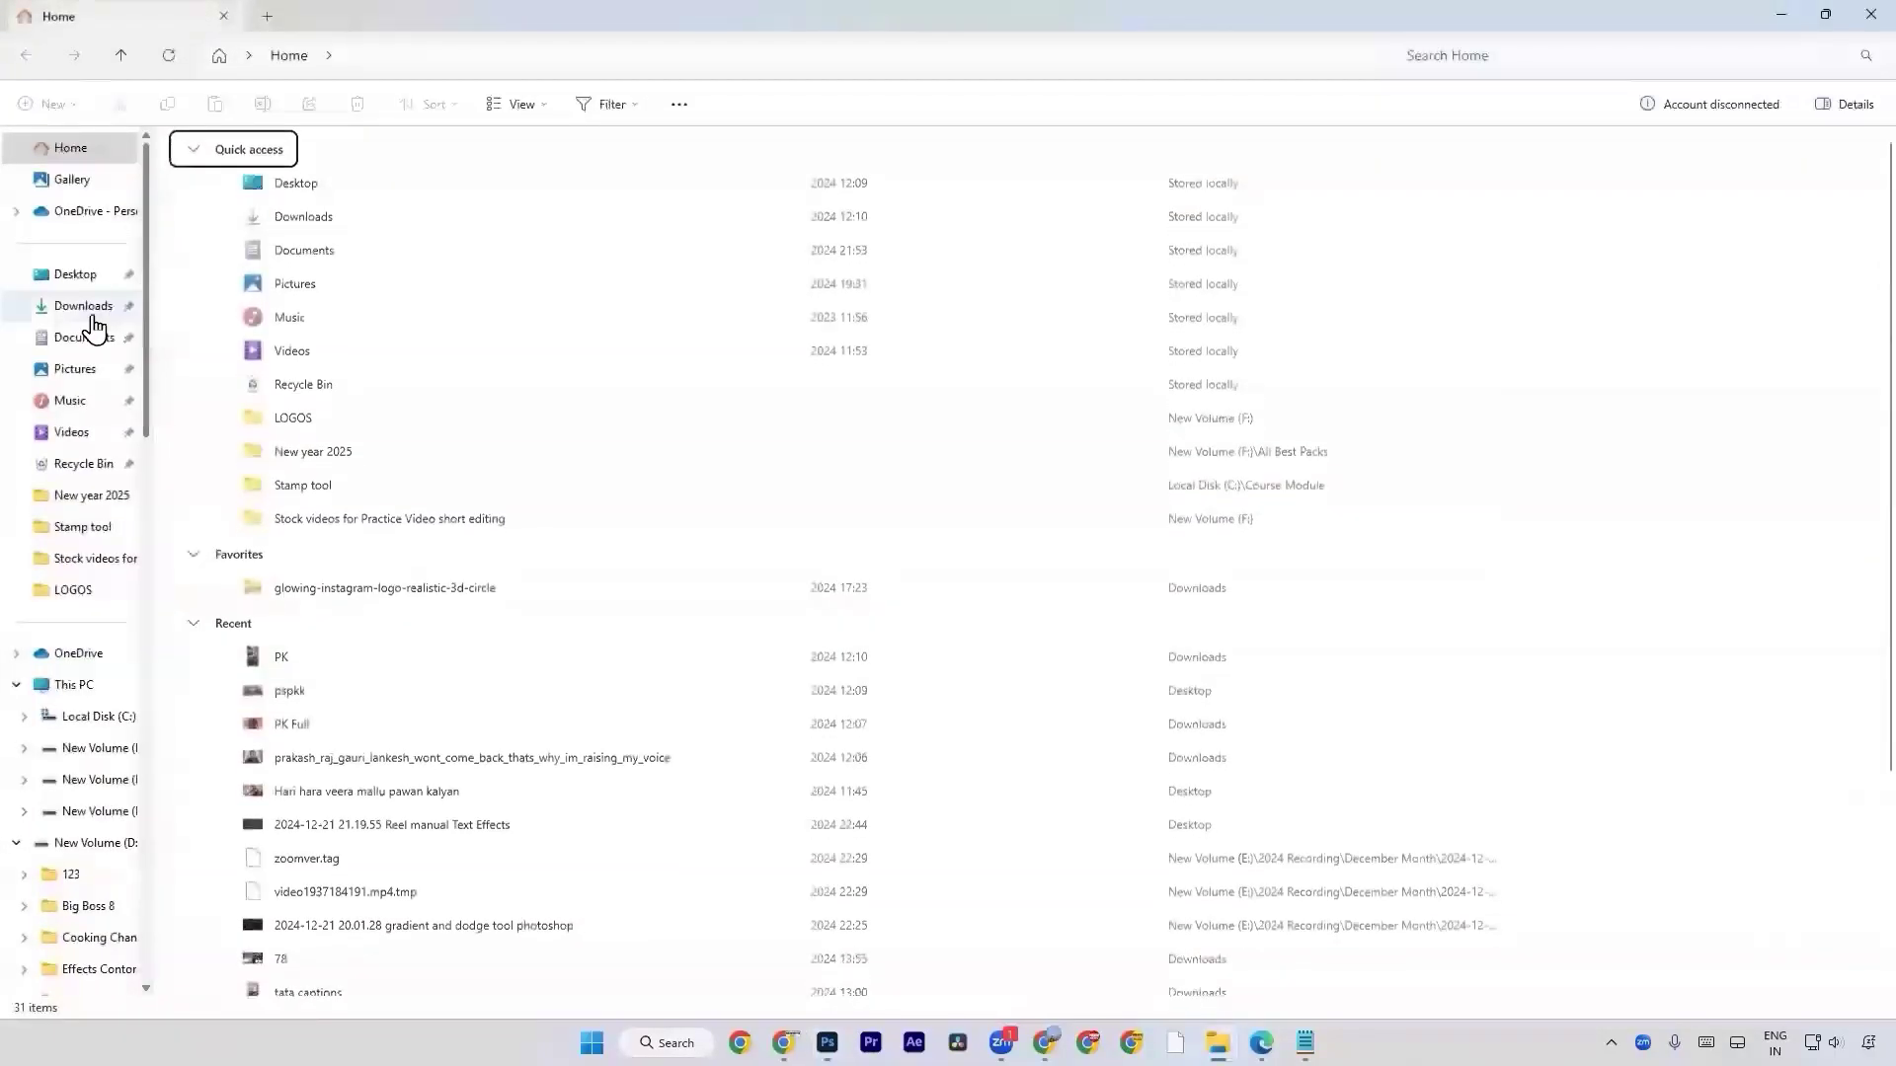
# Copy "WhatsApp Image 2024-12-15 at 3.09.51 PM (2)" from Downloads in File Explorer and place it above the landscape layers in Photoshop.
pyautogui.click(83, 306)
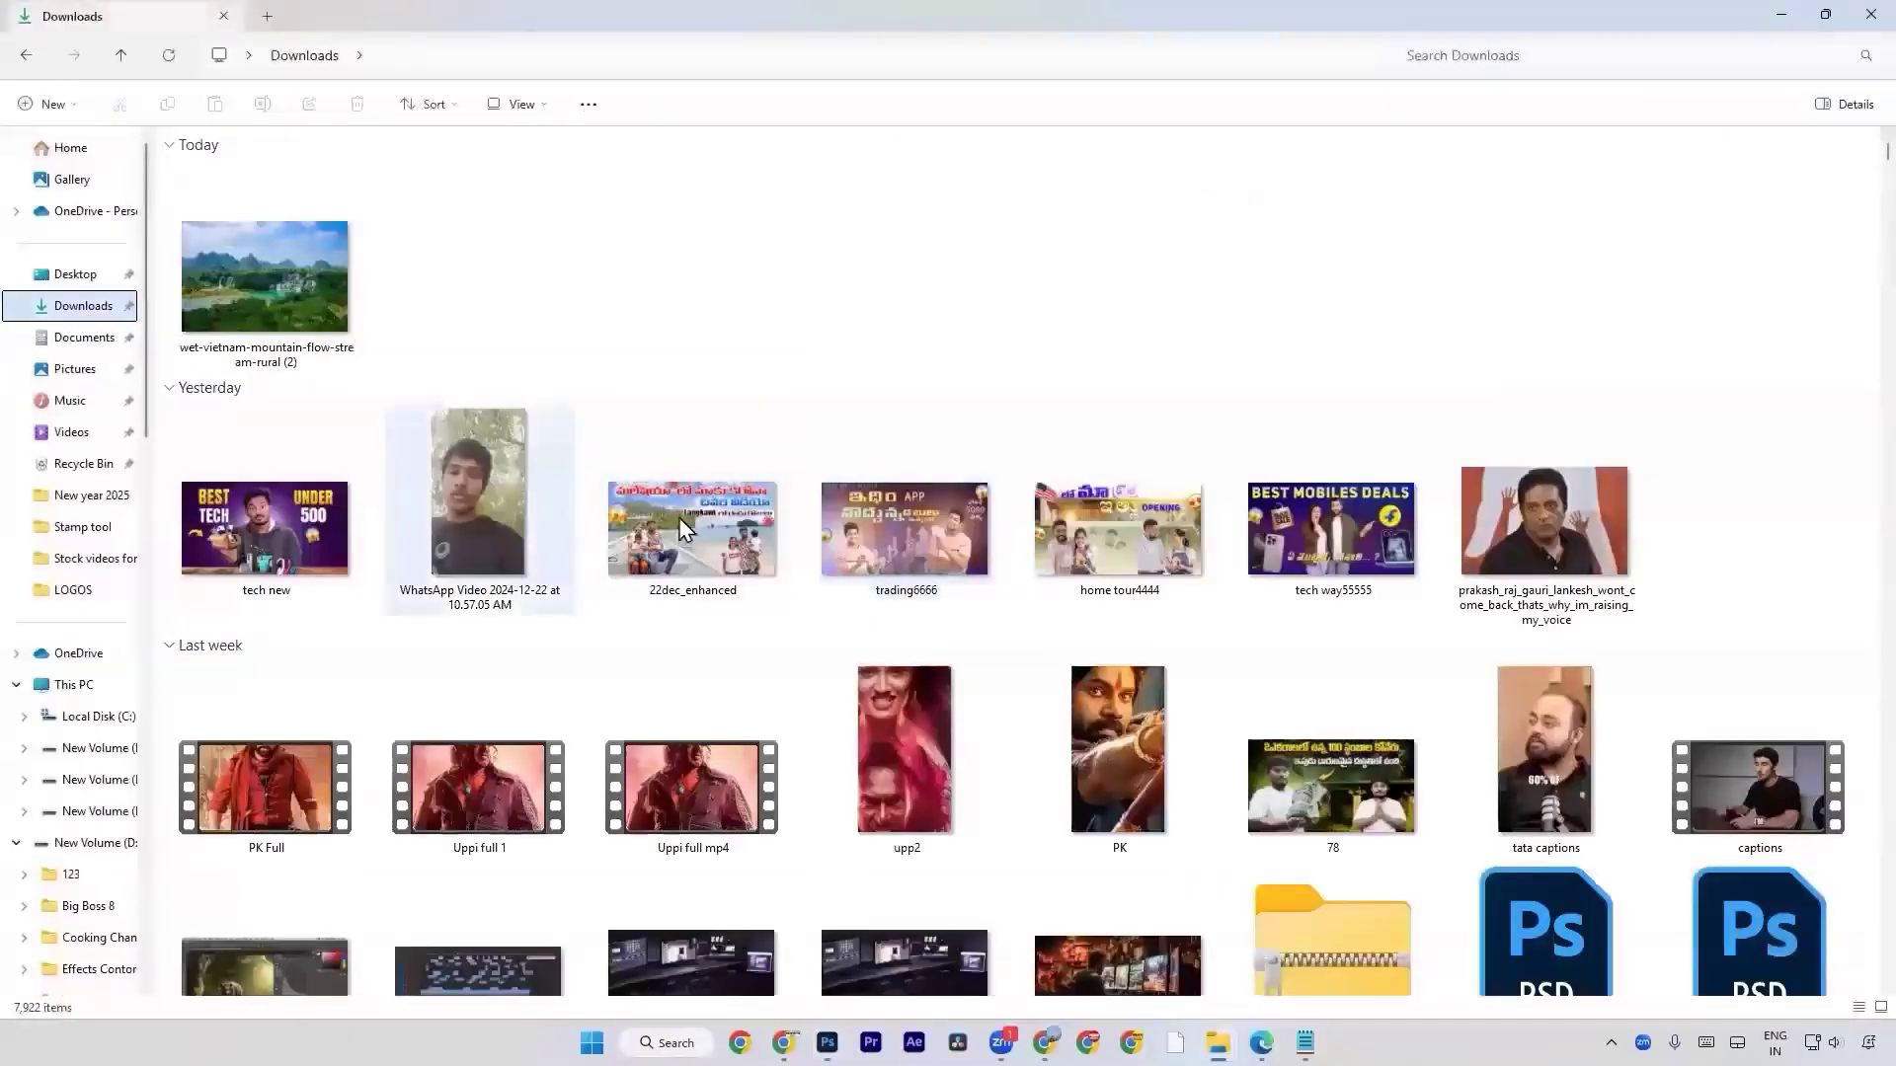
pyautogui.scroll(-5, 697, 517)
pyautogui.scroll(5, 697, 517)
pyautogui.scroll(5, 726, 630)
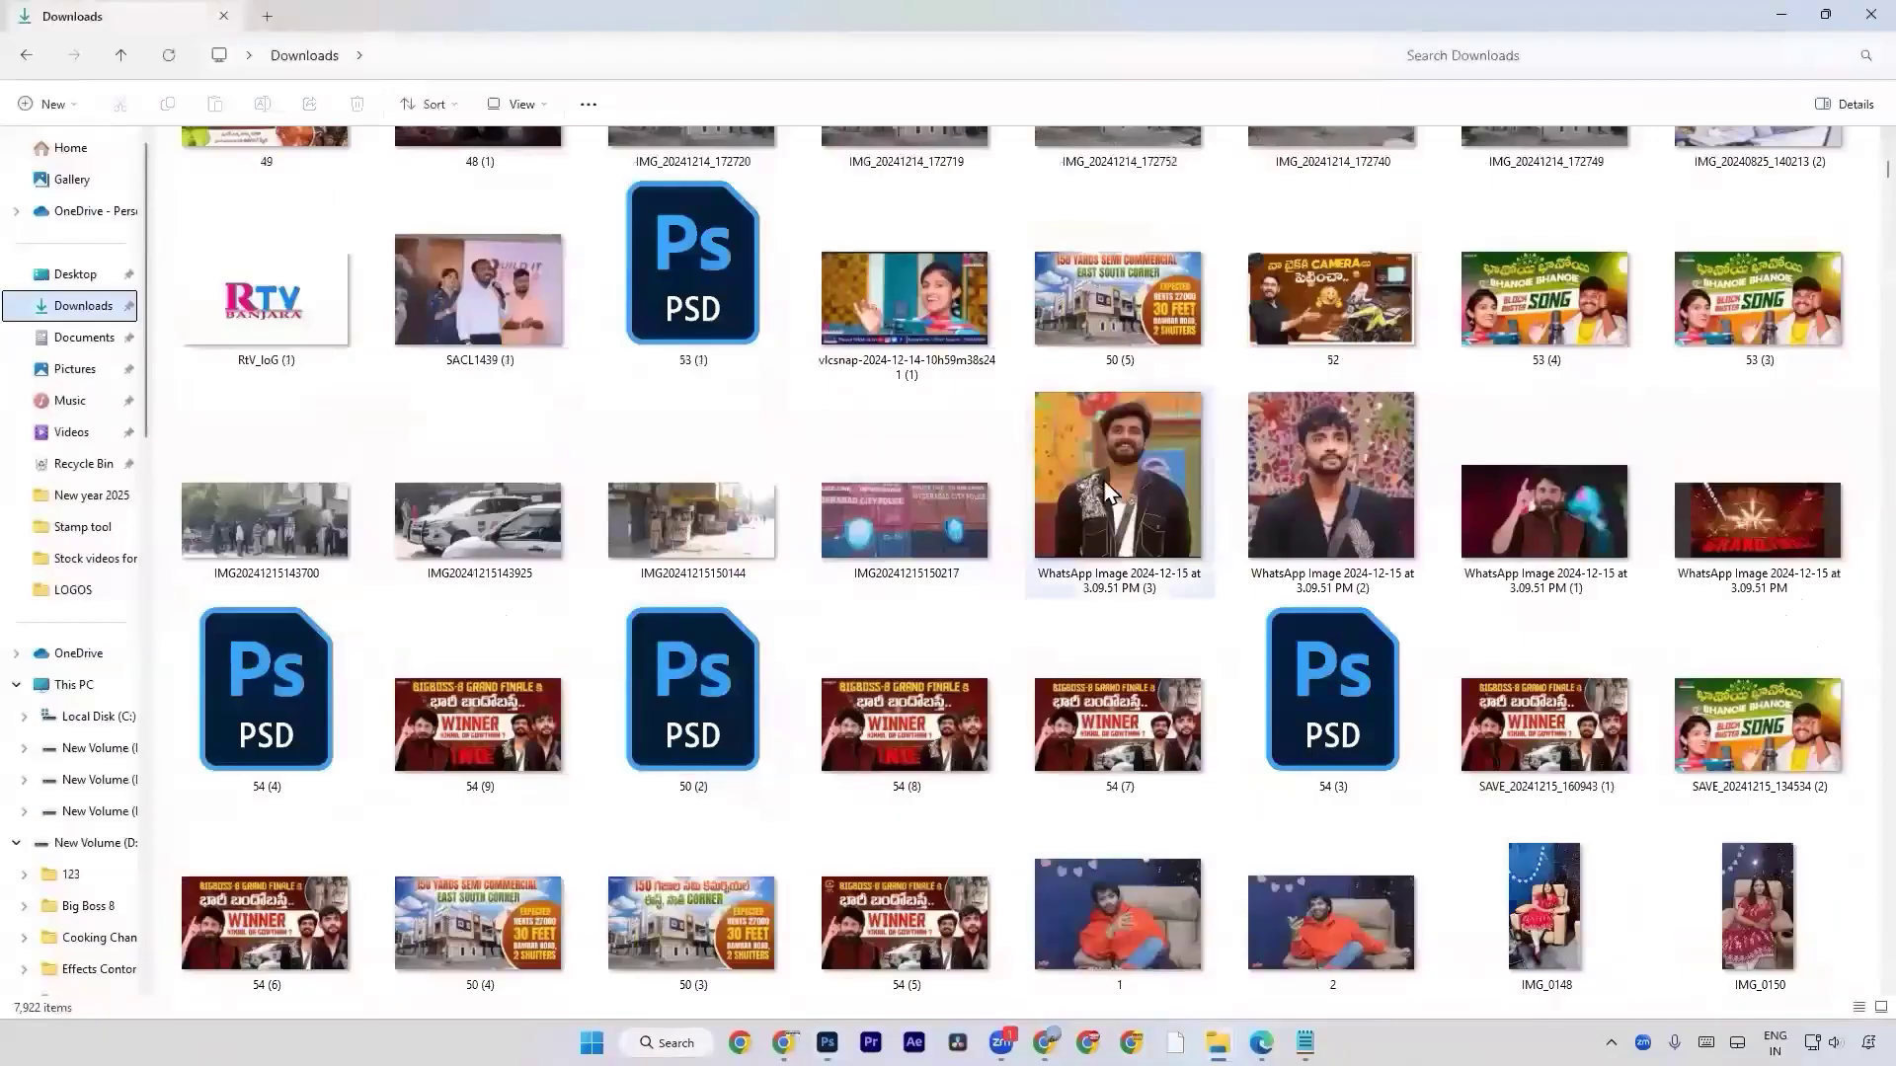
pyautogui.click(1258, 494)
pyautogui.hotkey('ctrl', 'c')
pyautogui.hotkey('alt', 'Tab')
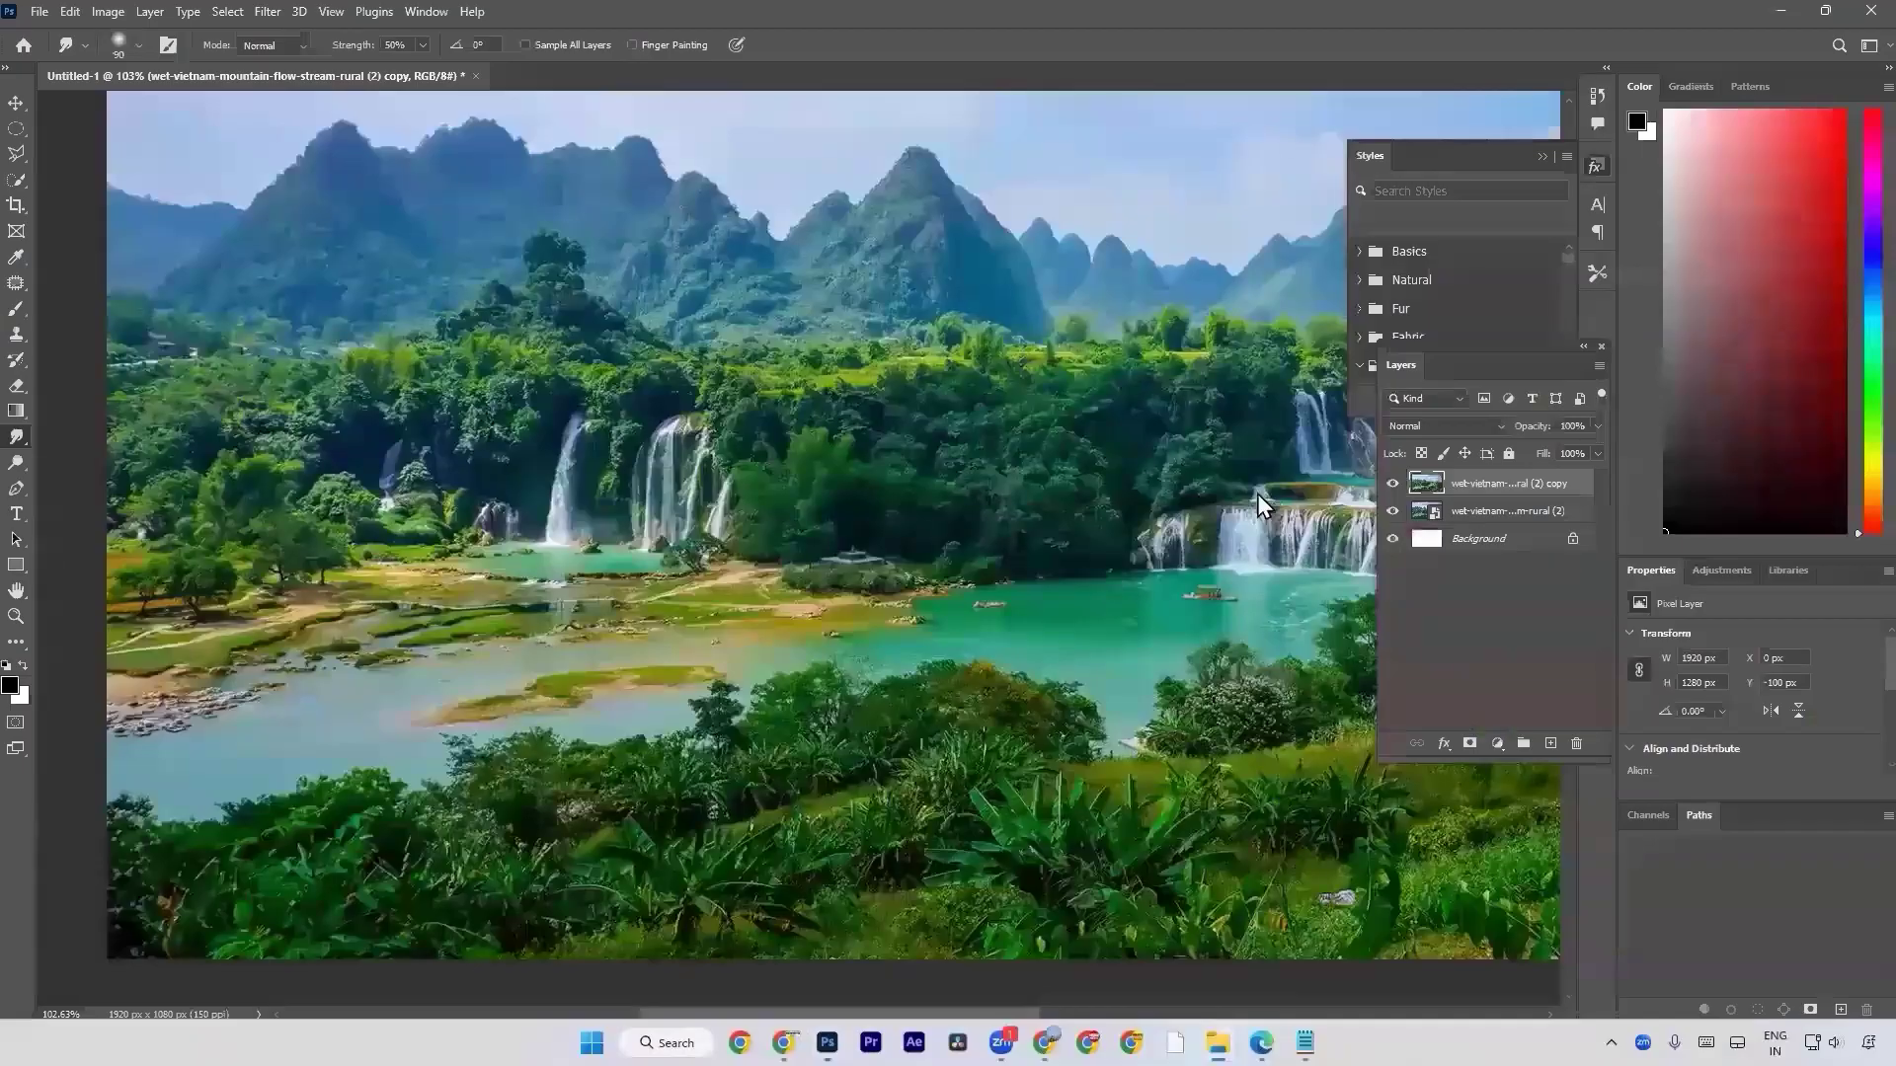
pyautogui.hotkey('ctrl', 'v')
pyautogui.press('Return')
# Open the Camera Raw Filter on the portrait and set Sharpening to 59 and Noise Reduction to 78, inspecting the face in close-up.
pyautogui.click(262, 12)
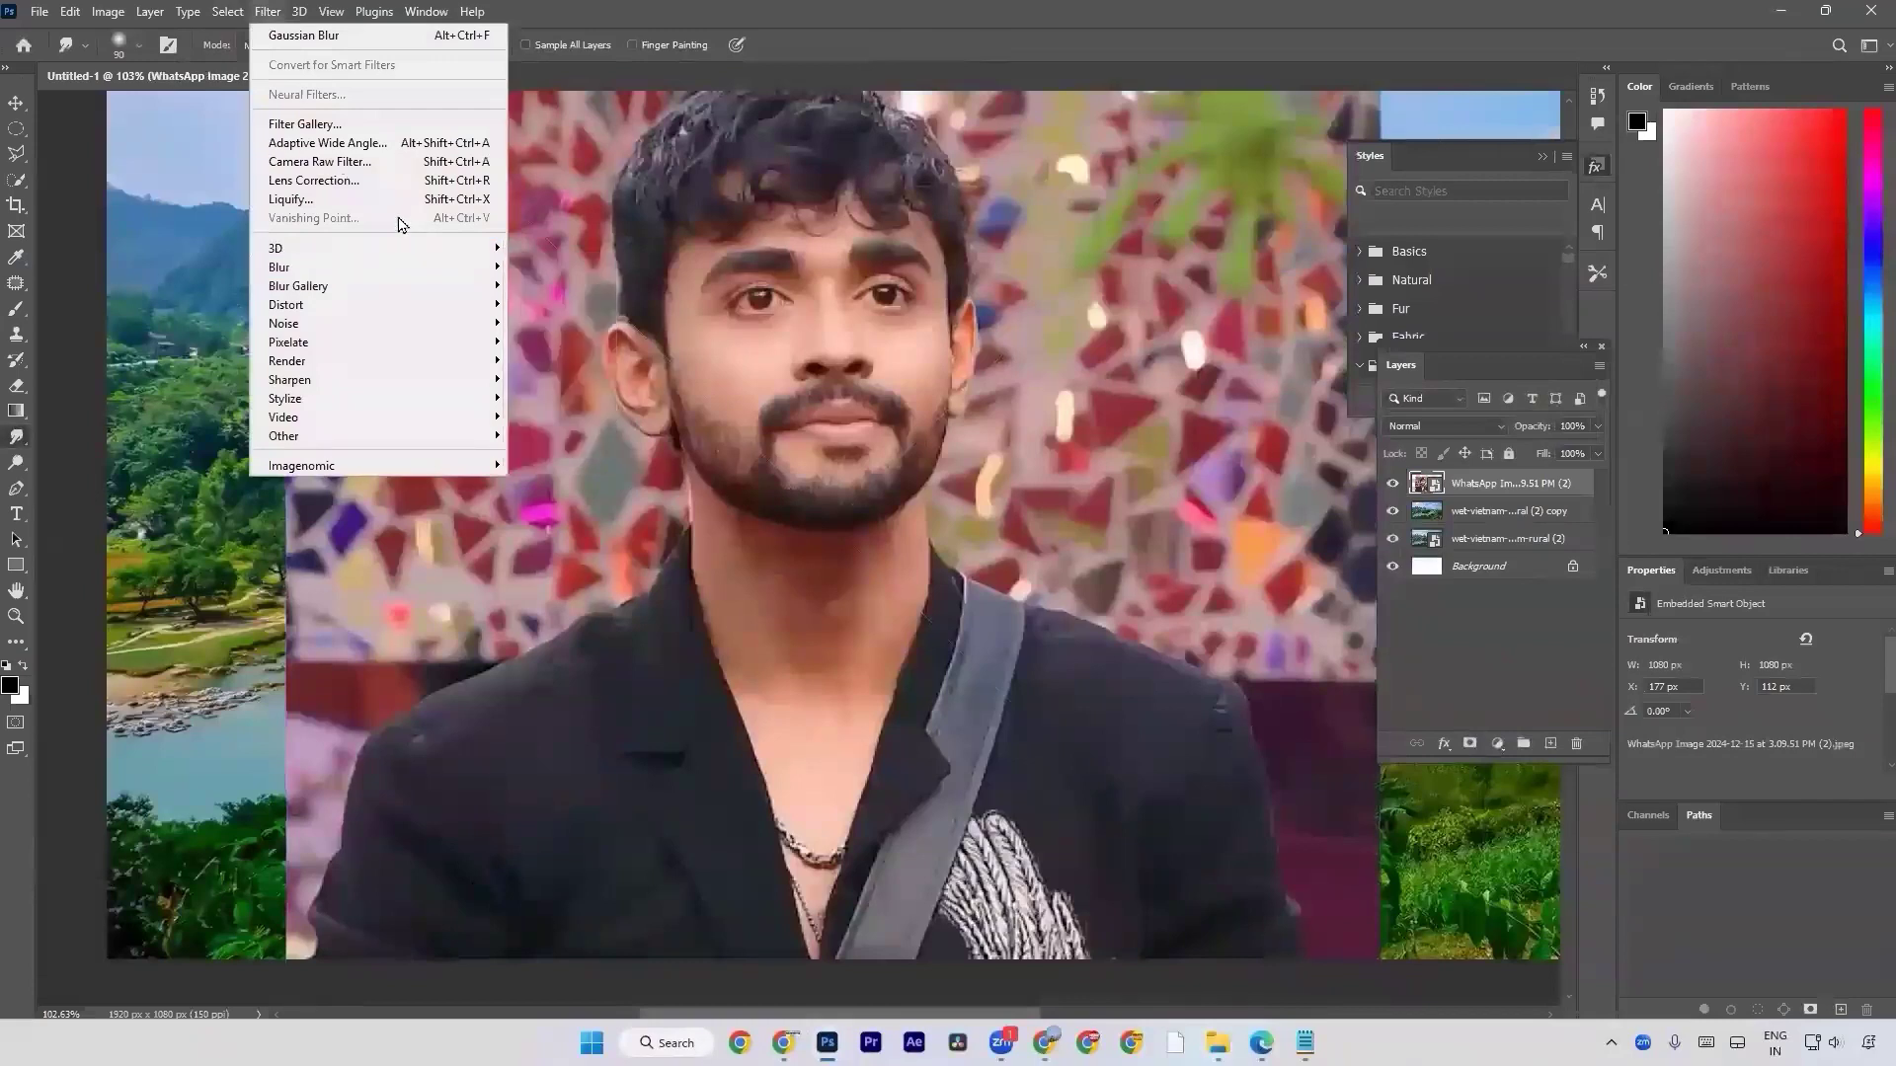
pyautogui.click(382, 168)
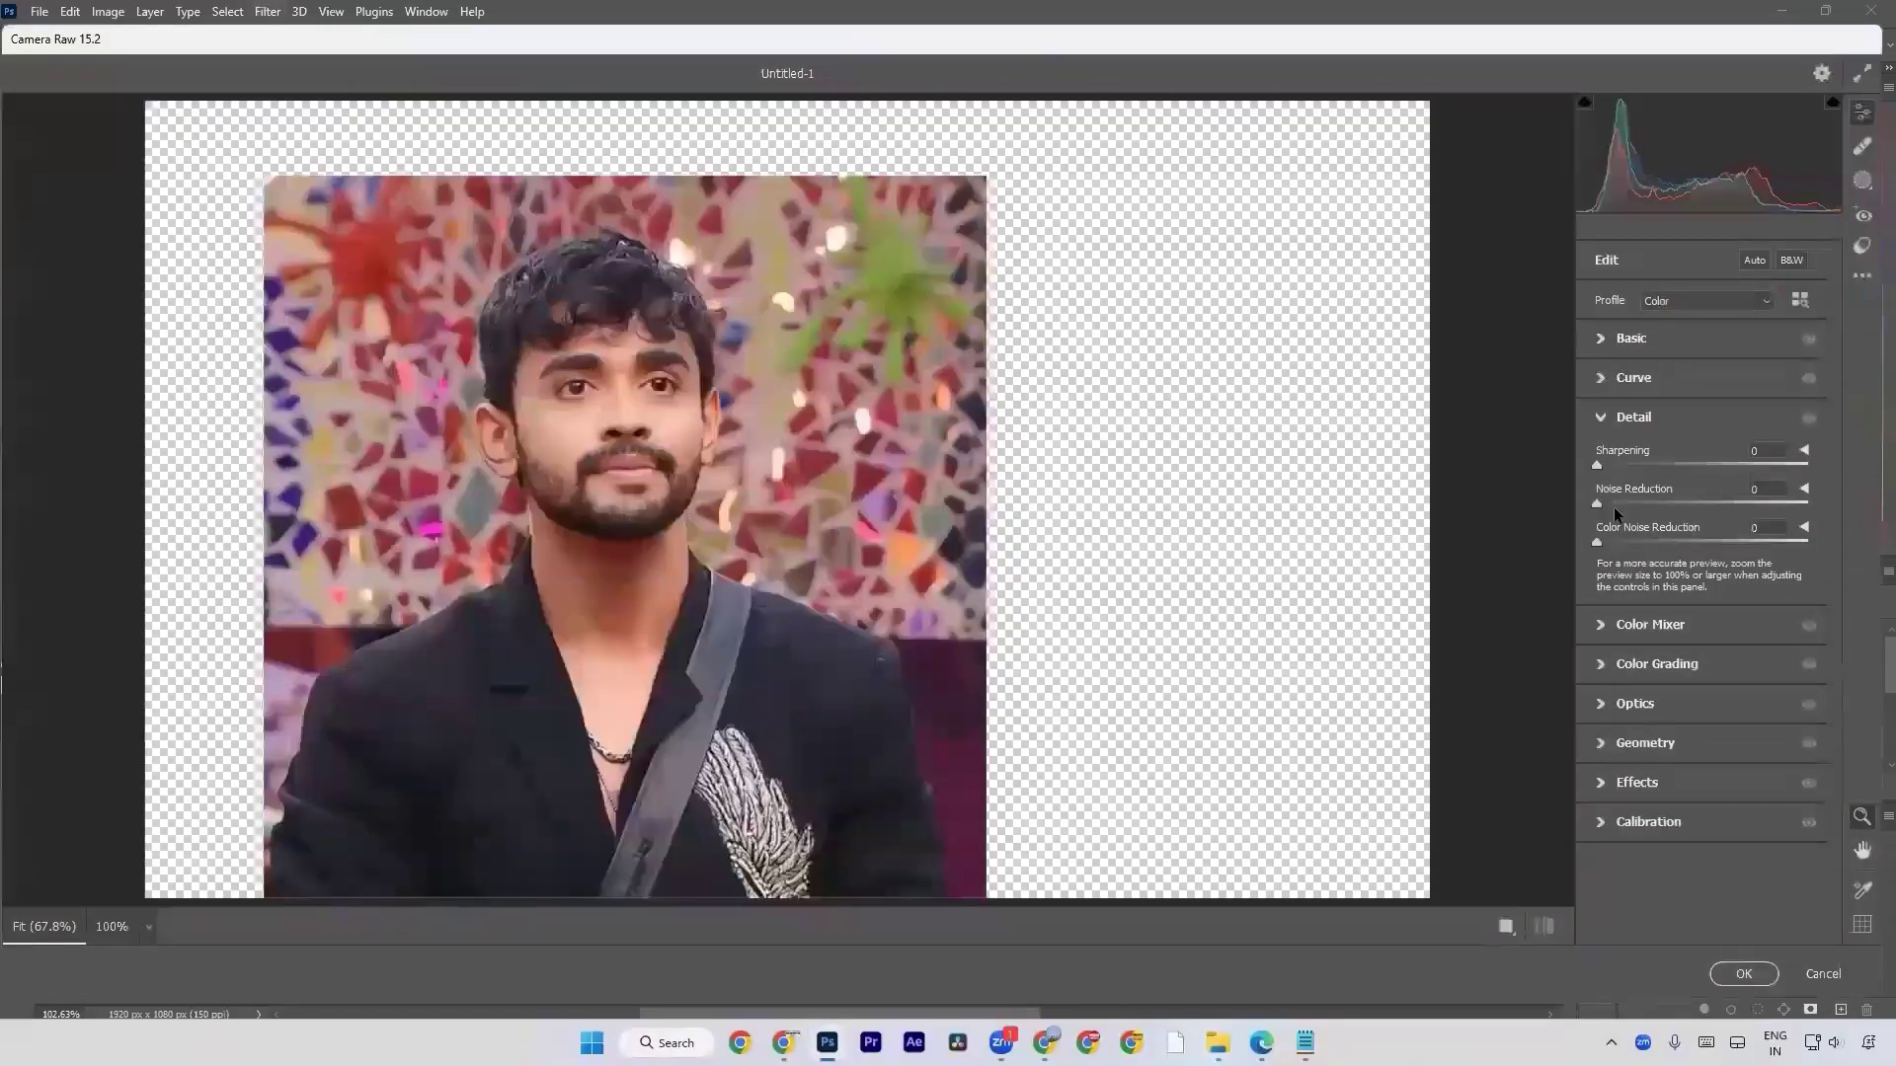
pyautogui.moveTo(1616, 461); pyautogui.dragTo(1549, 446)
pyautogui.moveTo(1598, 504); pyautogui.dragTo(1764, 513)
pyautogui.moveTo(633, 416); pyautogui.dragTo(808, 529)
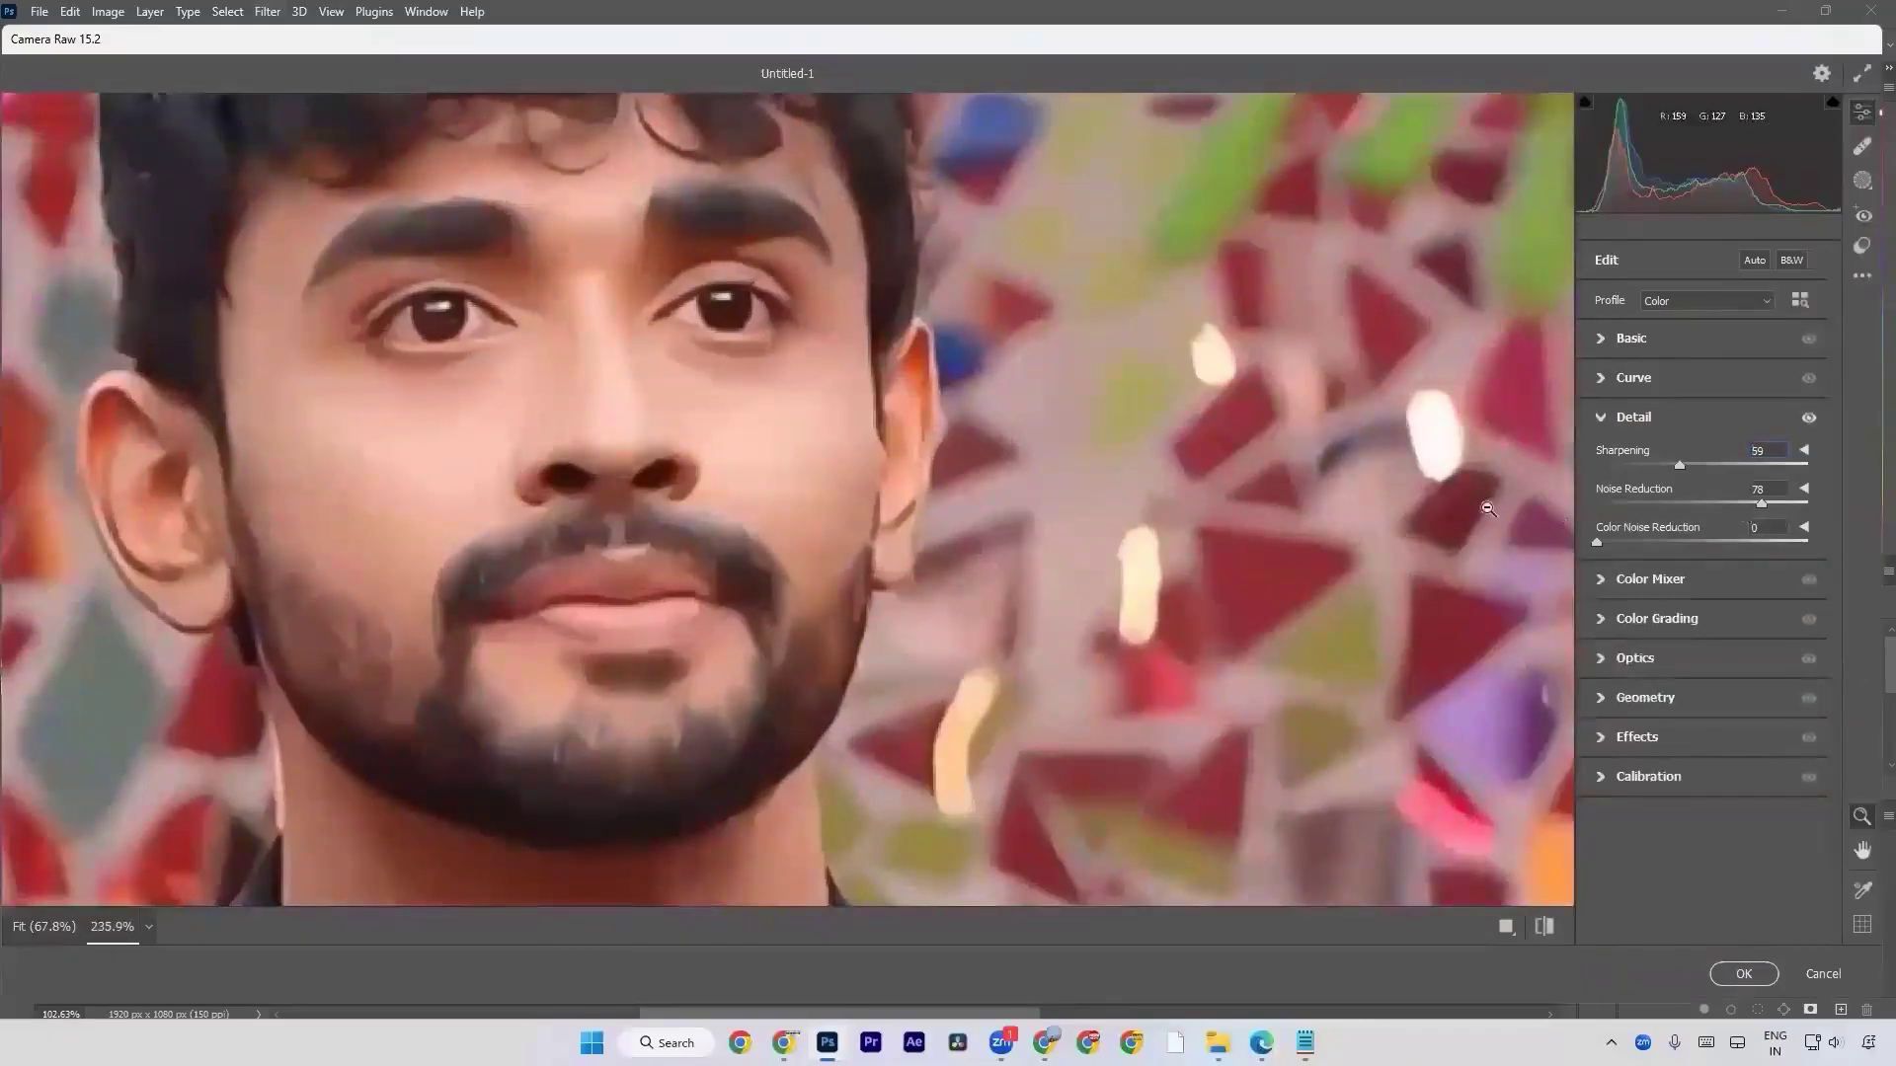
# Raise the portrait's Noise Reduction and Color Noise Reduction, brighten it with the Basic settings, and apply the Camera Raw Filter.
pyautogui.moveTo(1762, 505); pyautogui.dragTo(1549, 502)
pyautogui.moveTo(1692, 510); pyautogui.dragTo(1808, 510)
pyautogui.moveTo(1599, 543); pyautogui.dragTo(1647, 542)
pyautogui.click(1661, 338)
pyautogui.moveTo(1641, 482); pyautogui.dragTo(1656, 544)
pyautogui.click(1742, 973)
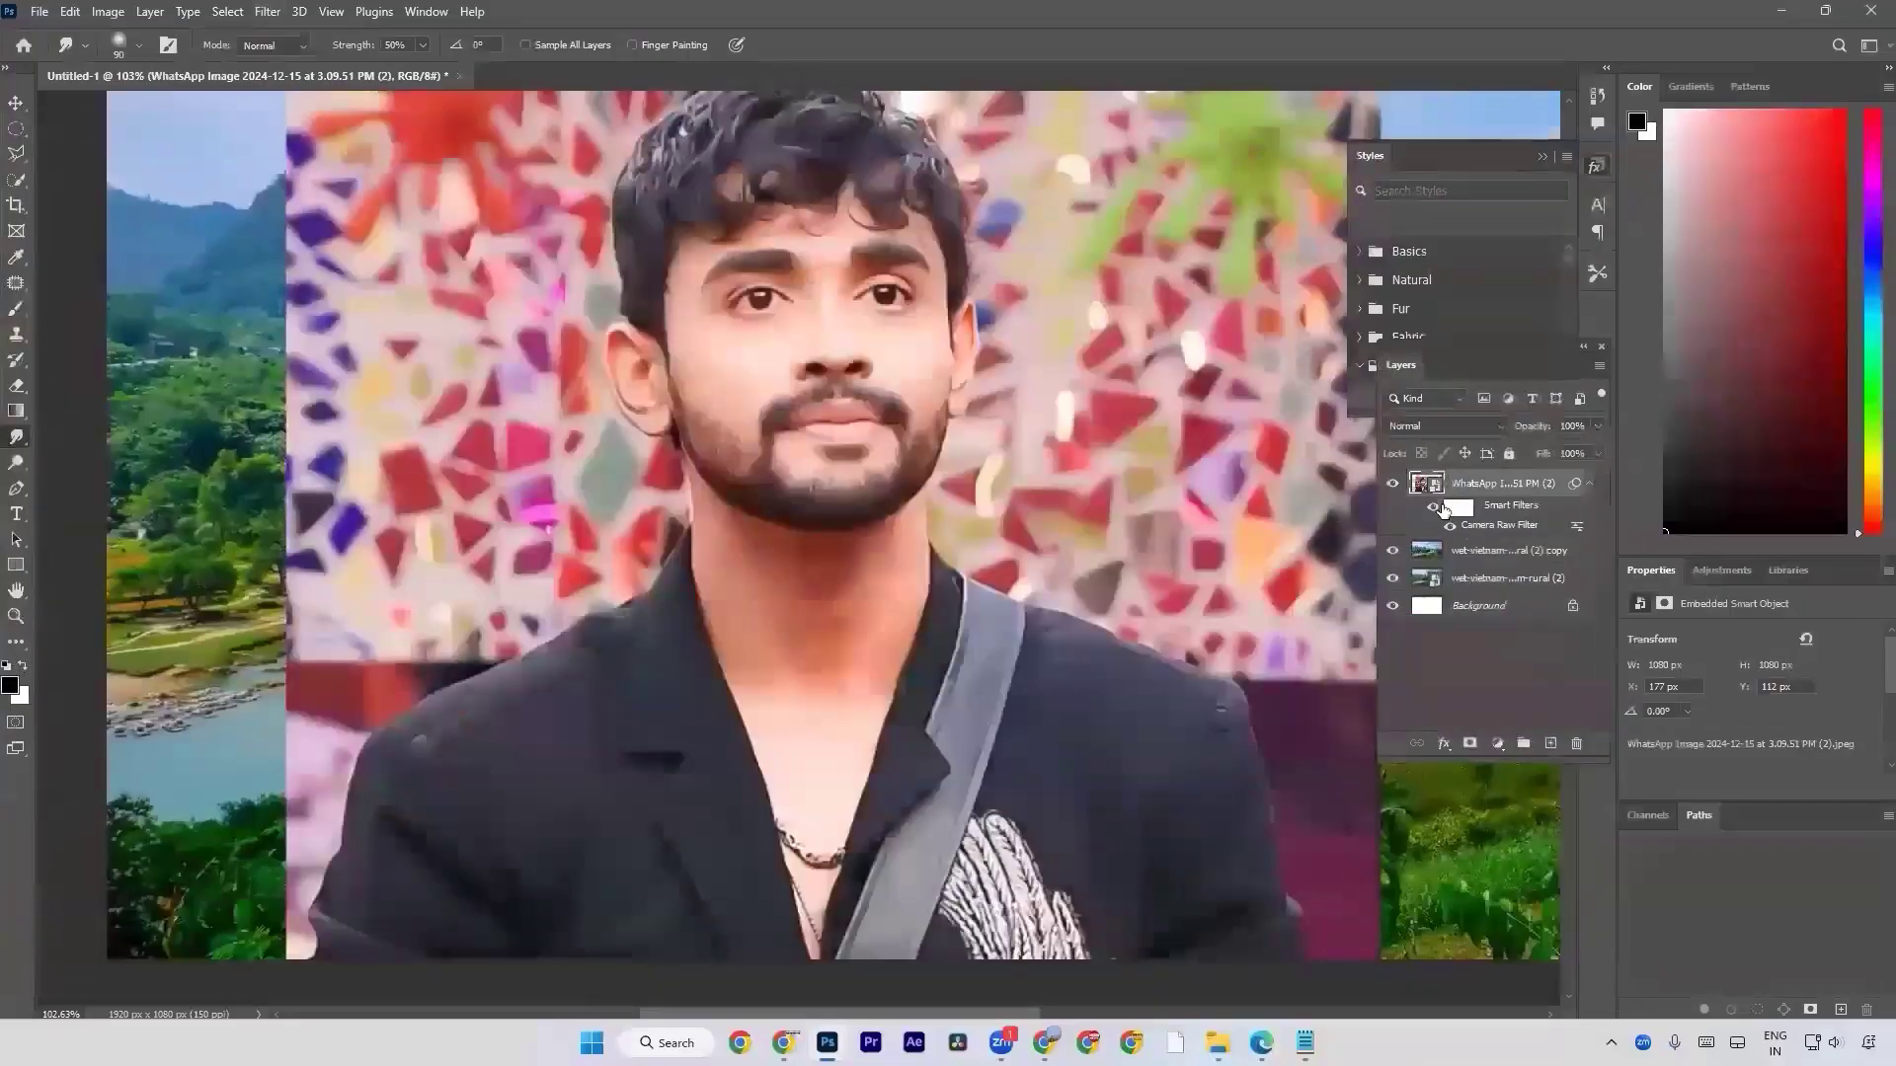
# Compare the portrait with and without its Camera Raw smart filter by toggling it repeatedly, and delete the portrait layer.
pyautogui.click(1433, 507)
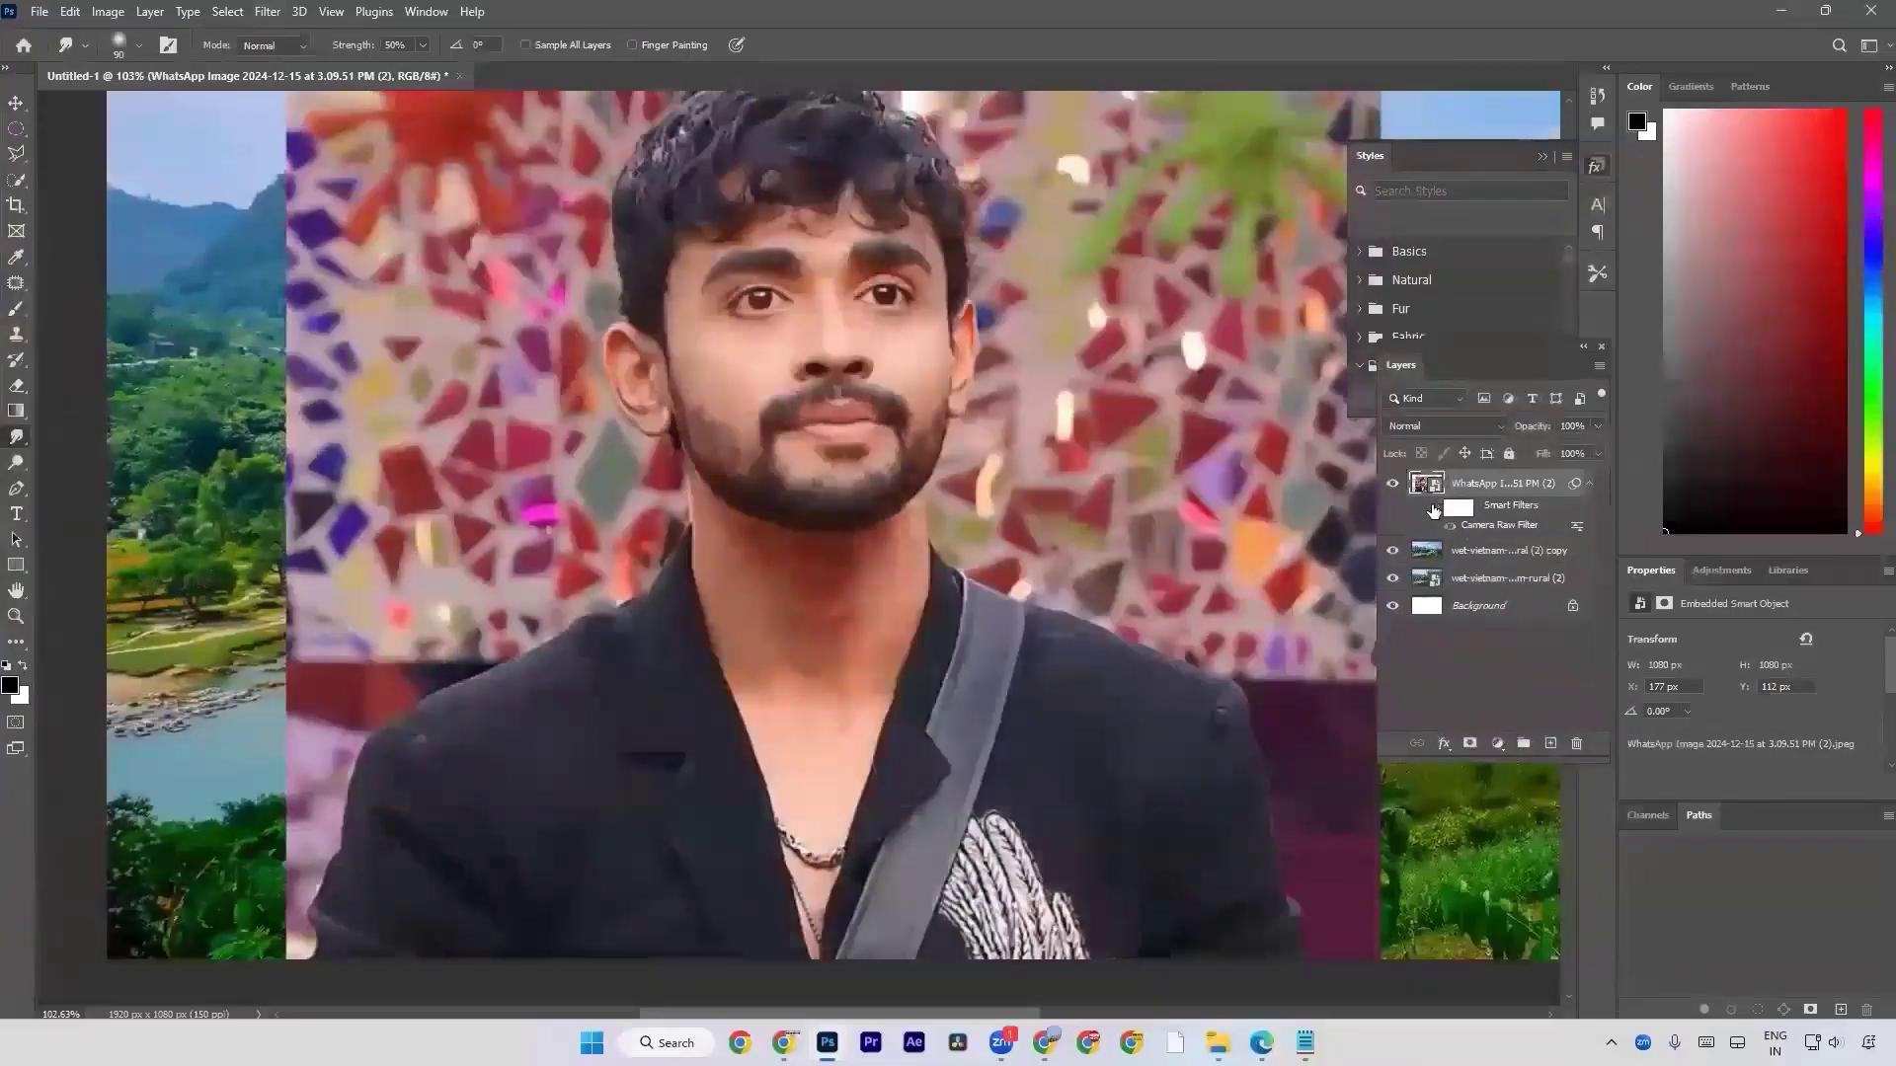
pyautogui.click(1433, 508)
pyautogui.click(1433, 508)
pyautogui.click(1432, 508)
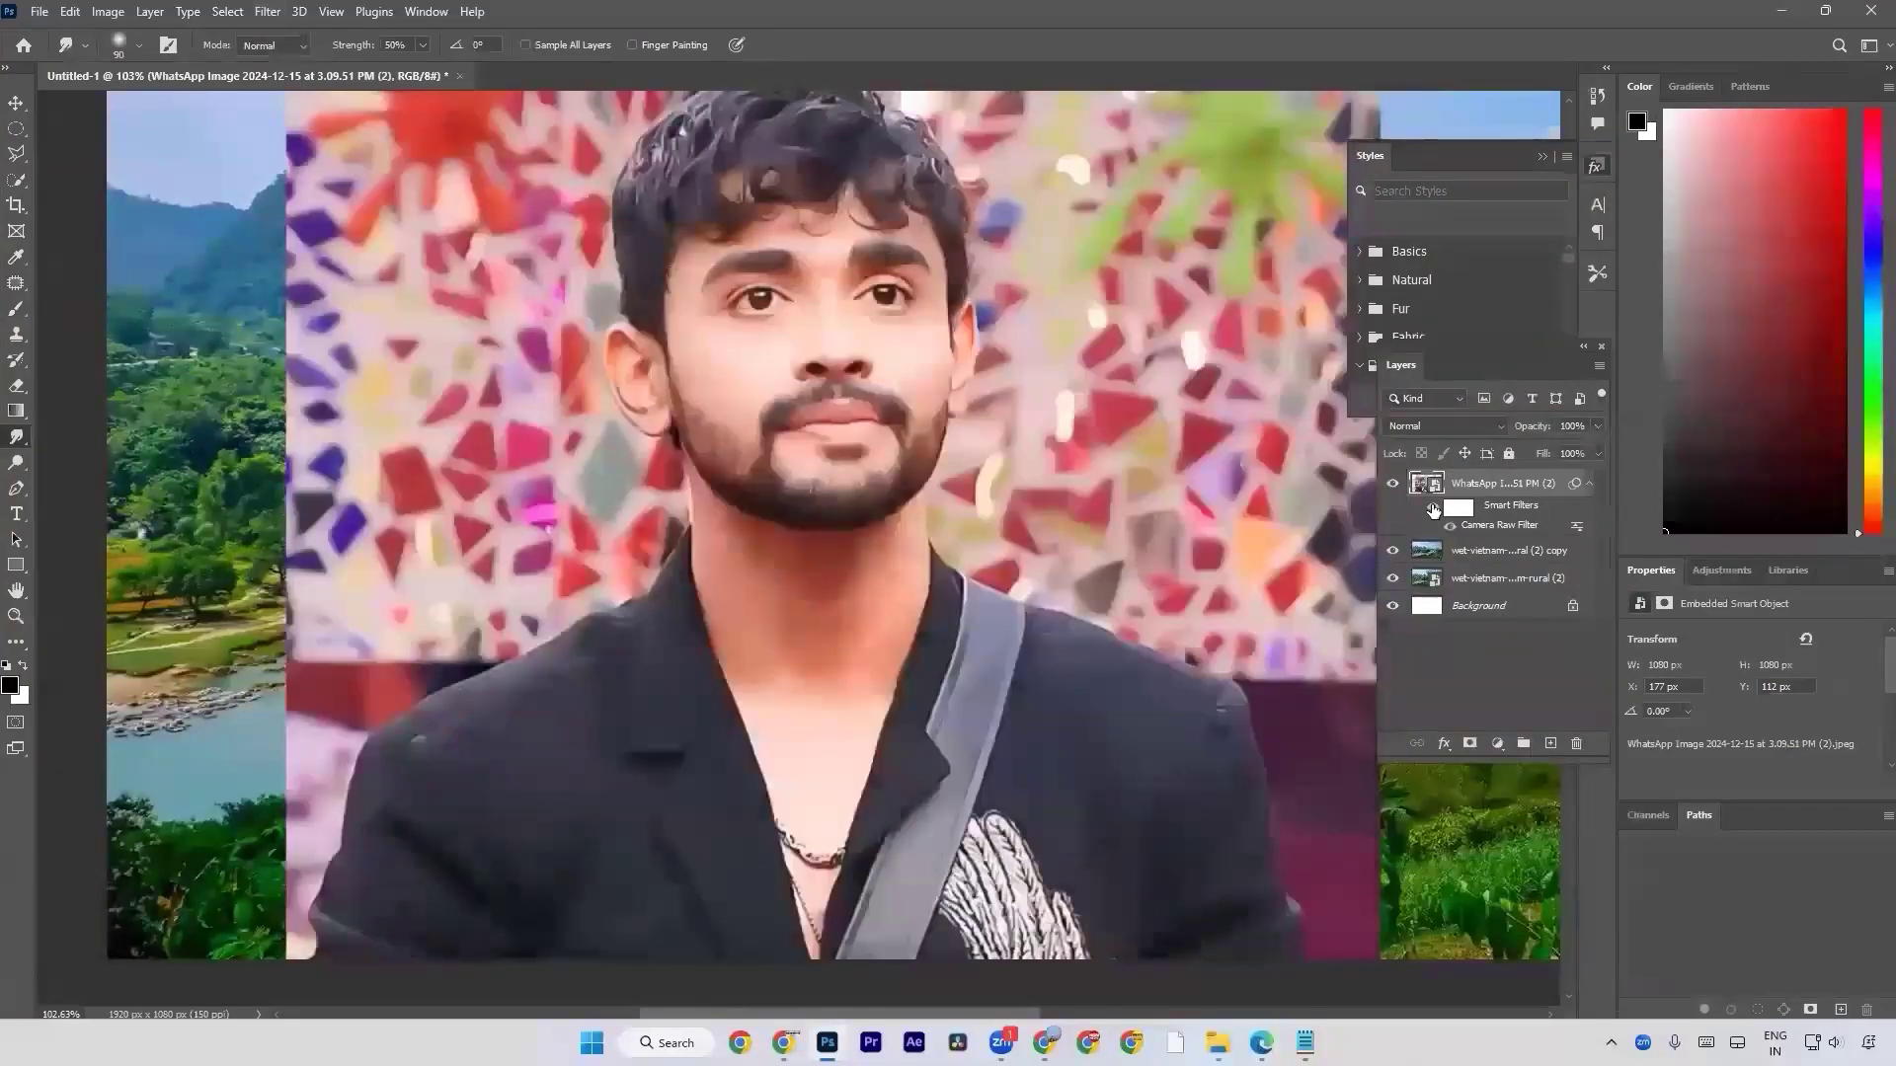
pyautogui.click(1433, 508)
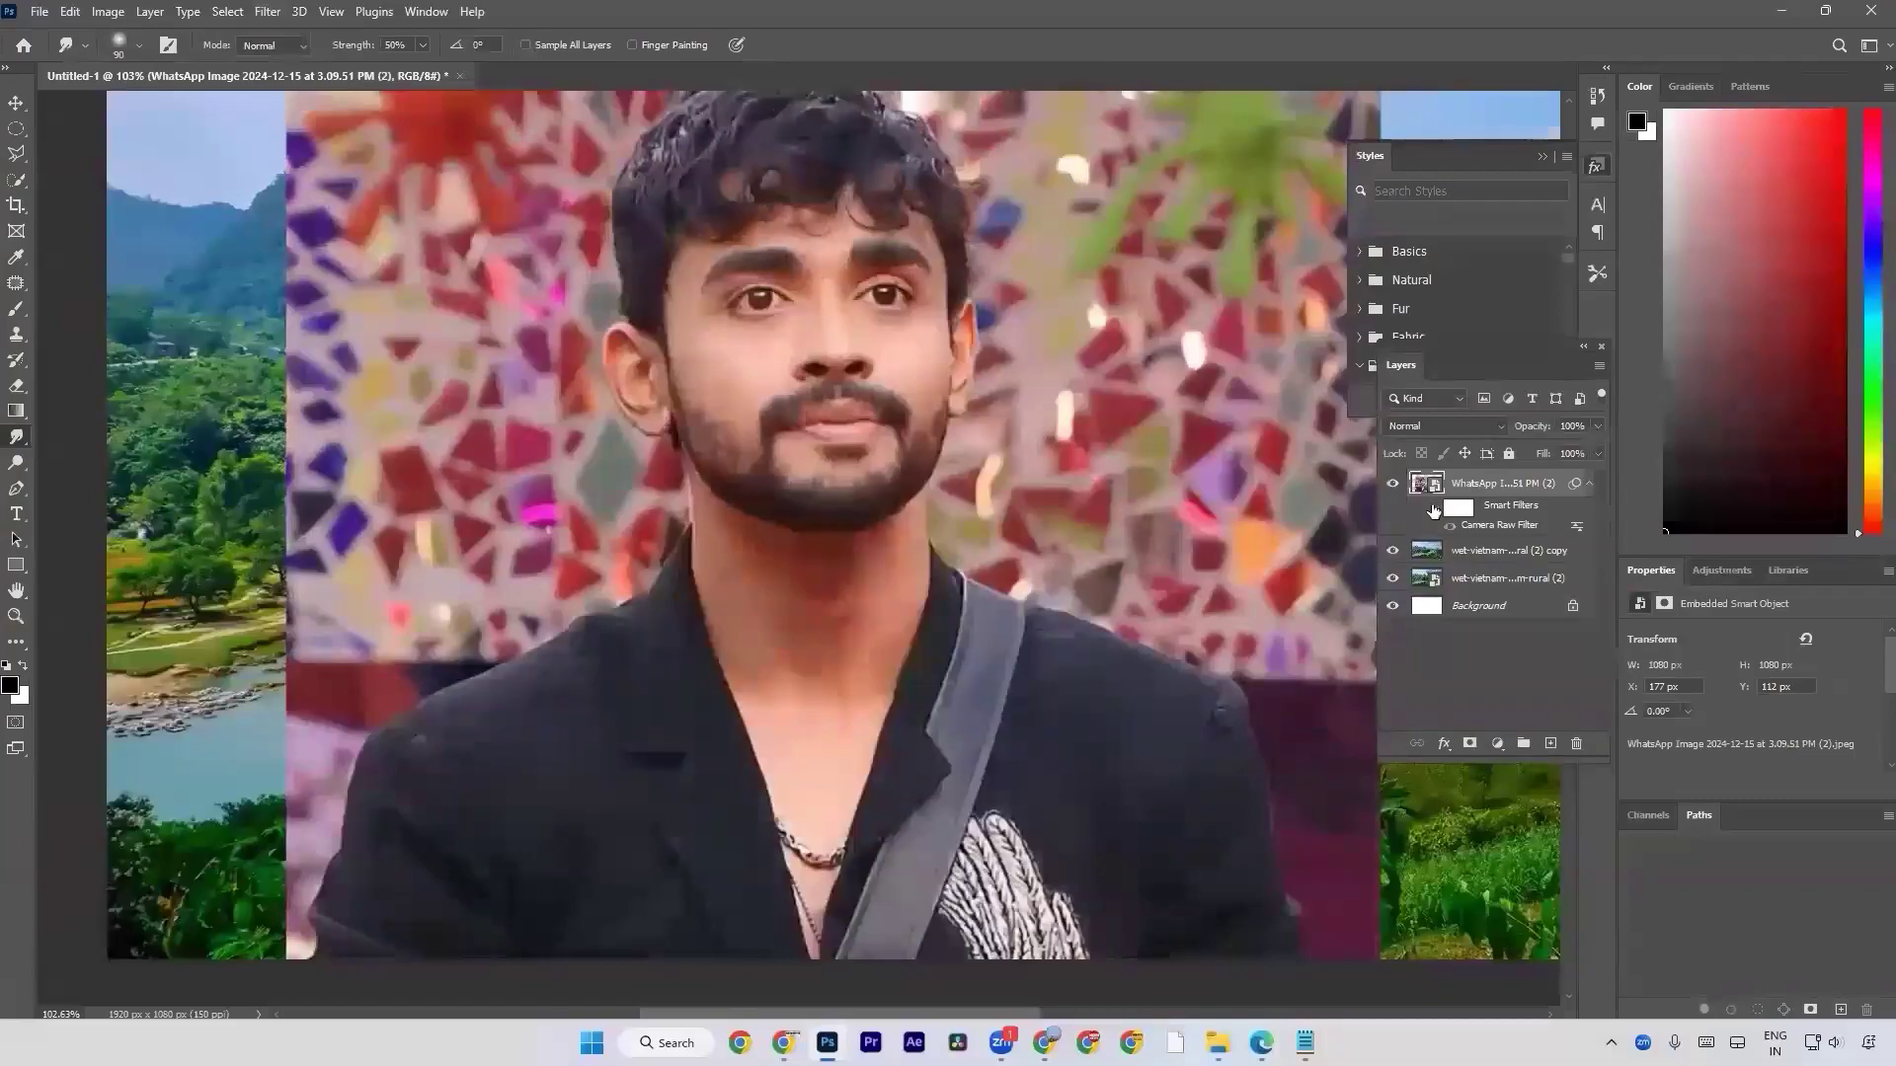
pyautogui.click(1433, 508)
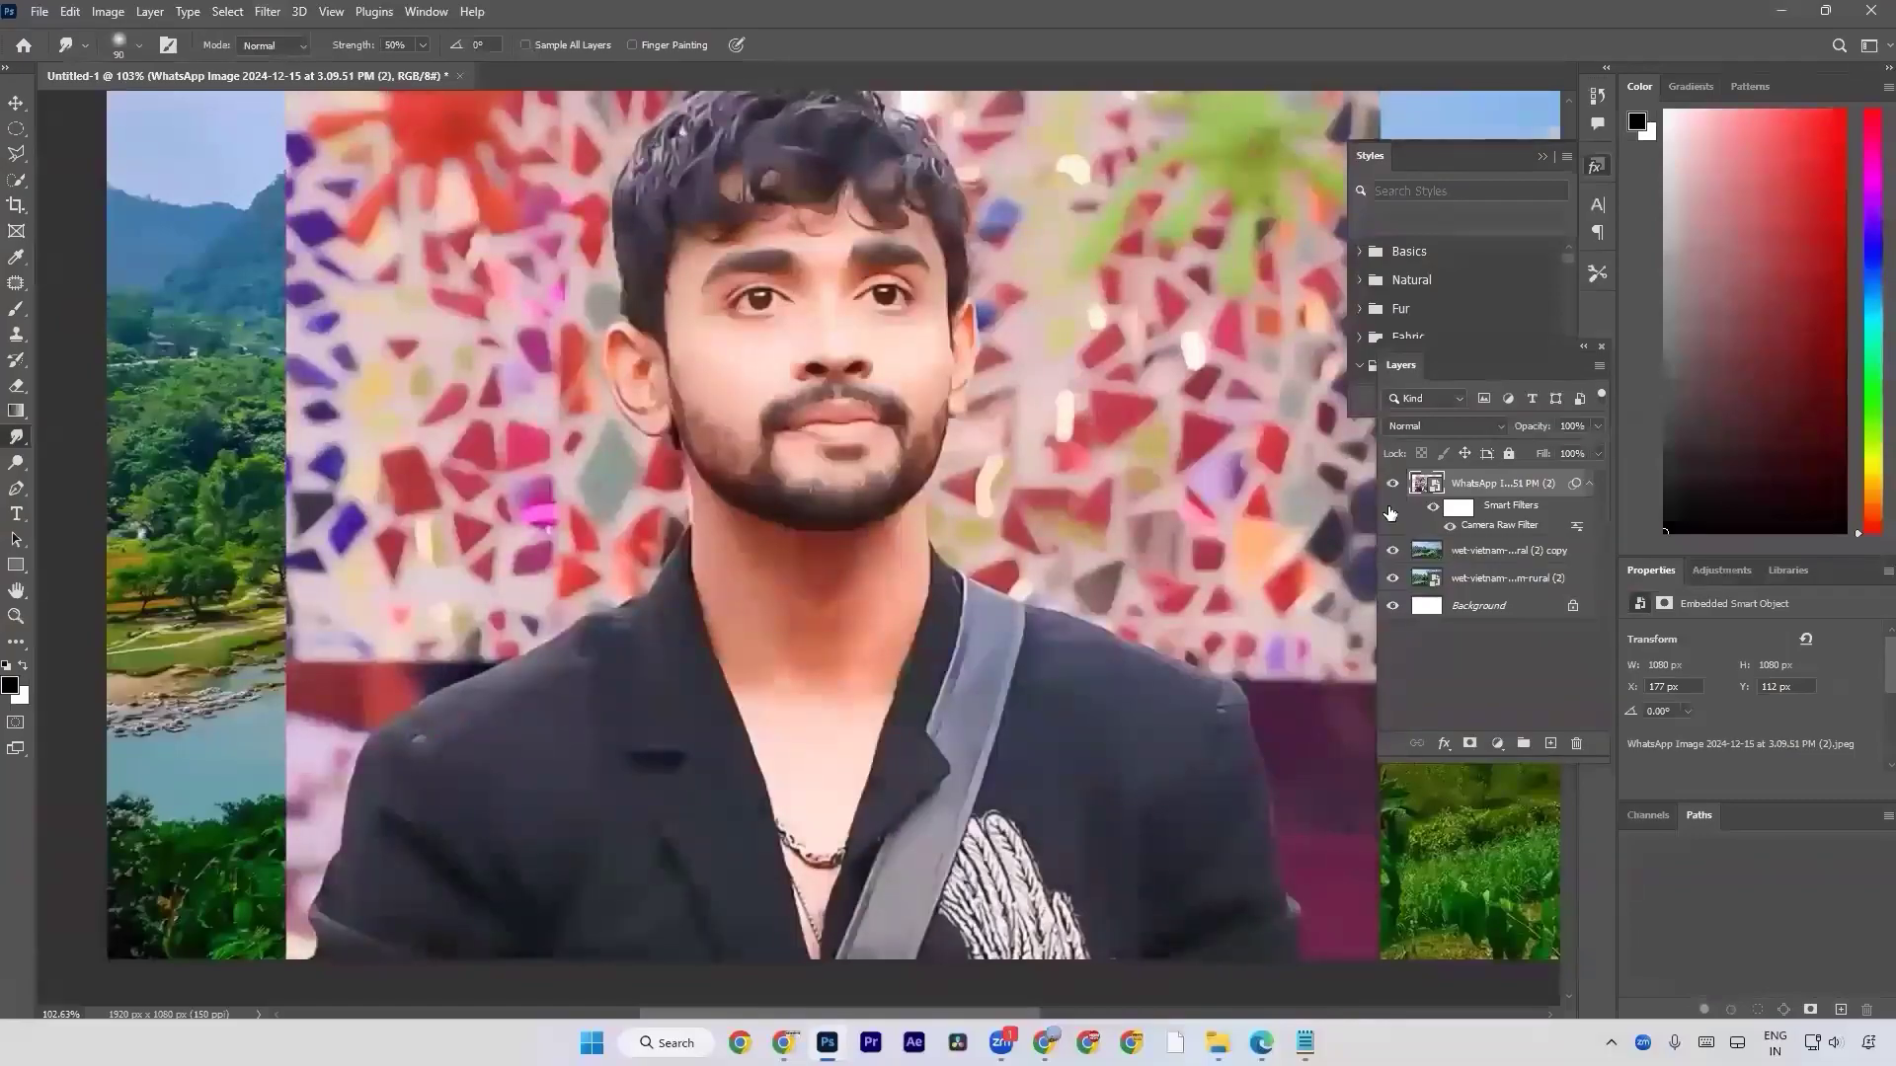
pyautogui.press('Delete')
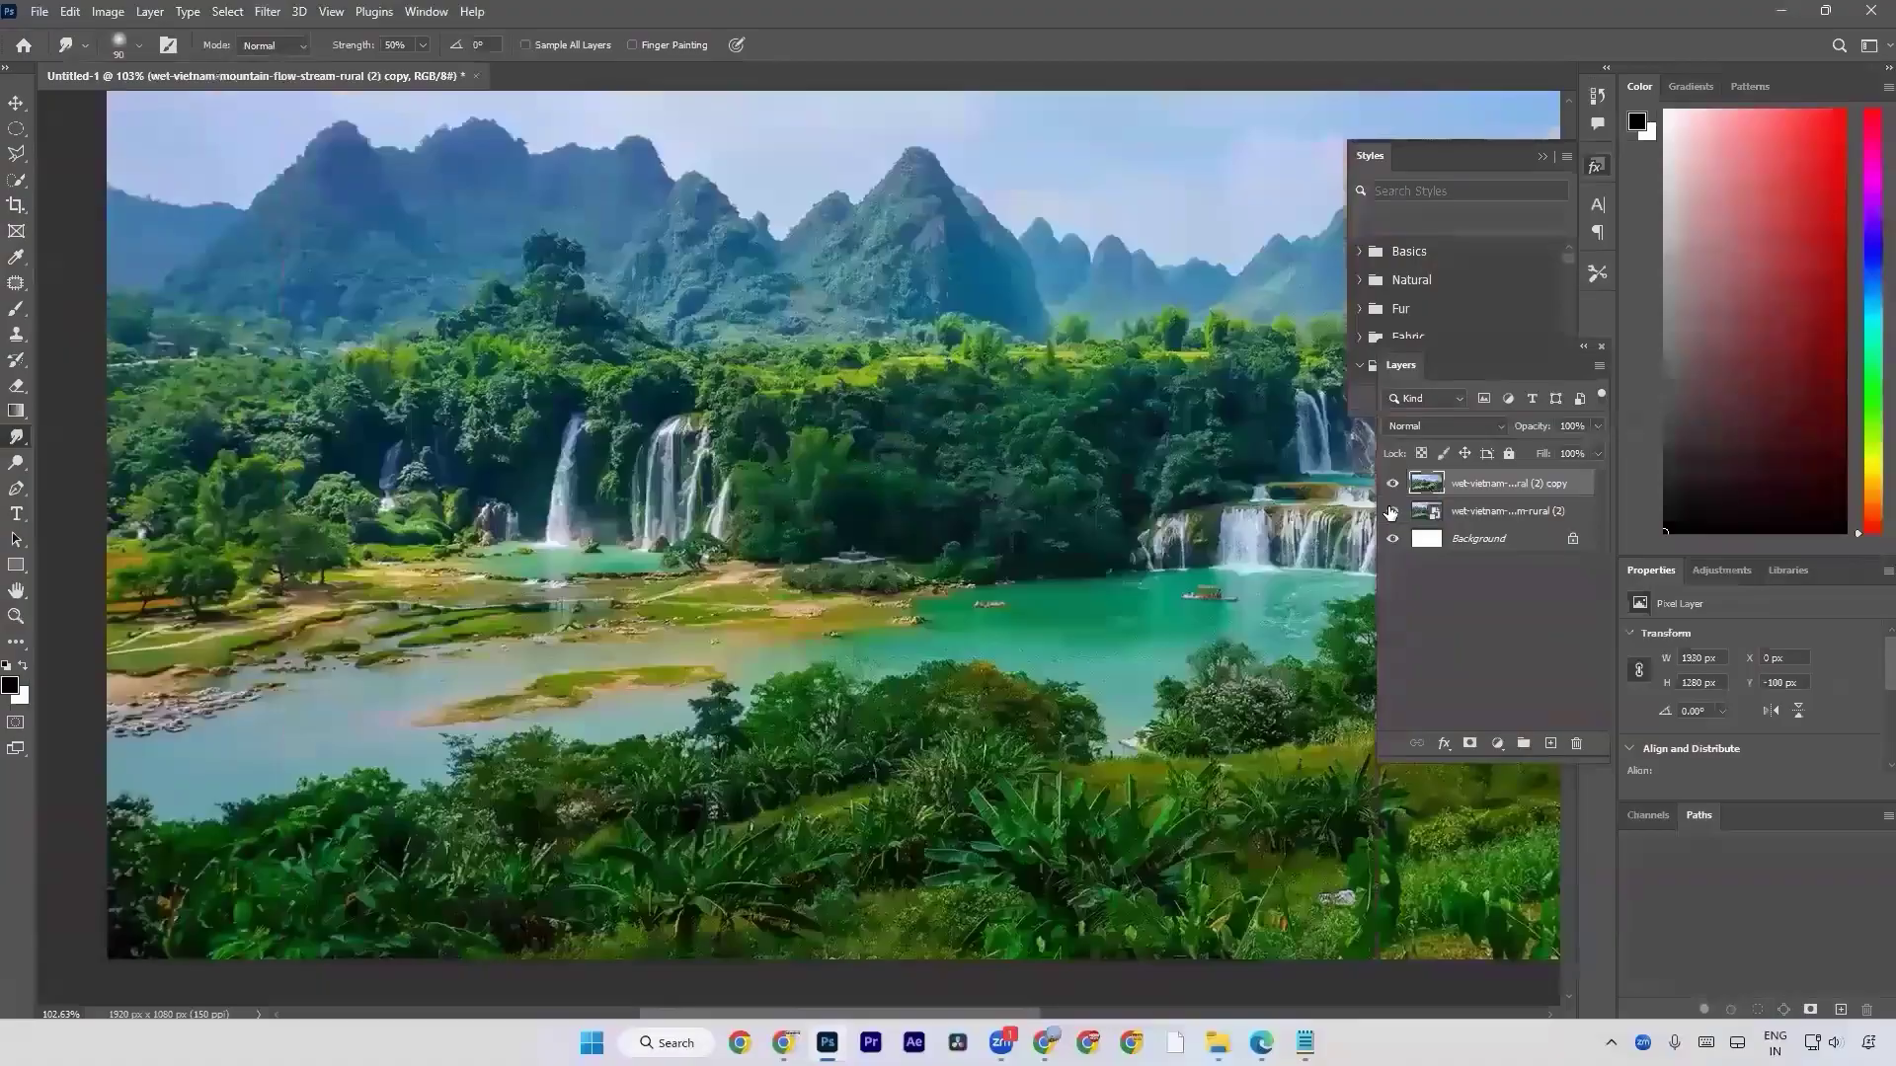
# Review the Dodge, Burn and Sponge tools by activating each in turn, and return to the Dodge tool.
pyautogui.rightClick(16, 436)
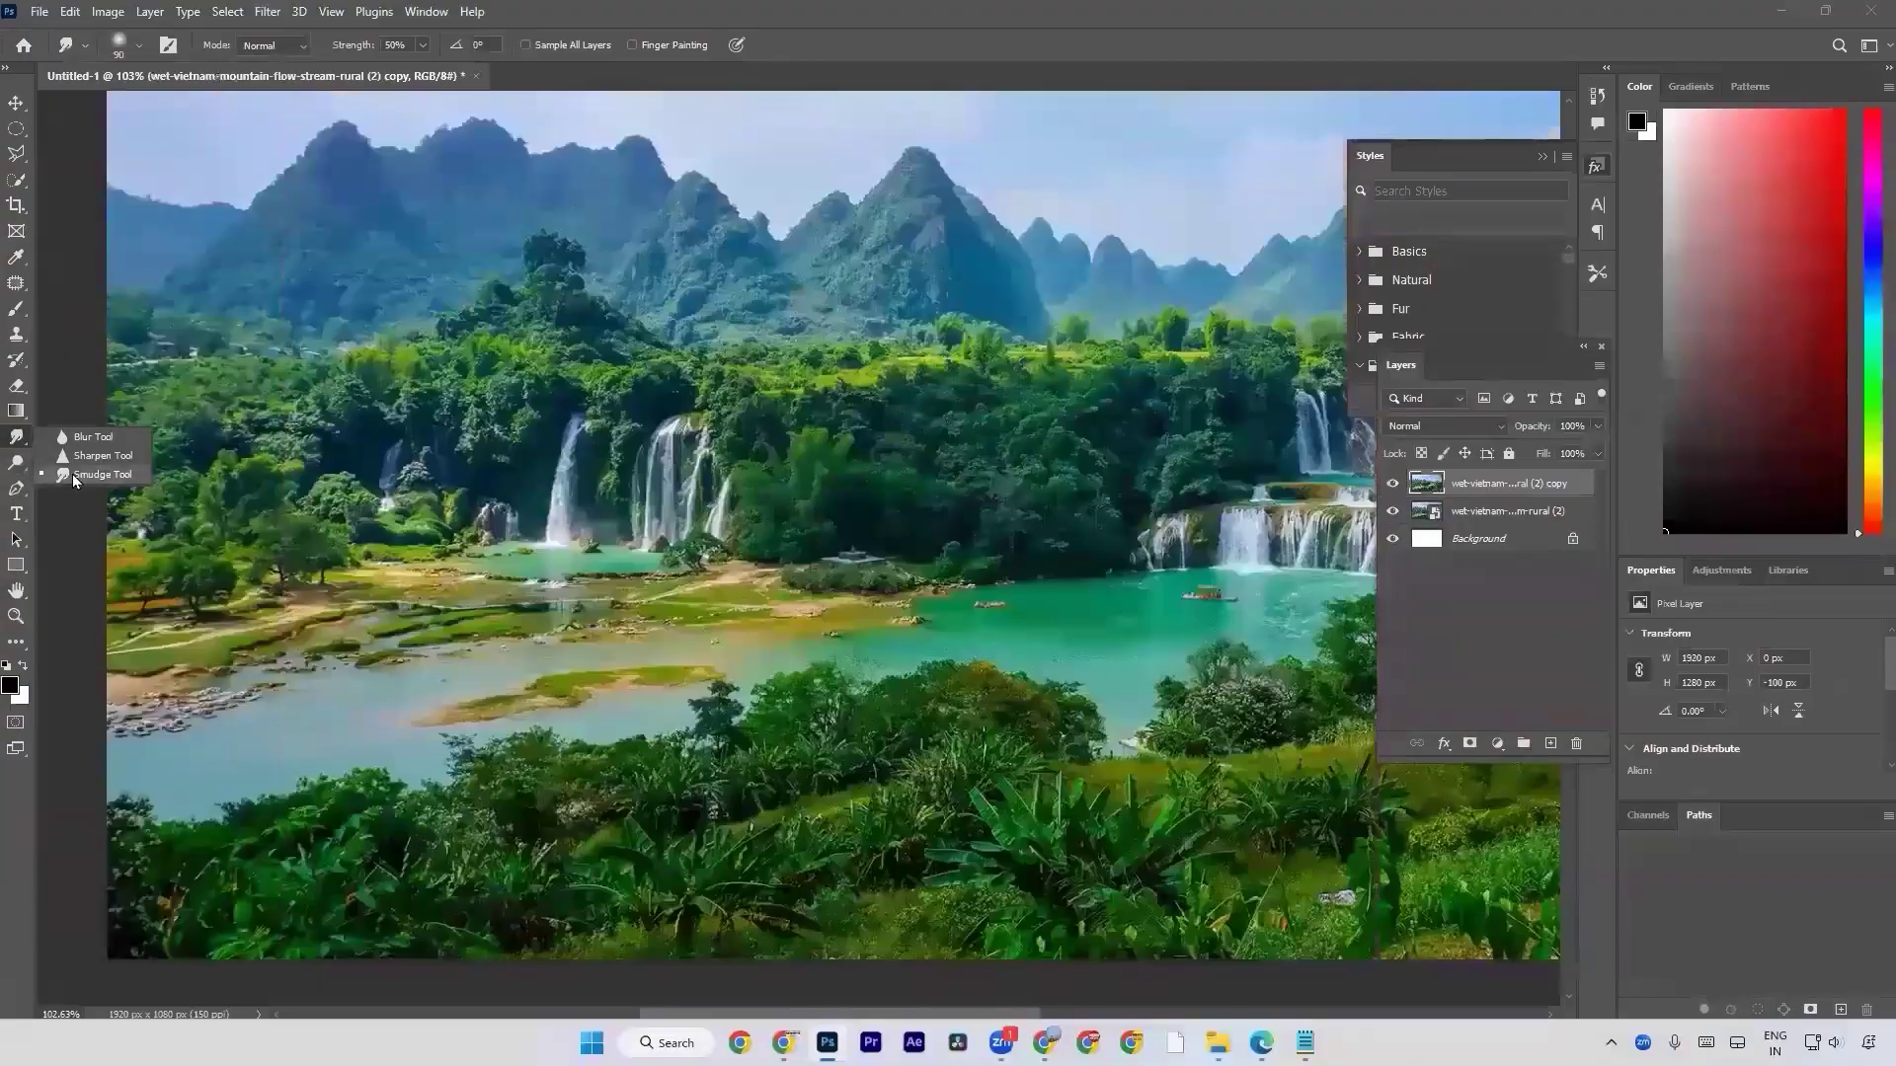
pyautogui.rightClick(16, 464)
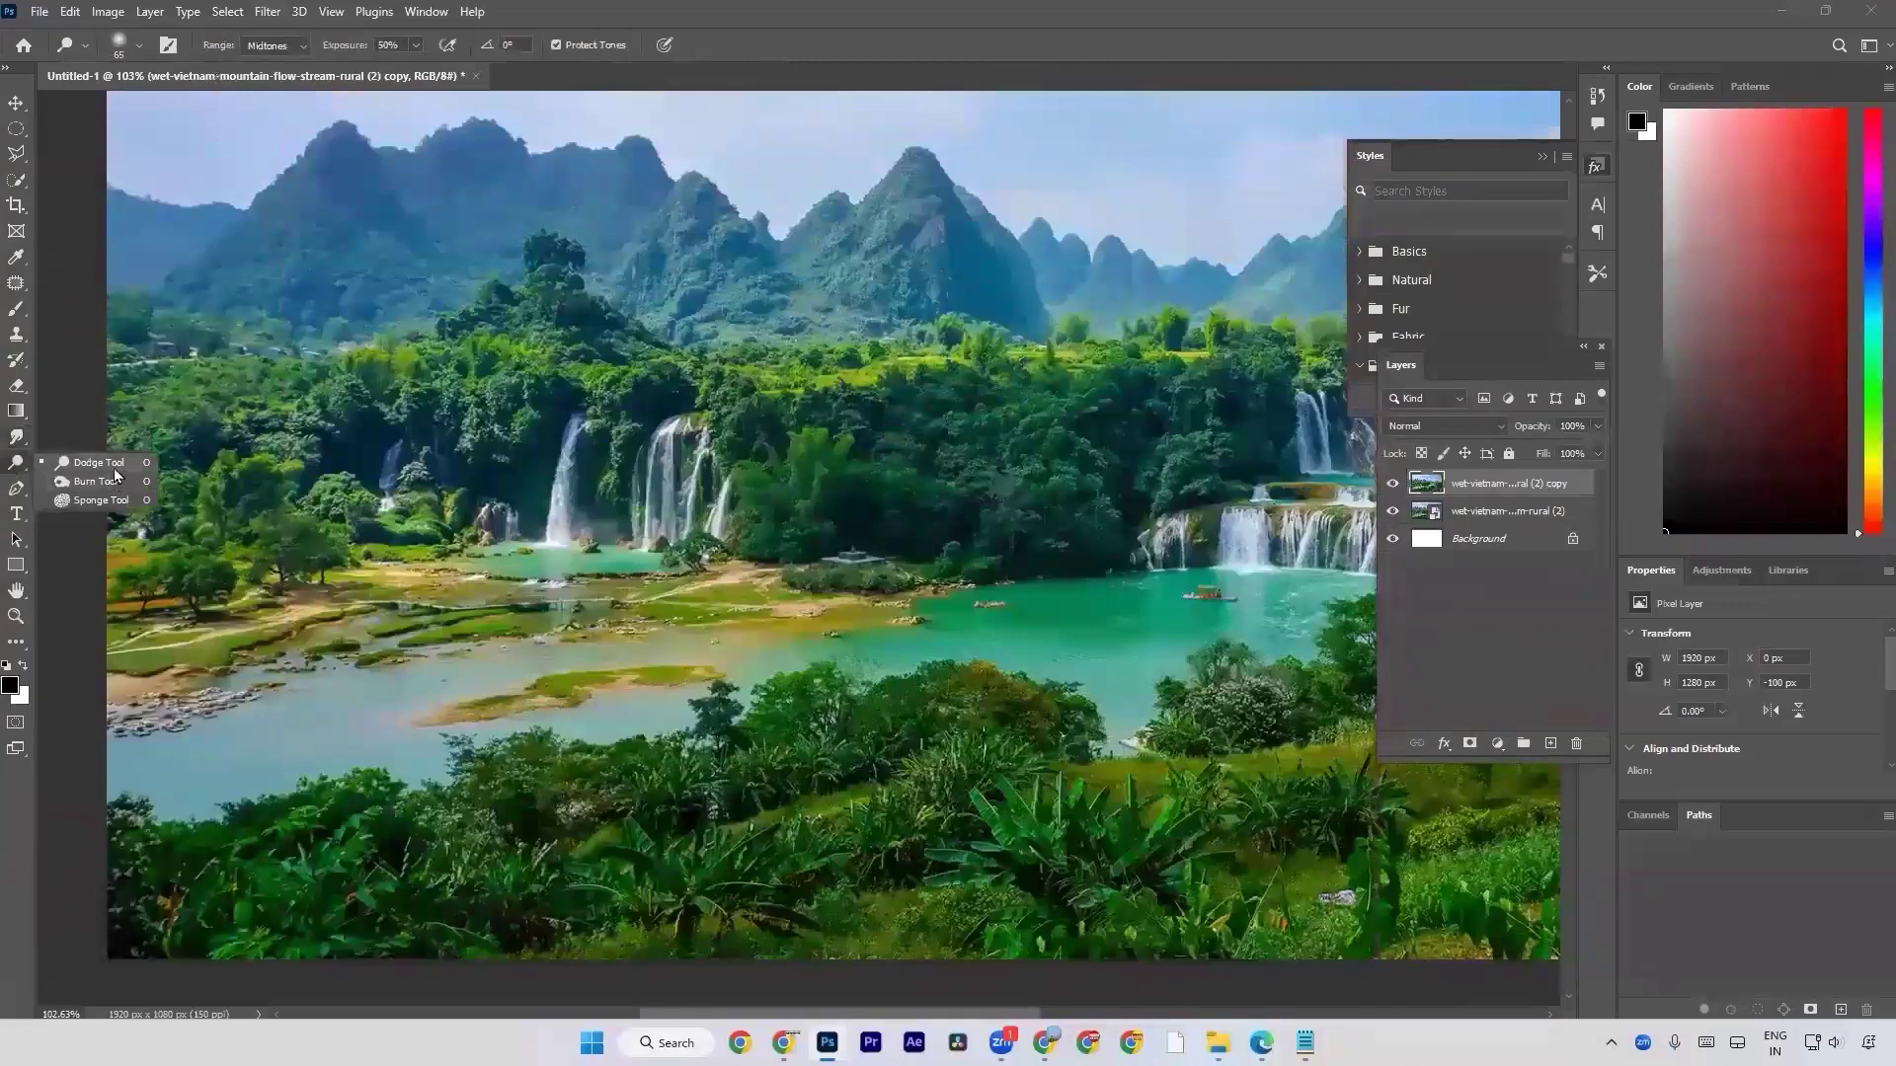
pyautogui.click(115, 468)
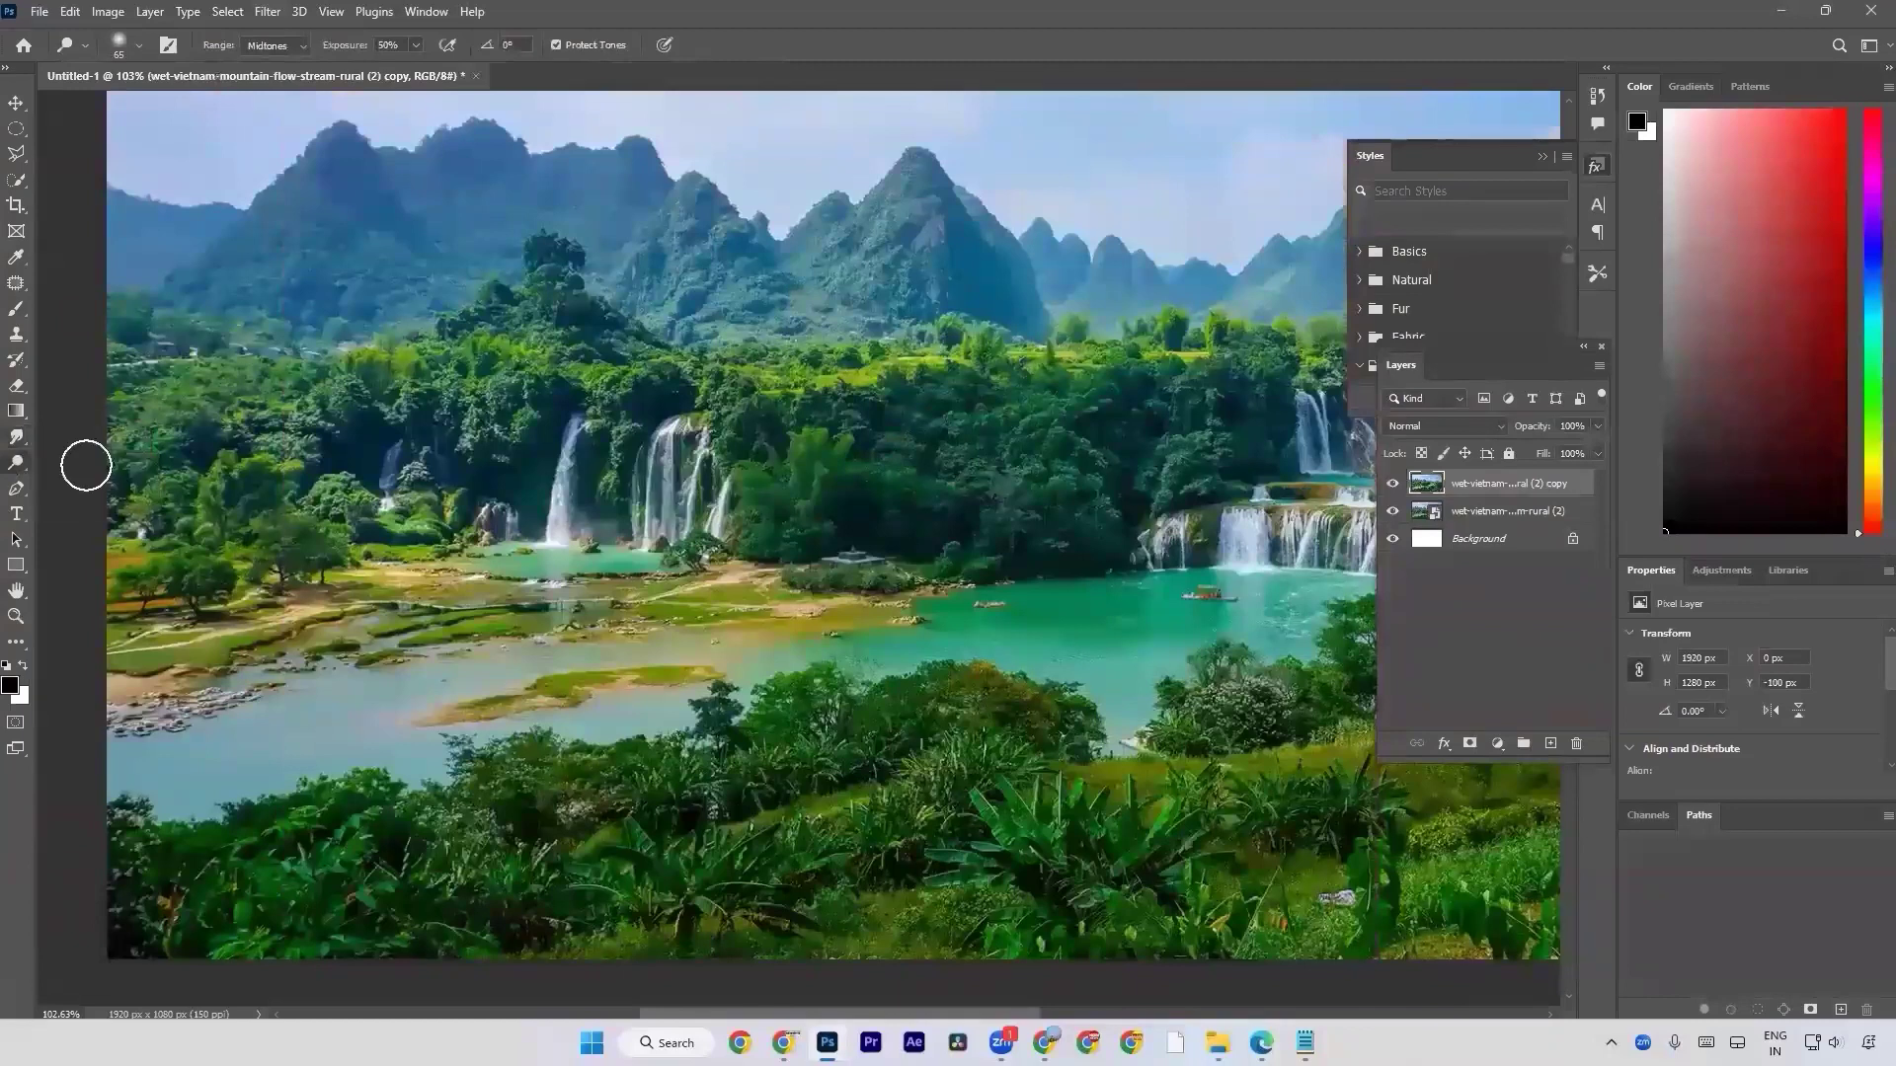
pyautogui.rightClick(10, 464)
pyautogui.click(88, 493)
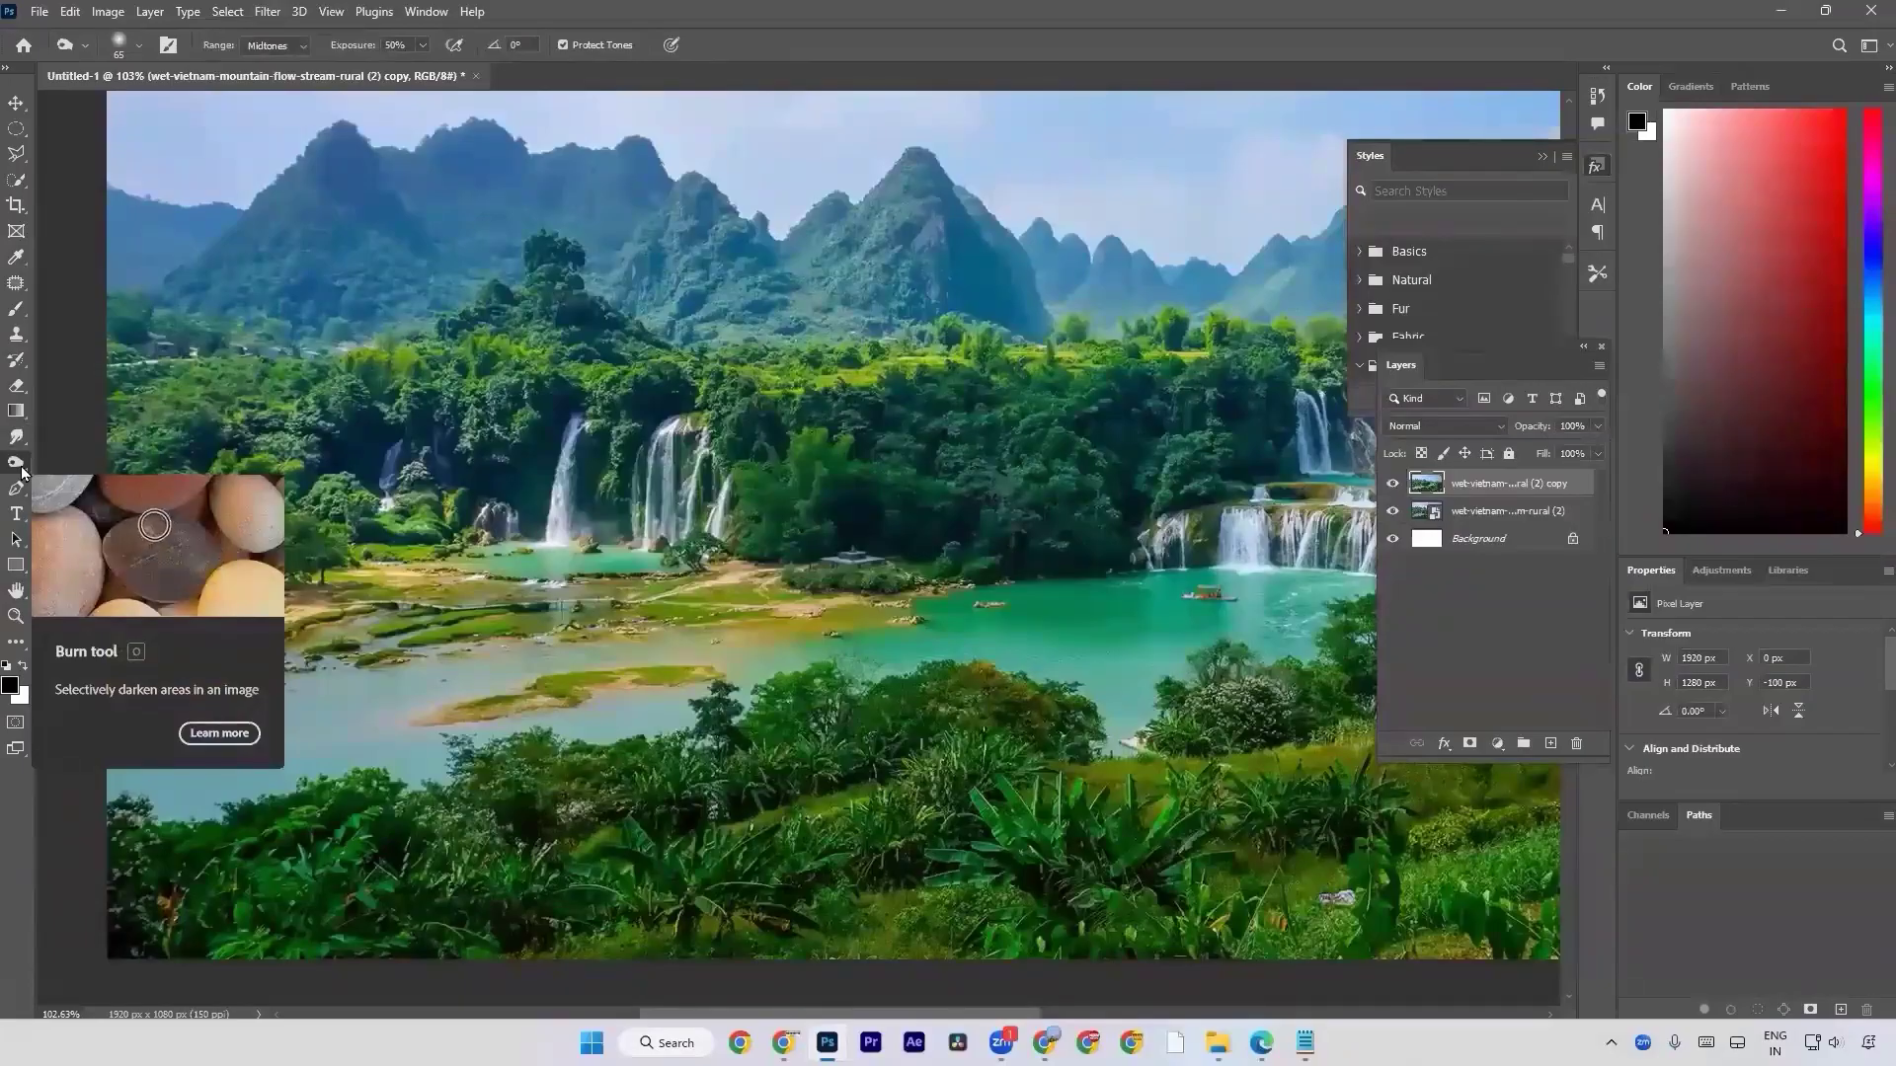
pyautogui.rightClick(21, 472)
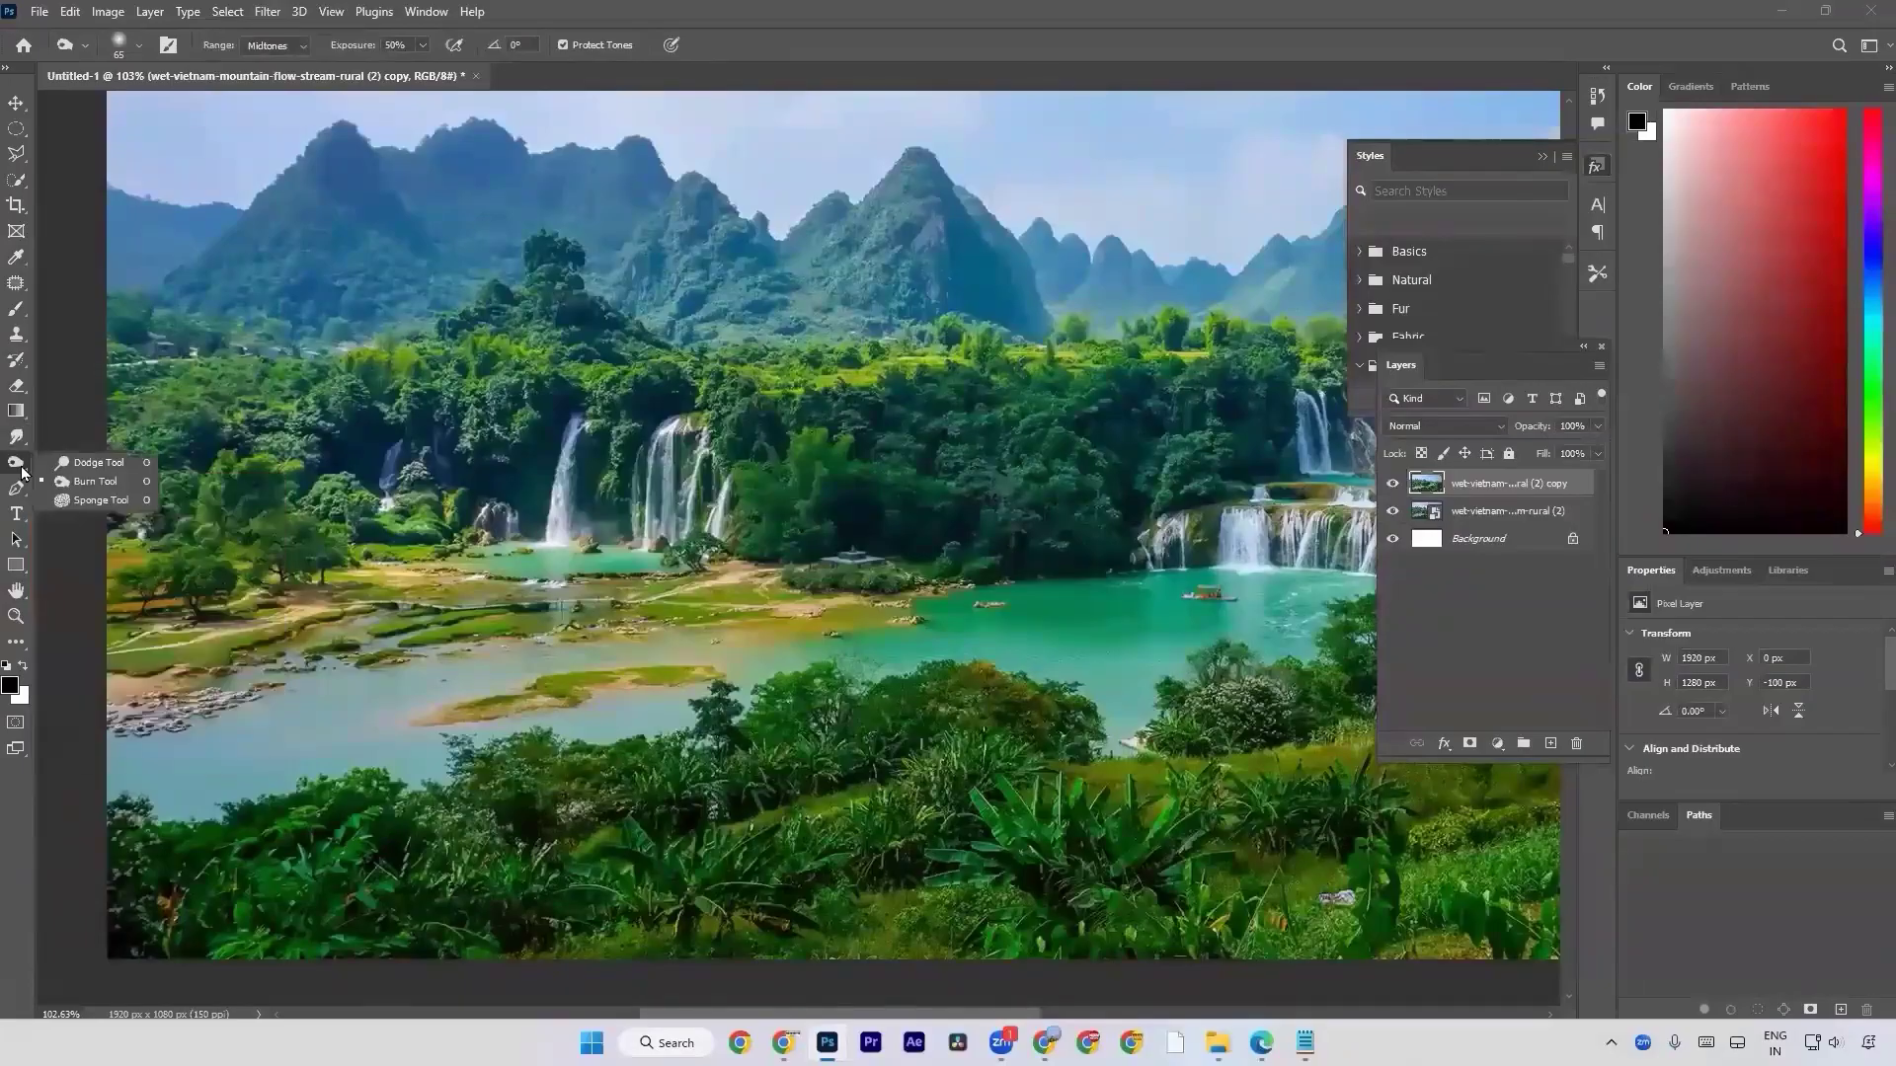
pyautogui.click(91, 499)
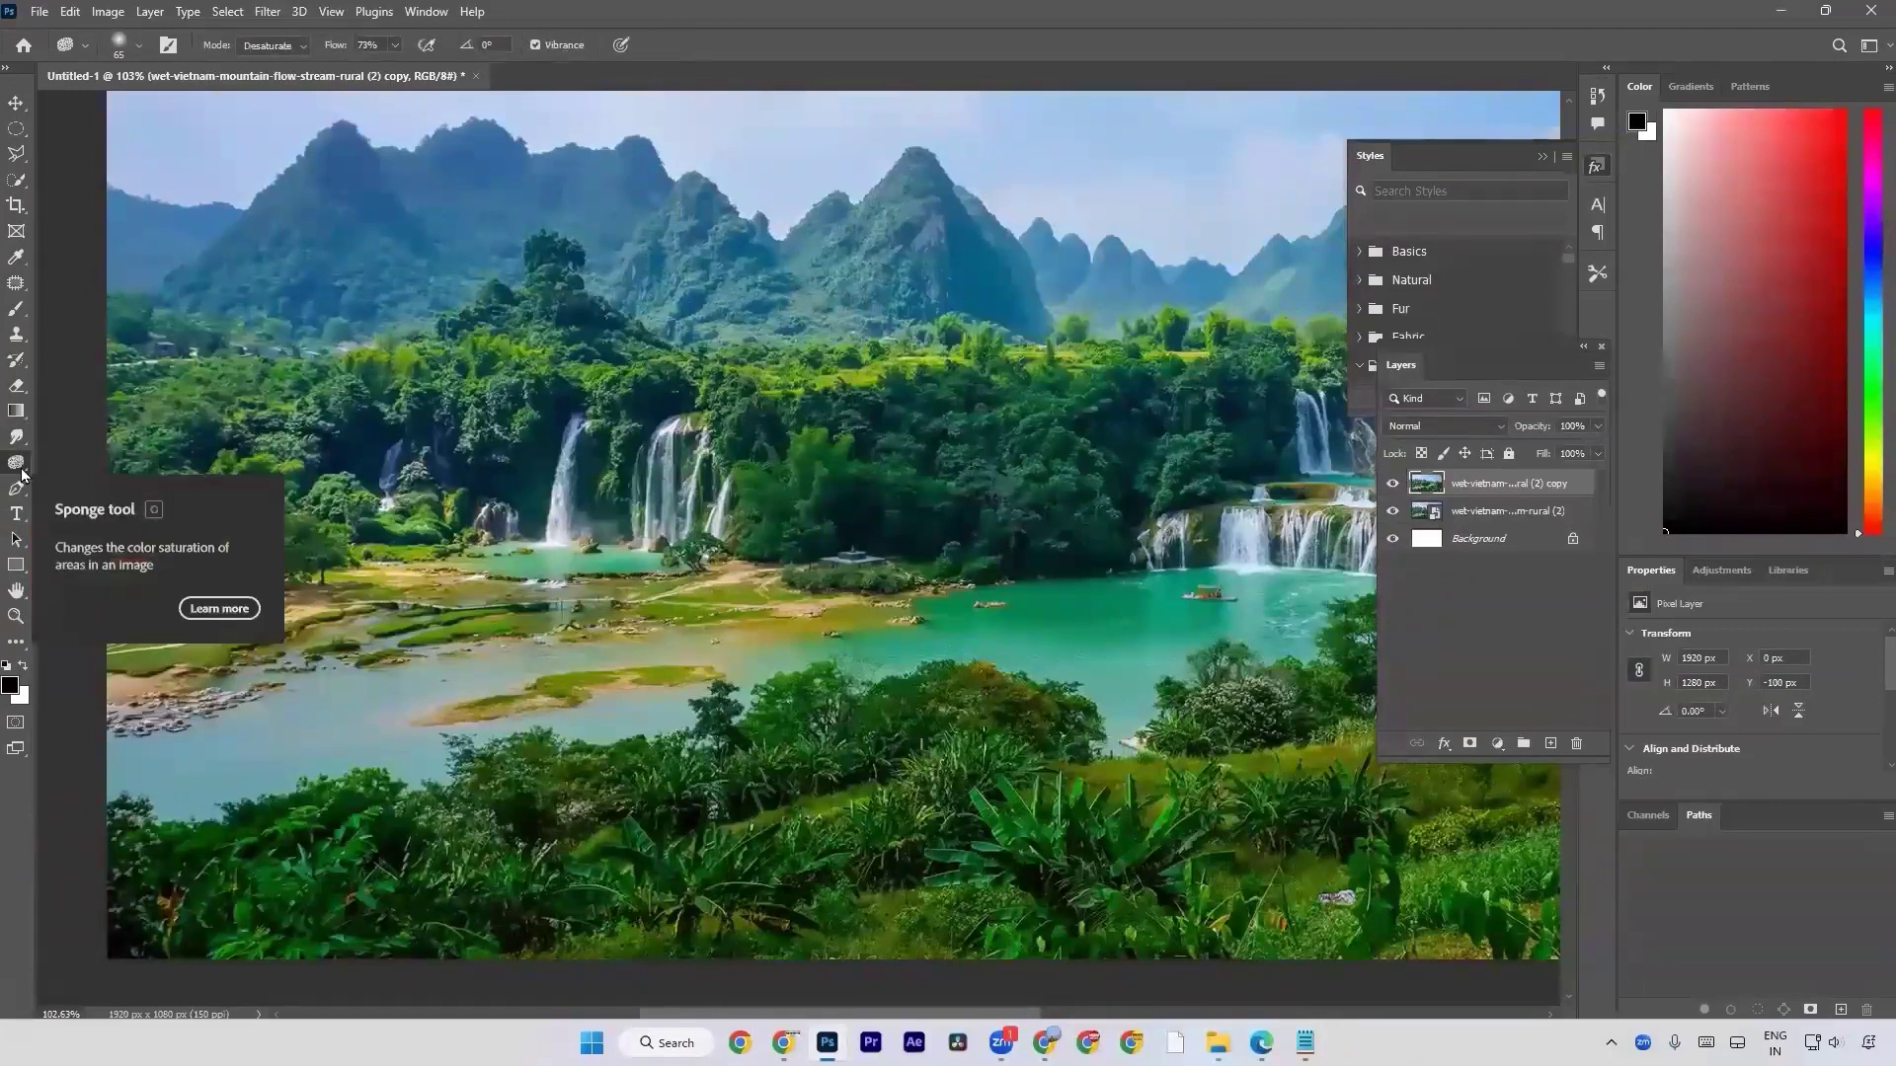
pyautogui.rightClick(22, 472)
pyautogui.click(69, 470)
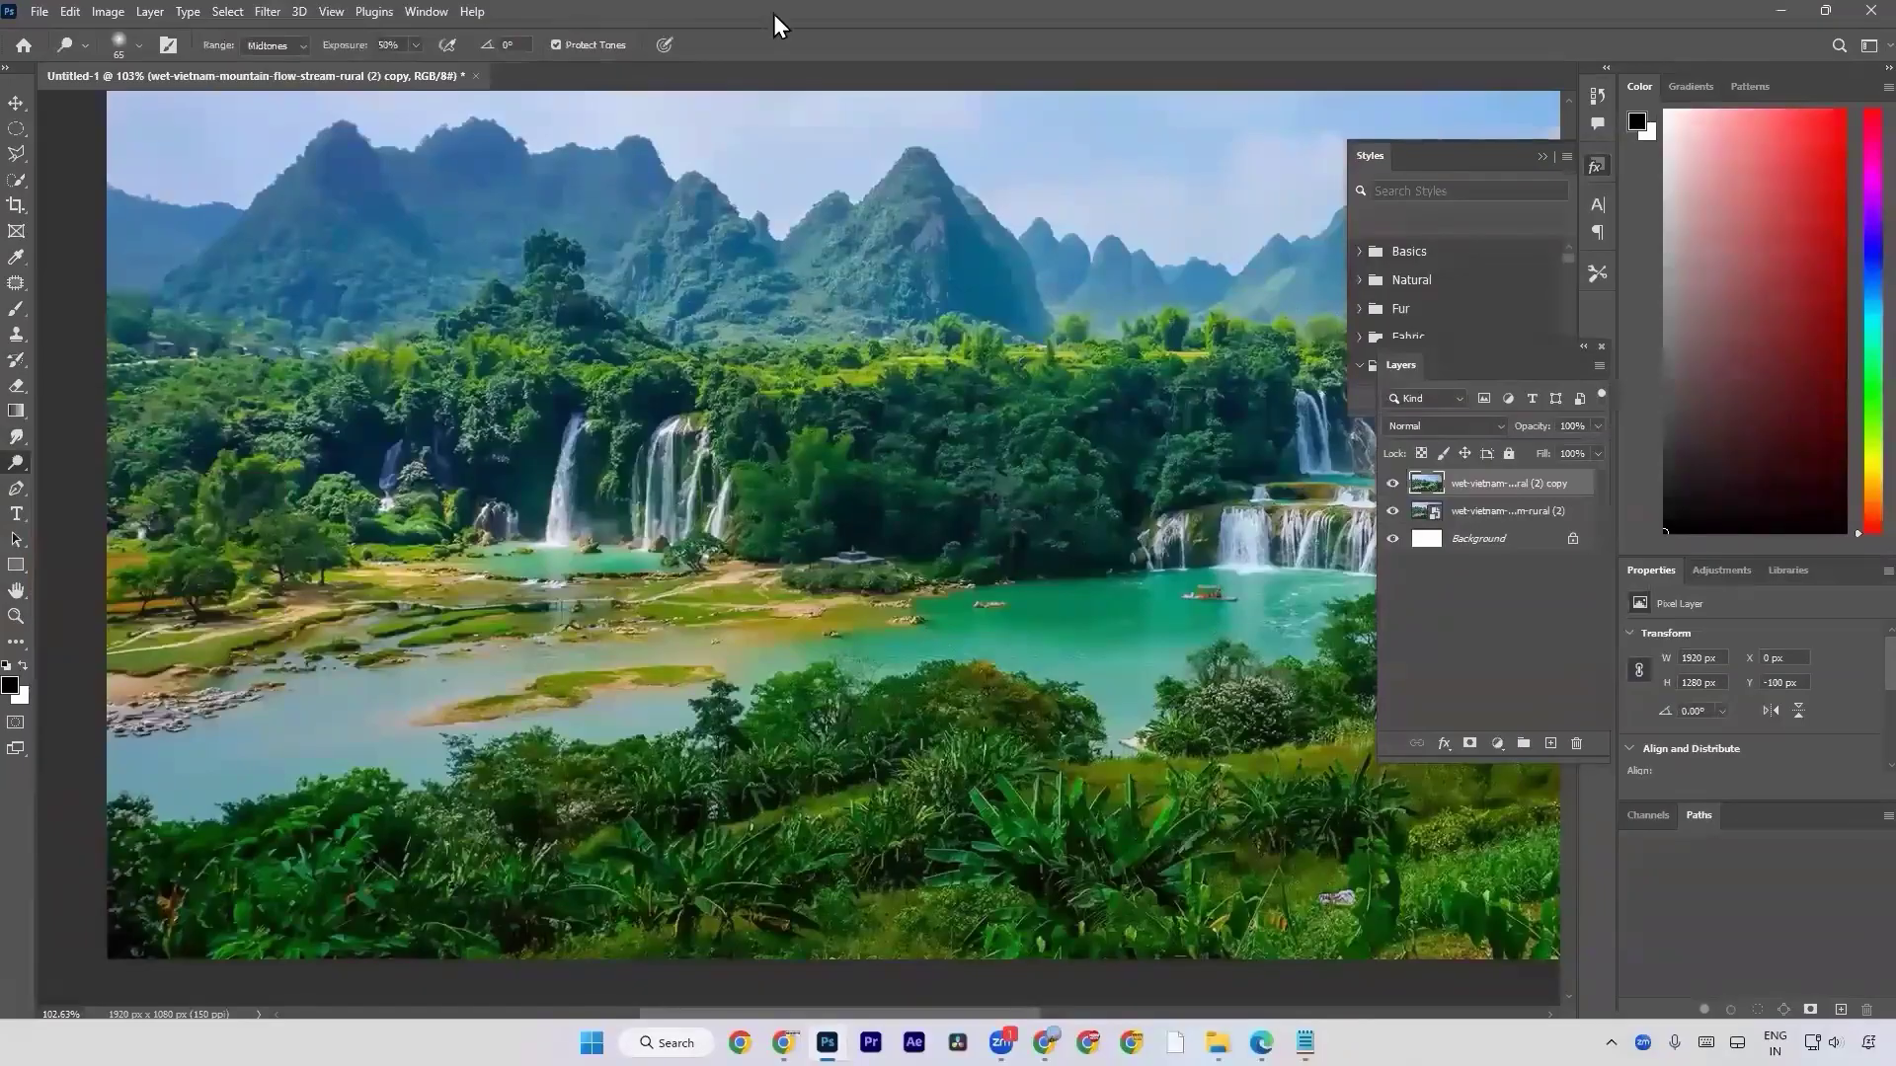
# Switch to the Chrome browser and search the web for images of "dark circles eye".
pyautogui.hotkey('alt', 'Tab')
pyautogui.press('Down')
pyautogui.write('dark ci')
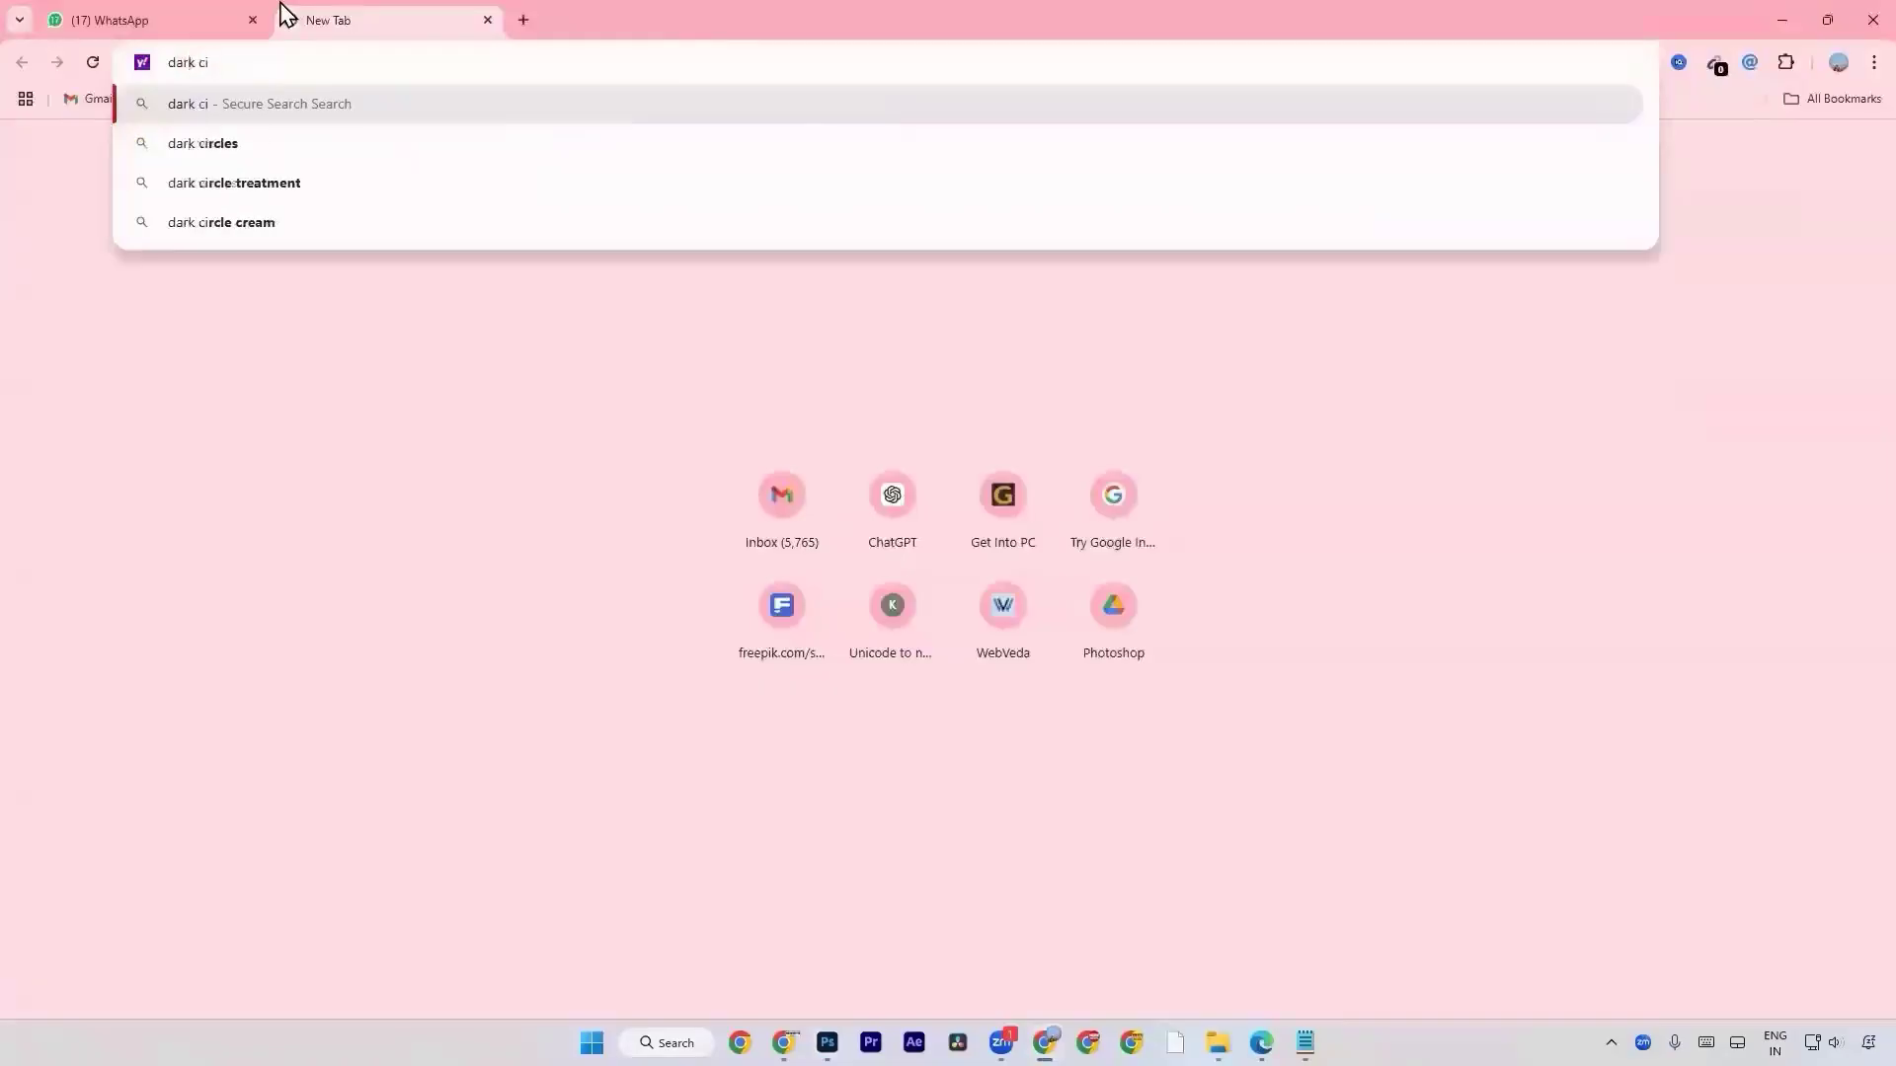
pyautogui.write('rclespho')
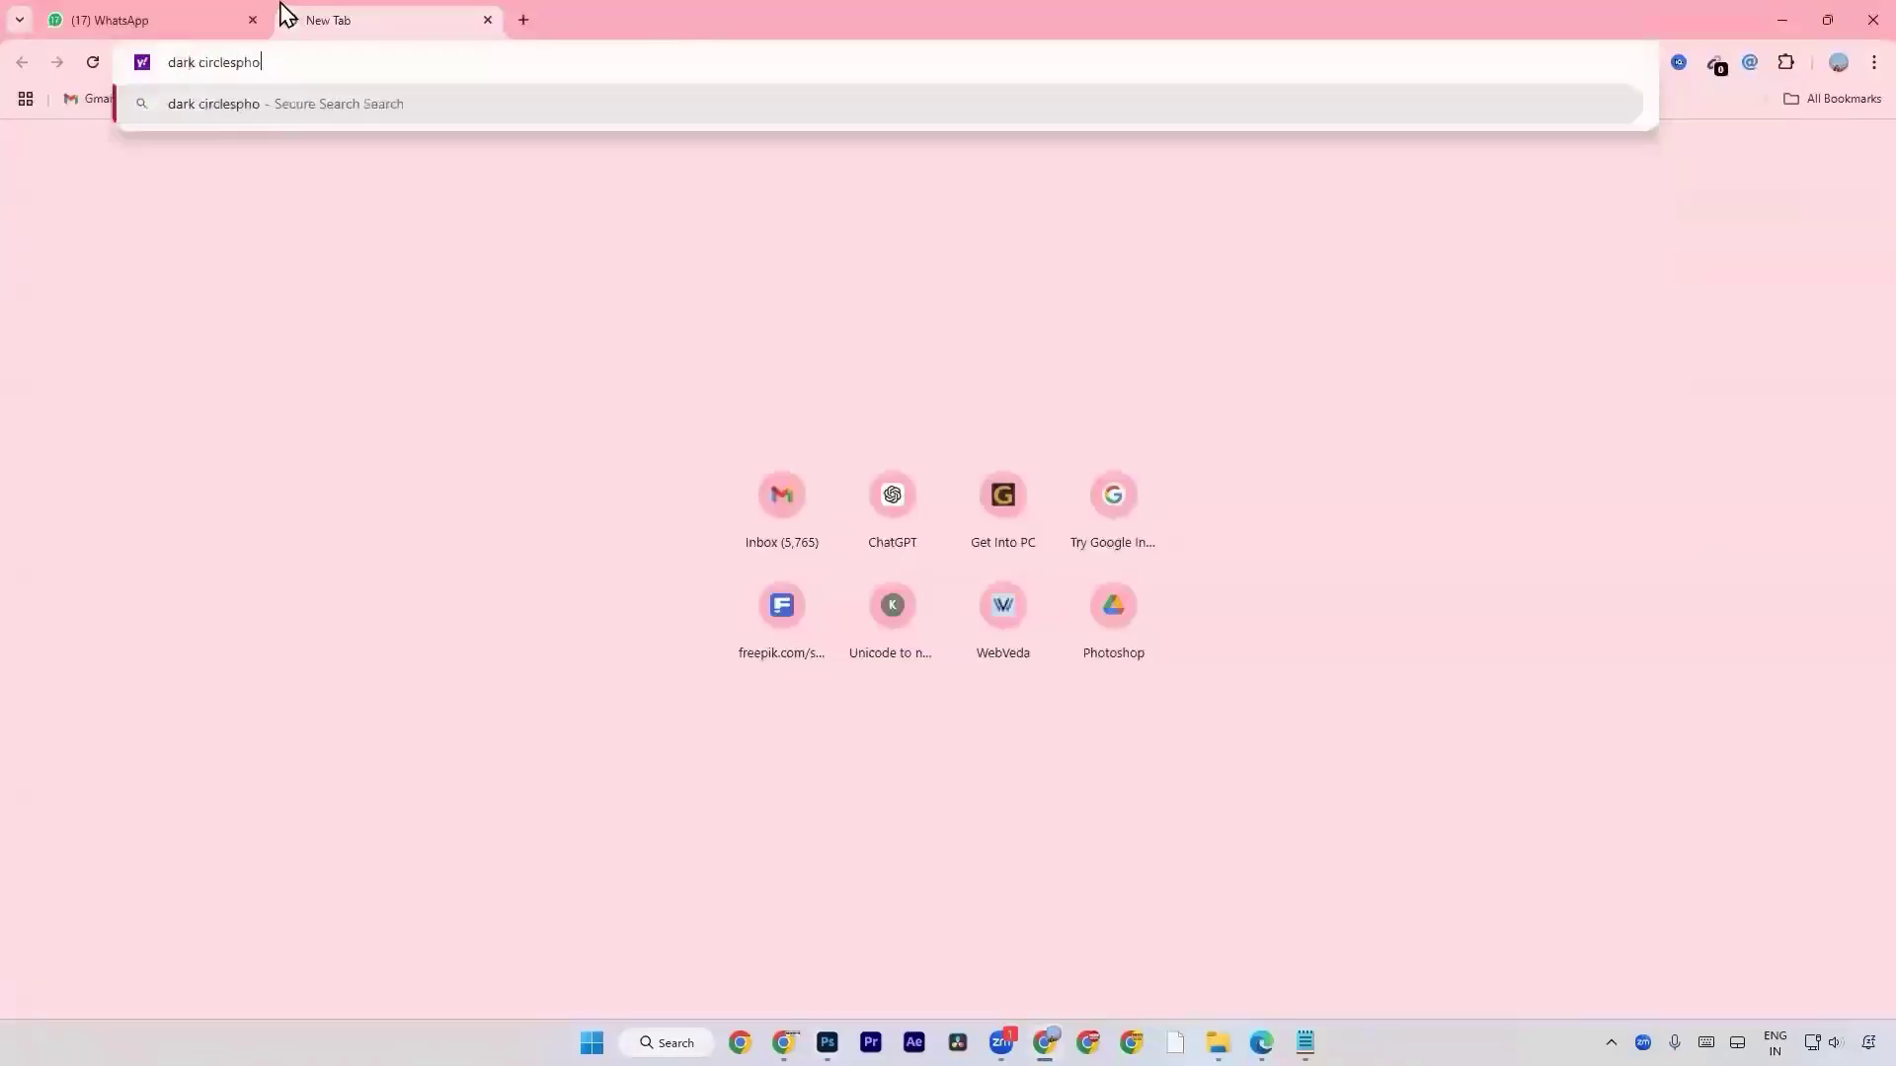
pyautogui.press('BackSpace')
pyautogui.press('BackSpace')
pyautogui.write('eye')
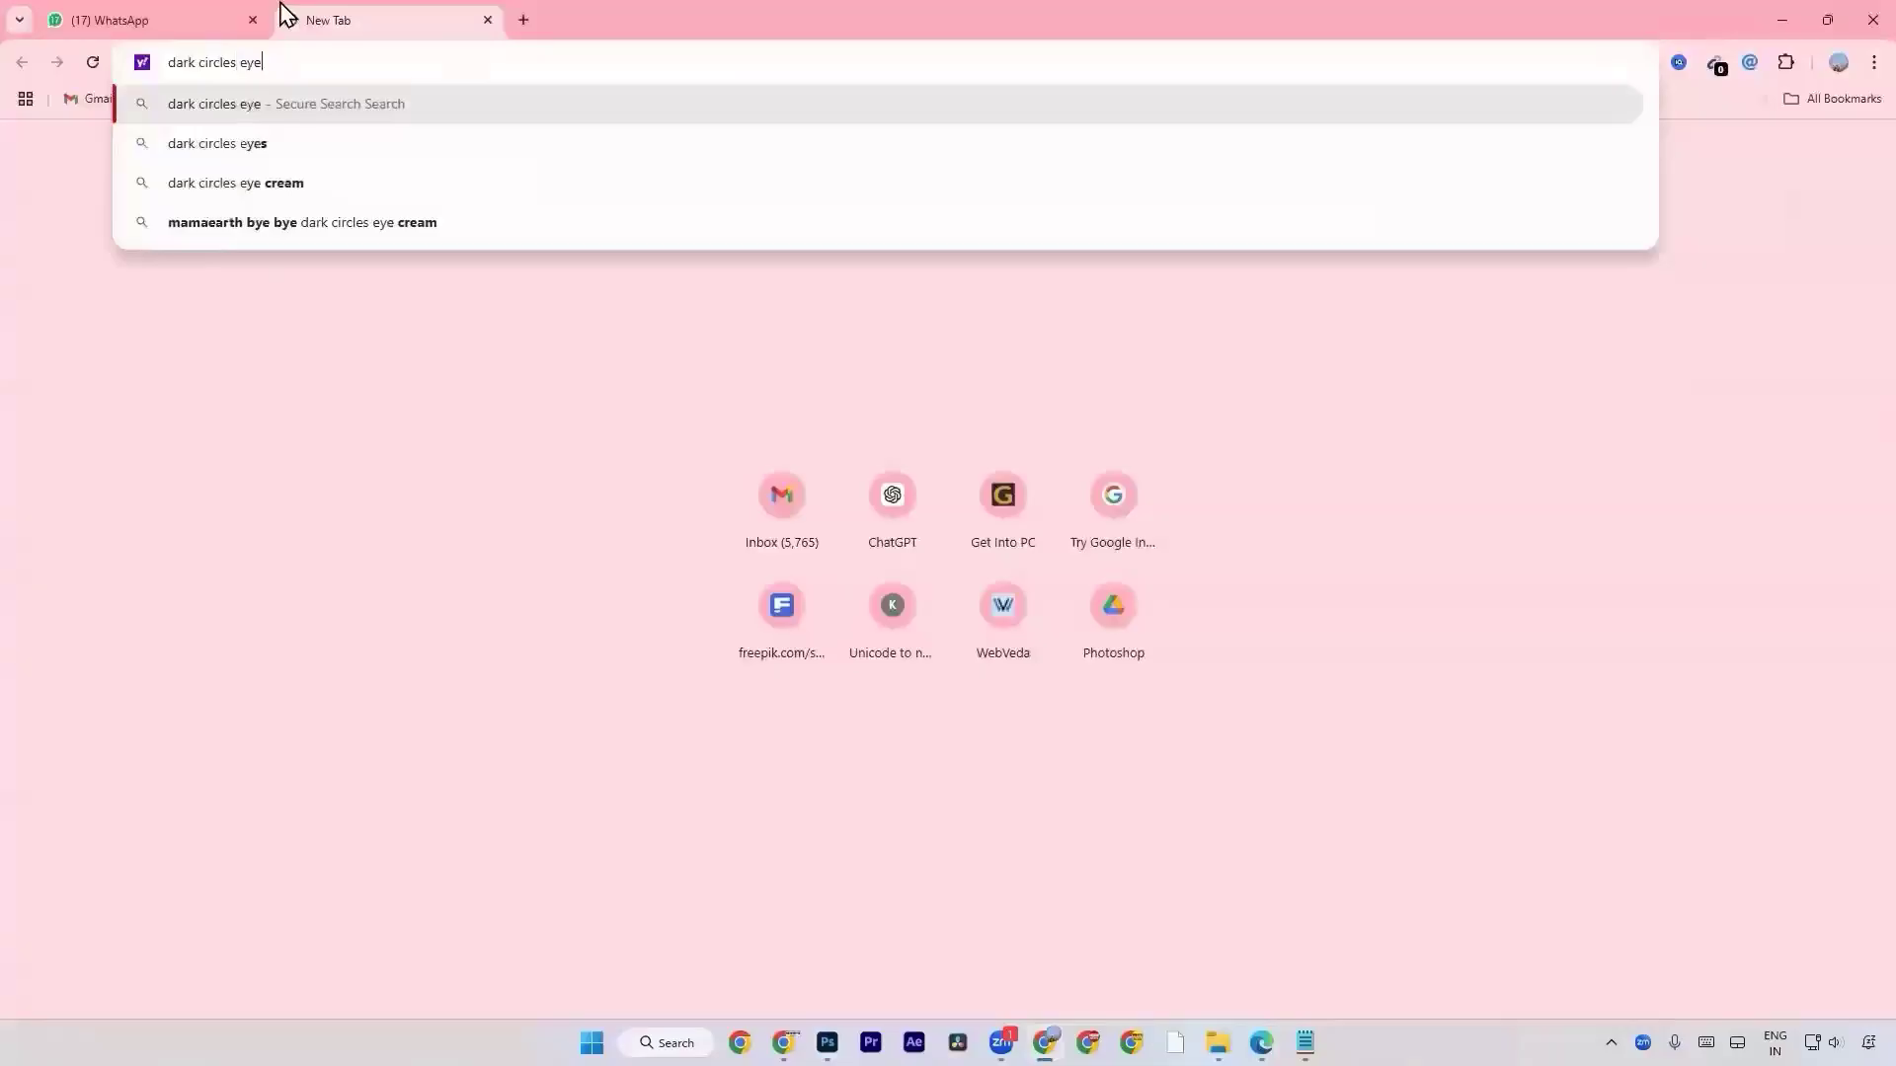
pyautogui.press('Return')
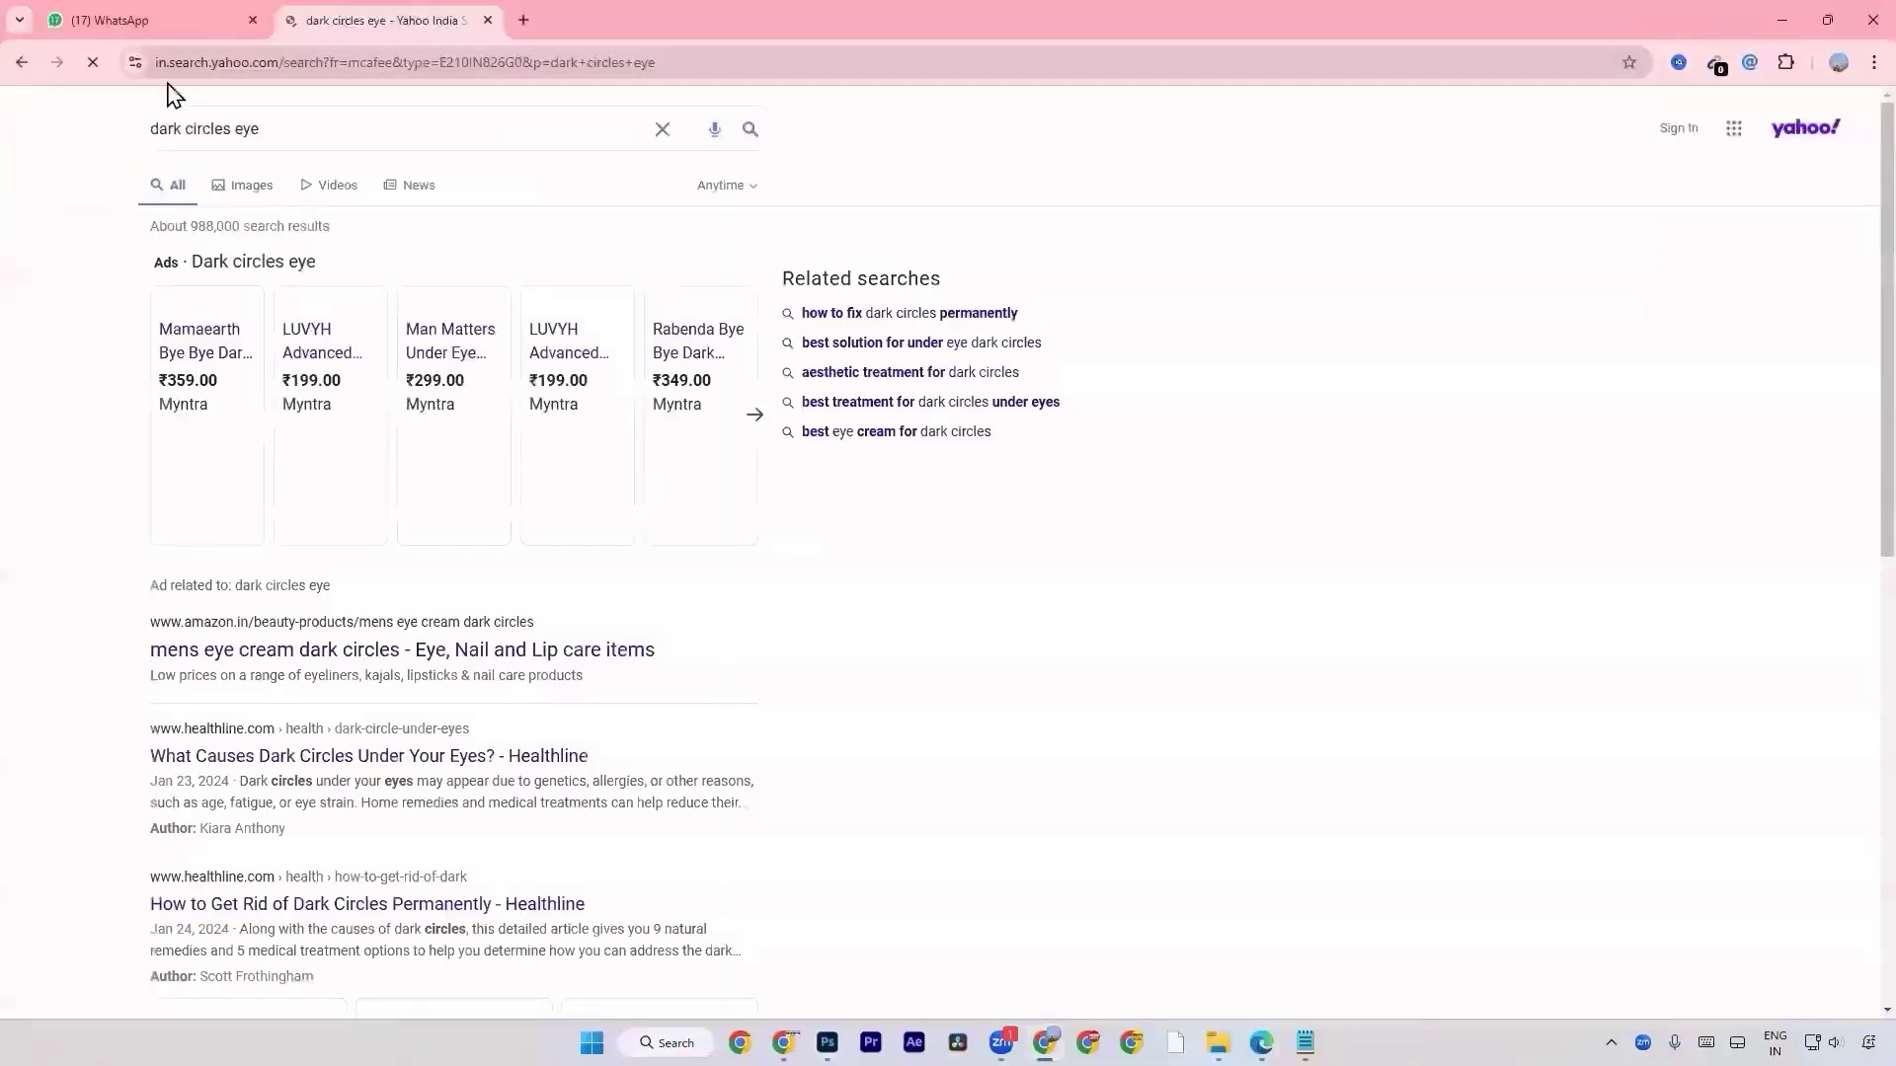
pyautogui.click(233, 193)
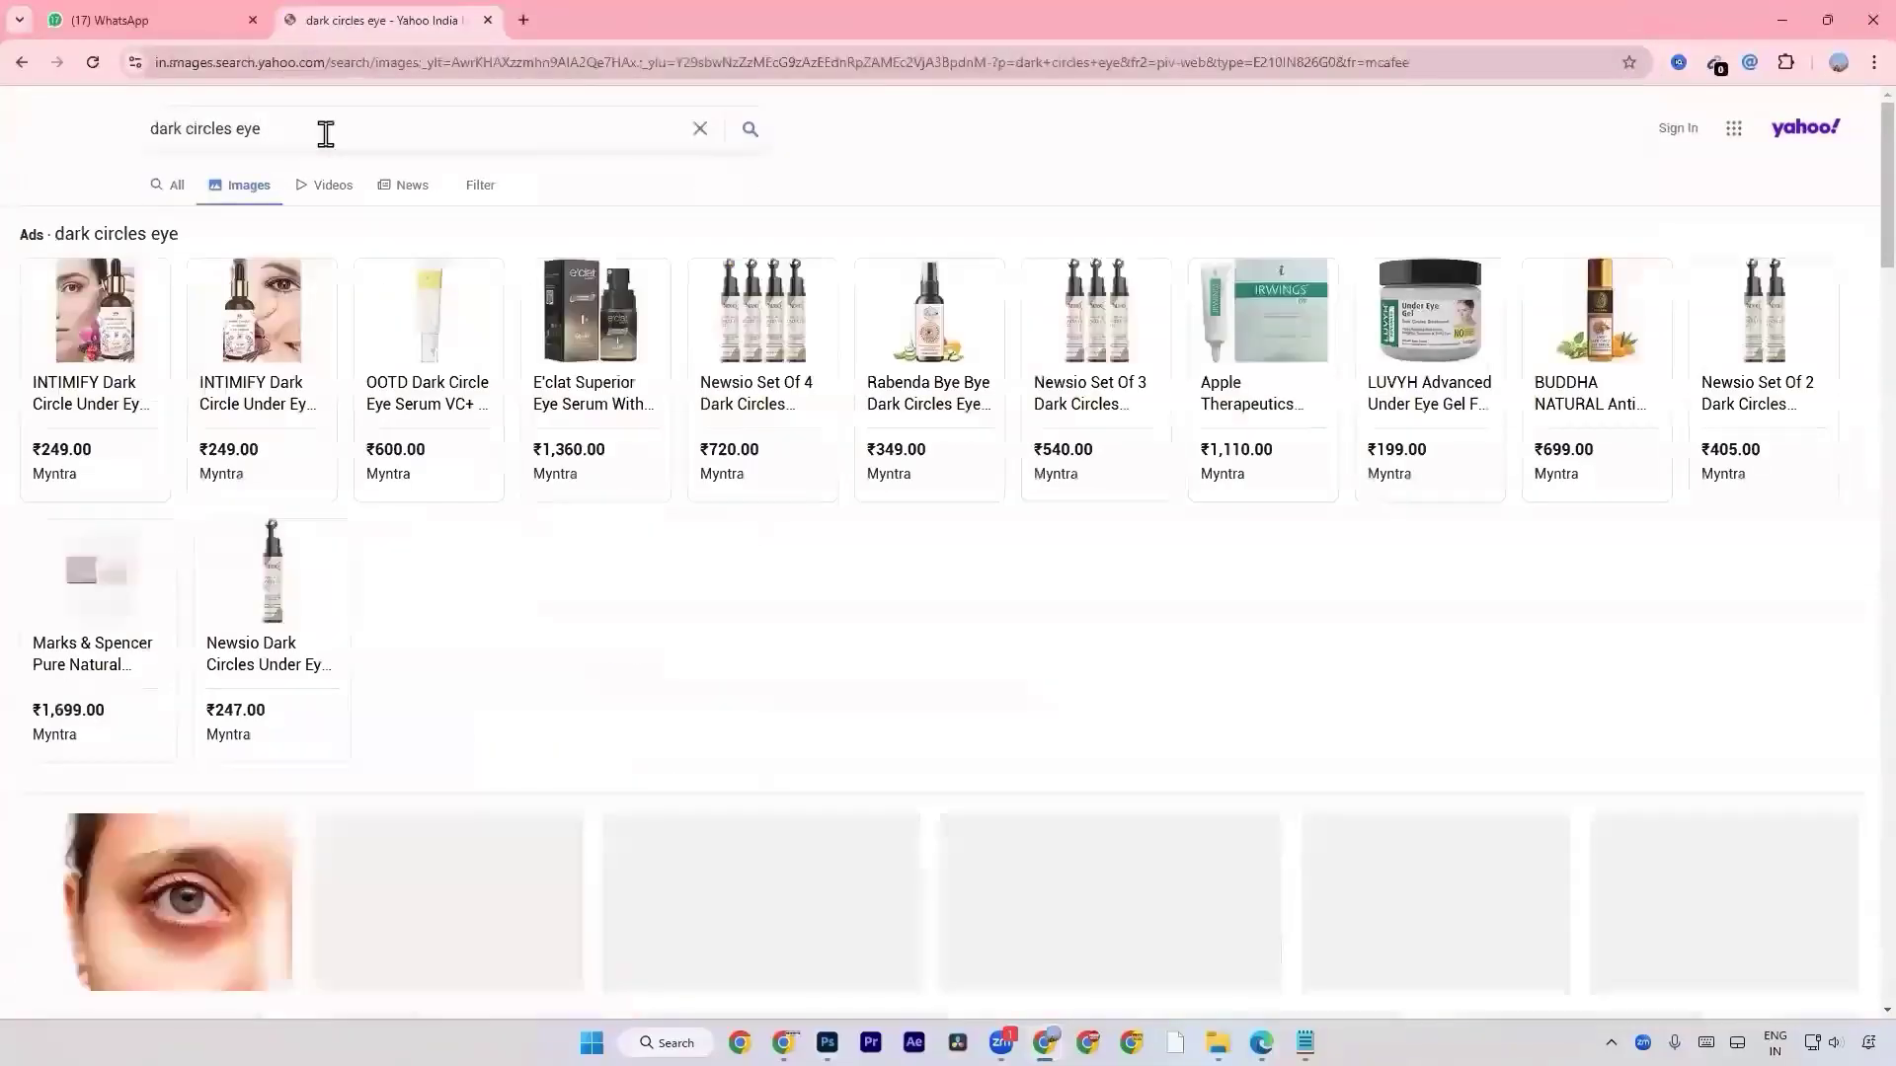
# Open the full-size photo of a woman's face with under-eye circles and save it as dark-circles-under-eyes.jpg.
pyautogui.scroll(-3, 262, 584)
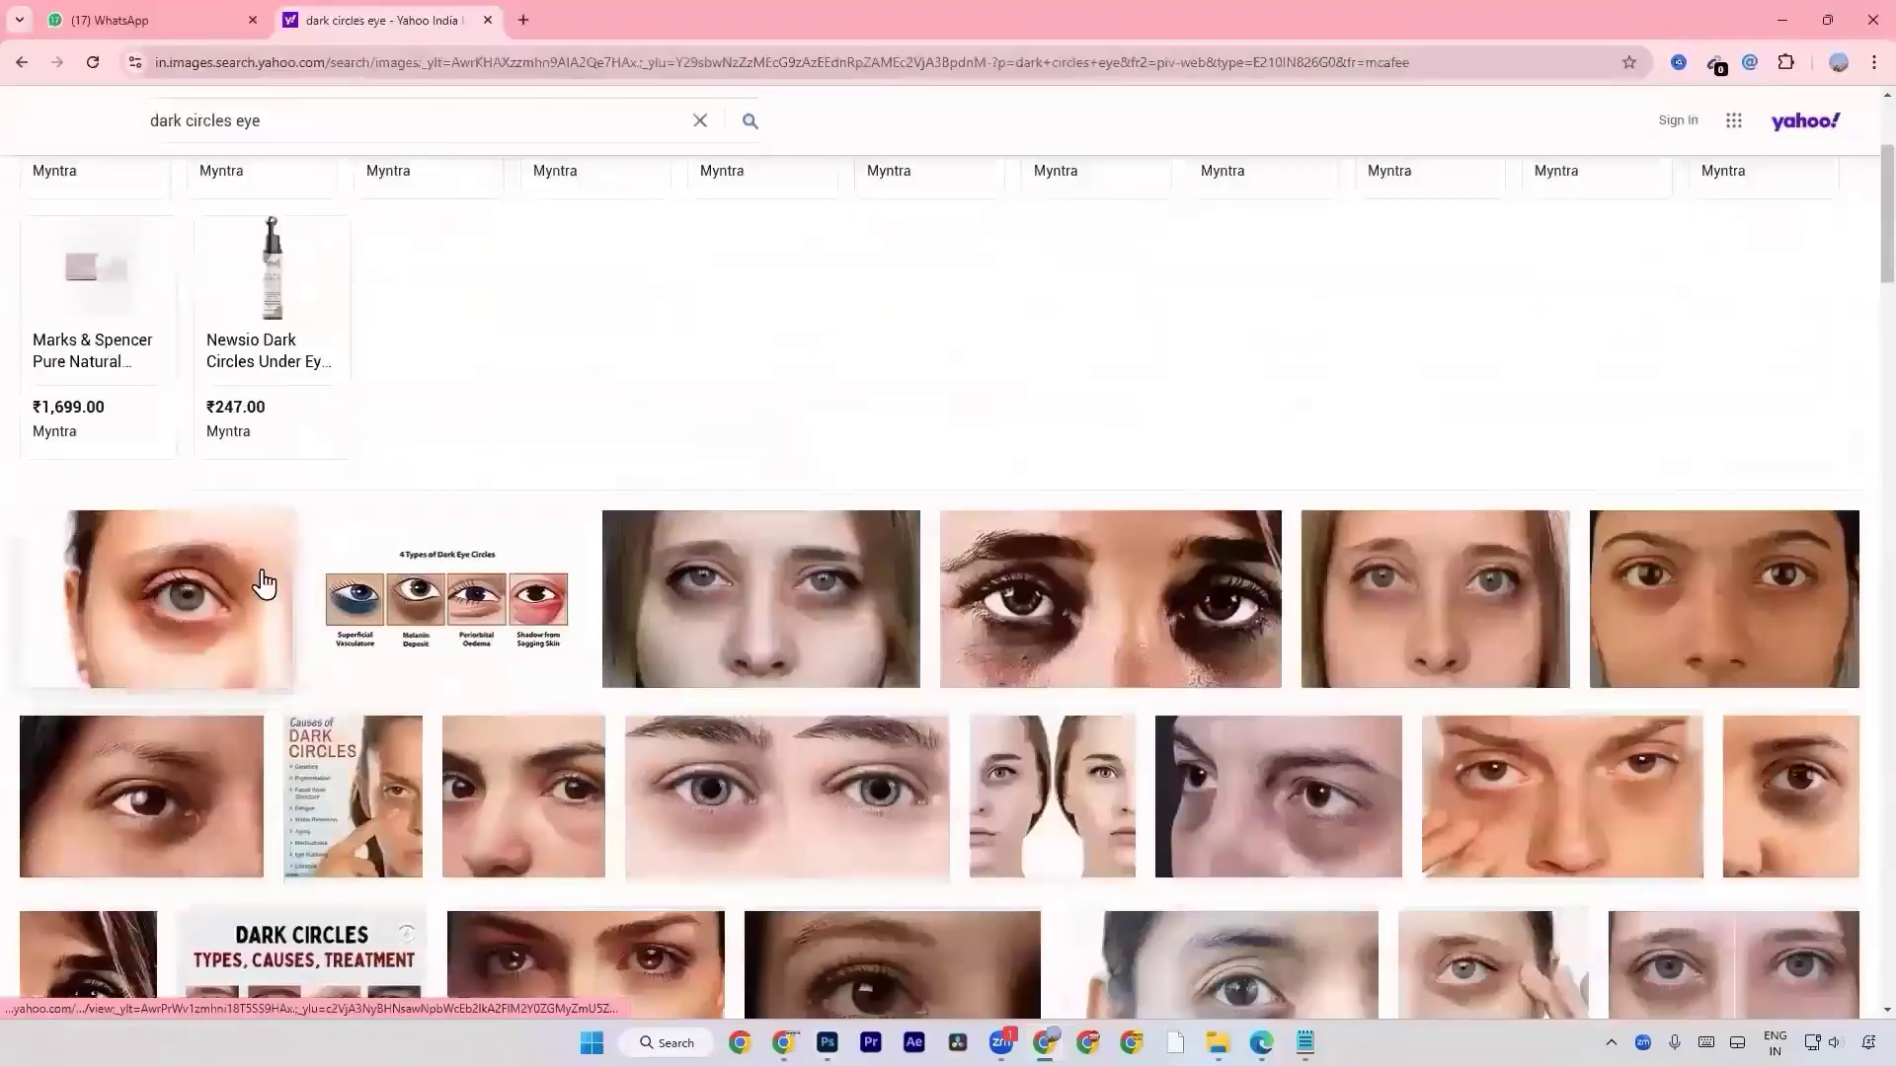
pyautogui.click(1449, 551)
pyautogui.click(1619, 419)
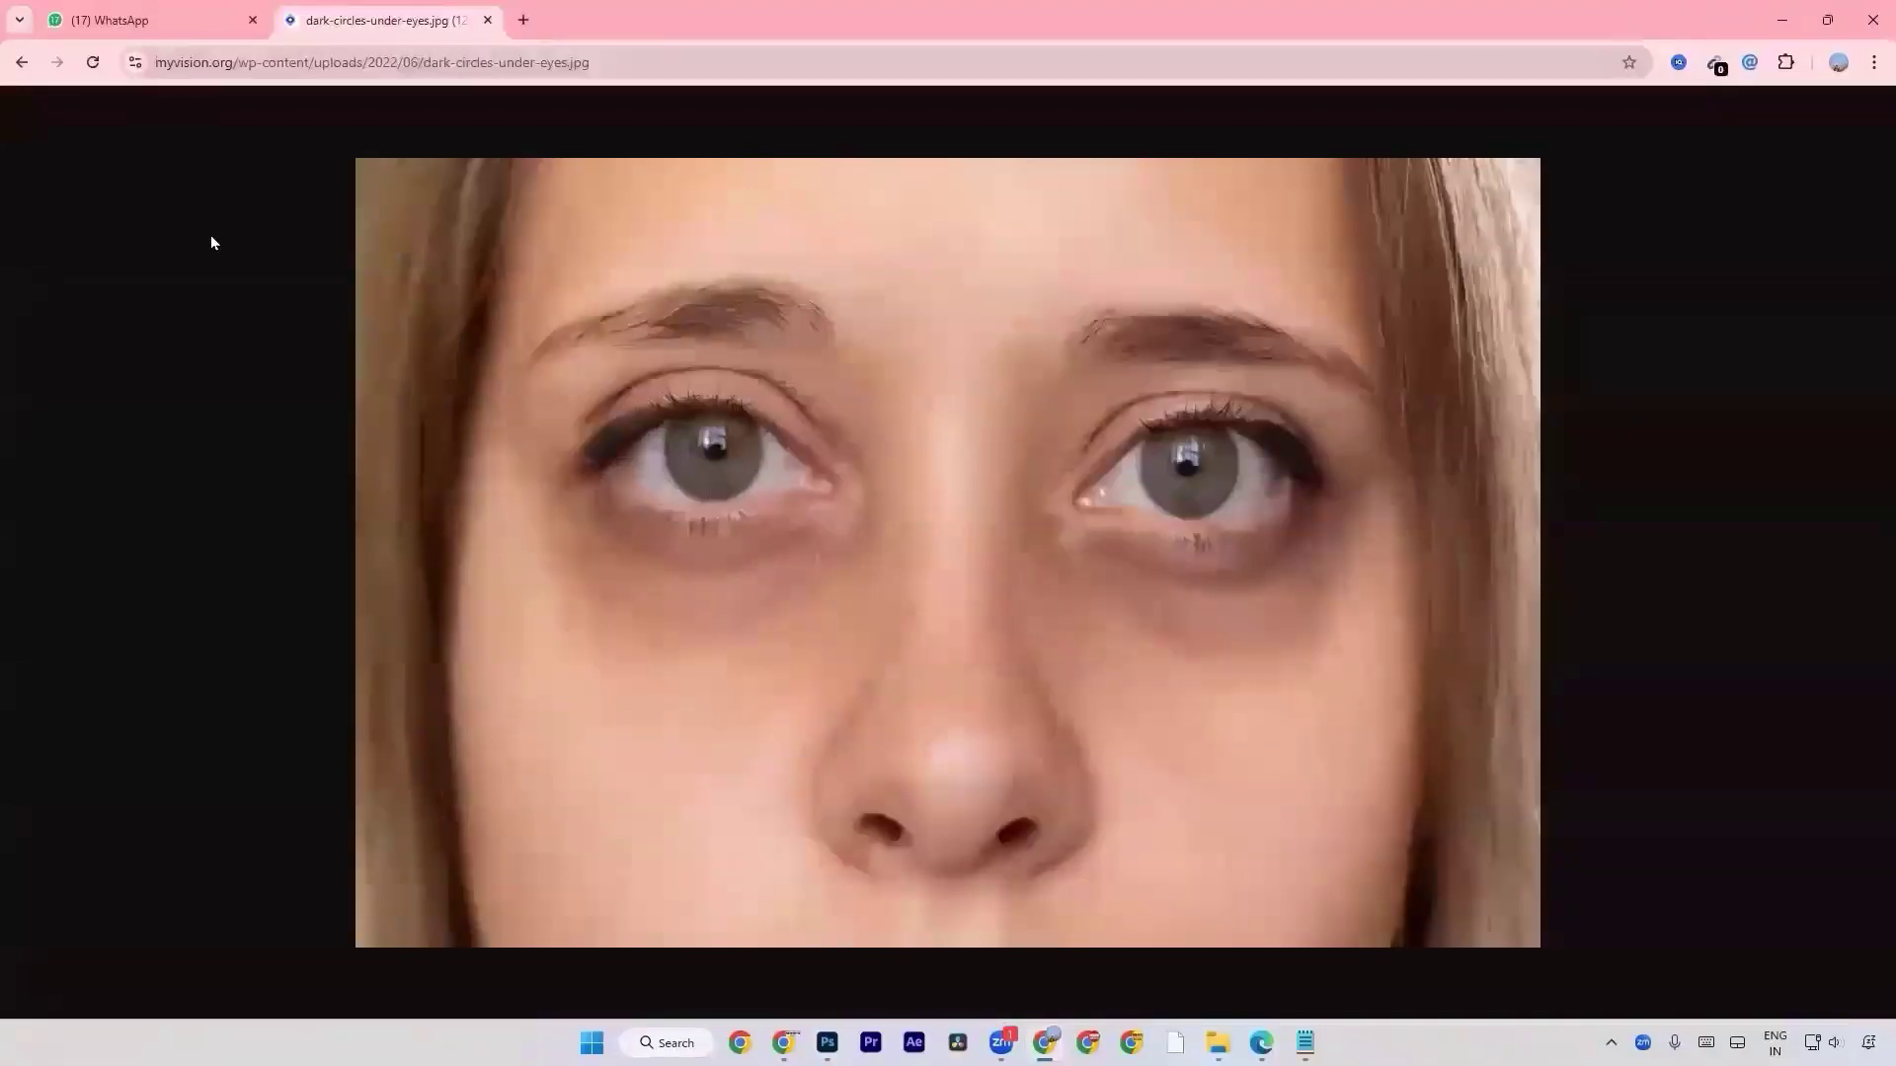
pyautogui.rightClick(712, 460)
pyautogui.click(786, 506)
pyautogui.press('Return')
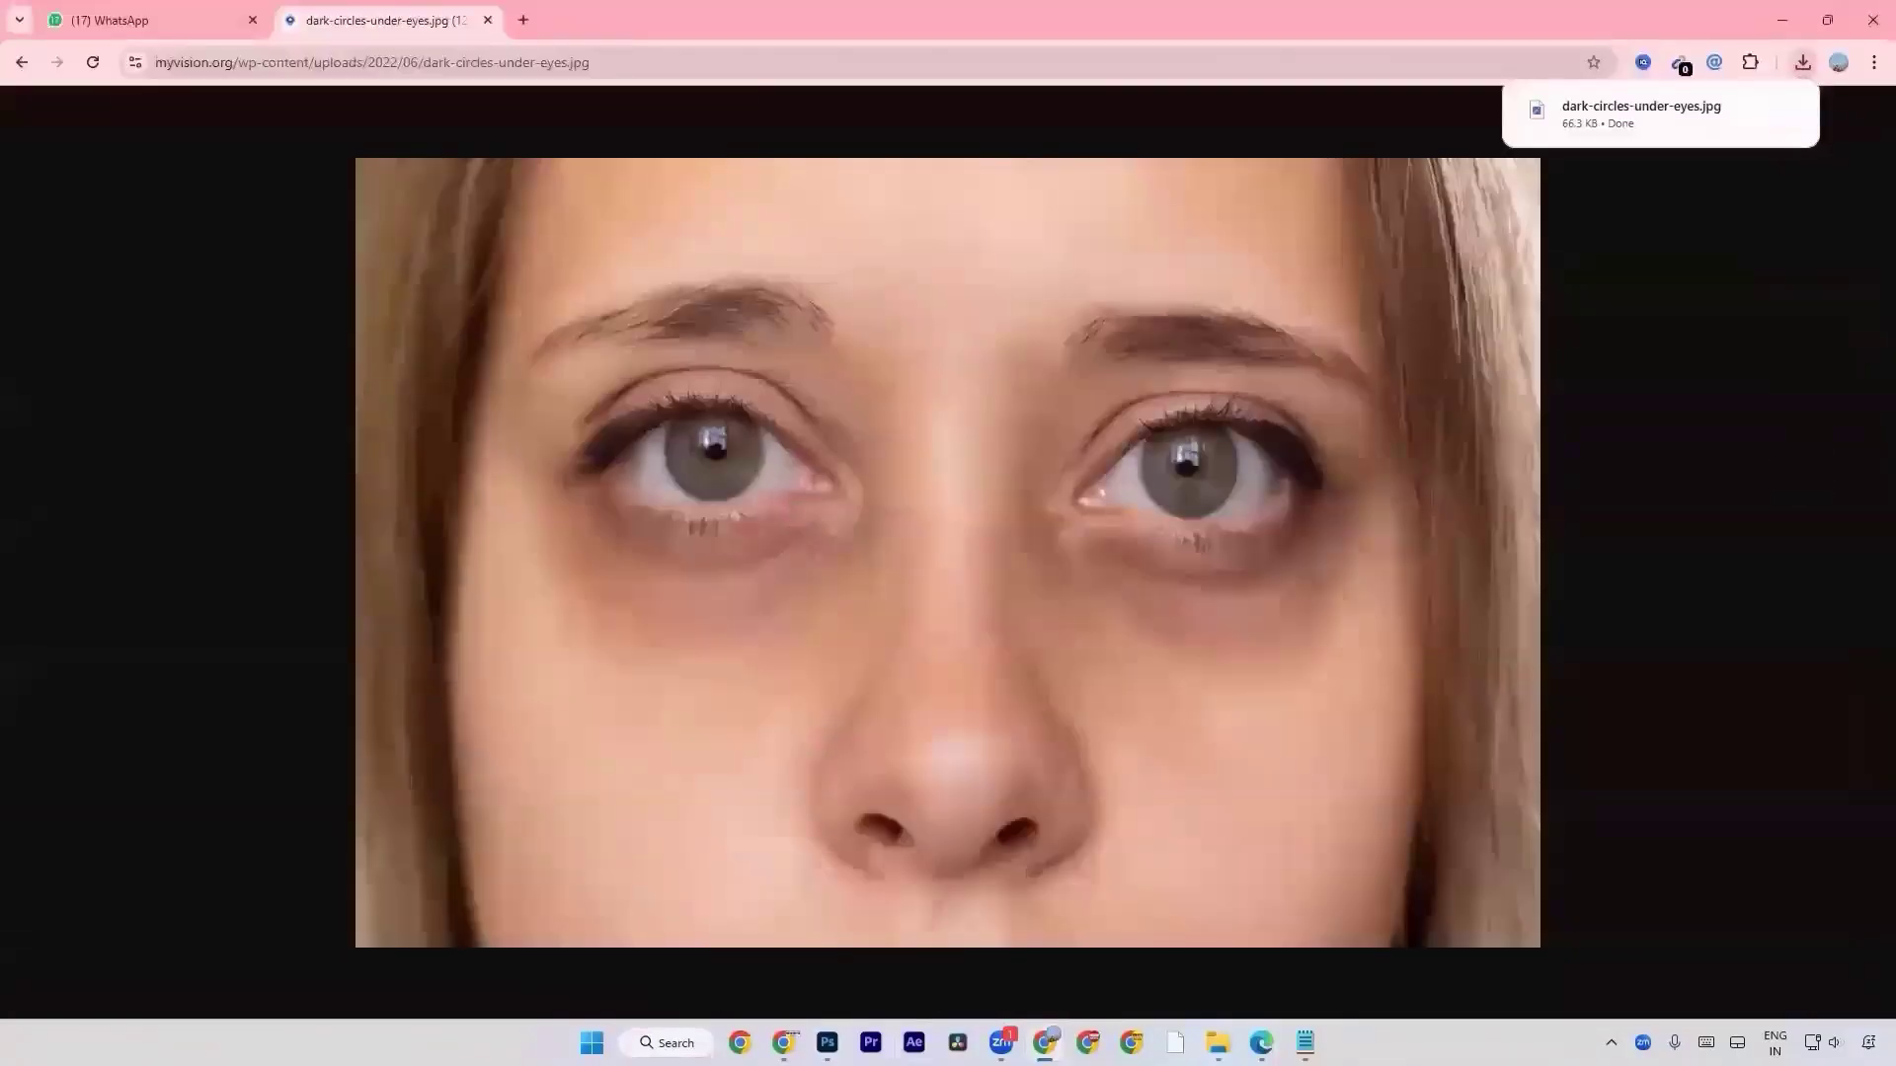
# Switch back to Photoshop and create a blank 1280 x 720 px document at 72 ppi.
pyautogui.click(828, 1043)
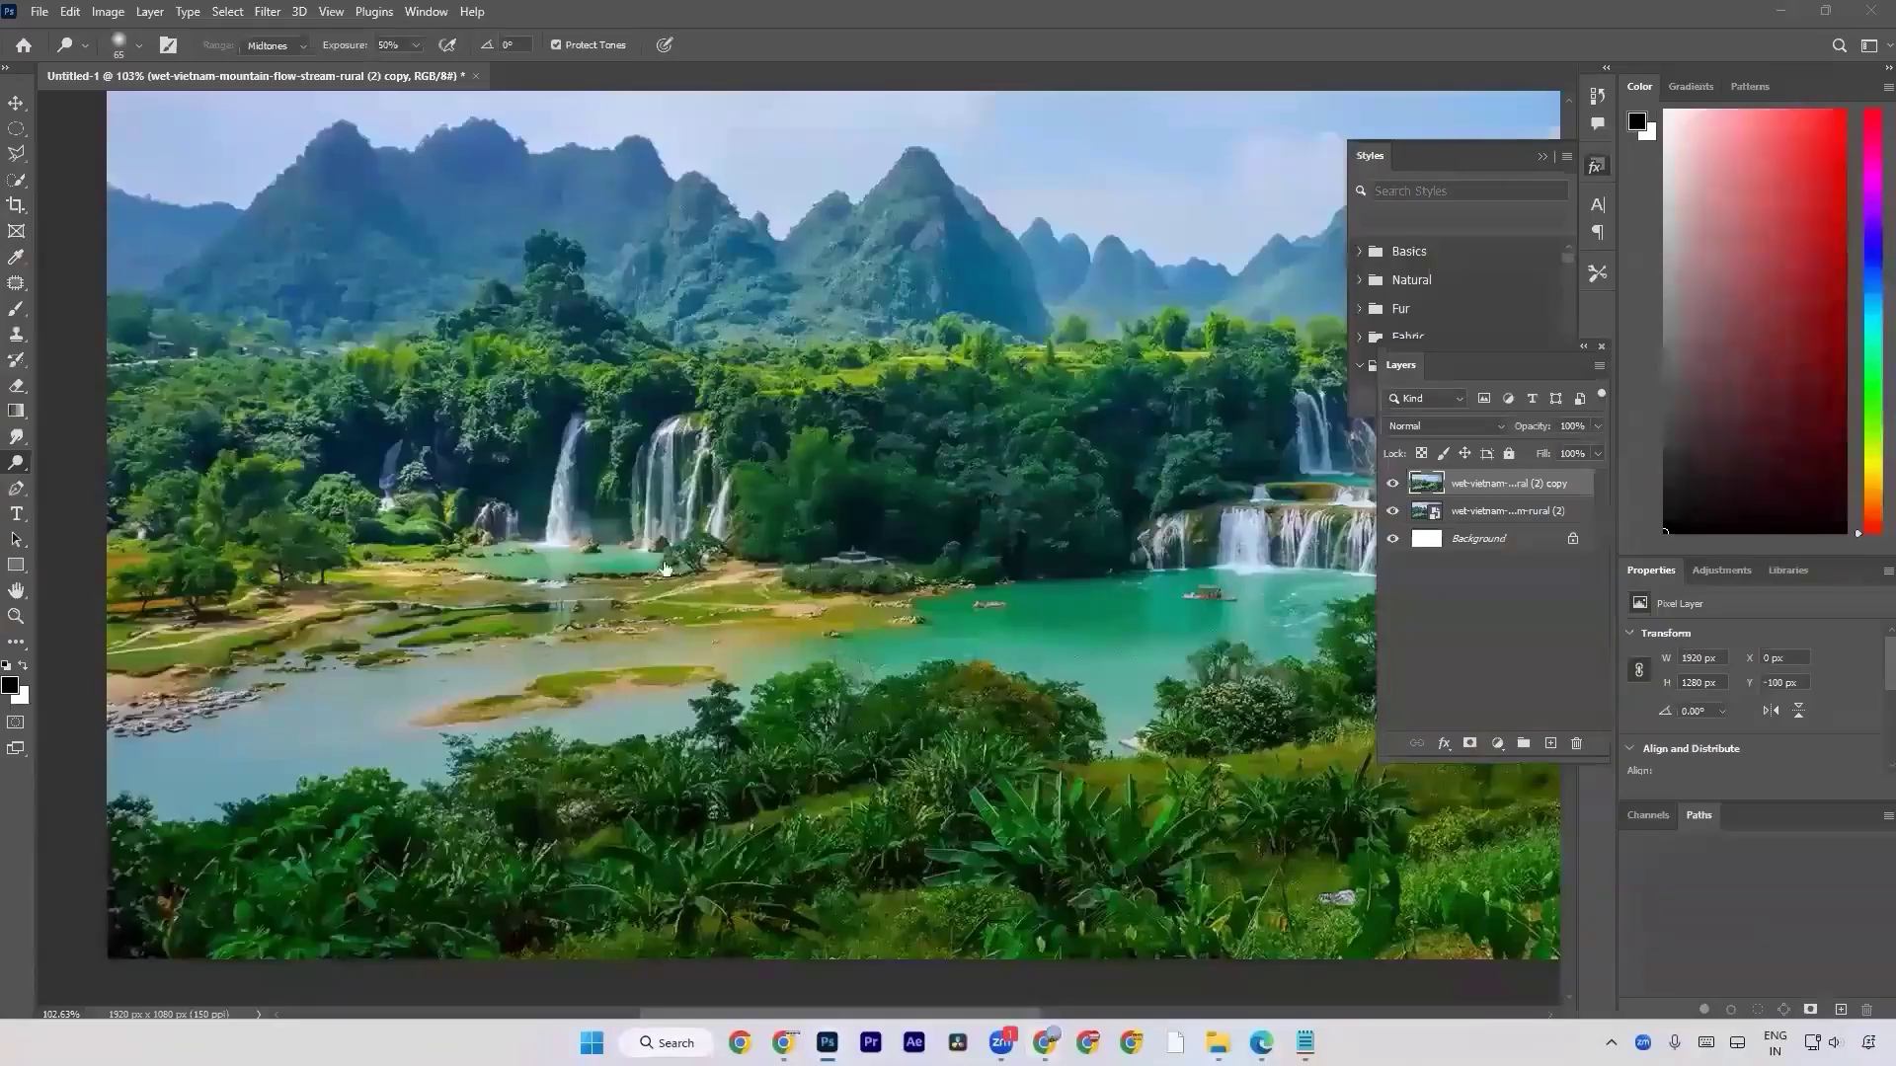
pyautogui.hotkey('ctrl', 'n')
pyautogui.doubleClick(880, 345)
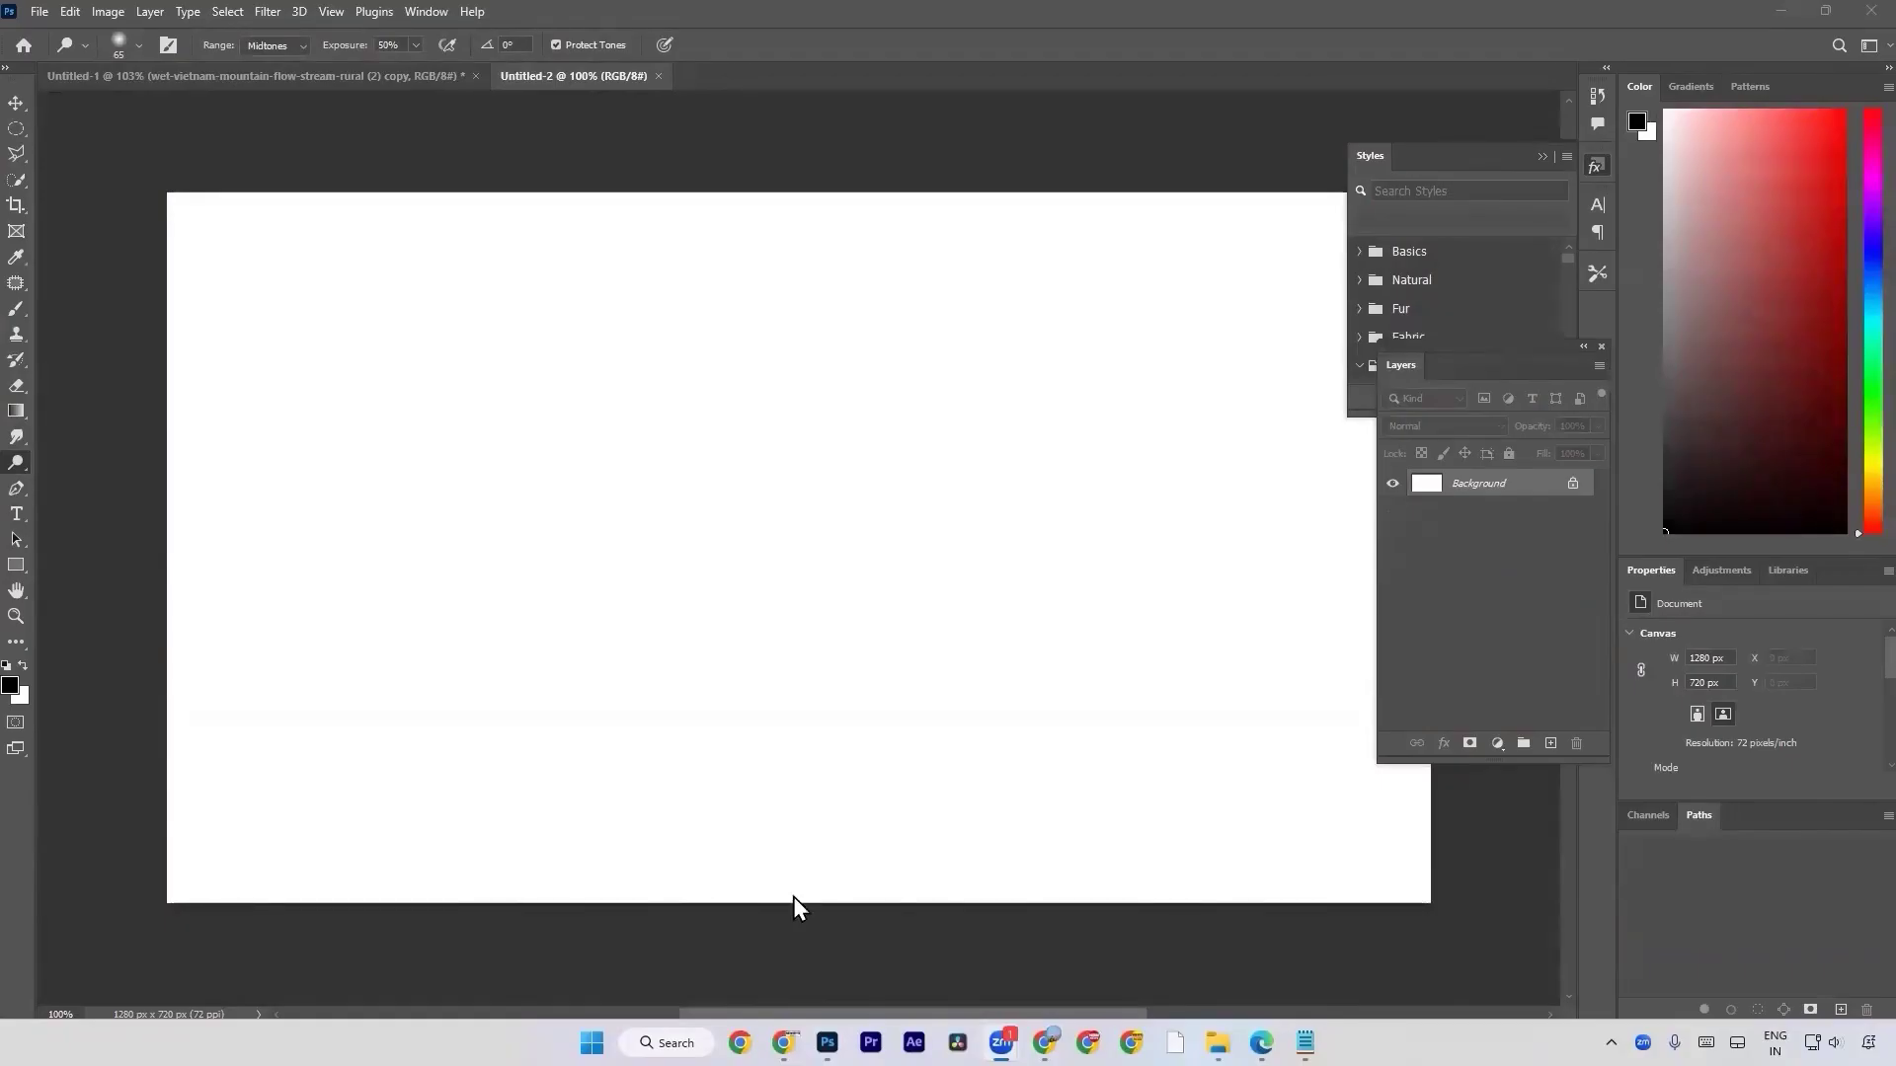
# Place the downloaded dark-circles-under-eyes.jpg from the Downloads folder into the new document.
pyautogui.hotkey('alt', 'Tab')
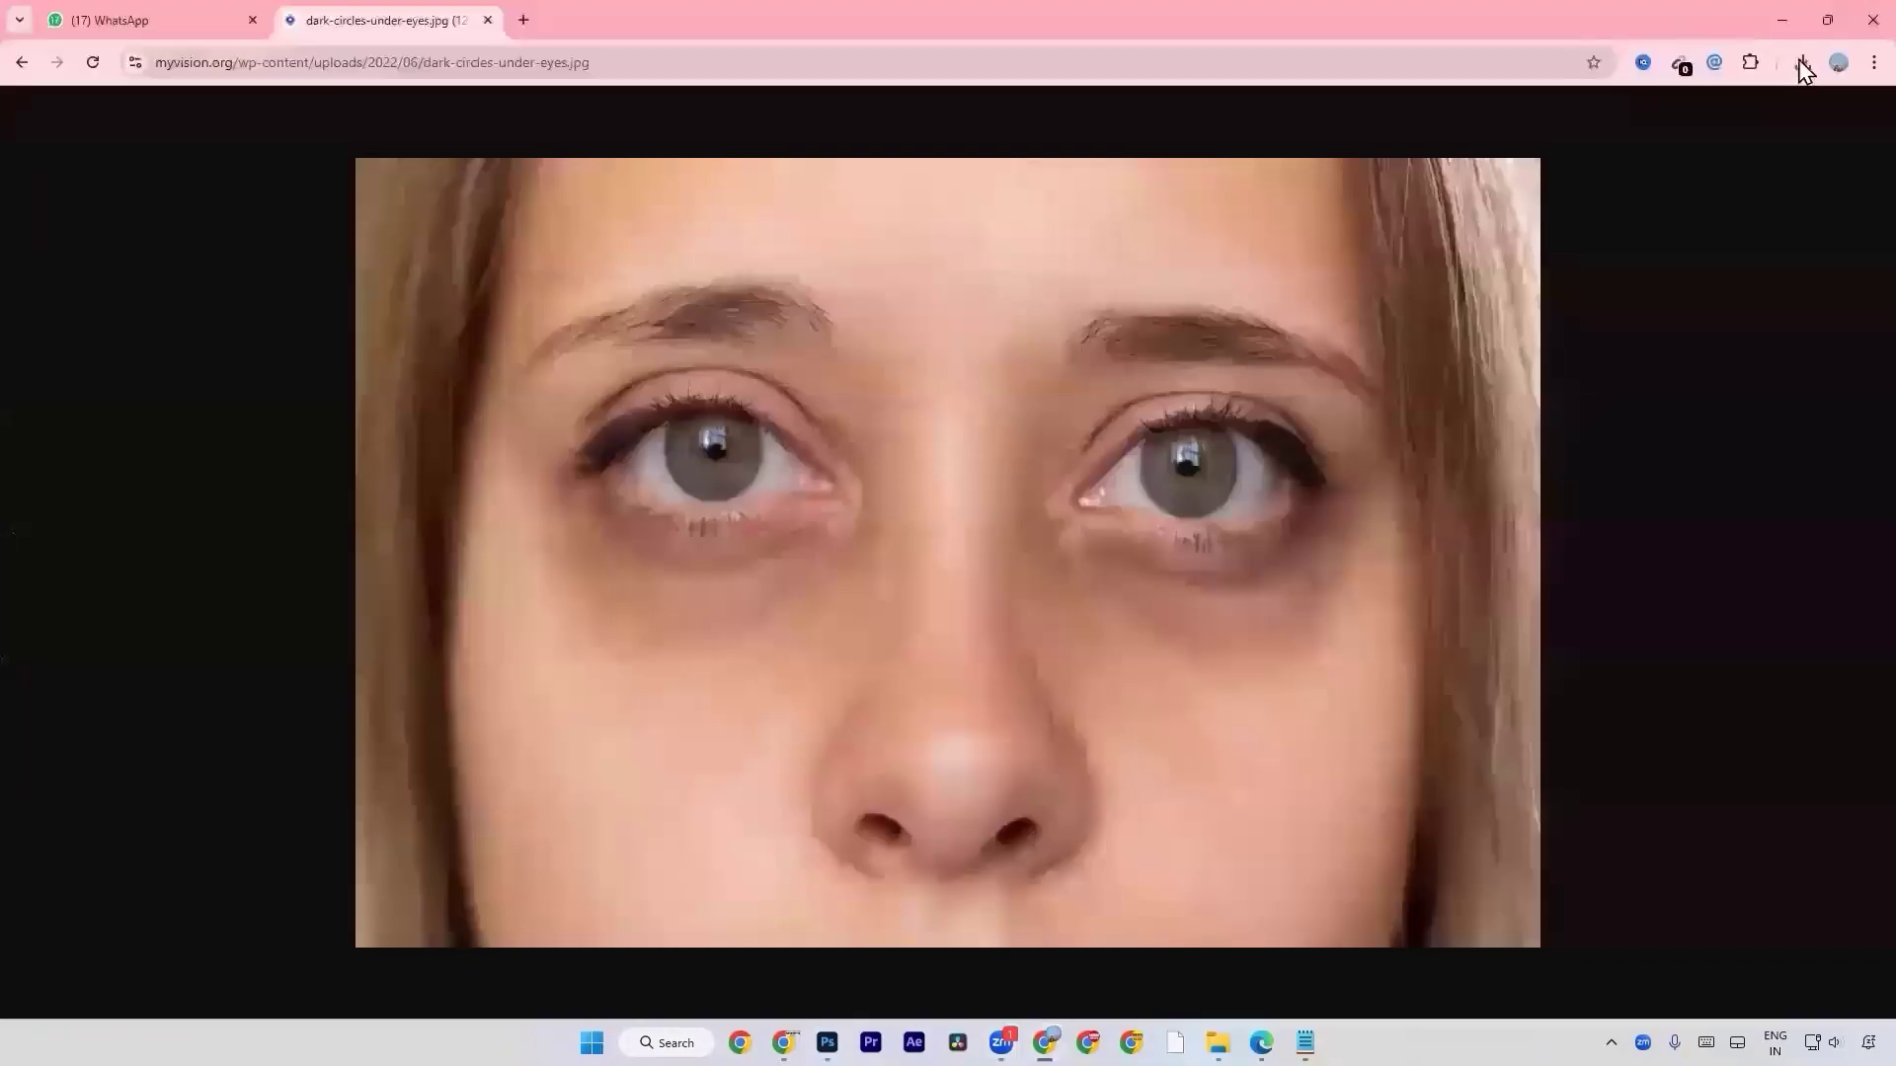
pyautogui.click(1803, 65)
pyautogui.click(1747, 150)
pyautogui.moveTo(618, 258); pyautogui.dragTo(630, 630)
pyautogui.press('Return')
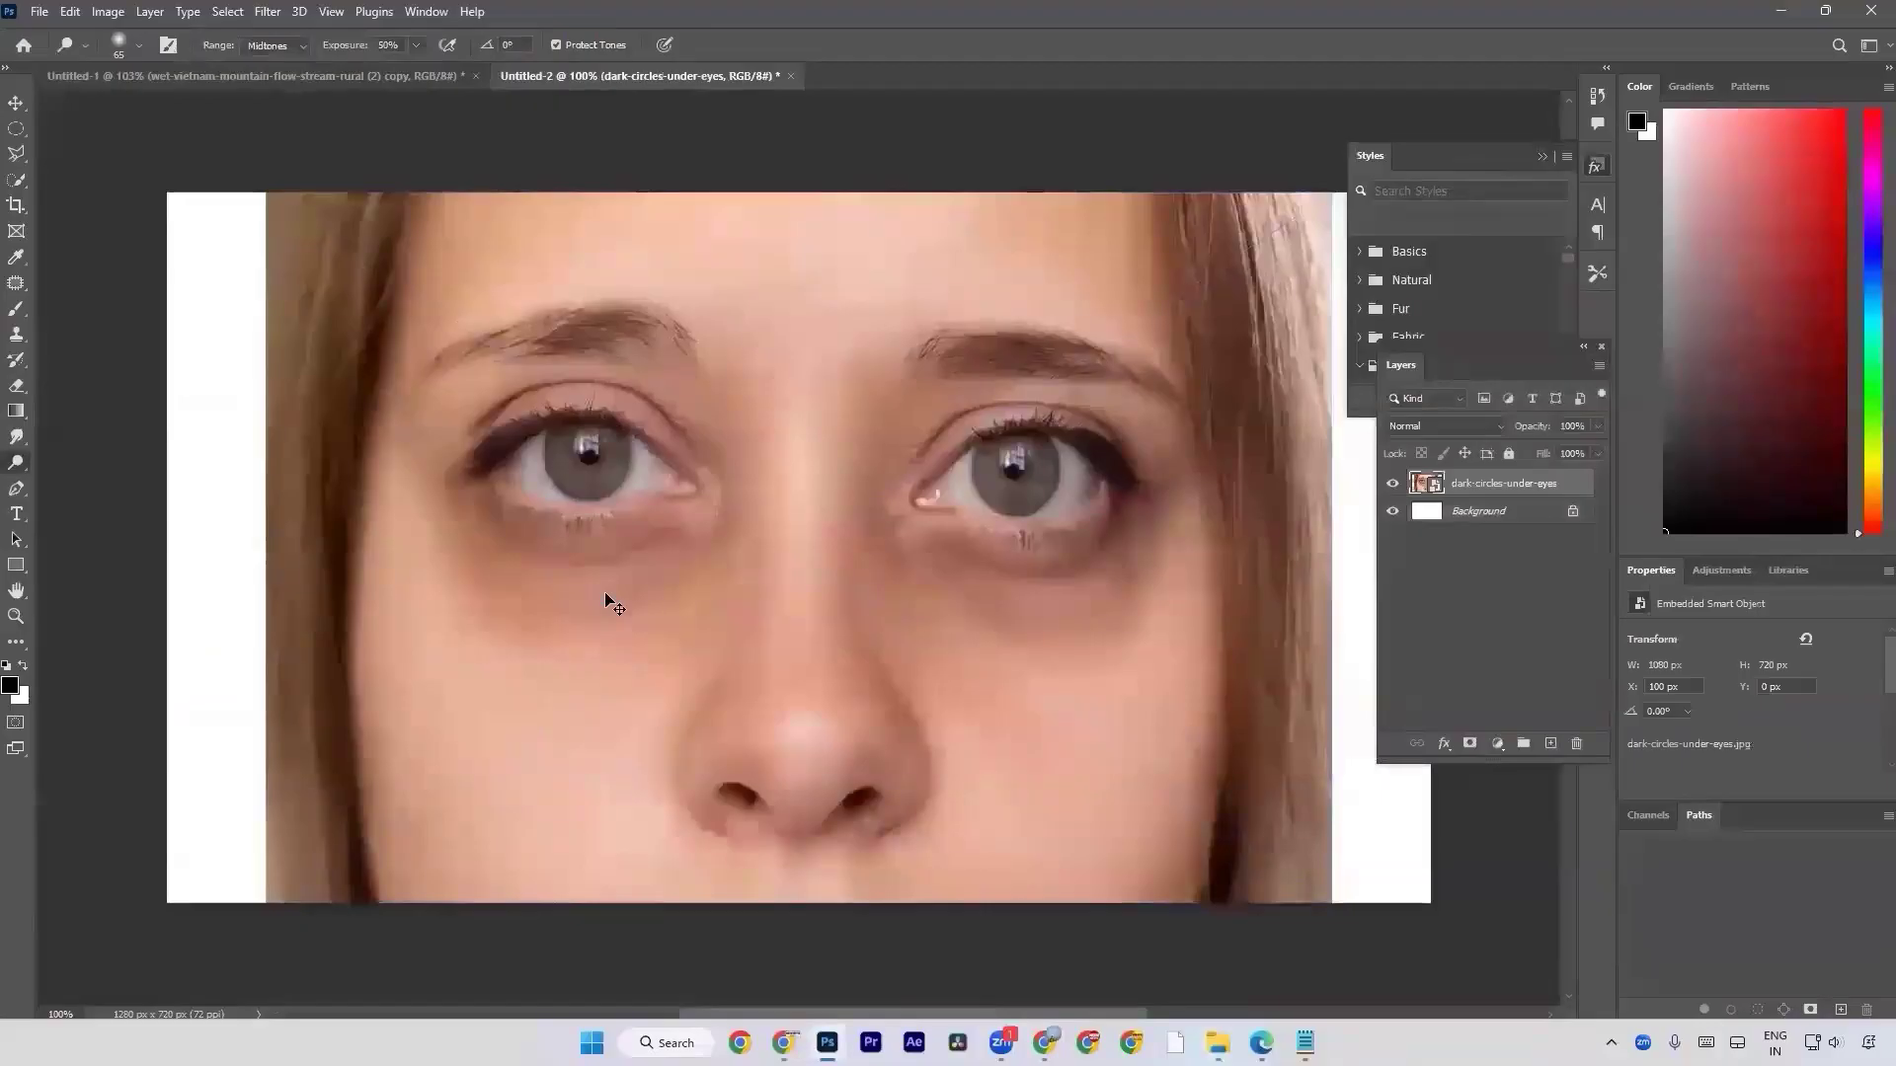
# Duplicate the dark-circles-under-eyes layer and rasterize the copy.
pyautogui.hotkey('ctrl', 'j')
pyautogui.rightClick(1471, 499)
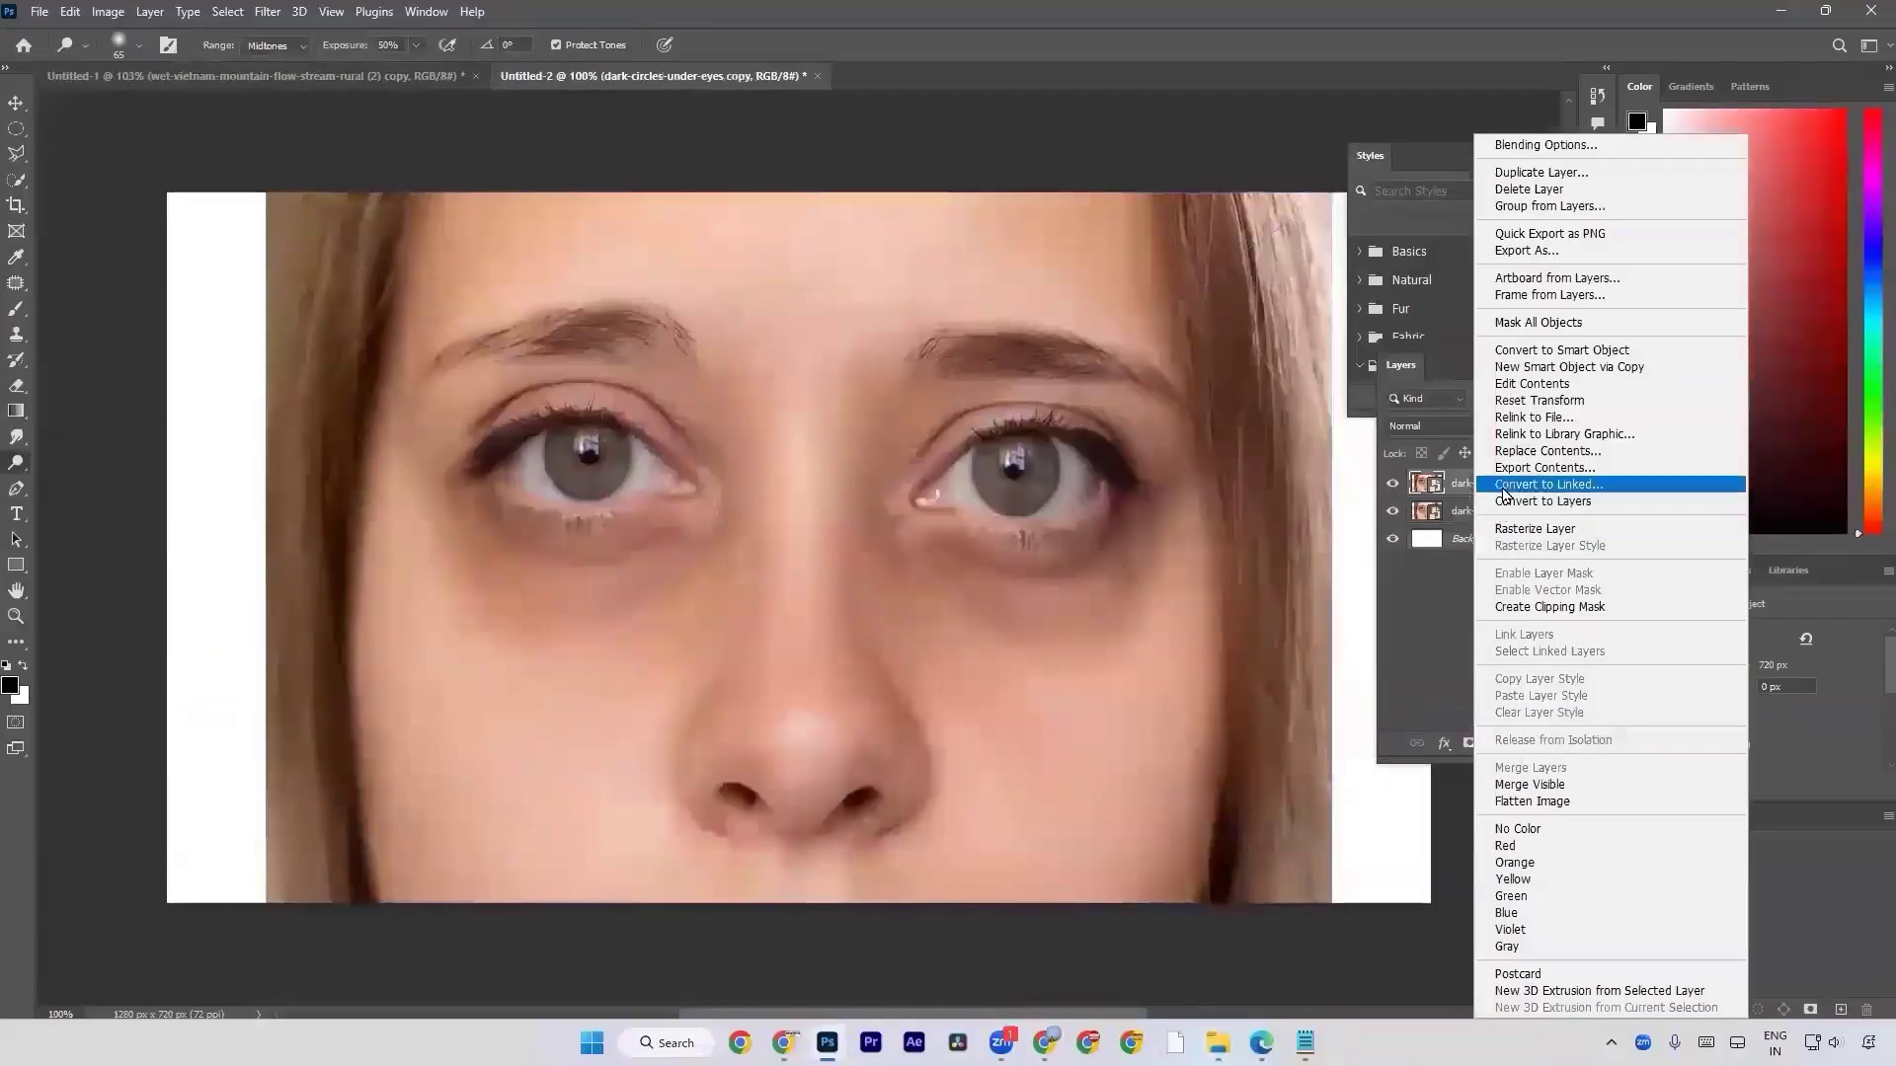
pyautogui.click(1612, 531)
# Activate the Dodge tool and enlarge its brush to 175 px.
pyautogui.rightClick(15, 464)
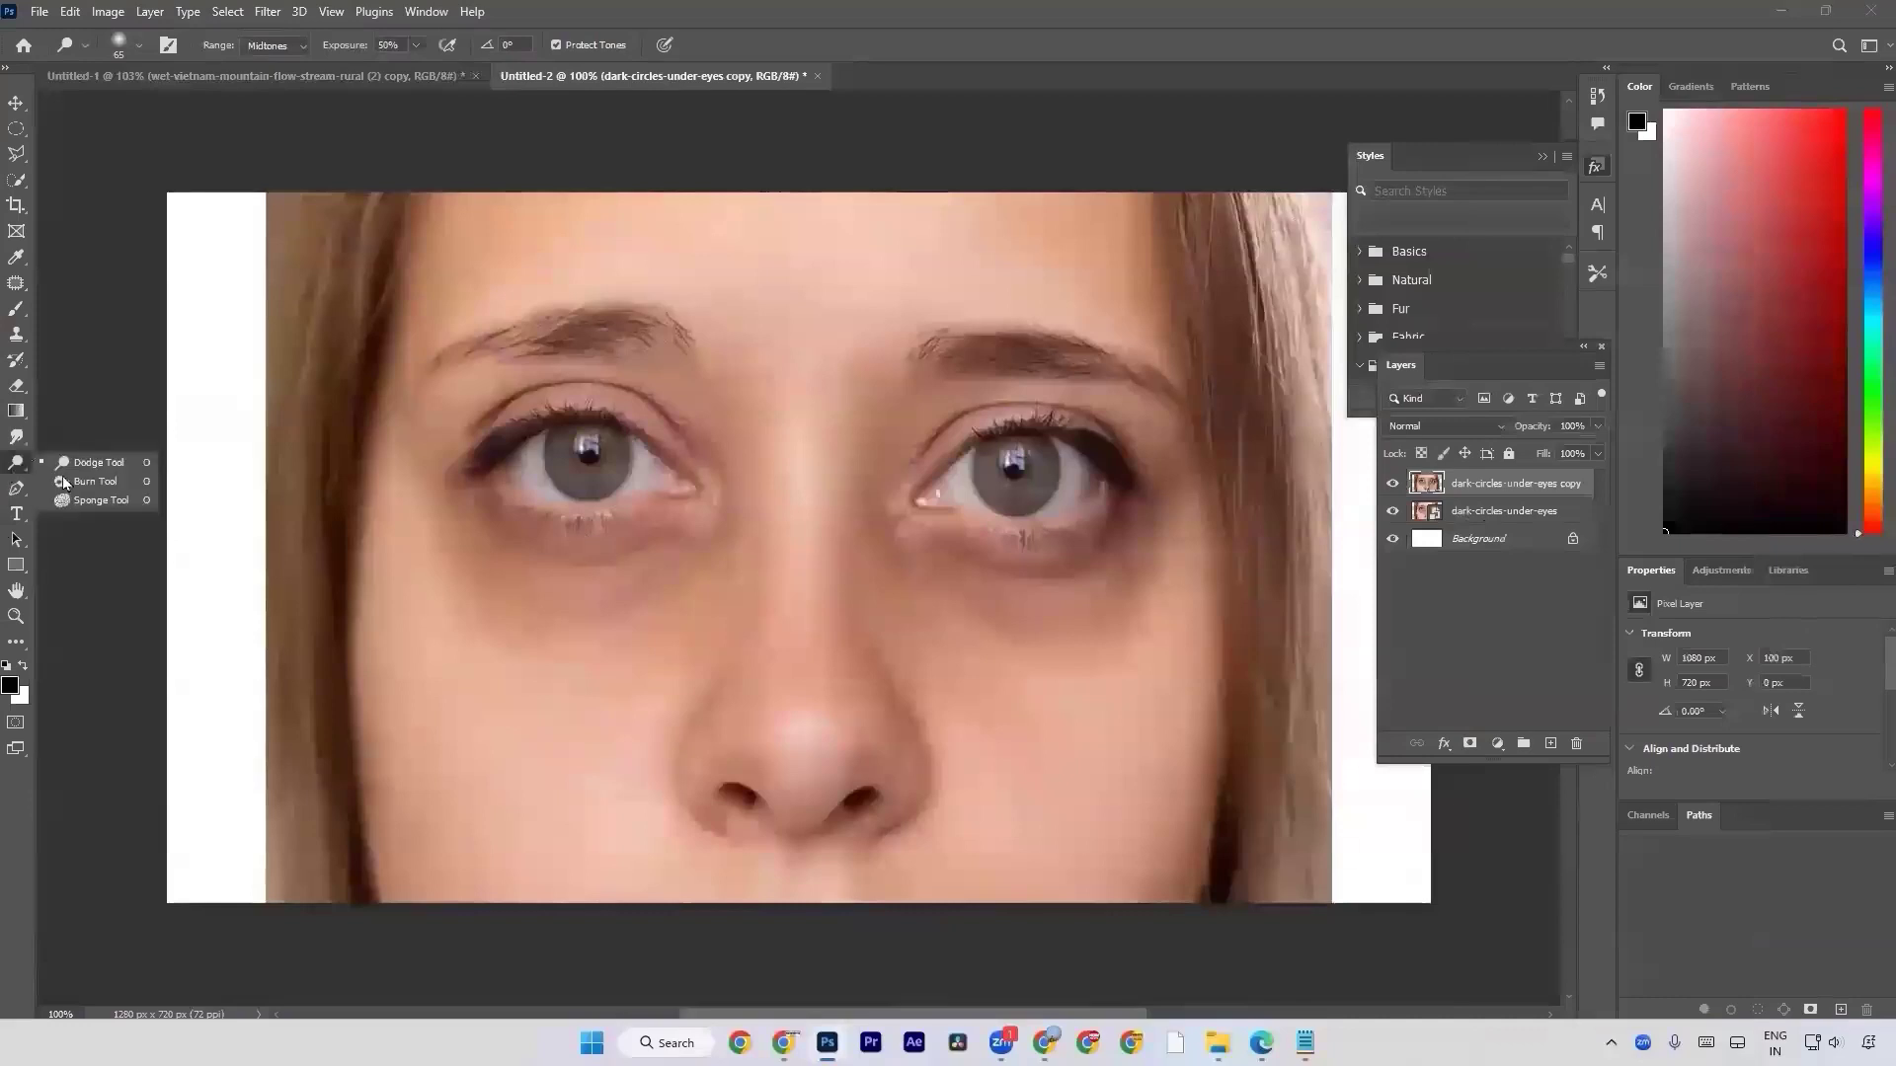
pyautogui.click(116, 466)
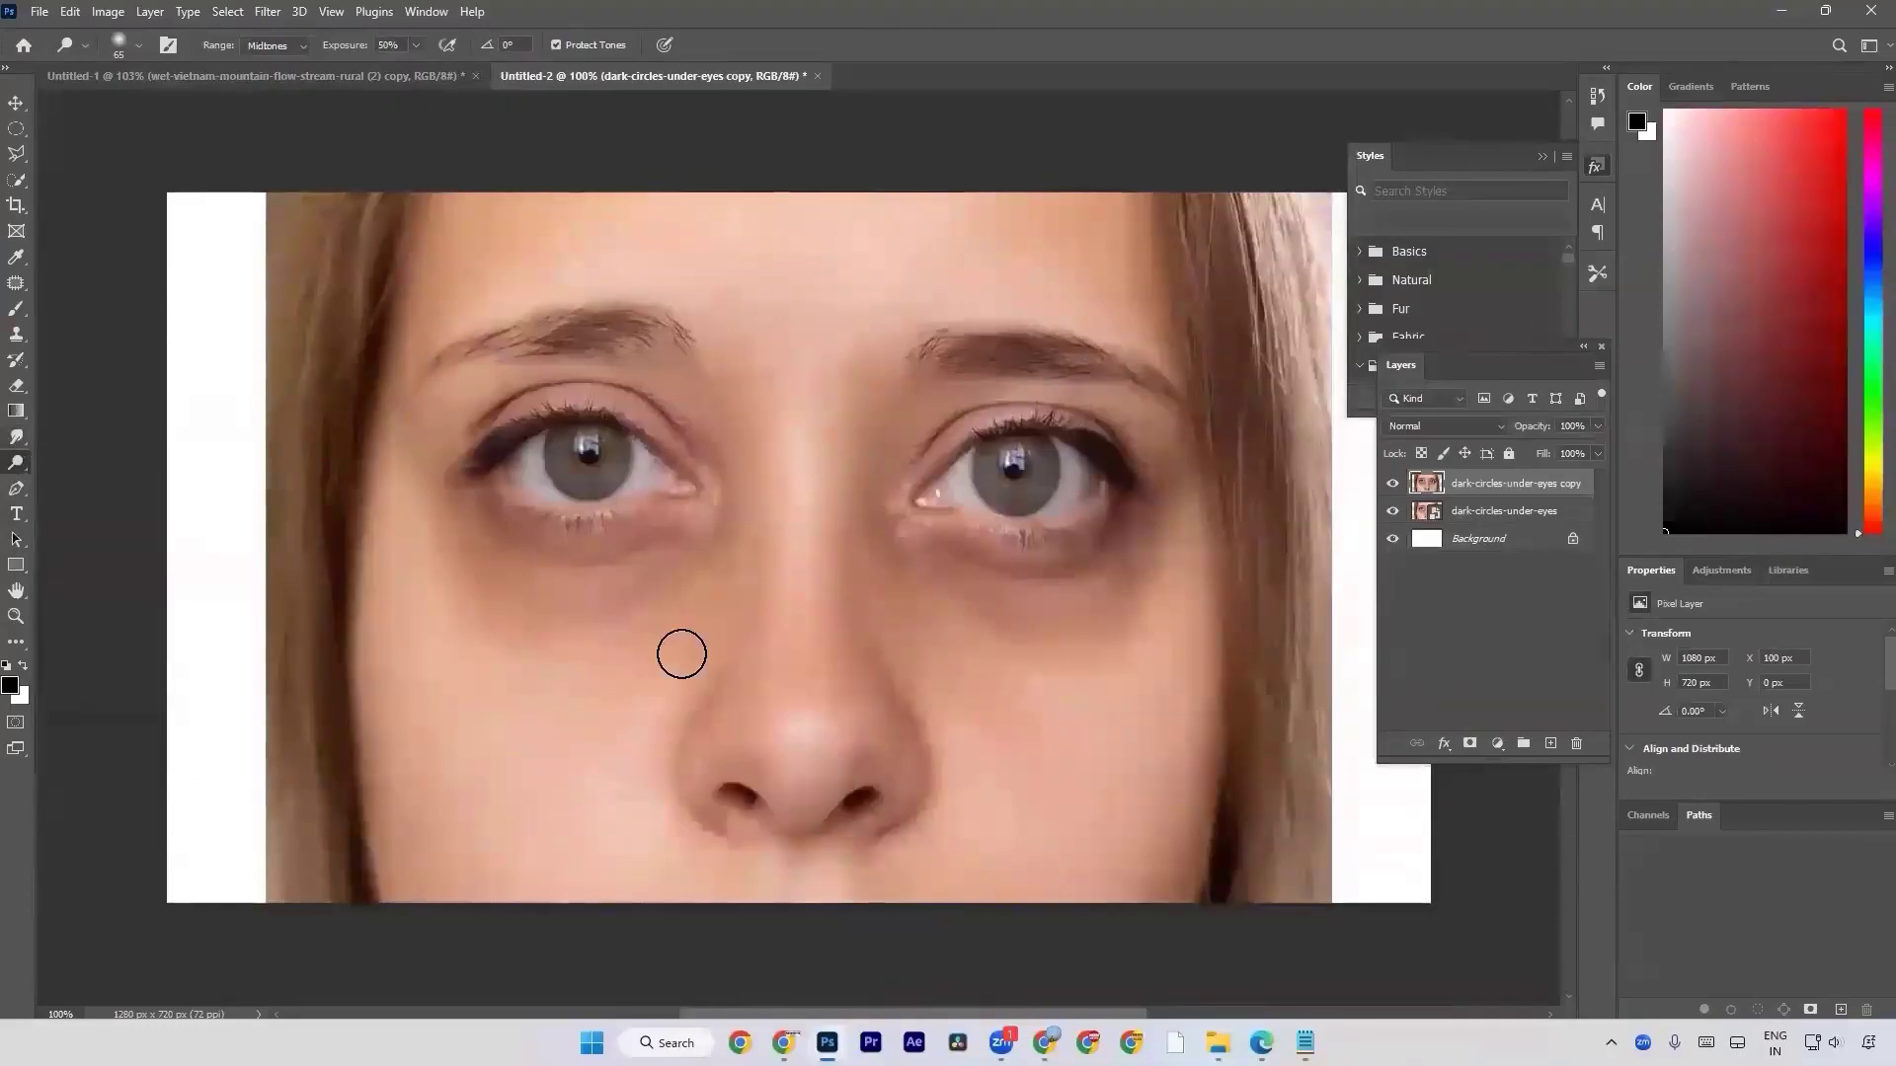
pyautogui.press(']')
pyautogui.press(']')
pyautogui.press(']')
pyautogui.press(']')
pyautogui.press(']')
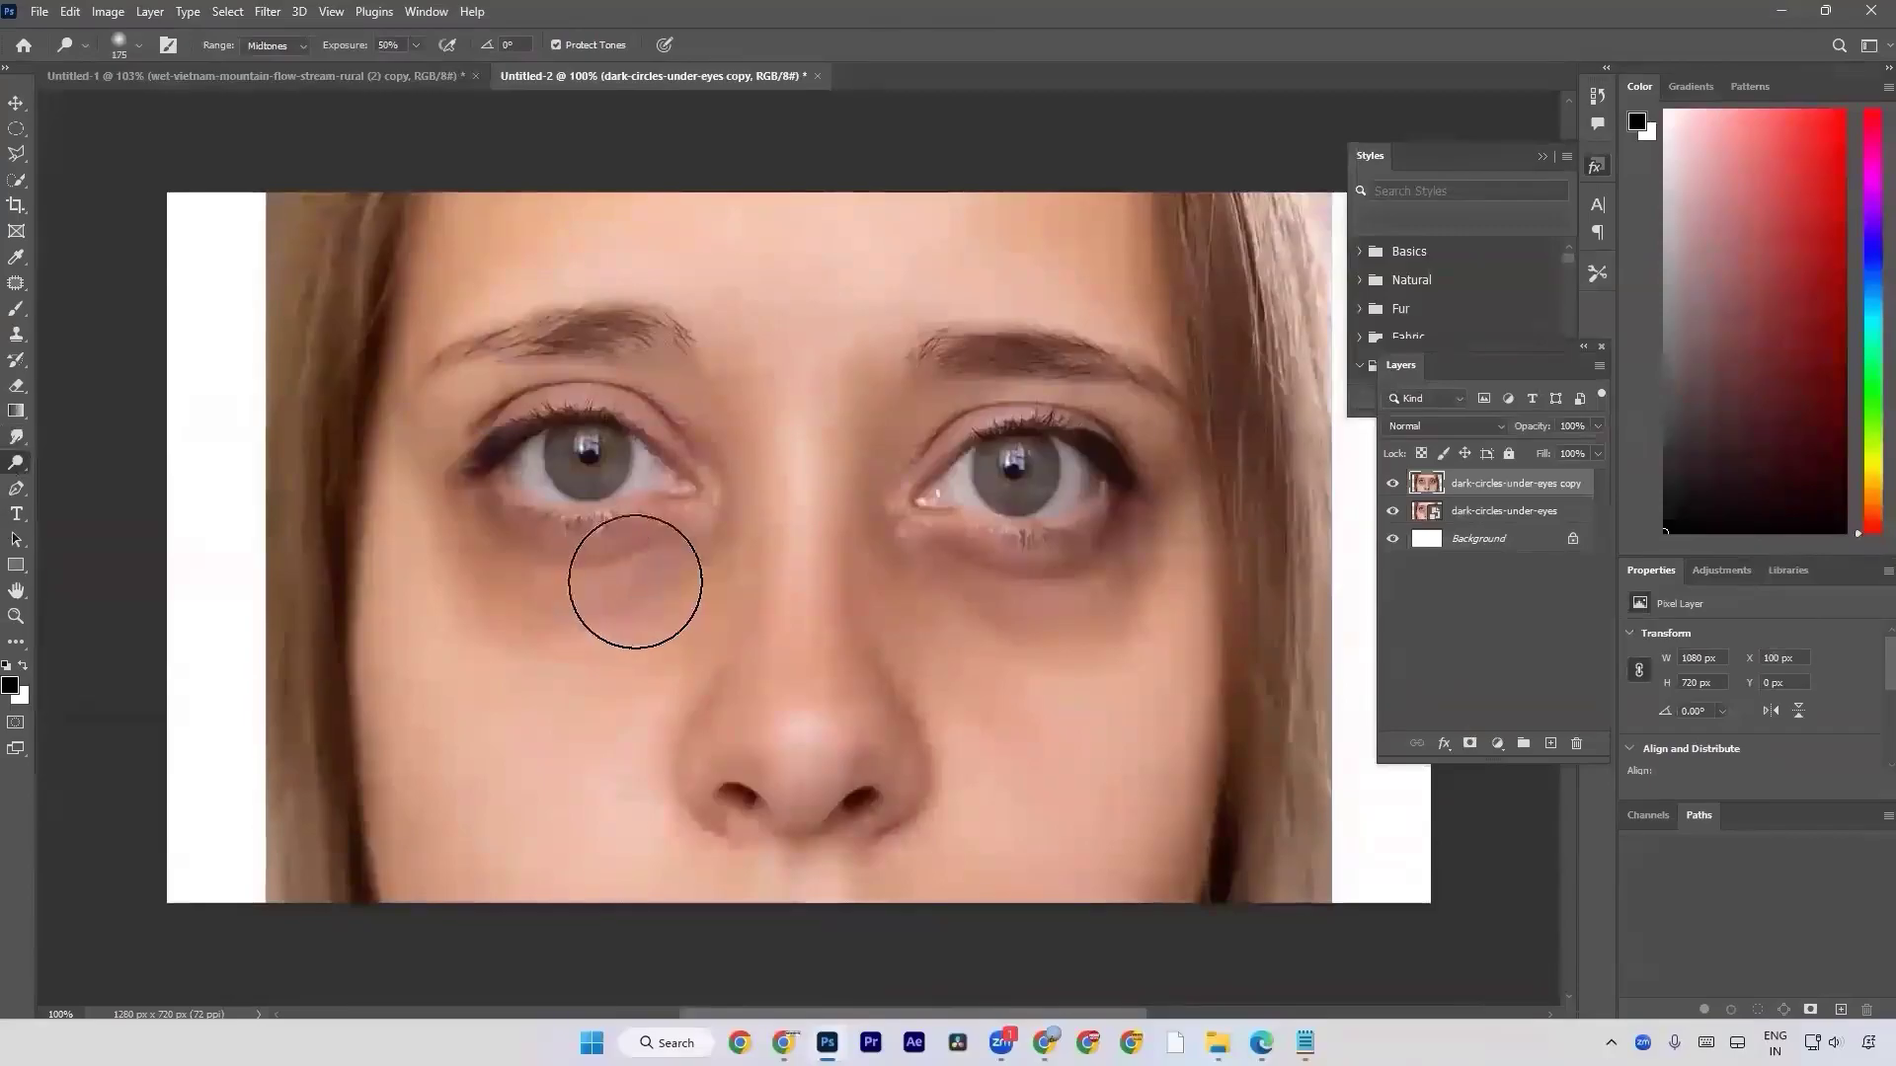
# Try dodging the dark circle under the photo's left-hand eye, including at 26% exposure, and undo the strokes.
pyautogui.moveTo(656, 572)
pyautogui.mouseDown()
pyautogui.moveTo(503, 560)
pyautogui.moveTo(457, 503)
pyautogui.moveTo(568, 598)
pyautogui.moveTo(669, 576)
pyautogui.moveTo(694, 518)
pyautogui.mouseUp()
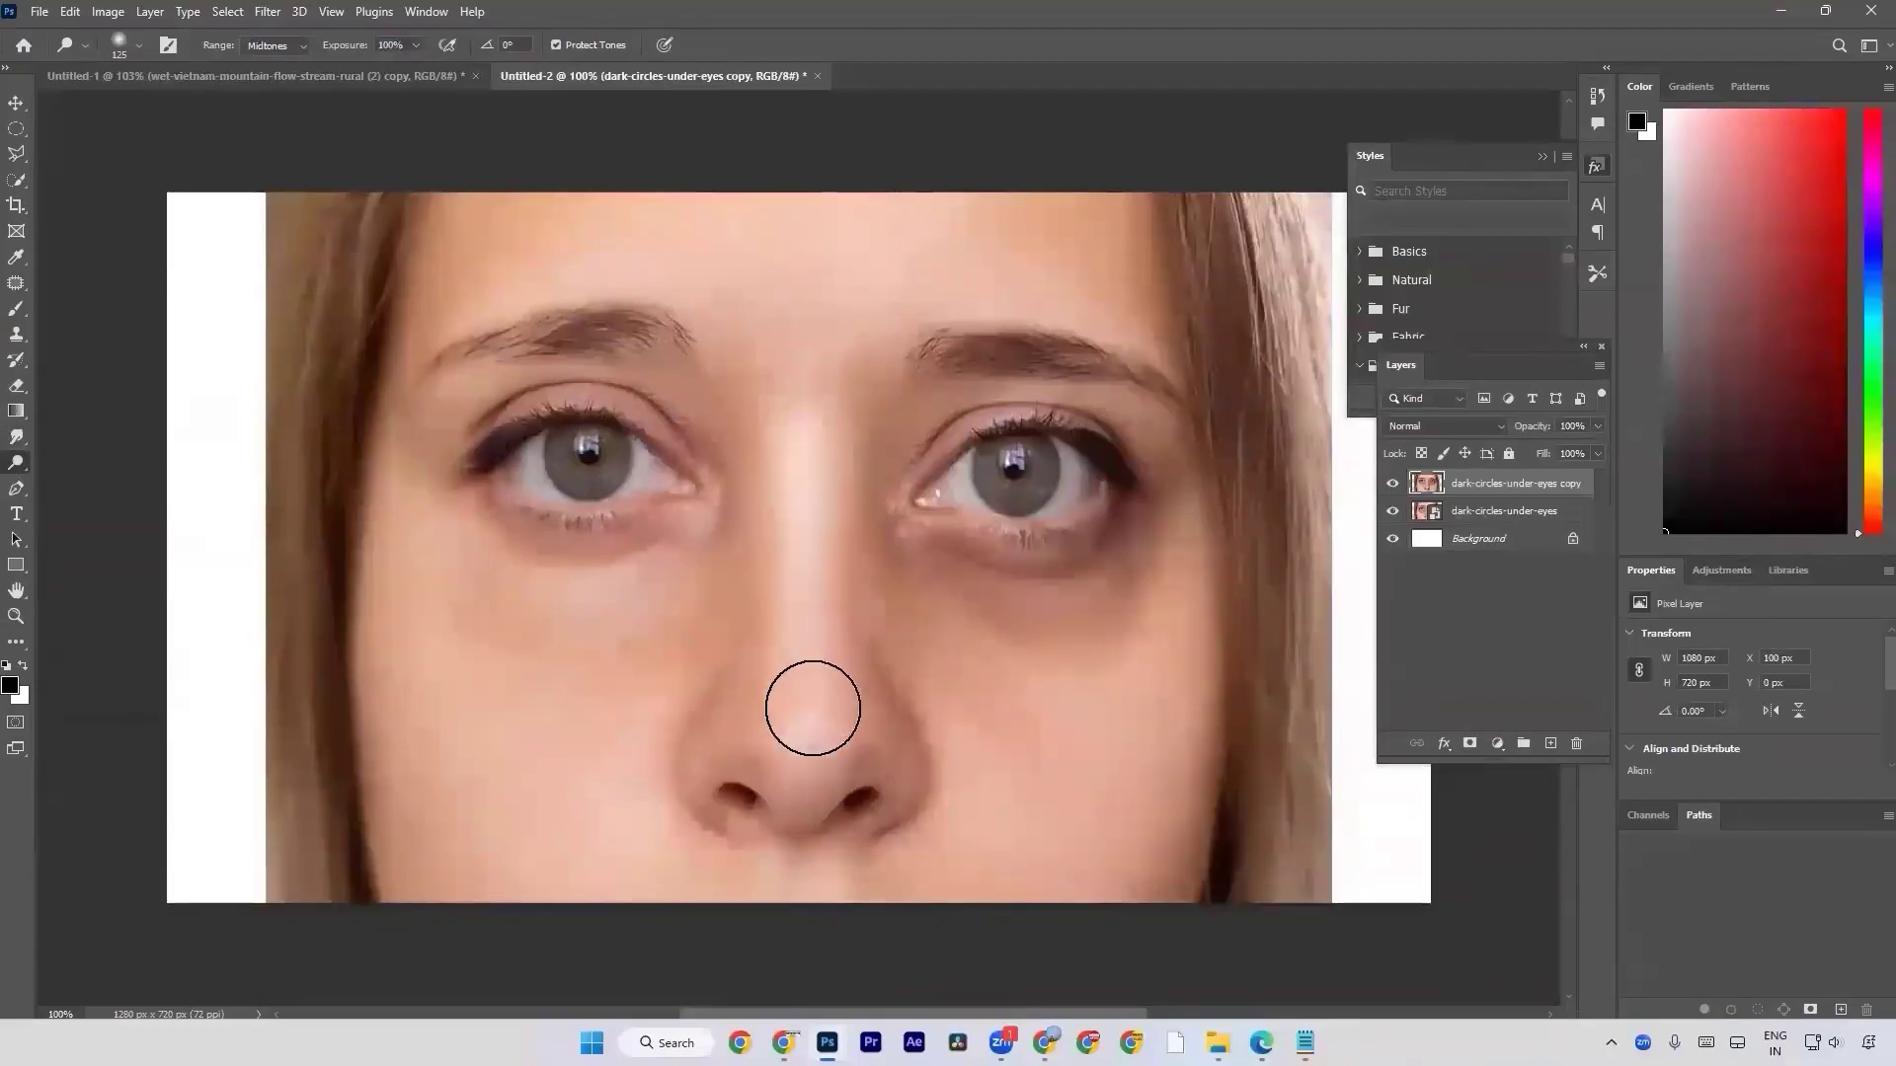
pyautogui.moveTo(353, 47); pyautogui.dragTo(279, 55)
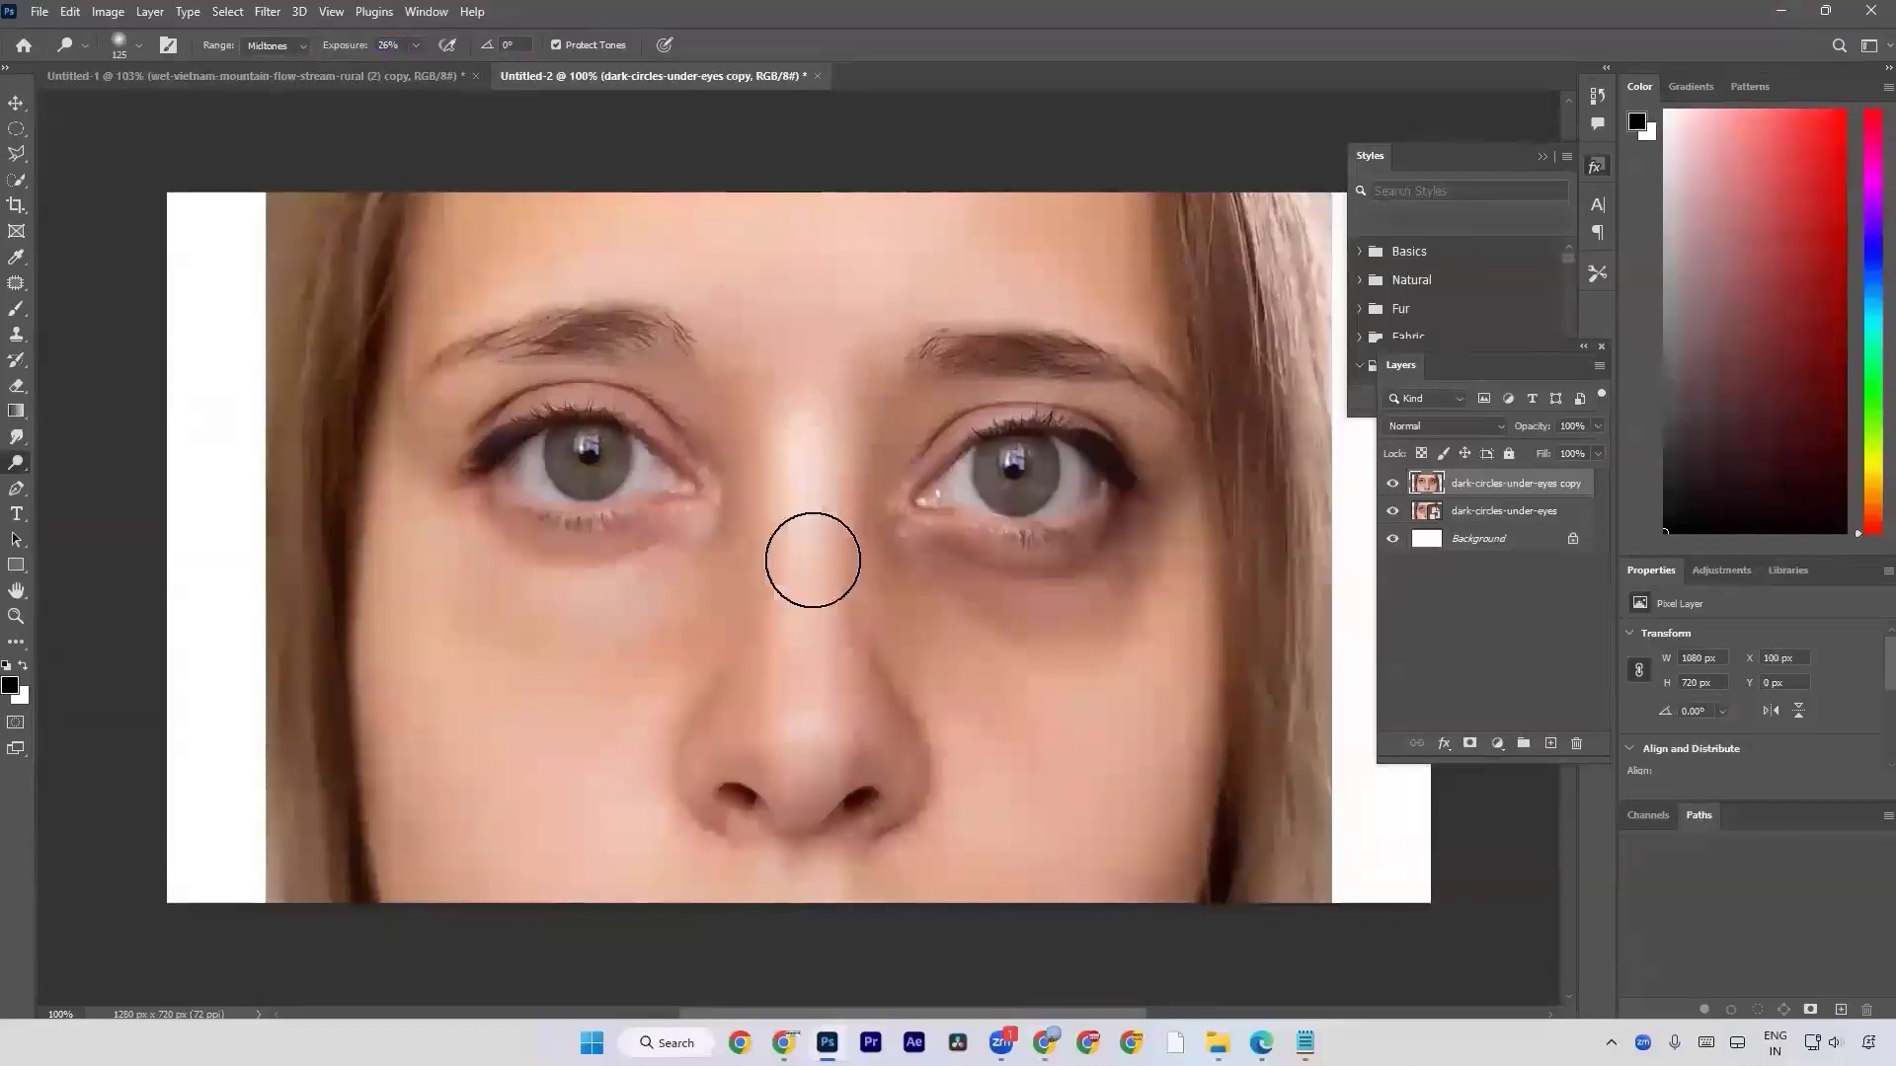
pyautogui.moveTo(618, 626); pyautogui.dragTo(632, 546)
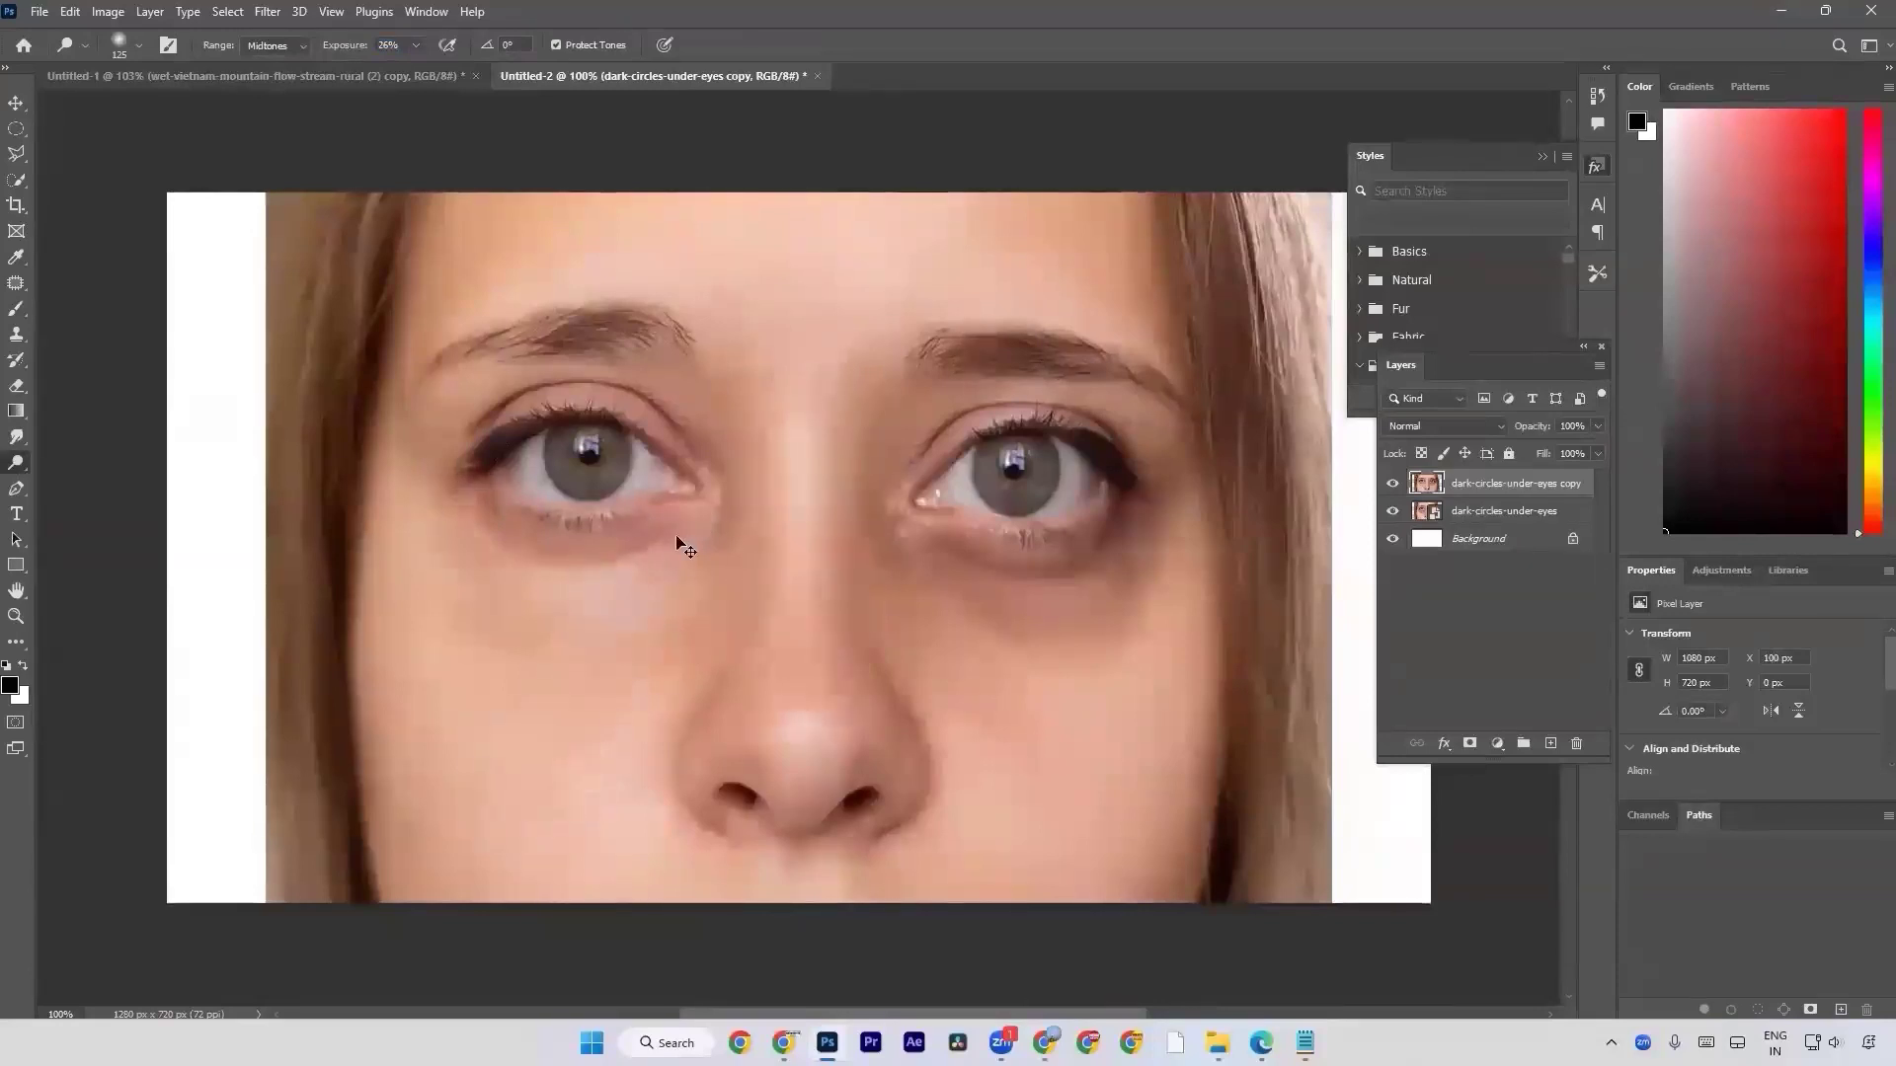
pyautogui.hotkey('ctrl', 'z')
# Set the Dodge exposure to 27% and lighten the dark circles under both eyes on the copied layer.
pyautogui.moveTo(345, 47); pyautogui.dragTo(344, 55)
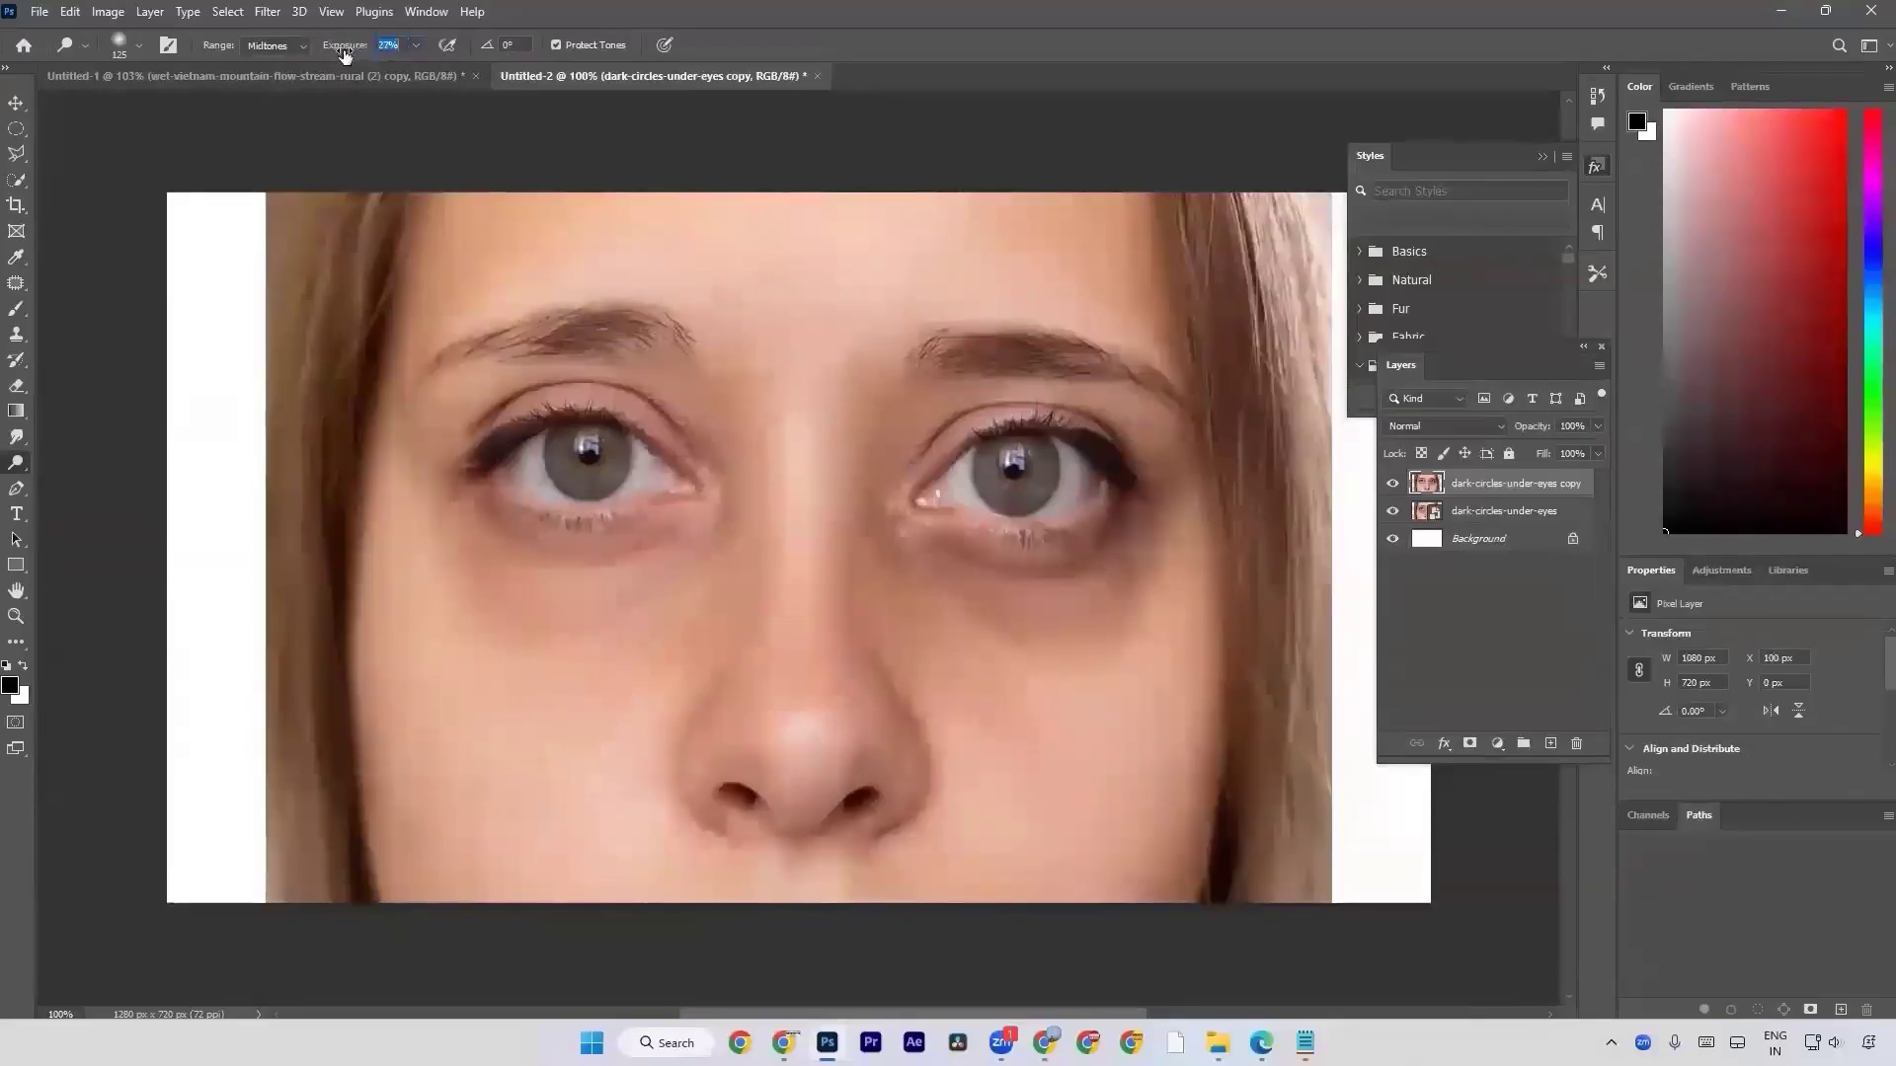
pyautogui.moveTo(466, 506)
pyautogui.mouseDown()
pyautogui.moveTo(550, 568)
pyautogui.moveTo(707, 525)
pyautogui.mouseUp()
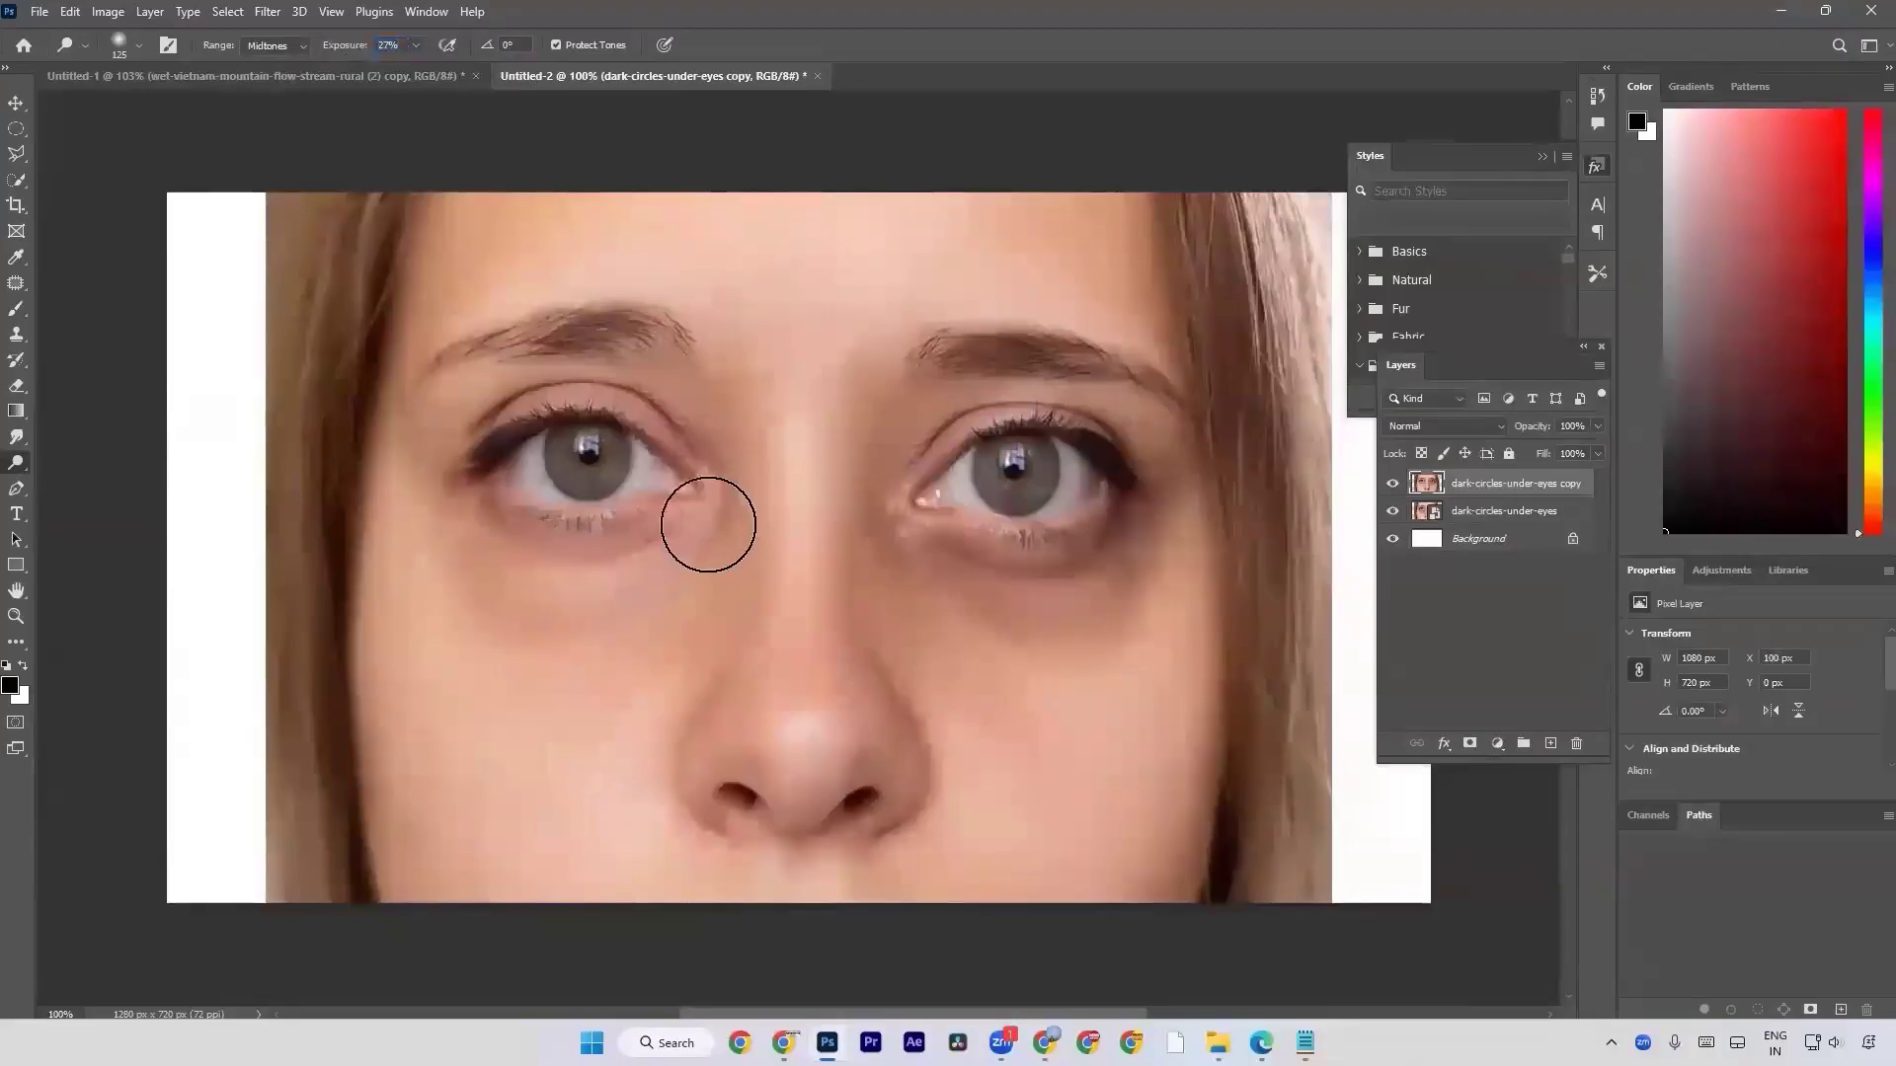
pyautogui.moveTo(880, 550); pyautogui.dragTo(1122, 542)
pyautogui.moveTo(908, 564)
pyautogui.mouseDown()
pyautogui.moveTo(1061, 625)
pyautogui.moveTo(1162, 528)
pyautogui.moveTo(1112, 607)
pyautogui.moveTo(1148, 556)
pyautogui.moveTo(1152, 434)
pyautogui.mouseUp()
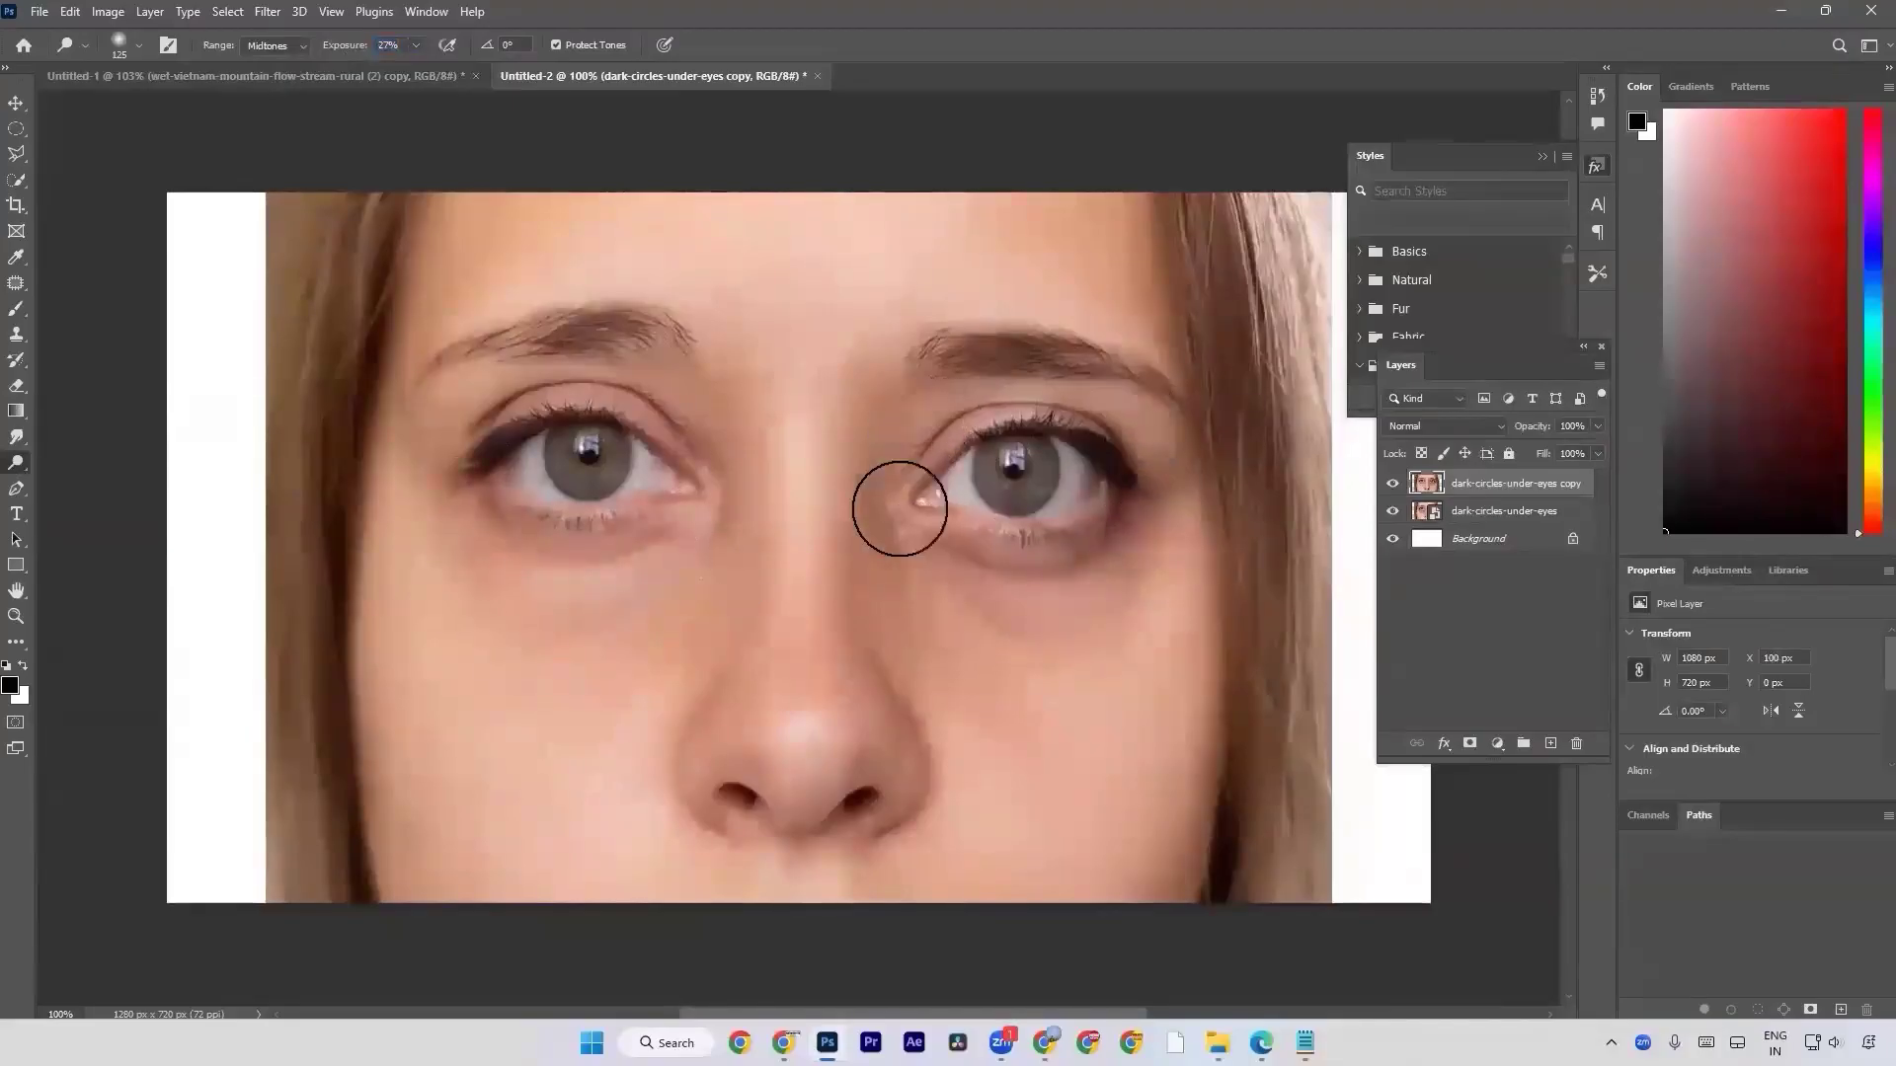
pyautogui.moveTo(425, 453)
pyautogui.mouseDown()
pyautogui.moveTo(402, 491)
pyautogui.moveTo(619, 577)
pyautogui.mouseUp()
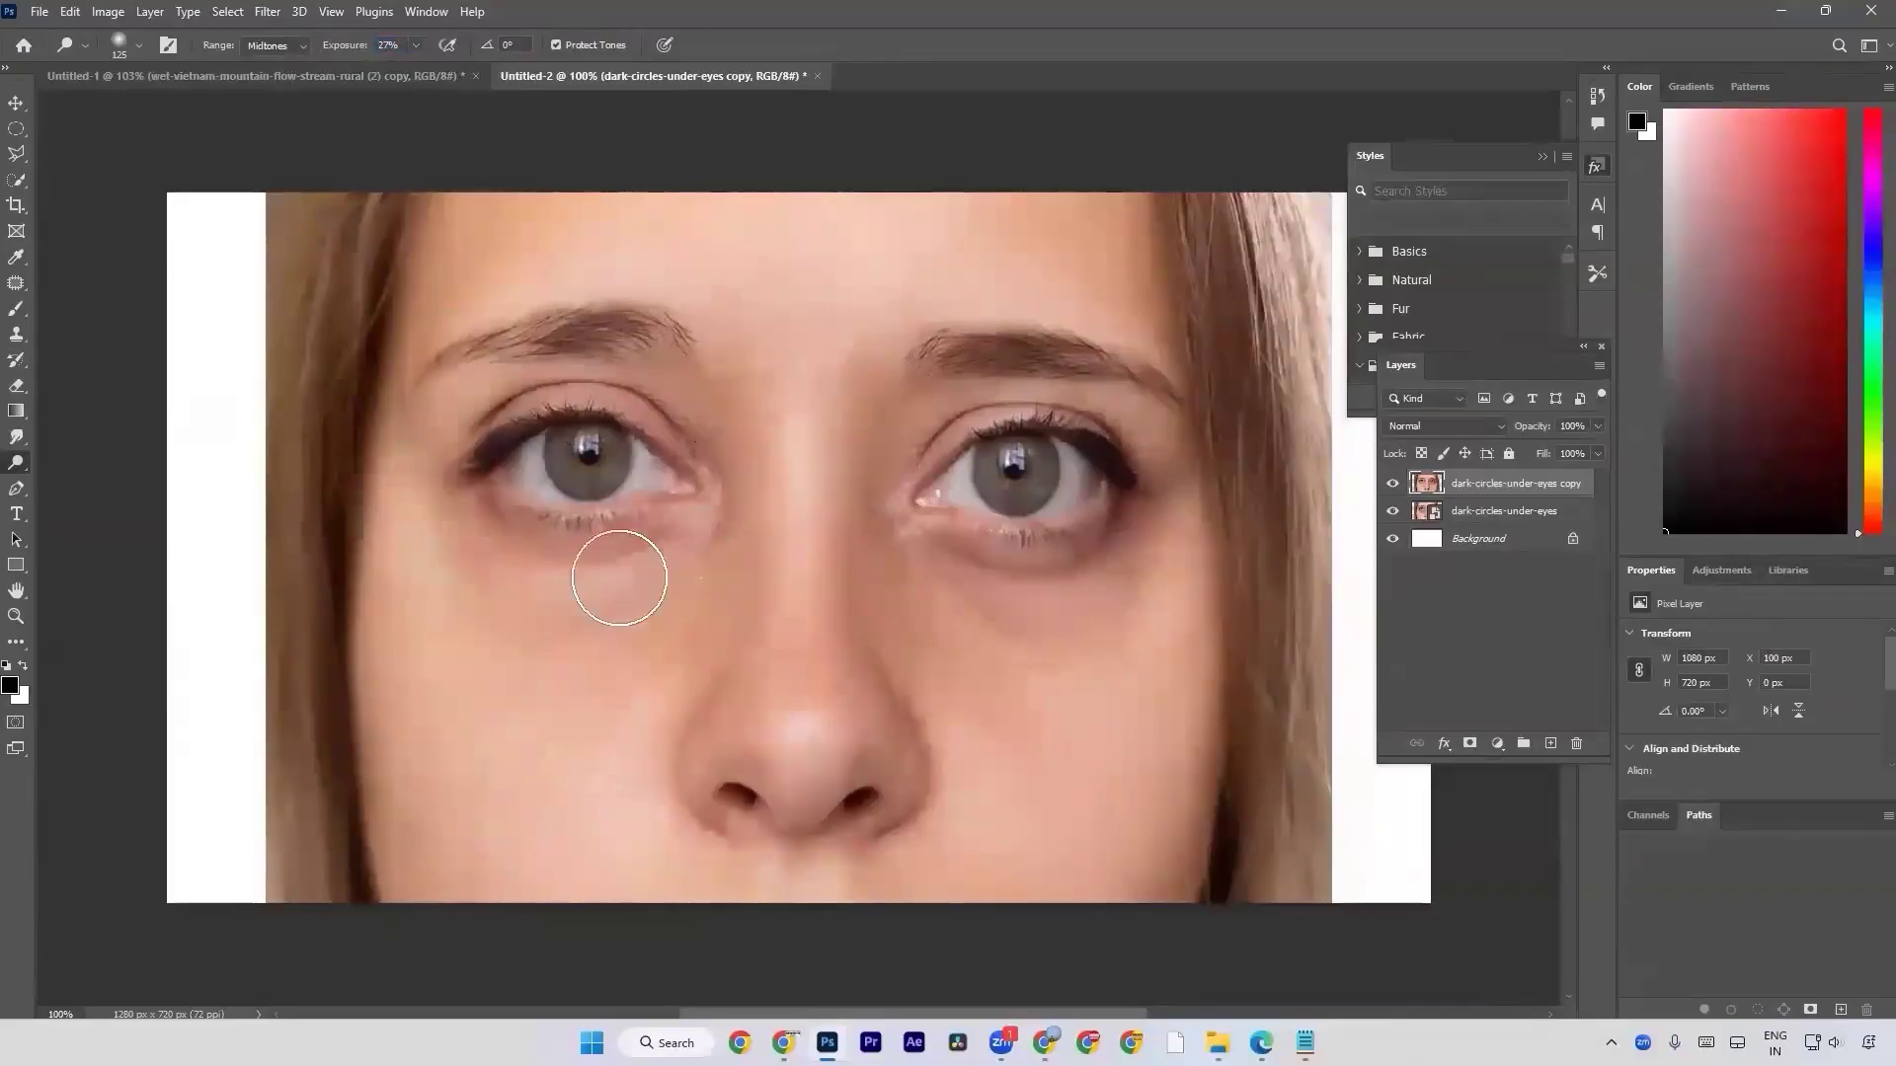
pyautogui.click(267, 11)
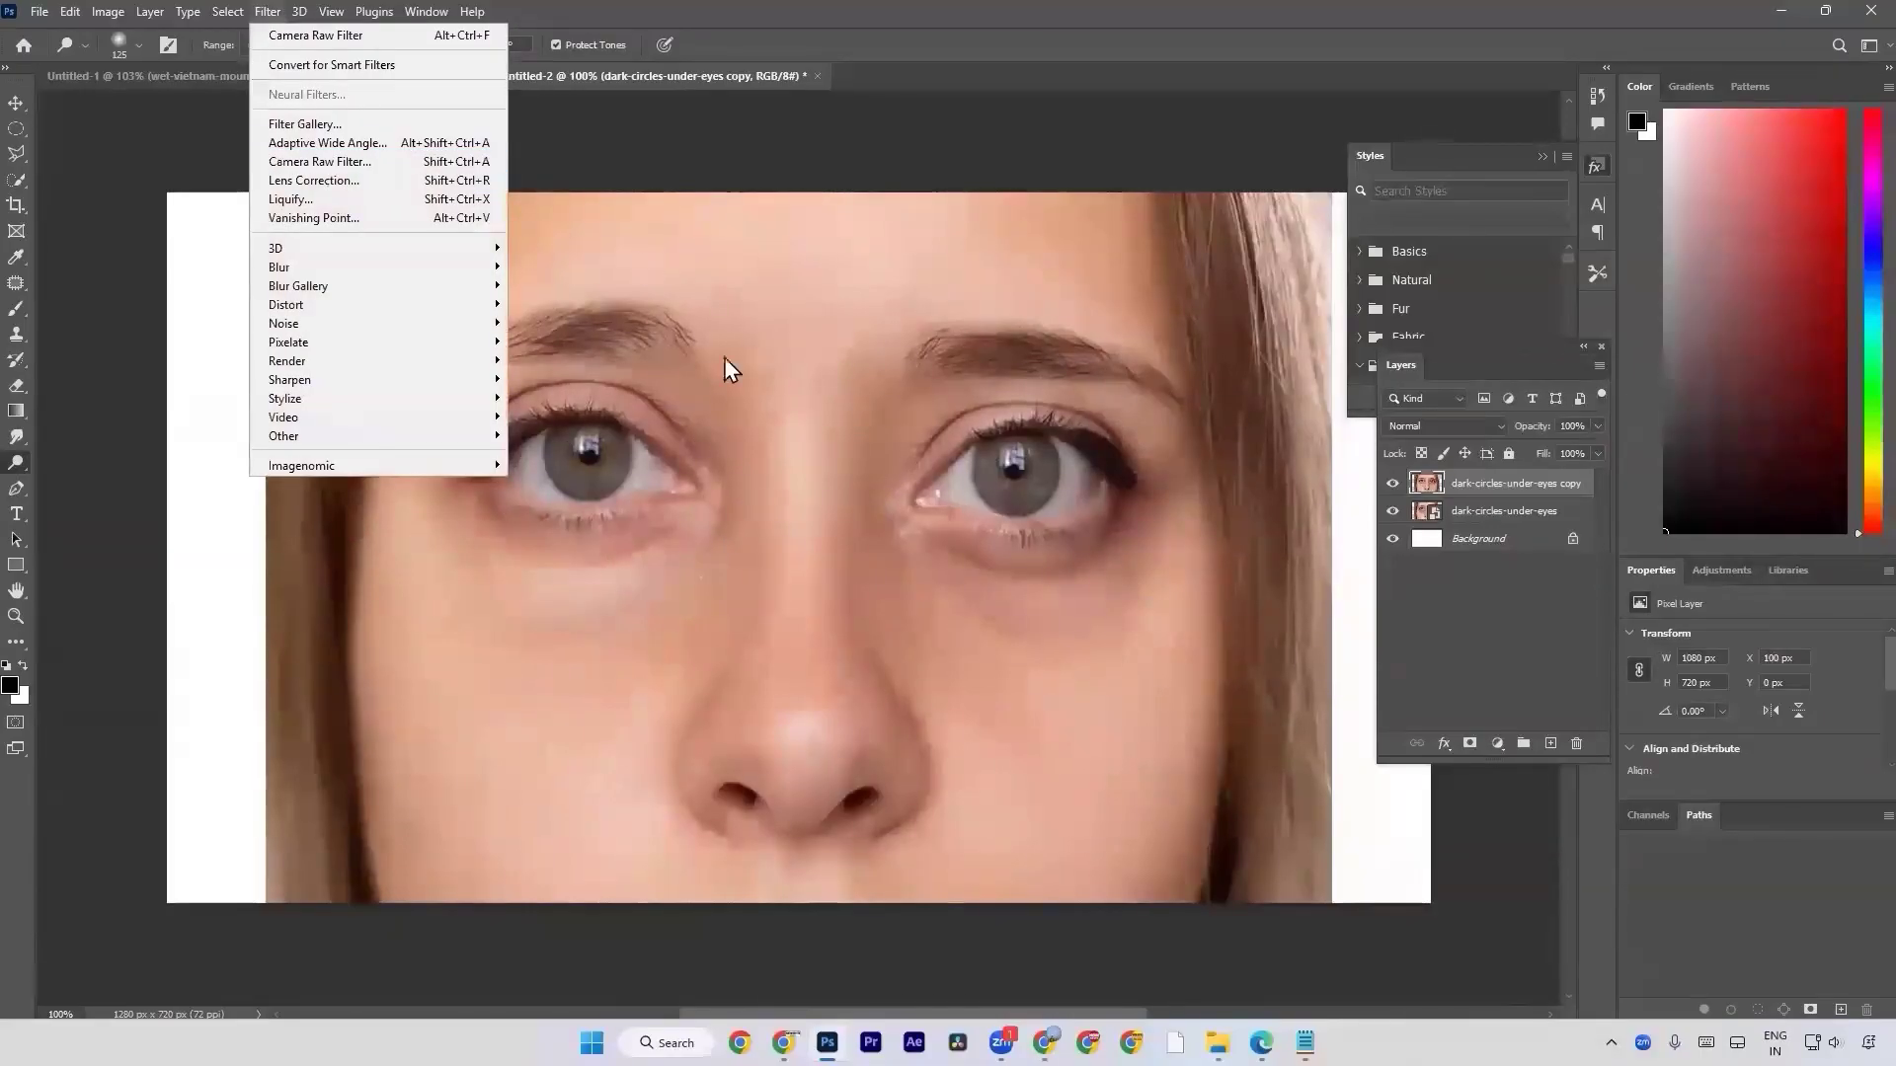
pyautogui.click(876, 499)
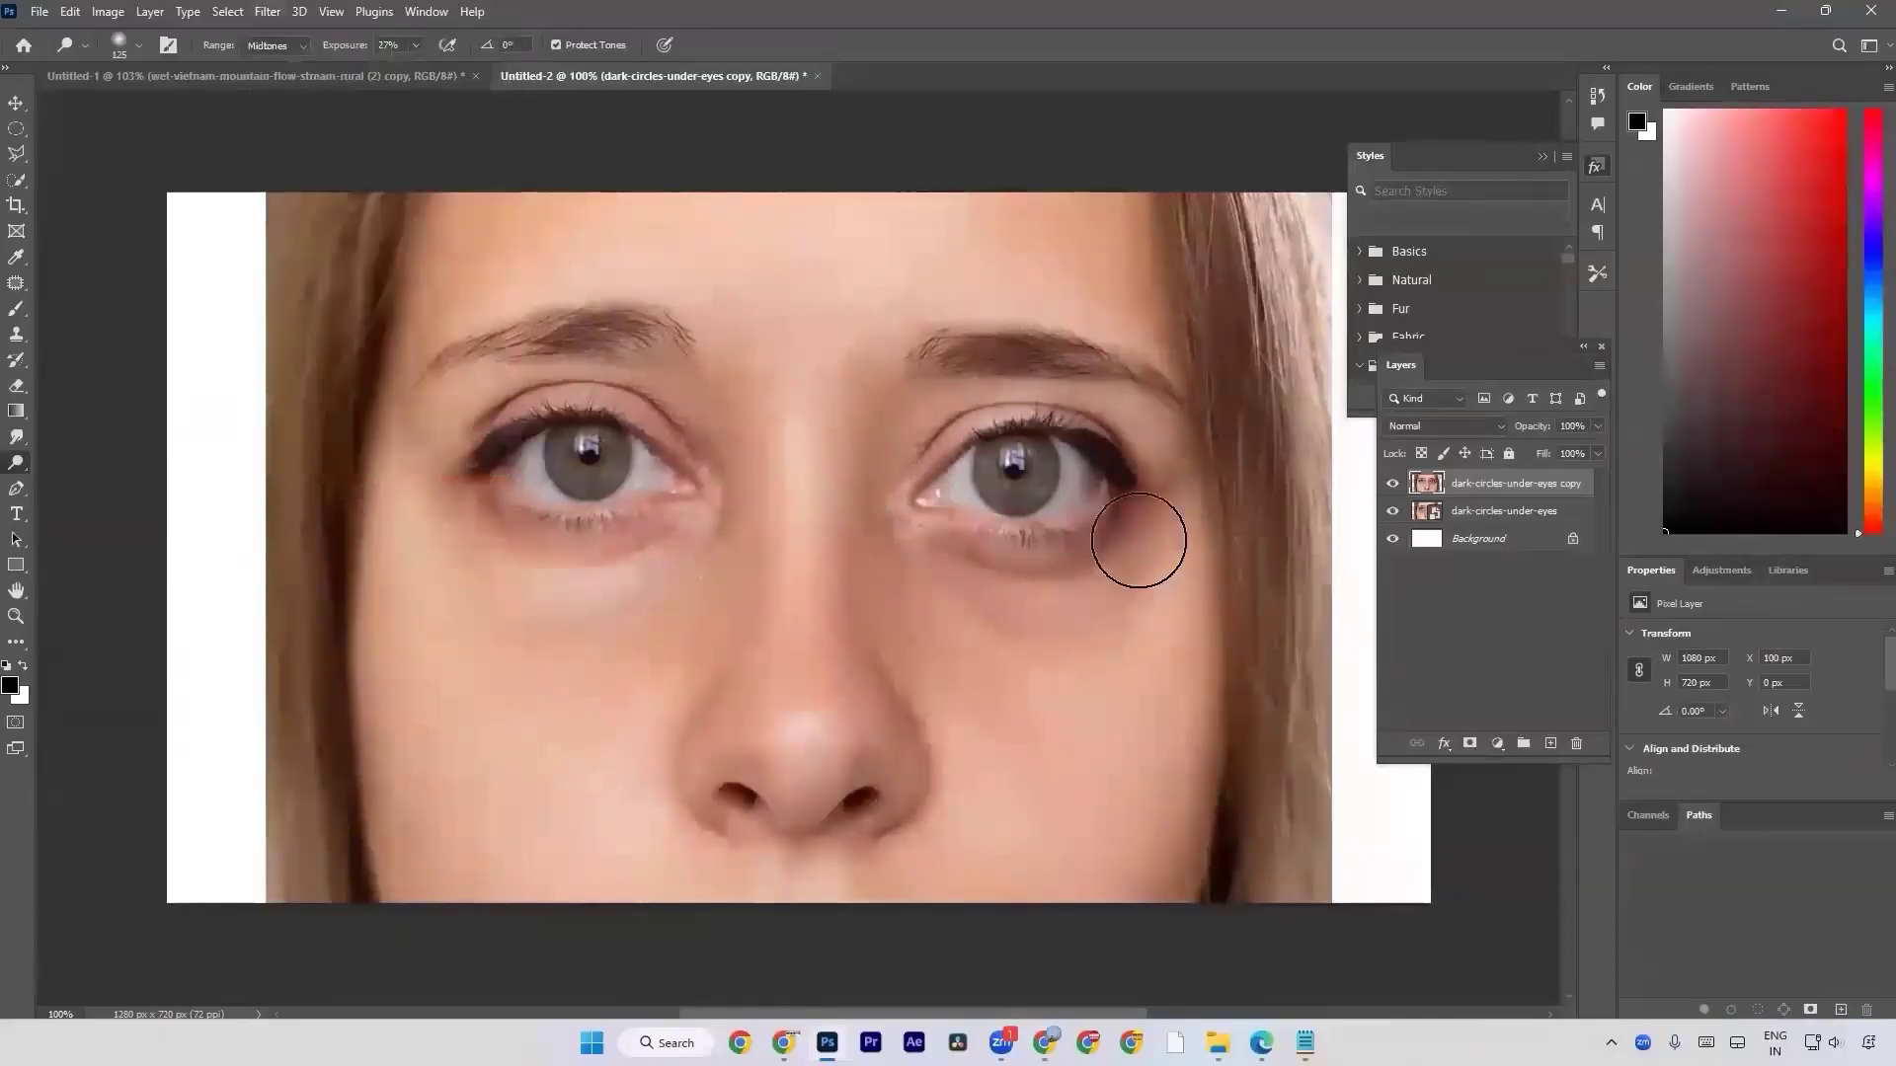
# Compare the dodged under-eye areas with the original close up by toggling the copied layer's visibility, and fit the canvas in view.
pyautogui.click(1393, 484)
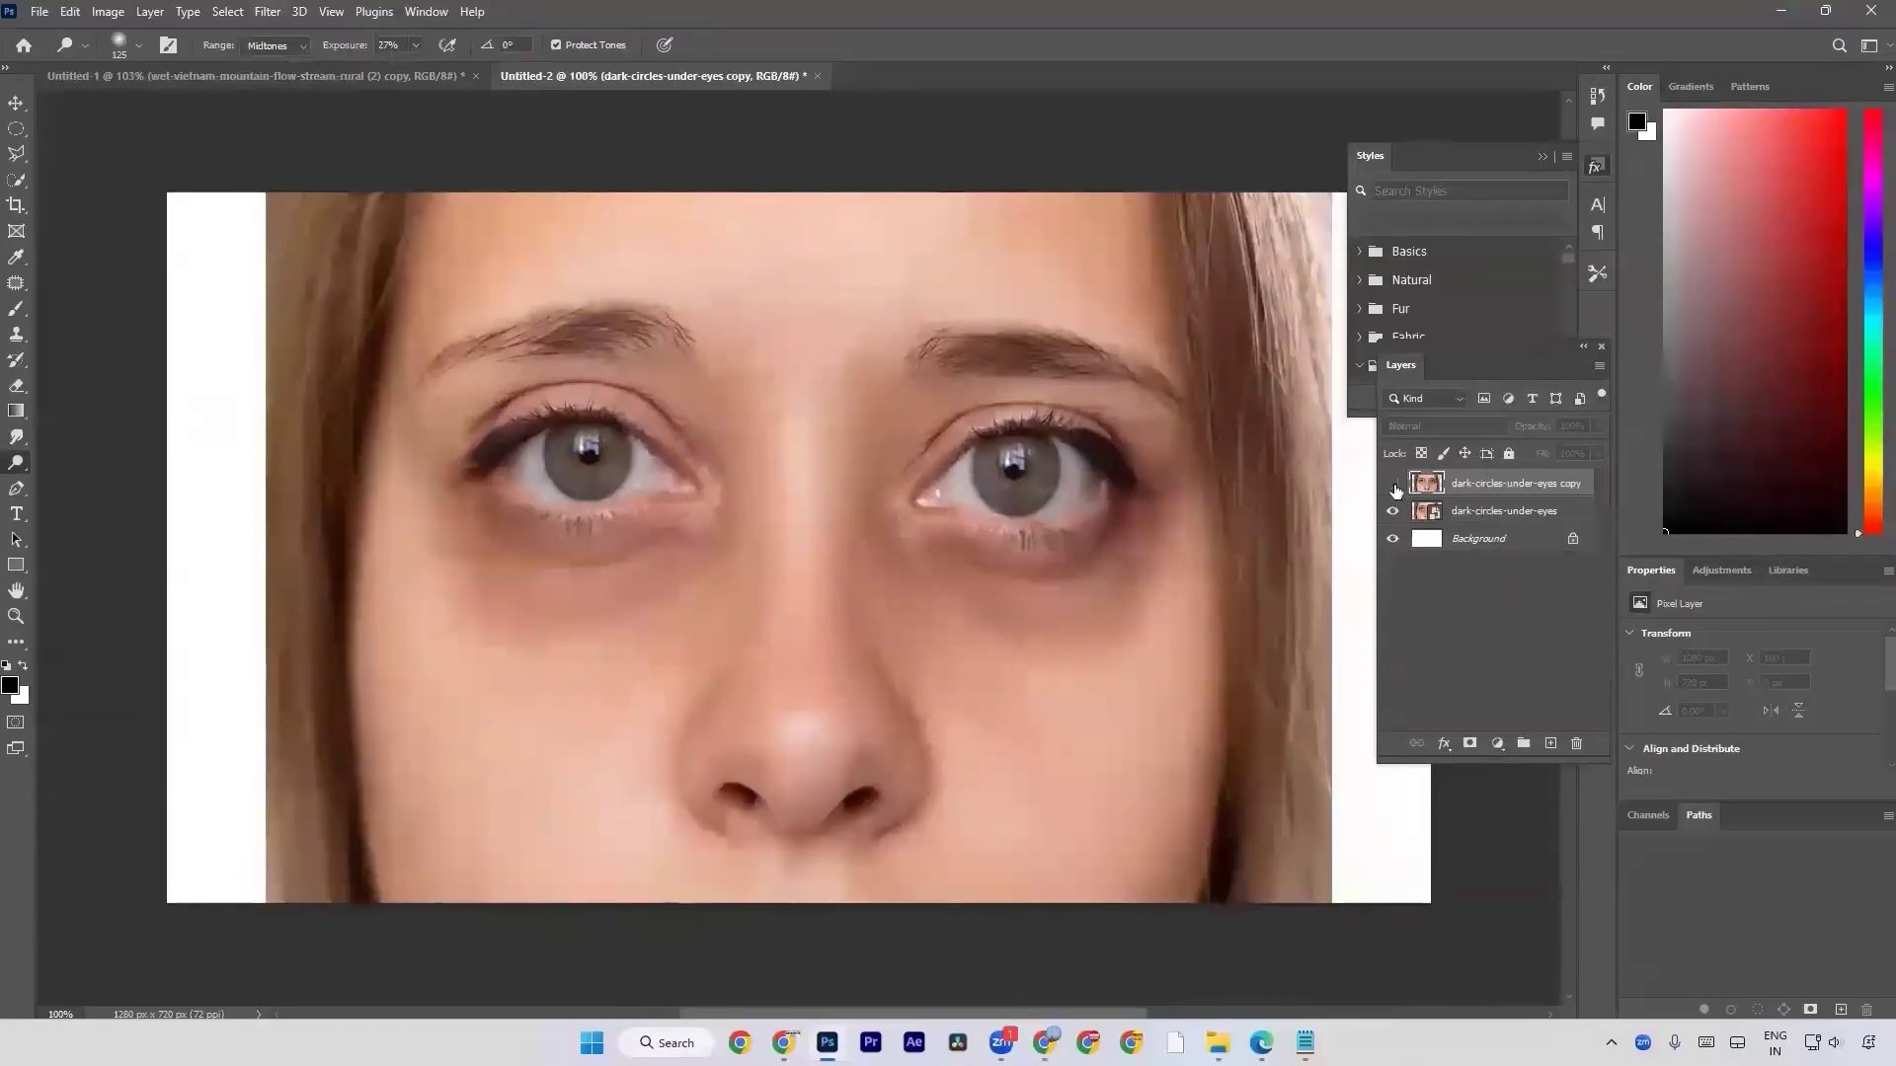
pyautogui.hotkey('ctrl', '+')
pyautogui.hotkey('ctrl', '+')
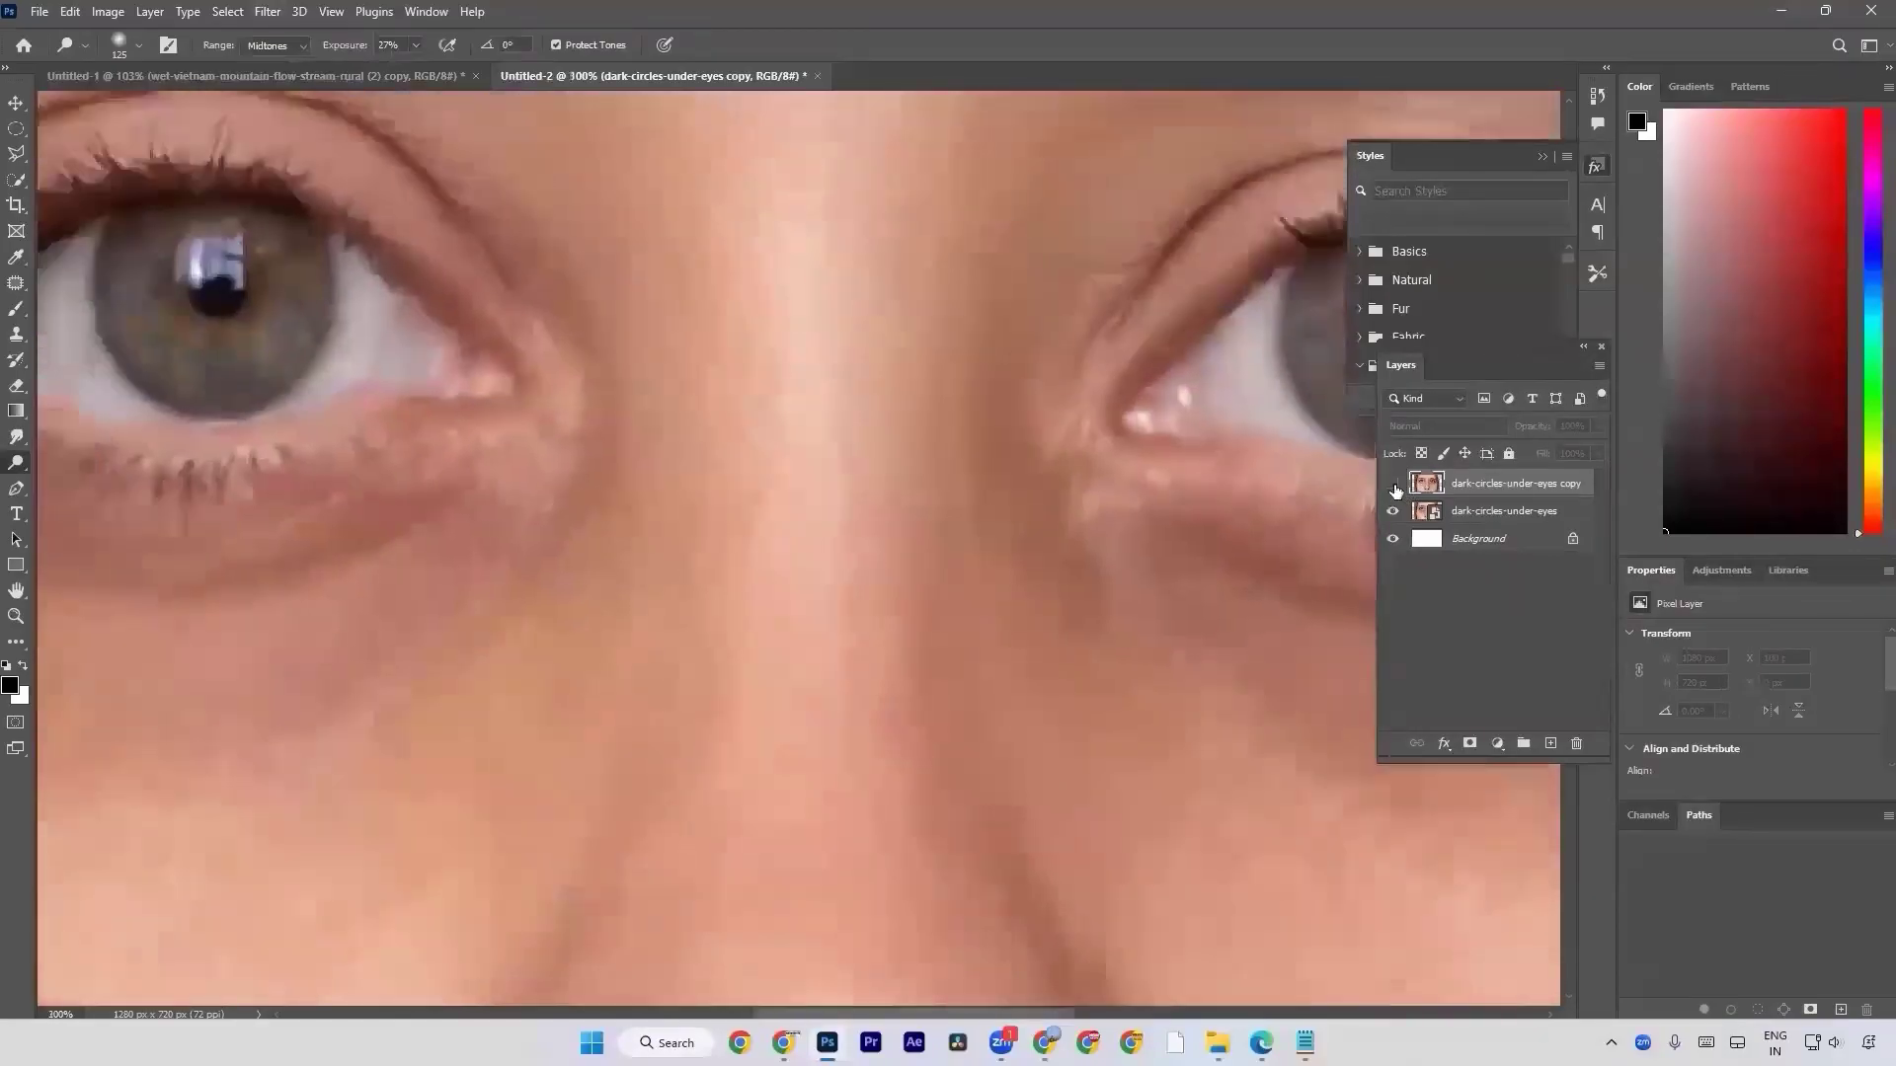
pyautogui.hotkey('ctrl', '-')
pyautogui.hotkey('ctrl', '-')
pyautogui.hotkey('ctrl', '+')
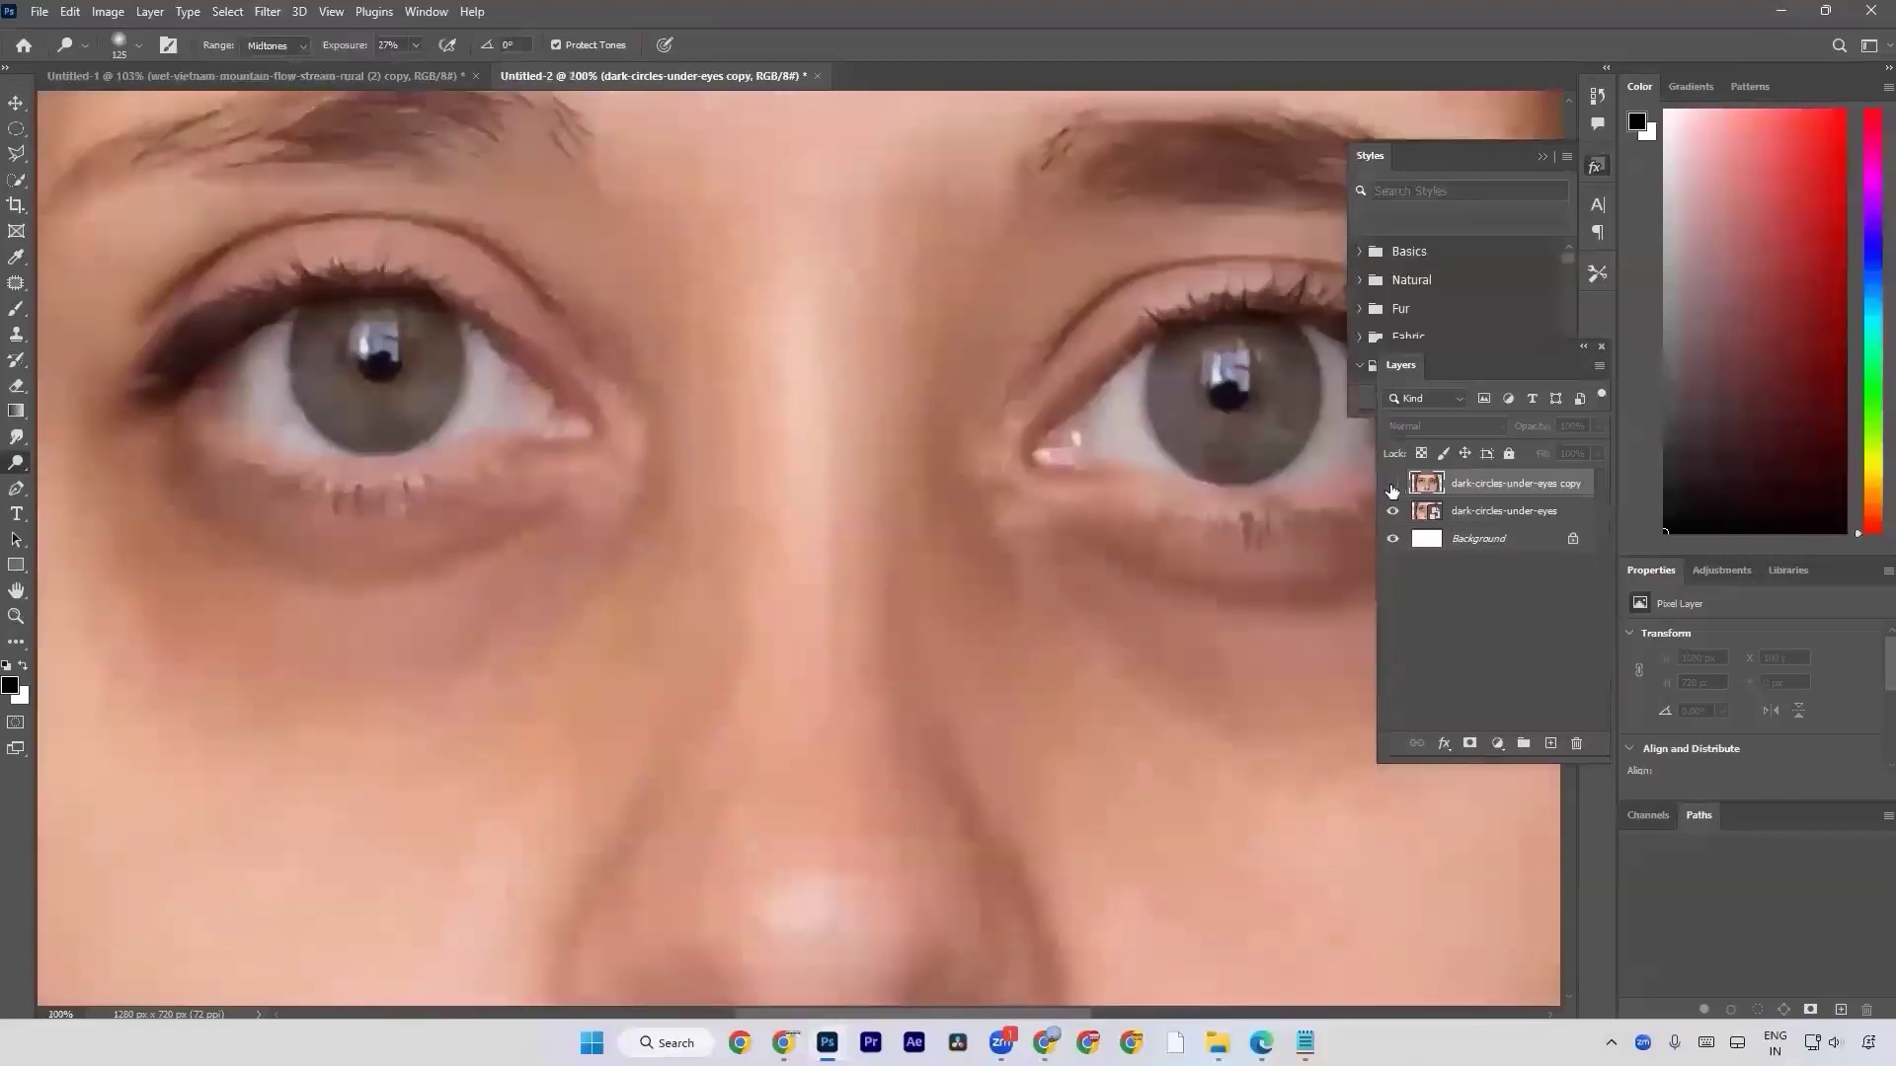
pyautogui.click(1392, 484)
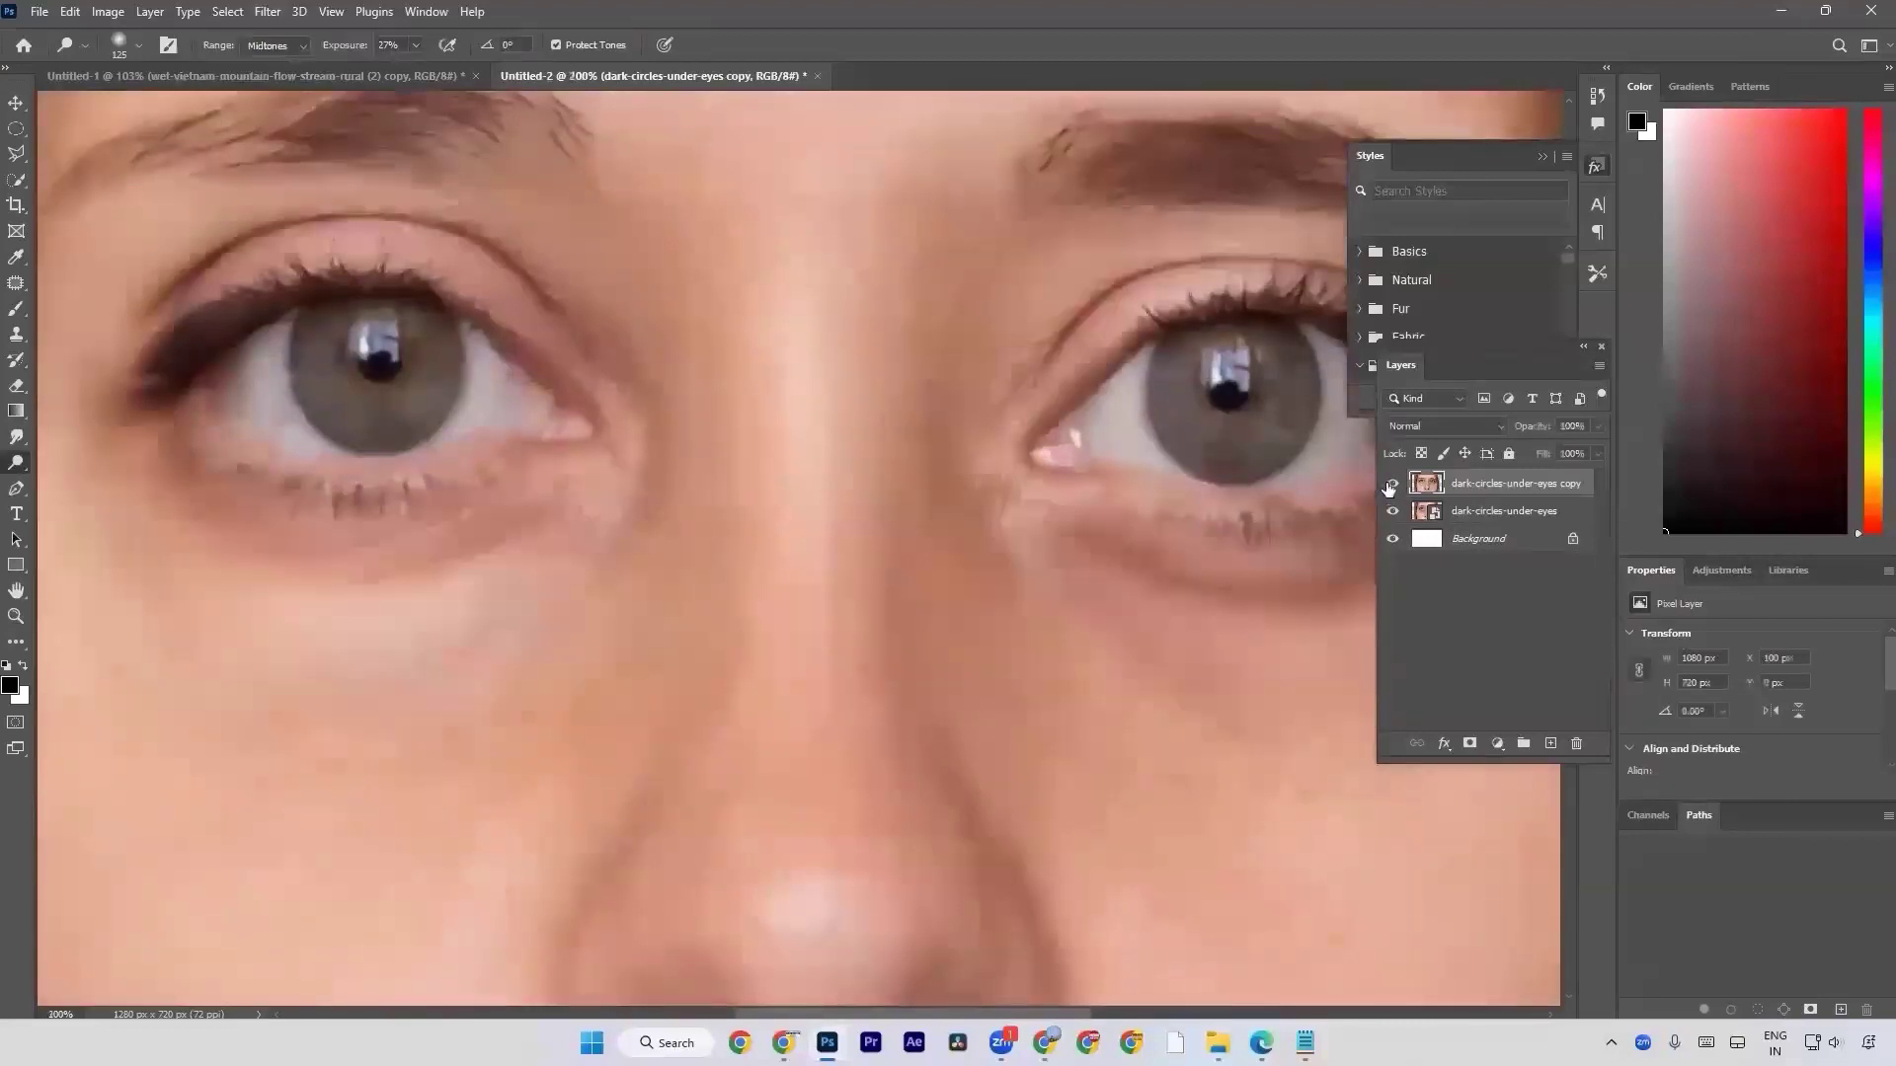
pyautogui.click(1392, 484)
pyautogui.hotkey('ctrl', '0')
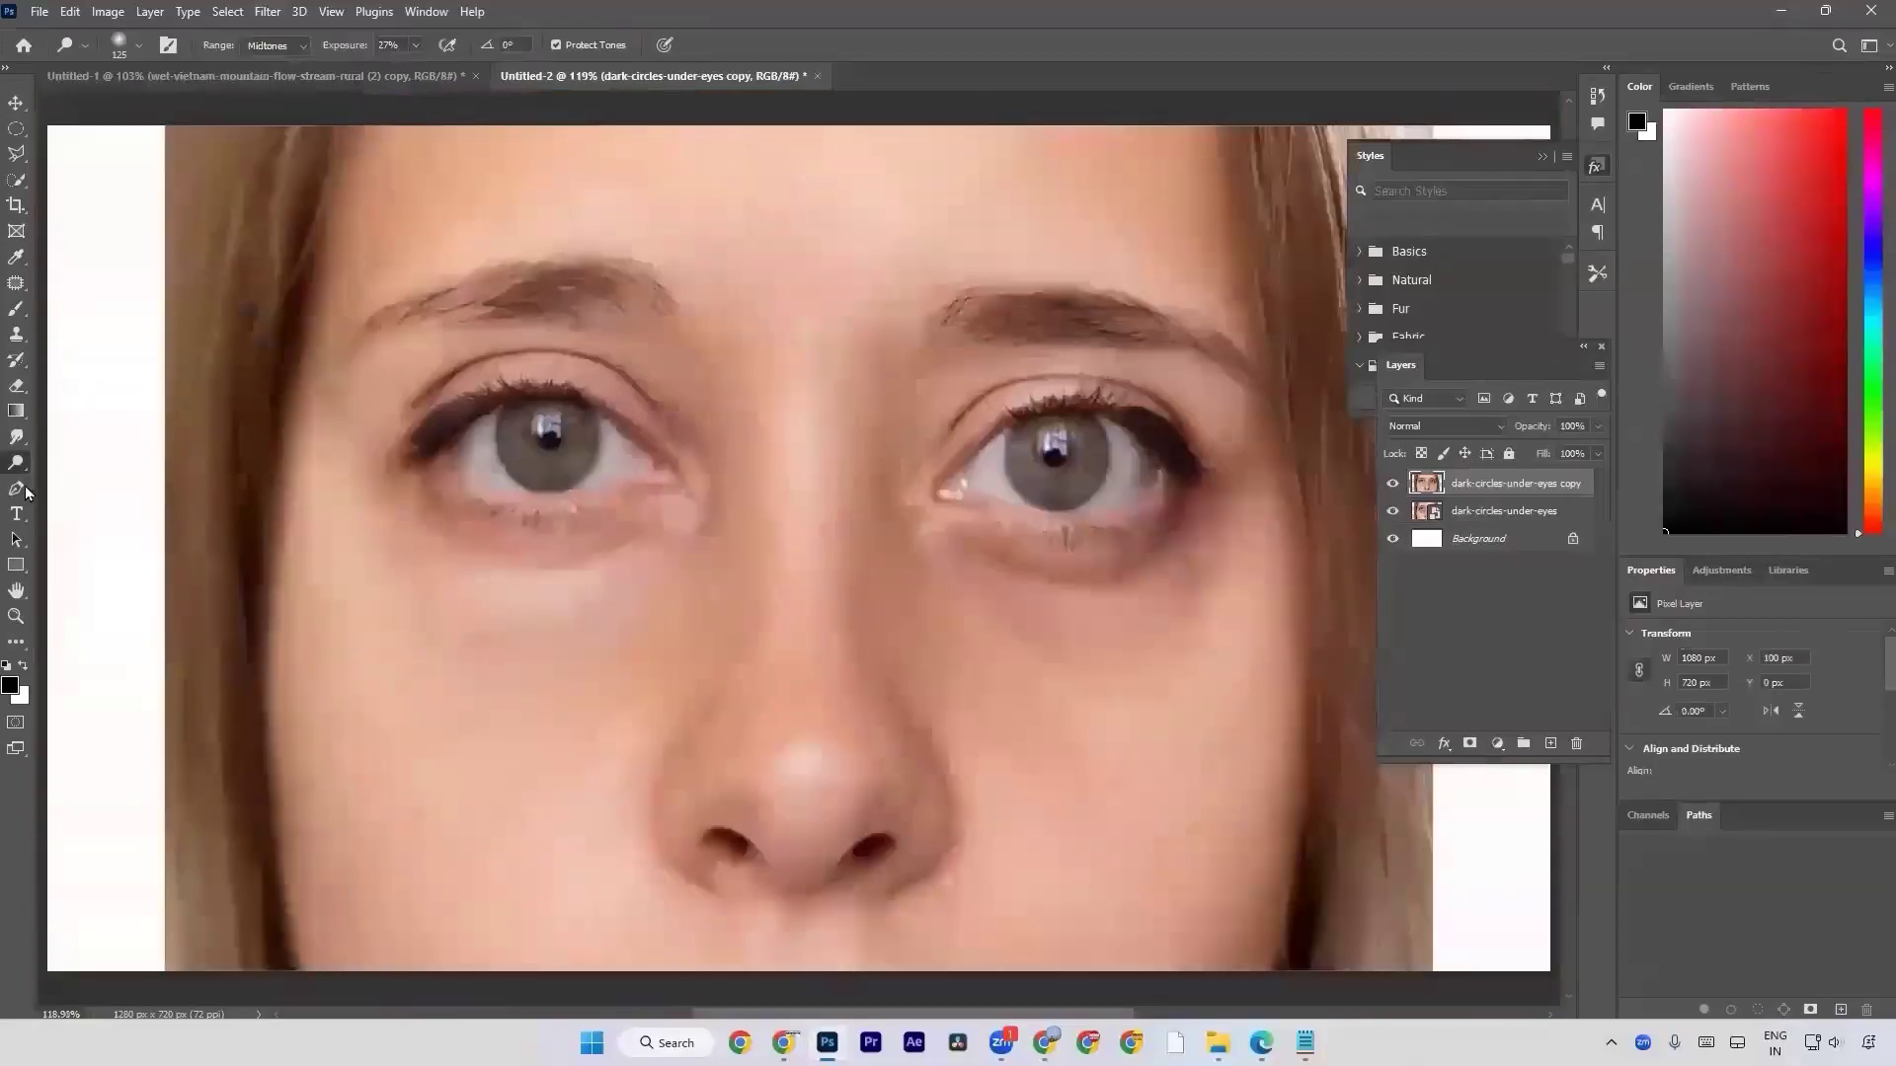
# Find the faded outdoor photo SAVE_20241129_155029.jpg in the Downloads folder and place it into the document.
pyautogui.hotkey('alt', 'Tab')
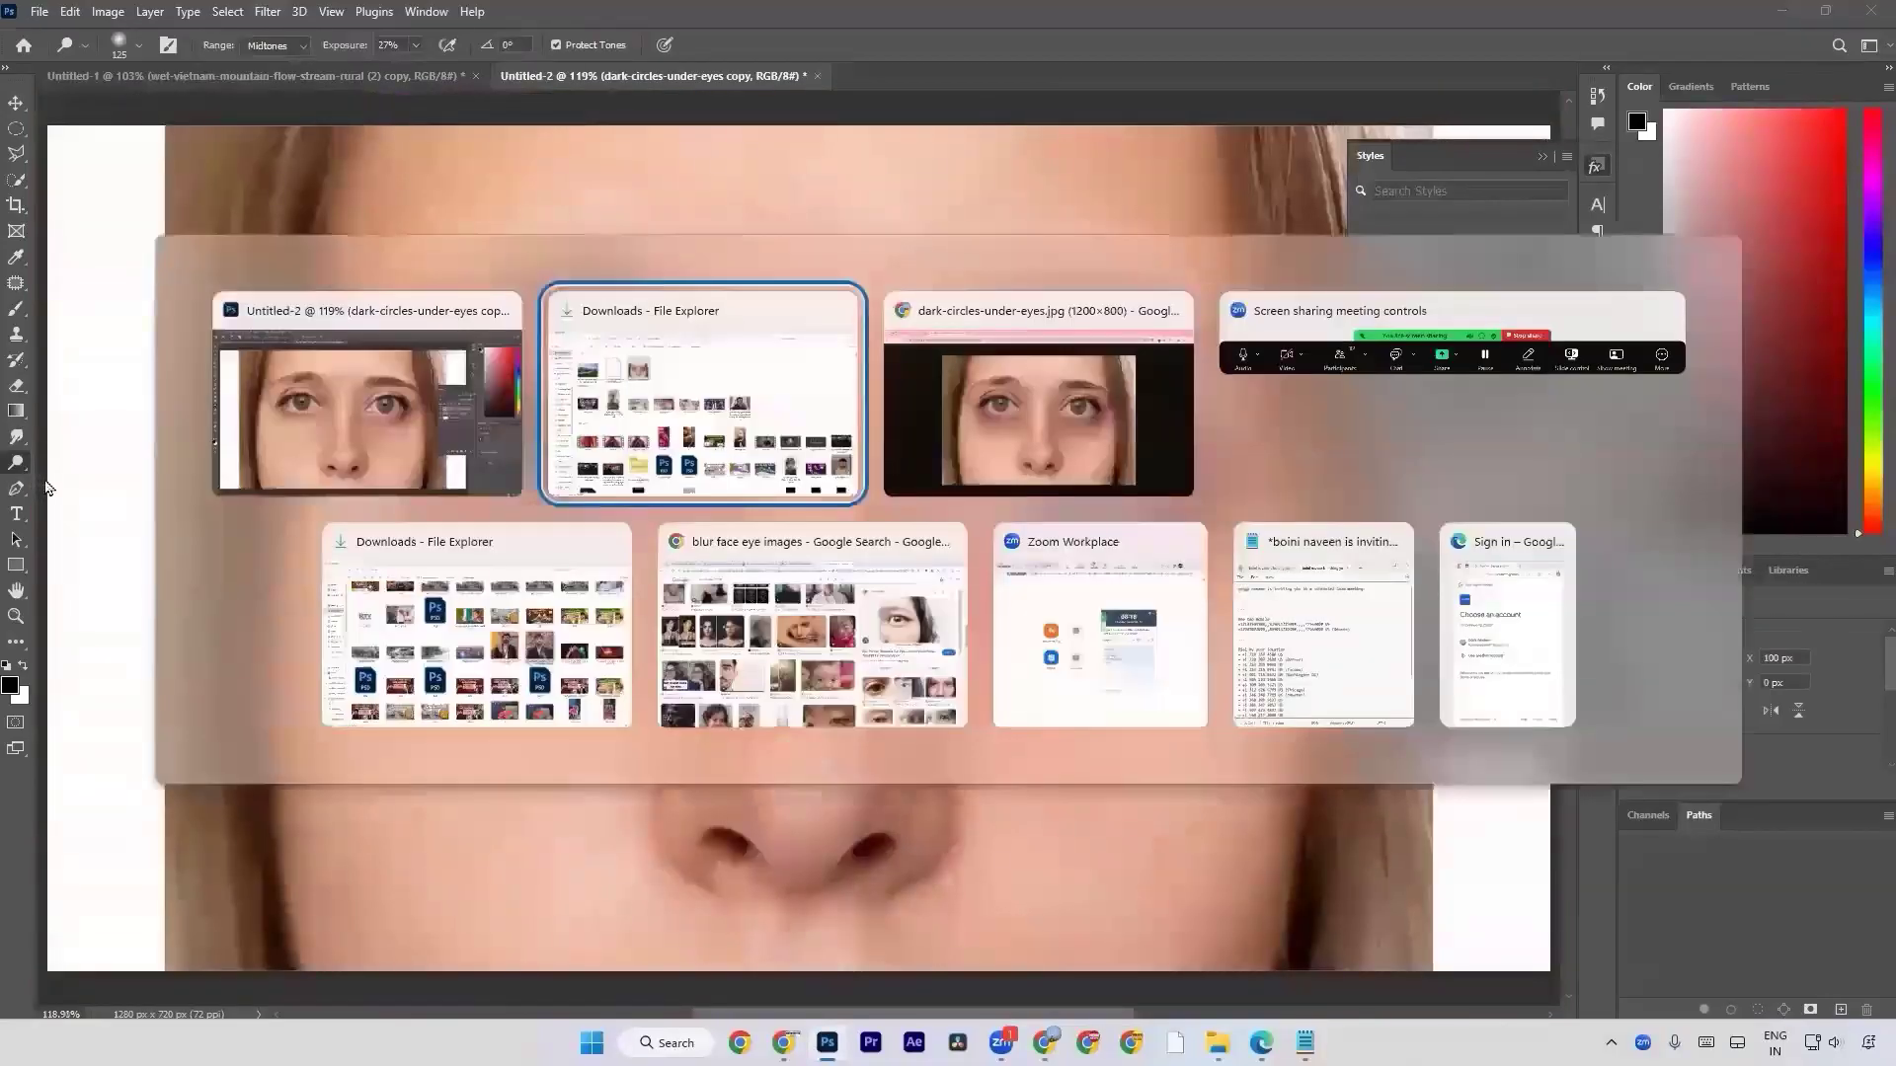
pyautogui.scroll(-10, 790, 572)
pyautogui.scroll(-10, 790, 573)
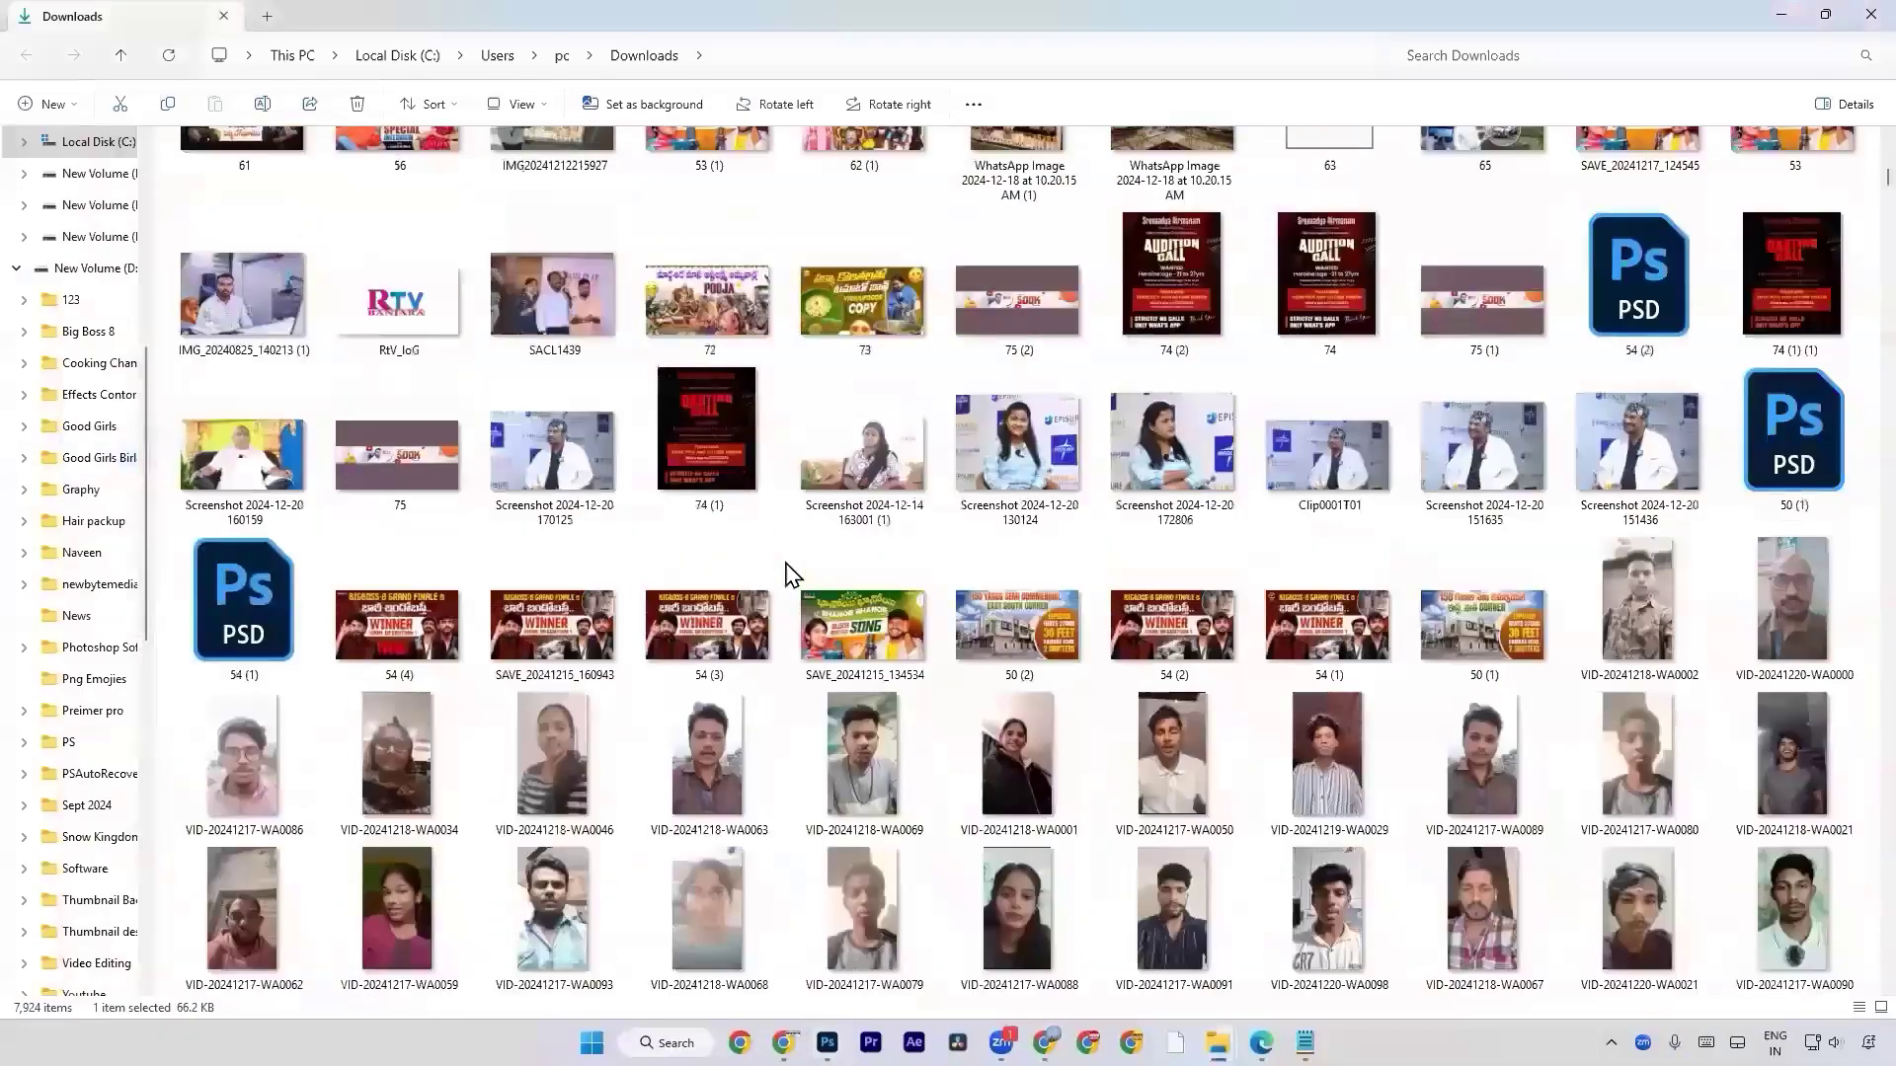
pyautogui.scroll(-10, 790, 572)
pyautogui.scroll(-5, 789, 573)
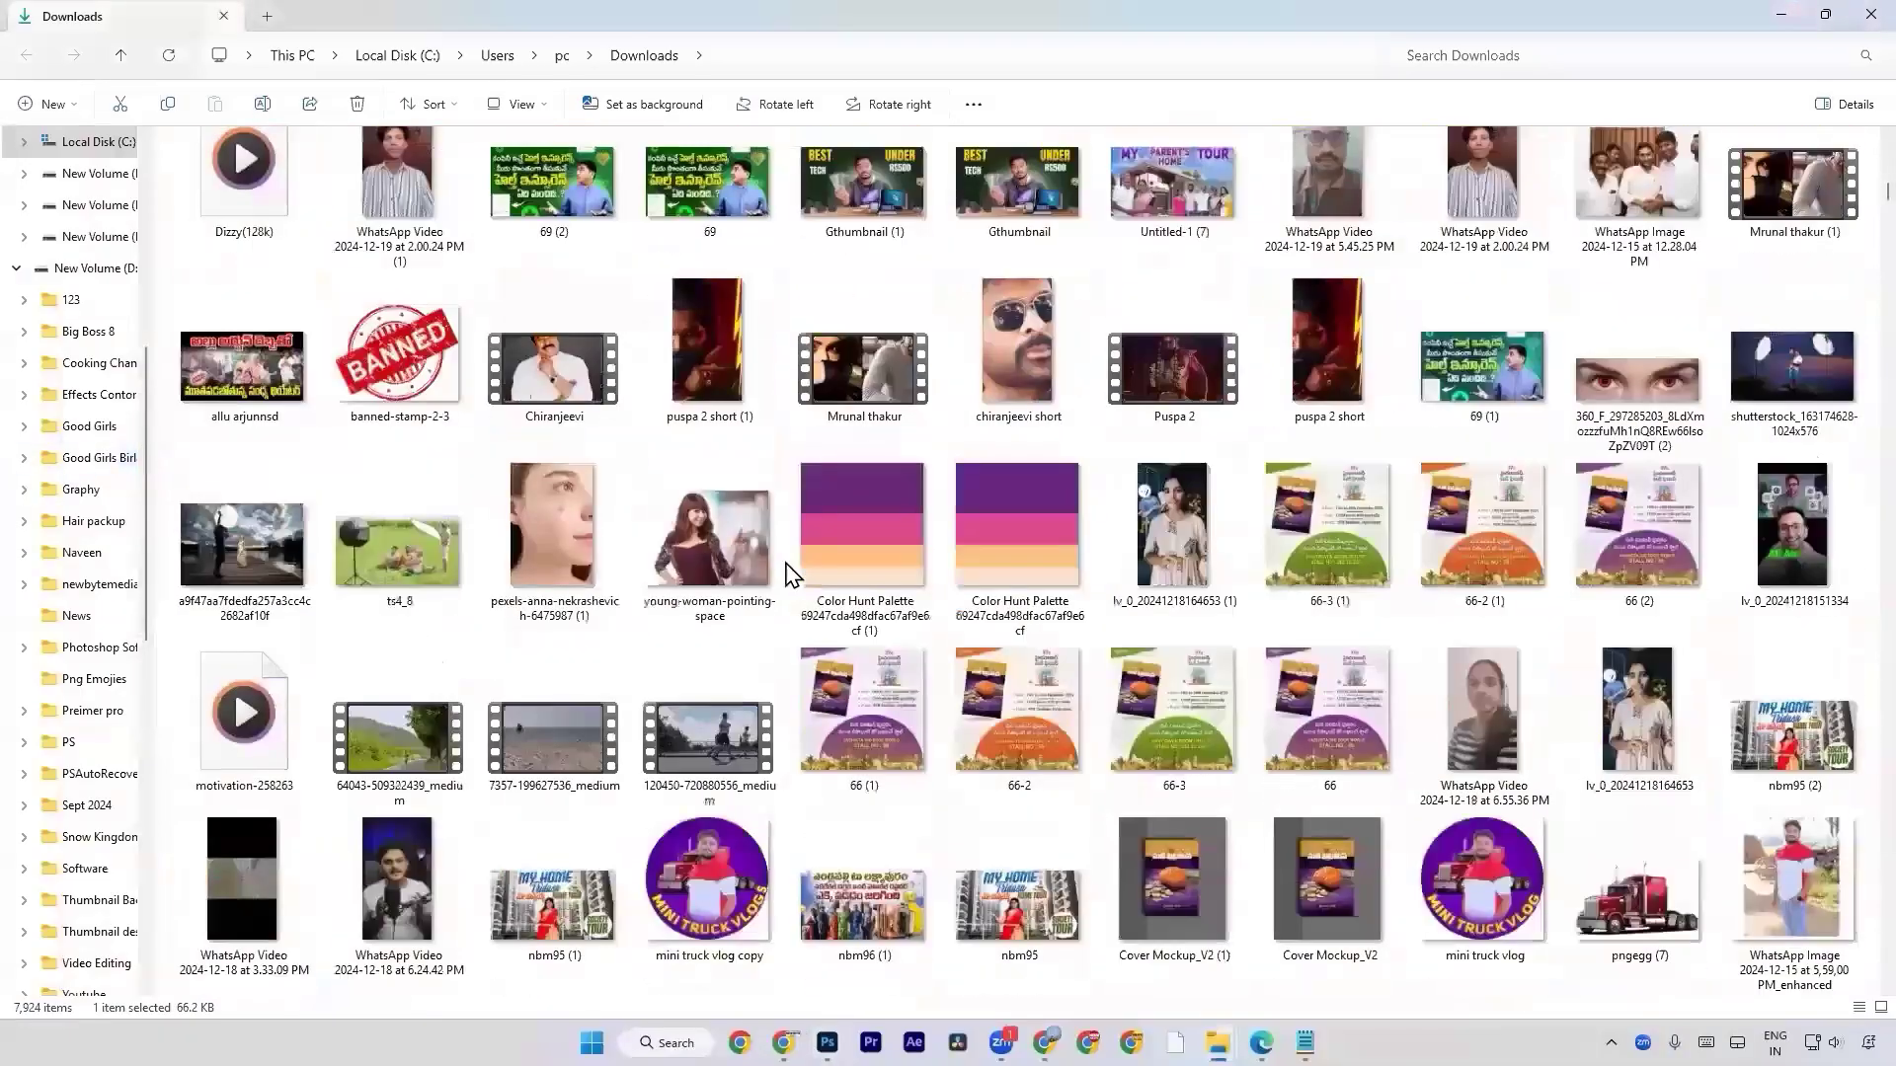
pyautogui.scroll(-15, 790, 573)
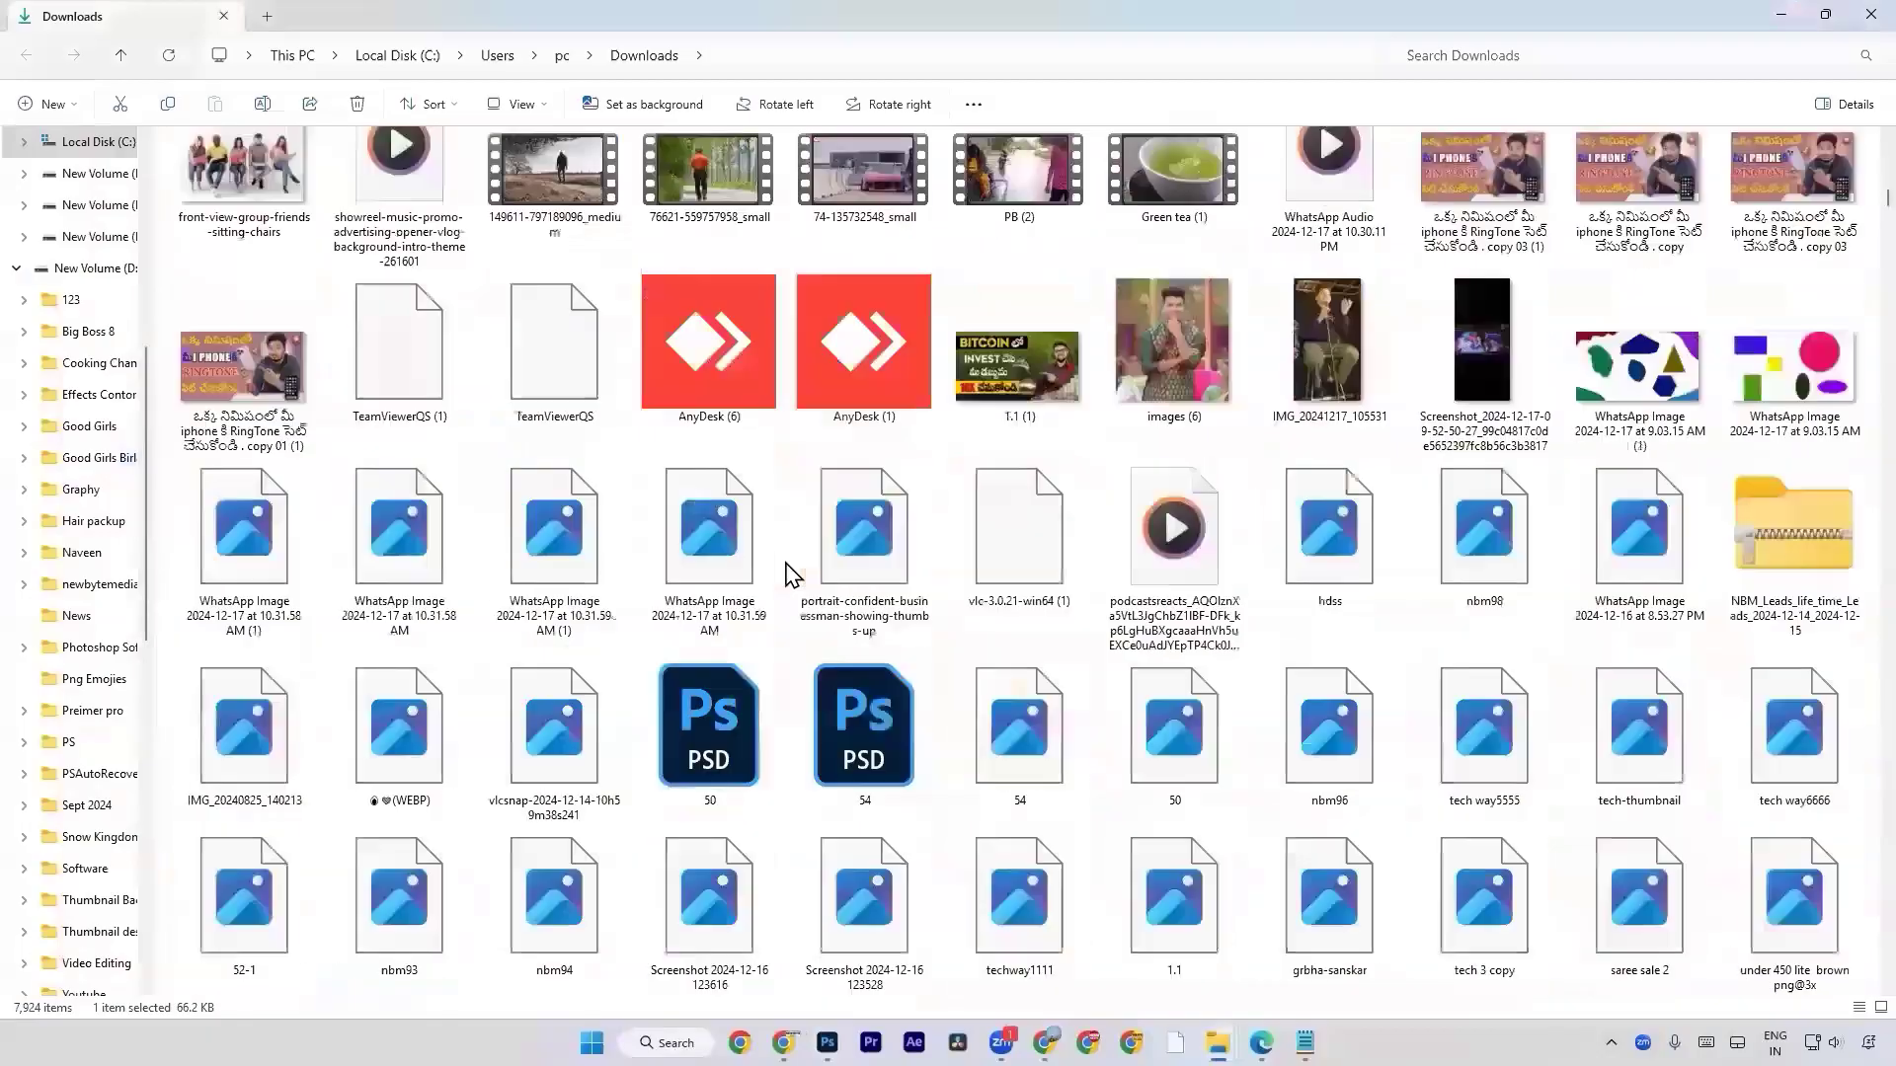
pyautogui.scroll(-5, 790, 572)
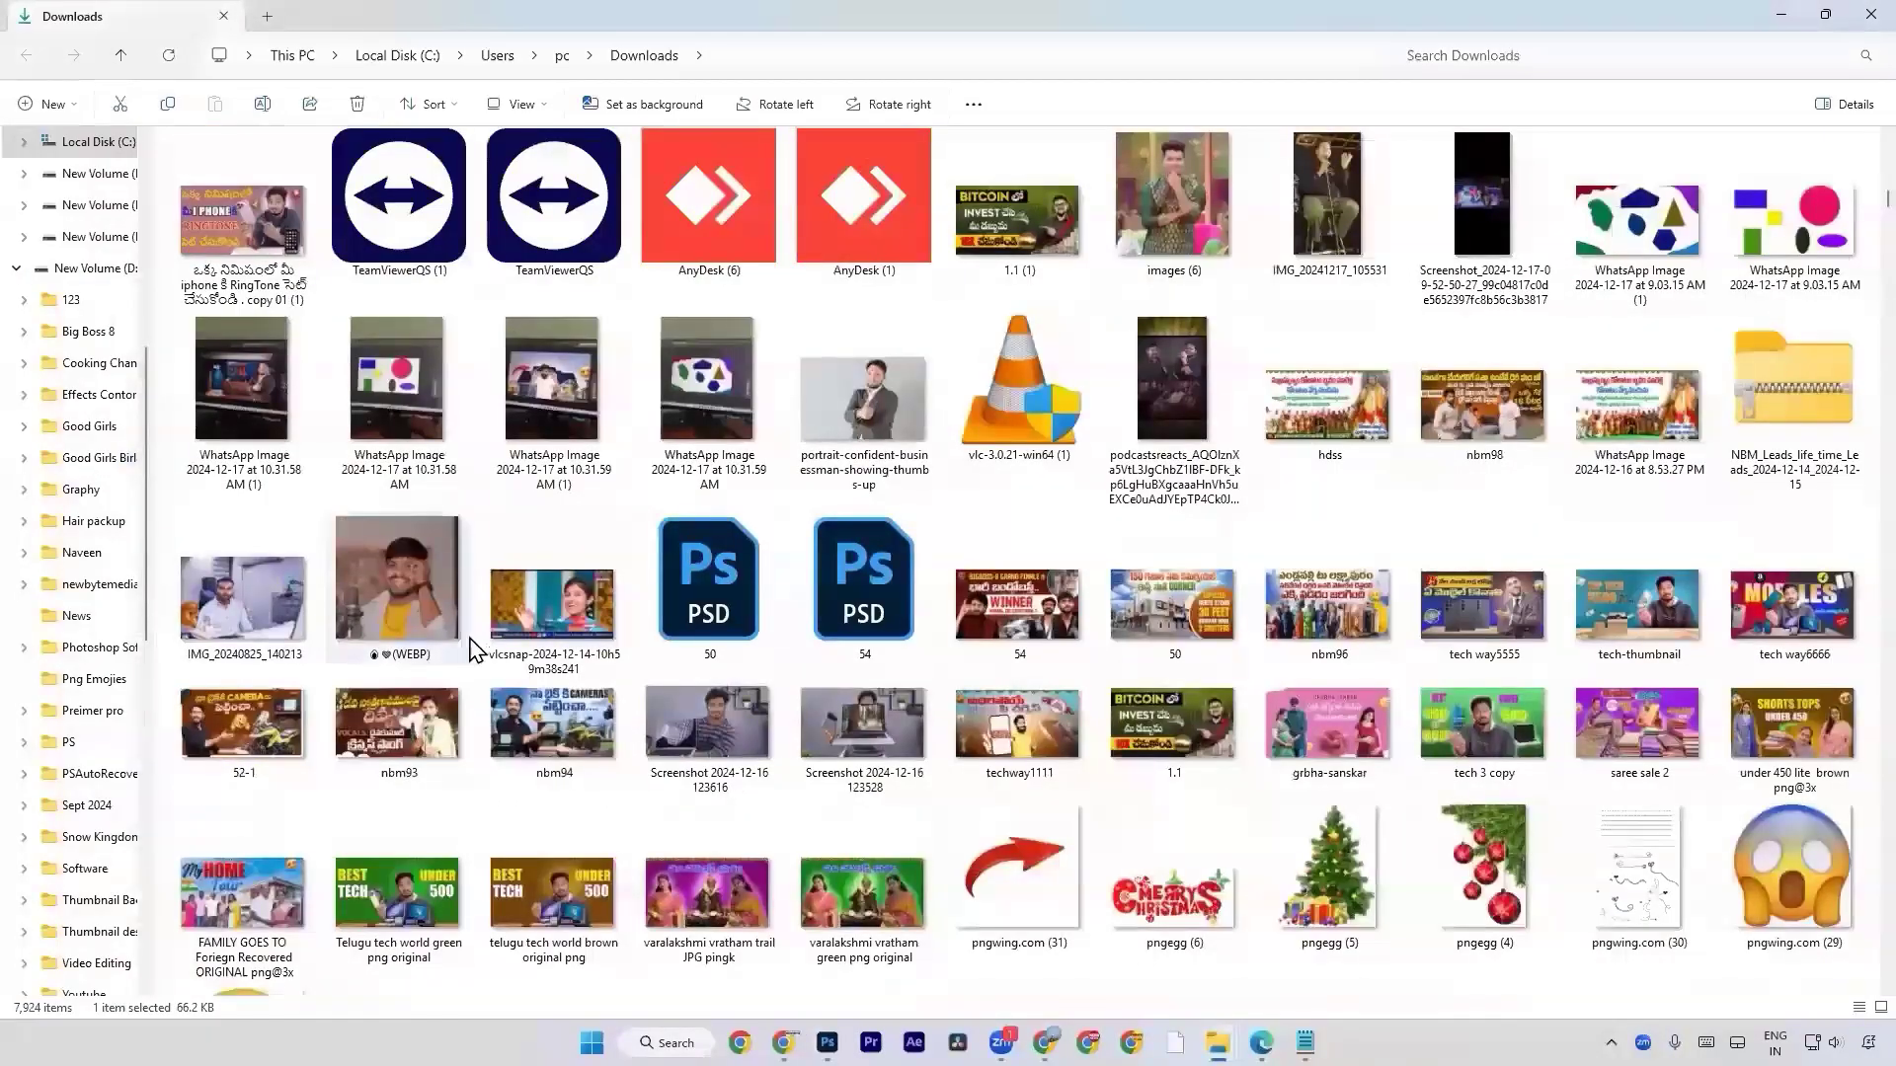
pyautogui.scroll(-15, 691, 683)
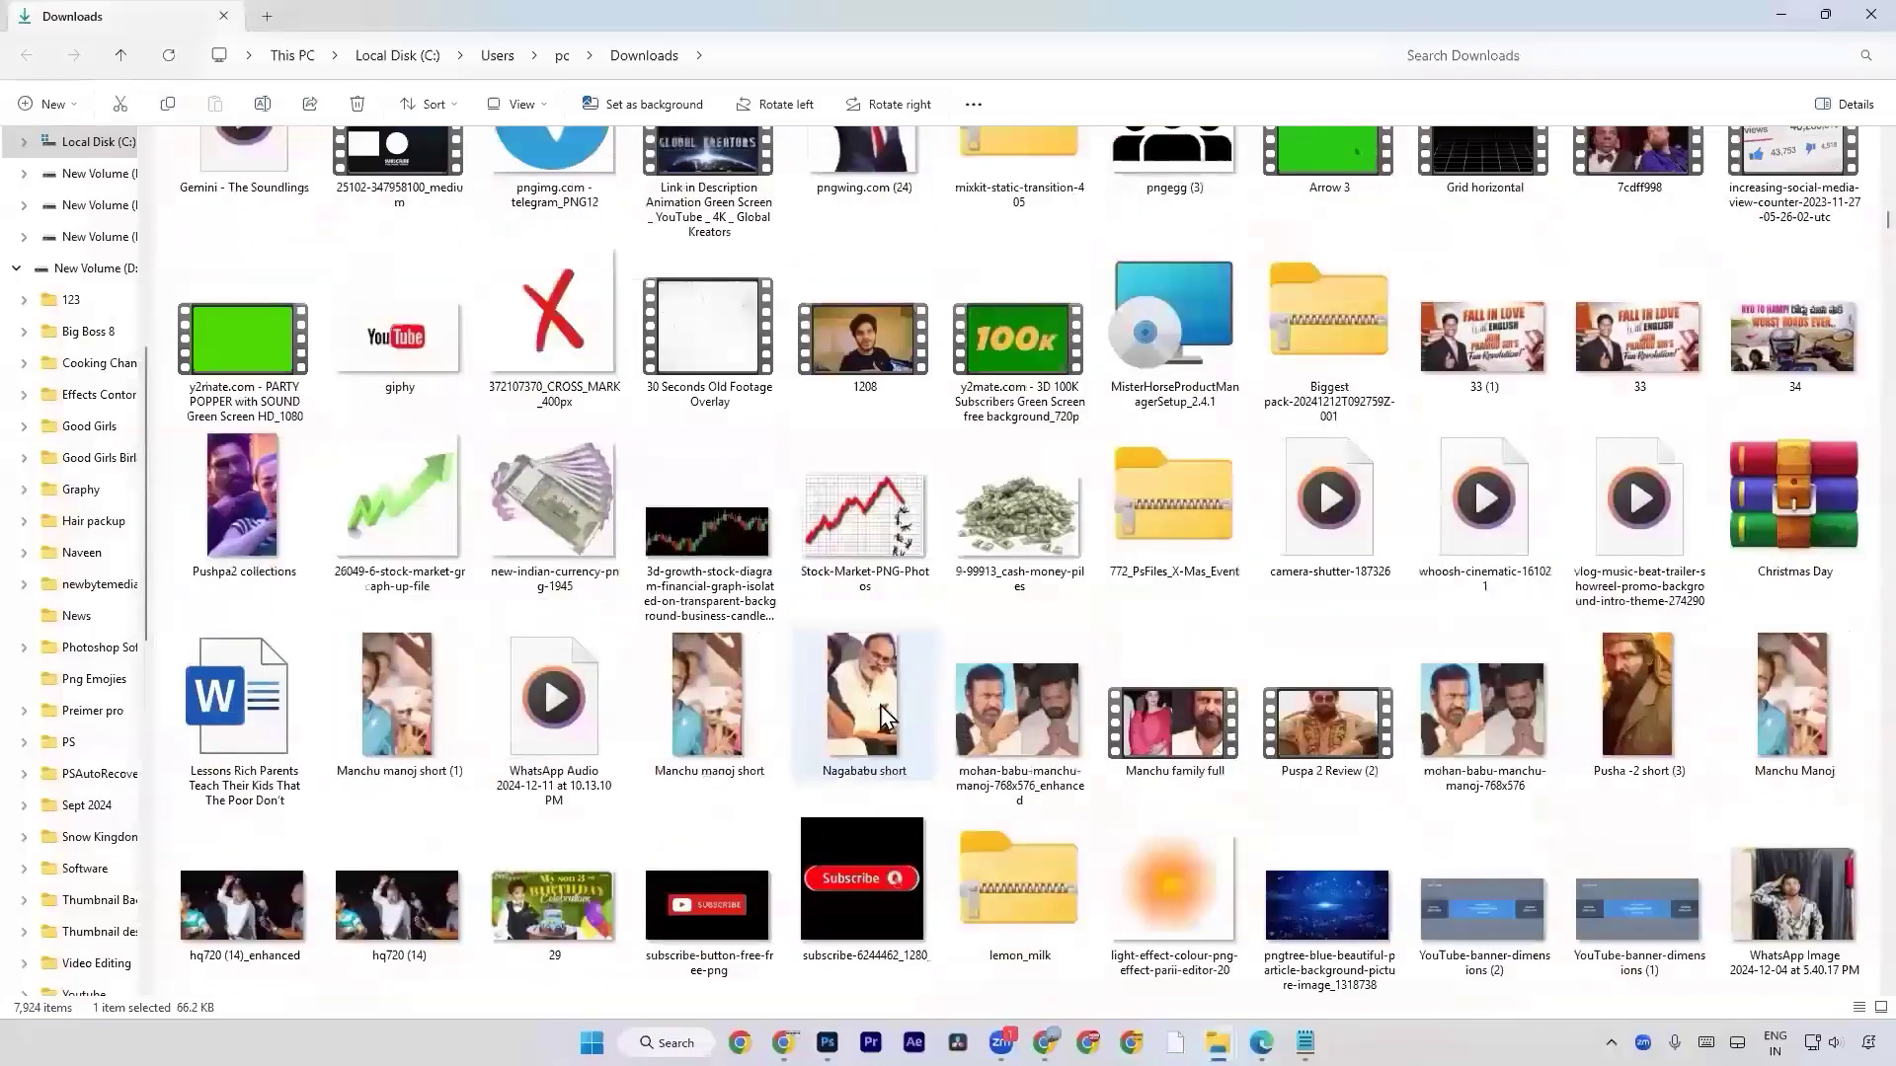
pyautogui.scroll(-10, 880, 705)
pyautogui.scroll(-10, 880, 705)
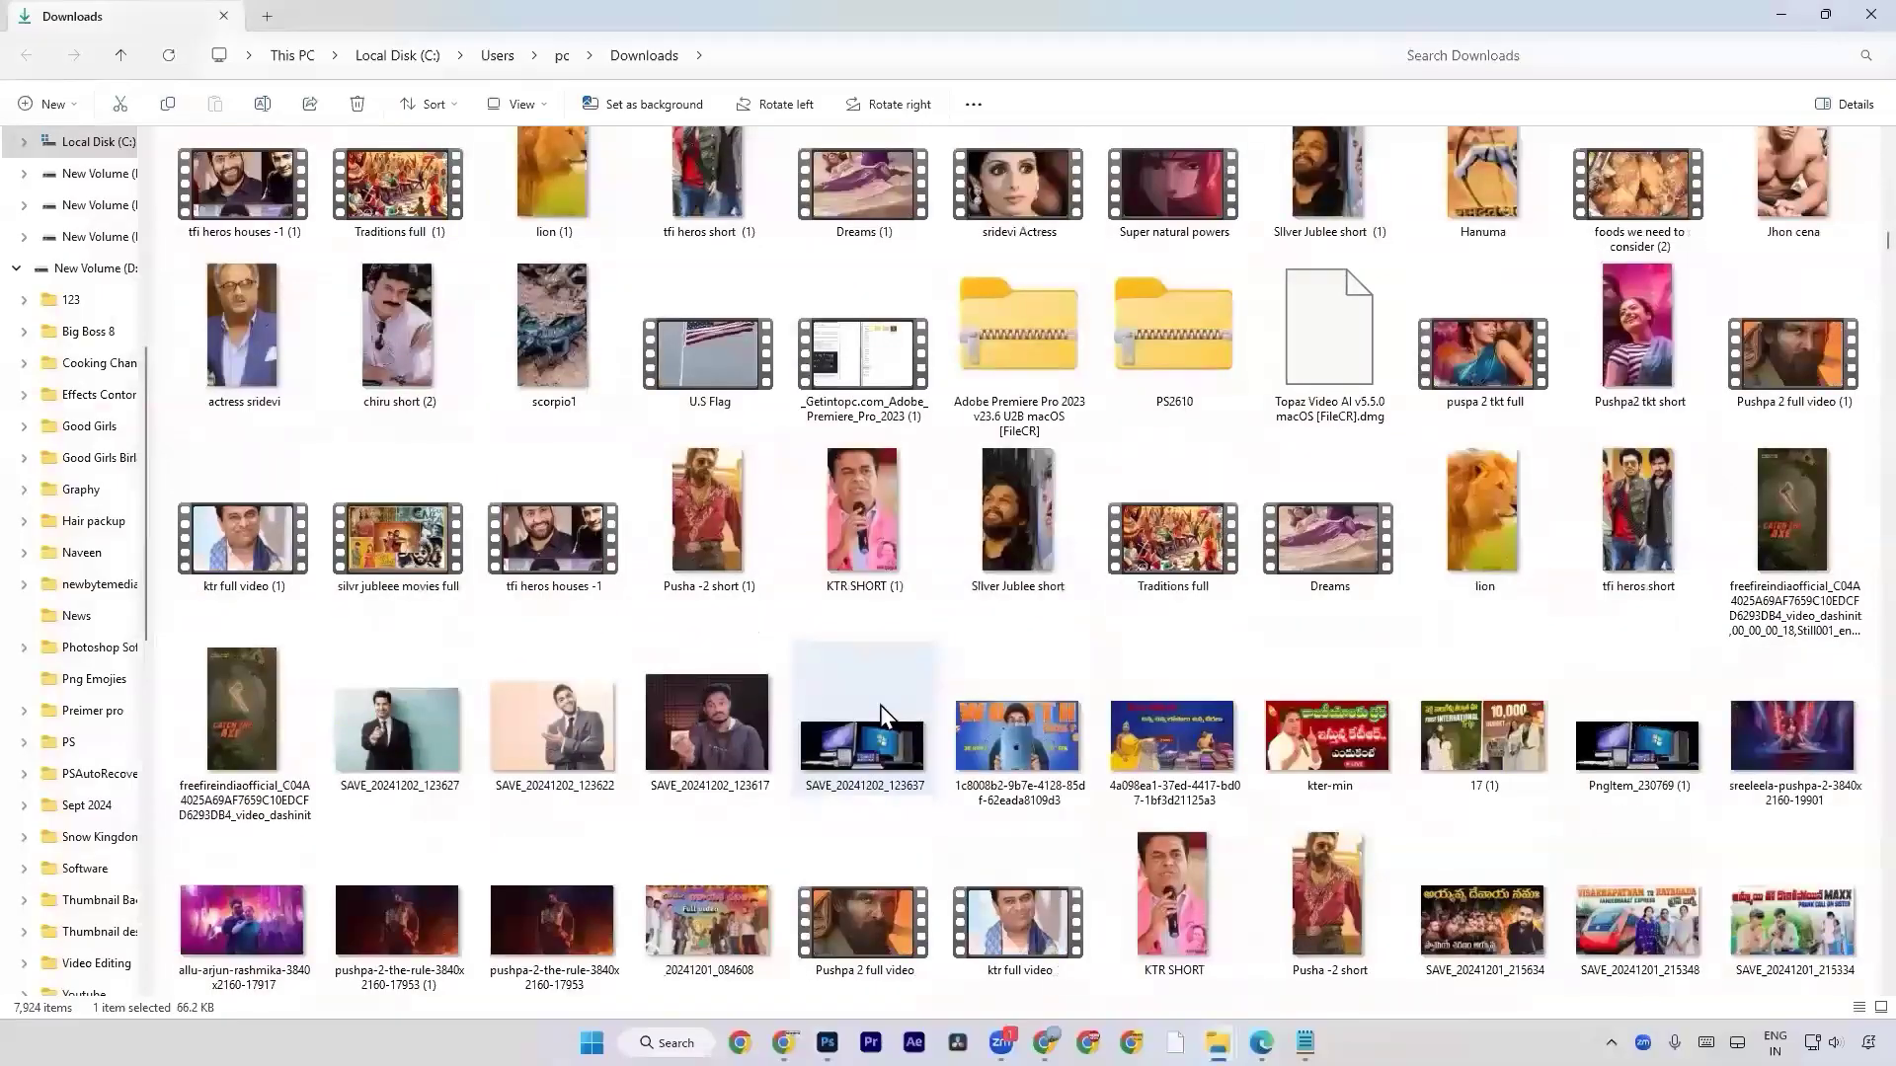
pyautogui.click(548, 701)
pyautogui.scroll(-10, 548, 697)
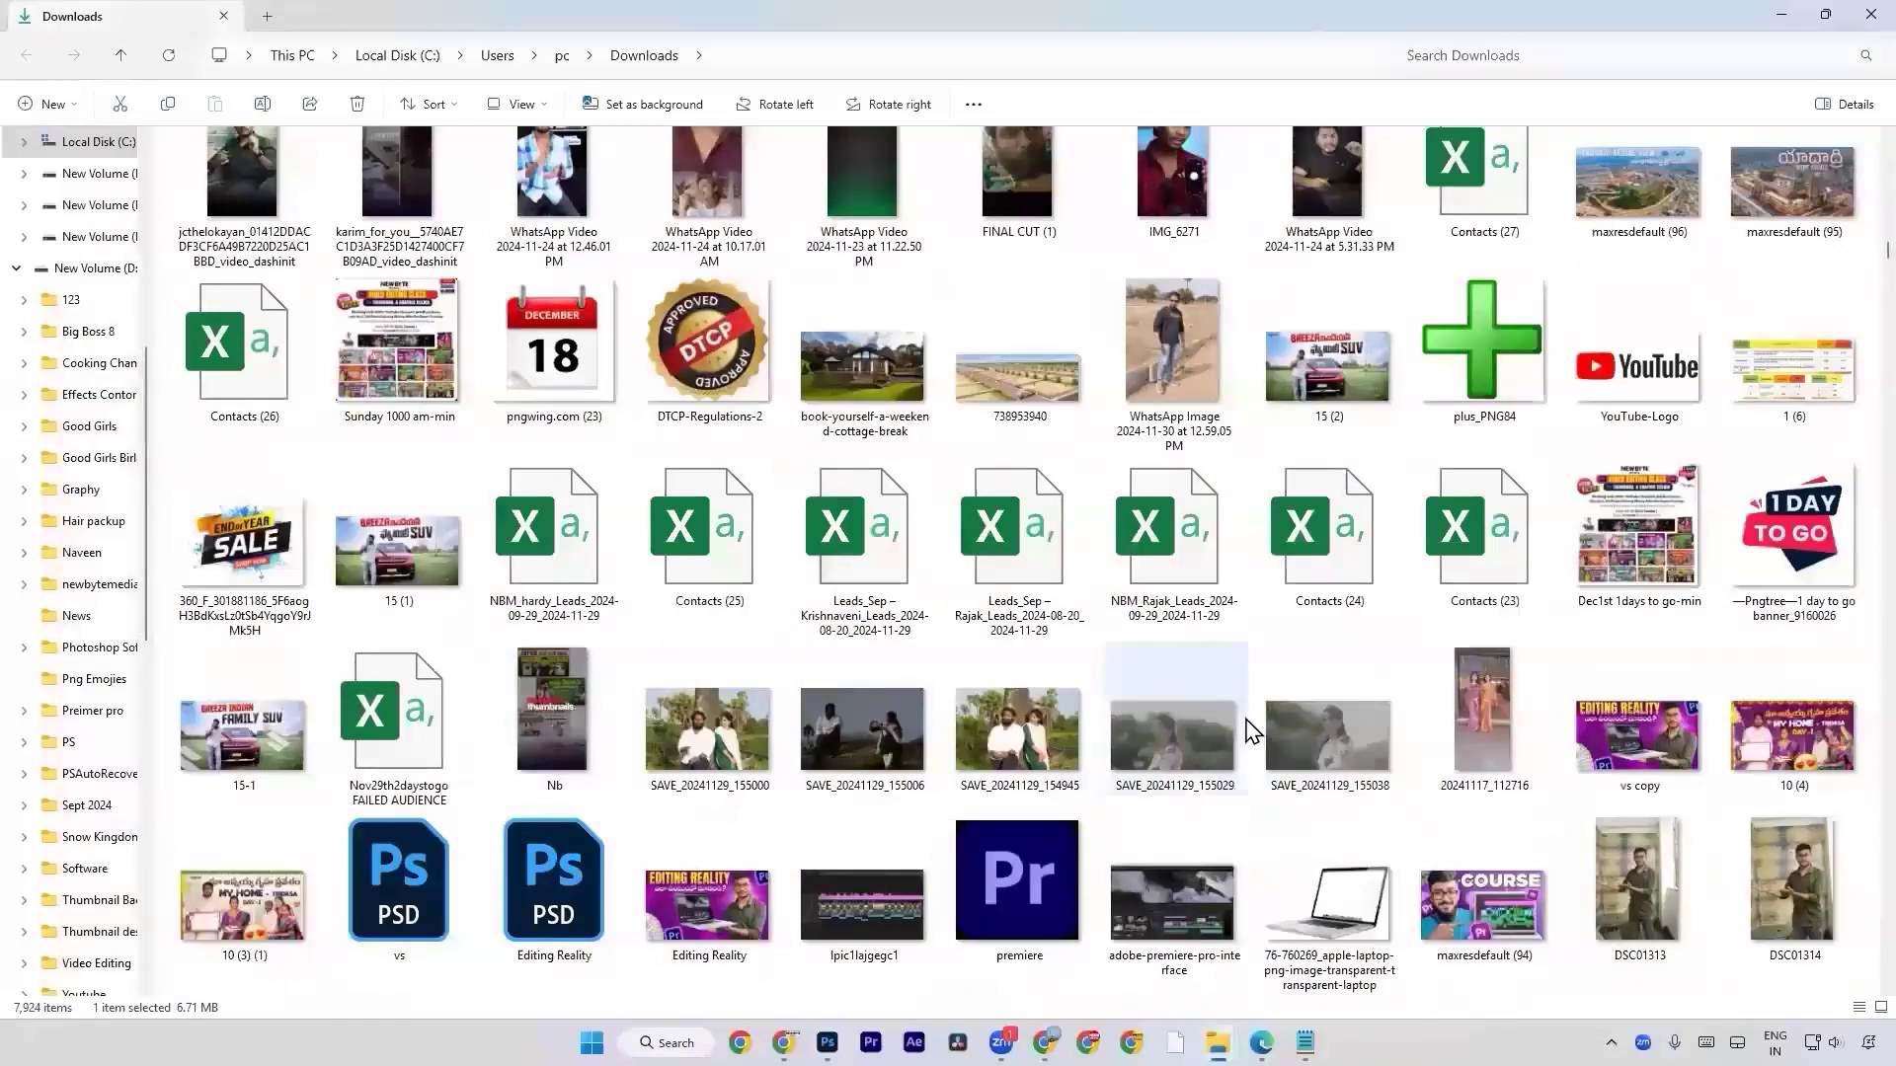
pyautogui.moveTo(1235, 720); pyautogui.dragTo(920, 676)
pyautogui.hotkey('alt', 'Tab')
pyautogui.press('Return')
# Duplicate the SAVE_20241129_155029 layer and rasterize the copy.
pyautogui.press('o')
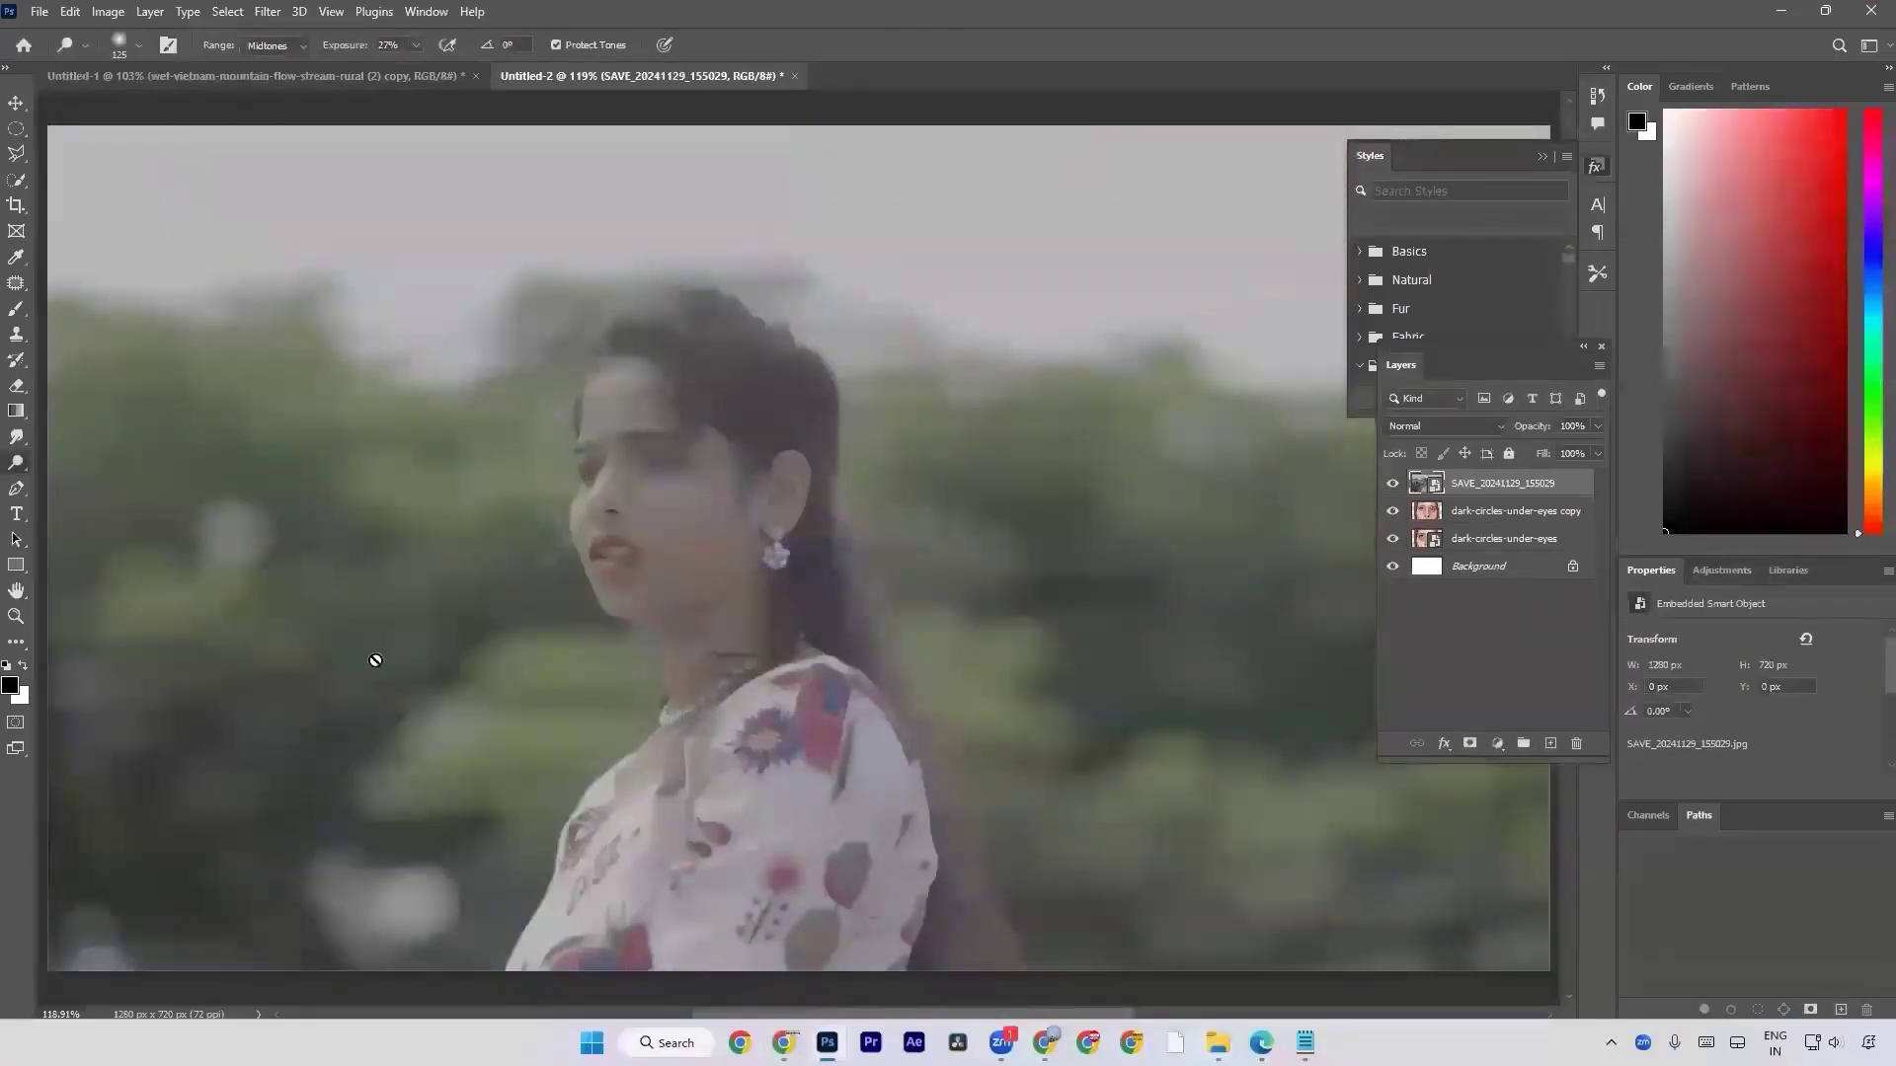
pyautogui.press('a')
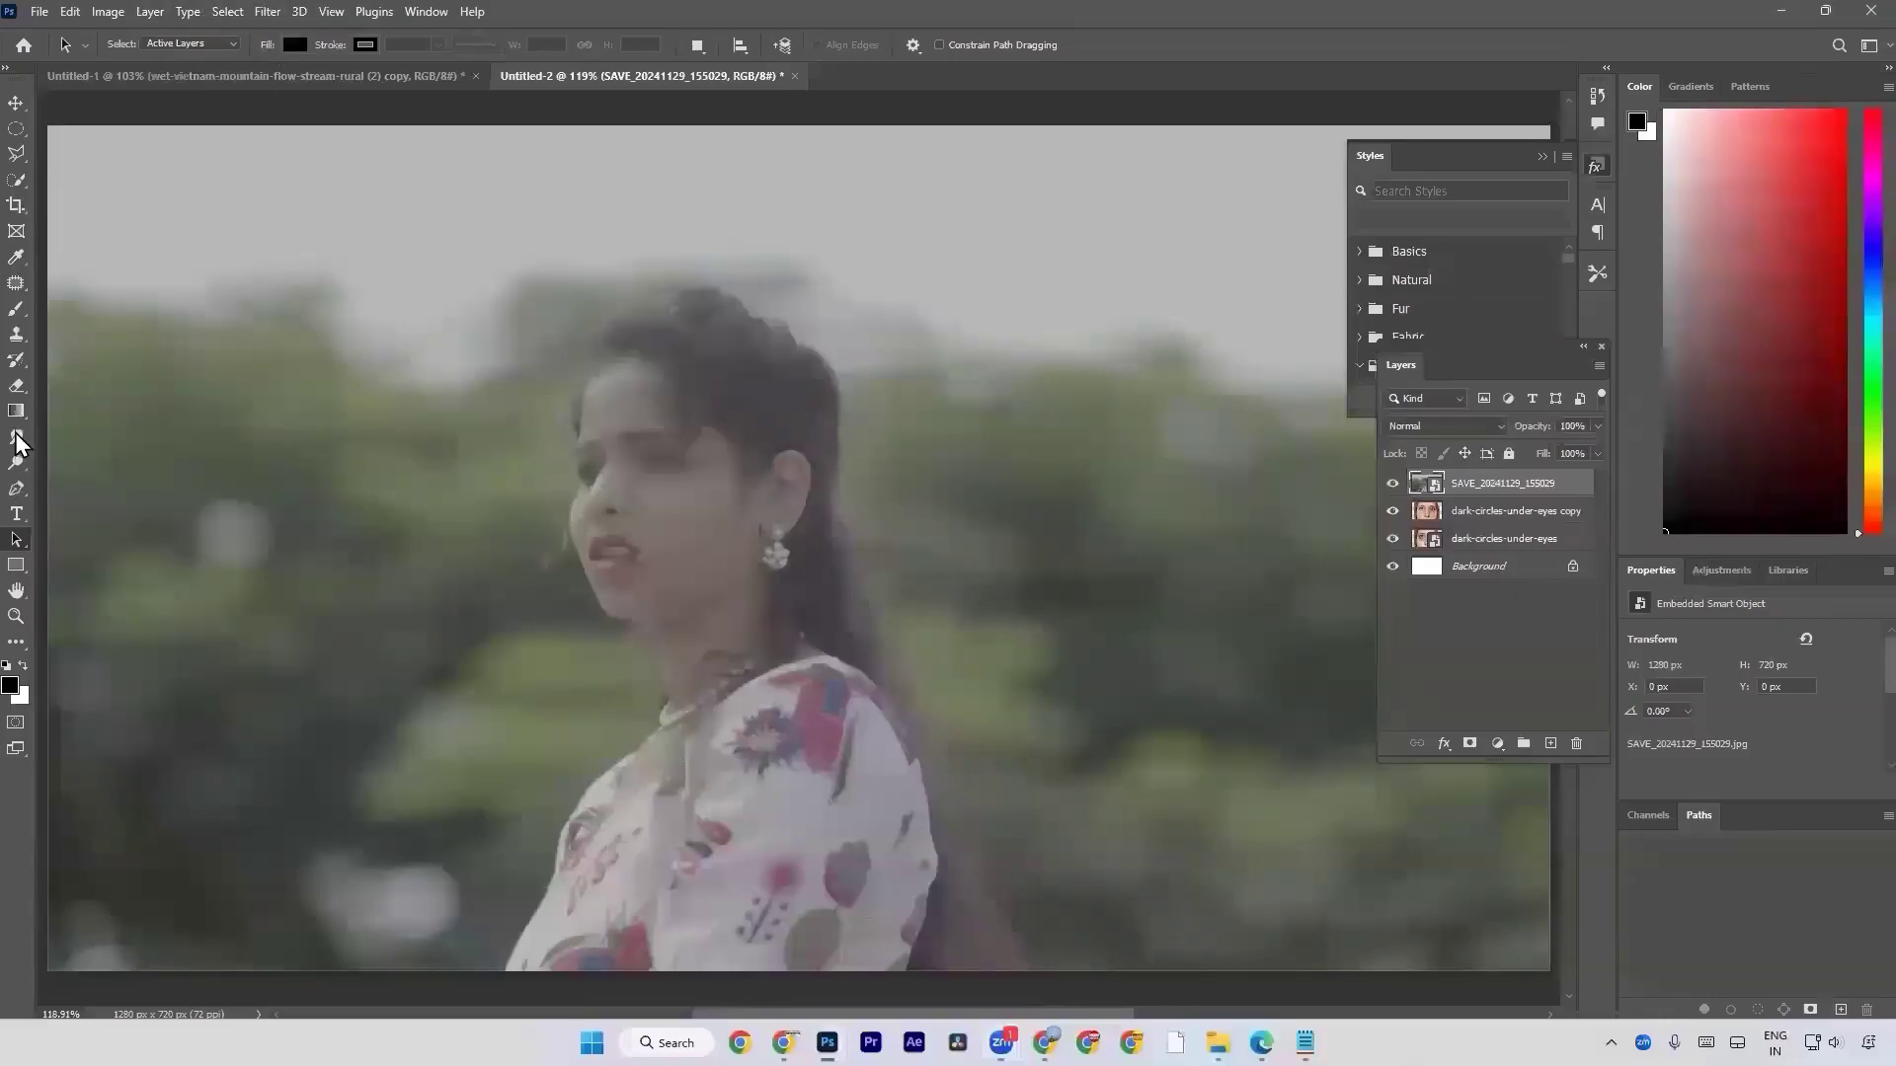
pyautogui.rightClick(1487, 490)
pyautogui.click(1520, 525)
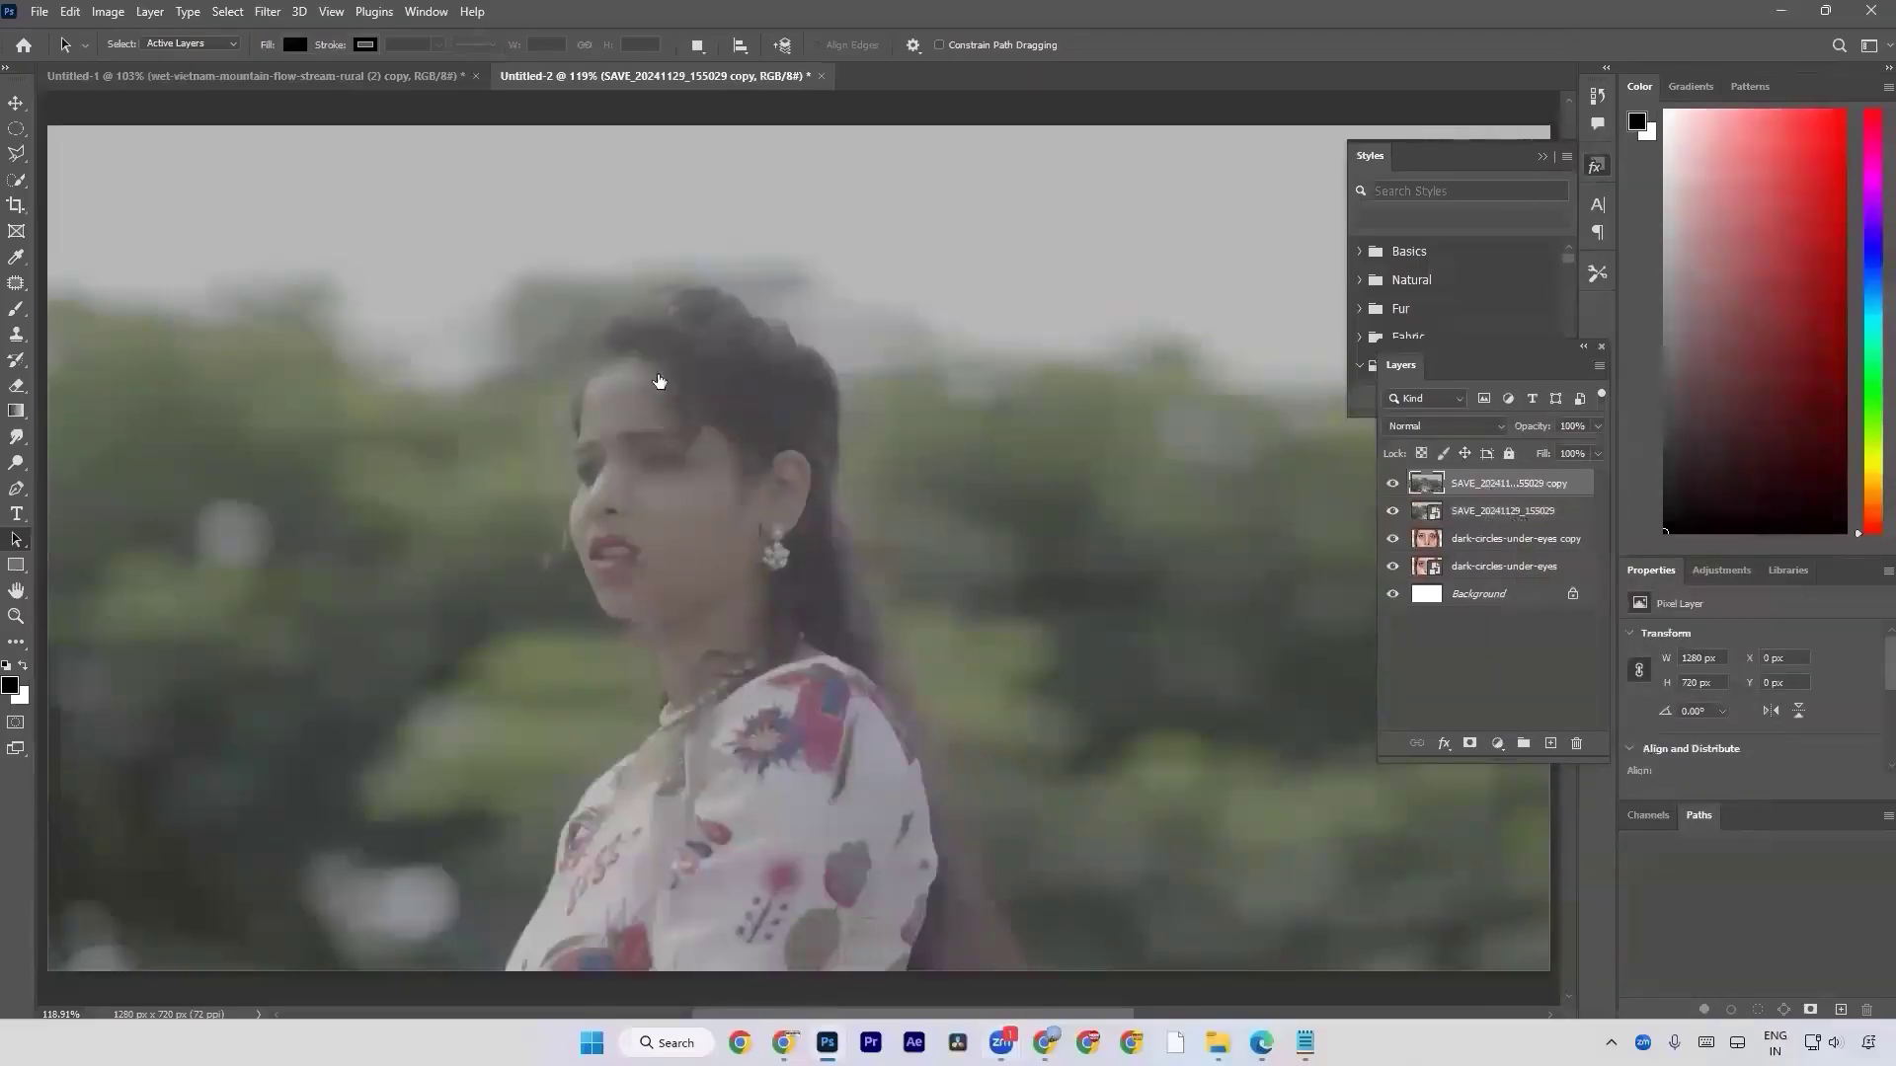
# Activate the Sponge tool briefly and switch to the Burn tool.
pyautogui.click(16, 462)
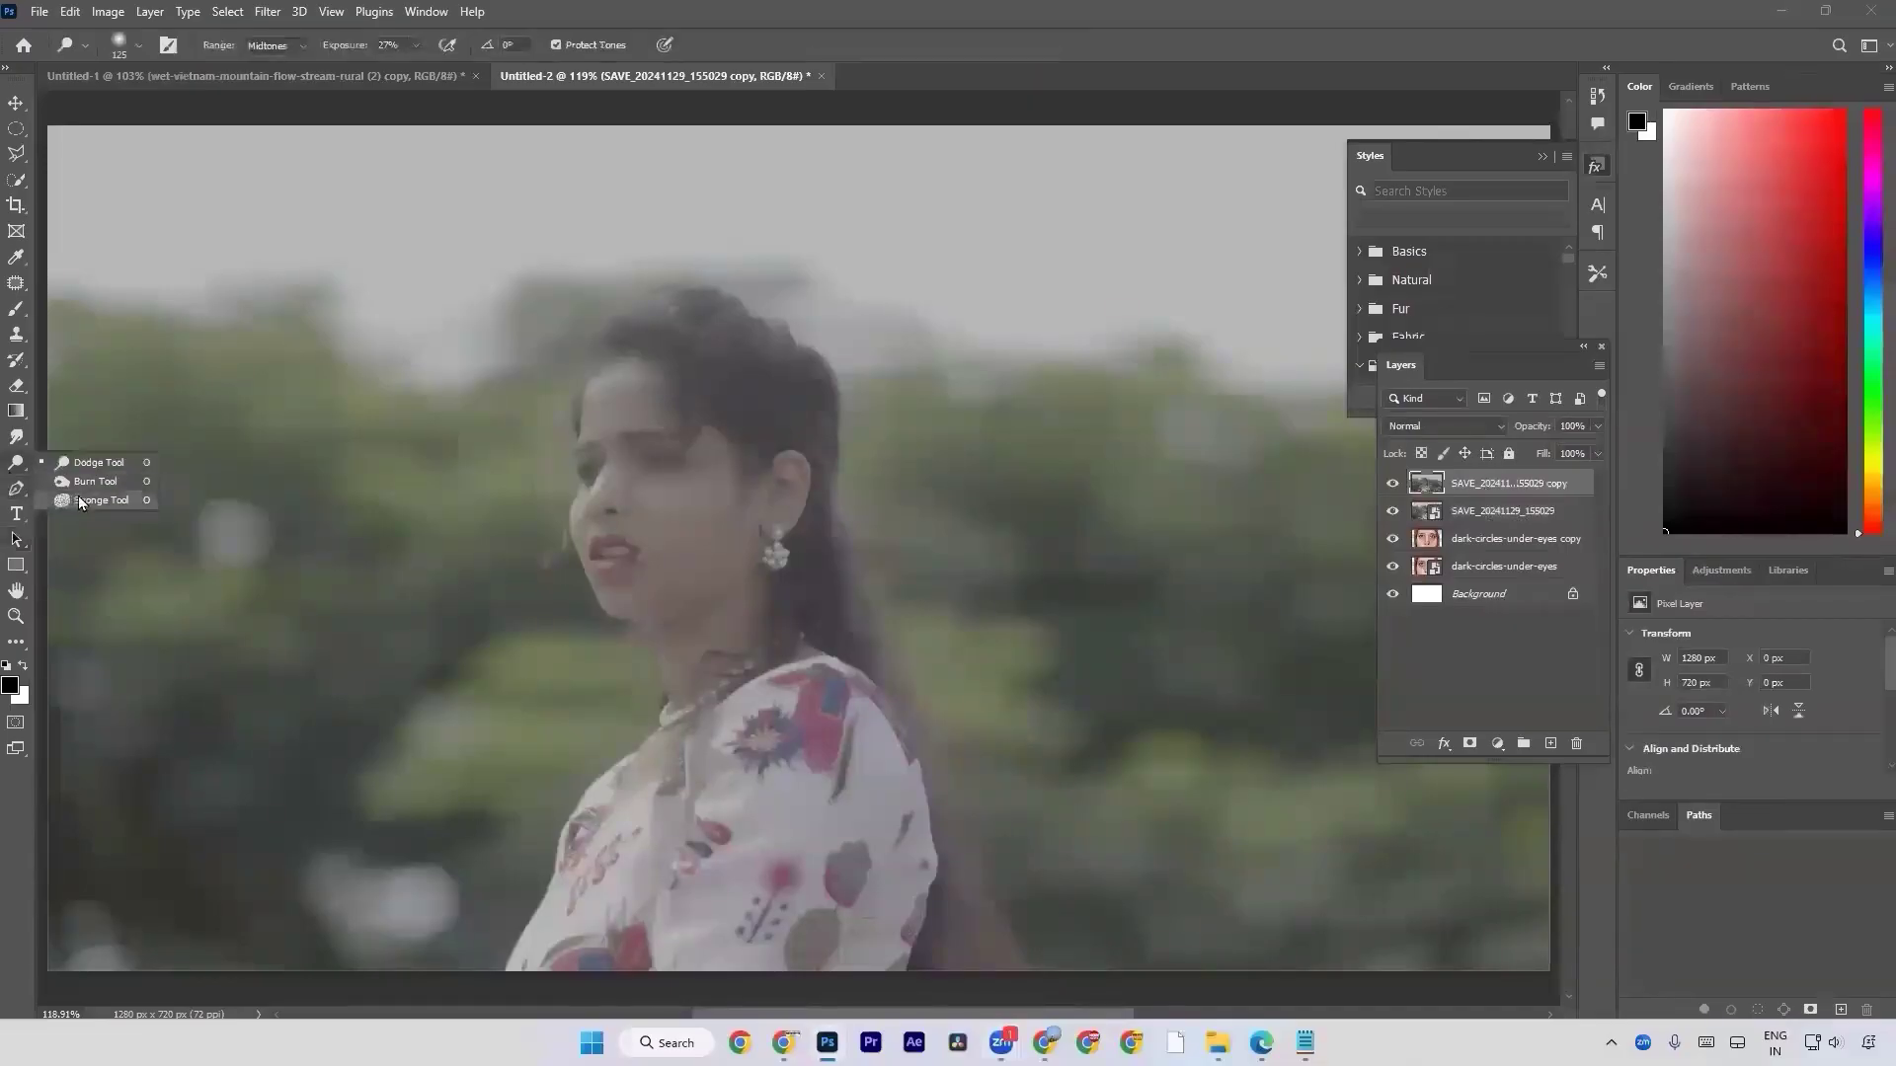
pyautogui.click(79, 500)
pyautogui.rightClick(9, 469)
pyautogui.click(83, 481)
pyautogui.rightClick(12, 471)
pyautogui.click(23, 468)
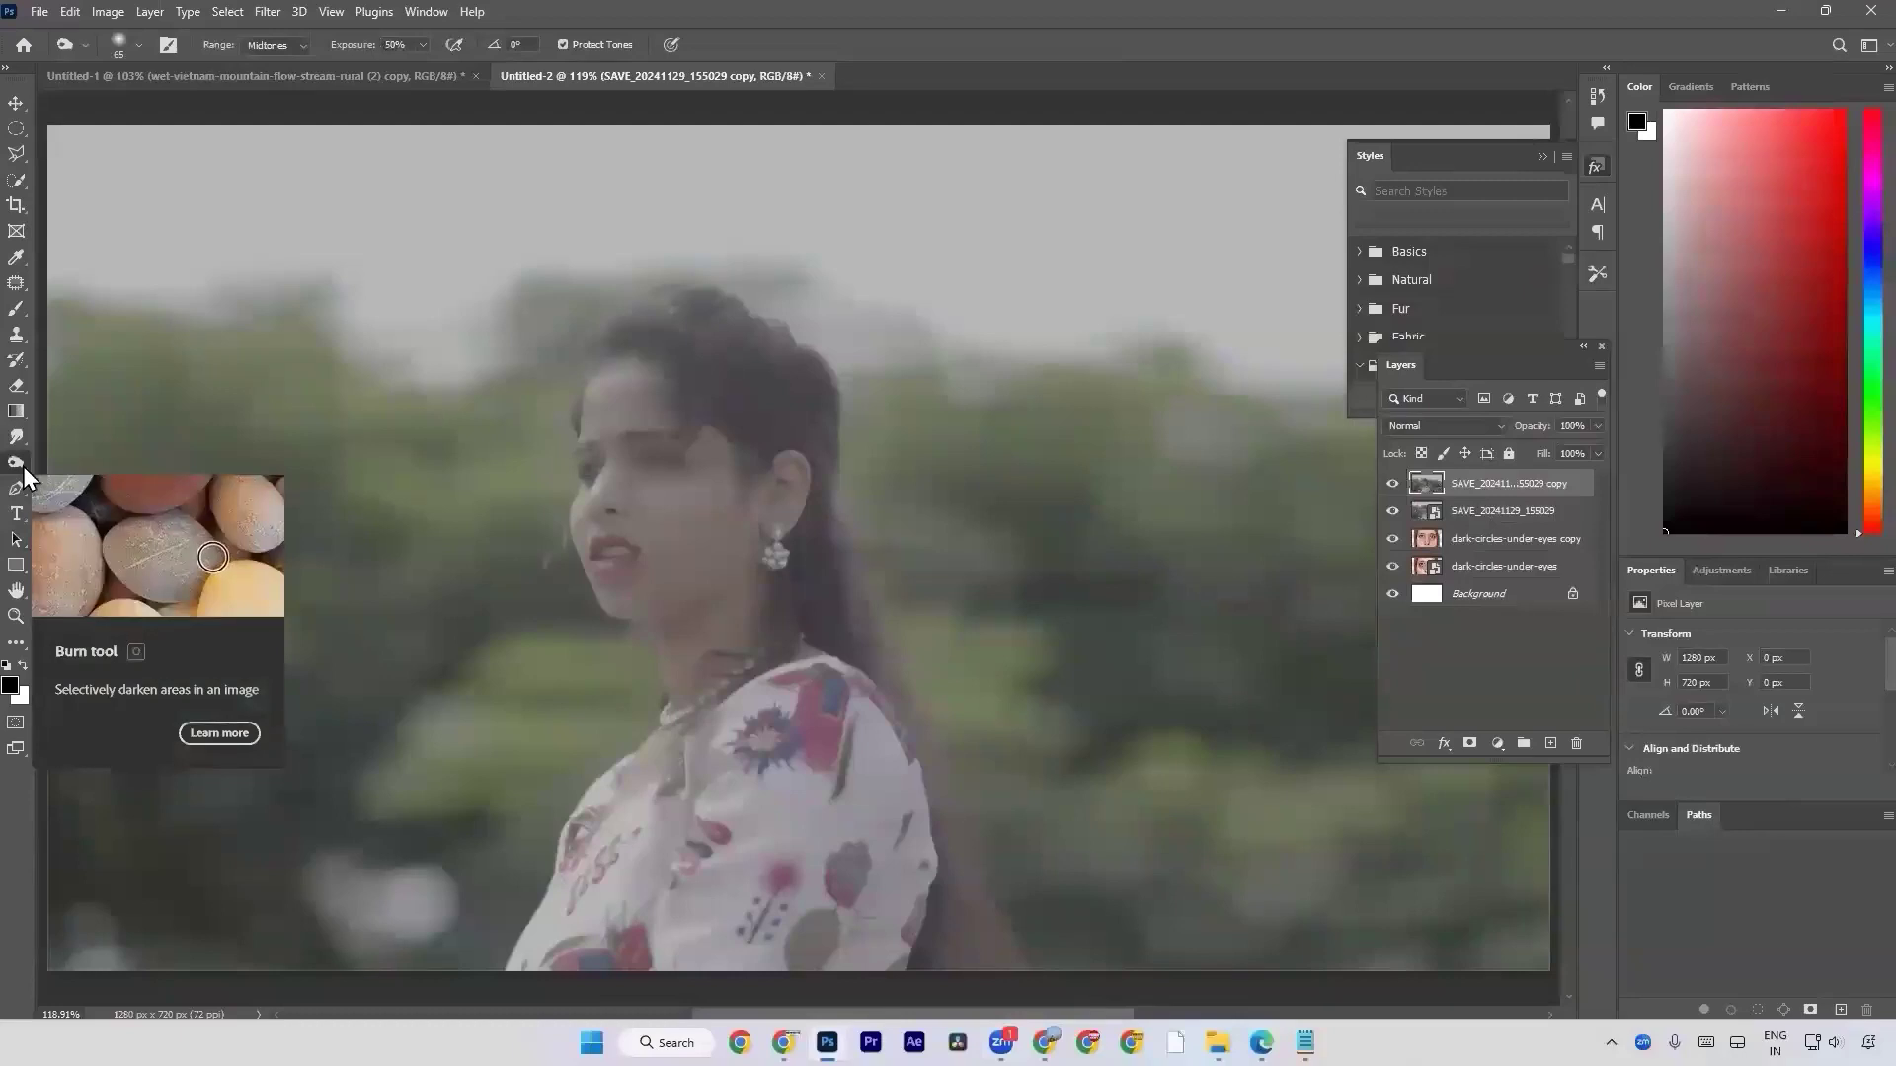
# Darken the woman's hair on the rasterized copy with the Burn tool using a 70 px brush, and reduce the brush size to 45 px.
pyautogui.press(']')
pyautogui.press(']')
pyautogui.press('[')
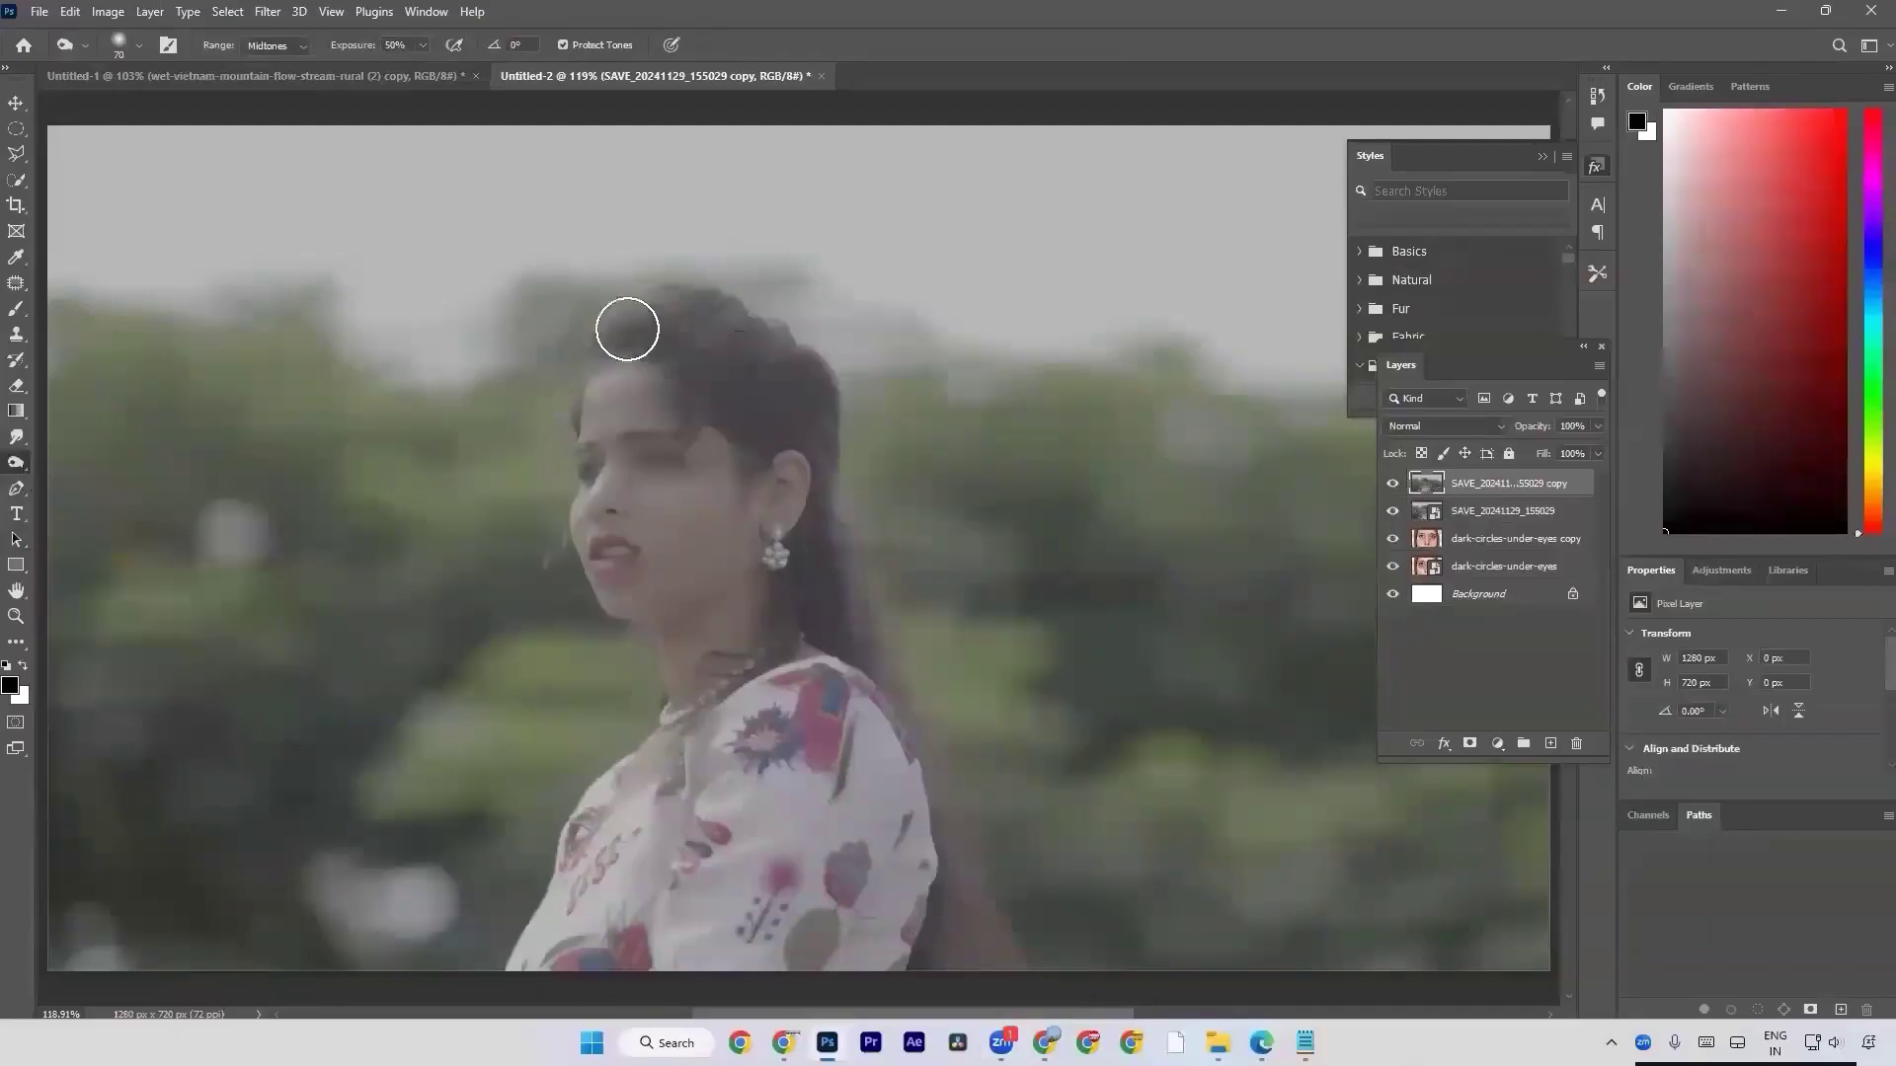
pyautogui.moveTo(735, 311)
pyautogui.mouseDown()
pyautogui.moveTo(734, 358)
pyautogui.moveTo(769, 358)
pyautogui.moveTo(718, 406)
pyautogui.moveTo(785, 370)
pyautogui.moveTo(798, 390)
pyautogui.moveTo(747, 344)
pyautogui.moveTo(748, 374)
pyautogui.moveTo(700, 332)
pyautogui.moveTo(629, 328)
pyautogui.moveTo(726, 348)
pyautogui.moveTo(775, 412)
pyautogui.moveTo(757, 426)
pyautogui.moveTo(793, 406)
pyautogui.moveTo(817, 428)
pyautogui.moveTo(808, 412)
pyautogui.moveTo(838, 513)
pyautogui.moveTo(820, 416)
pyautogui.moveTo(823, 543)
pyautogui.moveTo(793, 598)
pyautogui.moveTo(816, 594)
pyautogui.moveTo(879, 682)
pyautogui.moveTo(824, 603)
pyautogui.moveTo(839, 571)
pyautogui.moveTo(906, 709)
pyautogui.moveTo(871, 620)
pyautogui.moveTo(954, 822)
pyautogui.moveTo(928, 722)
pyautogui.moveTo(958, 869)
pyautogui.moveTo(845, 586)
pyautogui.mouseUp()
pyautogui.press('[')
pyautogui.press('[')
pyautogui.press('[')
# In the Camera Raw filter, set Exposure +0.30, Contrast +65, Highlights +44, Whites +28, Blacks -51, Texture +22, Clarity +13, Dehaze +10, Vibrance +65 and Saturation +27.
pyautogui.click(267, 11)
pyautogui.click(343, 162)
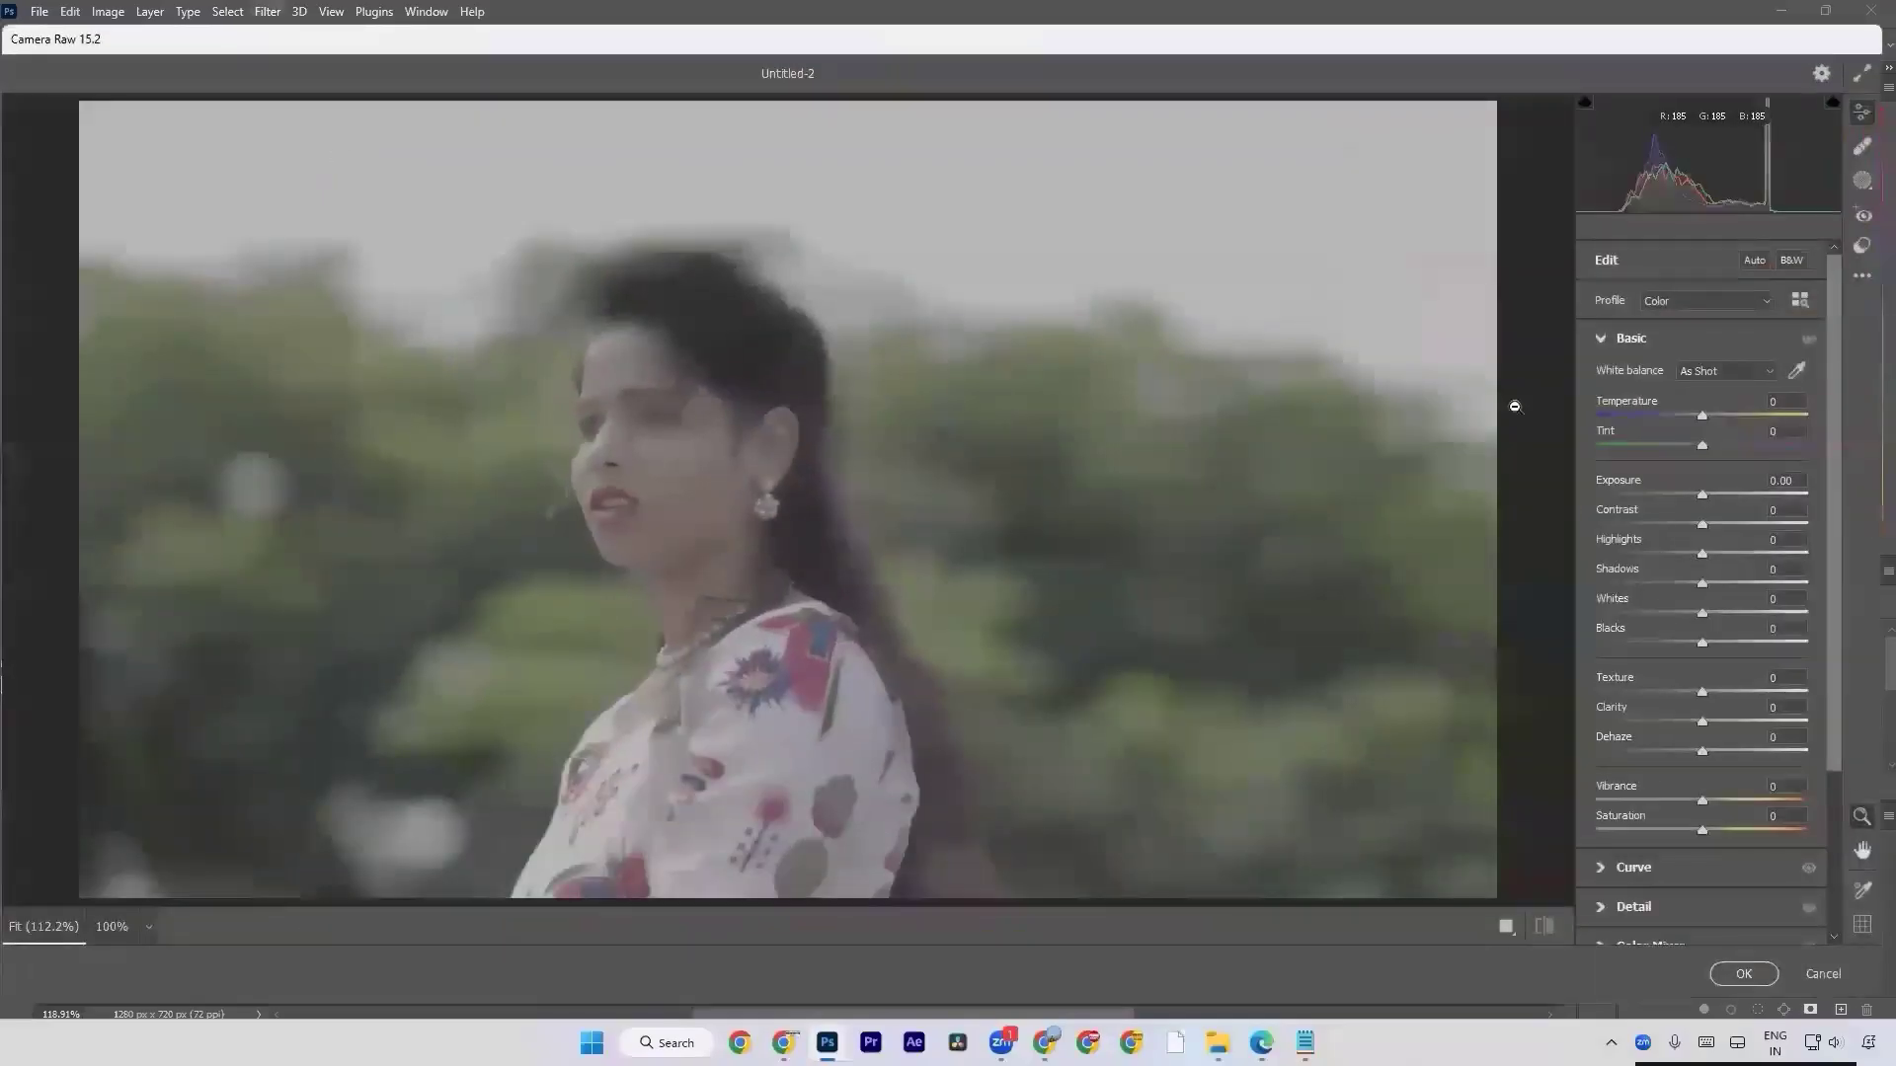
pyautogui.moveTo(1629, 521); pyautogui.dragTo(1681, 549)
pyautogui.moveTo(1625, 484); pyautogui.dragTo(1645, 489)
pyautogui.moveTo(1617, 602); pyautogui.dragTo(1651, 820)
pyautogui.scroll(-3, 1646, 780)
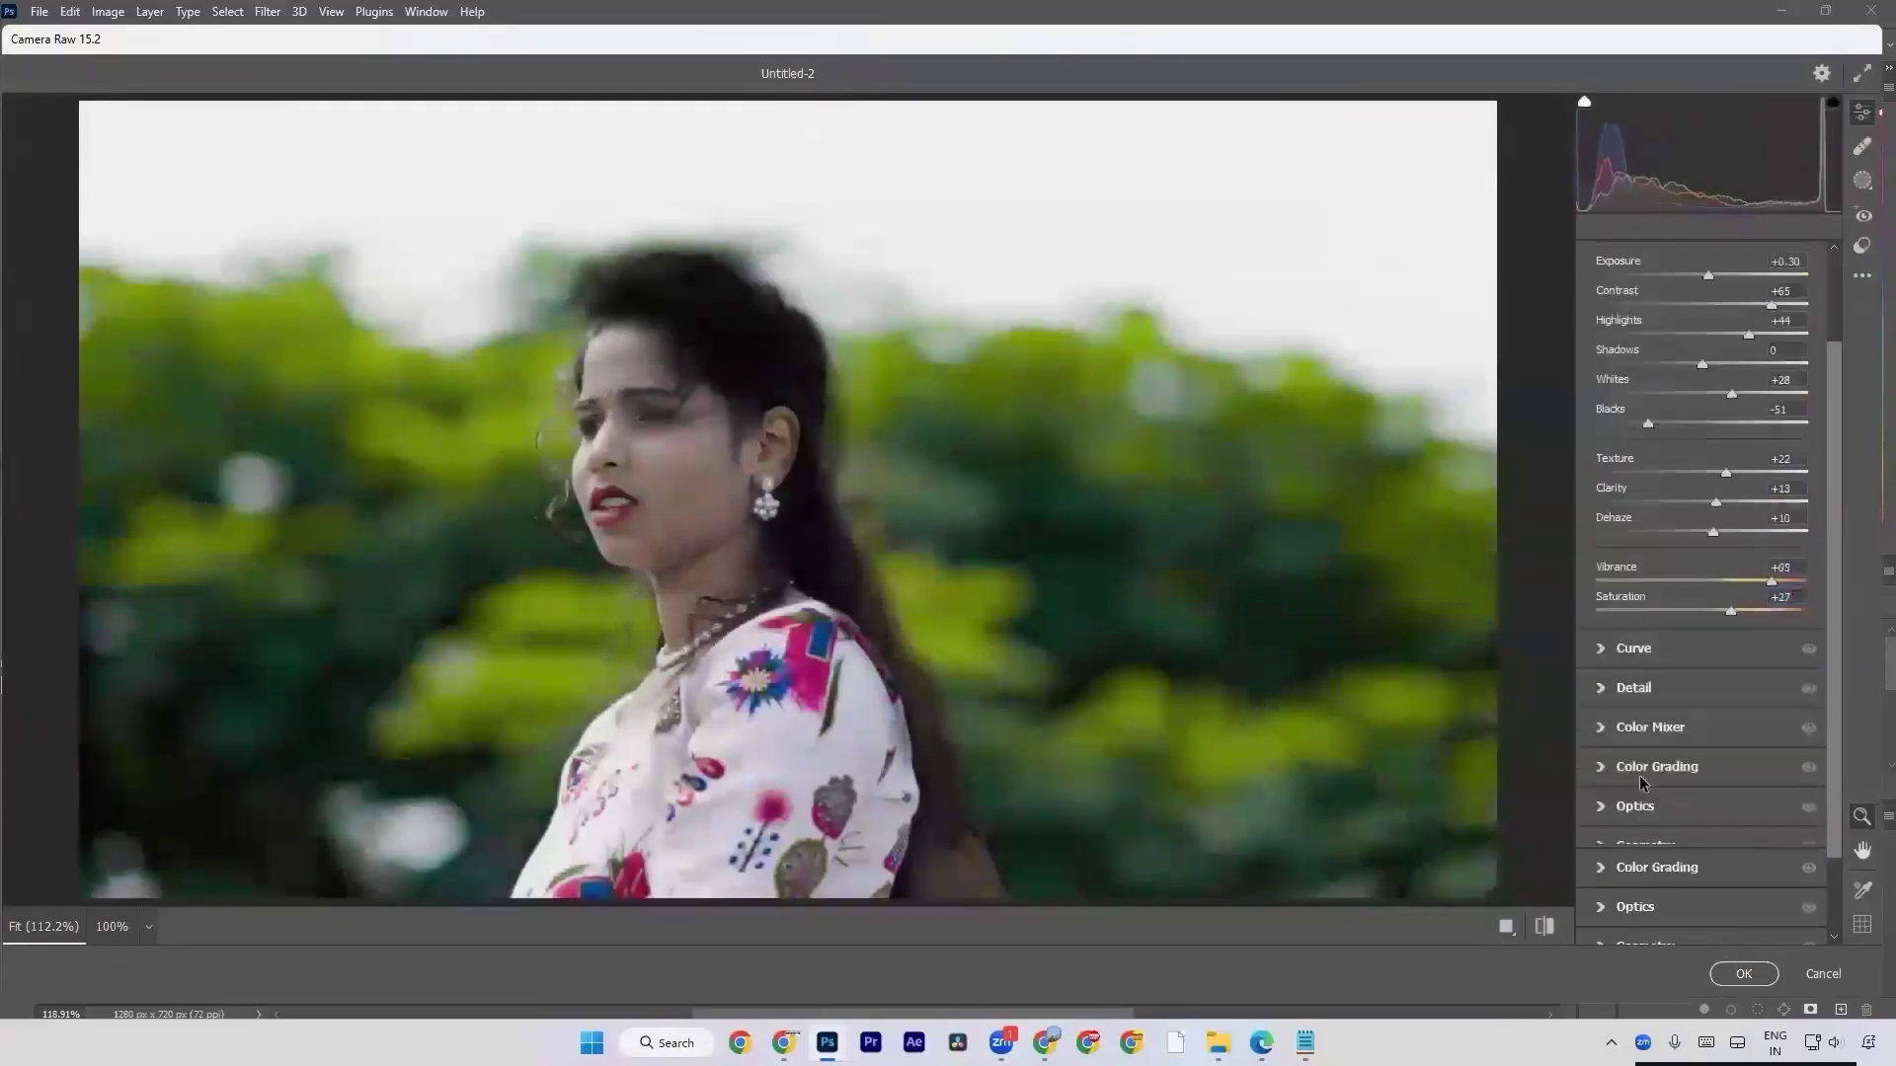
# Set the Detail values to Sharpening 24 and Noise Reduction 31, and apply the Camera Raw filter.
pyautogui.click(1634, 688)
pyautogui.moveTo(1626, 498)
pyautogui.mouseDown()
pyautogui.moveTo(1679, 499)
pyautogui.moveTo(1658, 504)
pyautogui.moveTo(1667, 469)
pyautogui.moveTo(1646, 471)
pyautogui.mouseUp()
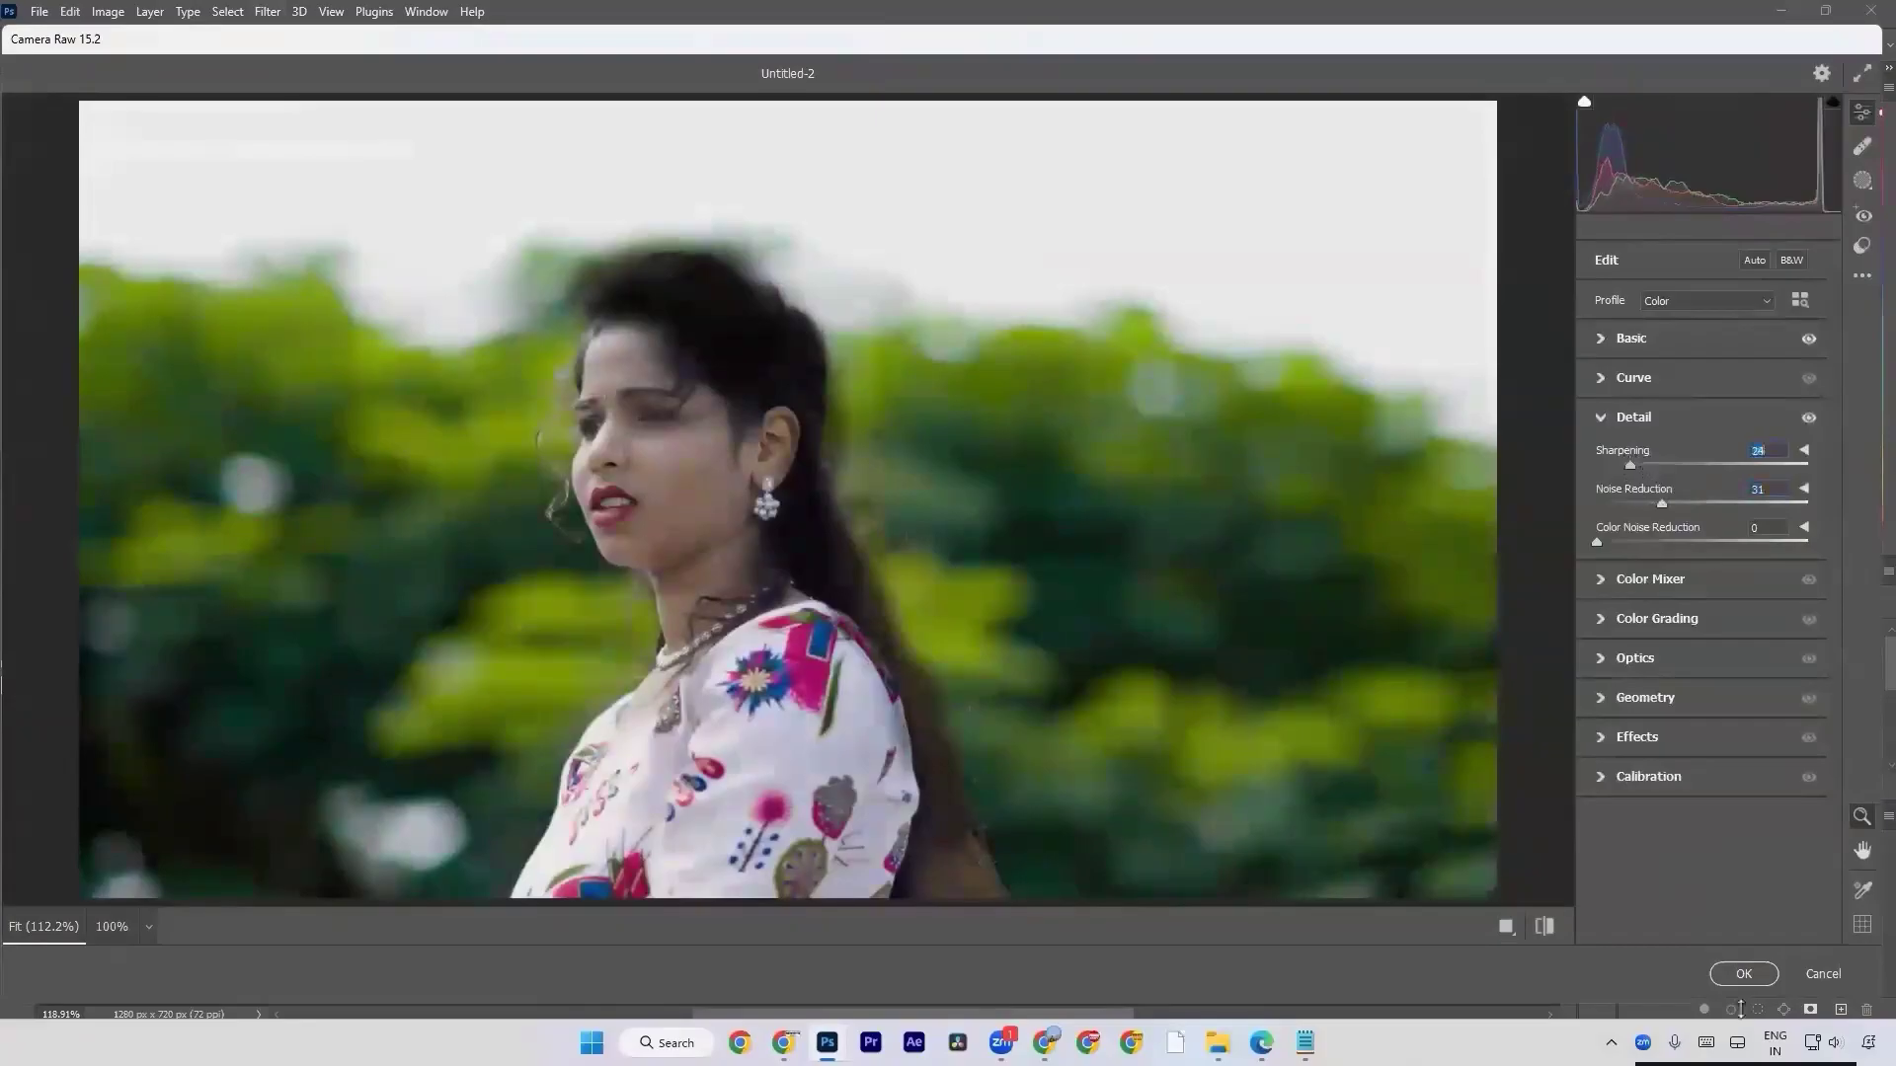
pyautogui.click(1740, 974)
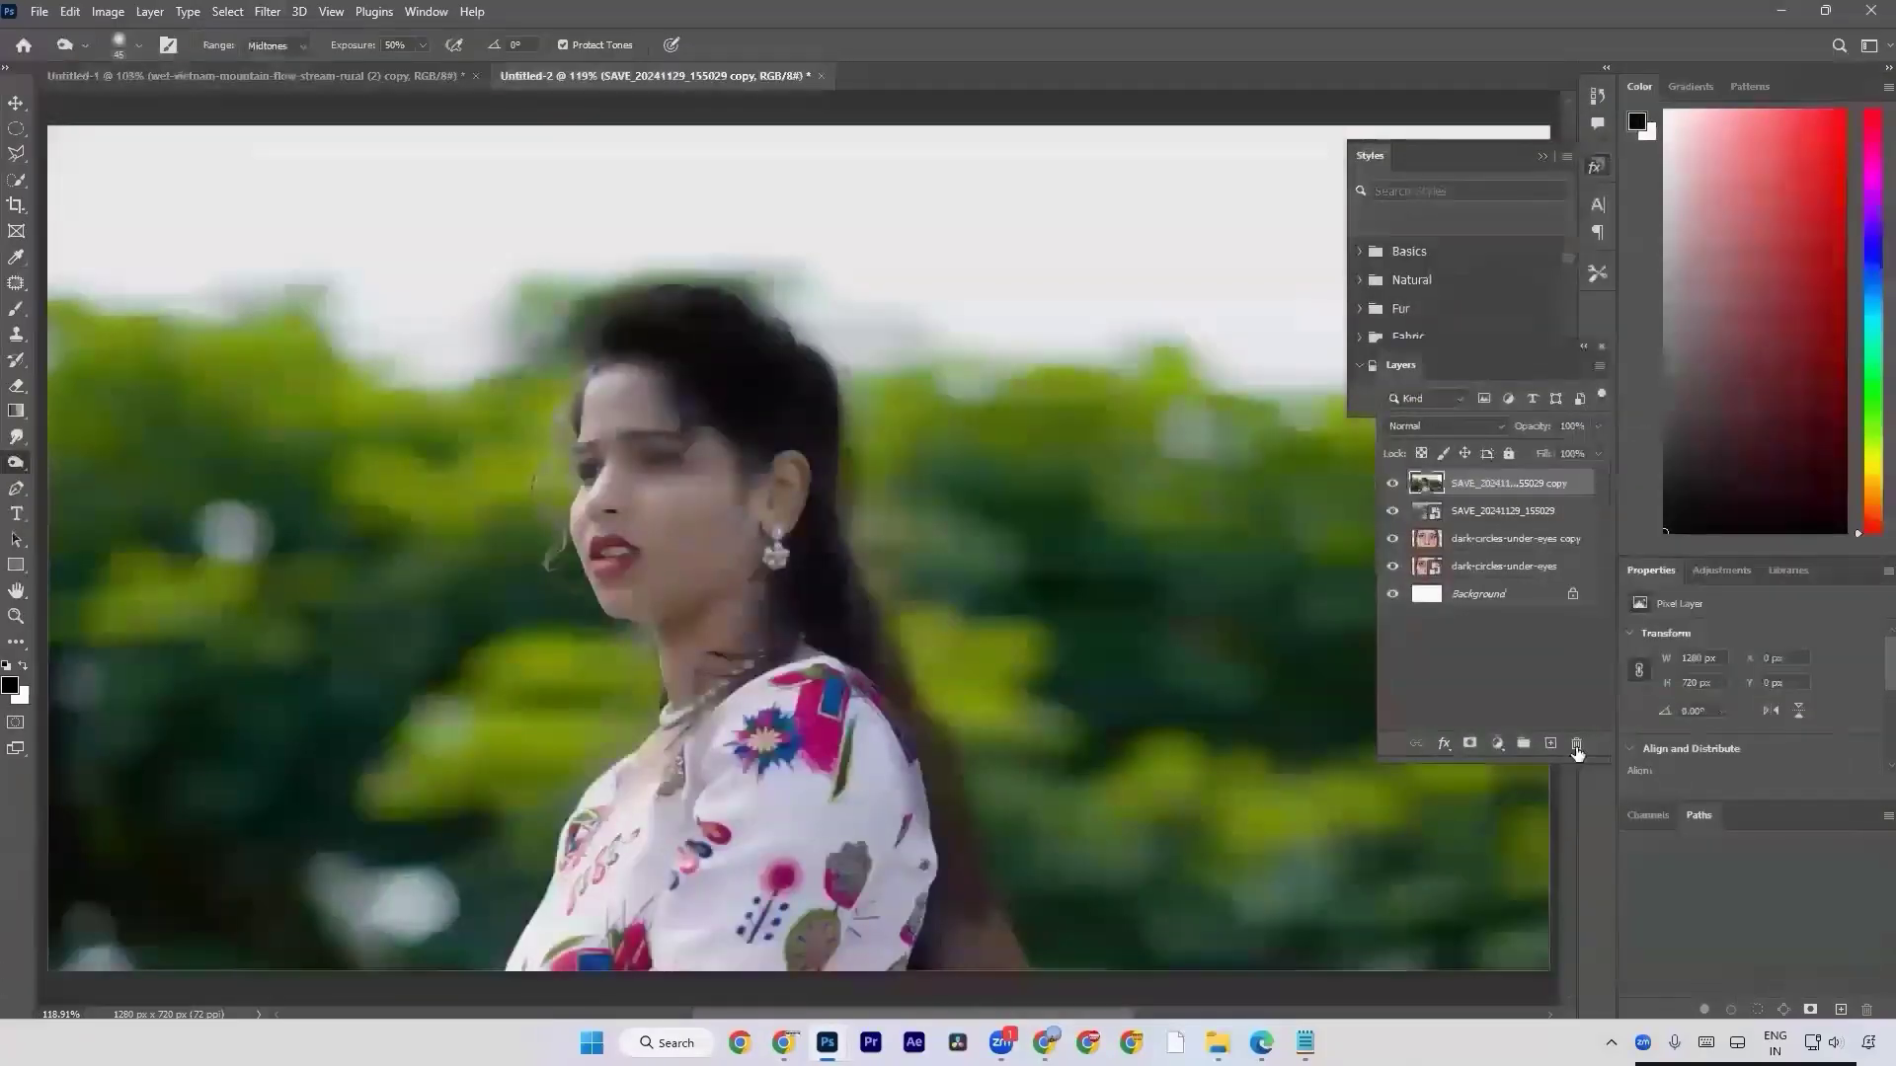
# Compare the corrected photo with the original at 100% zoom by toggling the copied layer's visibility.
pyautogui.hotkey('ctrl', '1')
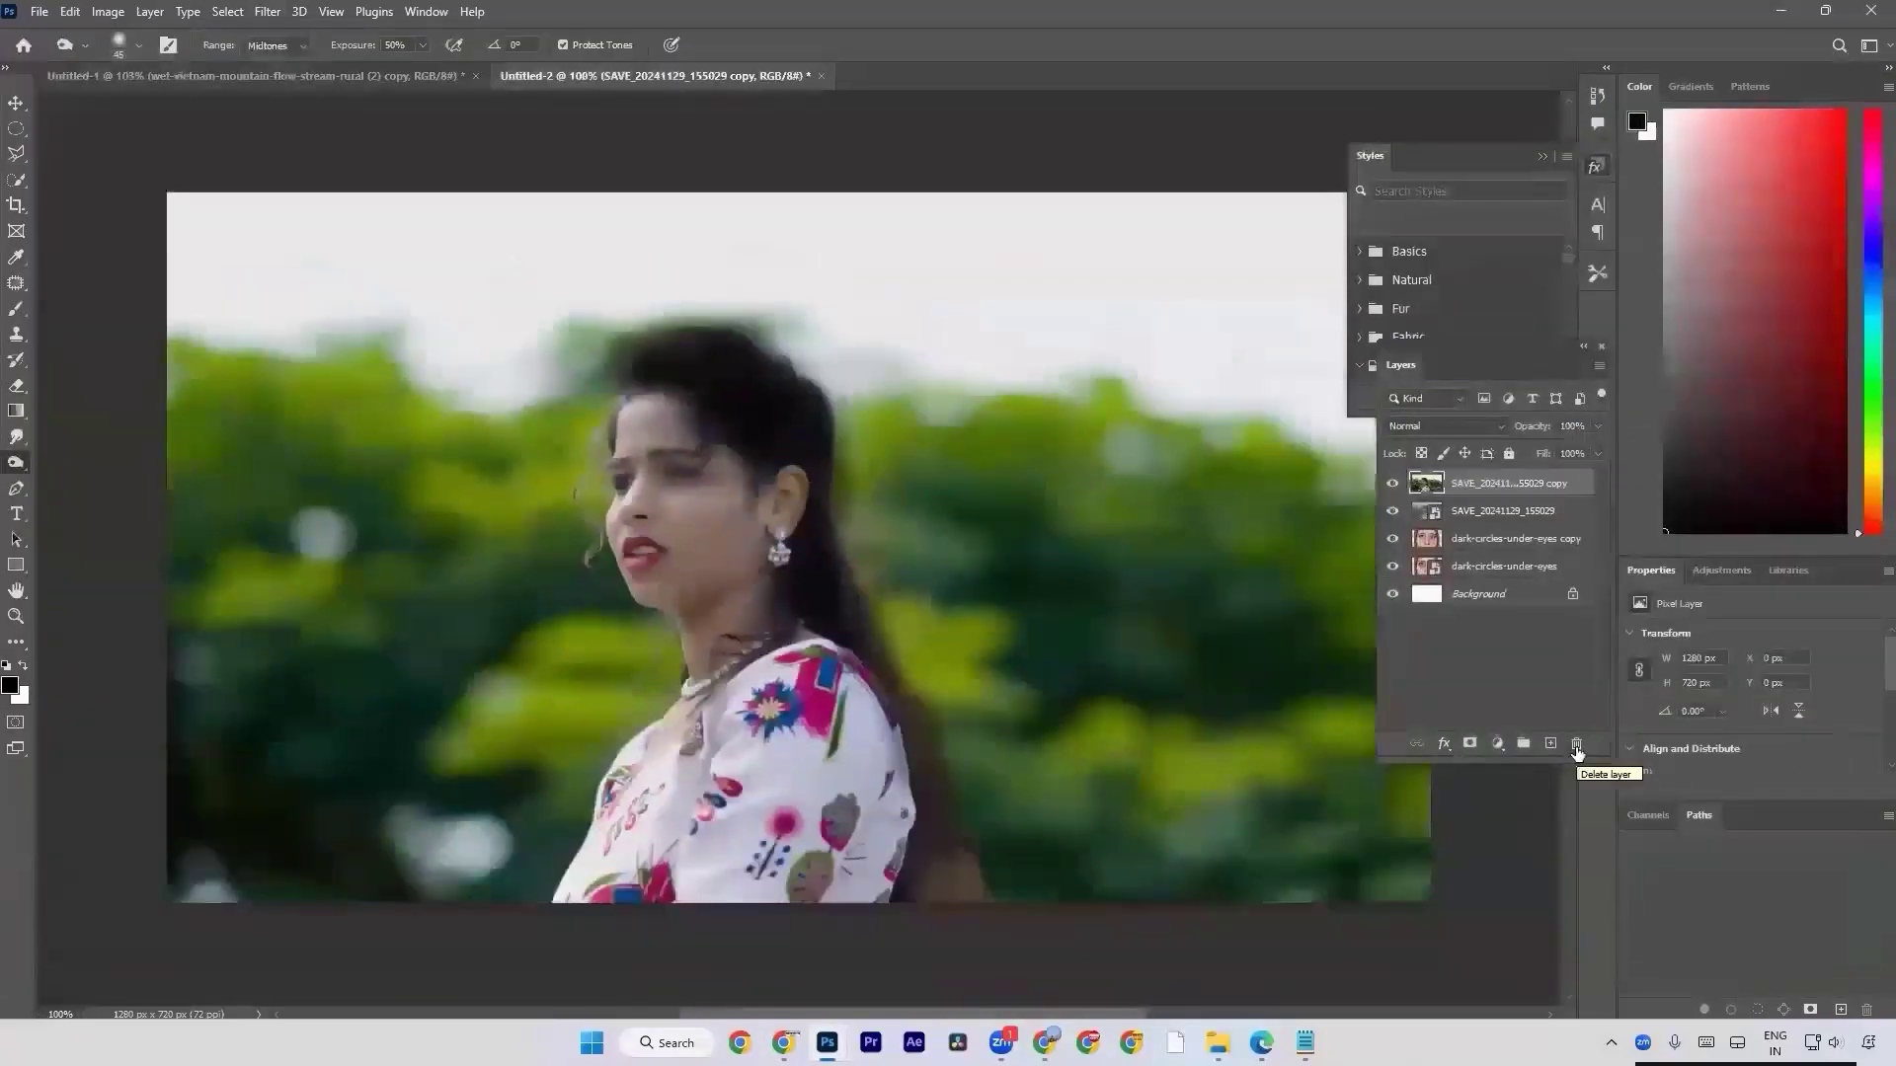
pyautogui.click(1393, 483)
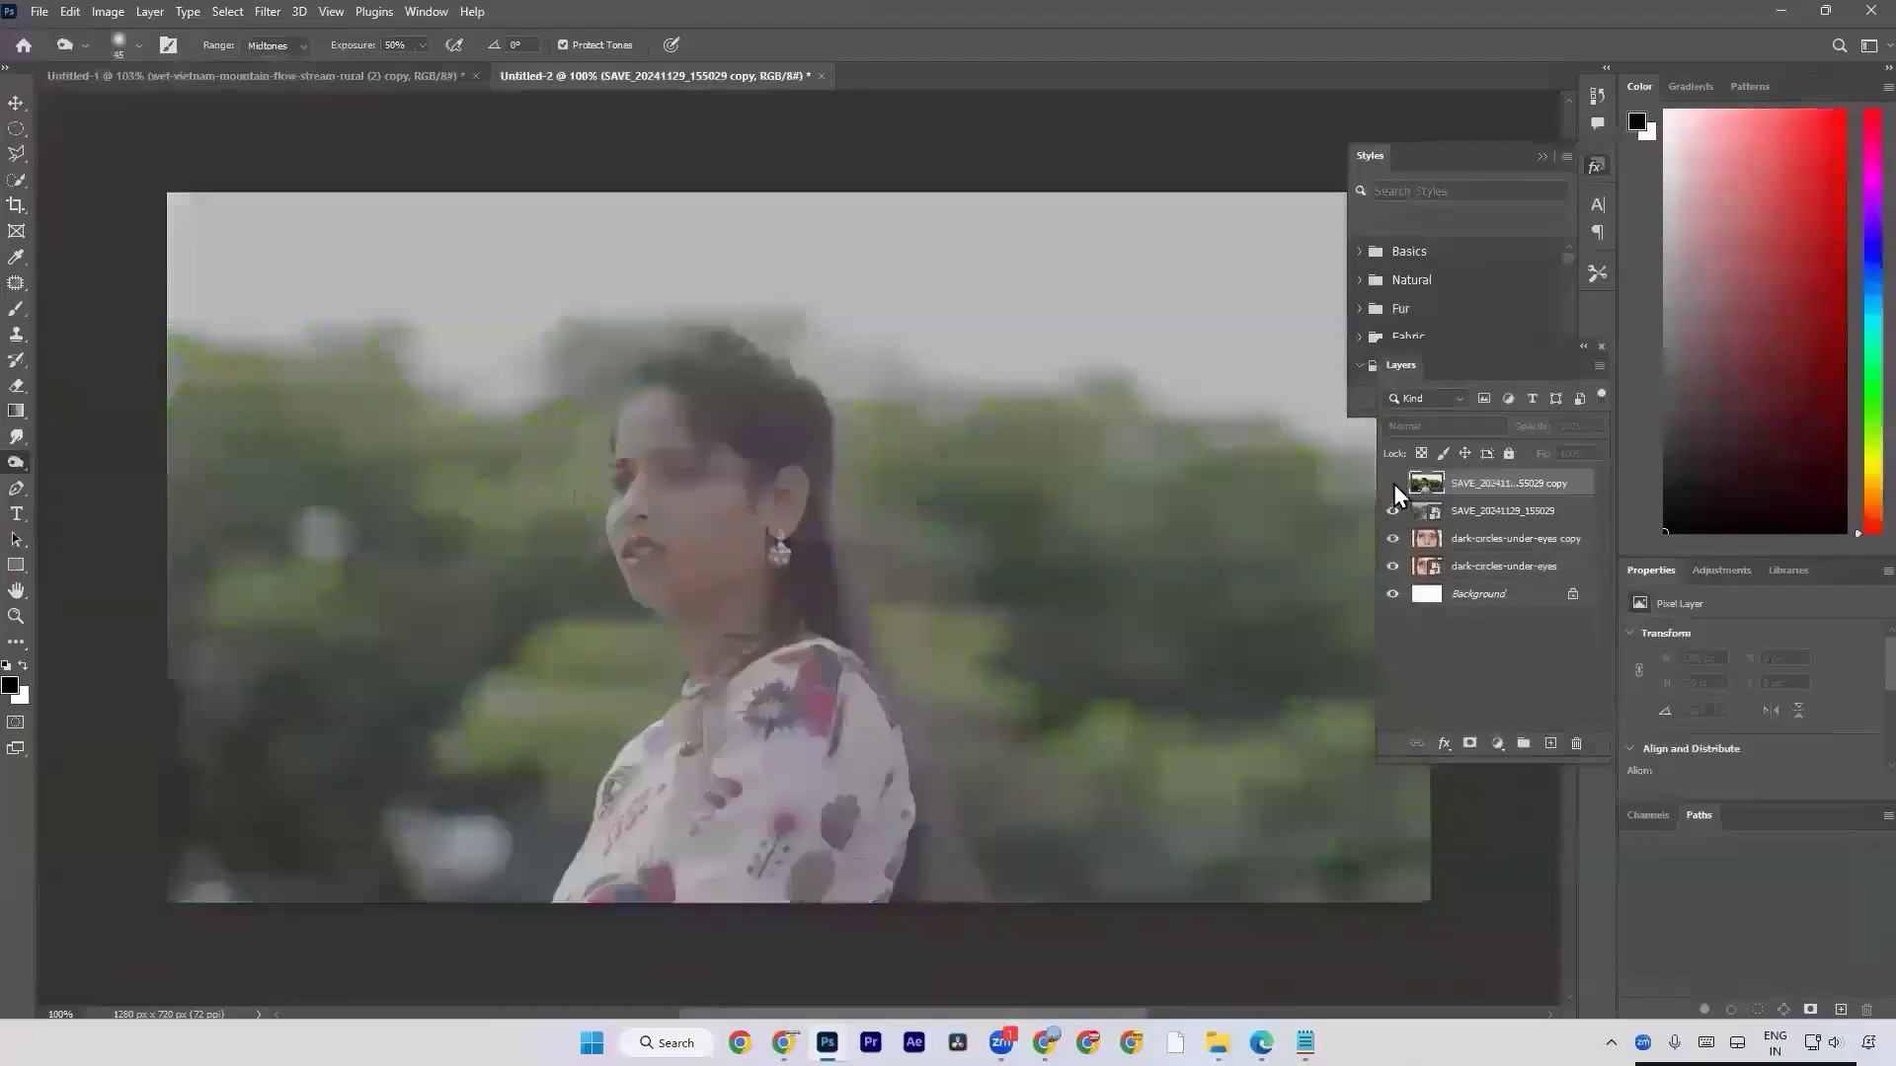
pyautogui.click(1393, 484)
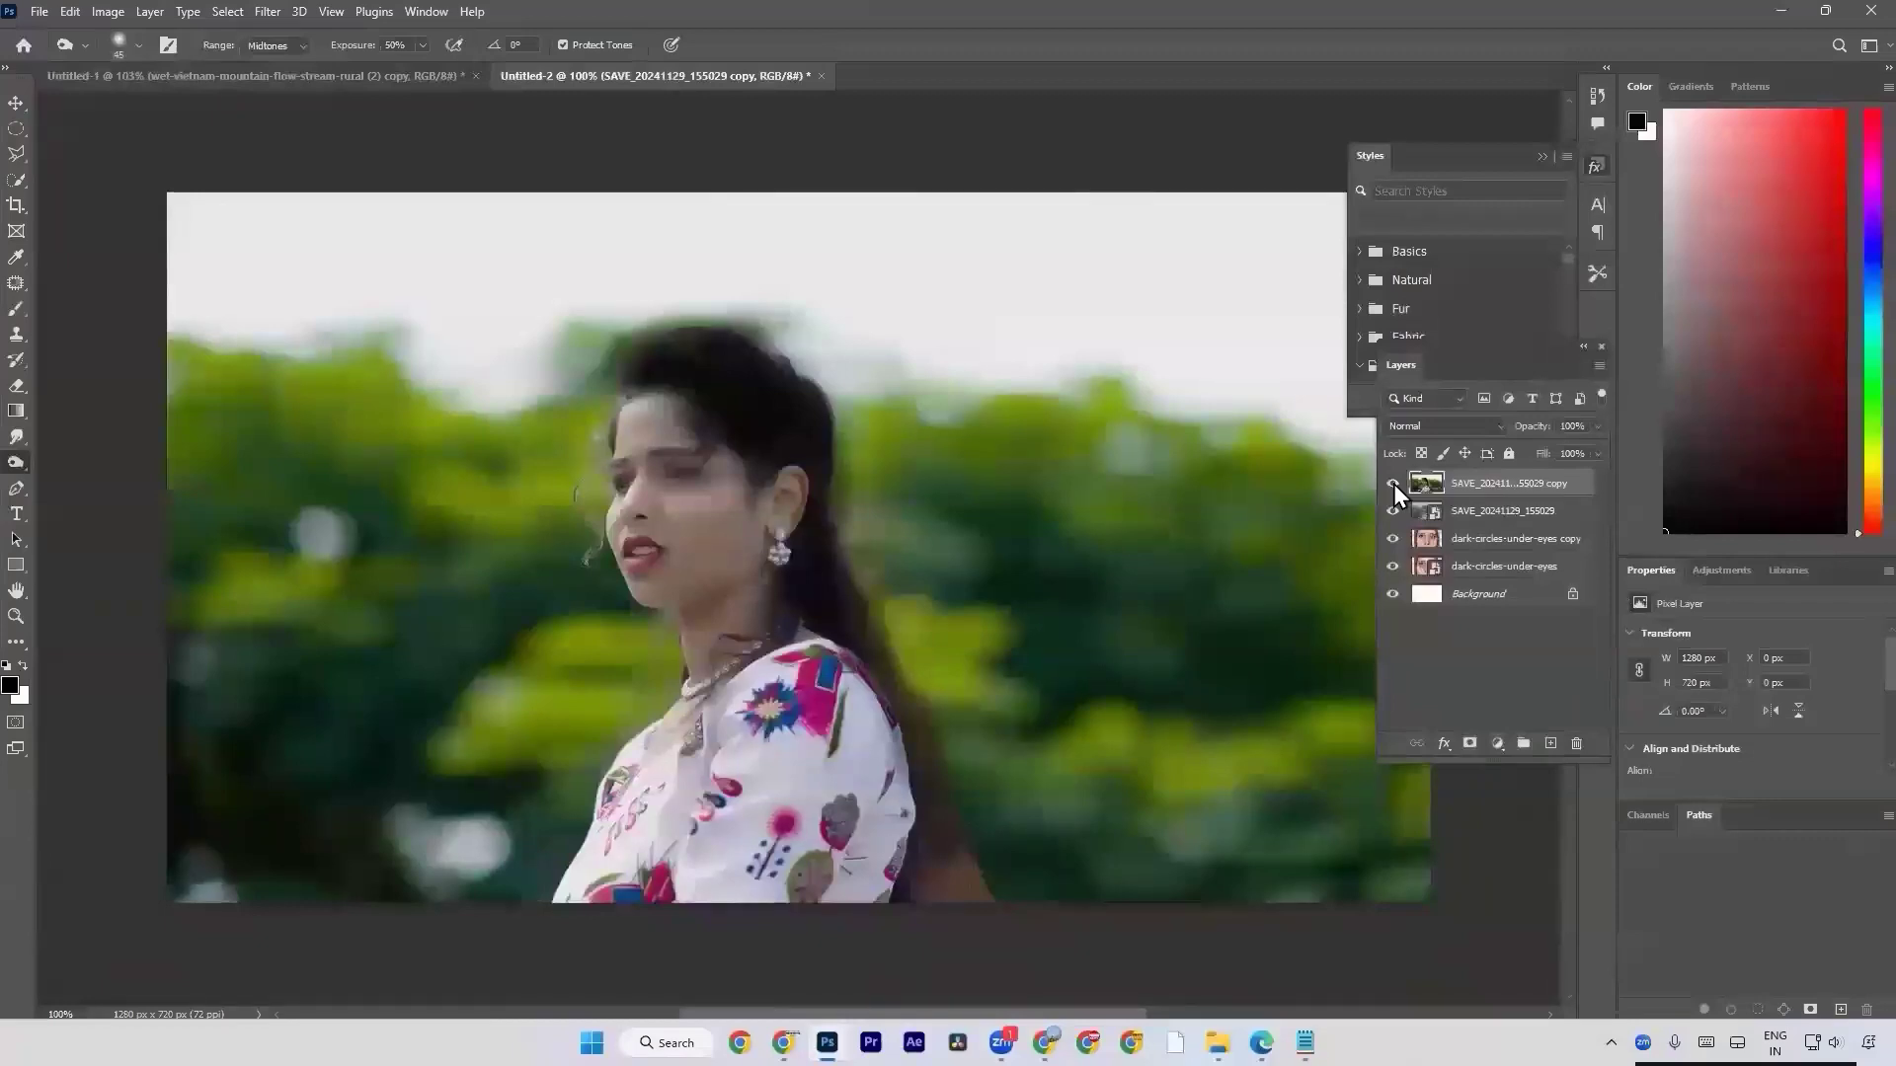
pyautogui.click(1393, 484)
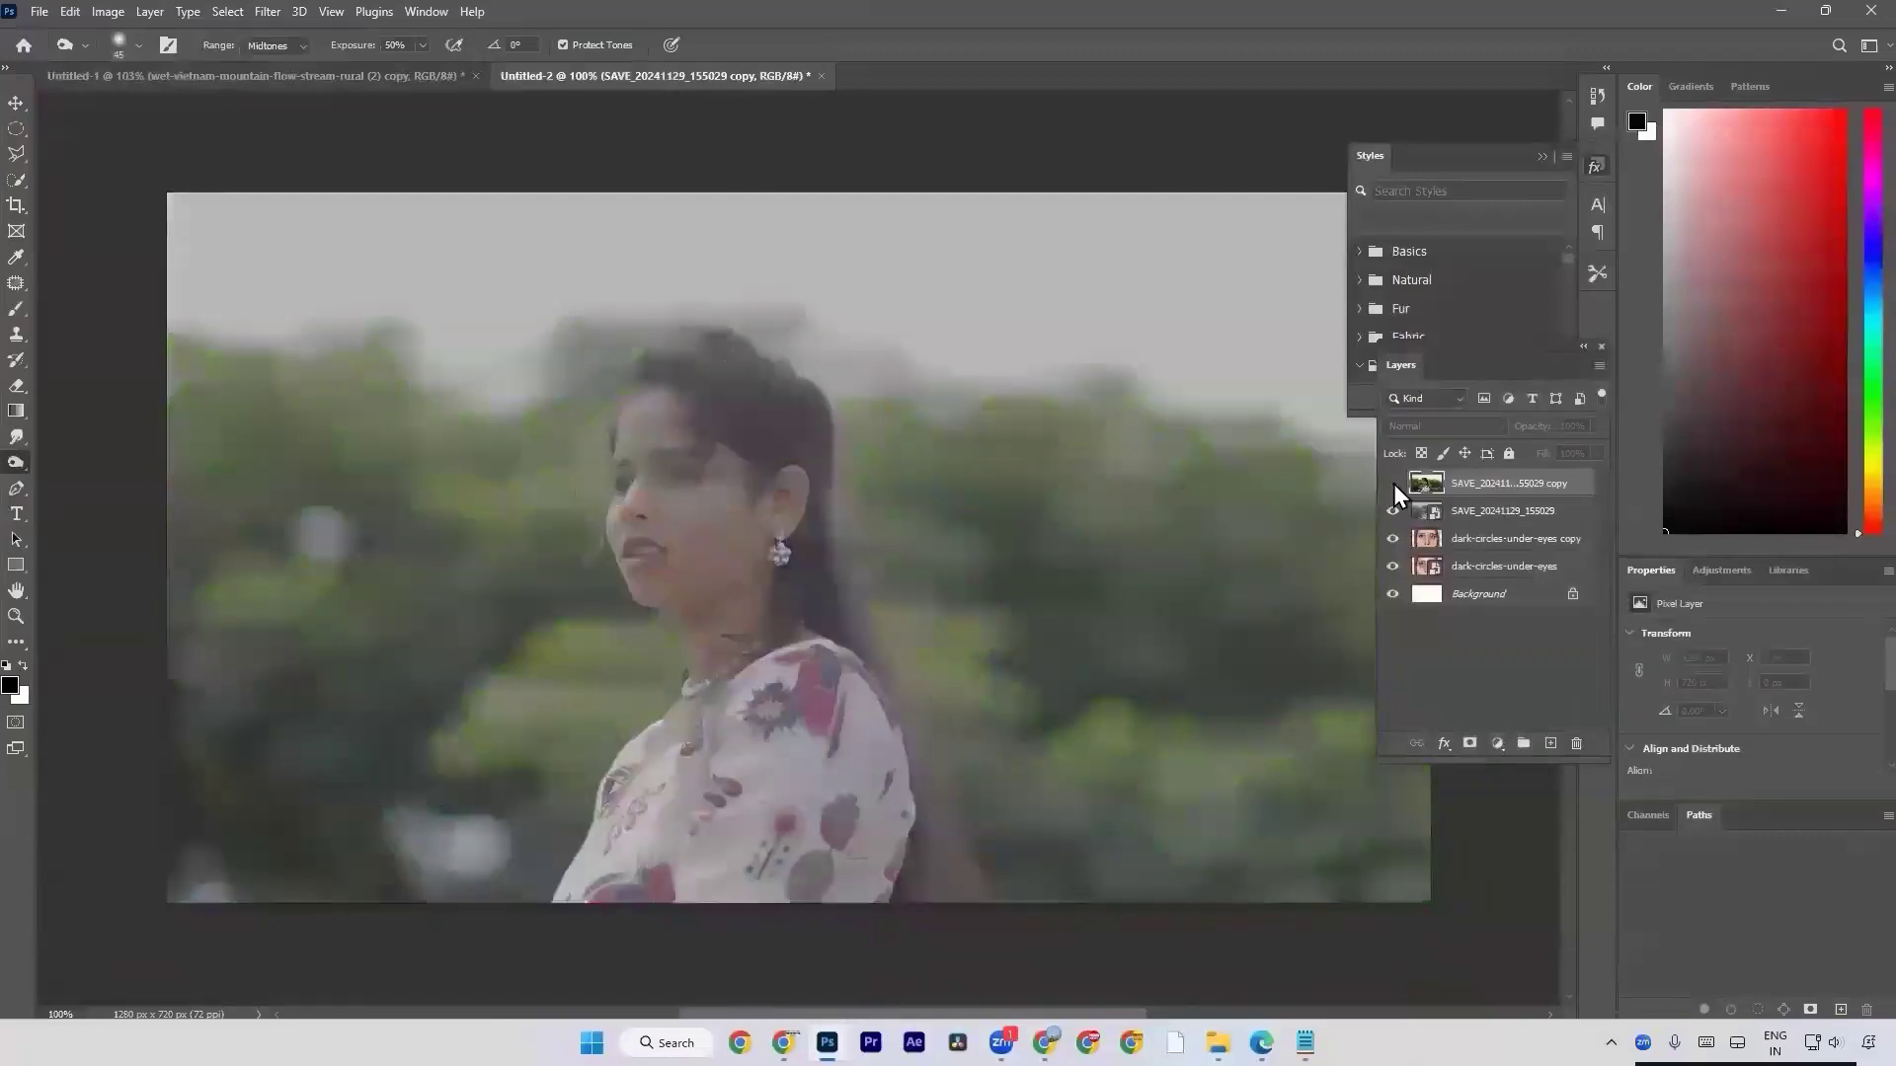
pyautogui.click(1393, 484)
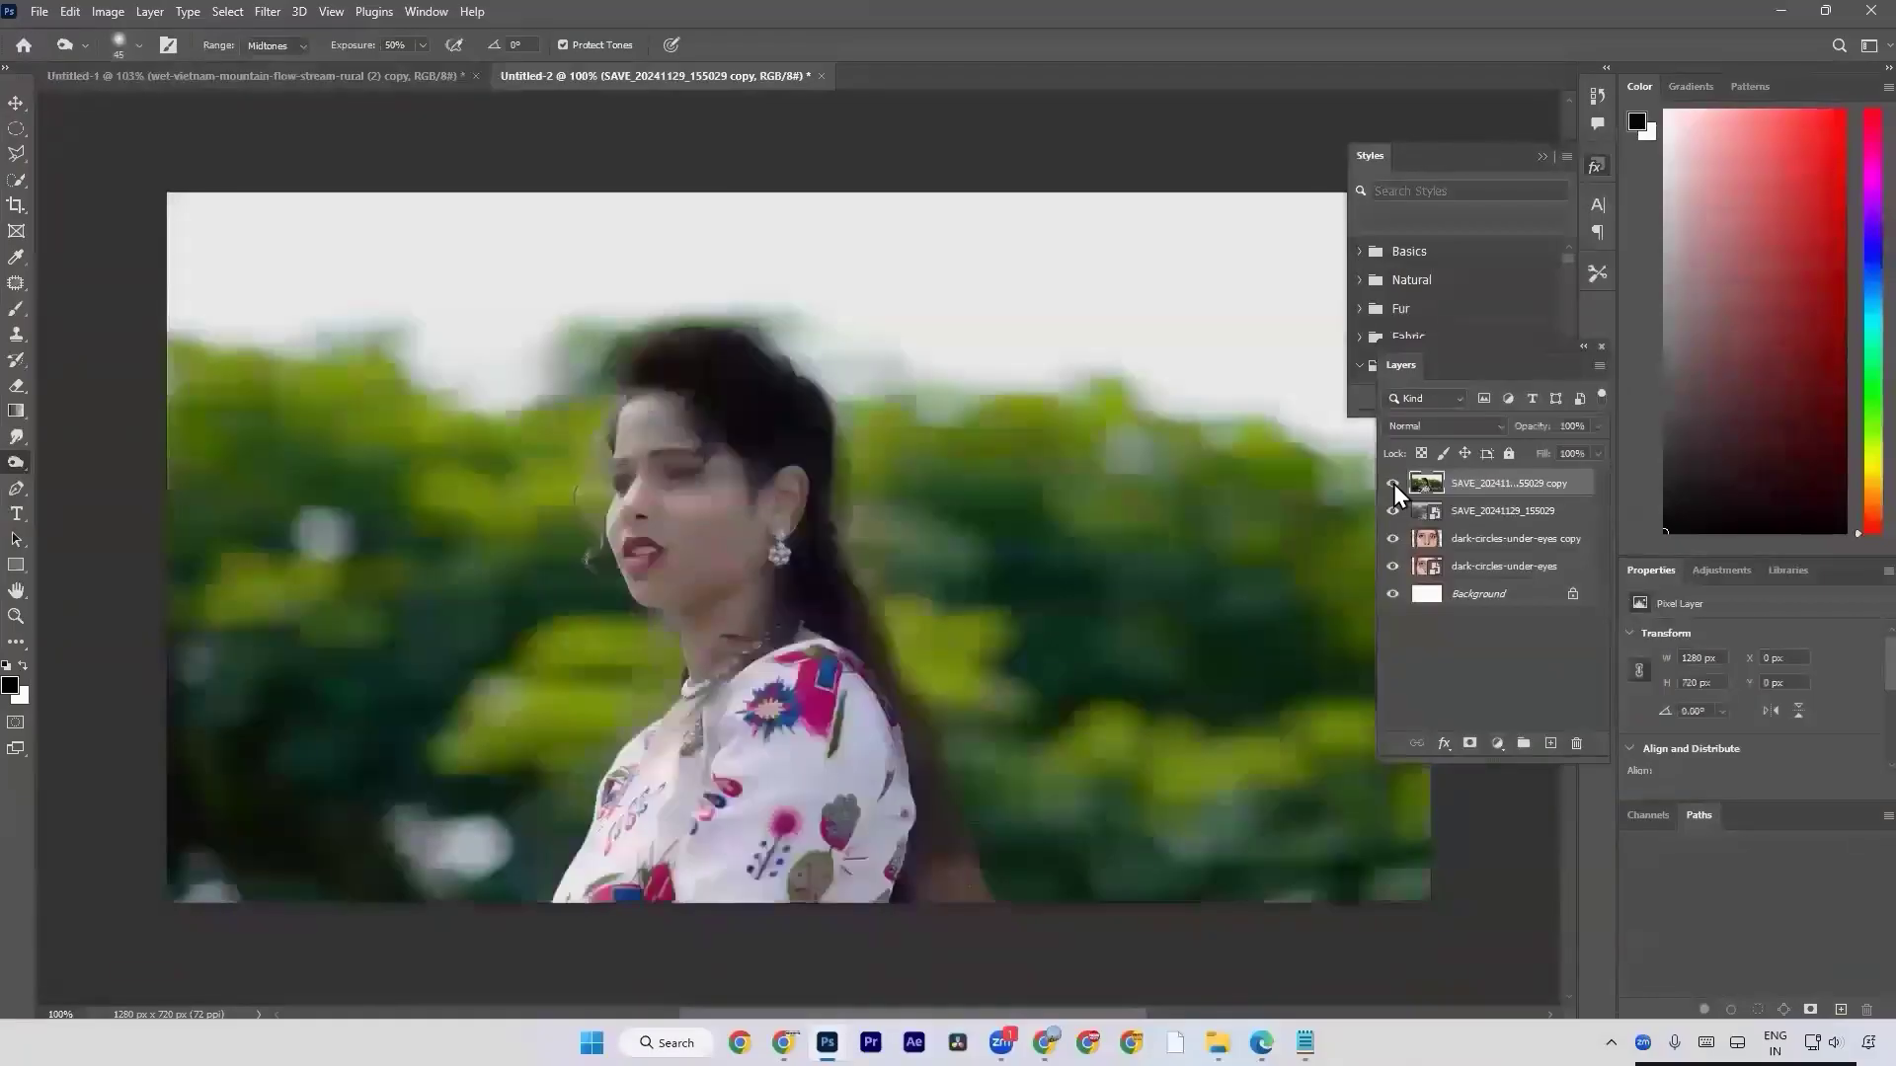
# Scale both SAVE_20241129_155029 layers down together to about 764 × 430 px and hide the two dark-circles-under-eyes layers.
pyautogui.keyDown('shift'); pyautogui.click(1473, 512); pyautogui.keyUp('shift')
pyautogui.hotkey('ctrl', 't')
pyautogui.moveTo(1432, 810); pyautogui.dragTo(941, 763)
pyautogui.press('Return')
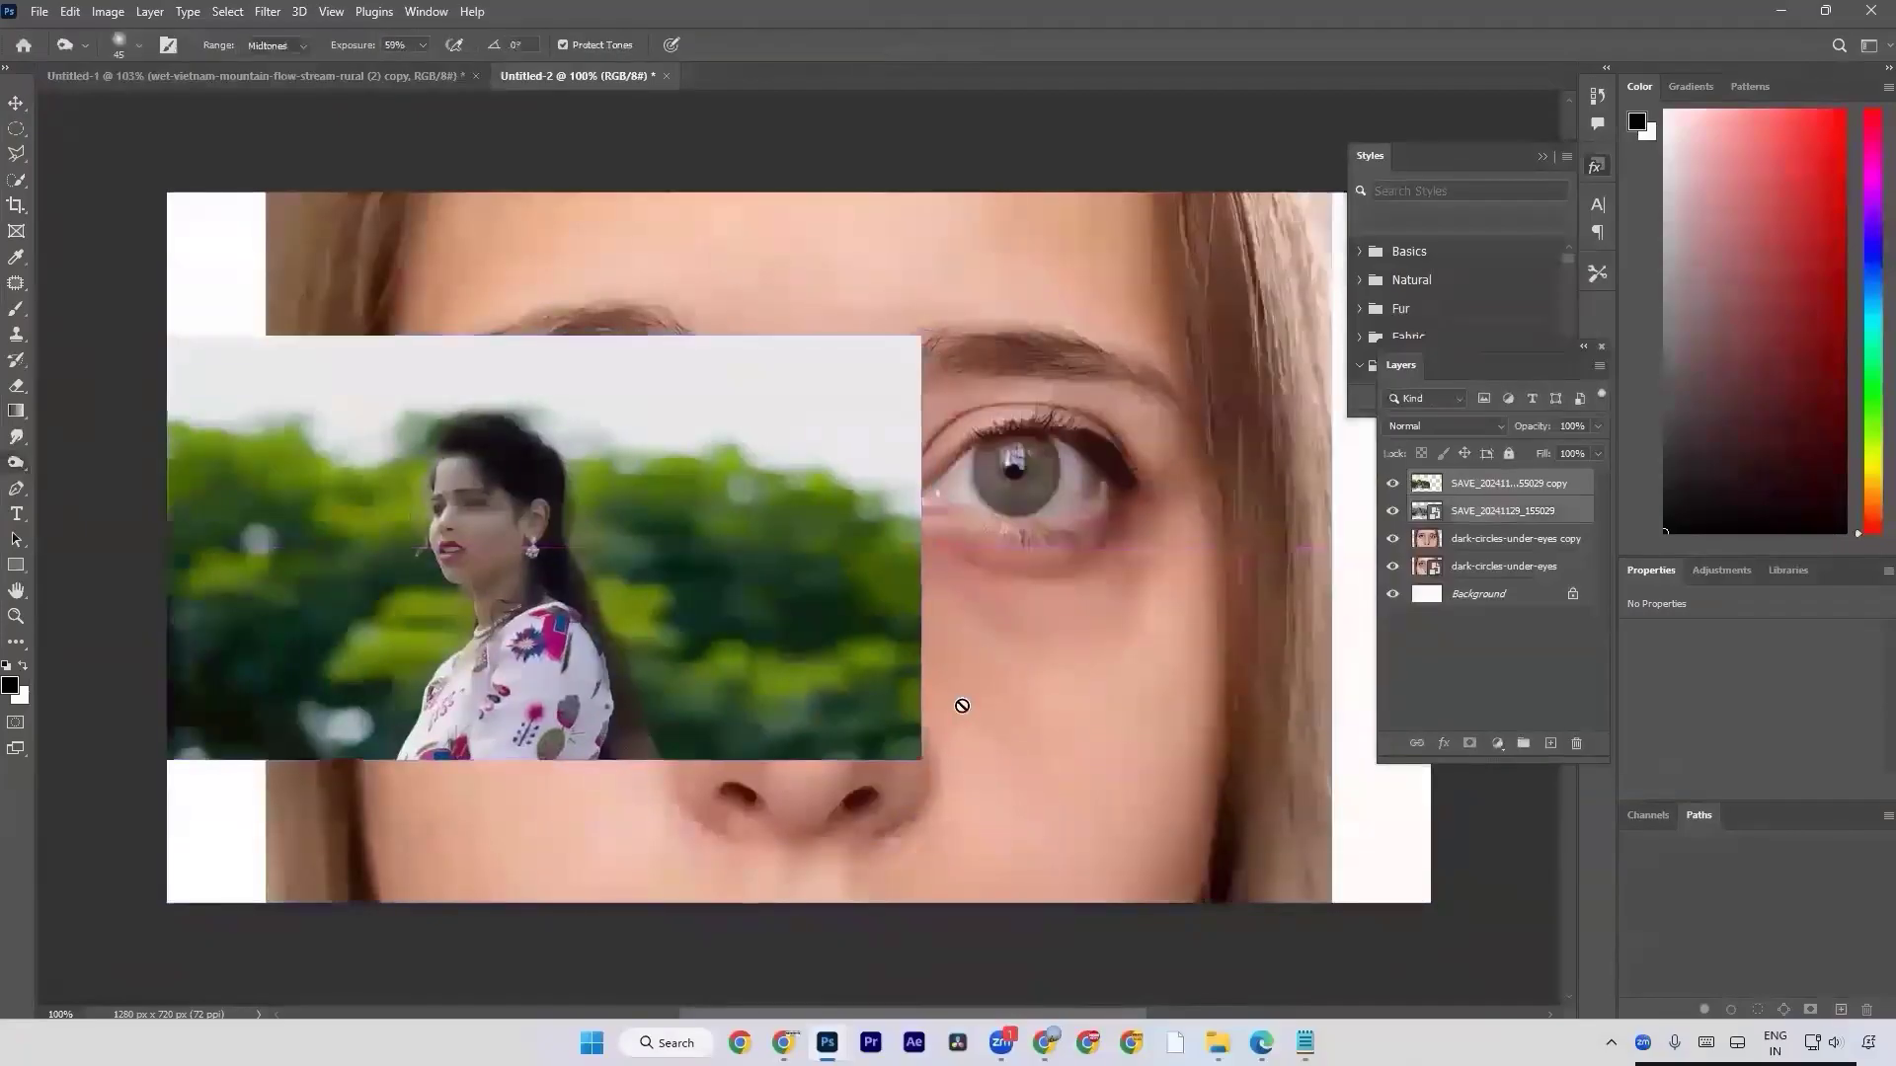
pyautogui.moveTo(1392, 538); pyautogui.dragTo(1392, 593)
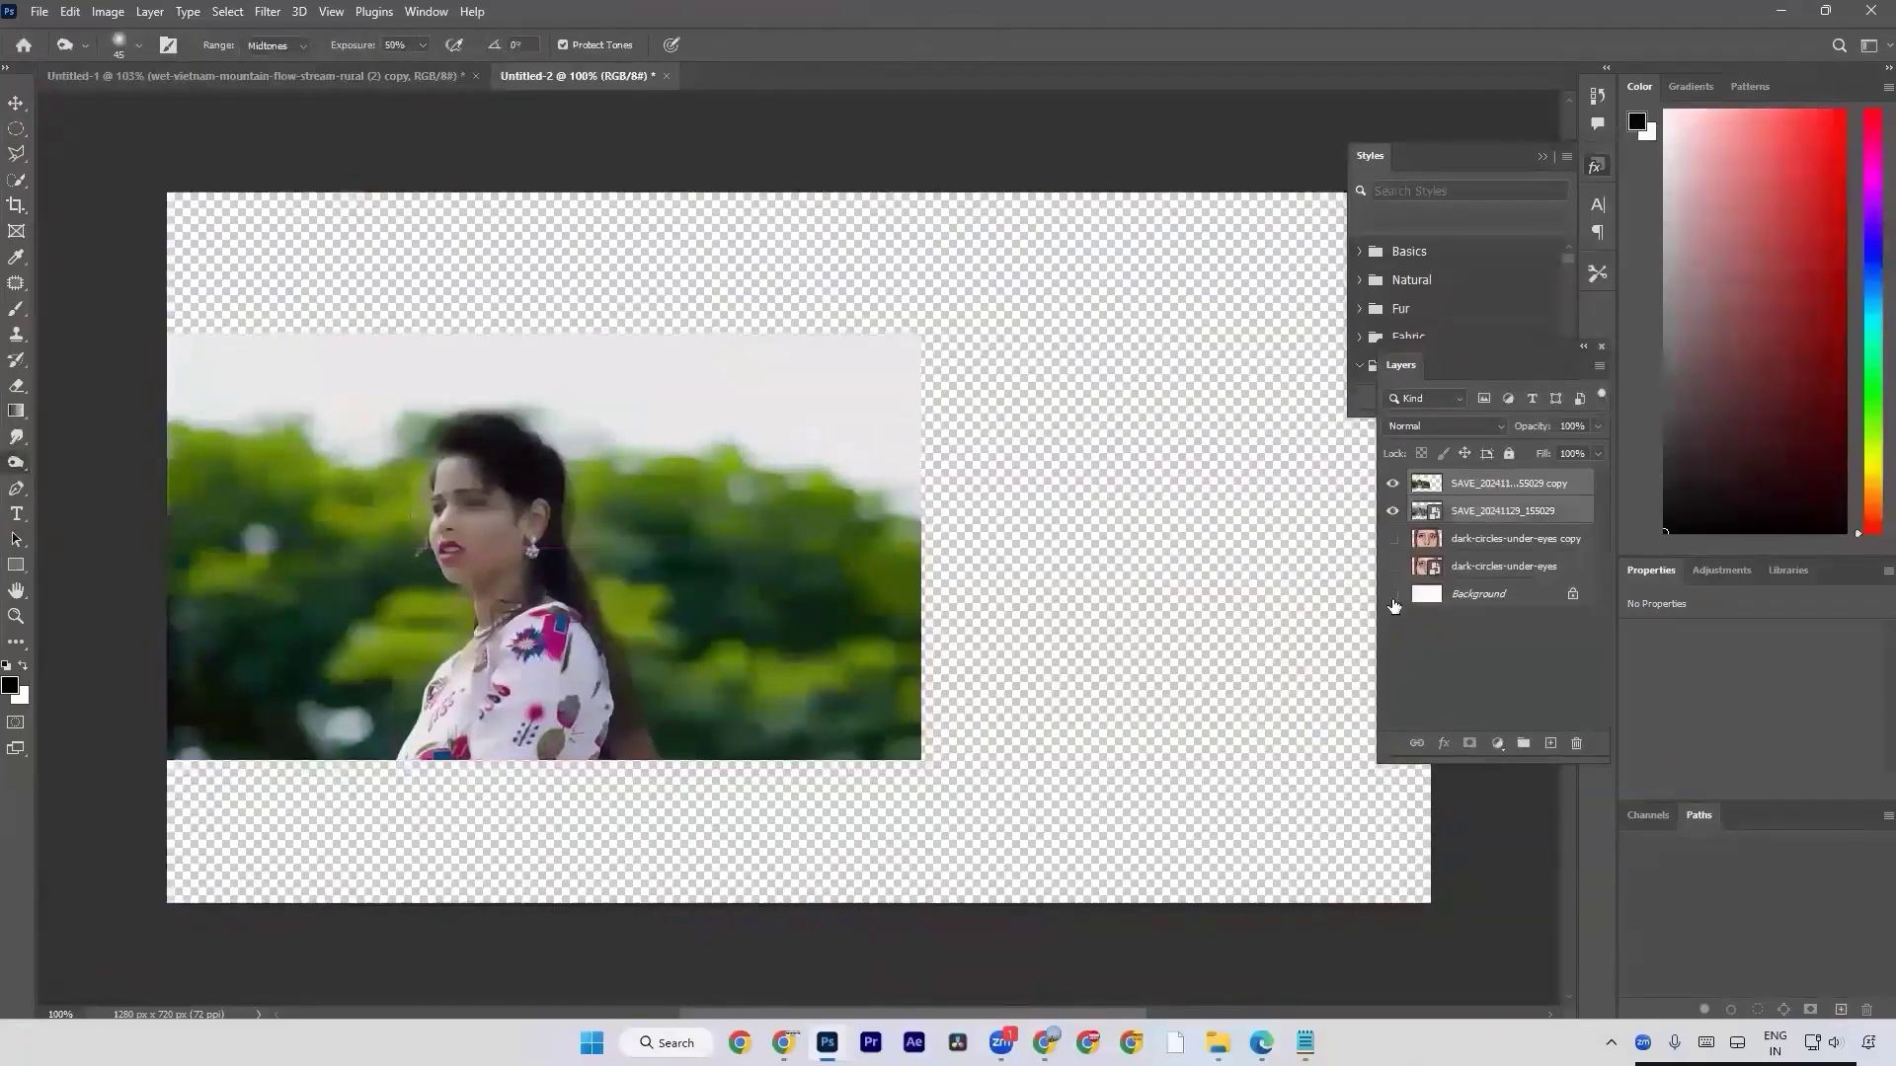
pyautogui.click(1392, 594)
pyautogui.click(1476, 511)
pyautogui.click(690, 571)
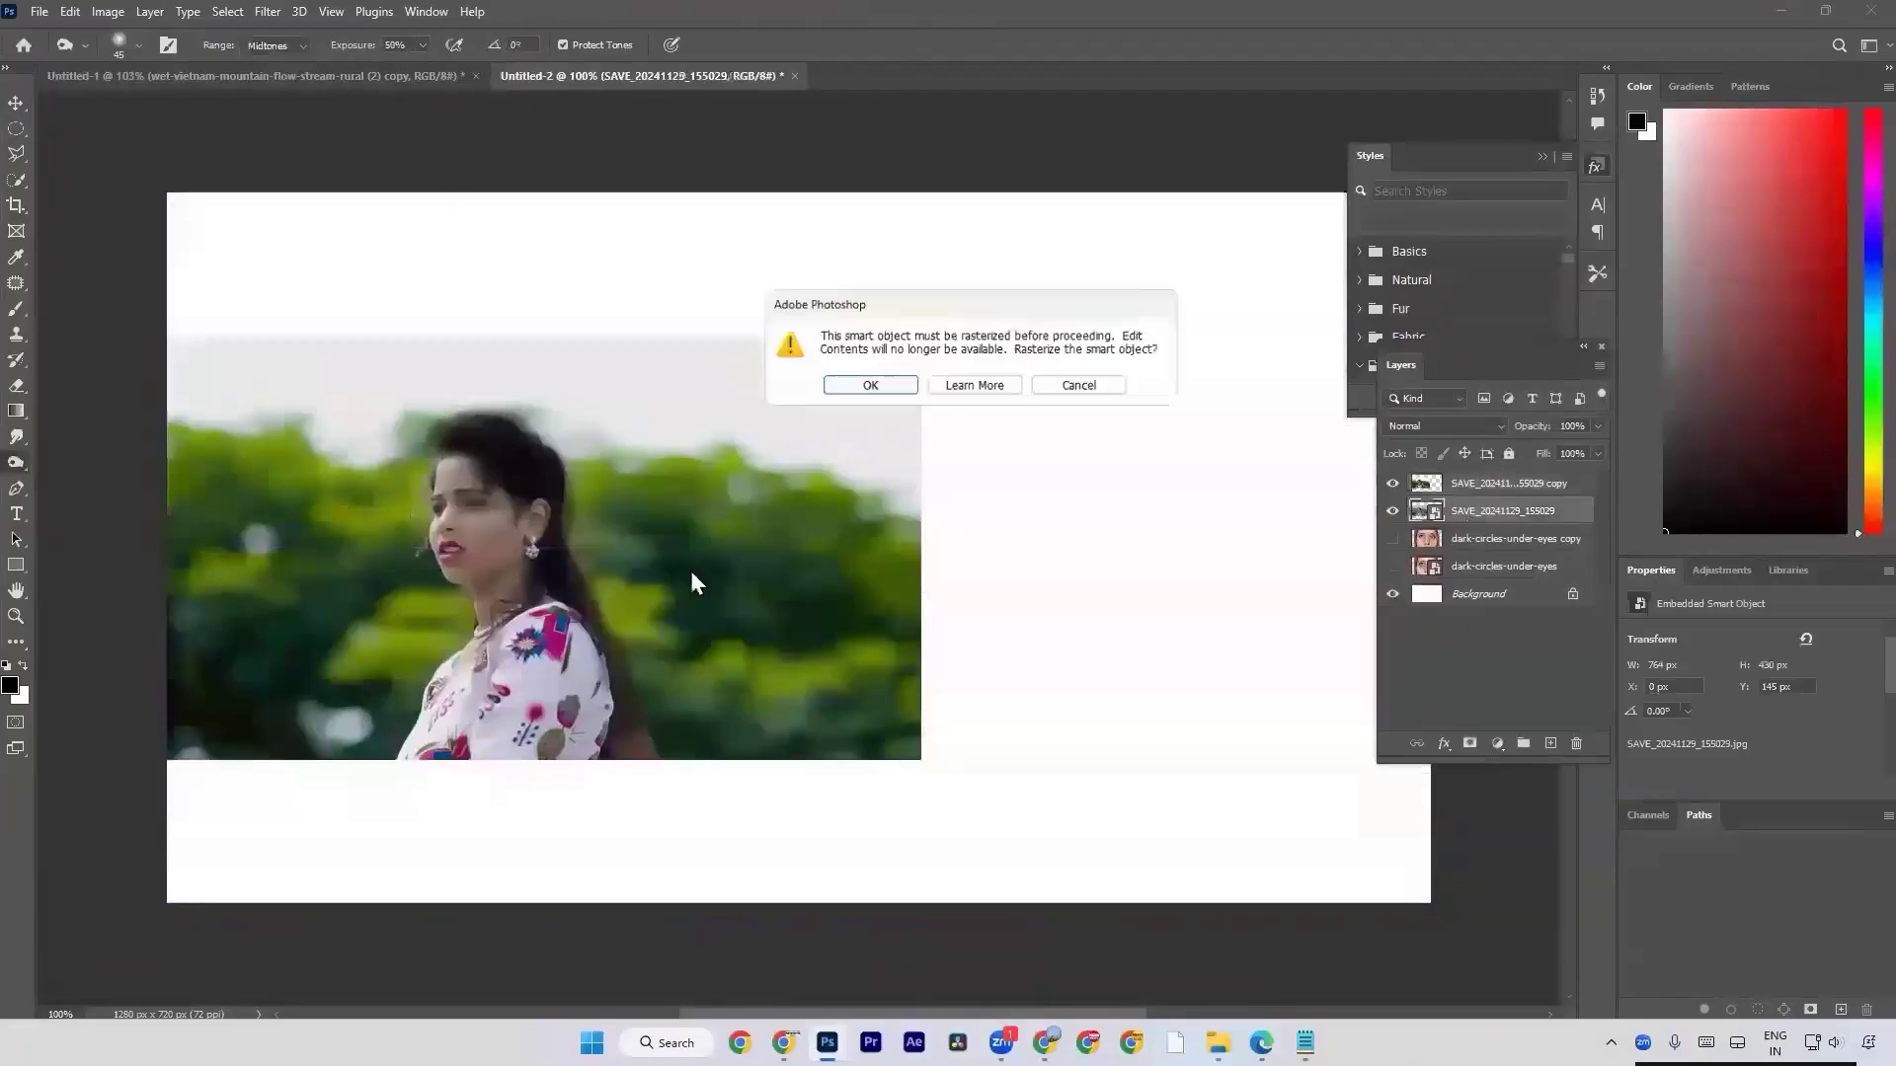
pyautogui.click(1094, 387)
pyautogui.press('c')
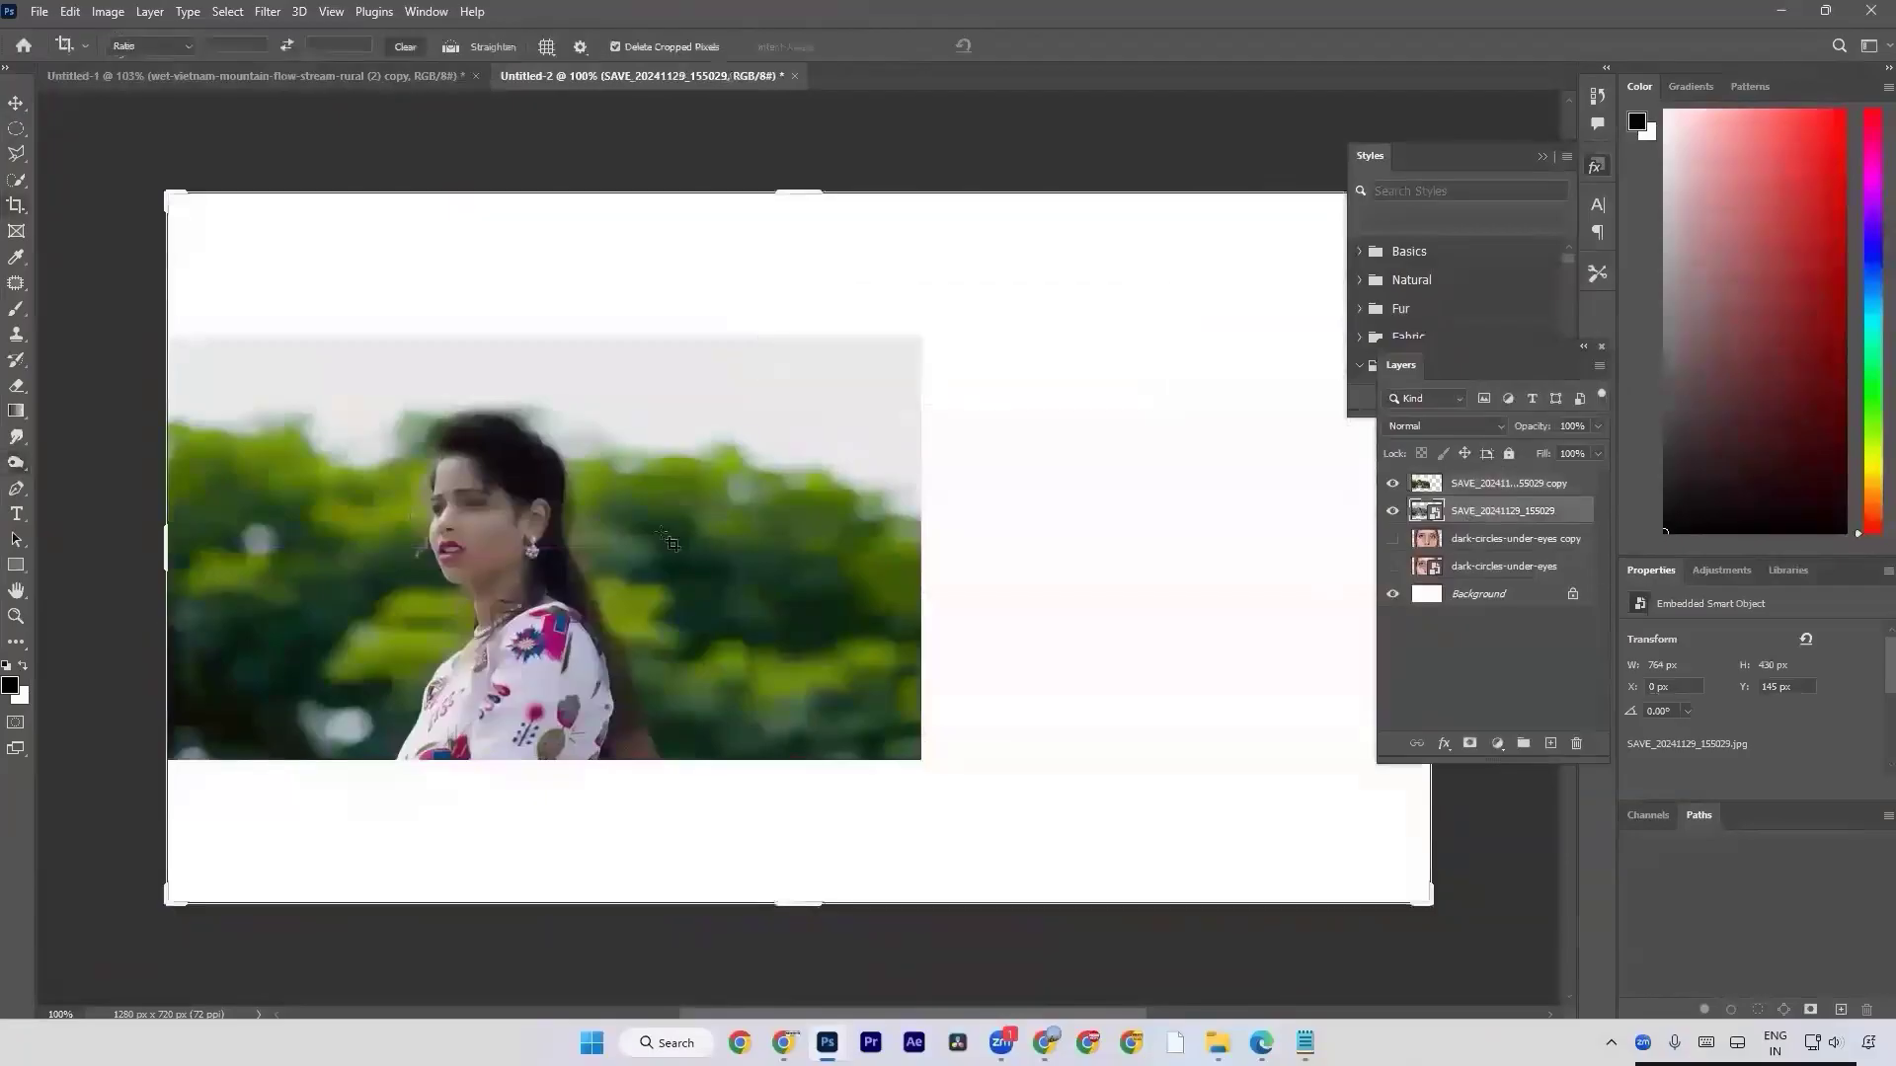
# Move the SAVE_20241129_155029 copy layer horizontally to X 496 px so the faded original shows beside it.
pyautogui.press('v')
pyautogui.click(1471, 483)
pyautogui.moveTo(894, 510); pyautogui.dragTo(1086, 521)
# Switch back to the Burn tool.
pyautogui.press('a')
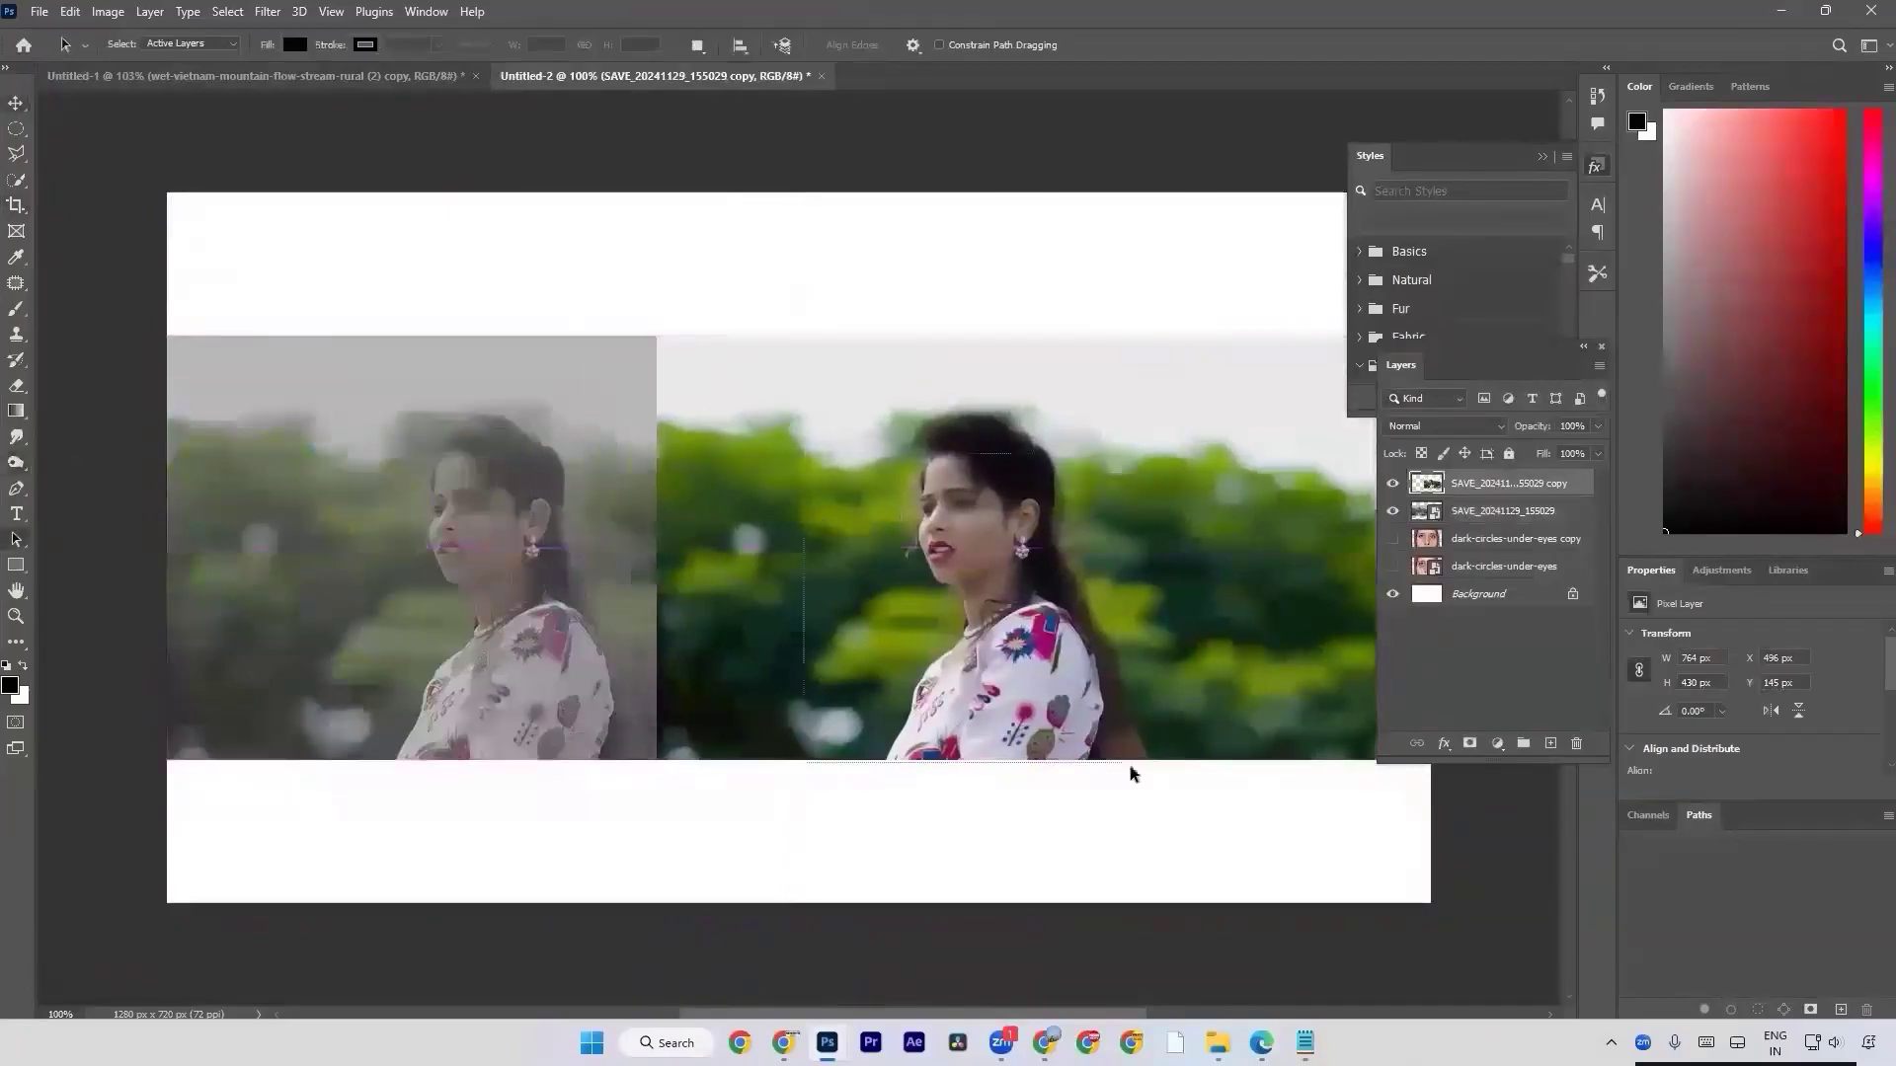
pyautogui.click(16, 437)
pyautogui.click(16, 462)
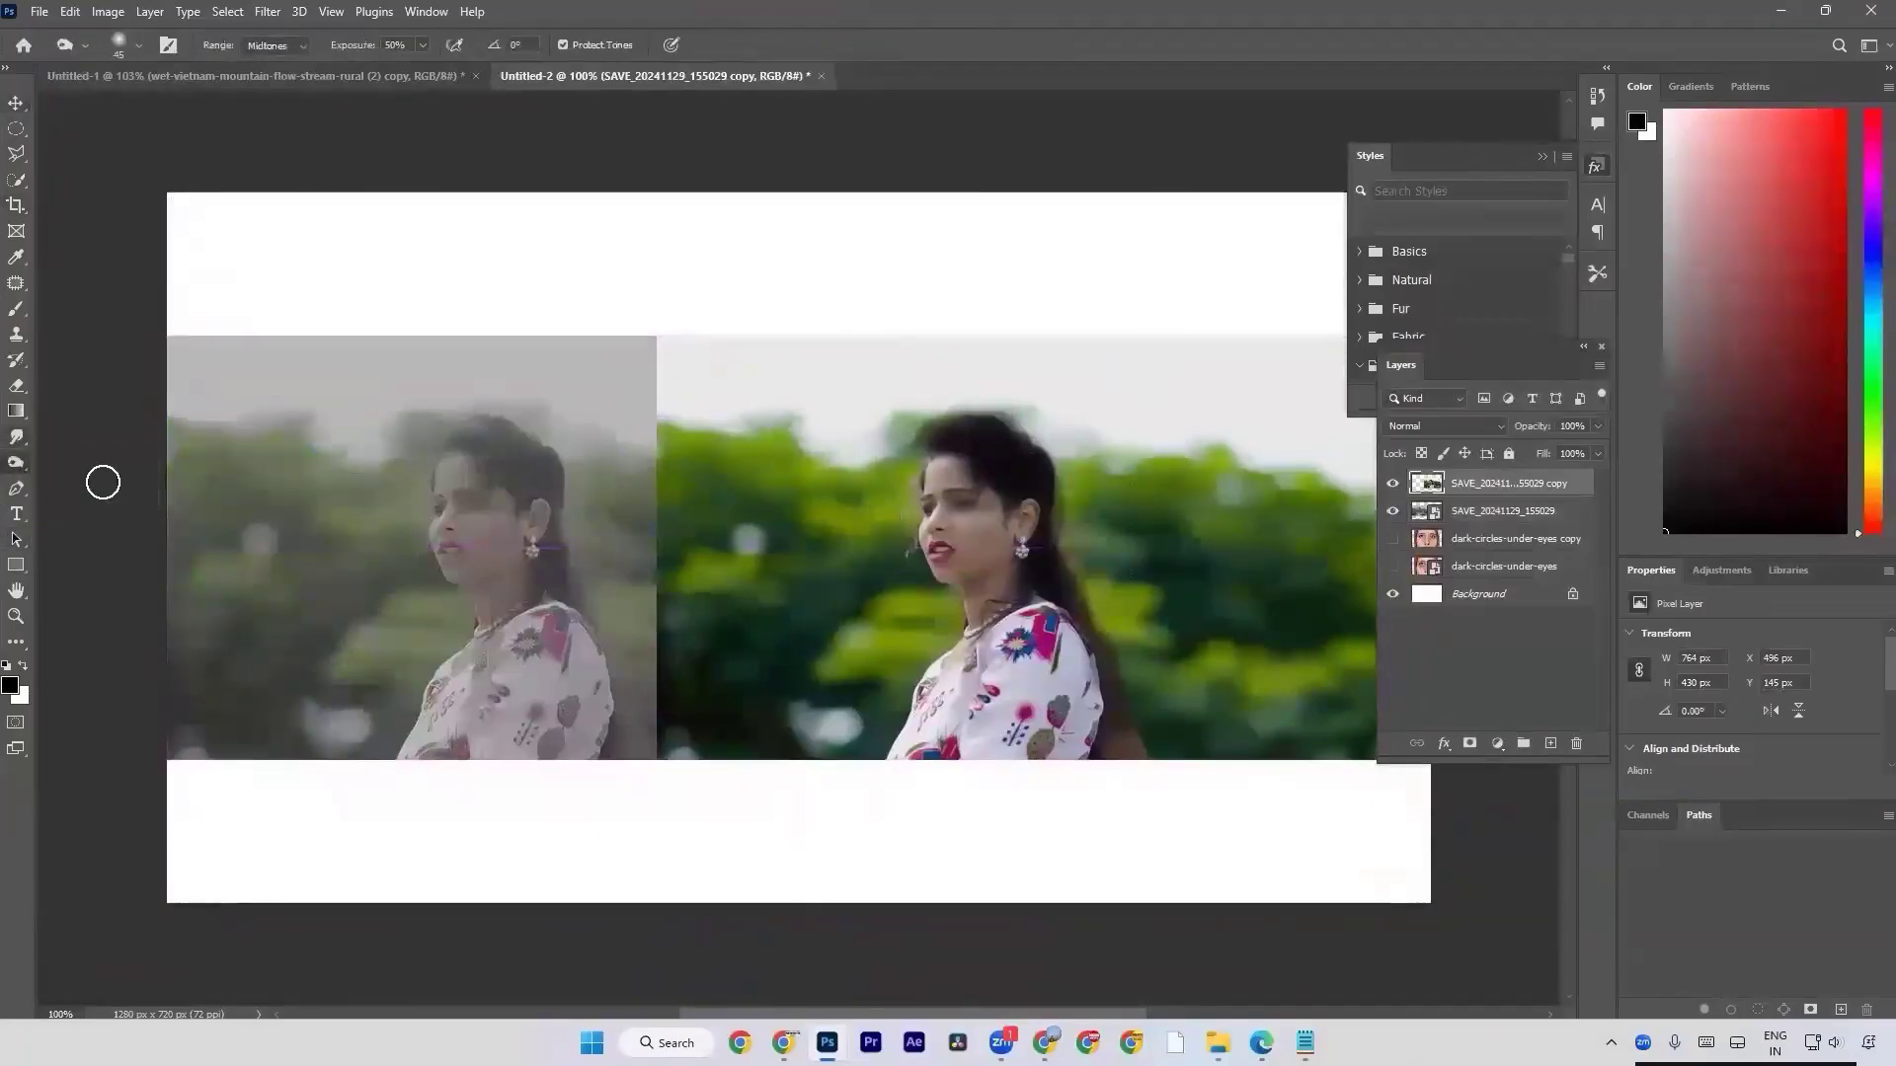
# Create a new document from the recent custom 1280 × 720 px, 72 ppi preset.
pyautogui.hotkey('ctrl', 'n')
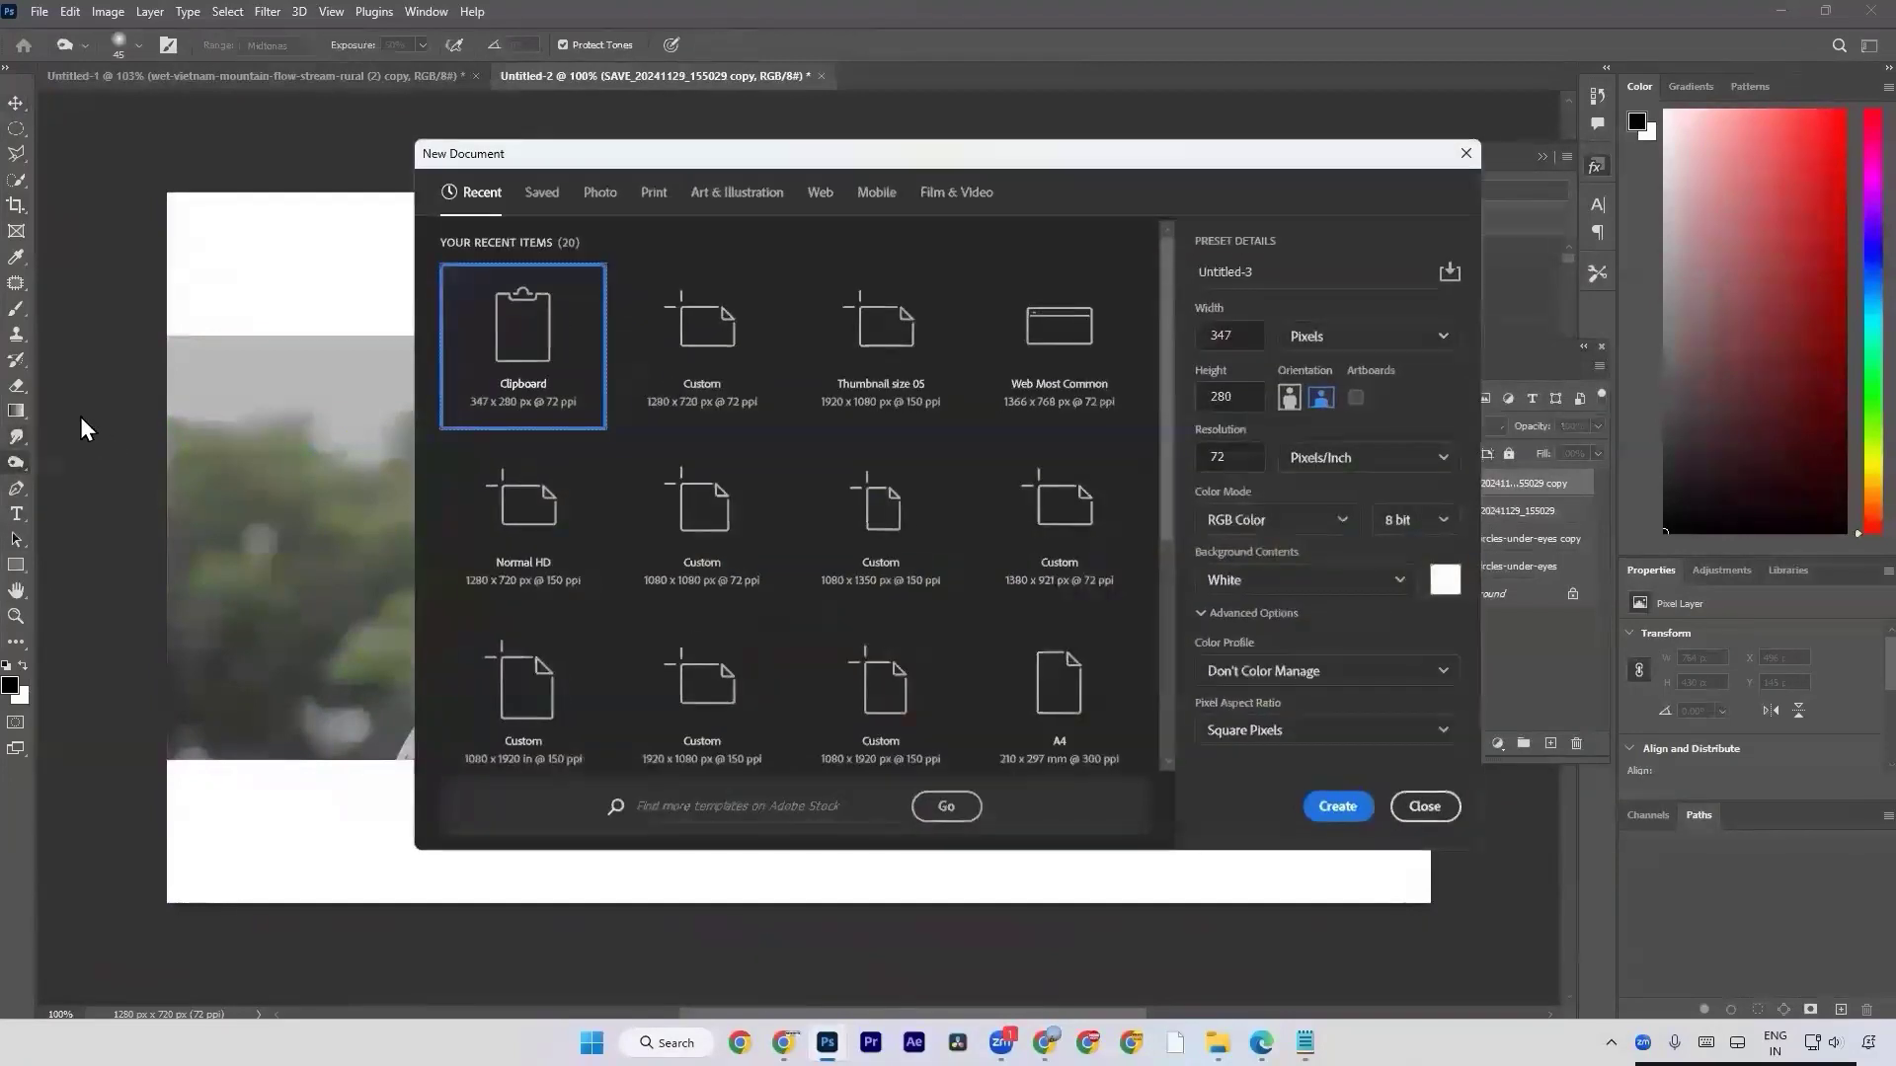
pyautogui.click(629, 388)
pyautogui.doubleClick(624, 388)
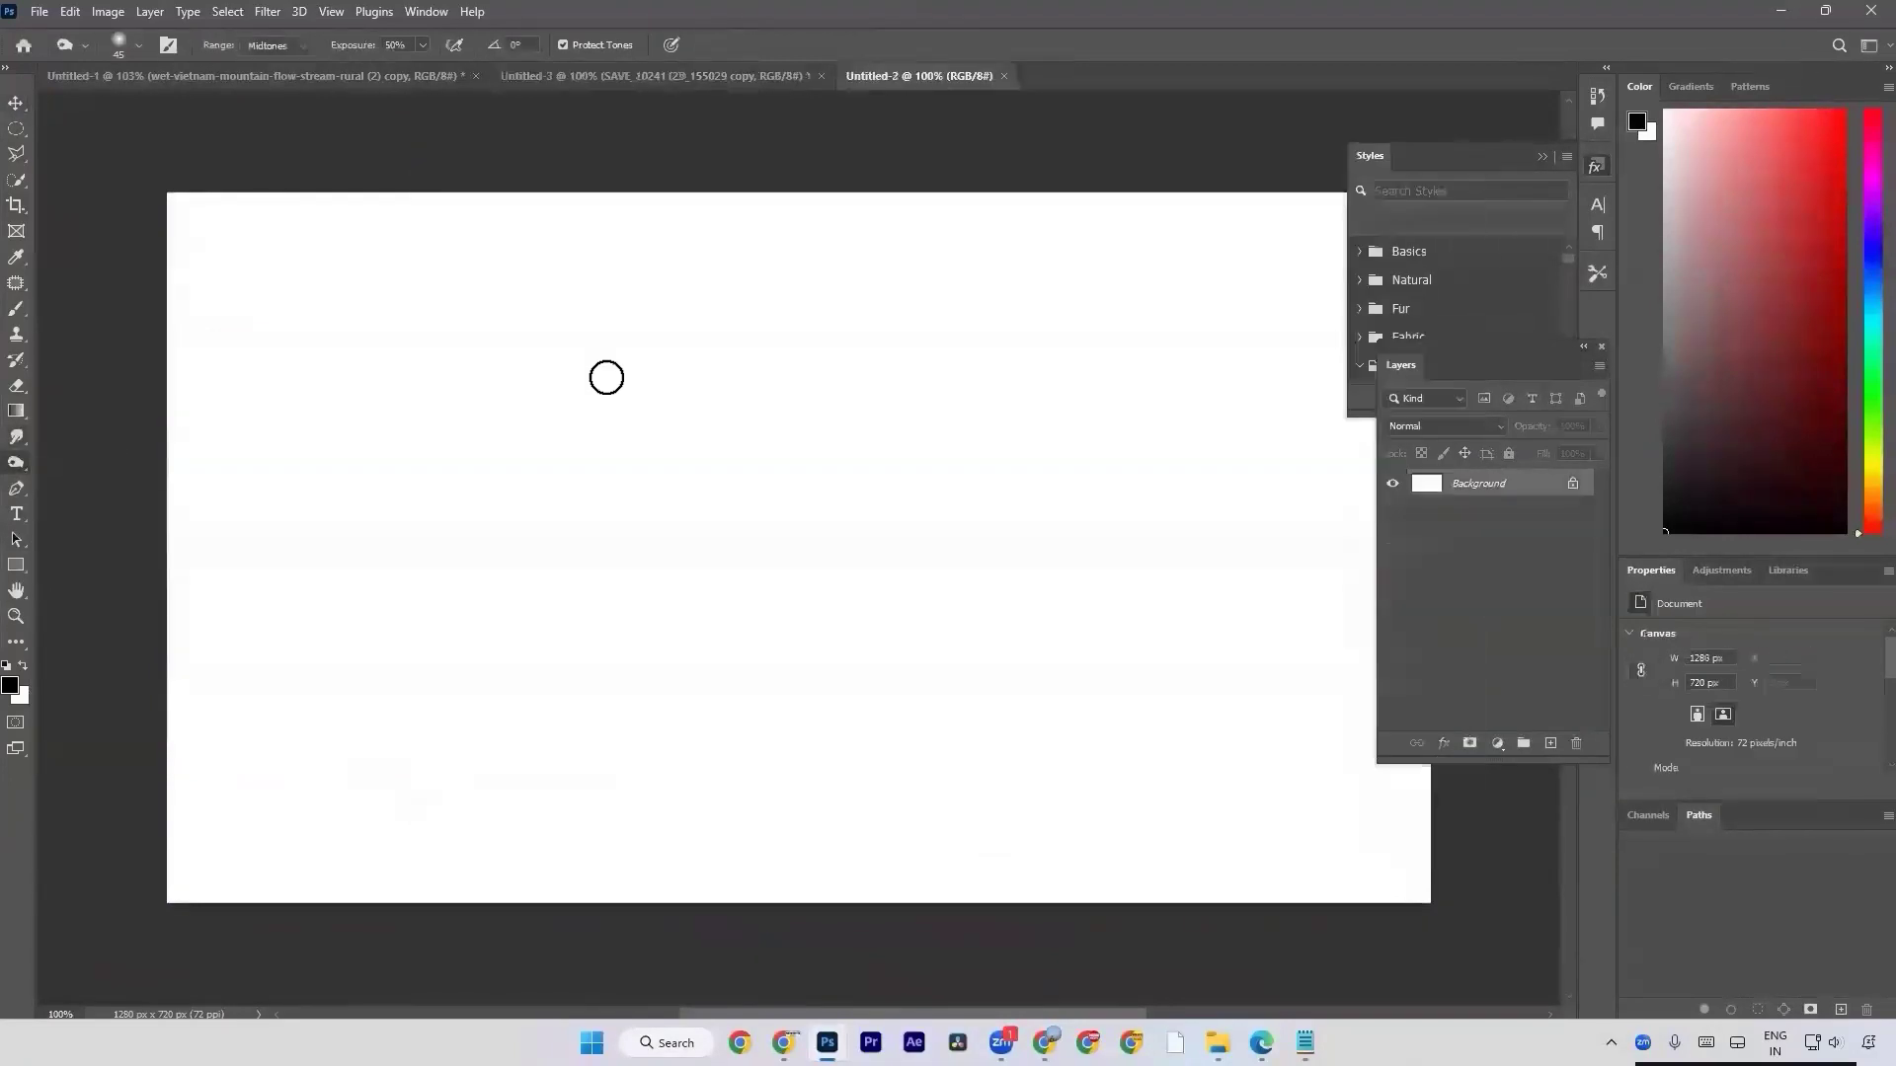
# Find the close-up photo of red eyes (360_F_297285203…) in the Downloads folder and place it into the new document.
pyautogui.hotkey('alt', 'Tab')
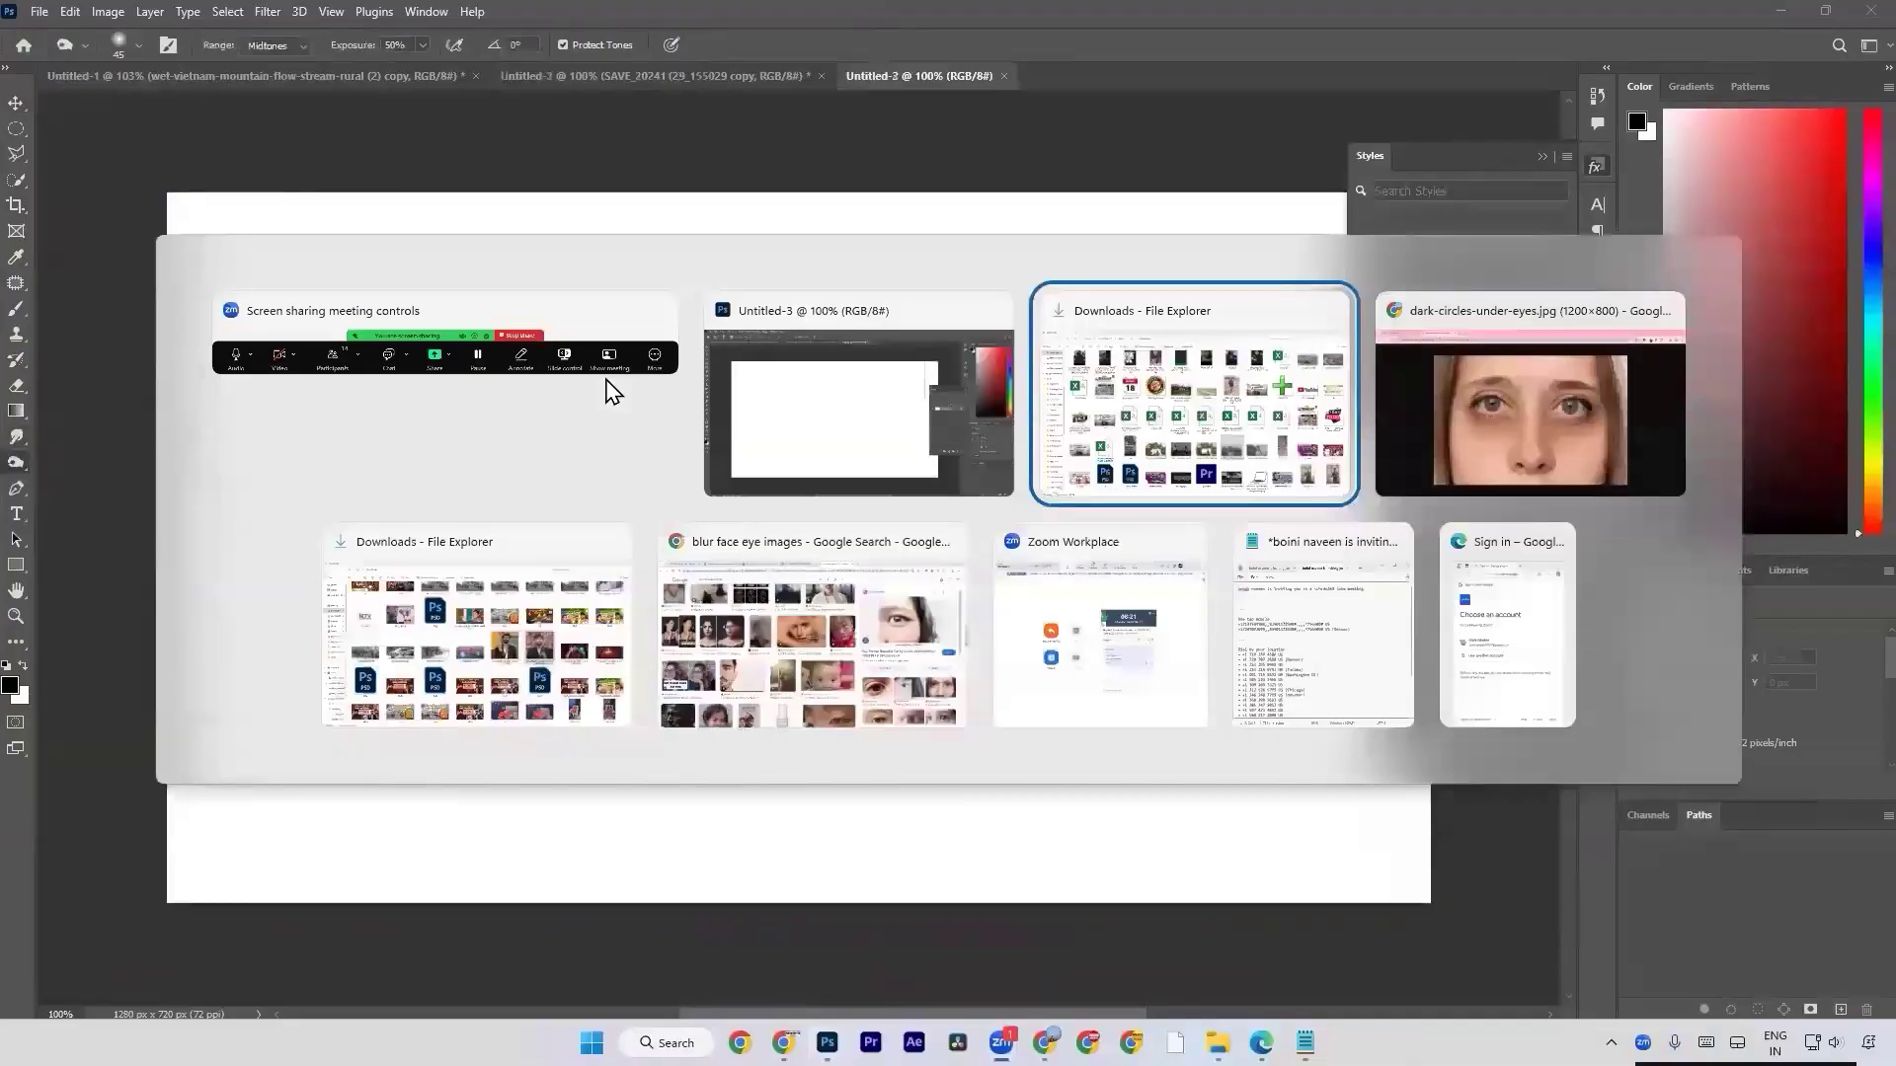
pyautogui.scroll(10, 674, 440)
pyautogui.scroll(6, 69, 401)
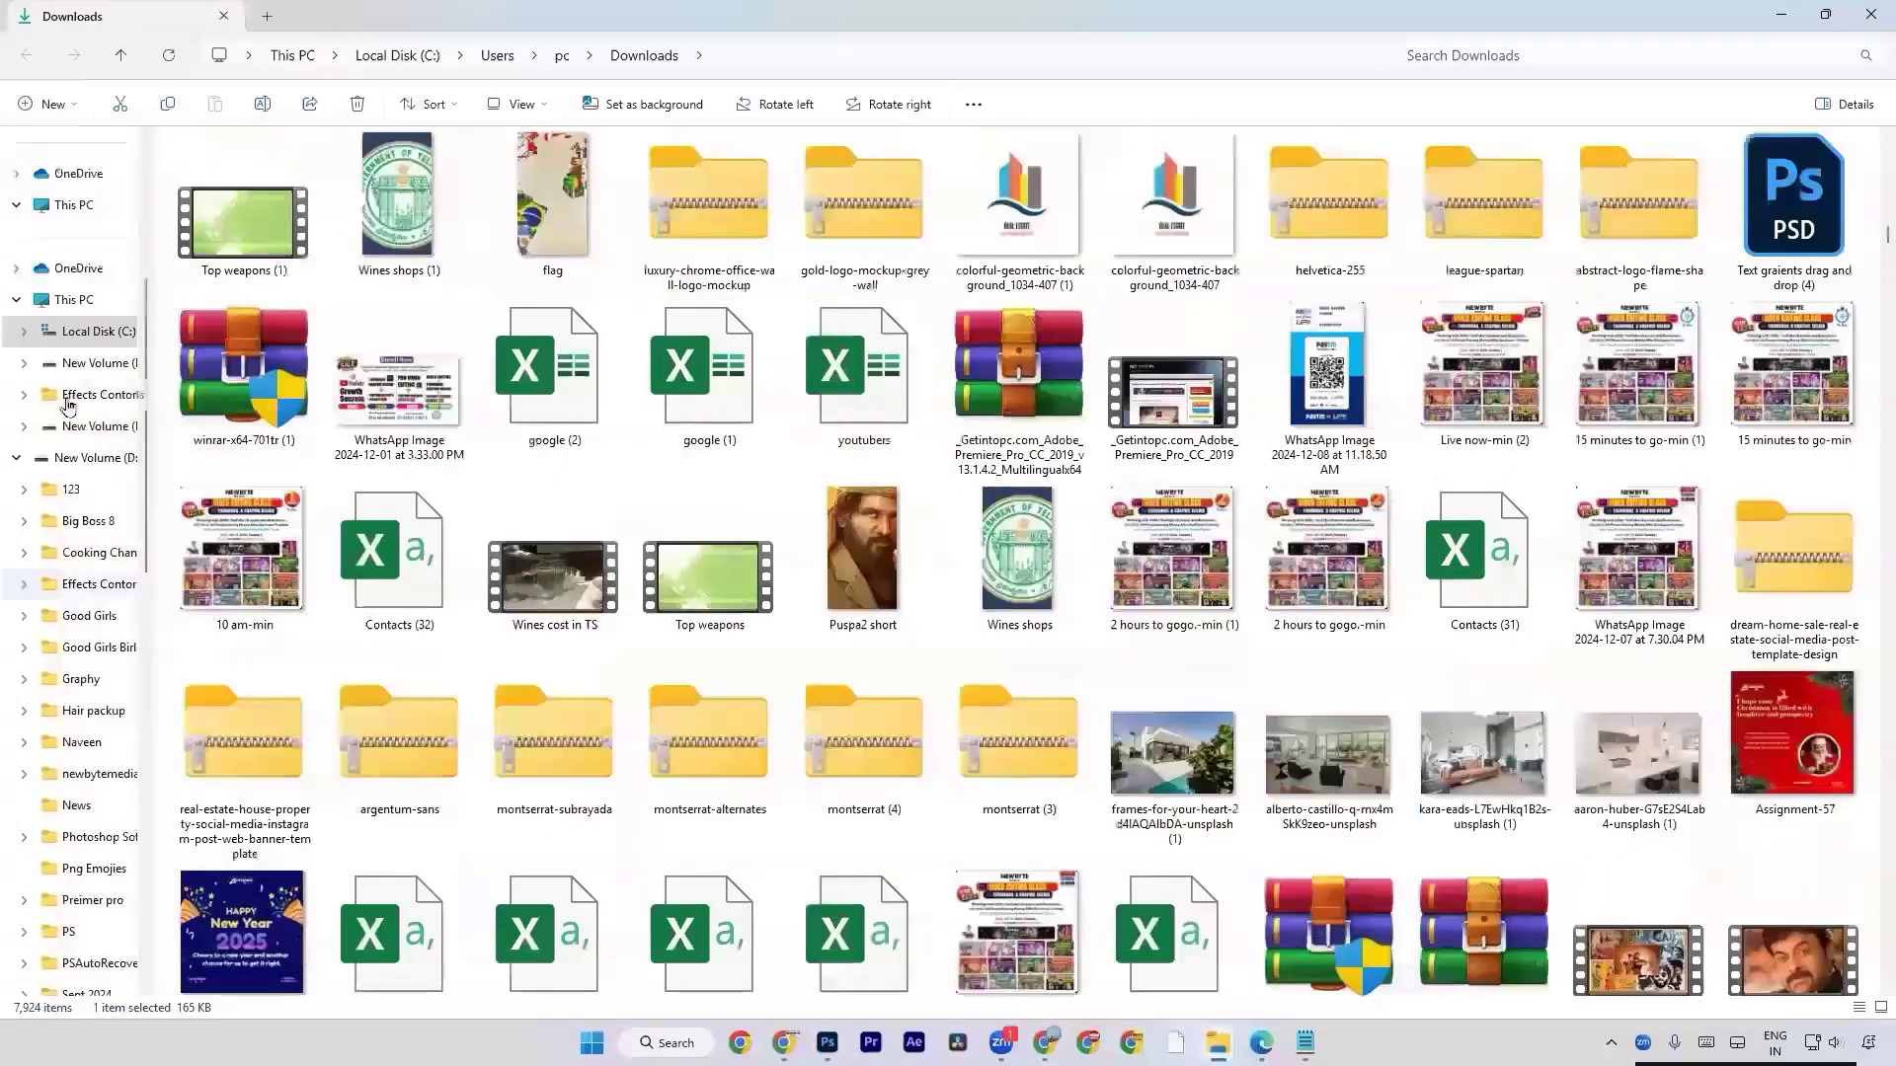
pyautogui.click(87, 307)
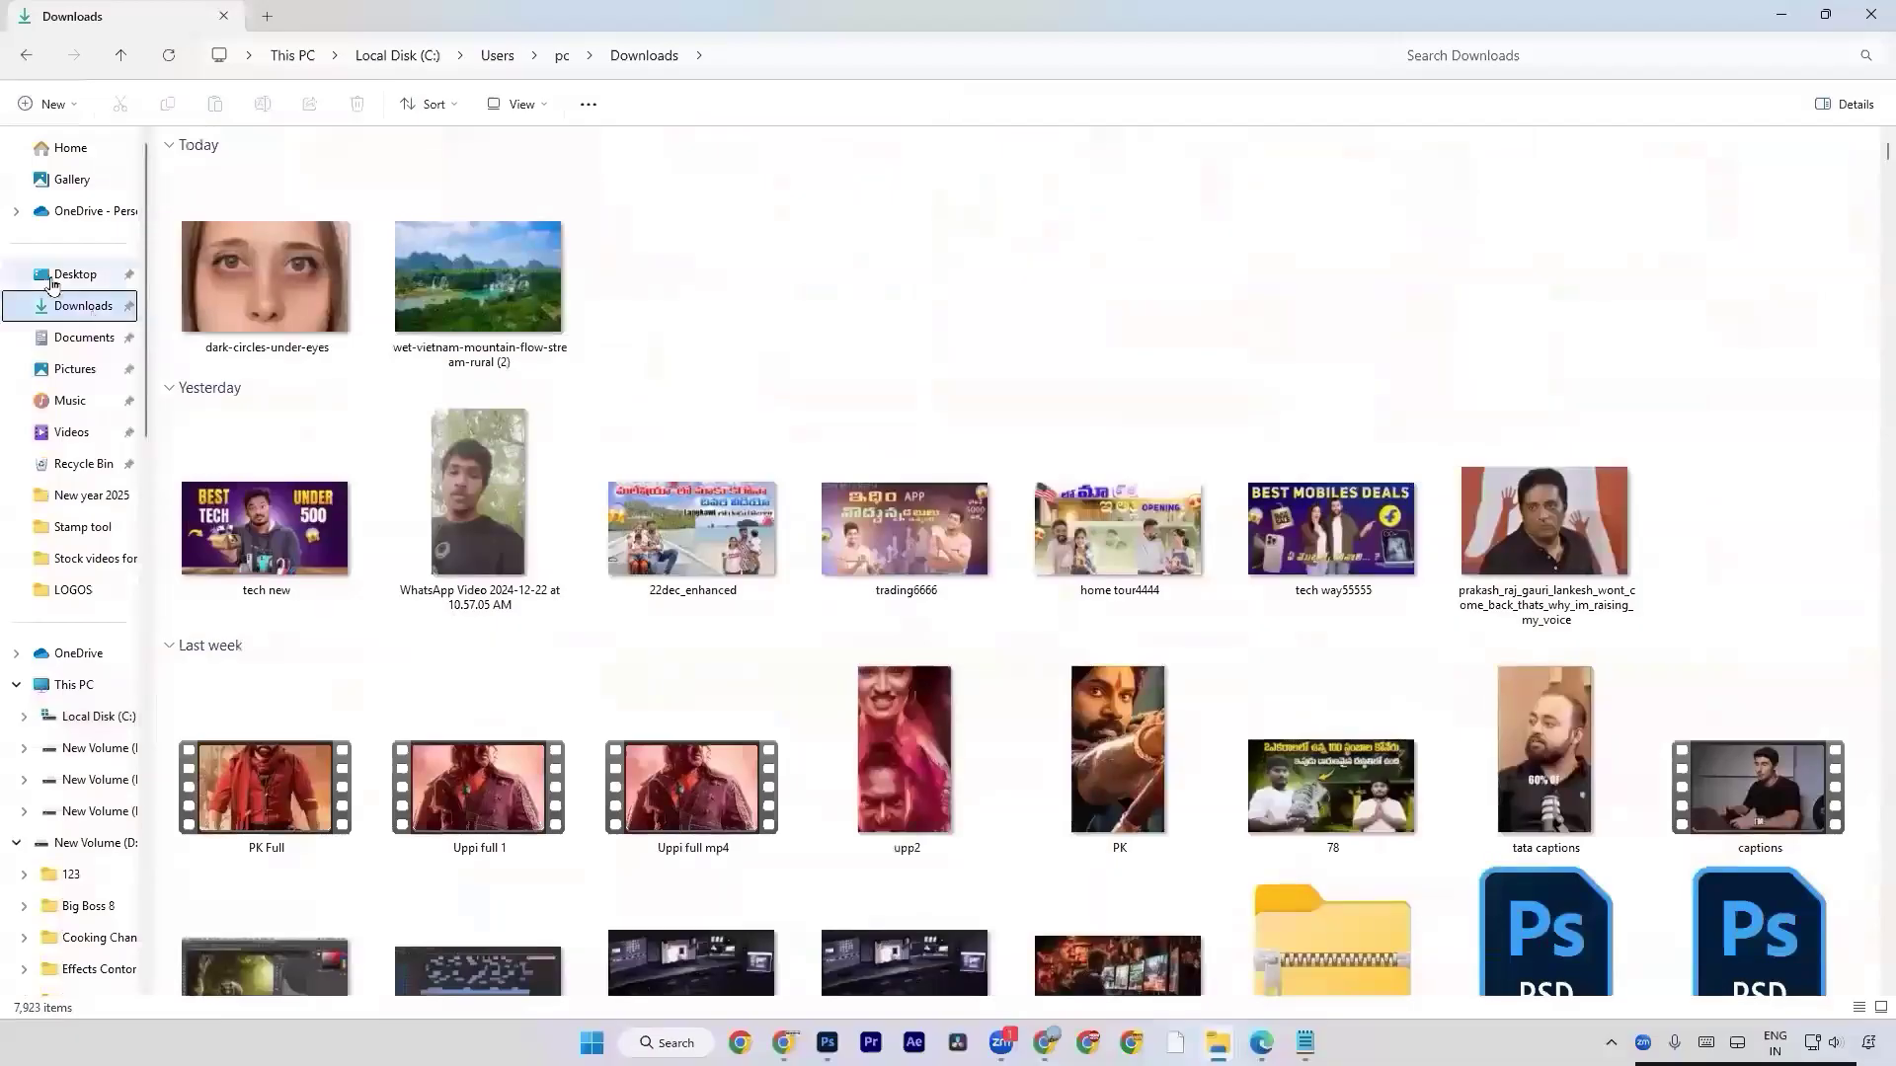
pyautogui.scroll(-10, 719, 587)
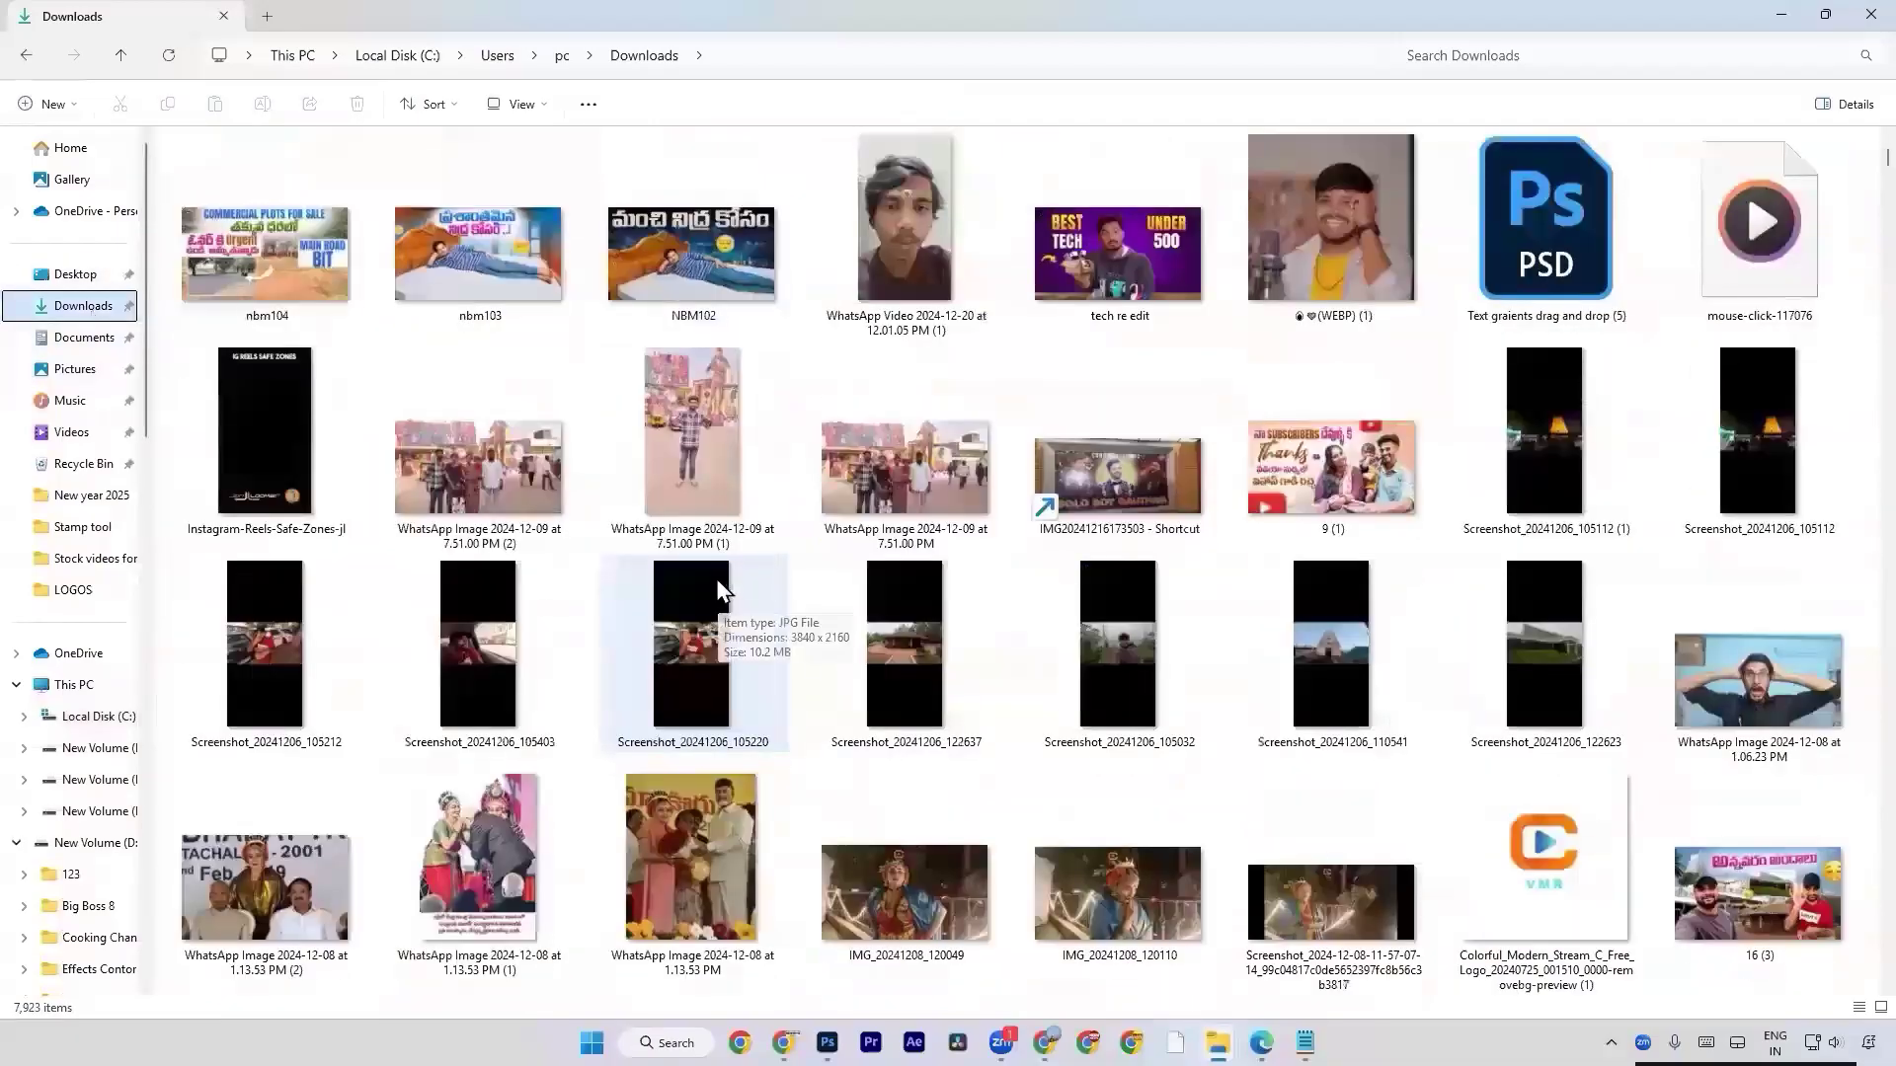
pyautogui.scroll(5, 715, 577)
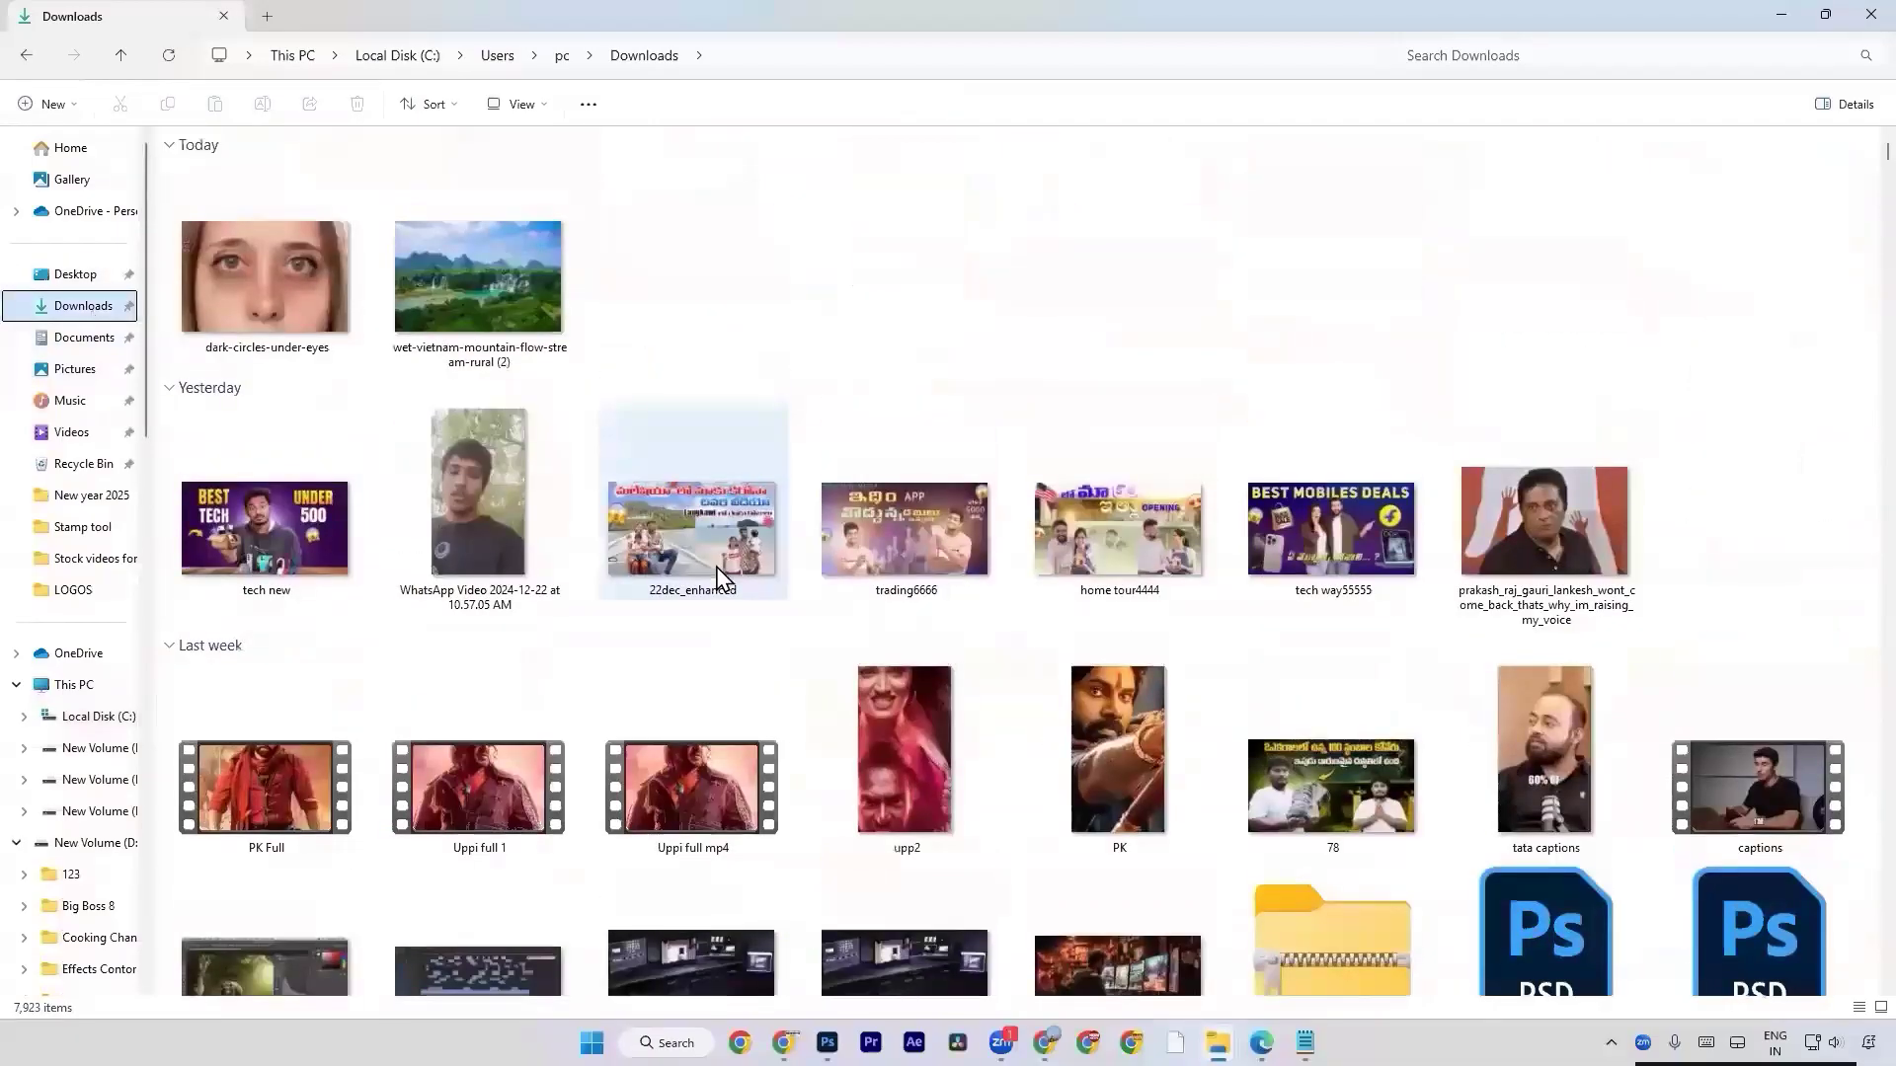
pyautogui.scroll(-5, 717, 567)
pyautogui.scroll(-5, 716, 569)
pyautogui.scroll(-5, 716, 578)
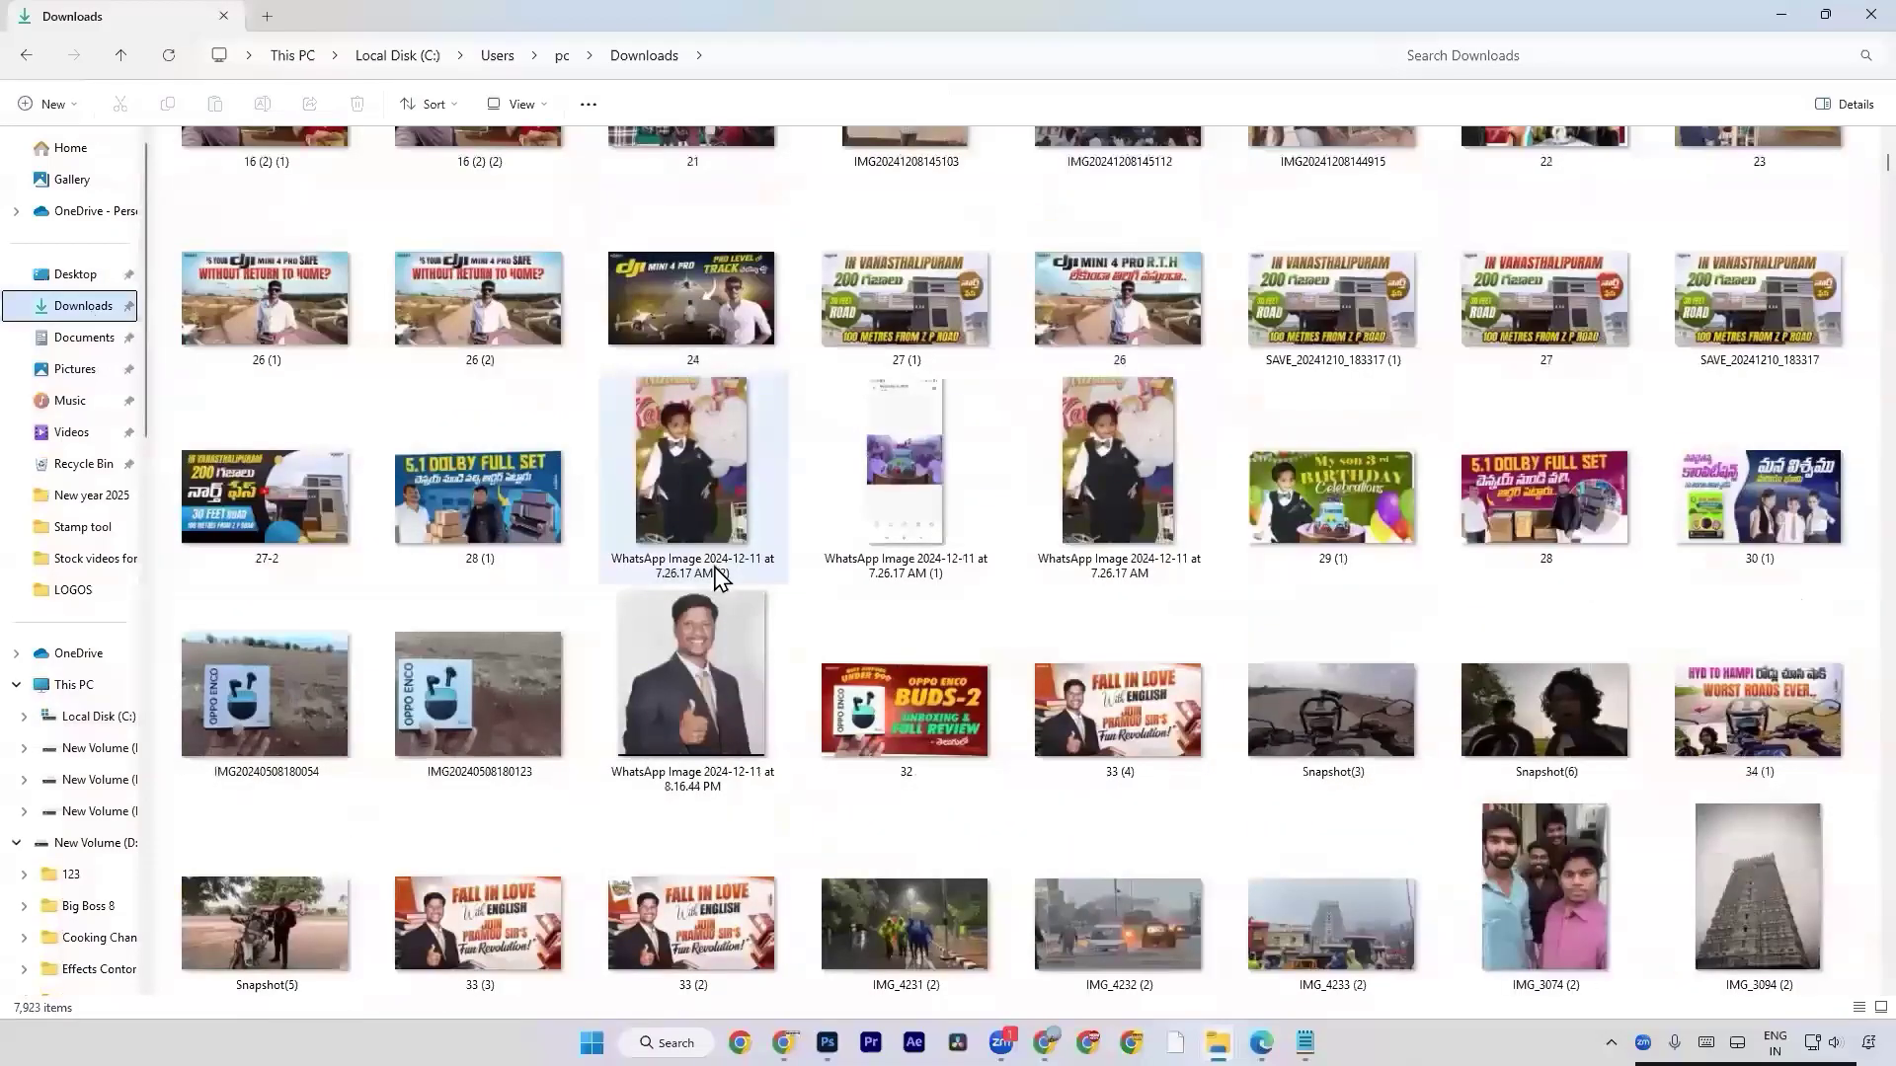
pyautogui.scroll(-15, 716, 578)
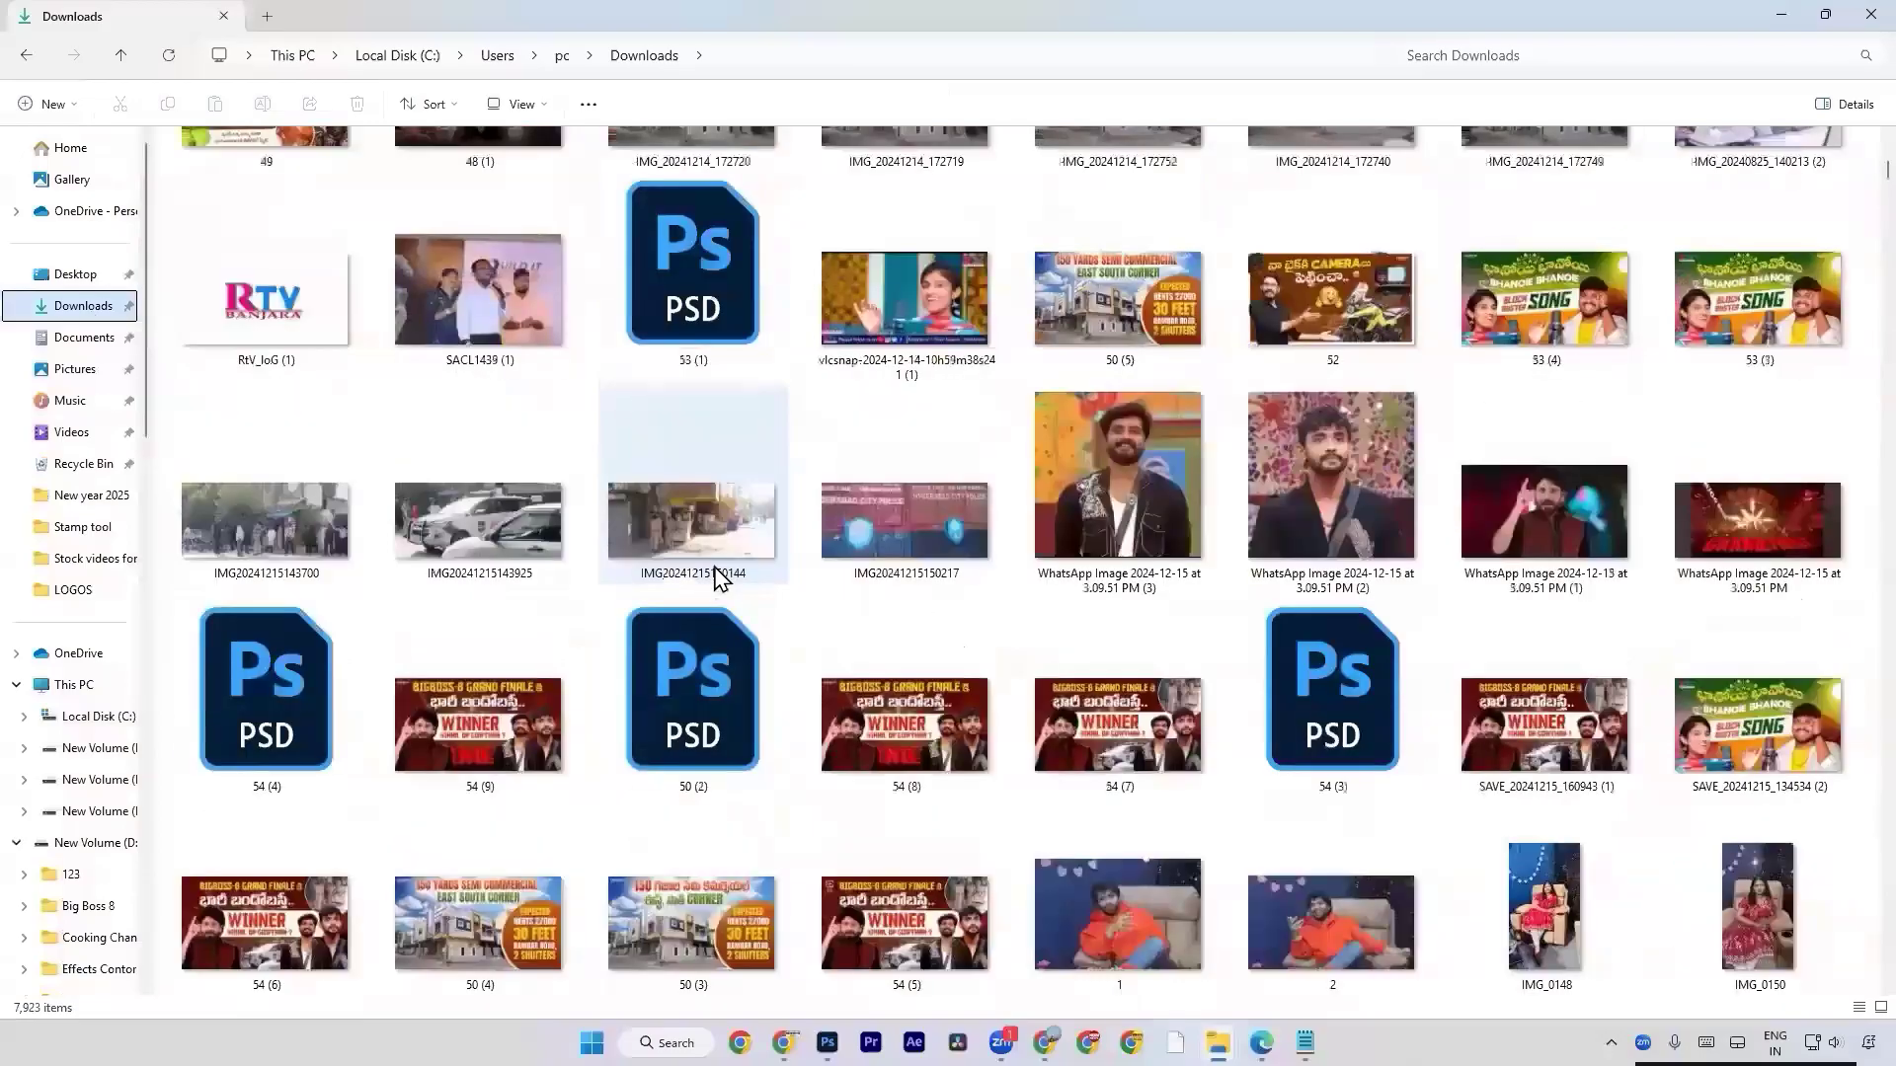
pyautogui.scroll(-5, 717, 577)
pyautogui.scroll(-3, 721, 579)
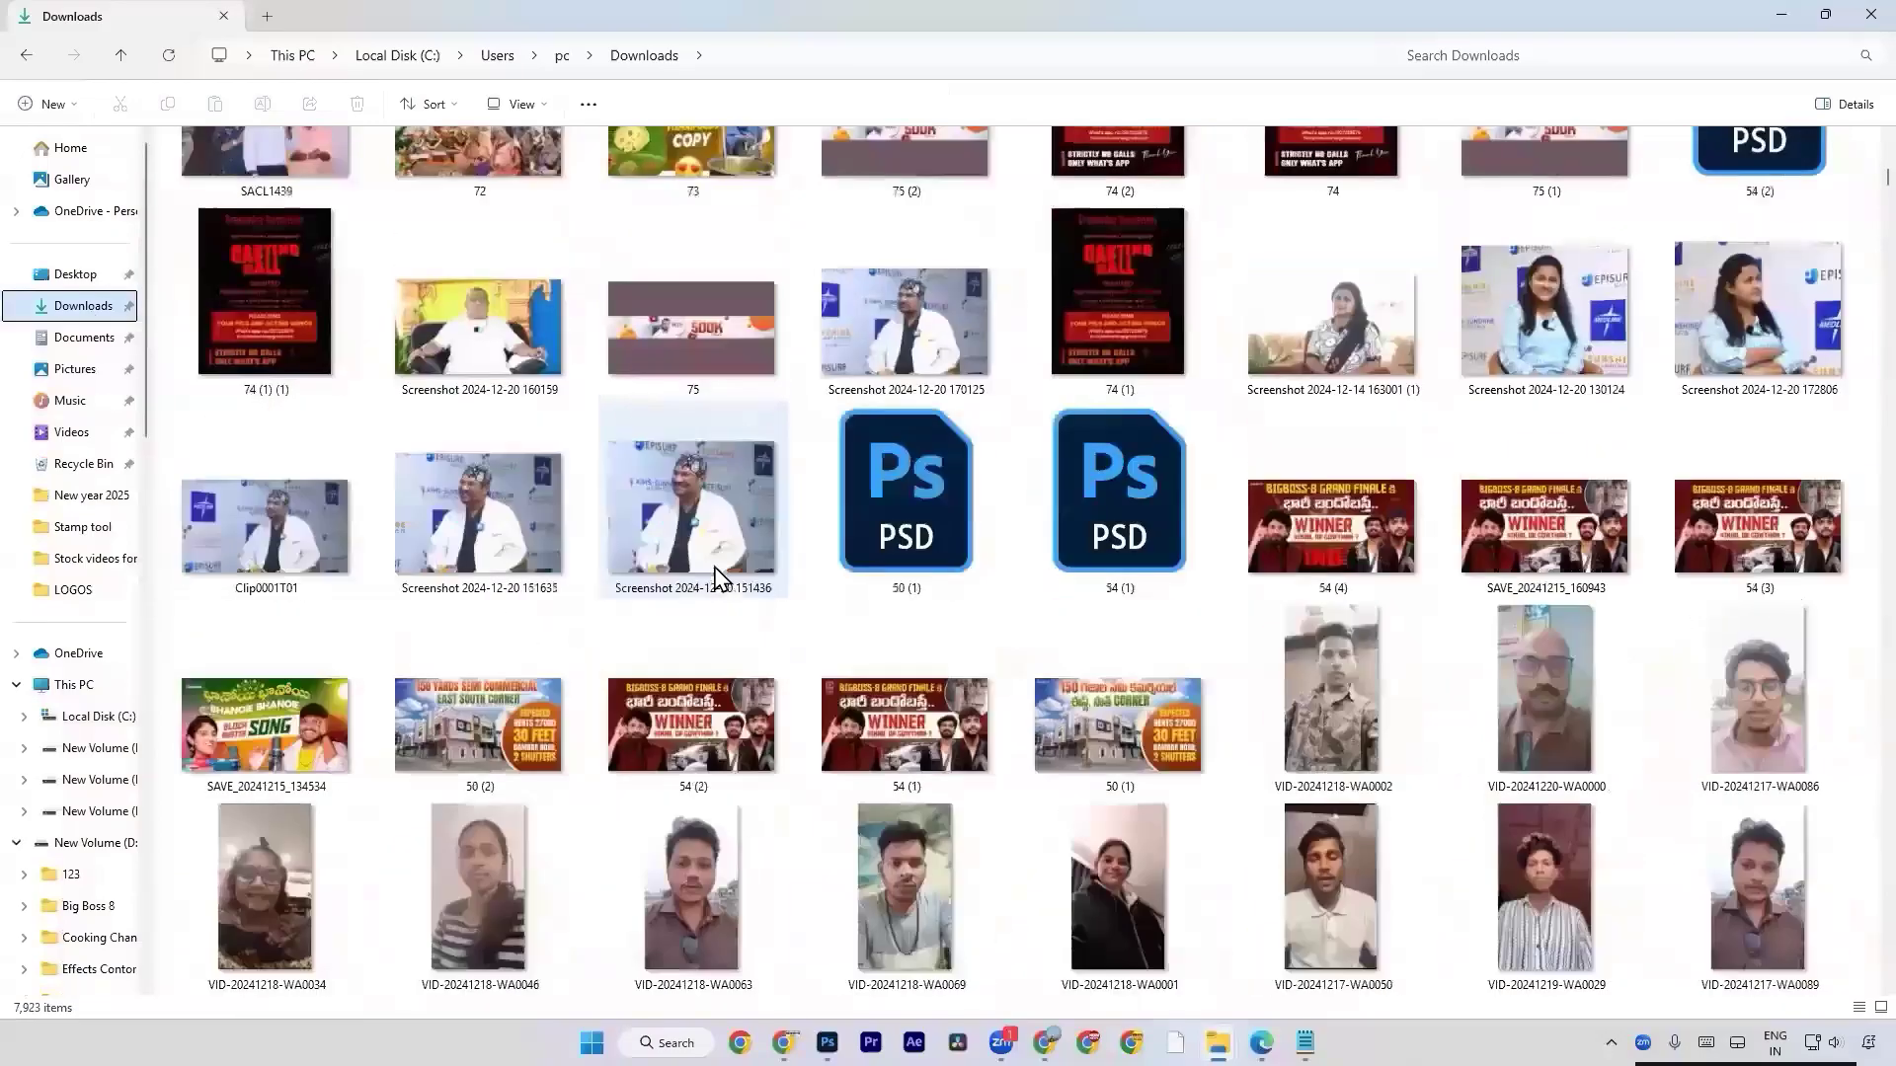
pyautogui.scroll(-8, 717, 578)
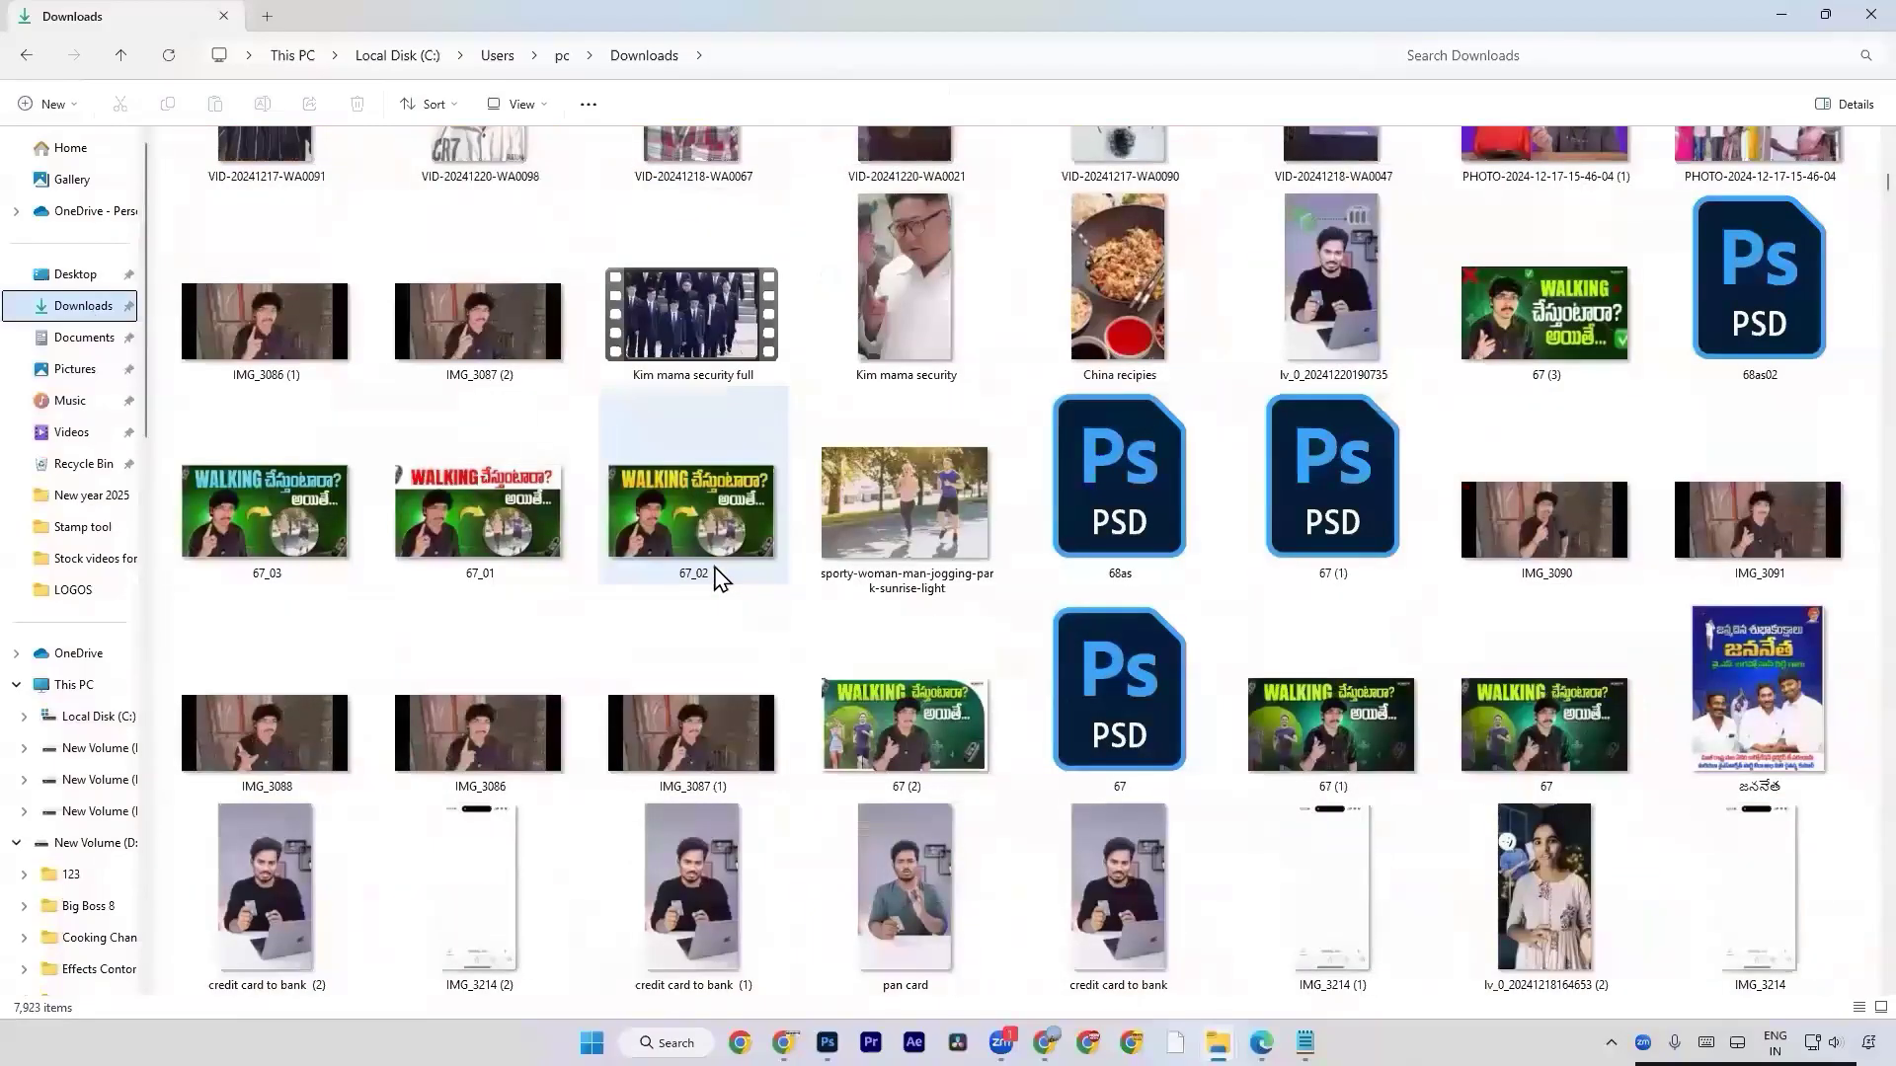
pyautogui.scroll(-3, 719, 578)
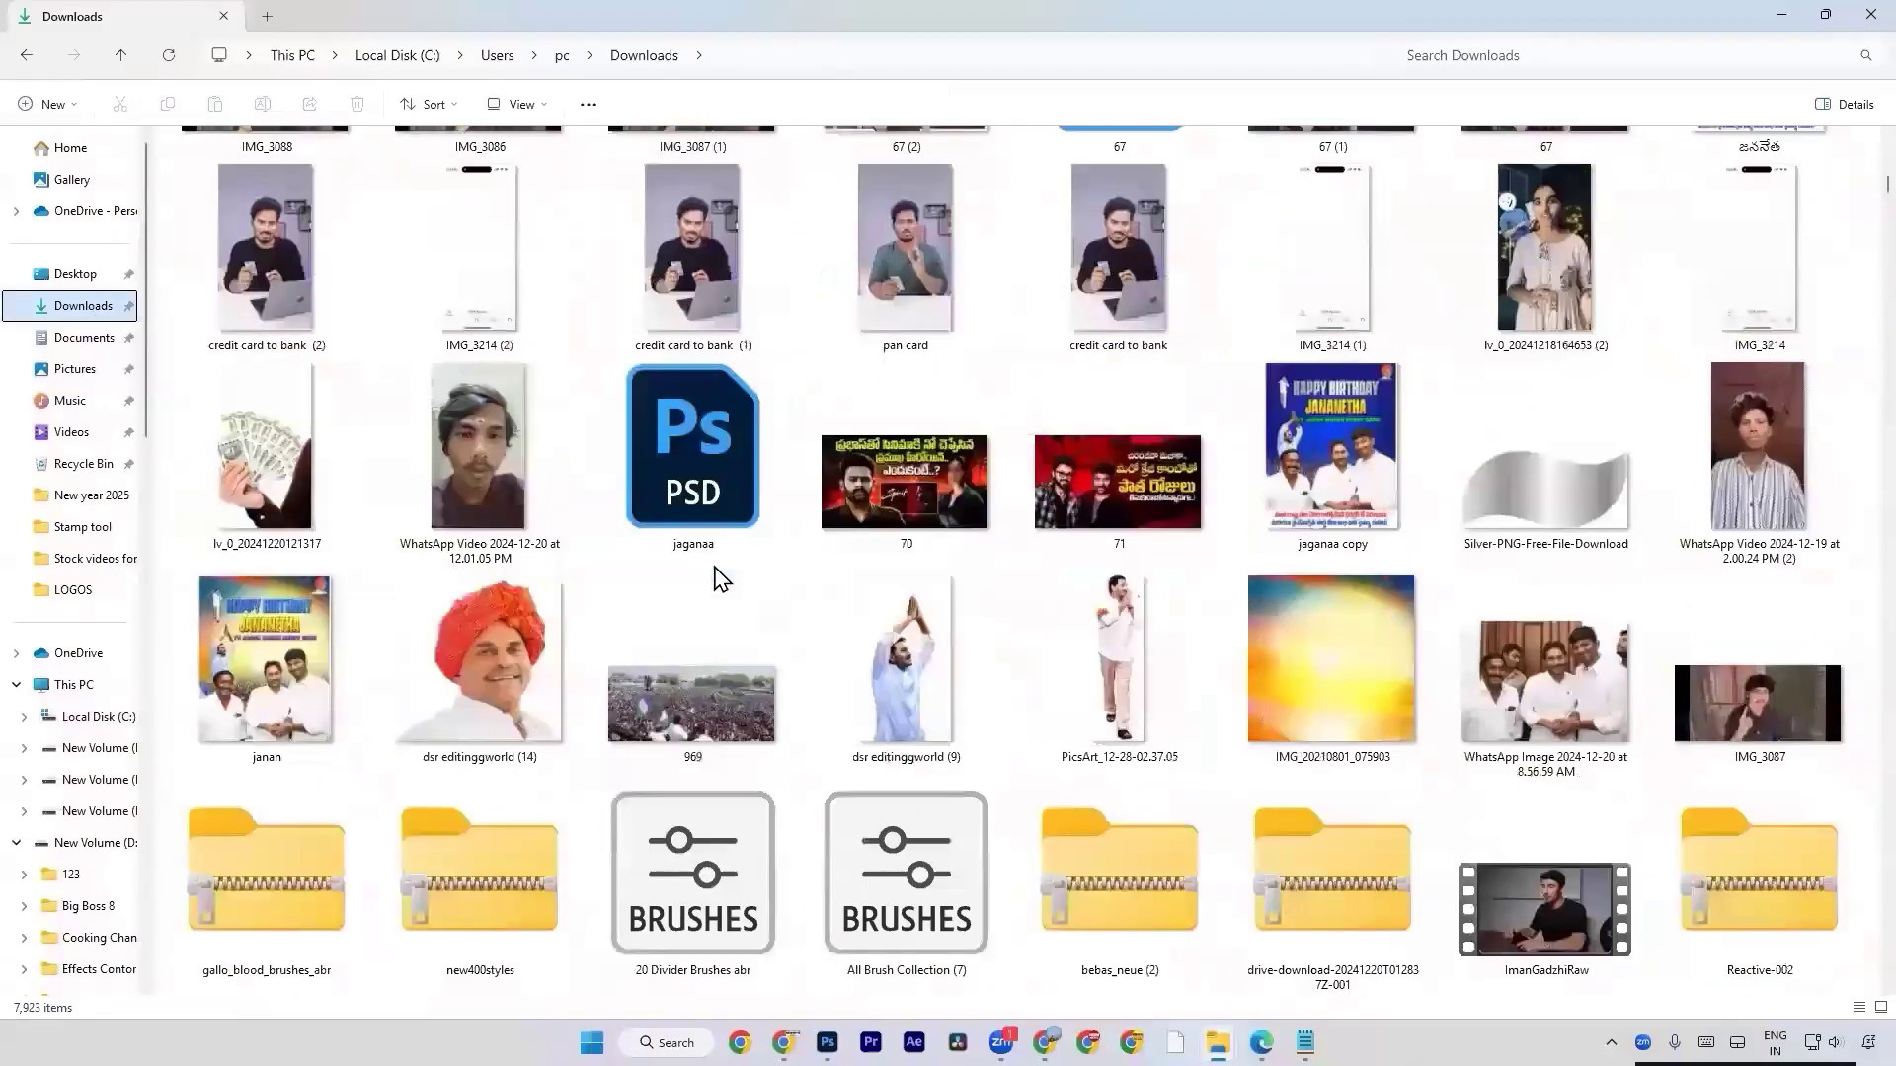
pyautogui.scroll(-3, 721, 580)
pyautogui.scroll(-3, 718, 578)
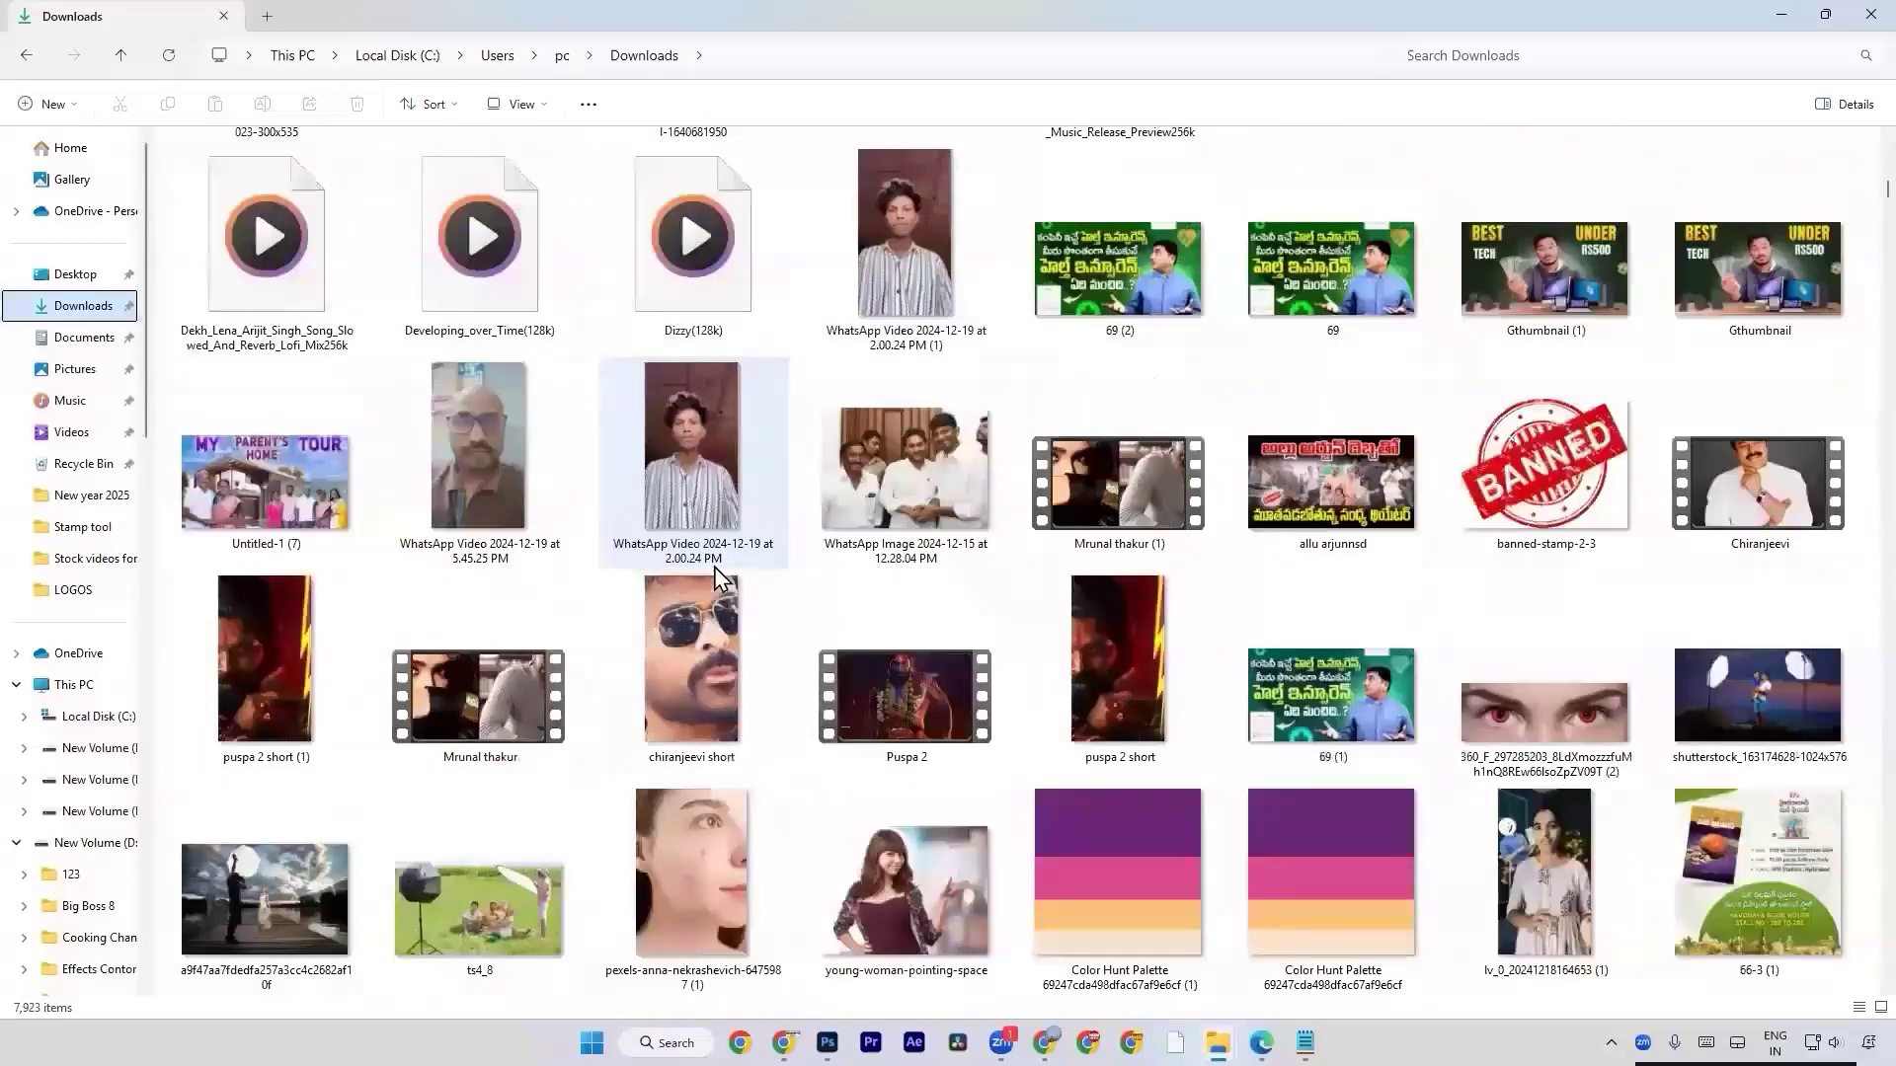
pyautogui.scroll(-3, 714, 567)
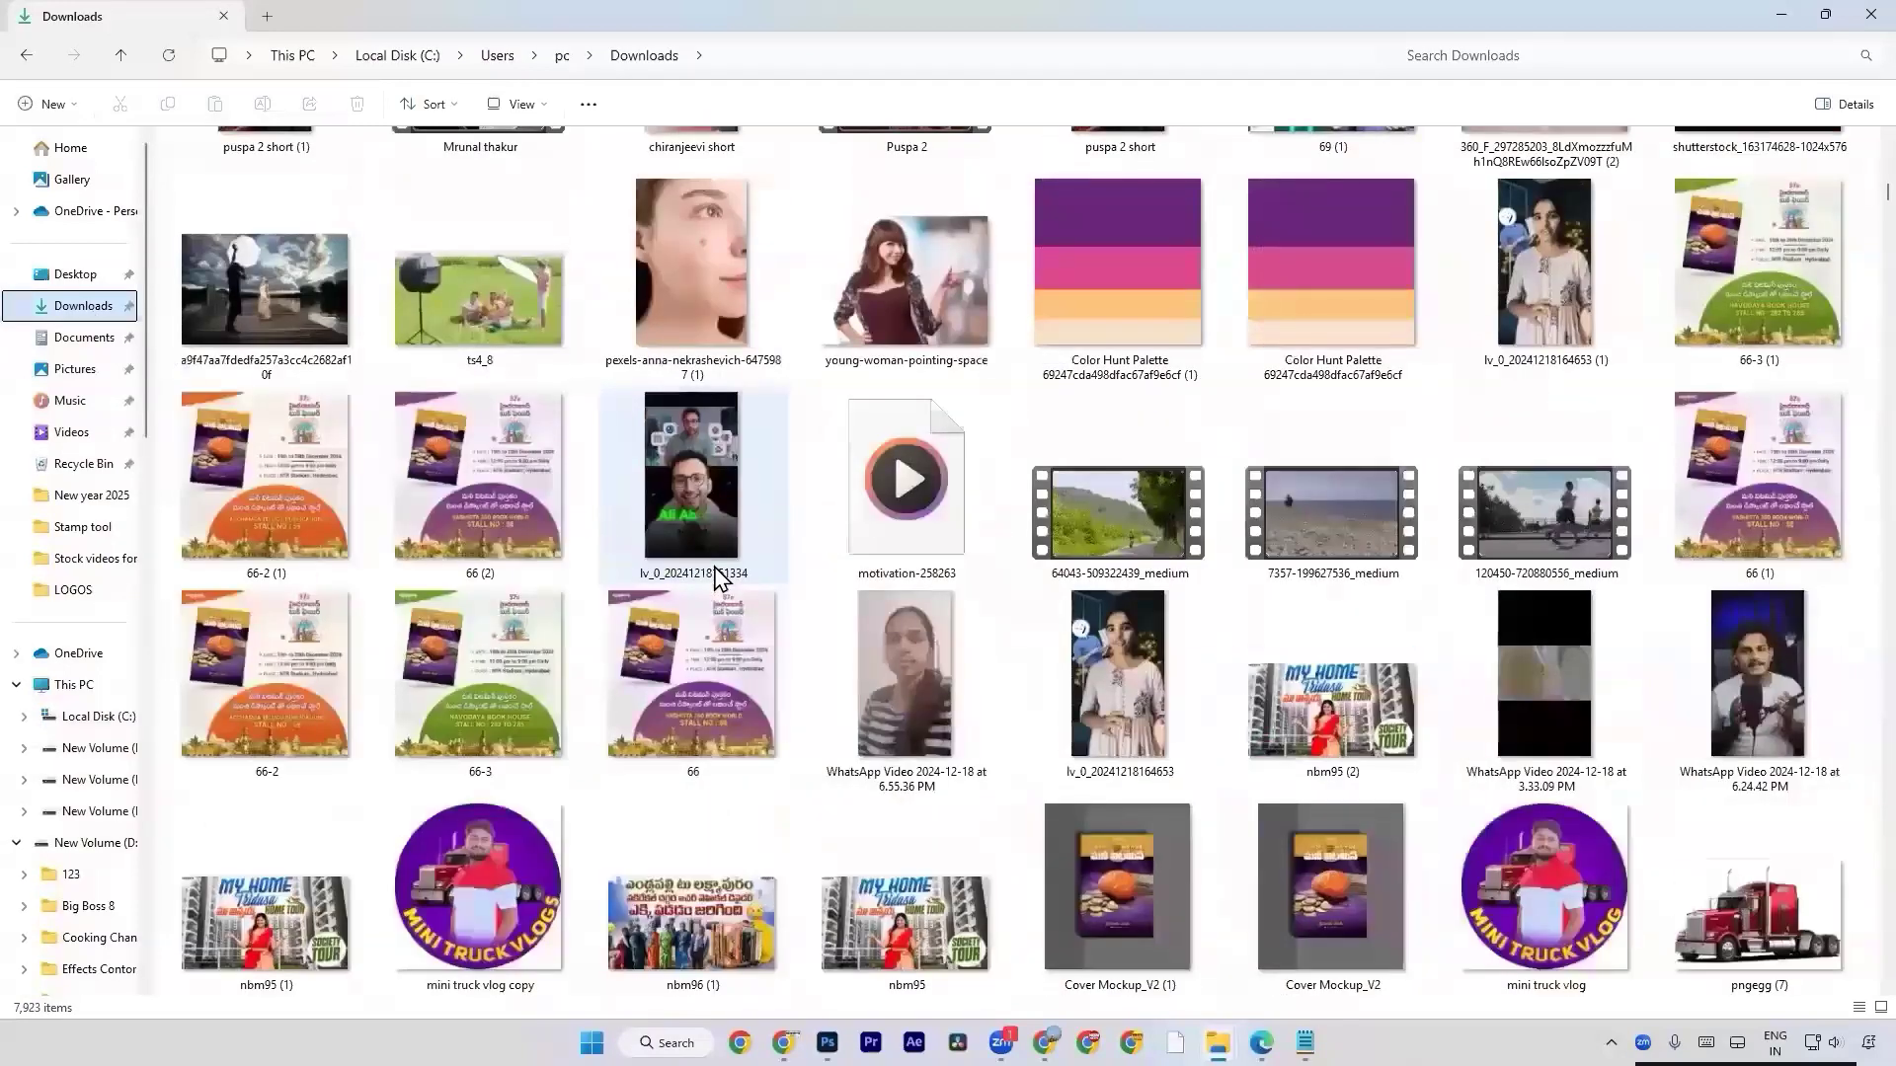
pyautogui.scroll(3, 717, 577)
pyautogui.moveTo(1561, 640); pyautogui.dragTo(1476, 681)
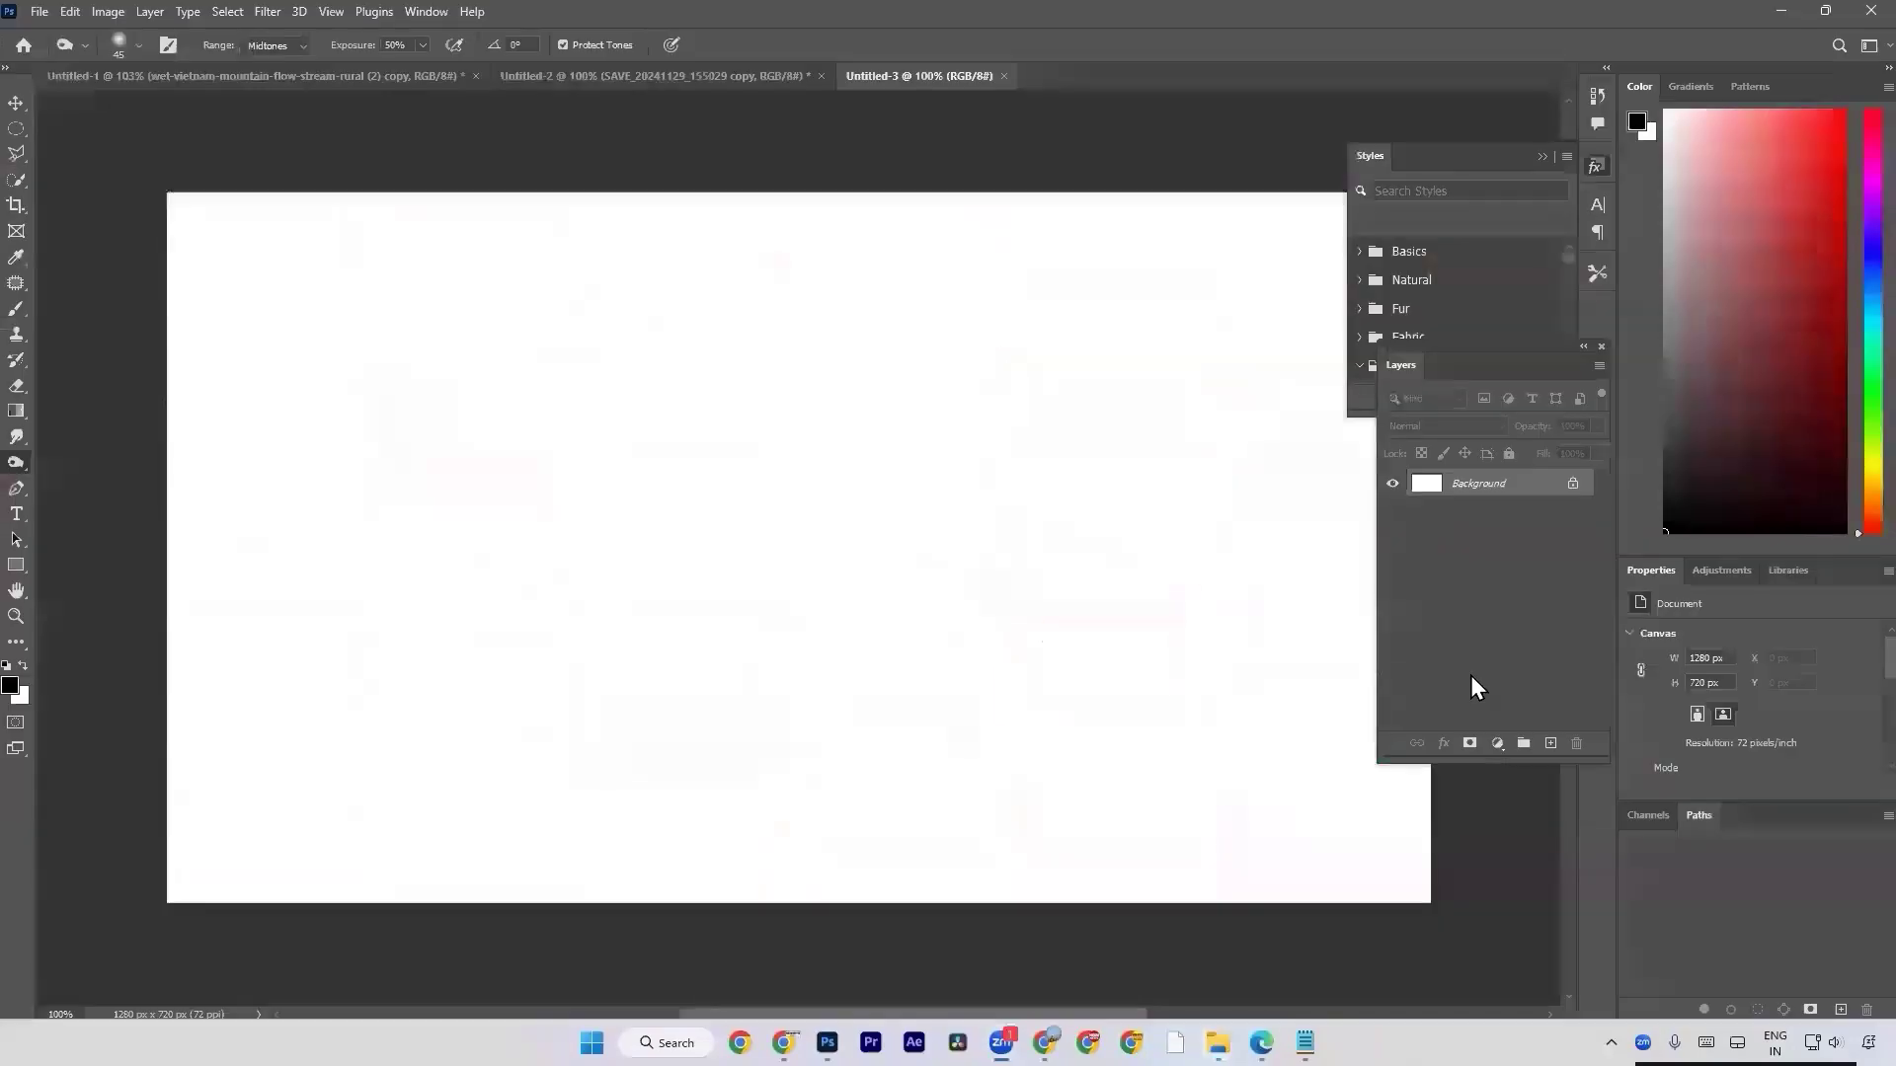
pyautogui.moveTo(1471, 675); pyautogui.dragTo(948, 555)
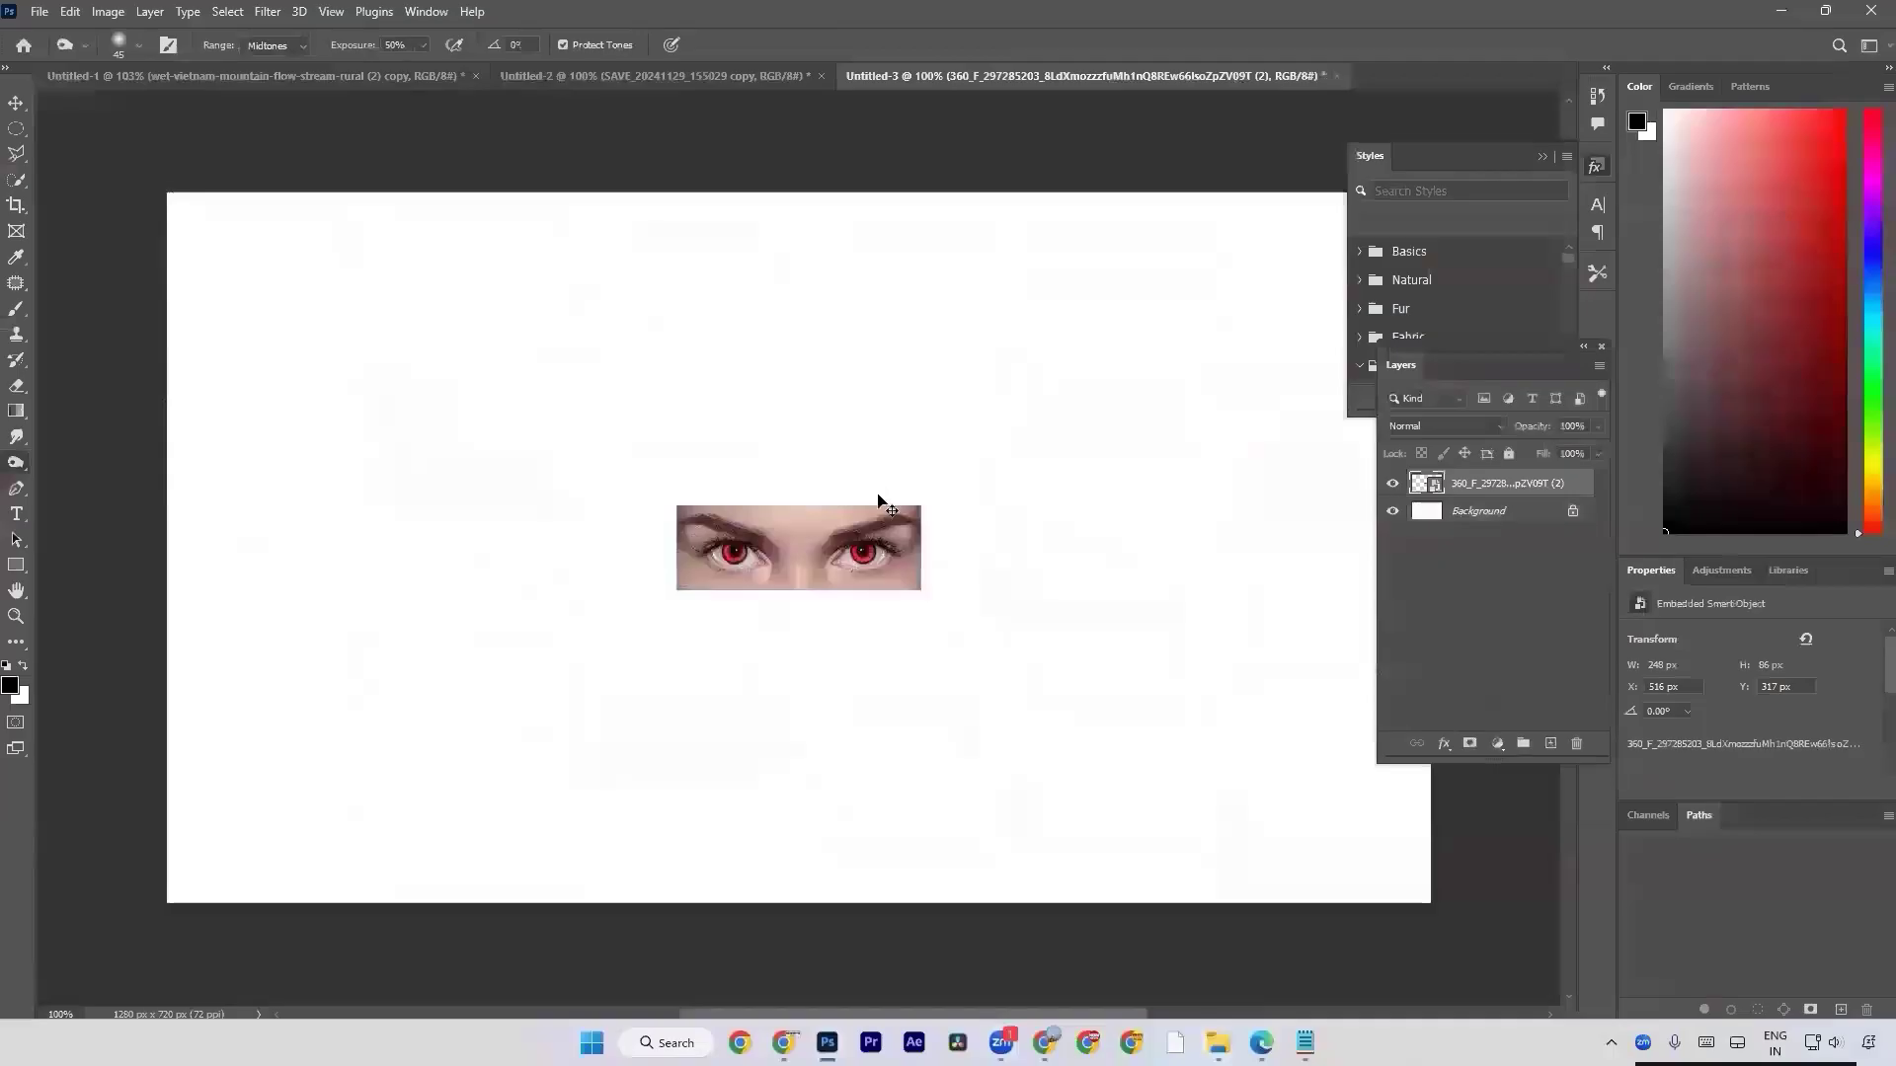
# Enlarge the placed eyes photo proportionally to about 984 × 343 px and commit the transform.
pyautogui.hotkey('ctrl', 't')
pyautogui.moveTo(798, 589); pyautogui.dragTo(821, 790)
pyautogui.moveTo(800, 508); pyautogui.dragTo(779, 474)
pyautogui.press('Return')
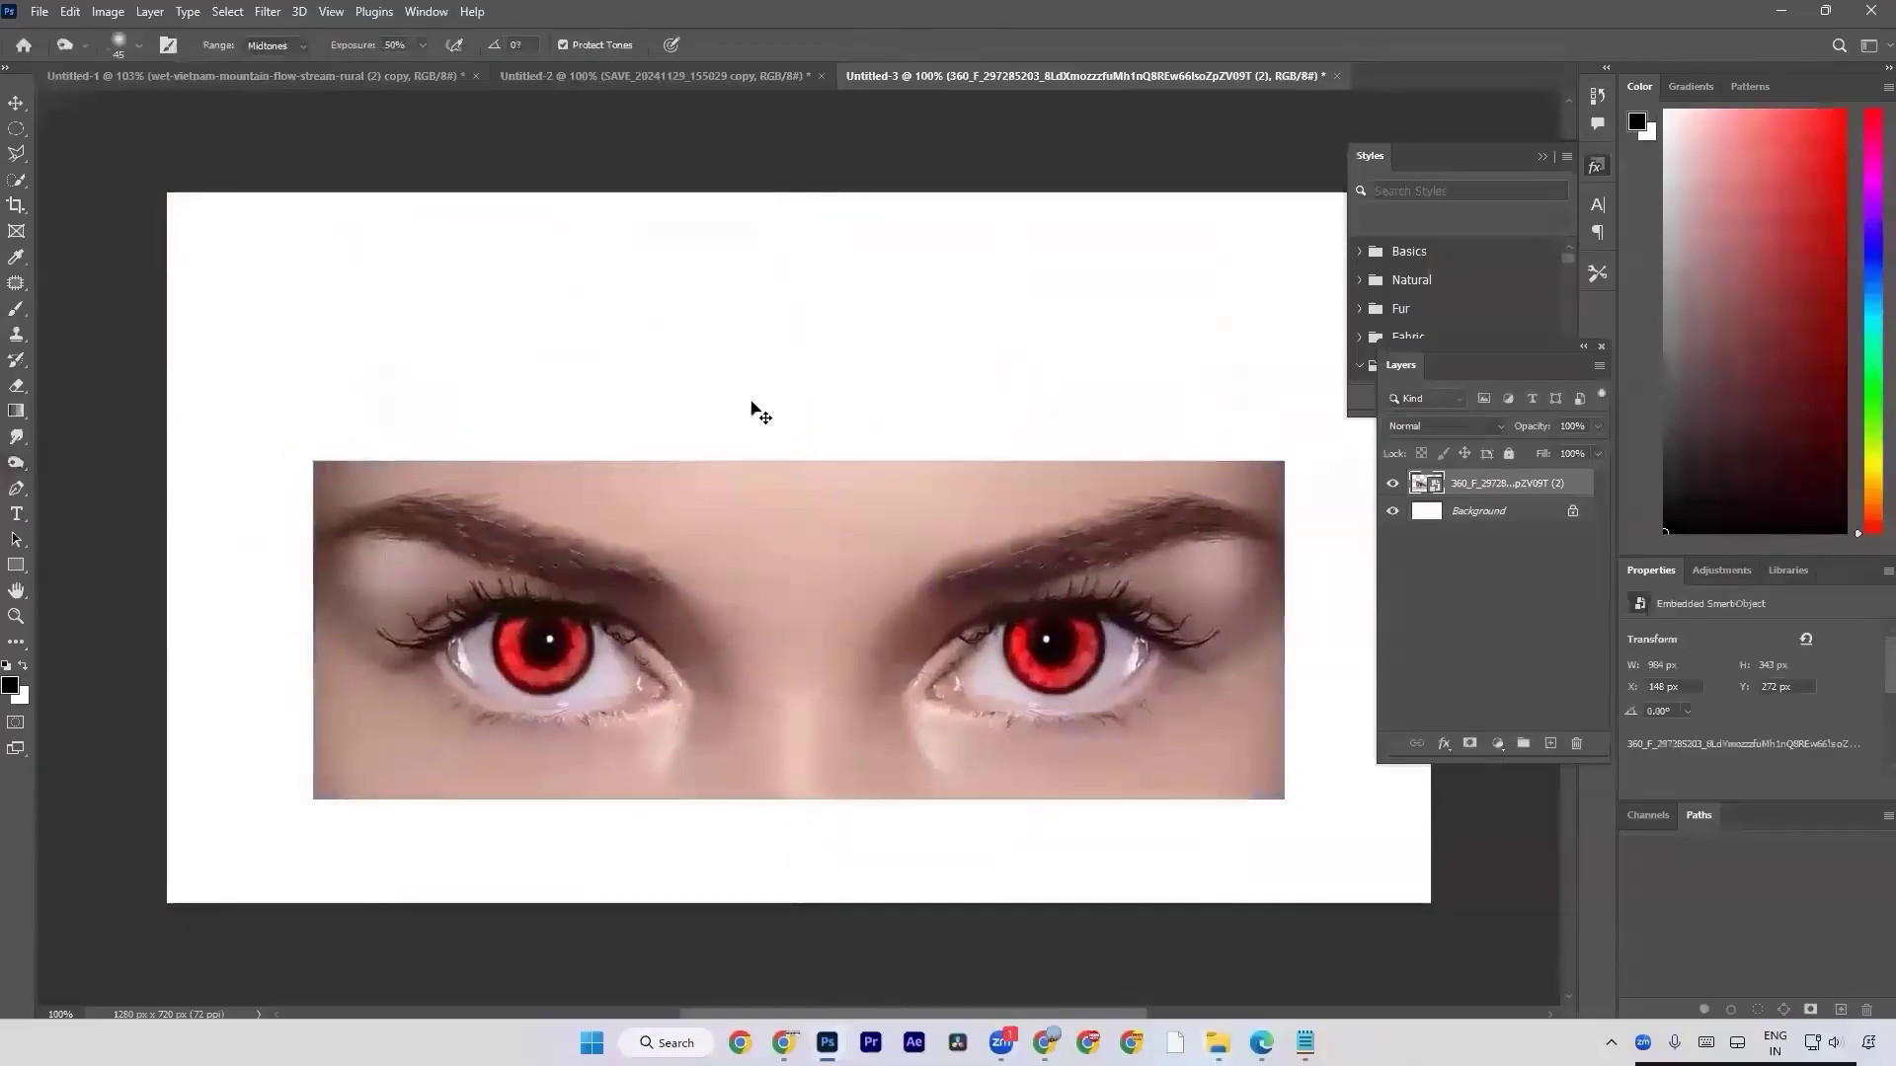
# Duplicate the eyes photo layer and rasterize the copy.
pyautogui.hotkey('ctrl', 'j')
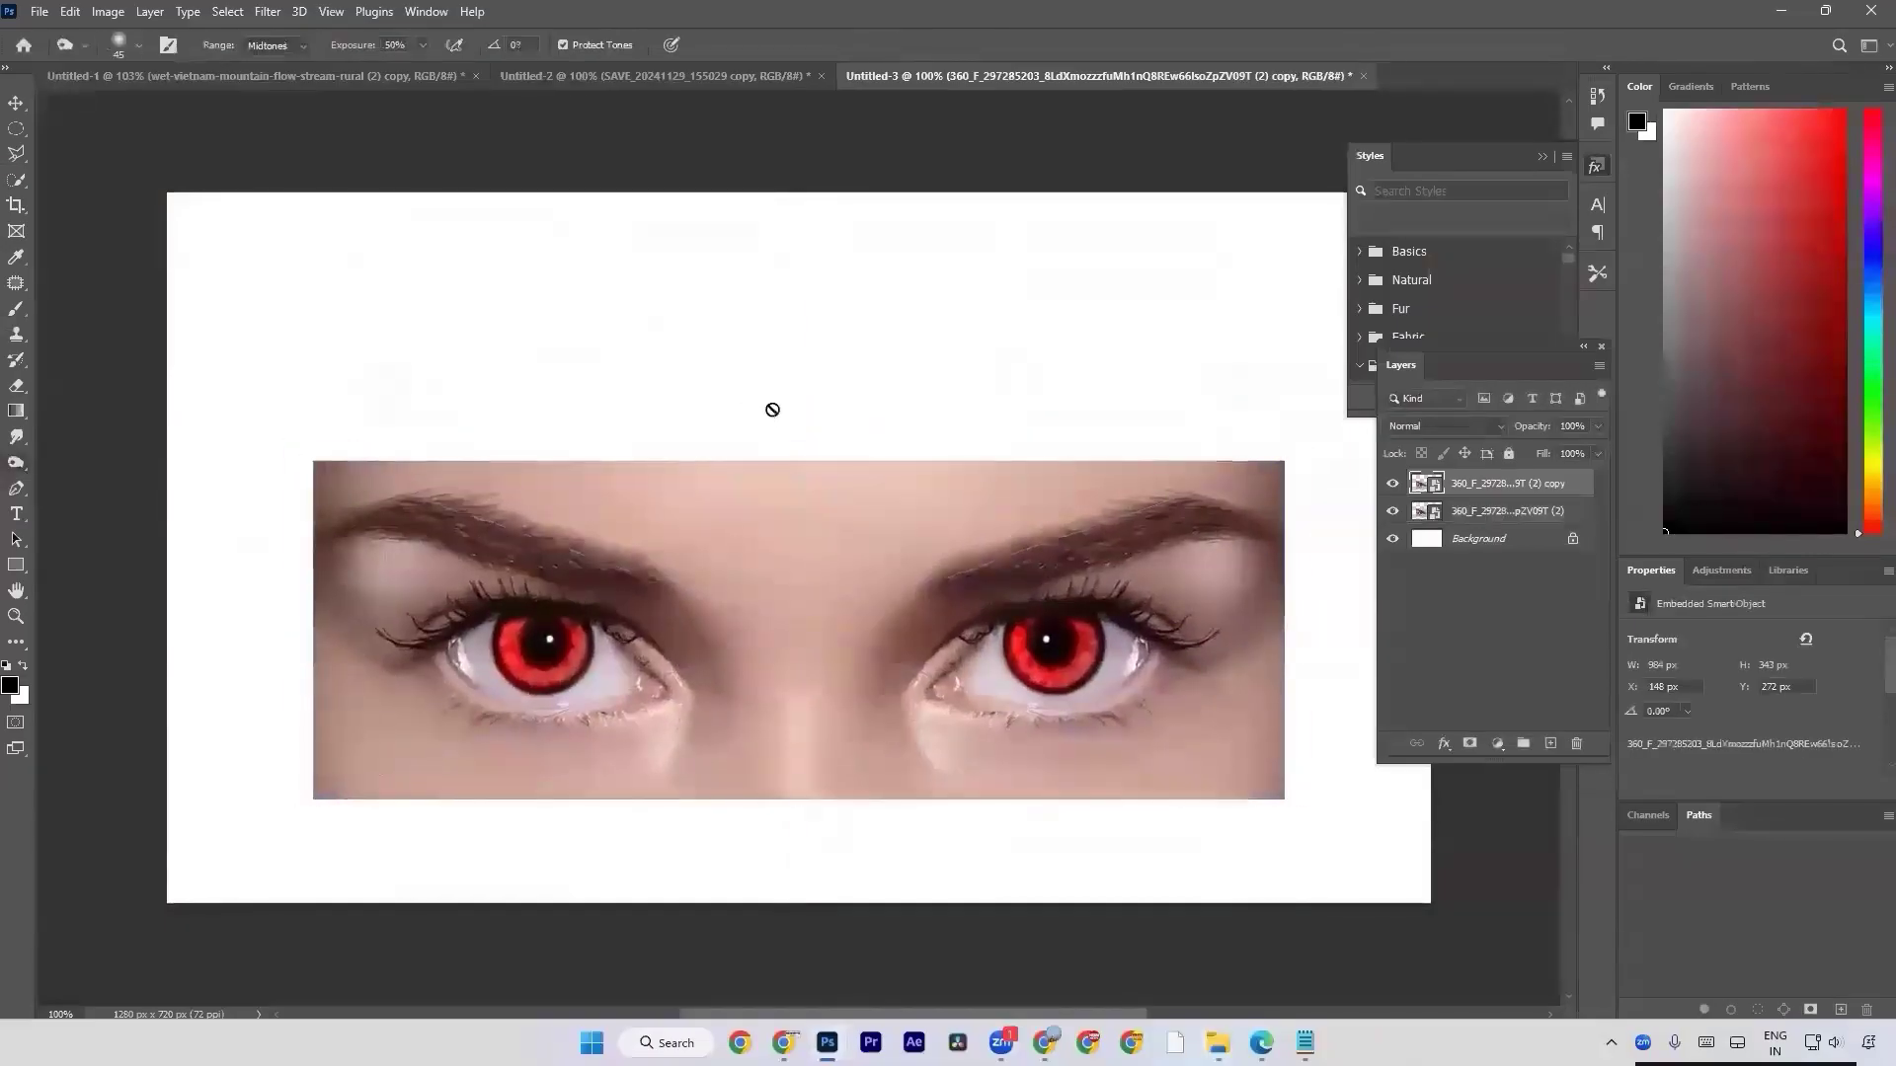
pyautogui.rightClick(1461, 485)
pyautogui.click(1525, 529)
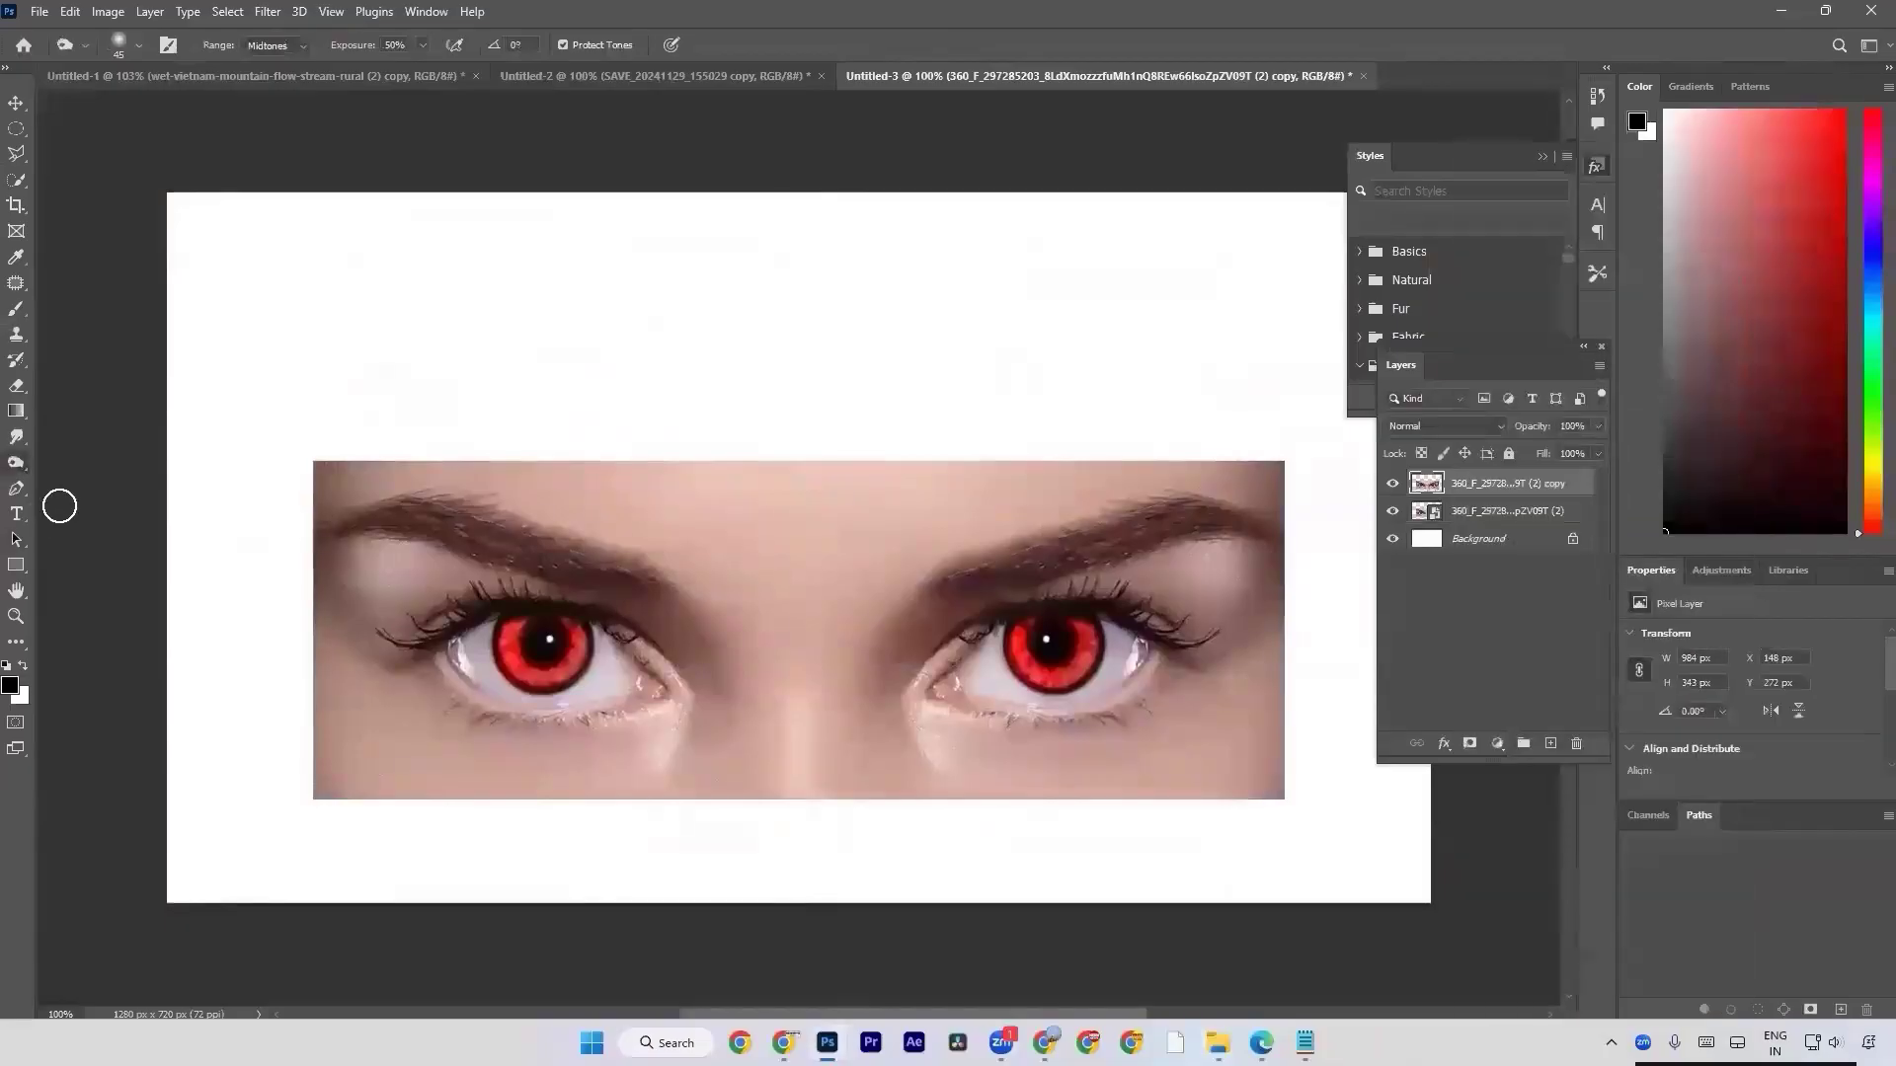
# Desaturate the red iris of the left eye with the Sponge tool, using a 45 px brush in Desaturate mode at 91% flow.
pyautogui.rightClick(19, 477)
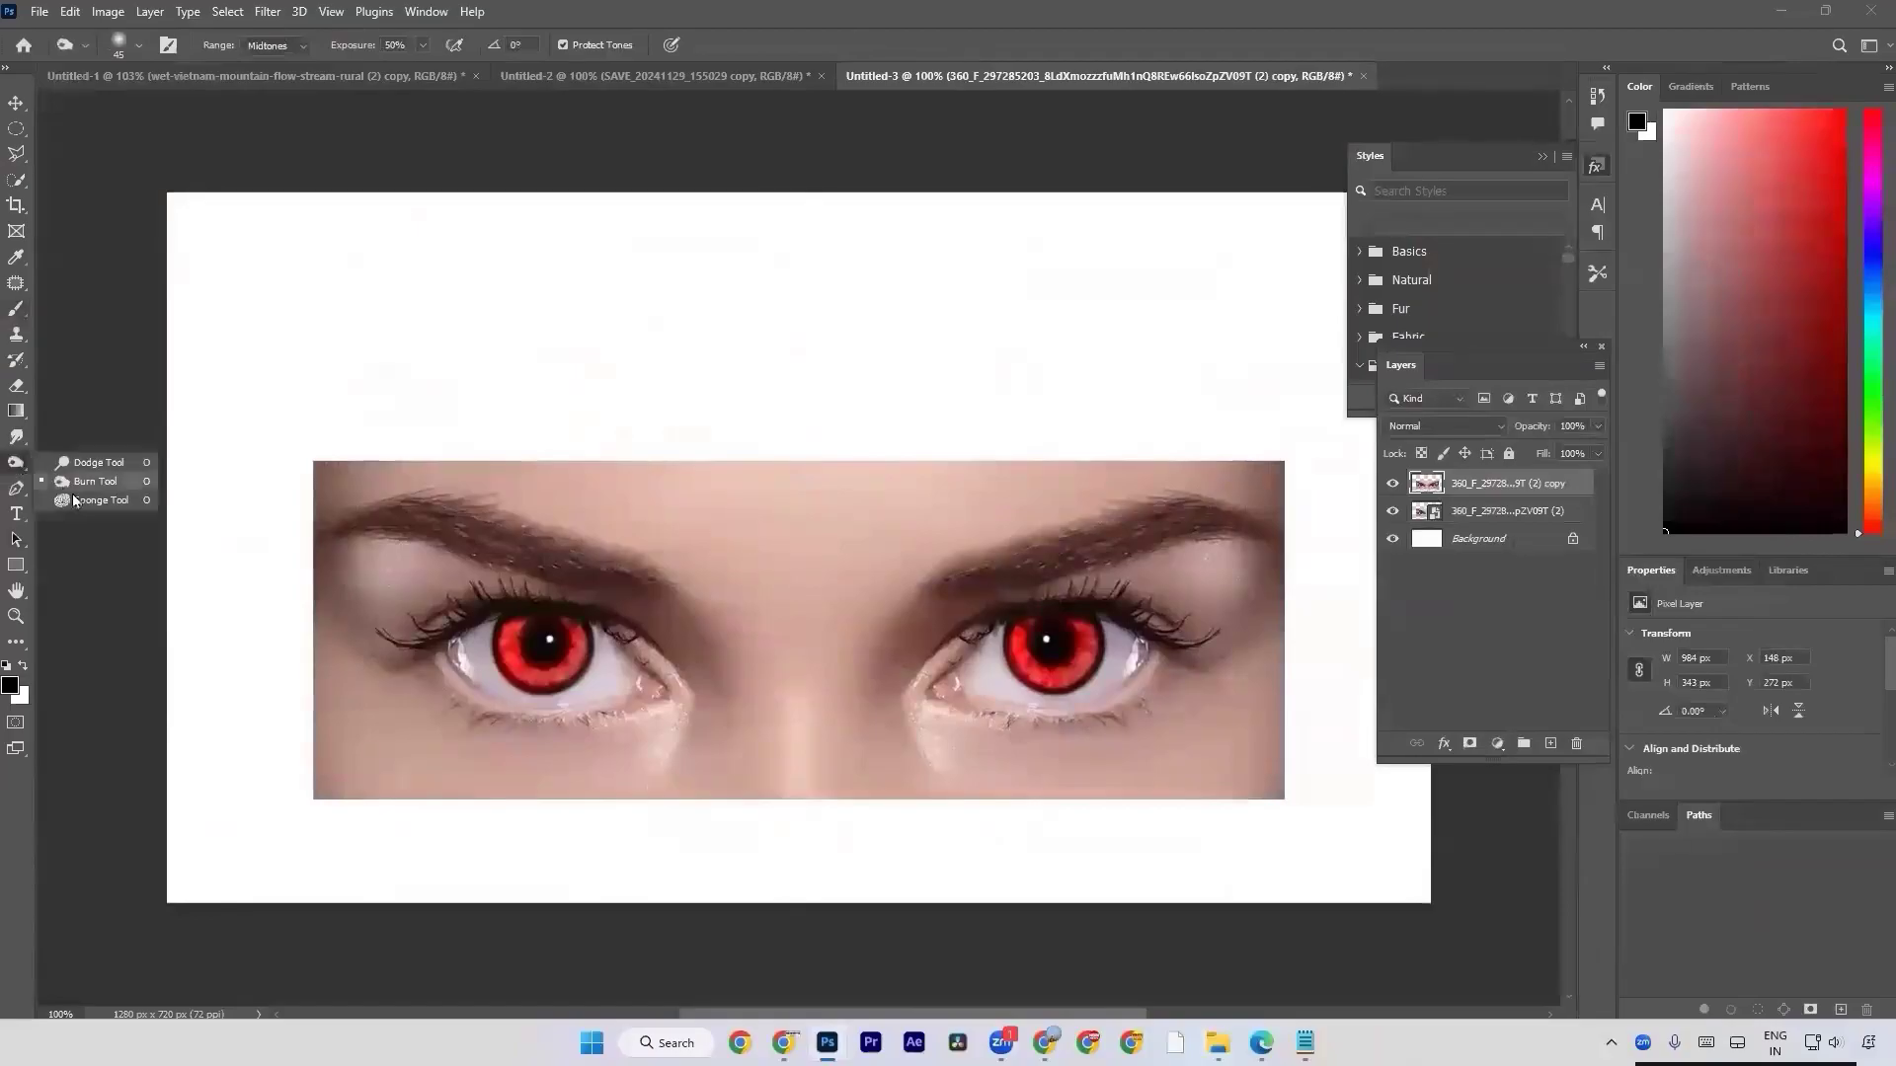
pyautogui.click(79, 505)
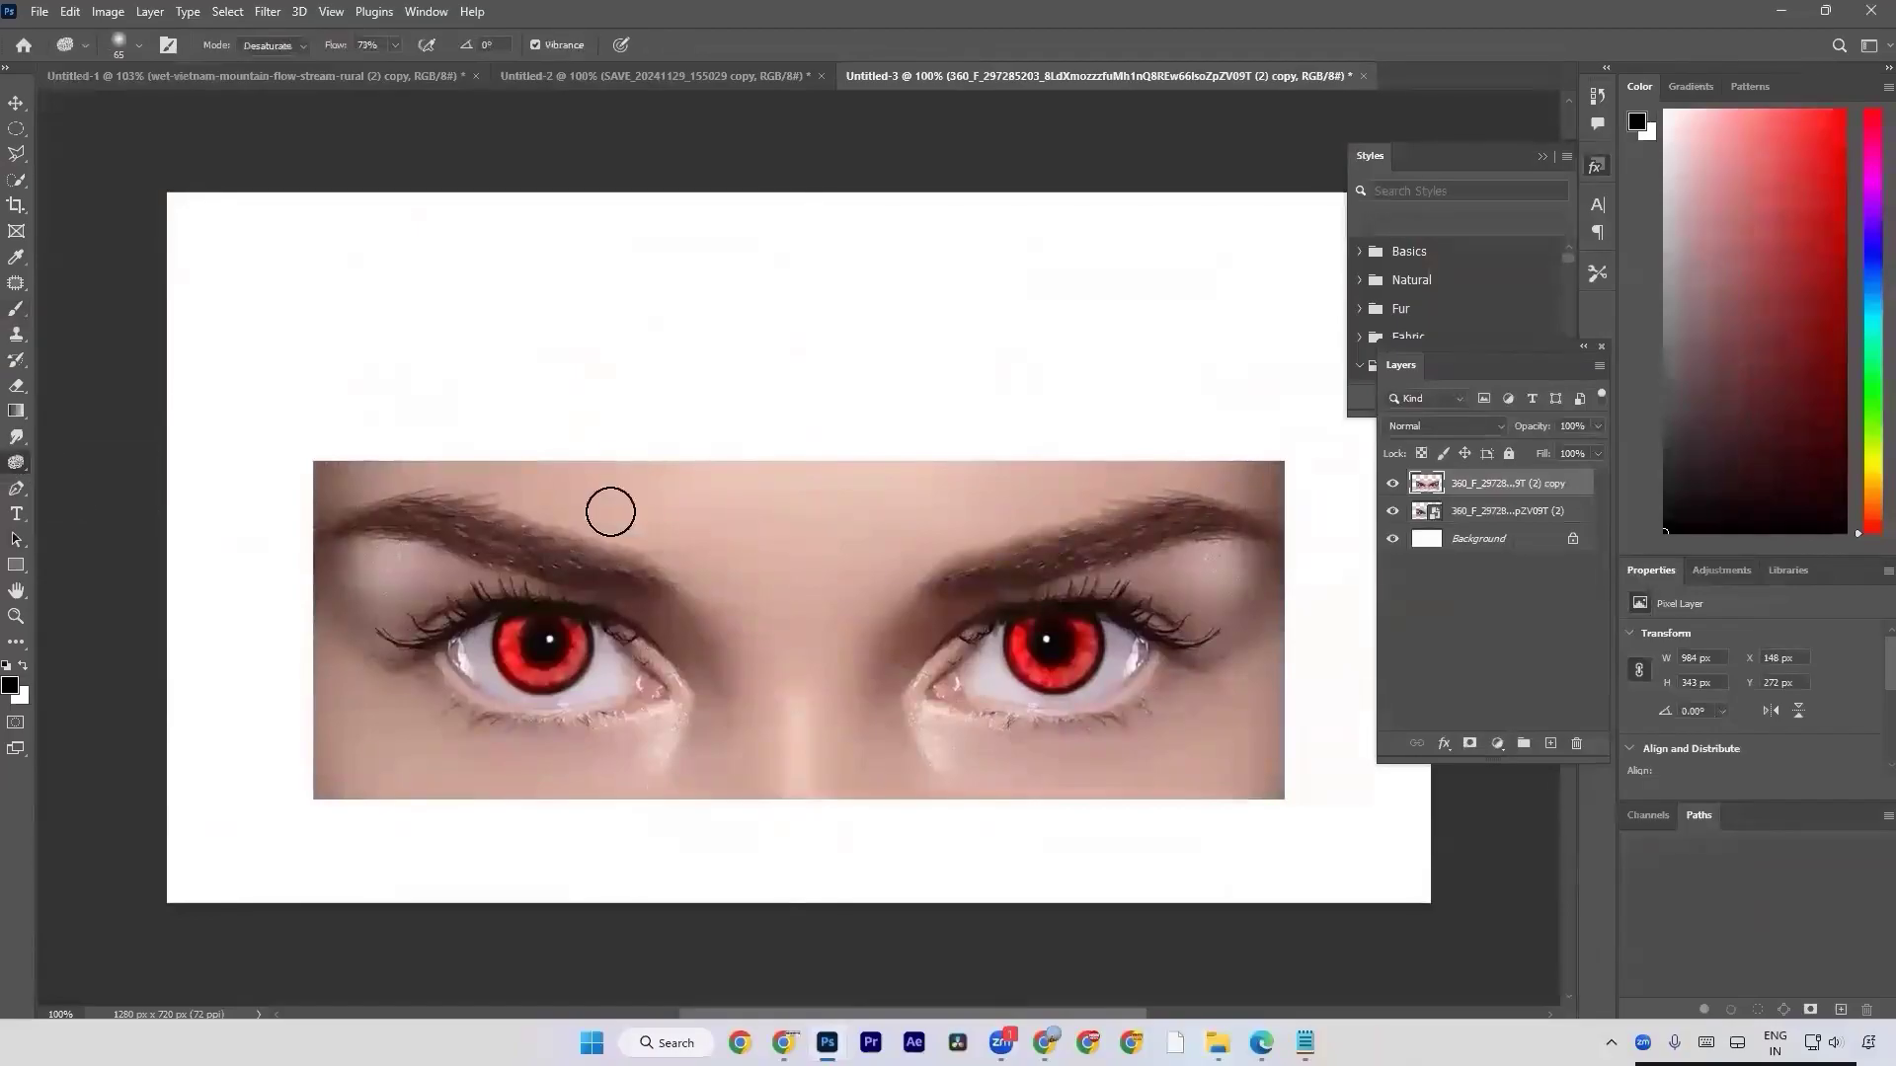
pyautogui.press('[')
pyautogui.press('[')
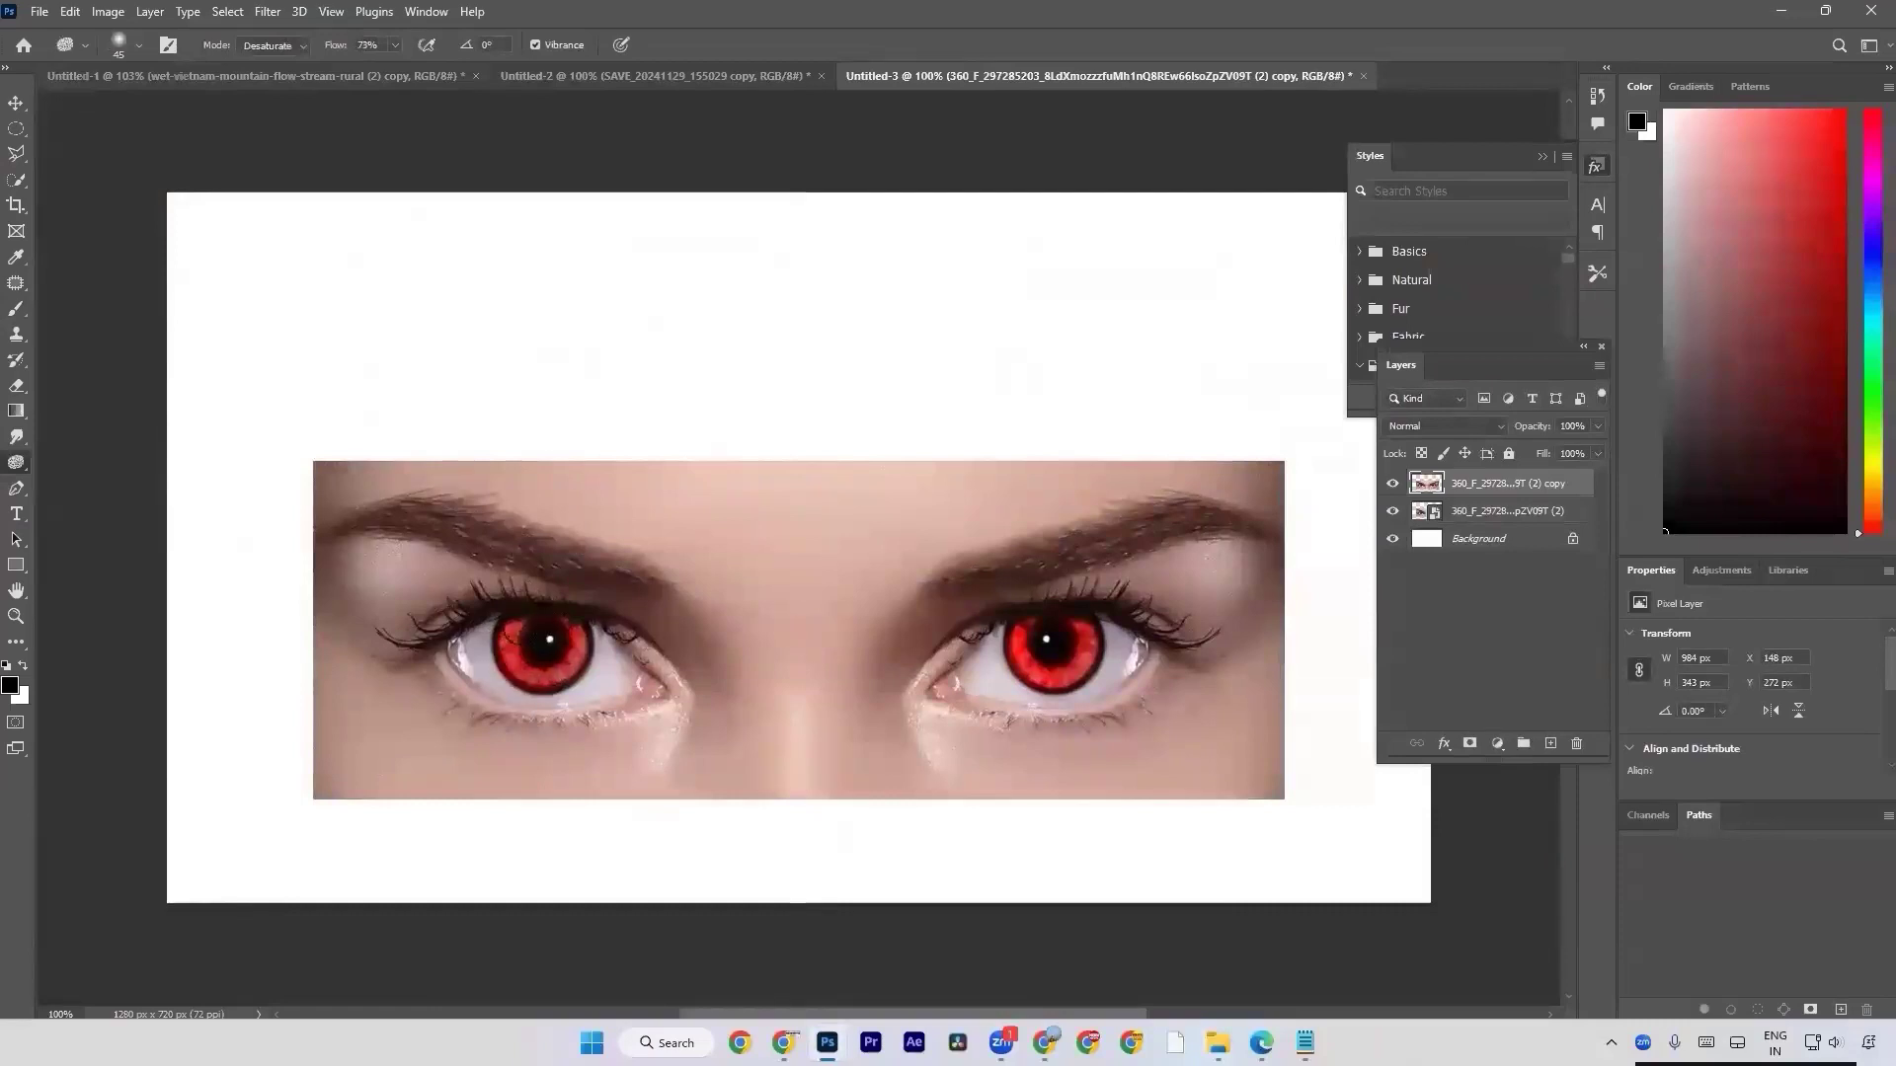
pyautogui.moveTo(333, 51); pyautogui.dragTo(338, 53)
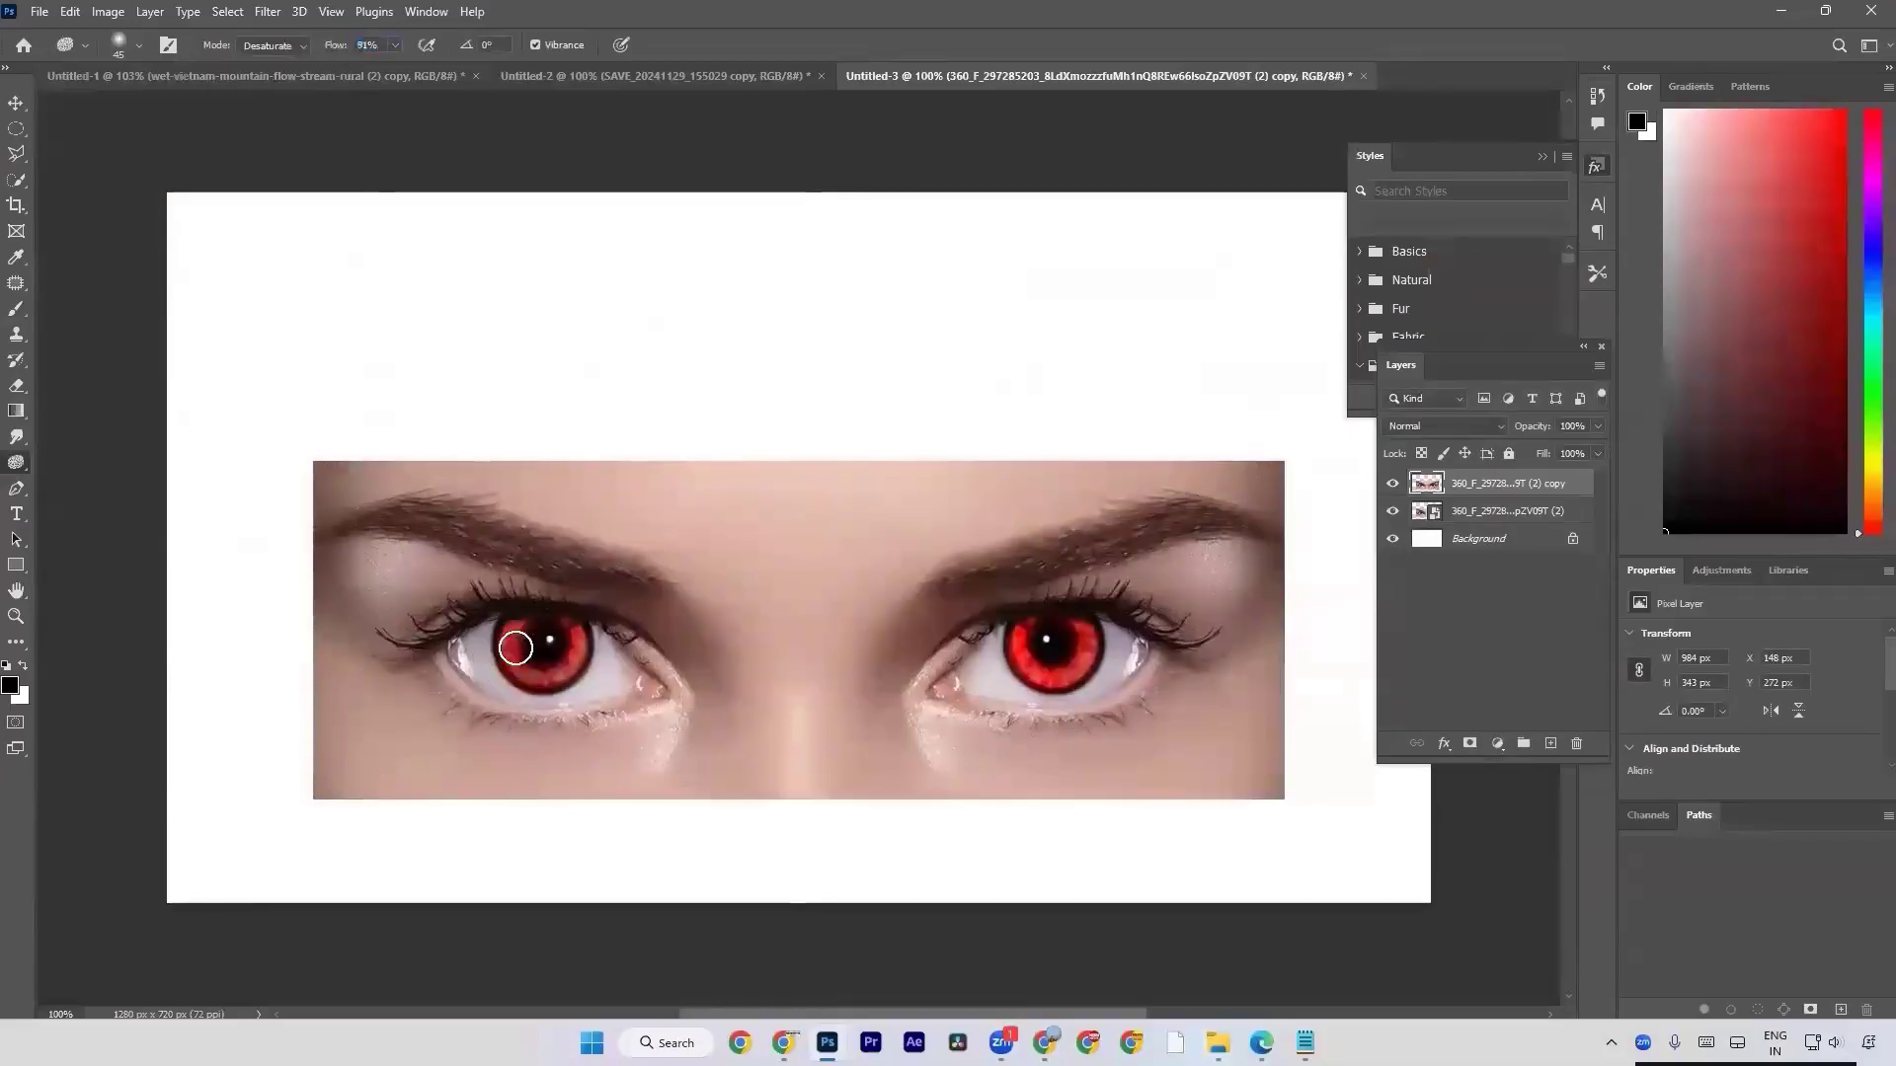
pyautogui.moveTo(525, 630)
pyautogui.mouseDown()
pyautogui.moveTo(512, 652)
pyautogui.moveTo(575, 636)
pyautogui.moveTo(568, 652)
pyautogui.moveTo(567, 622)
pyautogui.moveTo(510, 620)
pyautogui.moveTo(527, 676)
pyautogui.mouseUp()
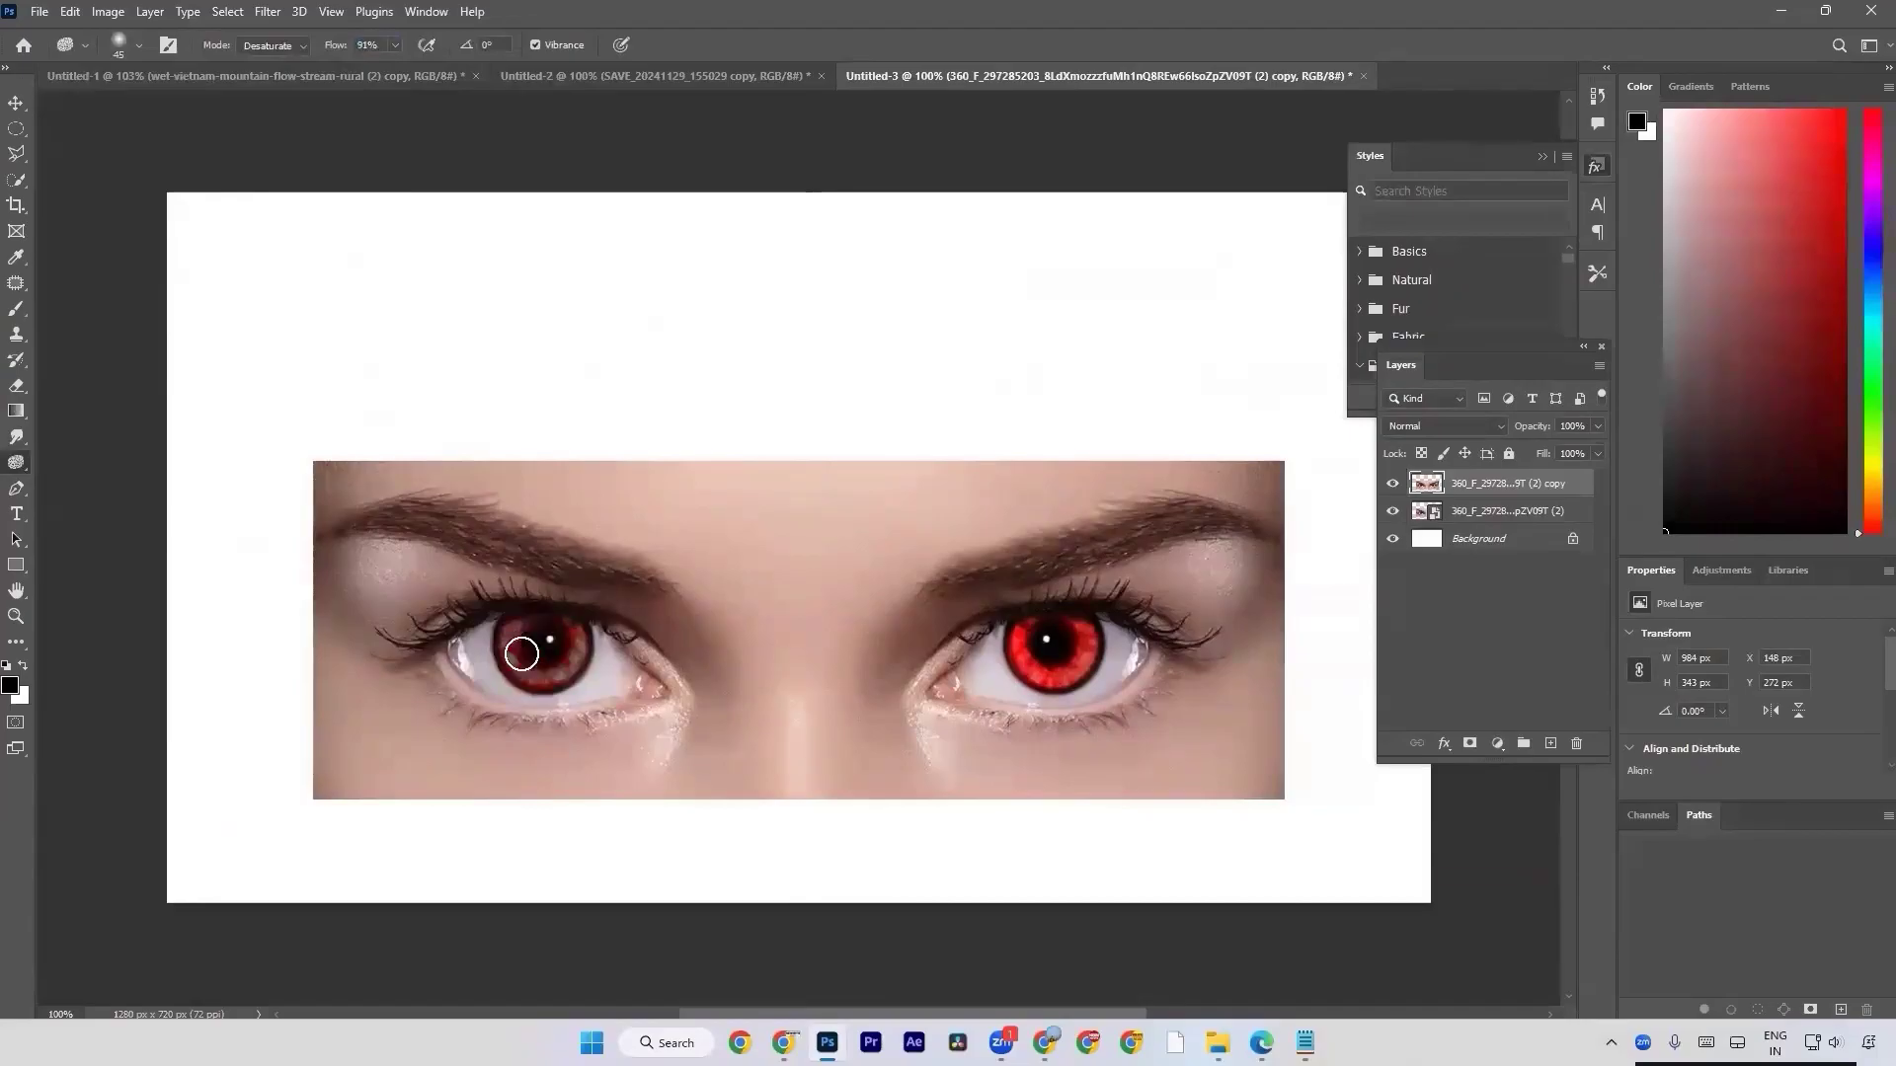
pyautogui.moveTo(571, 625); pyautogui.dragTo(513, 625)
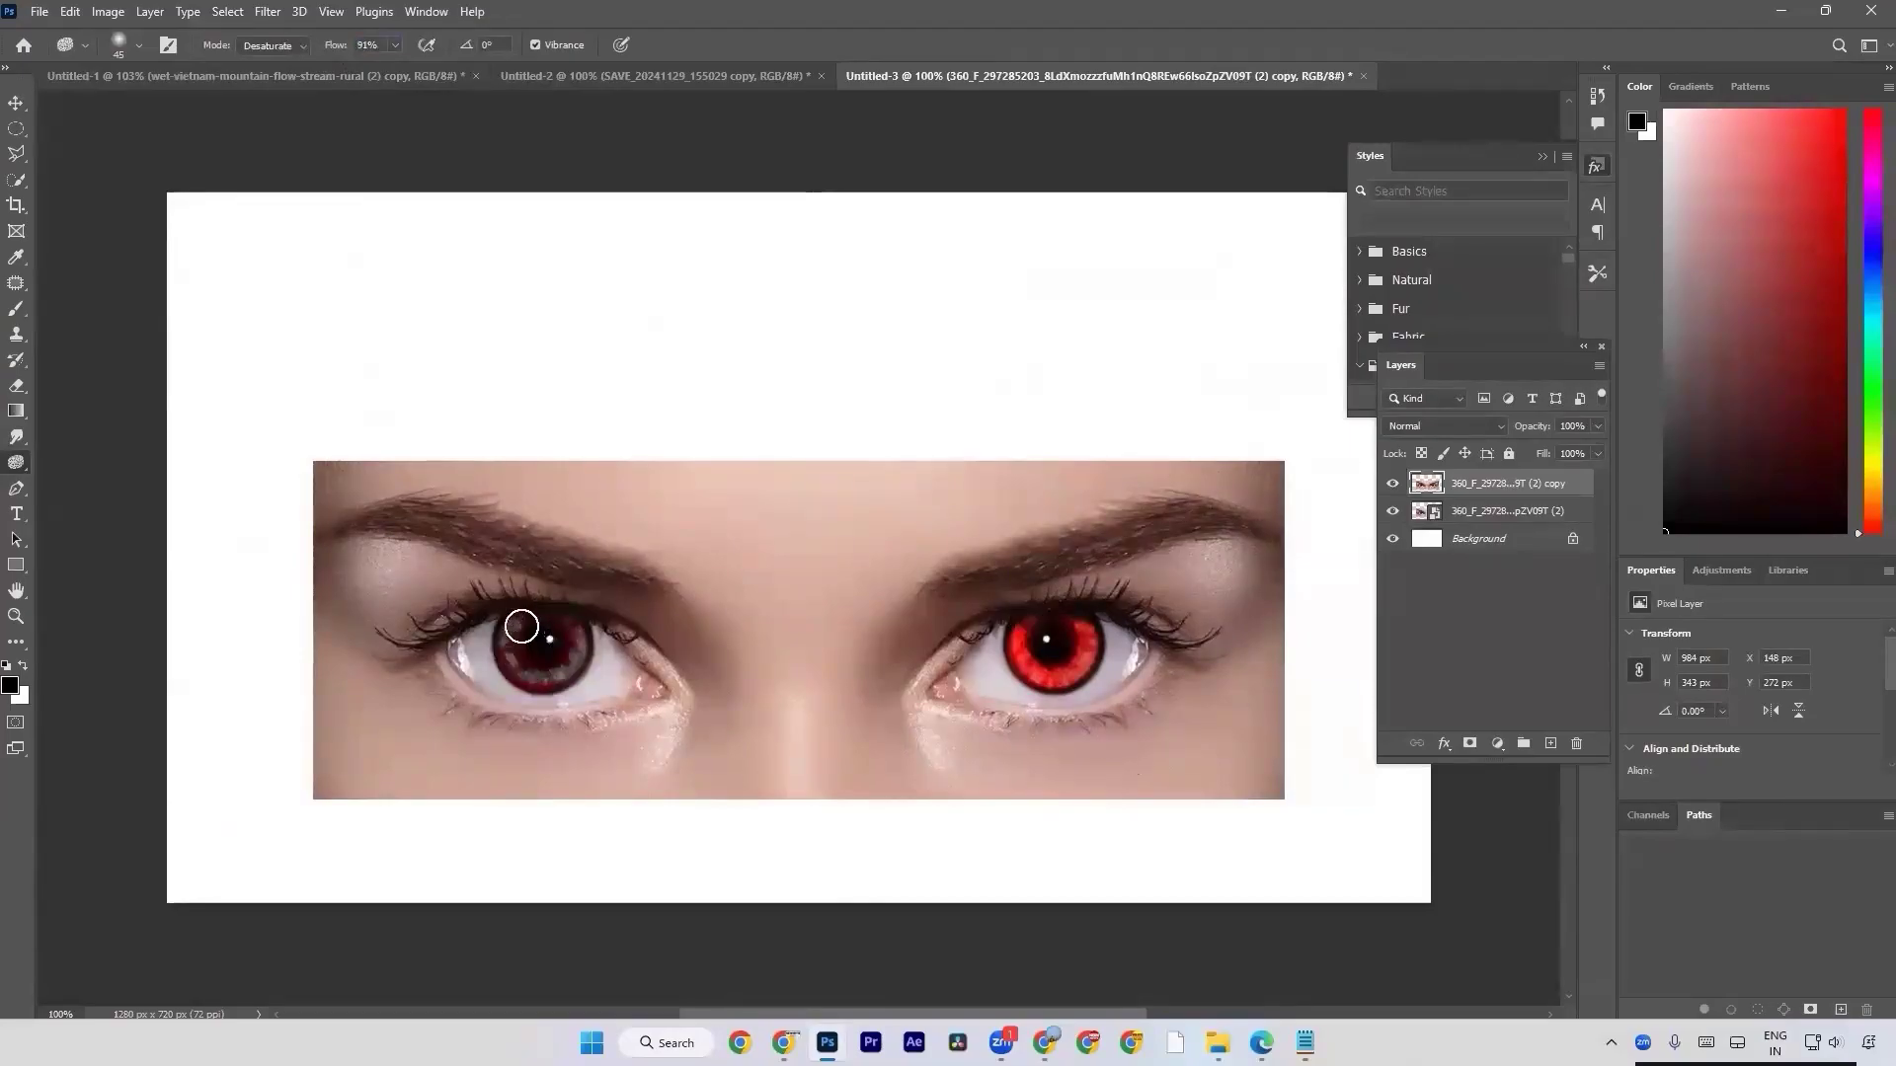
pyautogui.moveTo(569, 666)
pyautogui.mouseDown()
pyautogui.moveTo(523, 684)
pyautogui.moveTo(568, 652)
pyautogui.moveTo(490, 656)
pyautogui.moveTo(572, 623)
pyautogui.moveTo(496, 626)
pyautogui.moveTo(549, 639)
pyautogui.moveTo(504, 615)
pyautogui.moveTo(562, 625)
pyautogui.moveTo(509, 631)
pyautogui.moveTo(570, 611)
pyautogui.moveTo(555, 667)
pyautogui.moveTo(563, 649)
pyautogui.moveTo(504, 662)
pyautogui.moveTo(556, 669)
pyautogui.moveTo(505, 646)
pyautogui.moveTo(546, 665)
pyautogui.moveTo(532, 622)
pyautogui.moveTo(557, 637)
pyautogui.moveTo(512, 639)
pyautogui.moveTo(537, 676)
pyautogui.moveTo(579, 661)
pyautogui.moveTo(528, 684)
pyautogui.moveTo(521, 643)
pyautogui.mouseUp()
# Add a new layer and paint the right eye's iris solid black on it with a 40 px Soft Round brush.
pyautogui.click(1546, 743)
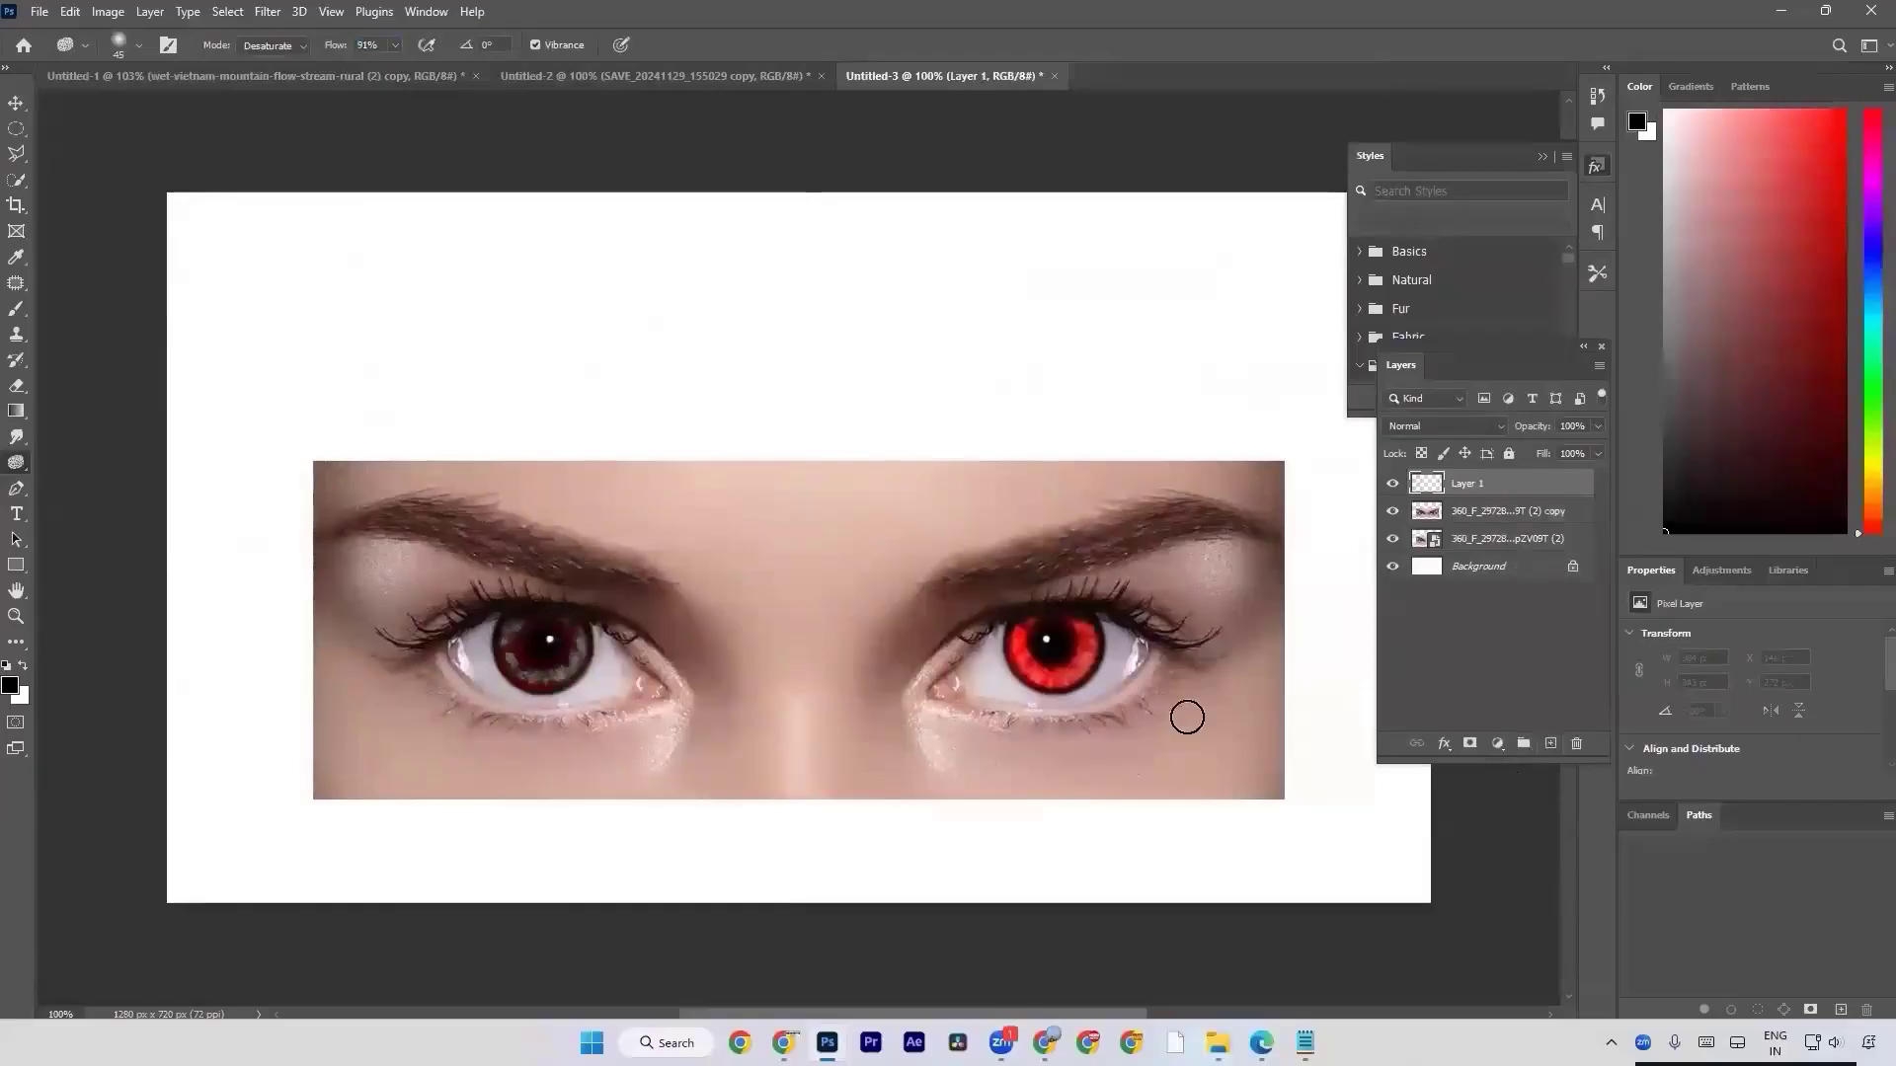
pyautogui.rightClick(9, 309)
pyautogui.click(93, 308)
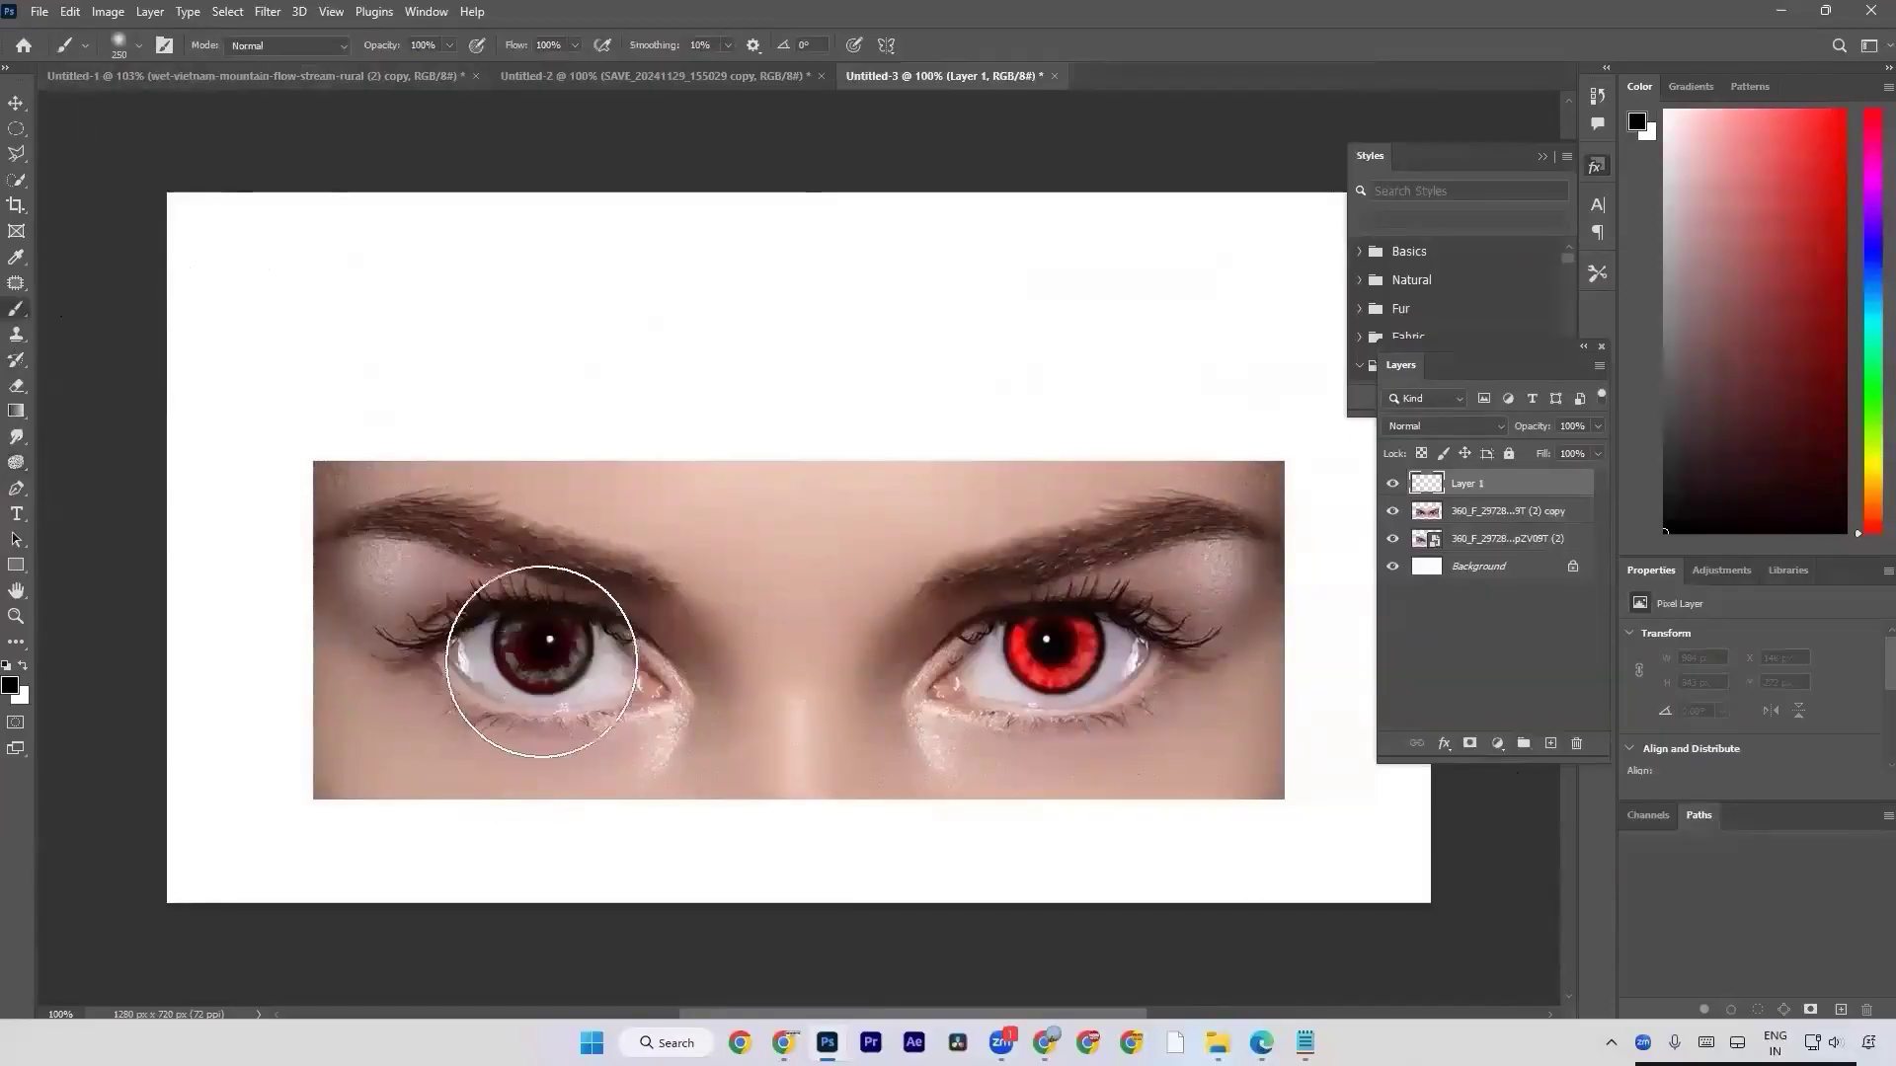
pyautogui.press('[')
pyautogui.press('[')
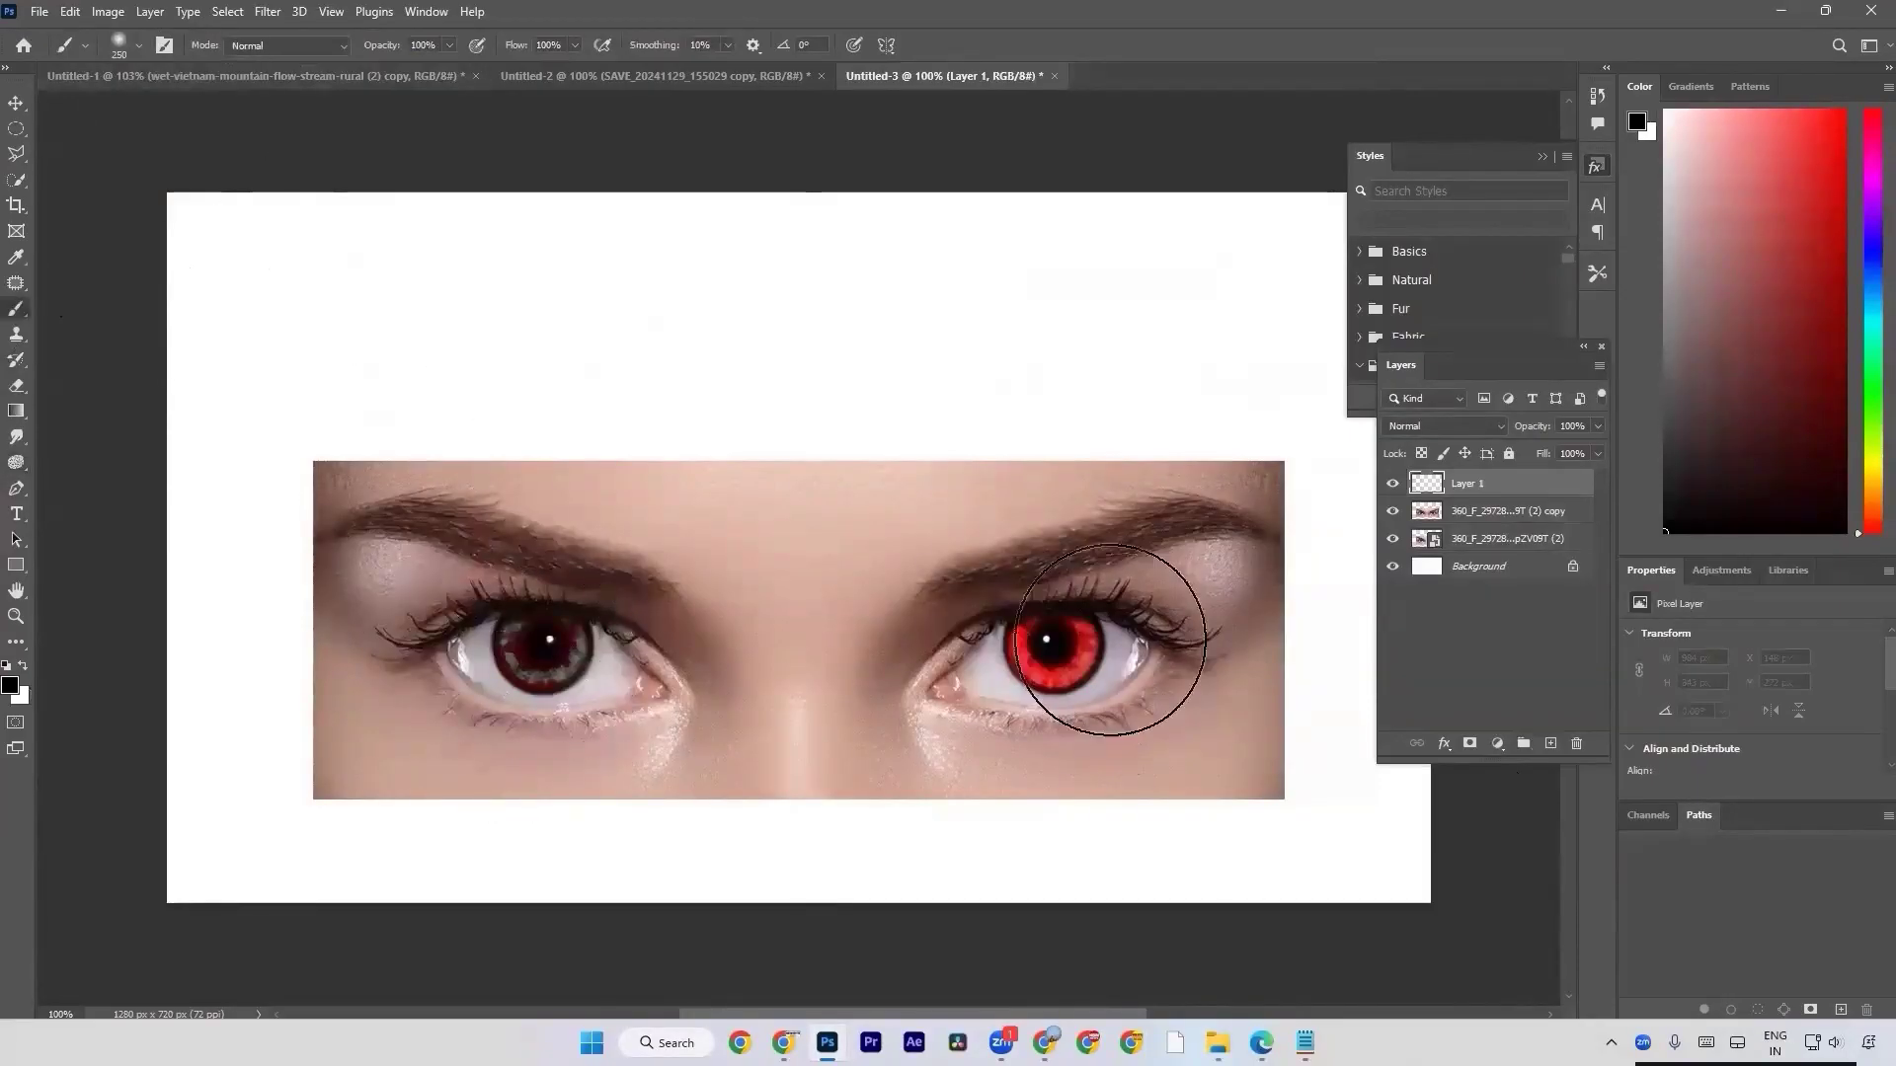
pyautogui.press('[')
pyautogui.press('[')
pyautogui.press('[')
pyautogui.press('[')
pyautogui.press('[')
pyautogui.press('[')
pyautogui.press('[')
pyautogui.press('[')
pyautogui.press('[')
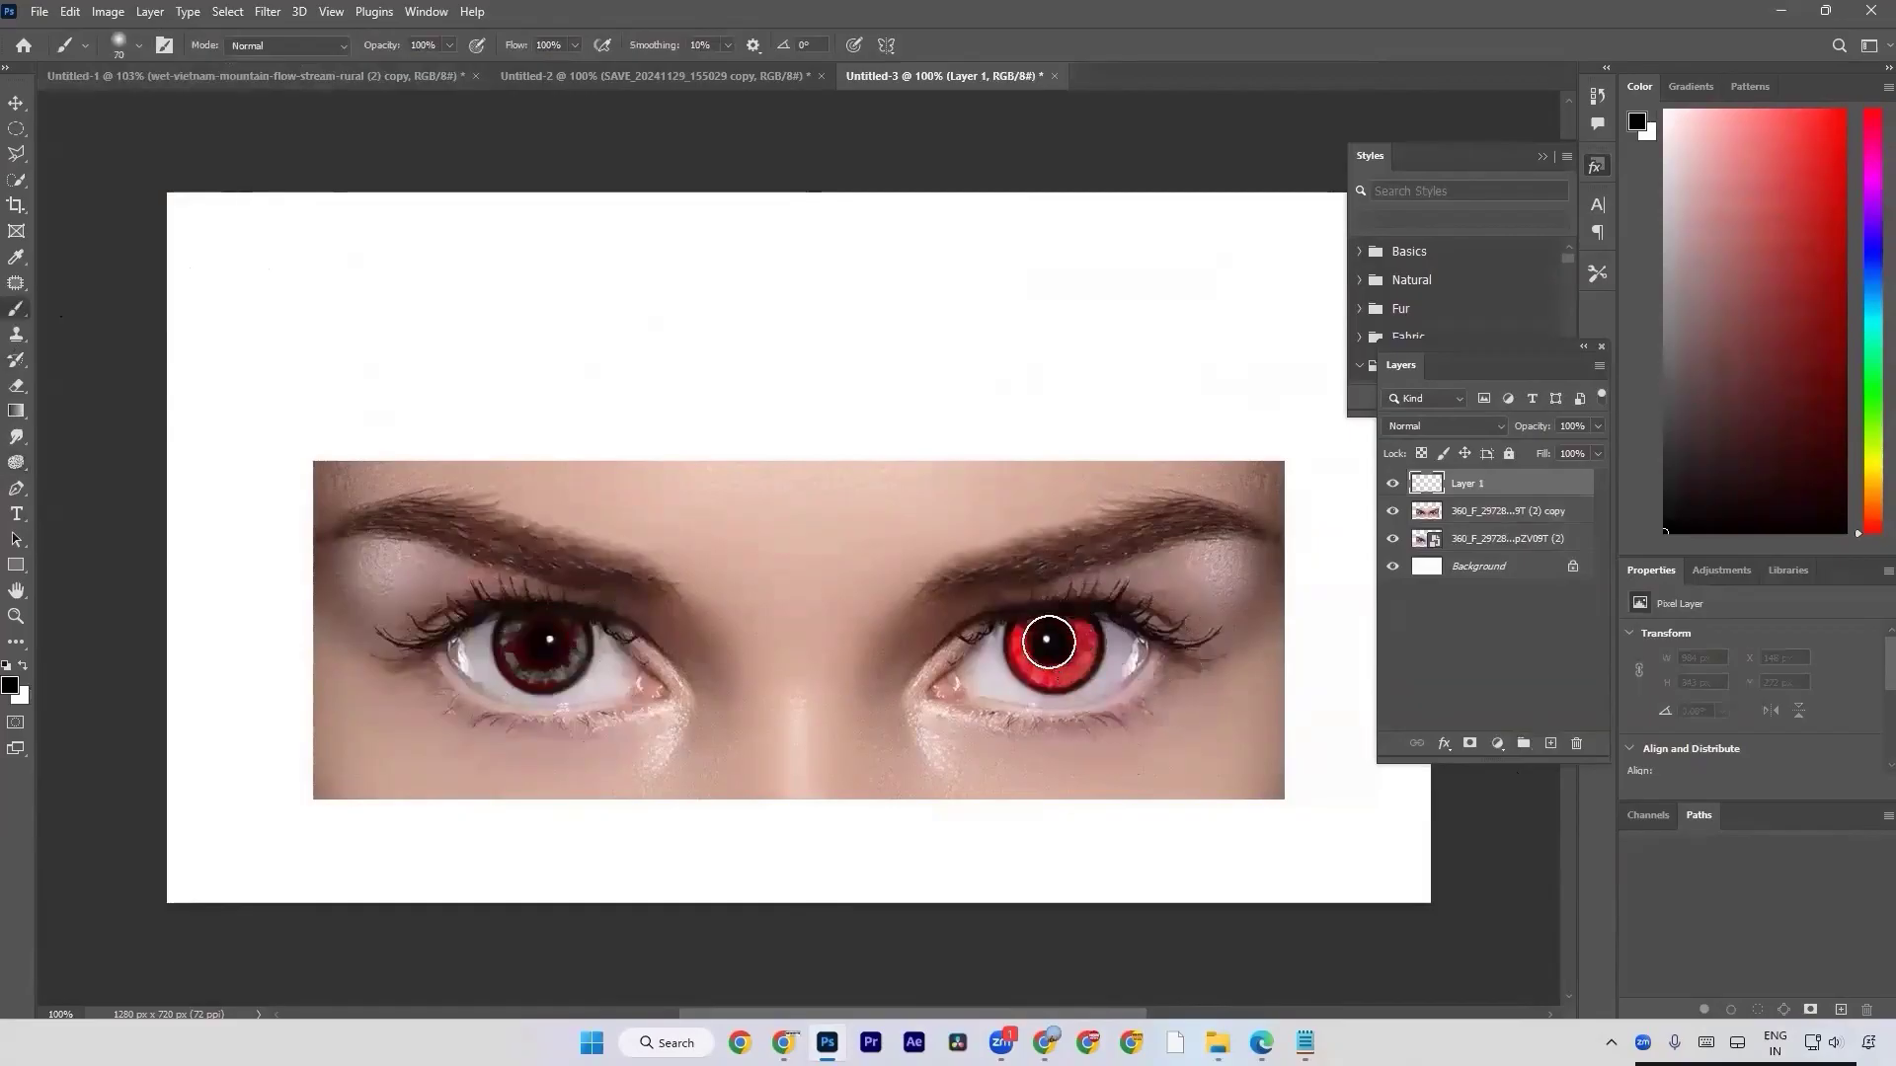
pyautogui.rightClick(32, 313)
pyautogui.click(149, 312)
pyautogui.rightClick(289, 386)
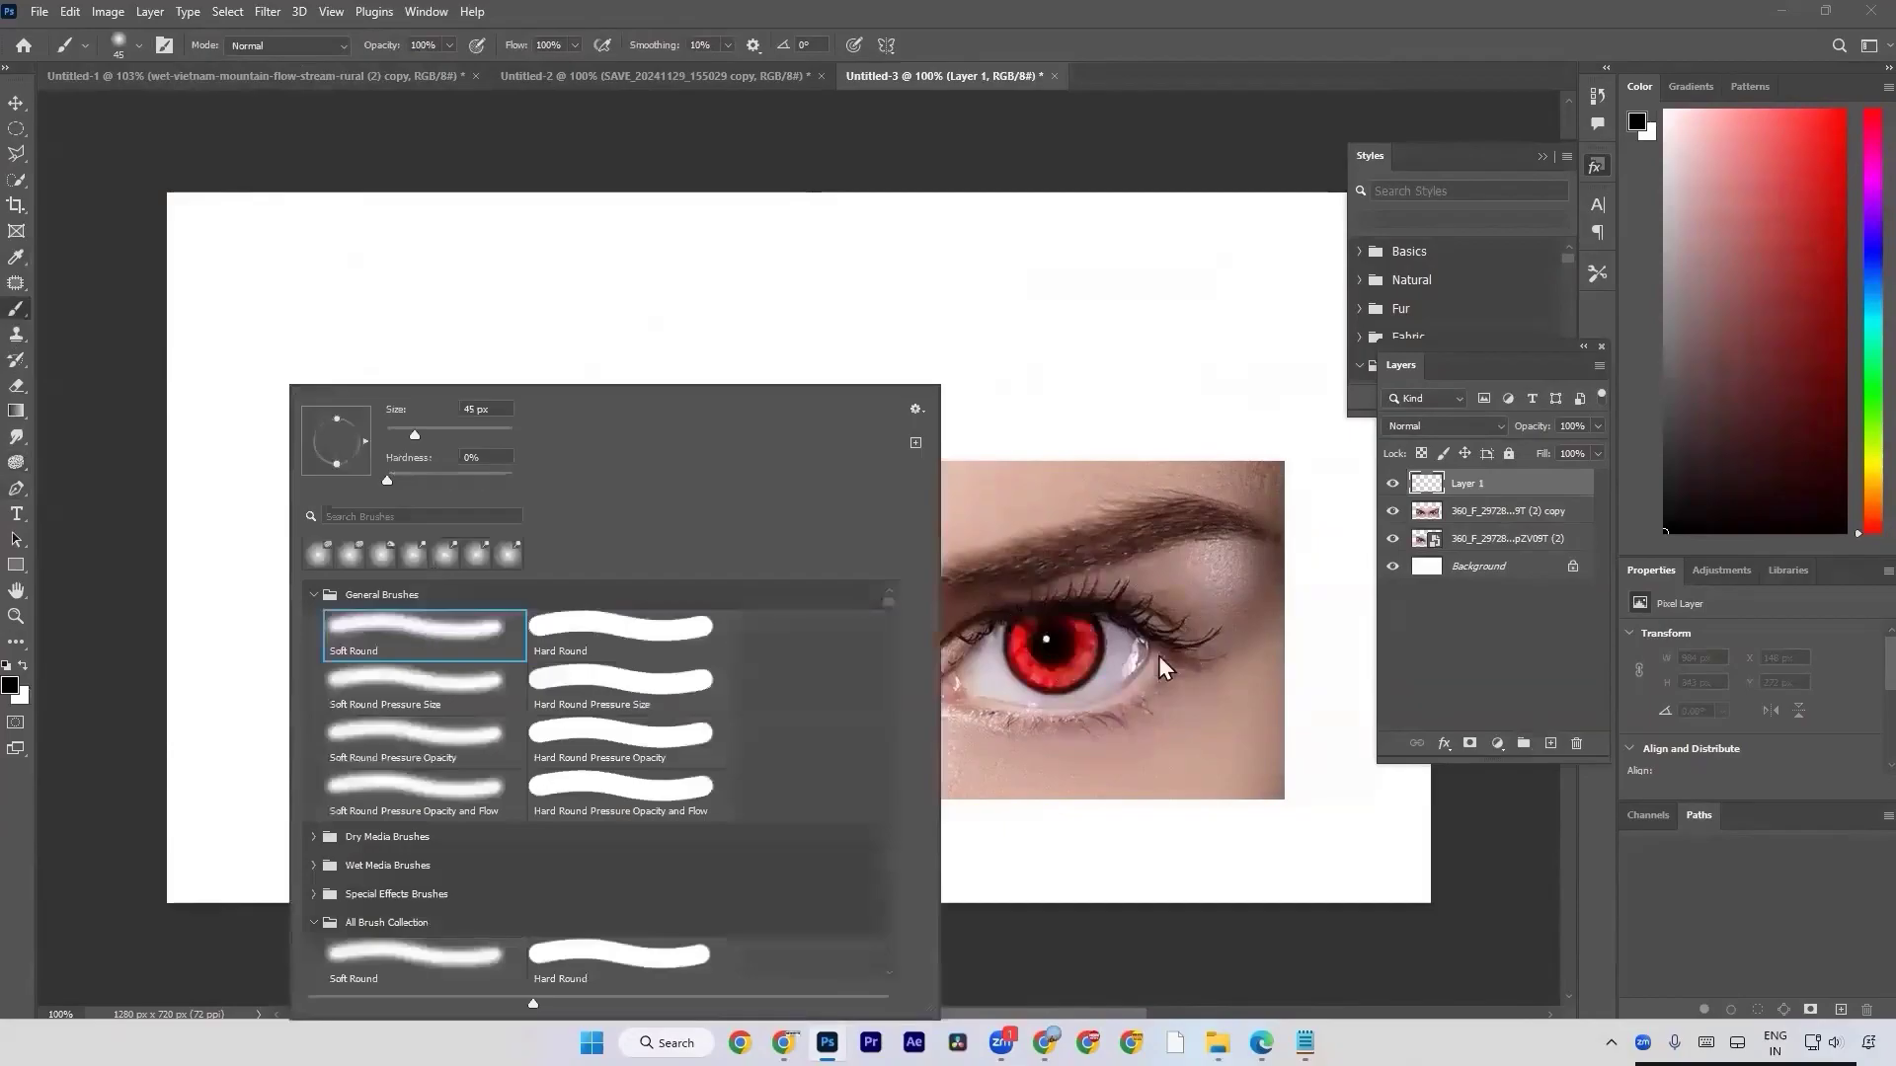
pyautogui.click(1081, 655)
pyautogui.press('[')
pyautogui.moveTo(1083, 637)
pyautogui.mouseDown()
pyautogui.moveTo(1074, 681)
pyautogui.moveTo(1027, 678)
pyautogui.moveTo(1076, 671)
pyautogui.moveTo(1076, 622)
pyautogui.moveTo(1009, 645)
pyautogui.moveTo(1031, 668)
pyautogui.moveTo(1052, 639)
pyautogui.moveTo(1049, 662)
pyautogui.moveTo(1088, 687)
pyautogui.moveTo(1072, 626)
pyautogui.moveTo(1081, 686)
pyautogui.moveTo(1001, 672)
pyautogui.mouseUp()
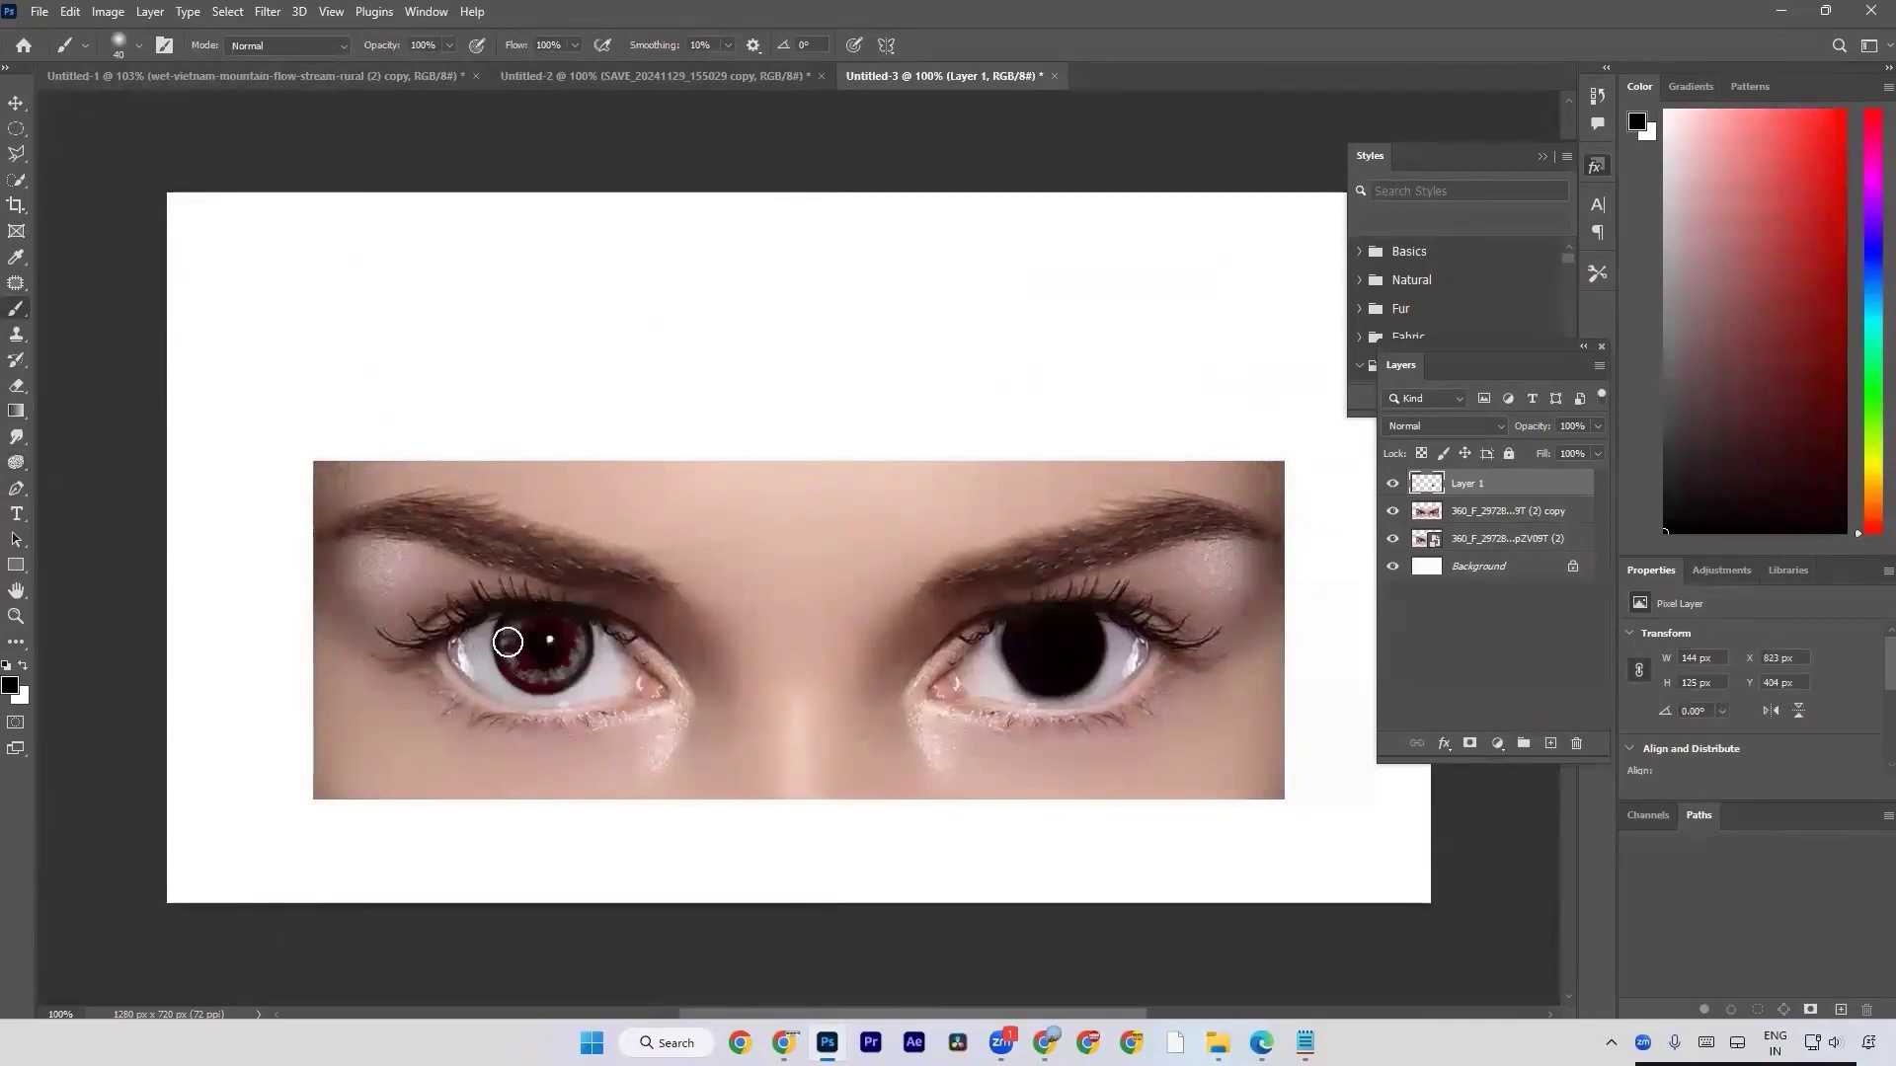
pyautogui.click(16, 462)
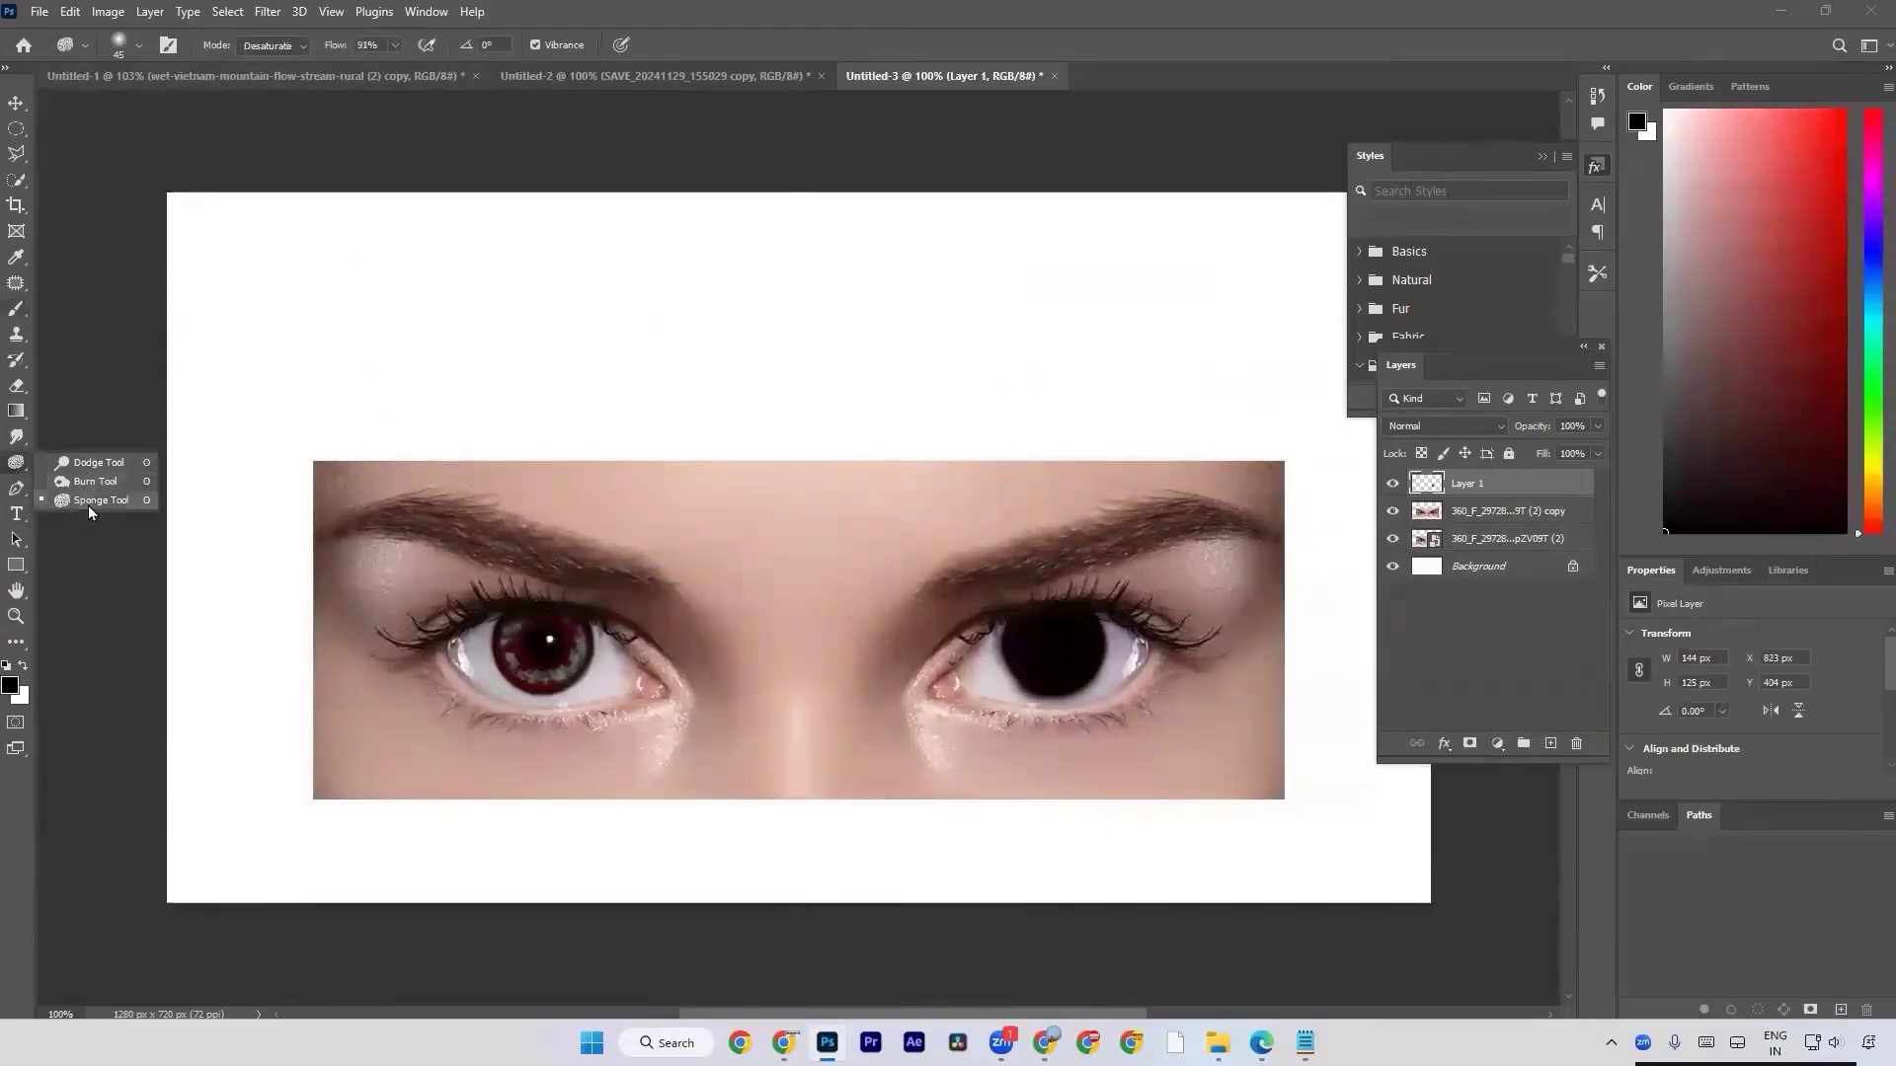
pyautogui.click(85, 505)
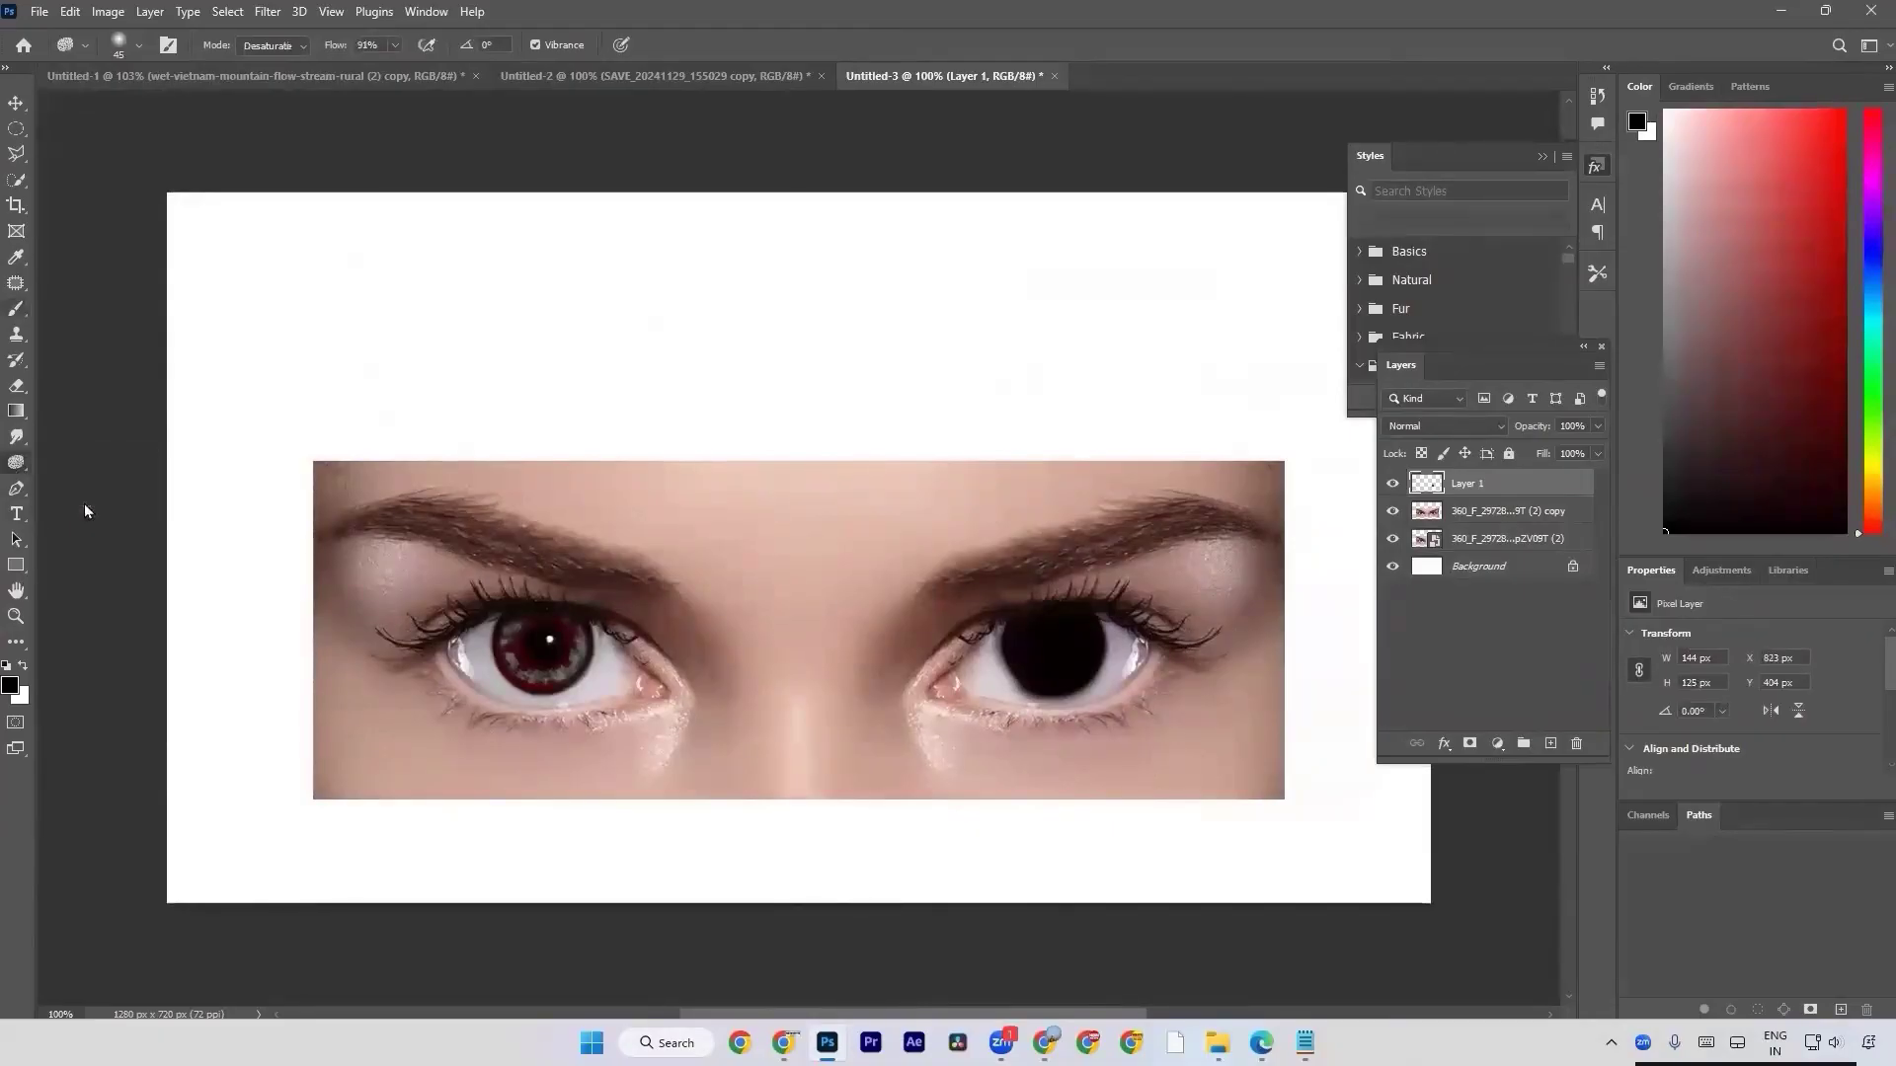
pyautogui.rightClick(18, 466)
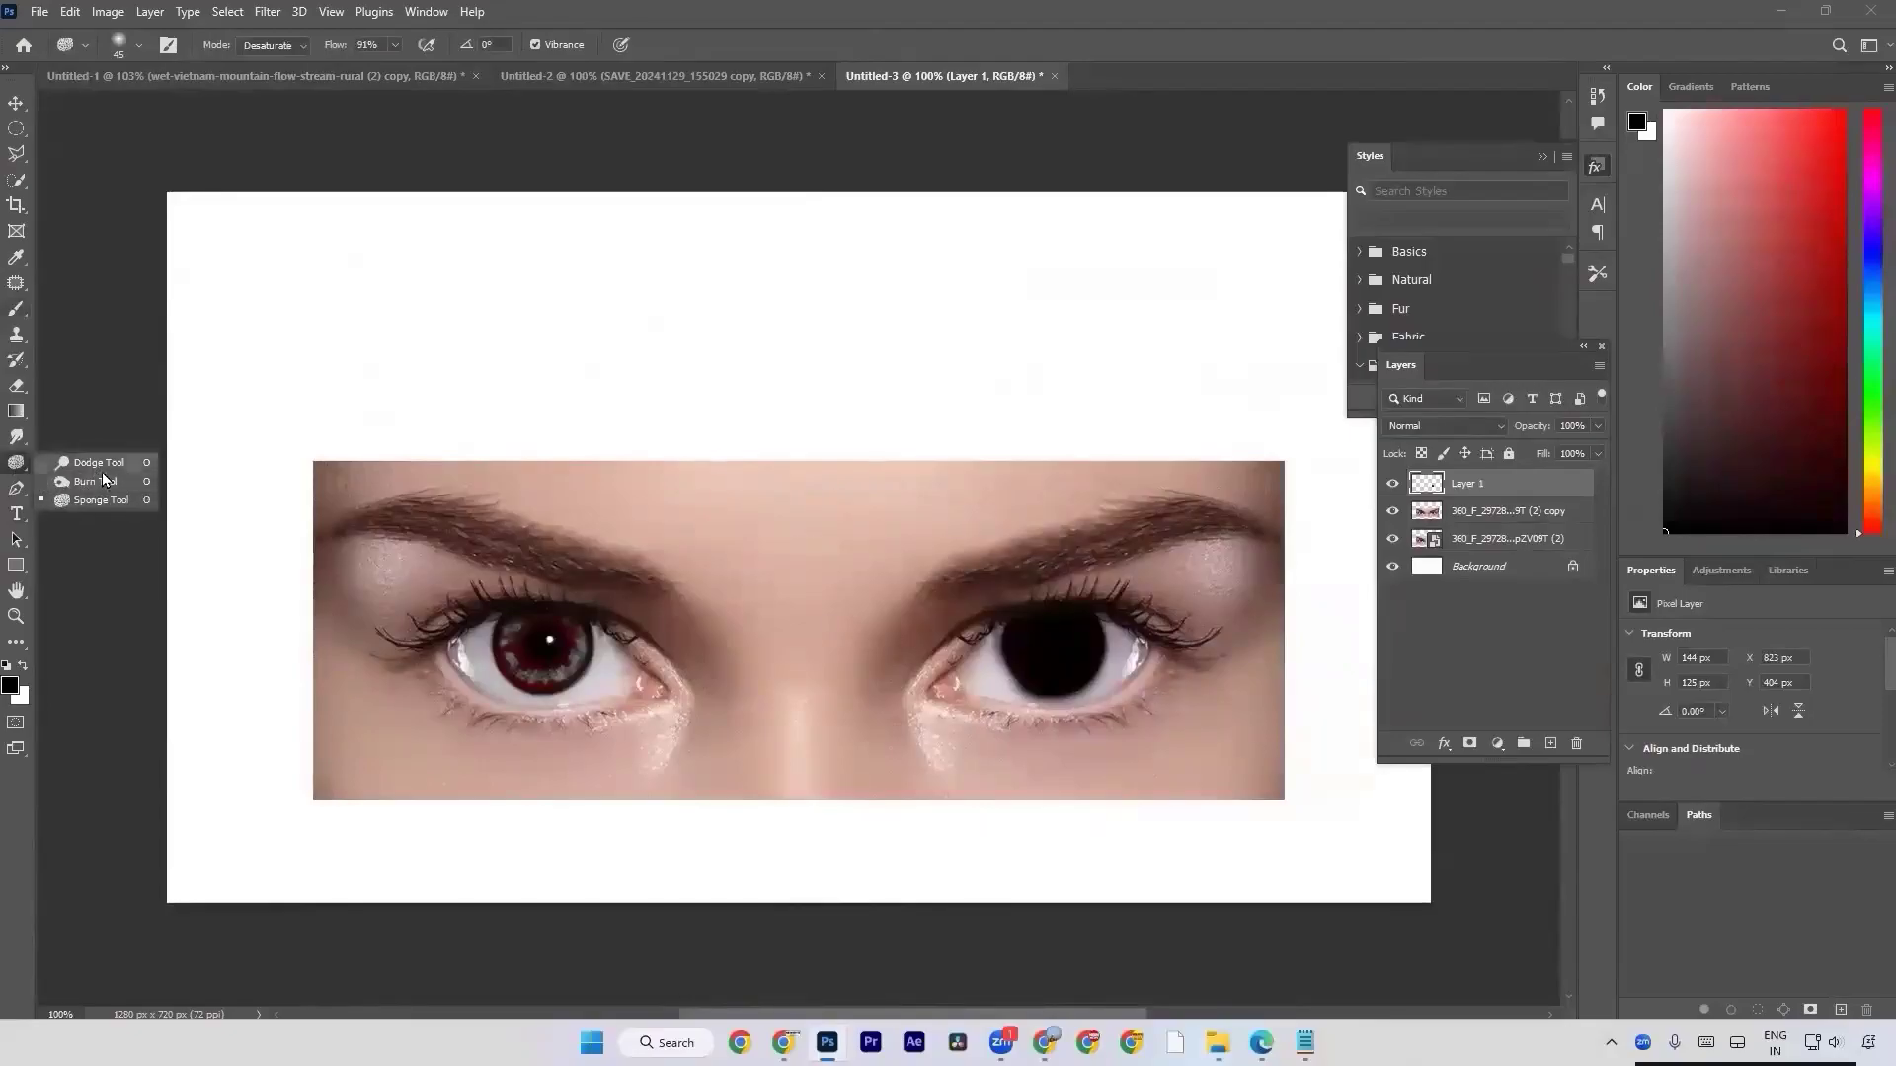
pyautogui.click(17, 436)
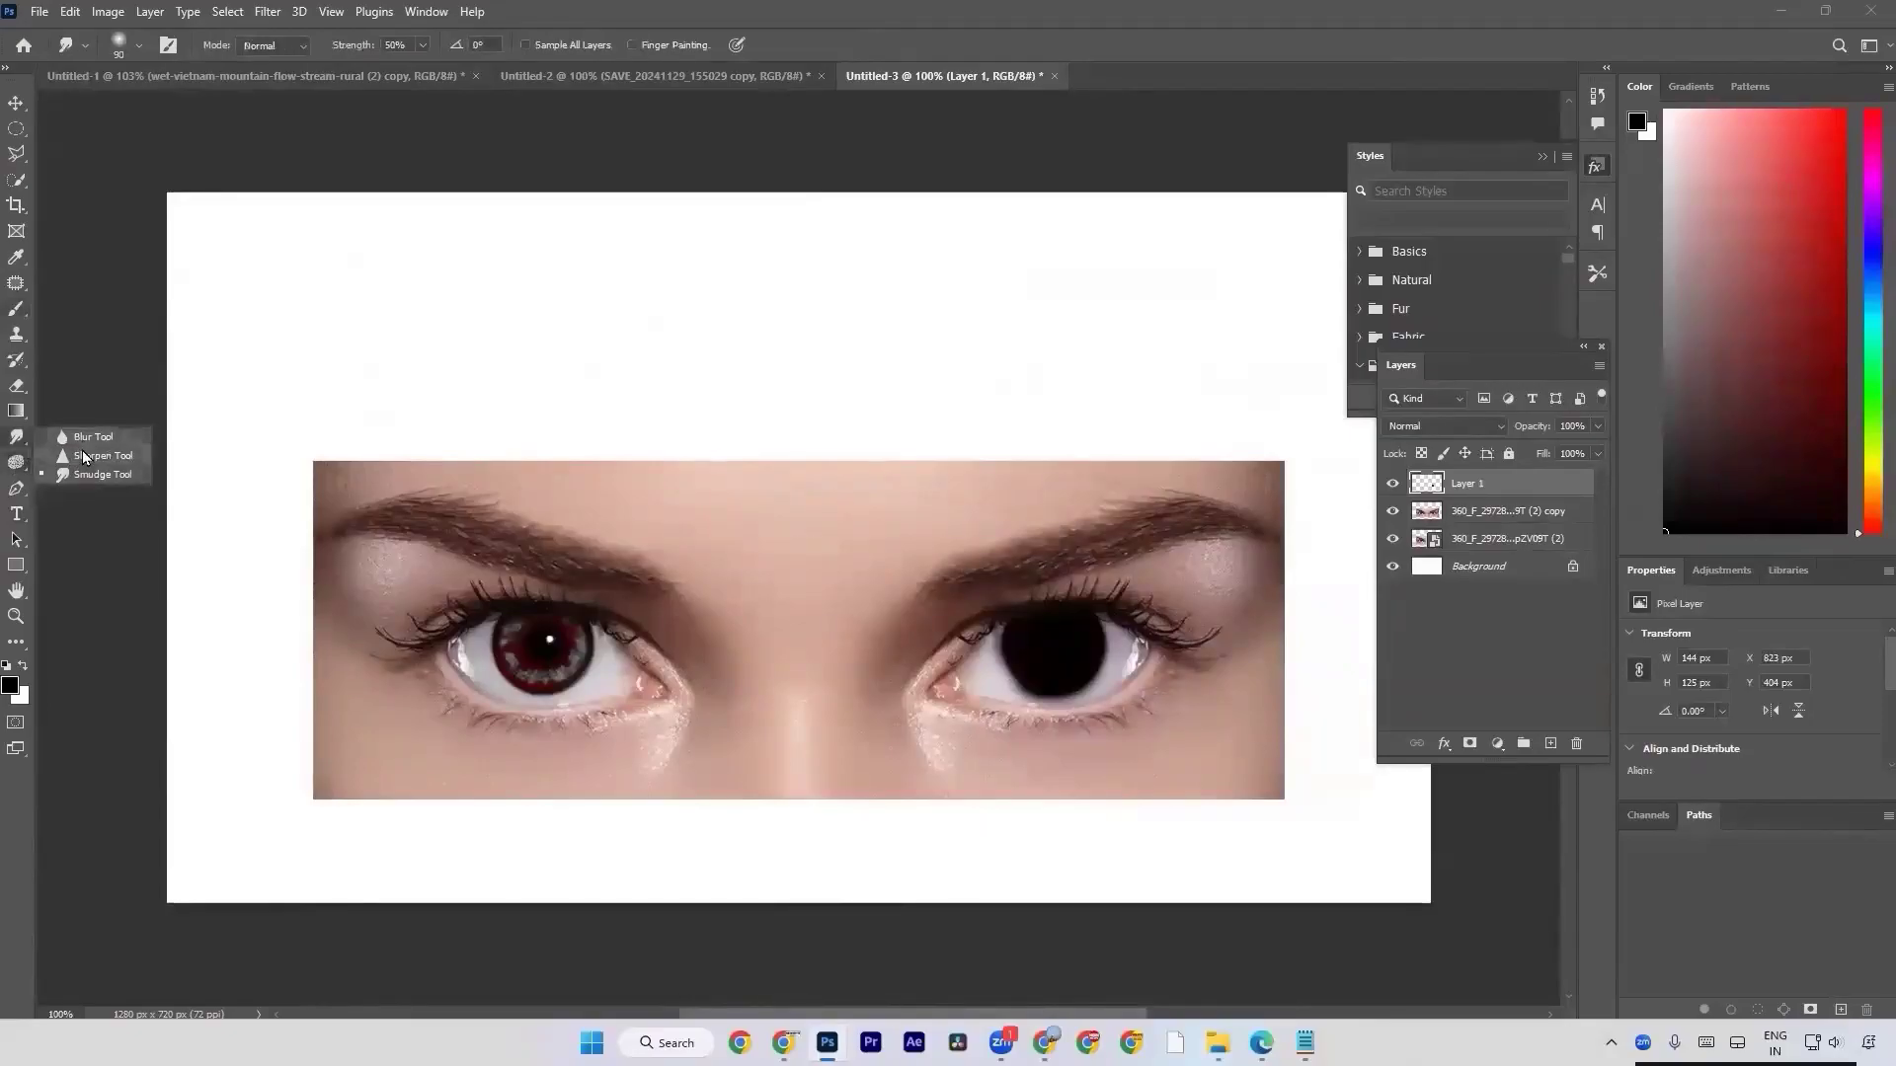
pyautogui.rightClick(18, 463)
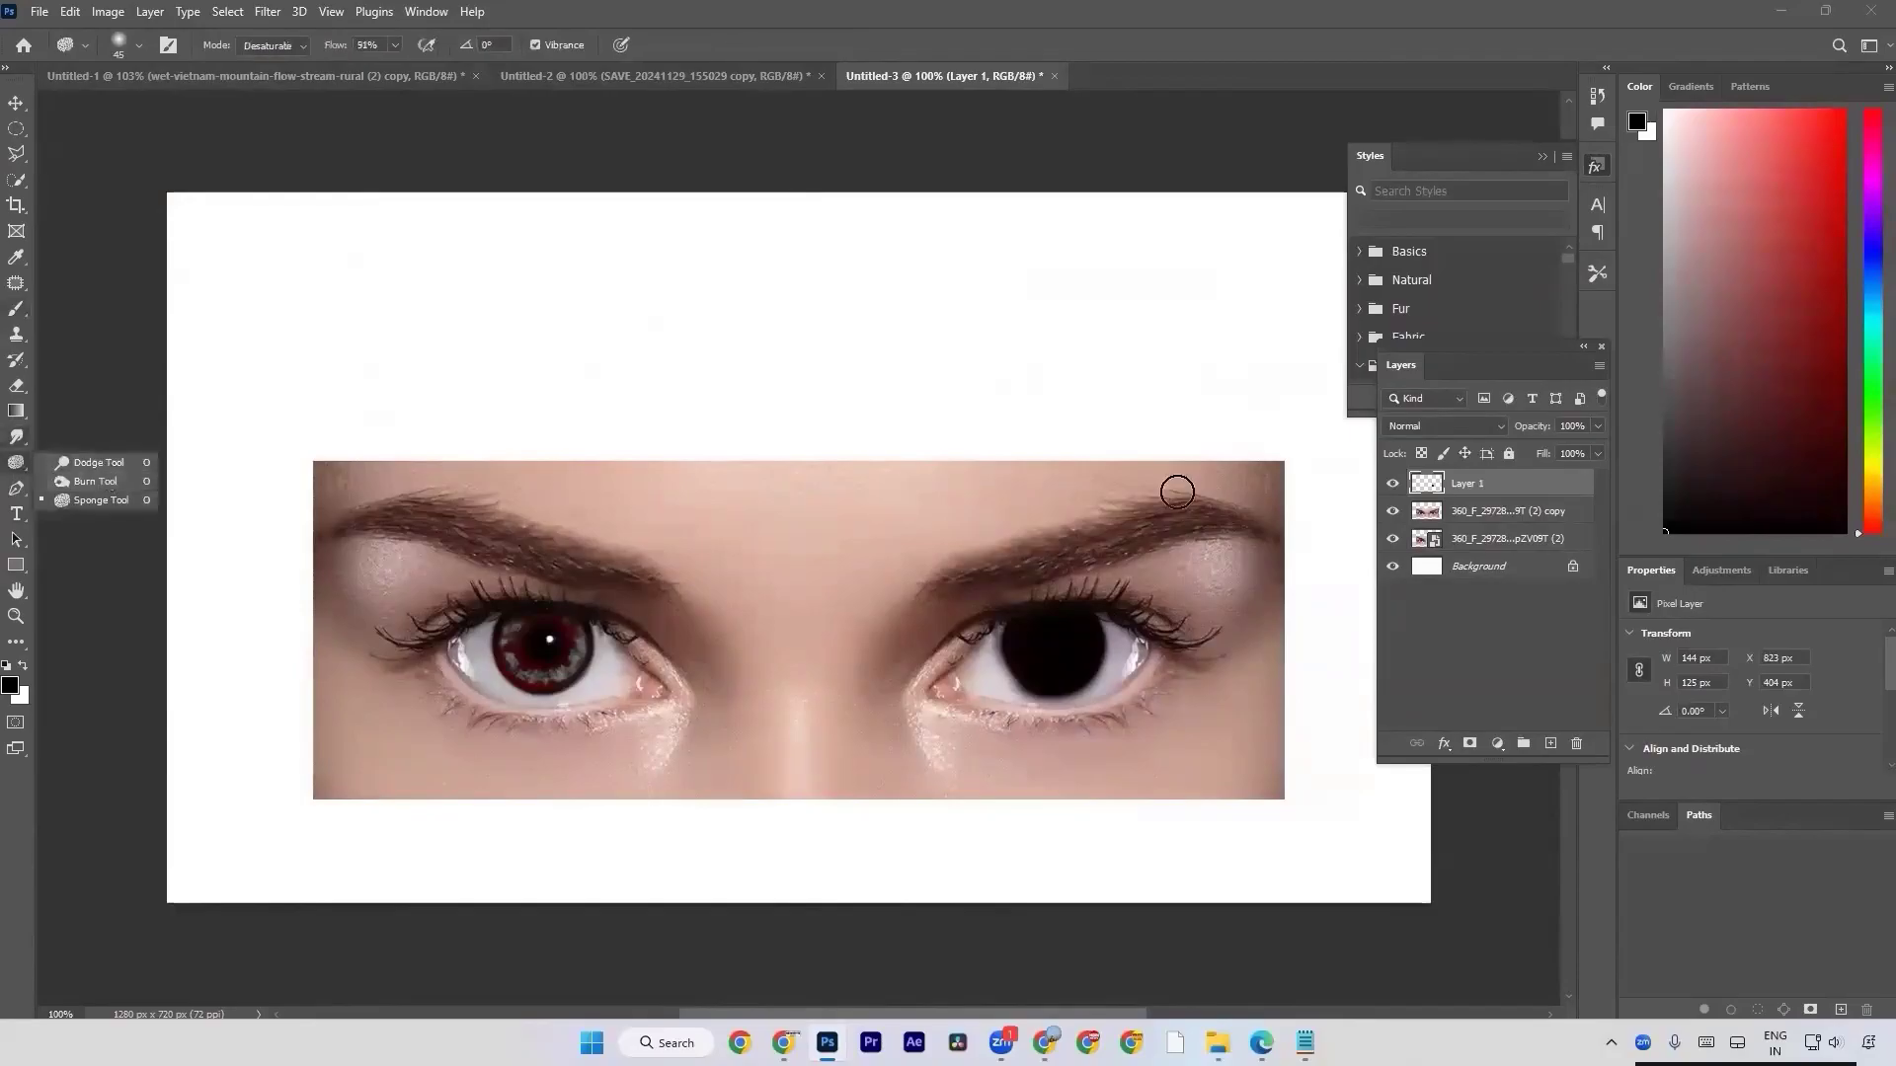
# Delete the layer containing the black iris paint.
pyautogui.click(1466, 488)
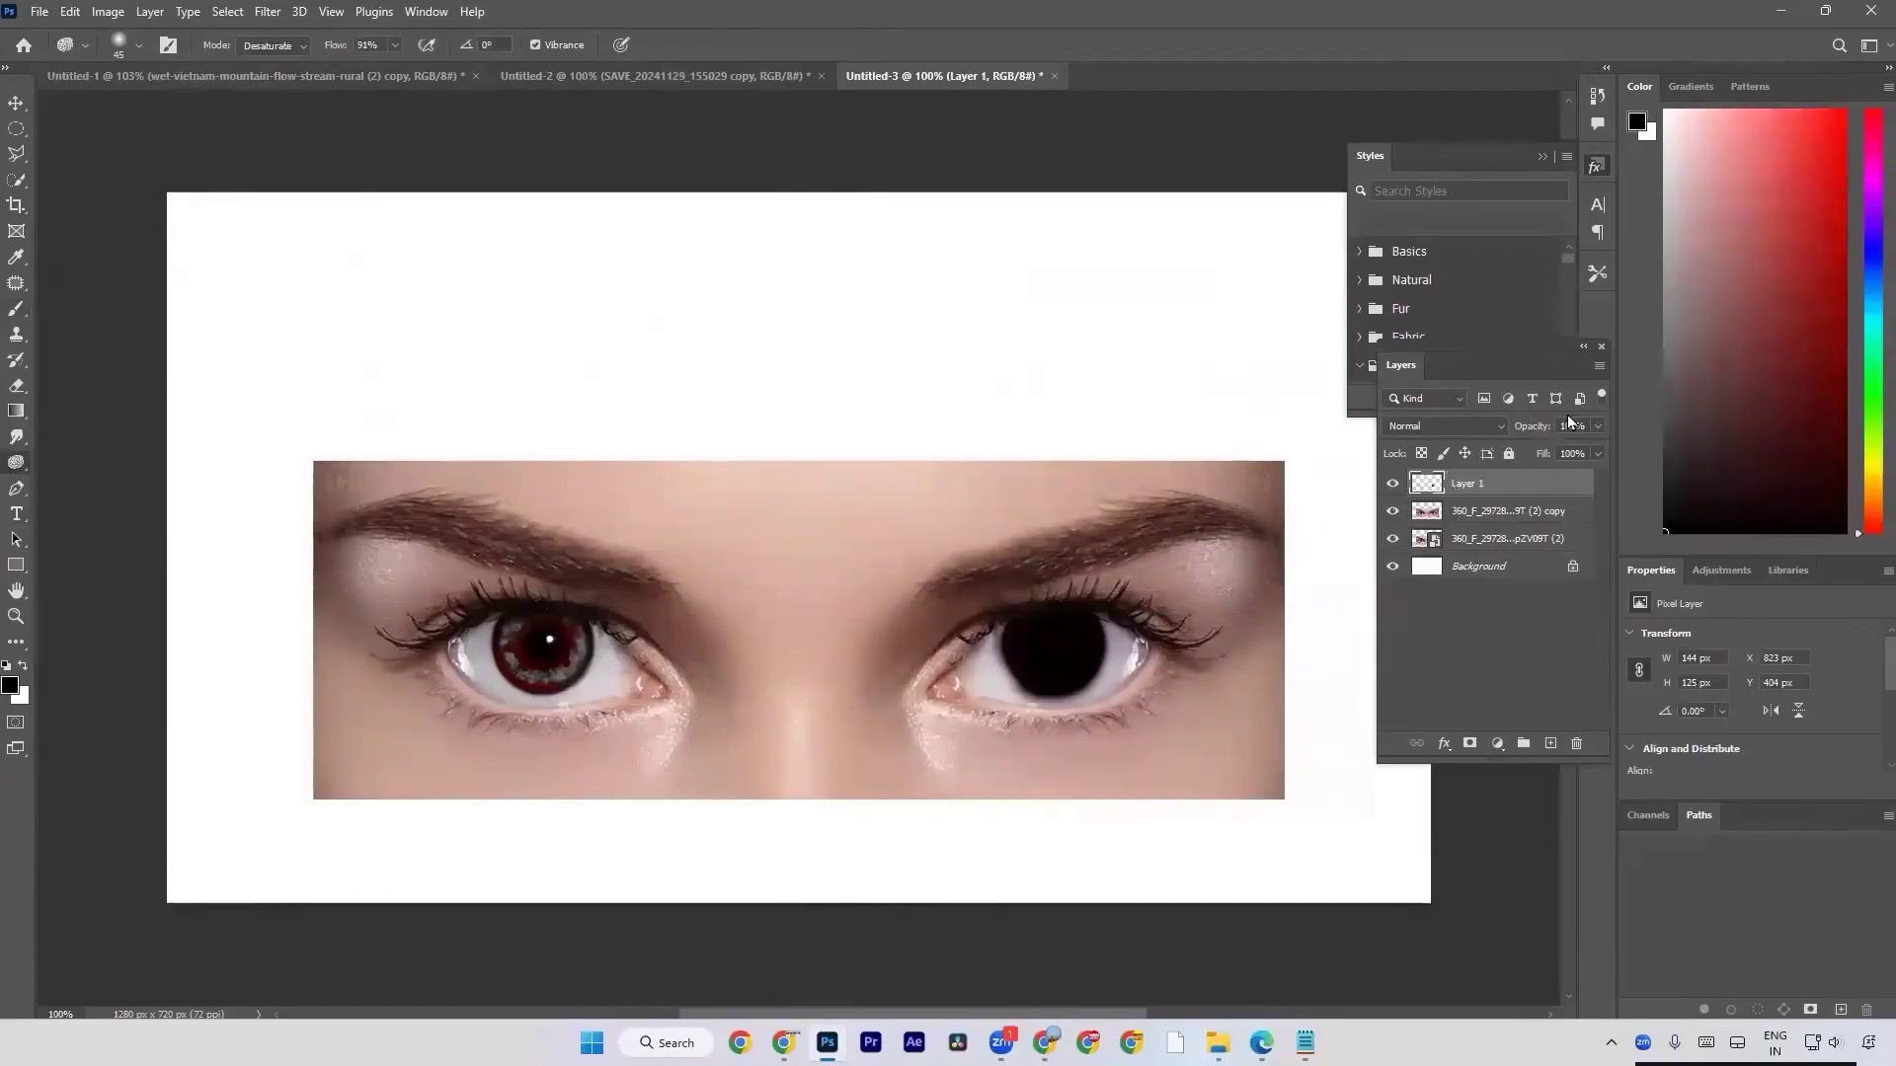
pyautogui.press('Delete')
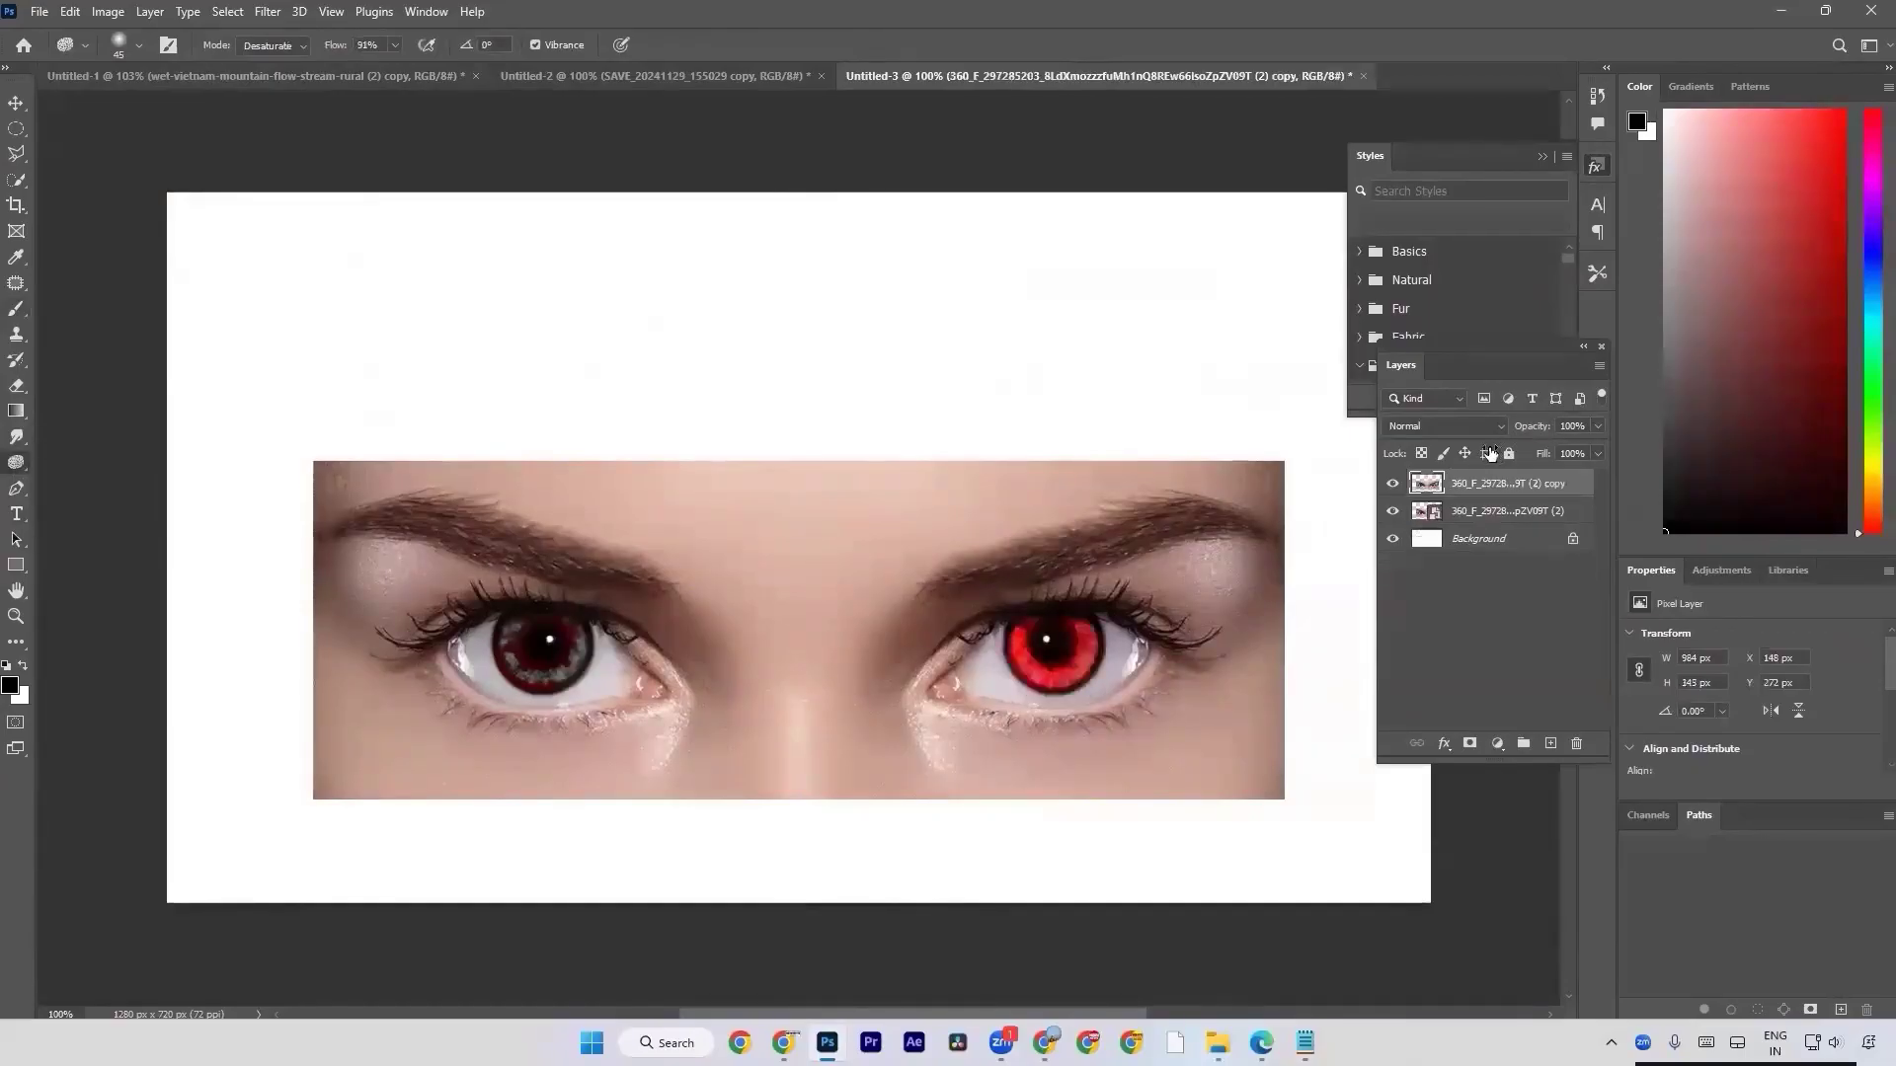
# Desaturate the skin around the eyes with the Sponge tool, using an enlarged 175 px brush on the rasterized copy.
pyautogui.rightClick(15, 462)
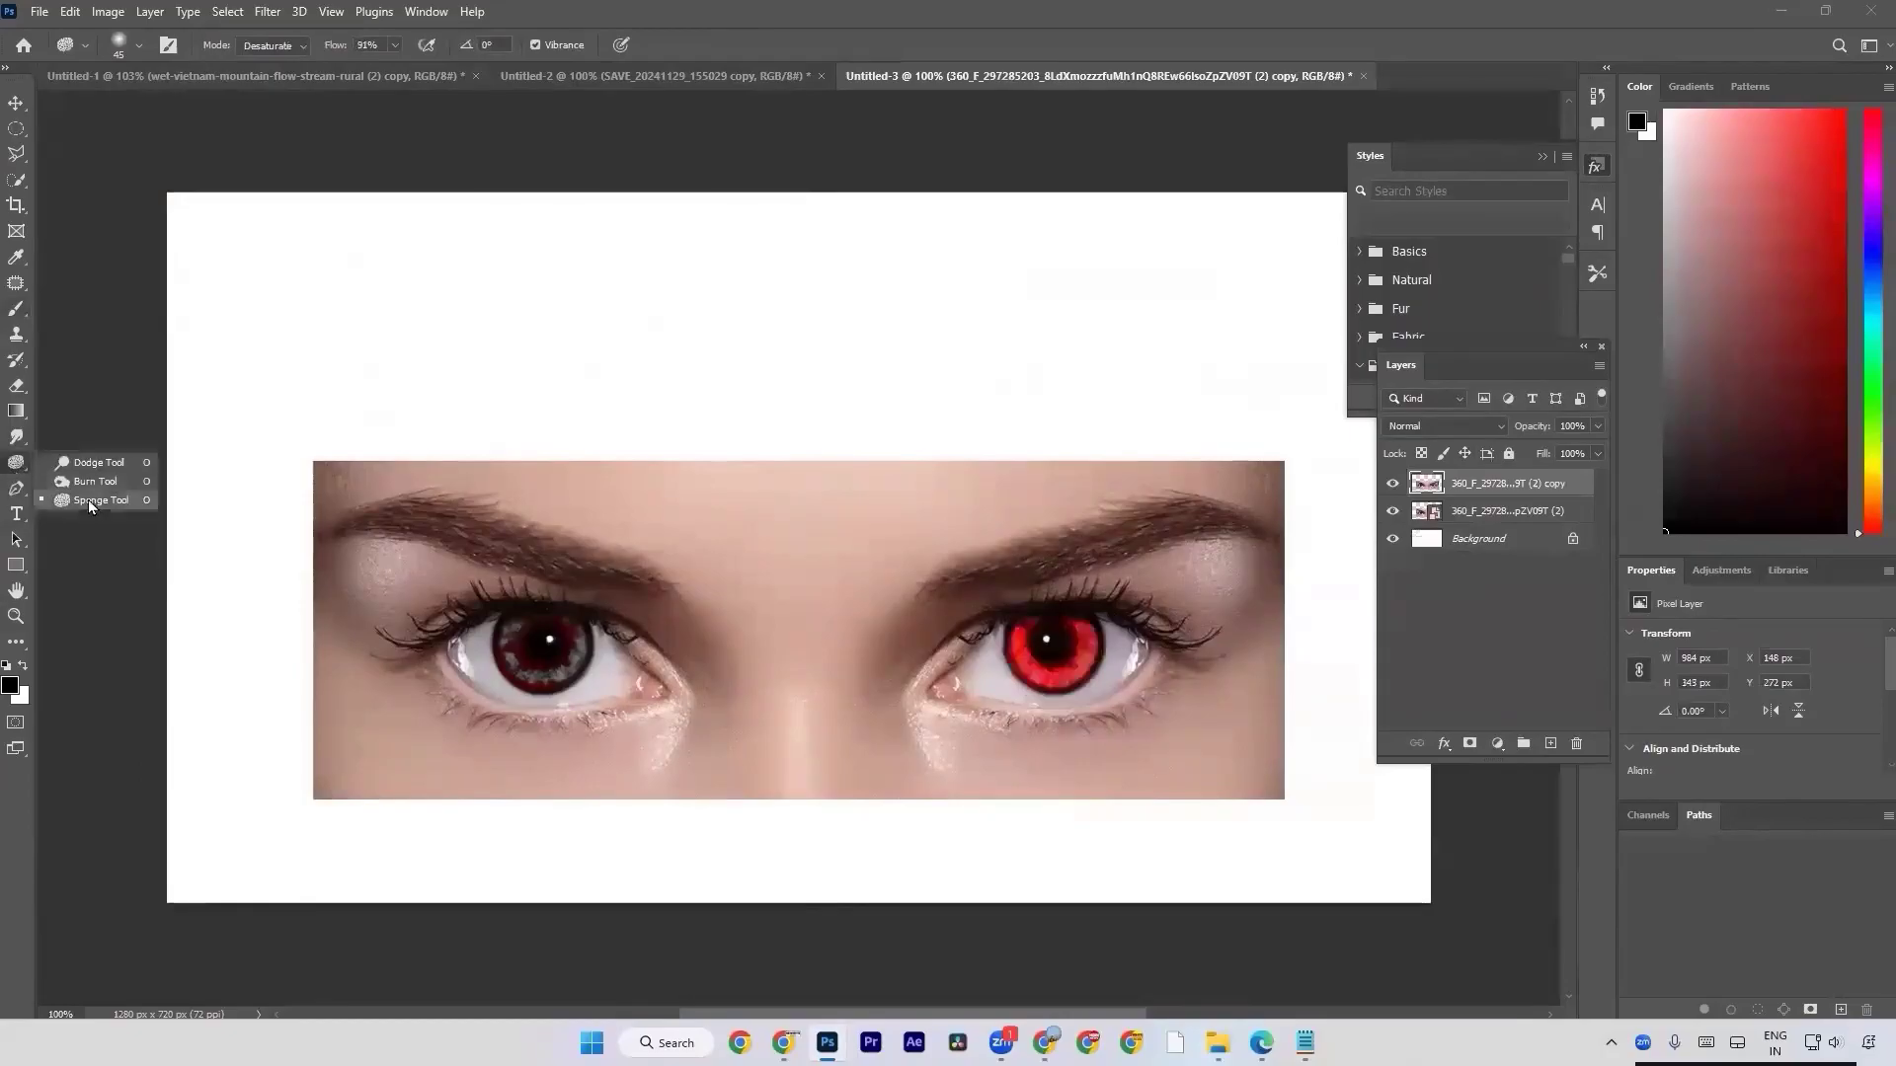
pyautogui.click(90, 501)
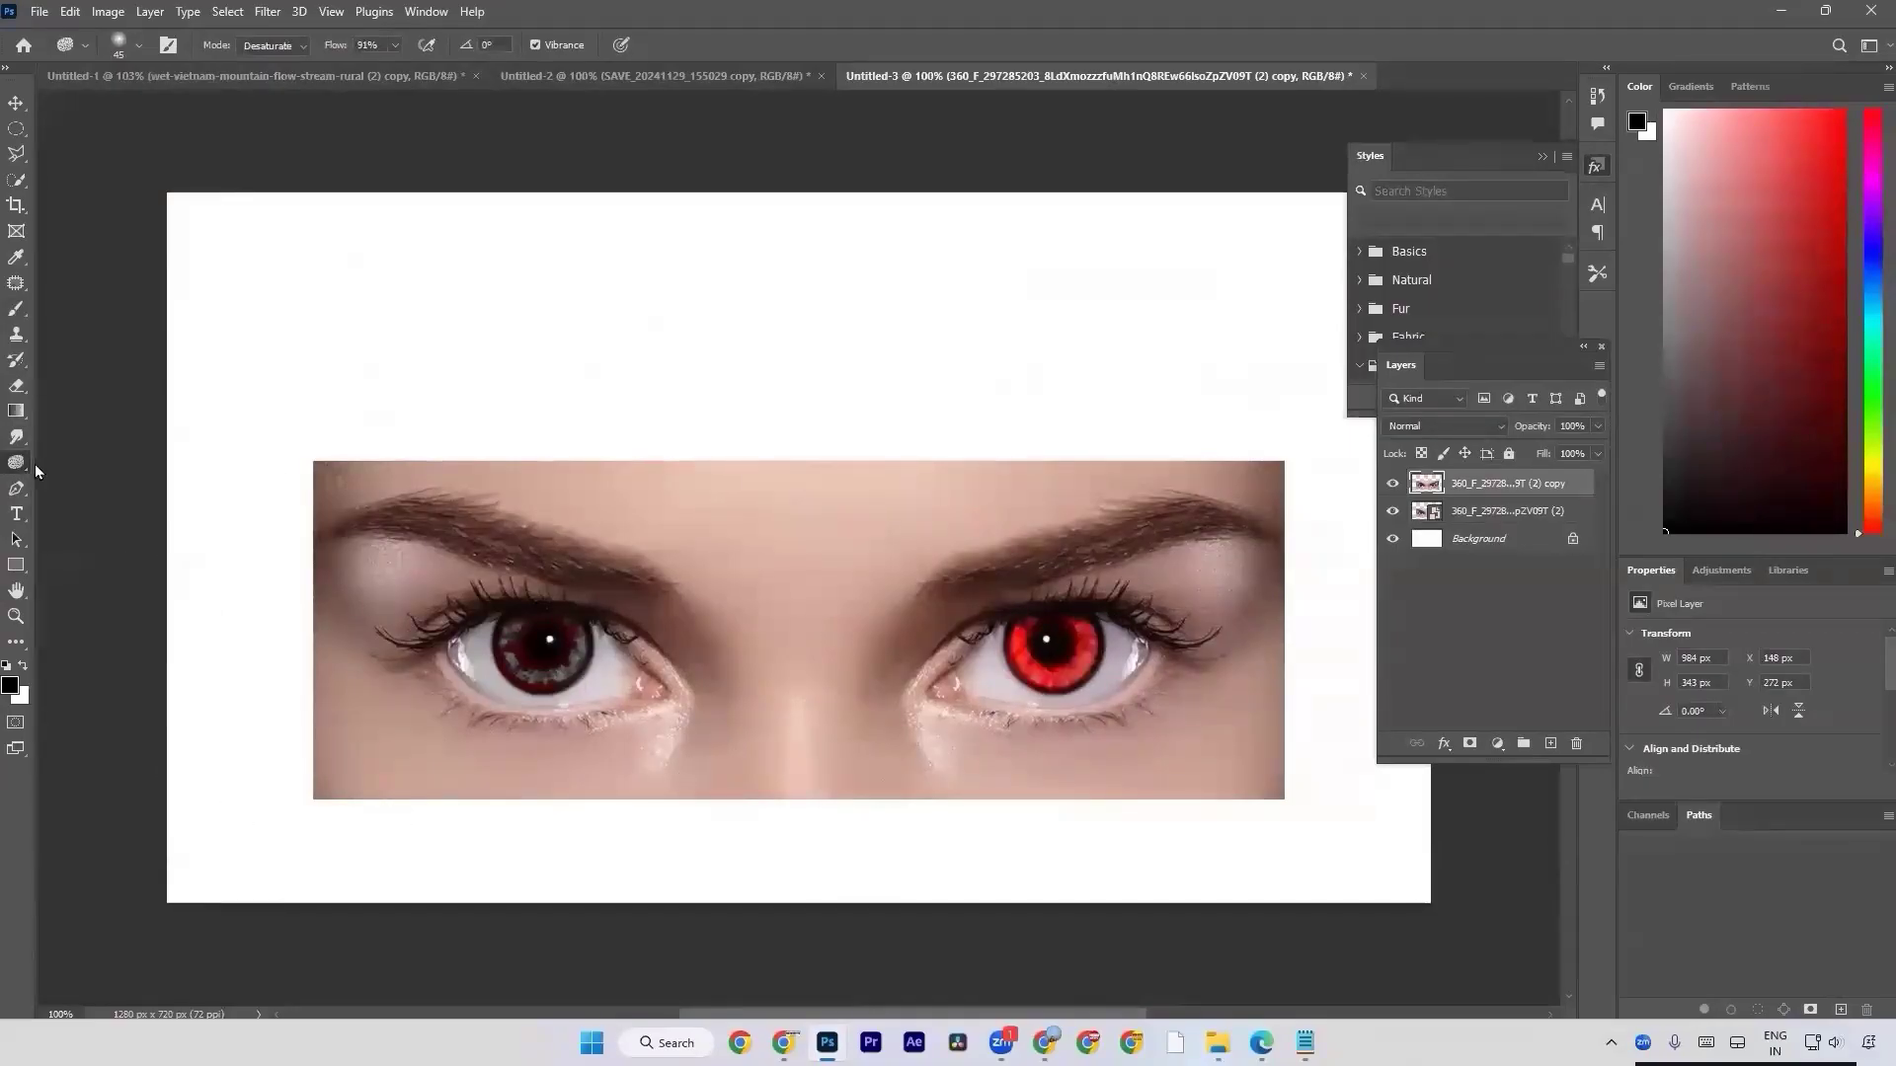
pyautogui.rightClick(24, 471)
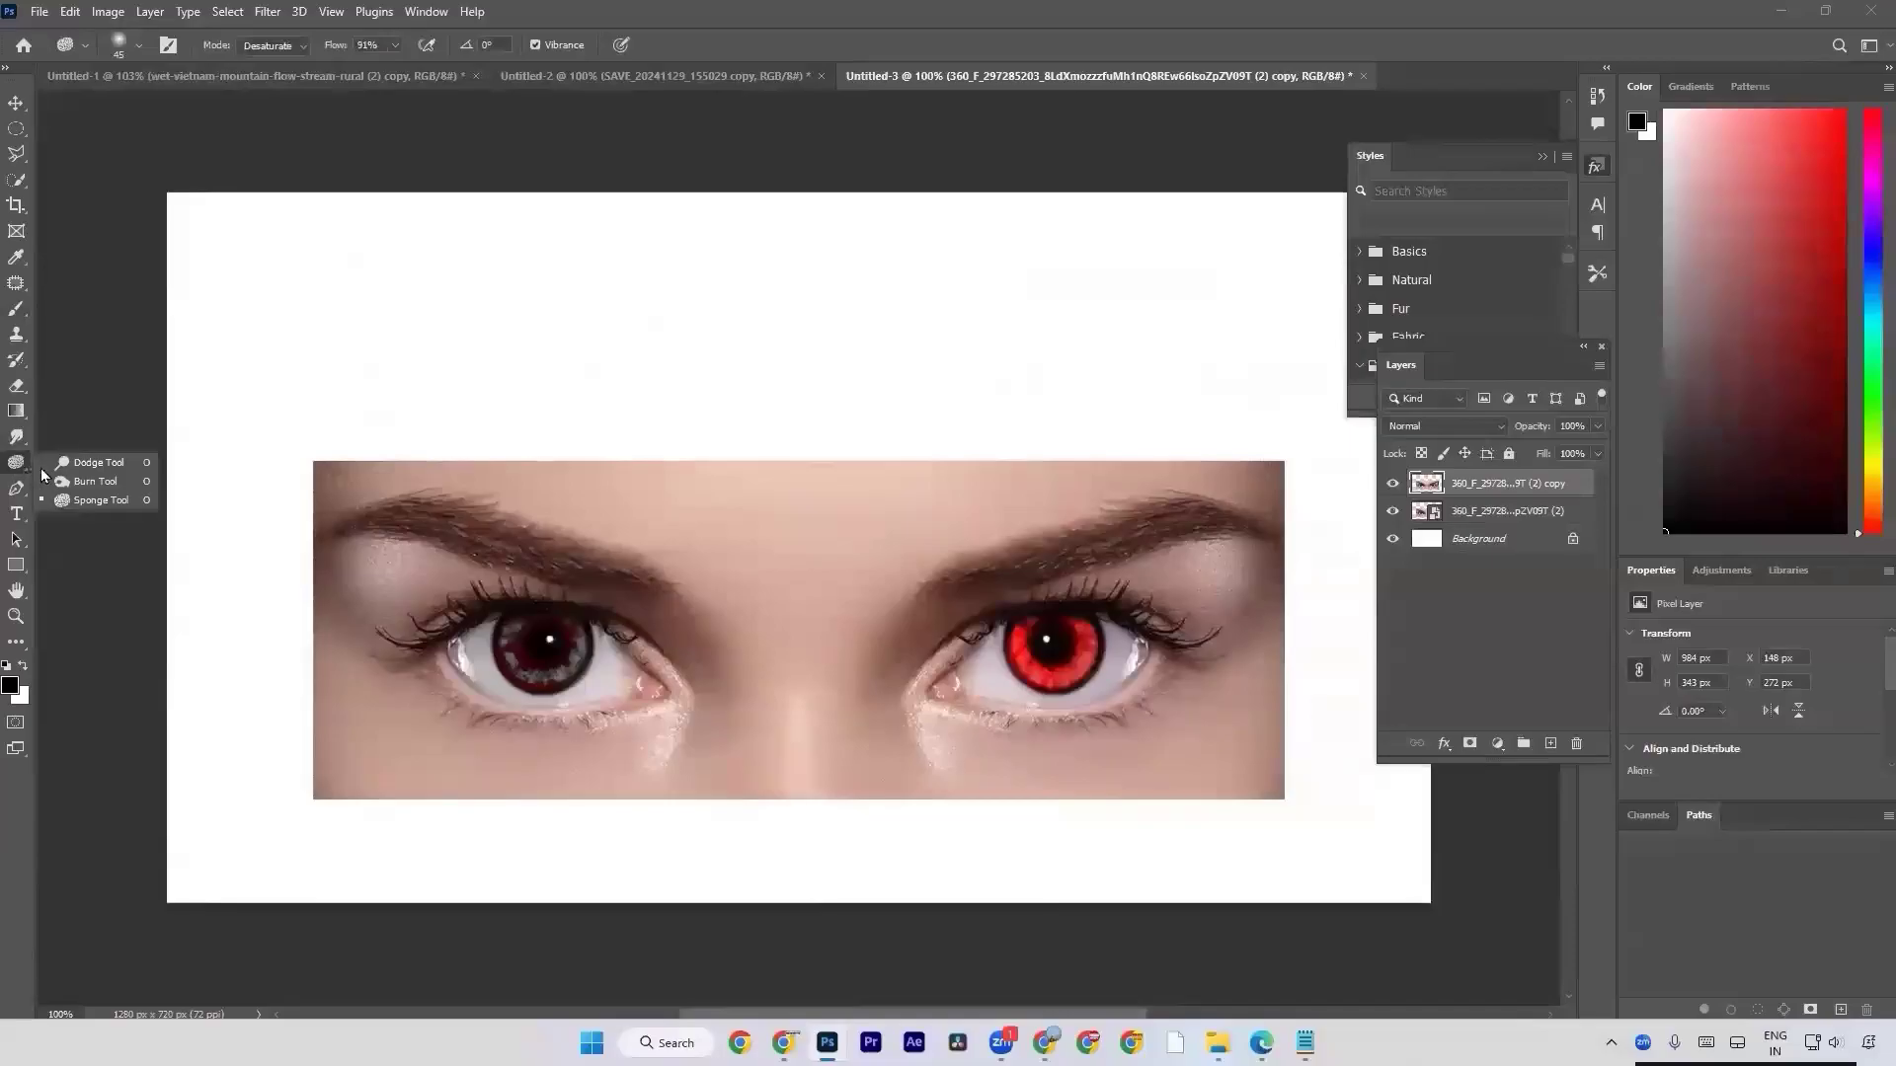
pyautogui.click(85, 502)
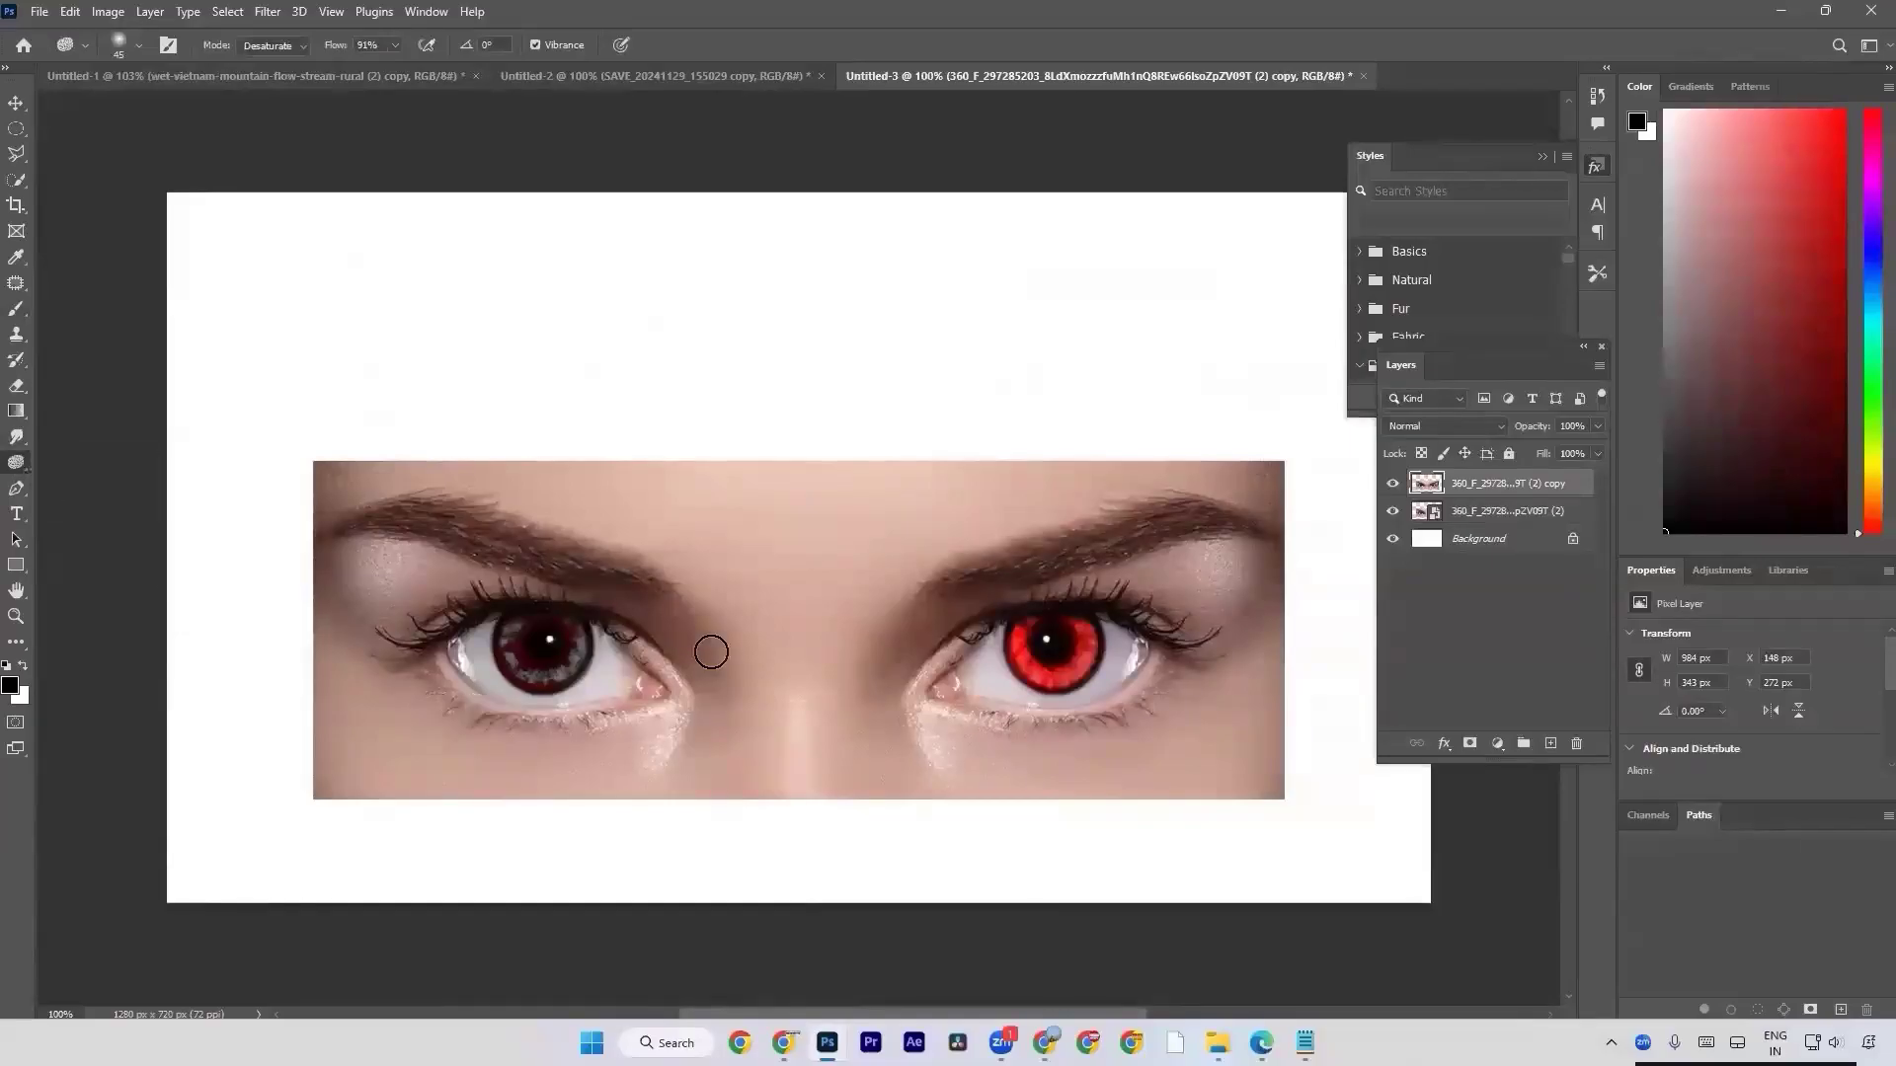
pyautogui.press(']')
pyautogui.press(']')
pyautogui.press(']')
pyautogui.press(']')
pyautogui.press(']')
pyautogui.press(']')
pyautogui.press(']')
pyautogui.press(']')
pyautogui.press(']')
pyautogui.moveTo(735, 552)
pyautogui.mouseDown()
pyautogui.moveTo(786, 745)
pyautogui.moveTo(770, 774)
pyautogui.moveTo(868, 626)
pyautogui.moveTo(939, 574)
pyautogui.moveTo(1151, 635)
pyautogui.moveTo(1011, 774)
pyautogui.mouseUp()
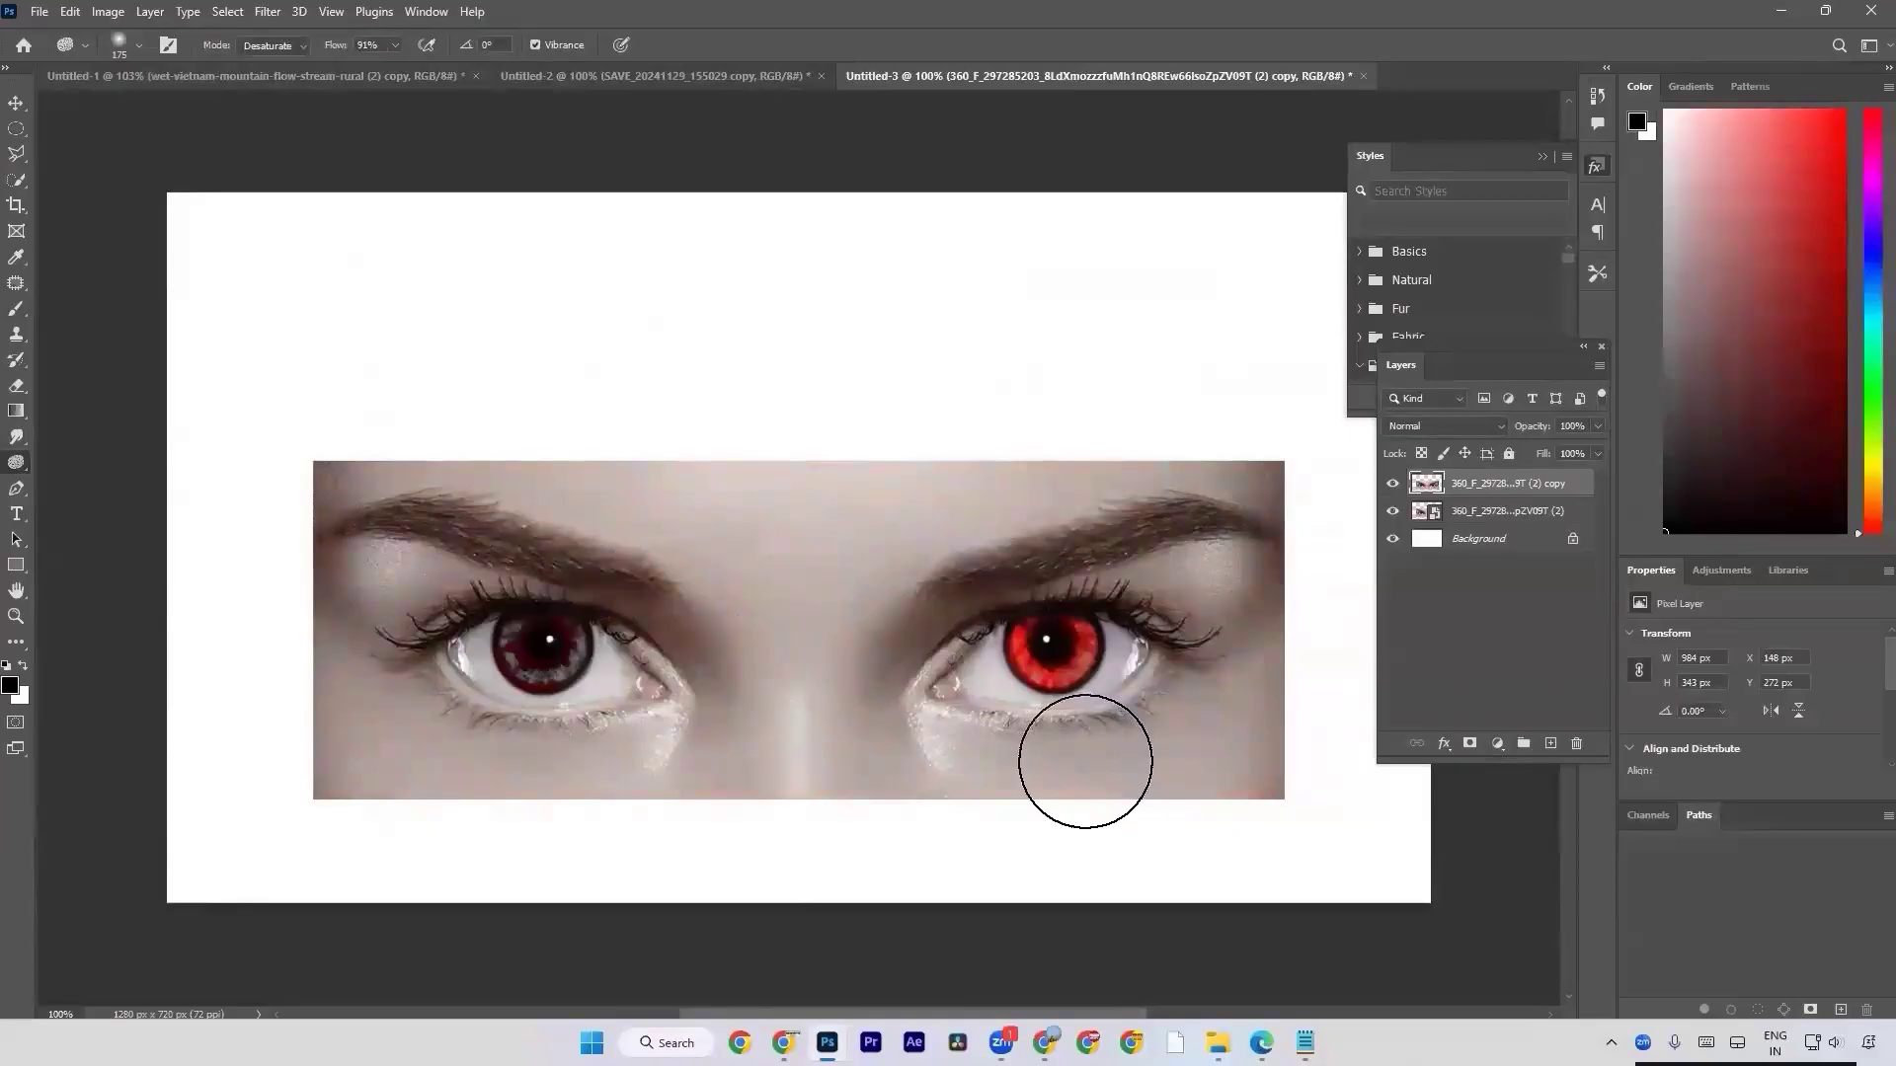
# Switch to Chrome and run a Yahoo image search for "jewelary images saturations", accepting the corrected spelling "jewelry images saturations".
pyautogui.click(1044, 1043)
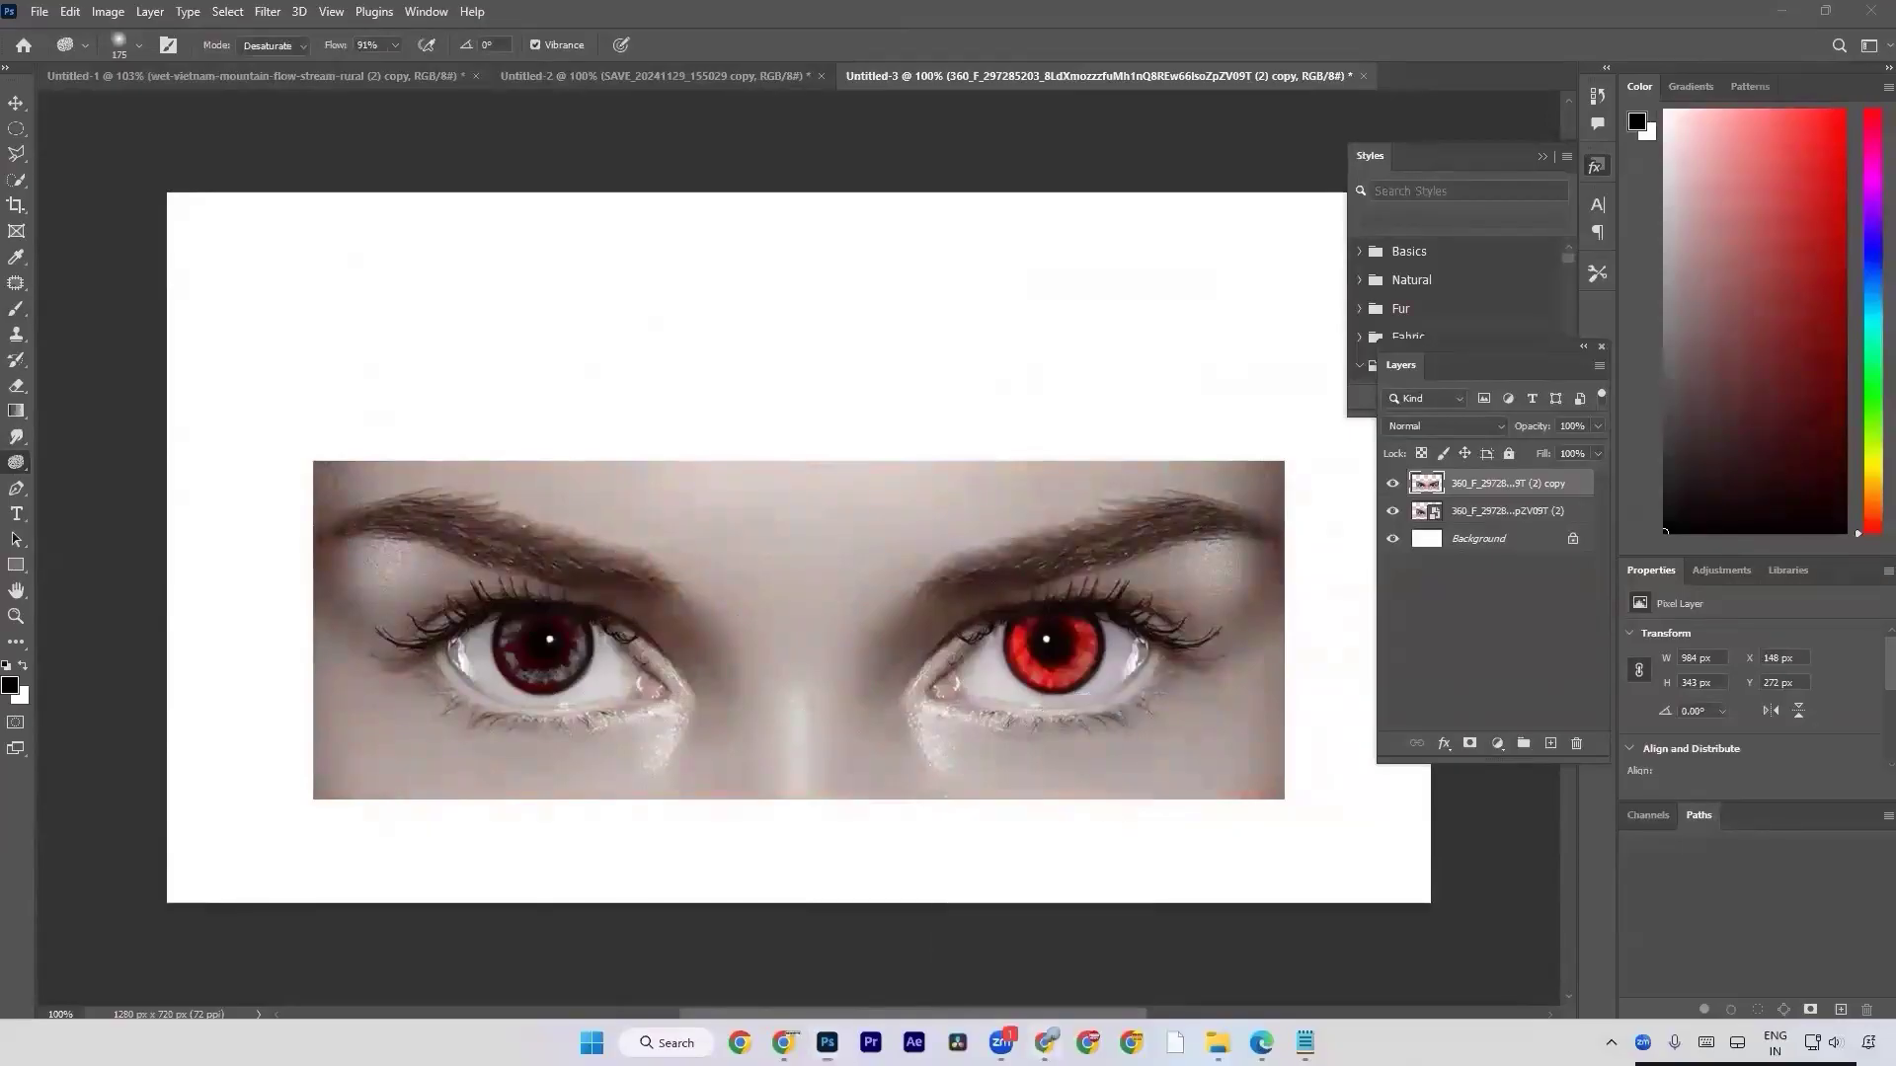
pyautogui.click(524, 6)
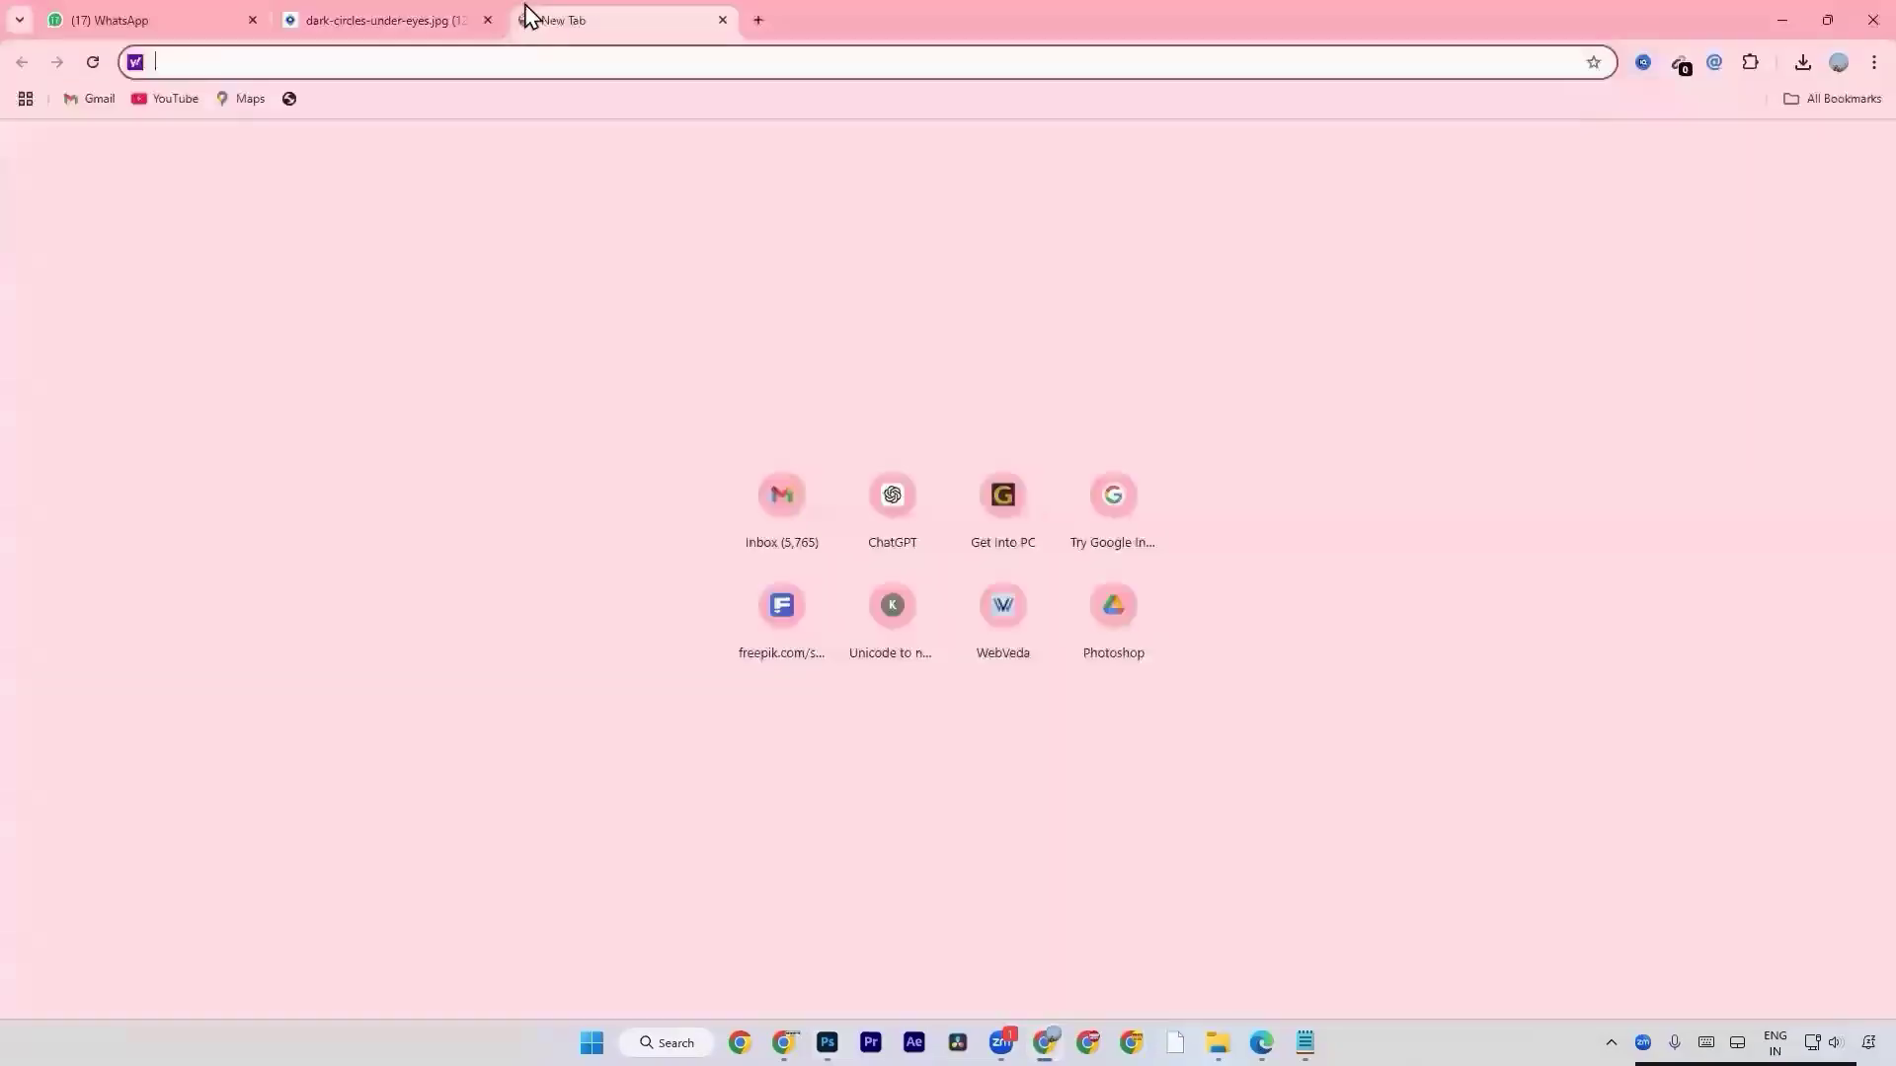
pyautogui.write('jewela')
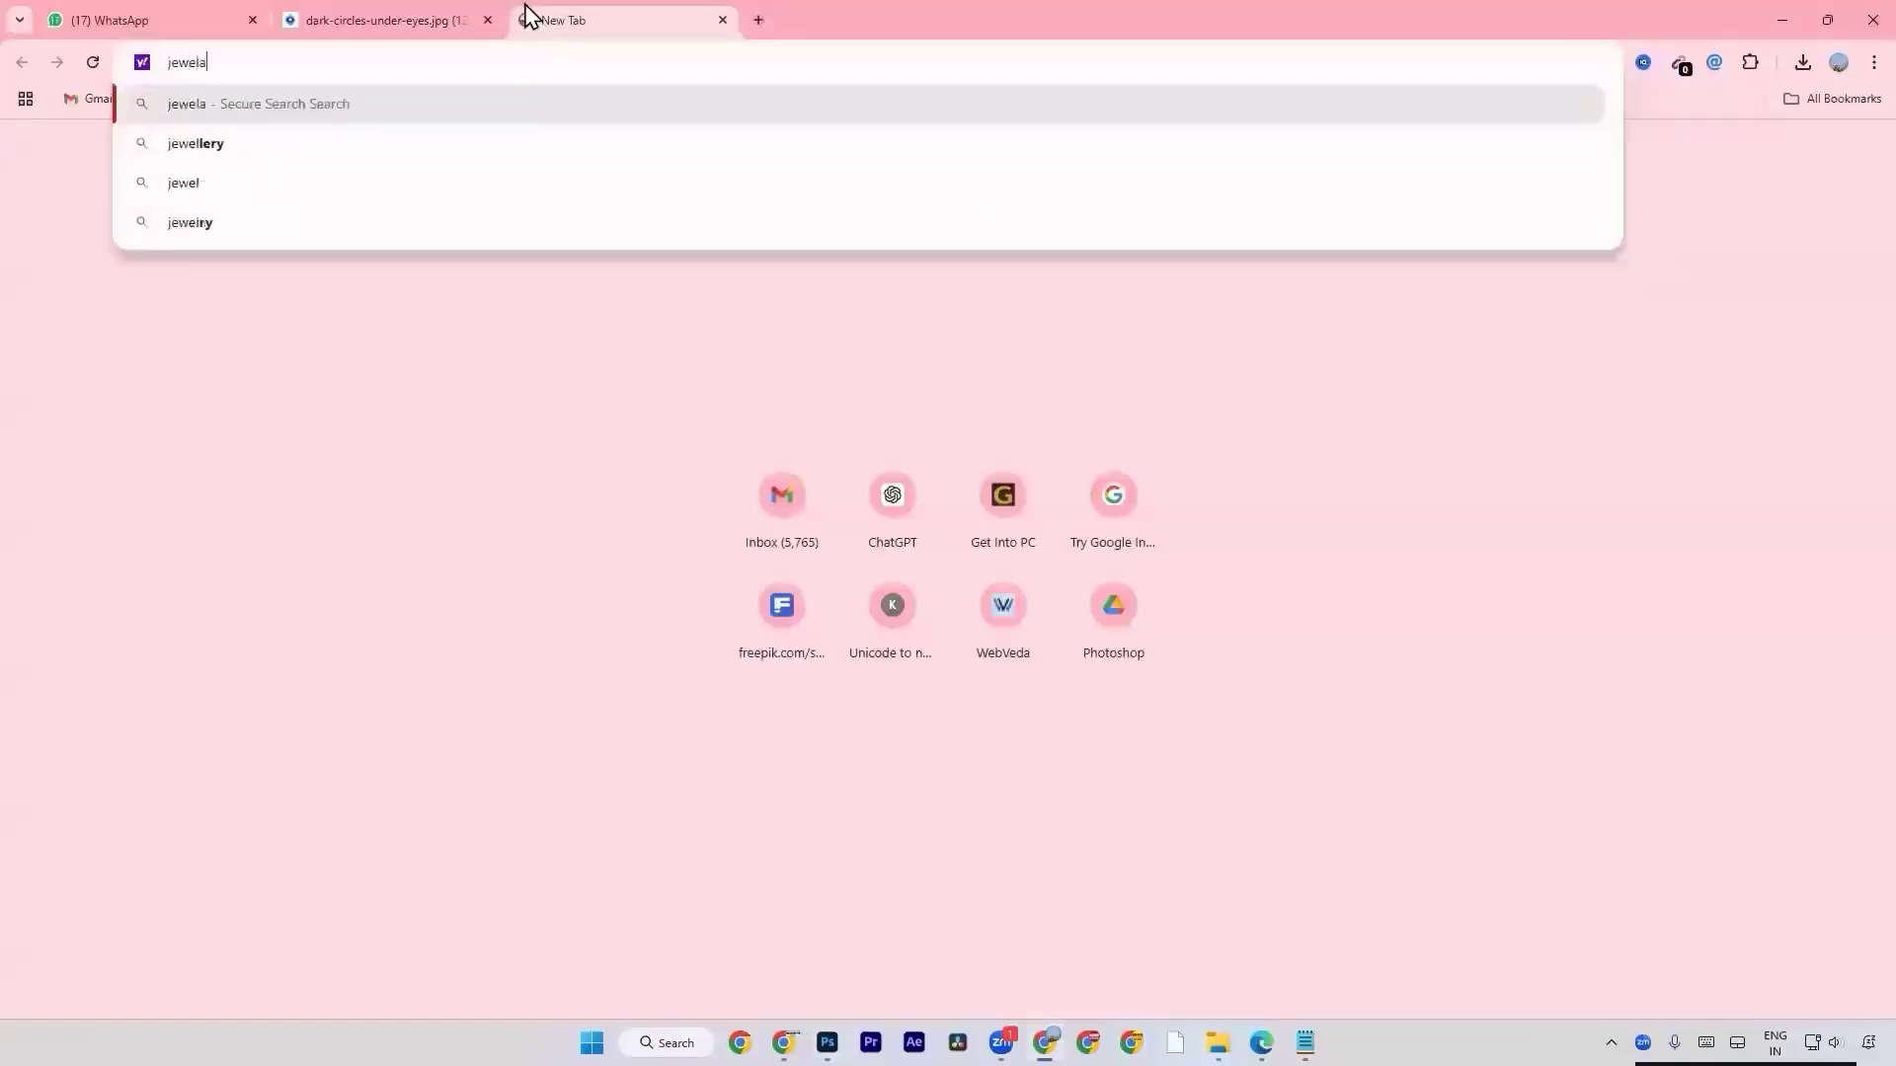
pyautogui.write('ry image')
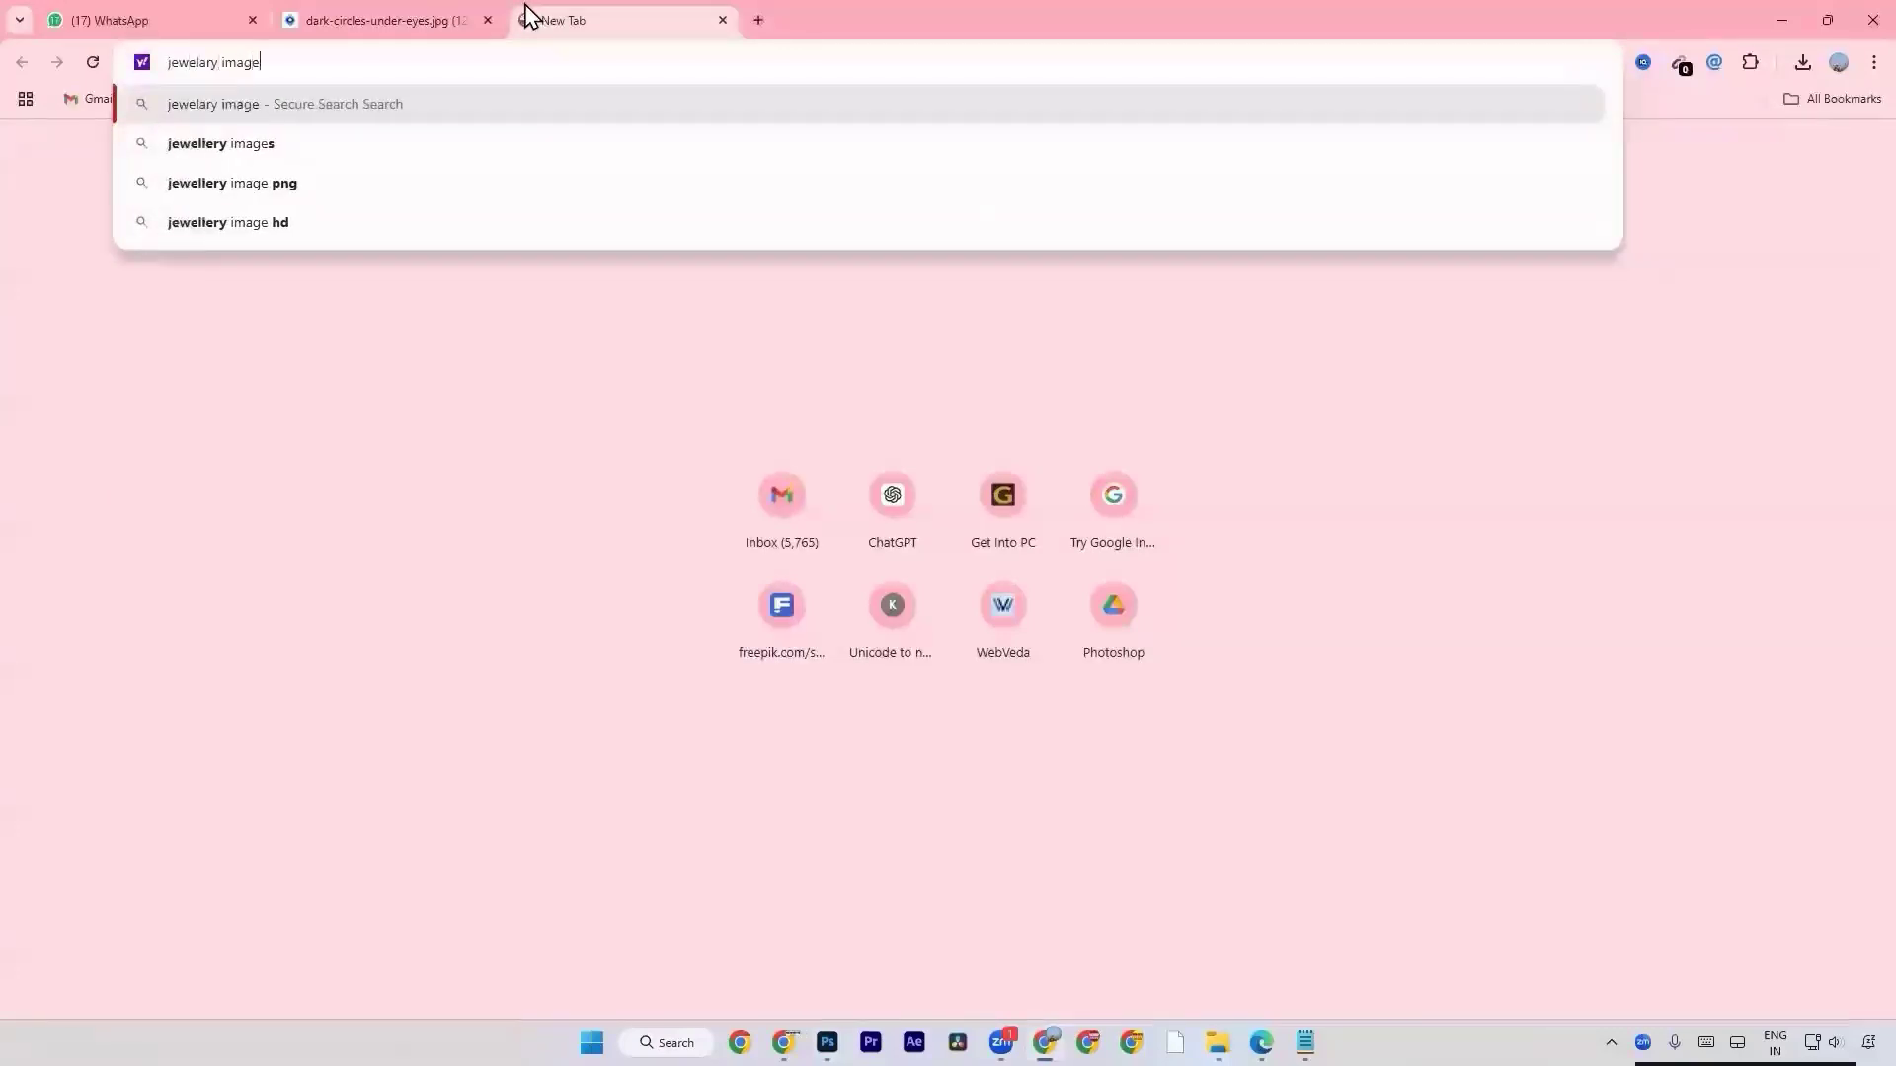
pyautogui.write('s sat')
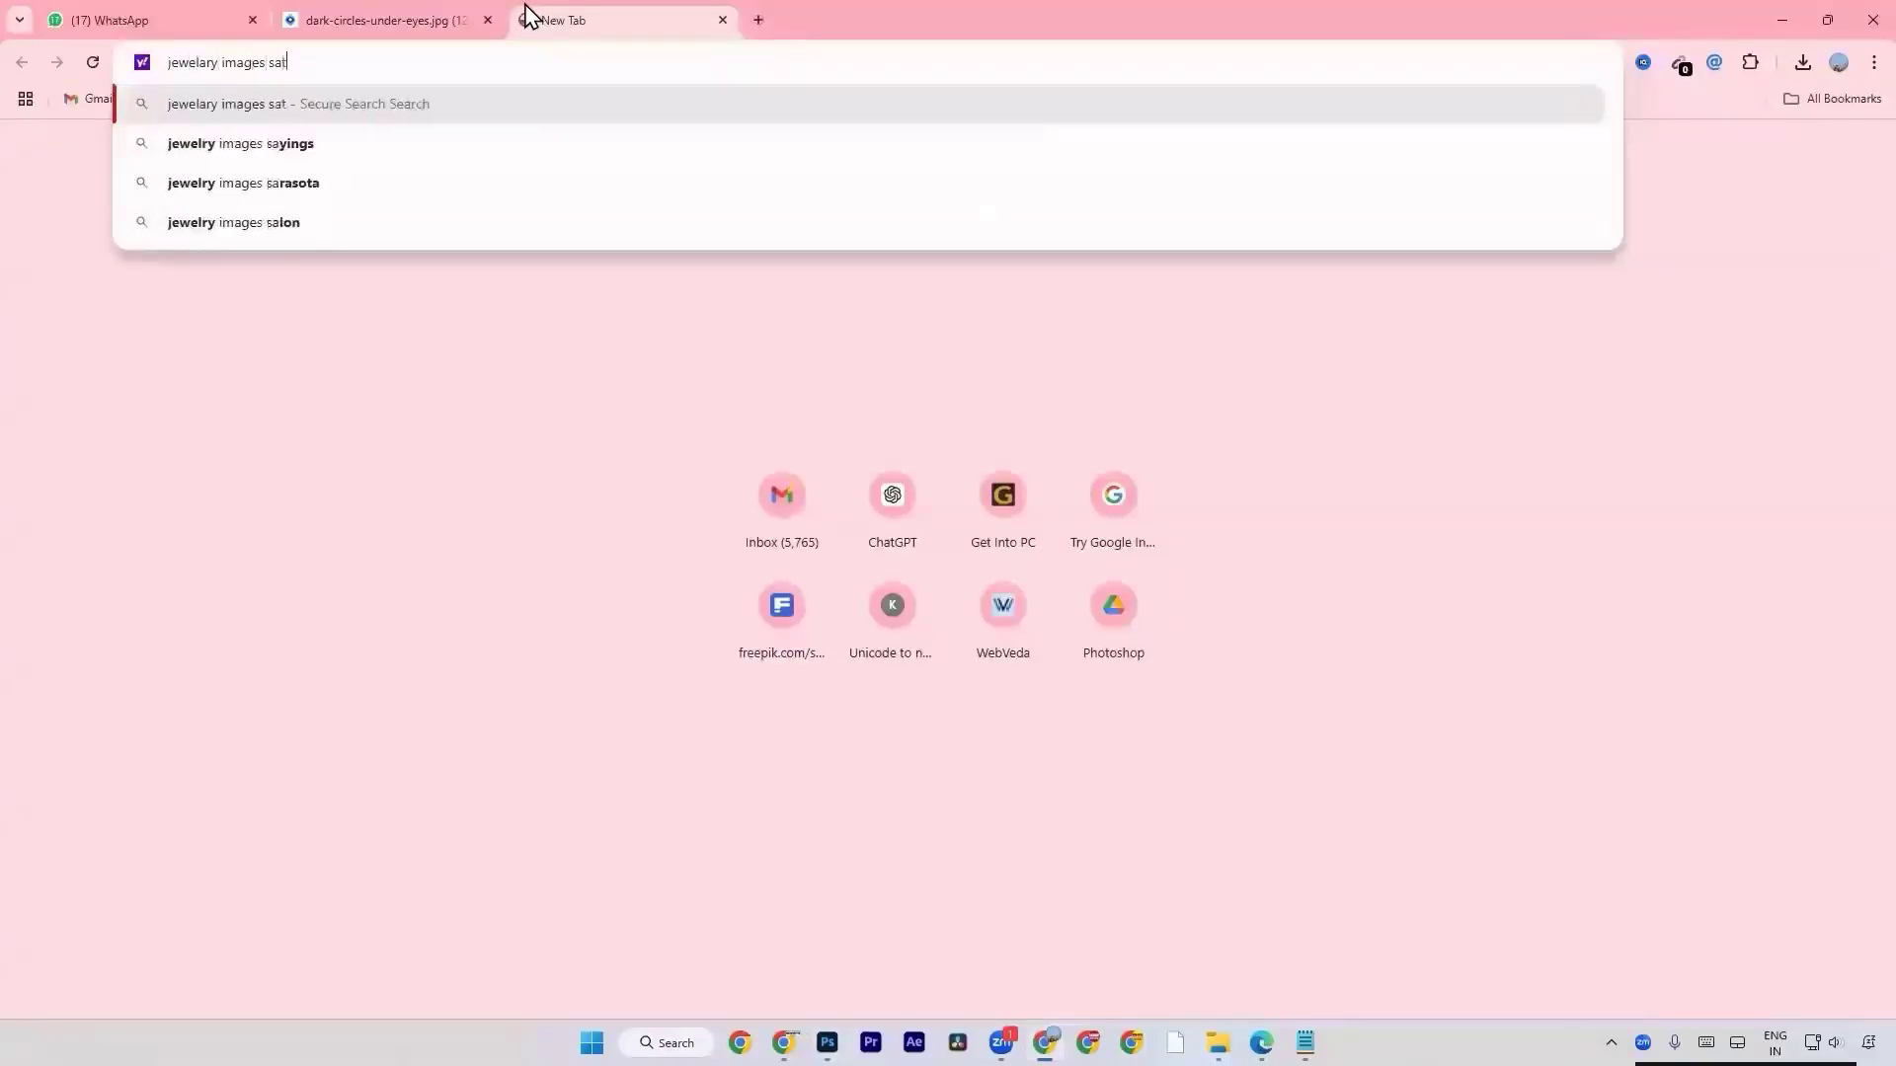
pyautogui.write('urations')
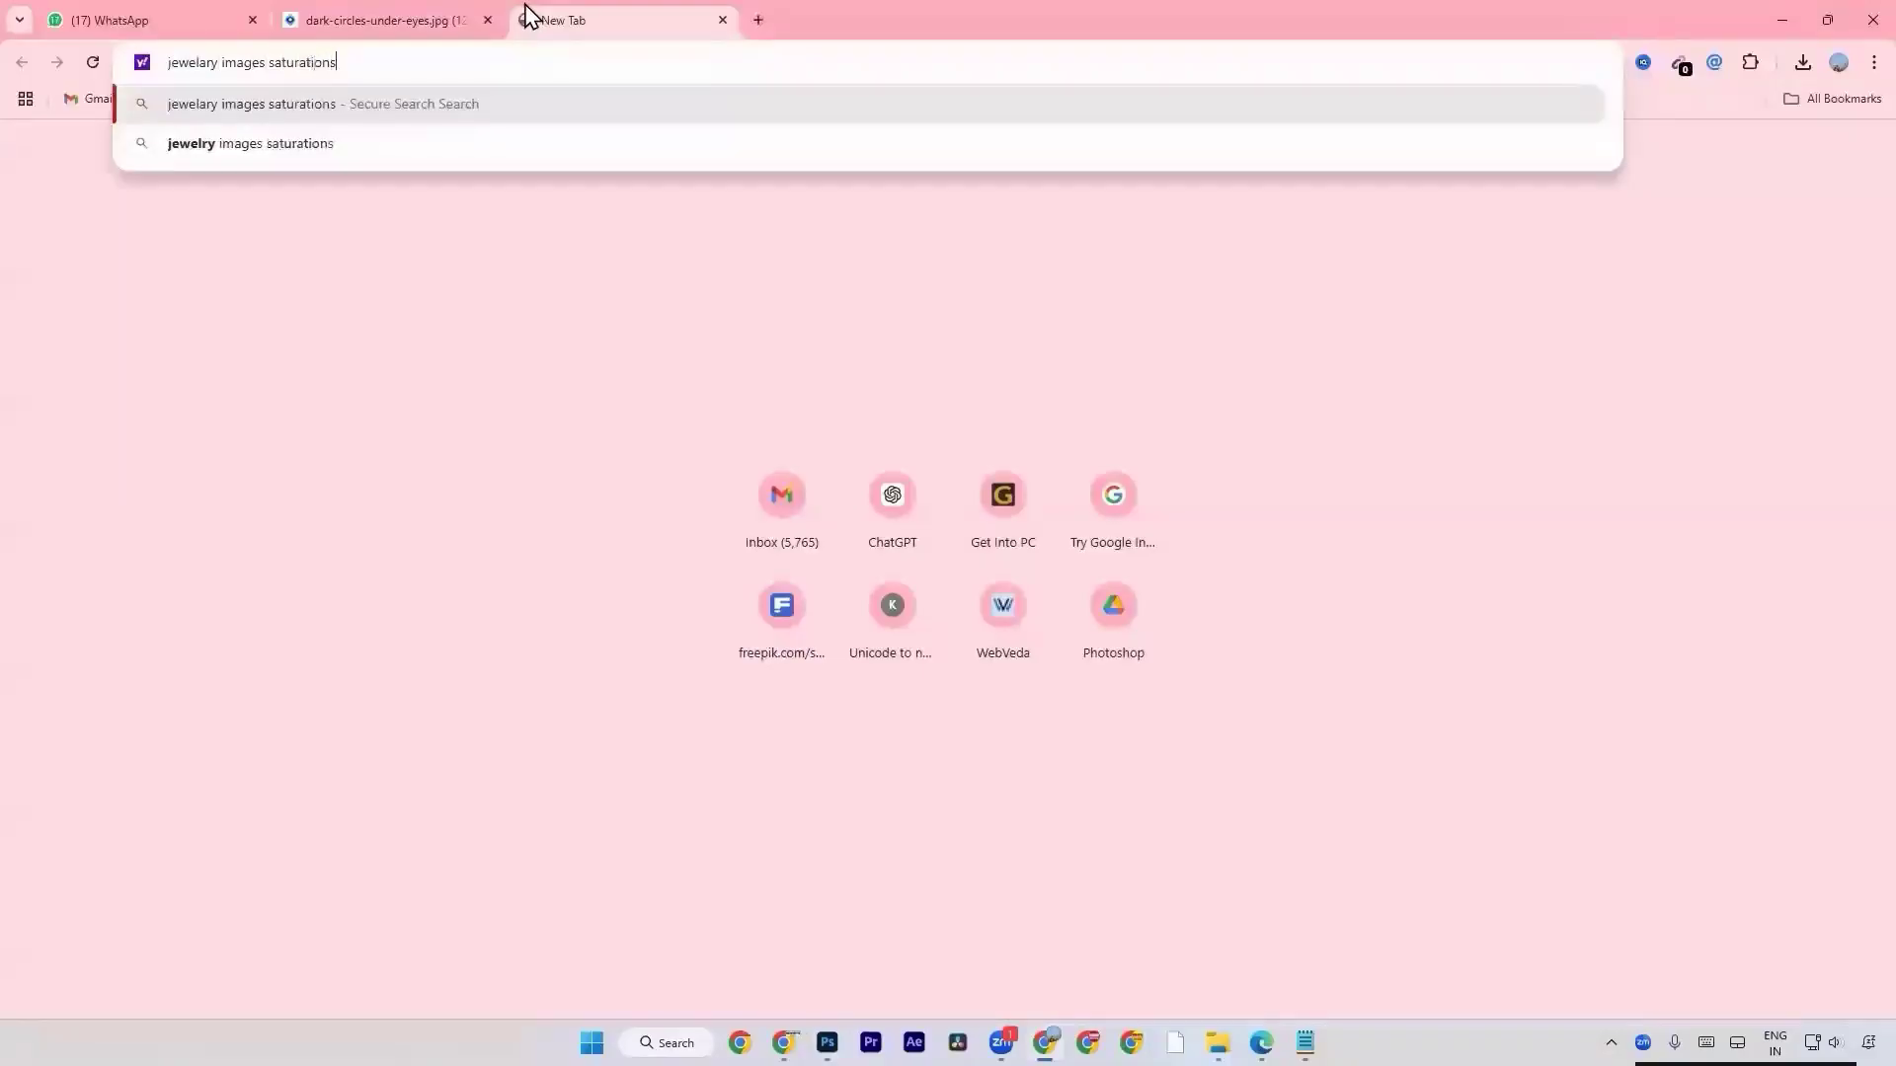
pyautogui.press('Return')
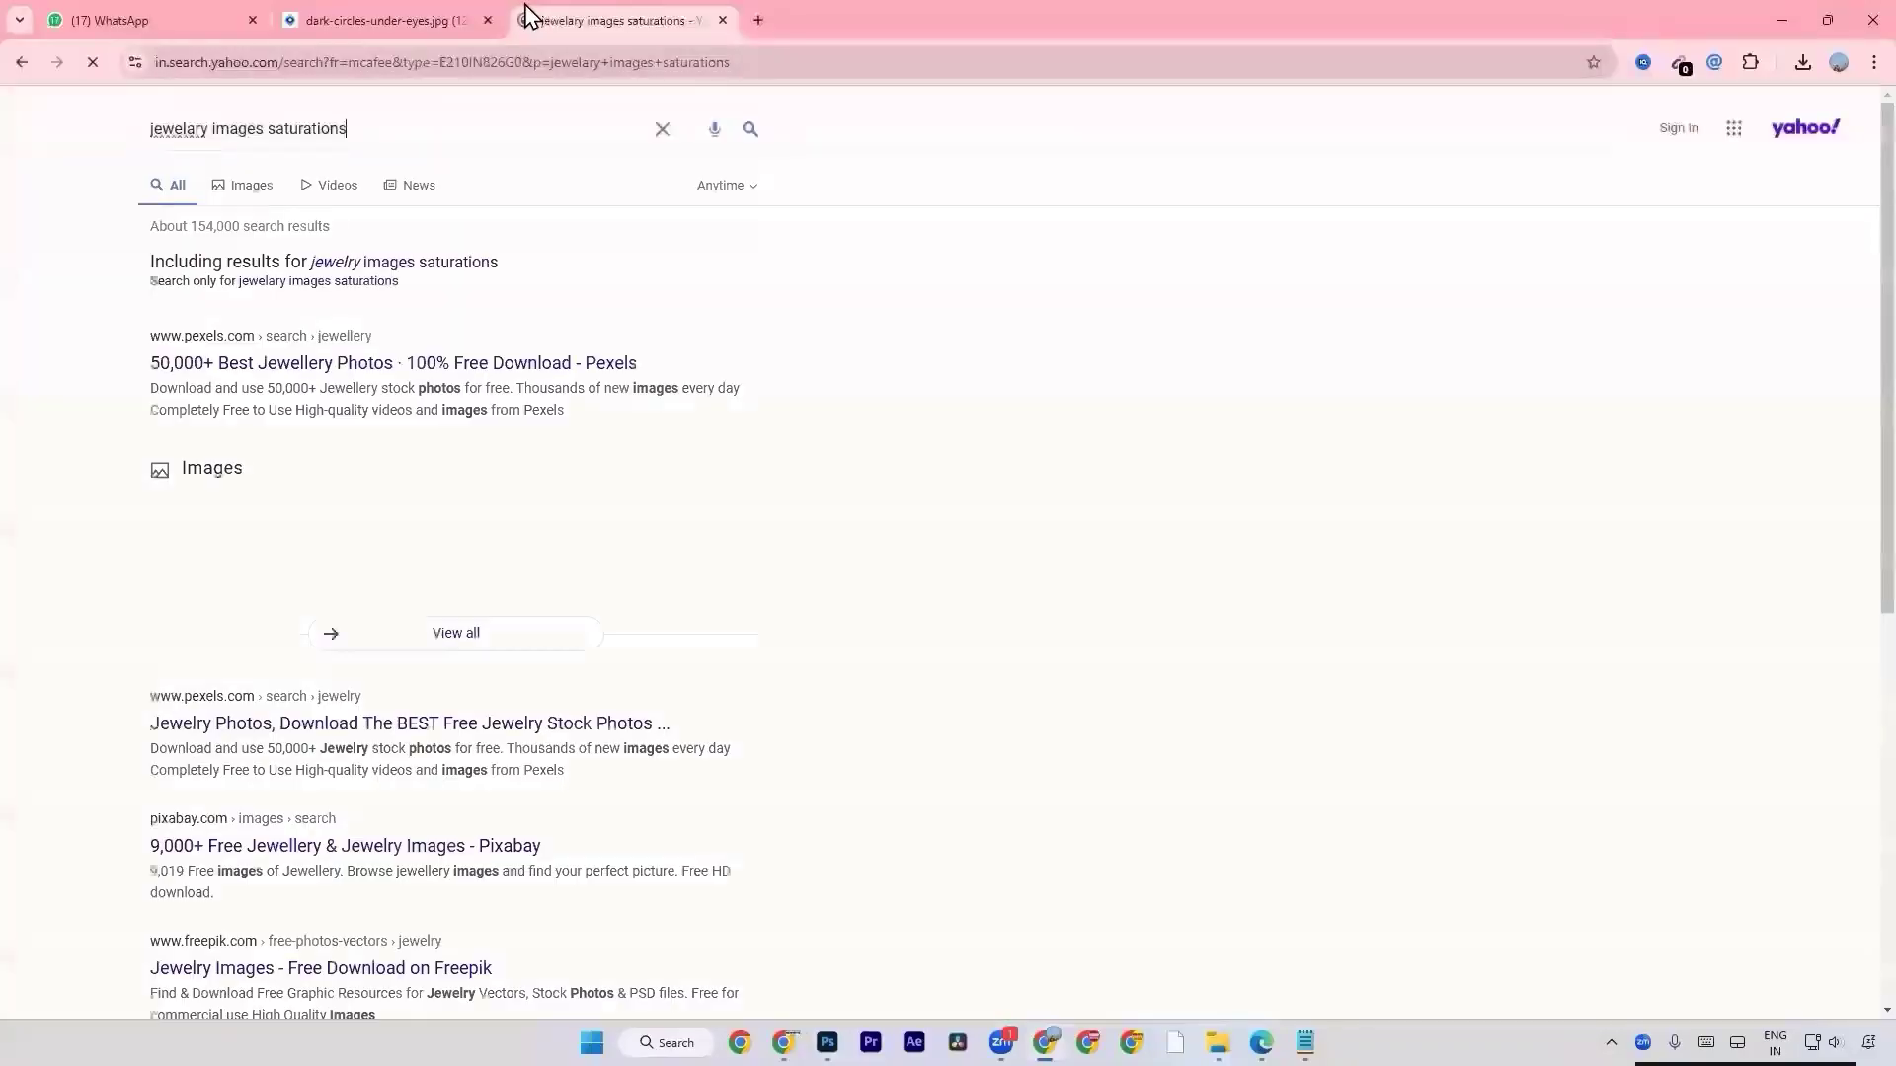
pyautogui.click(241, 197)
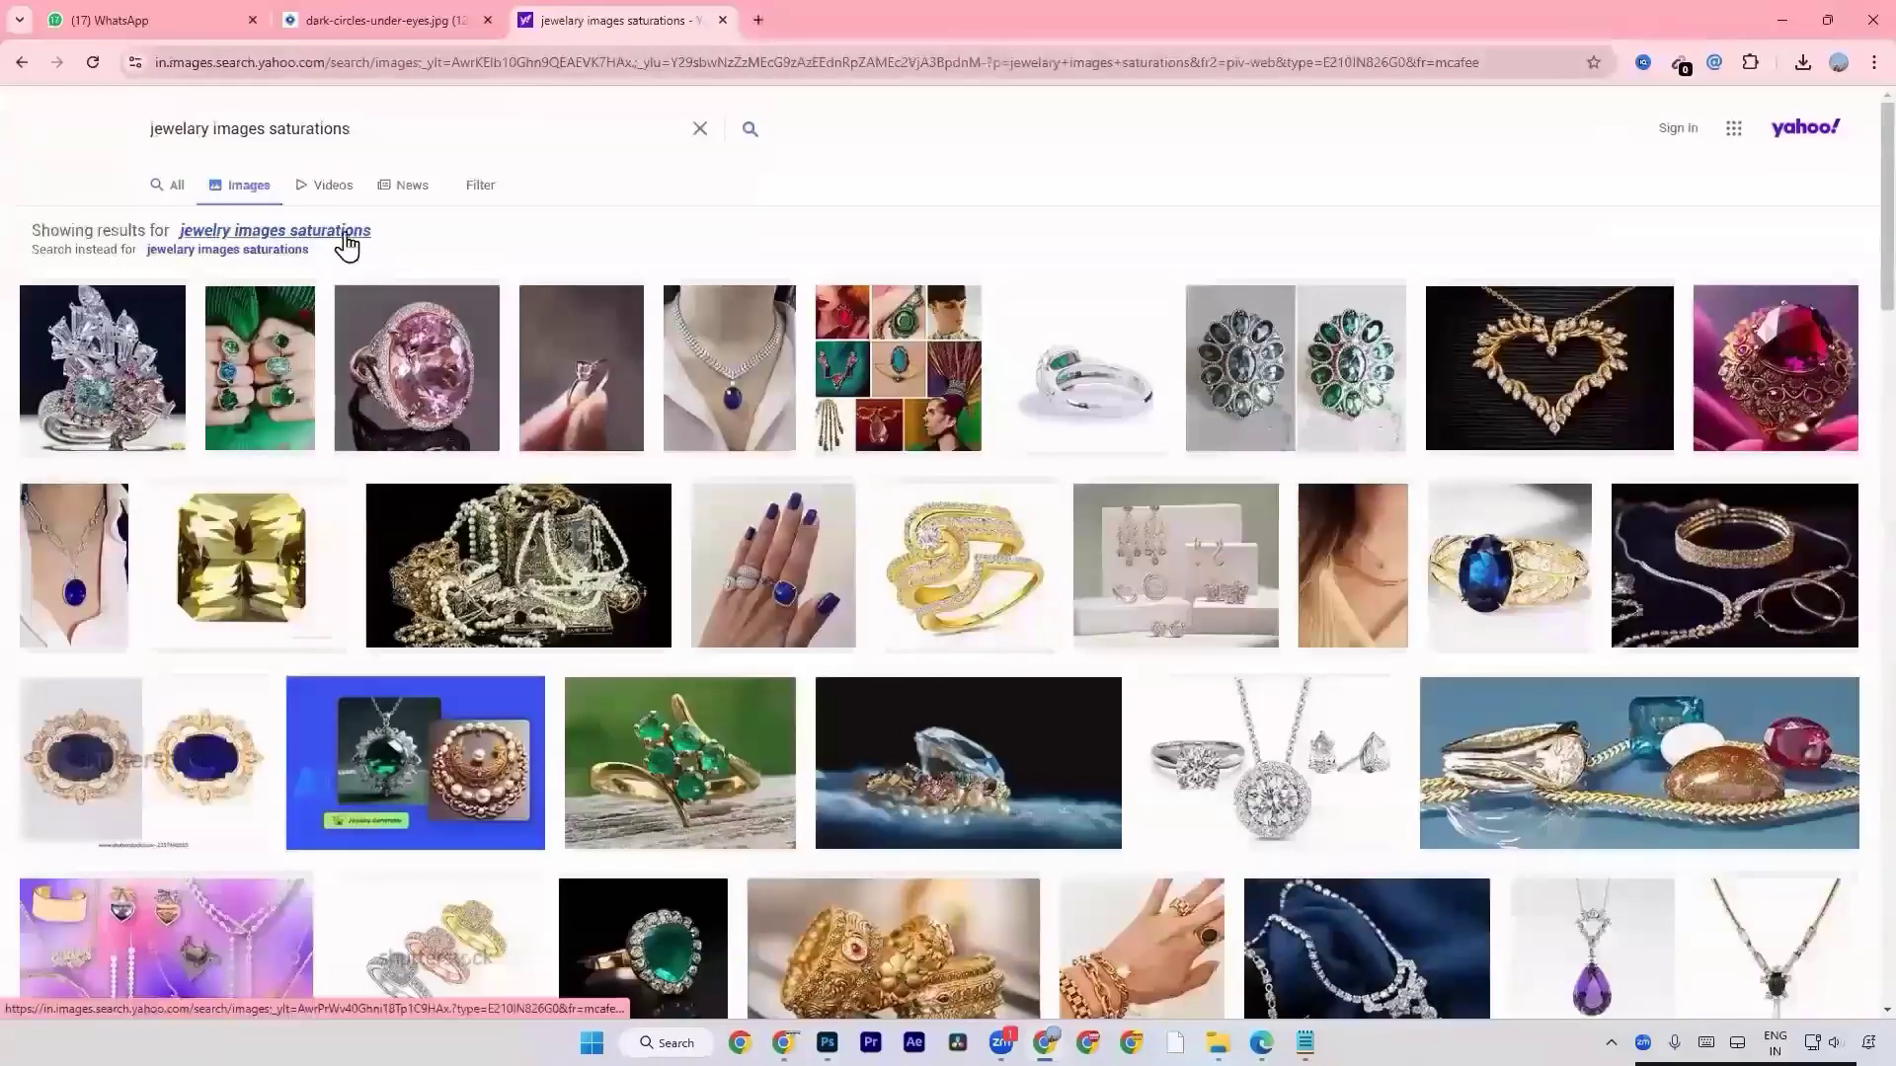
pyautogui.click(344, 239)
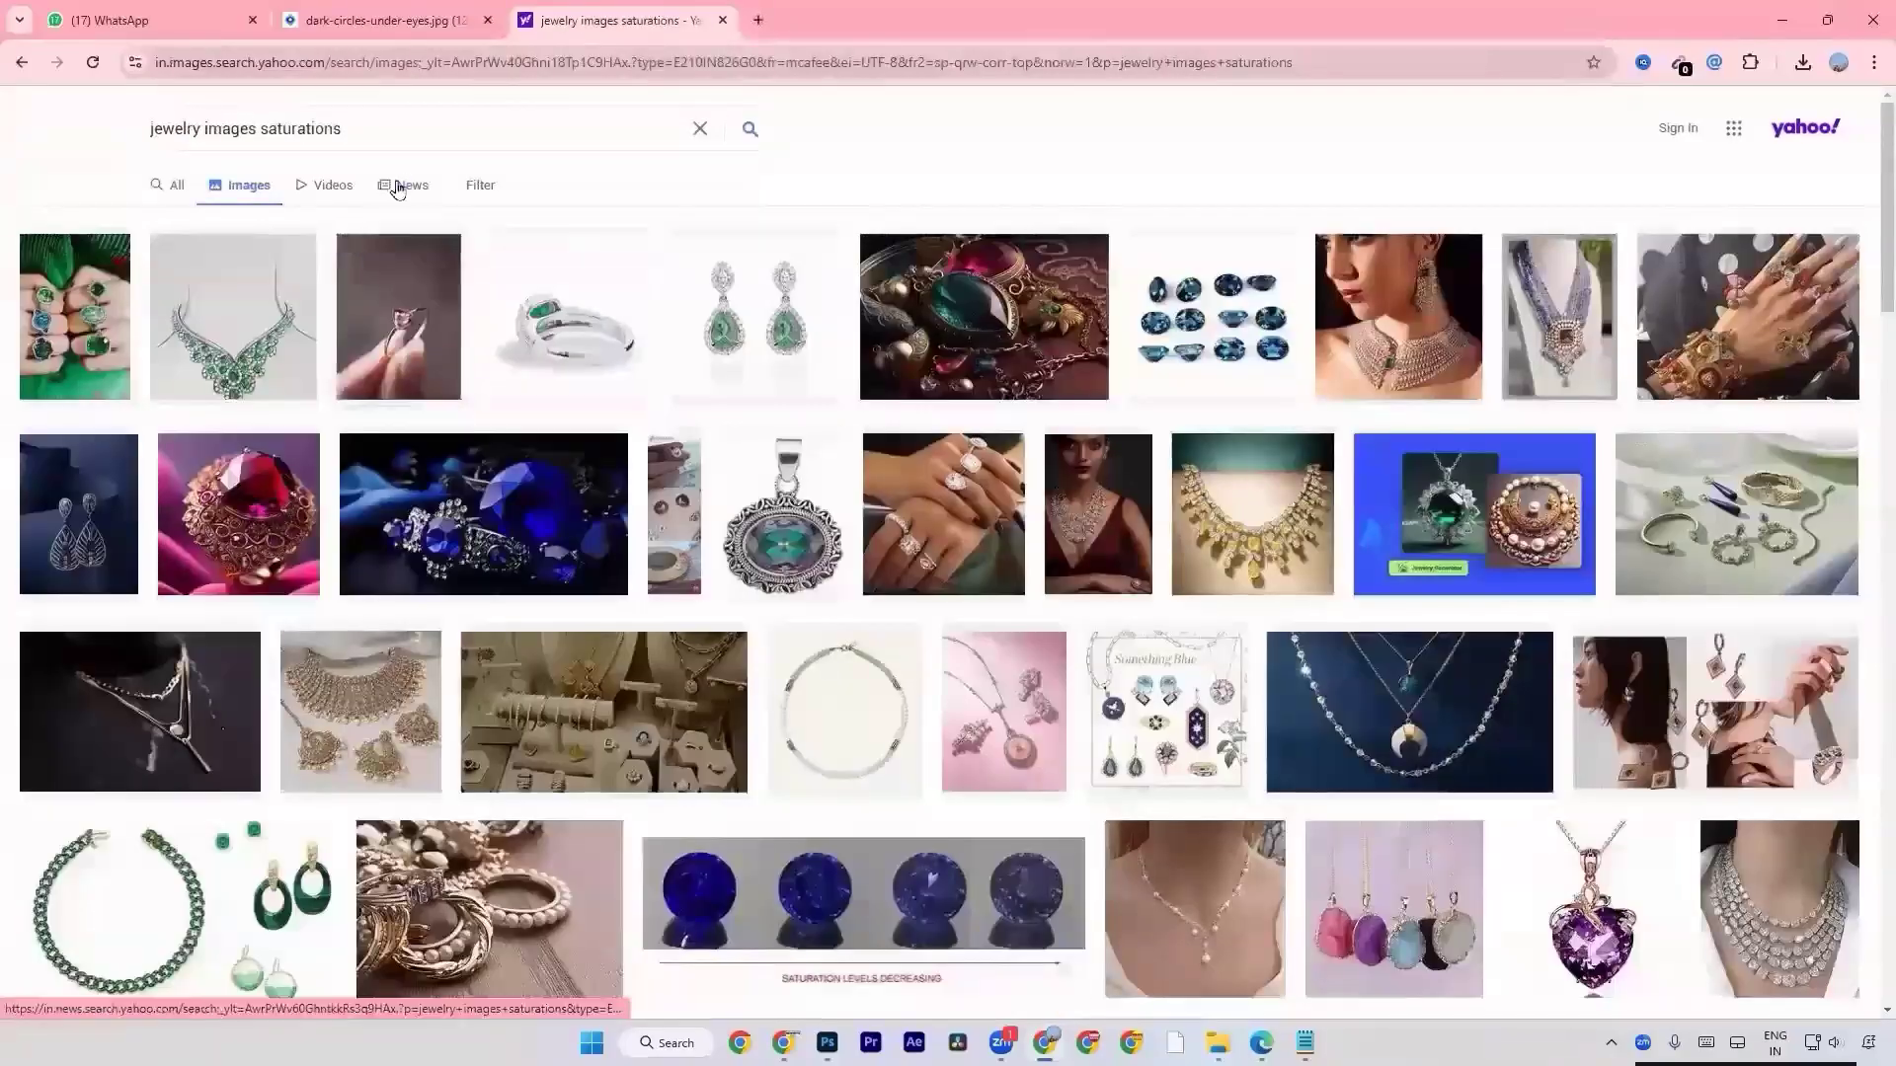
# Refine the image search to "jewelry images saturations black and white".
pyautogui.click(428, 135)
pyautogui.write('bls')
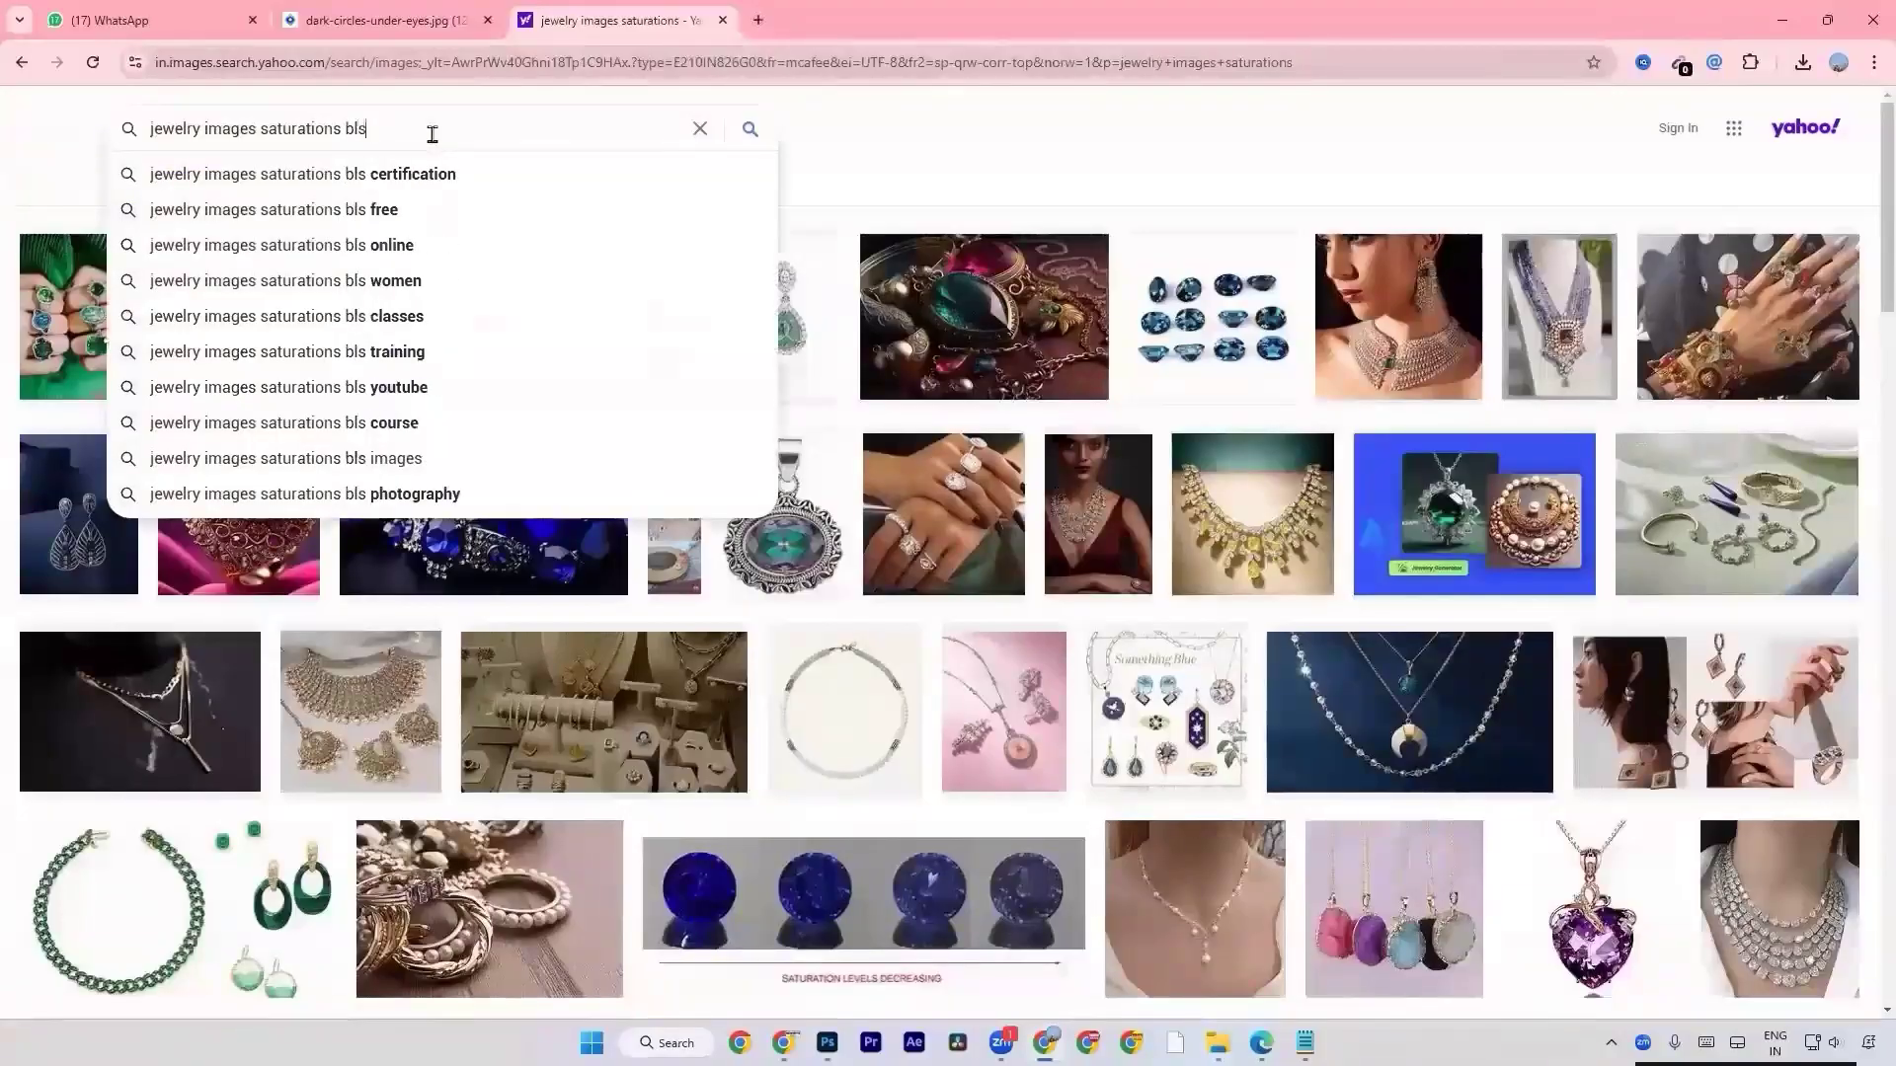
pyautogui.press('BackSpace')
pyautogui.write('a')
pyautogui.press('Down')
pyautogui.press('Return')
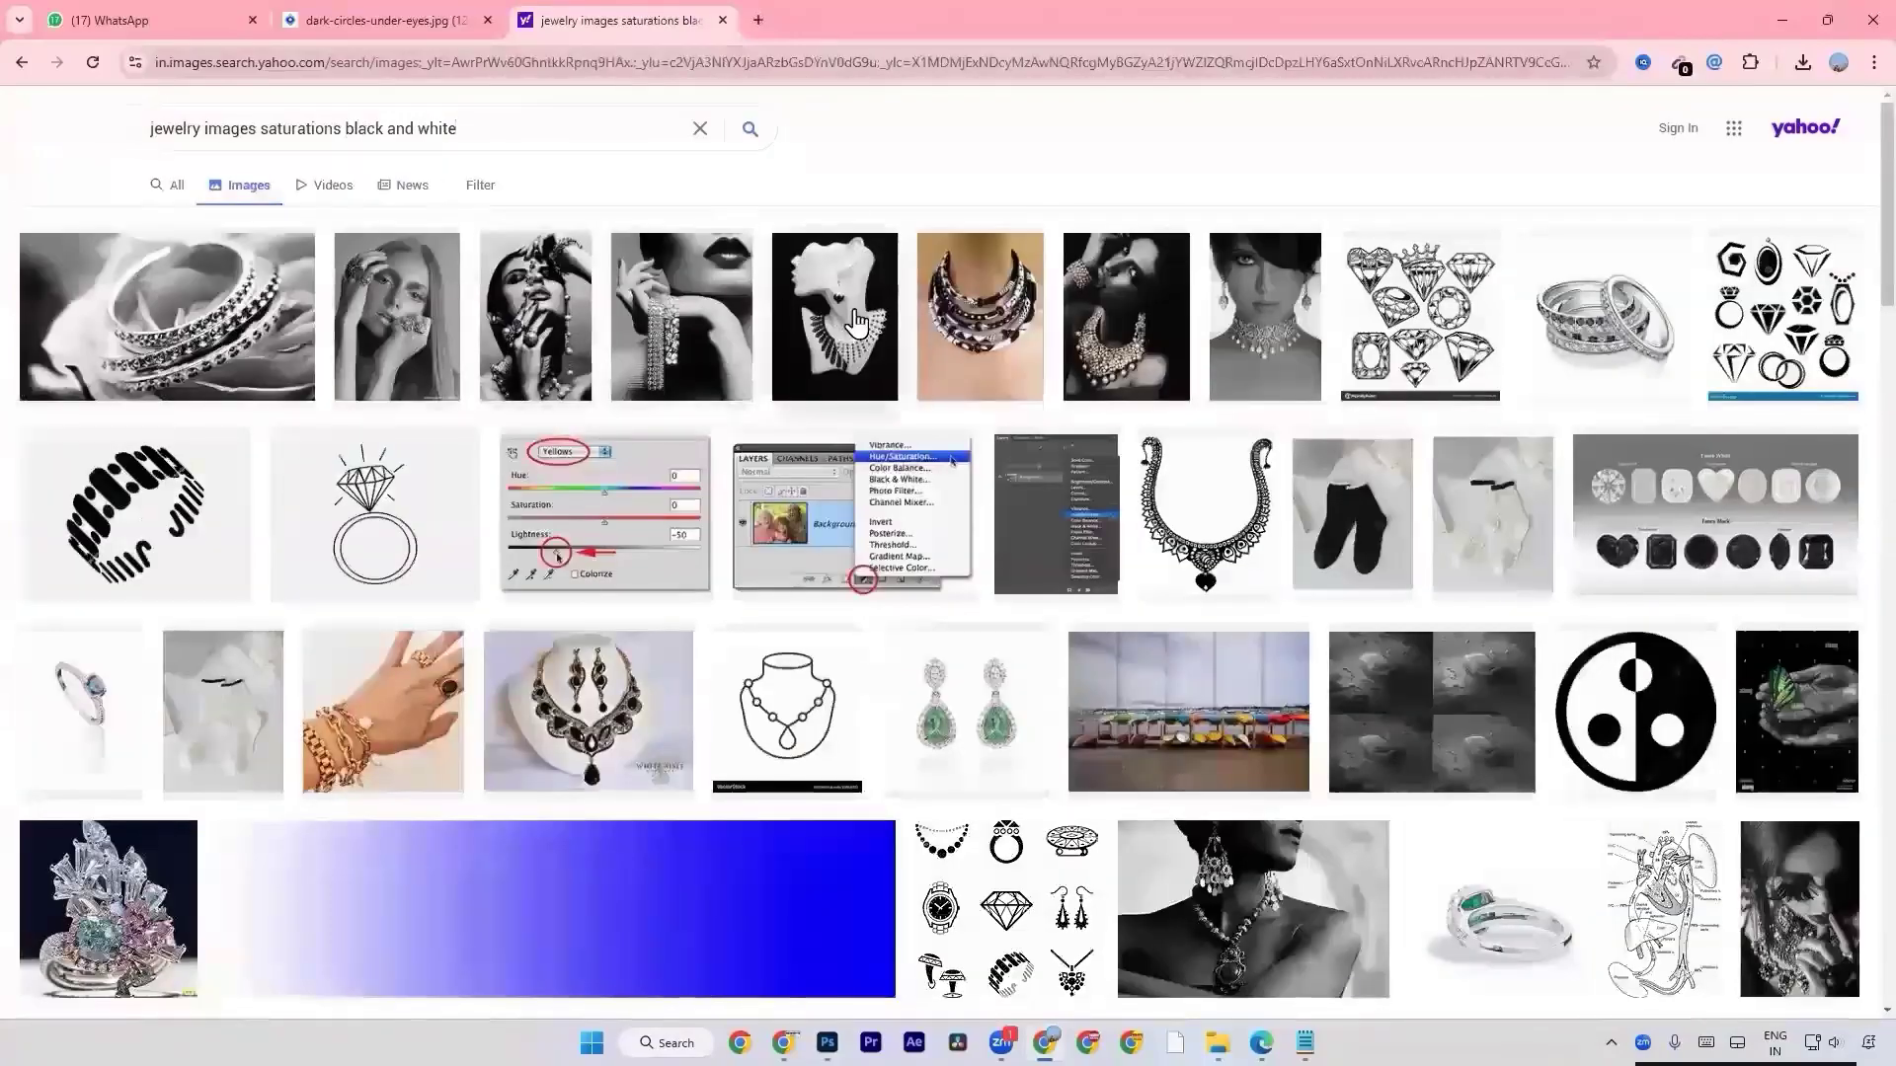
# Browse the black-and-white jewelry results and refine the image search to "gold jewelry images saturations black and white".
pyautogui.scroll(-6, 692, 431)
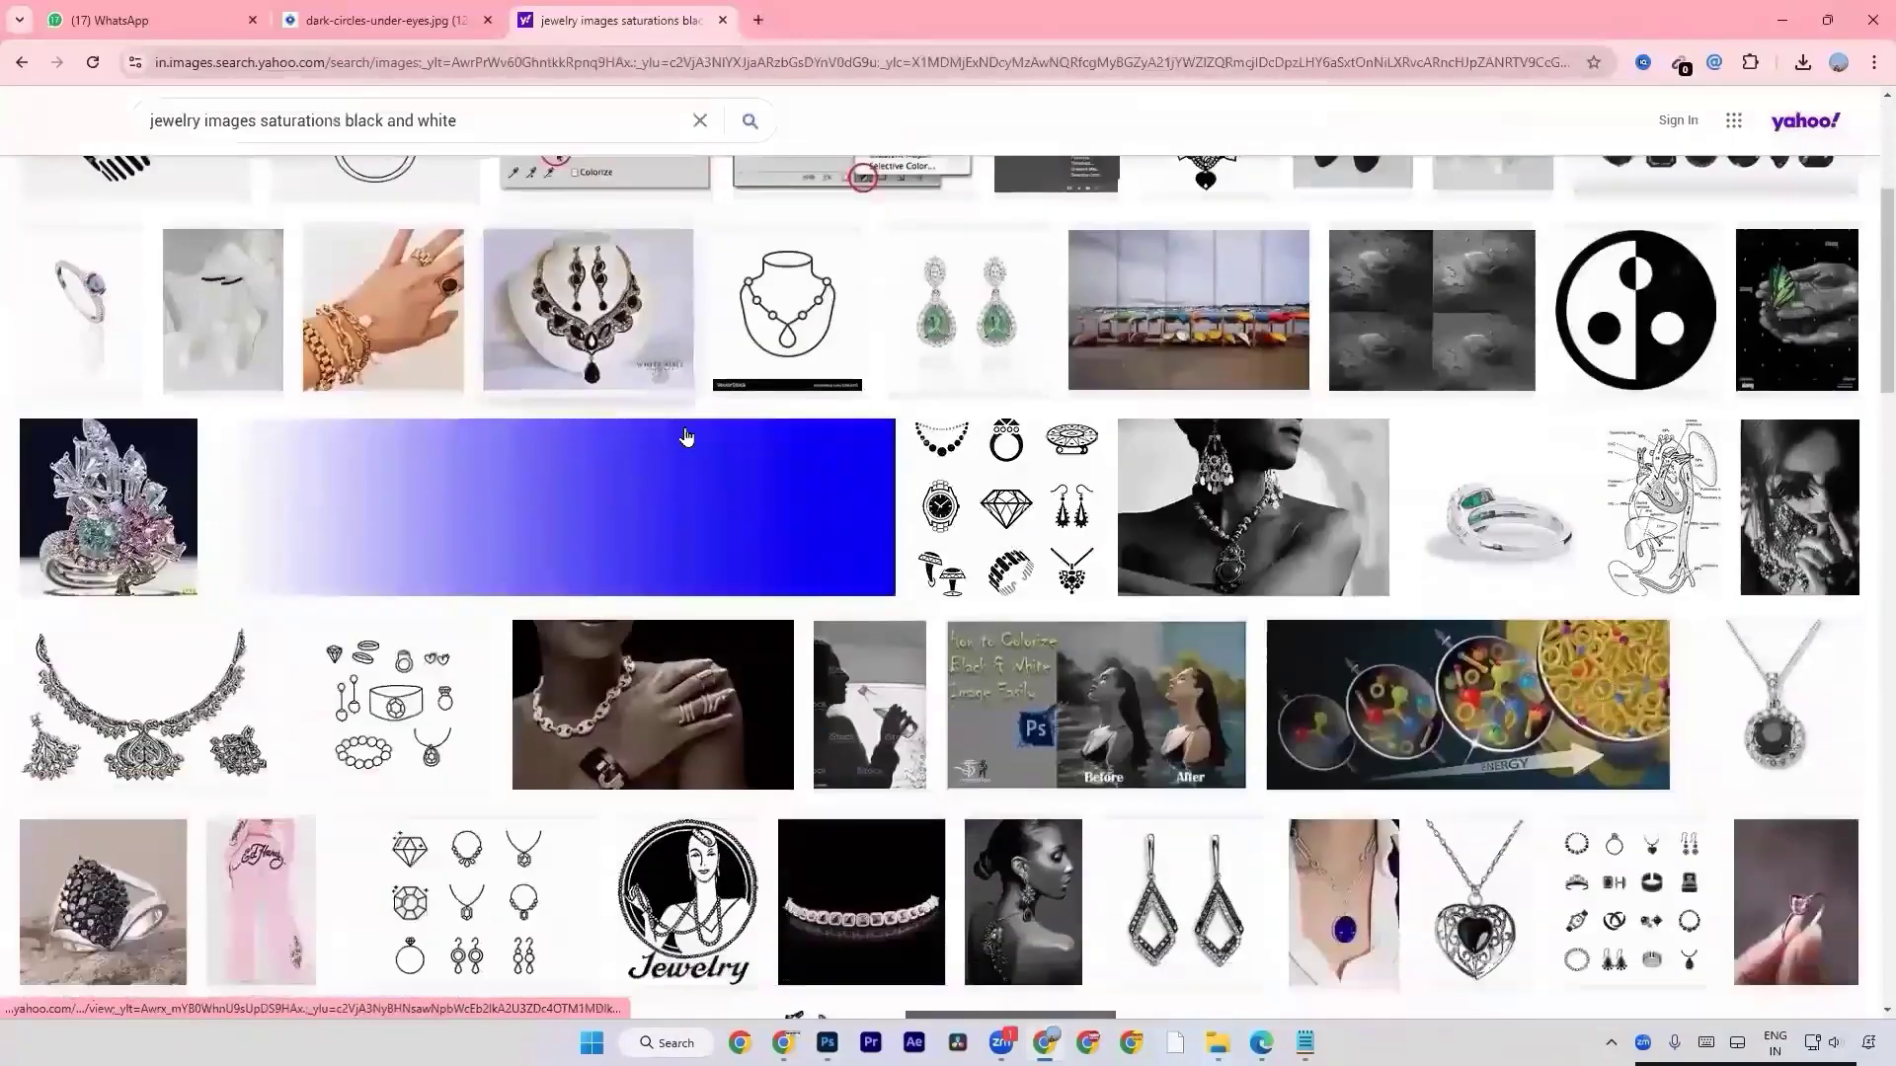
pyautogui.scroll(-4, 687, 436)
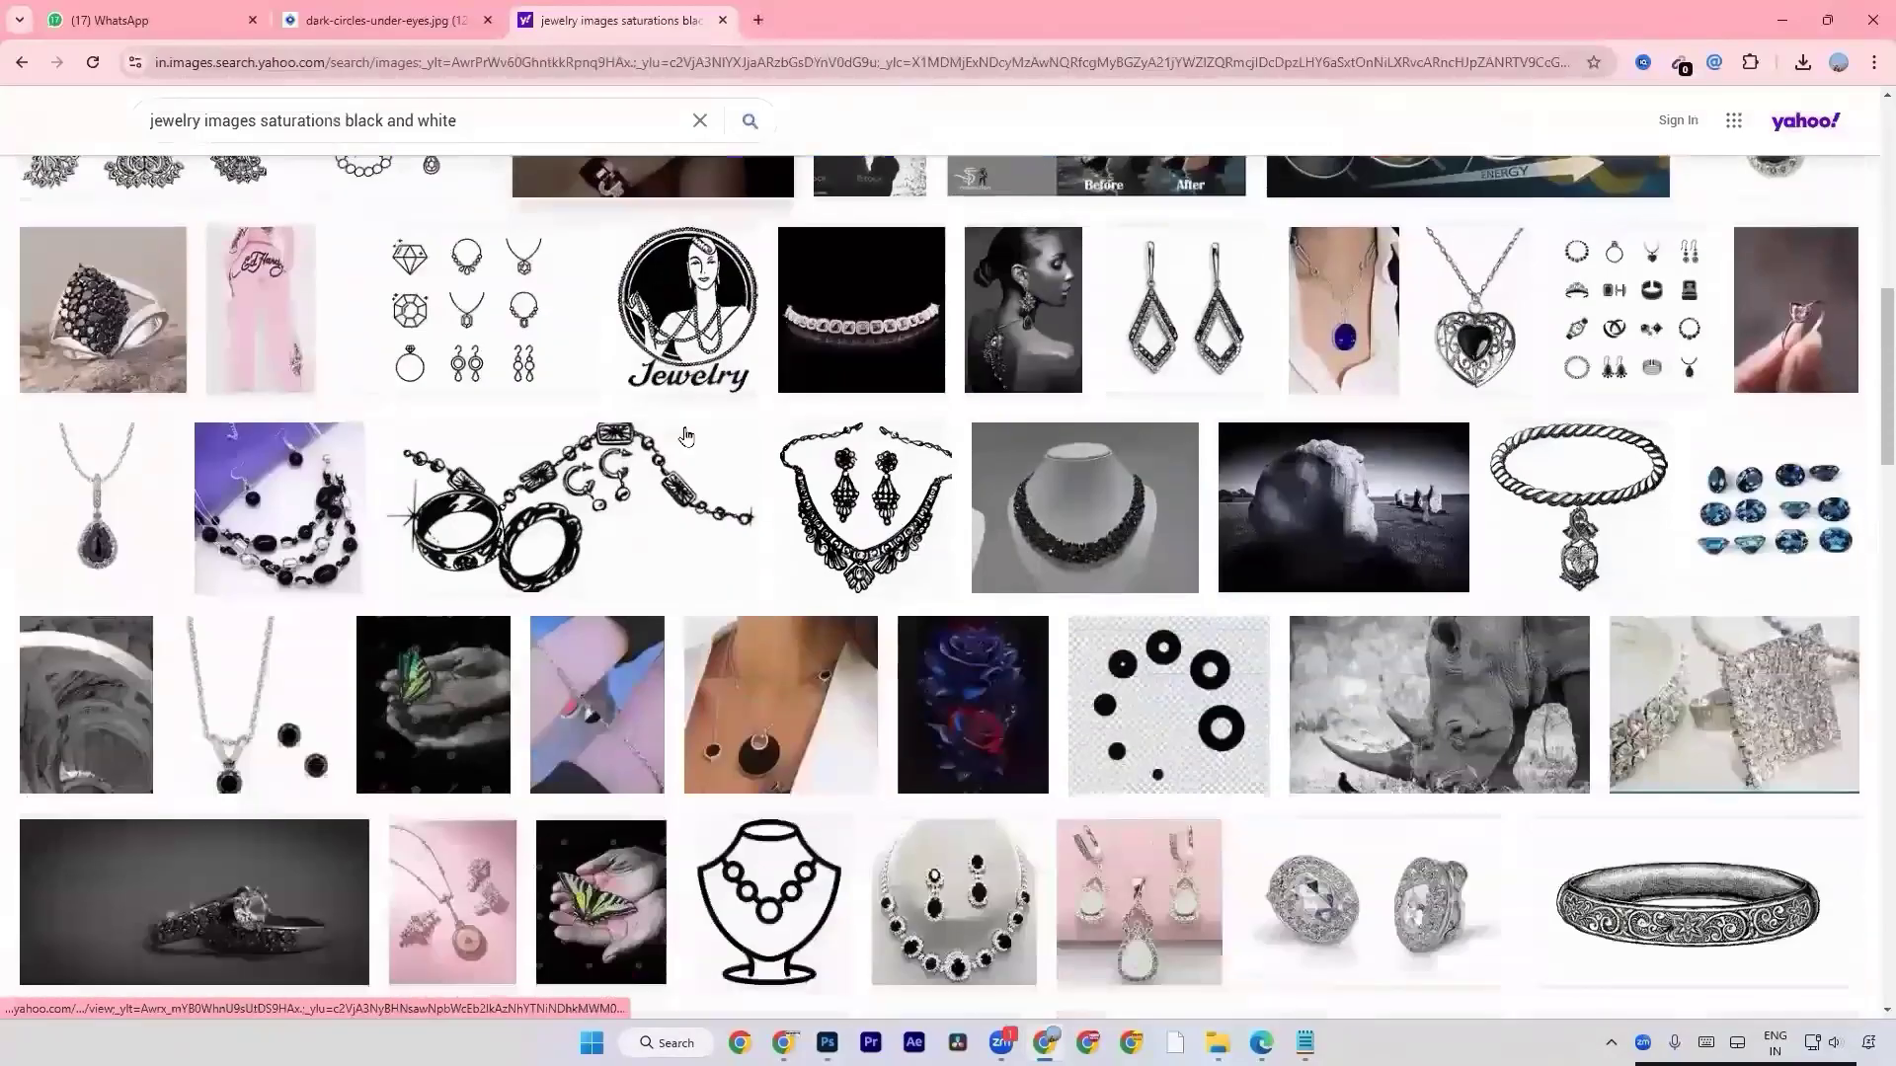
pyautogui.scroll(-4, 686, 435)
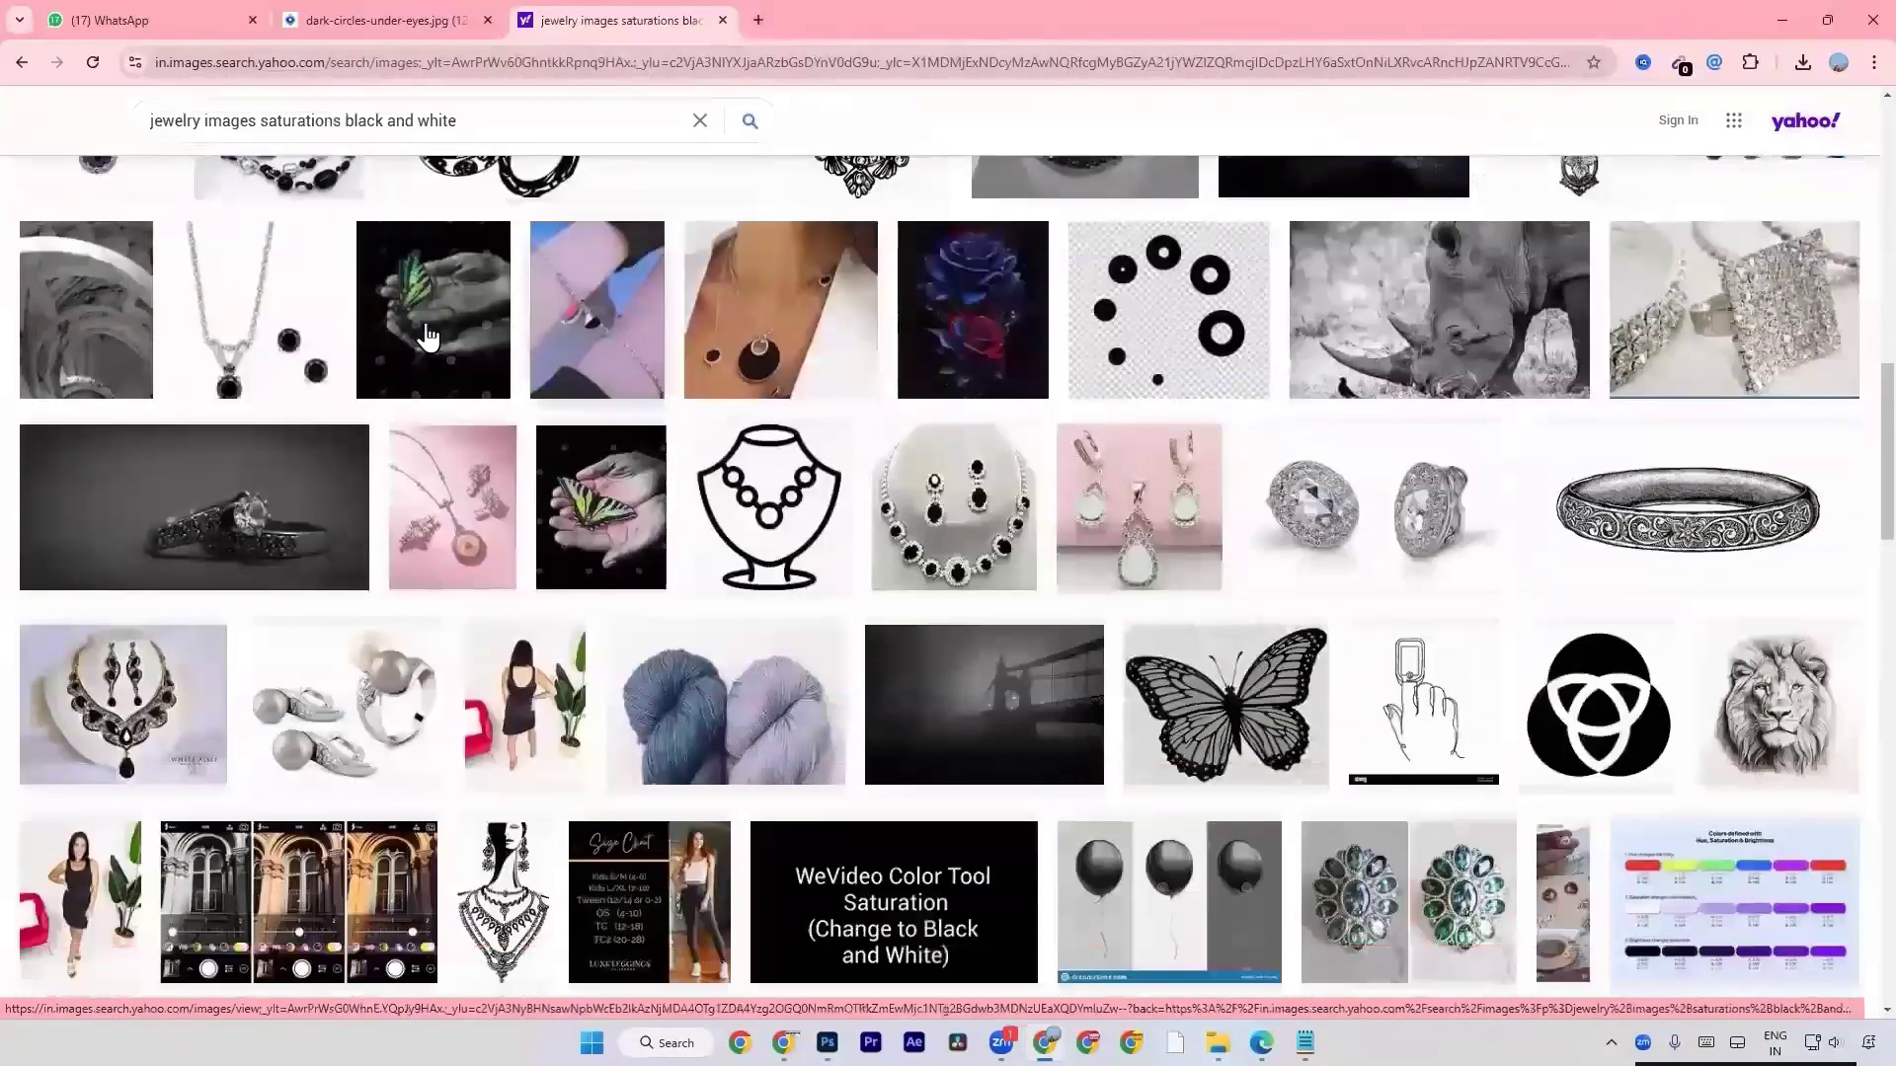
pyautogui.scroll(6, 424, 276)
pyautogui.click(208, 123)
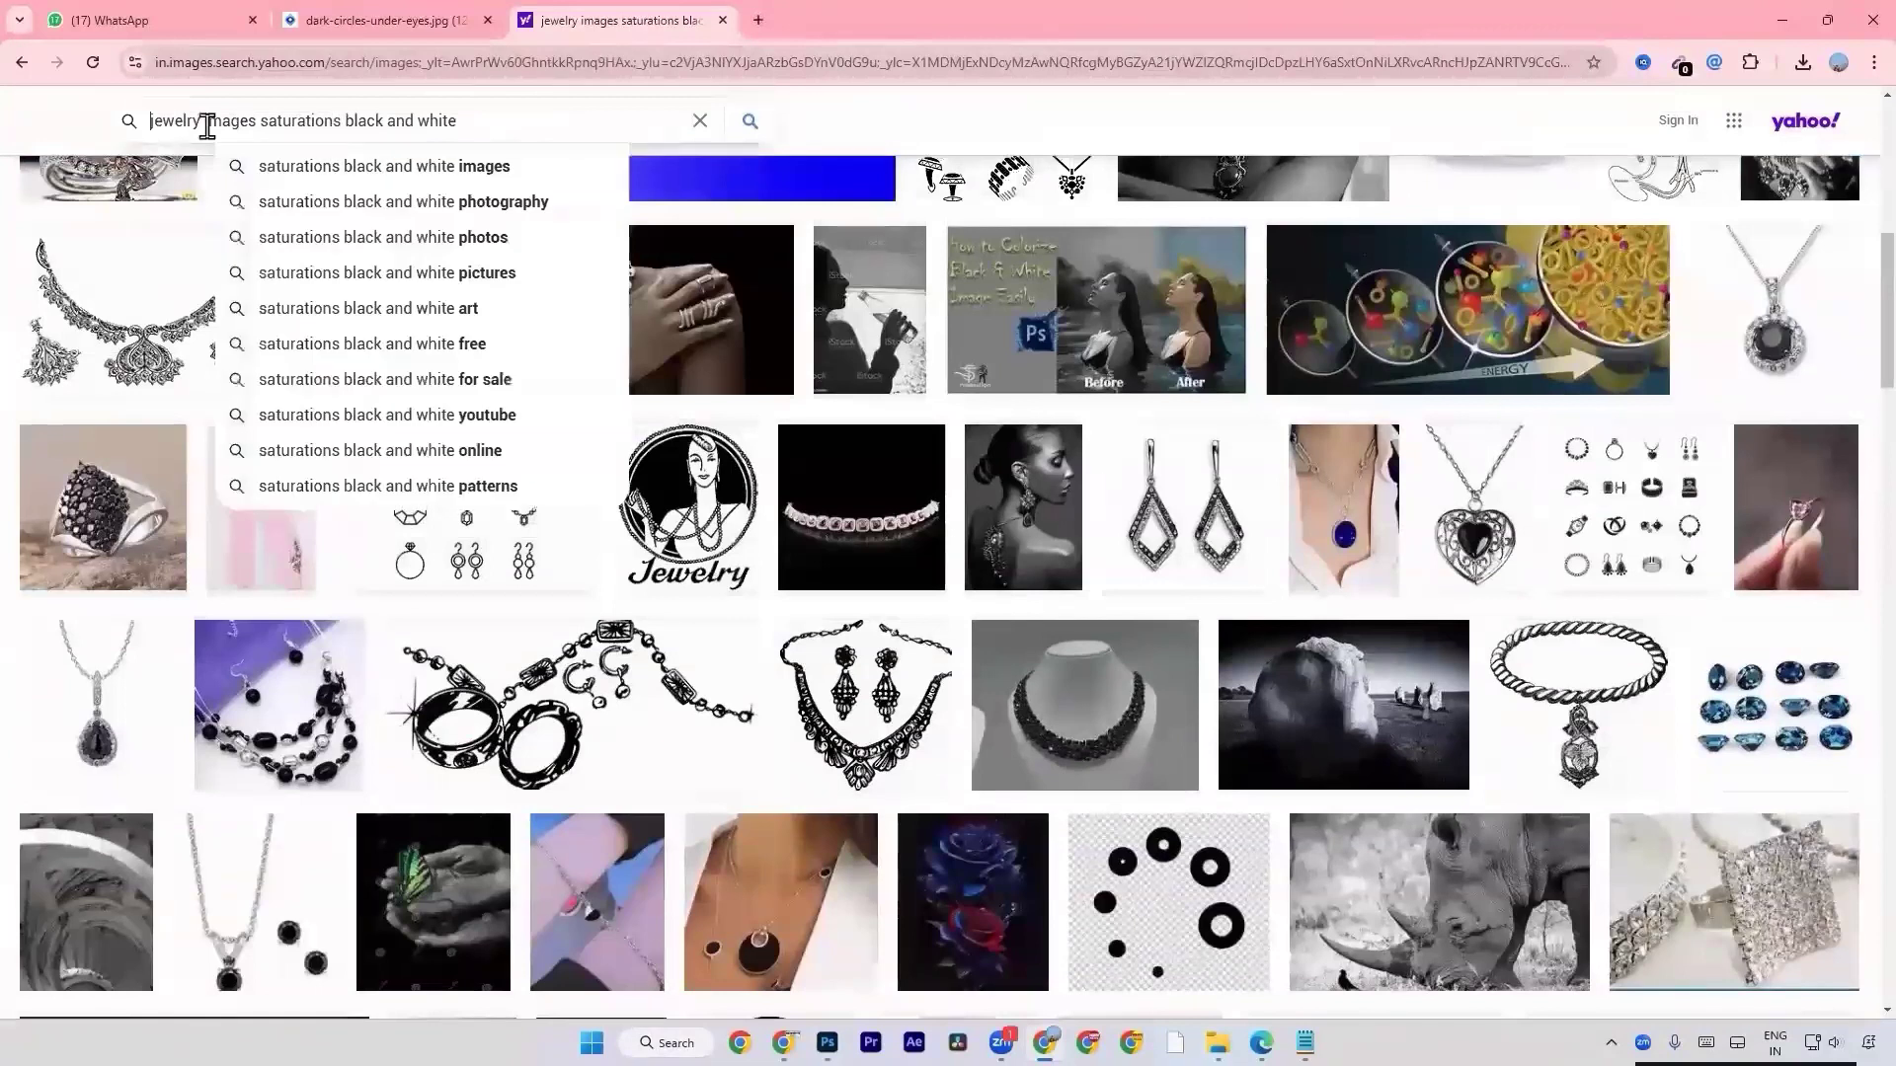
pyautogui.press('Home')
pyautogui.write('gold')
pyautogui.press('Return')
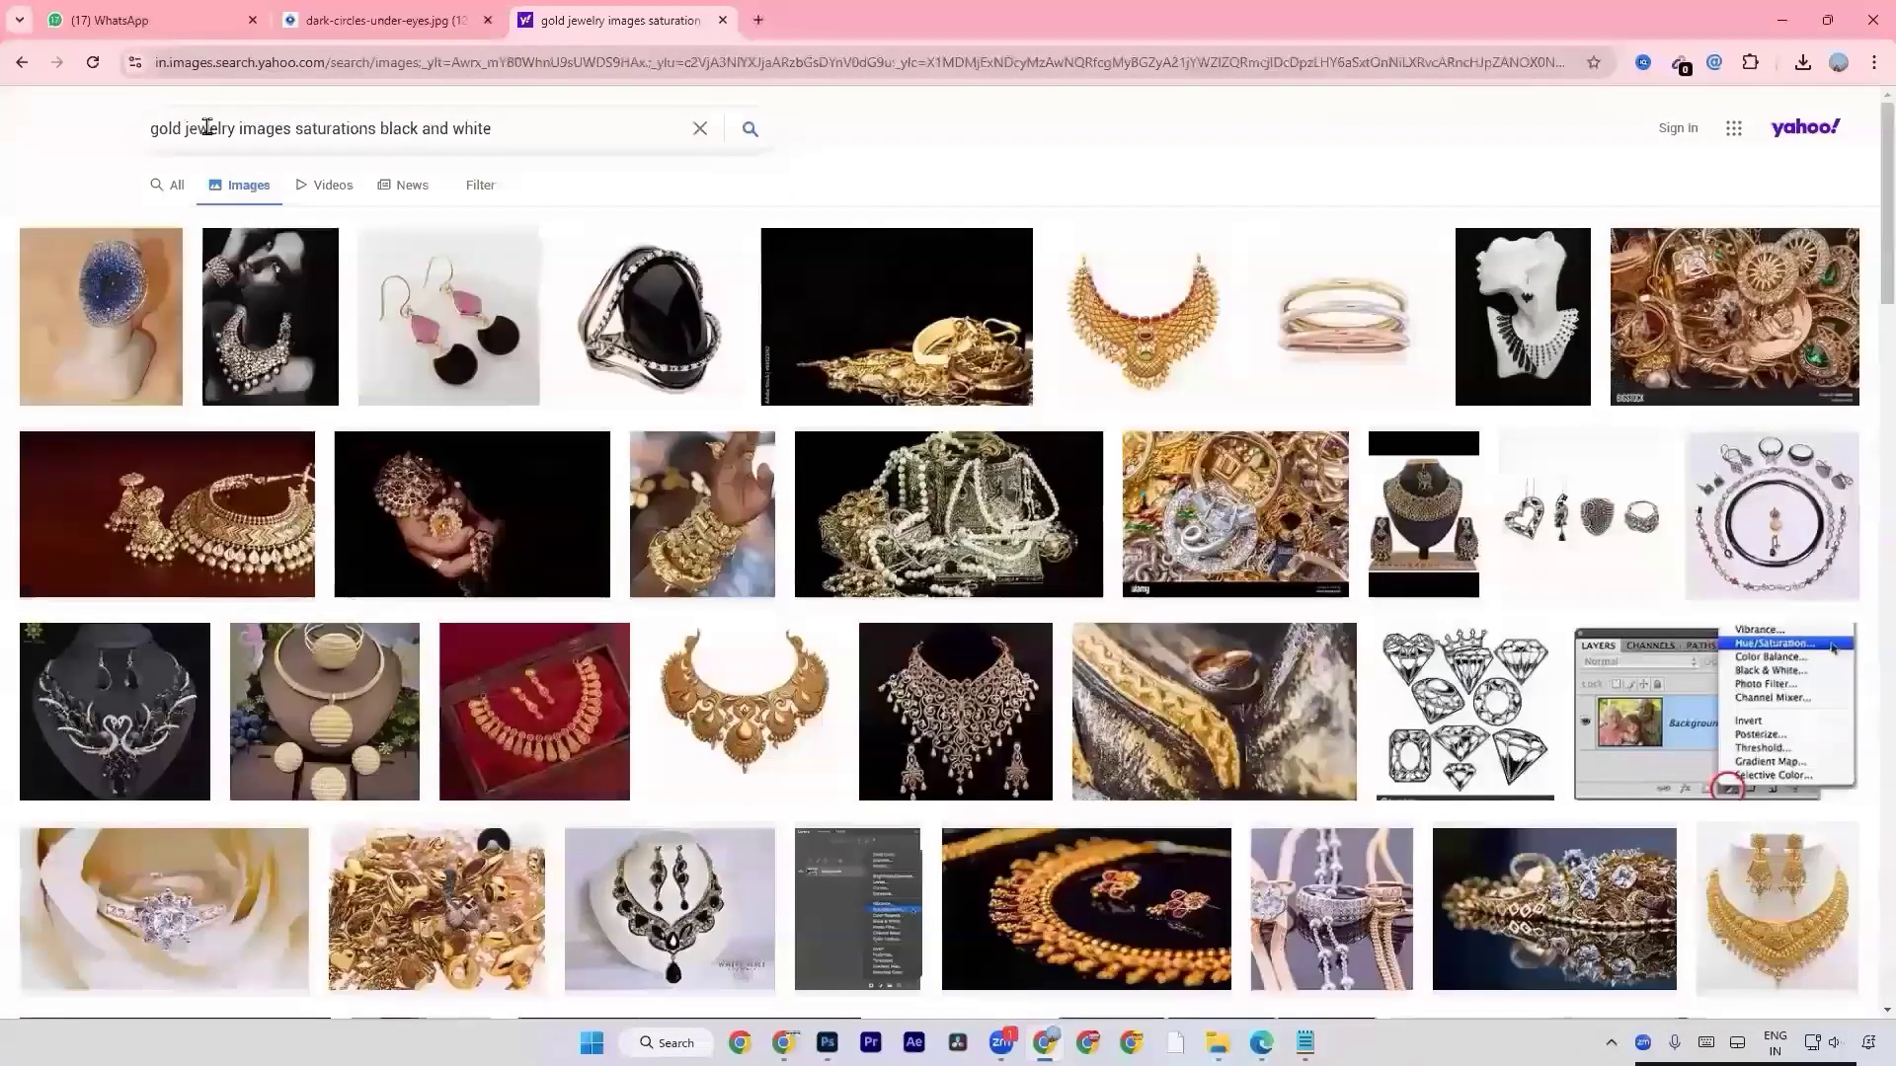
# Examine the gold jewelry results, previewing the black-and-white portrait with a gold necklace and the necklace displayed on dark rocks.
pyautogui.click(280, 338)
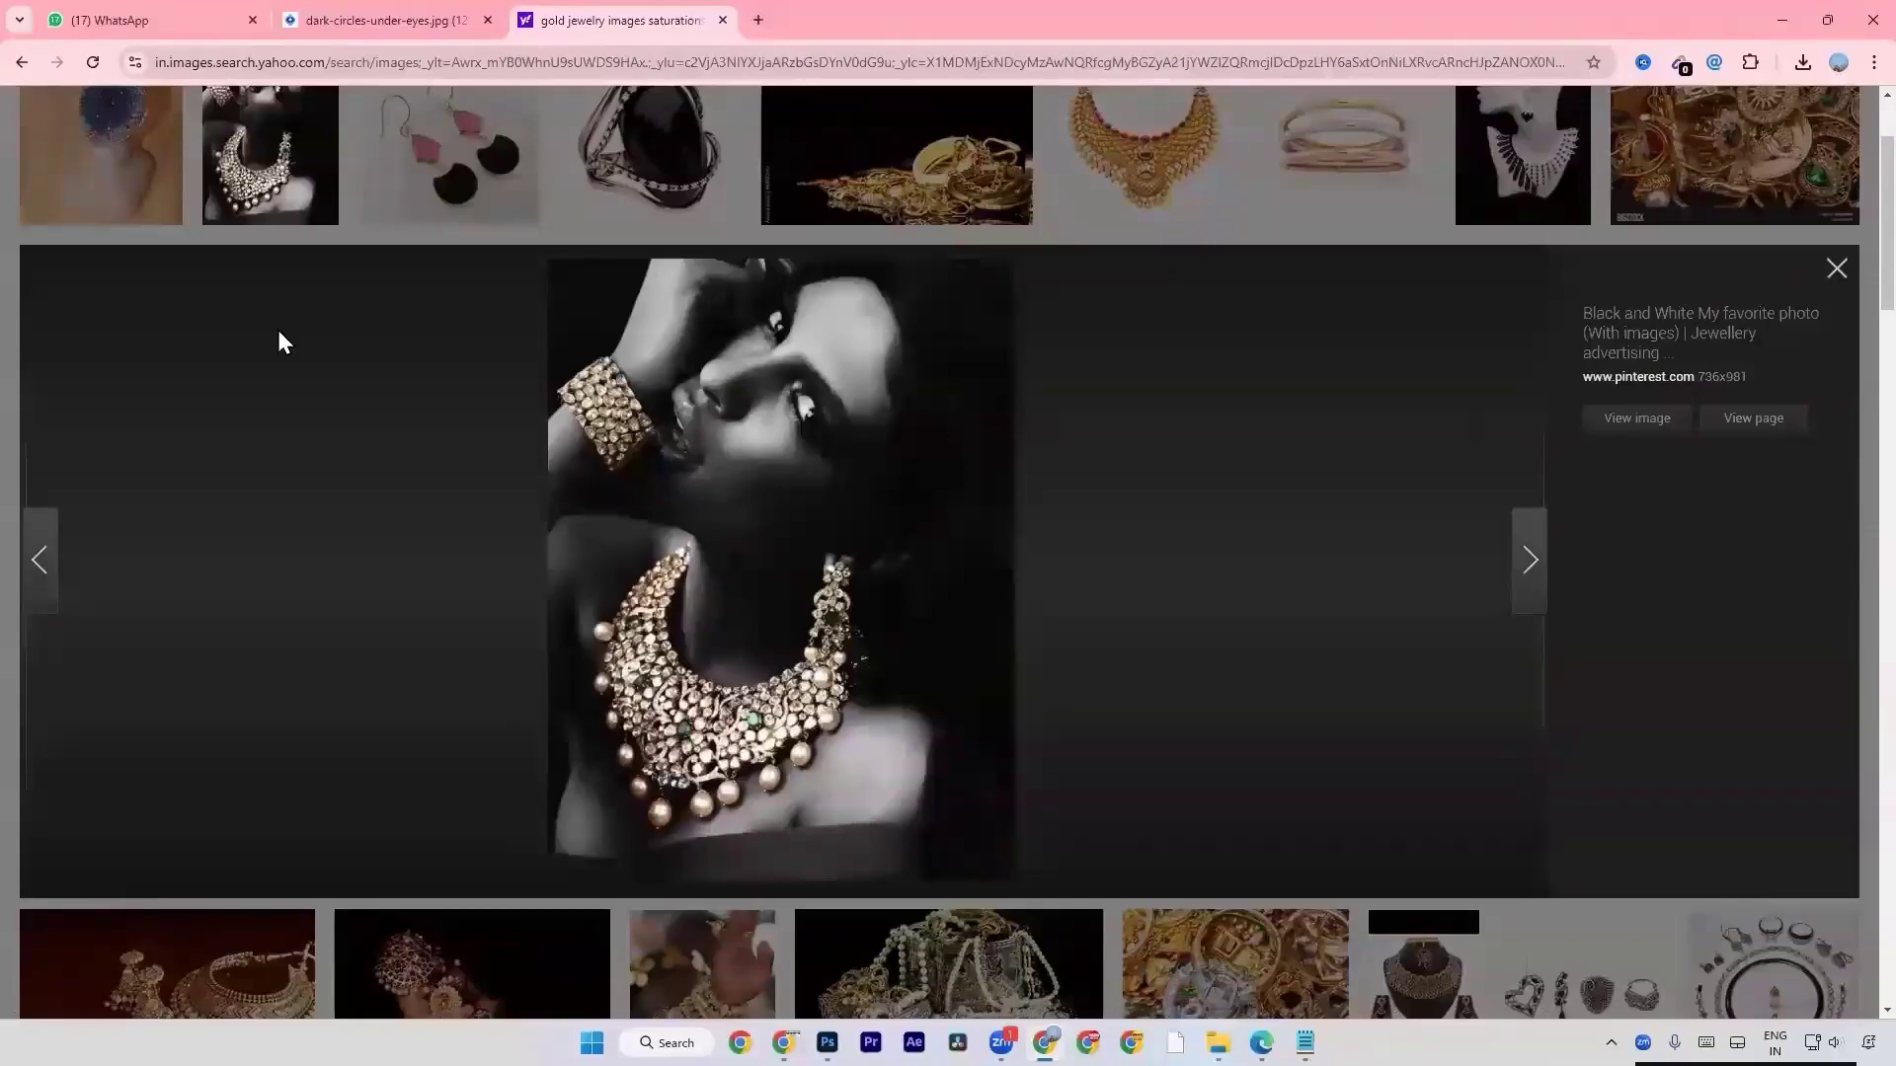
pyautogui.click(1837, 272)
pyautogui.scroll(-5, 834, 496)
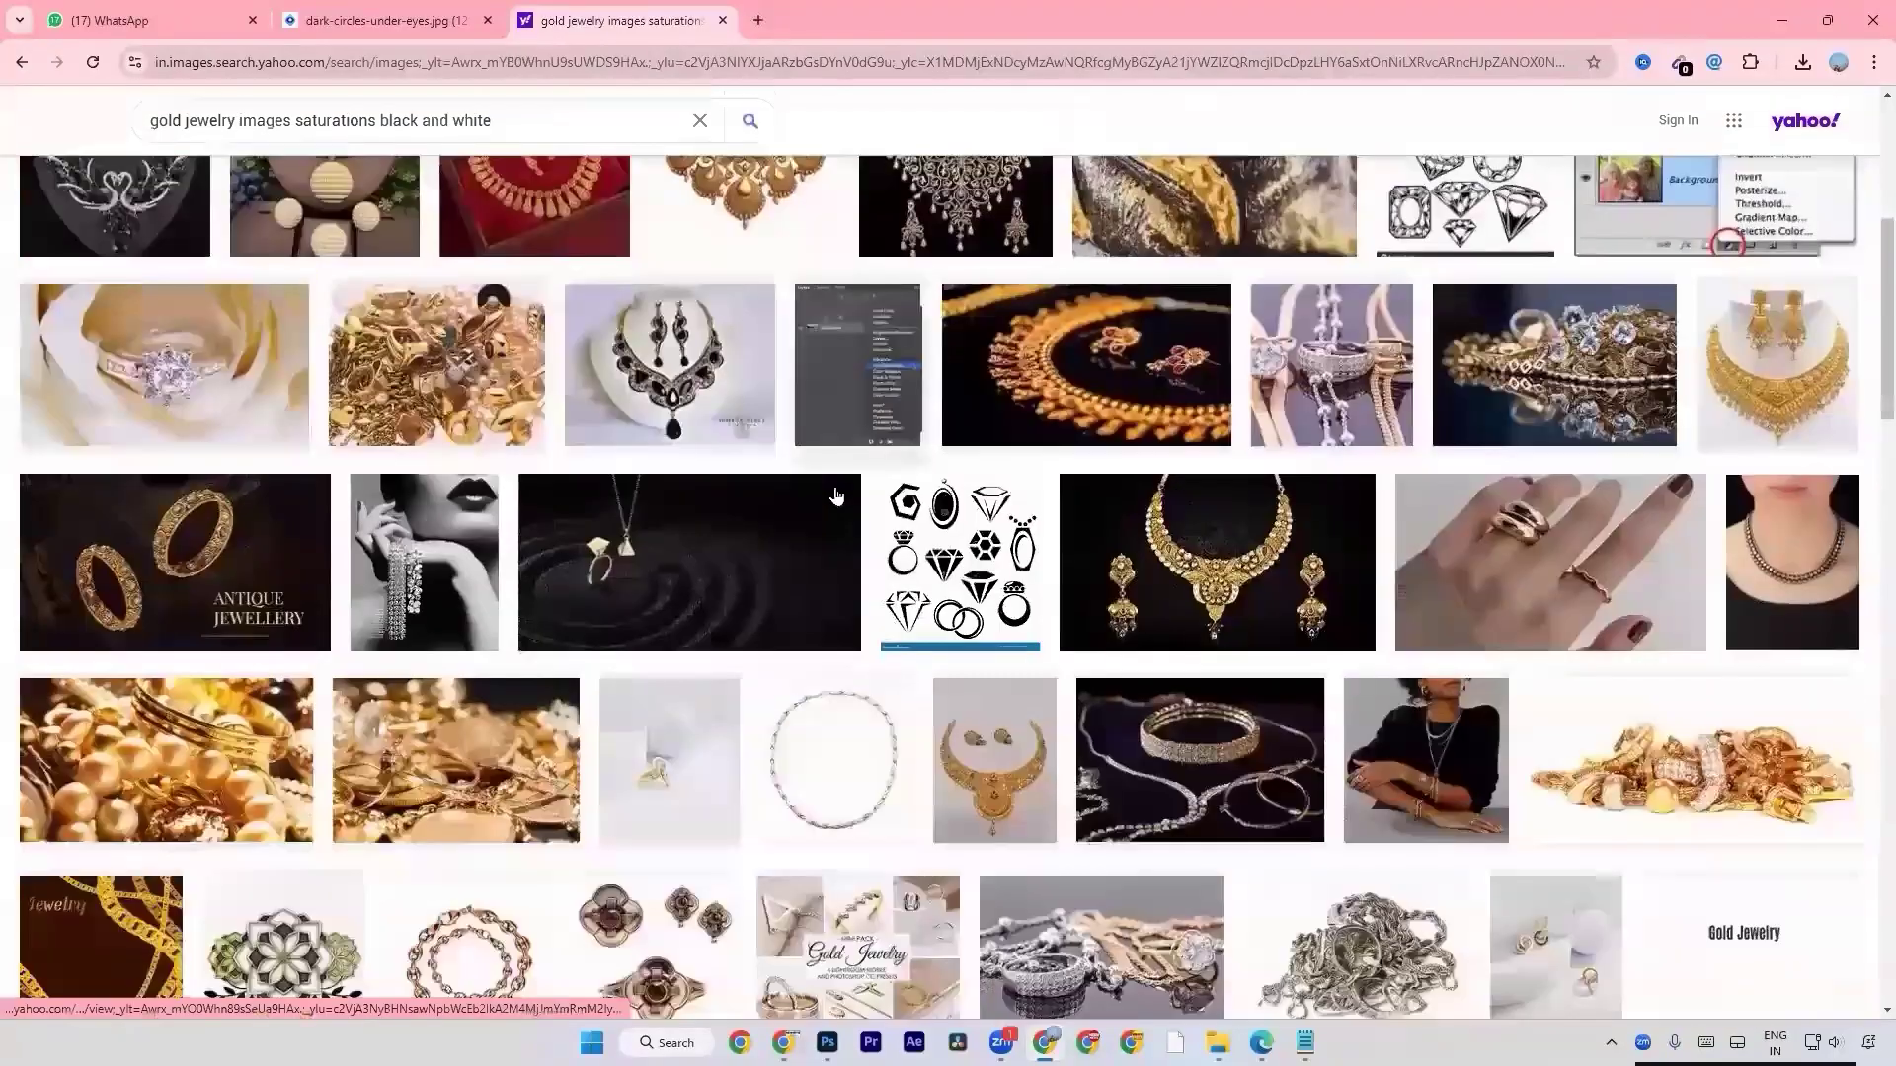
pyautogui.scroll(-2, 835, 495)
pyautogui.scroll(-5, 834, 495)
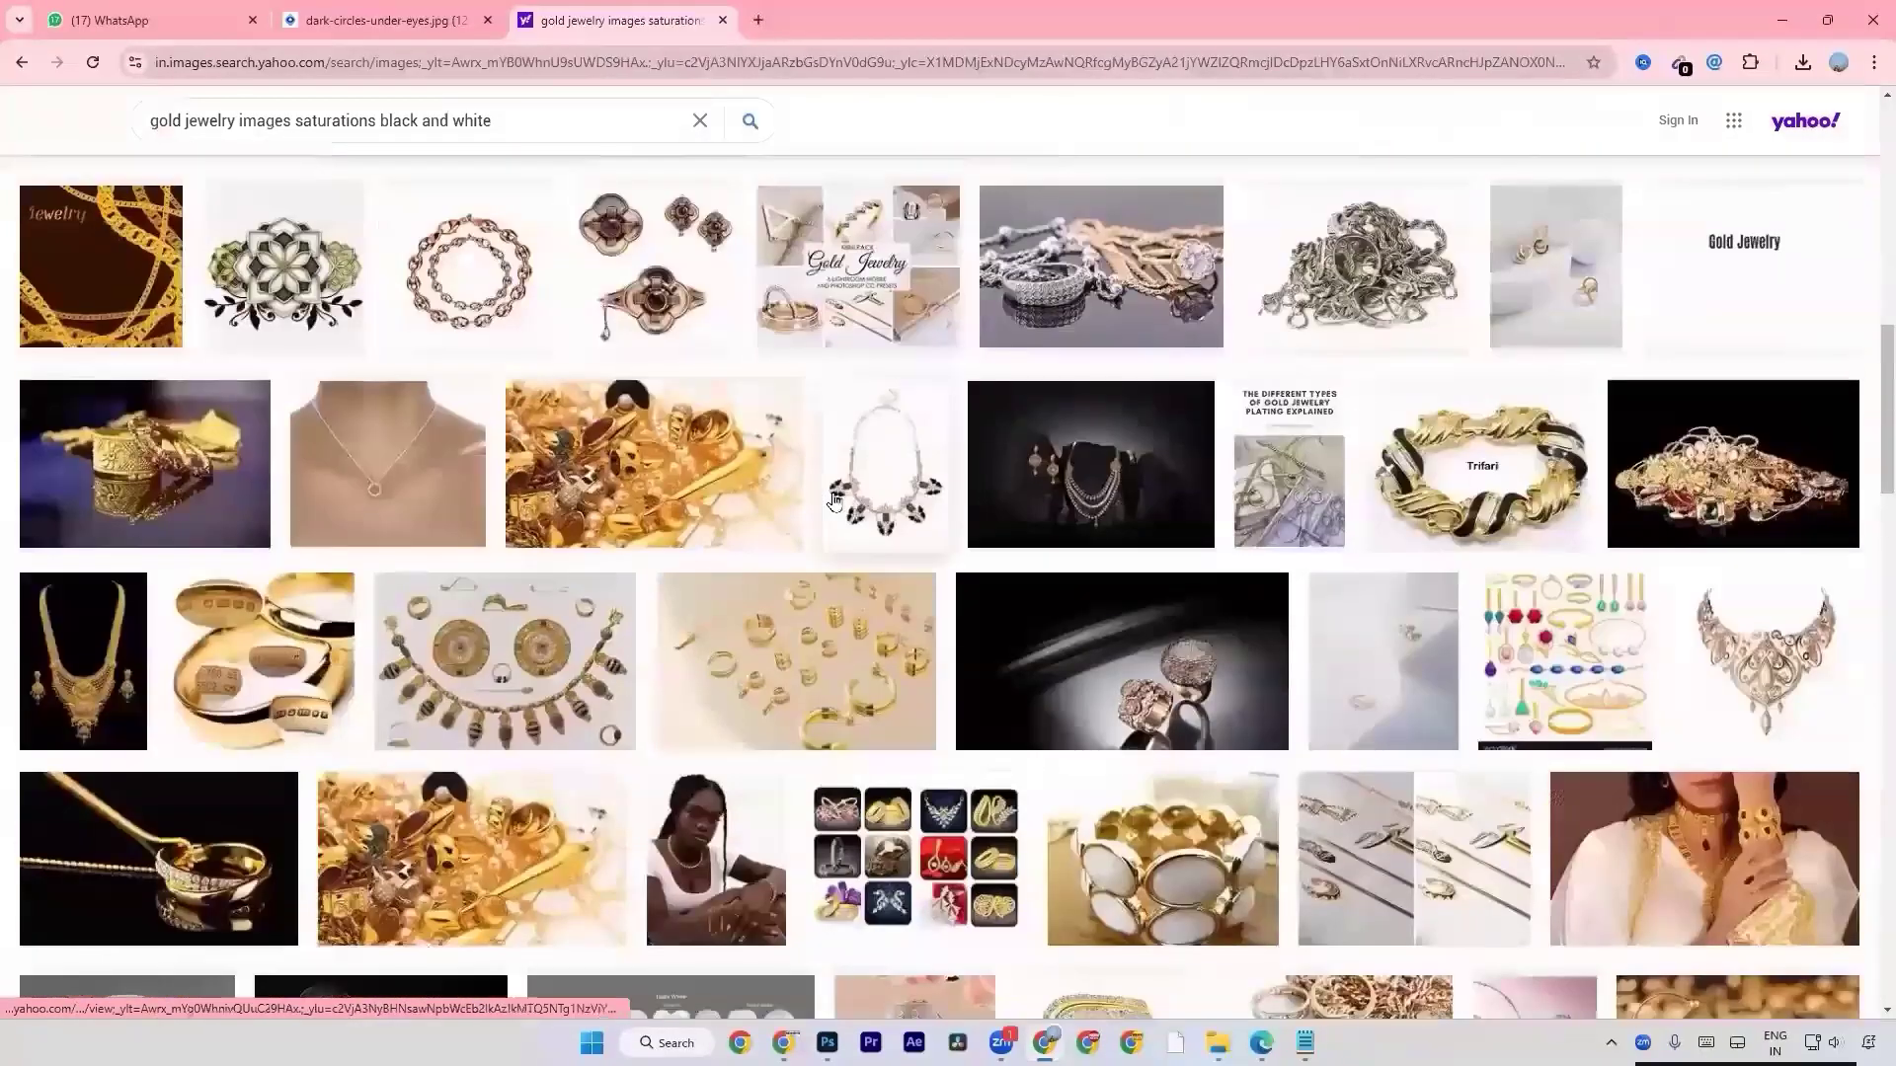
pyautogui.click(1140, 471)
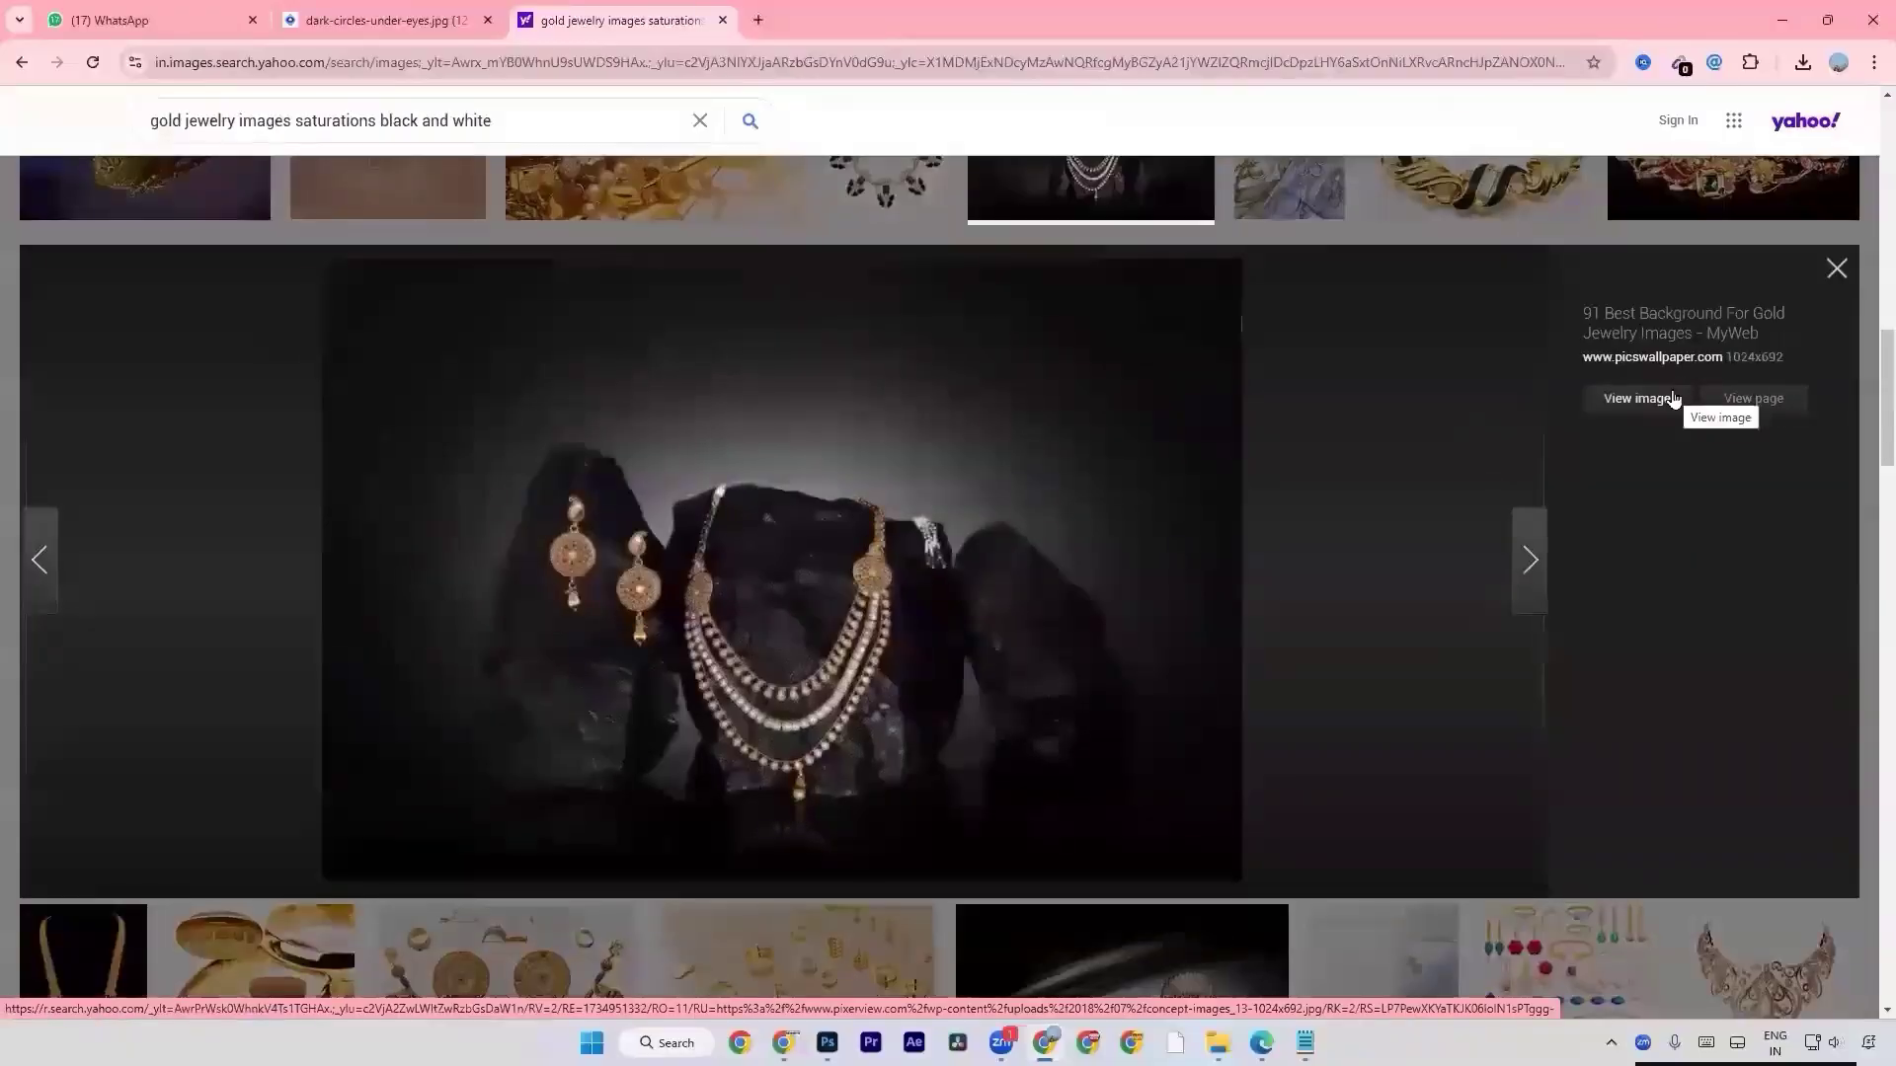
pyautogui.click(1835, 268)
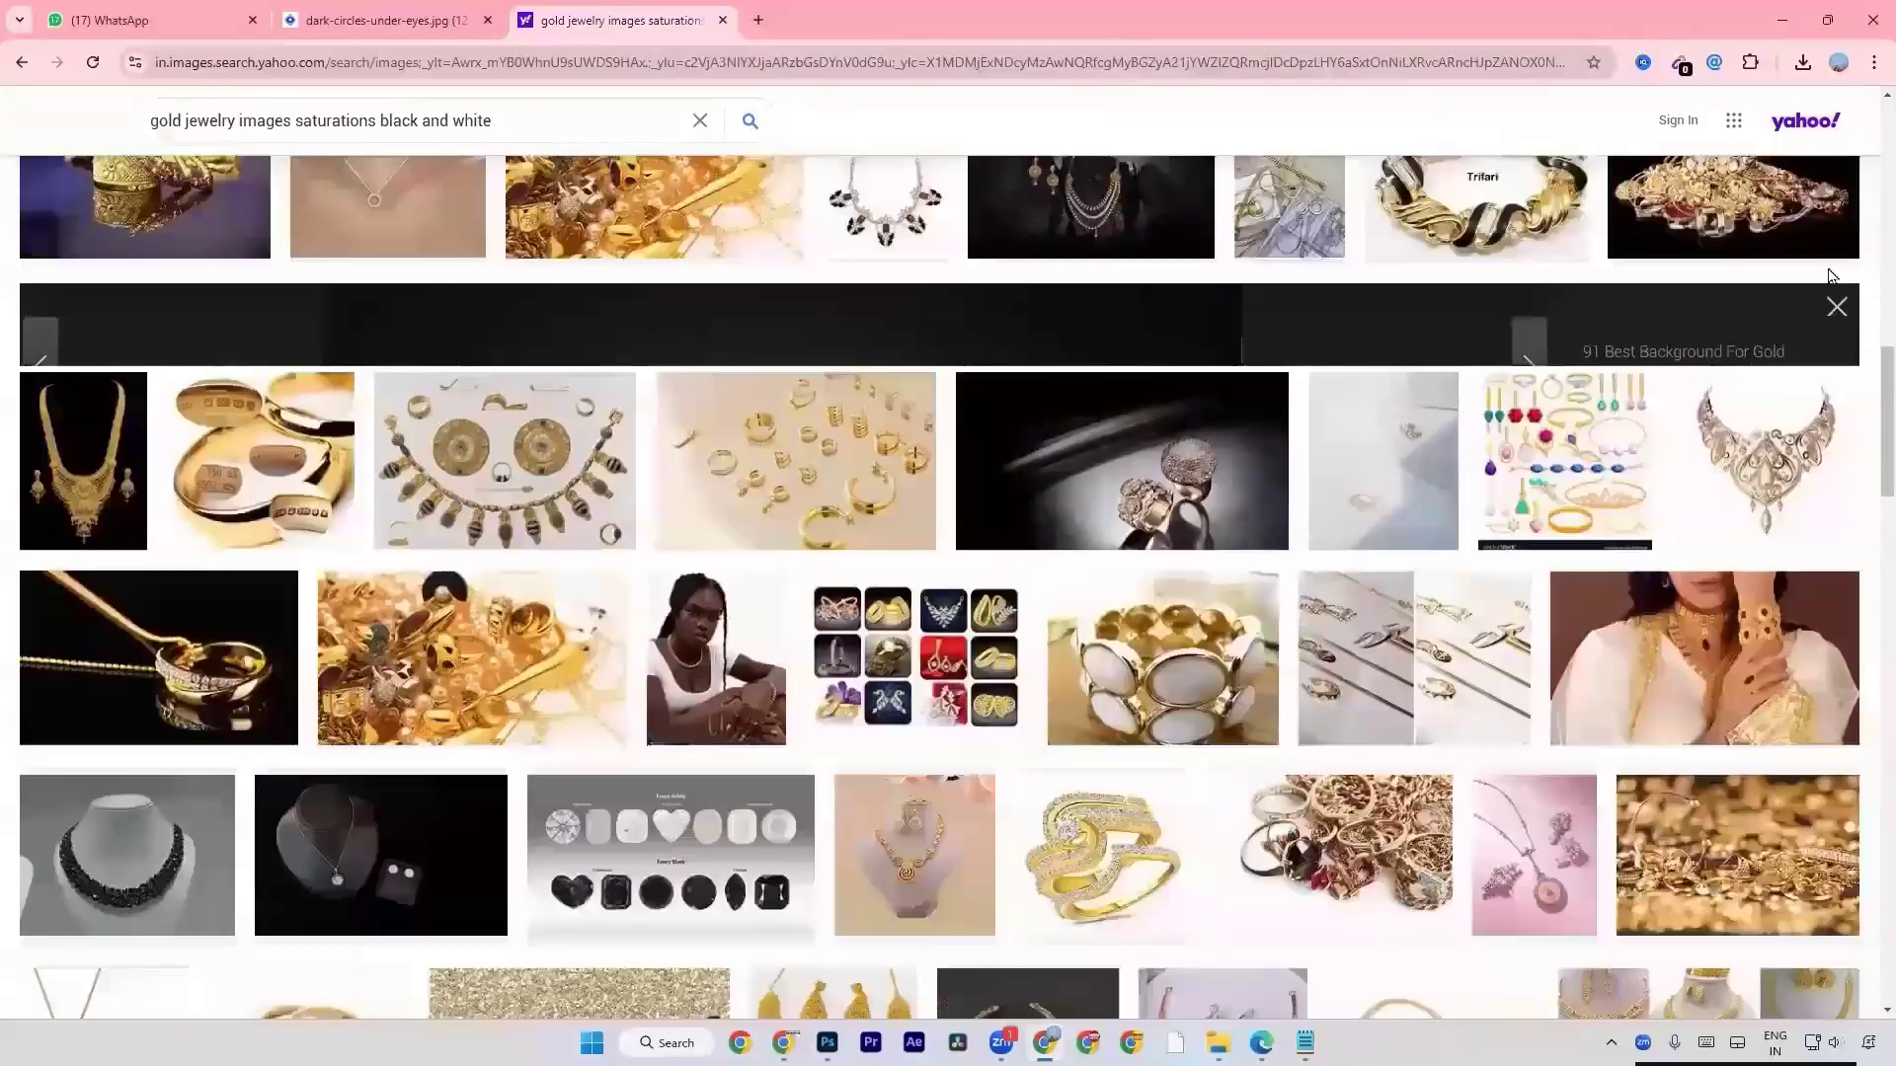
pyautogui.scroll(-5, 1175, 415)
pyautogui.scroll(-10, 1175, 414)
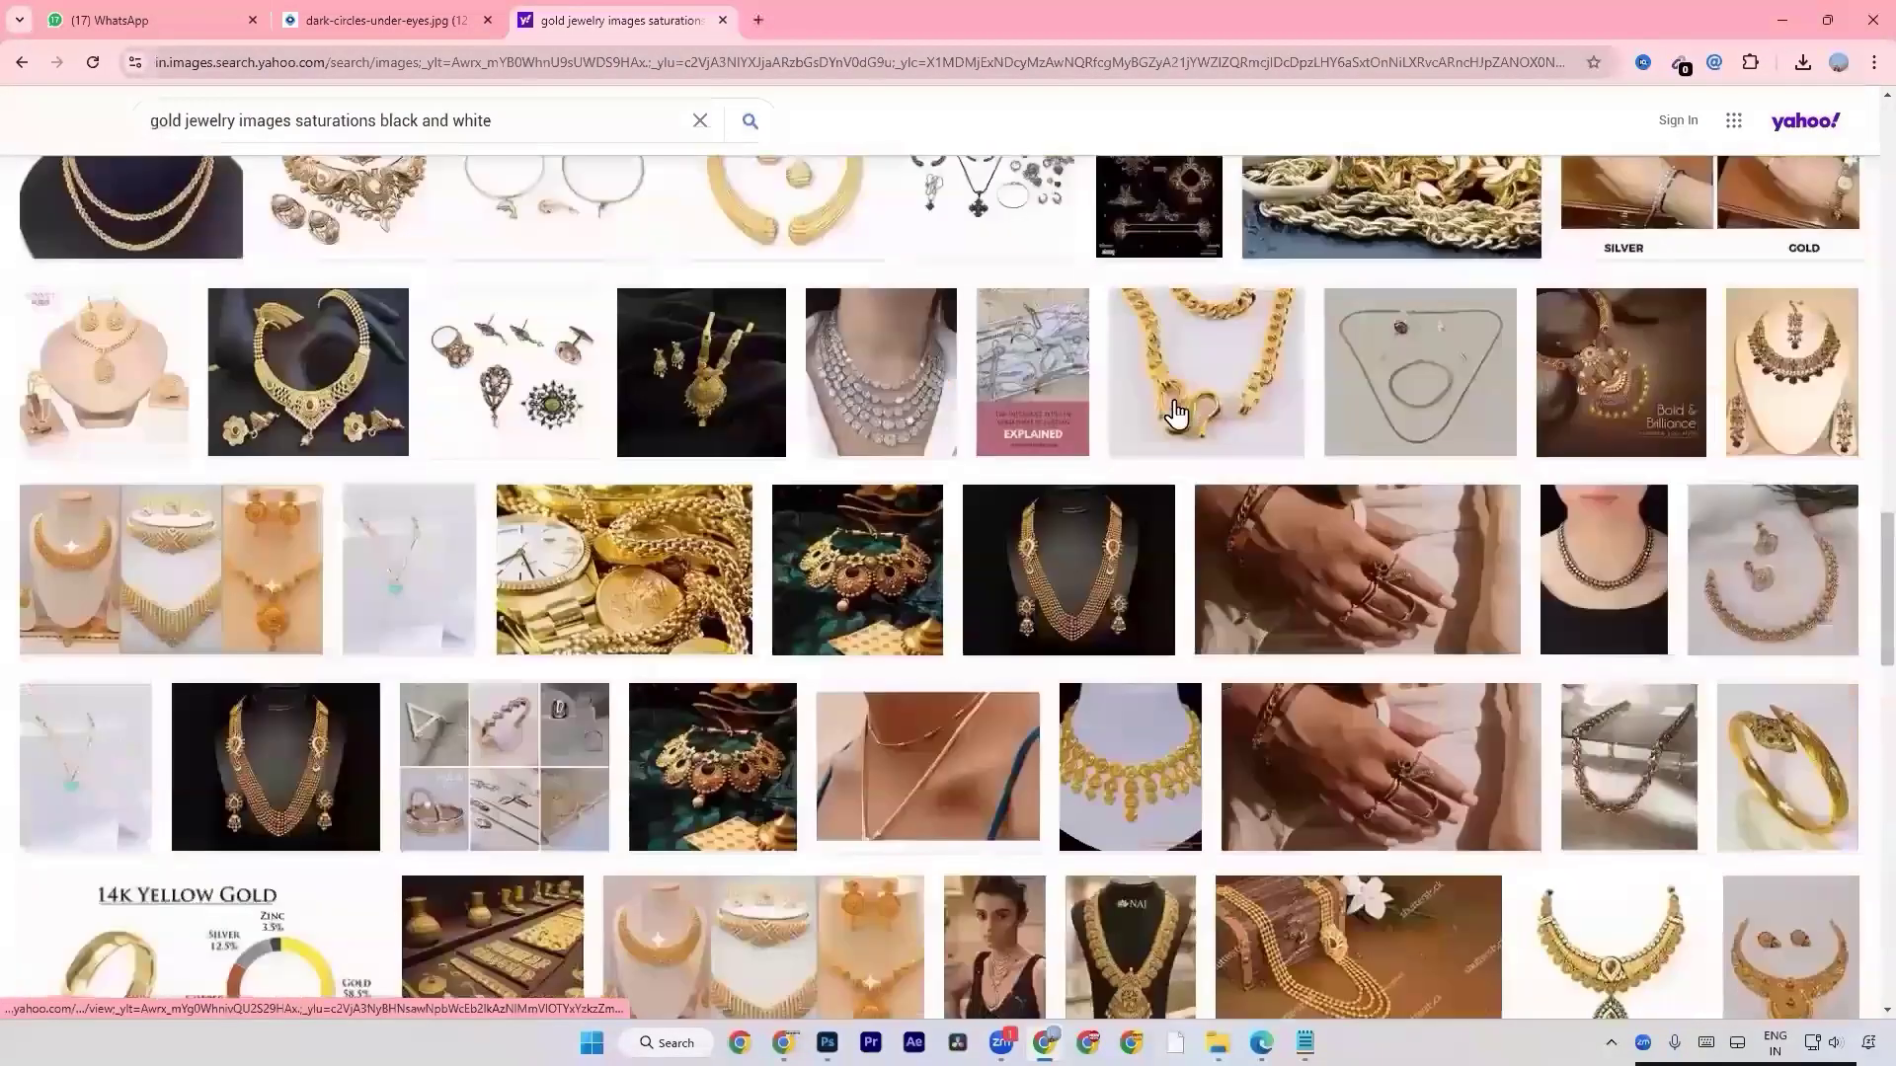
pyautogui.scroll(-10, 1175, 409)
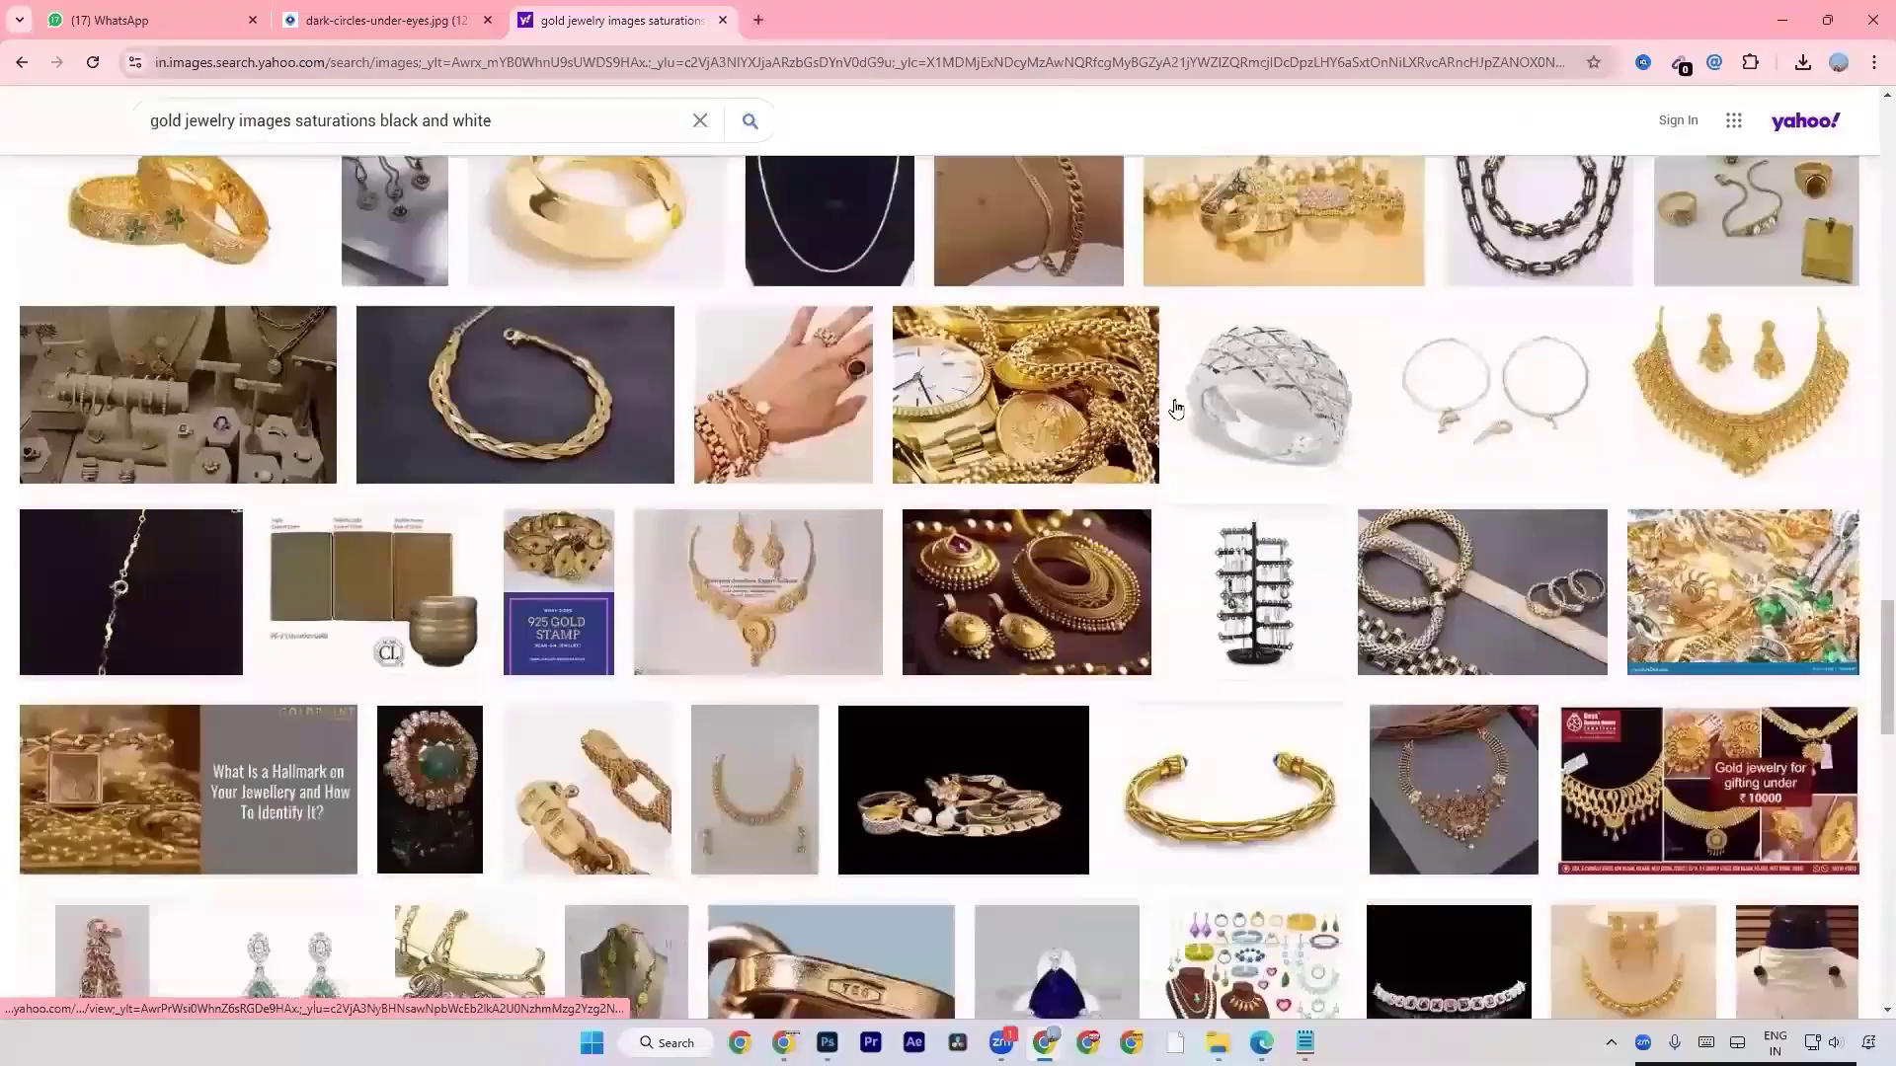
# Switch to Photoshop and hide the desaturated copy layer, comparing it with the original eyes photo.
pyautogui.hotkey('alt', 'Tab')
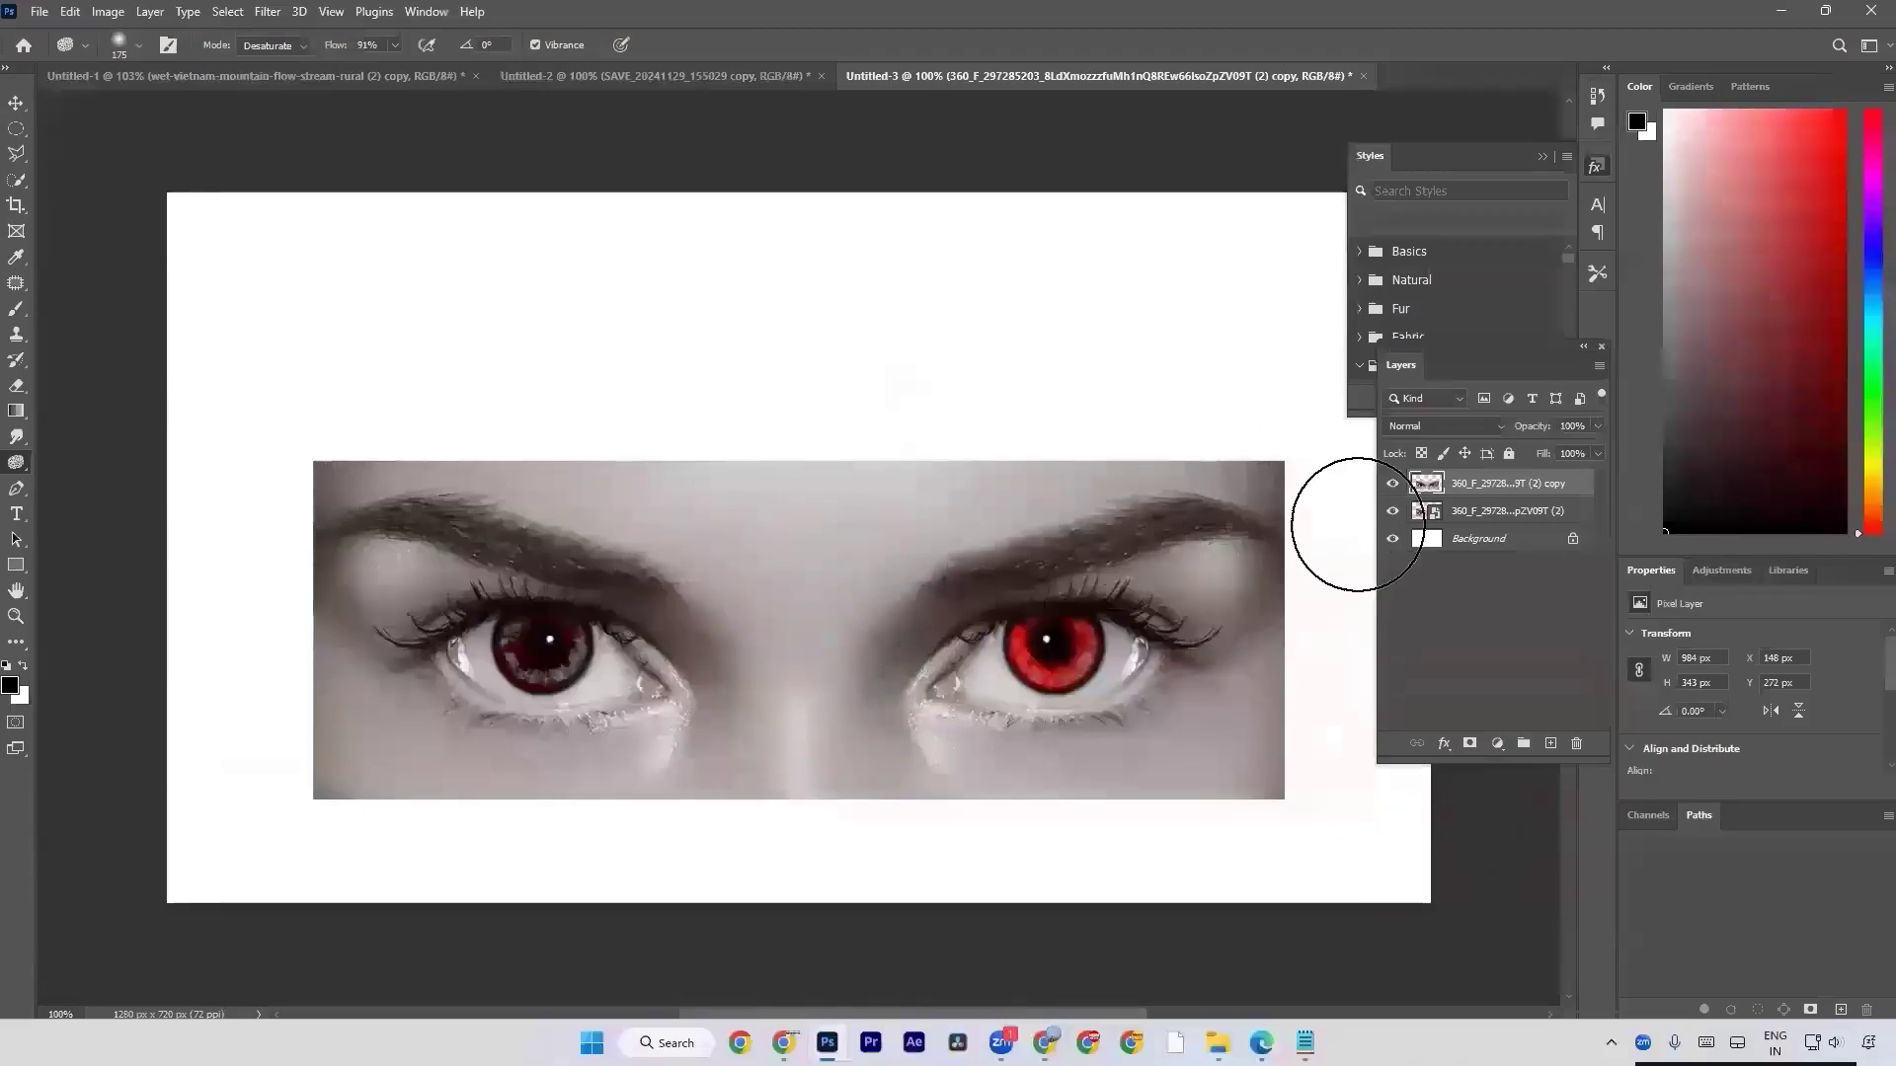
pyautogui.click(1392, 484)
pyautogui.click(1392, 484)
pyautogui.click(1392, 484)
pyautogui.press('a')
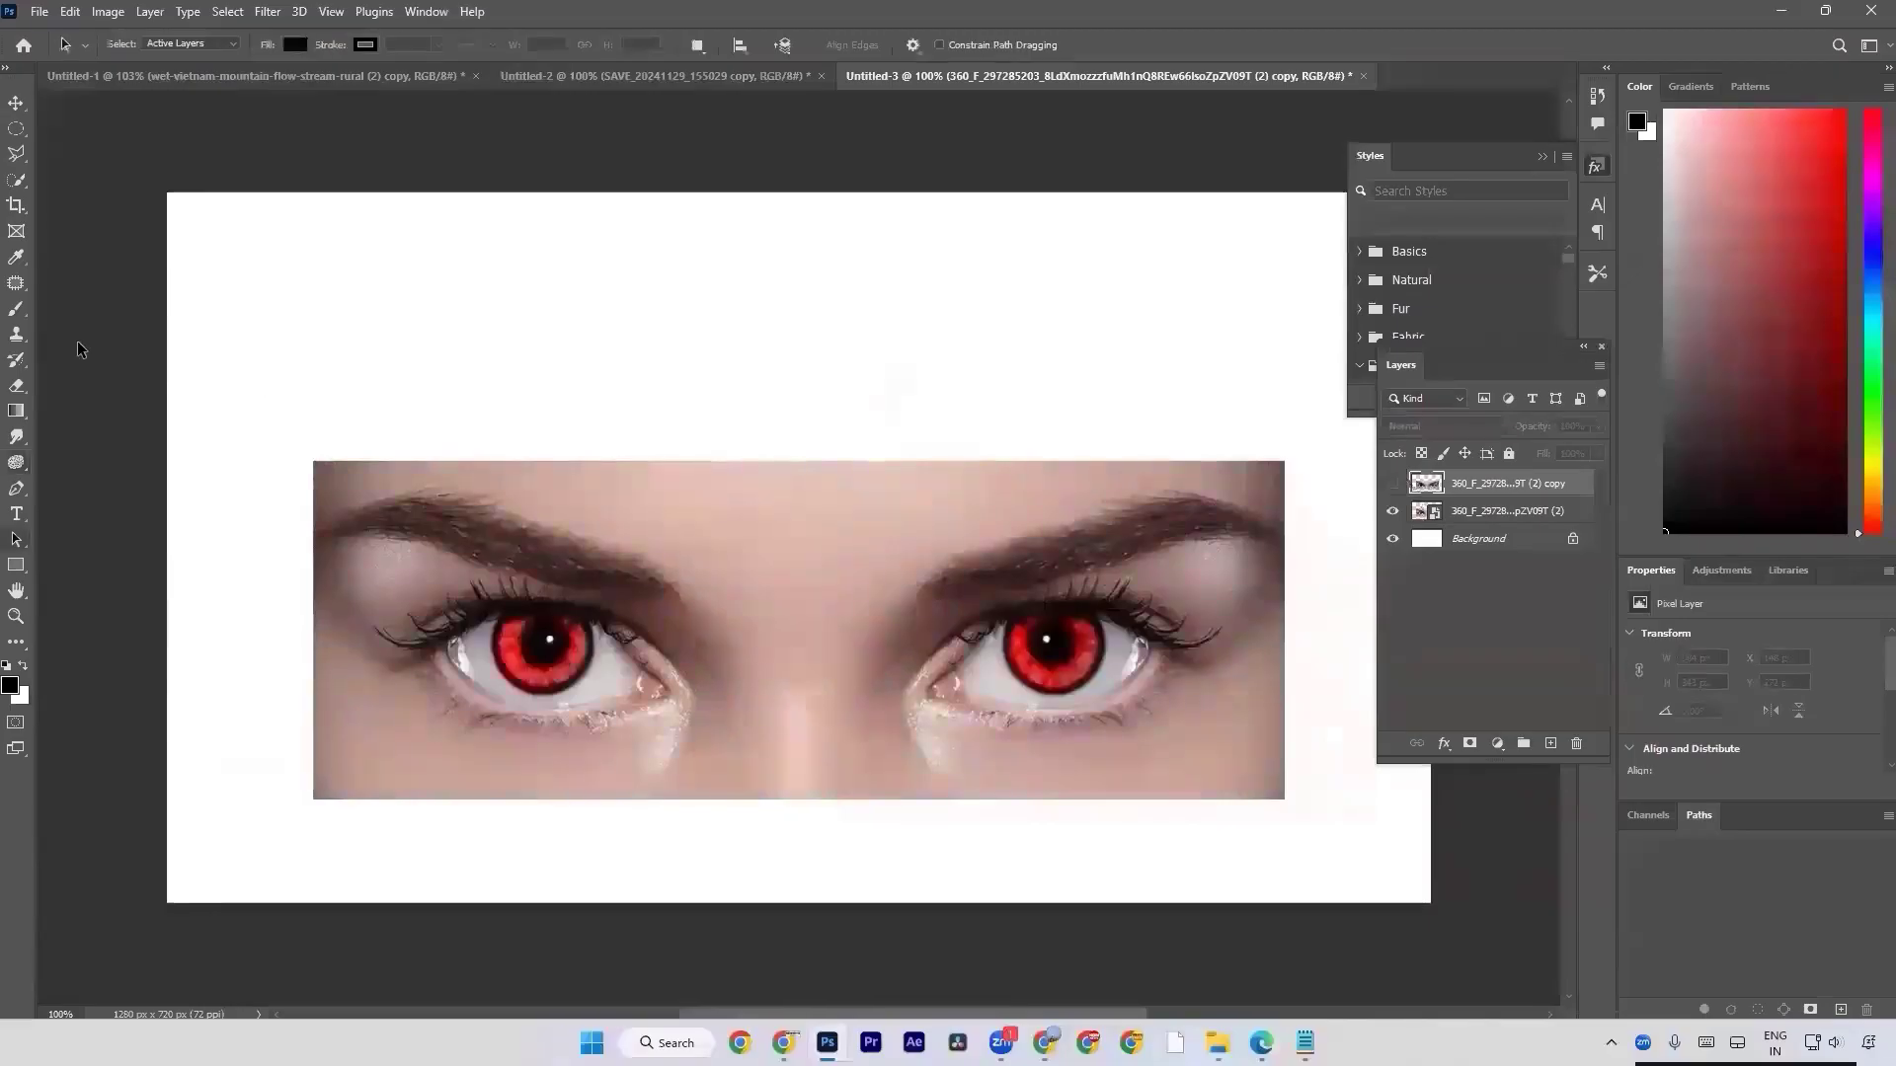
# Apply a Hue/Saturation adjustment with saturation -100 to the original eyes smart object layer.
pyautogui.click(107, 11)
pyautogui.click(1528, 517)
pyautogui.click(1528, 512)
pyautogui.click(108, 12)
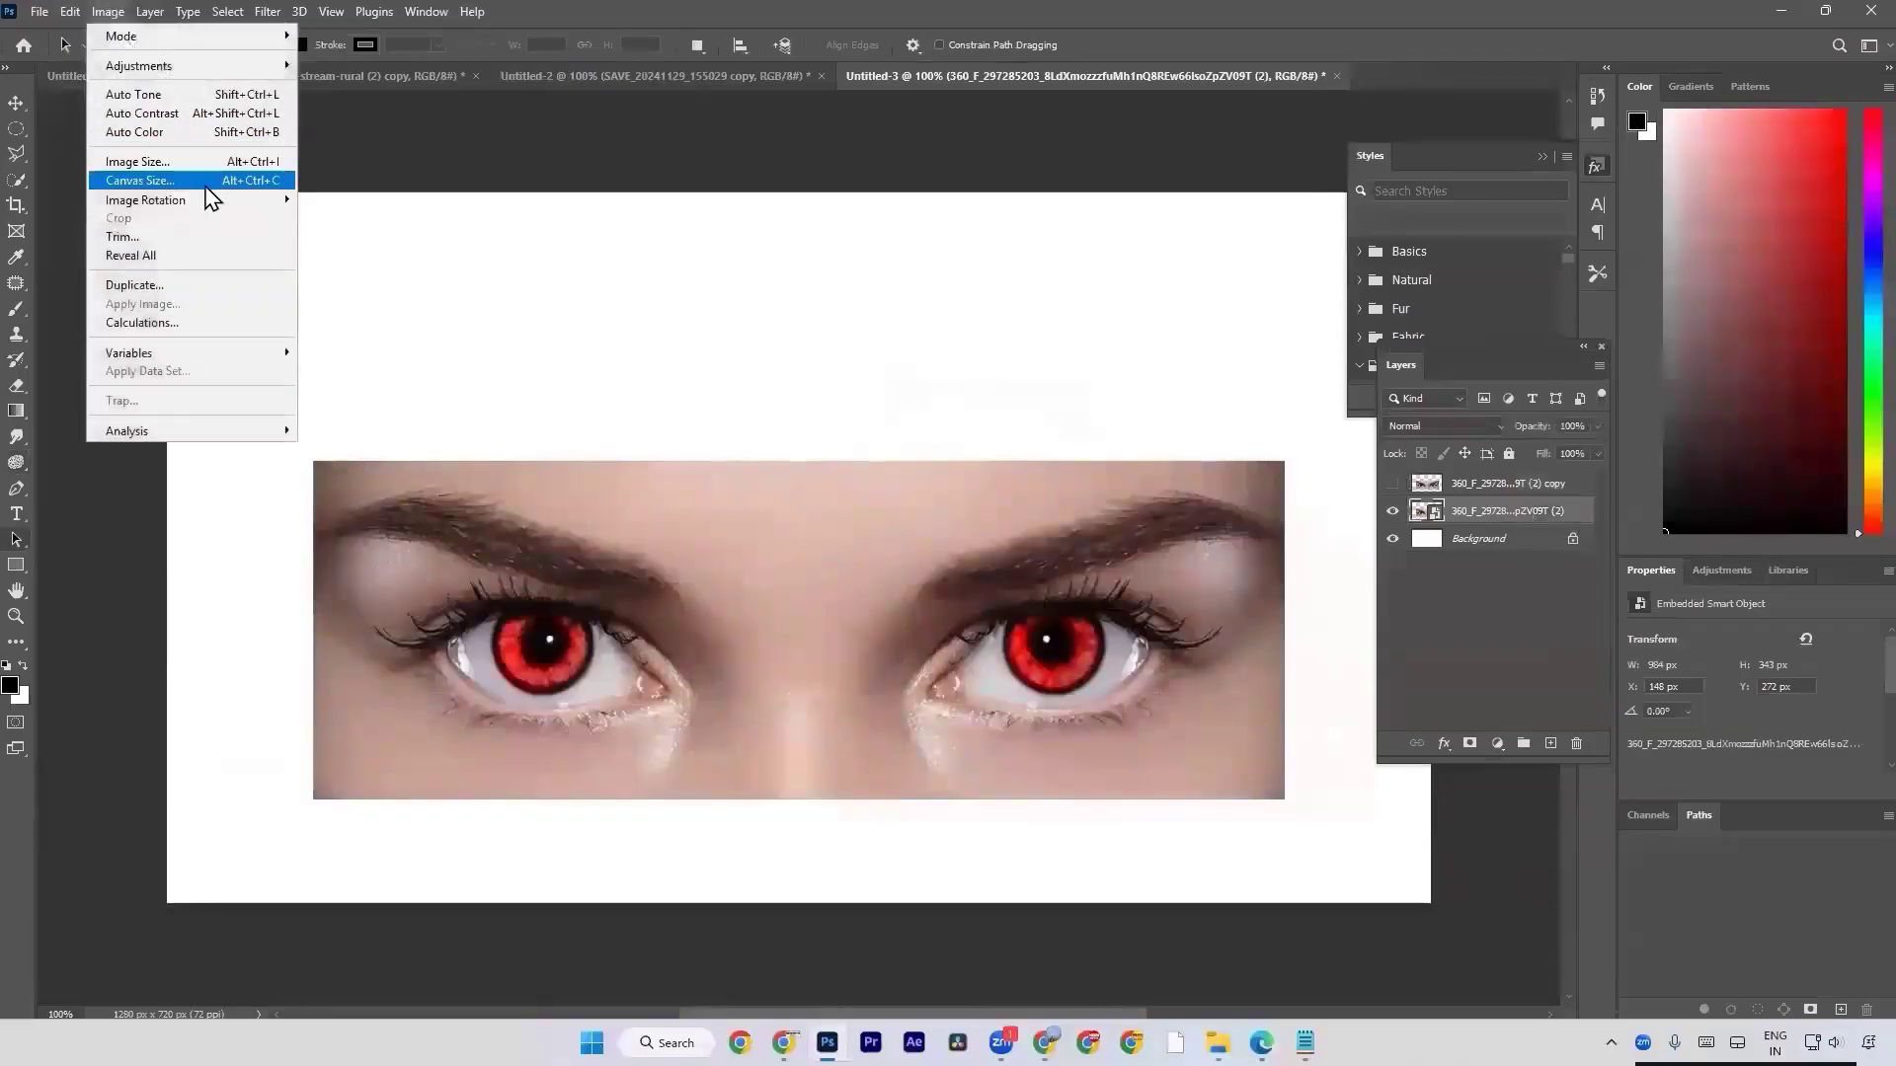
pyautogui.moveTo(227, 65)
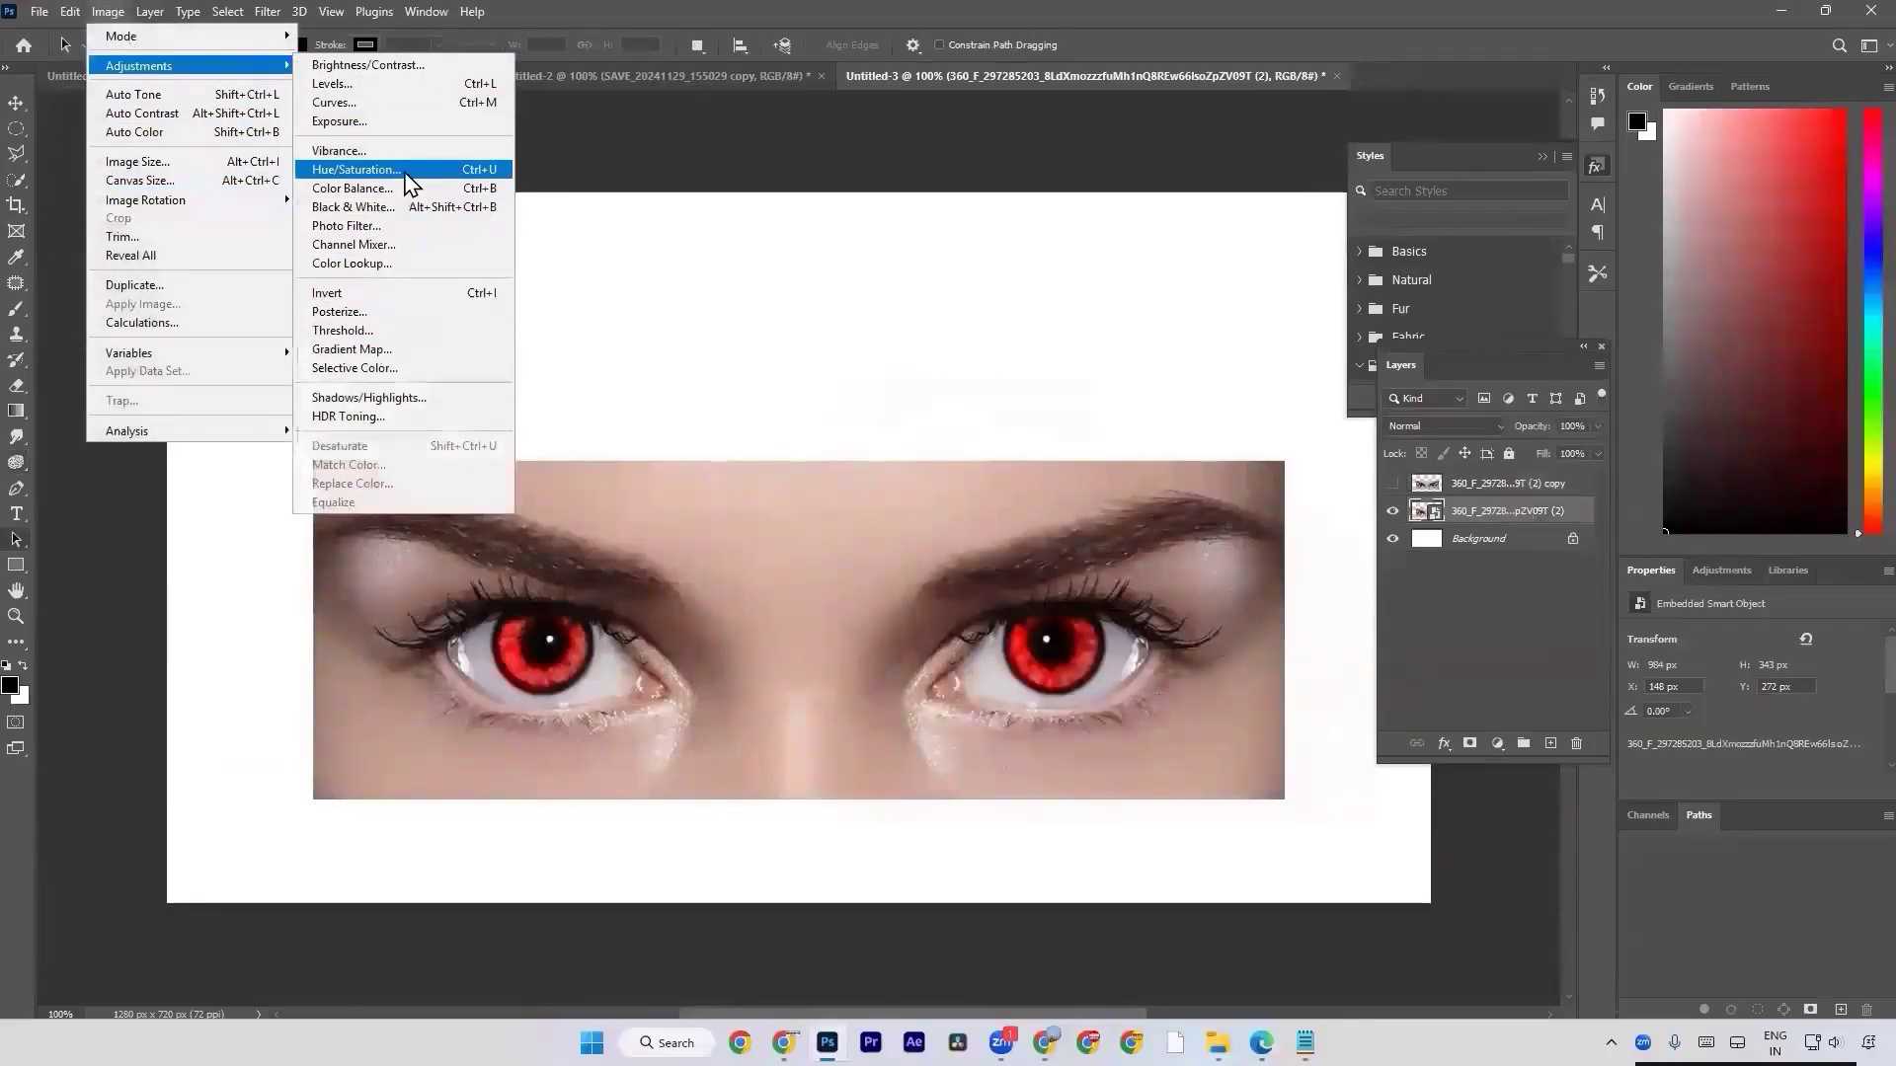
pyautogui.click(404, 174)
pyautogui.click(891, 390)
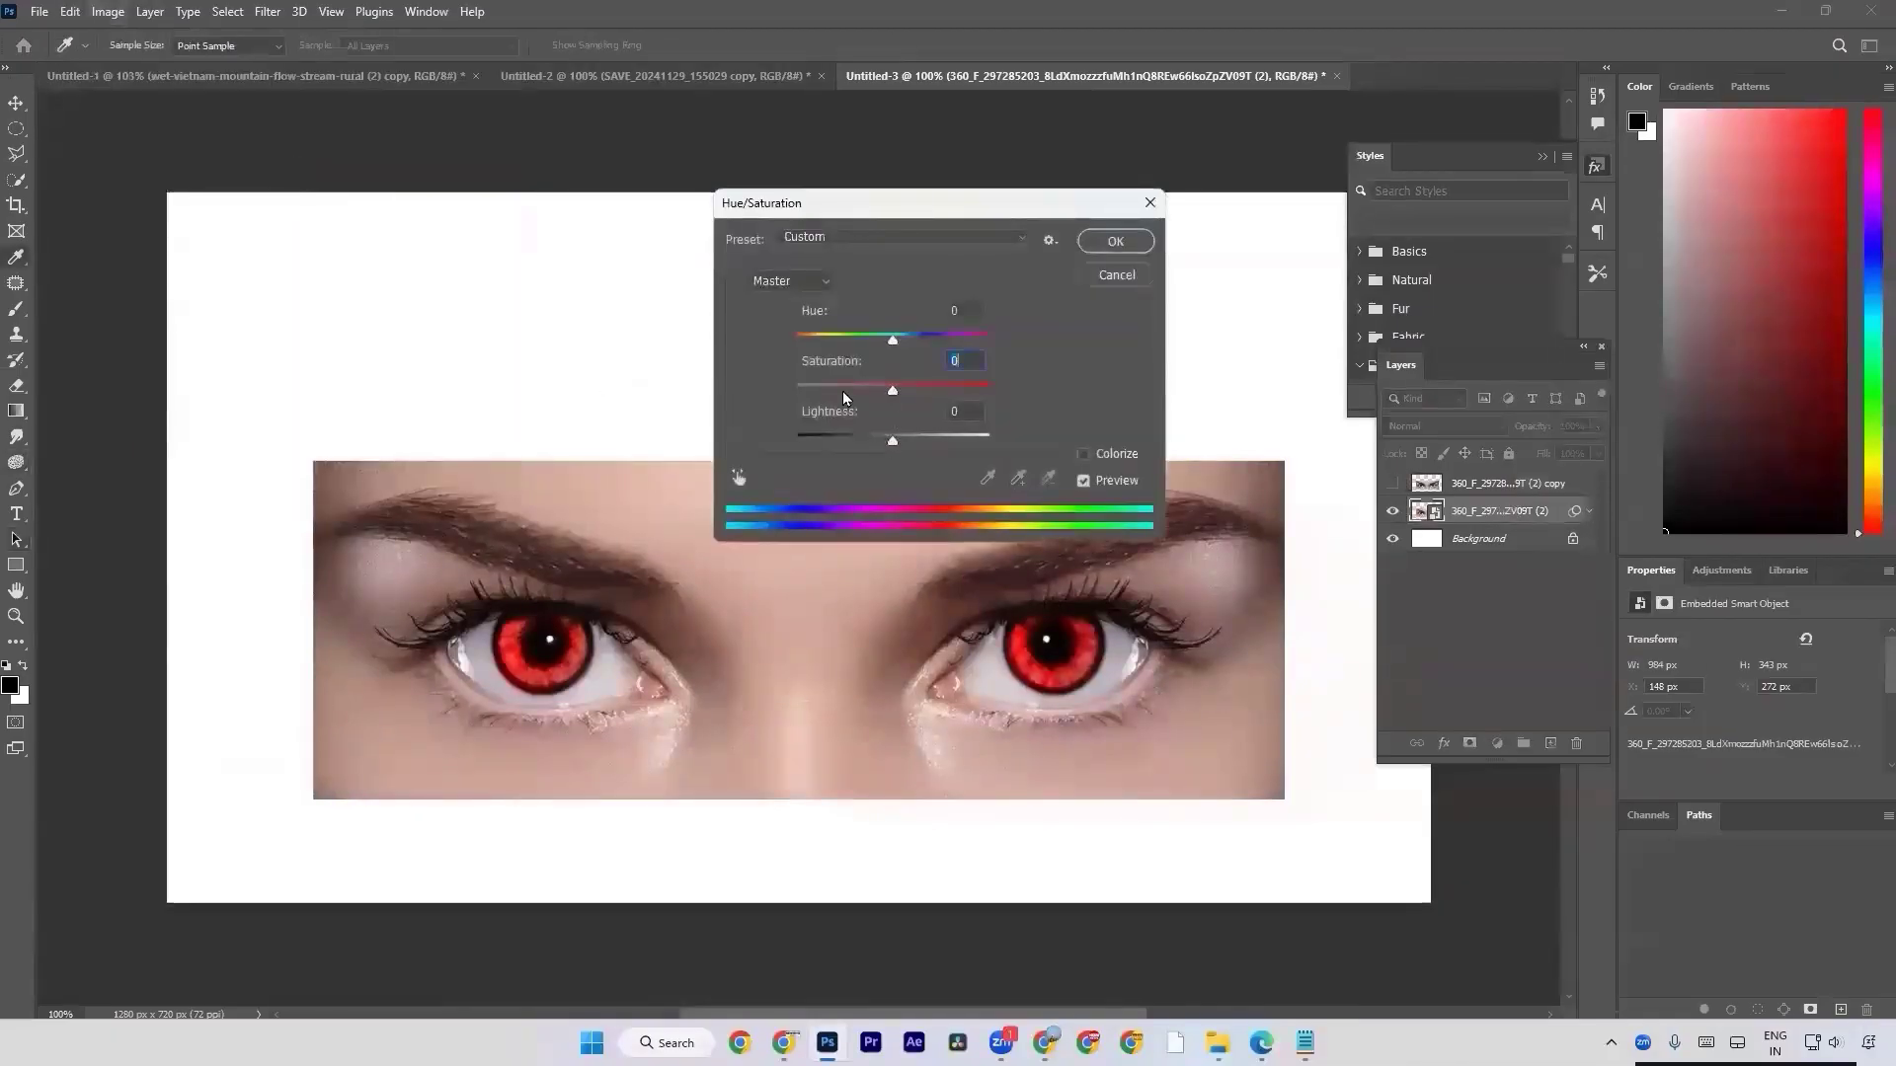
pyautogui.moveTo(844, 398); pyautogui.dragTo(246, 398)
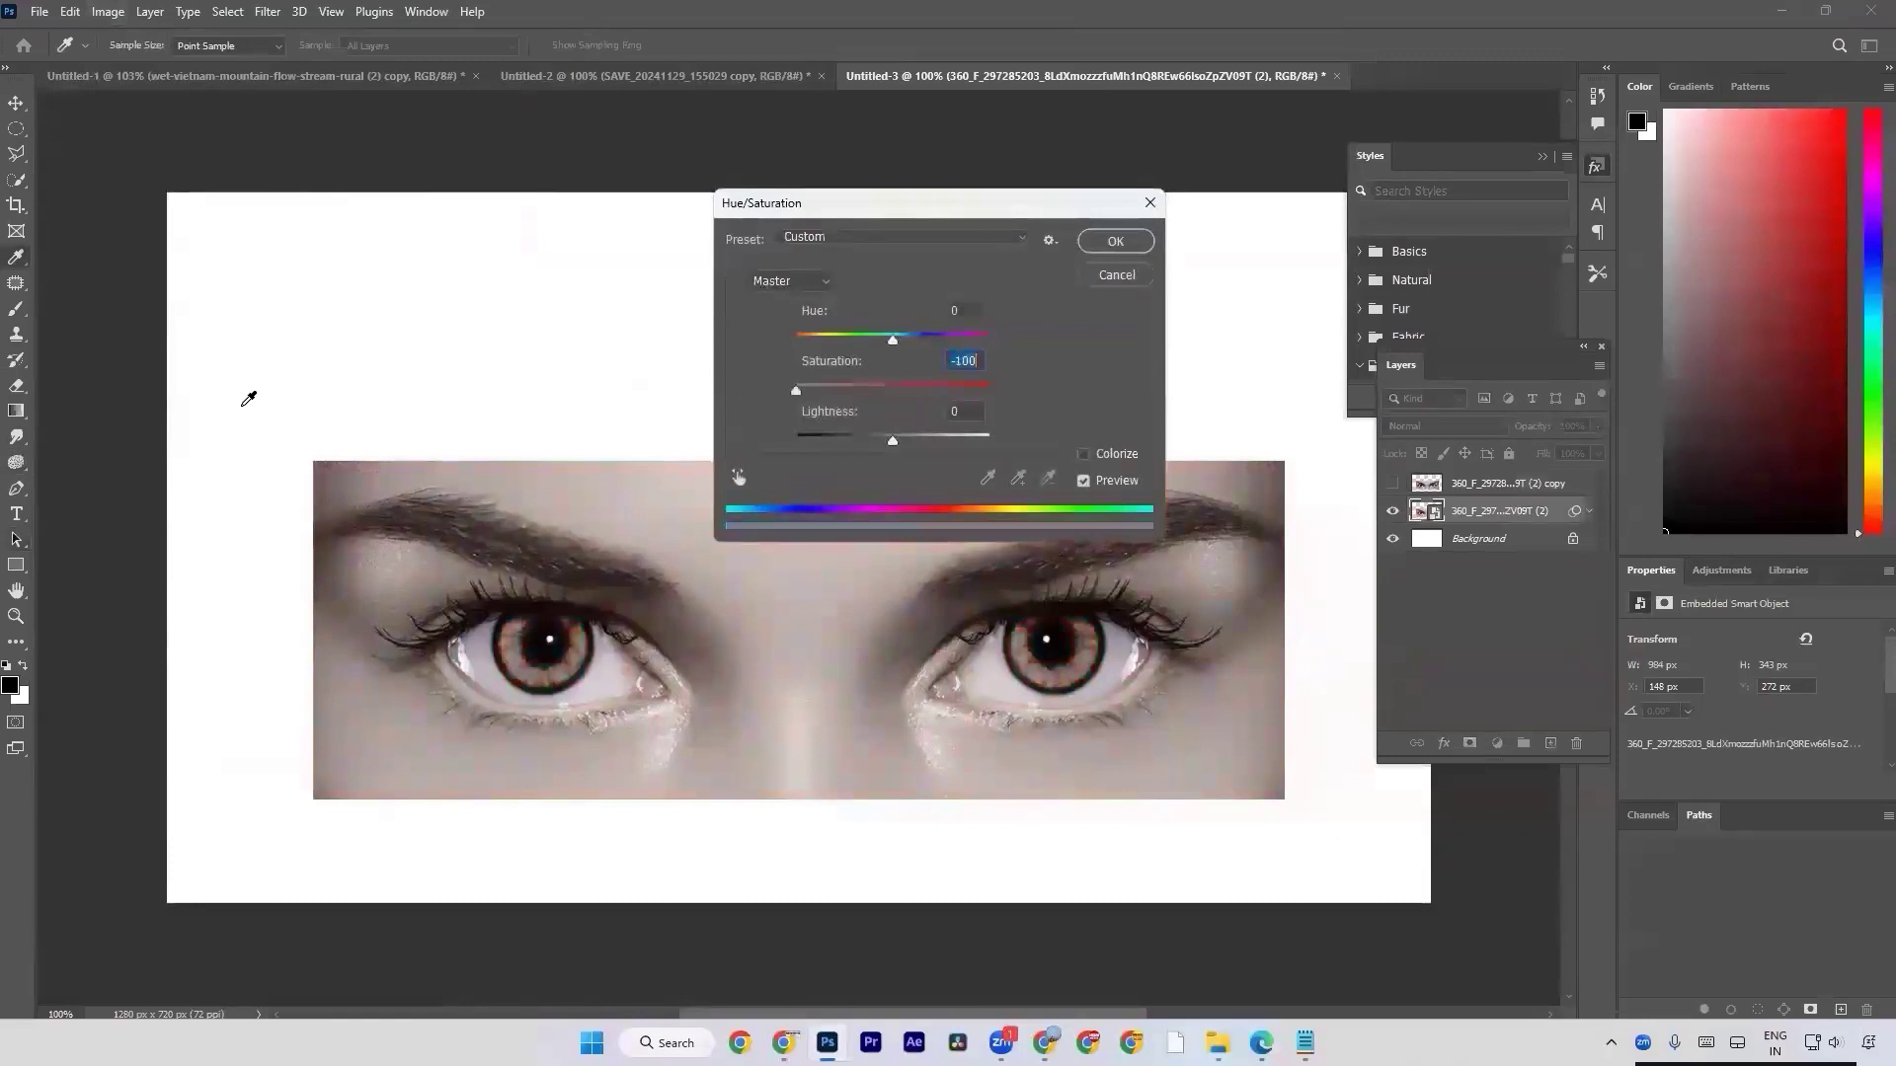
pyautogui.press('Return')
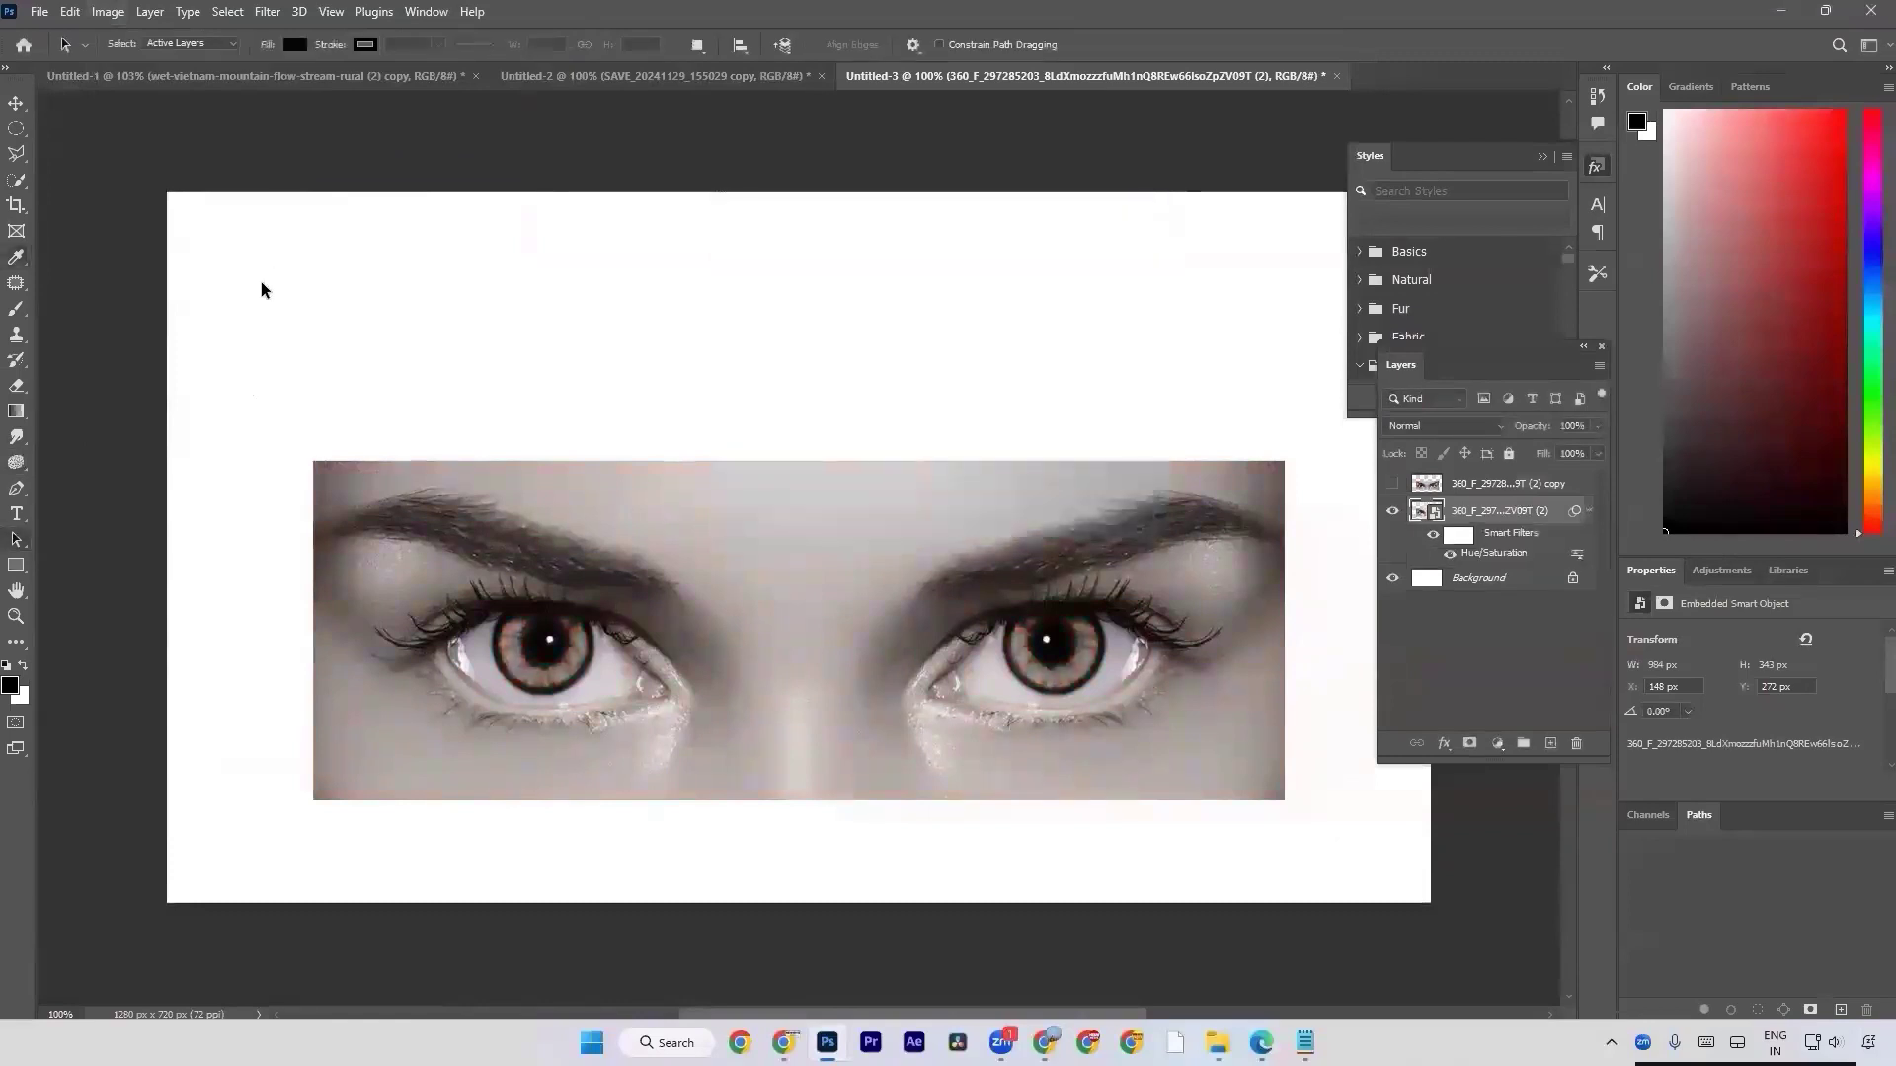
# Invert the smart filter mask to black and paint white with a 40 px brush over both irises to desaturate them.
pyautogui.click(1467, 542)
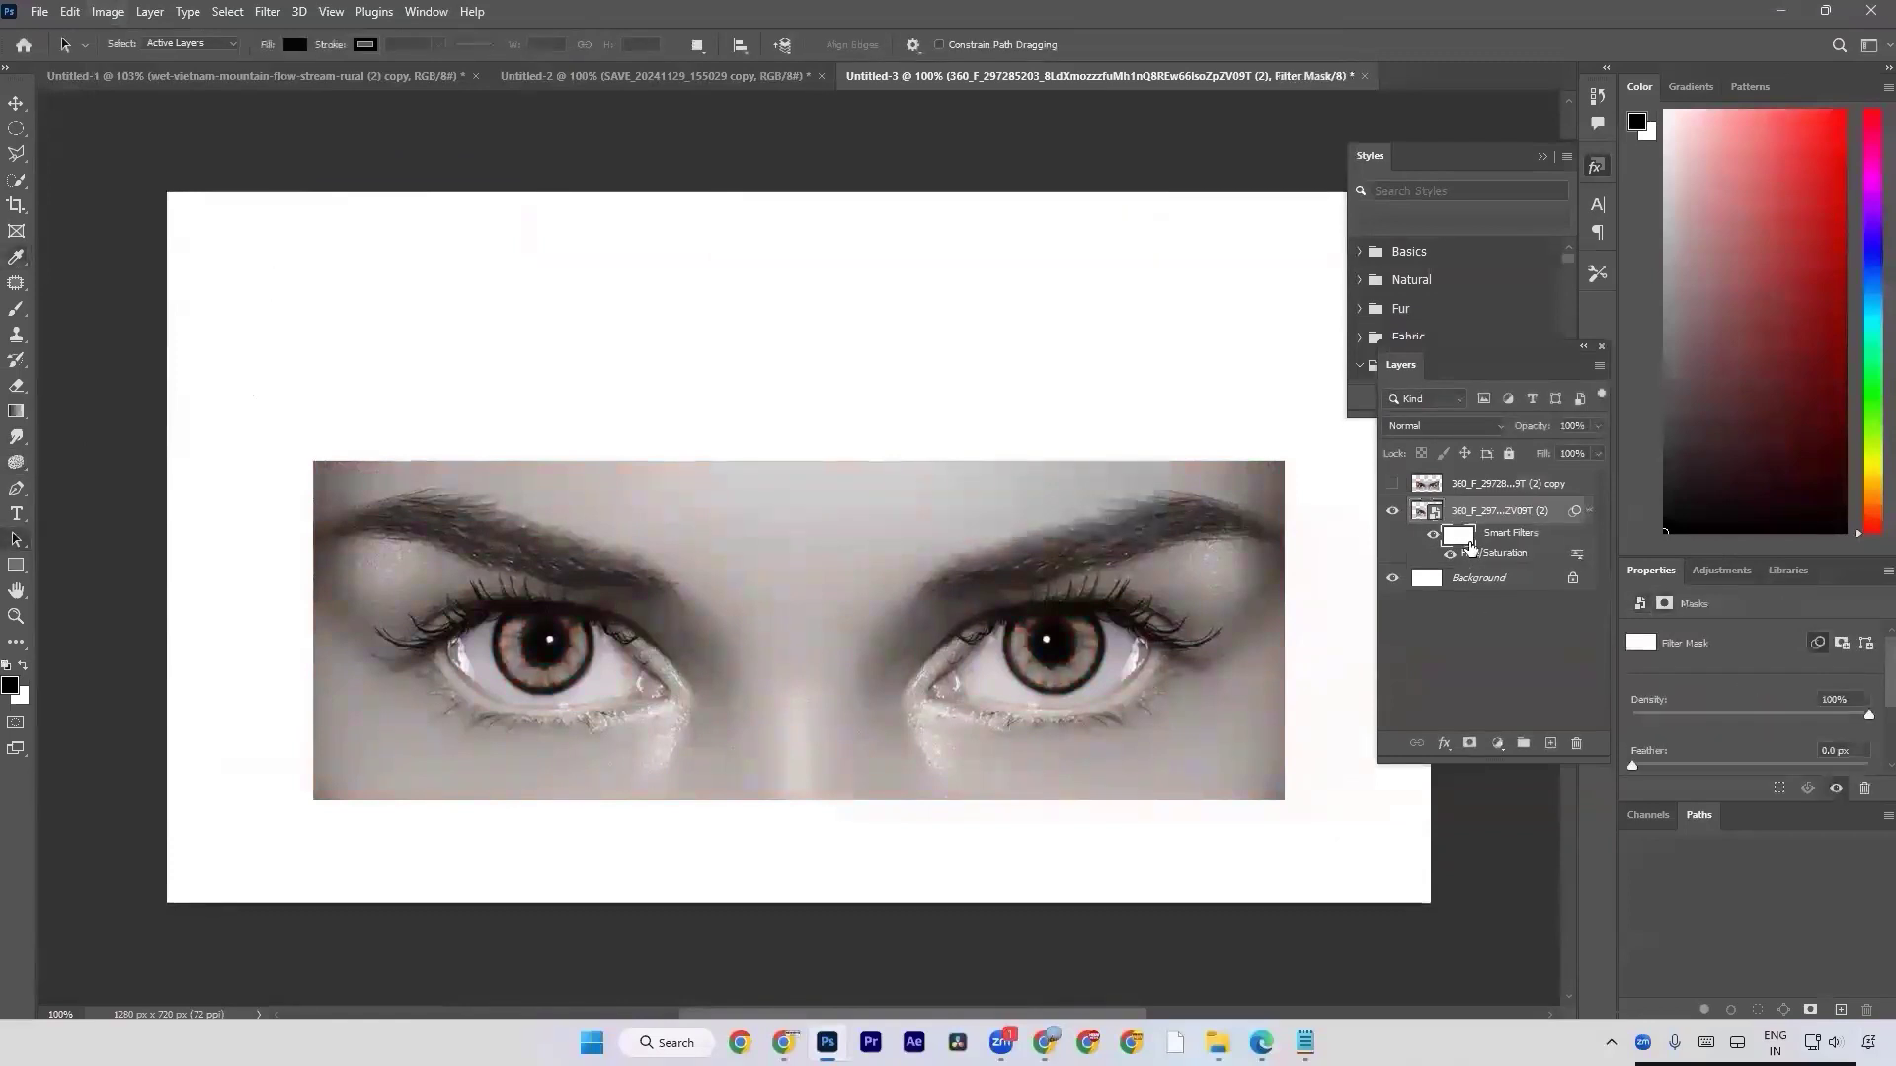
pyautogui.hotkey('ctrl', 'i')
pyautogui.press('b')
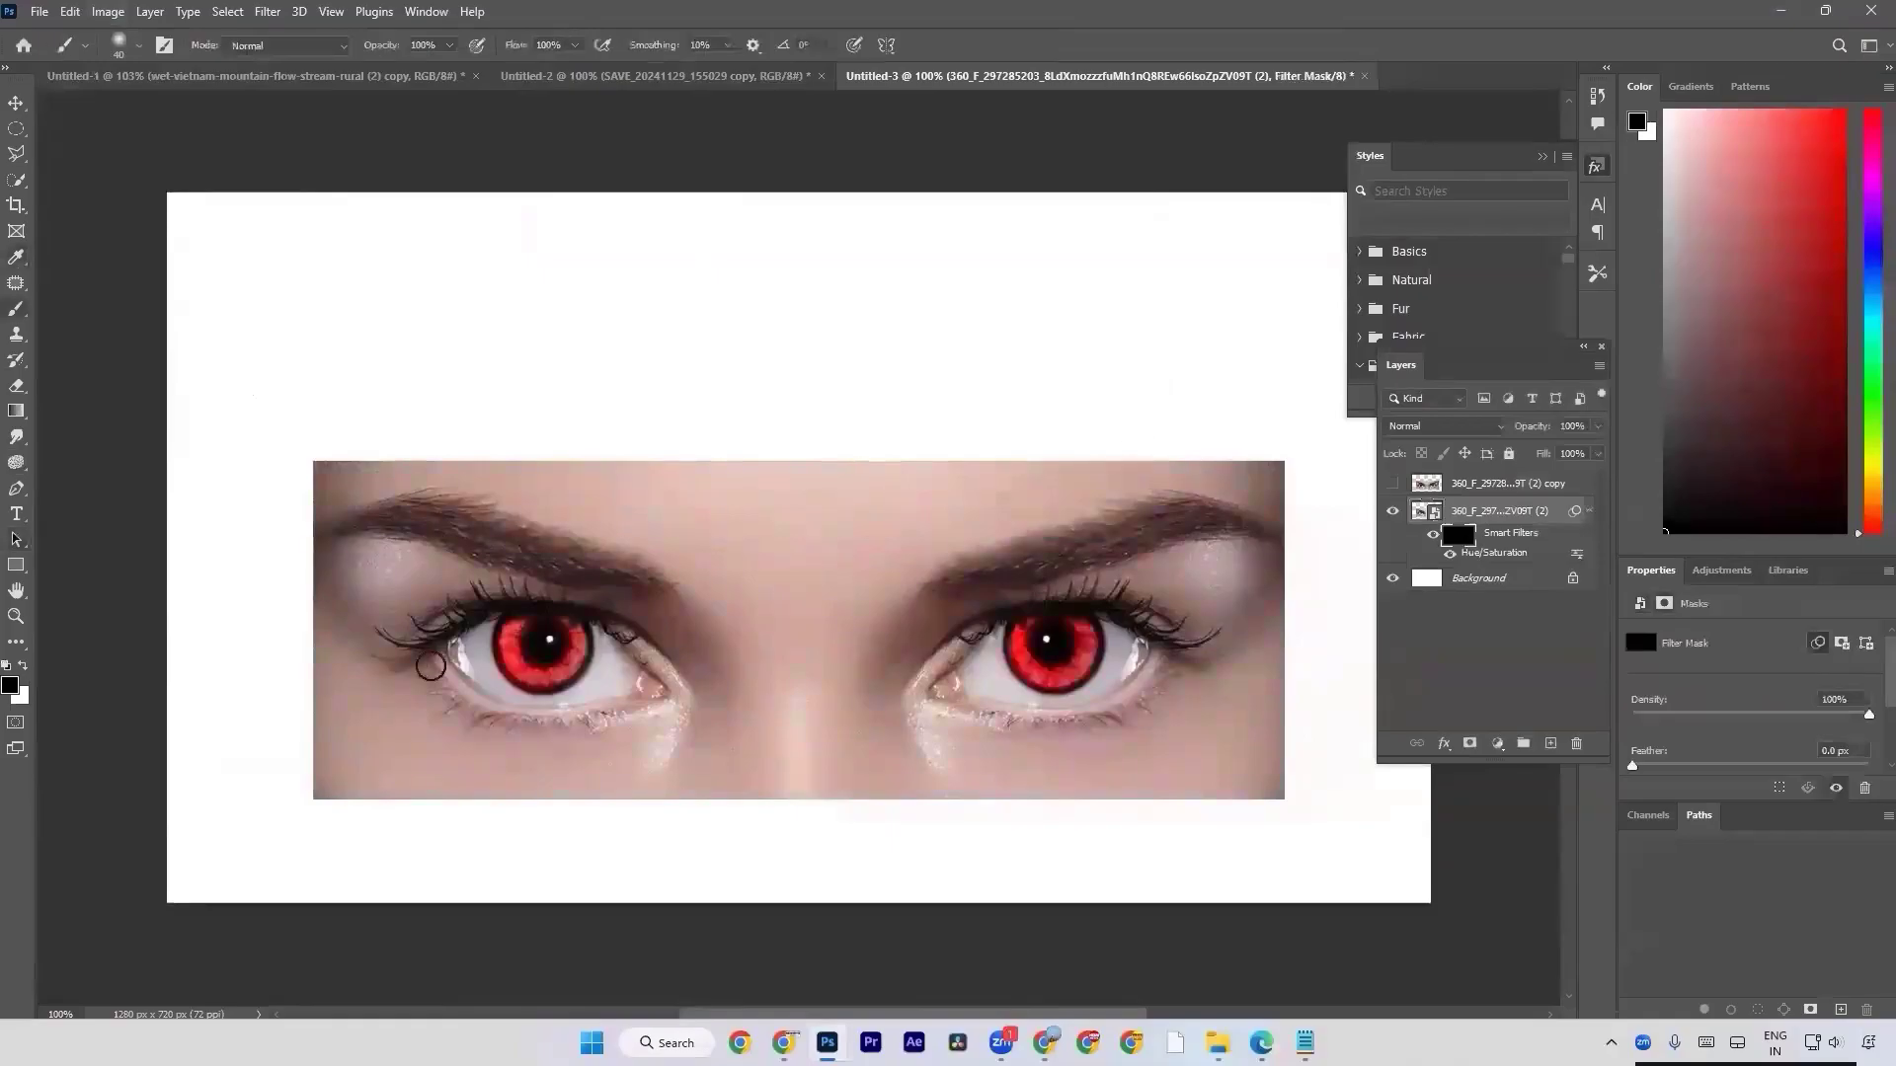
pyautogui.press('x')
pyautogui.moveTo(563, 654)
pyautogui.mouseDown()
pyautogui.moveTo(510, 658)
pyautogui.moveTo(558, 664)
pyautogui.moveTo(556, 643)
pyautogui.moveTo(520, 672)
pyautogui.moveTo(563, 628)
pyautogui.moveTo(576, 648)
pyautogui.moveTo(561, 659)
pyautogui.moveTo(553, 631)
pyautogui.moveTo(503, 647)
pyautogui.moveTo(528, 674)
pyautogui.moveTo(562, 666)
pyautogui.moveTo(541, 615)
pyautogui.moveTo(626, 637)
pyautogui.mouseUp()
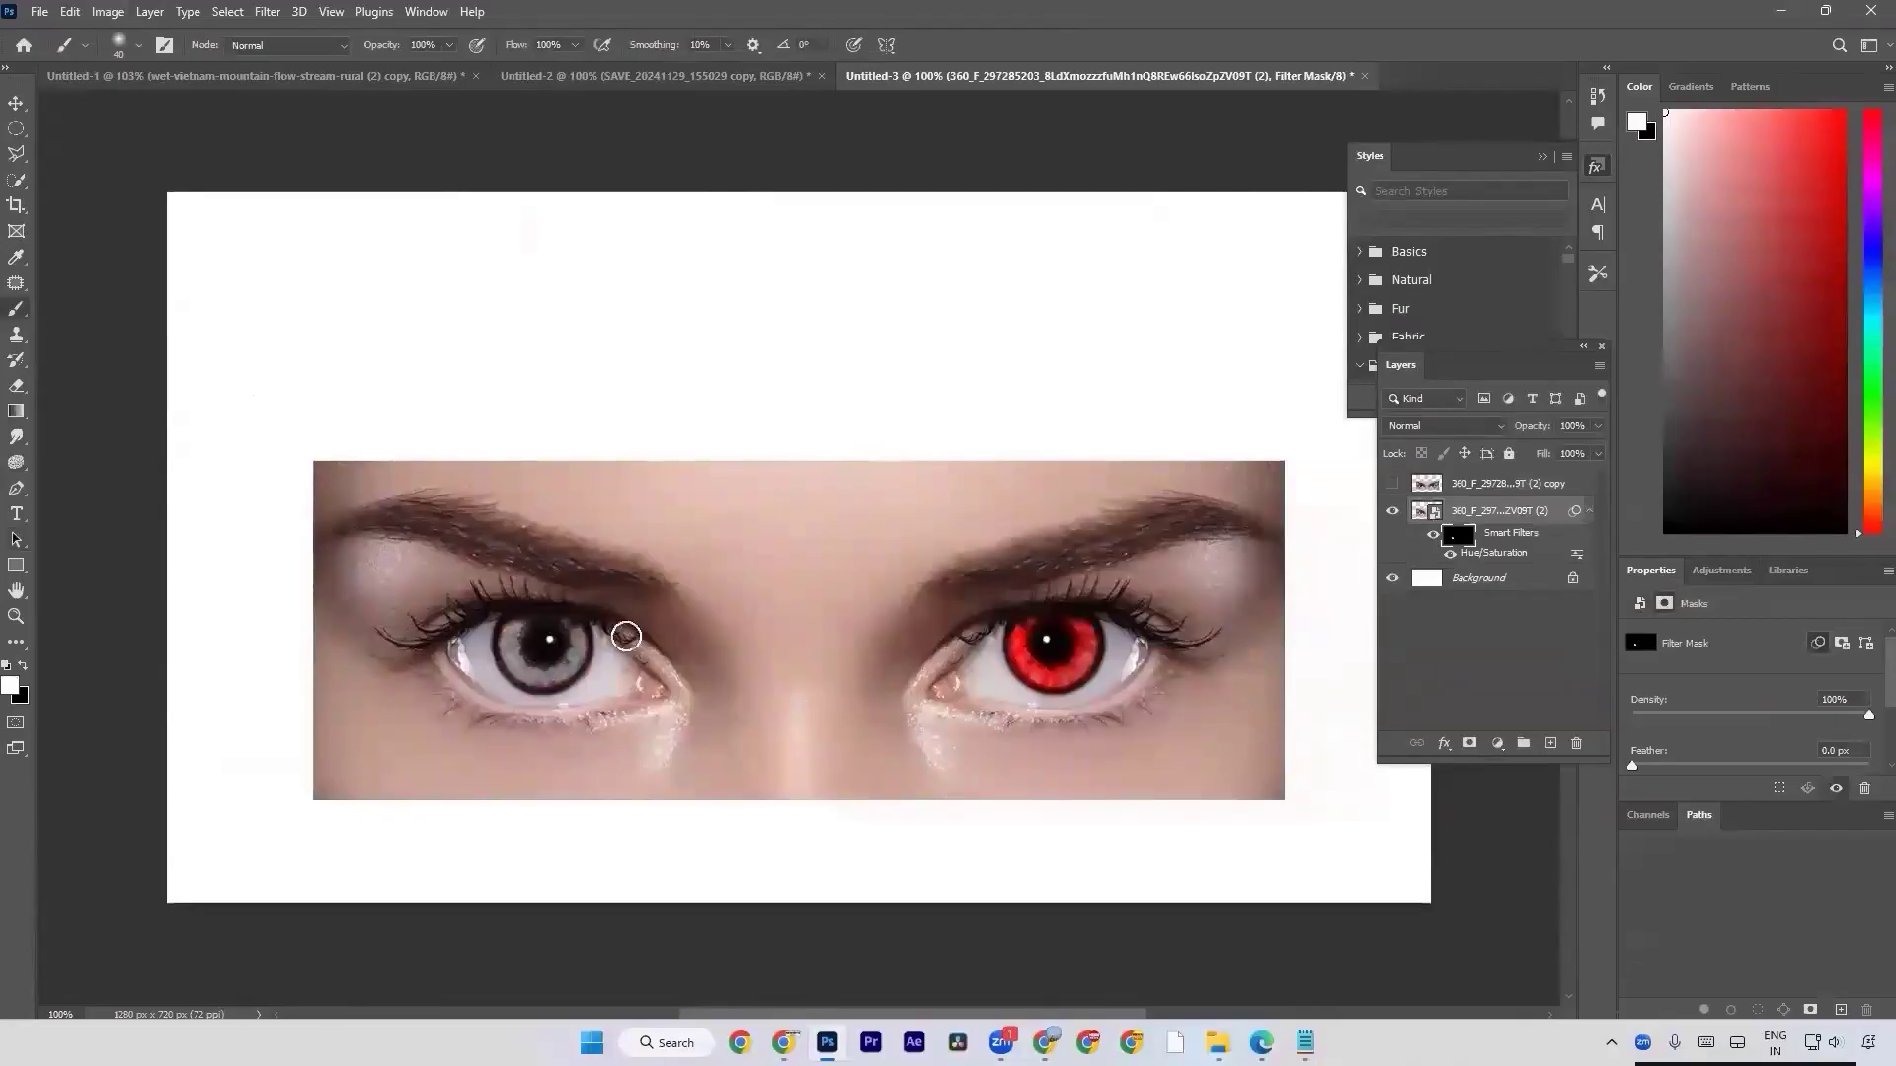
pyautogui.moveTo(1013, 667)
pyautogui.mouseDown()
pyautogui.moveTo(1070, 673)
pyautogui.moveTo(1058, 621)
pyautogui.moveTo(1028, 655)
pyautogui.moveTo(1084, 647)
pyautogui.moveTo(1052, 632)
pyautogui.moveTo(1072, 649)
pyautogui.moveTo(1076, 625)
pyautogui.moveTo(1082, 655)
pyautogui.moveTo(1027, 632)
pyautogui.moveTo(1029, 675)
pyautogui.moveTo(1073, 685)
pyautogui.moveTo(1077, 629)
pyautogui.mouseUp()
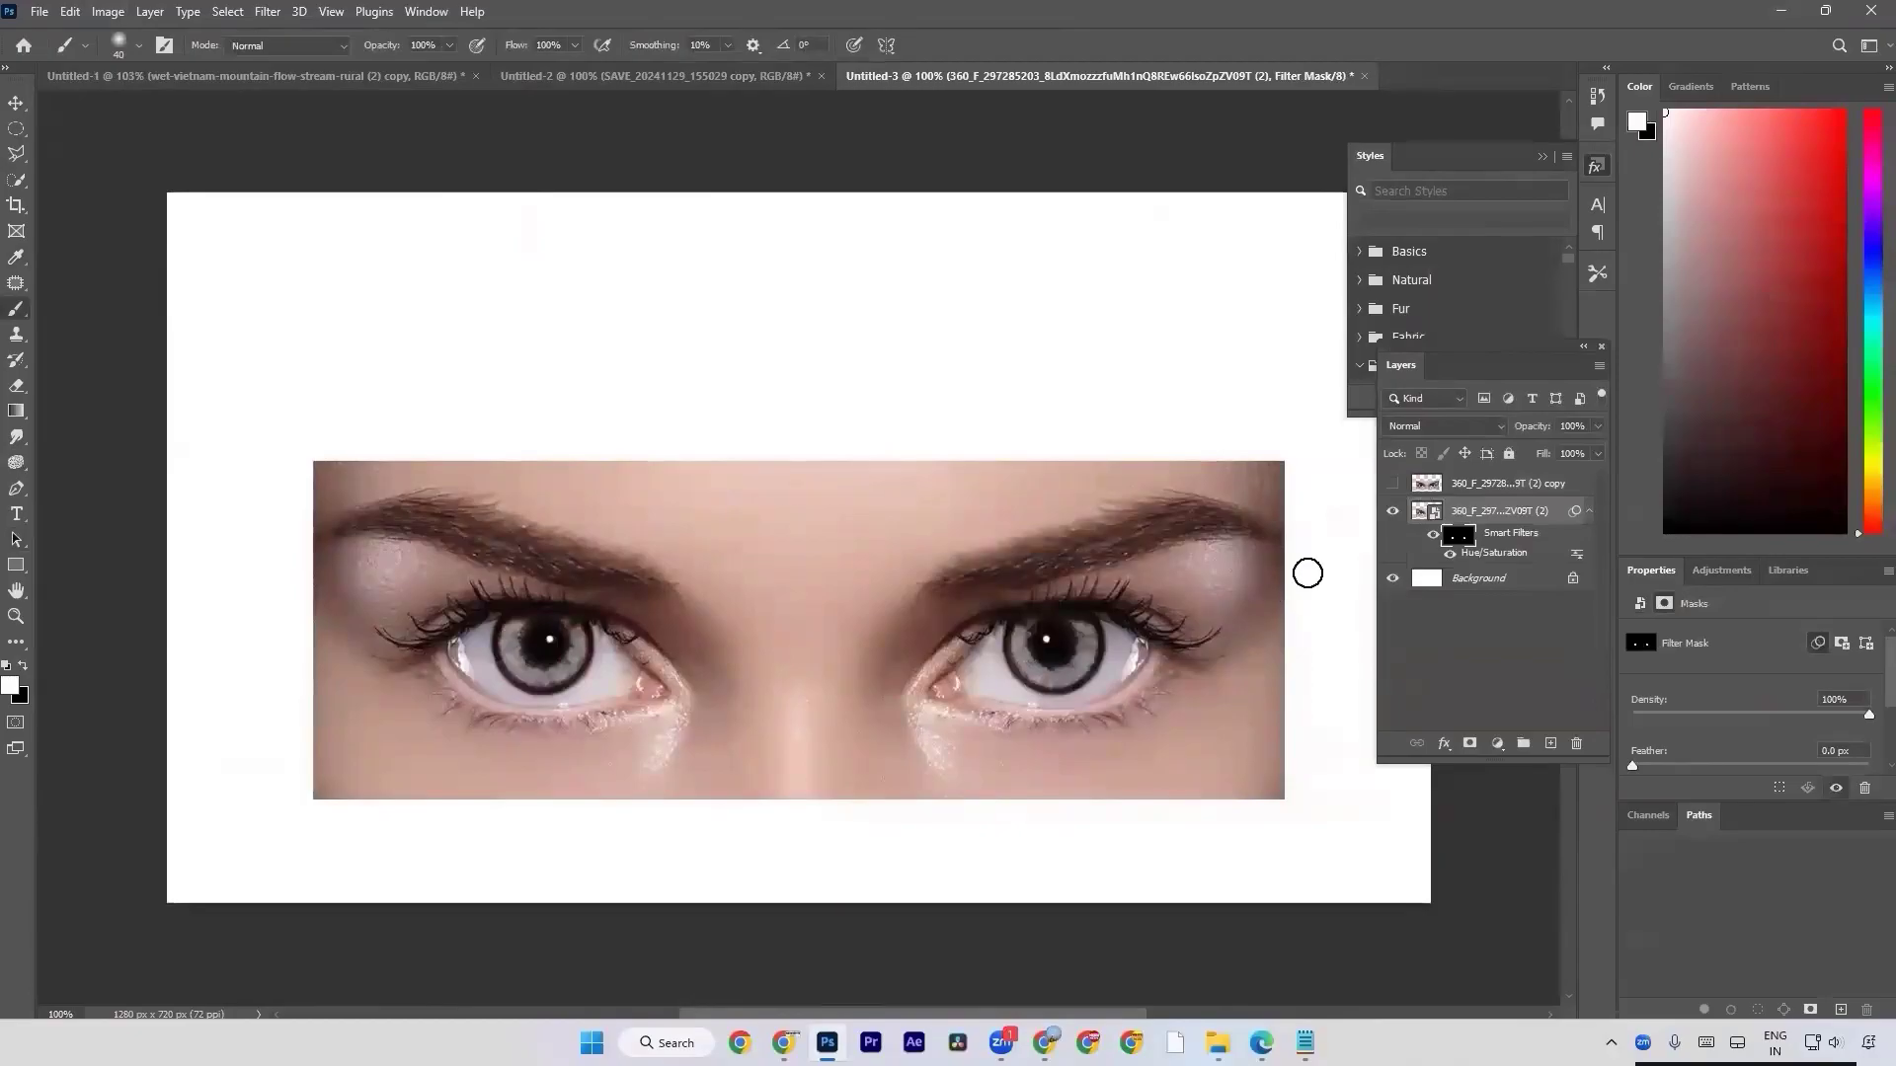
# Reopen the Hue/Saturation smart filter, adjust its lightness slightly and apply the edit.
pyautogui.click(1495, 555)
pyautogui.doubleClick(1494, 555)
pyautogui.moveTo(884, 440)
pyautogui.mouseDown()
pyautogui.moveTo(868, 440)
pyautogui.moveTo(890, 442)
pyautogui.mouseUp()
pyautogui.click(1111, 246)
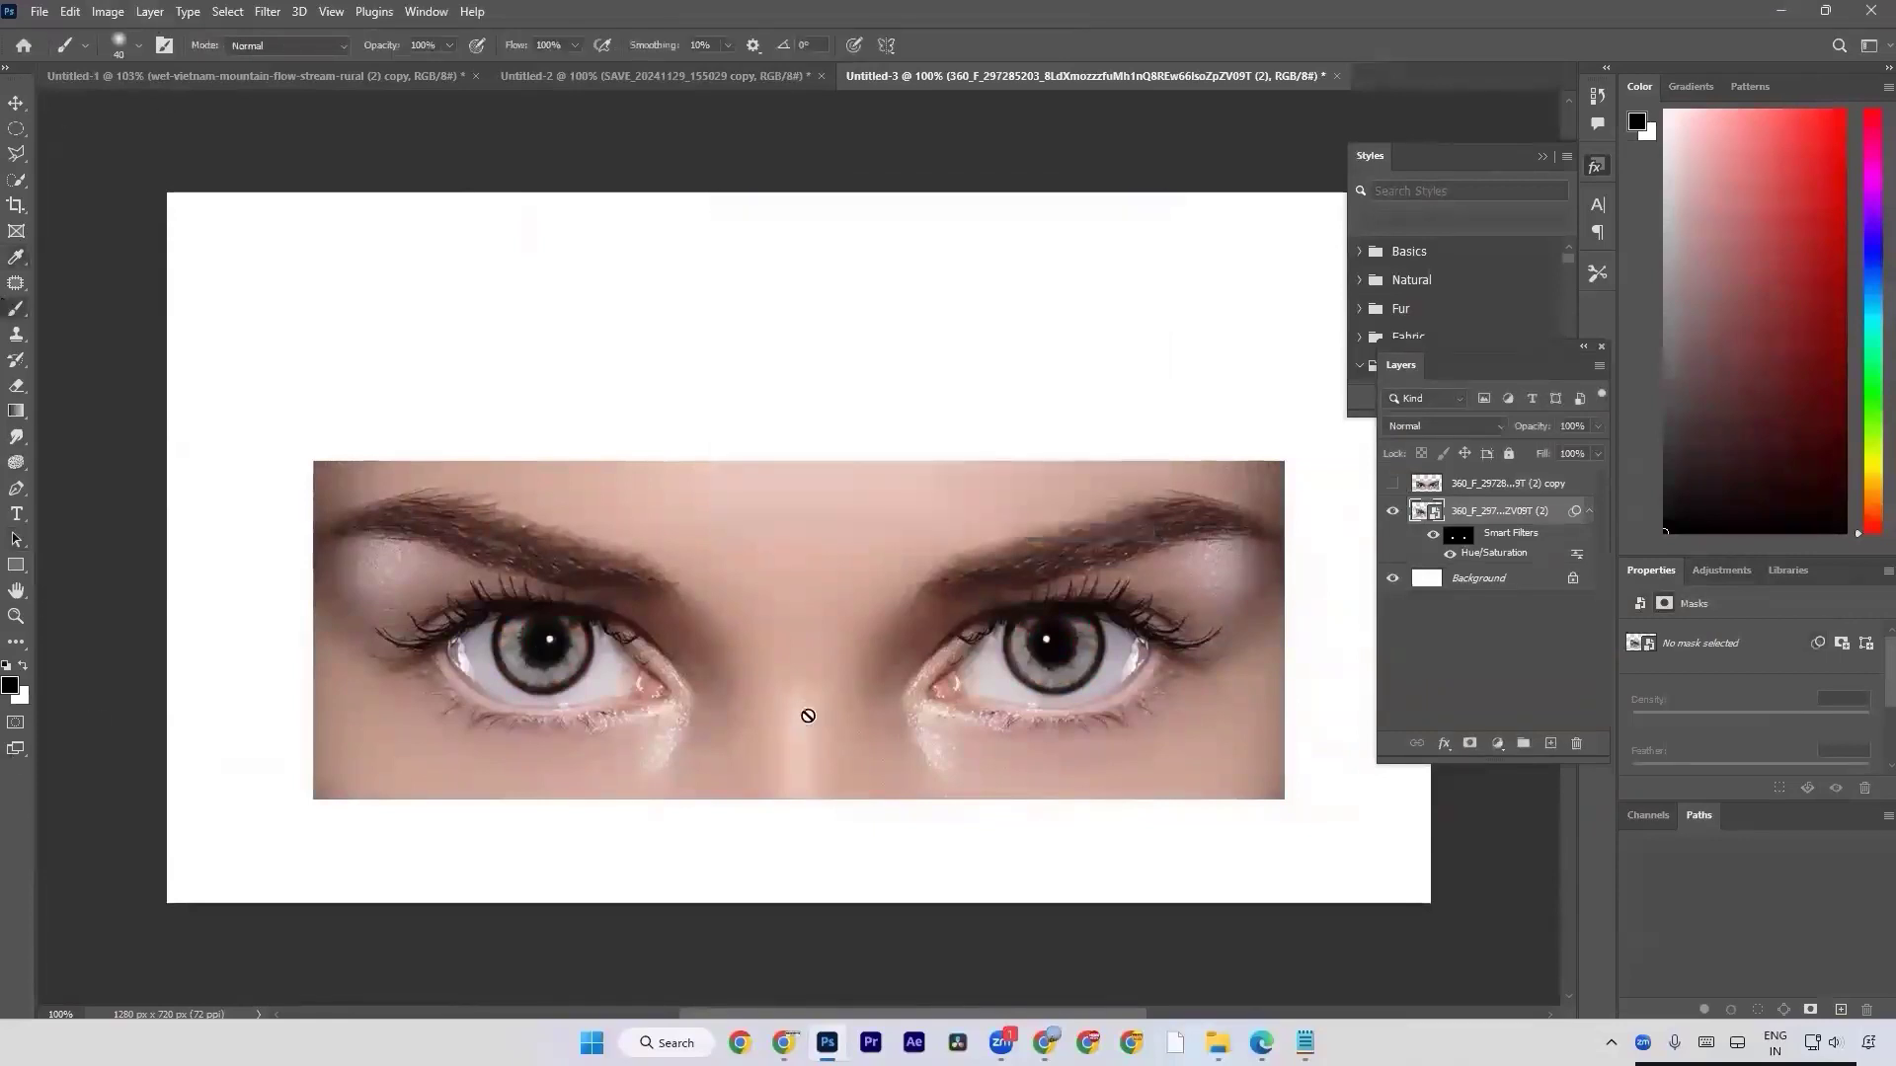
# Undo the filter edit and the latest mask strokes painted over the irises.
pyautogui.hotkey('ctrl', 'z')
pyautogui.hotkey('ctrl', 'z')
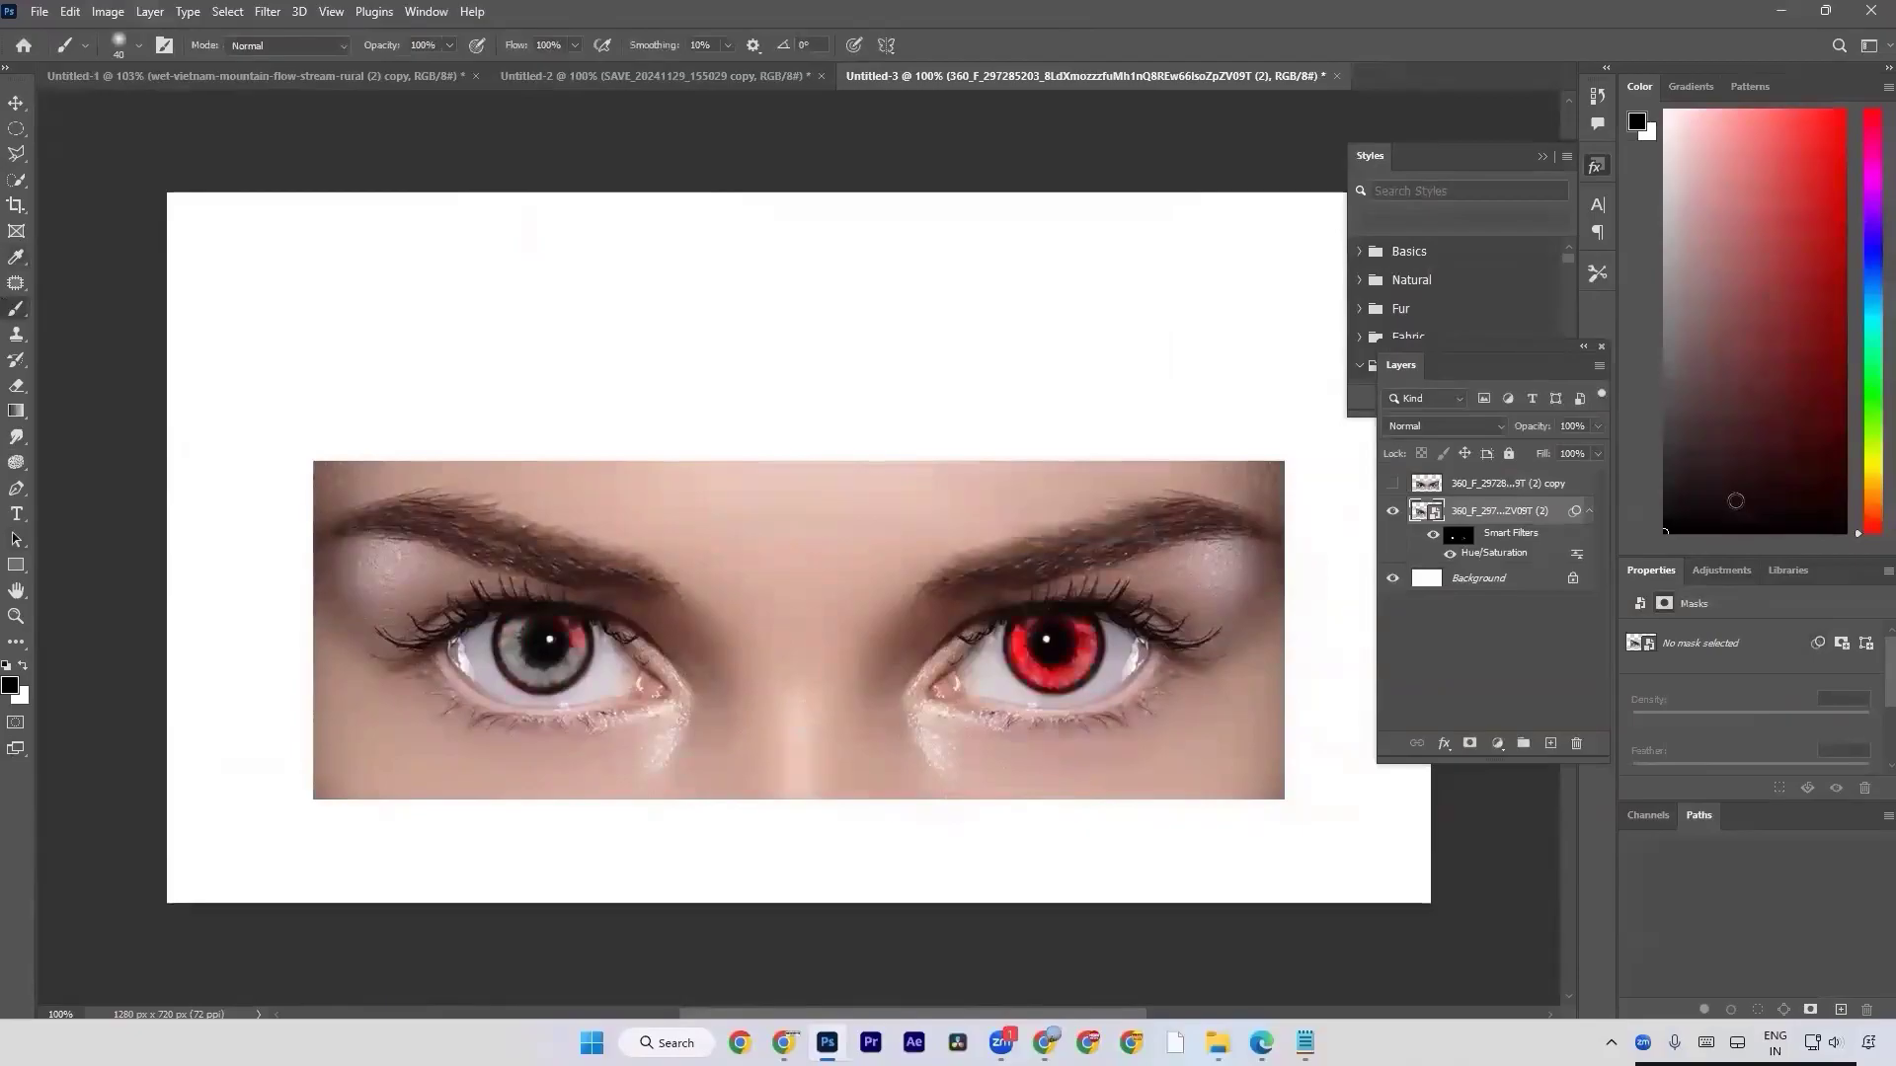
pyautogui.hotkey('ctrl', 'z')
# Activate the Pen tool and create a new 1280 x 720 px document at 72 ppi with a white background.
pyautogui.click(5, 484)
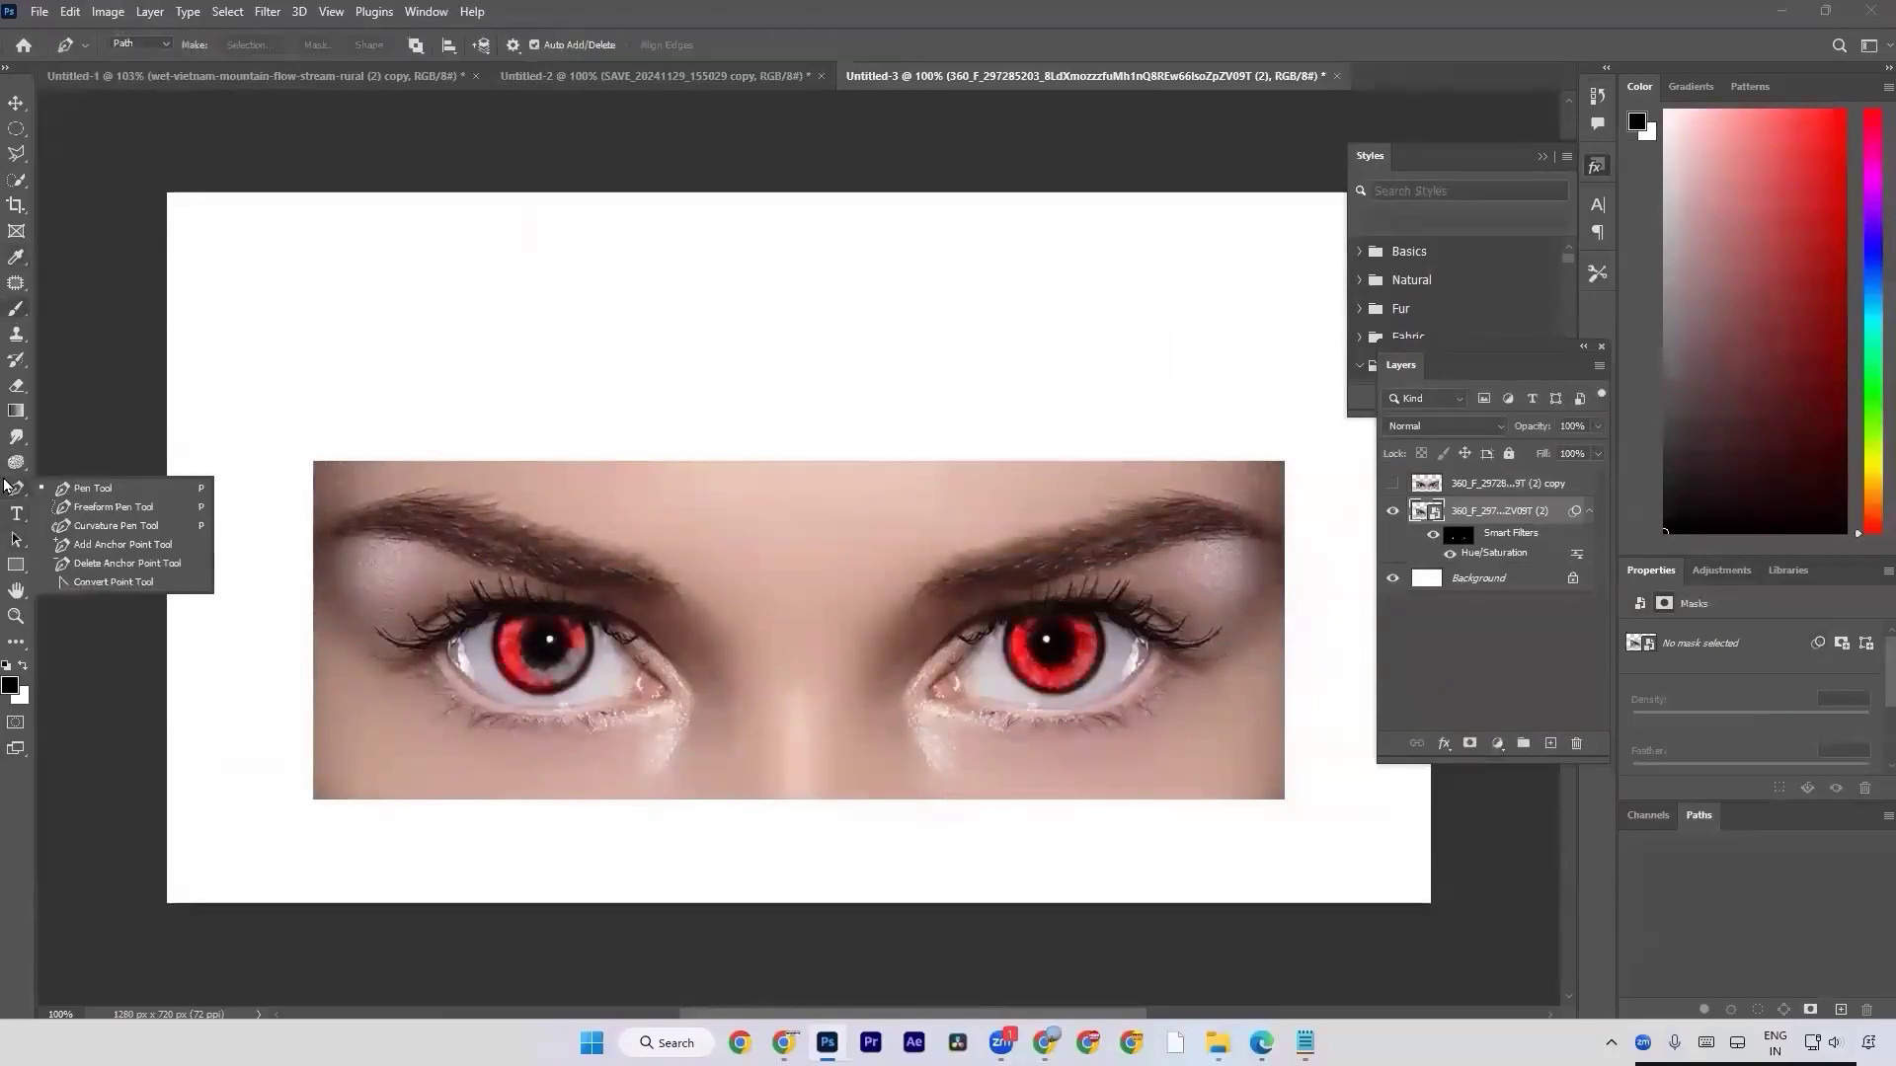
pyautogui.click(61, 490)
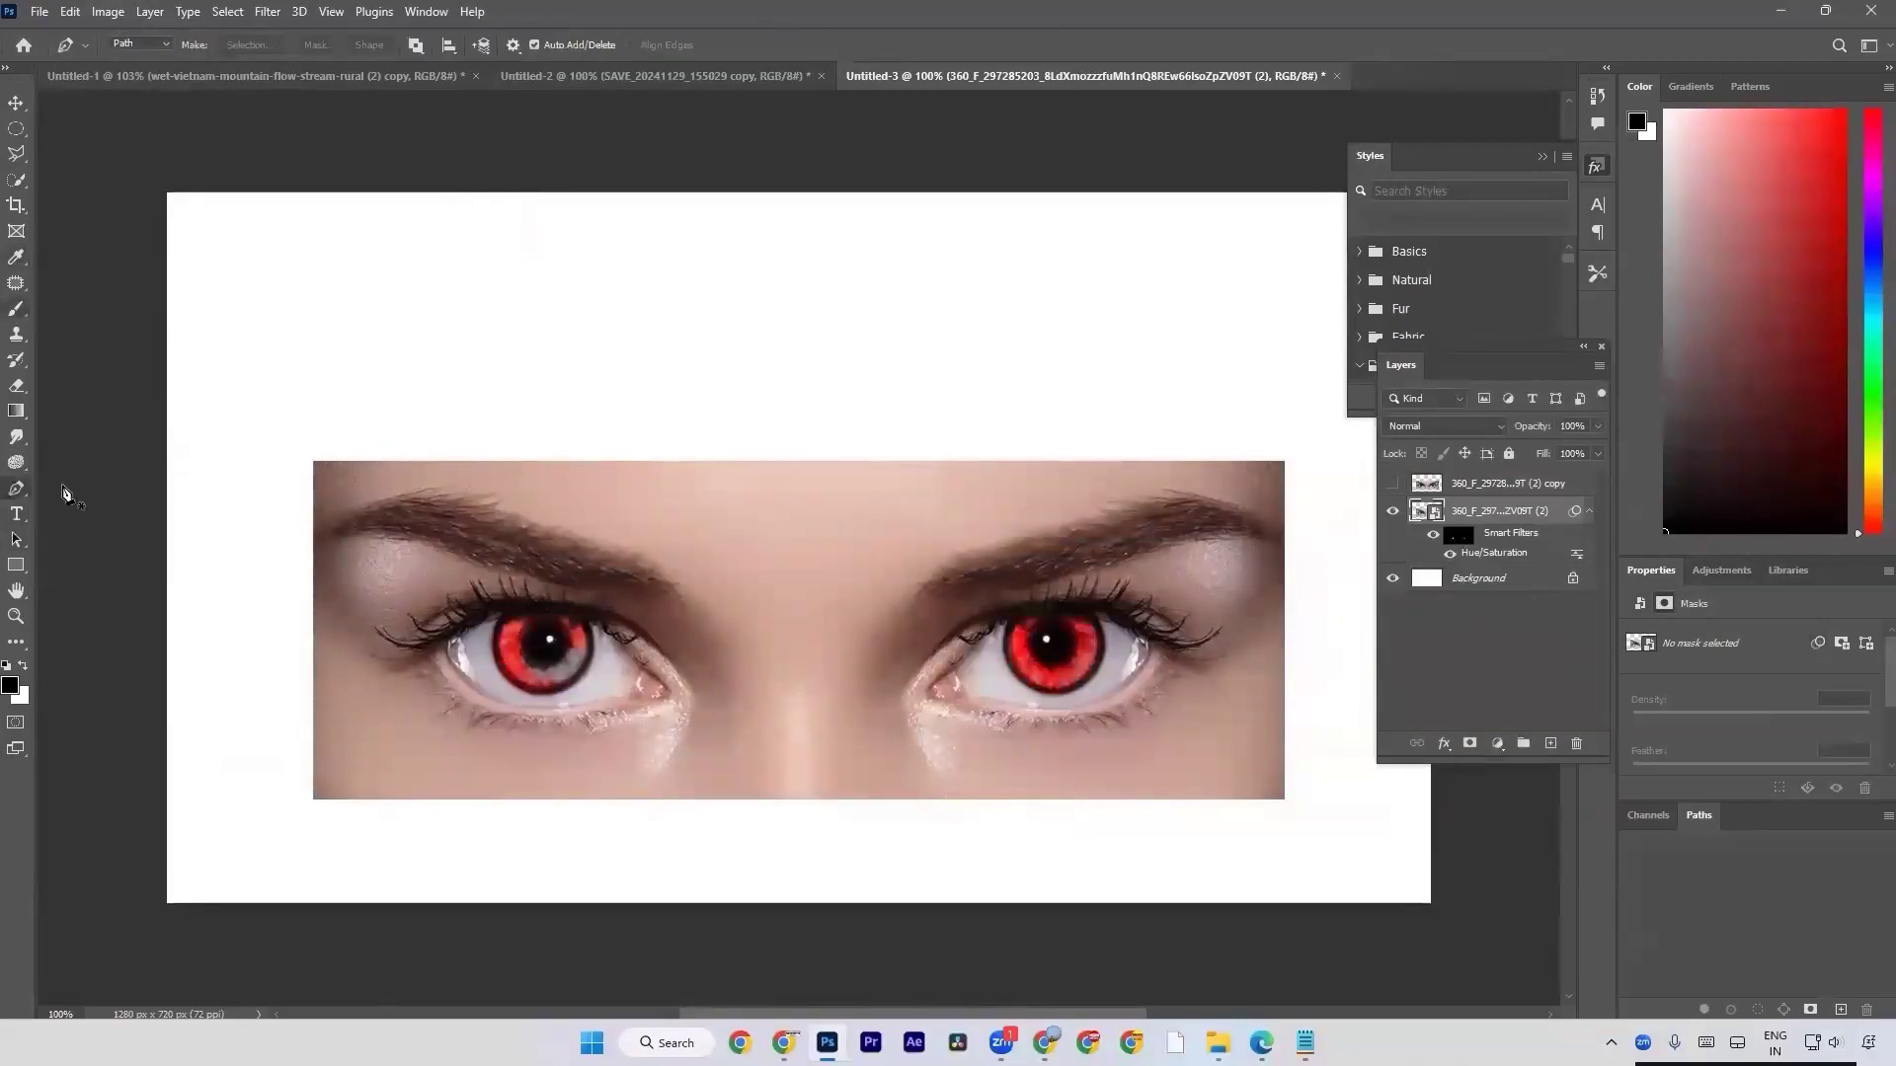
pyautogui.hotkey('ctrl', 'n')
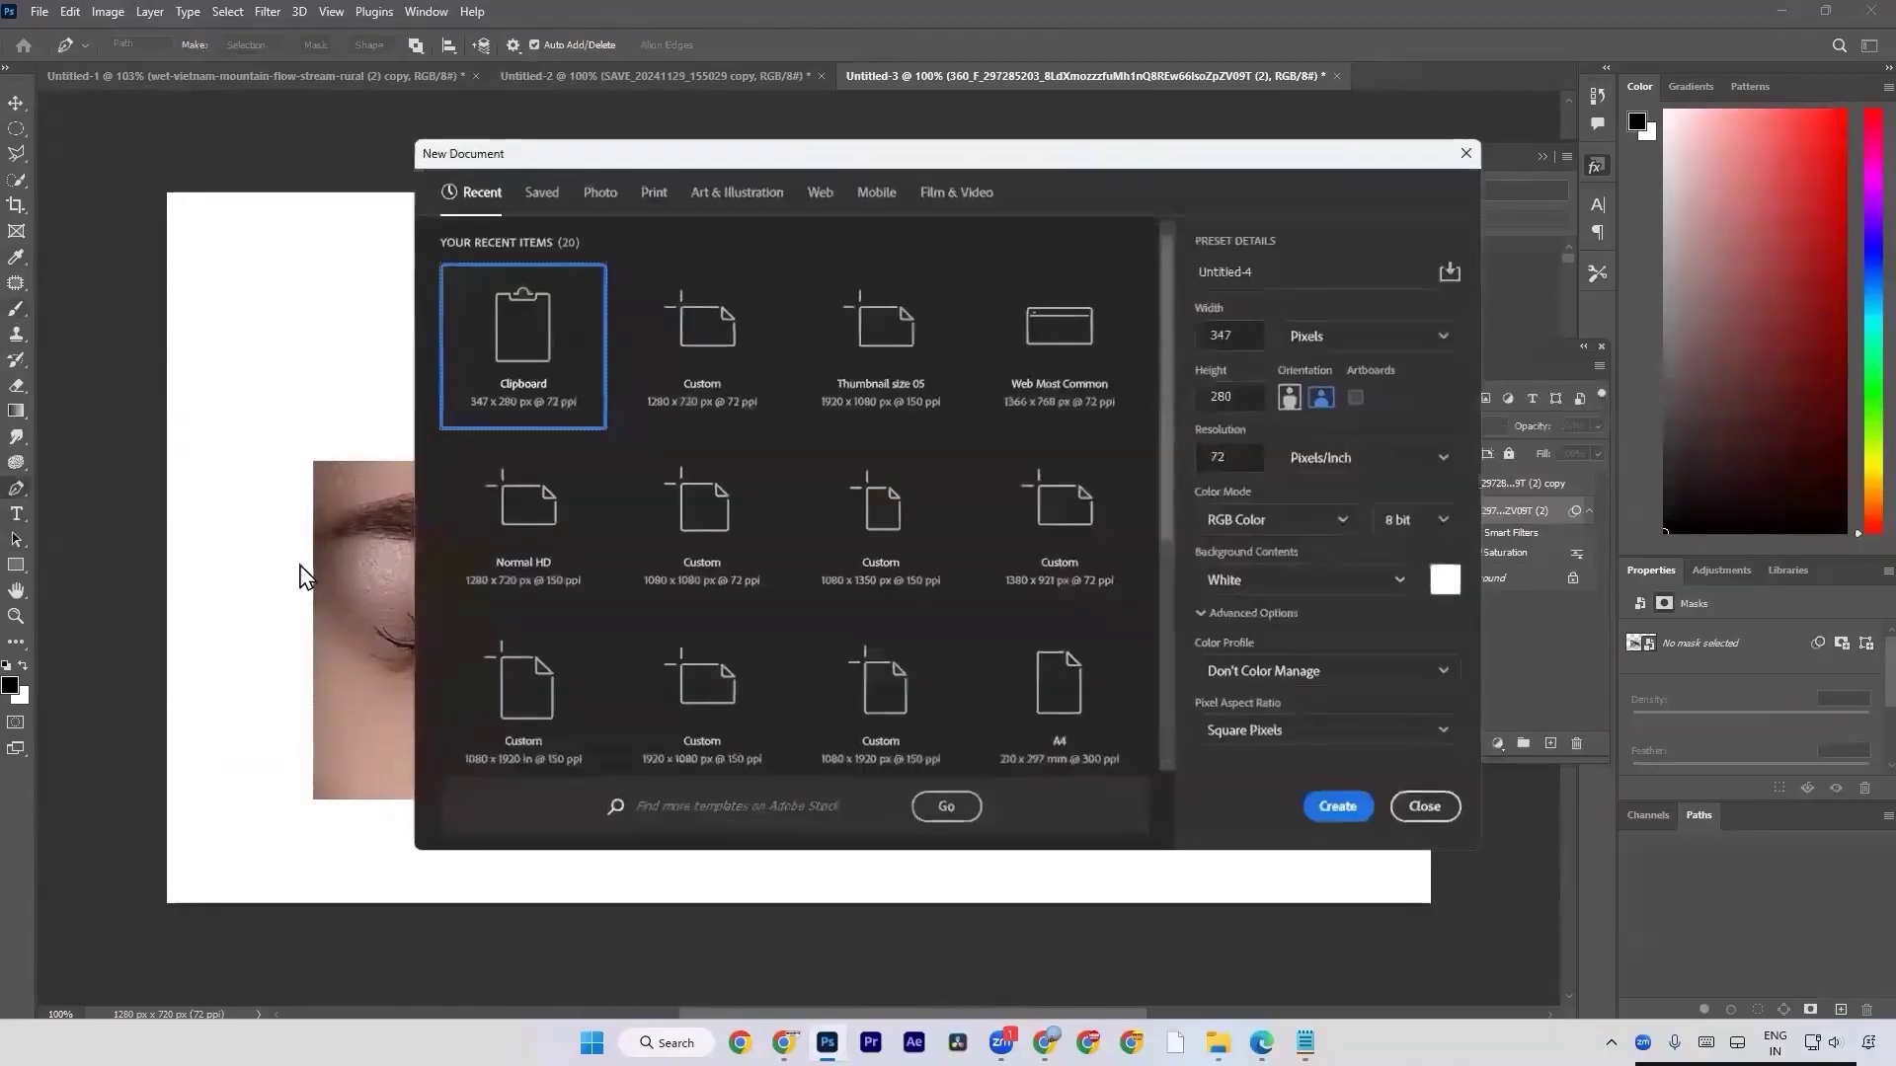
pyautogui.click(740, 383)
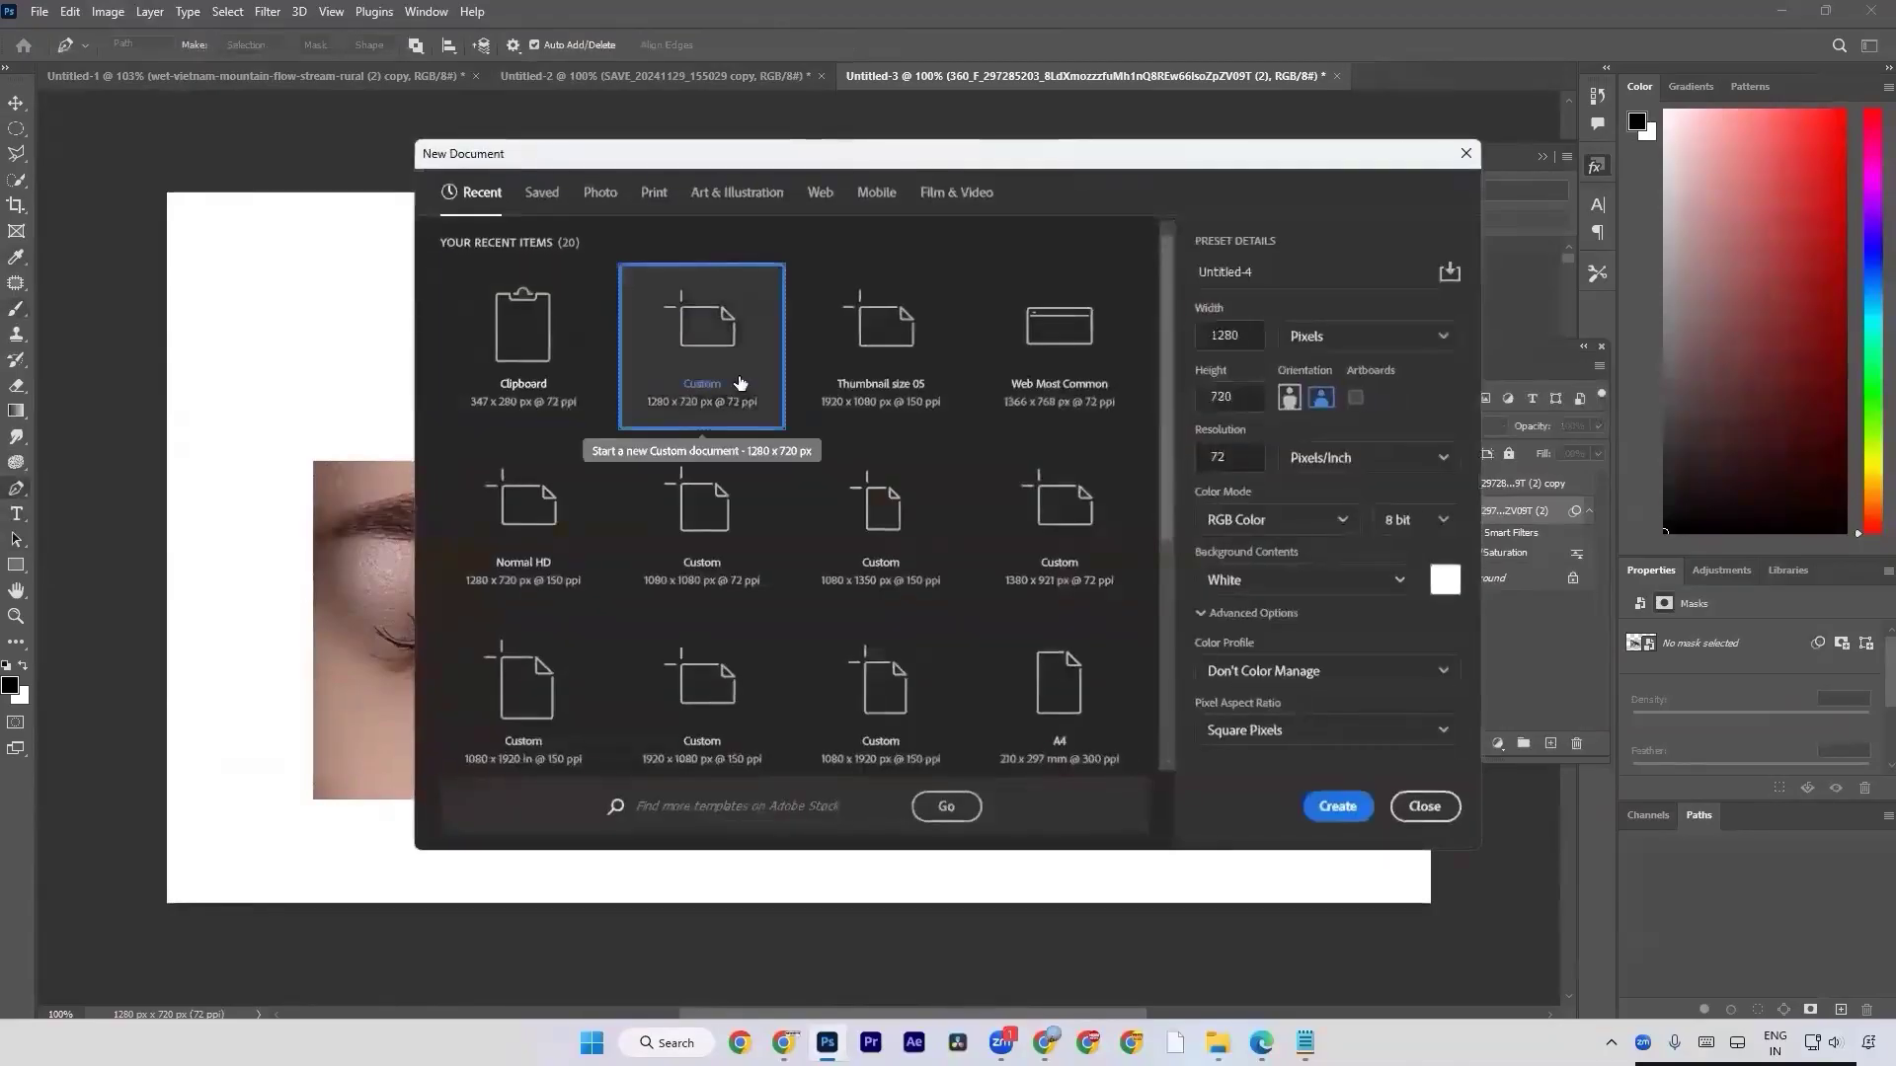
pyautogui.doubleClick(739, 383)
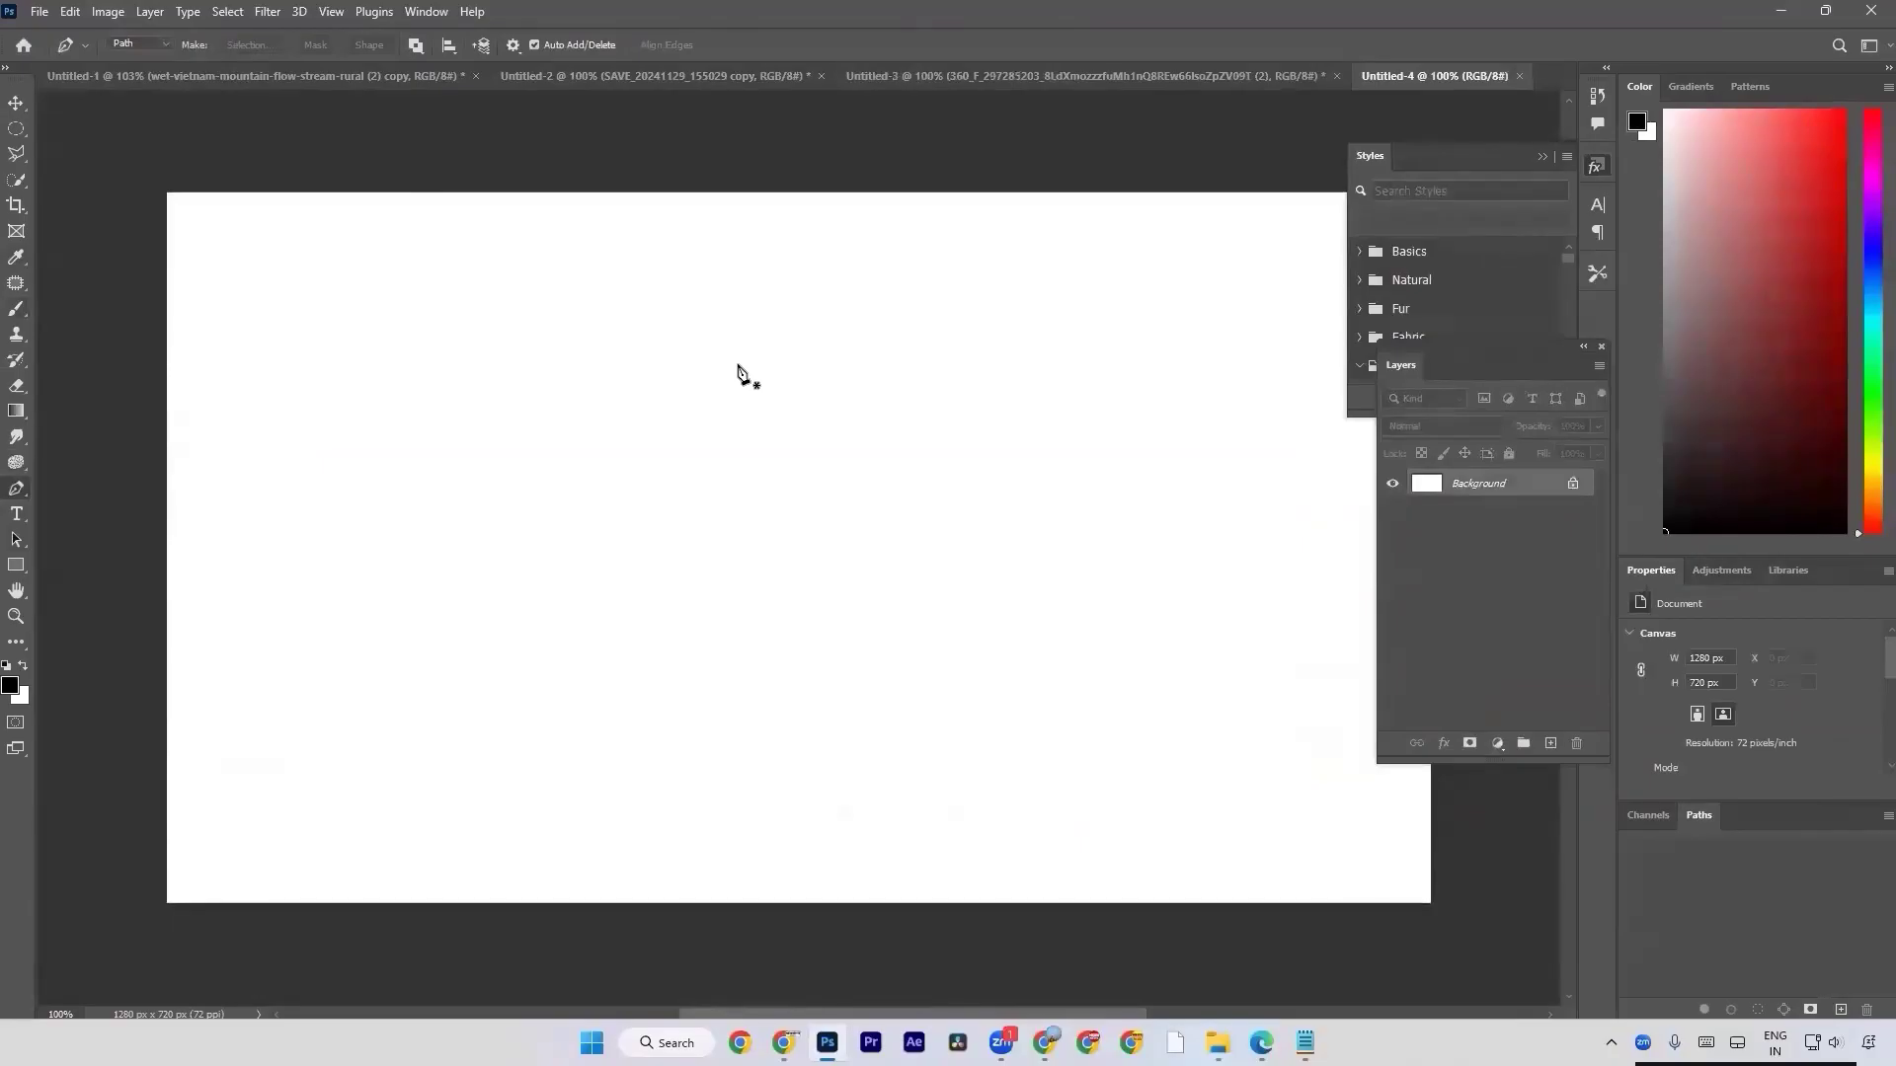
# Switch to File Explorer and open the Course Module folder on Local Disk (C:).
pyautogui.press('super+e')
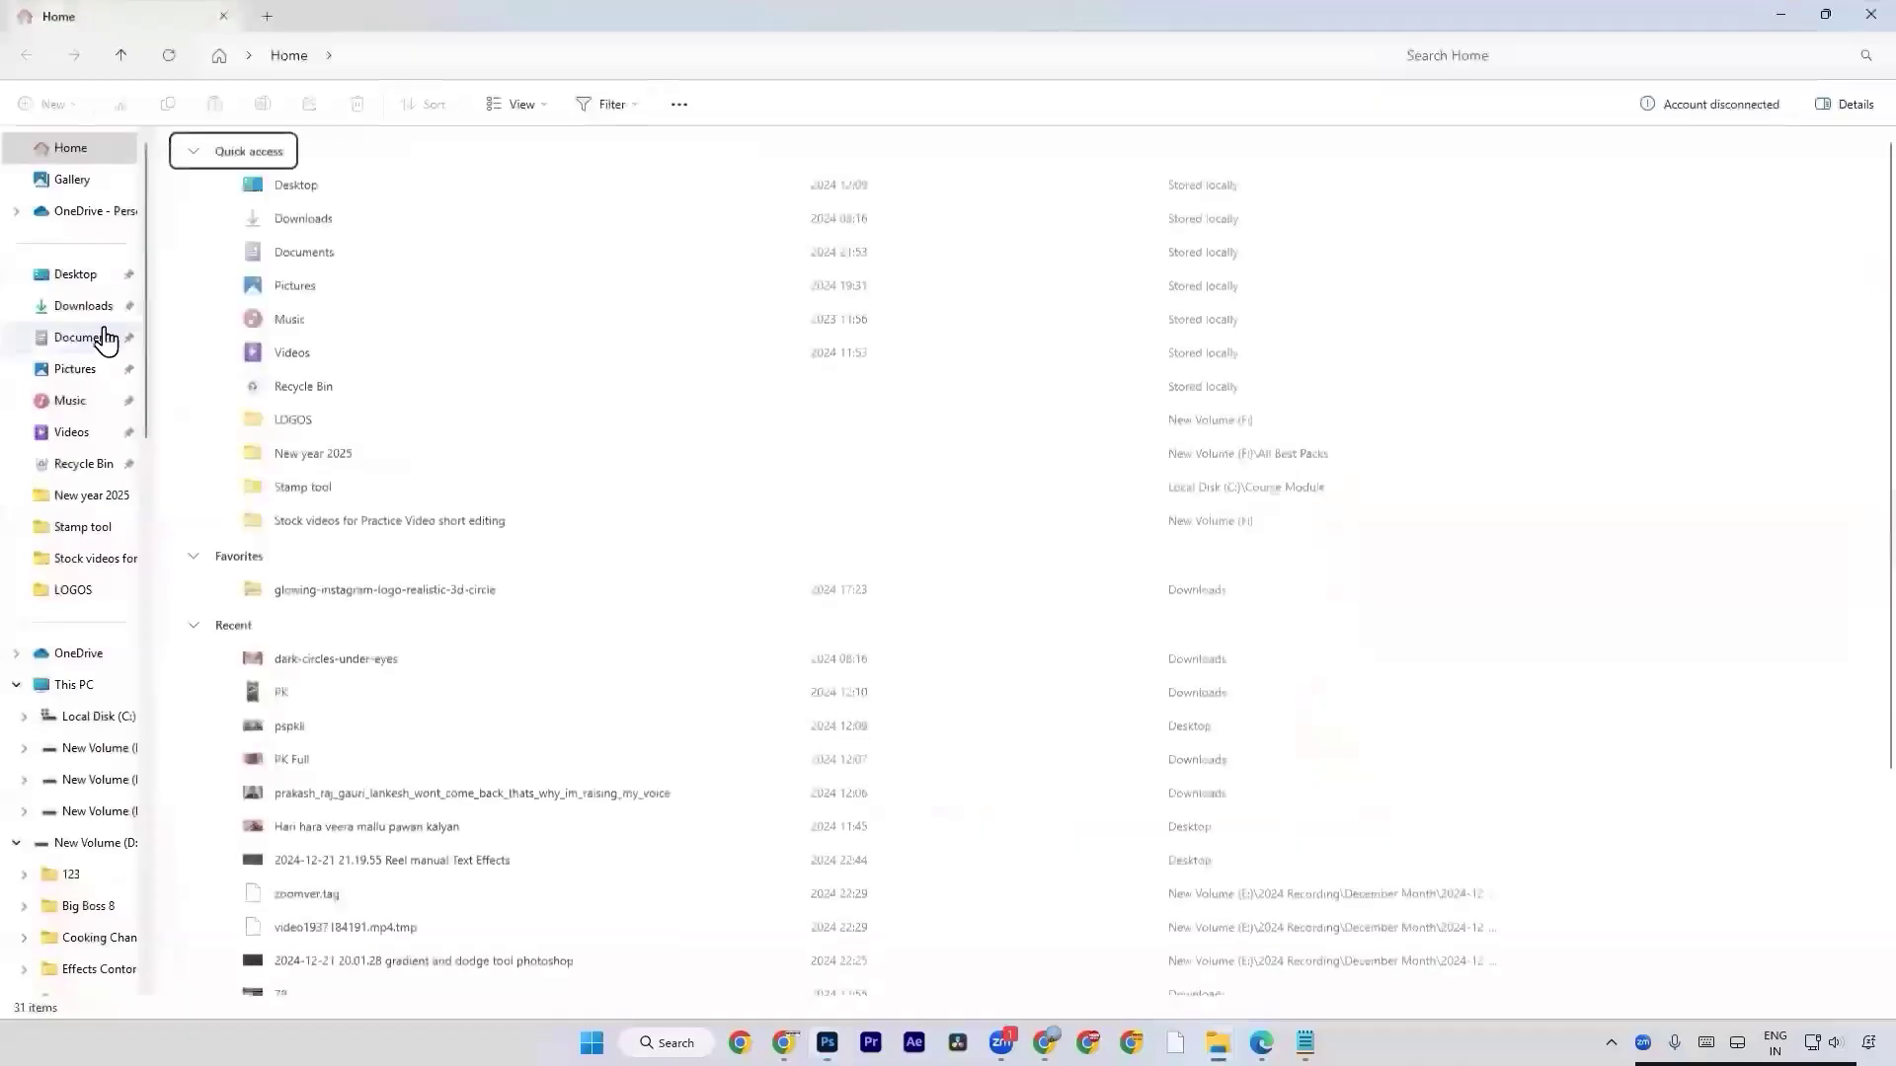
pyautogui.click(94, 683)
pyautogui.doubleClick(334, 211)
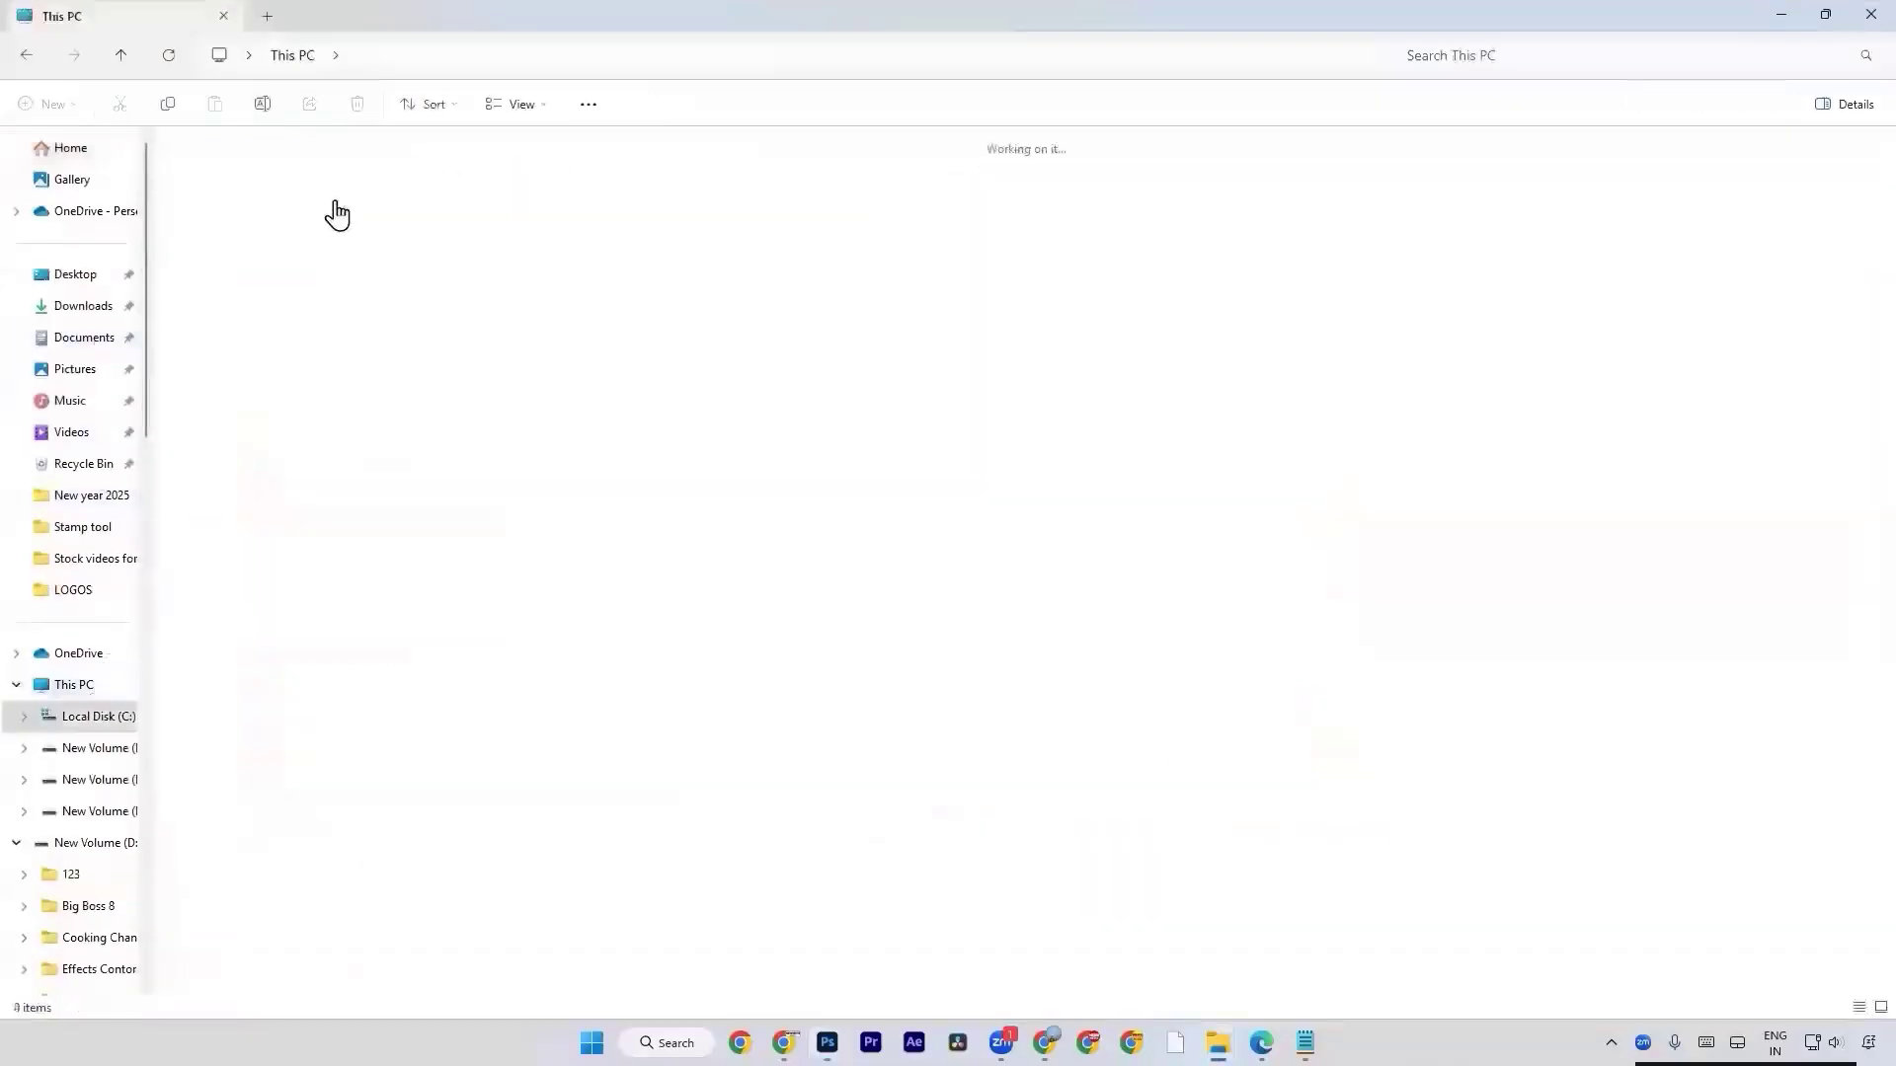
pyautogui.press('c')
pyautogui.click(1346, 330)
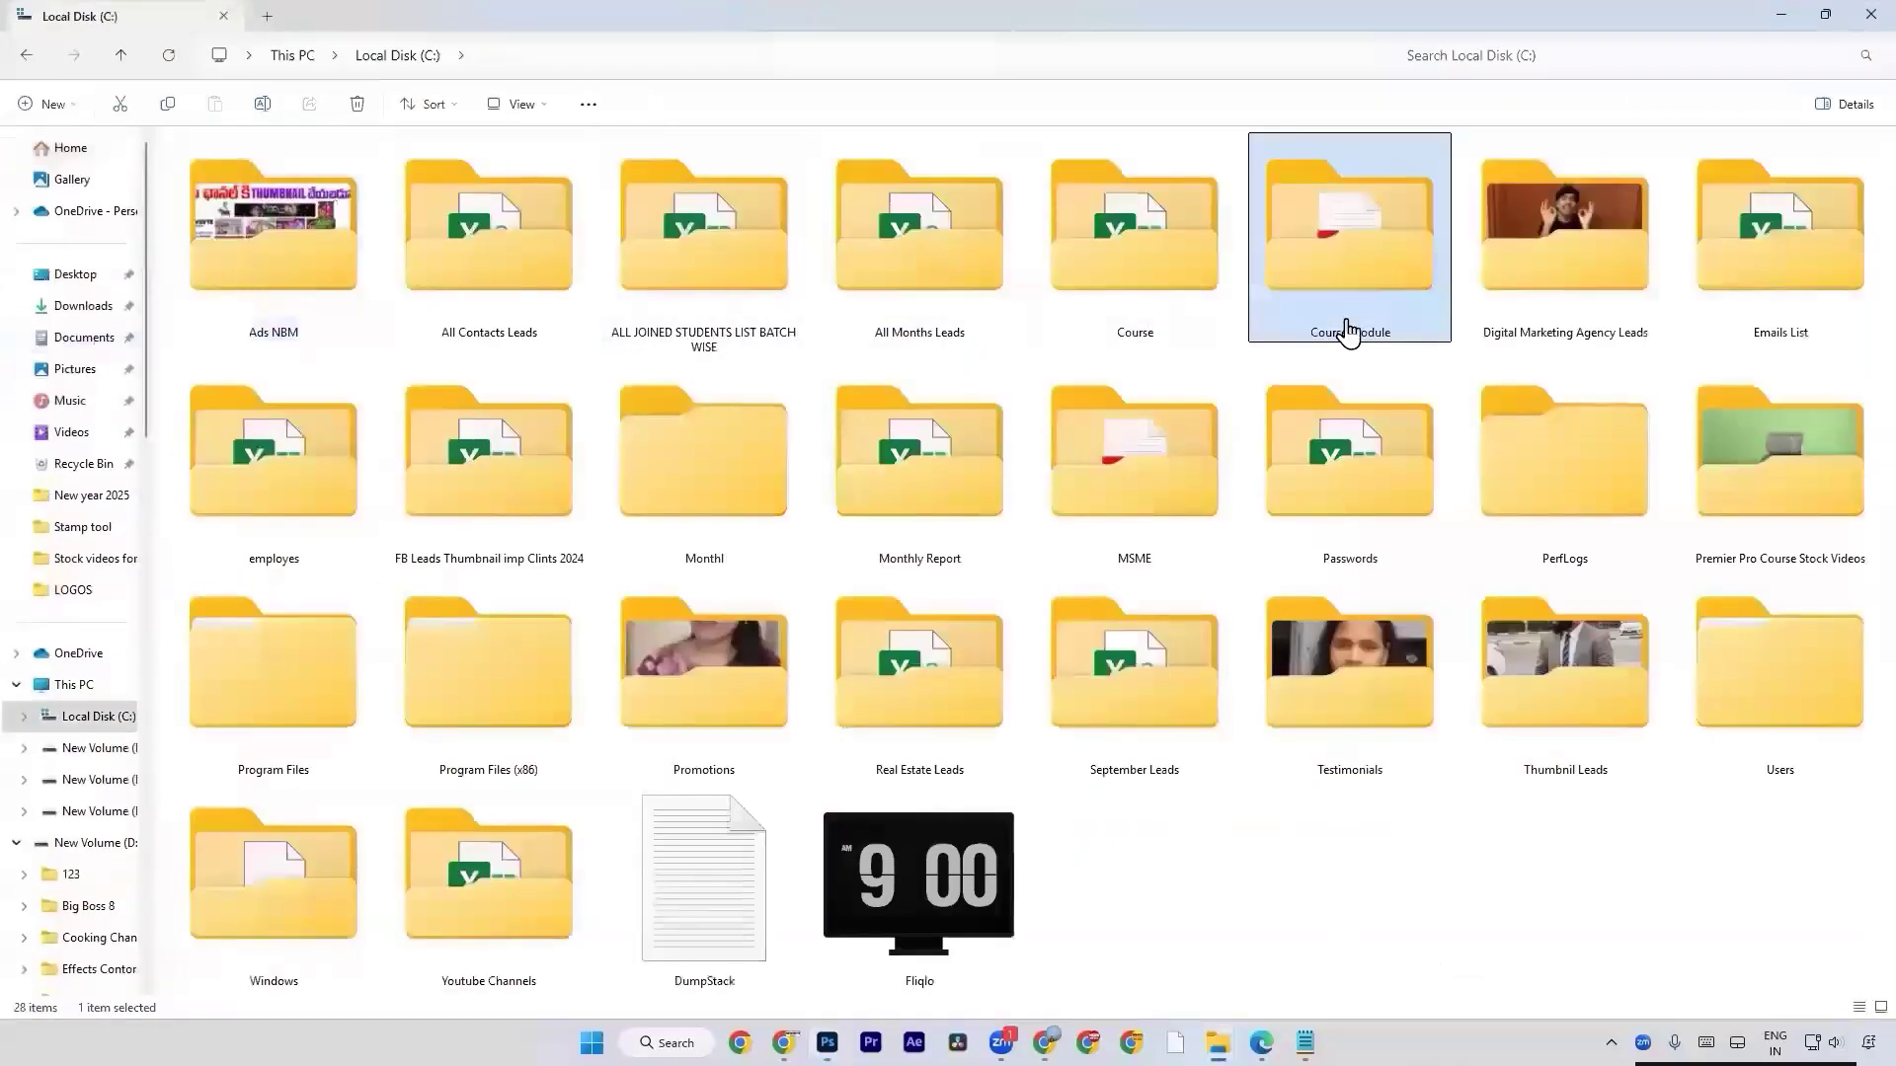
pyautogui.doubleClick(1346, 329)
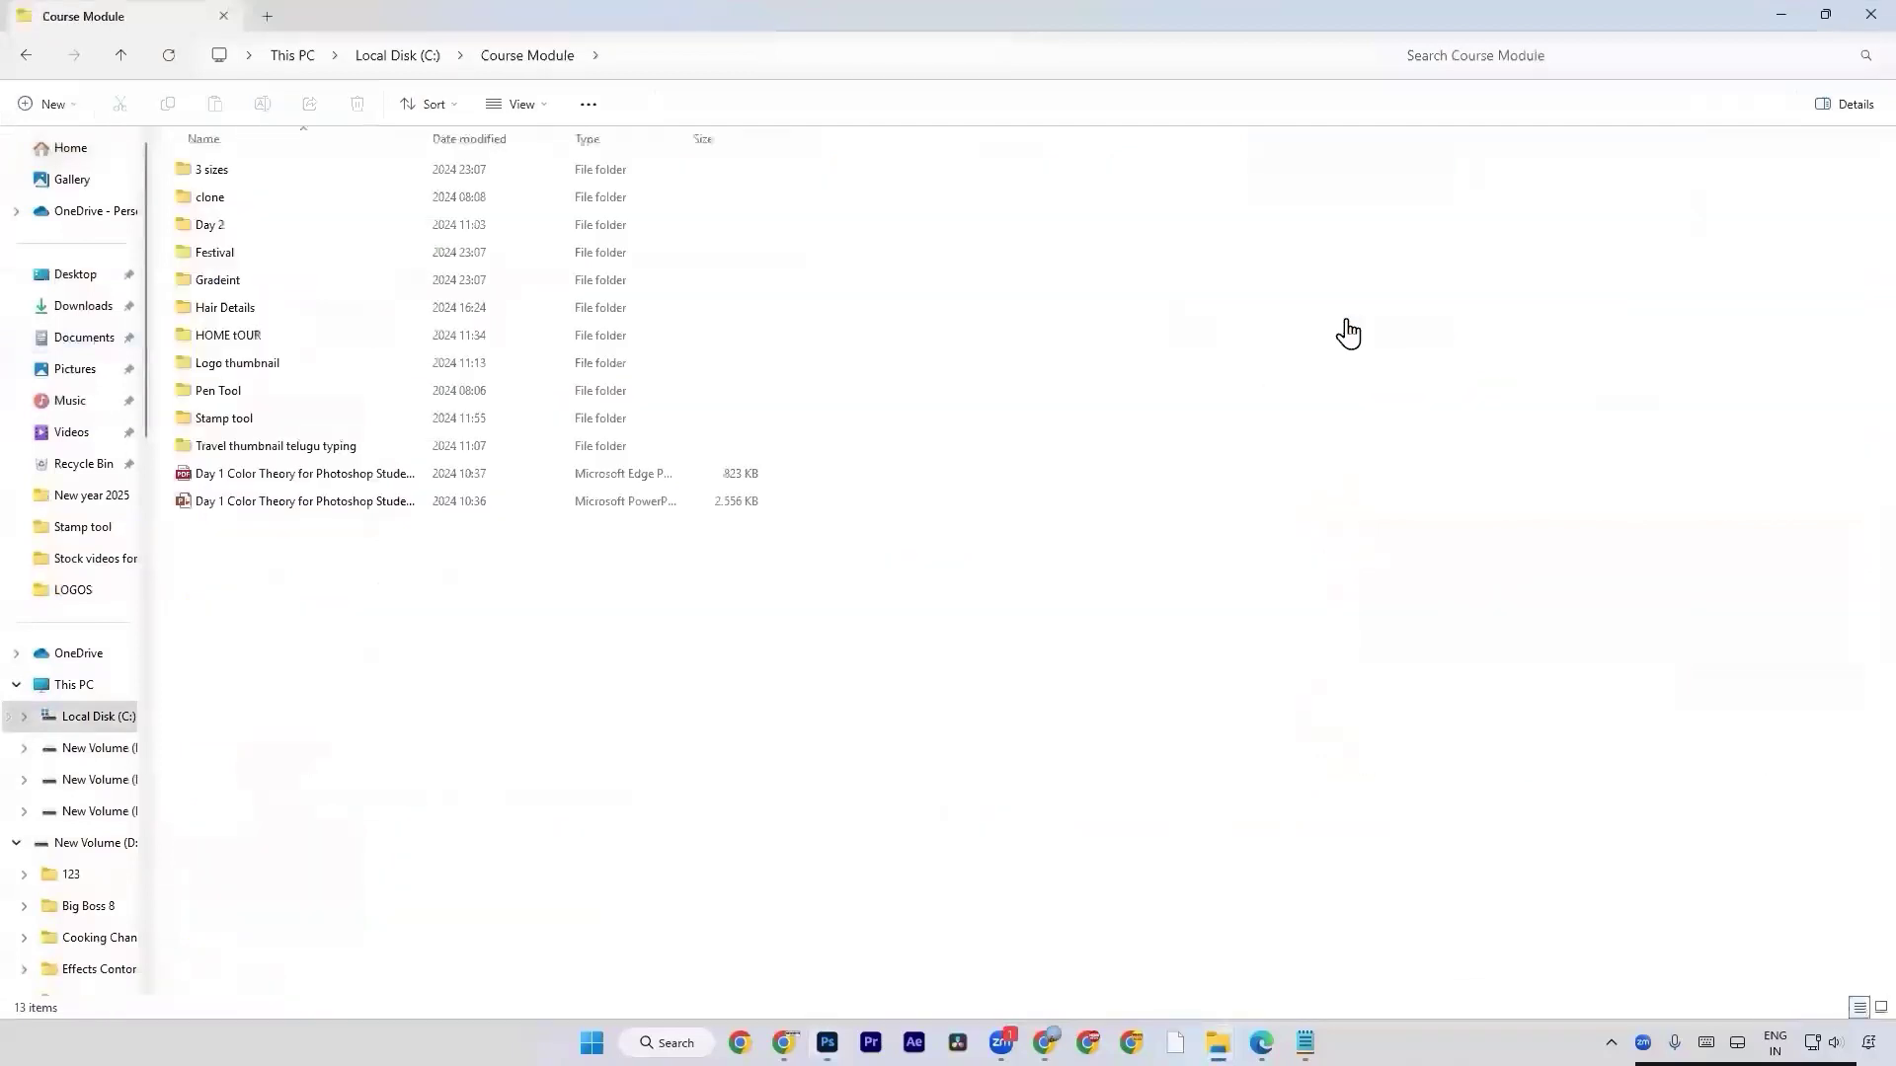
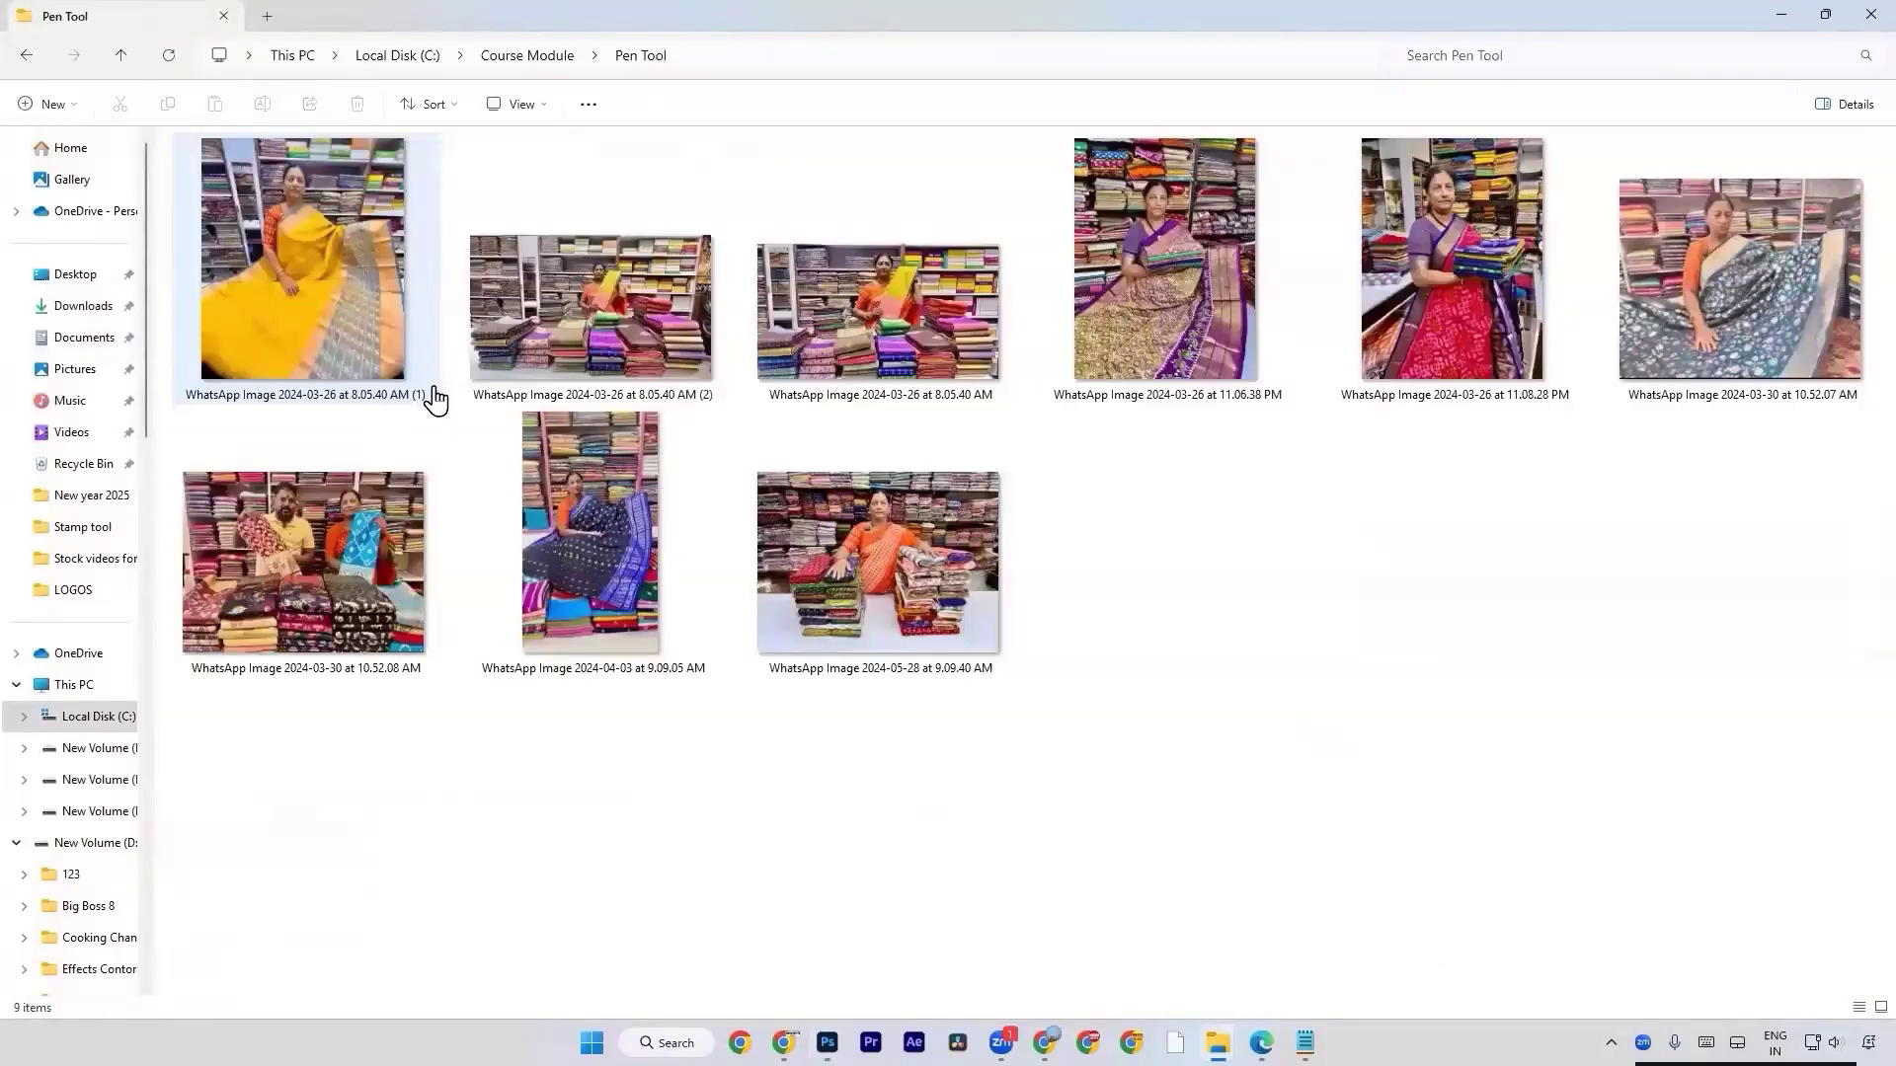
# Place the photo WhatsApp Image 2024-05-28 at 9.09.40 AM from the Pen Tool folder into the new document.
pyautogui.click(417, 375)
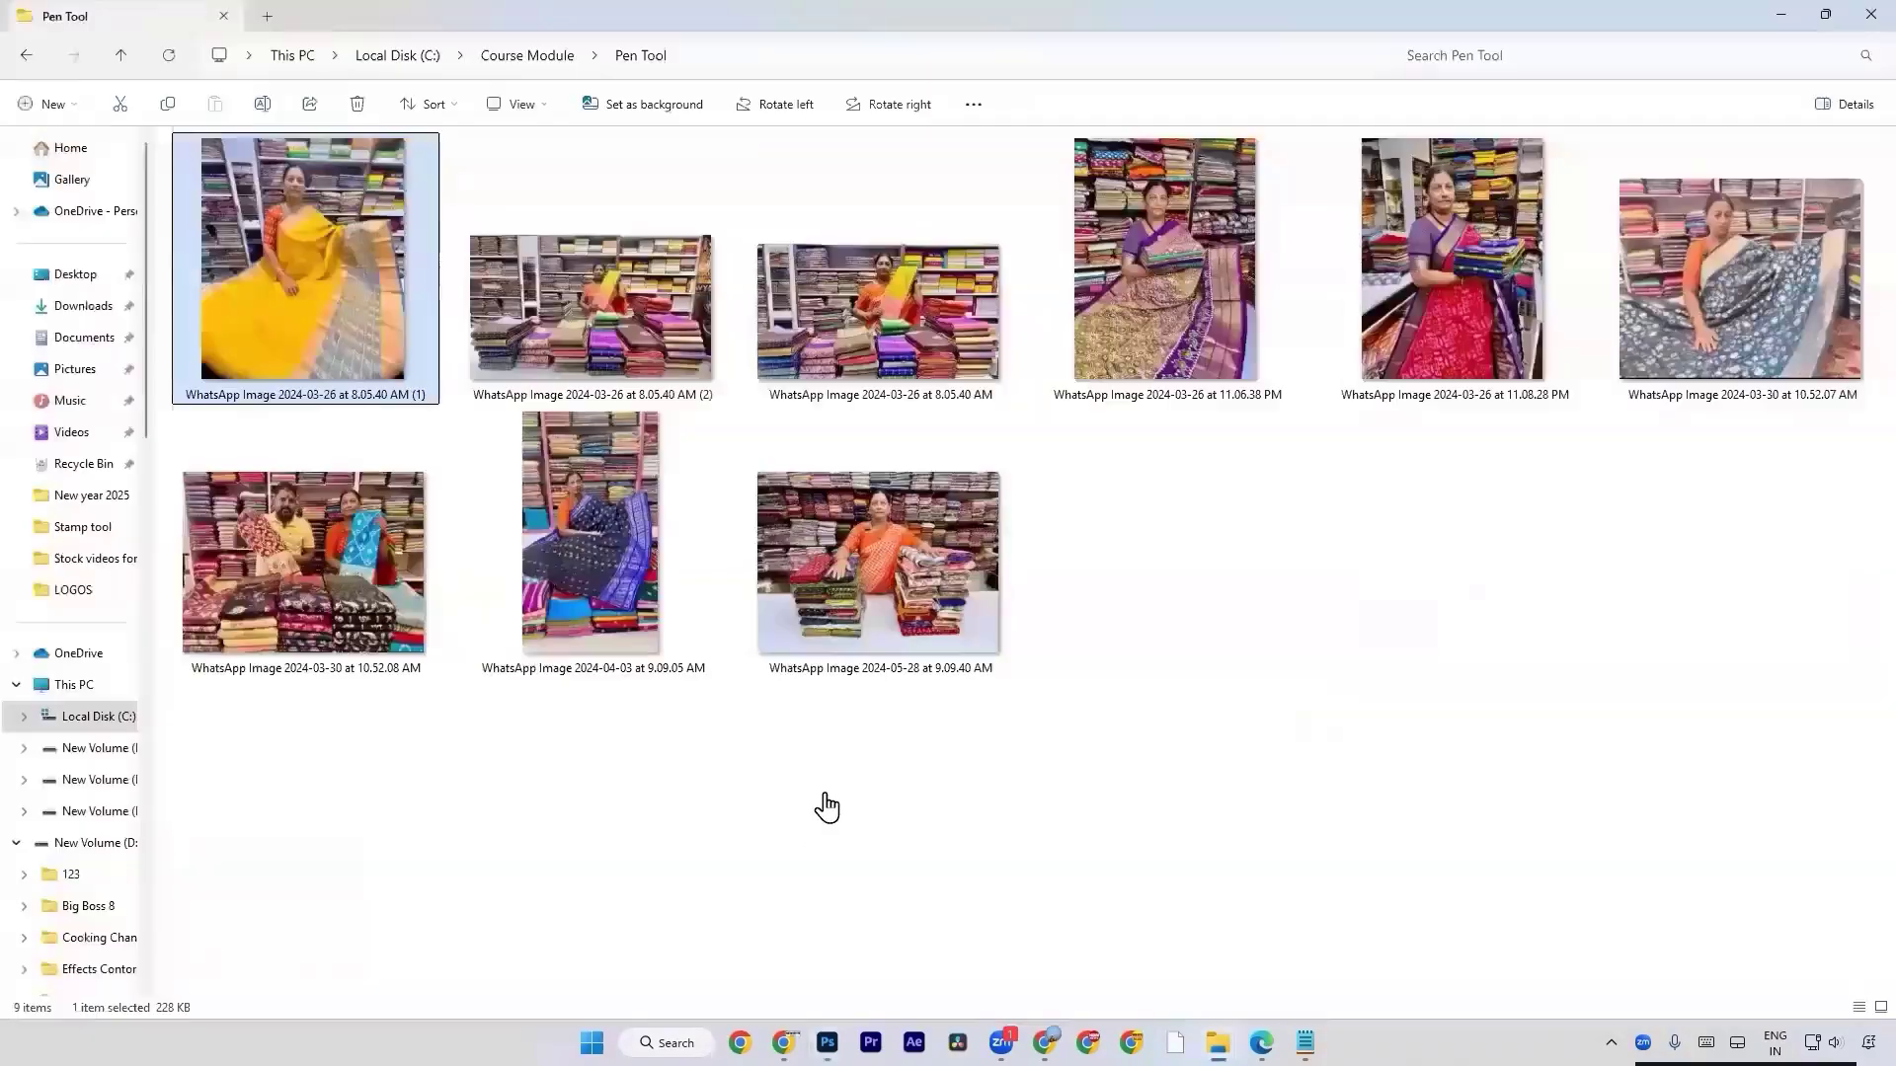
pyautogui.moveTo(868, 592); pyautogui.dragTo(847, 686)
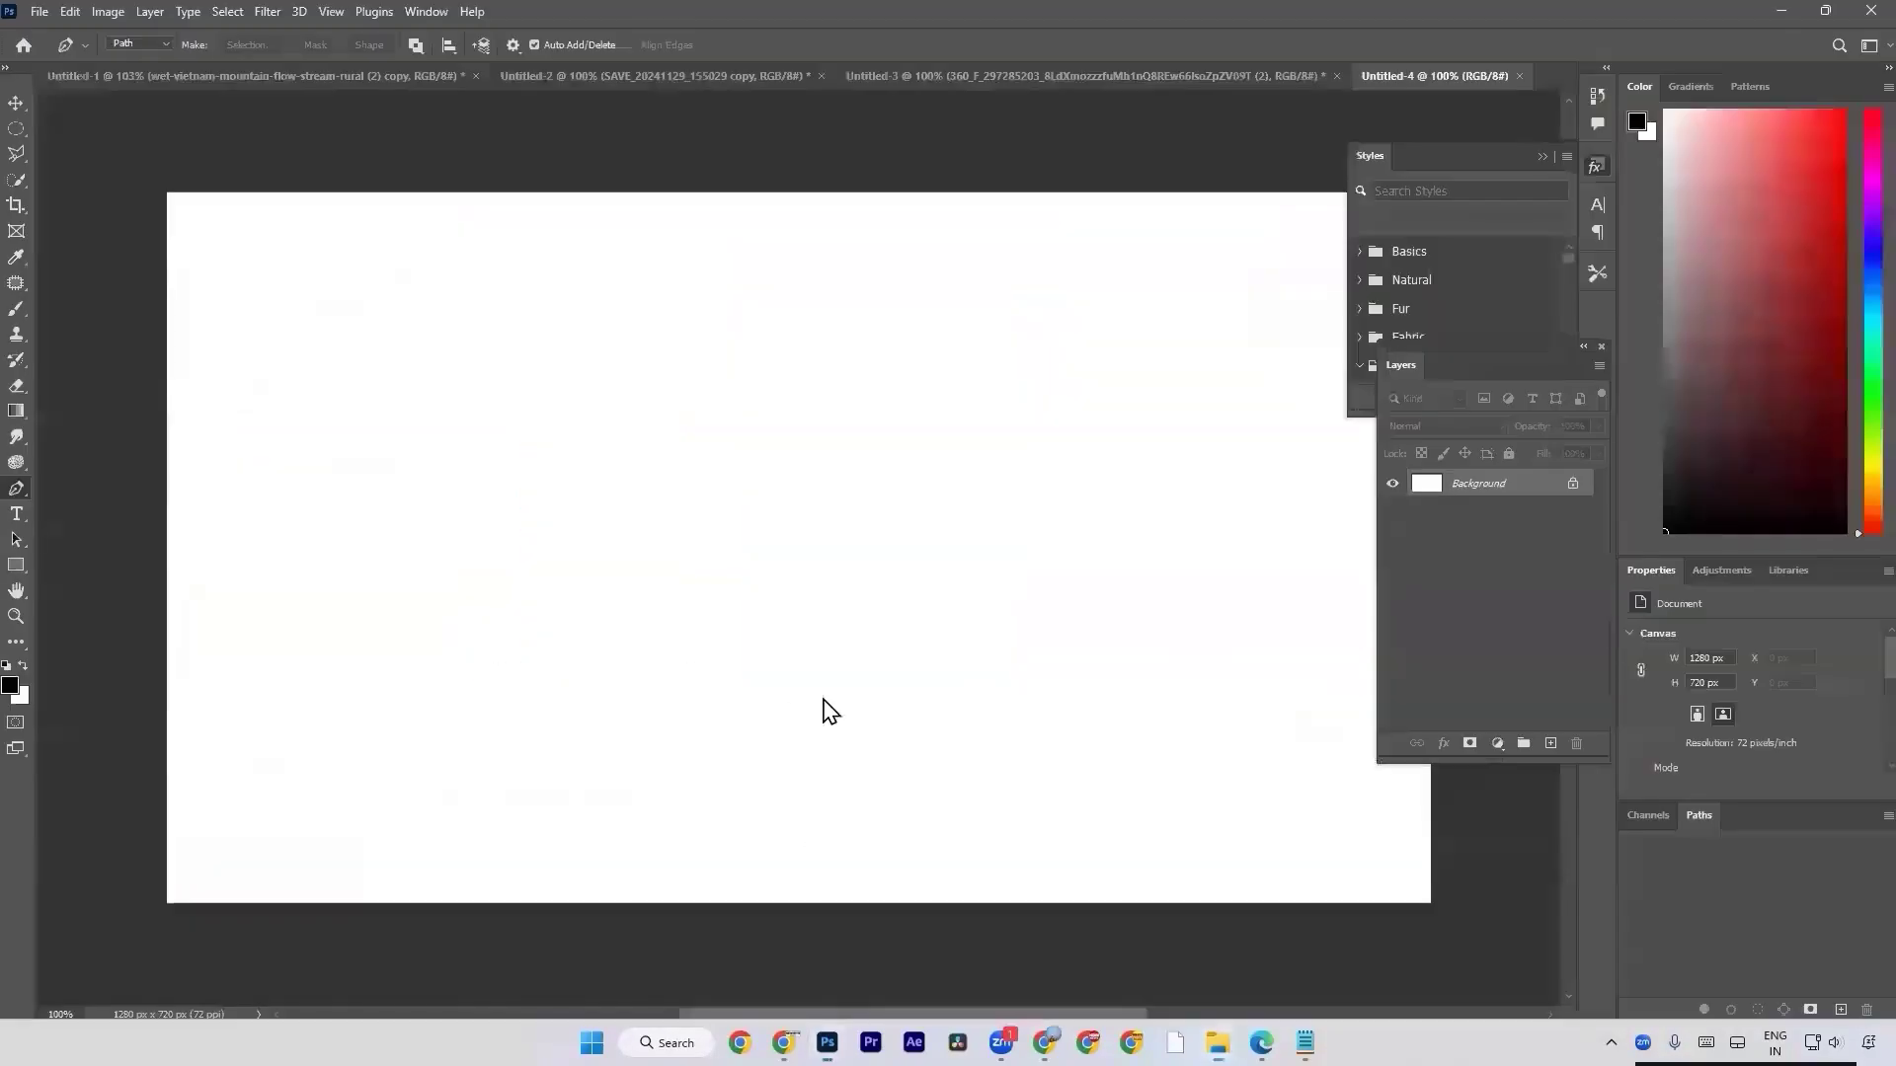
pyautogui.moveTo(829, 711); pyautogui.dragTo(758, 691)
pyautogui.press('Return')
# Use Select Subject on the woman and cloth stacks, try a layer mask from the selection, and undo the mask.
pyautogui.click(17, 180)
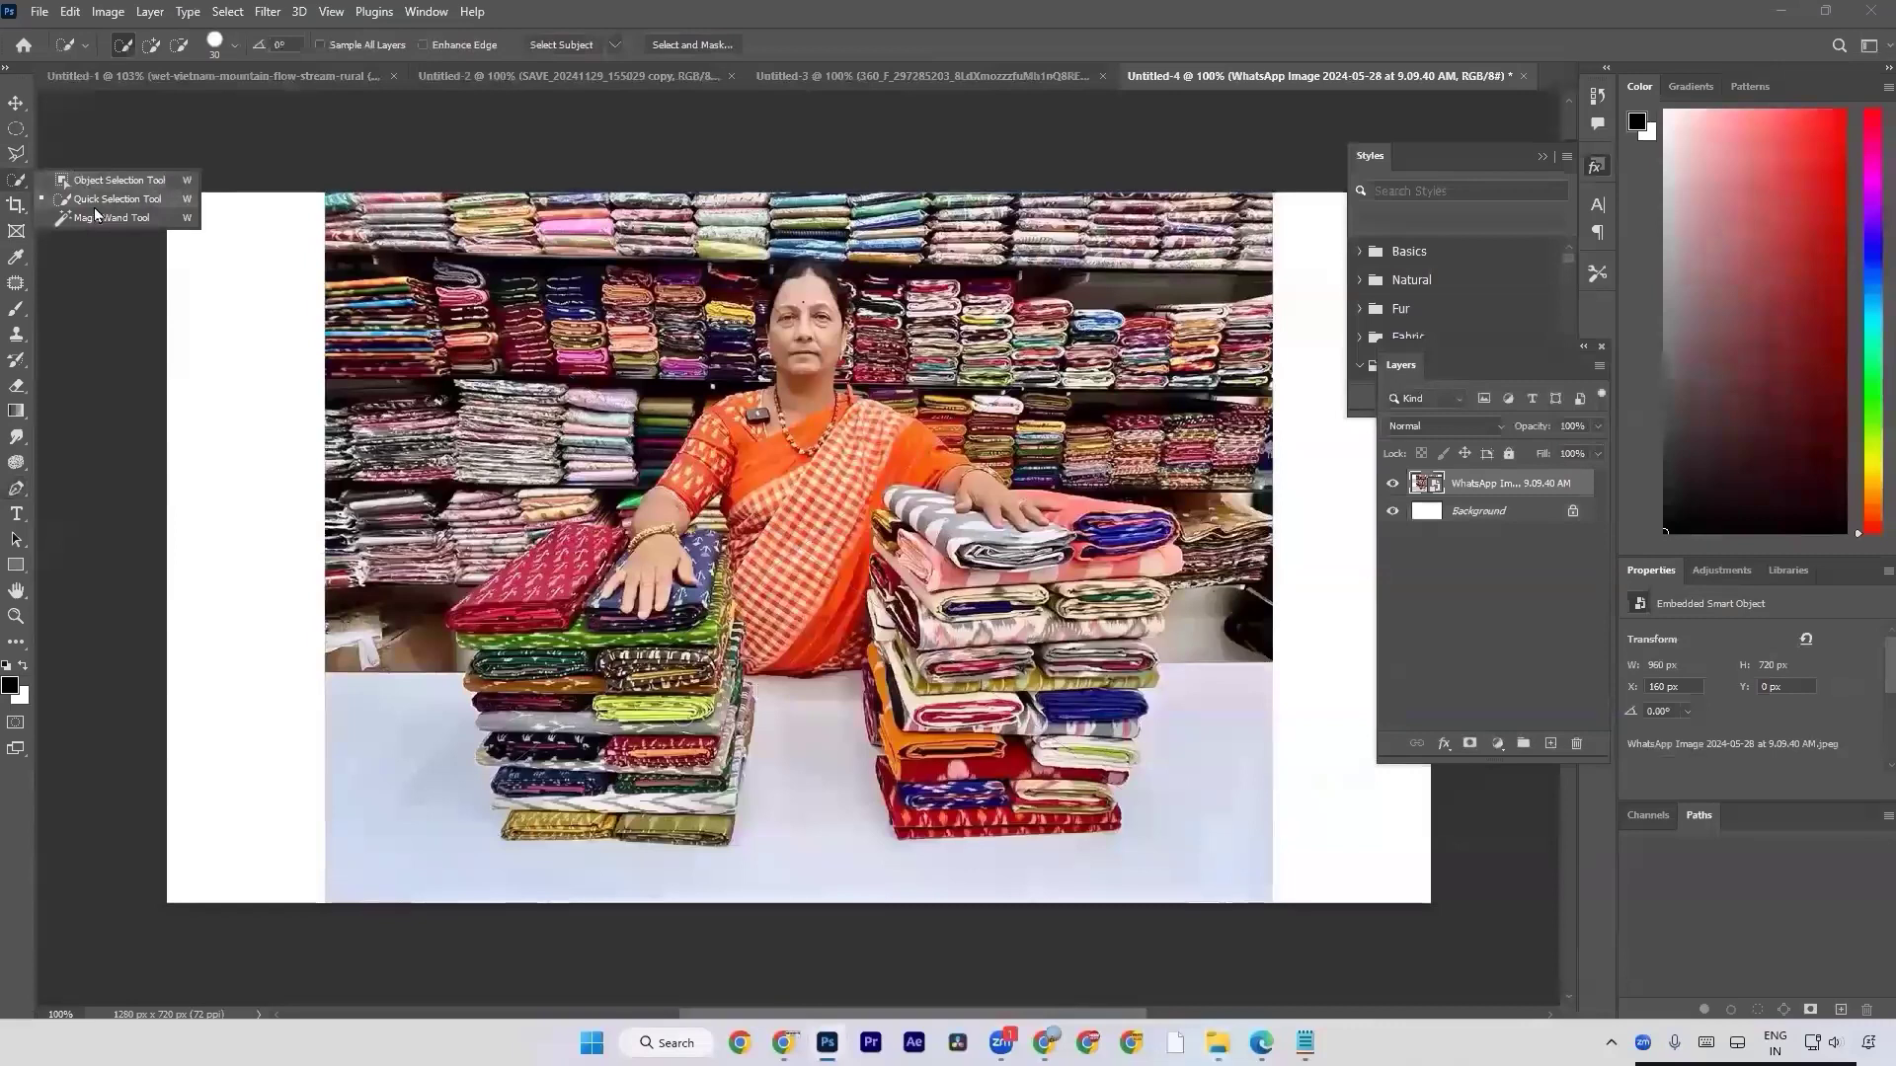
pyautogui.click(95, 205)
pyautogui.click(560, 45)
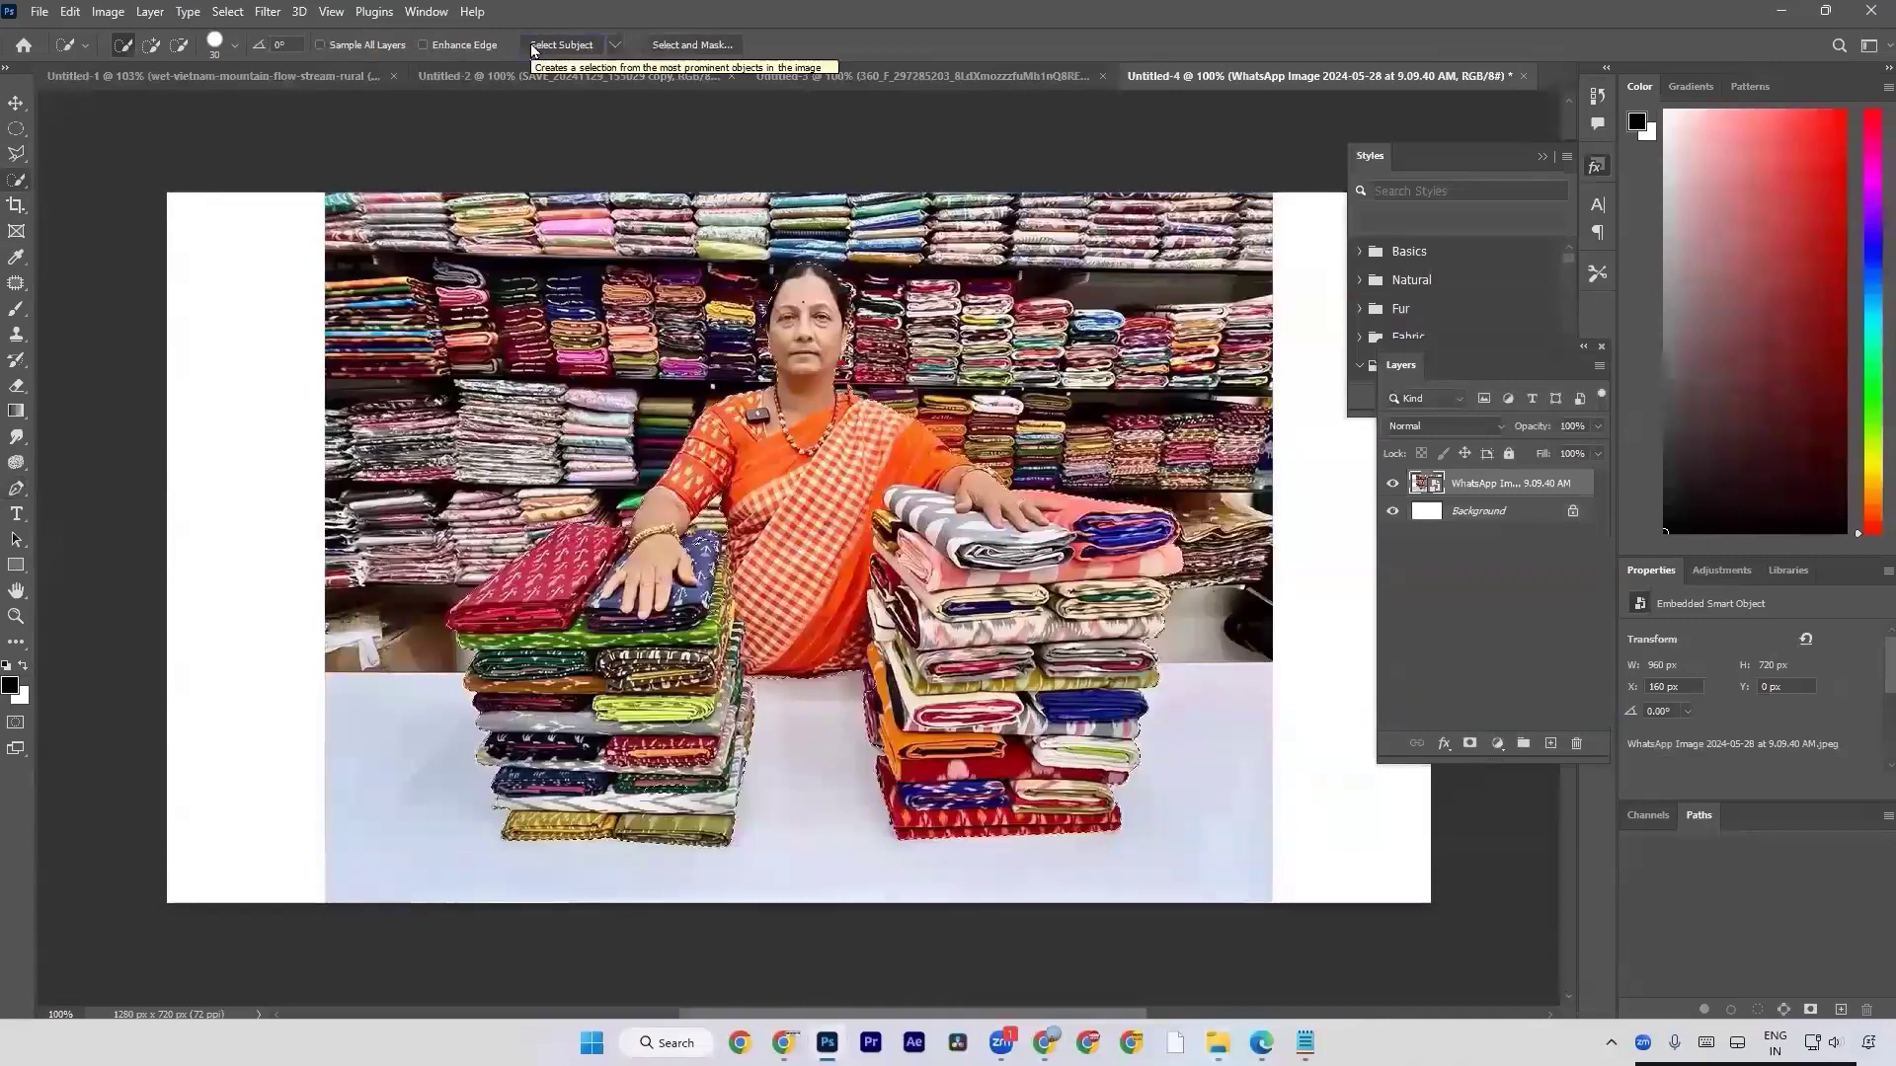
pyautogui.click(1469, 744)
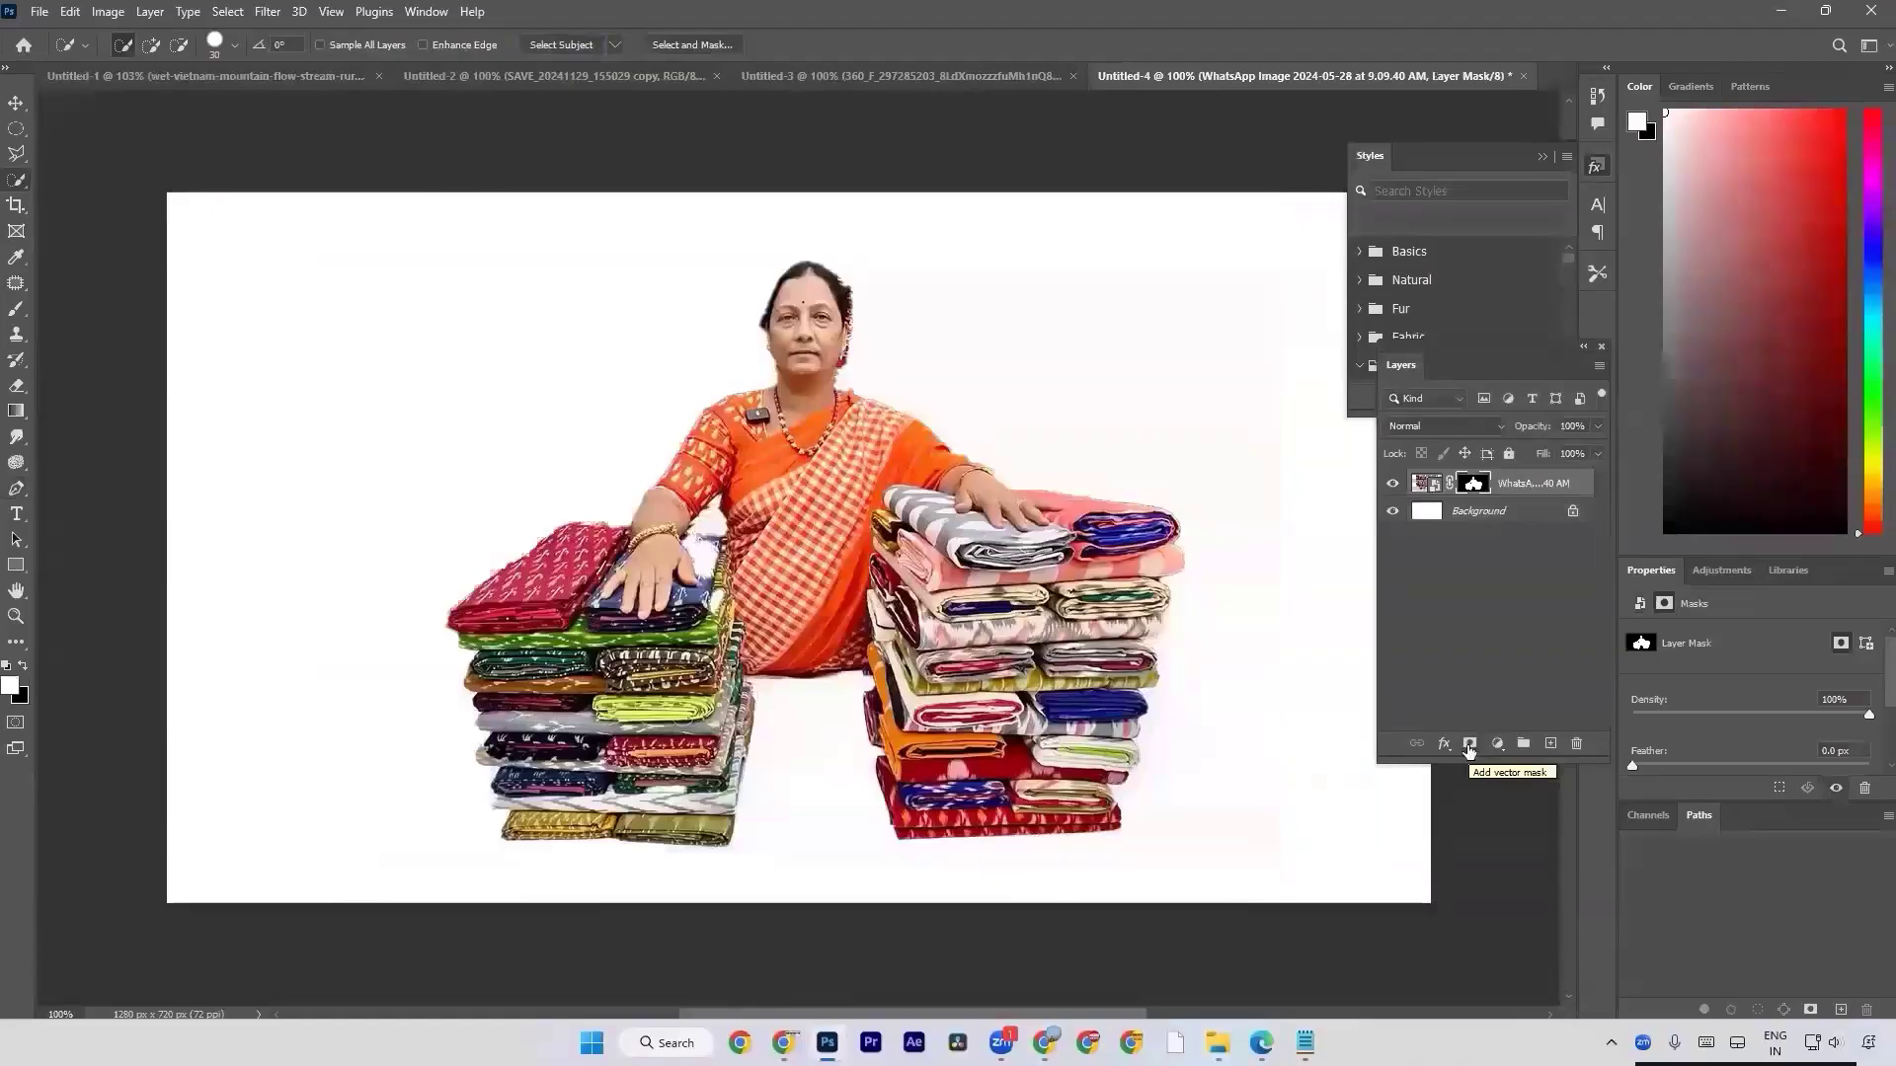
pyautogui.hotkey('ctrl', 'z')
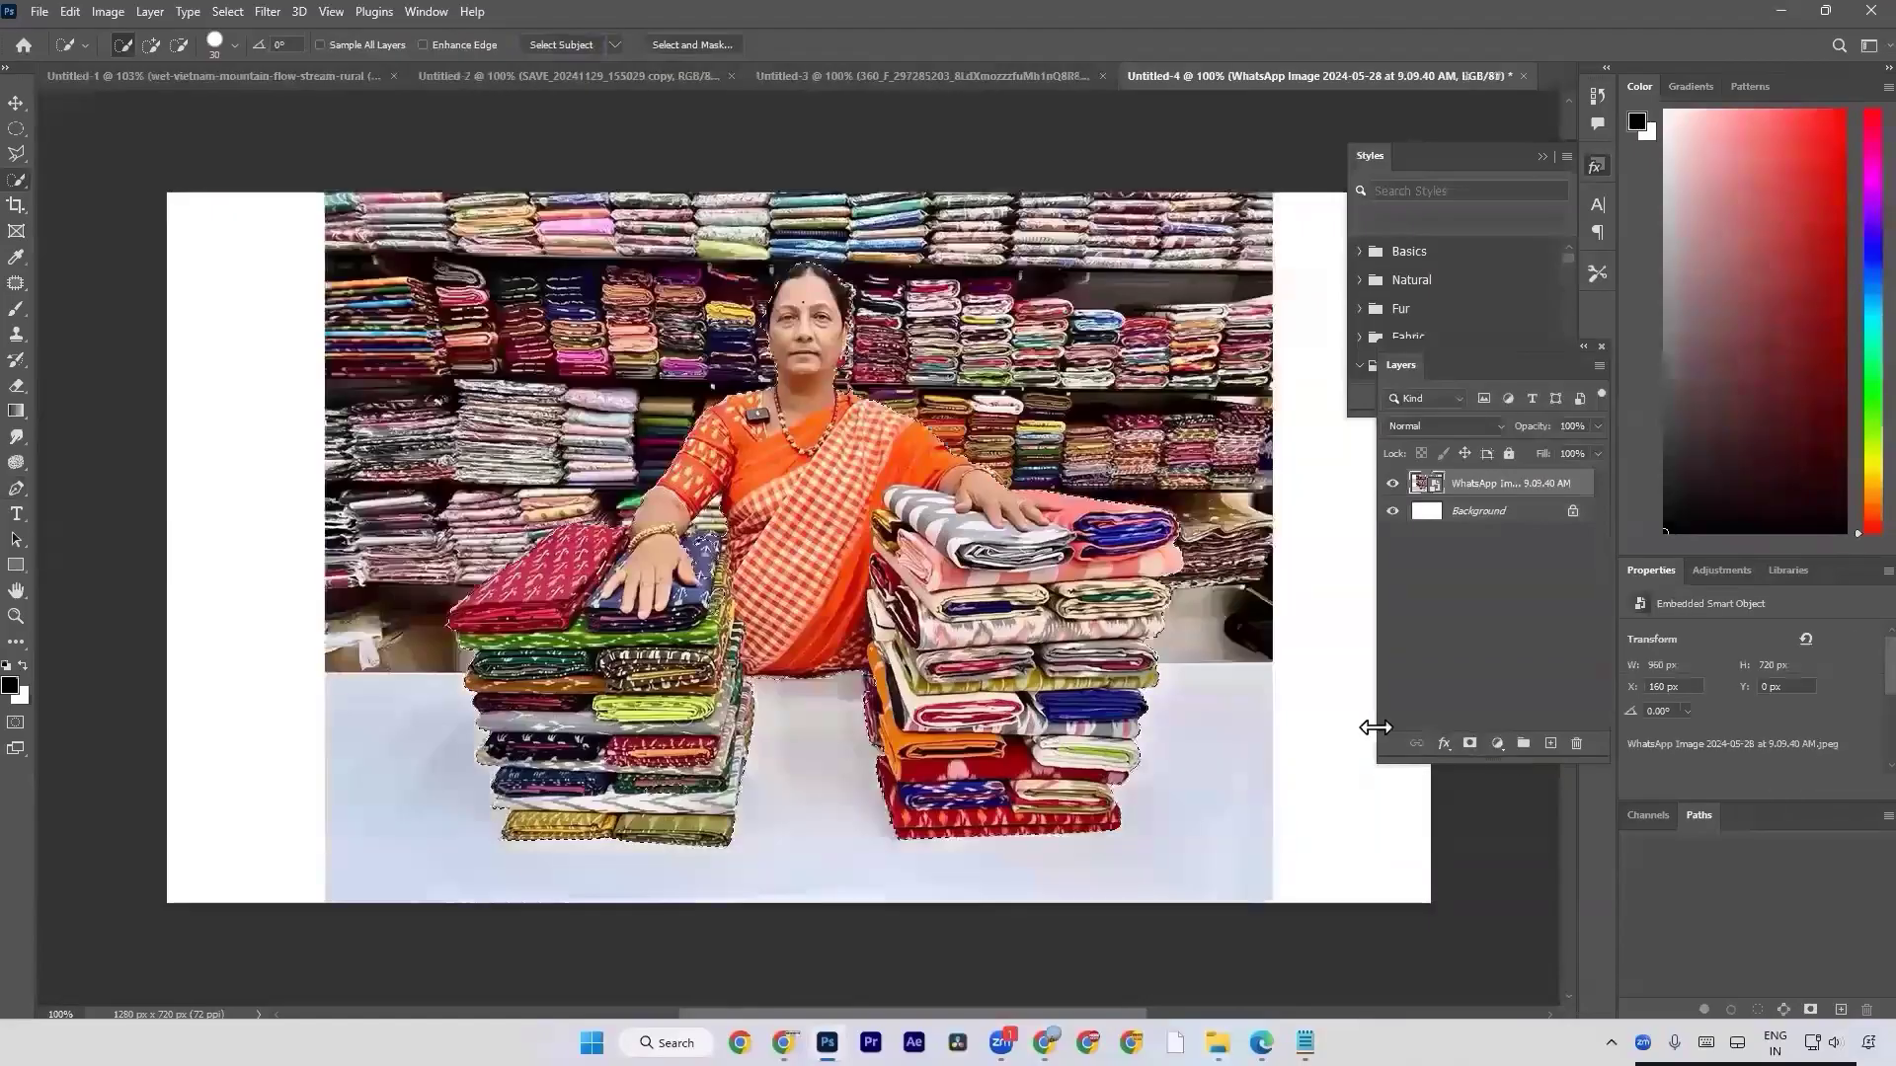
# Try masking the photo with the subject selection again, inspect the cutout edges up close, and undo the mask.
pyautogui.press('a')
pyautogui.moveTo(316, 677); pyautogui.dragTo(1283, 904)
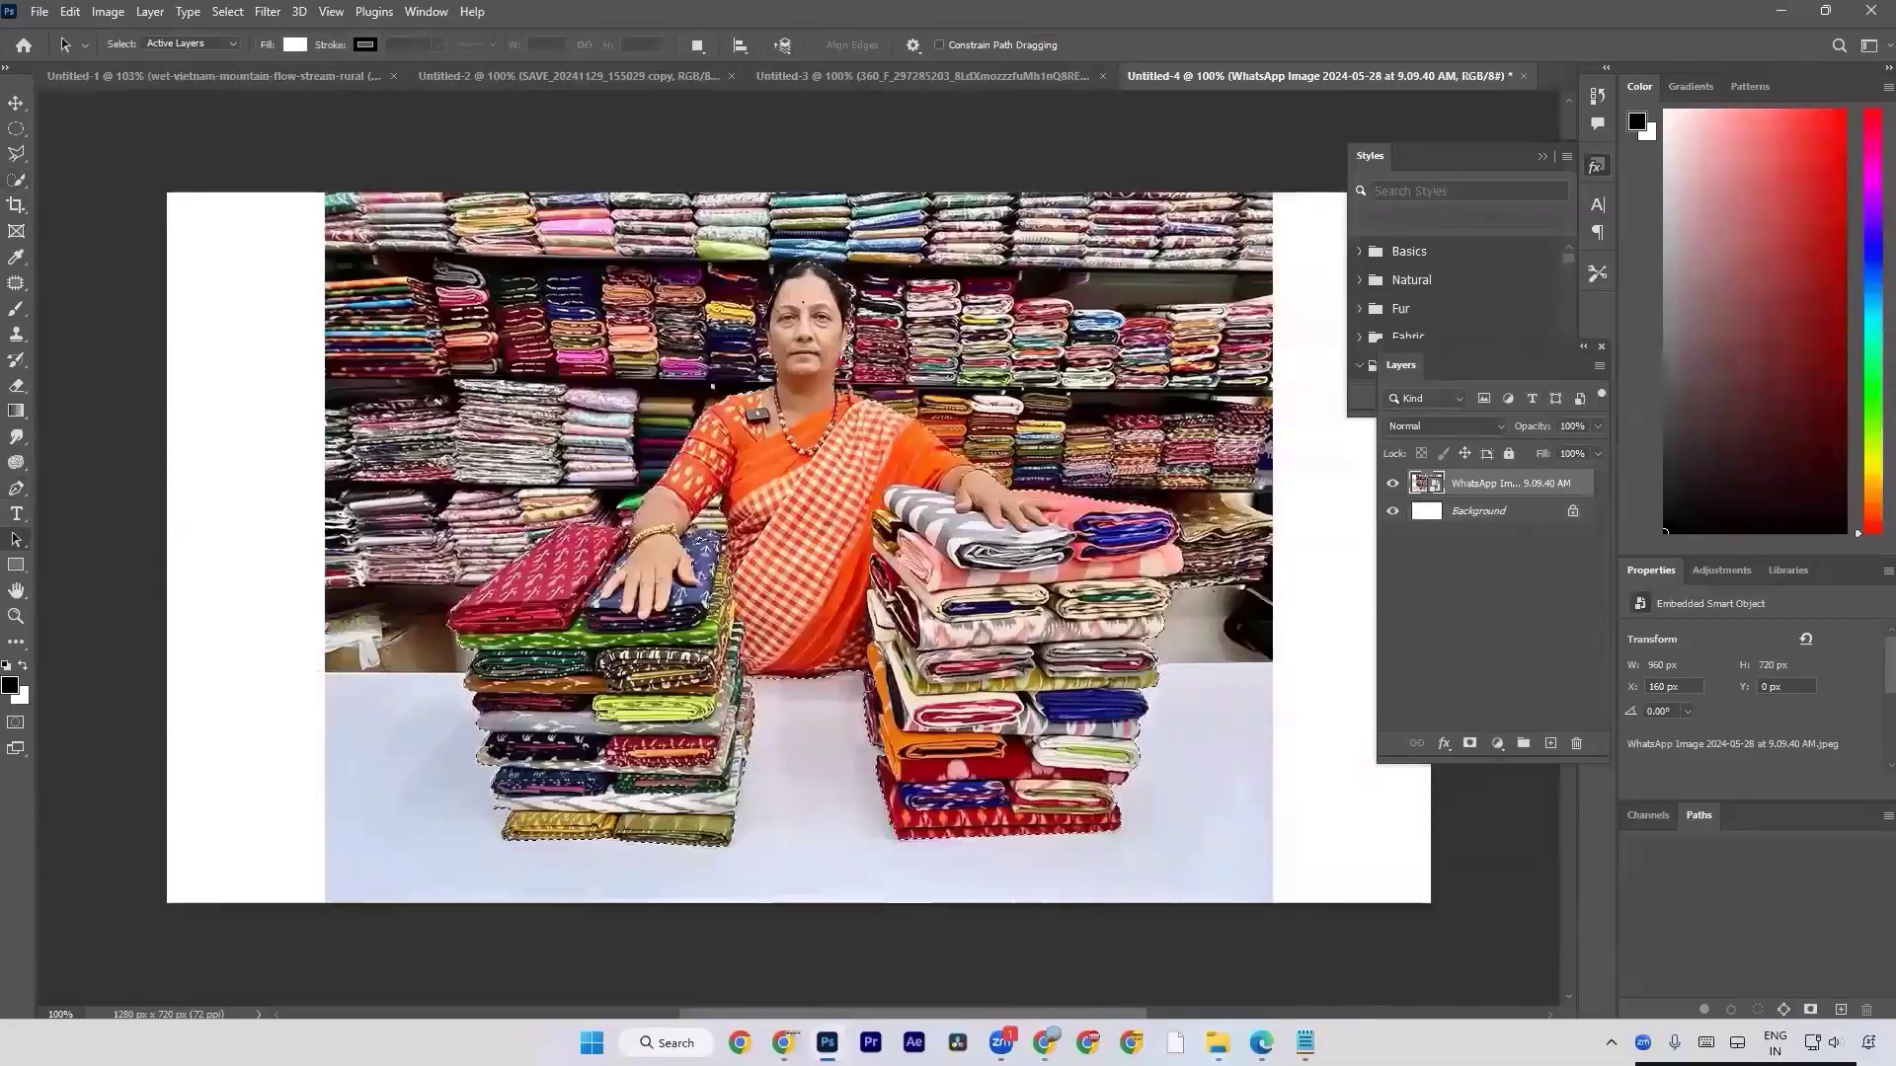
pyautogui.scroll(2, 844, 360)
pyautogui.press('super')
pyautogui.press('Escape')
pyautogui.scroll(5, 839, 383)
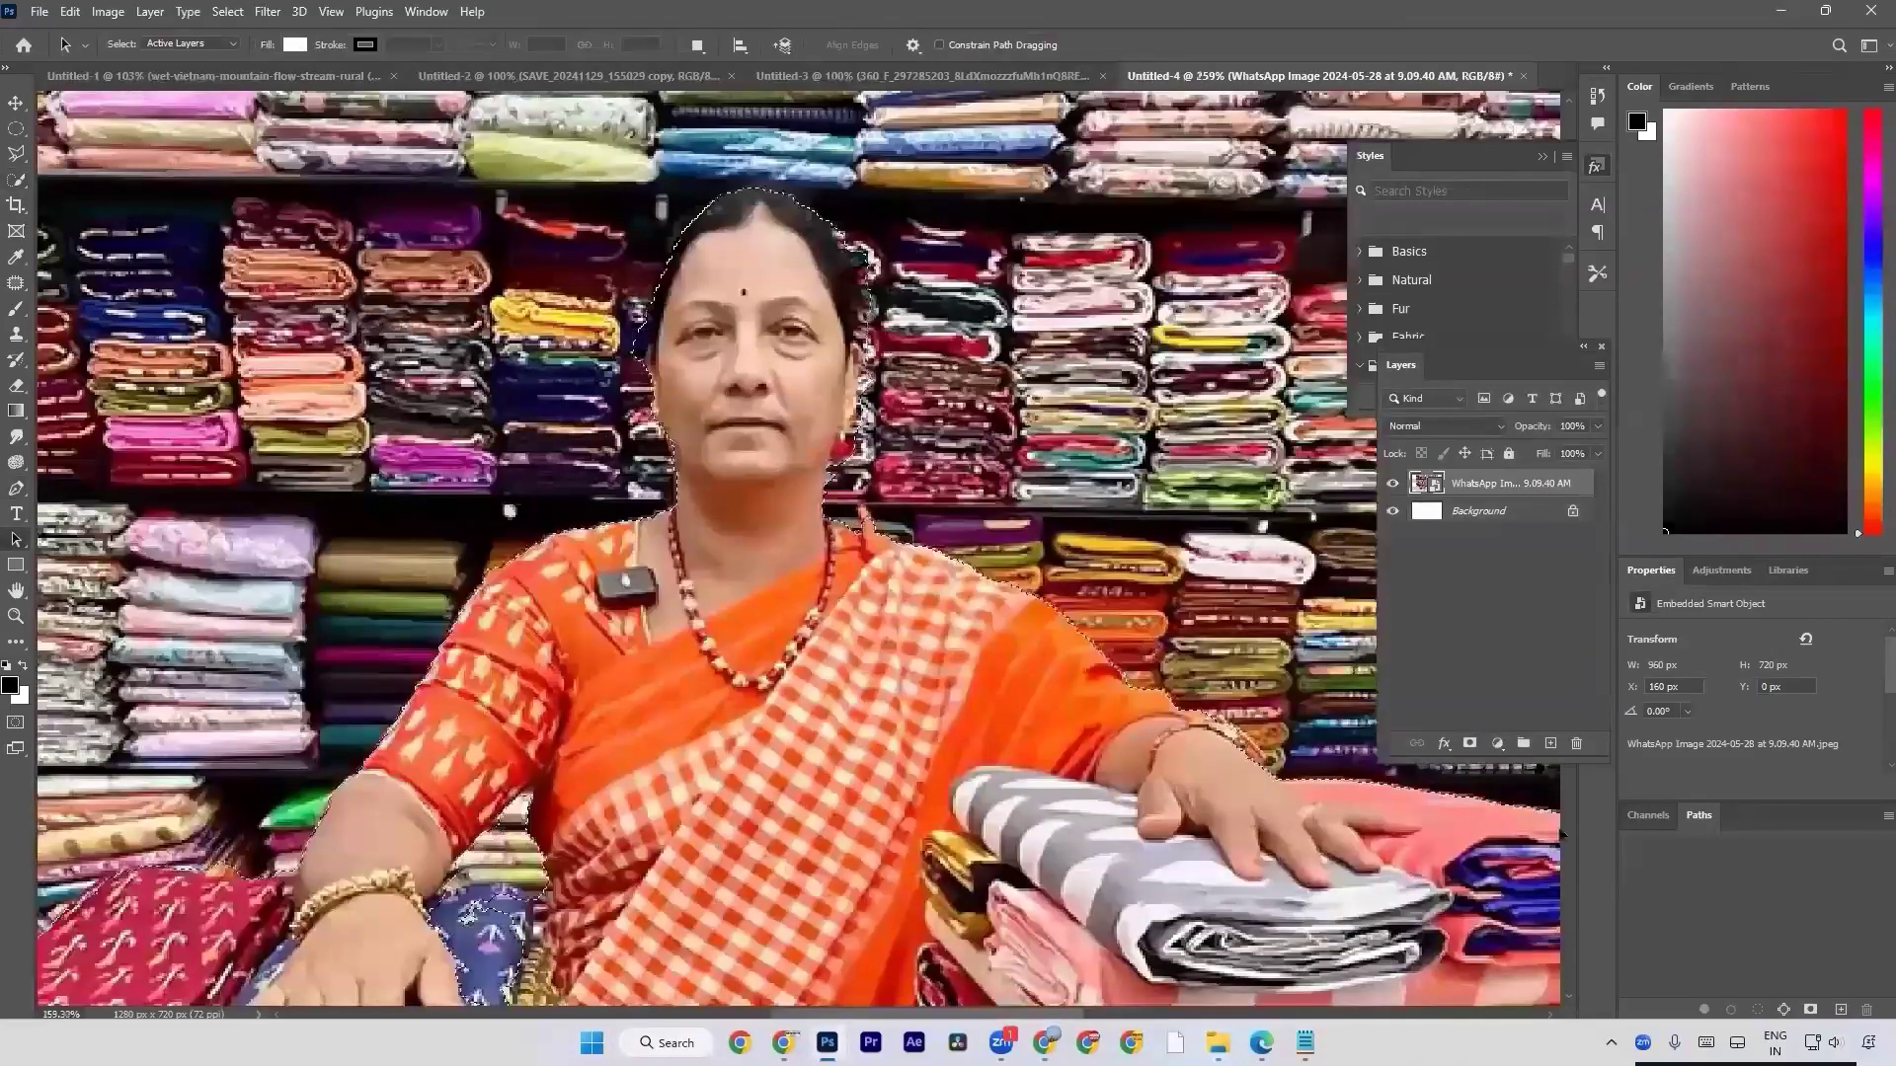
pyautogui.click(1470, 743)
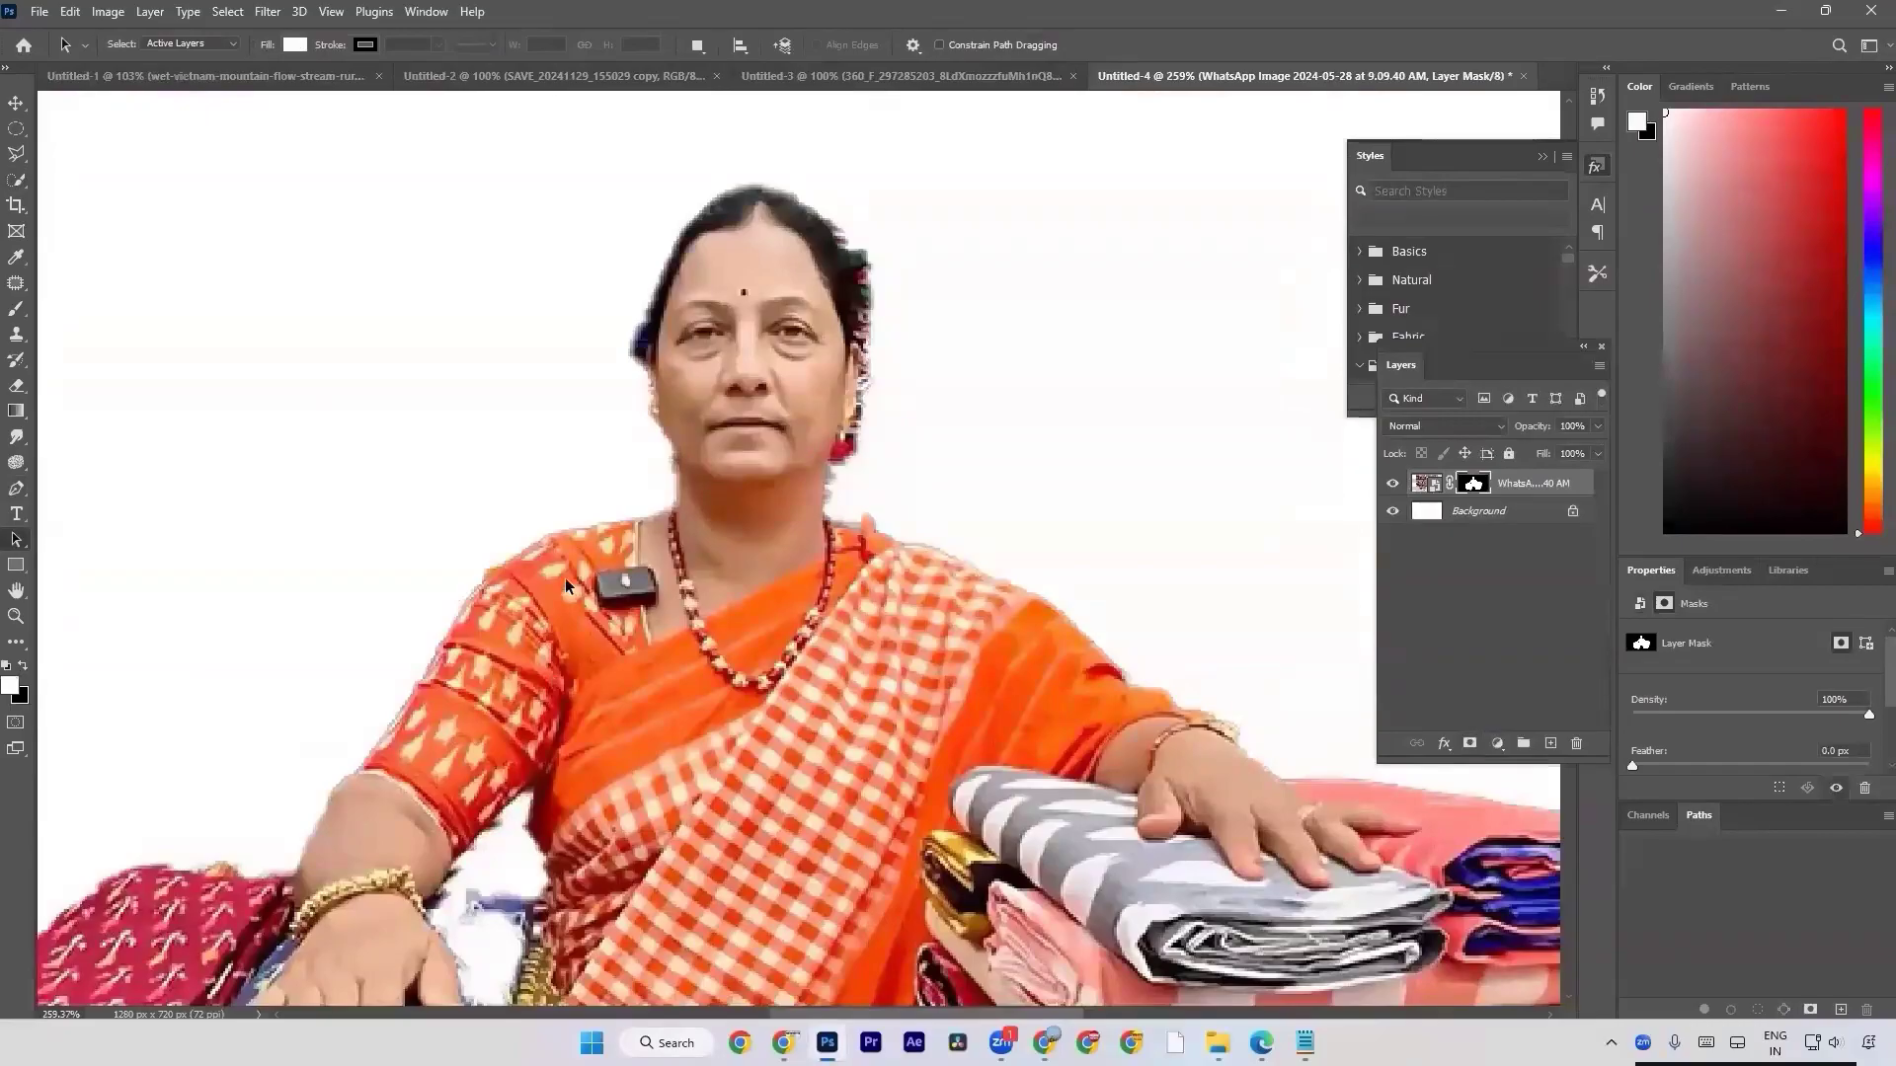
pyautogui.moveTo(747, 845); pyautogui.dragTo(718, 634)
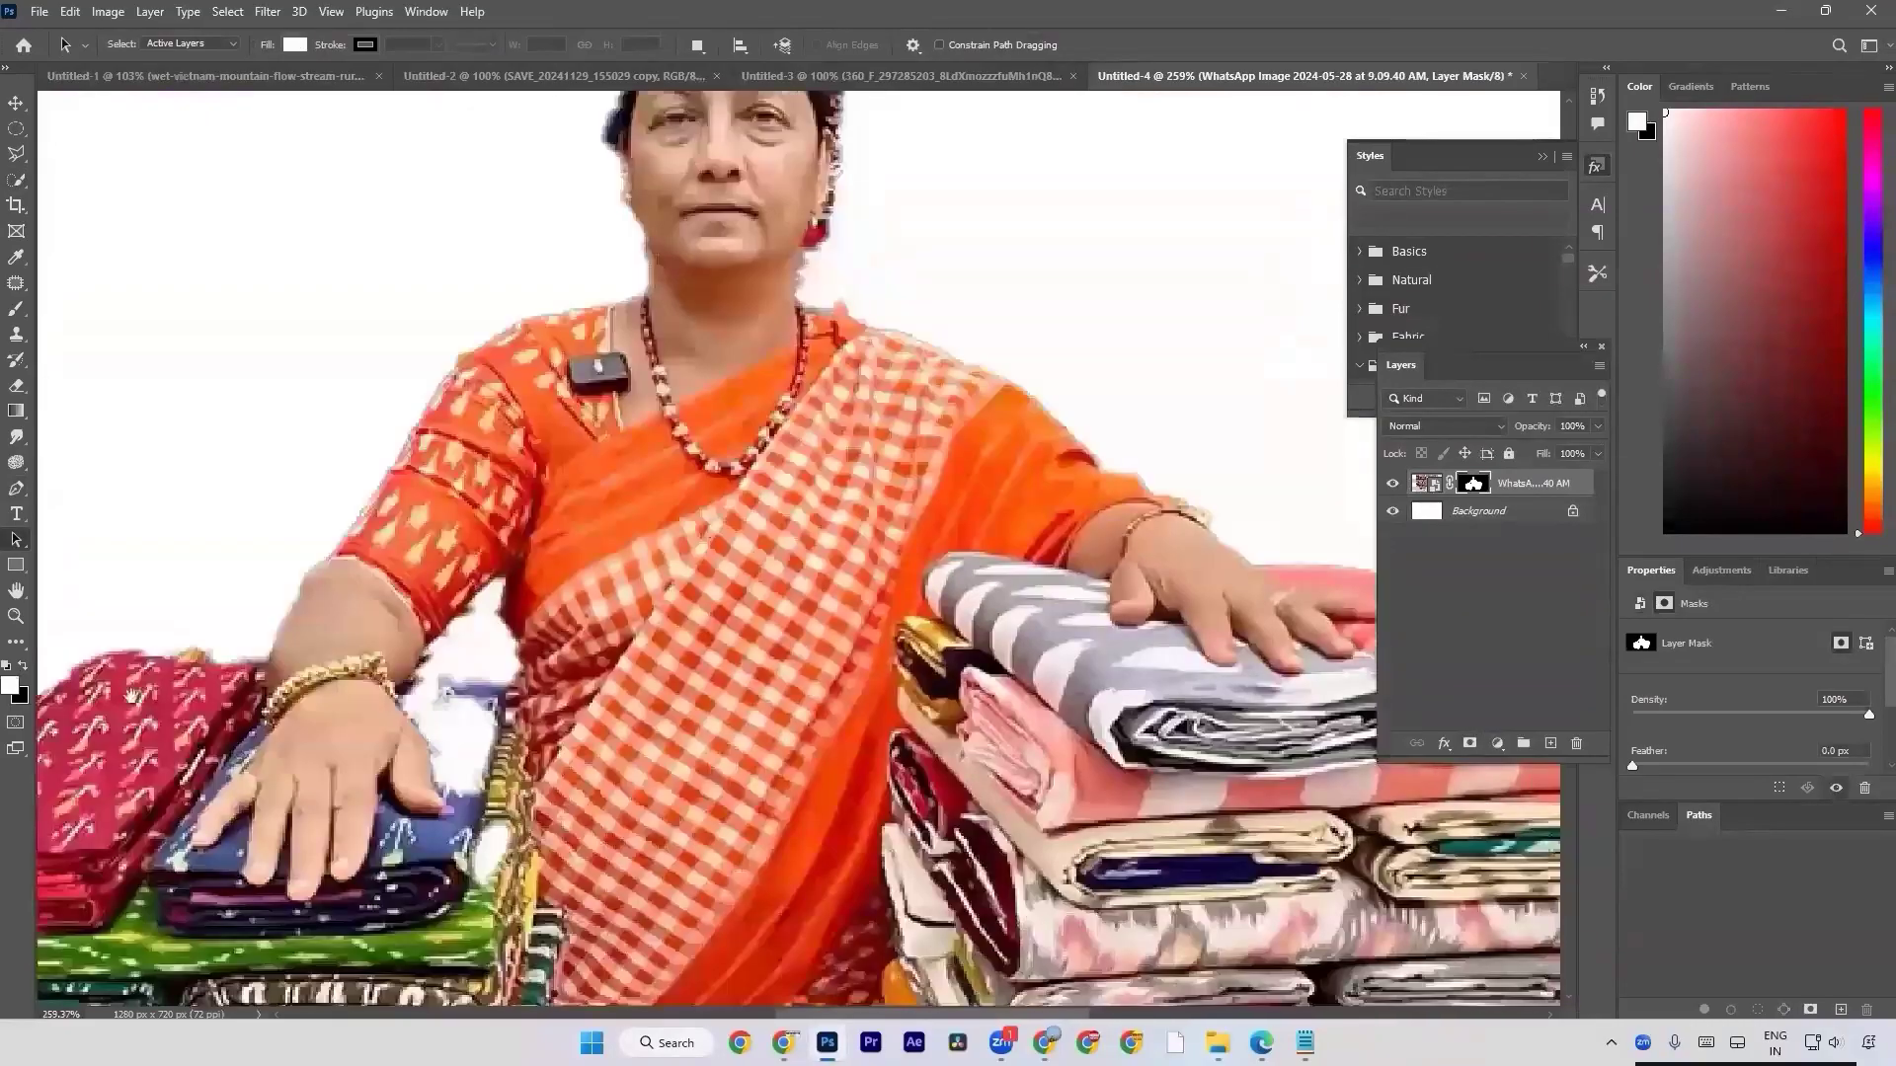
pyautogui.hotkey('ctrl', 'z')
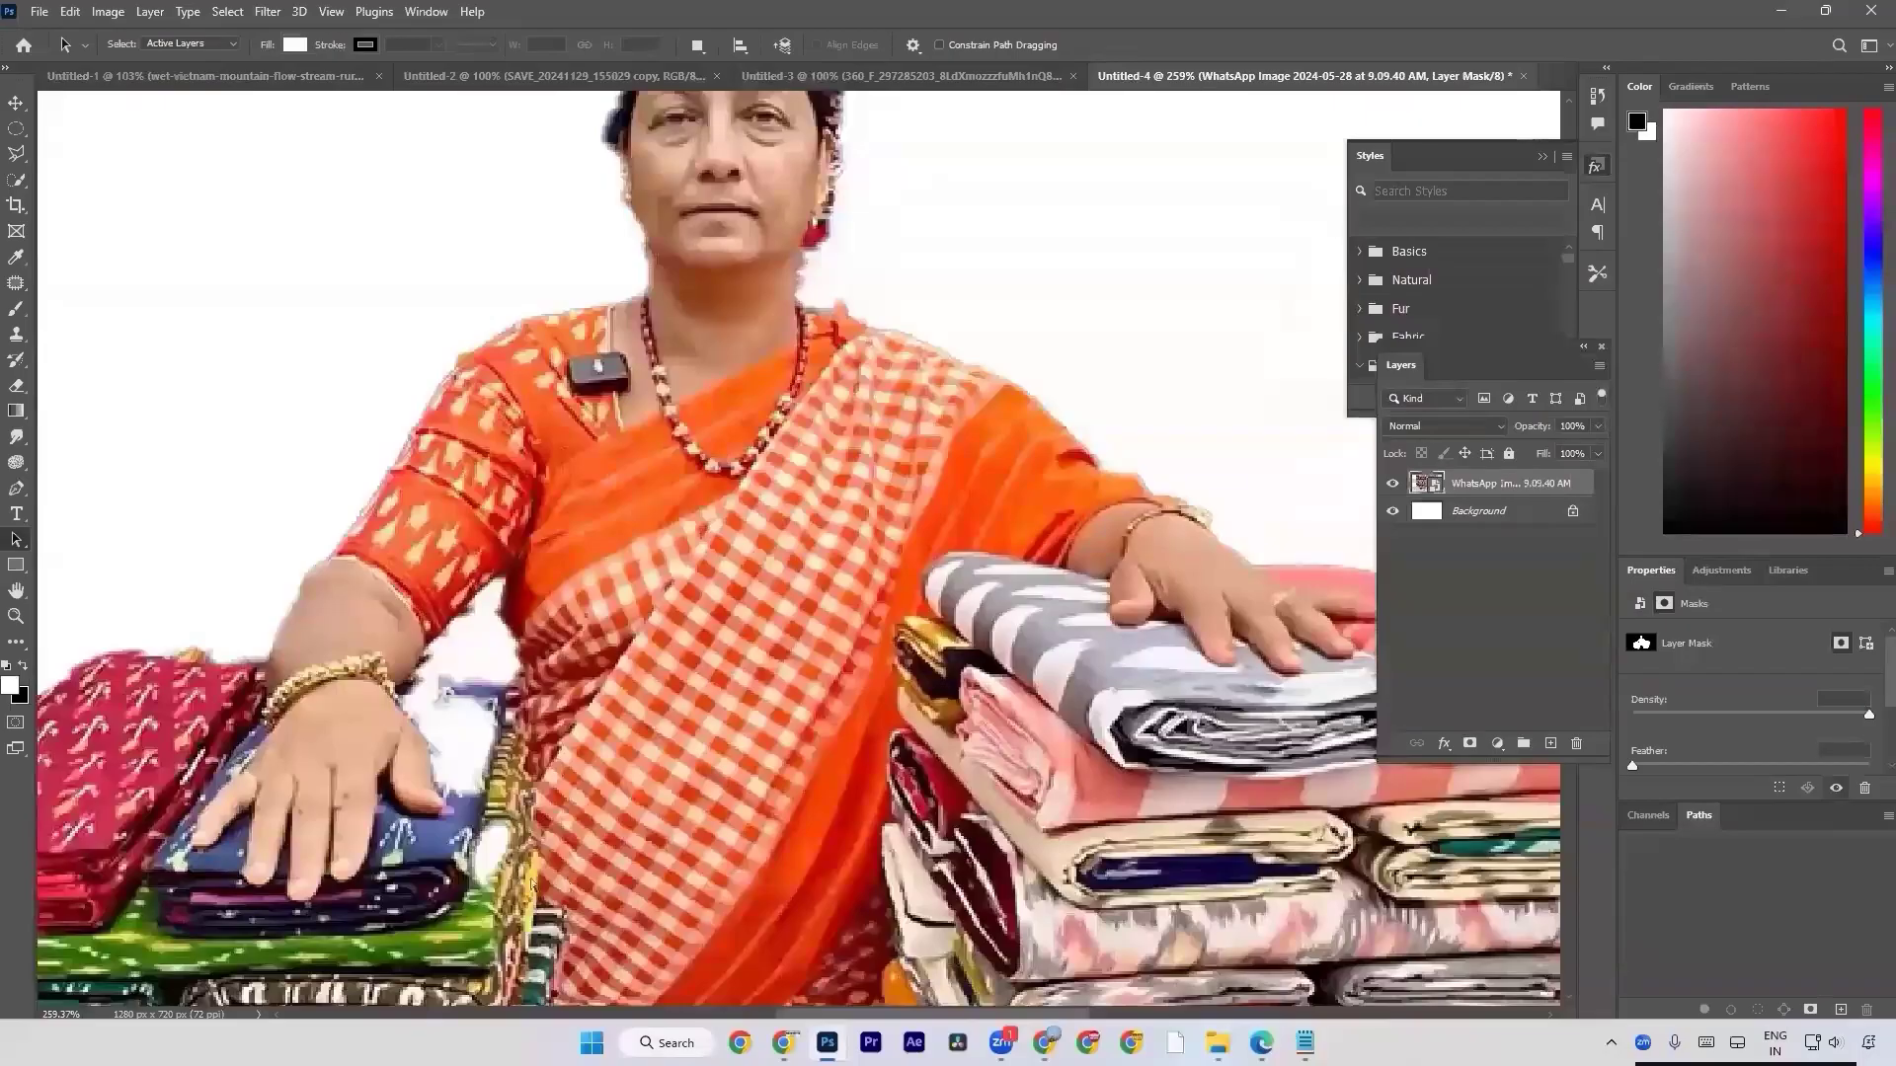
pyautogui.hotkey('ctrl', 'z')
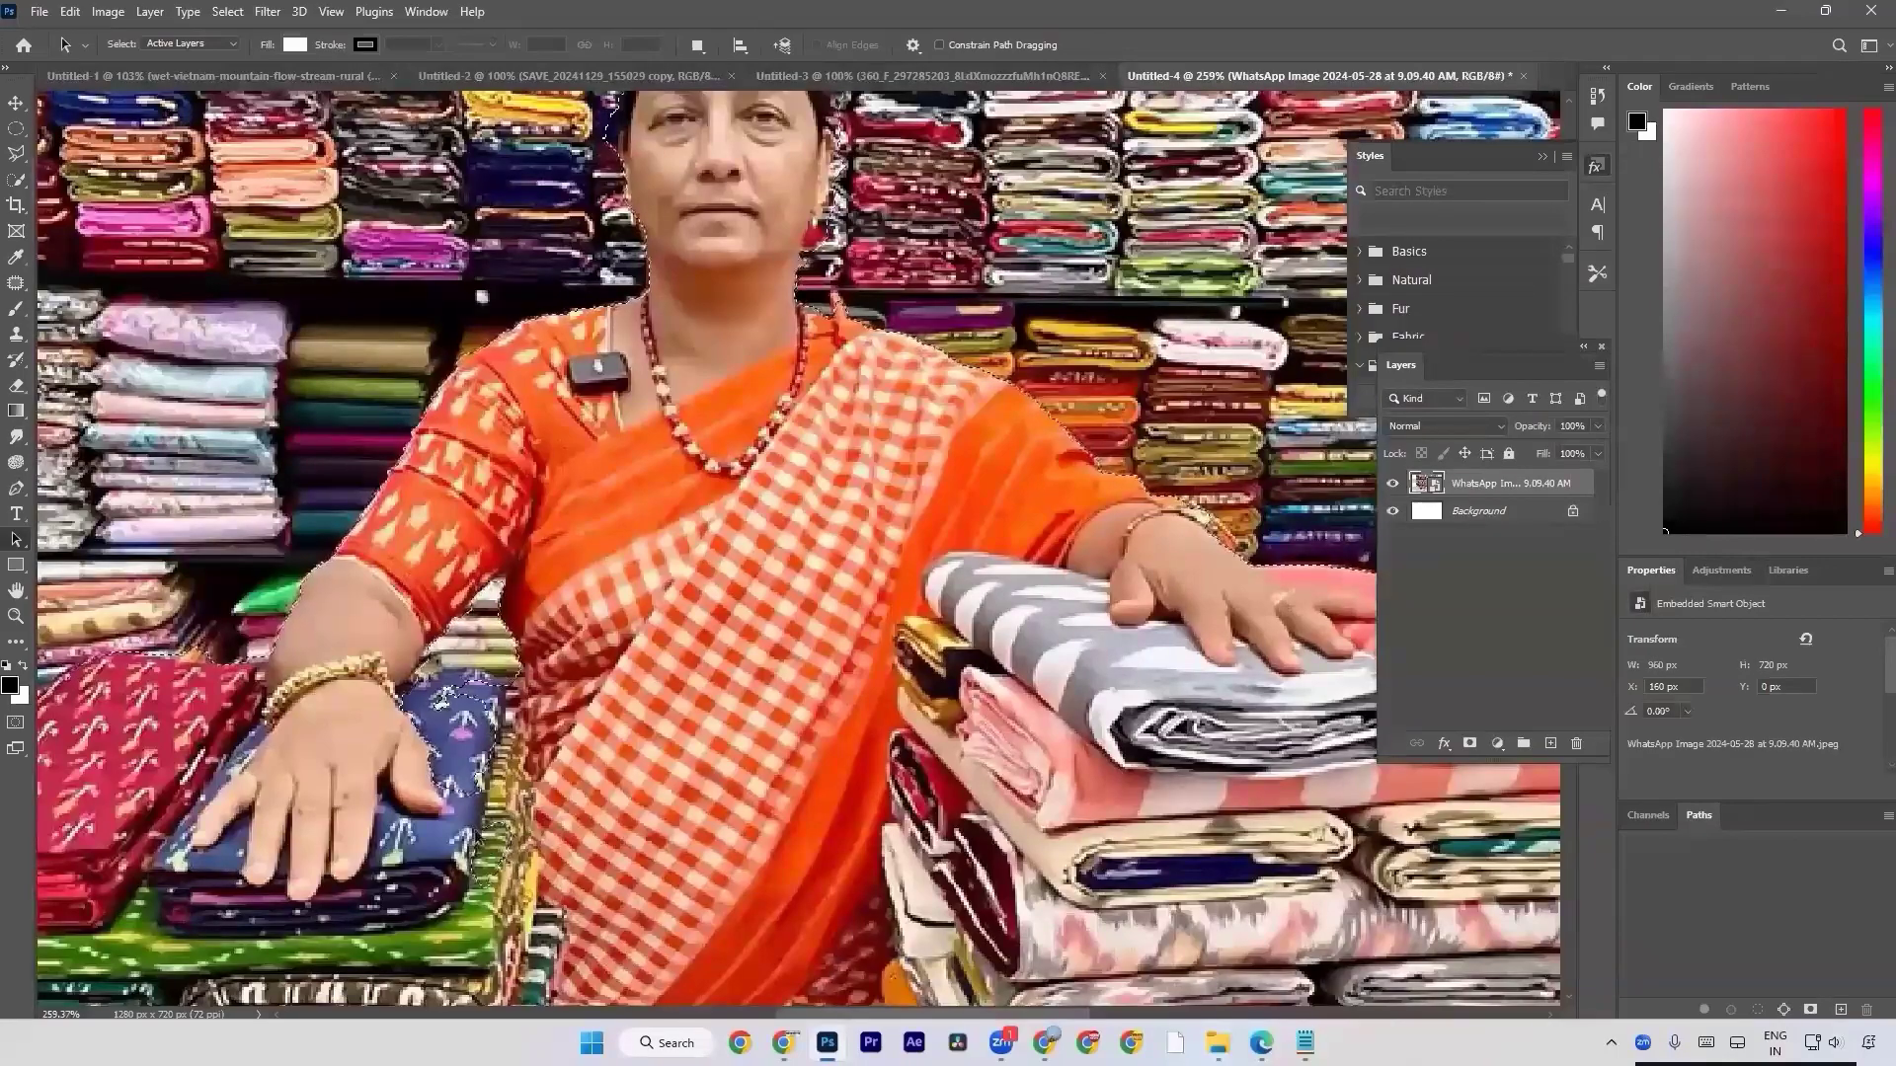
# Apply the subject mask once more, review the whole cutout fitted to the screen, and undo it.
pyautogui.click(1471, 740)
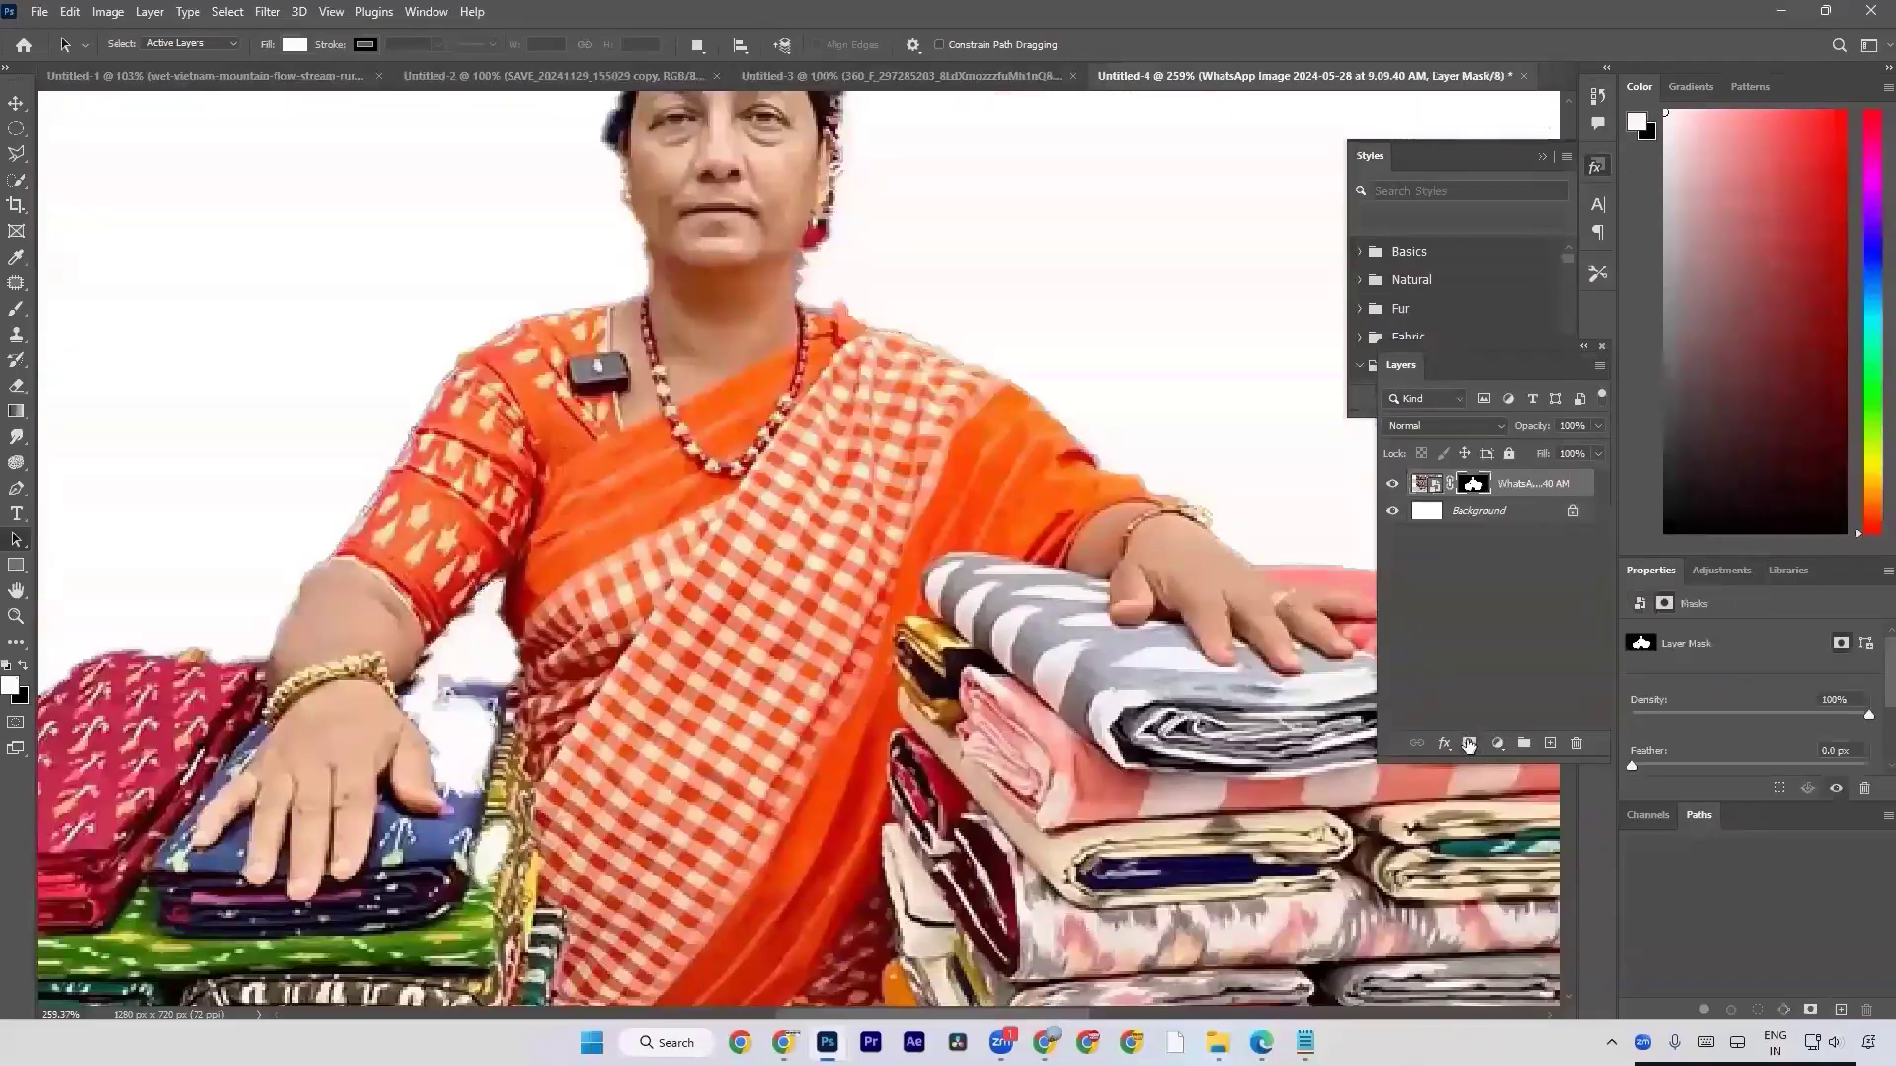
pyautogui.hotkey('ctrl', '0')
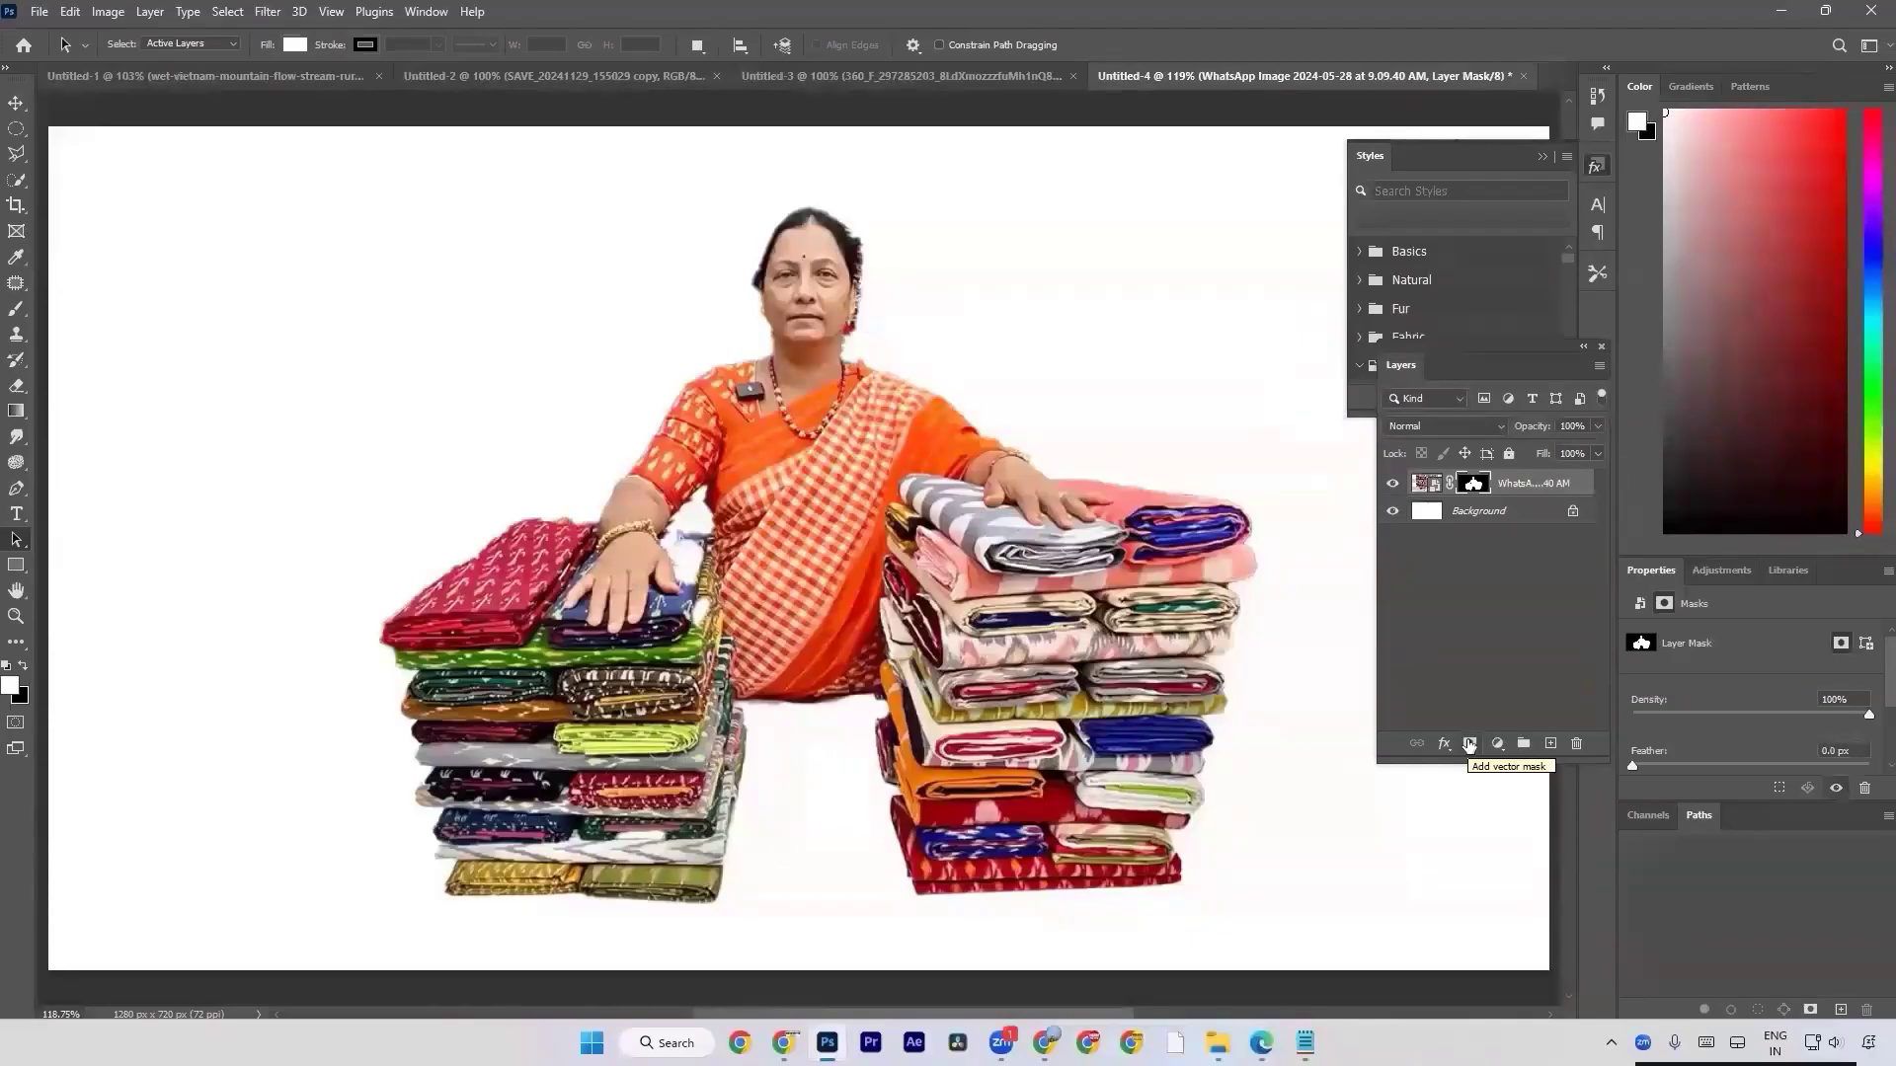
pyautogui.hotkey('ctrl', 'z')
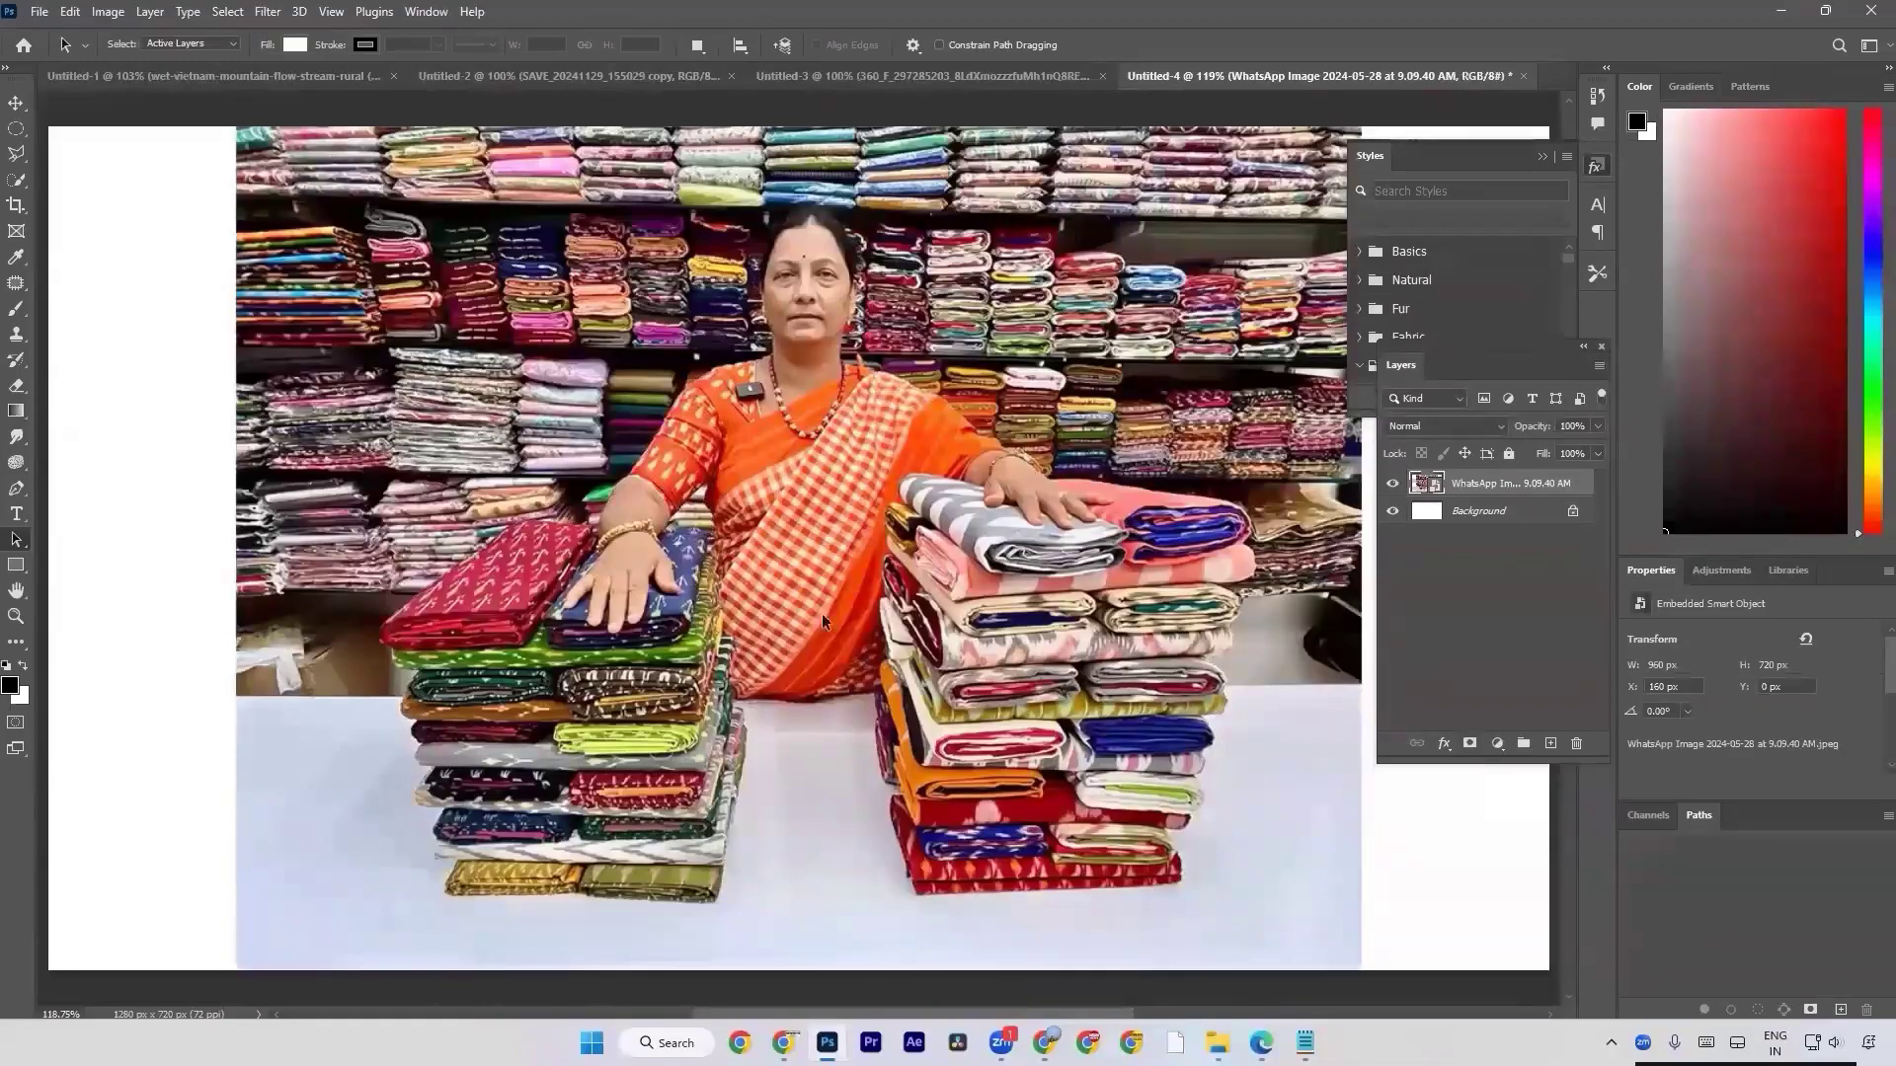
pyautogui.hotkey('alt', 'Tab')
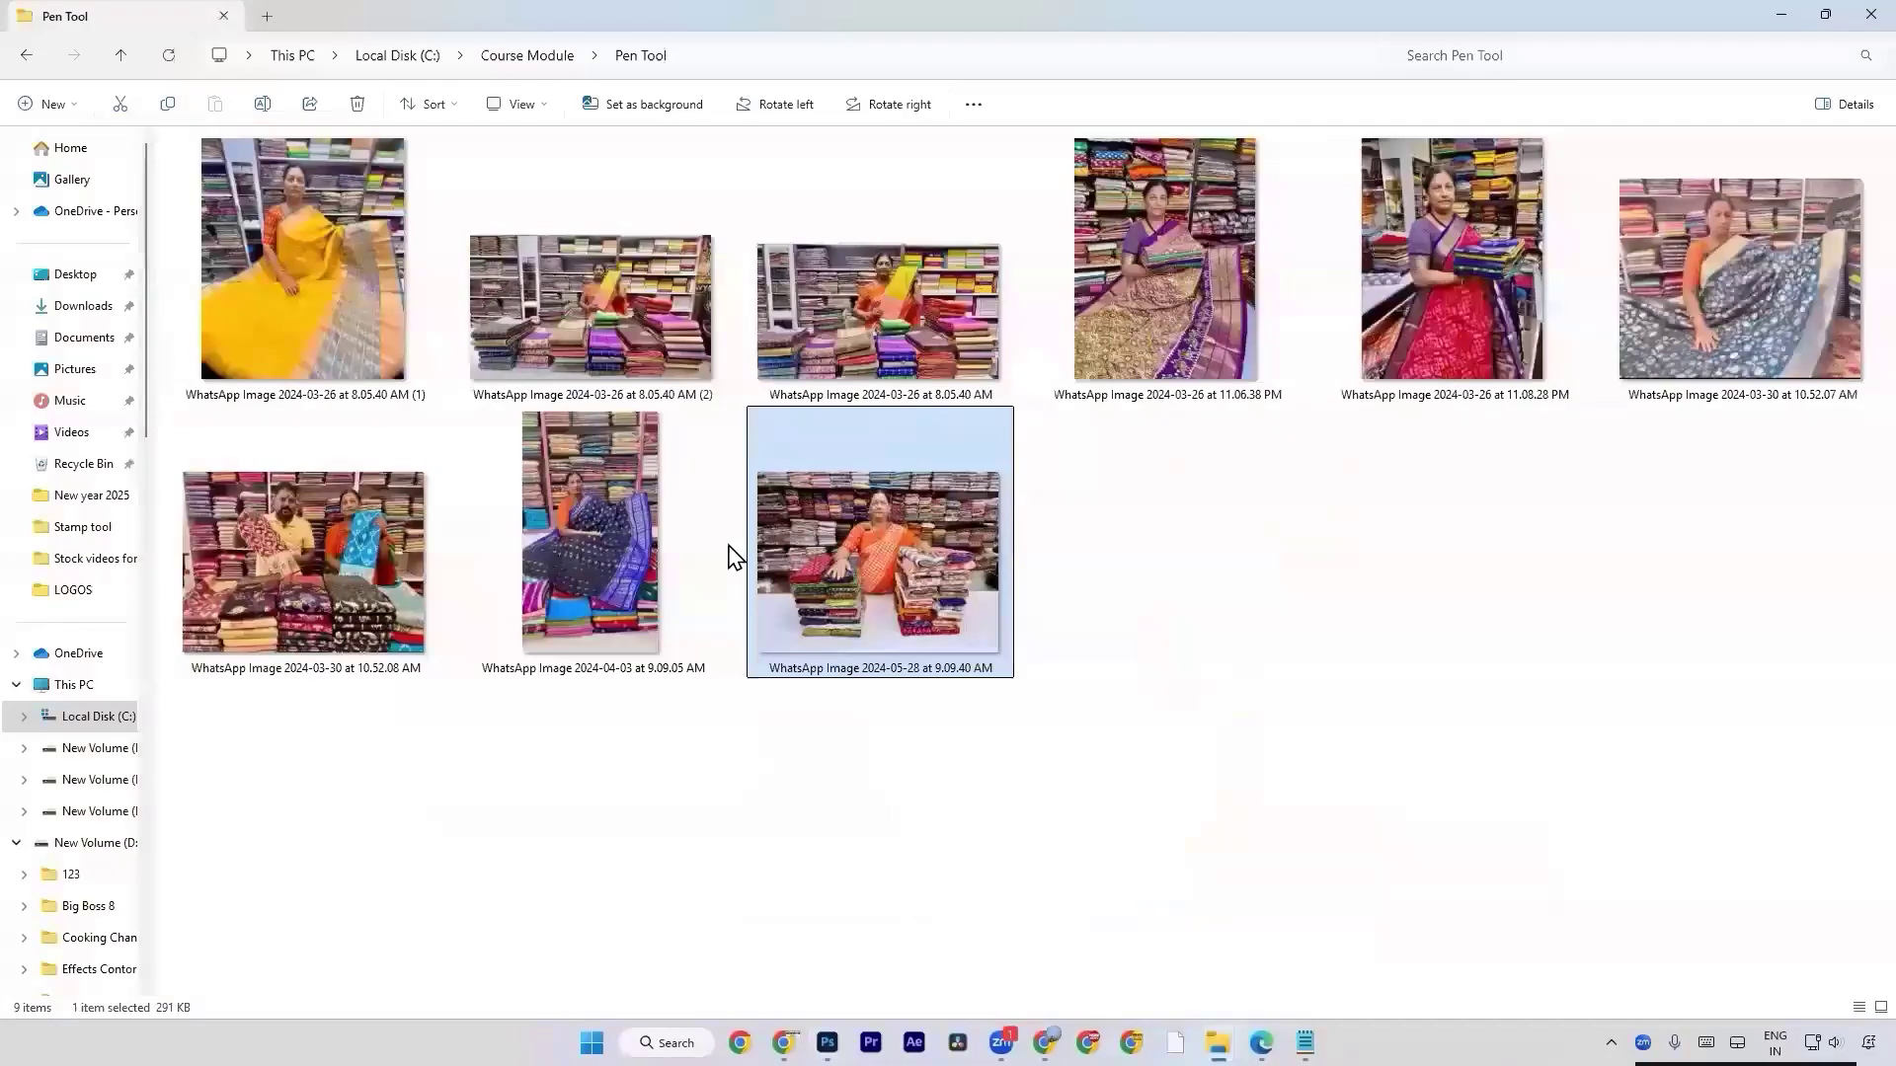
pyautogui.click(85, 307)
pyautogui.scroll(-15, 838, 488)
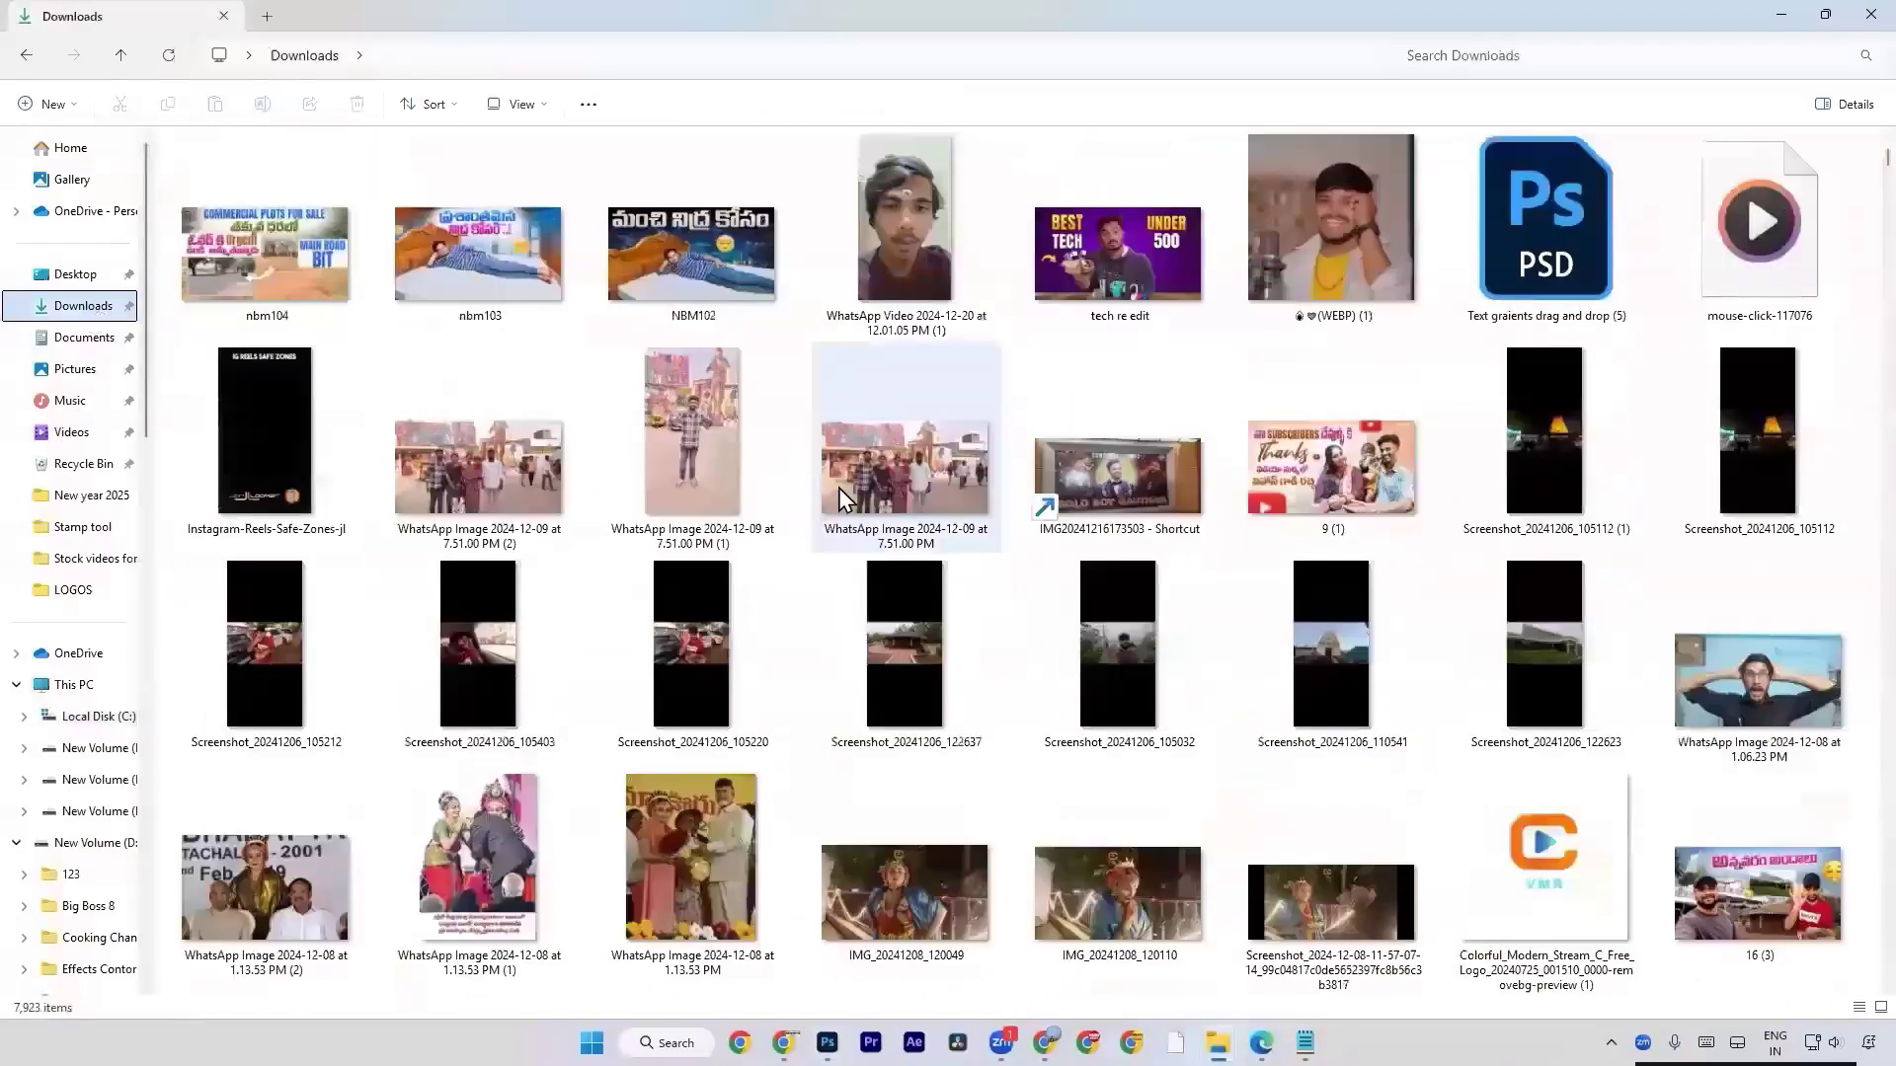
pyautogui.scroll(-15, 838, 488)
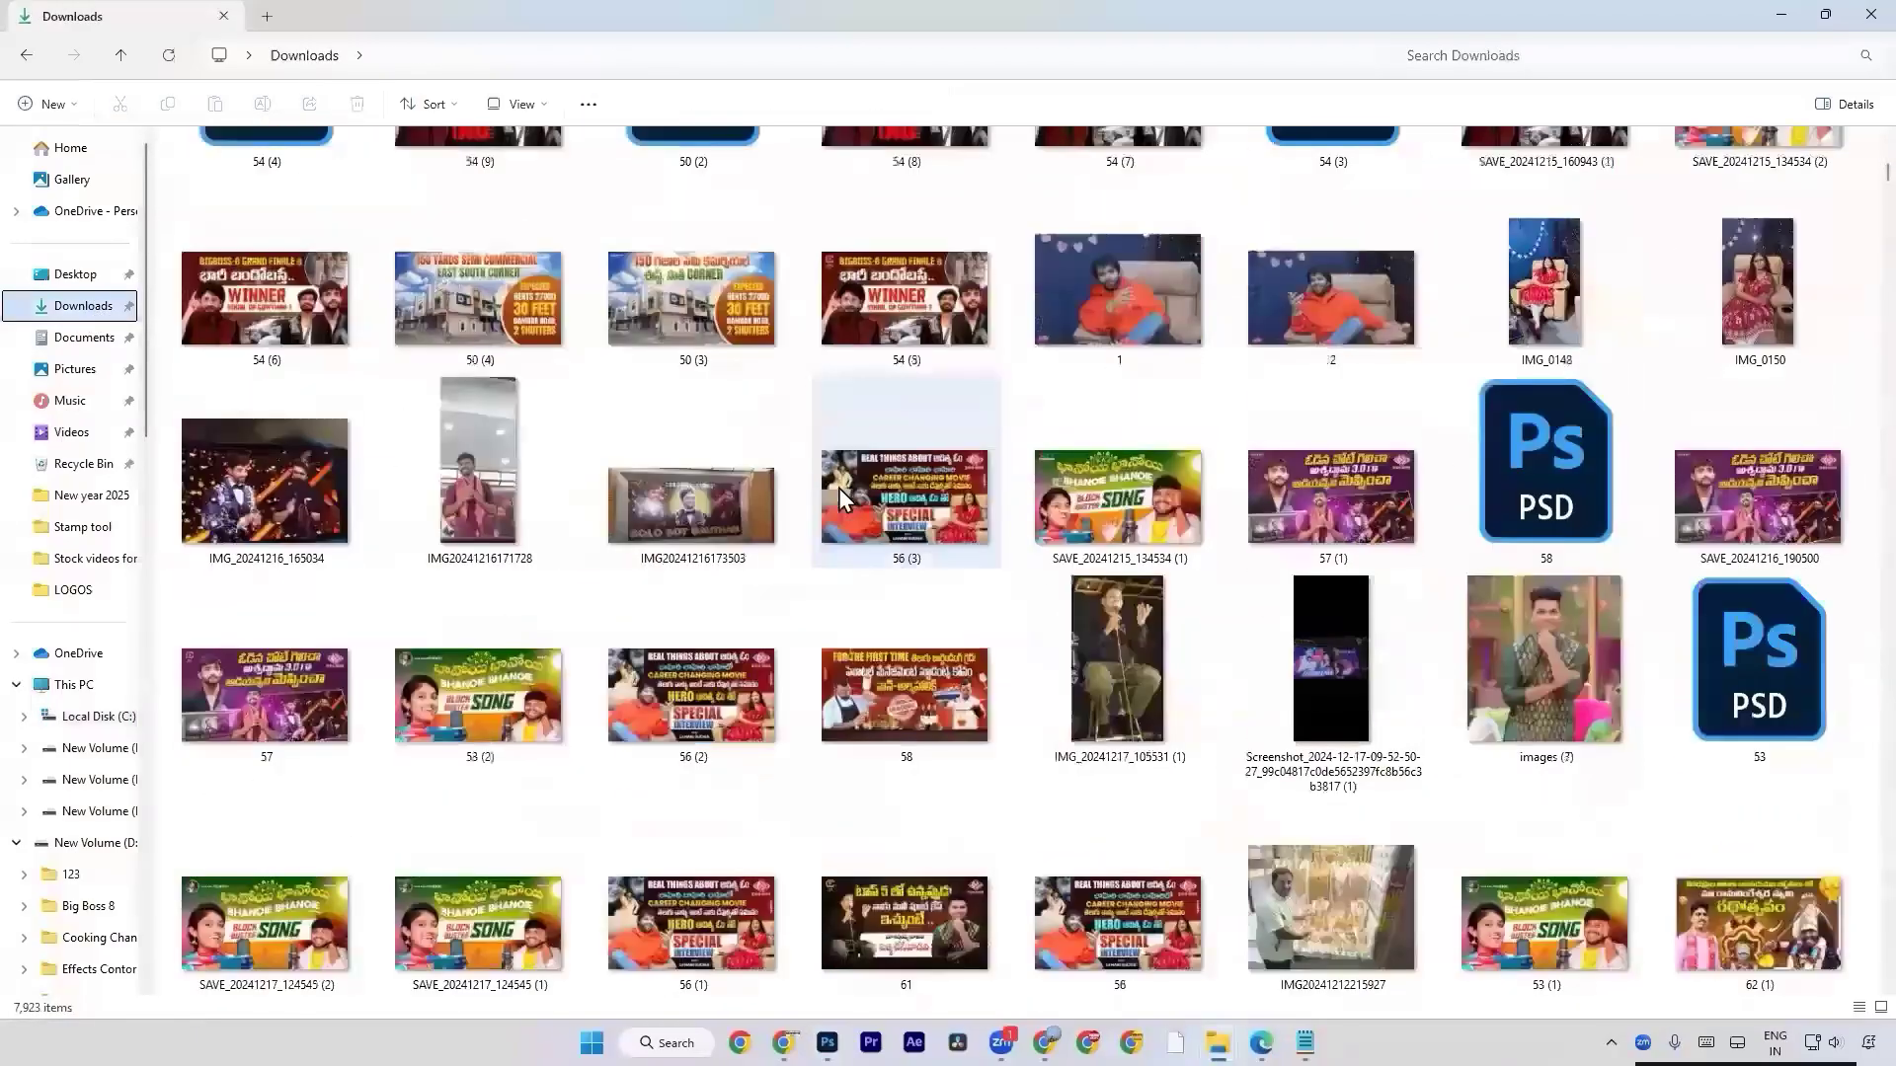
pyautogui.scroll(-5, 838, 487)
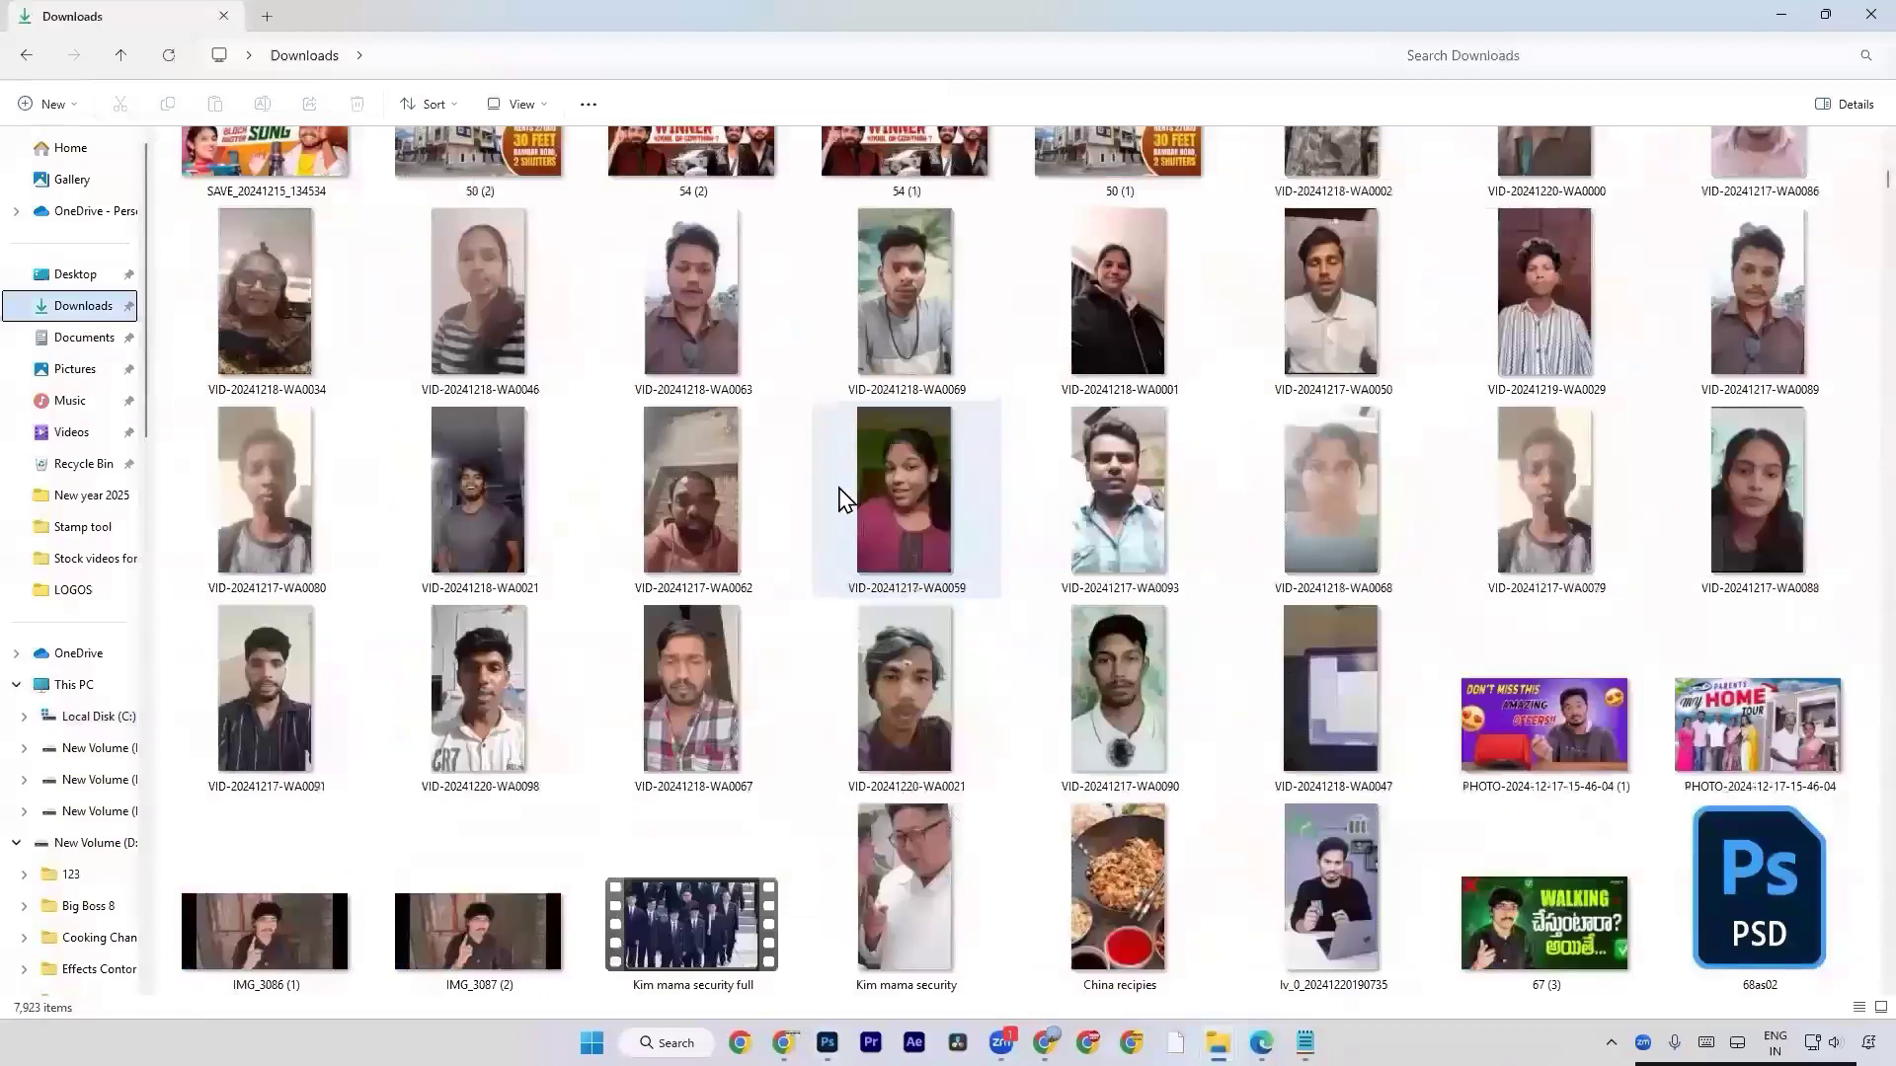
pyautogui.scroll(5, 841, 491)
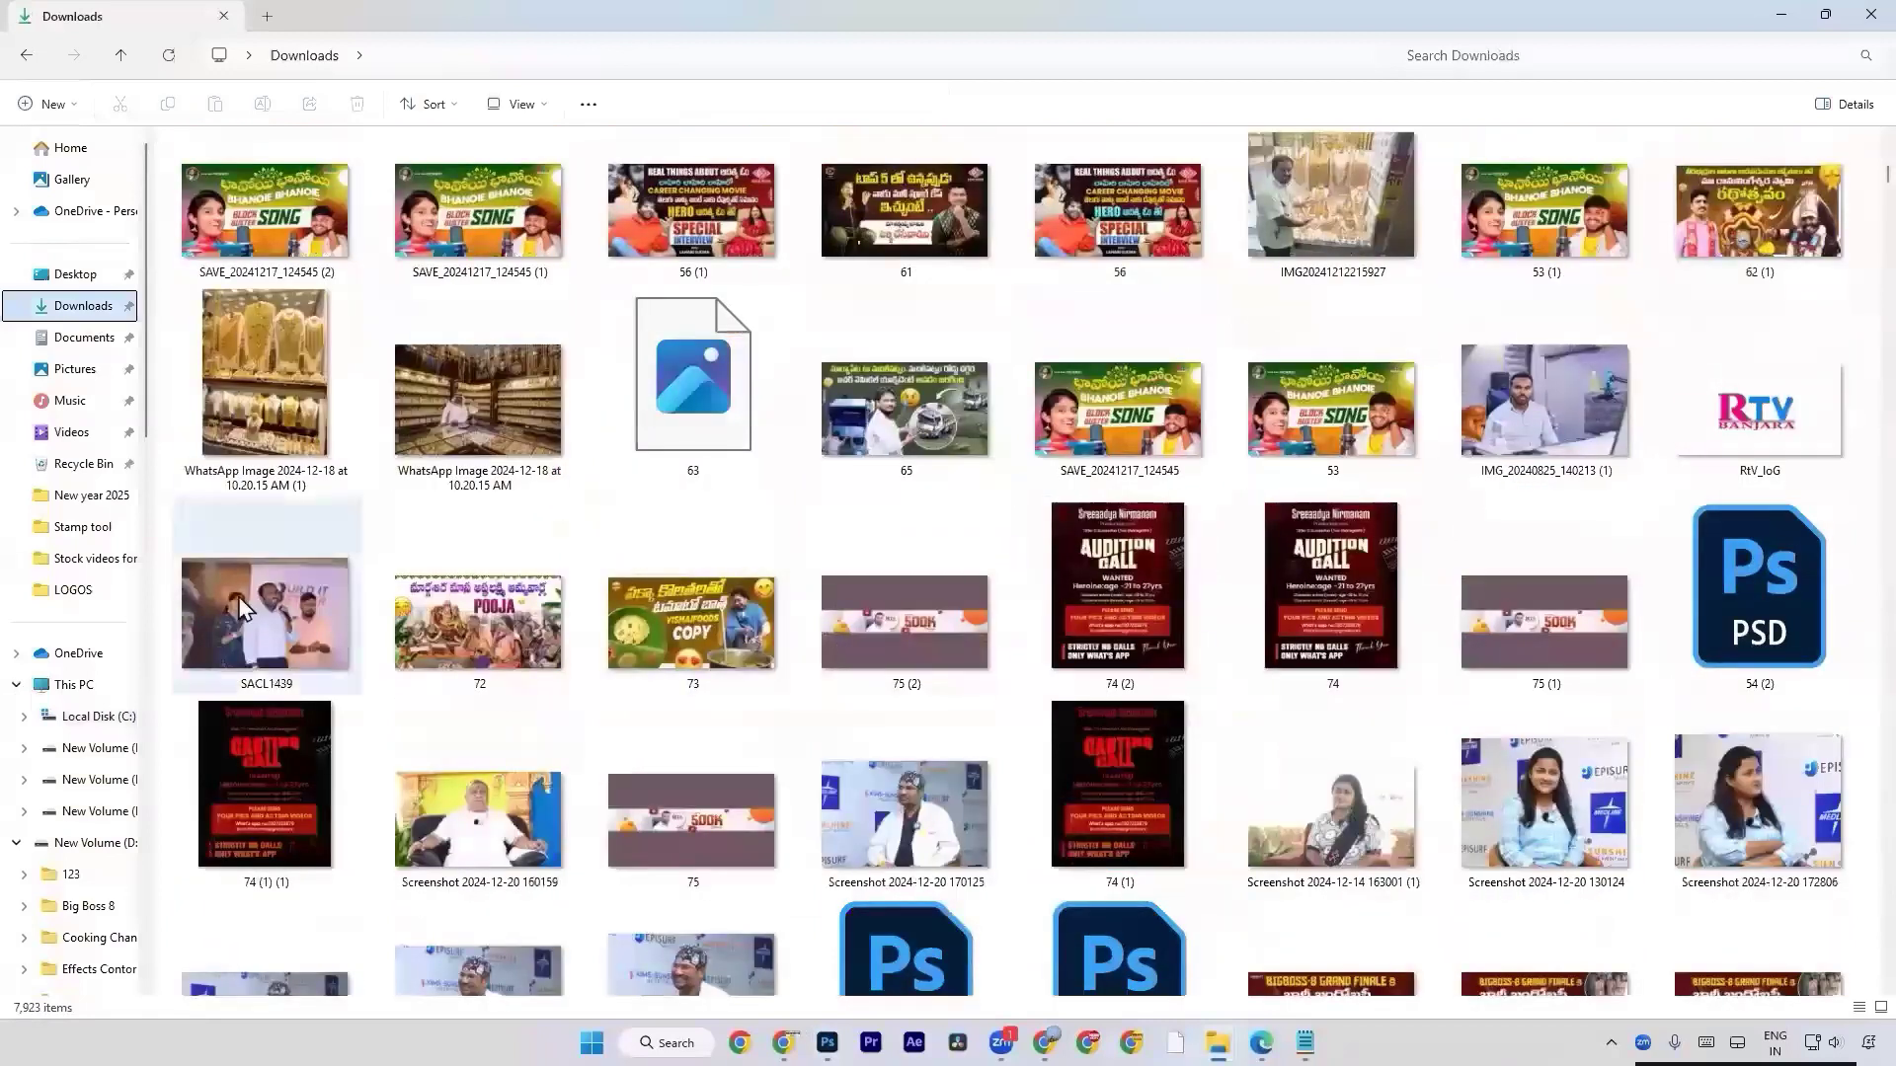
pyautogui.click(926, 826)
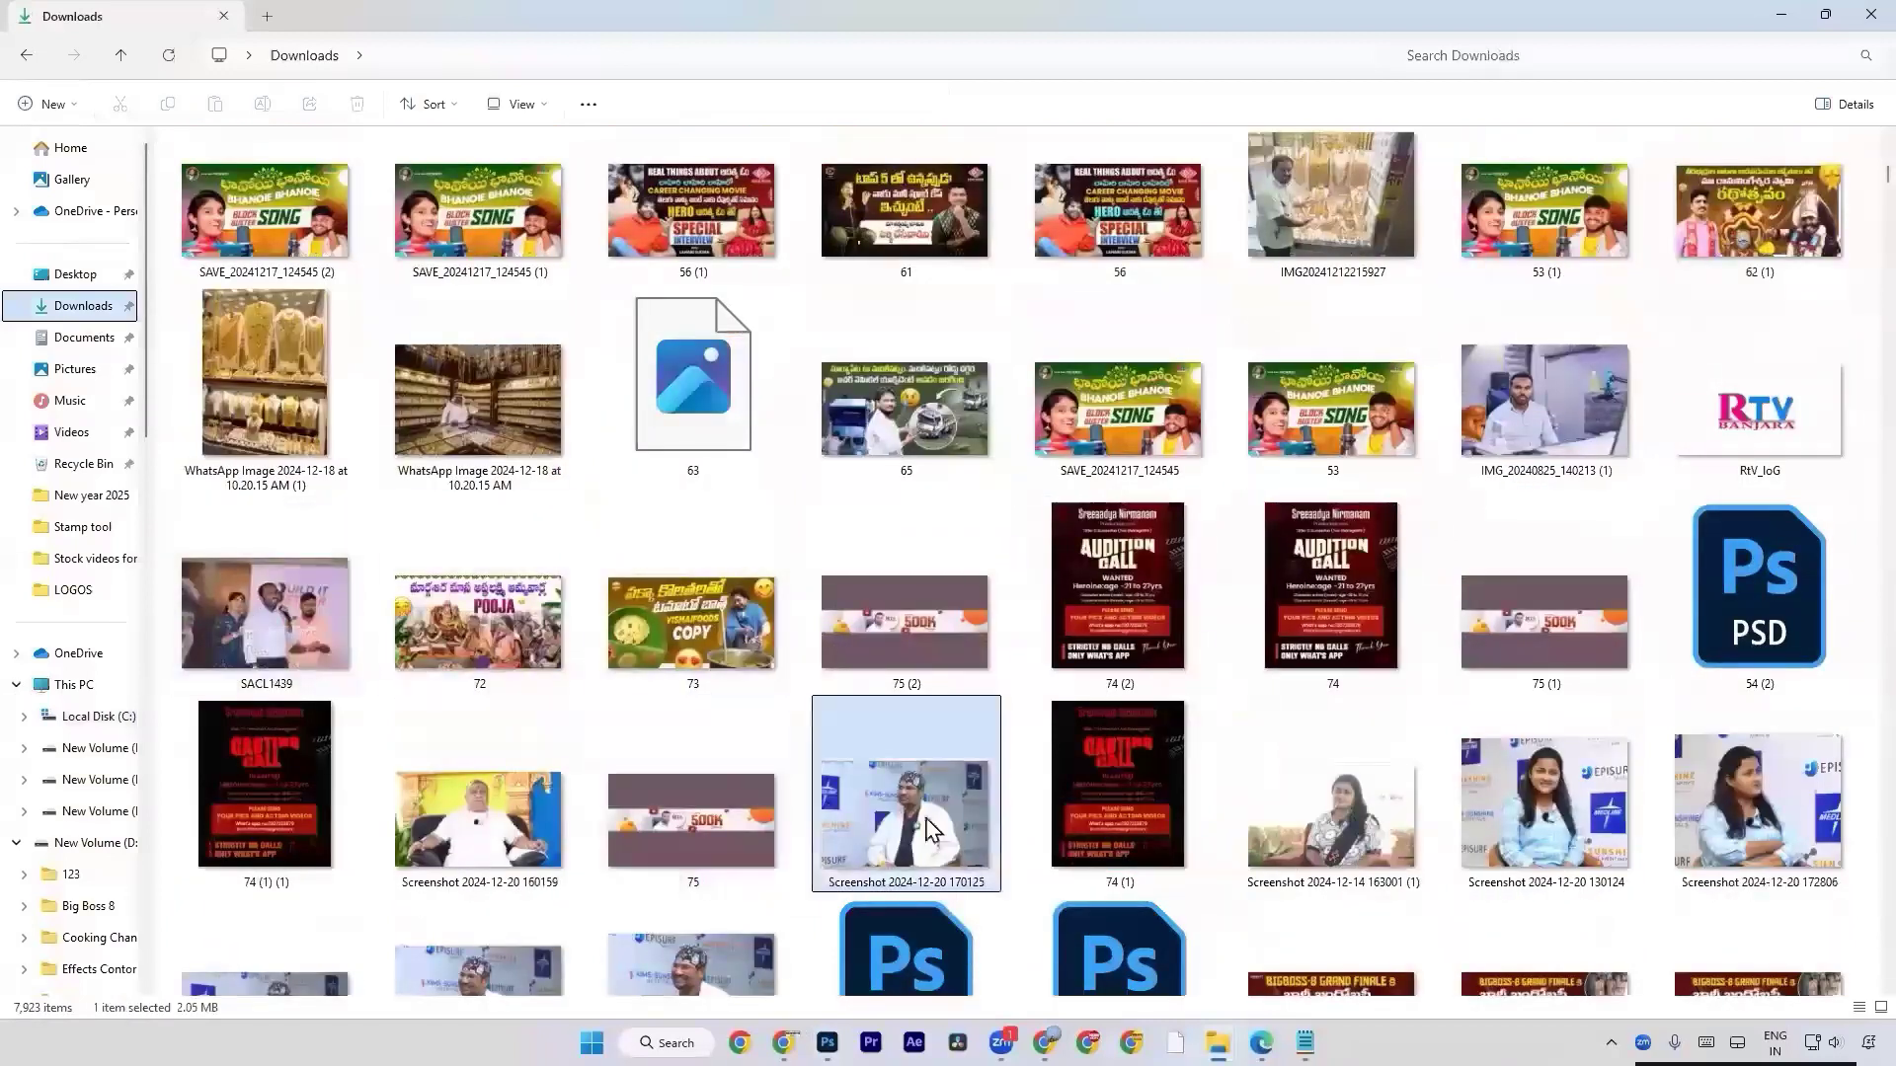
pyautogui.doubleClick(926, 825)
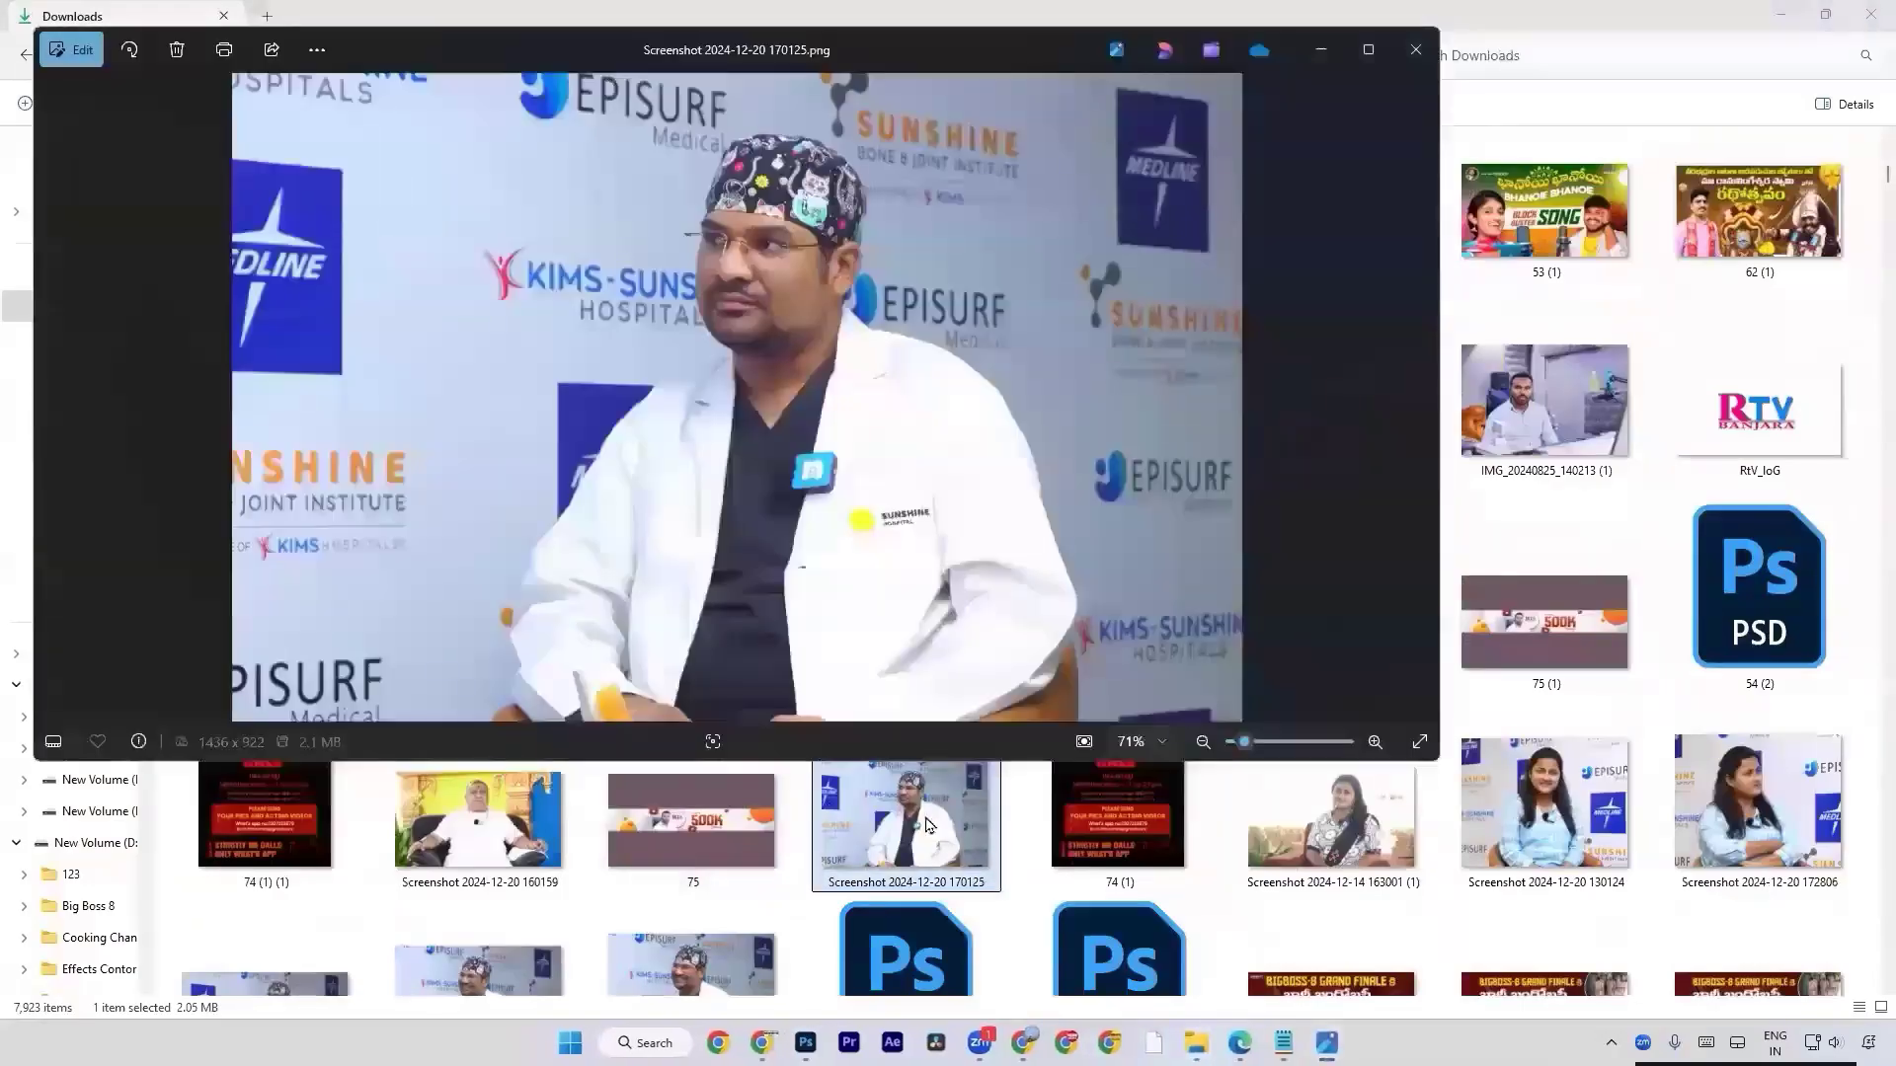
pyautogui.click(931, 829)
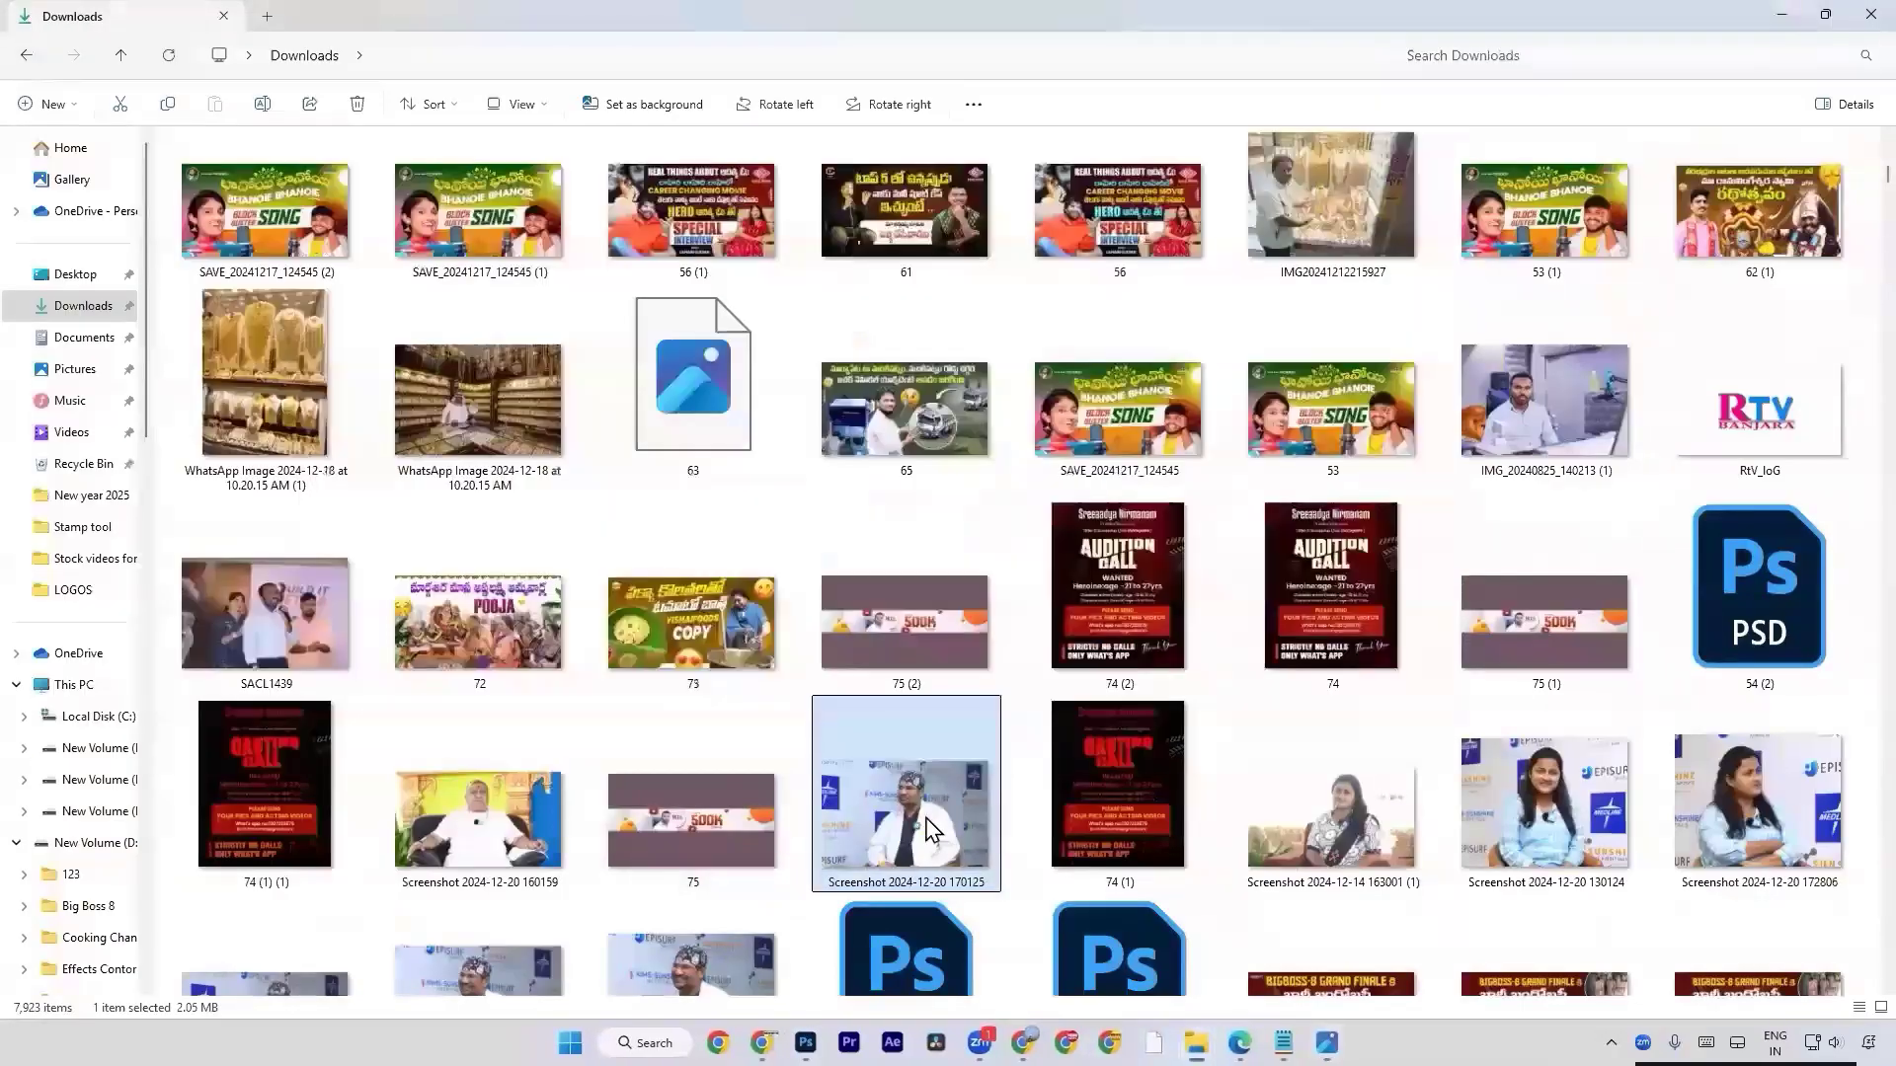
# Switch to Photoshop and create another 1280 x 720 px document at 72 ppi.
pyautogui.hotkey('alt', 'Tab')
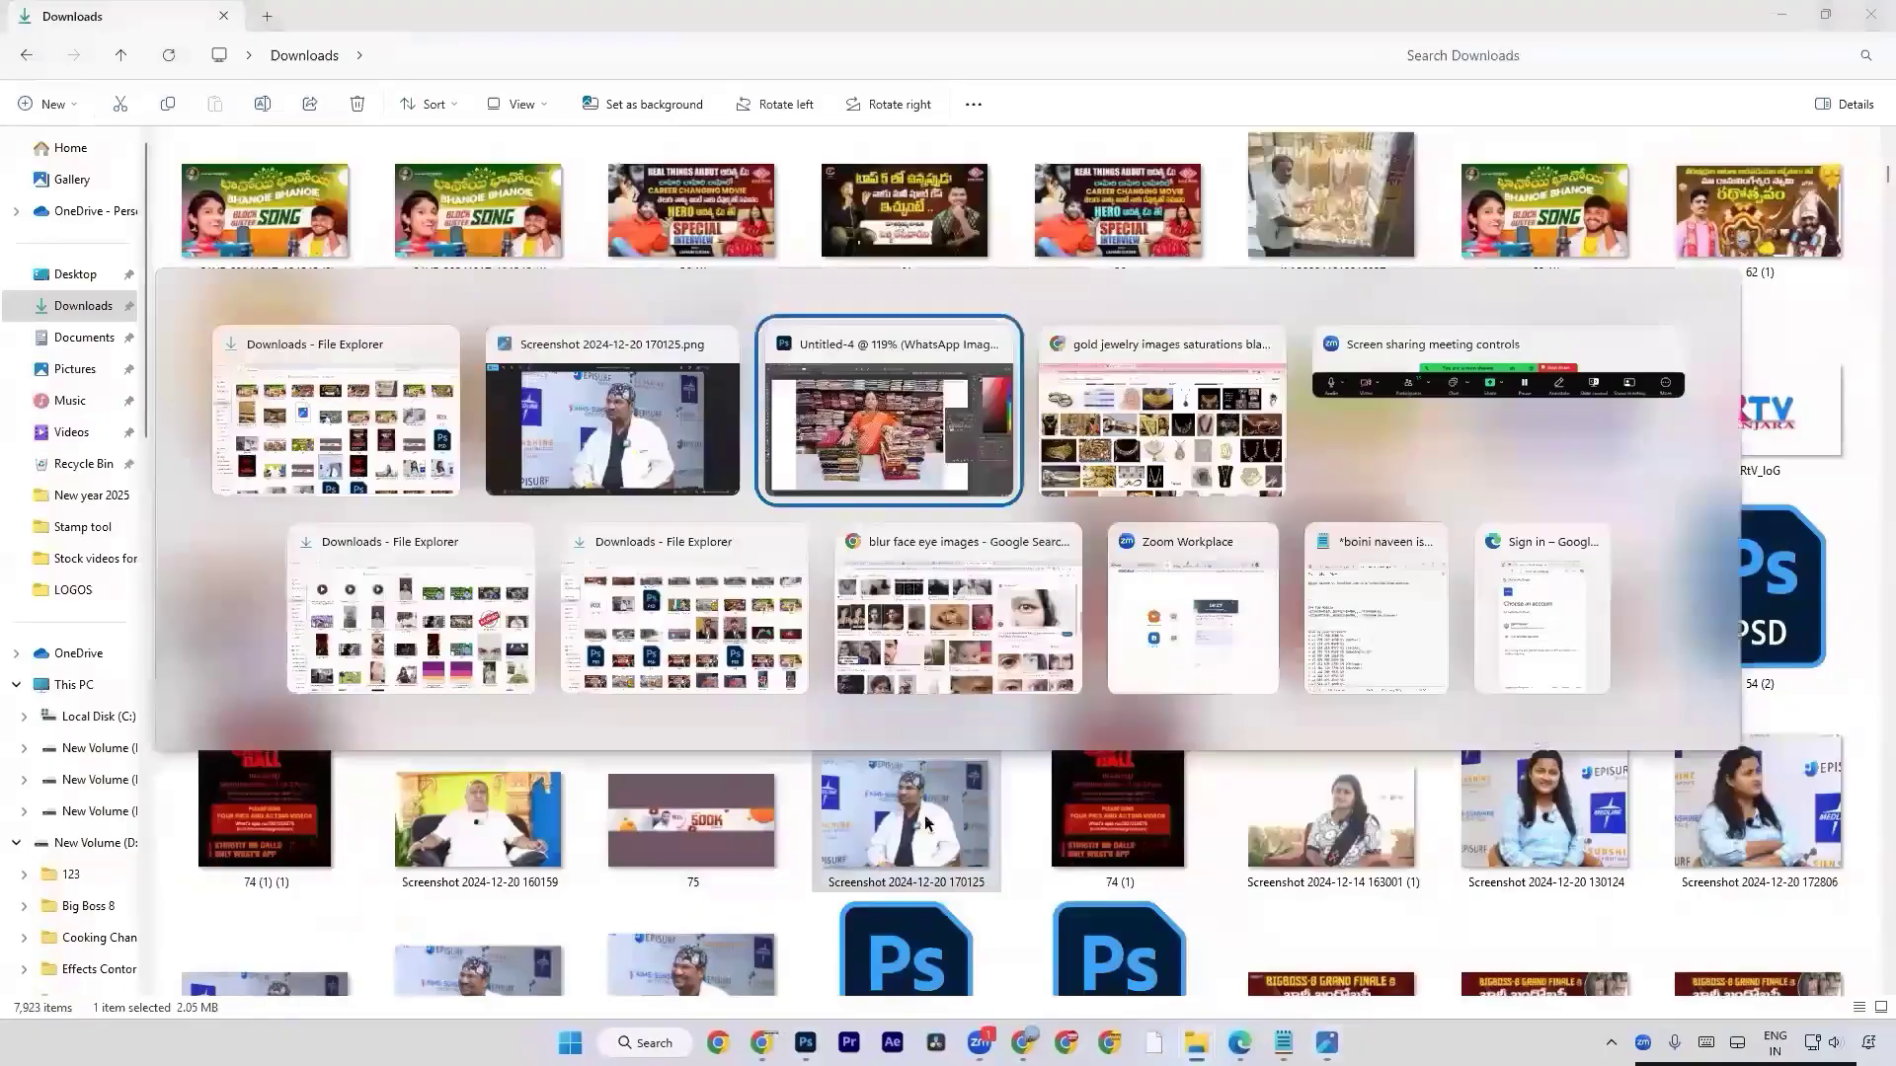
pyautogui.hotkey('ctrl', 'n')
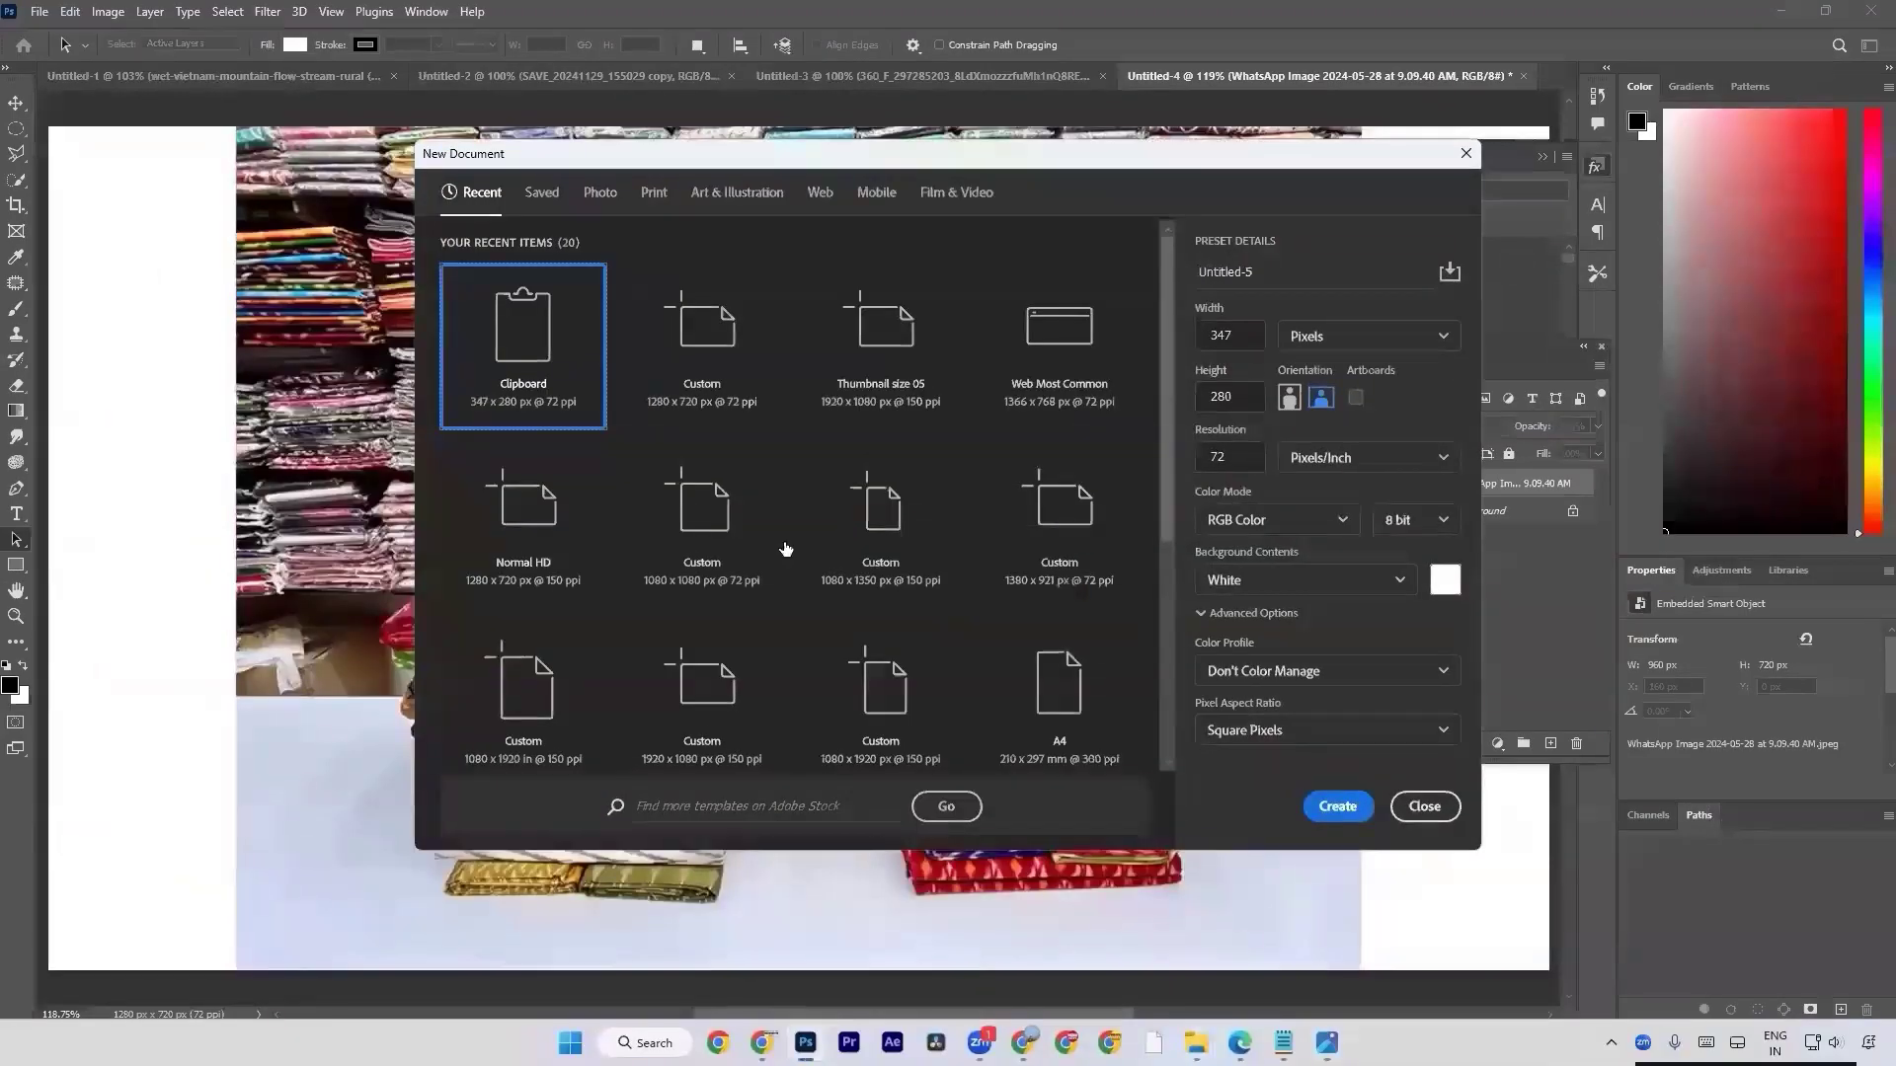
pyautogui.click(723, 427)
pyautogui.press('Escape')
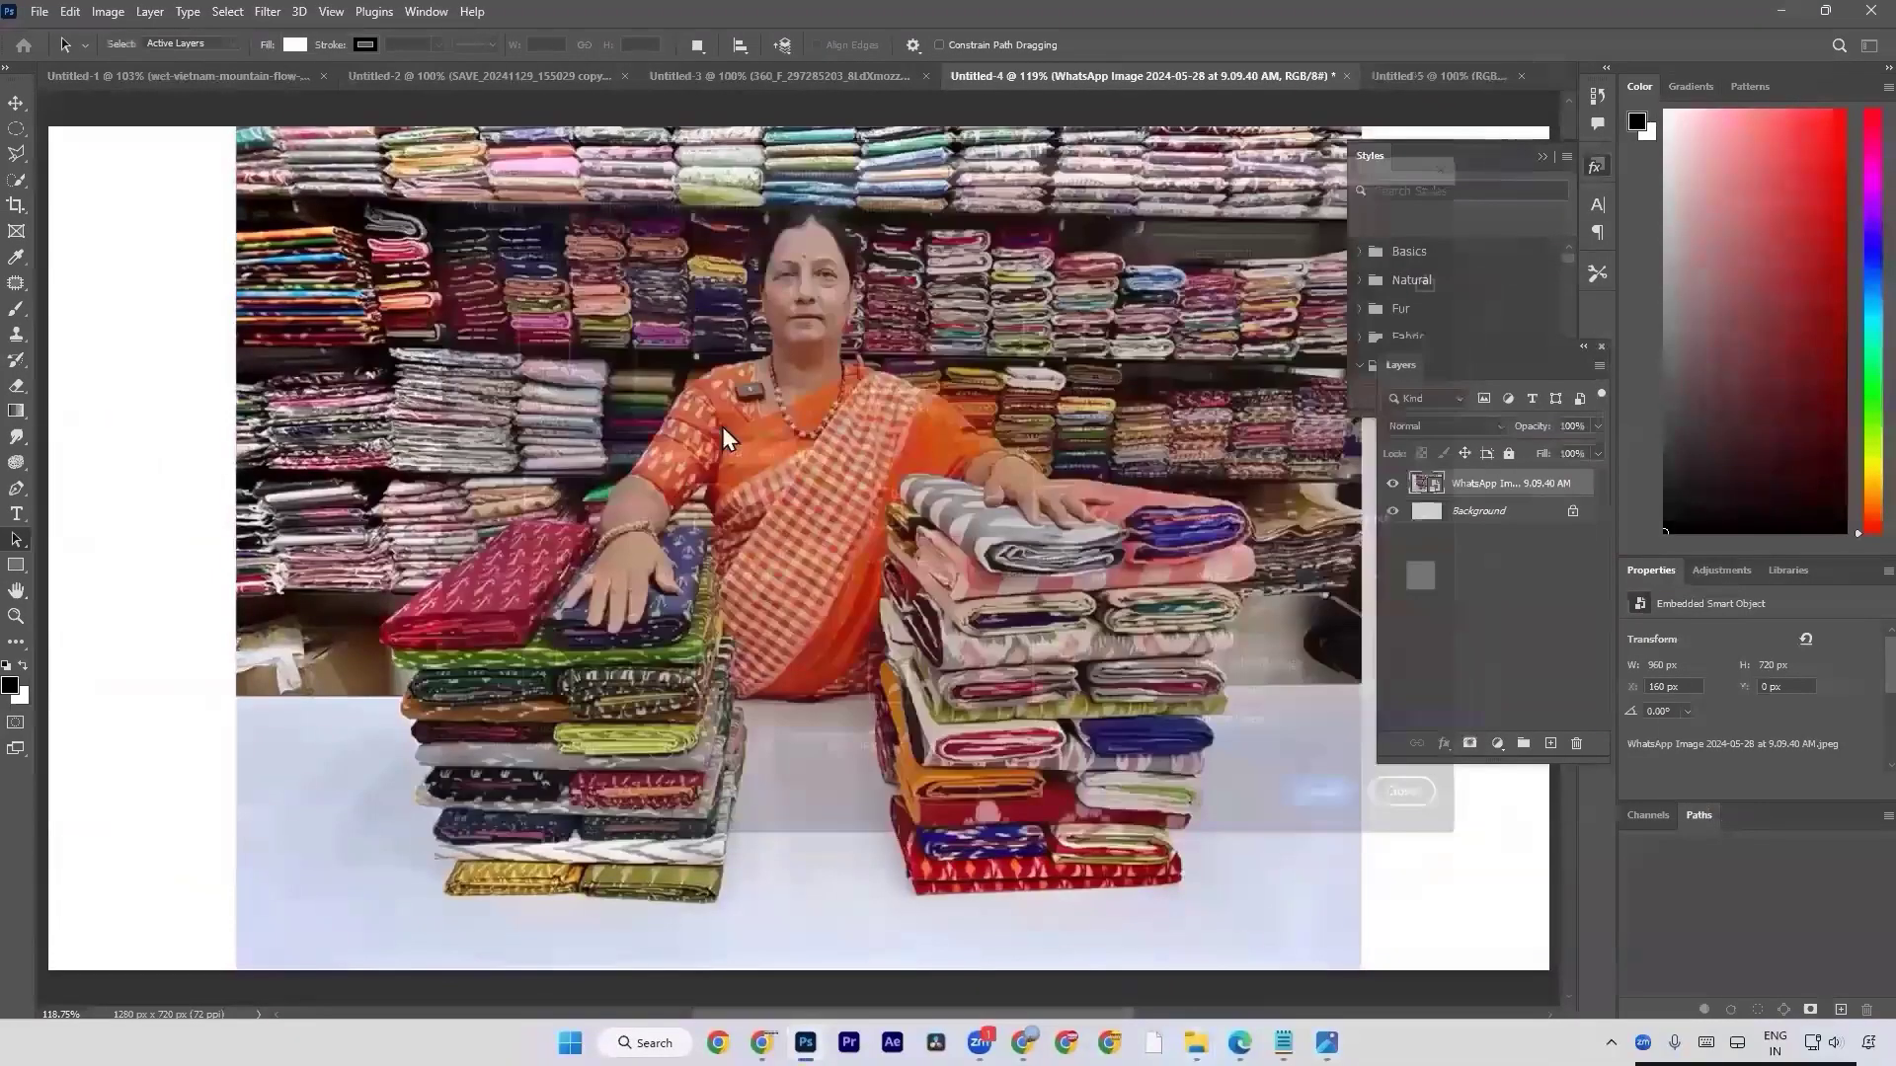
pyautogui.hotkey('alt', 'Tab')
pyautogui.moveTo(935, 806); pyautogui.dragTo(809, 770)
pyautogui.hotkey('alt', 'Tab')
pyautogui.press('Return')
pyautogui.press('a')
pyautogui.press('q')
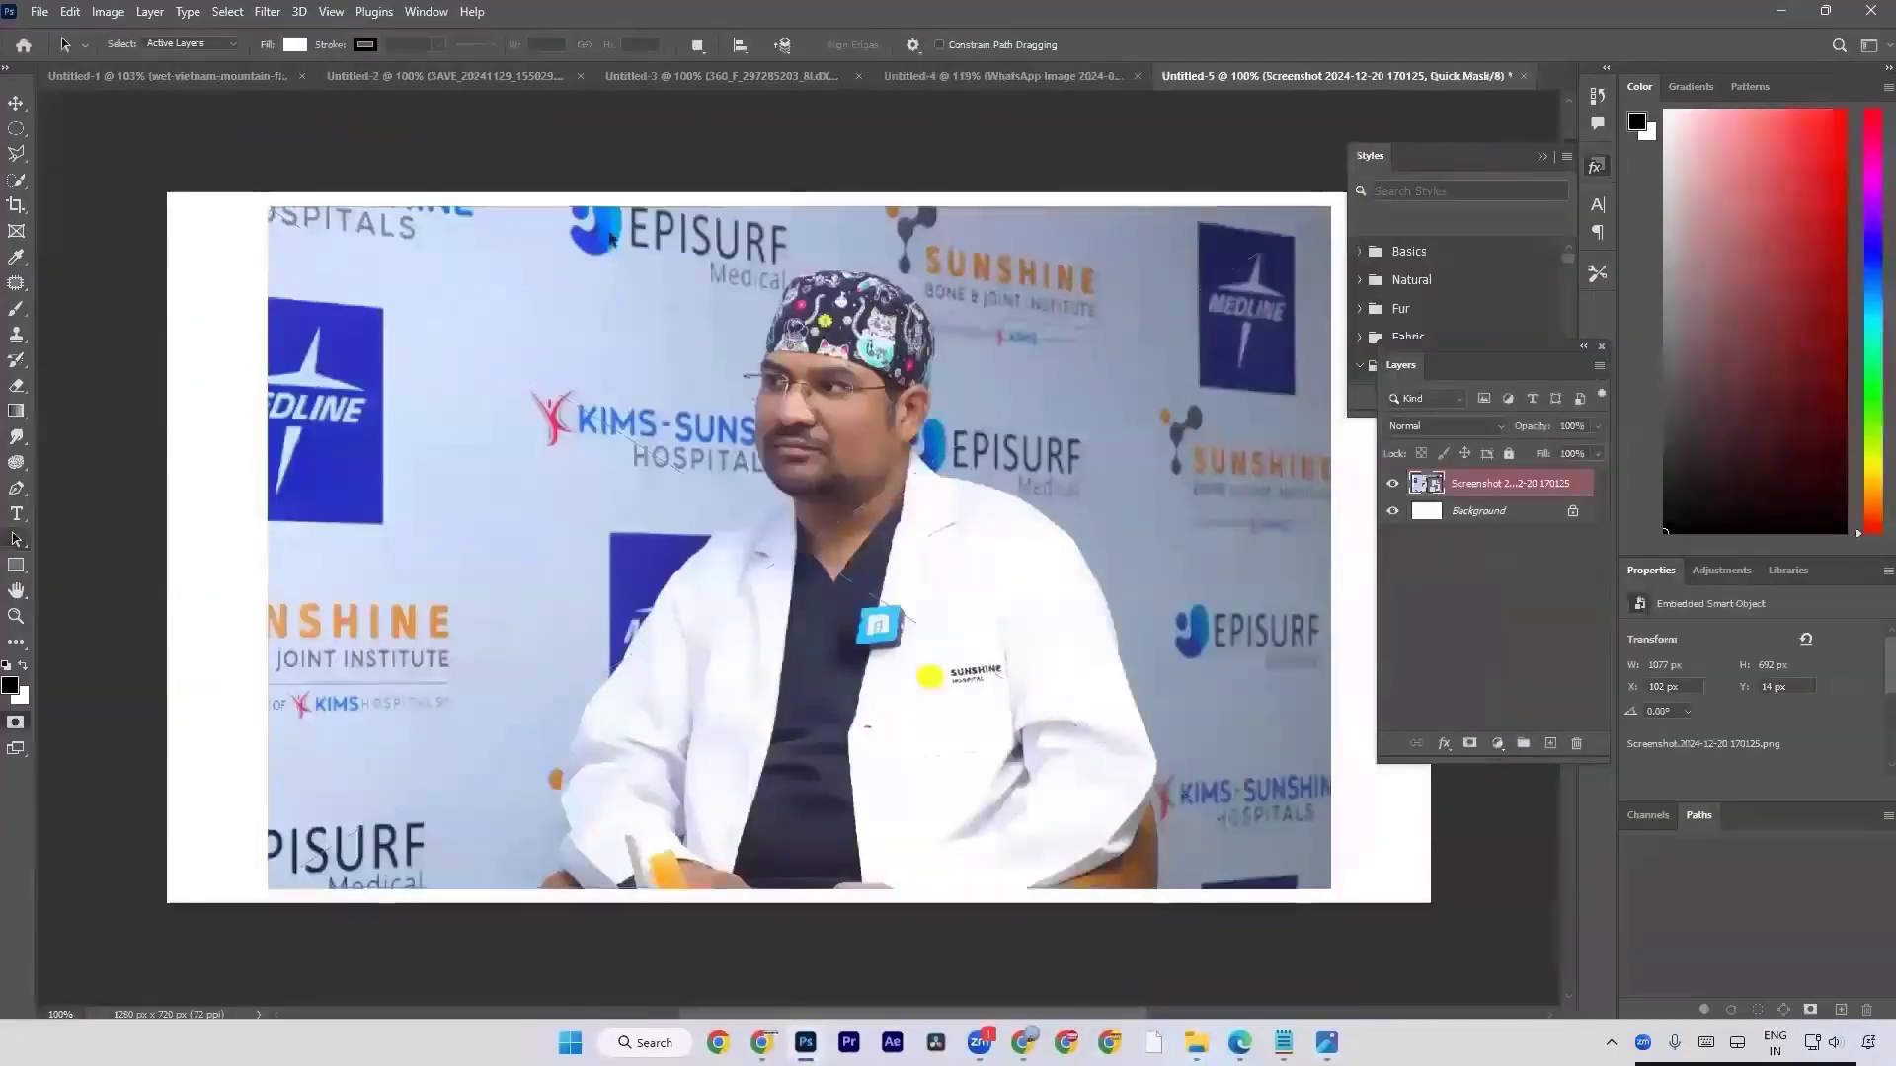
pyautogui.press('q')
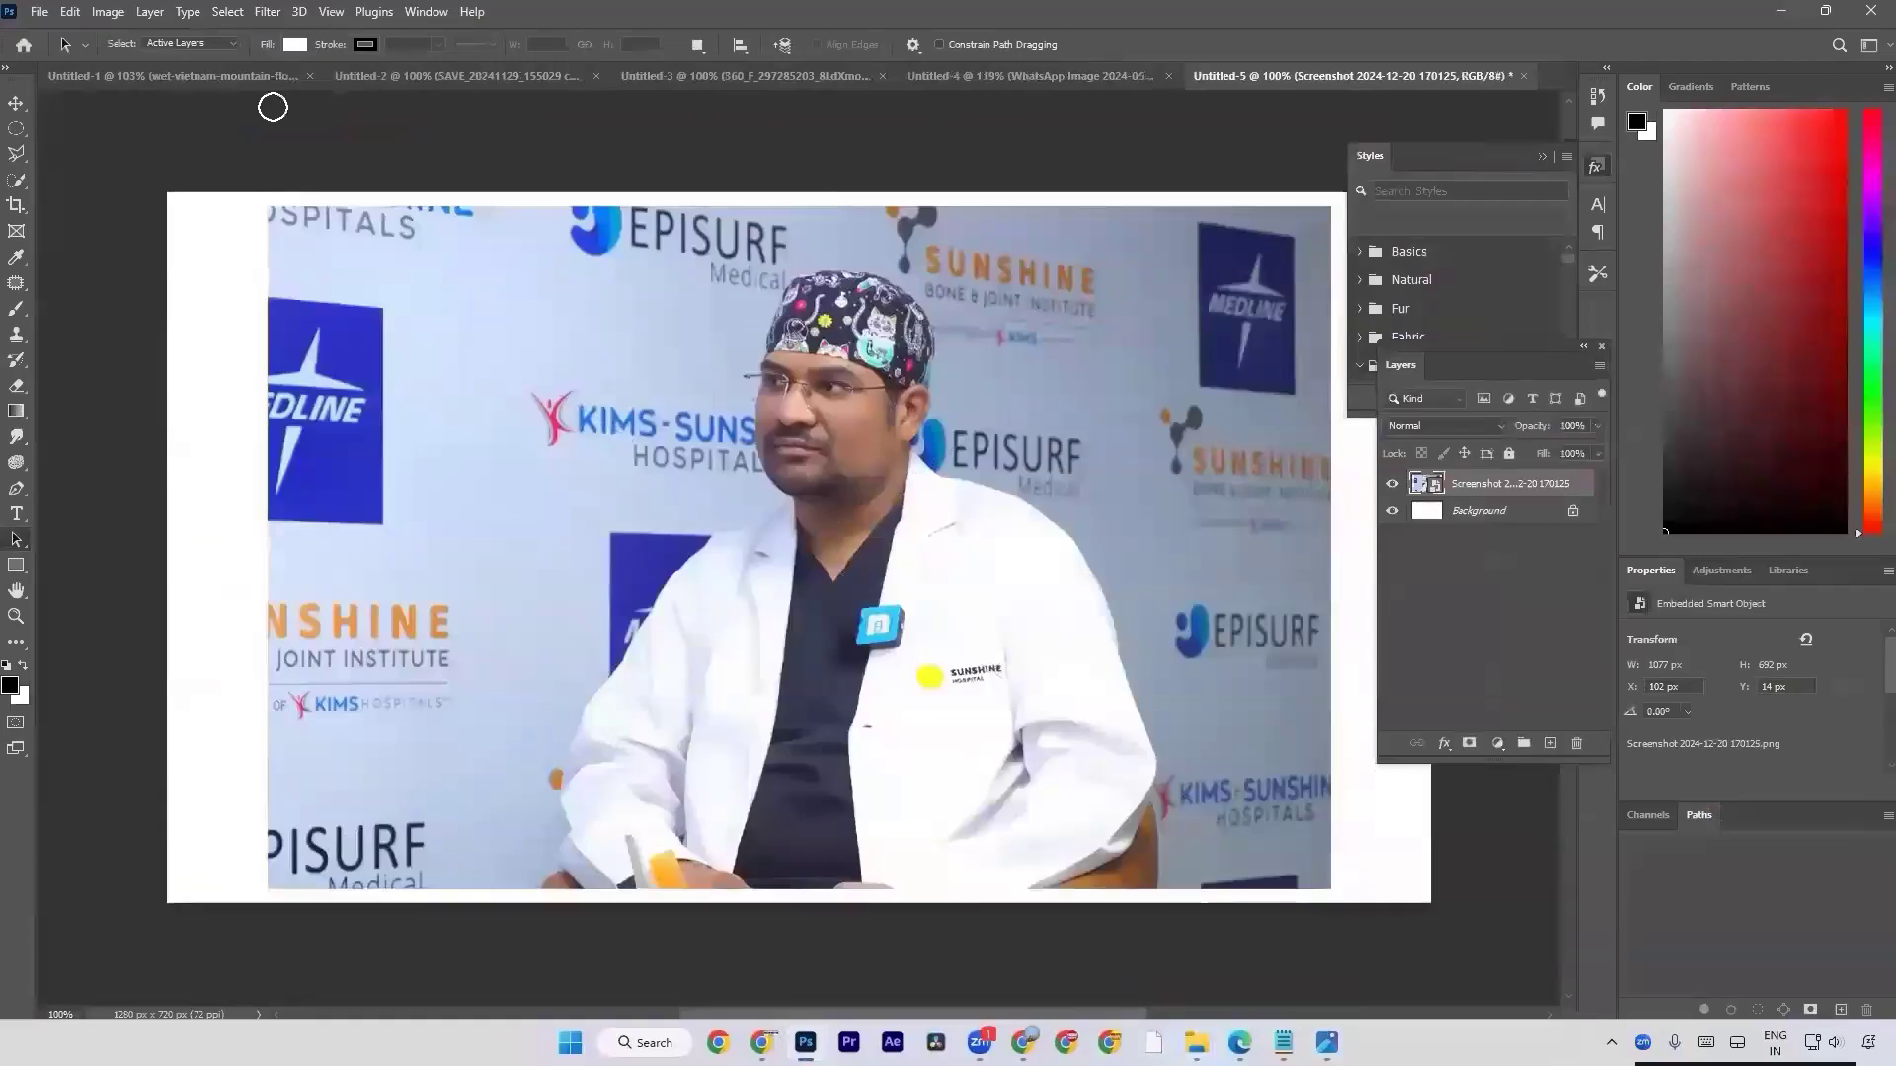
# Use Select Subject on the man in the white coat, try a layer mask from the selection, and undo the mask.
pyautogui.press('w')
pyautogui.click(590, 42)
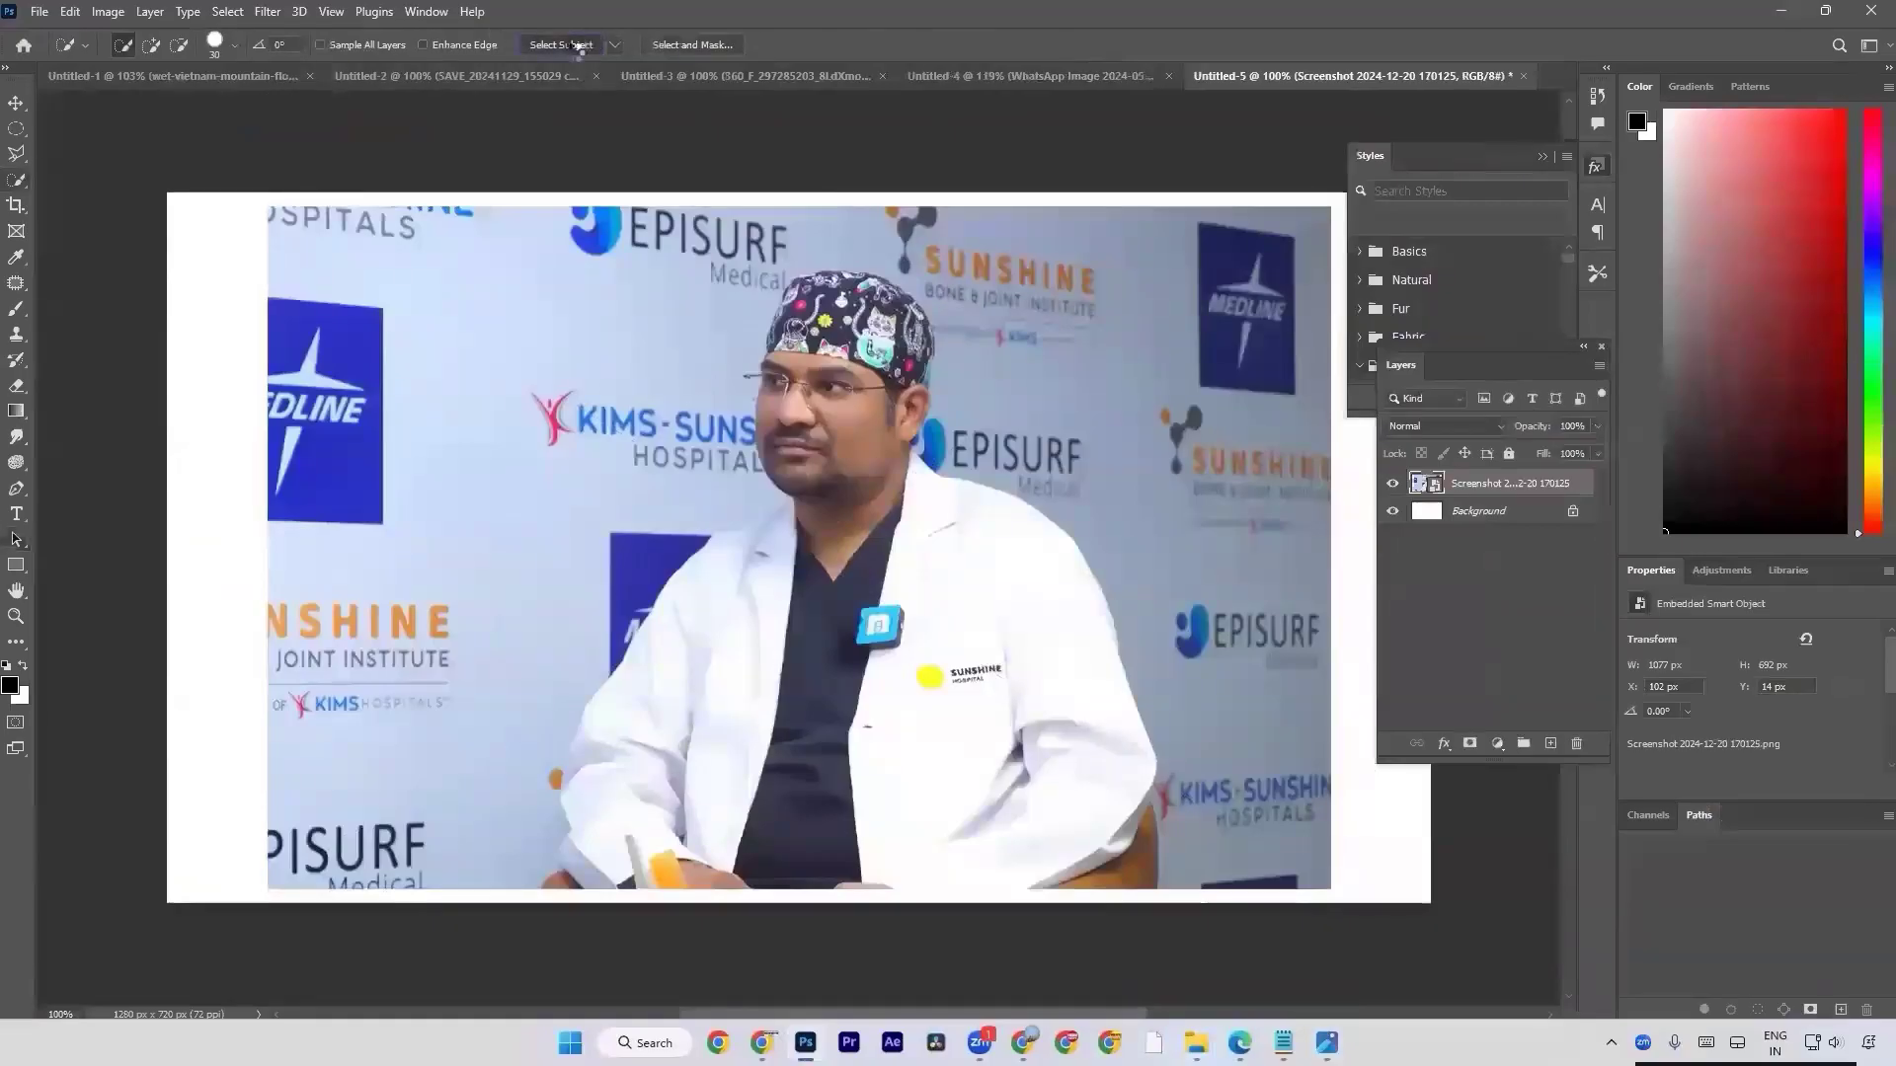
pyautogui.click(1467, 749)
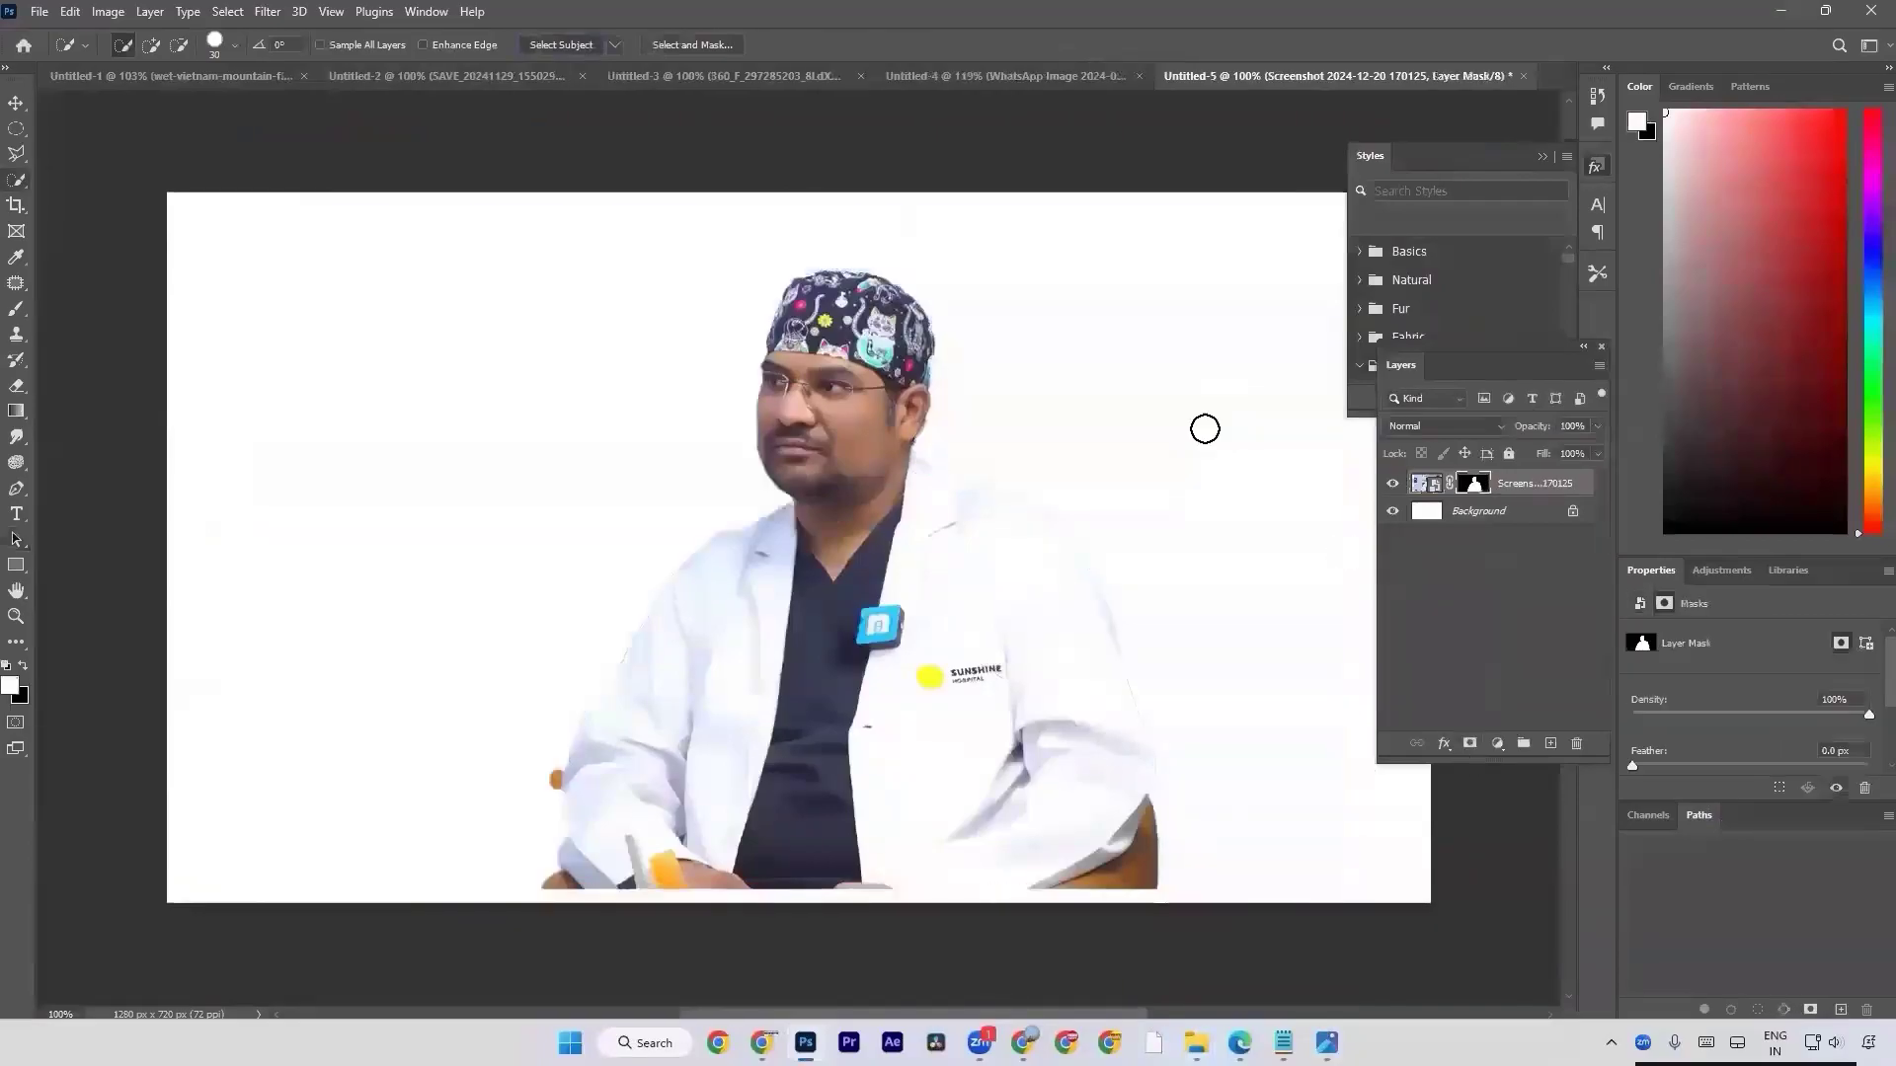
pyautogui.hotkey('ctrl', 'z')
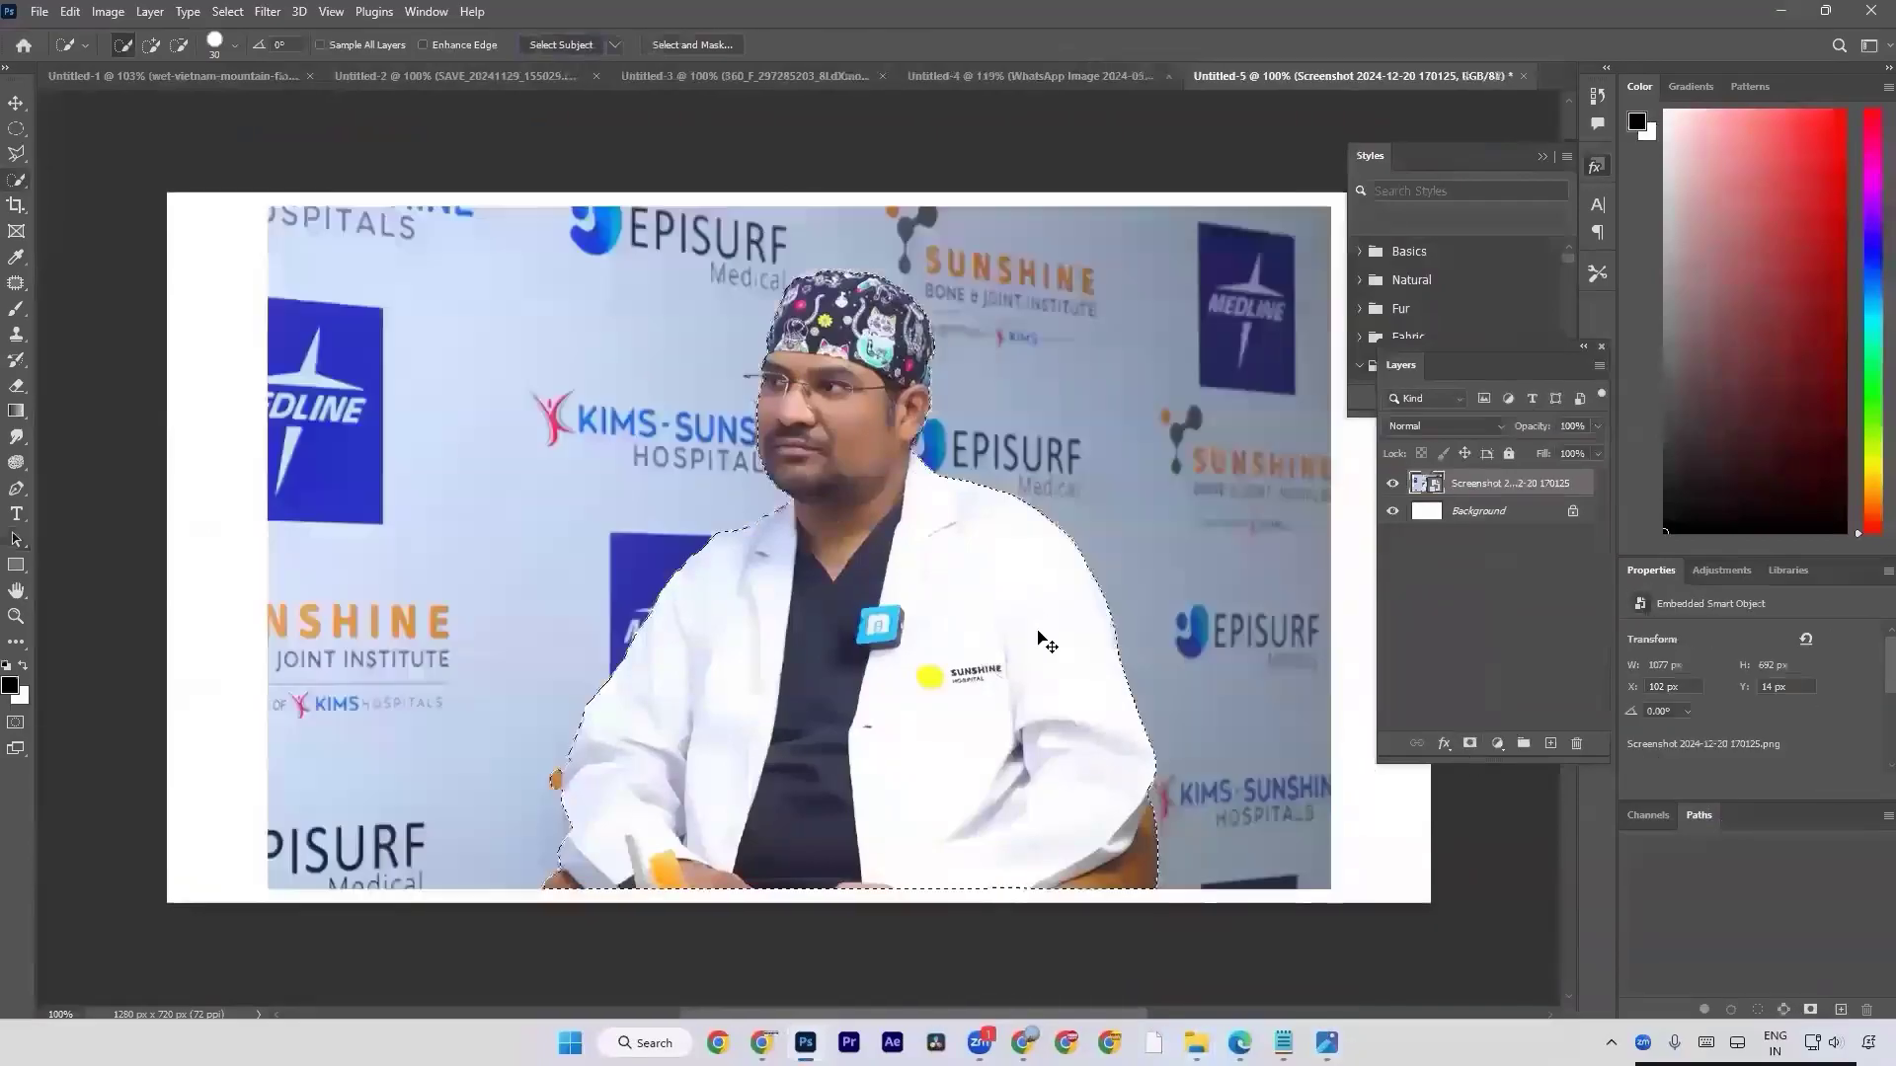
# Try moving the photo to about X 245 px, Y 28 px and adding a layer mask, and undo these changes.
pyautogui.press('v')
pyautogui.moveTo(930, 677); pyautogui.dragTo(1071, 691)
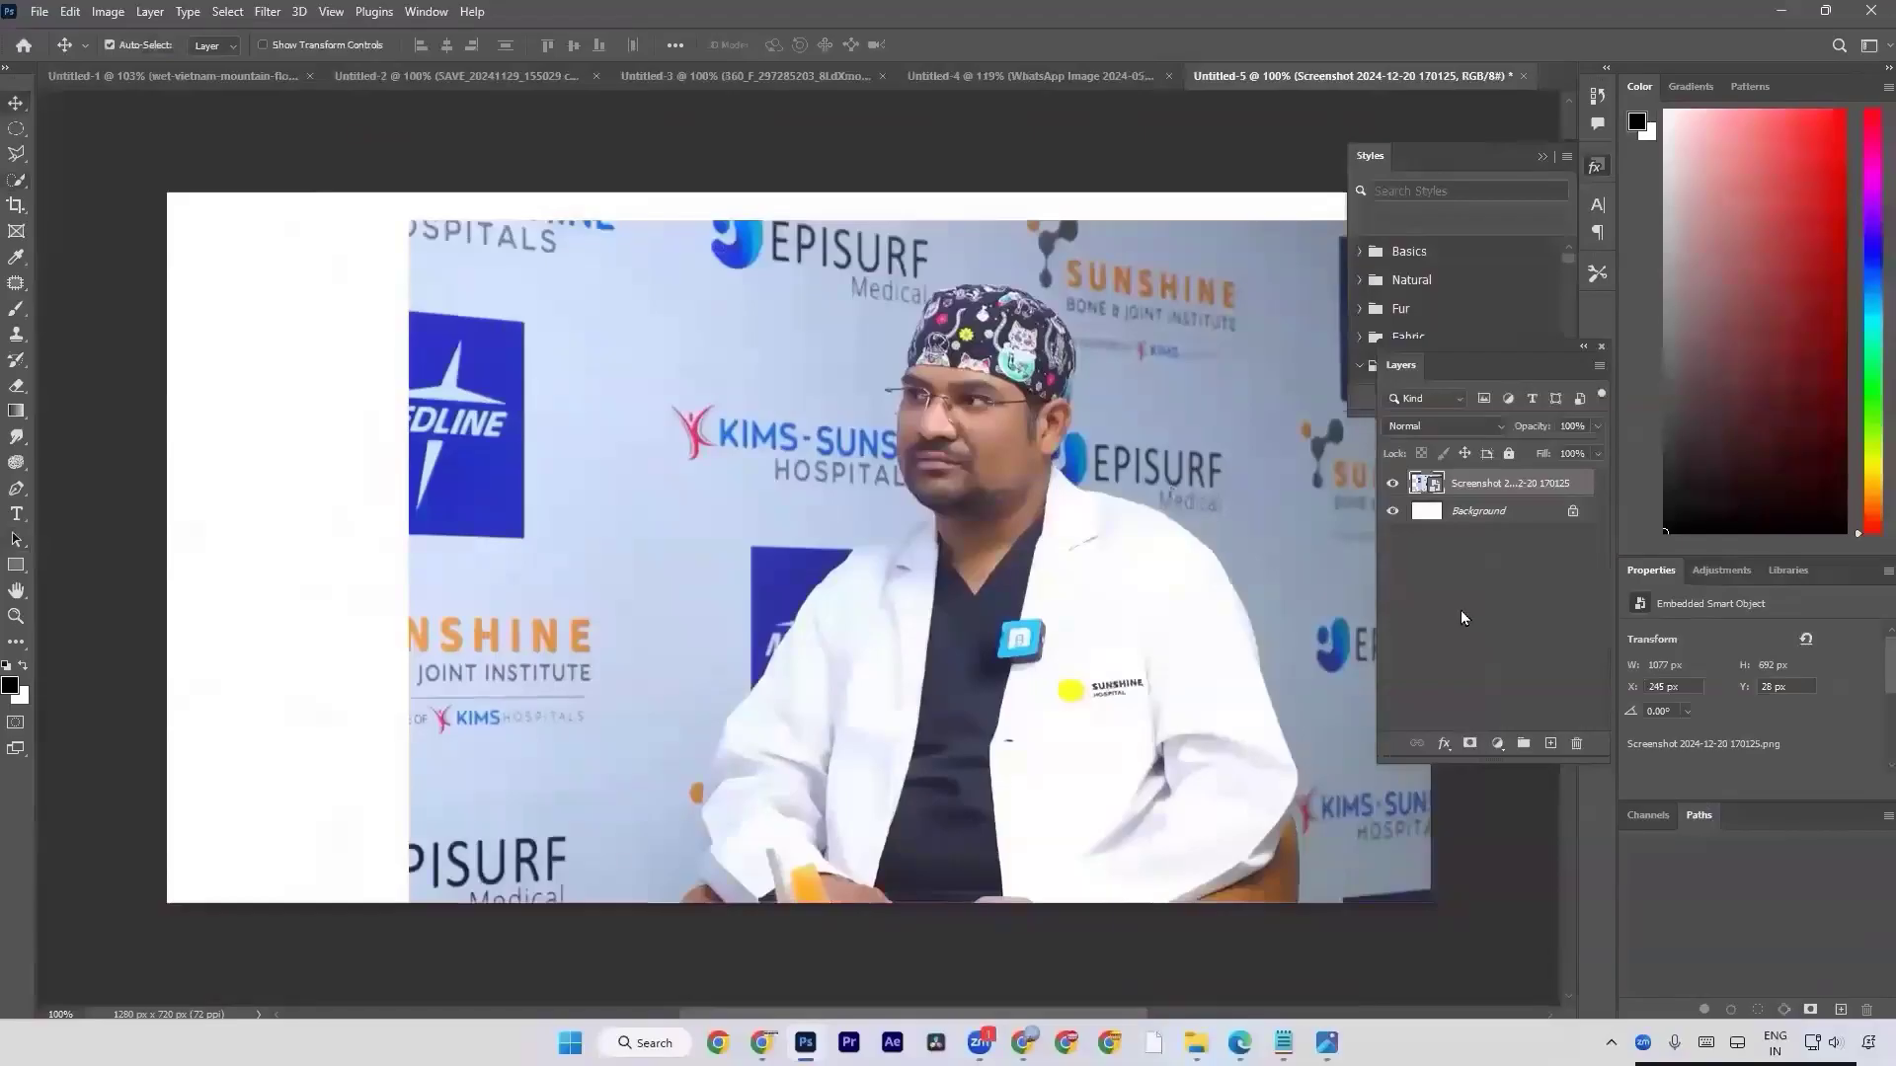
pyautogui.click(1469, 742)
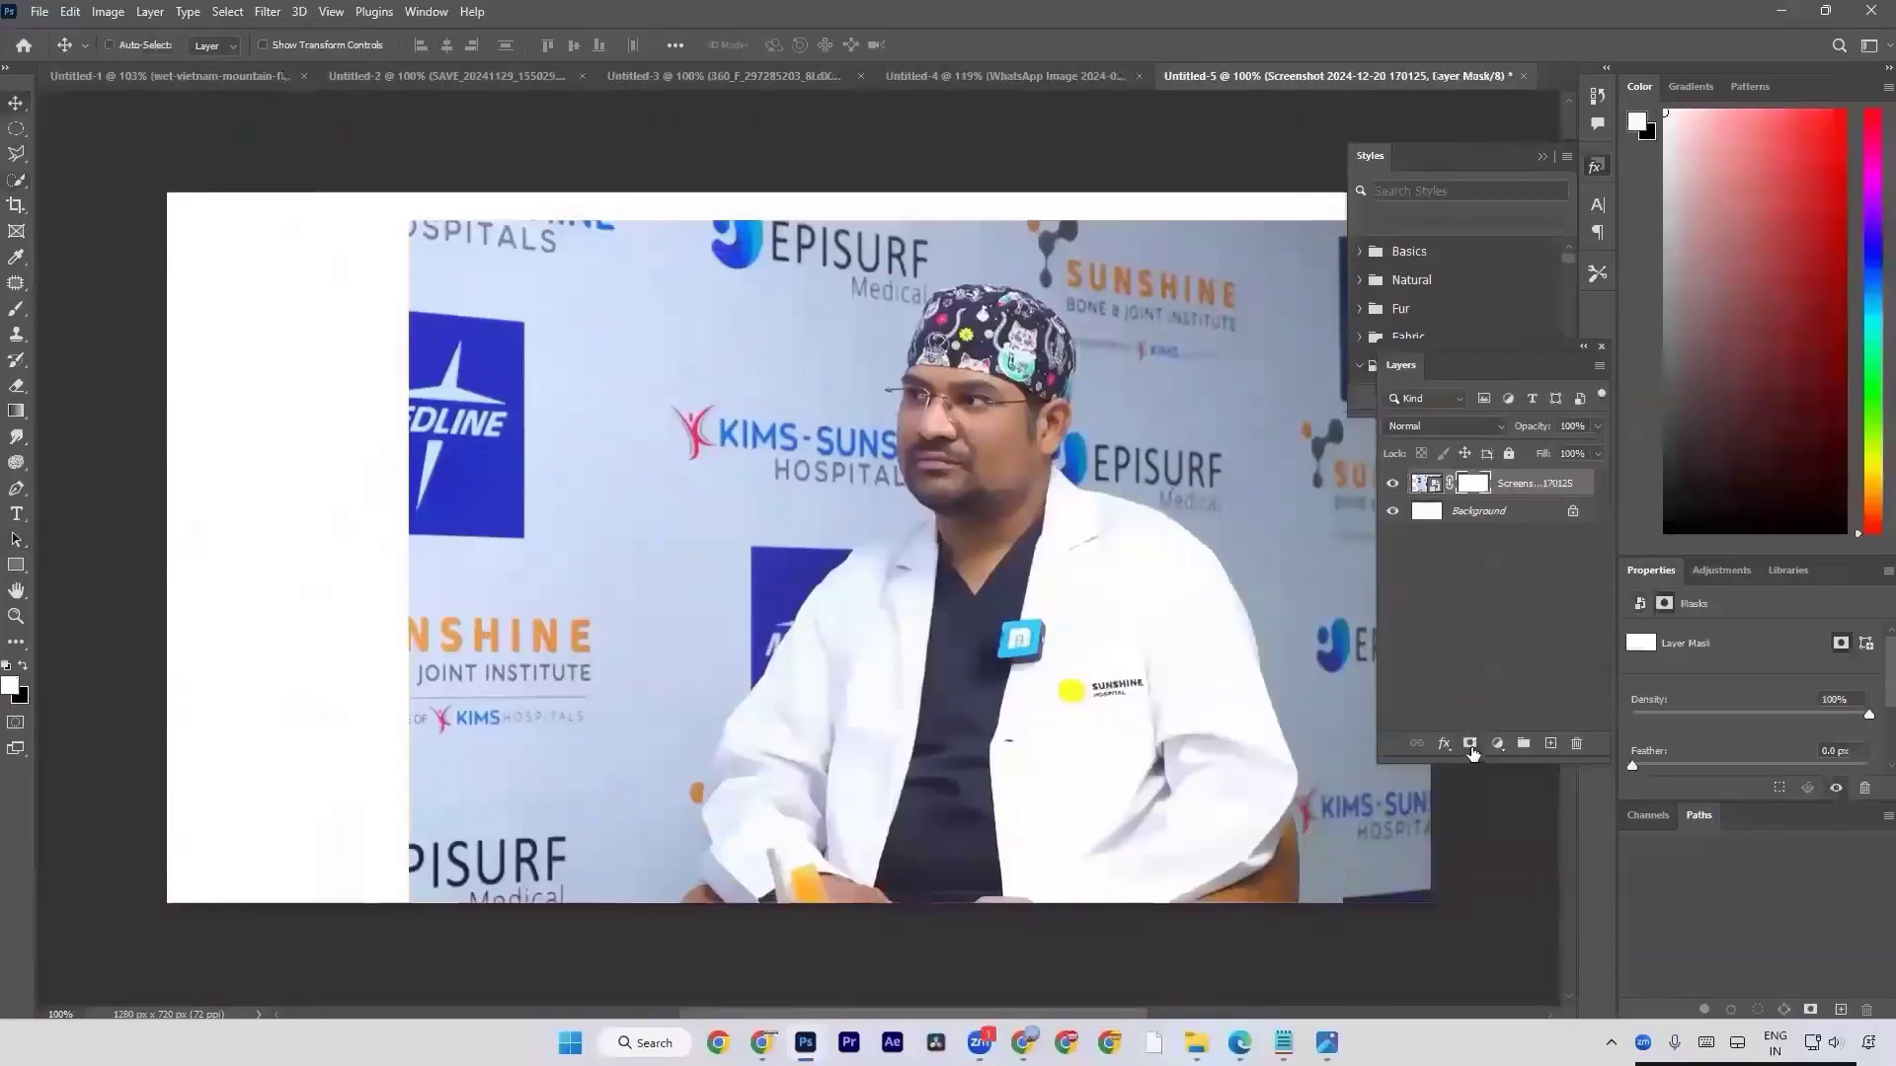
pyautogui.hotkey('ctrl', 'z')
pyautogui.click(1470, 749)
pyautogui.hotkey('ctrl', 'z')
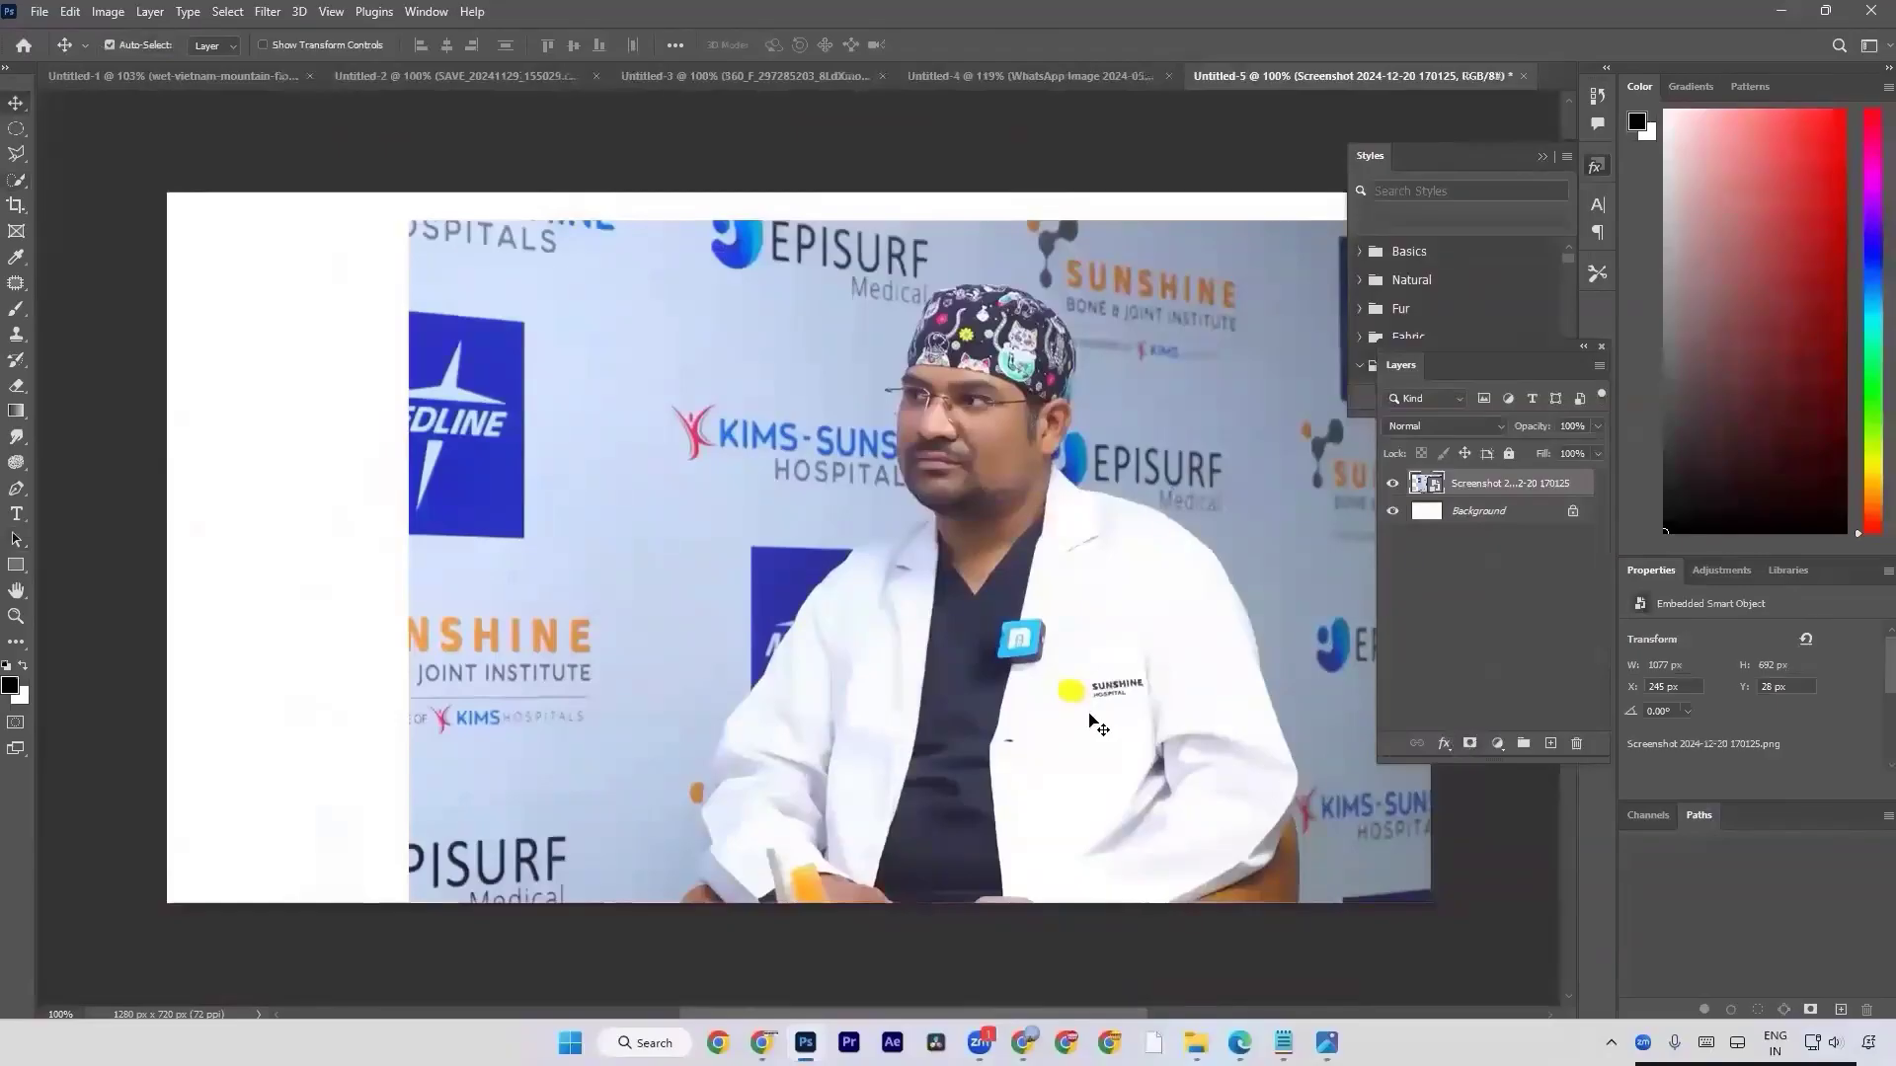
pyautogui.click(1471, 746)
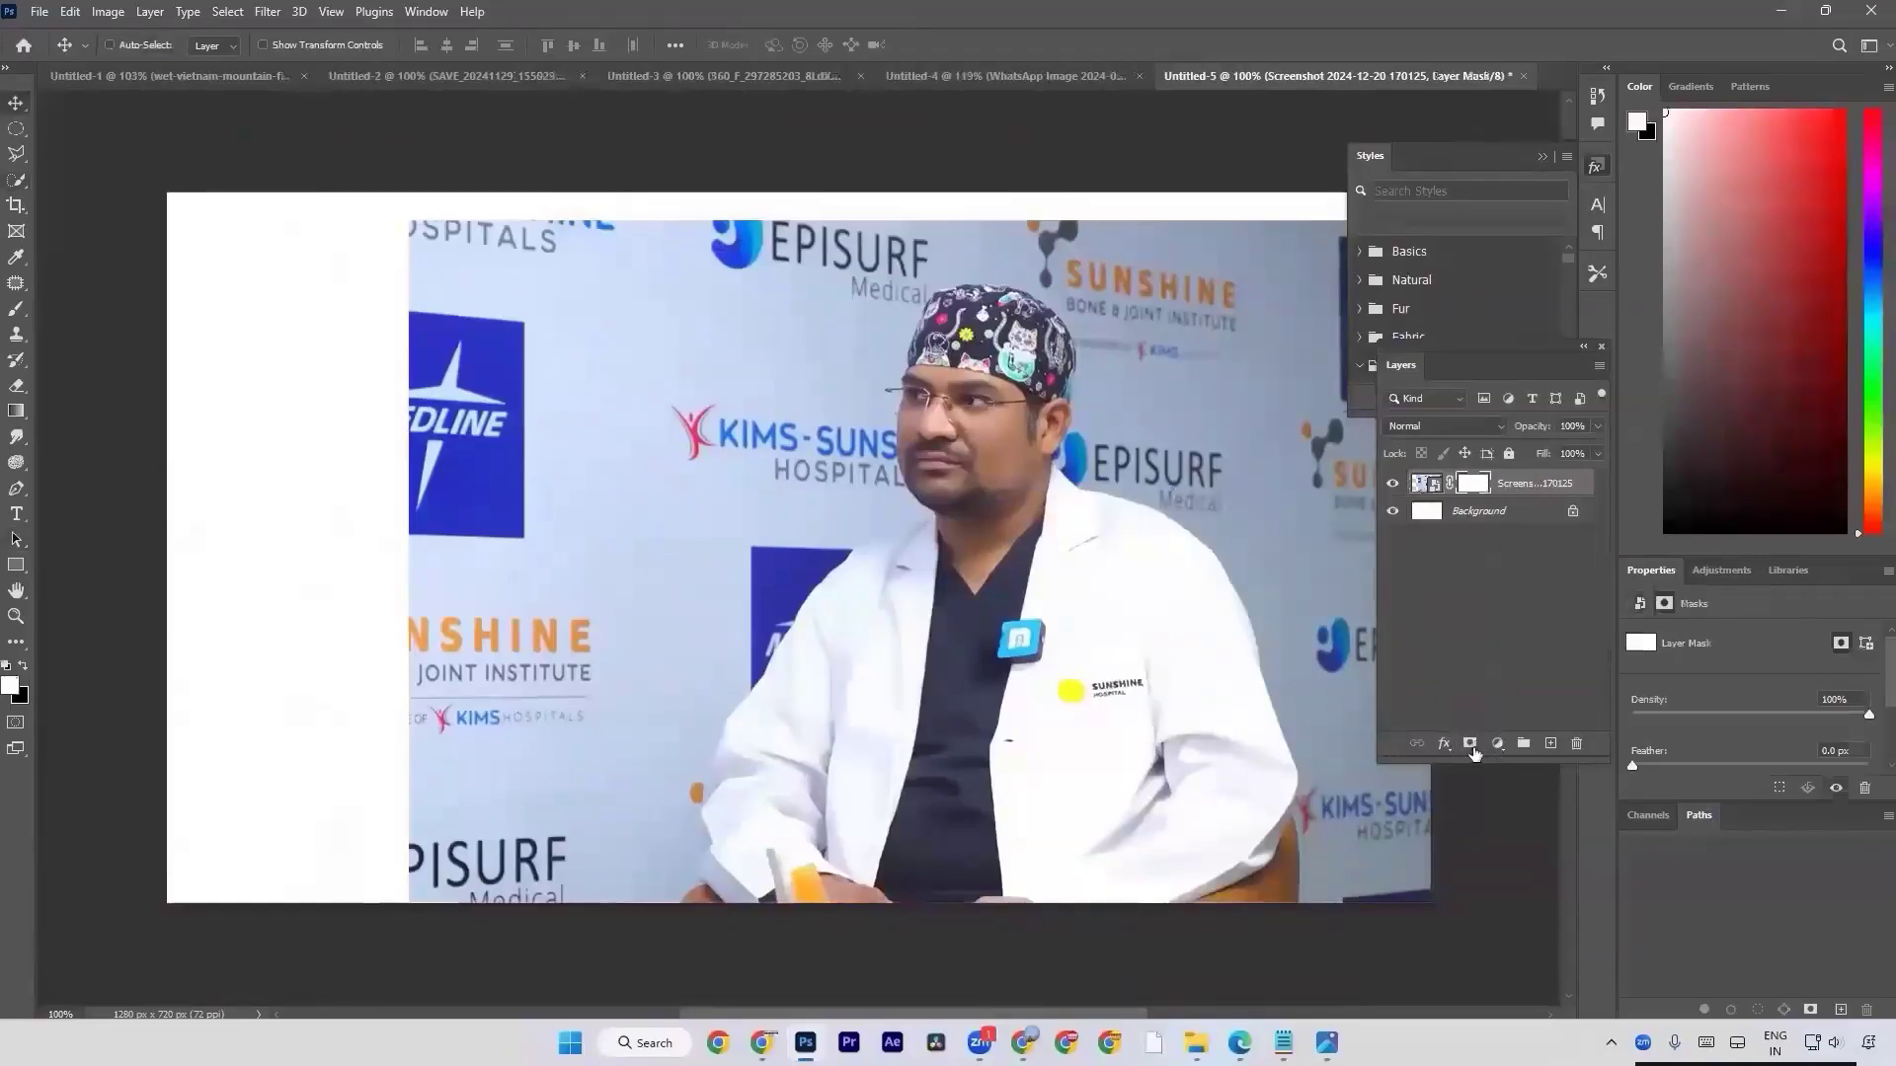
pyautogui.hotkey('ctrl', 'z')
pyautogui.hotkey('ctrl', 'z')
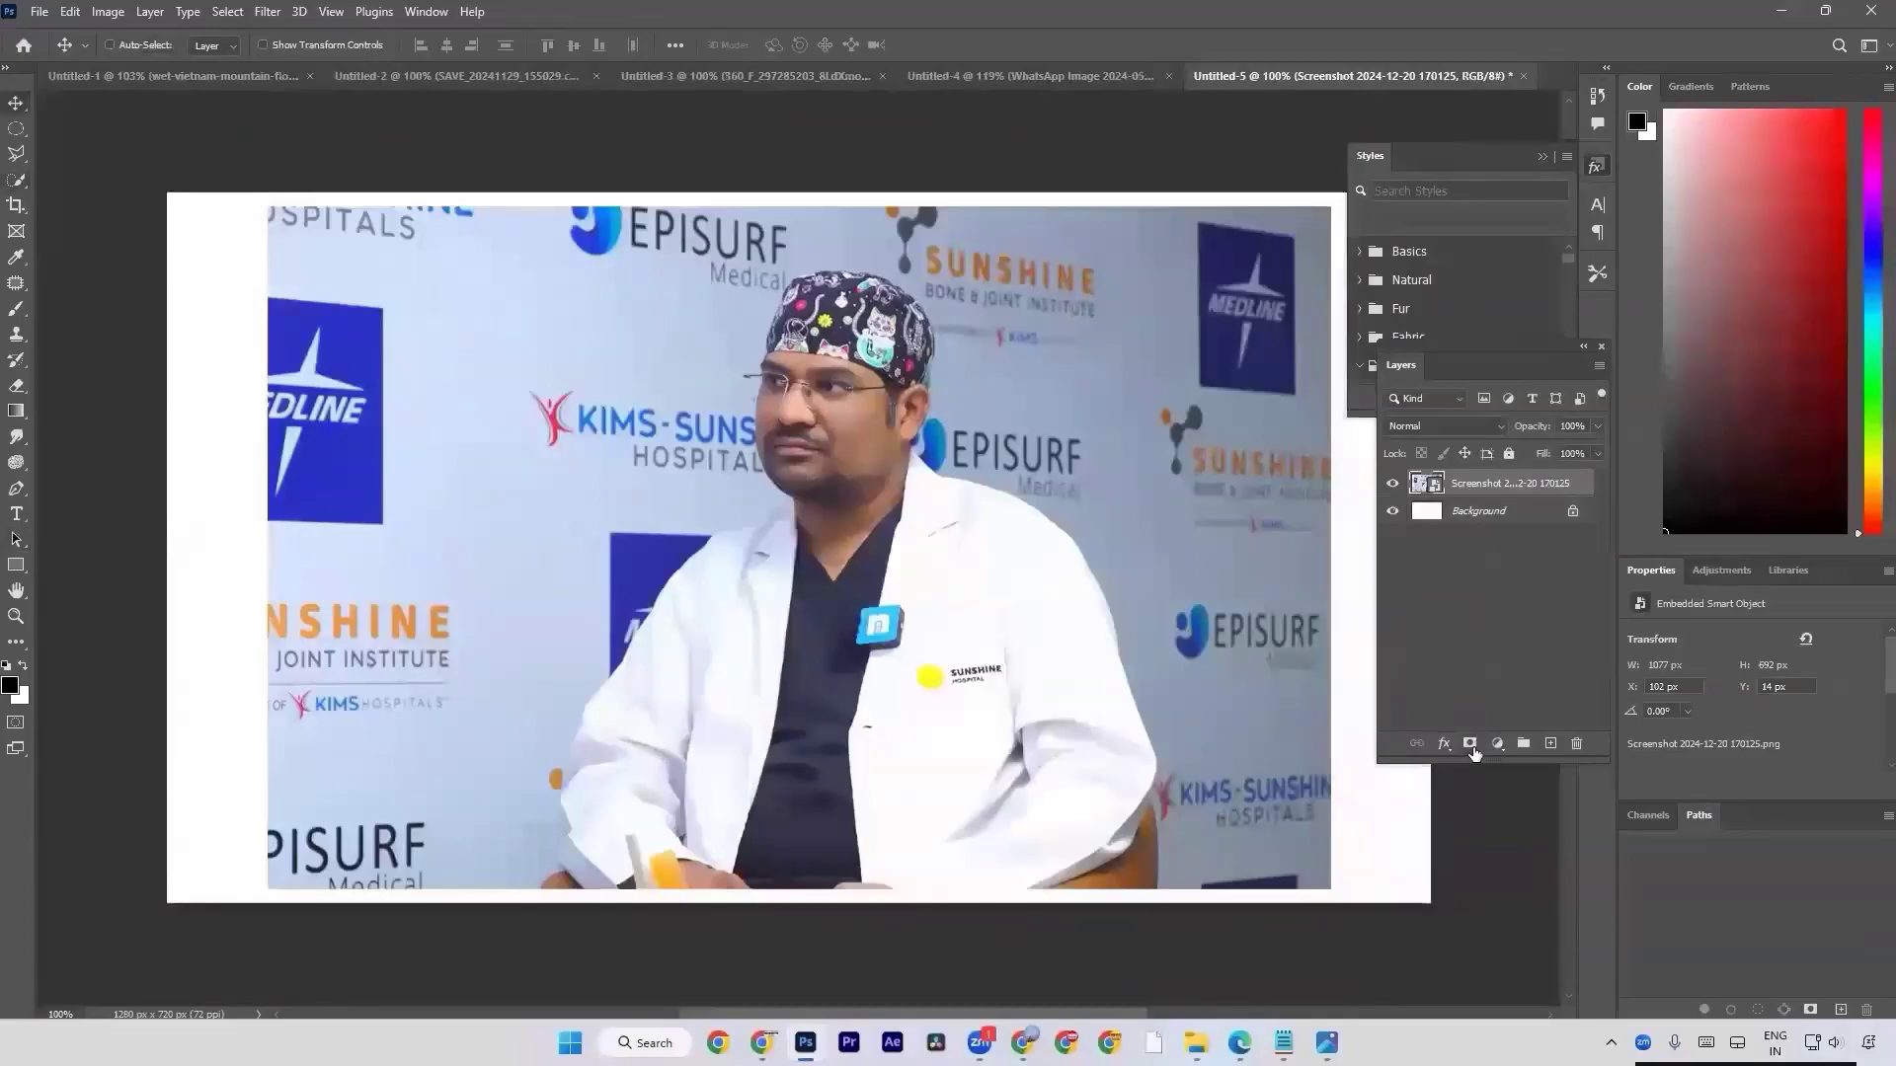
# Mask the man in the white coat with Select Subject and move the cutout to the canvas's right side.
pyautogui.press('w')
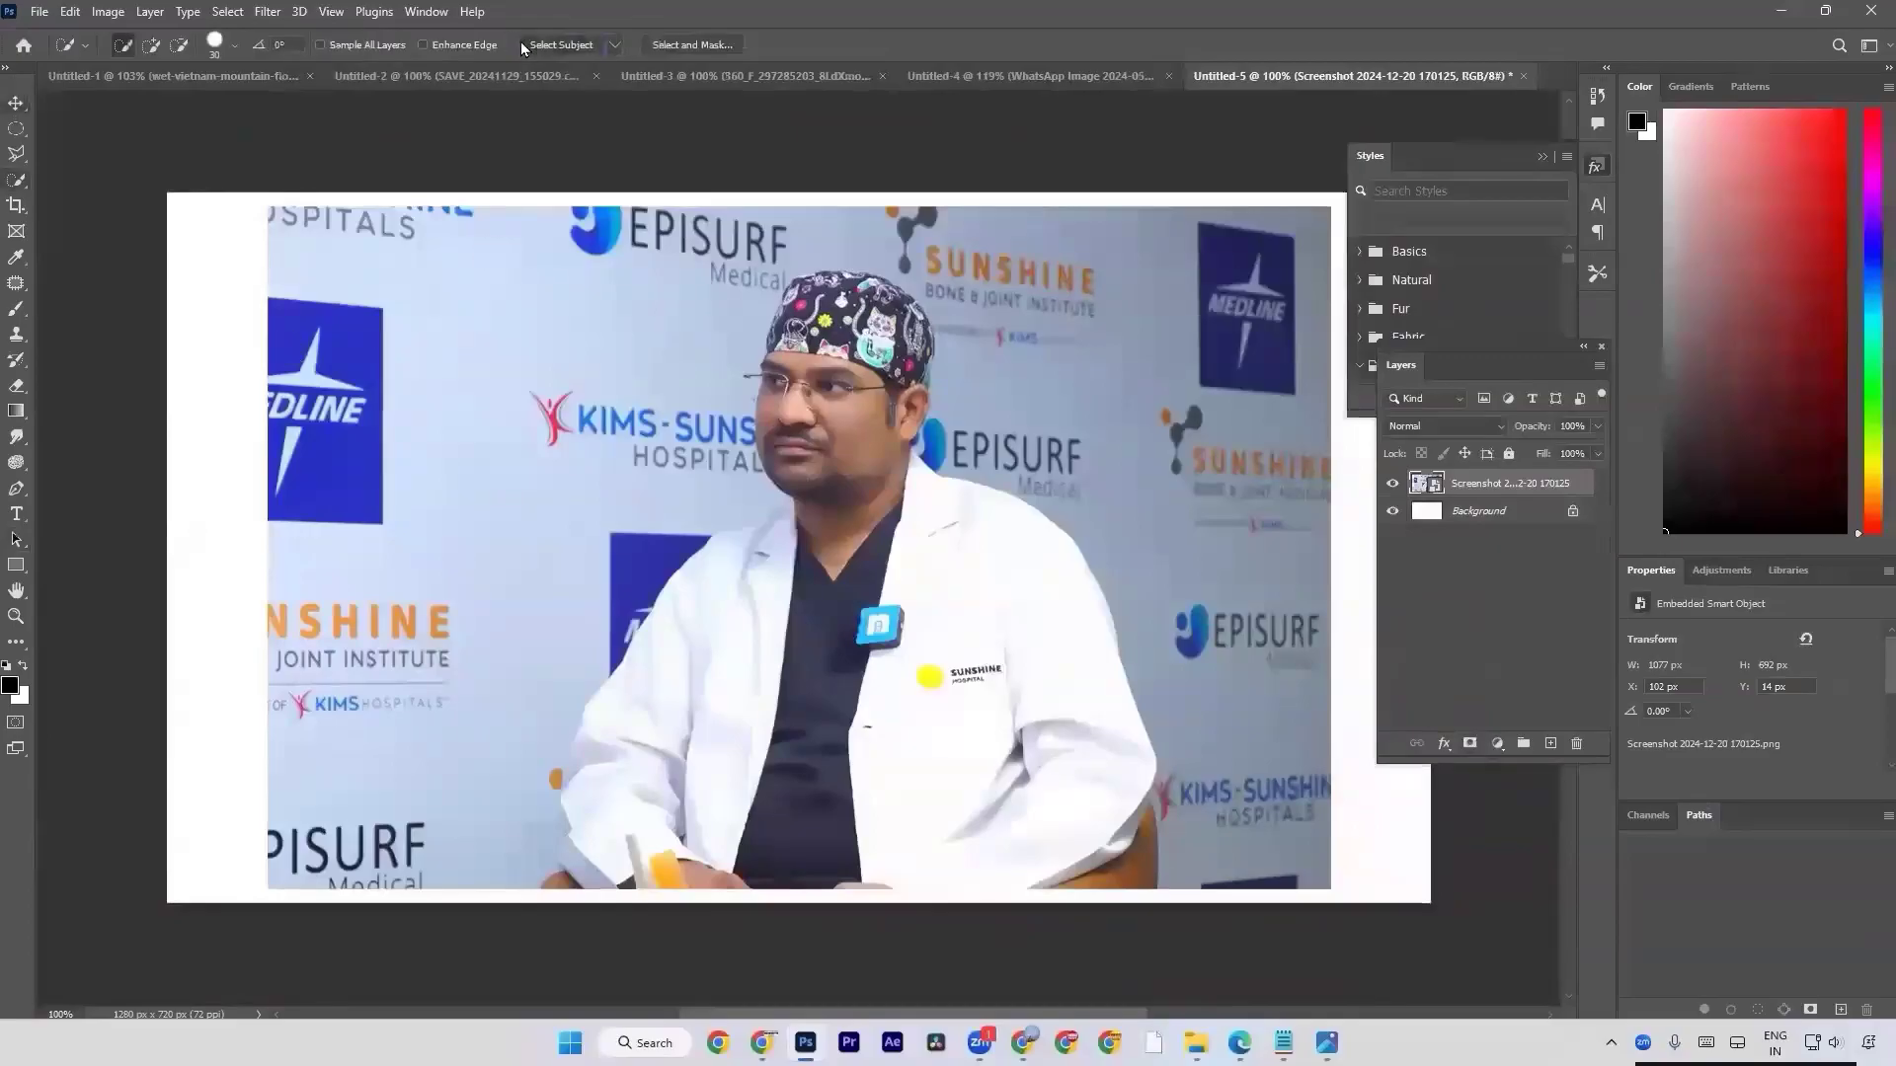
pyautogui.click(1468, 744)
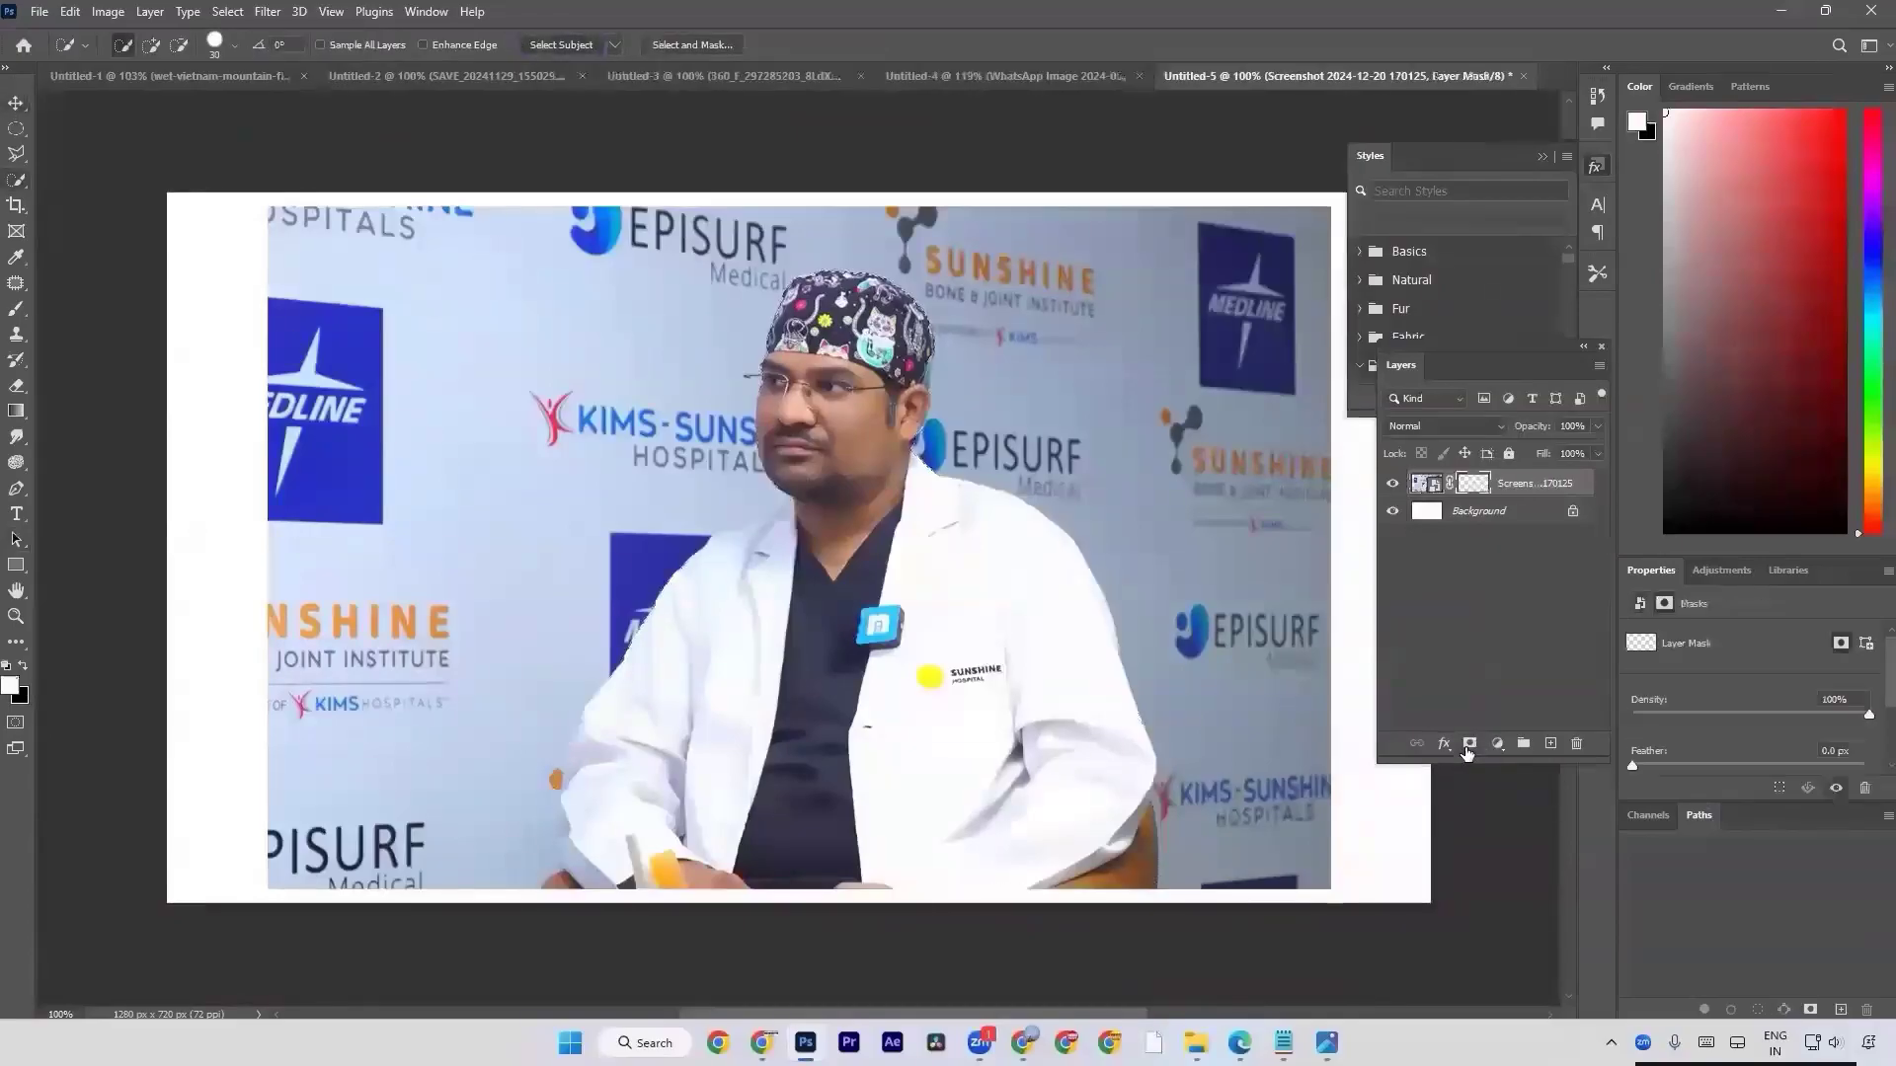
pyautogui.press('v')
pyautogui.moveTo(999, 763); pyautogui.dragTo(1218, 740)
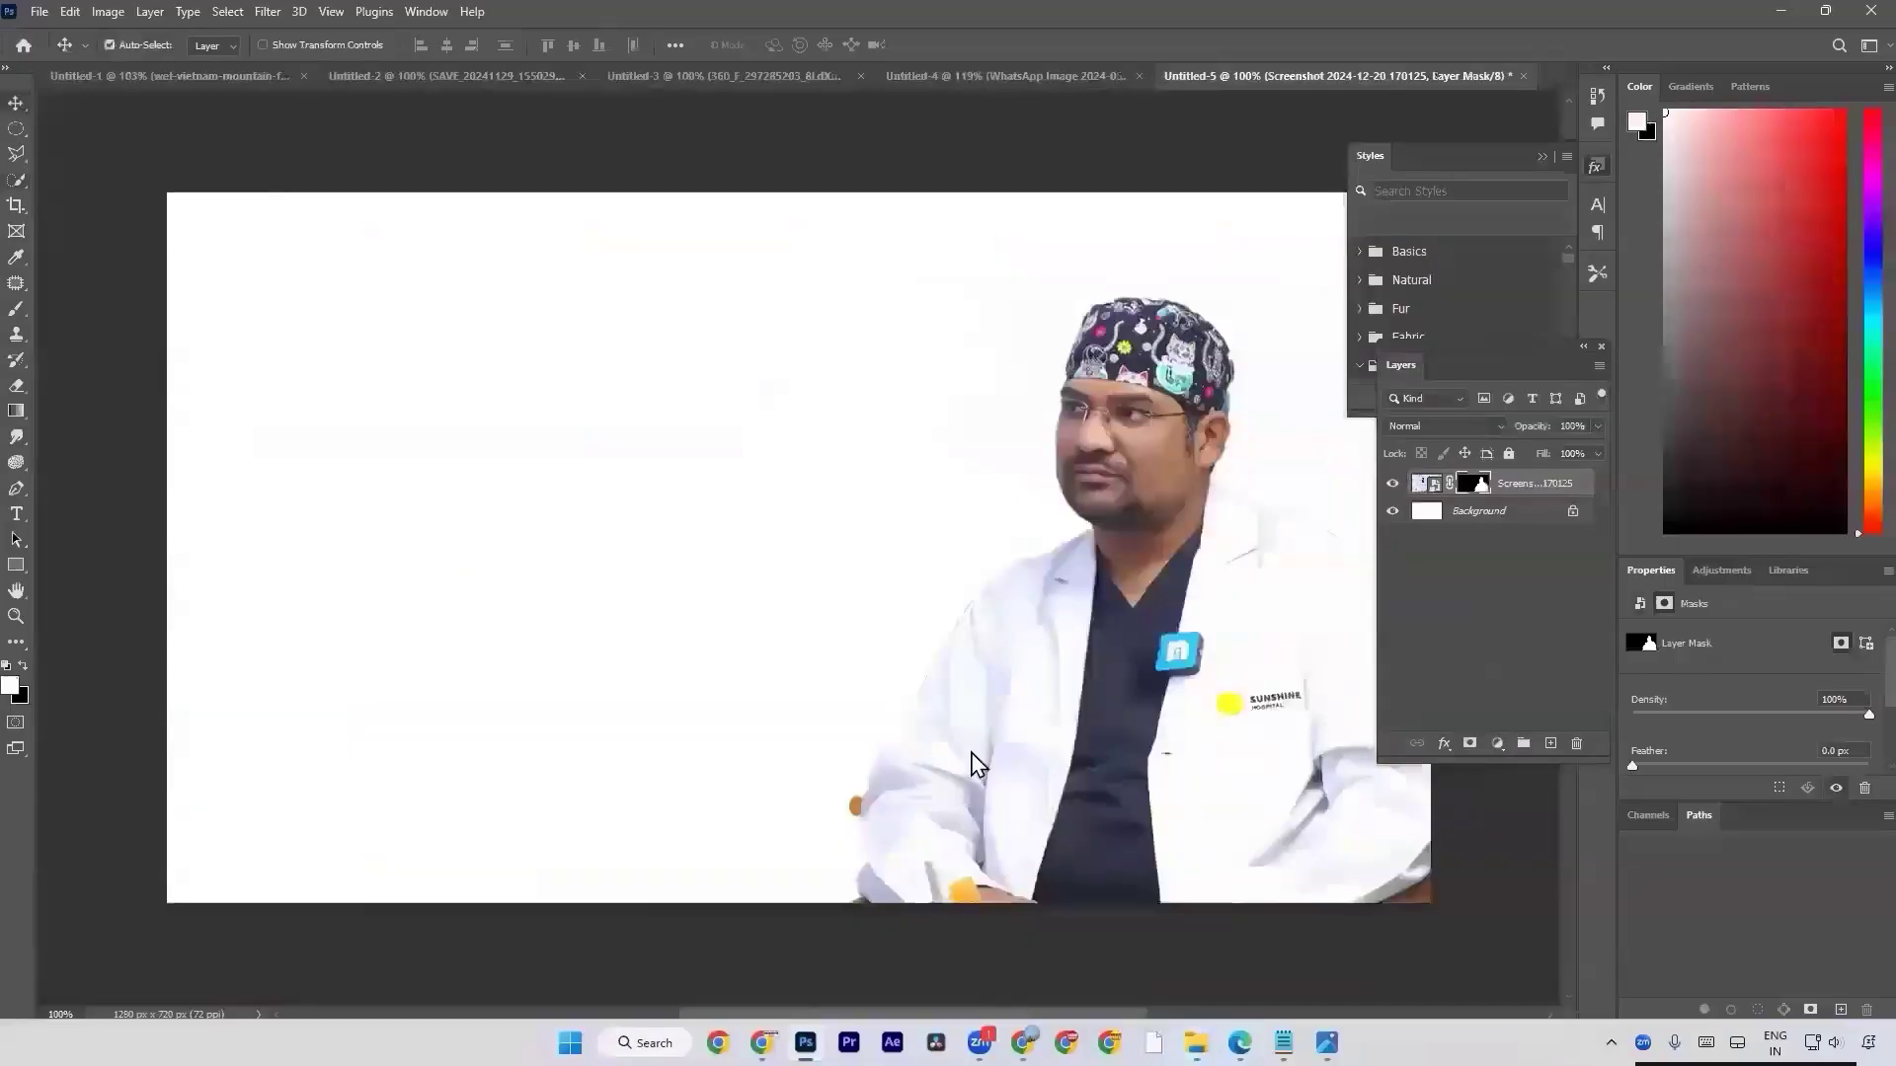
pyautogui.press('Return')
pyautogui.press('w')
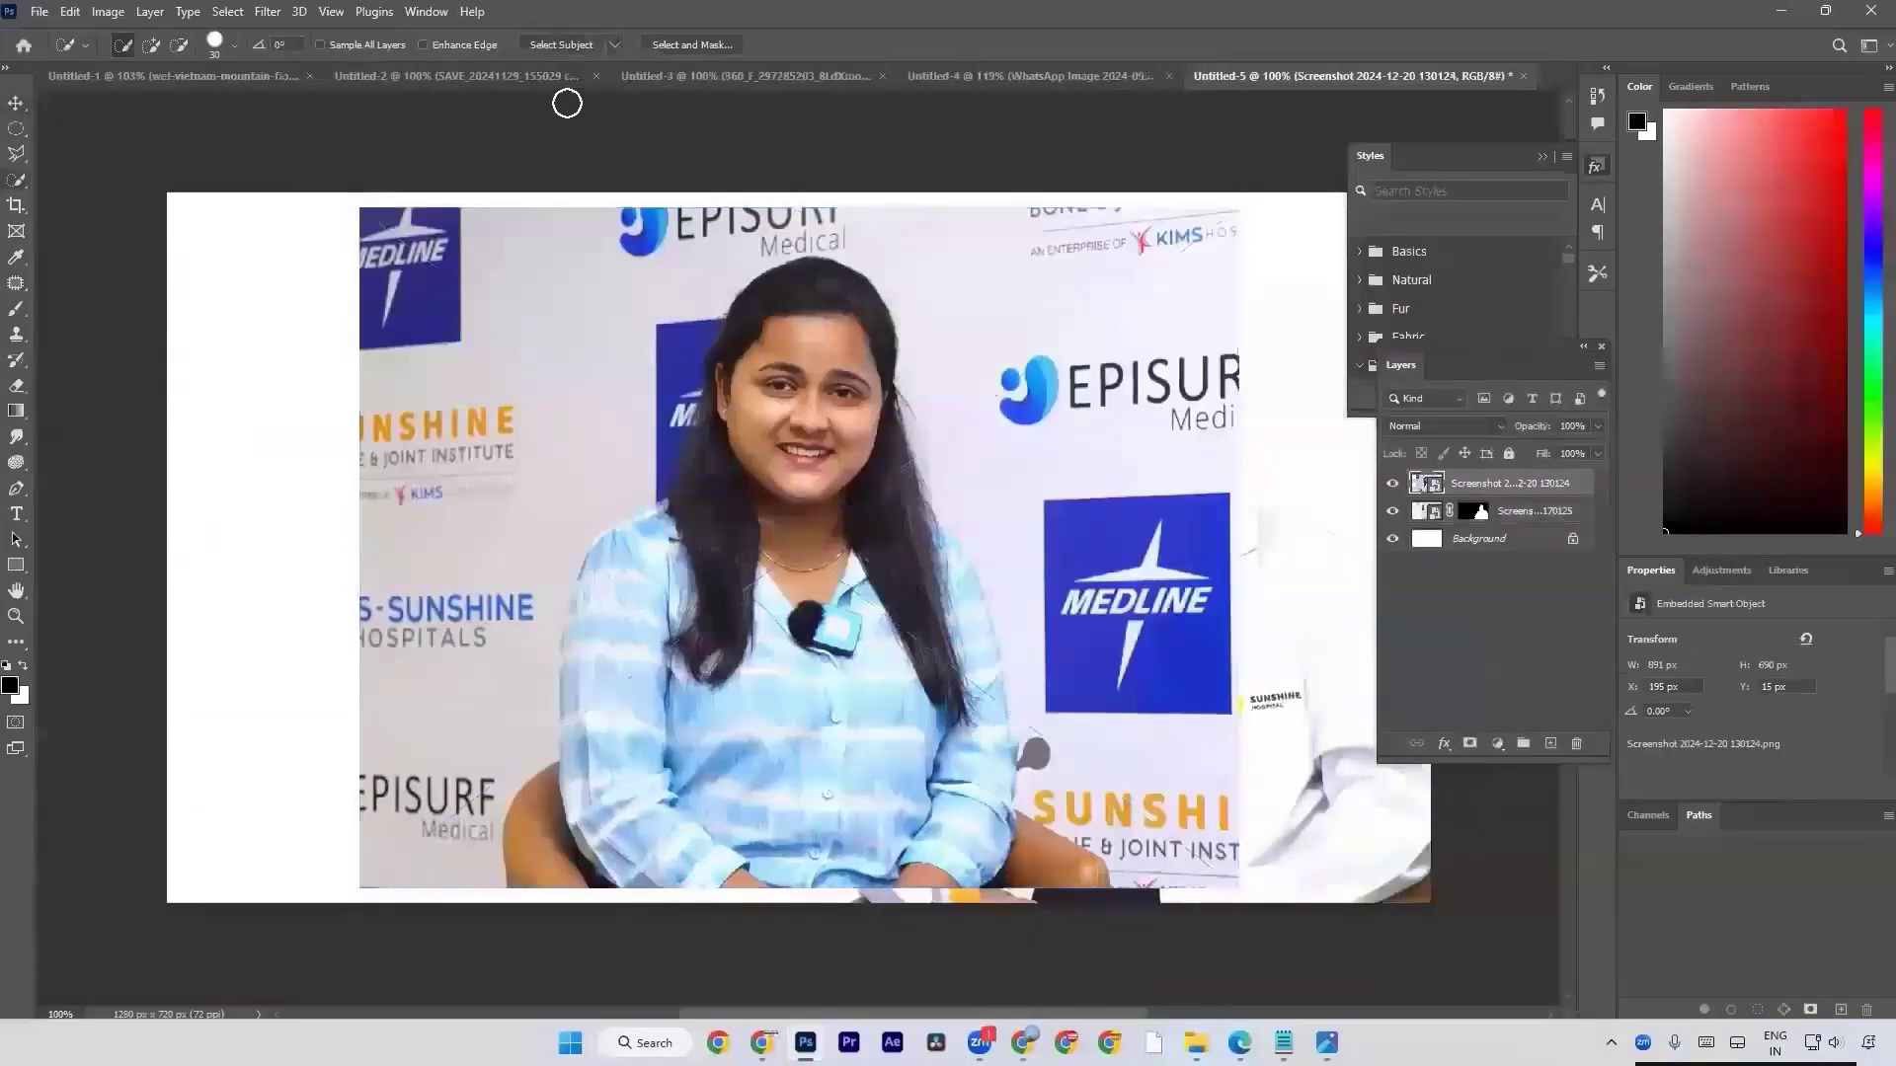
pyautogui.click(578, 46)
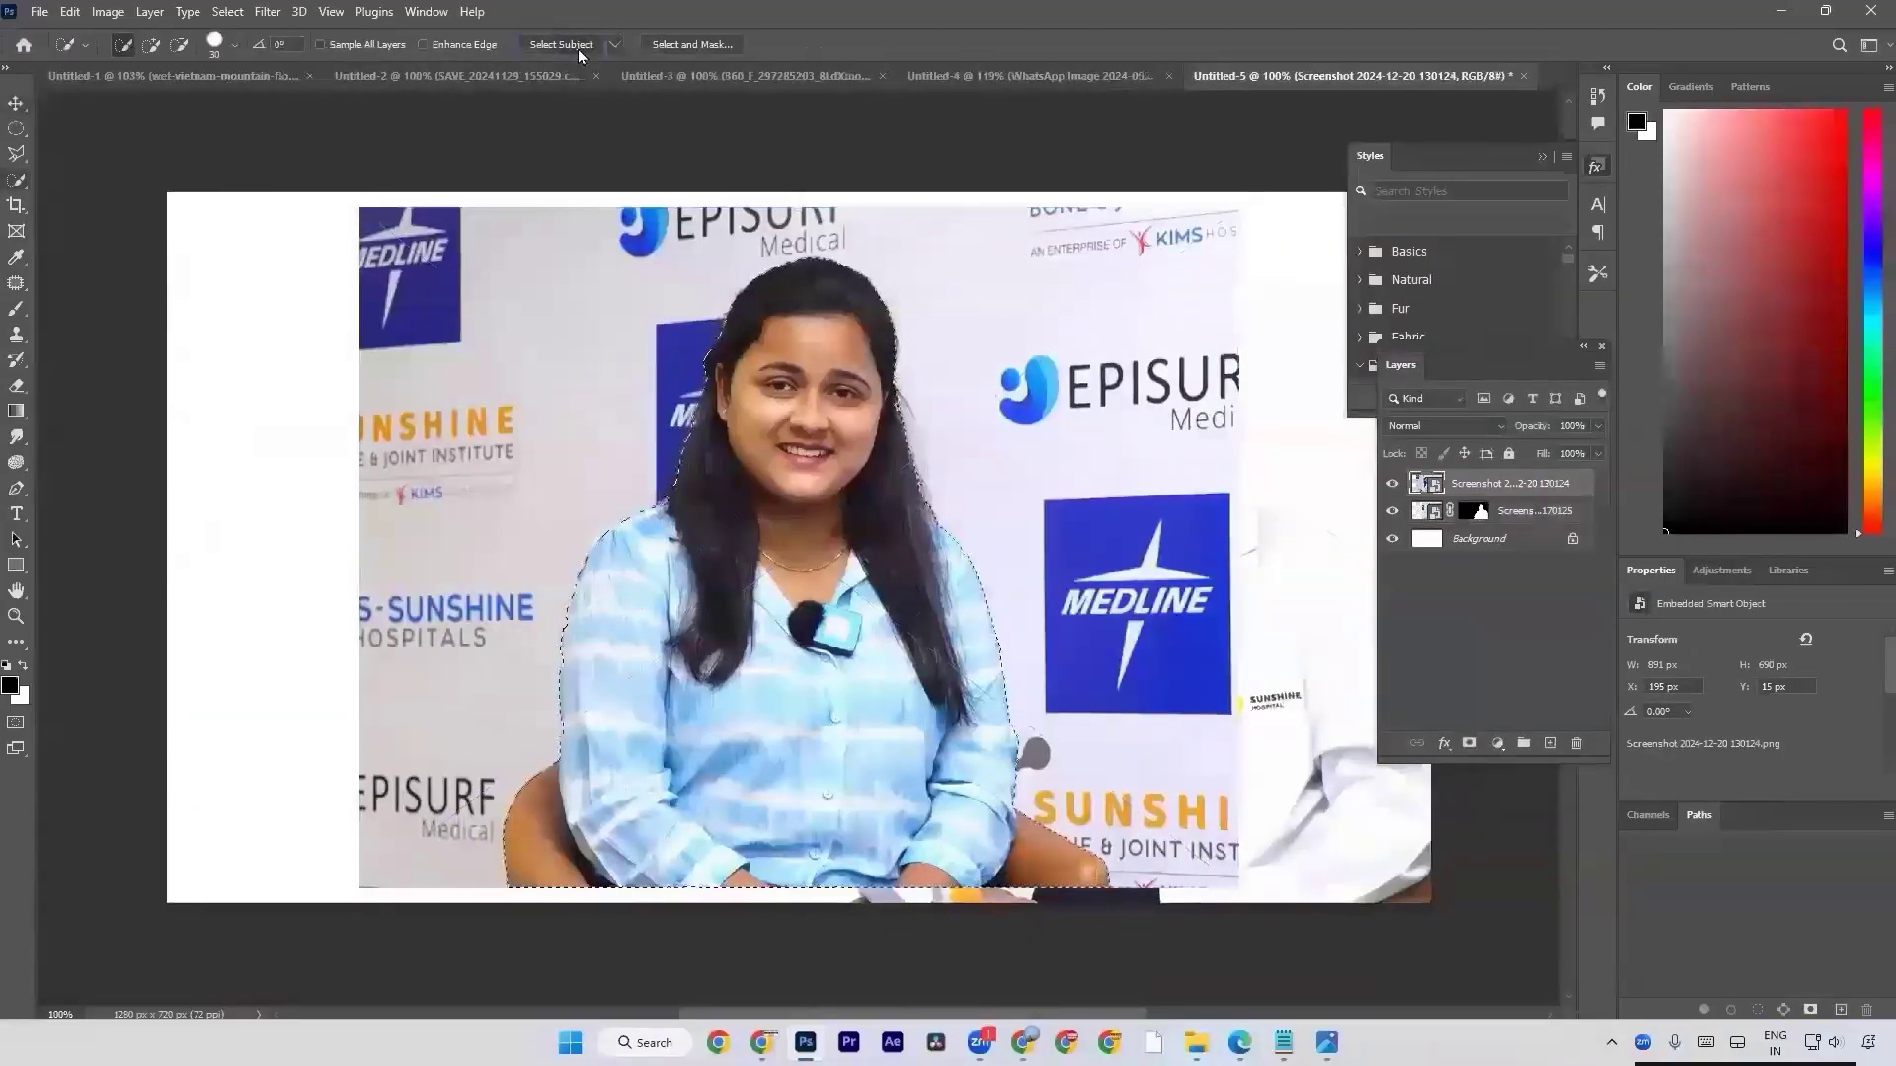
pyautogui.click(1469, 744)
# Move the woman's cutout to the canvas's left side and scale it down to about 849 px wide.
pyautogui.press('v')
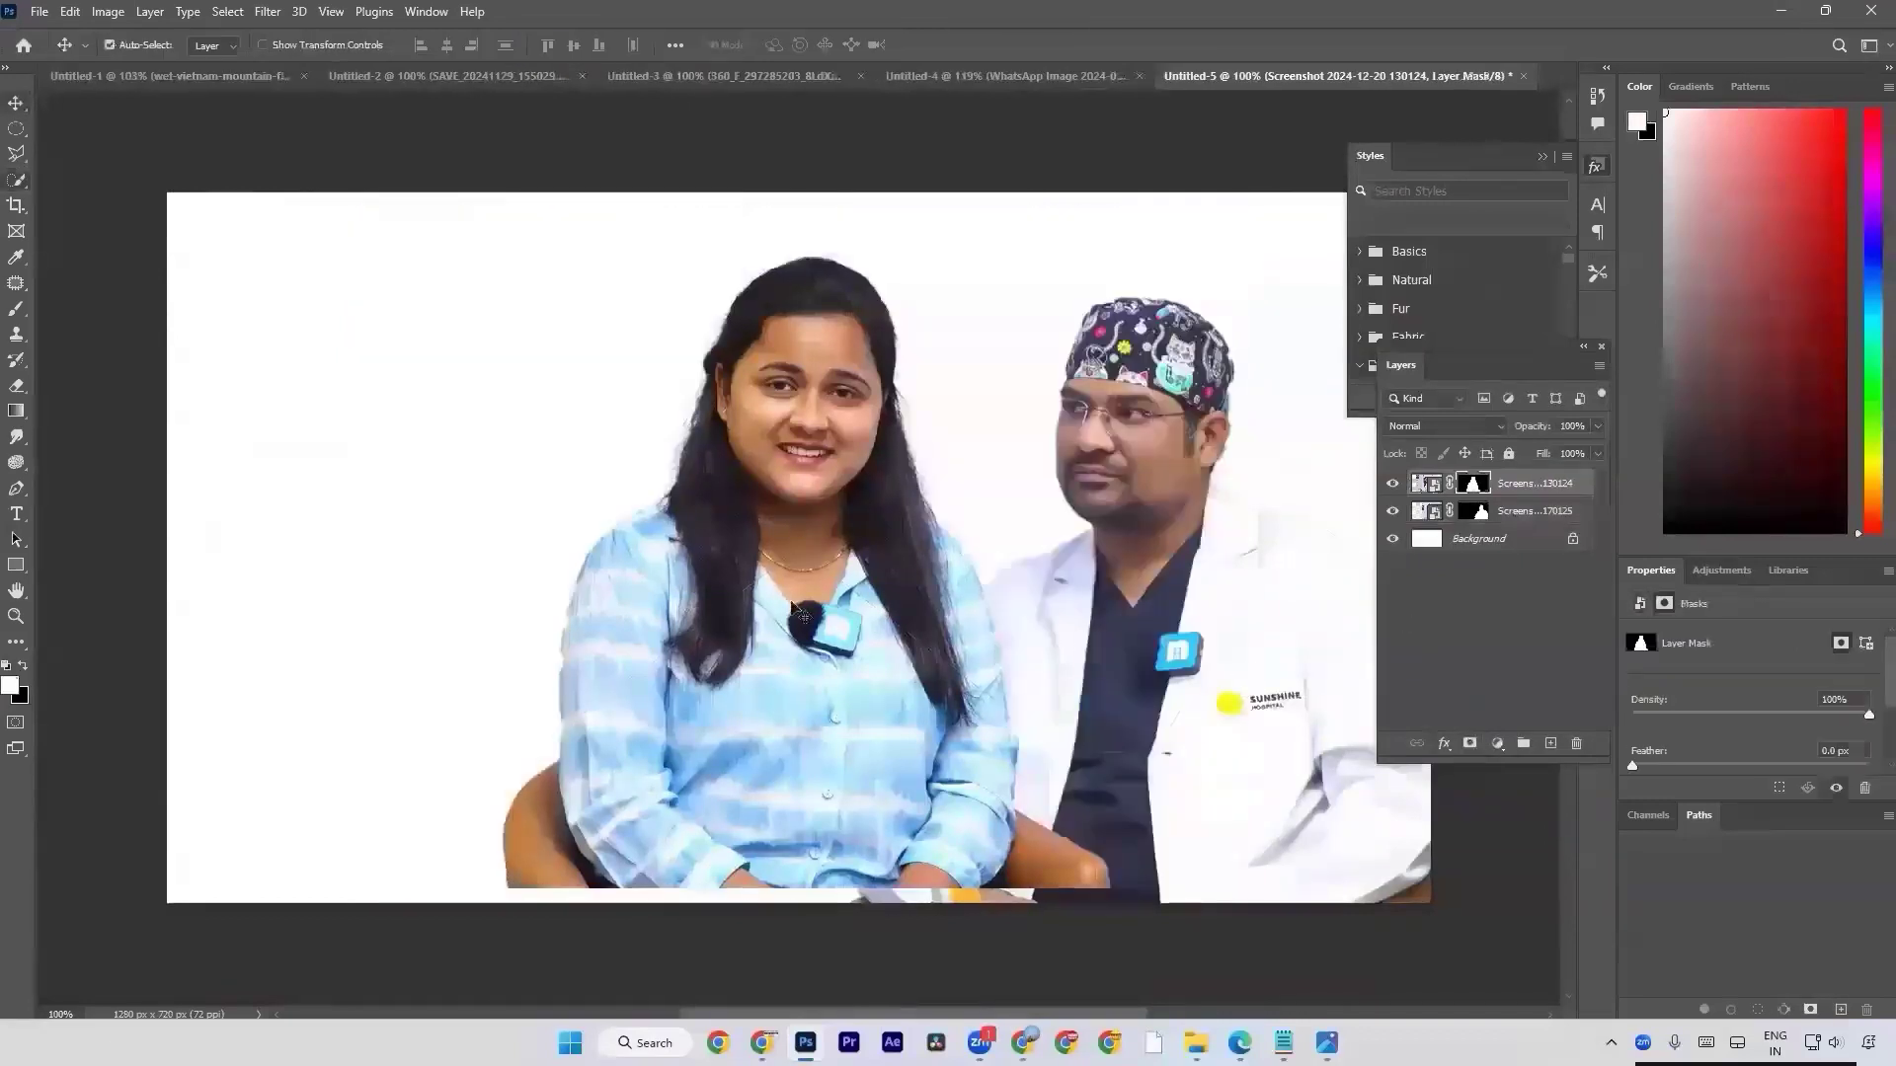
pyautogui.moveTo(834, 627); pyautogui.dragTo(554, 655)
pyautogui.hotkey('ctrl', 't')
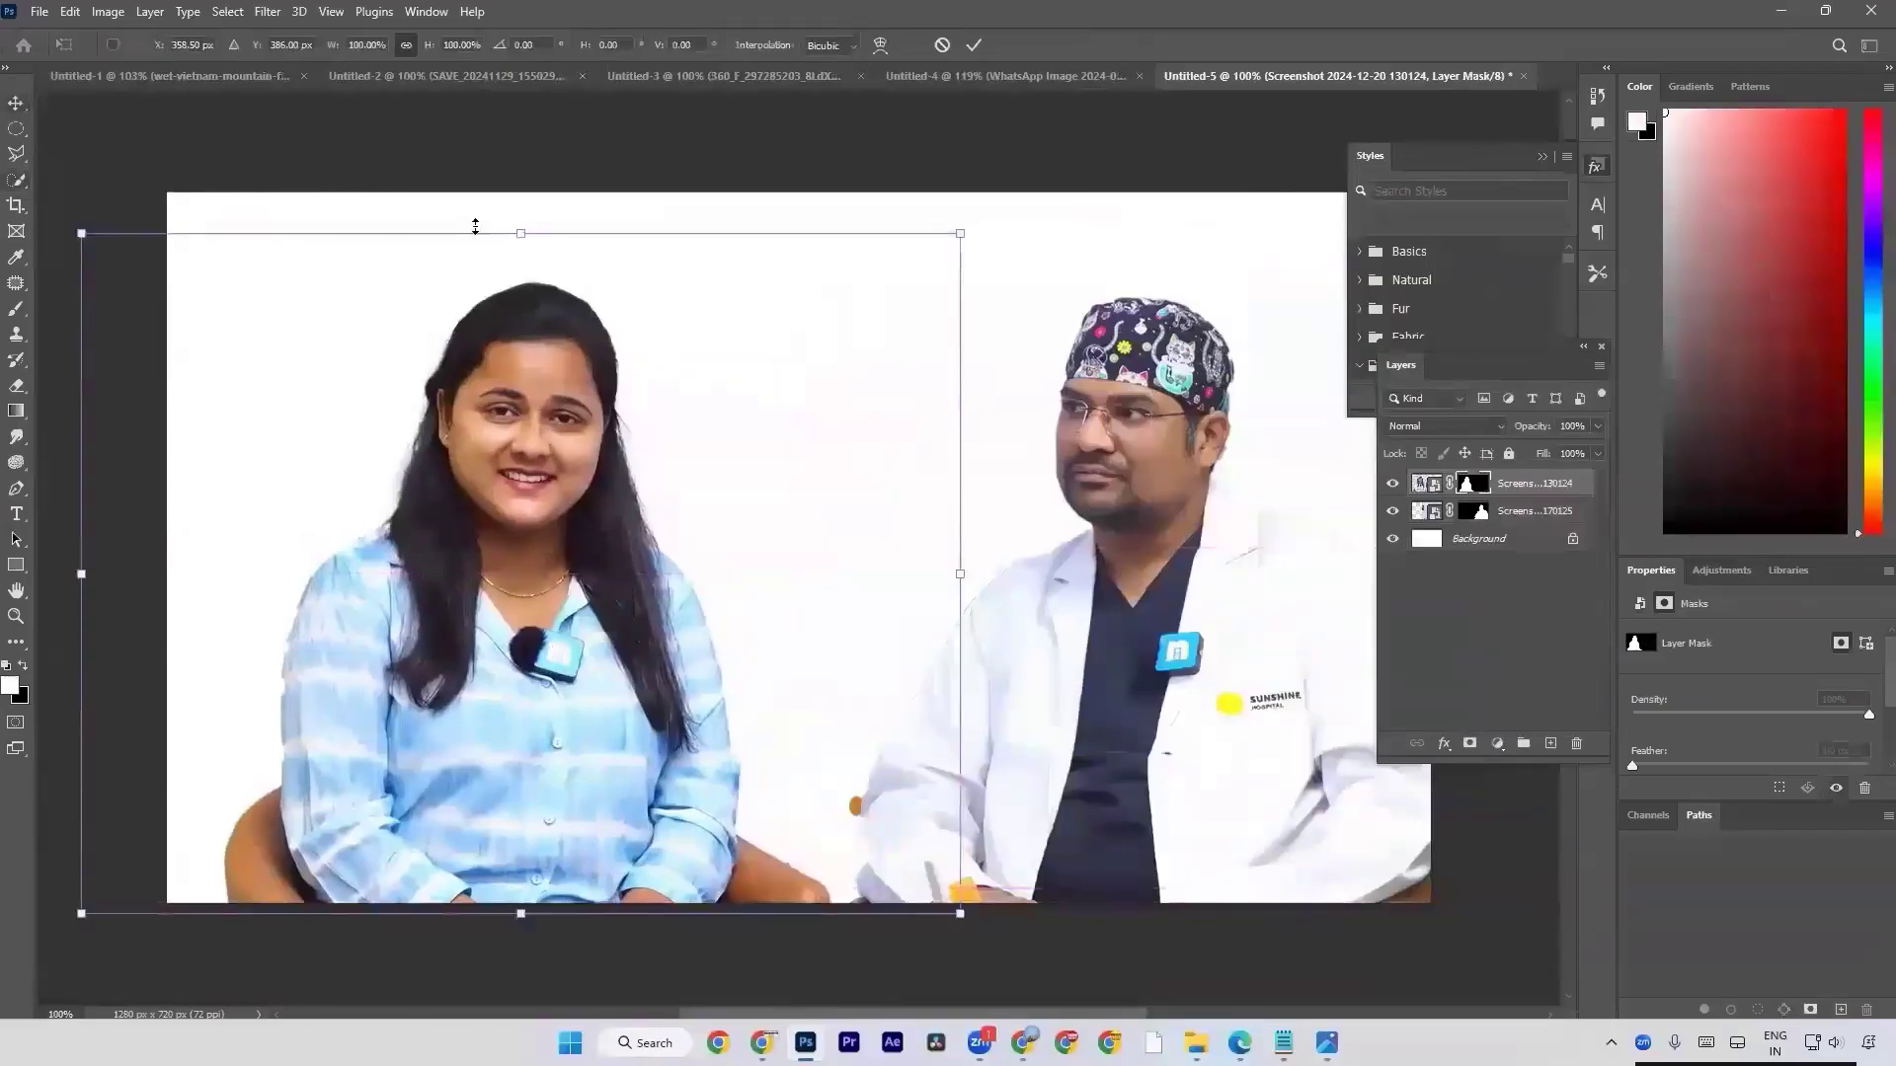
pyautogui.moveTo(531, 228); pyautogui.dragTo(530, 260)
pyautogui.press('Return')
pyautogui.hotkey('alt', 'Tab')
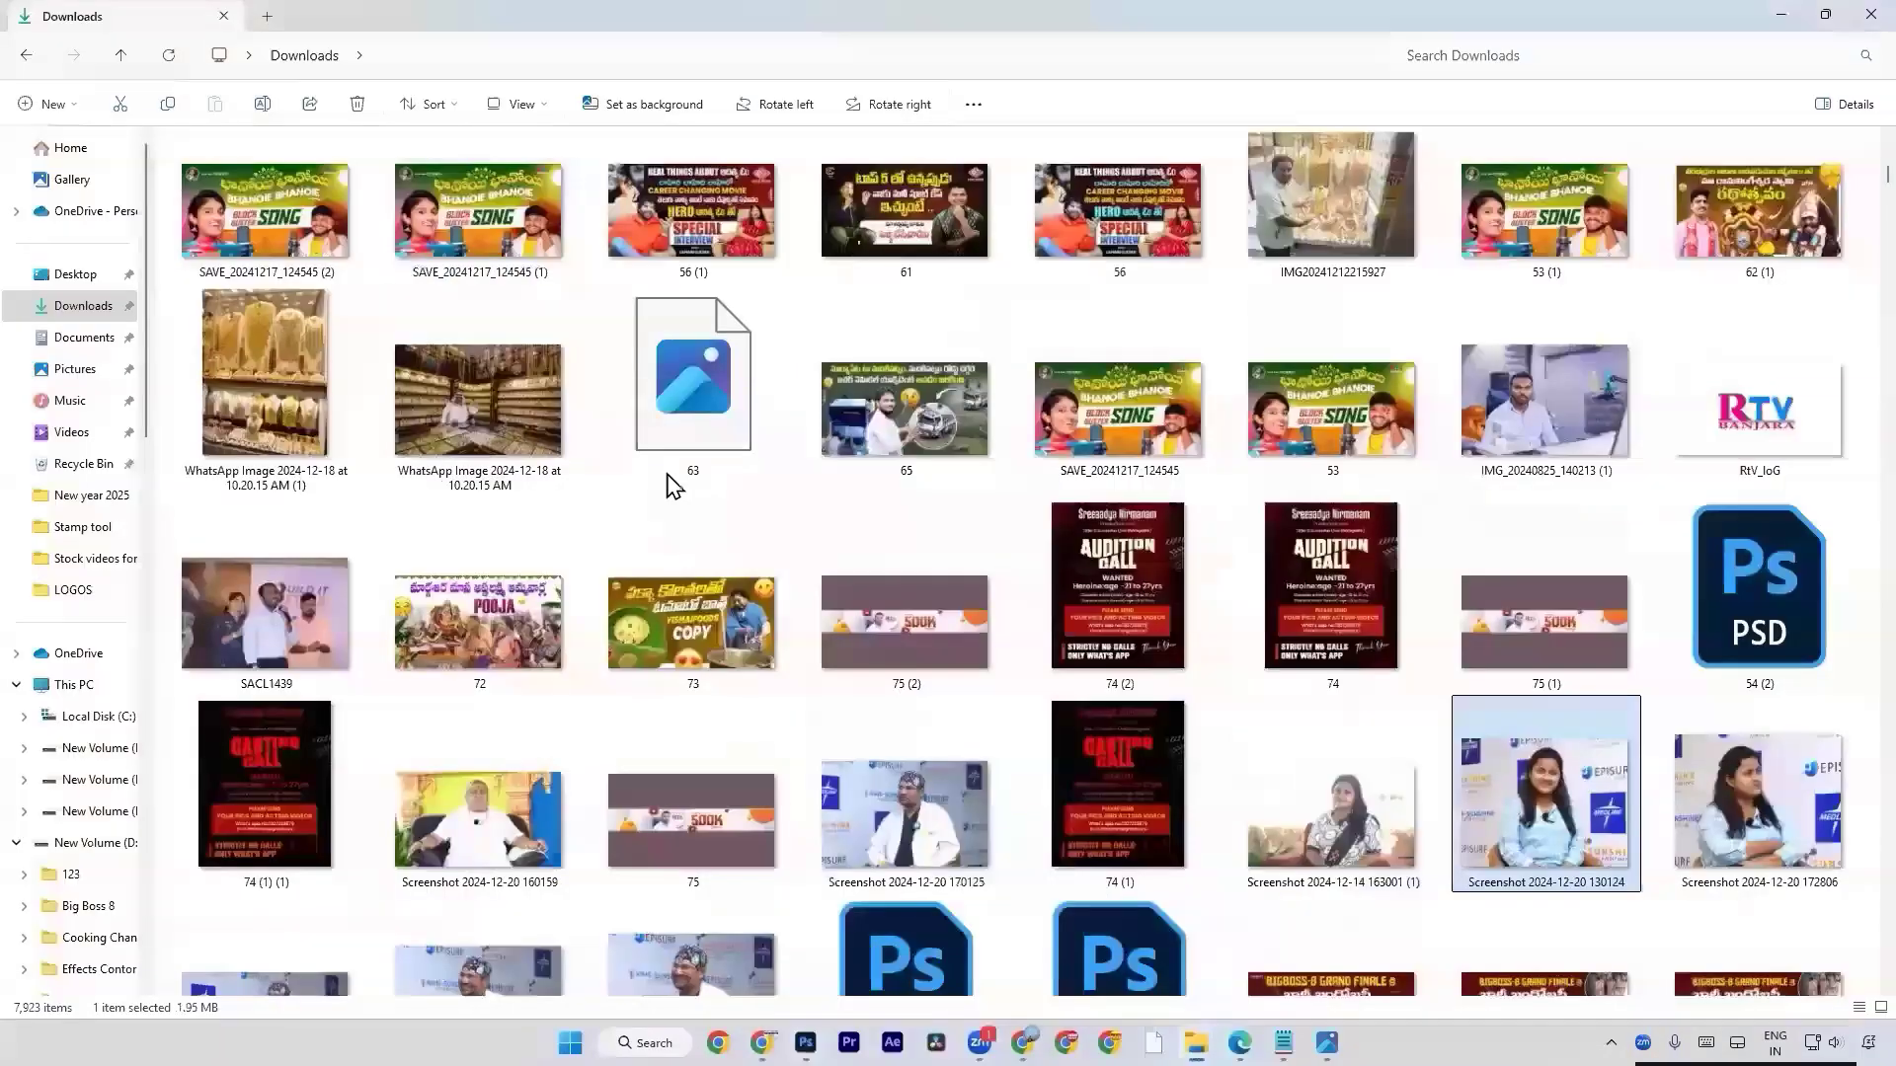
pyautogui.click(542, 803)
pyautogui.moveTo(464, 796); pyautogui.dragTo(499, 772)
pyautogui.hotkey('alt', 'Tab')
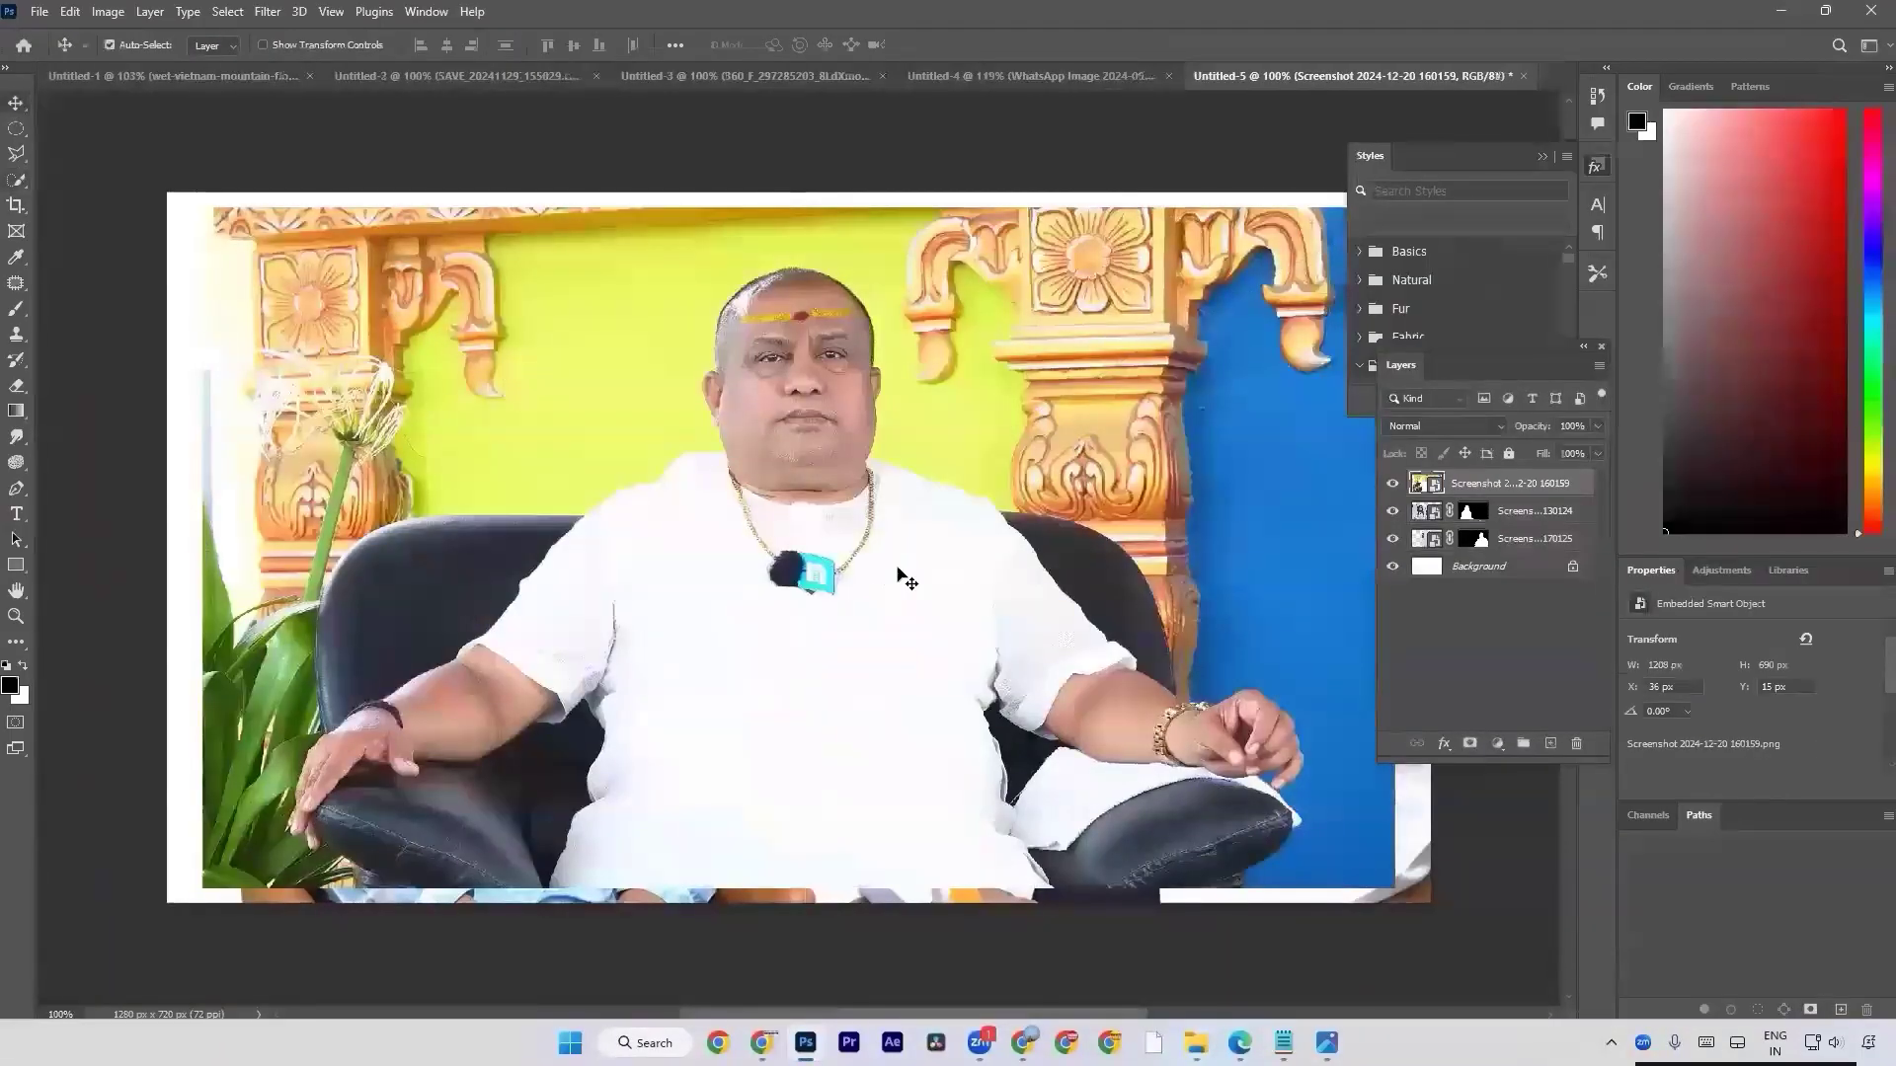
pyautogui.press('Escape')
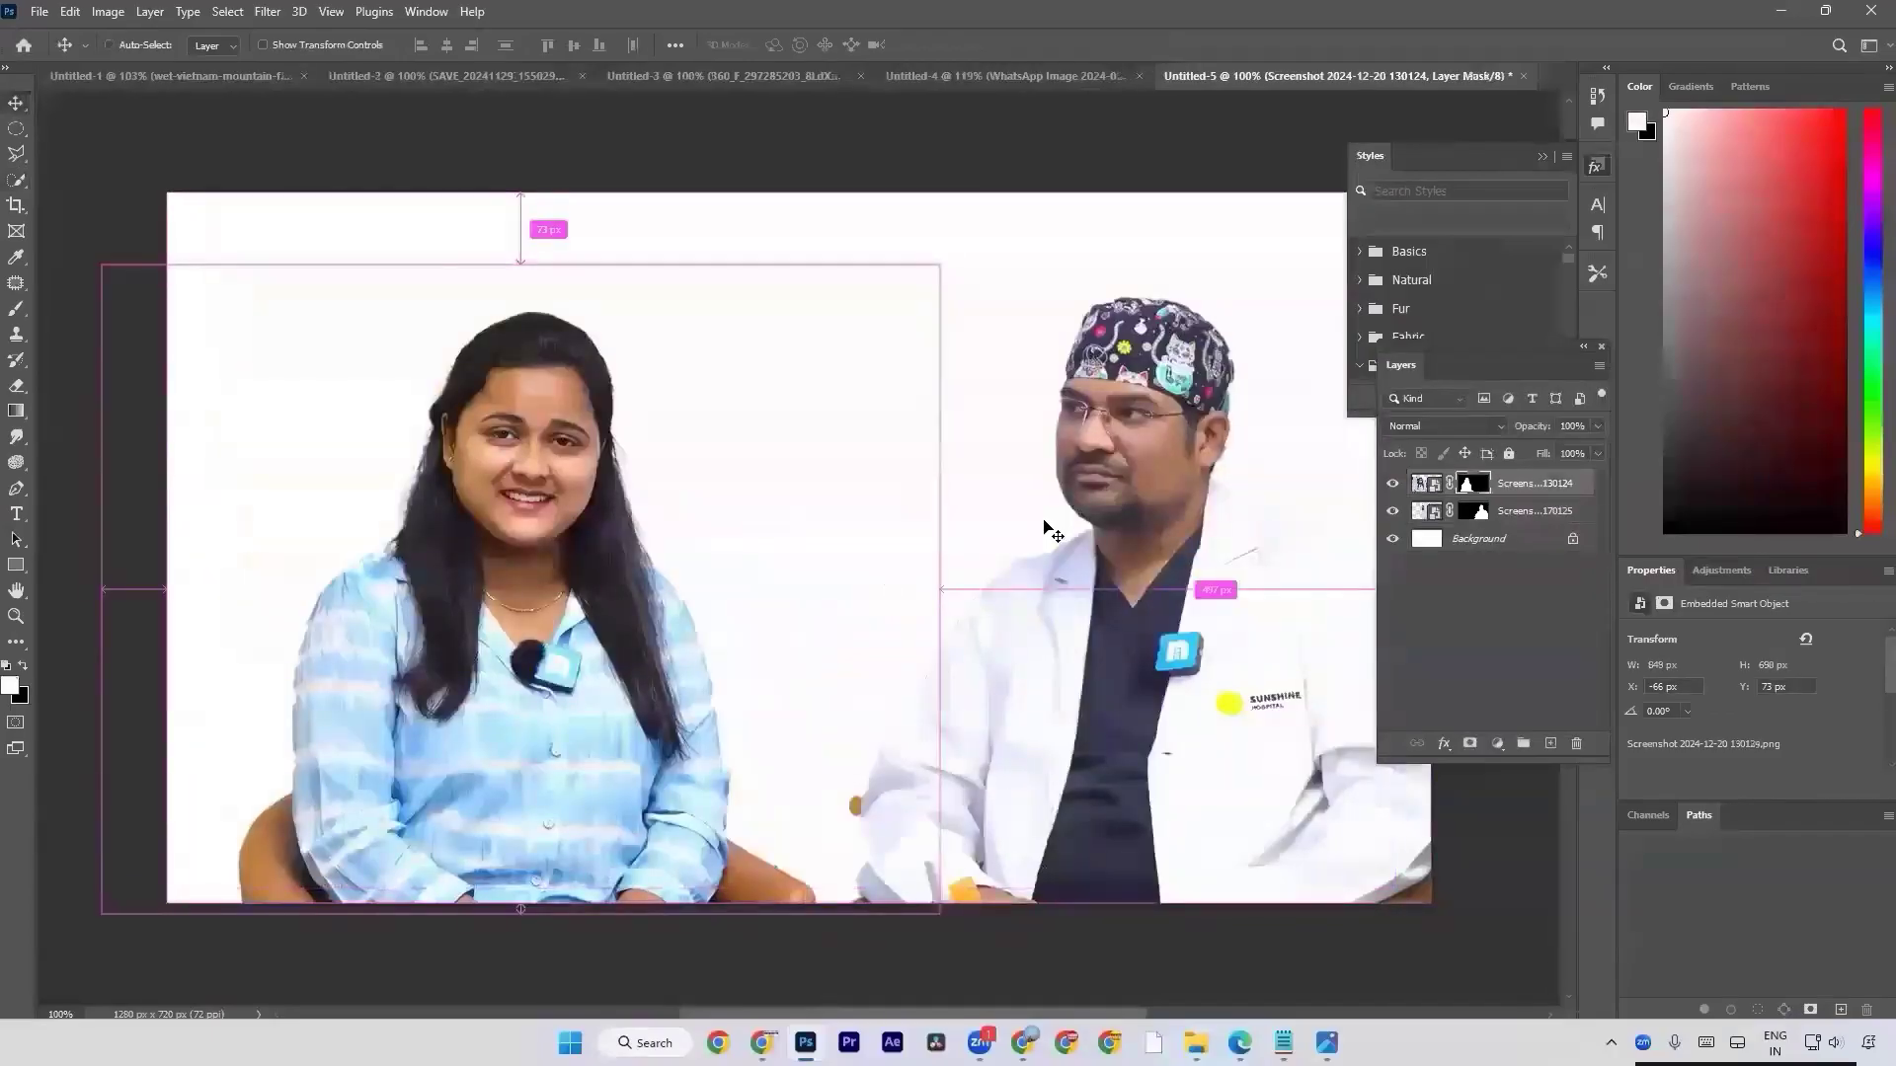
pyautogui.moveTo(1050, 531); pyautogui.dragTo(1049, 531)
# Add a light grey (#bababa) solid color fill layer directly above the Background, behind both cutouts.
pyautogui.click(1486, 538)
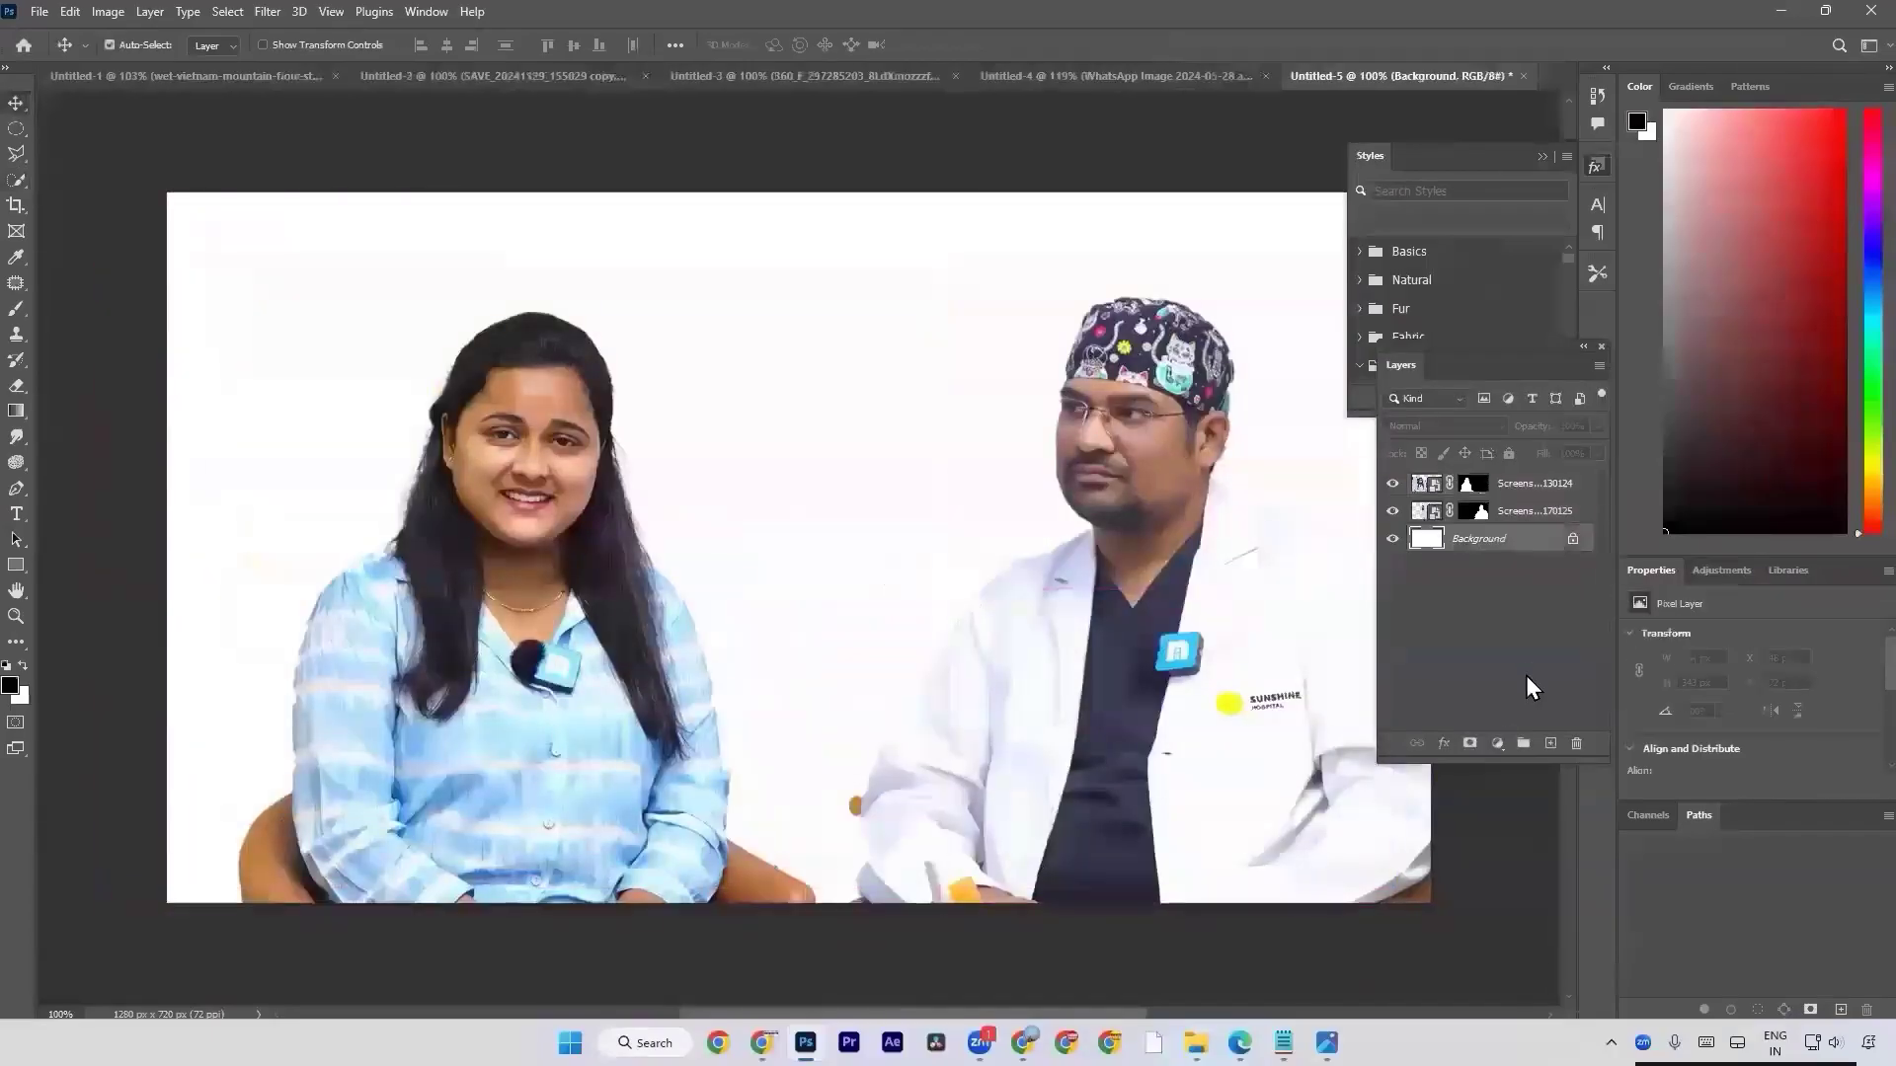
pyautogui.click(1500, 742)
pyautogui.click(1525, 380)
pyautogui.moveTo(1091, 594); pyautogui.dragTo(992, 582)
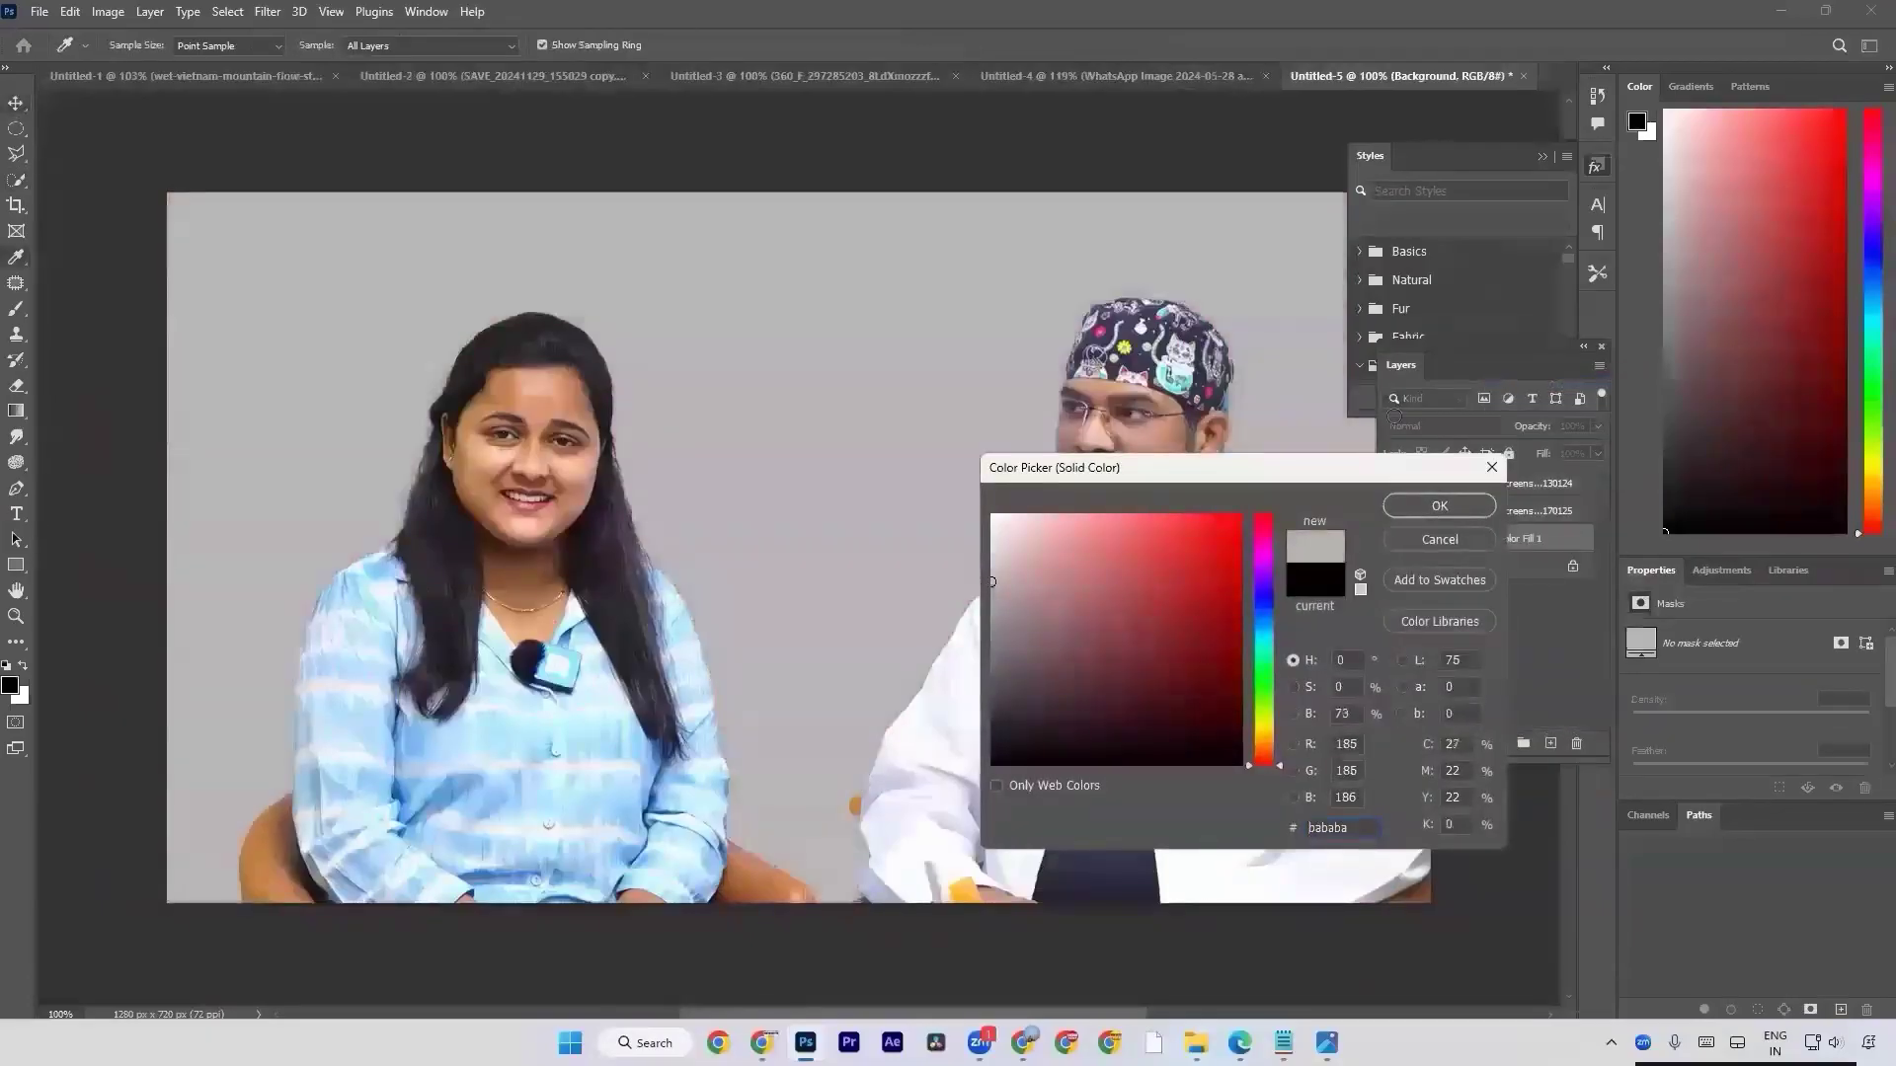
pyautogui.click(1437, 523)
pyautogui.moveTo(983, 601); pyautogui.dragTo(914, 599)
pyautogui.hotkey('ctrl', 'n')
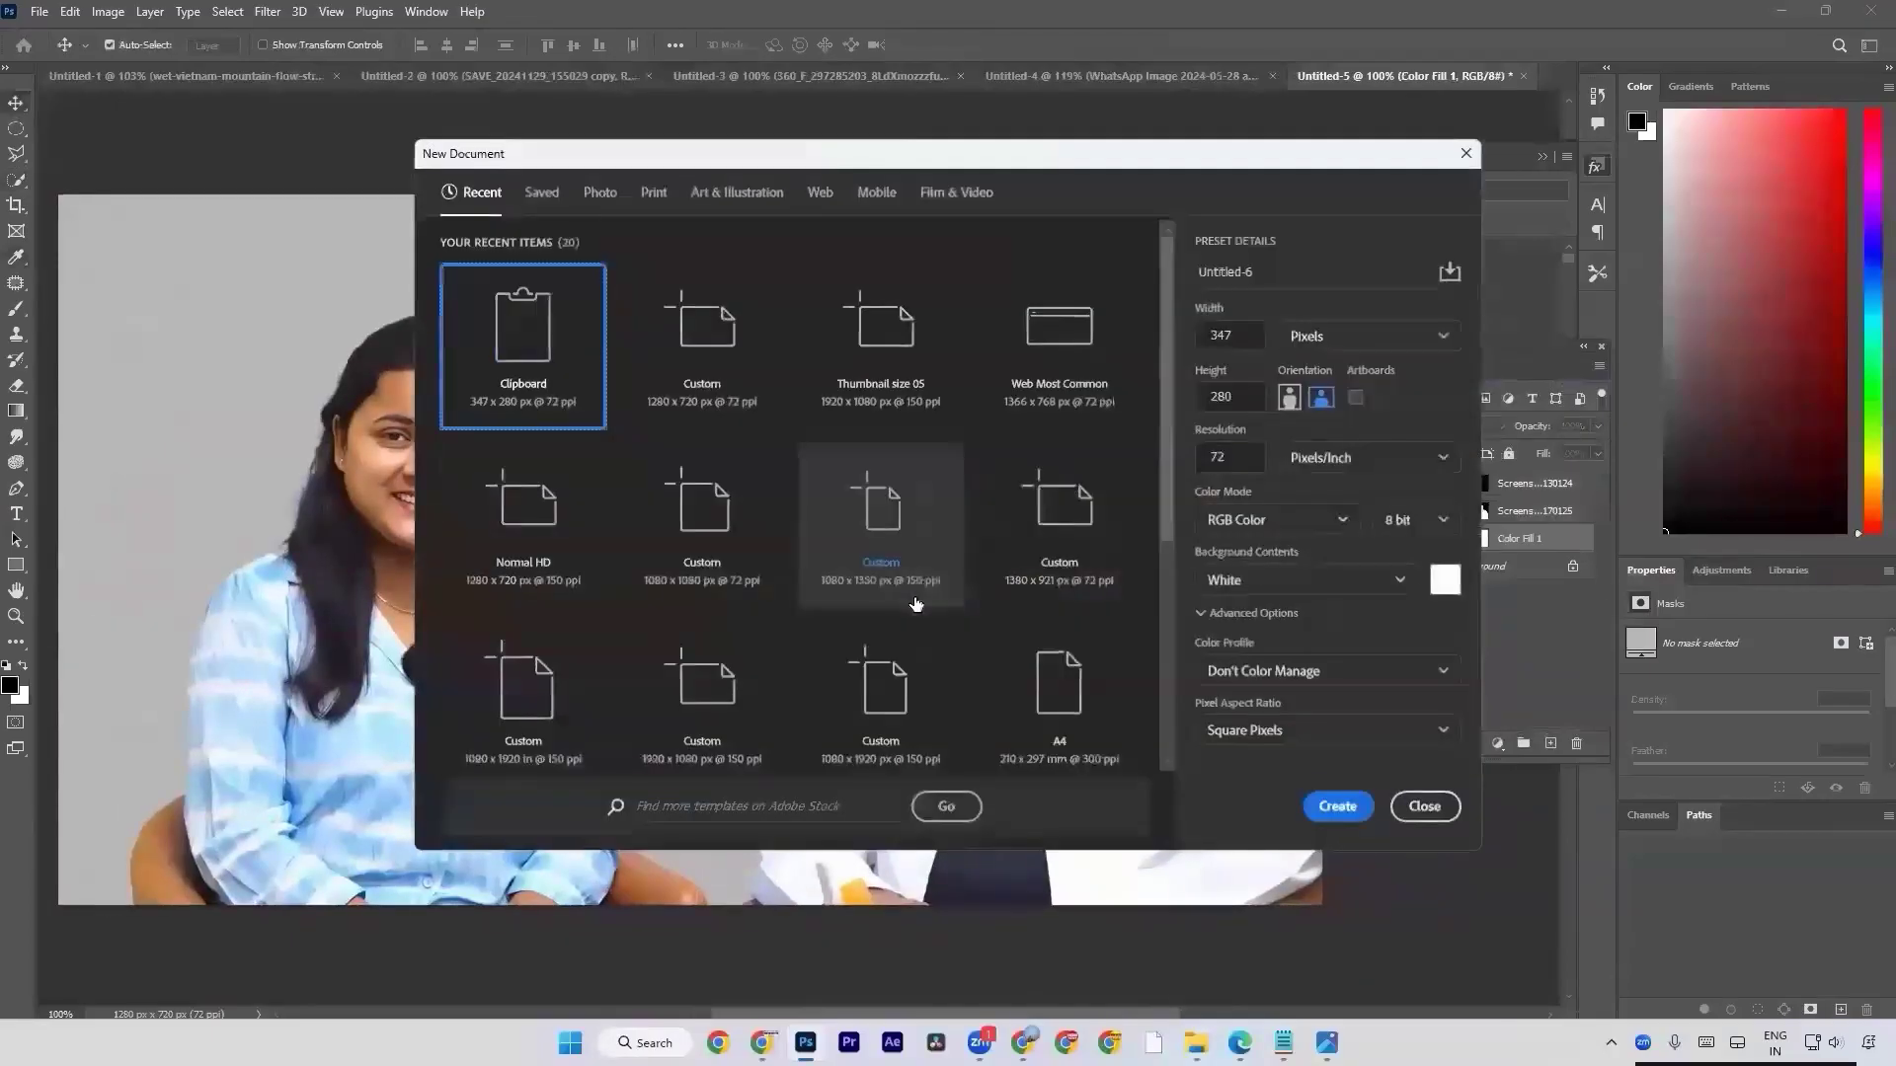
pyautogui.doubleClick(755, 387)
pyautogui.hotkey('alt', 'Tab')
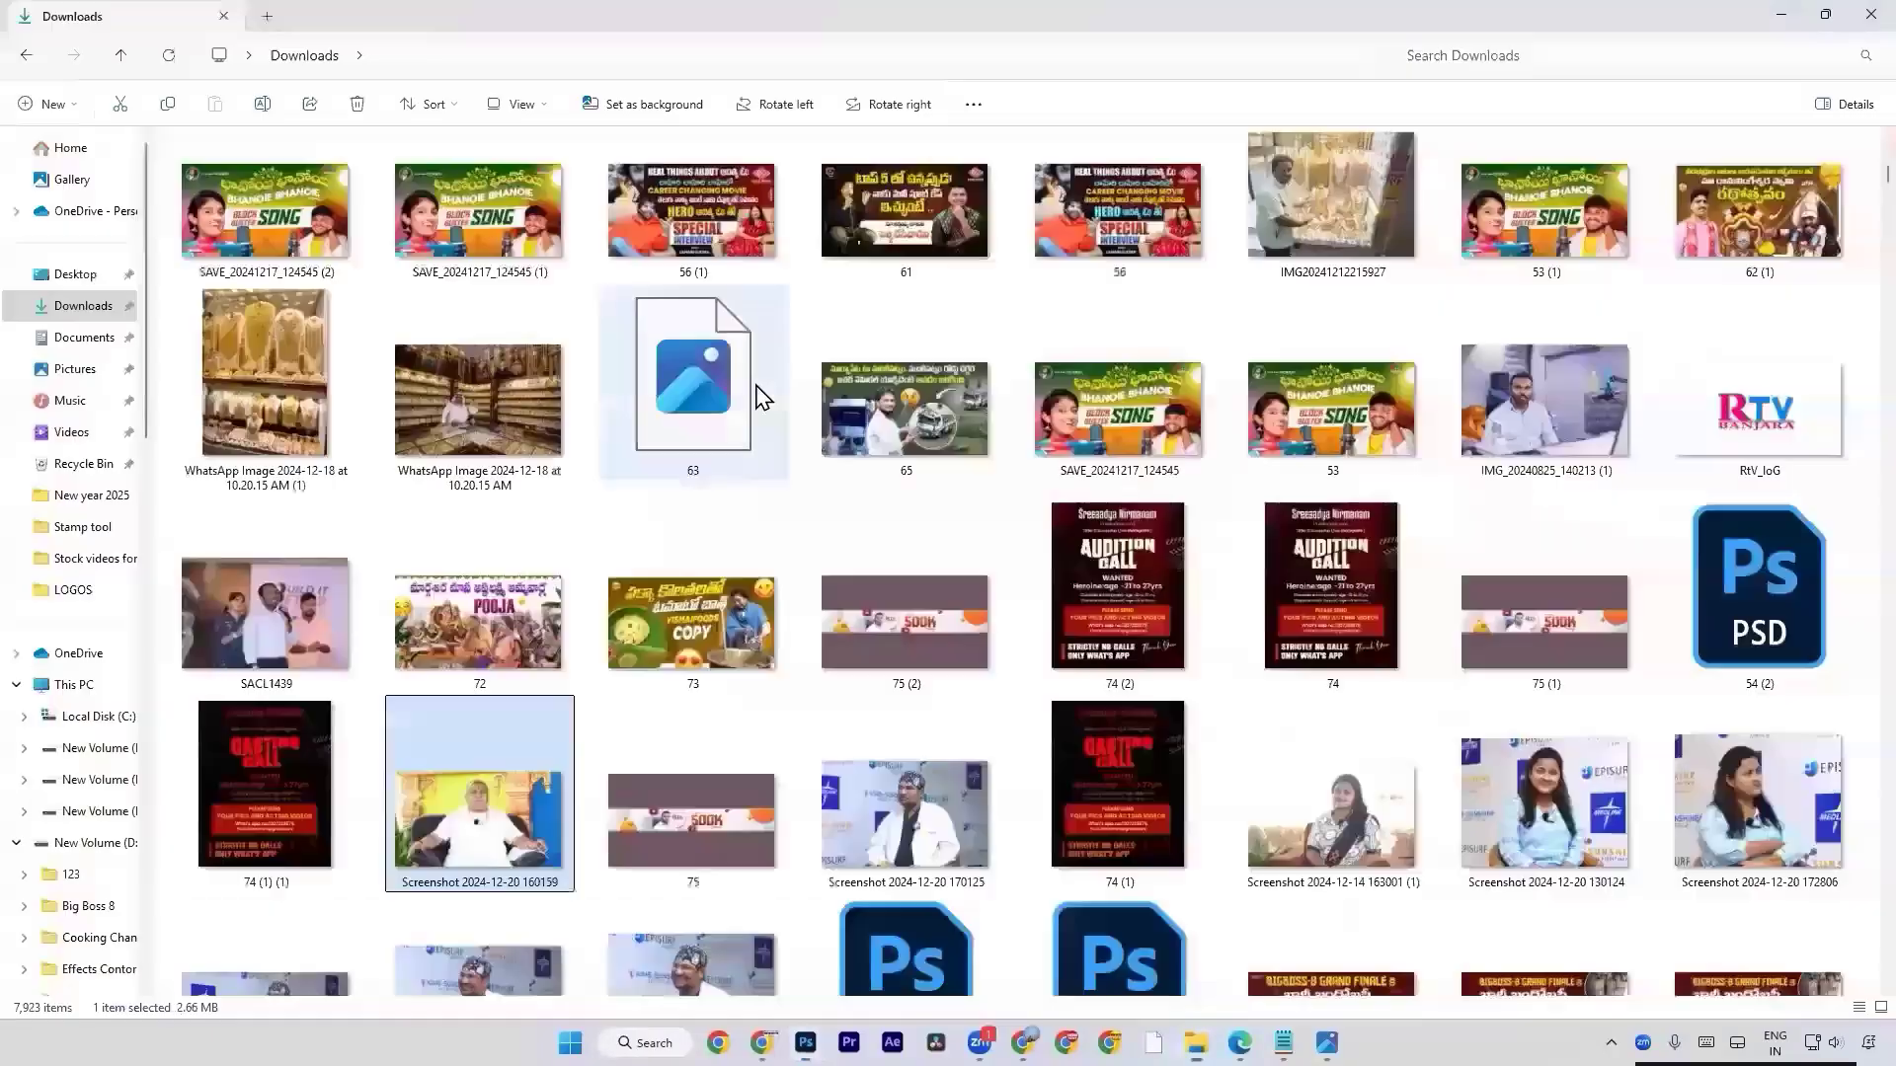
pyautogui.moveTo(571, 765); pyautogui.dragTo(592, 804)
pyautogui.hotkey('alt', 'Tab')
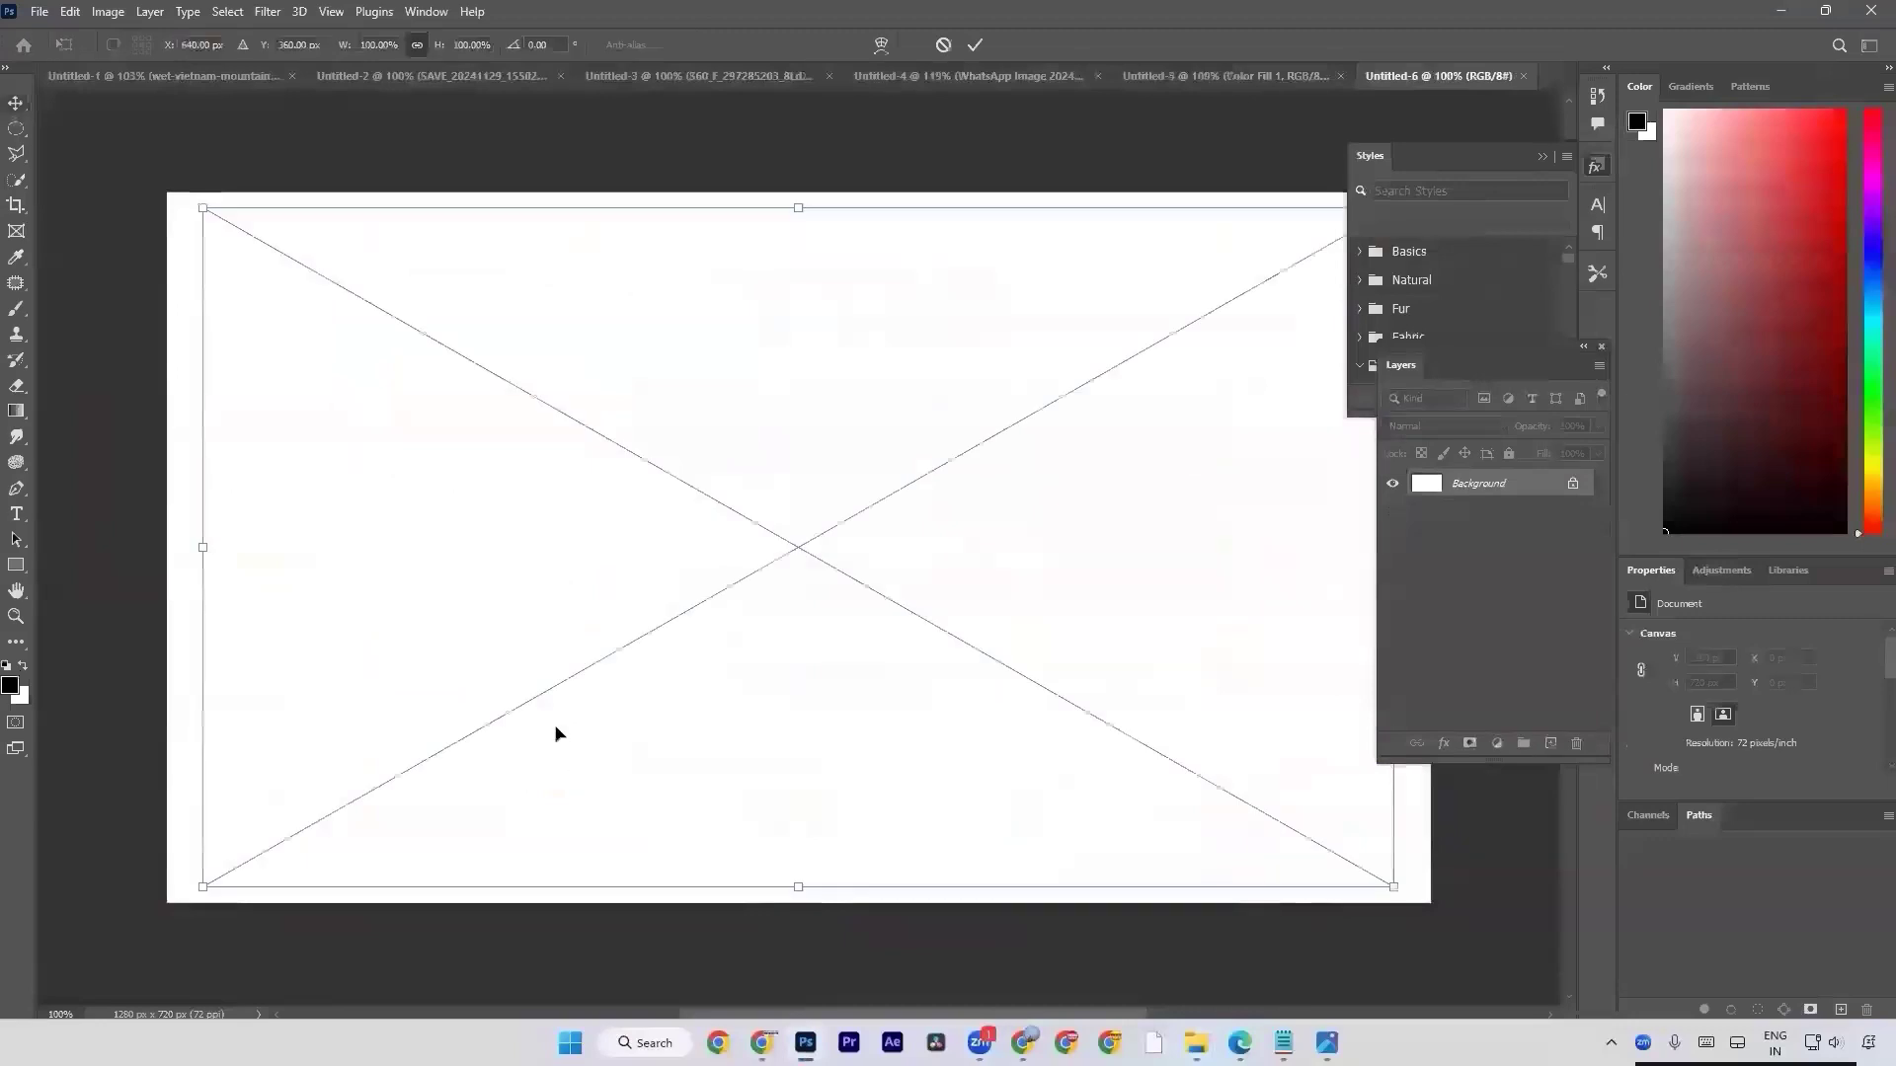
pyautogui.press('Return')
# Use Select Subject on the seated man in white and add a layer mask from the selection.
pyautogui.press('w')
pyautogui.click(535, 41)
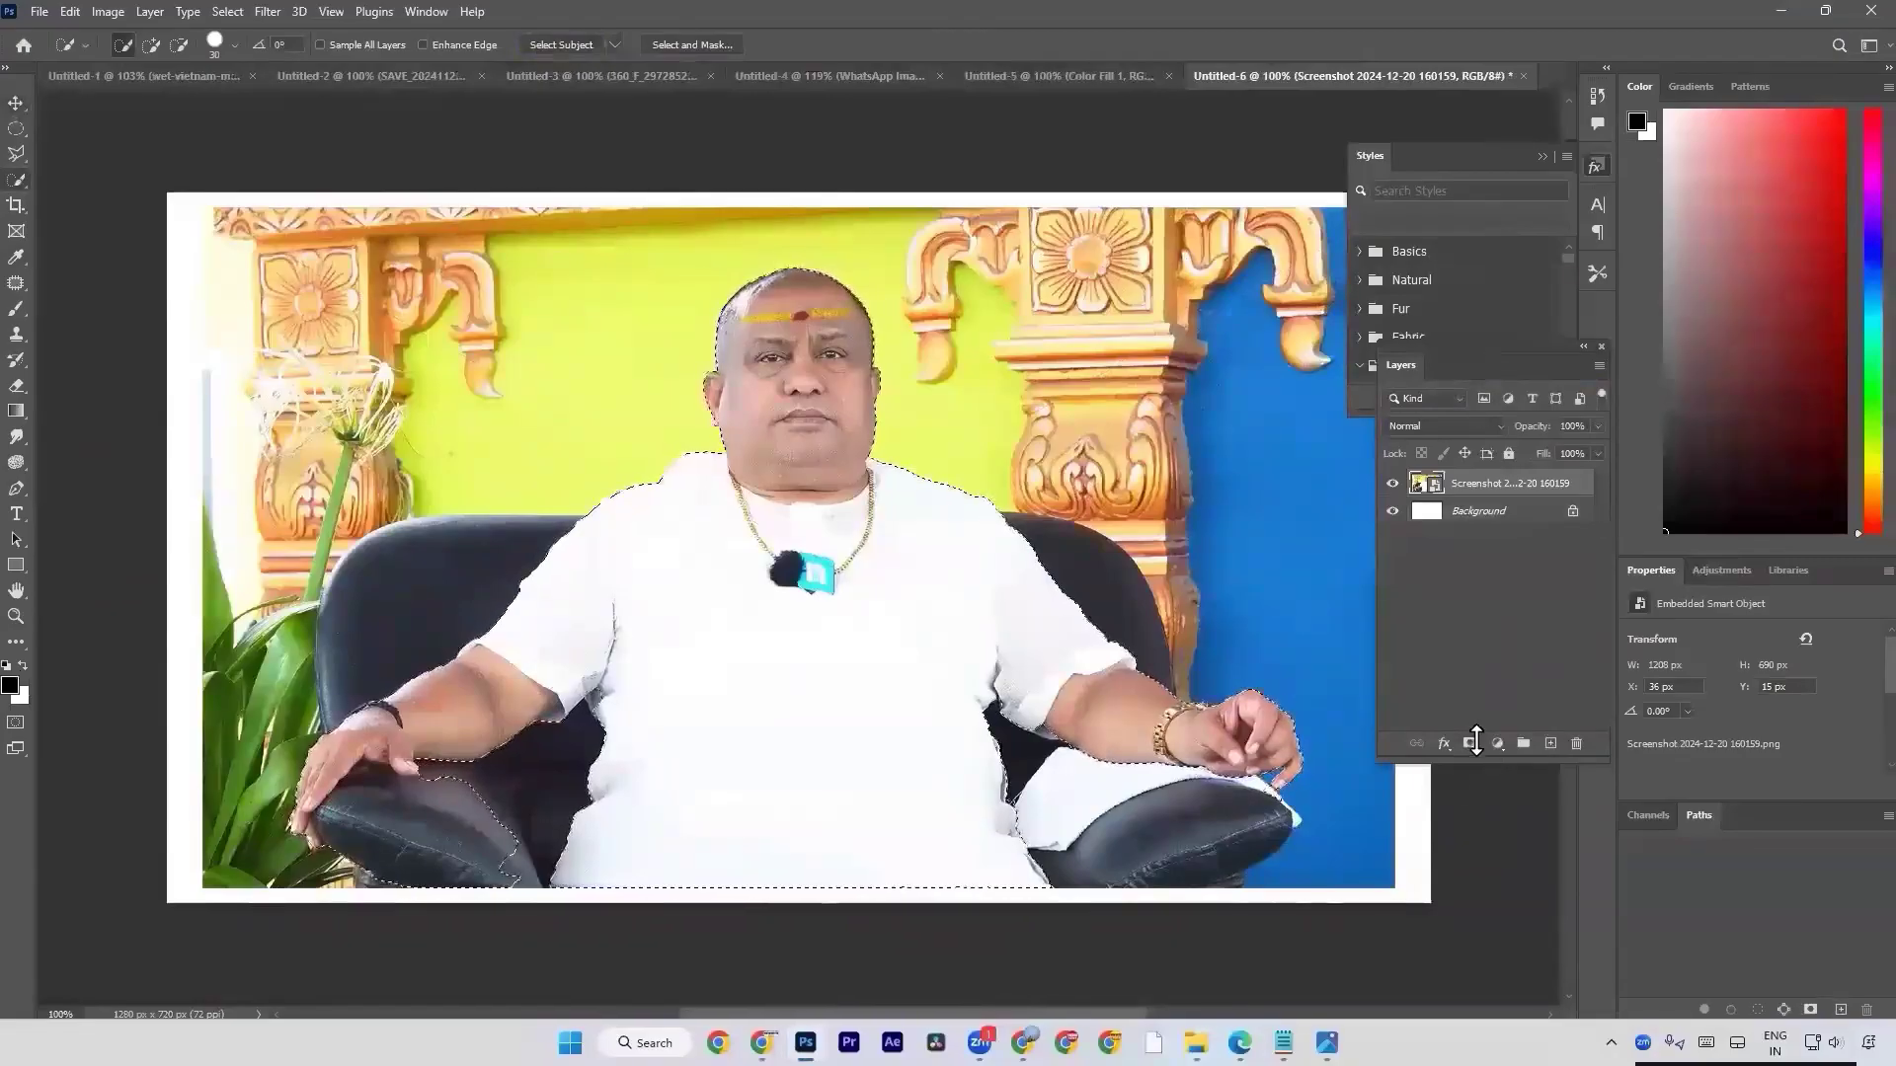
pyautogui.click(1471, 742)
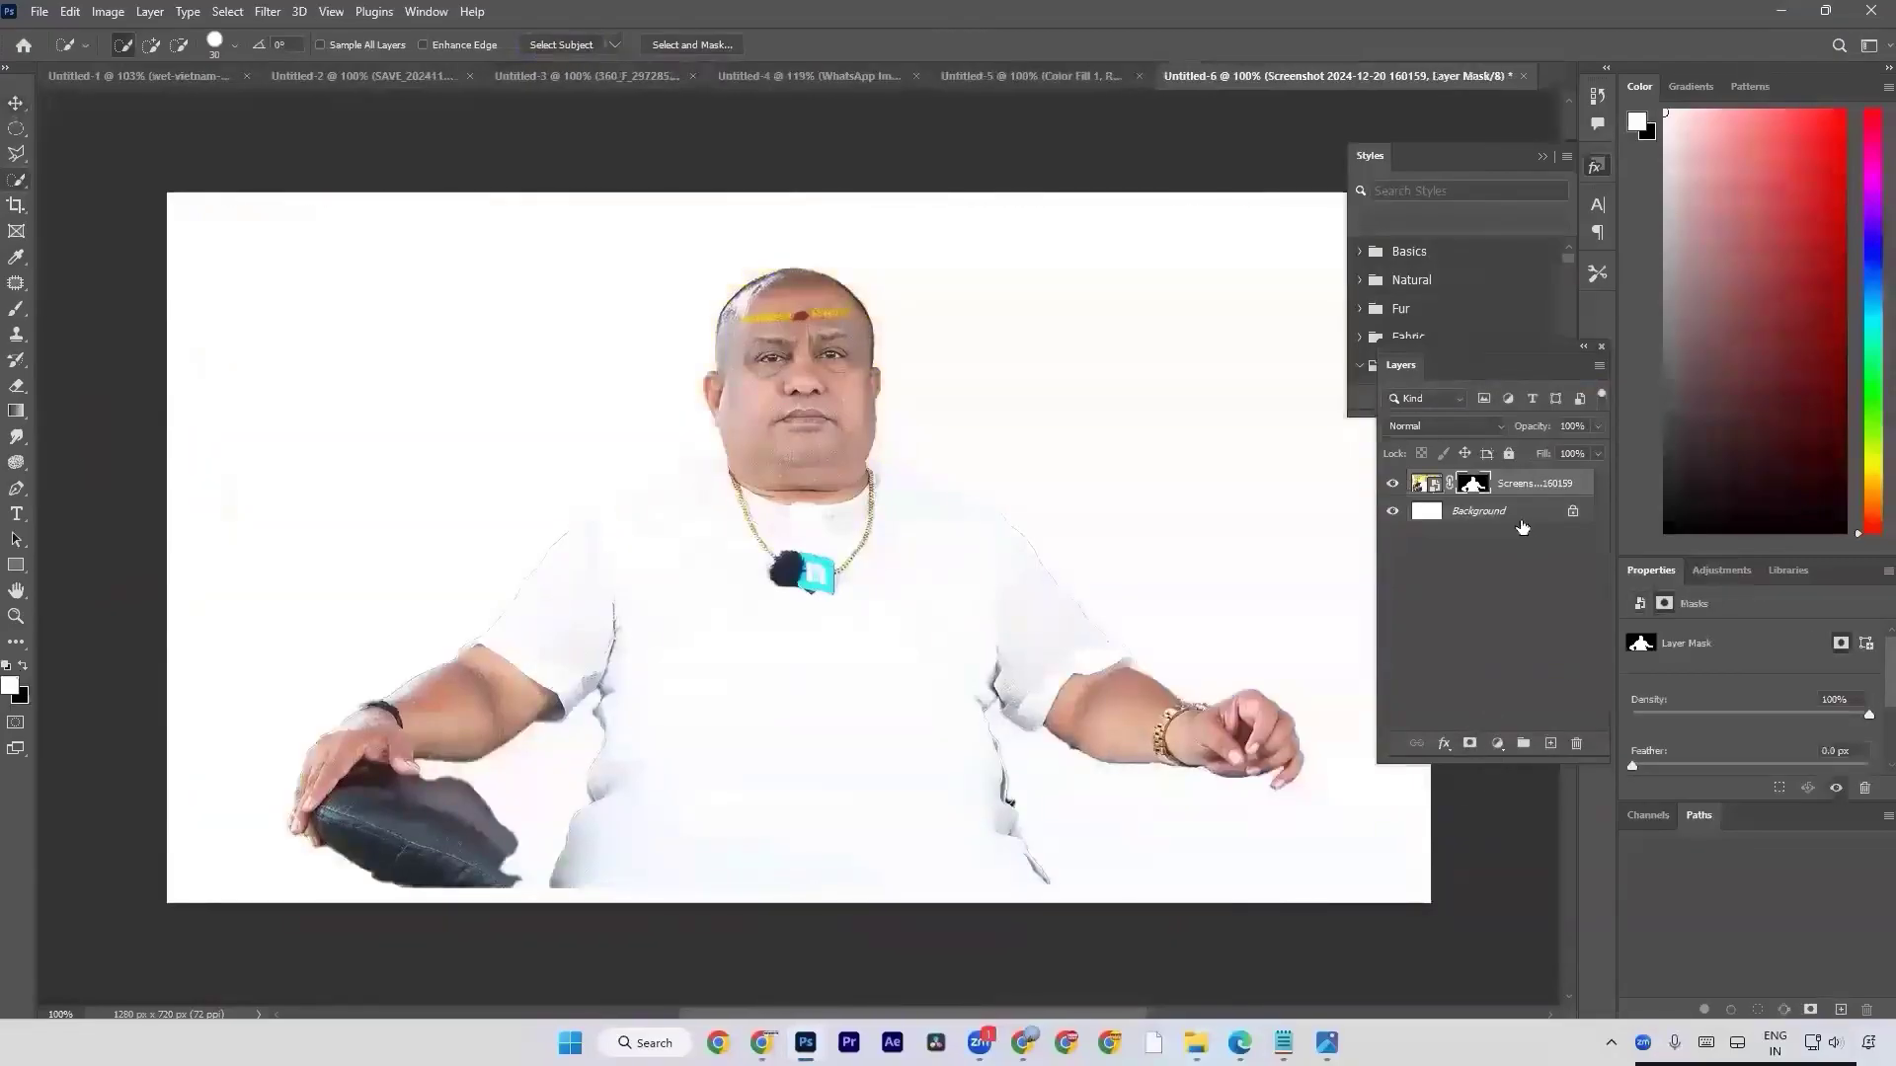
# Try a red solid color fill behind the seated man's cutout, and undo the fill and the mask.
pyautogui.click(1521, 521)
pyautogui.click(1501, 741)
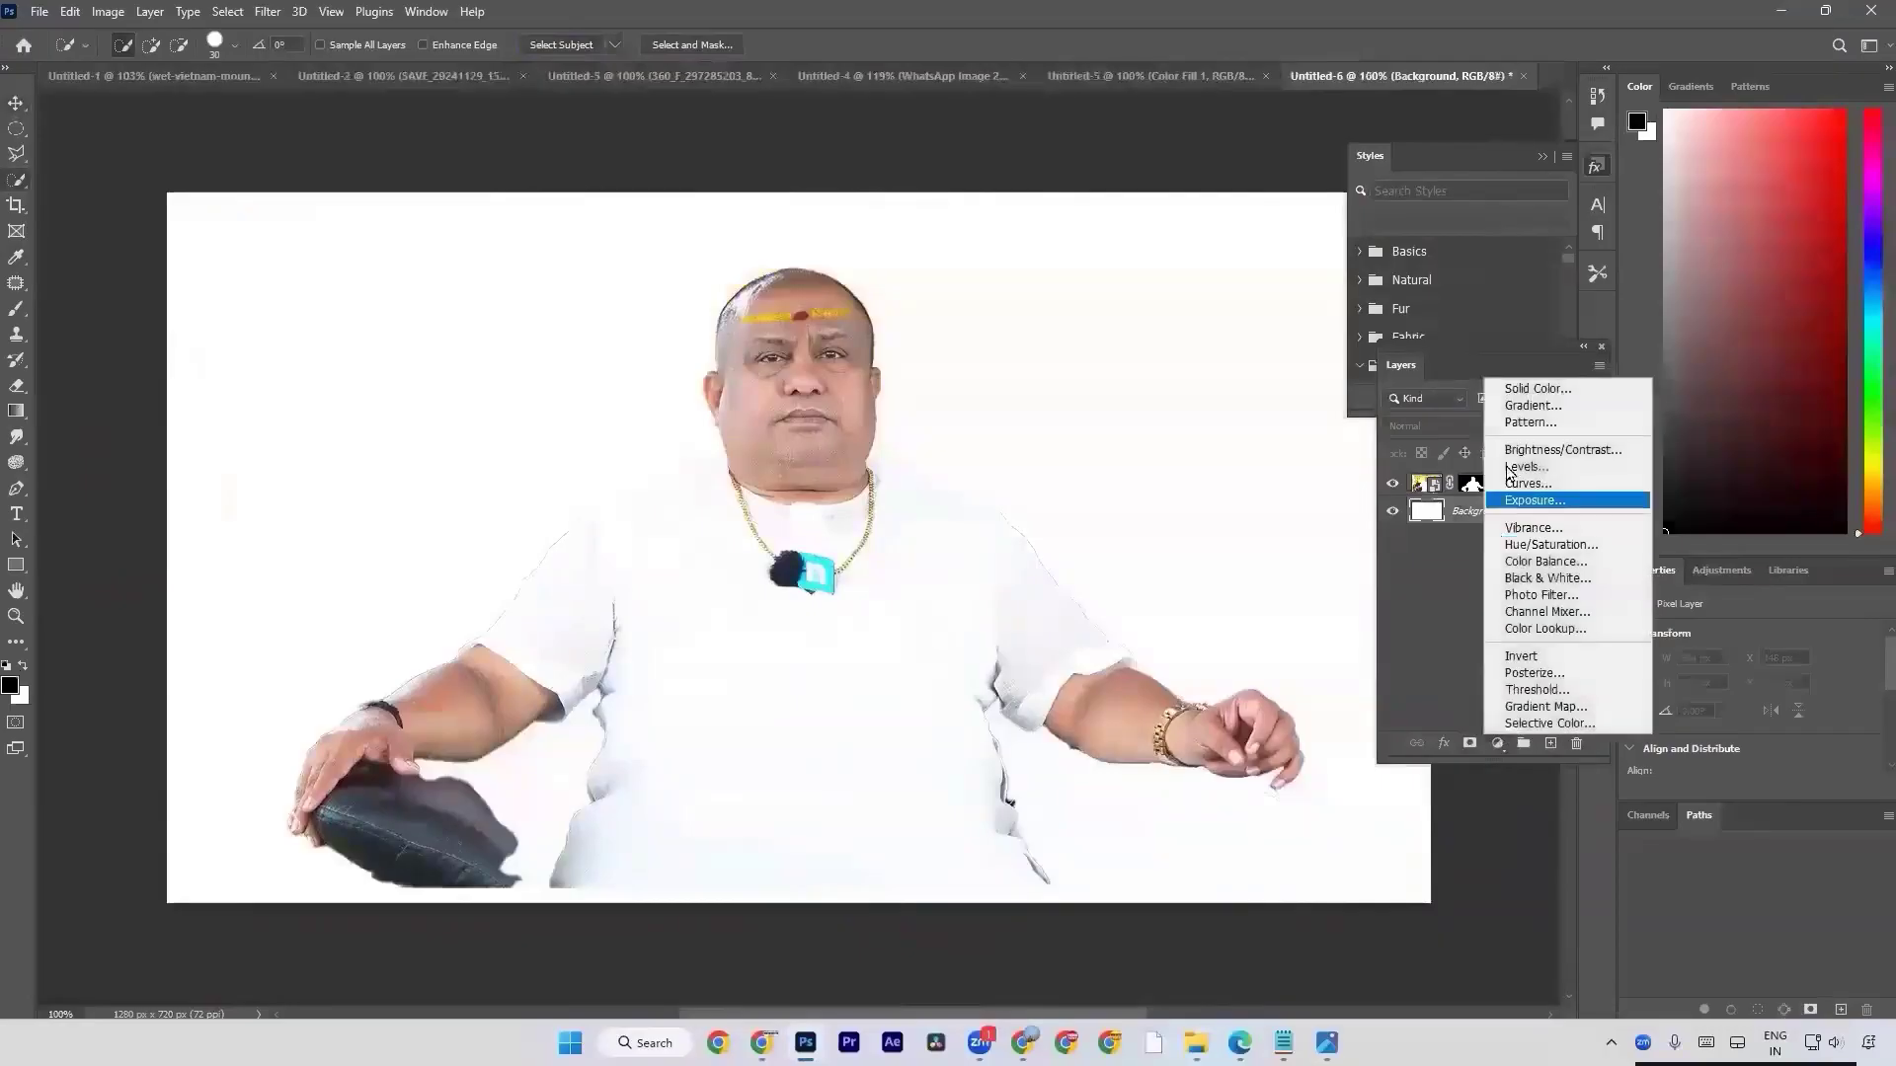
pyautogui.click(1537, 388)
pyautogui.moveTo(1121, 550); pyautogui.dragTo(1159, 549)
pyautogui.press('Return')
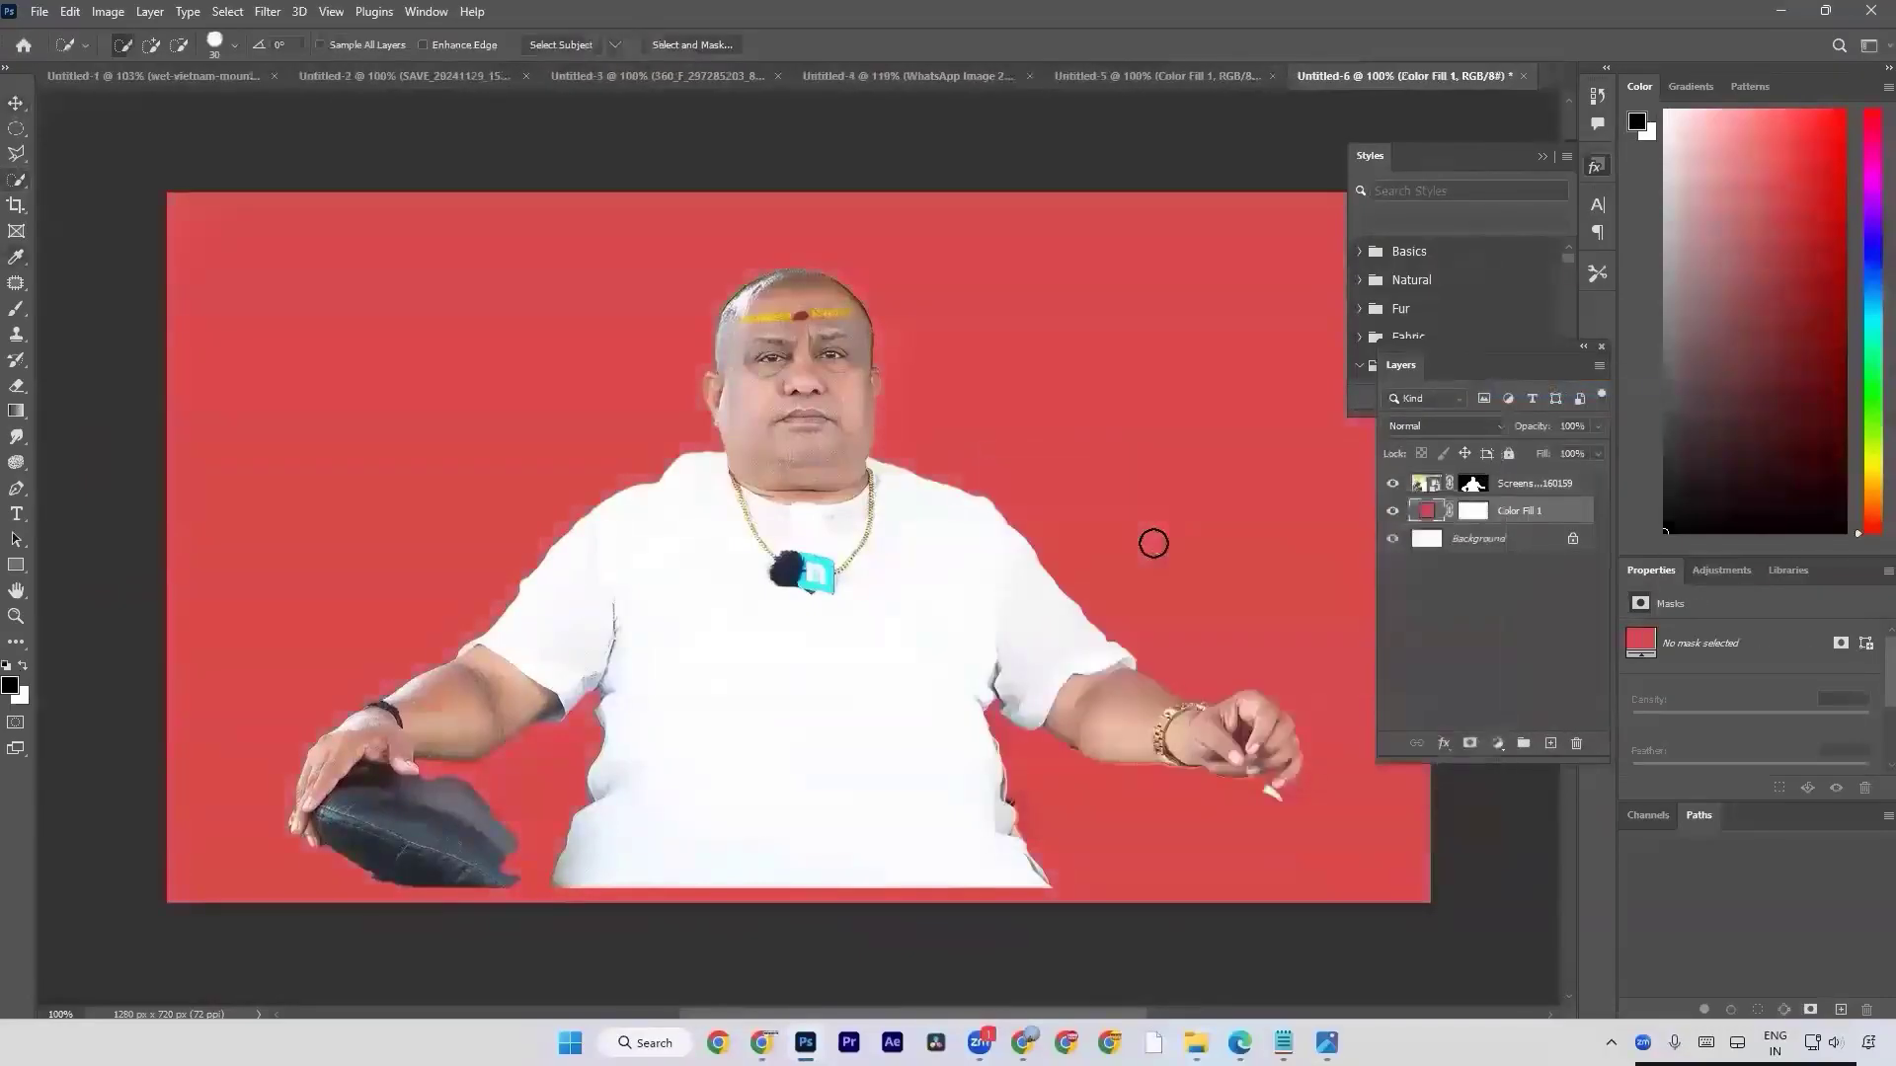
pyautogui.hotkey('ctrl', 'z')
pyautogui.hotkey('ctrl', 'z')
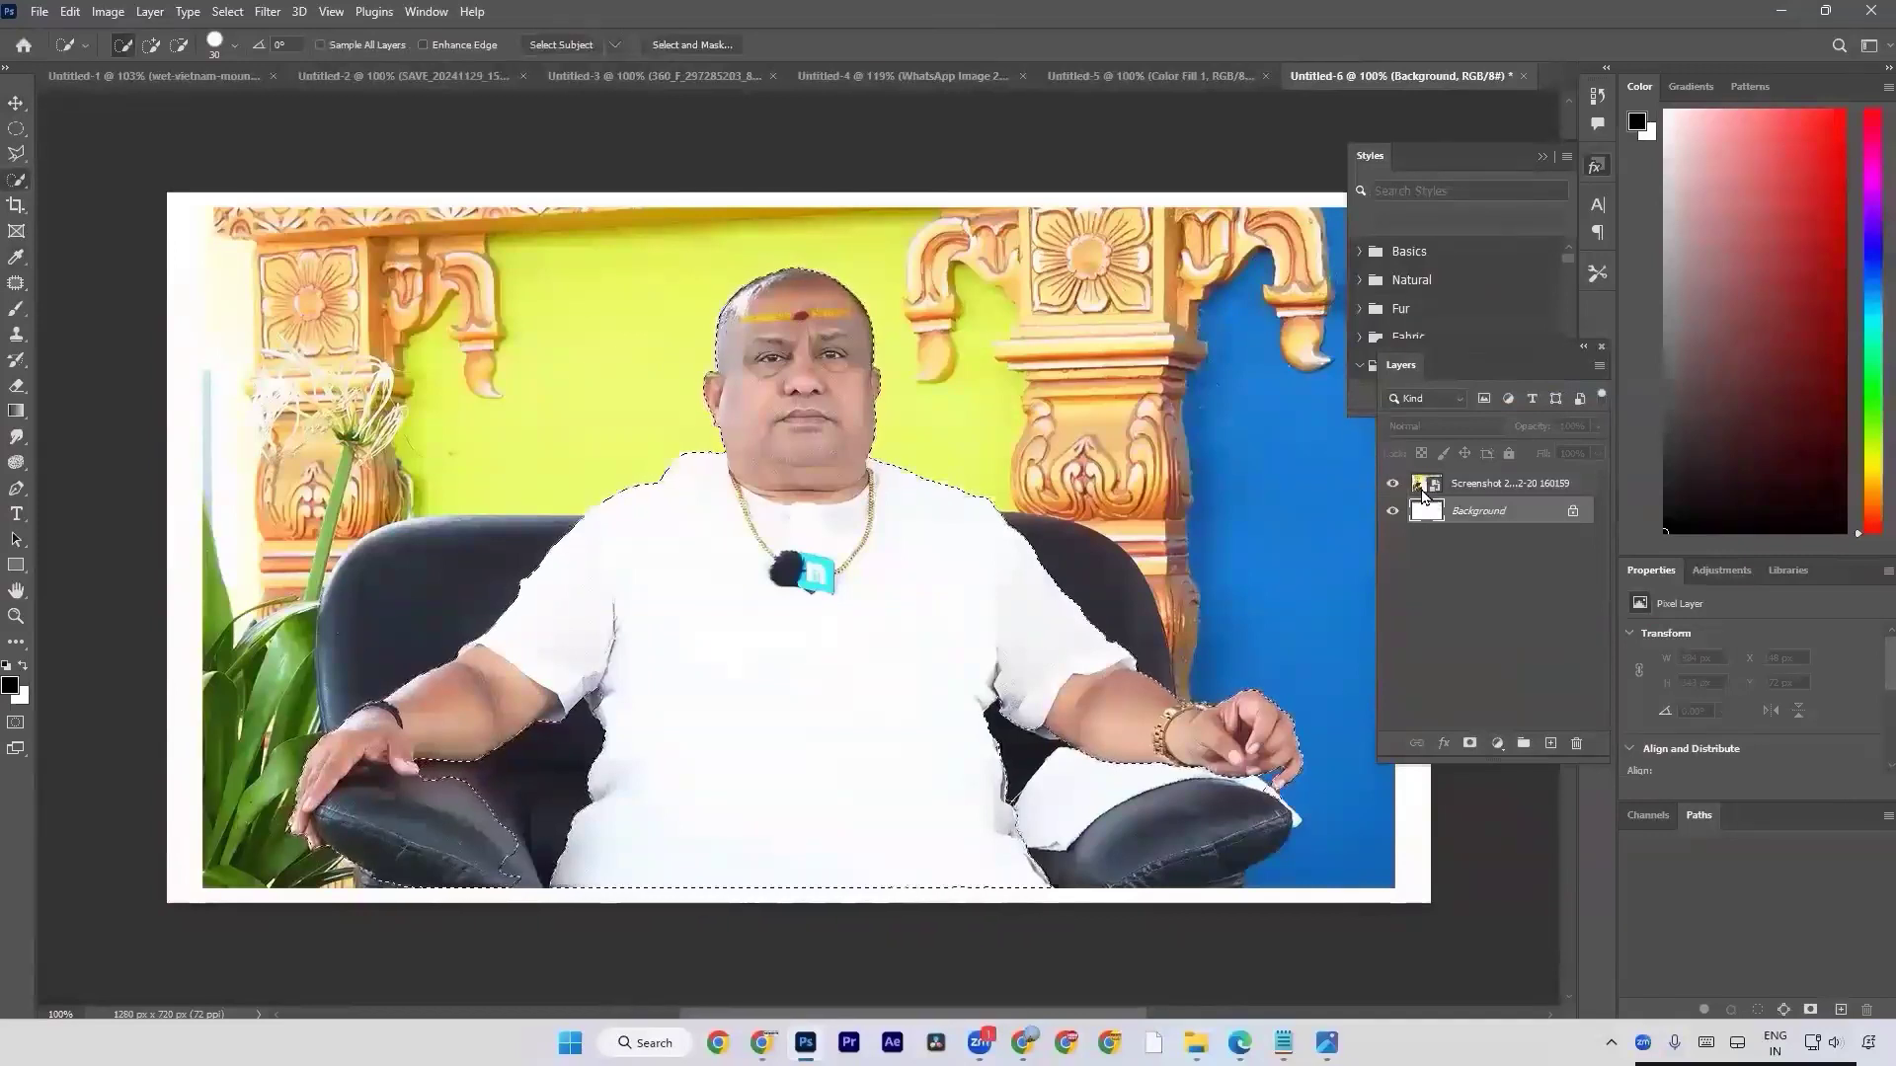
pyautogui.hotkey('ctrl', 's')
pyautogui.press('Escape')
pyautogui.hotkey('ctrl', 's')
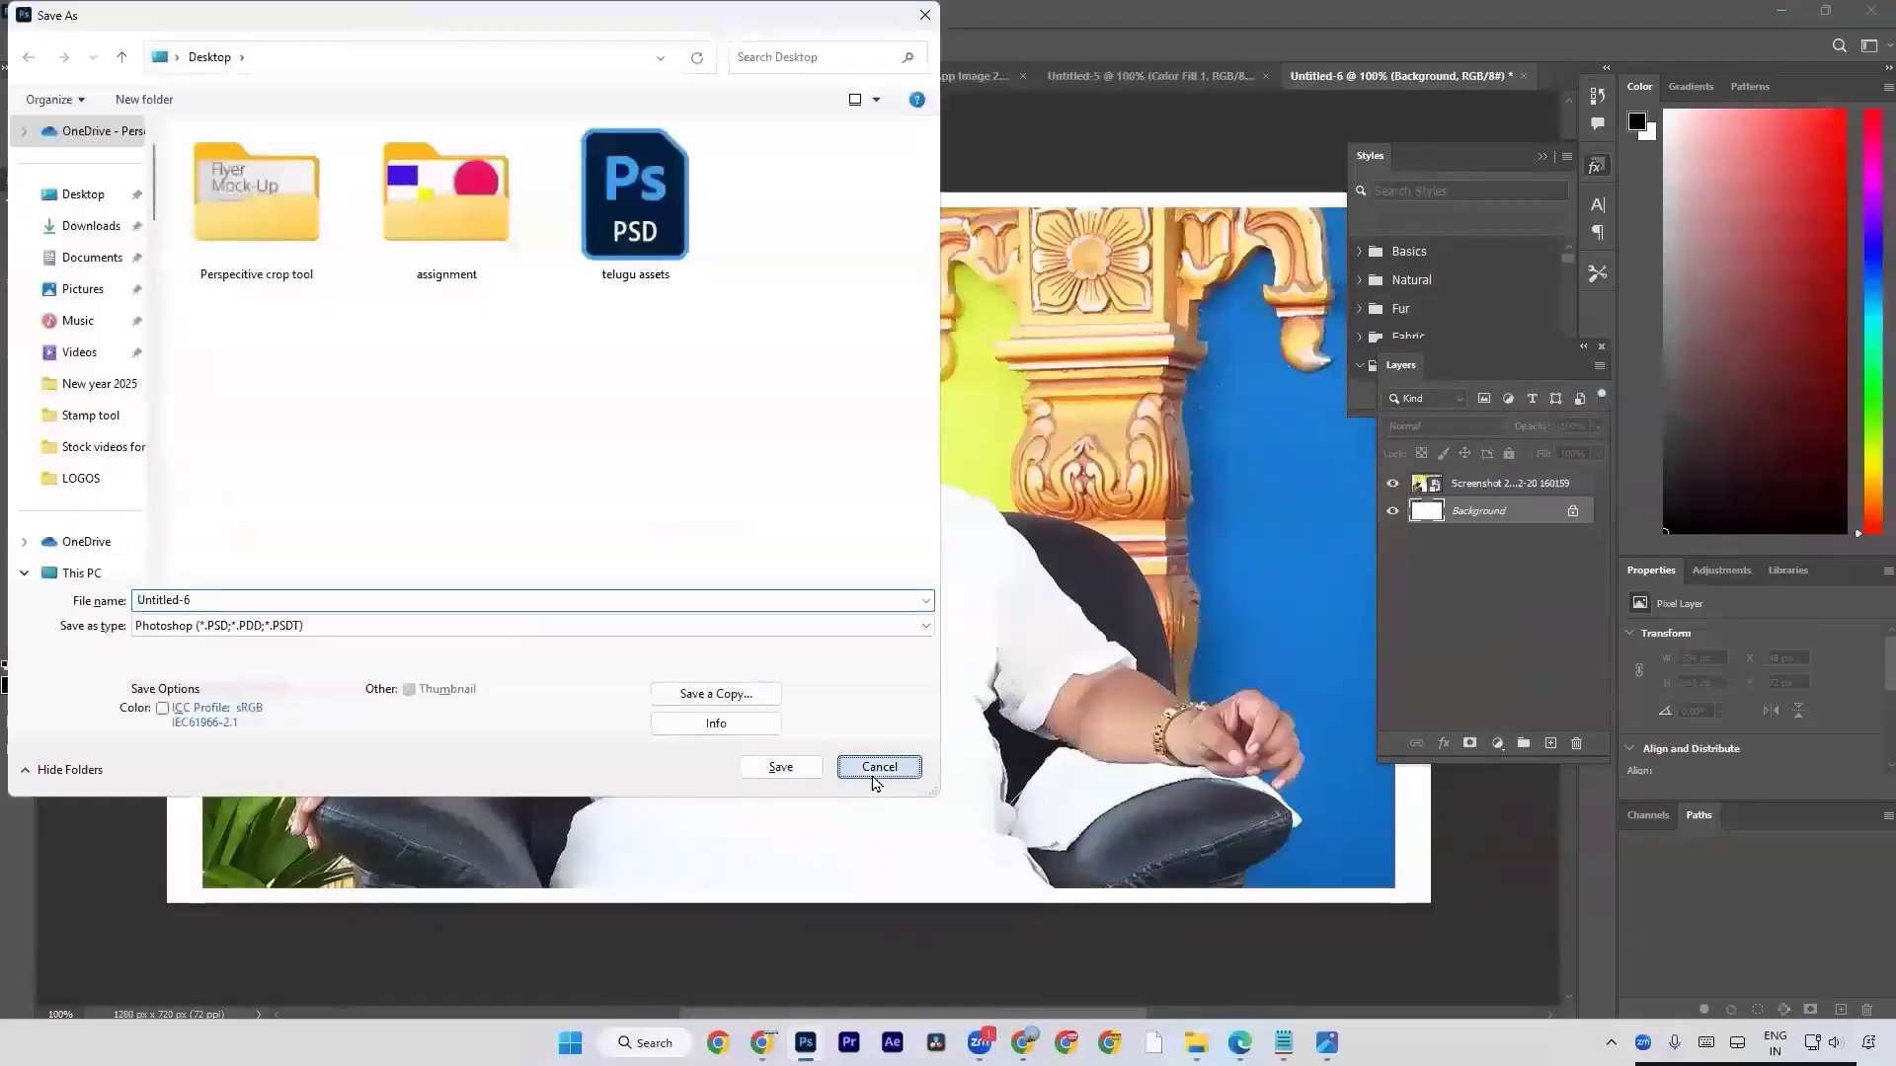
pyautogui.click(876, 767)
# Move the seated man's photo down to Y 30 px so it meets the canvas's lower edge.
pyautogui.press('a')
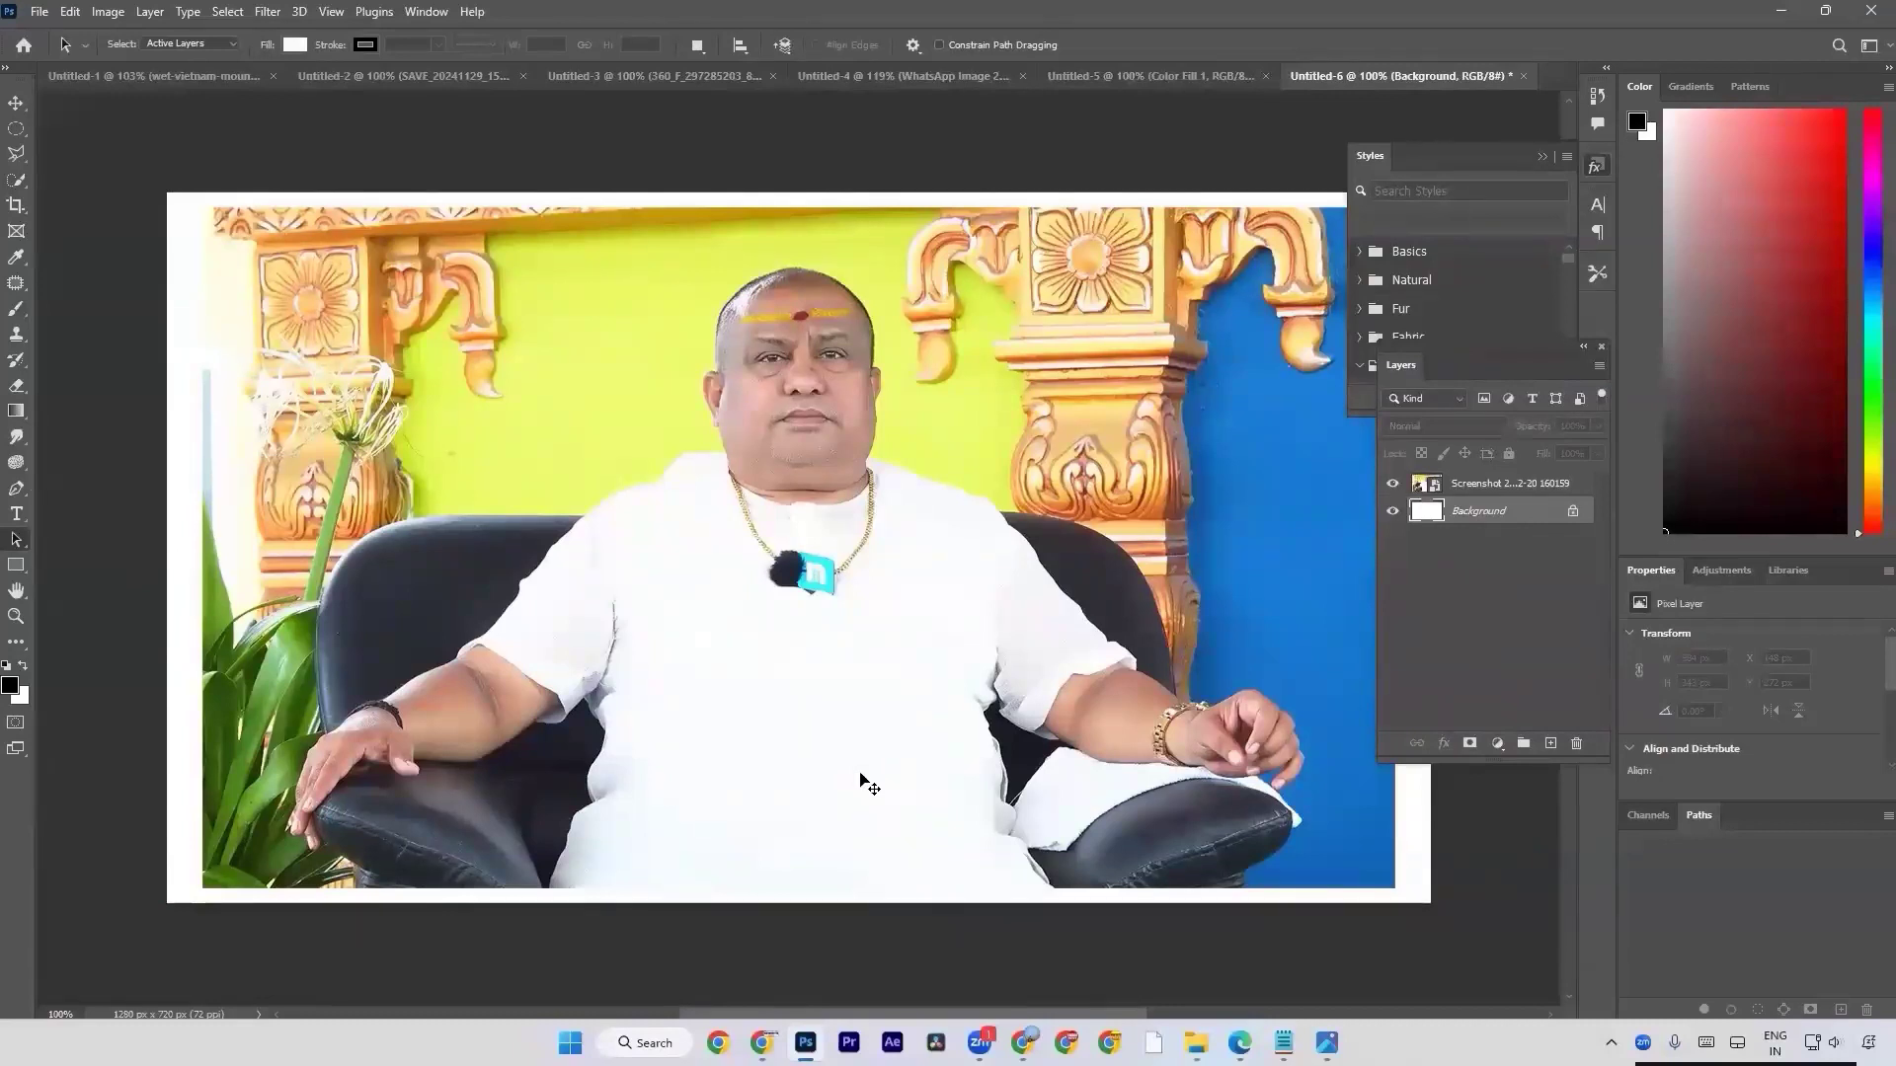
pyautogui.press('v')
pyautogui.moveTo(860, 780); pyautogui.dragTo(859, 792)
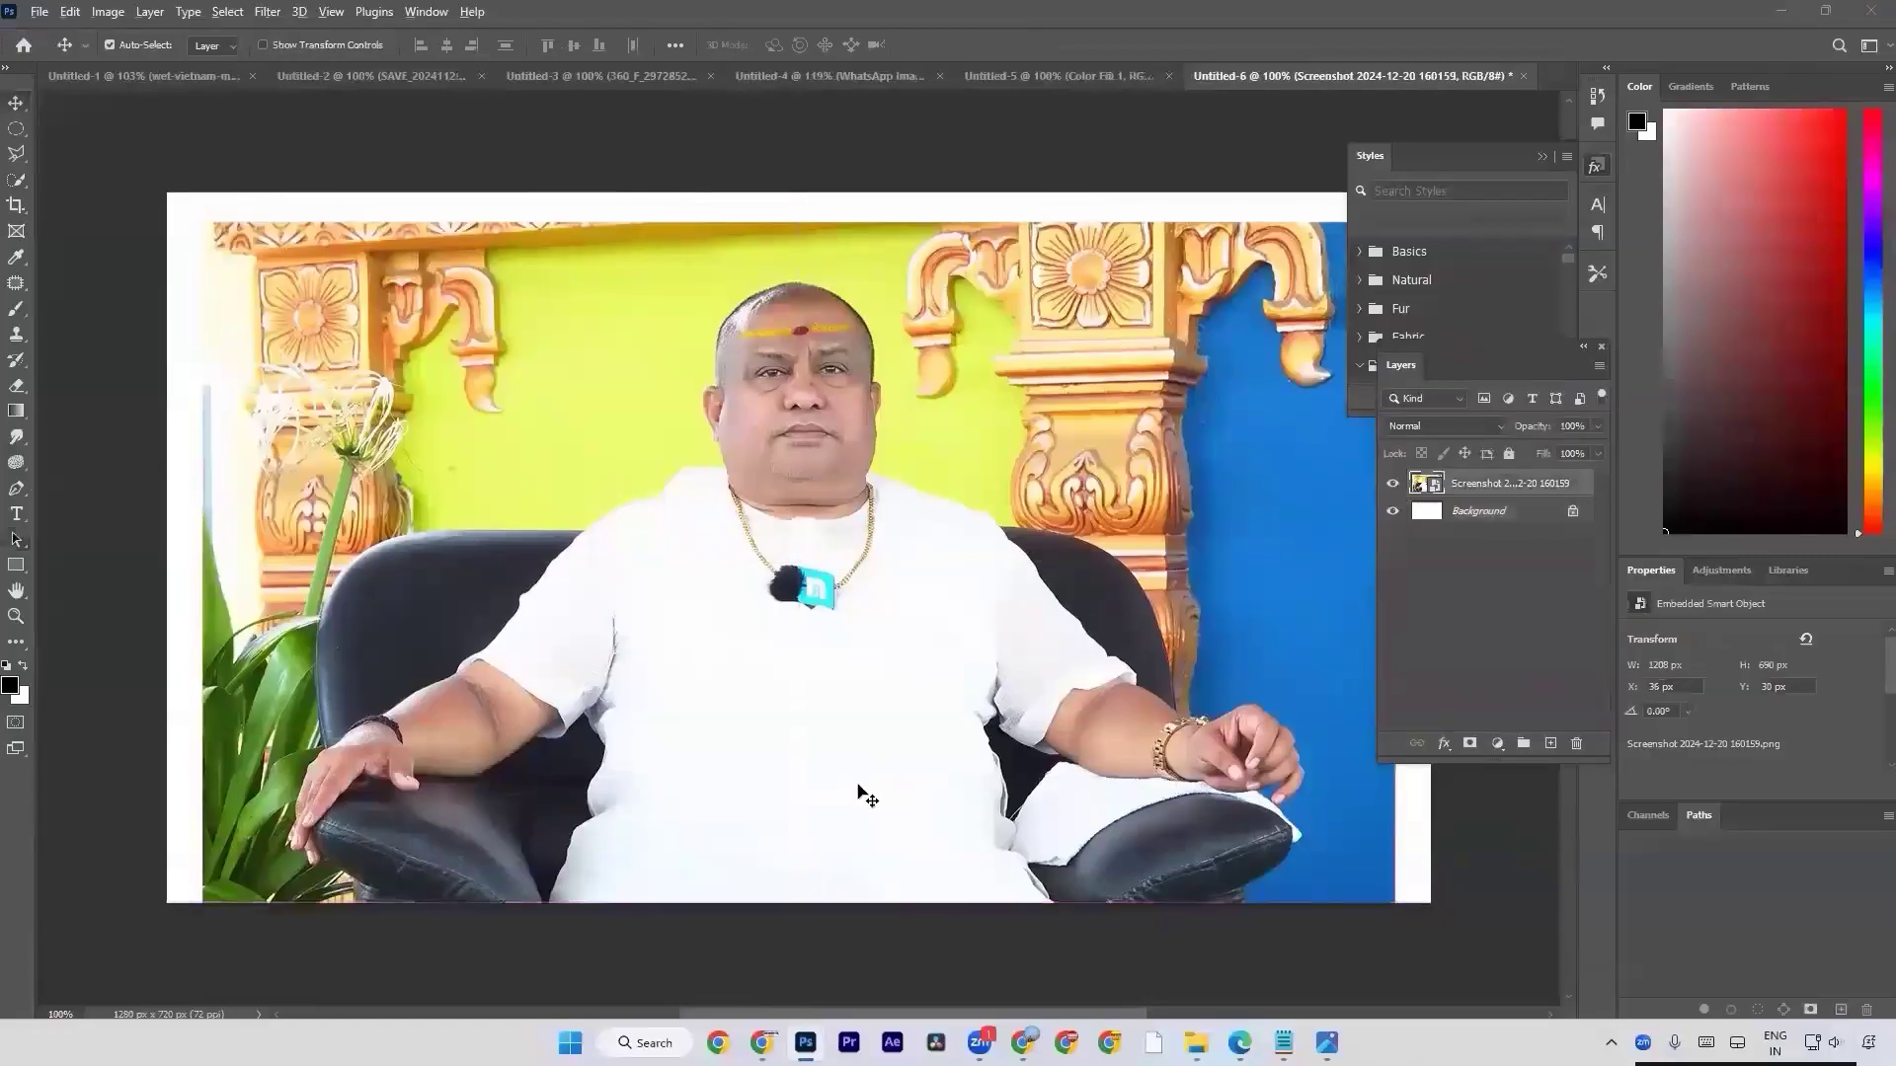
pyautogui.hotkey('alt', 'Tab')
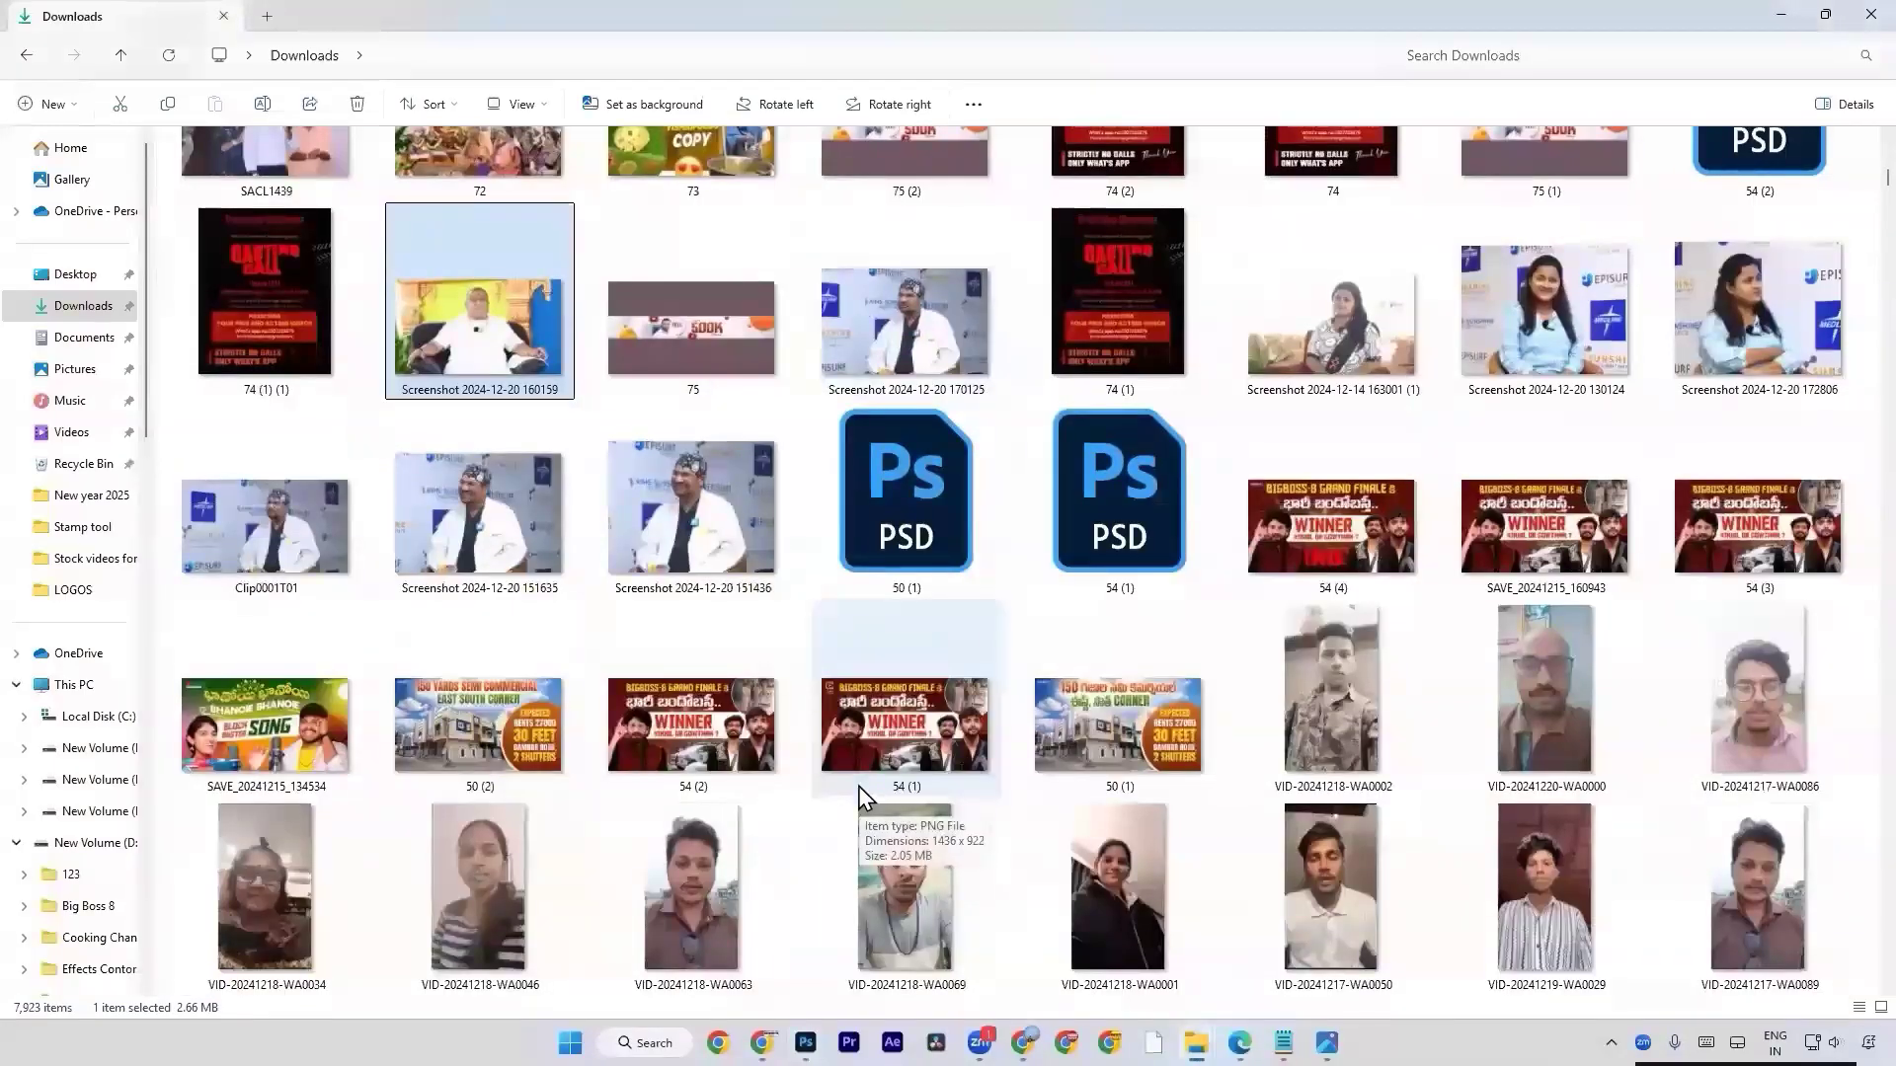
pyautogui.doubleClick(1408, 316)
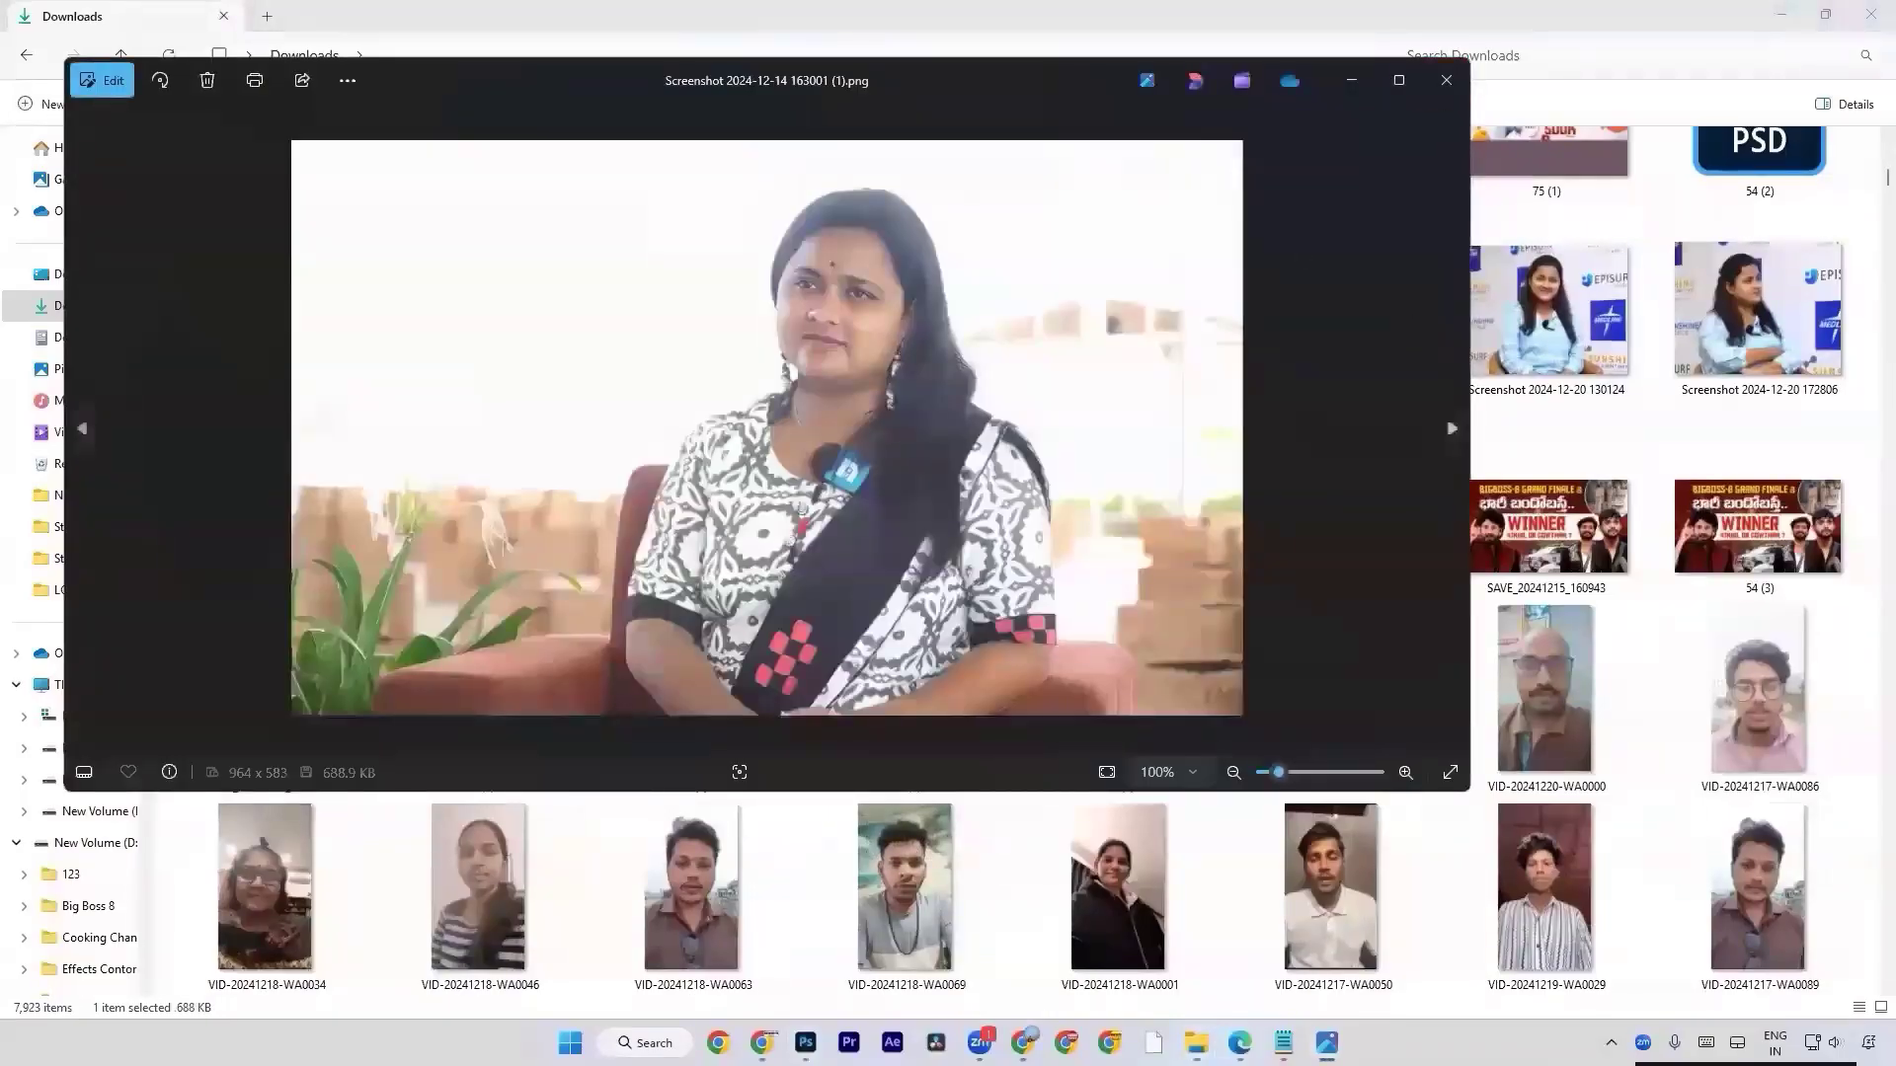
pyautogui.click(1445, 83)
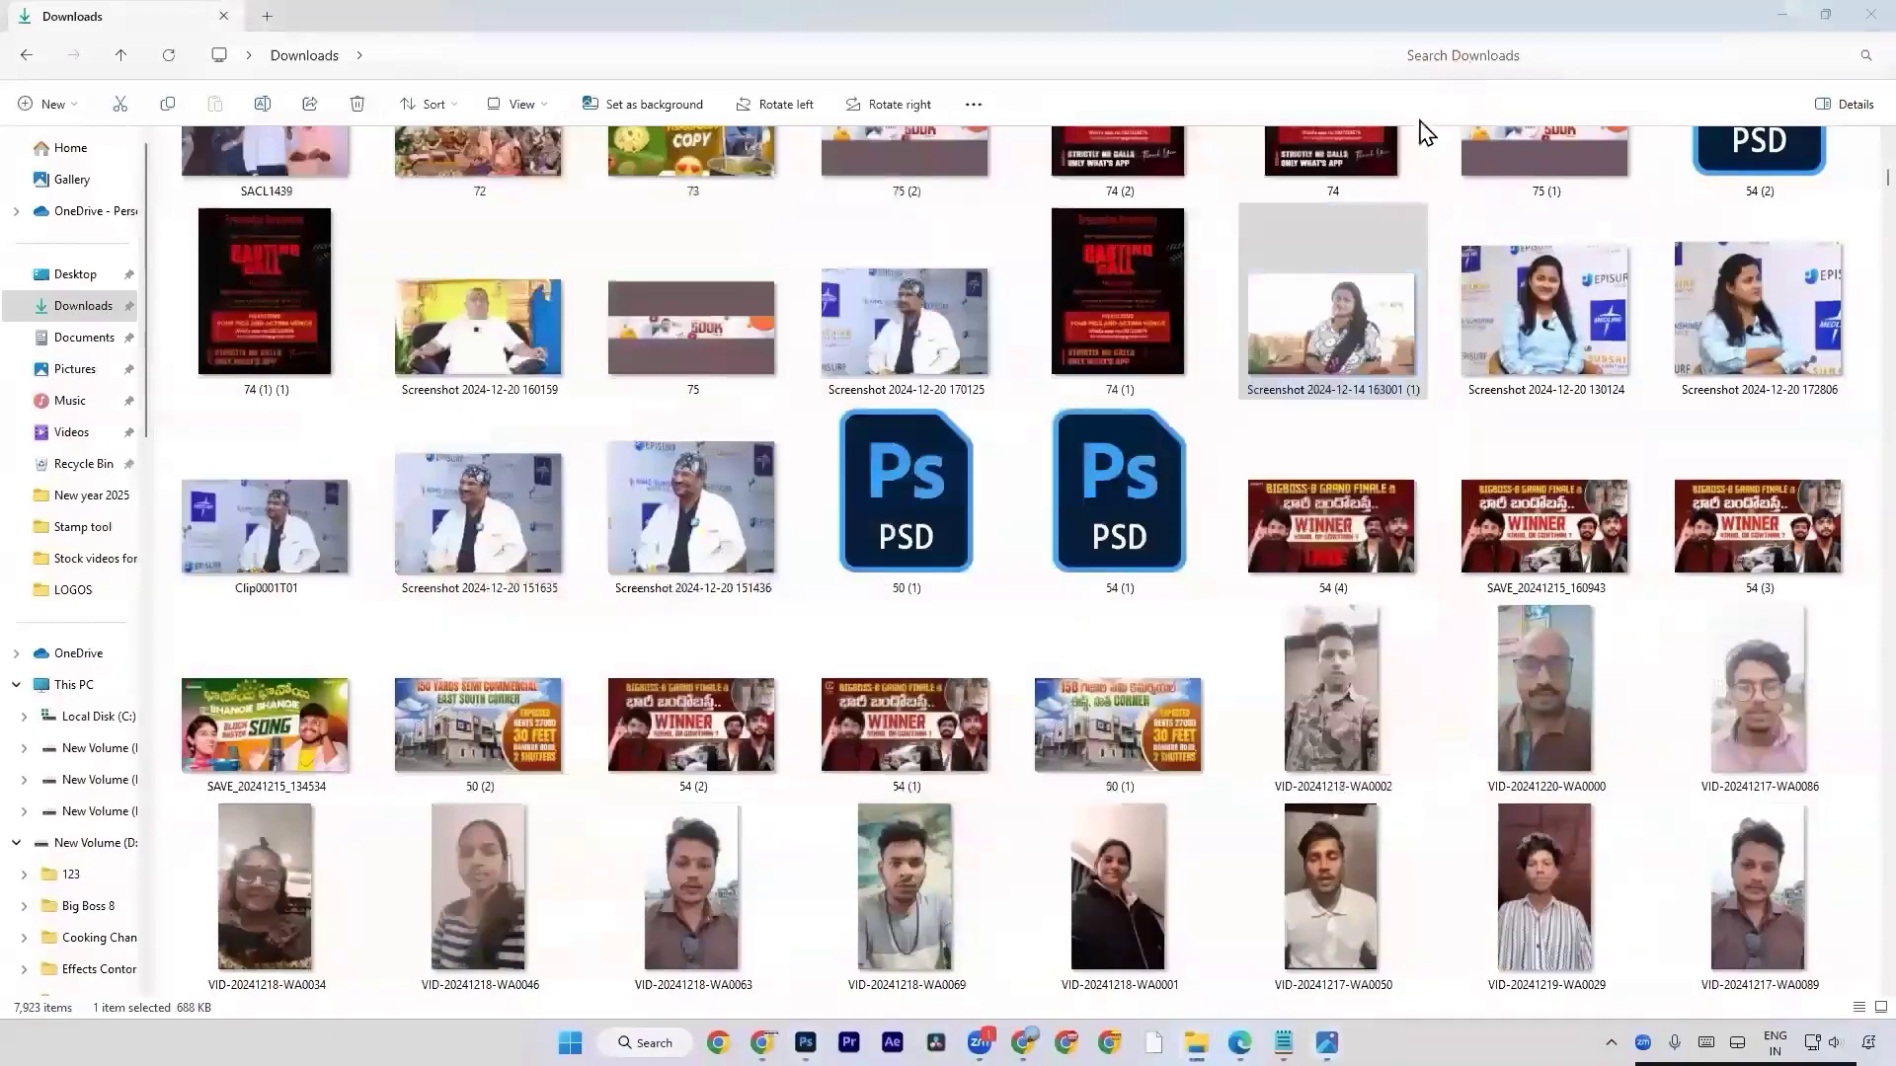
# Switch back to Photoshop and create a new 1280 x 720 px document at 72 ppi.
pyautogui.hotkey('alt', 'Tab')
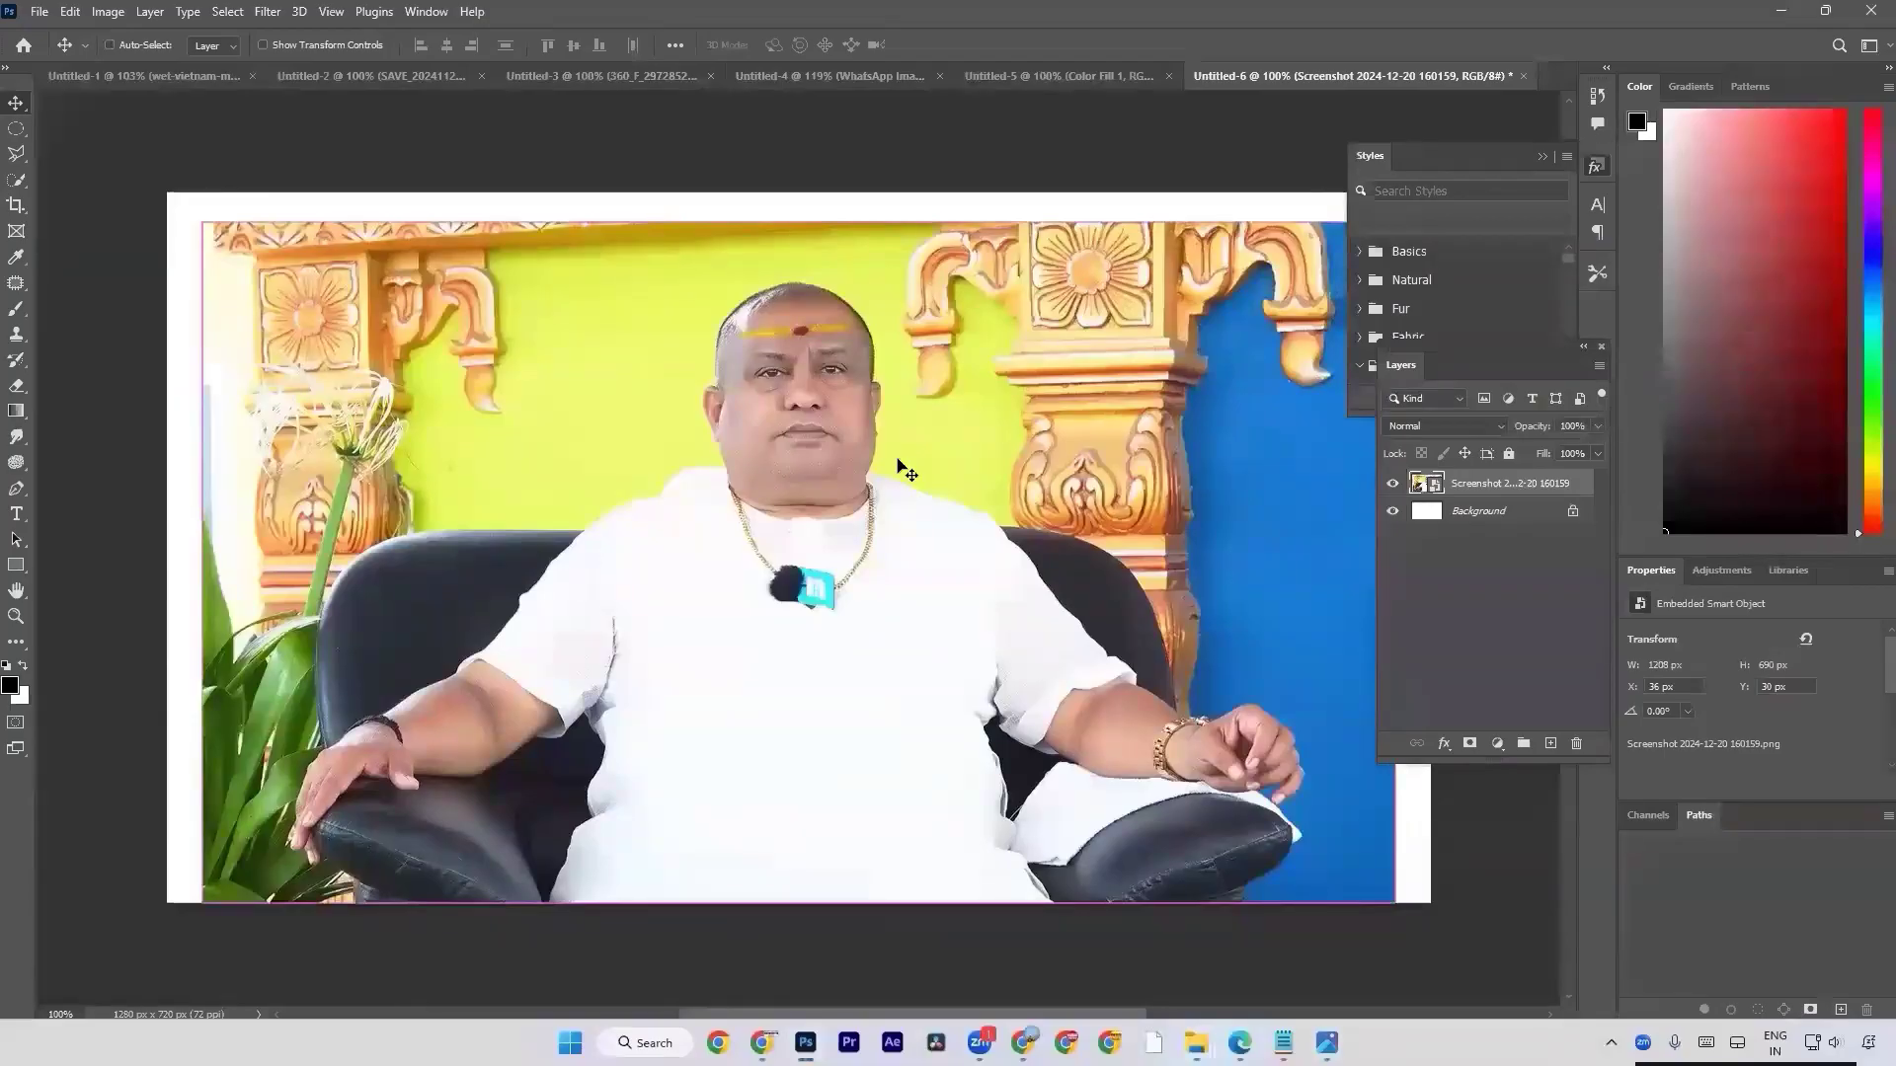
pyautogui.hotkey('ctrl', 'n')
pyautogui.click(688, 408)
pyautogui.doubleClick(687, 407)
# Switch to File Explorer and open the Pen Tool folder inside Course Module on Local Disk (C:).
pyautogui.hotkey('alt', 'Tab')
pyautogui.hotkey('alt', 'Tab')
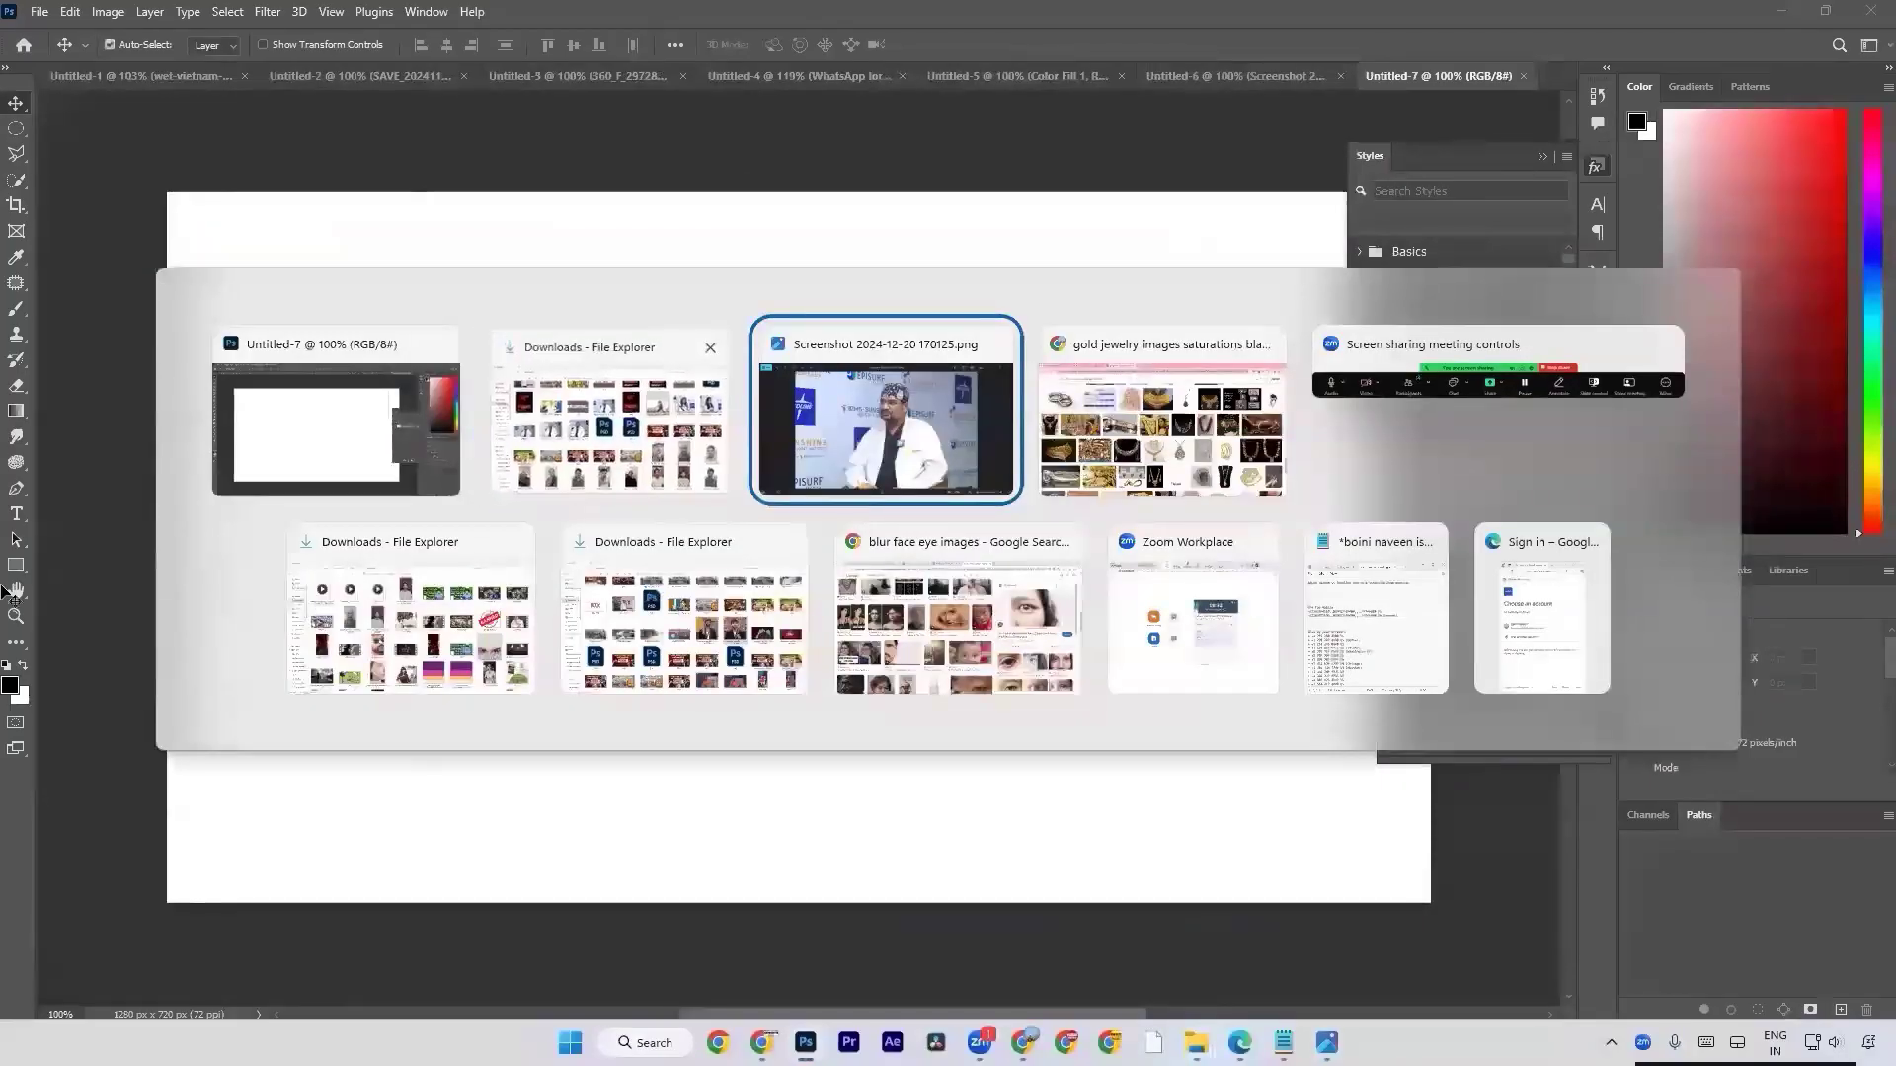
pyautogui.hotkey('alt', 'Tab')
pyautogui.hotkey('alt', 'Tab')
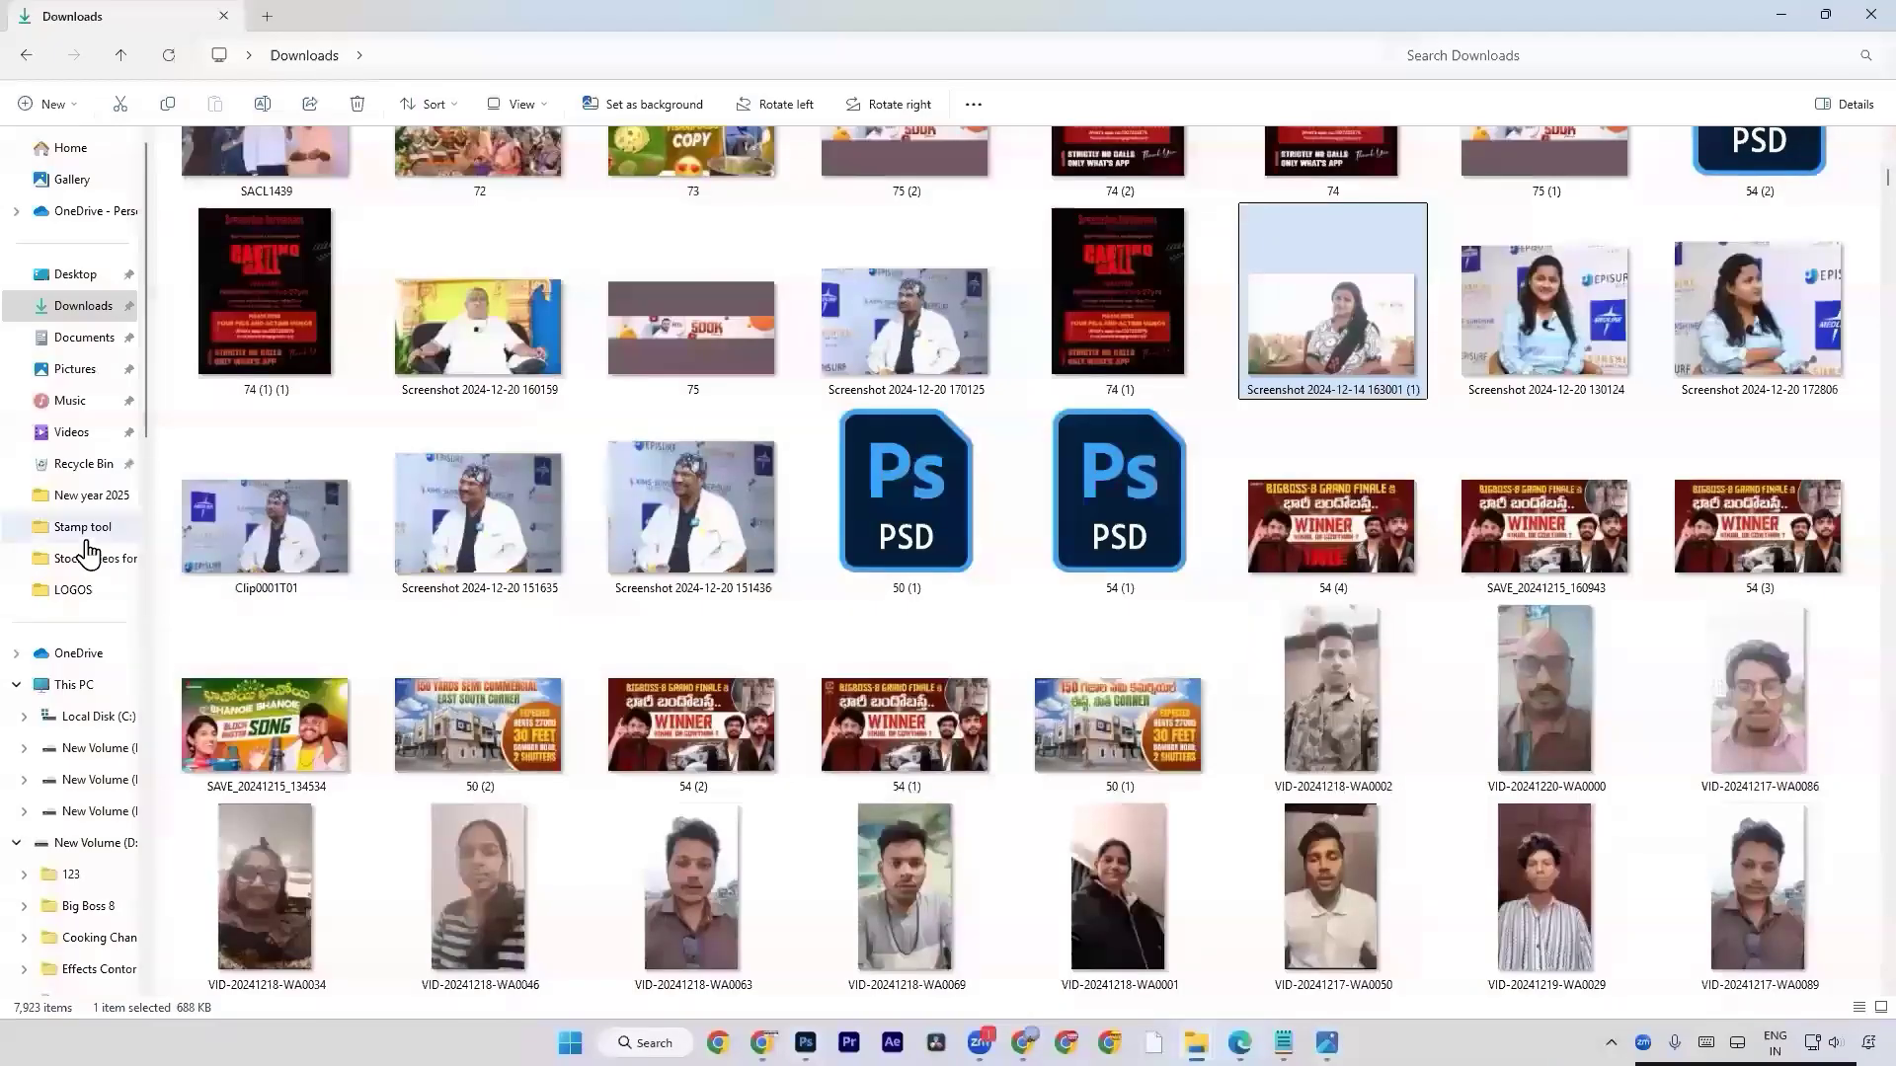
pyautogui.click(79, 719)
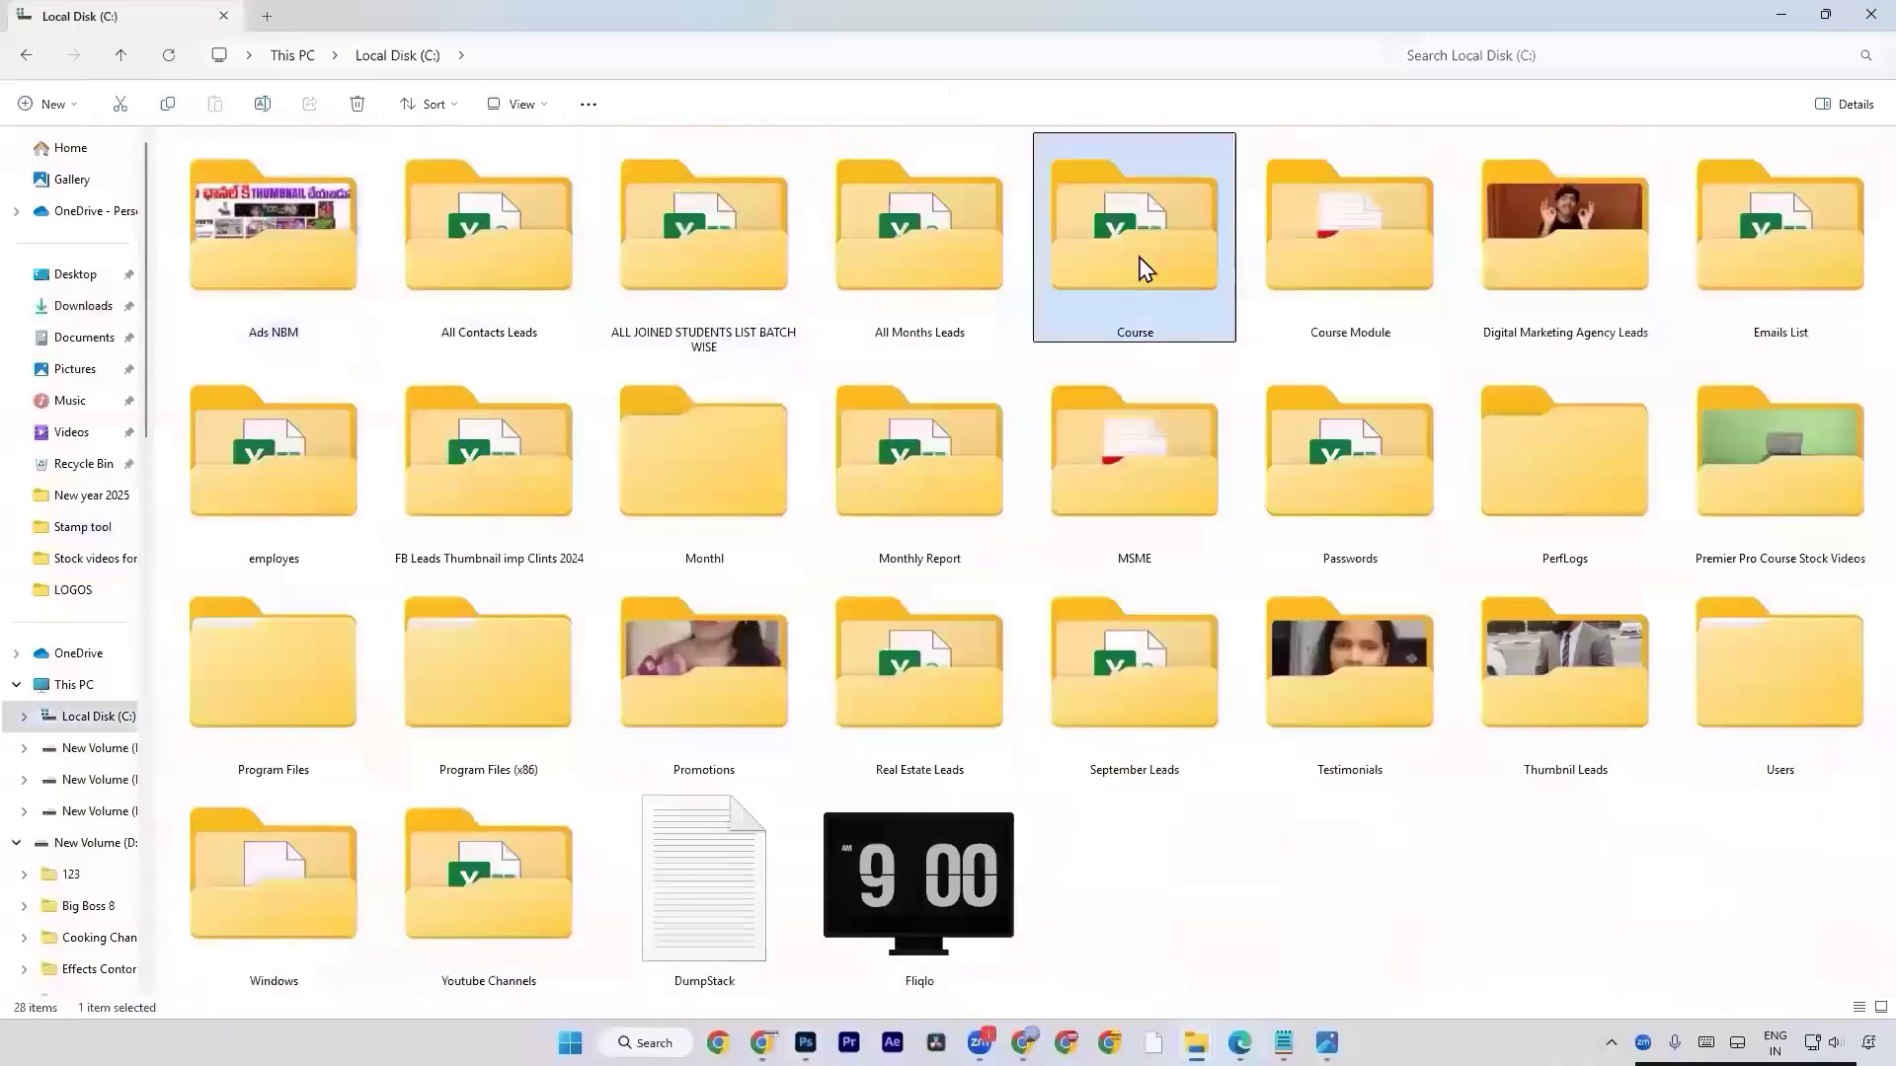
pyautogui.doubleClick(1144, 267)
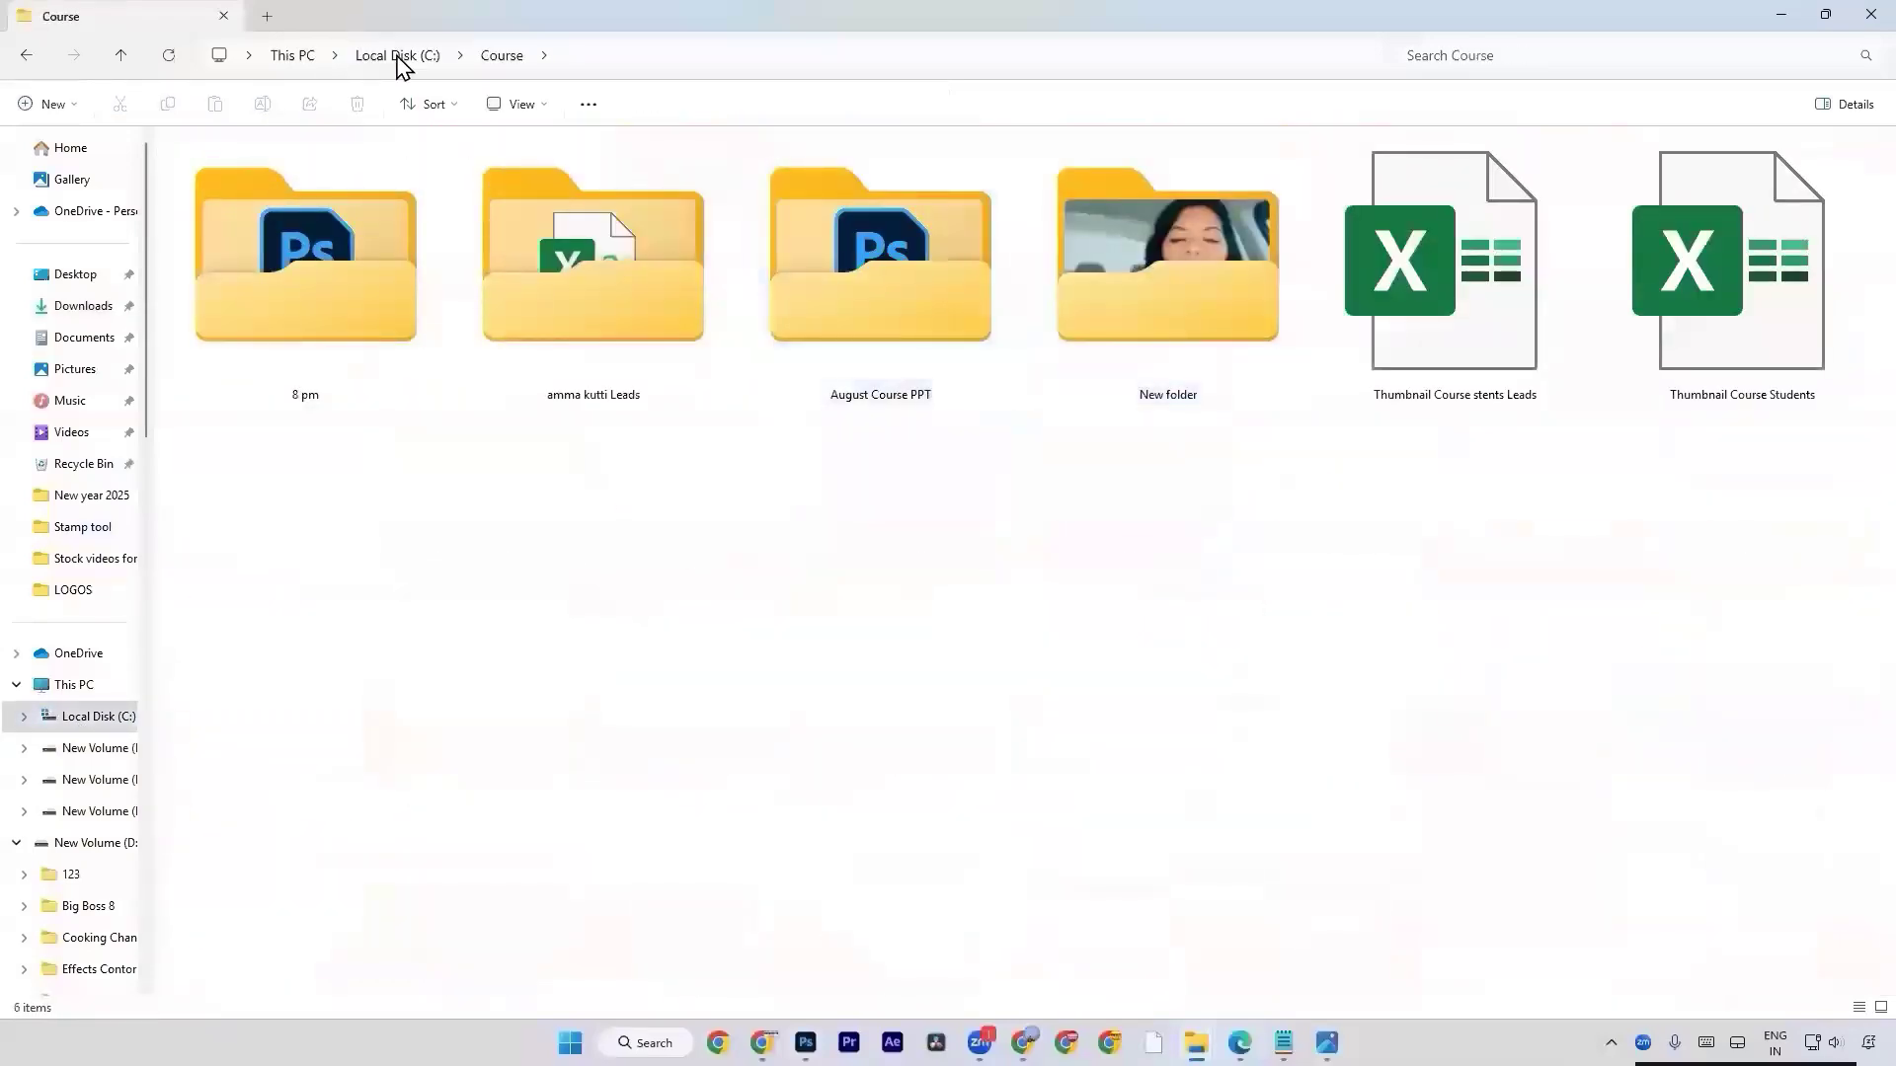
pyautogui.click(398, 55)
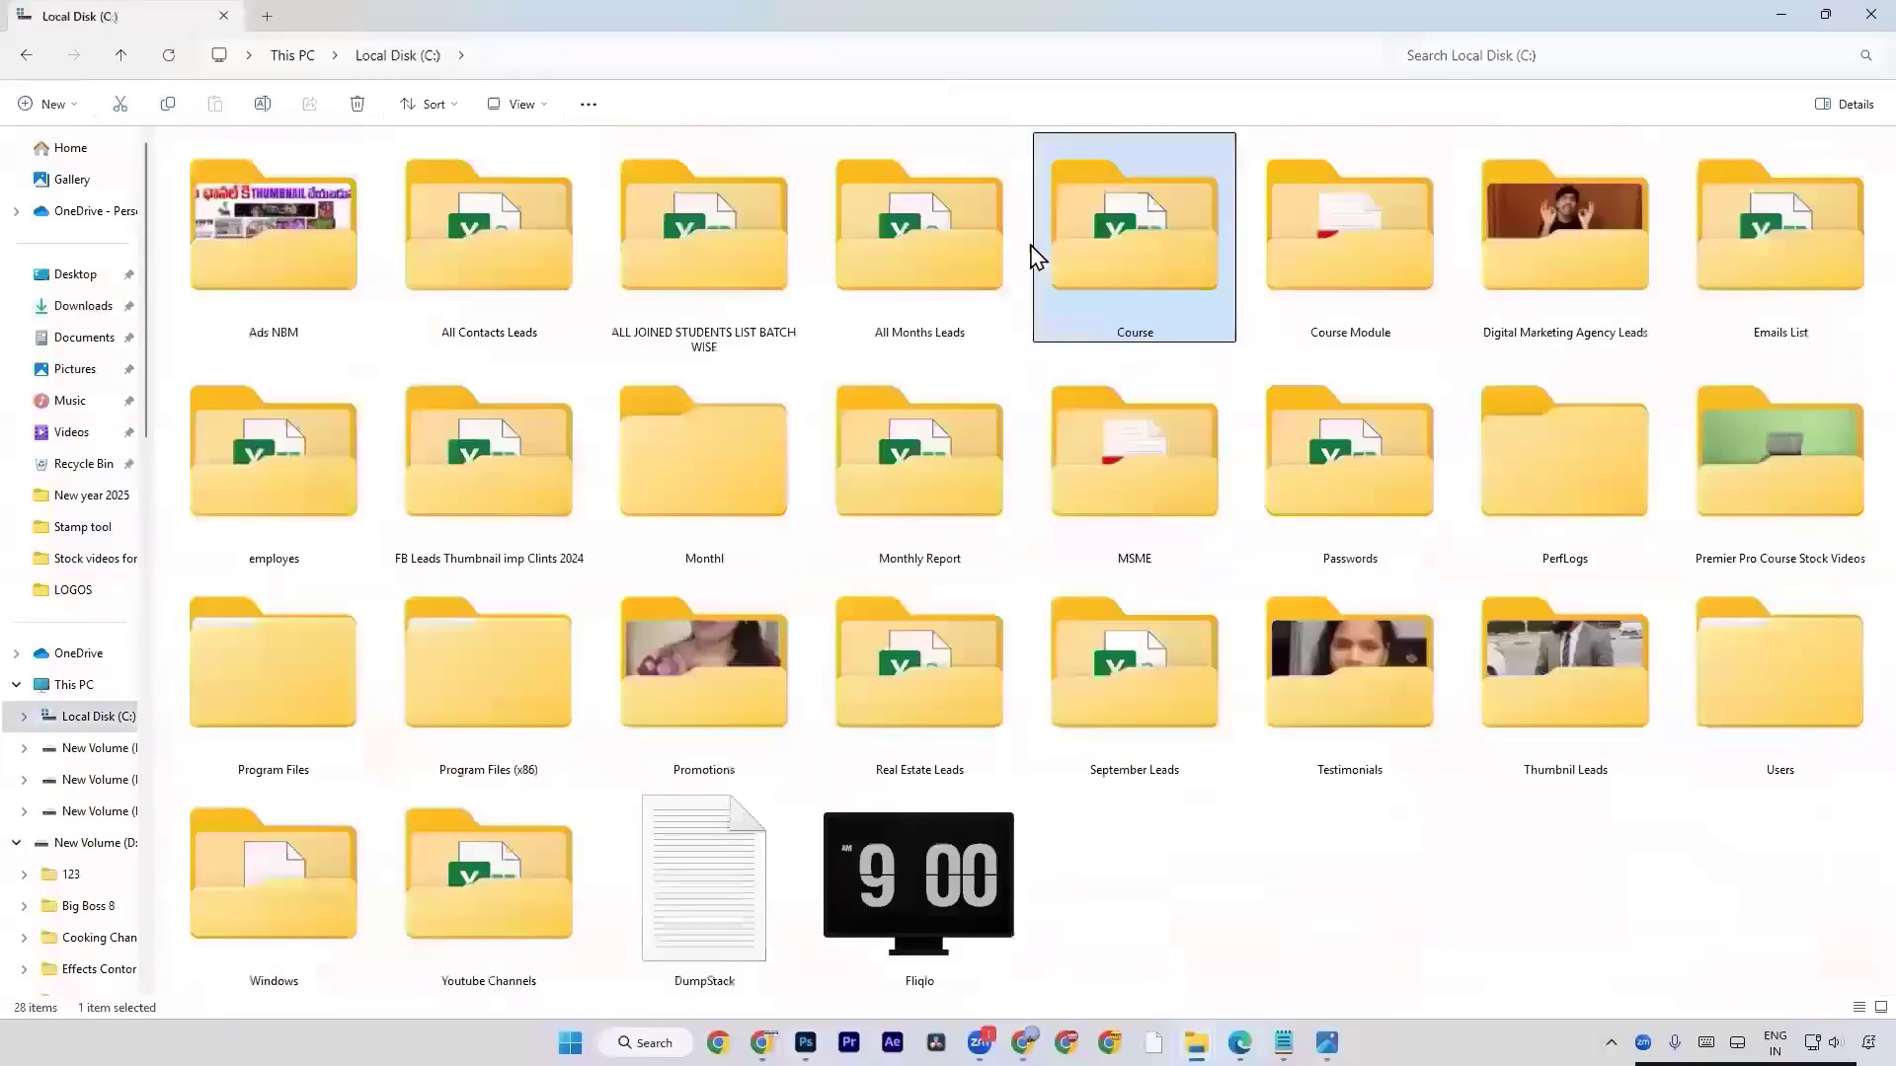
pyautogui.doubleClick(1337, 314)
pyautogui.doubleClick(273, 394)
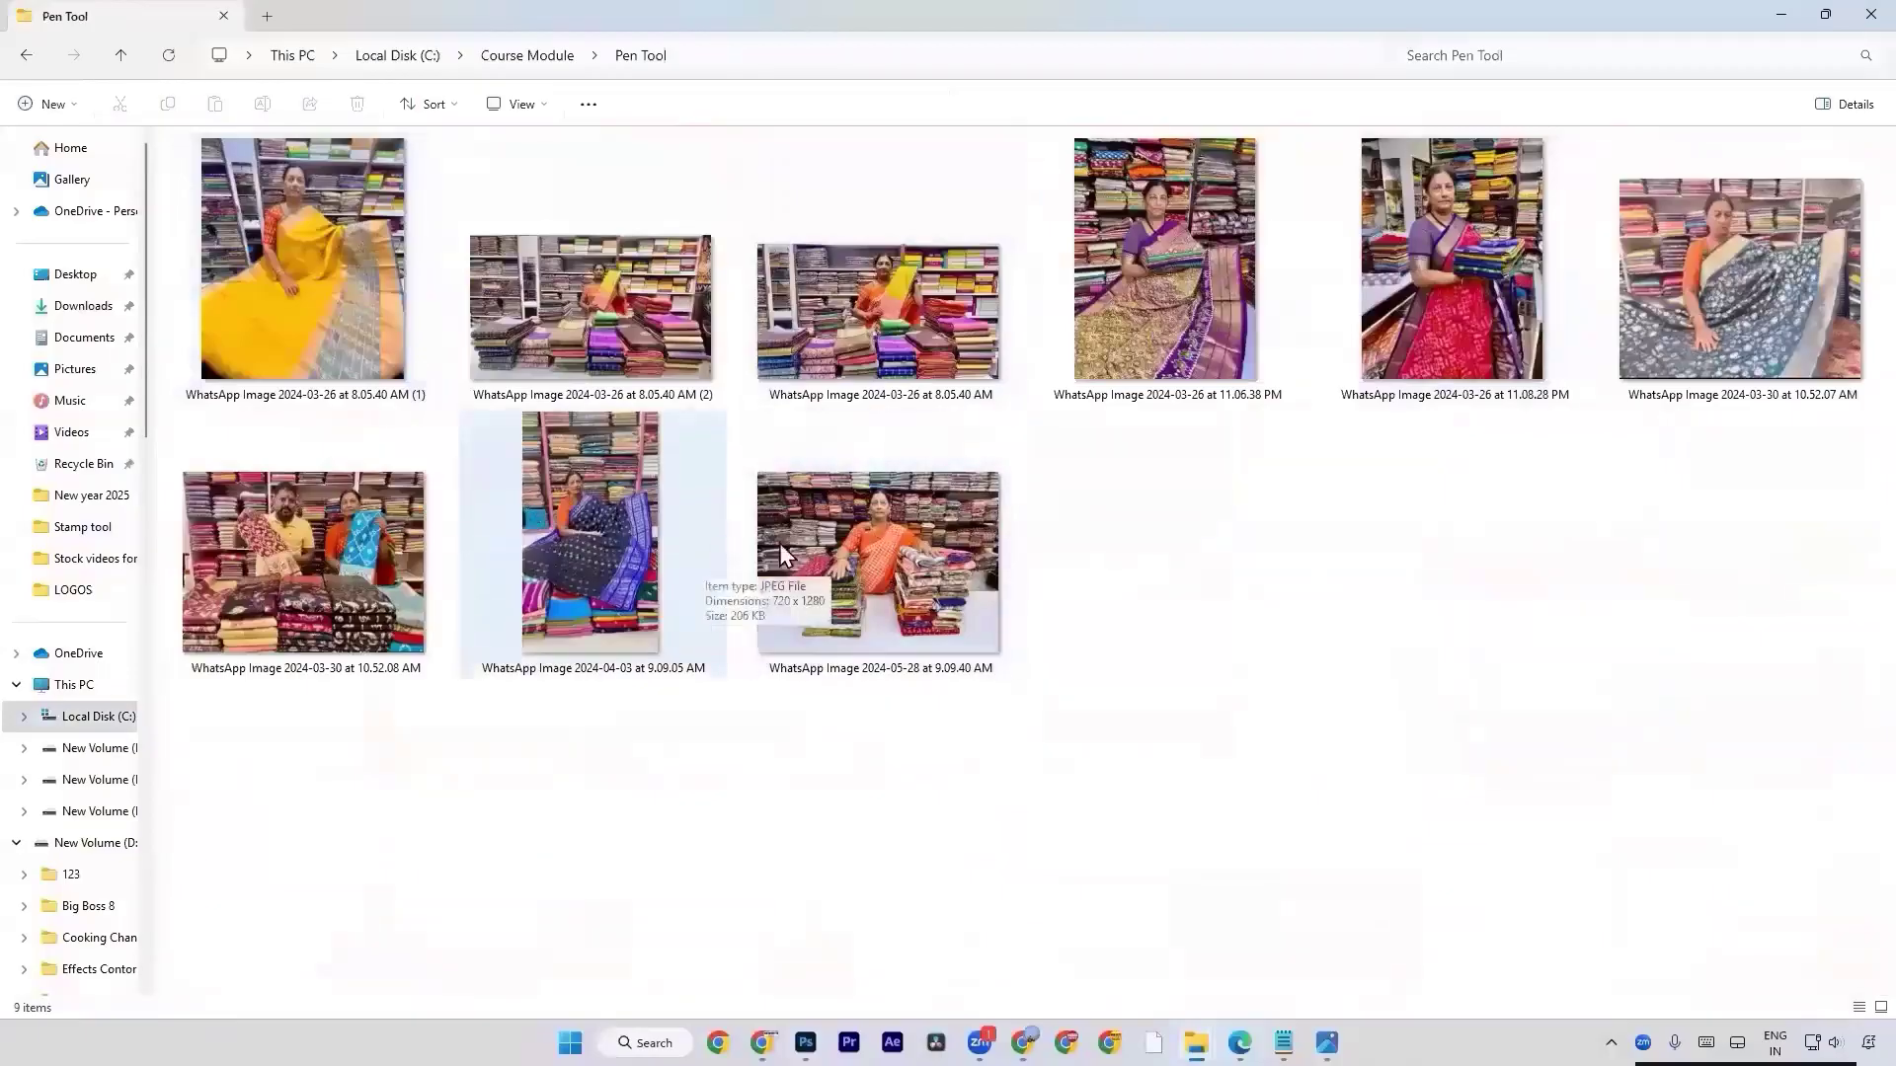
# Place WhatsApp Image 2024-05-28 at 9.09.40 AM from the Pen Tool folder into the new Photoshop document.
pyautogui.click(365, 337)
pyautogui.click(914, 567)
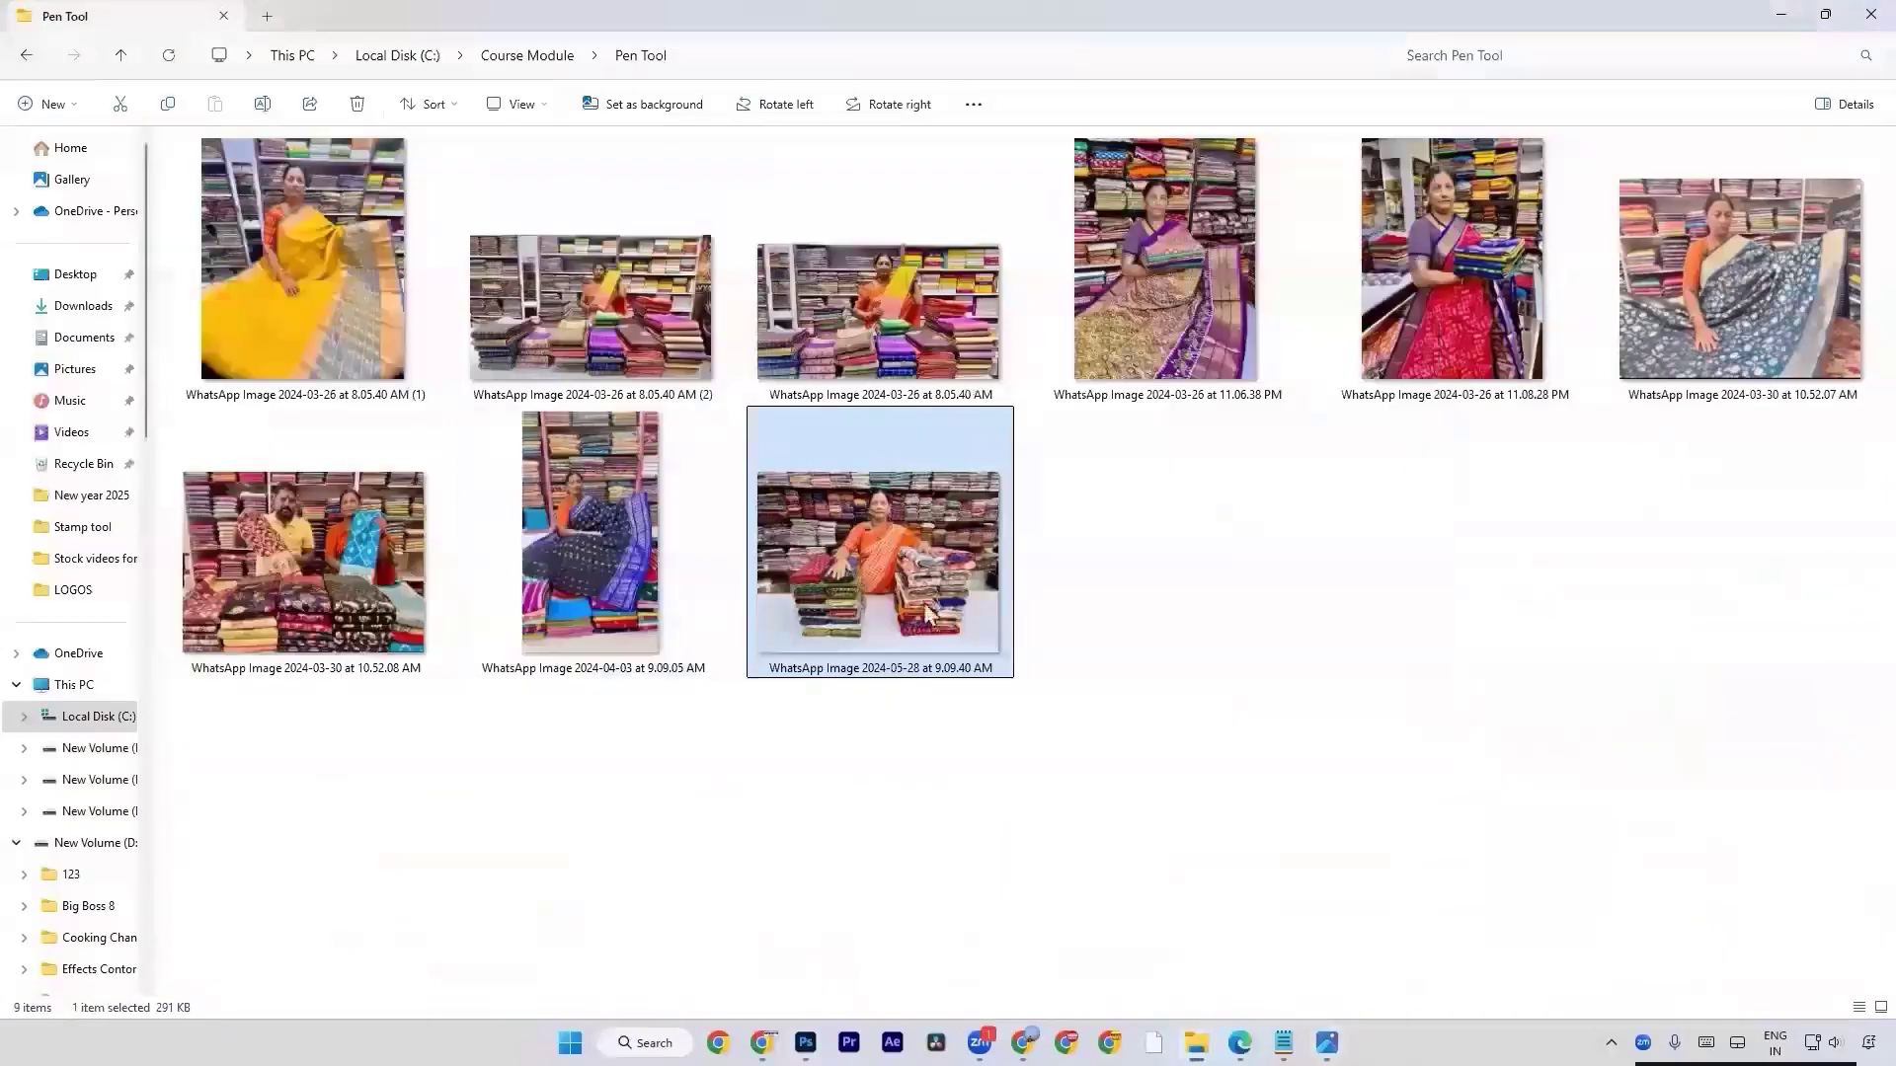
pyautogui.moveTo(926, 612); pyautogui.dragTo(677, 516)
pyautogui.press('Return')
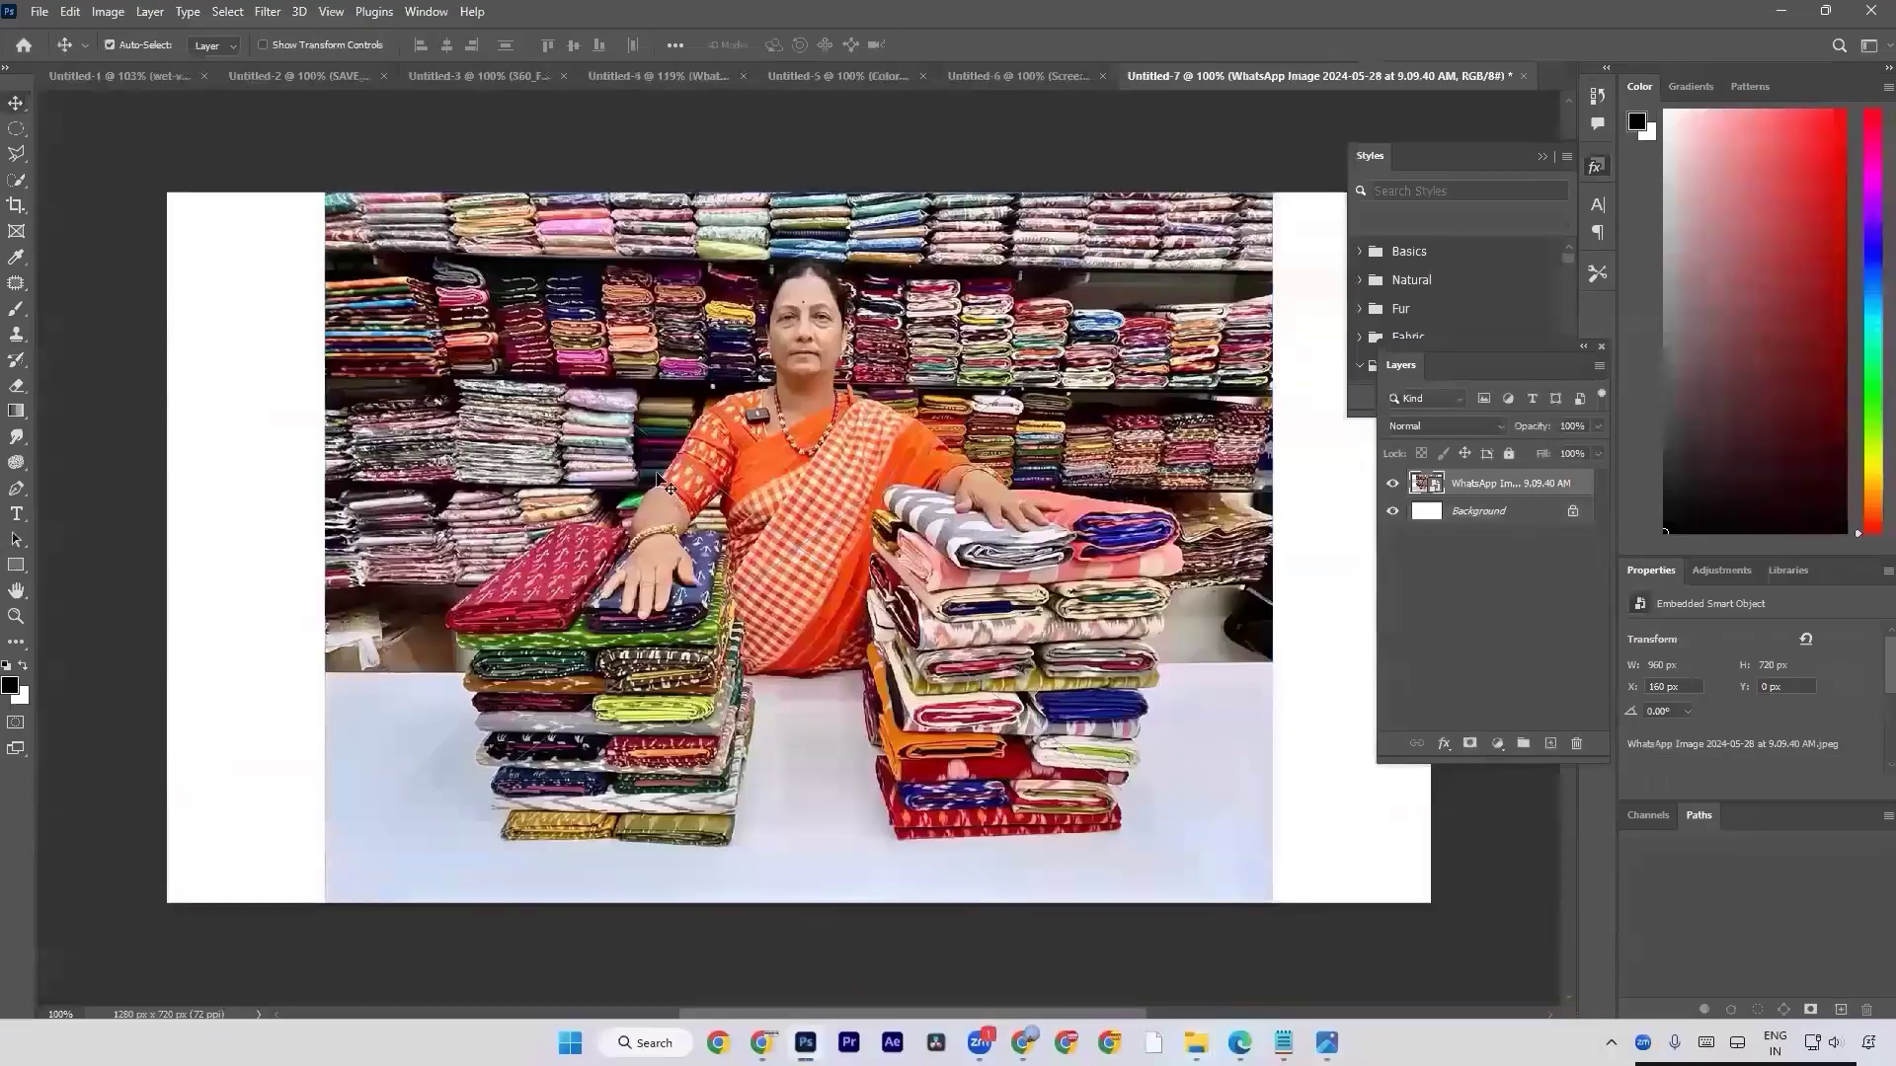
# Create a new 1280 x 720 px document at 72 ppi and activate the Pen Tool.
pyautogui.hotkey('ctrl', 'n')
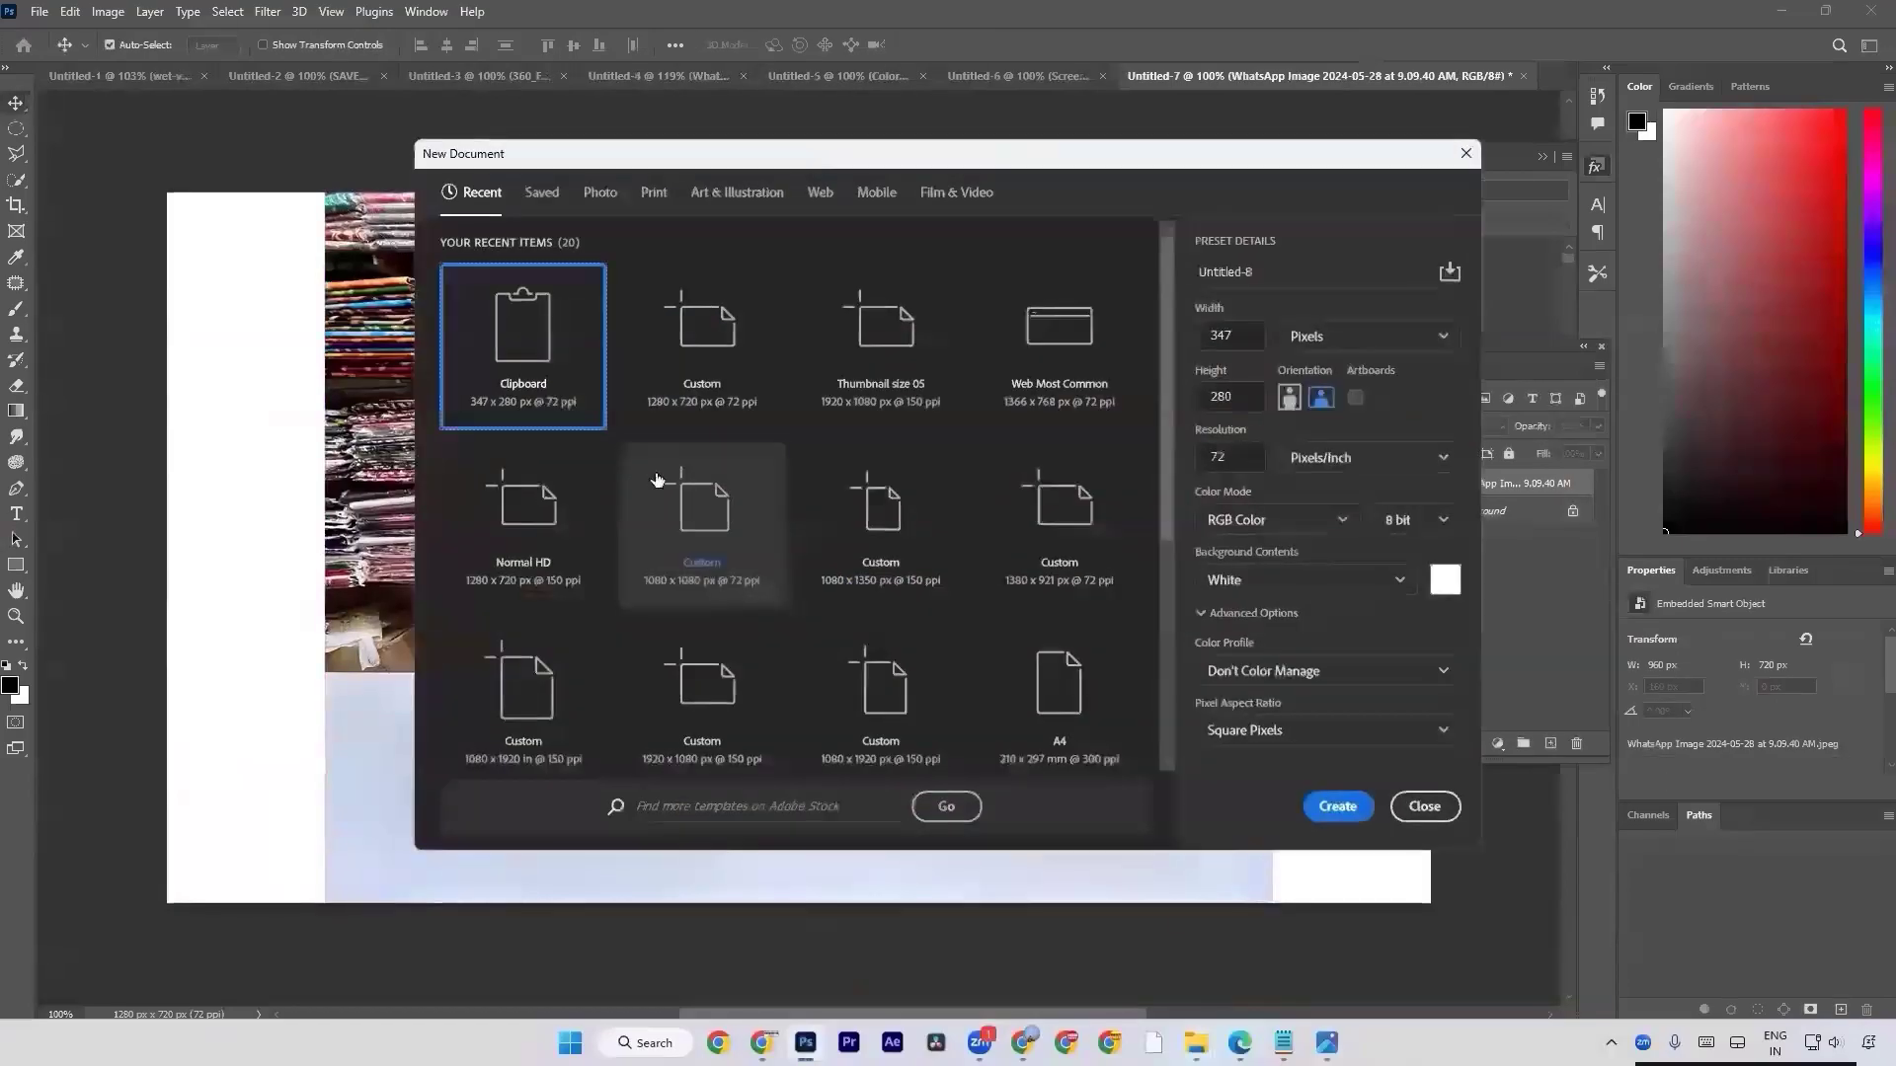
pyautogui.doubleClick(625, 352)
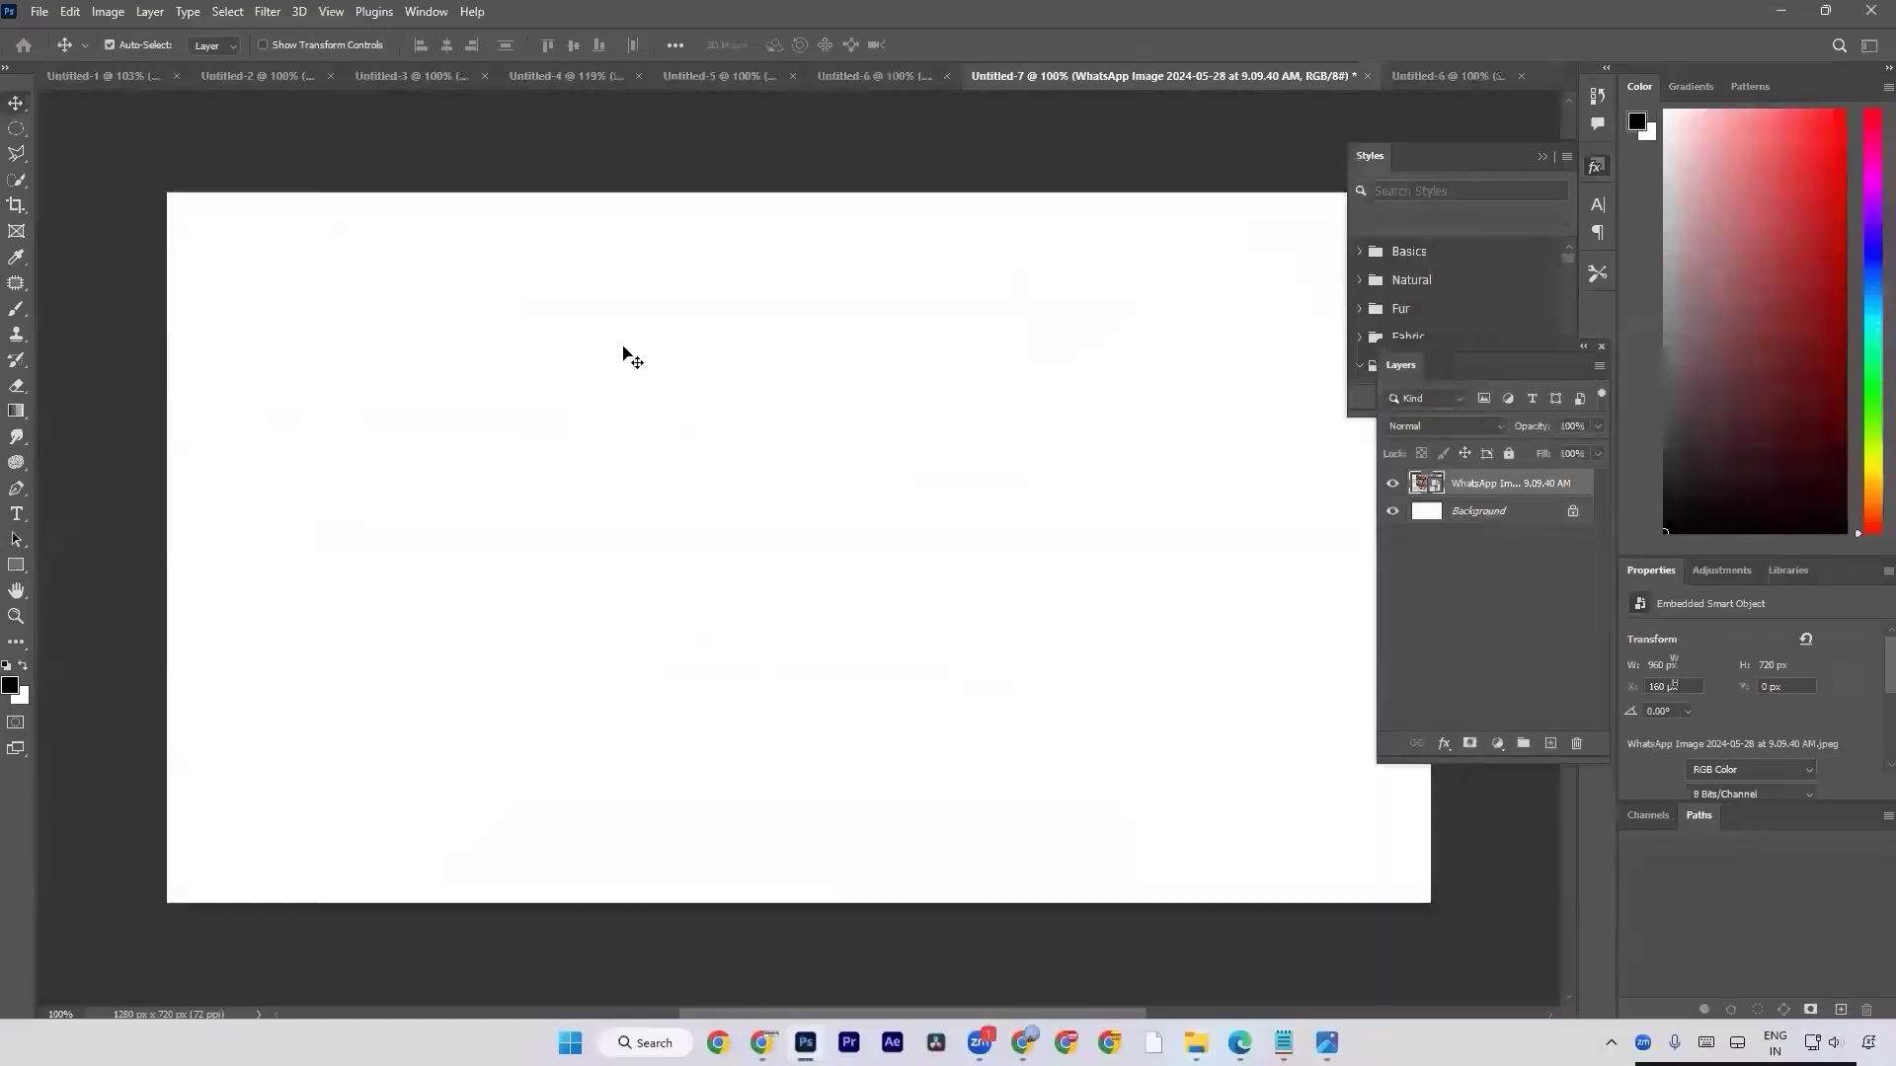
pyautogui.click(16, 490)
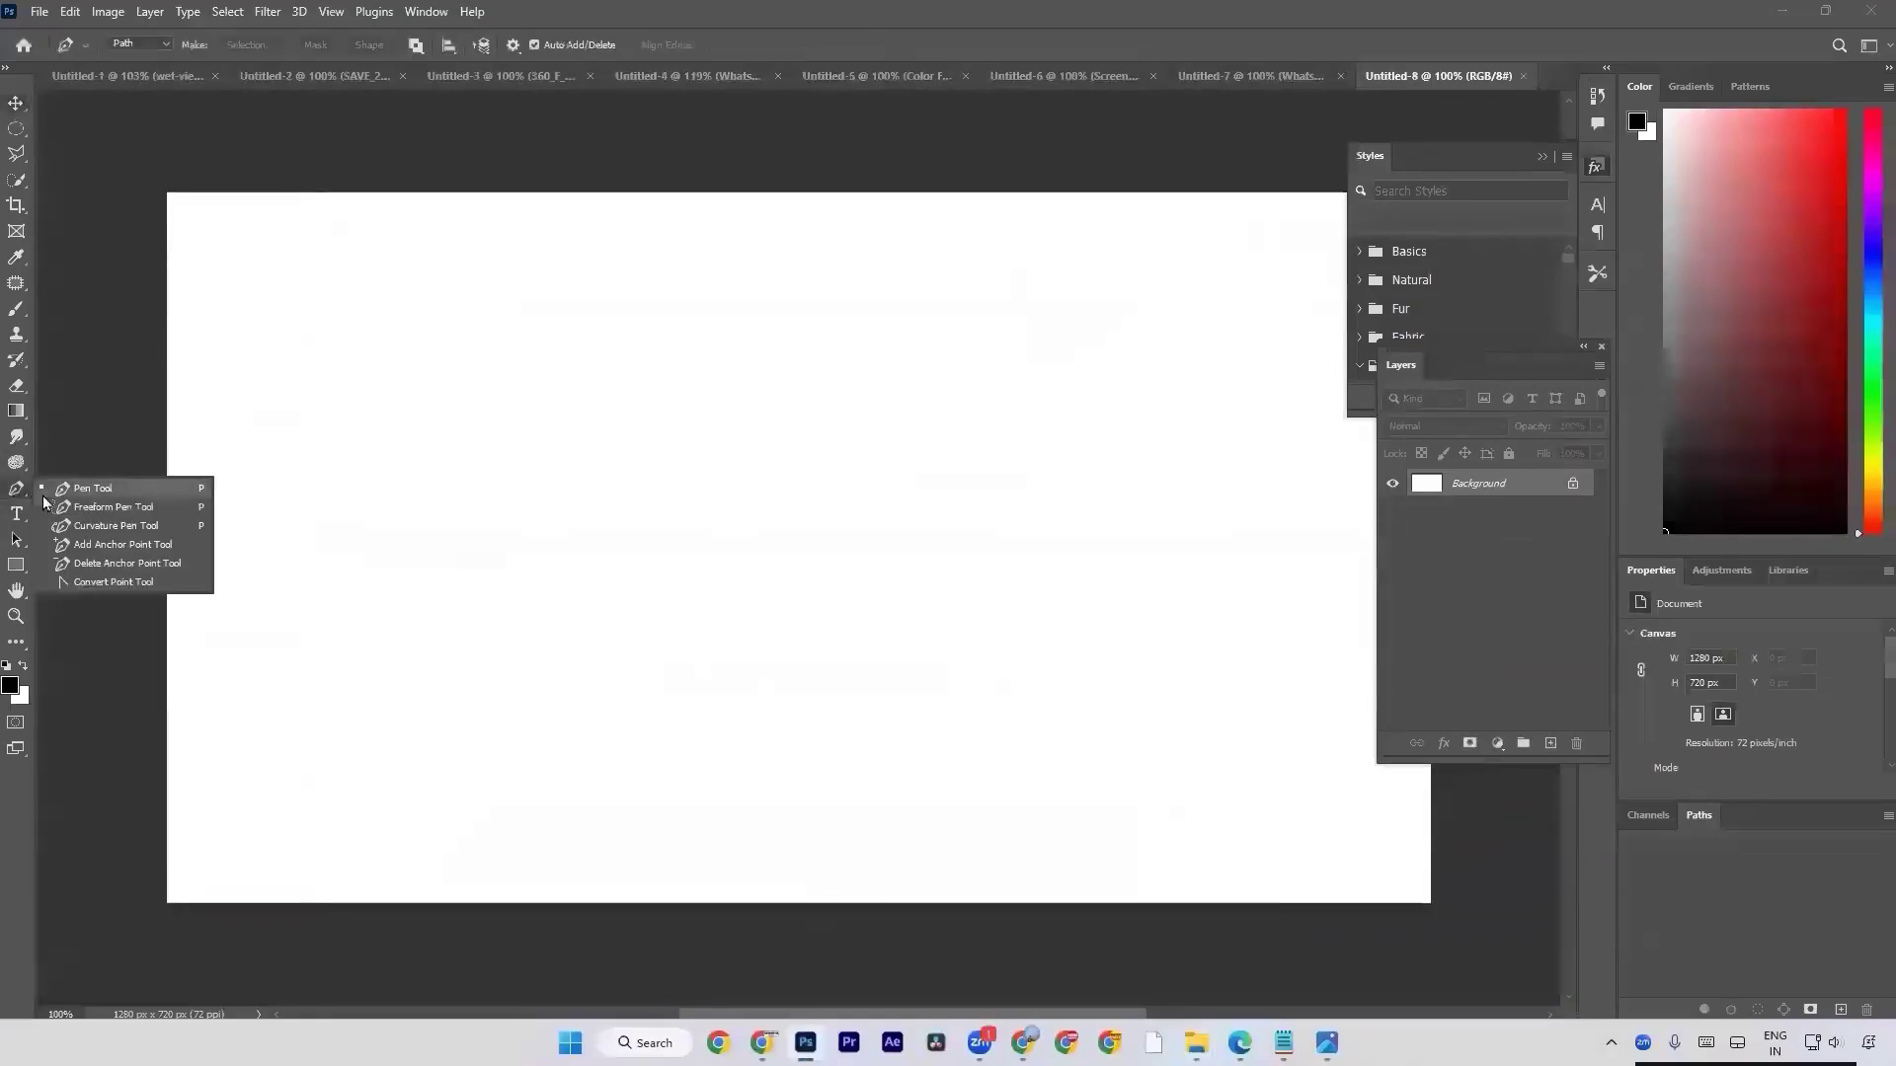
pyautogui.click(58, 494)
pyautogui.click(16, 154)
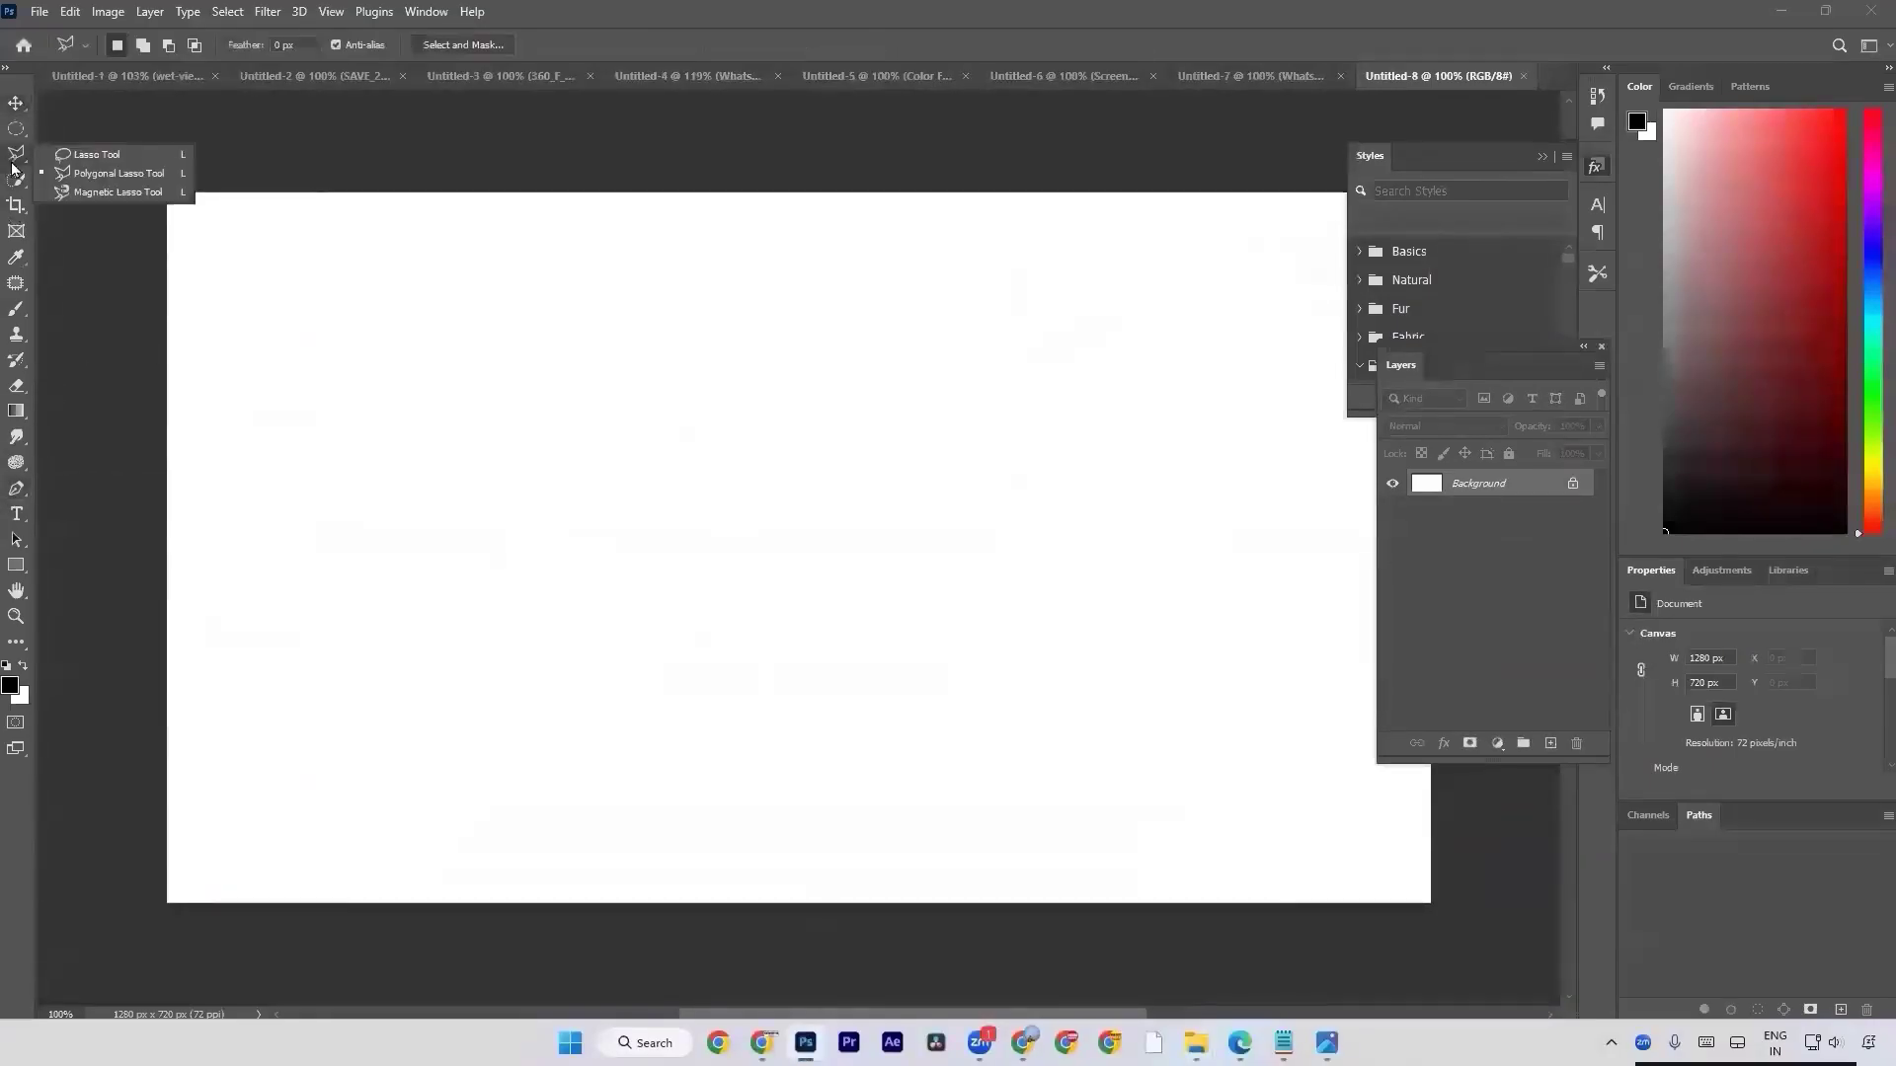
pyautogui.click(70, 184)
pyautogui.rightClick(8, 163)
pyautogui.click(81, 196)
pyautogui.click(11, 569)
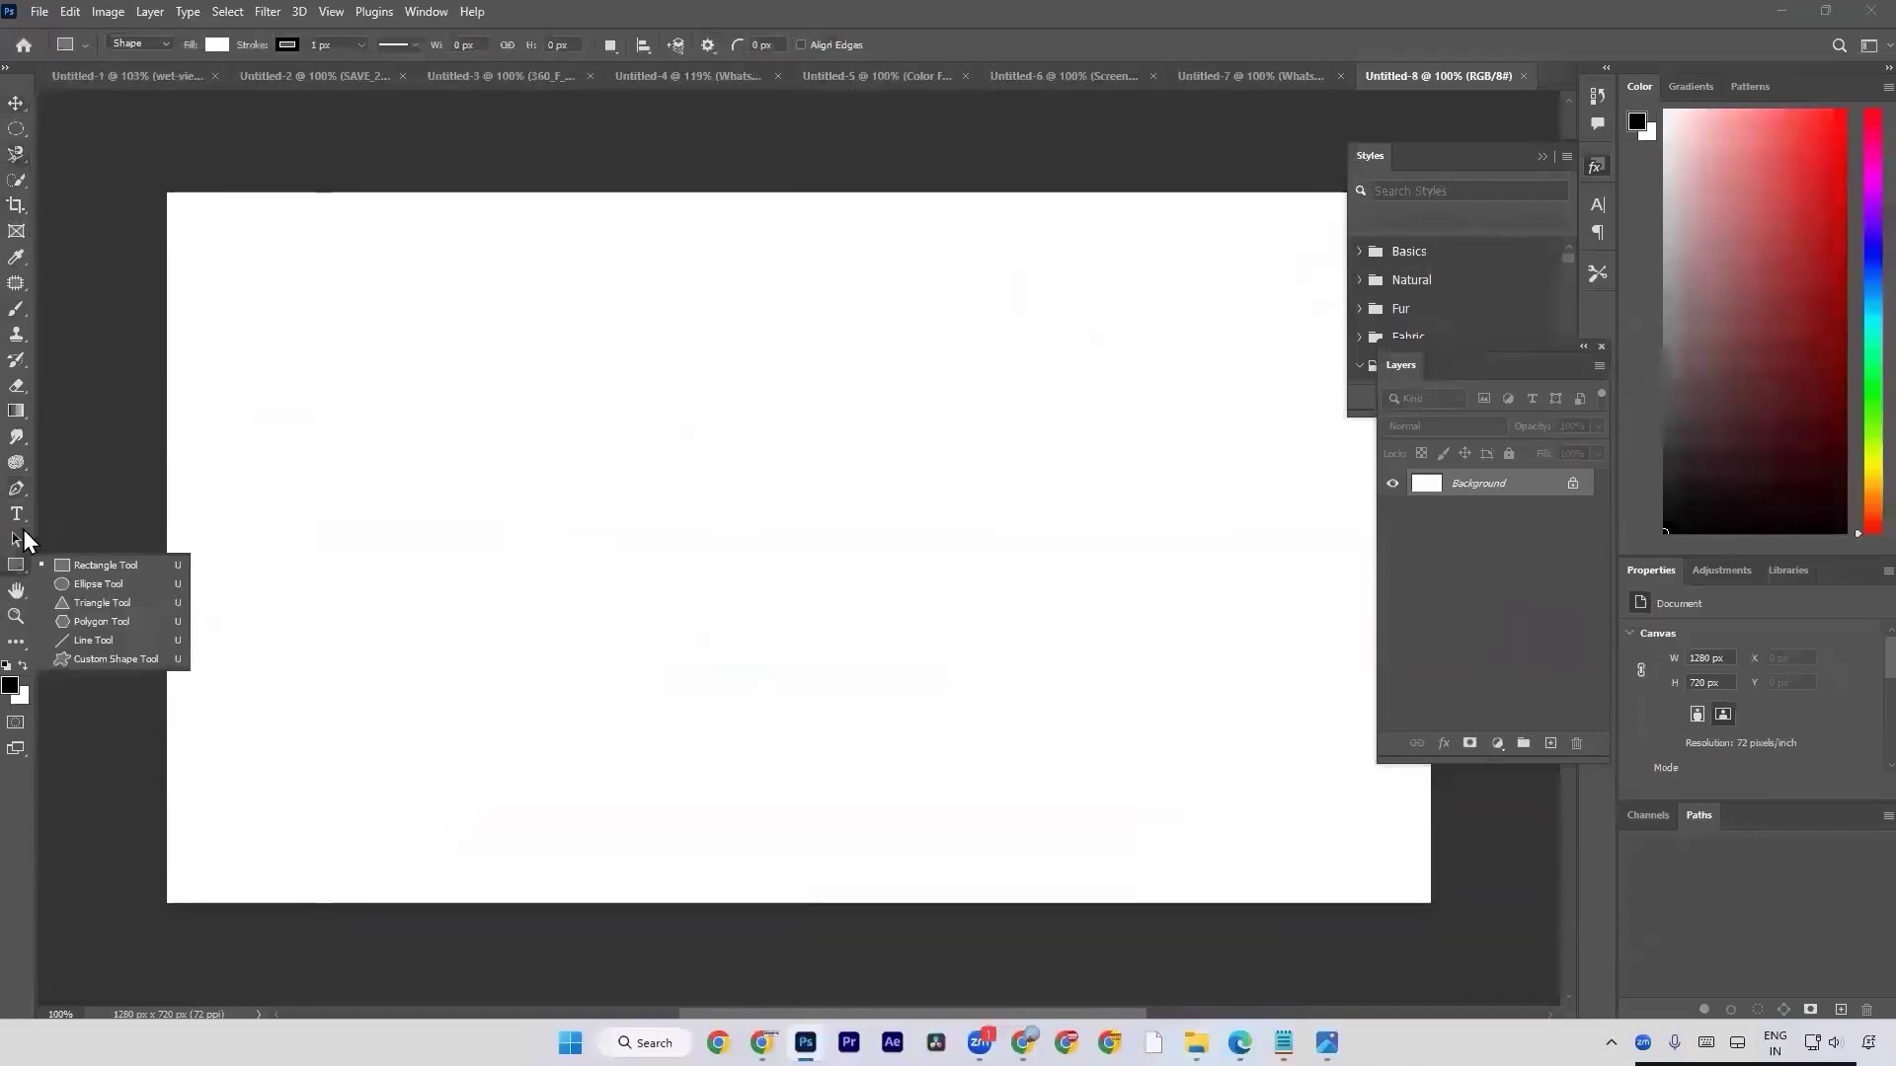
pyautogui.rightClick(17, 491)
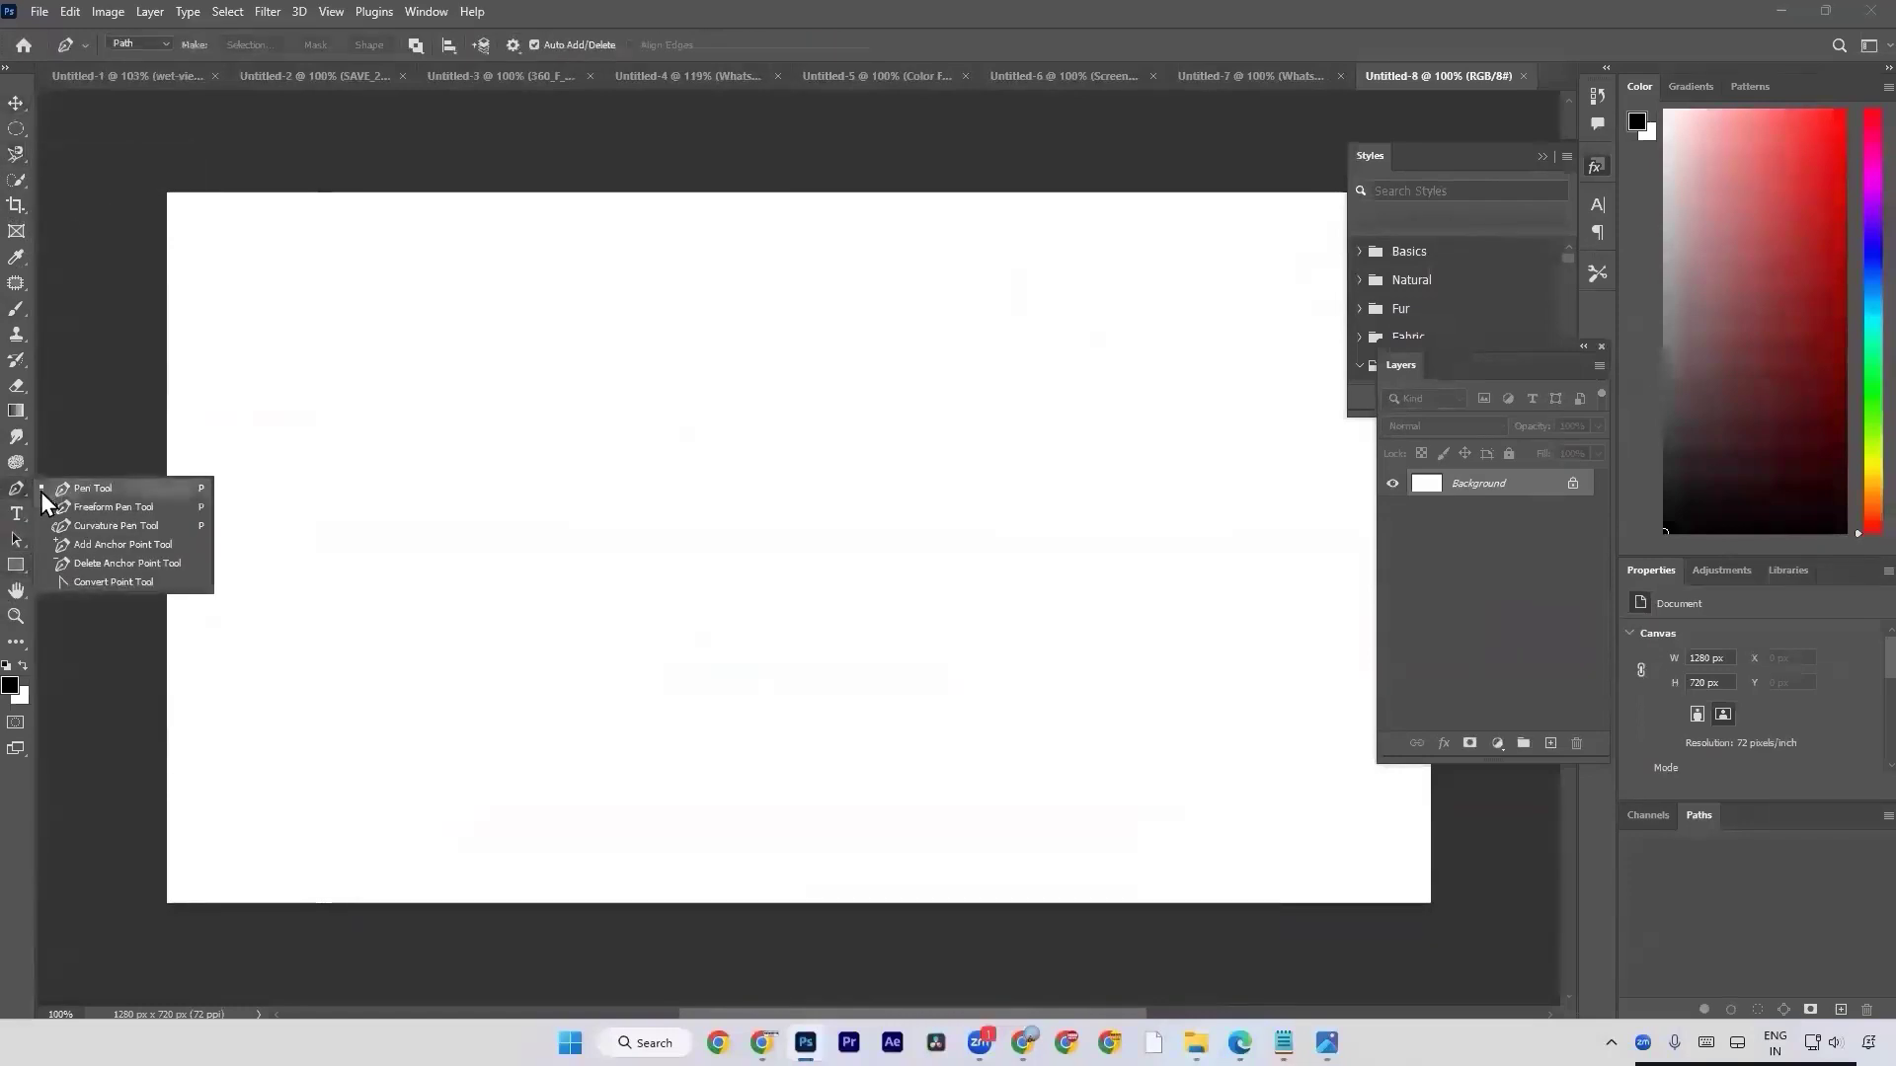
pyautogui.click(83, 494)
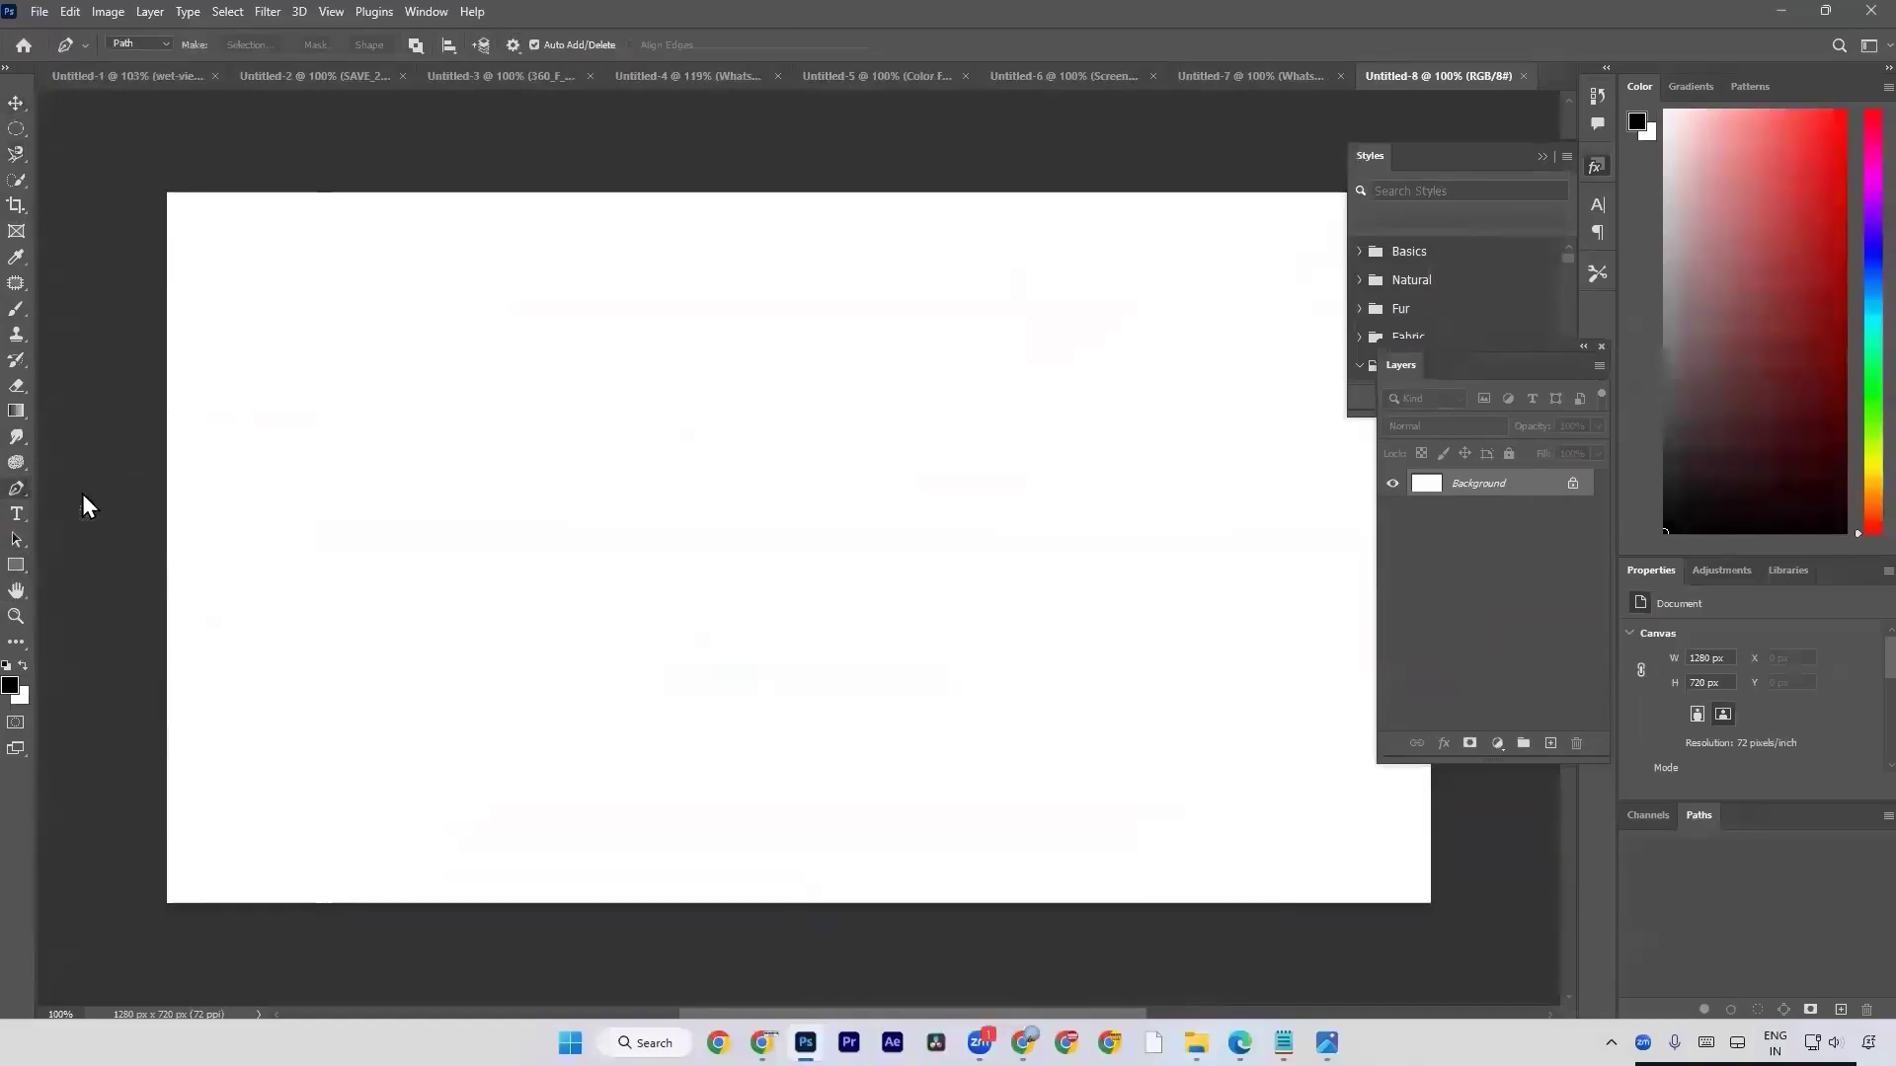
# Try drawing an open path of straight segments with the Pen Tool and undo all of its anchor points.
pyautogui.click(350, 527)
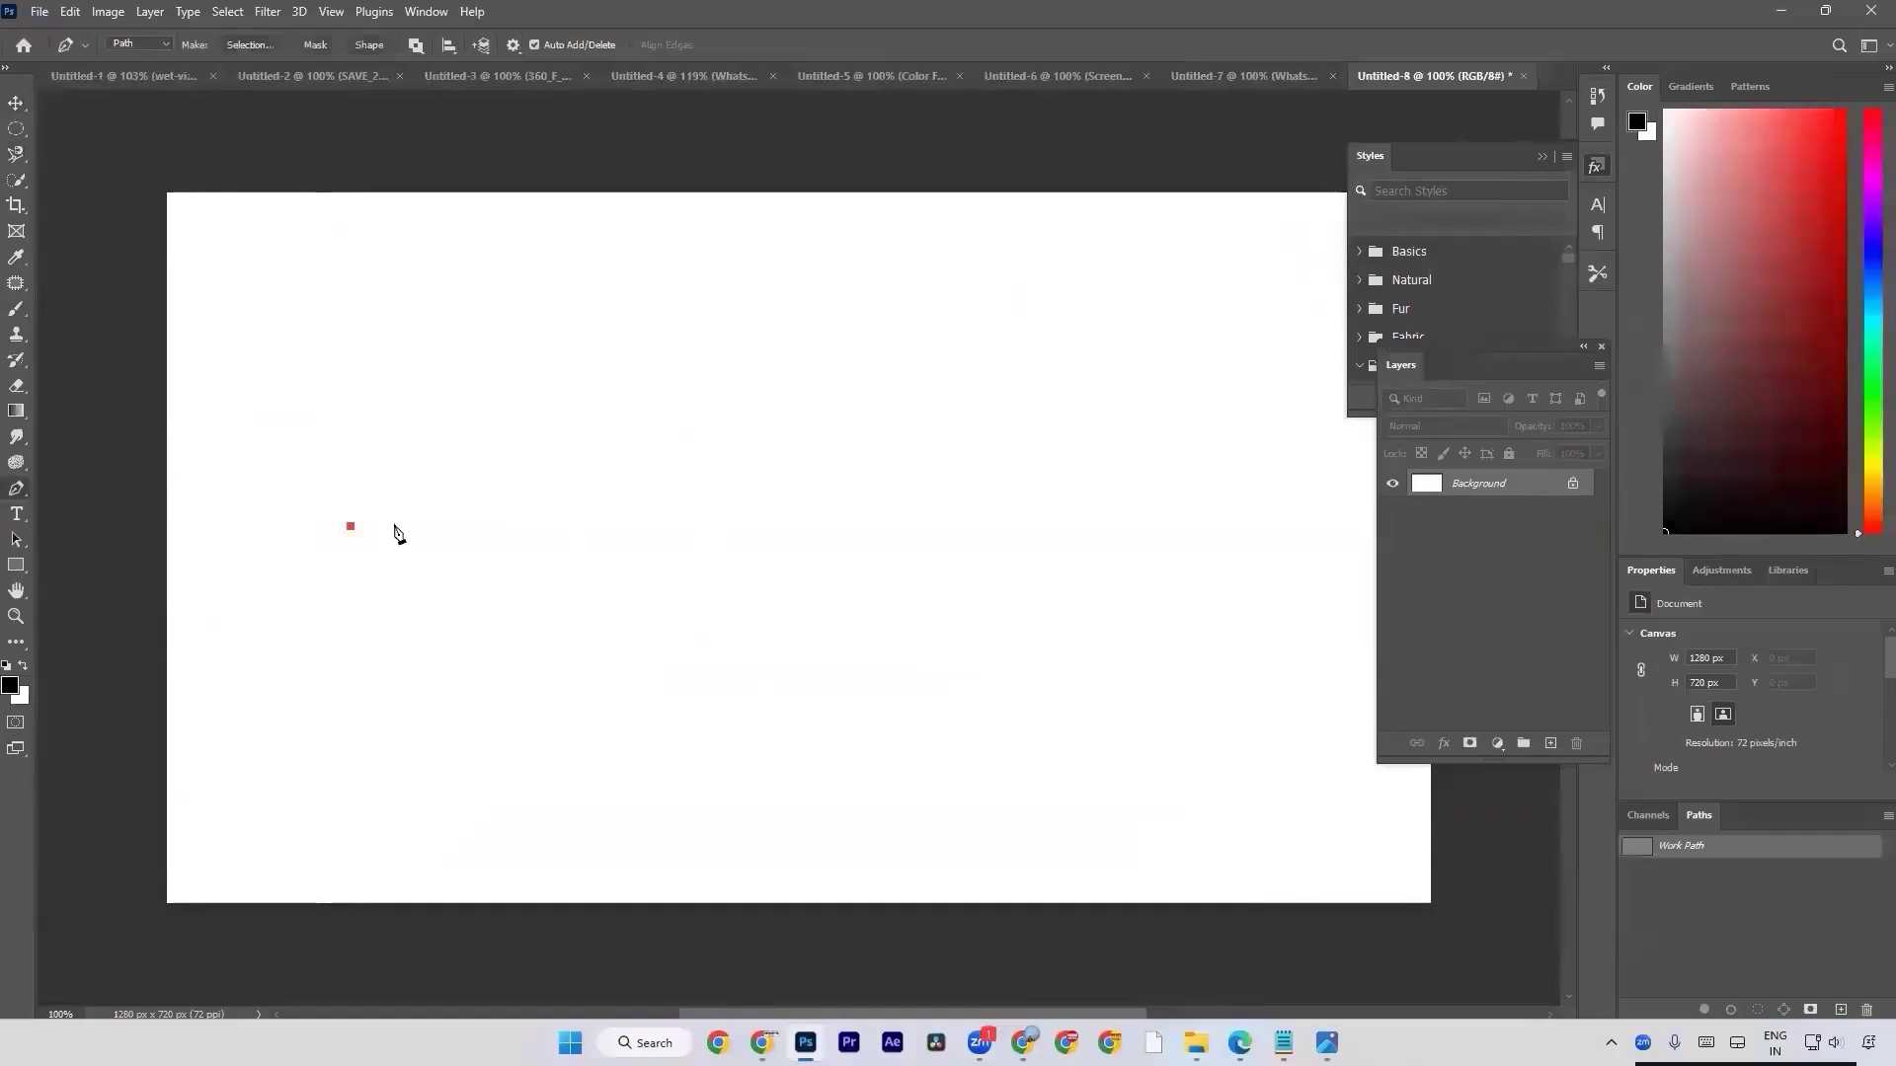
pyautogui.click(697, 524)
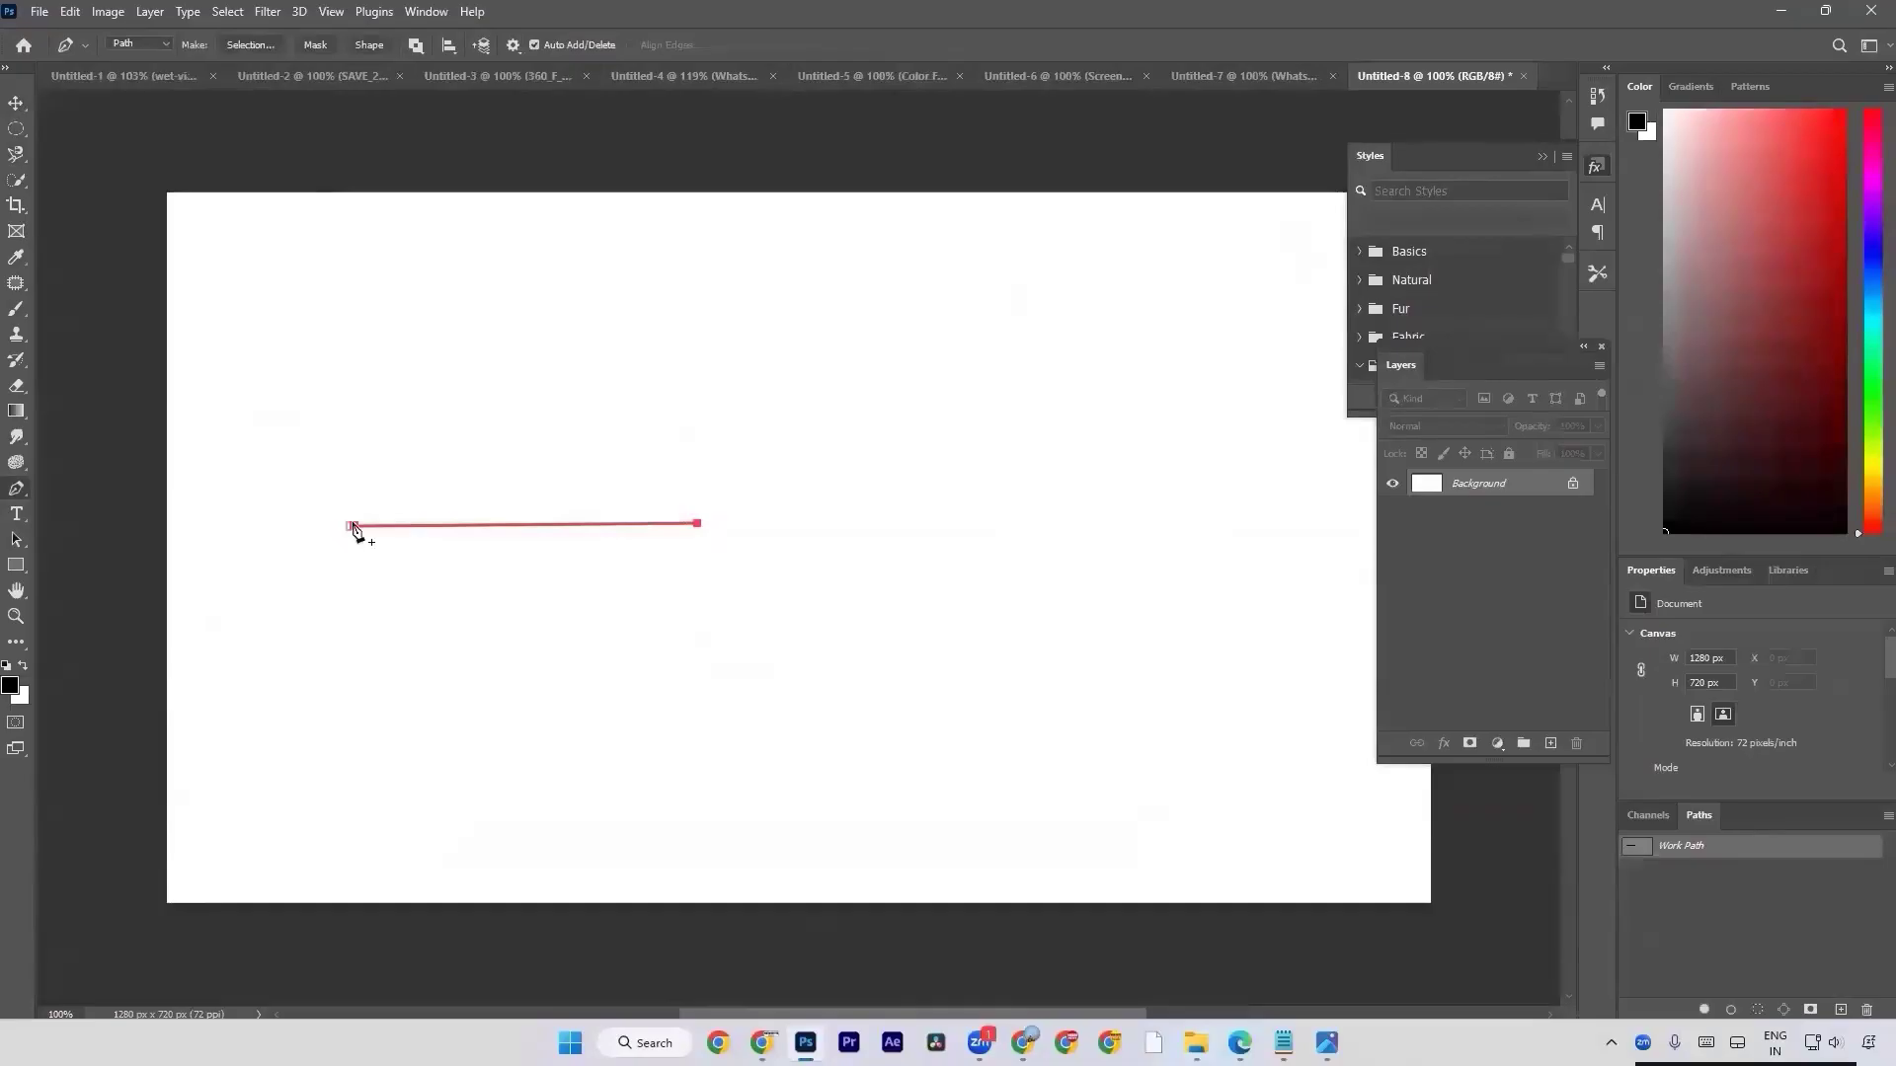
pyautogui.moveTo(354, 530); pyautogui.dragTo(346, 521)
pyautogui.hotkey('ctrl', 'z')
pyautogui.click(814, 416)
pyautogui.click(857, 696)
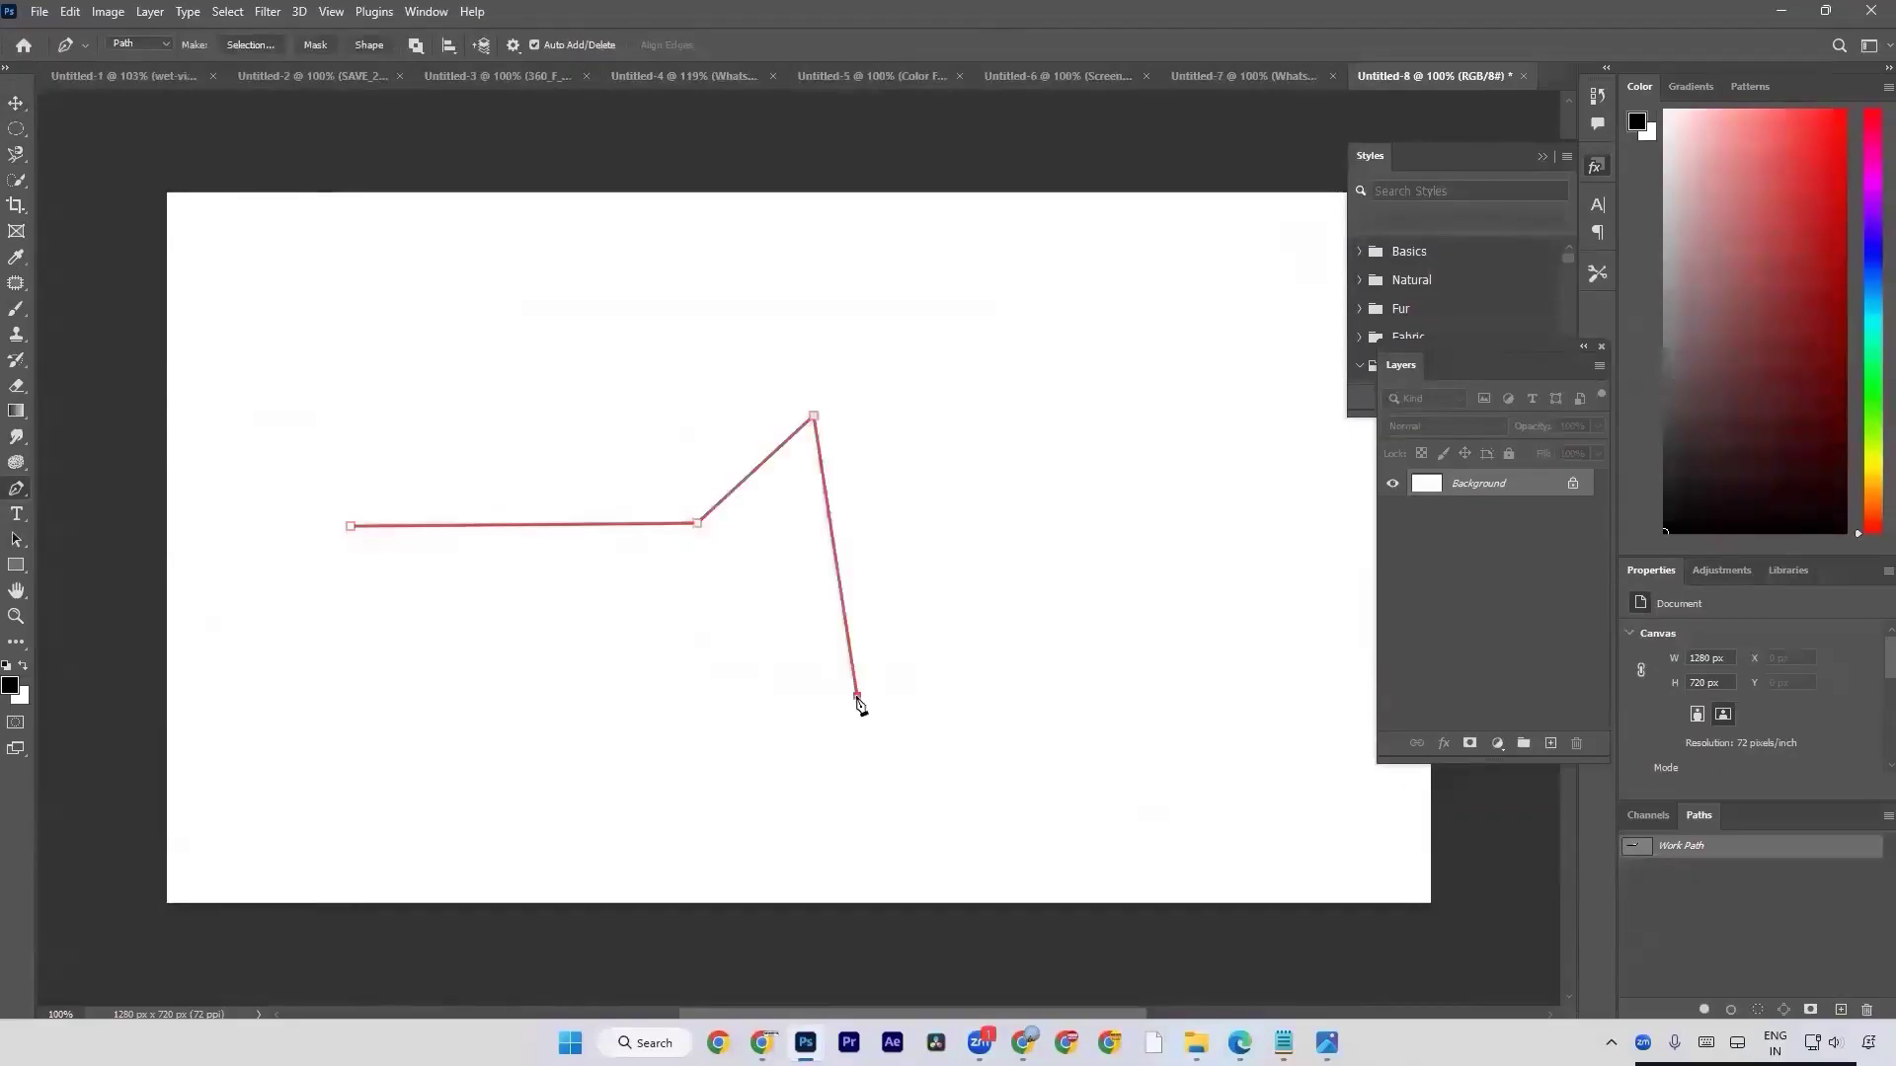
pyautogui.click(690, 763)
pyautogui.click(348, 755)
pyautogui.click(309, 629)
pyautogui.click(283, 563)
pyautogui.hotkey('ctrl', 'z')
pyautogui.hotkey('ctrl', 'z')
pyautogui.hotkey('ctrl', 'z')
pyautogui.hotkey('ctrl', 'z')
pyautogui.hotkey('ctrl', 'z')
pyautogui.hotkey('ctrl', 'z')
pyautogui.hotkey('ctrl', 'z')
pyautogui.hotkey('ctrl', 'z')
# Draw a closed four-sided path about 248 x 182 px on the canvas and load it as a selection on a new layer.
pyautogui.click(279, 348)
pyautogui.click(523, 344)
pyautogui.click(524, 524)
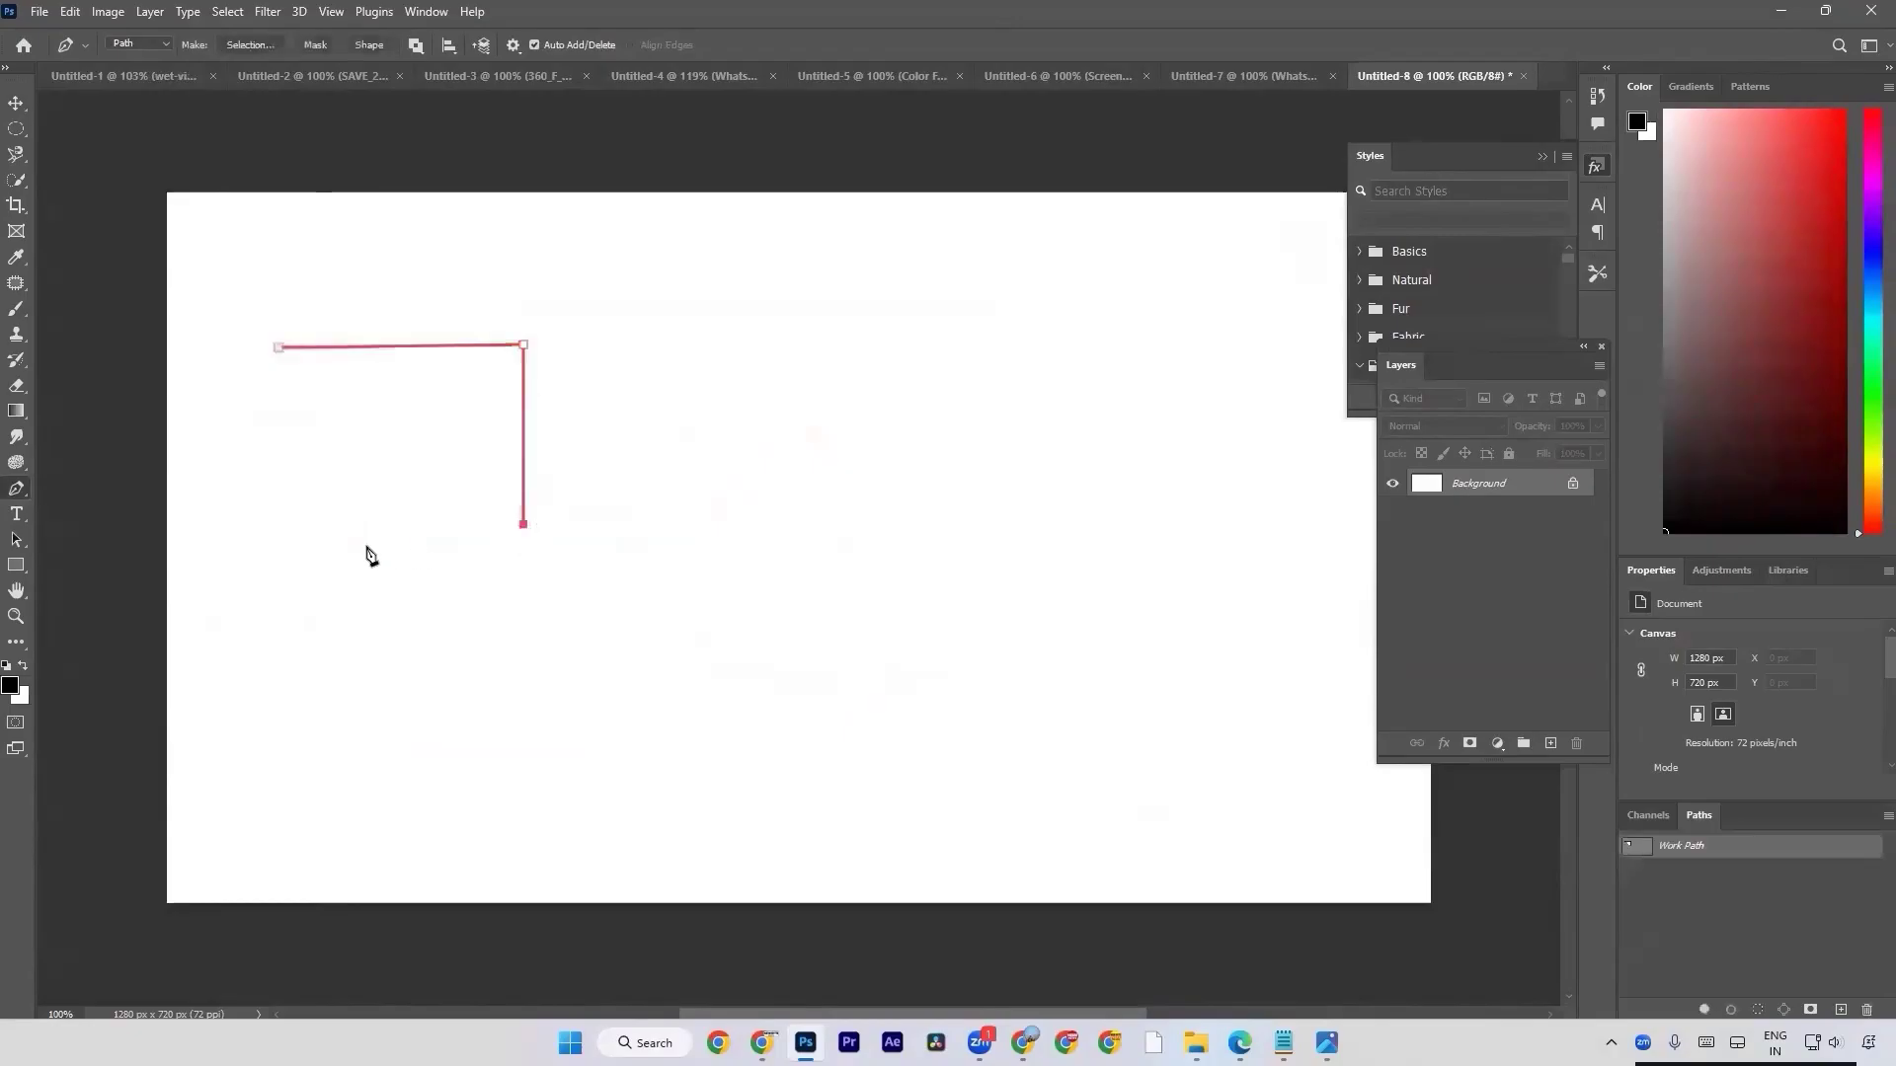
pyautogui.click(294, 524)
pyautogui.click(278, 347)
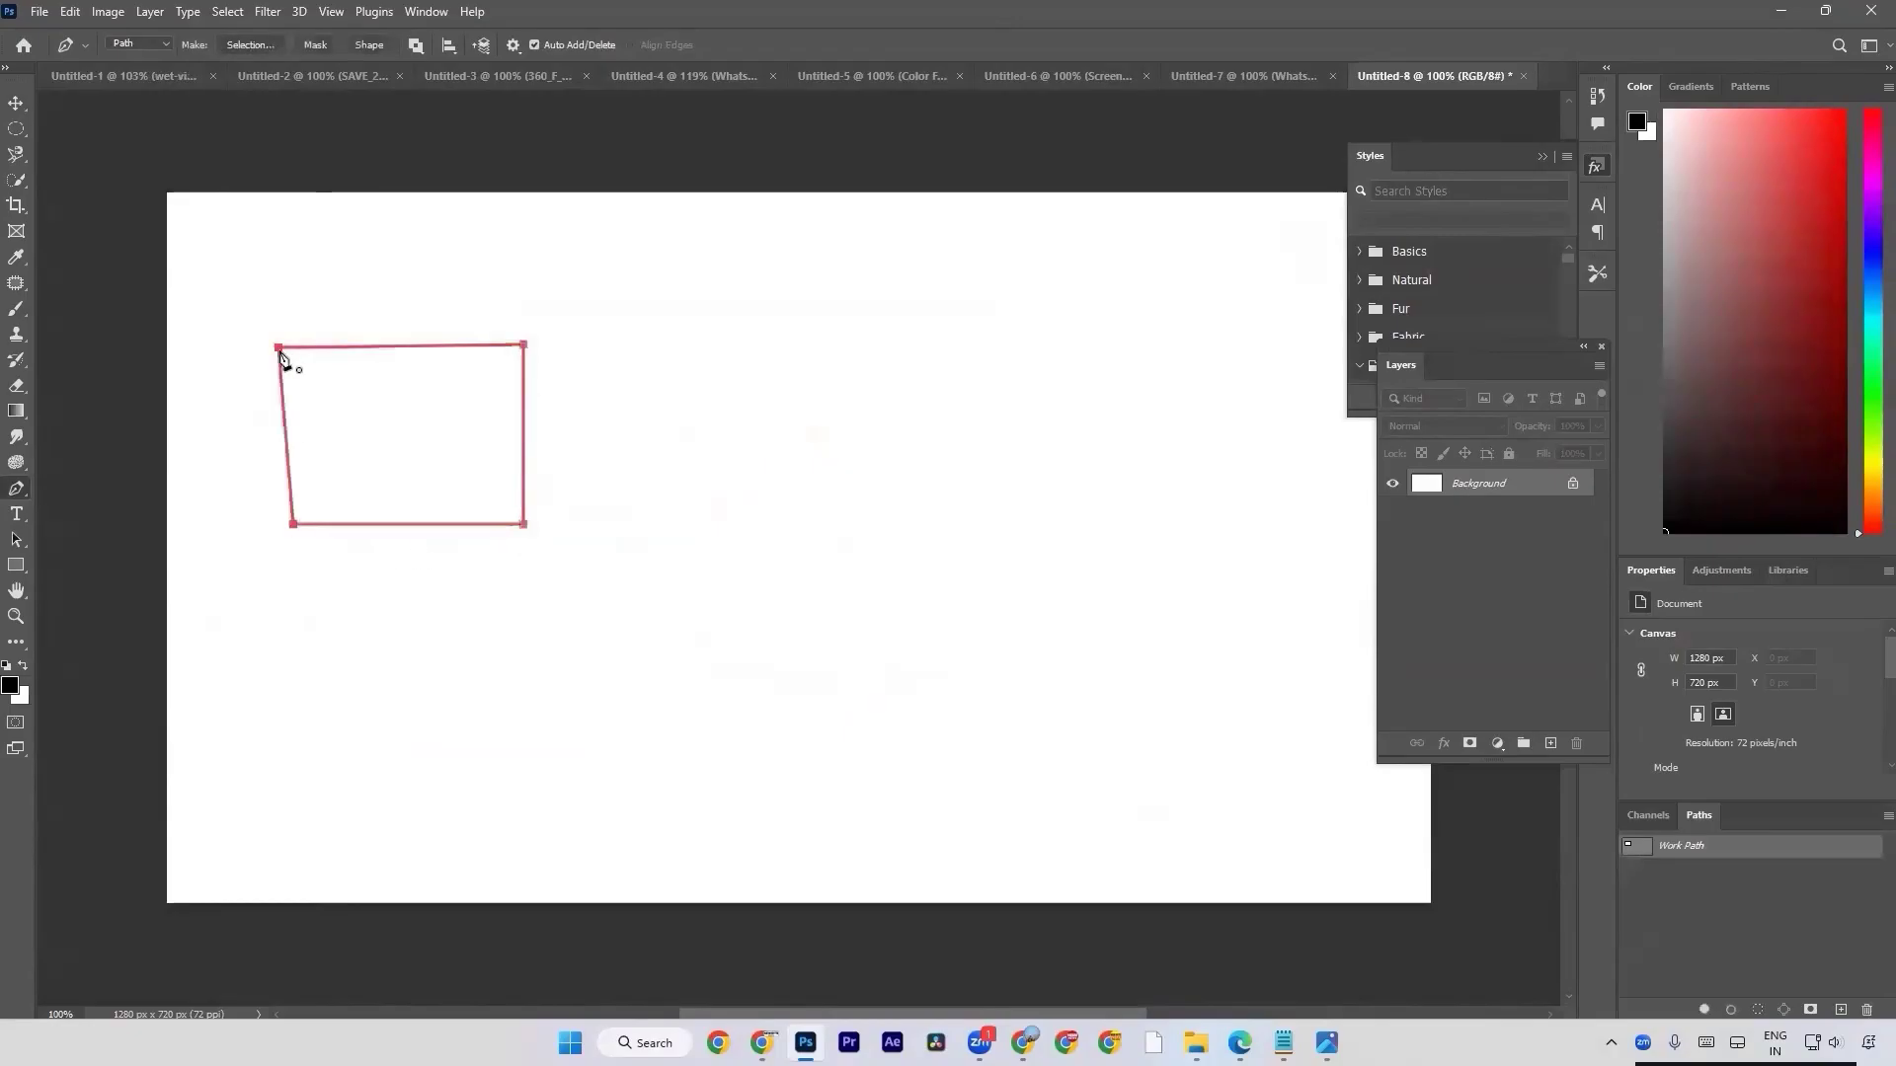
pyautogui.click(1548, 744)
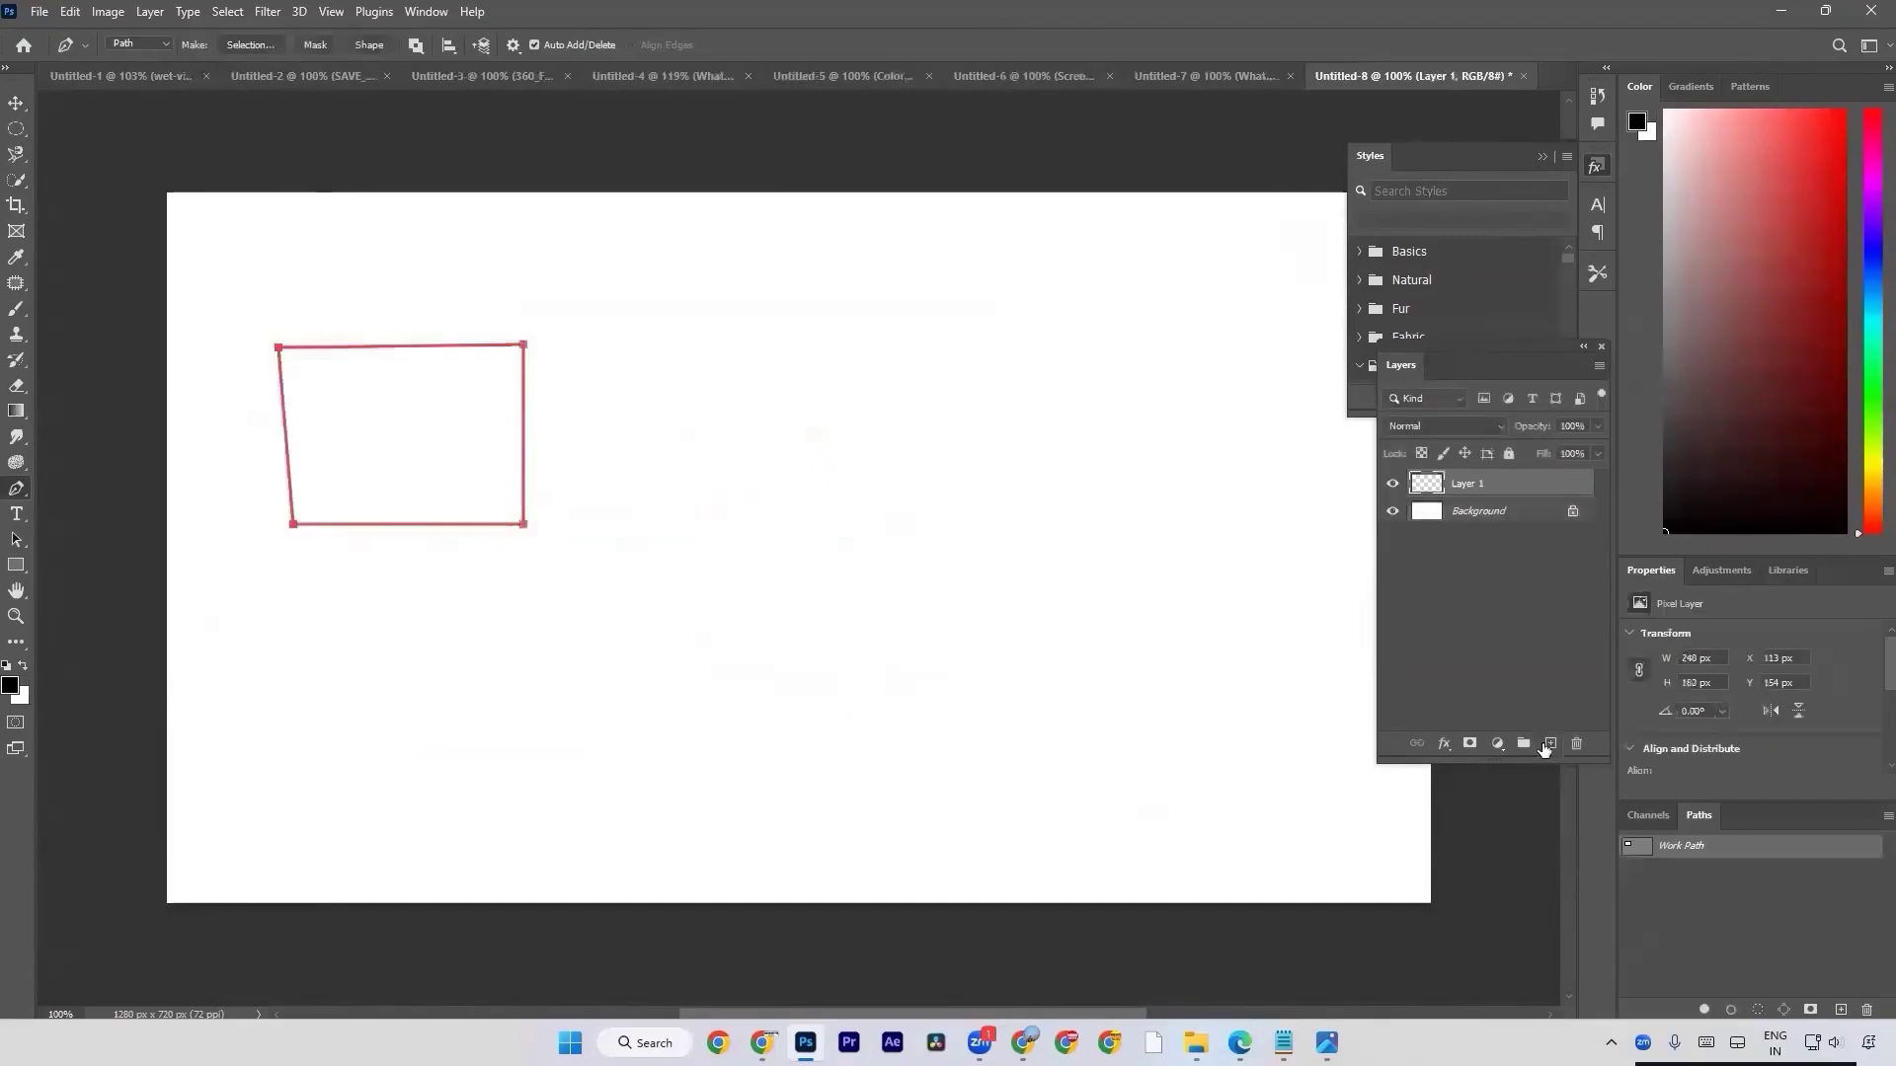
pyautogui.hotkey('ctrl', 'Return')
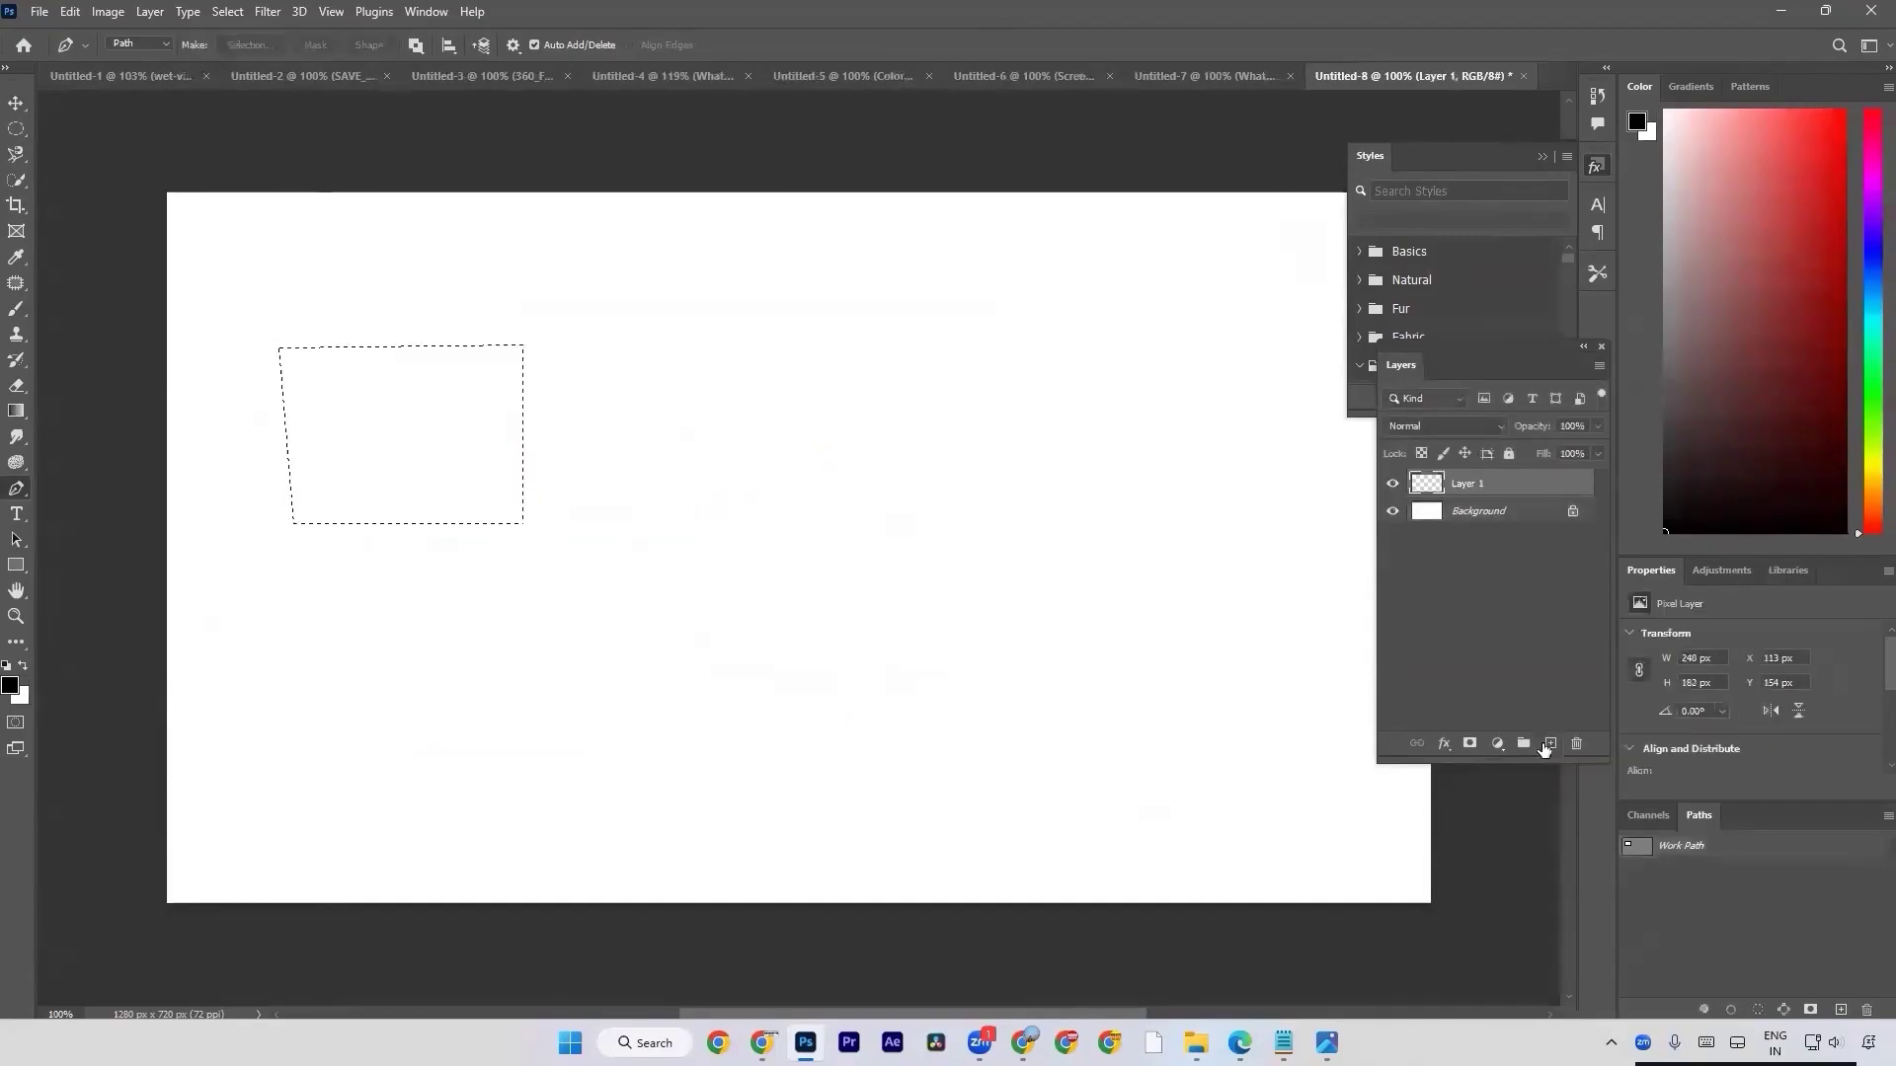
# Open Notepad and write the heading "Pen tool" with the line "Selection Ctrl + Enter" below it.
pyautogui.press('super+s')
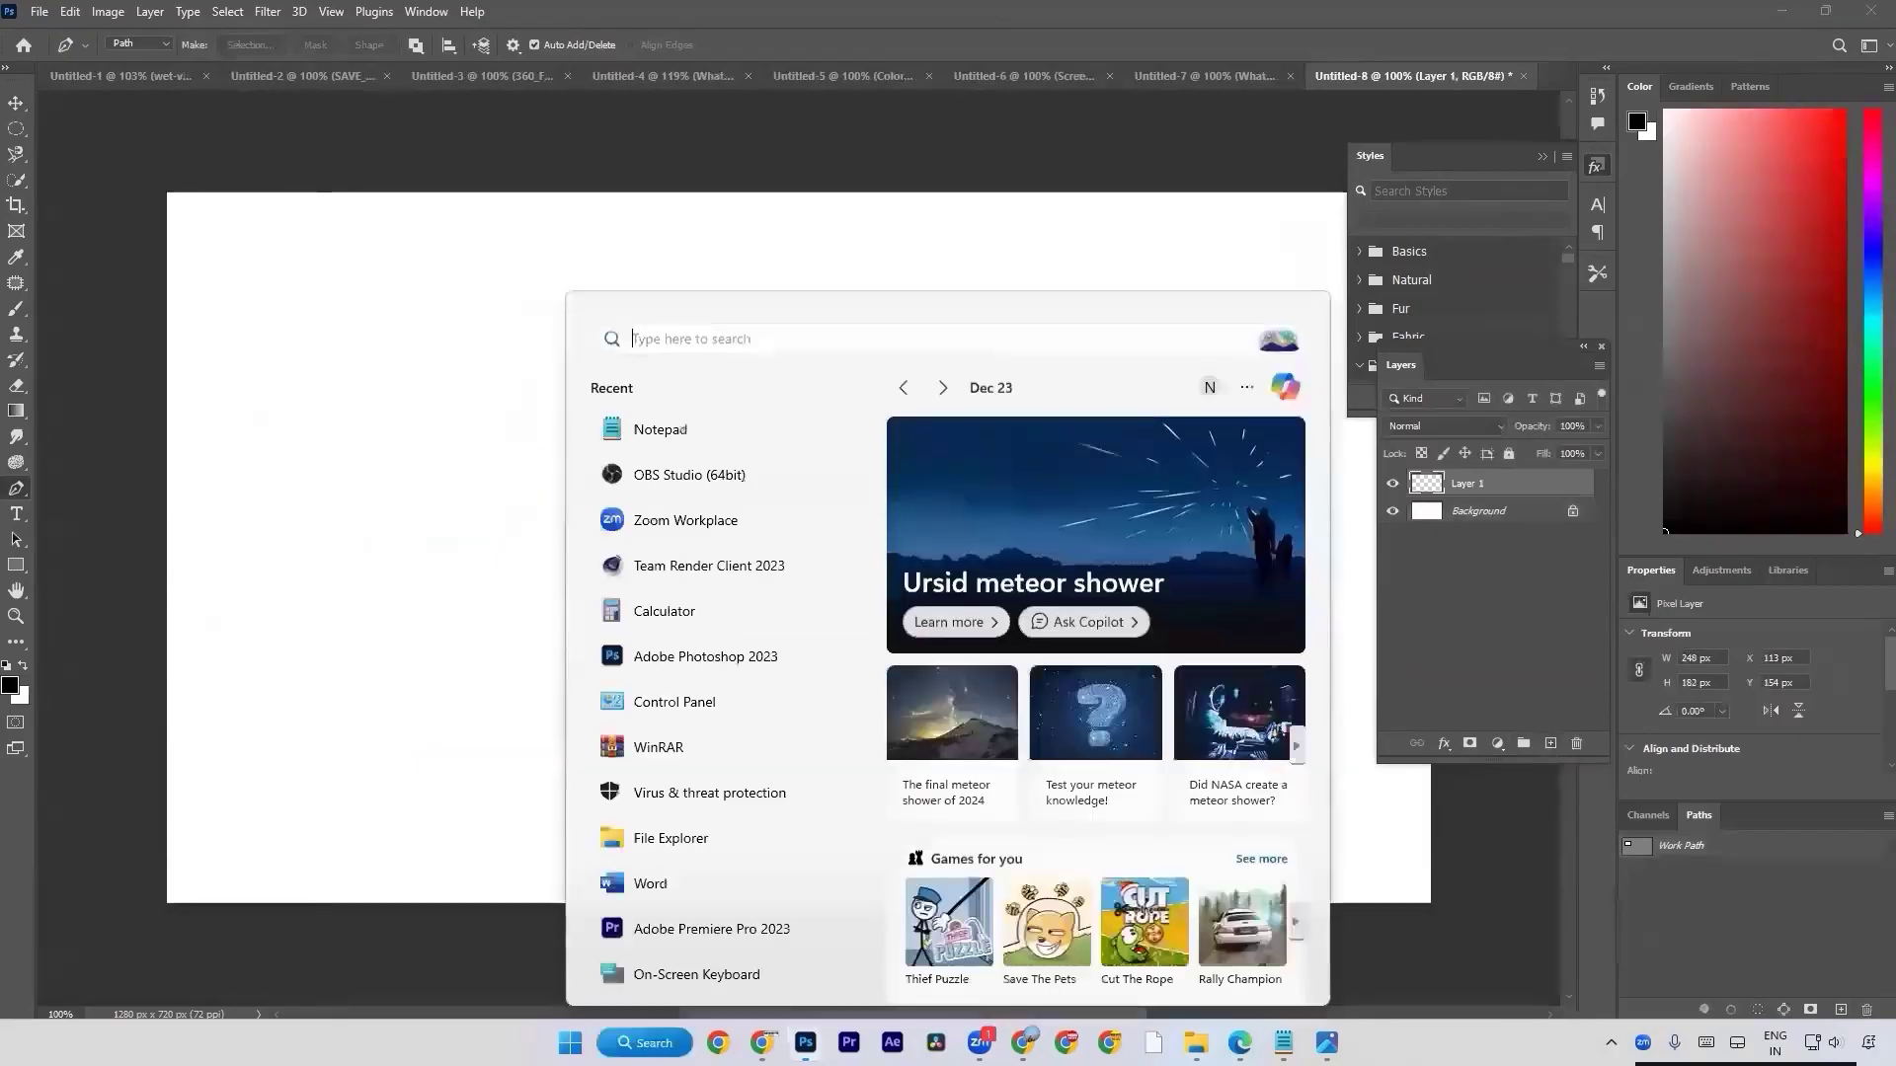
pyautogui.click(656, 437)
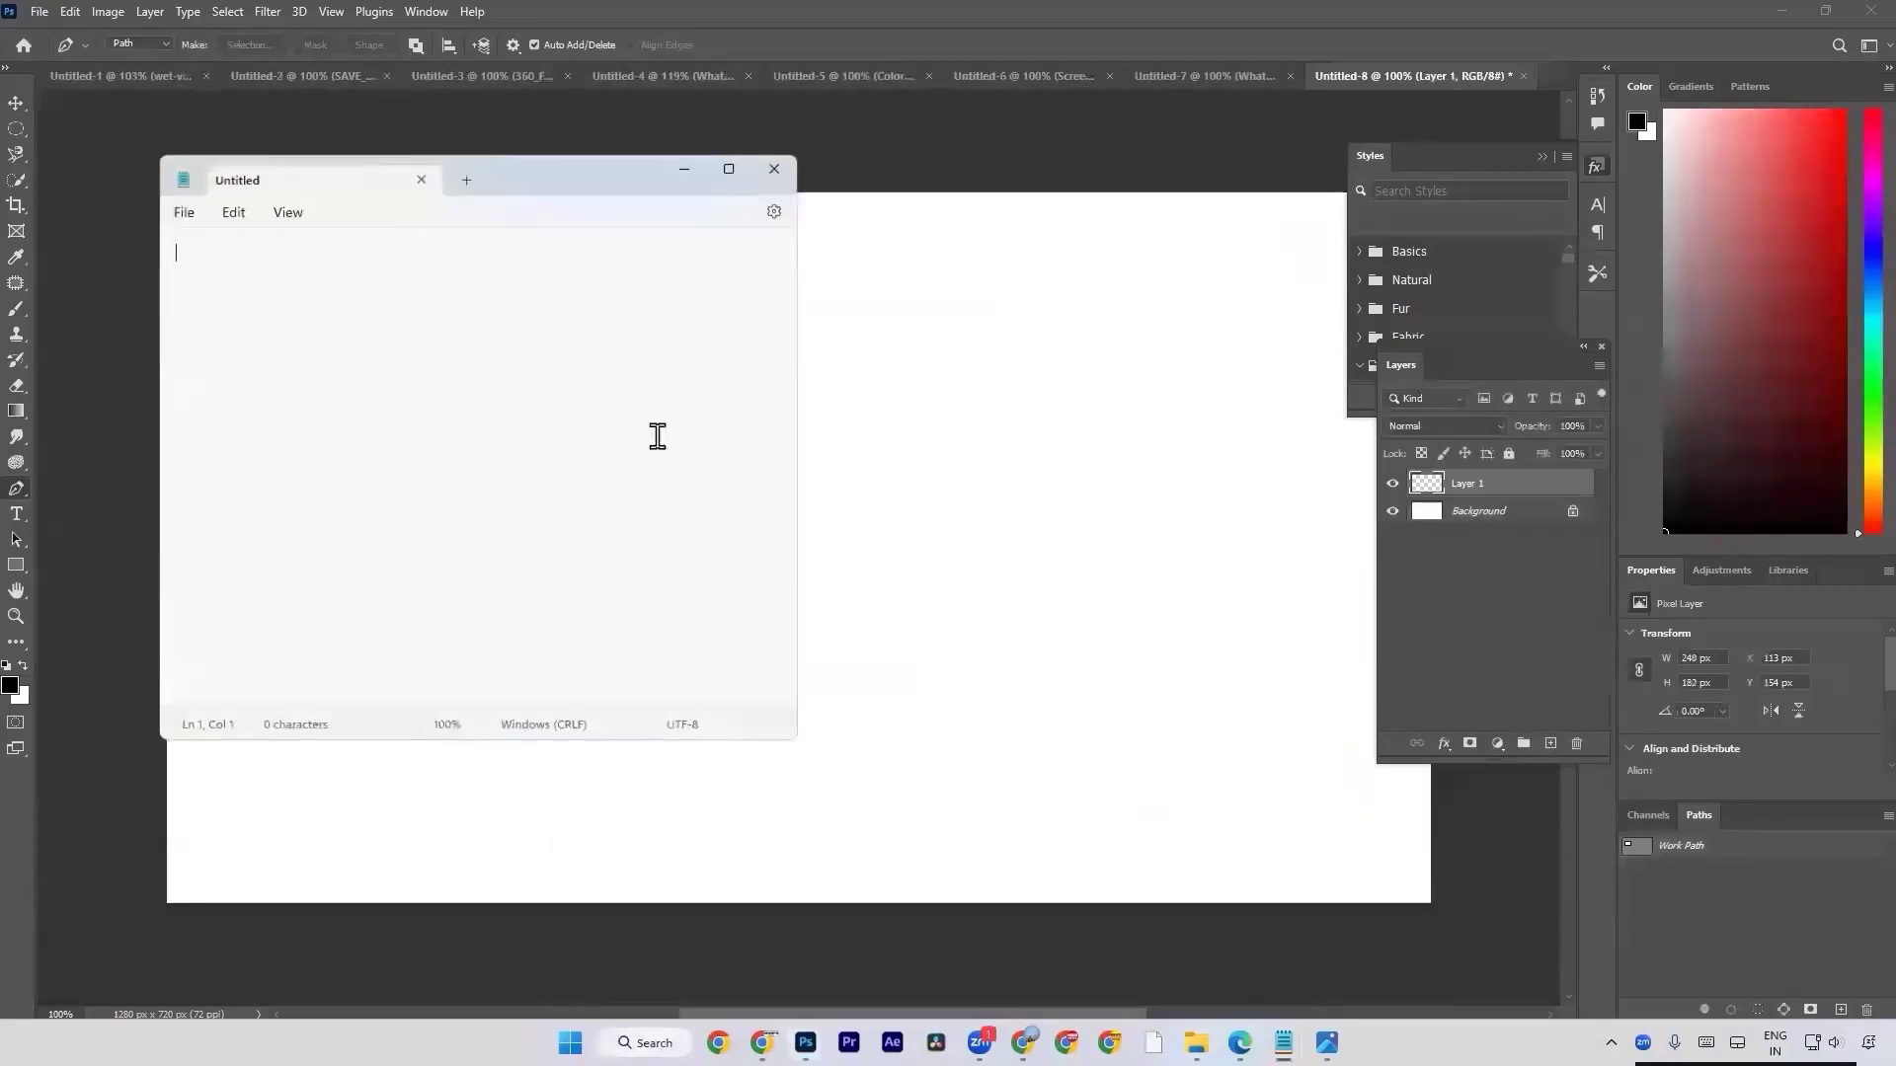
pyautogui.write('Pen')
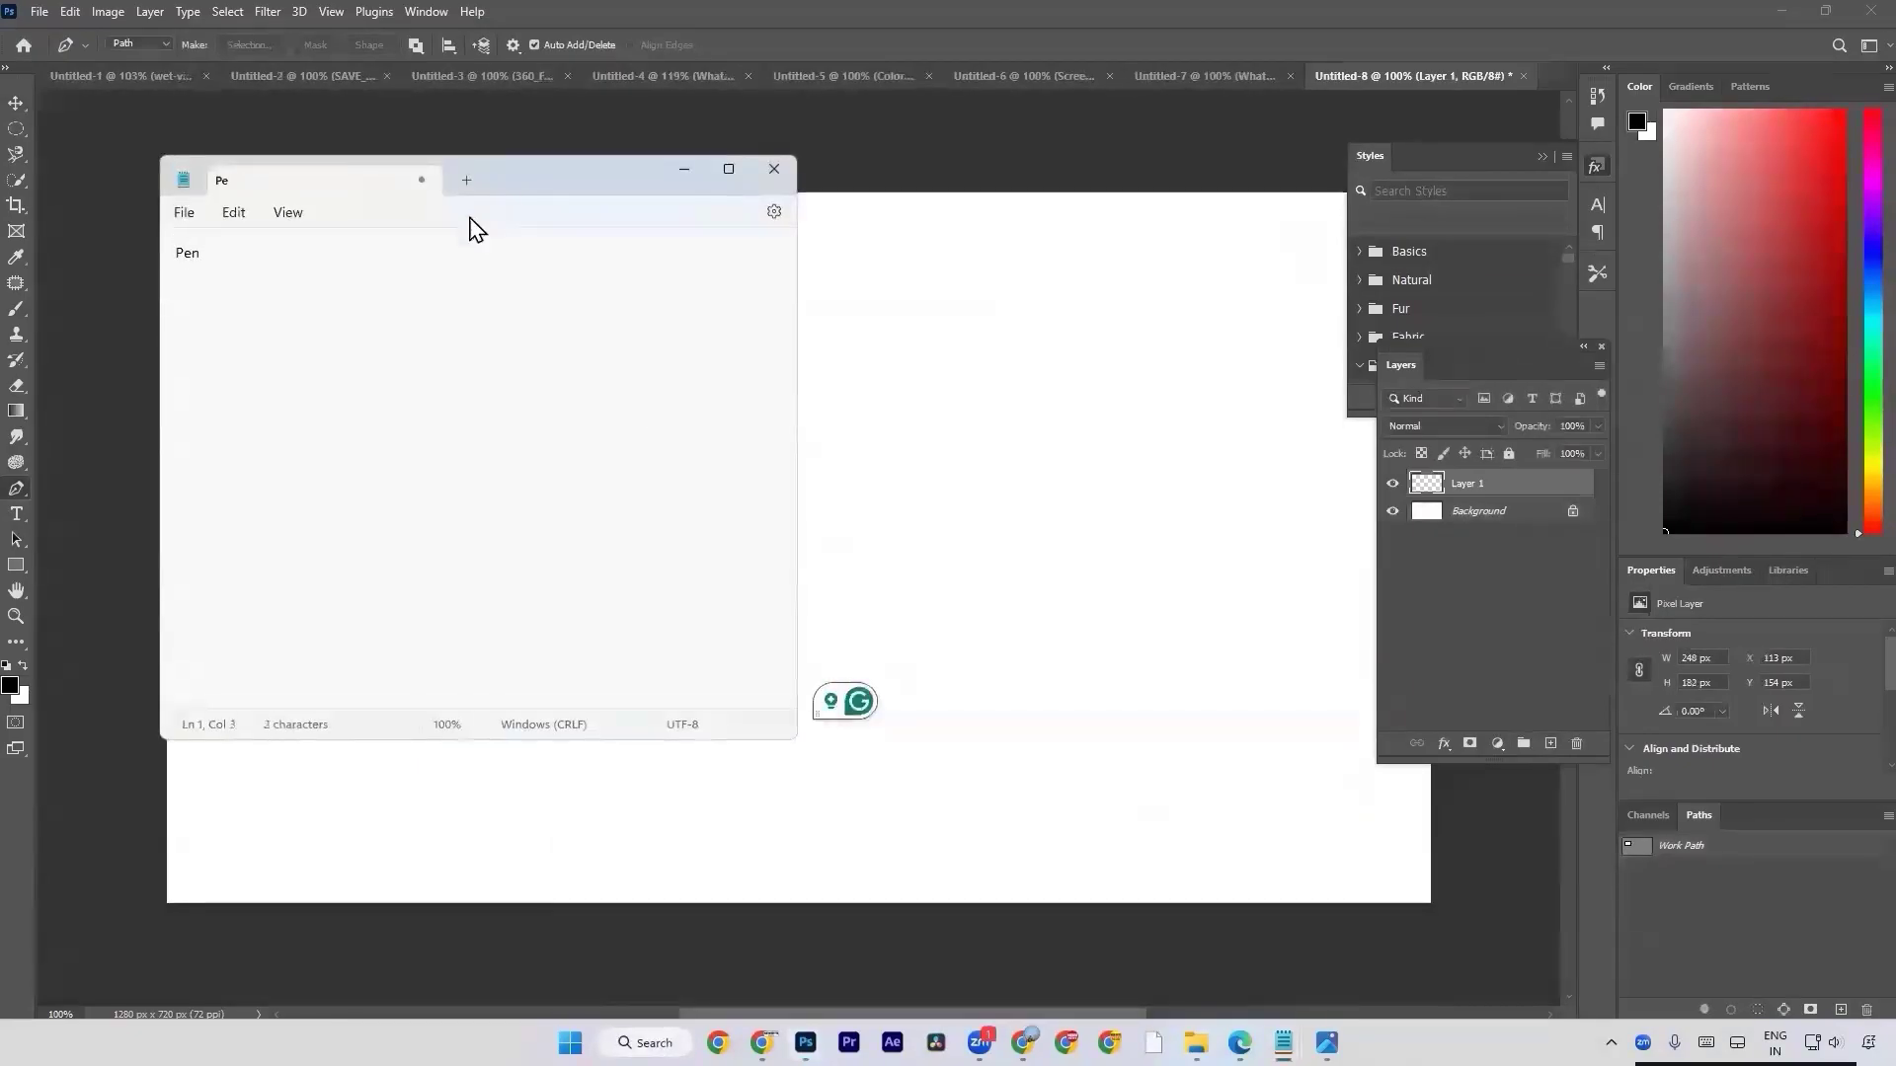
pyautogui.write(' tool')
pyautogui.press('Return')
pyautogui.press('Return')
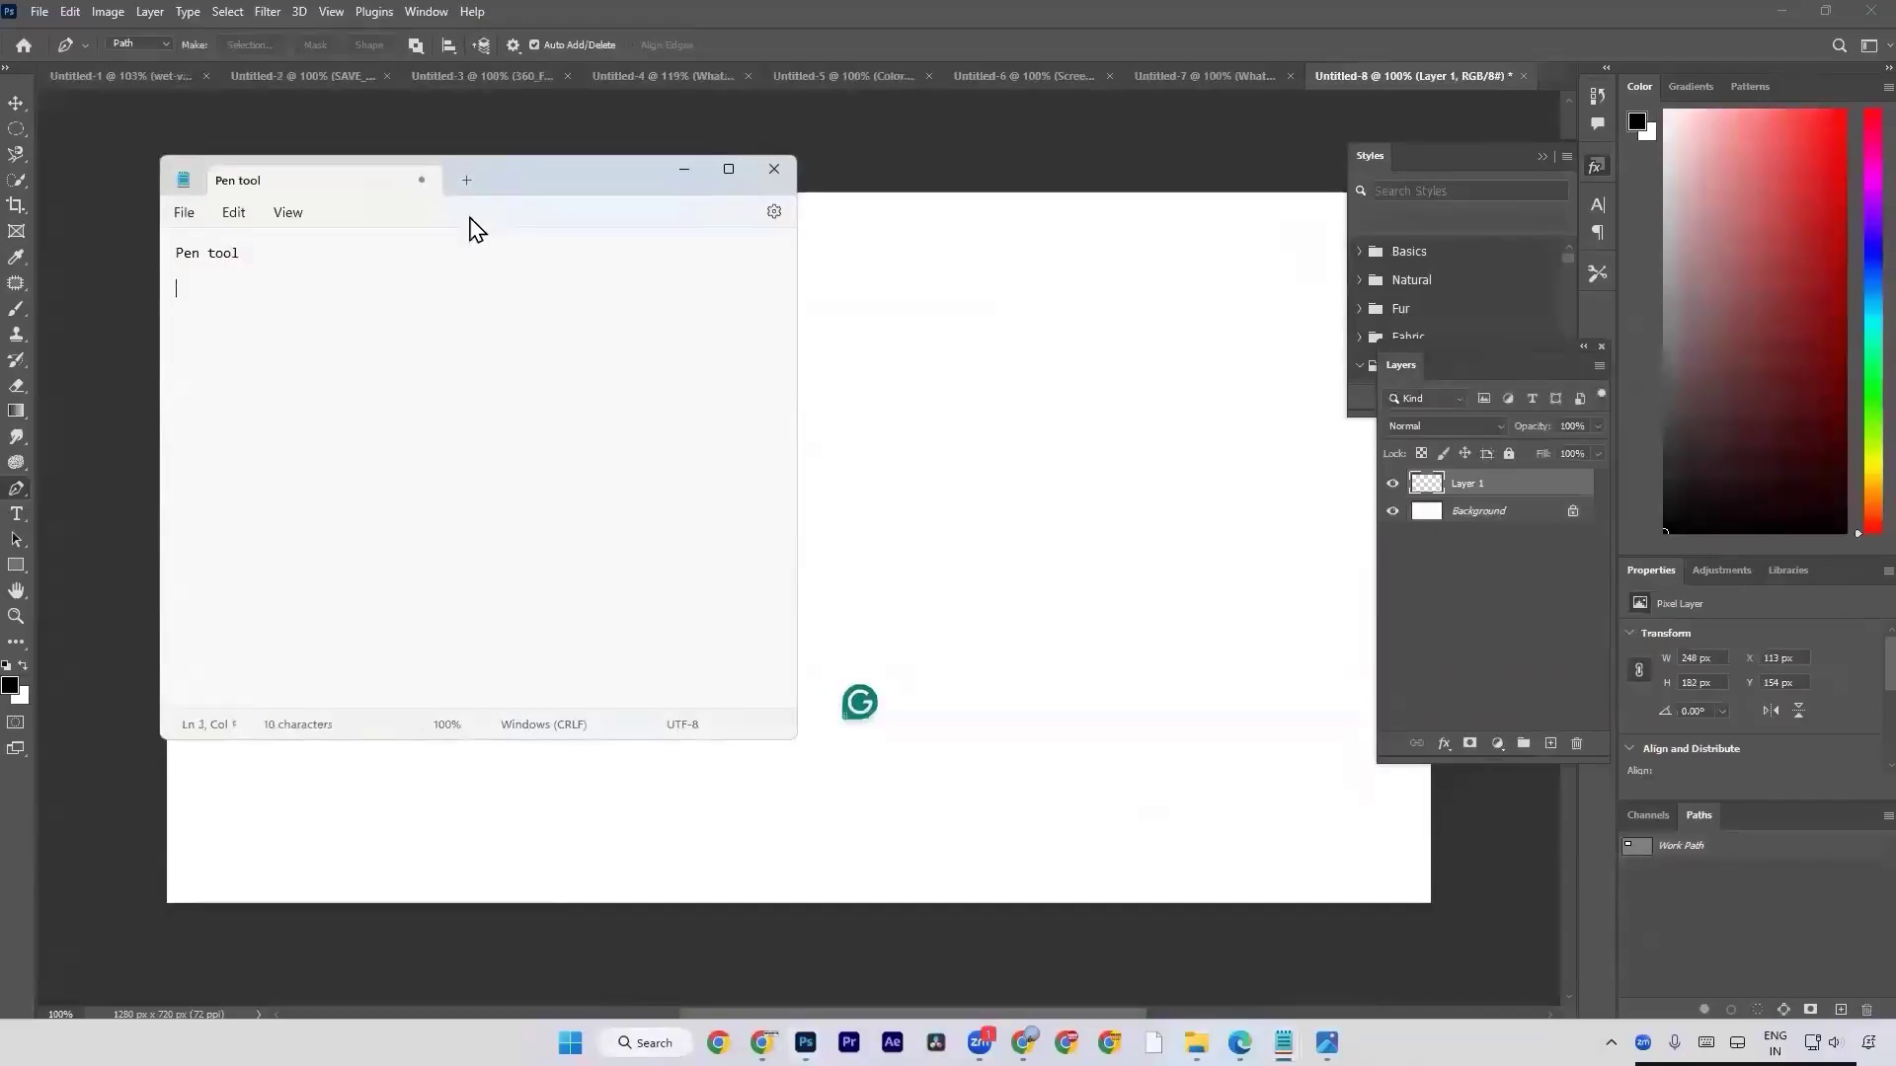
pyautogui.write('Selection Ctr')
# Insert the line "after path selection" above the Ctrl + Enter line in the note.
pyautogui.click(254, 276)
pyautogui.press('Return')
pyautogui.press('Return')
pyautogui.write('af')
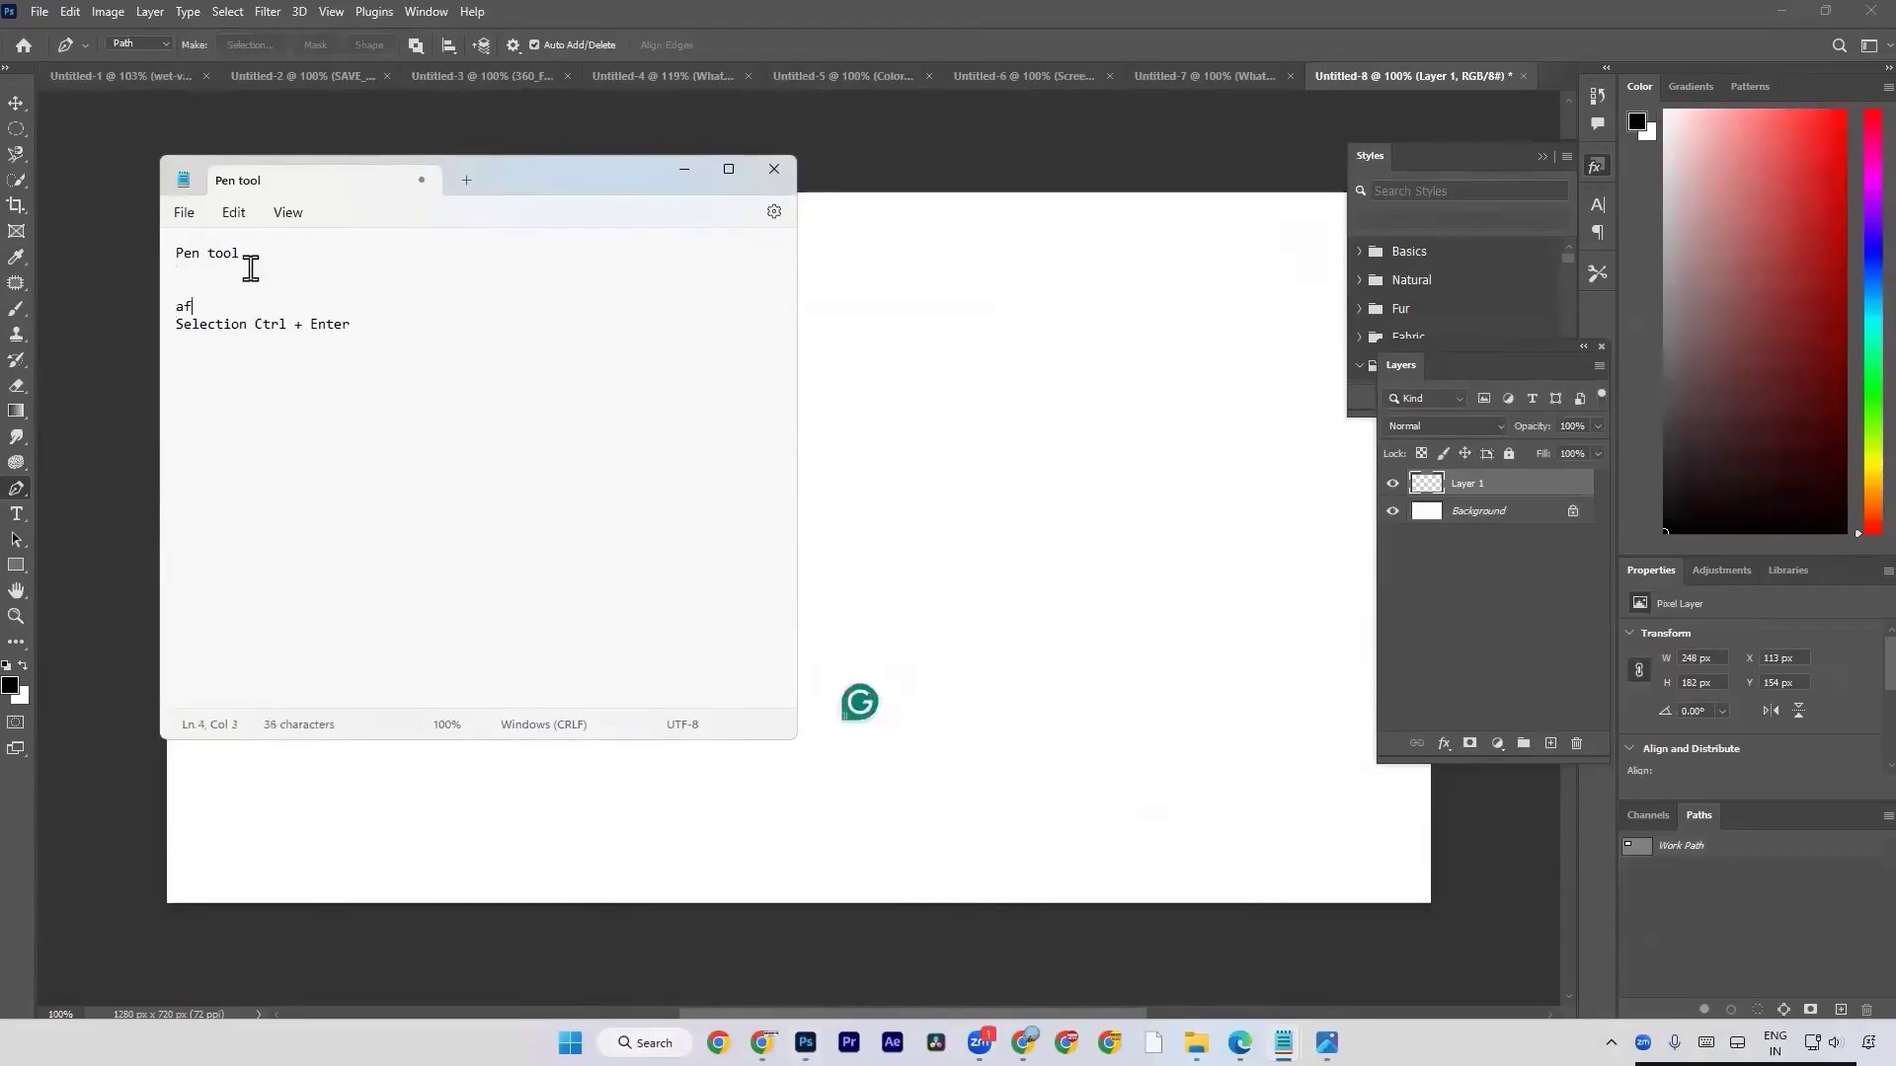
pyautogui.write('ter path selection')
# Switch back to Photoshop, fill the four-sided selection with foreground colour #a10000, and deselect it.
pyautogui.hotkey('alt', 'Tab')
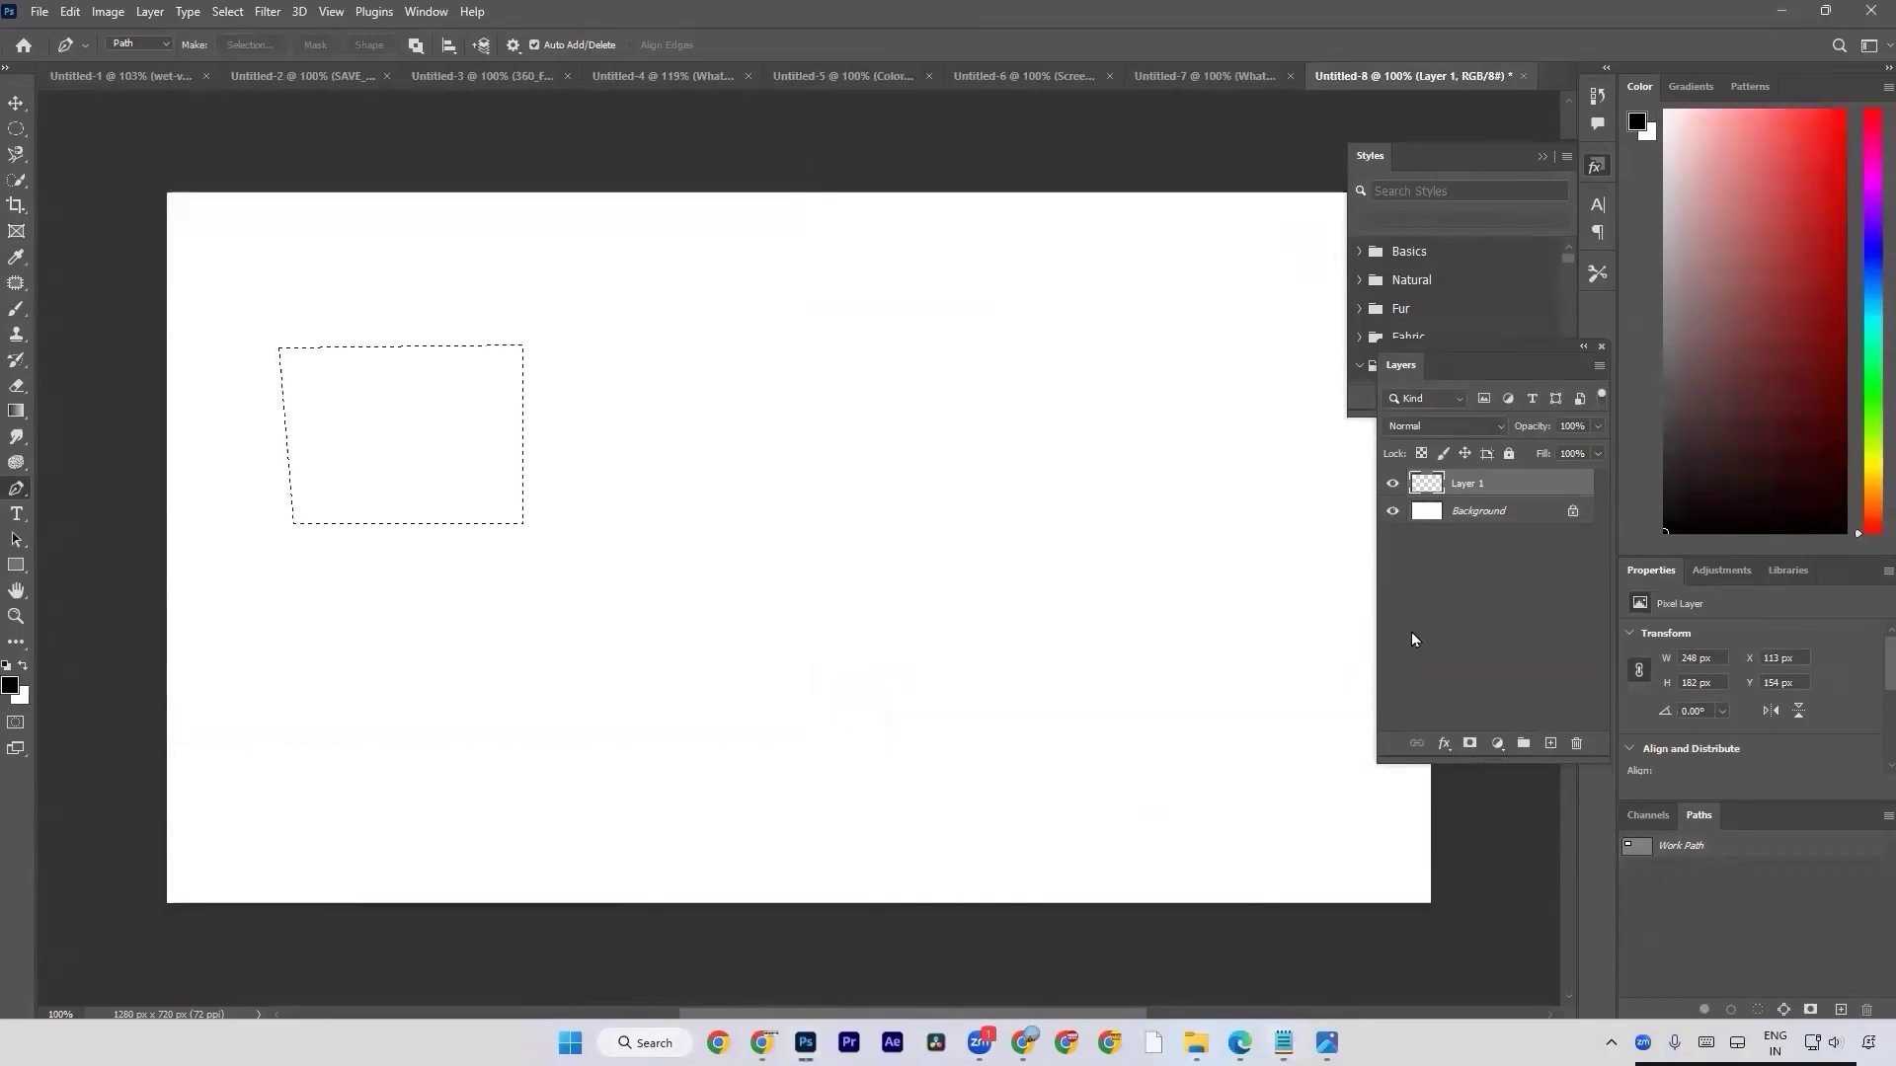
pyautogui.click(11, 688)
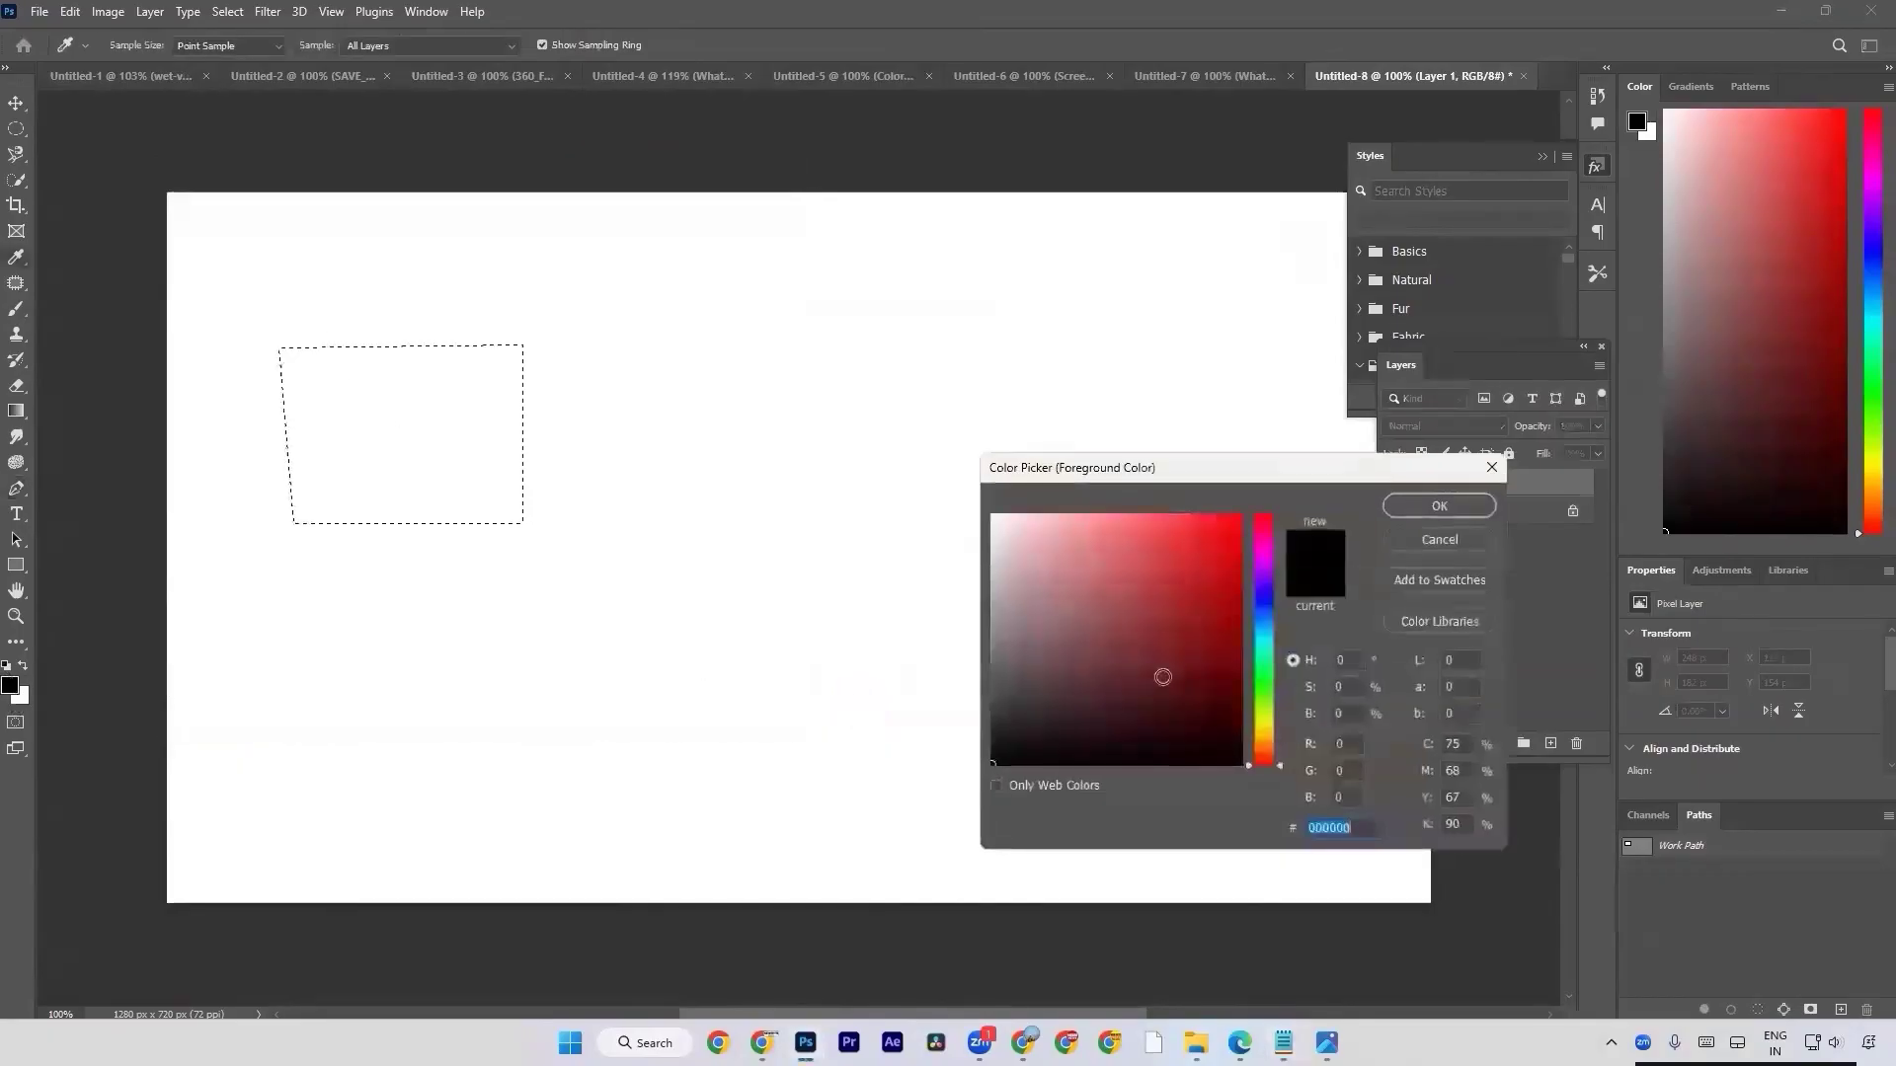
pyautogui.write('a10000')
pyautogui.click(1439, 505)
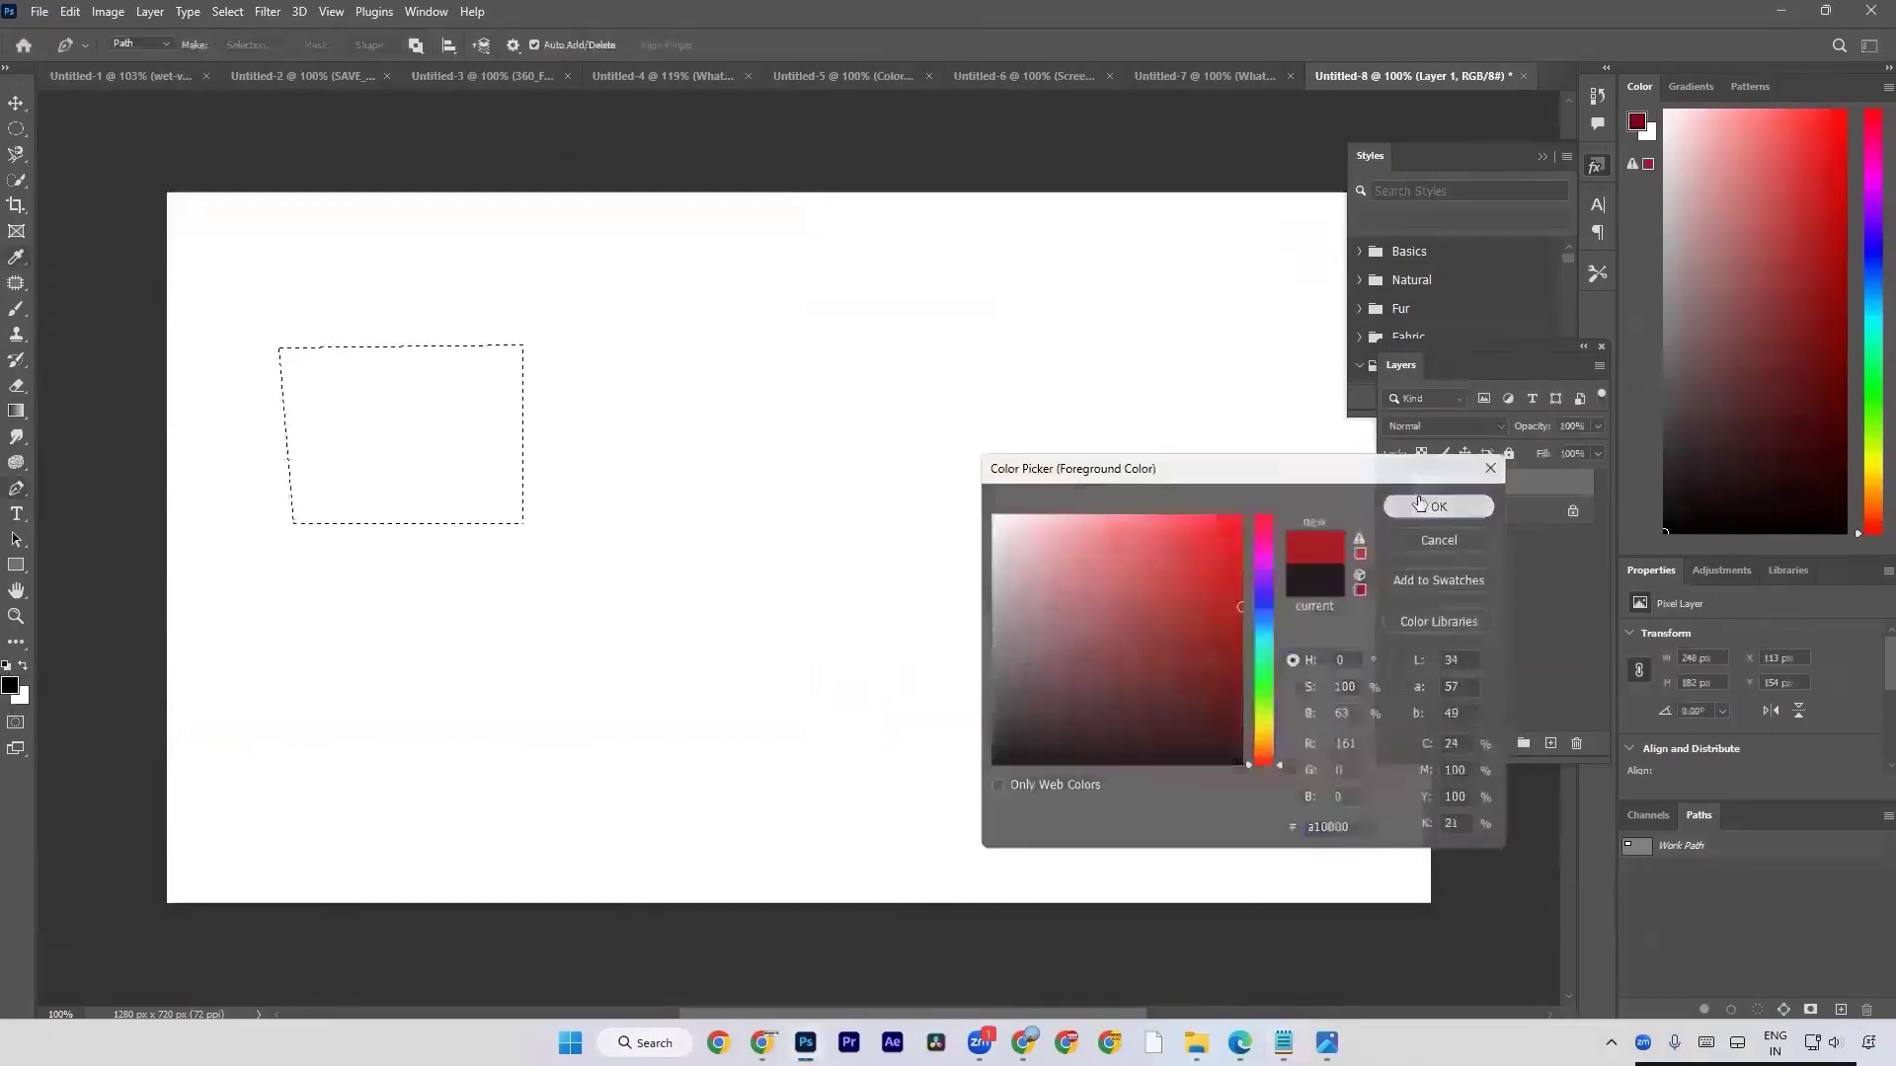
pyautogui.hotkey('alt', 'BackSpace')
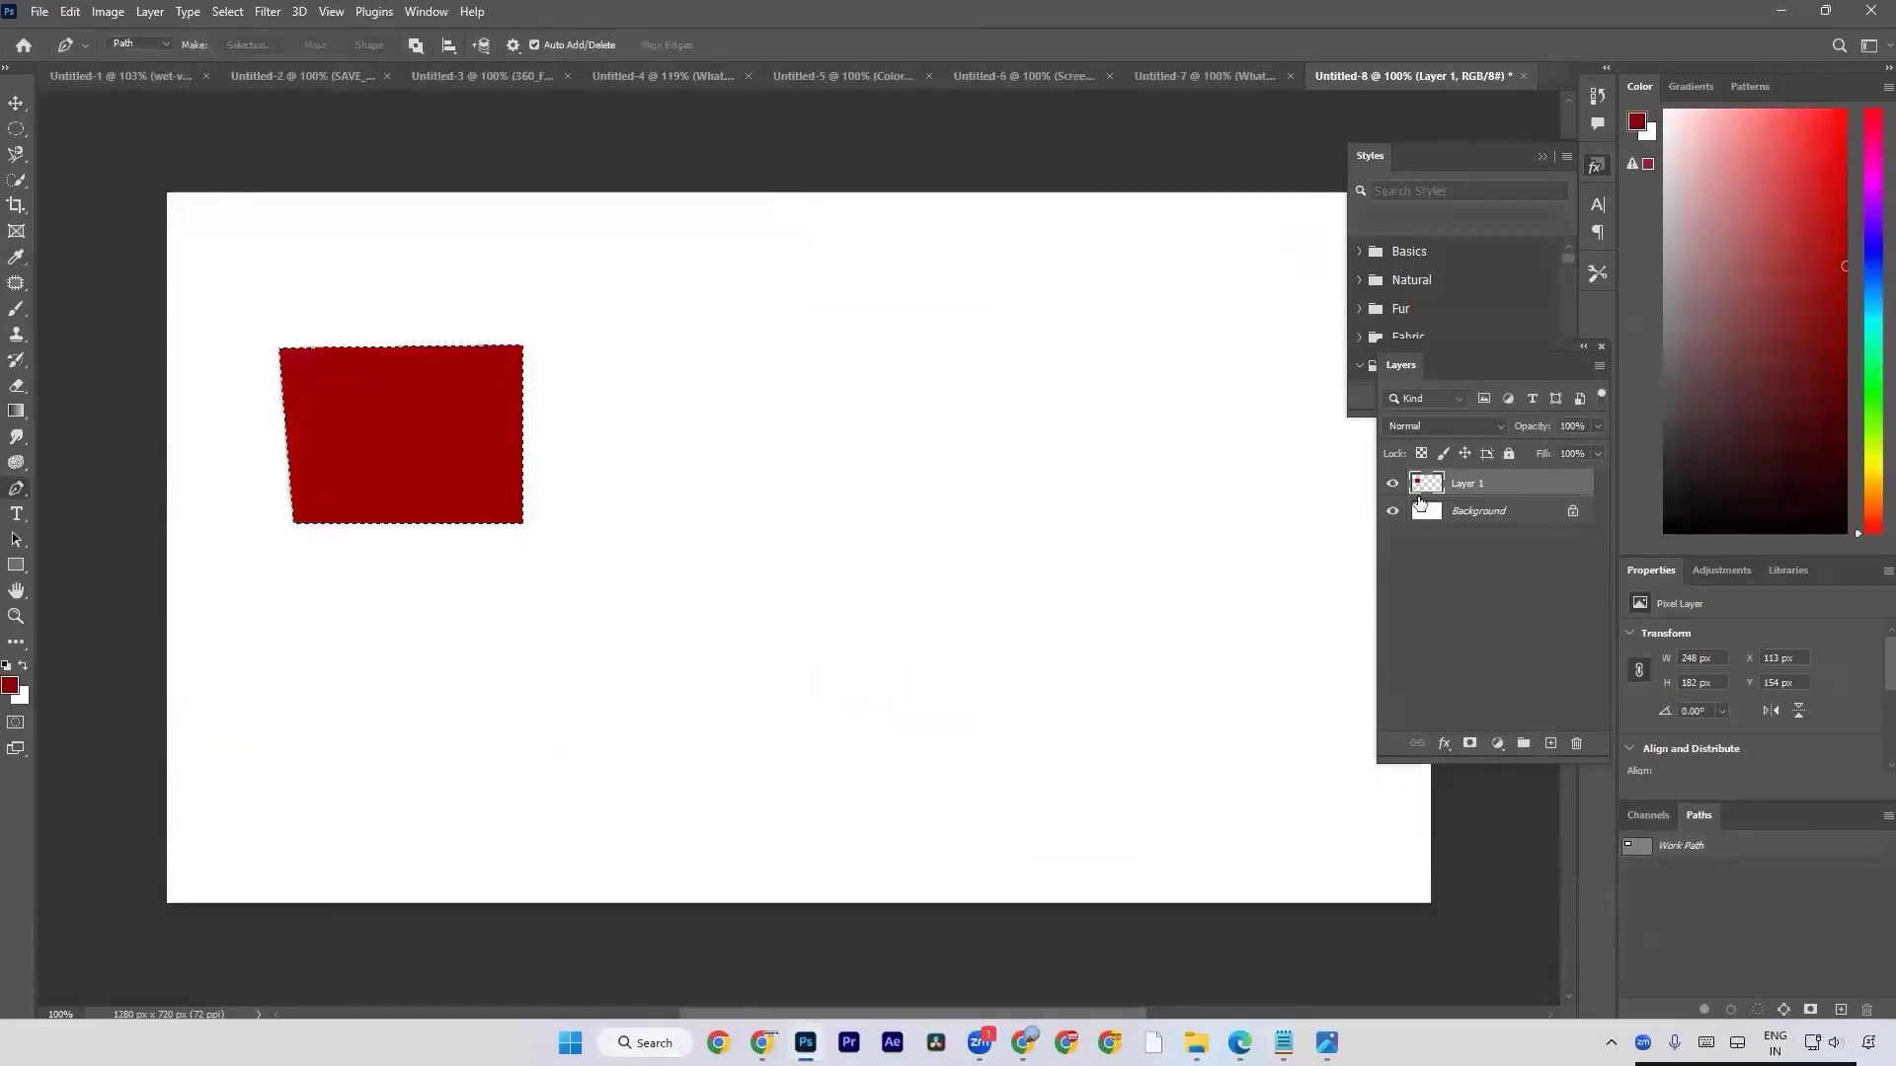
pyautogui.hotkey('ctrl', 'd')
# Draw a closed triangular path about 205 x 213 px beside the red shape and load it as a selection on a new layer.
pyautogui.click(667, 502)
pyautogui.click(744, 293)
pyautogui.click(870, 503)
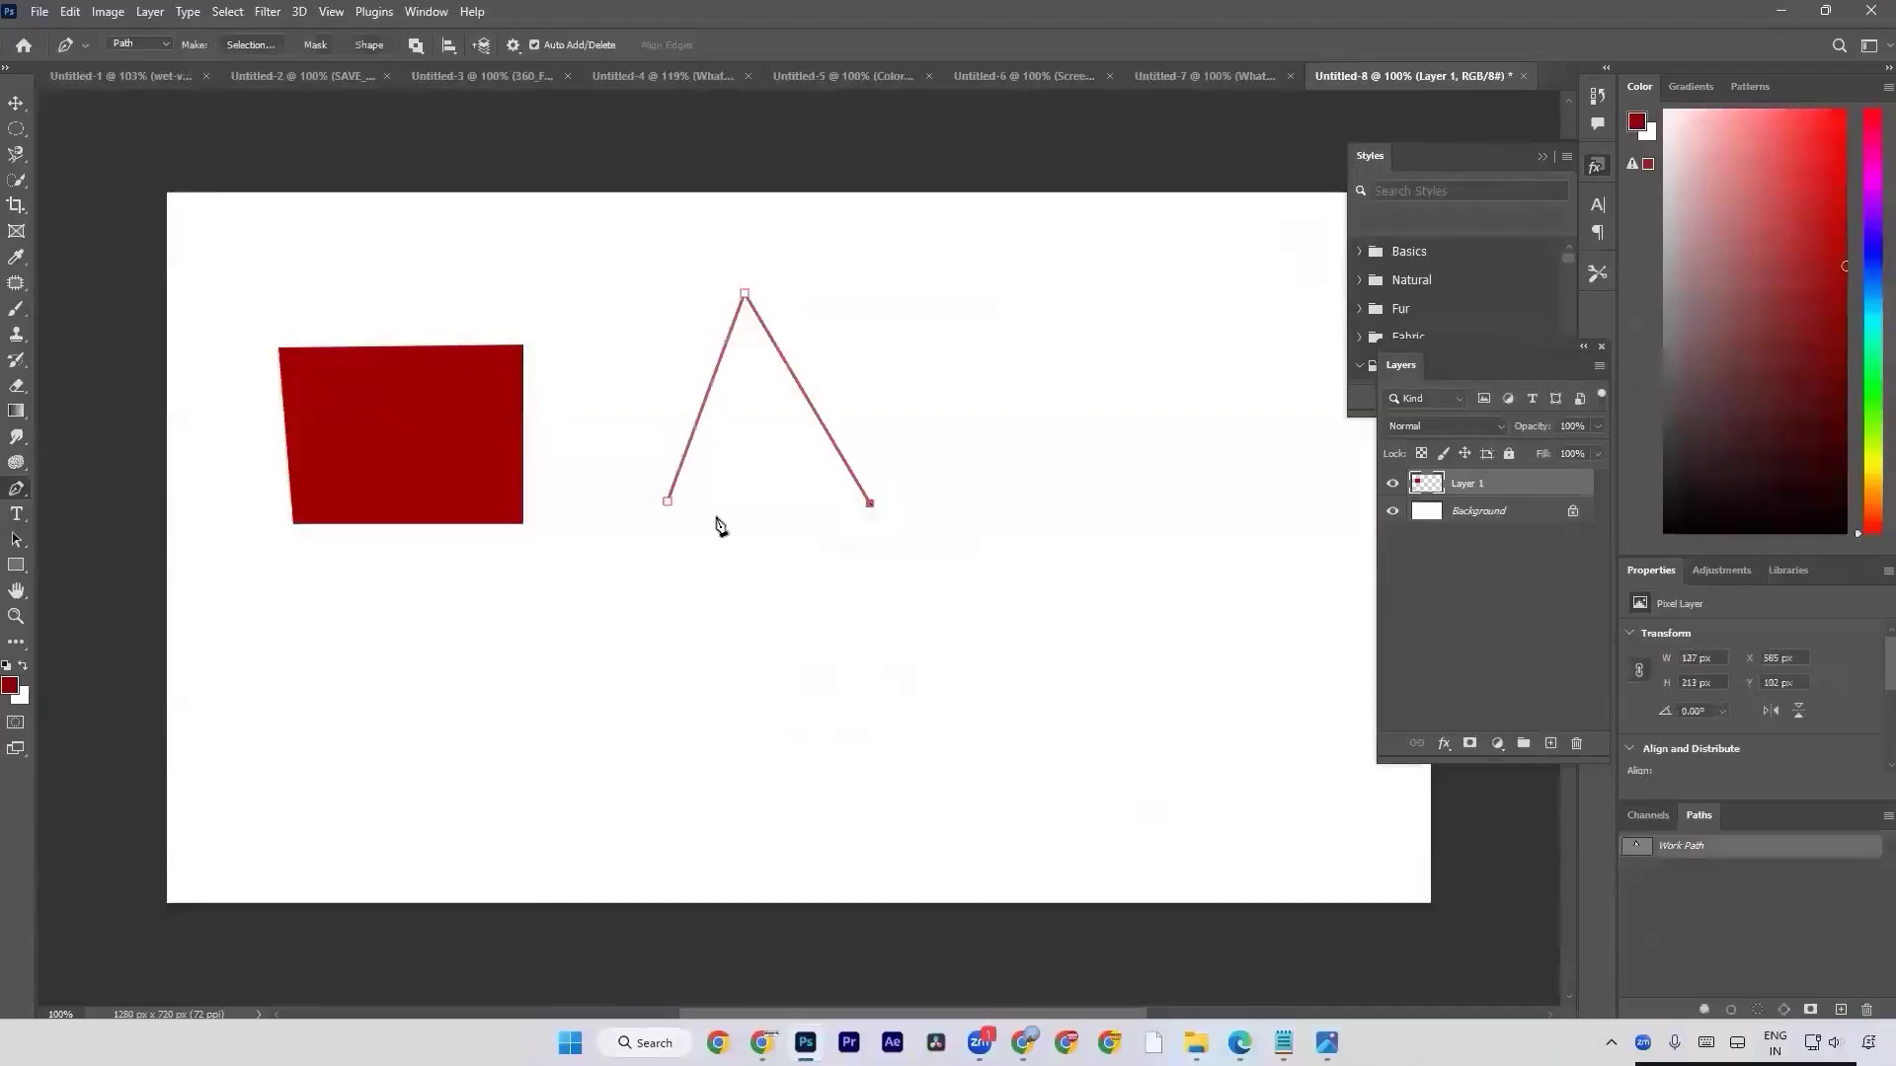
pyautogui.click(668, 501)
pyautogui.click(1550, 743)
pyautogui.hotkey('ctrl', 'Return')
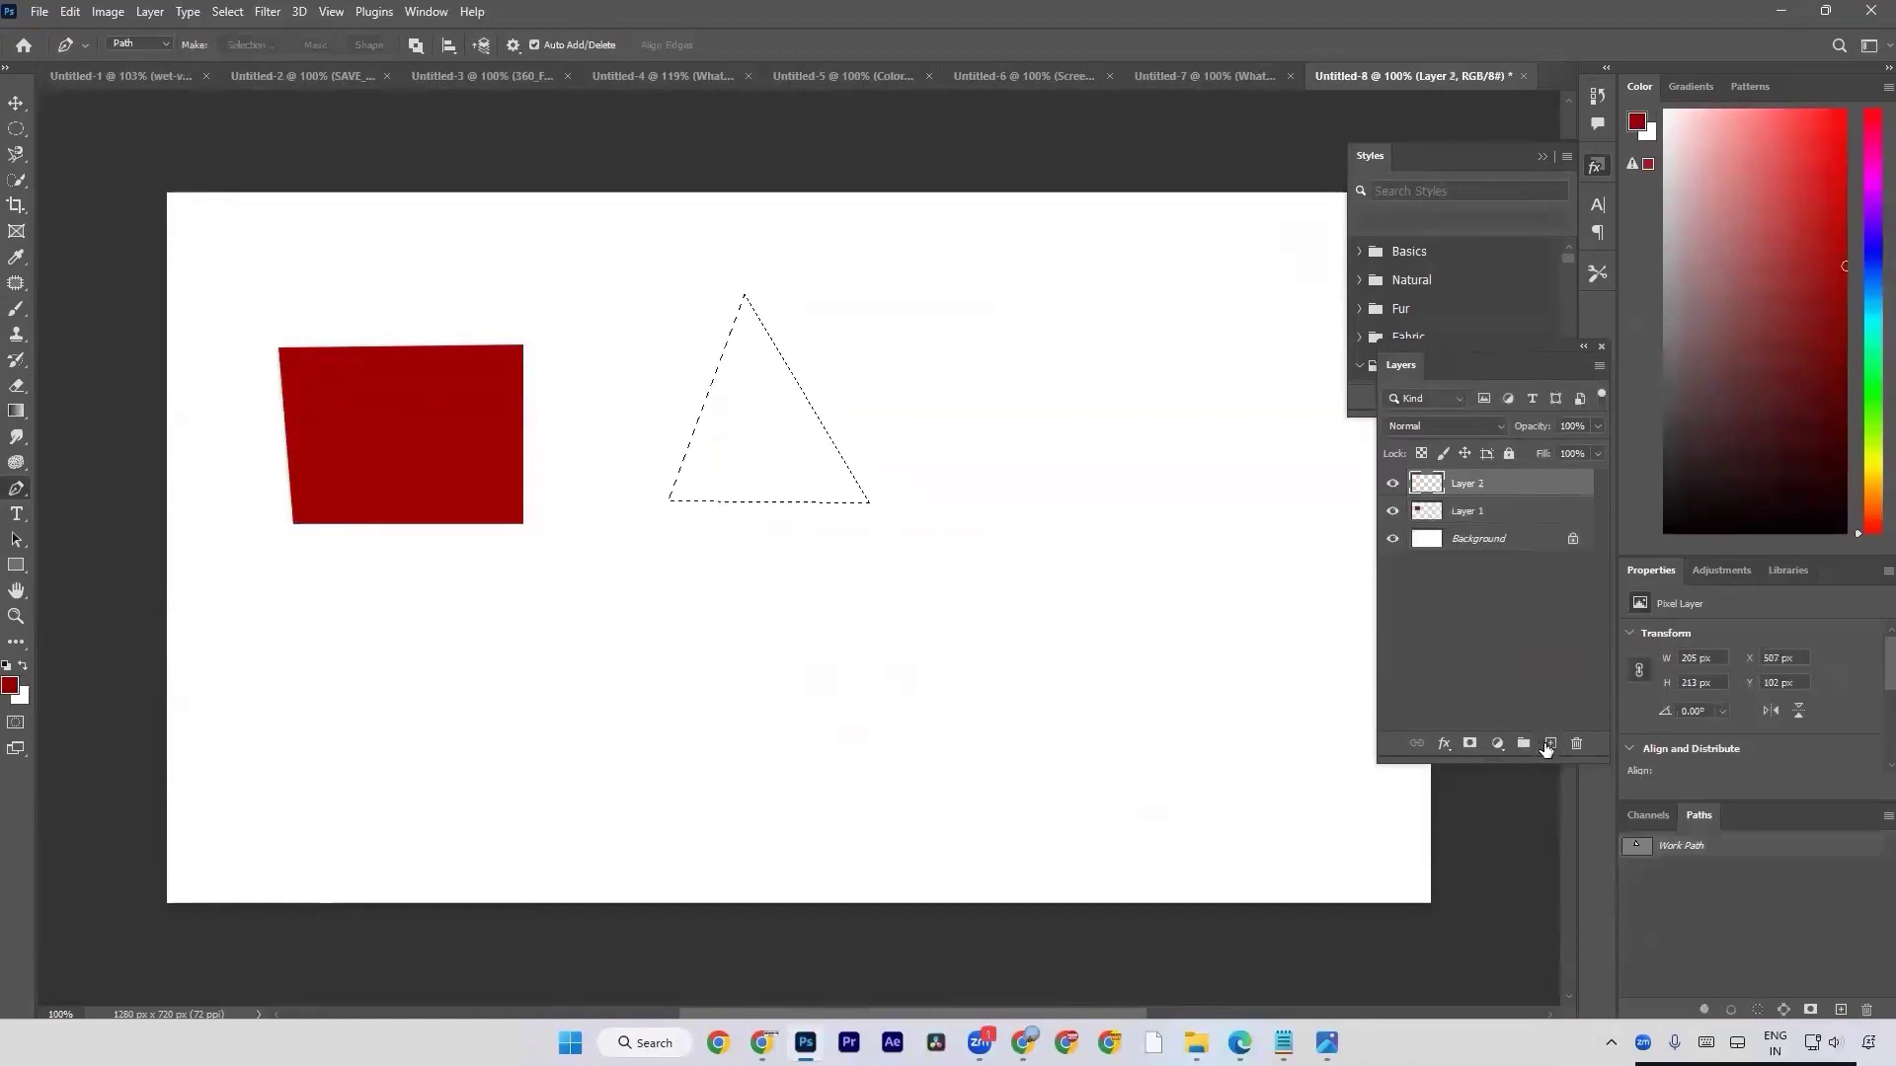
# Fill the triangular selection with green foreground colour #00a12d and deselect it.
pyautogui.click(10, 689)
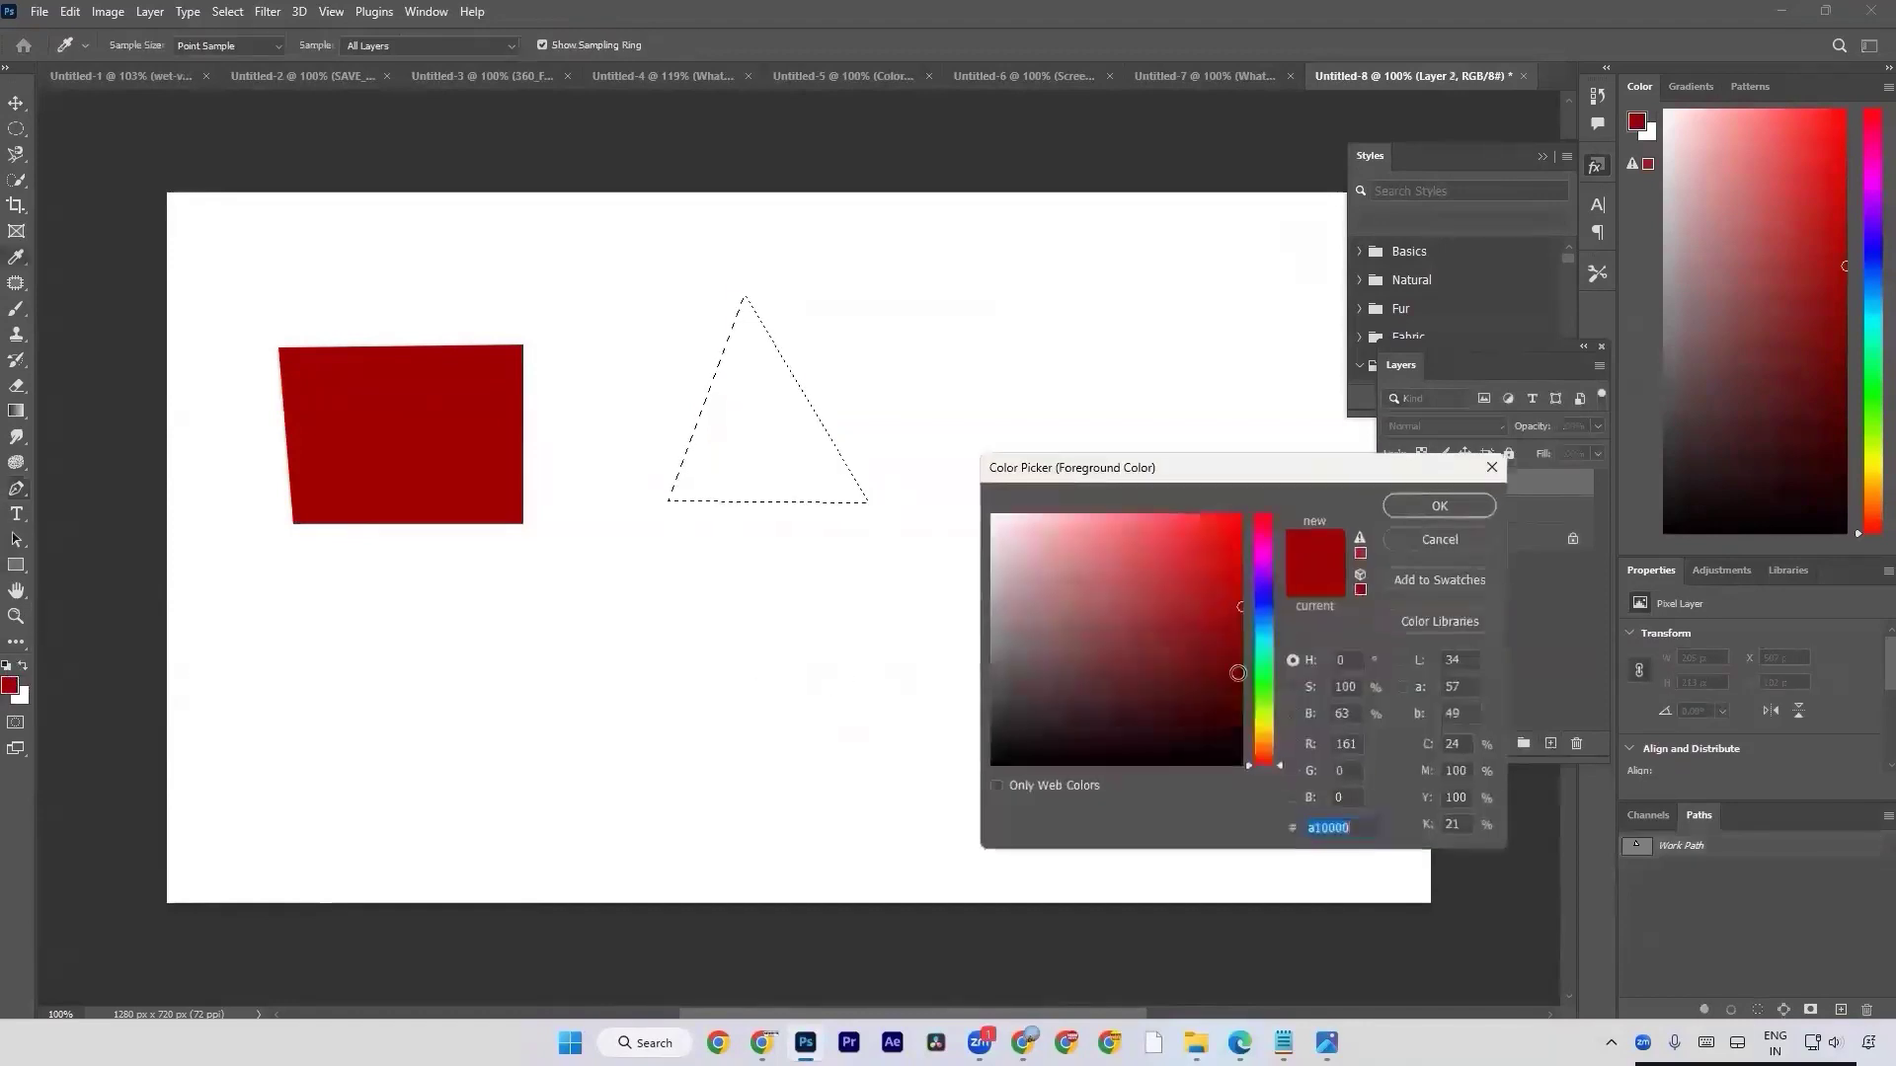
pyautogui.click(1263, 671)
pyautogui.press('Return')
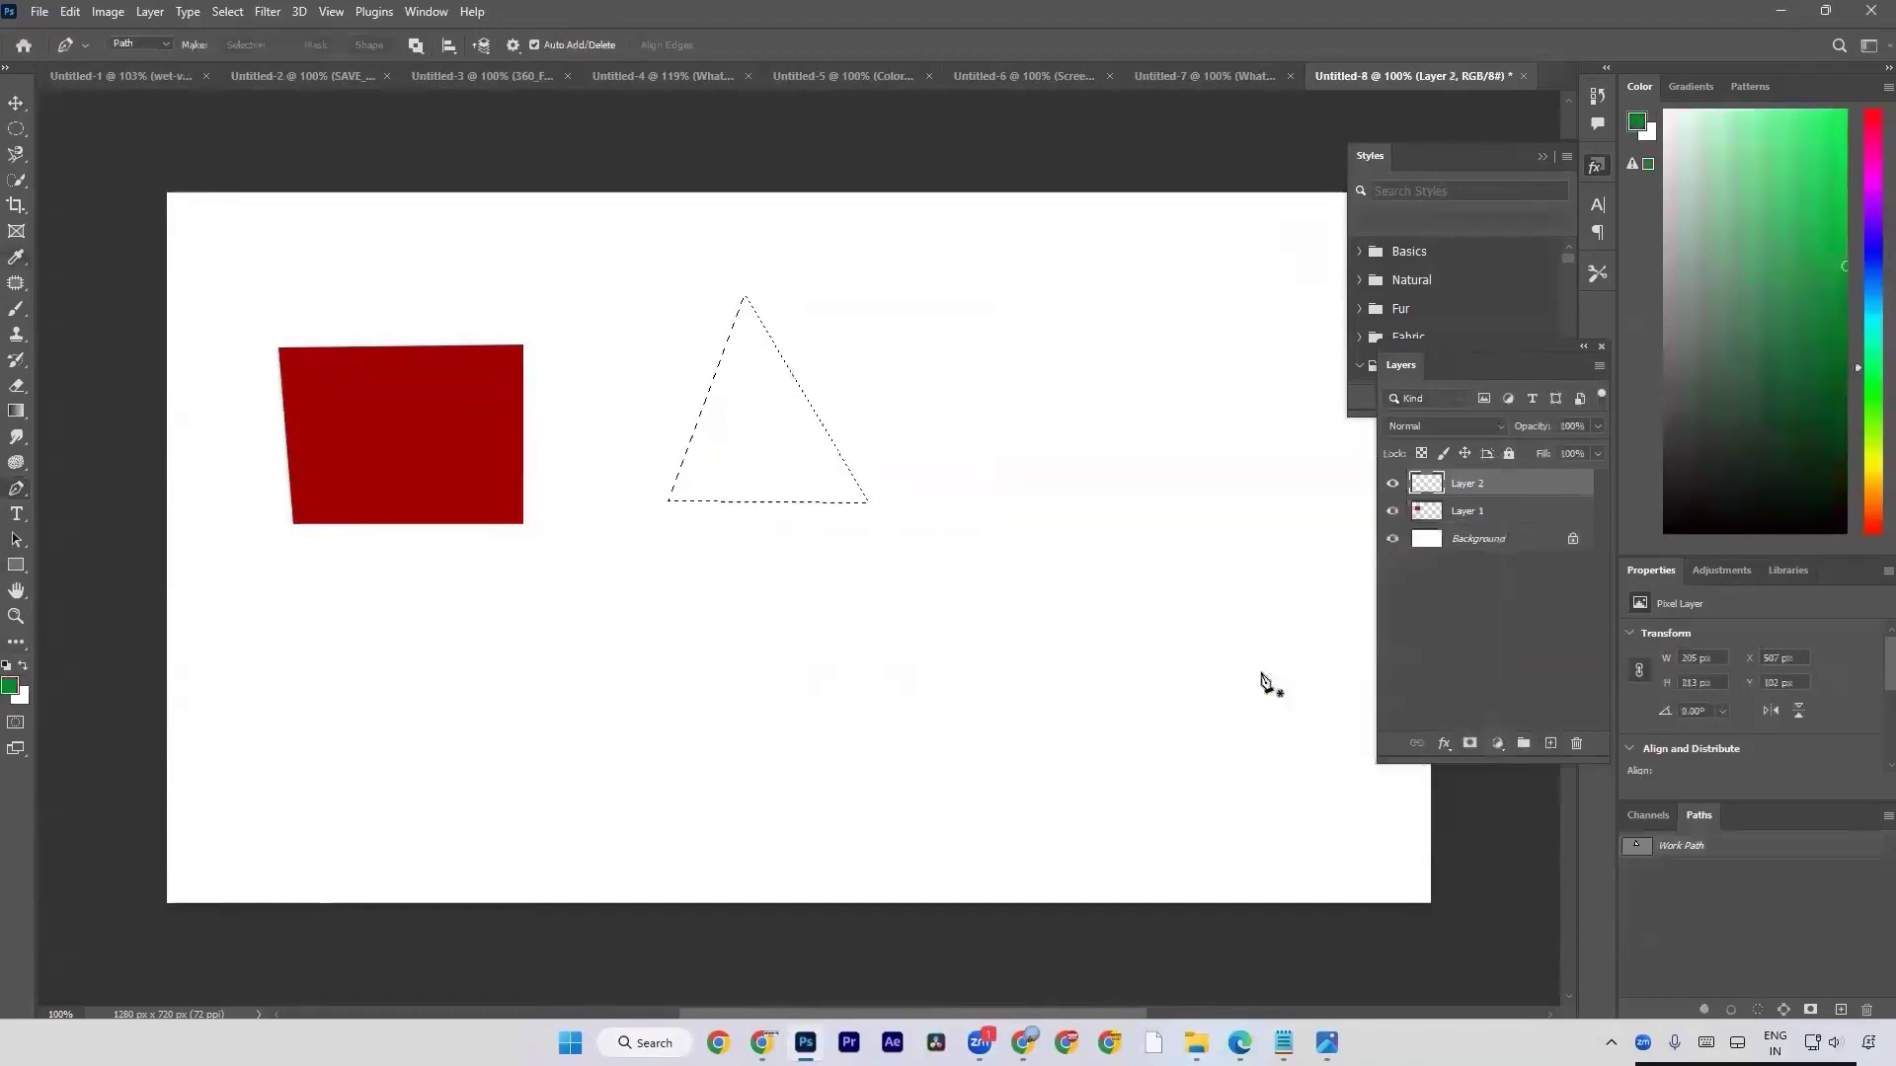
pyautogui.hotkey('alt', 'BackSpace')
pyautogui.hotkey('ctrl', 'd')
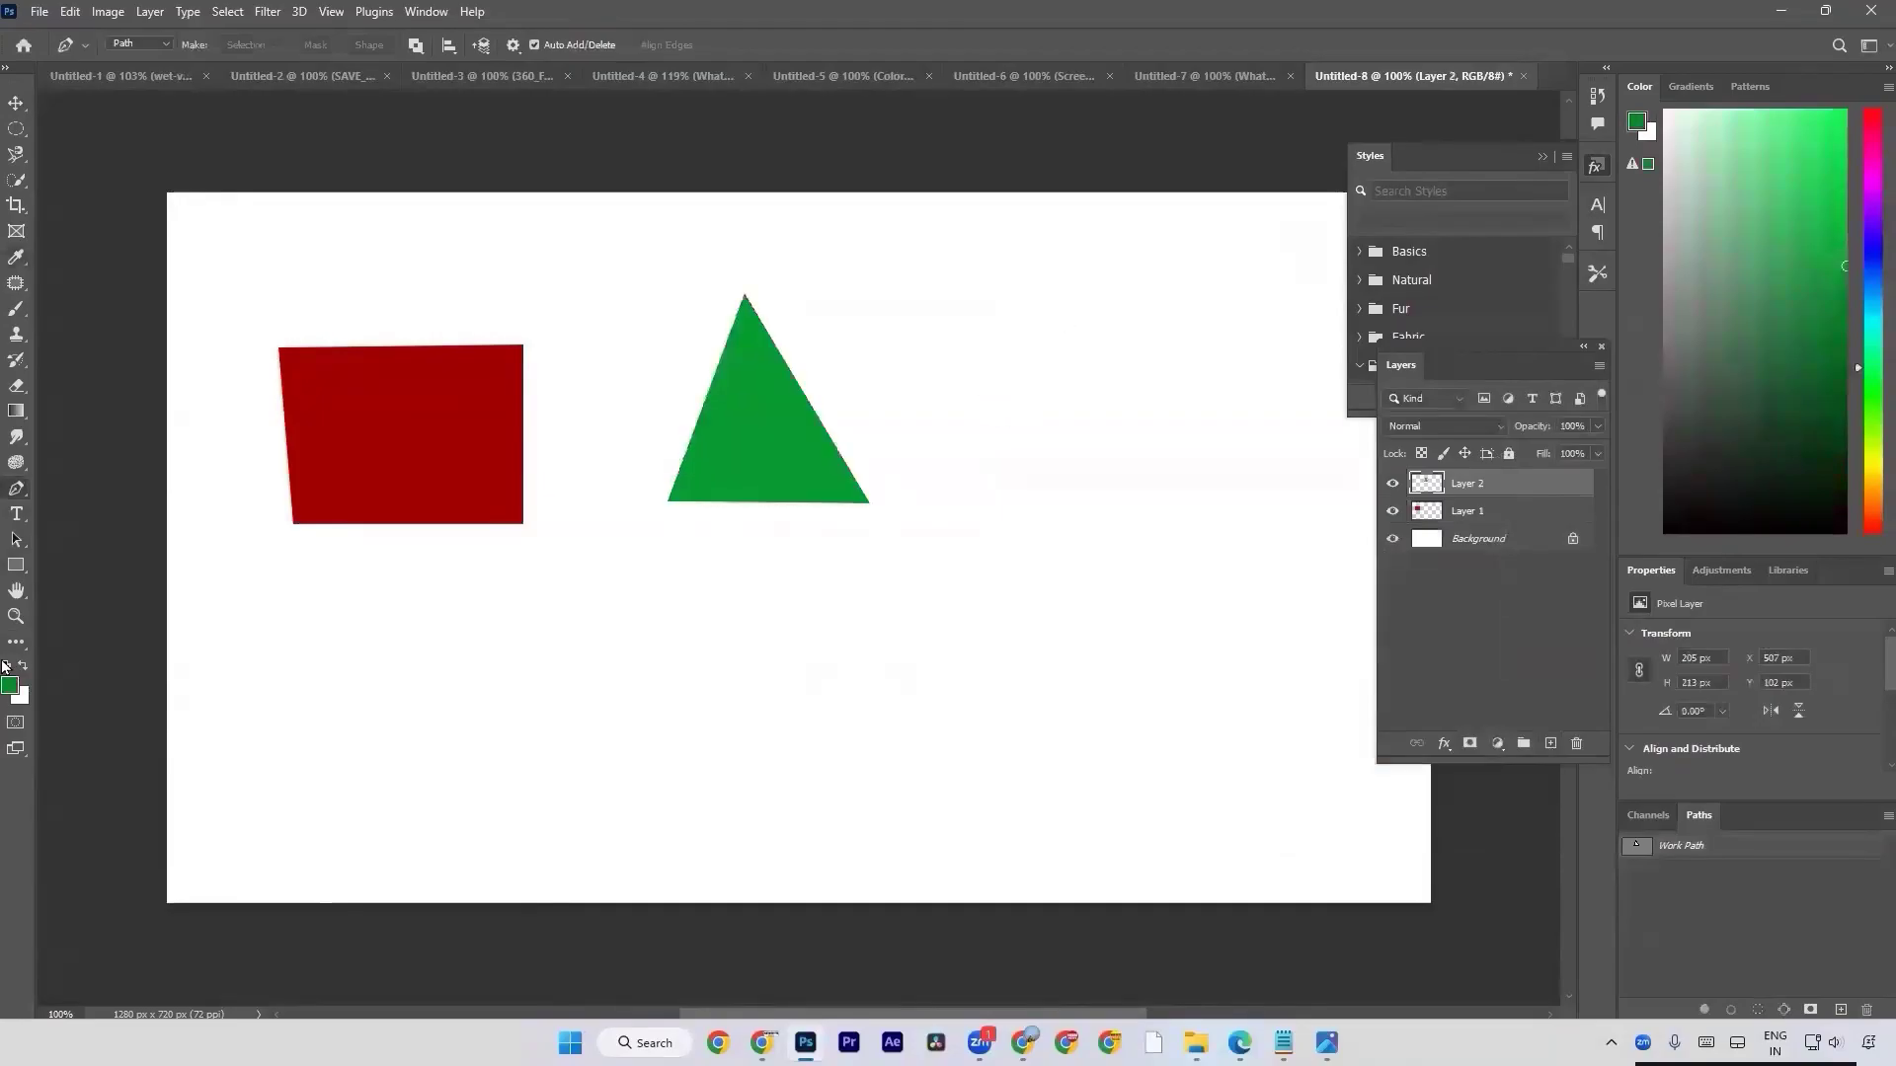
pyautogui.click(17, 540)
pyautogui.click(16, 565)
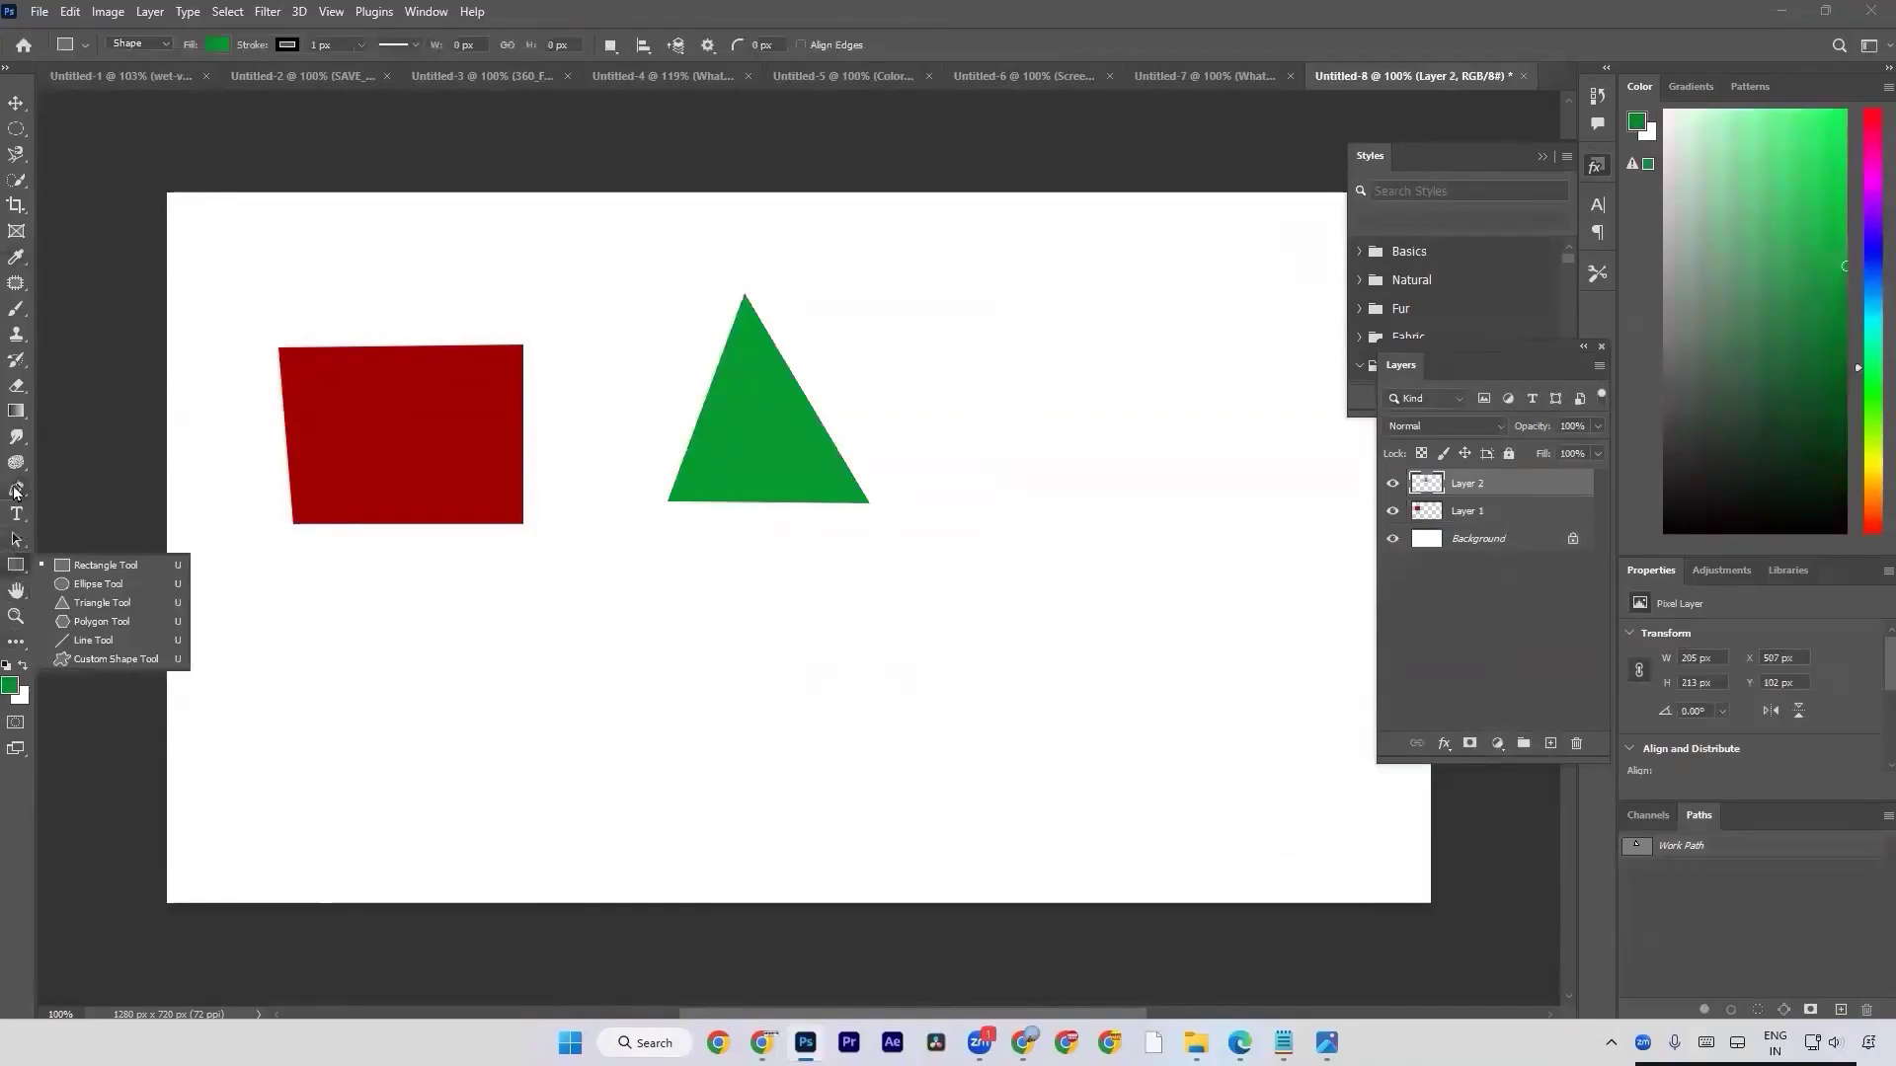
pyautogui.click(15, 490)
pyautogui.click(103, 490)
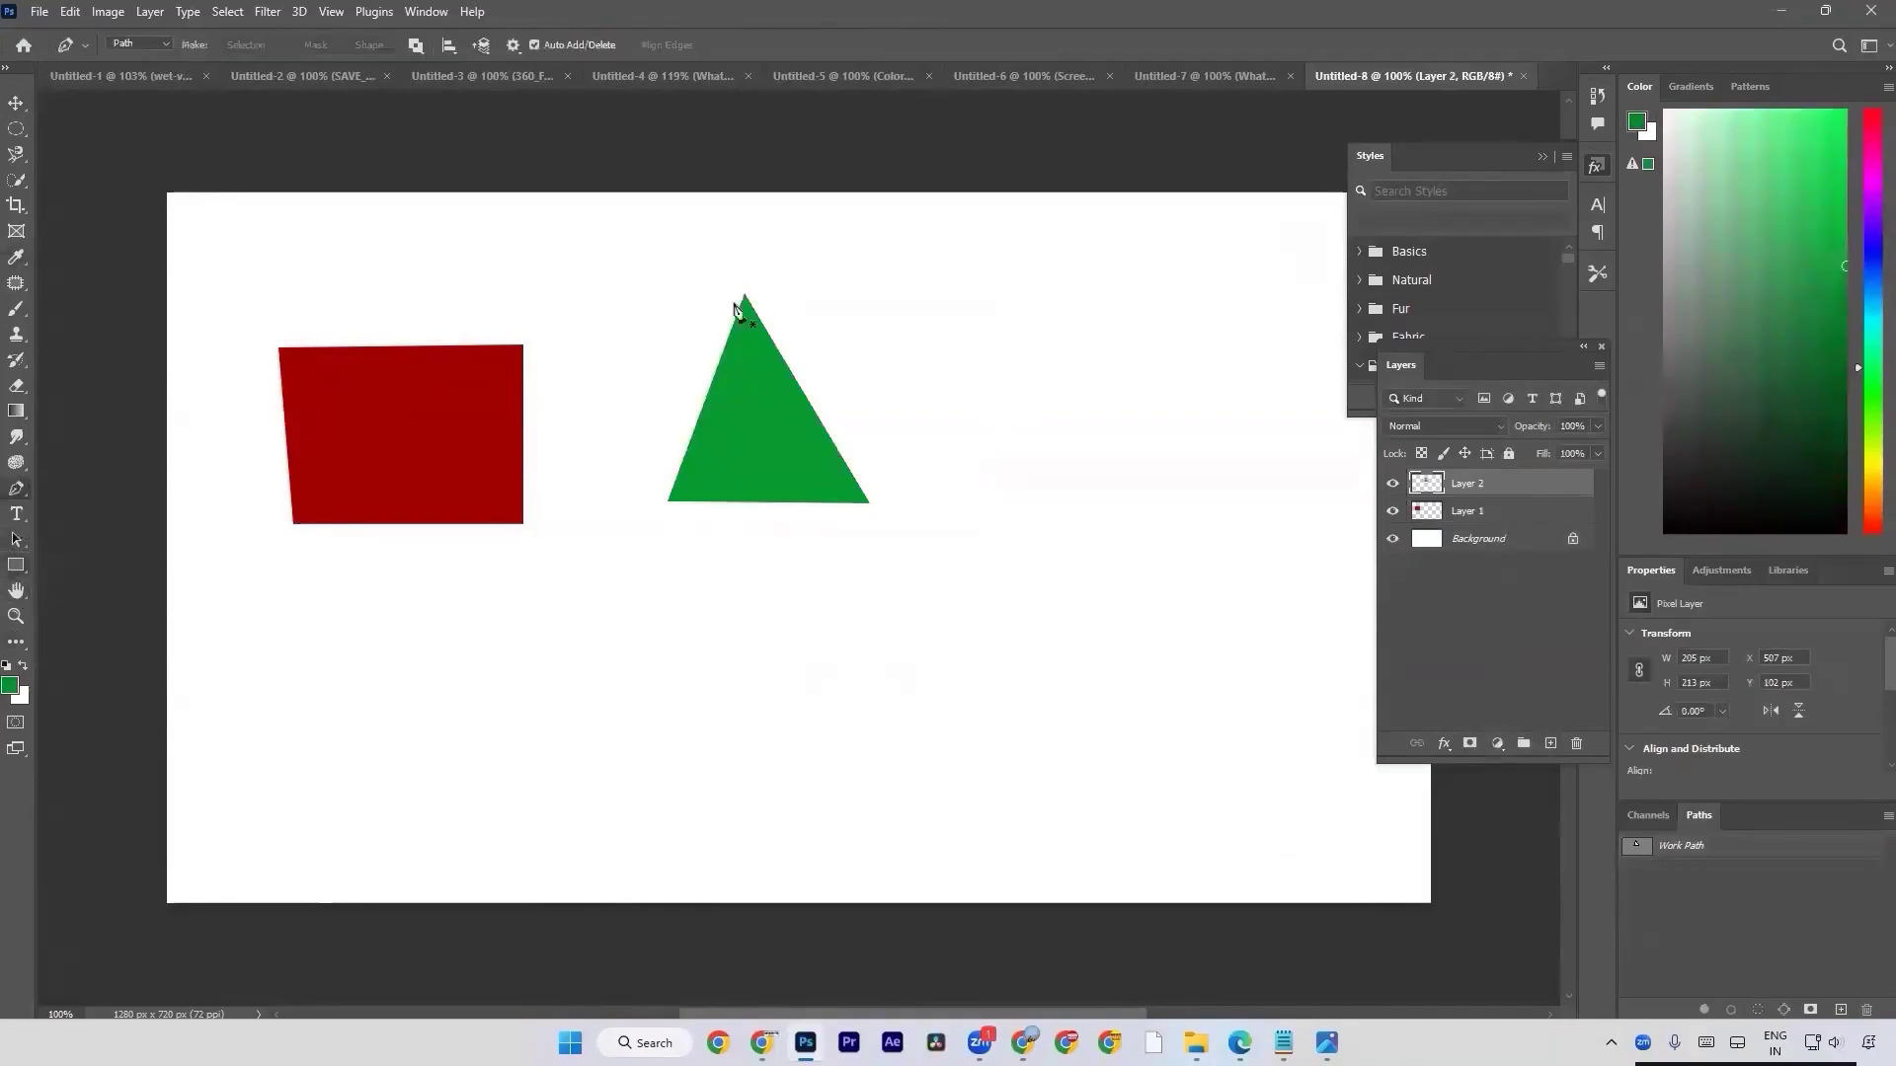
# Draw a closed six-sided path about 313 x 225 px with the Pen Tool beside the green triangle.
pyautogui.click(1059, 309)
pyautogui.click(1252, 309)
pyautogui.click(1305, 414)
pyautogui.click(1263, 515)
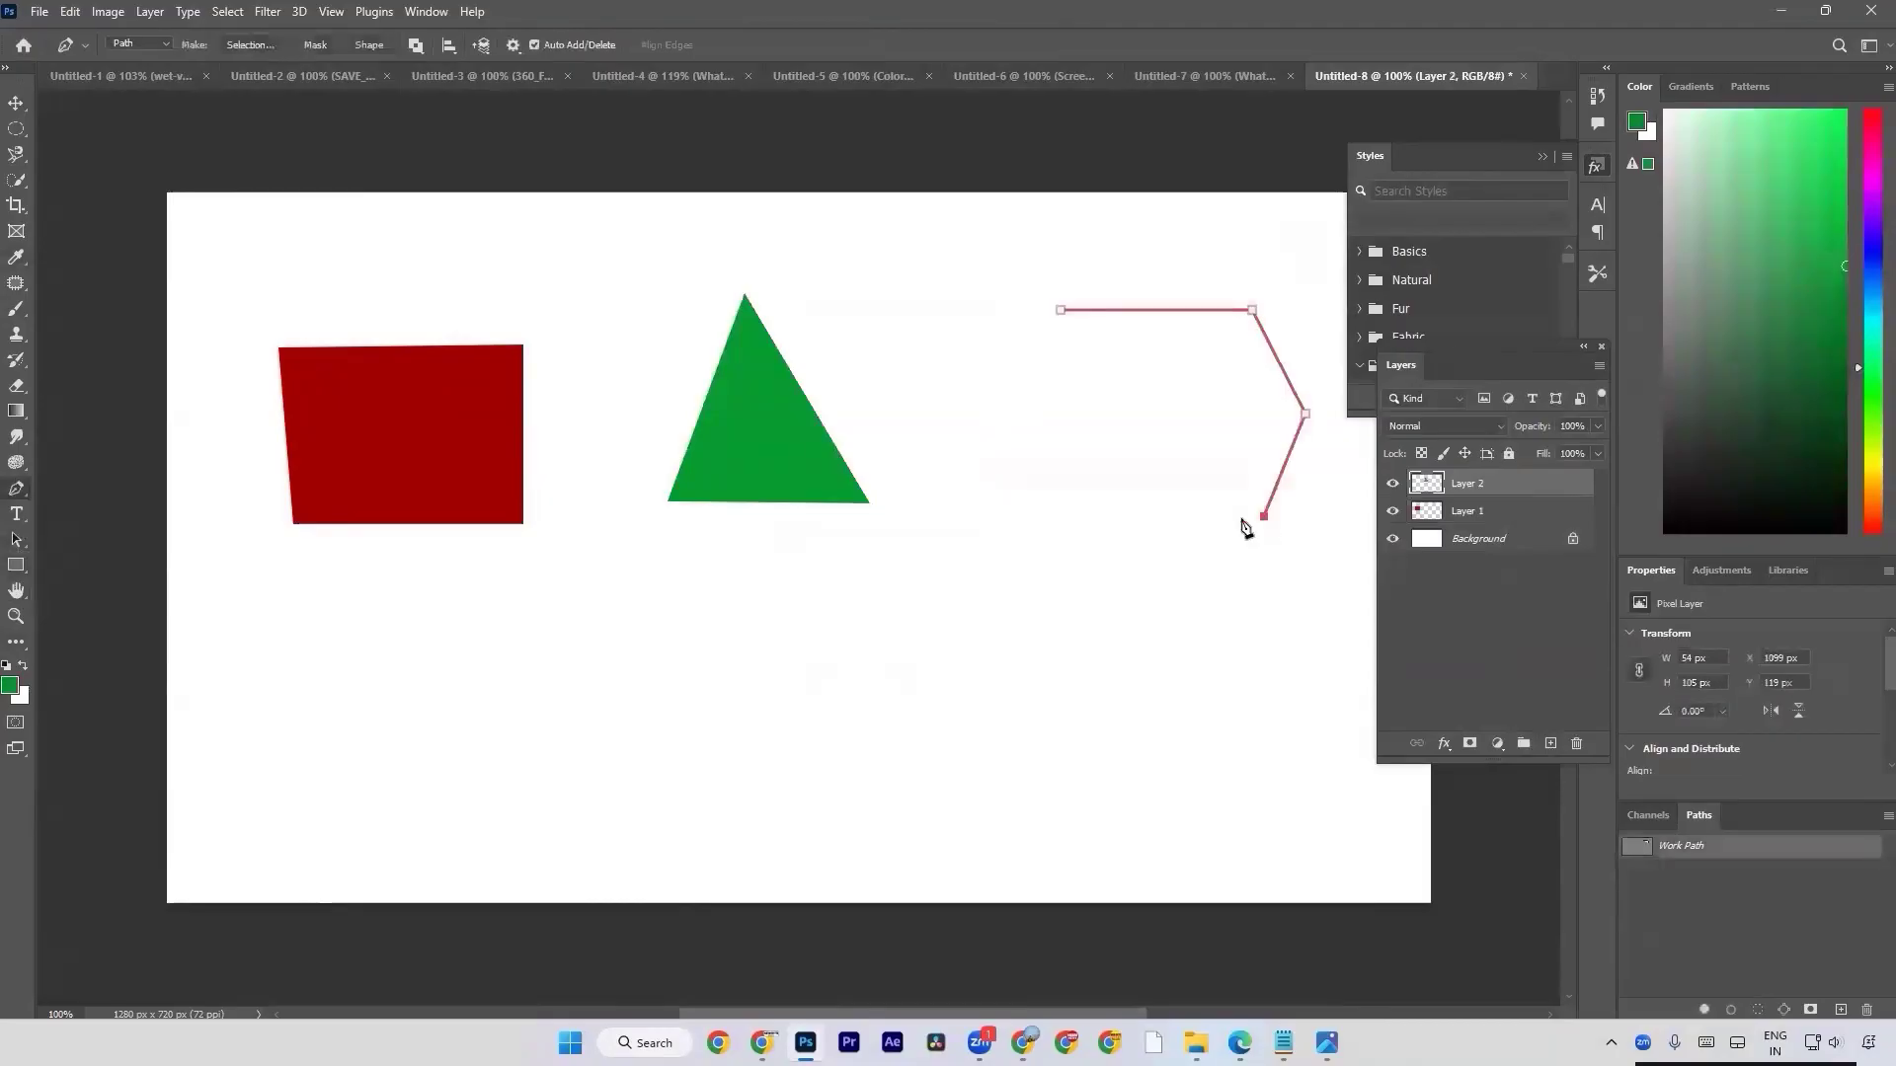
pyautogui.click(1087, 532)
pyautogui.click(995, 443)
pyautogui.click(1059, 310)
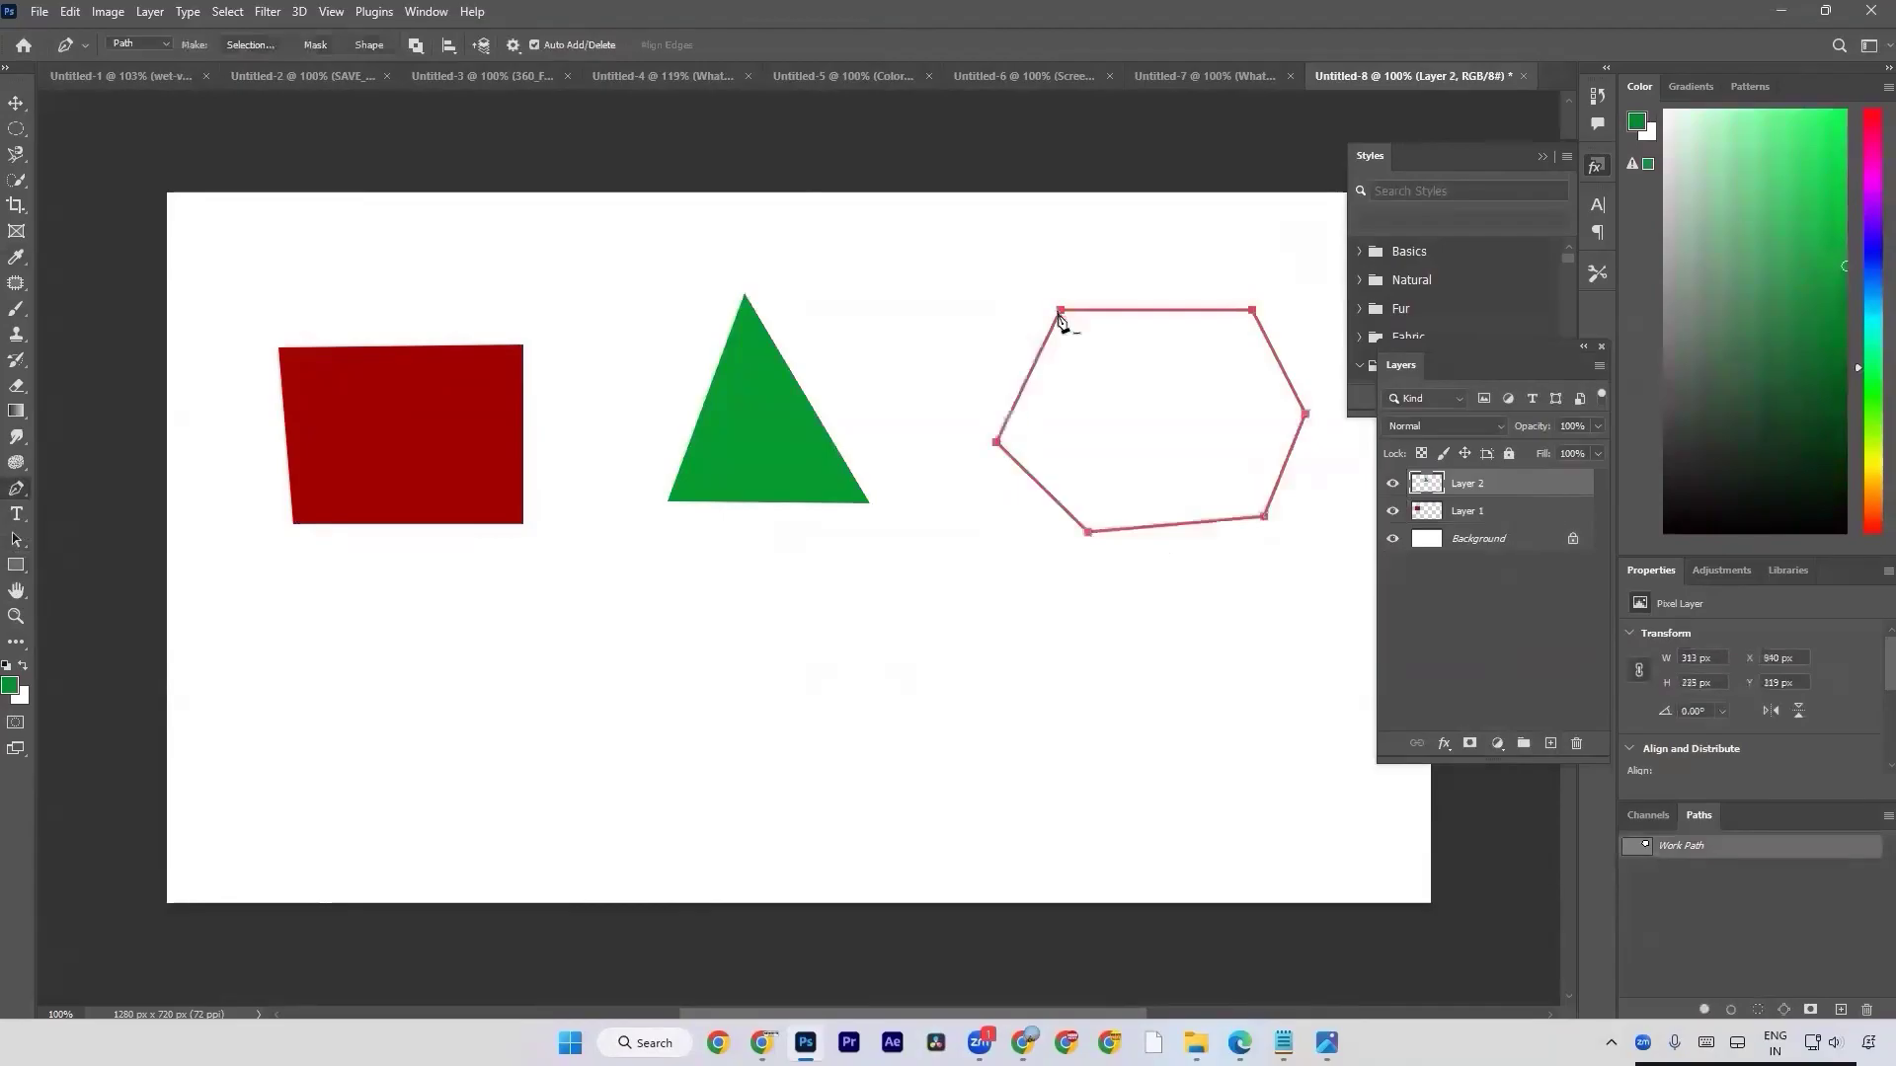
# Load the six-sided path as a selection on a new layer and fill it with foreground colour #002aa1, leaving nothing selected.
pyautogui.hotkey('ctrl', 'Return')
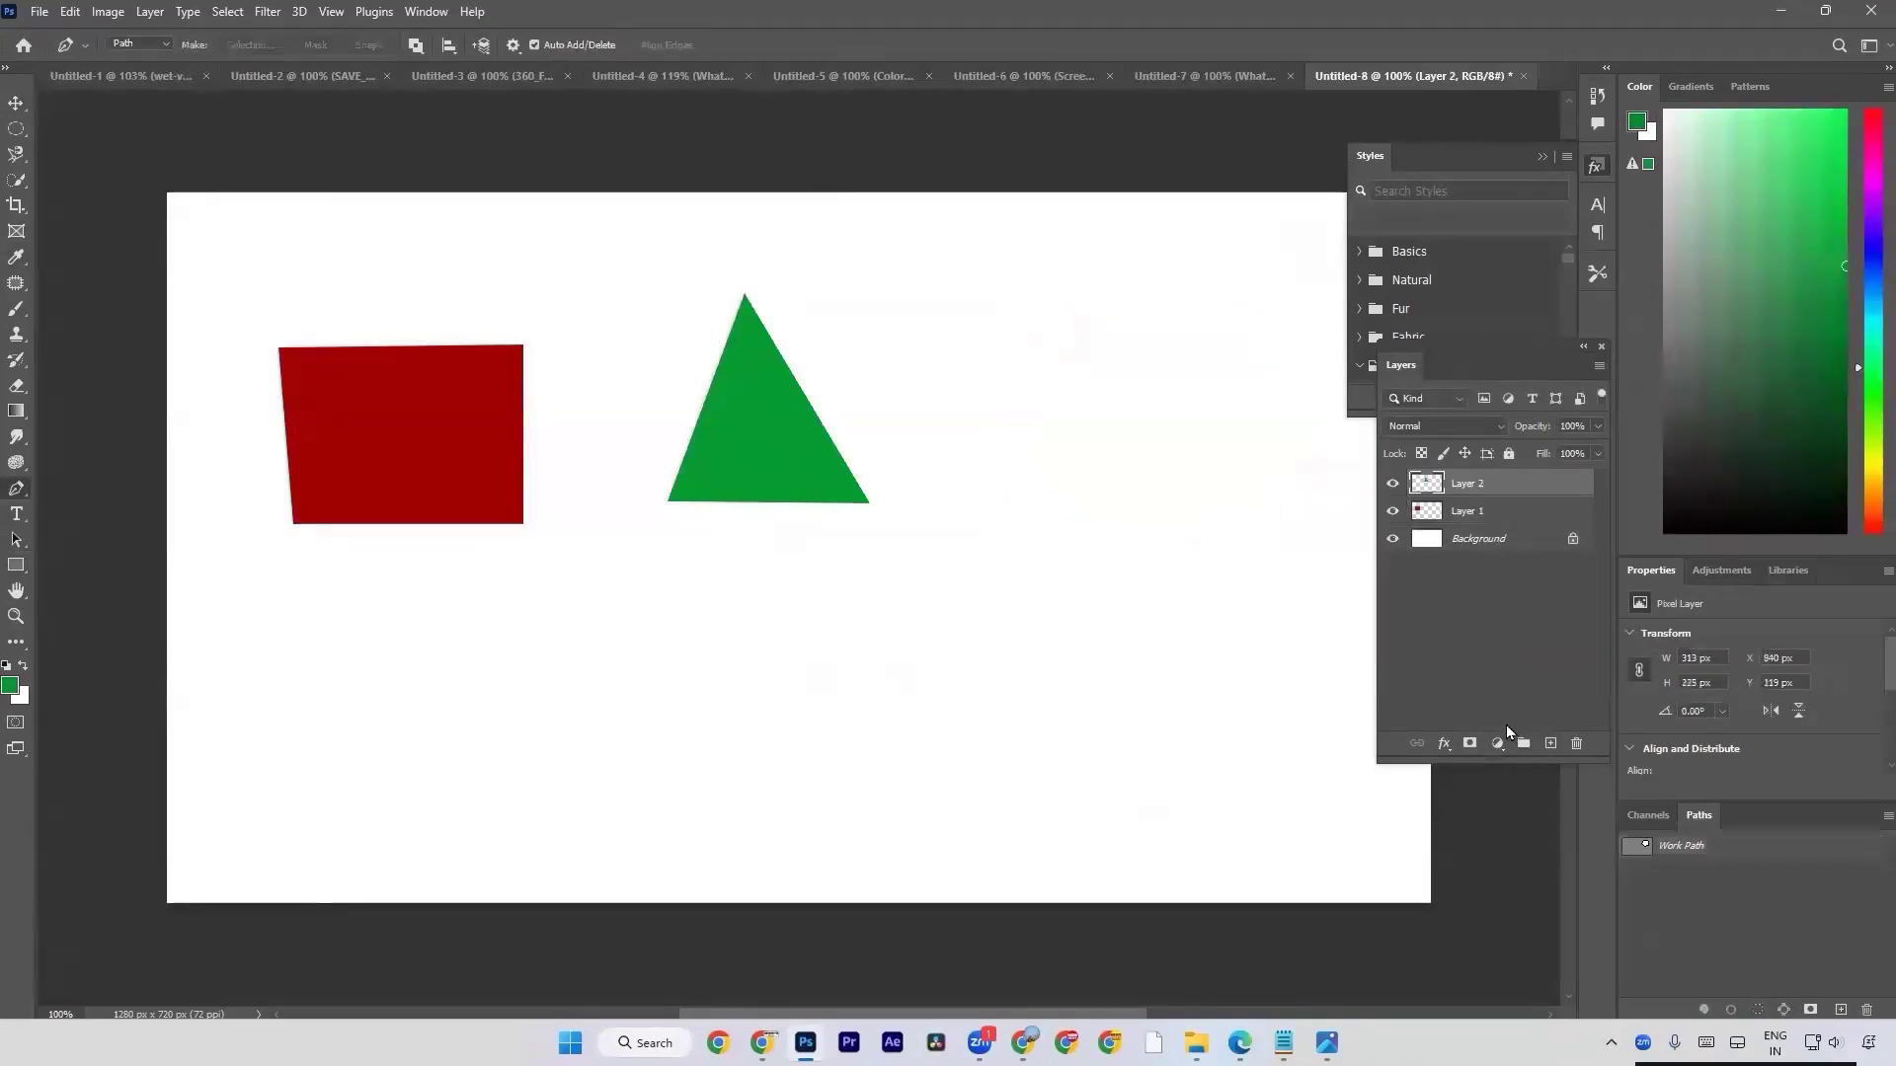
pyautogui.click(1550, 743)
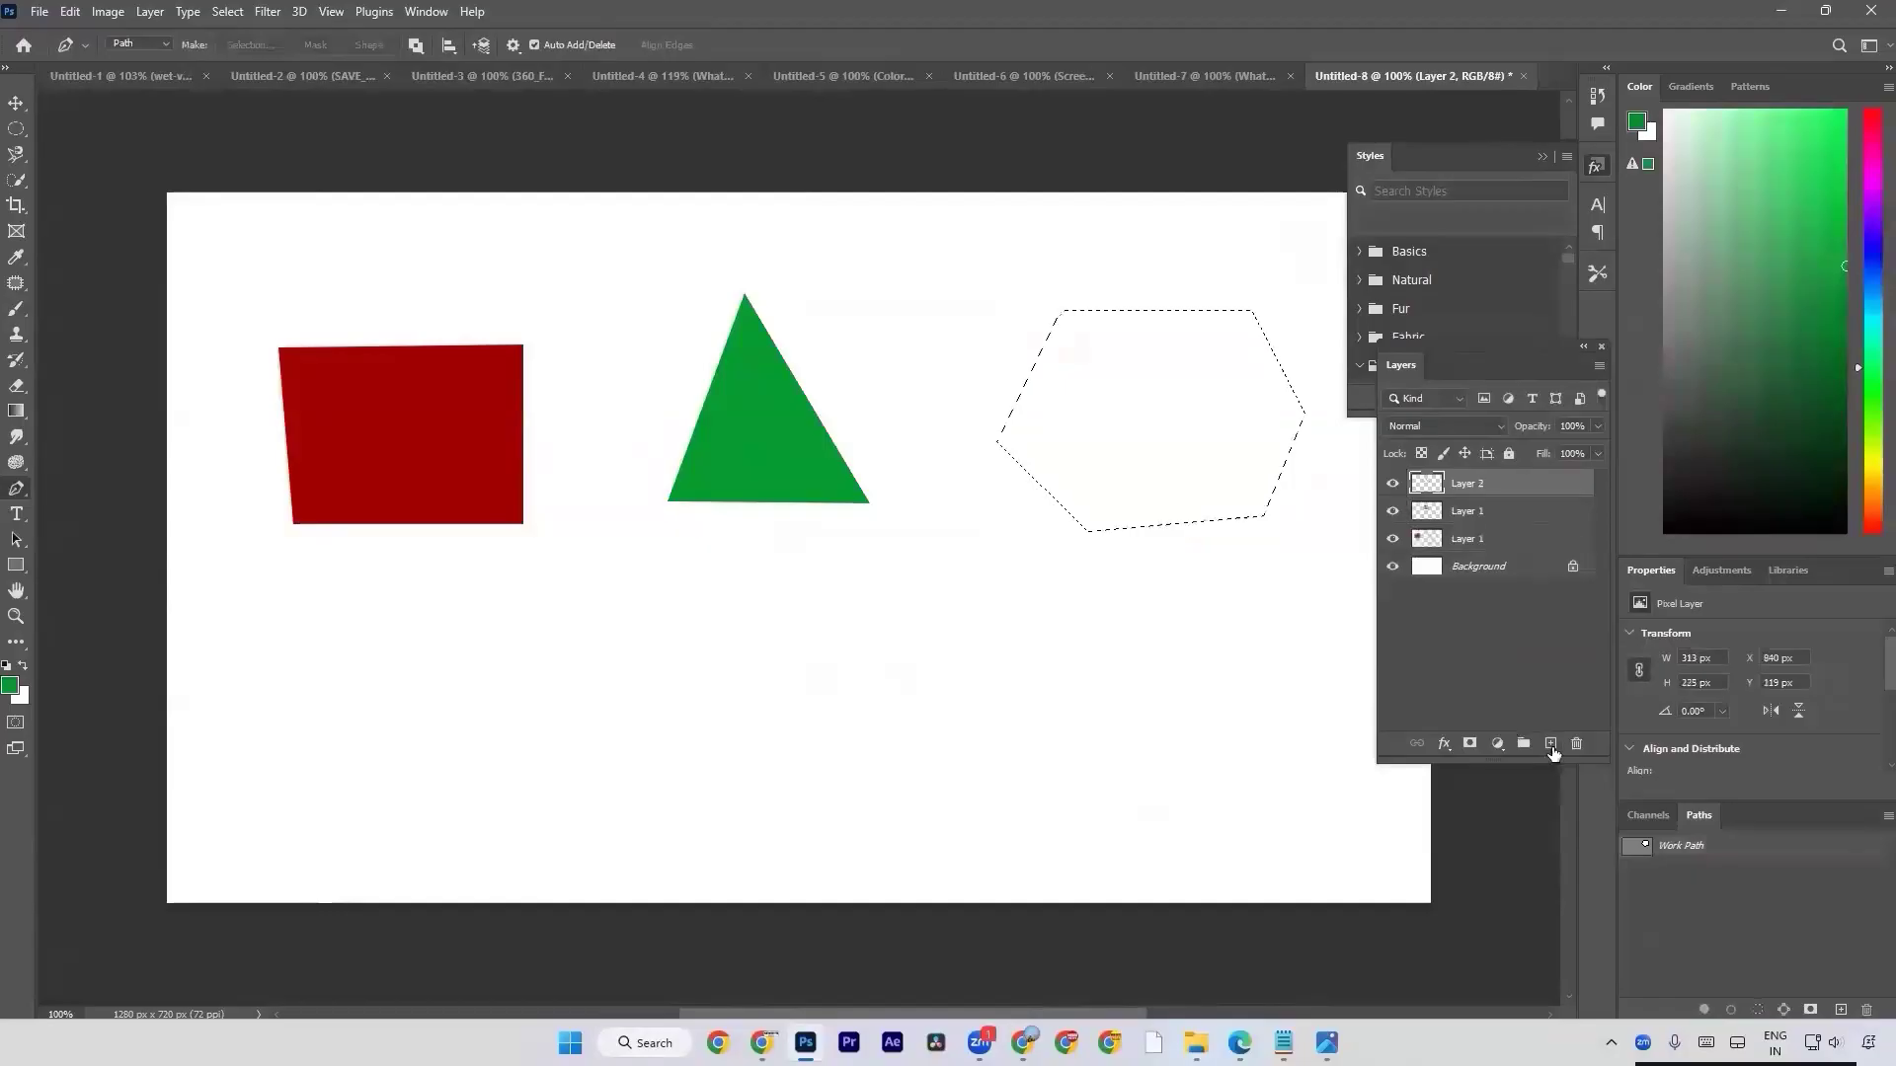
pyautogui.click(9, 688)
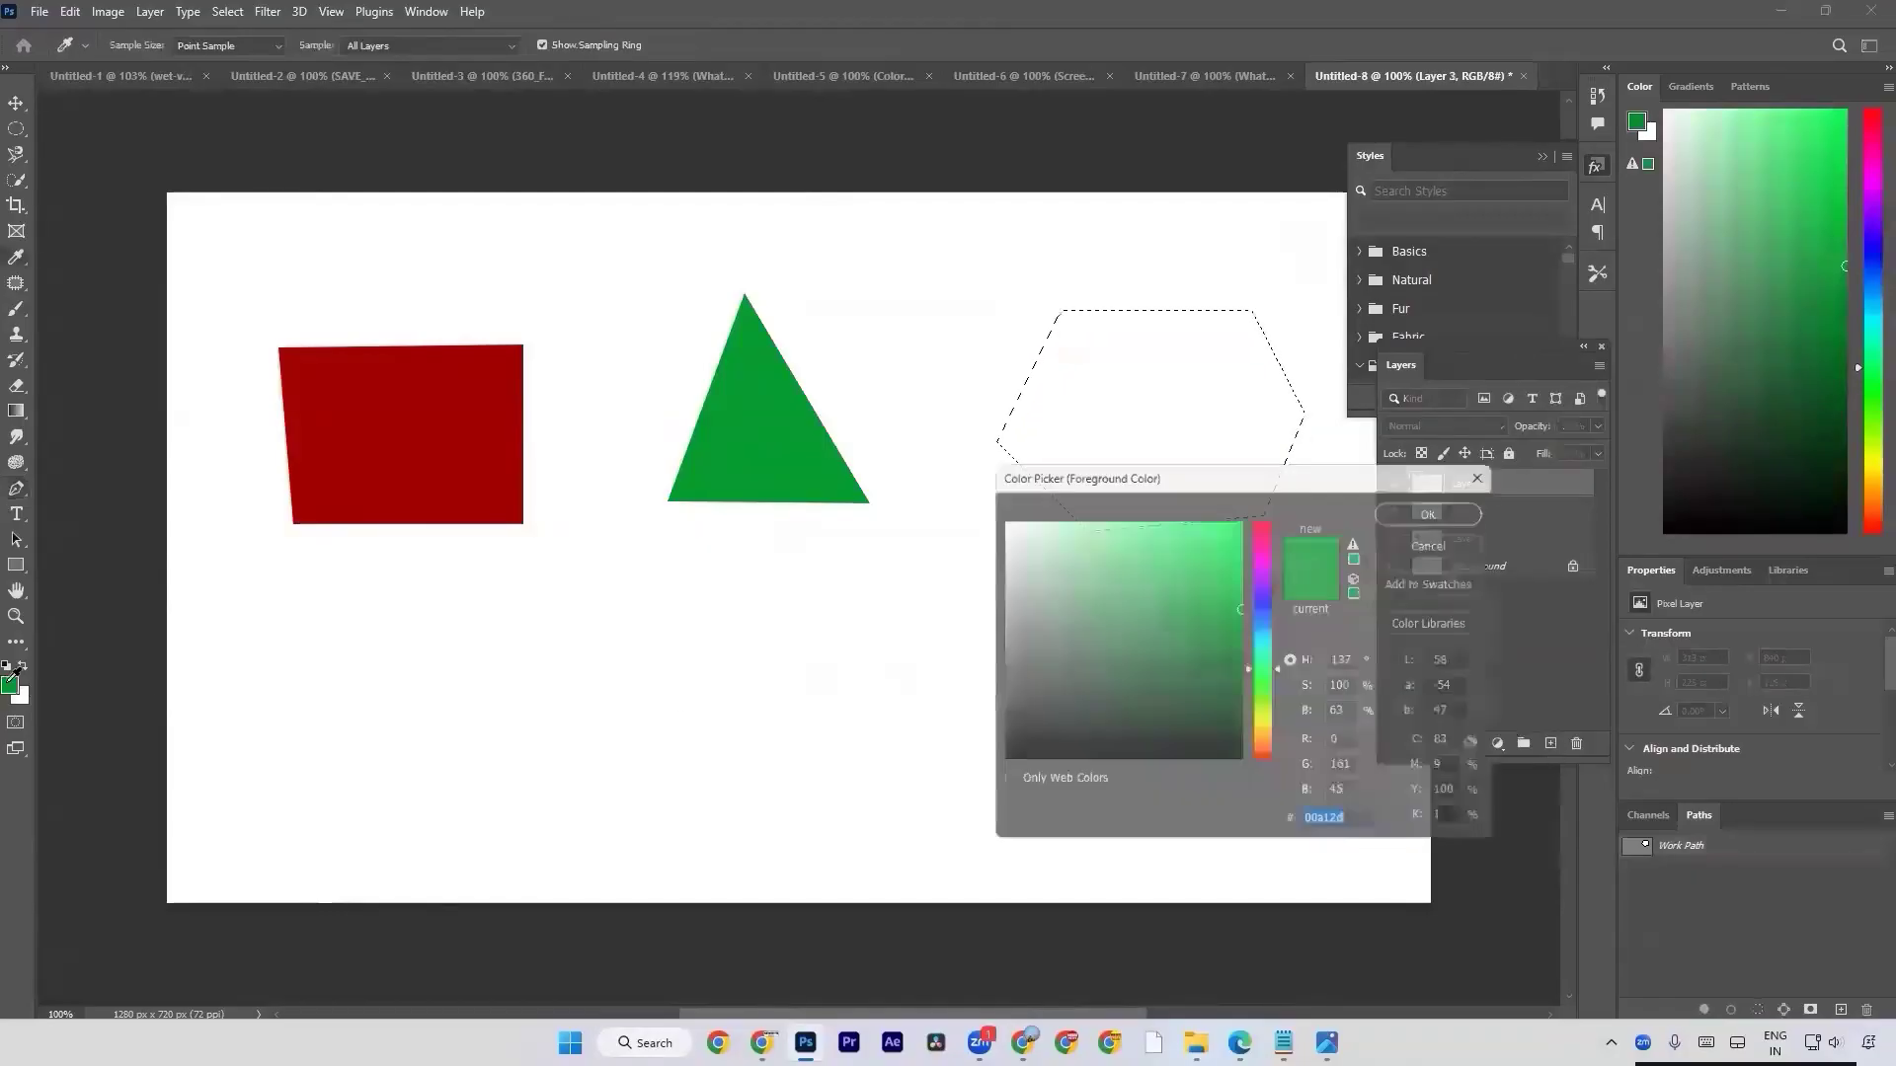
pyautogui.click(1264, 608)
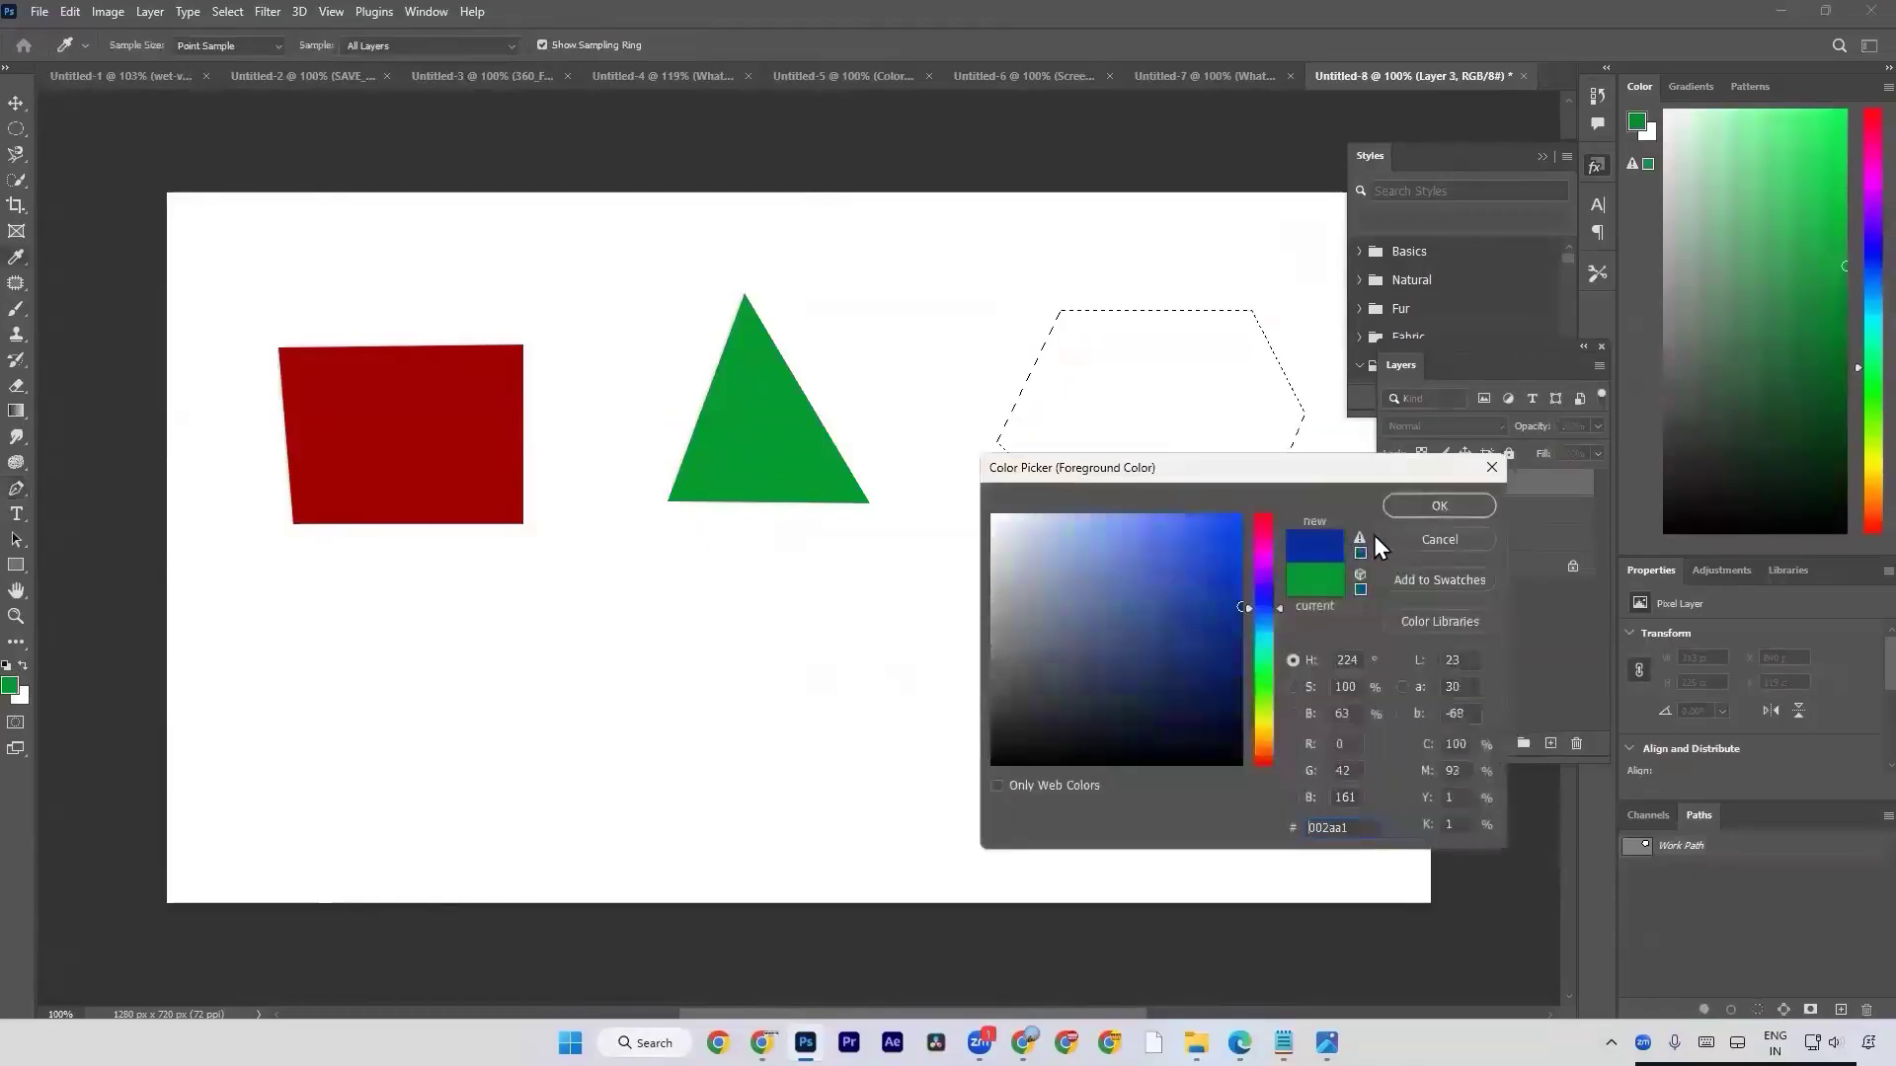
pyautogui.click(1438, 505)
pyautogui.hotkey('alt', 'BackSpace')
pyautogui.hotkey('ctrl', 'd')
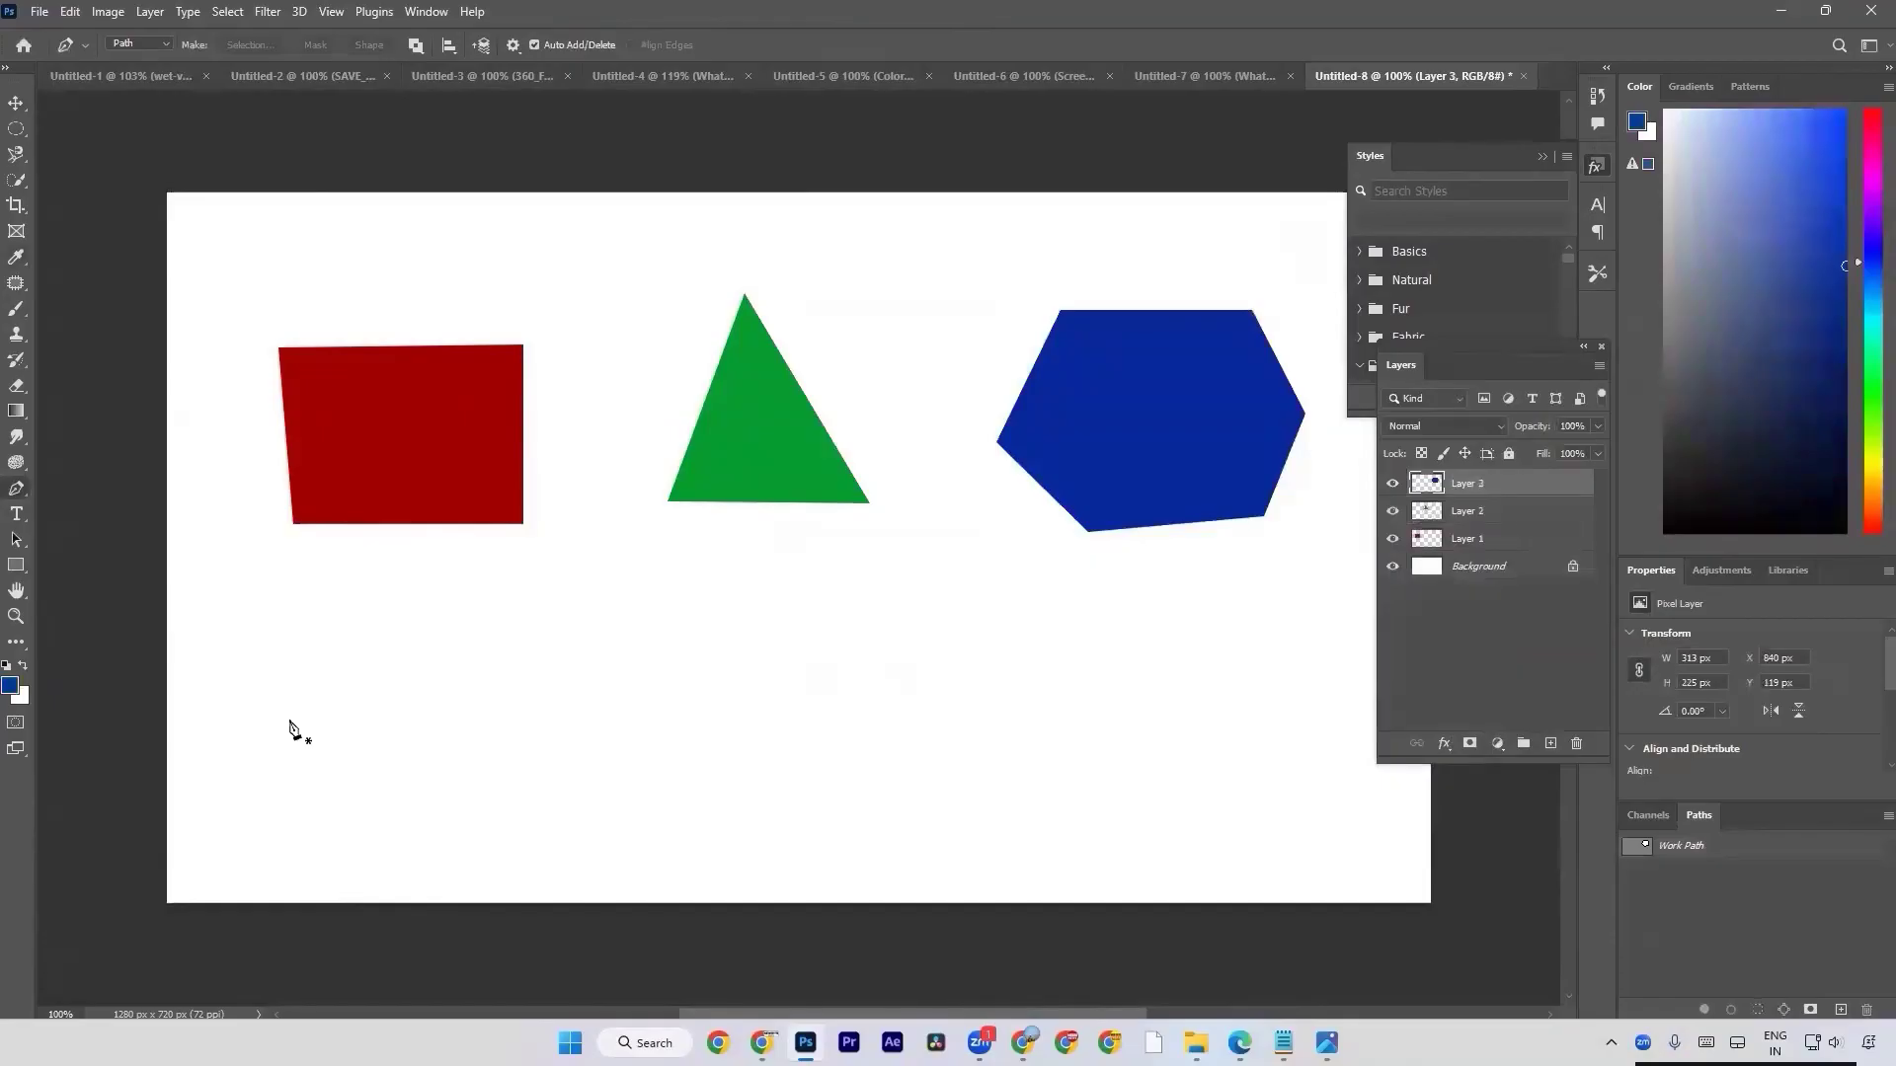
pyautogui.press('d')
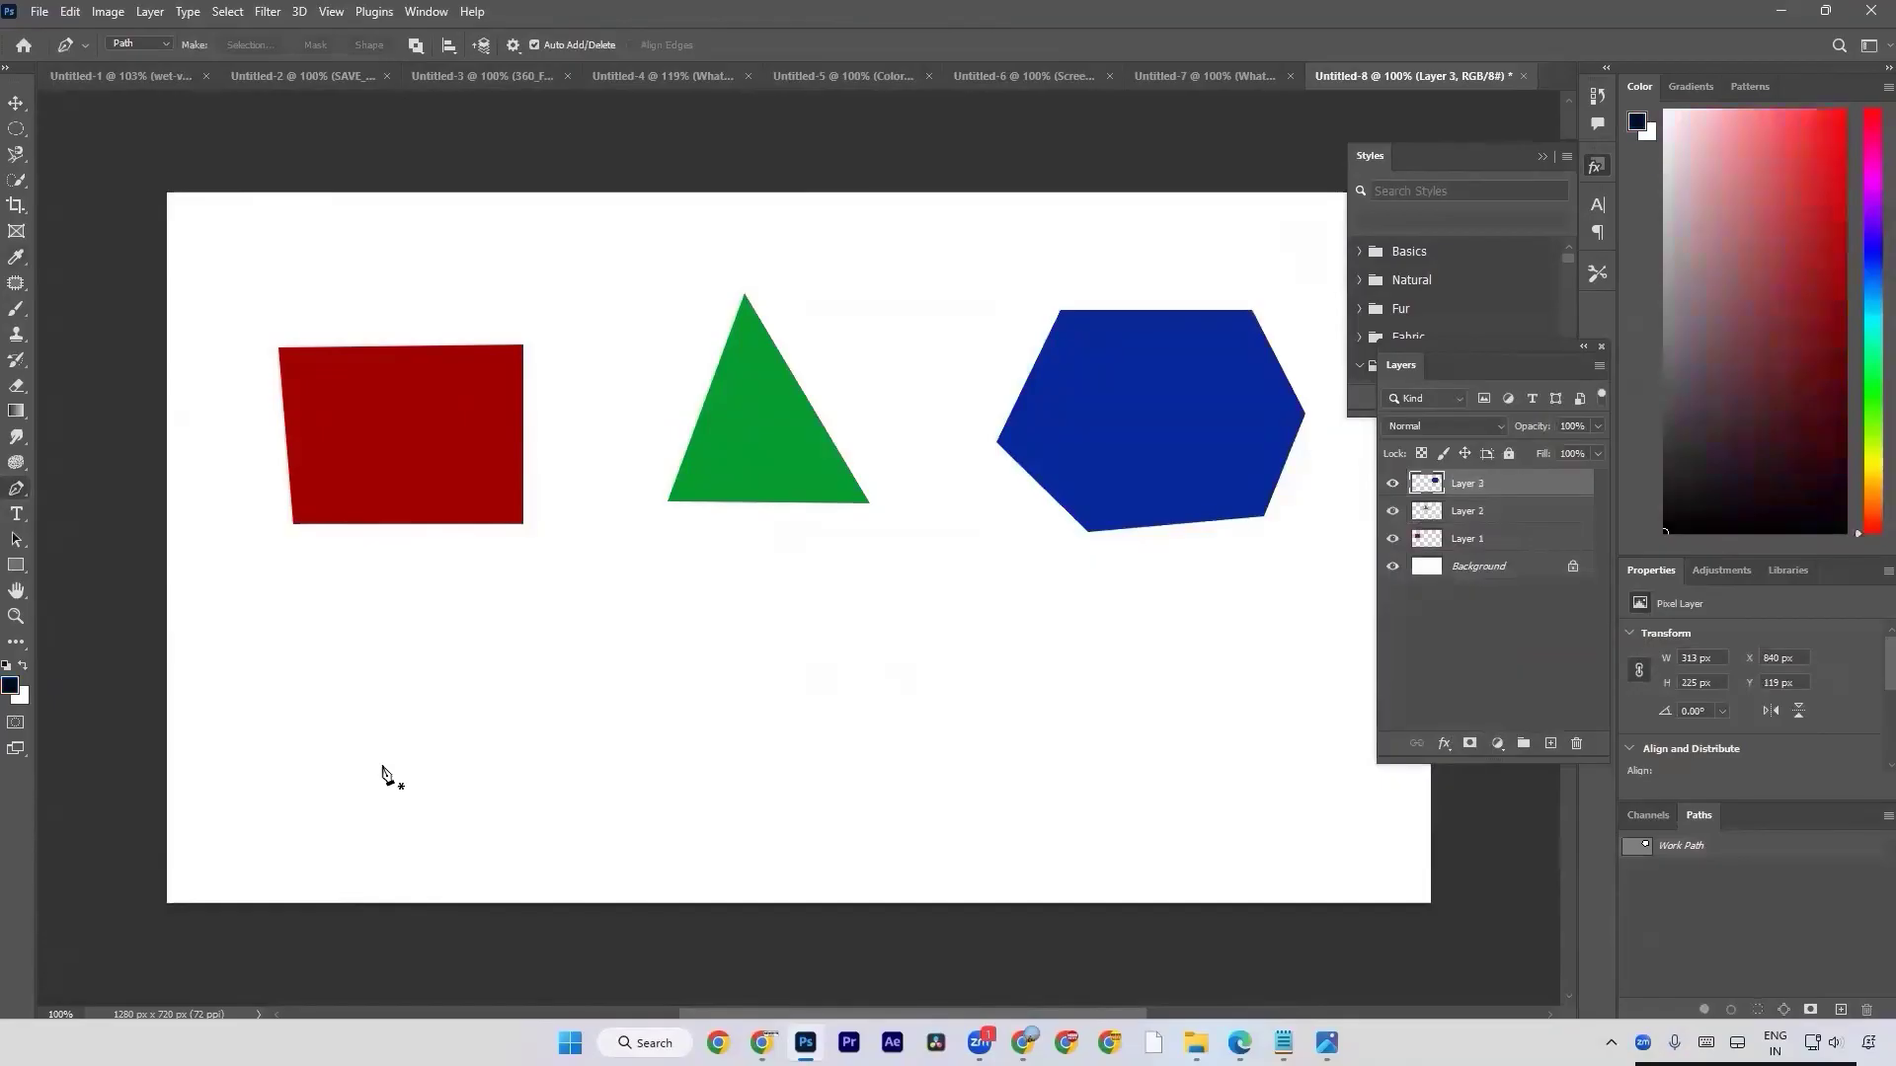
pyautogui.click(312, 725)
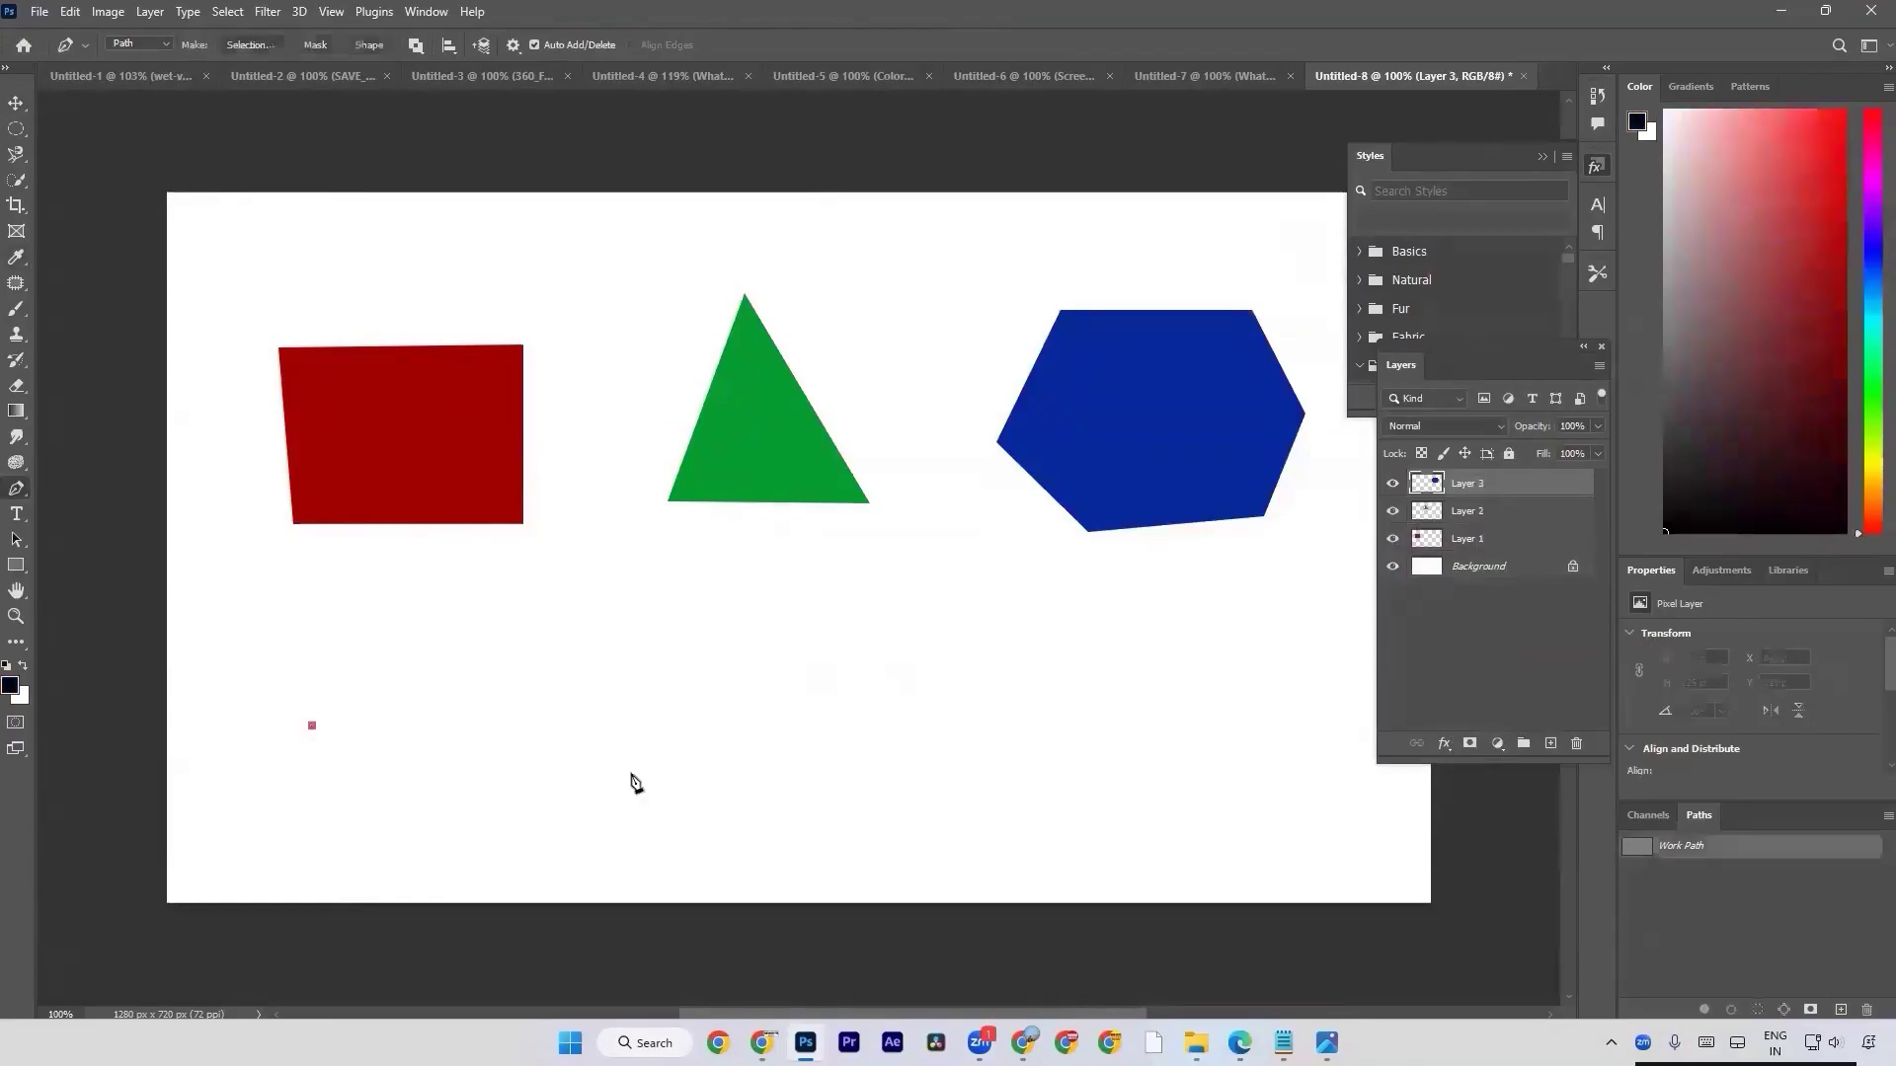
pyautogui.click(597, 728)
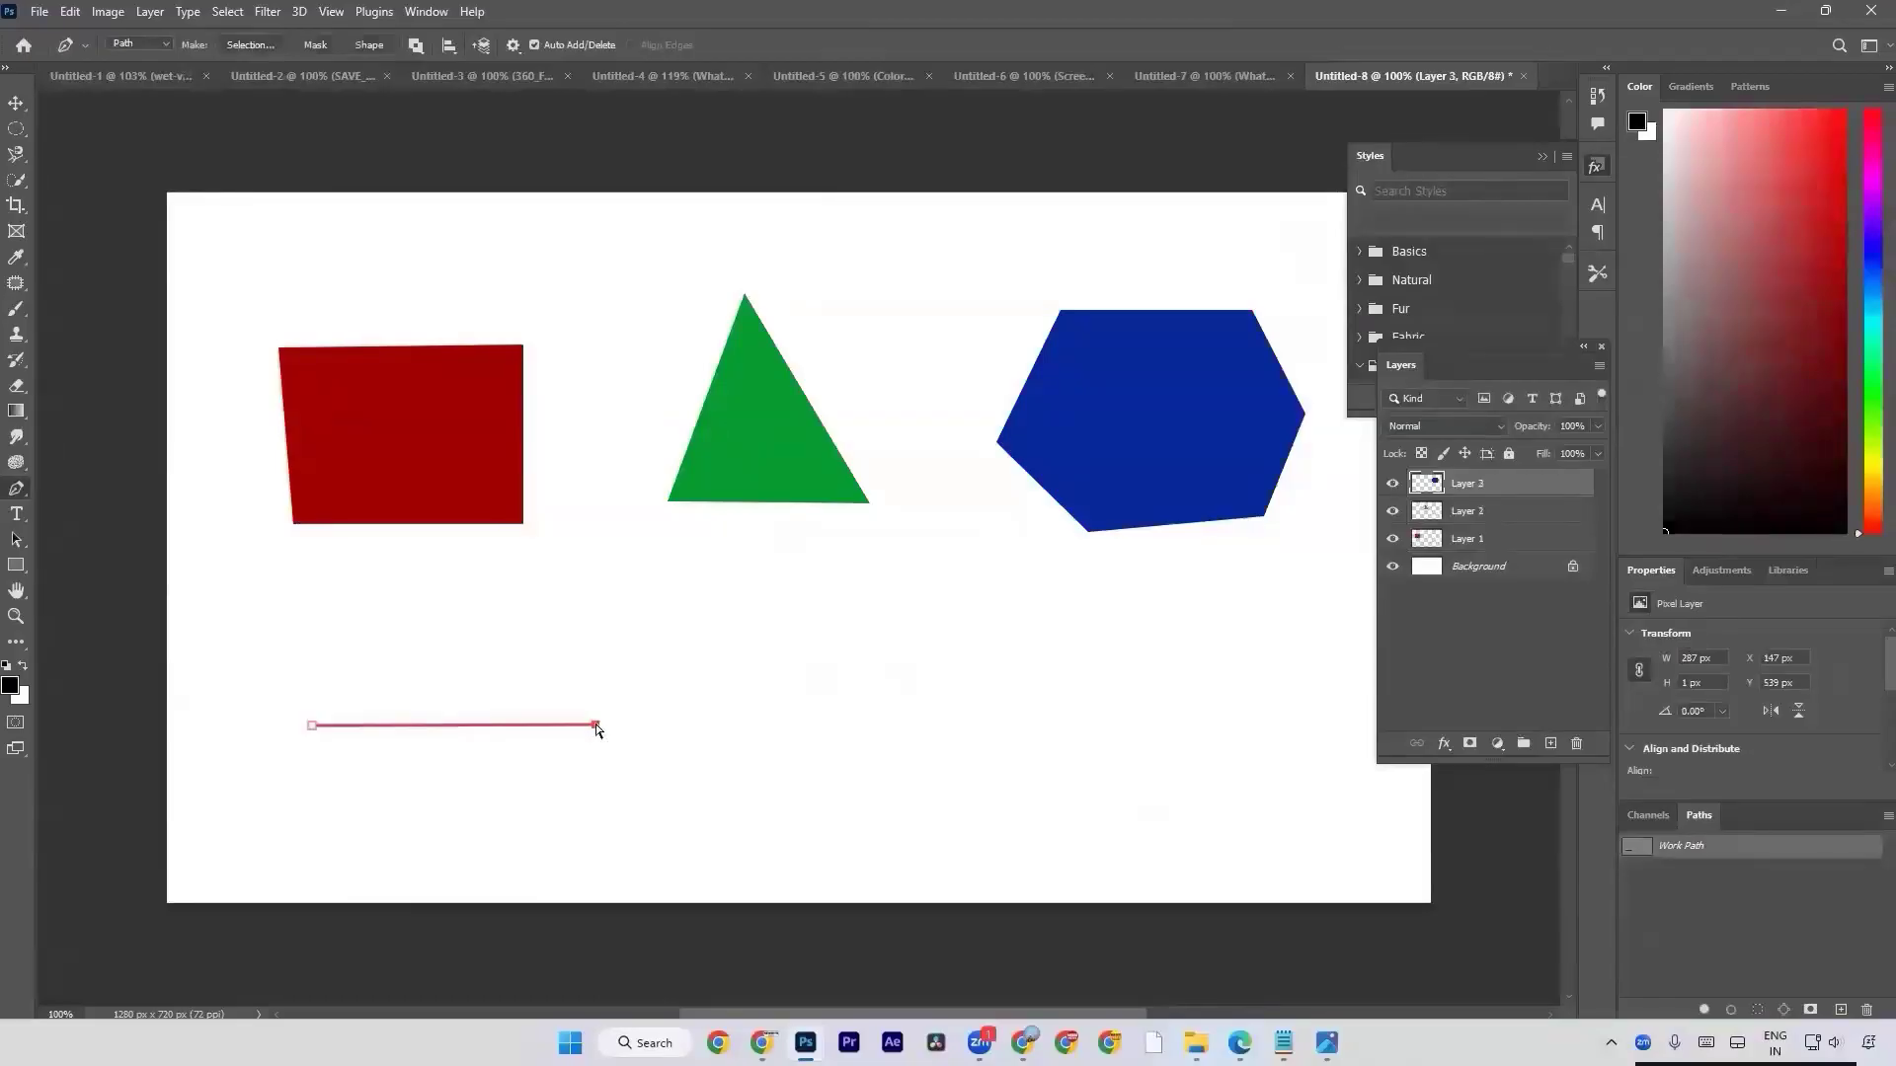
pyautogui.hotkey('ctrl', 'z')
pyautogui.hotkey('ctrl', 'z')
# Draw an open arched path segment about 304 x 91 px with the Pen Tool below the red shape.
pyautogui.click(289, 722)
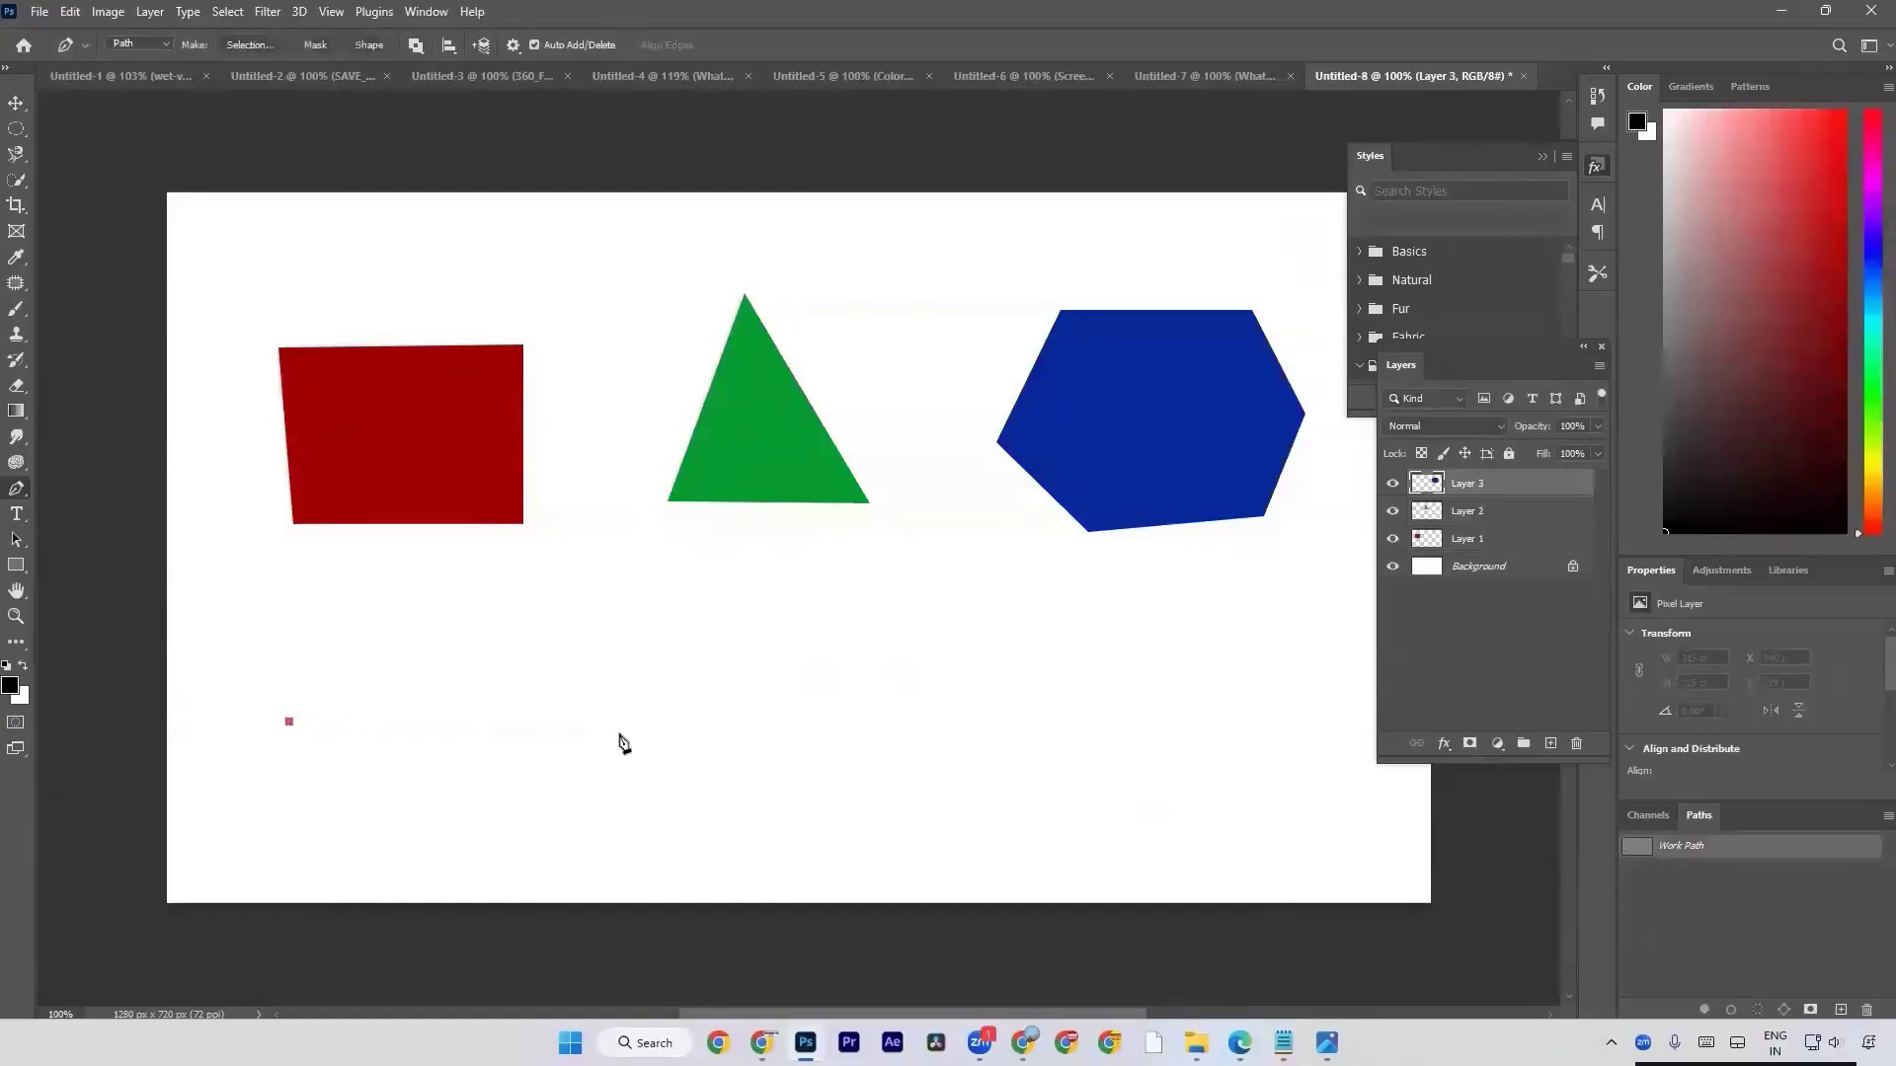
pyautogui.click(589, 722)
pyautogui.moveTo(589, 722); pyautogui.dragTo(771, 923)
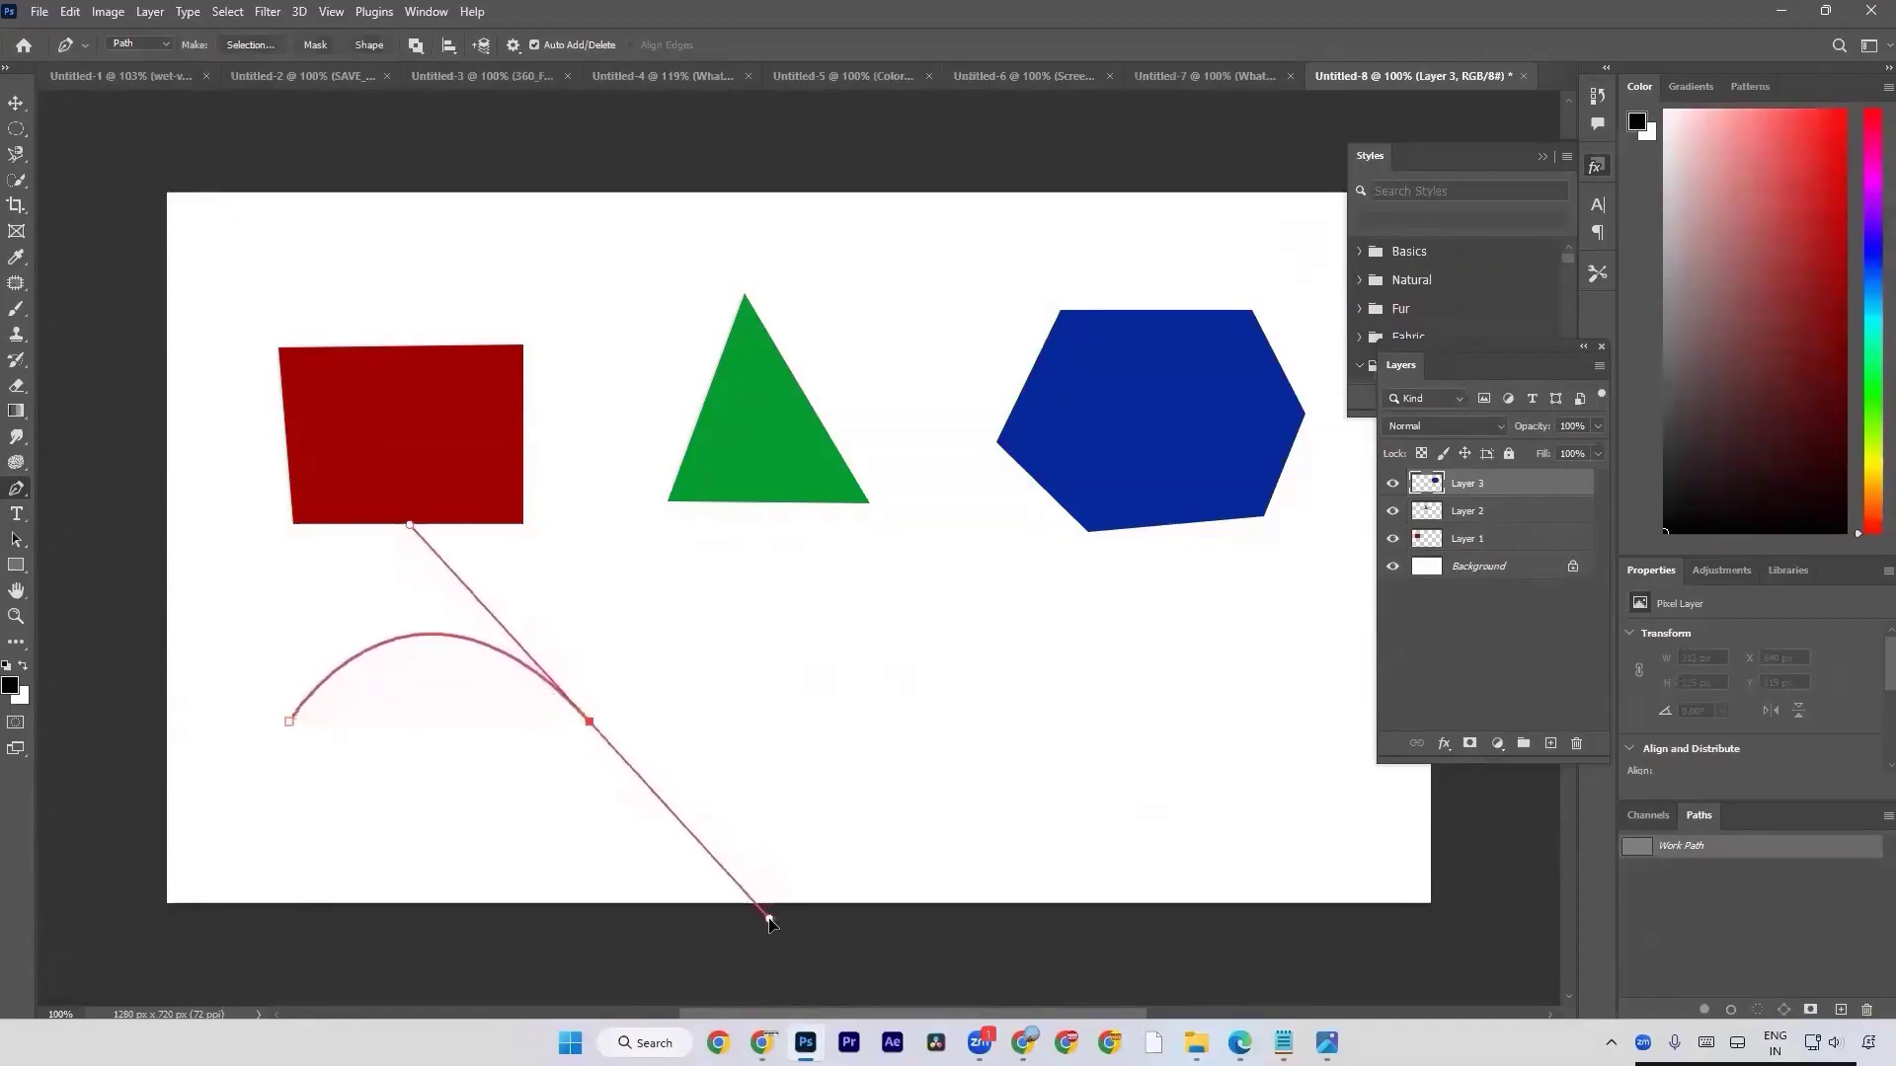
pyautogui.moveTo(771, 922); pyautogui.dragTo(740, 919)
# Examine the woman's face and shoulder outlines up close in the Untitled-7 photo, and return to the Untitled-8 document.
pyautogui.click(1214, 77)
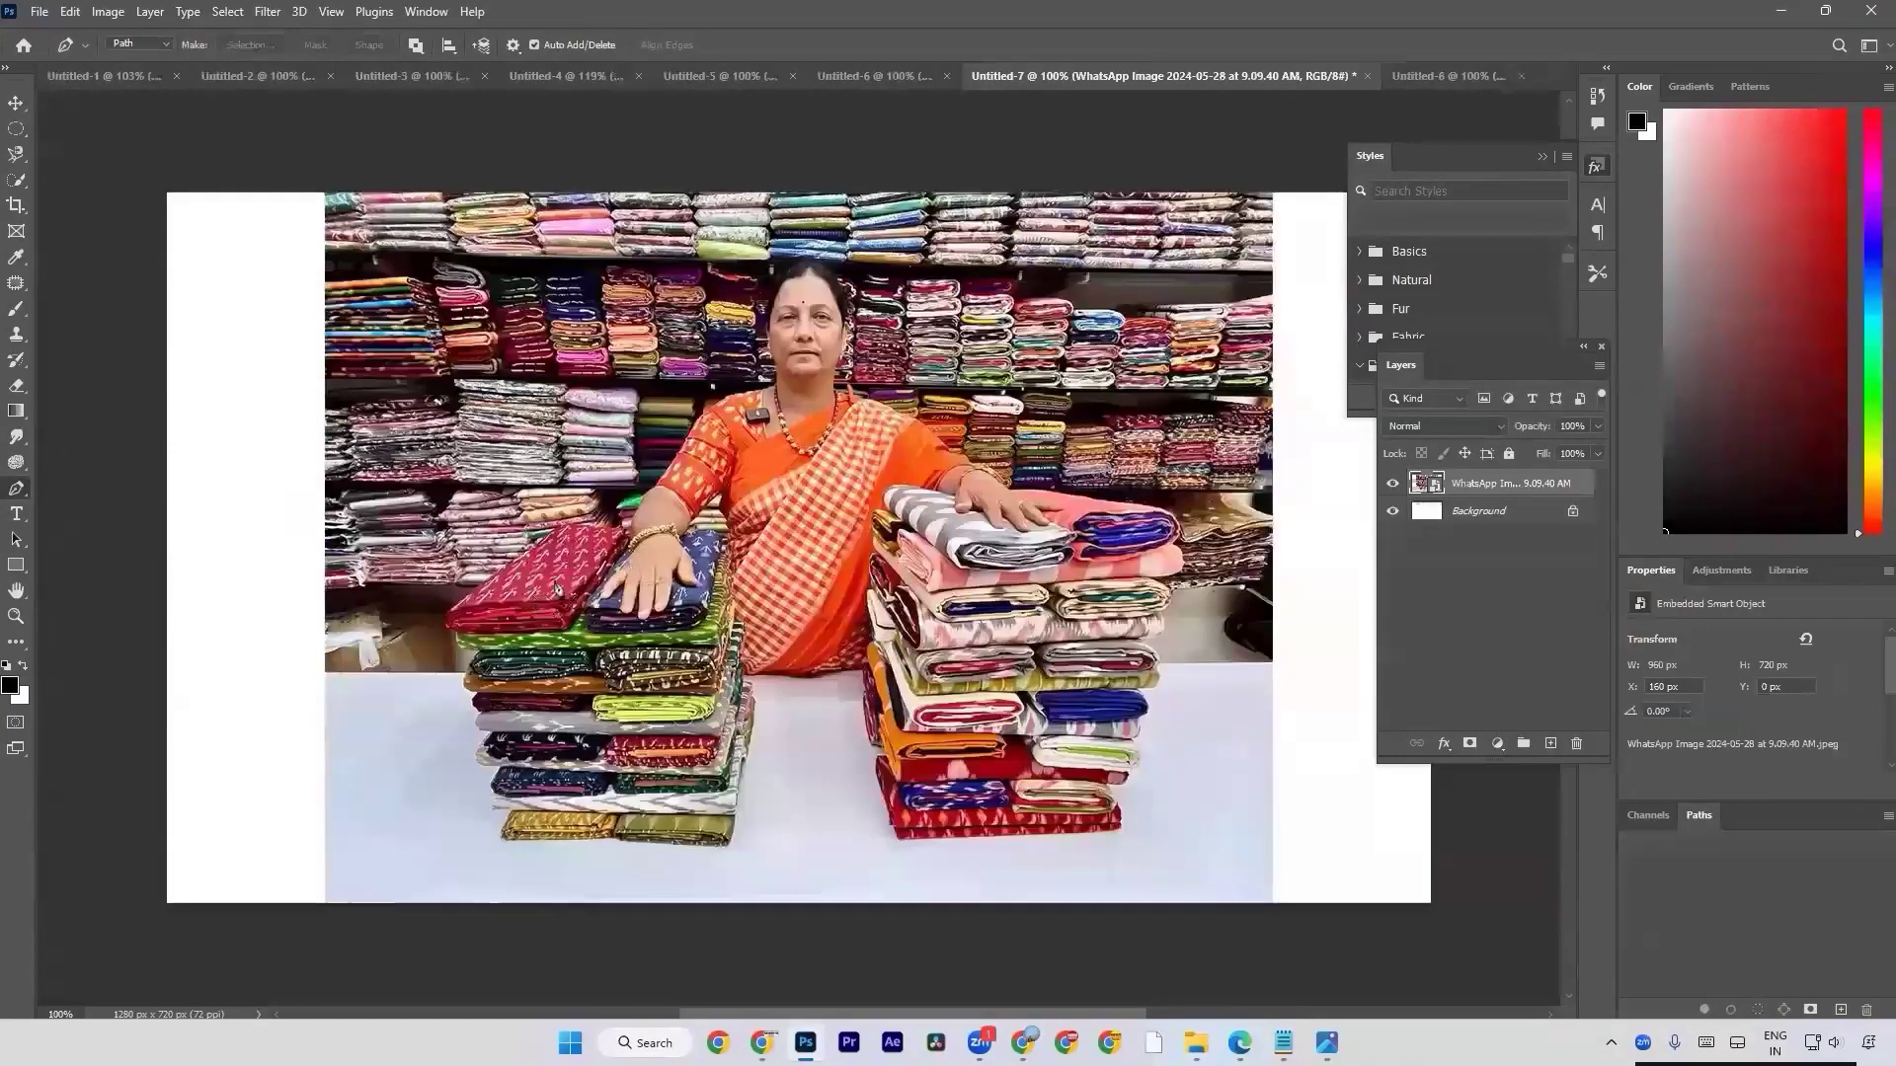
pyautogui.scroll(3, 808, 425)
pyautogui.scroll(3, 808, 425)
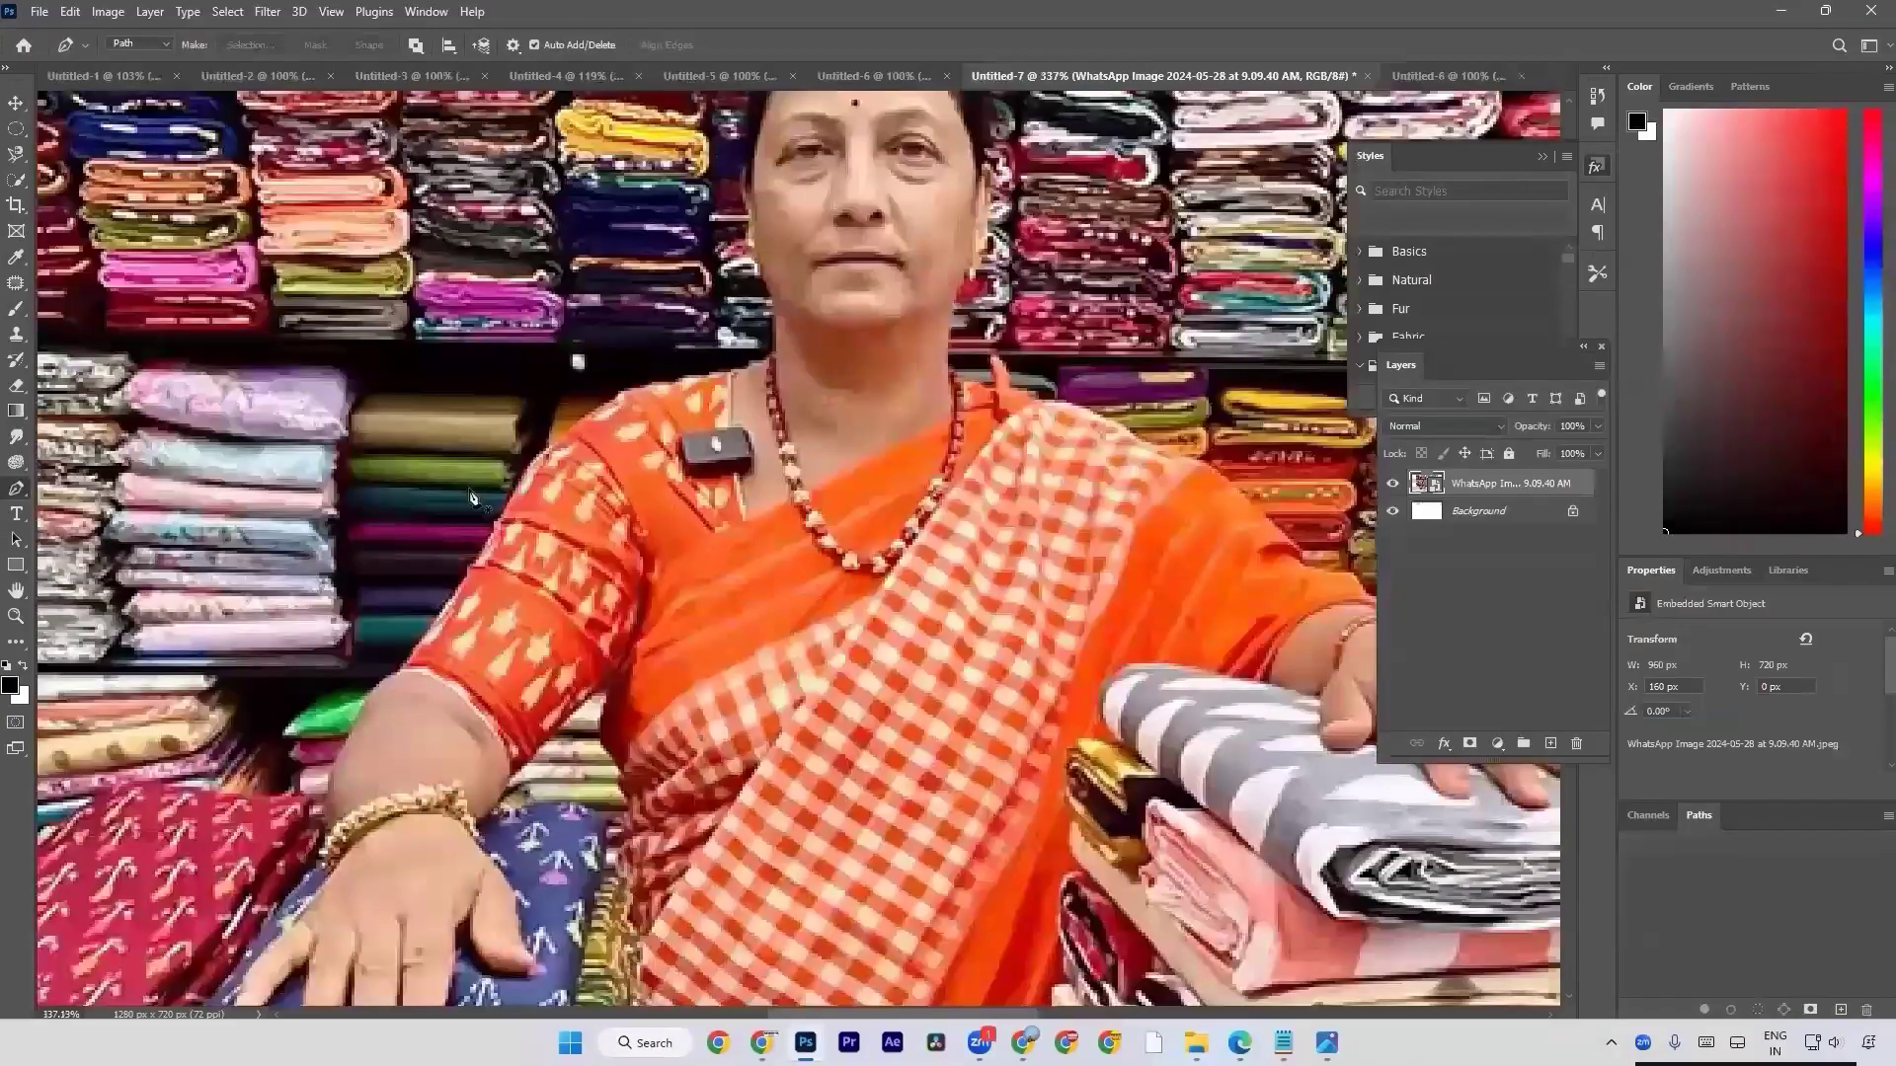
pyautogui.scroll(1, 472, 498)
pyautogui.moveTo(948, 459); pyautogui.dragTo(817, 805)
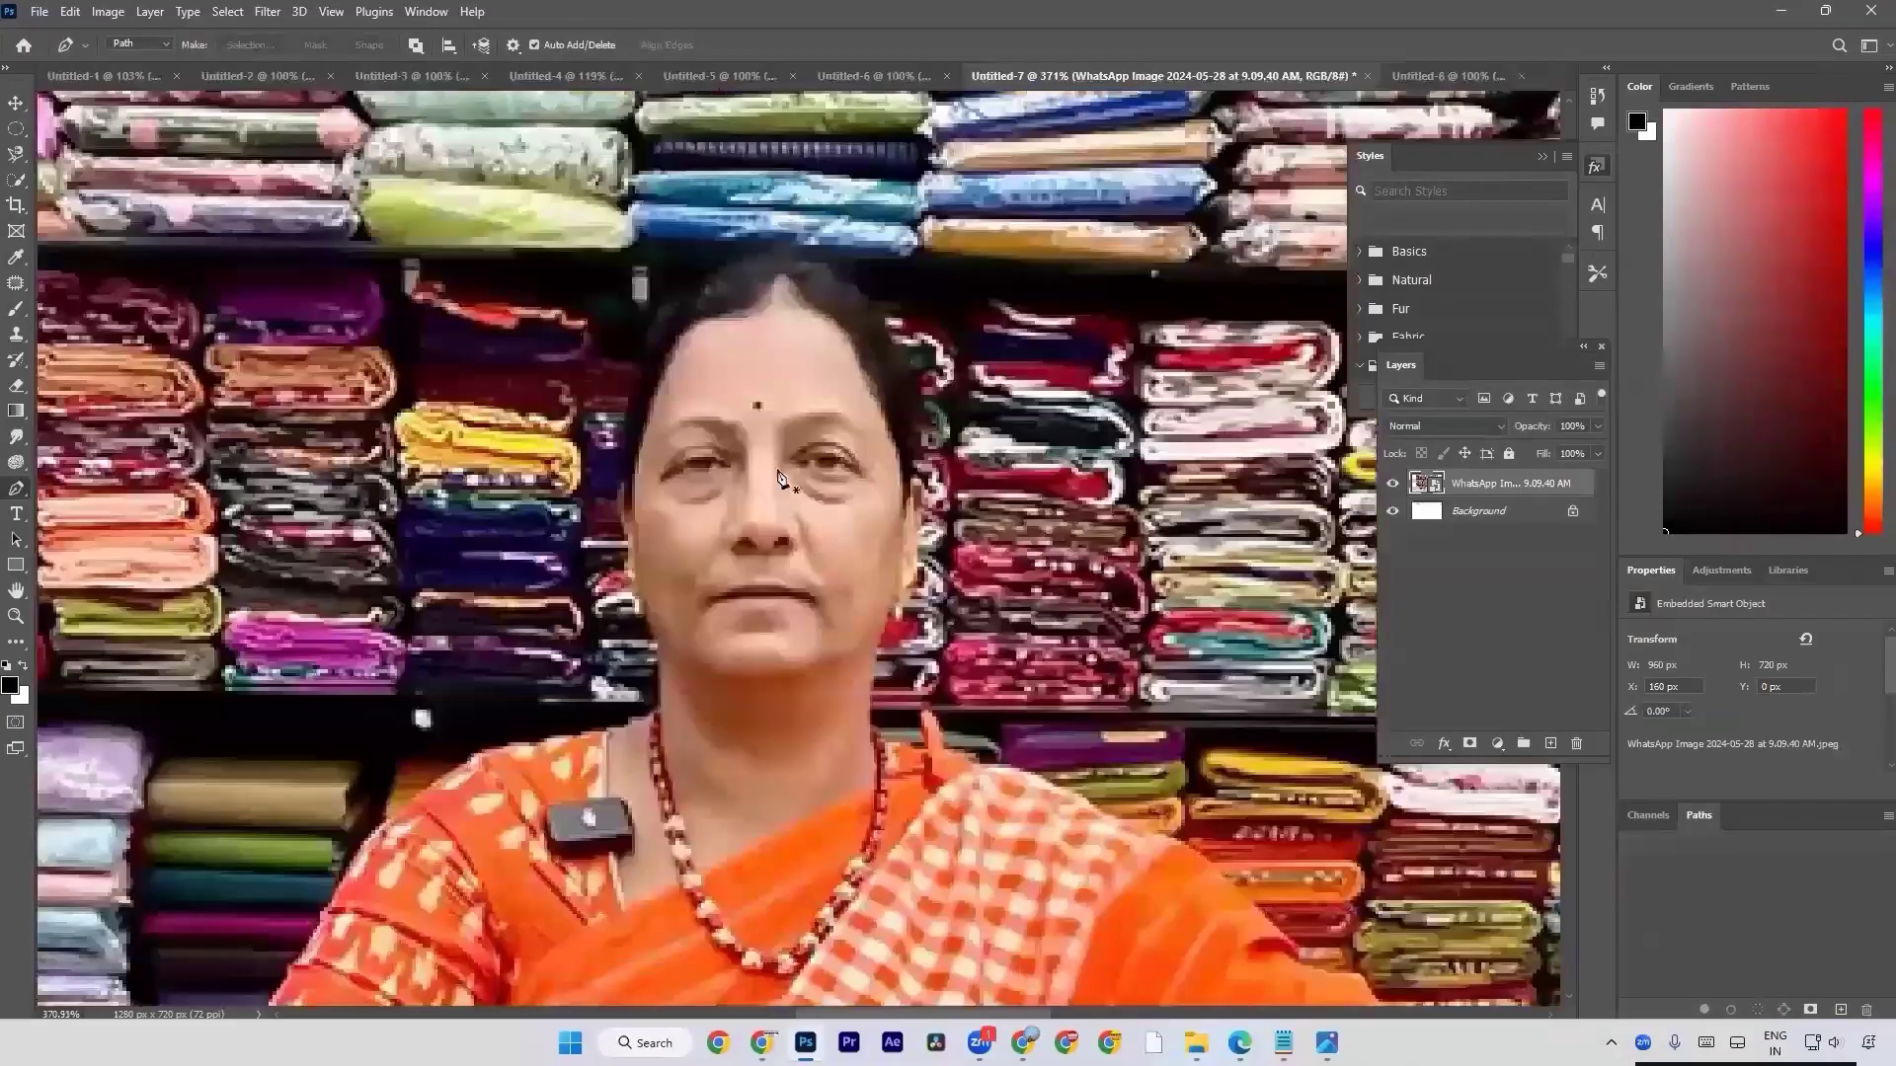
pyautogui.click(1471, 77)
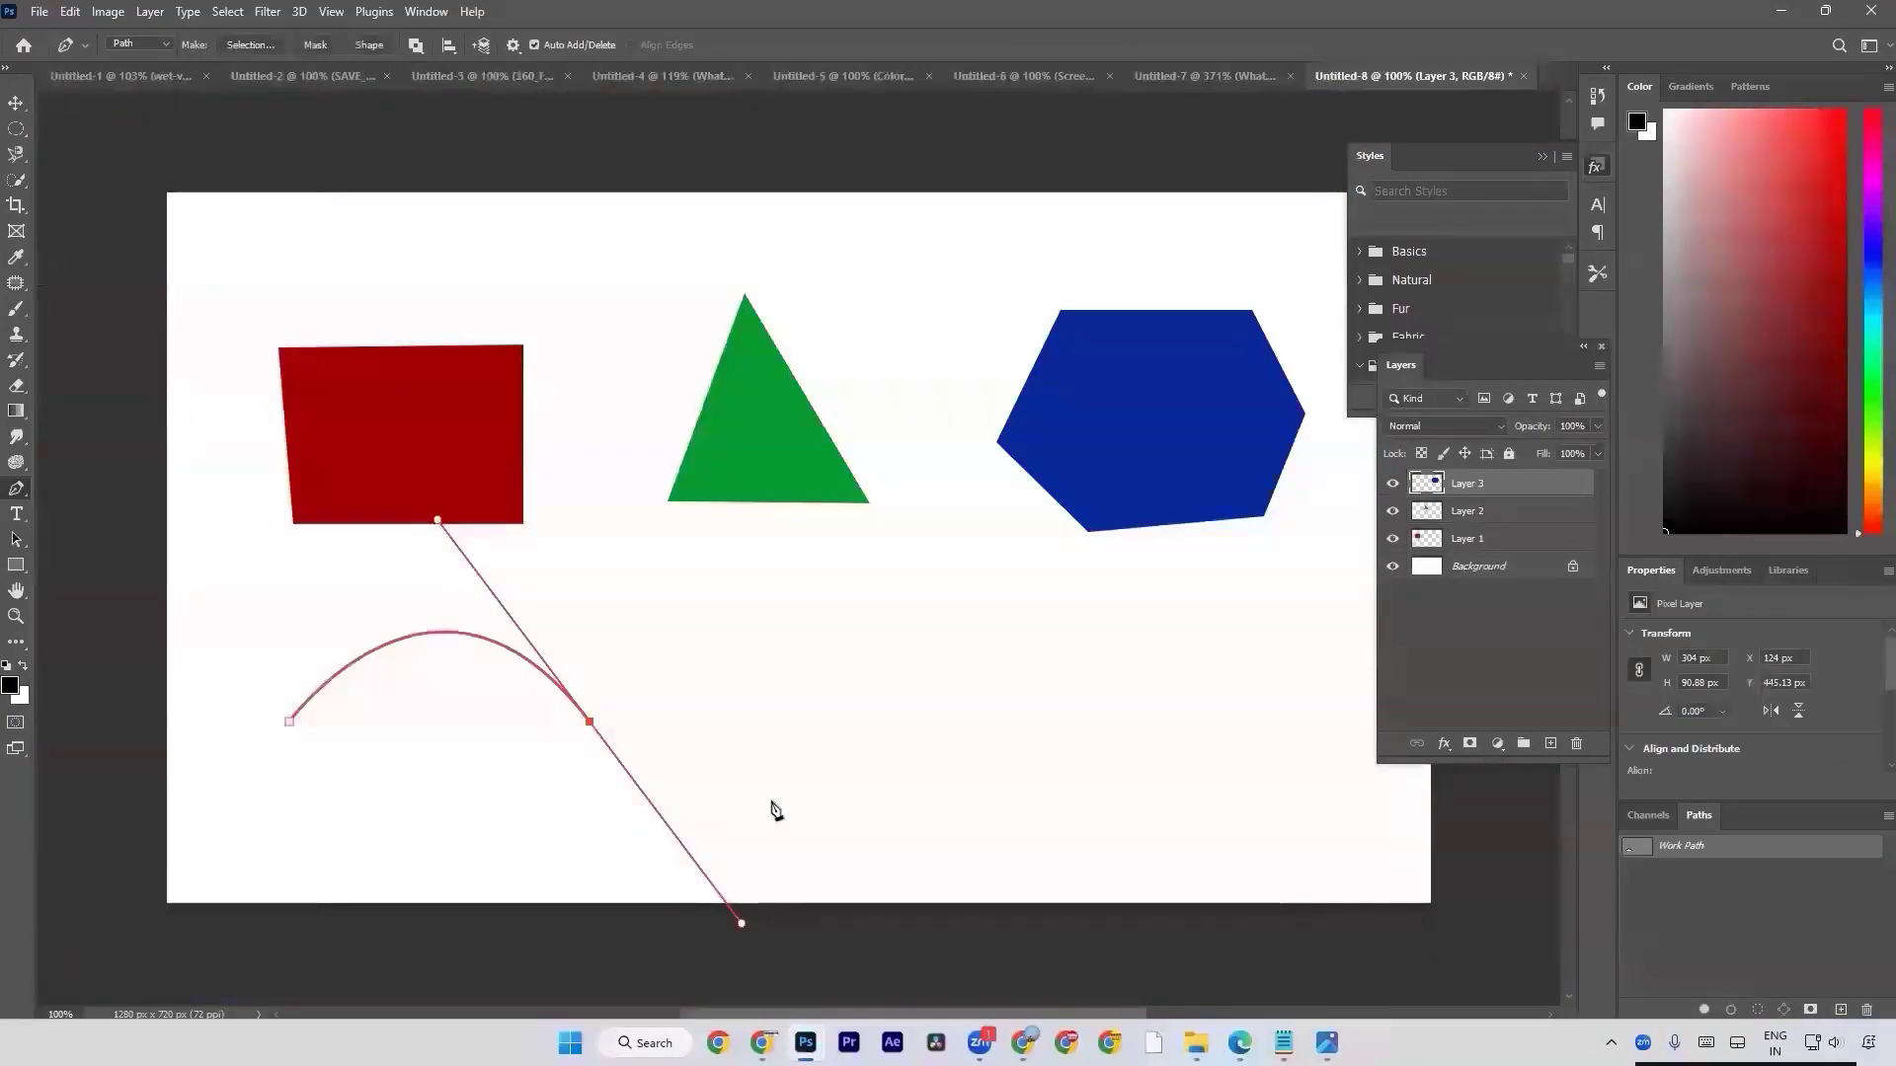
# Add a curved anchor point below the arch and close the path at its start with a curve, about 370 x 266 px overall.
pyautogui.click(429, 869)
pyautogui.moveTo(431, 874); pyautogui.dragTo(398, 825)
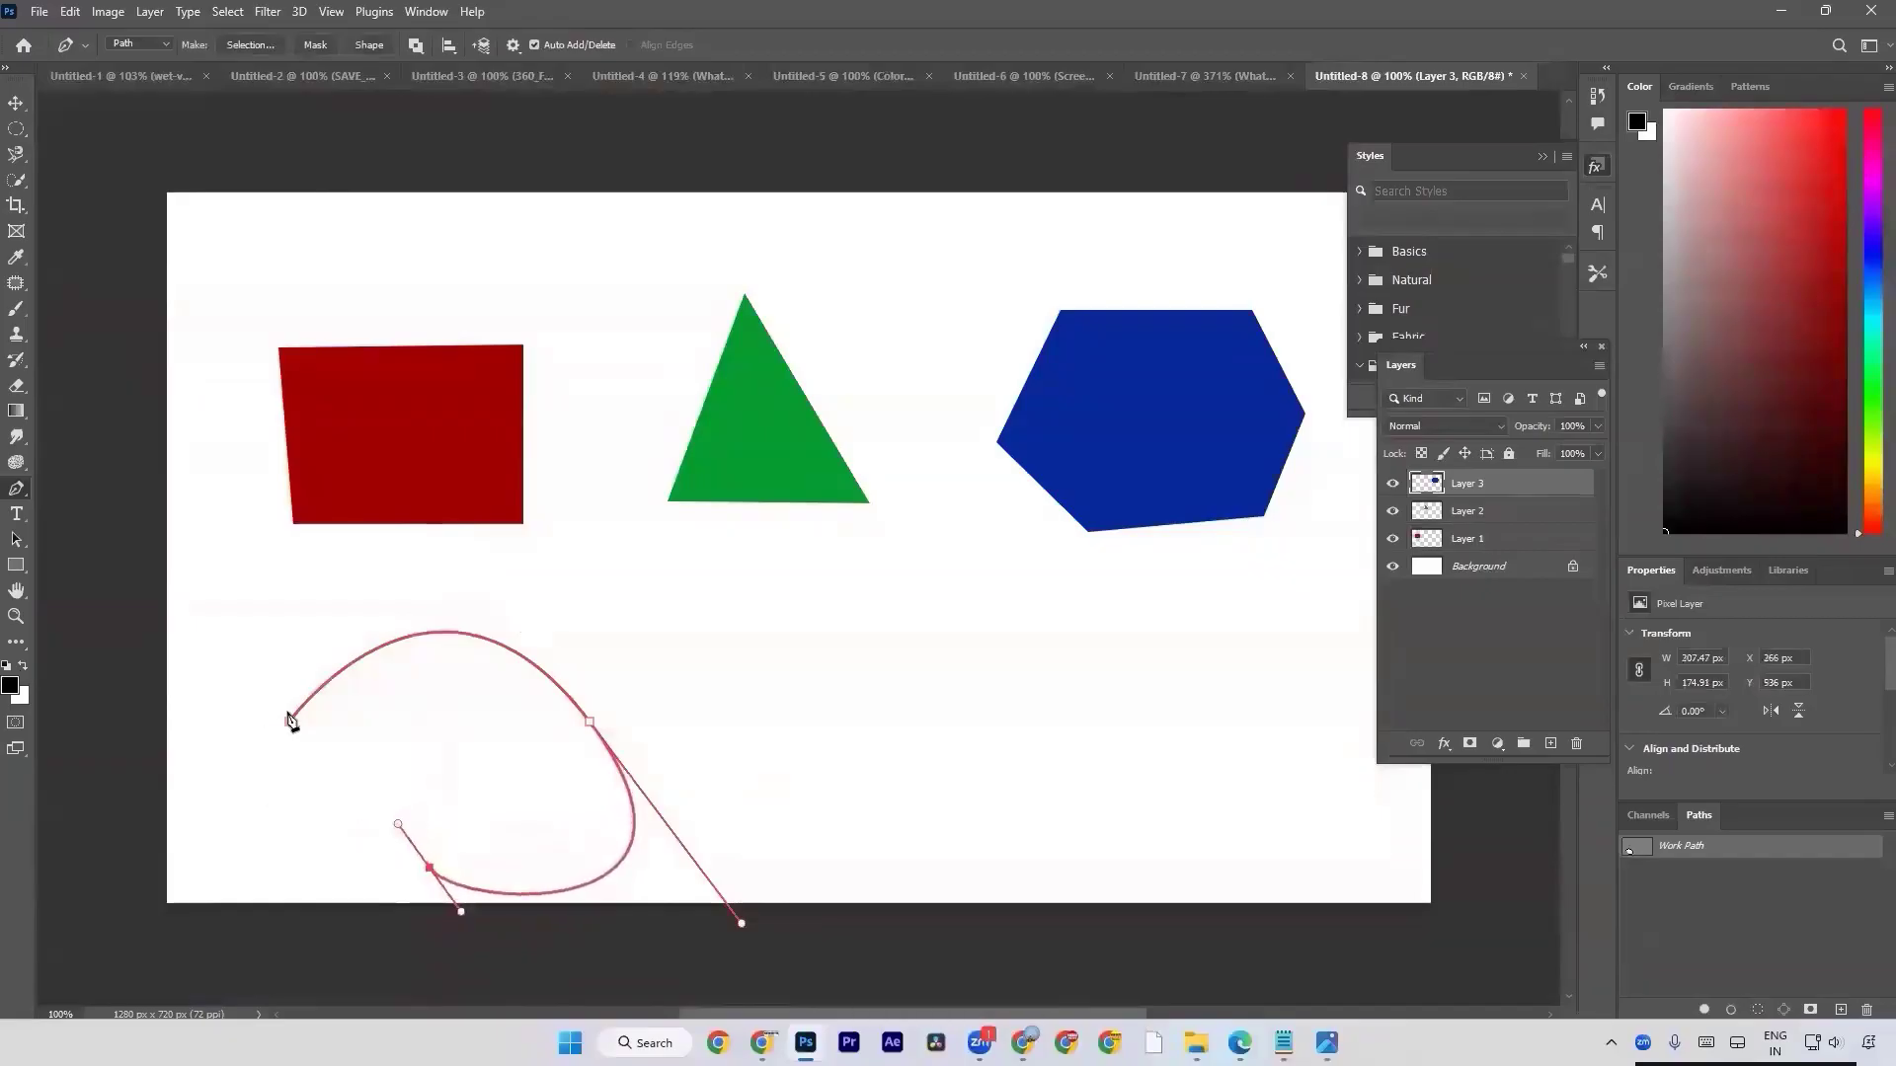
pyautogui.moveTo(290, 732); pyautogui.dragTo(291, 707)
pyautogui.hotkey('ctrl', 'z')
pyautogui.press('super+plus')
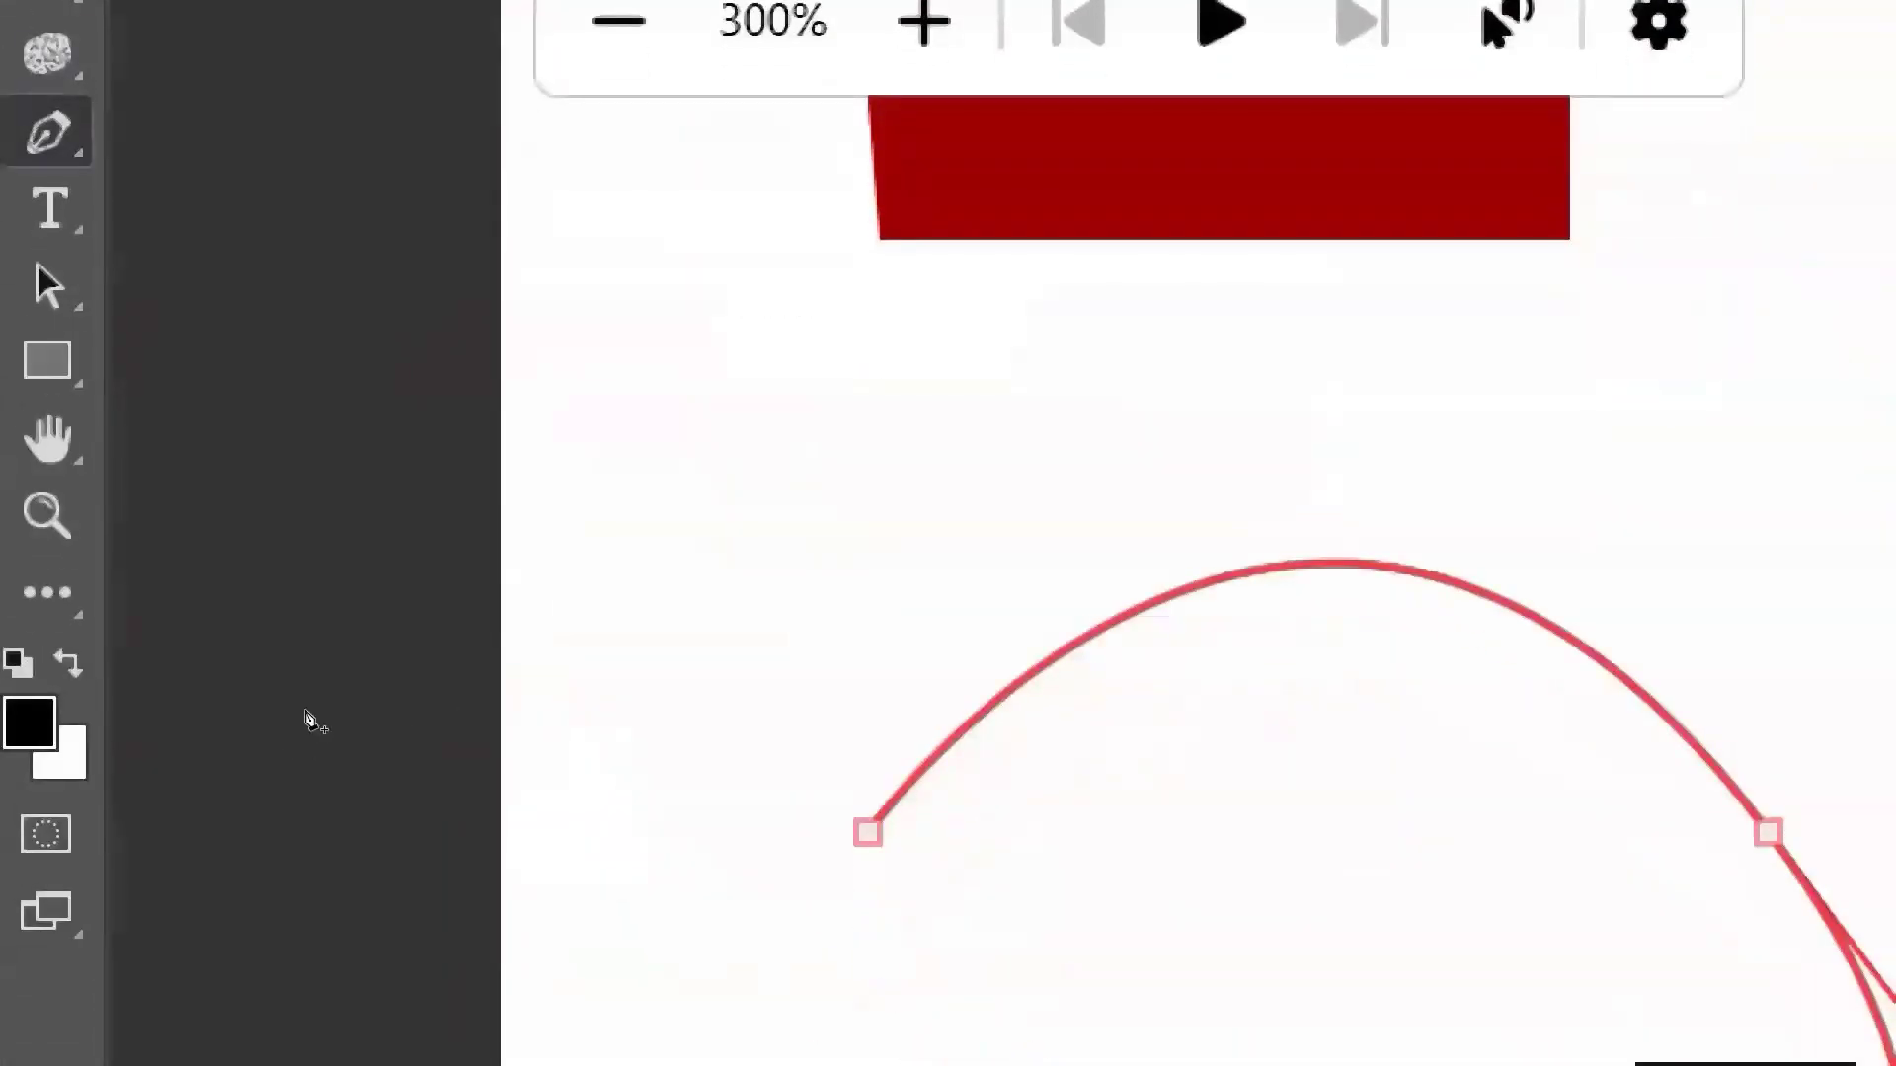
pyautogui.click(291, 727)
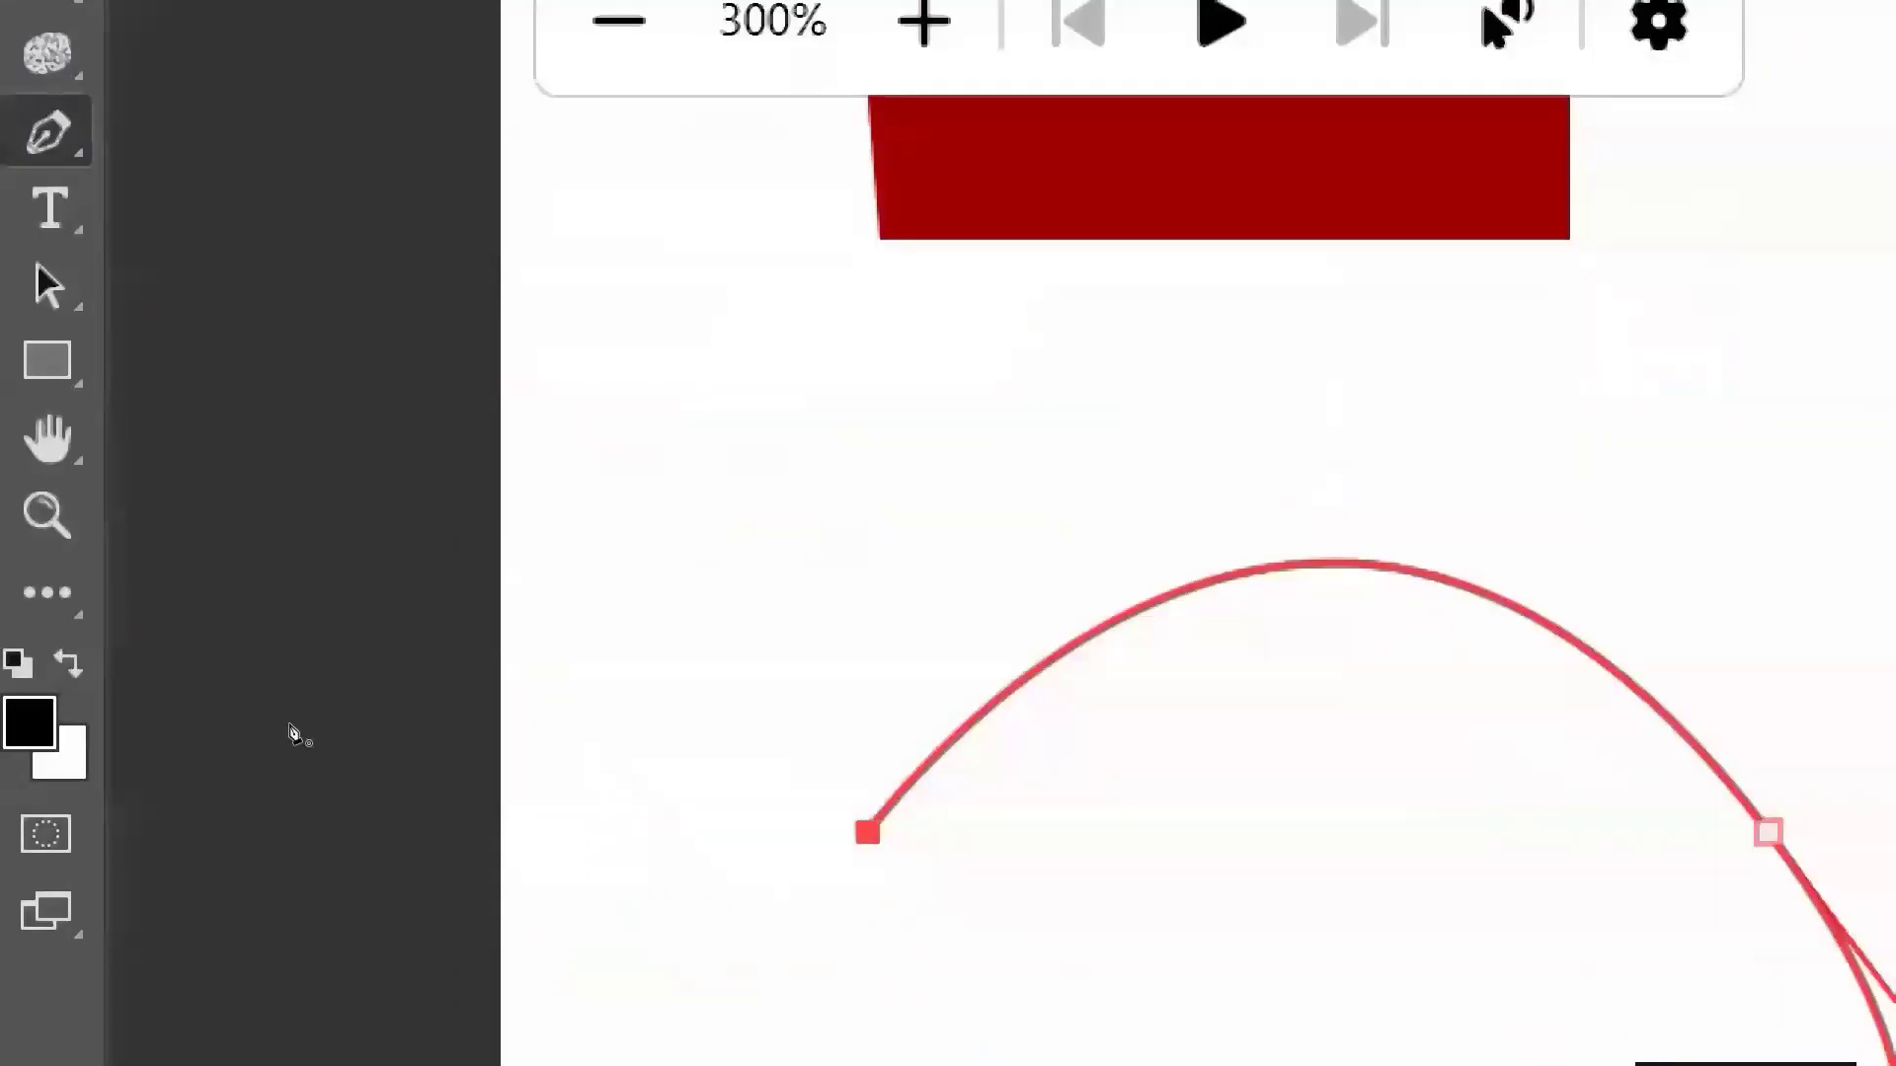
pyautogui.click(291, 727)
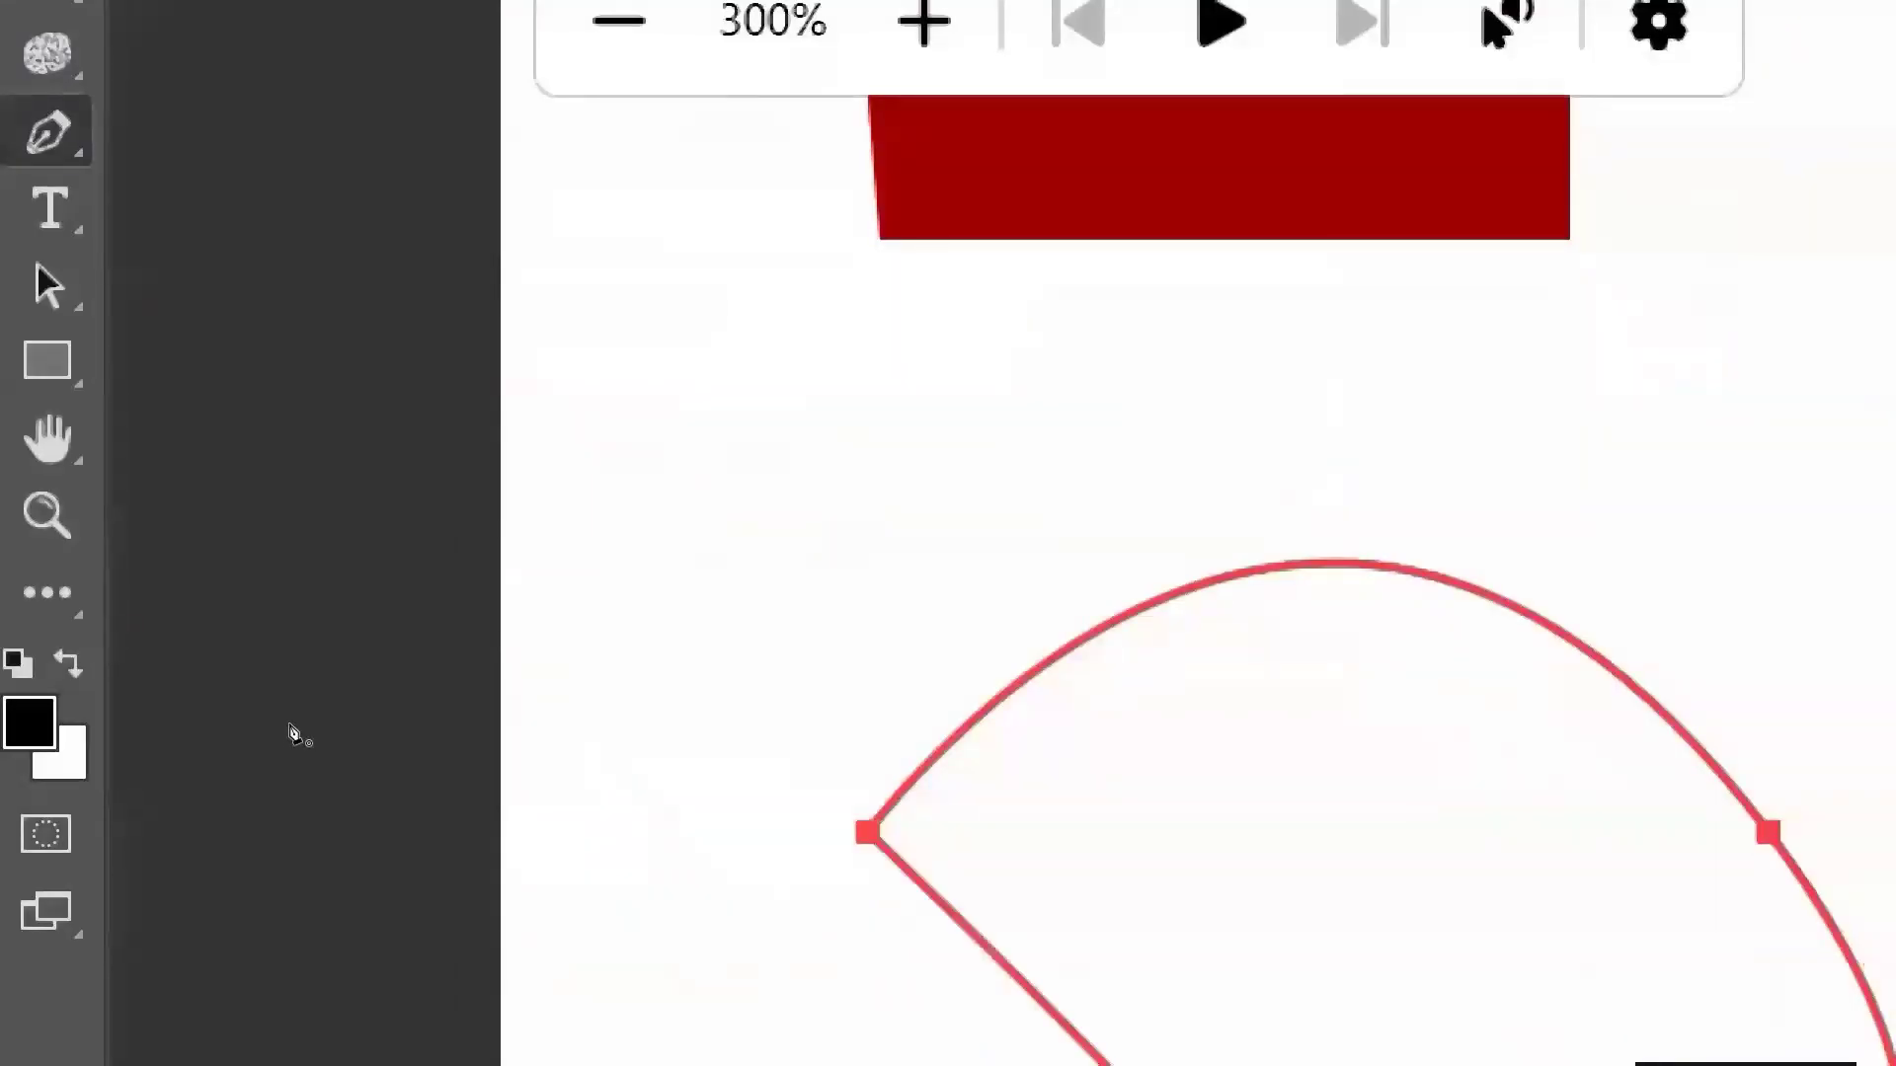
pyautogui.moveTo(291, 729); pyautogui.dragTo(375, 485)
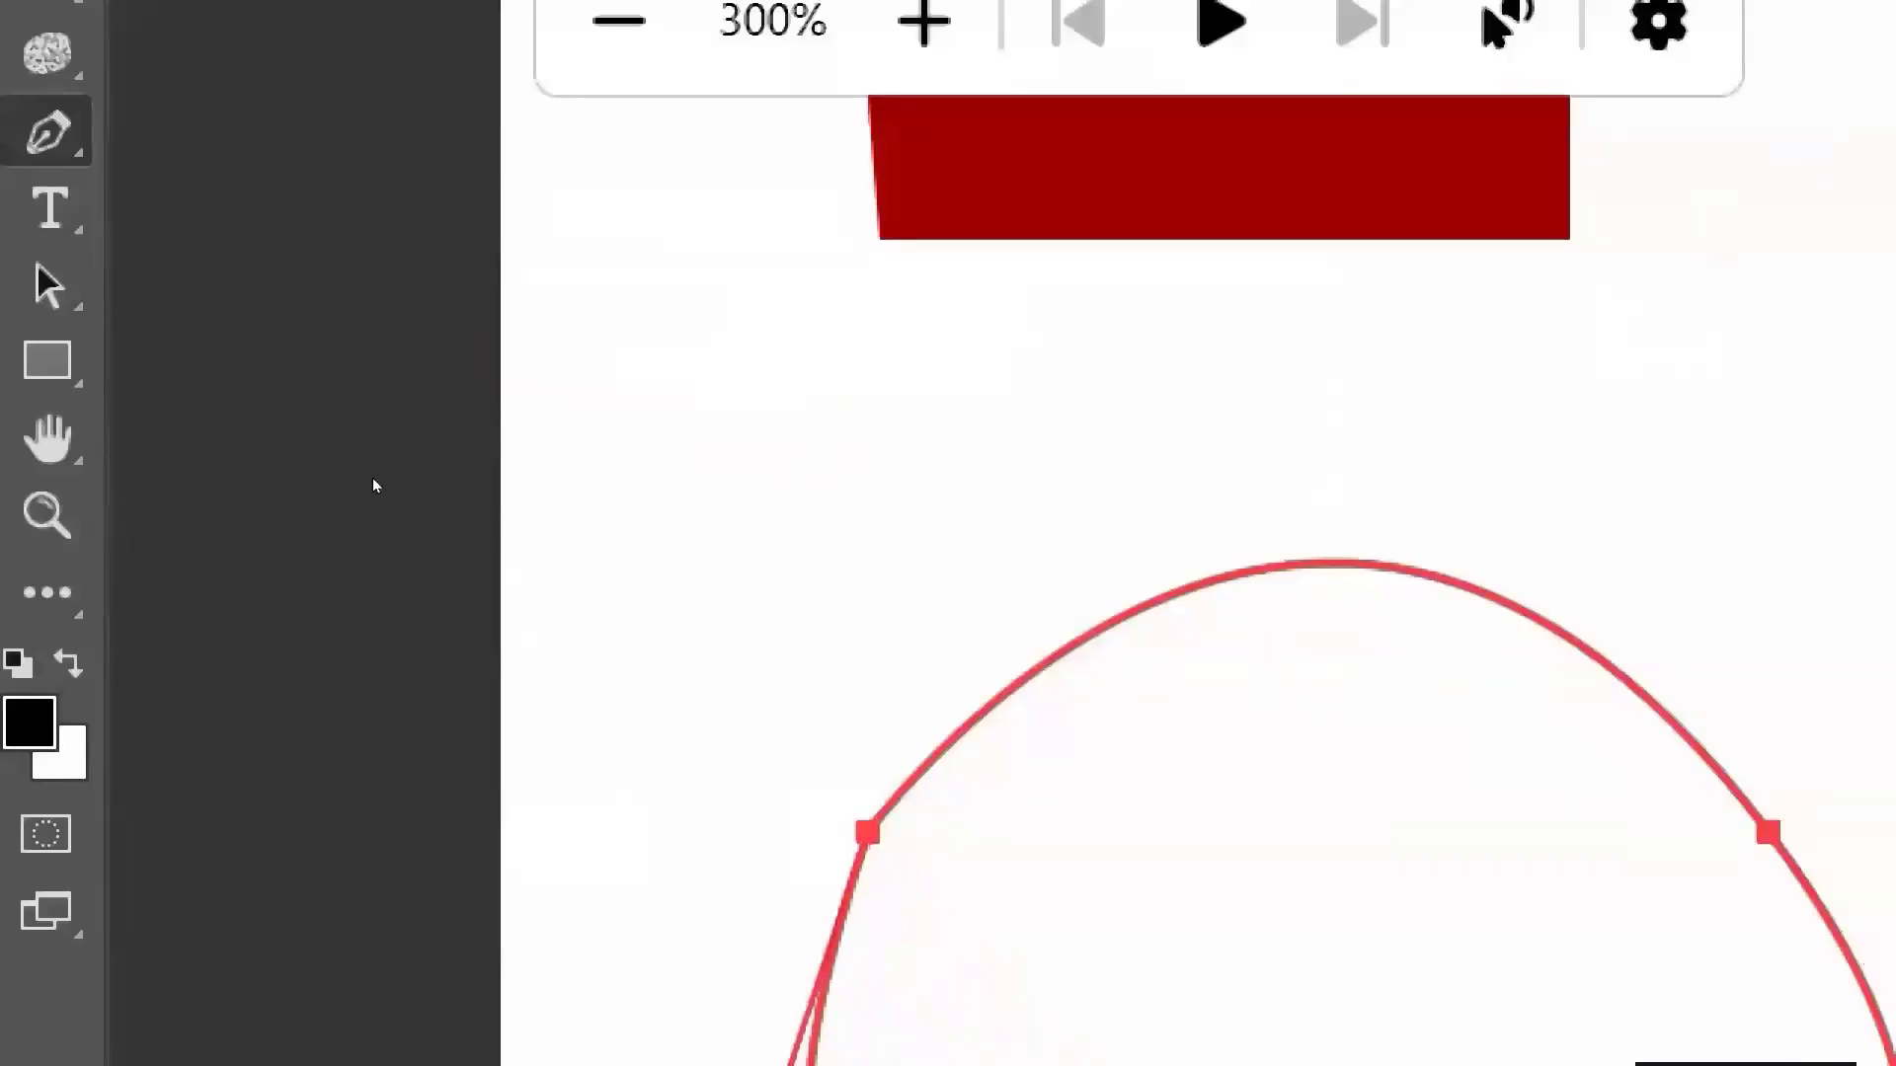
pyautogui.press('super+minus')
pyautogui.press('super+minus')
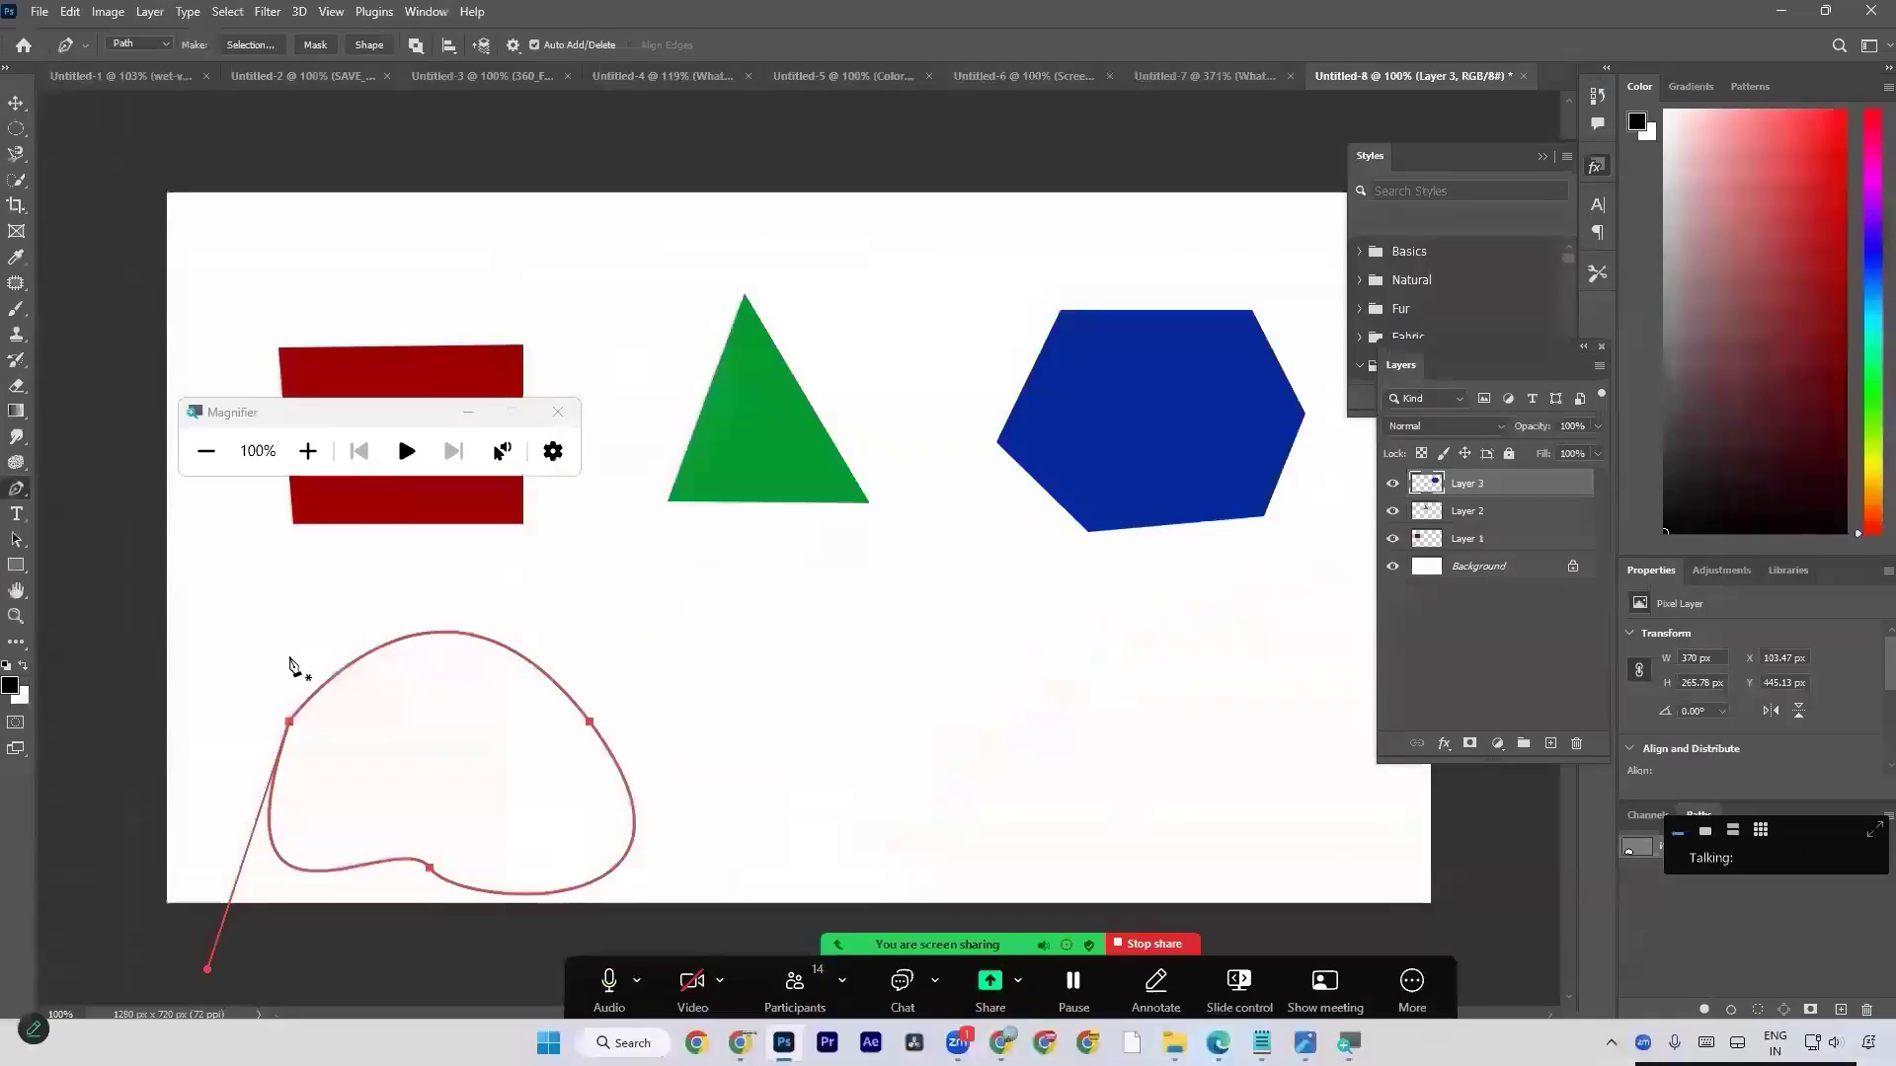
pyautogui.click(558, 411)
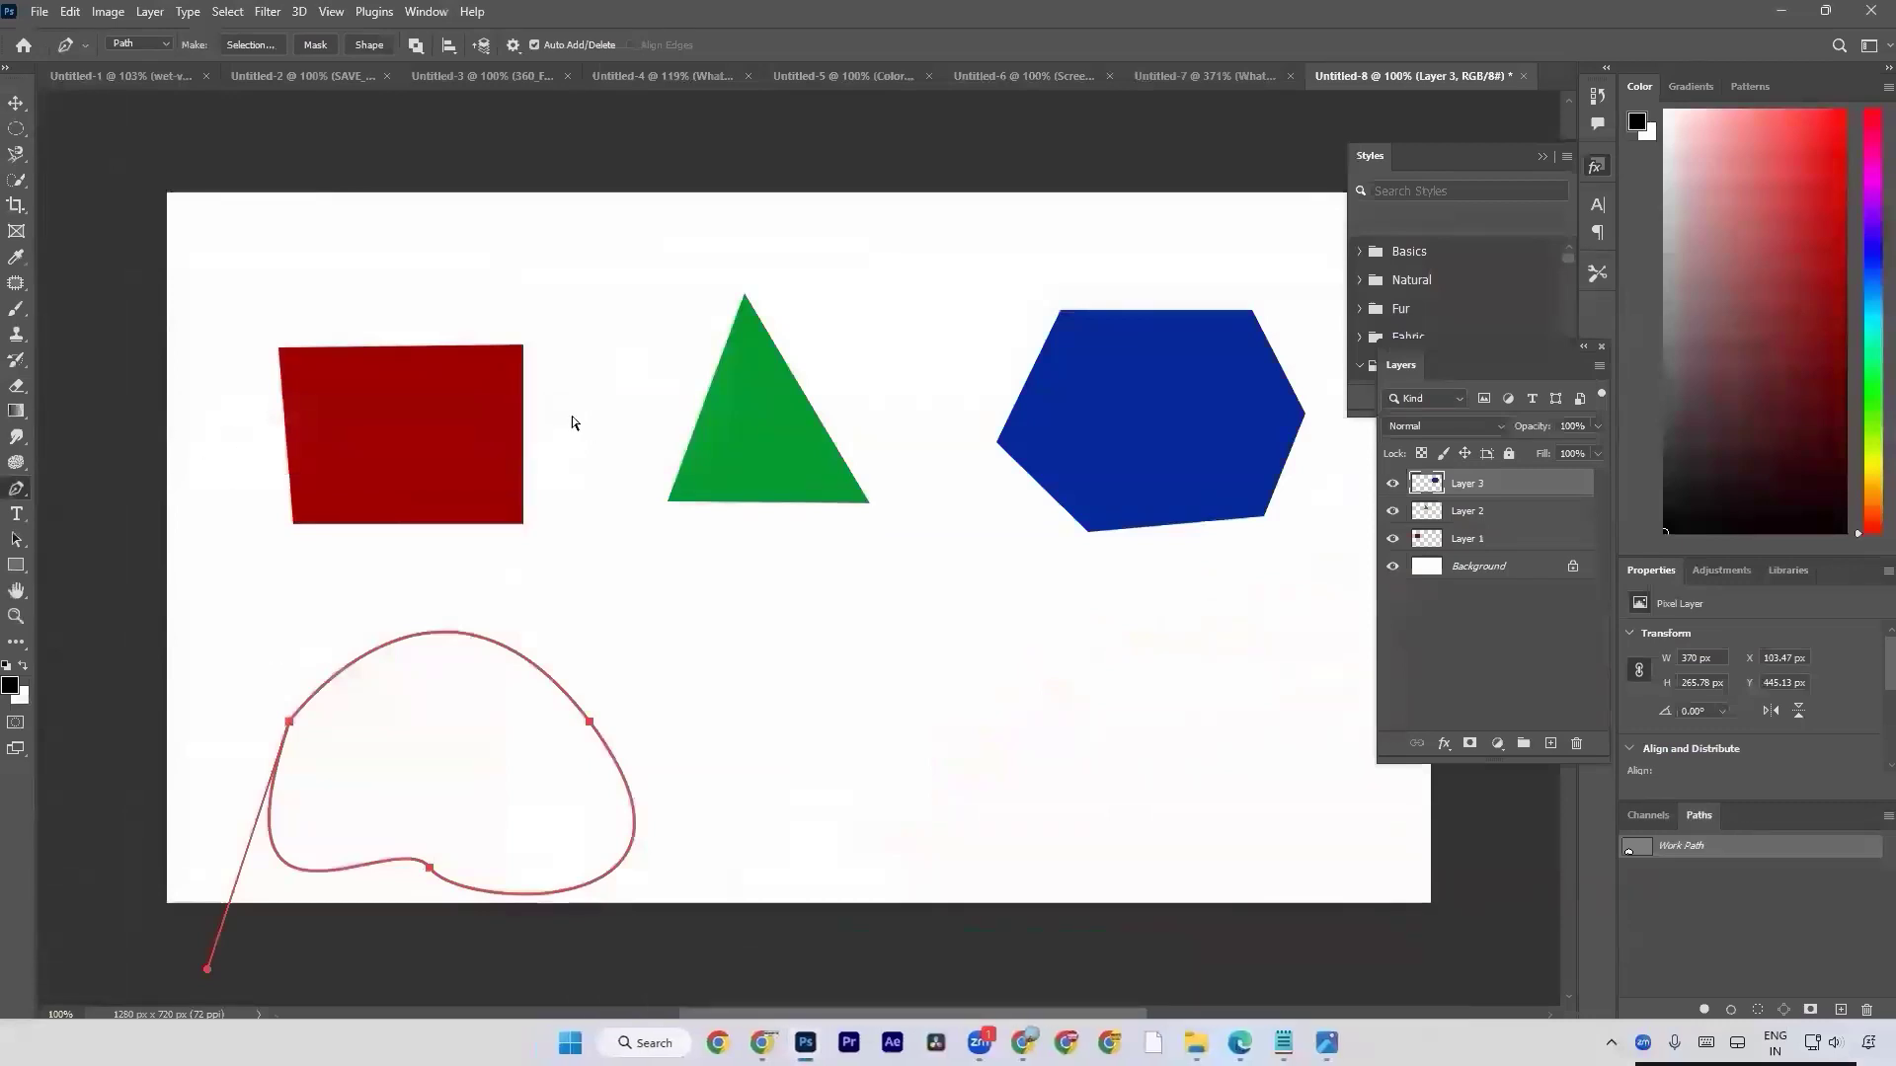
# Load the closed curved path as a selection and fill it with a teal foreground colour of hue 162°, leaving nothing selected.
pyautogui.hotkey('ctrl', 'Return')
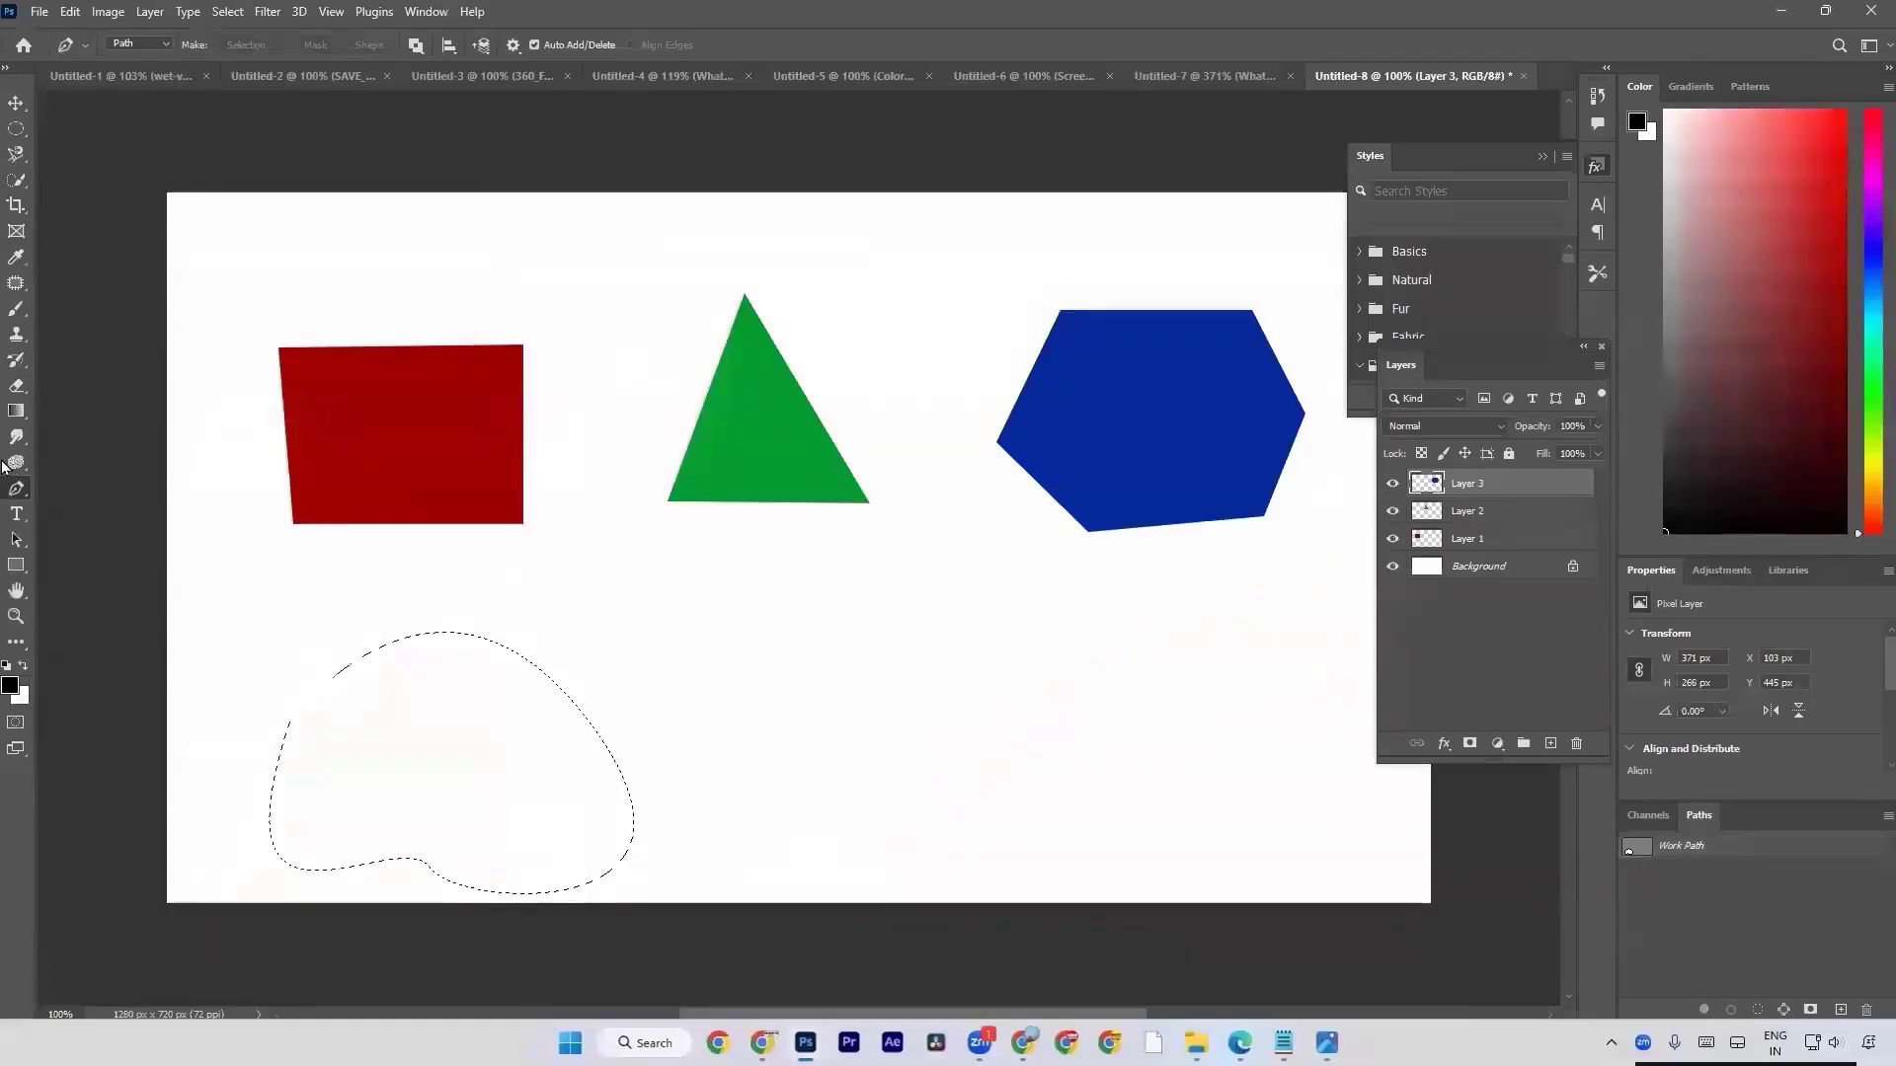
pyautogui.click(8, 685)
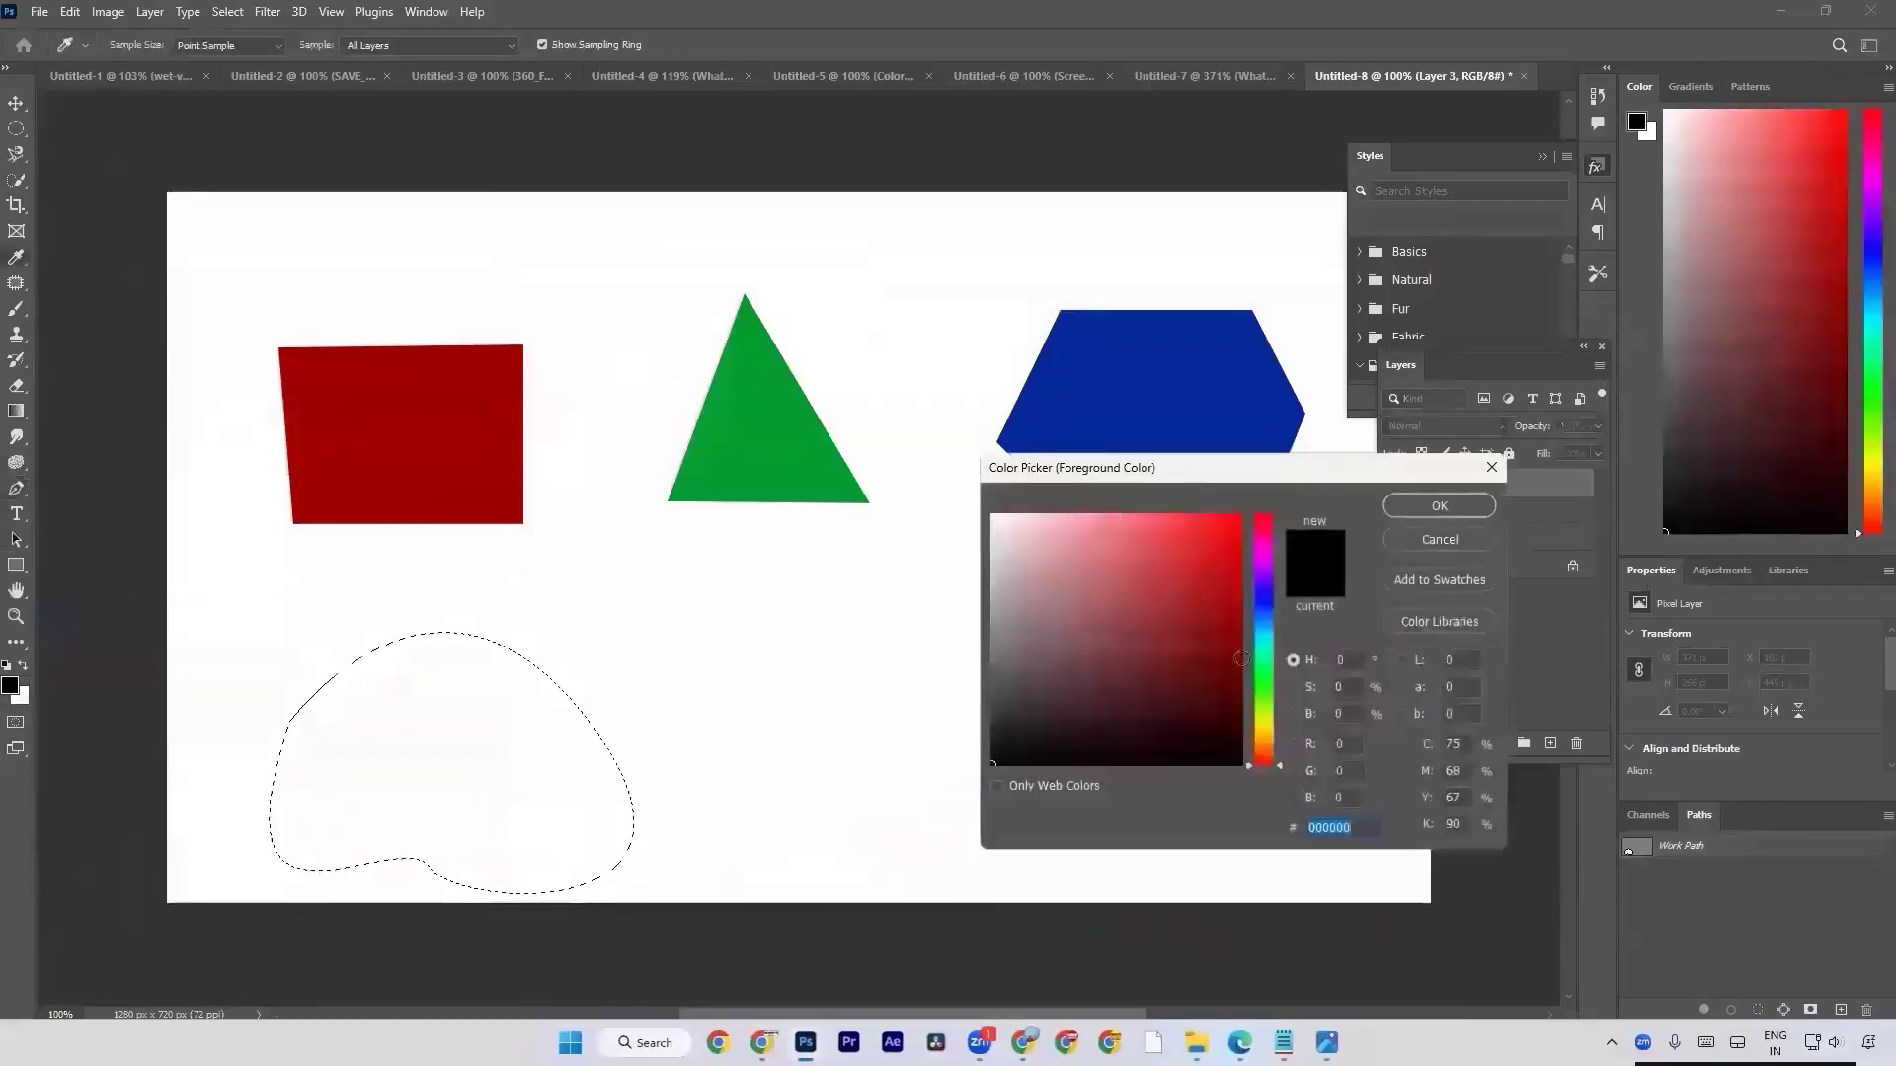
pyautogui.moveTo(1272, 683); pyautogui.dragTo(1274, 662)
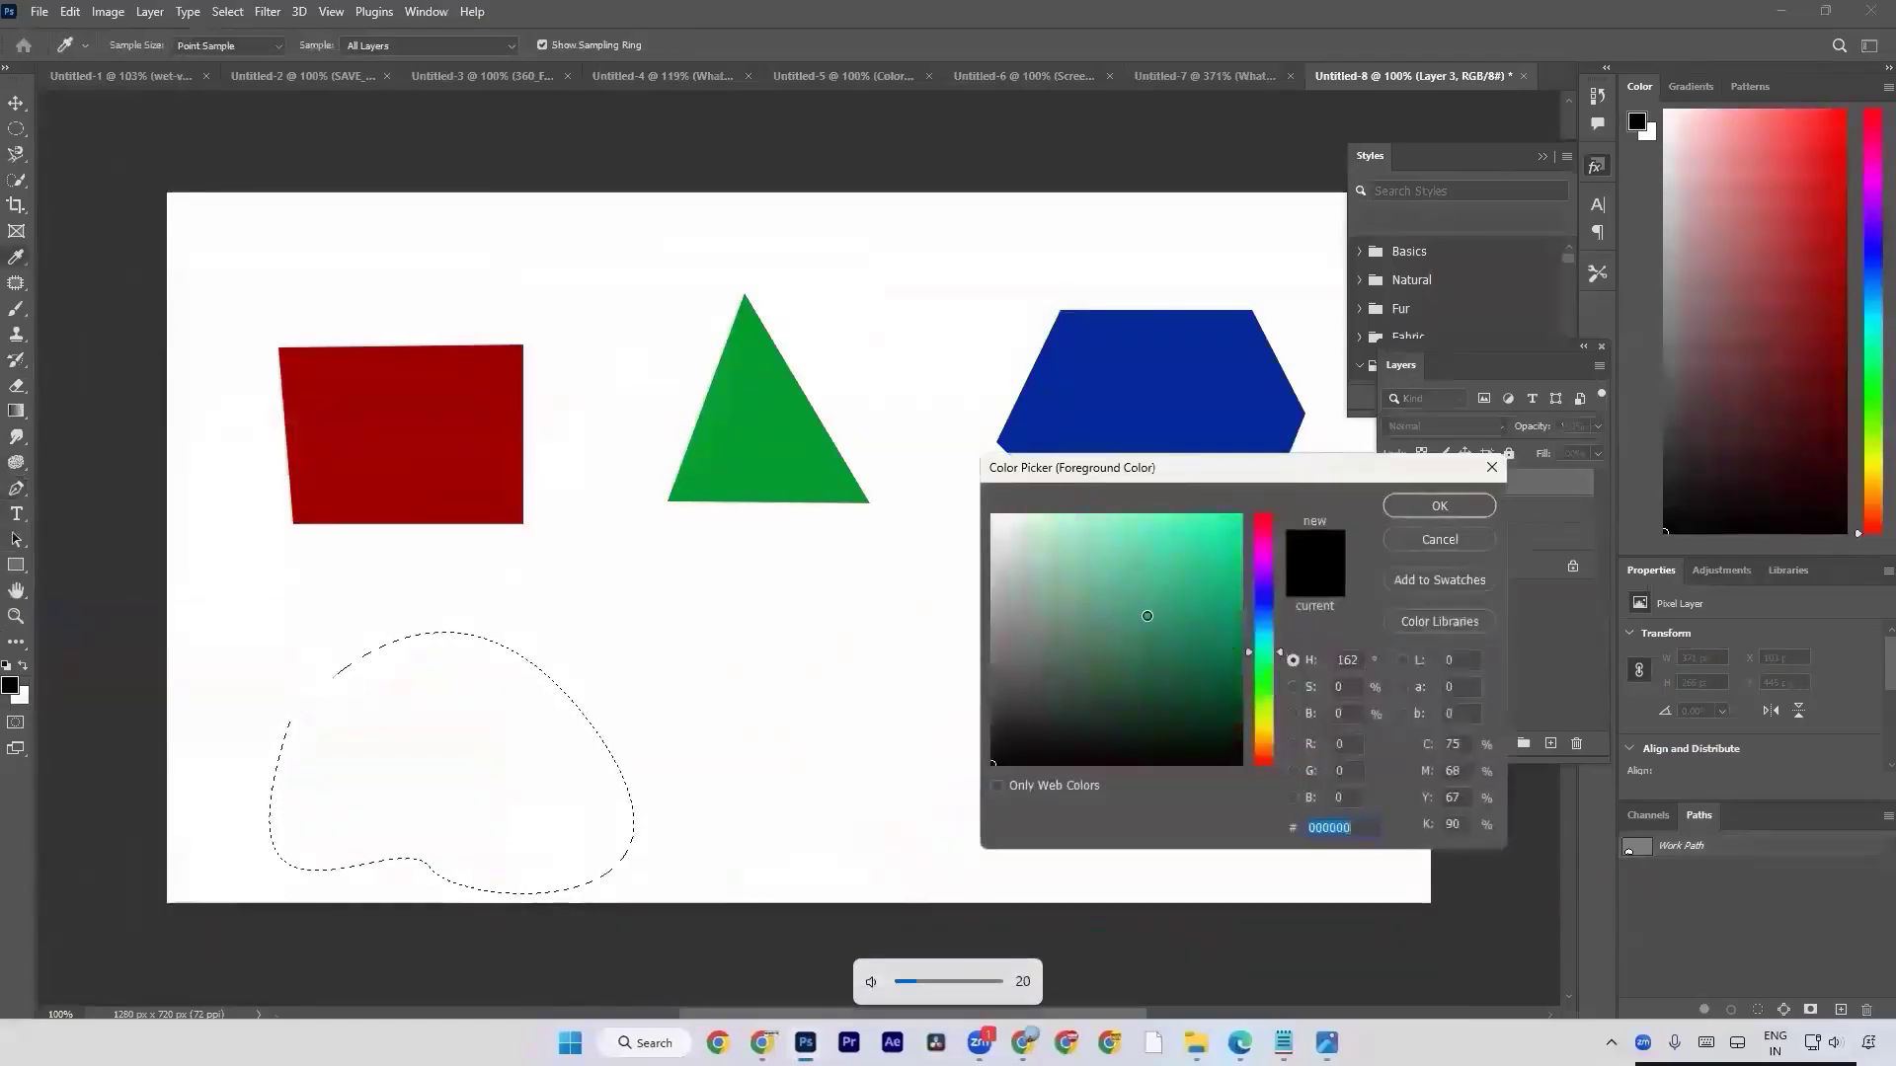
pyautogui.click(1236, 611)
pyautogui.click(1413, 509)
pyautogui.press('XF86AudioLowerVolume')
pyautogui.press('XF86AudioLowerVolume')
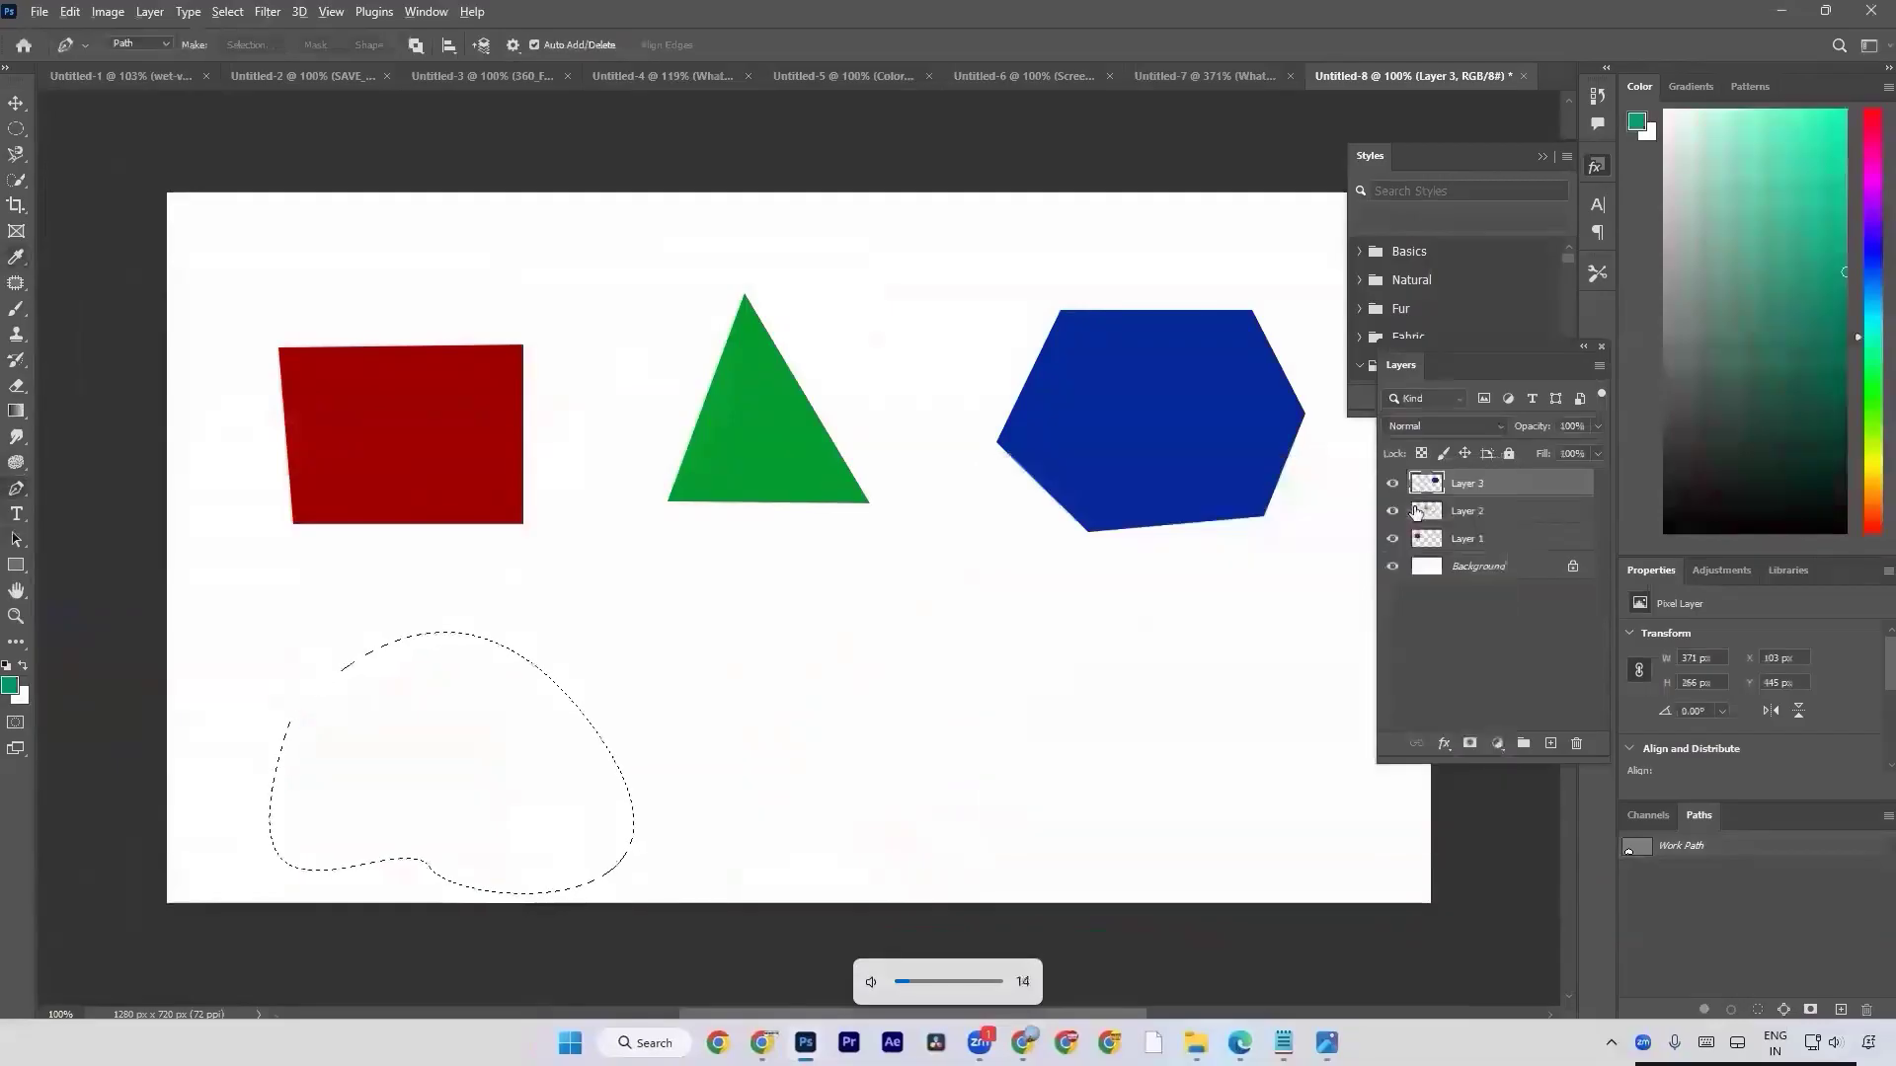
pyautogui.hotkey('alt', 'BackSpace')
pyautogui.hotkey('ctrl', 'd')
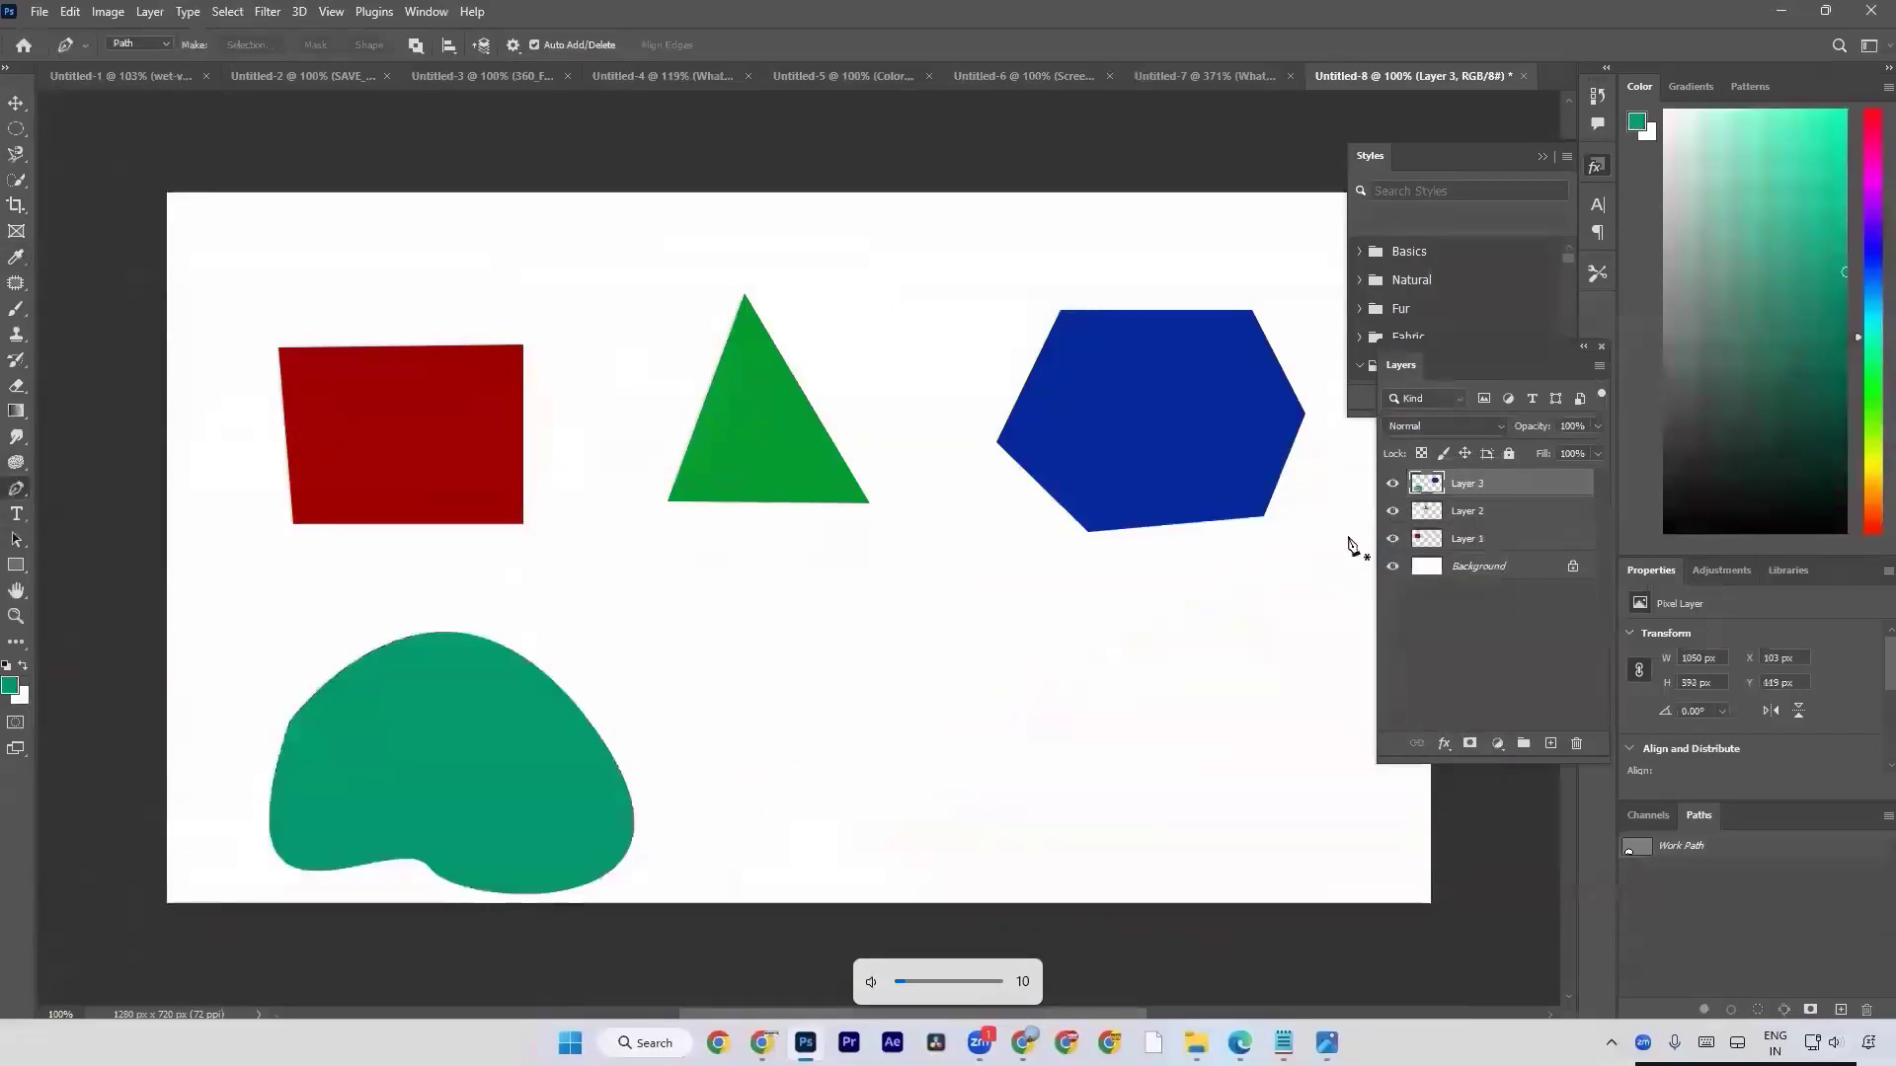
# Switch to the Chrome browser and run an image search for "flyer design" in a new tab.
pyautogui.hotkey('alt', 'Tab')
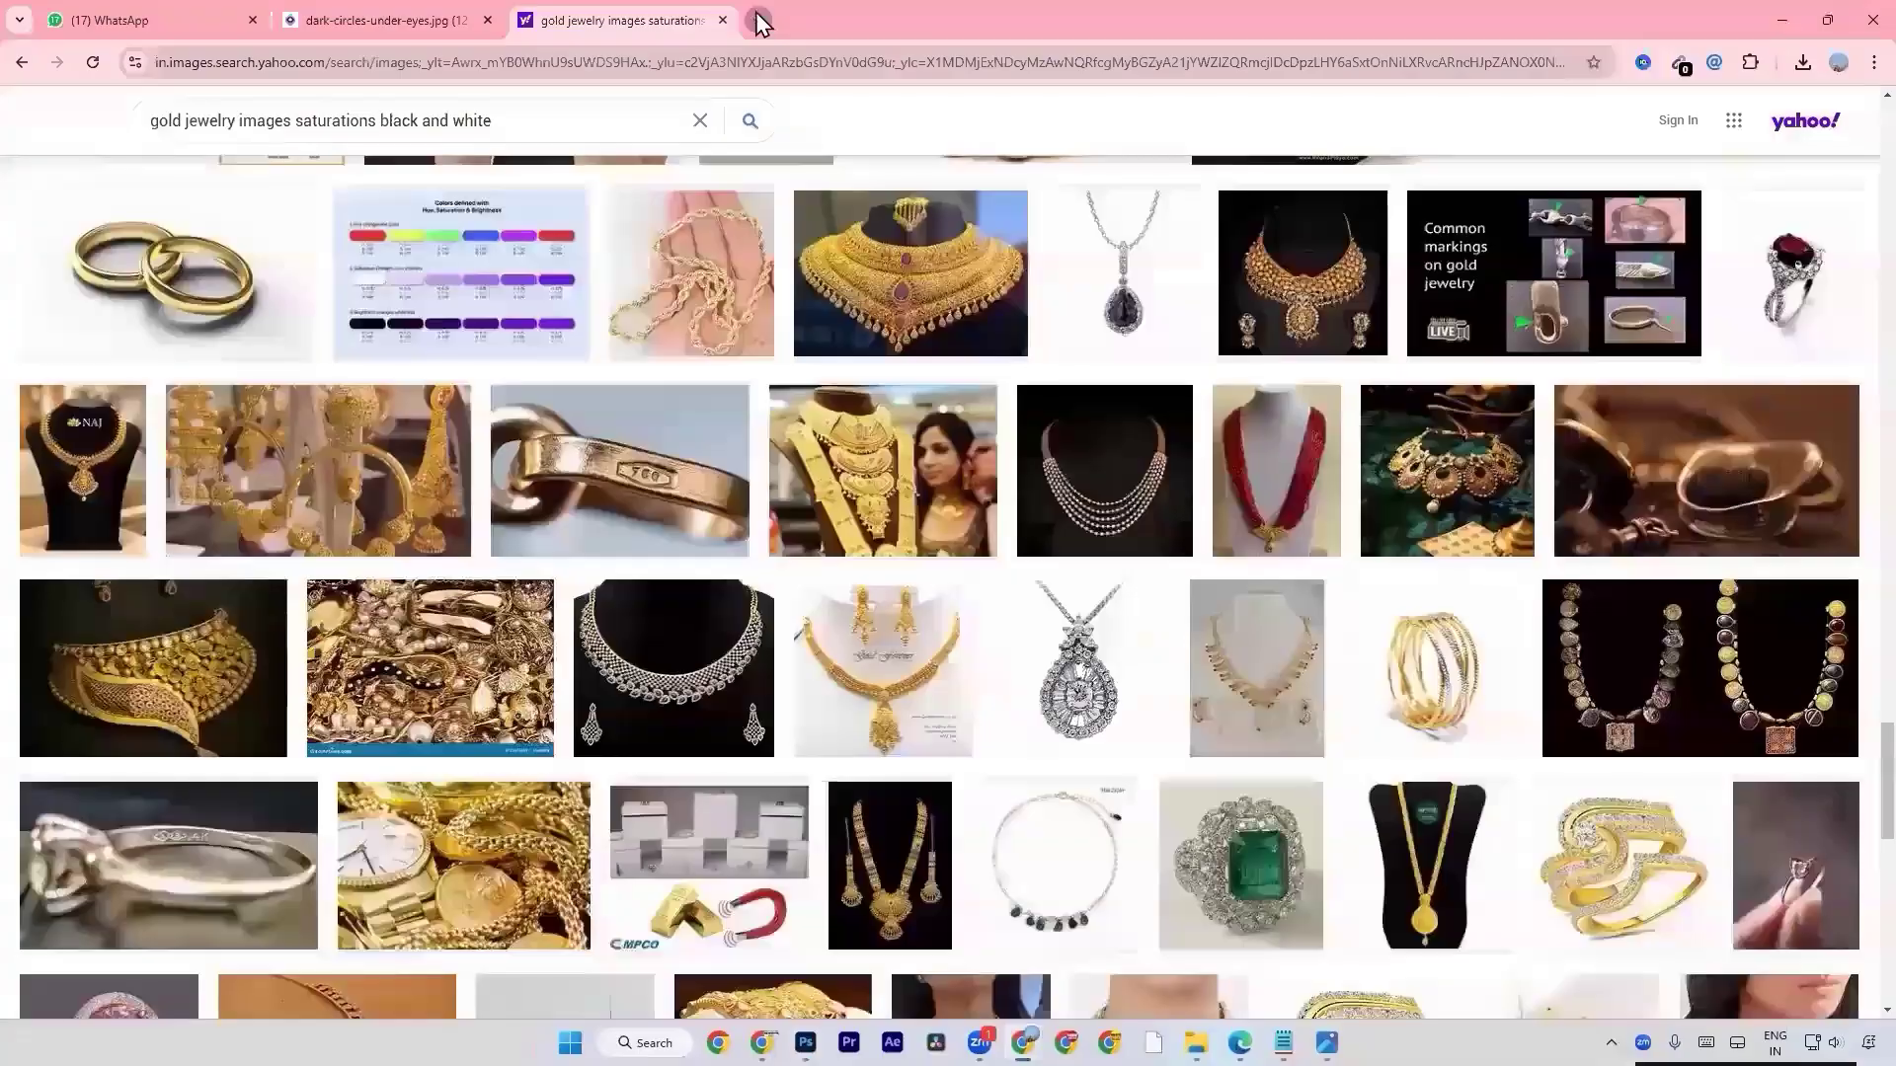
pyautogui.click(757, 20)
pyautogui.write('flyer de')
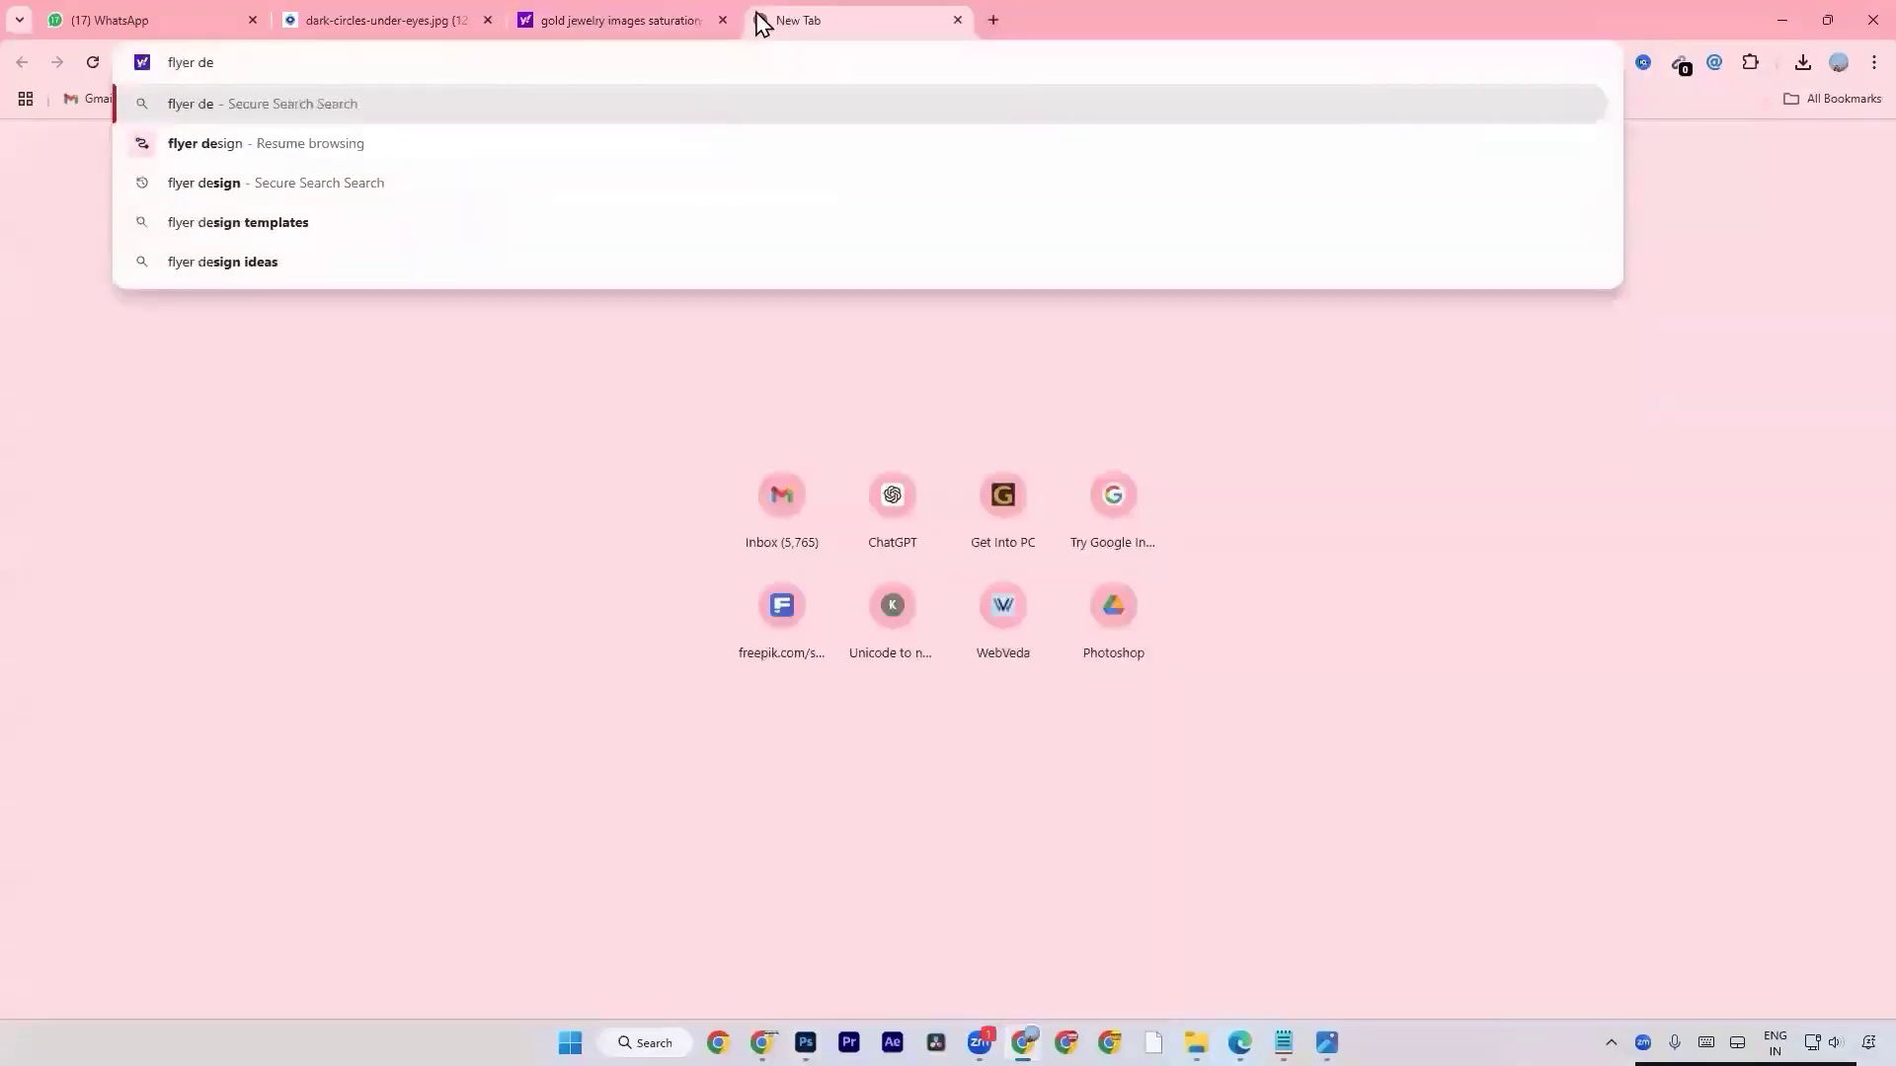
pyautogui.press('Down')
pyautogui.press('Down')
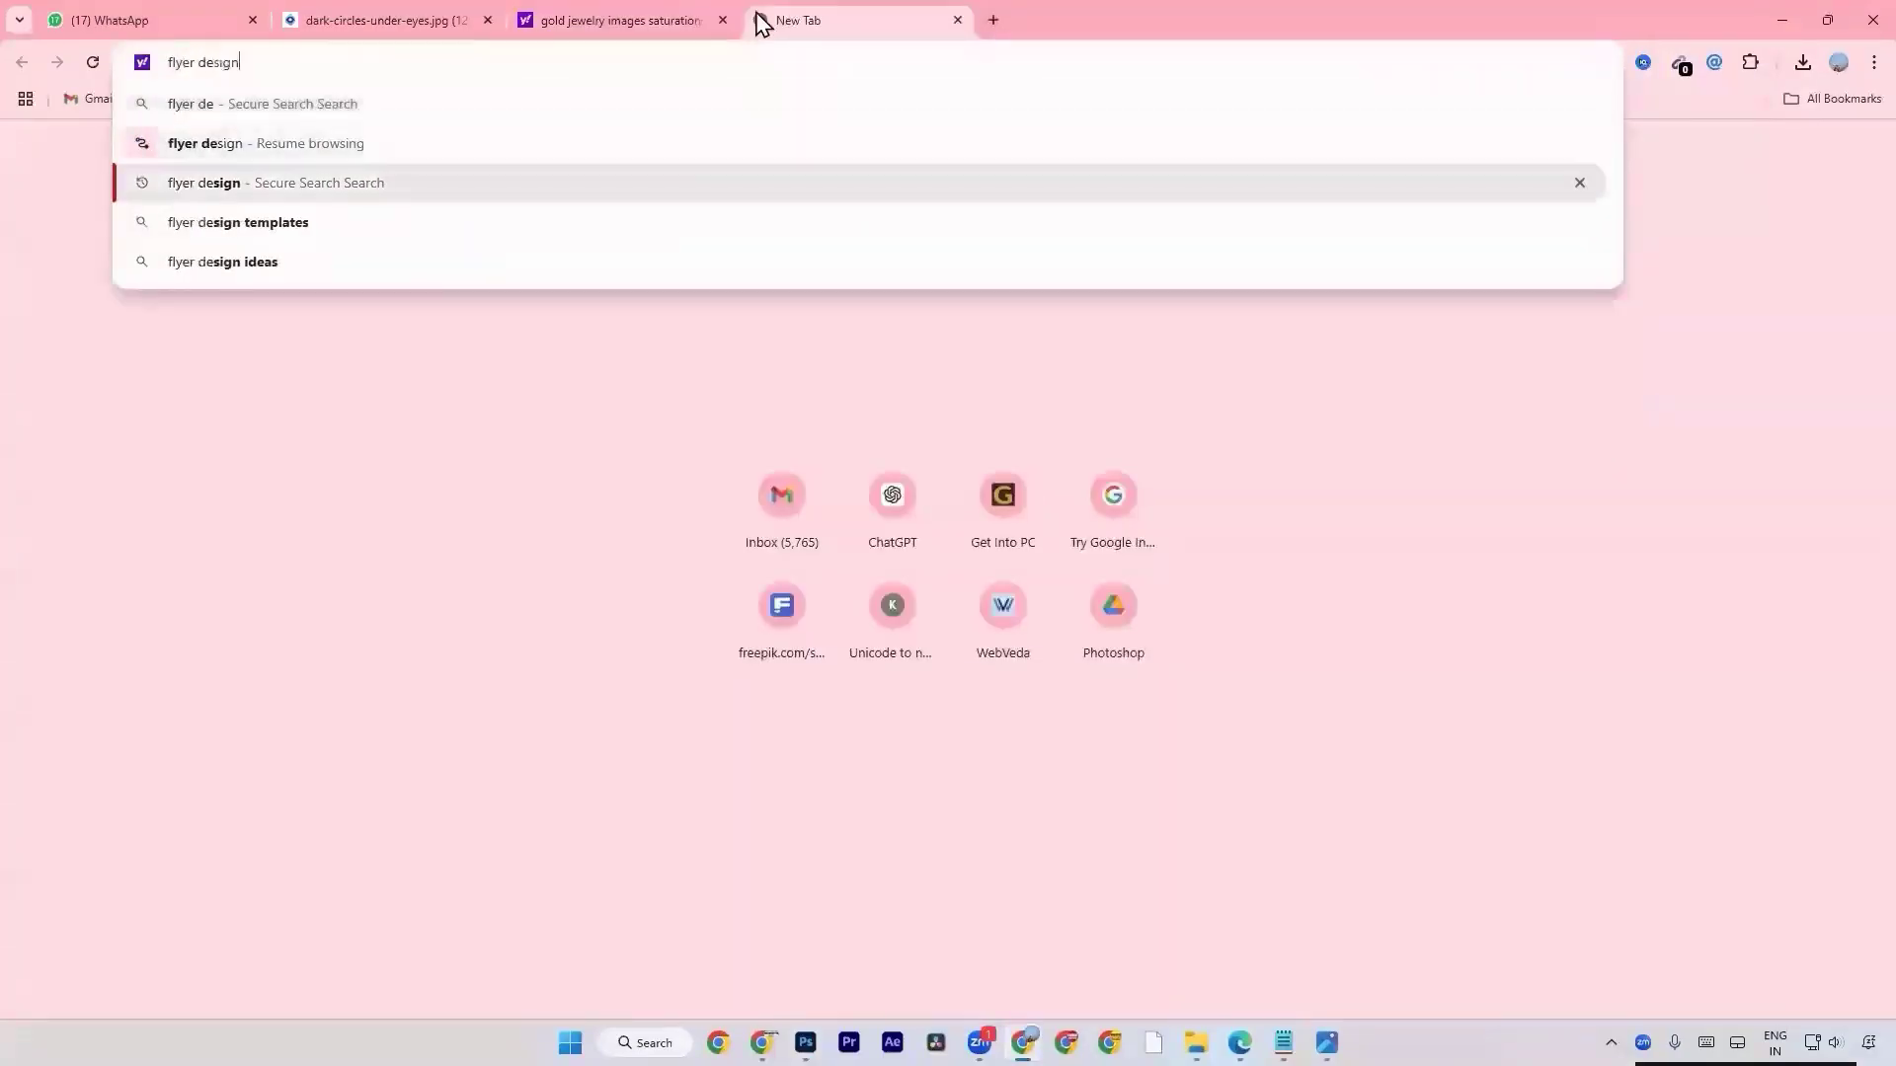
pyautogui.press('Return')
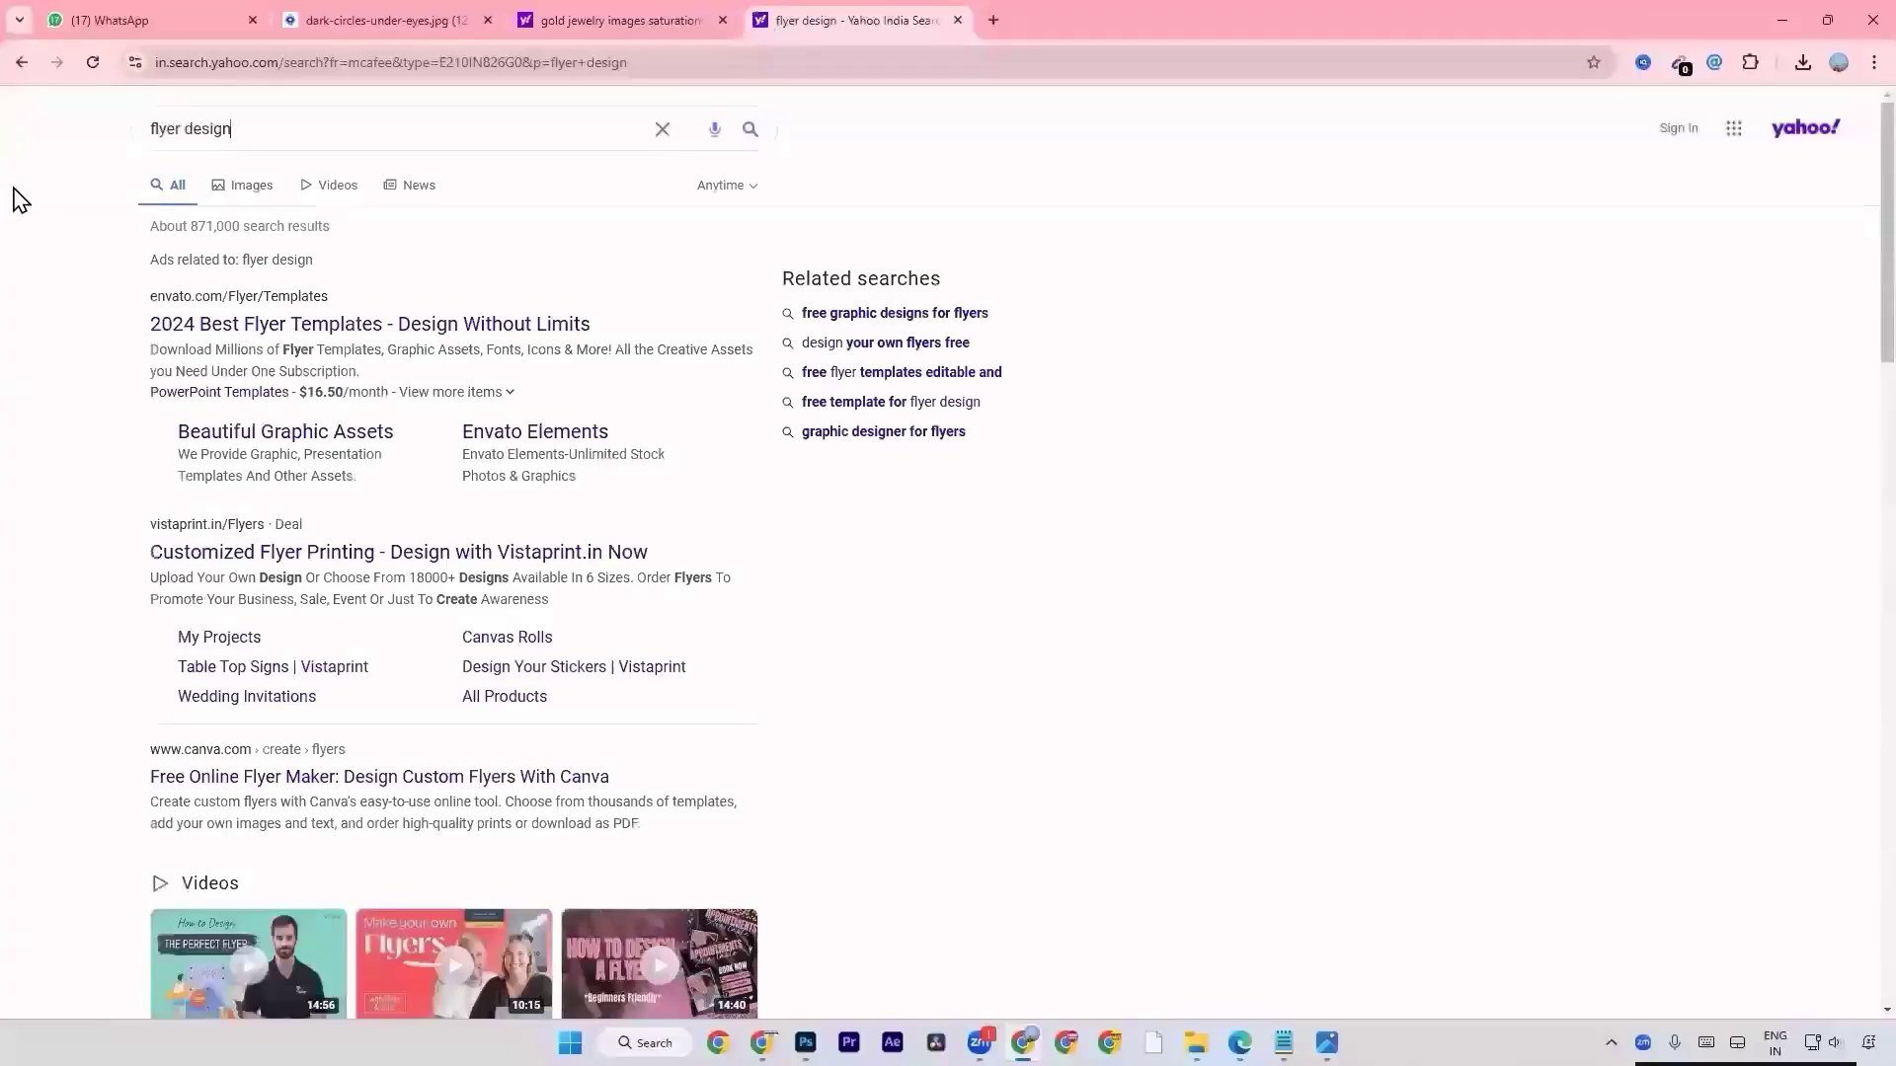
pyautogui.click(219, 185)
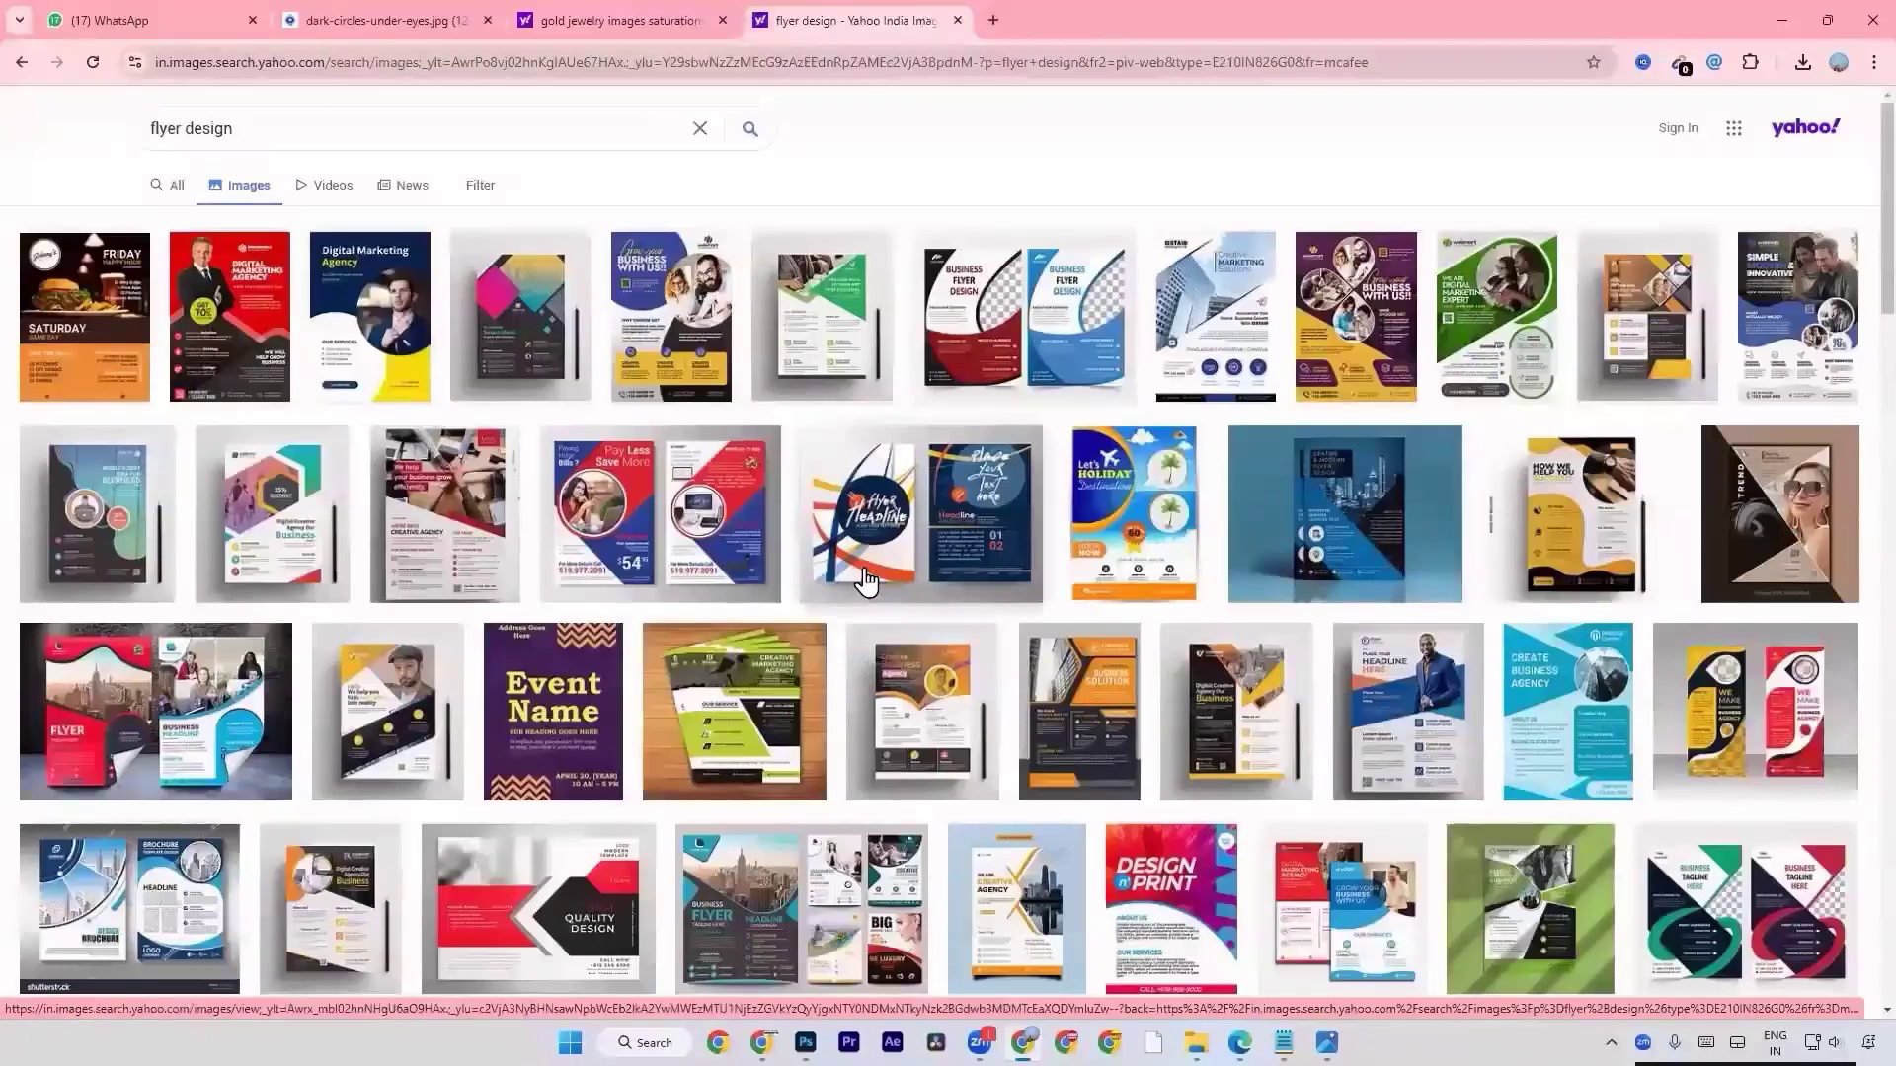
# Browse the flyer results, open the yellow Digital Marketing Agency flyer at full size and copy the image.
pyautogui.scroll(-5, 867, 582)
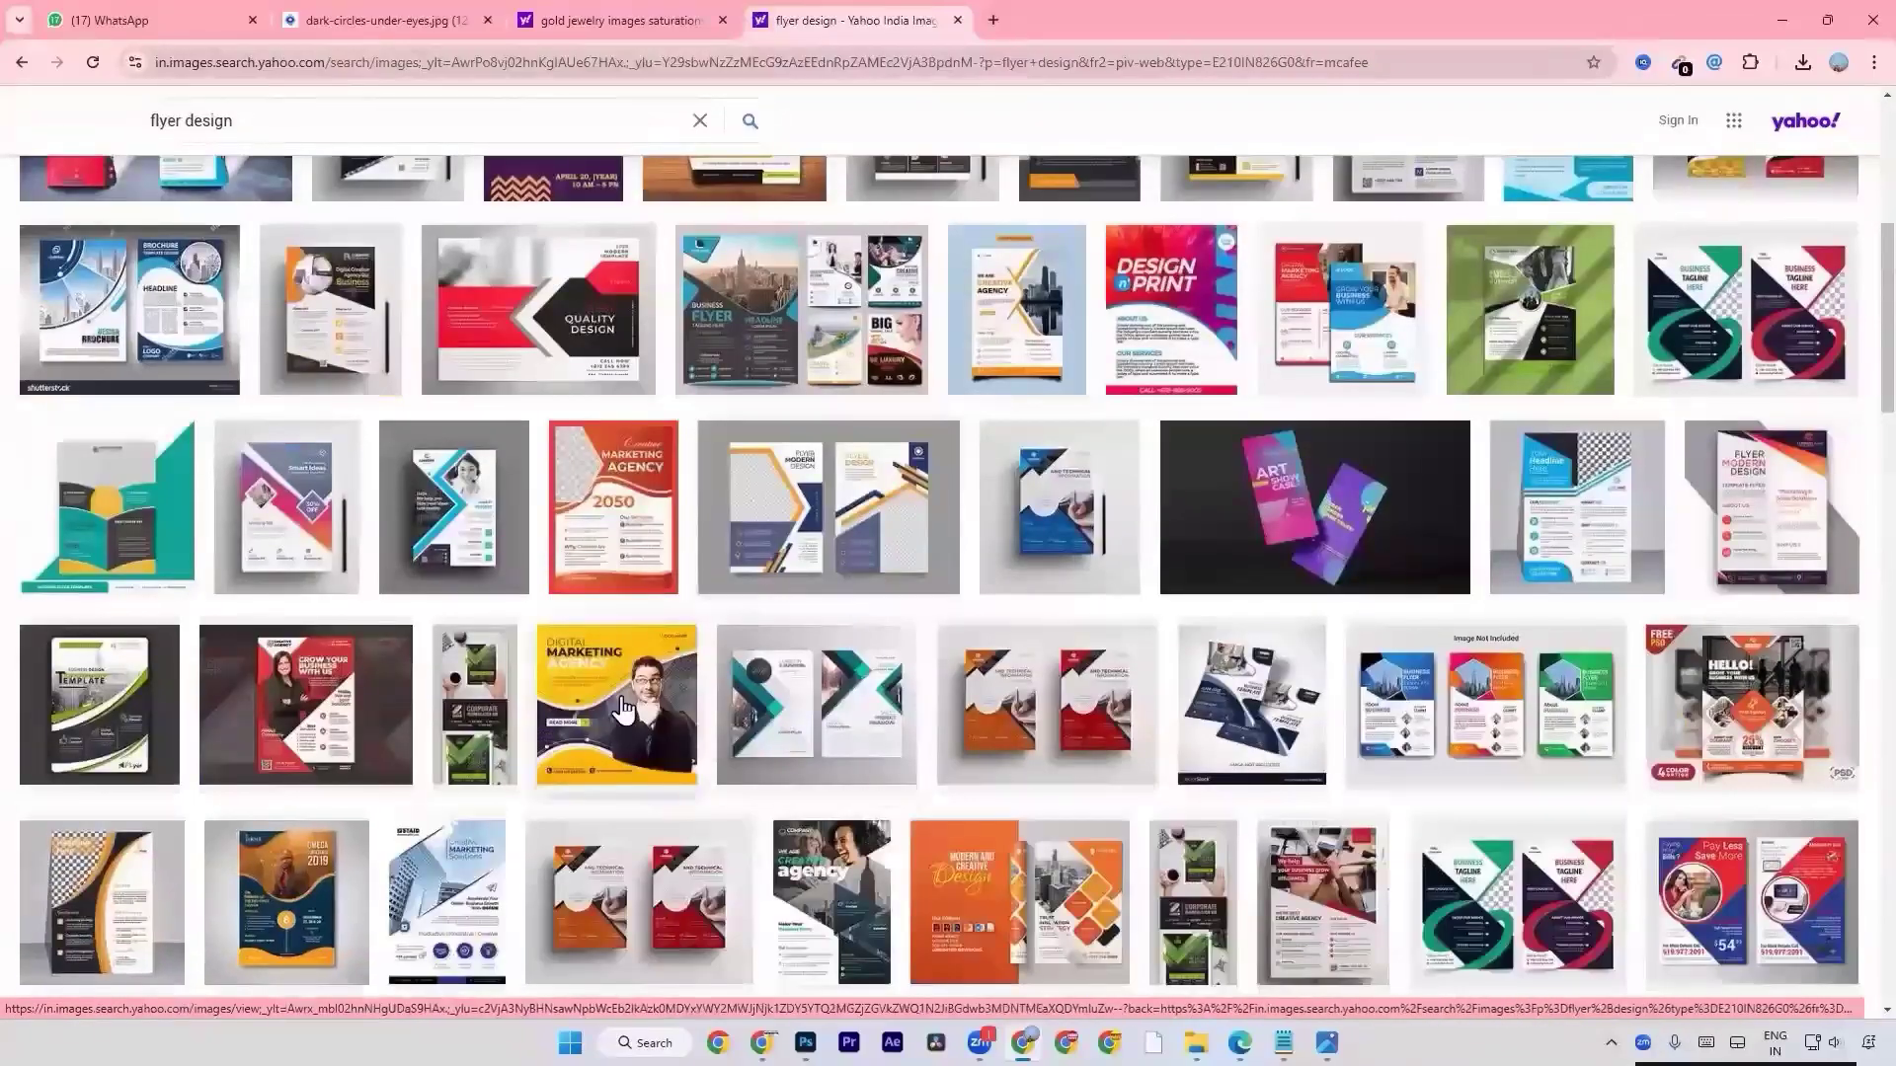
pyautogui.scroll(-3, 622, 709)
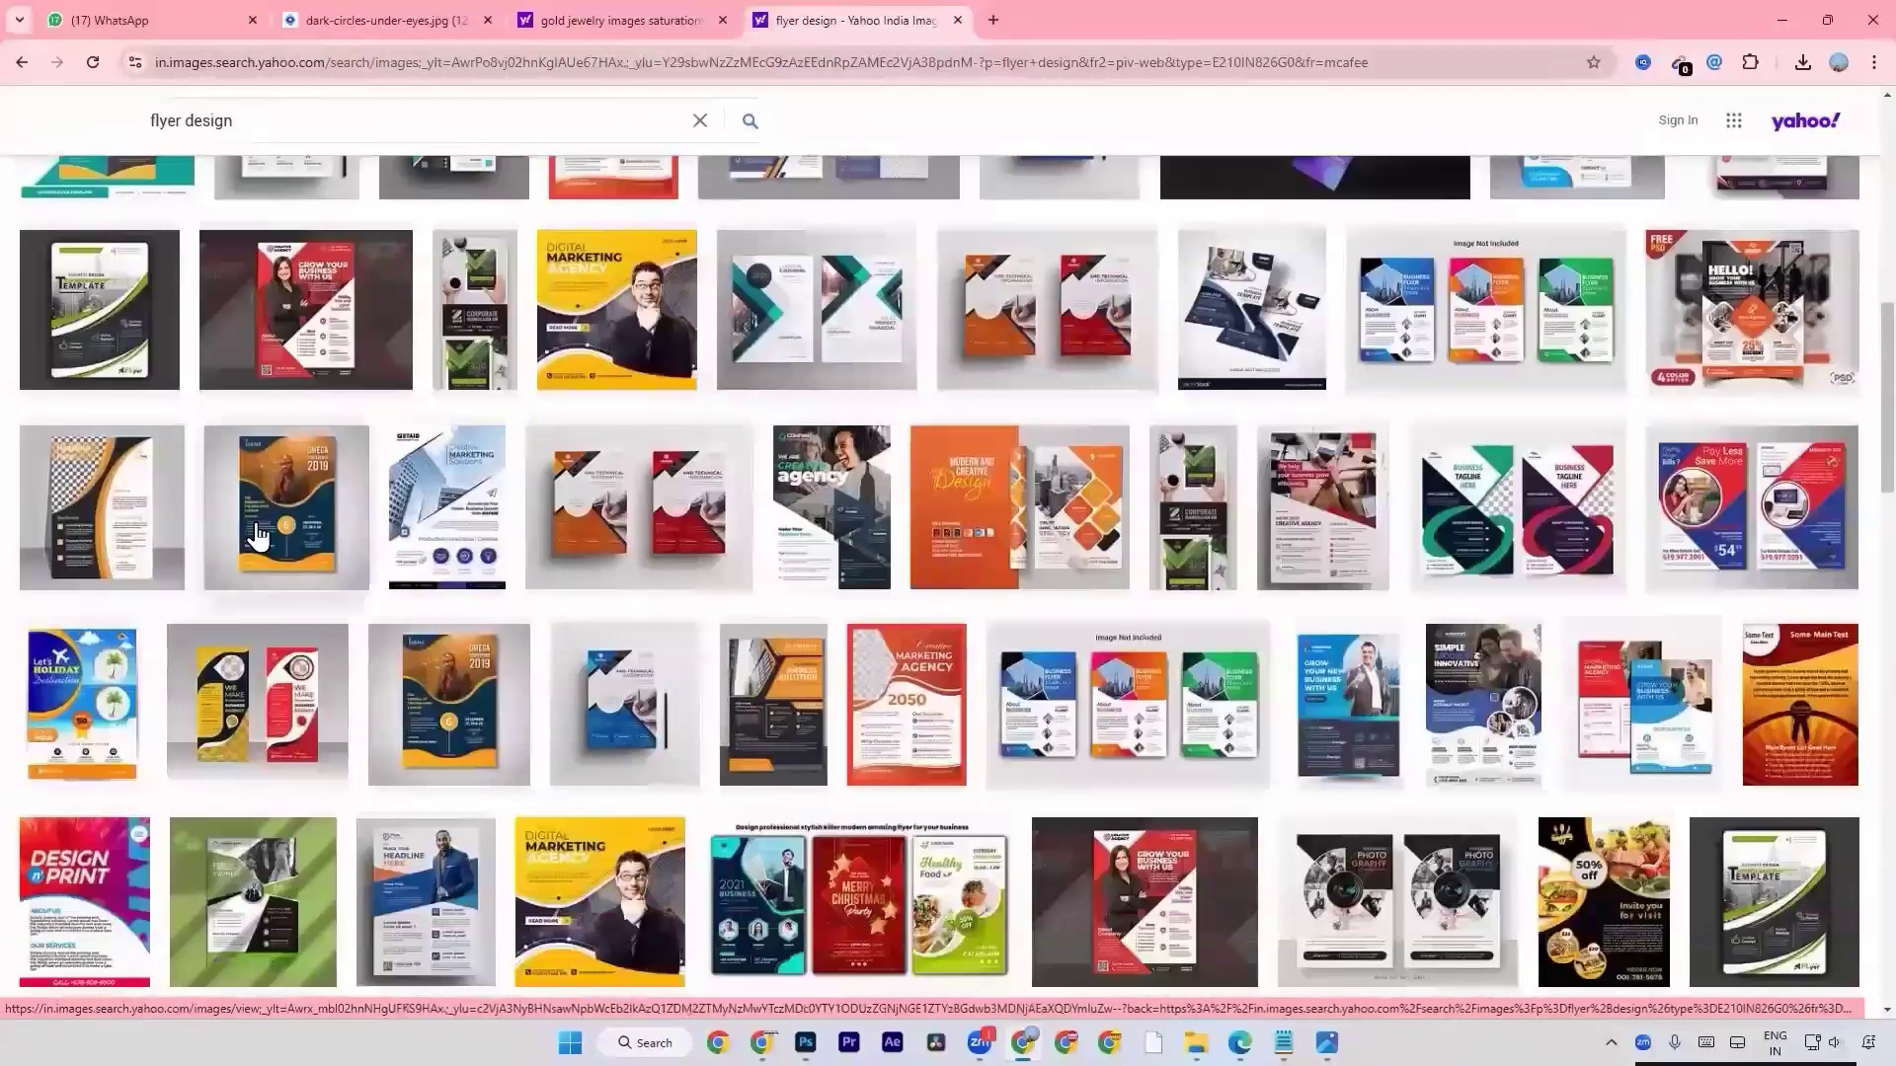
pyautogui.scroll(-3, 255, 535)
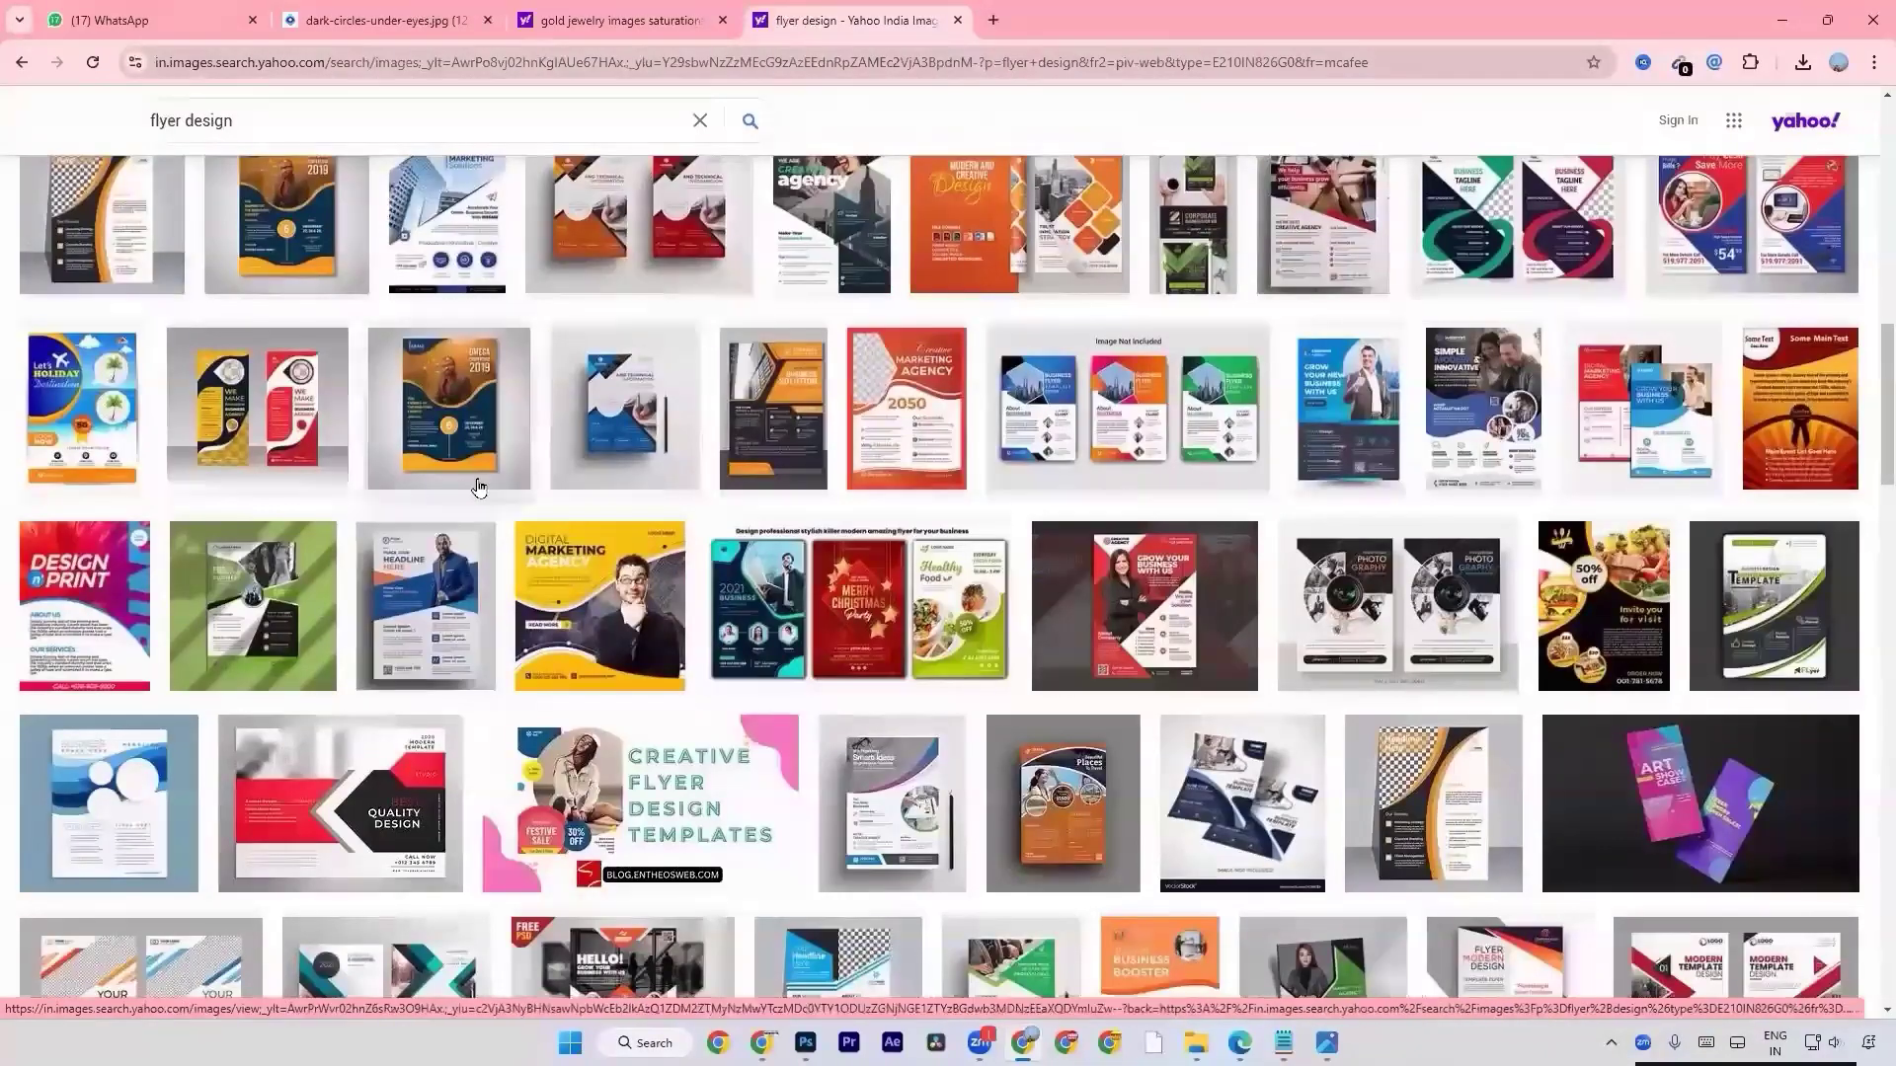
pyautogui.scroll(2, 478, 487)
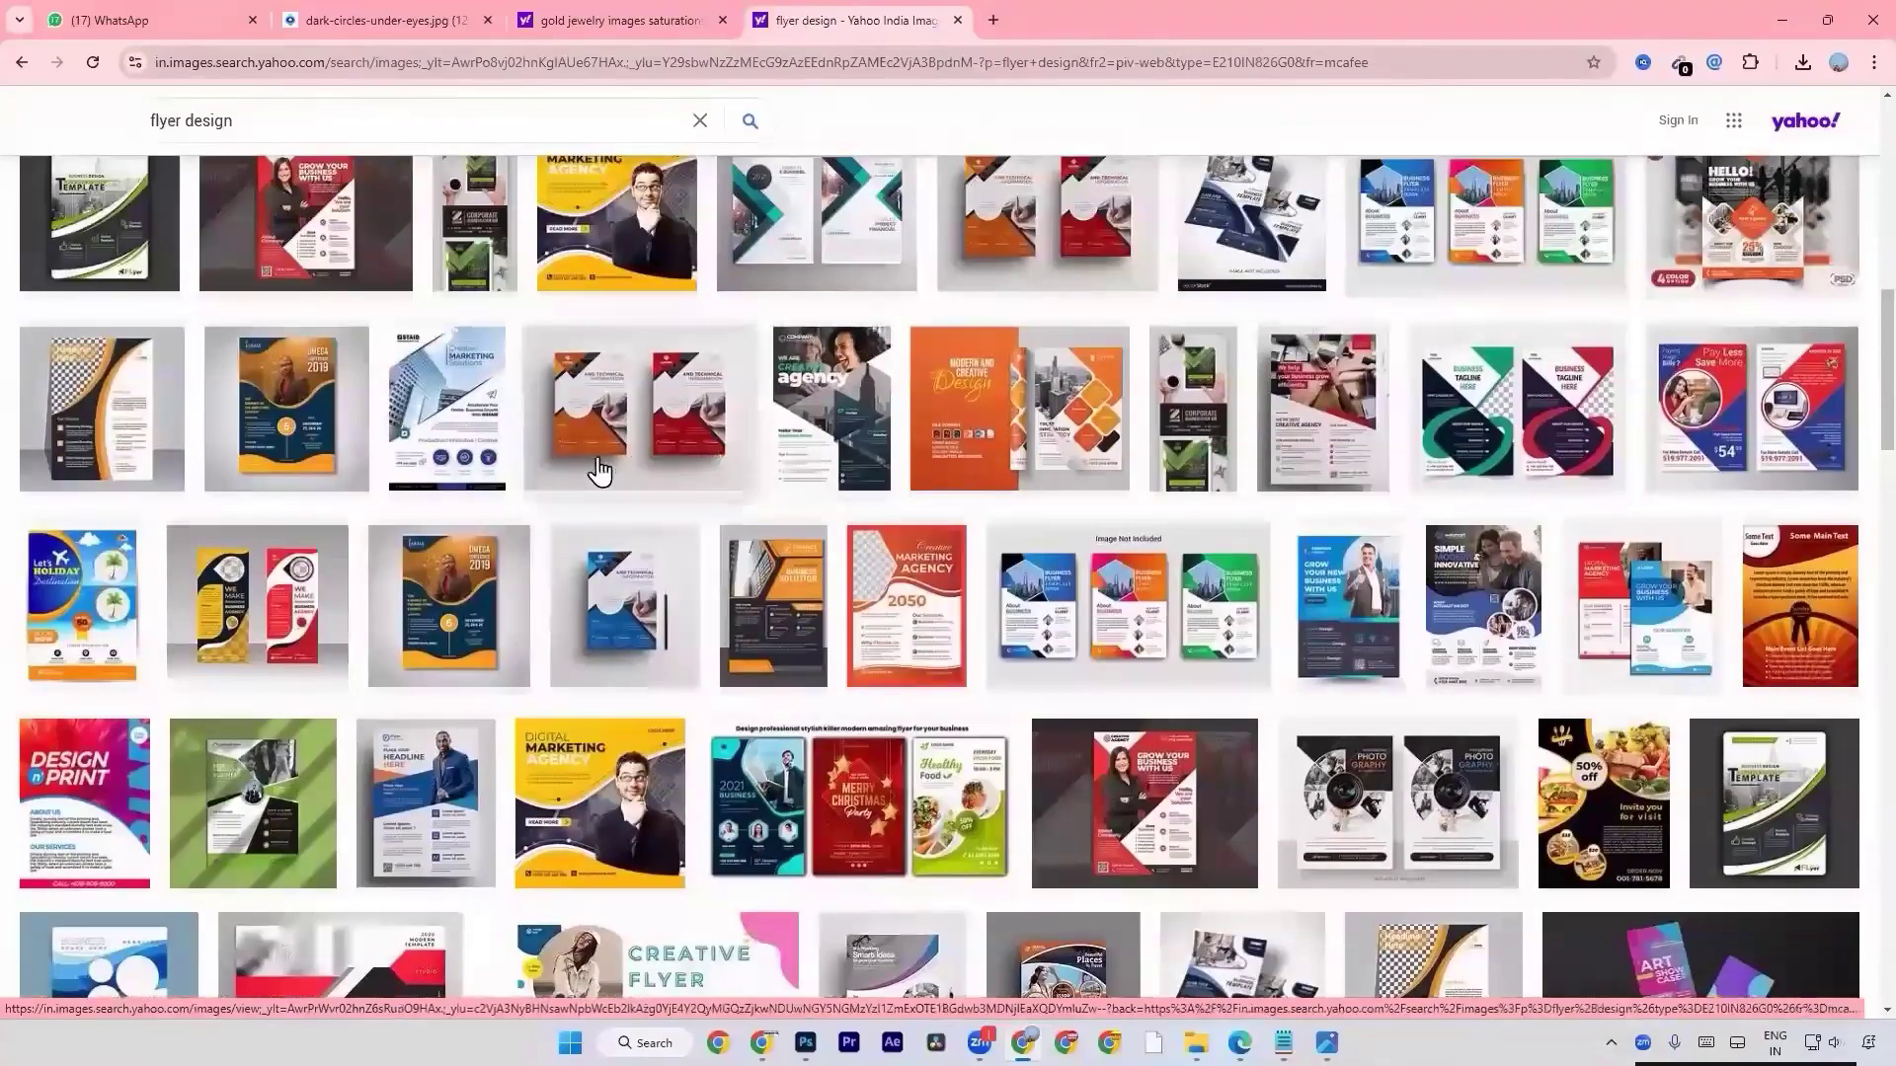
pyautogui.click(596, 219)
pyautogui.click(1647, 407)
pyautogui.rightClick(877, 513)
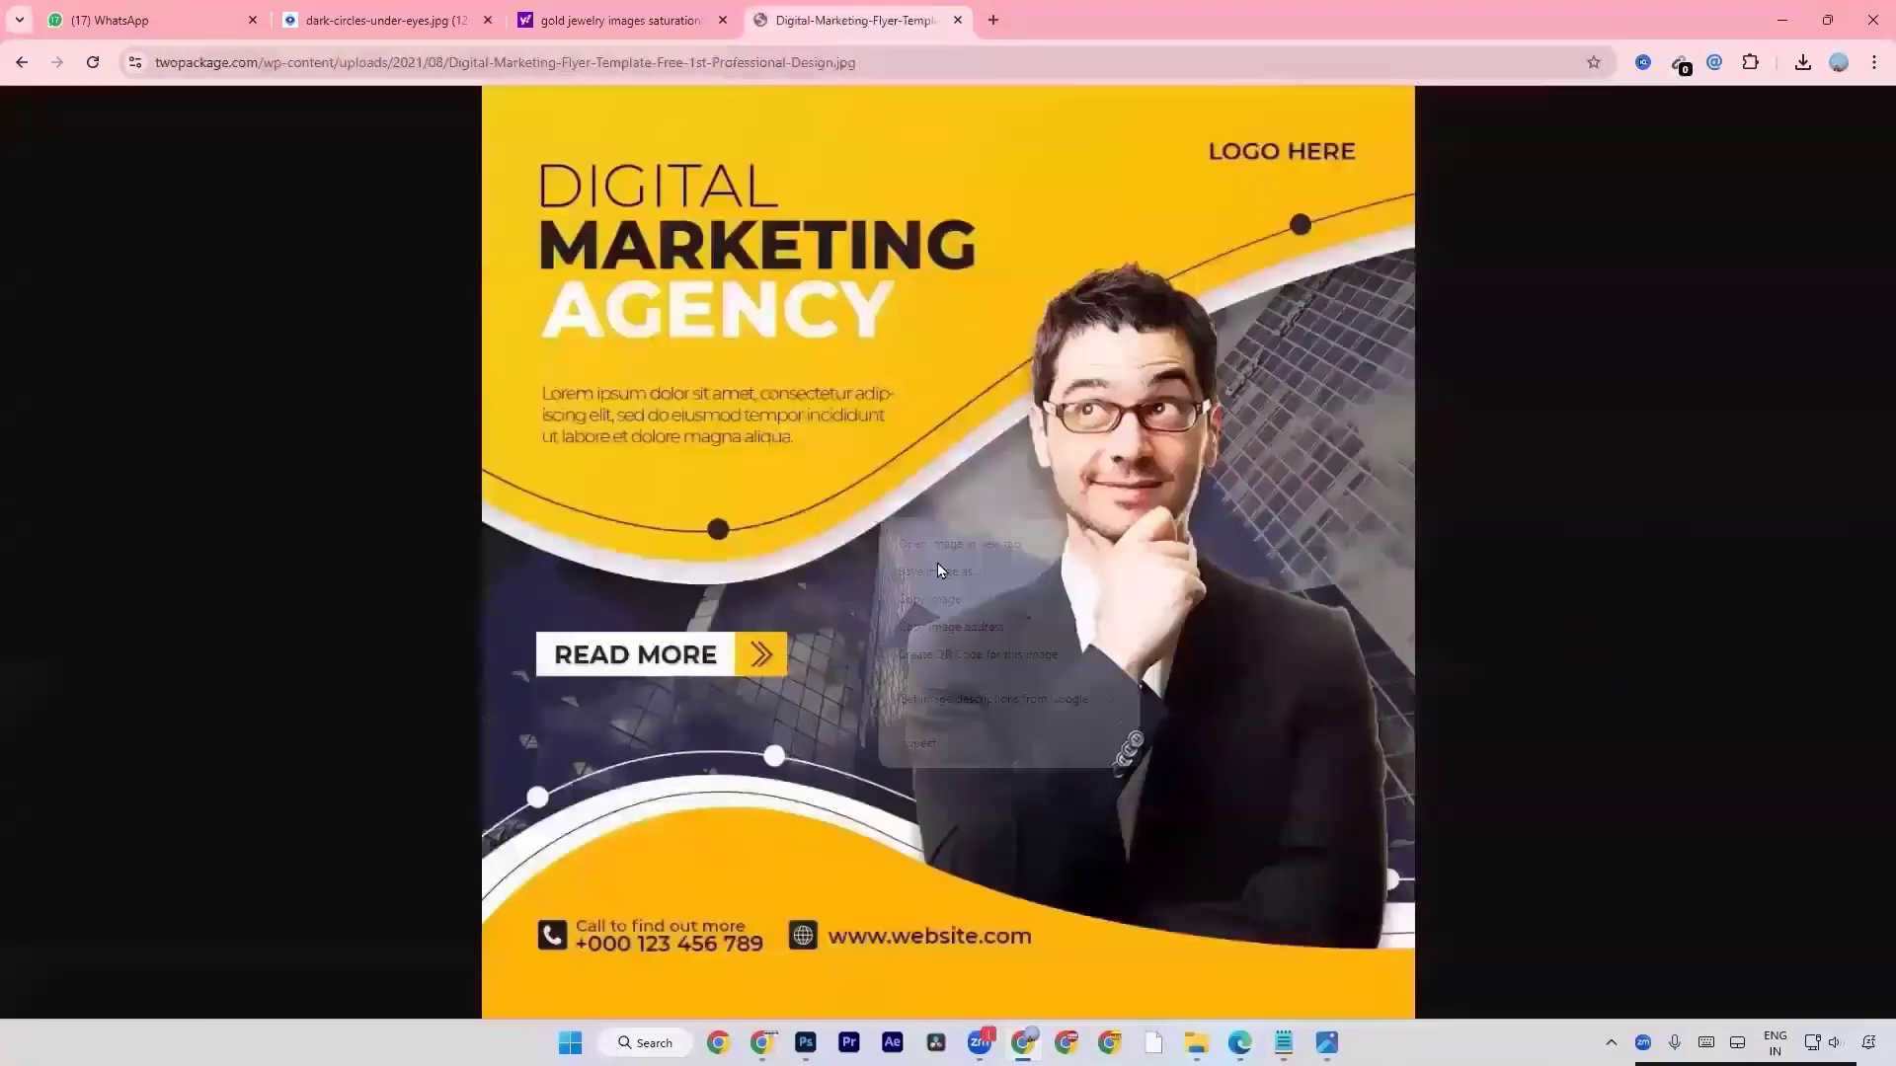
pyautogui.click(954, 597)
# Switch to Photoshop, create a new 1280 x 720 px document at 72 ppi and paste the copied flyer.
pyautogui.hotkey('alt', 'Tab')
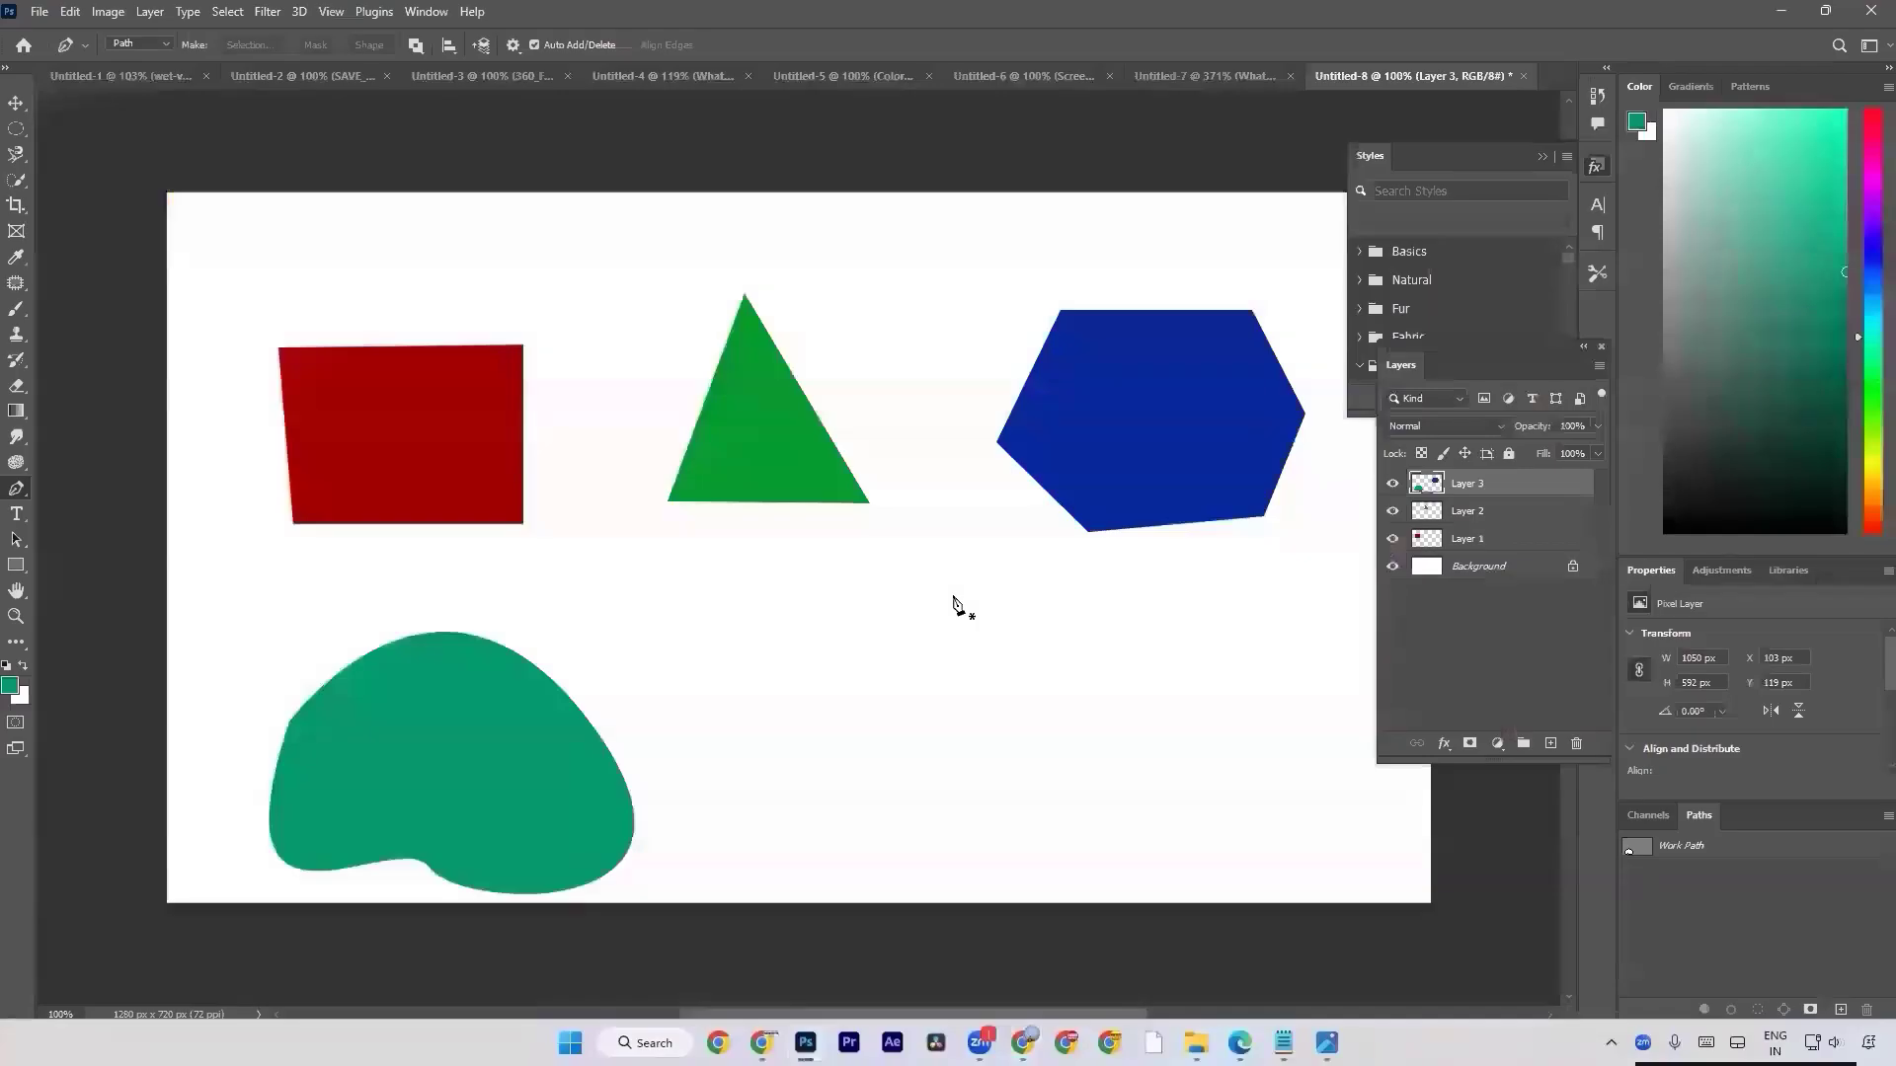
pyautogui.hotkey('ctrl', 'b')
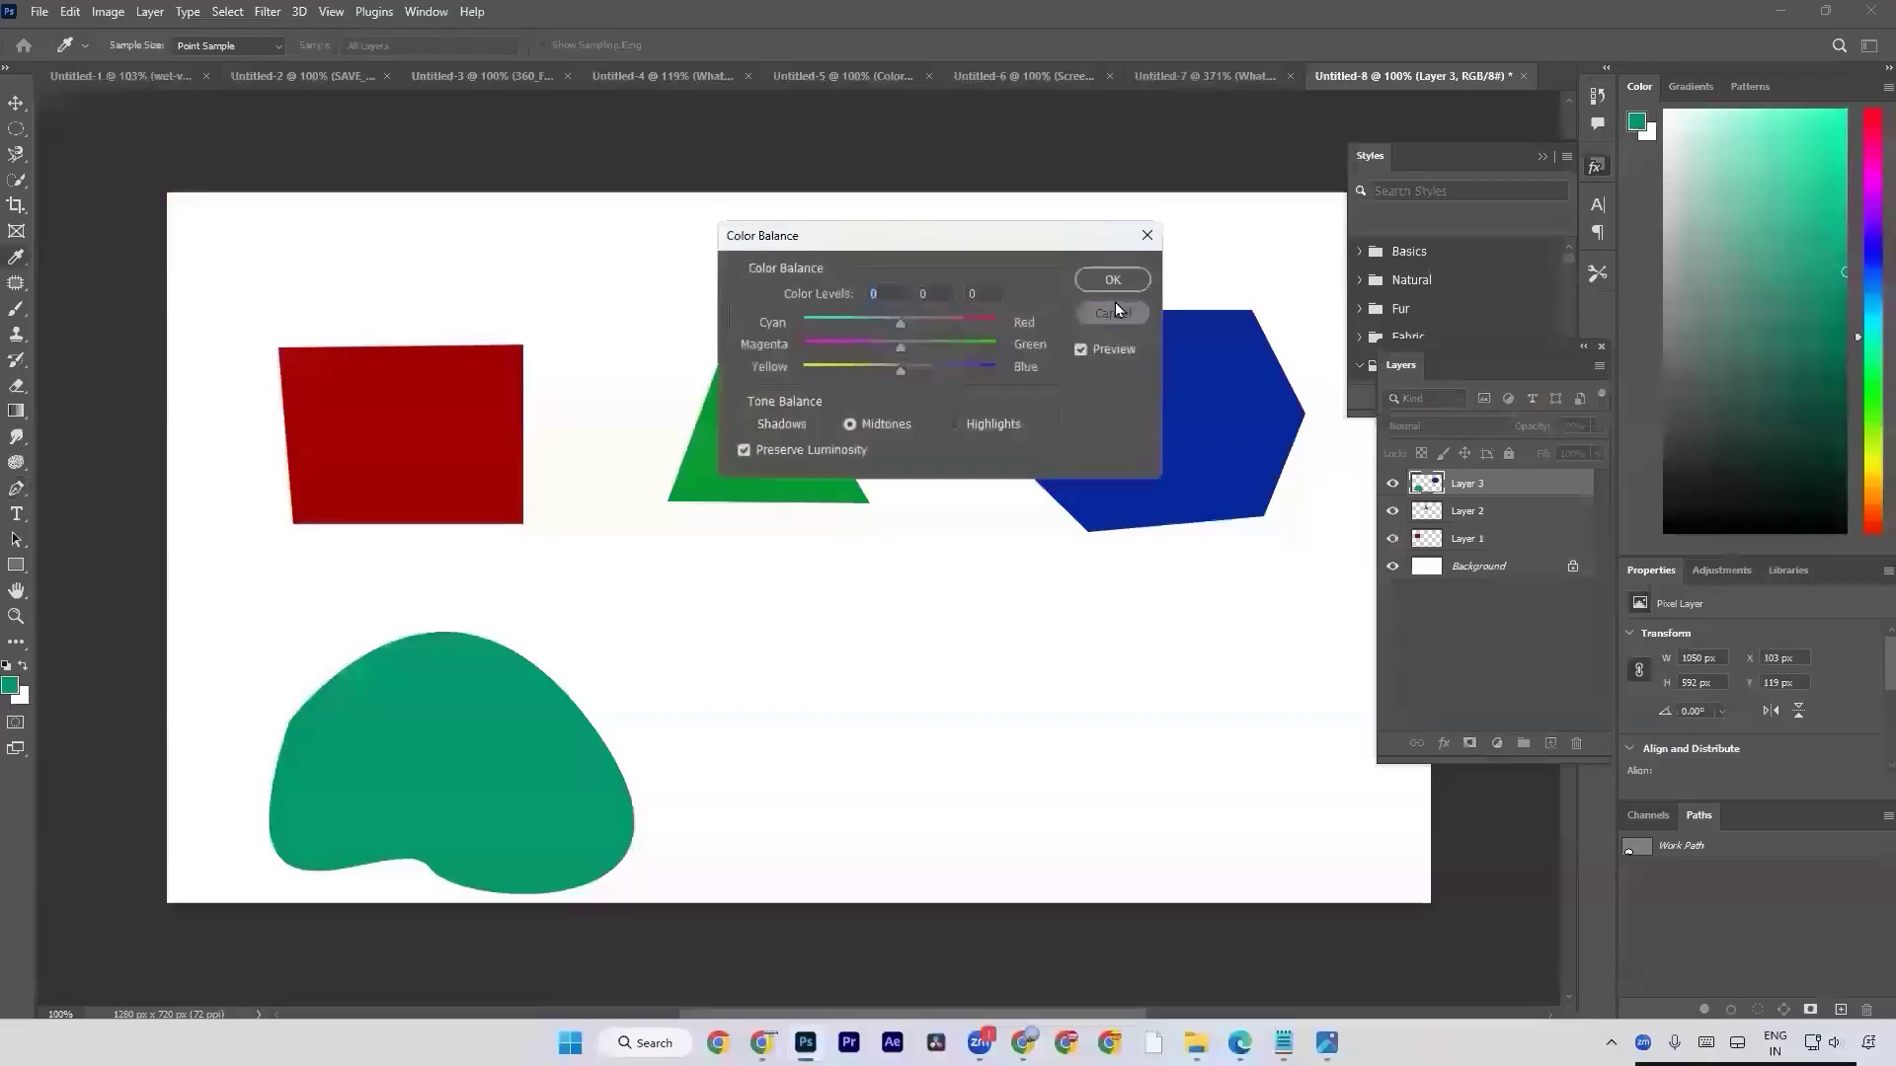
pyautogui.click(1110, 306)
pyautogui.hotkey('ctrl', 'n')
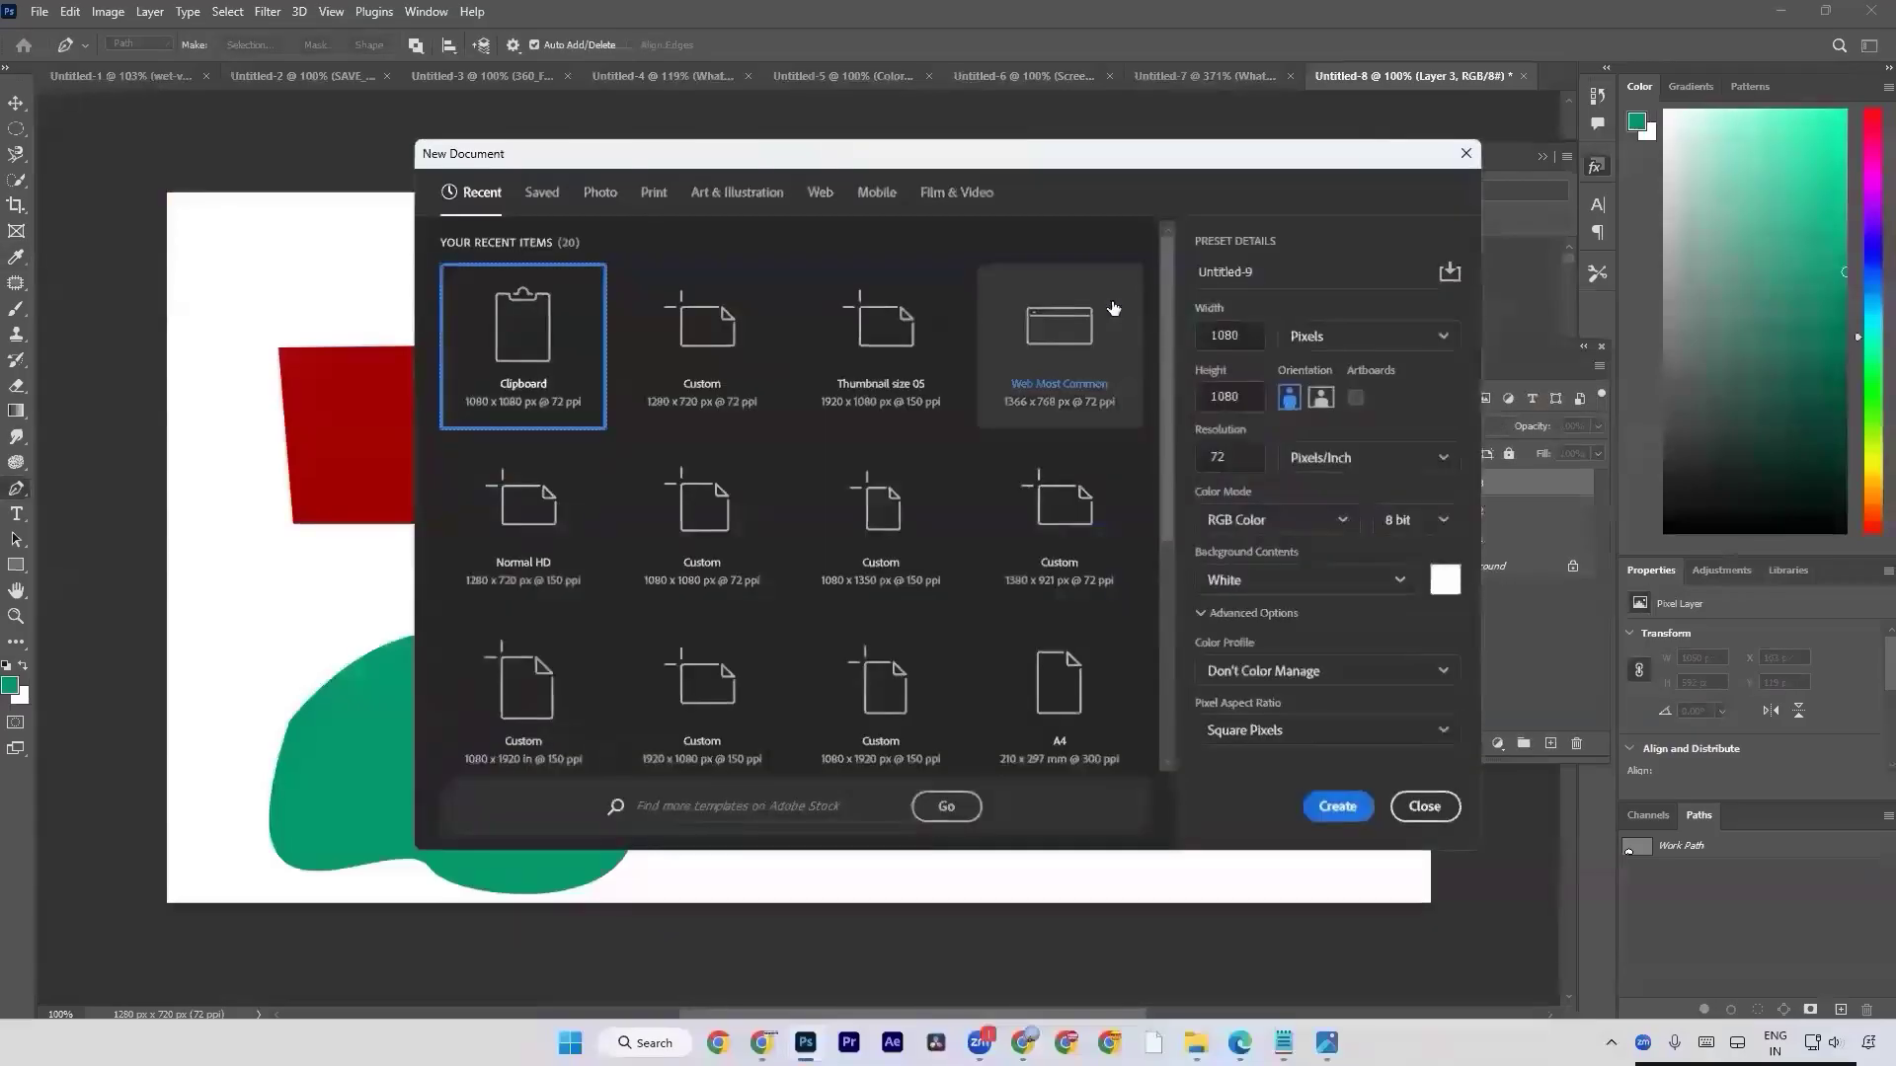
pyautogui.click(774, 317)
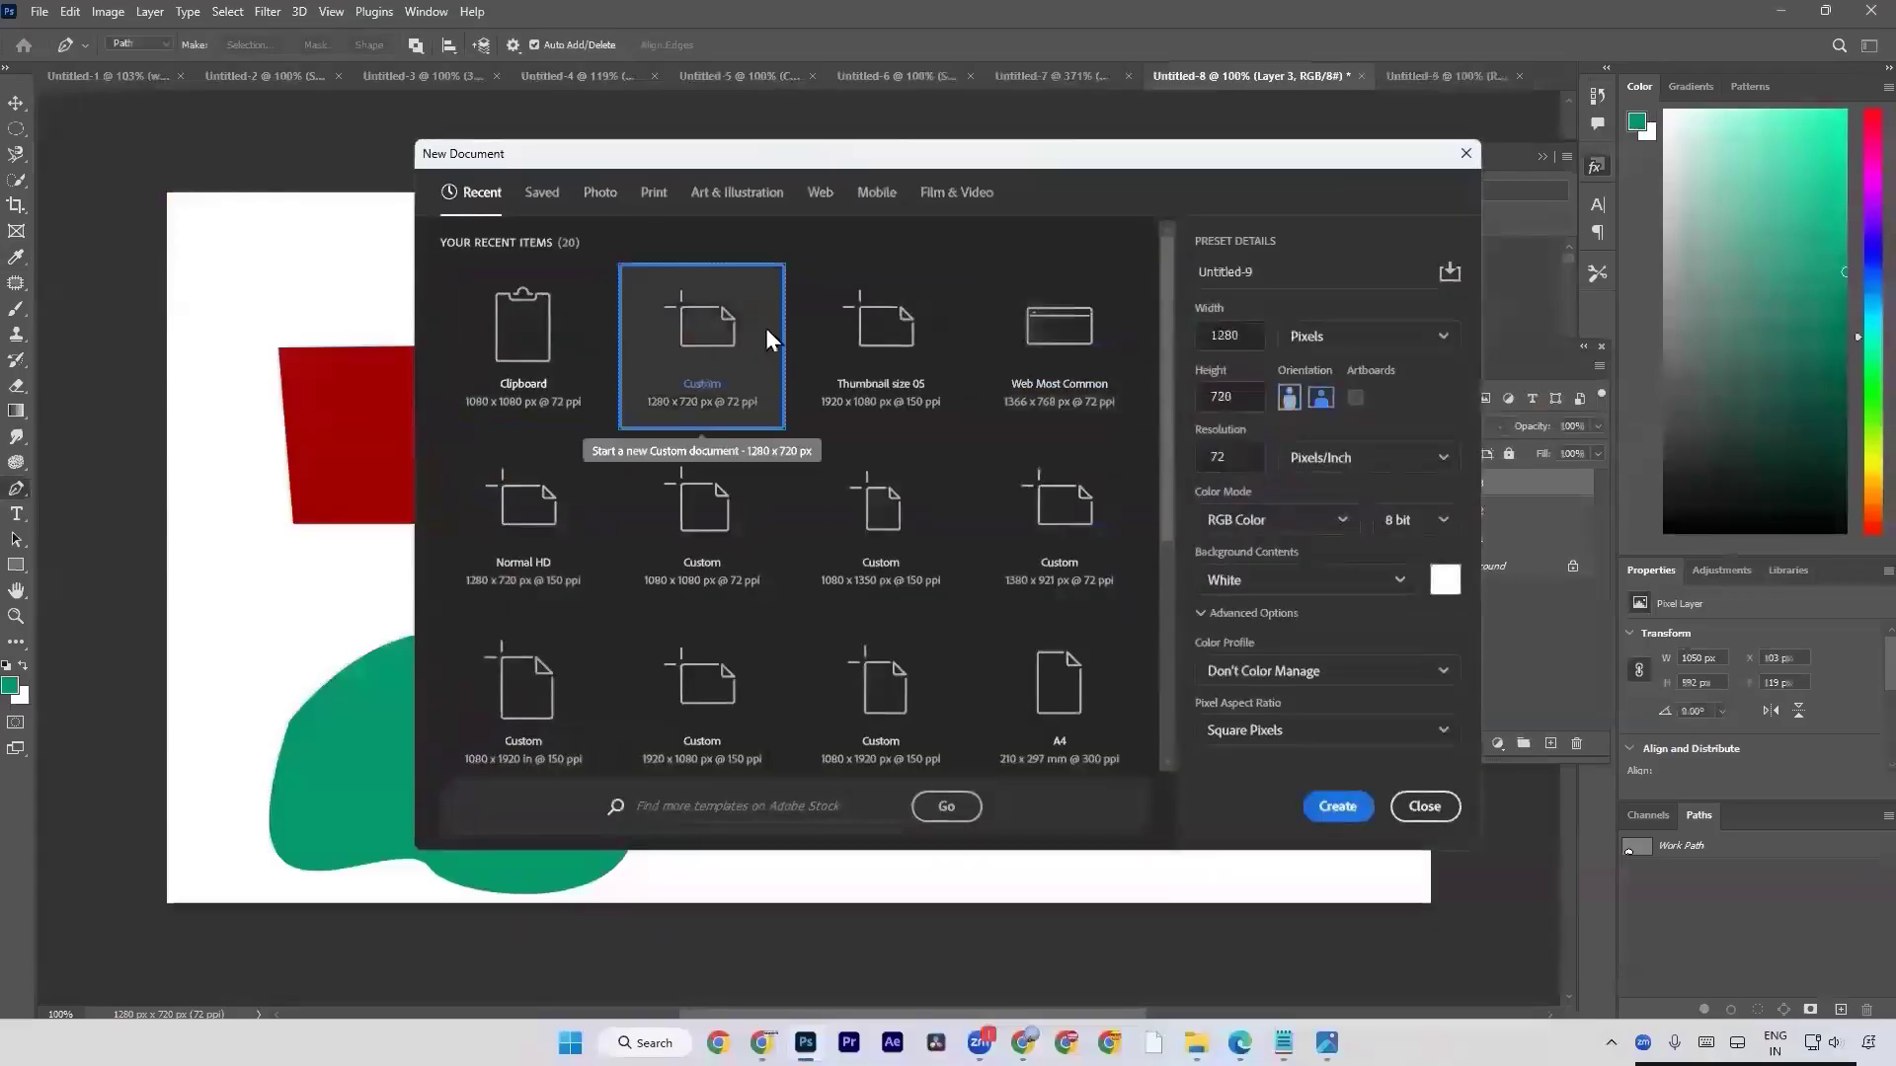
pyautogui.doubleClick(766, 328)
pyautogui.hotkey('ctrl', 'v')
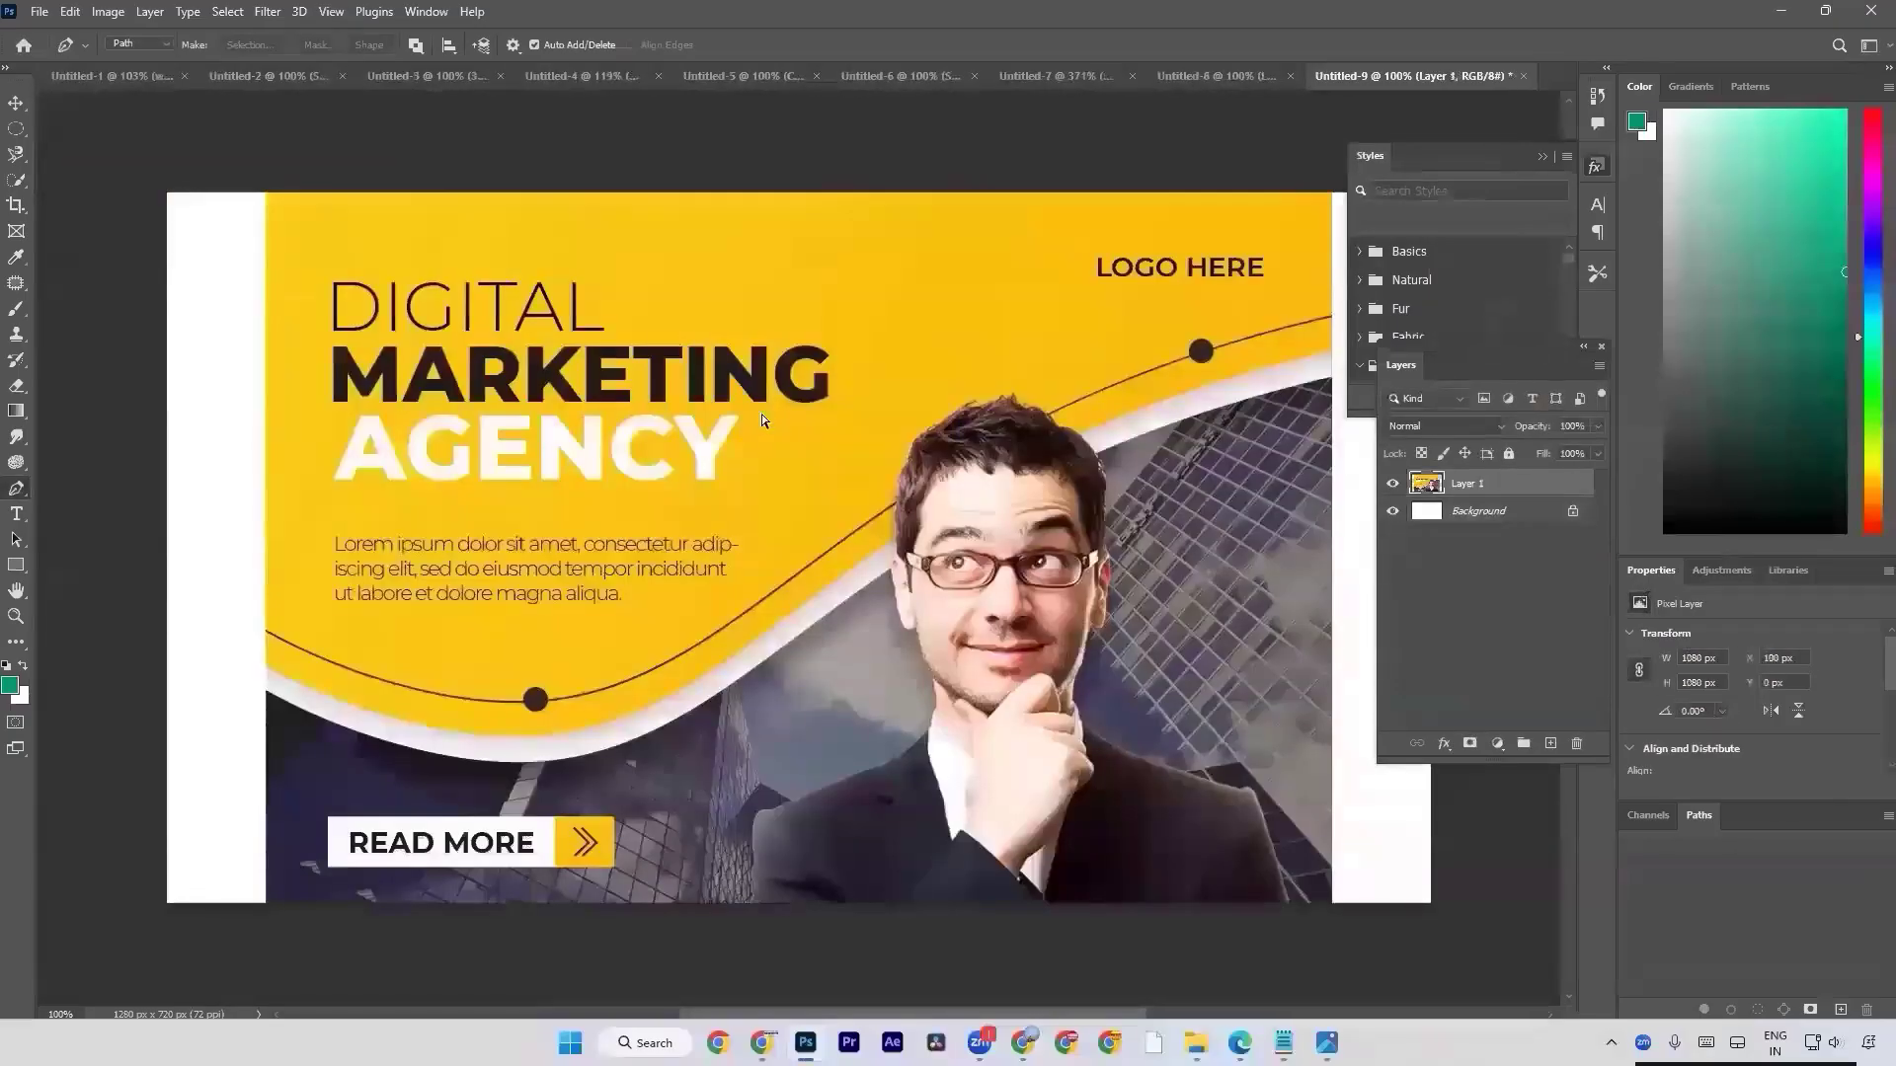
# Scale the pasted flyer to about 43.8% and place it in the upper-left area of the canvas.
pyautogui.hotkey('ctrl', 't')
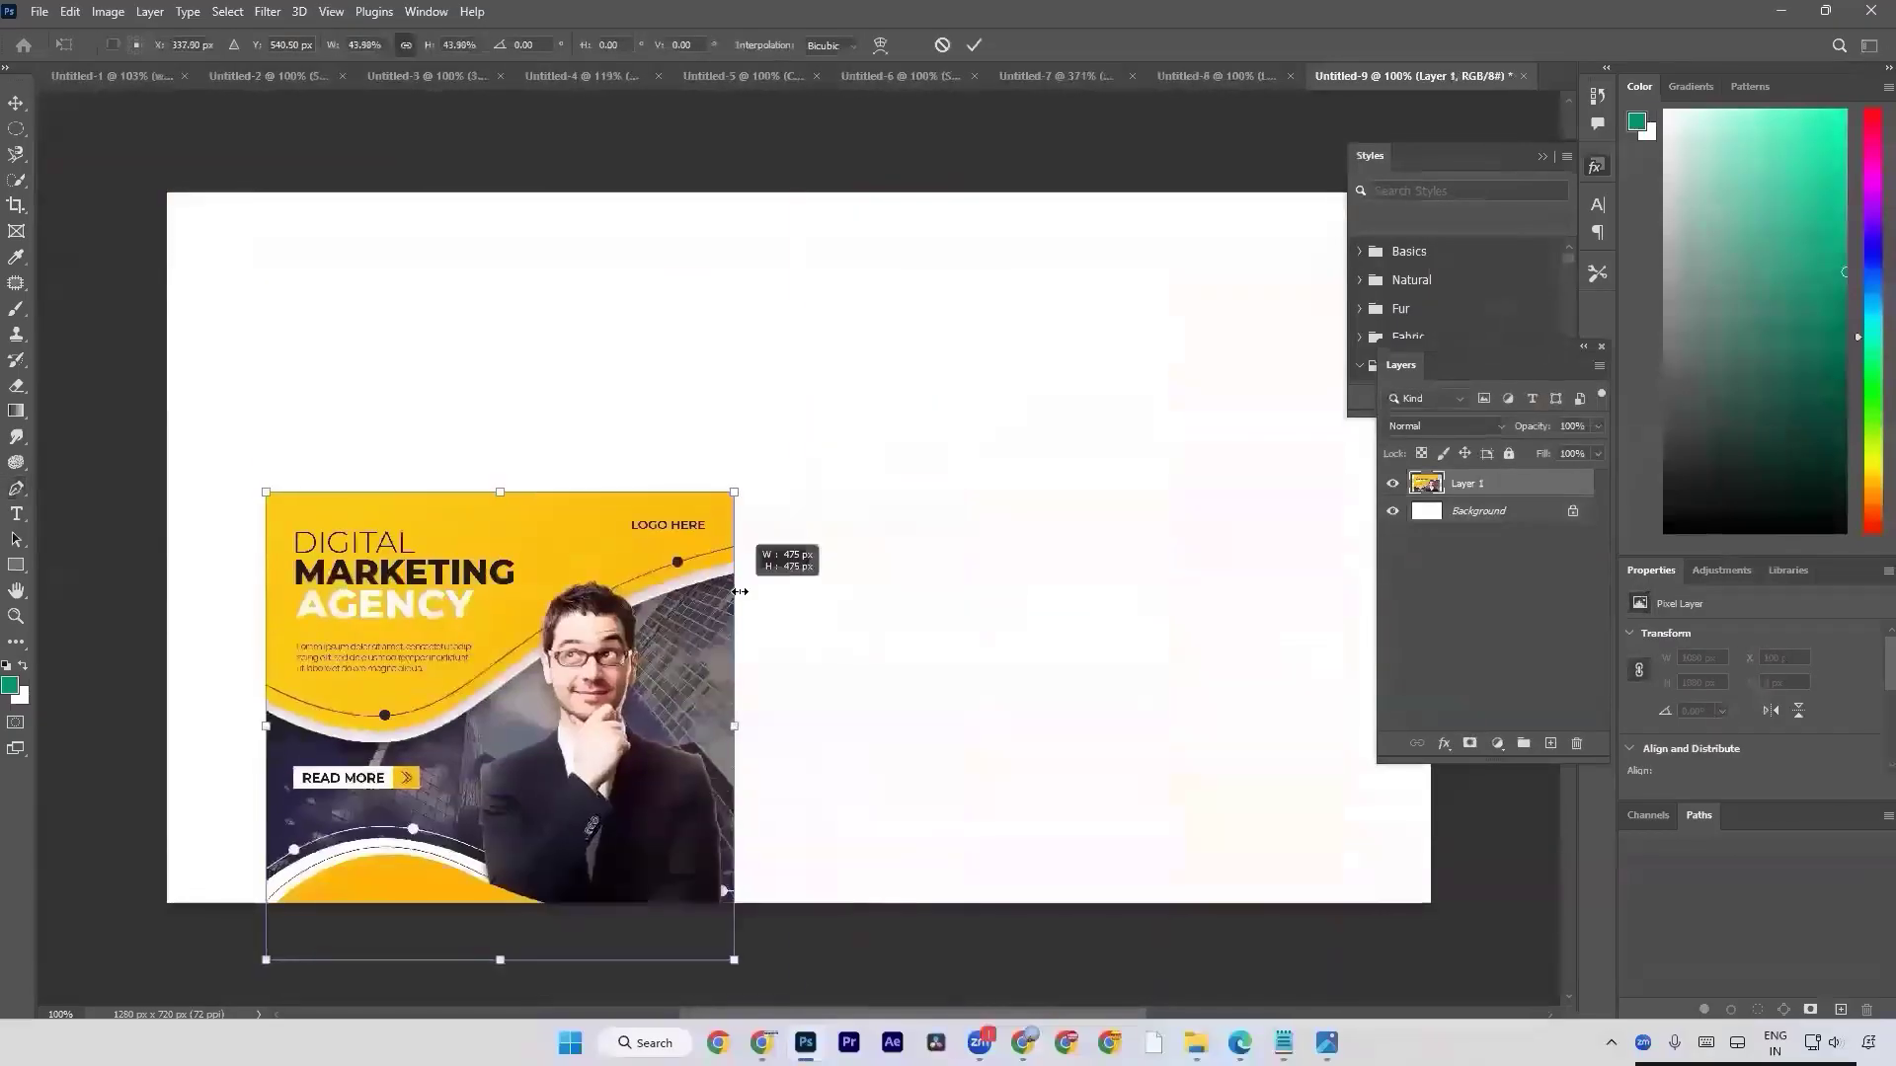
pyautogui.moveTo(736, 548); pyautogui.dragTo(667, 478)
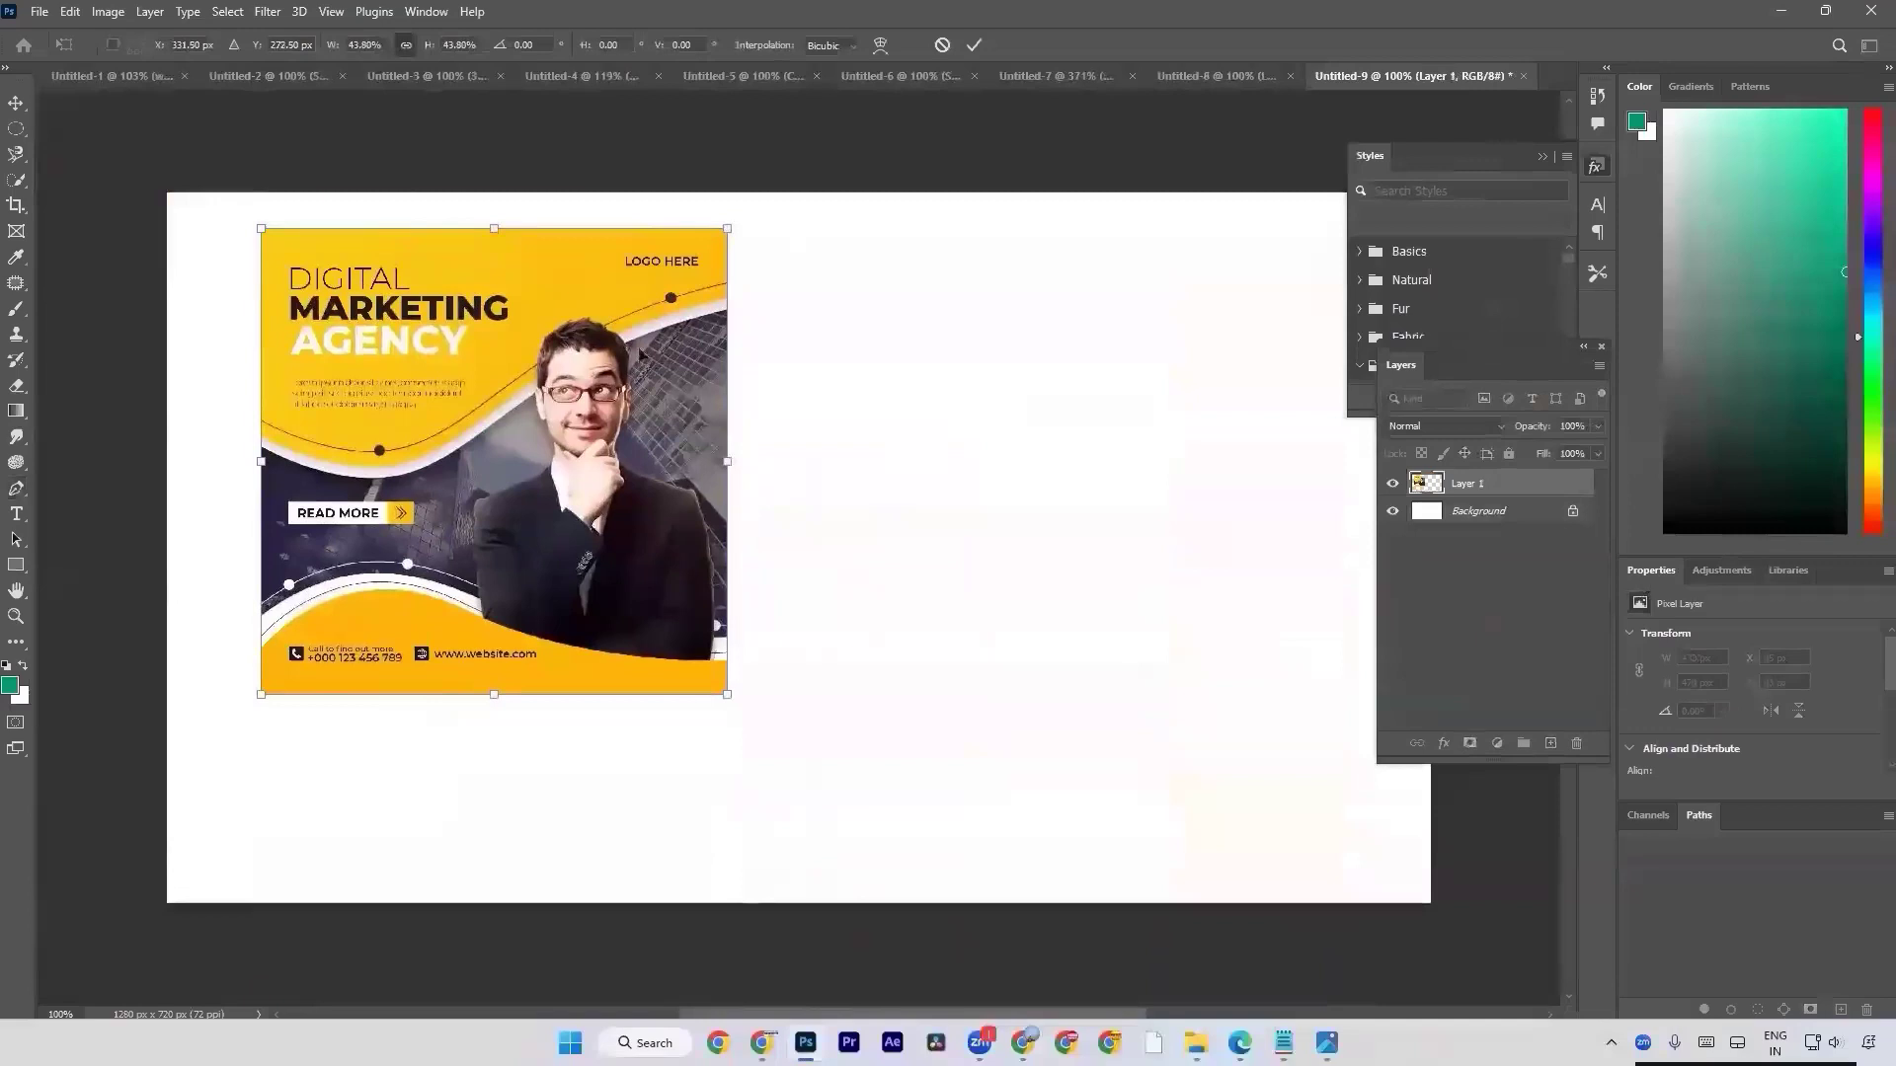
pyautogui.press('Return')
# On a new layer, lasso a freehand wave about 1280 x 149 px along the canvas's lower edge, fill it with teal and deselect.
pyautogui.press('p')
pyautogui.click(1550, 742)
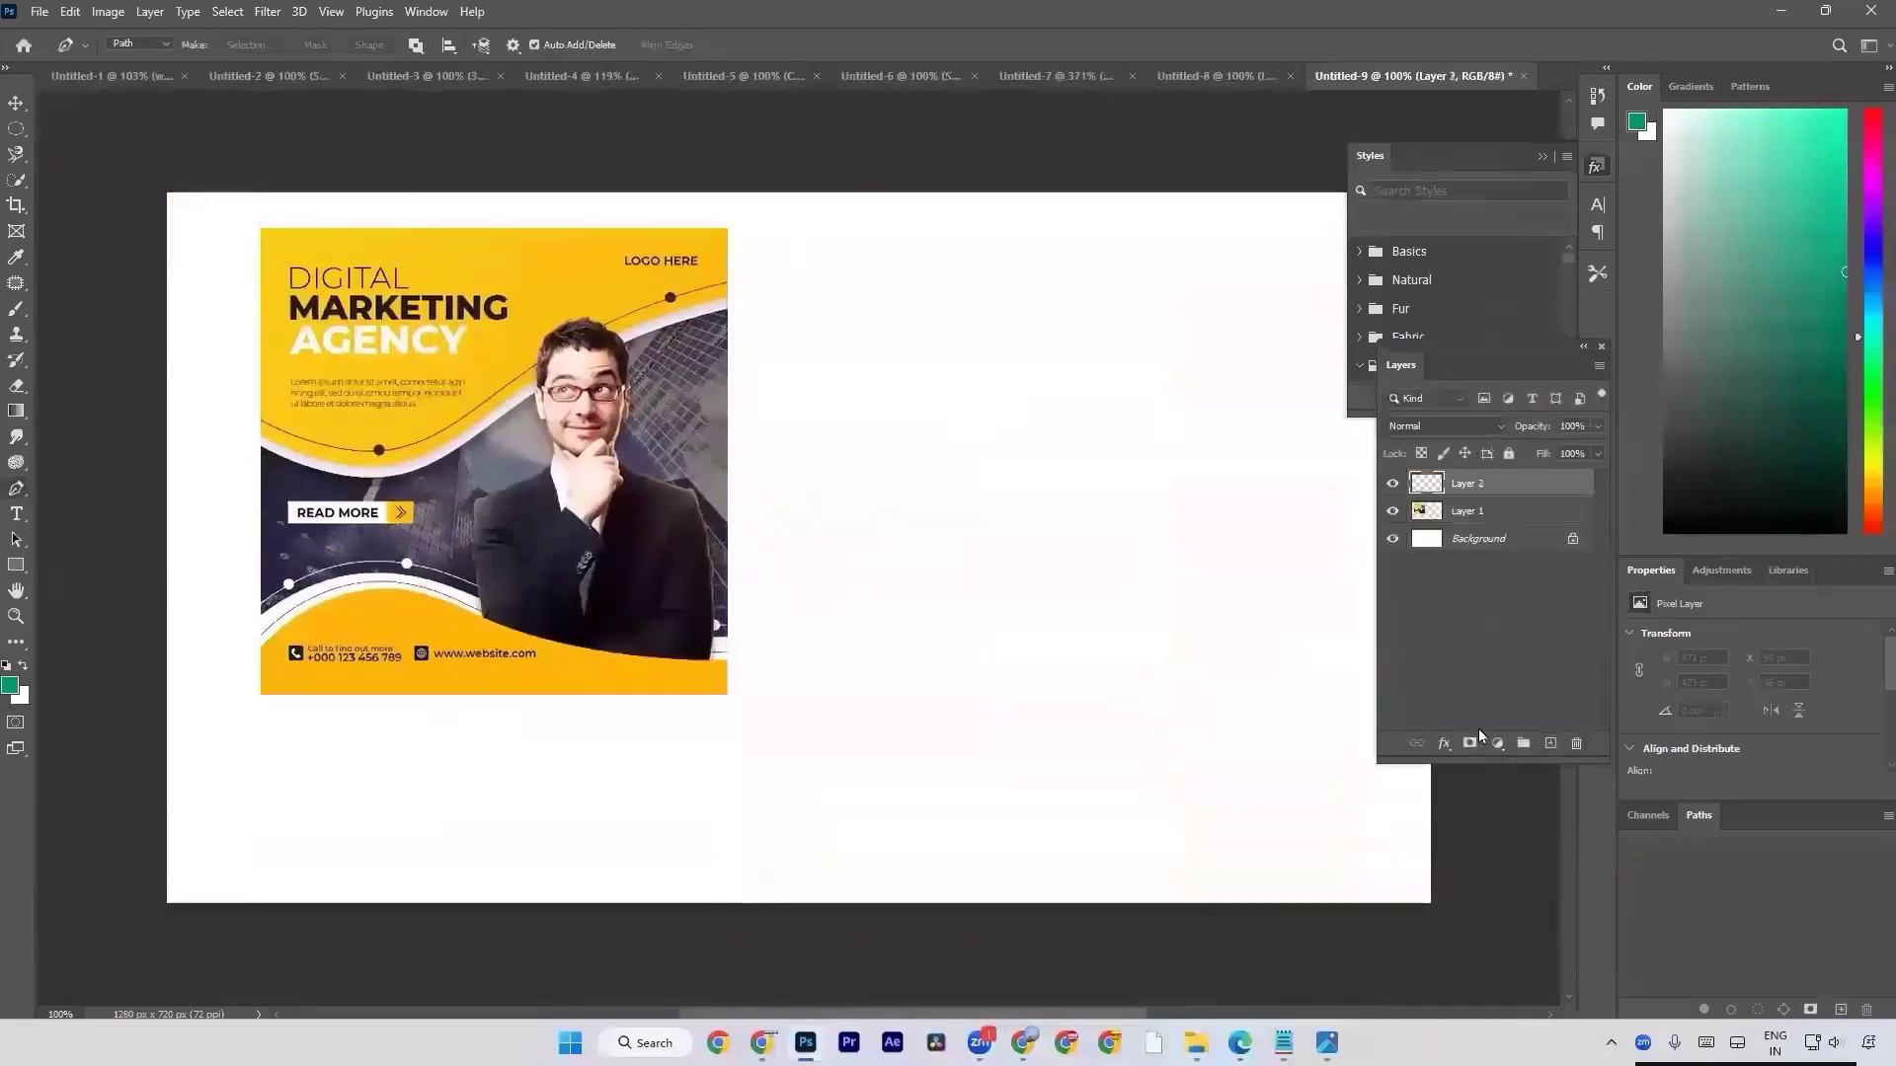
pyautogui.click(16, 179)
pyautogui.click(16, 154)
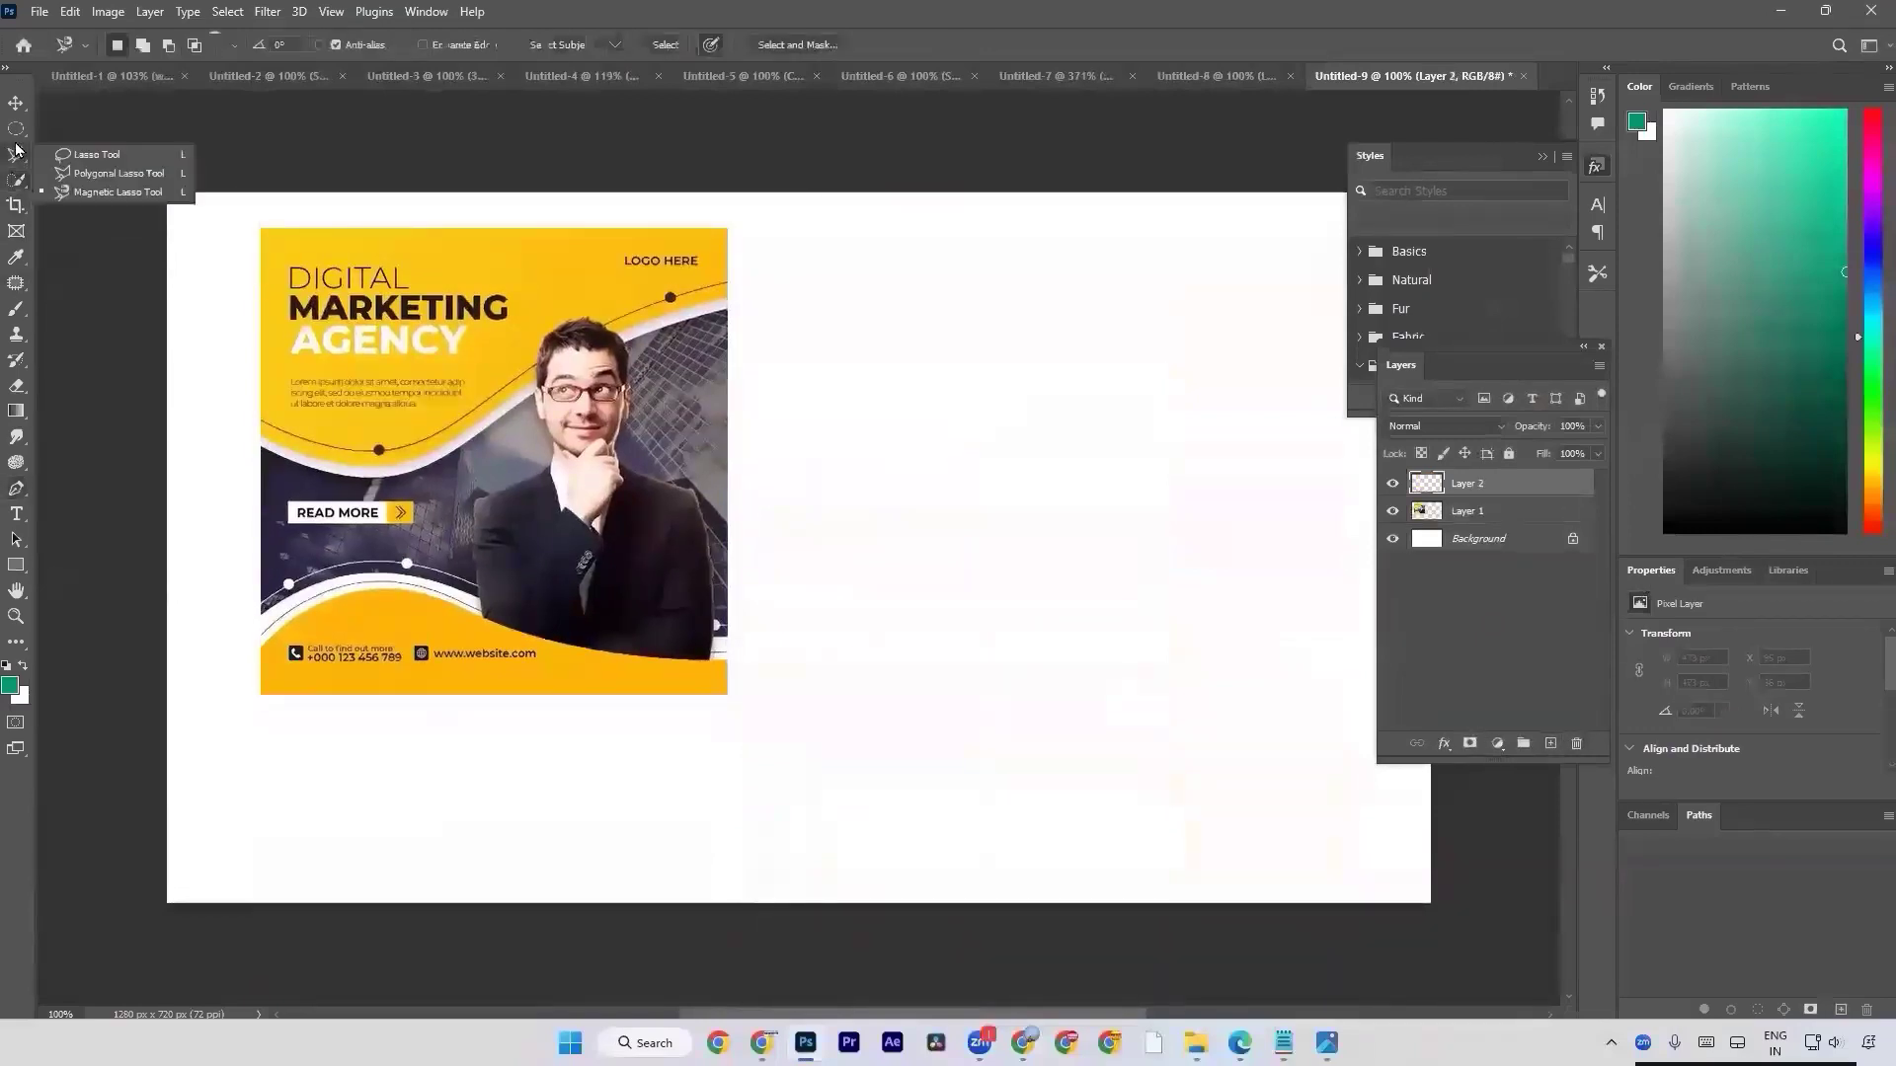
pyautogui.click(61, 148)
pyautogui.moveTo(170, 901)
pyautogui.mouseDown()
pyautogui.moveTo(254, 805)
pyautogui.moveTo(996, 756)
pyautogui.moveTo(1312, 906)
pyautogui.moveTo(1481, 849)
pyautogui.mouseUp()
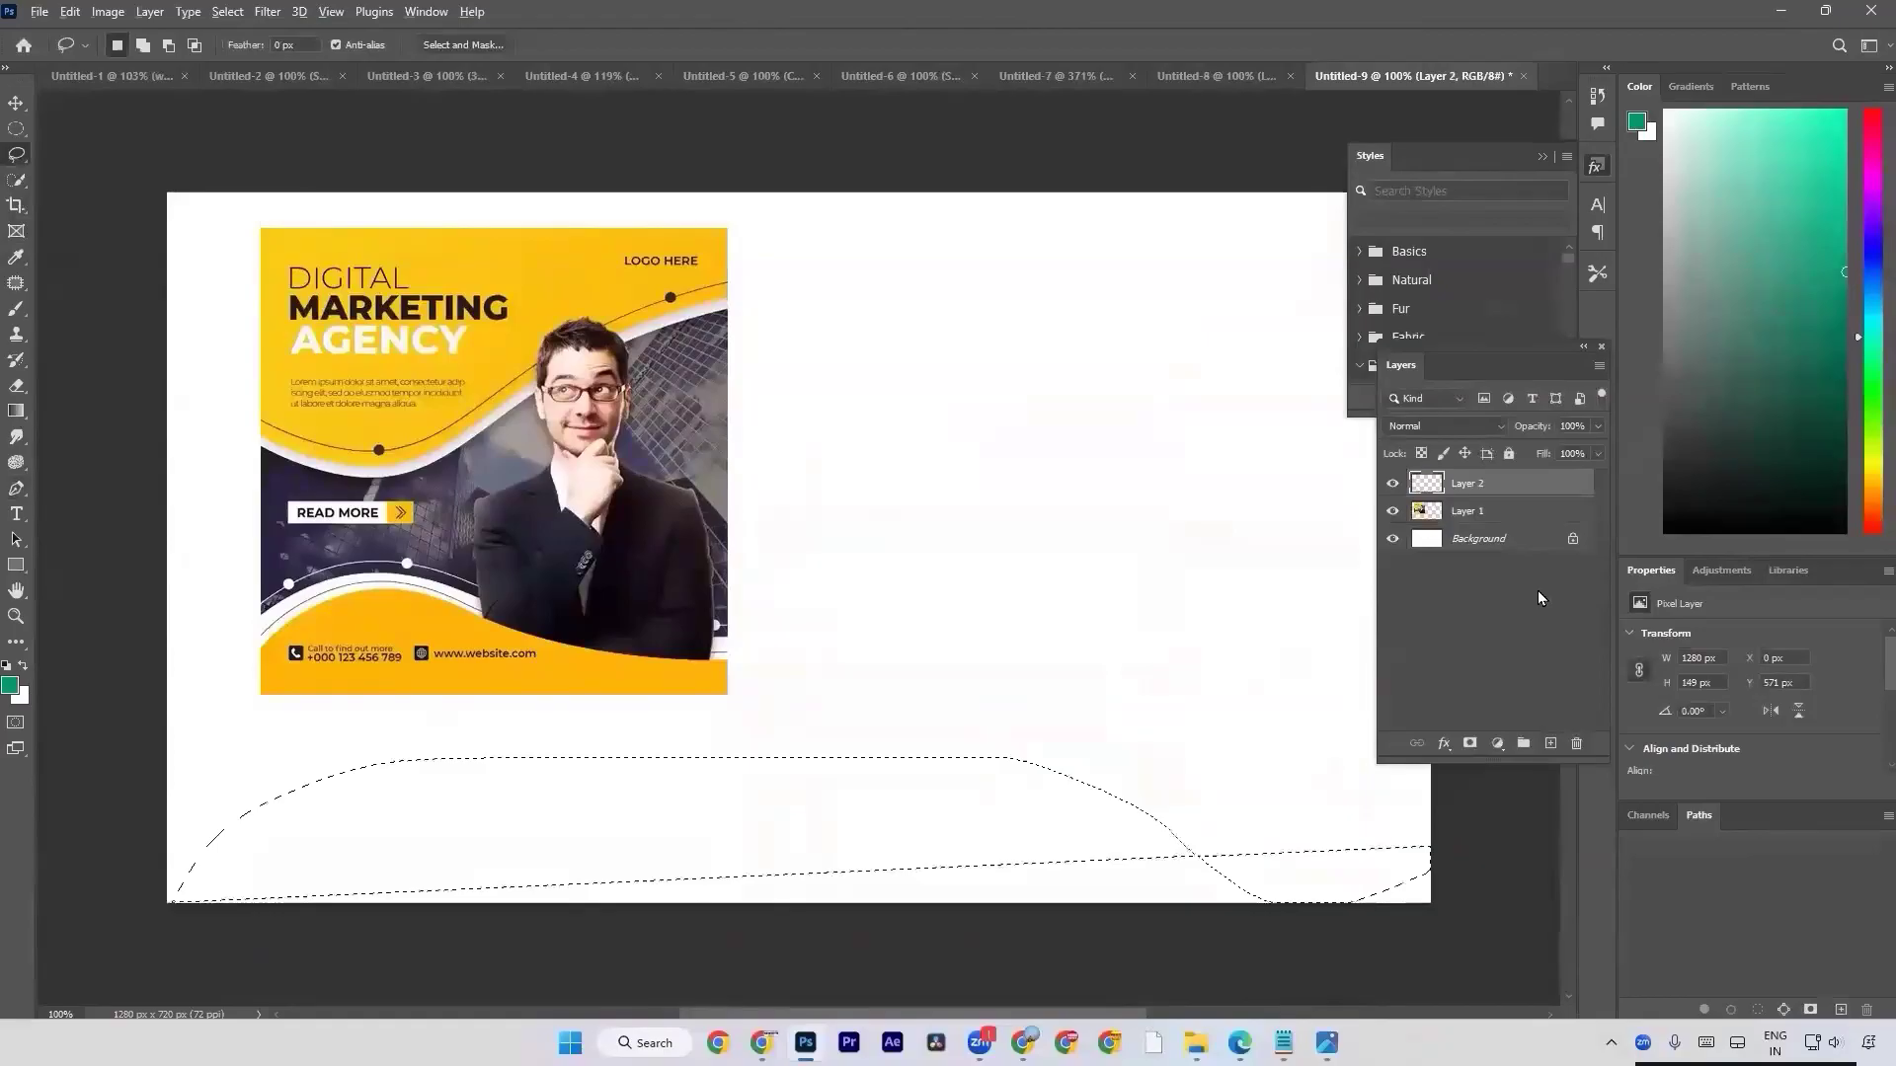
pyautogui.hotkey('alt', 'BackSpace')
pyautogui.hotkey('ctrl', 'd')
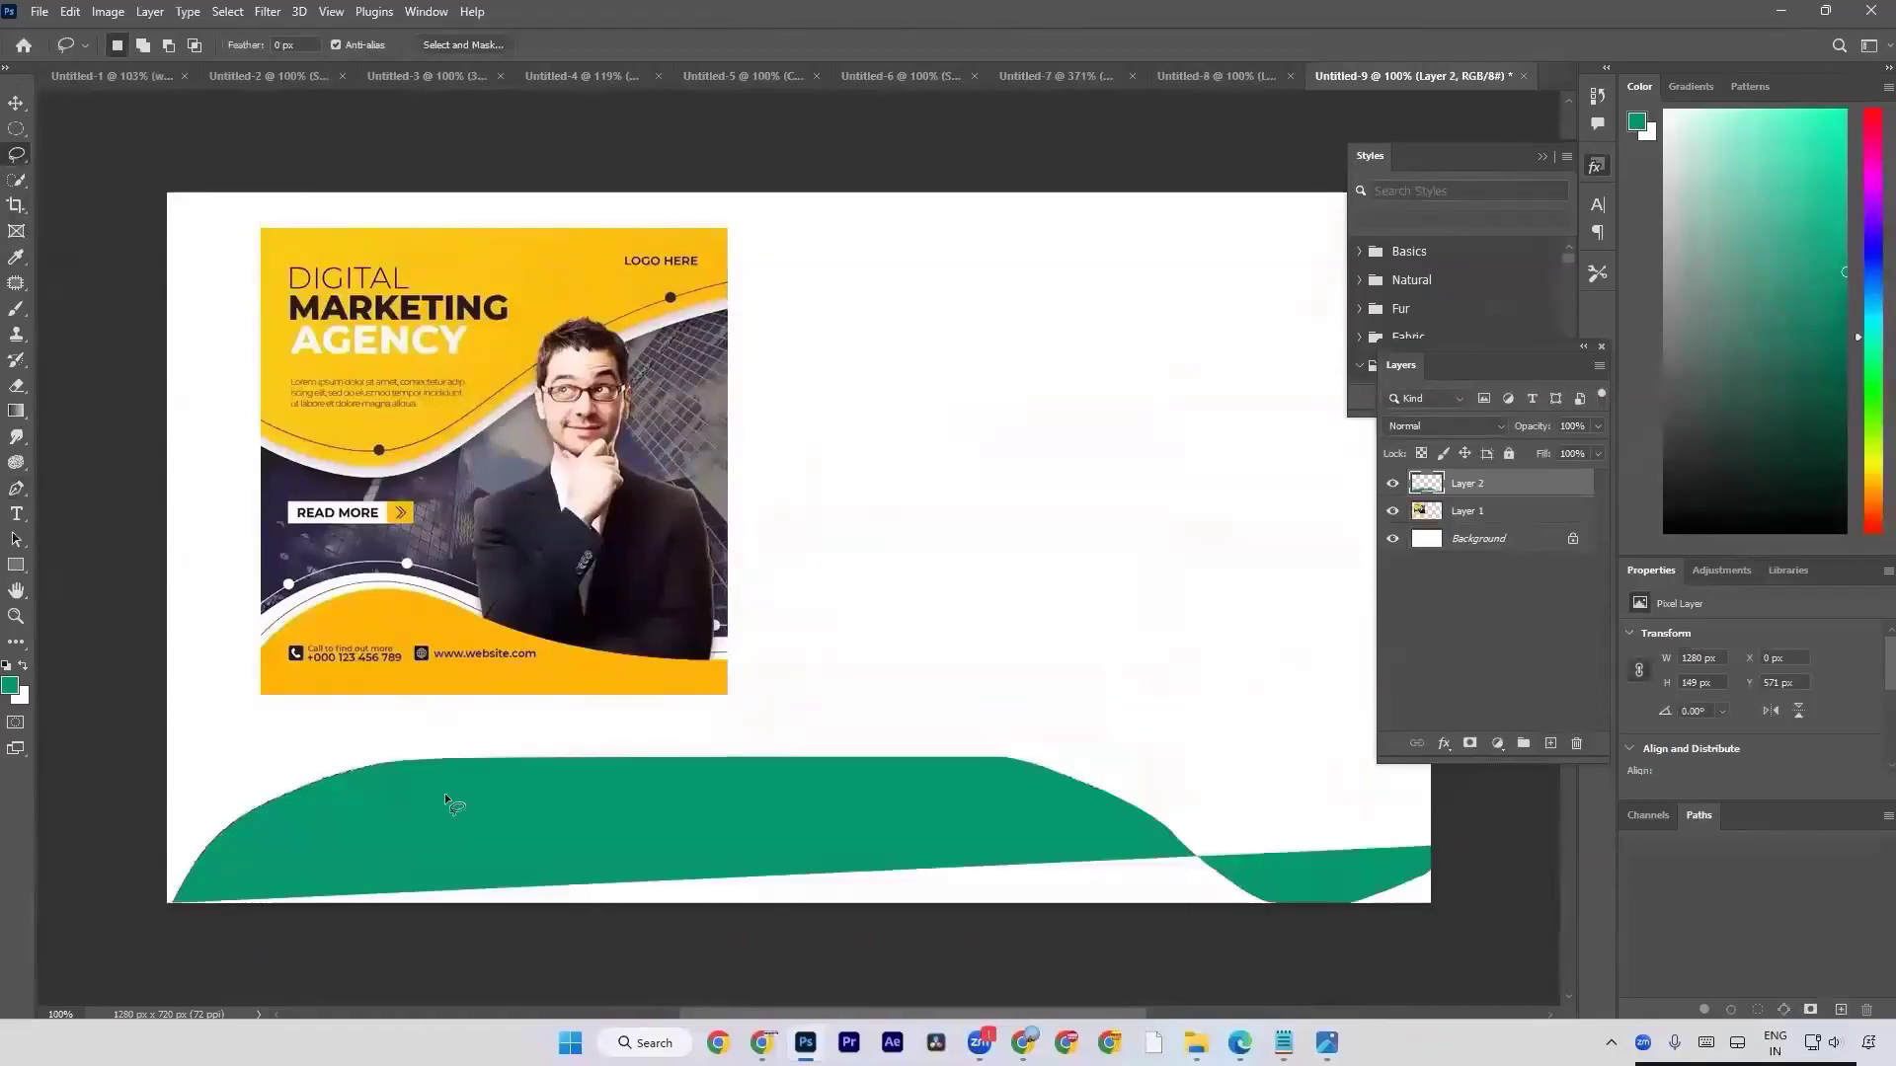
# Try freehand lasso selections around the teal wave's uneven lower edge, and delete the wave's layer.
pyautogui.moveTo(266, 859)
pyautogui.mouseDown()
pyautogui.moveTo(160, 924)
pyautogui.moveTo(269, 947)
pyautogui.moveTo(550, 946)
pyautogui.moveTo(1278, 905)
pyautogui.moveTo(1118, 845)
pyautogui.moveTo(674, 843)
pyautogui.moveTo(277, 890)
pyautogui.moveTo(190, 909)
pyautogui.moveTo(146, 948)
pyautogui.moveTo(375, 978)
pyautogui.mouseUp()
pyautogui.hotkey('ctrl', 'd')
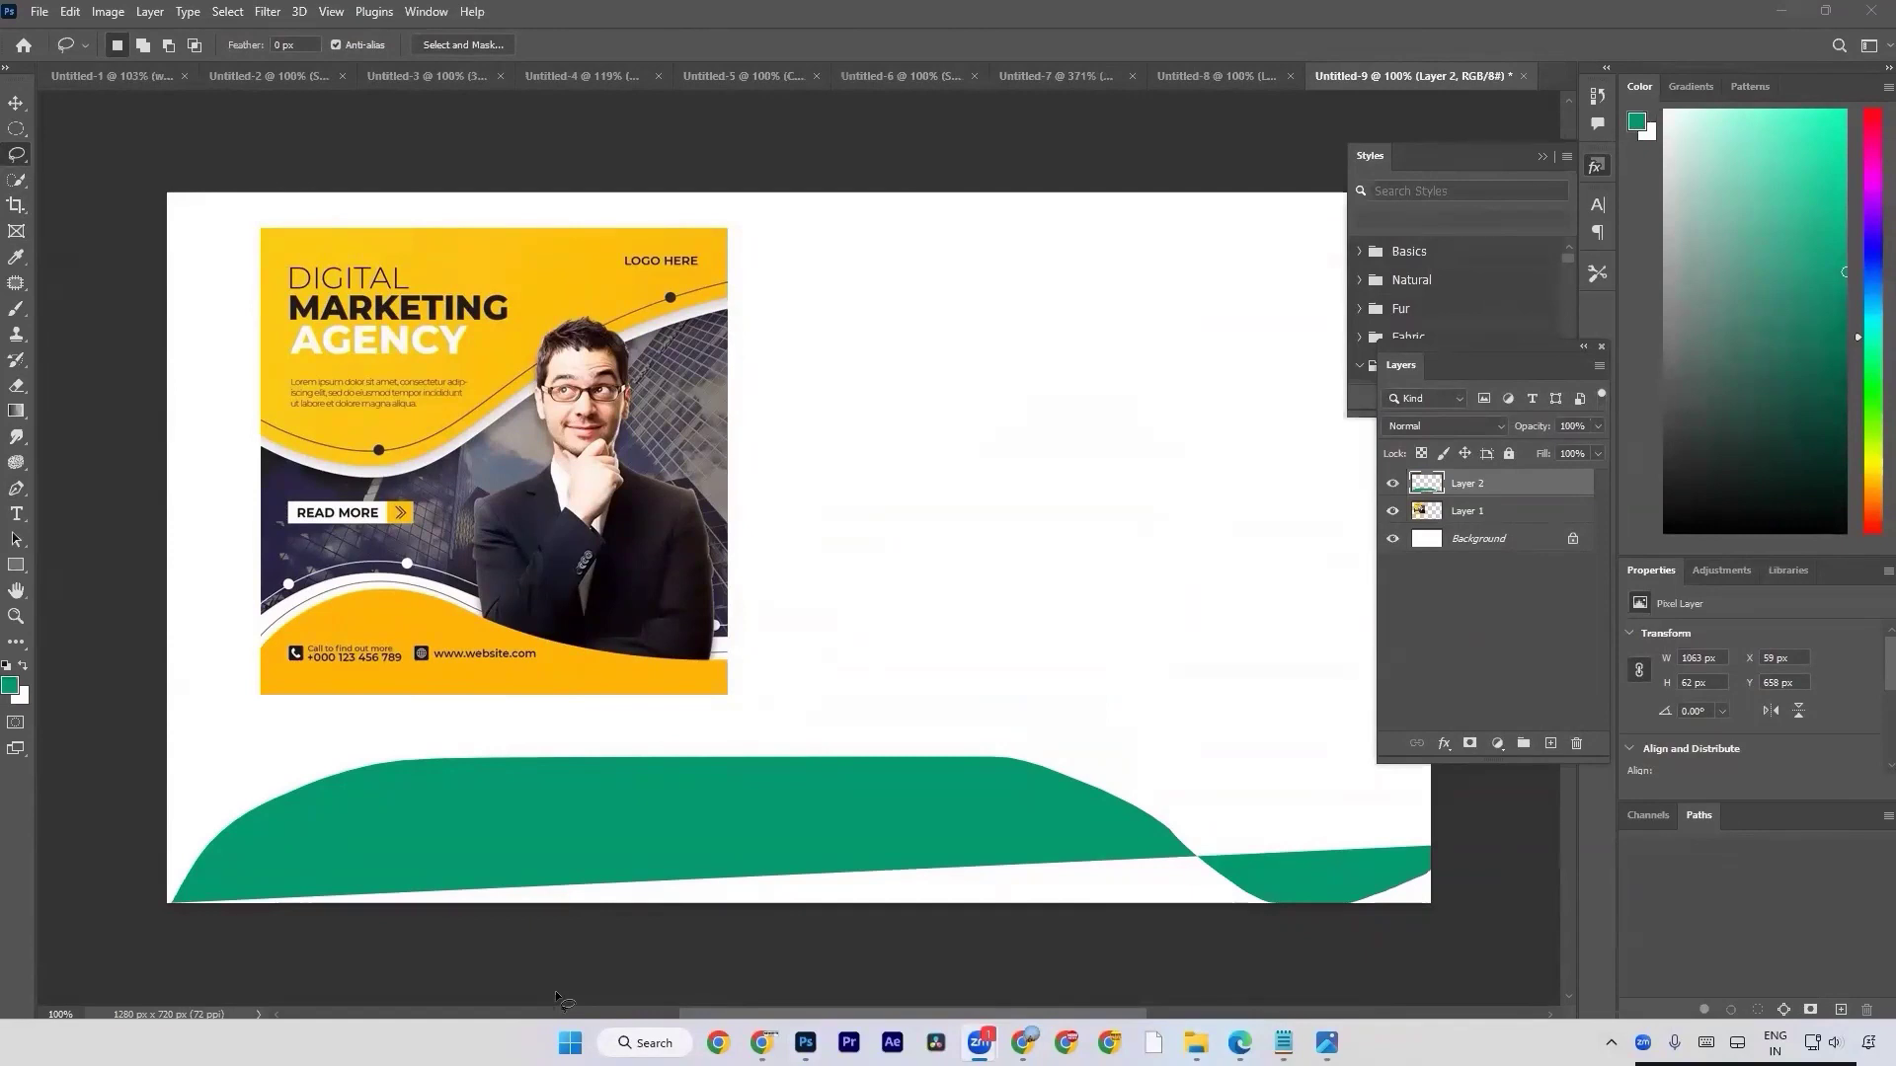
pyautogui.click(705, 843)
pyautogui.moveTo(1244, 898)
pyautogui.mouseDown()
pyautogui.moveTo(1248, 868)
pyautogui.moveTo(1242, 933)
pyautogui.moveTo(438, 938)
pyautogui.moveTo(229, 930)
pyautogui.moveTo(203, 909)
pyautogui.mouseUp()
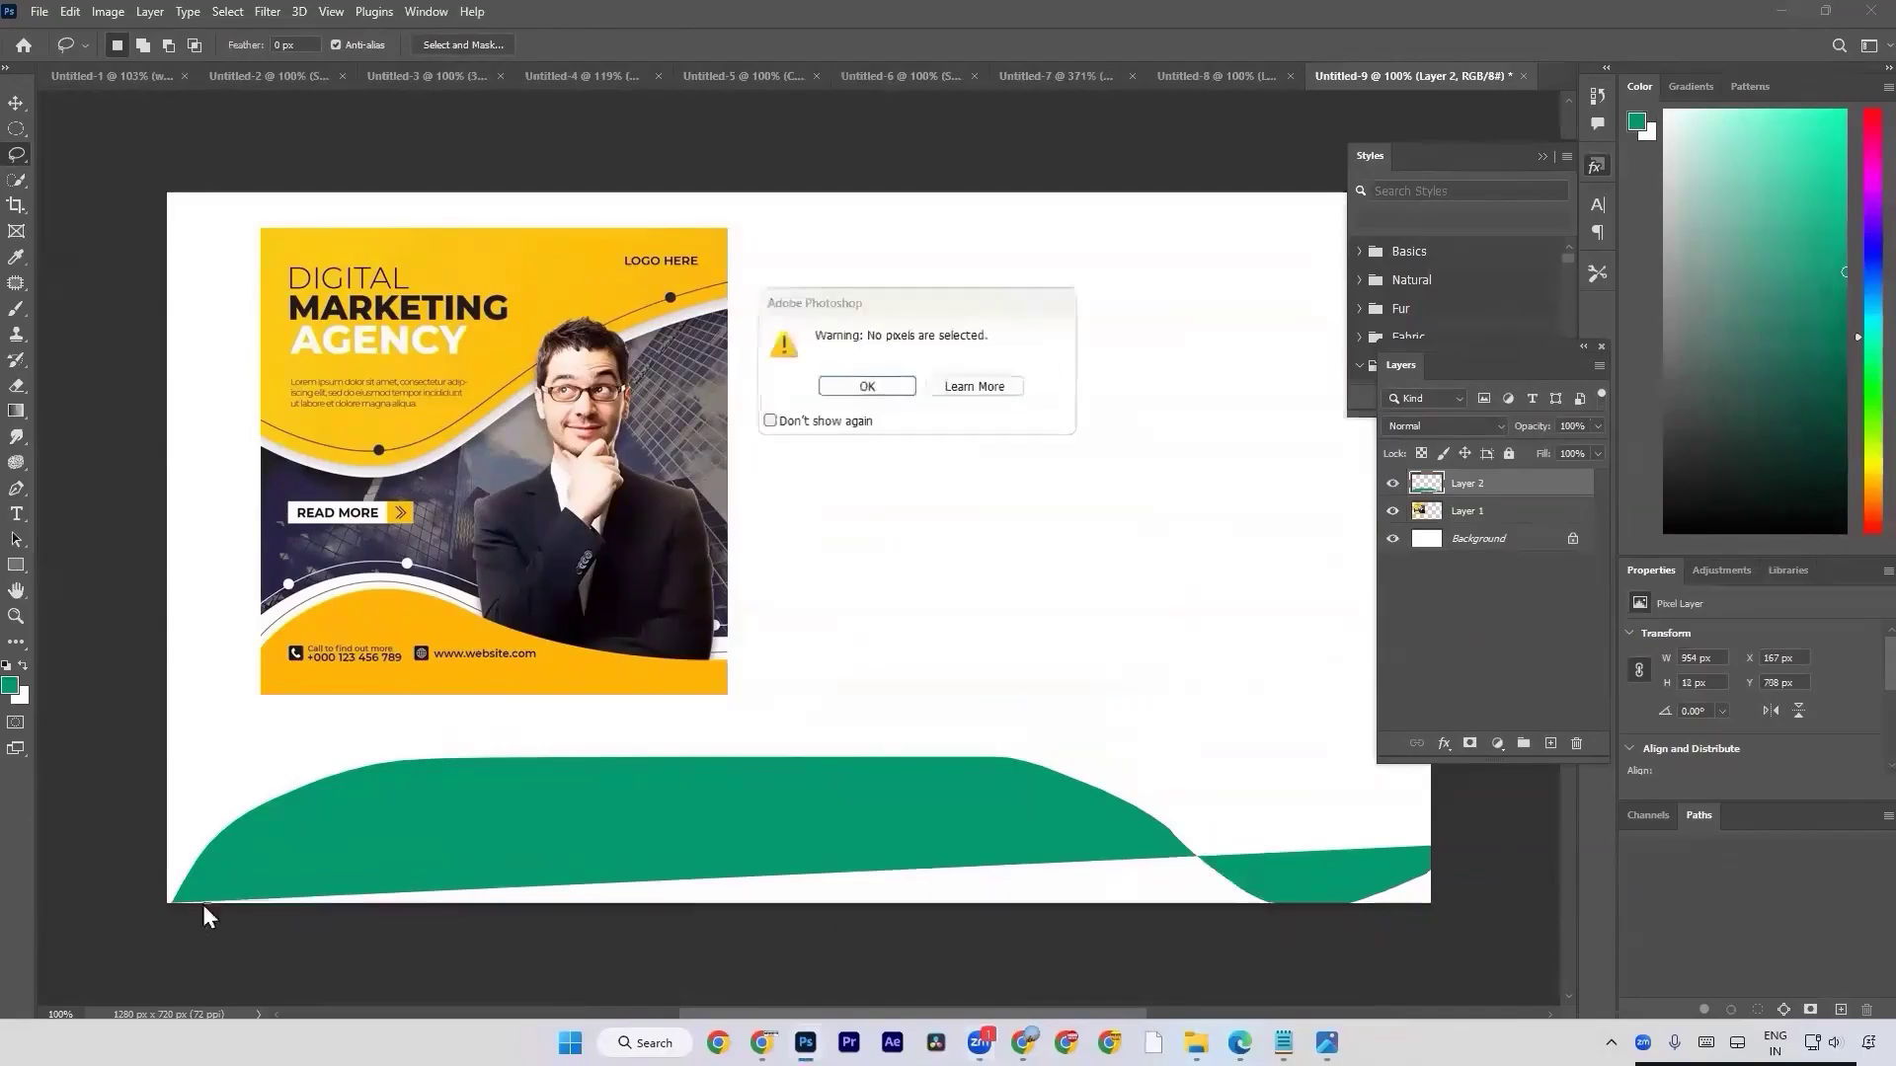
pyautogui.press('Return')
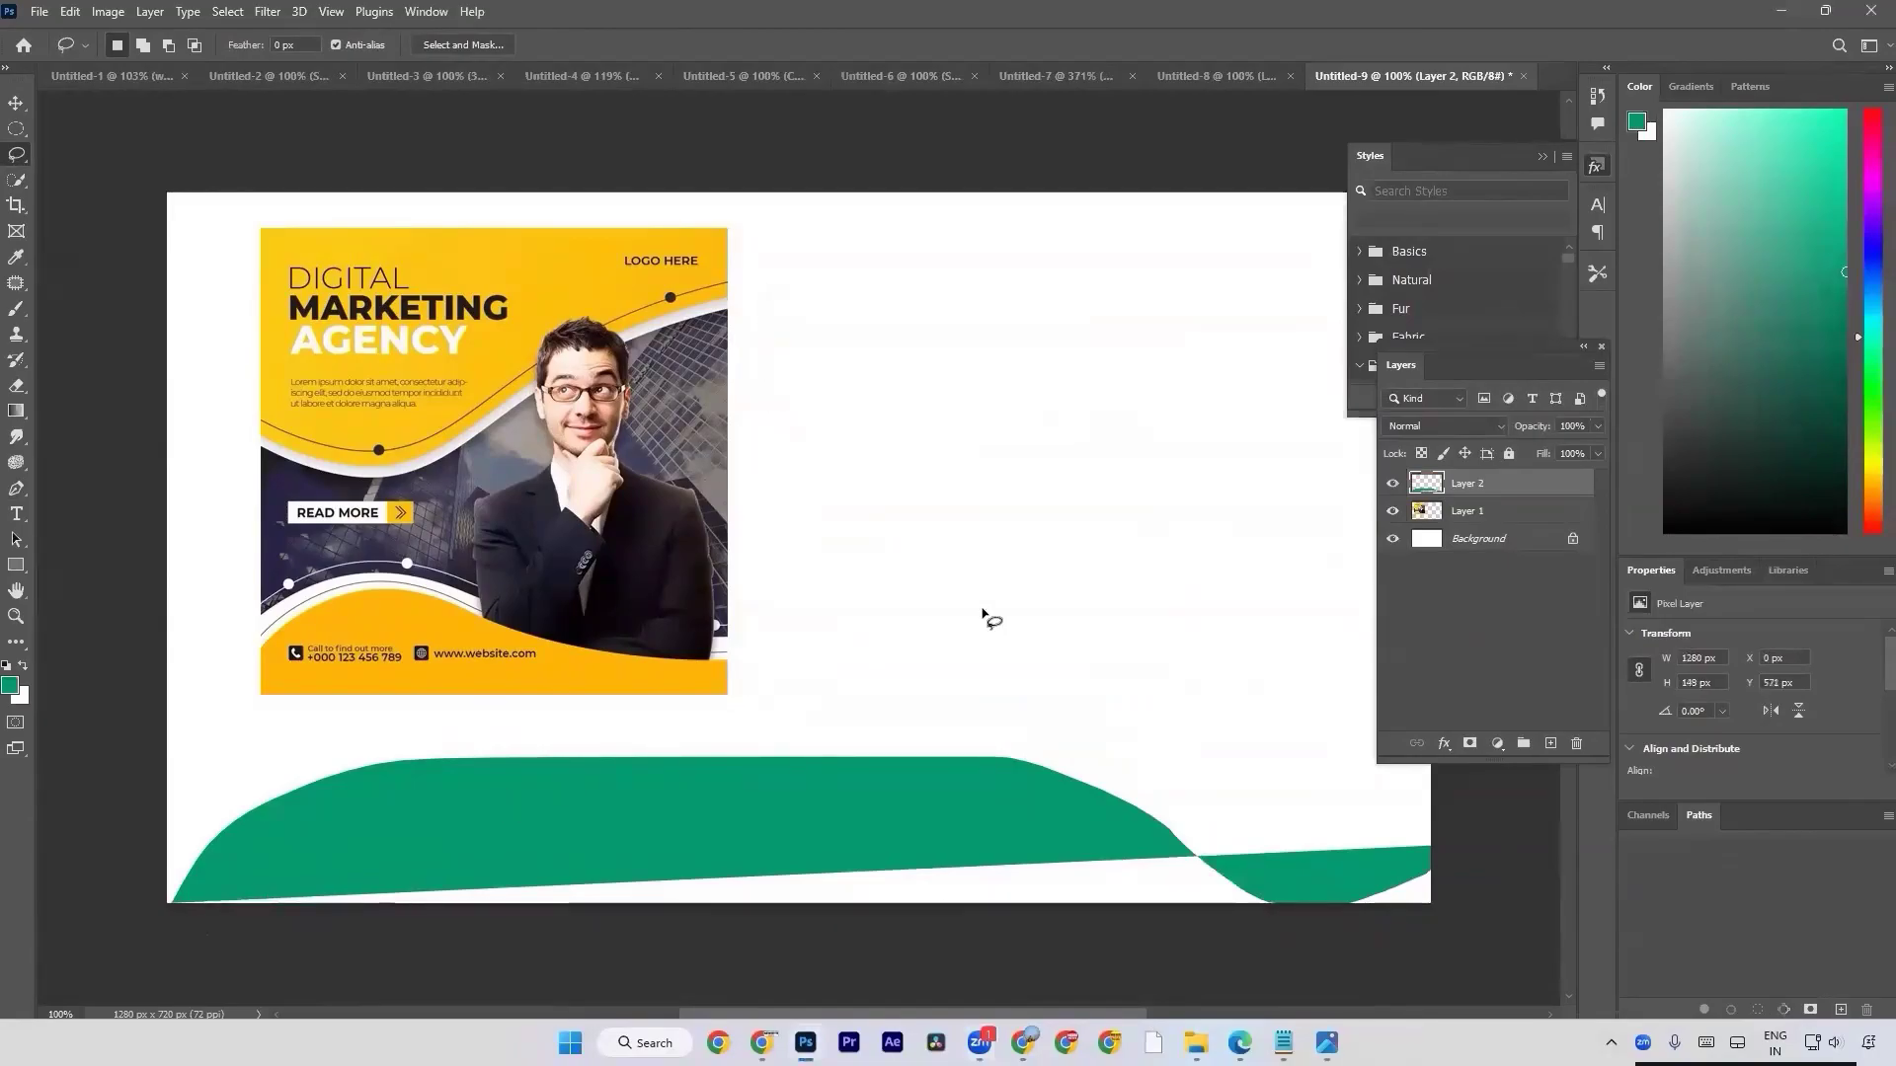
pyautogui.press('Delete')
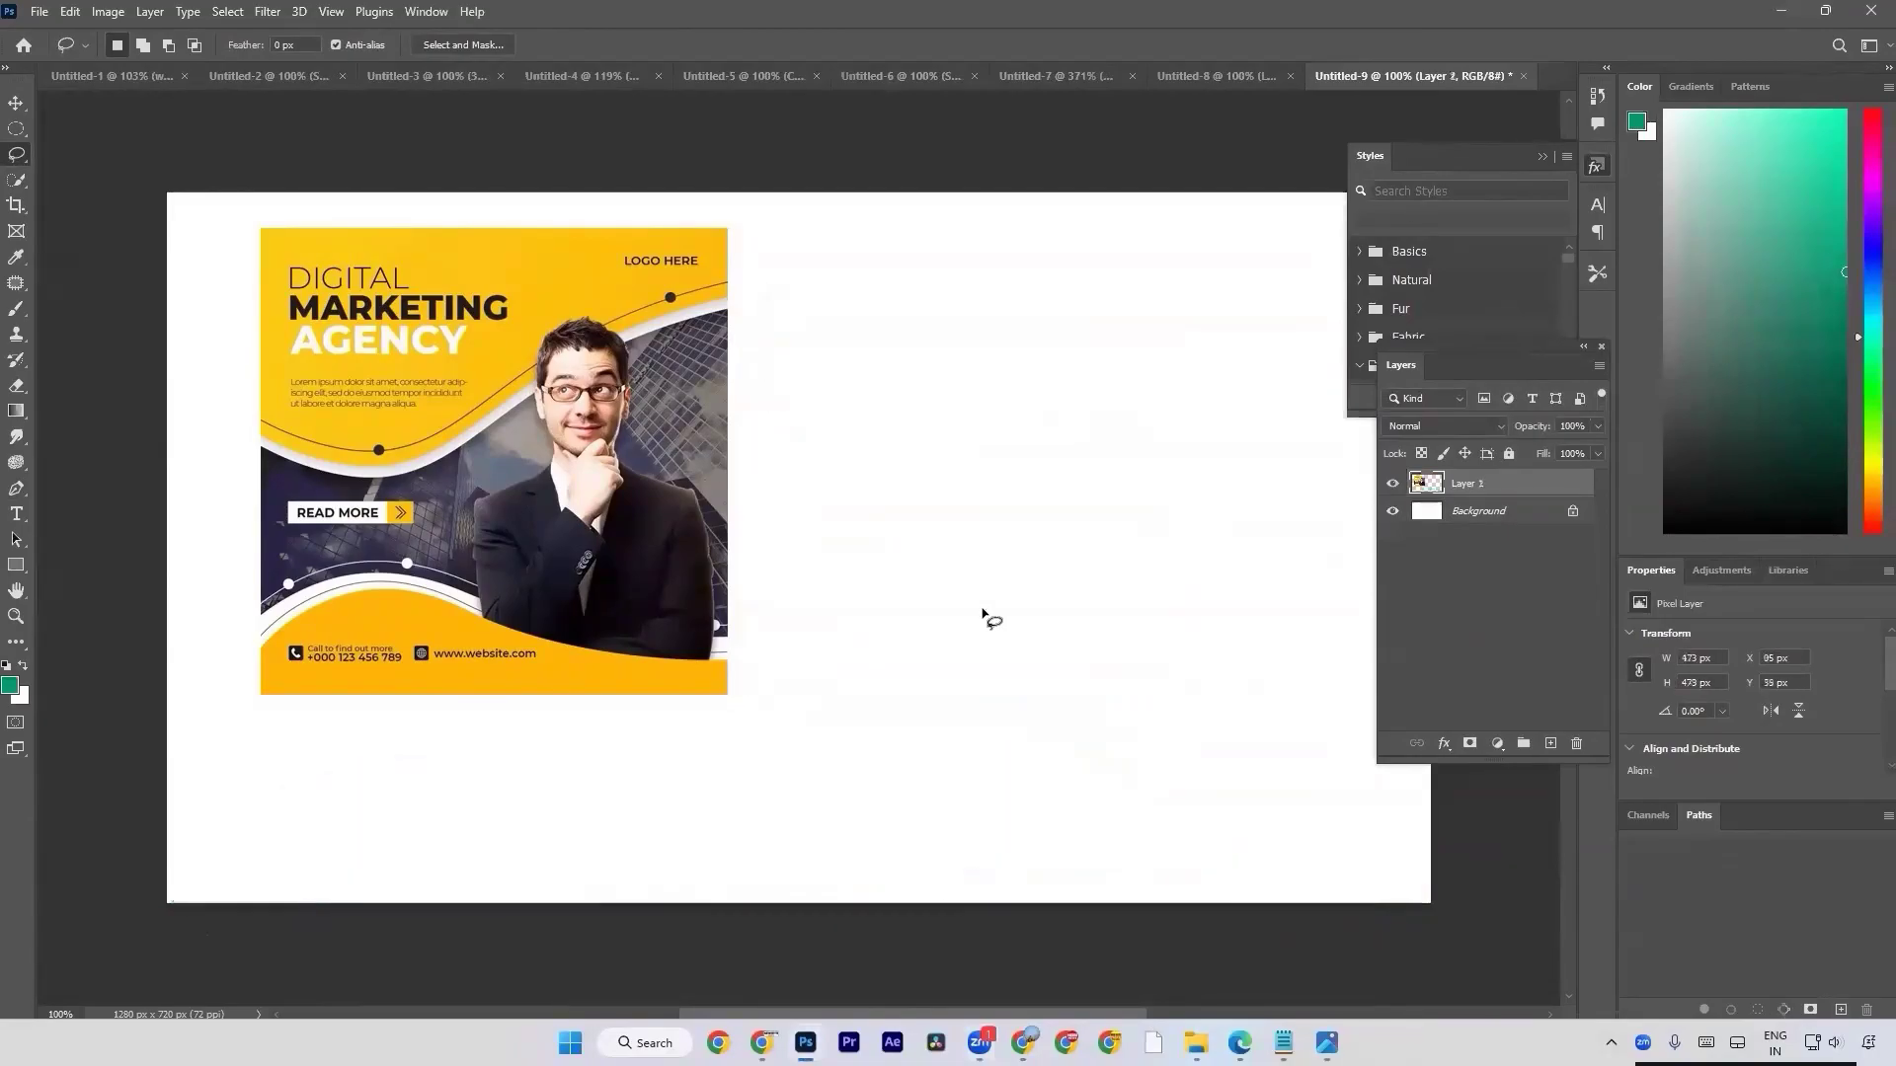
# With the Pen tool, draw a smooth wave path below the flyer, from beyond the canvas's left edge past its right edge and downward.
pyautogui.rightClick(16, 488)
pyautogui.click(118, 491)
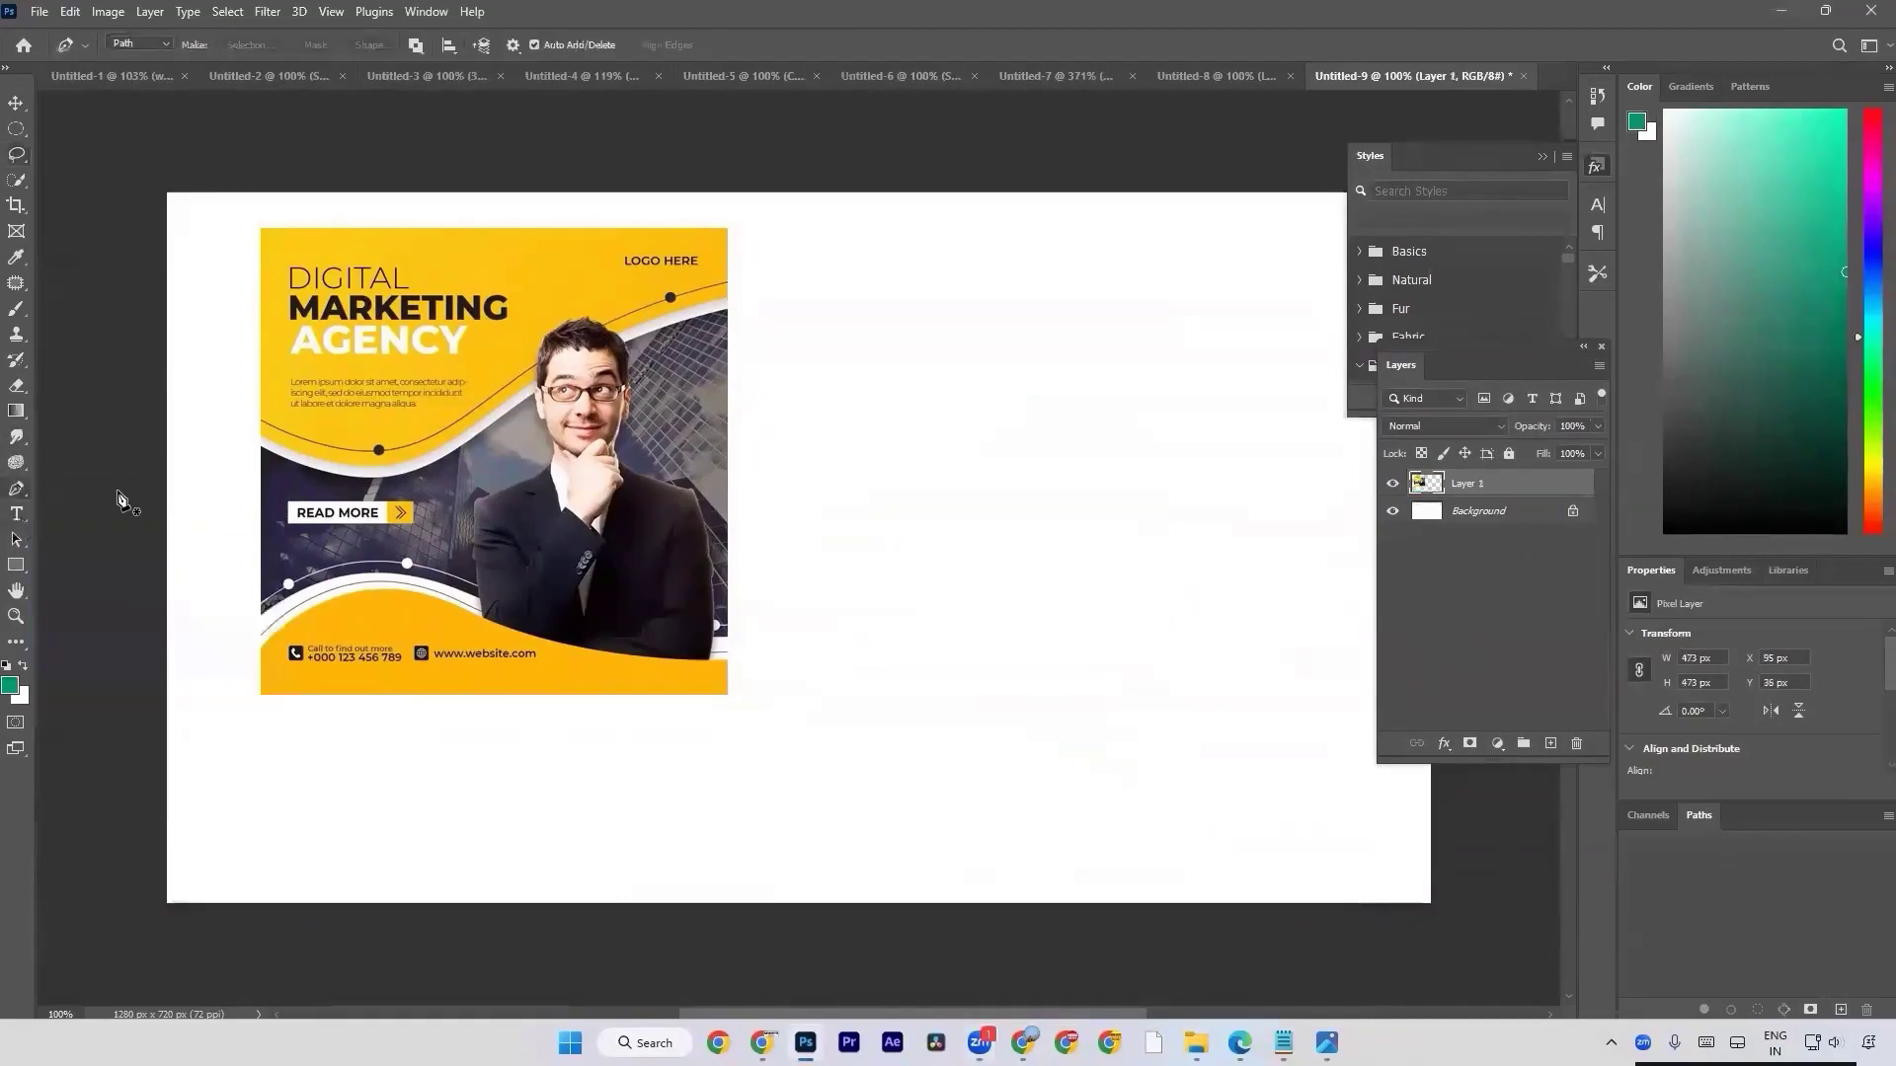
pyautogui.click(137, 832)
pyautogui.click(739, 774)
pyautogui.moveTo(766, 789); pyautogui.dragTo(1046, 897)
pyautogui.moveTo(1441, 844); pyautogui.dragTo(1487, 829)
pyautogui.click(1489, 931)
# Try to close the wave path with a straight segment below the canvas, and undo those last two points.
pyautogui.click(125, 947)
pyautogui.click(137, 833)
pyautogui.hotkey('ctrl', 'z')
pyautogui.hotkey('ctrl', 'z')
# Continue the wave path with straight segments below the canvas, close it at about 1412 x 290 px and load it as a selection.
pyautogui.scroll(-3, 1324, 889)
pyautogui.click(1465, 882)
pyautogui.click(667, 903)
pyautogui.click(437, 907)
pyautogui.click(95, 883)
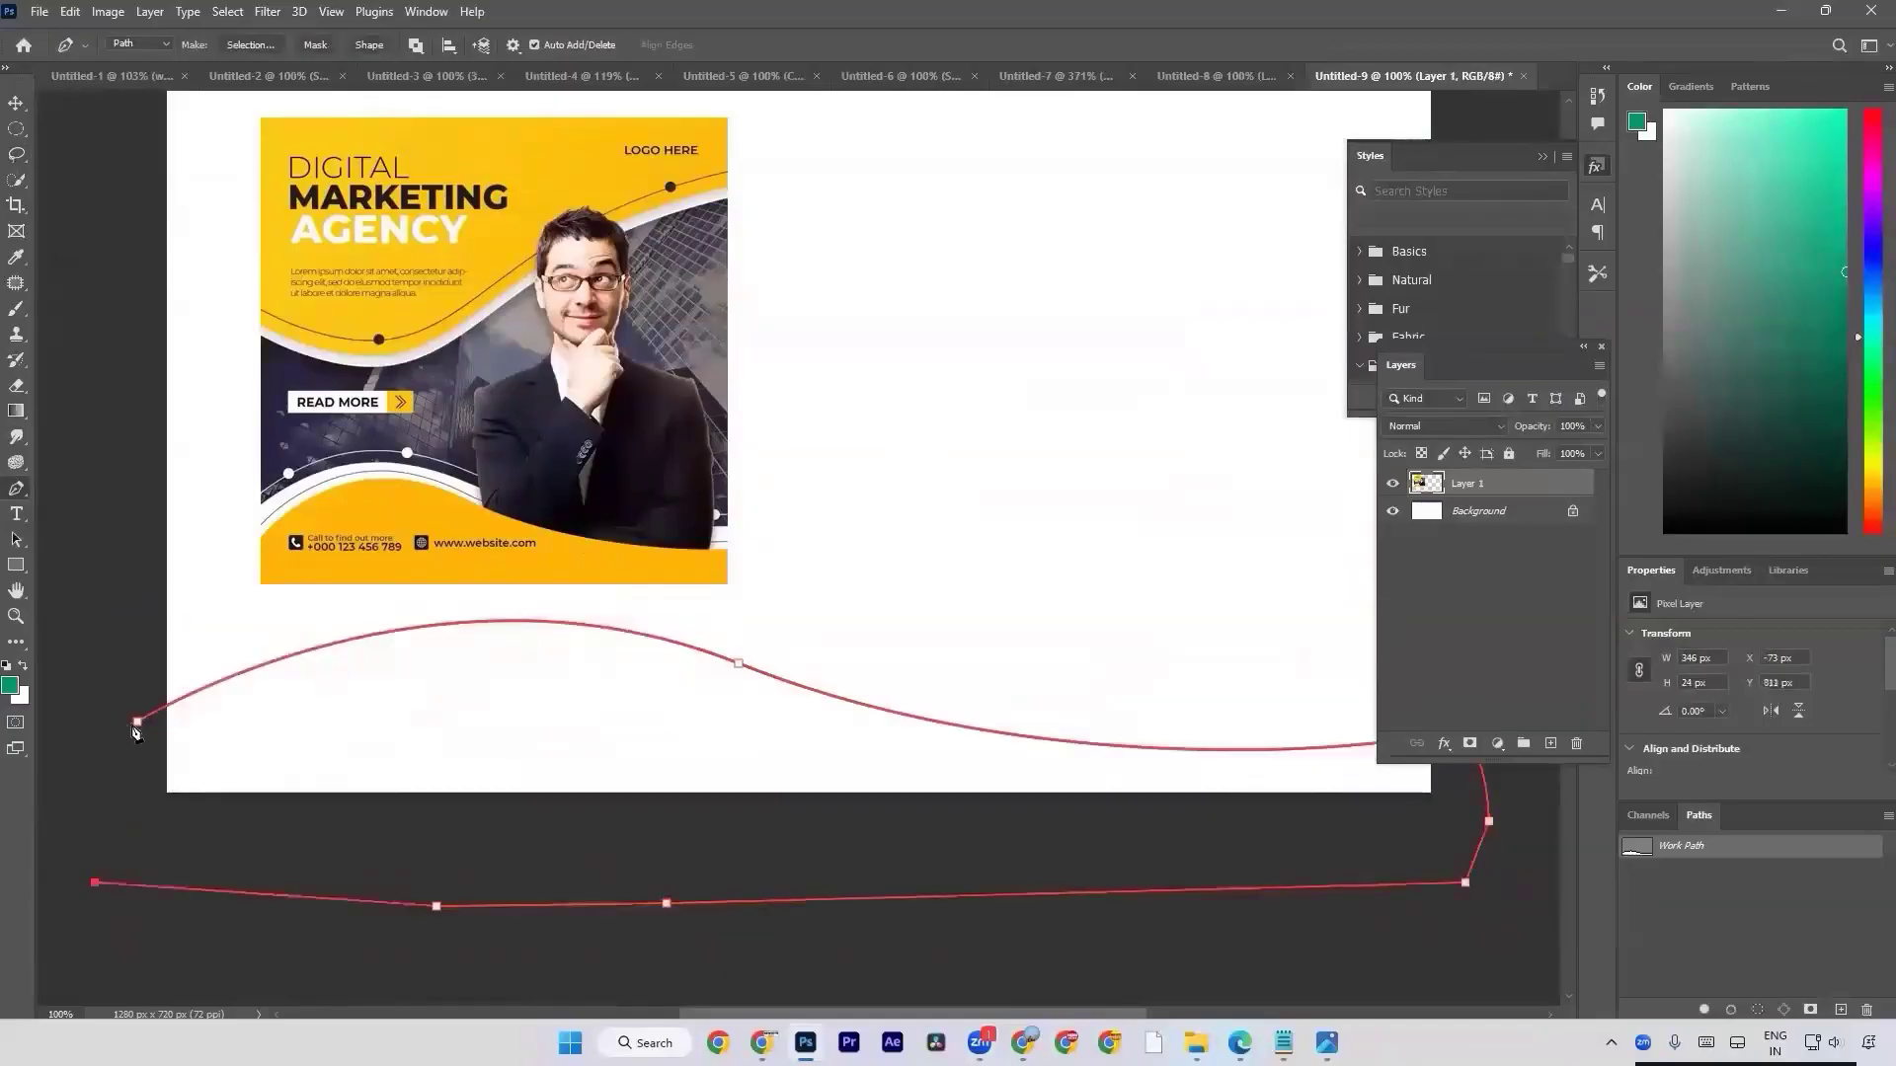
pyautogui.click(136, 724)
pyautogui.hotkey('ctrl', 'z')
pyautogui.click(137, 724)
pyautogui.hotkey('ctrl', 'Return')
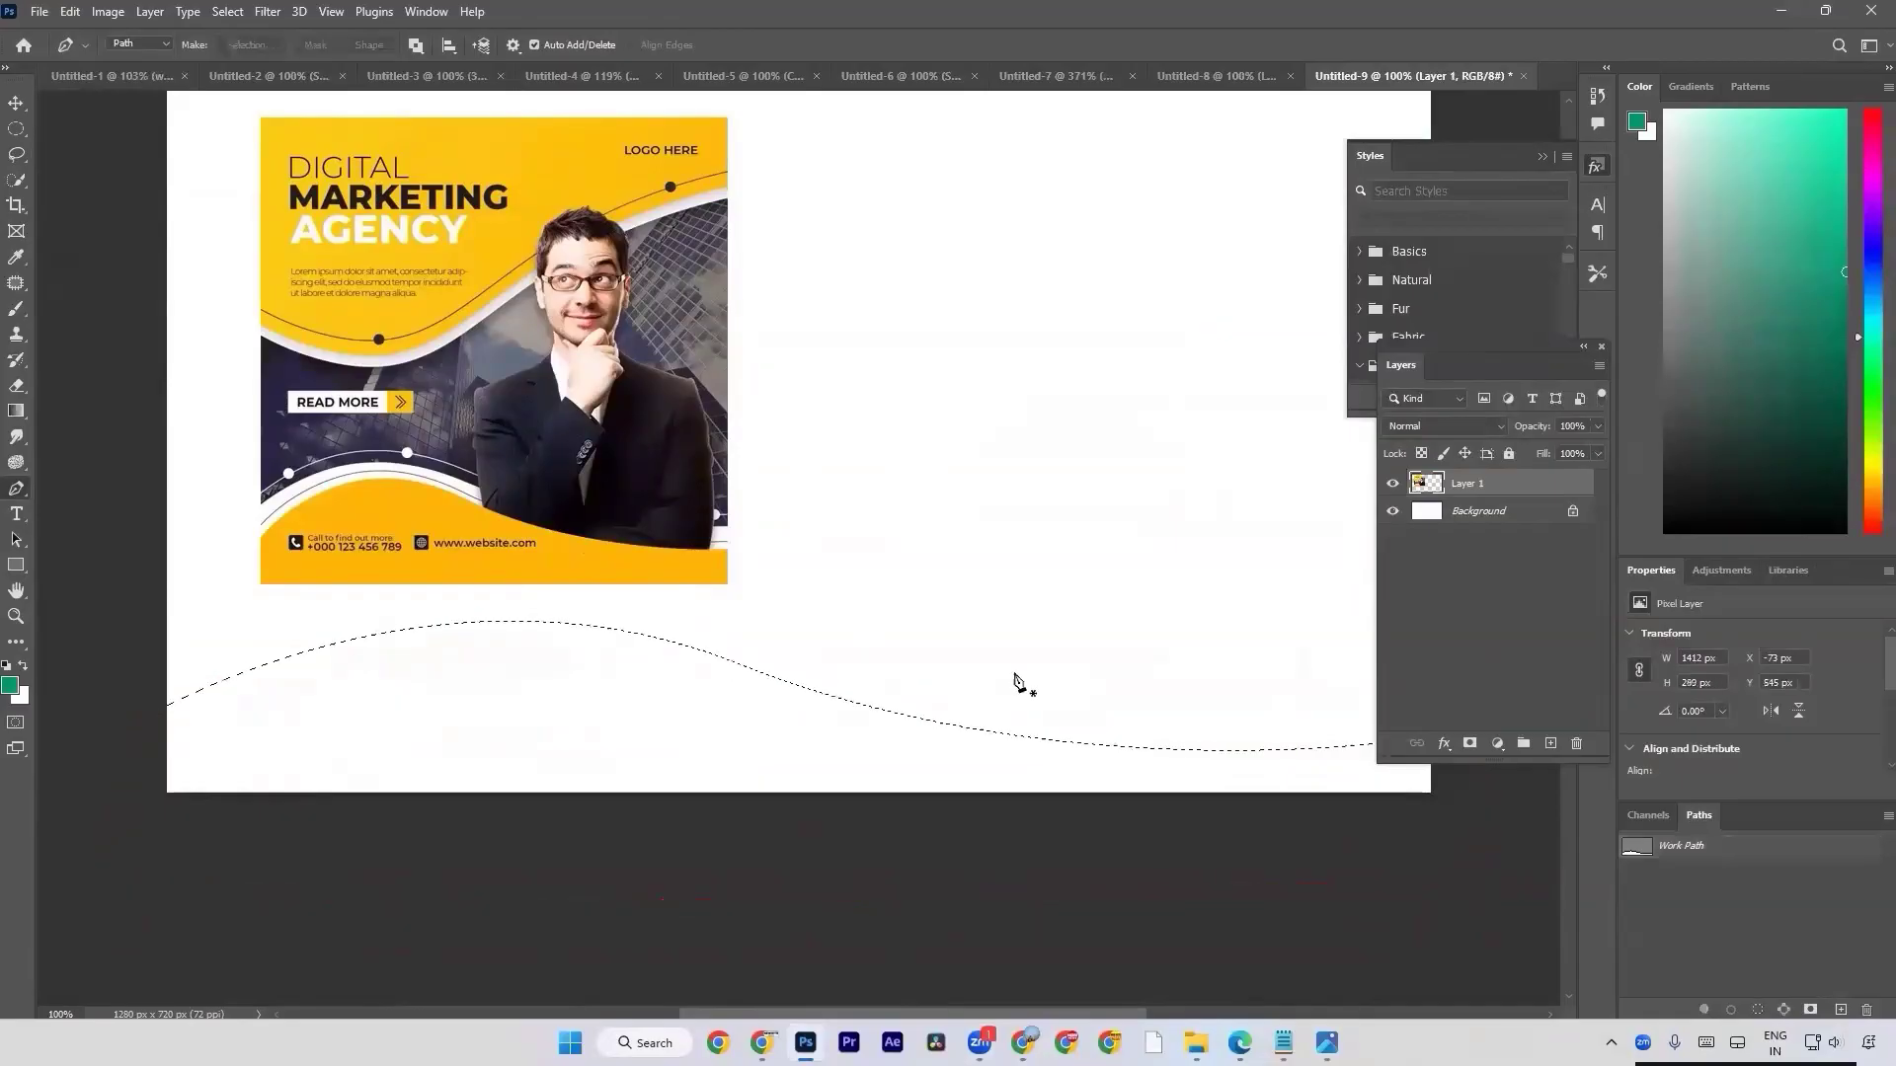
# Sample the flyer's orange-yellow #ffb604 as foreground colour, fill the wave selection with it on a new layer and deselect.
pyautogui.click(10, 685)
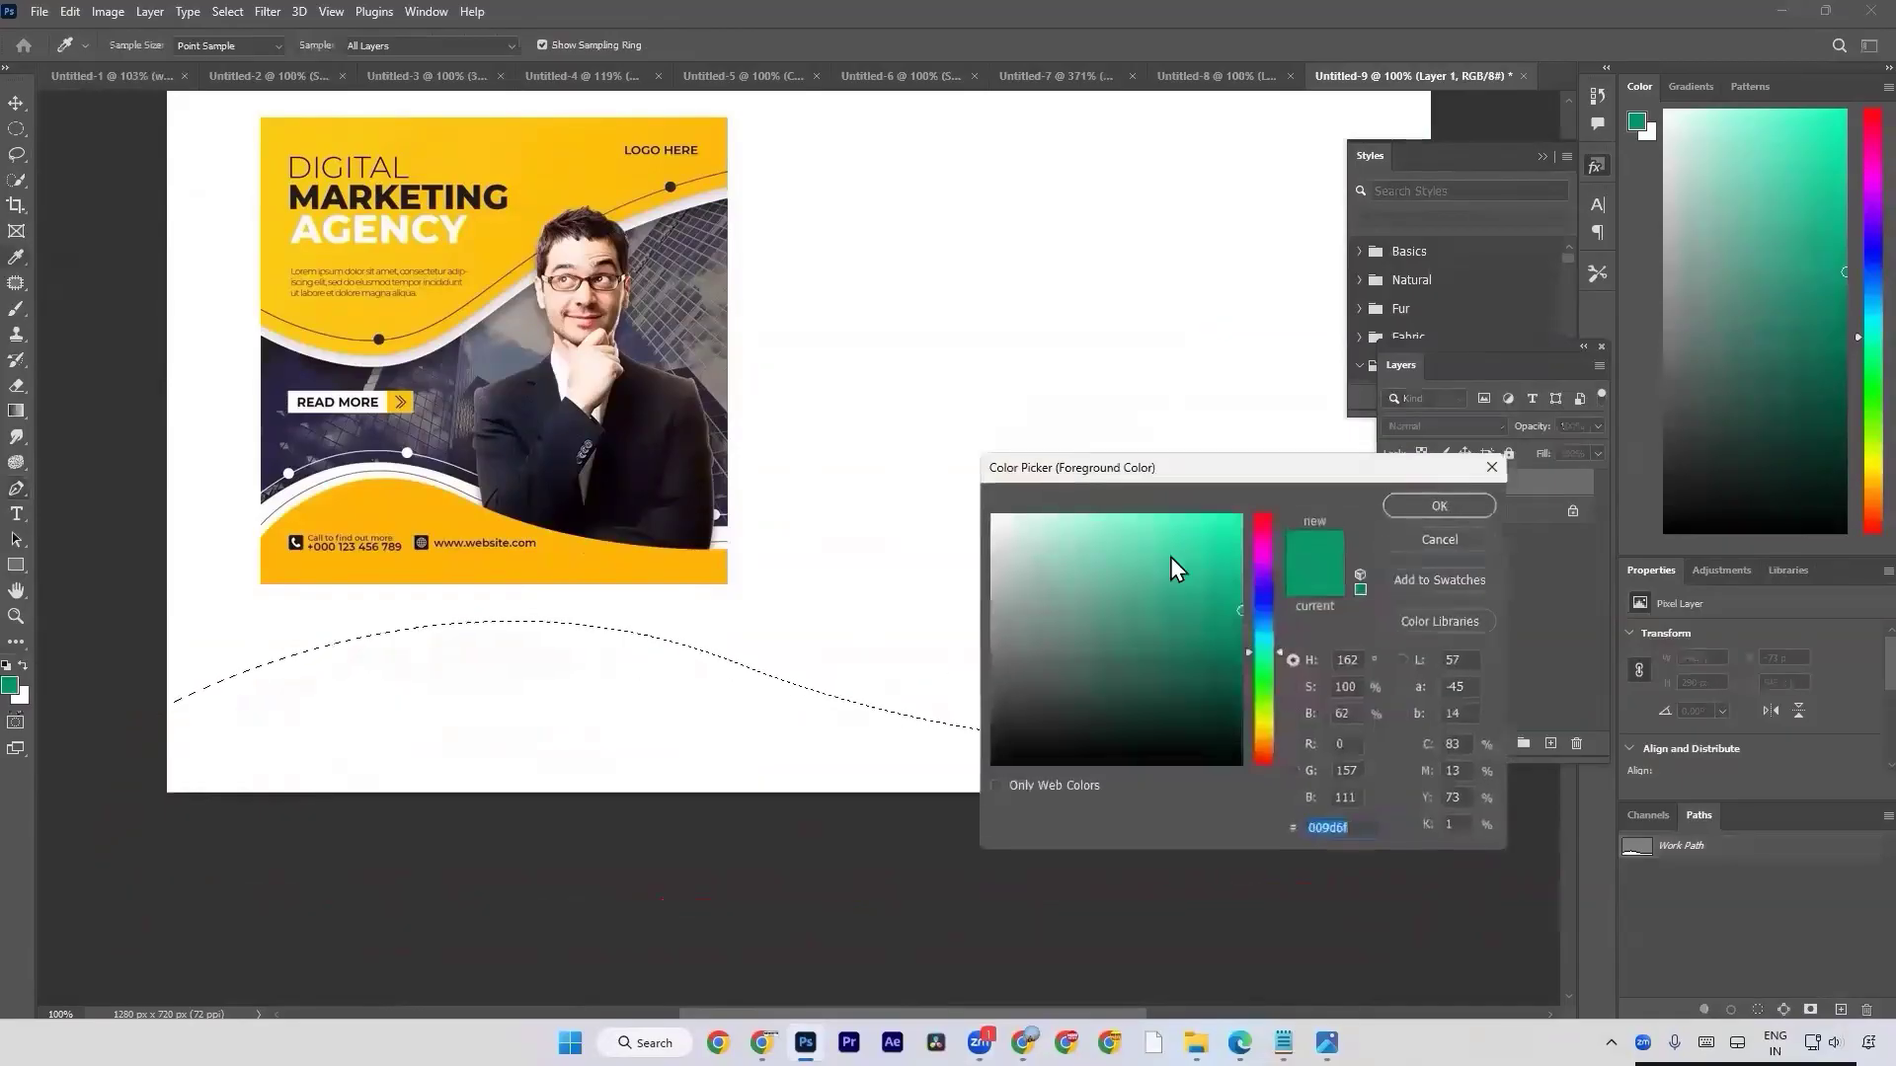
pyautogui.click(688, 572)
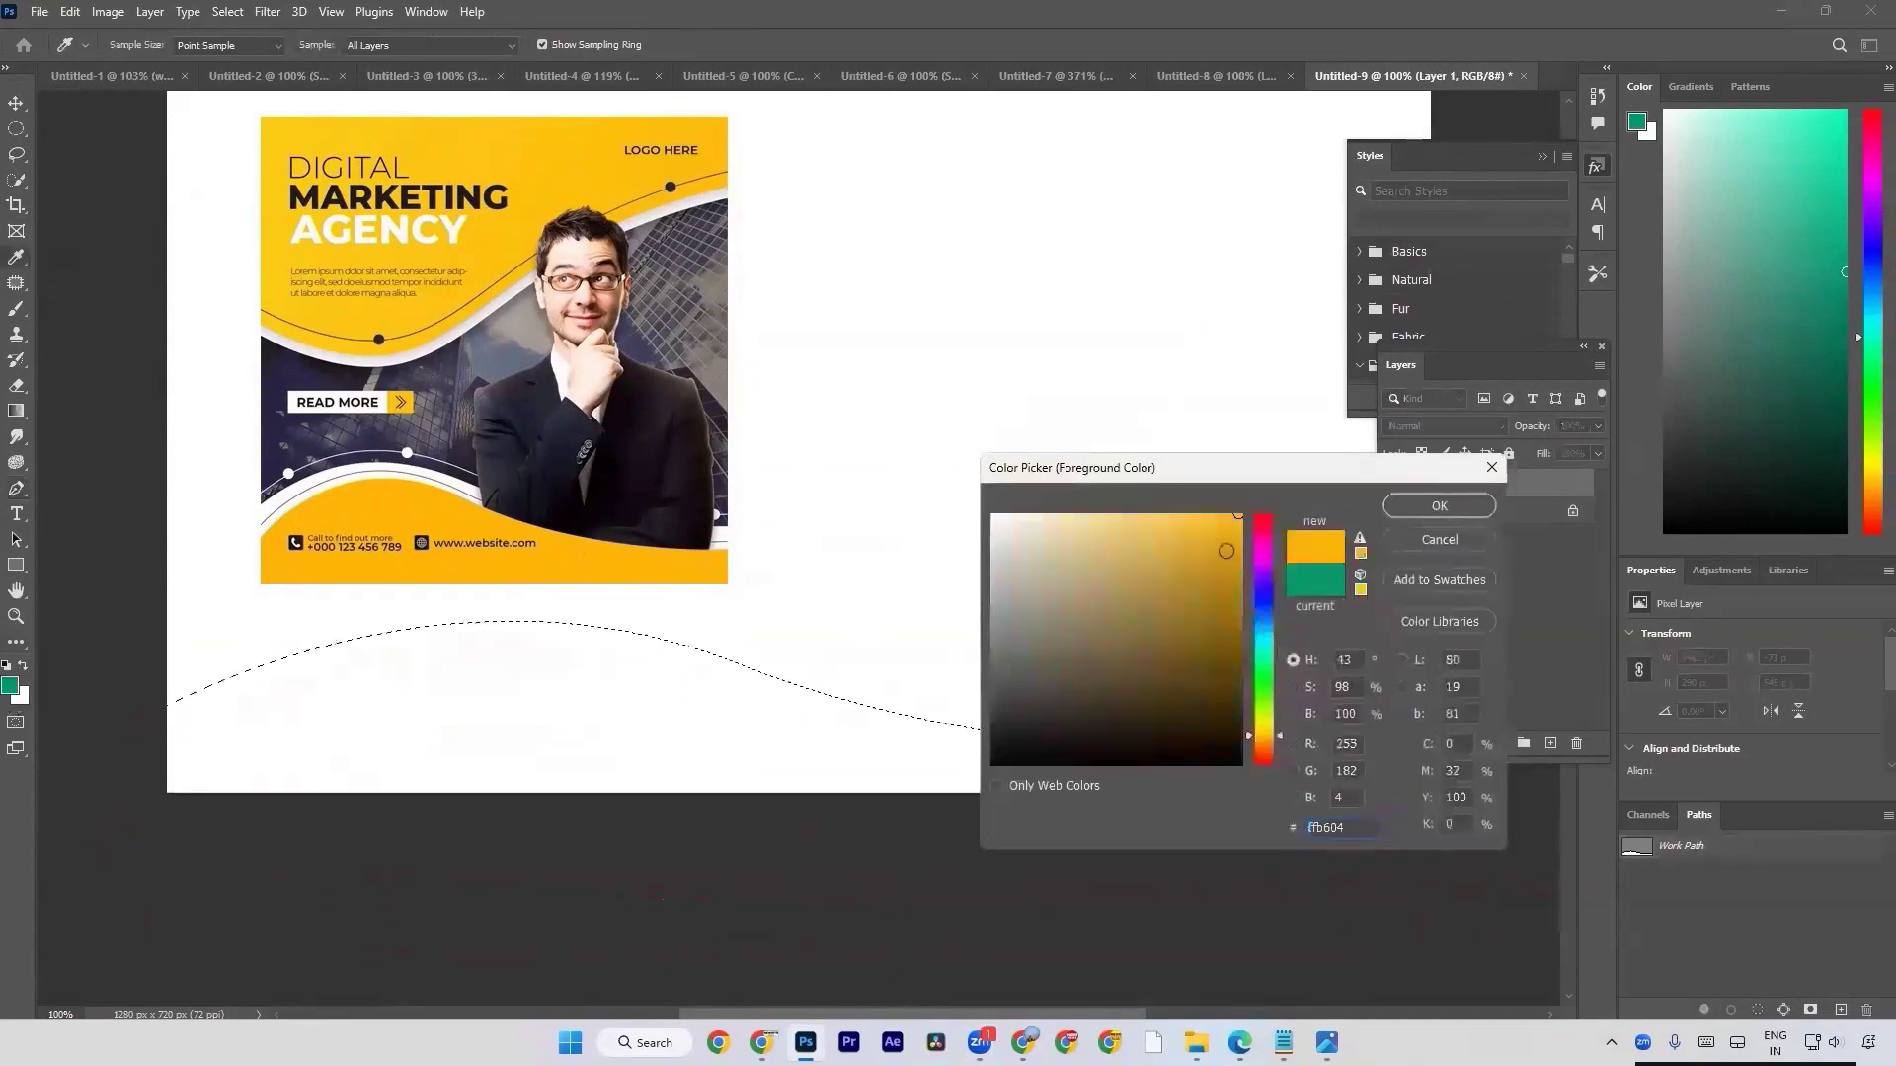
pyautogui.click(1440, 506)
pyautogui.click(1552, 743)
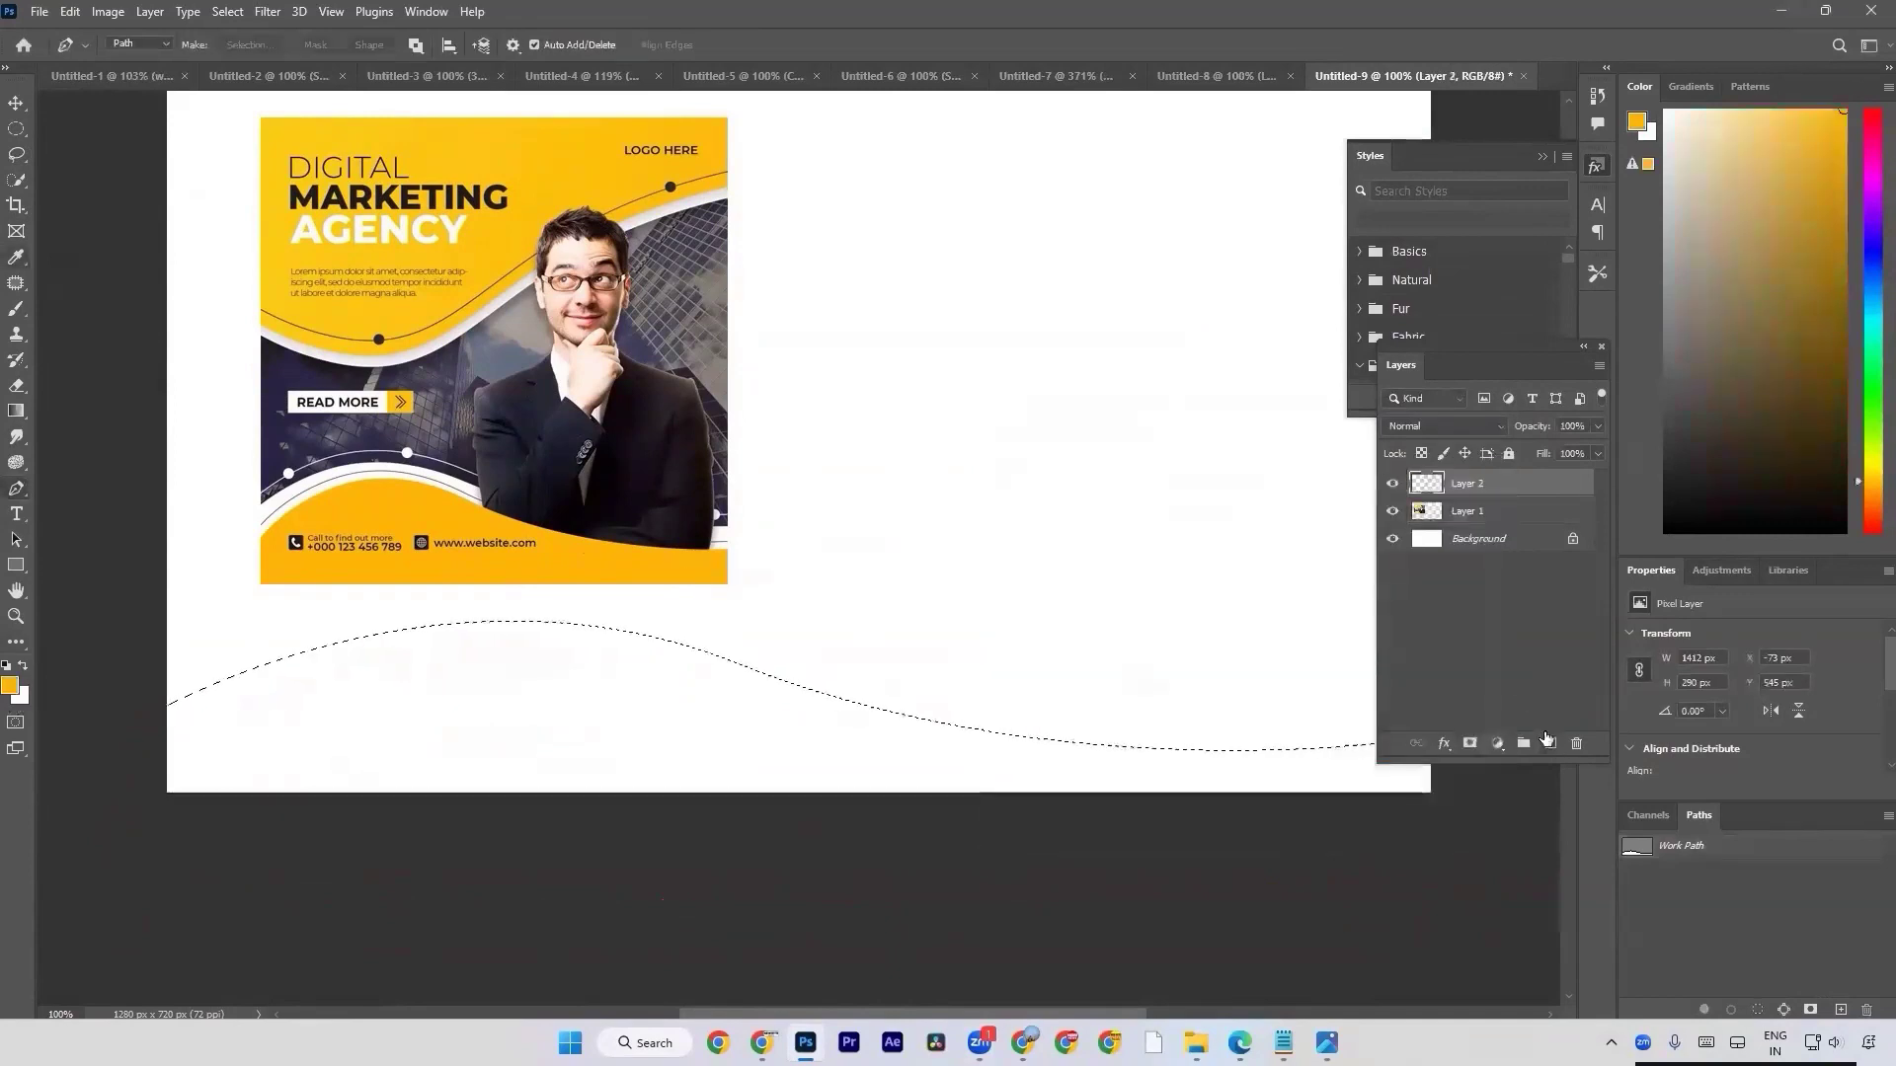
pyautogui.hotkey('alt', 'BackSpace')
pyautogui.hotkey('ctrl', 'd')
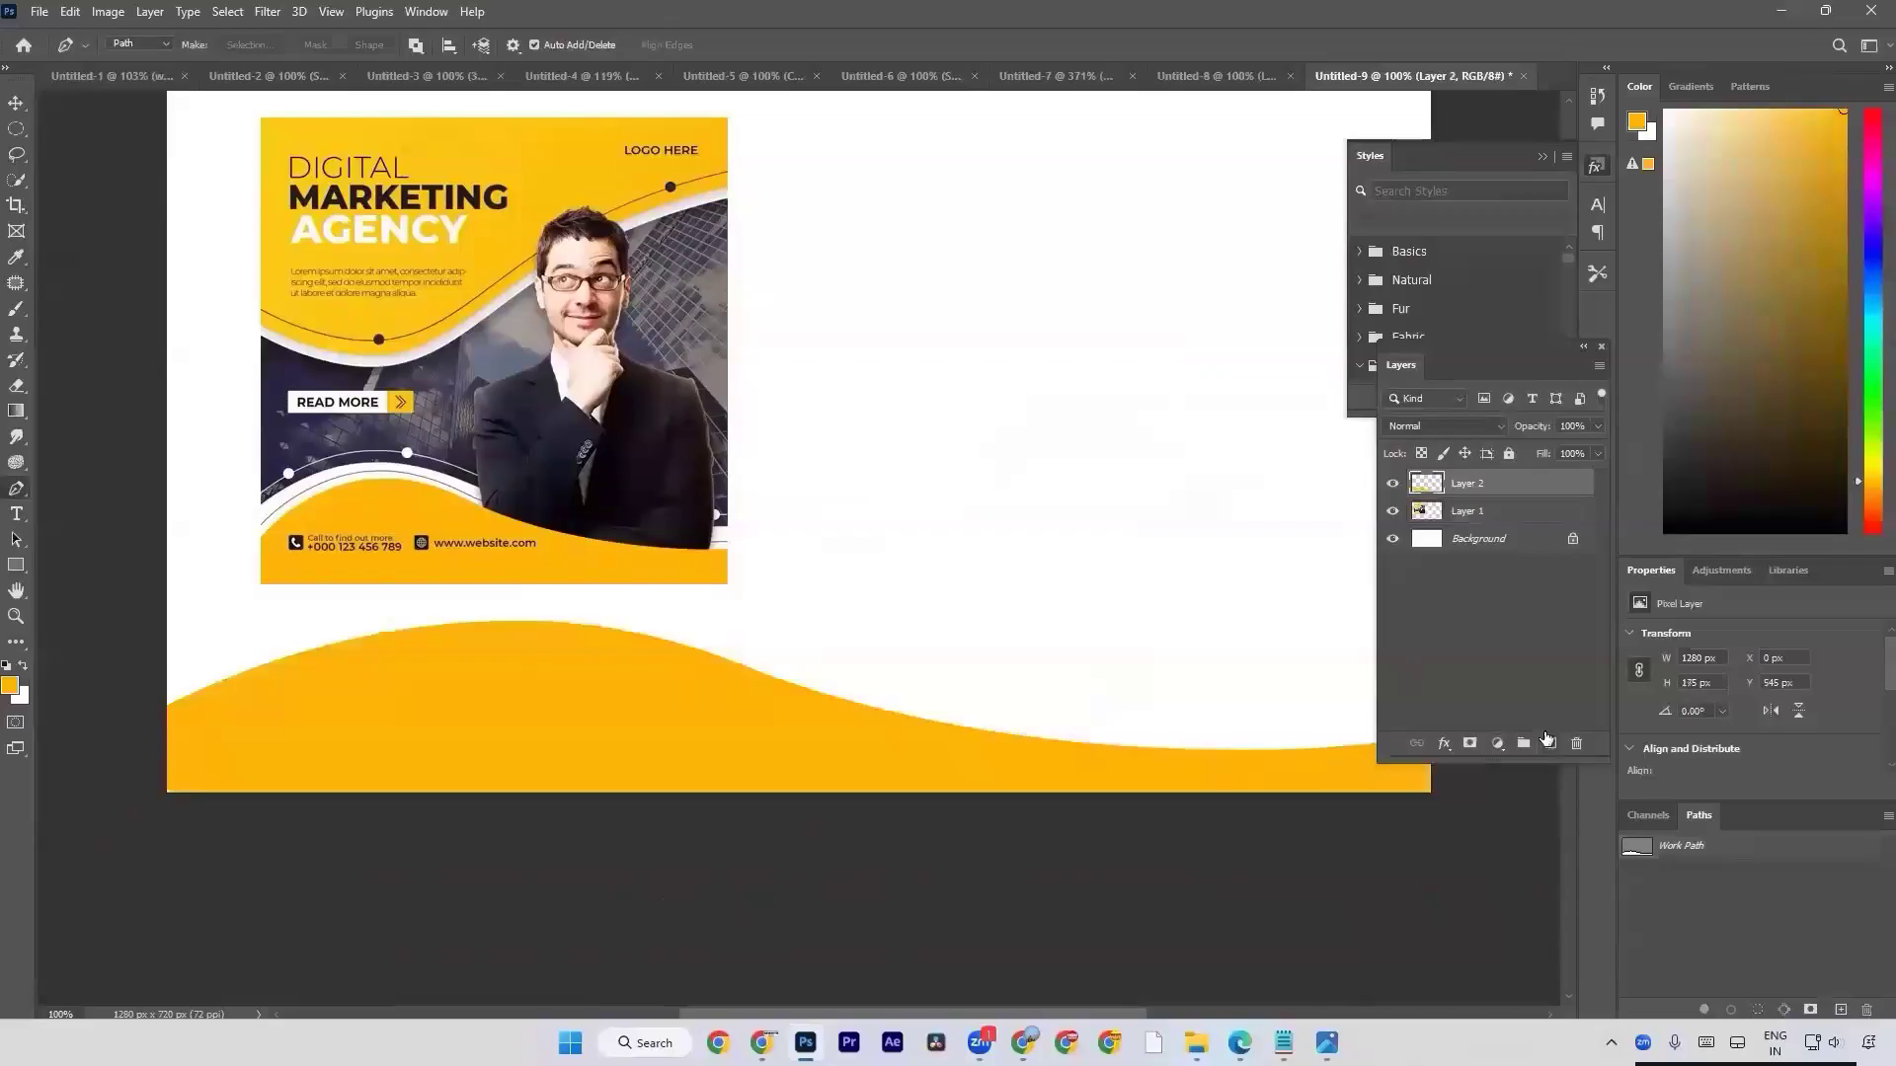
# Examine the filled wave's curved upper edge up close and compare it with the flyer's wave.
pyautogui.press('a')
pyautogui.scroll(4, 430, 713)
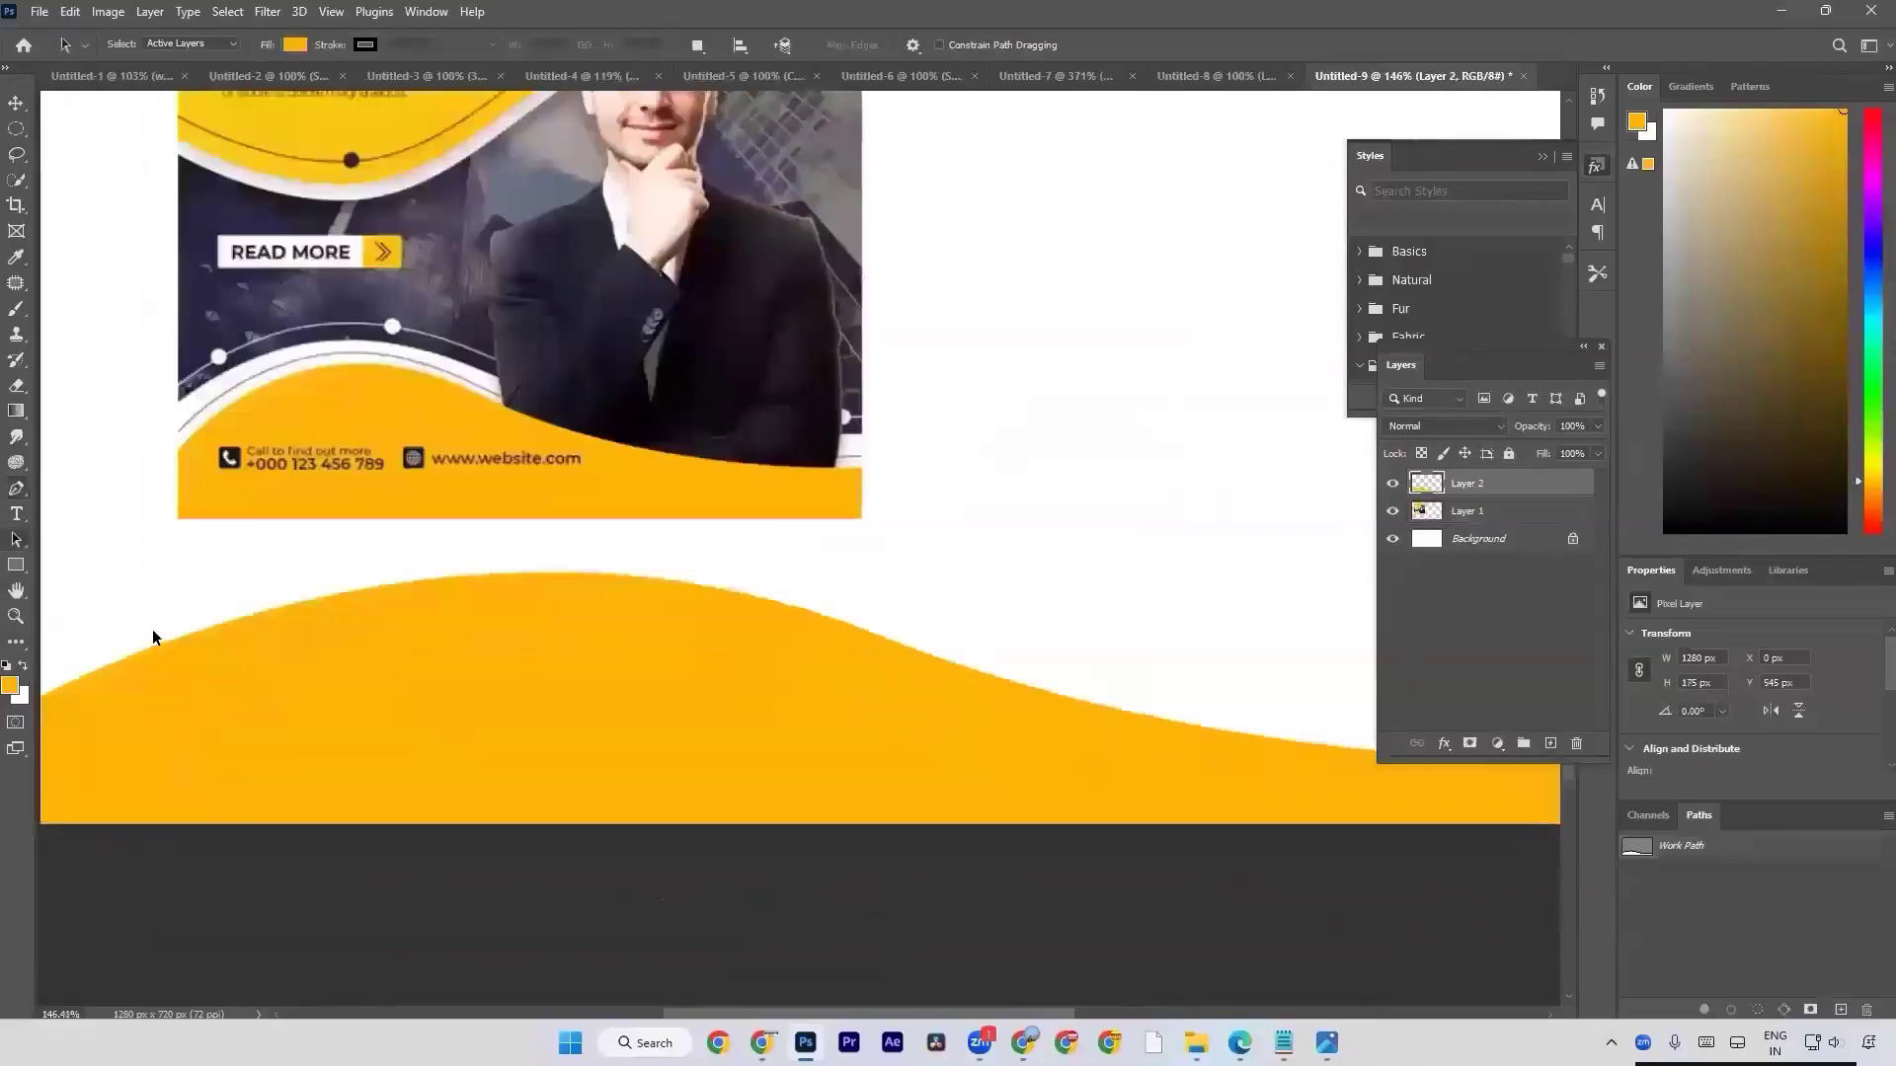
pyautogui.moveTo(1009, 666); pyautogui.dragTo(593, 628)
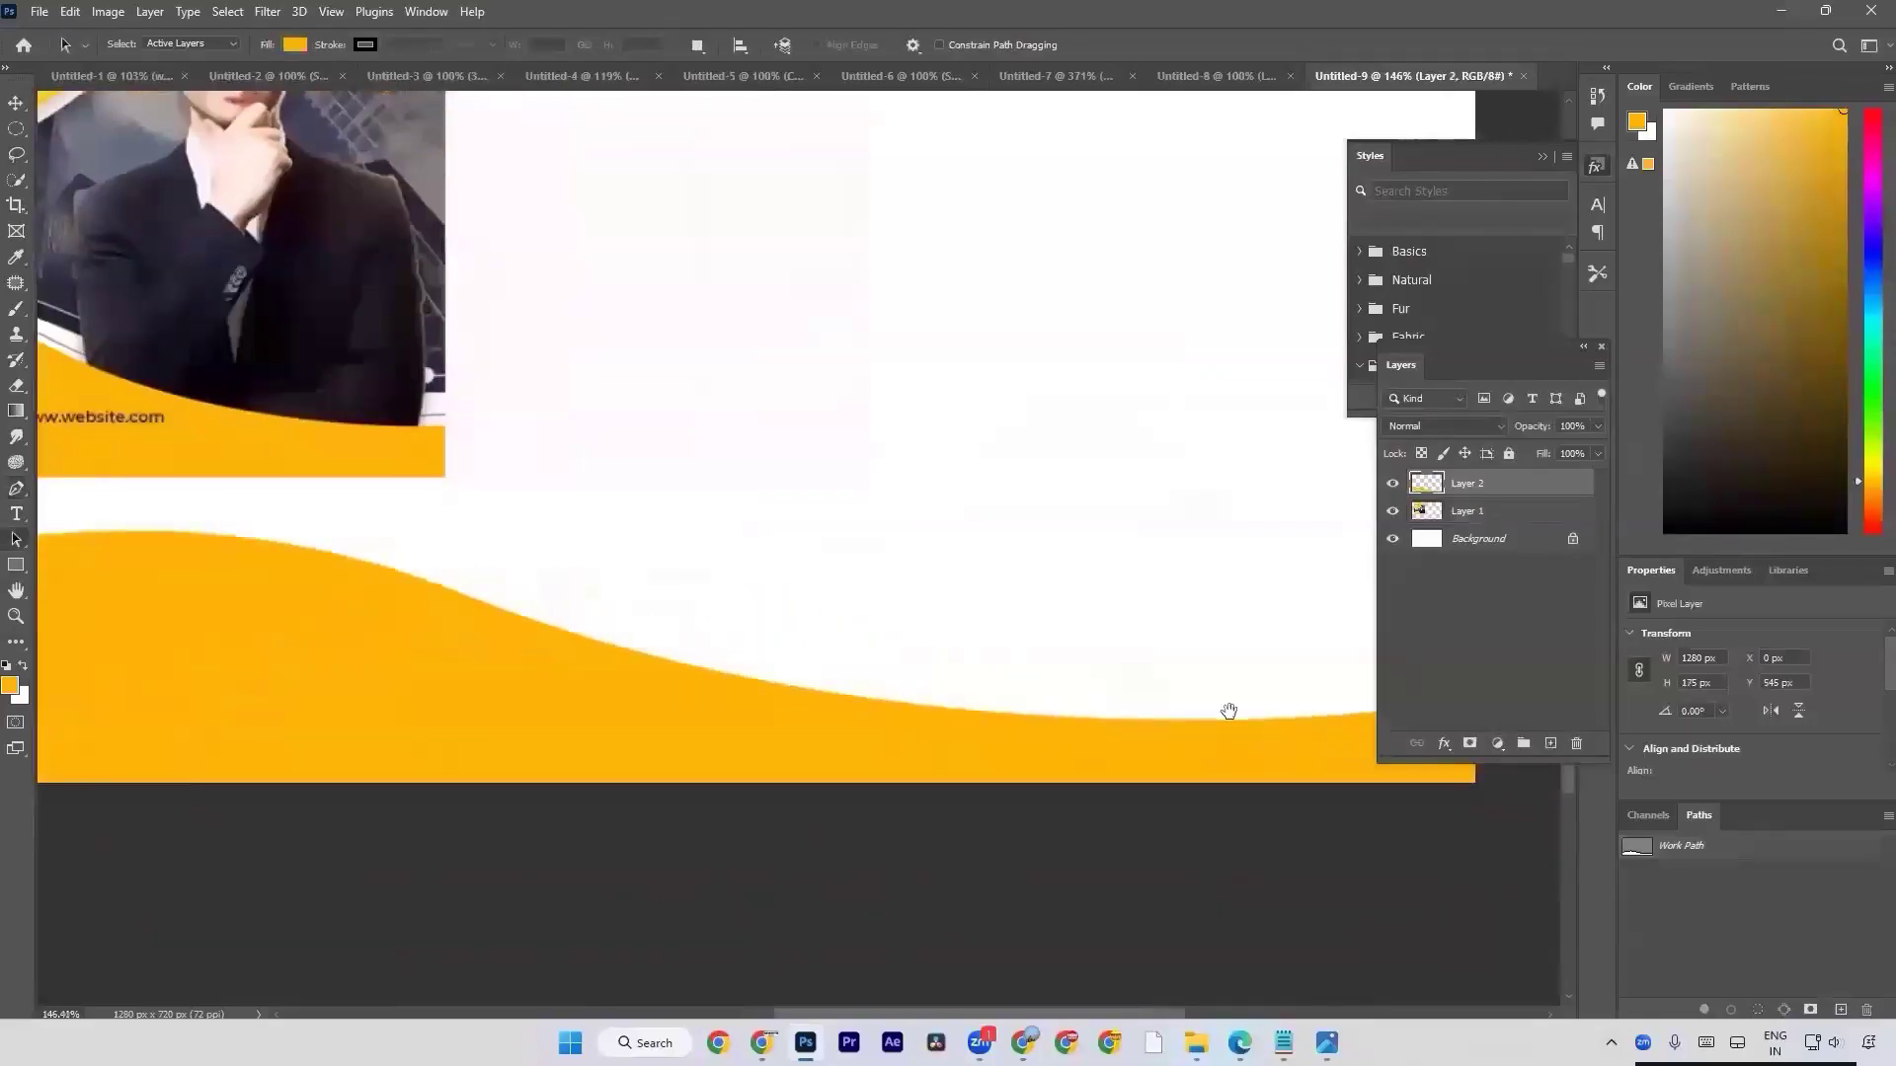
pyautogui.moveTo(1234, 711); pyautogui.dragTo(1126, 716)
pyautogui.scroll(-2, 1127, 714)
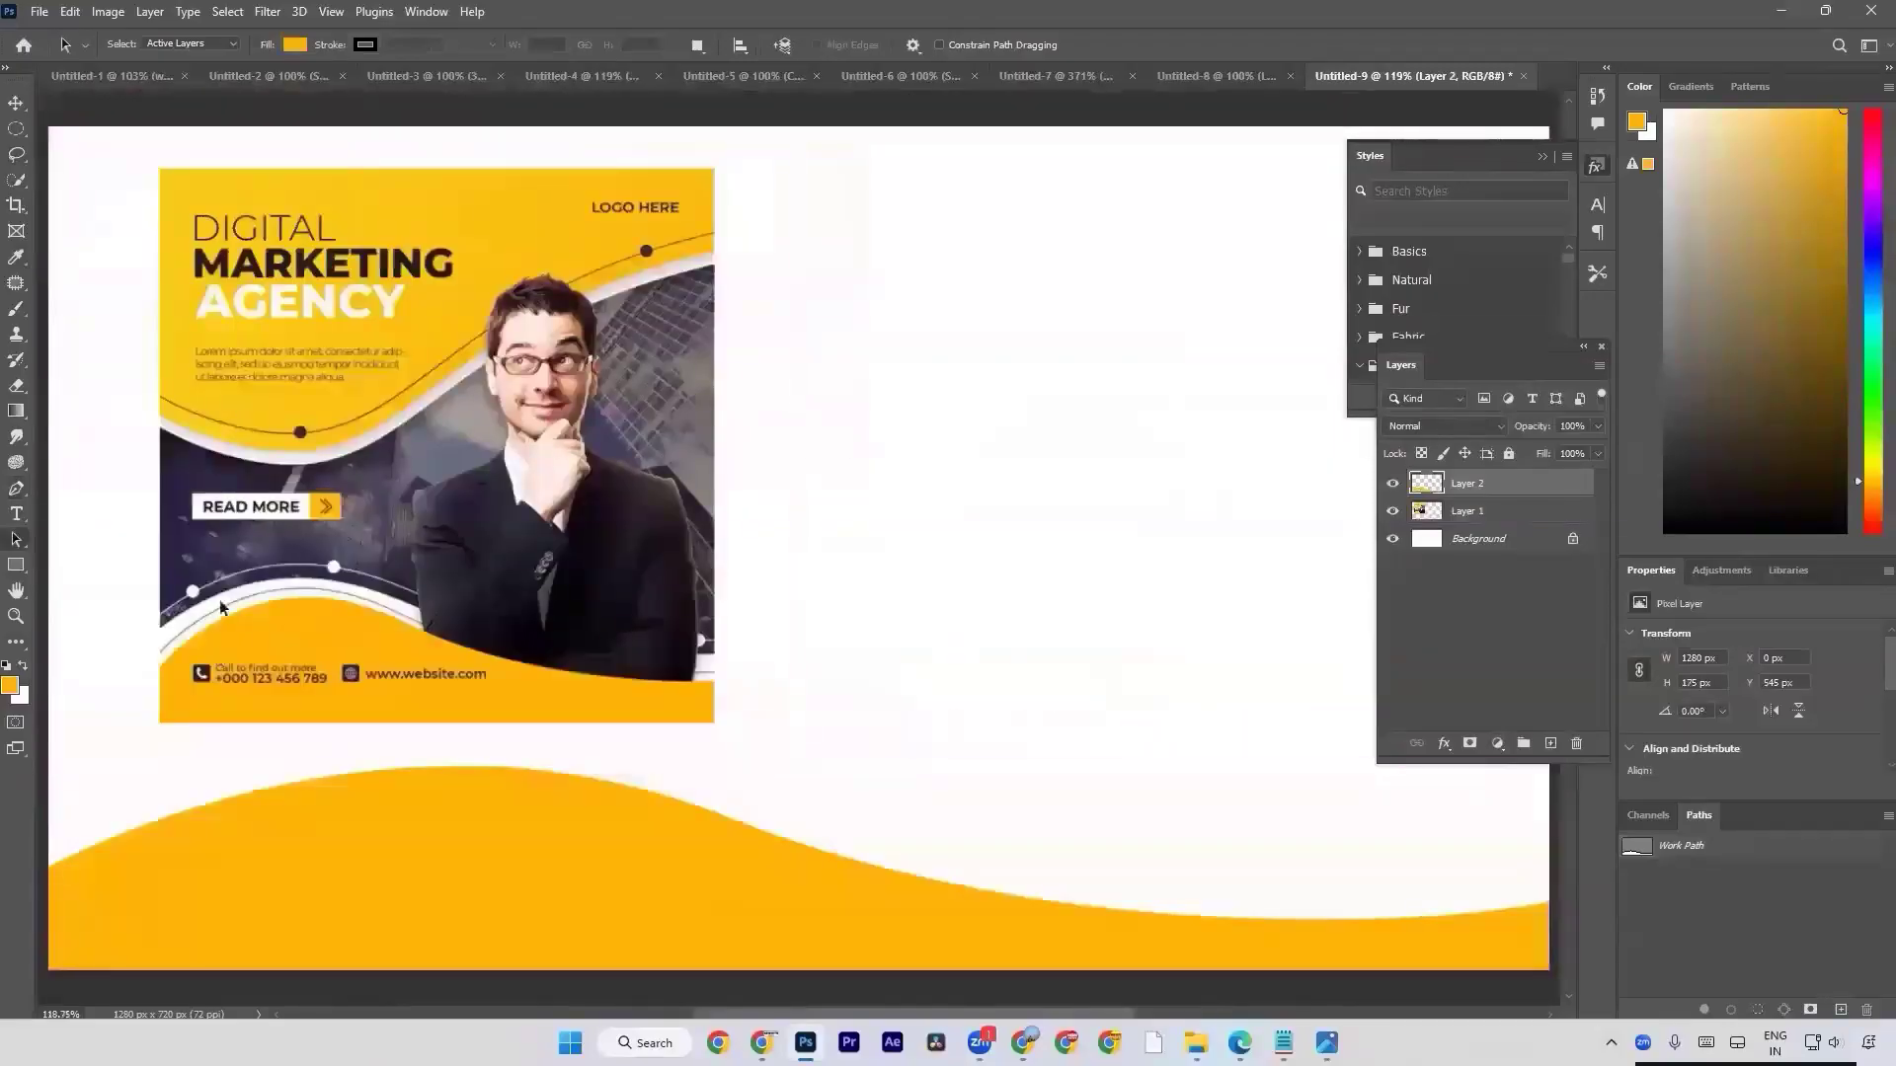
pyautogui.scroll(-2, 267, 613)
pyautogui.scroll(-2, 273, 623)
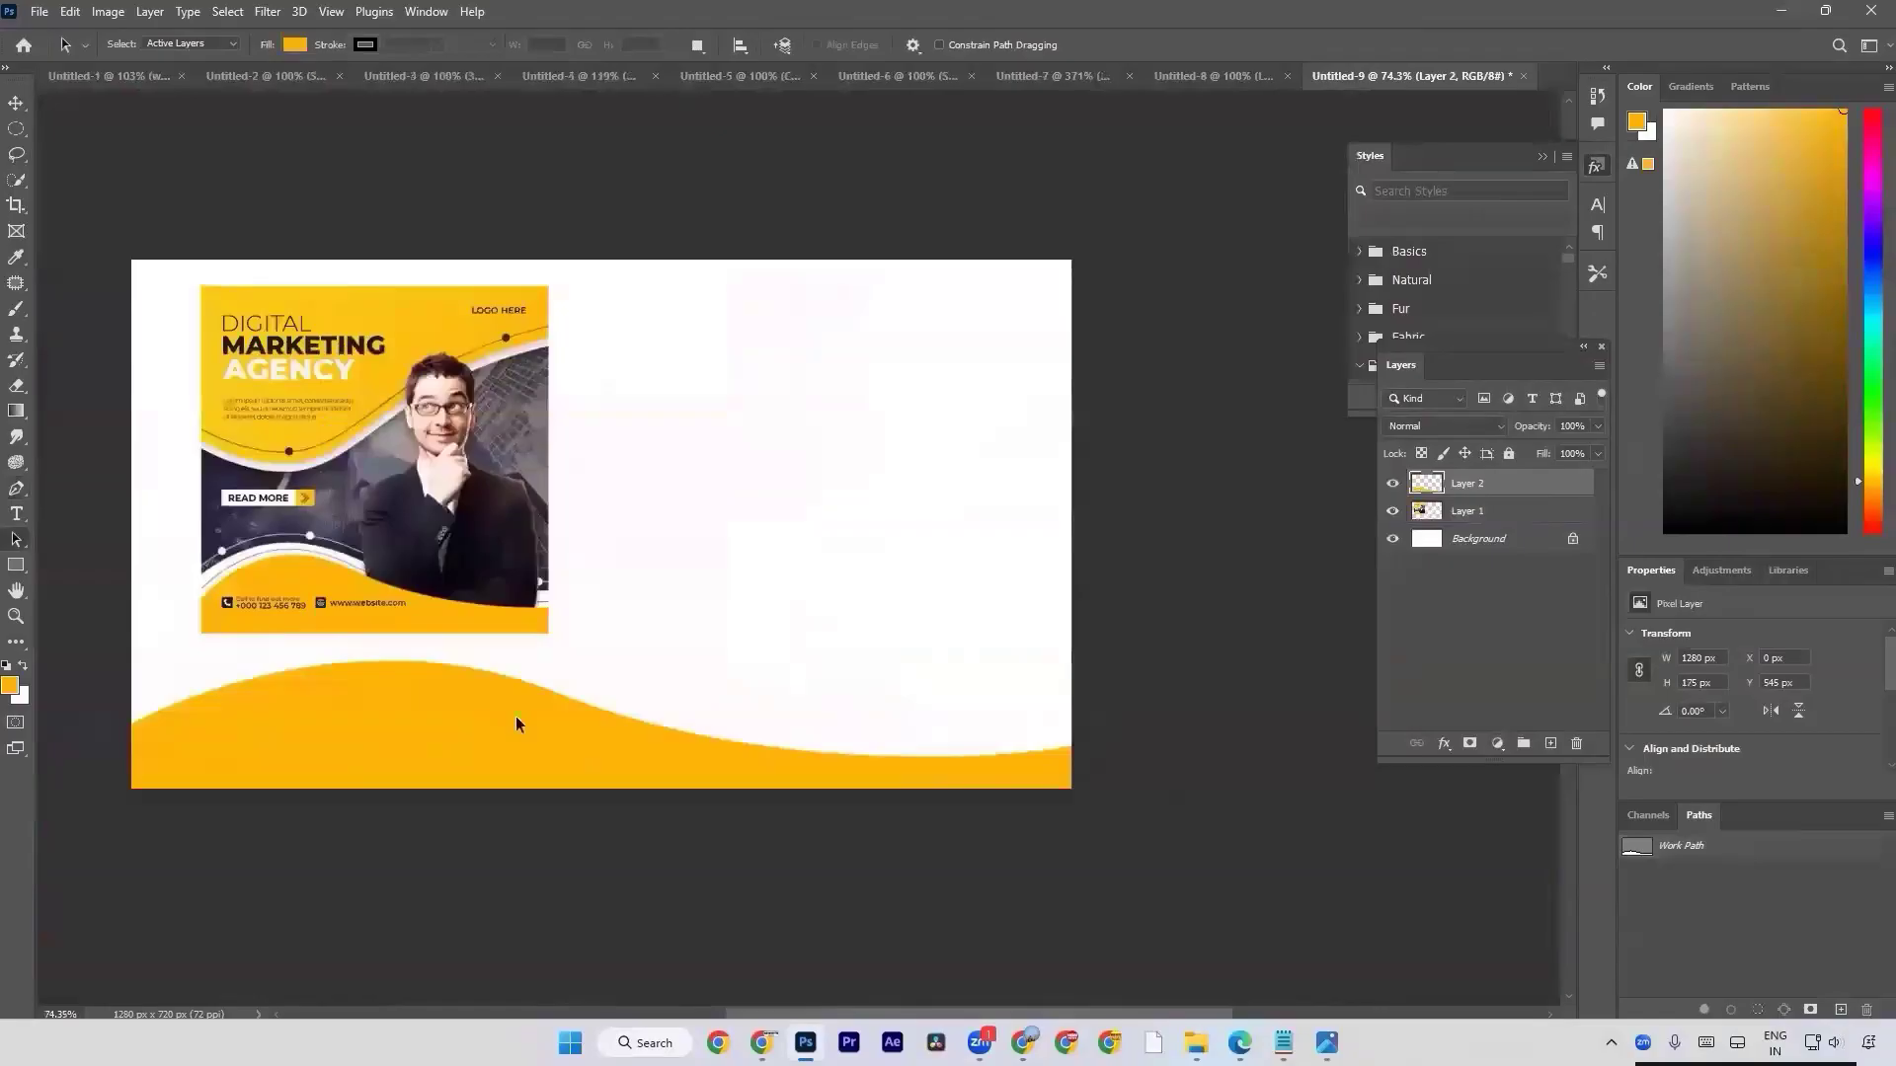
# Duplicate the yellow wave layer and shift the copy down by 20 px.
pyautogui.hotkey('ctrl', 'j')
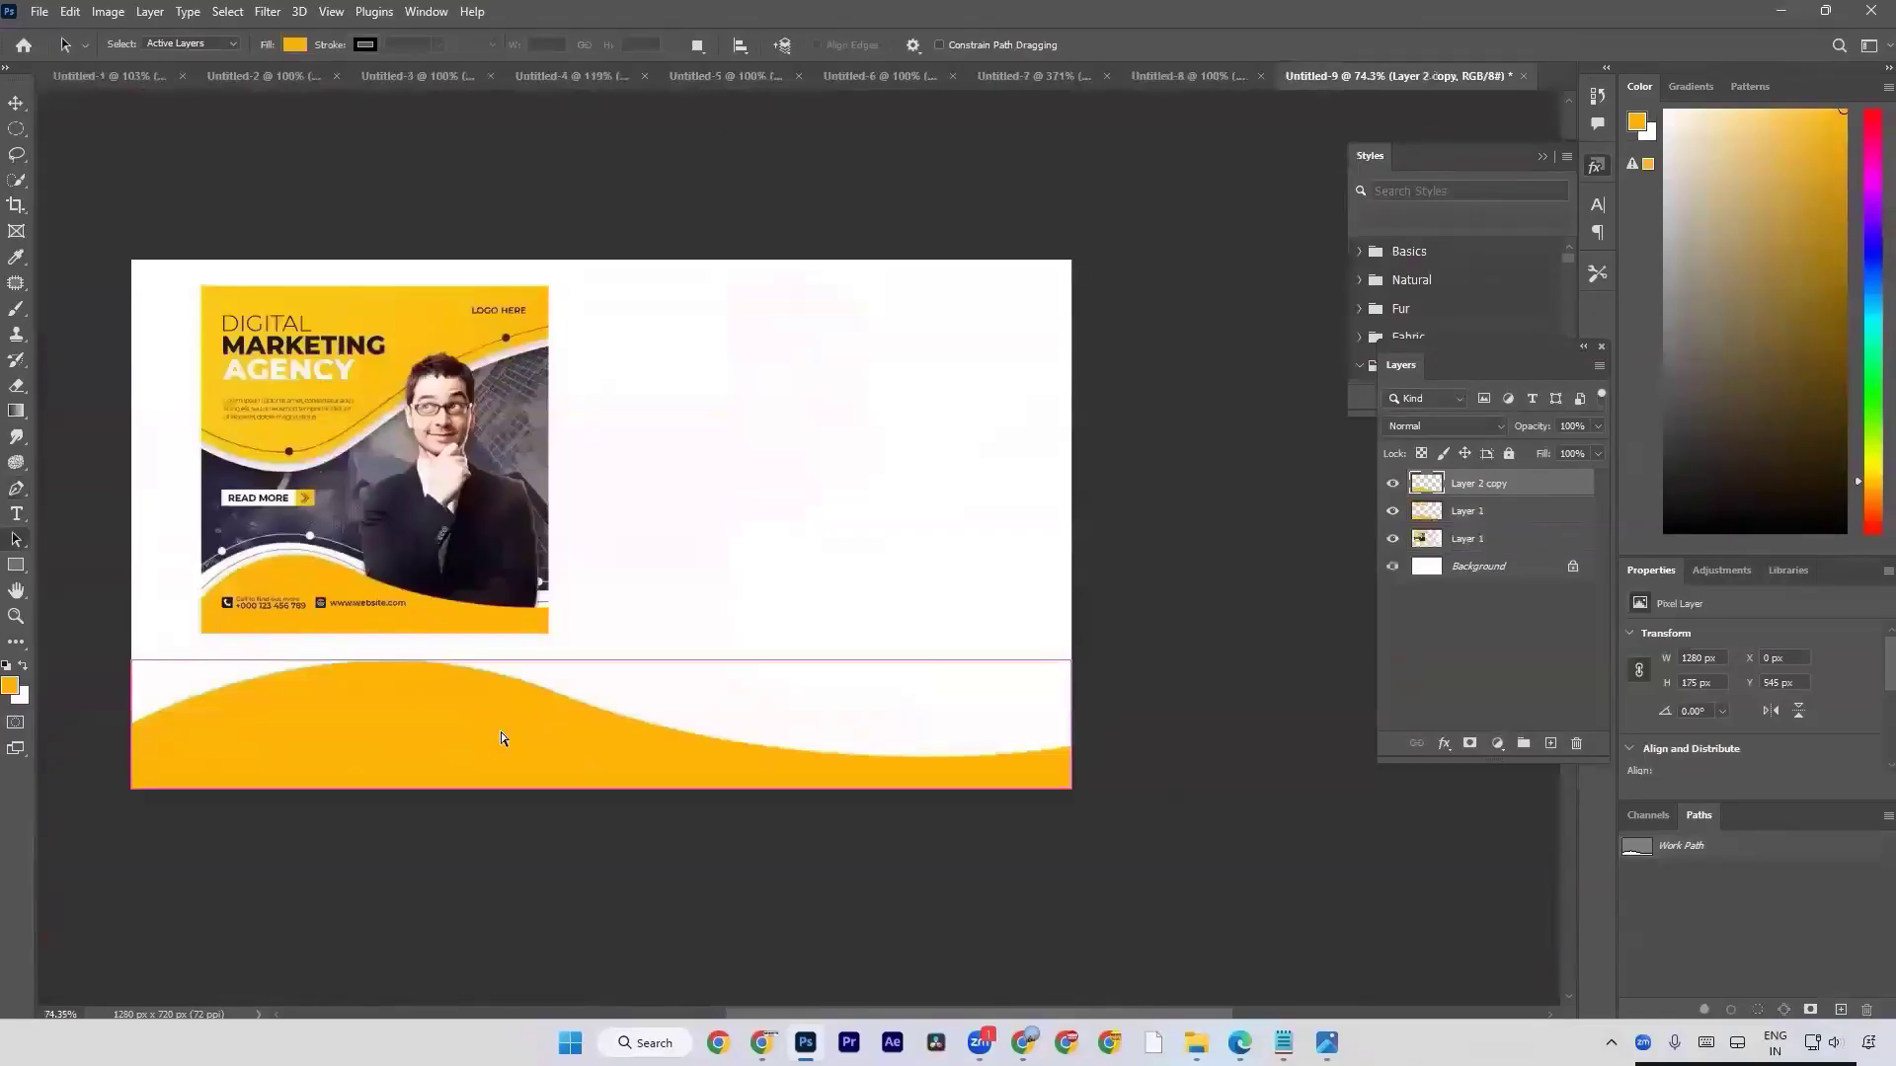
pyautogui.hotkey('ctrl', 't')
pyautogui.hotkey('shift', 'Down')
pyautogui.hotkey('shift', 'Down')
pyautogui.press('Return')
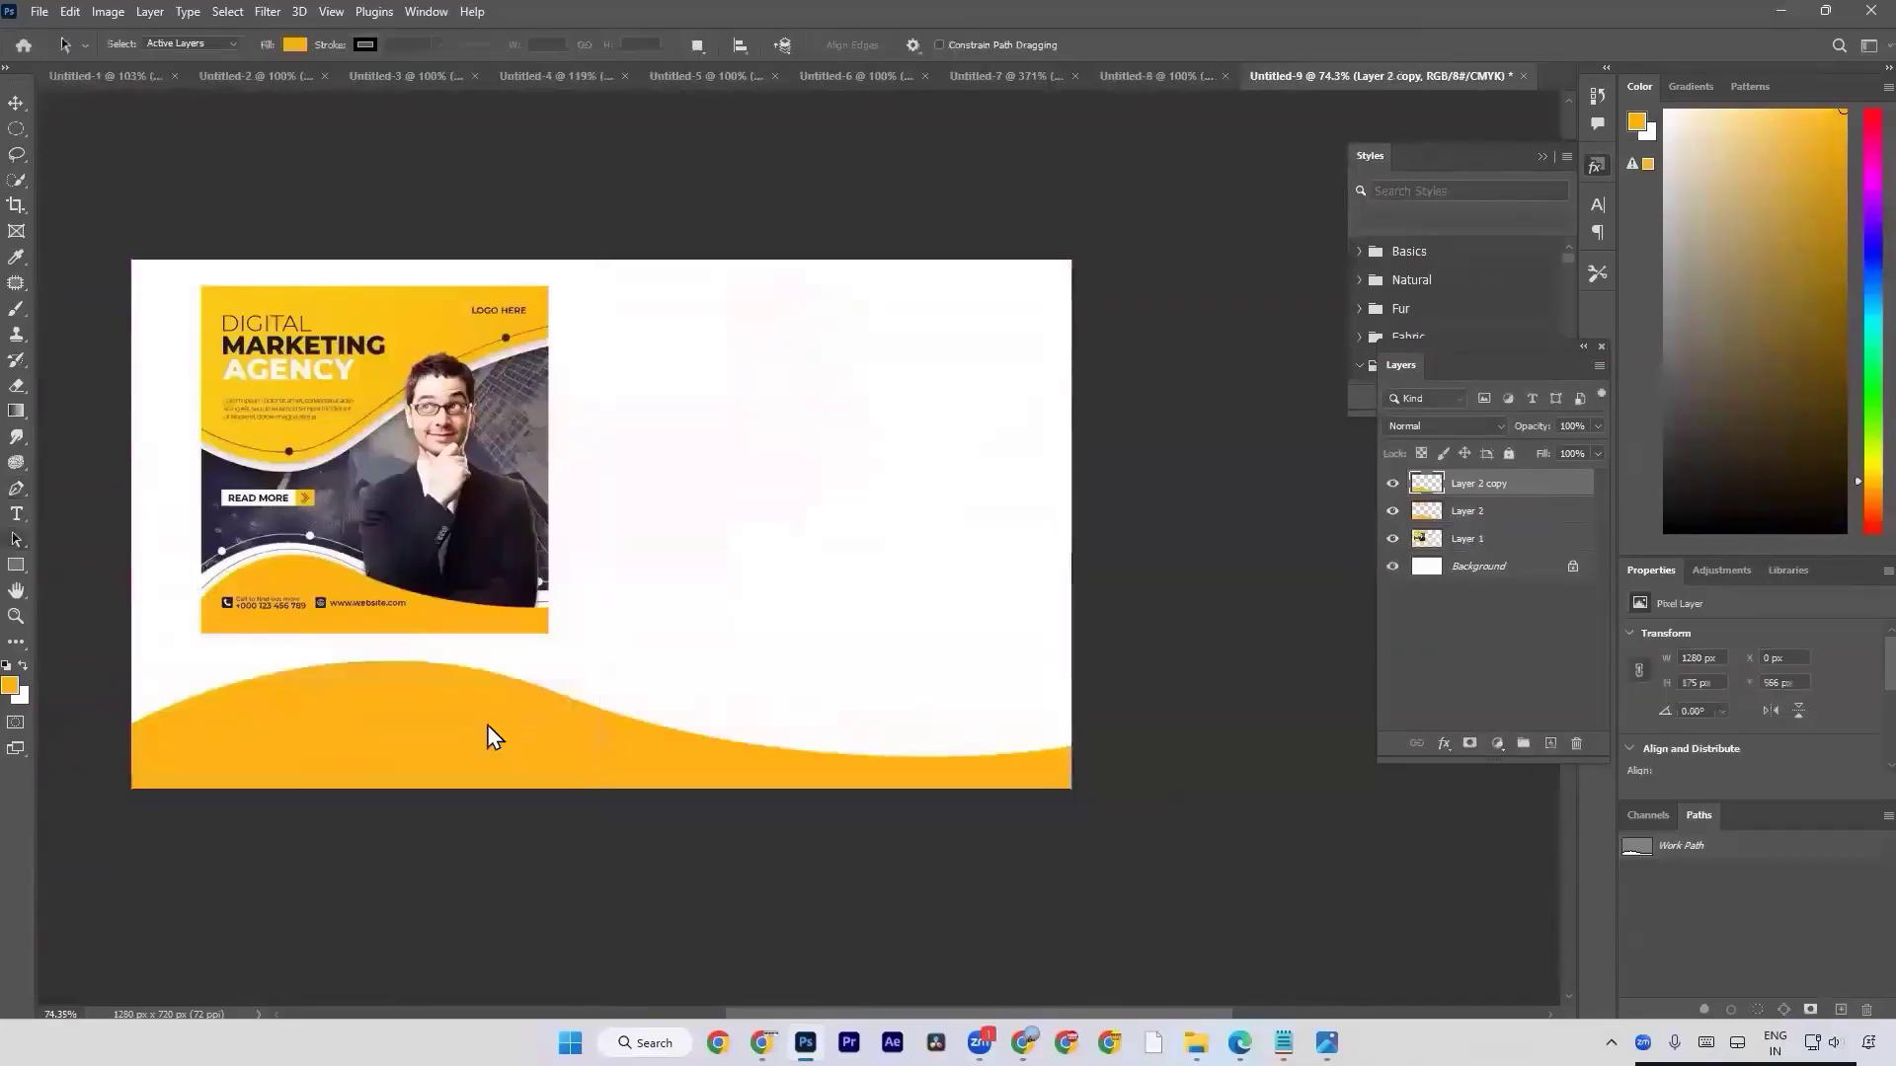
# Fill the wave copy with a darker brownish gold, its transparent pixels locked, and place its layer beneath the original wave.
pyautogui.click(12, 689)
pyautogui.click(1266, 618)
pyautogui.press('Return')
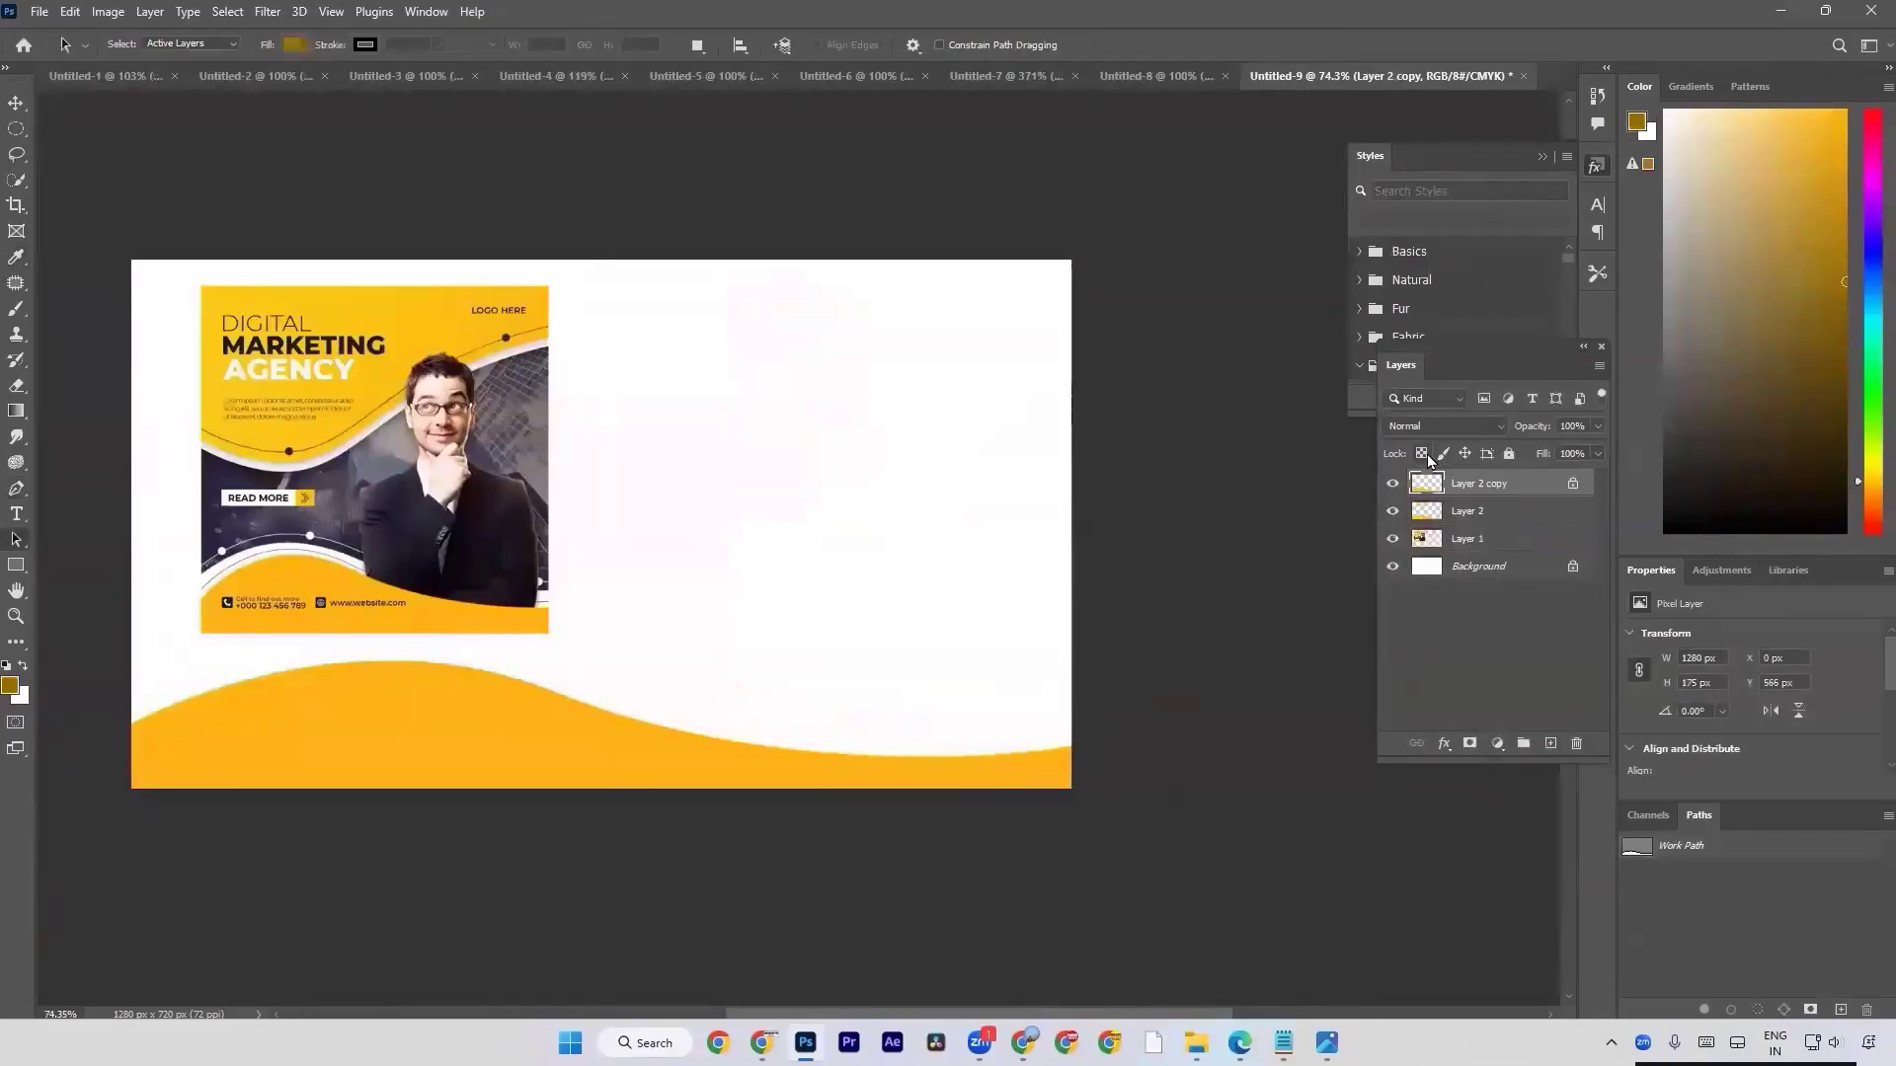
pyautogui.hotkey('alt', 'BackSpace')
pyautogui.moveTo(1461, 491); pyautogui.dragTo(1461, 526)
# Transform the brown wave copy so it sits higher and slightly taller, leaving a thin brown edge above the yellow wave.
pyautogui.hotkey('ctrl', 't')
pyautogui.moveTo(761, 725); pyautogui.dragTo(758, 683)
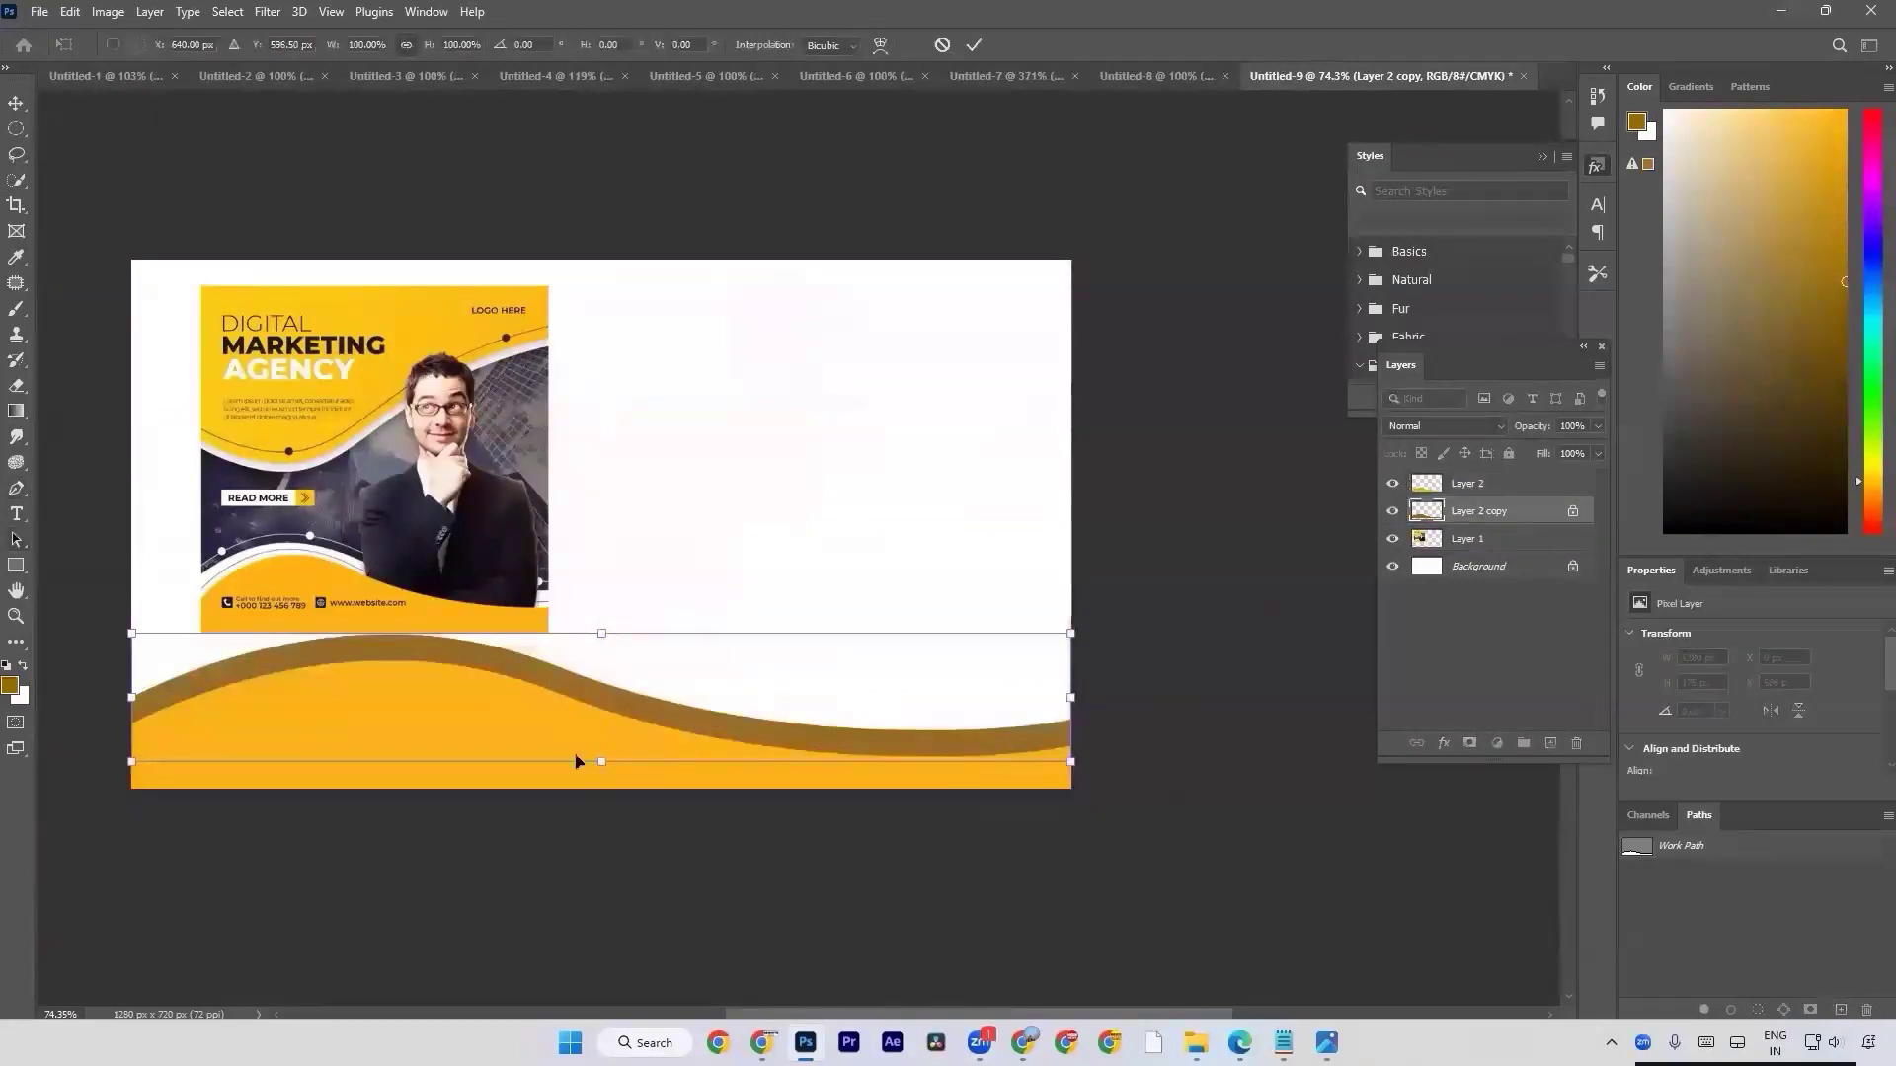
pyautogui.moveTo(606, 760); pyautogui.dragTo(611, 768)
pyautogui.press('Down')
pyautogui.press('Down')
pyautogui.press('Down')
pyautogui.press('Down')
pyautogui.press('Down')
pyautogui.press('Down')
pyautogui.press('Down')
pyautogui.press('Down')
pyautogui.press('Down')
pyautogui.press('Down')
pyautogui.press('Down')
pyautogui.press('Down')
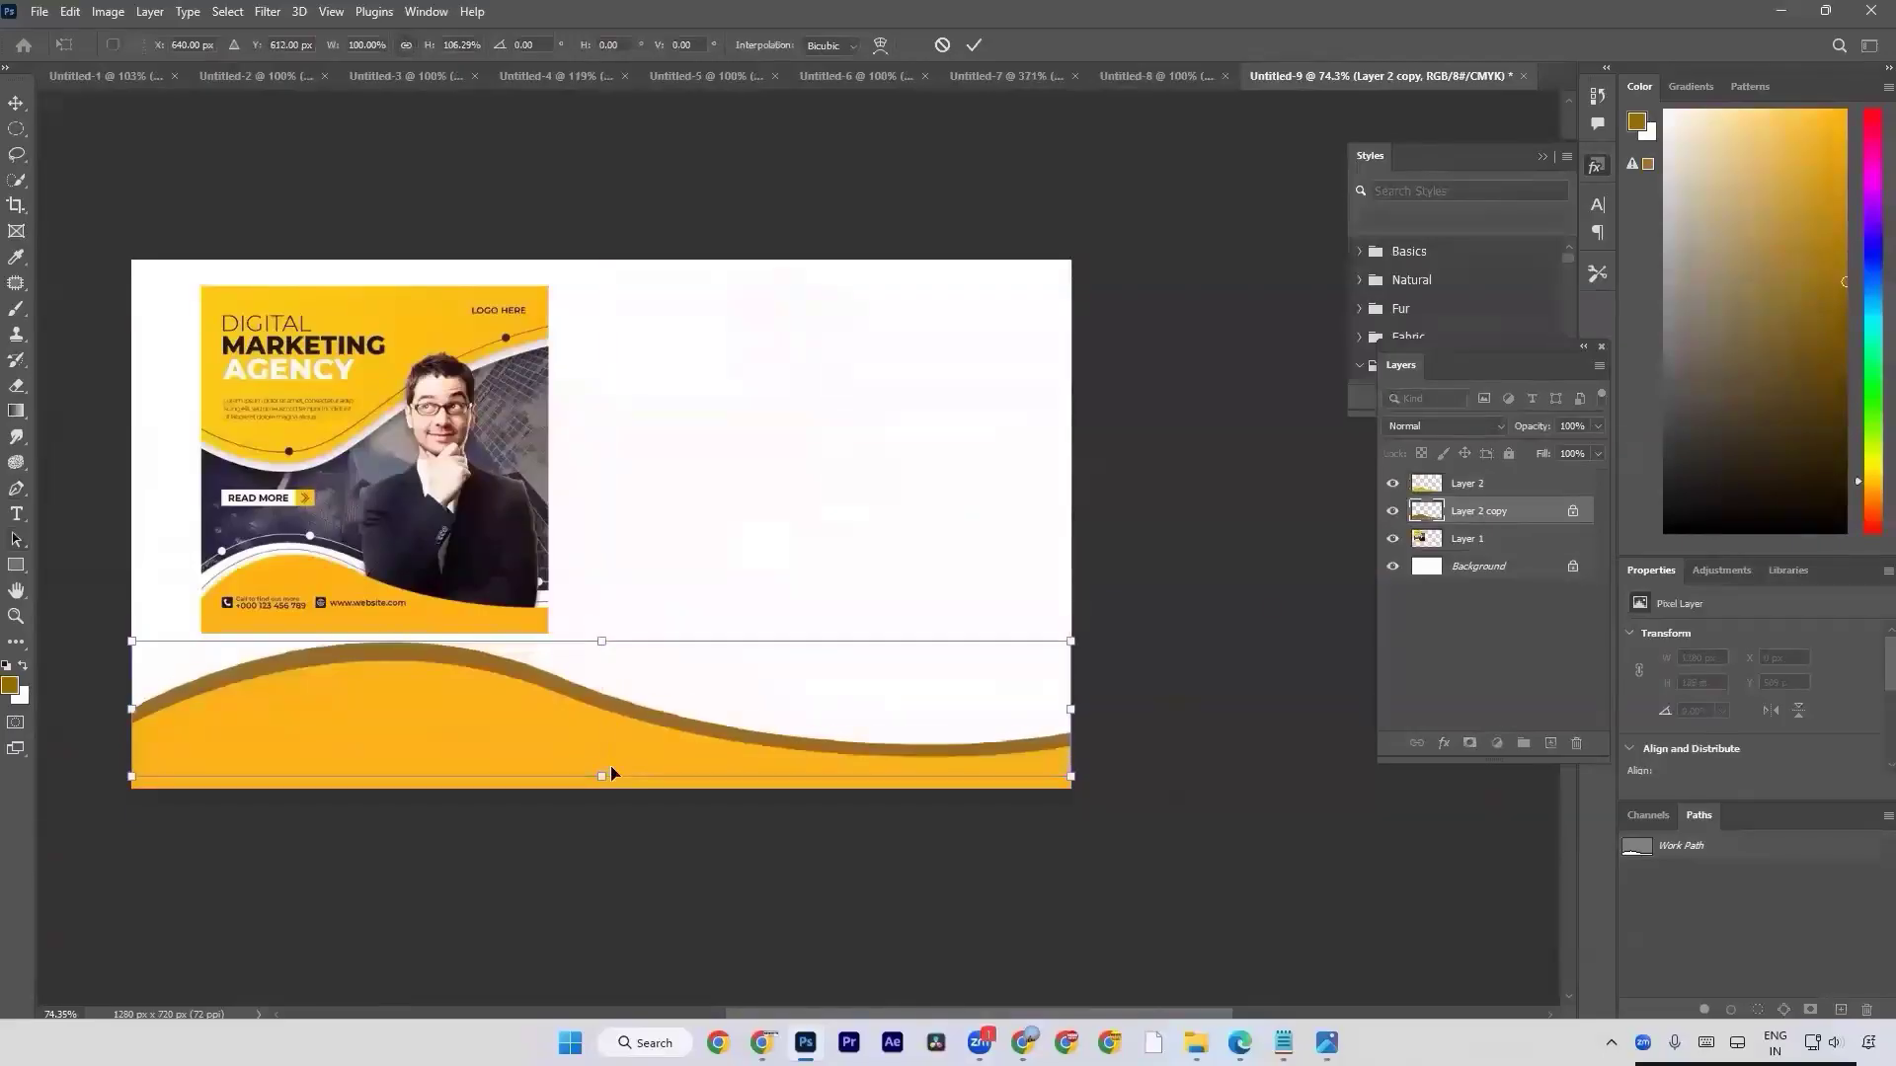
pyautogui.press('Return')
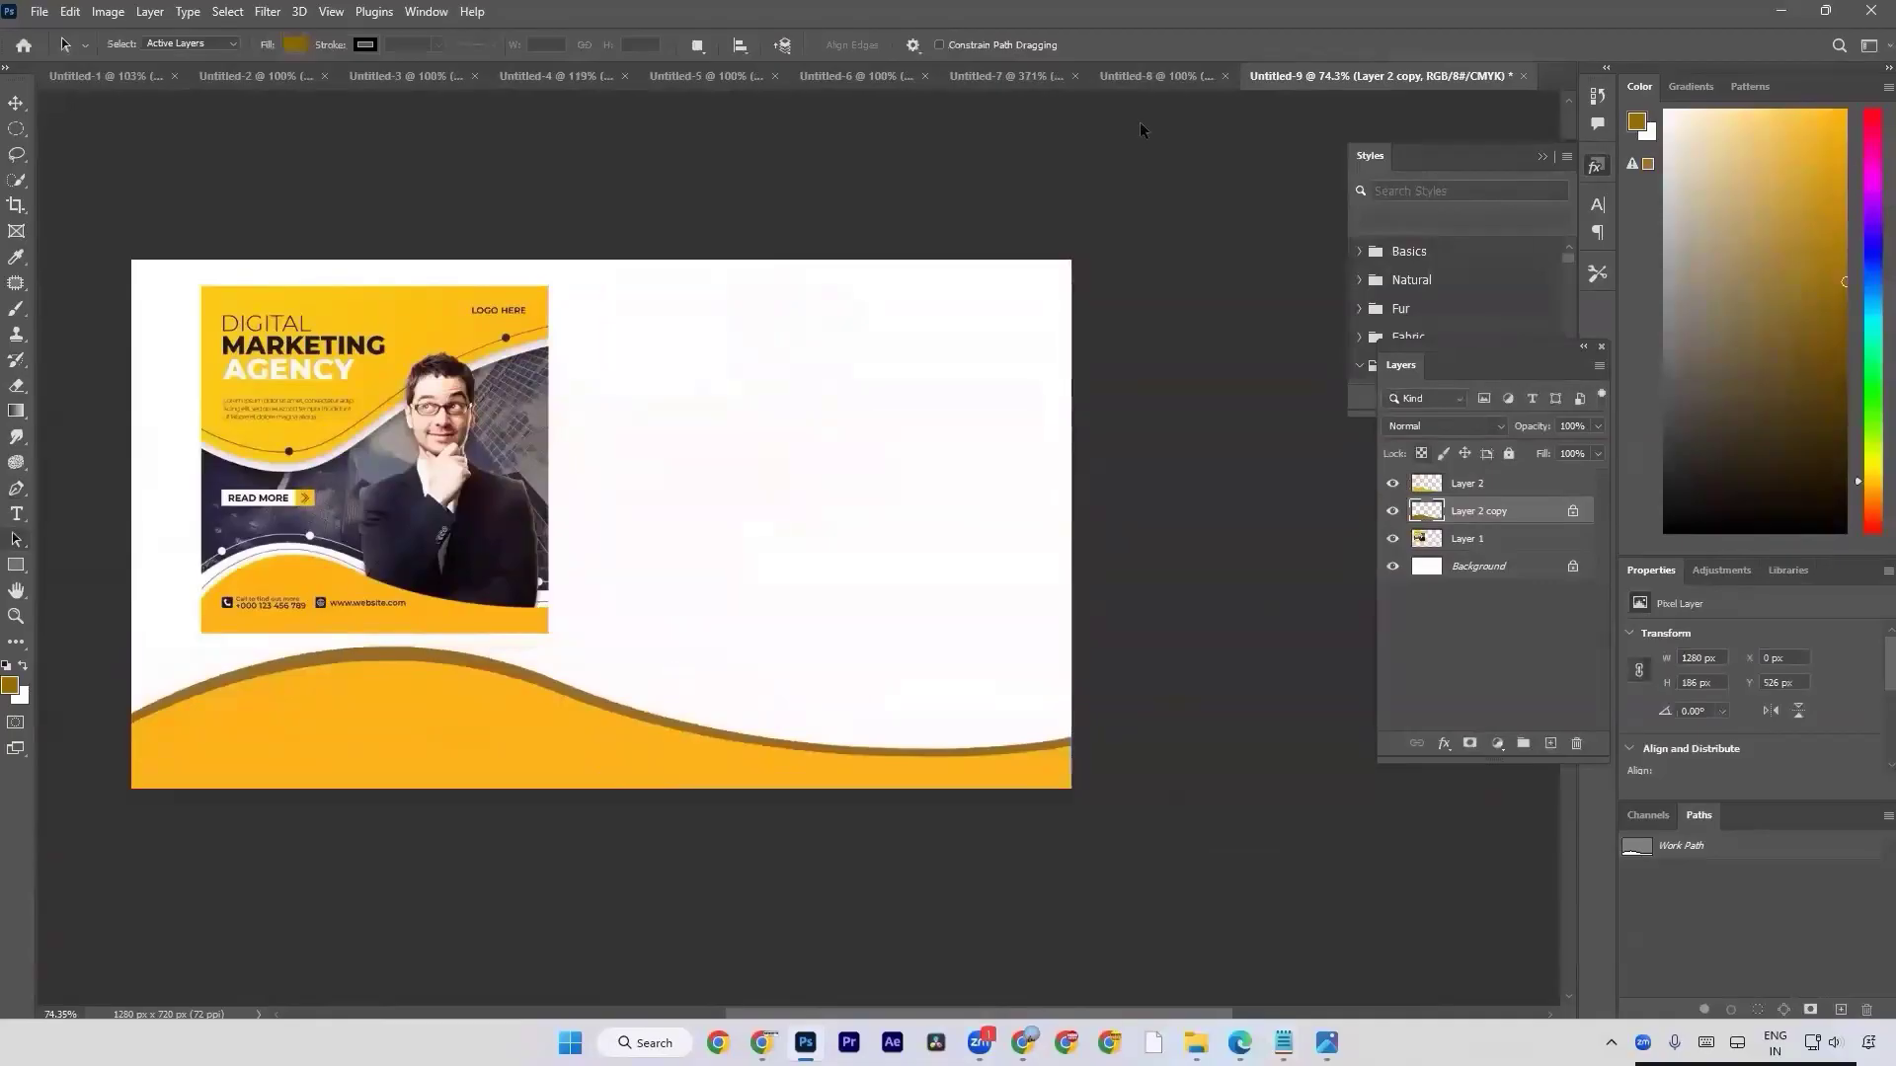
# Switch to the Untitled-8 document and add a new layer above the coloured shapes.
pyautogui.click(1165, 76)
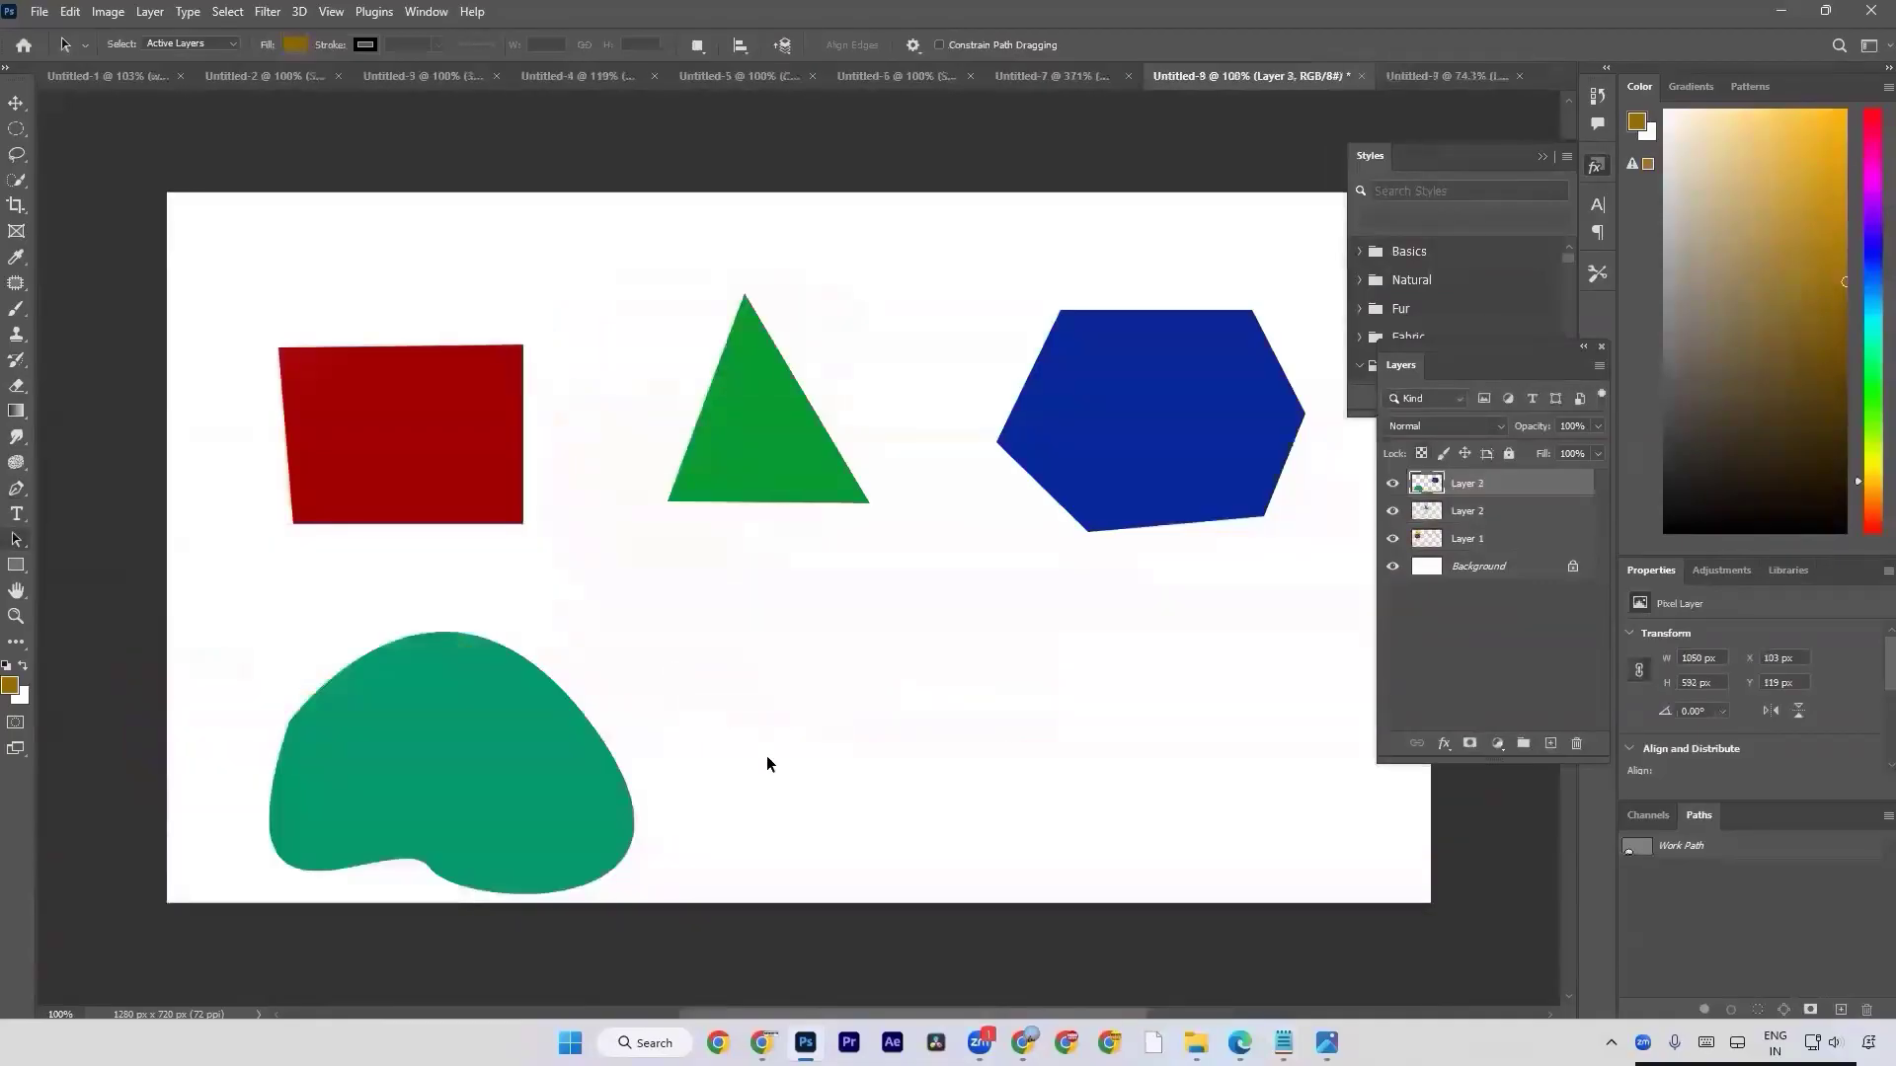
pyautogui.moveTo(761, 757); pyautogui.dragTo(726, 685)
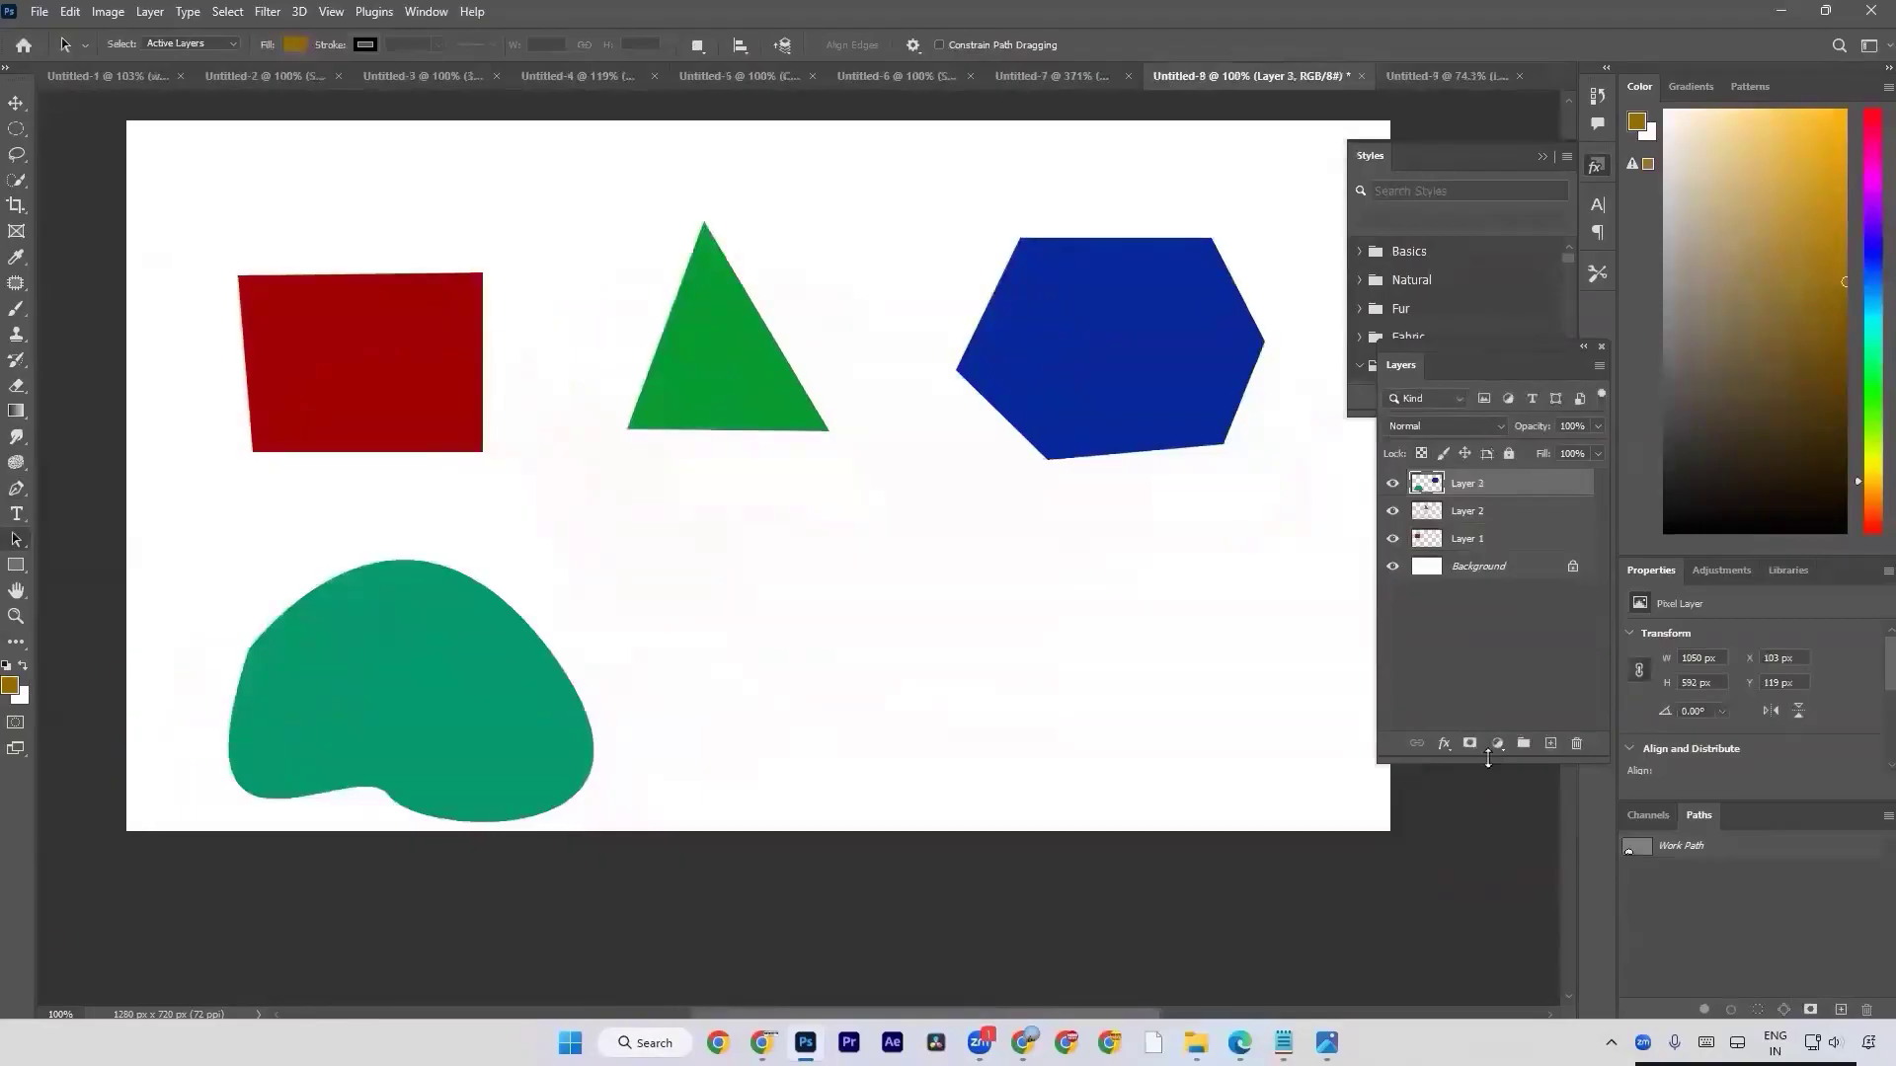
pyautogui.click(1551, 744)
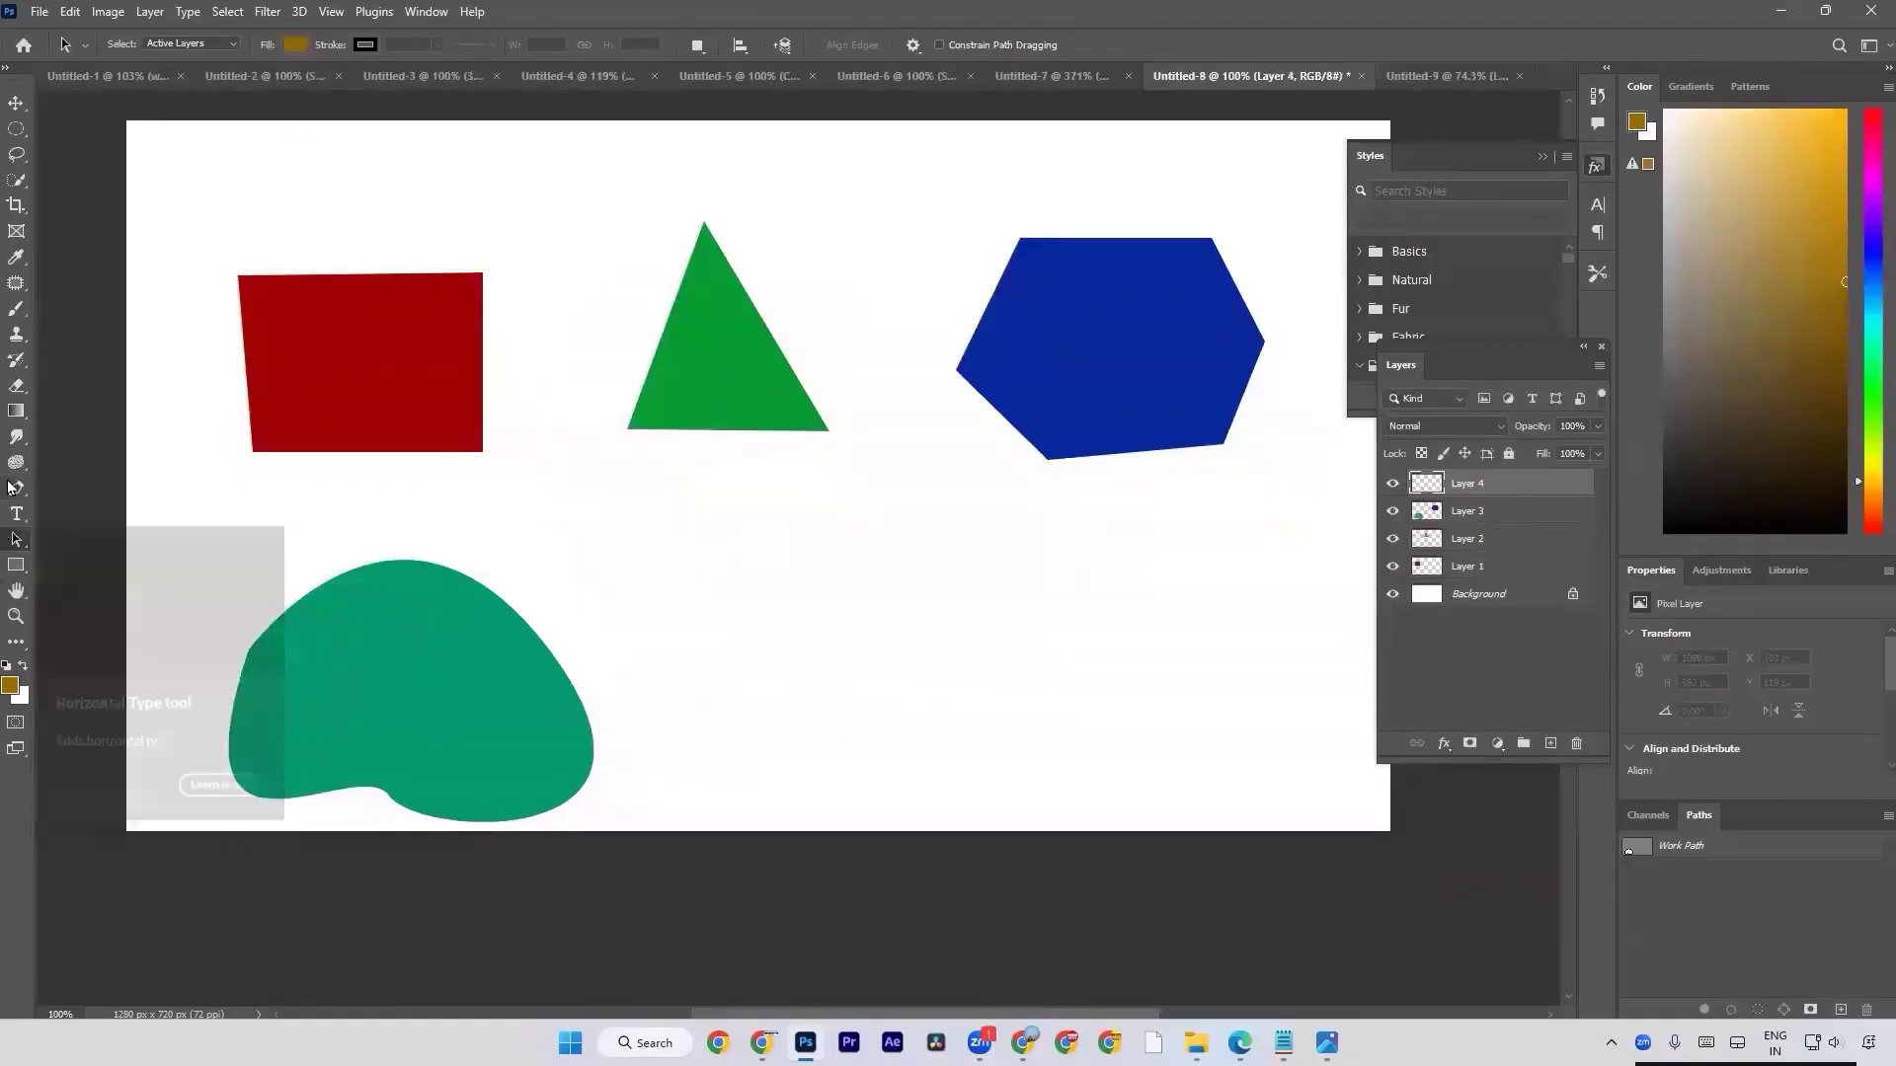
# Draw a closed curved path with four anchor points in the empty area beneath the triangle and hexagon using the Pen tool.
pyautogui.click(15, 490)
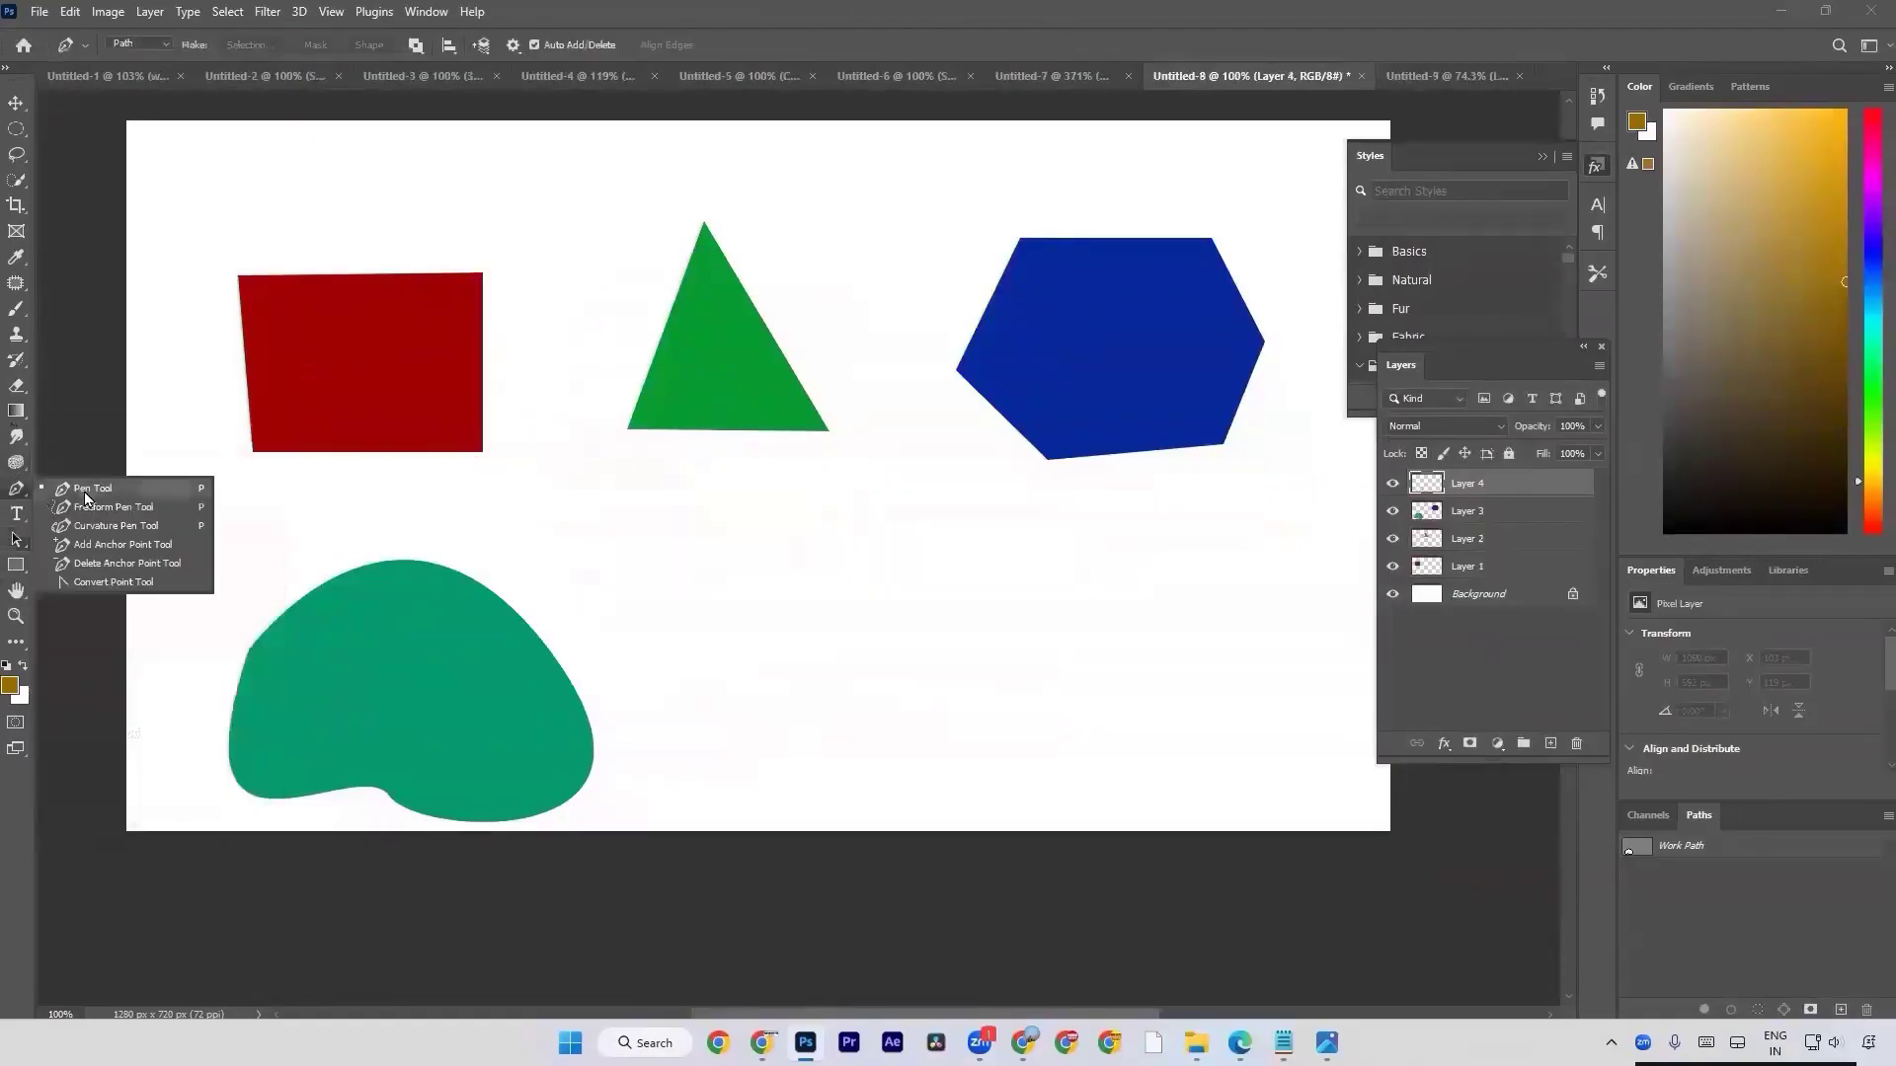
pyautogui.click(85, 494)
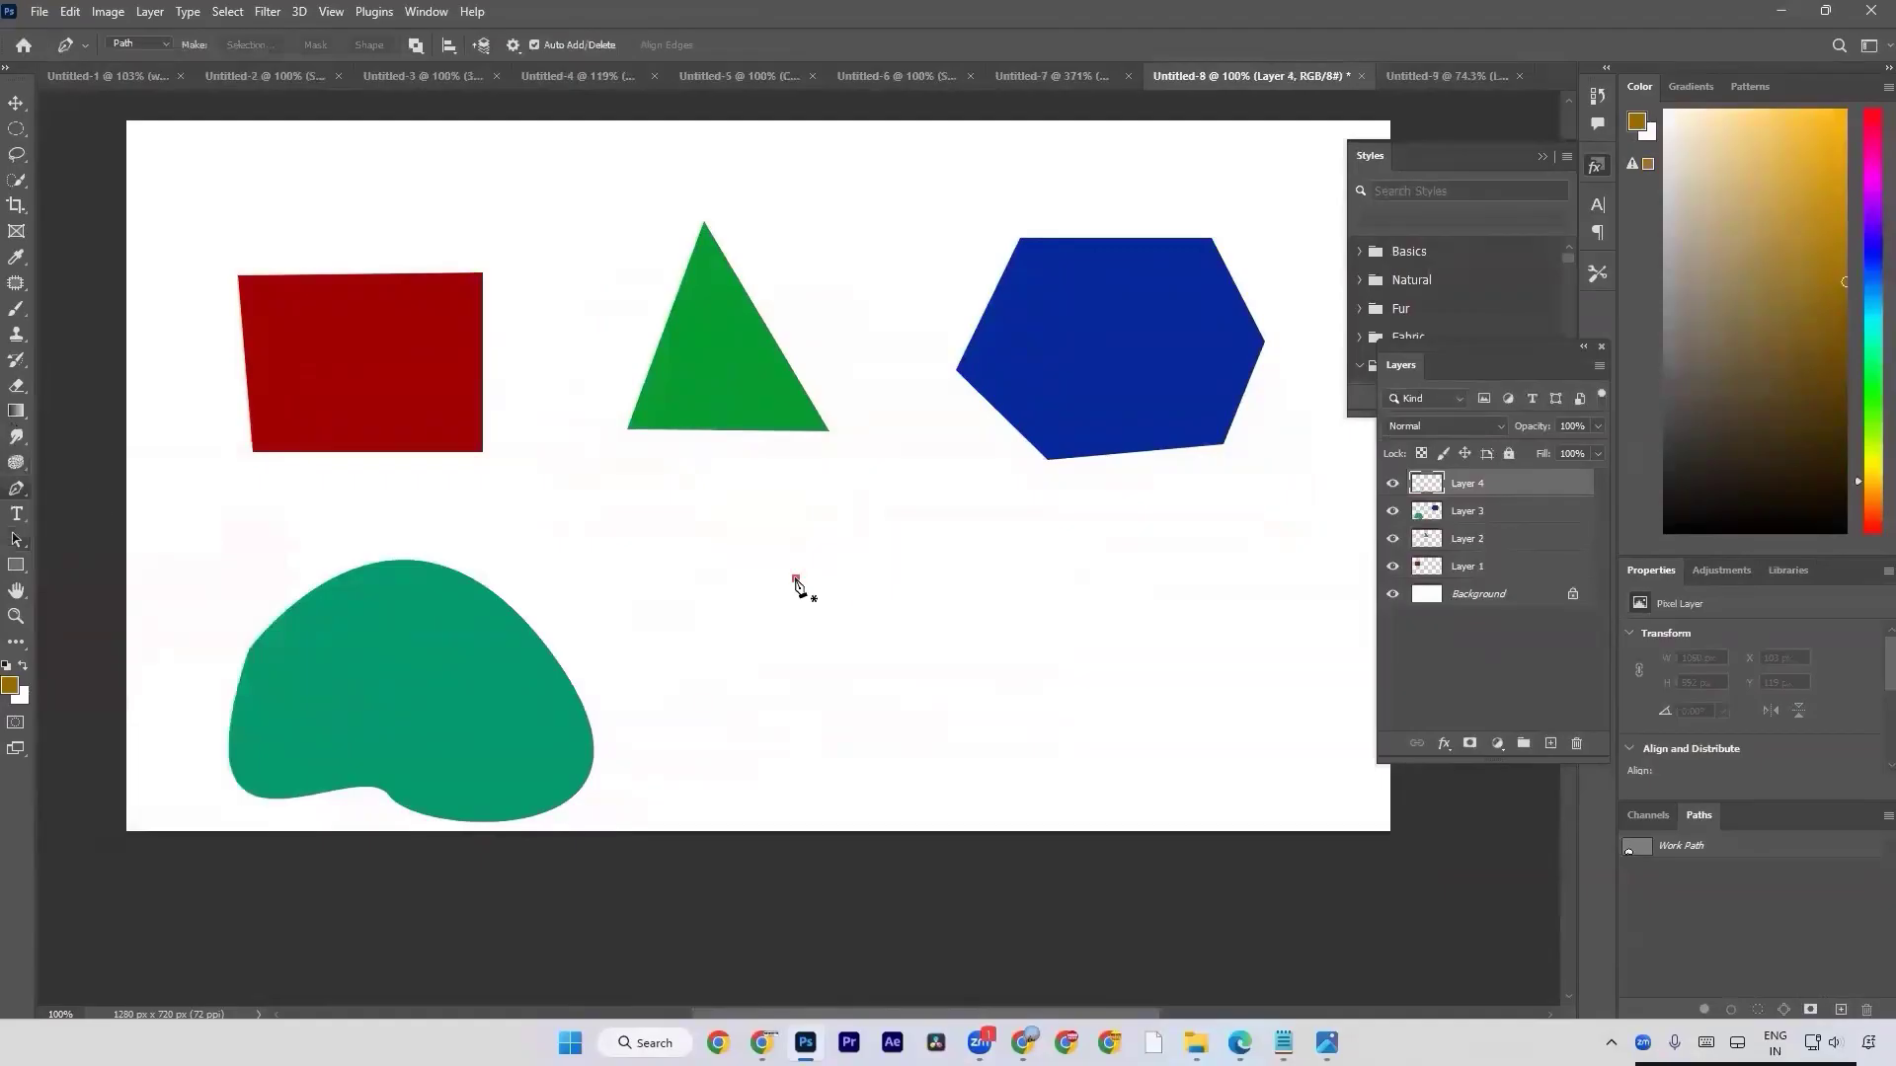
pyautogui.moveTo(745, 691); pyautogui.dragTo(792, 749)
pyautogui.moveTo(933, 718); pyautogui.dragTo(937, 570)
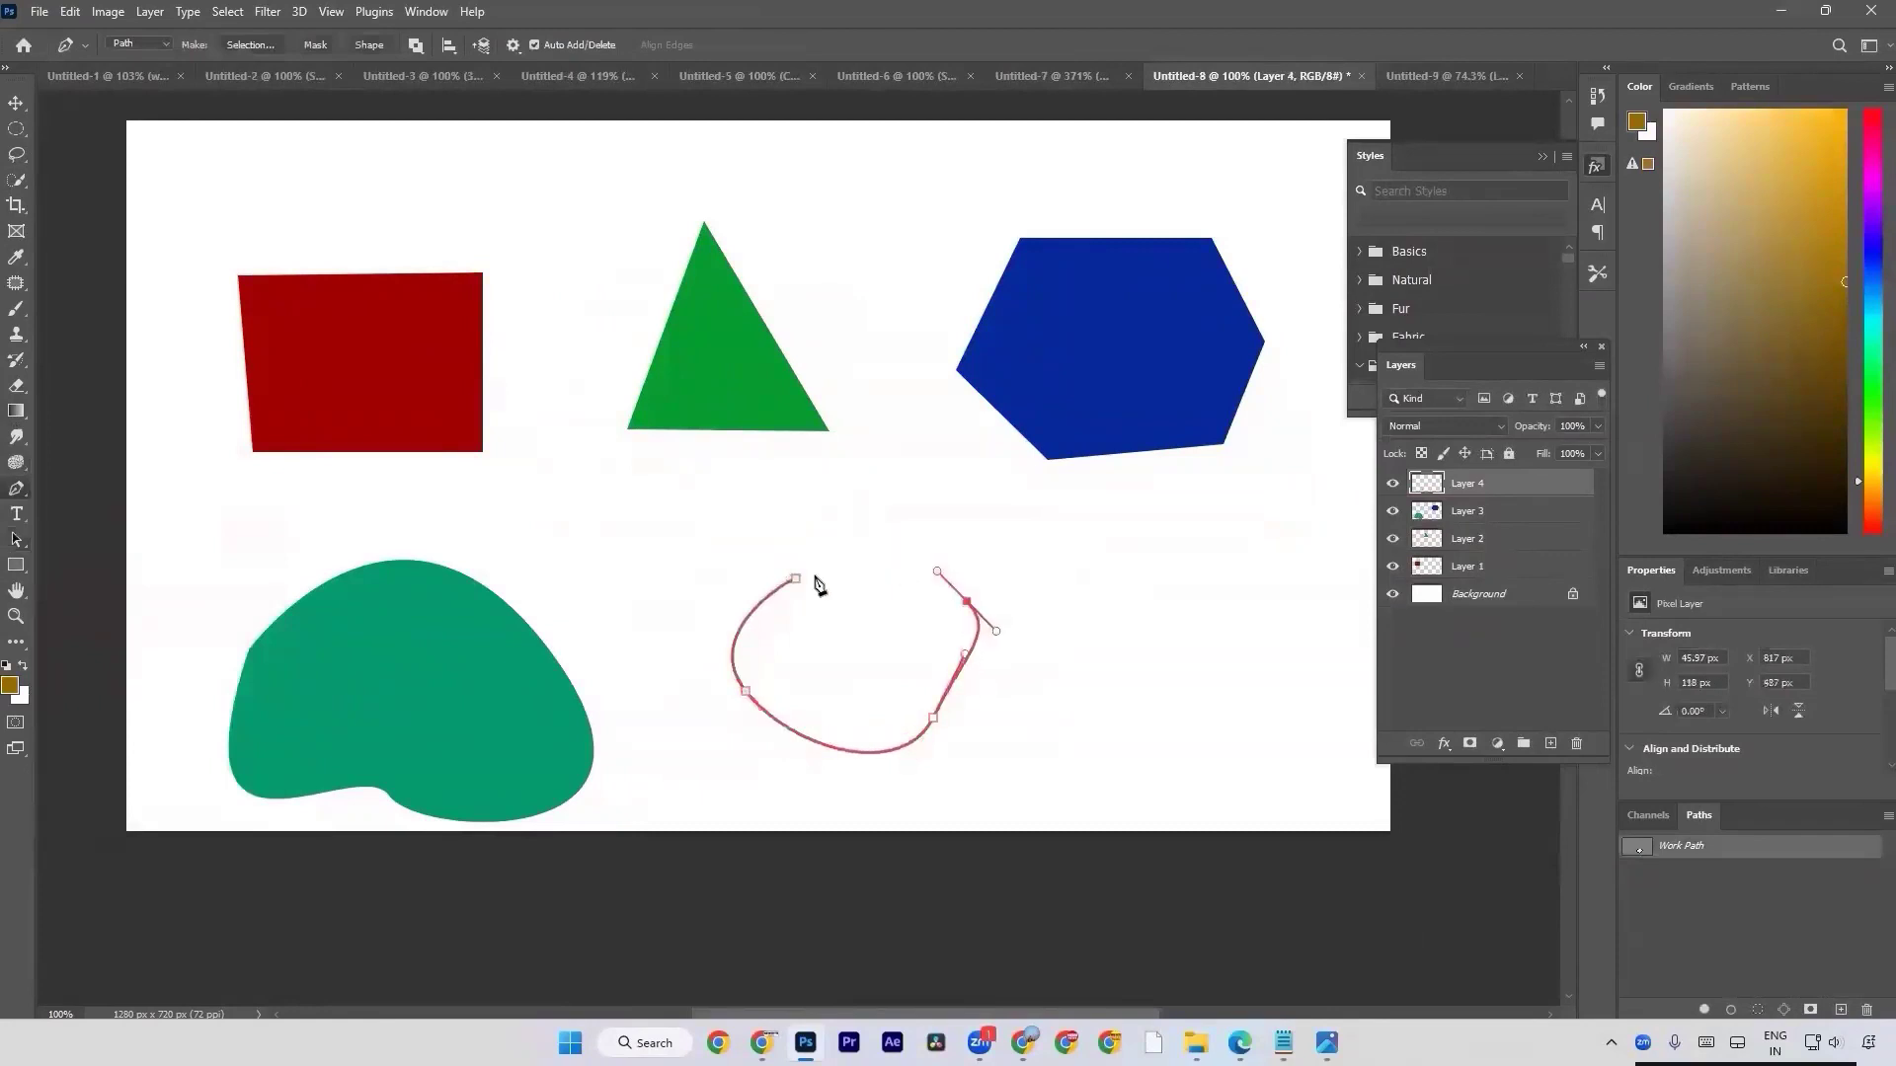
pyautogui.moveTo(794, 577); pyautogui.dragTo(707, 647)
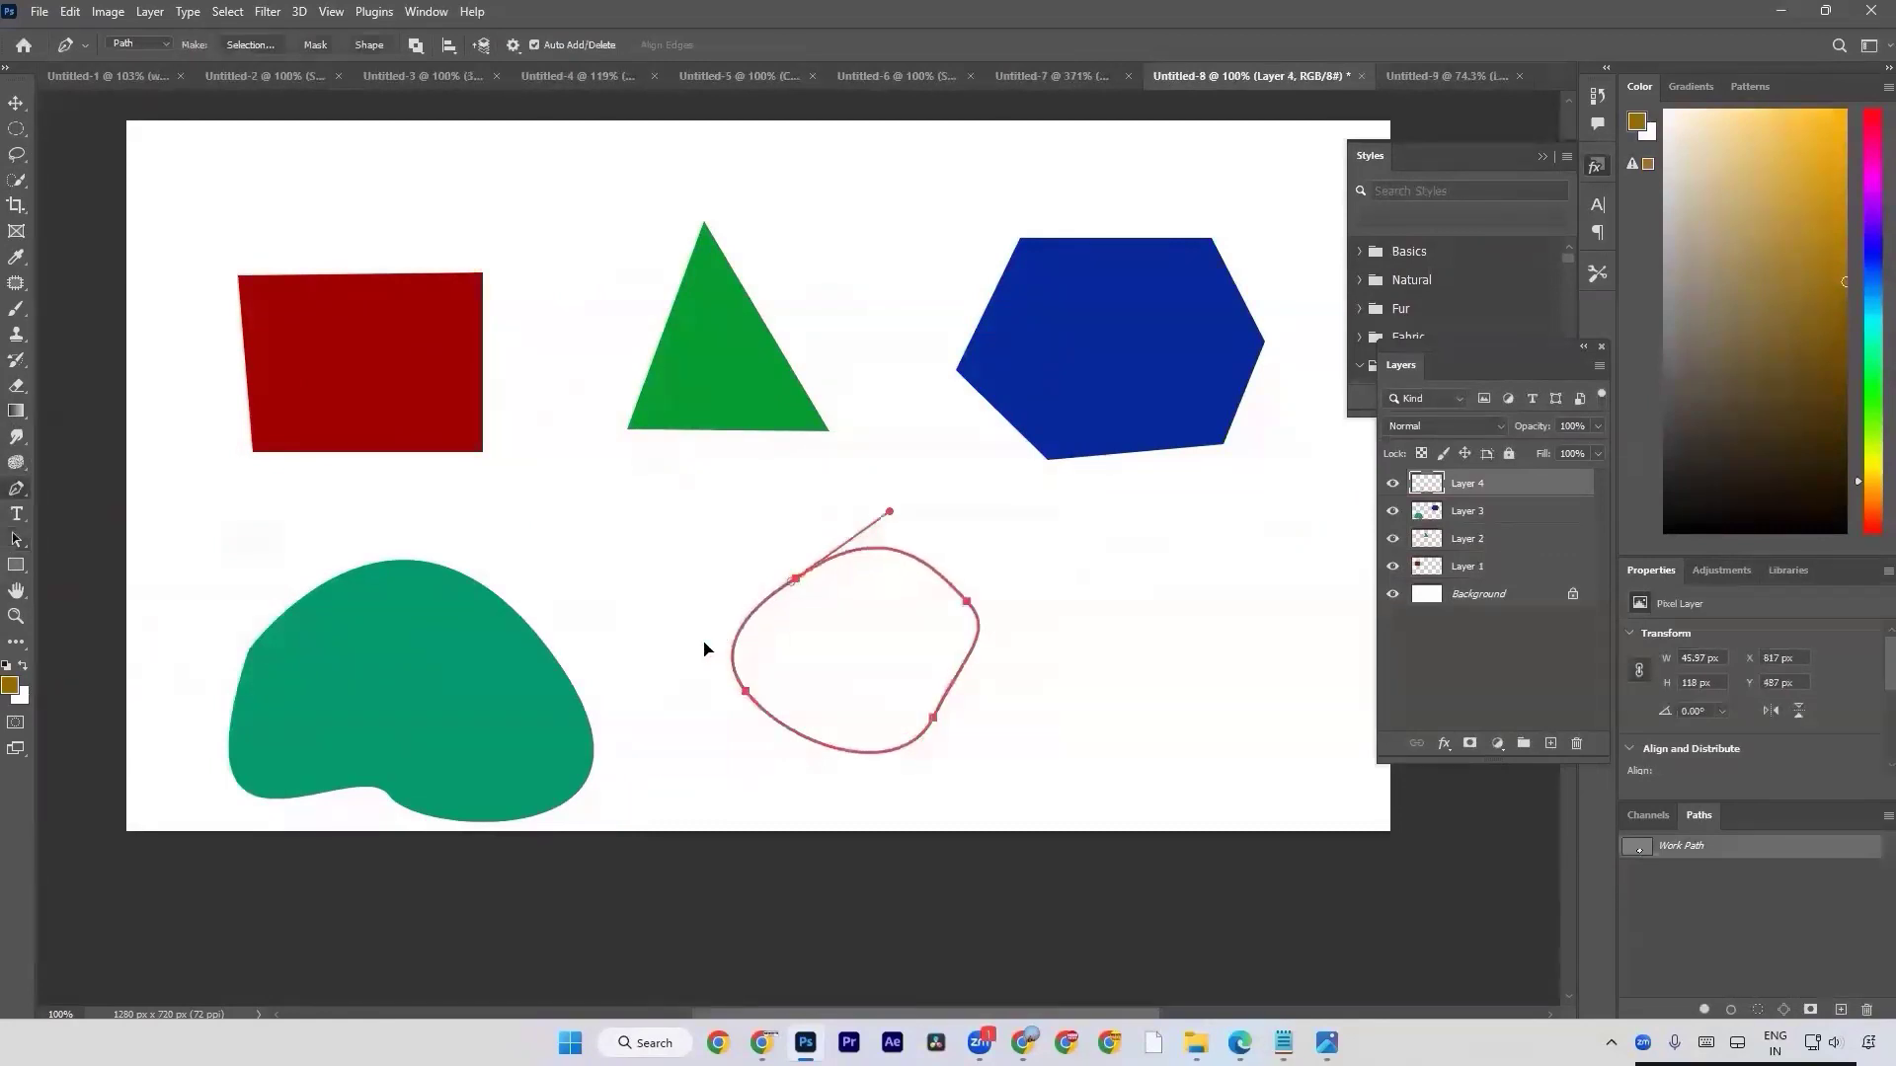
# Reshape the closed path with the Curvature Pen tool by moving anchor points and deleting surplus ones.
pyautogui.rightClick(32, 483)
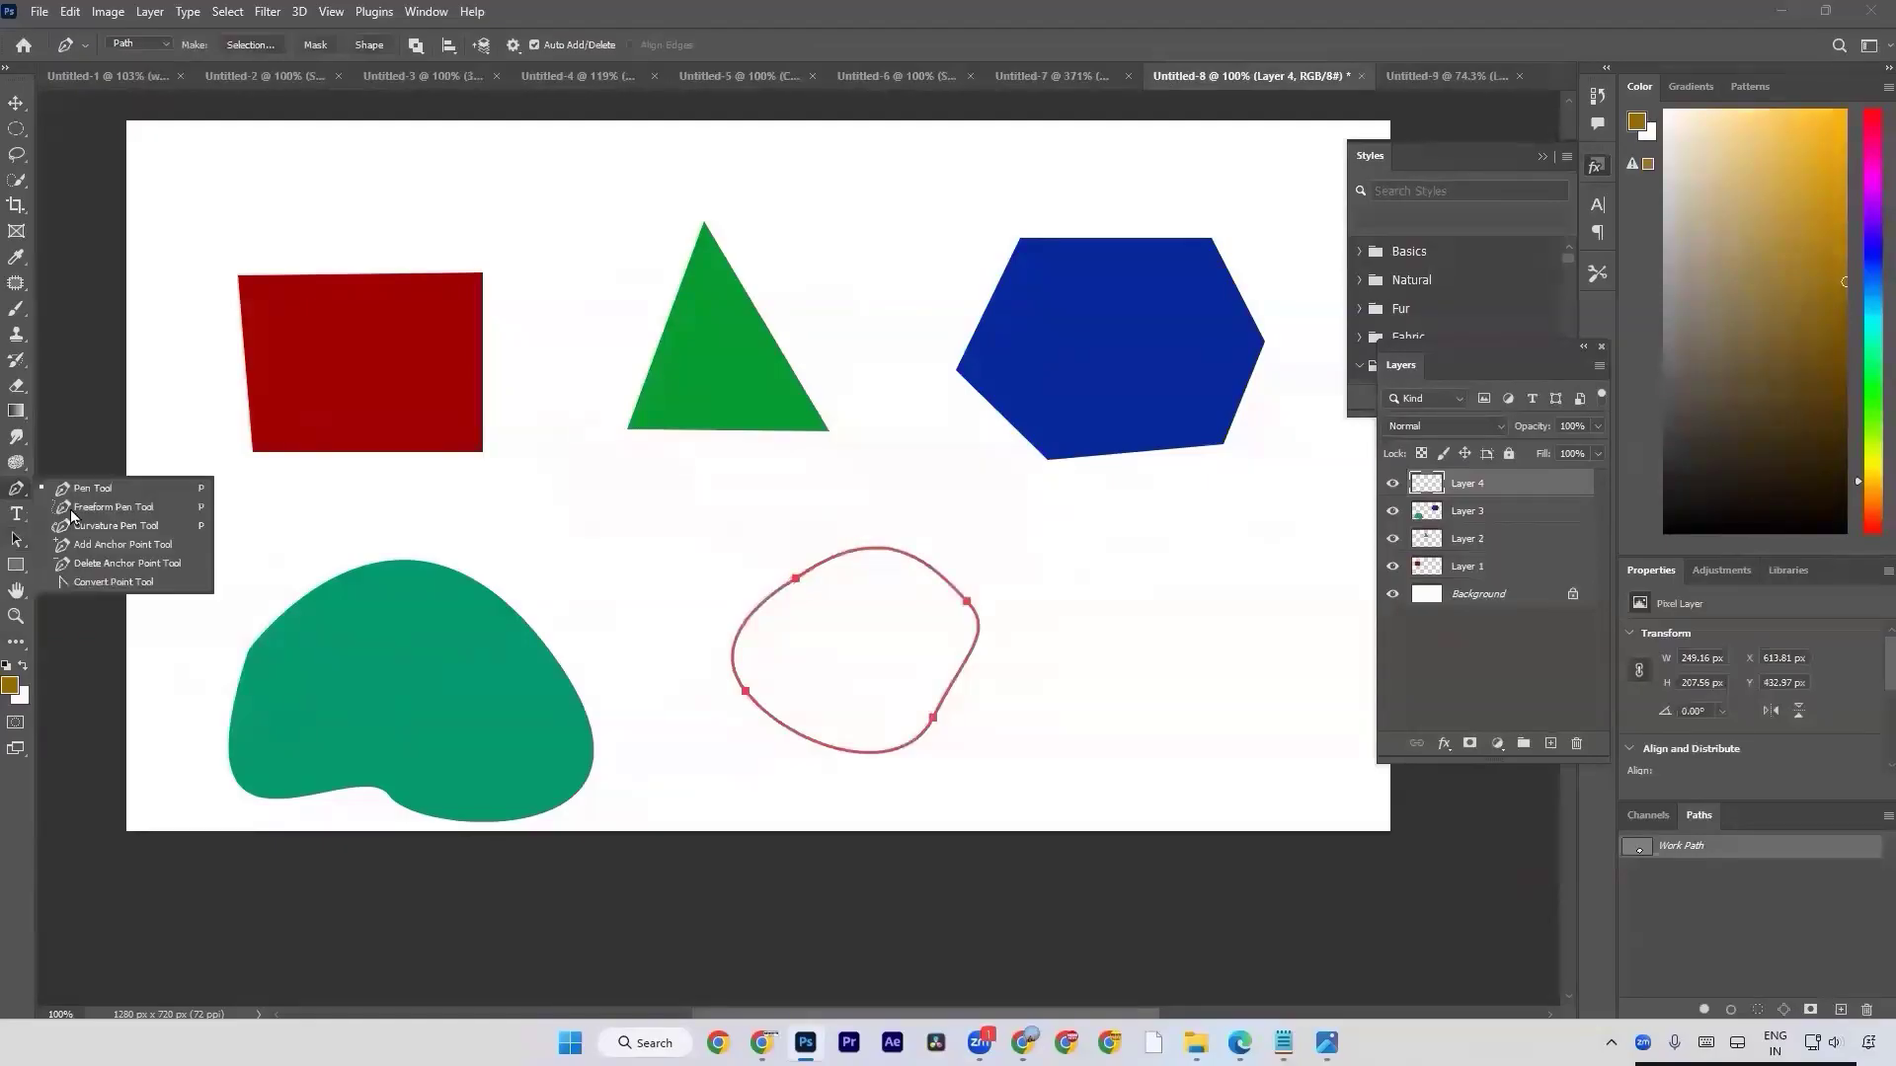
pyautogui.click(139, 529)
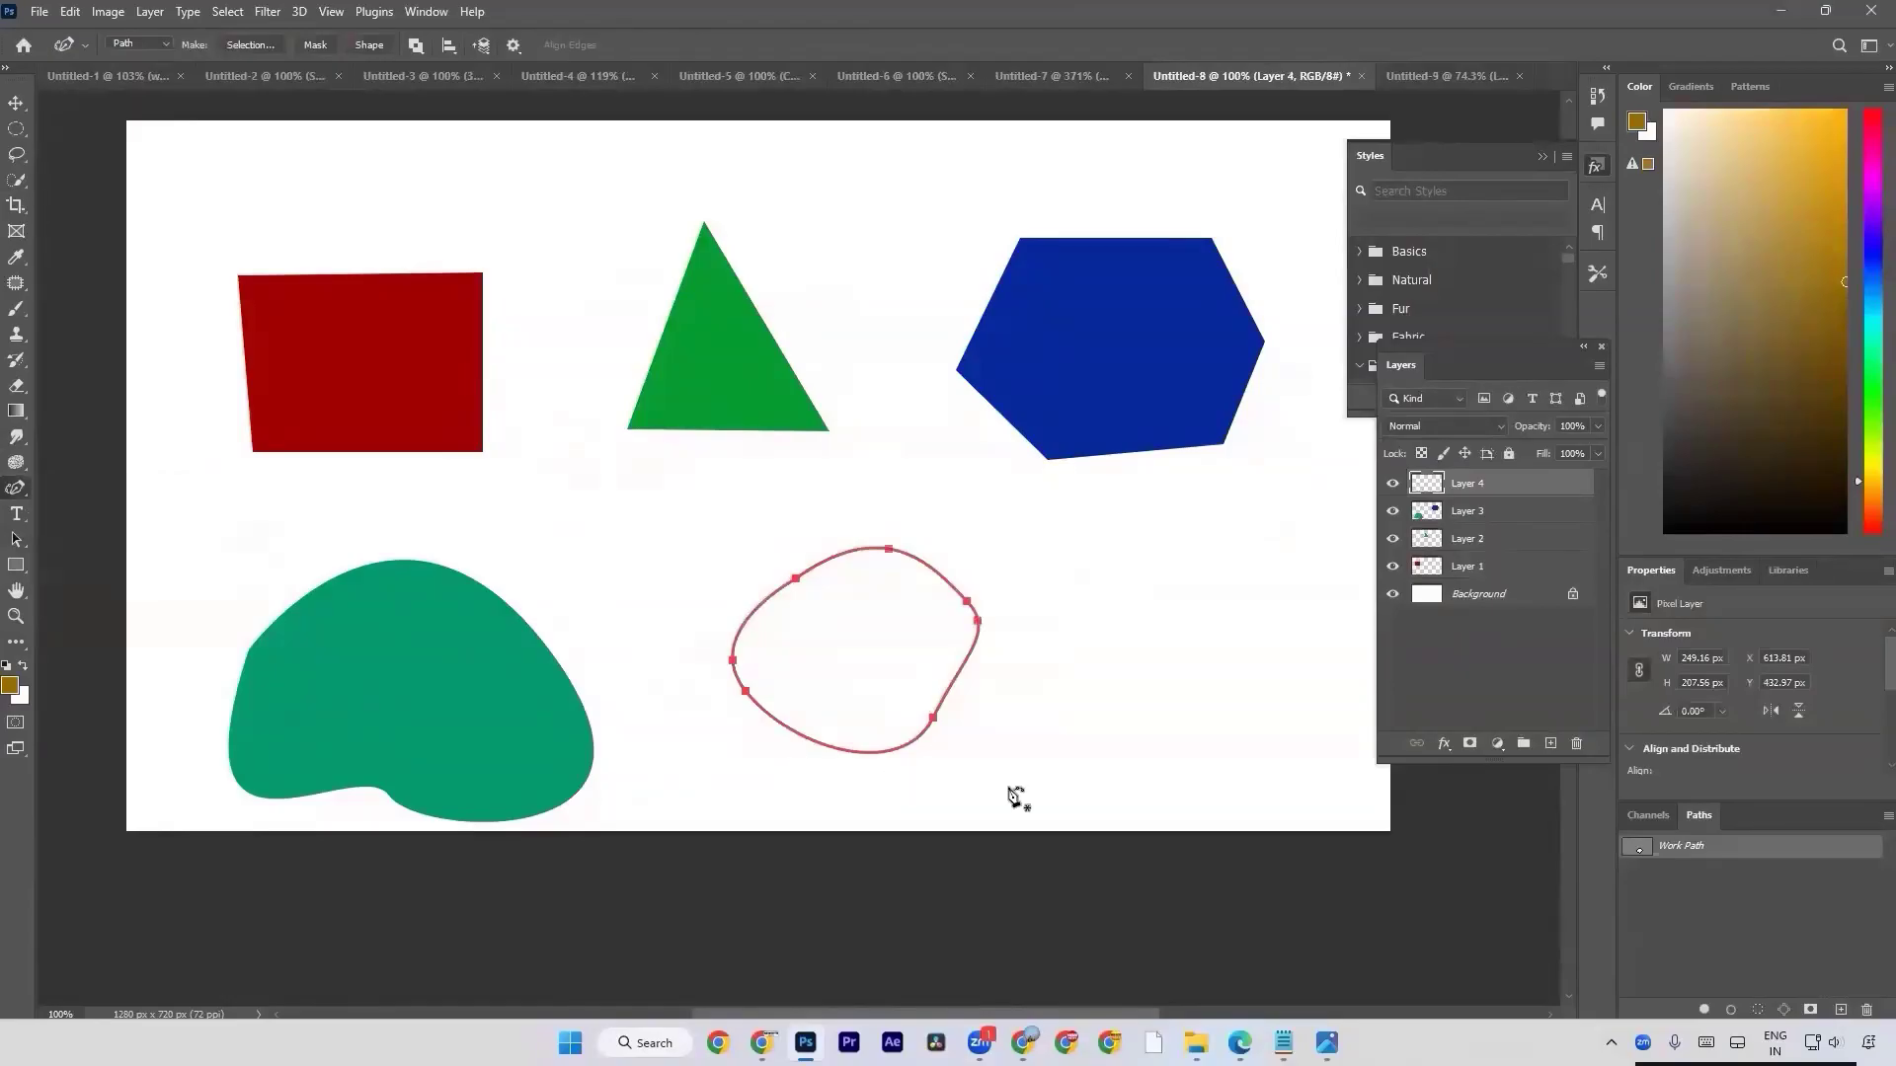
pyautogui.moveTo(935, 719); pyautogui.dragTo(945, 743)
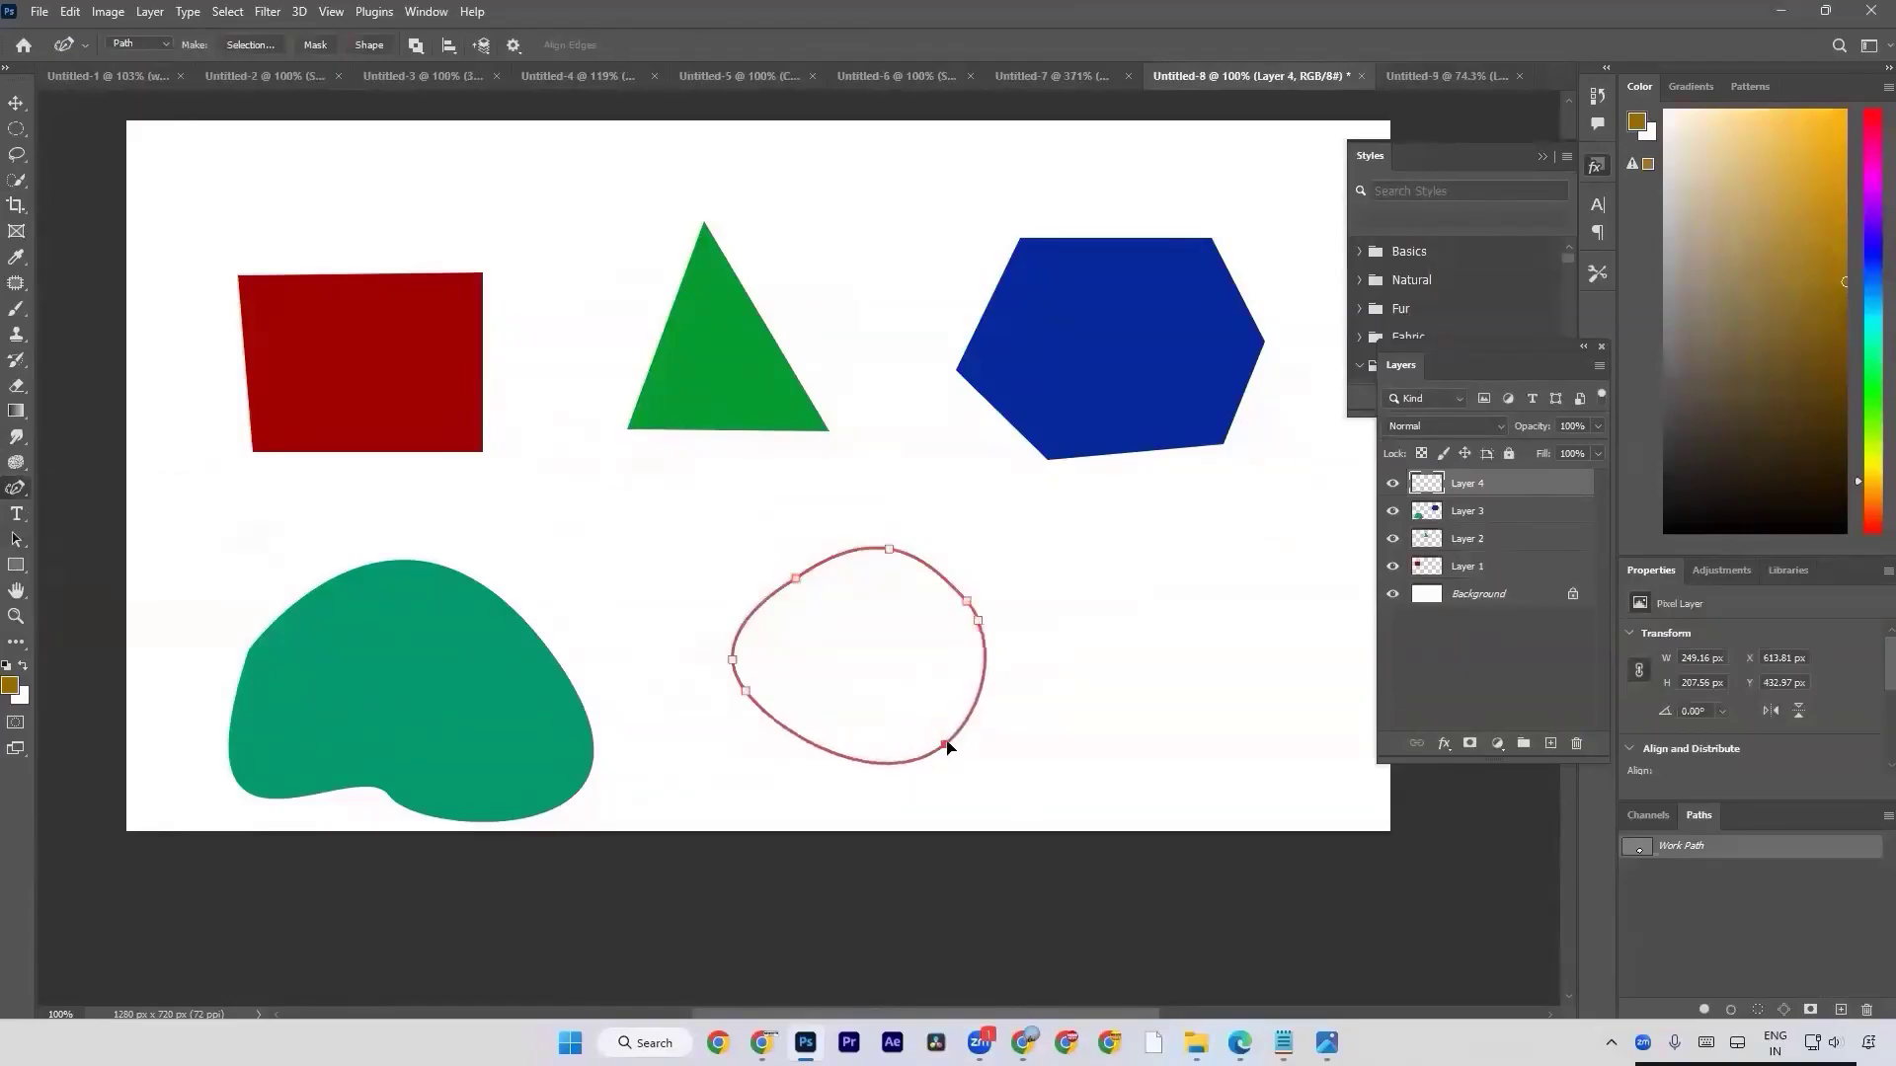
pyautogui.moveTo(889, 546); pyautogui.dragTo(919, 555)
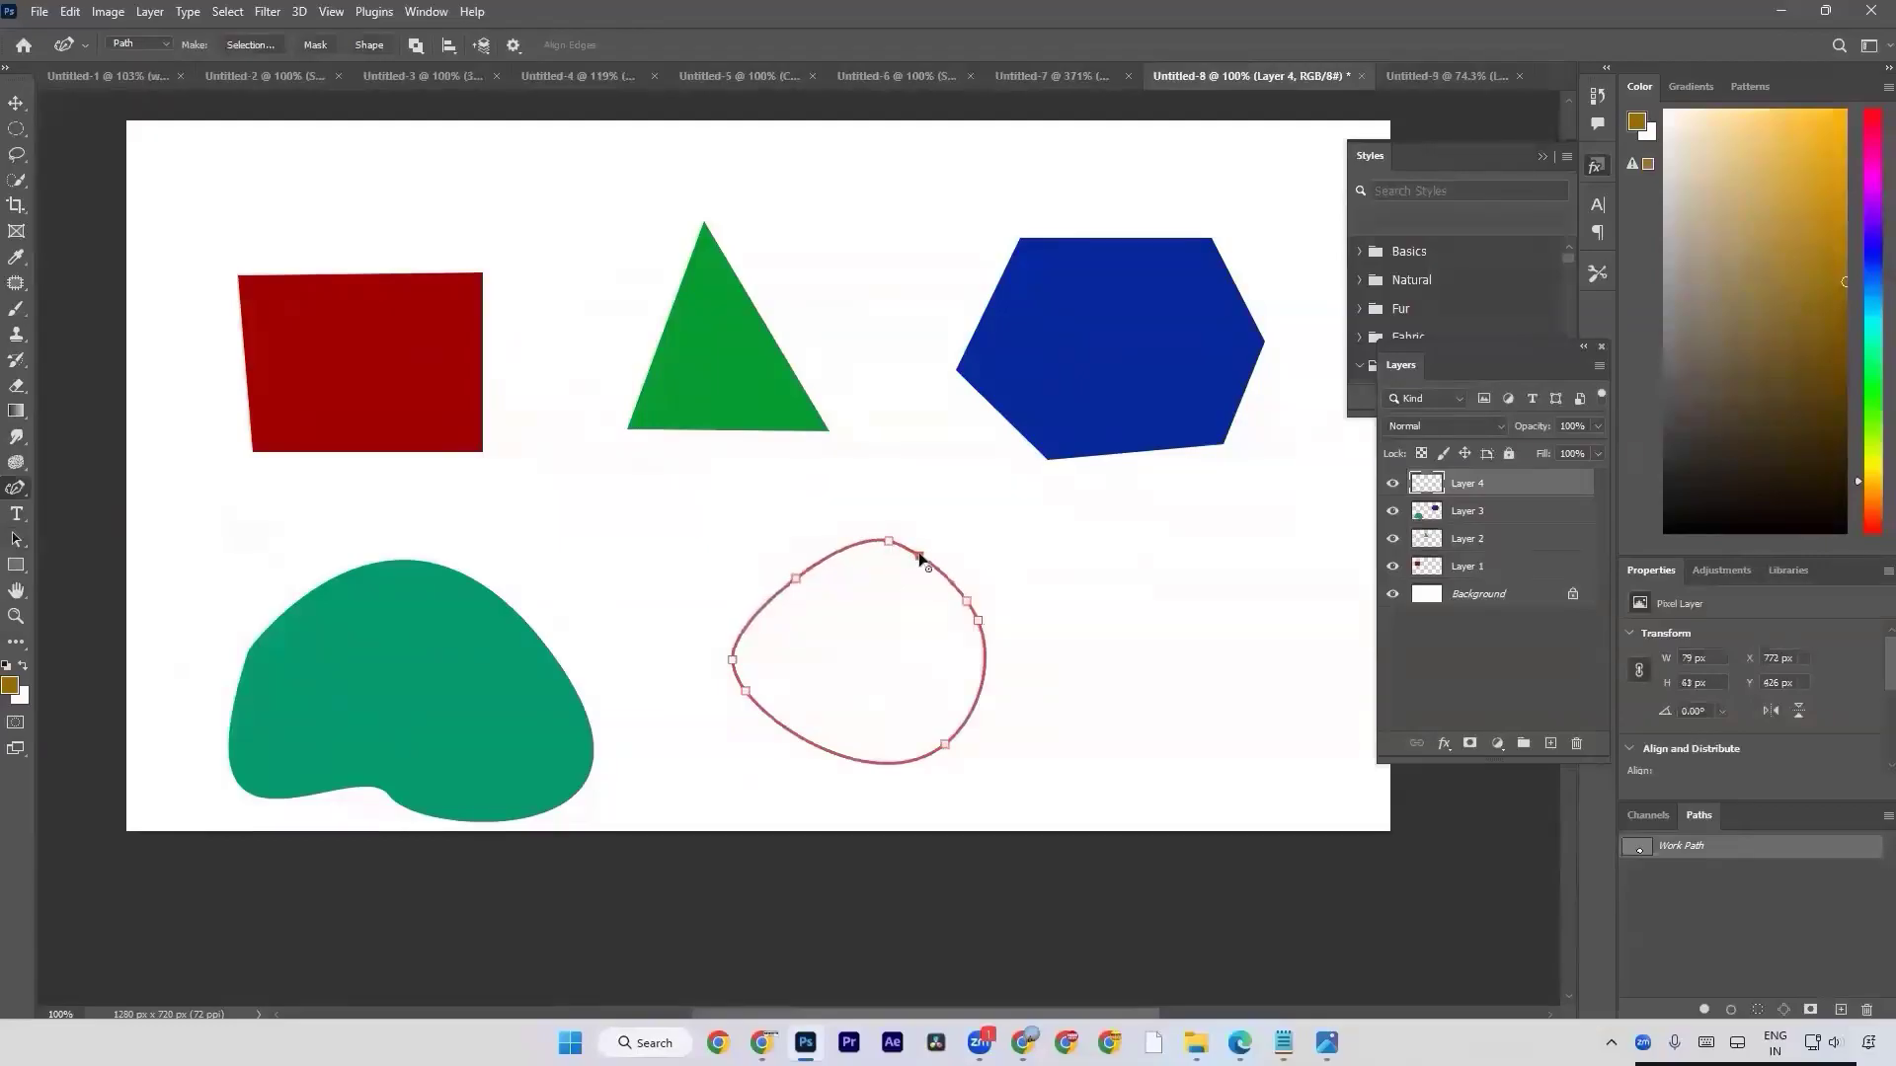
pyautogui.press('Delete')
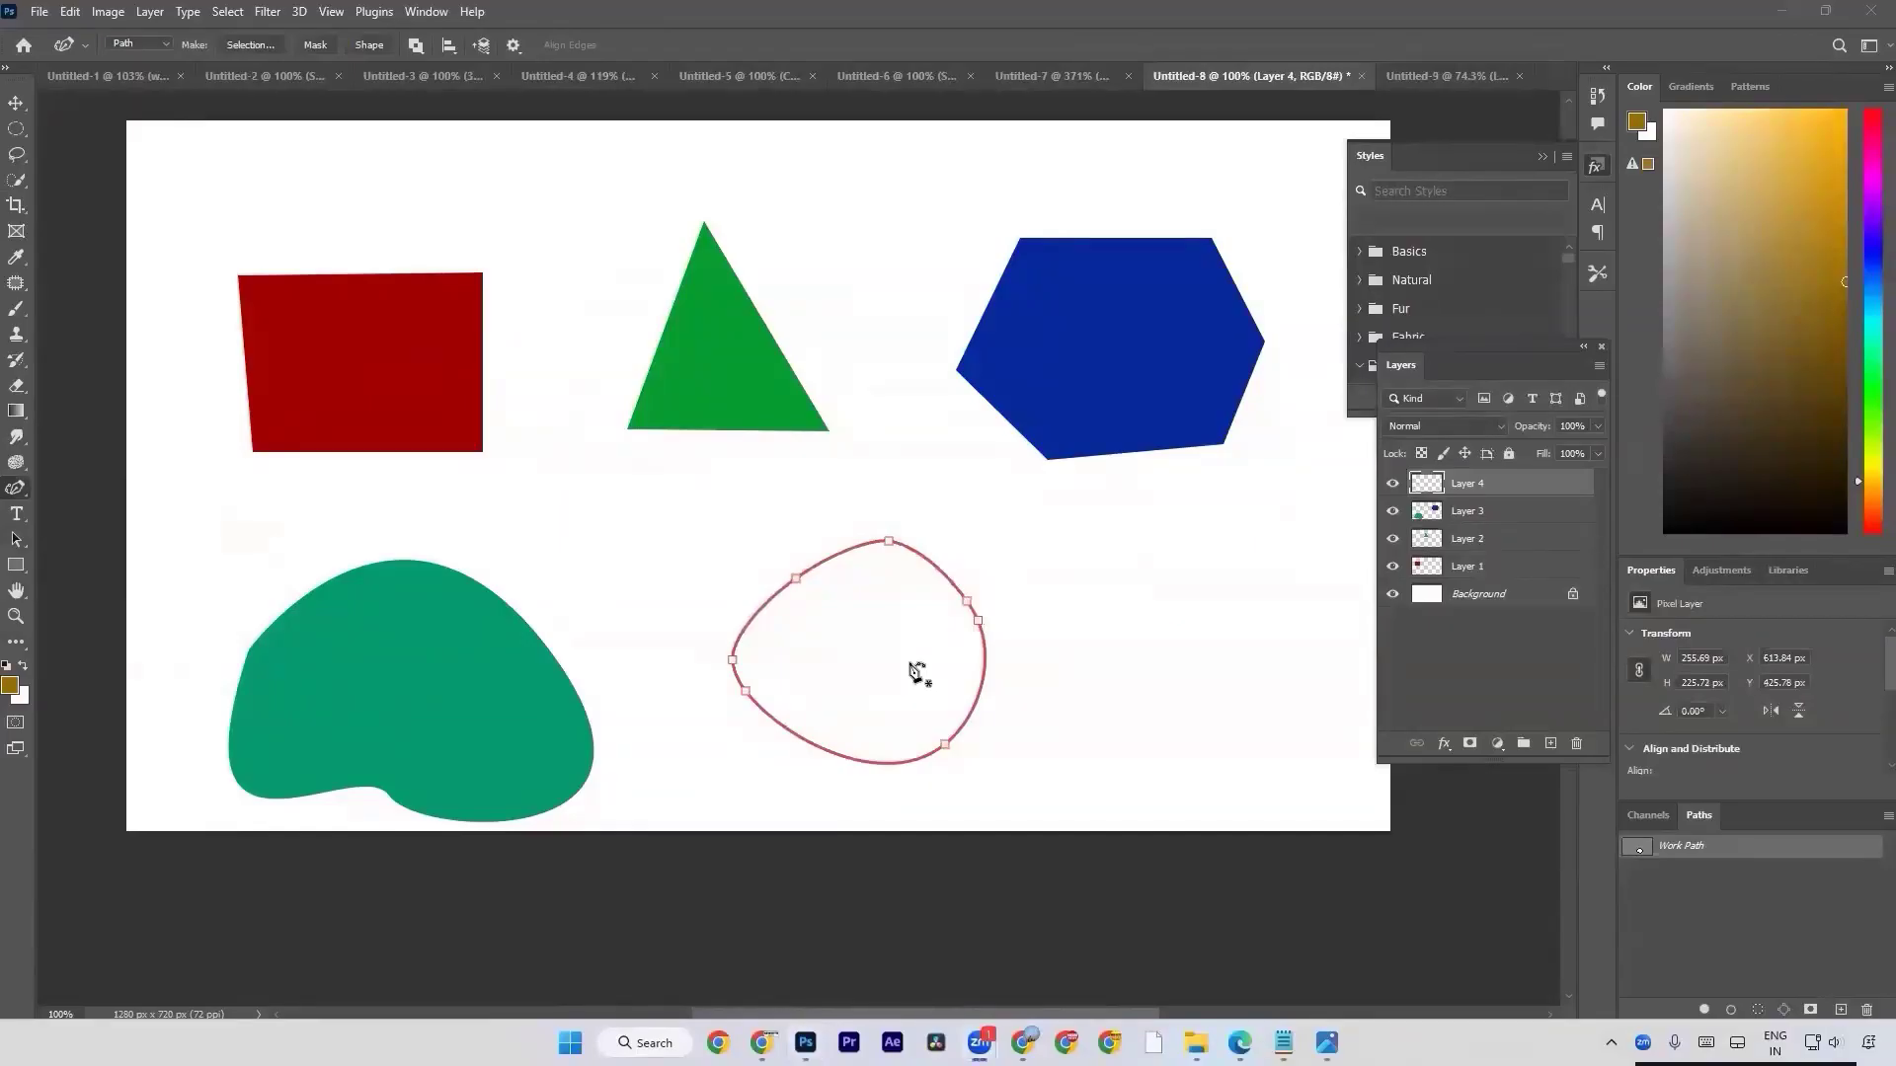
pyautogui.click(977, 621)
pyautogui.press('Delete')
pyautogui.moveTo(745, 692); pyautogui.dragTo(767, 733)
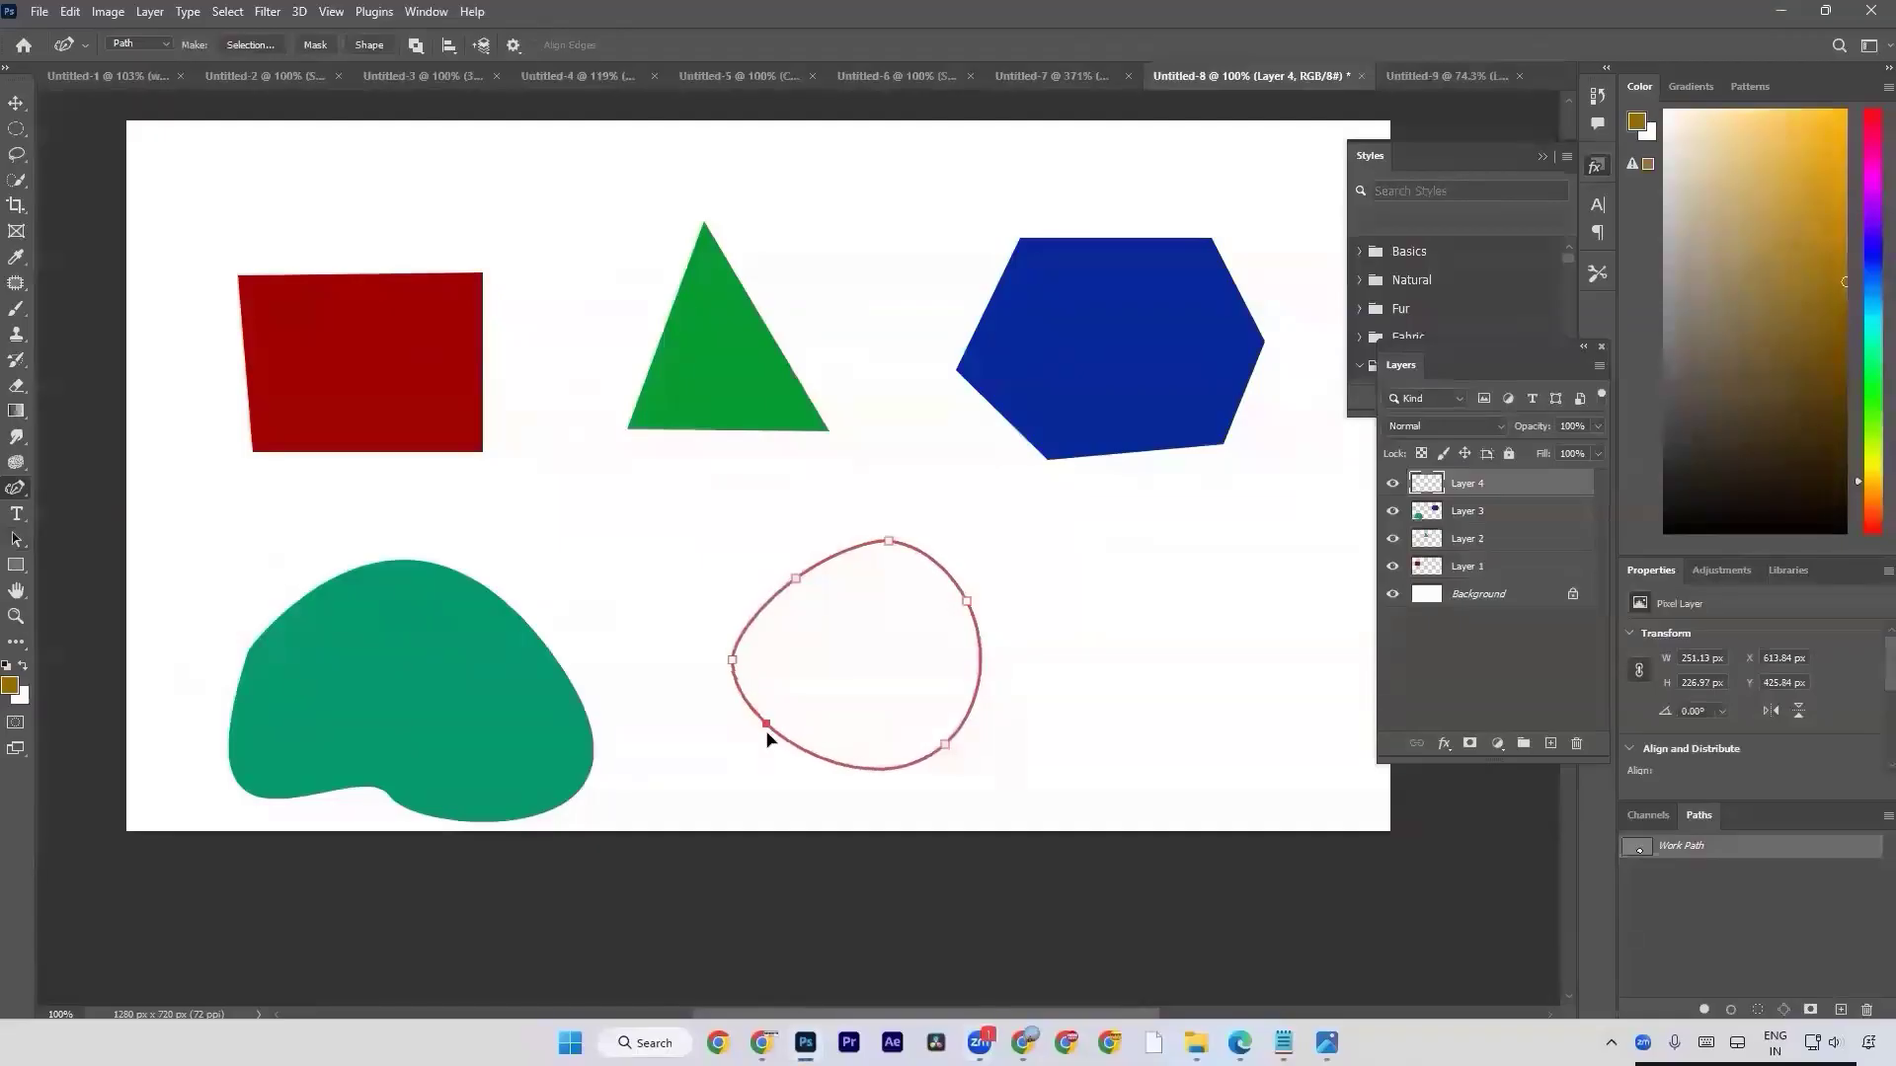
# Return to the Pen tool and undo the reshaping and the whole curved path.
pyautogui.rightClick(14, 488)
pyautogui.click(94, 488)
pyautogui.hotkey('ctrl', 'z')
pyautogui.hotkey('ctrl', 'z')
pyautogui.hotkey('ctrl', 'z')
pyautogui.hotkey('ctrl', 'z')
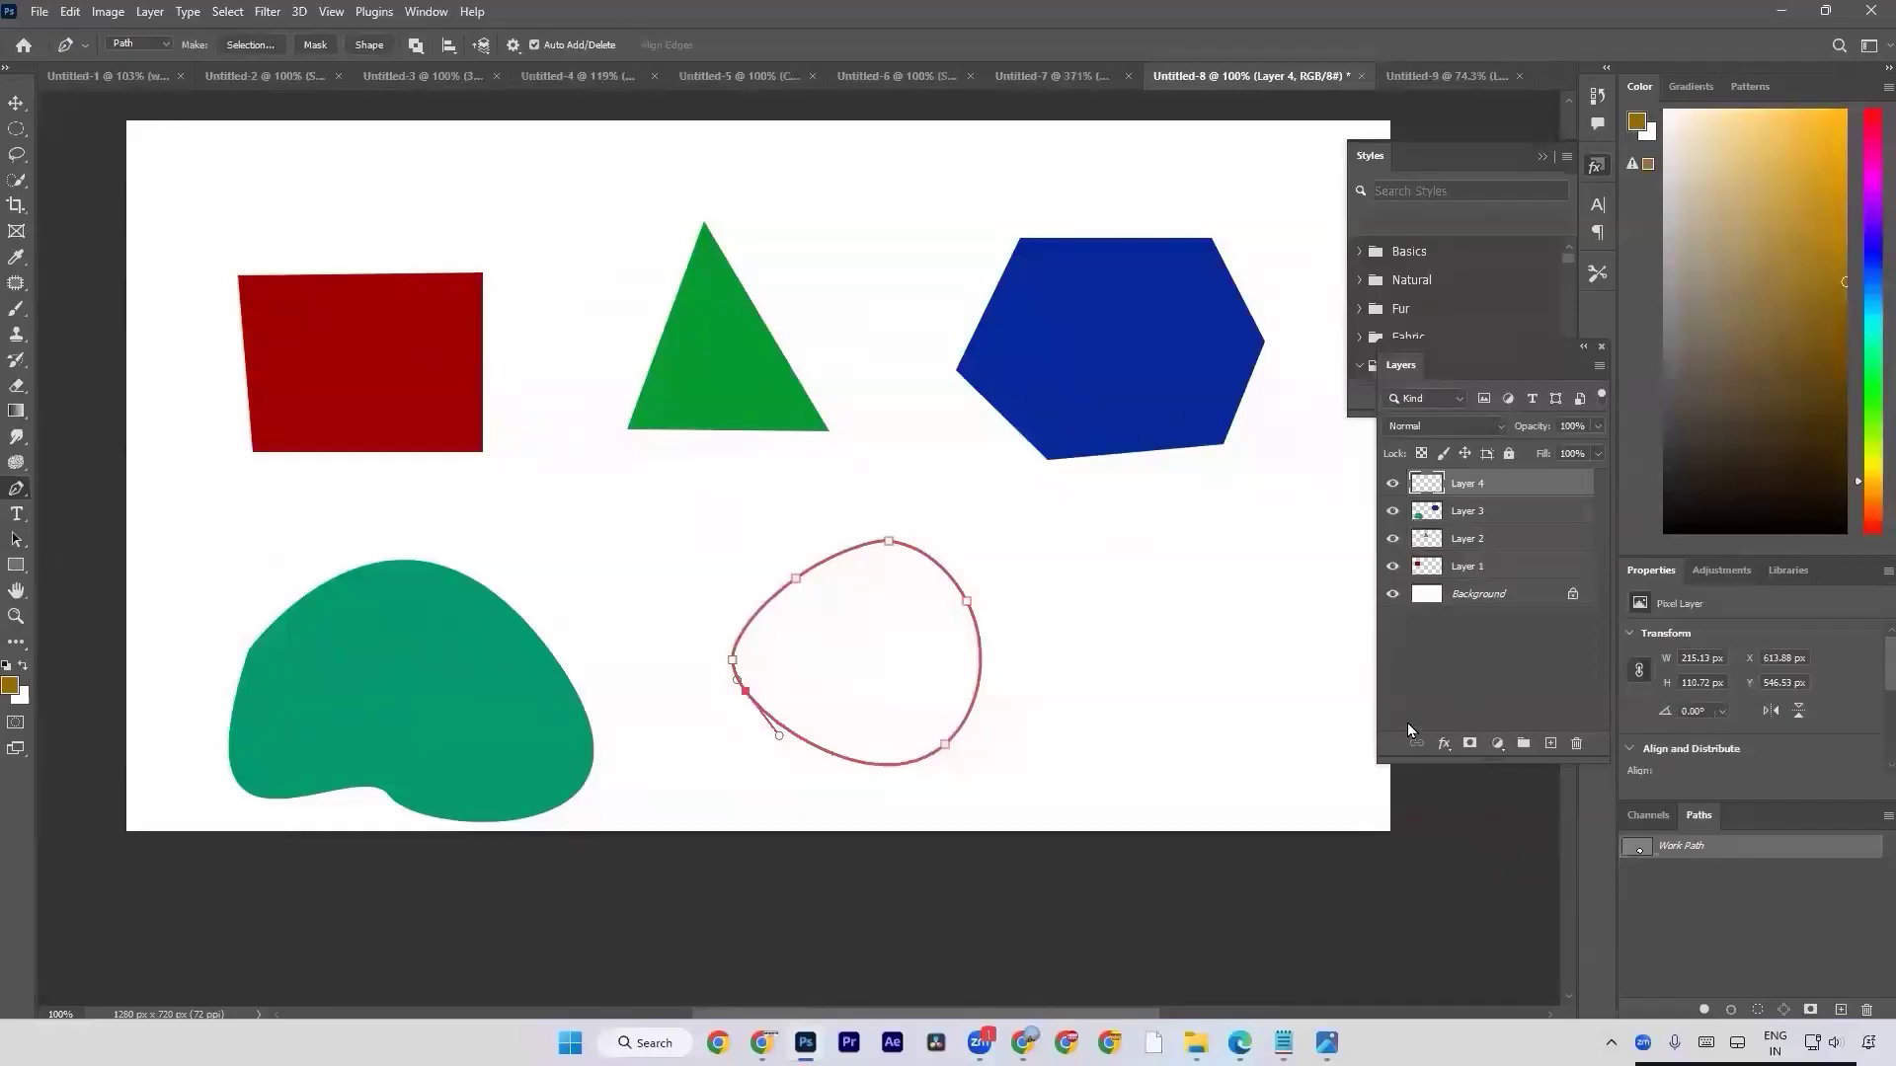
pyautogui.hotkey('ctrl', 'z')
pyautogui.hotkey('ctrl', 'z')
pyautogui.hotkey('ctrl', 'z')
pyautogui.hotkey('ctrl', 'z')
pyautogui.hotkey('ctrl', 'z')
pyautogui.hotkey('ctrl', 'z')
pyautogui.hotkey('ctrl', 'z')
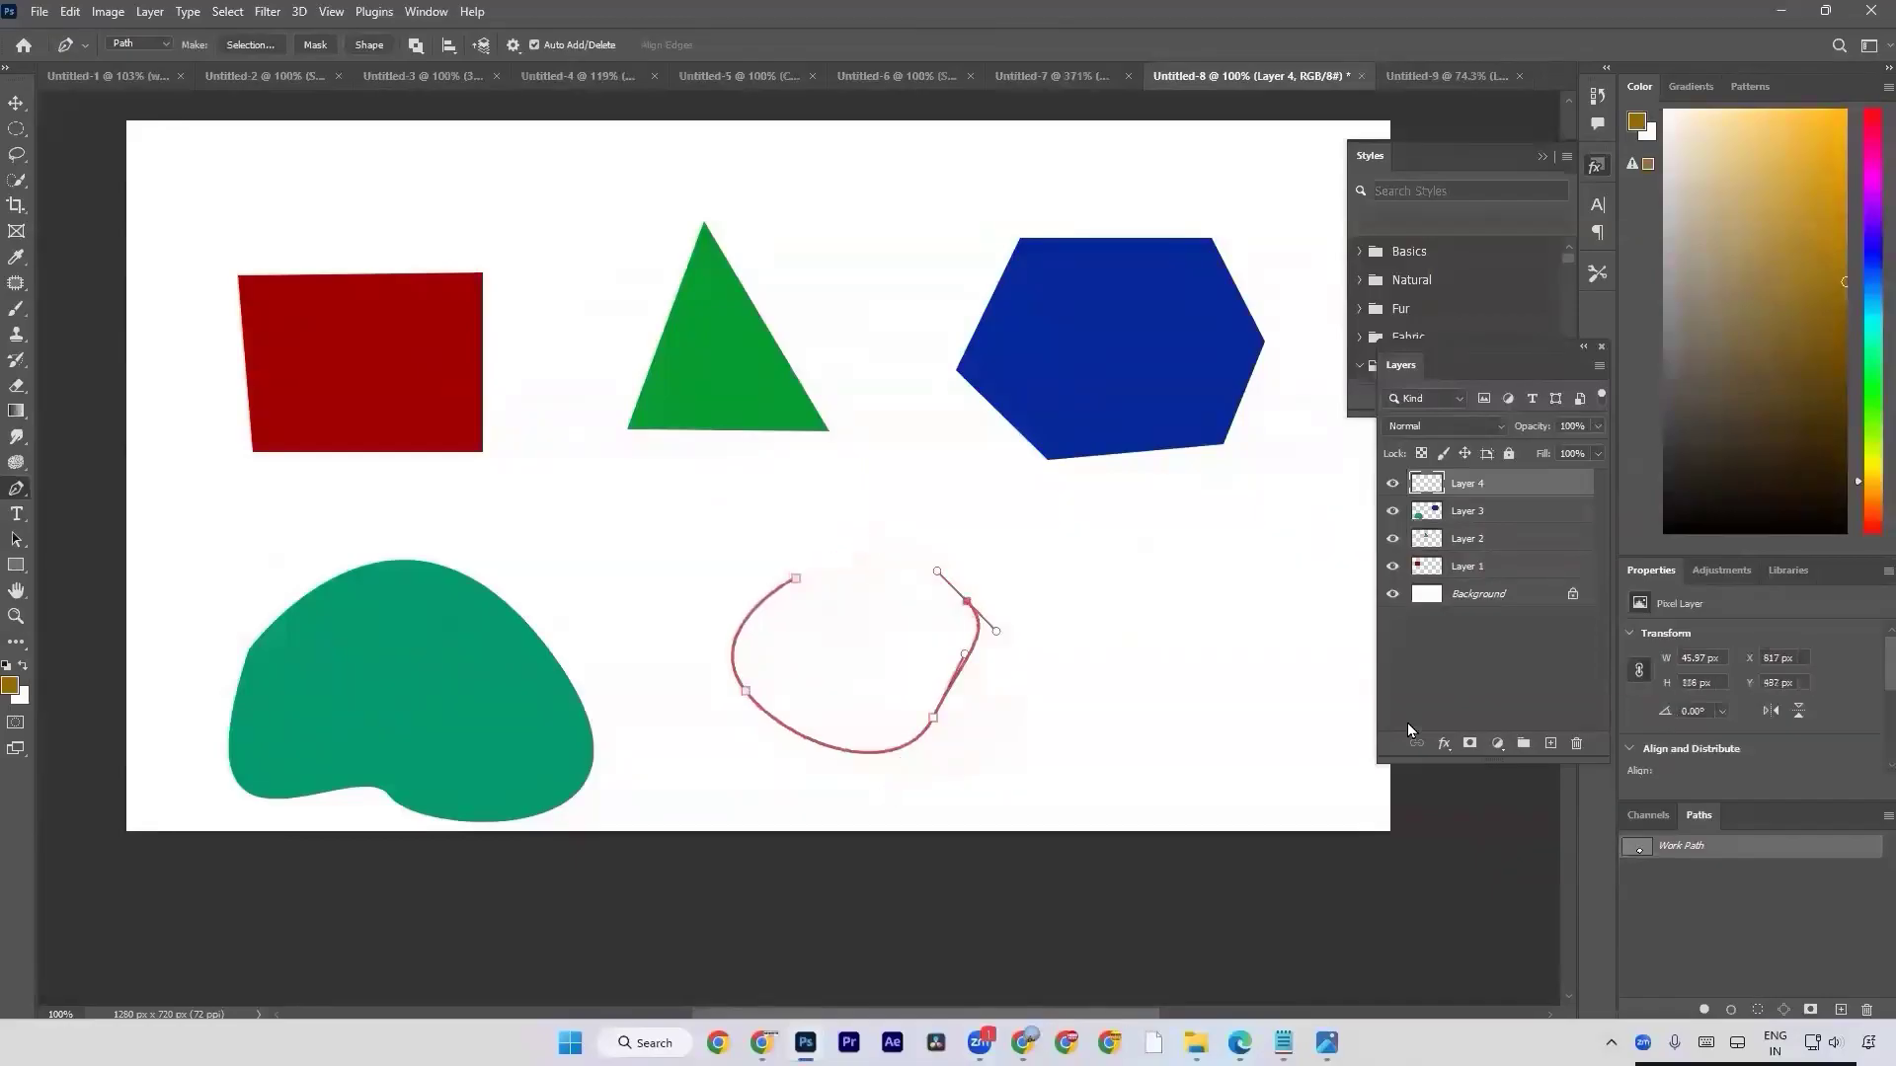
pyautogui.hotkey('ctrl', 'z')
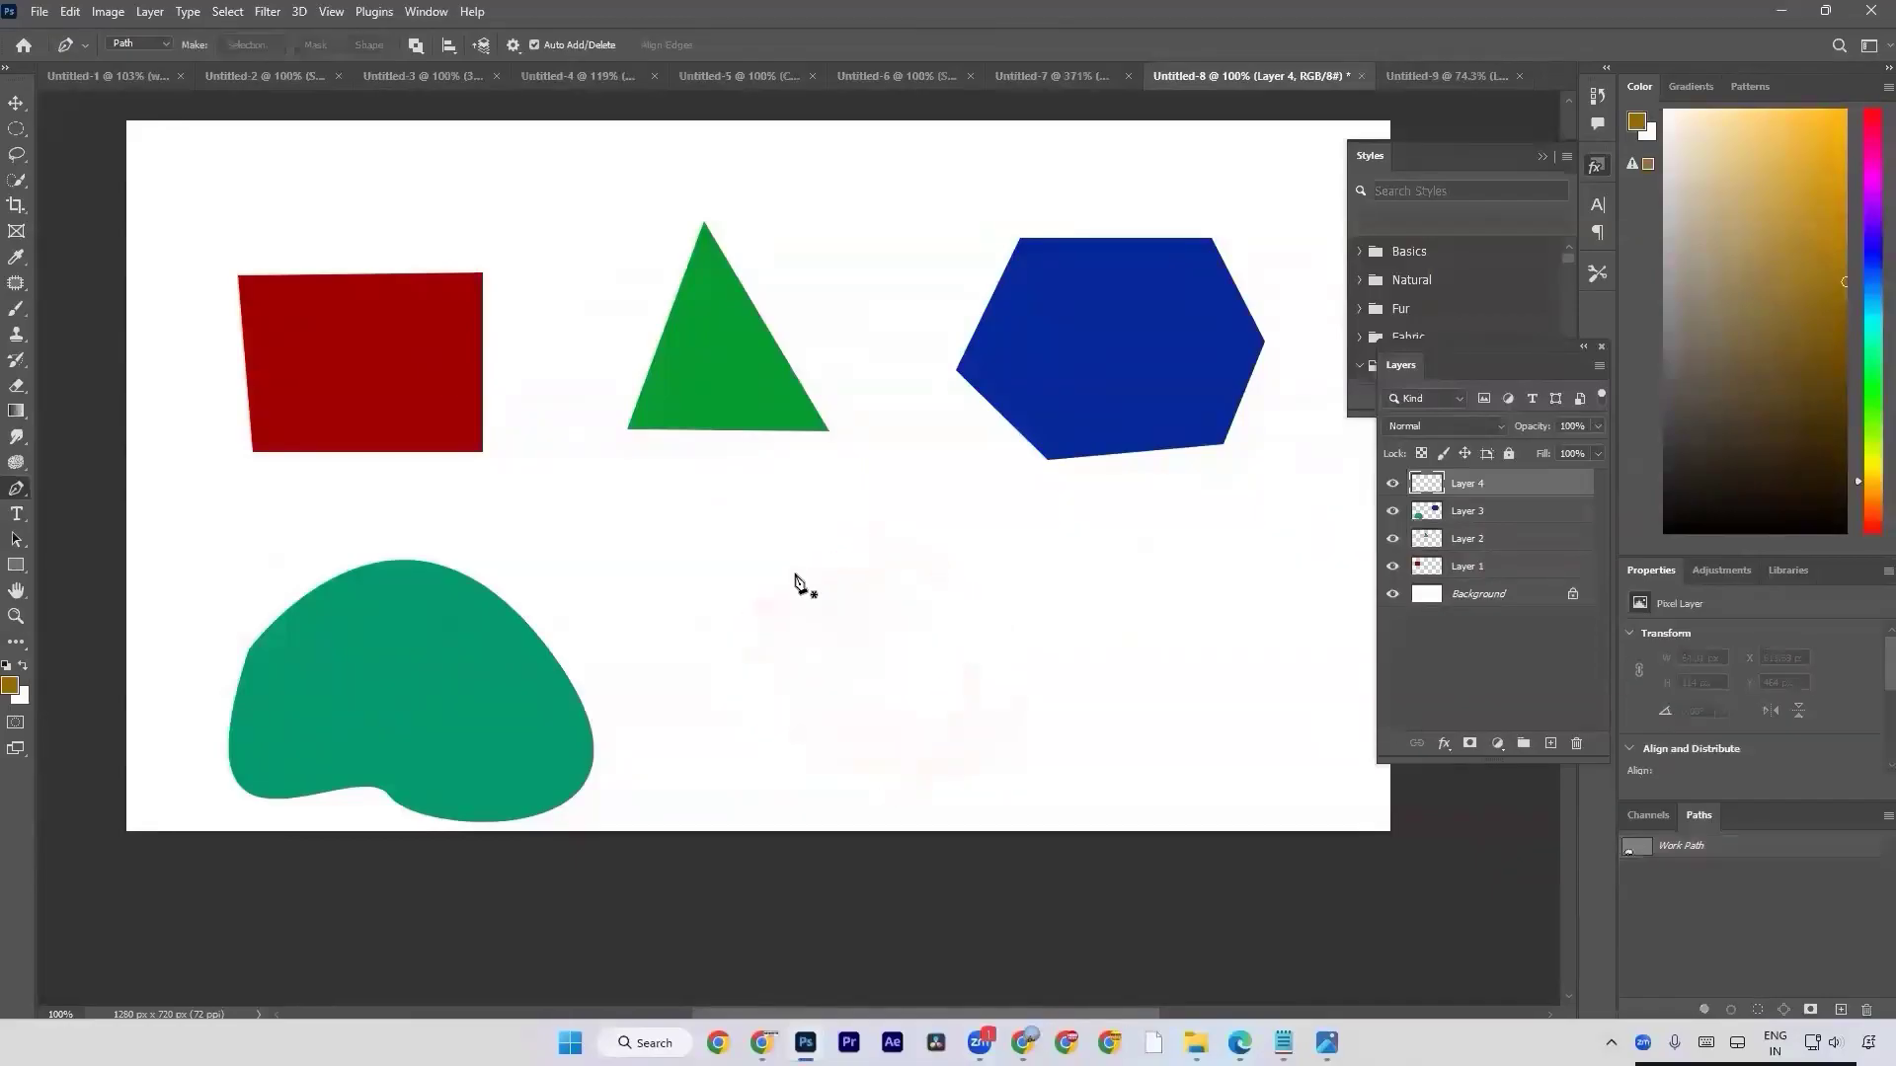
# Draw a closed rounded blob path with six anchor points beside the teal shape with the Pen tool.
pyautogui.scroll(-1, 794, 575)
pyautogui.click(846, 527)
pyautogui.moveTo(770, 641); pyautogui.dragTo(808, 718)
pyautogui.click(948, 716)
pyautogui.moveTo(959, 716); pyautogui.dragTo(986, 707)
pyautogui.moveTo(1016, 600); pyautogui.dragTo(1016, 561)
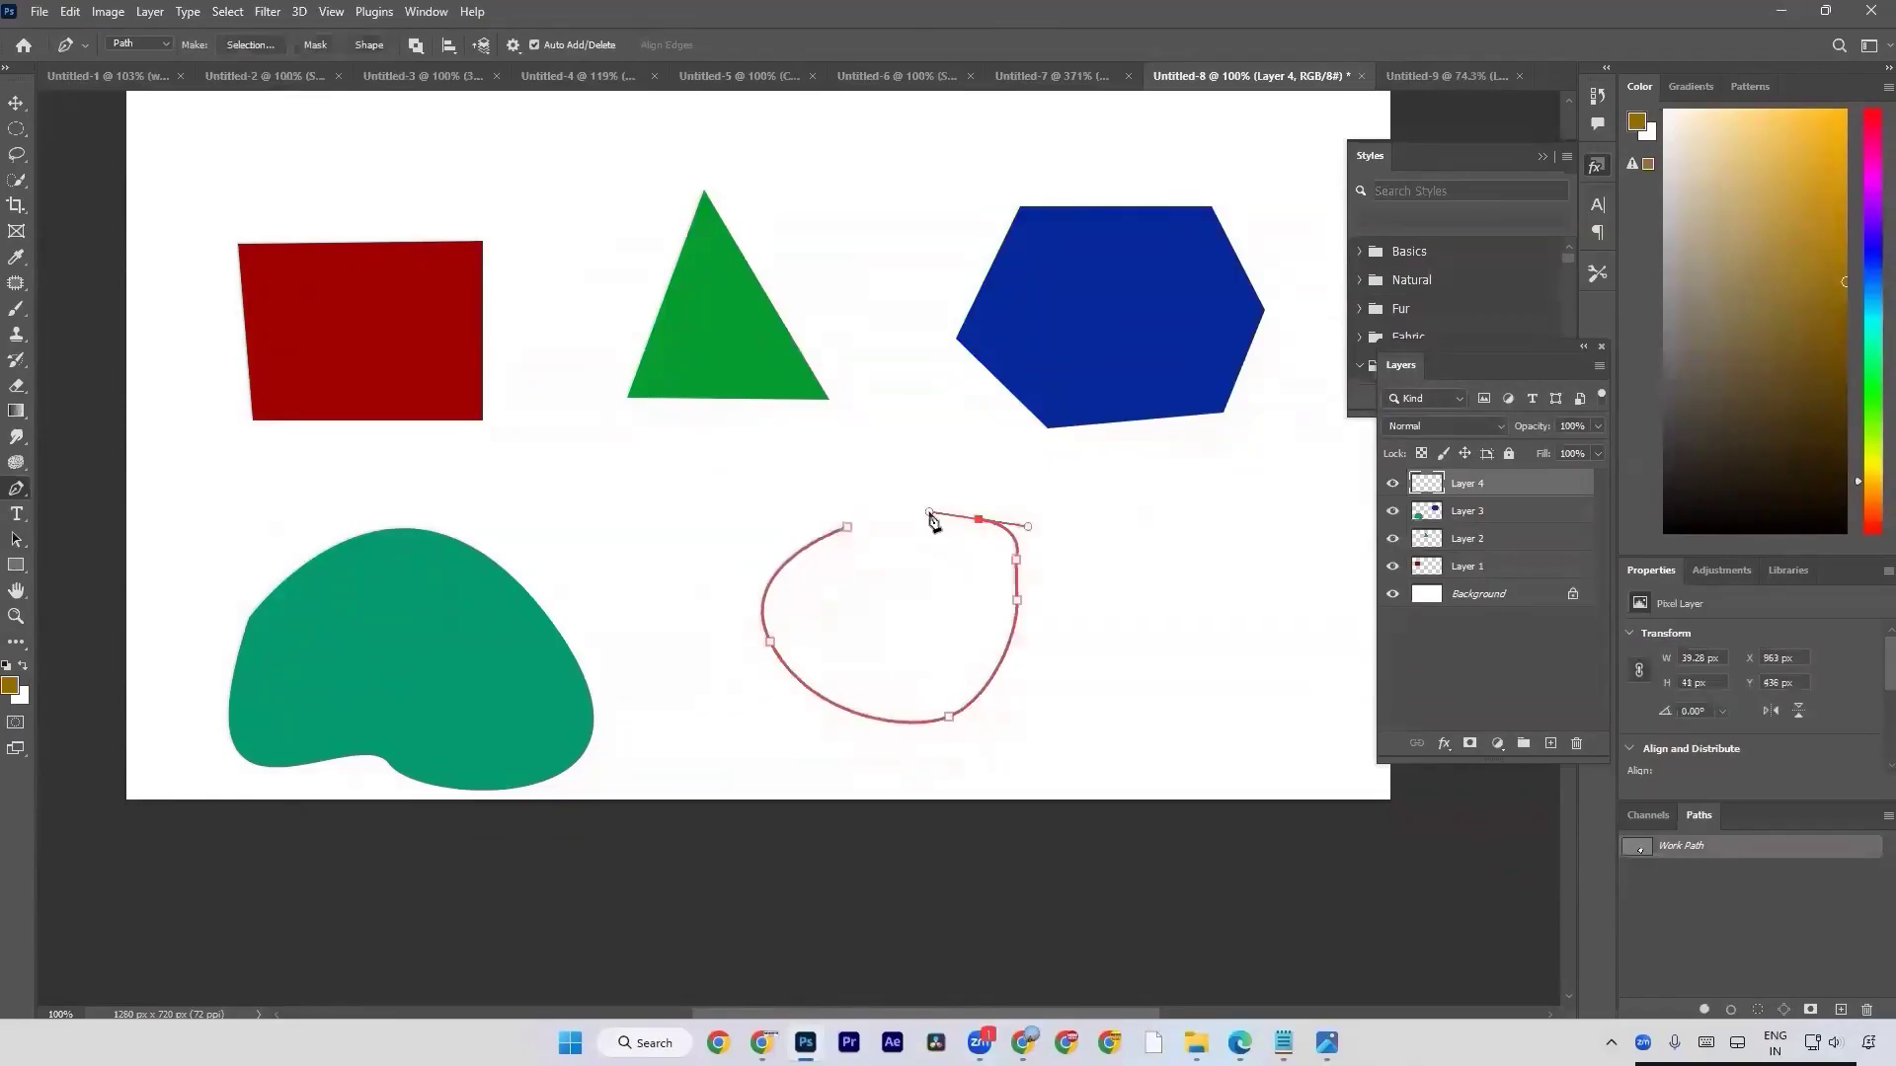
pyautogui.click(967, 513)
pyautogui.hotkey('ctrl', 'z')
pyautogui.moveTo(951, 509); pyautogui.dragTo(917, 503)
pyautogui.click(847, 529)
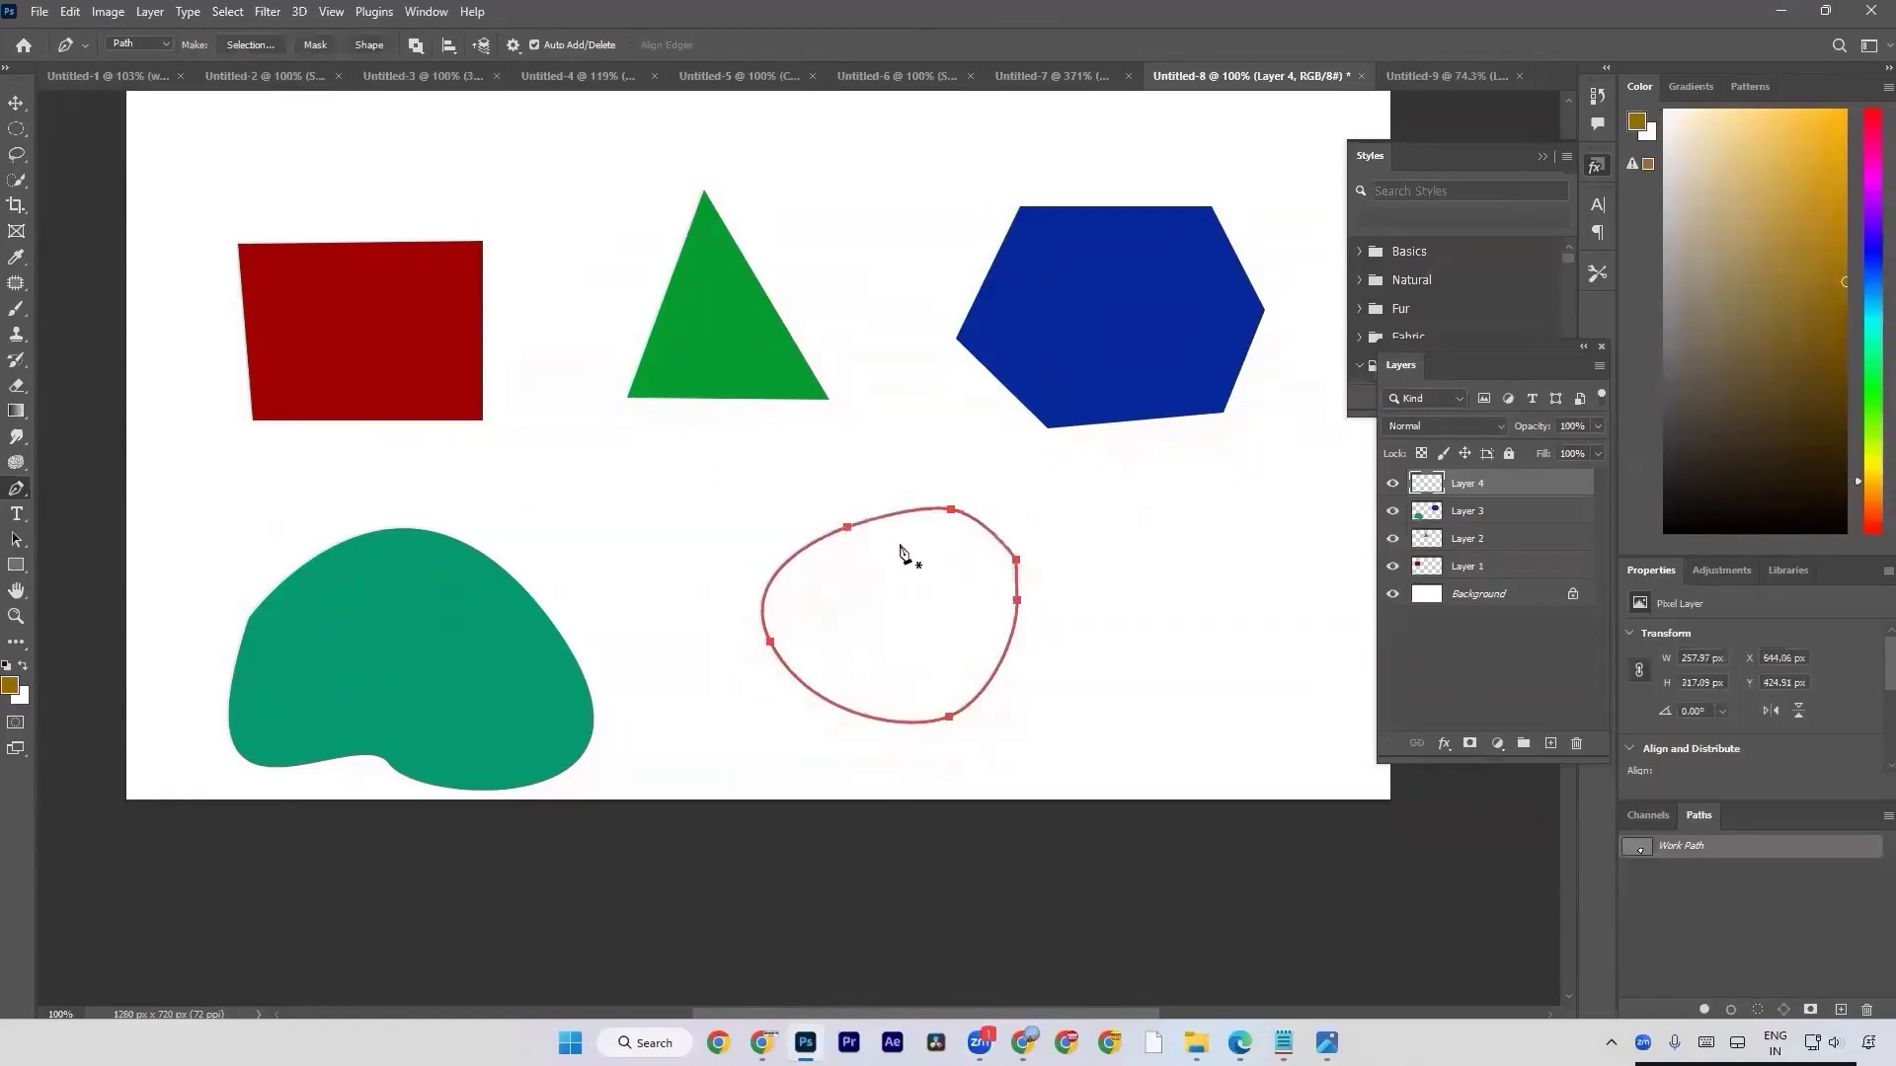
# Convert the blob path to a selection, fill it with purple #970080 on another new layer and deselect.
pyautogui.click(1549, 745)
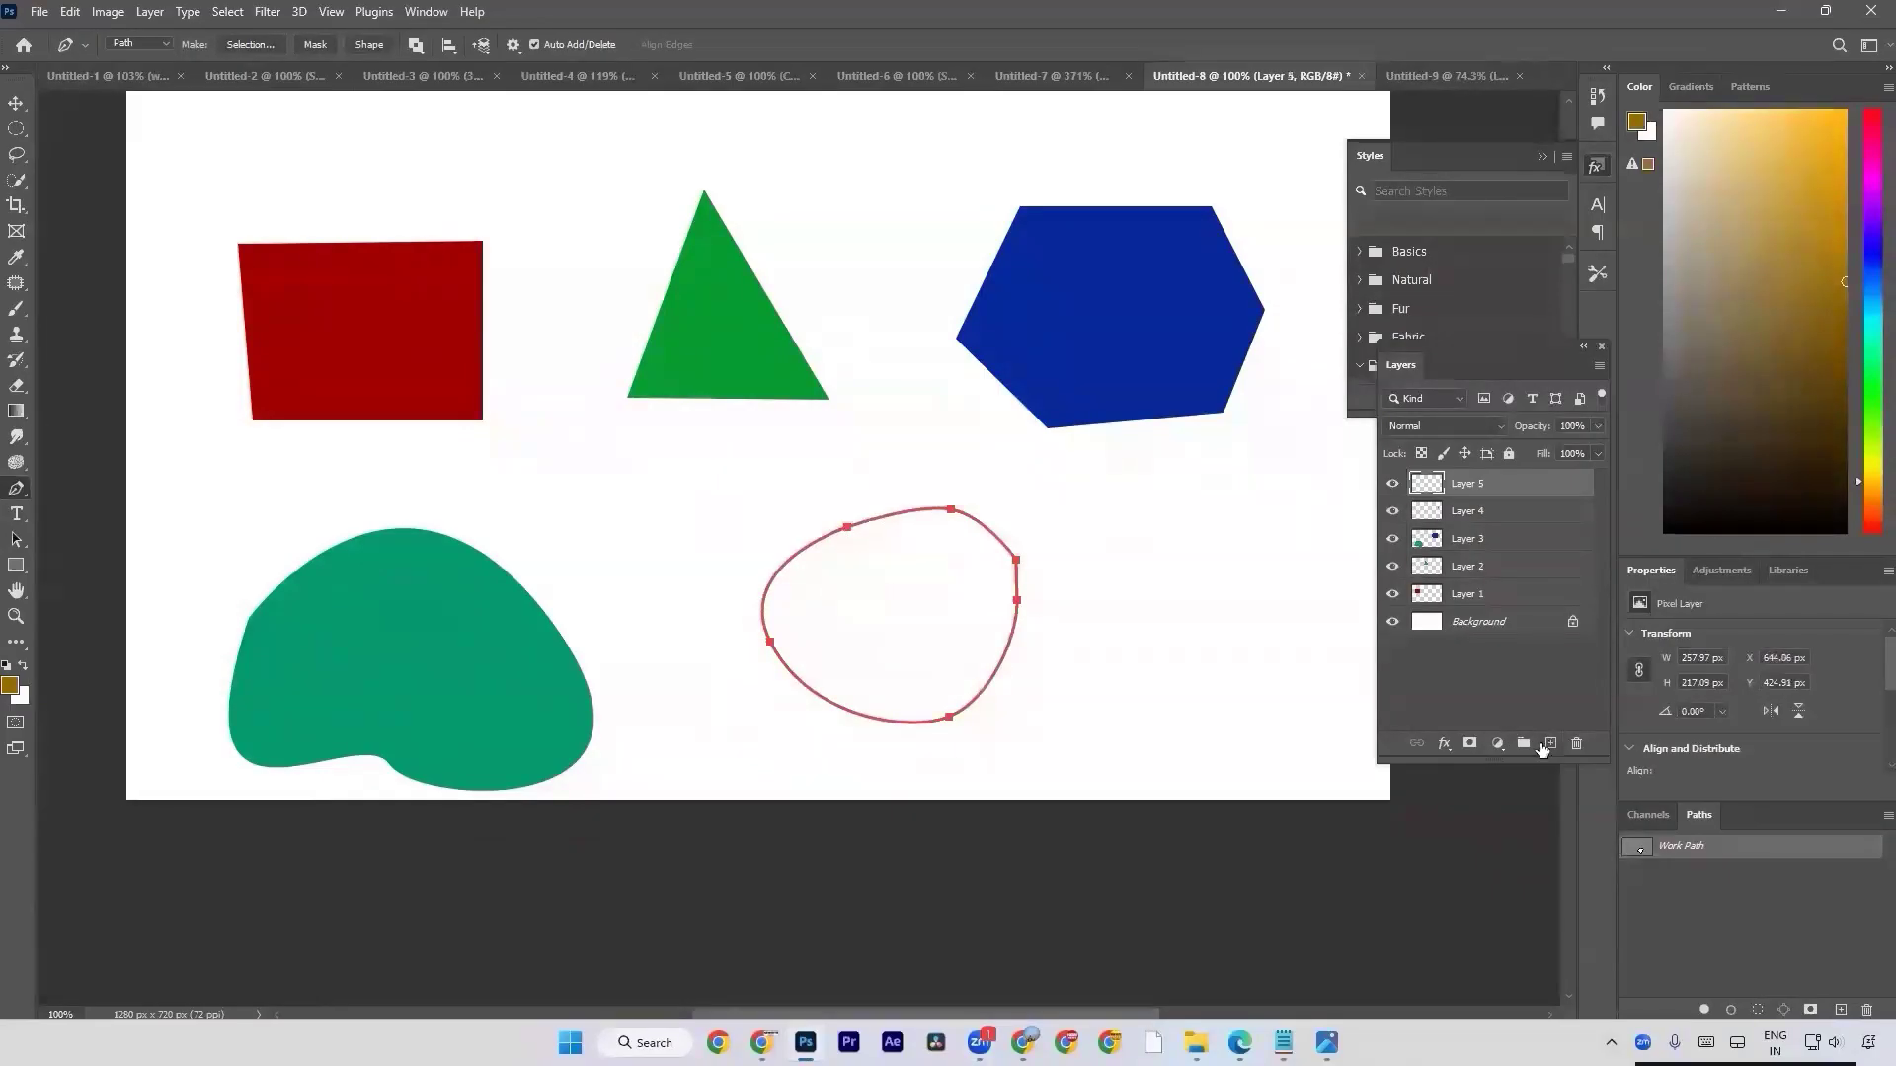
pyautogui.hotkey('ctrl', 'Return')
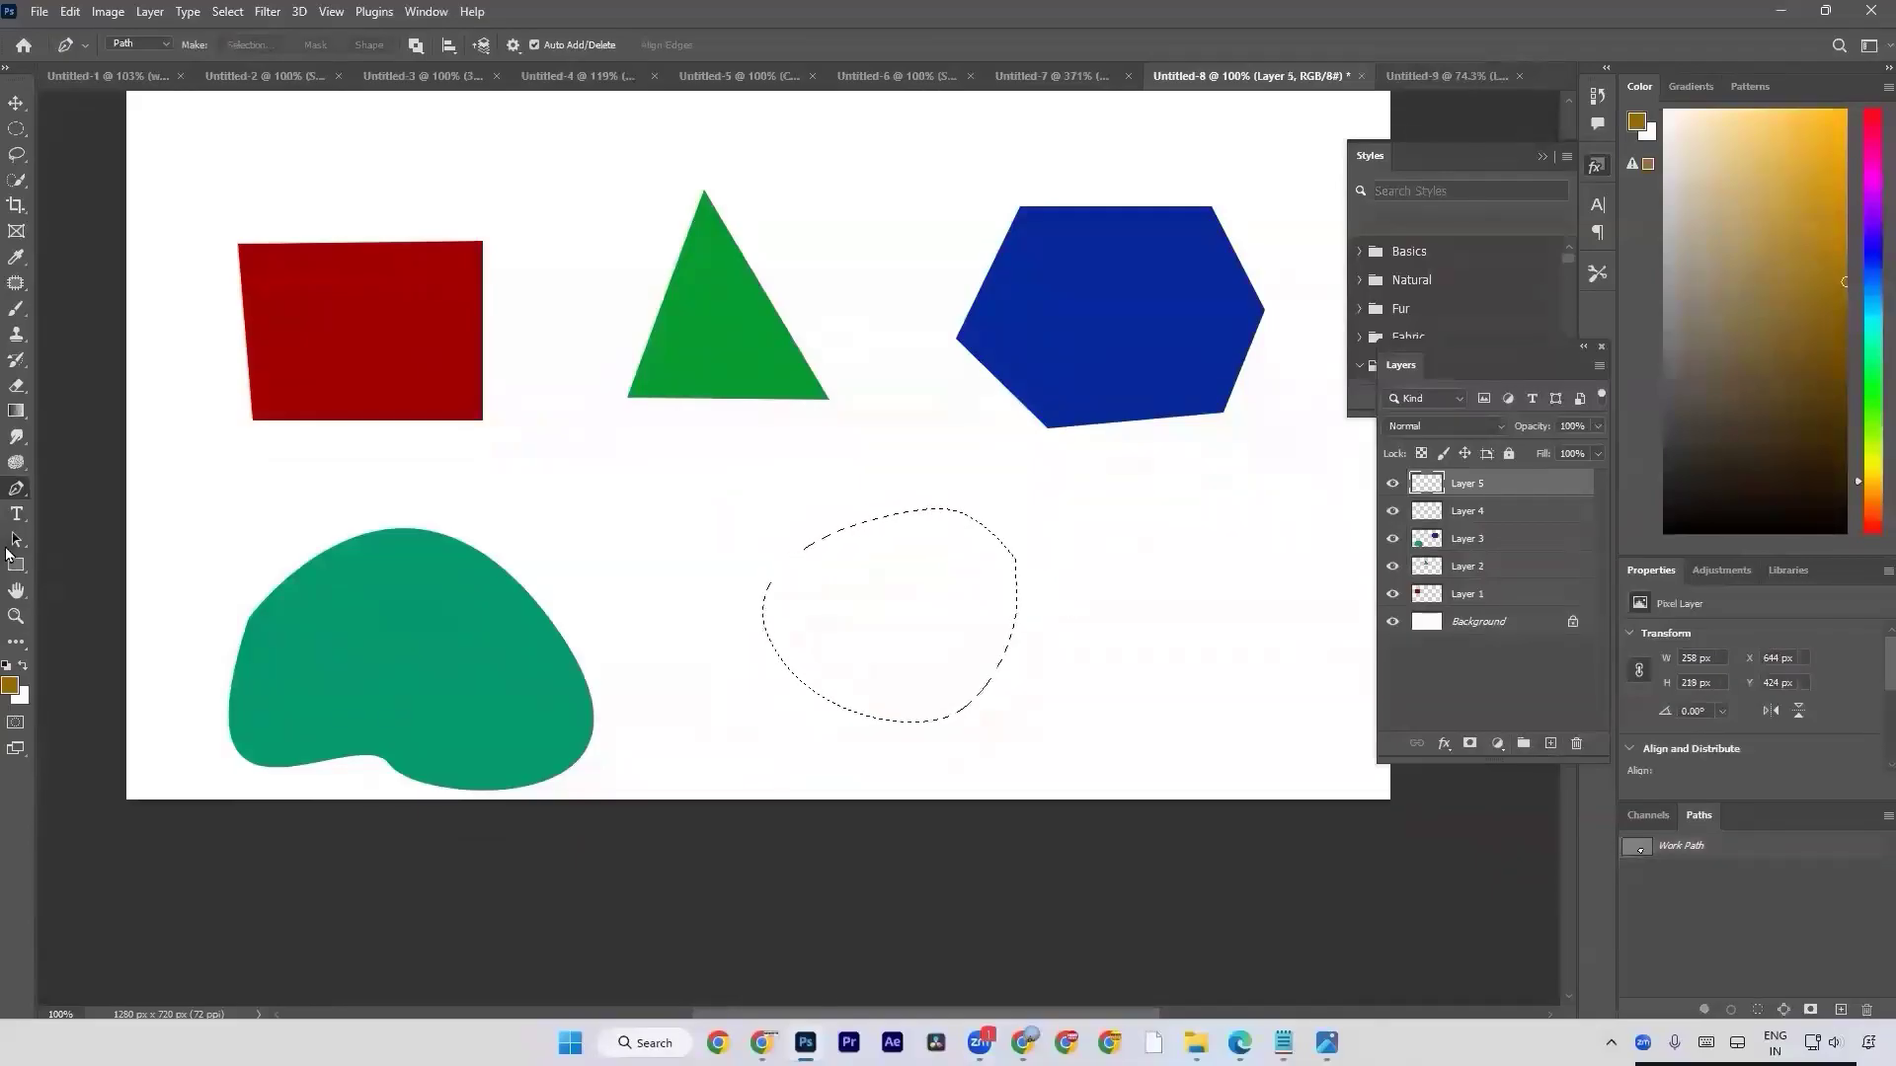
pyautogui.click(8, 689)
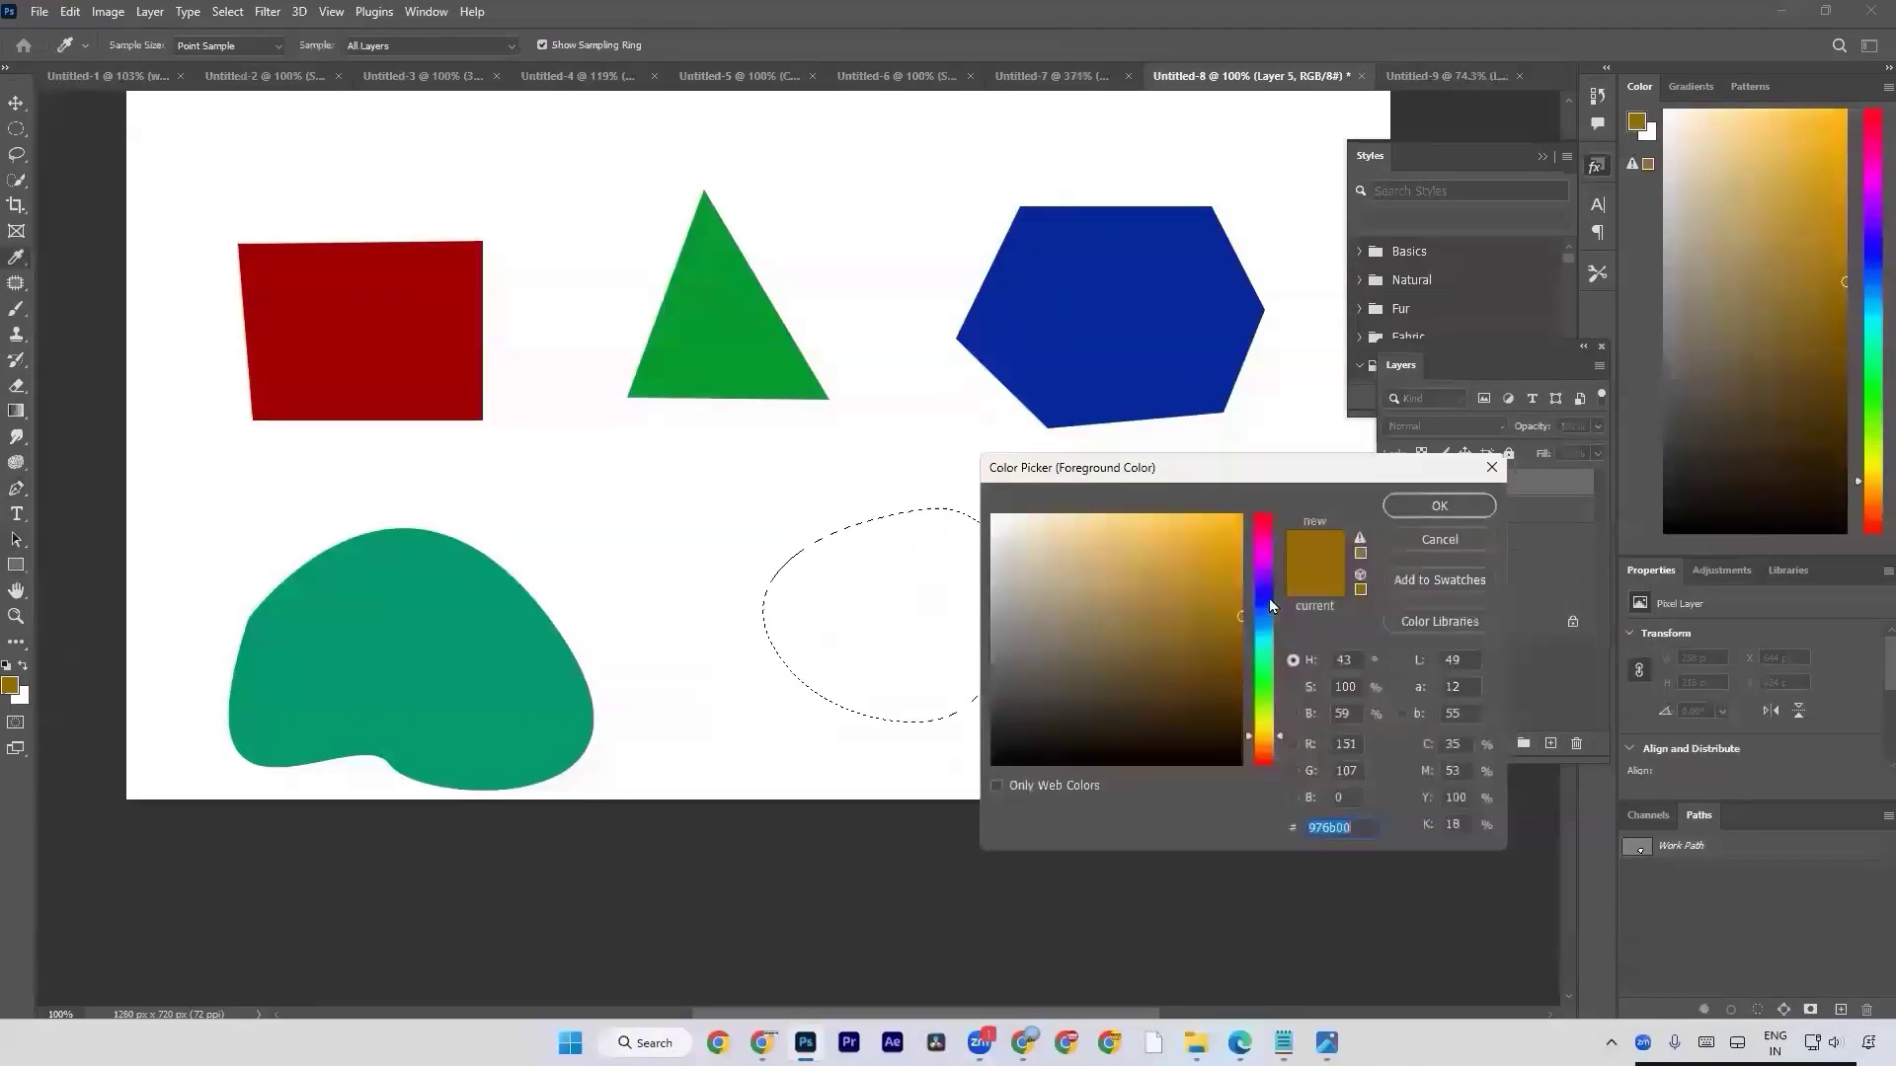
pyautogui.click(1270, 593)
pyautogui.click(1261, 551)
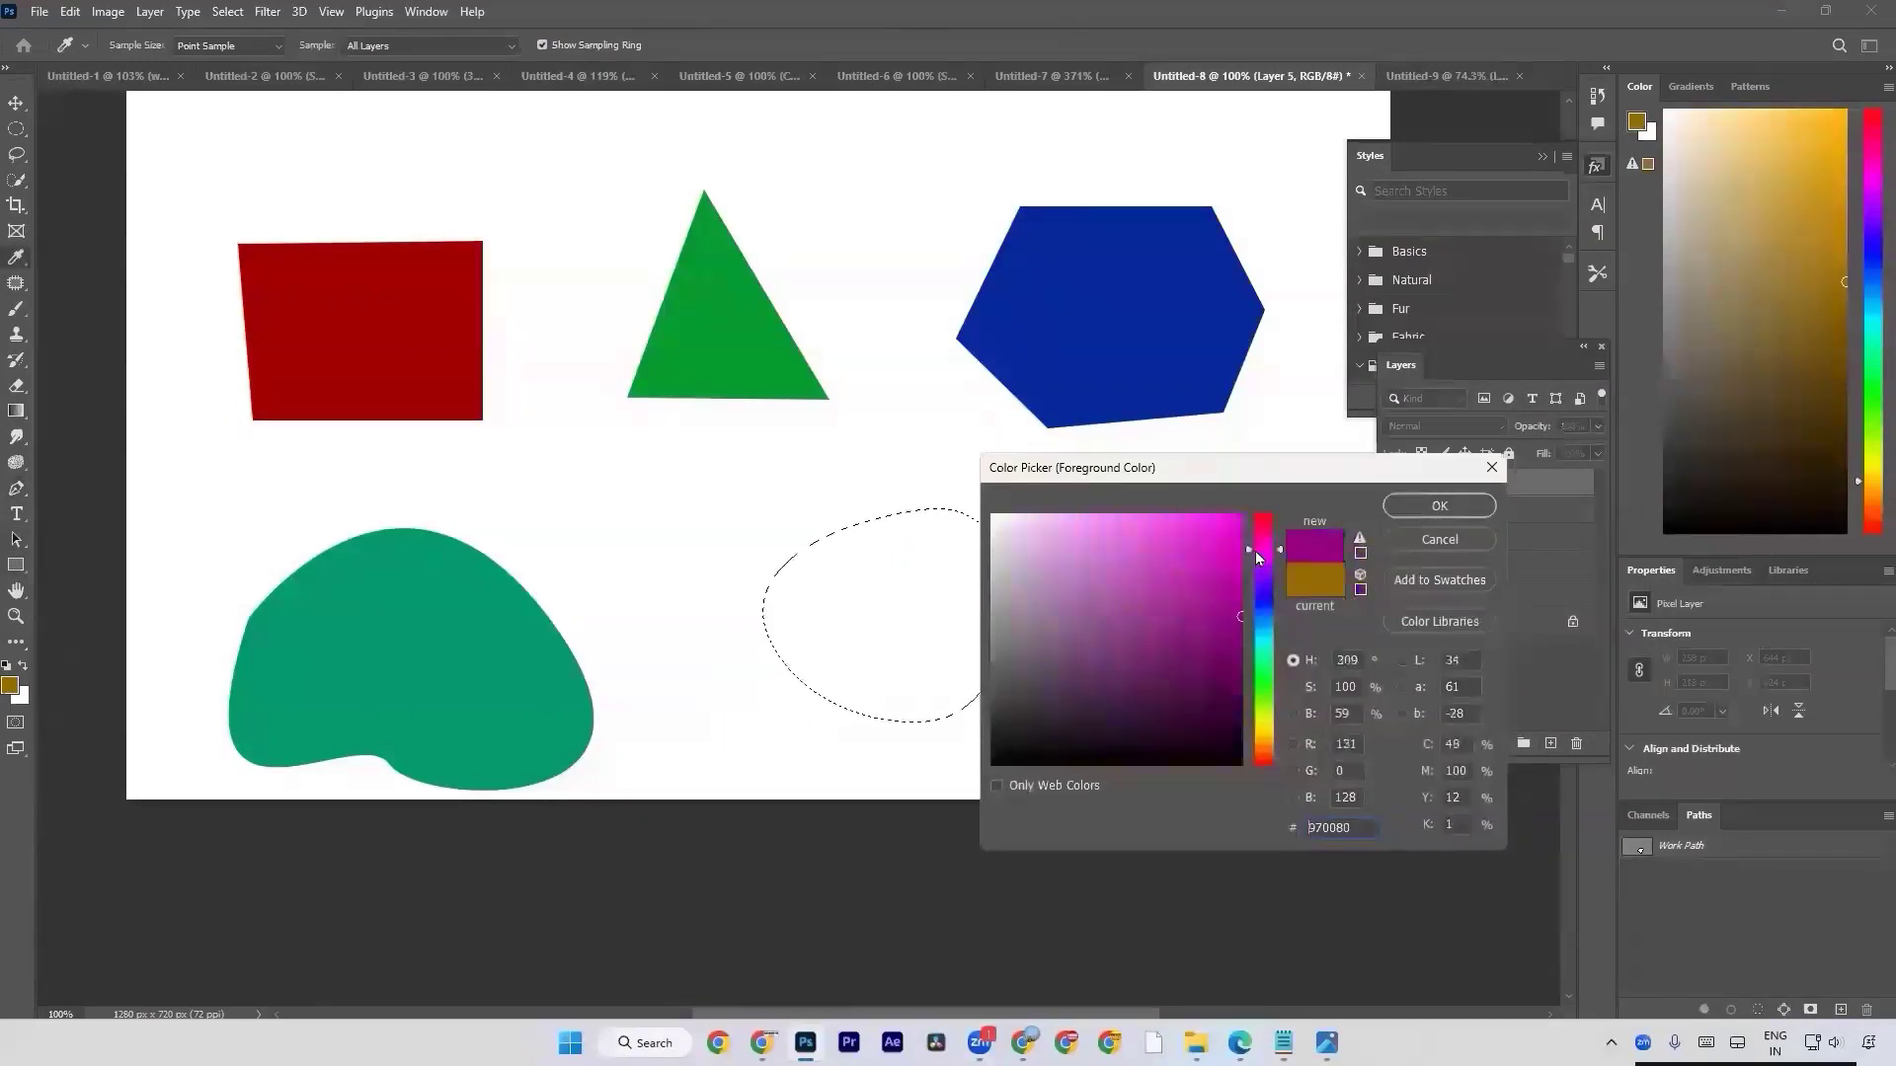
pyautogui.click(1439, 506)
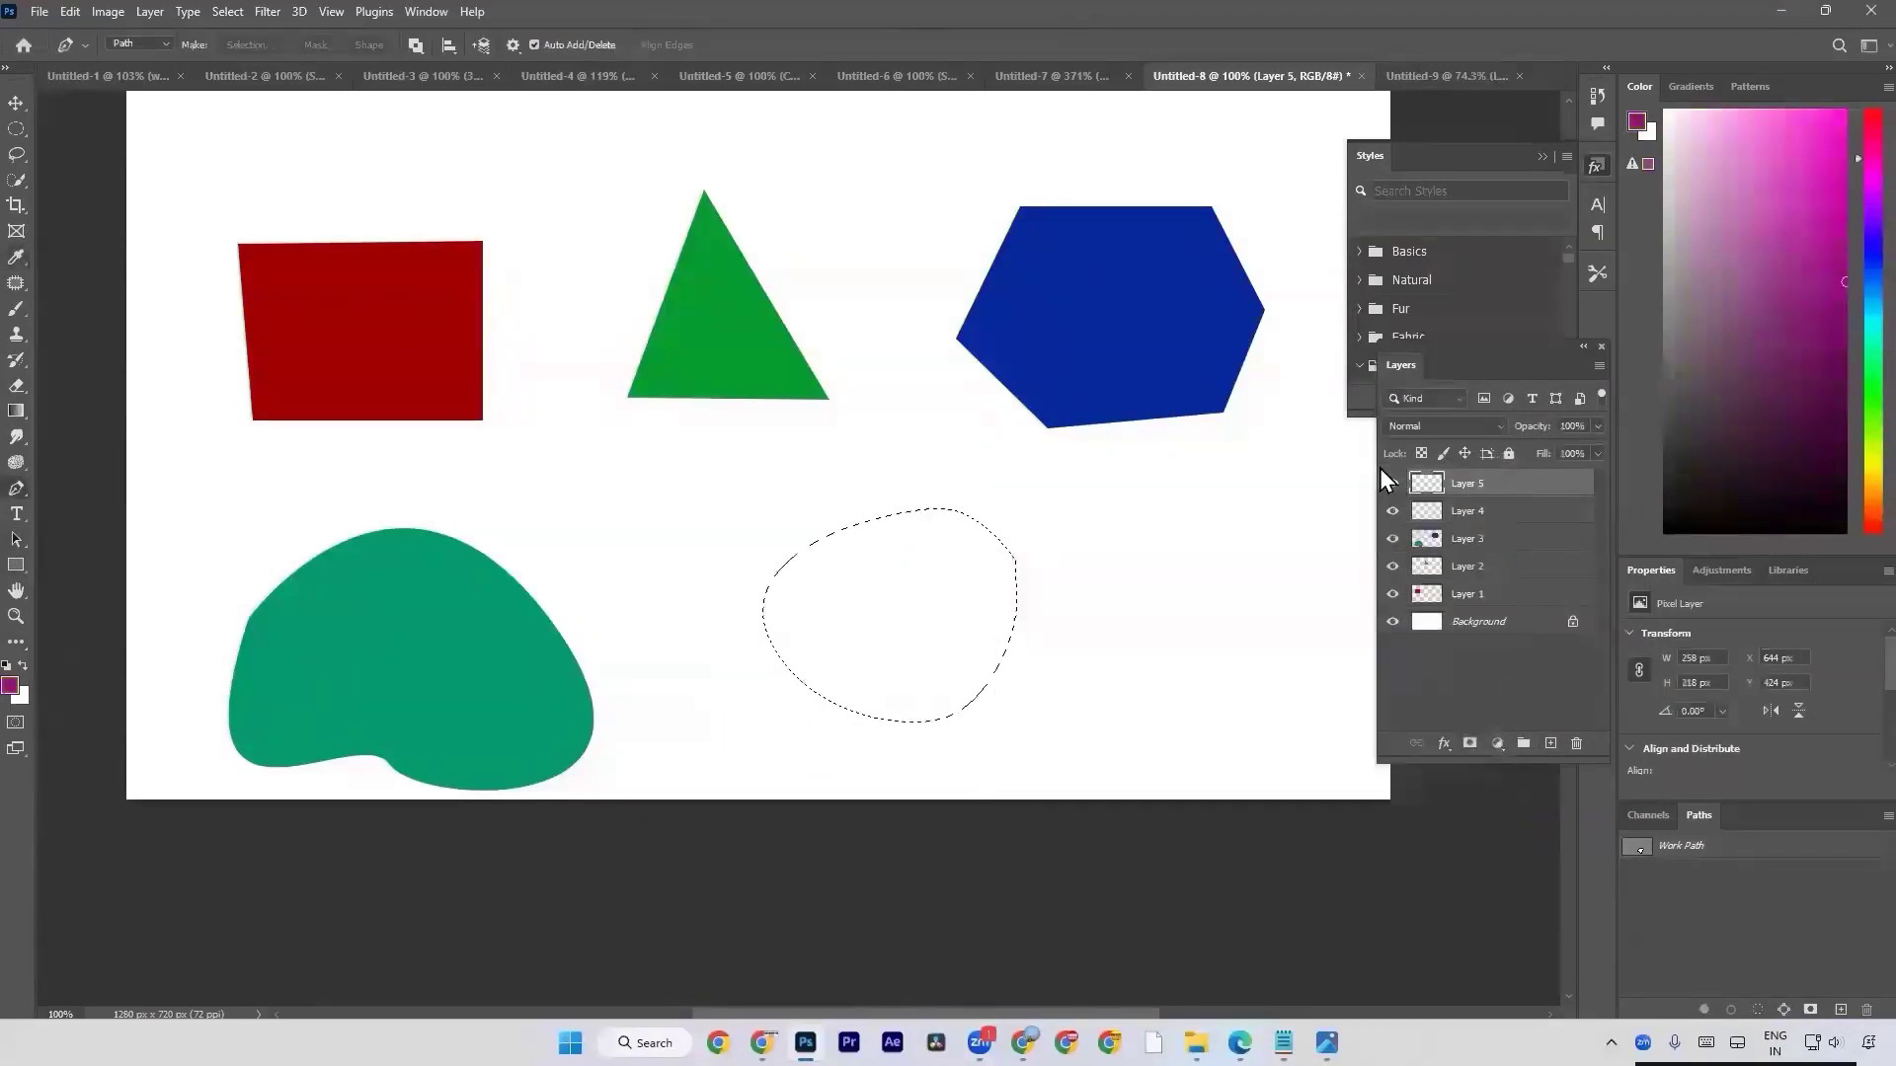
pyautogui.hotkey('alt', 'BackSpace')
pyautogui.hotkey('ctrl', 'd')
pyautogui.press('a')
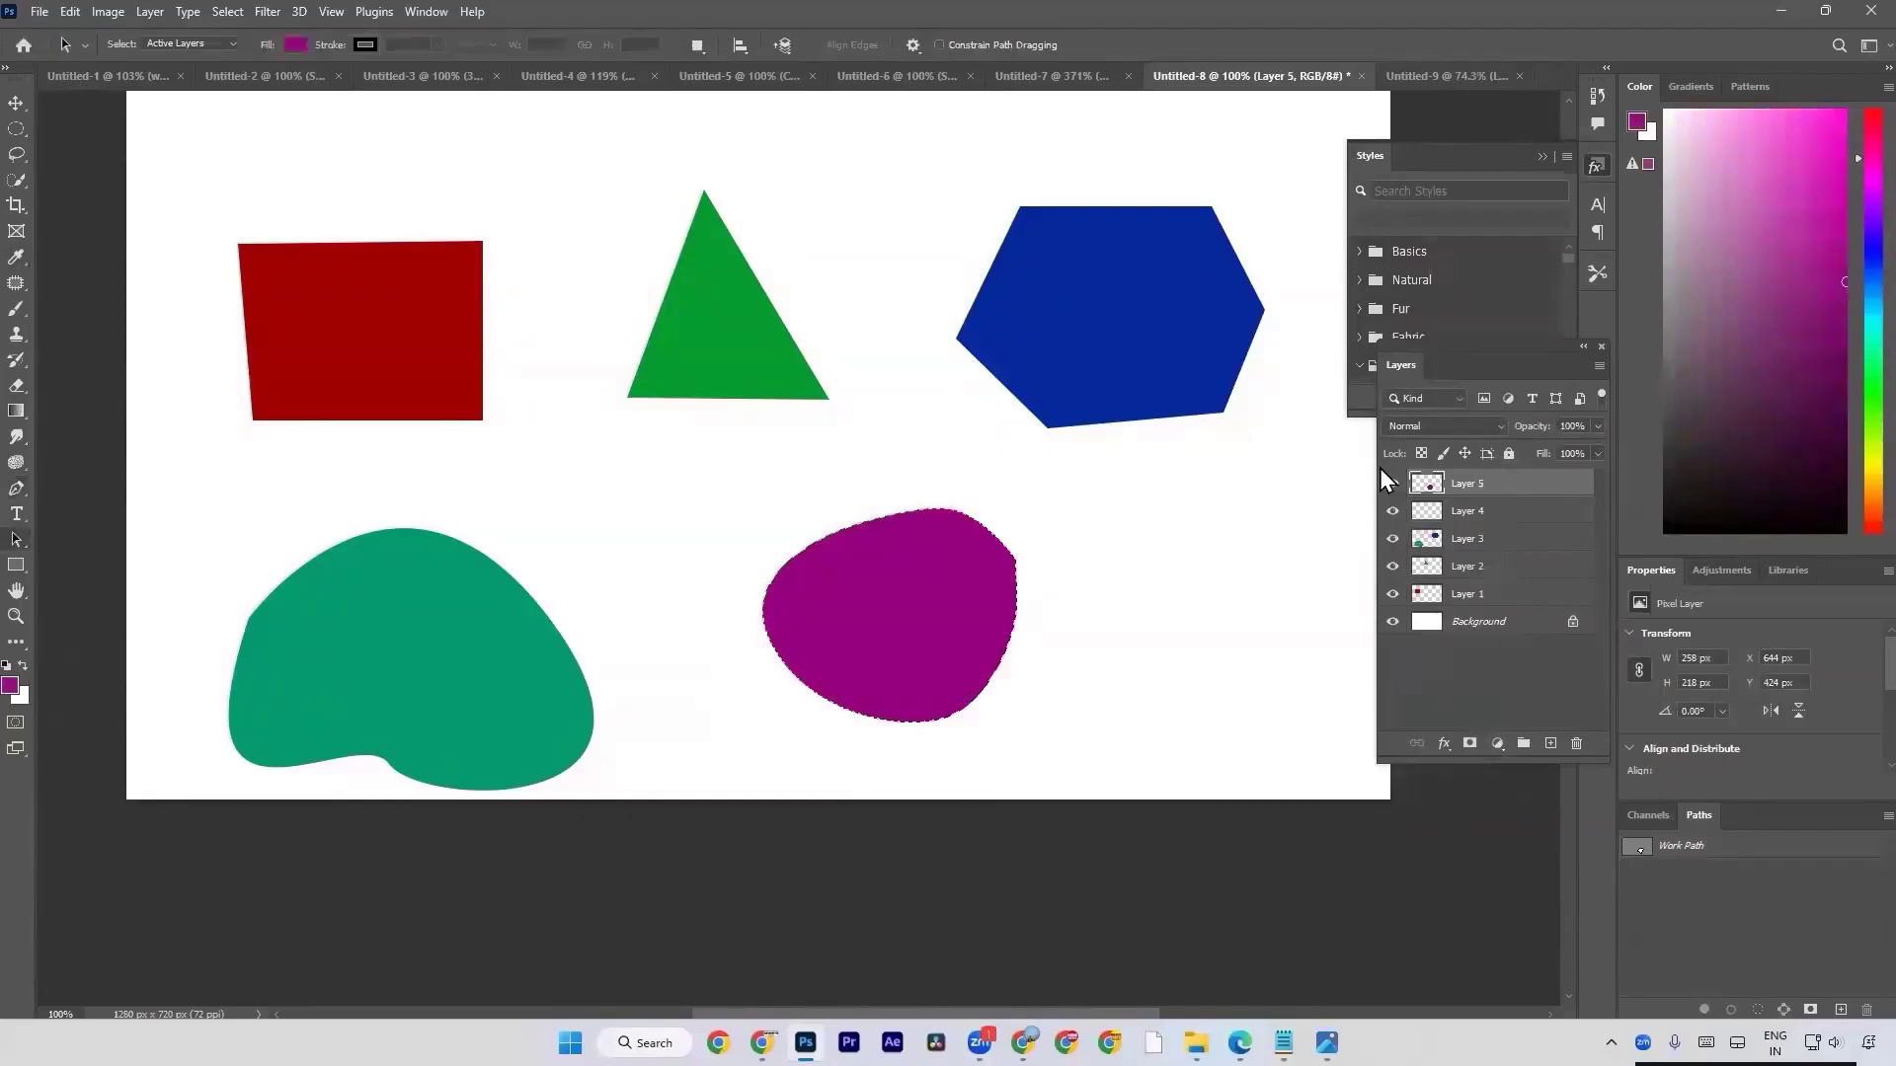
# Undo the purple fill, its selection and the extra layer, stepping back to the closed blob path.
pyautogui.hotkey('ctrl', 'z')
pyautogui.hotkey('ctrl', 'z')
pyautogui.hotkey('ctrl', 'z')
pyautogui.hotkey('ctrl', 'z')
pyautogui.hotkey('ctrl', 'z')
pyautogui.hotkey('ctrl', 'z')
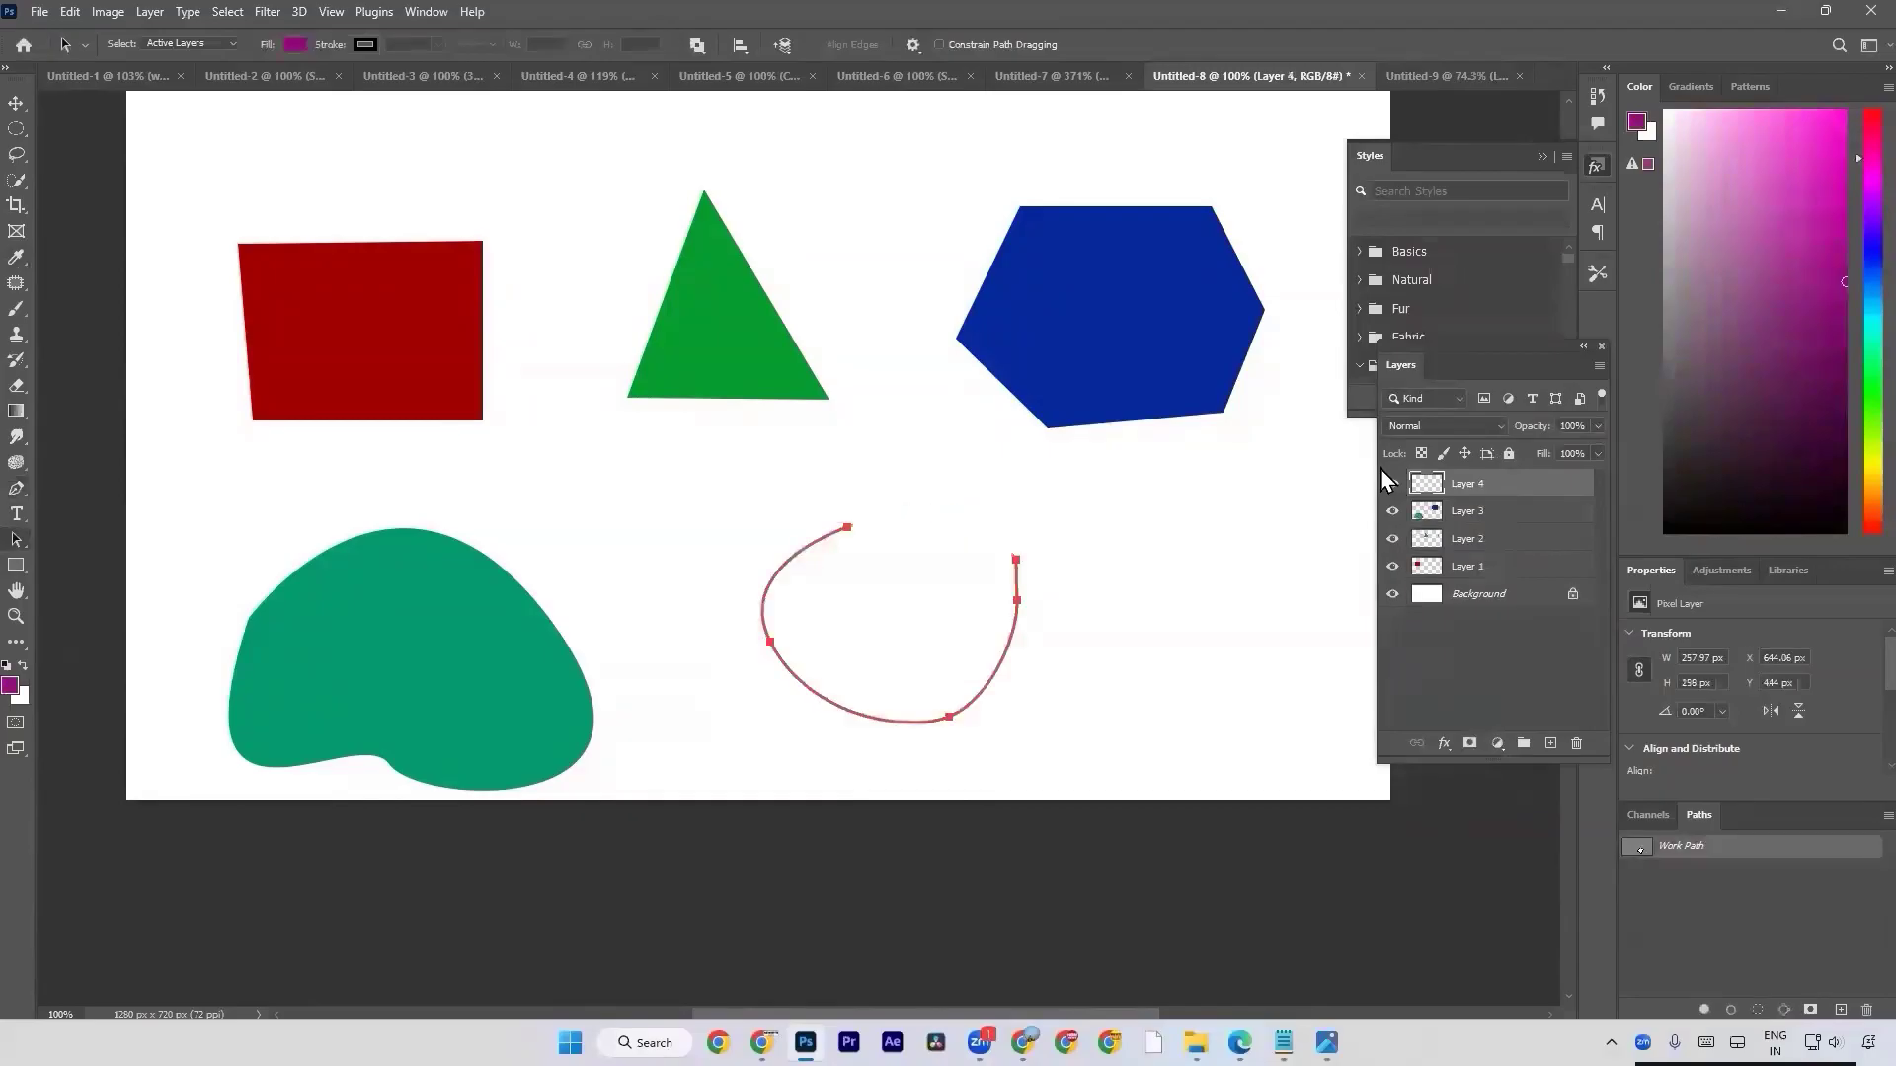
pyautogui.hotkey('ctrl', 'shift', 'z')
pyautogui.hotkey('ctrl', 'shift', 'z')
pyautogui.hotkey('ctrl', 'shift', 'z')
pyautogui.hotkey('ctrl', 'shift', 'z')
# Convert the blob path to a selection and deselect it, then undo both.
pyautogui.hotkey('ctrl', 'Return')
pyautogui.hotkey('ctrl', 'd')
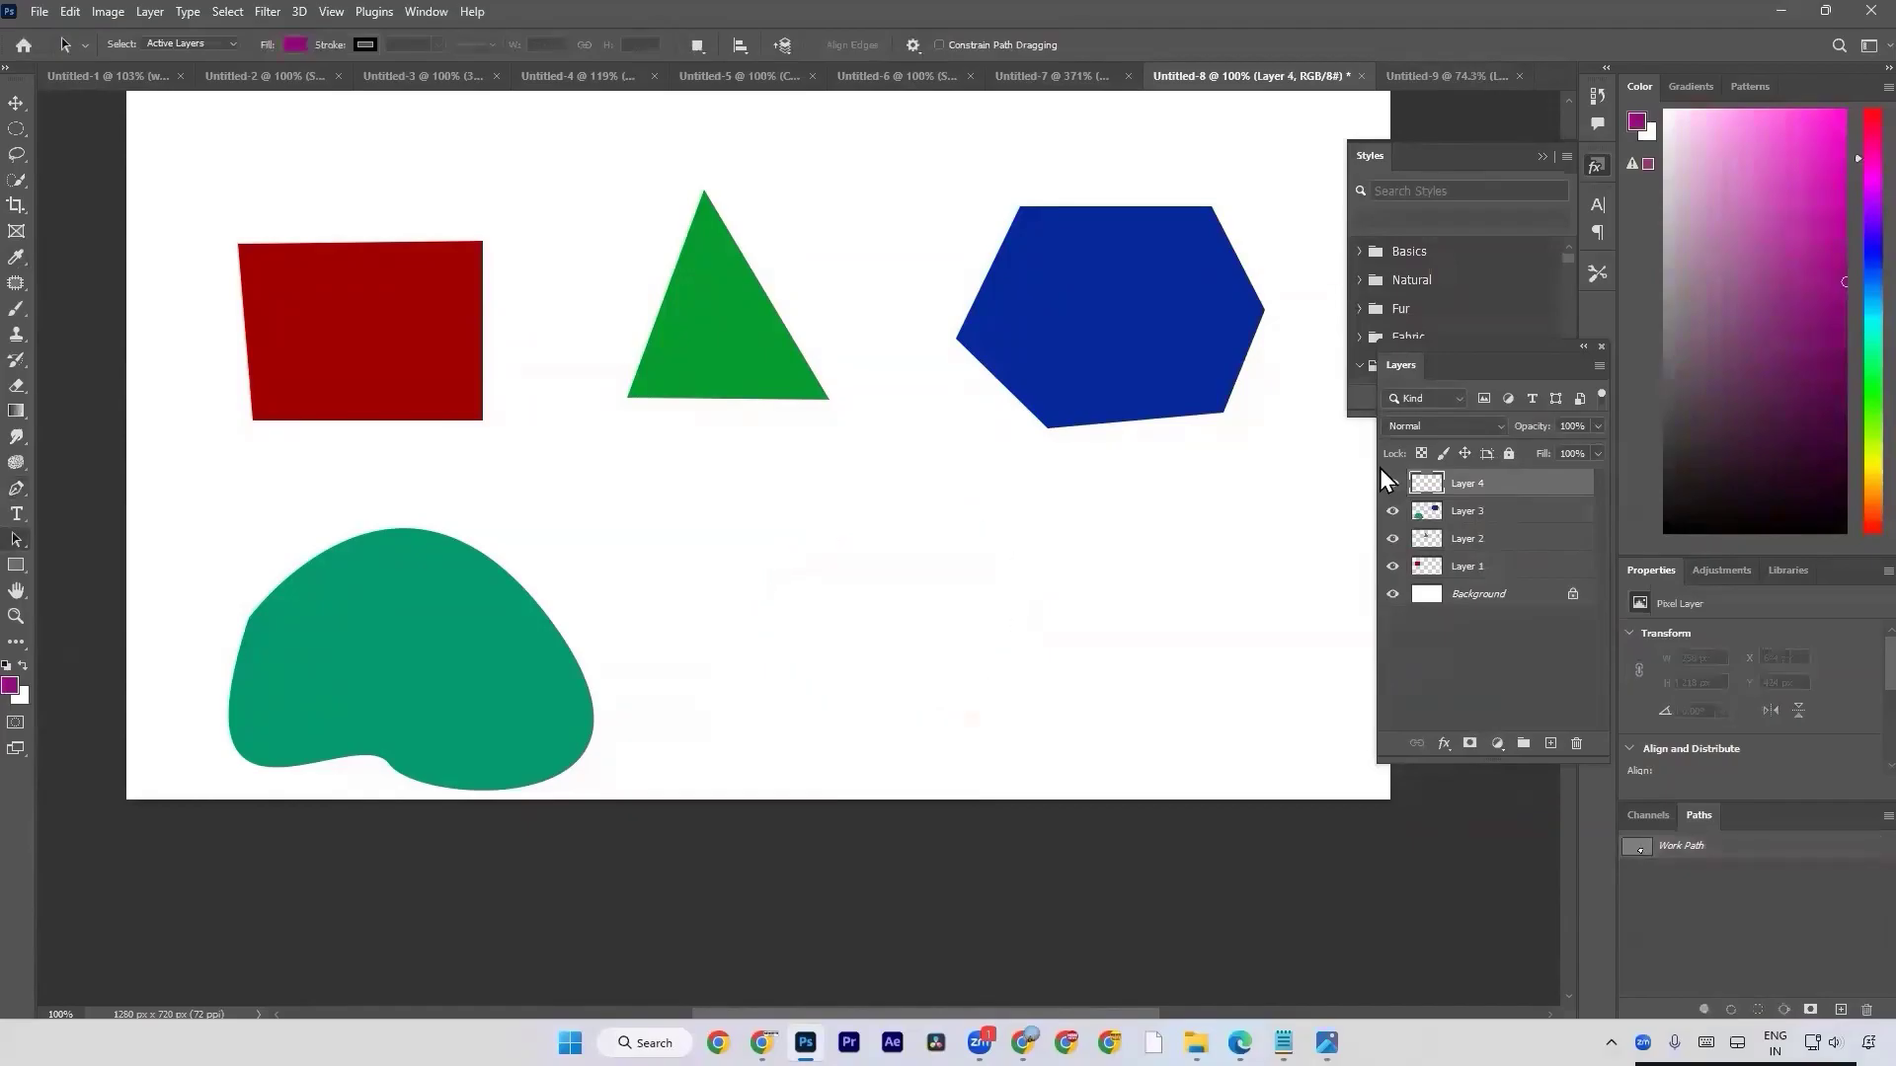
pyautogui.hotkey('ctrl', 'z')
pyautogui.hotkey('ctrl', 'z')
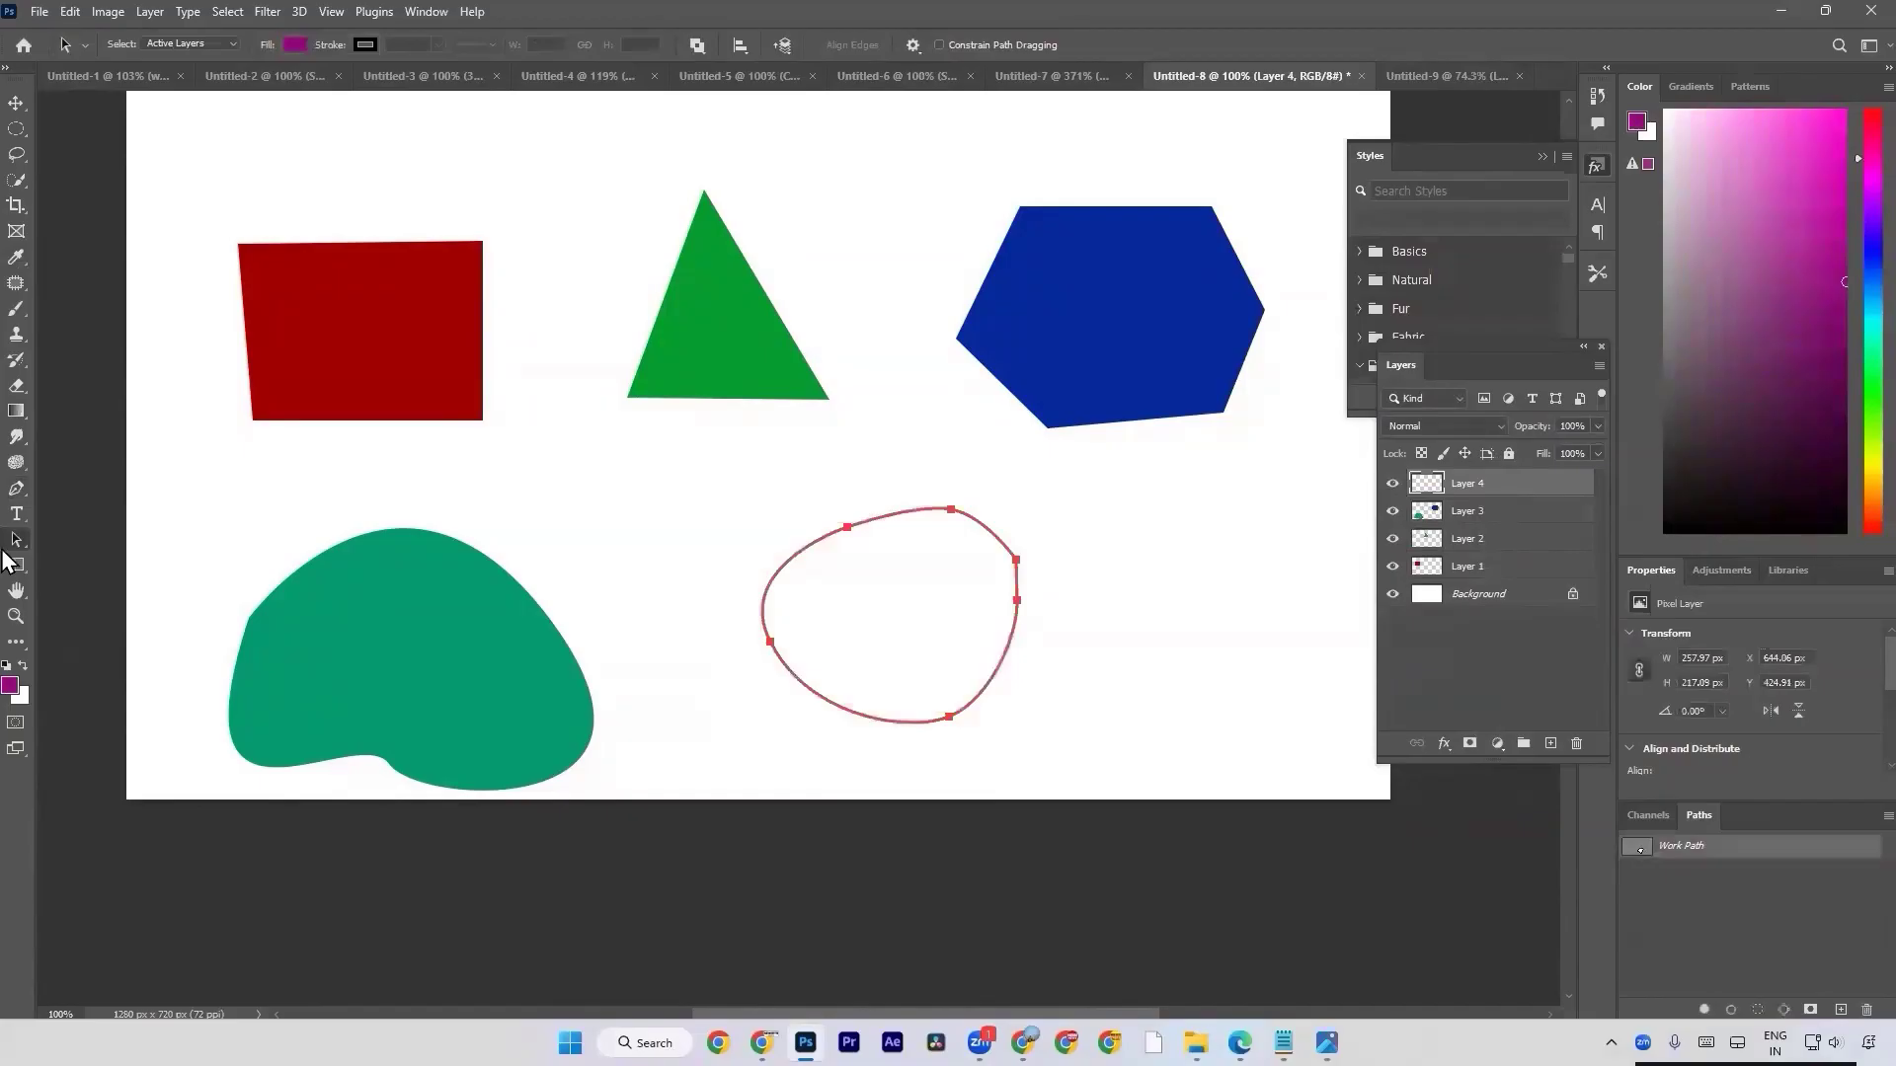
# Set the foreground colour to green, convert the blob path to a selection, fill it on Layer 4 and deselect.
pyautogui.click(12, 686)
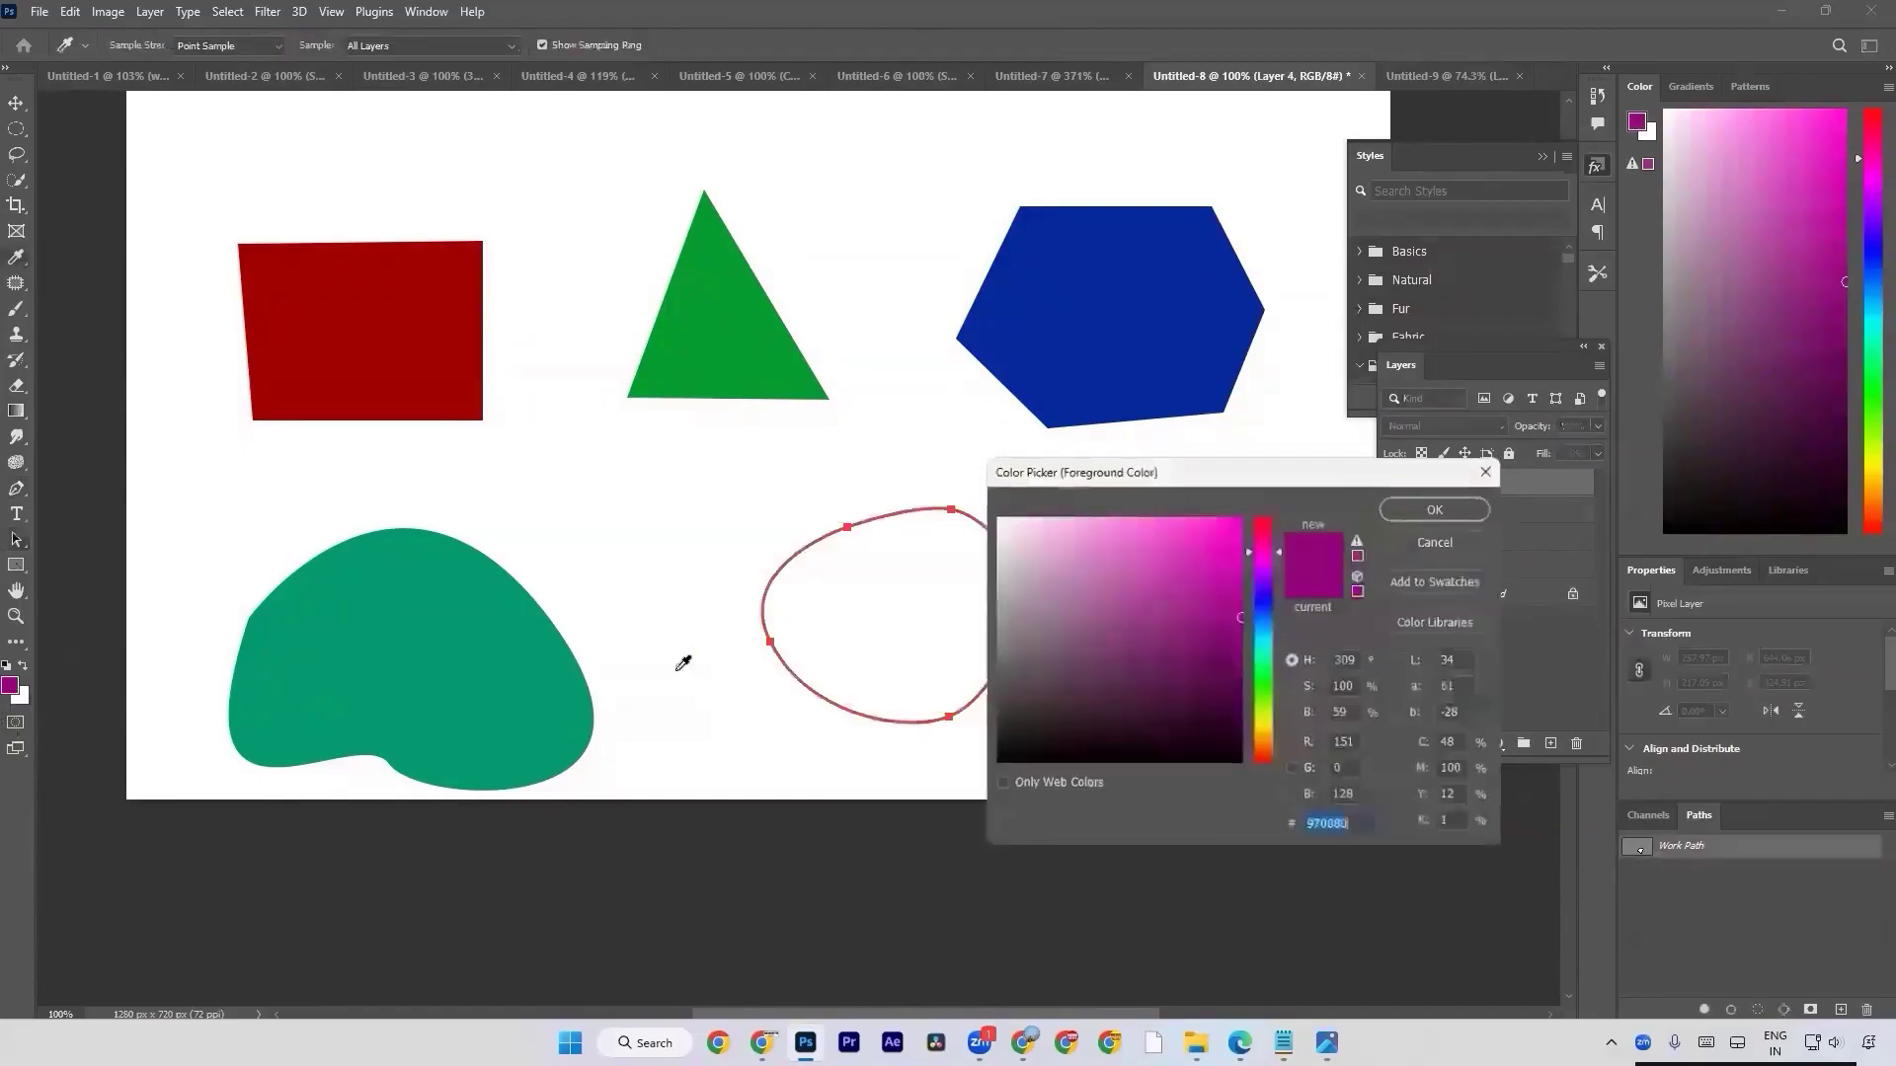
pyautogui.click(1270, 659)
pyautogui.press('Return')
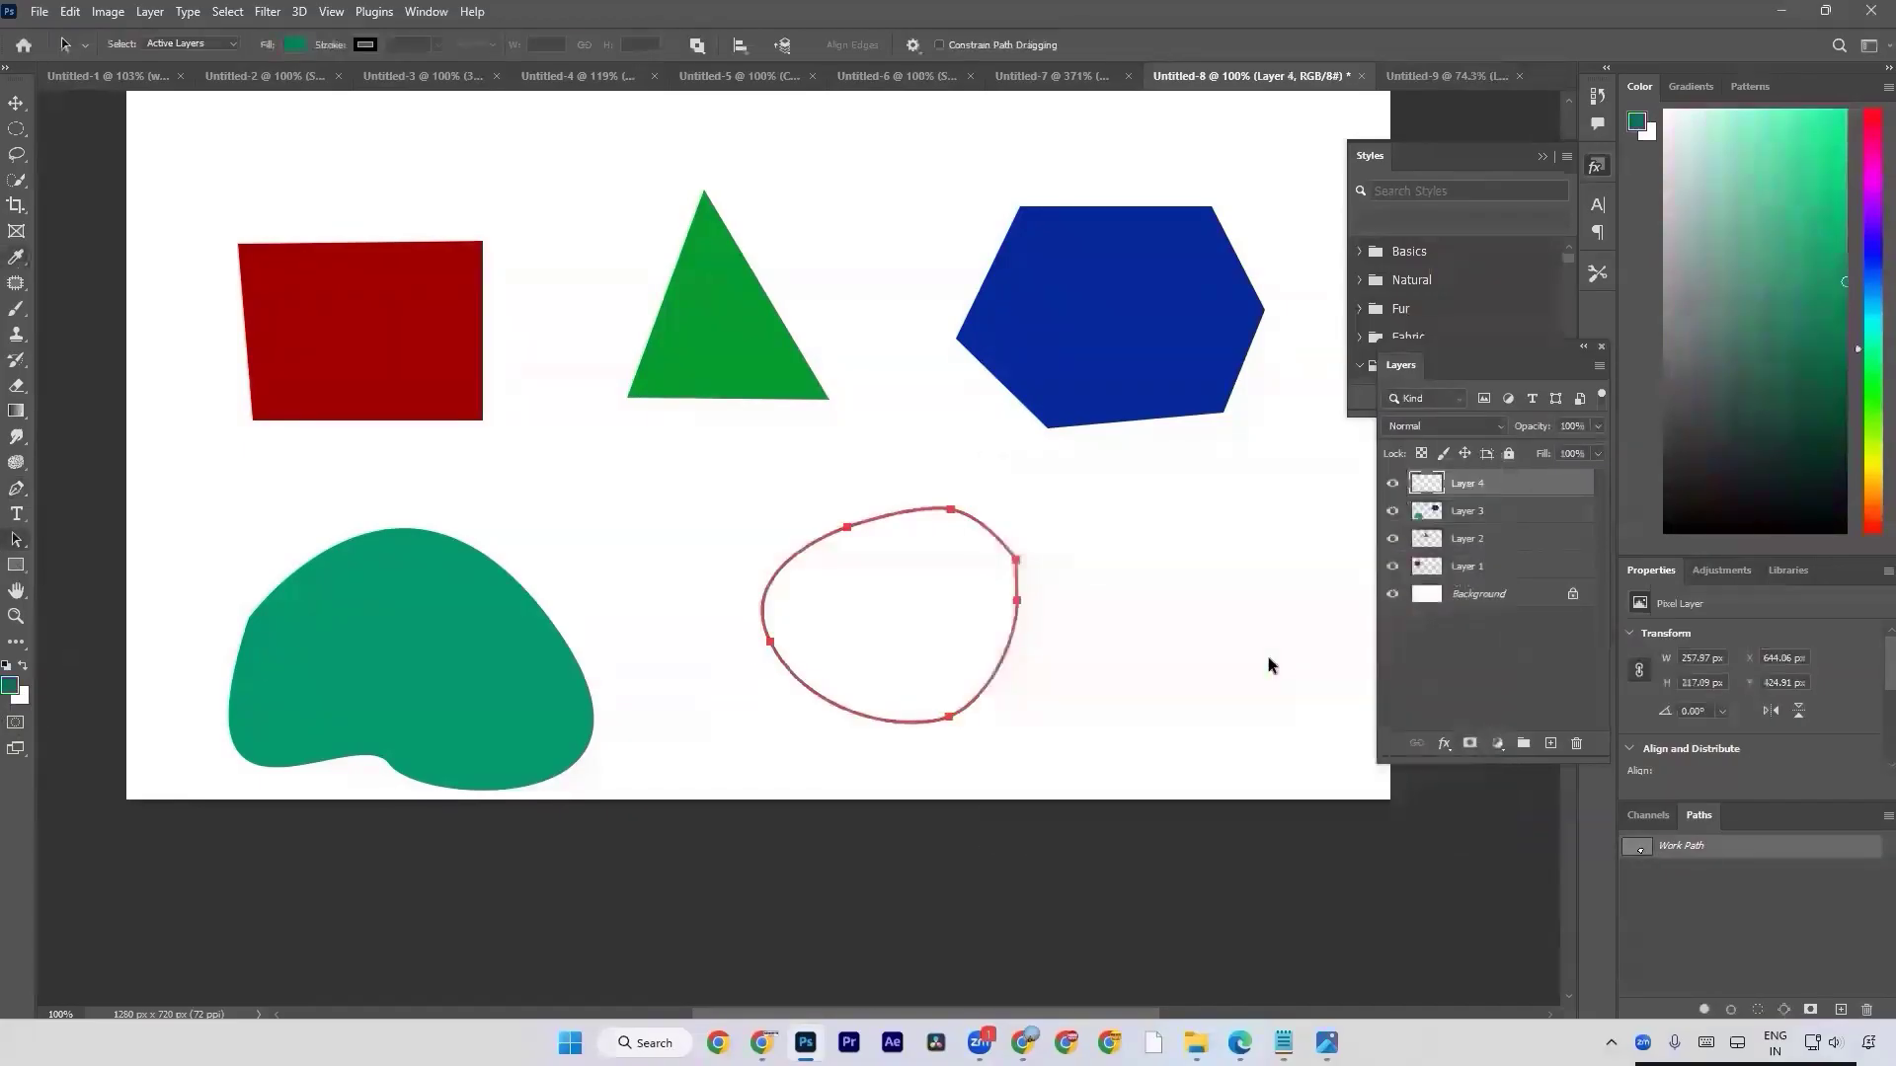
pyautogui.hotkey('alt', 'BackSpace')
pyautogui.hotkey('ctrl', 'z')
pyautogui.hotkey('ctrl', 'Return')
pyautogui.hotkey('alt', 'BackSpace')
pyautogui.hotkey('ctrl', 'd')
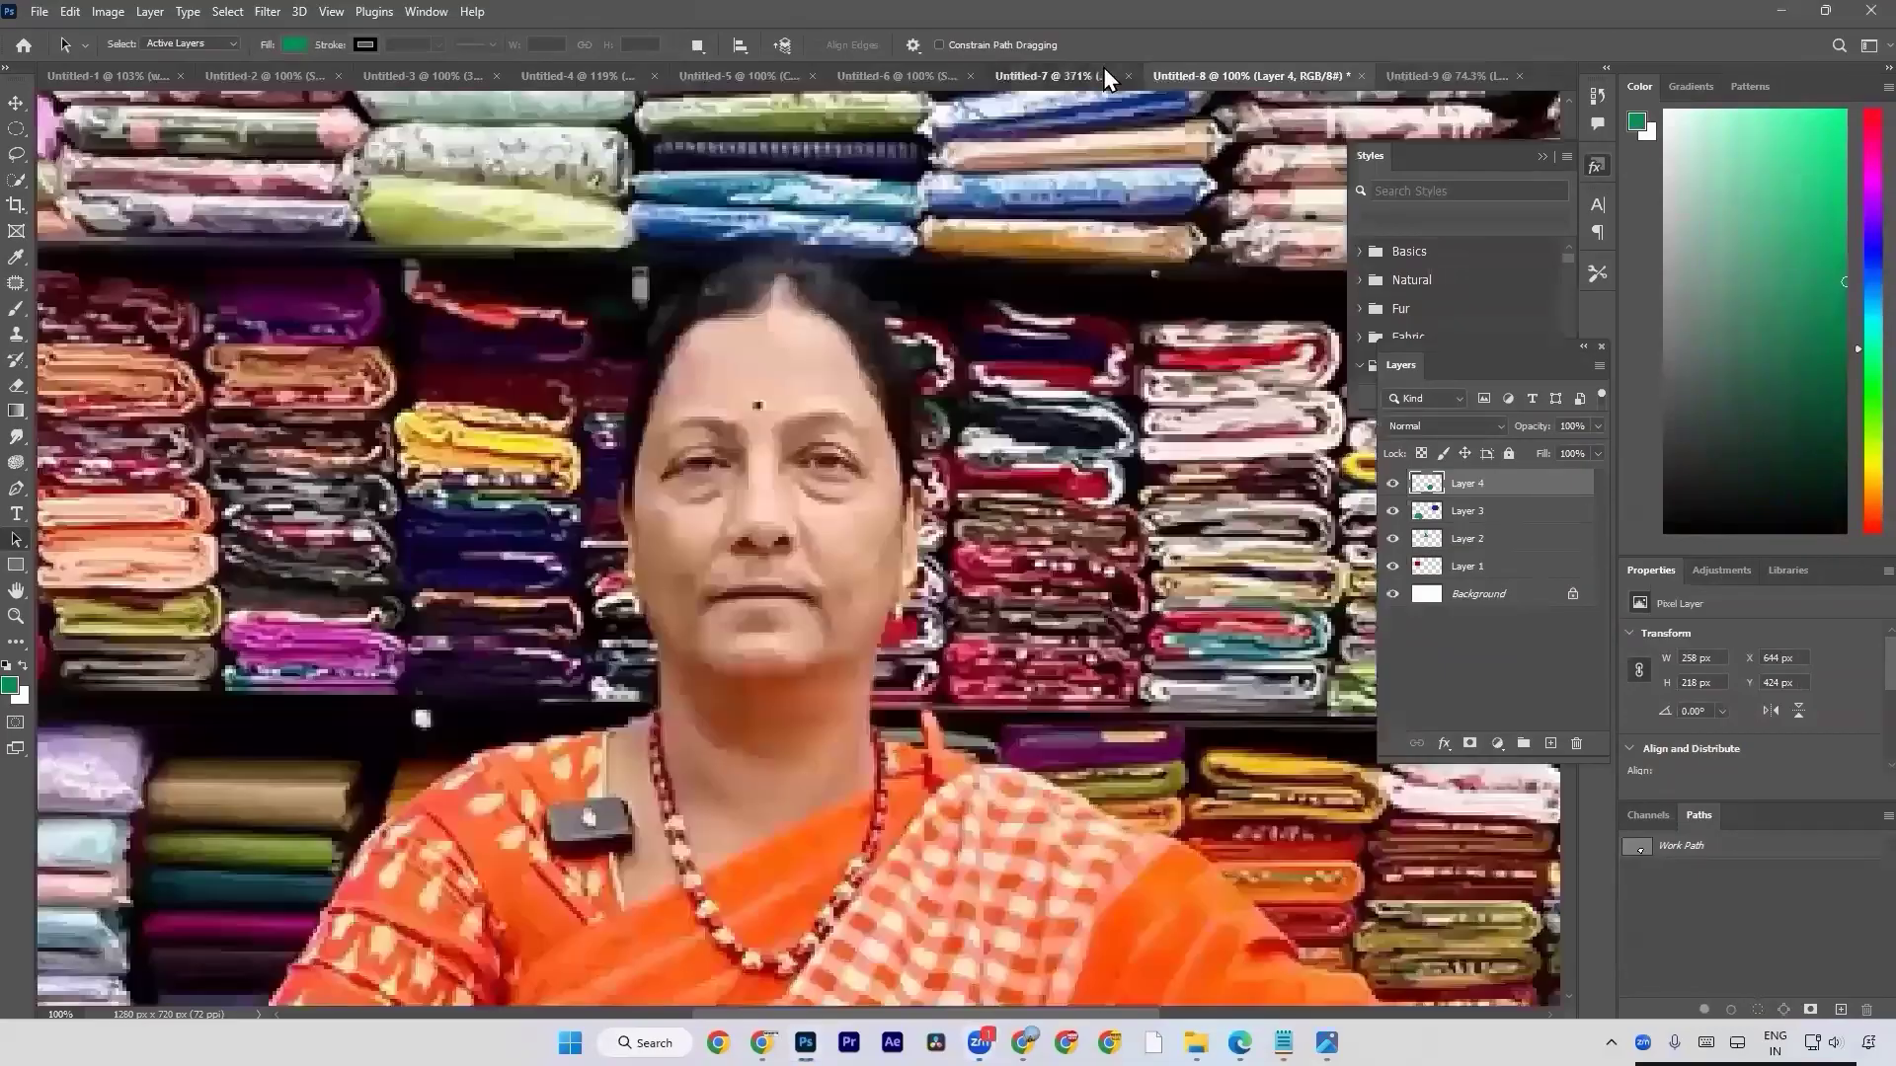
# Bring up the Untitled-7 photo document, then switch to Chrome's image search window and open a new browser tab.
pyautogui.click(1104, 67)
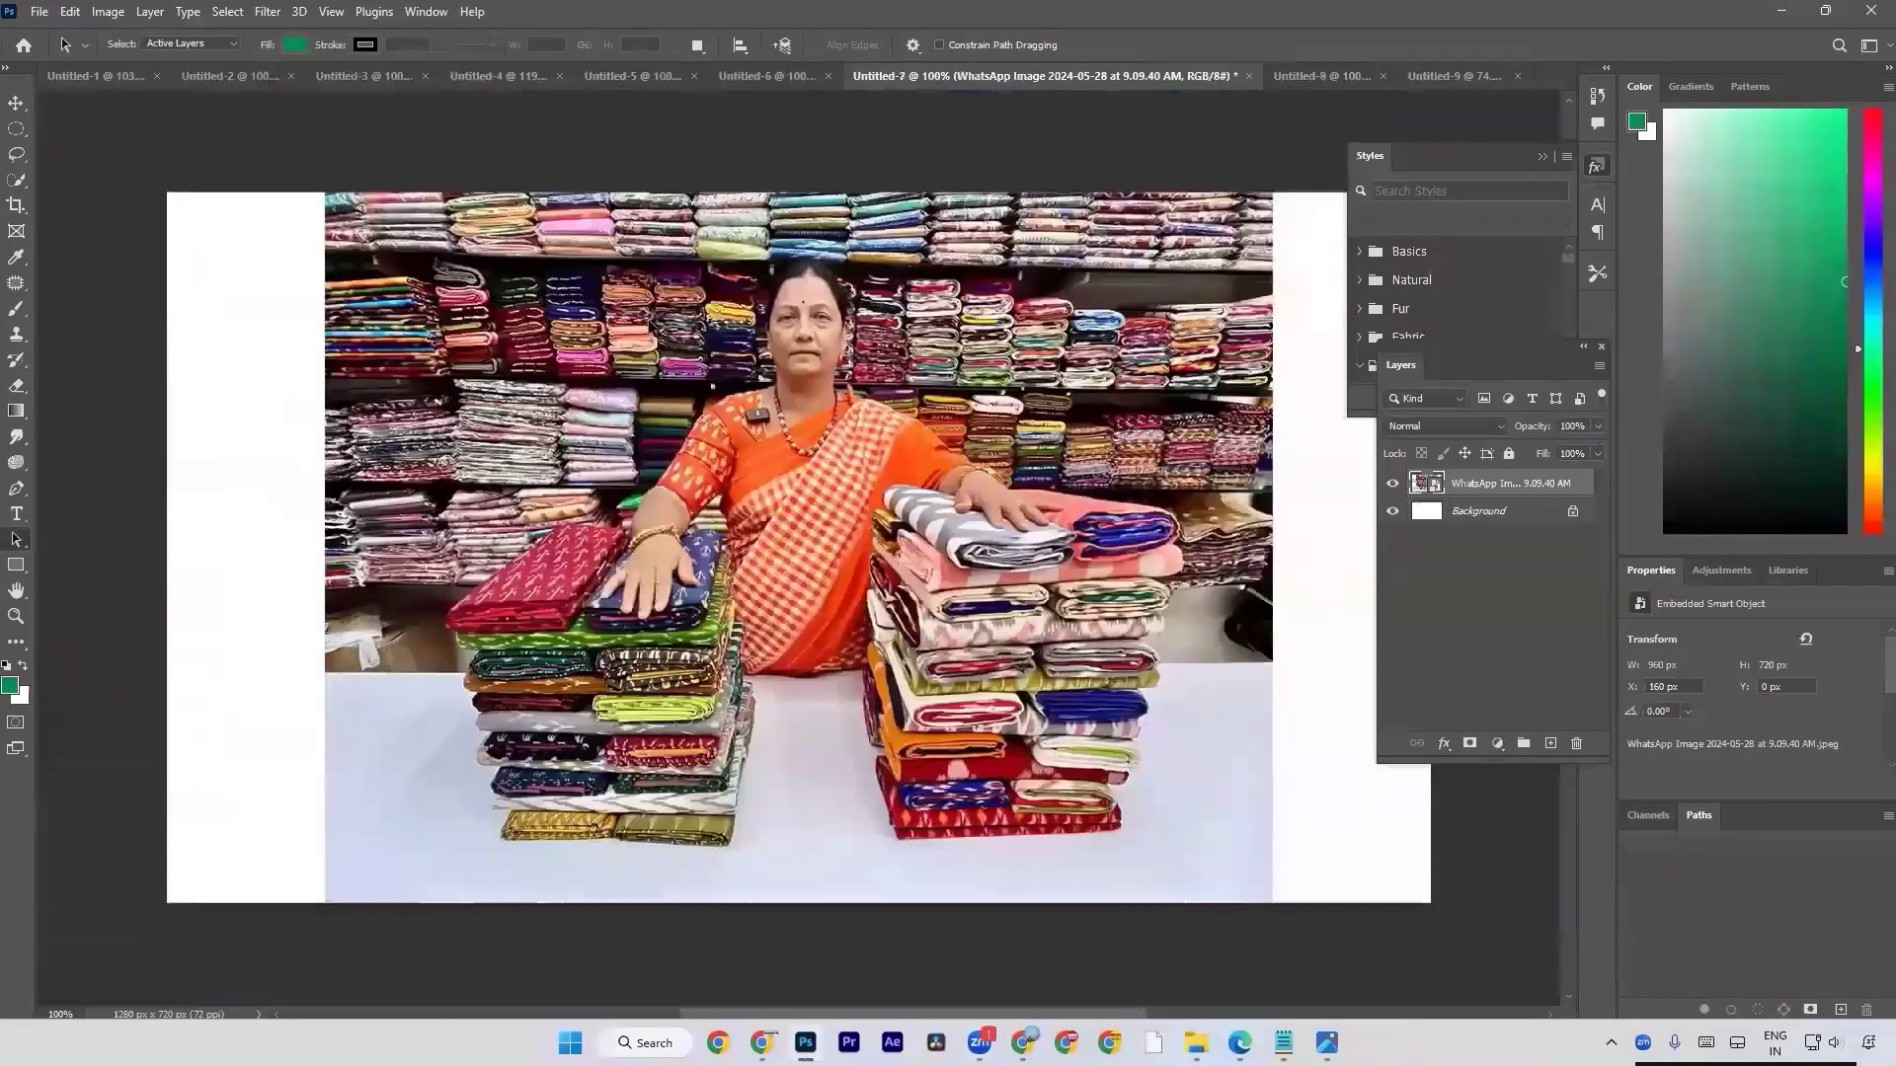
pyautogui.moveTo(1023, 1042)
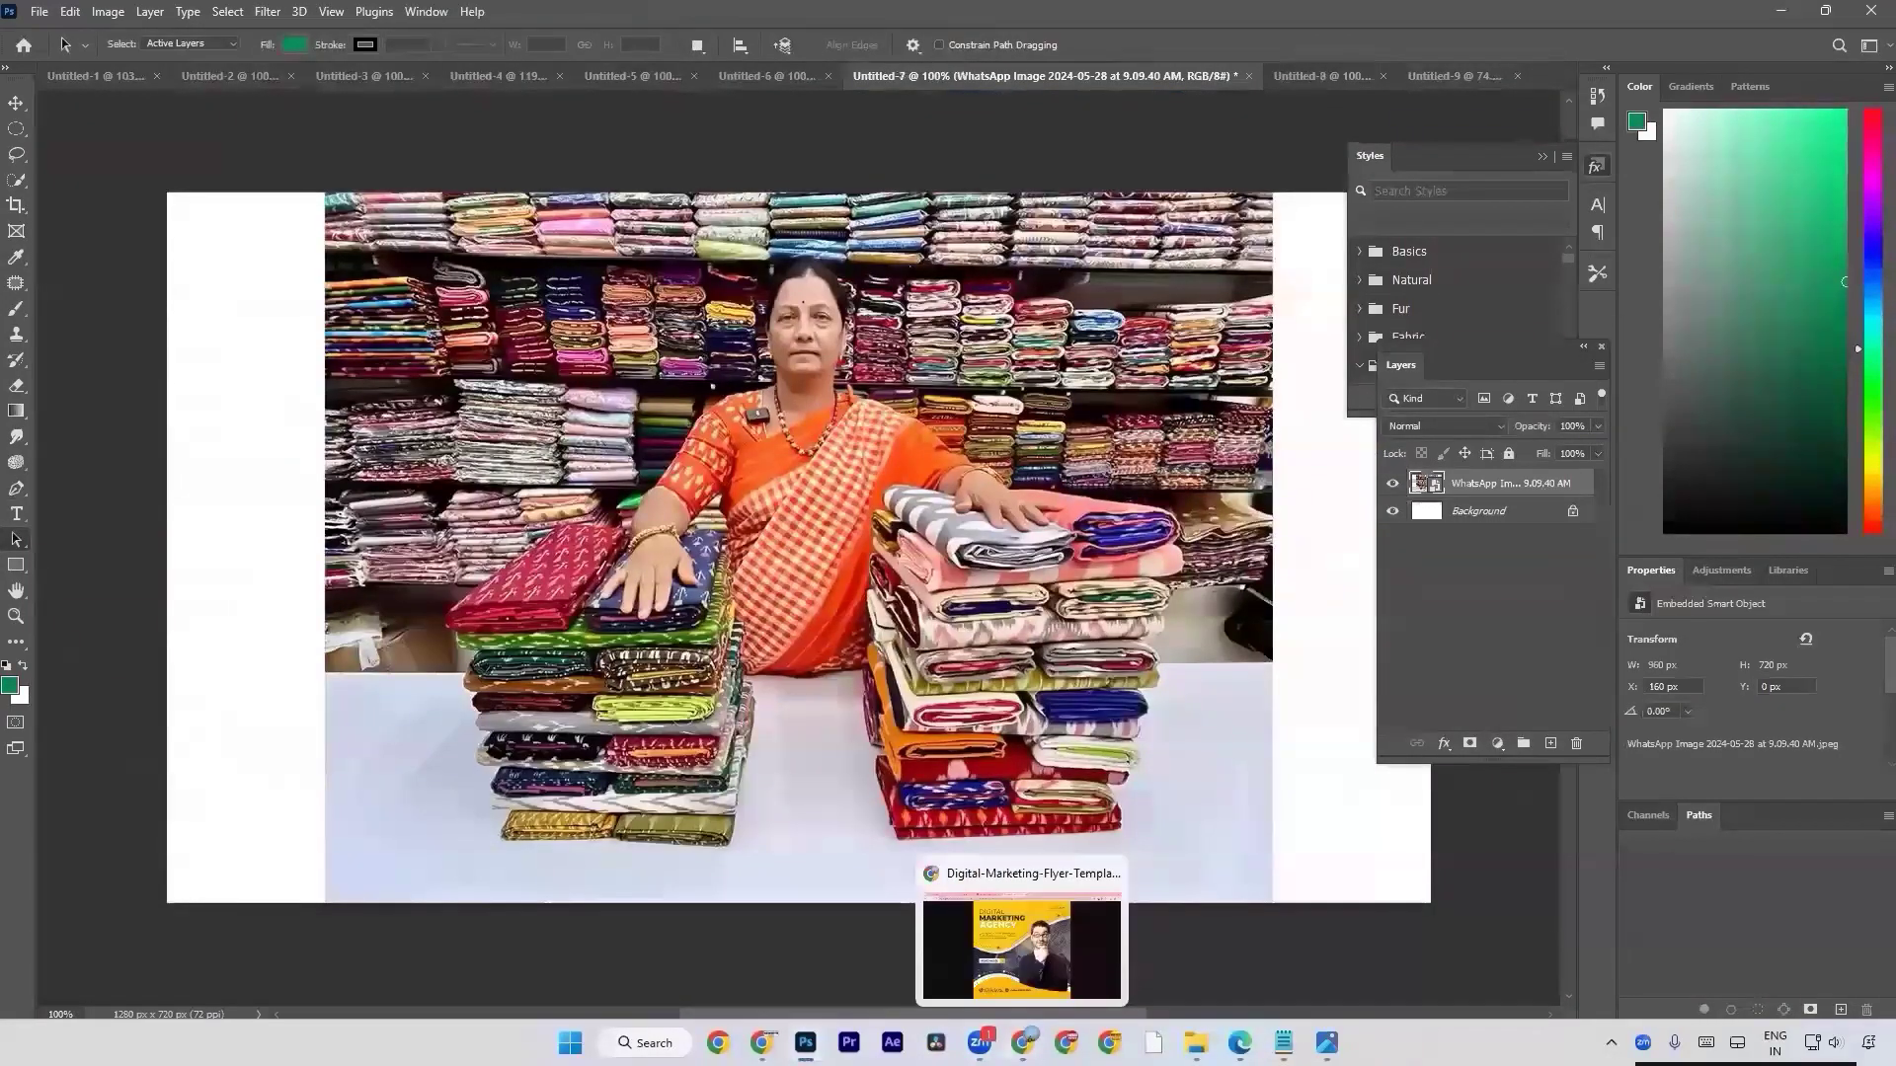
pyautogui.moveTo(761, 1042)
pyautogui.click(761, 942)
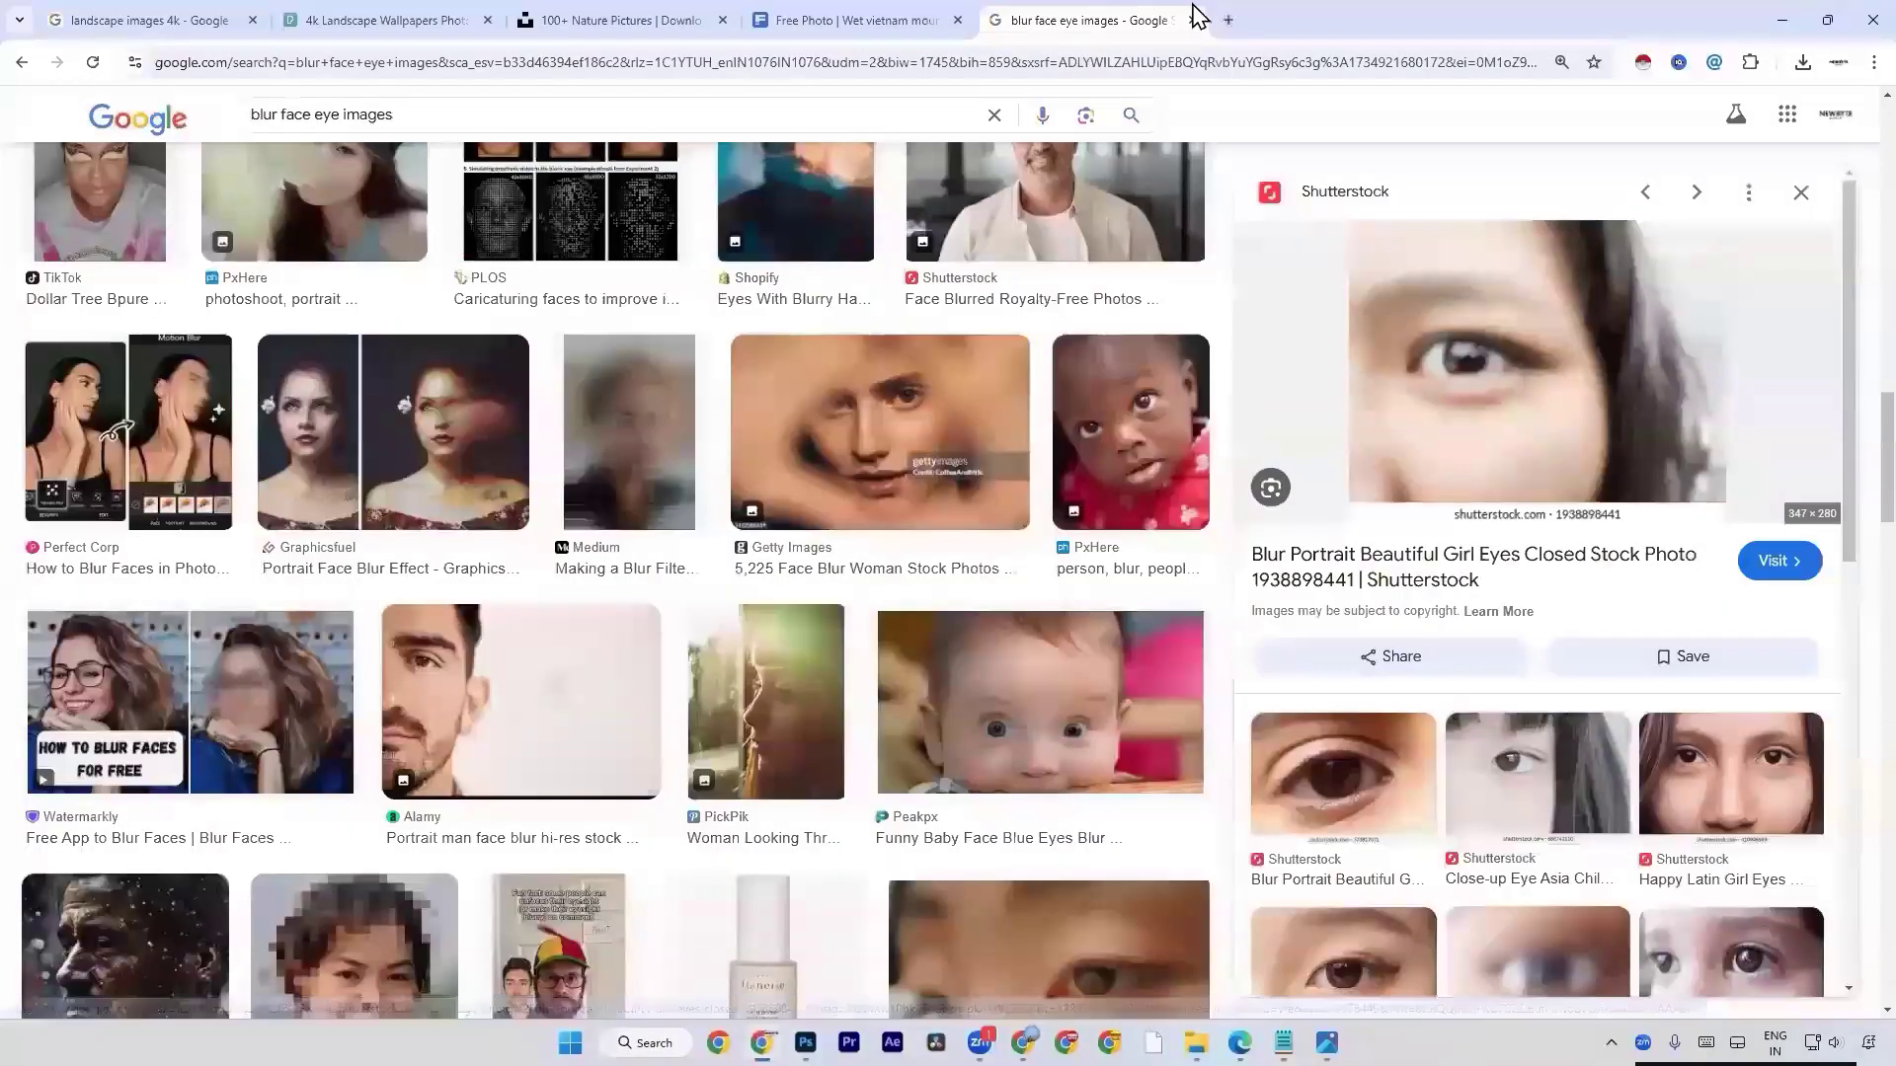
pyautogui.click(1227, 17)
pyautogui.write('food ball')
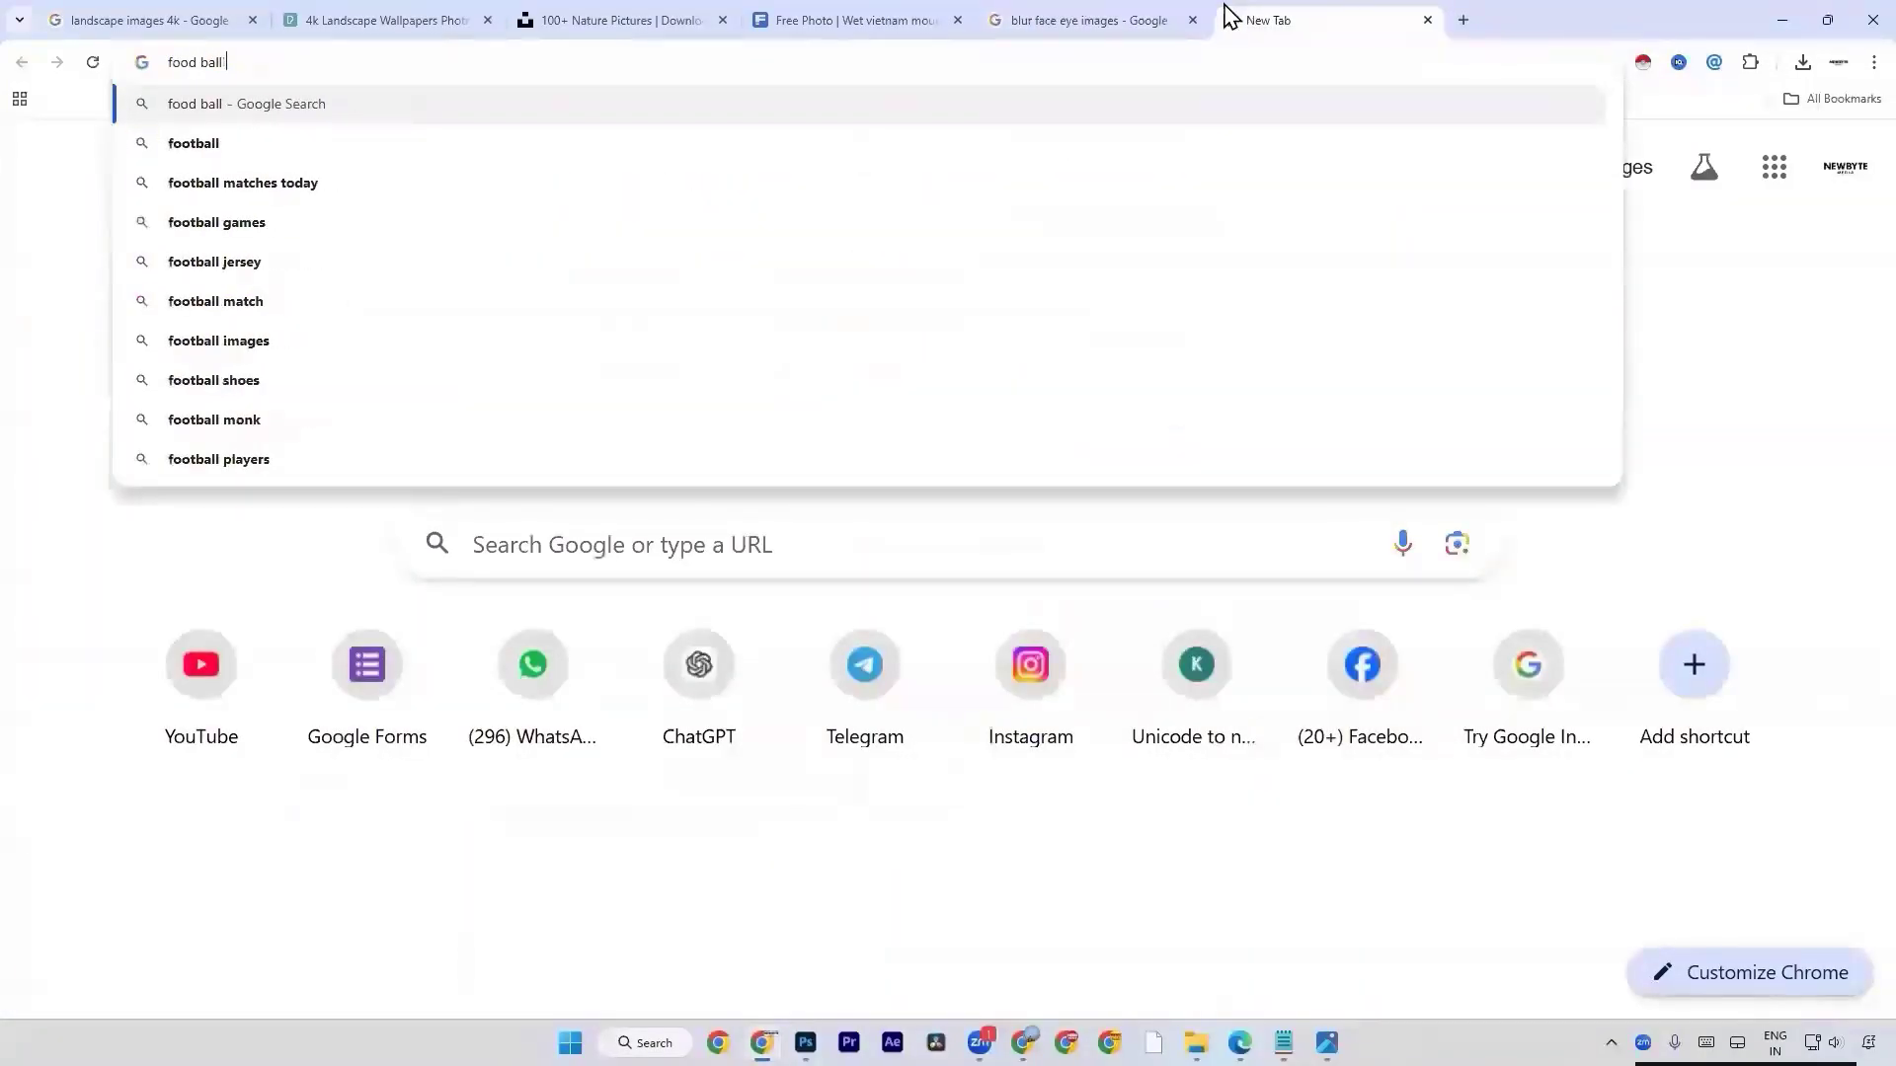
pyautogui.write(' ima')
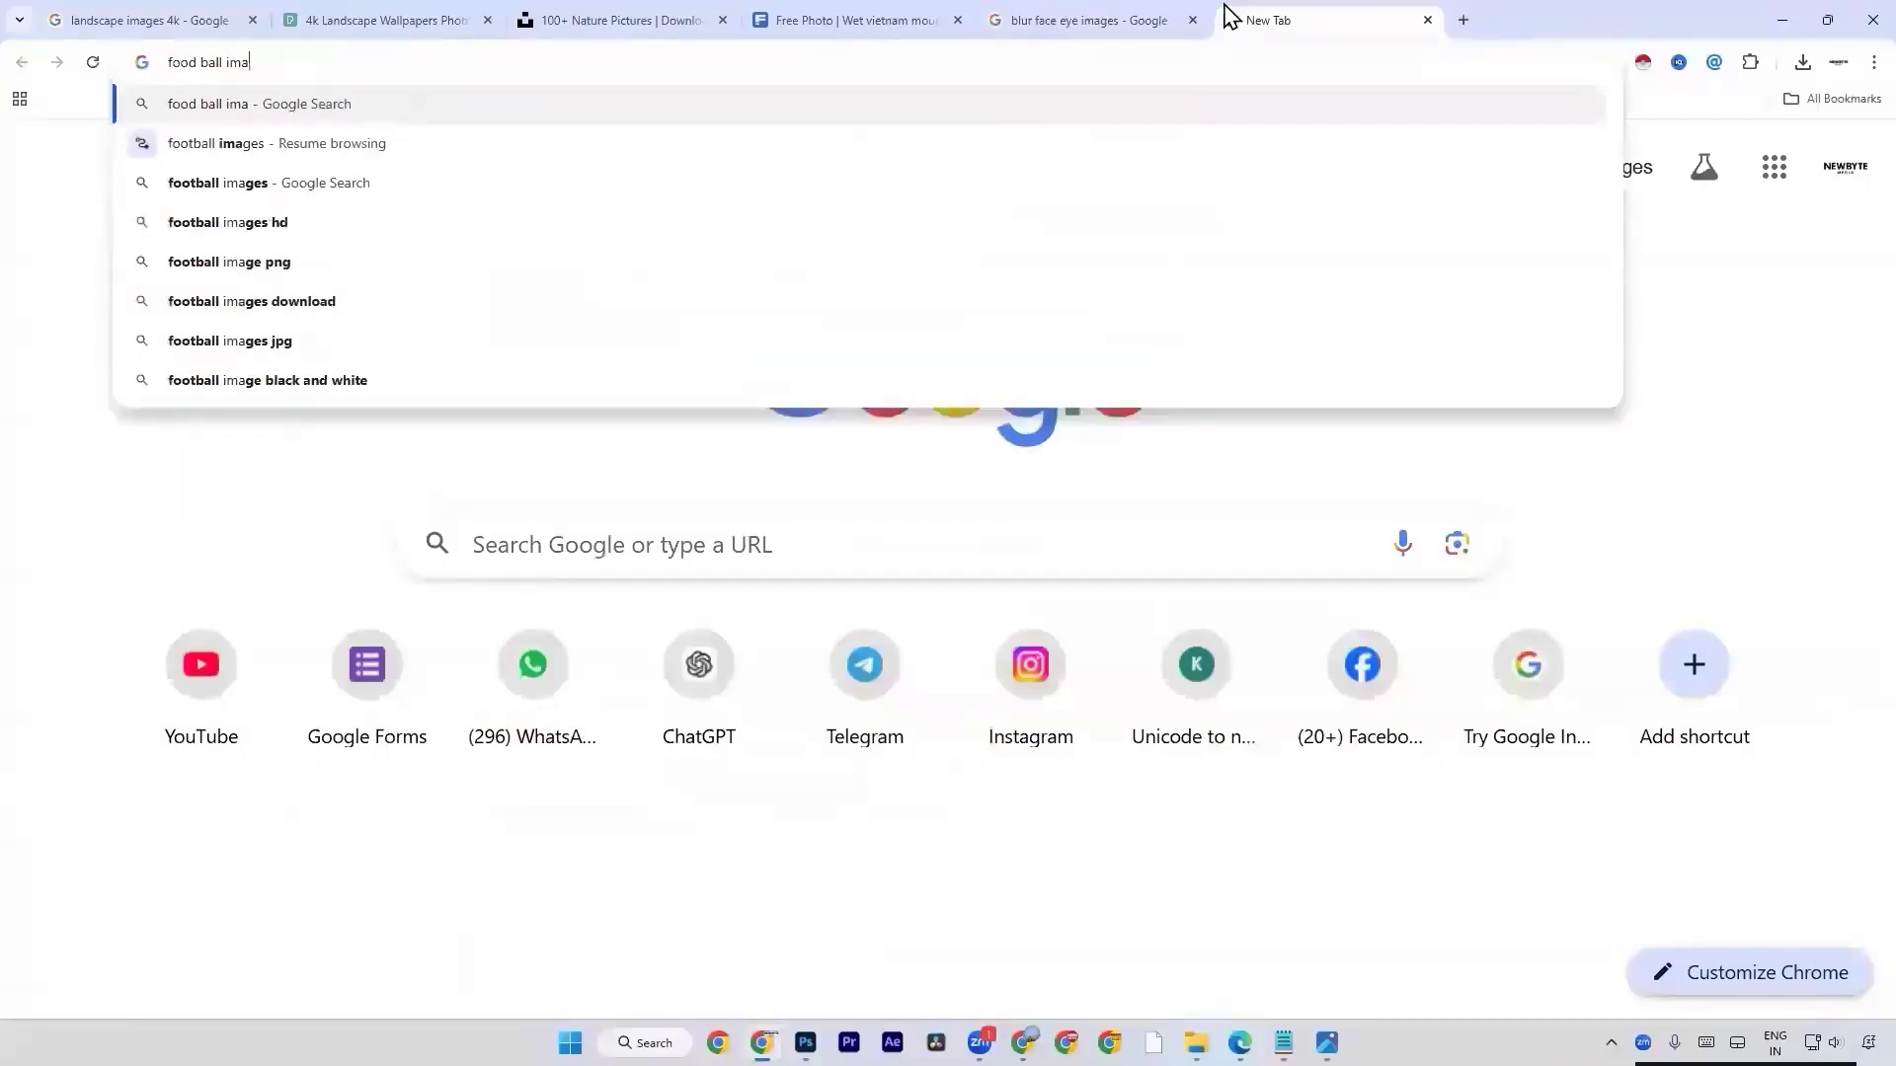
pyautogui.press('BackSpace')
pyautogui.press('BackSpace')
pyautogui.press('BackSpace')
pyautogui.press('BackSpace')
pyautogui.press('BackSpace')
pyautogui.press('BackSpace')
pyautogui.press('BackSpace')
pyautogui.press('BackSpace')
pyautogui.press('BackSpace')
pyautogui.press('BackSpace')
pyautogui.press('BackSpace')
pyautogui.press('BackSpace')
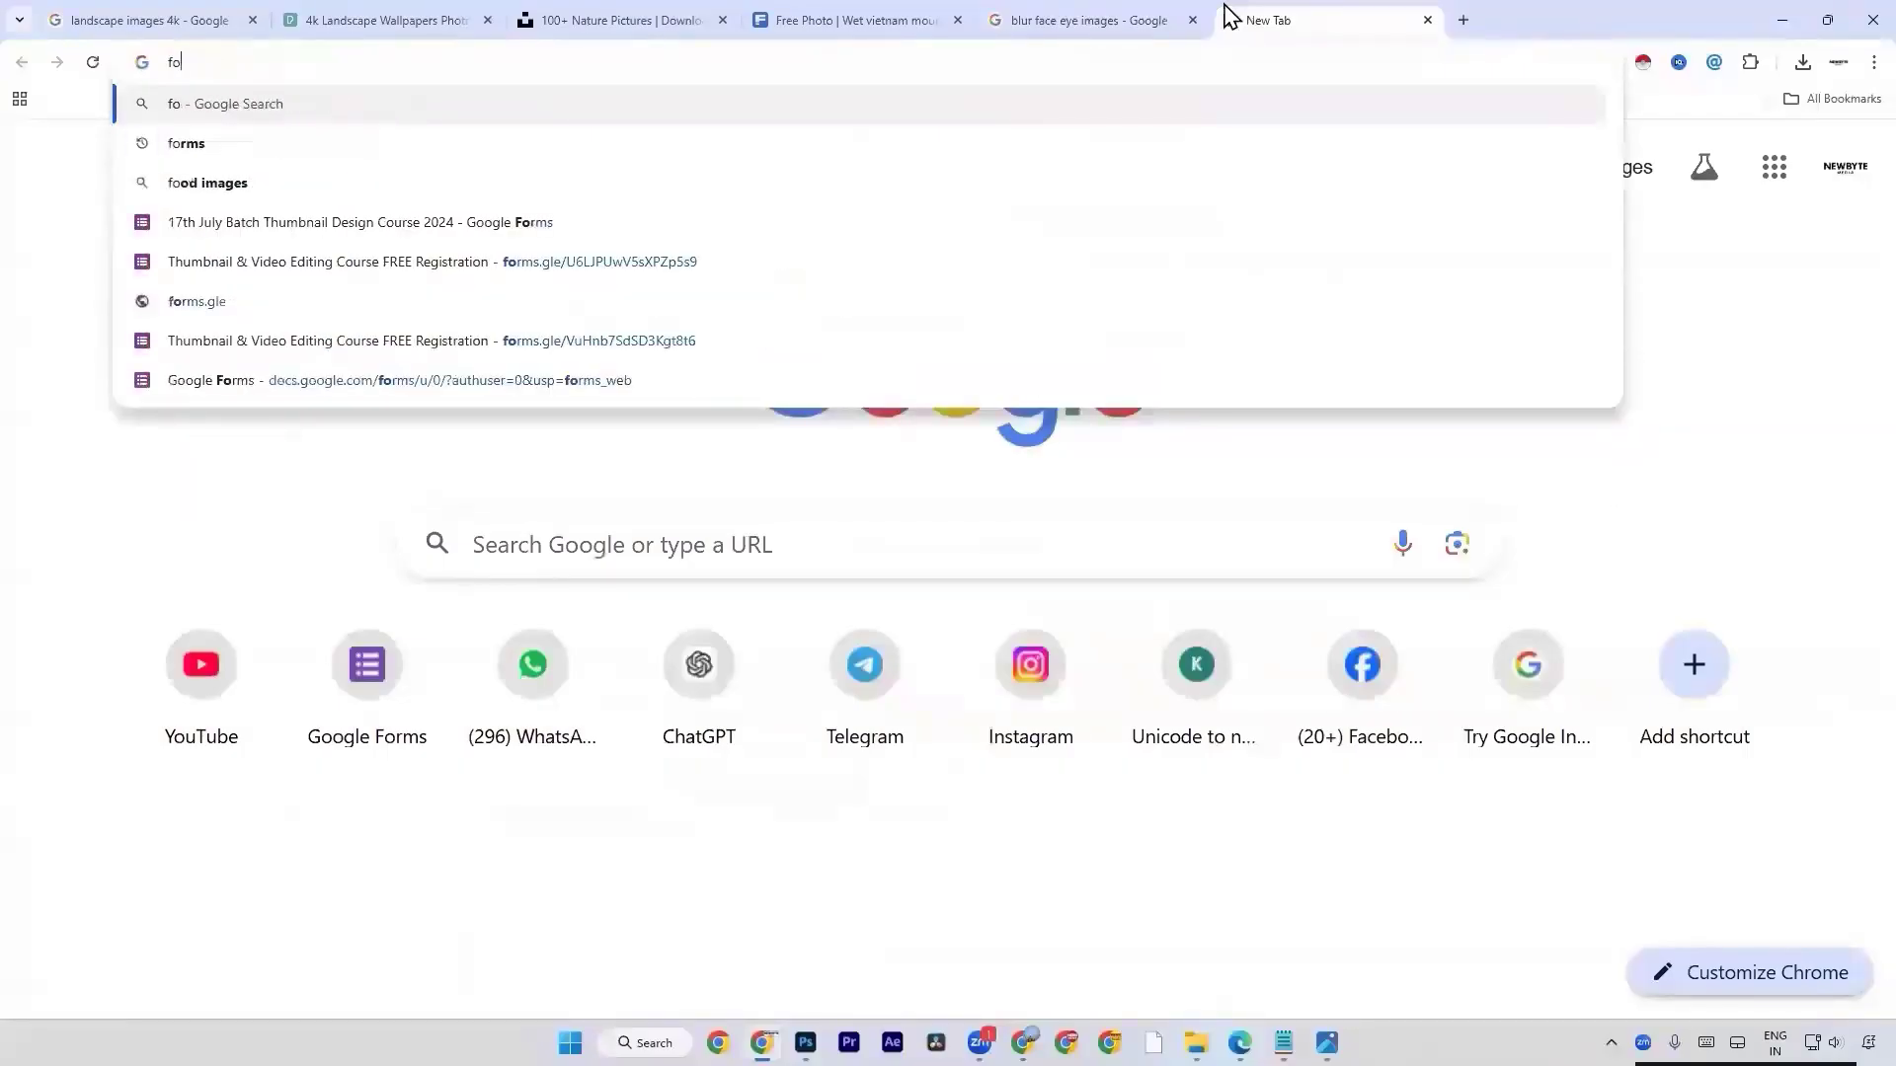
pyautogui.press('BackSpace')
# Search Google for "ball images foot" and show the image results.
pyautogui.write('ball ')
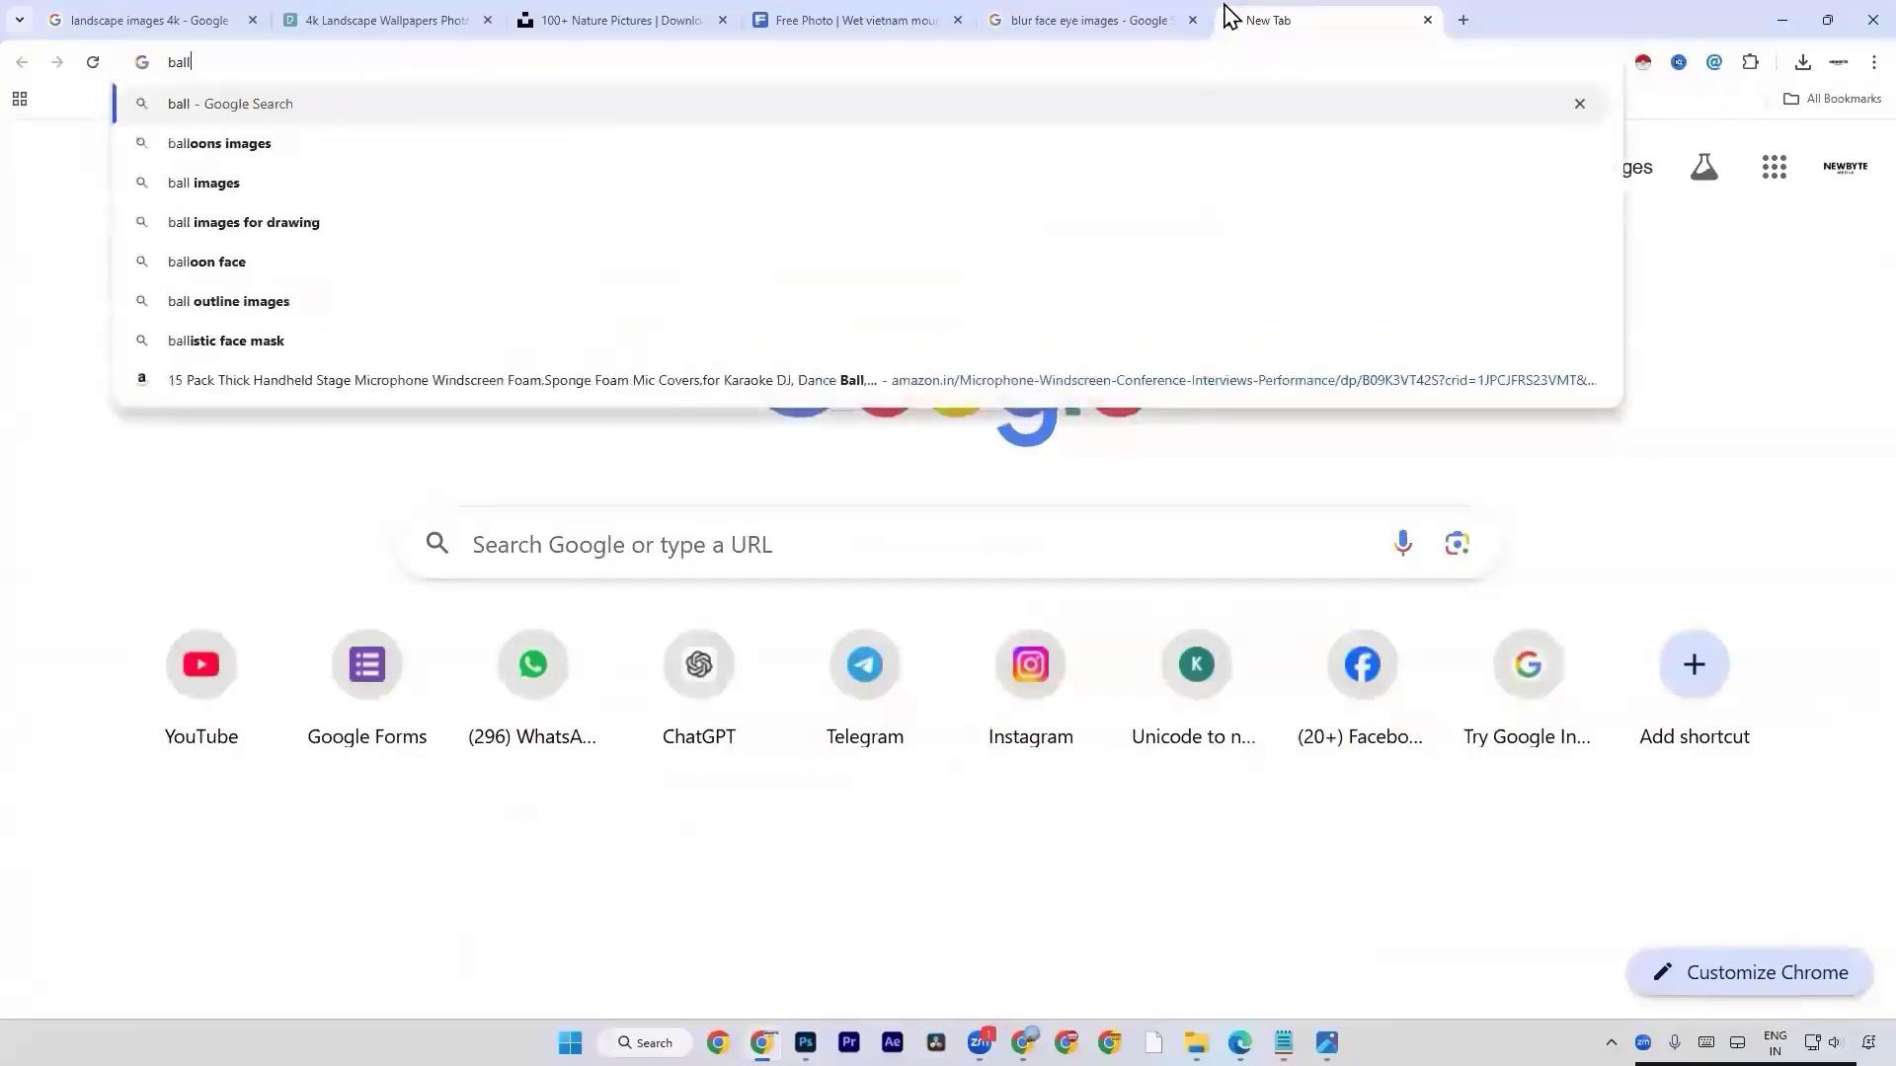
pyautogui.write('imag')
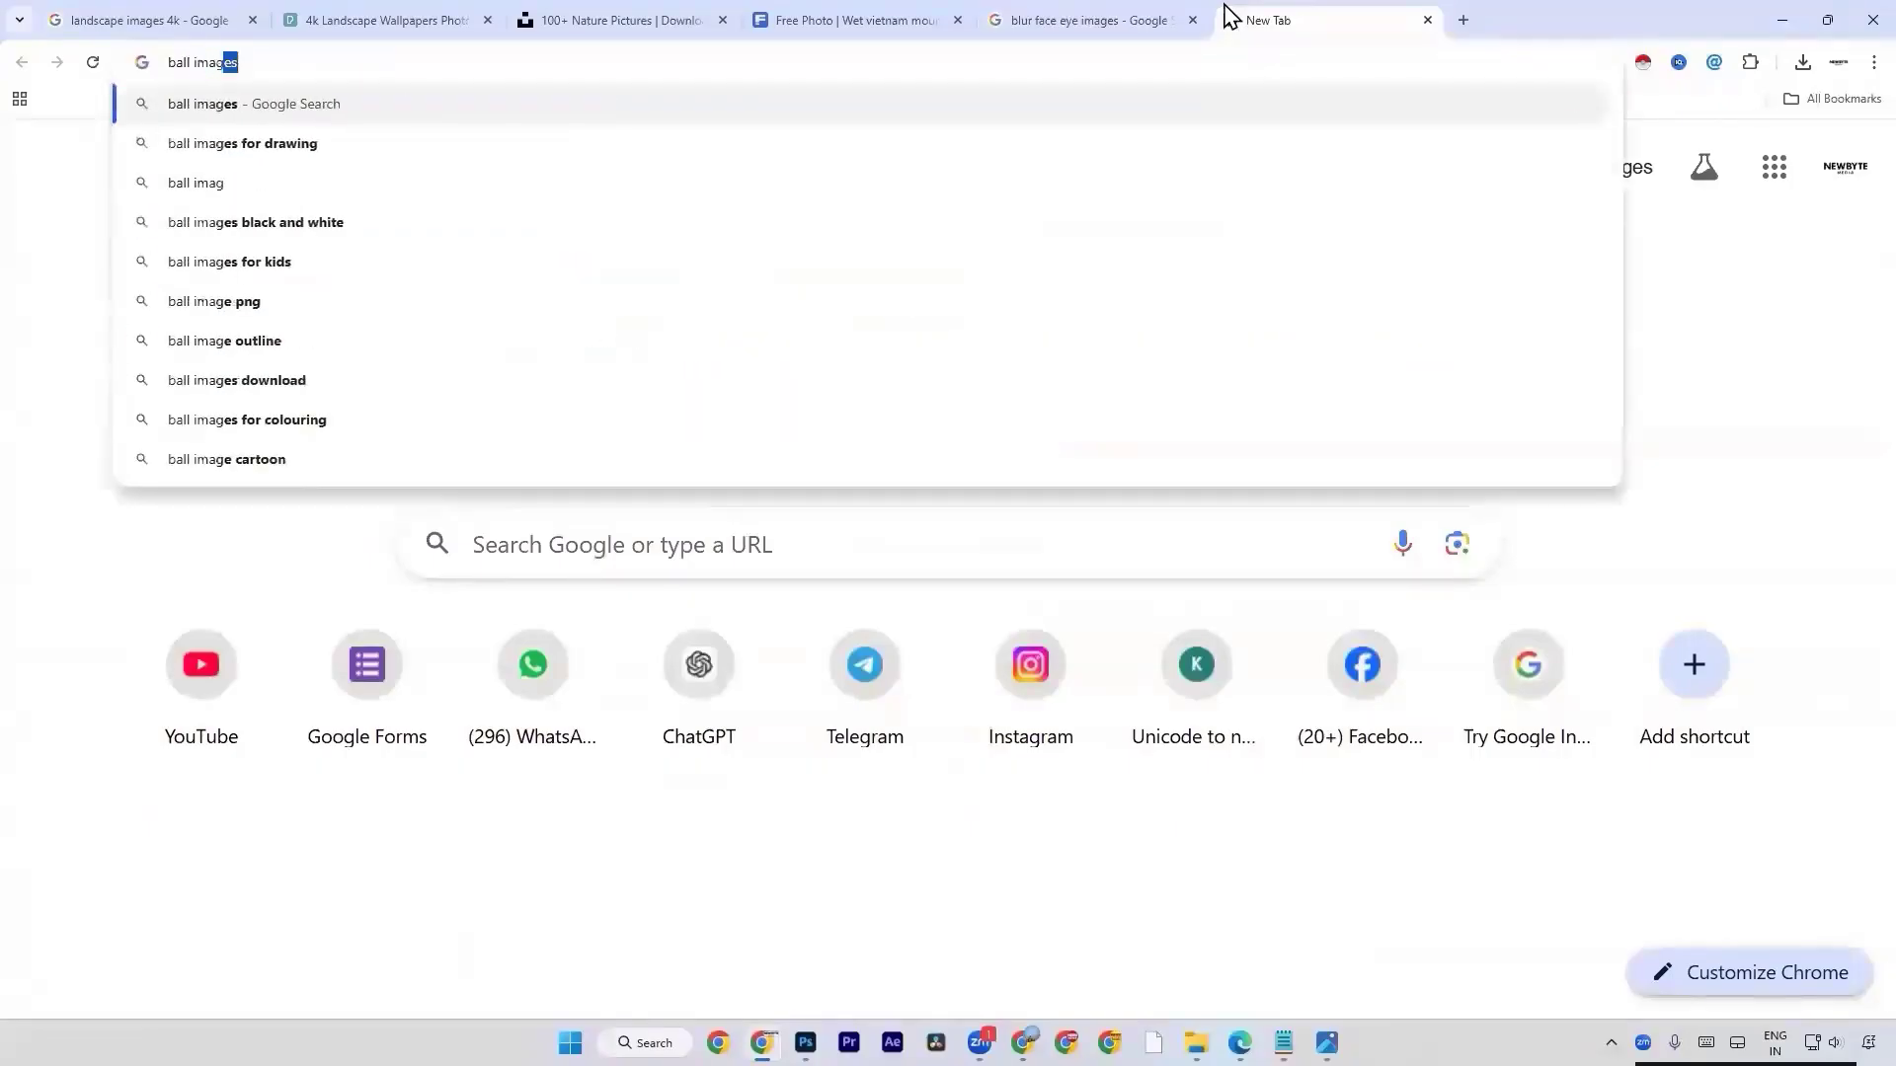
pyautogui.write('es foot')
pyautogui.press('Return')
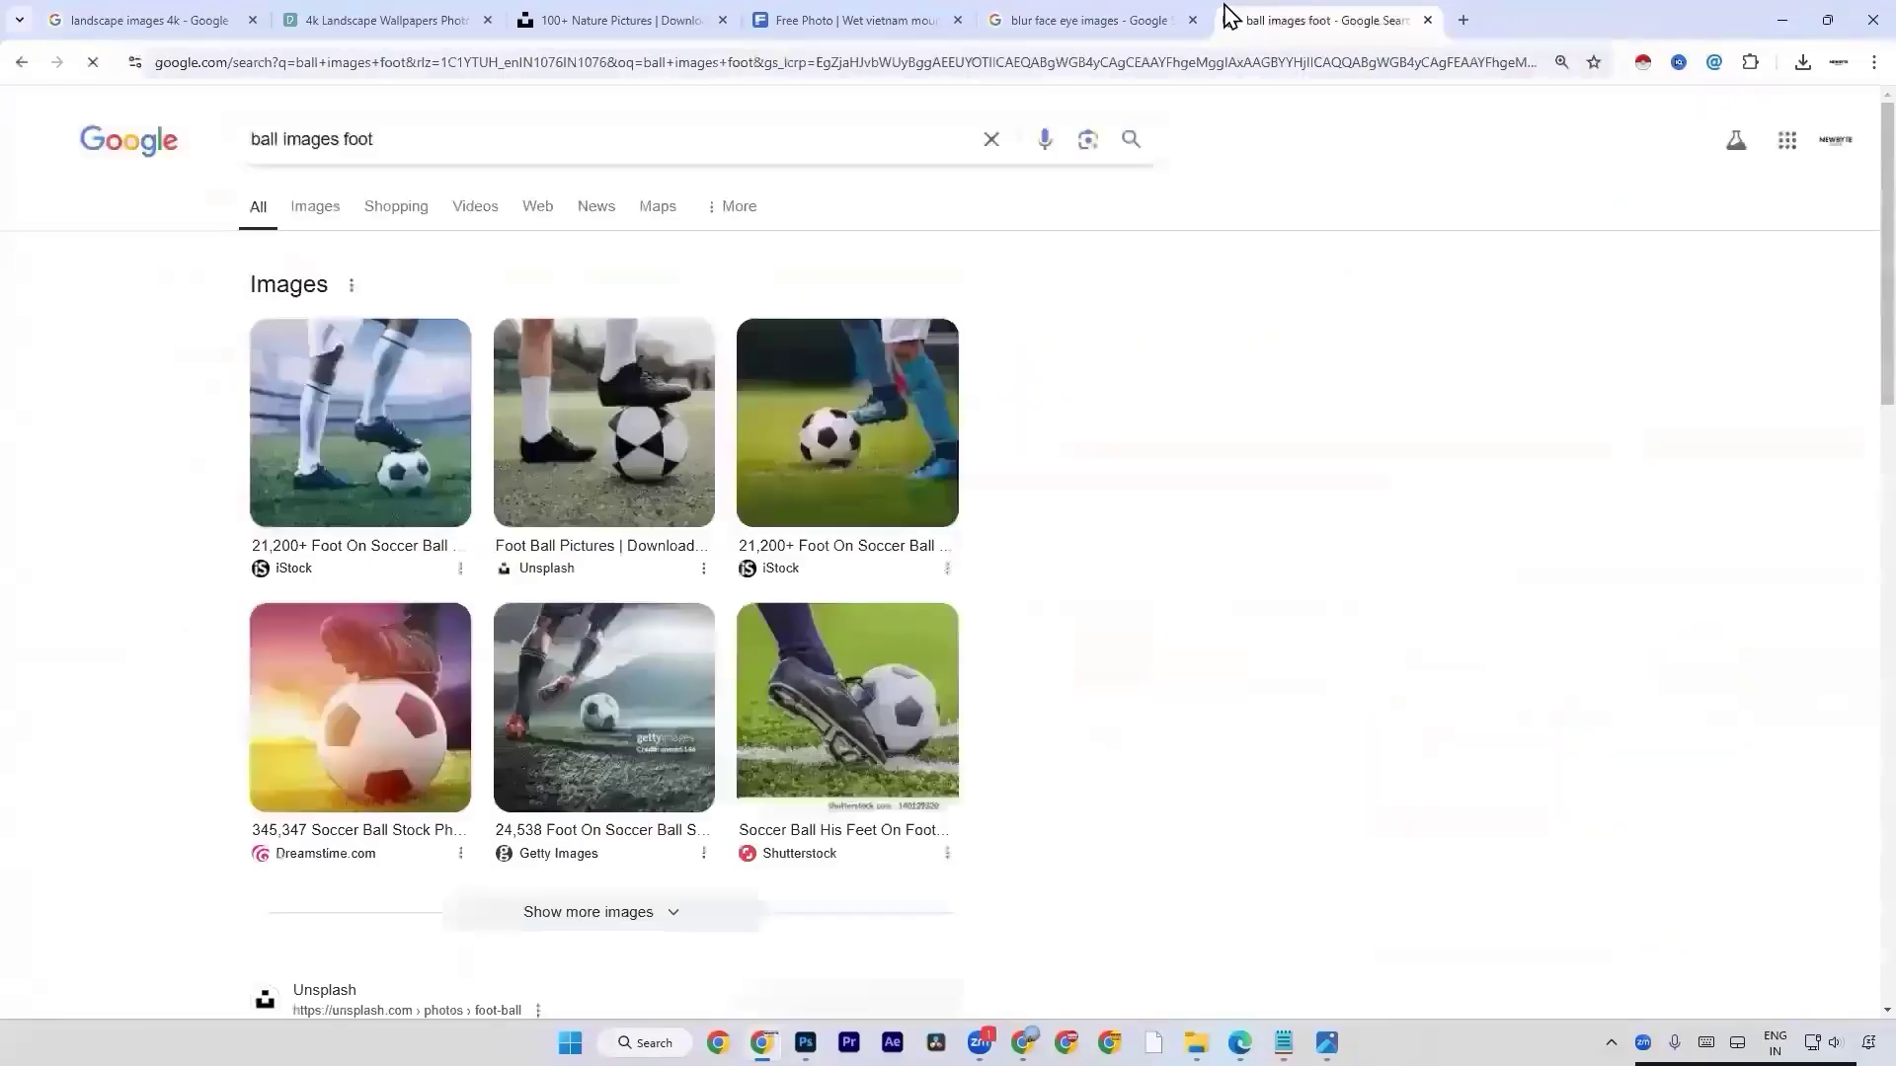
pyautogui.click(300, 225)
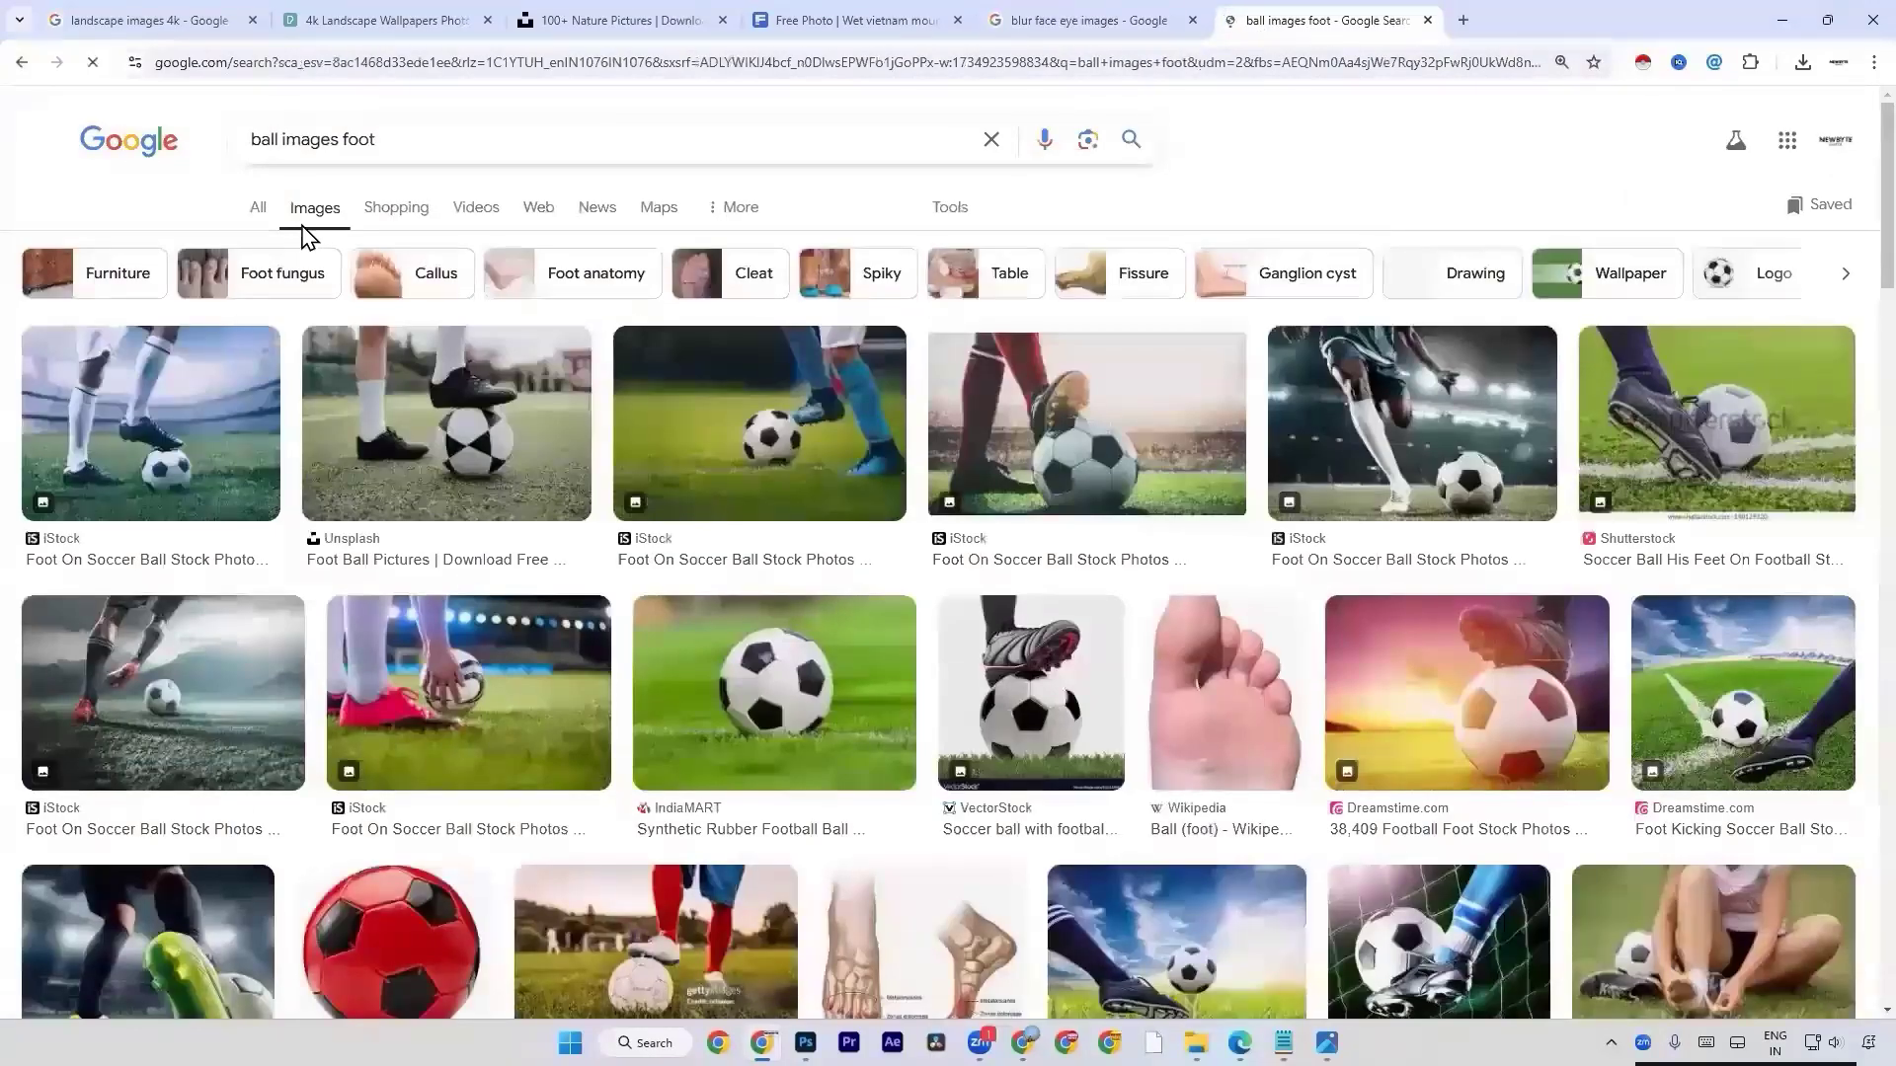
# Look through the image results for a suitable football picture and preview the IndiaMART PVC soccer ball.
pyautogui.scroll(-2, 899, 661)
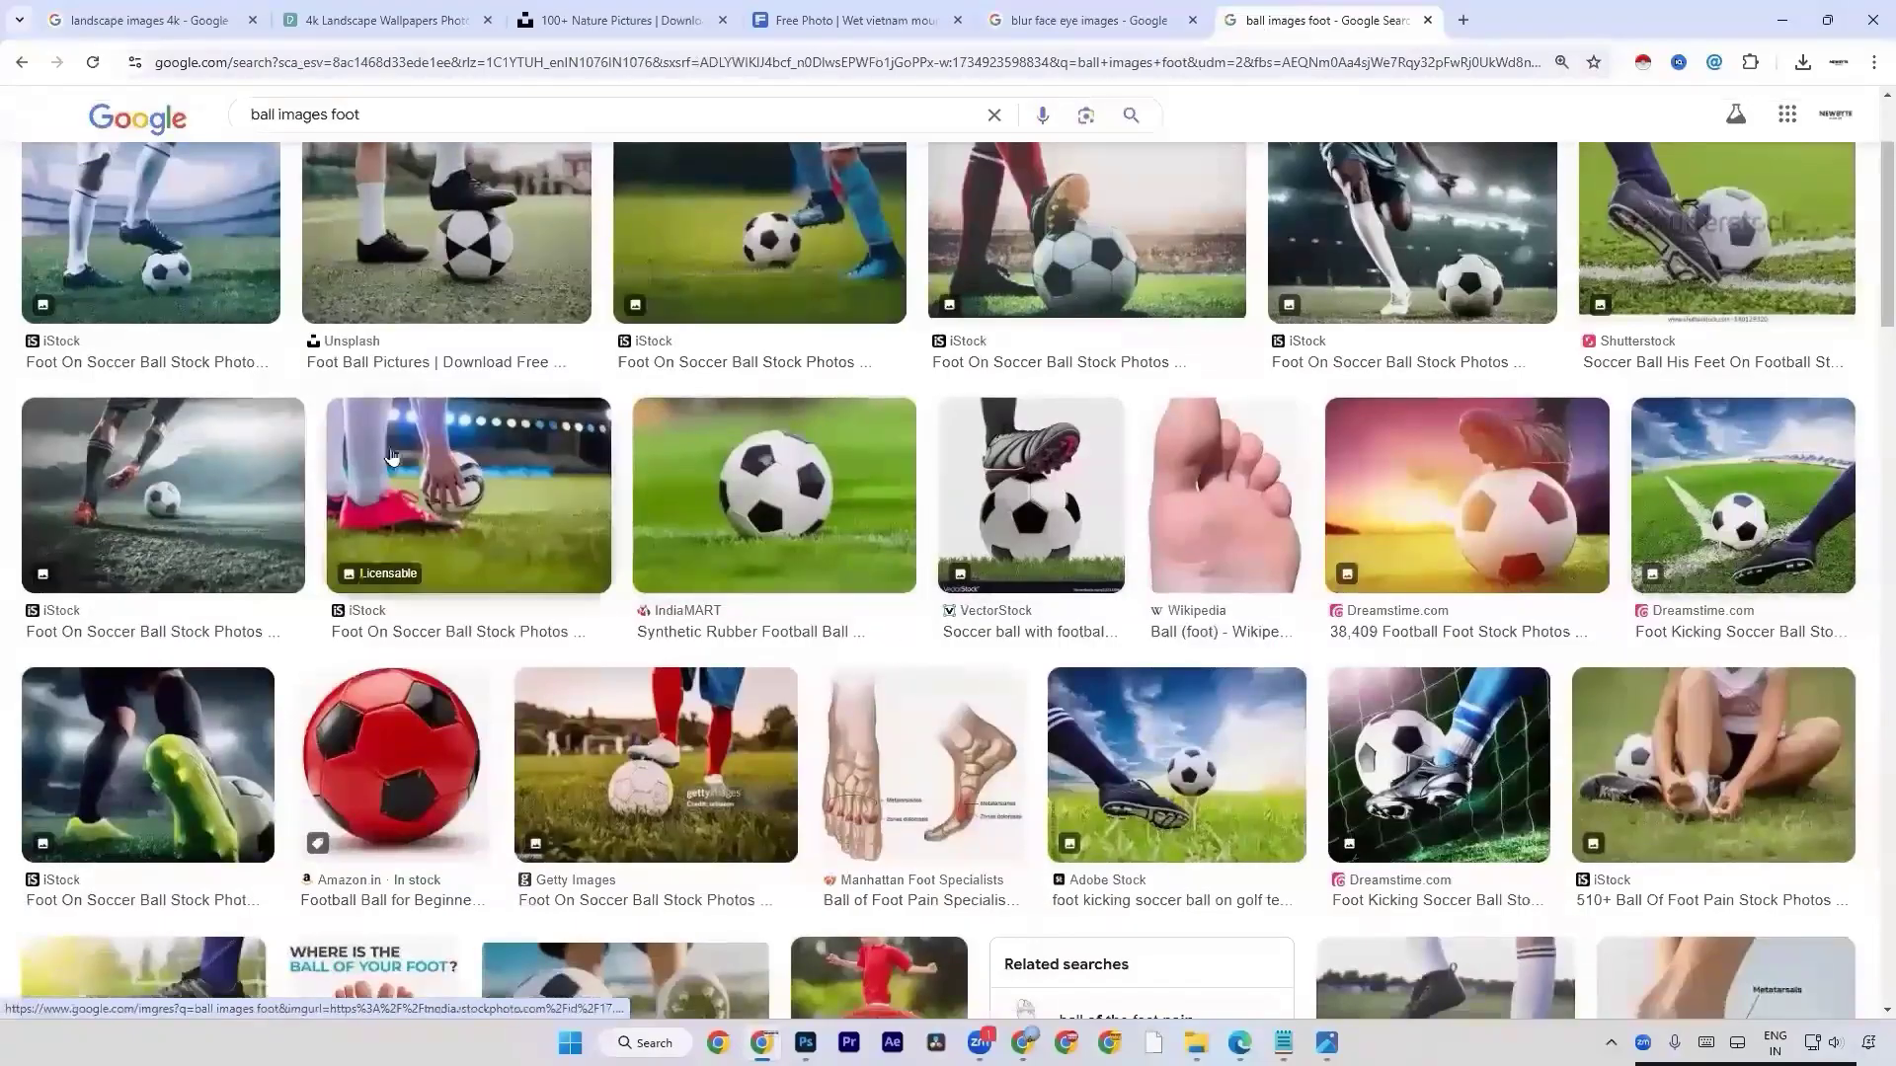
pyautogui.scroll(-2, 464, 479)
pyautogui.scroll(-1, 514, 493)
pyautogui.scroll(-3, 642, 612)
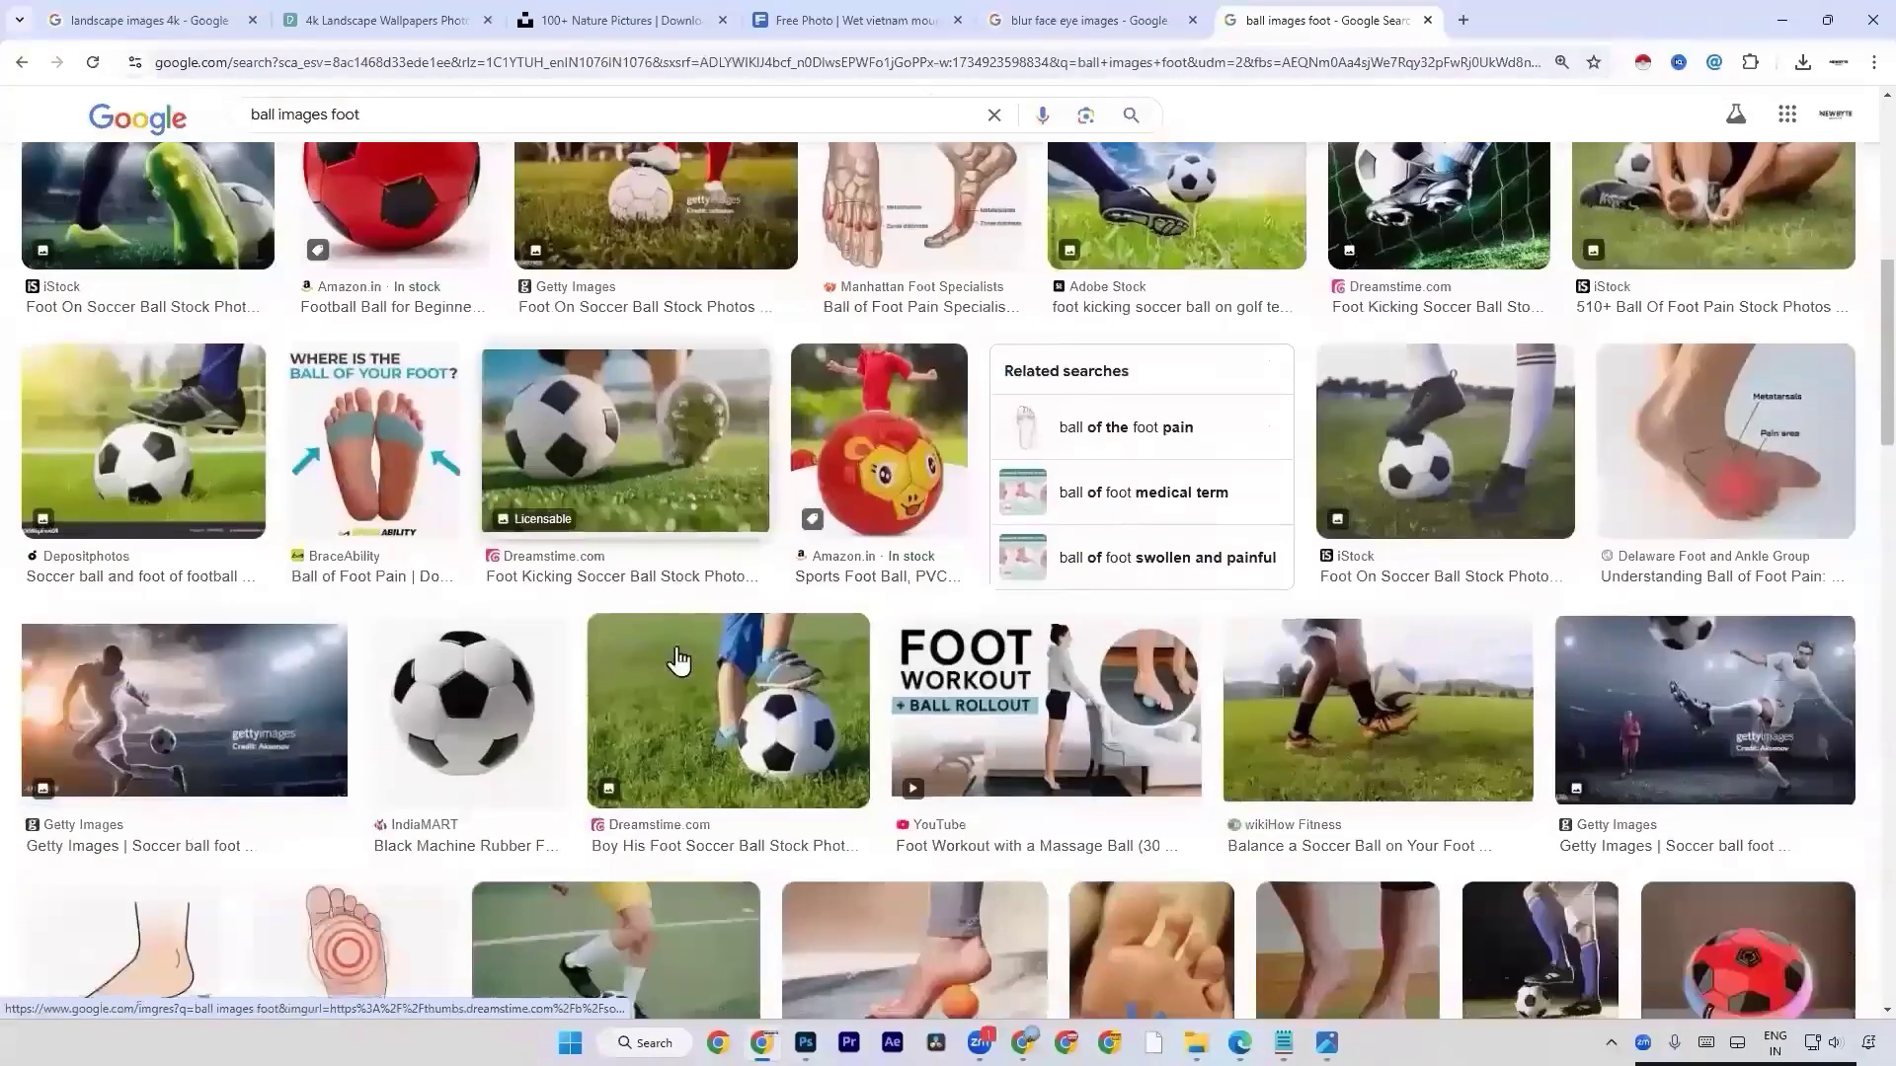
pyautogui.scroll(-6, 641, 637)
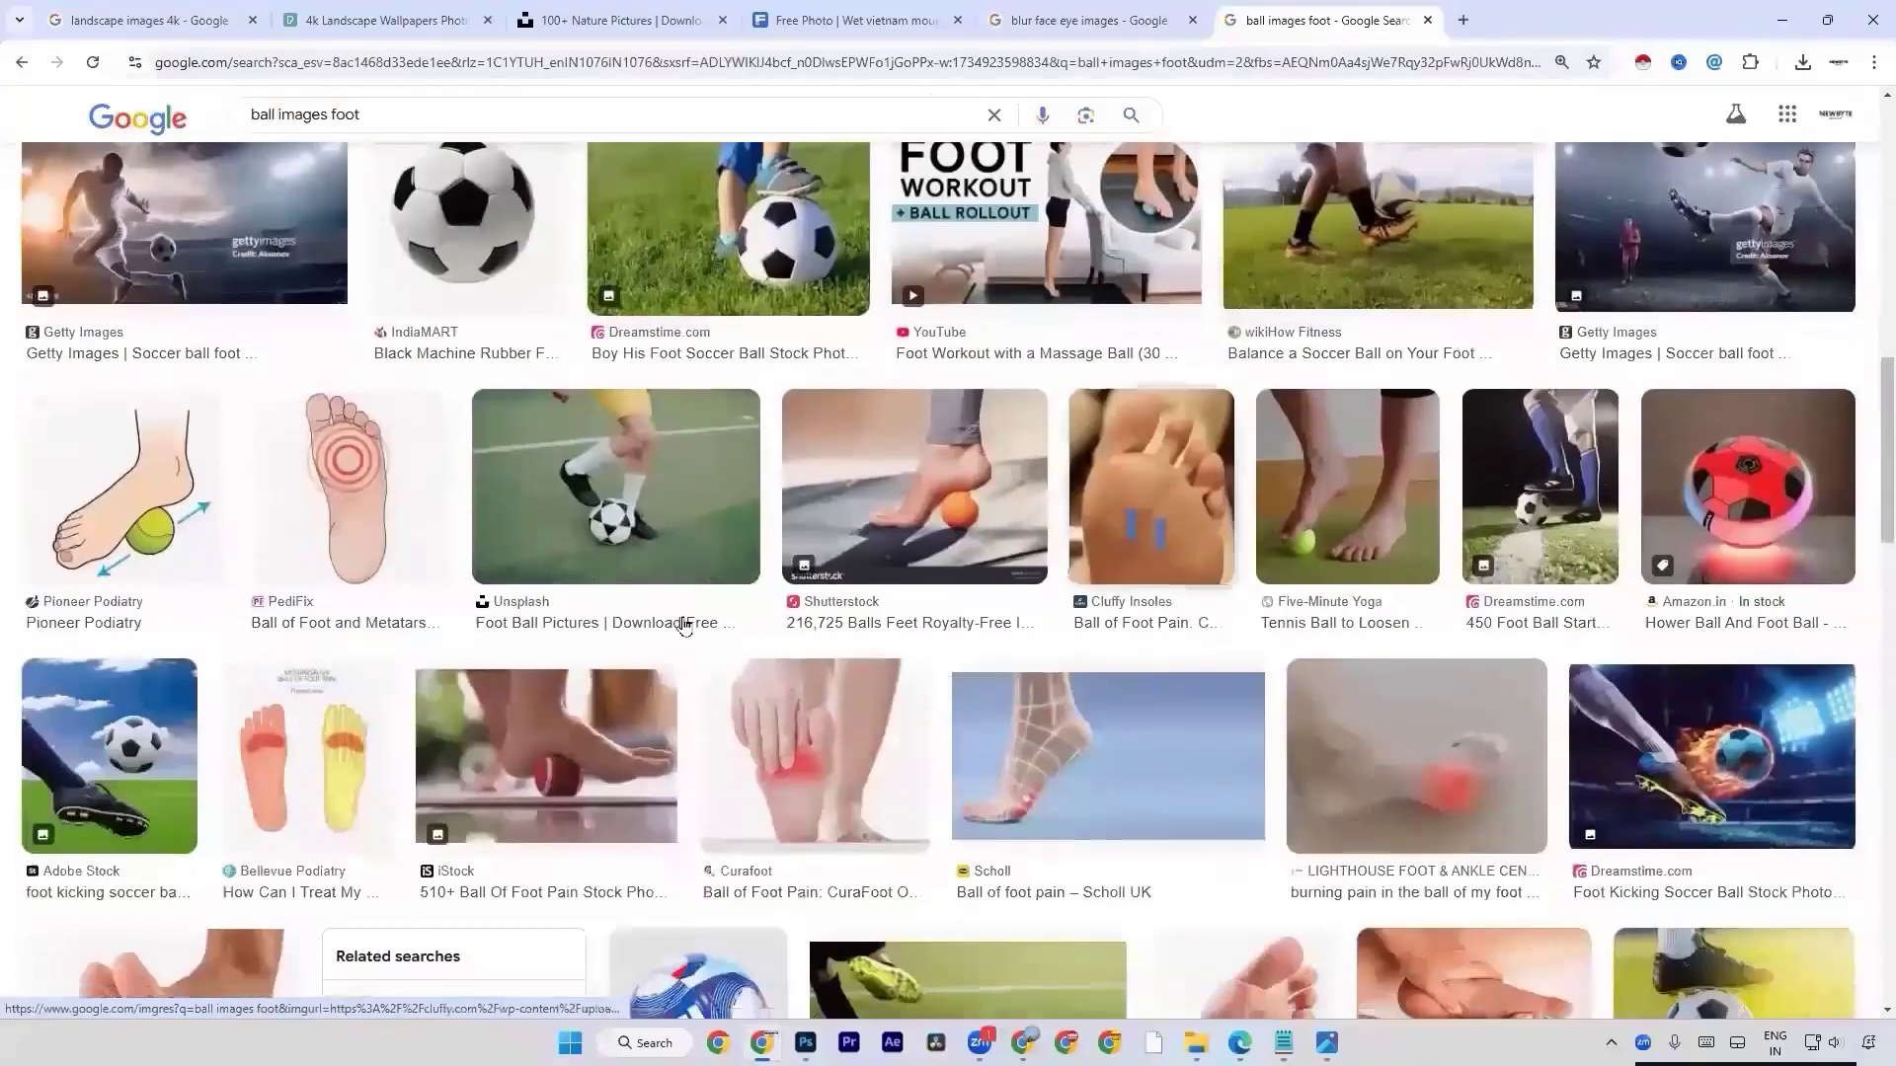
pyautogui.scroll(-9, 637, 642)
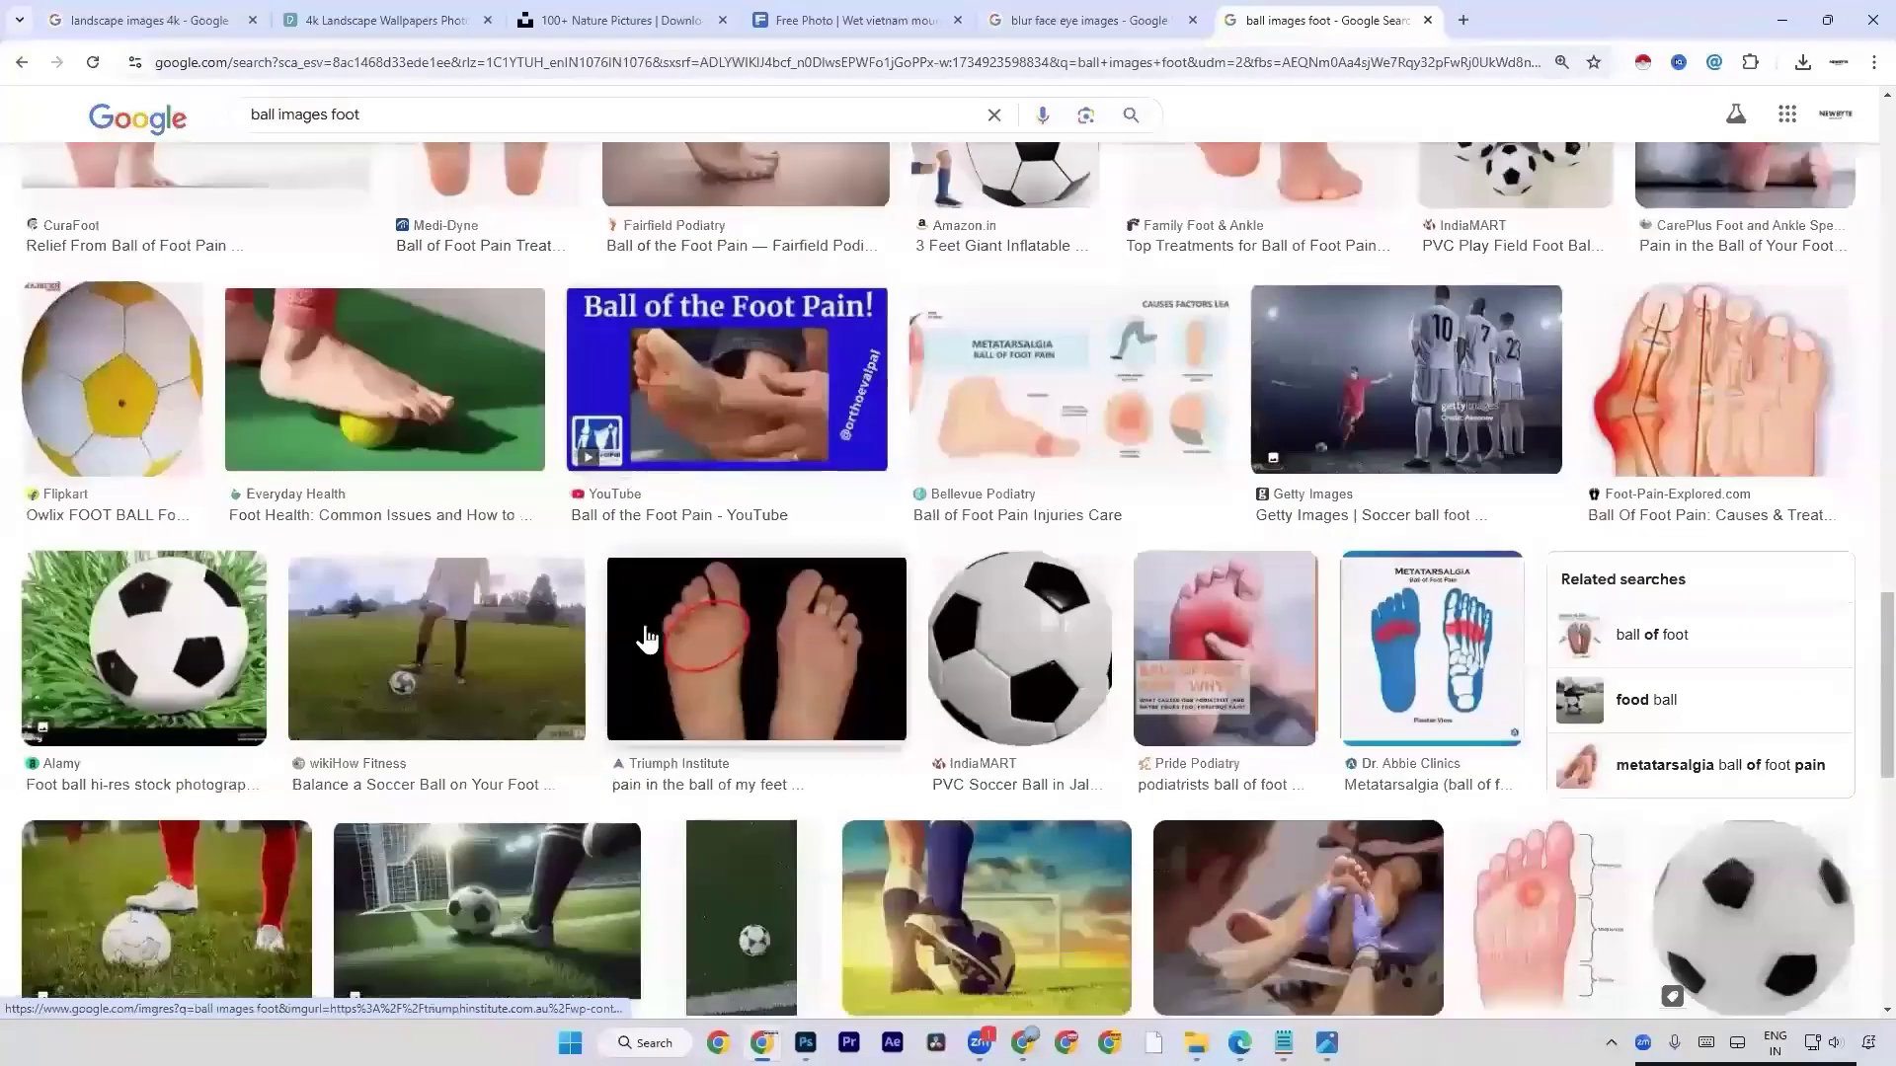
pyautogui.scroll(-4, 646, 639)
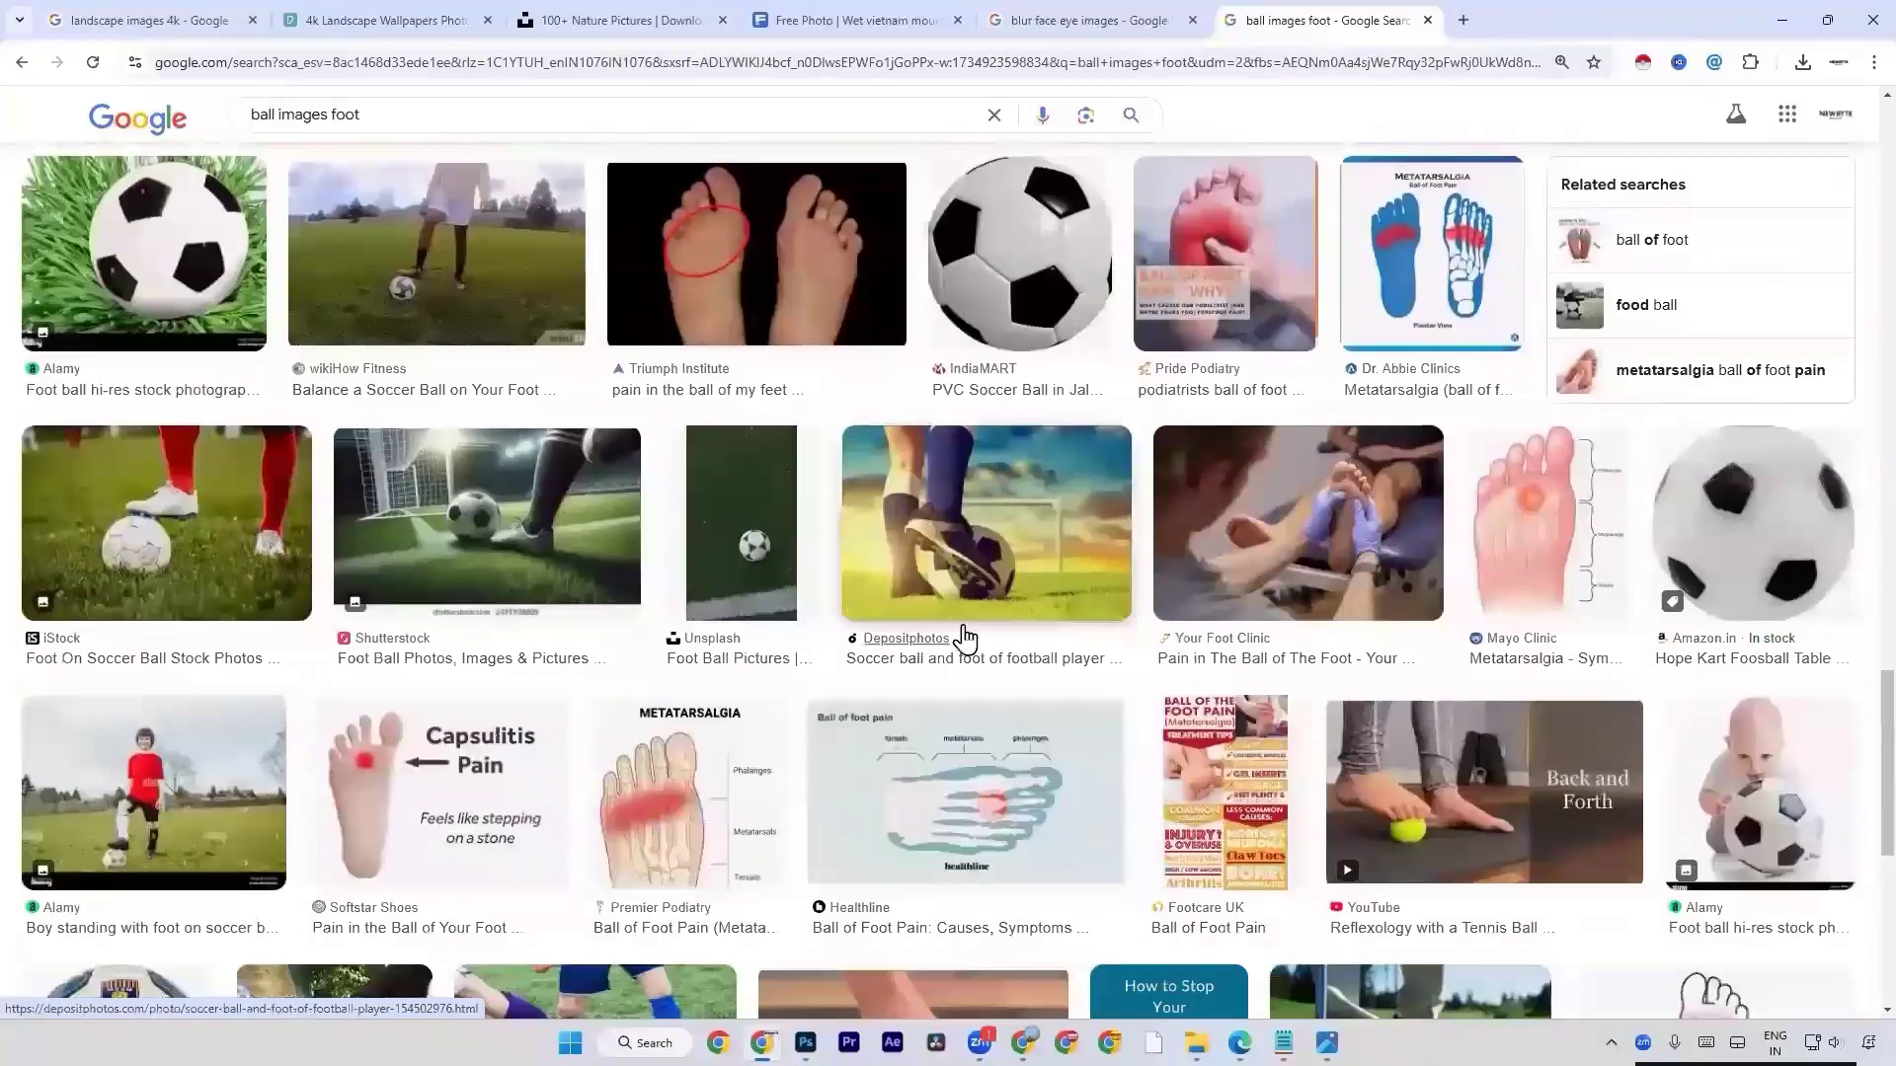
pyautogui.scroll(3, 964, 639)
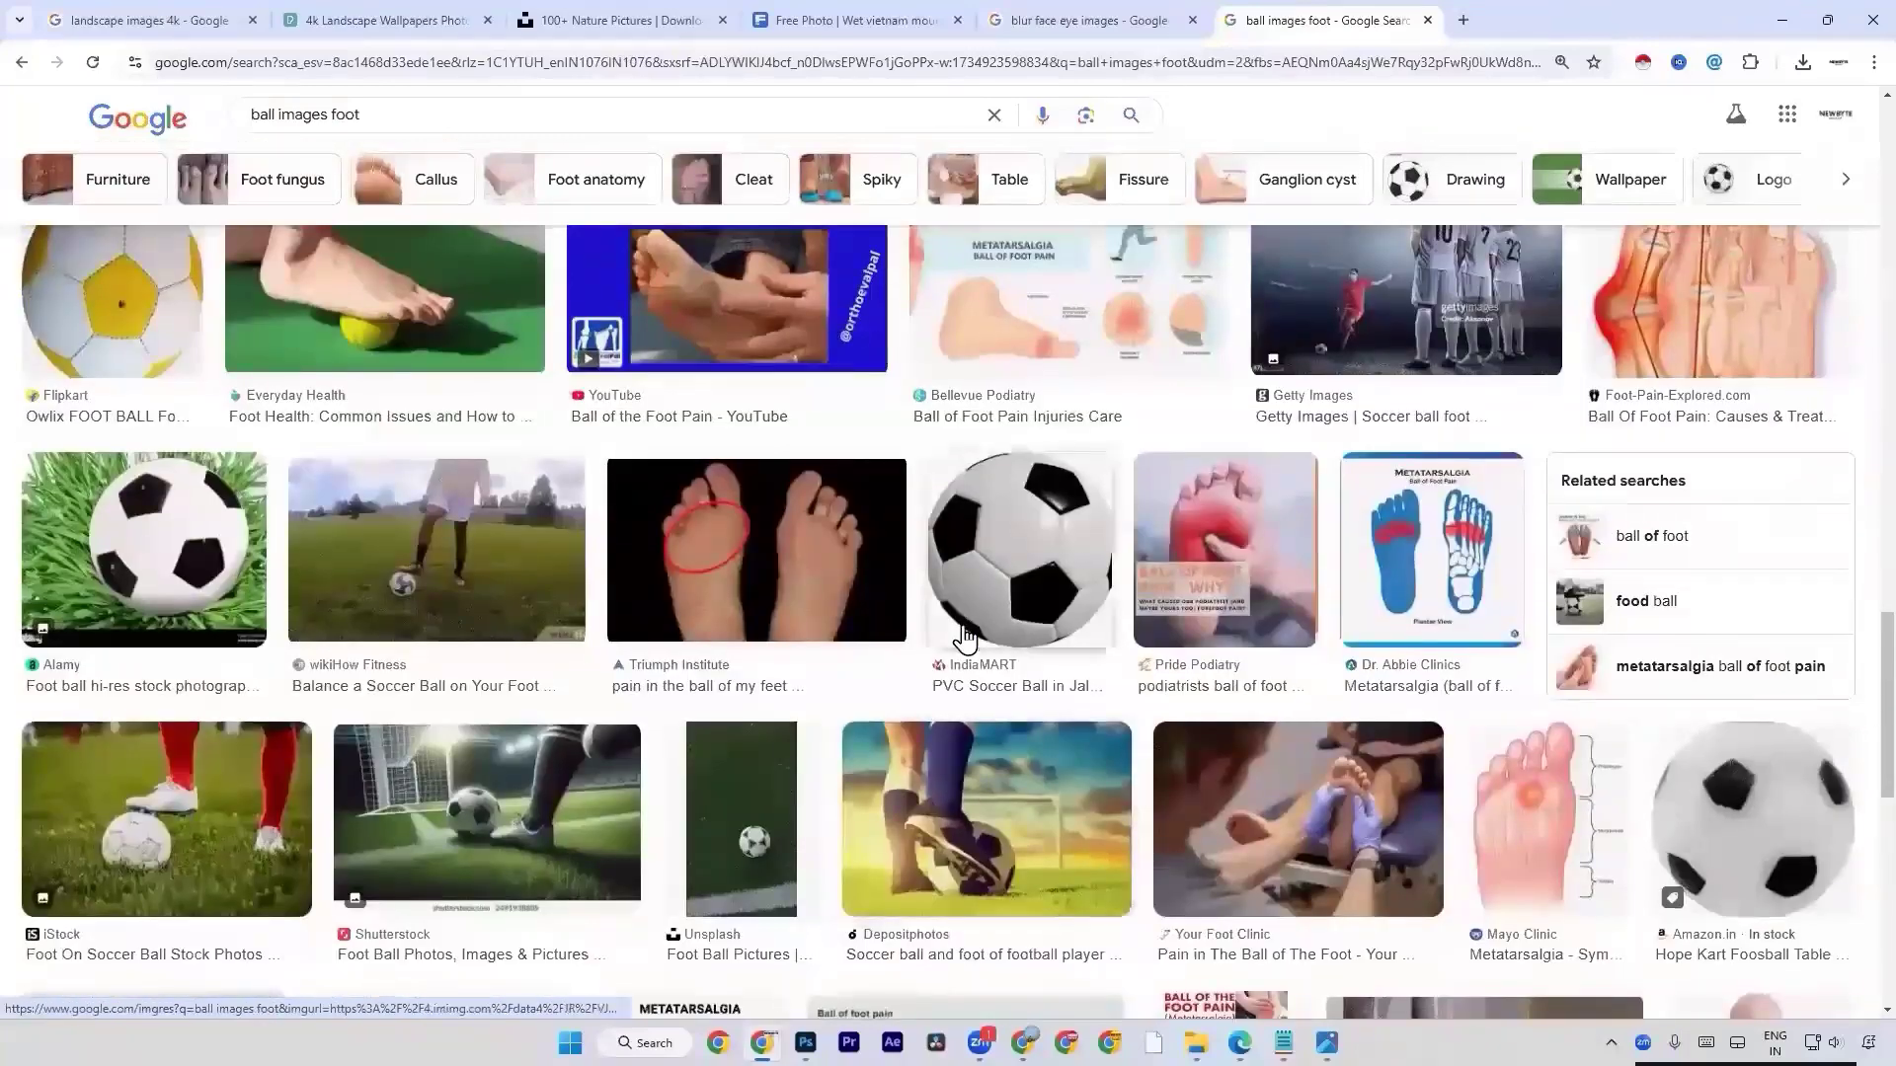
pyautogui.scroll(15, 964, 639)
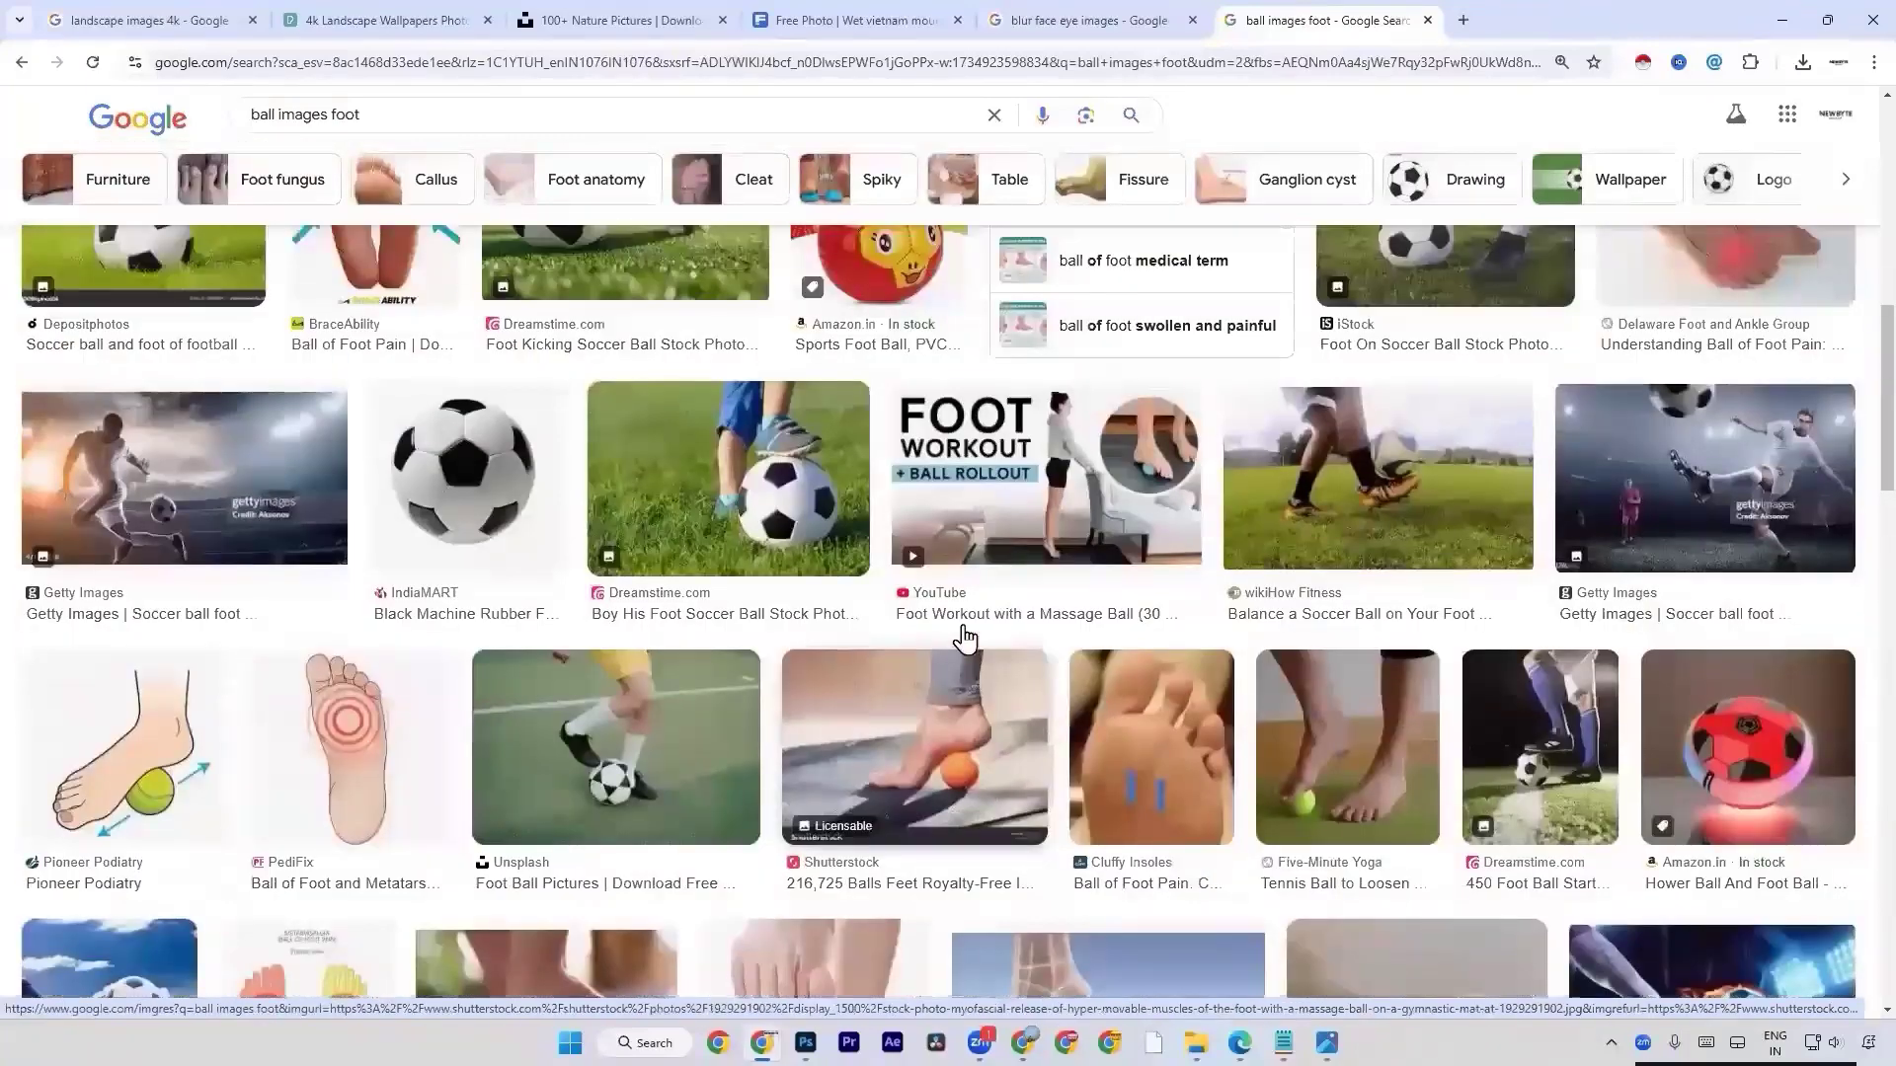
pyautogui.scroll(4, 965, 639)
pyautogui.scroll(4, 964, 638)
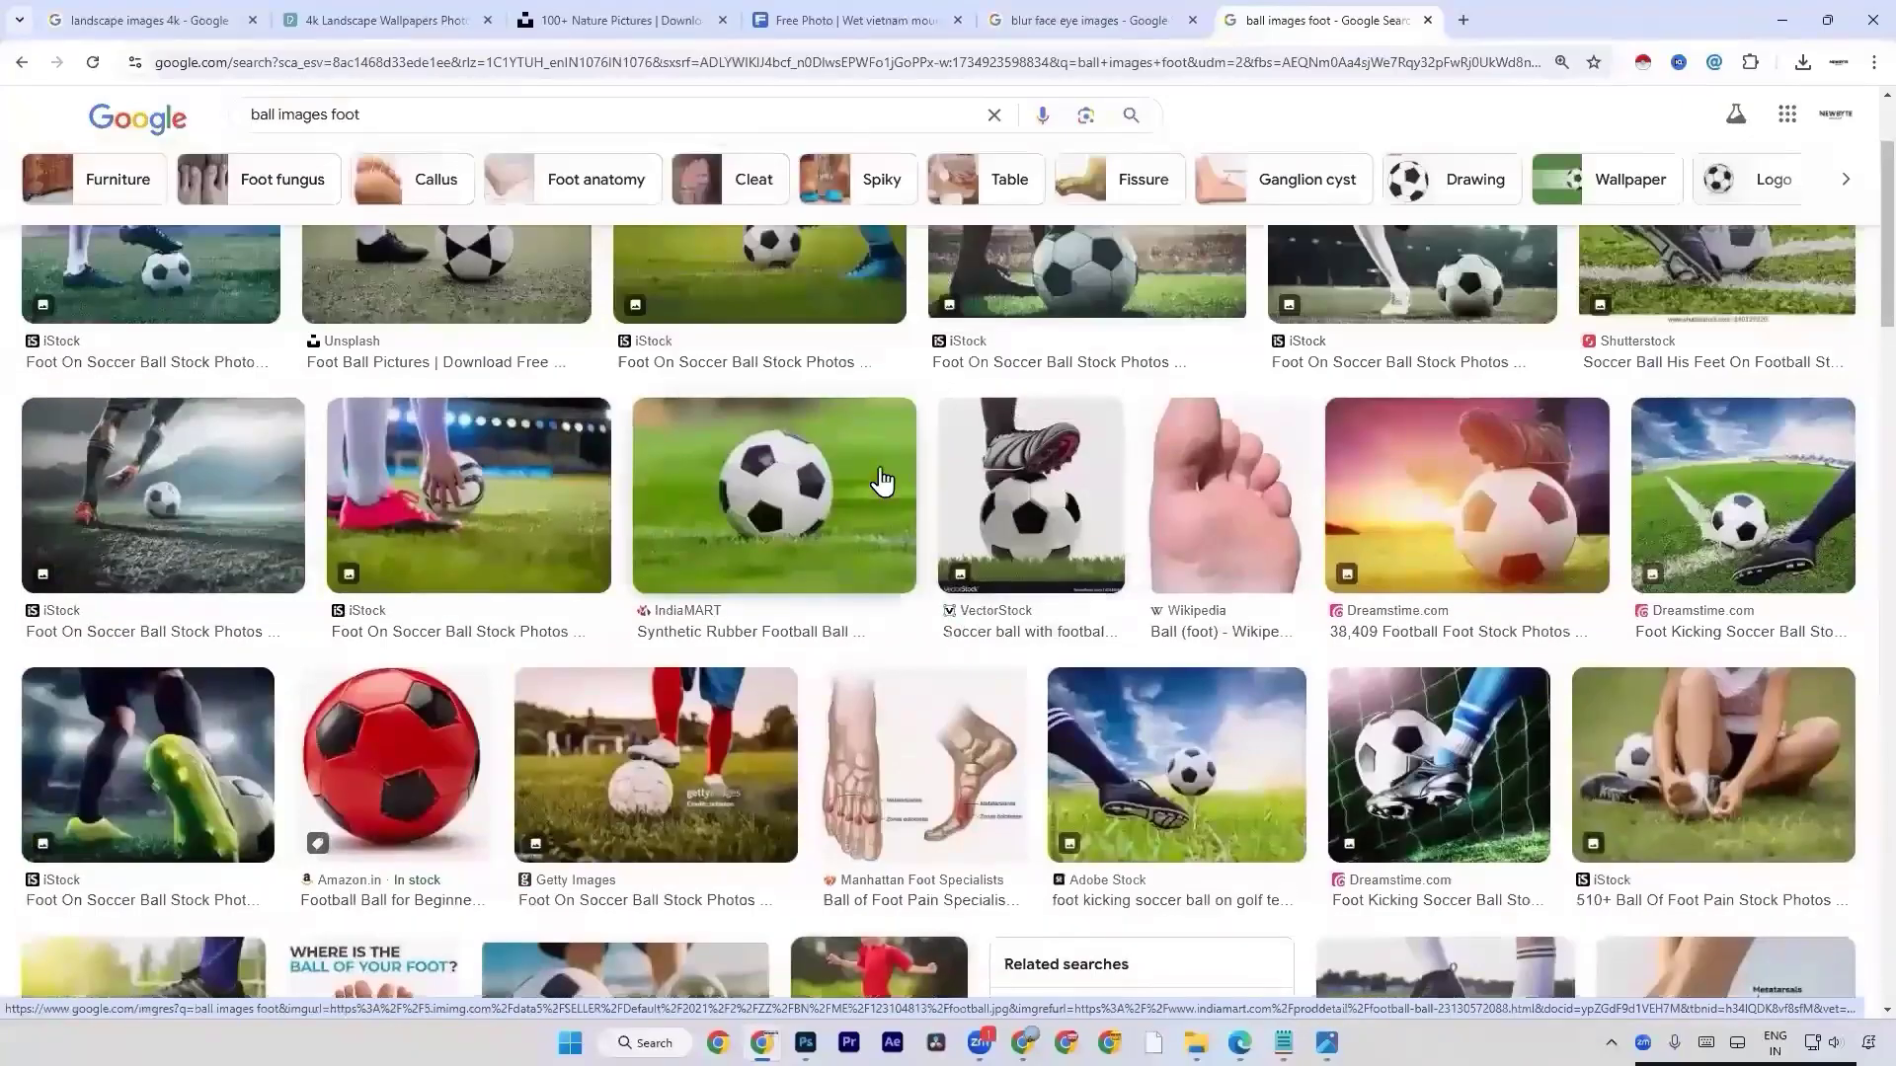
pyautogui.scroll(2, 881, 481)
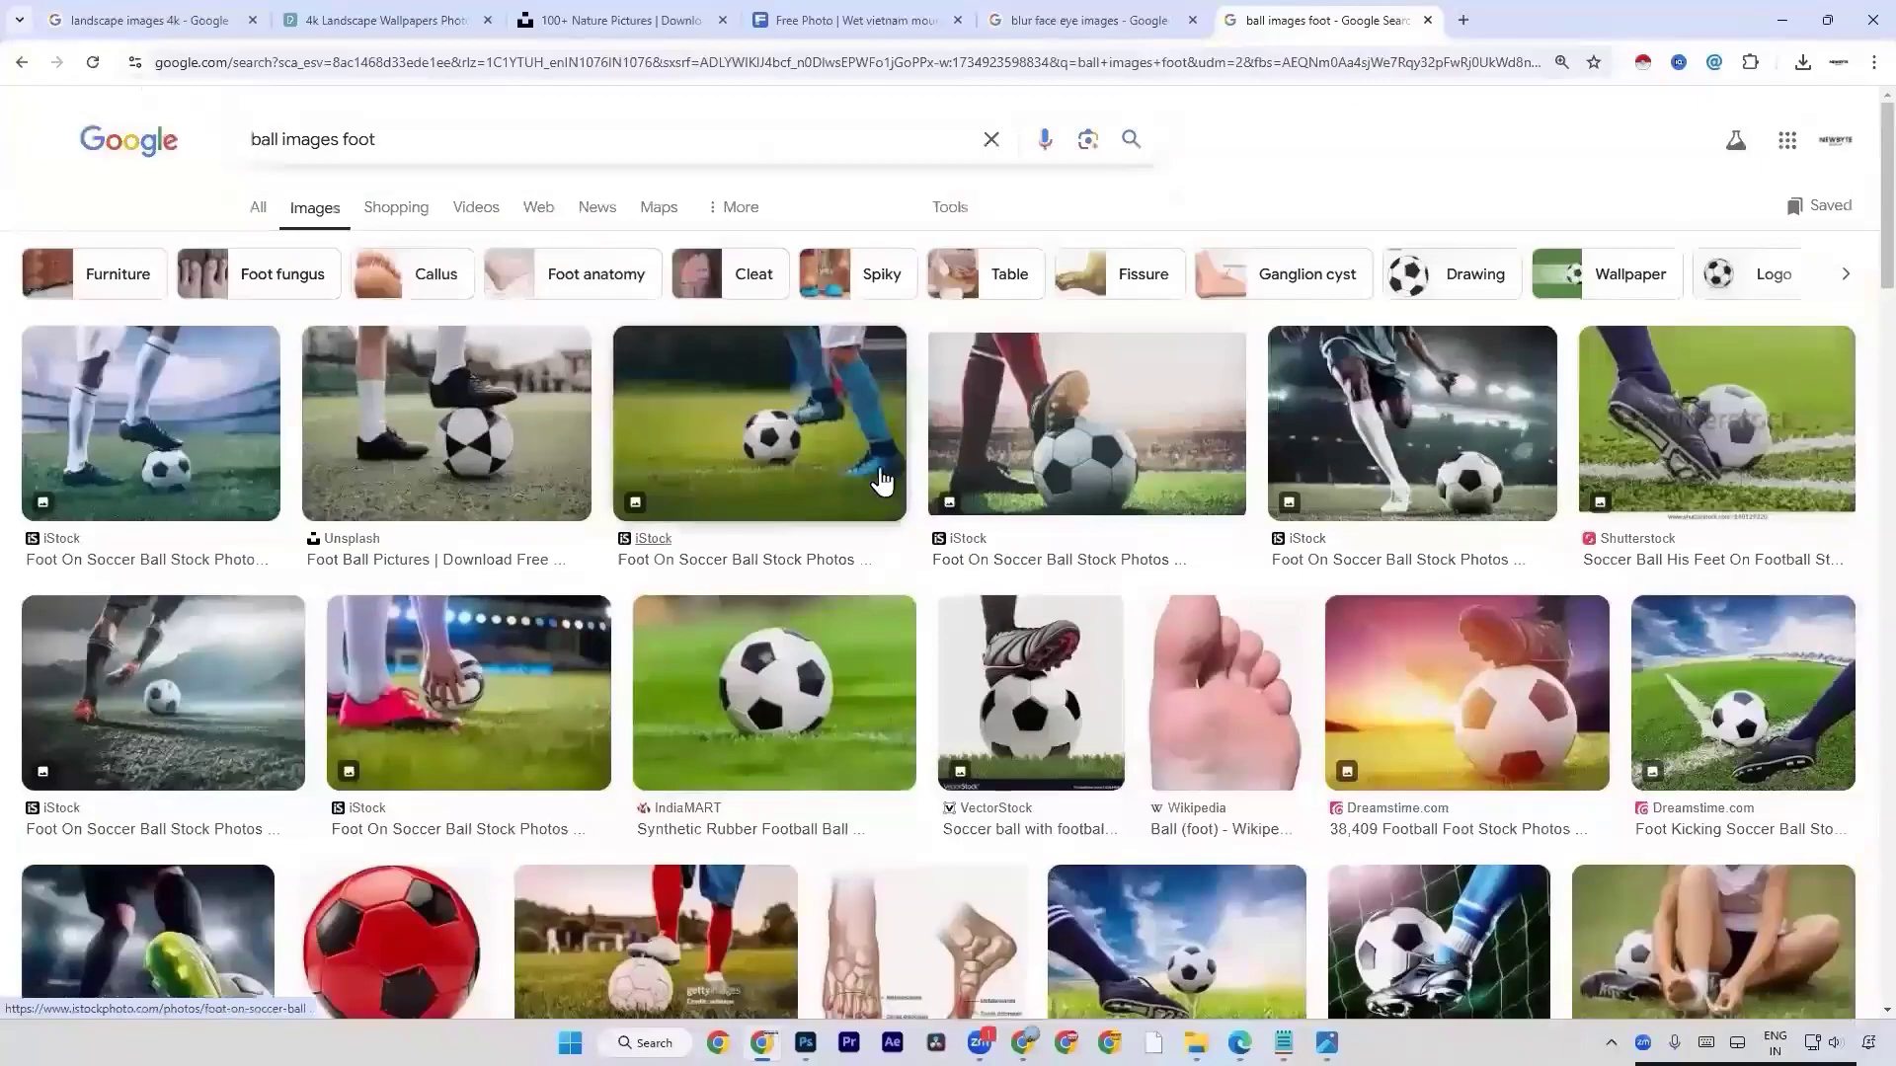
pyautogui.scroll(-15, 882, 481)
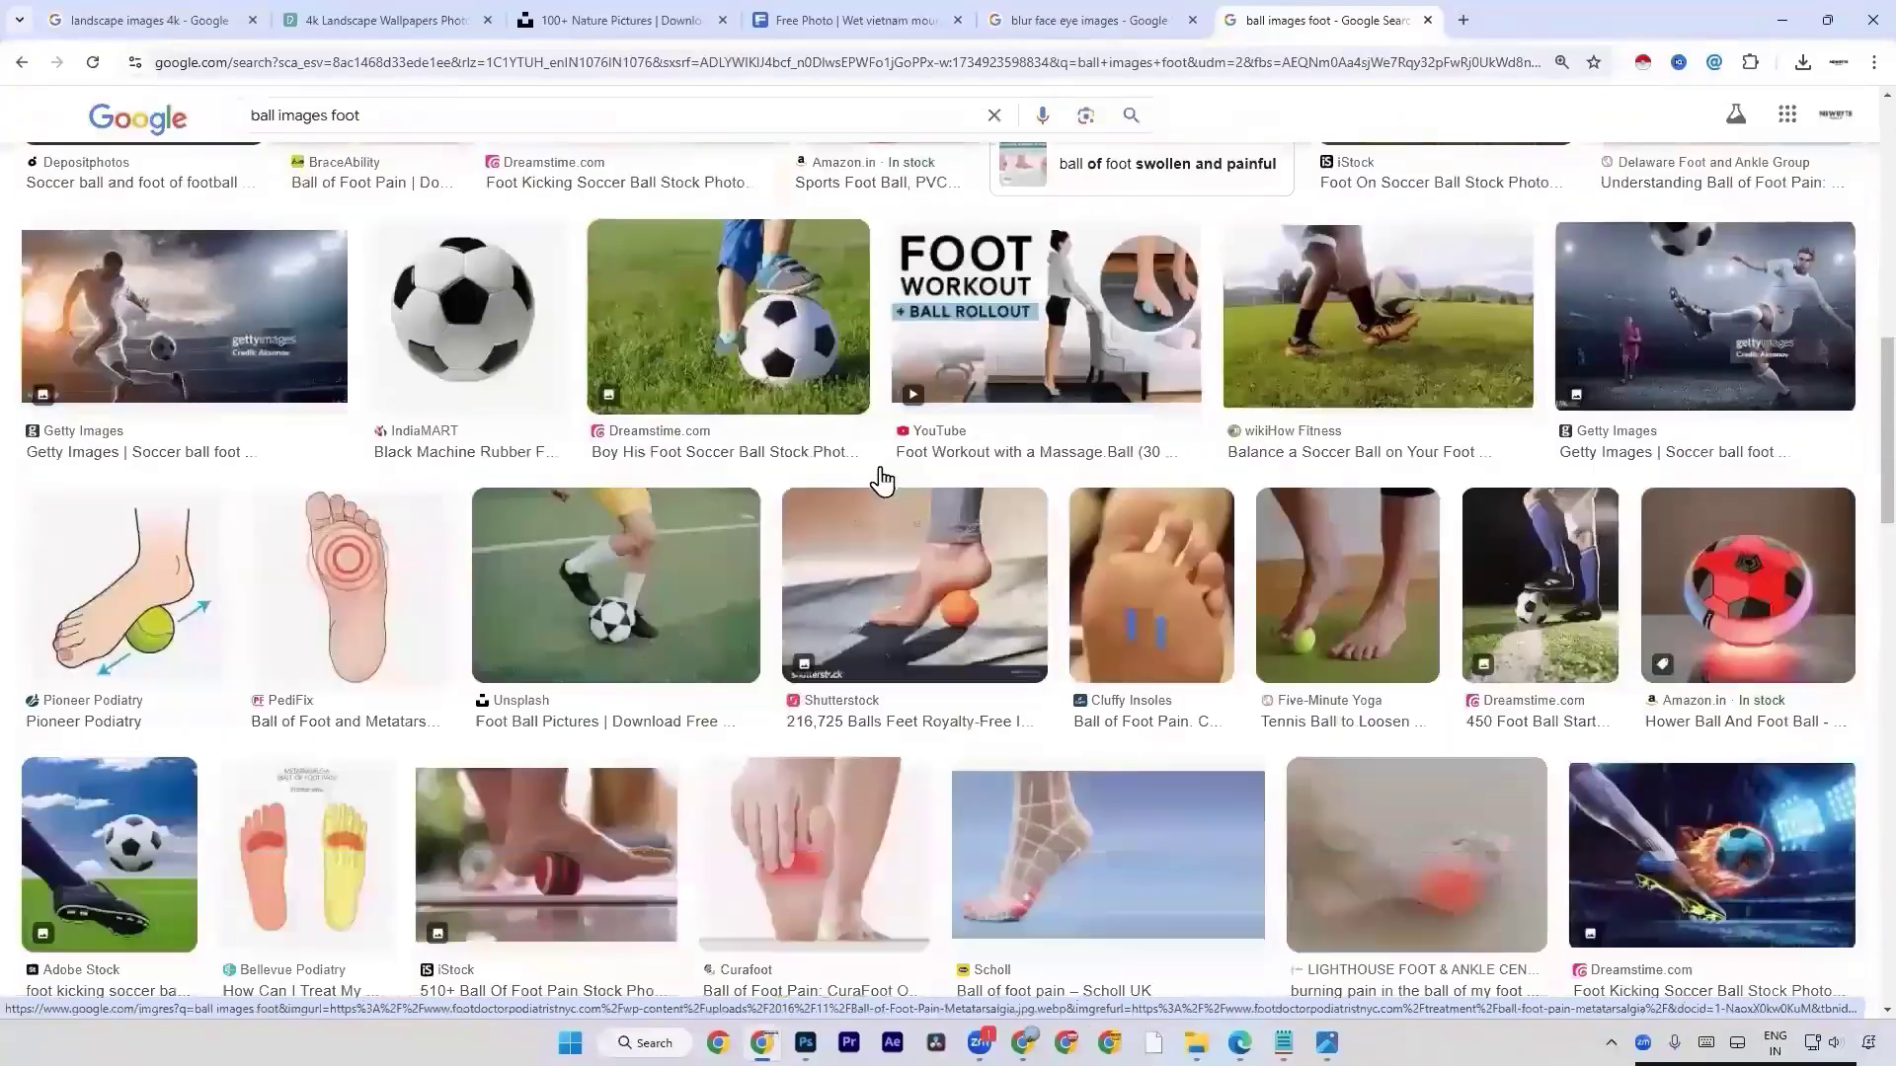
pyautogui.scroll(-4, 882, 481)
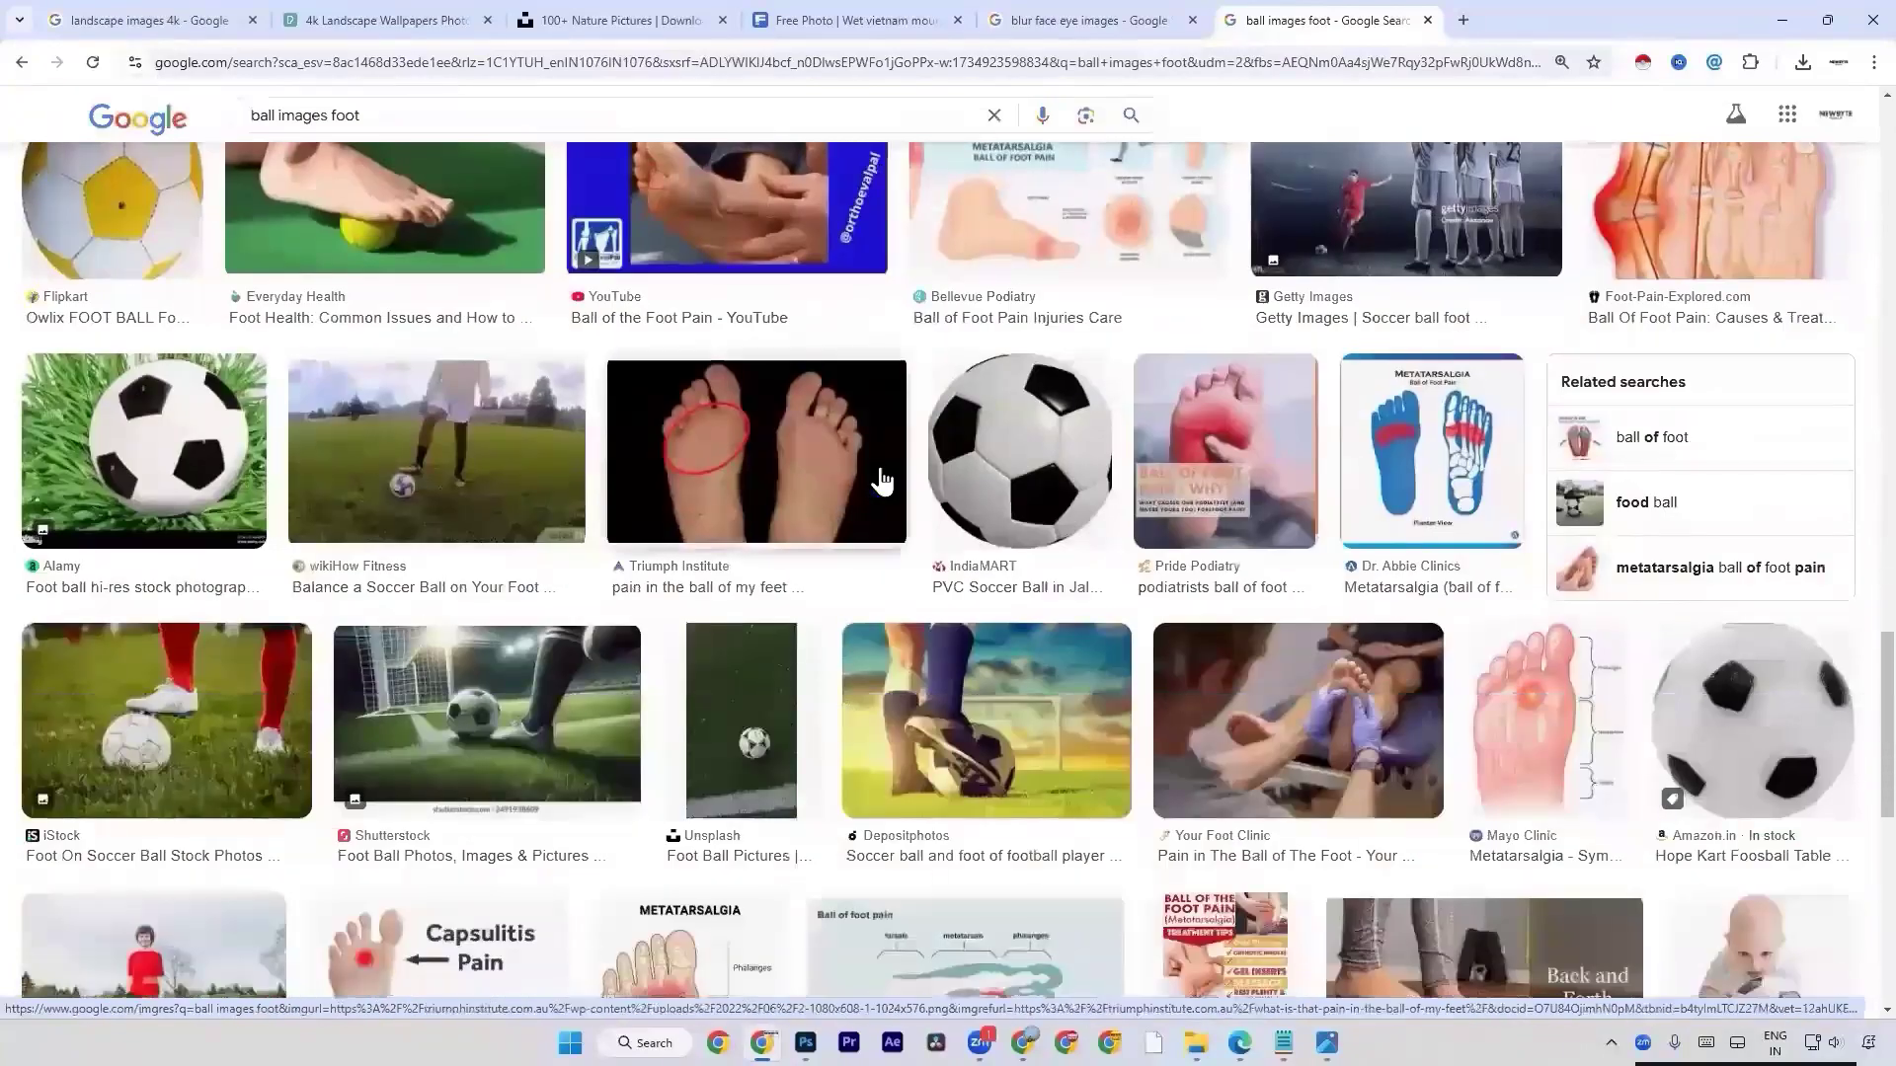
pyautogui.scroll(-1, 917, 477)
pyautogui.click(1052, 393)
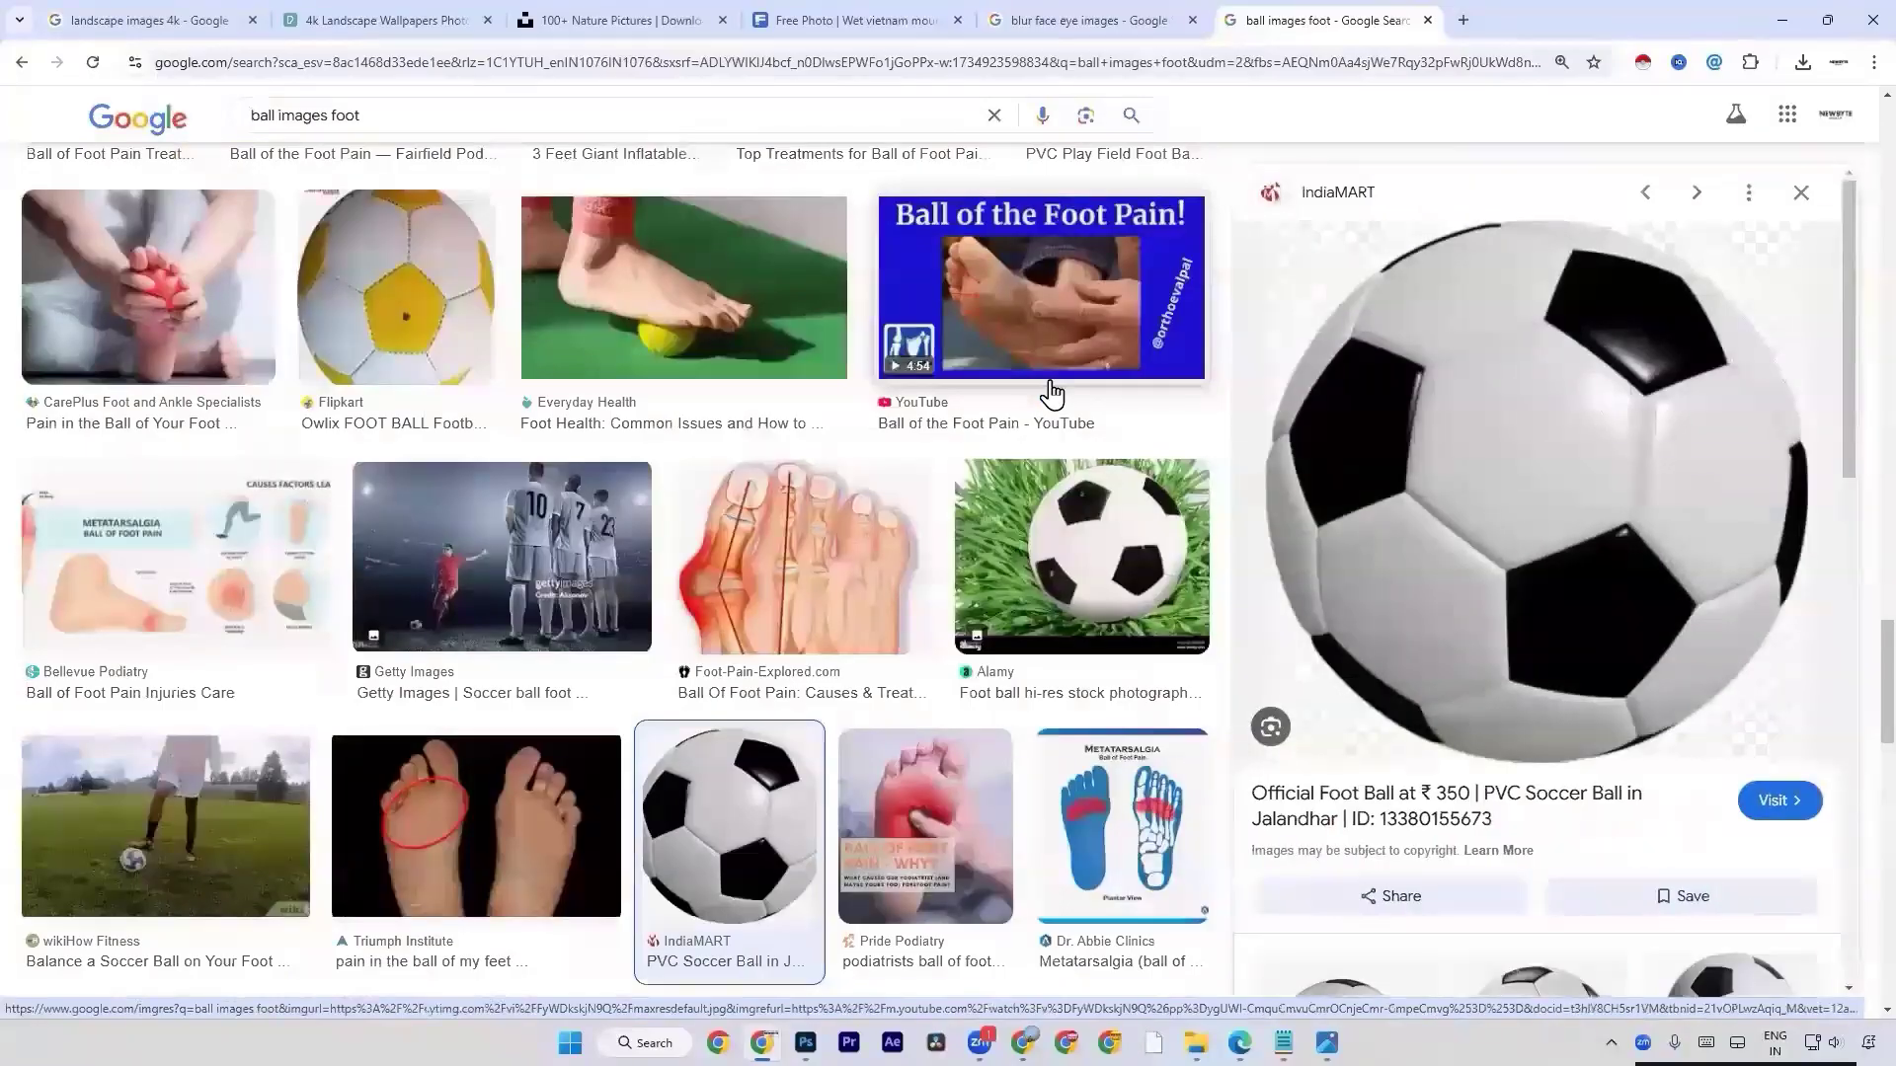
# Examine further image results for a clearer photo of a whole football against a background.
pyautogui.scroll(-7, 1052, 393)
pyautogui.scroll(-10, 1052, 393)
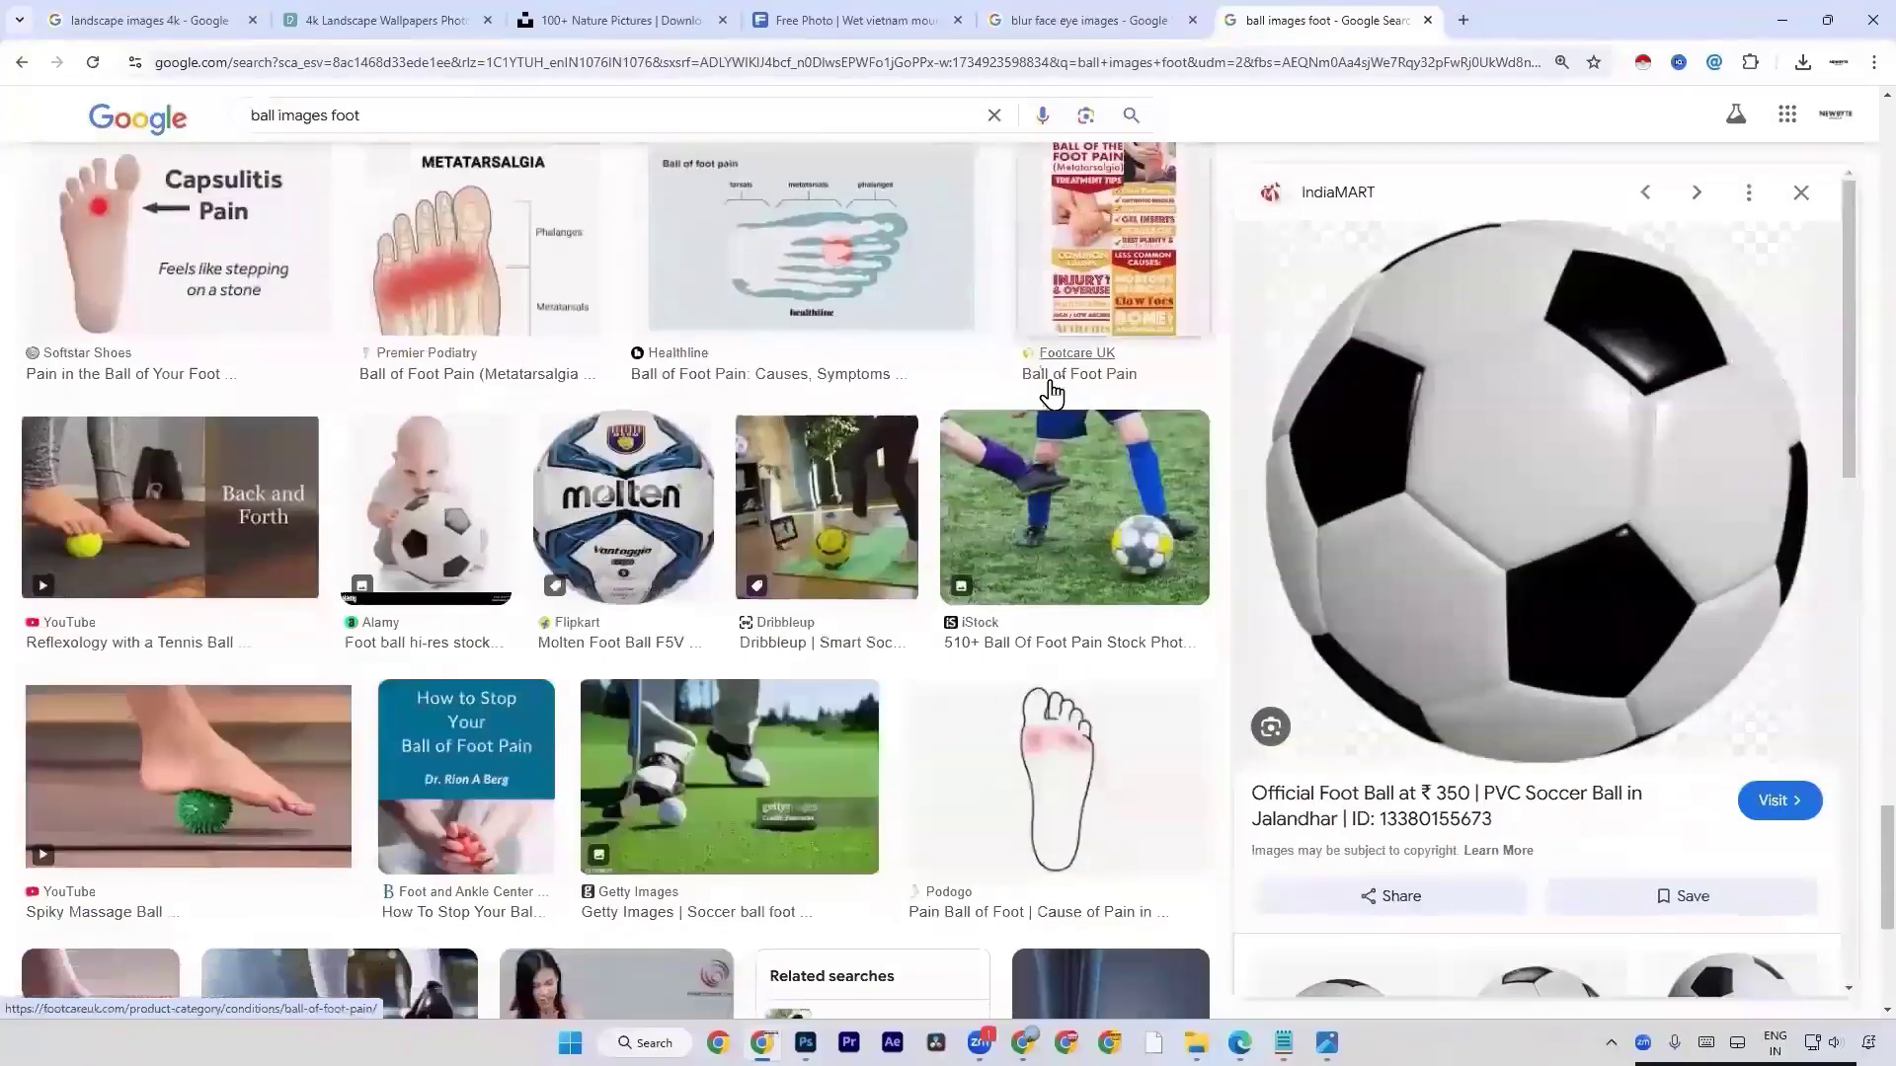
pyautogui.scroll(-10, 1052, 393)
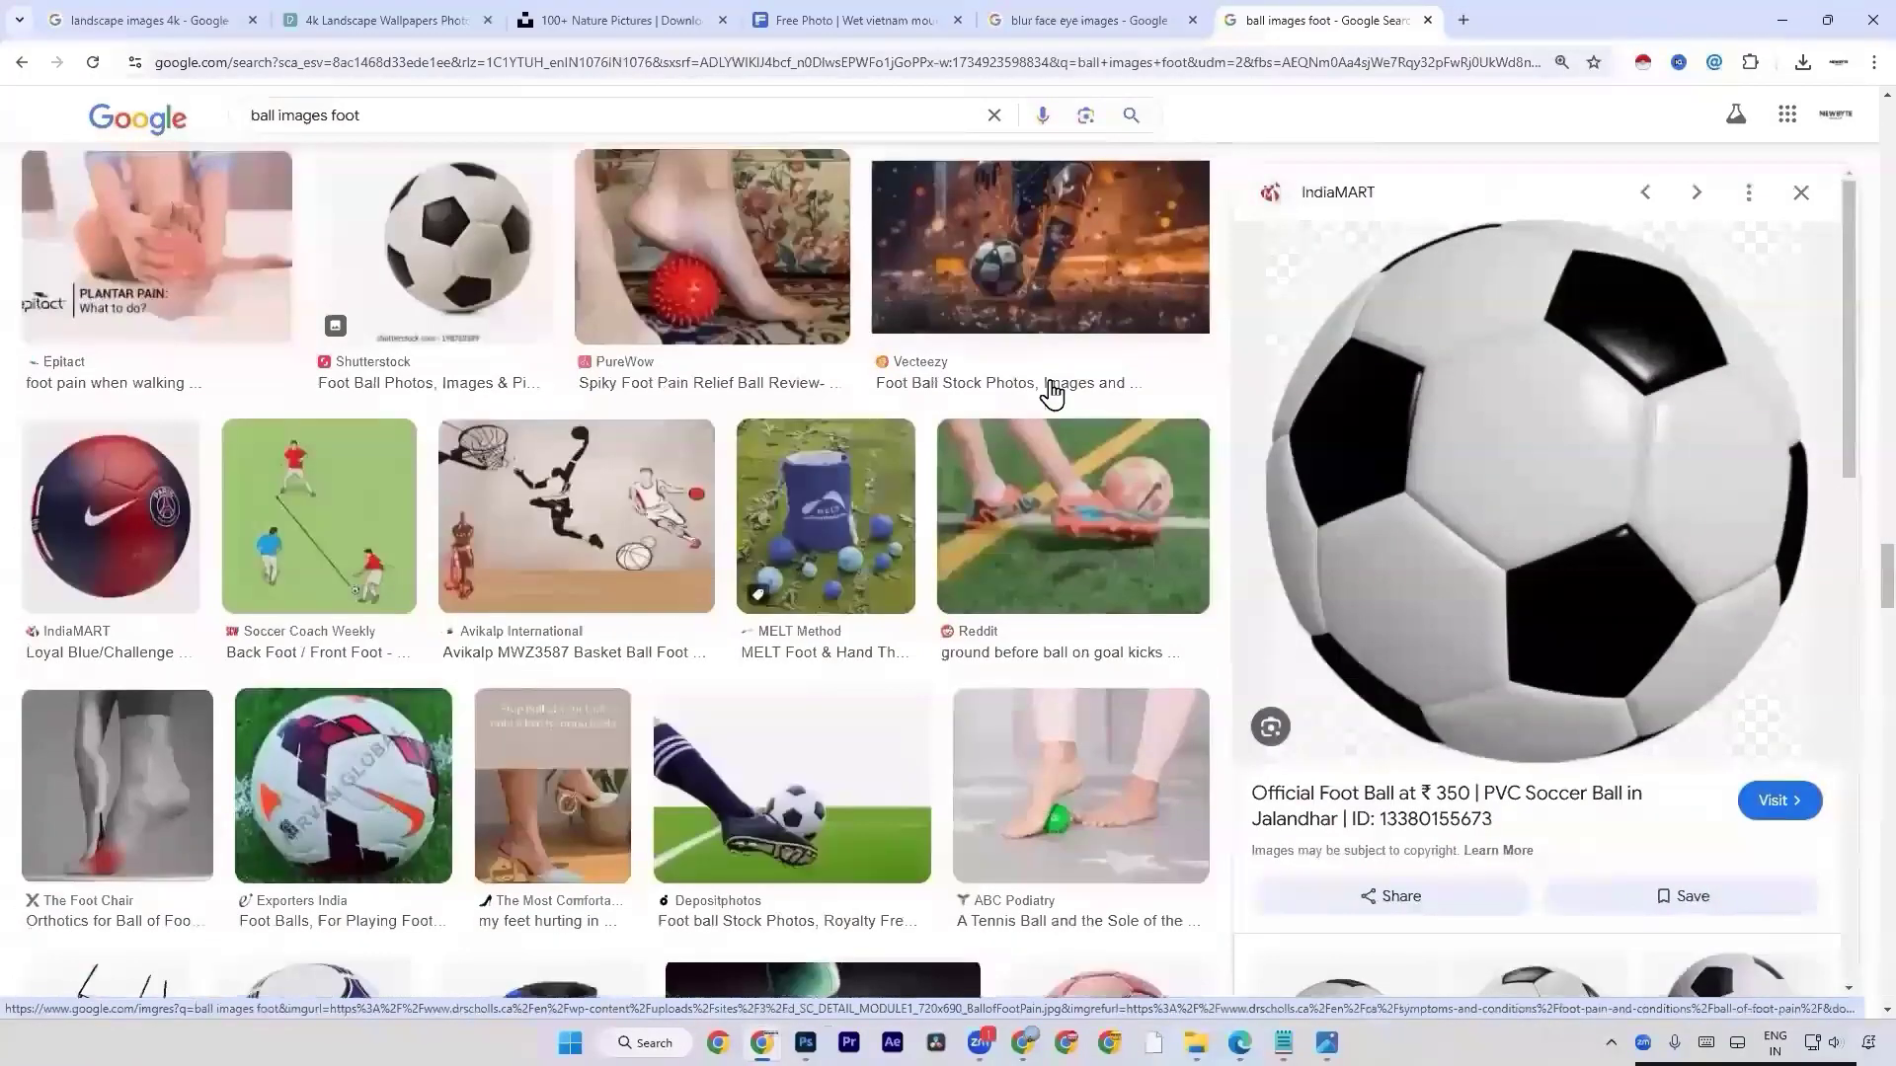
pyautogui.scroll(-4, 1049, 425)
pyautogui.scroll(20, 1053, 441)
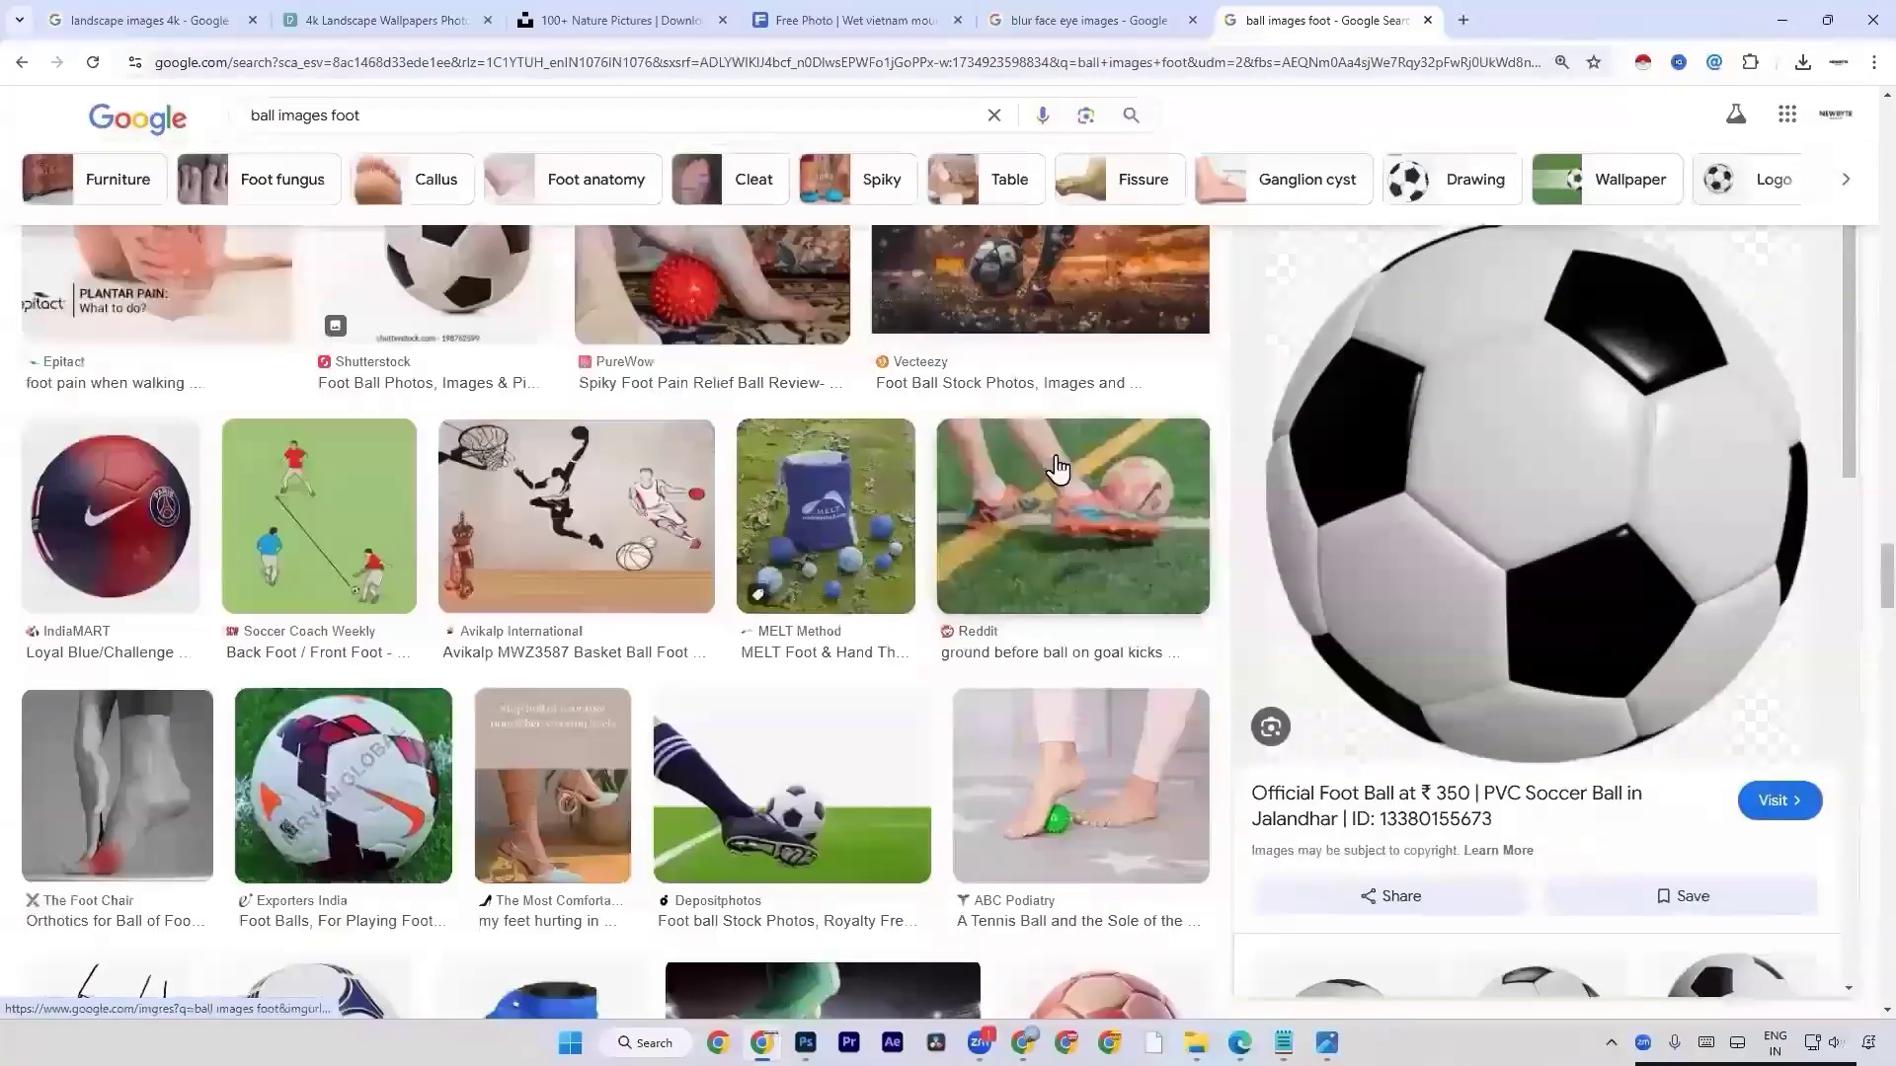
pyautogui.scroll(-10, 1057, 464)
pyautogui.scroll(3, 1055, 465)
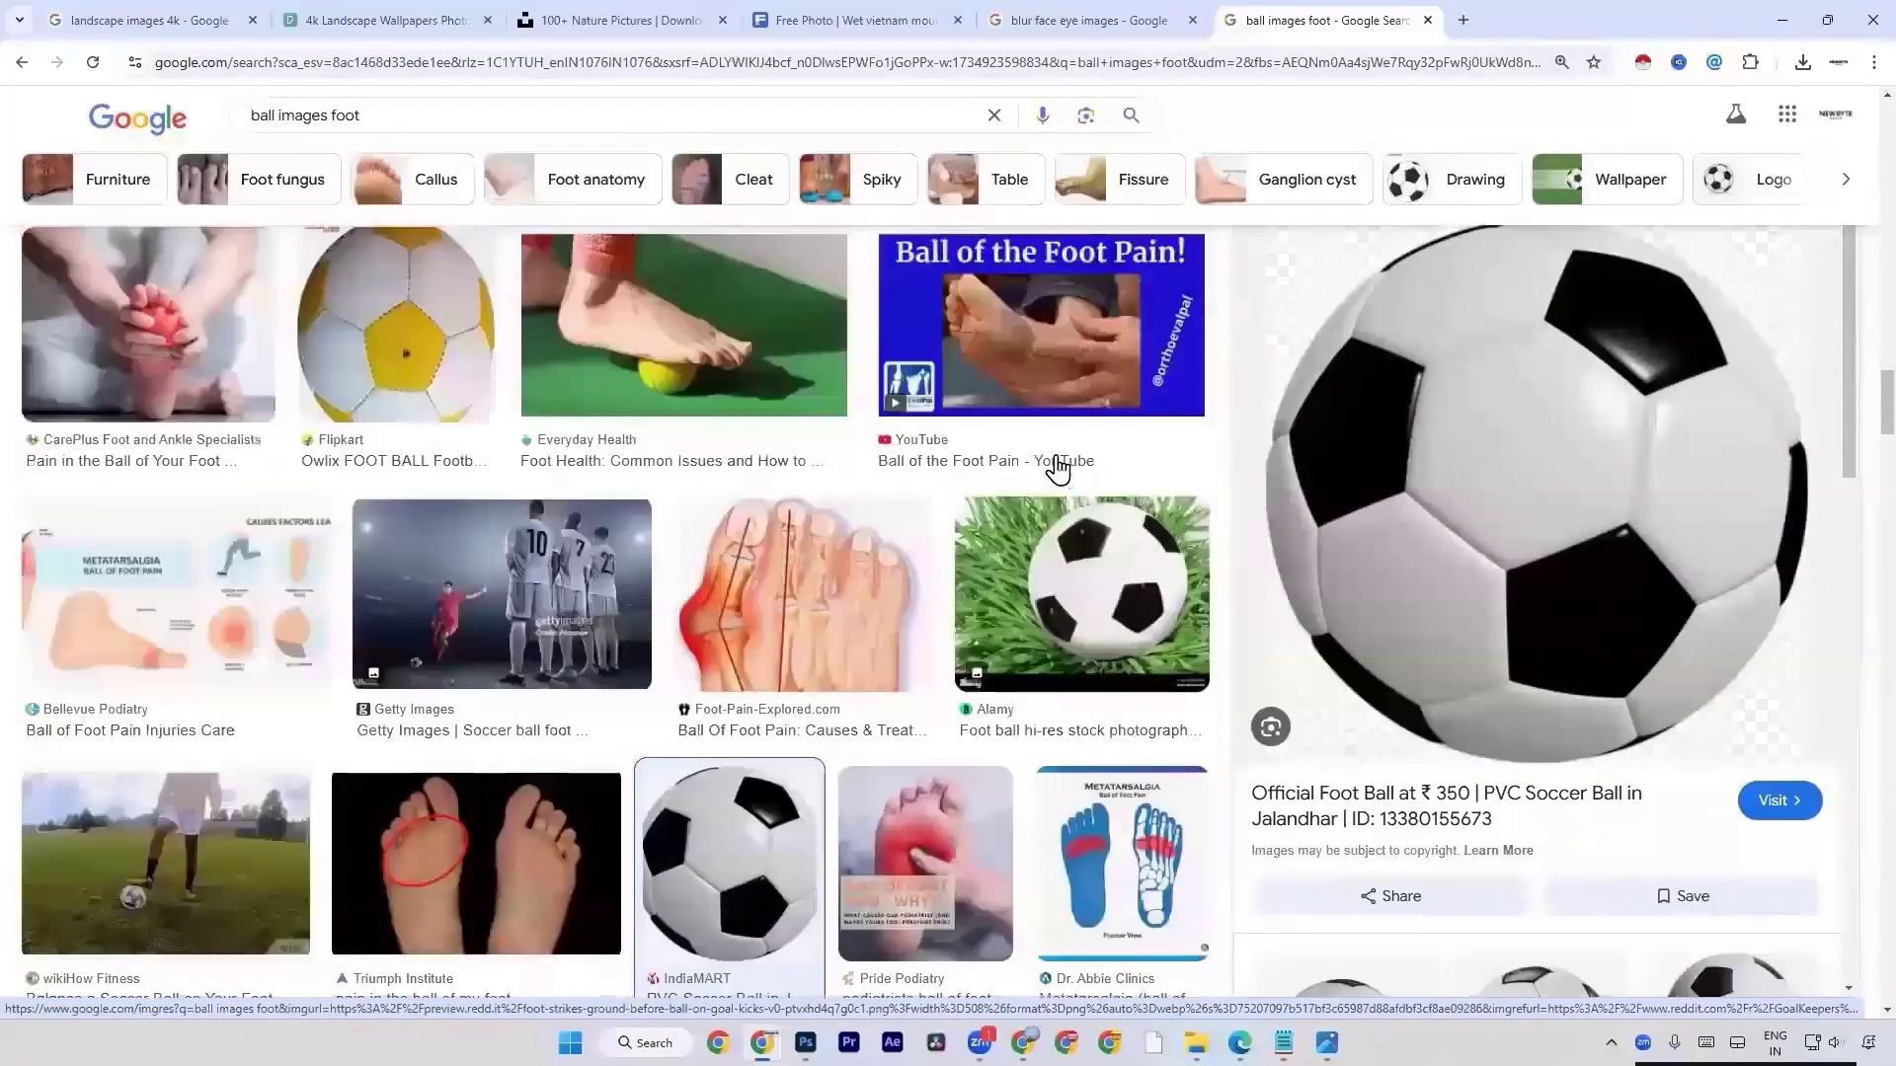
pyautogui.scroll(-3, 1074, 528)
# Preview the Alamy football on grass and follow its related images to the eBay black and white ball in a stadium.
pyautogui.click(1074, 528)
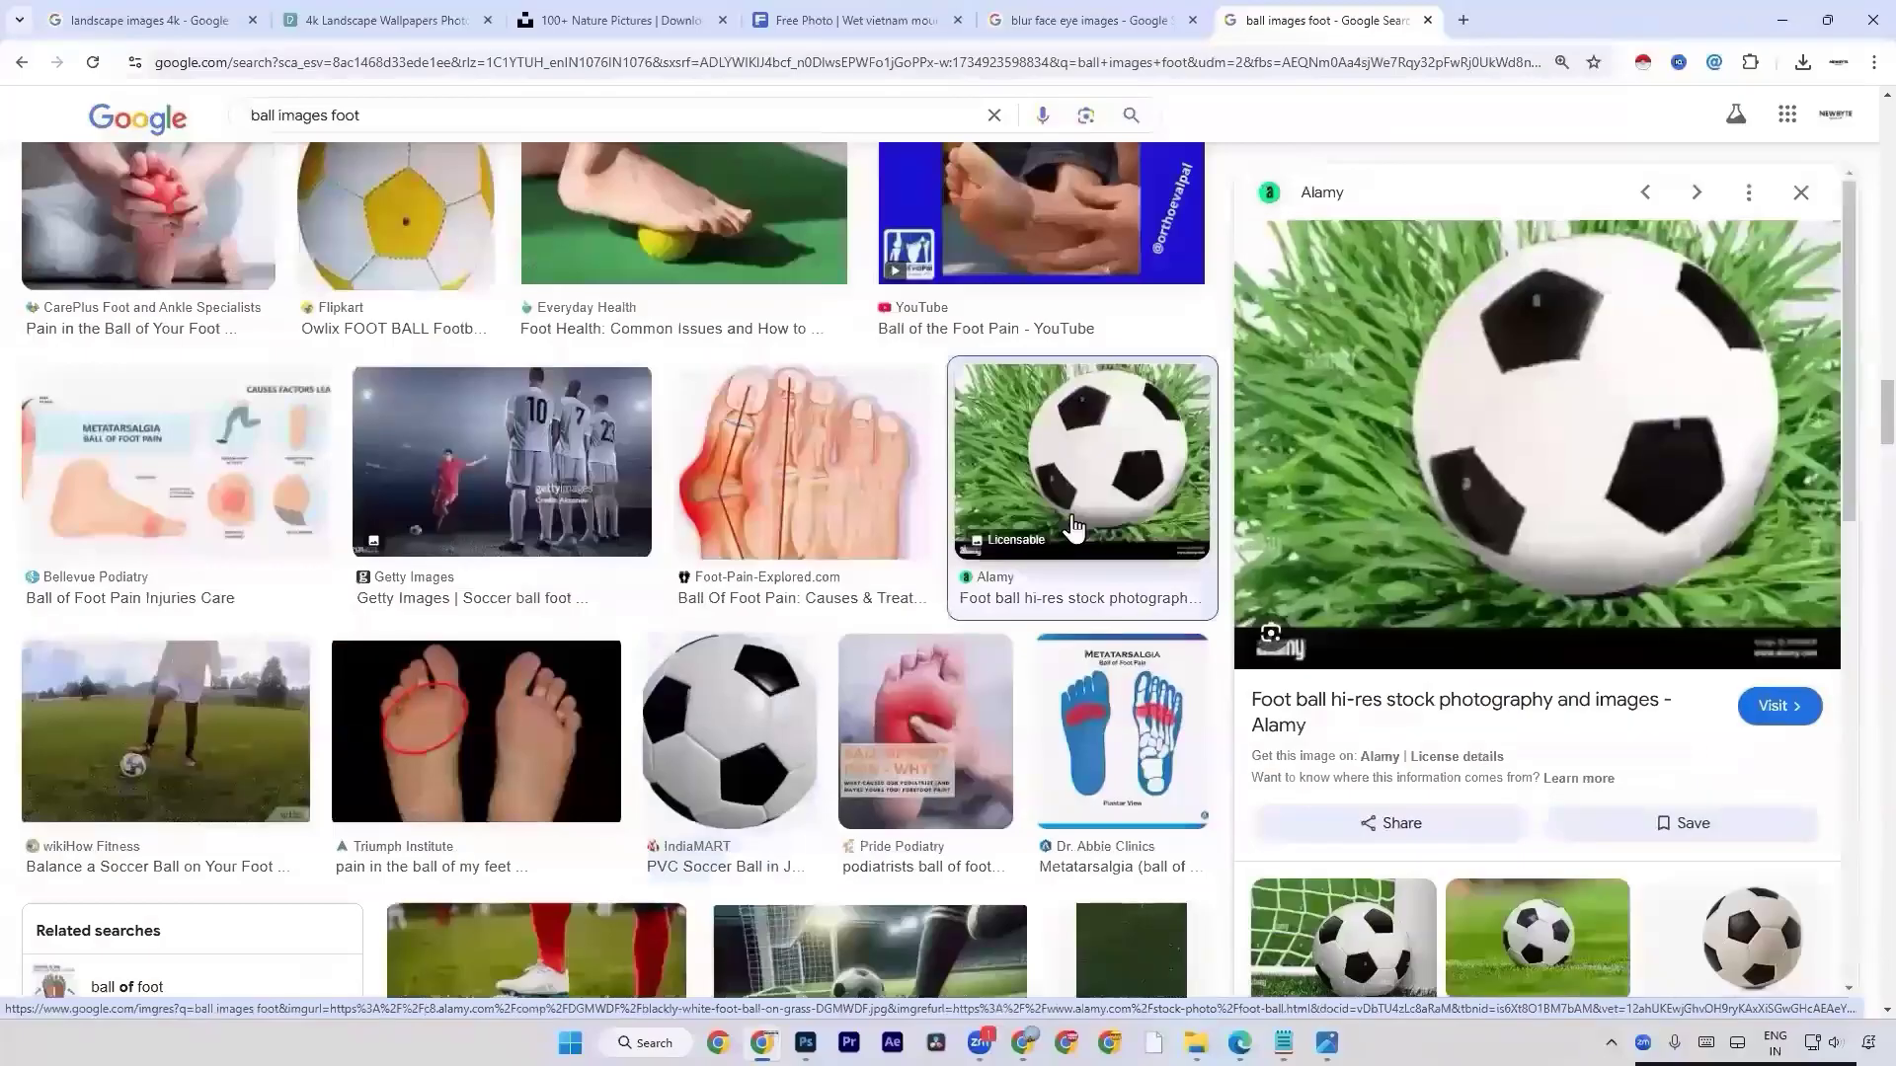
pyautogui.scroll(-2, 1477, 635)
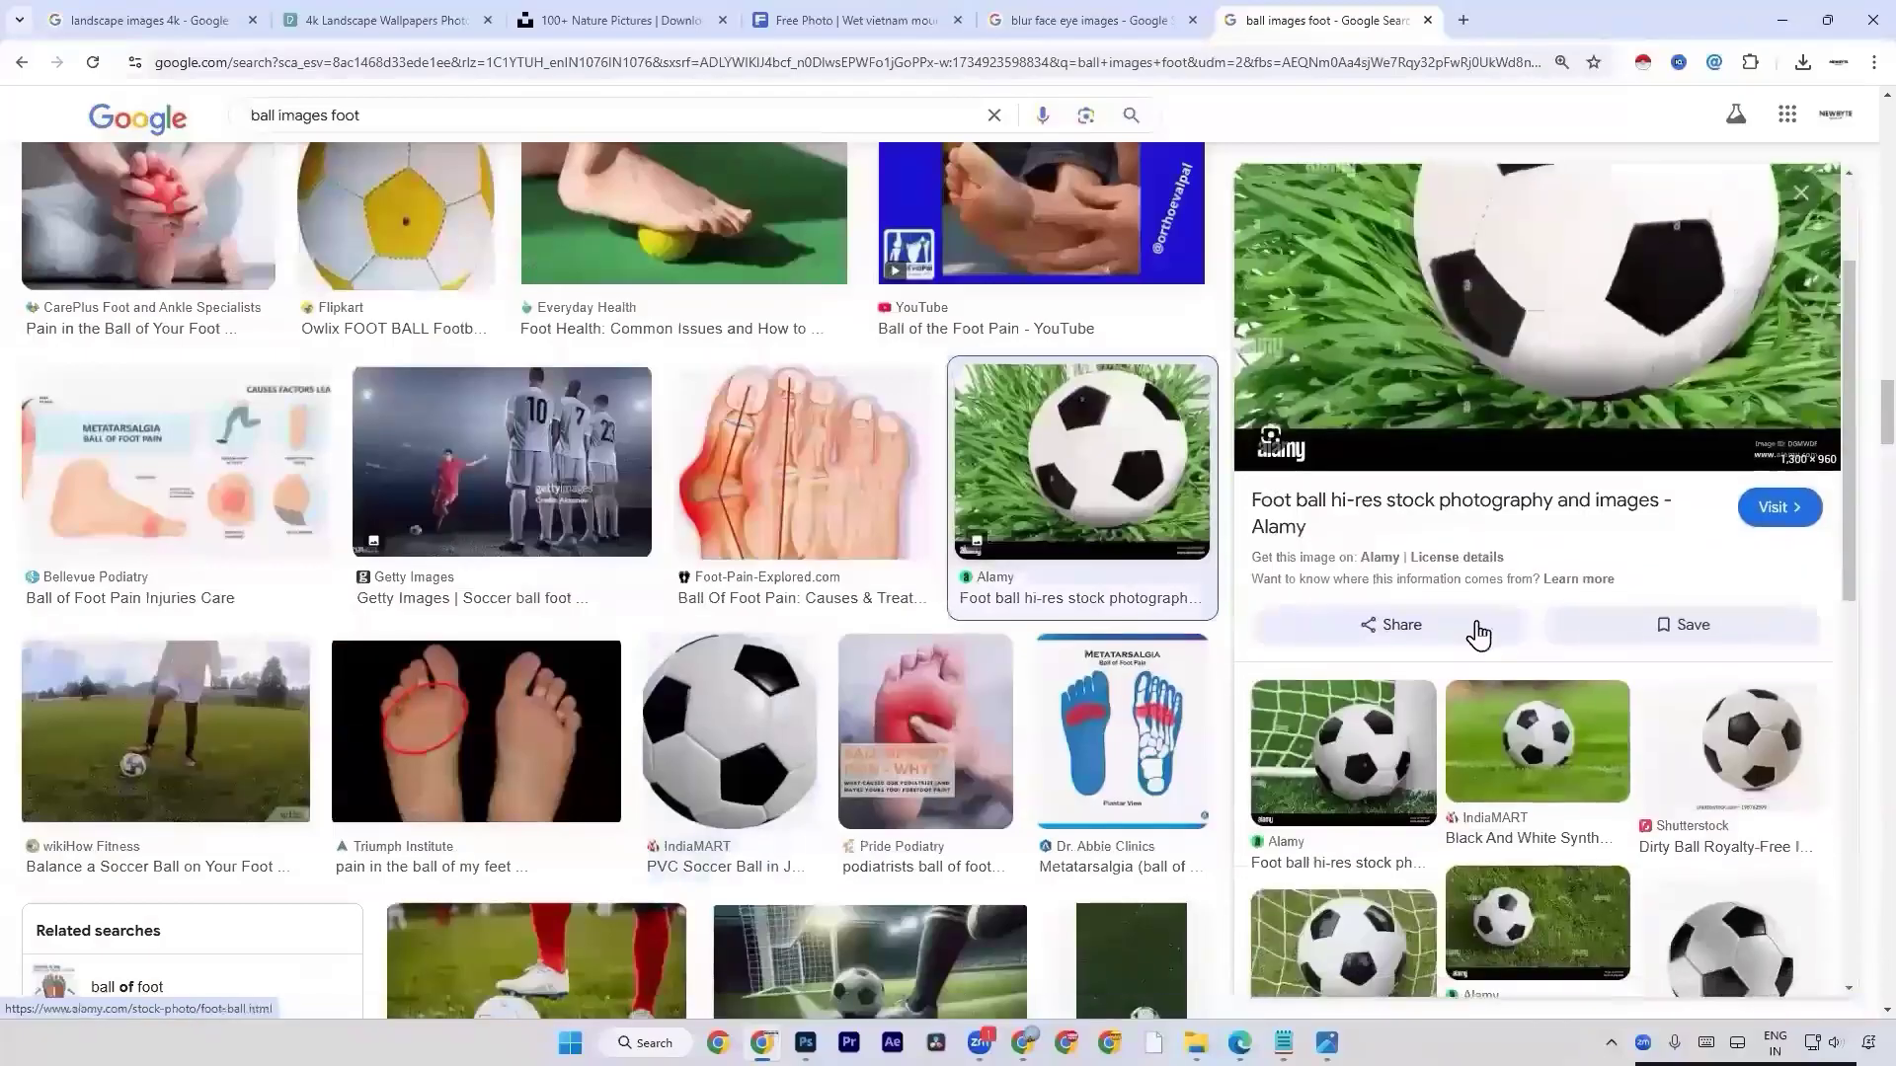
pyautogui.click(1531, 709)
pyautogui.scroll(-2, 1525, 701)
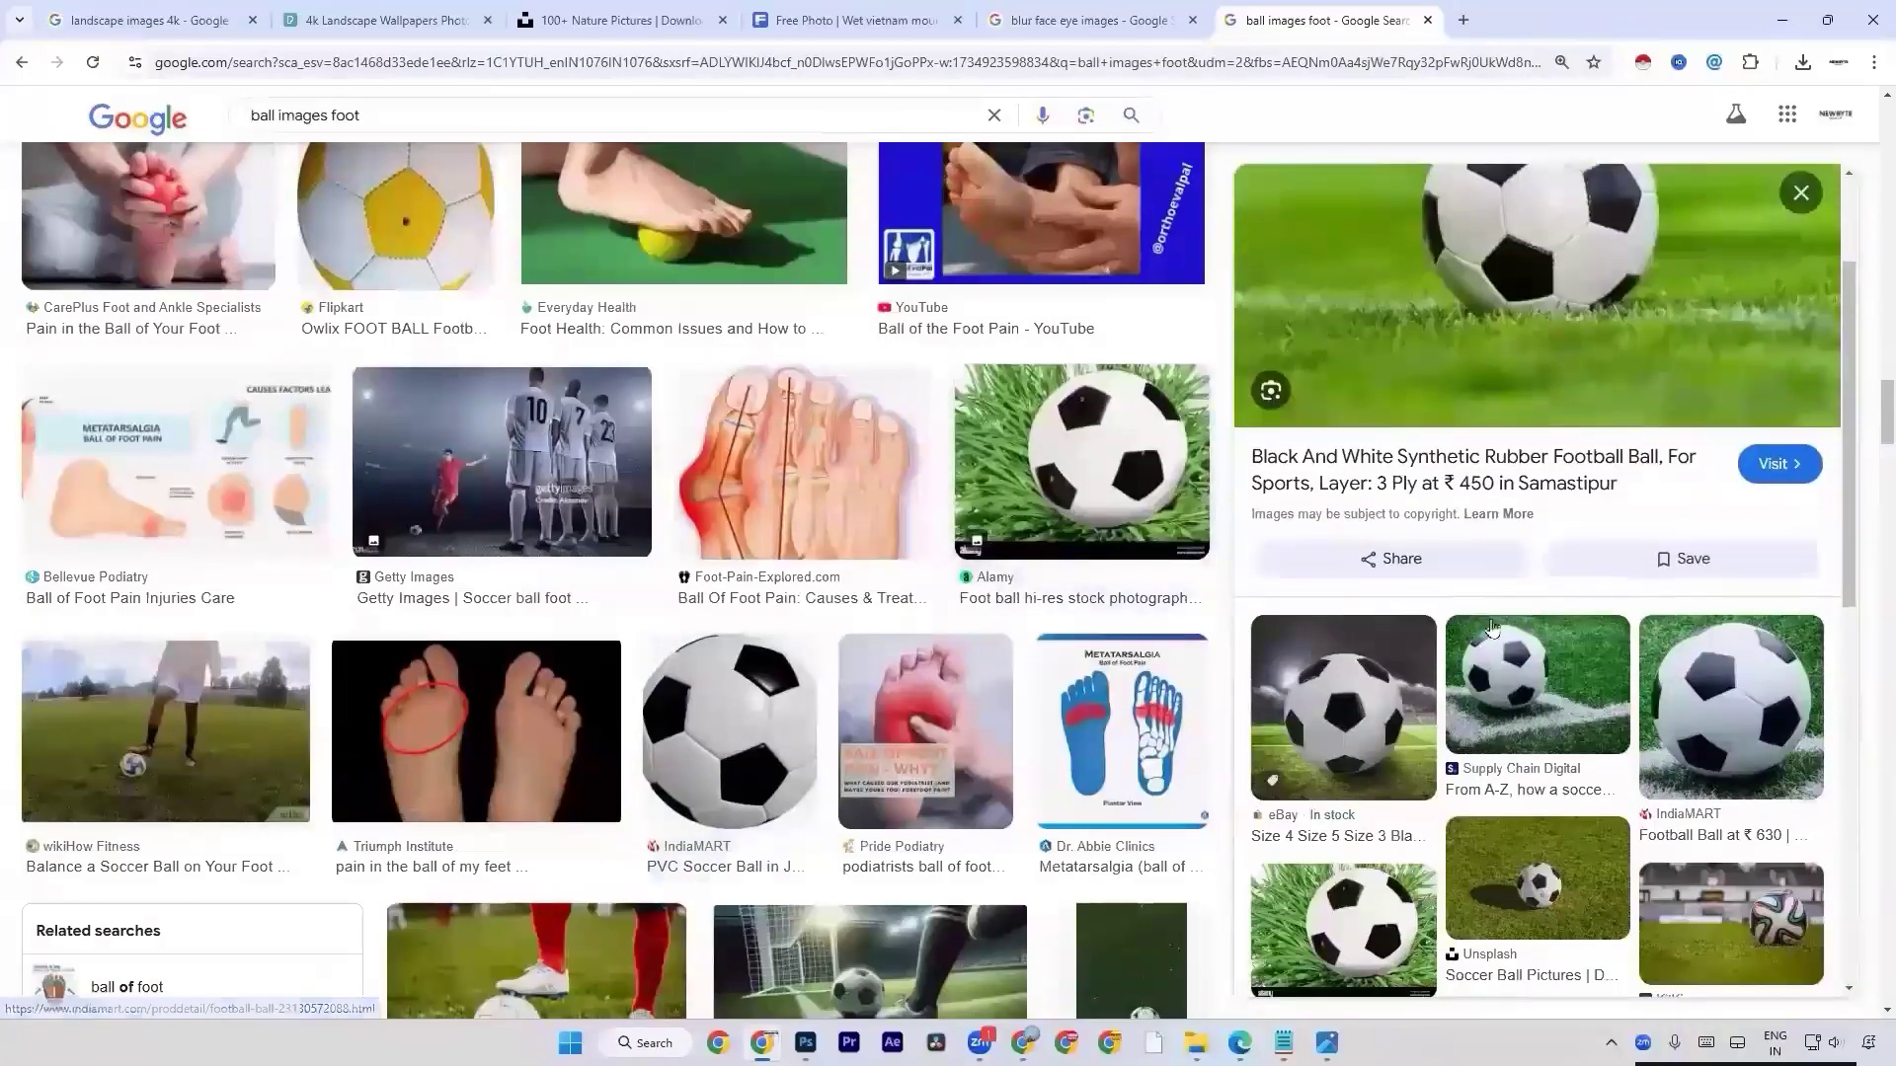
pyautogui.click(1392, 622)
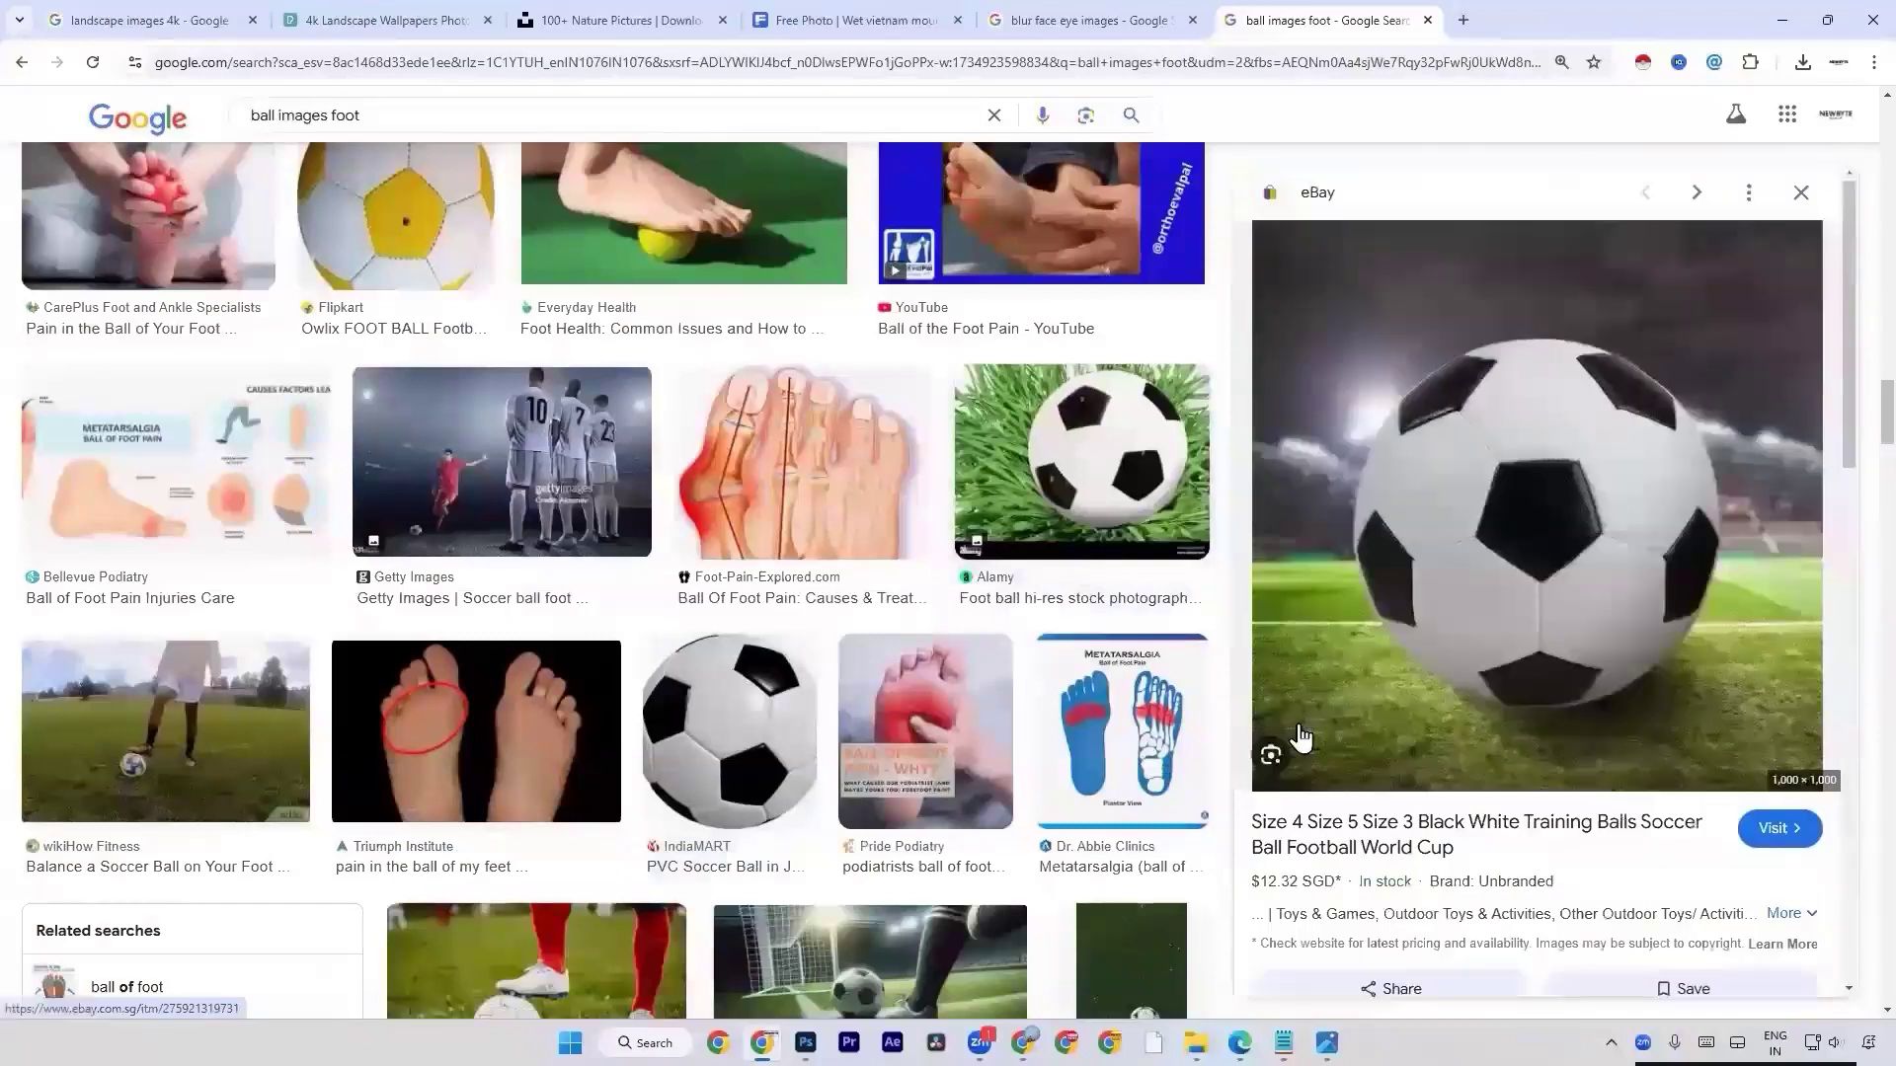
# Save the eBay football image to the Desktop as the JPEG s-l1200.
pyautogui.rightClick(1392, 614)
pyautogui.click(1520, 402)
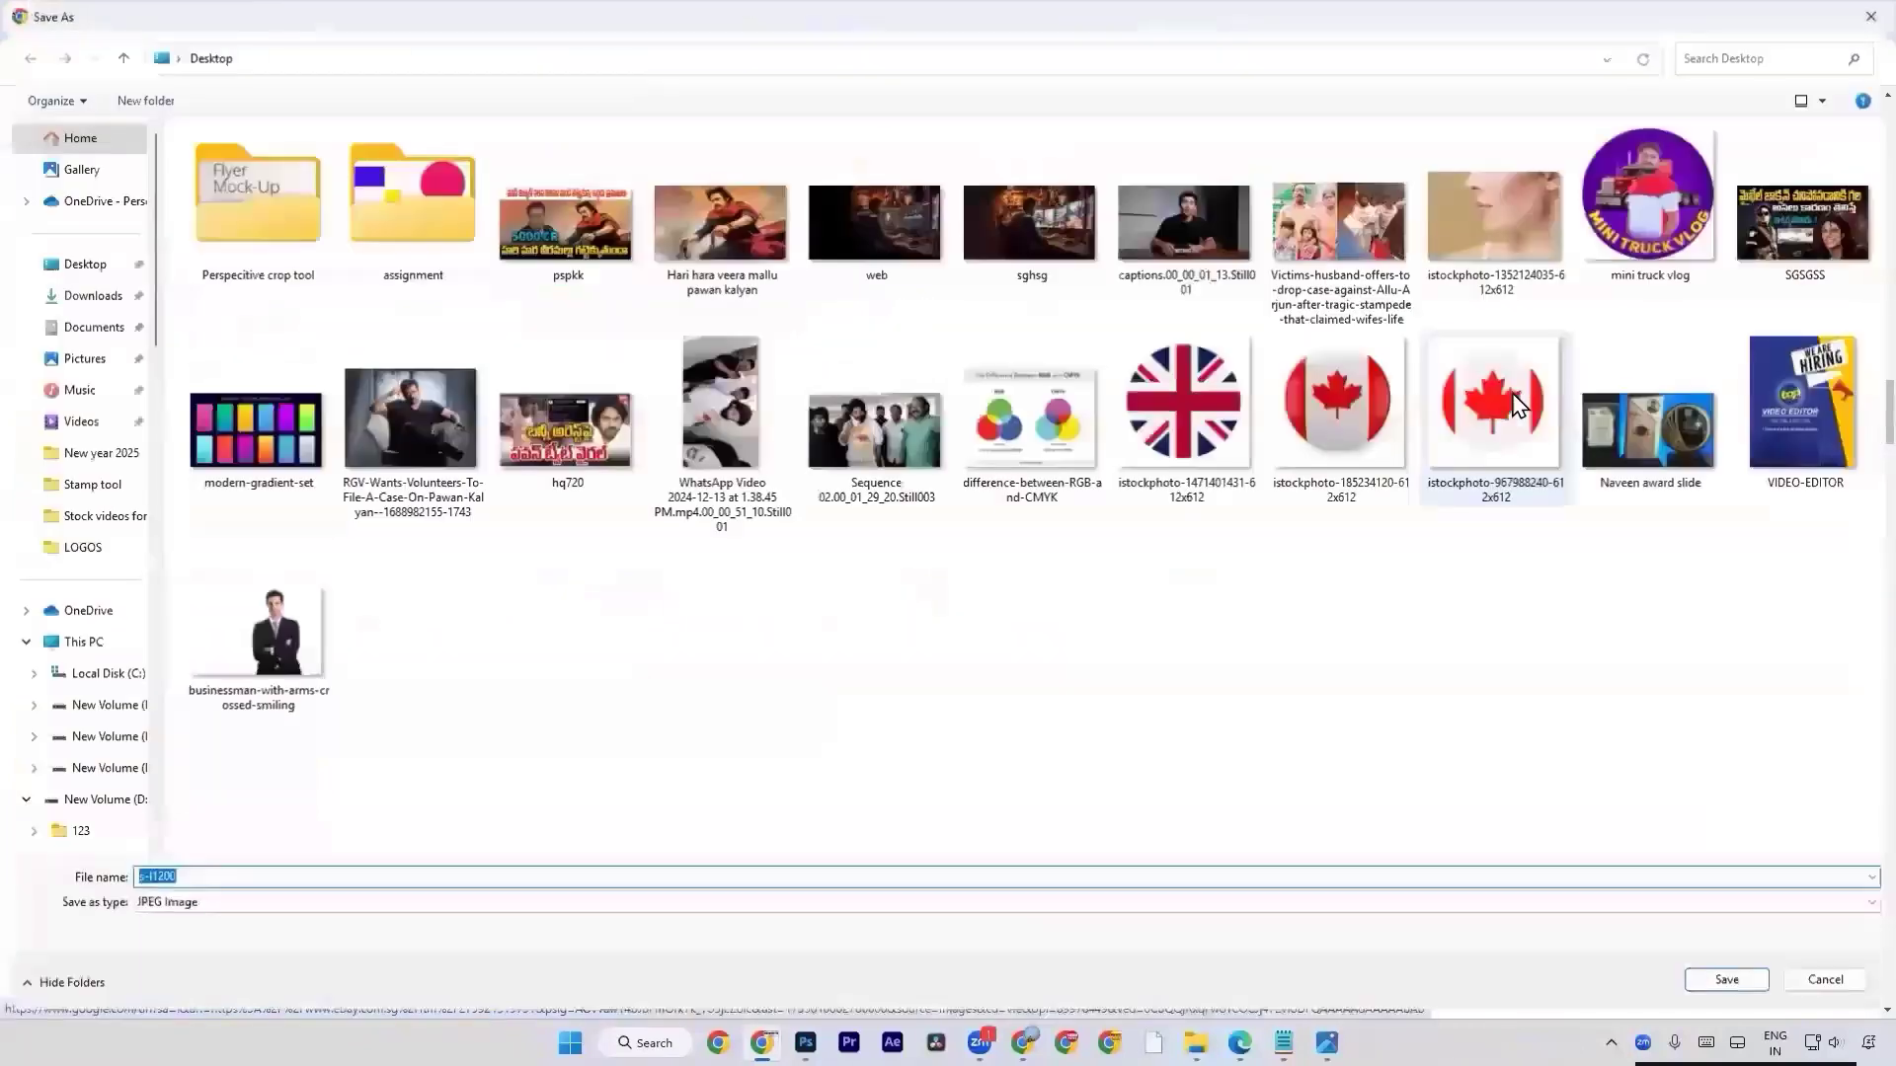
pyautogui.press('Return')
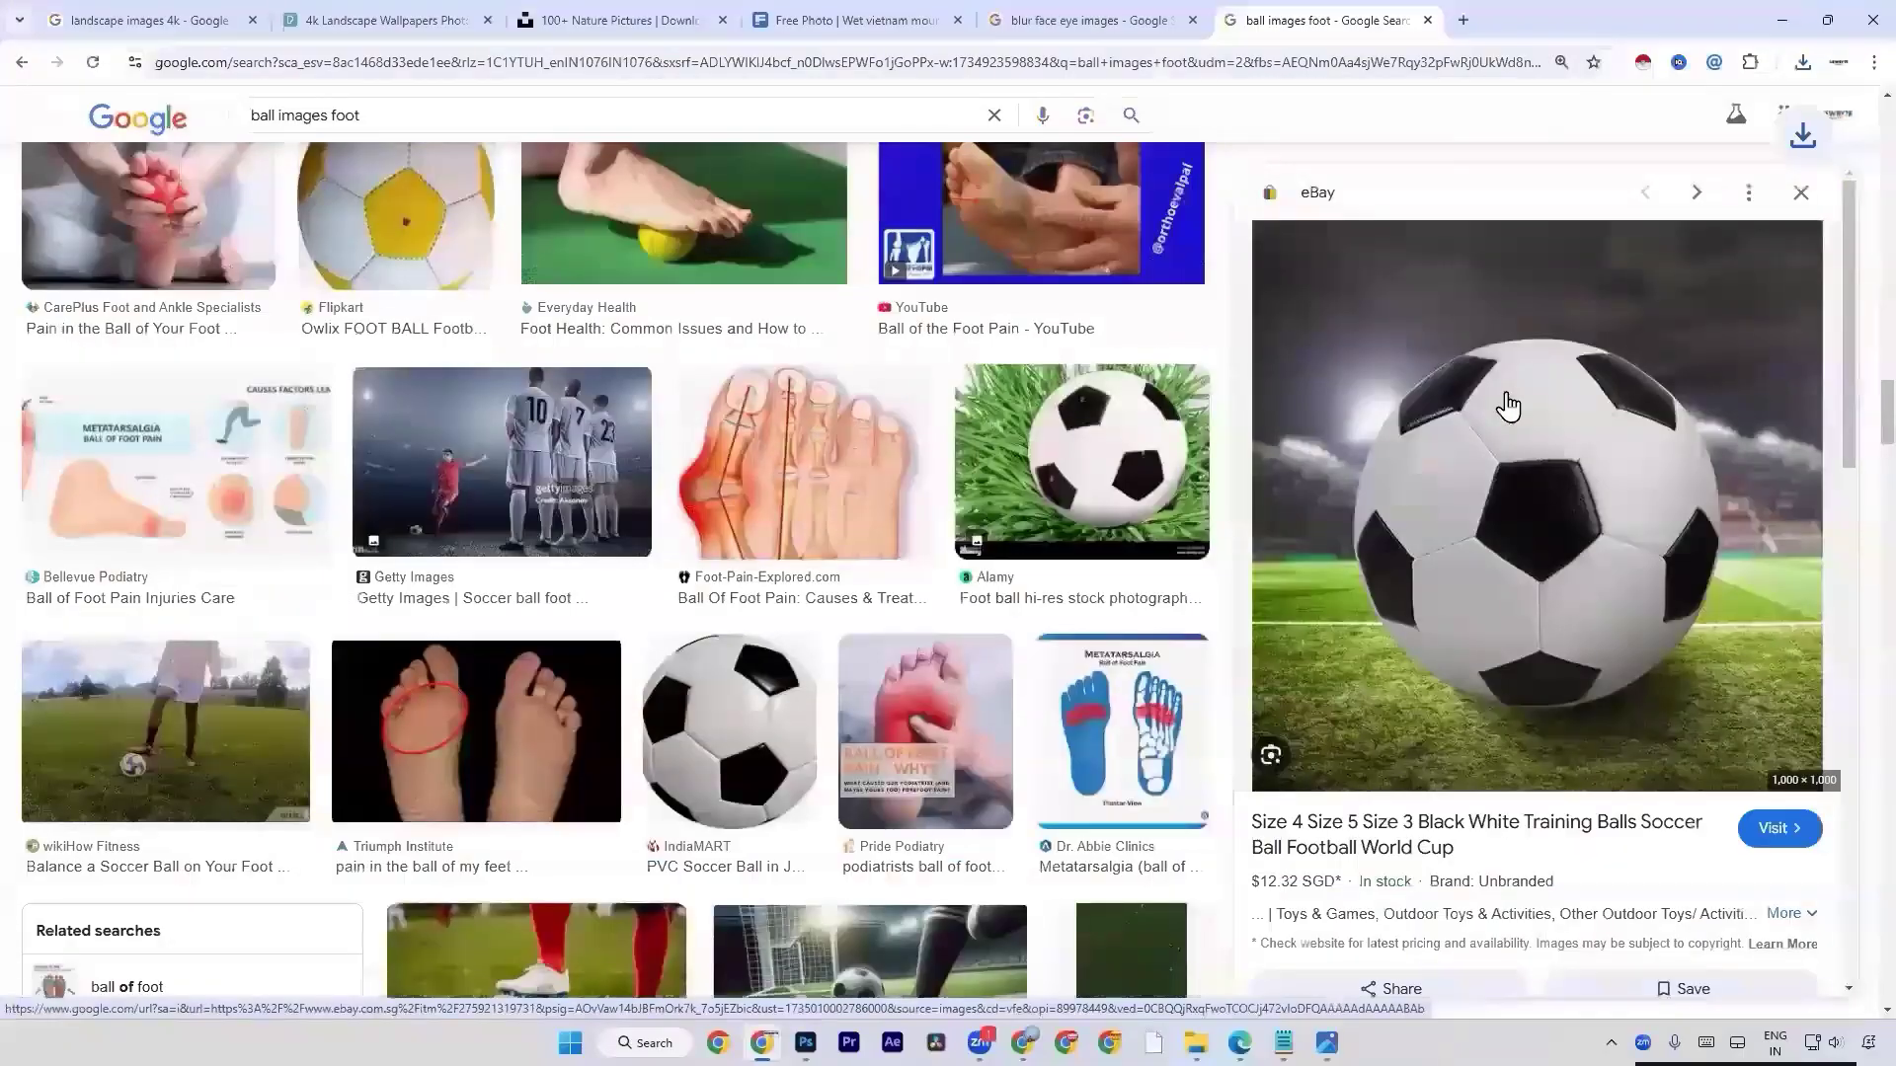
# Open the eBay football image on its own in a new browser tab.
pyautogui.rightClick(1507, 405)
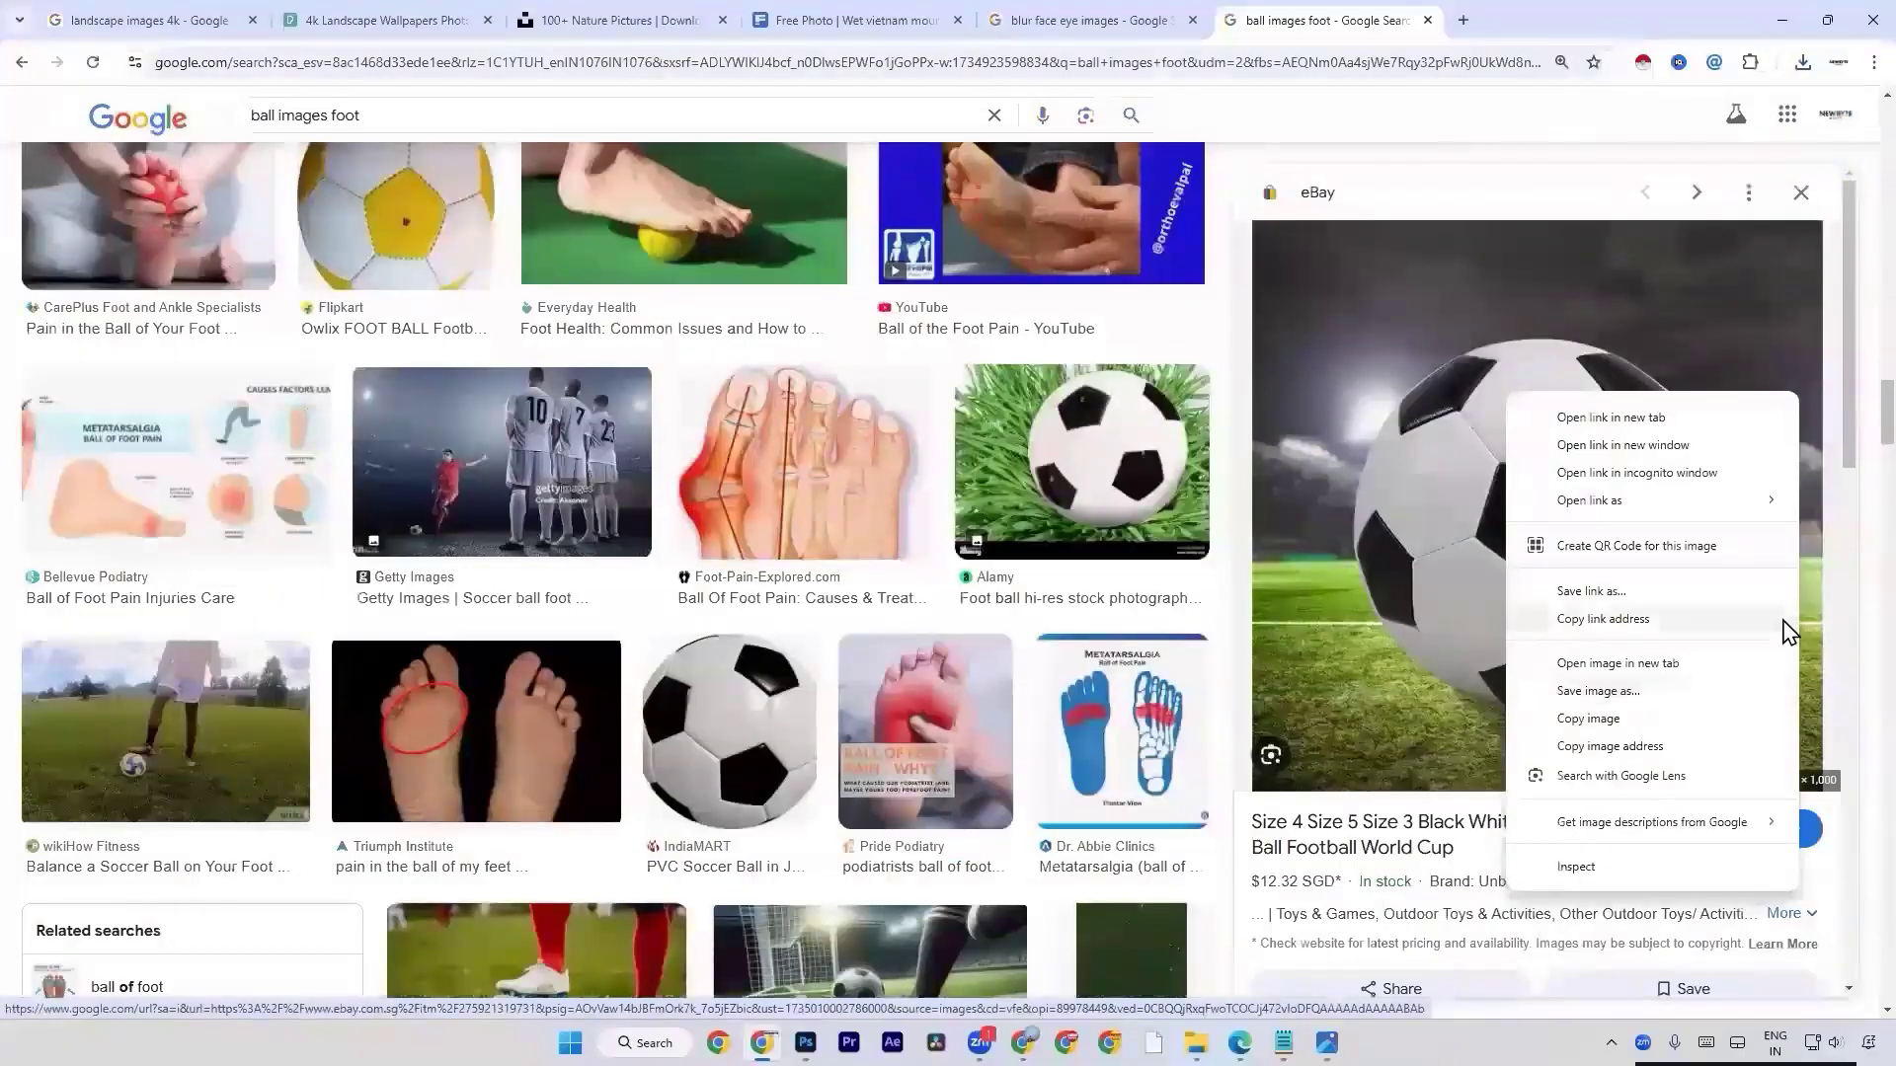
pyautogui.rightClick(1475, 520)
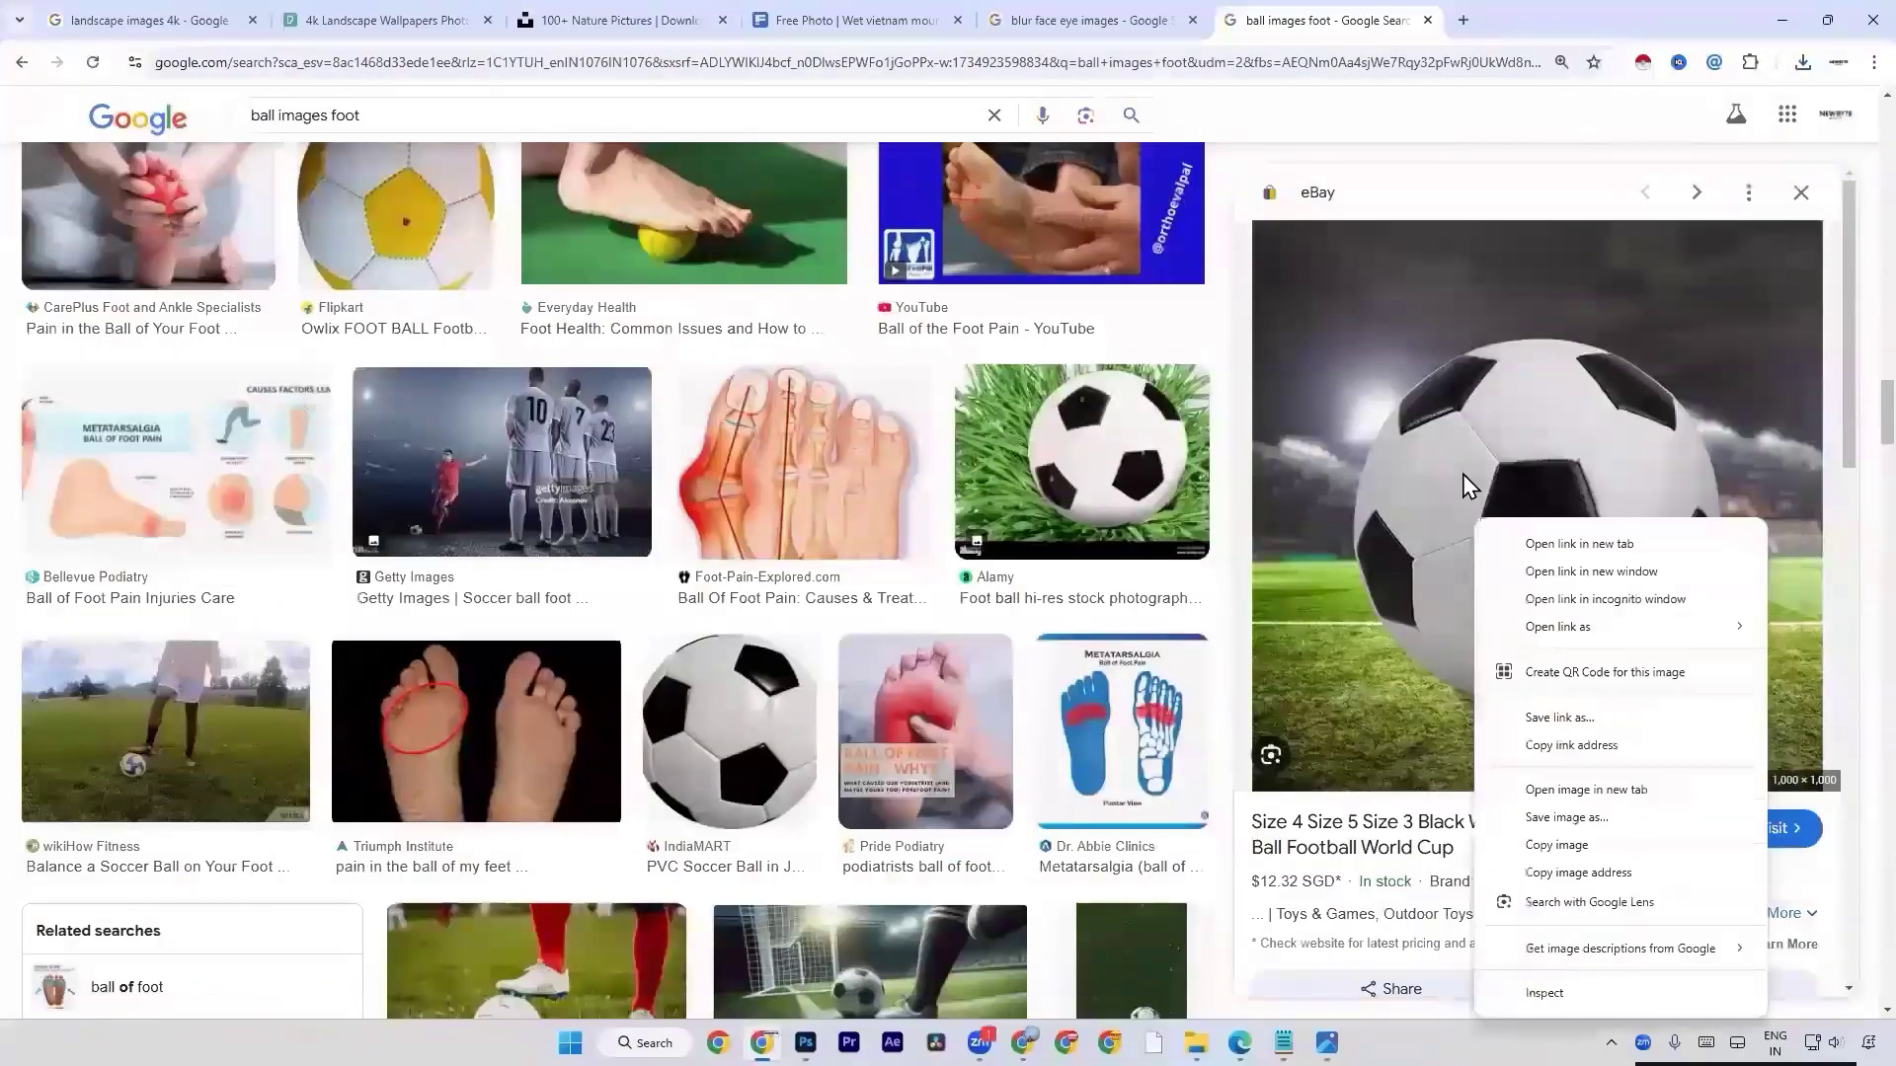
pyautogui.click(1553, 790)
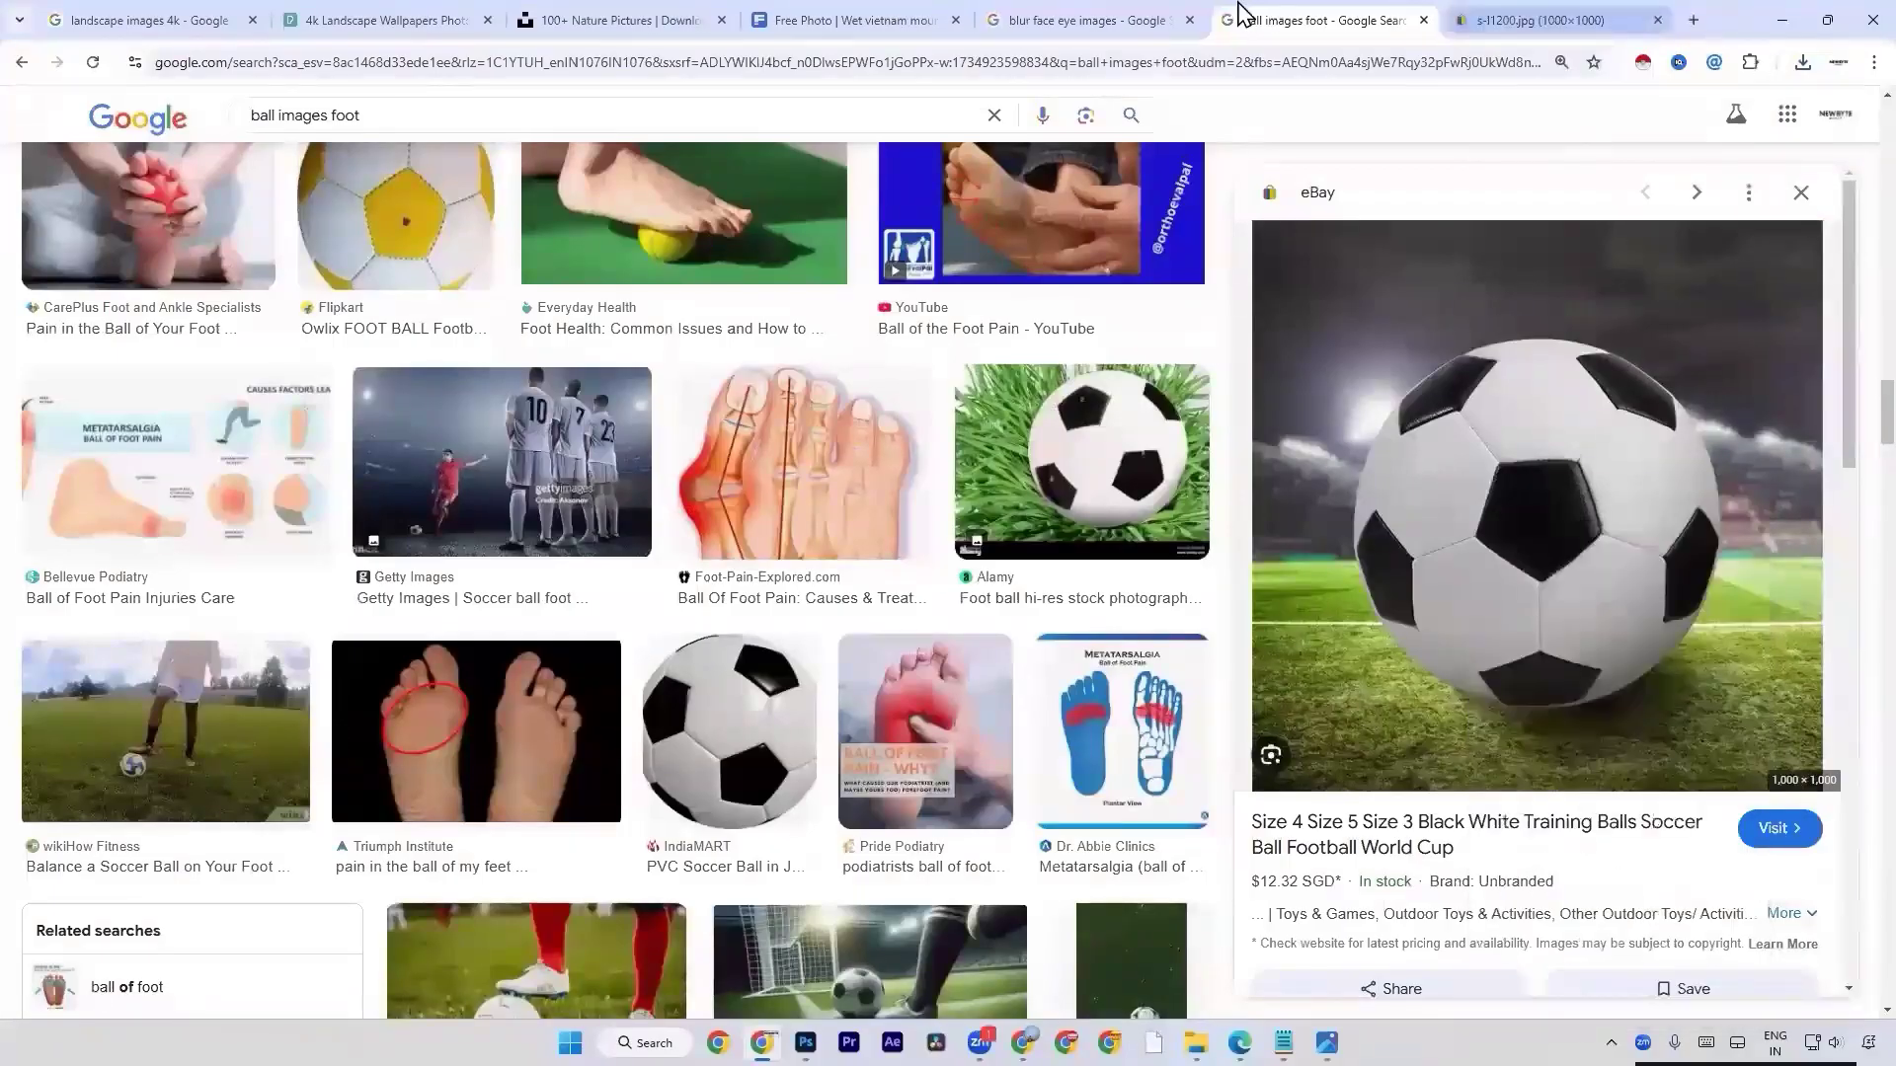
# Save the standalone eBay football image to the Desktop as a second copy, s-l1200 (1).
pyautogui.click(1516, 18)
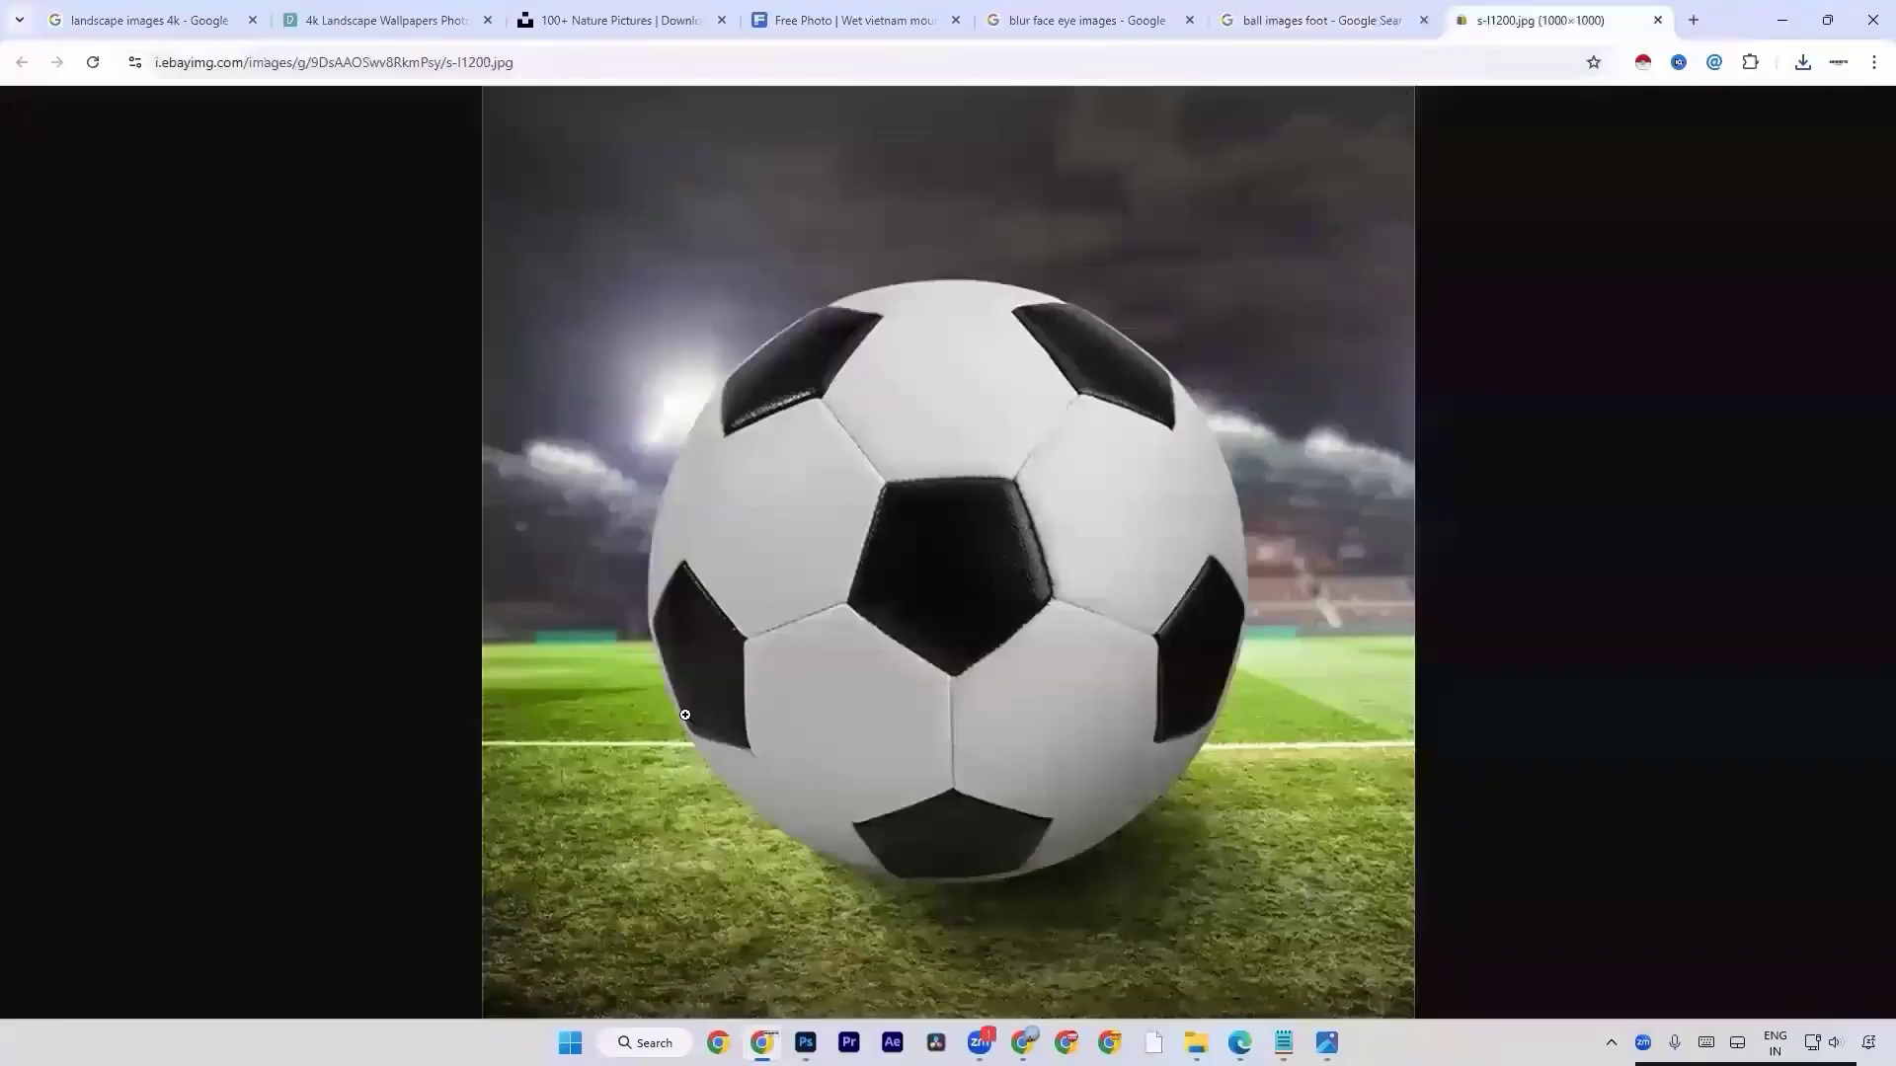
pyautogui.rightClick(694, 472)
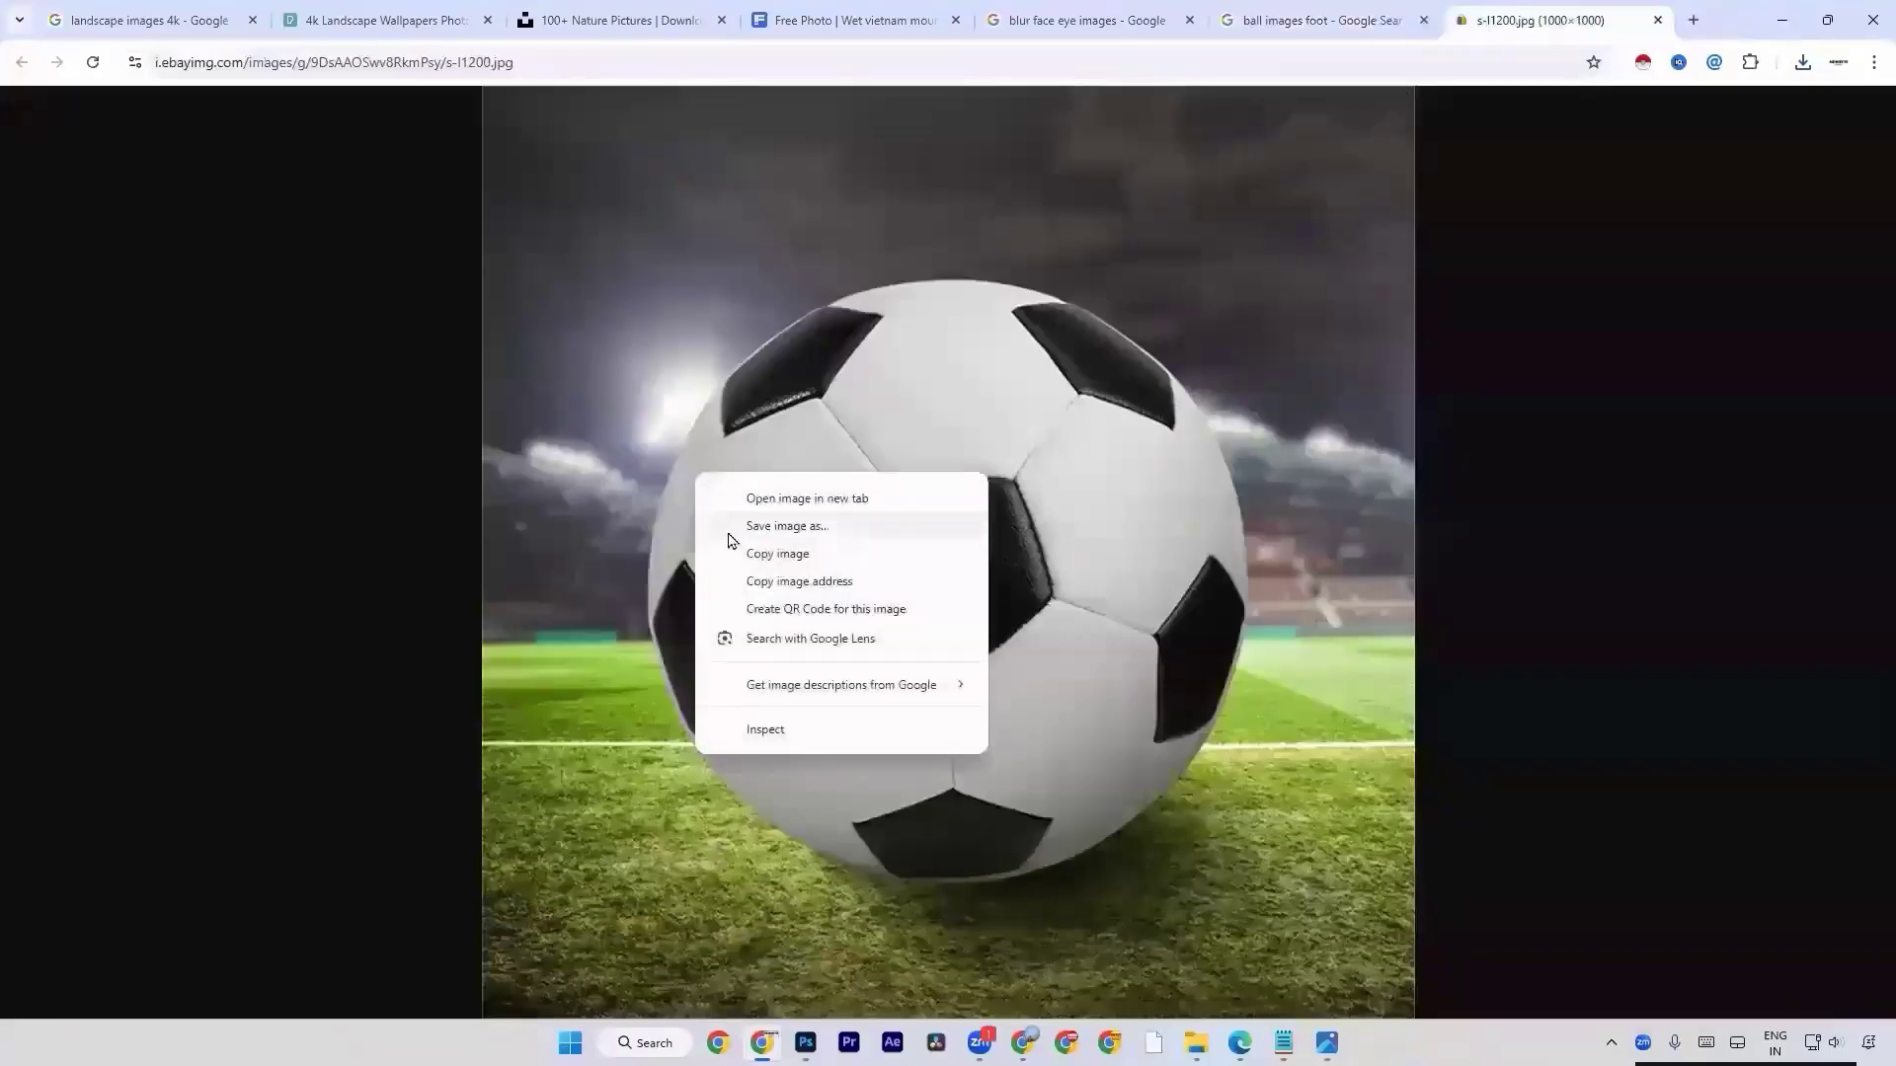
pyautogui.click(726, 533)
pyautogui.press('Return')
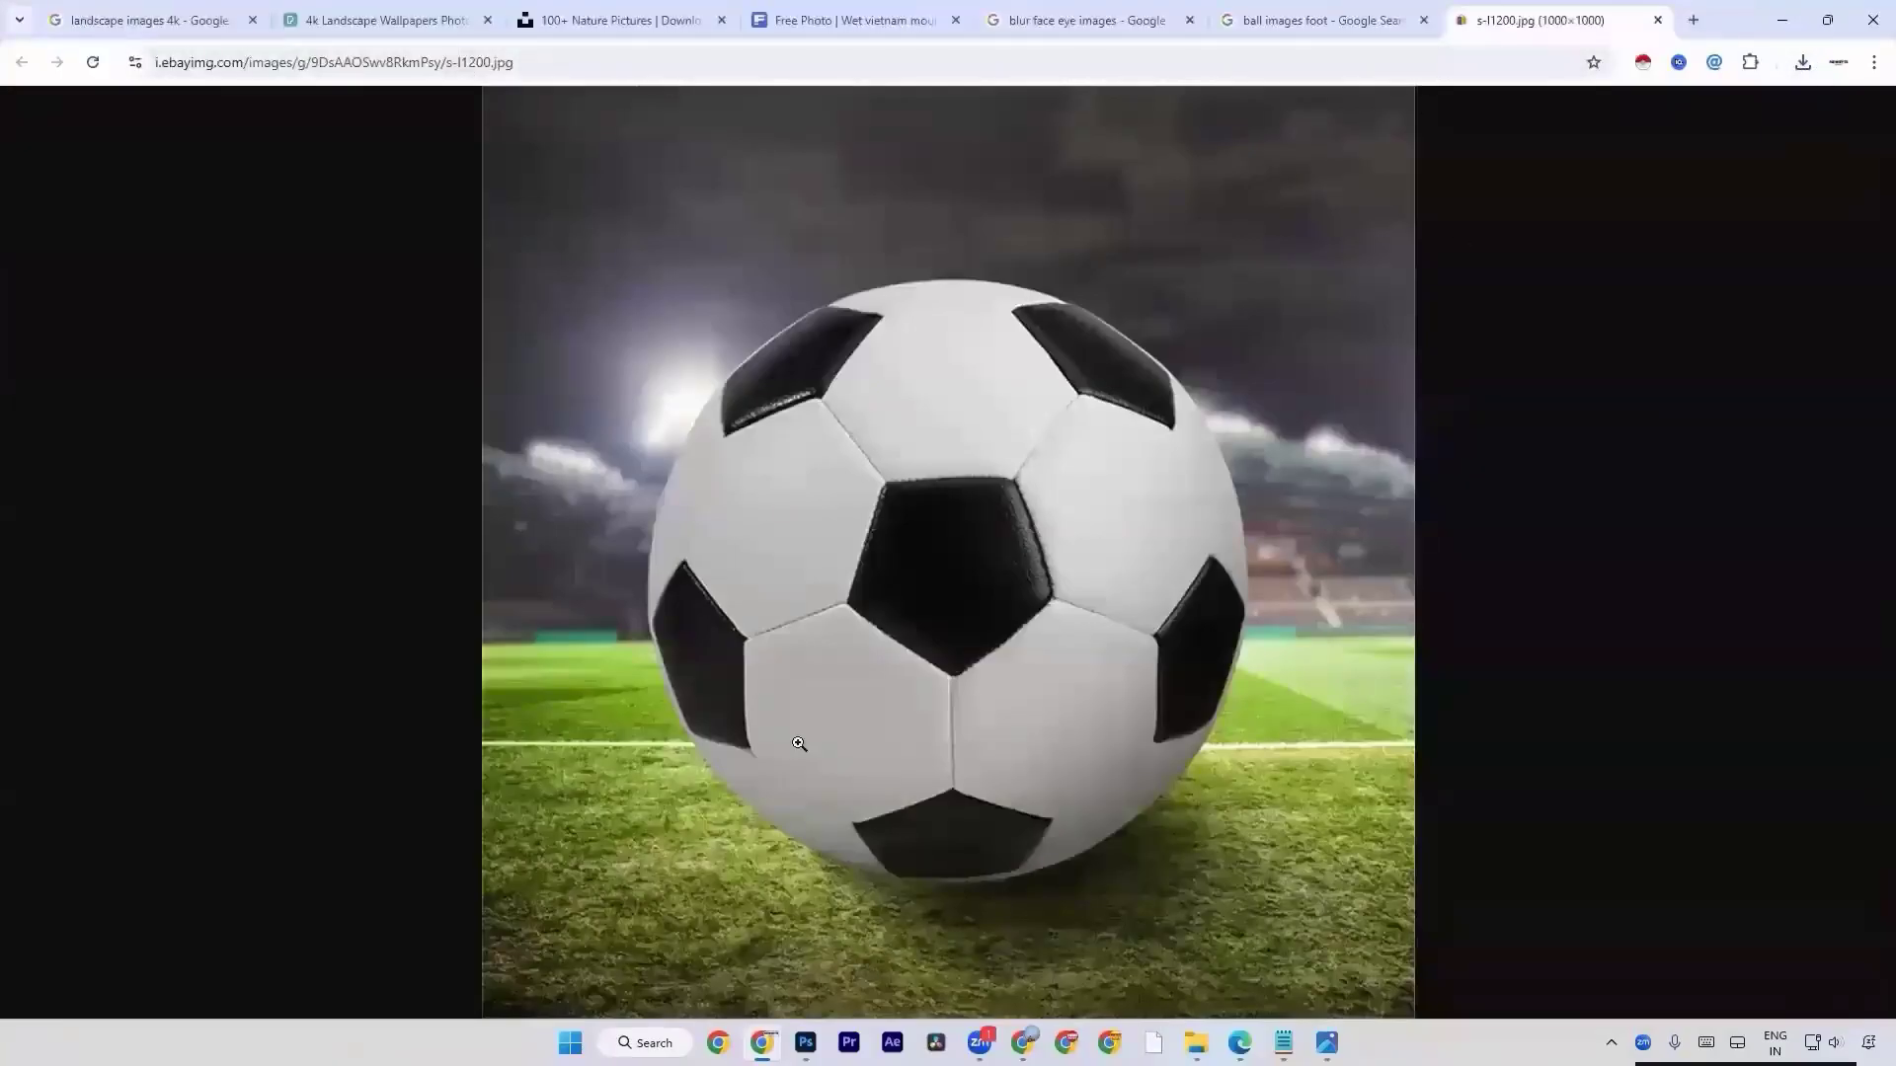
pyautogui.click(1400, 13)
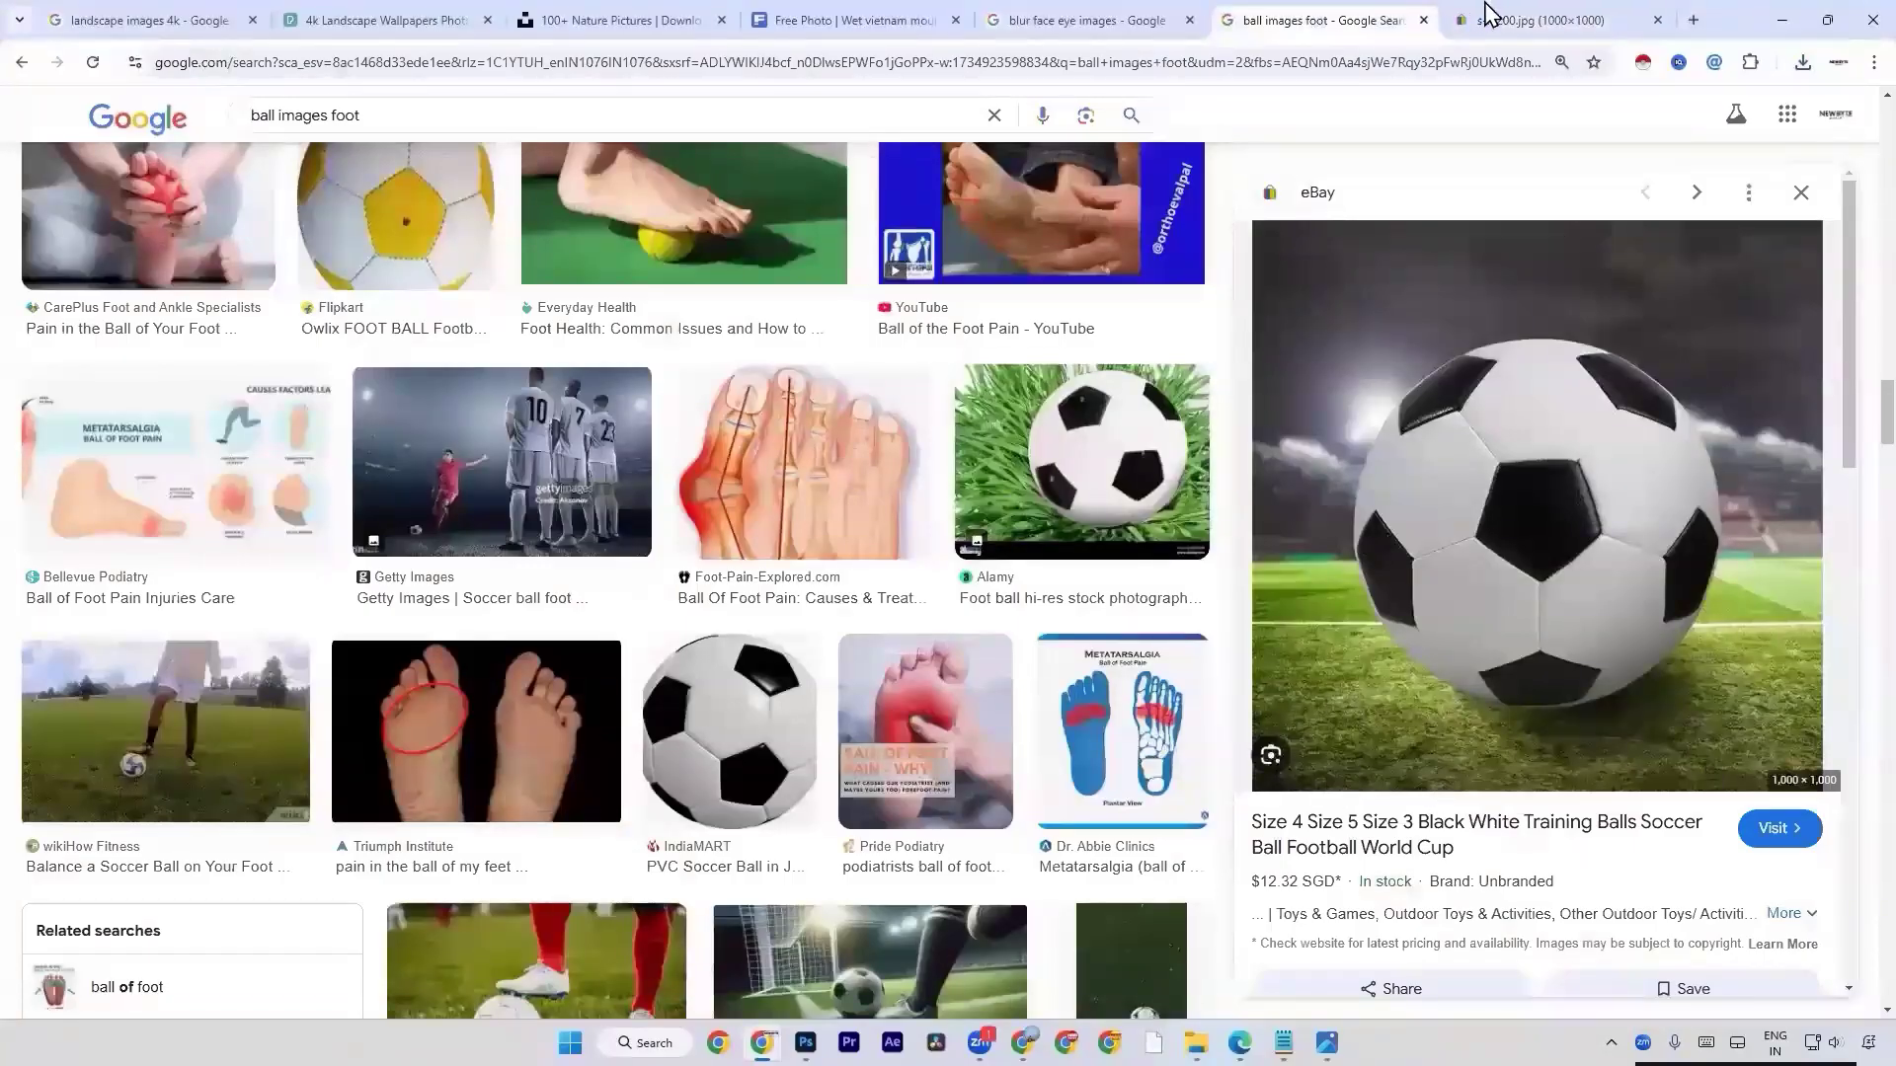
pyautogui.hotkey('ctrl', 'Tab')
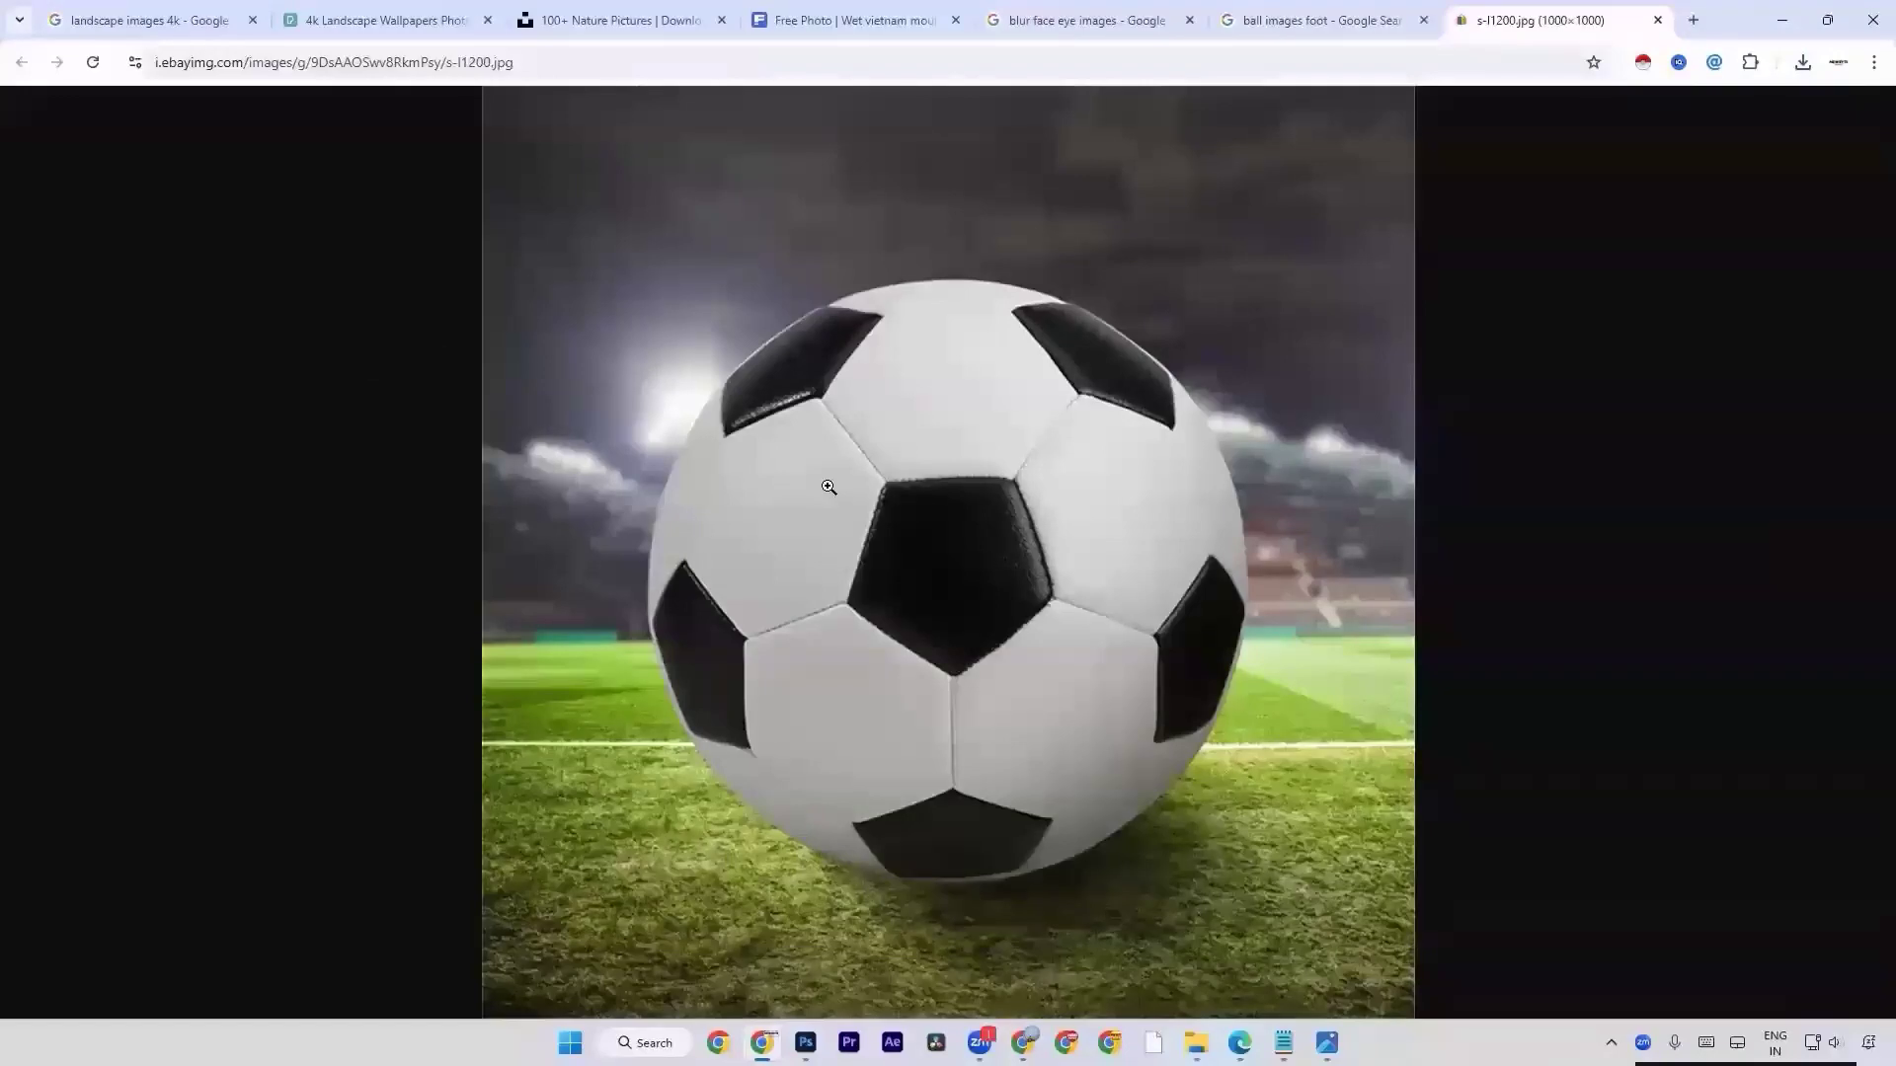
# Locate the downloaded s-l1200 (1) image, place it in the Untitled-7 document in Photoshop, and hide the WhatsApp image layer.
pyautogui.click(1801, 65)
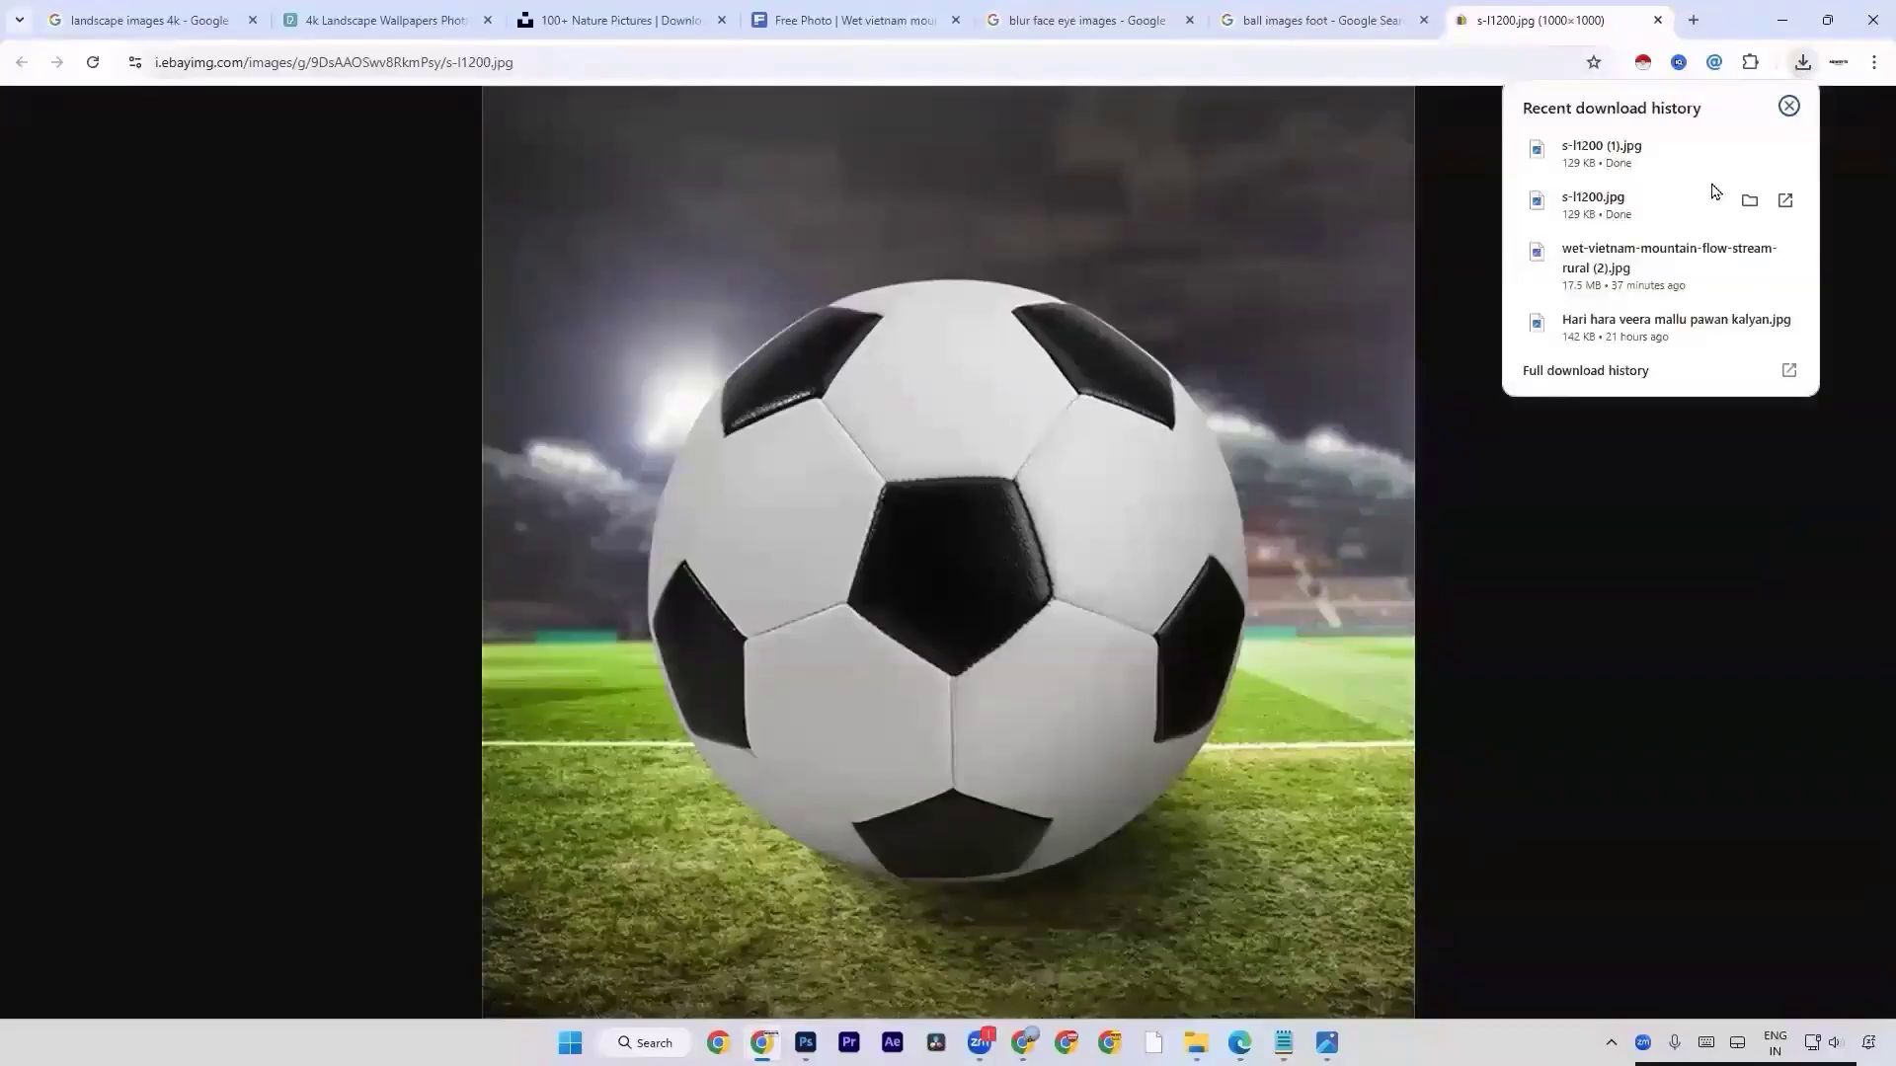
pyautogui.click(1744, 158)
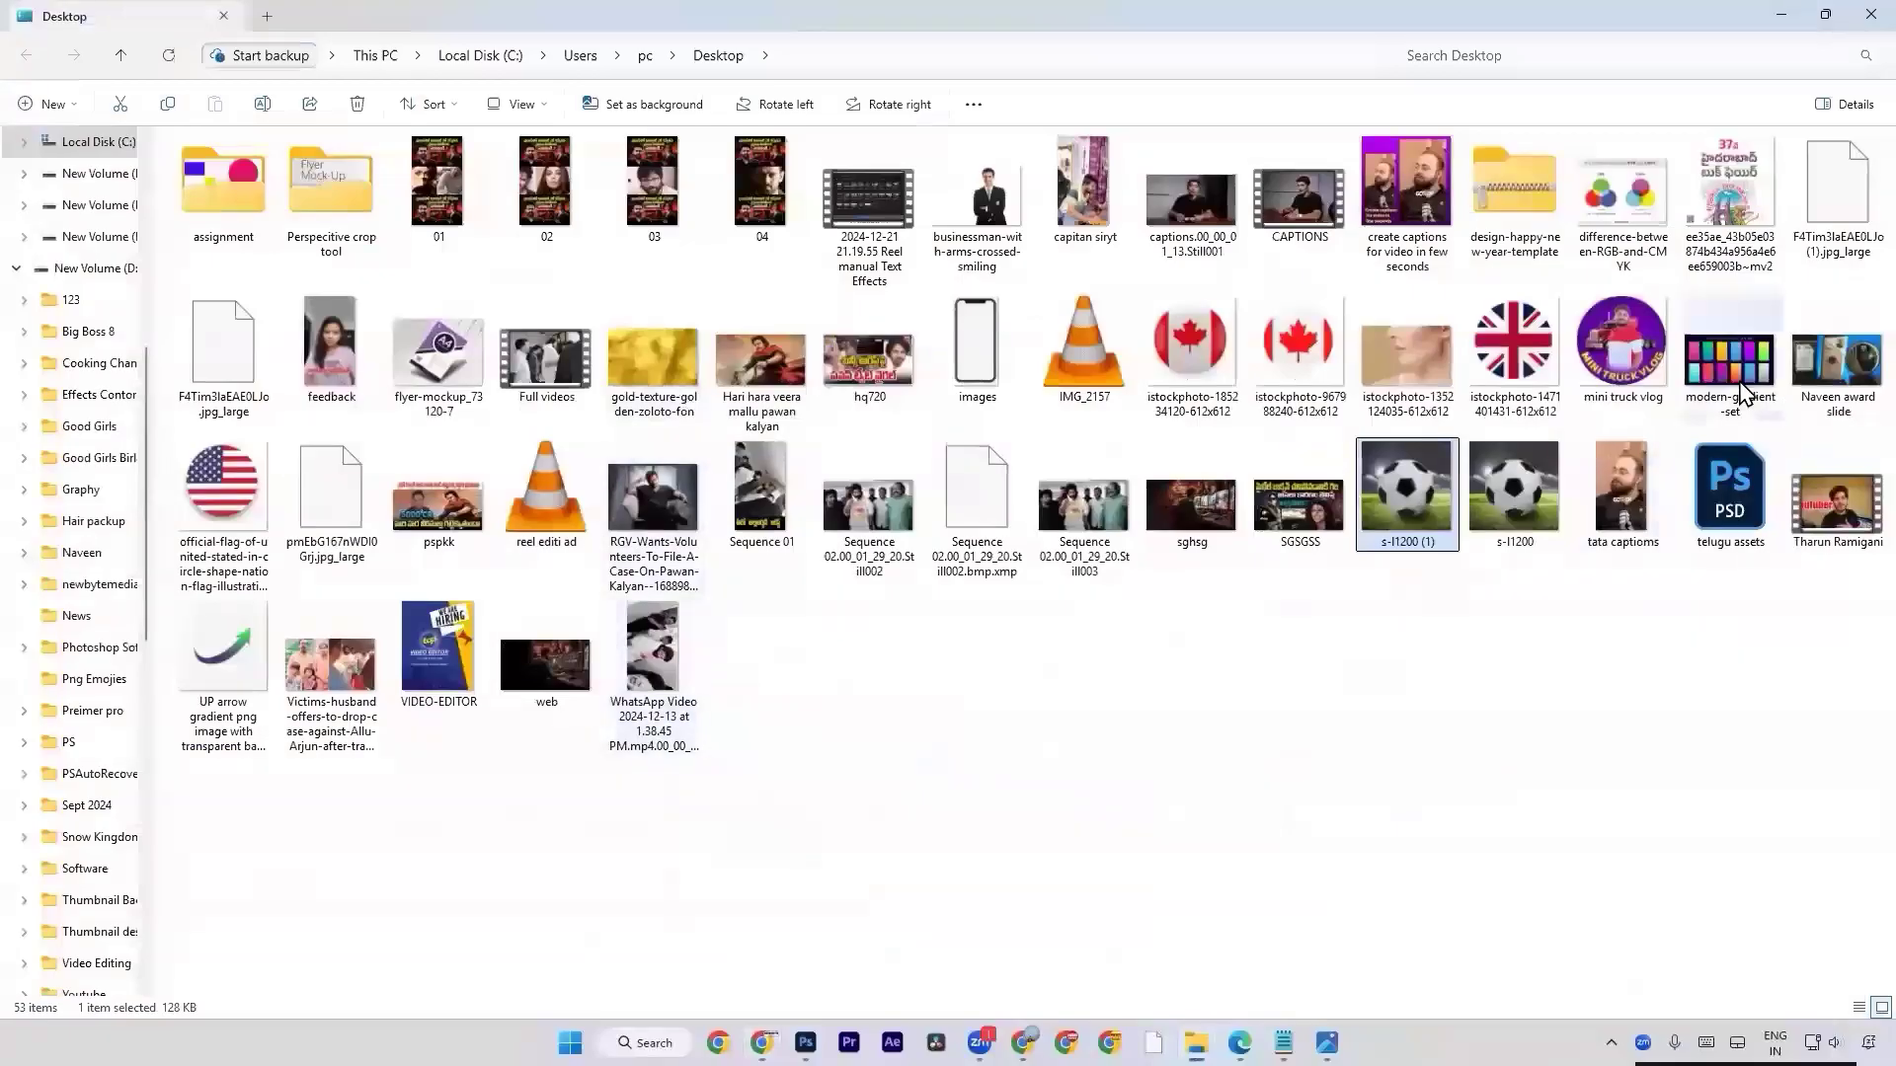
pyautogui.moveTo(1406, 489); pyautogui.dragTo(785, 670)
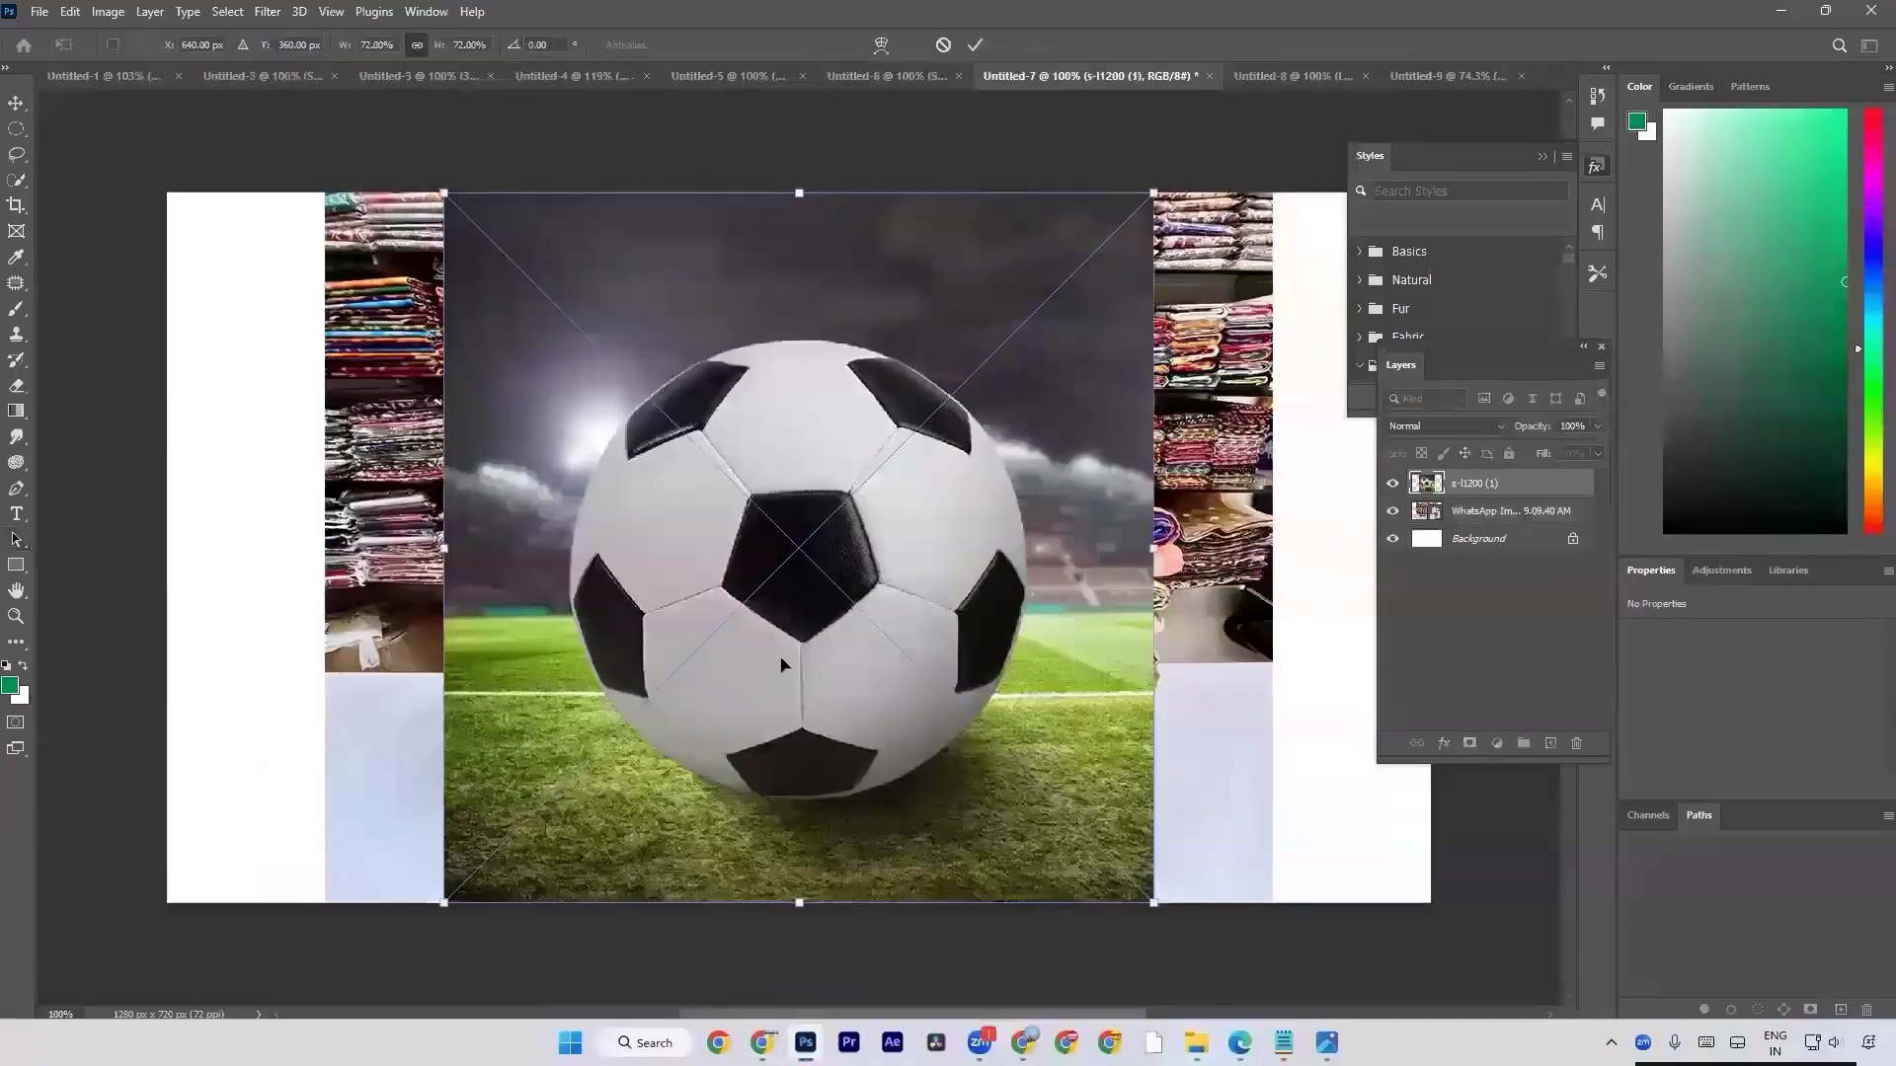
pyautogui.press('Return')
pyautogui.click(1393, 511)
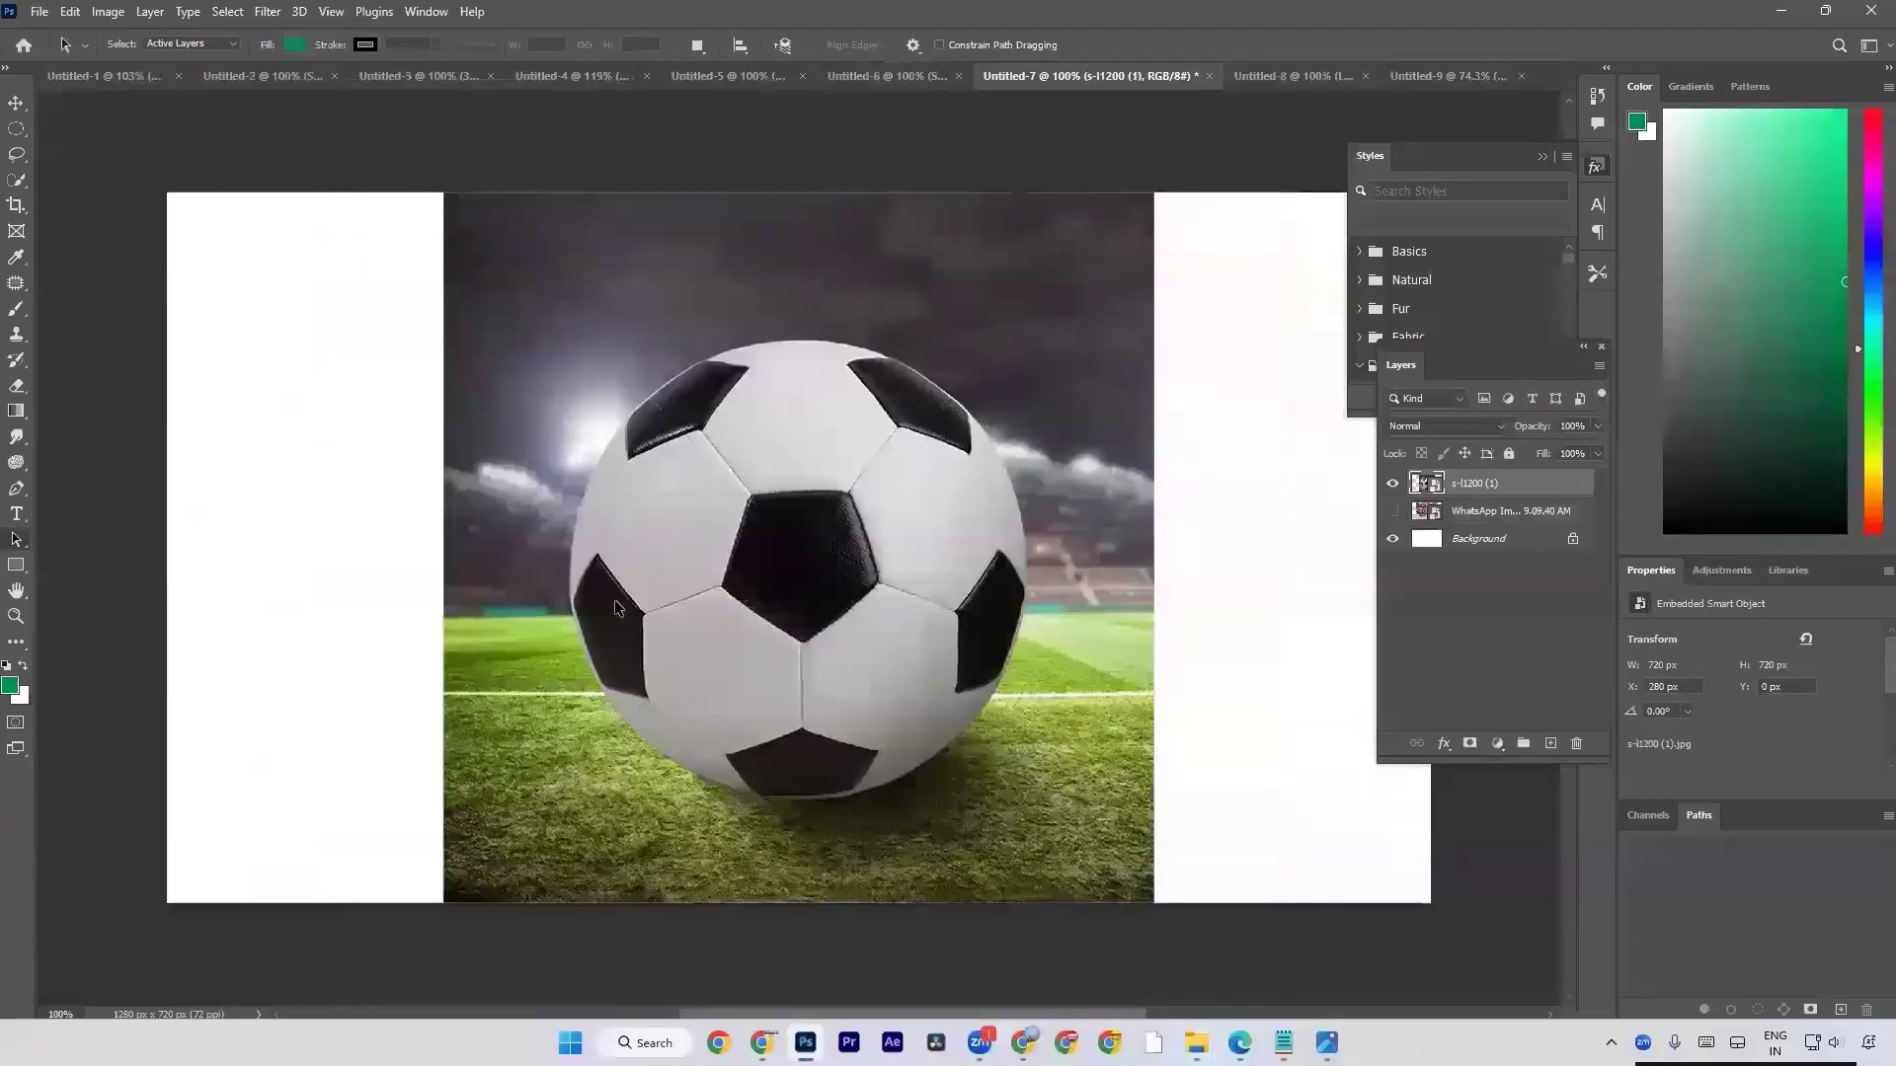
# Activate the Pen tool for tracing a path around the football on the s-l1200 (1) layer.
pyautogui.press('p')
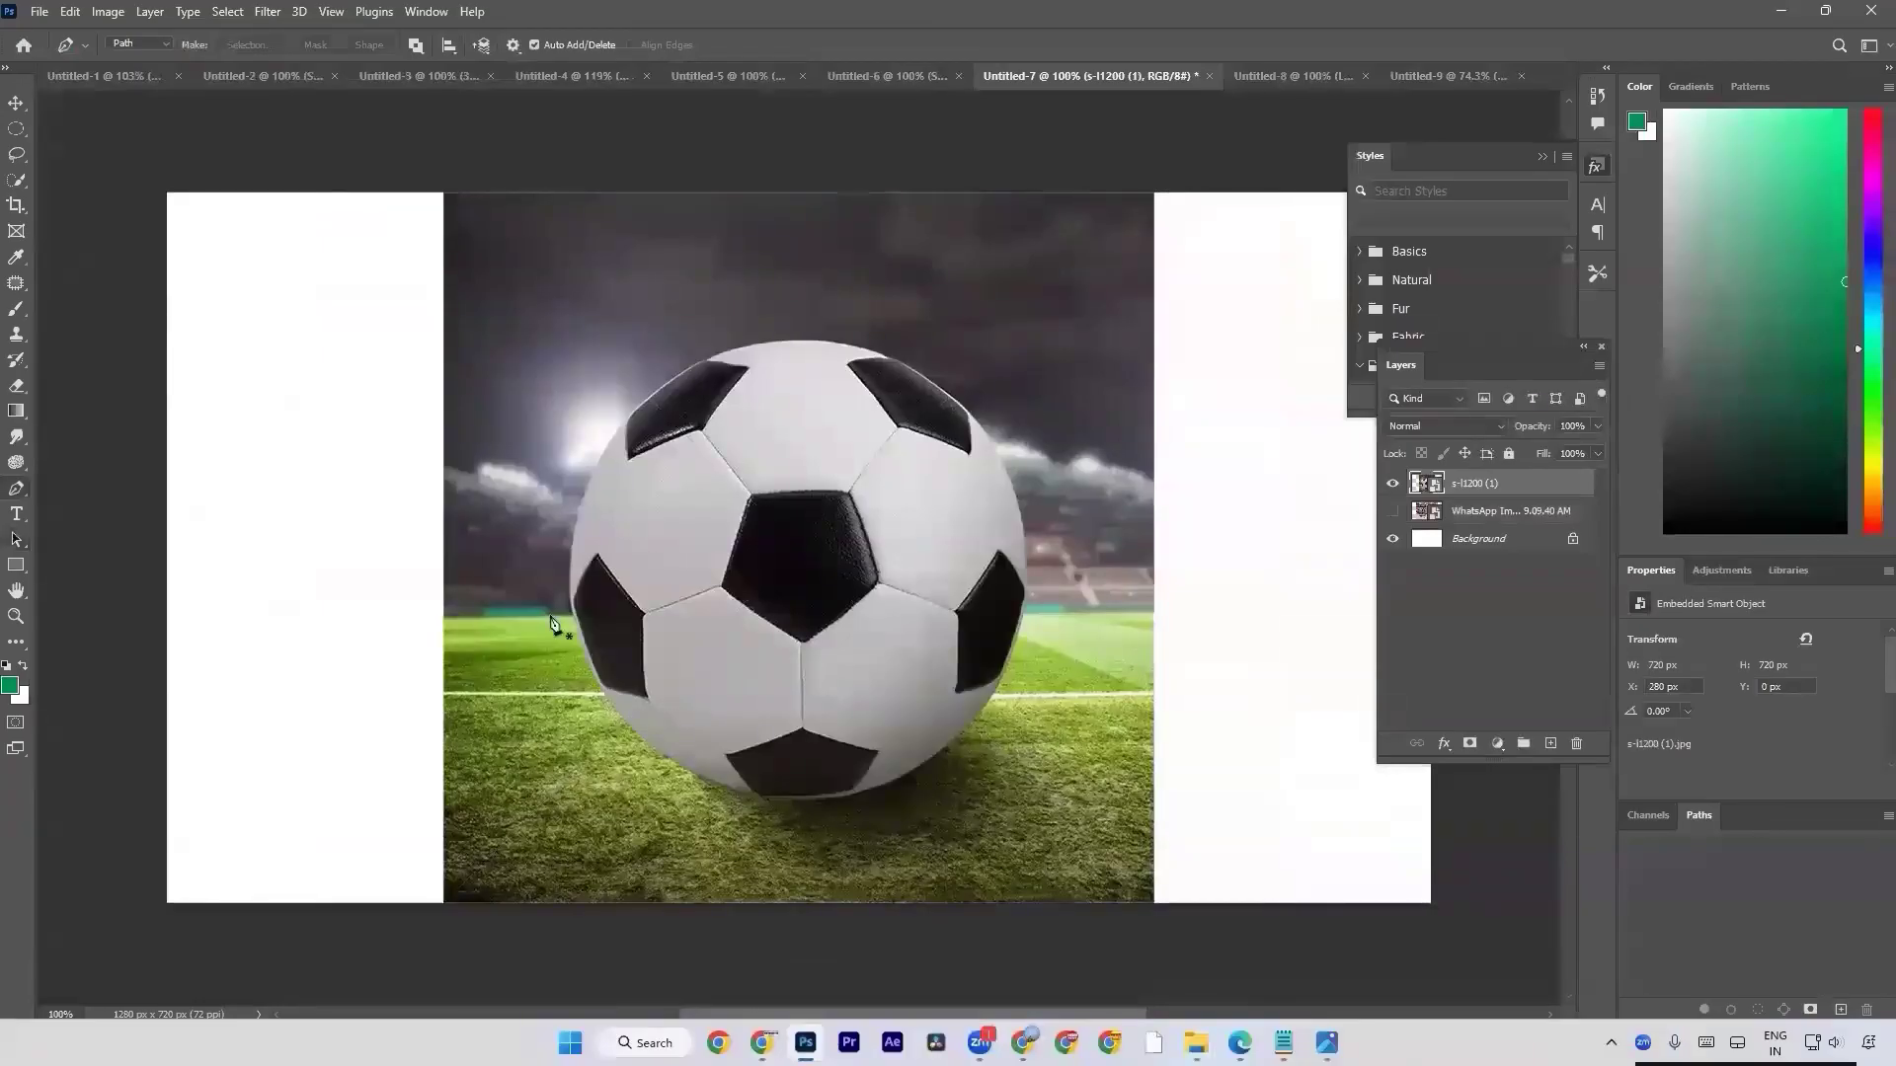
pyautogui.hotkey('ctrl', '+')
pyautogui.hotkey('ctrl', '+')
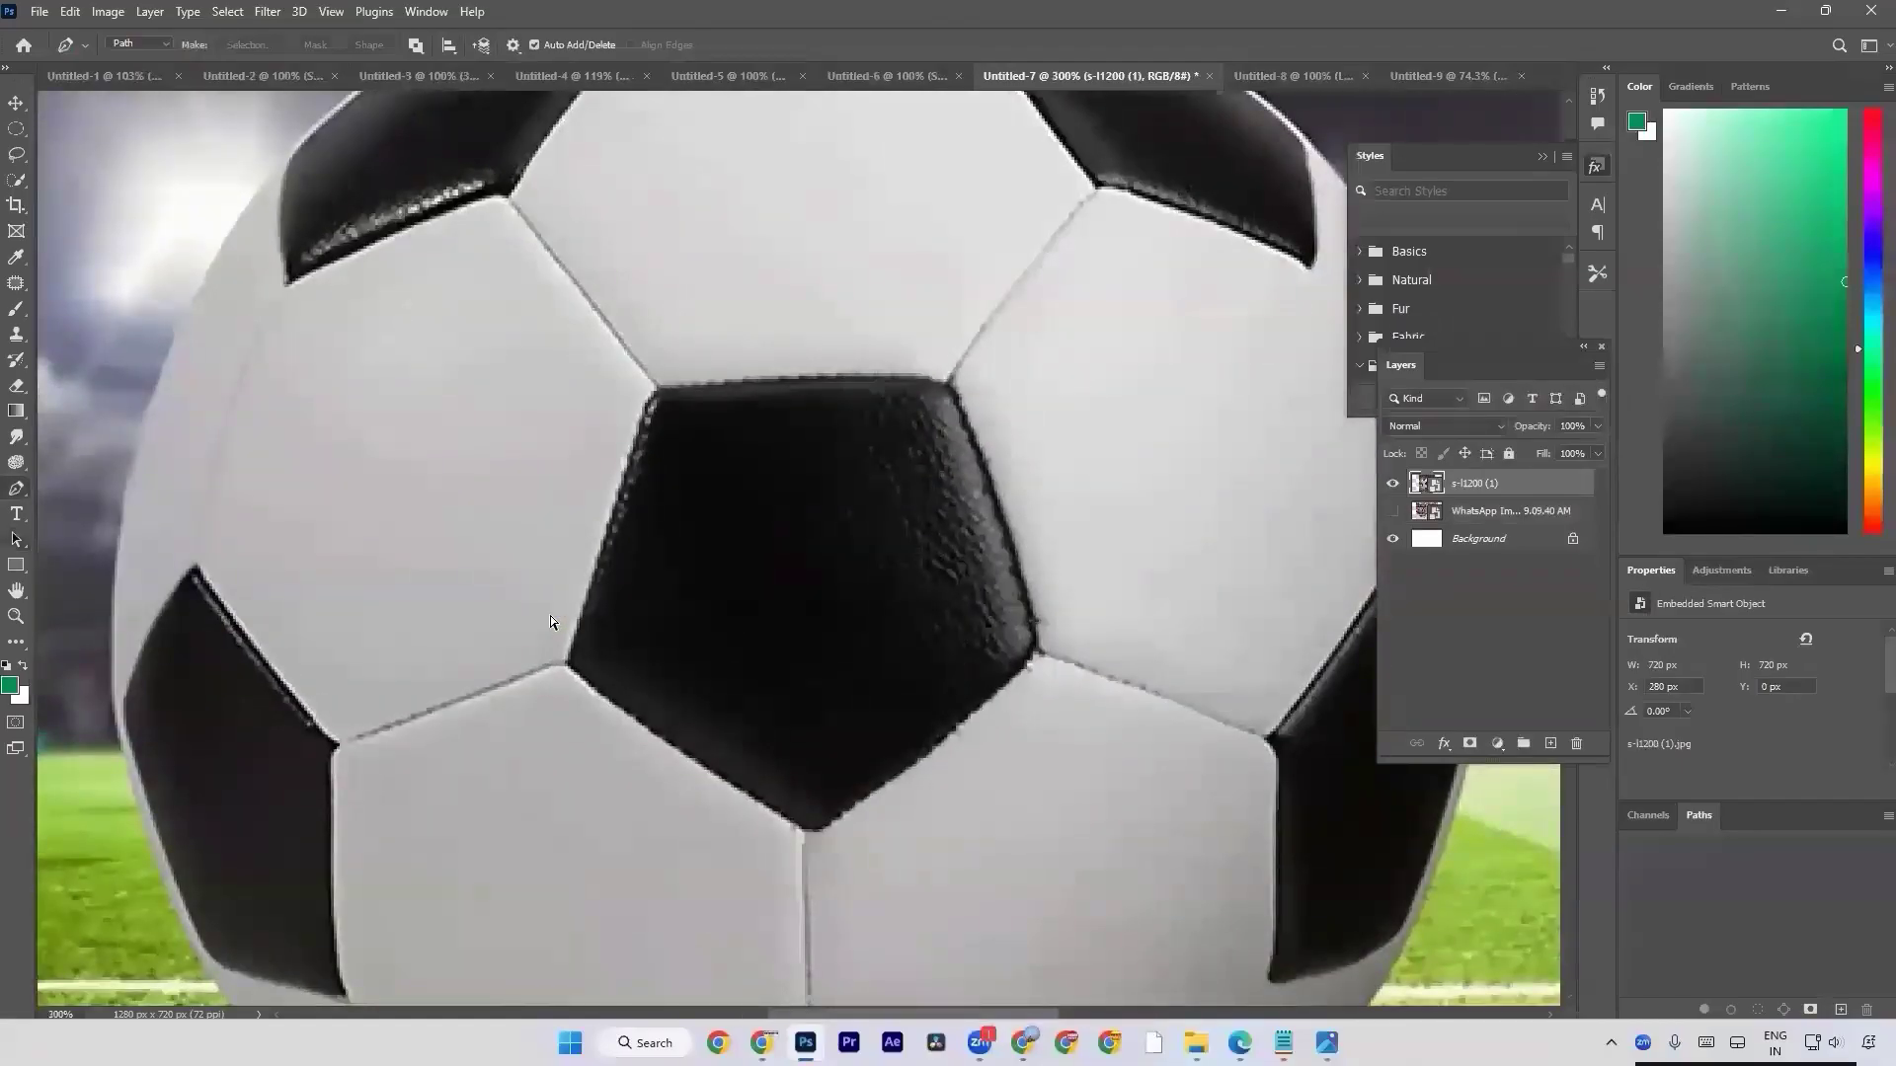
pyautogui.hotkey('ctrl', '-')
pyautogui.hotkey('ctrl', '-')
pyautogui.hotkey('ctrl', '-')
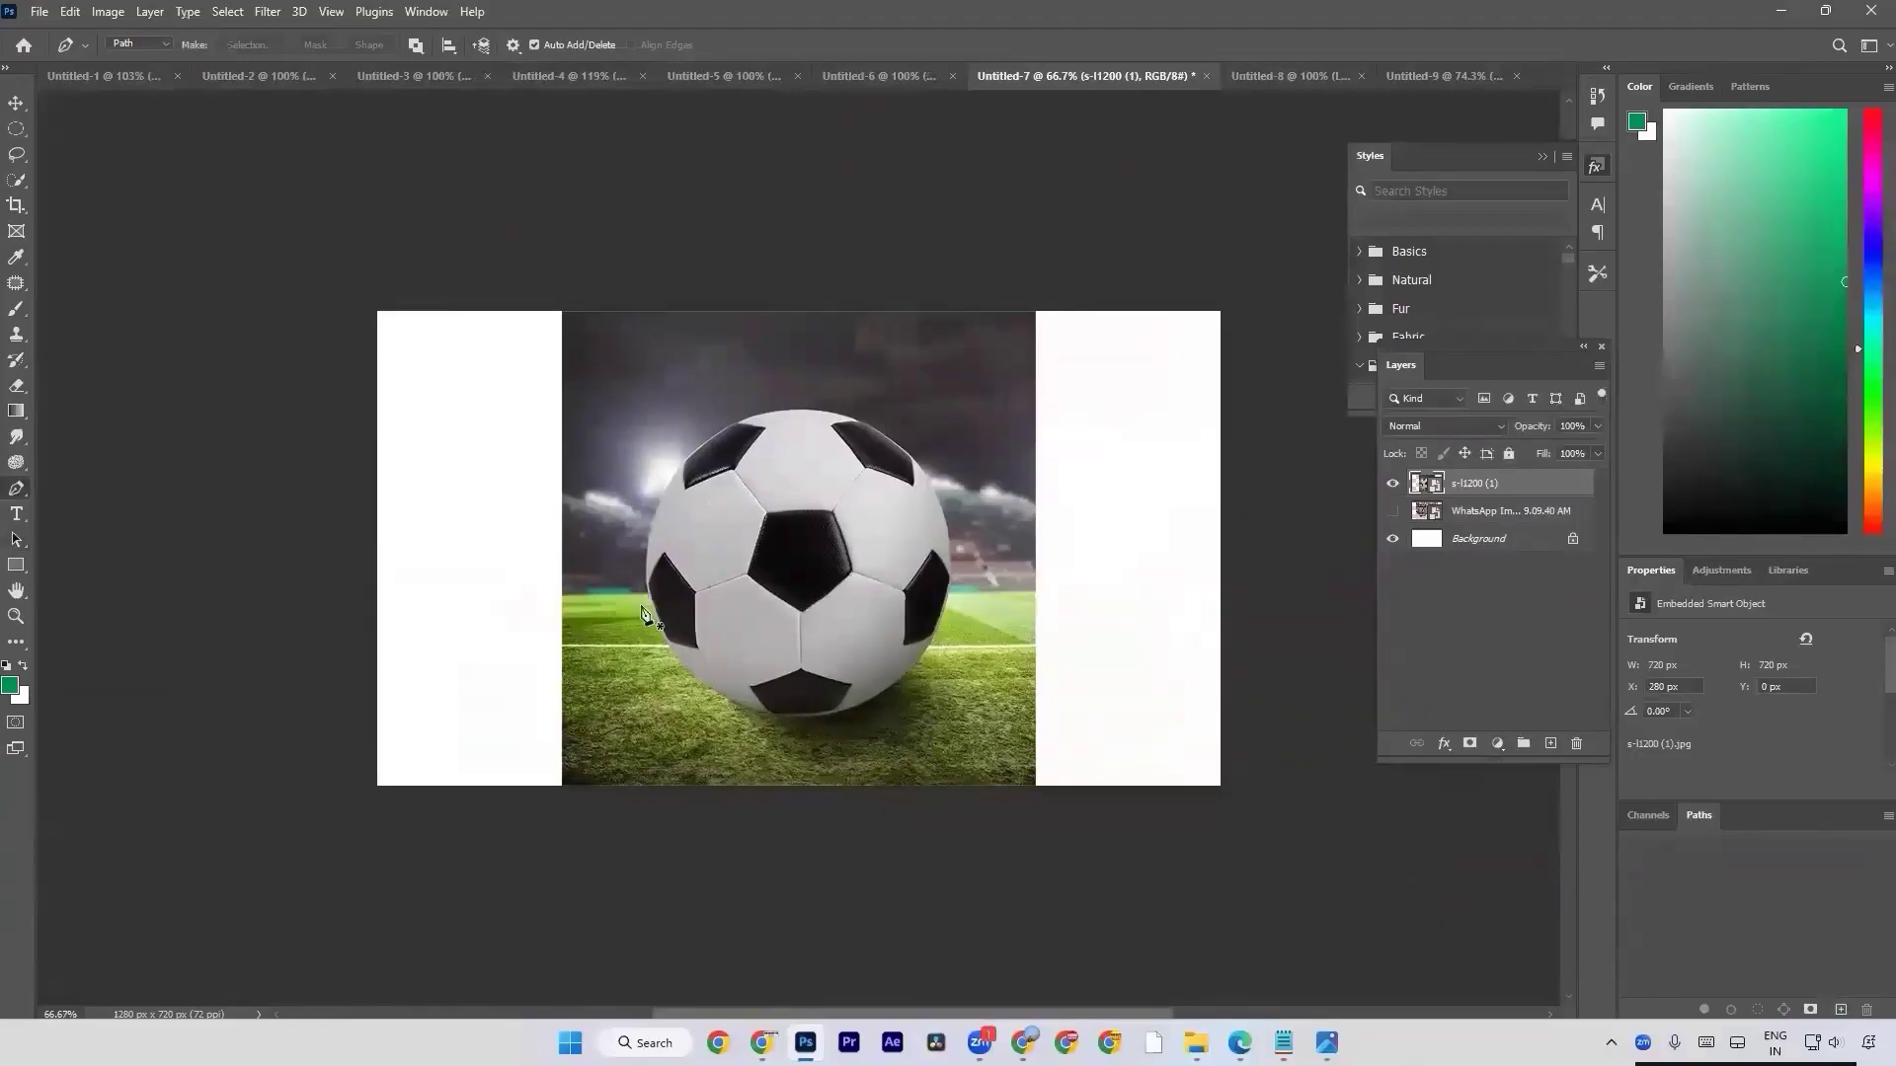
# Demonstrate zooming in and out on the football, examining its side edges and upper panels up close.
pyautogui.scroll(10, 644, 612)
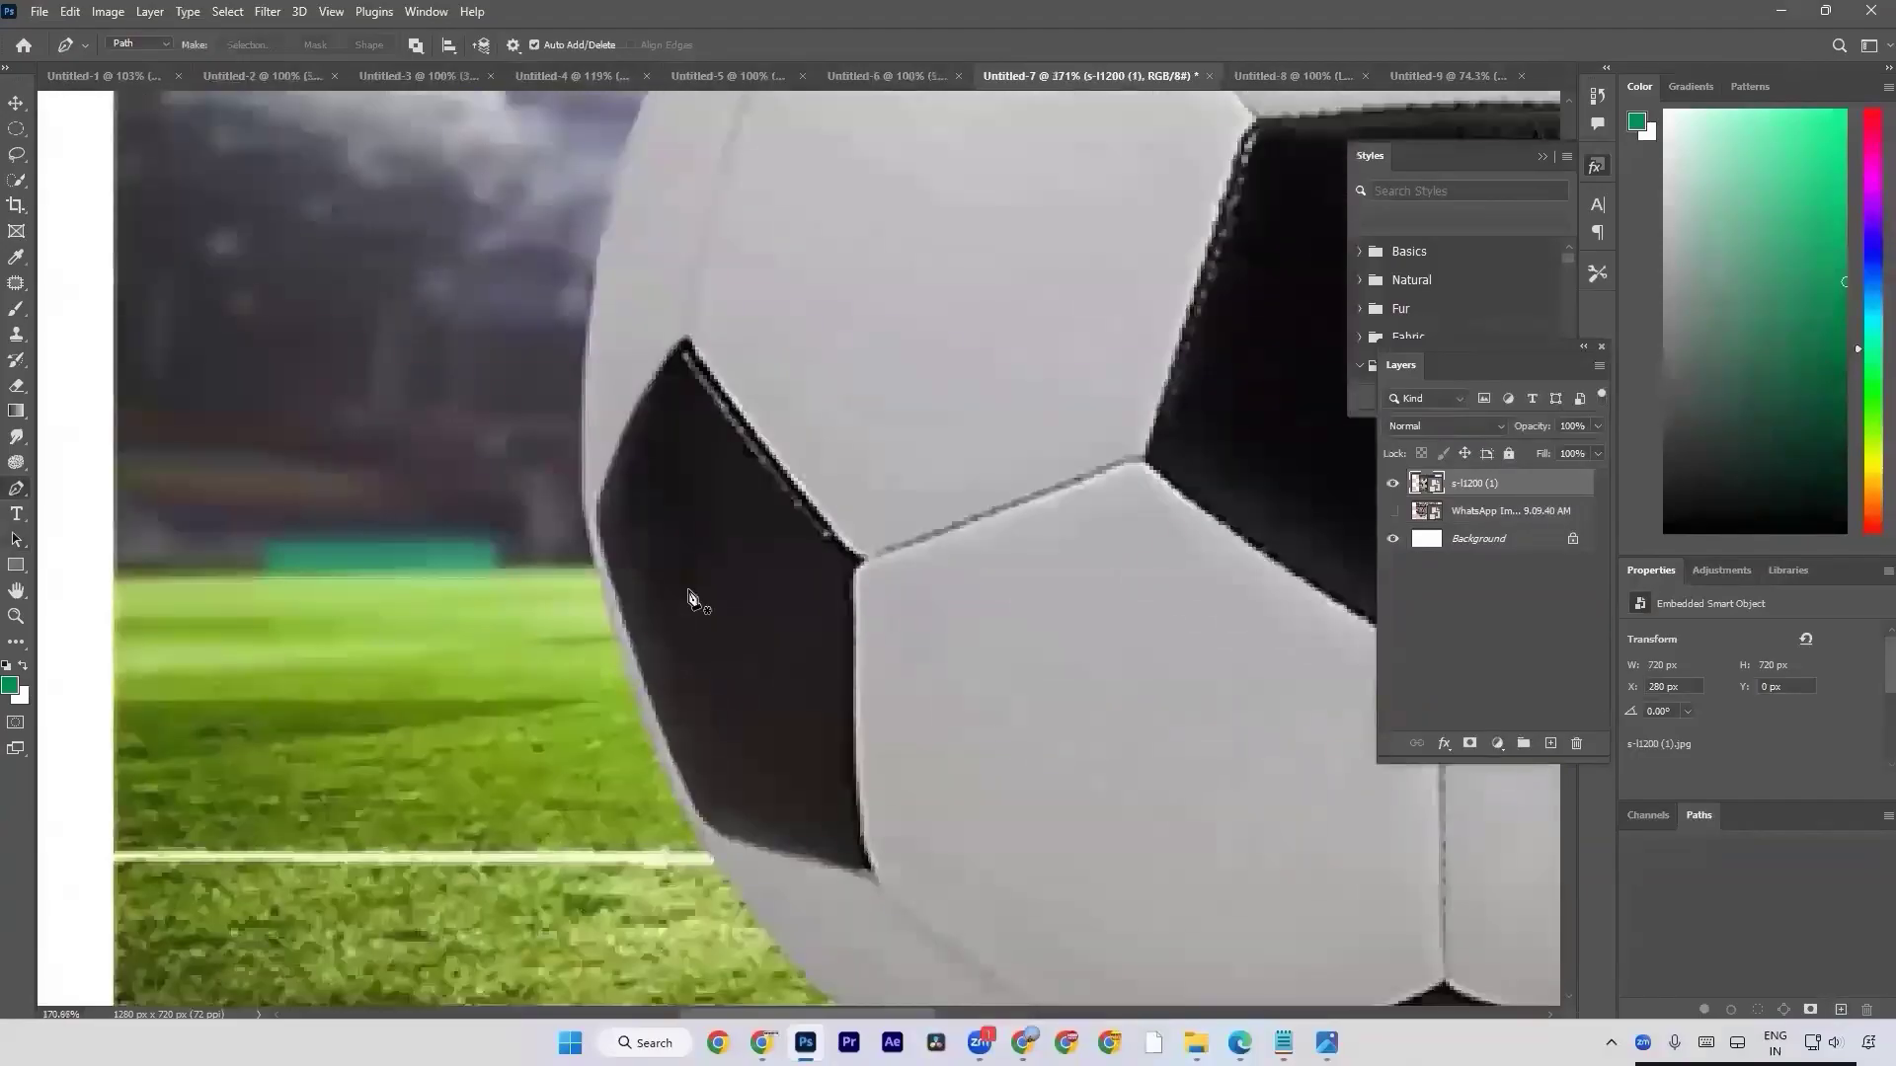
pyautogui.scroll(4, 689, 597)
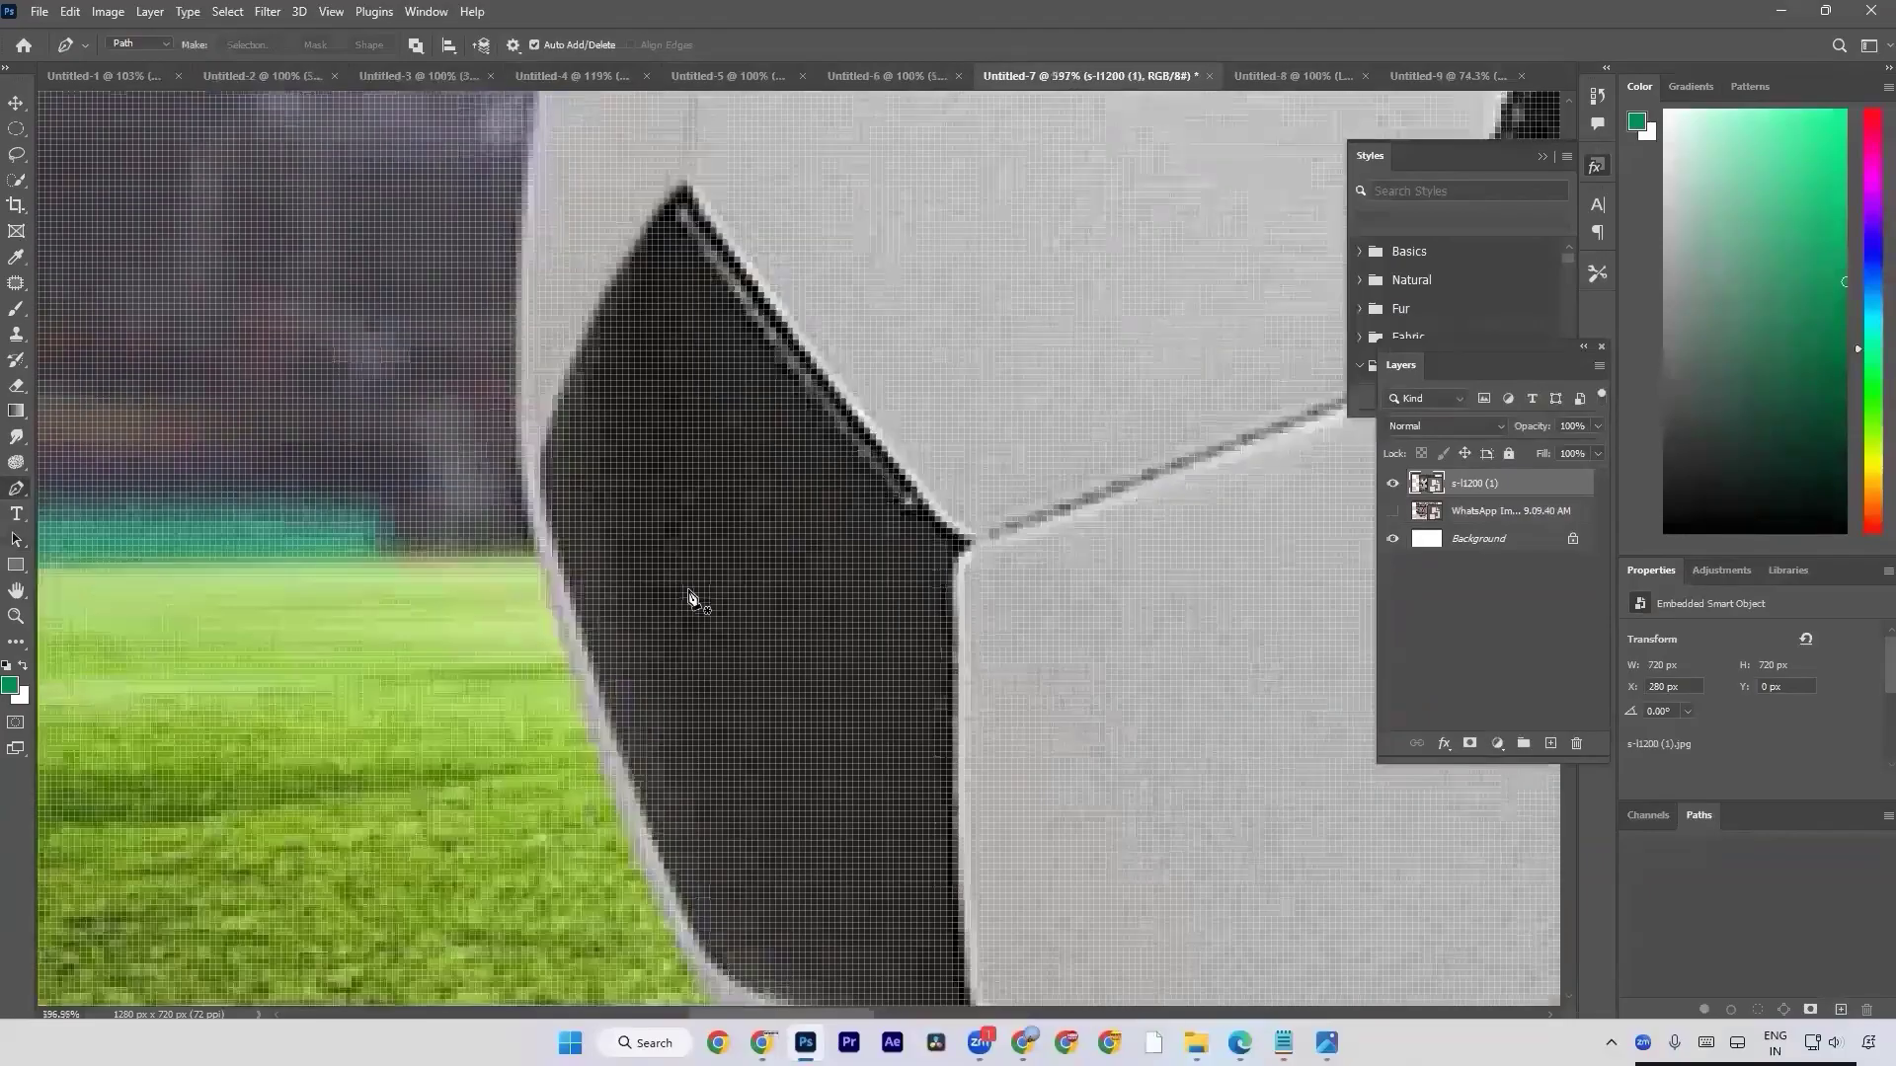
pyautogui.scroll(-15, 690, 597)
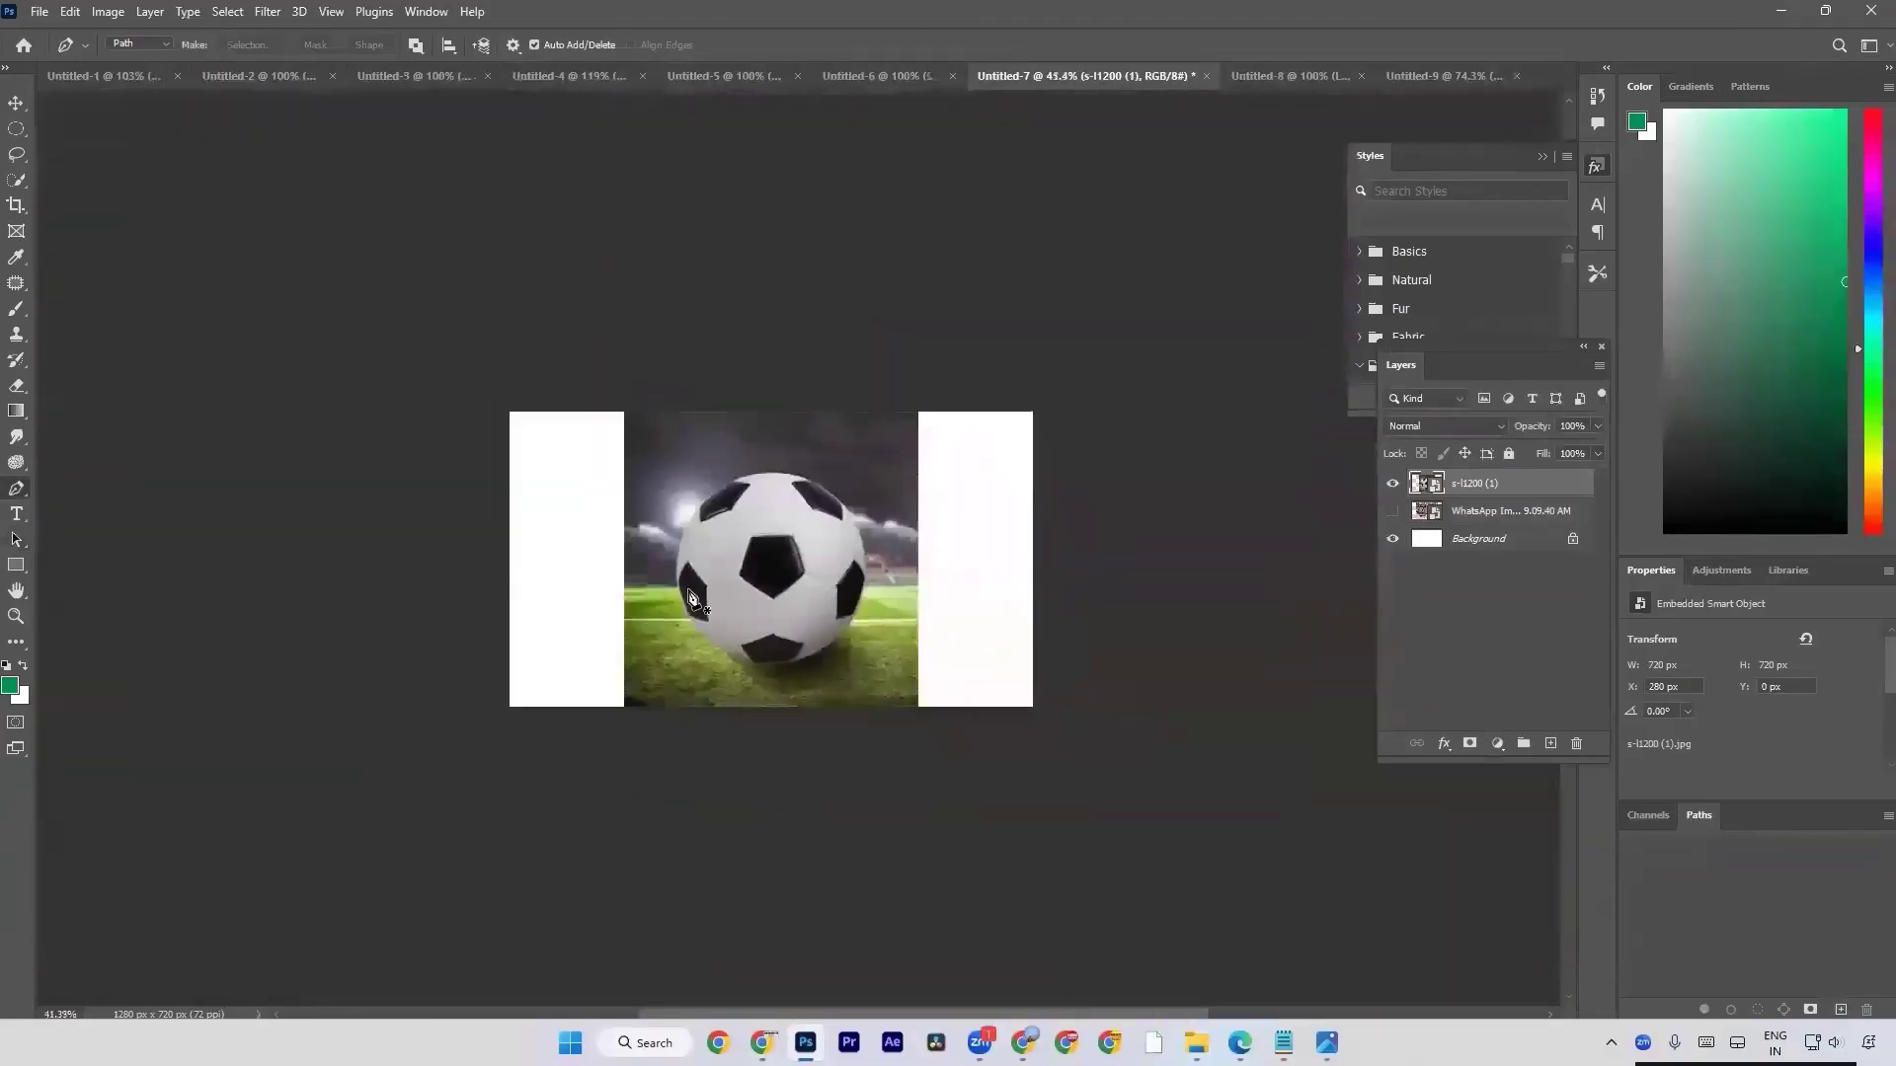
pyautogui.scroll(-3, 689, 597)
pyautogui.scroll(4, 689, 597)
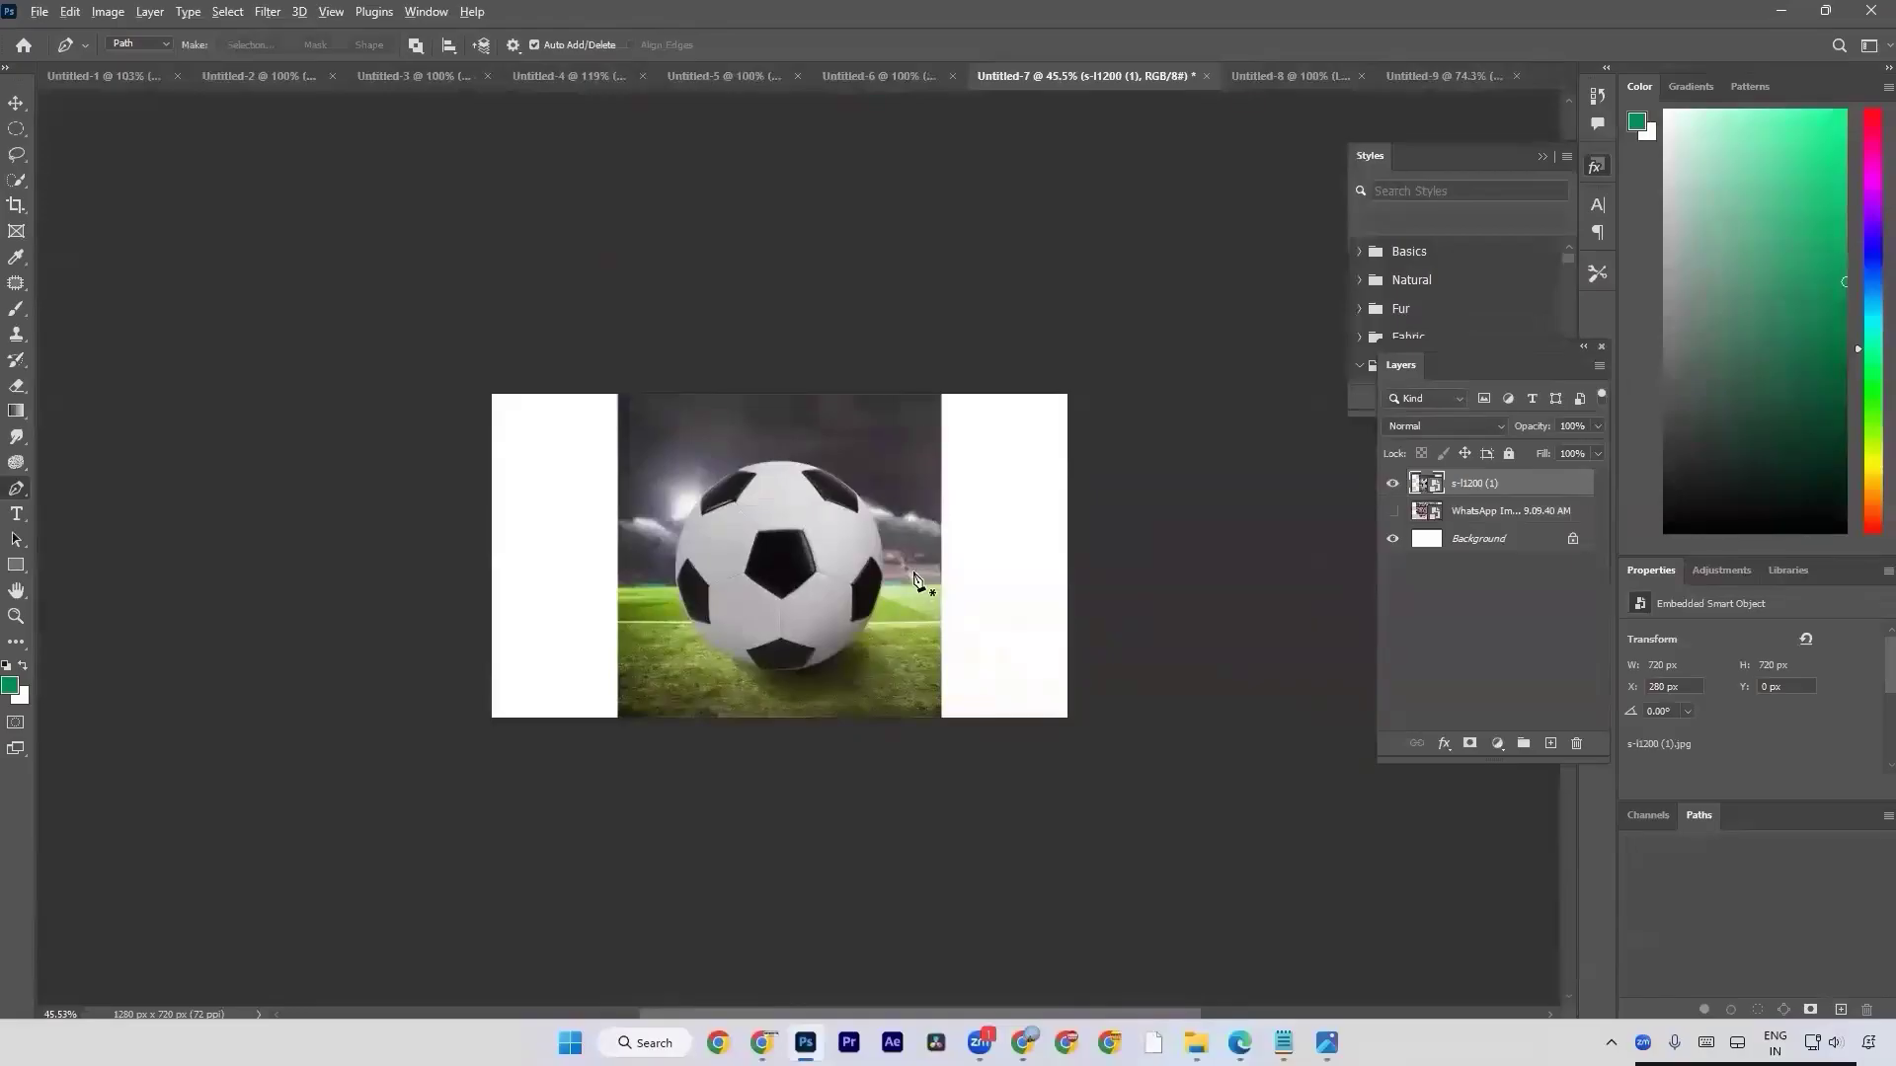
pyautogui.scroll(8, 914, 580)
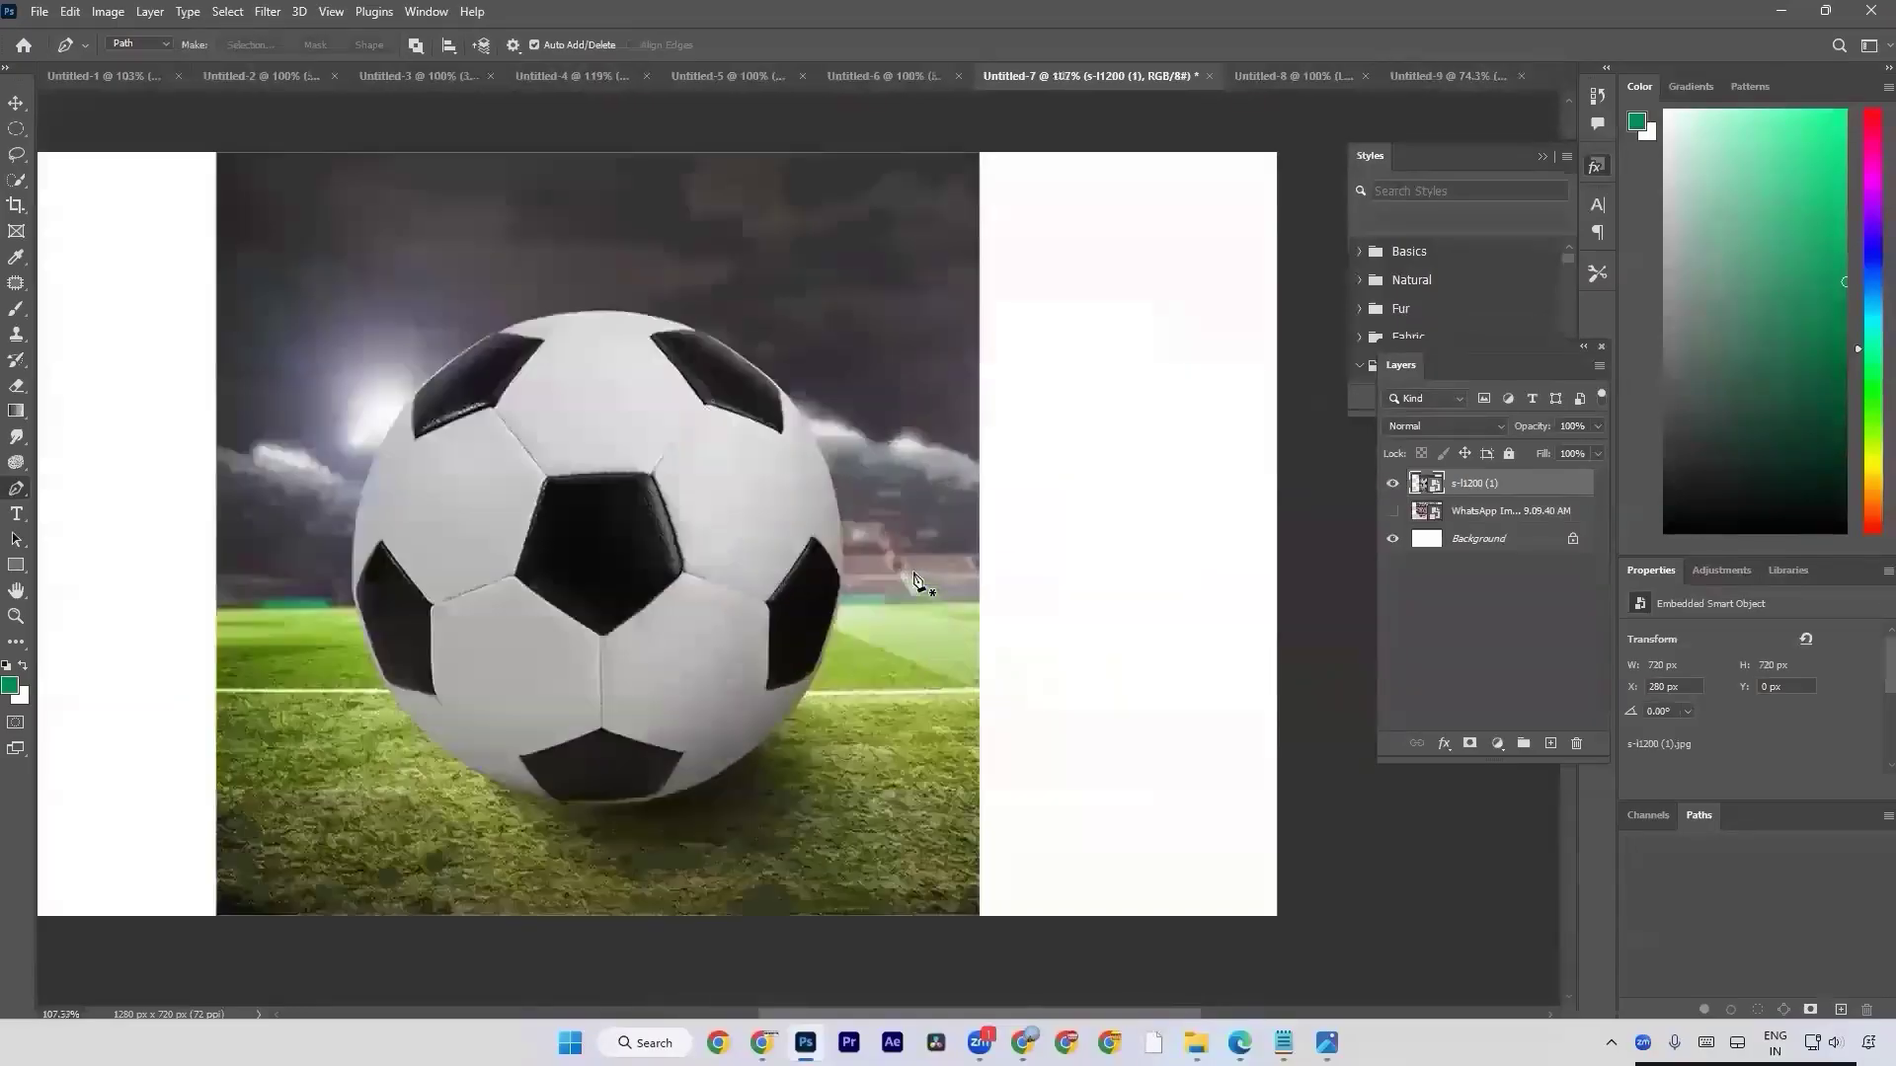
pyautogui.scroll(5, 914, 581)
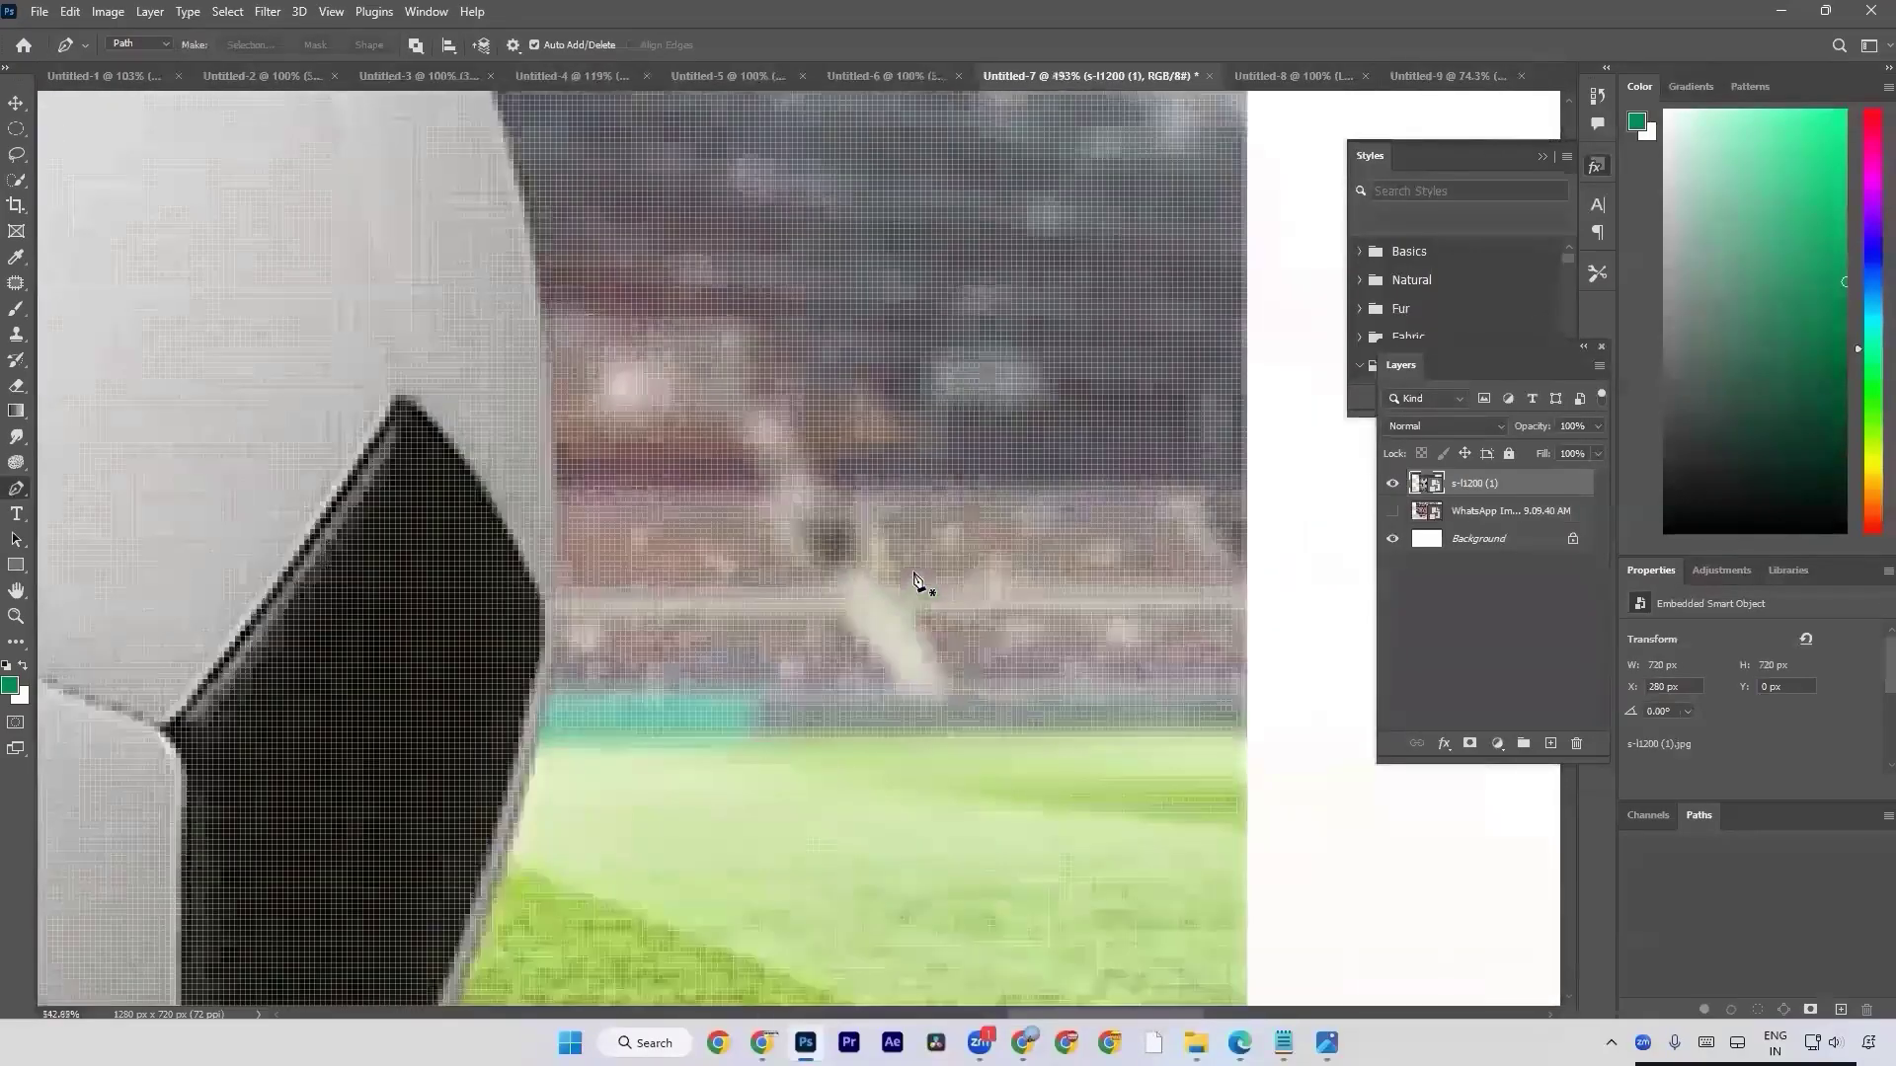
pyautogui.scroll(-10, 914, 580)
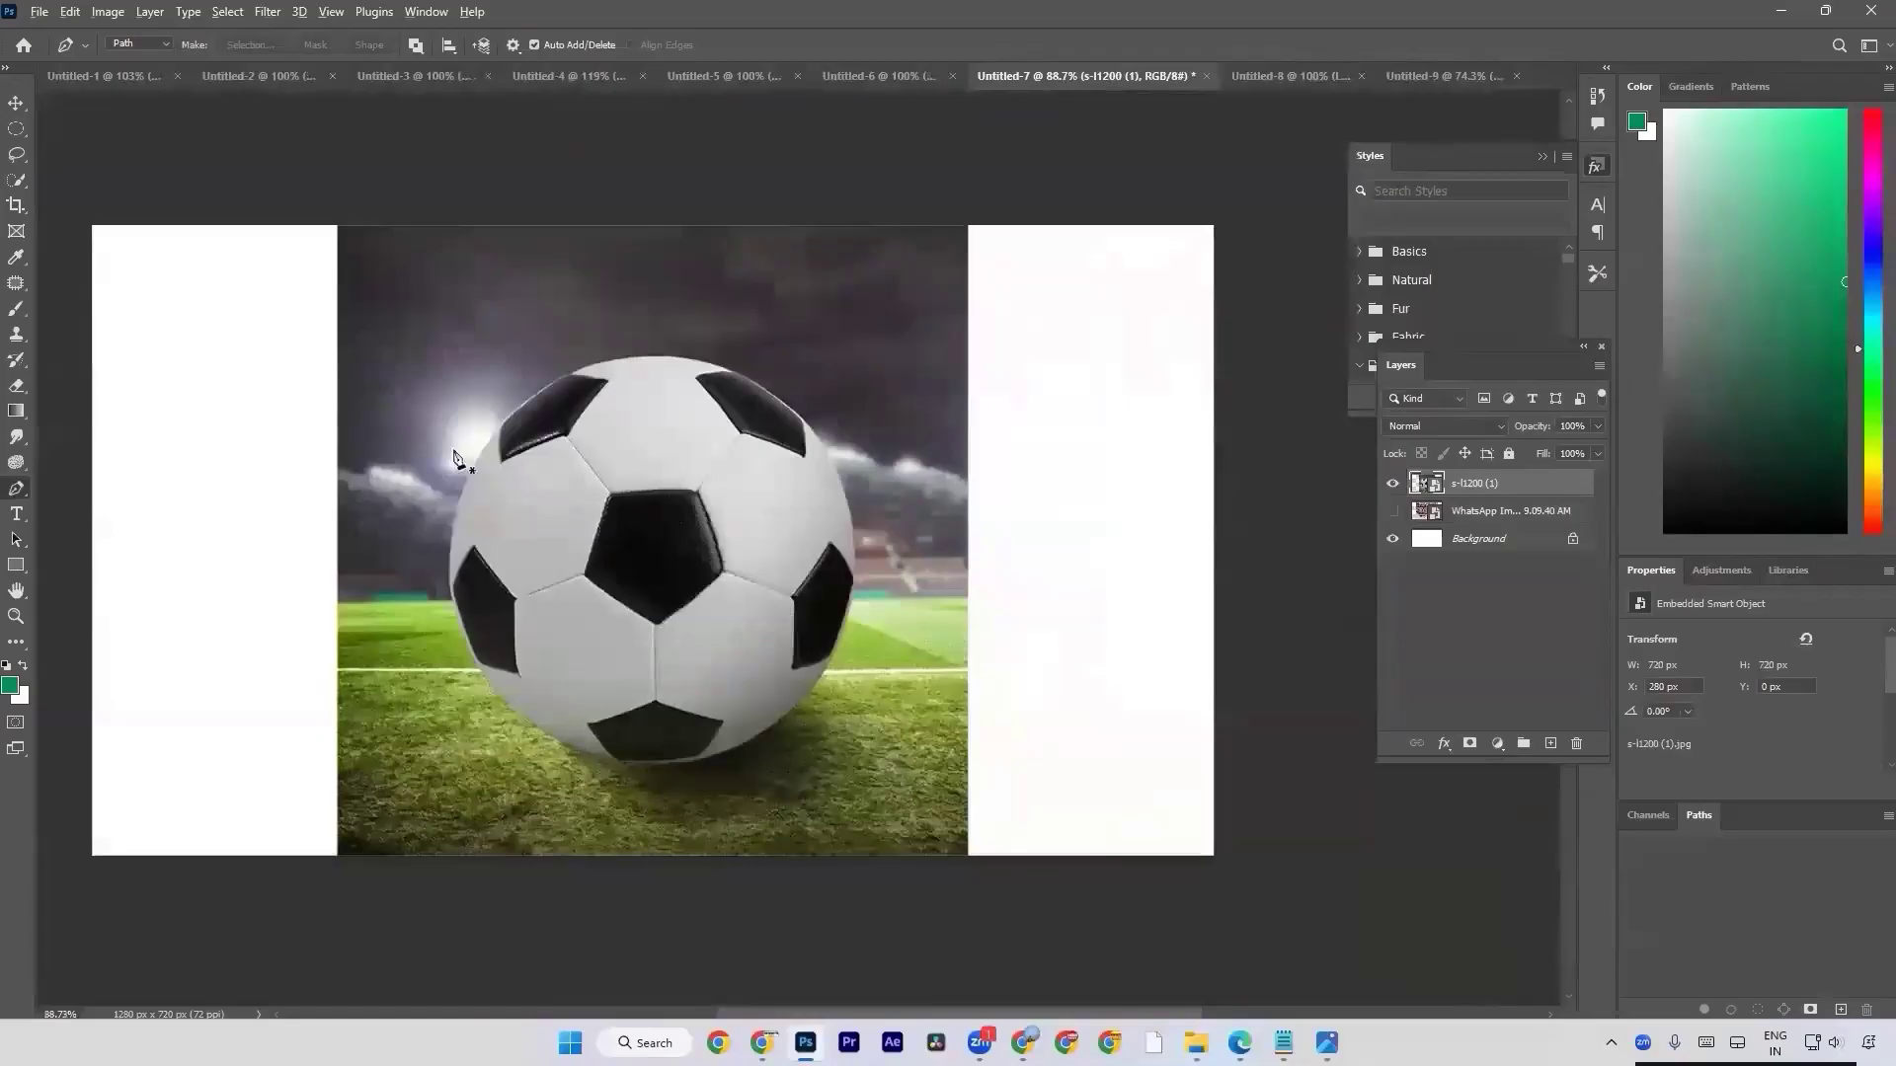
pyautogui.scroll(10, 457, 460)
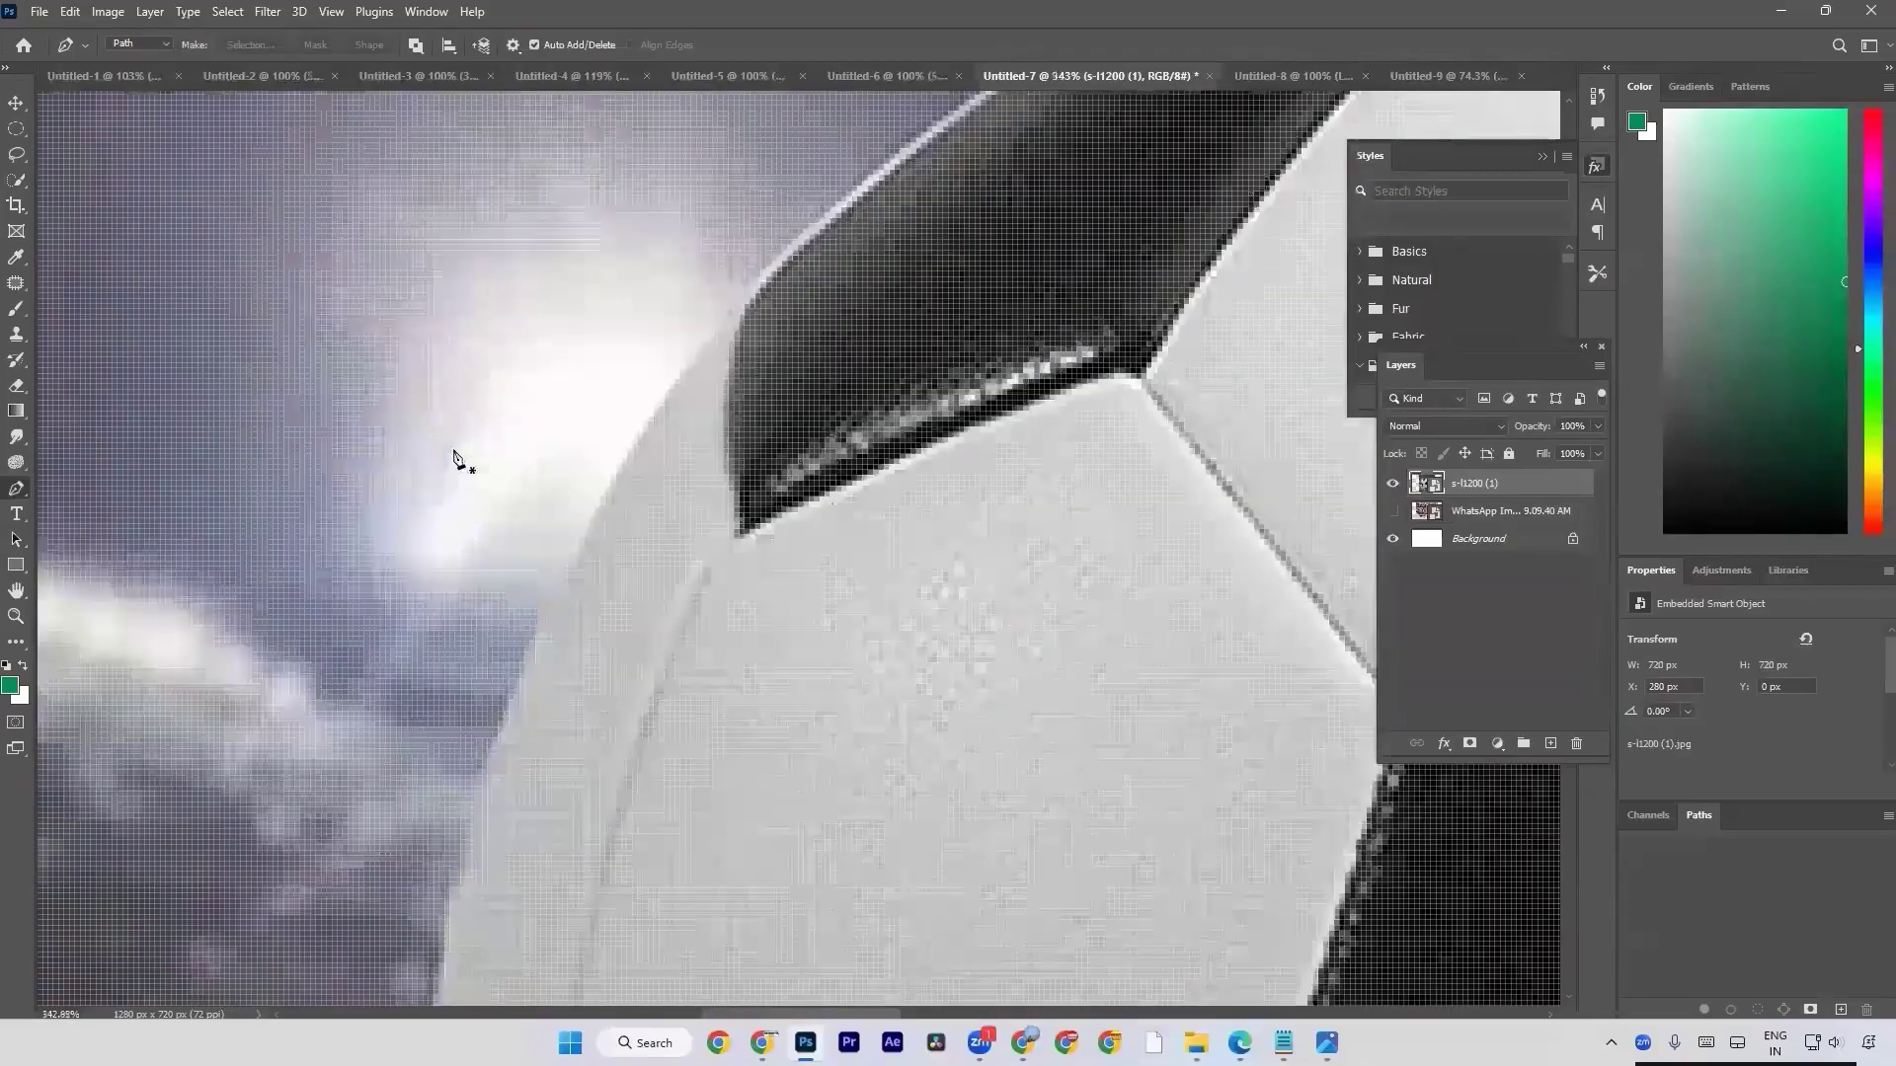
pyautogui.scroll(-10, 457, 461)
pyautogui.scroll(-1, 453, 456)
pyautogui.scroll(4, 453, 456)
pyautogui.scroll(-3, 453, 456)
pyautogui.scroll(5, 453, 456)
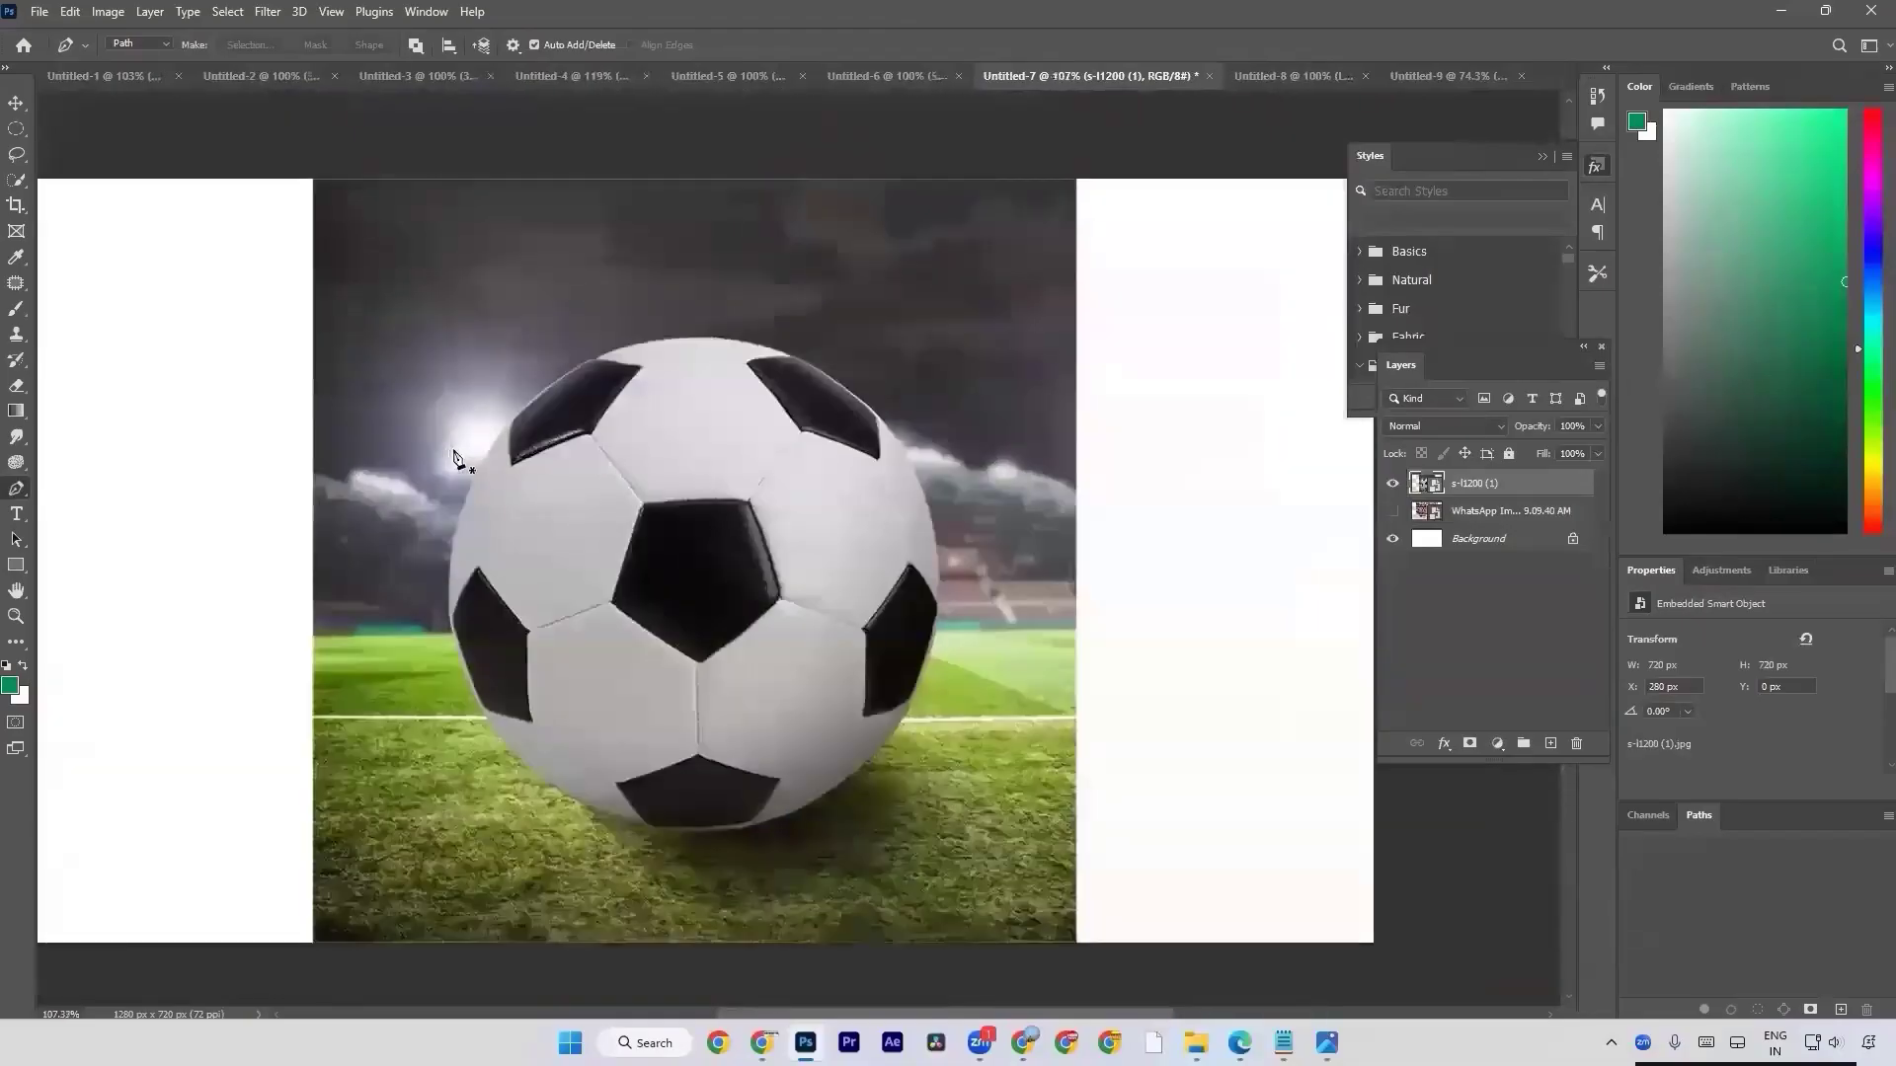
# Switch to the Pen tool notes in Notepad and add the lines "ctrl + zoom in" and "ctrl - zoom out".
pyautogui.hotkey('alt', 'Tab')
pyautogui.hotkey('alt', 'Tab')
pyautogui.hotkey('alt', 'Tab')
pyautogui.hotkey('alt', 'Tab')
pyautogui.hotkey('alt', 'Tab')
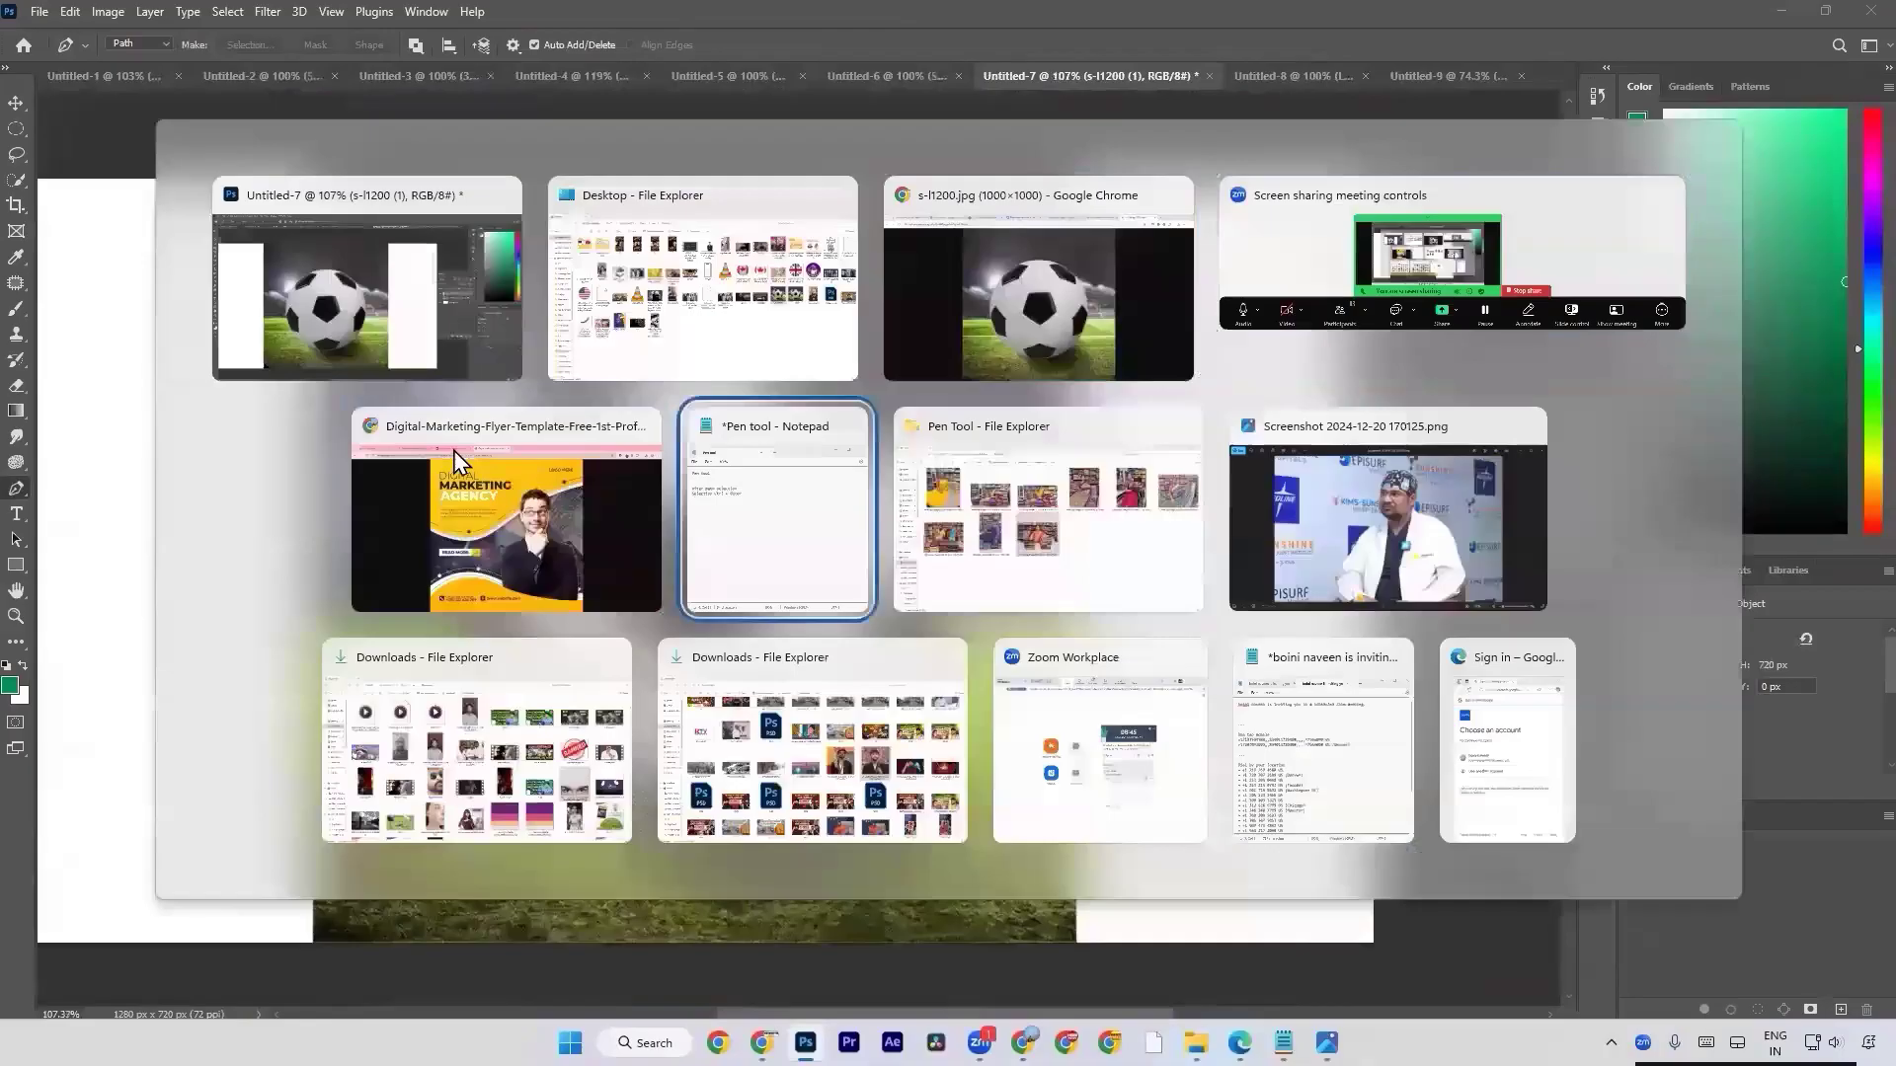
pyautogui.press('Return')
pyautogui.write('ctrl +')
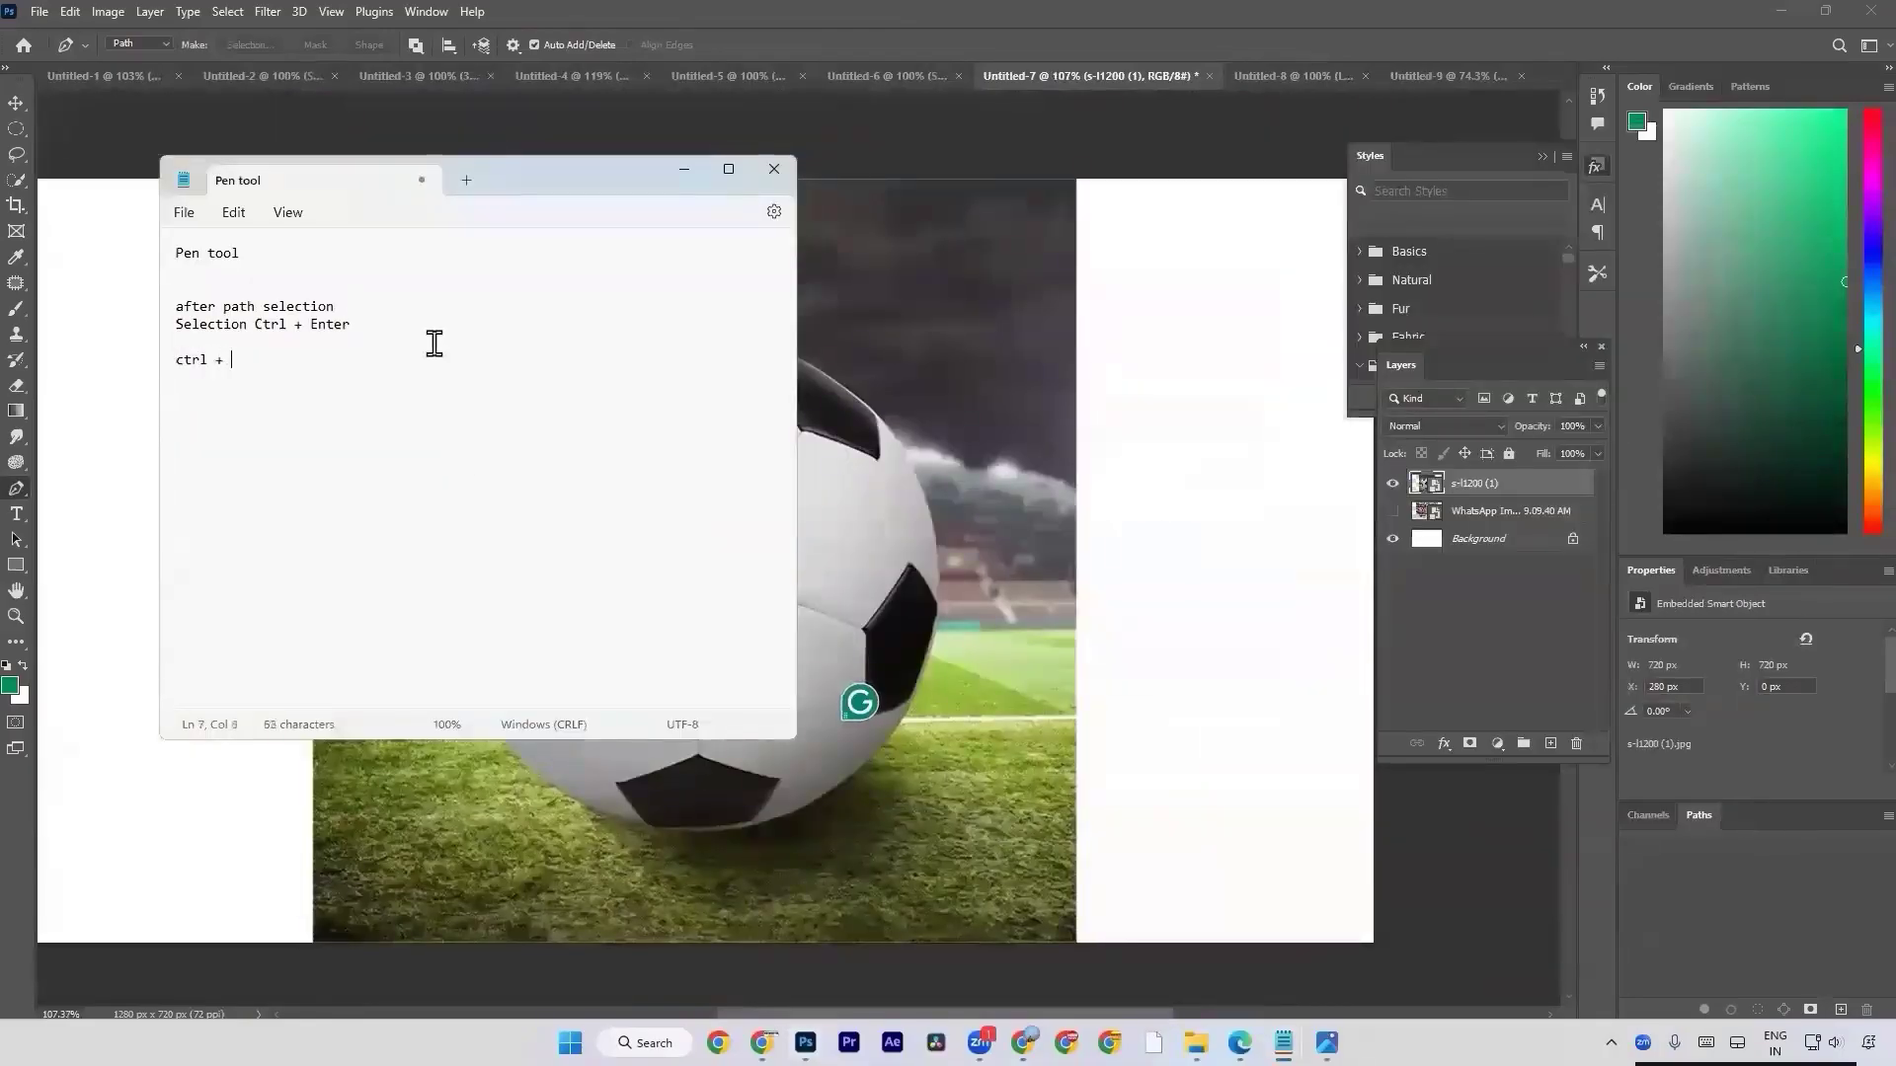
pyautogui.write(' zoom in')
pyautogui.press('Return')
pyautogui.write('ctrl - zoom out')
pyautogui.press('Return')
pyautogui.press('Return')
# Add the line "alt scrool zoom in out back and front" below the zoom shortcuts in the notes.
pyautogui.write('alt scrool')
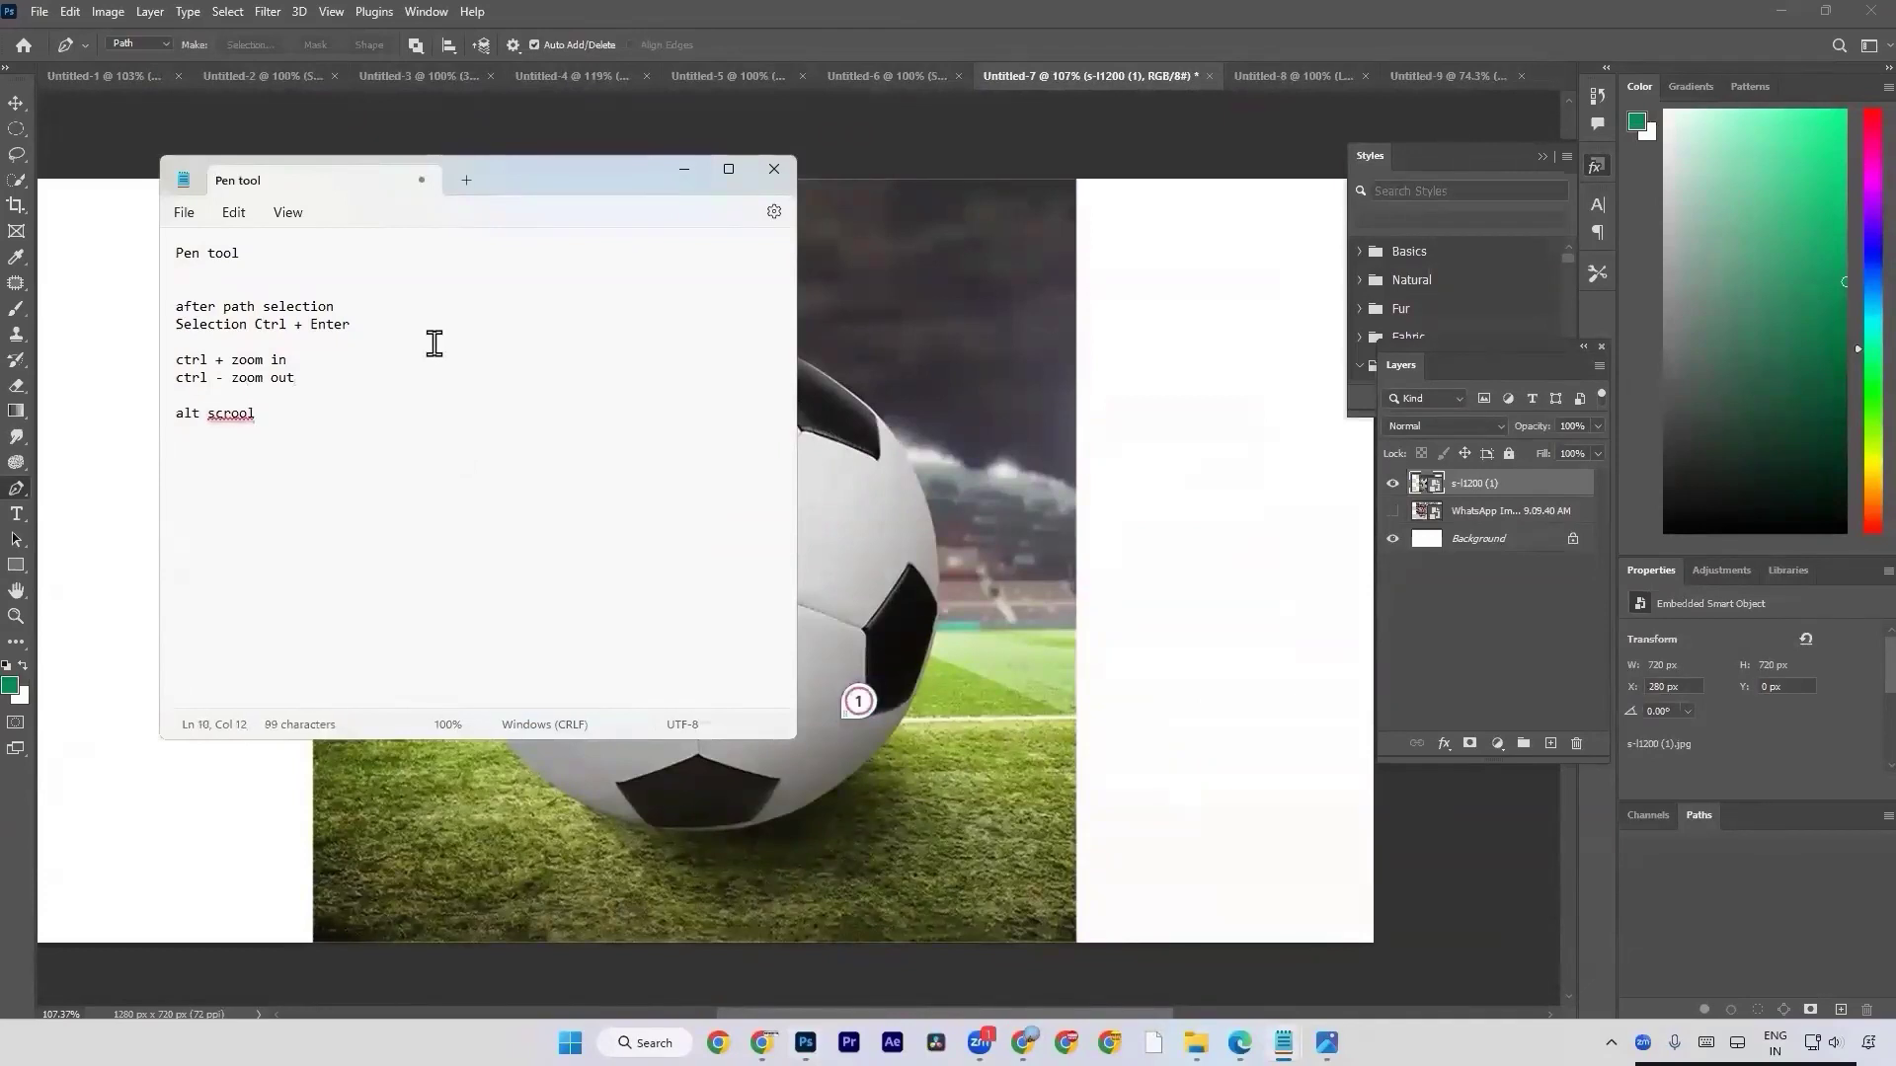
pyautogui.moveTo(225, 414)
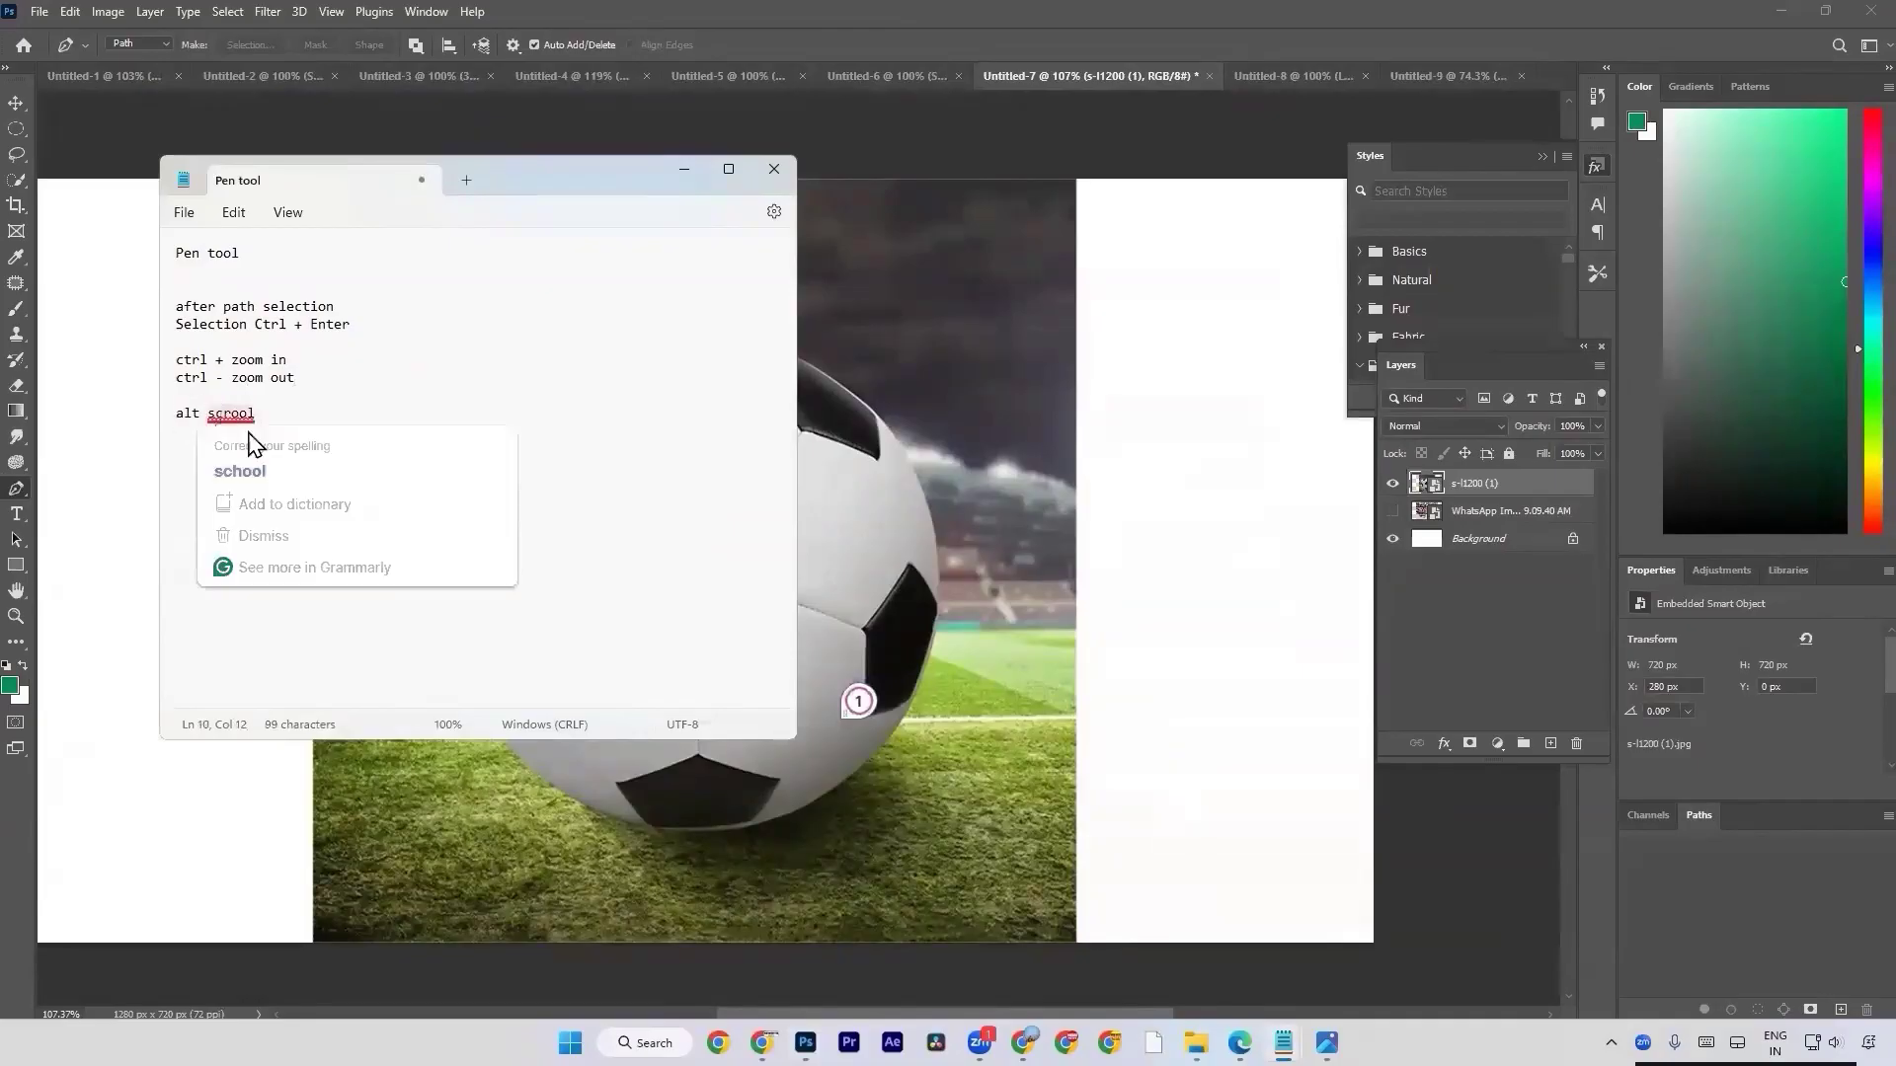
pyautogui.write('zoom in out back and ')
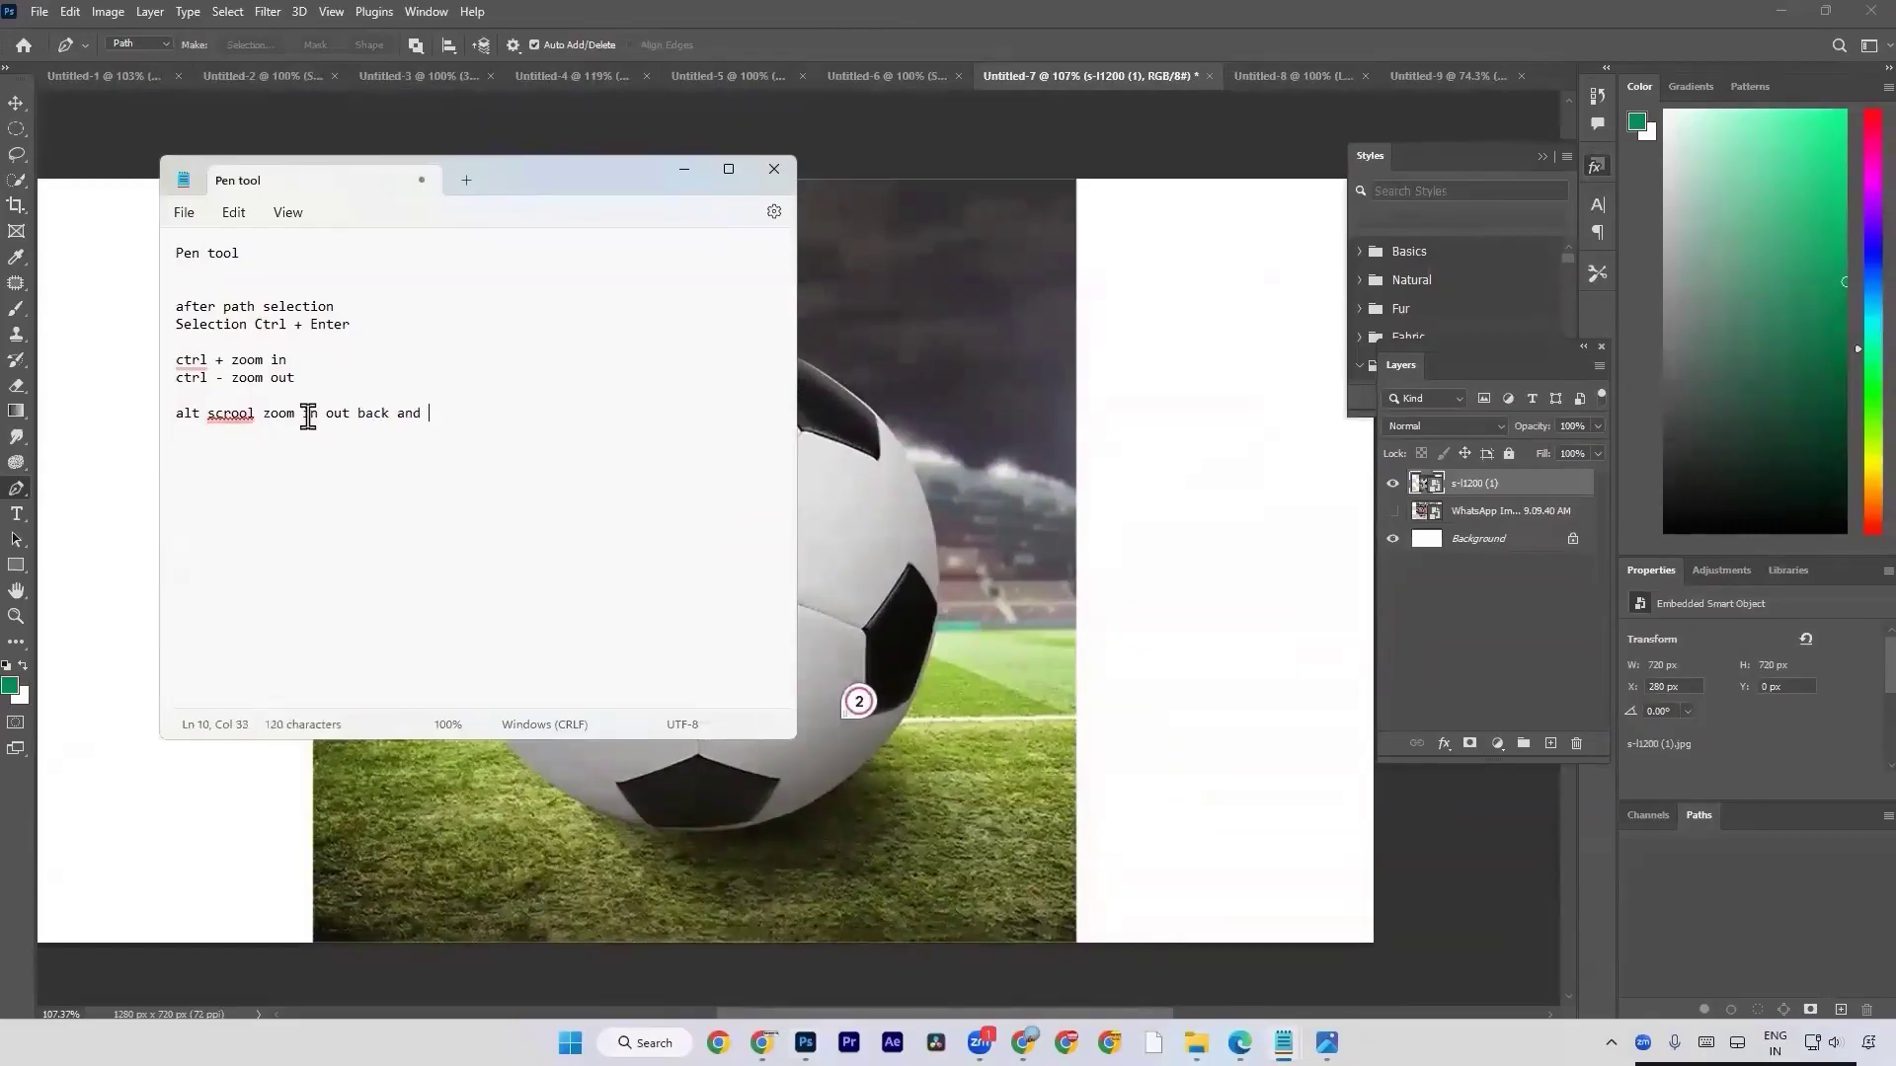
pyautogui.write('front')
# Switch back to Photoshop and look over the football image by moving the canvas view up and down.
pyautogui.hotkey('alt', 'Tab')
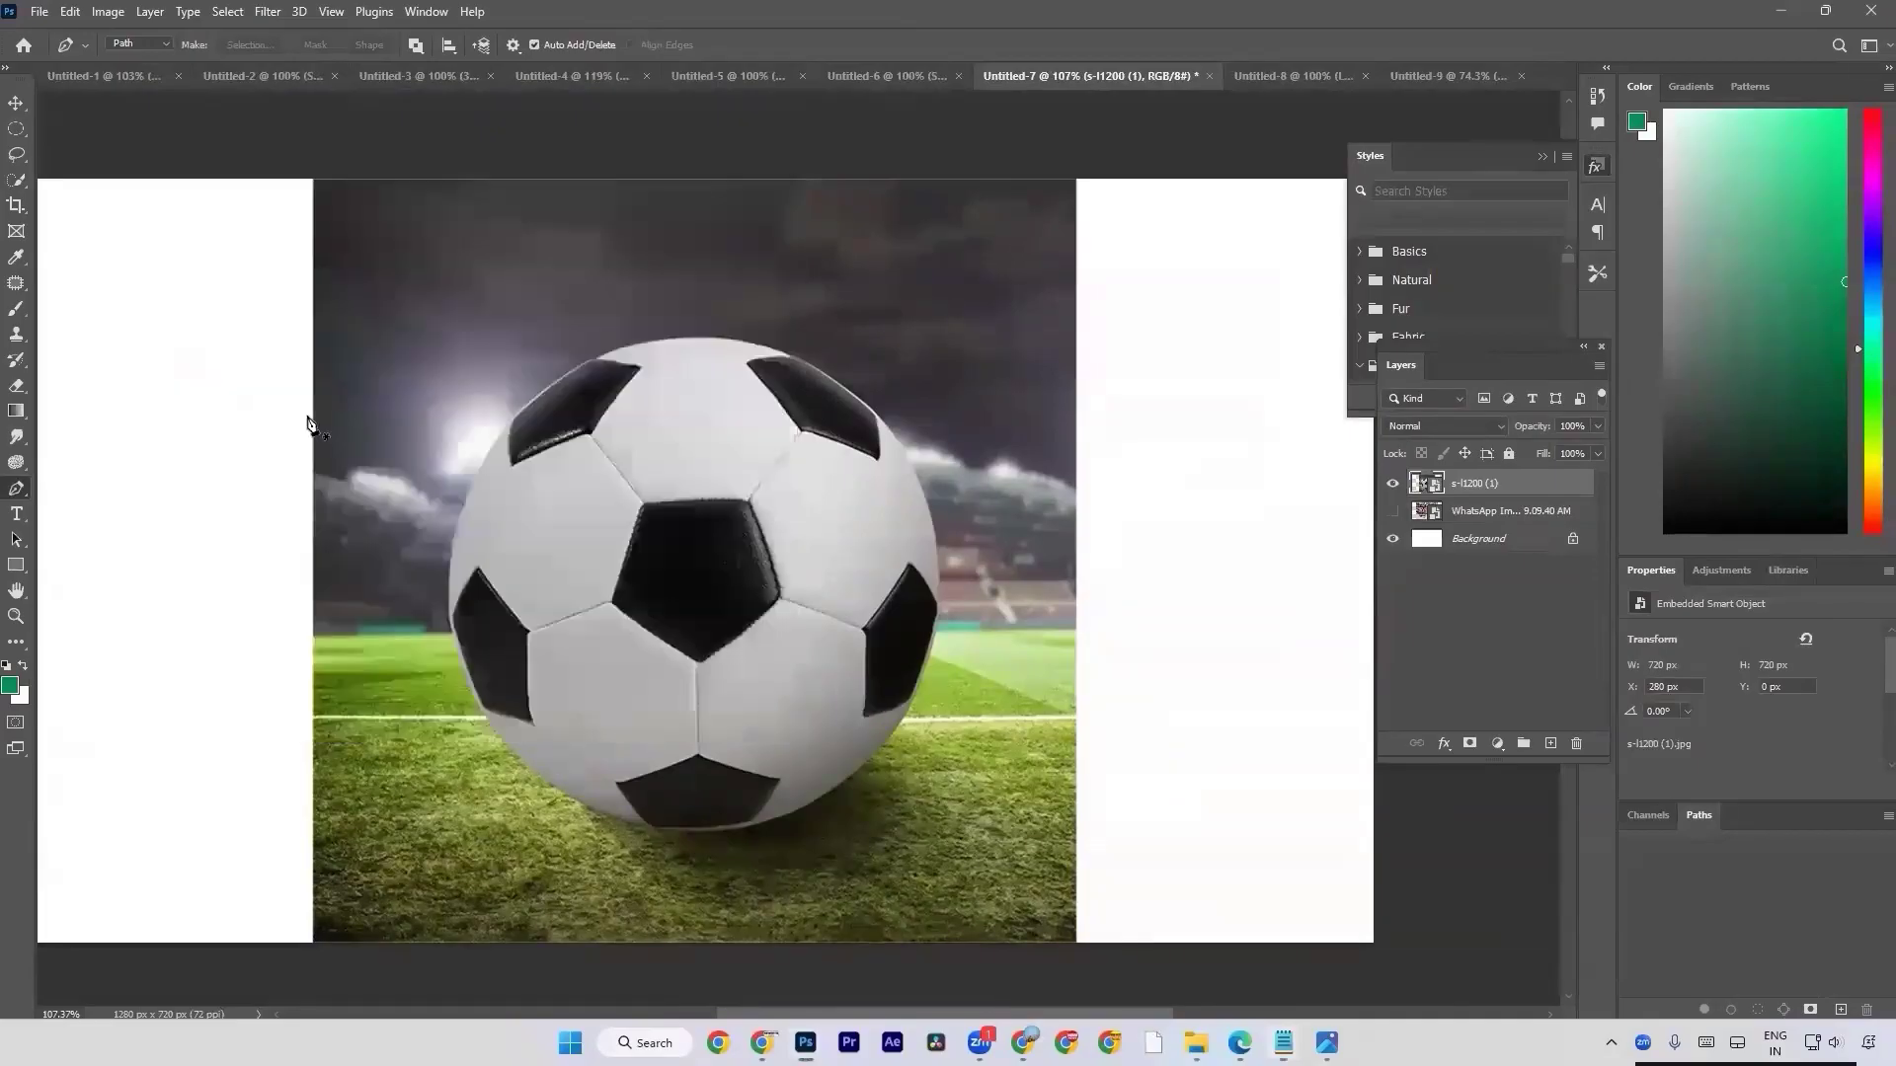
pyautogui.scroll(1, 555, 671)
pyautogui.scroll(-3, 558, 674)
pyautogui.press('super')
pyautogui.press('super')
pyautogui.scroll(5, 558, 669)
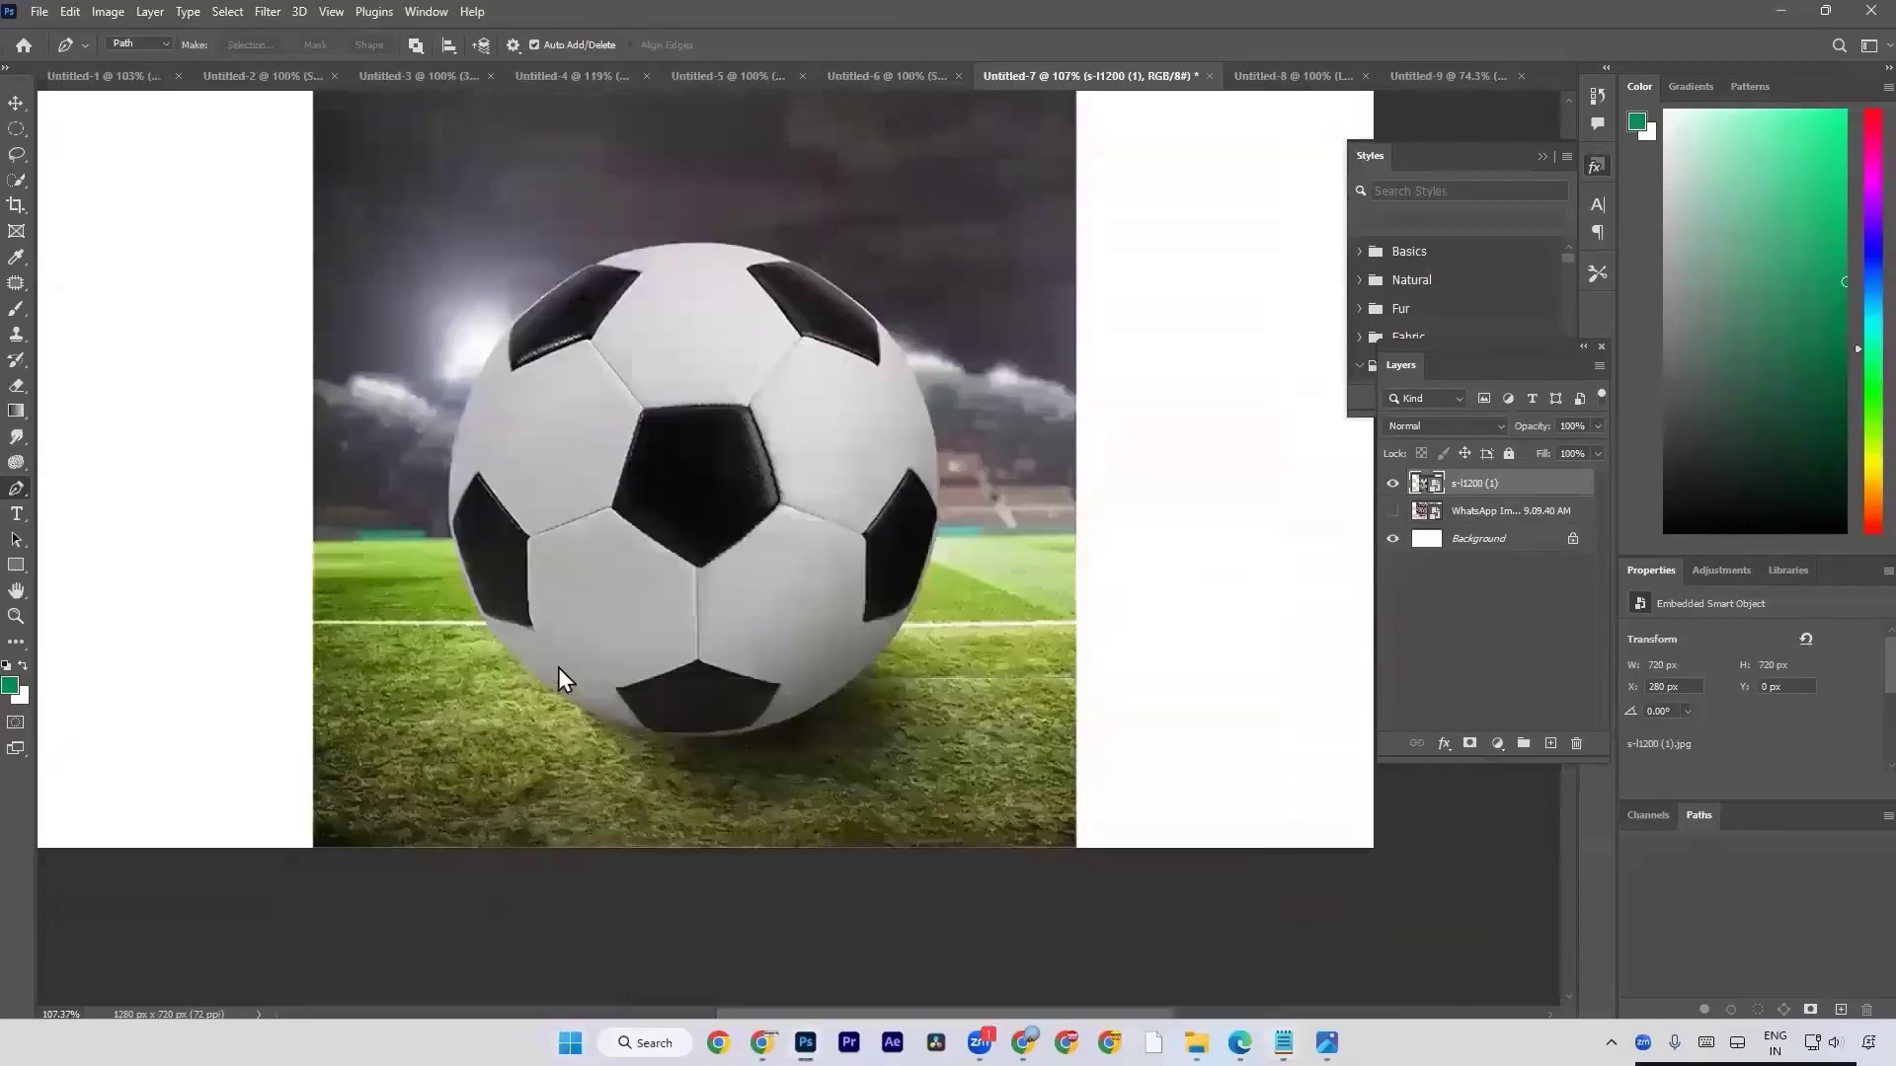
pyautogui.scroll(2, 559, 674)
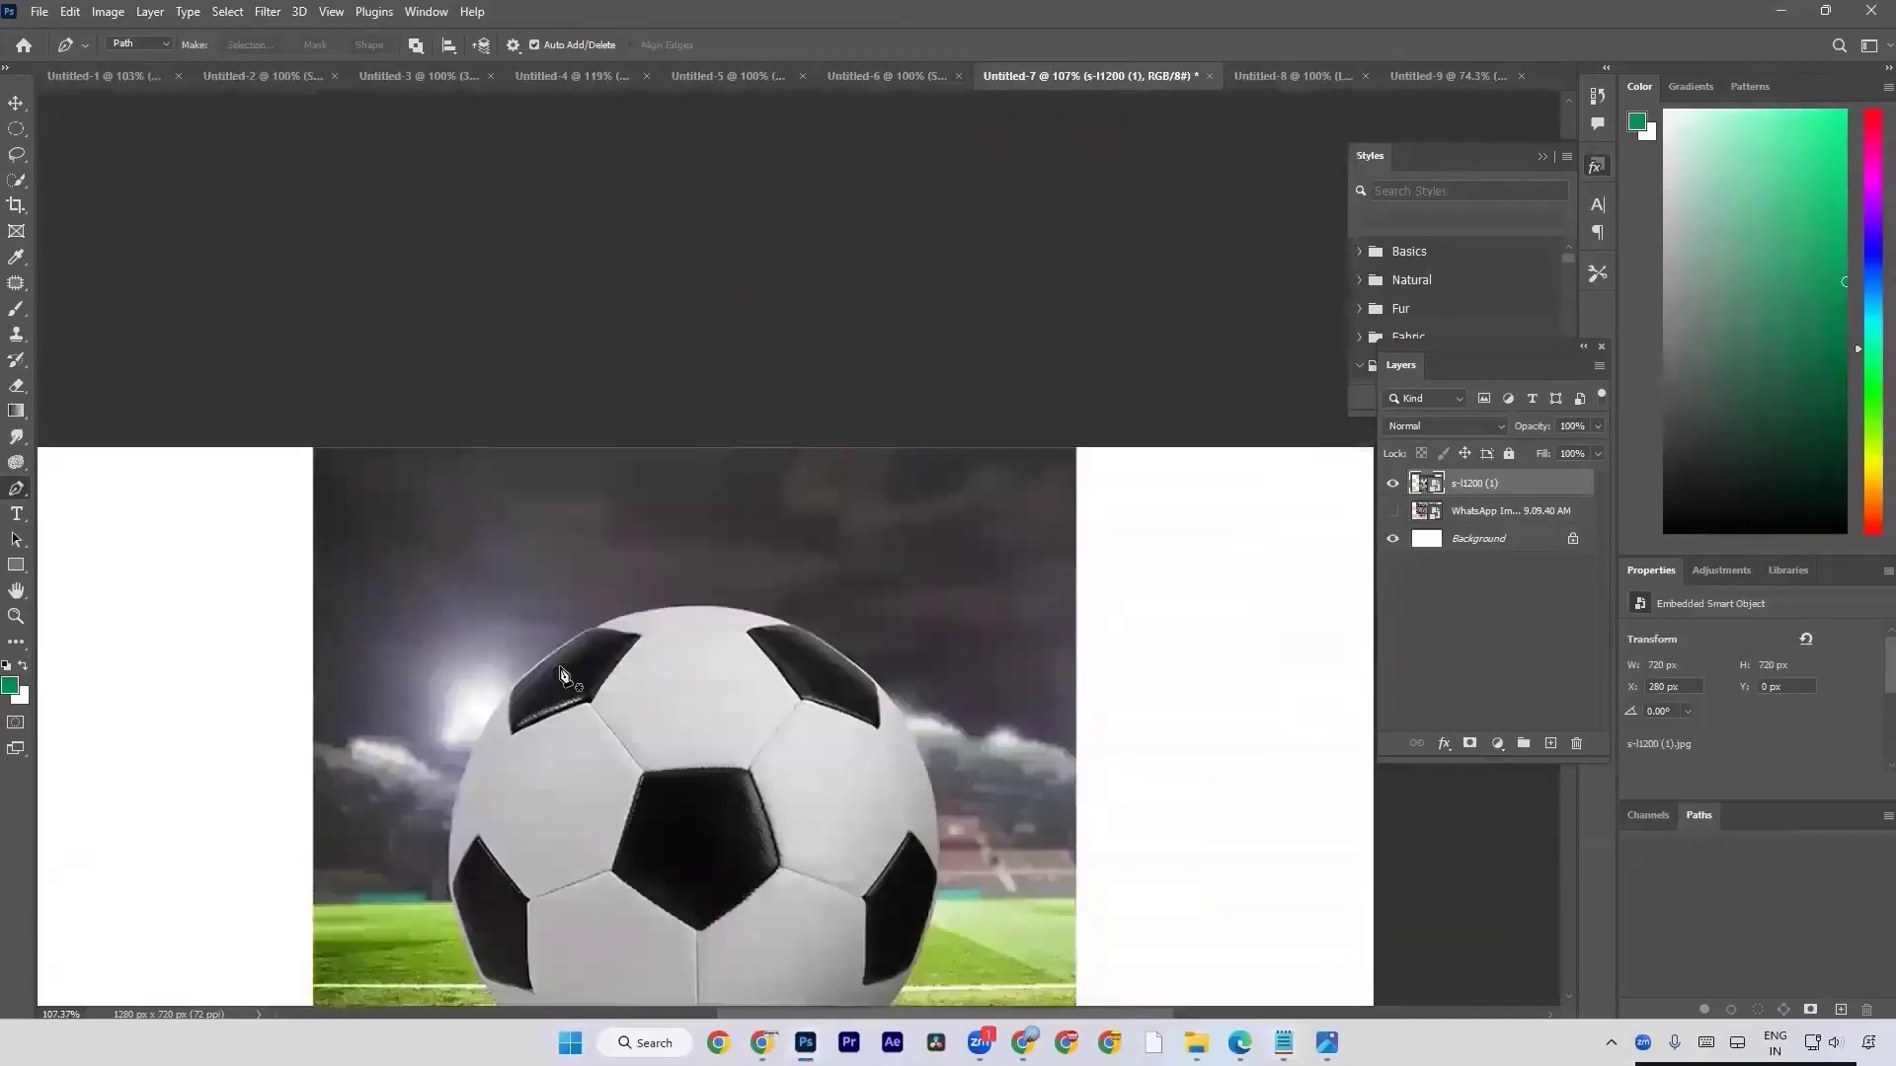
pyautogui.scroll(-2, 561, 676)
pyautogui.scroll(-1, 560, 672)
pyautogui.scroll(2, 562, 666)
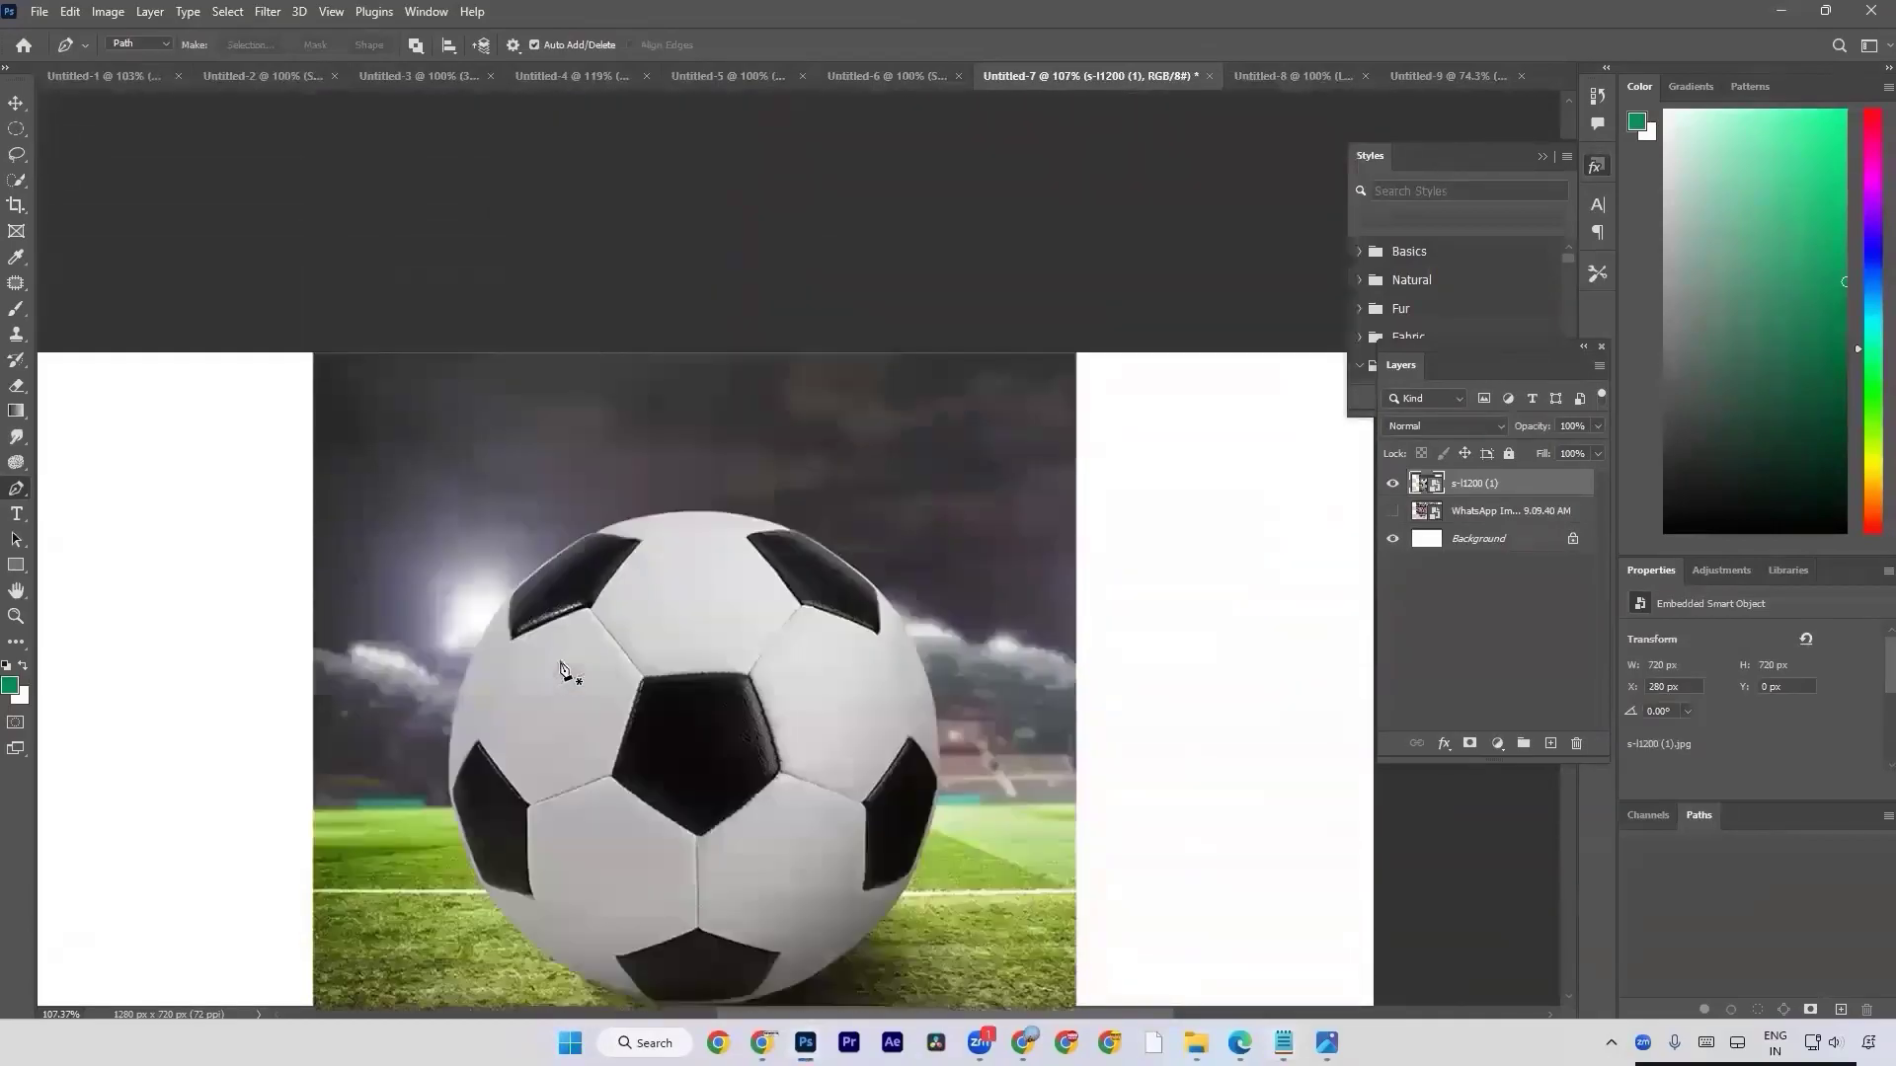
pyautogui.scroll(2, 561, 668)
pyautogui.scroll(-6, 560, 668)
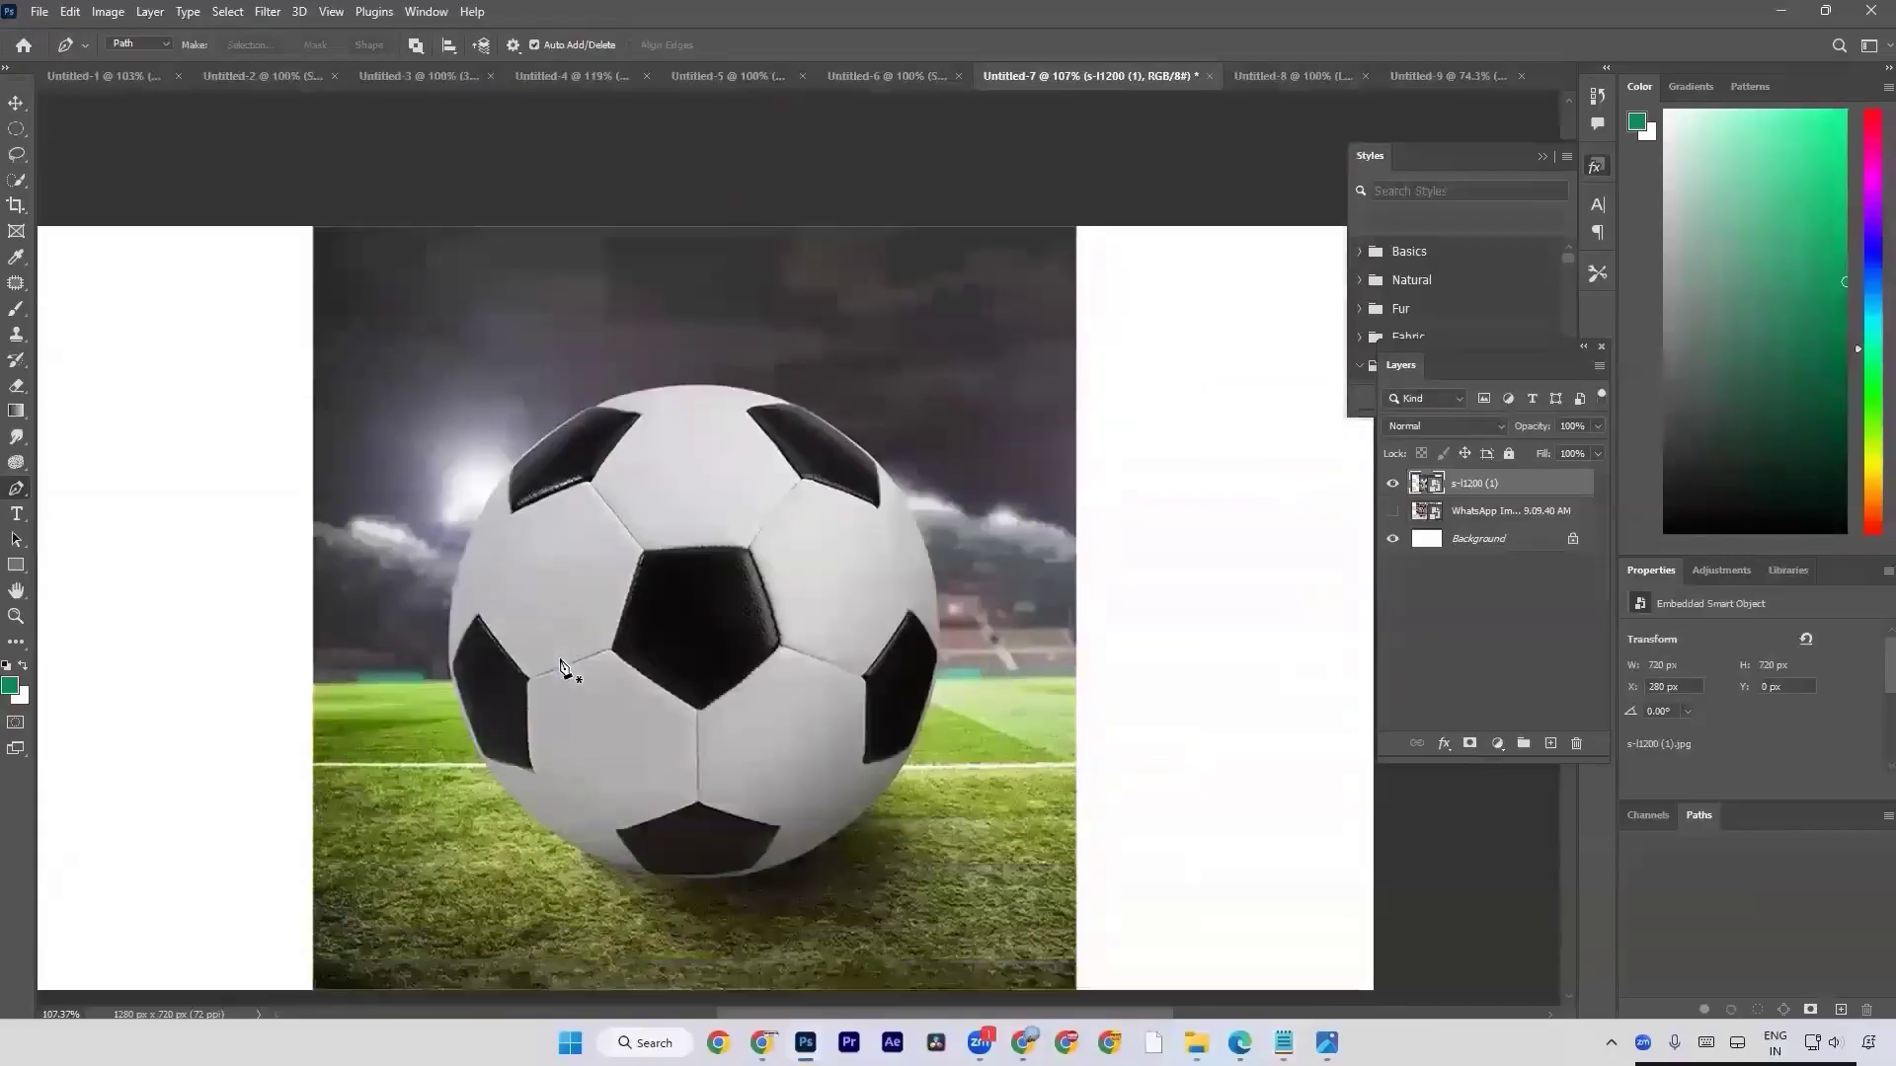
pyautogui.scroll(-6, 560, 668)
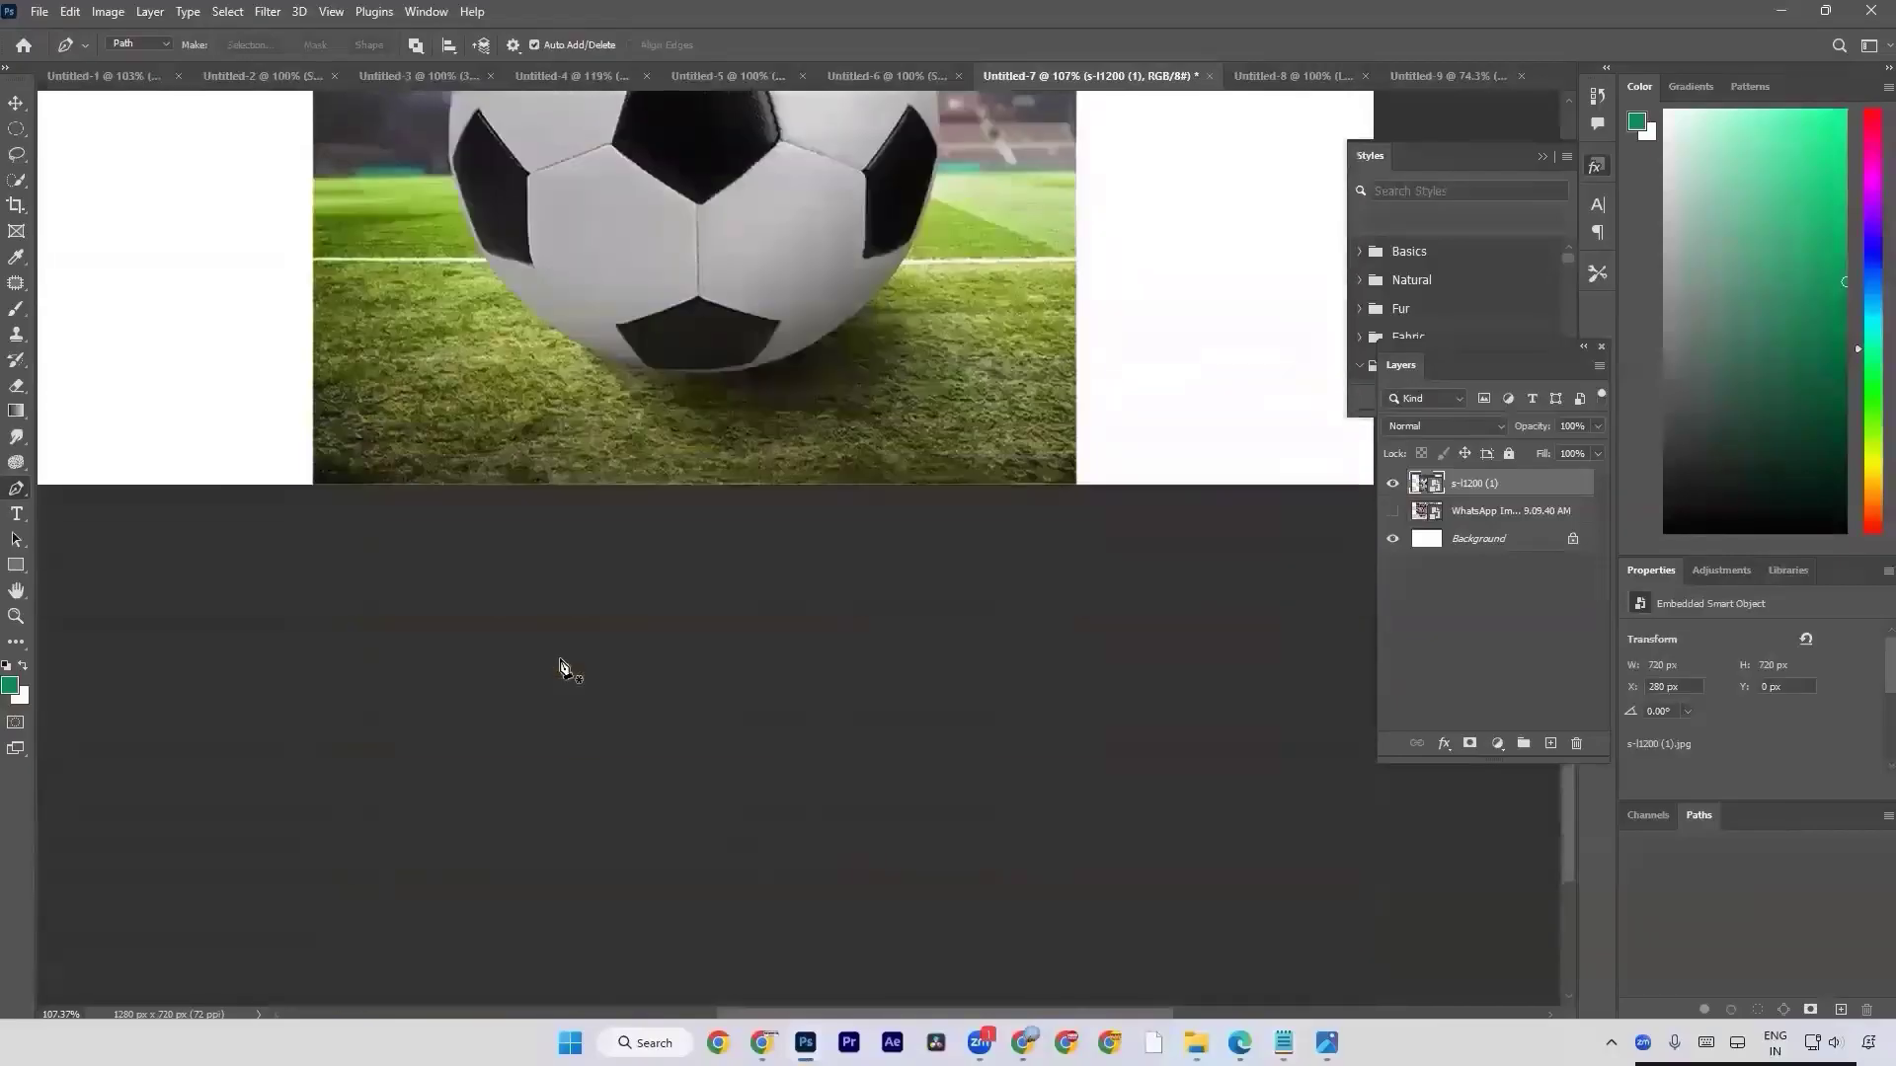
# Close the Styles panel and move the floating Layers panel lower, away from the panel dock.
pyautogui.rightClick(1358, 156)
pyautogui.click(1412, 169)
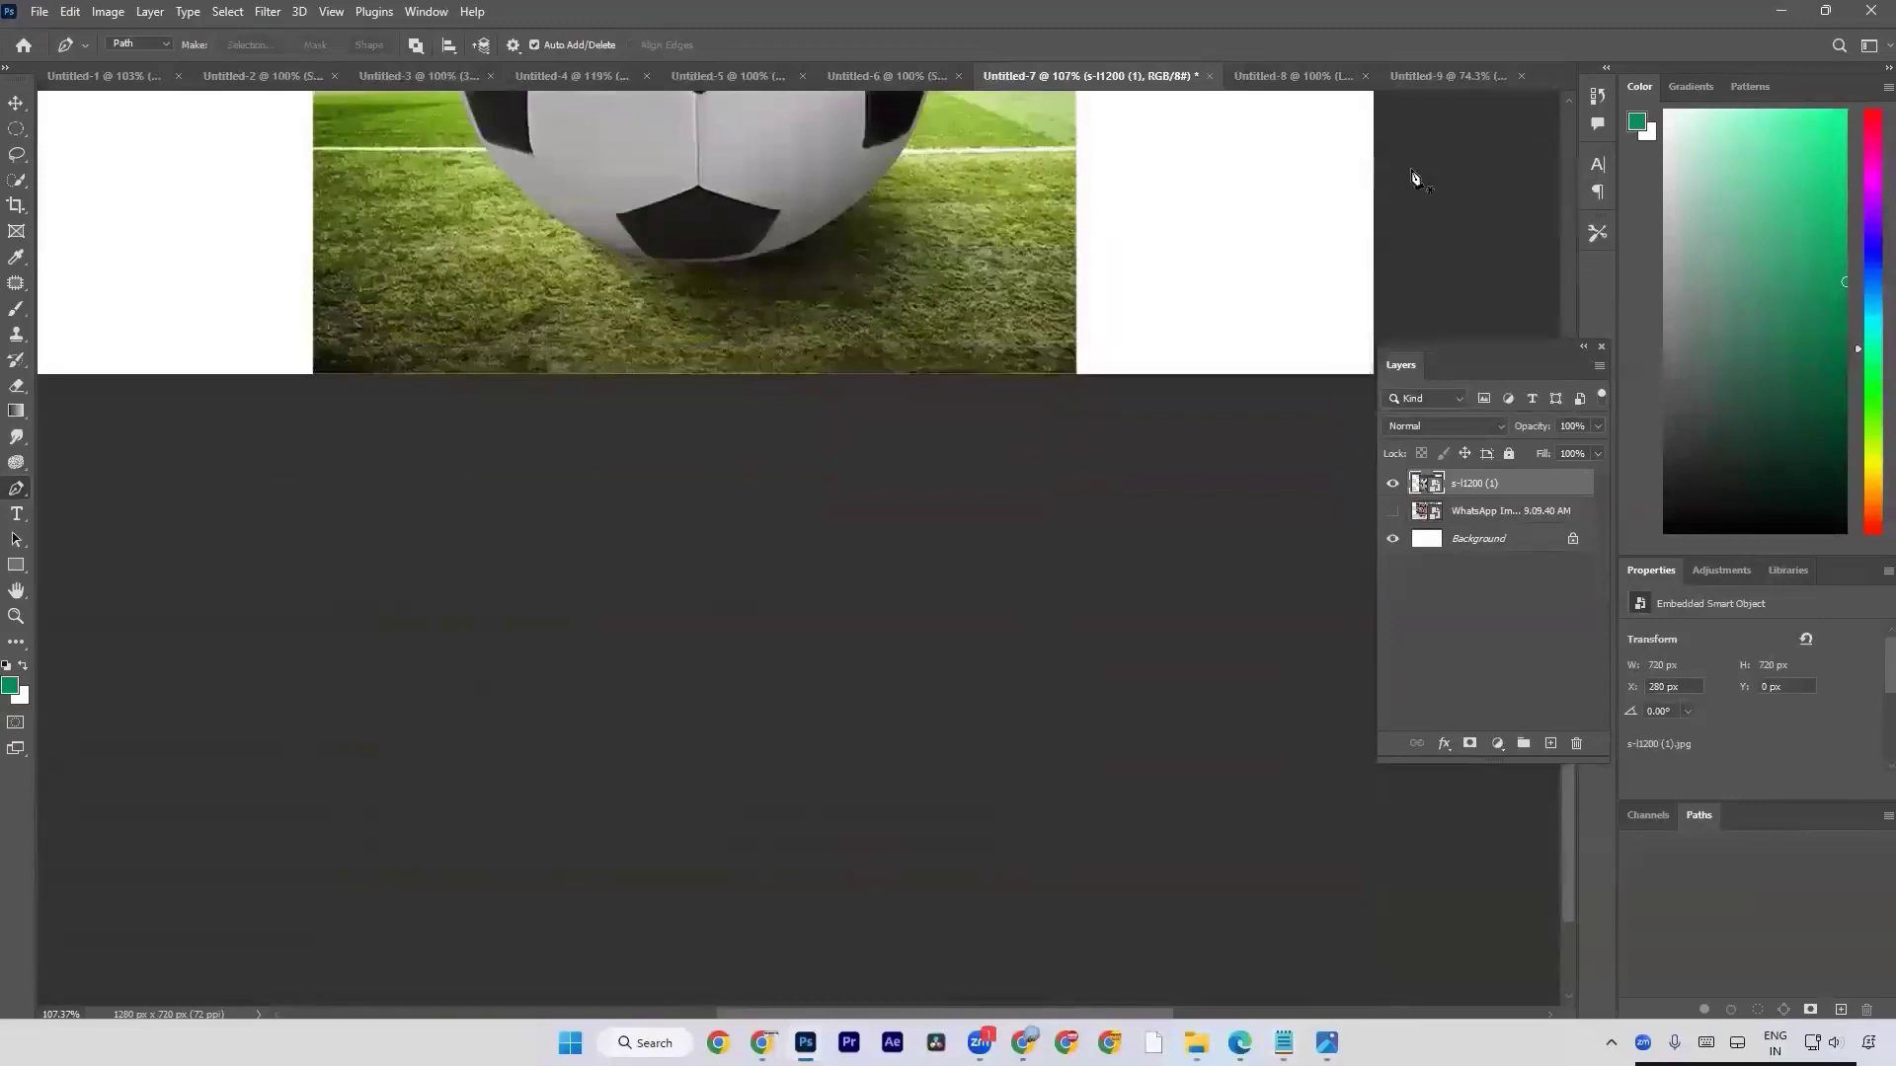
pyautogui.moveTo(1407, 368); pyautogui.dragTo(1323, 495)
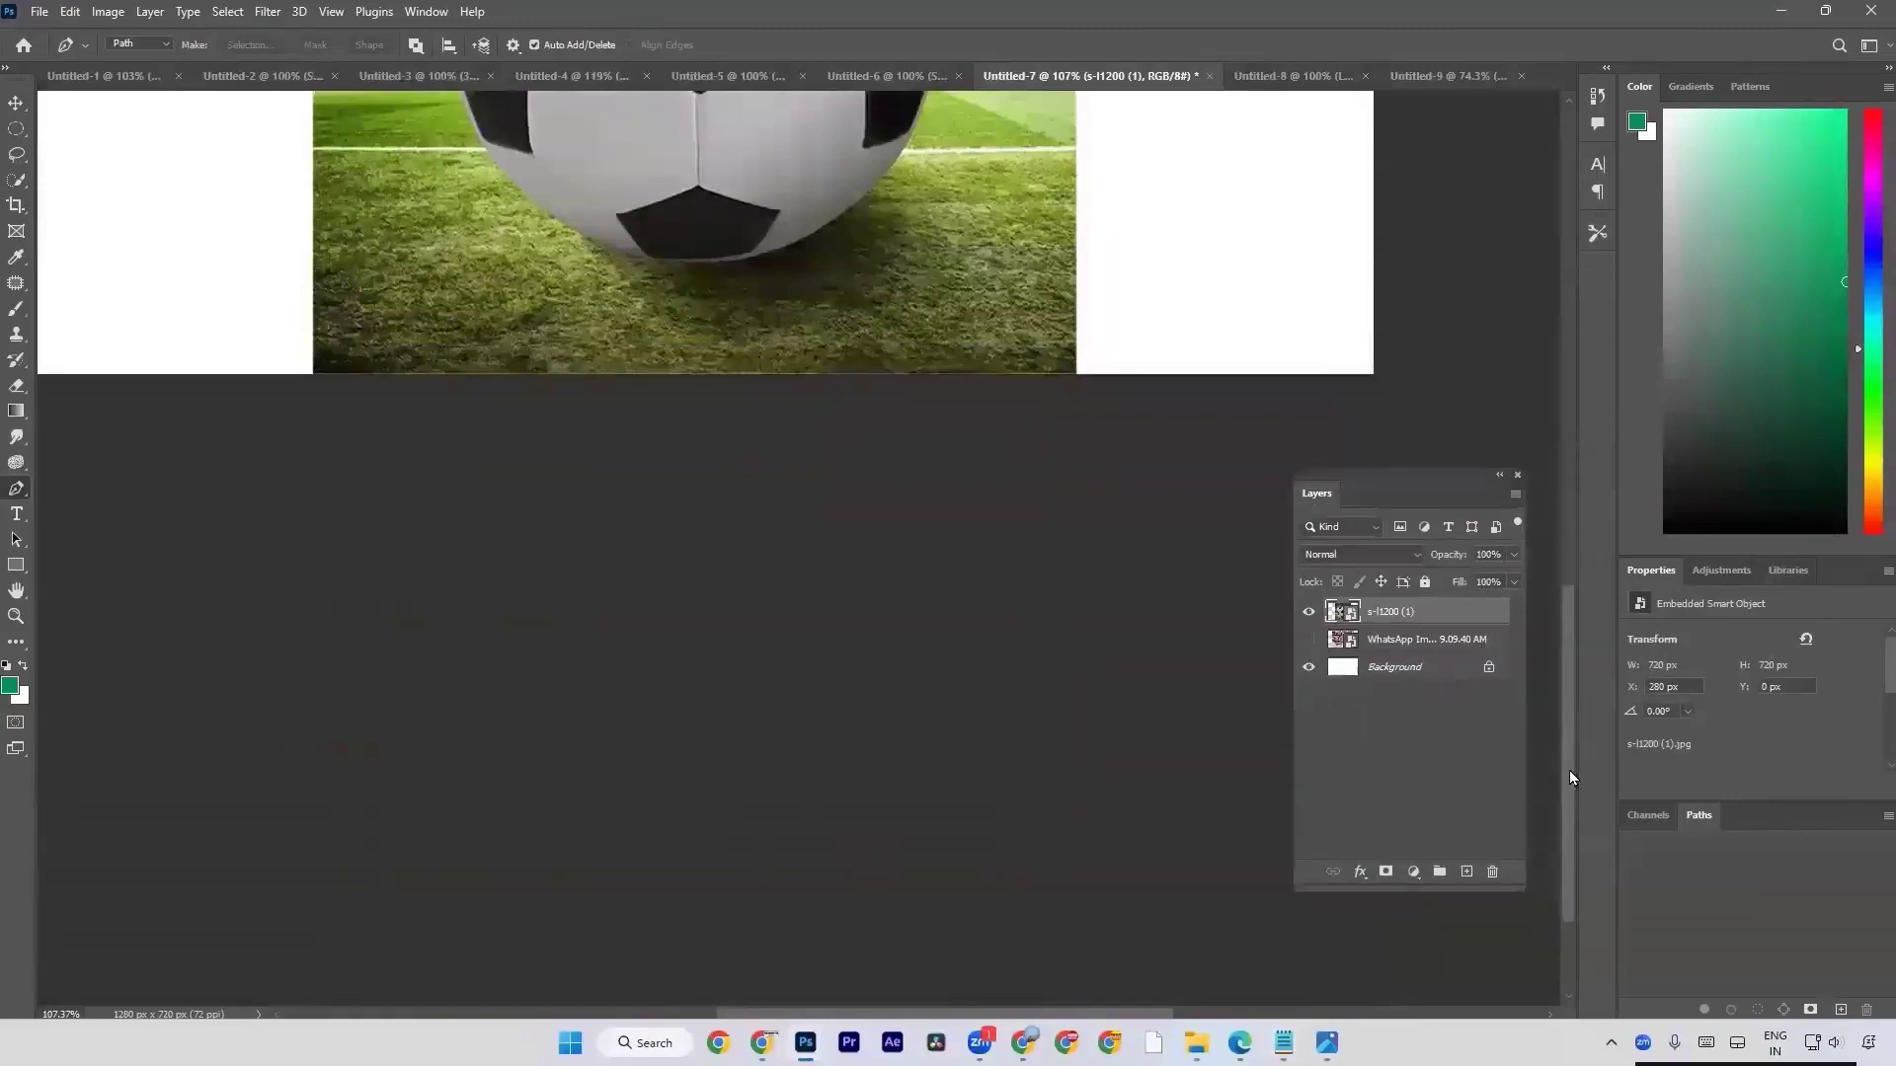
# Fit the whole document in view, zoom out to 66.7%, and examine the football's edges at 200% and 293% magnification.
pyautogui.moveTo(1567, 770); pyautogui.dragTo(1556, 490)
pyautogui.hotkey('ctrl', '0')
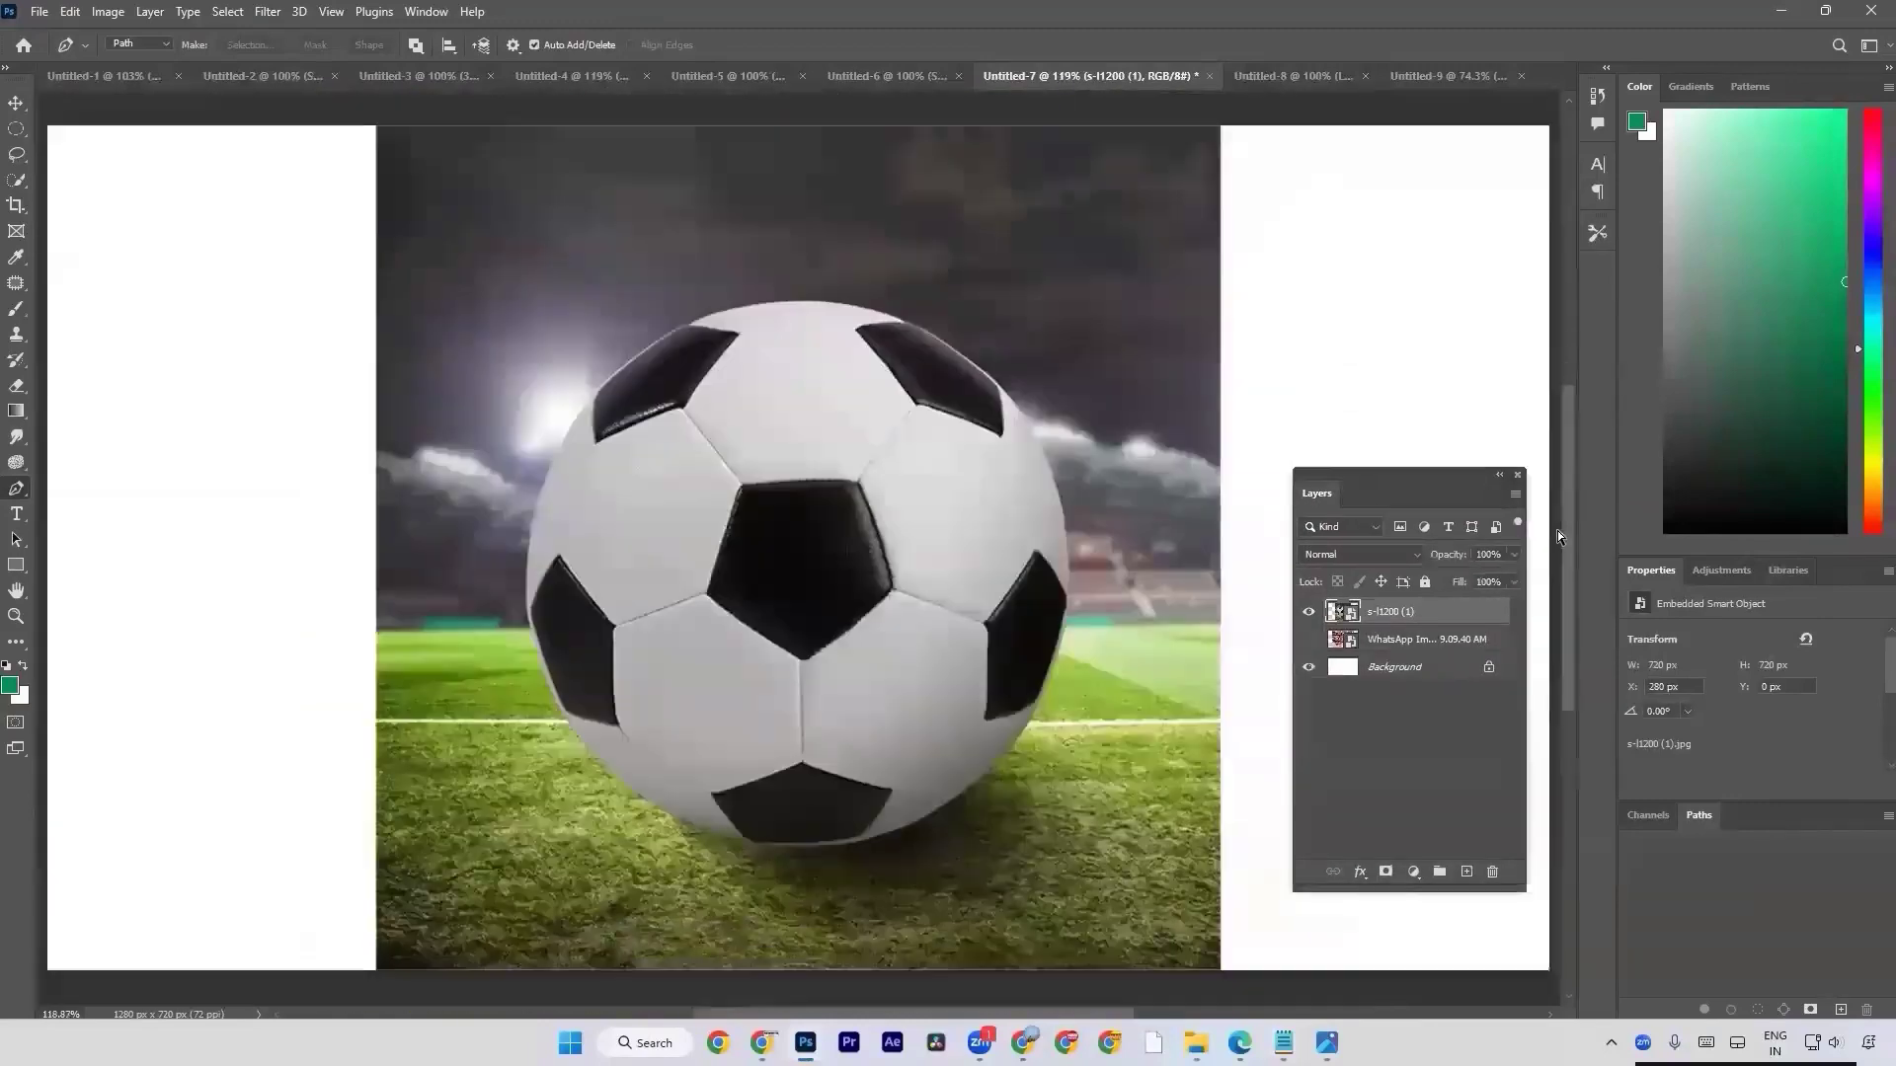
pyautogui.hotkey('ctrl', '-')
pyautogui.hotkey('ctrl', '-')
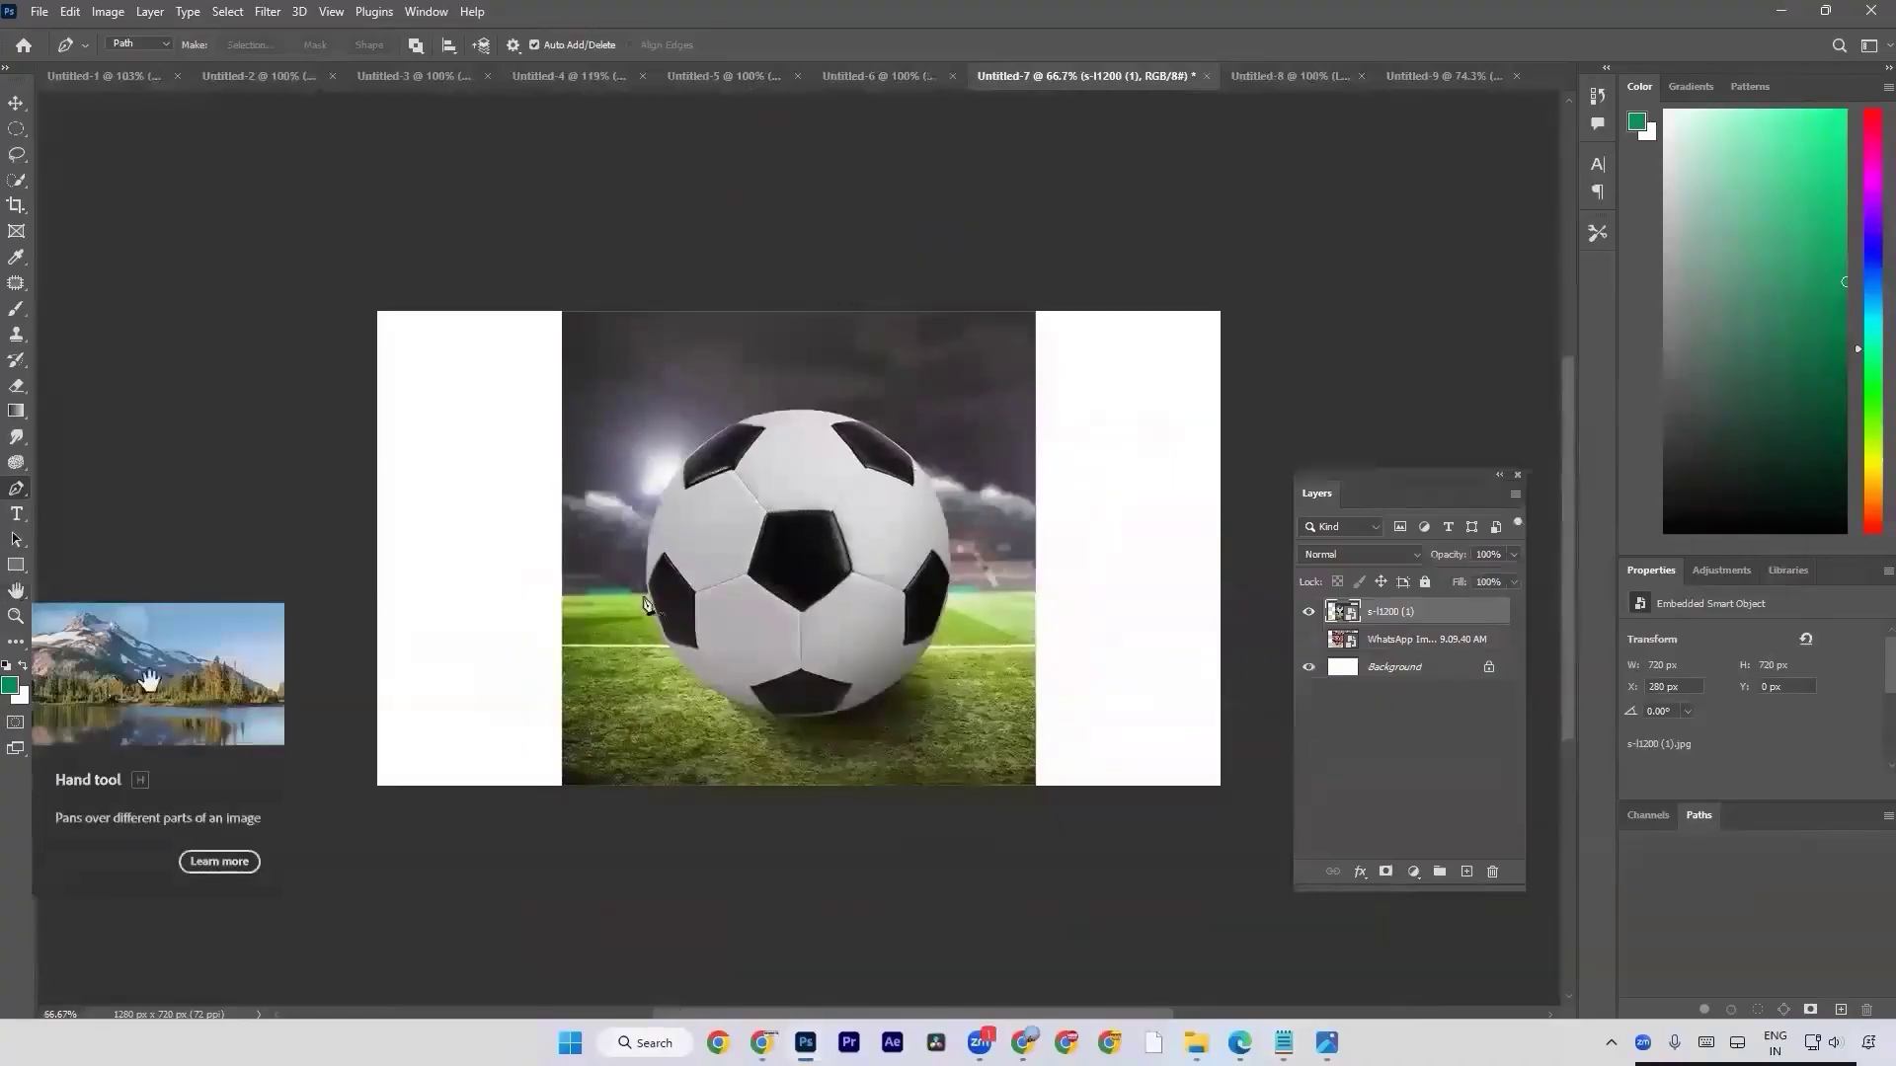
pyautogui.scroll(3, 769, 617)
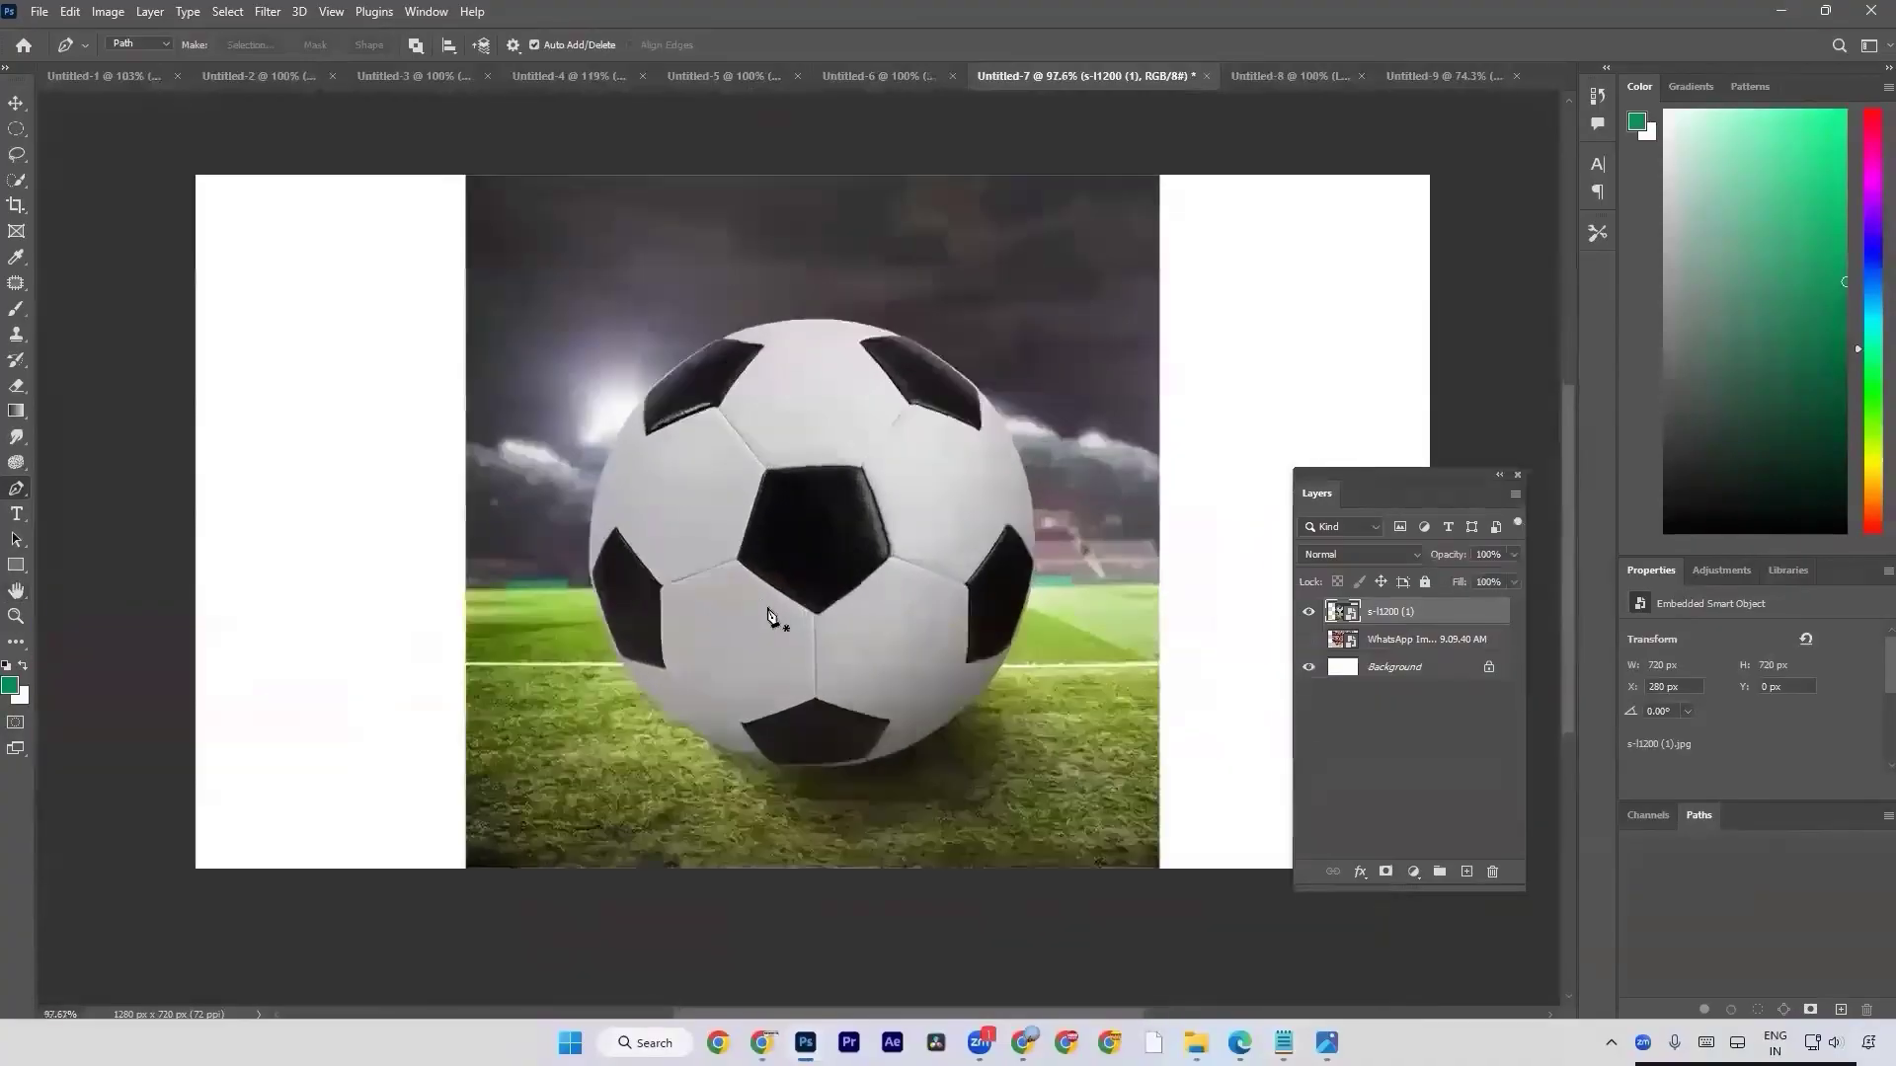
pyautogui.moveTo(770, 542)
pyautogui.mouseDown()
pyautogui.moveTo(318, 435)
pyautogui.moveTo(312, 49)
pyautogui.moveTo(500, 373)
pyautogui.moveTo(784, 509)
pyautogui.mouseUp()
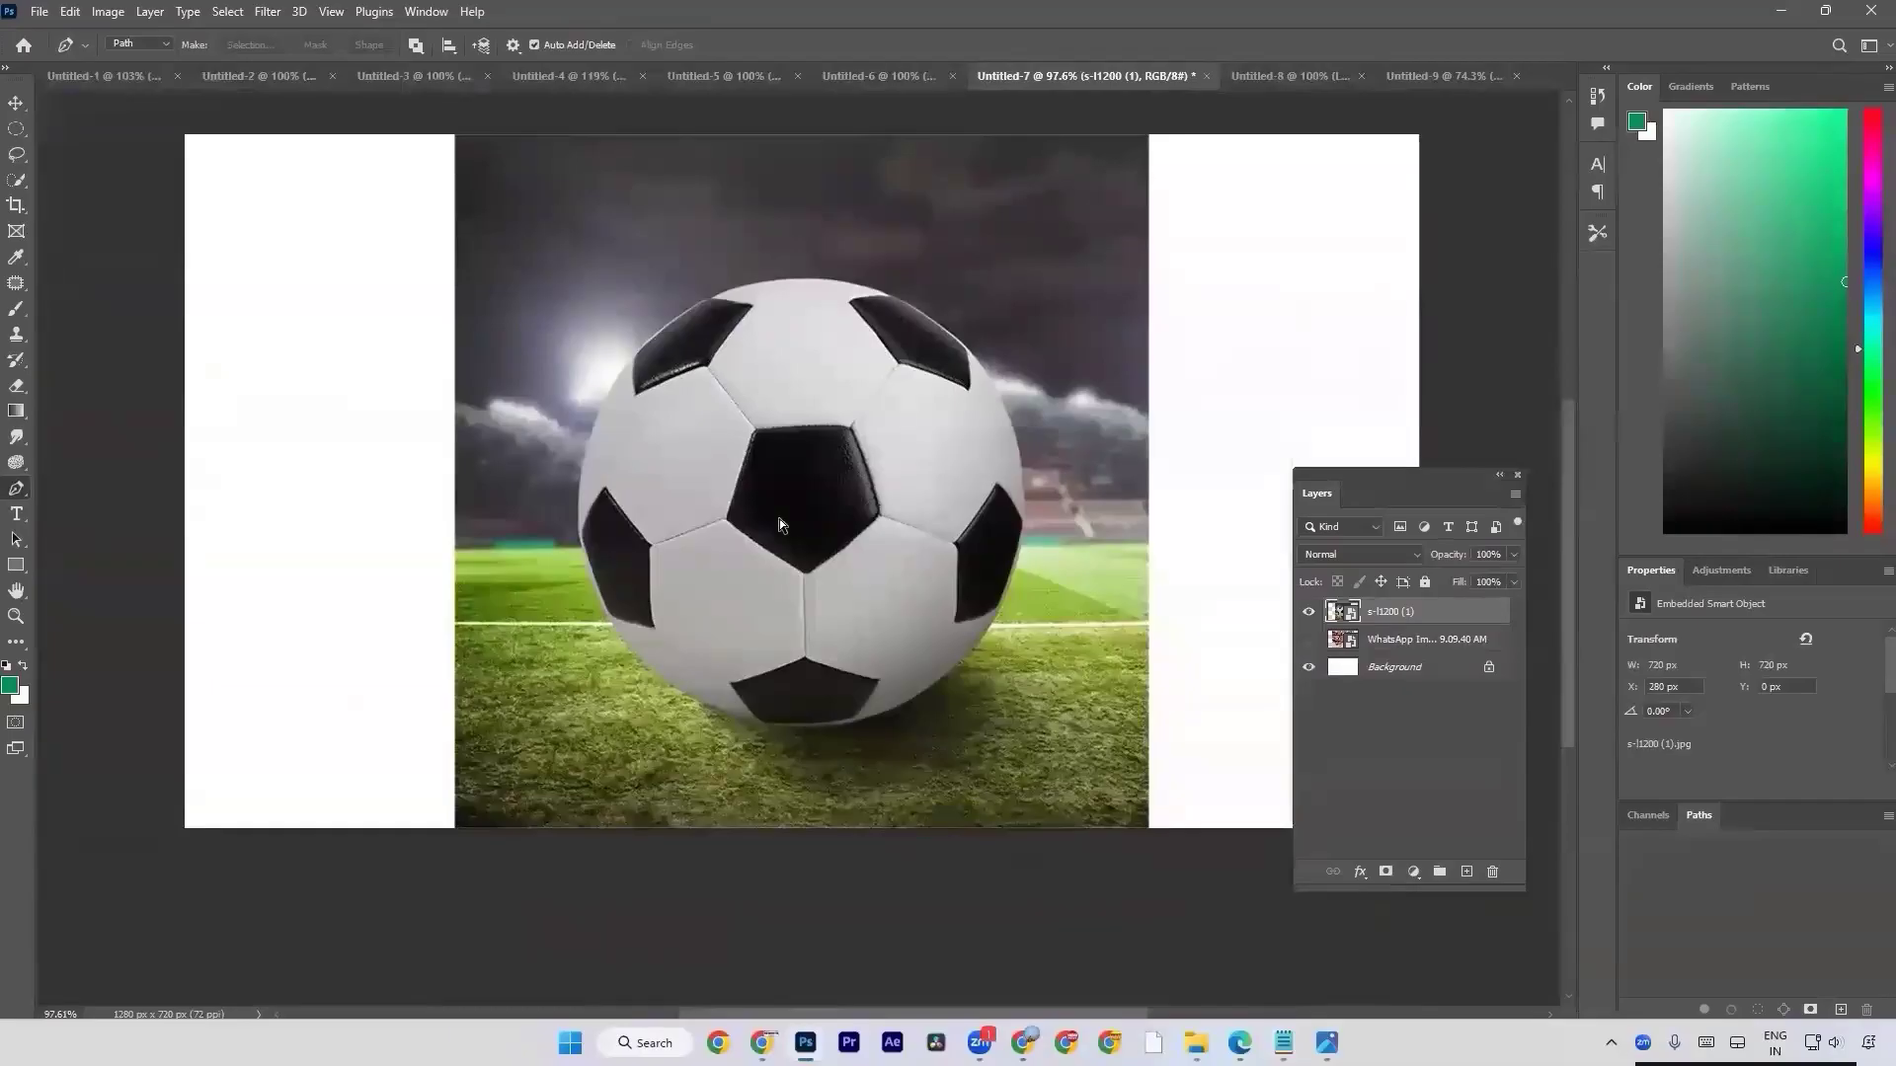
pyautogui.scroll(3, 779, 518)
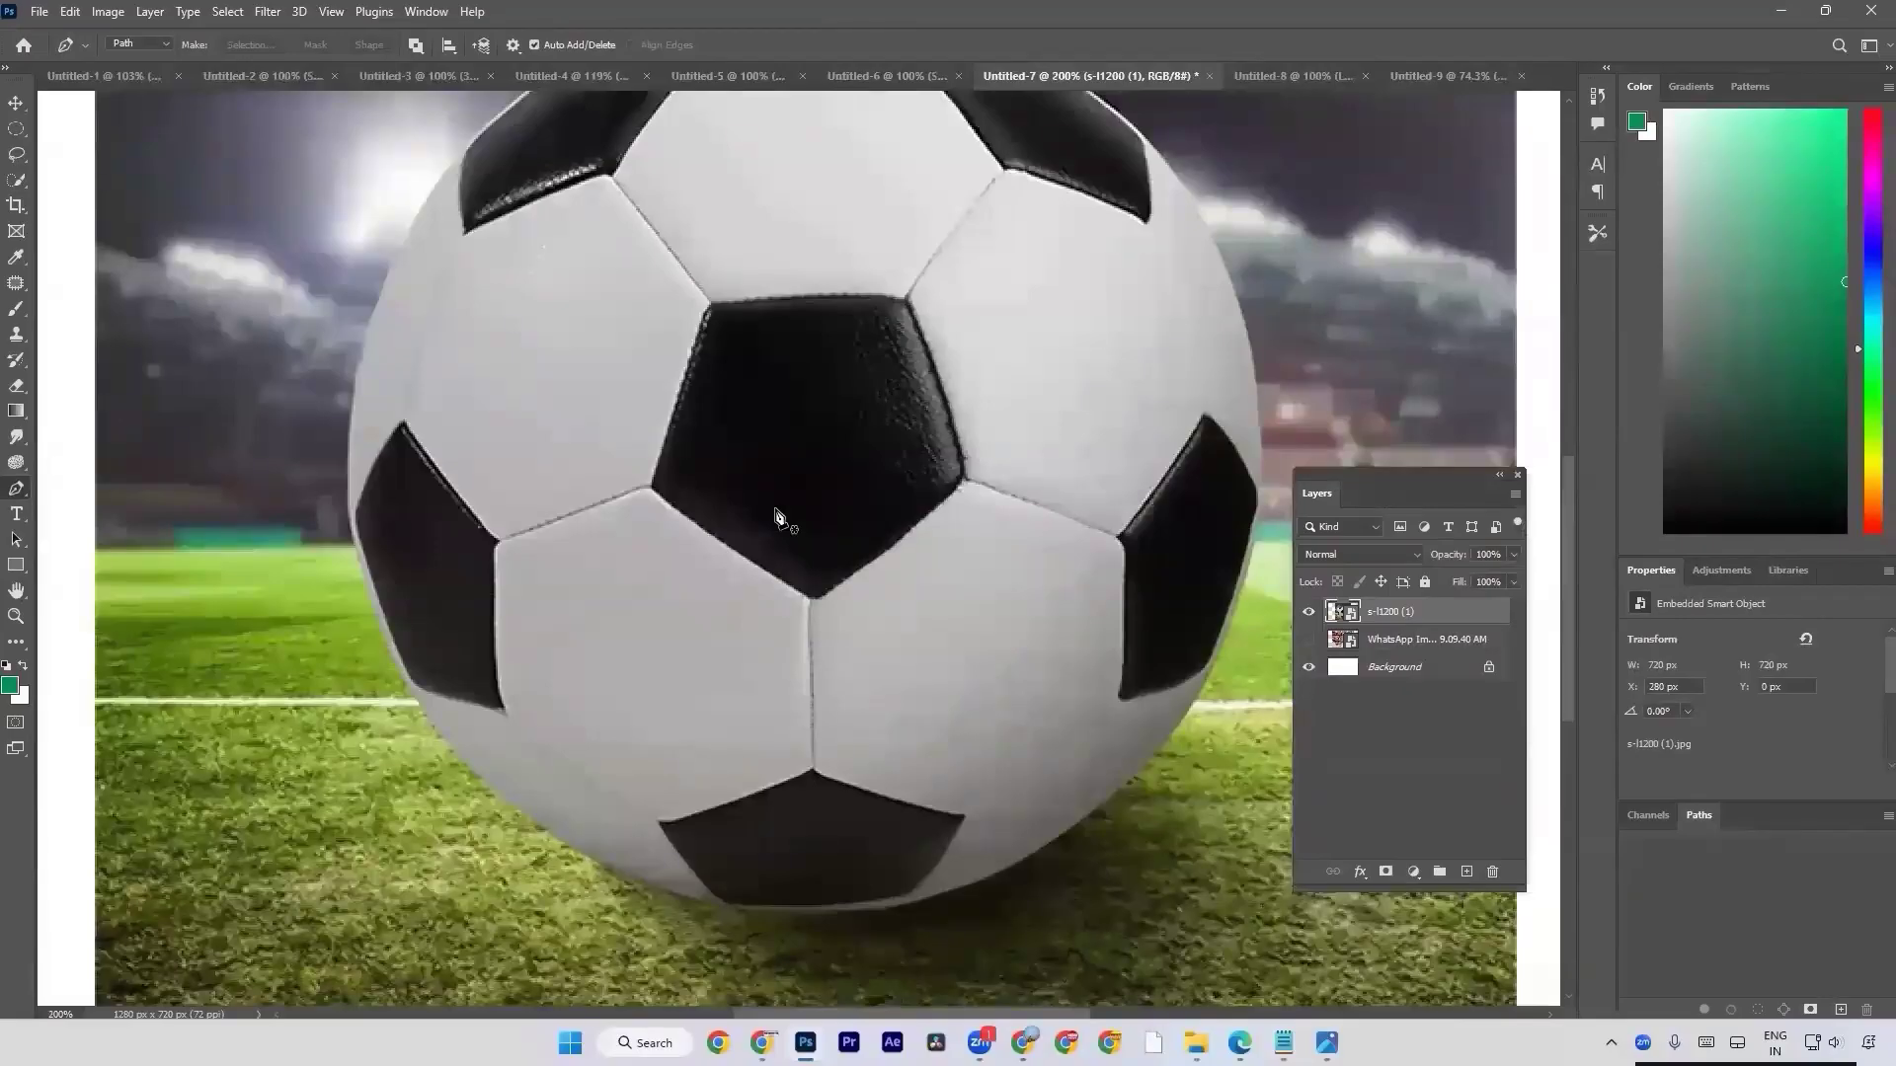
pyautogui.moveTo(1180, 464); pyautogui.dragTo(926, 514)
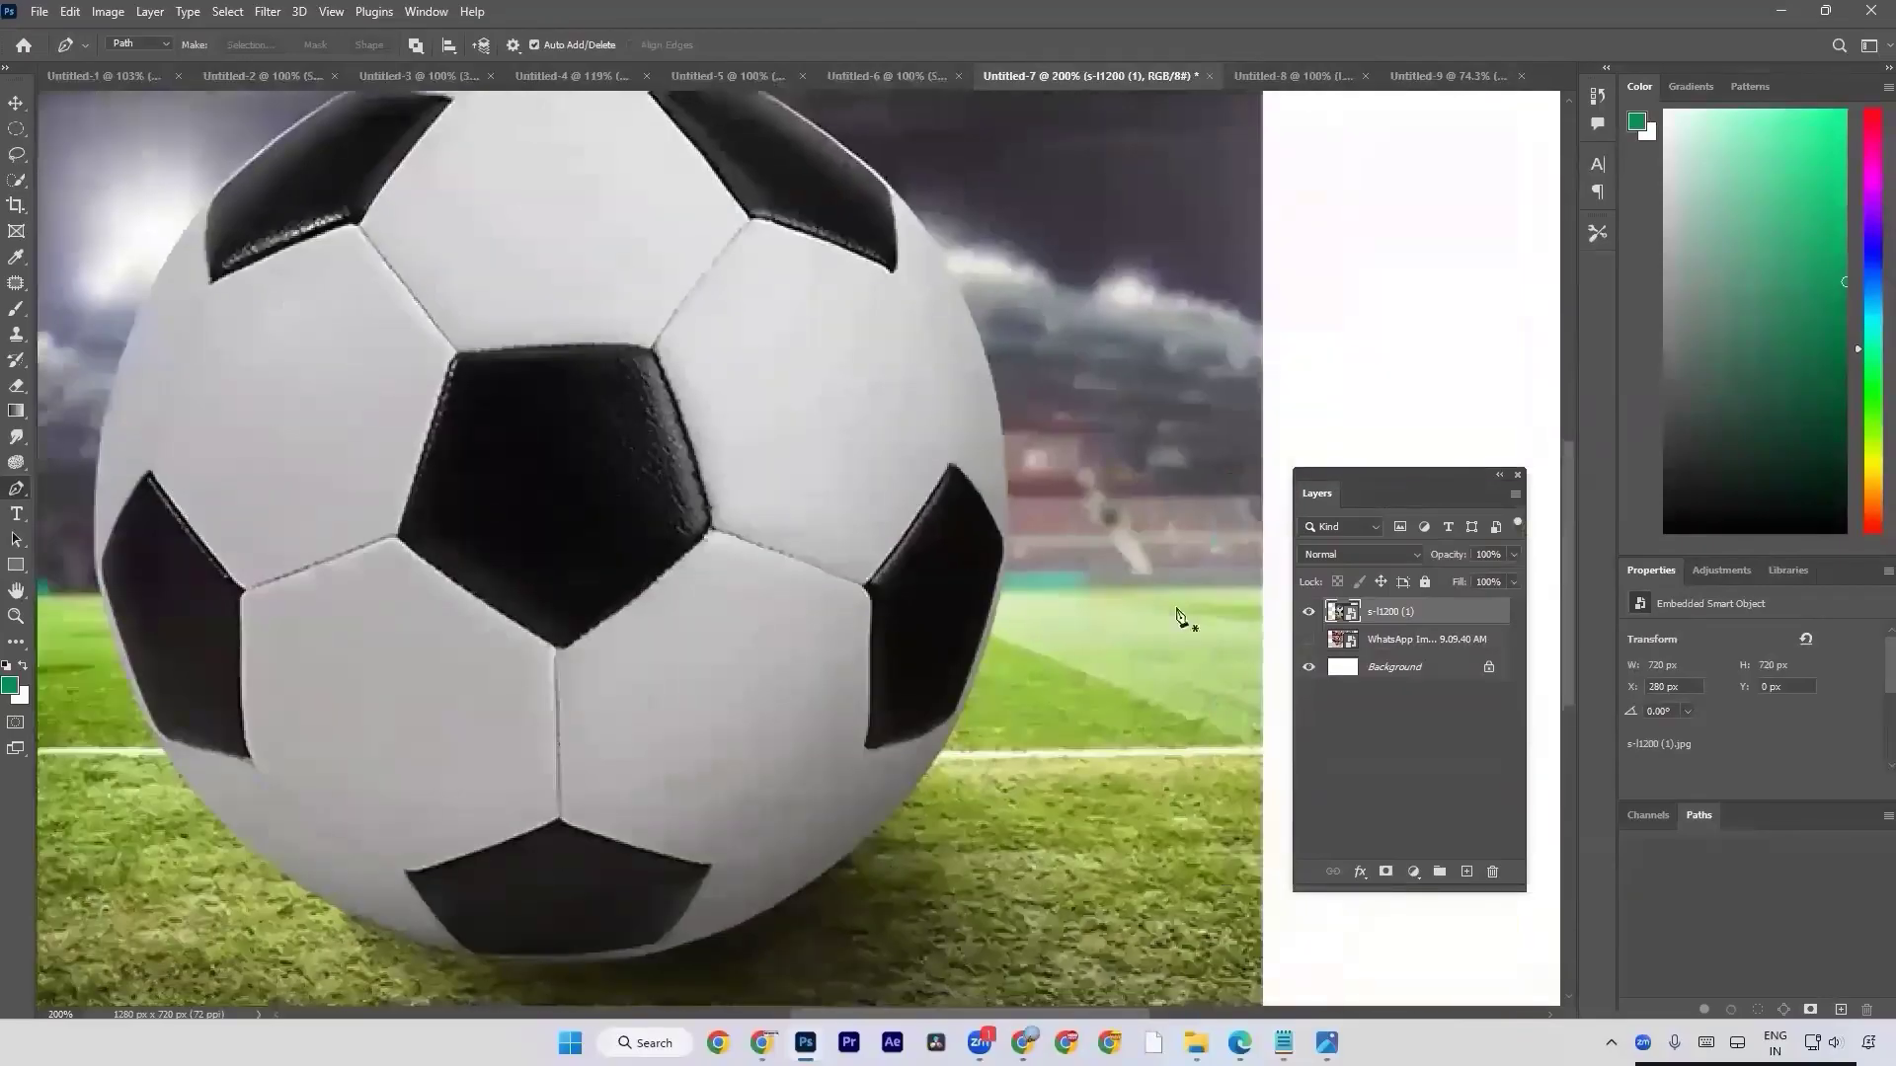
pyautogui.scroll(2, 1178, 617)
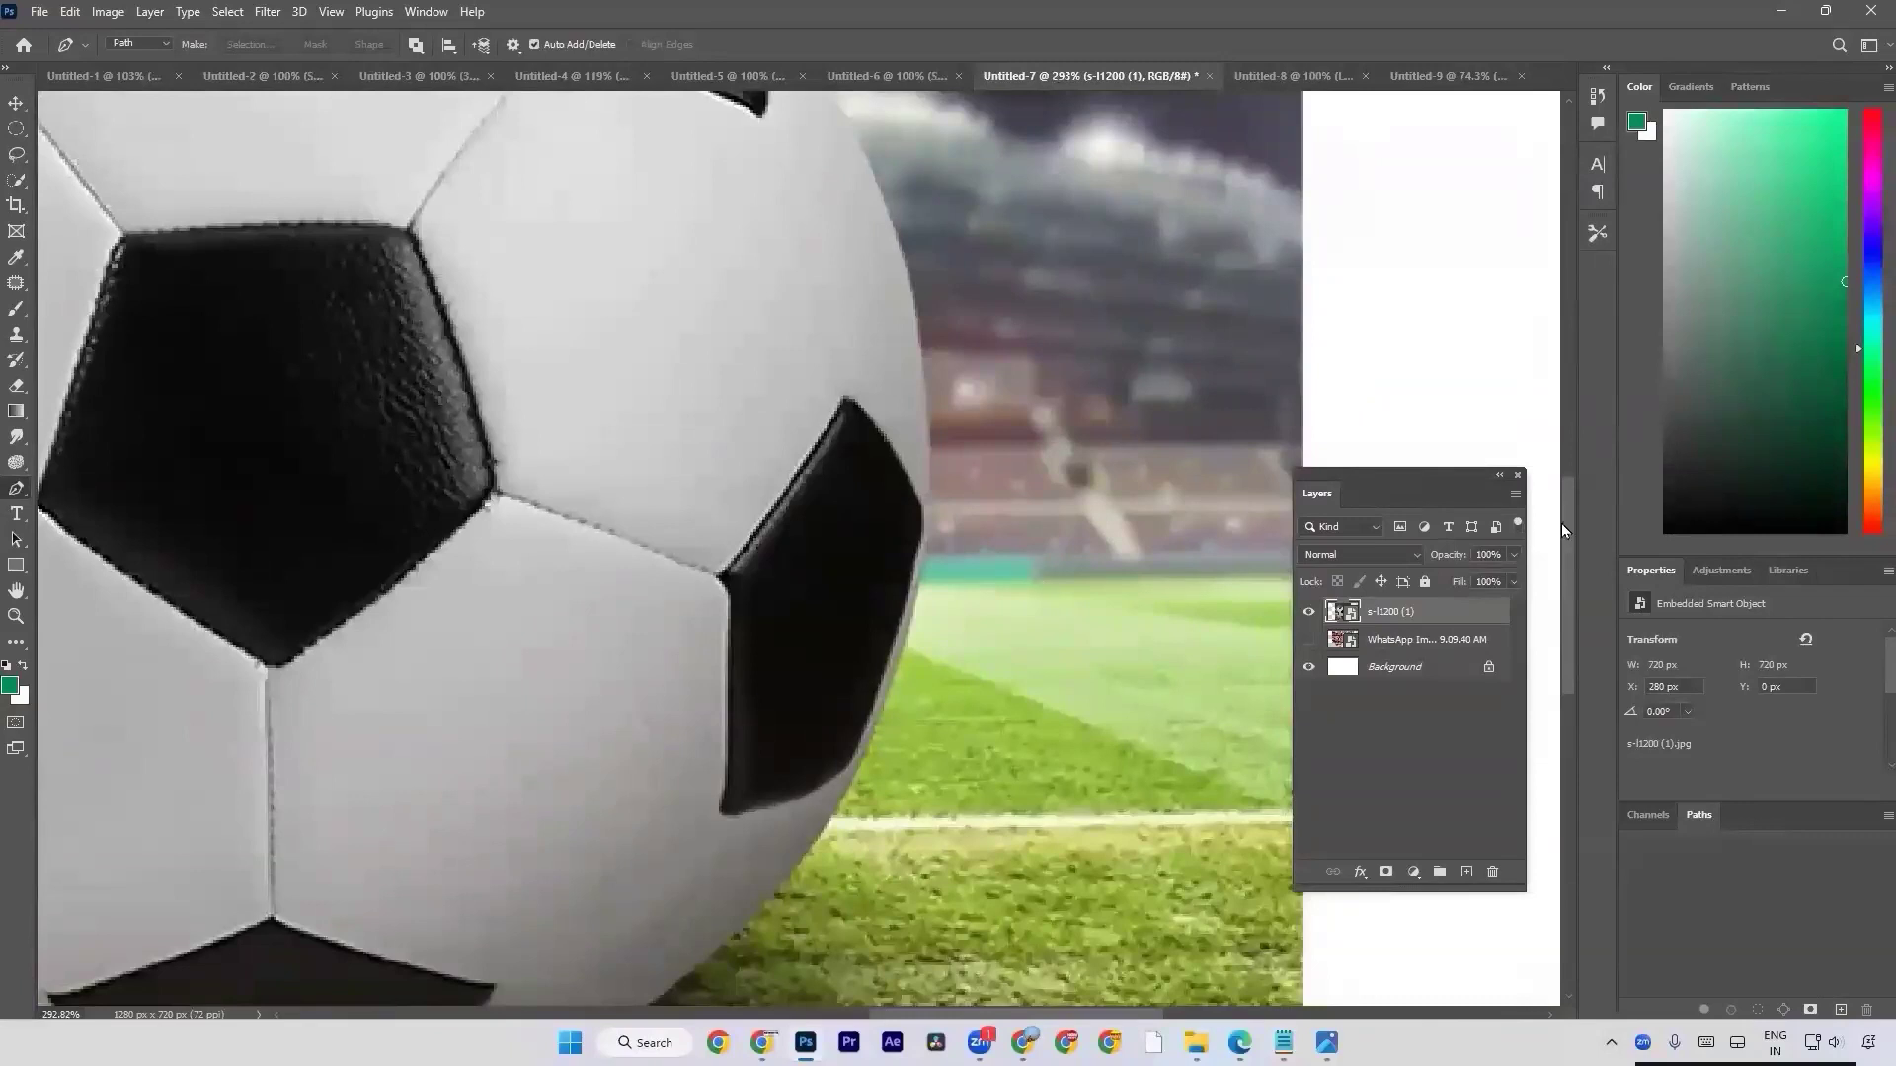
pyautogui.moveTo(1571, 650); pyautogui.dragTo(1580, 563)
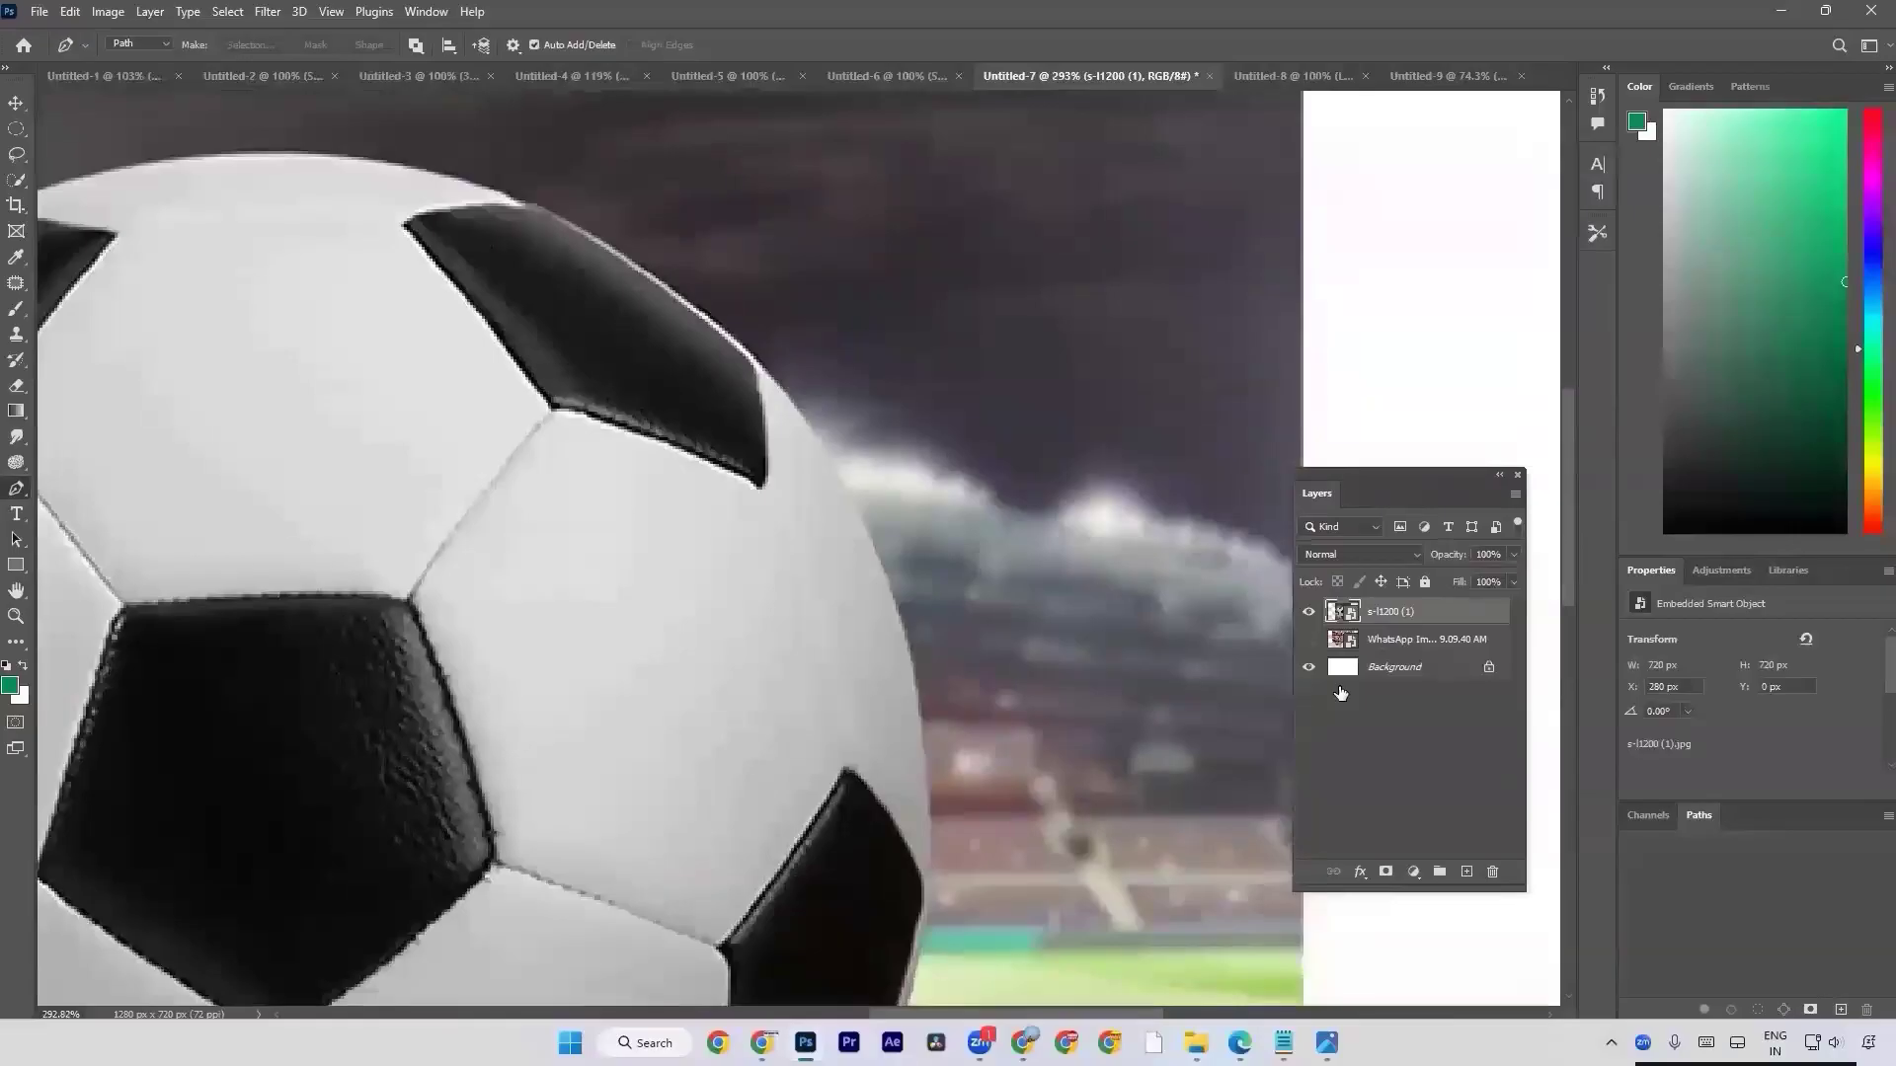
pyautogui.moveTo(1116, 1013); pyautogui.dragTo(784, 1009)
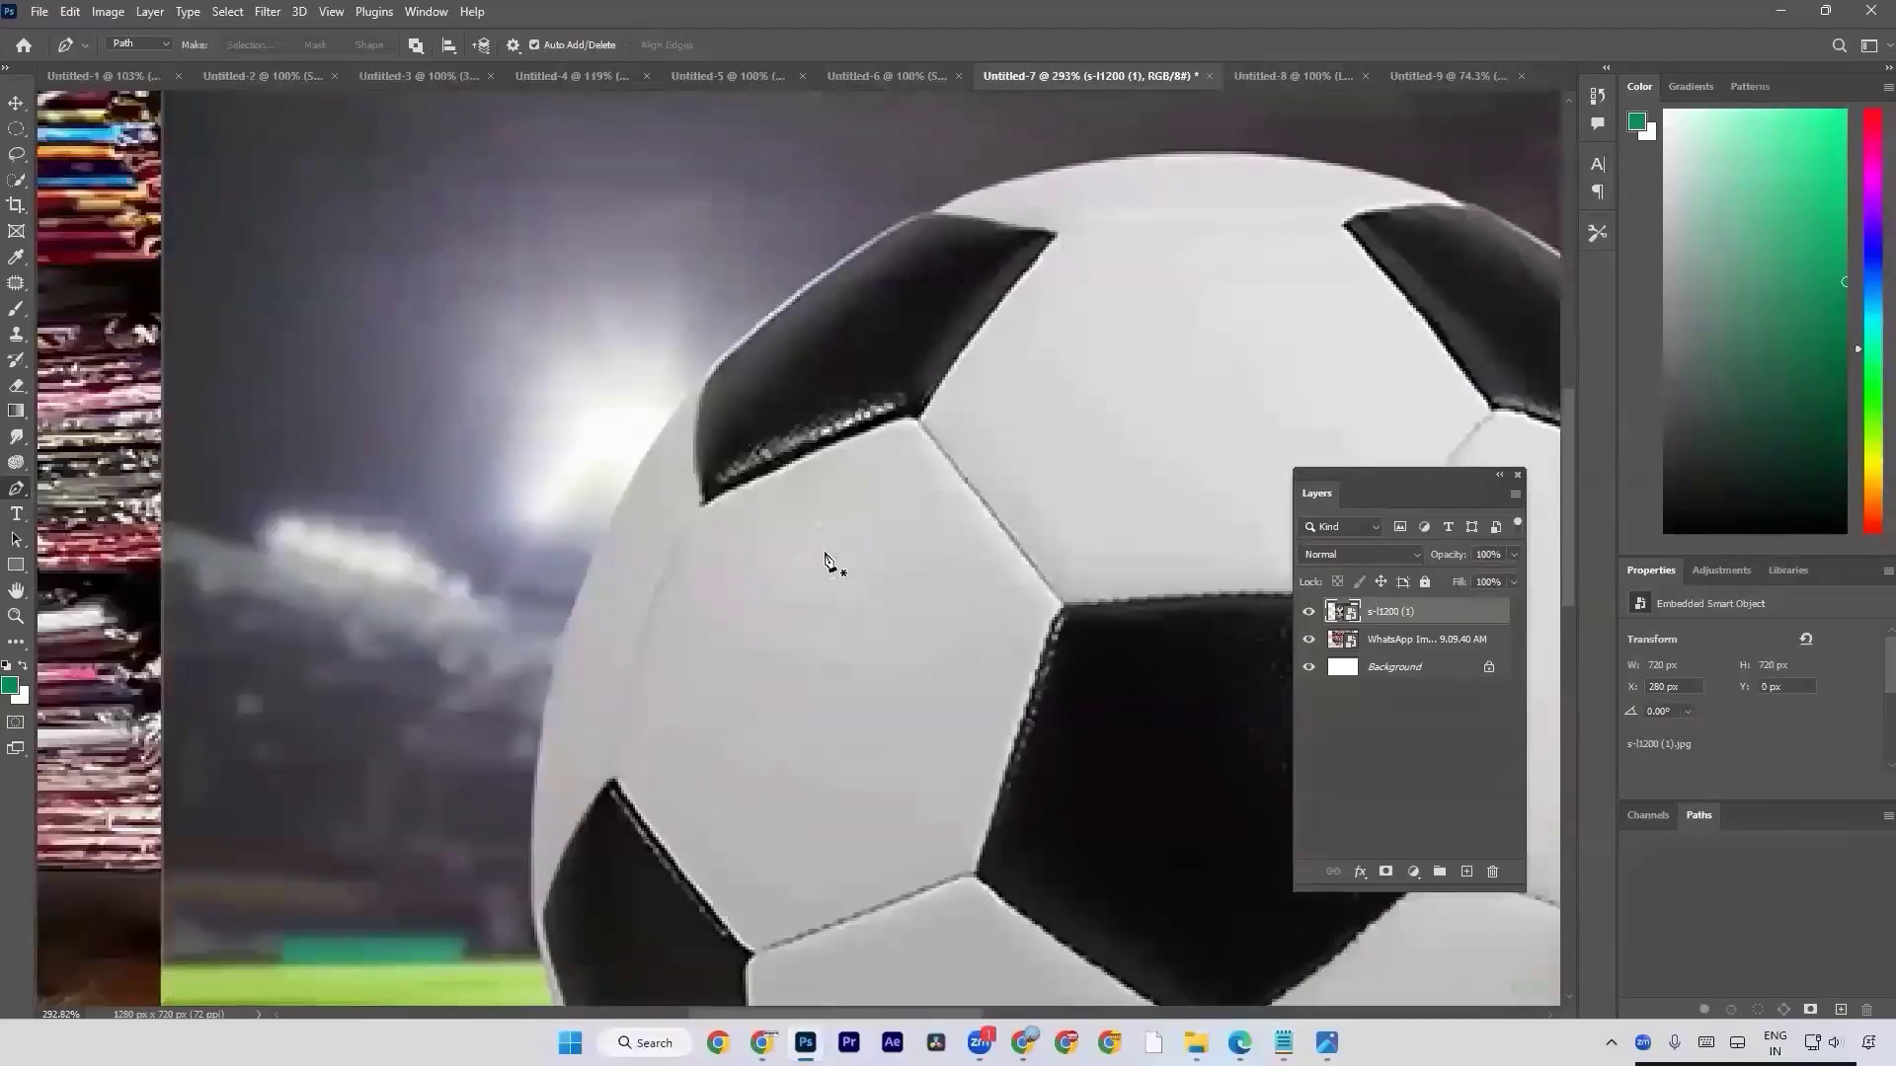
# Restore the WhatsApp image layer's hidden state and pan around the football's lower, side and upper edges at 293% magnification.
pyautogui.hotkey('ctrl', 'shift', 'z')
pyautogui.moveTo(980, 576); pyautogui.dragTo(783, 402)
pyautogui.moveTo(668, 417); pyautogui.dragTo(465, 373)
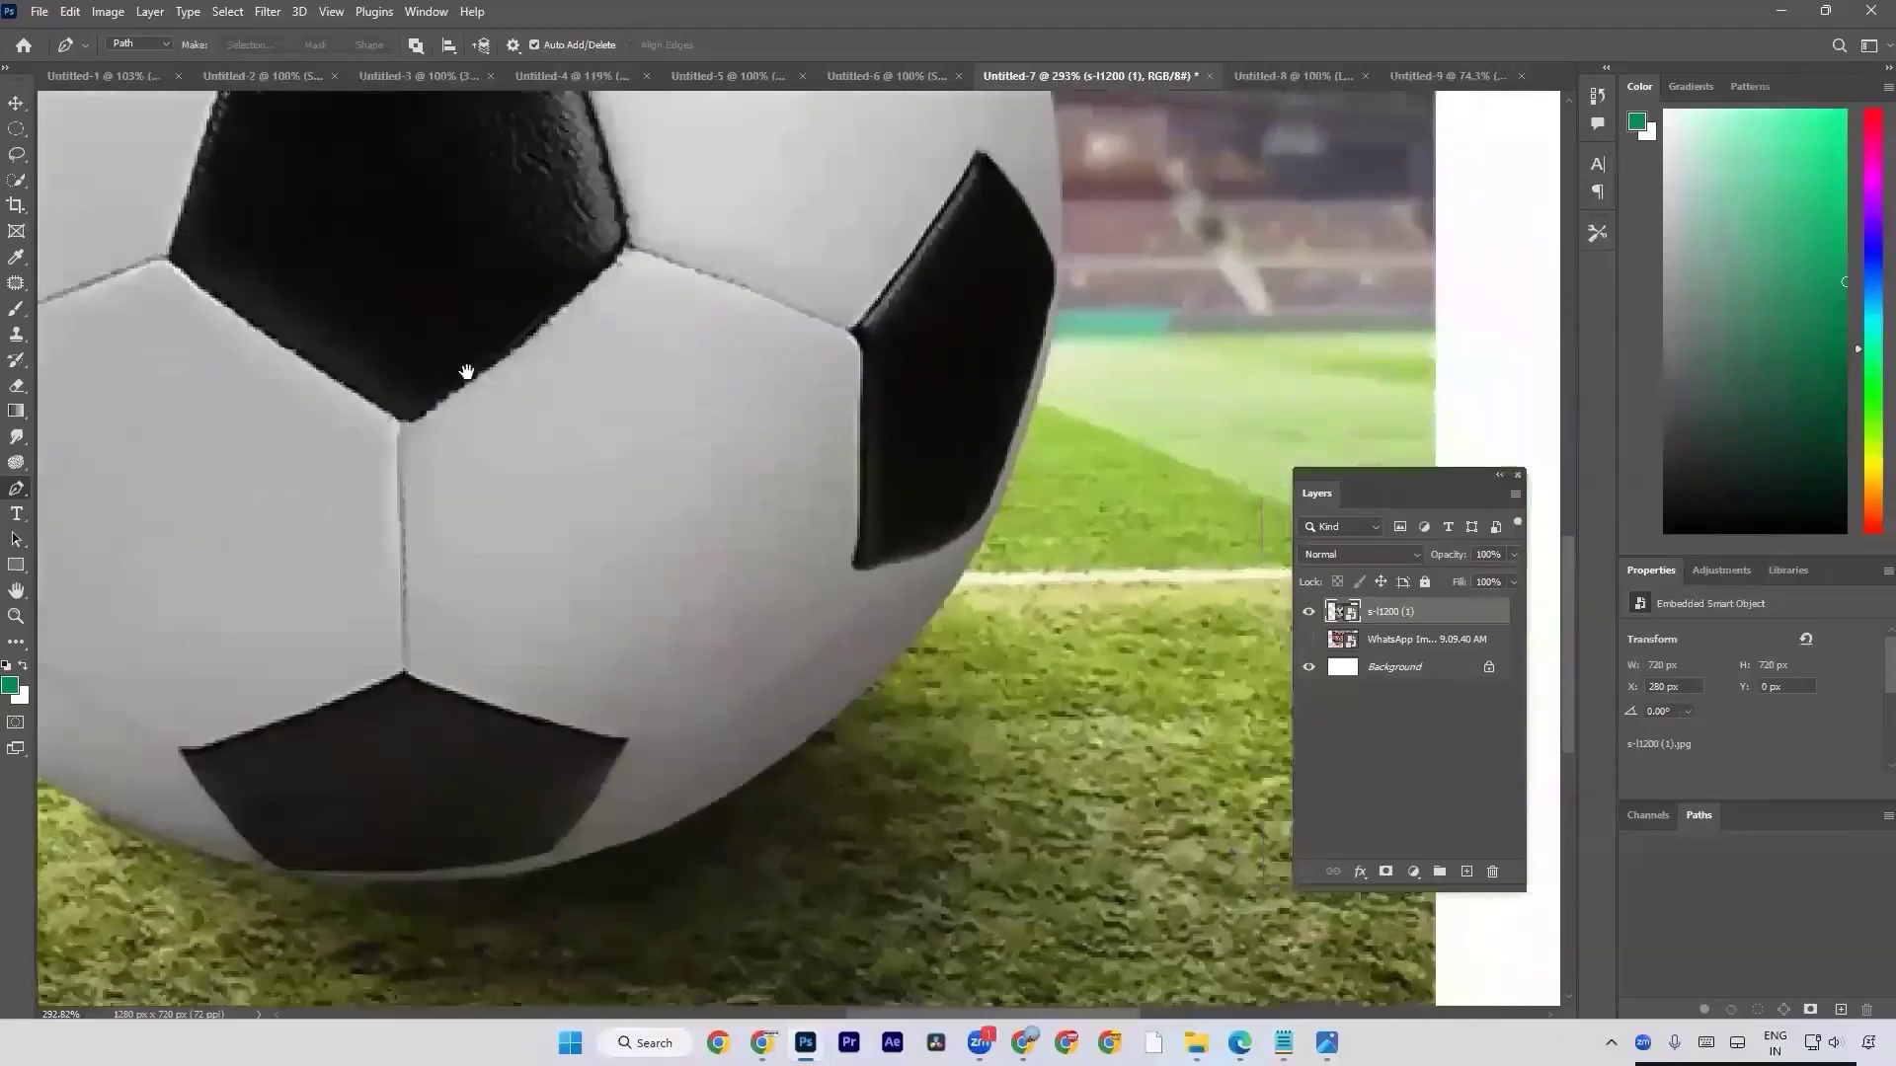
pyautogui.moveTo(589, 514); pyautogui.dragTo(1063, 321)
pyautogui.moveTo(601, 305); pyautogui.dragTo(773, 562)
pyautogui.moveTo(699, 407); pyautogui.dragTo(537, 567)
pyautogui.moveTo(1019, 393); pyautogui.dragTo(576, 540)
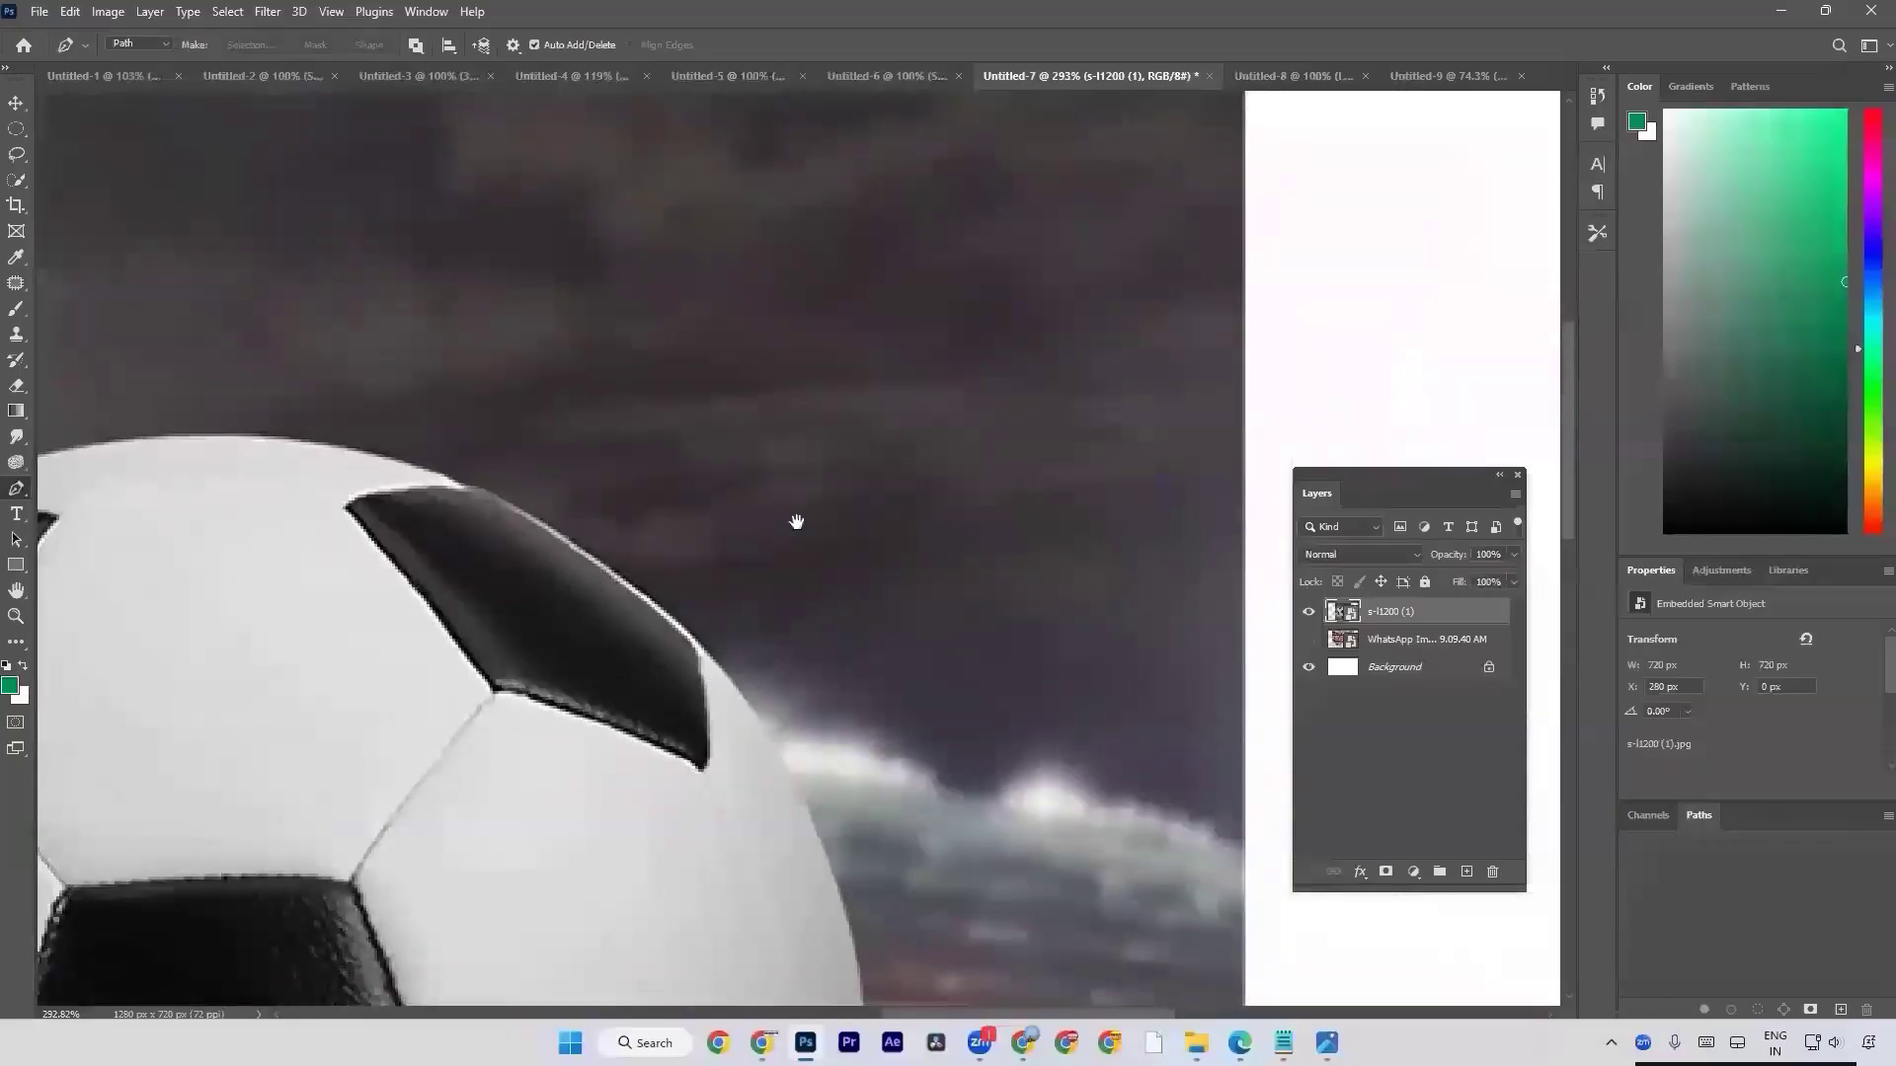
pyautogui.moveTo(796, 520); pyautogui.dragTo(465, 481)
pyautogui.moveTo(598, 299); pyautogui.dragTo(1007, 618)
pyautogui.moveTo(200, 469); pyautogui.dragTo(487, 435)
pyautogui.moveTo(677, 392); pyautogui.dragTo(809, 334)
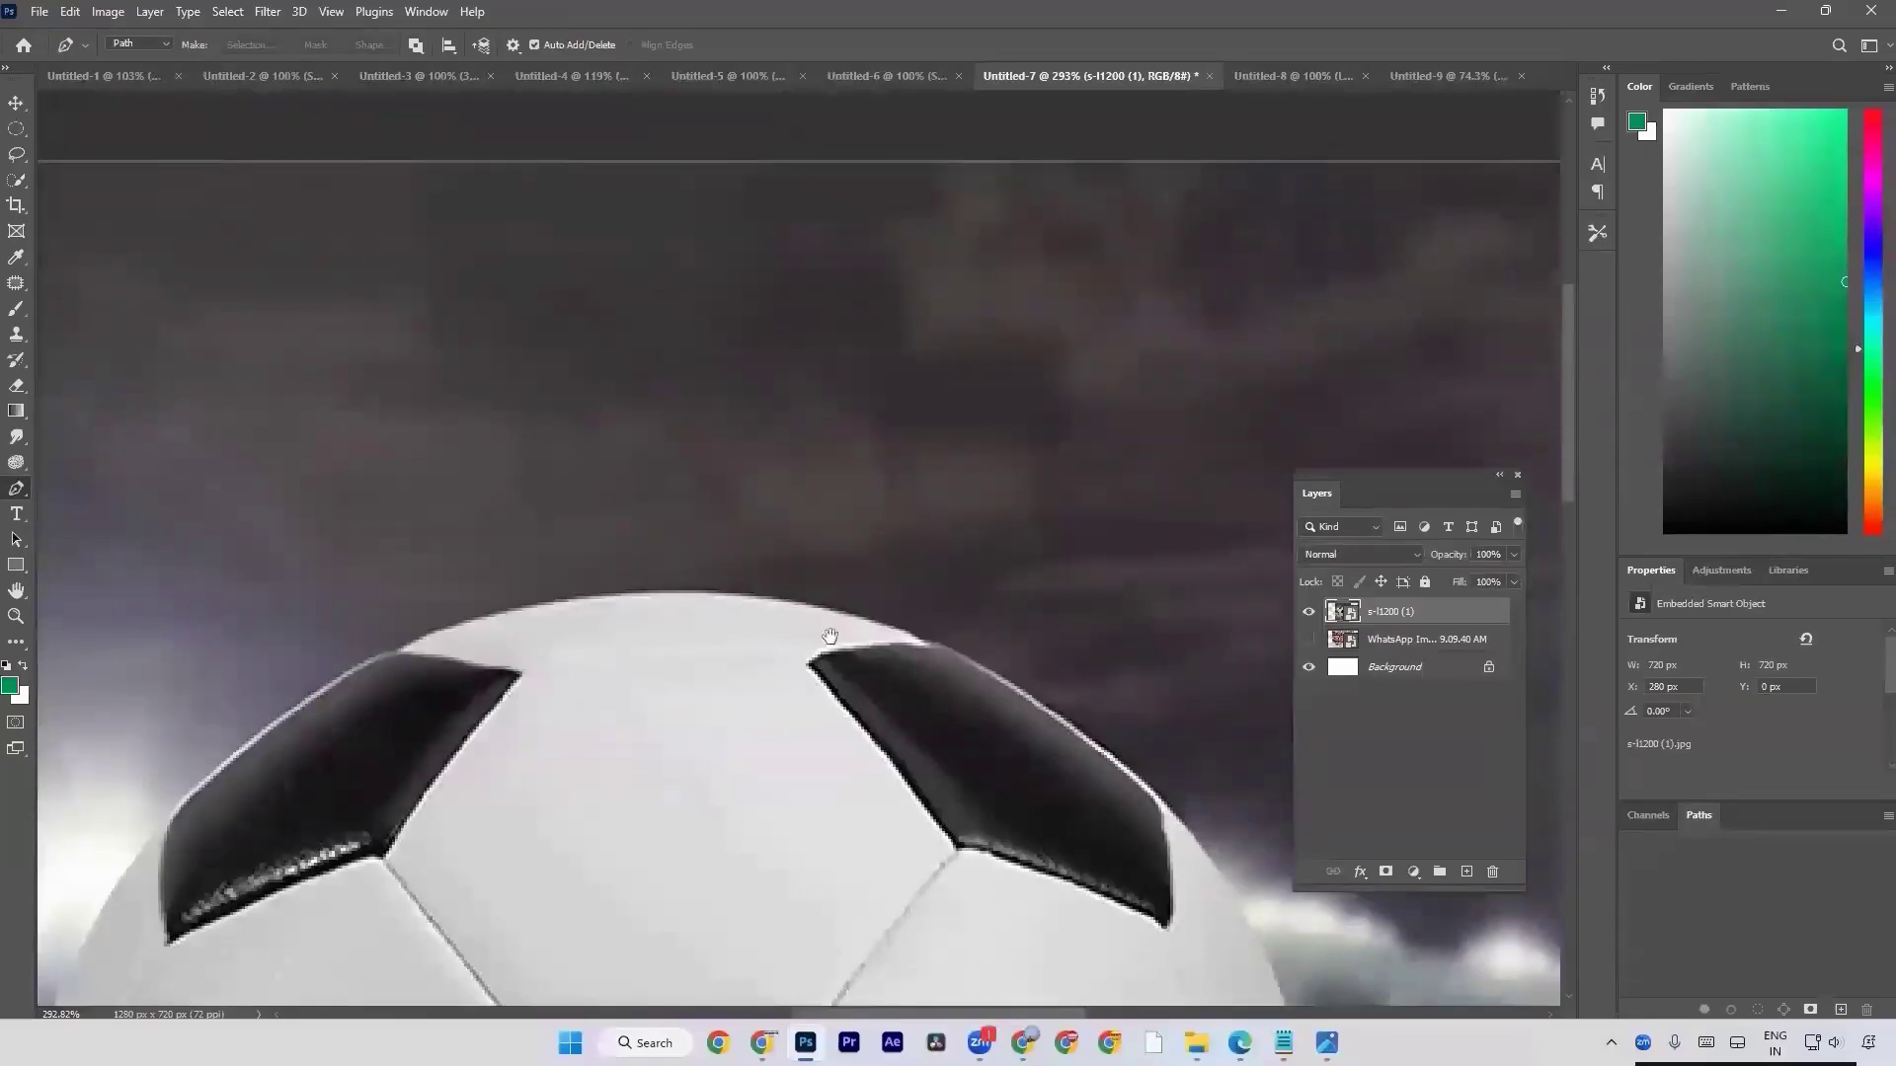
pyautogui.scroll(-6, 787, 503)
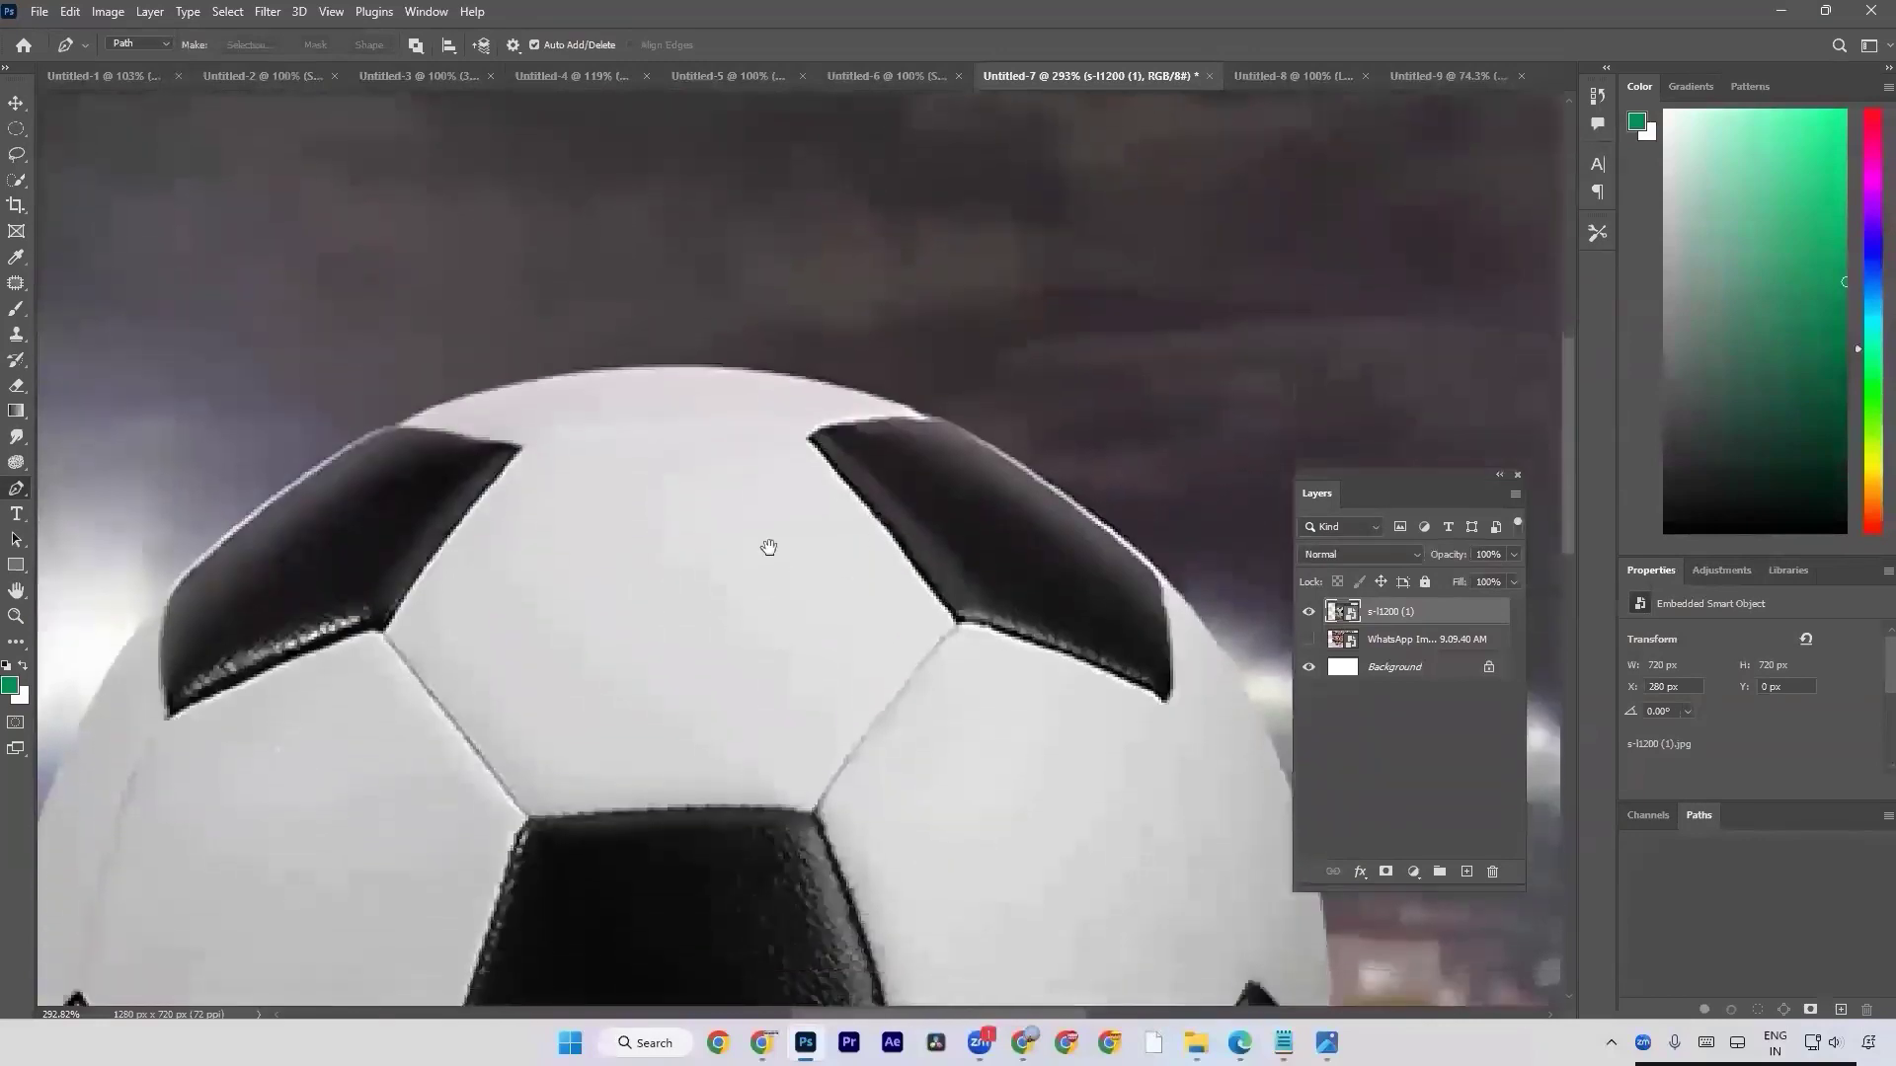
# Hide the s-l1200 (1) football layer, show the WhatsApp image layer, and pan around the woman and the fabric stacks.
pyautogui.scroll(-5, 772, 531)
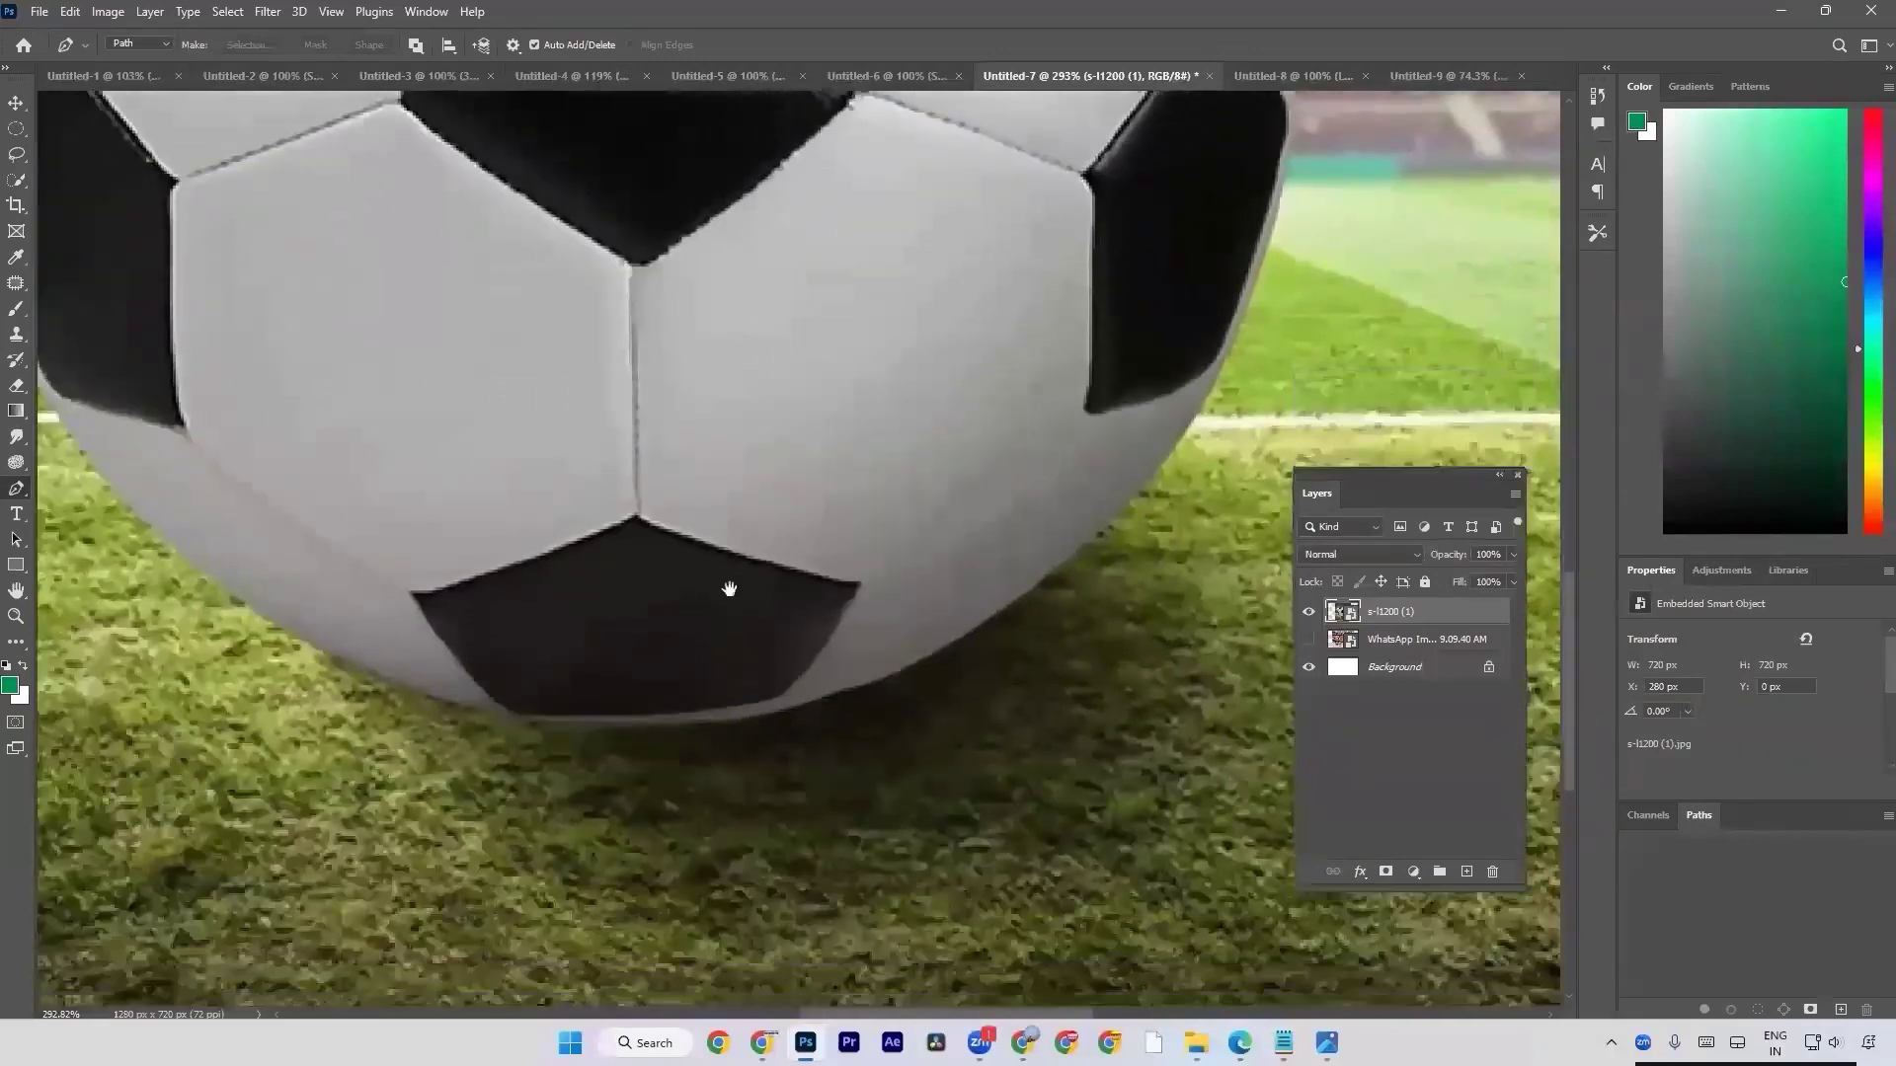
pyautogui.click(1307, 611)
pyautogui.click(1308, 639)
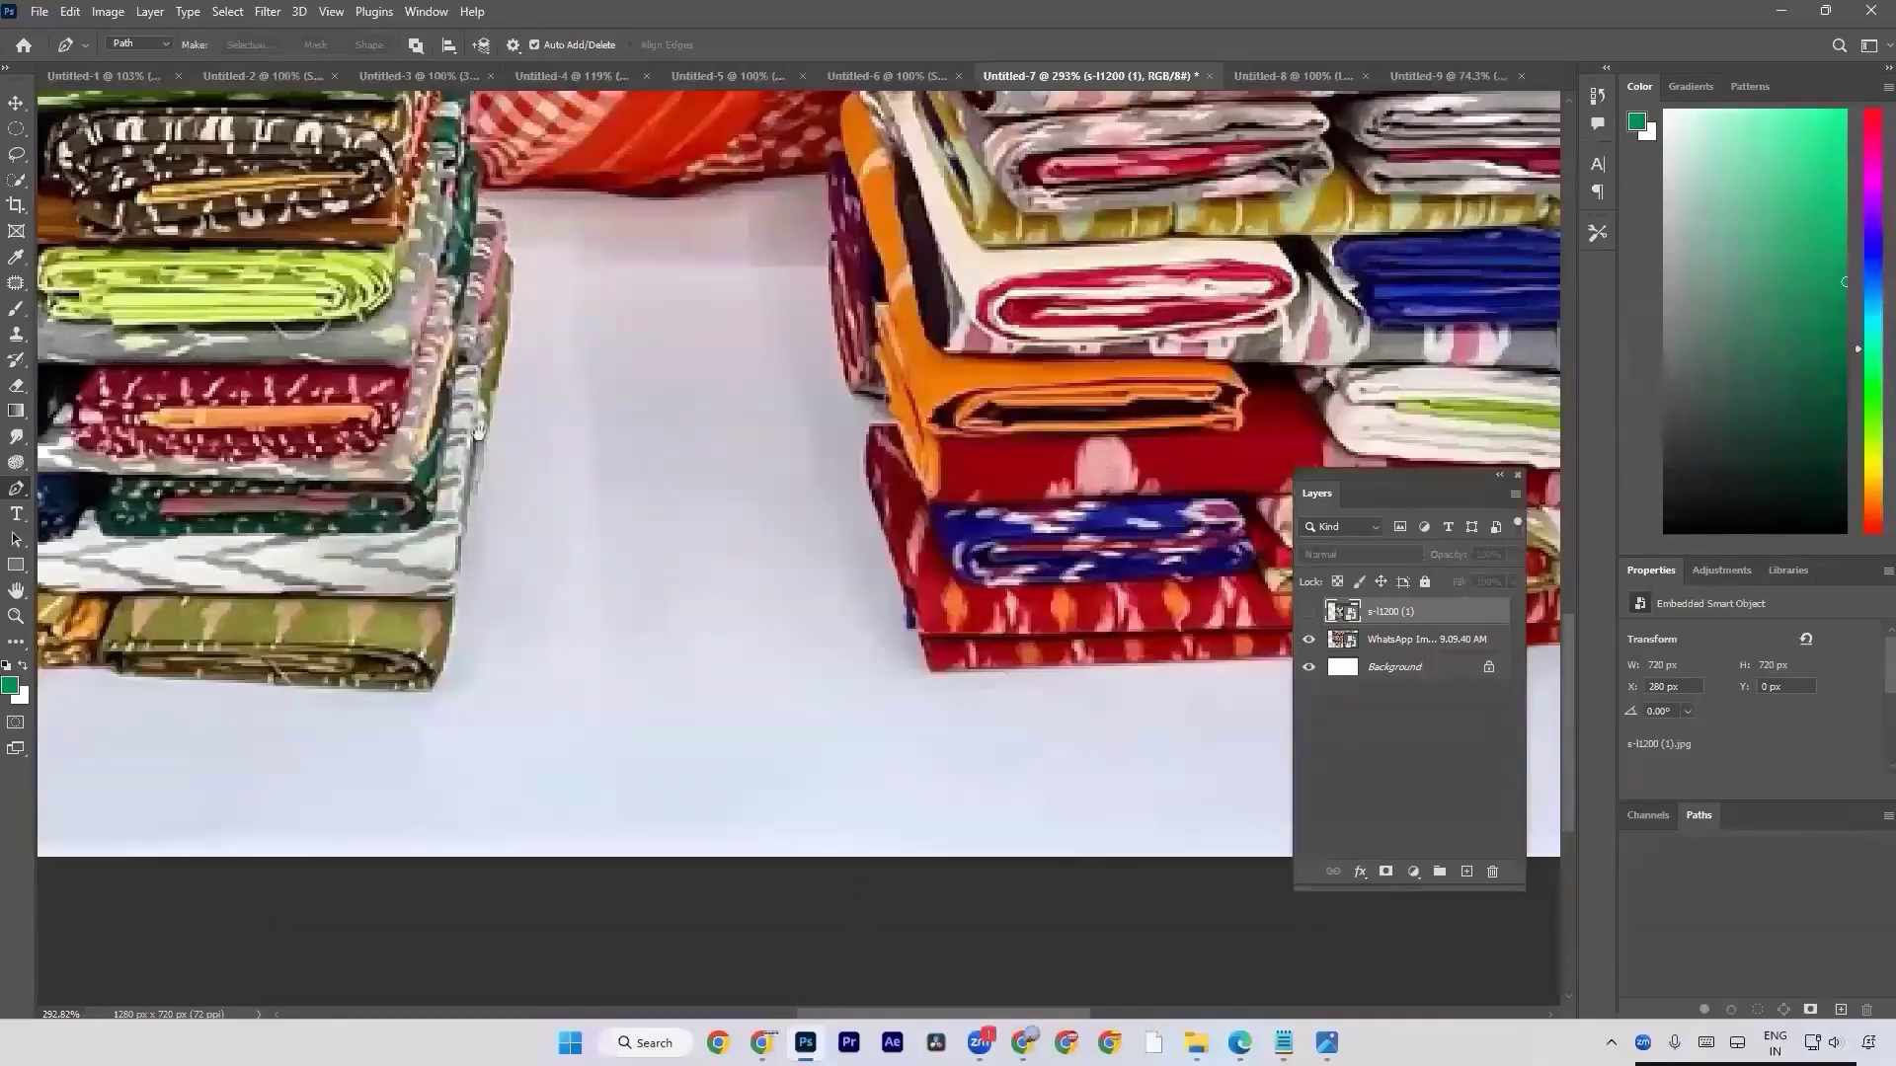
pyautogui.moveTo(406, 358); pyautogui.dragTo(787, 632)
pyautogui.moveTo(299, 434); pyautogui.dragTo(719, 639)
pyautogui.moveTo(560, 565); pyautogui.dragTo(613, 673)
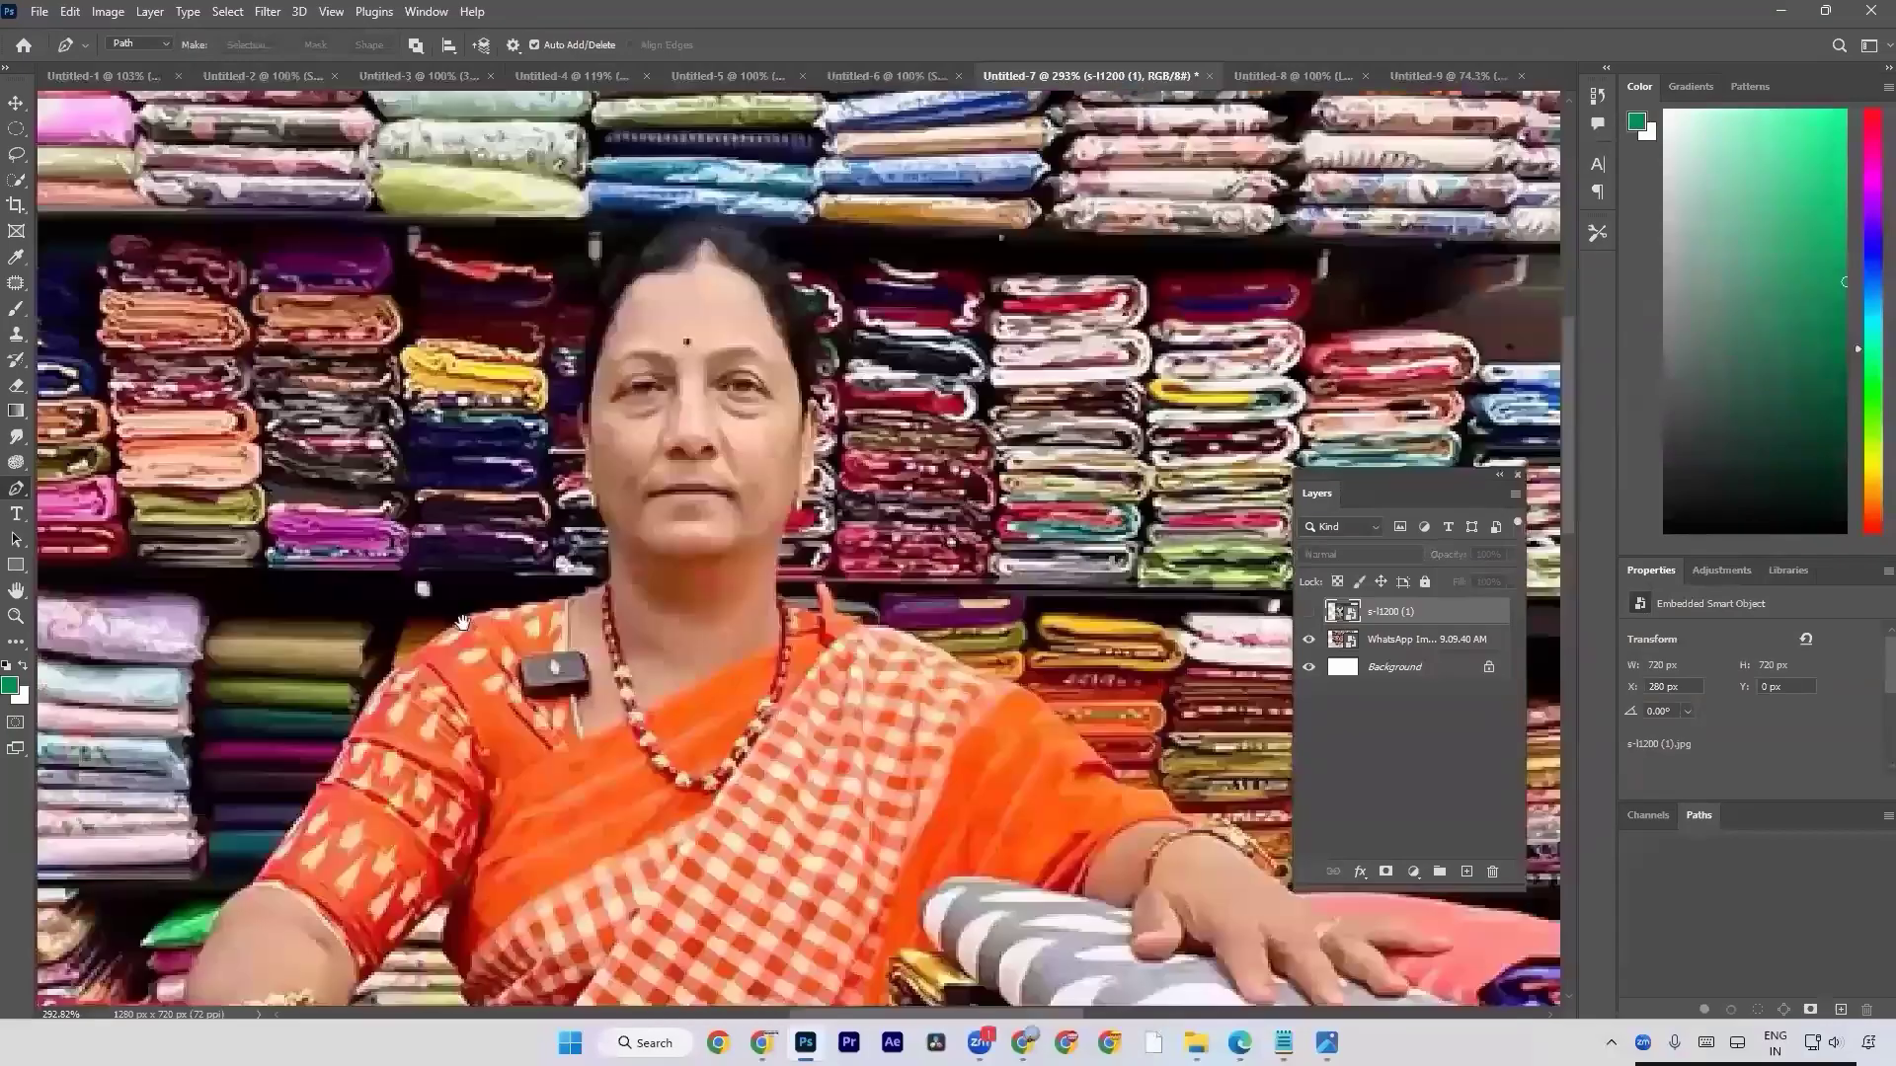
pyautogui.moveTo(912, 562); pyautogui.dragTo(781, 343)
pyautogui.moveTo(1287, 663); pyautogui.dragTo(783, 410)
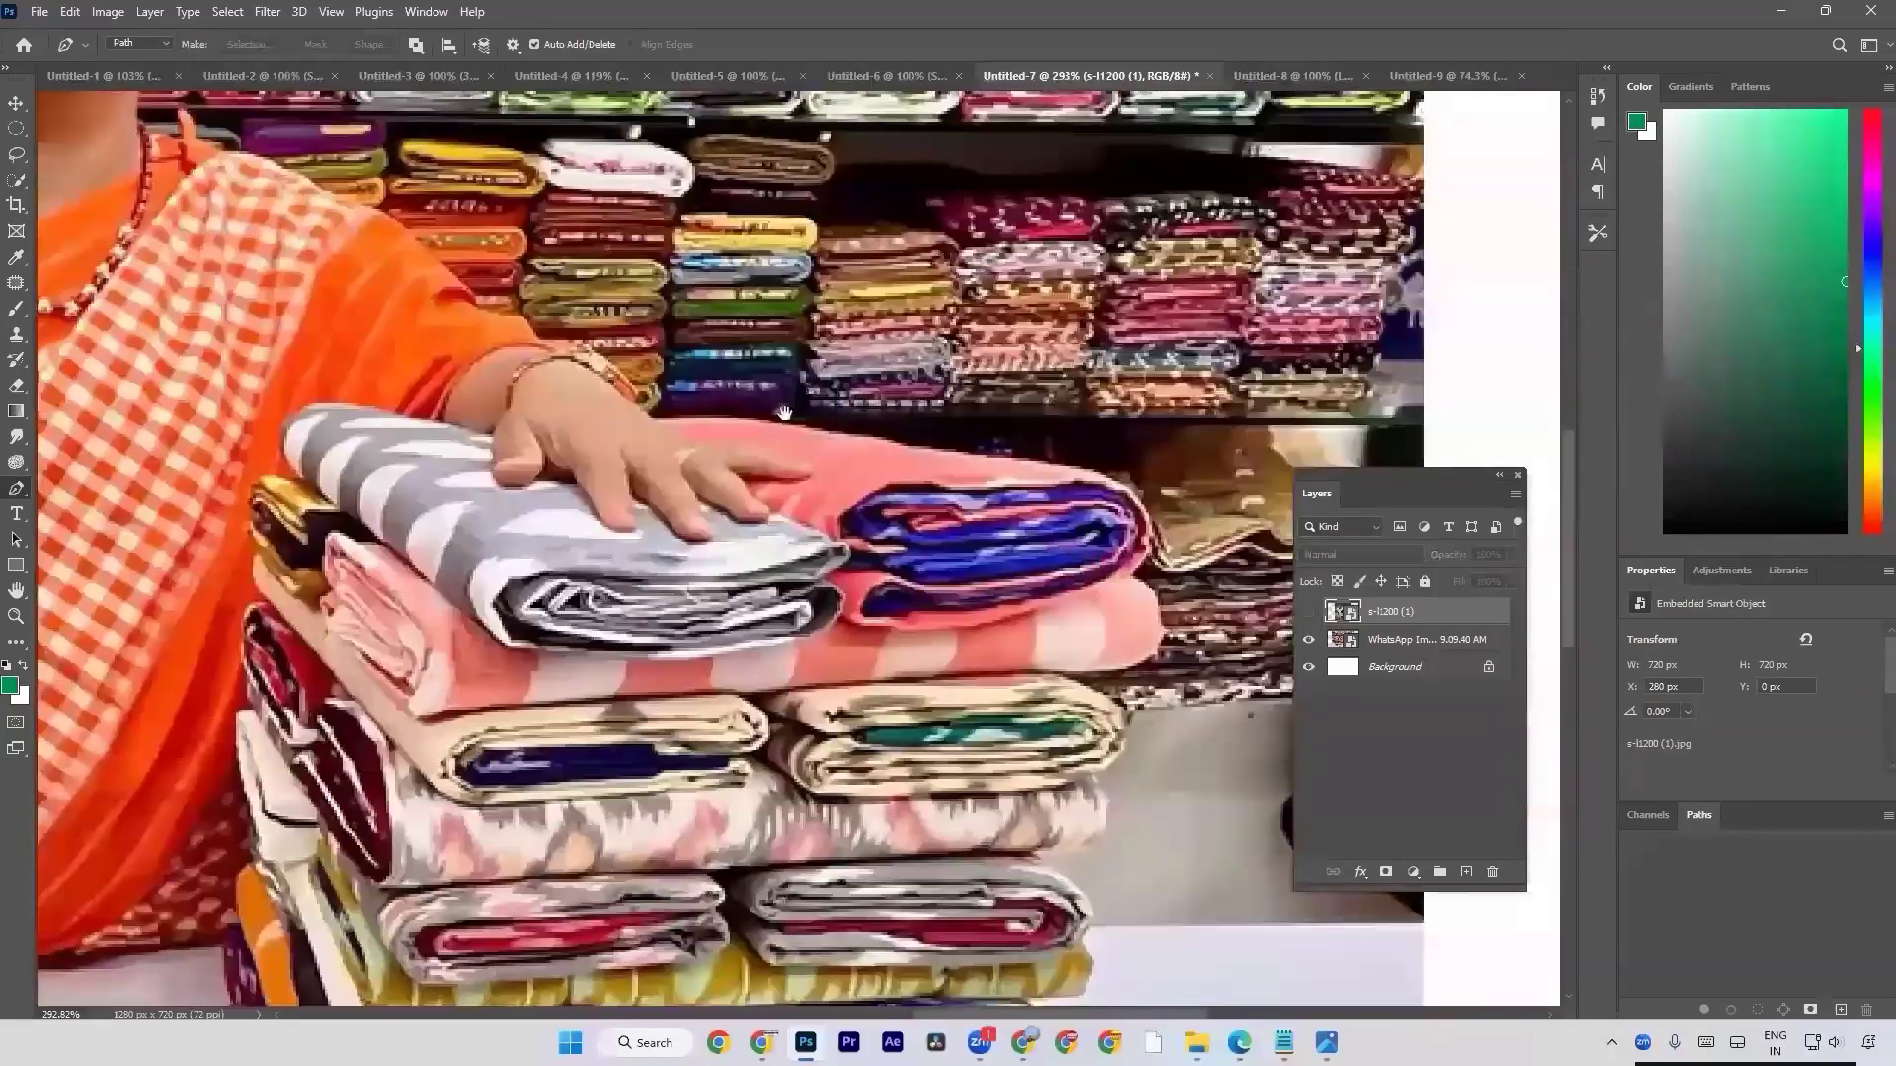
pyautogui.moveTo(985, 650); pyautogui.dragTo(943, 395)
pyautogui.moveTo(1034, 560); pyautogui.dragTo(1063, 453)
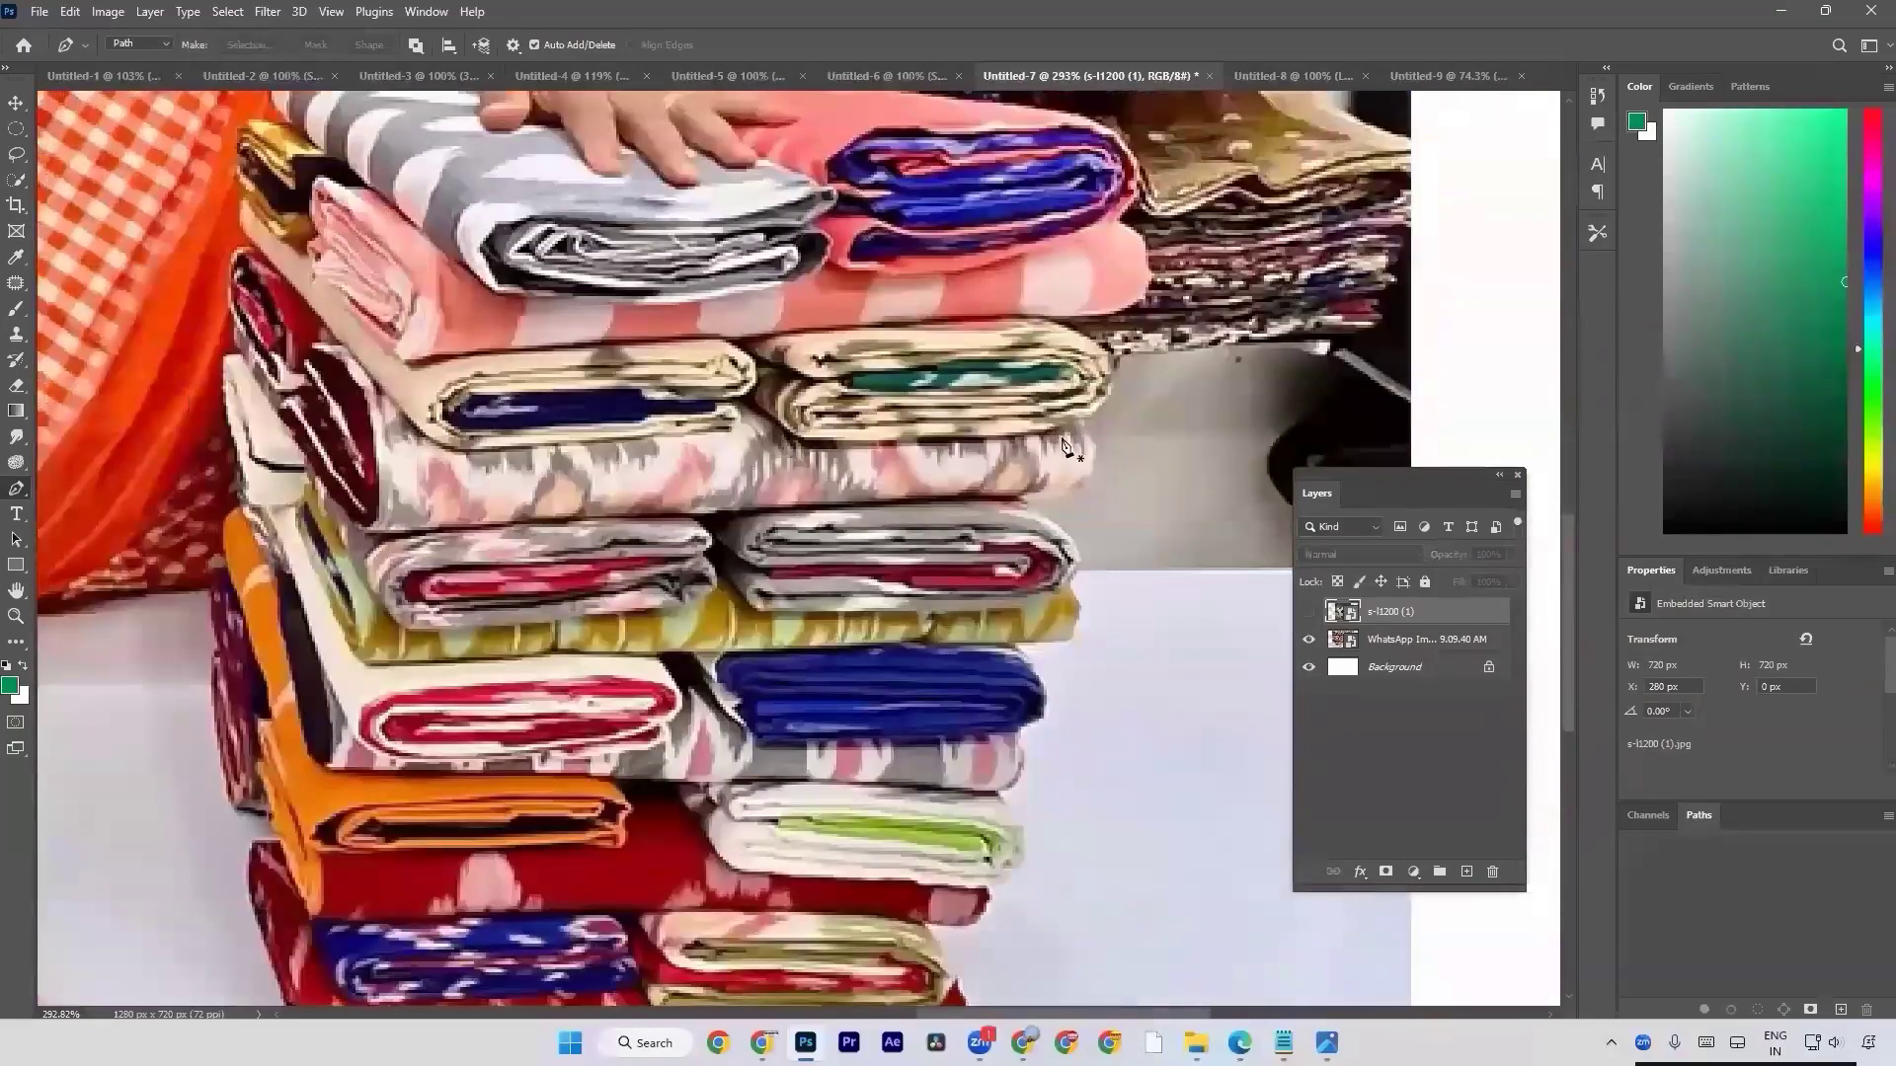
# Fit the whole document in view, hide the WhatsApp image layer, and show the s-l1200 (1) football layer again.
pyautogui.hotkey('ctrl', '0')
pyautogui.click(1308, 639)
pyautogui.click(1309, 611)
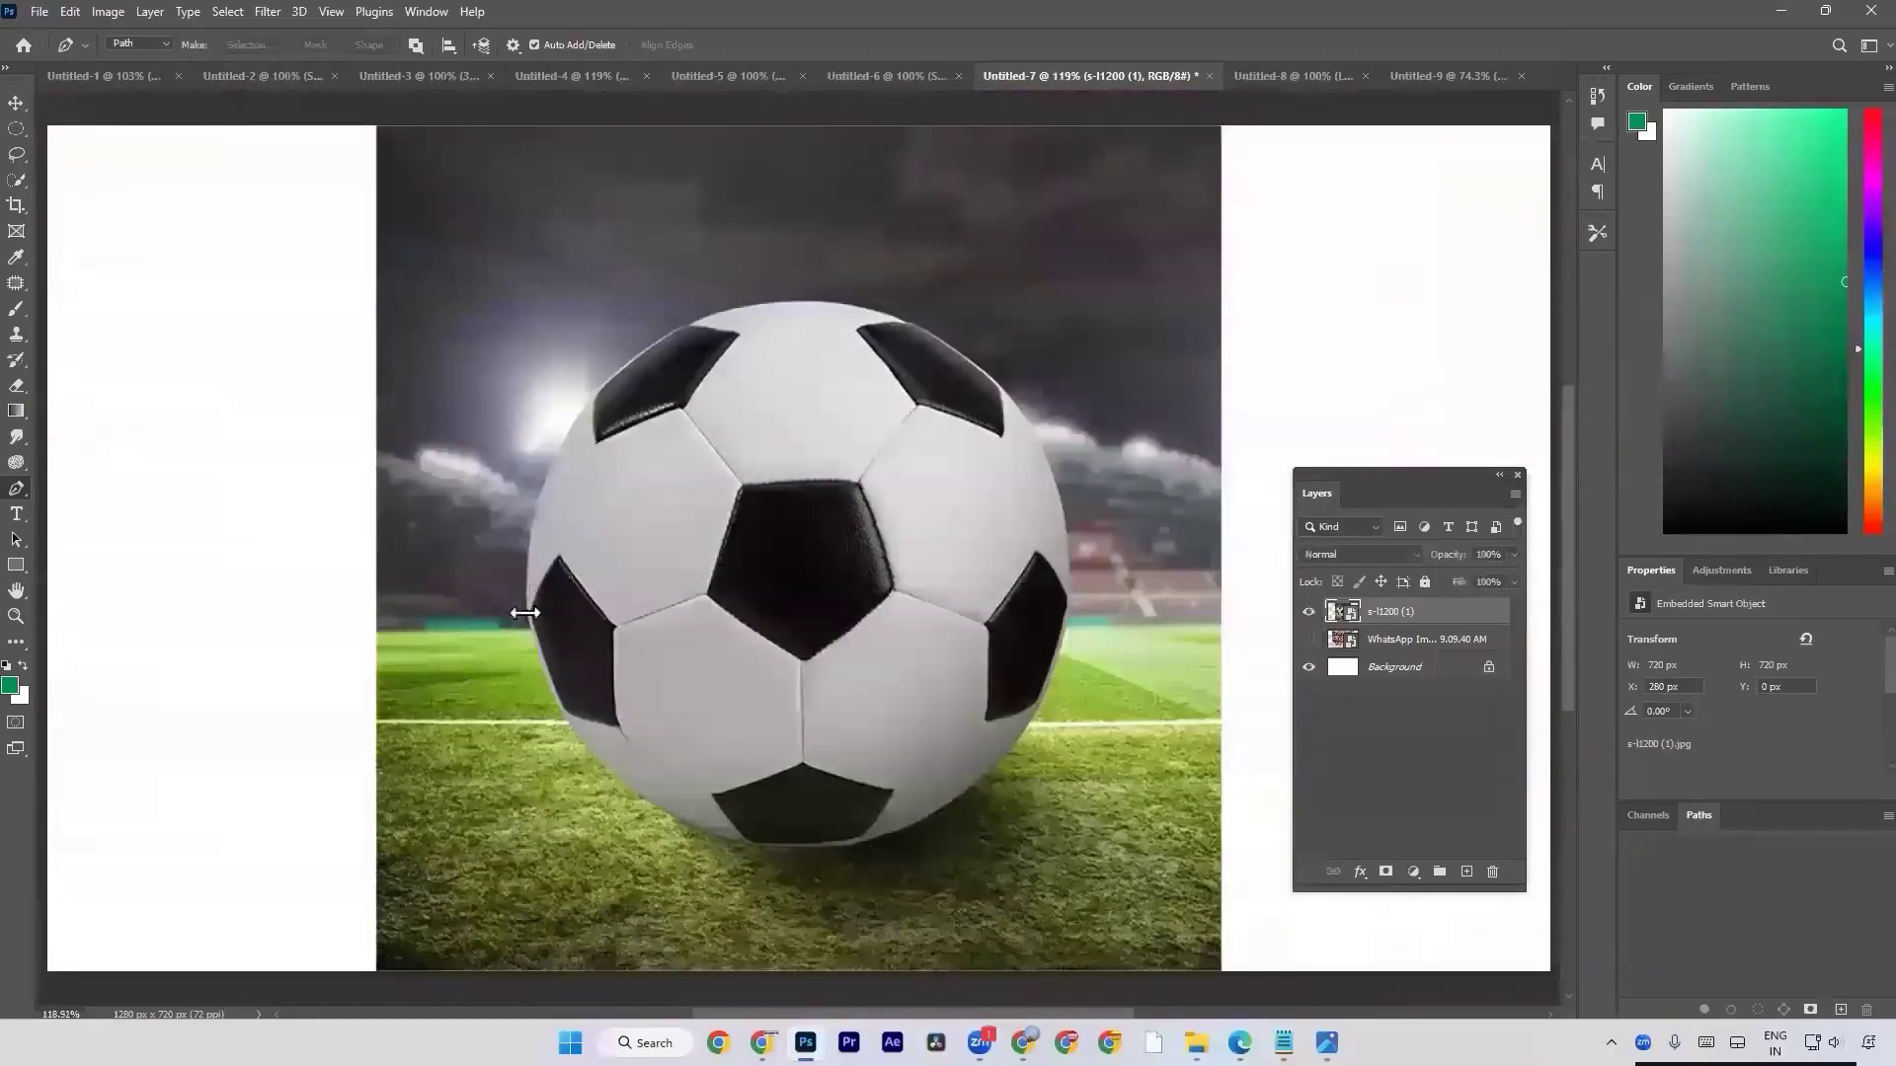
# Try a single Pen curve from the football's left edge to its upper-left black patch at 232% magnification, and undo it.
pyautogui.scroll(3, 526, 609)
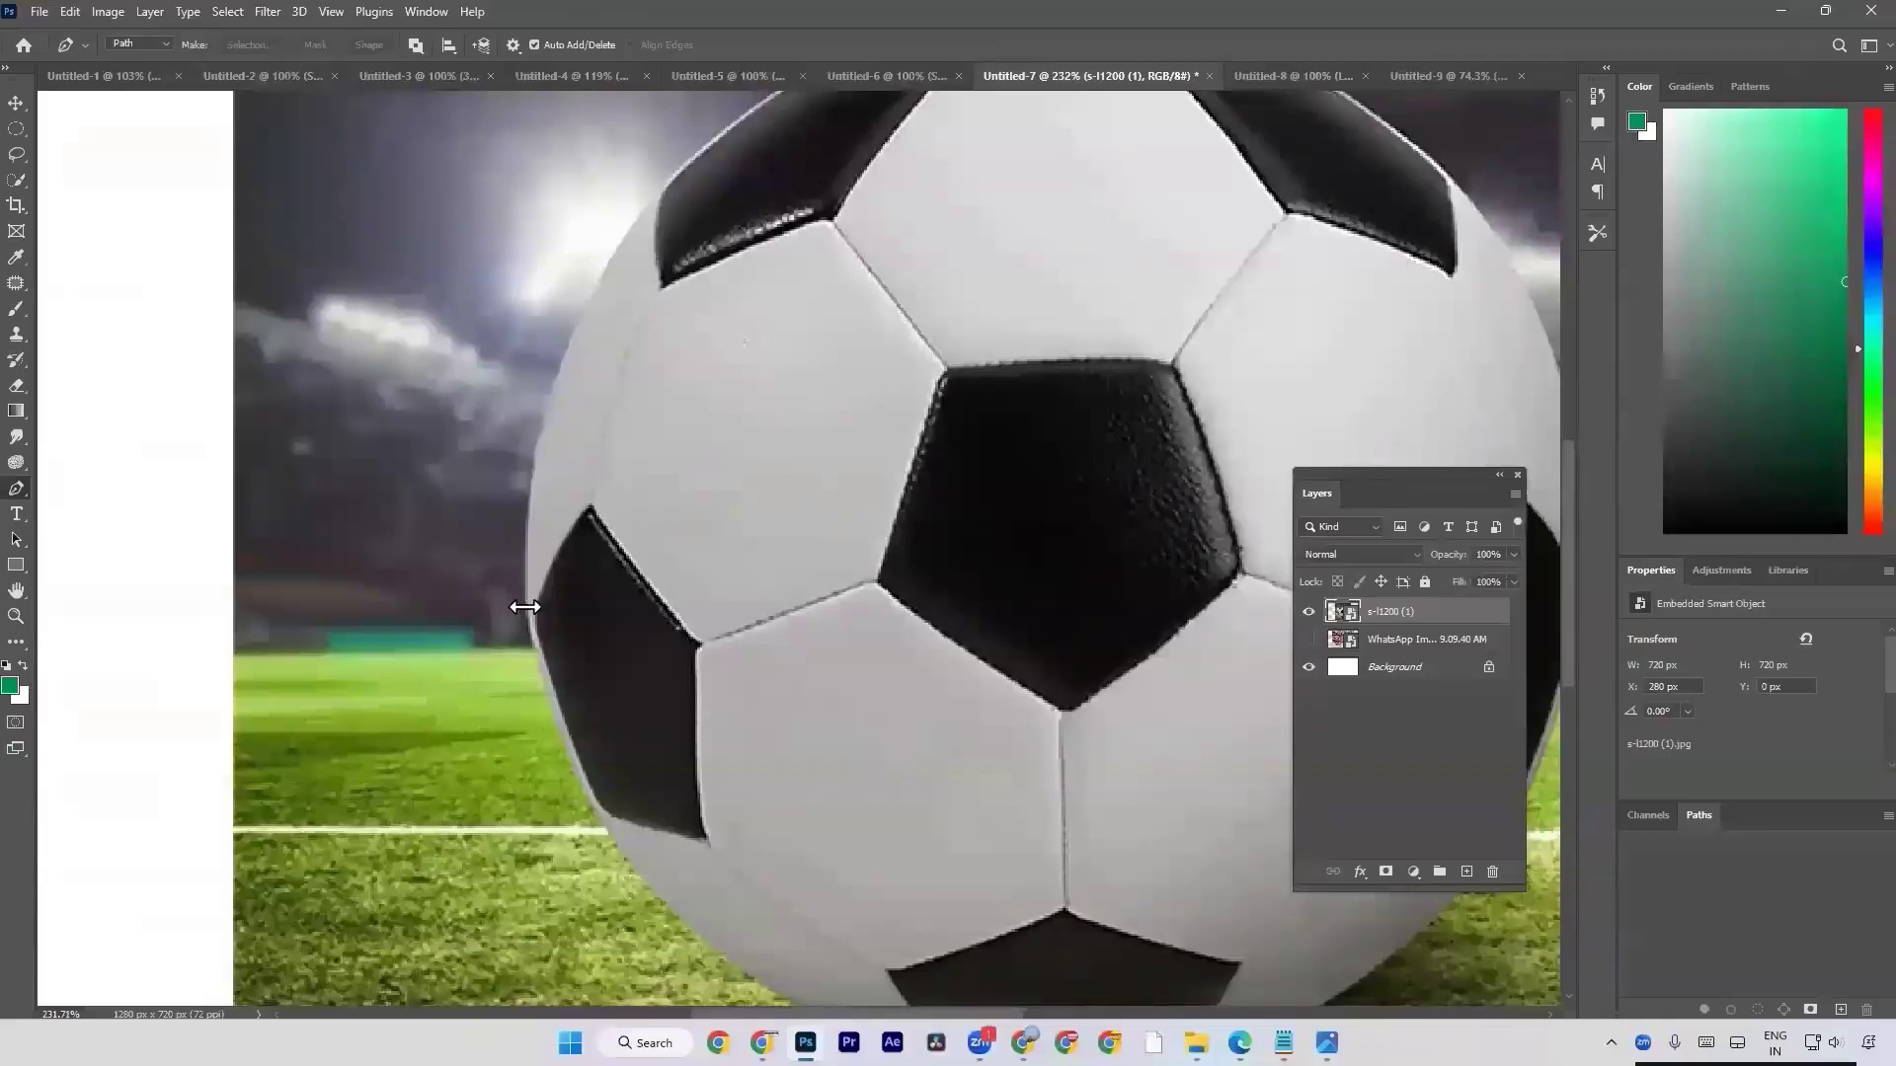
pyautogui.click(533, 630)
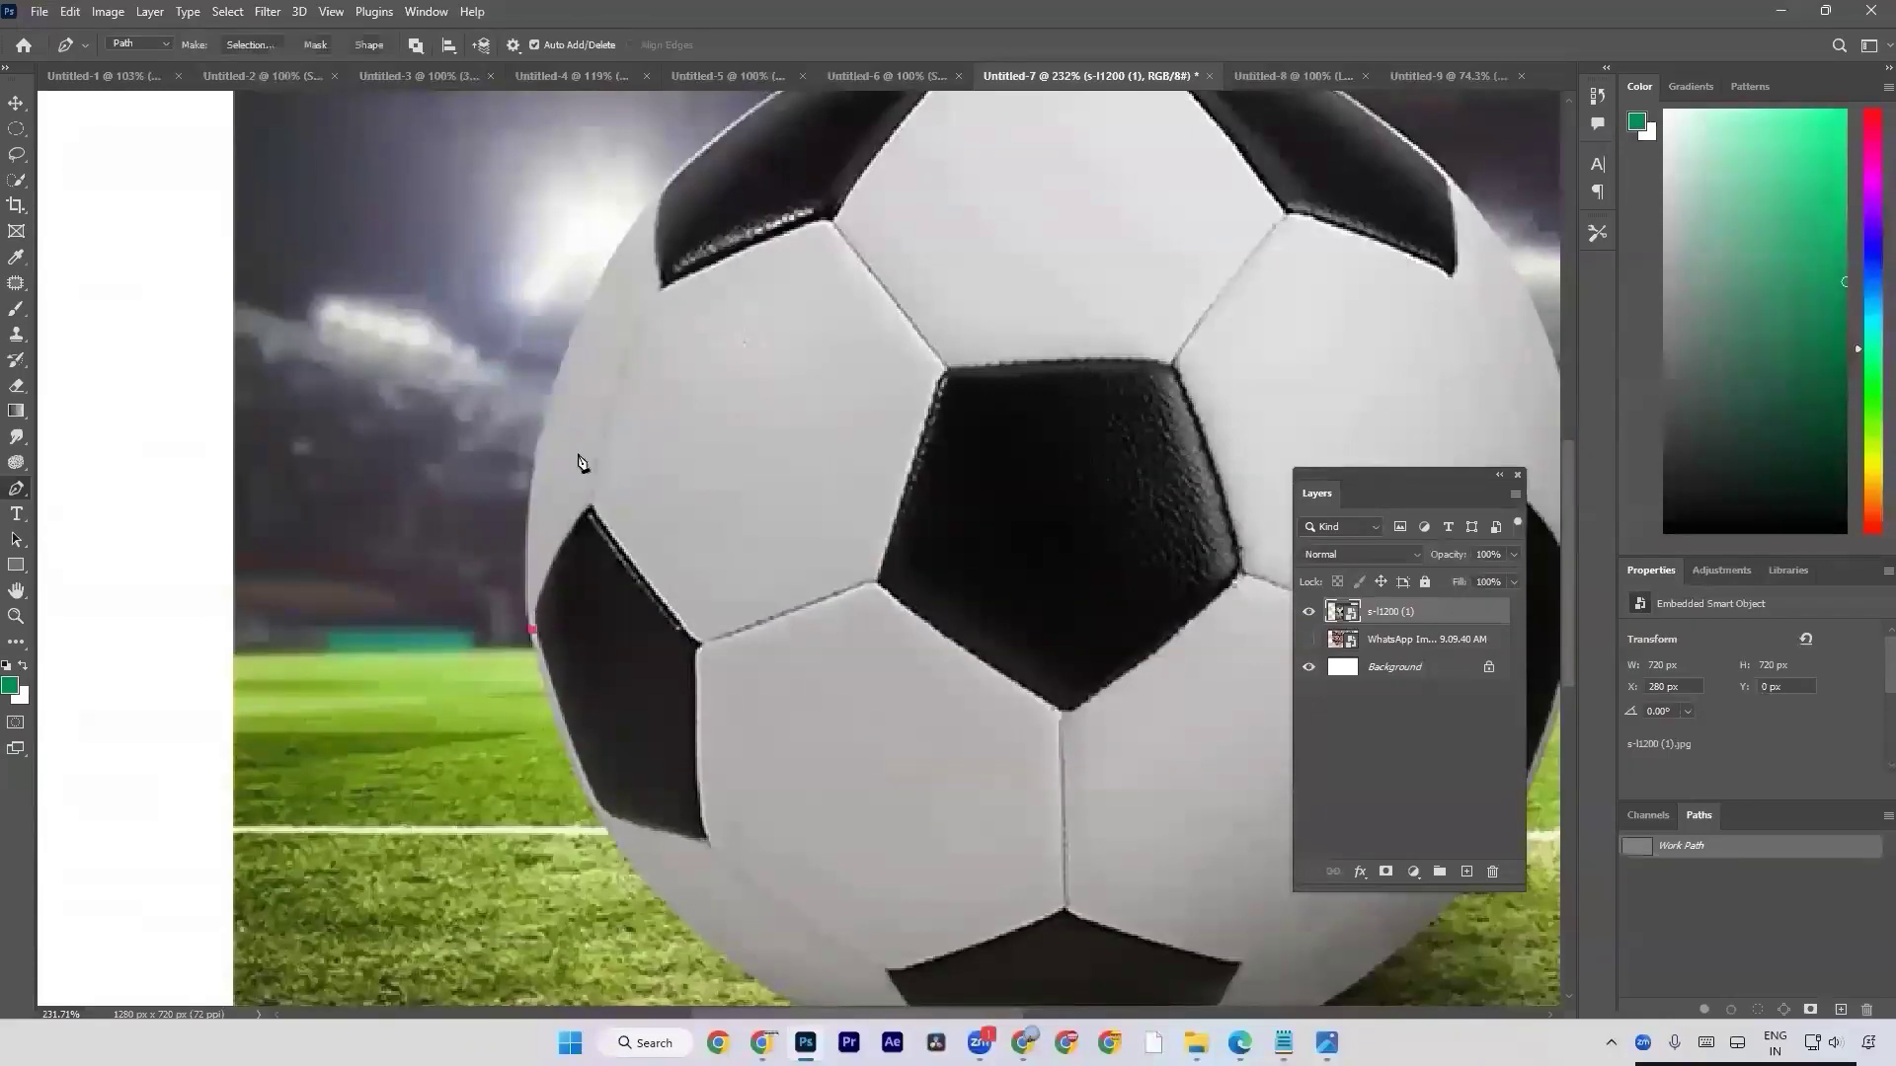
pyautogui.scroll(2, 581, 462)
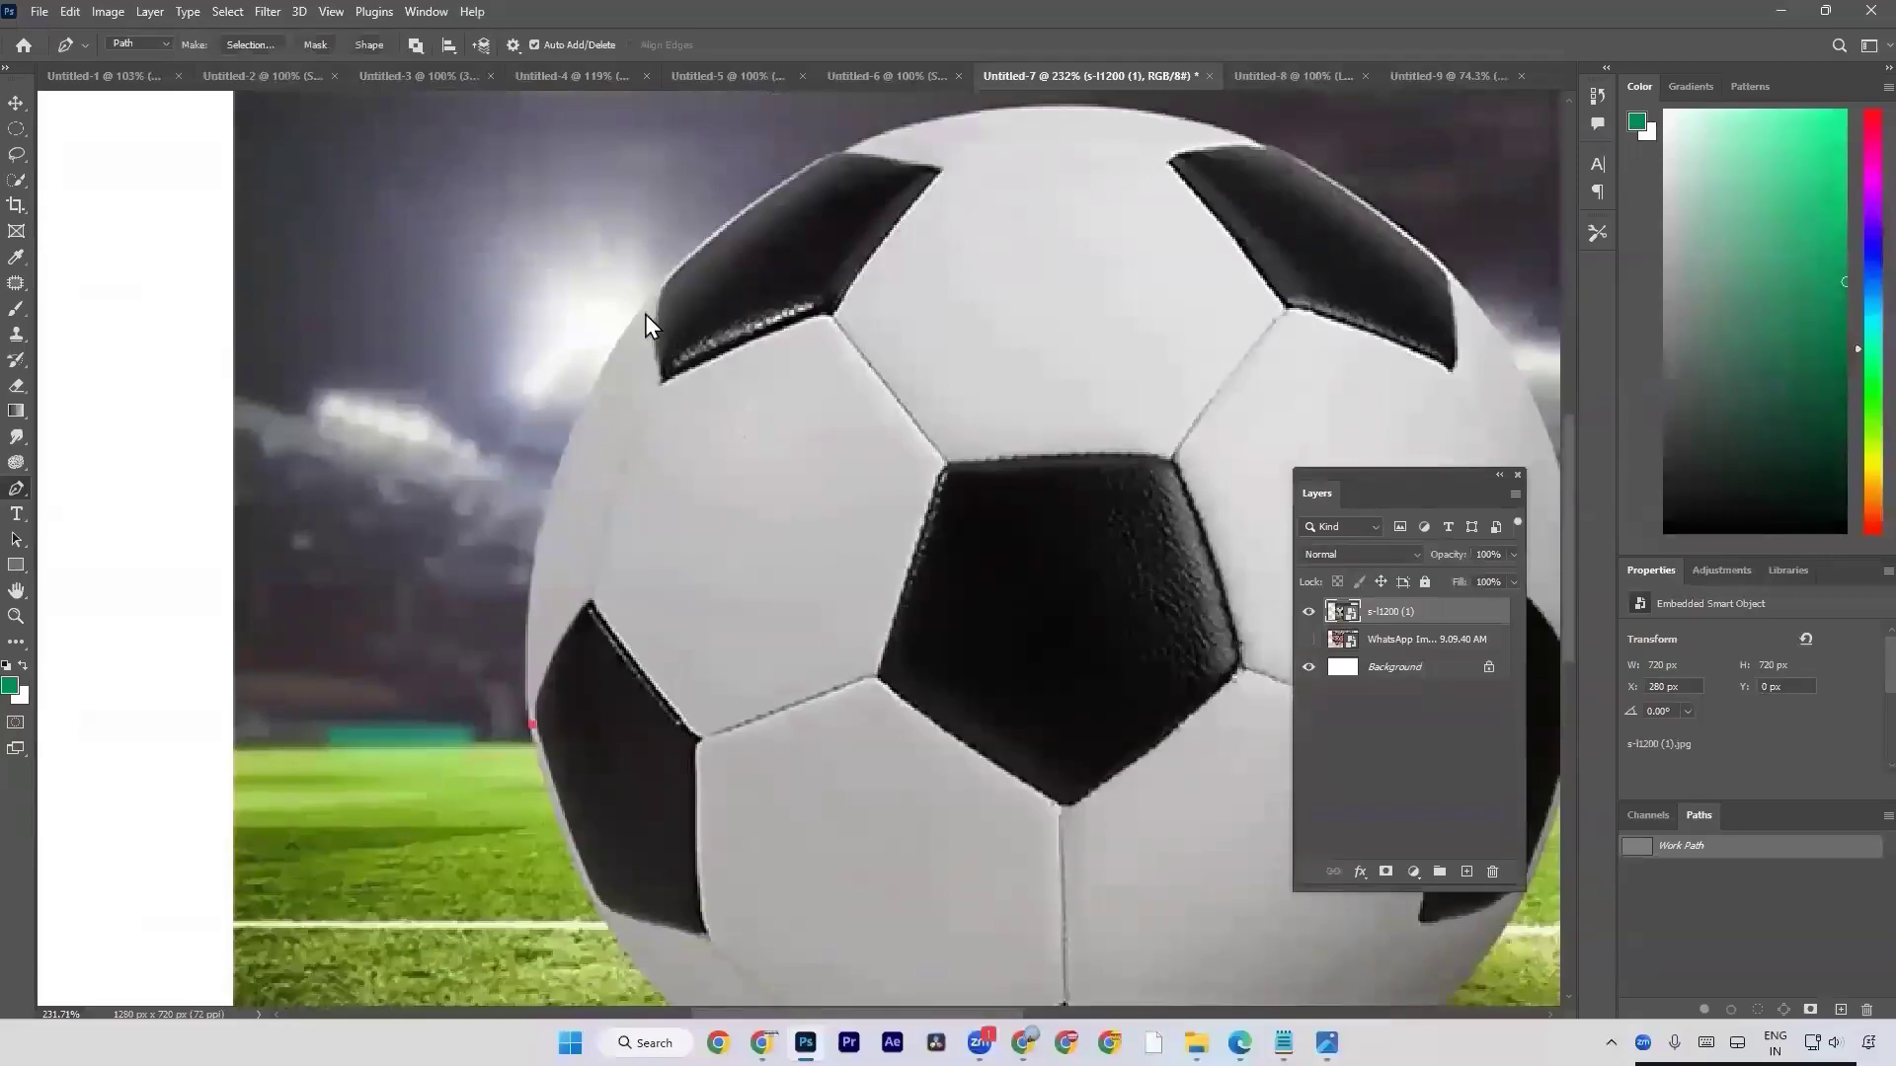
pyautogui.scroll(1, 667, 361)
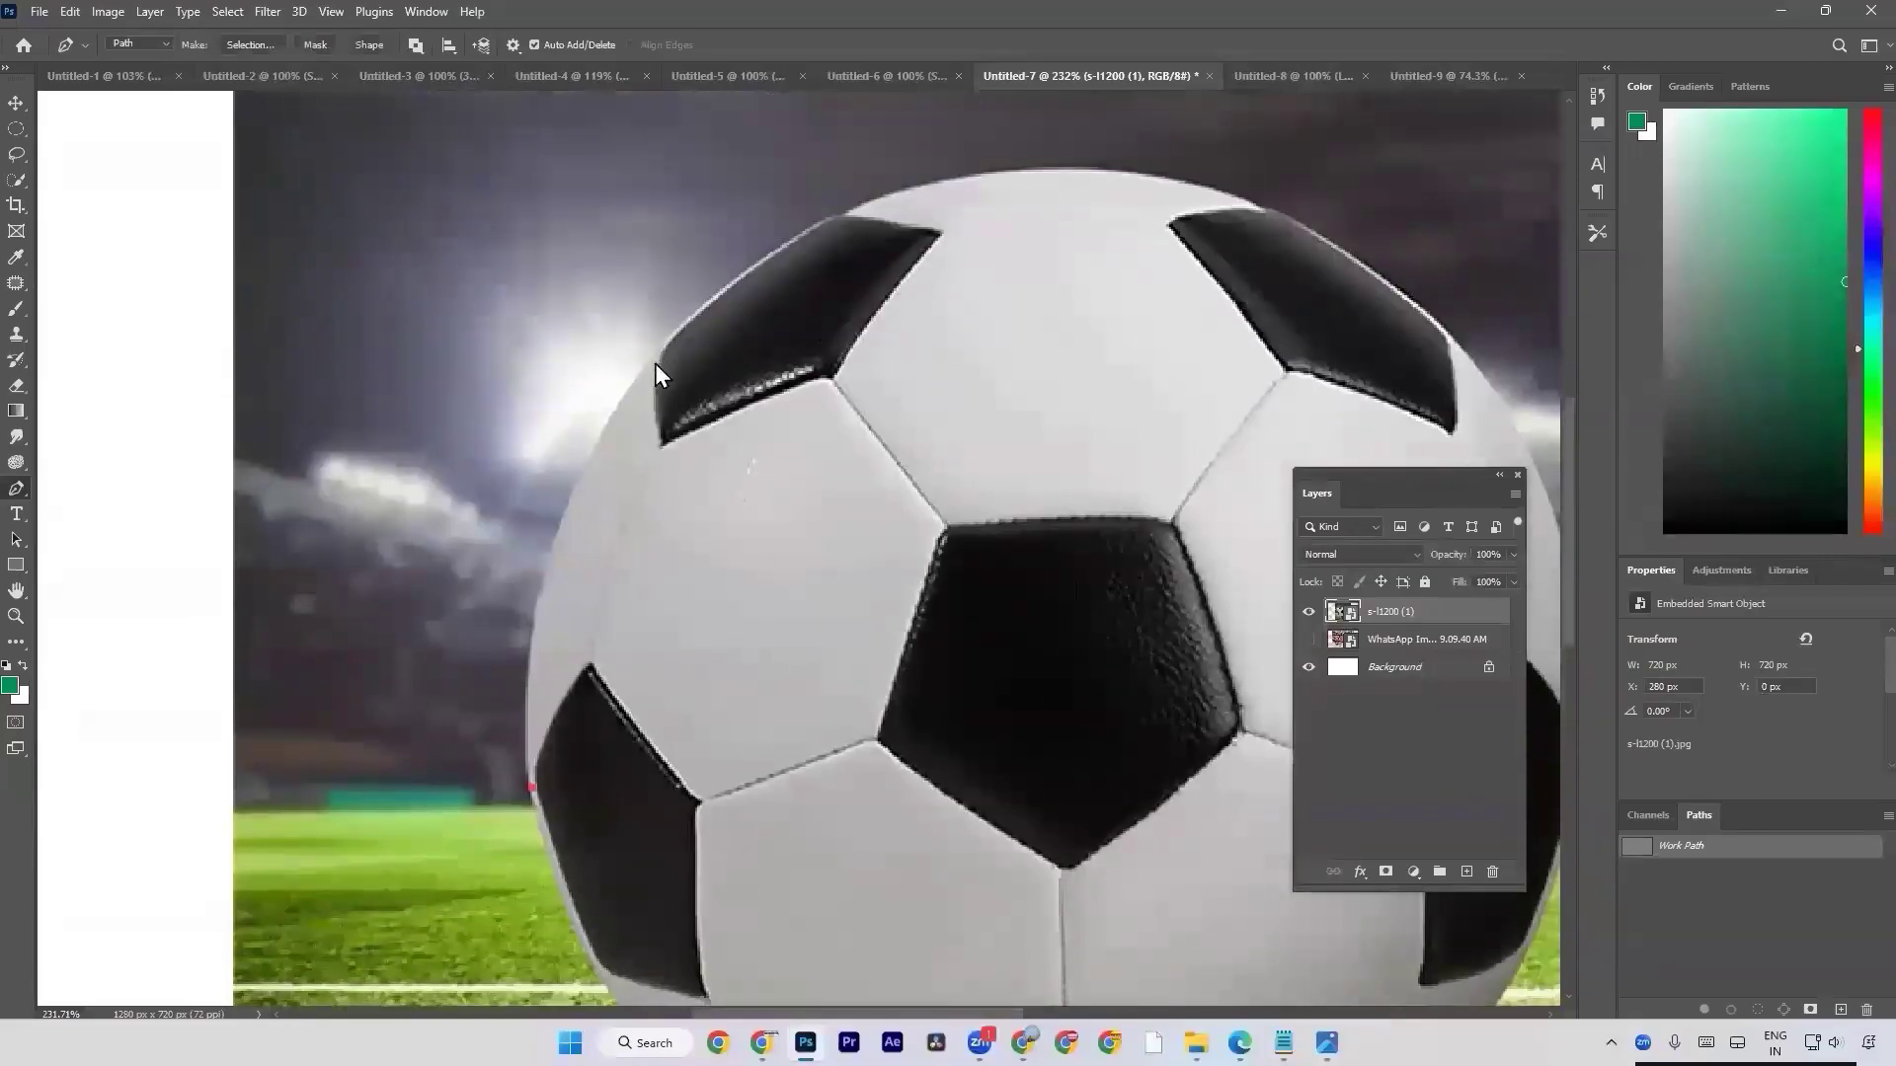
pyautogui.click(654, 360)
pyautogui.moveTo(657, 367); pyautogui.dragTo(904, 306)
pyautogui.hotkey('ctrl', 'z')
pyautogui.hotkey('ctrl', 'z')
# Try tracing the football's left edge up to the upper-left black patch with several short Pen segments, and undo them all.
pyautogui.click(532, 792)
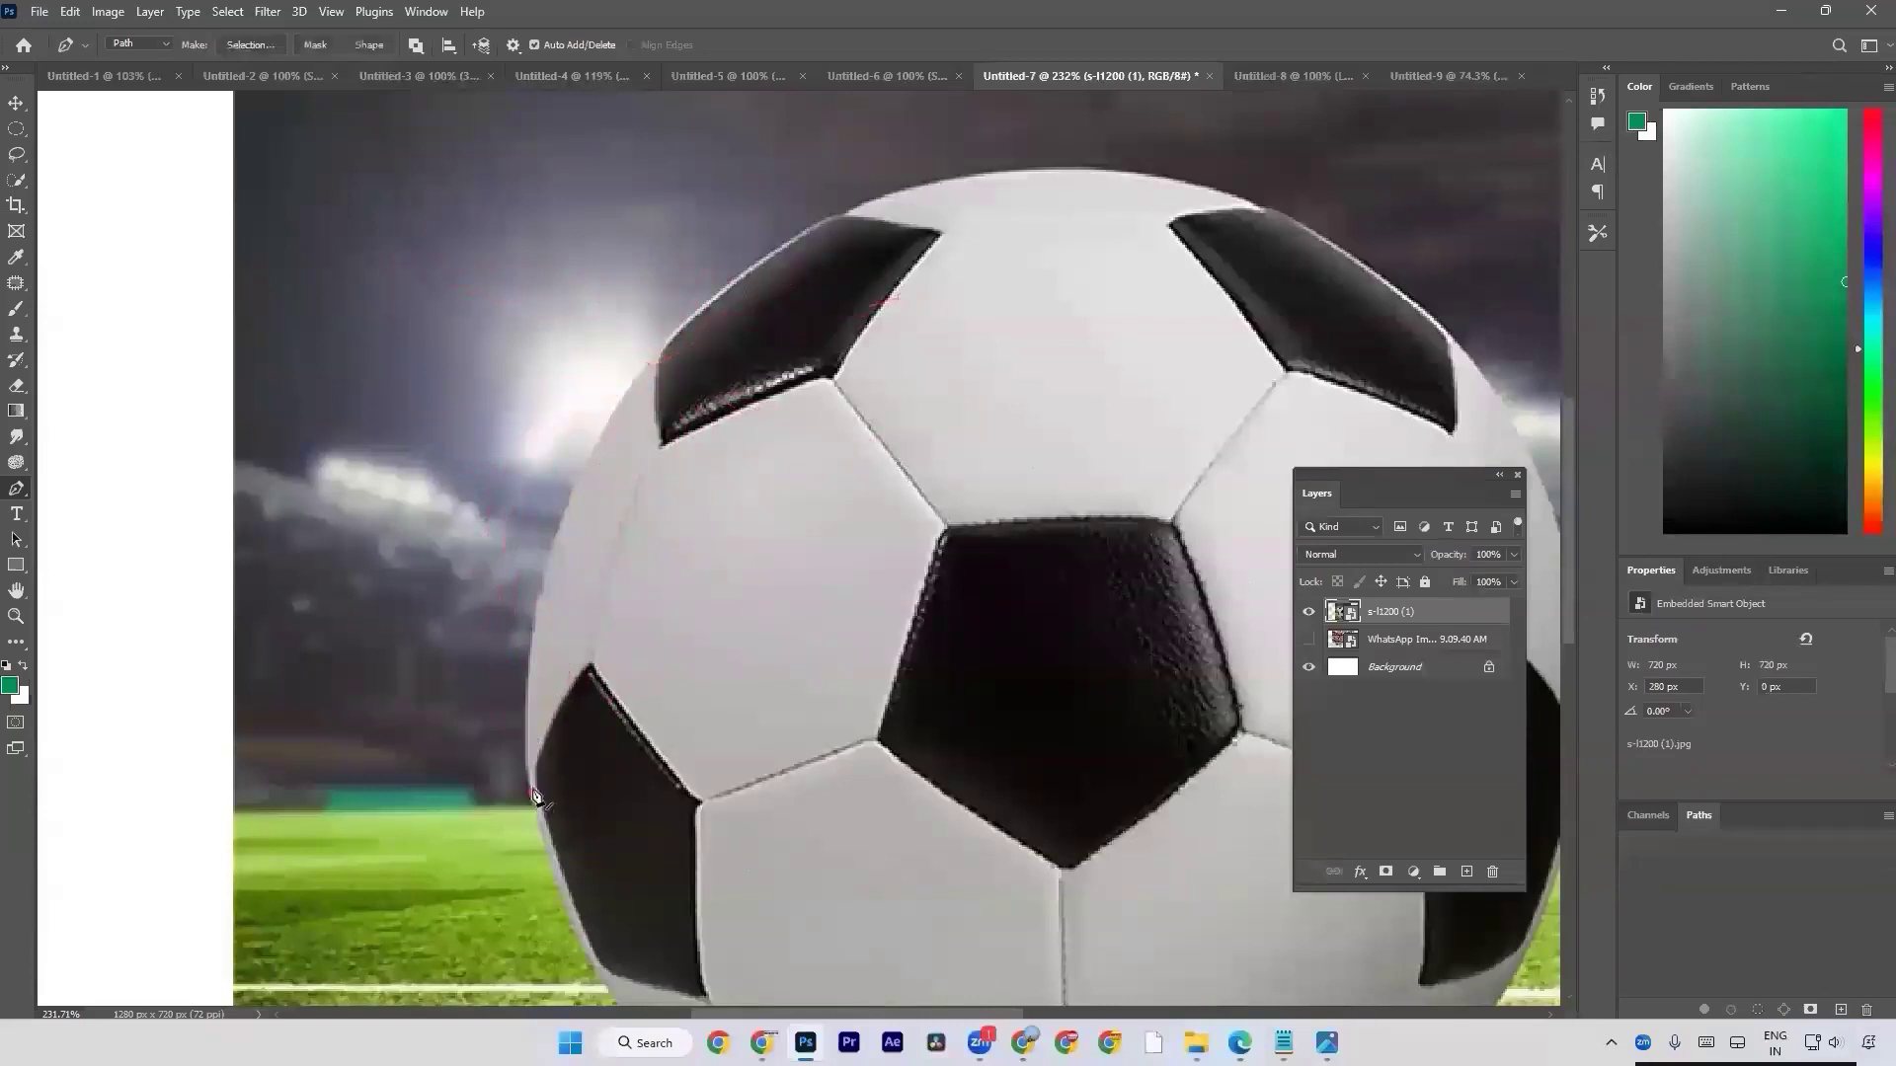
pyautogui.click(655, 361)
pyautogui.hotkey('ctrl', 'z')
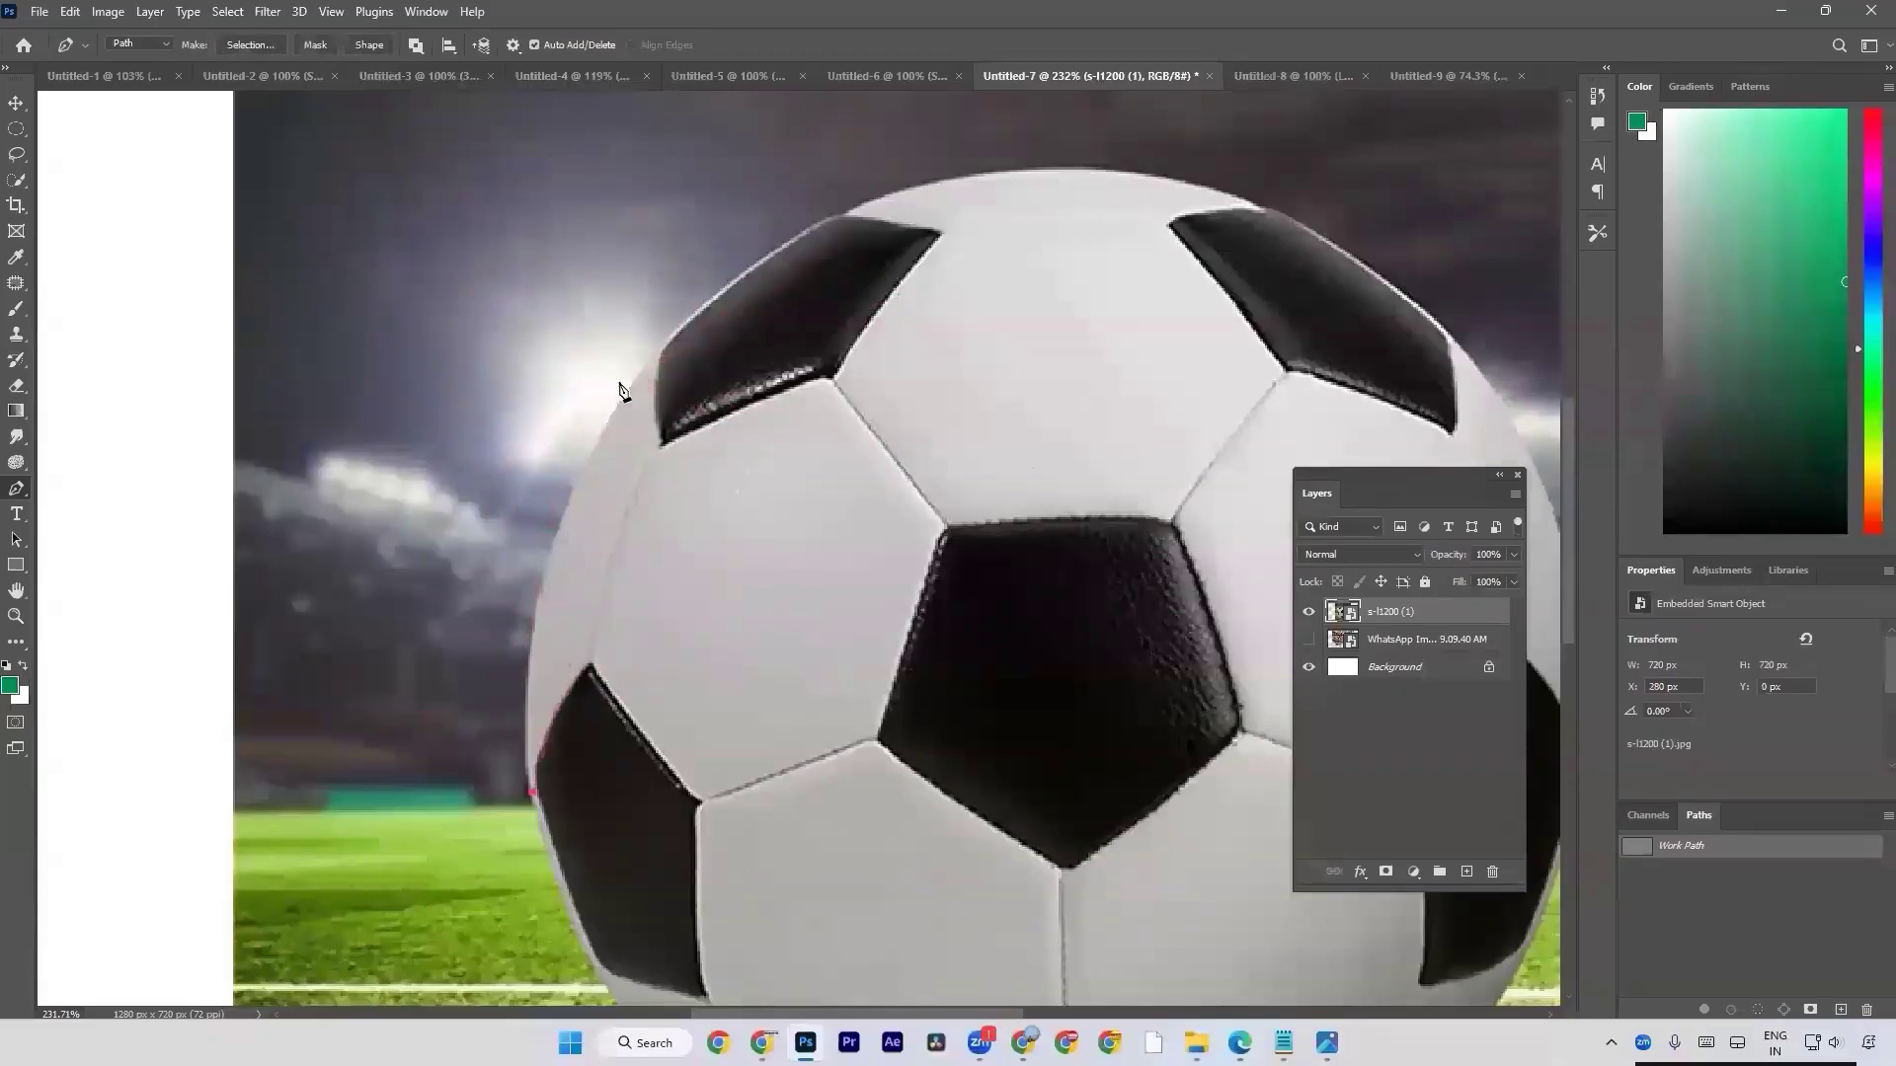
pyautogui.moveTo(550, 581); pyautogui.dragTo(567, 515)
pyautogui.moveTo(631, 394); pyautogui.dragTo(653, 360)
pyautogui.click(661, 349)
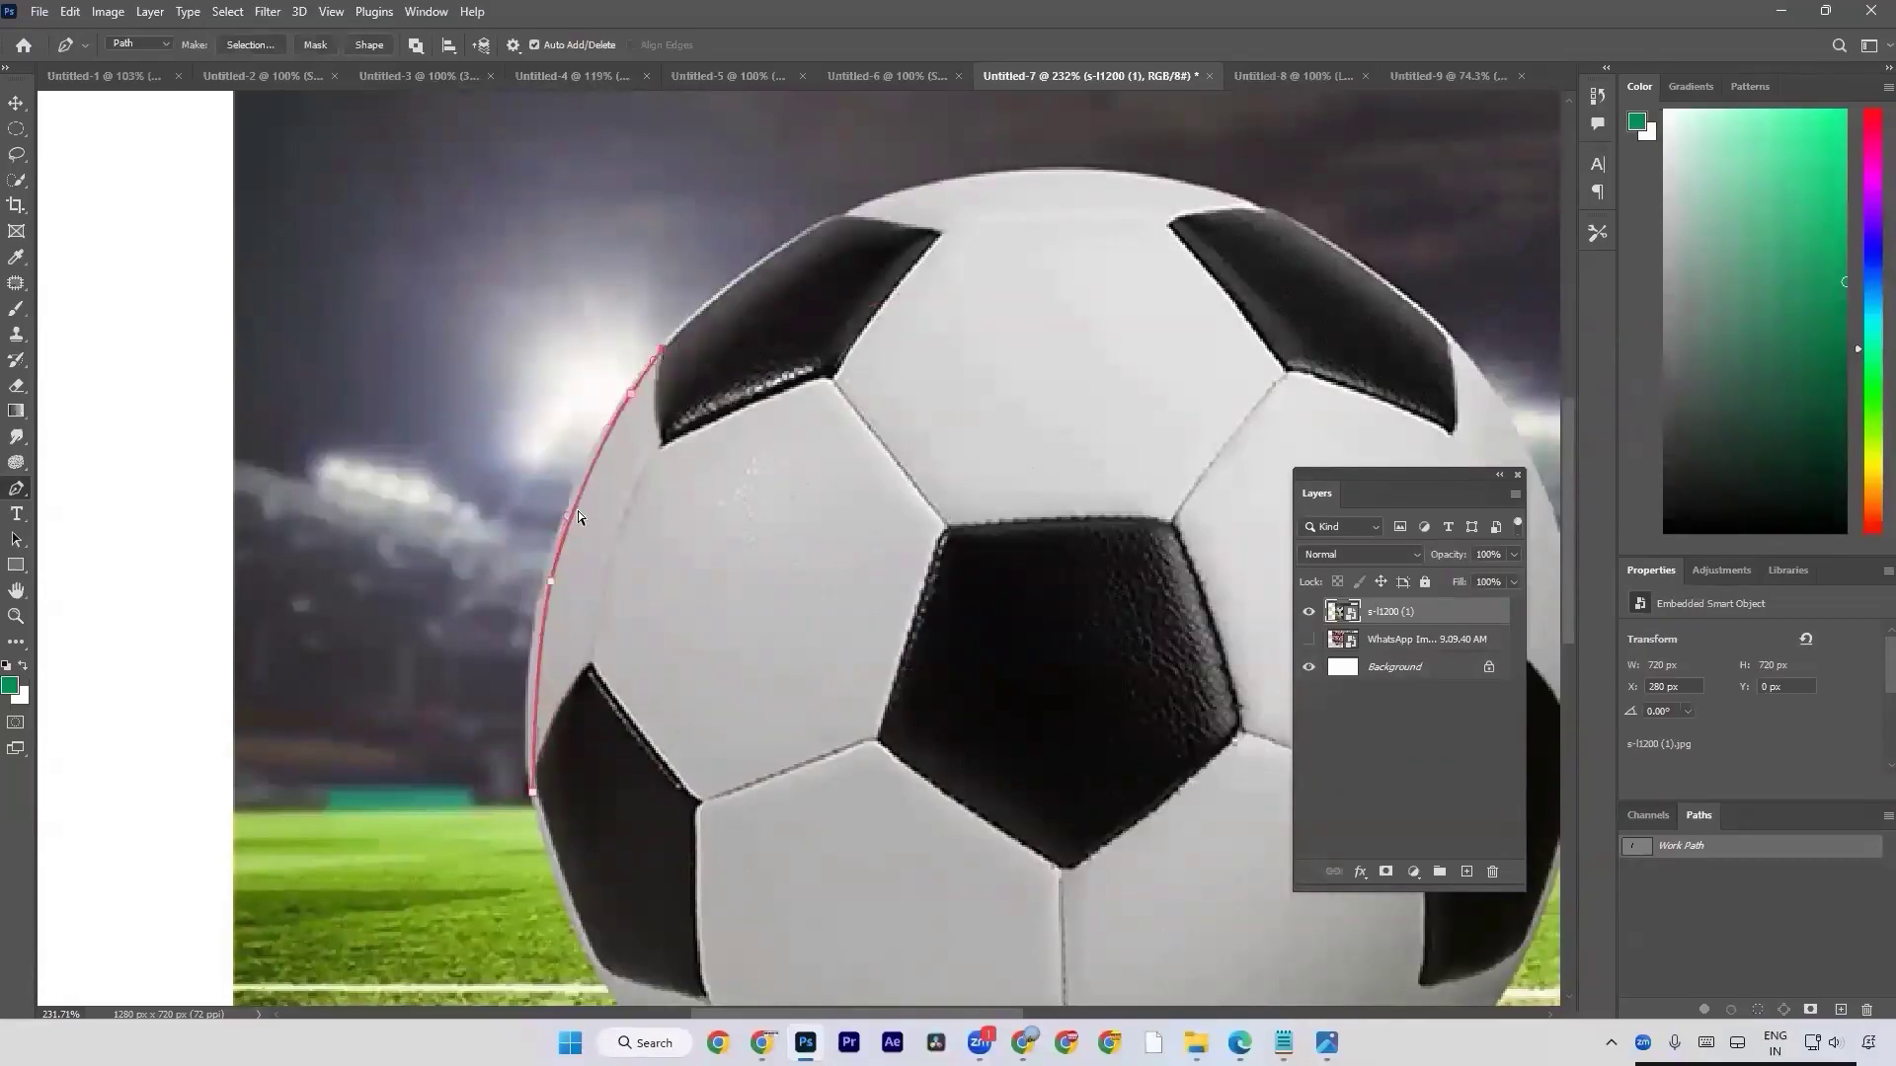
pyautogui.hotkey('ctrl', 'z')
pyautogui.hotkey('ctrl', 'z')
pyautogui.hotkey('ctrl', 'z')
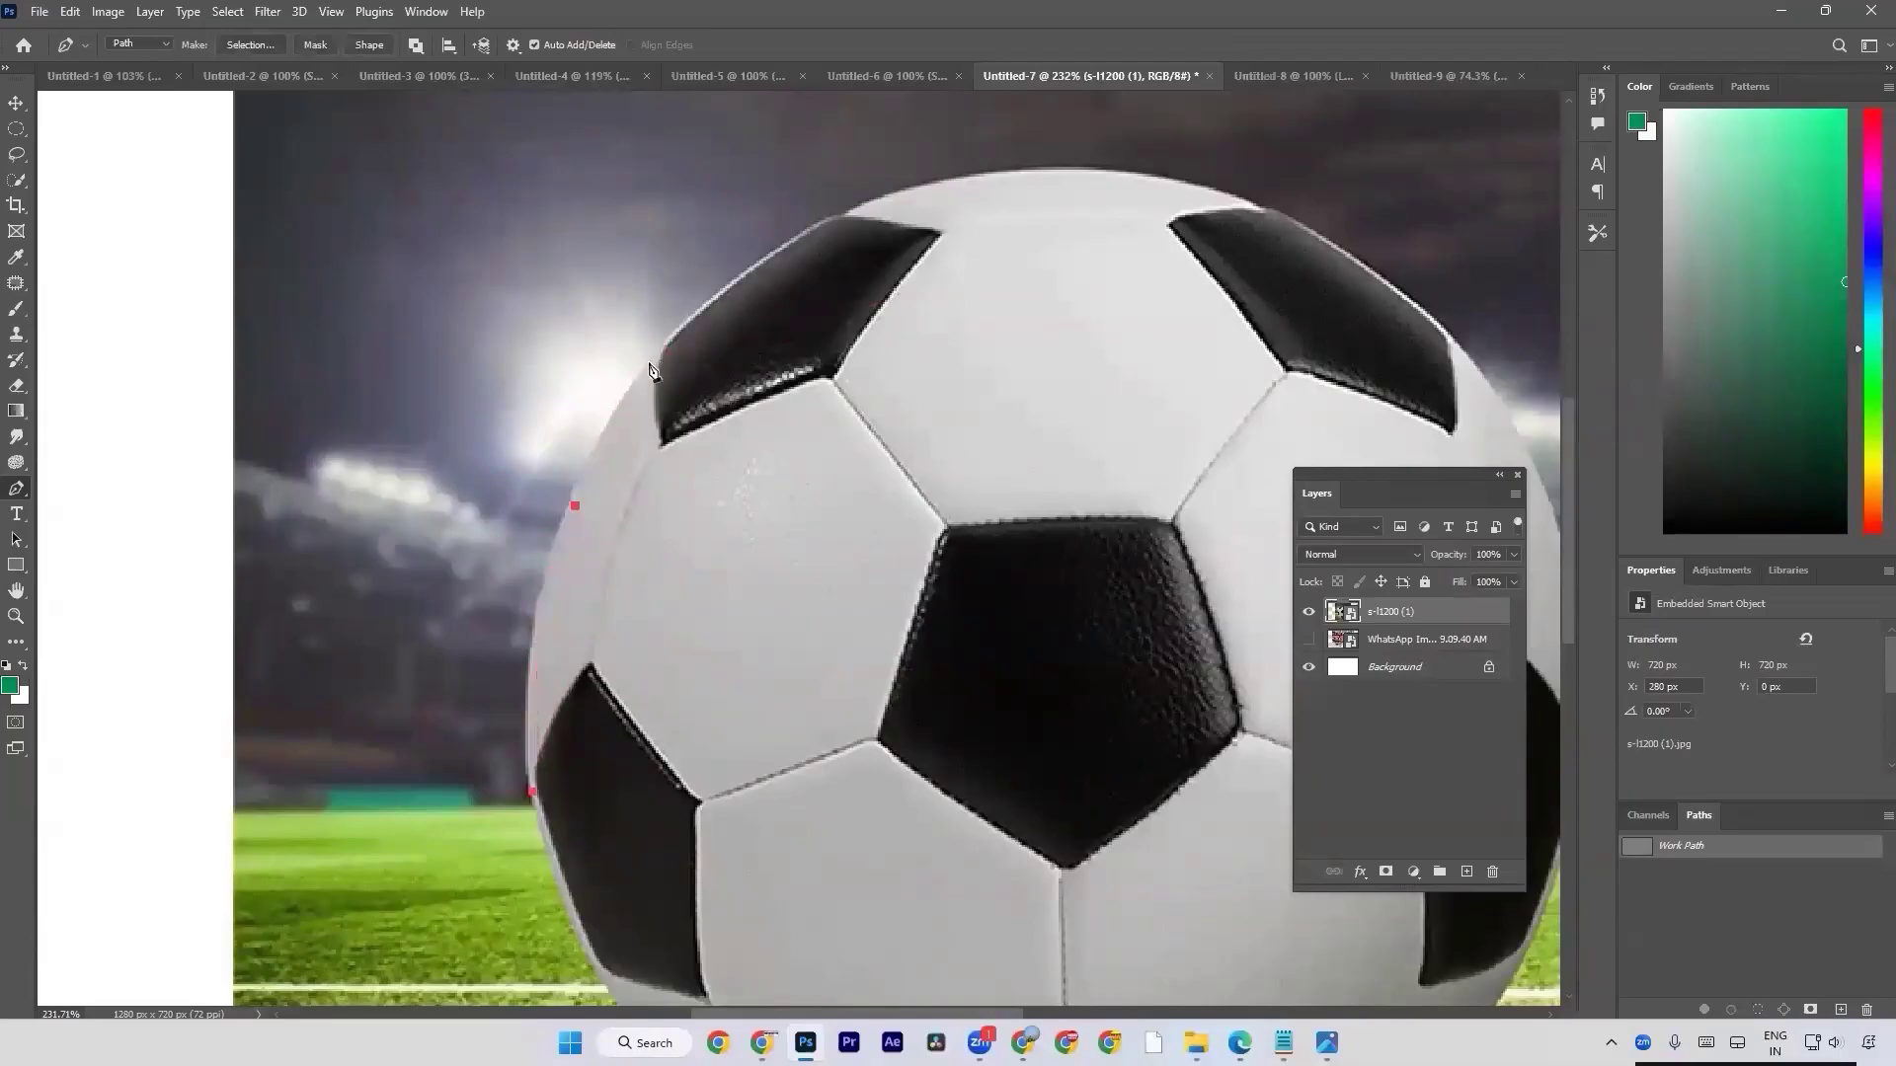
pyautogui.hotkey('ctrl', 'z')
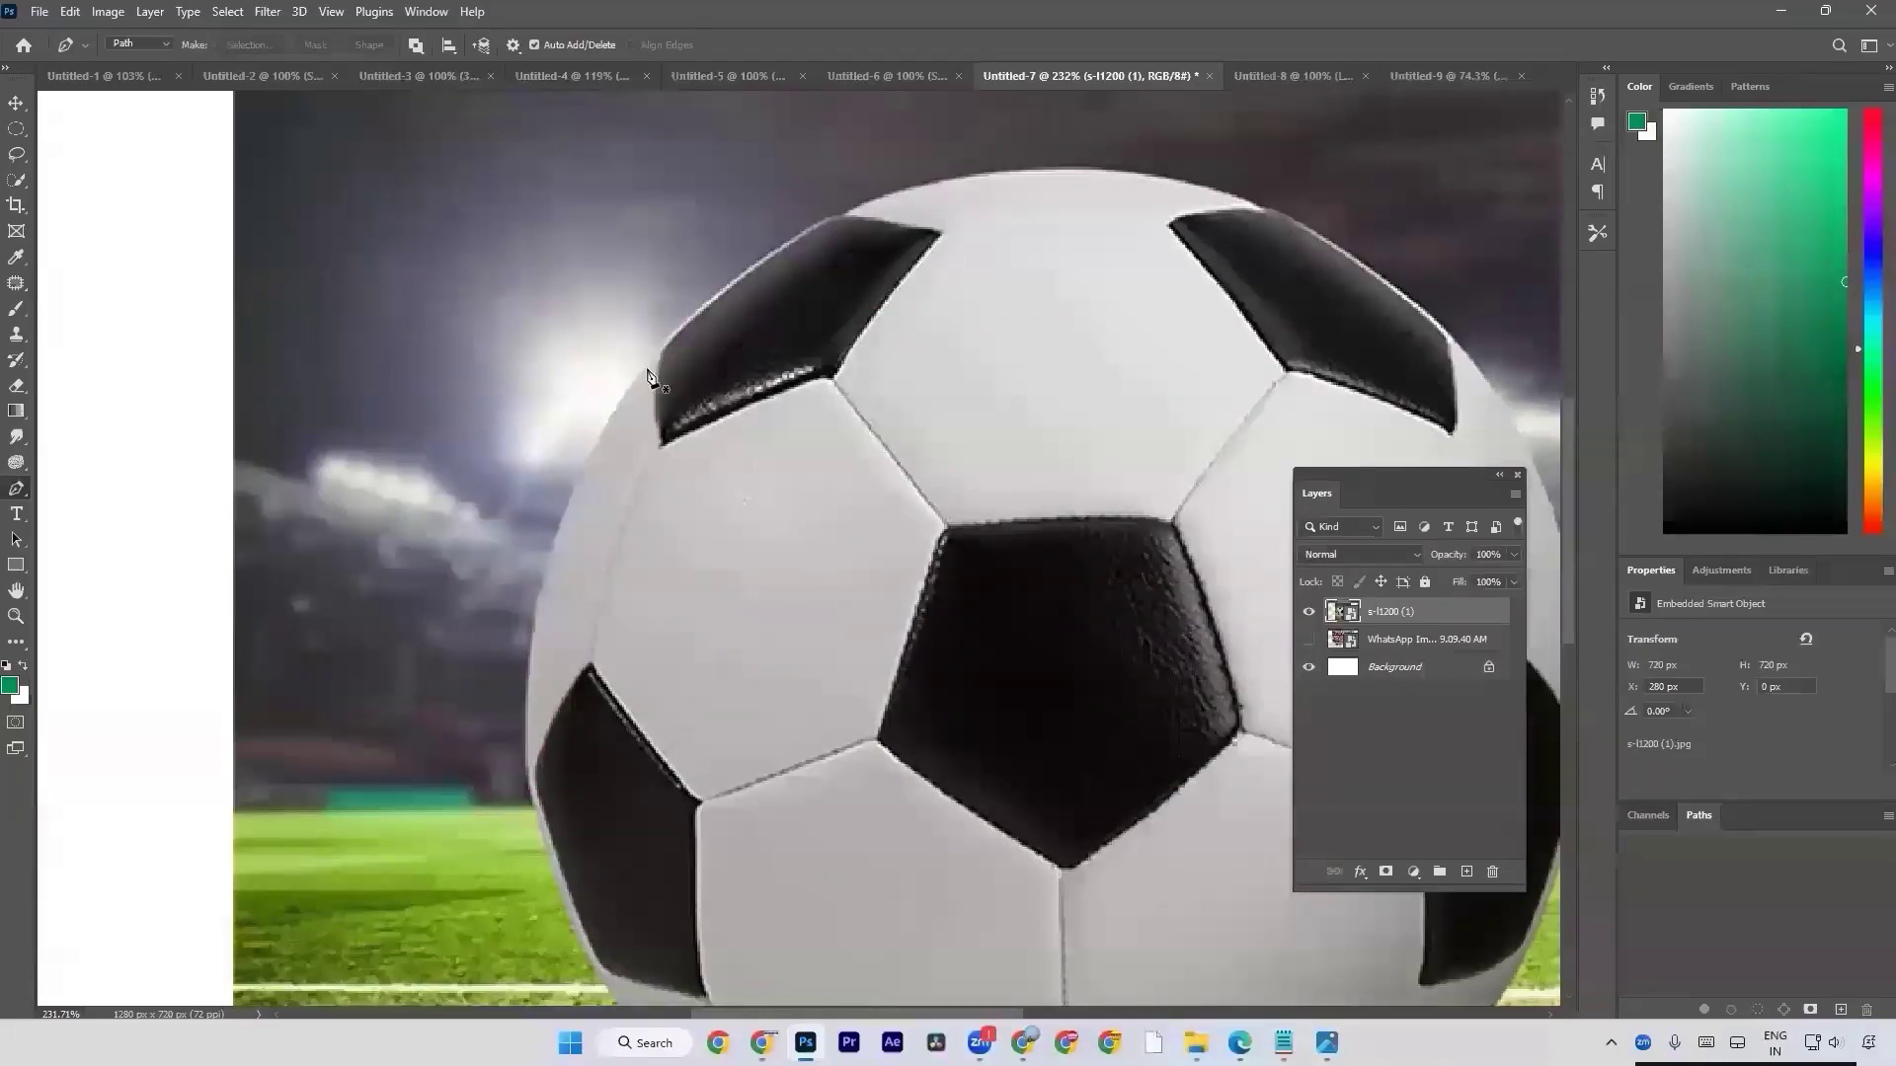
pyautogui.click(637, 373)
pyautogui.hotkey('ctrl', 'z')
# Draw a curved Pen path up the football's left edge, from beside the left black patch to just below the upper-left one.
pyautogui.click(530, 749)
pyautogui.moveTo(626, 403); pyautogui.dragTo(738, 247)
pyautogui.scroll(3, 546, 558)
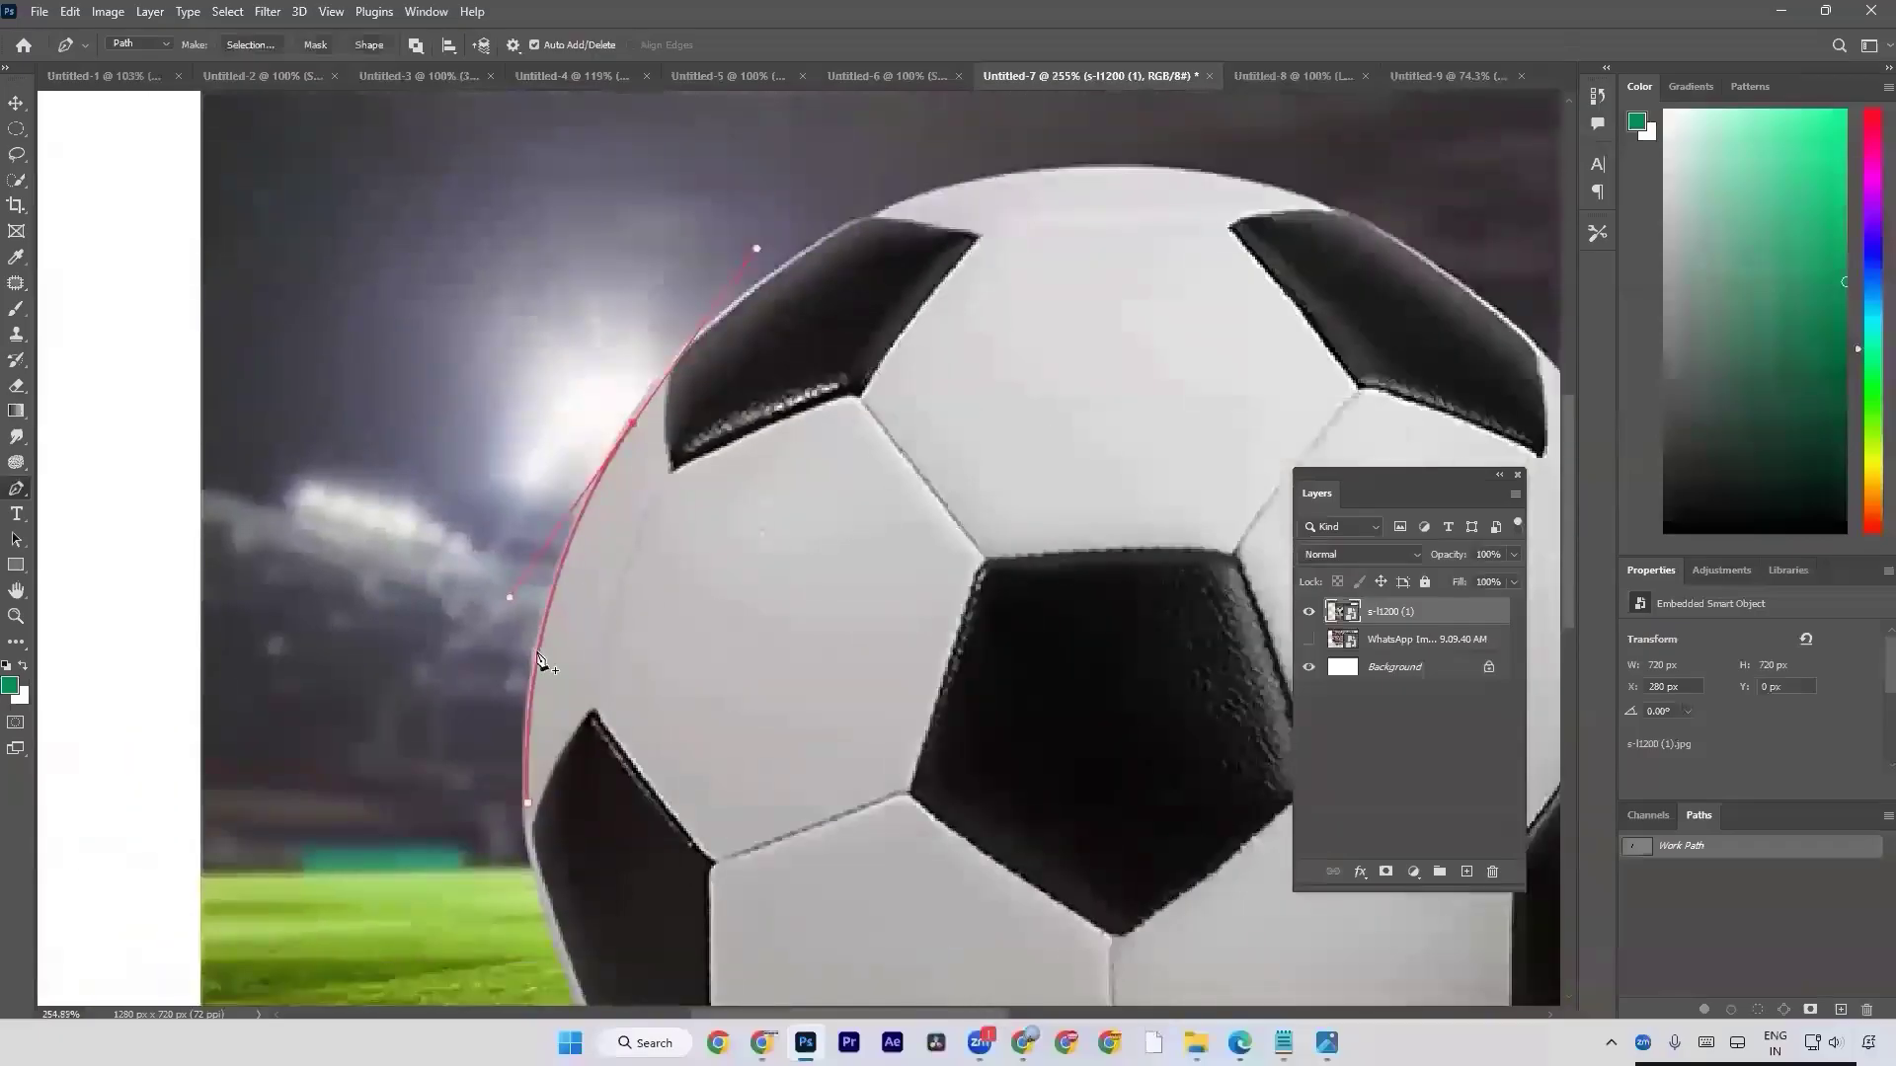
pyautogui.scroll(-2, 543, 568)
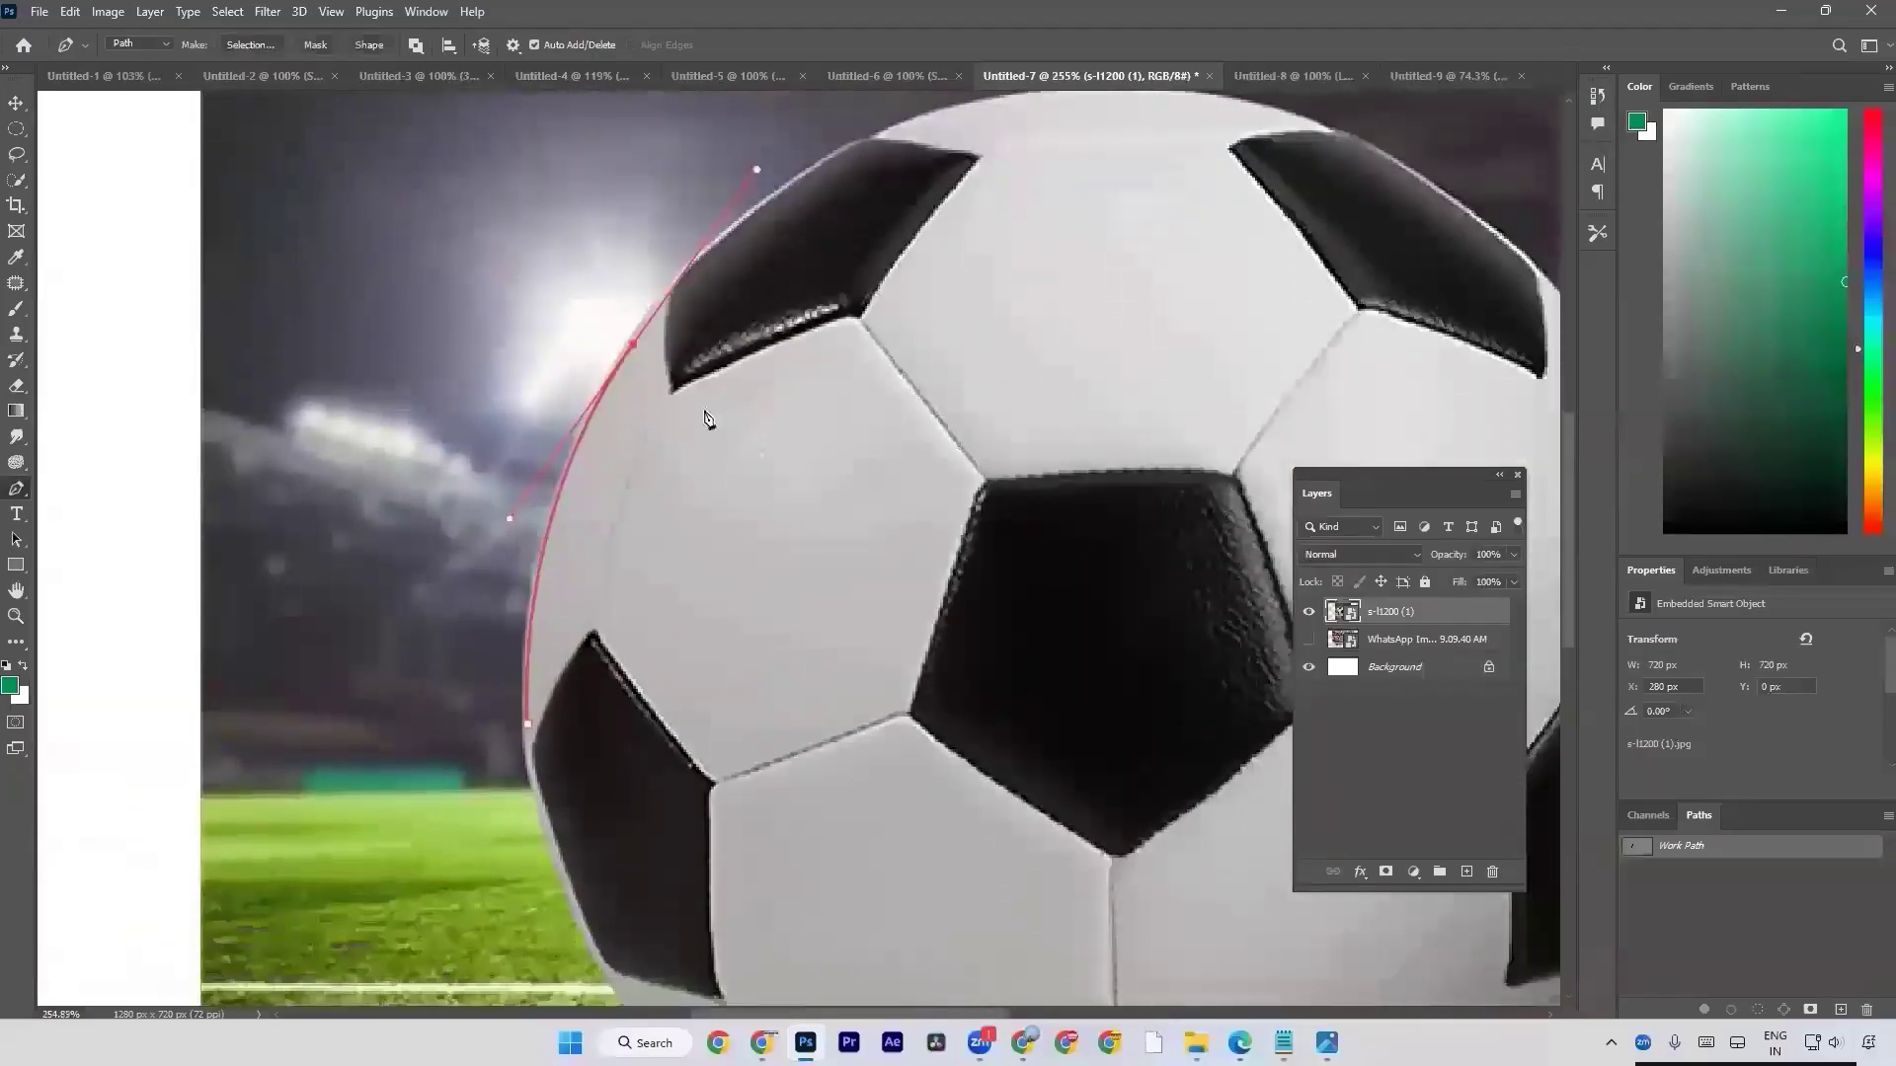
pyautogui.scroll(2, 706, 423)
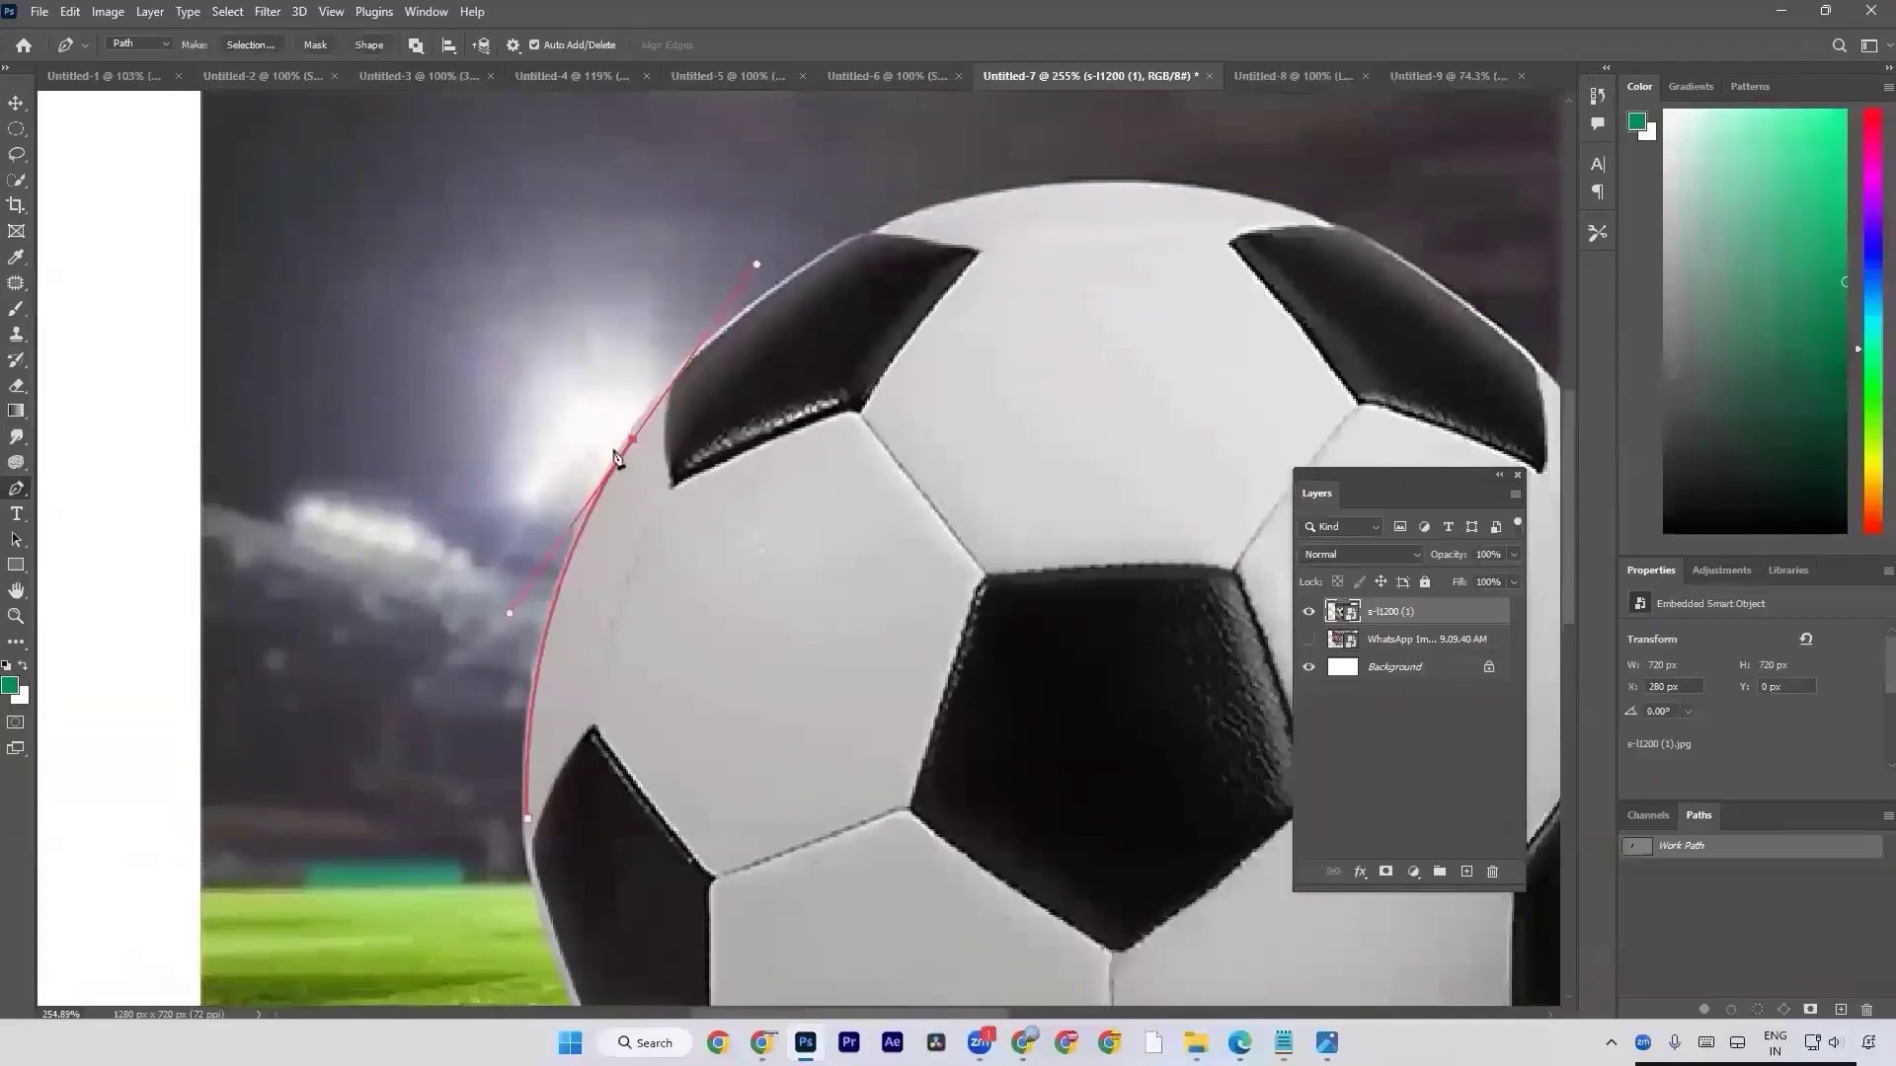
# Try continuing the path over the football's upper-left edge and top with several closely spaced anchors, and undo those segments.
pyautogui.scroll(2, 620, 457)
pyautogui.click(857, 320)
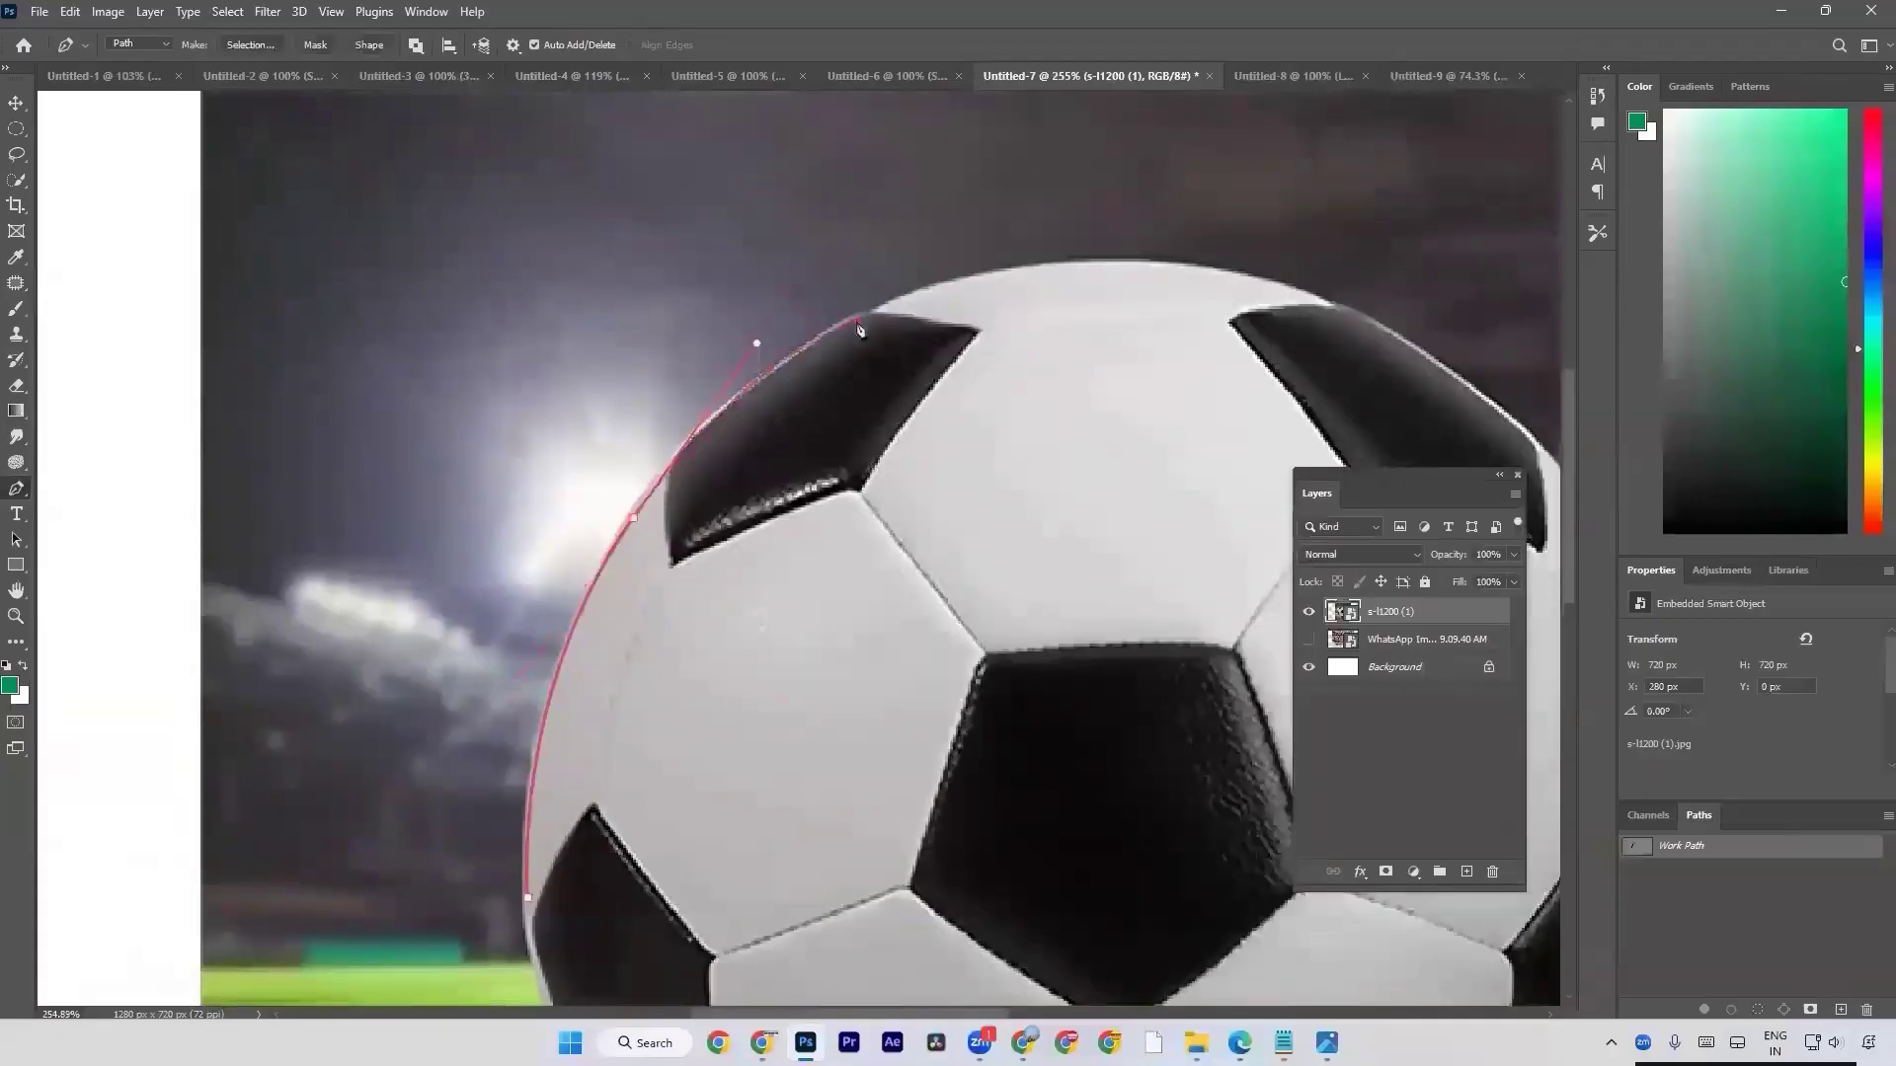
pyautogui.hotkey('ctrl', 'z')
pyautogui.click(760, 401)
pyautogui.click(944, 291)
pyautogui.moveTo(1090, 265); pyautogui.dragTo(1182, 269)
pyautogui.click(1214, 284)
pyautogui.hotkey('ctrl', 'z')
pyautogui.hotkey('ctrl', 'z')
pyautogui.hotkey('ctrl', 'z')
pyautogui.hotkey('ctrl', 'z')
# Continue the path with one curve past the upper-left black patch to near the football's top, removing the outgoing handle at both end anchors.
pyautogui.keyDown('alt'); pyautogui.click(633, 520); pyautogui.keyUp('alt')
pyautogui.moveTo(790, 398); pyautogui.dragTo(494, 487)
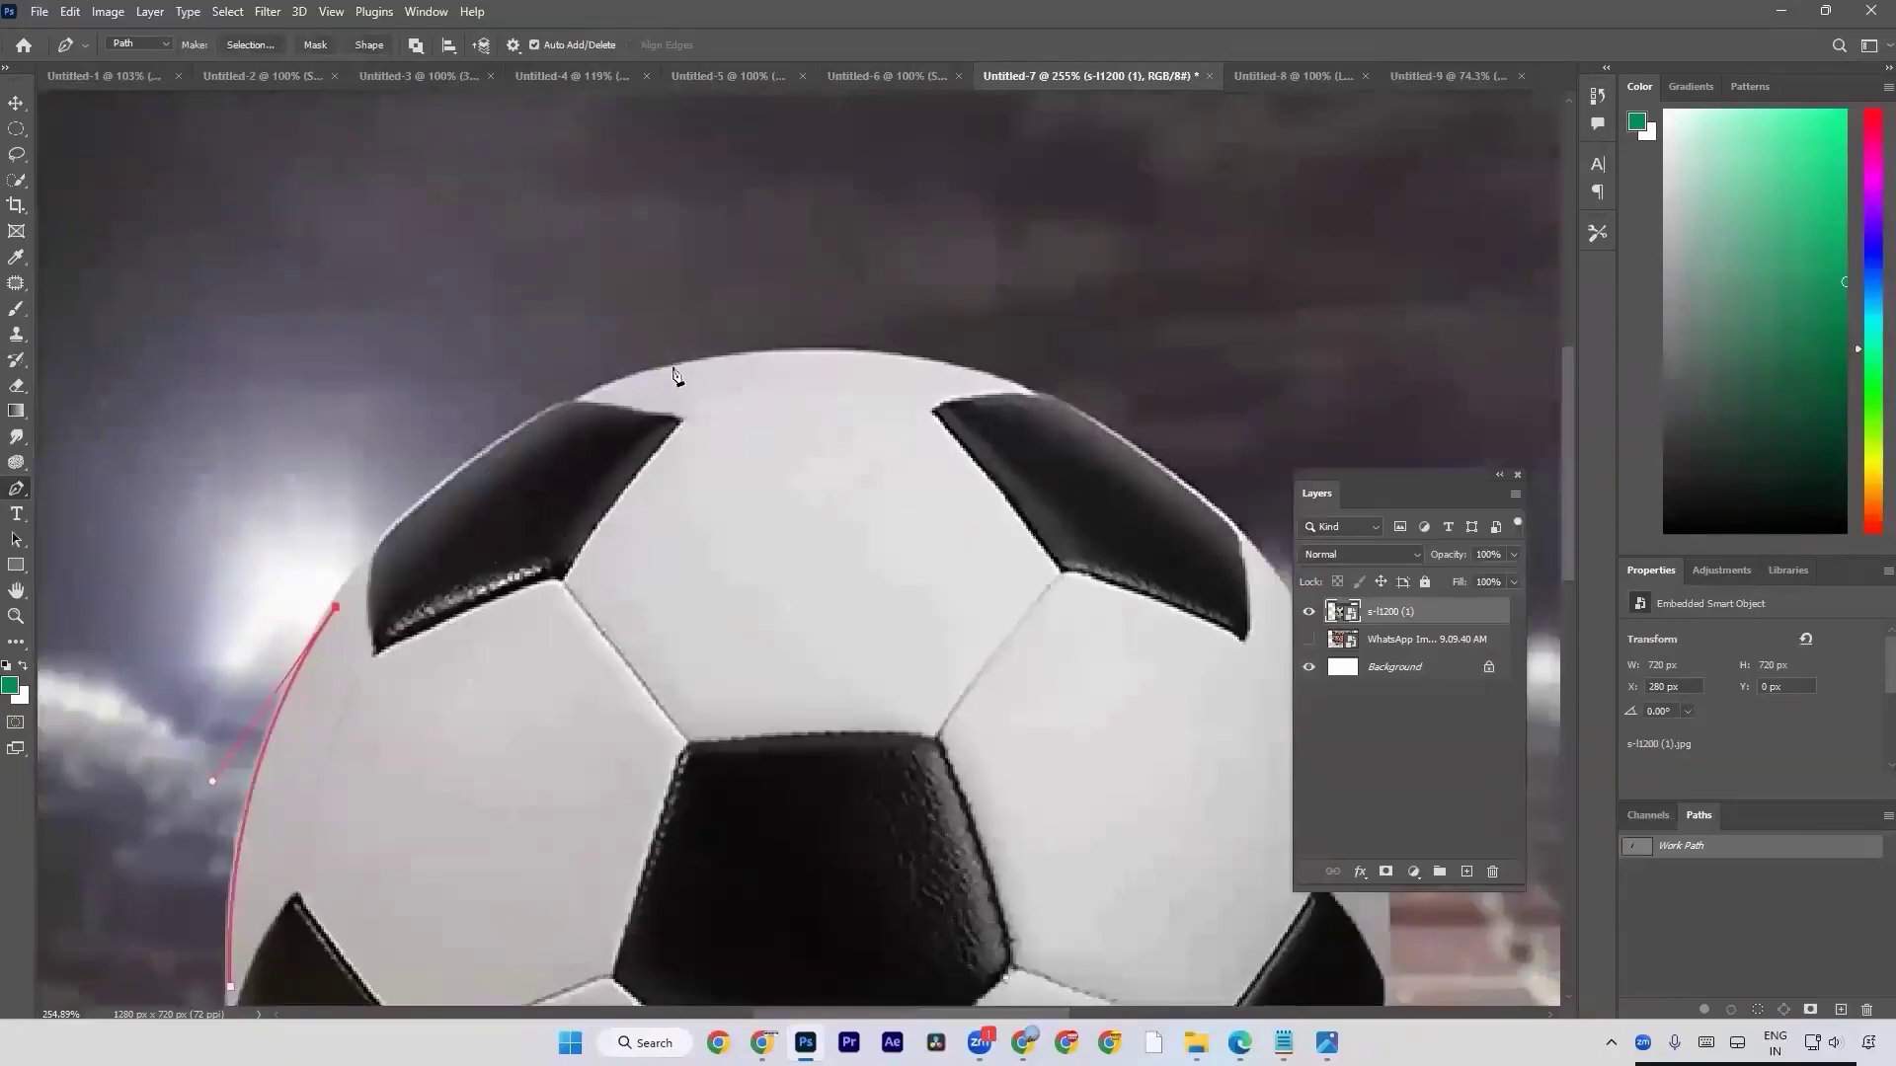
pyautogui.moveTo(676, 368); pyautogui.dragTo(719, 364)
pyautogui.hotkey('ctrl', 'z')
pyautogui.click(673, 370)
pyautogui.moveTo(675, 374); pyautogui.dragTo(891, 336)
pyautogui.hotkey('ctrl', 'z')
pyautogui.moveTo(669, 373); pyautogui.dragTo(872, 329)
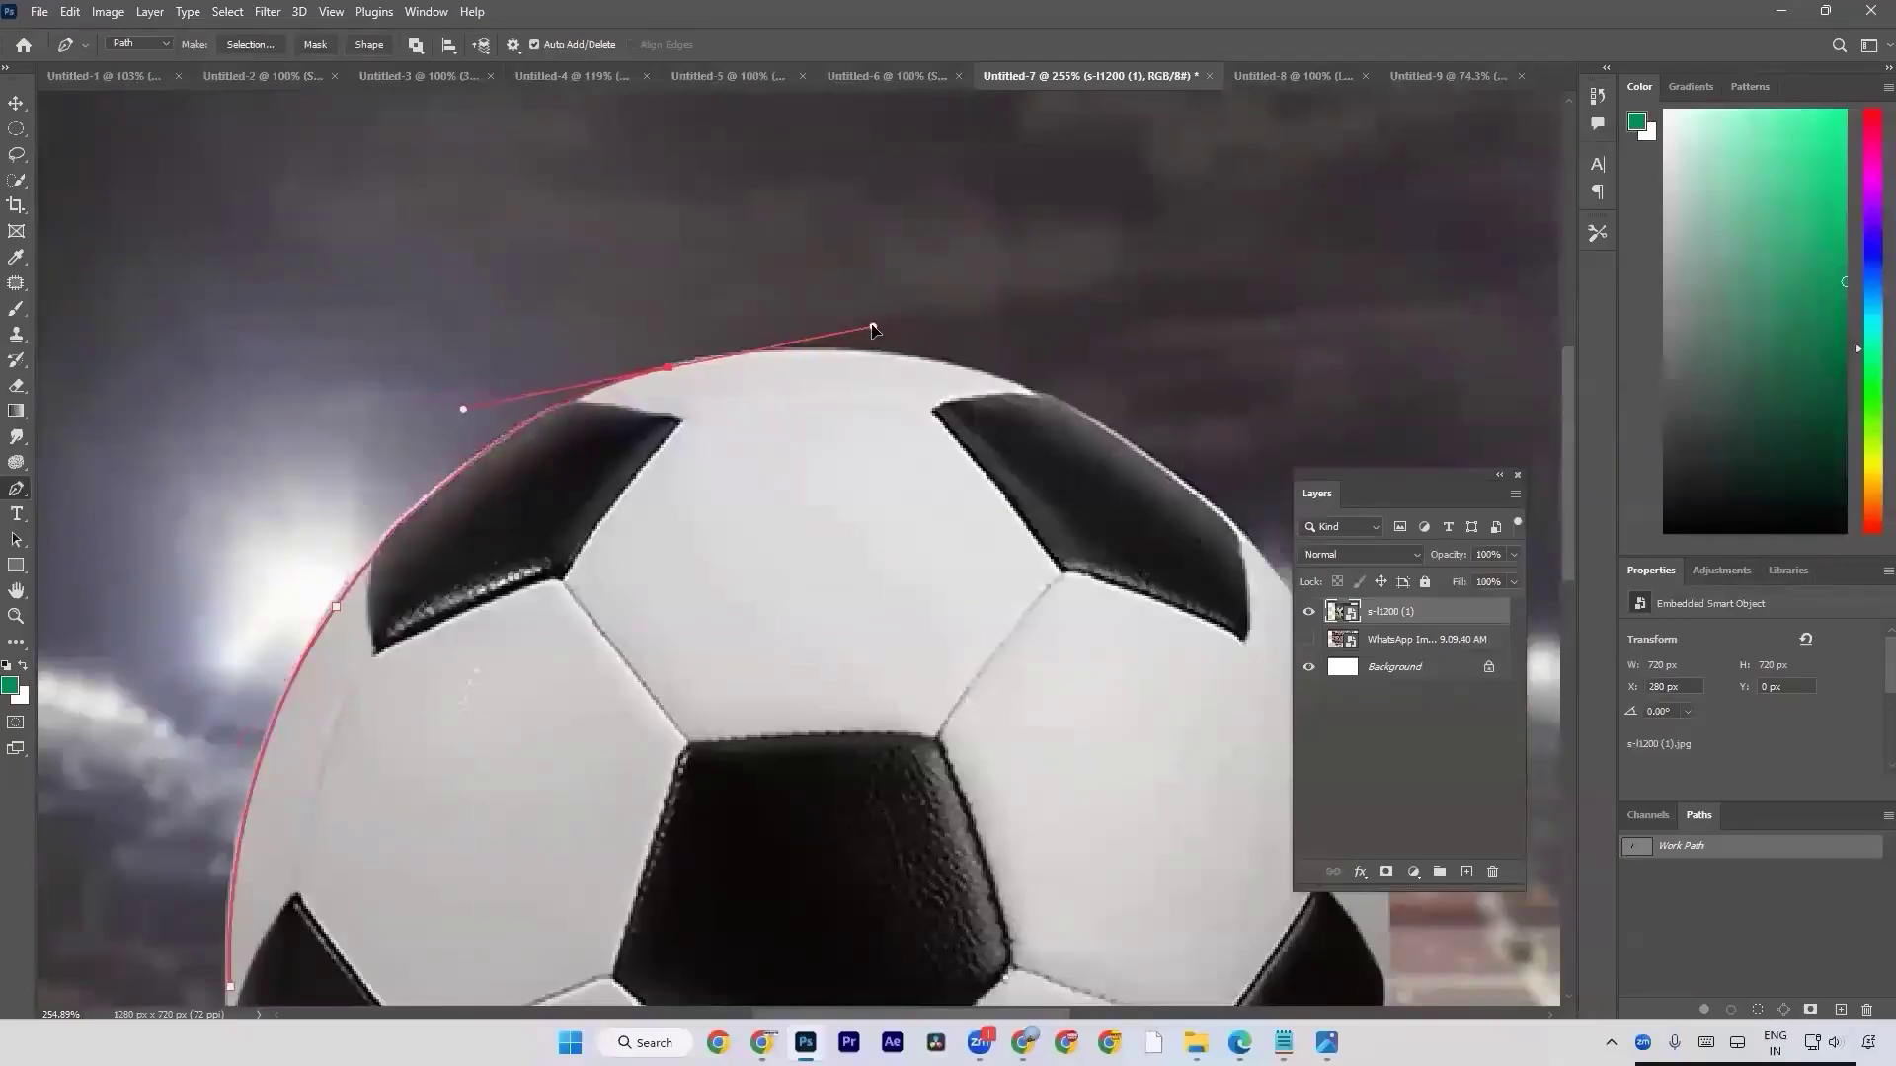
pyautogui.click(670, 374)
# Try different anchors and handle lengths for a curve from the top anchor over to the football's upper-right black patch.
pyautogui.click(1135, 452)
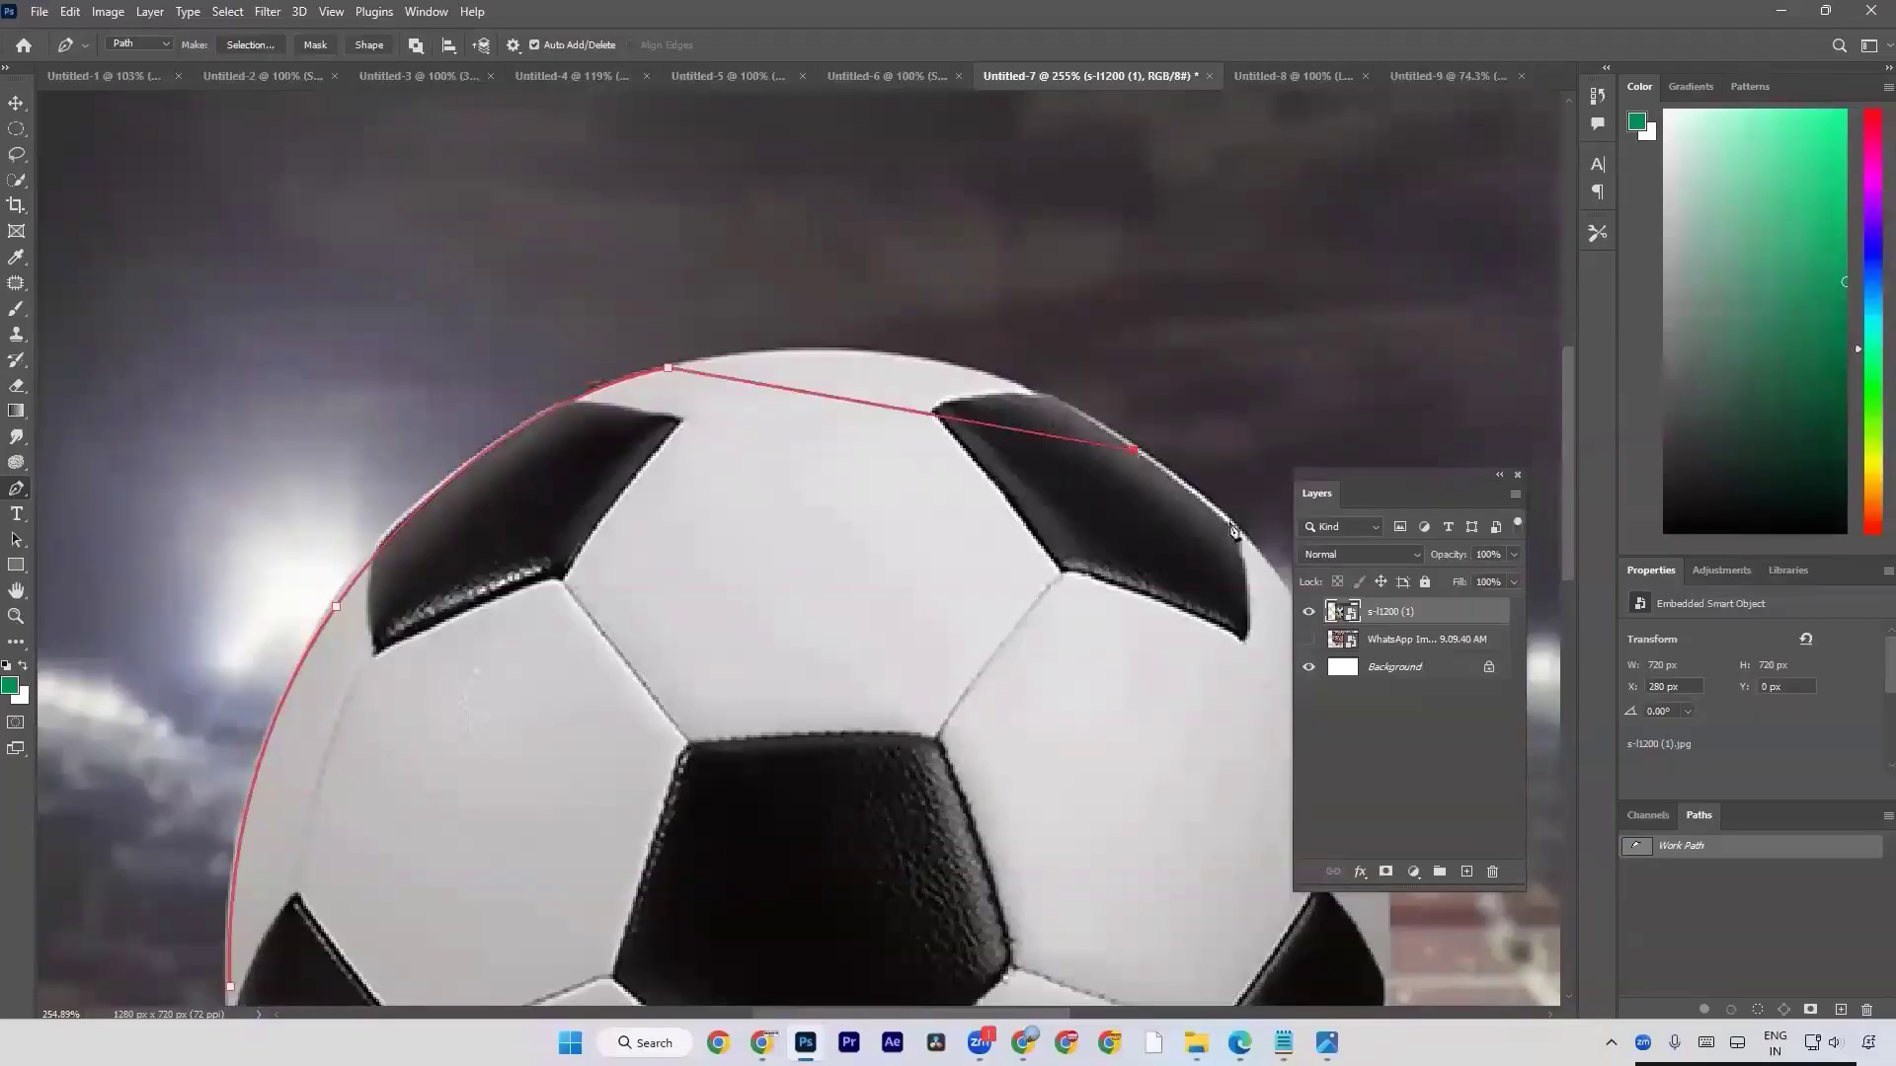
pyautogui.moveTo(1211, 521); pyautogui.dragTo(1189, 630)
pyautogui.hotkey('ctrl', 'z')
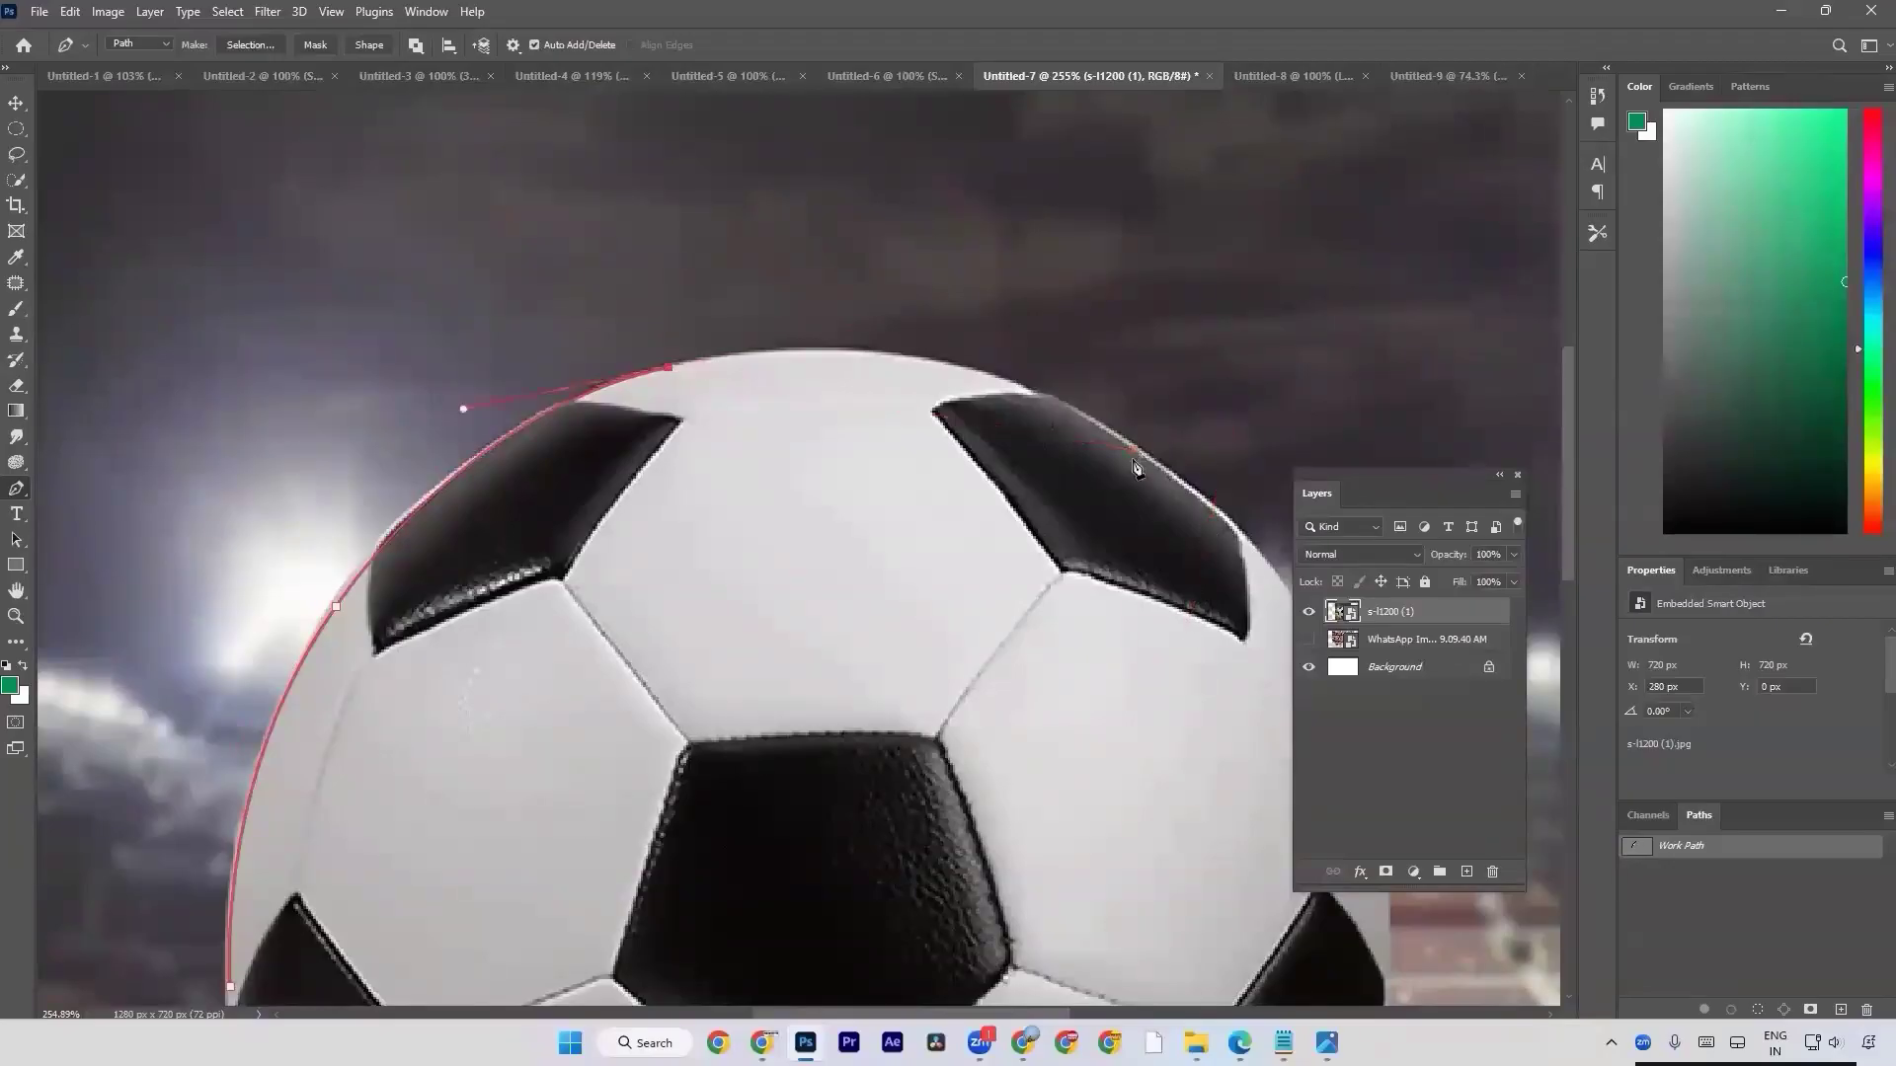
pyautogui.moveTo(1140, 460); pyautogui.dragTo(1192, 544)
pyautogui.hotkey('ctrl', 'z')
pyautogui.click(1142, 457)
pyautogui.moveTo(1142, 457); pyautogui.dragTo(1241, 584)
pyautogui.hotkey('ctrl', 'z')
pyautogui.click(1140, 454)
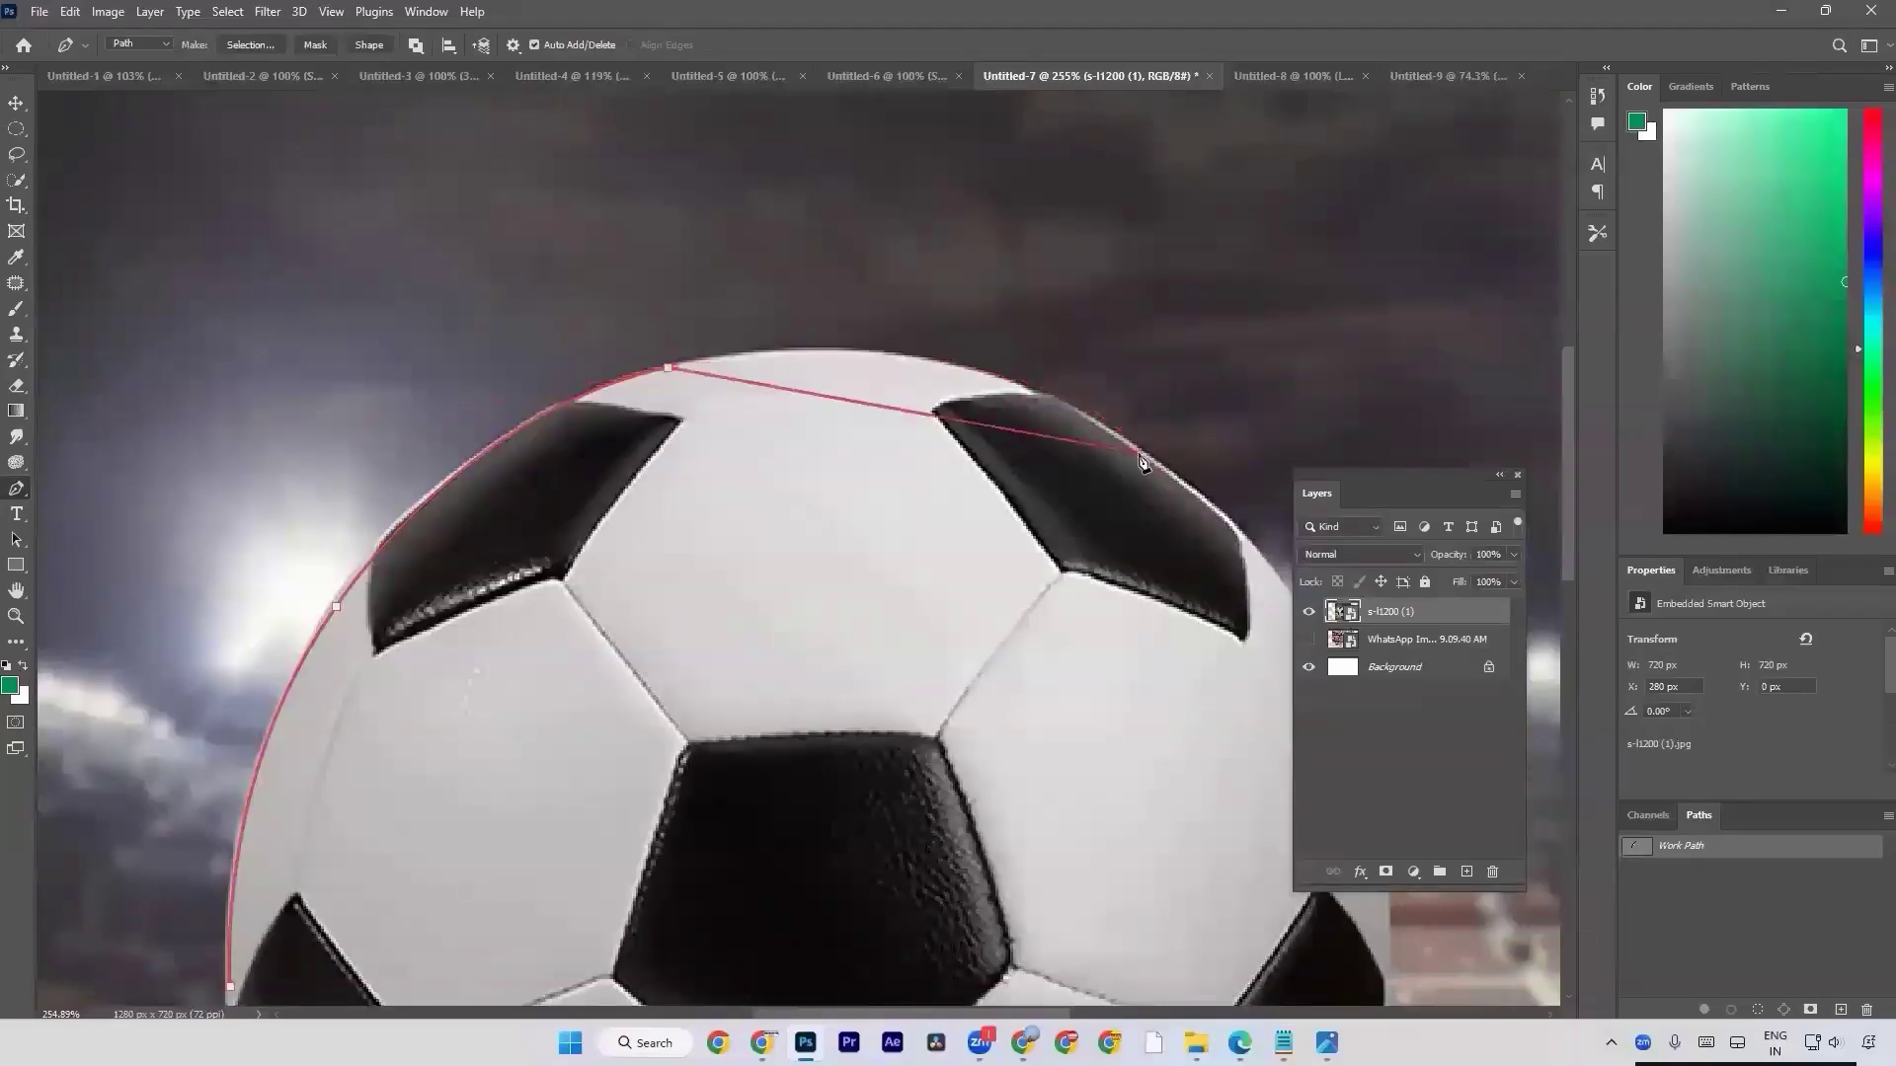
pyautogui.moveTo(1140, 459); pyautogui.dragTo(1344, 617)
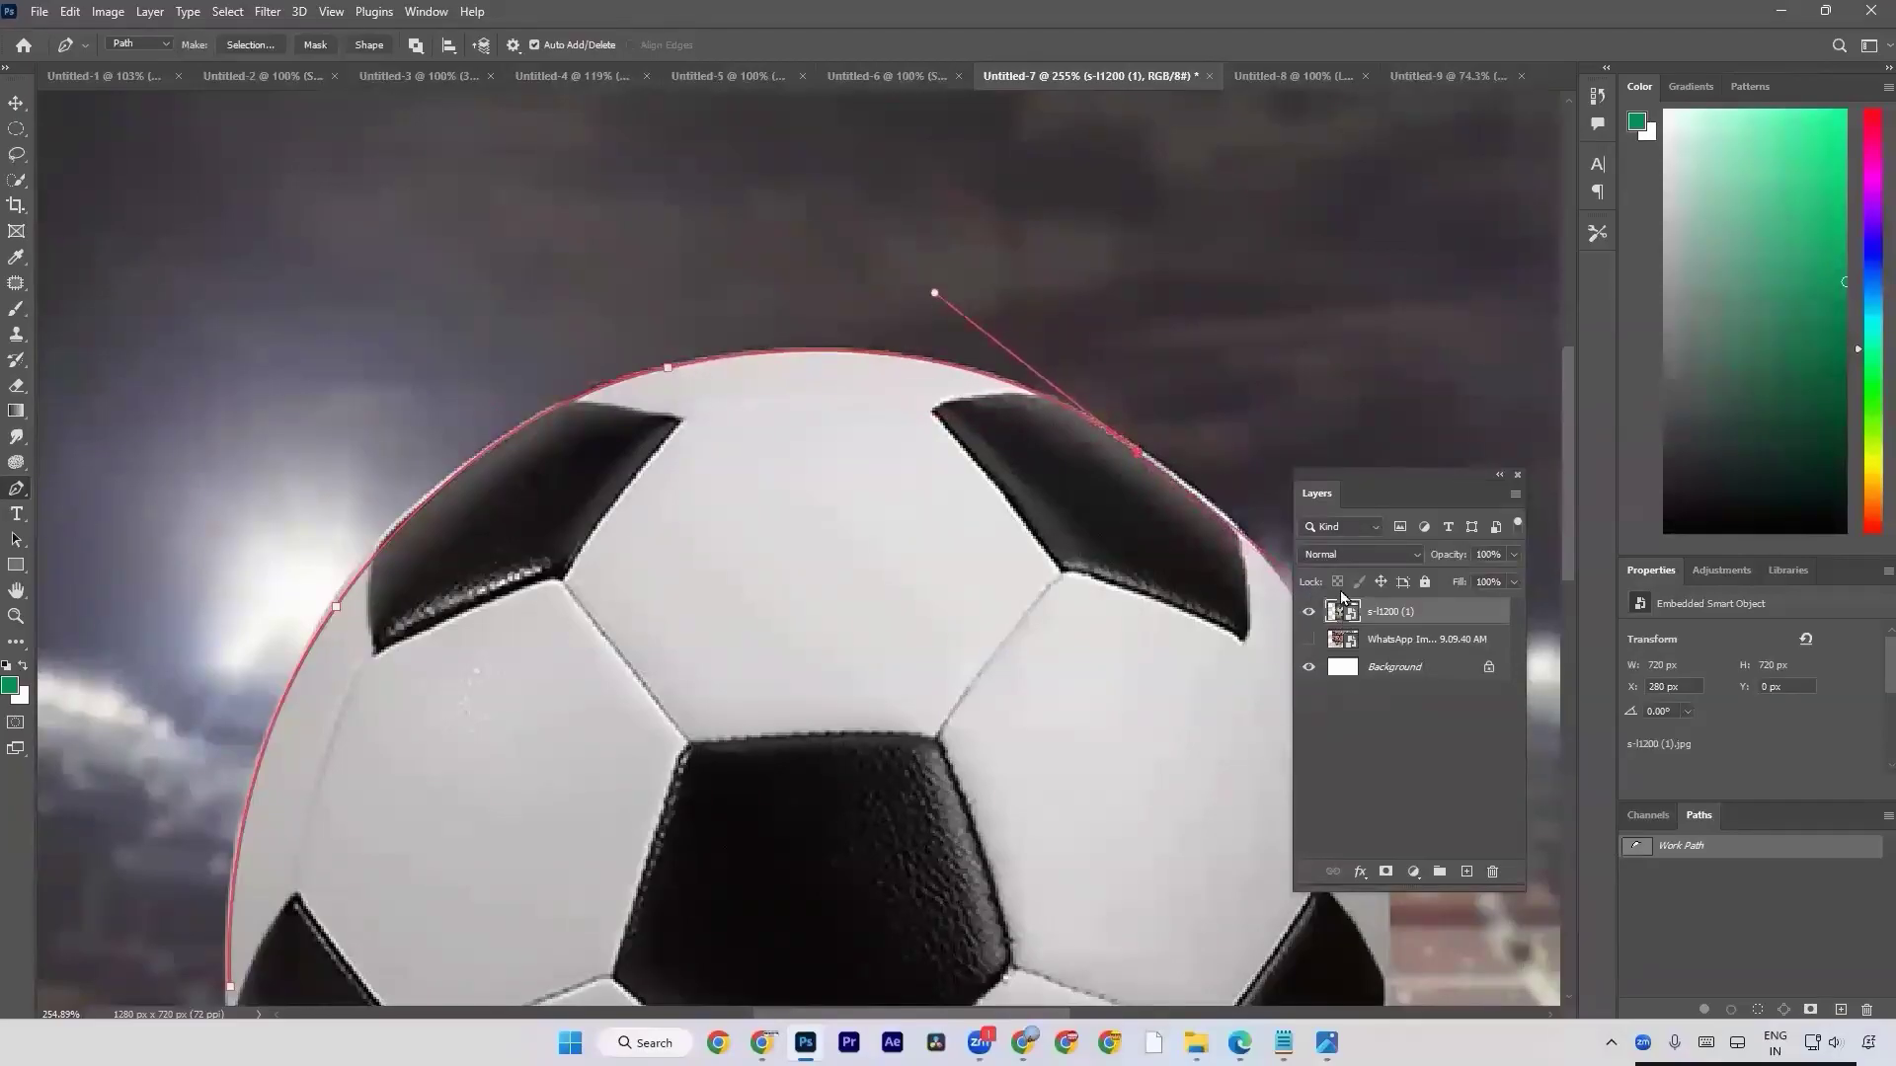
# Move the floating Layers panel clear of the football and curve the path over its top to the upper-right black patch's outer edge.
pyautogui.moveTo(1317, 493); pyautogui.dragTo(1568, 520)
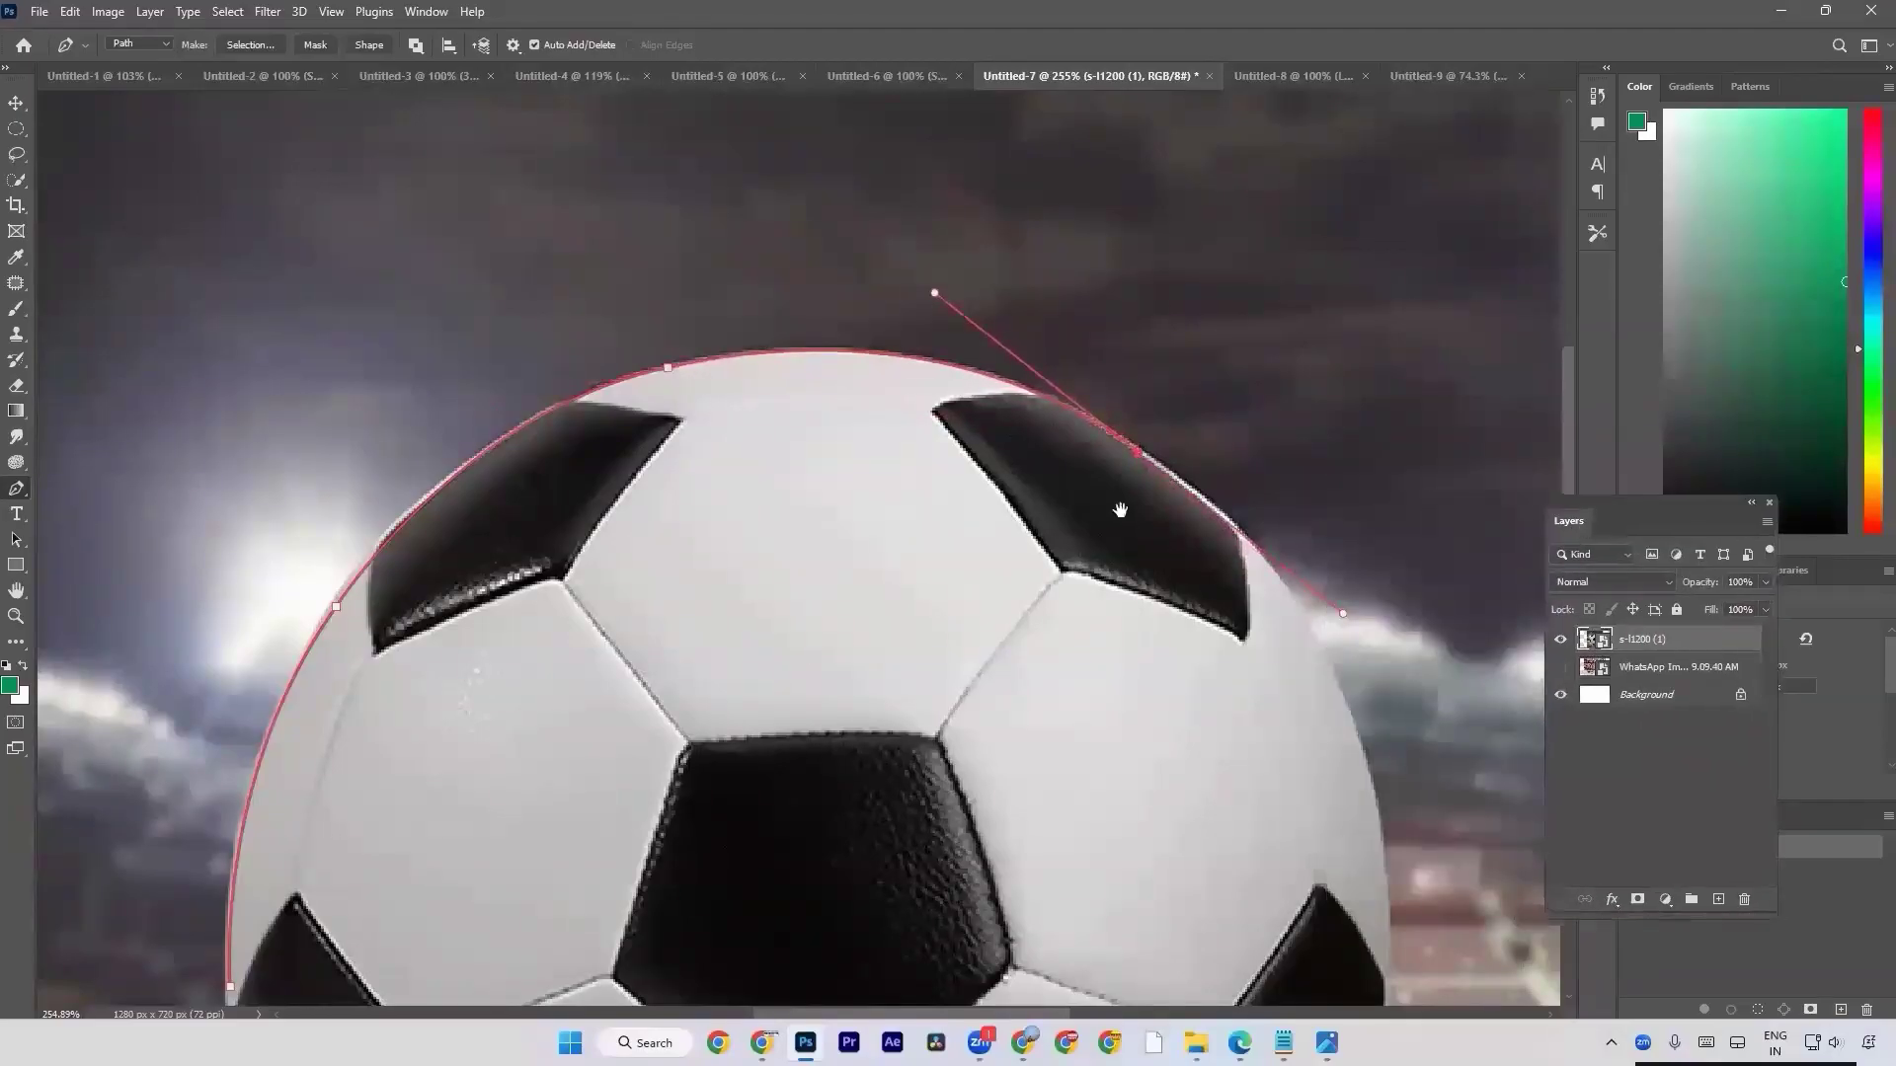
pyautogui.moveTo(1120, 510); pyautogui.dragTo(868, 416)
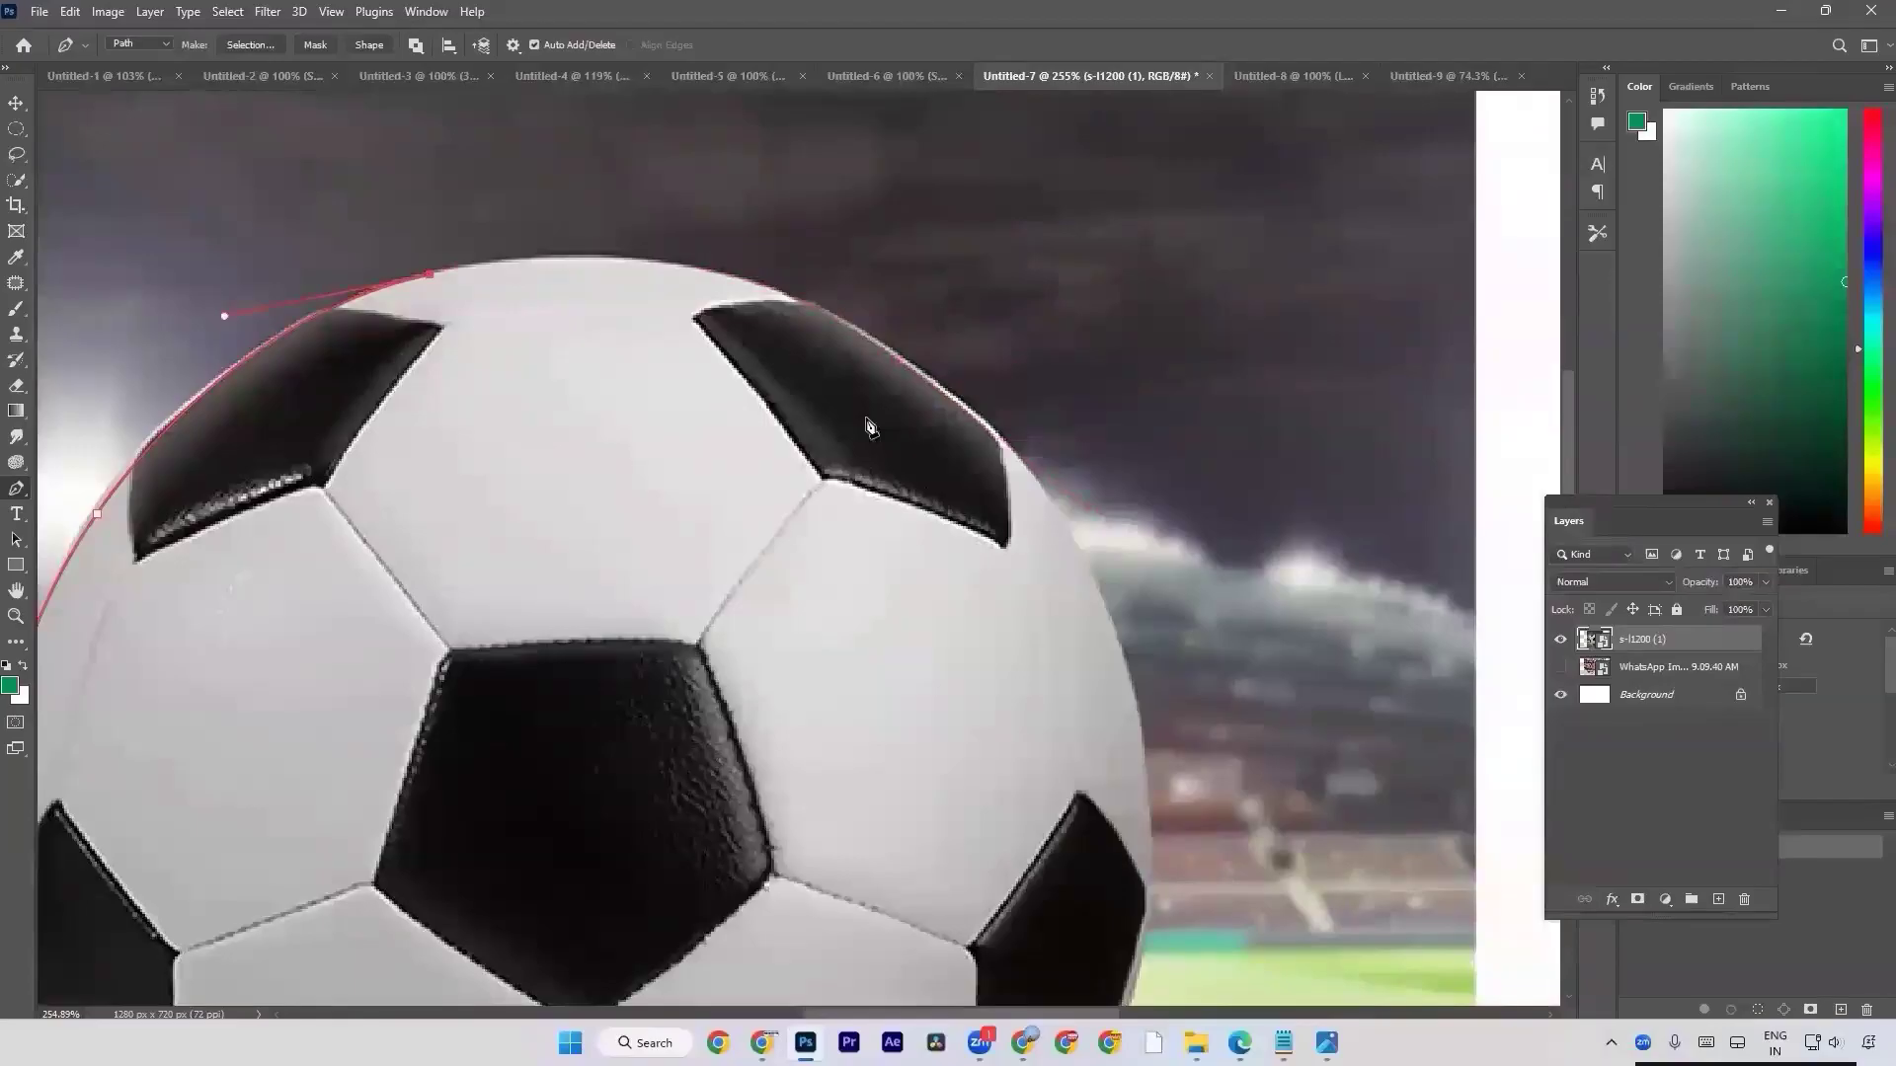
pyautogui.click(893, 355)
pyautogui.moveTo(892, 358); pyautogui.dragTo(1073, 496)
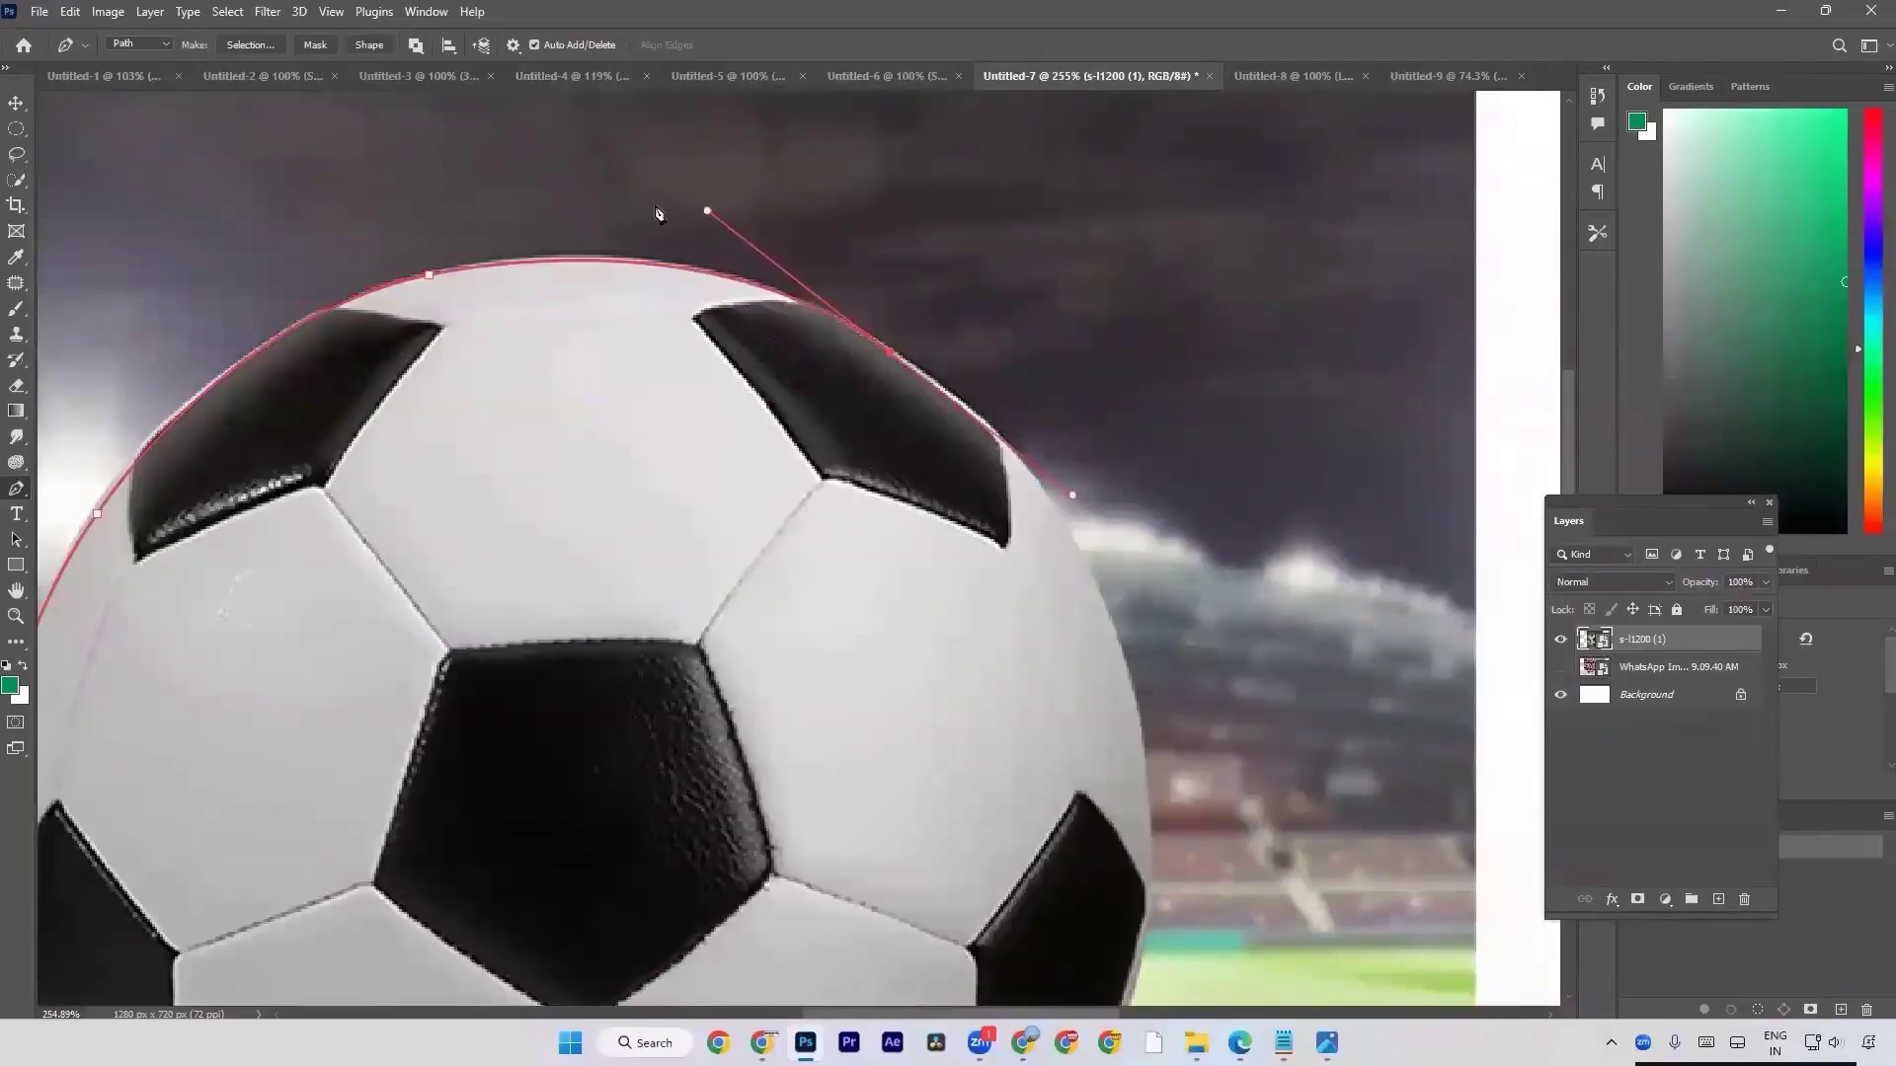
# Remove the upper-right anchor's outgoing handle and extend the path with a curve down the football's right edge, above the right black patch.
pyautogui.scroll(1, 712, 279)
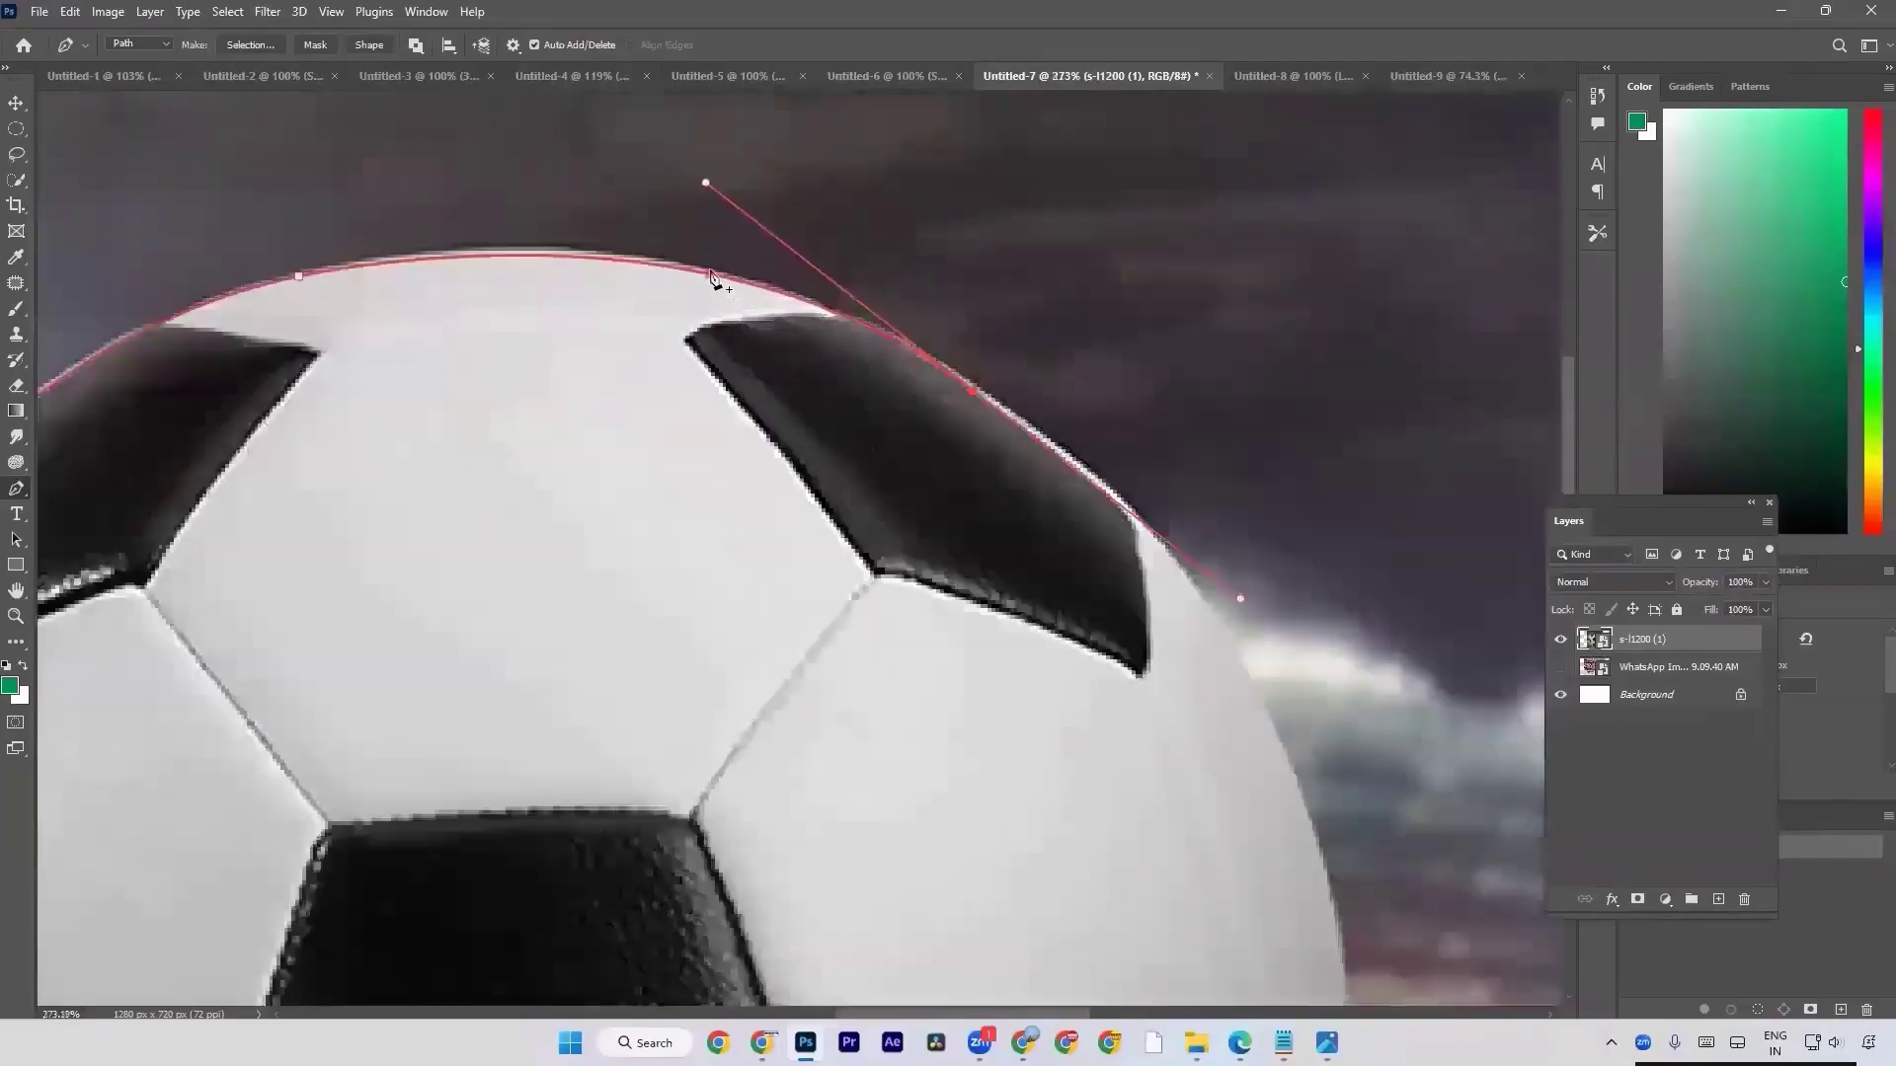
pyautogui.scroll(1, 709, 281)
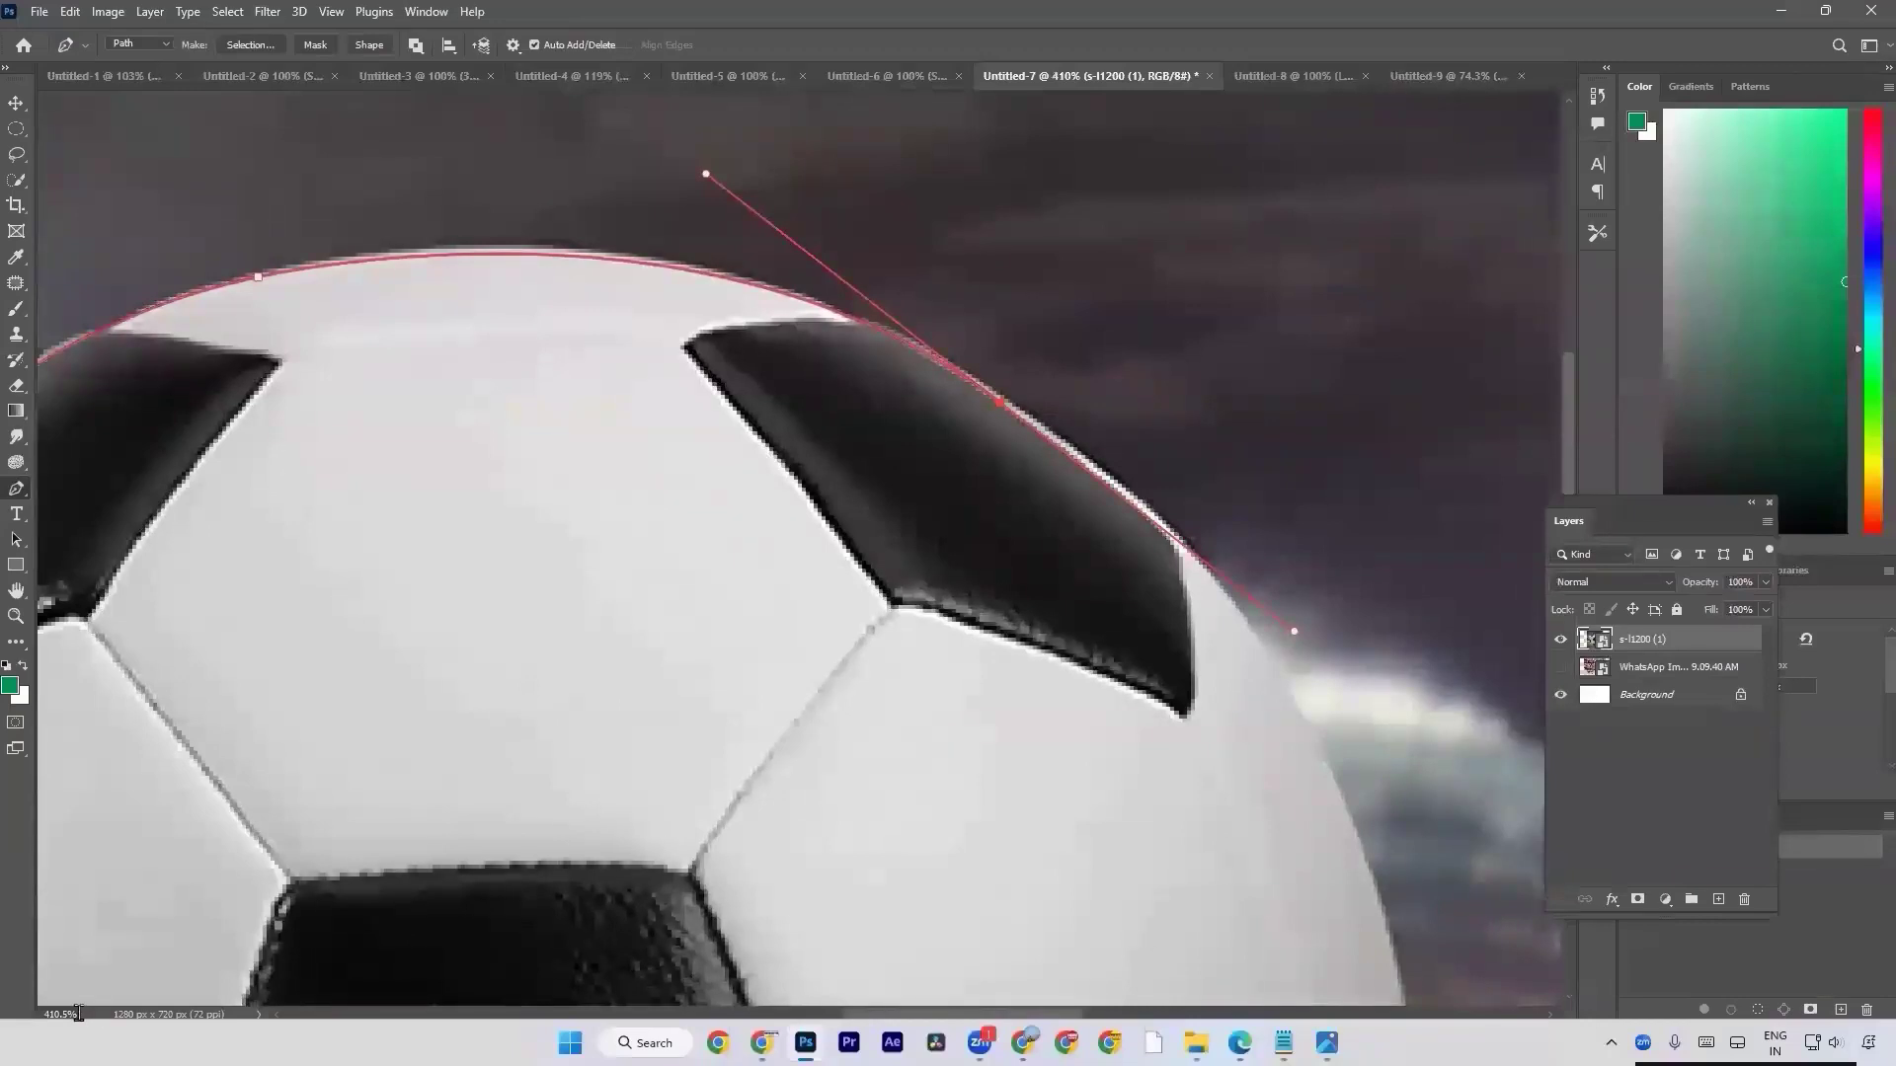
pyautogui.hotkey('ctrl', '0')
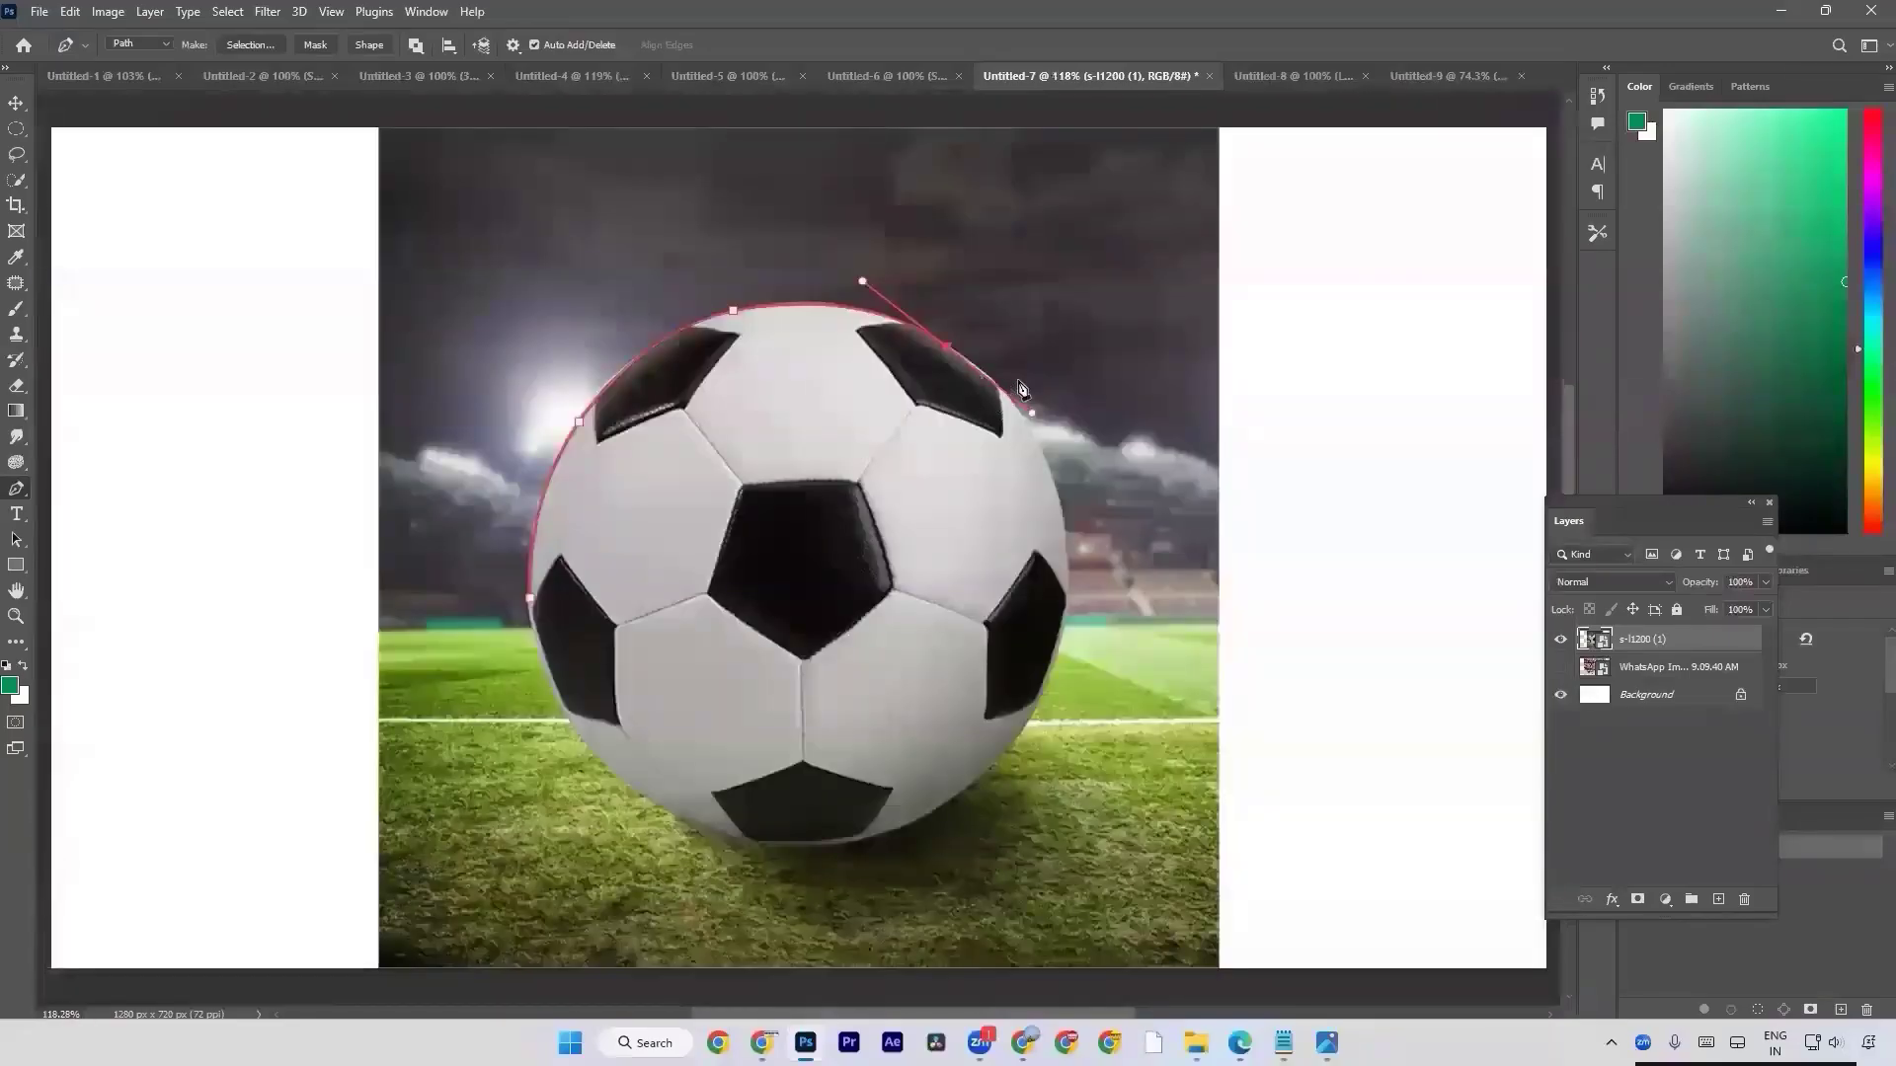
pyautogui.scroll(10, 976, 298)
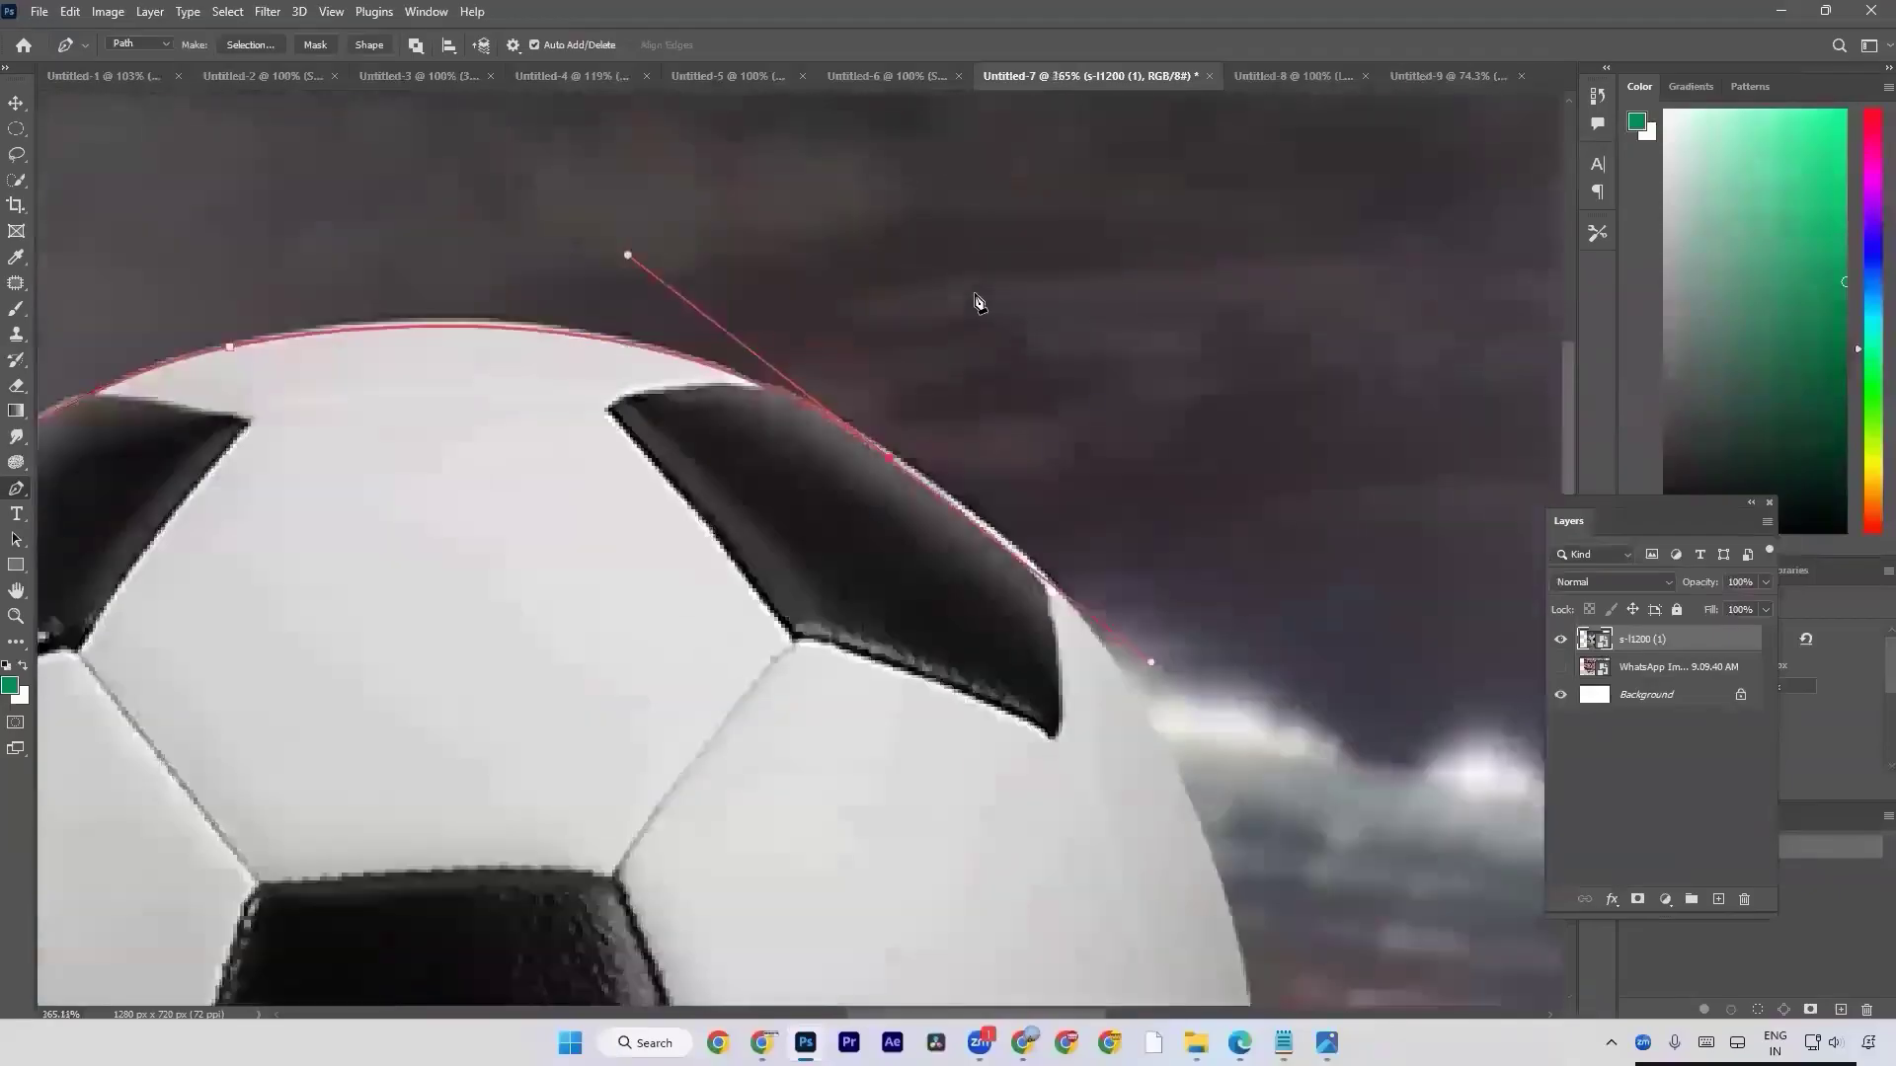
pyautogui.scroll(3, 926, 372)
pyautogui.scroll(-4, 881, 558)
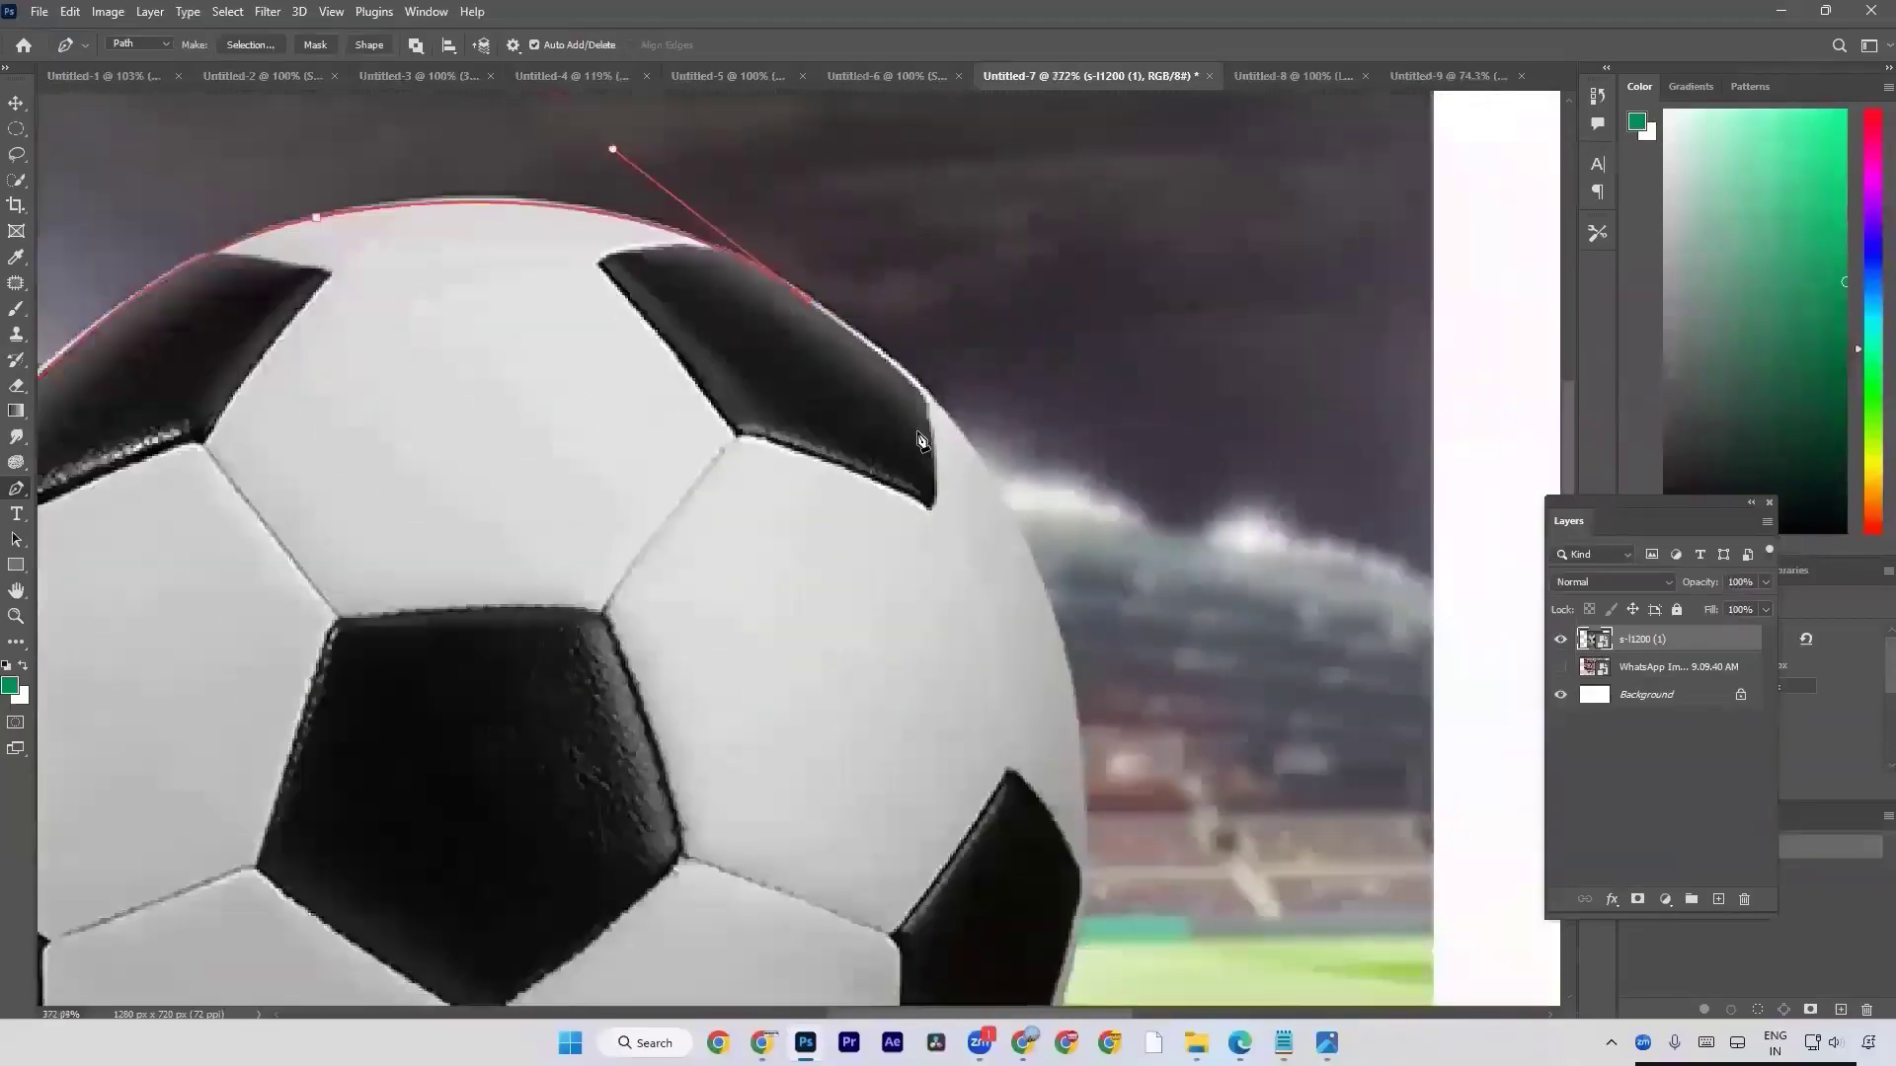
pyautogui.scroll(-3, 1022, 595)
pyautogui.moveTo(1055, 539); pyautogui.dragTo(1109, 774)
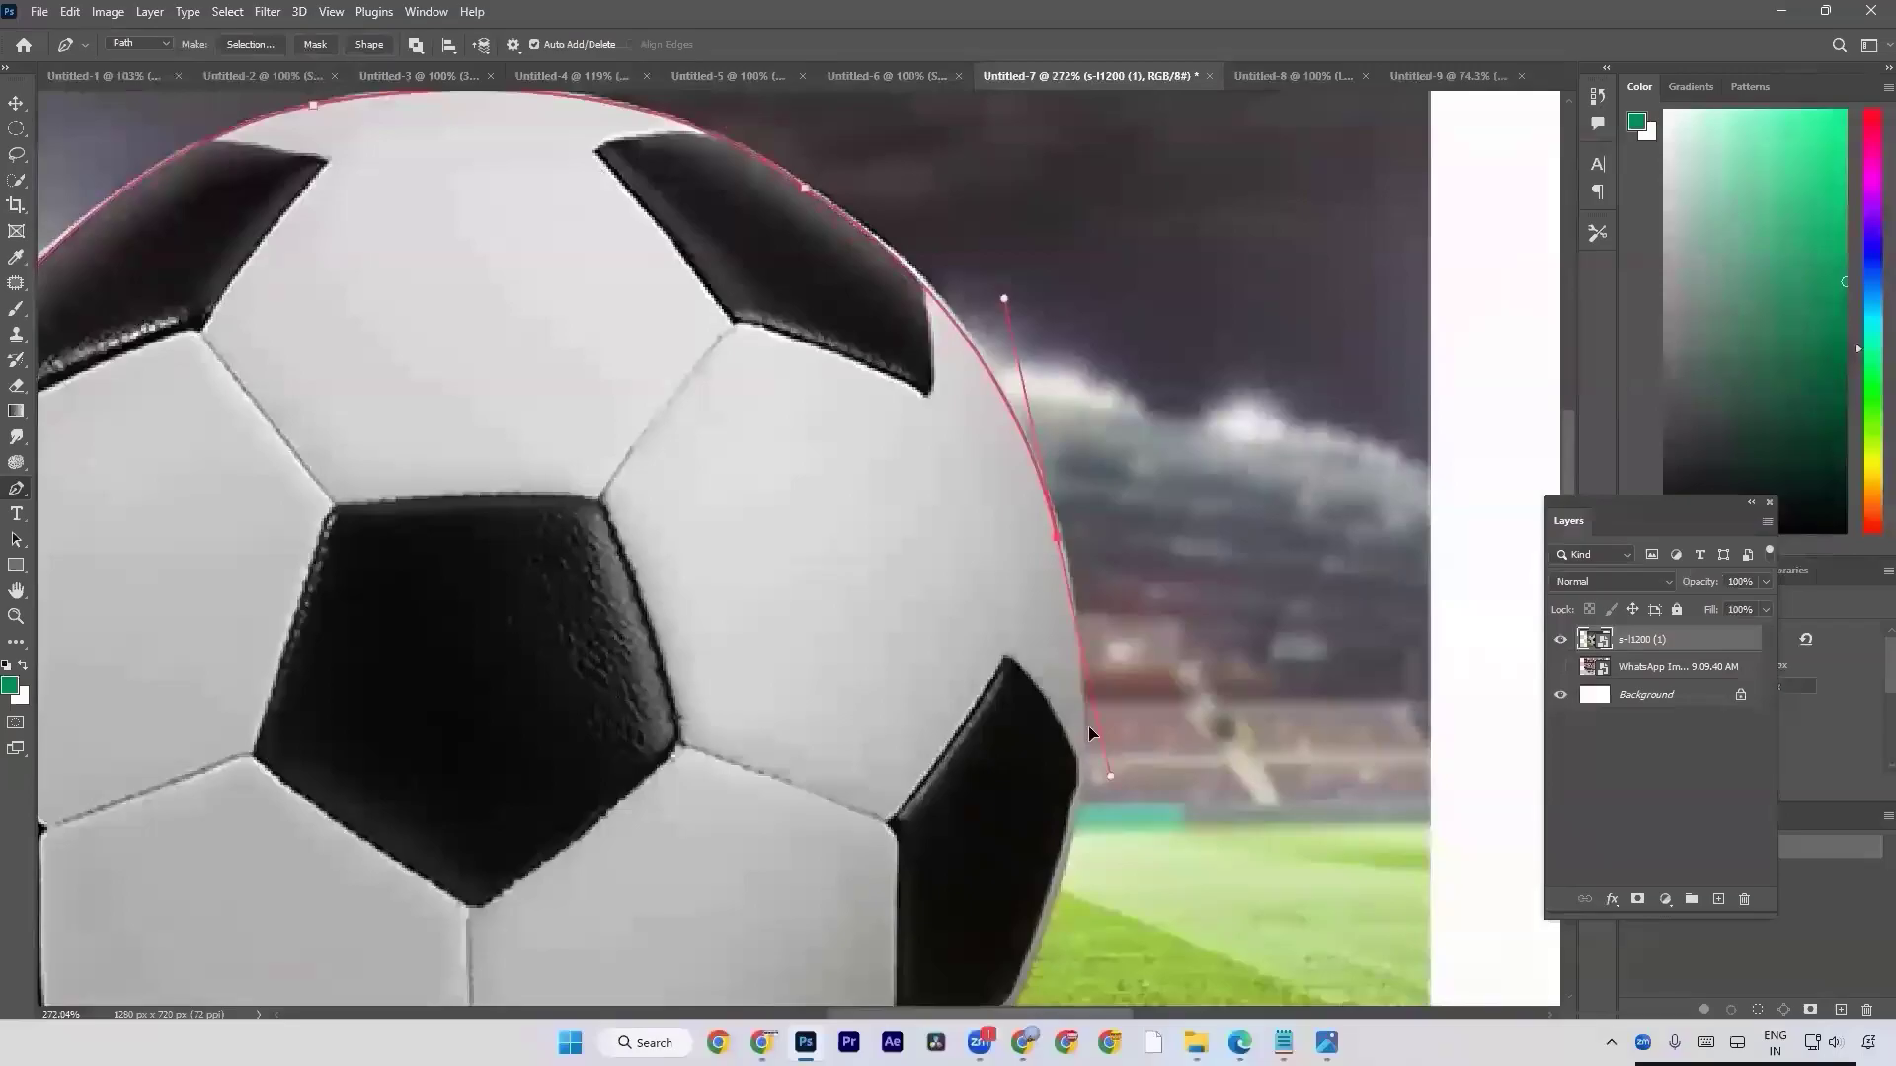
pyautogui.scroll(-2, 1062, 571)
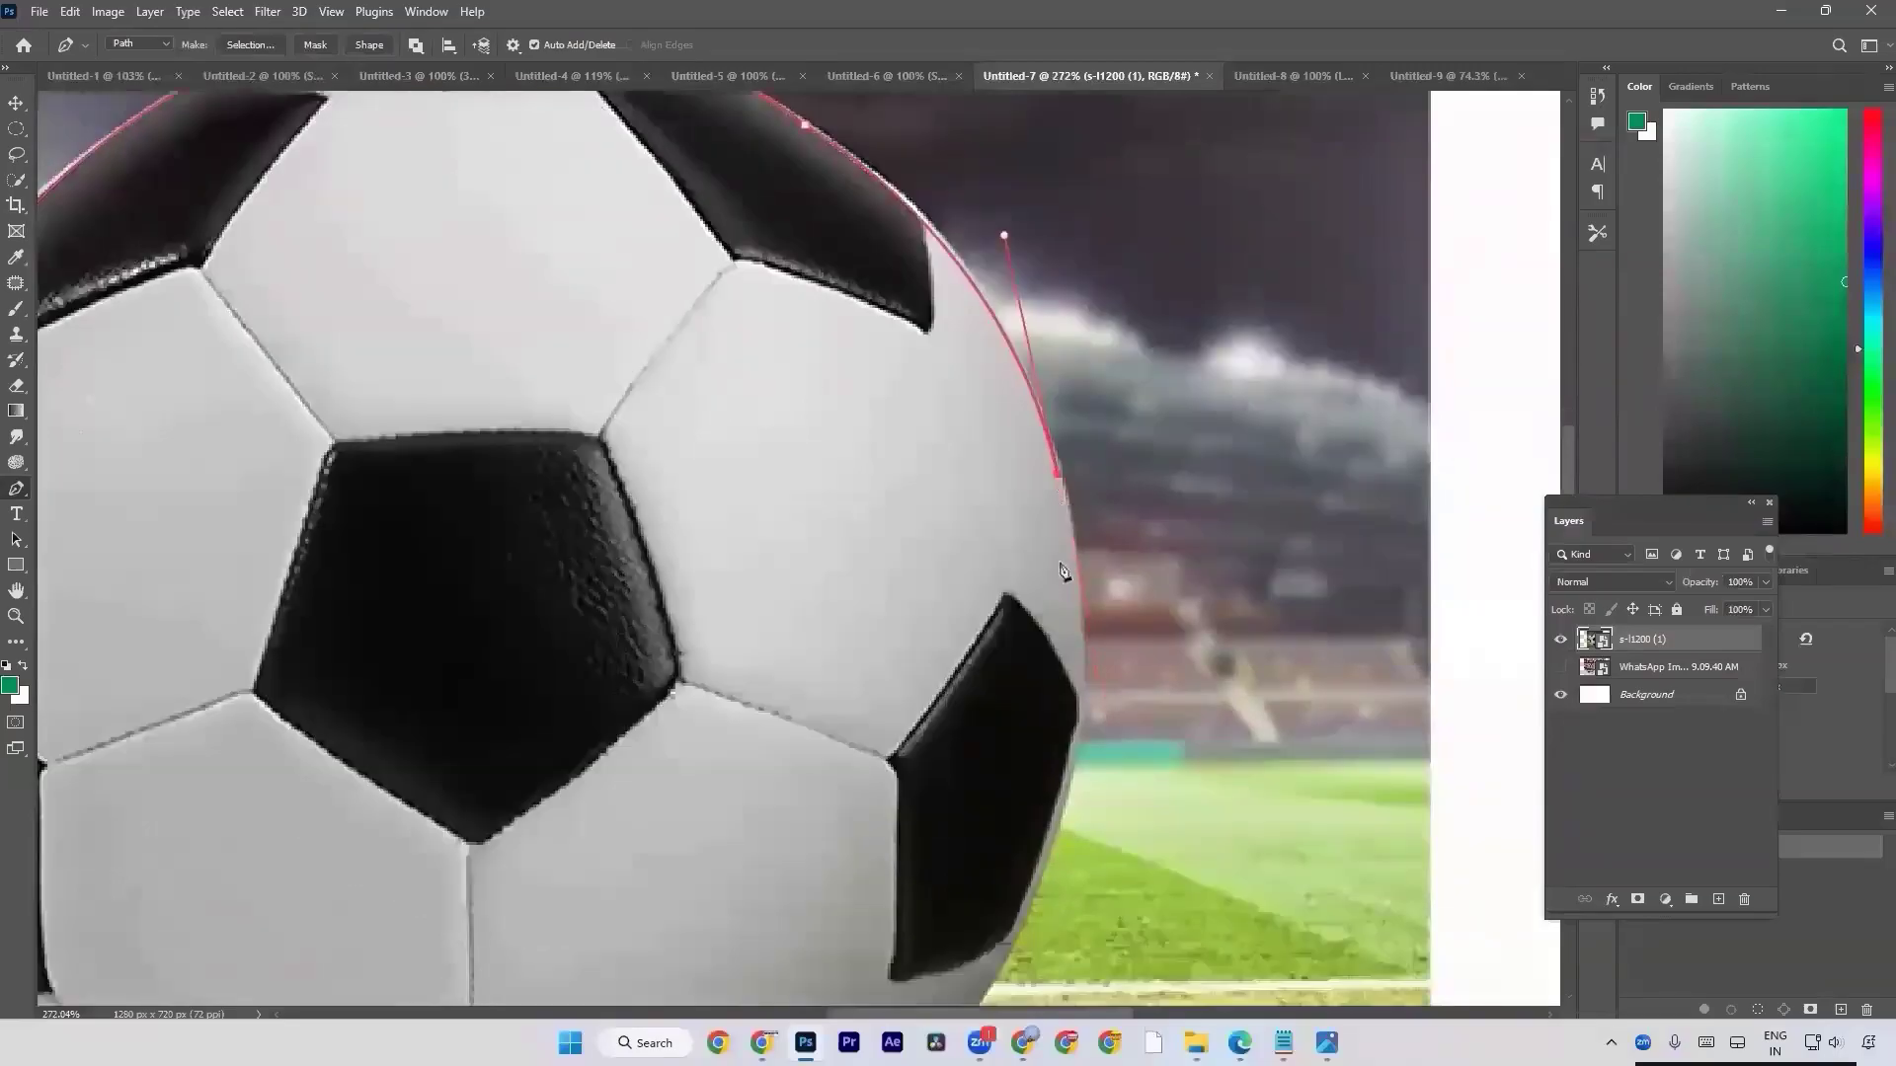
# Extend the path with a curve around the right black patch's outer corner to its lower outer edge, removing the end anchor's outgoing handle.
pyautogui.scroll(-8, 1061, 570)
pyautogui.moveTo(1058, 571)
pyautogui.mouseDown()
pyautogui.moveTo(1057, 592)
pyautogui.moveTo(1349, 669)
pyautogui.moveTo(938, 692)
pyautogui.moveTo(811, 671)
pyautogui.moveTo(964, 655)
pyautogui.moveTo(1064, 594)
pyautogui.mouseUp()
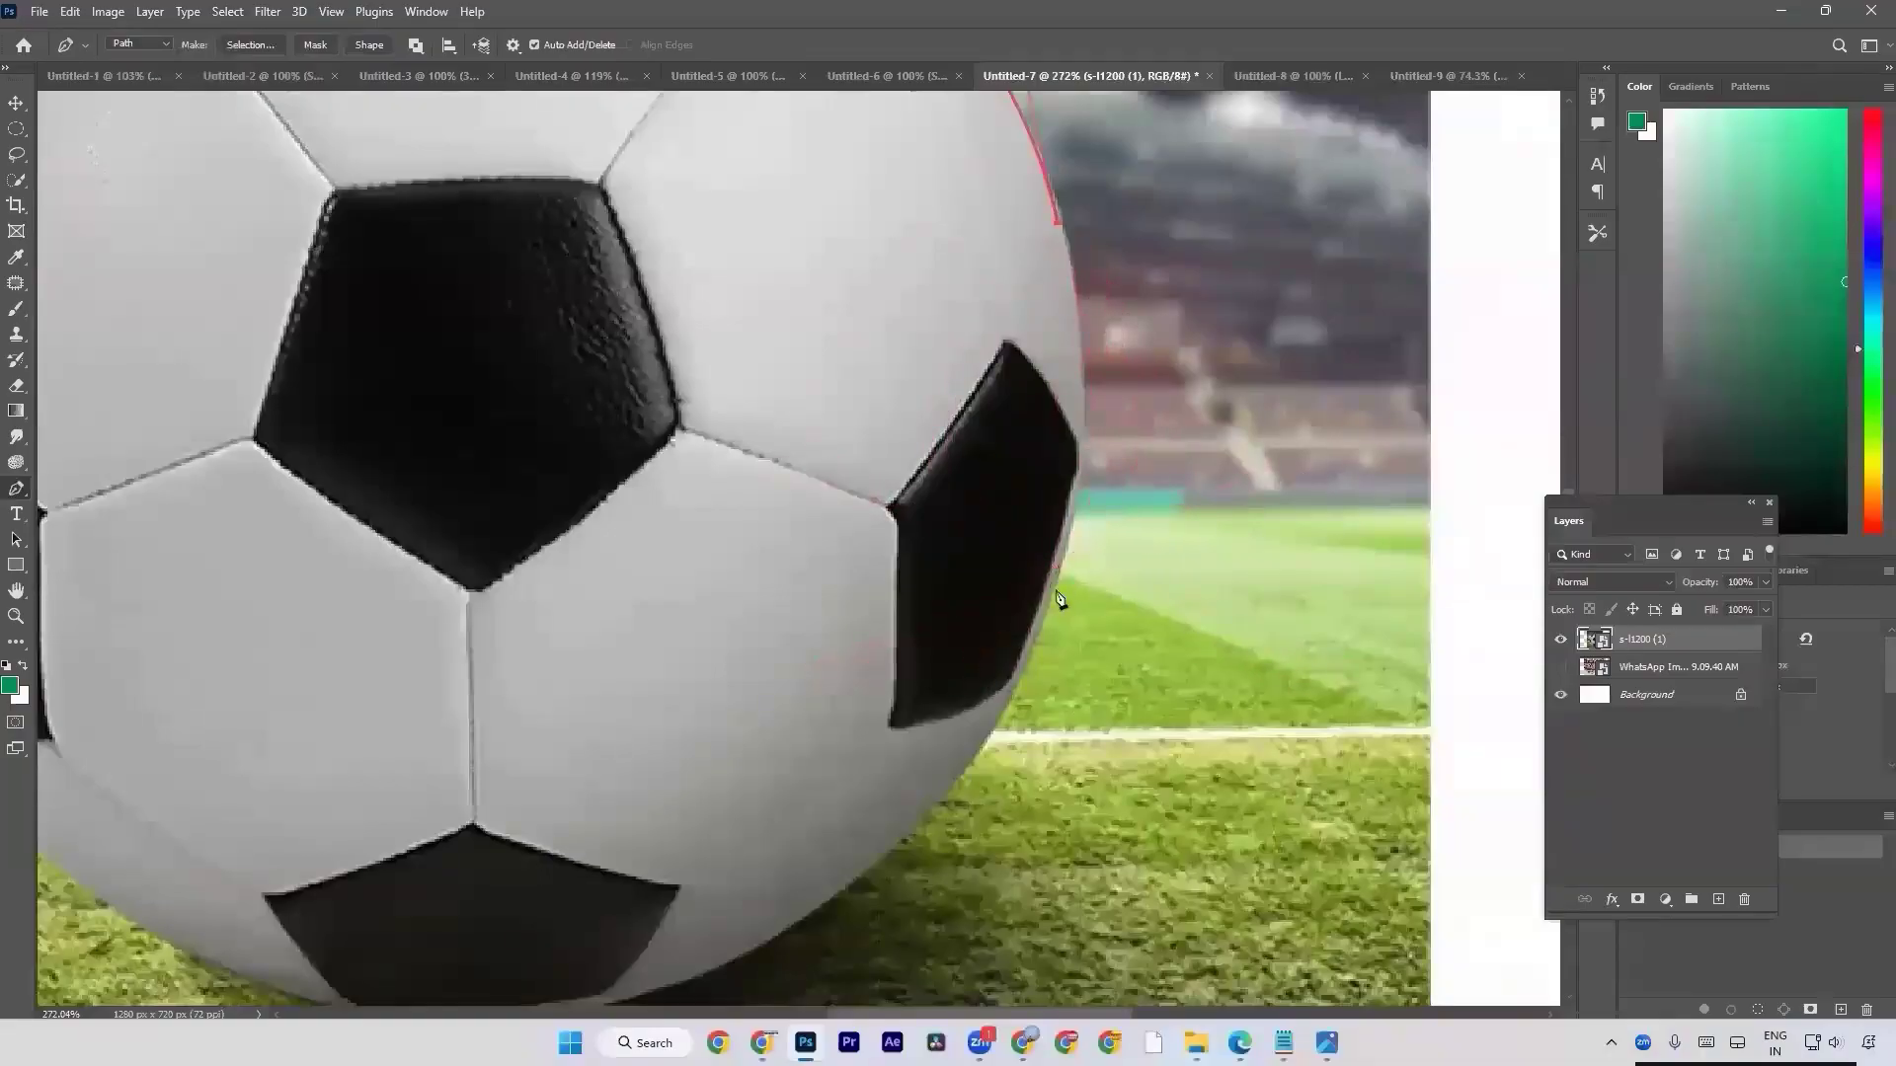
pyautogui.scroll(-2, 1055, 589)
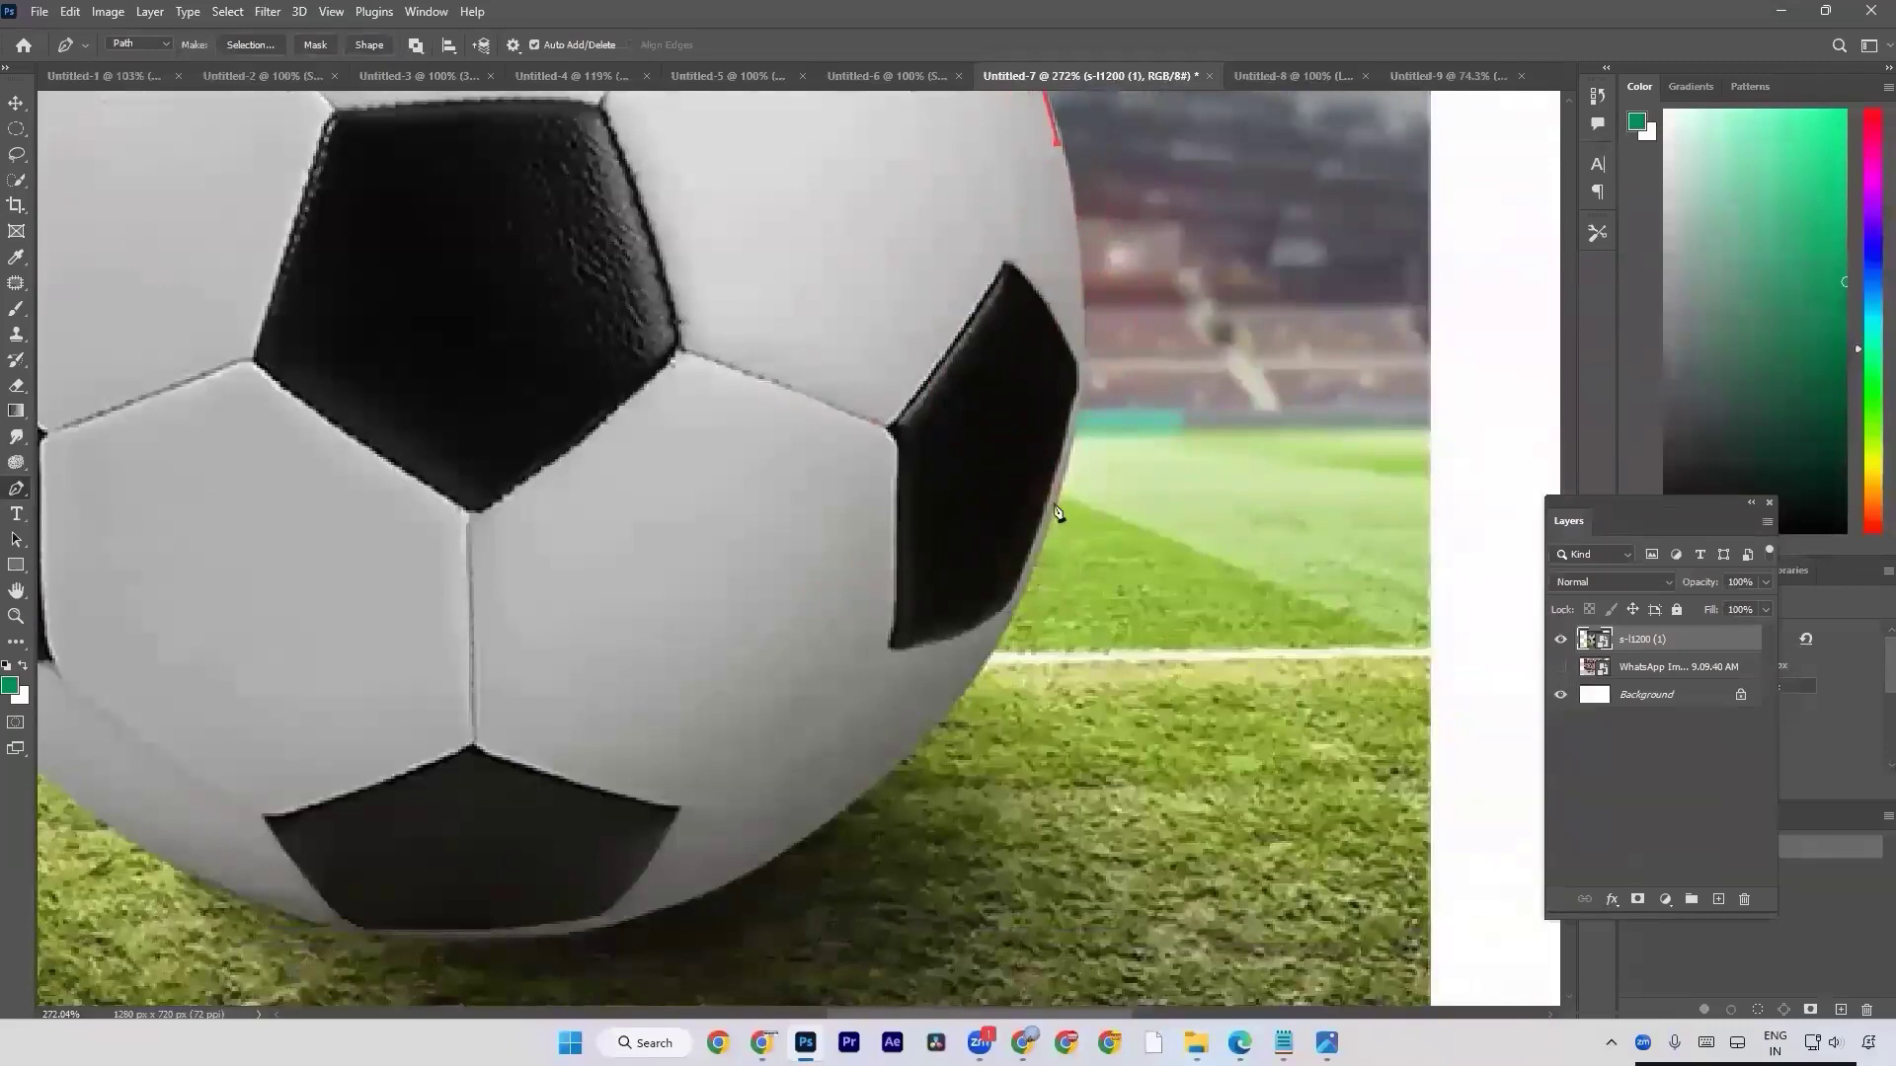
pyautogui.scroll(2, 1057, 515)
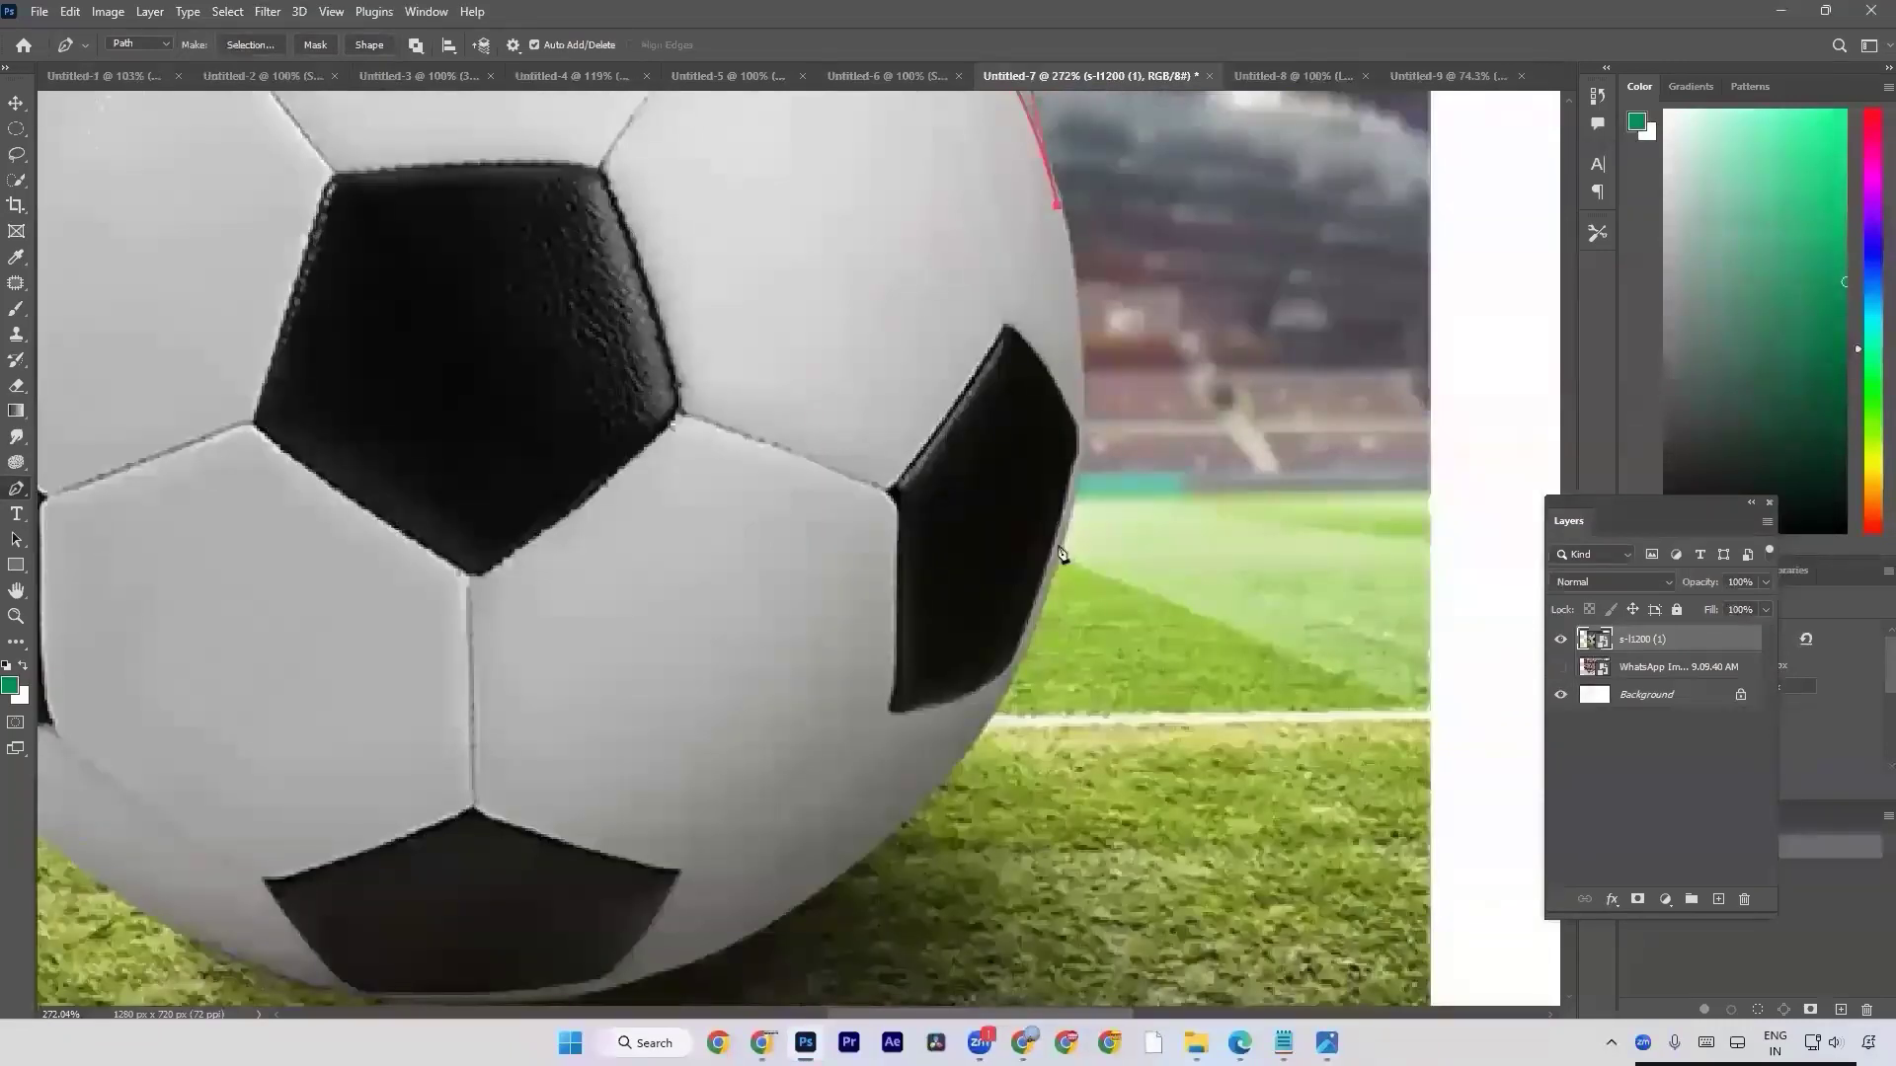
pyautogui.moveTo(1057, 559); pyautogui.dragTo(1107, 731)
pyautogui.moveTo(823, 689); pyautogui.dragTo(838, 692)
pyautogui.hotkey('ctrl', 'z')
pyautogui.moveTo(1059, 558); pyautogui.dragTo(1005, 691)
# Continue the path with a curve along the football's lower-right edge below the right black patch and remove the new anchor's outgoing handle.
pyautogui.scroll(-2, 1060, 558)
pyautogui.scroll(-2, 1037, 495)
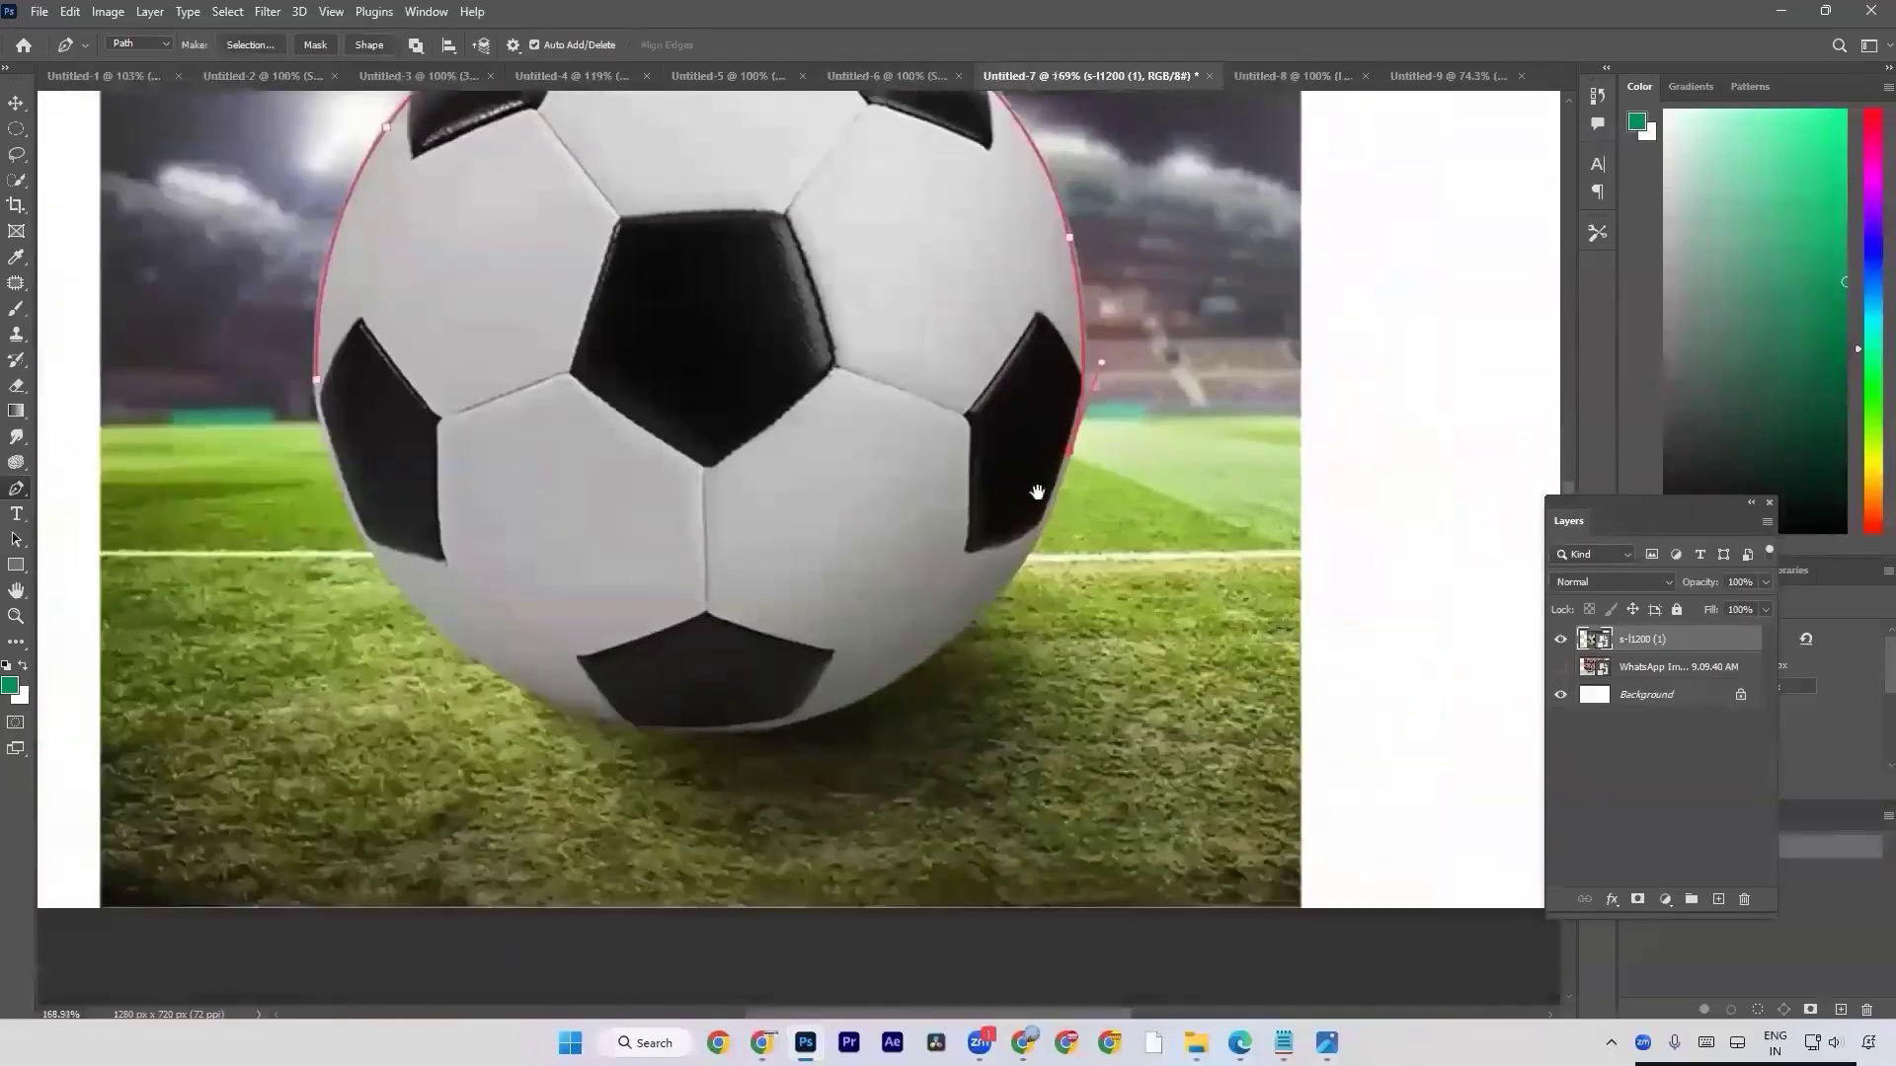
pyautogui.scroll(1, 931, 664)
pyautogui.scroll(1, 995, 590)
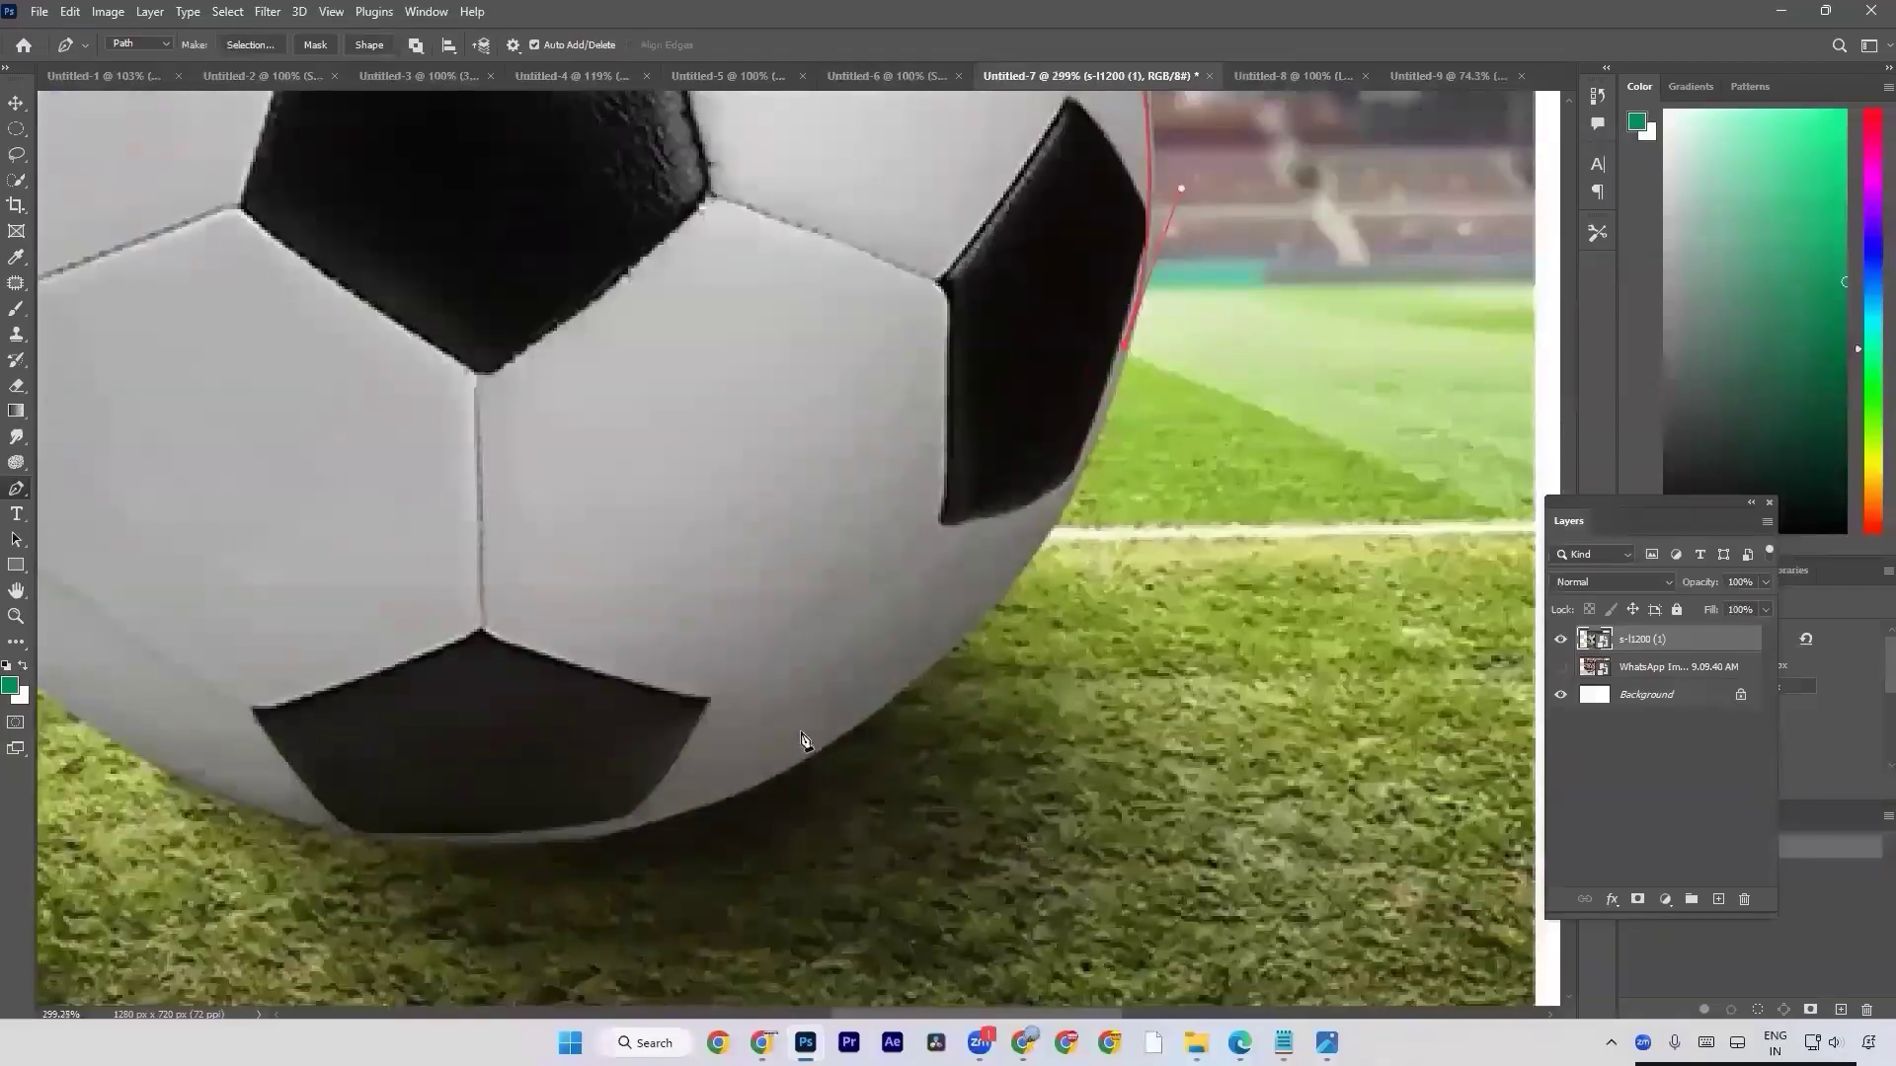
pyautogui.click(919, 673)
pyautogui.moveTo(921, 680); pyautogui.dragTo(789, 773)
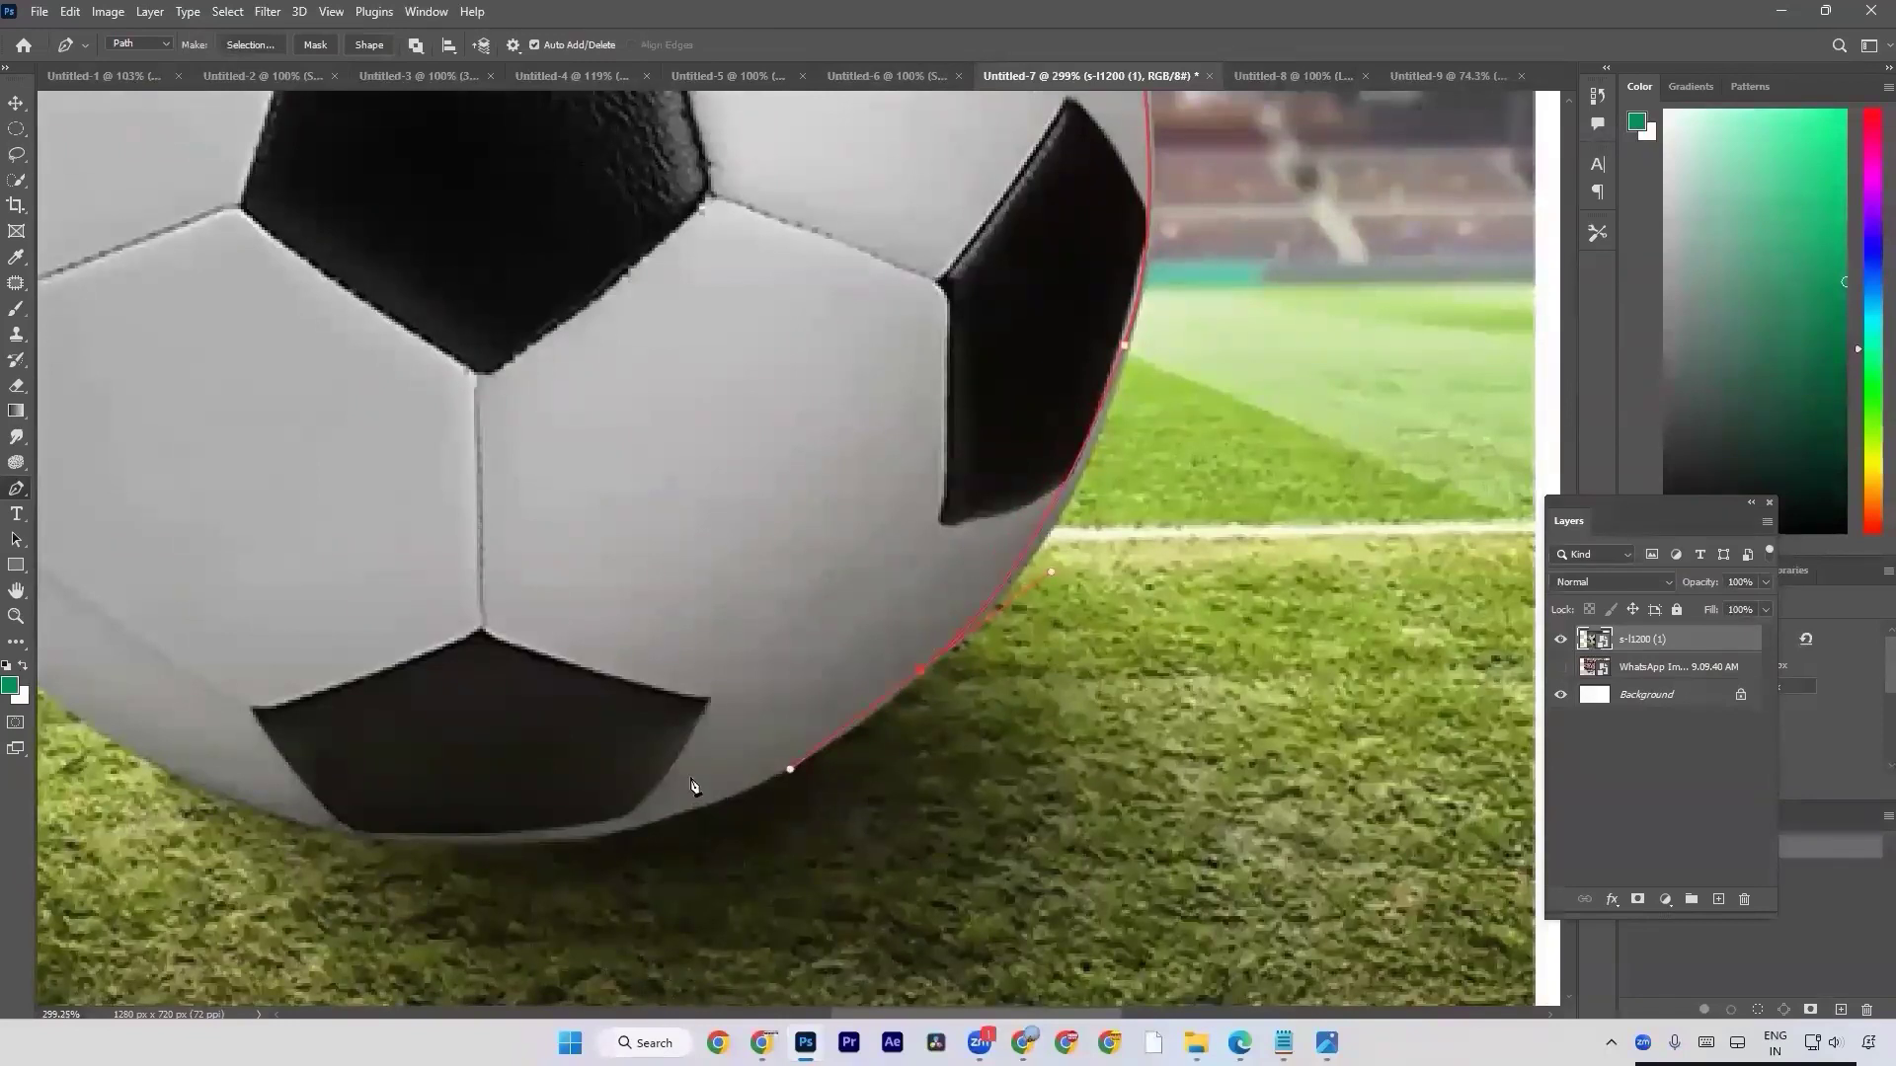
pyautogui.moveTo(924, 679); pyautogui.dragTo(770, 794)
pyautogui.click(771, 793)
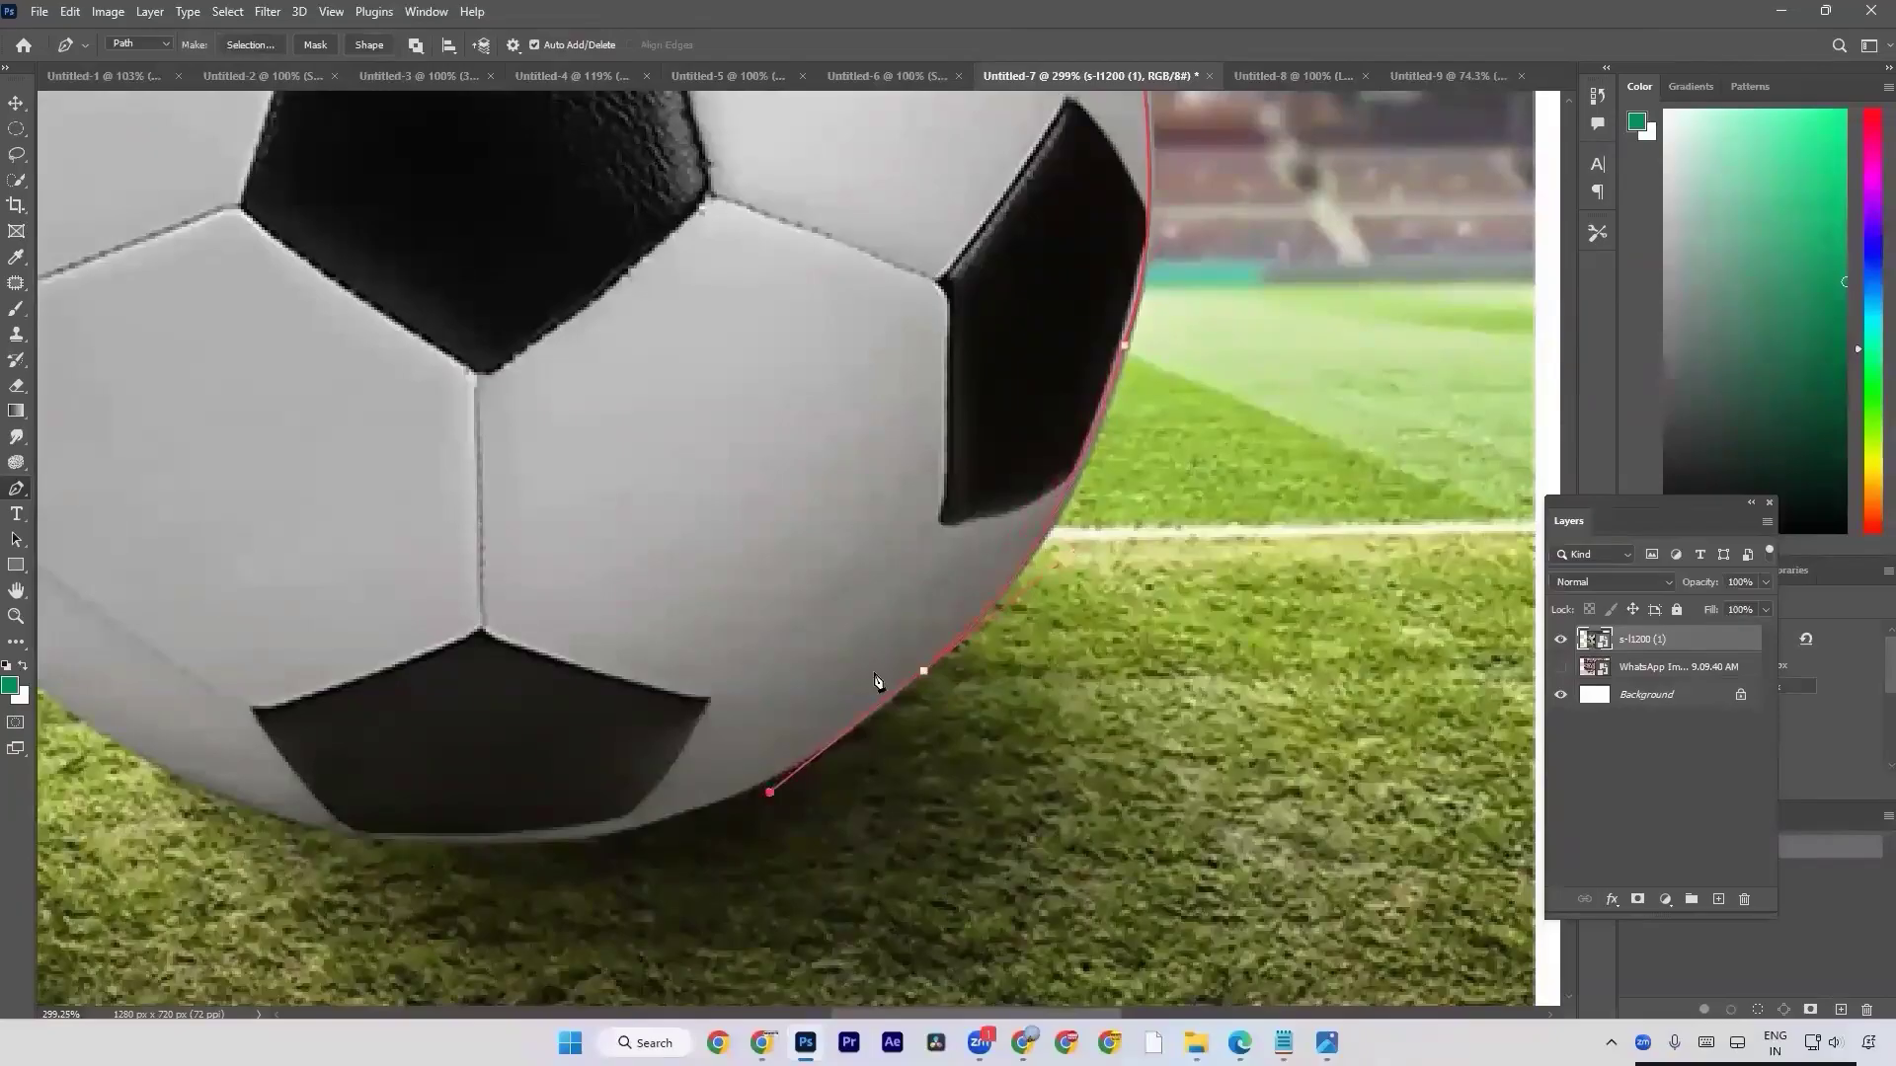
pyautogui.keyDown('alt'); pyautogui.click(925, 672); pyautogui.keyUp('alt')
pyautogui.hotkey('ctrl', 'z')
pyautogui.hotkey('ctrl', 'z')
pyautogui.click(925, 673)
pyautogui.hotkey('ctrl', 'shift', 'z')
pyautogui.keyDown('alt'); pyautogui.click(924, 673); pyautogui.keyUp('alt')
# Curve the path to an anchor at the football's bottom, just under the lower black patch, and remove its outgoing handle.
pyautogui.press('space')
pyautogui.moveTo(722, 732); pyautogui.dragTo(959, 619)
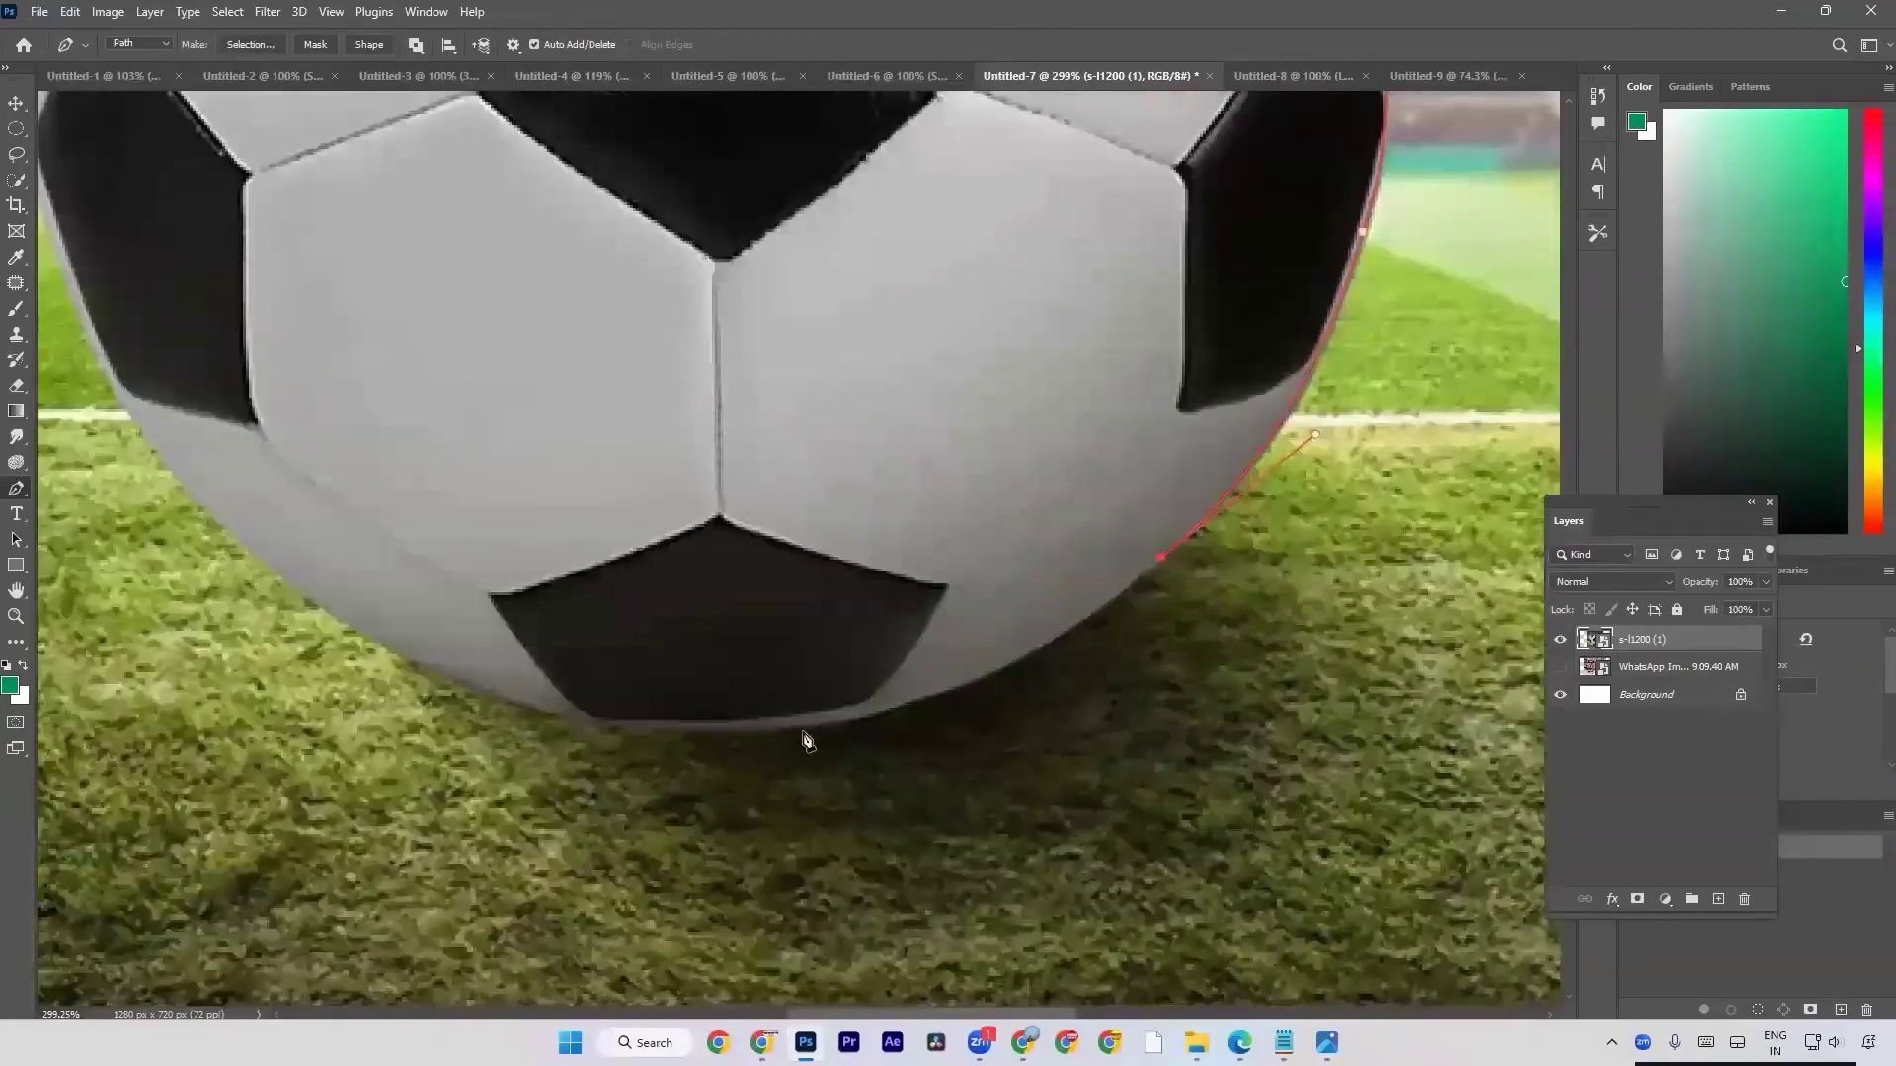
pyautogui.moveTo(734, 731); pyautogui.dragTo(501, 721)
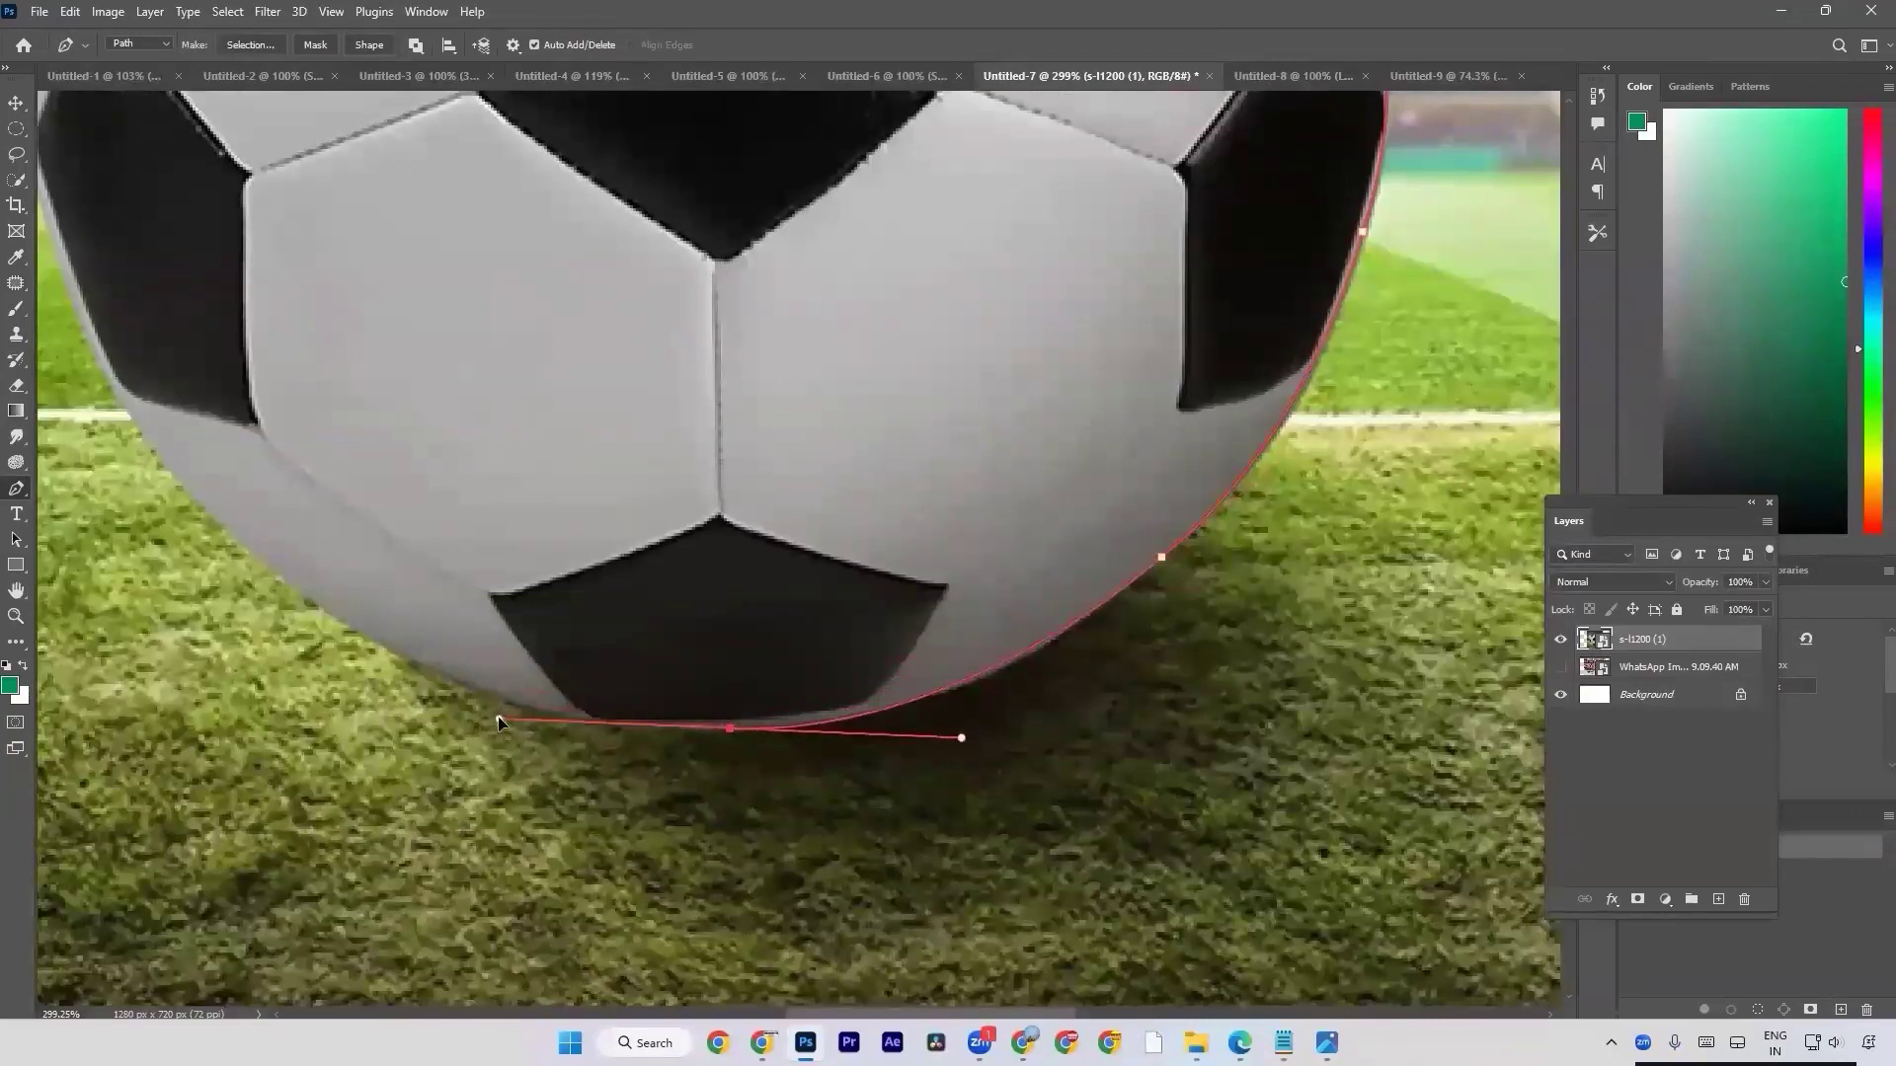
pyautogui.keyDown('alt'); pyautogui.click(731, 731); pyautogui.keyUp('alt')
# Try closely spaced and off-edge anchors with different handles along the football's lower-left edge and undo them.
pyautogui.moveTo(246, 494); pyautogui.dragTo(186, 403)
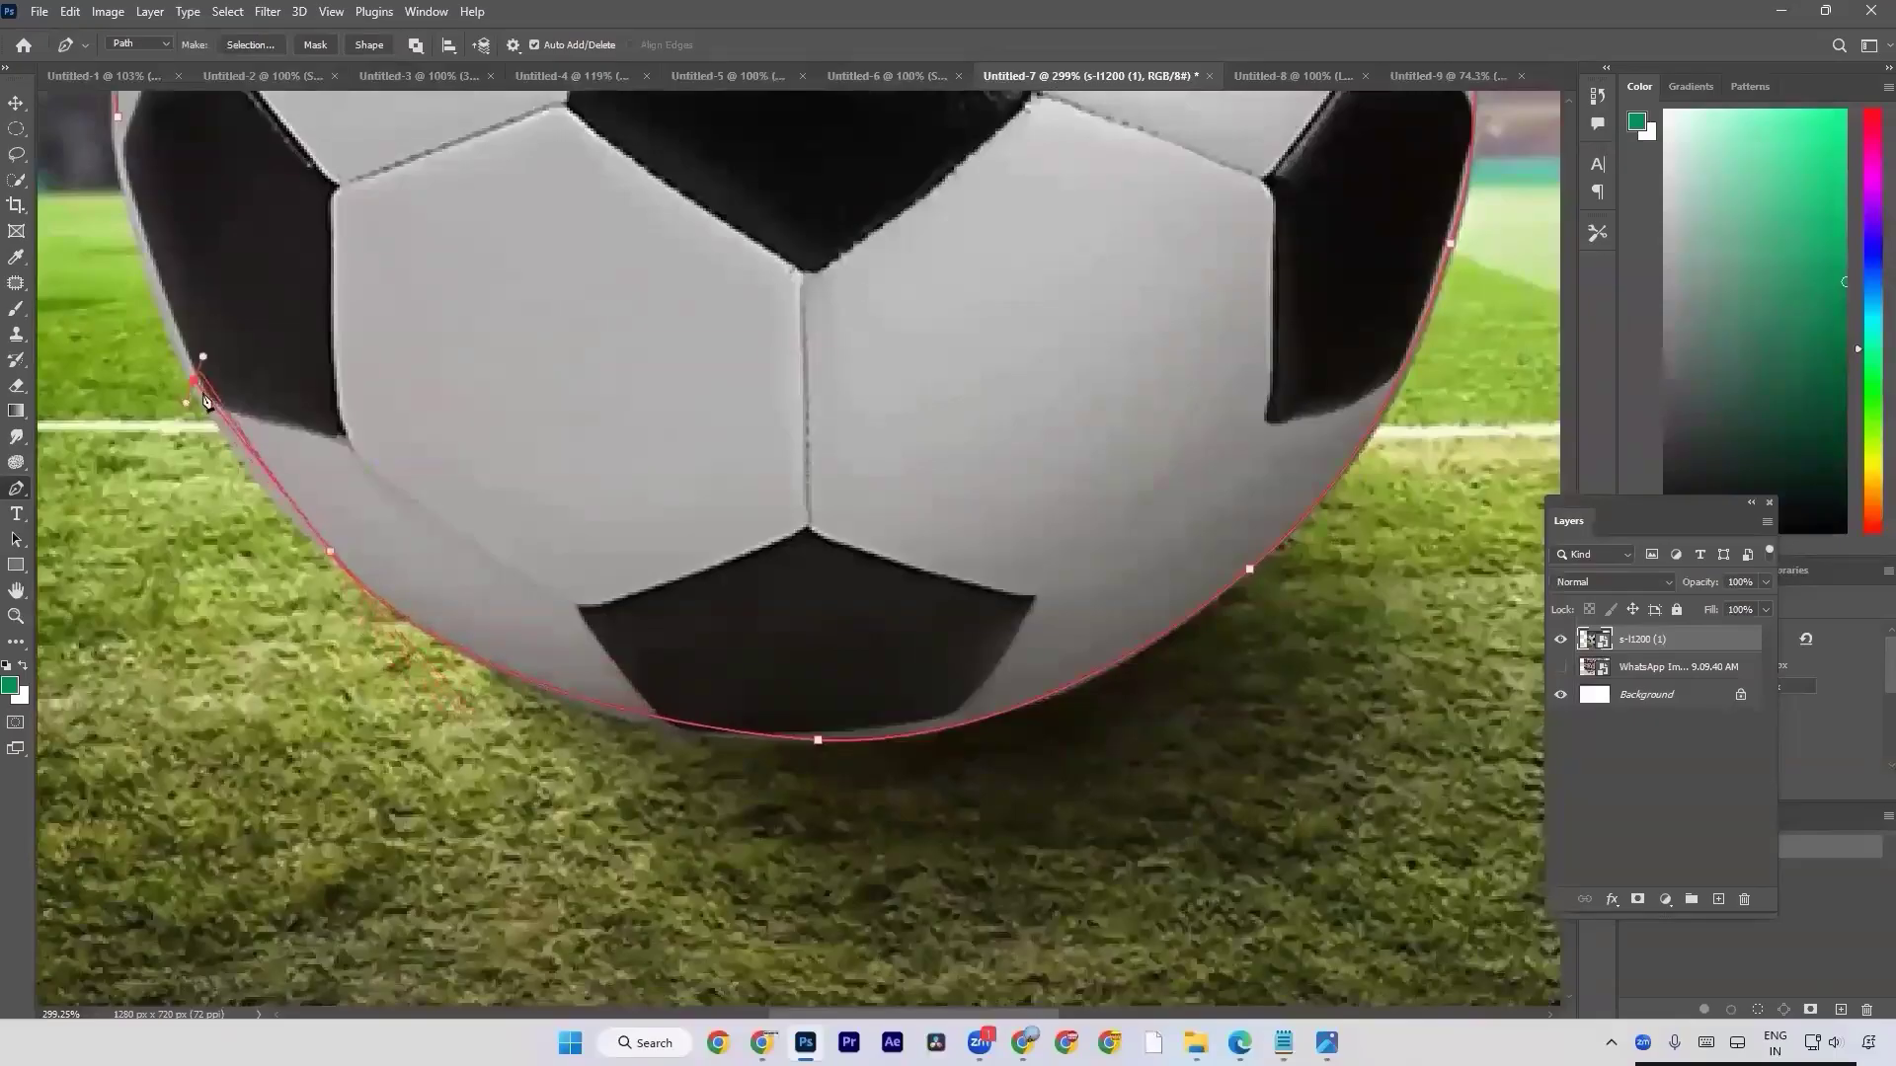
pyautogui.hotkey('ctrl', 'z')
pyautogui.hotkey('ctrl', 'z')
pyautogui.hotkey('ctrl', 'z')
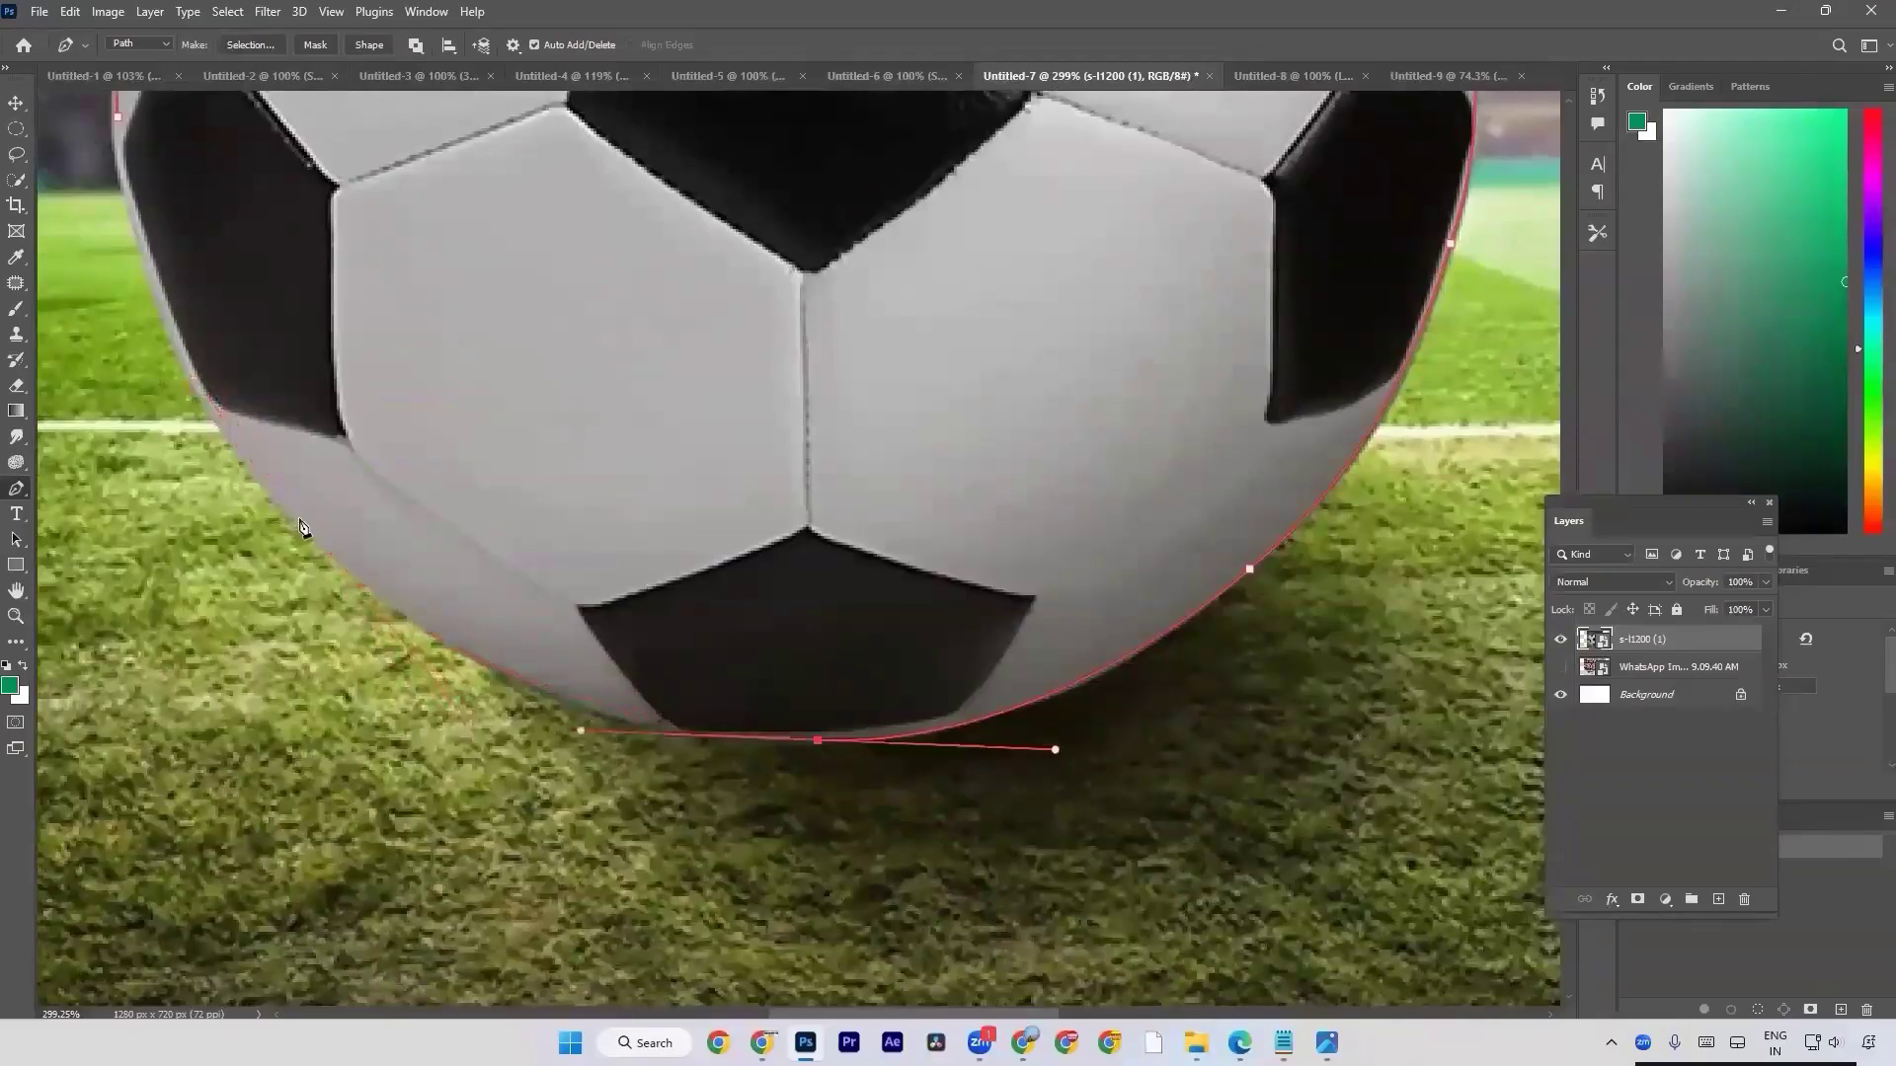
pyautogui.moveTo(292, 588); pyautogui.dragTo(359, 744)
pyautogui.click(422, 761)
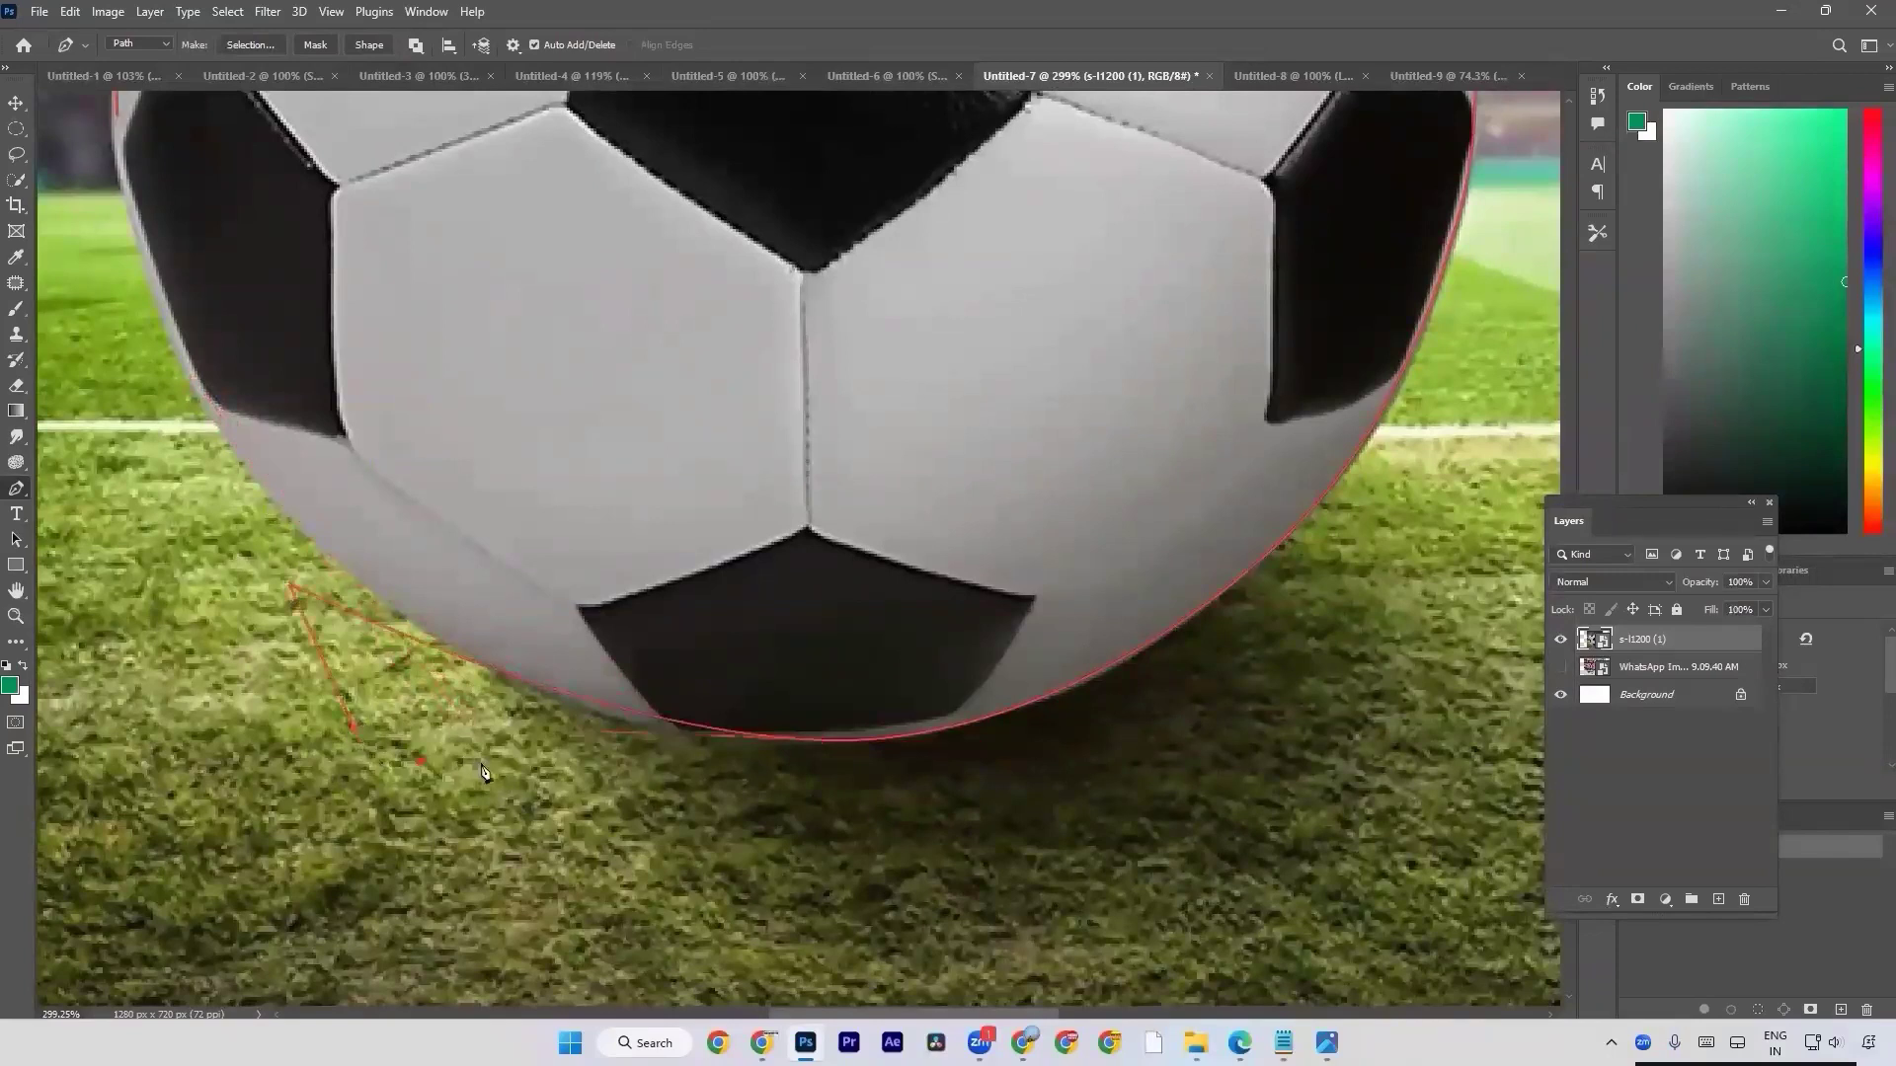
pyautogui.click(548, 766)
pyautogui.hotkey('ctrl', 'z')
pyautogui.hotkey('ctrl', 'z')
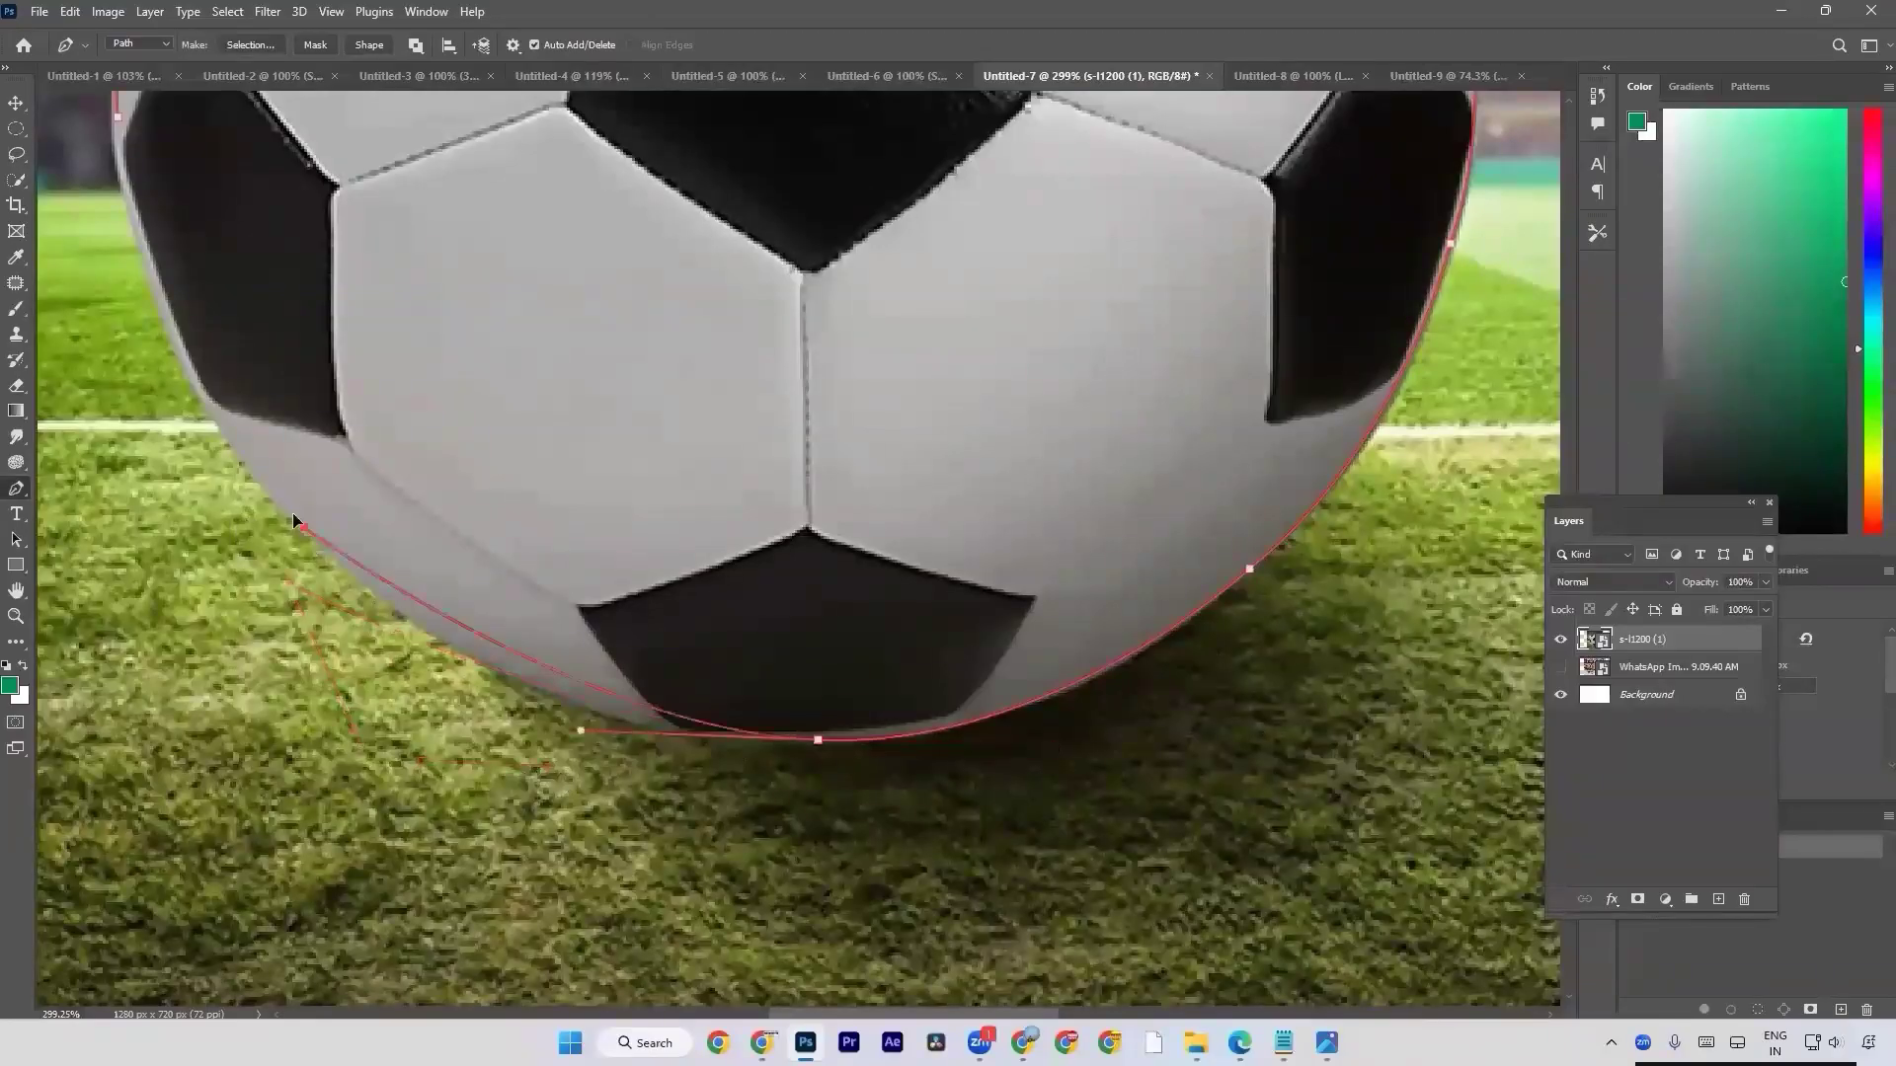
# Remove the bottom anchor's outgoing handle and curve the path to just below the left black patch, removing that anchor's outgoing handle too.
pyautogui.click(819, 741)
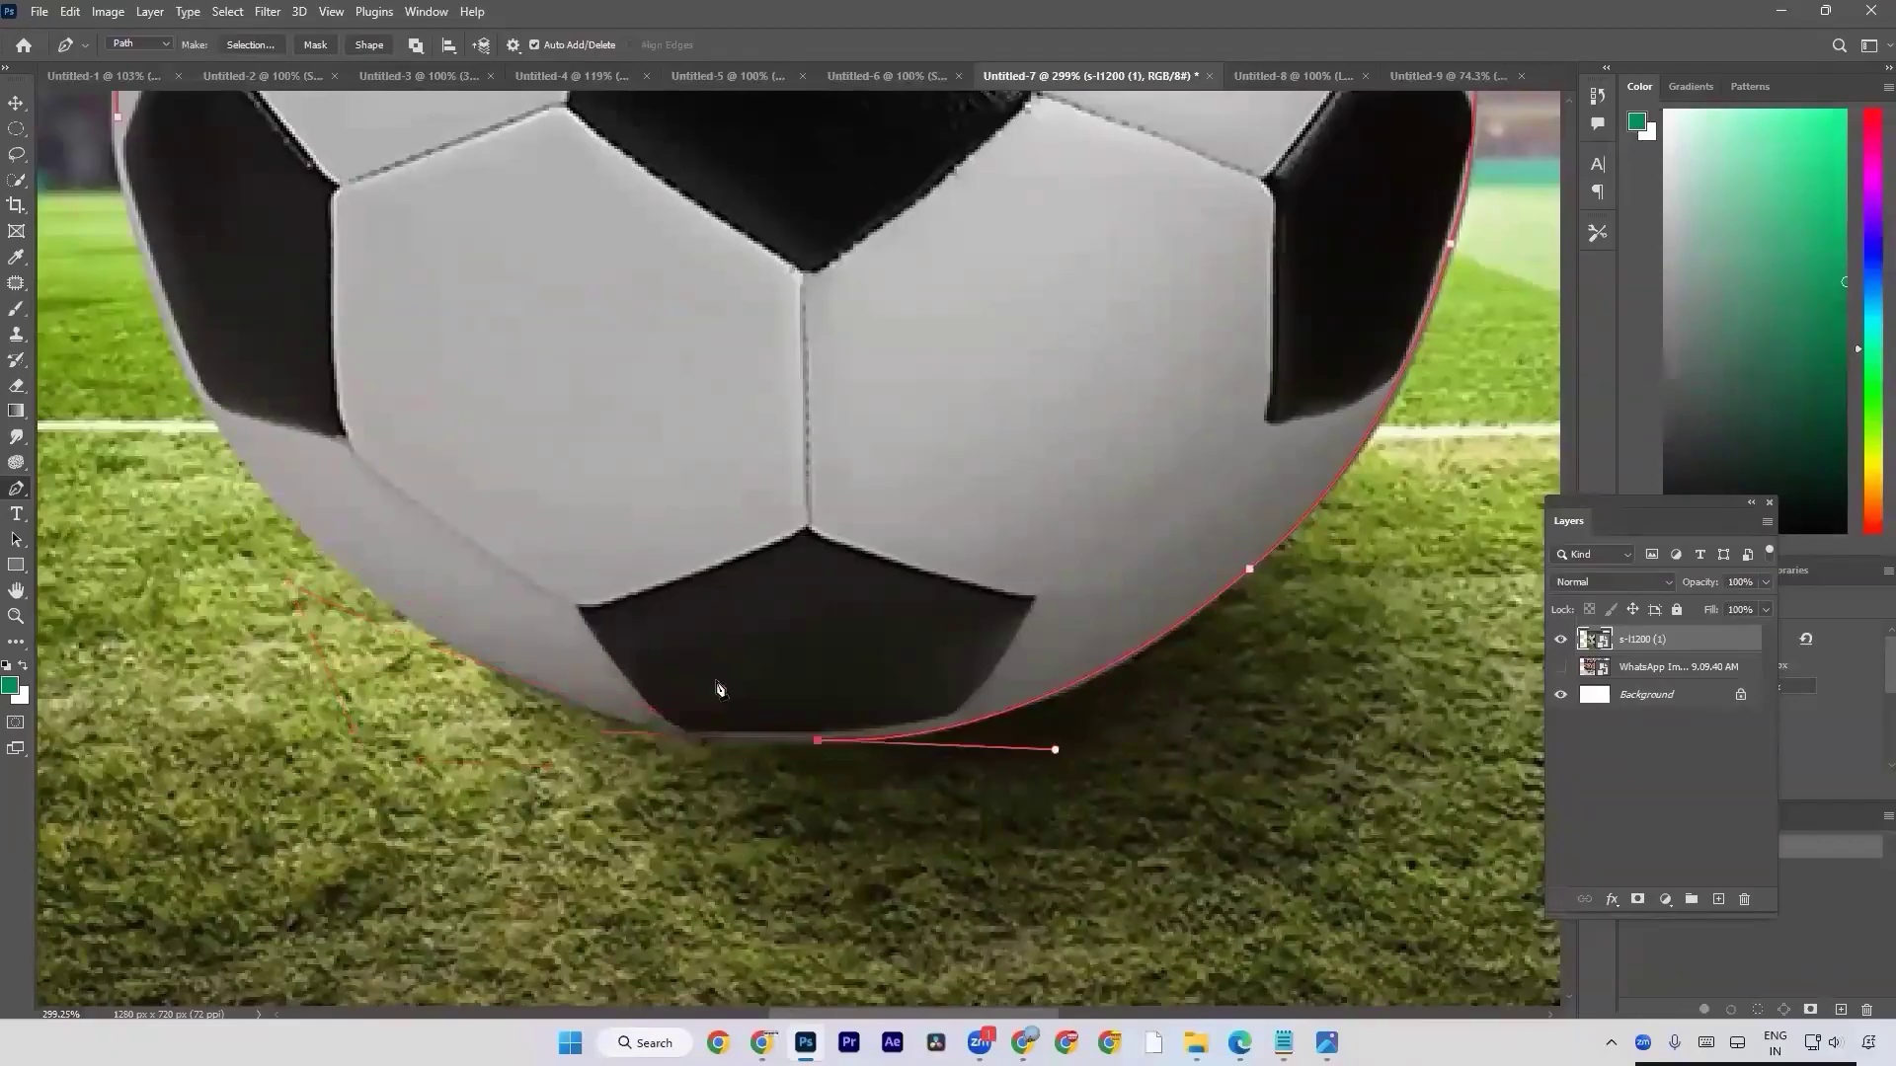
pyautogui.moveTo(260, 481); pyautogui.dragTo(59, 226)
pyautogui.hotkey('ctrl', 'z')
pyautogui.moveTo(271, 489); pyautogui.dragTo(74, 237)
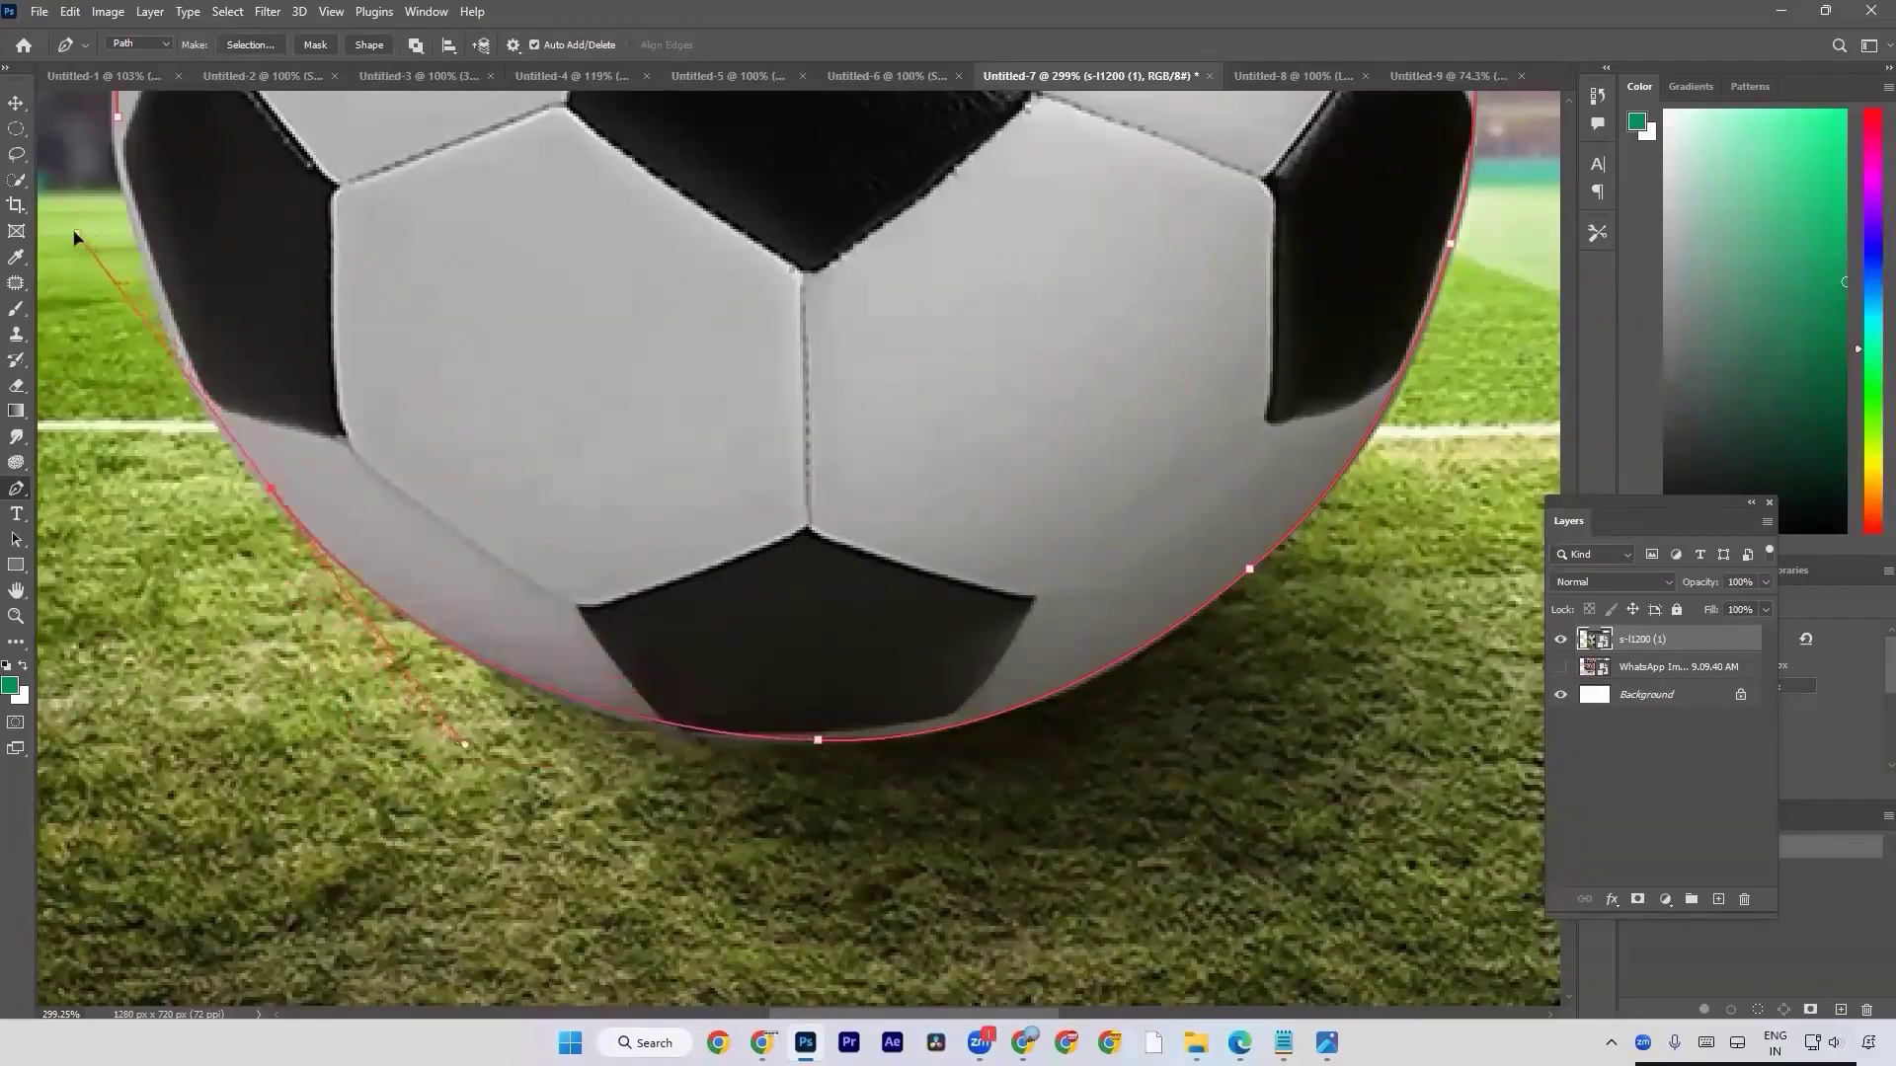
pyautogui.click(271, 490)
# Close the path at its starting anchor with a curve that follows the left black patch's outer edge.
pyautogui.moveTo(294, 378); pyautogui.dragTo(435, 643)
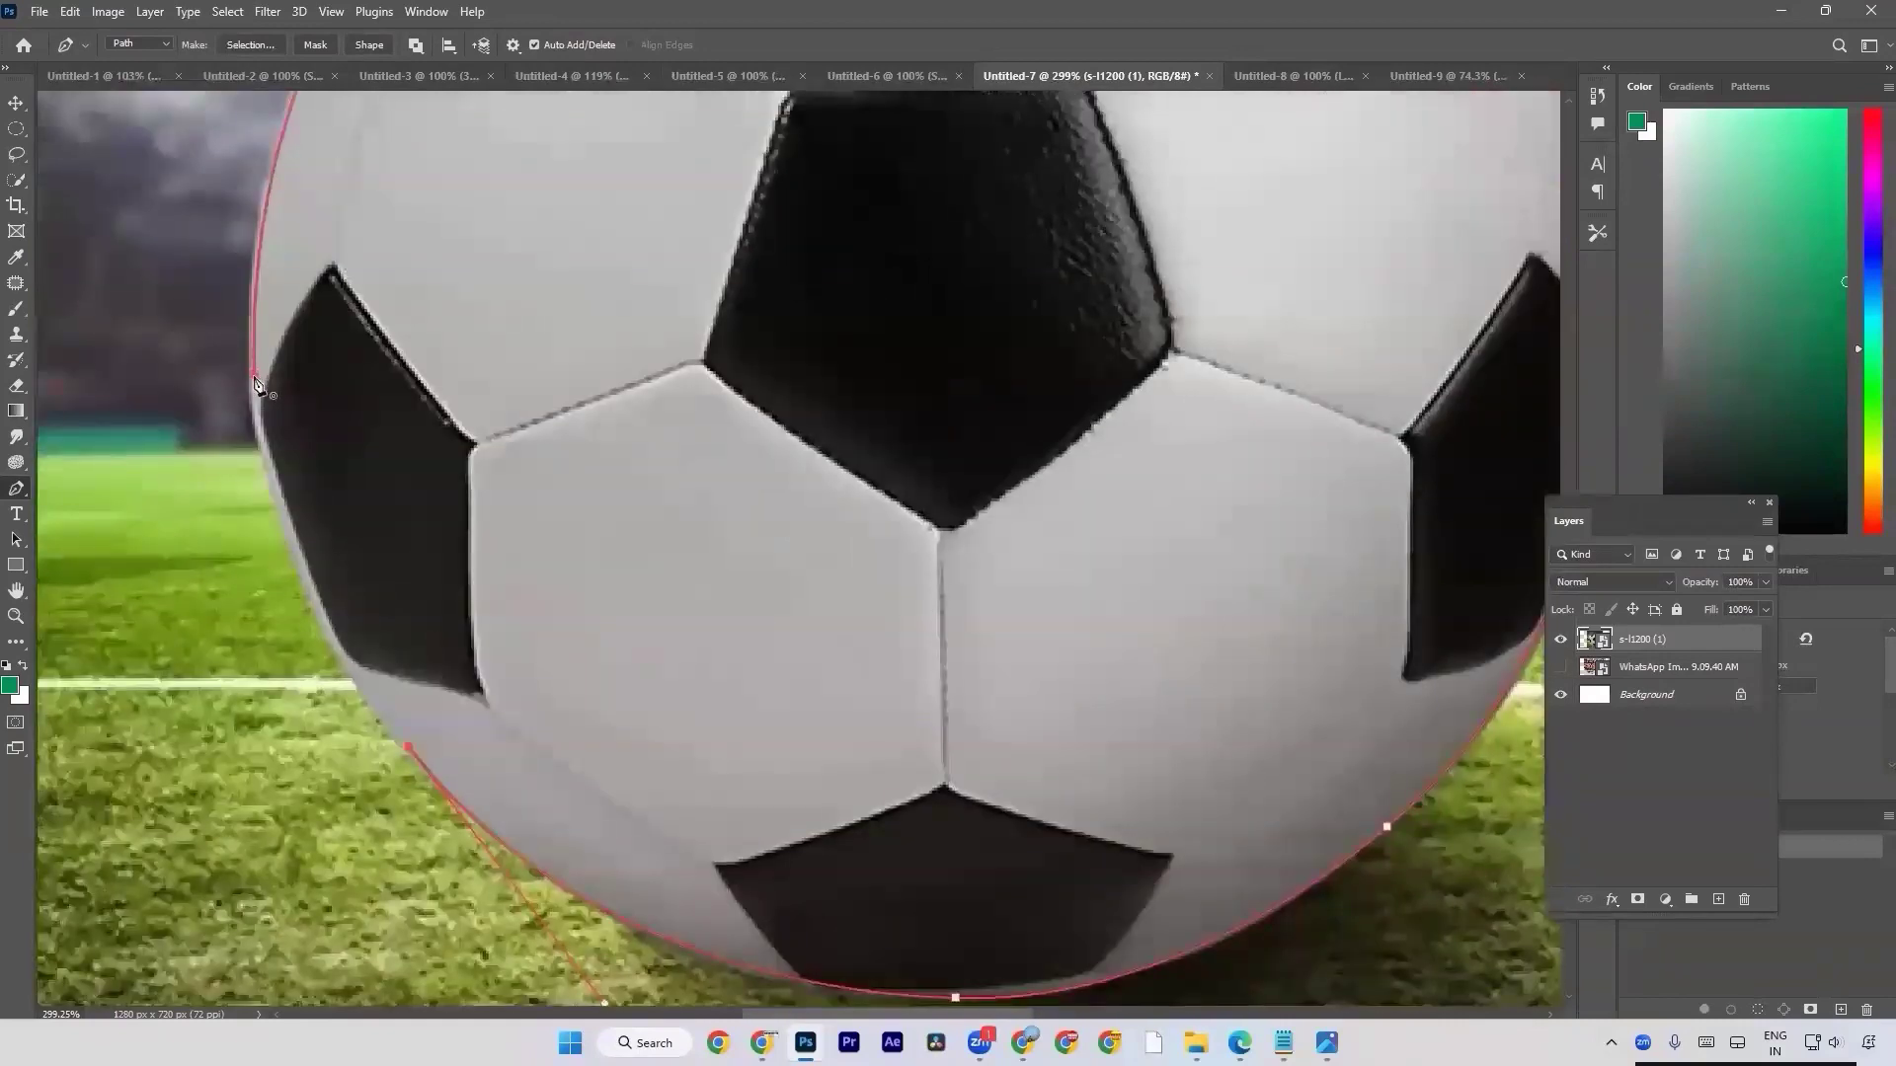
pyautogui.moveTo(255, 378); pyautogui.dragTo(265, 345)
pyautogui.moveTo(273, 321); pyautogui.dragTo(278, 307)
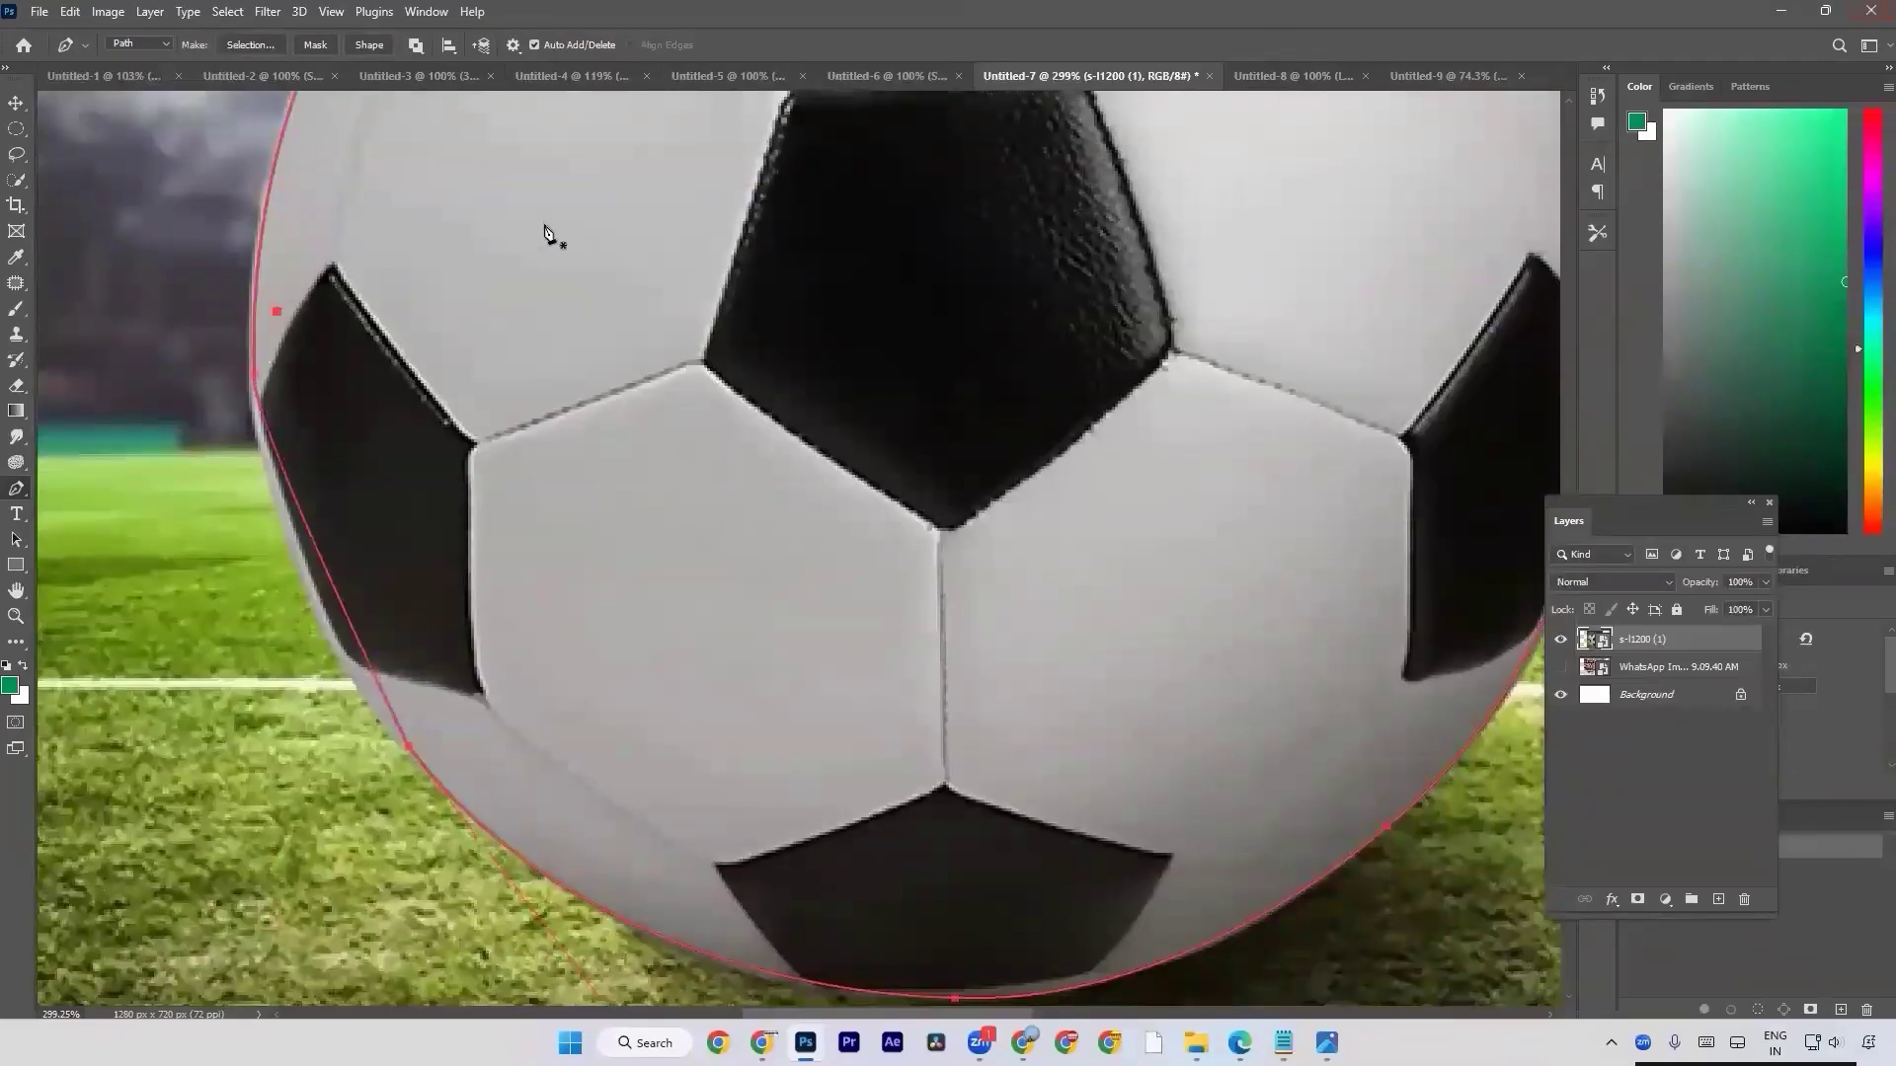
pyautogui.hotkey('ctrl', 'z')
pyautogui.moveTo(256, 380); pyautogui.dragTo(219, 122)
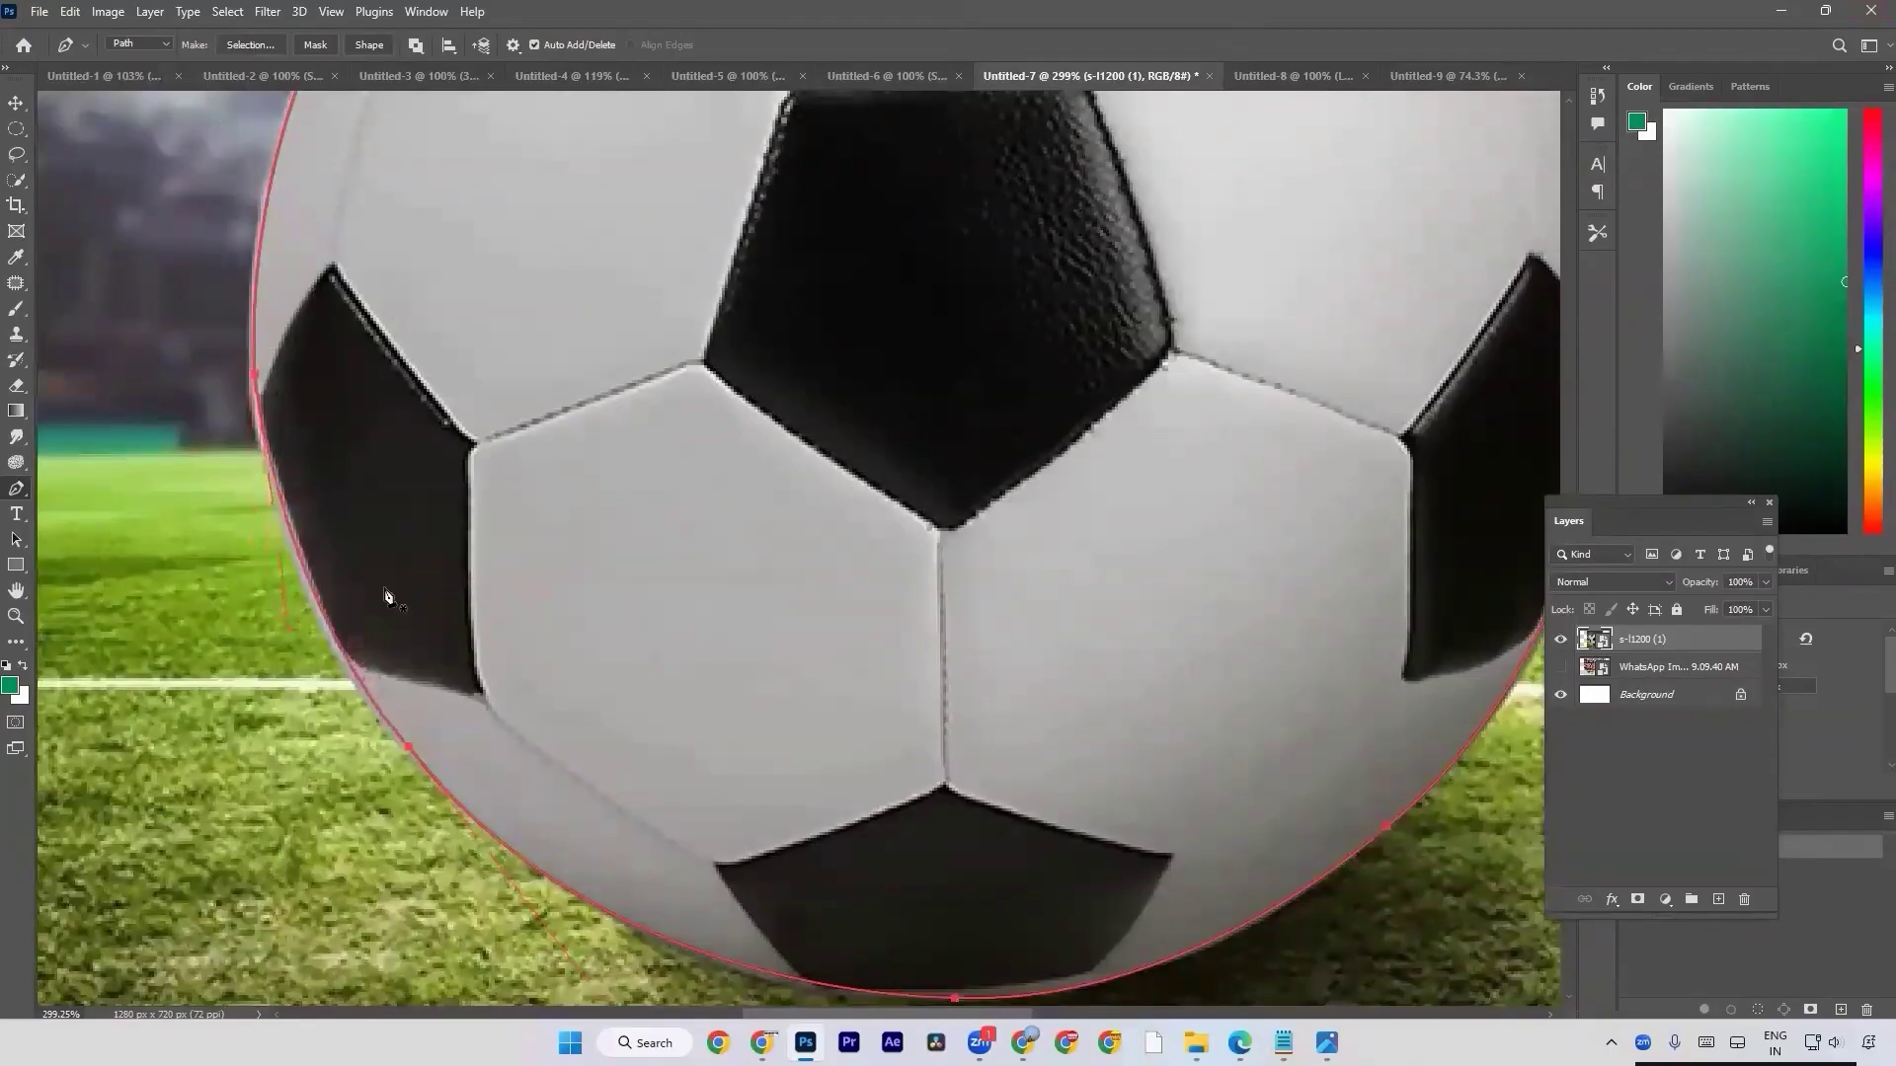
# View the document at 100%, convert the closed path to a selection and mask the s-l1200 (1) layer with it.
pyautogui.hotkey('ctrl', '1')
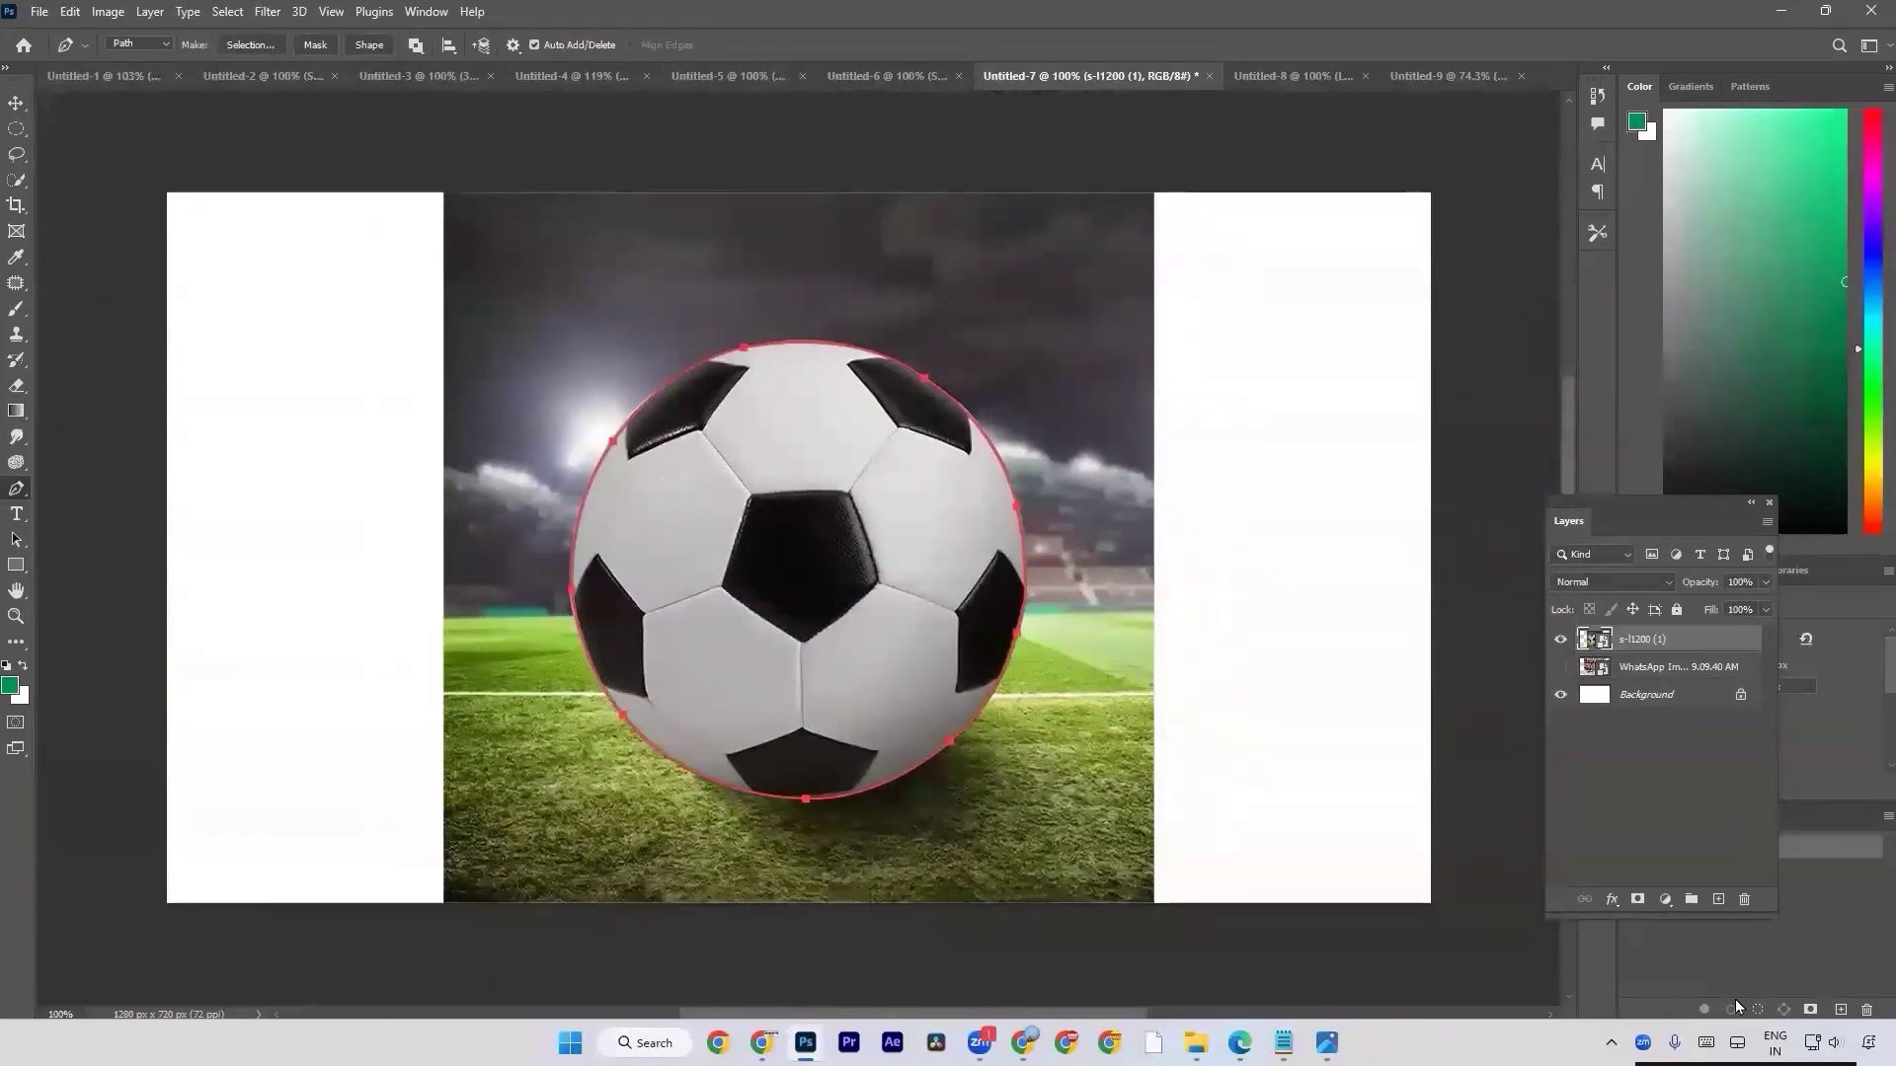
pyautogui.hotkey('ctrl', 'Return')
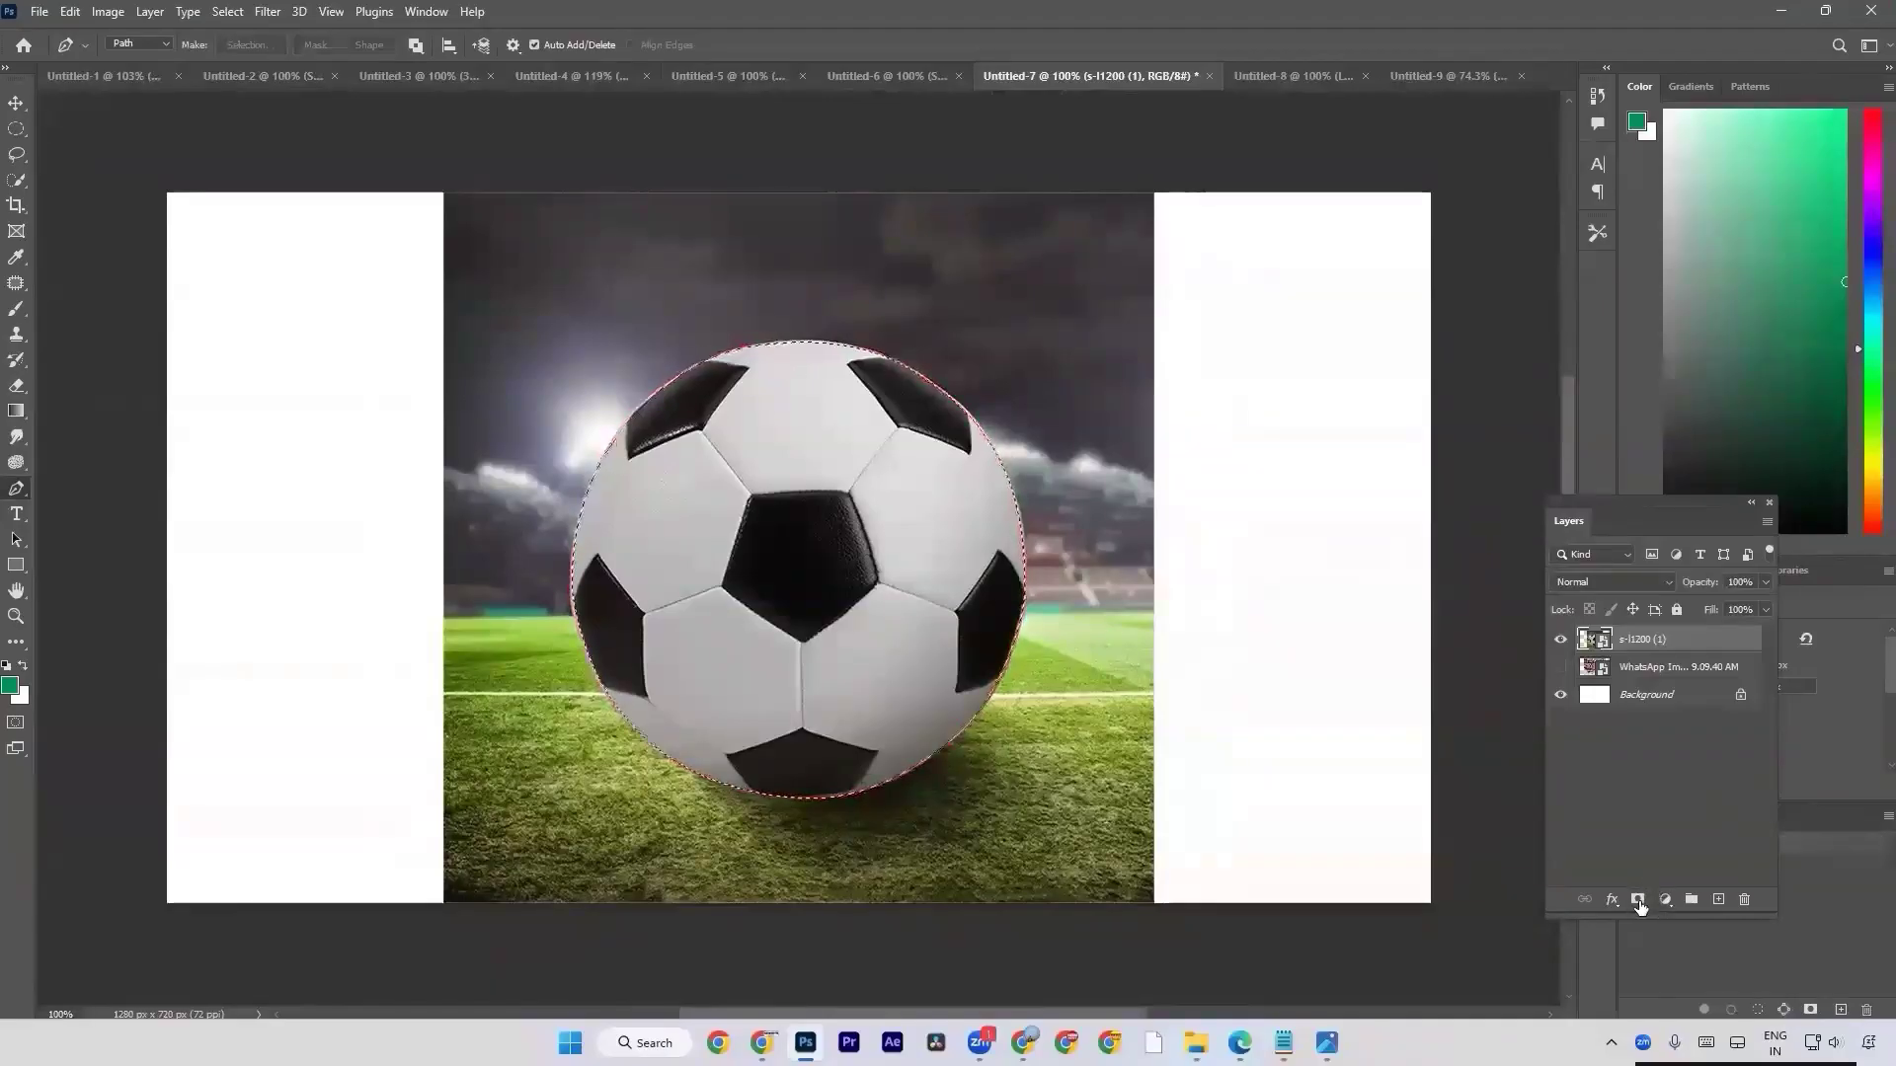
pyautogui.click(1638, 901)
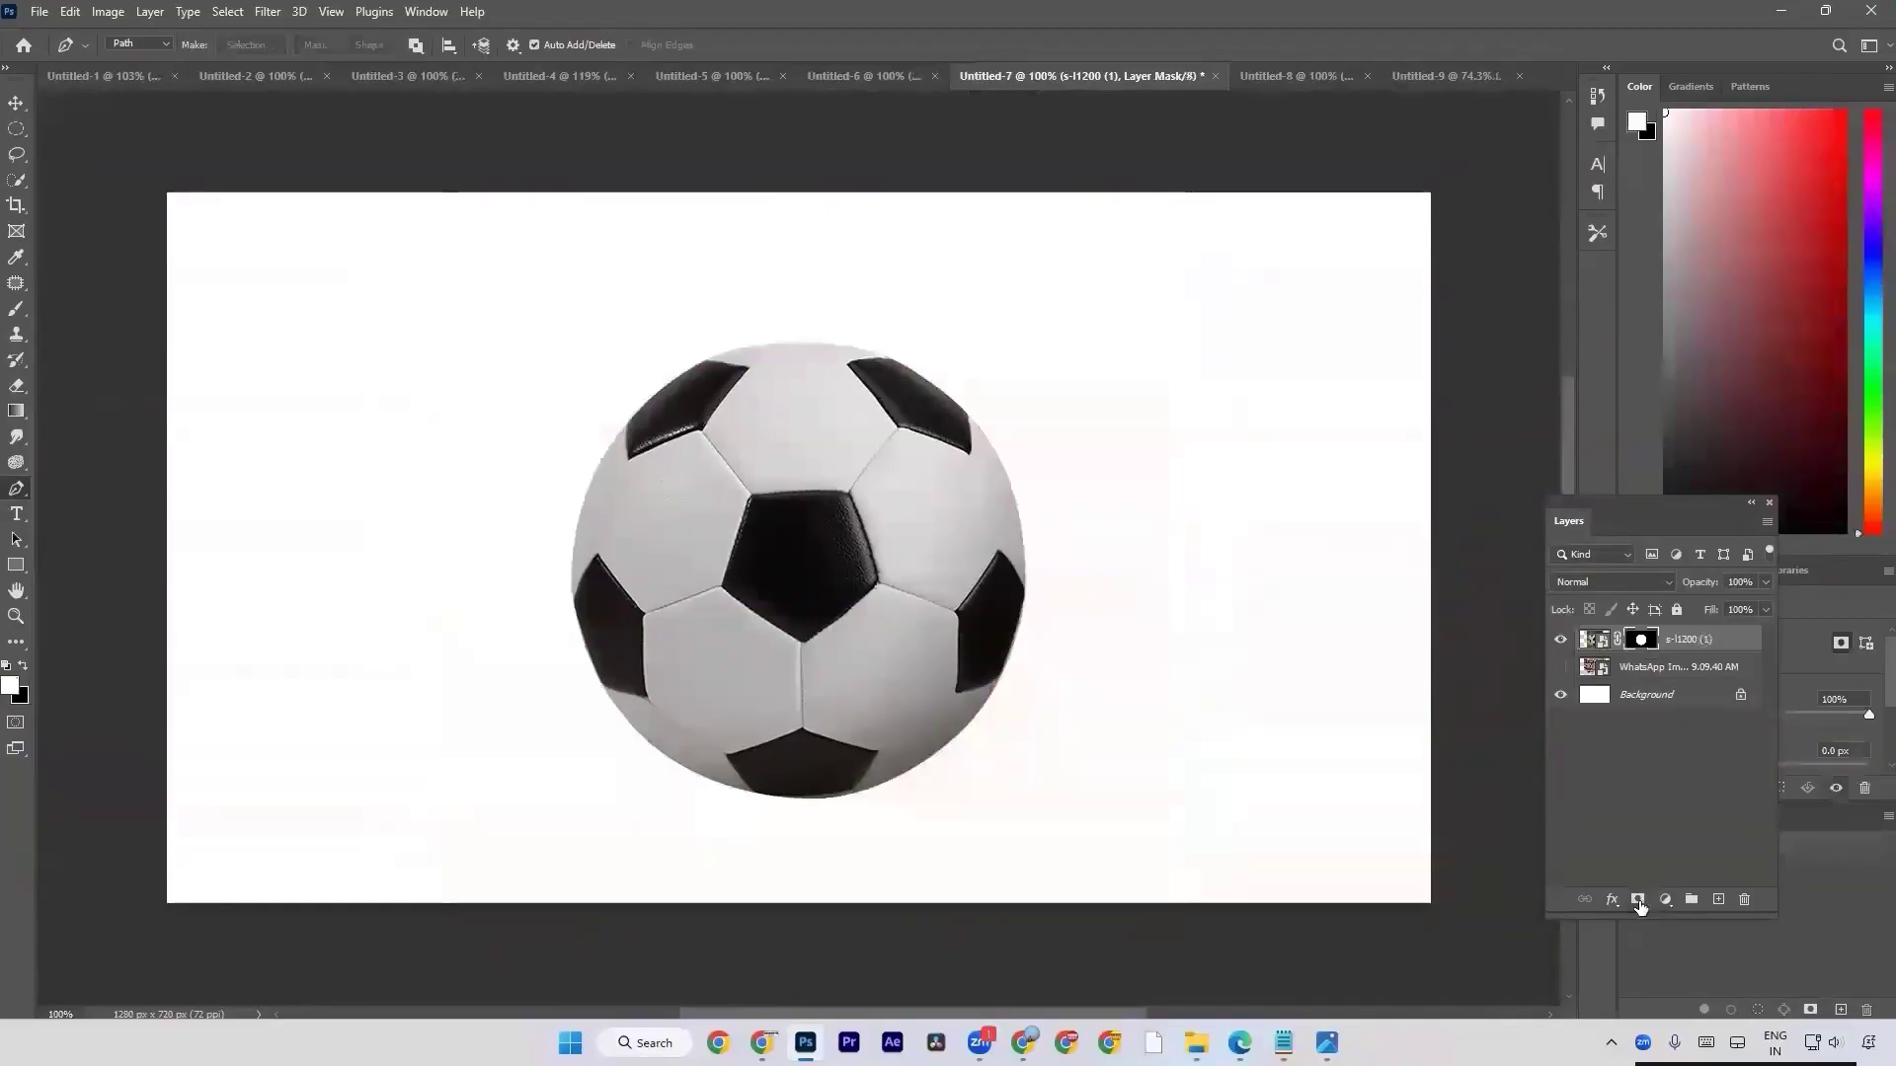
# Add a Gradient fill layer directly above the Background layer using a purple preset from the MapGradientsVol01 3 group.
pyautogui.click(1654, 703)
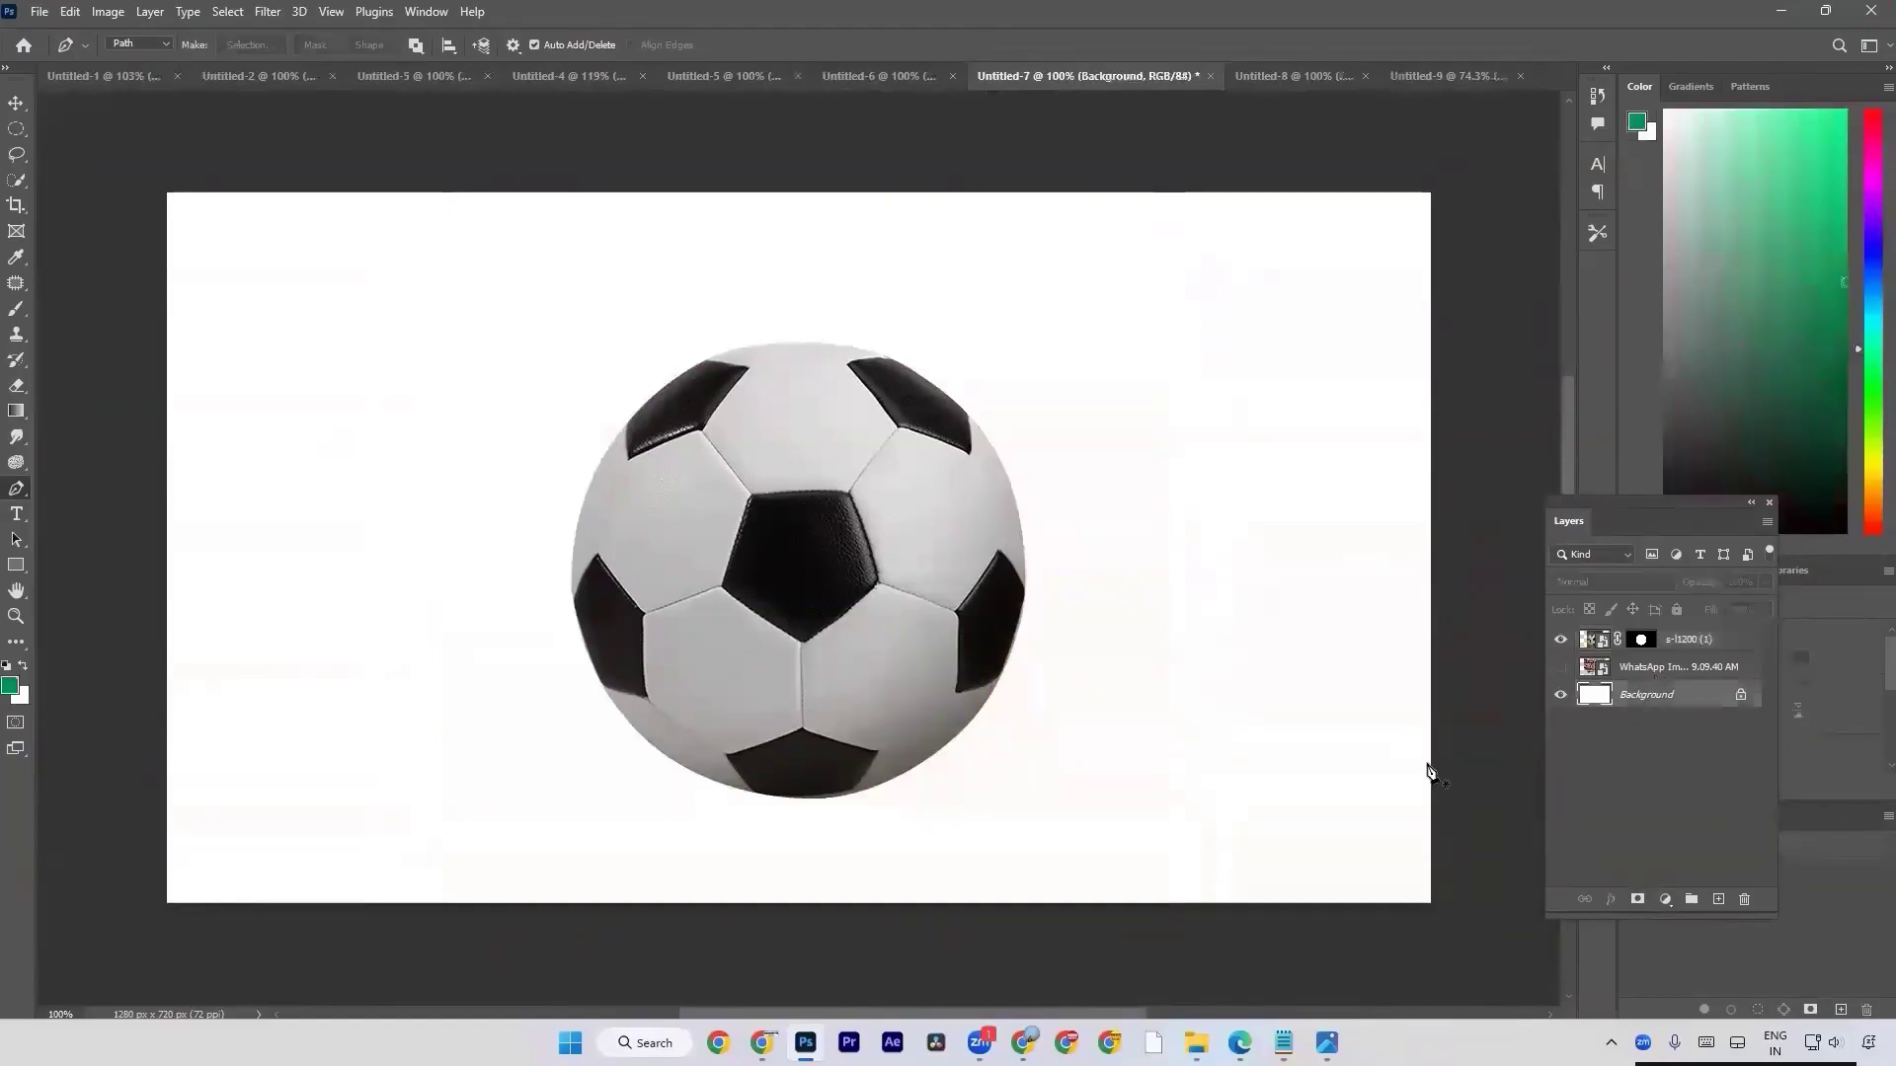
pyautogui.click(1666, 899)
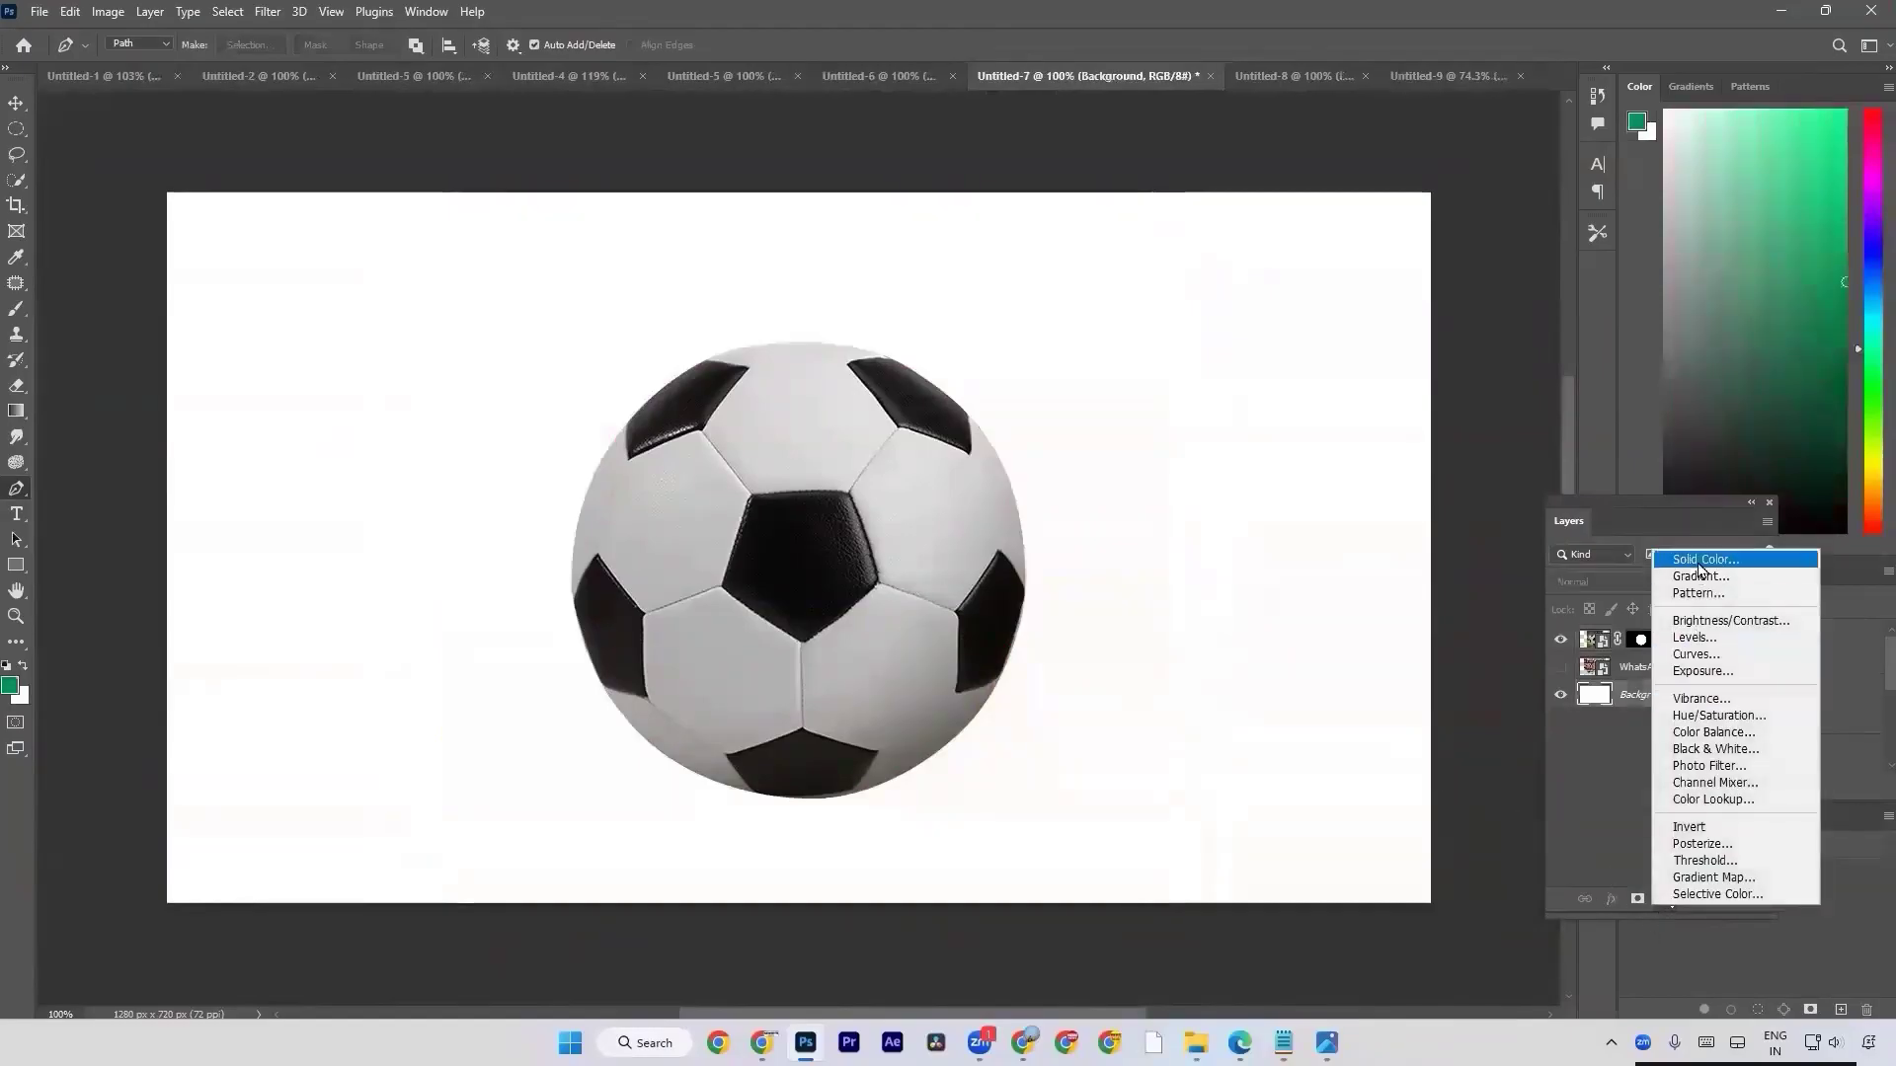
pyautogui.click(1608, 855)
pyautogui.click(1666, 898)
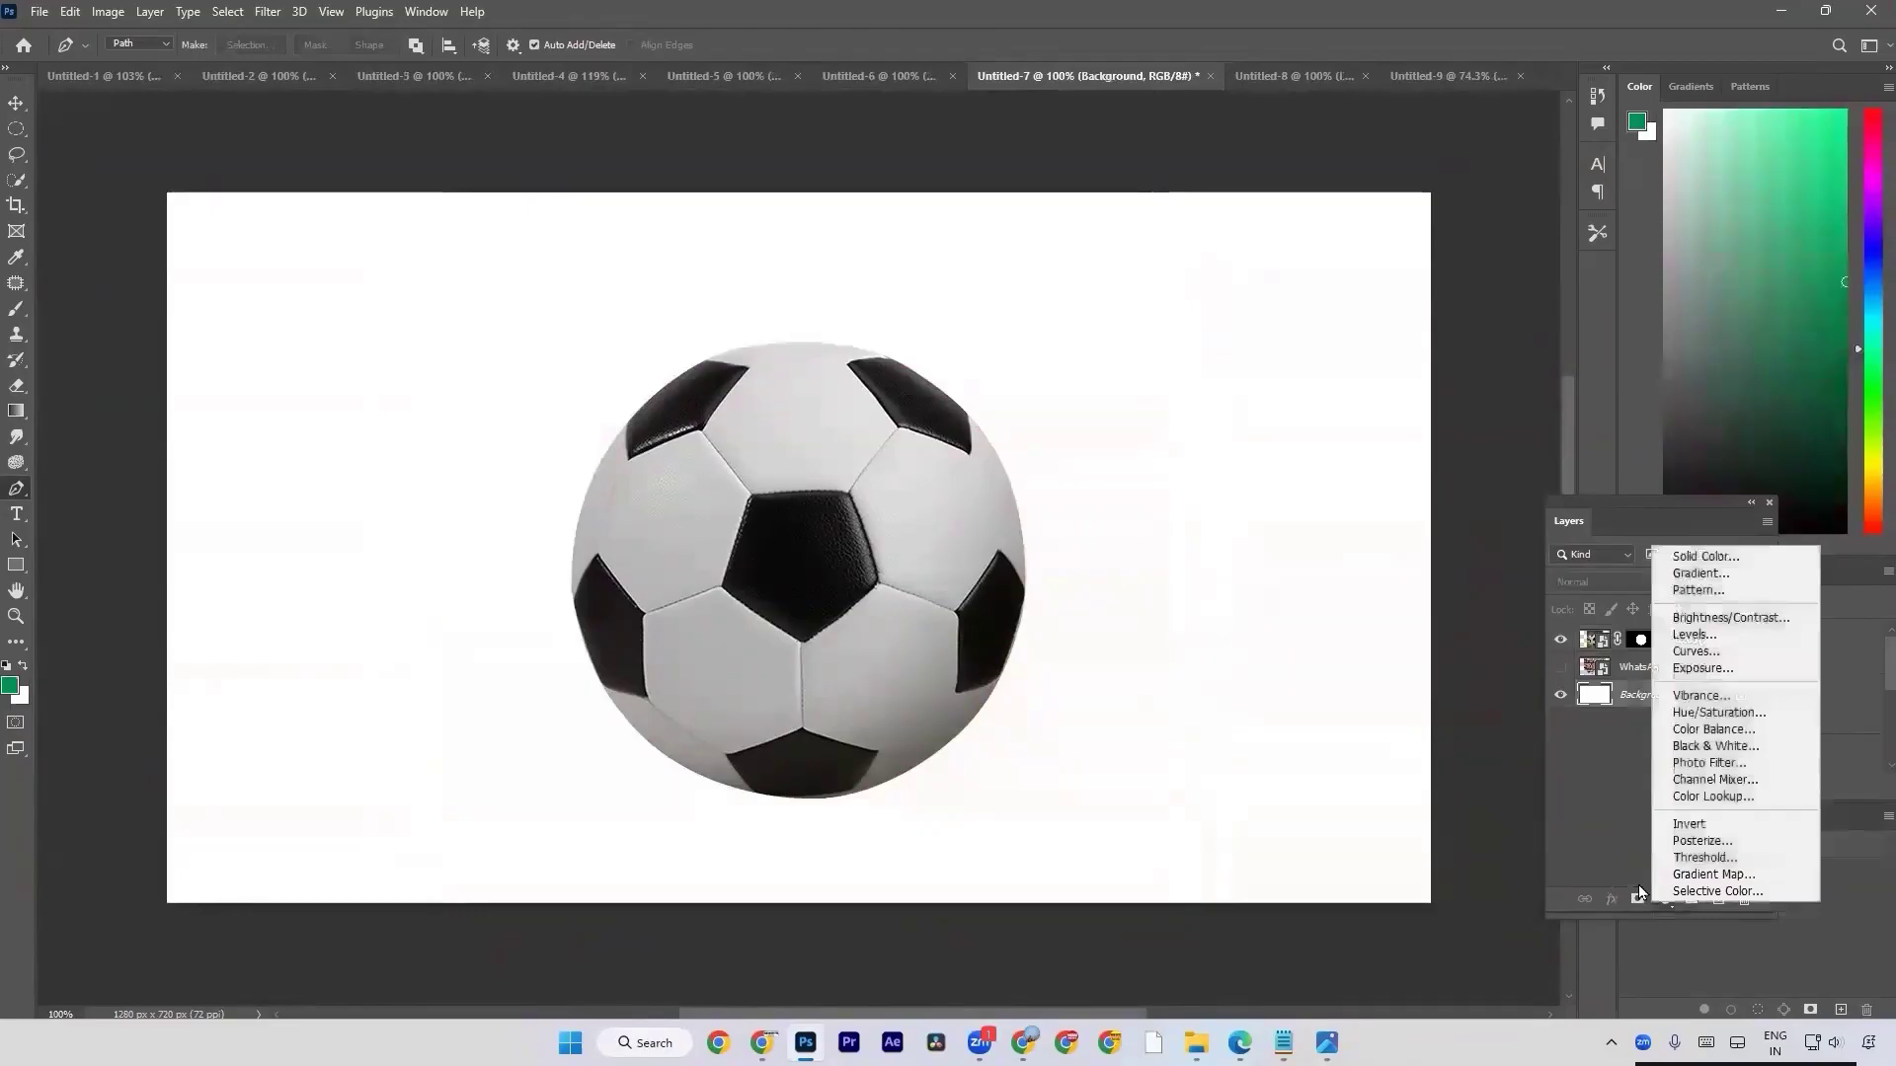
pyautogui.click(1701, 573)
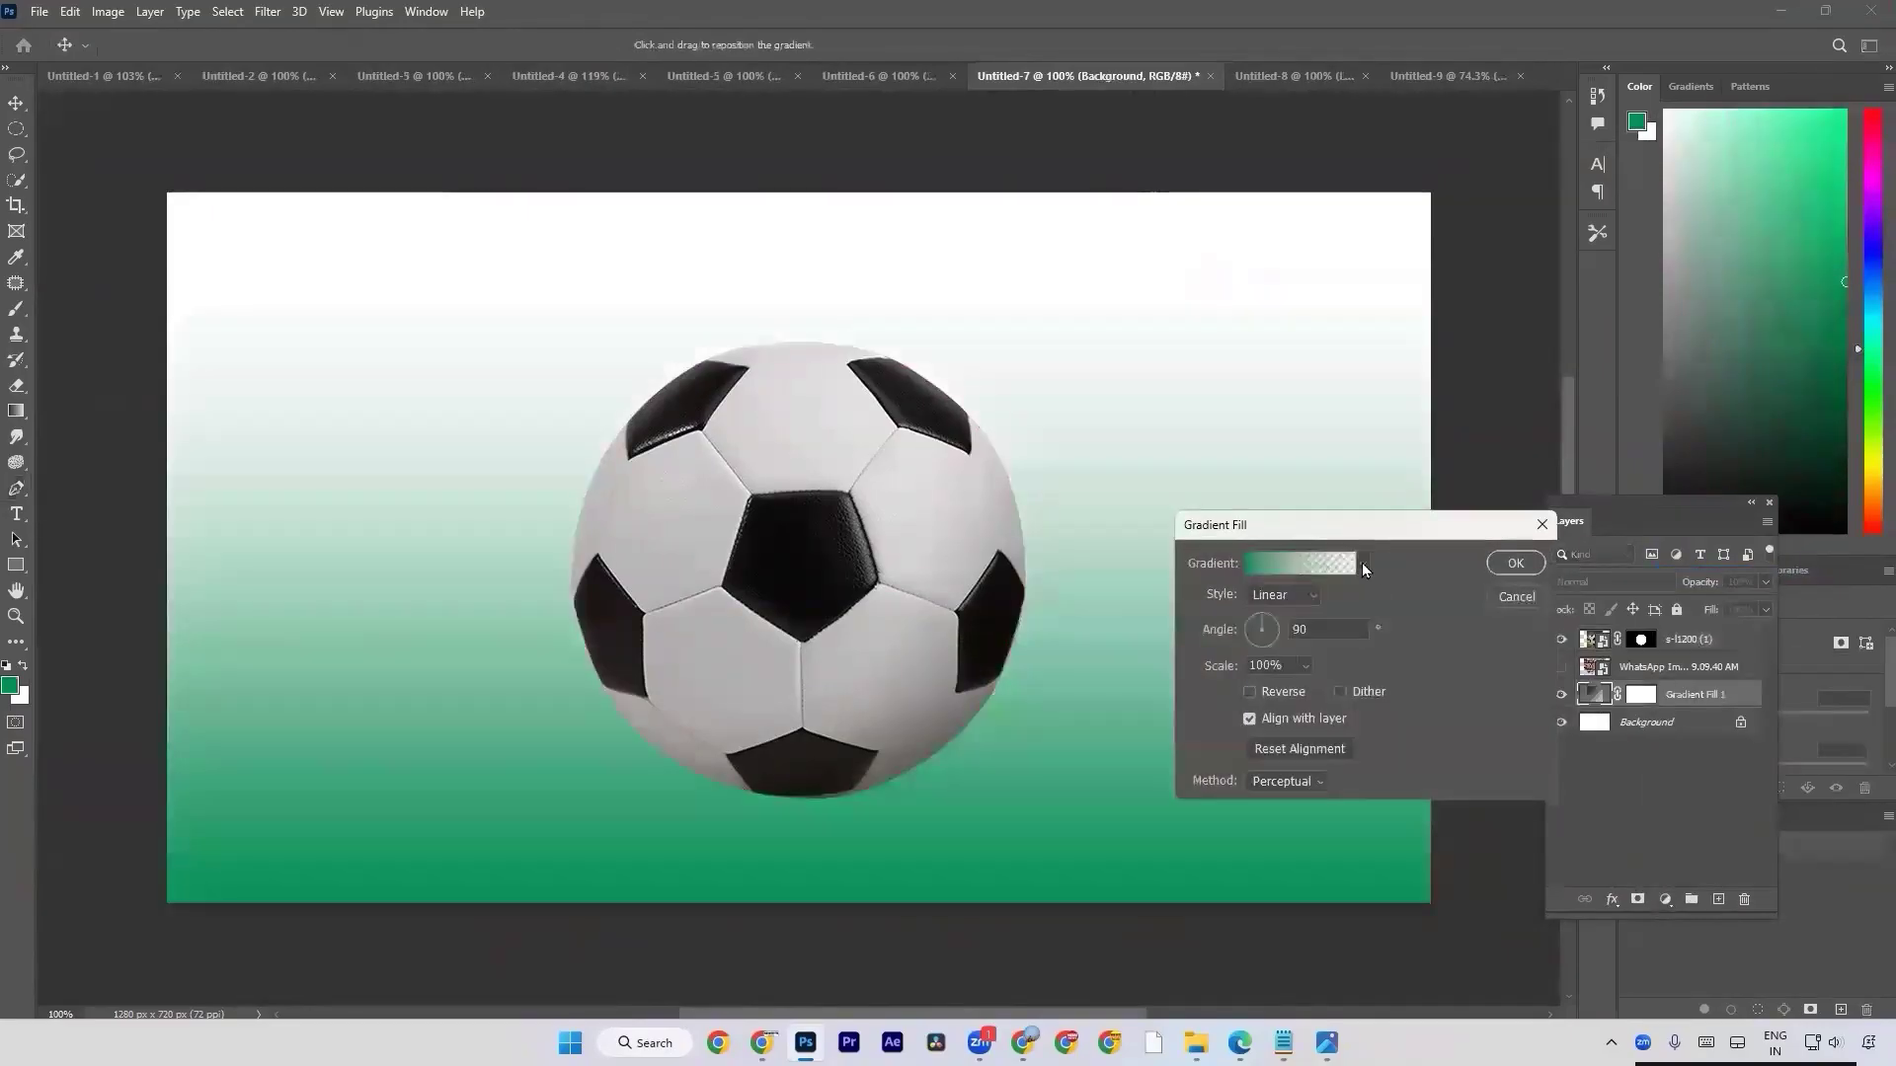
pyautogui.click(1364, 564)
pyautogui.scroll(-3, 1329, 717)
pyautogui.scroll(-5, 1329, 718)
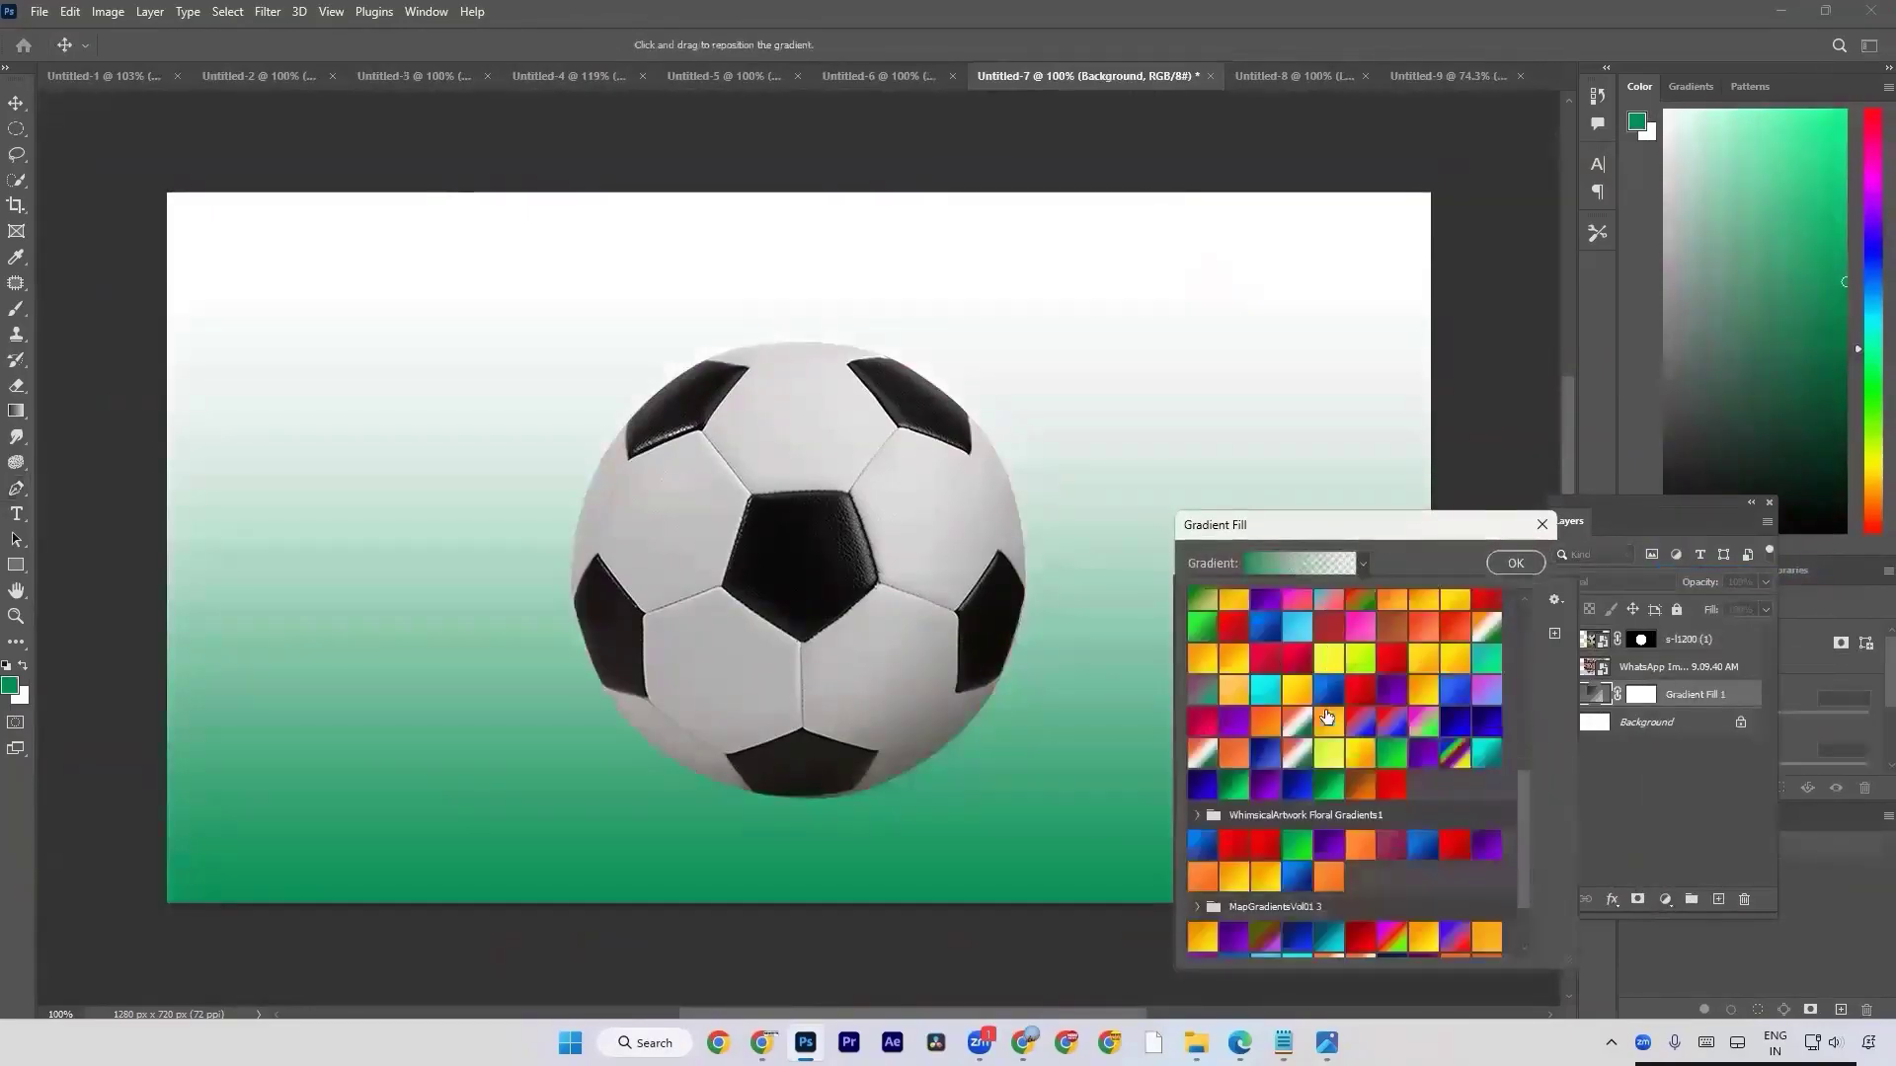
pyautogui.click(1328, 909)
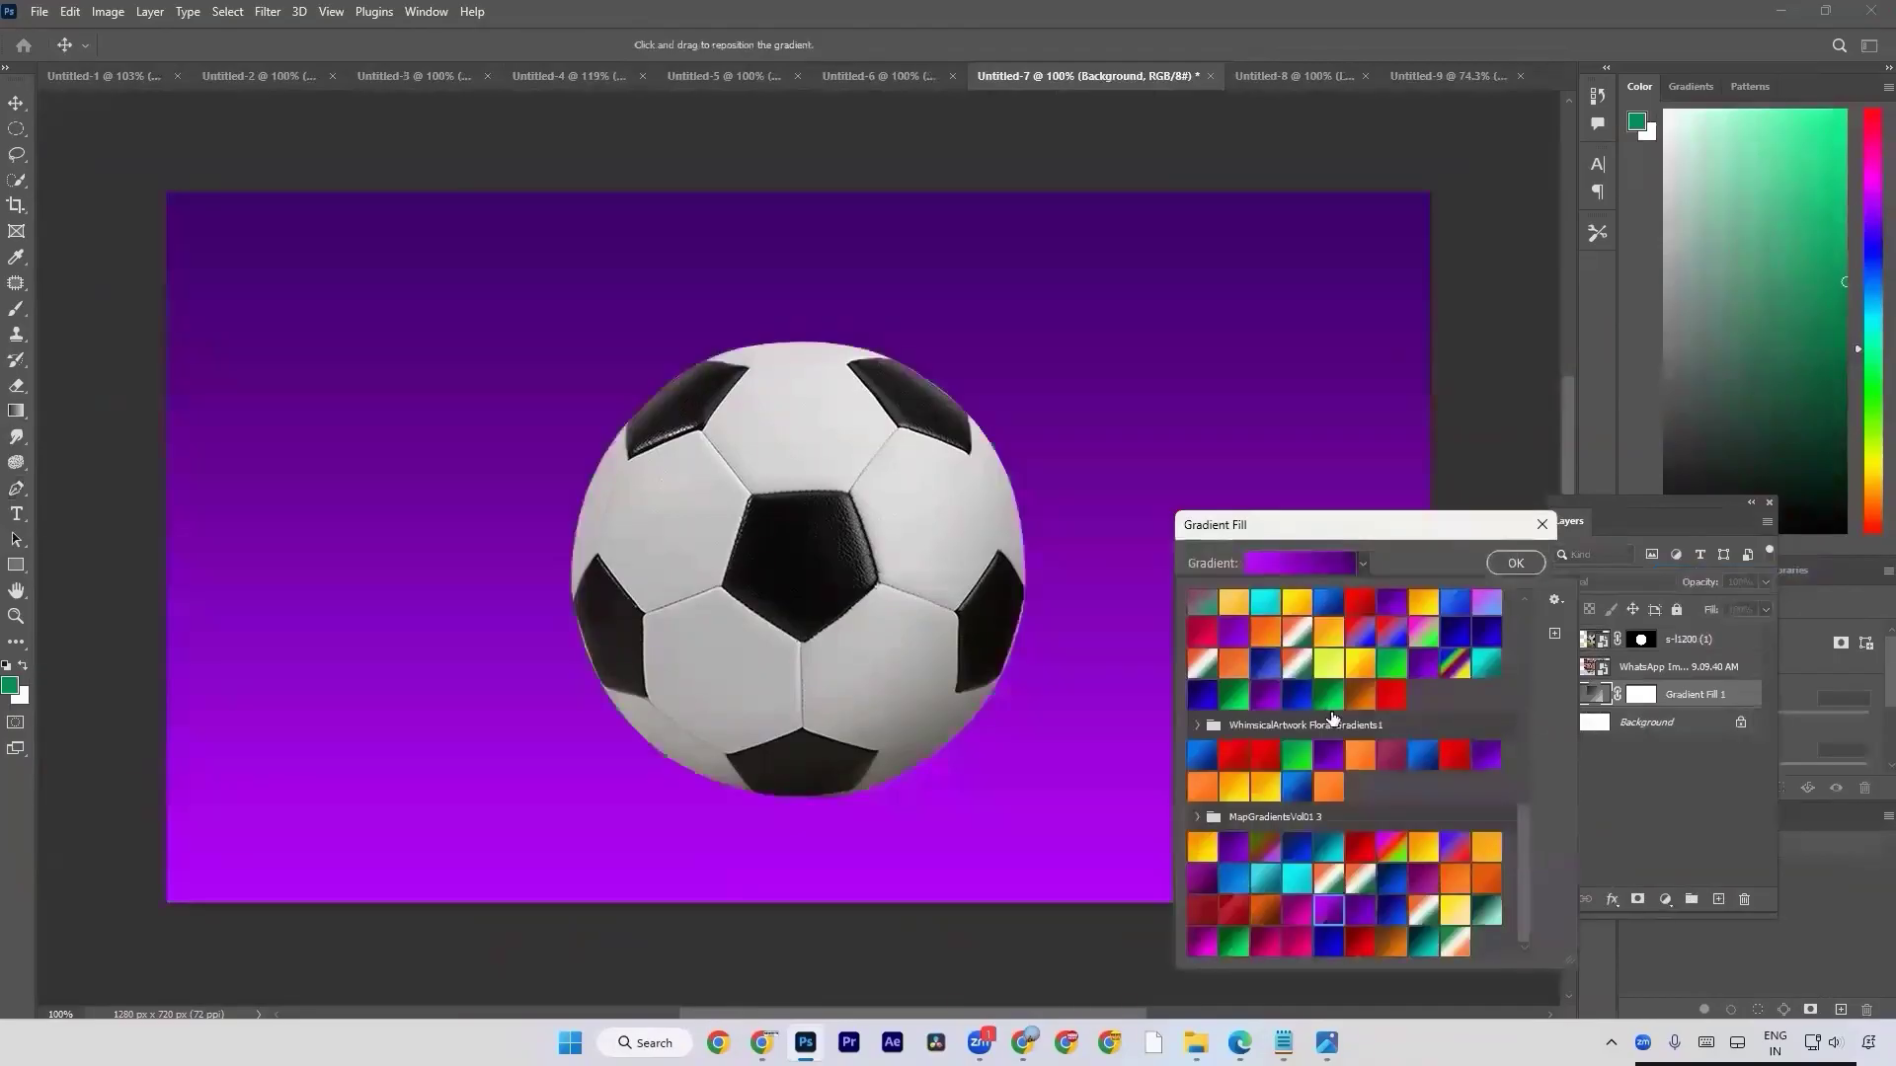
# Set the gradient fill's style to Radial with Reverse off and apply it.
pyautogui.click(1455, 561)
pyautogui.click(1302, 691)
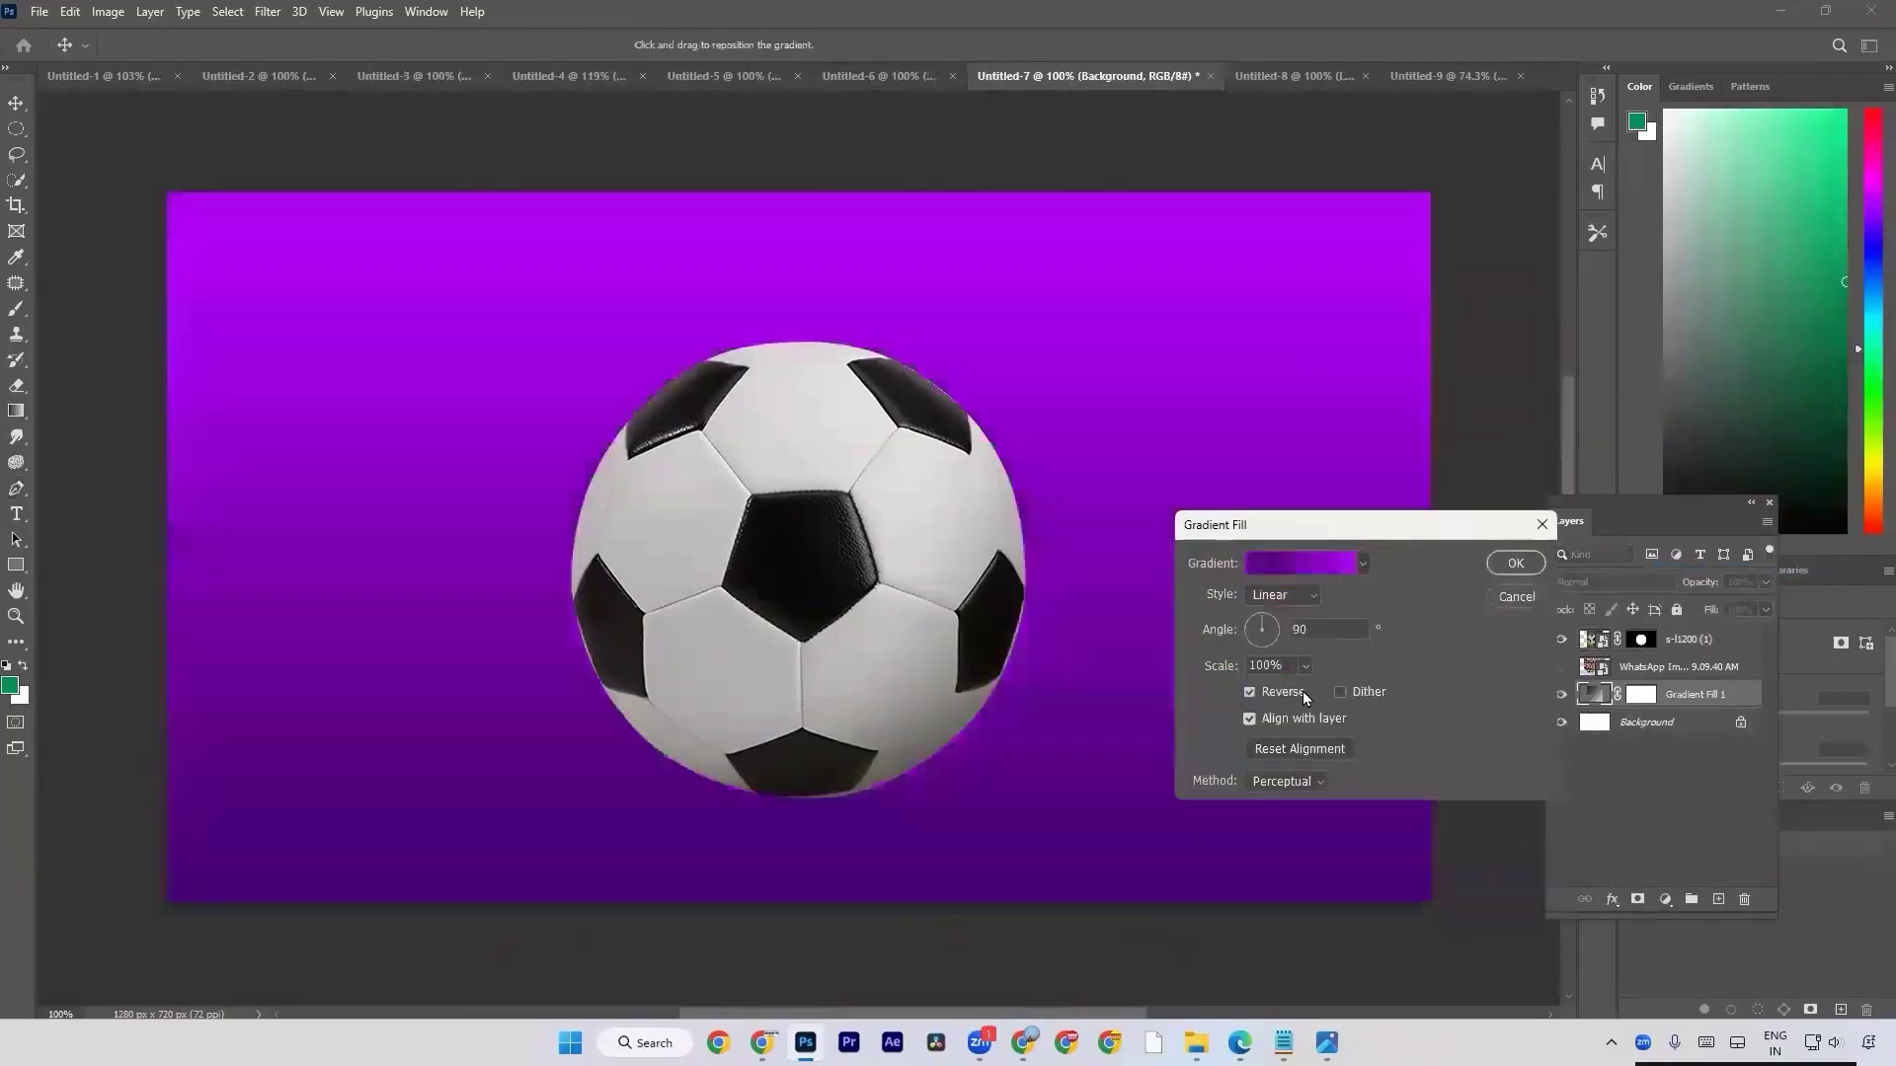
pyautogui.click(1281, 594)
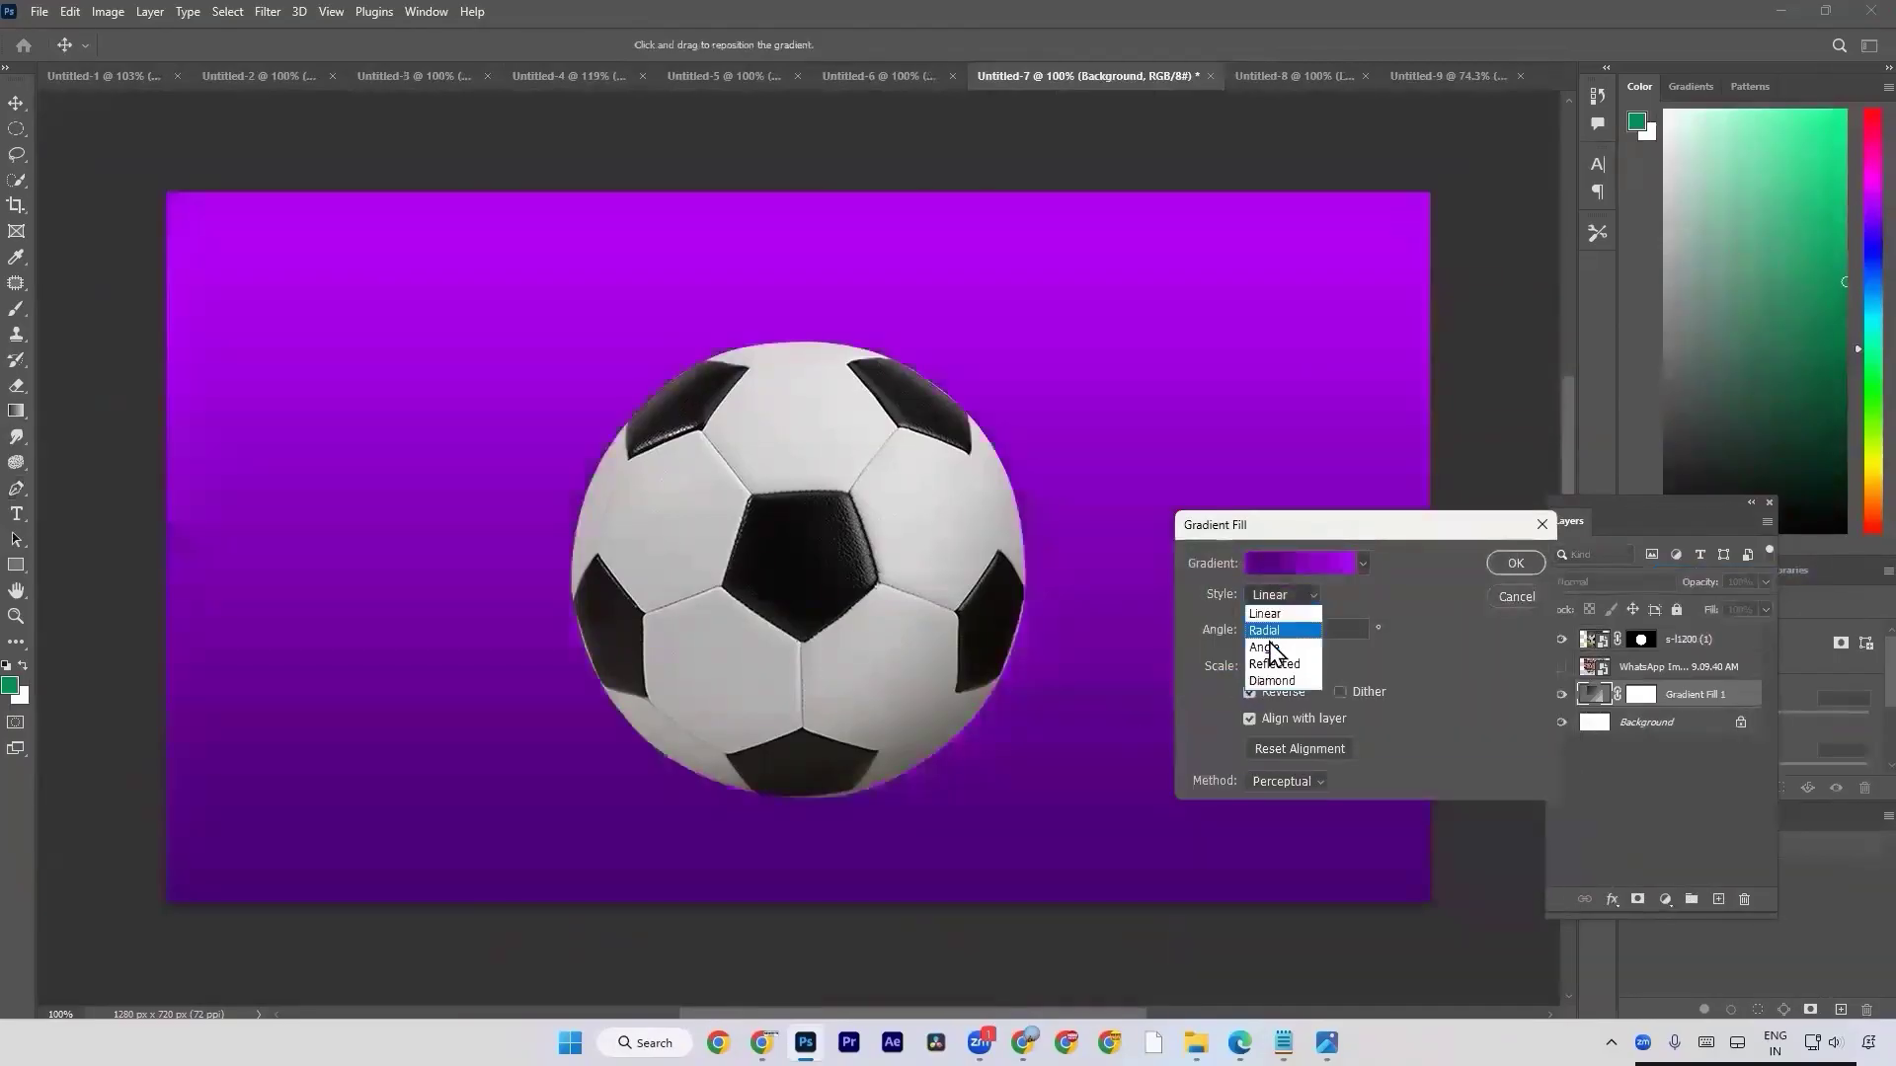
pyautogui.click(1273, 619)
pyautogui.click(1277, 689)
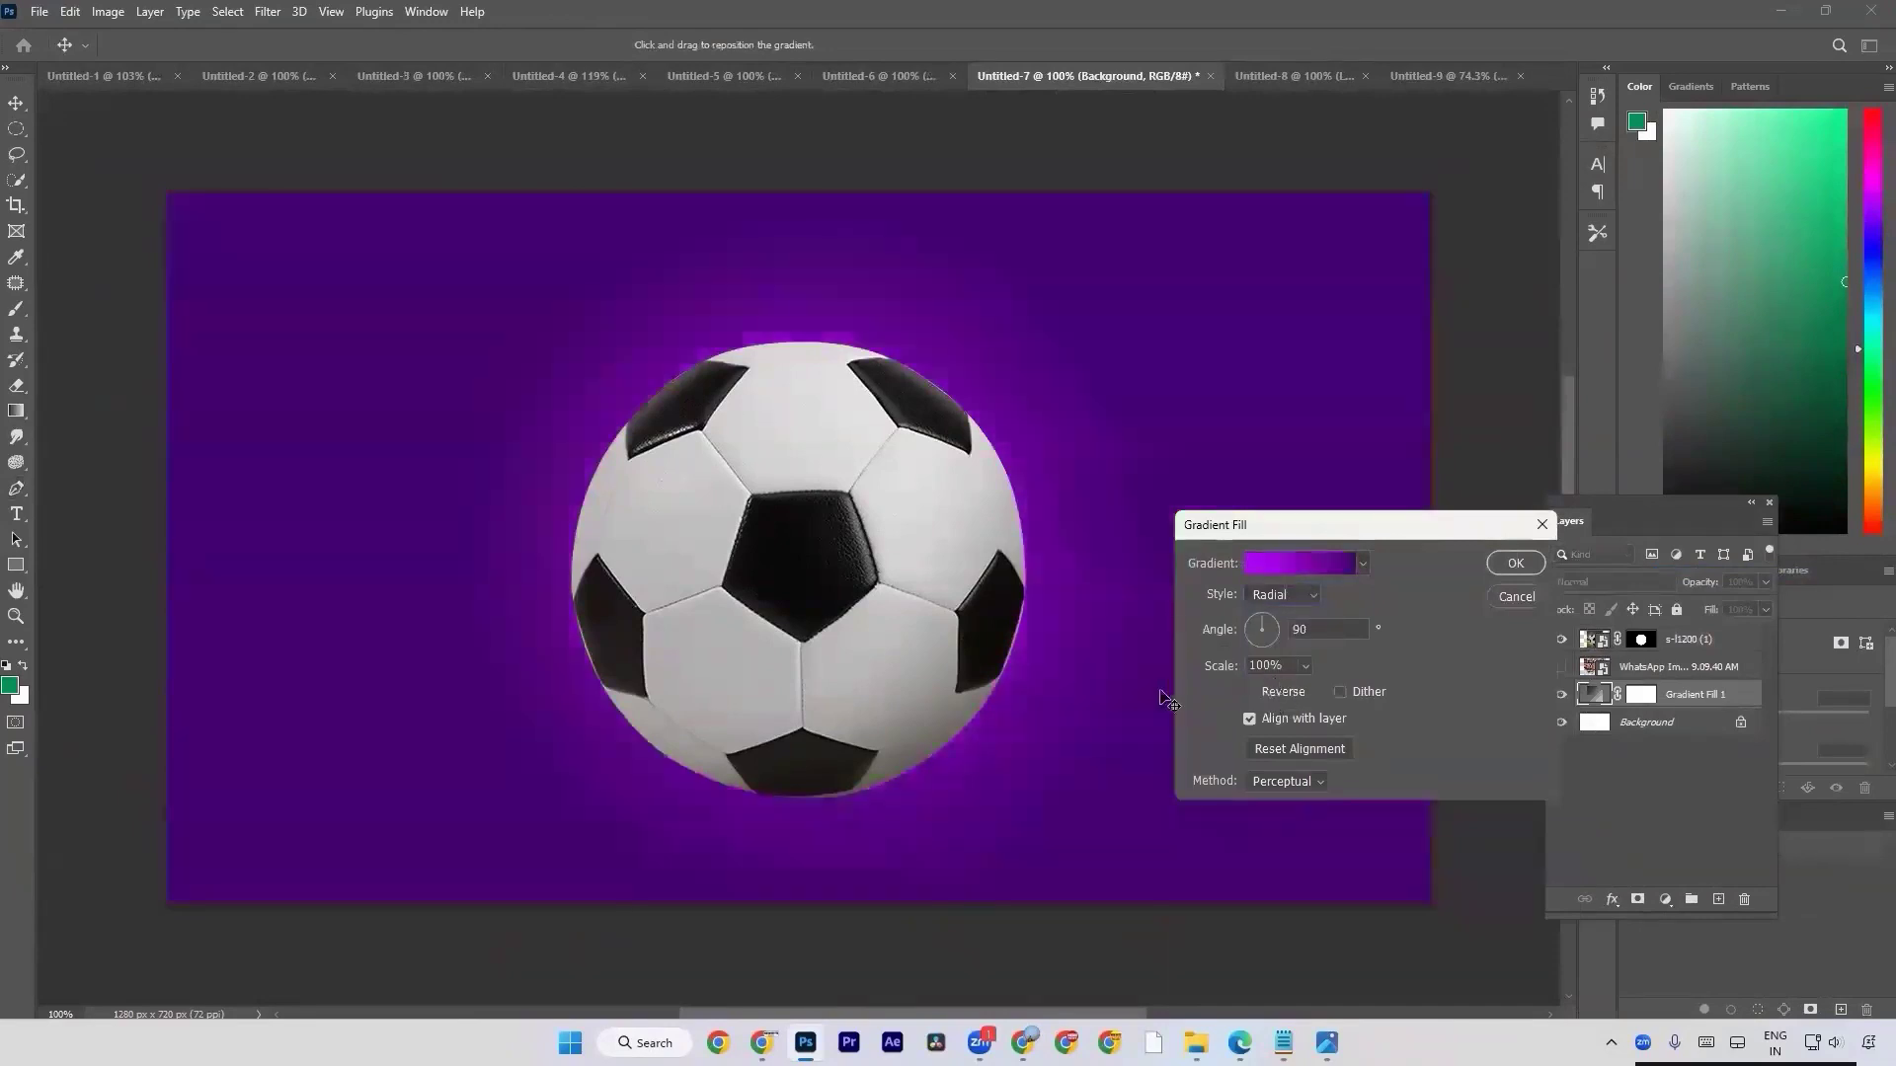
pyautogui.press('Return')
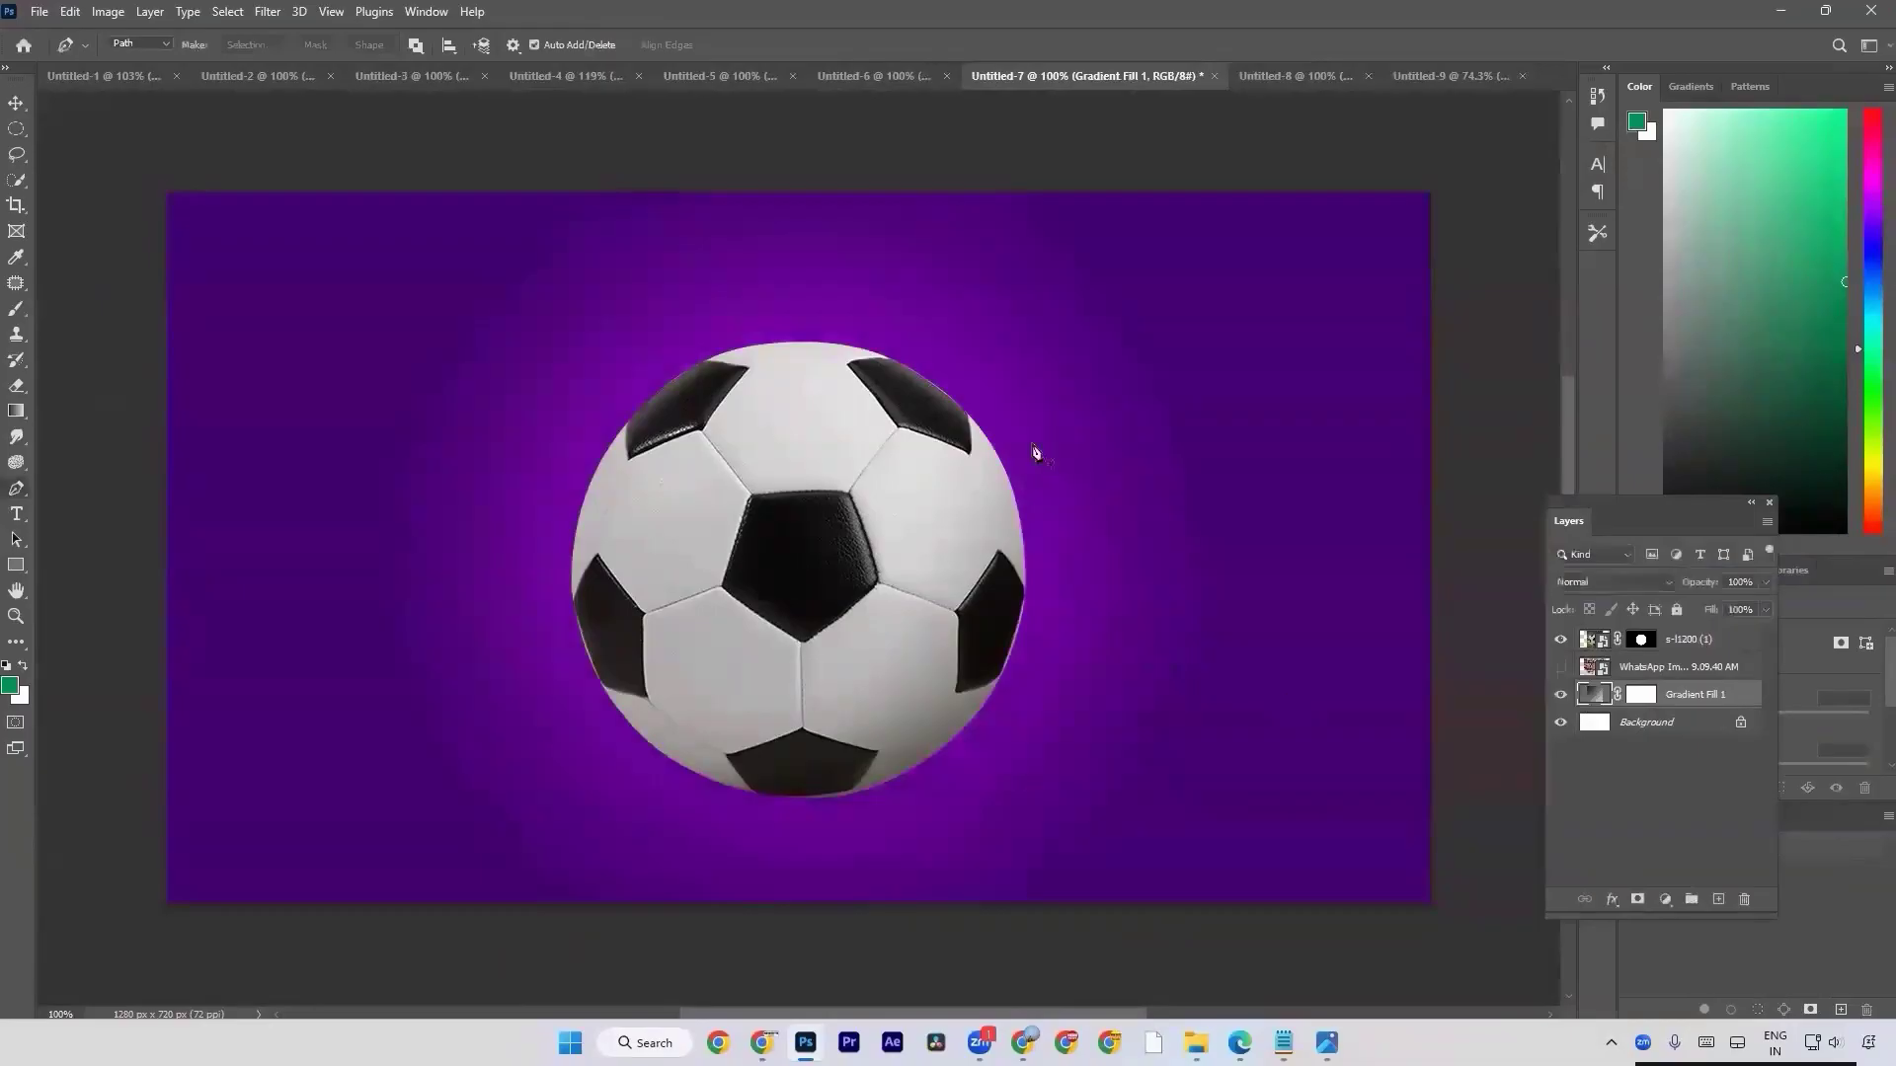
# Check the football's cut-out edges up close and move the masked football toward the right side of the purple background.
pyautogui.press('a')
pyautogui.scroll(5, 949, 386)
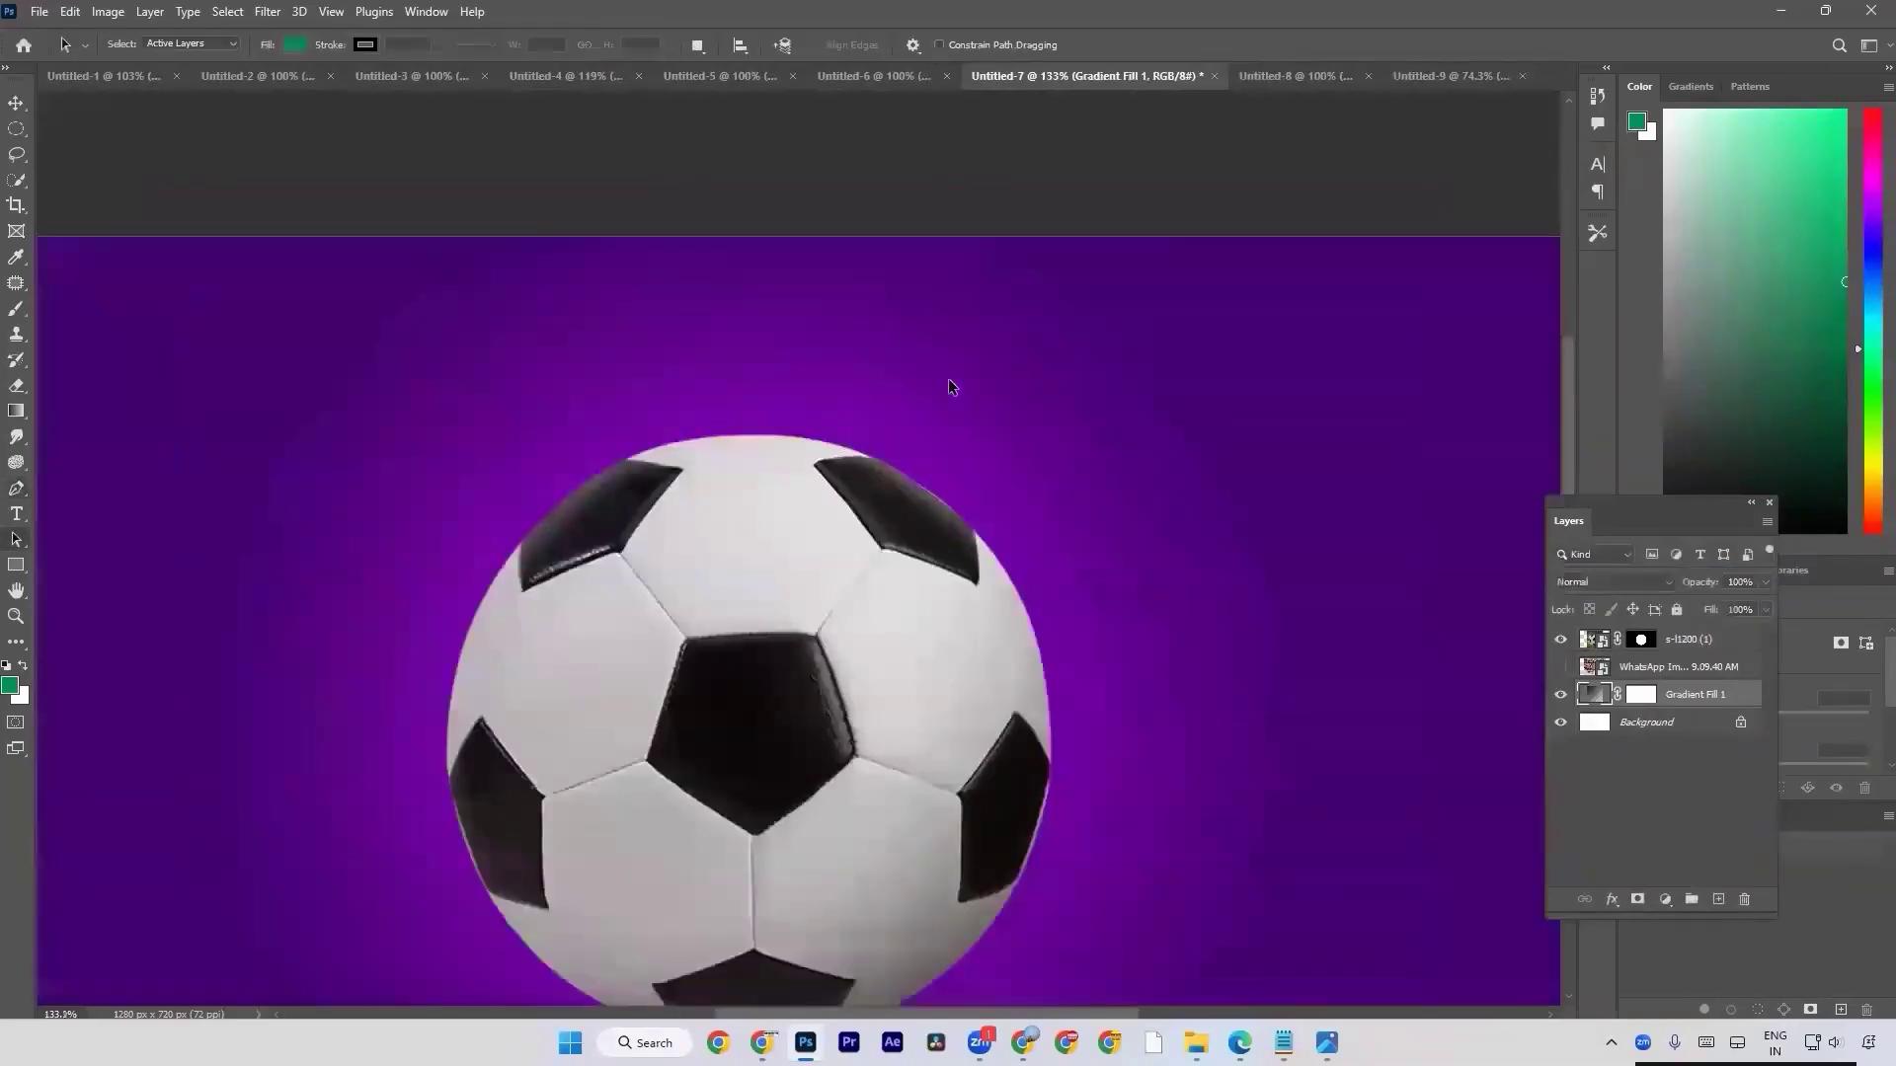
pyautogui.moveTo(805, 514); pyautogui.dragTo(1028, 460)
pyautogui.scroll(-4, 1031, 682)
pyautogui.scroll(-1, 1028, 460)
pyautogui.scroll(-1, 1027, 468)
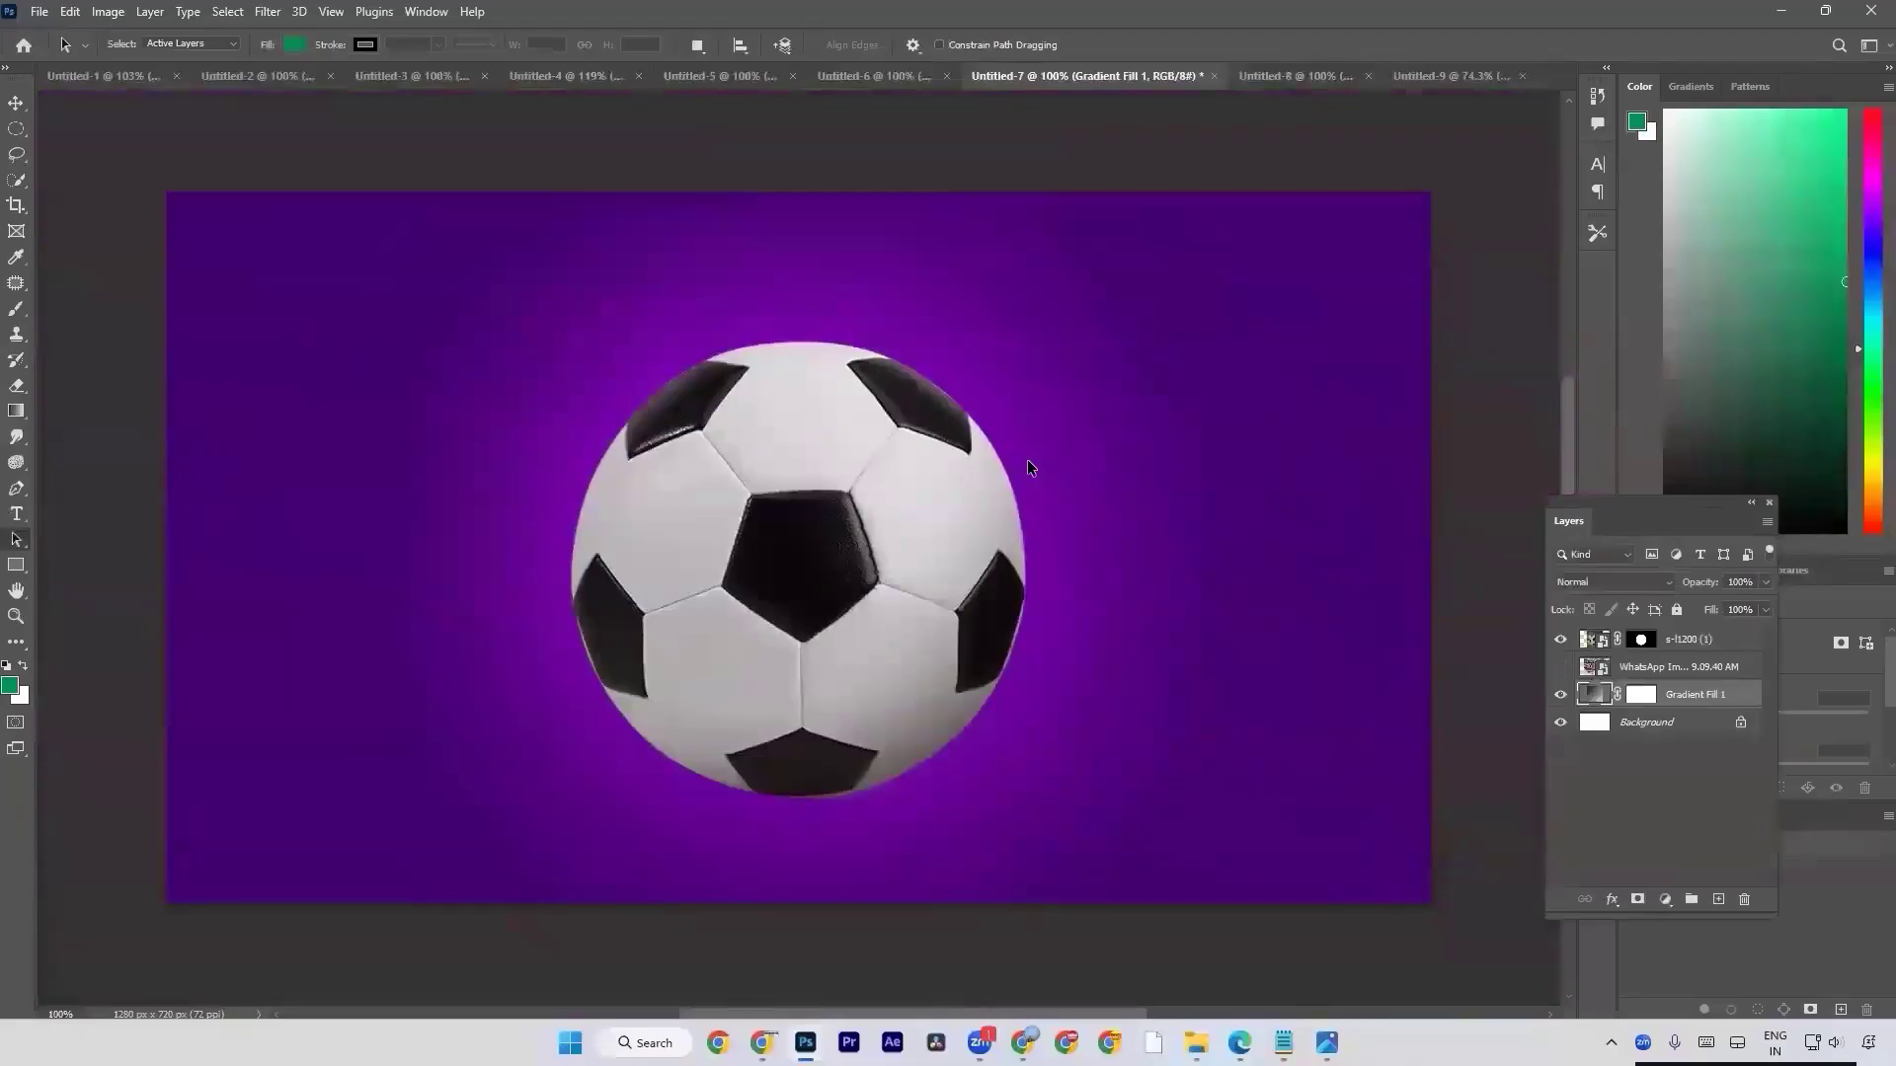
pyautogui.press('v')
pyautogui.moveTo(913, 536); pyautogui.dragTo(1159, 534)
# Place the original s-l1200 (1) image from the Desktop folder into Untitled-7, scaled down beside the masked football on its left.
pyautogui.hotkey('alt', 'Tab')
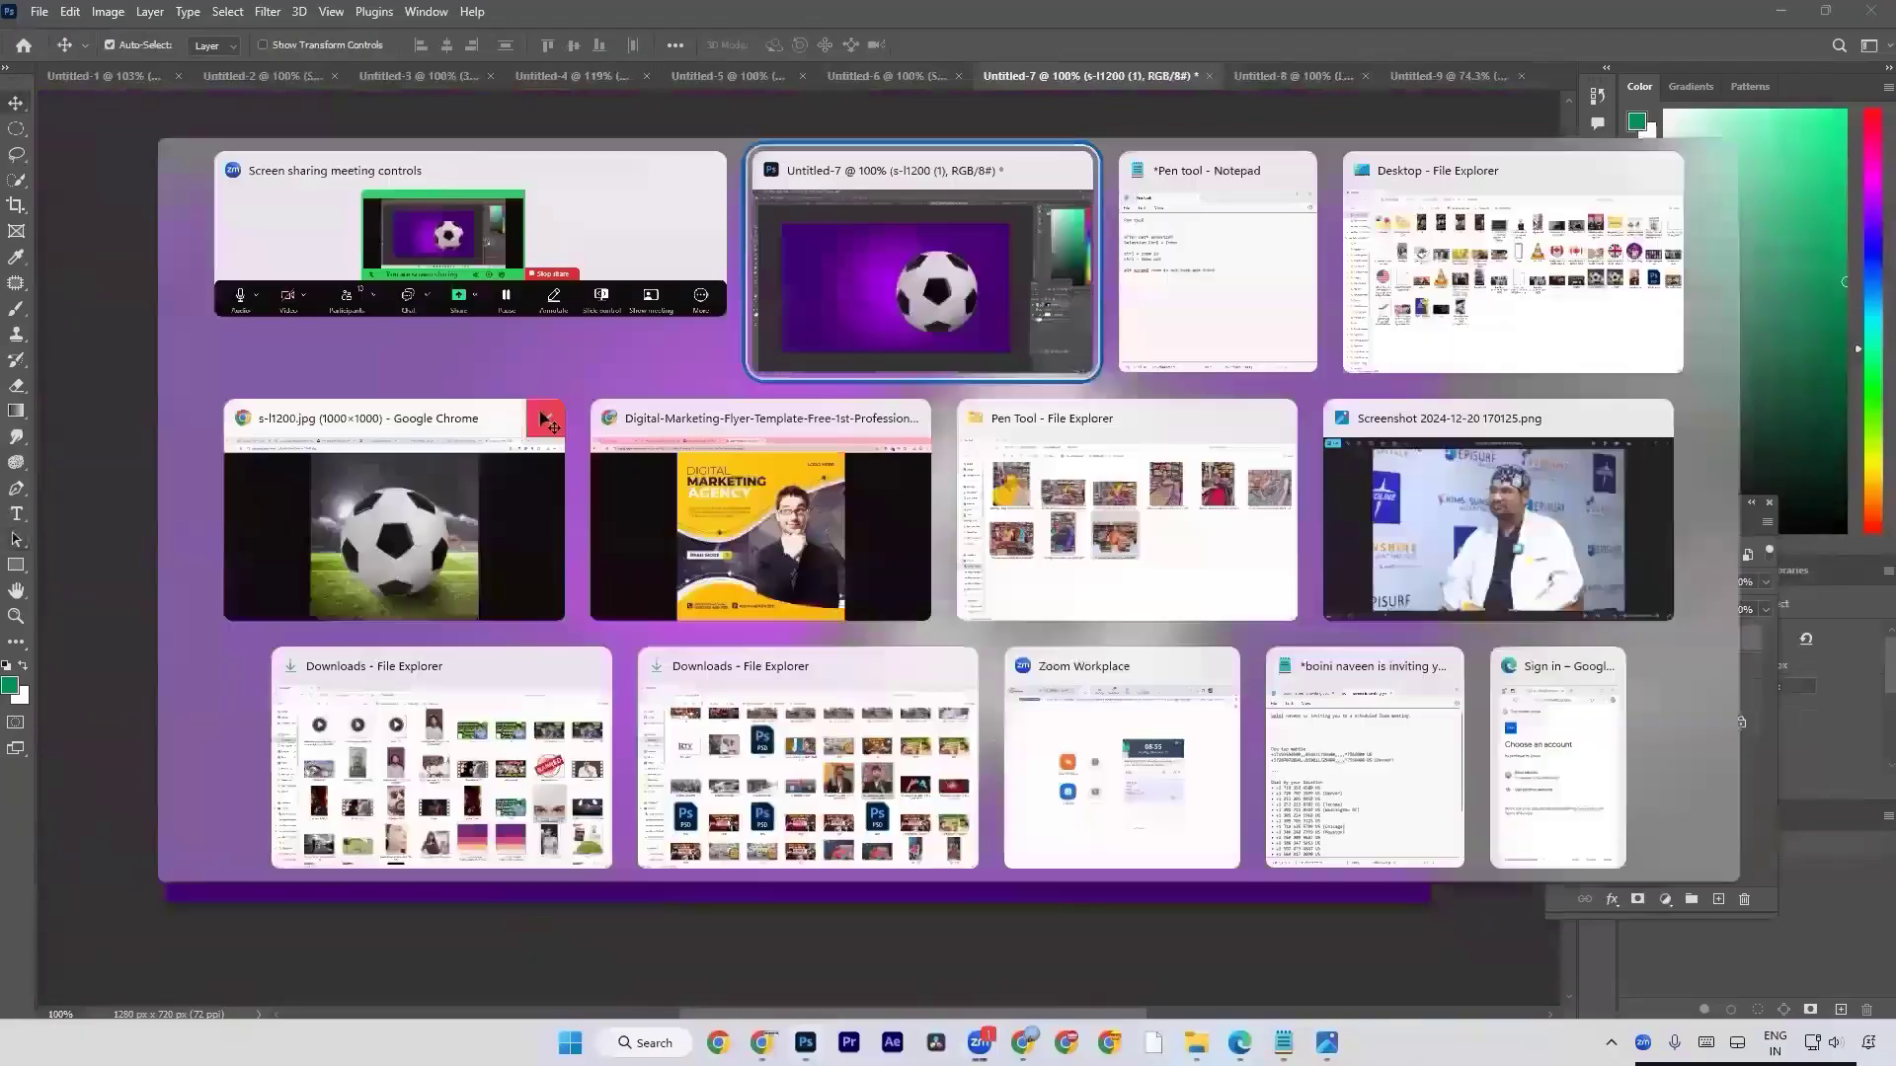
pyautogui.hotkey('alt', 'Tab')
pyautogui.hotkey('alt', 'Tab')
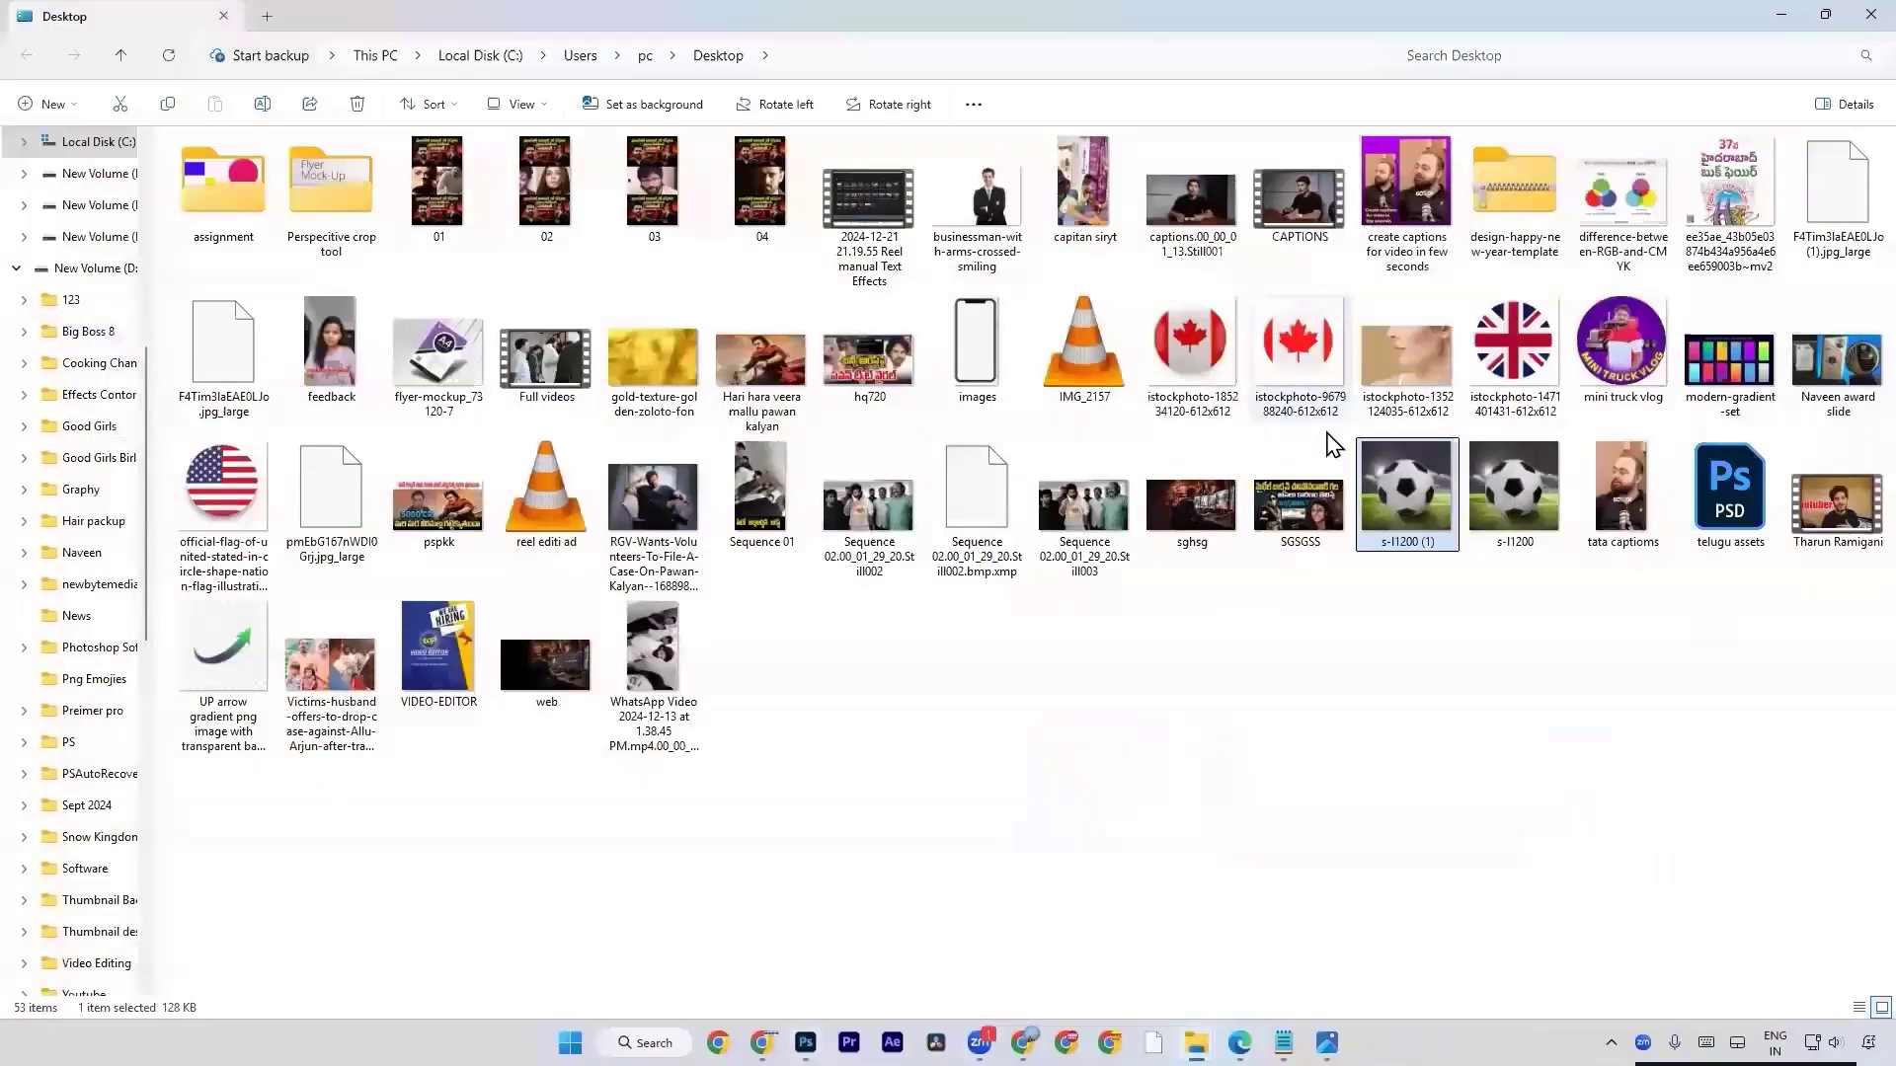
pyautogui.hotkey('alt', 'Tab')
pyautogui.hotkey('alt', 'Tab')
pyautogui.moveTo(453, 498); pyautogui.dragTo(552, 504)
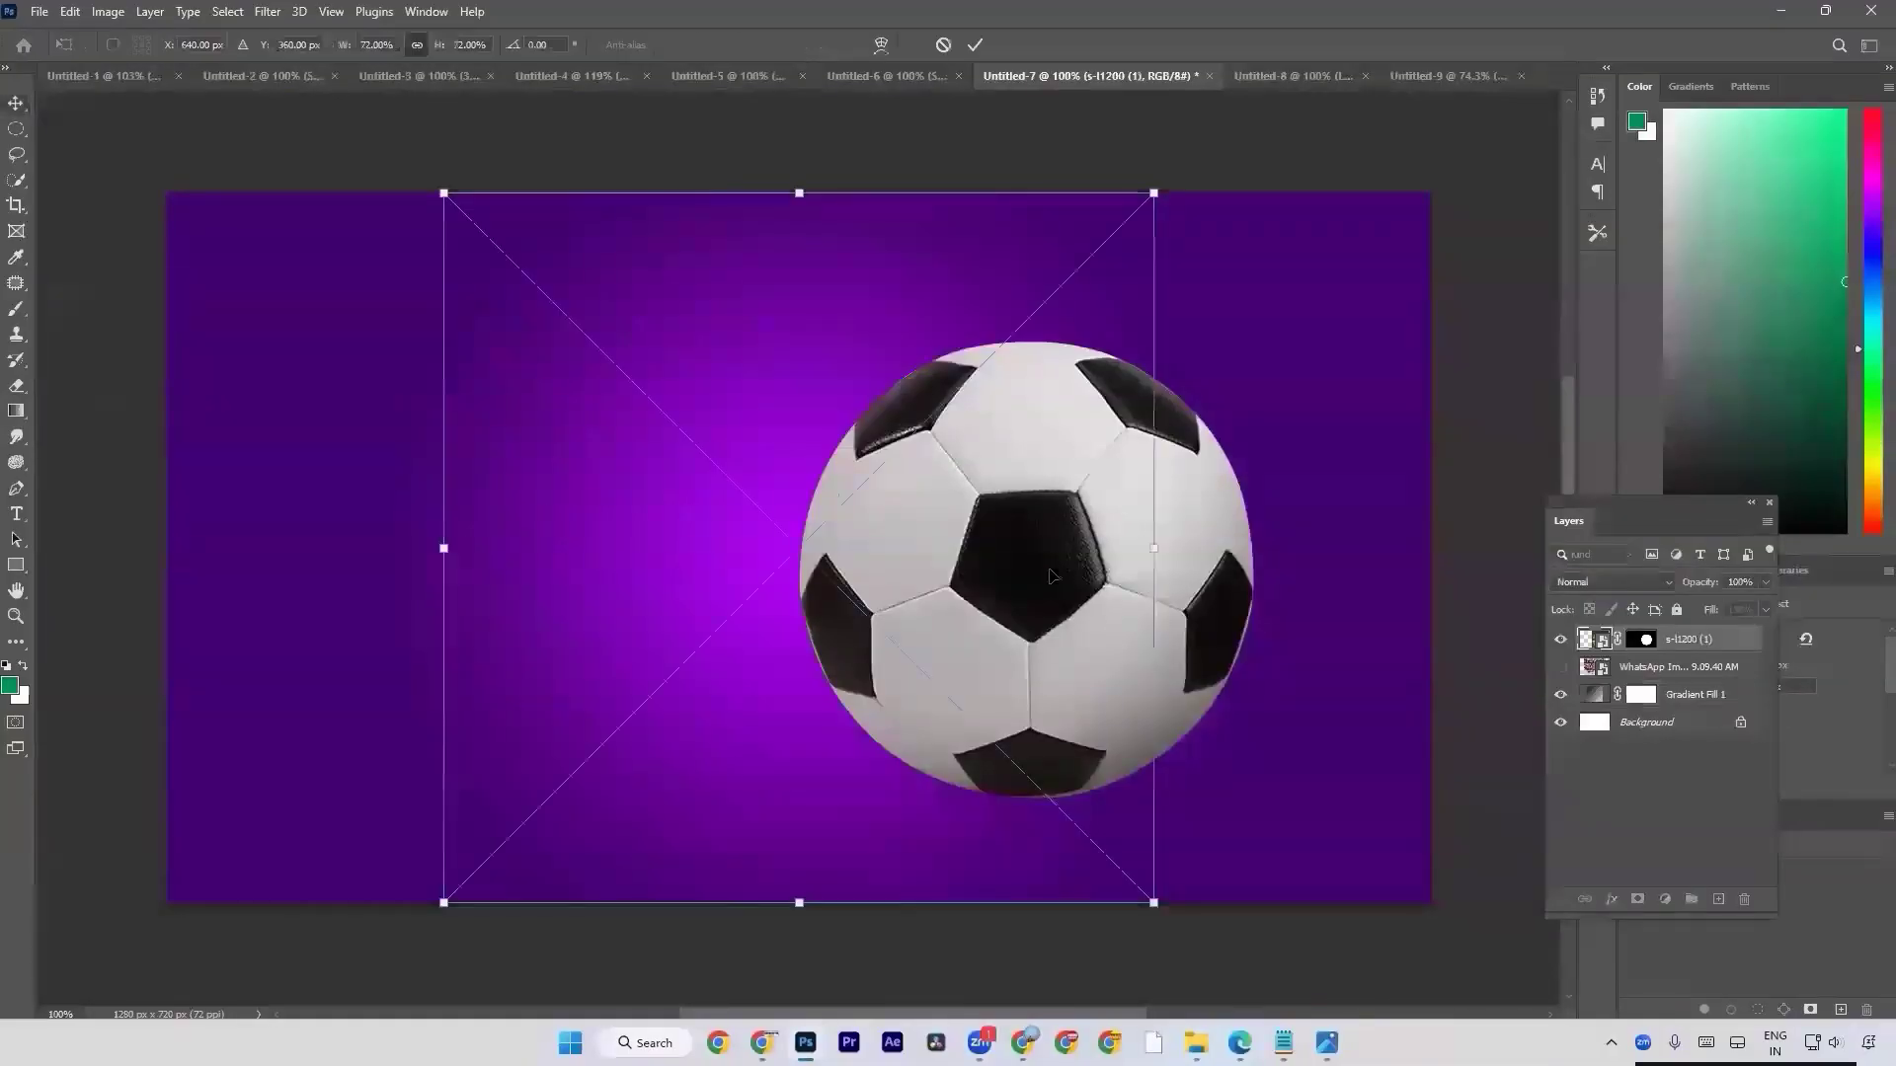
pyautogui.moveTo(1154, 550); pyautogui.dragTo(1020, 567)
pyautogui.moveTo(923, 586); pyautogui.dragTo(779, 572)
pyautogui.press('Return')
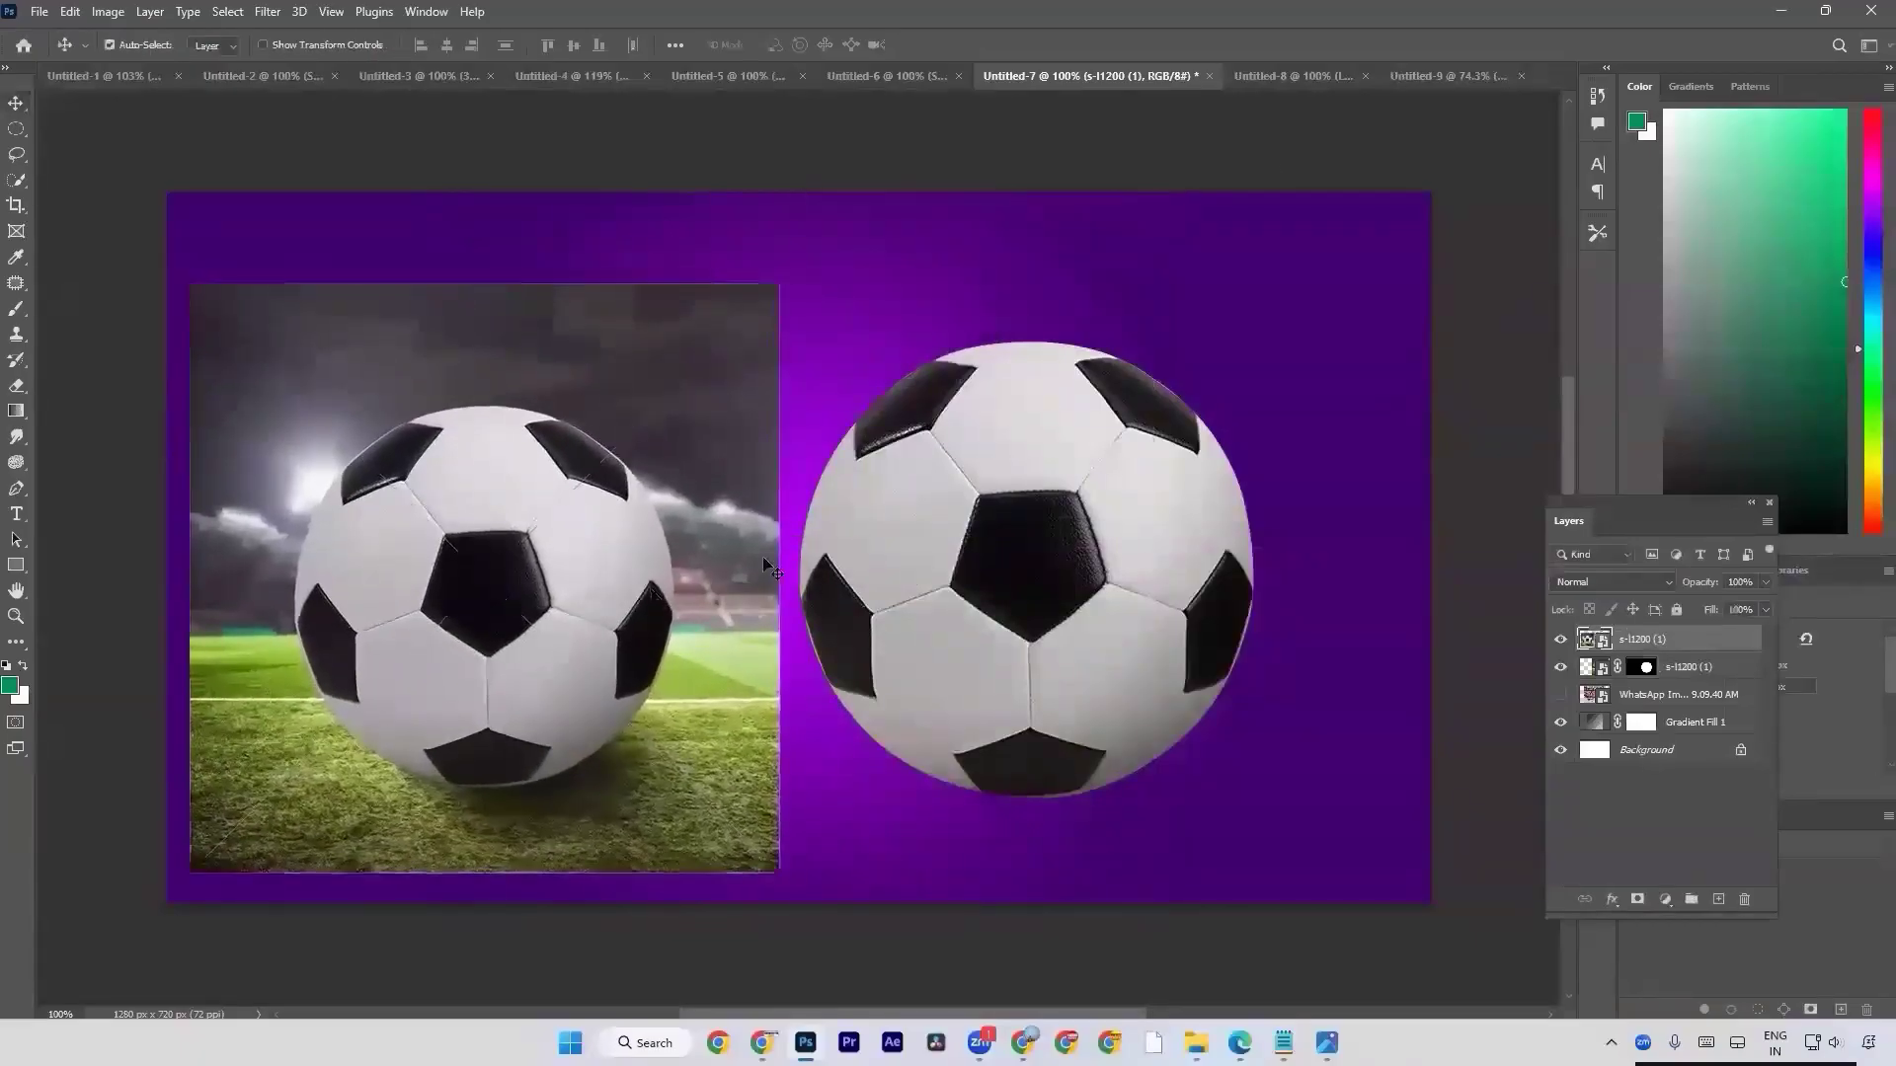
# Create a new document from the Custom 1280 x 720 px @ 72 ppi preset.
pyautogui.click(1302, 77)
pyautogui.click(1429, 71)
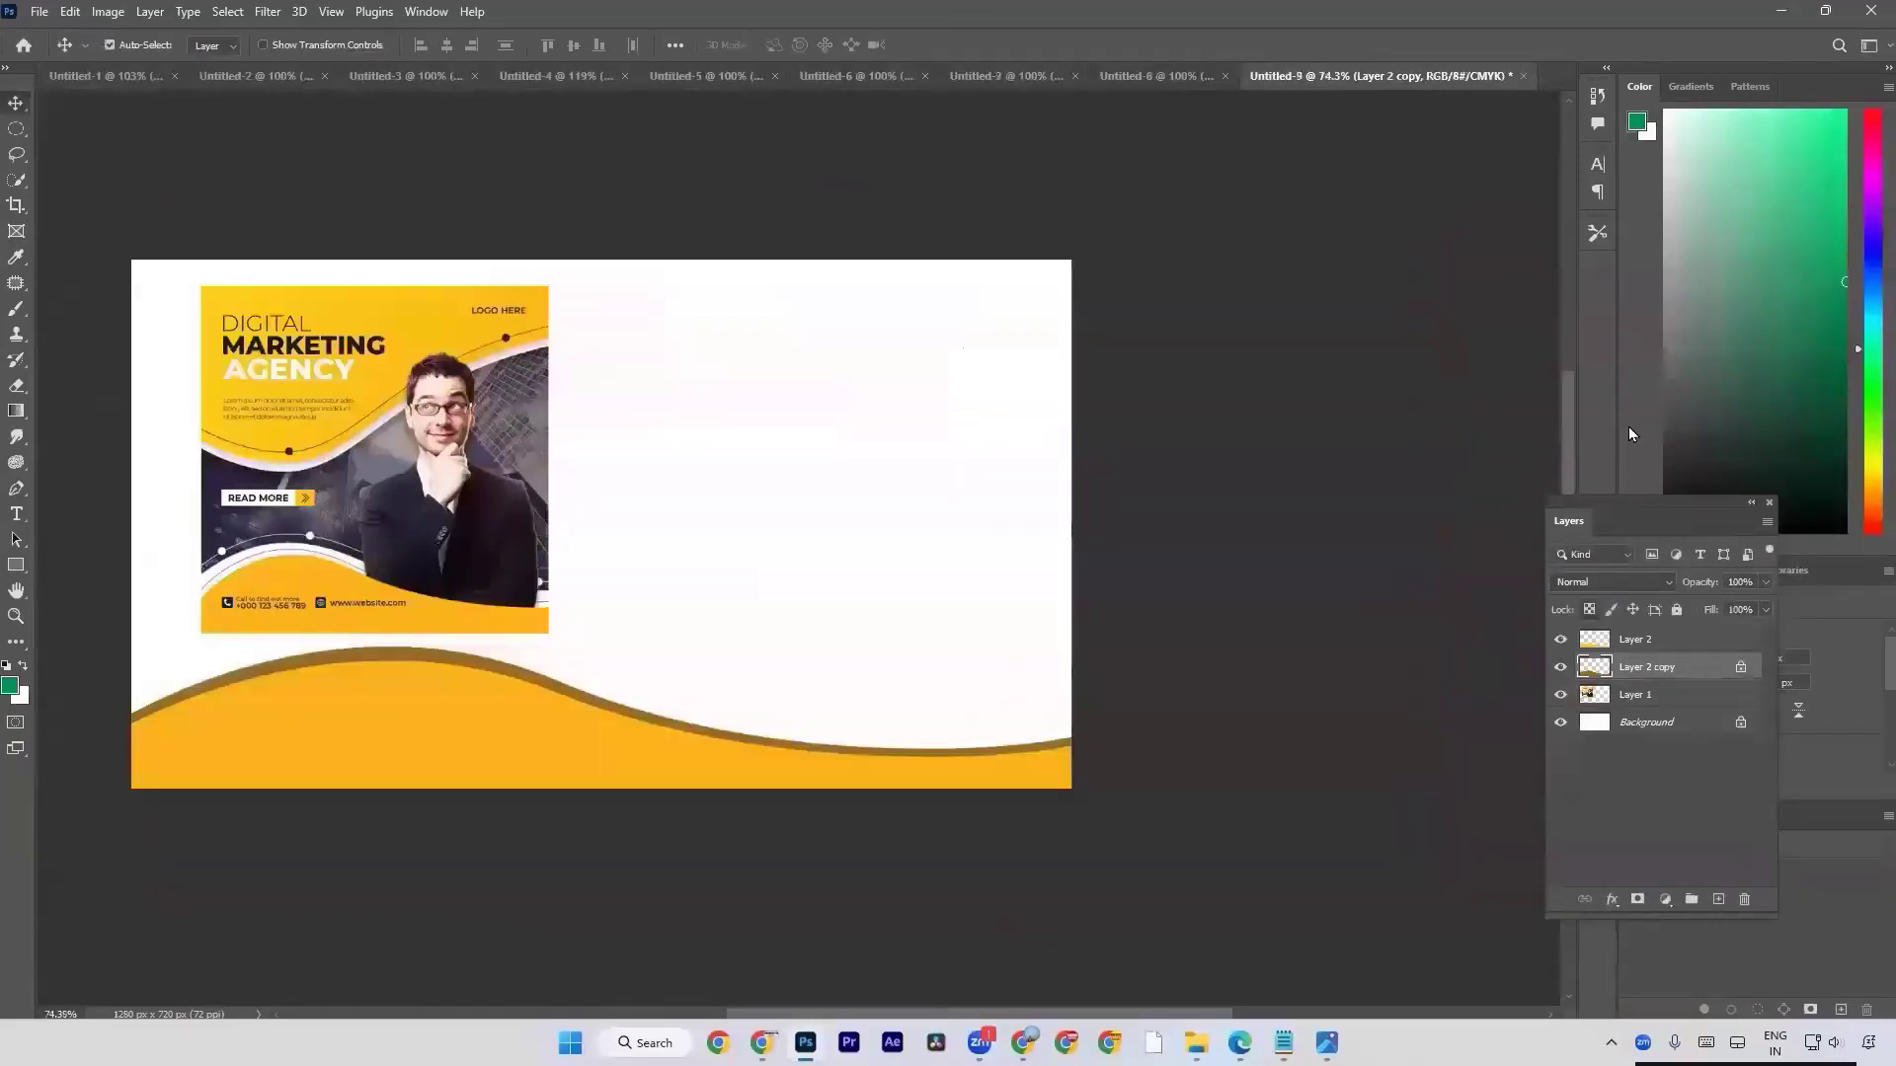
pyautogui.hotkey('ctrl', 'n')
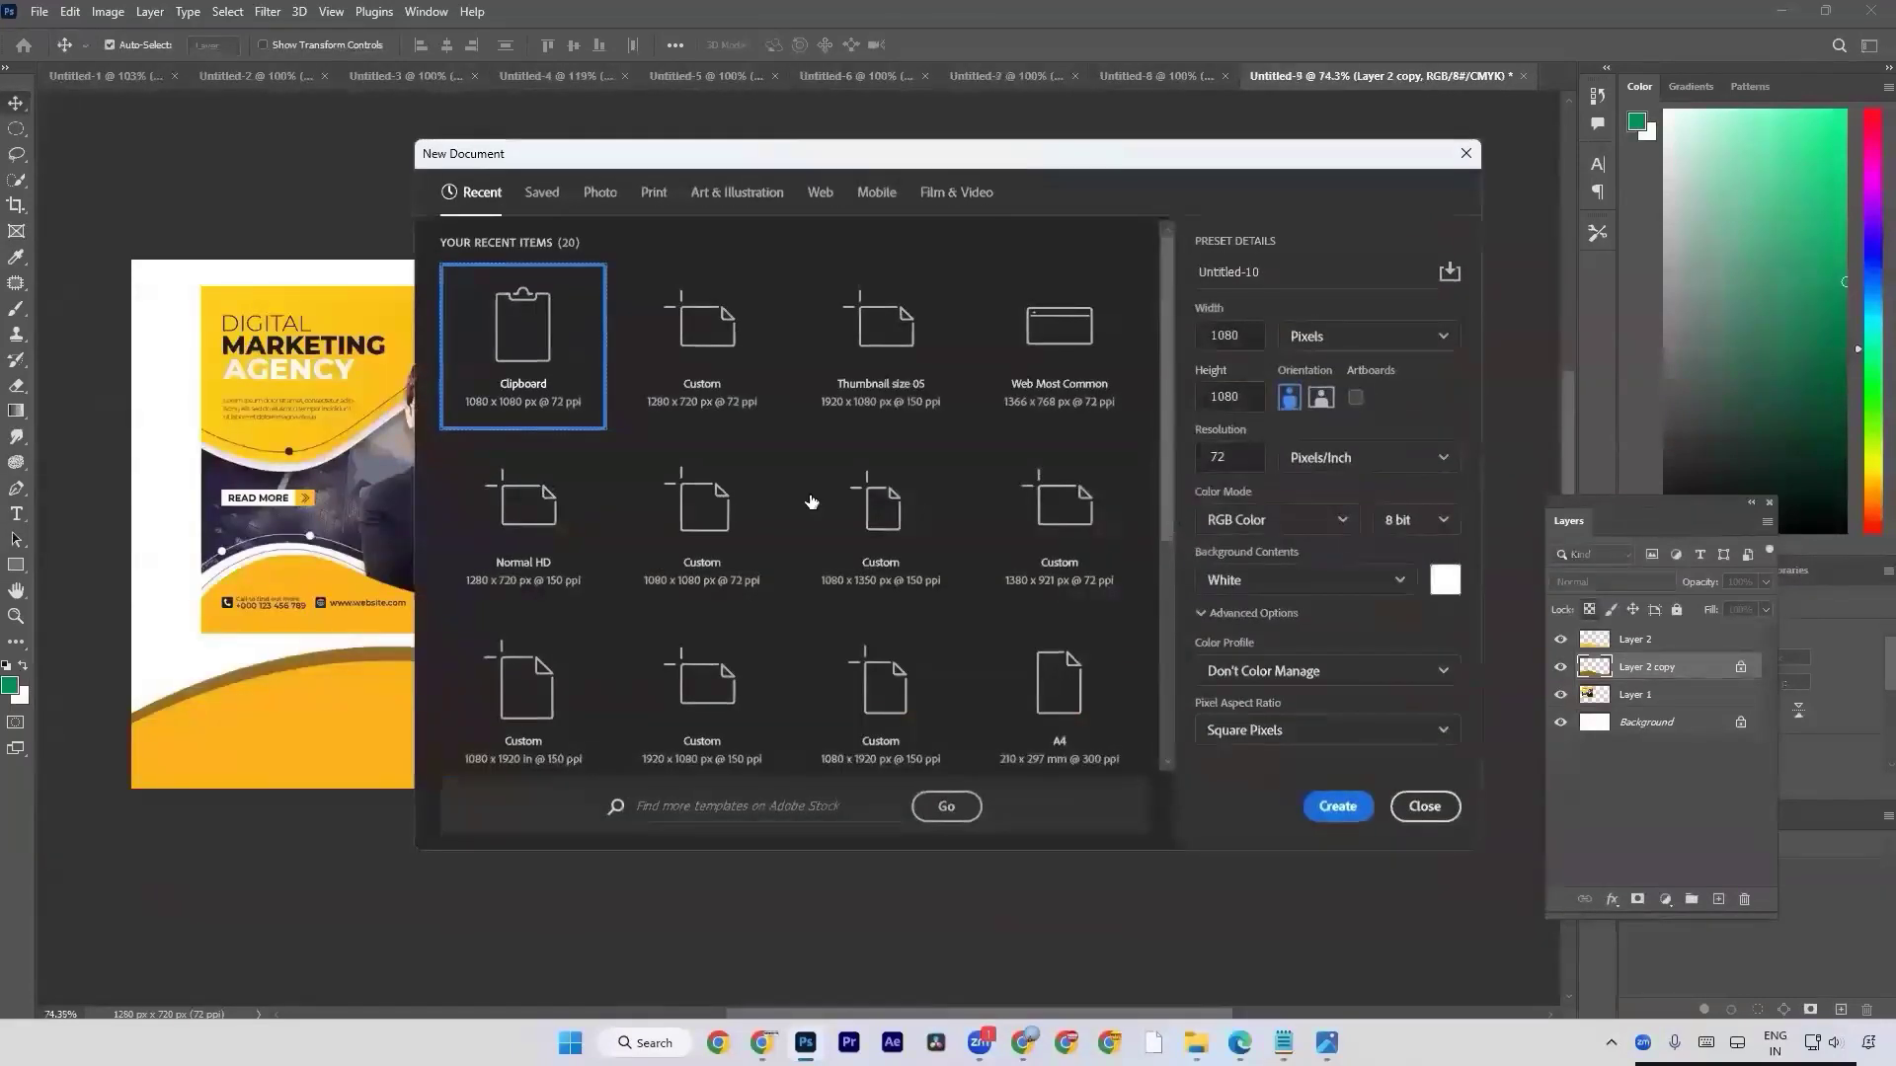
pyautogui.doubleClick(741, 395)
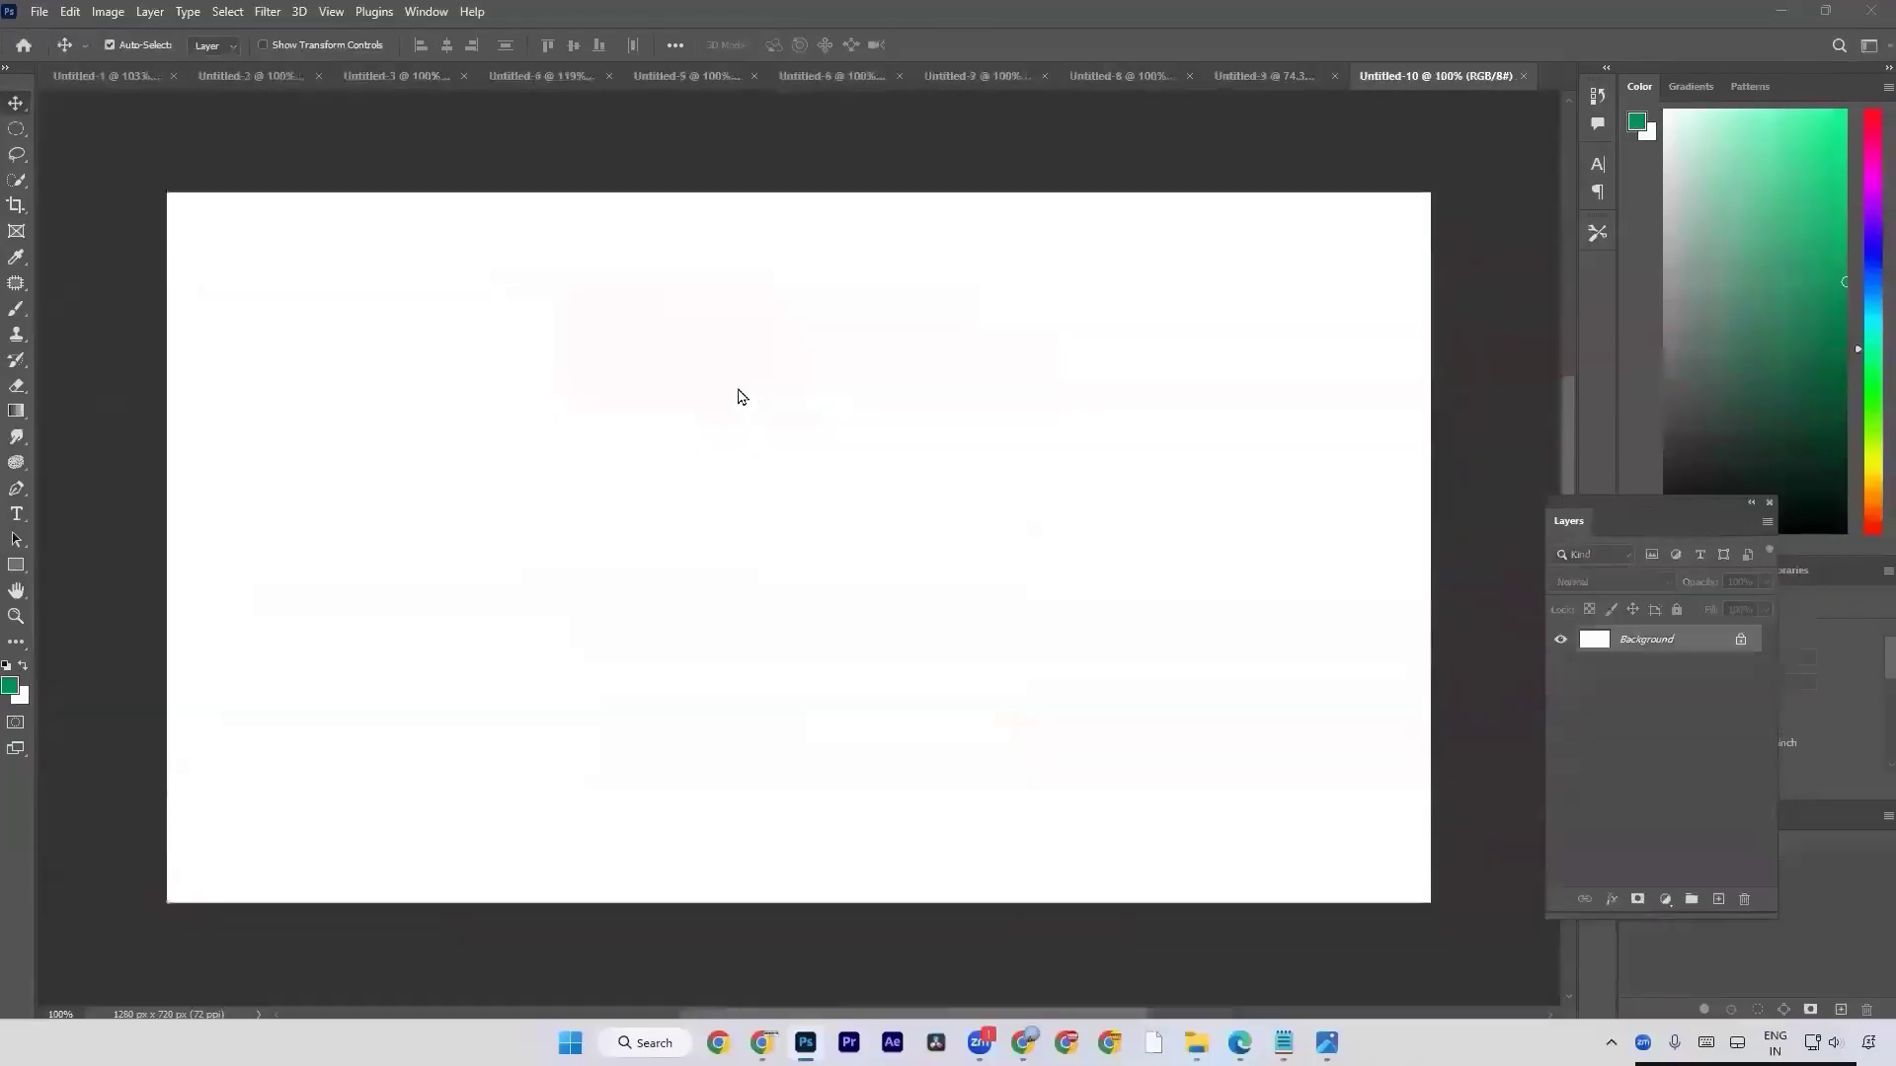
# Place WhatsApp Image 2024-03-26 at 8.05.40 AM (1) from the Pen Tool folder into the new document.
pyautogui.hotkey('alt', 'Tab')
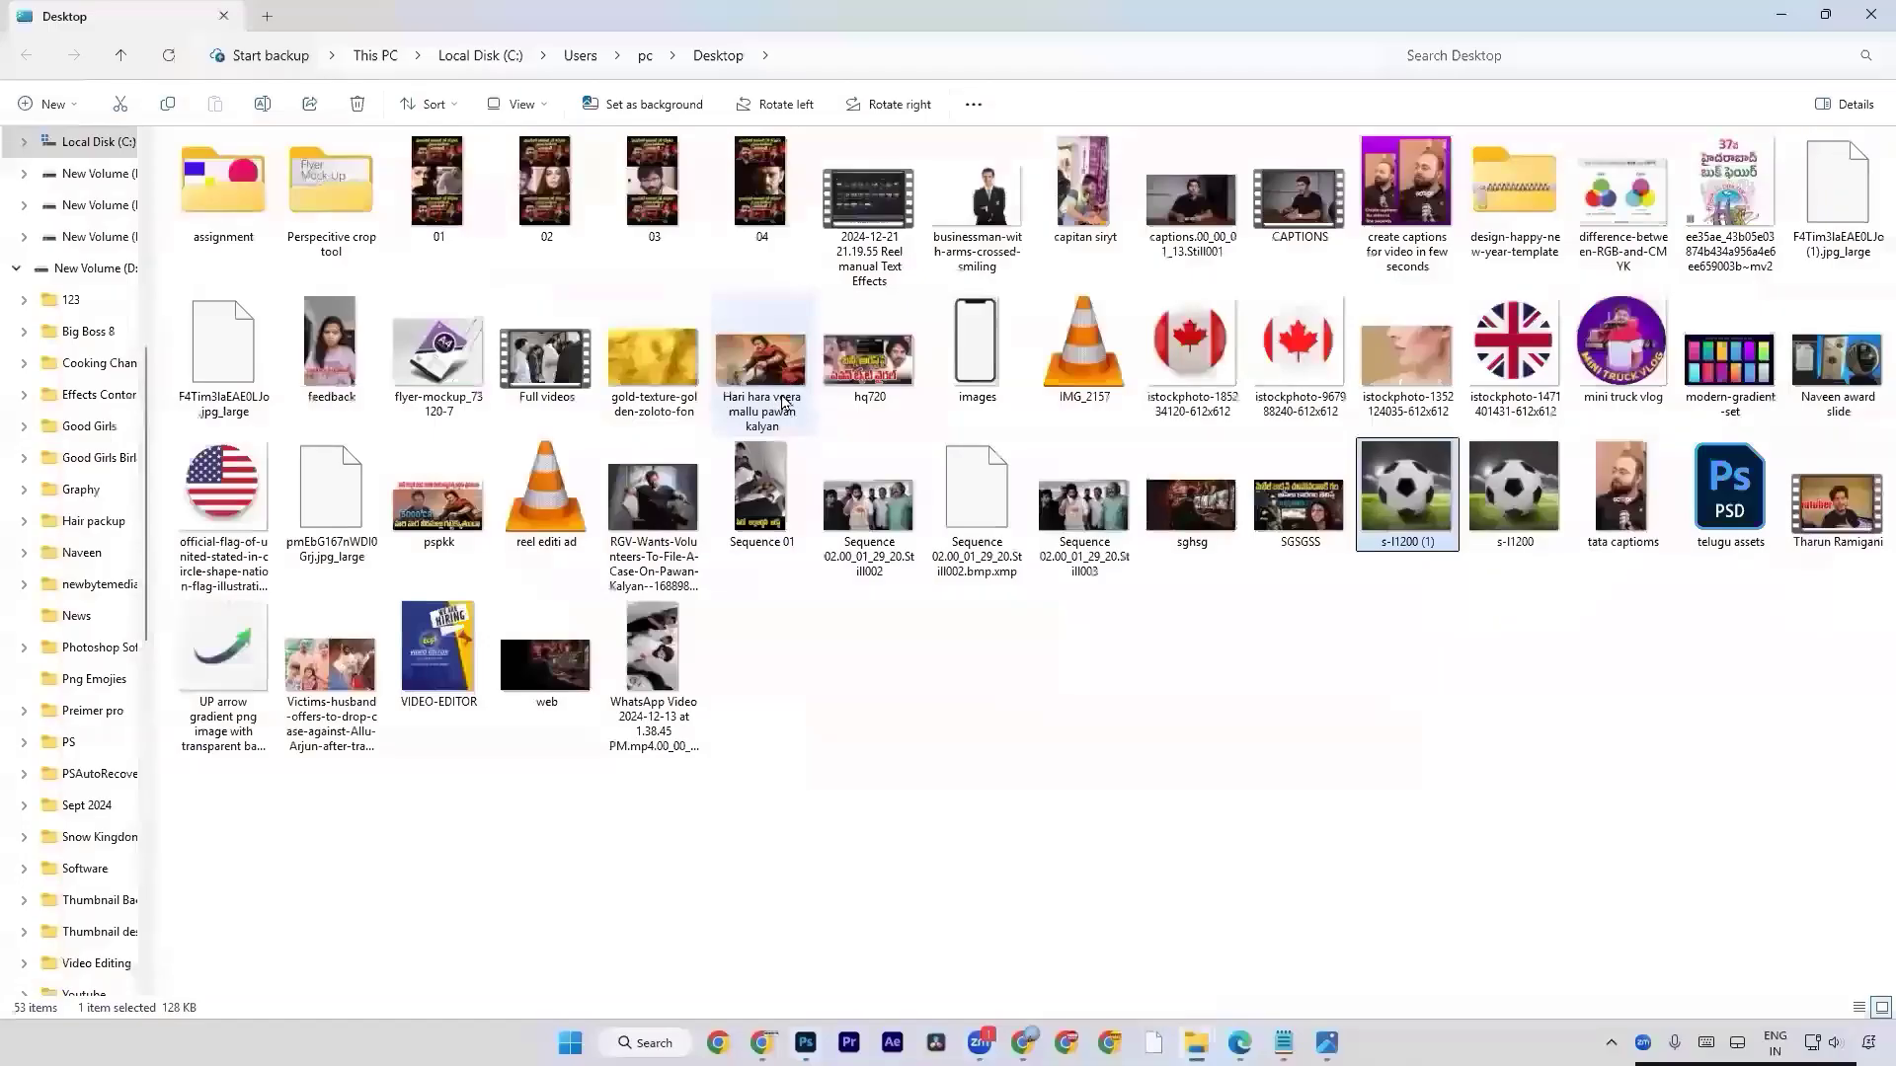
pyautogui.hotkey('alt', 'Tab')
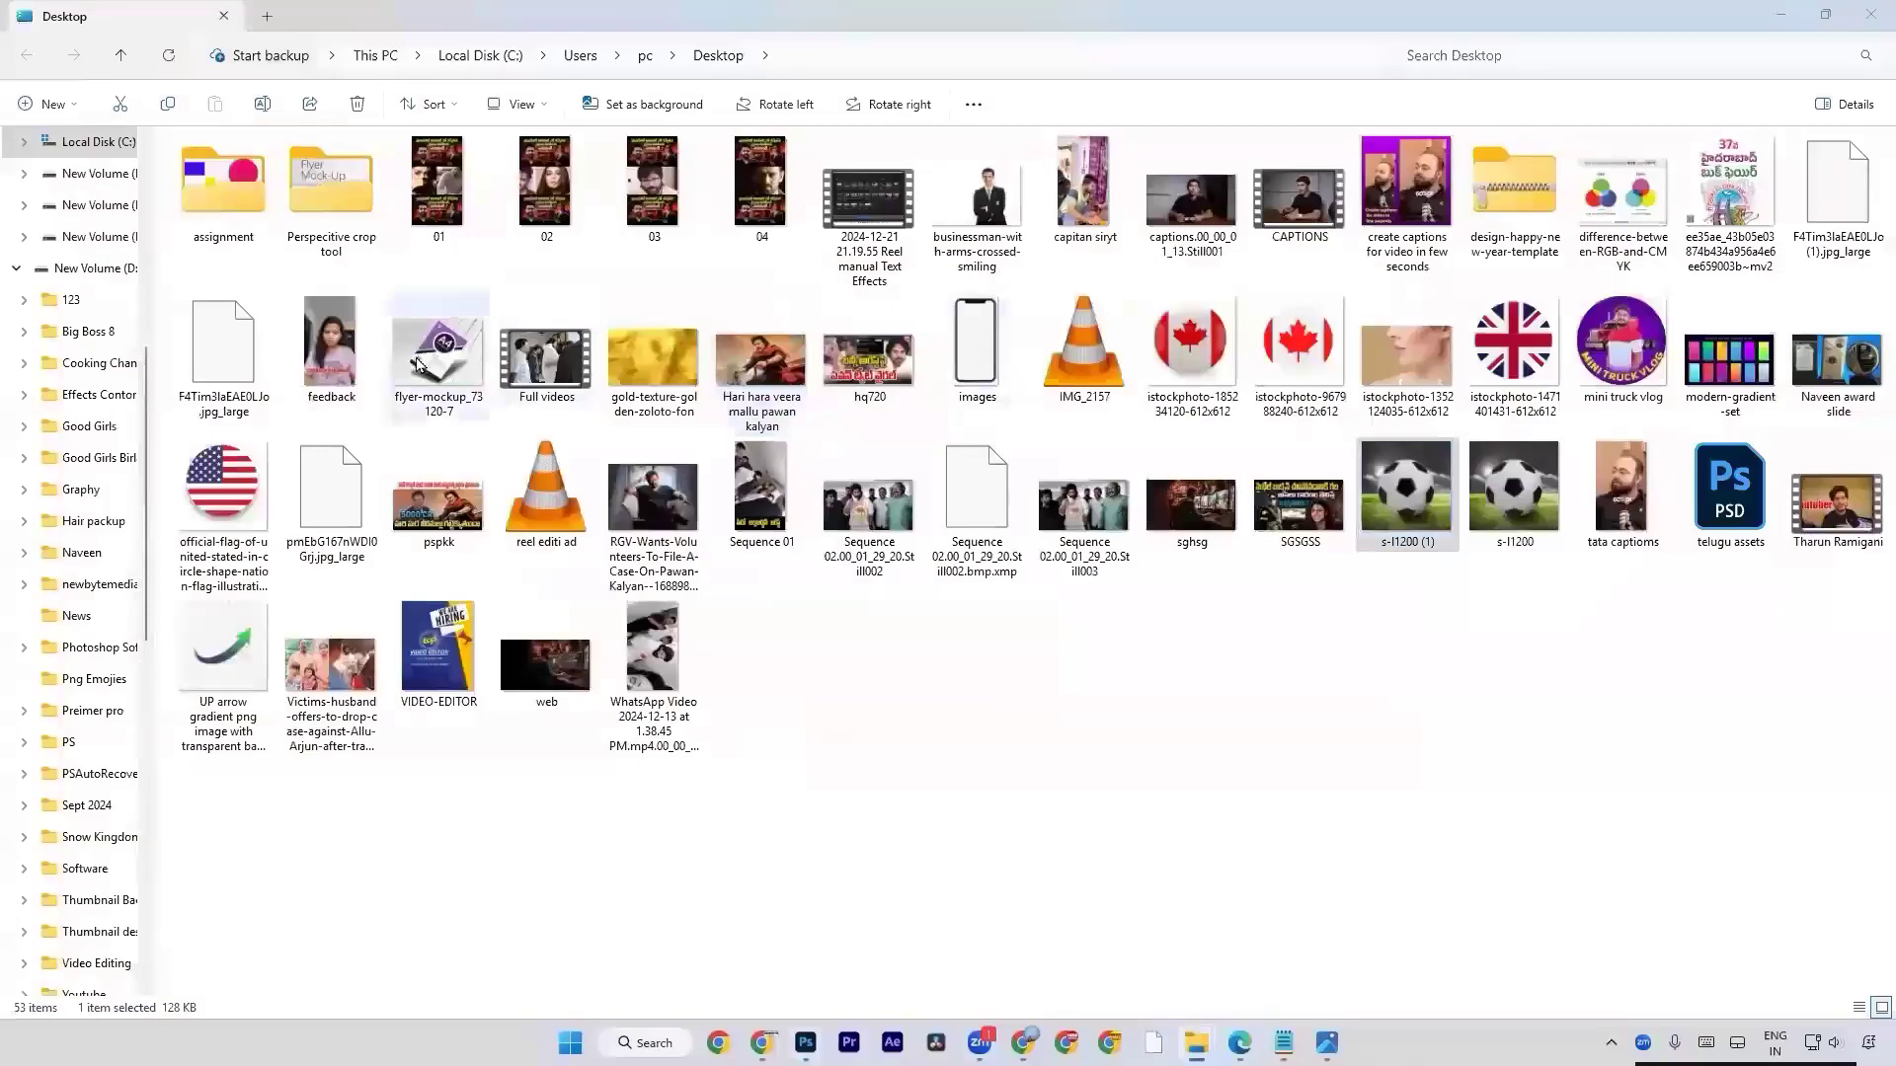
pyautogui.hotkey('alt', 'Tab')
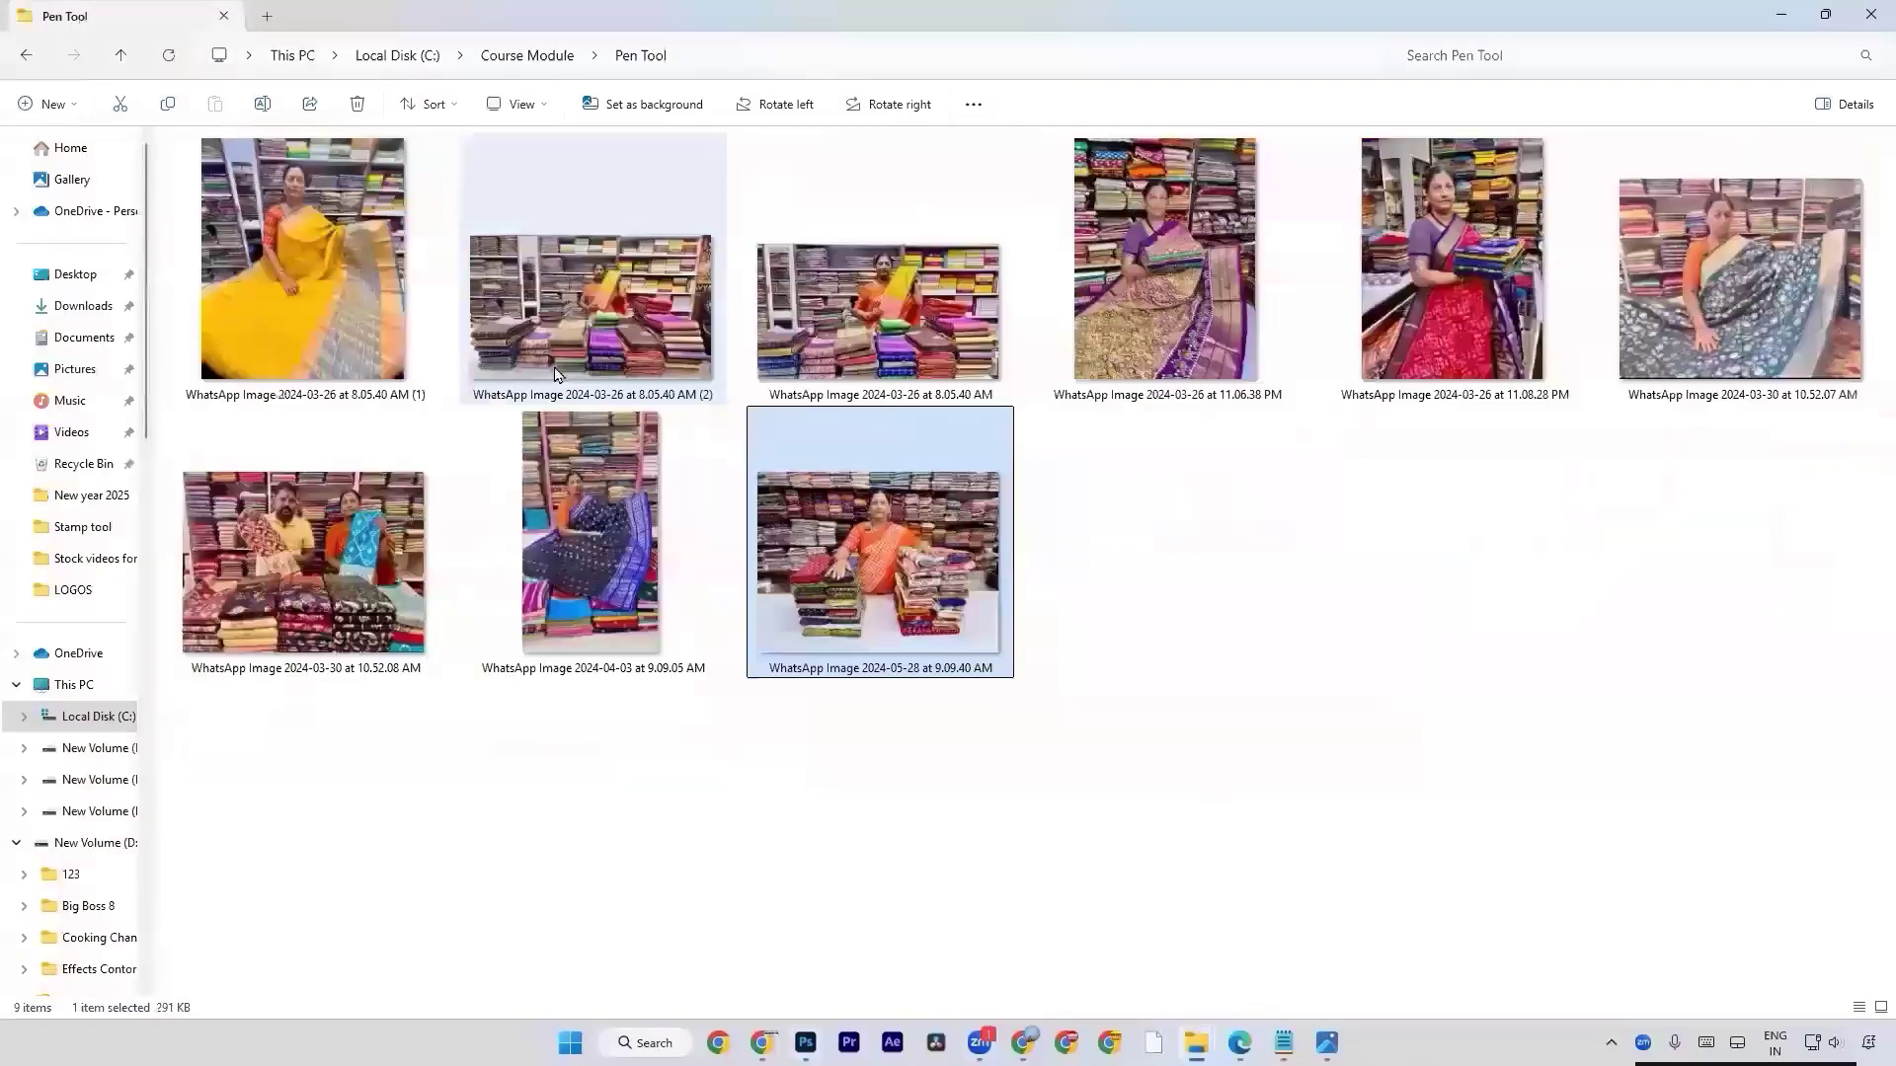
pyautogui.click(323, 253)
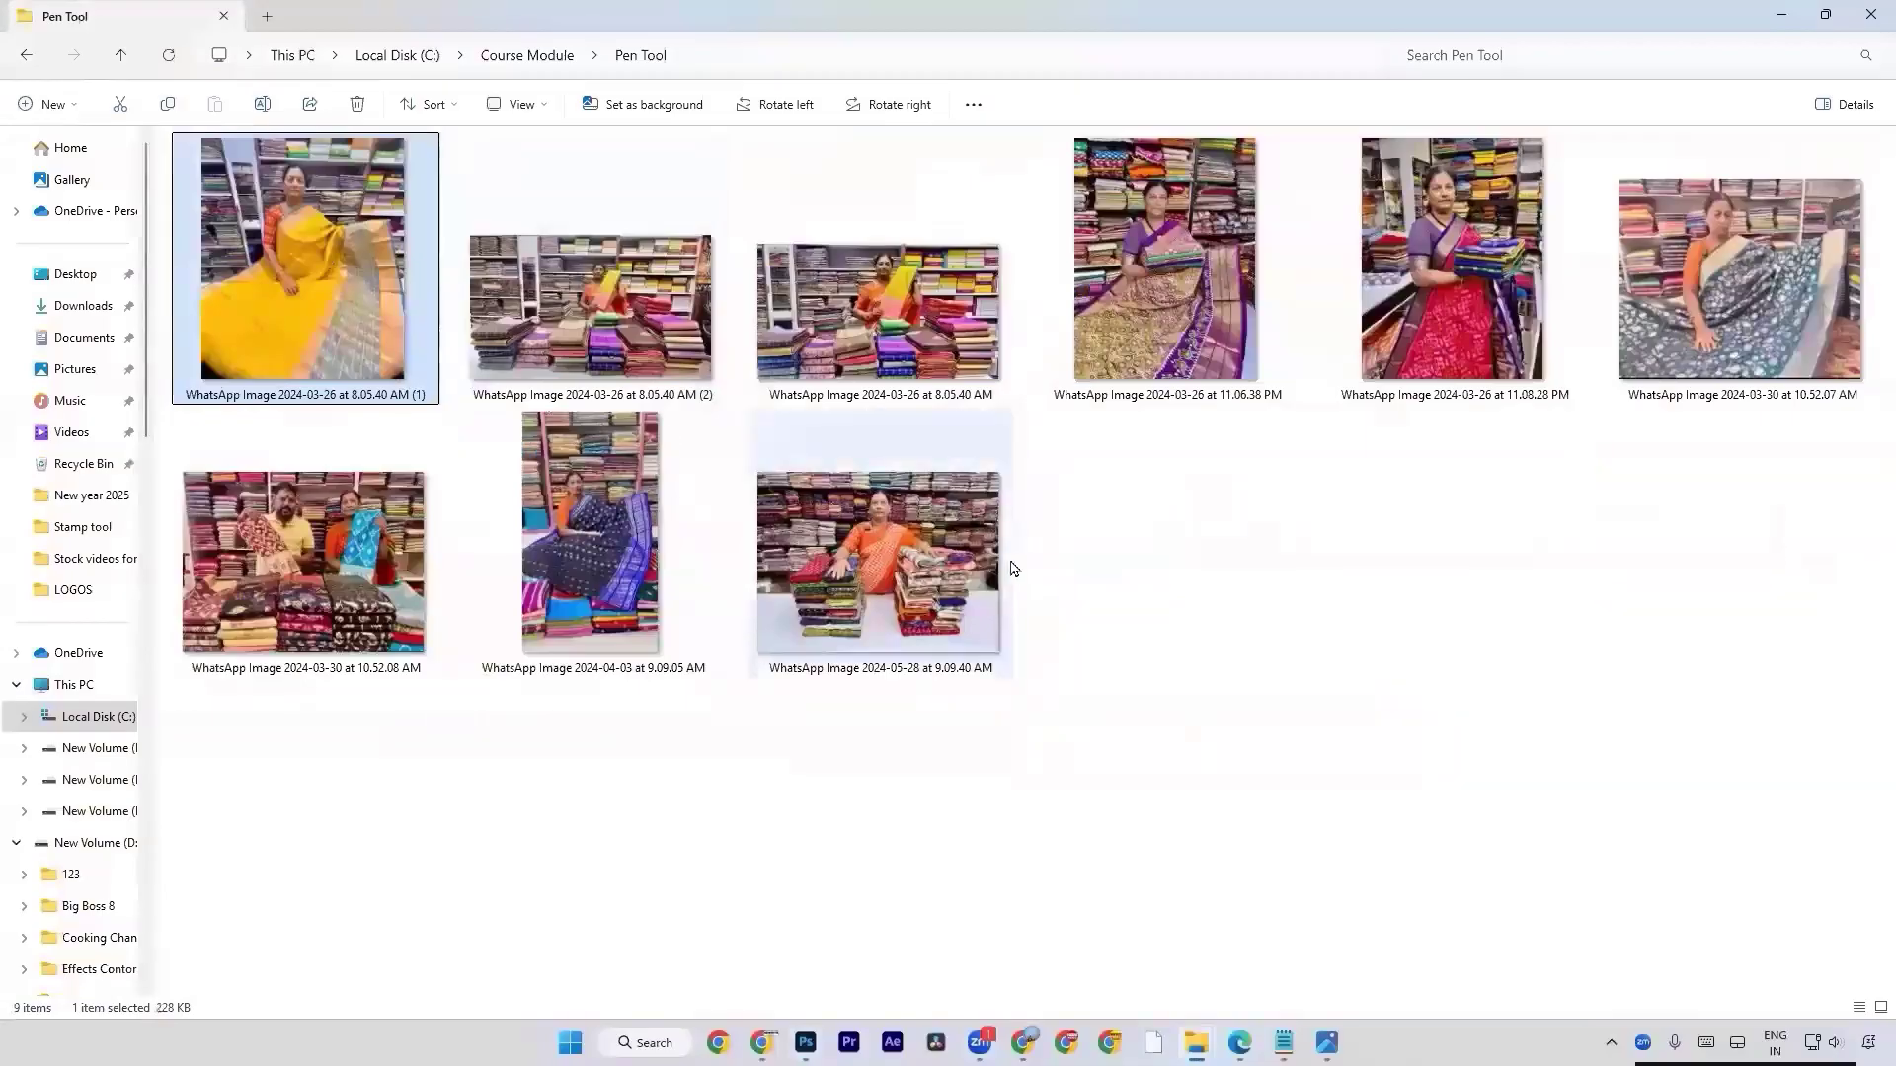
pyautogui.click(1146, 352)
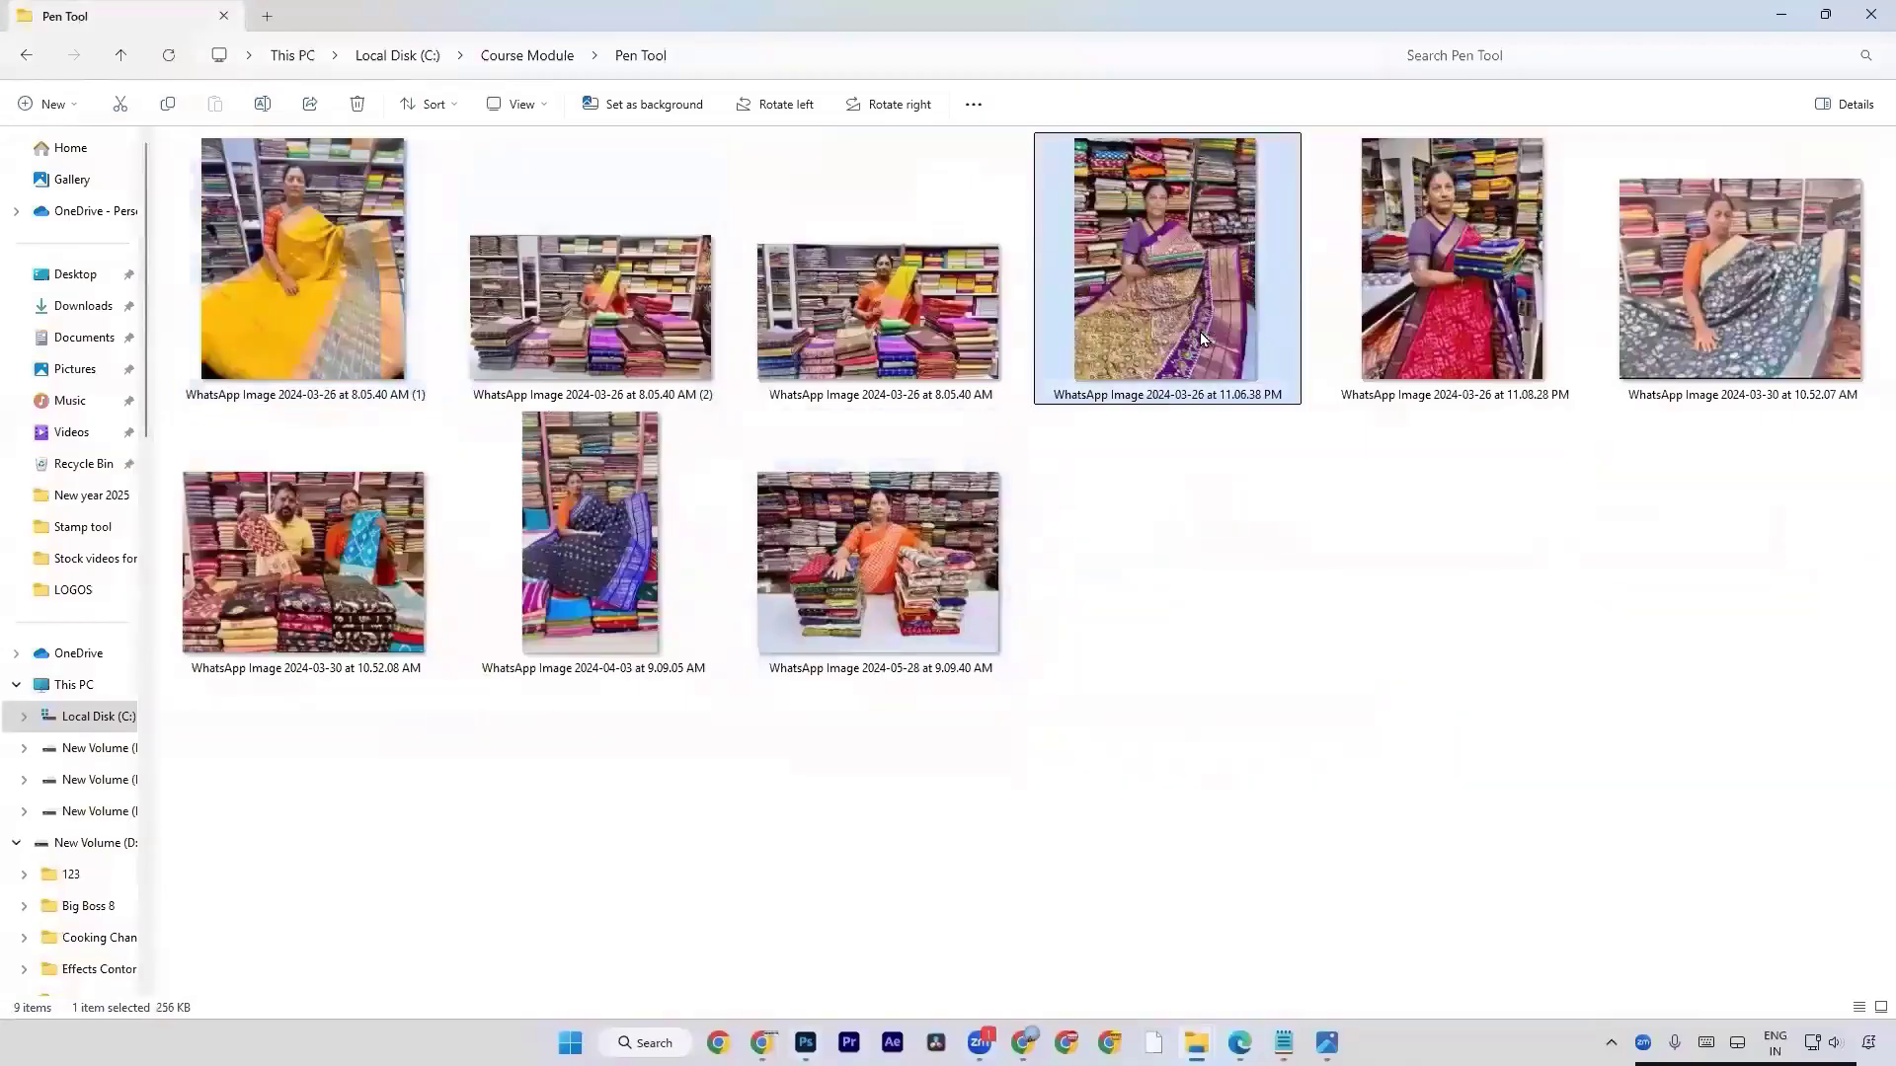
pyautogui.moveTo(296, 267); pyautogui.dragTo(464, 325)
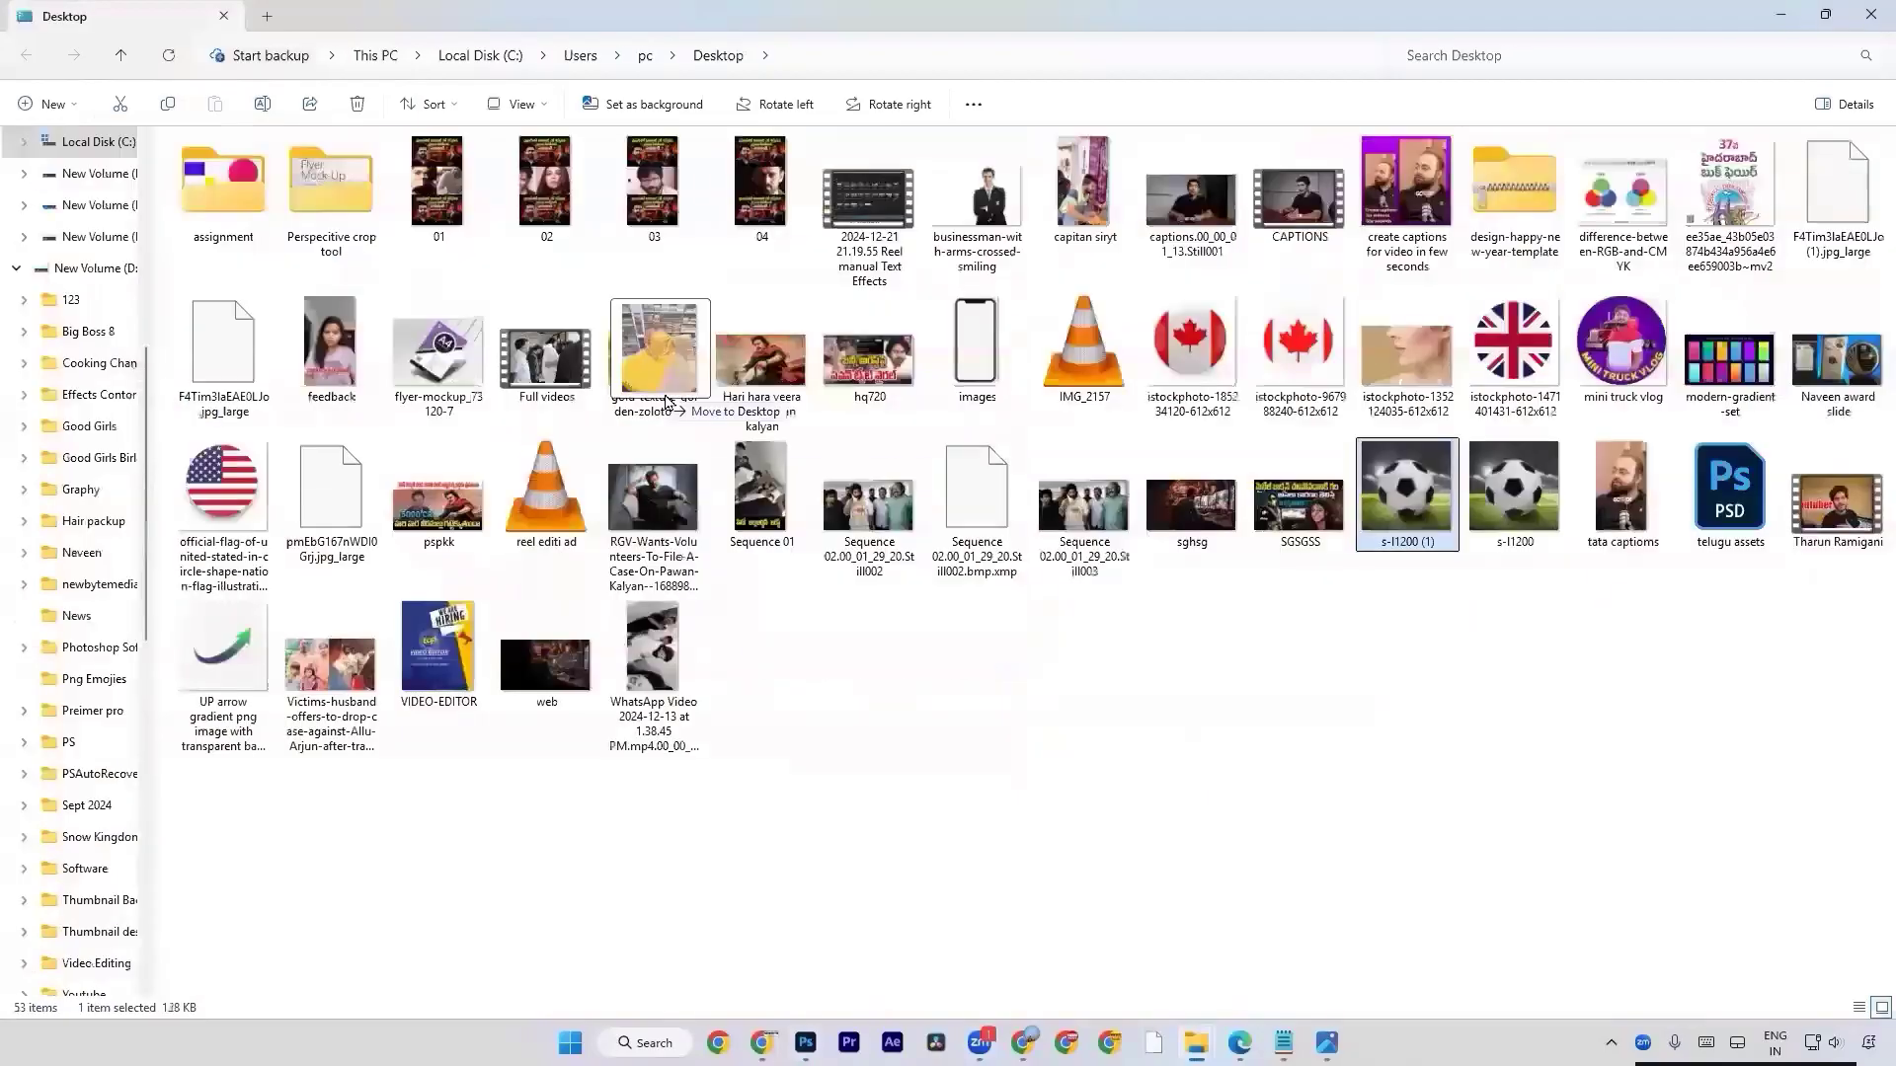
pyautogui.hotkey('alt', 'Tab')
pyautogui.hotkey('alt', 'Tab')
pyautogui.moveTo(664, 402); pyautogui.dragTo(664, 402)
pyautogui.hotkey('alt', 'Tab')
pyautogui.hotkey('alt', 'Tab')
pyautogui.hotkey('alt', 'Tab')
pyautogui.press('Return')
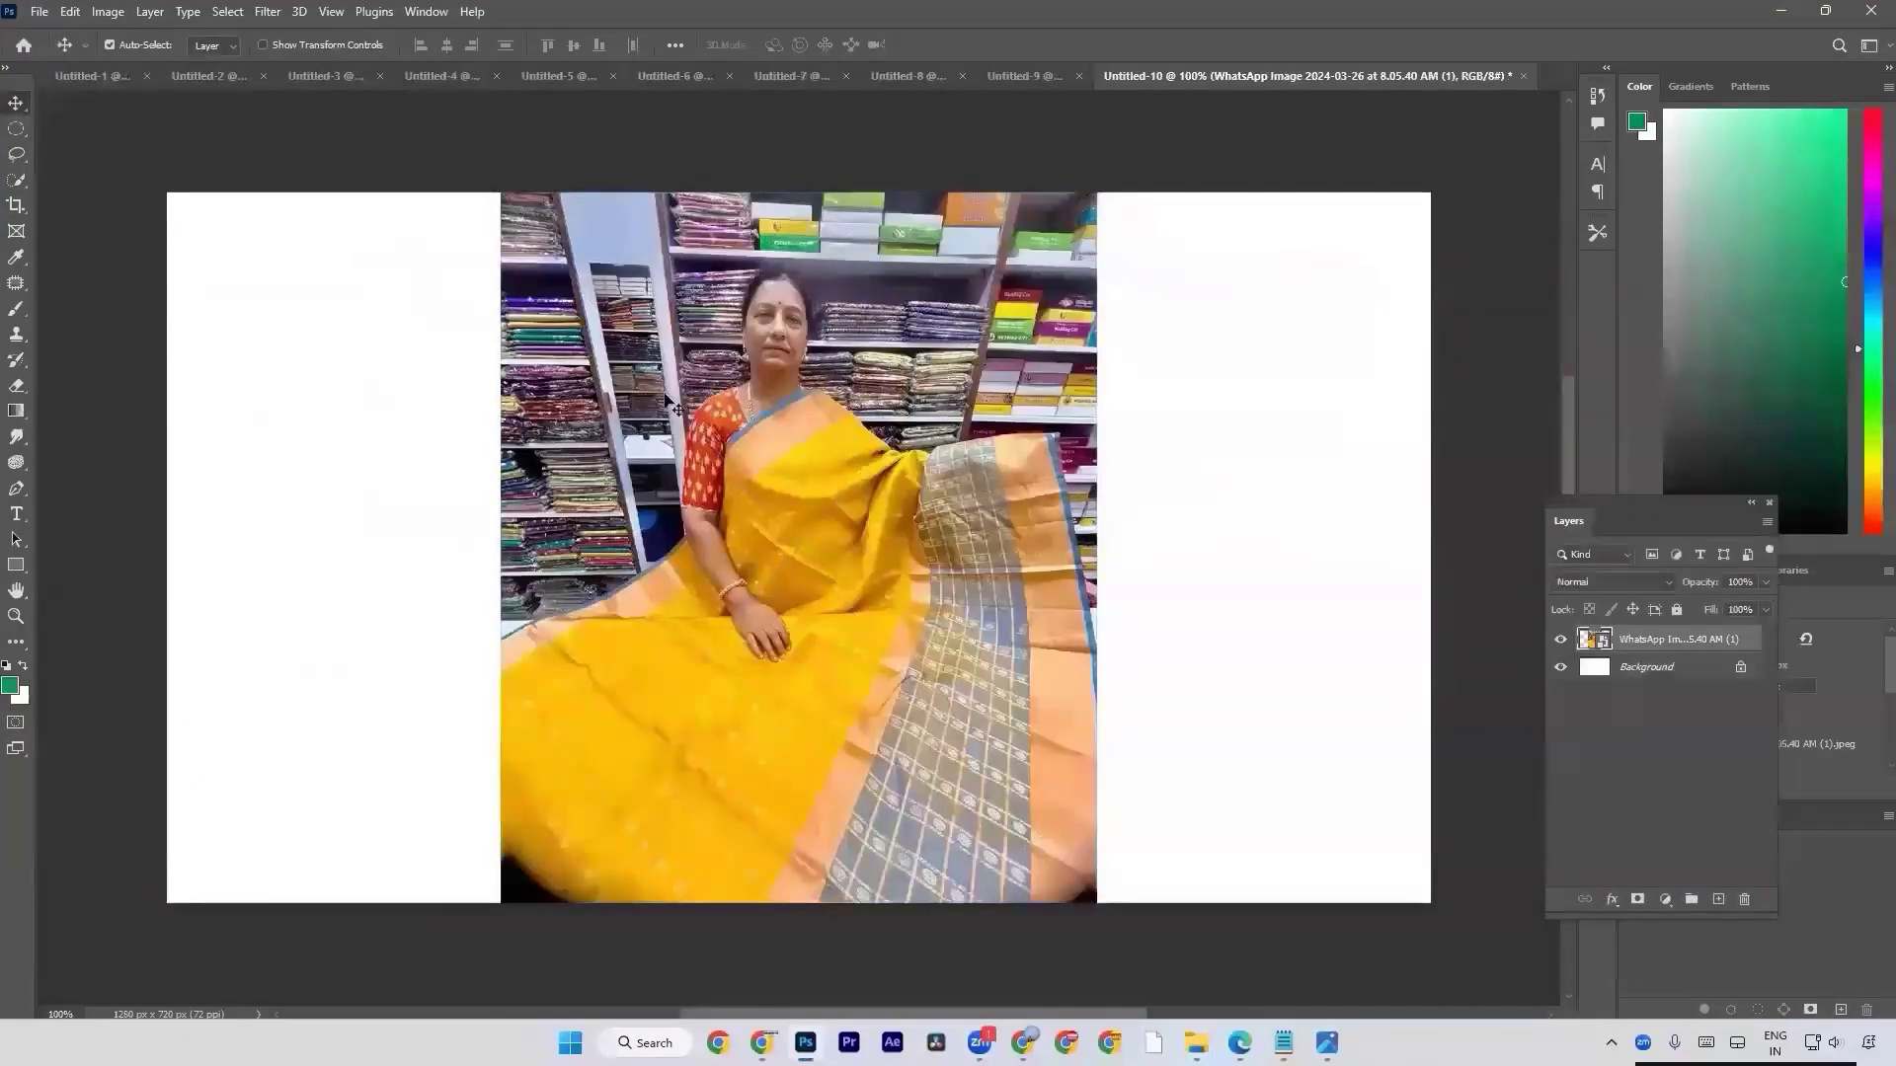
# Start a Pen tool path just outside the photo's left edge where the saree's blue border begins.
pyautogui.press('p')
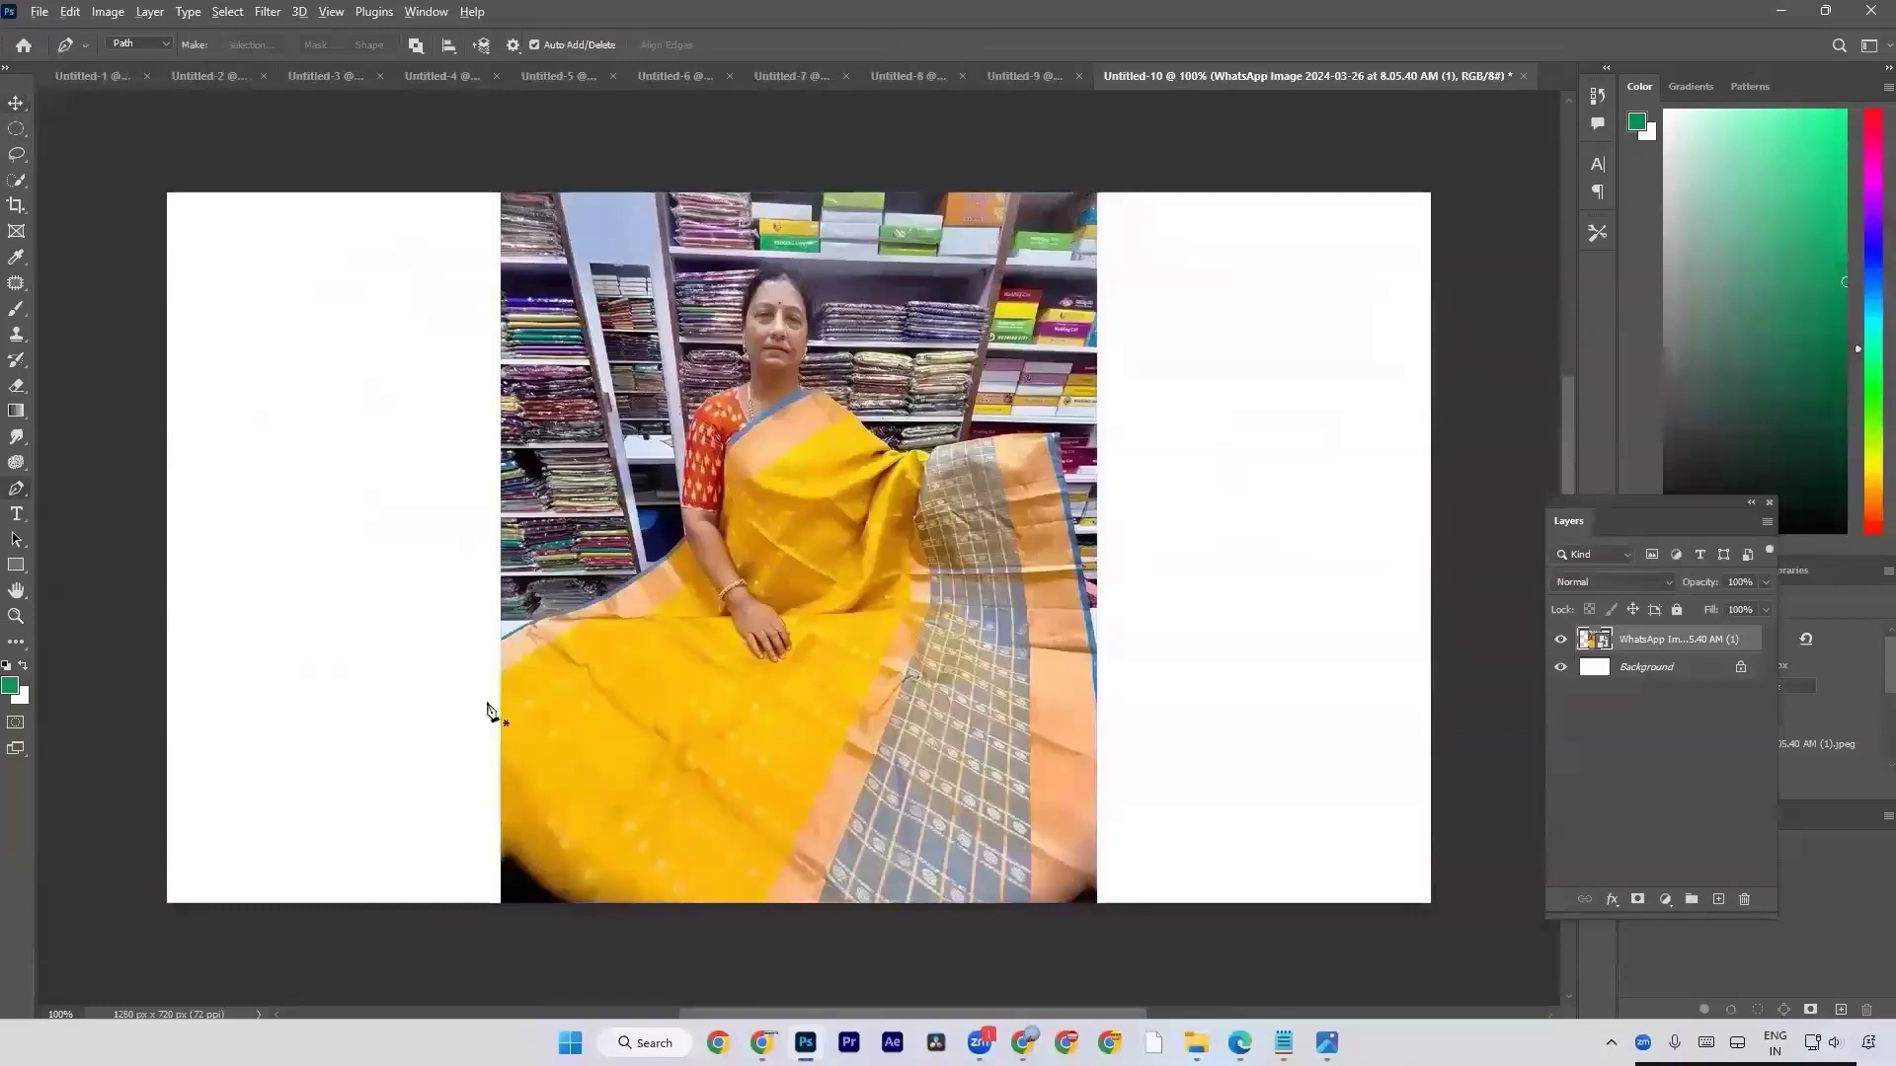
pyautogui.scroll(3, 454, 660)
pyautogui.scroll(4, 454, 659)
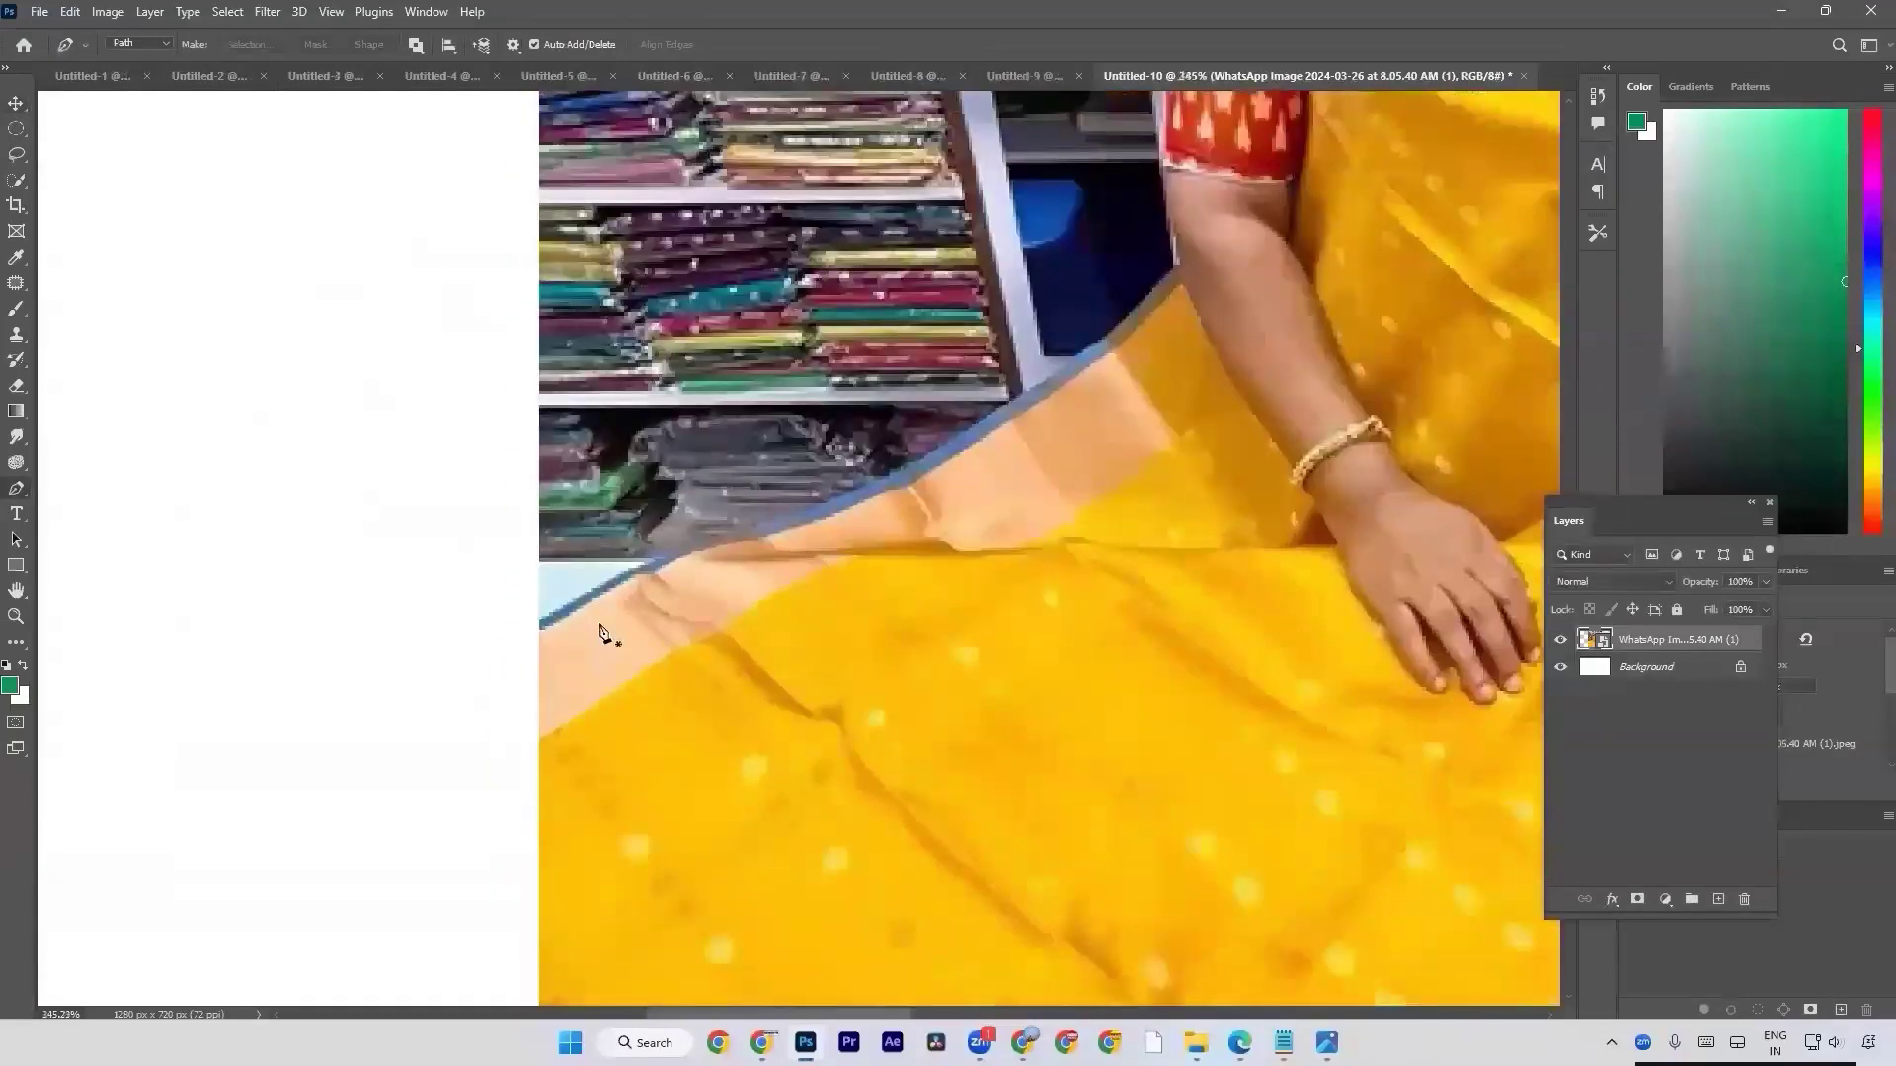
pyautogui.scroll(1, 598, 633)
pyautogui.scroll(2, 598, 633)
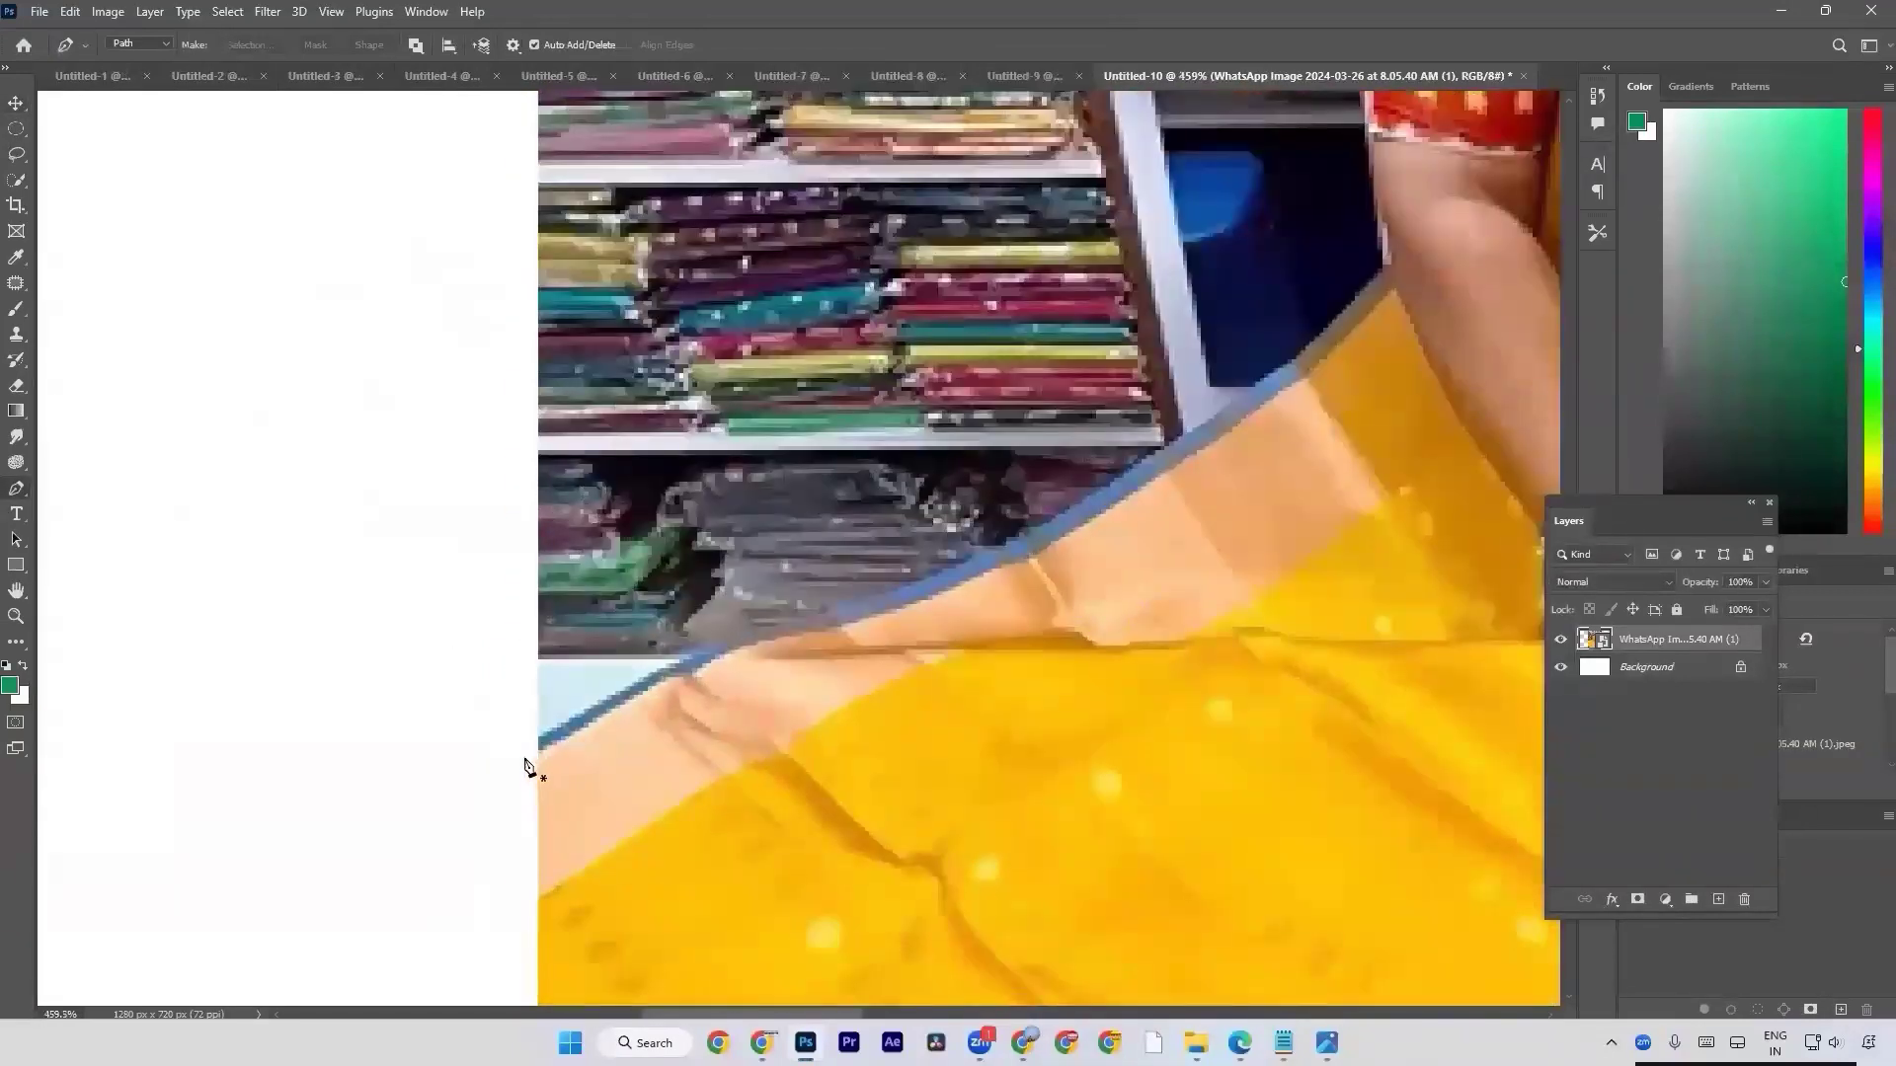
pyautogui.click(525, 758)
pyautogui.scroll(3, 872, 656)
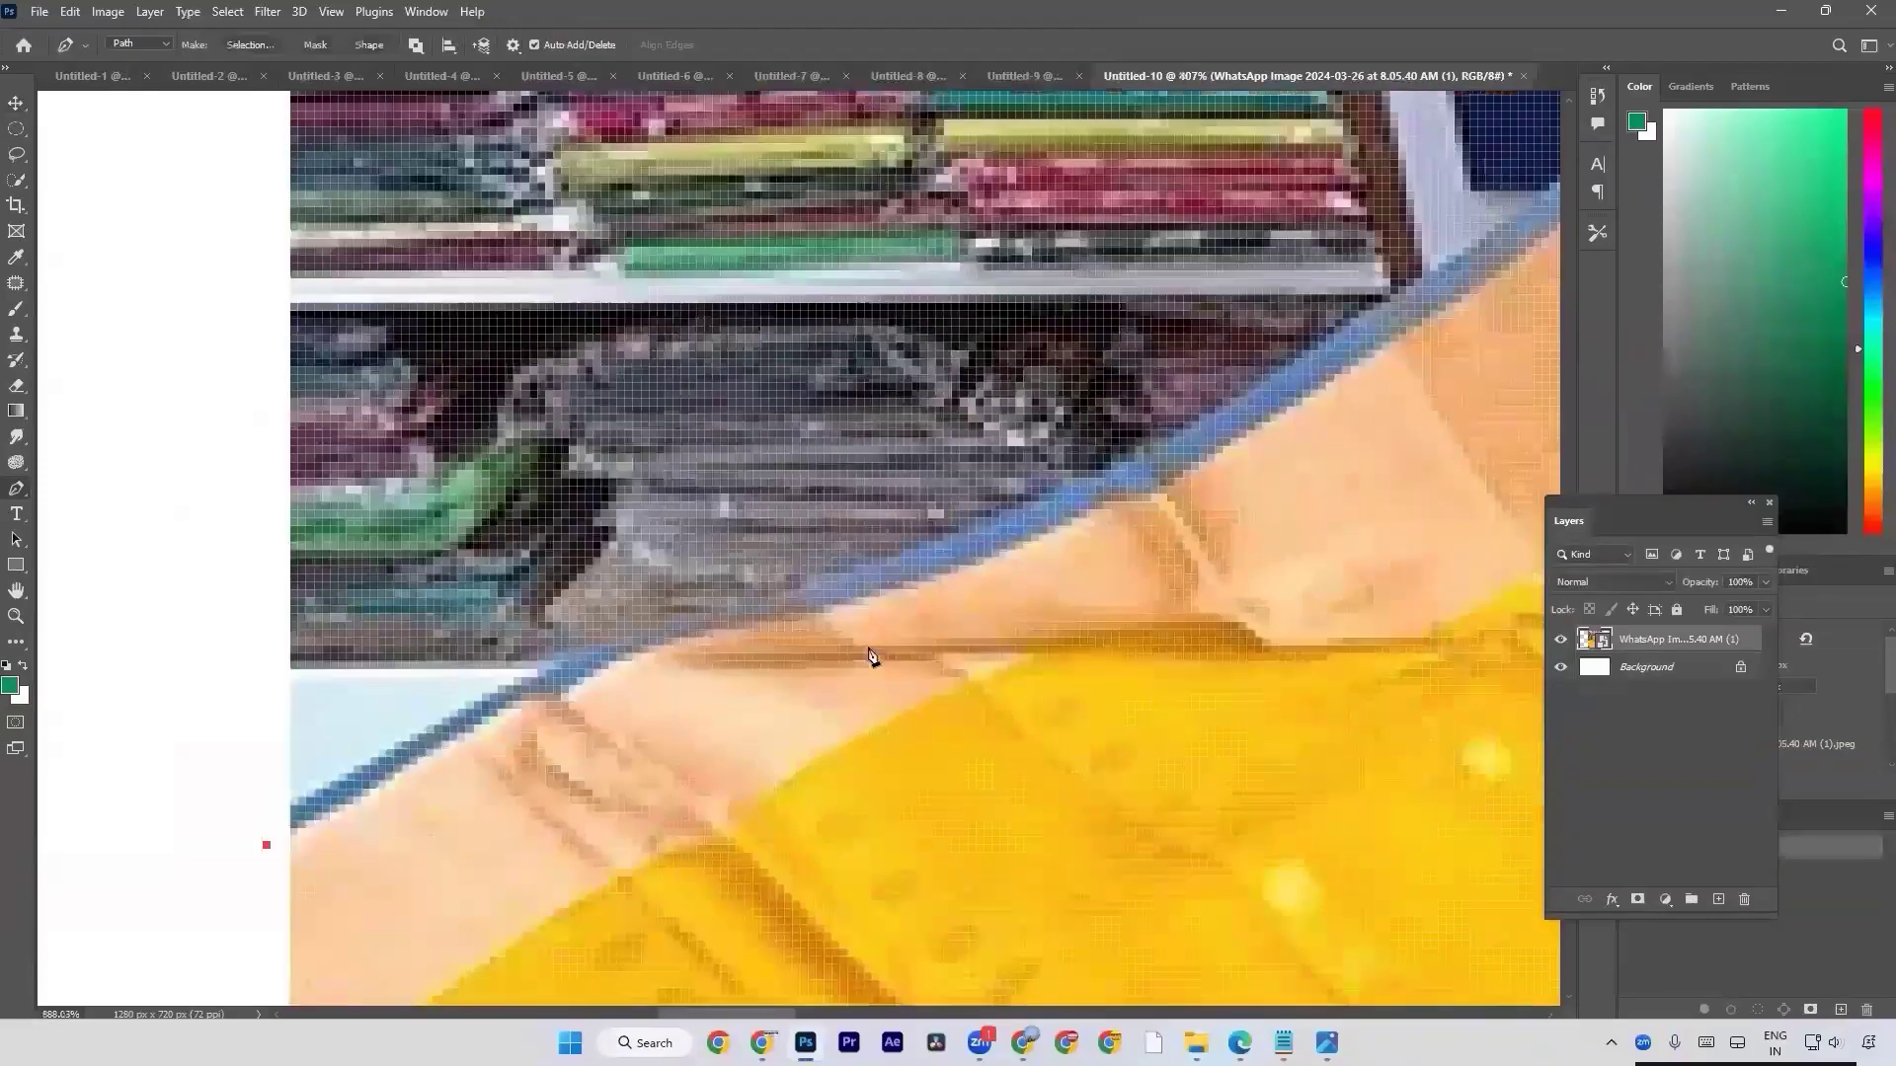
pyautogui.scroll(1, 872, 656)
pyautogui.scroll(1, 865, 649)
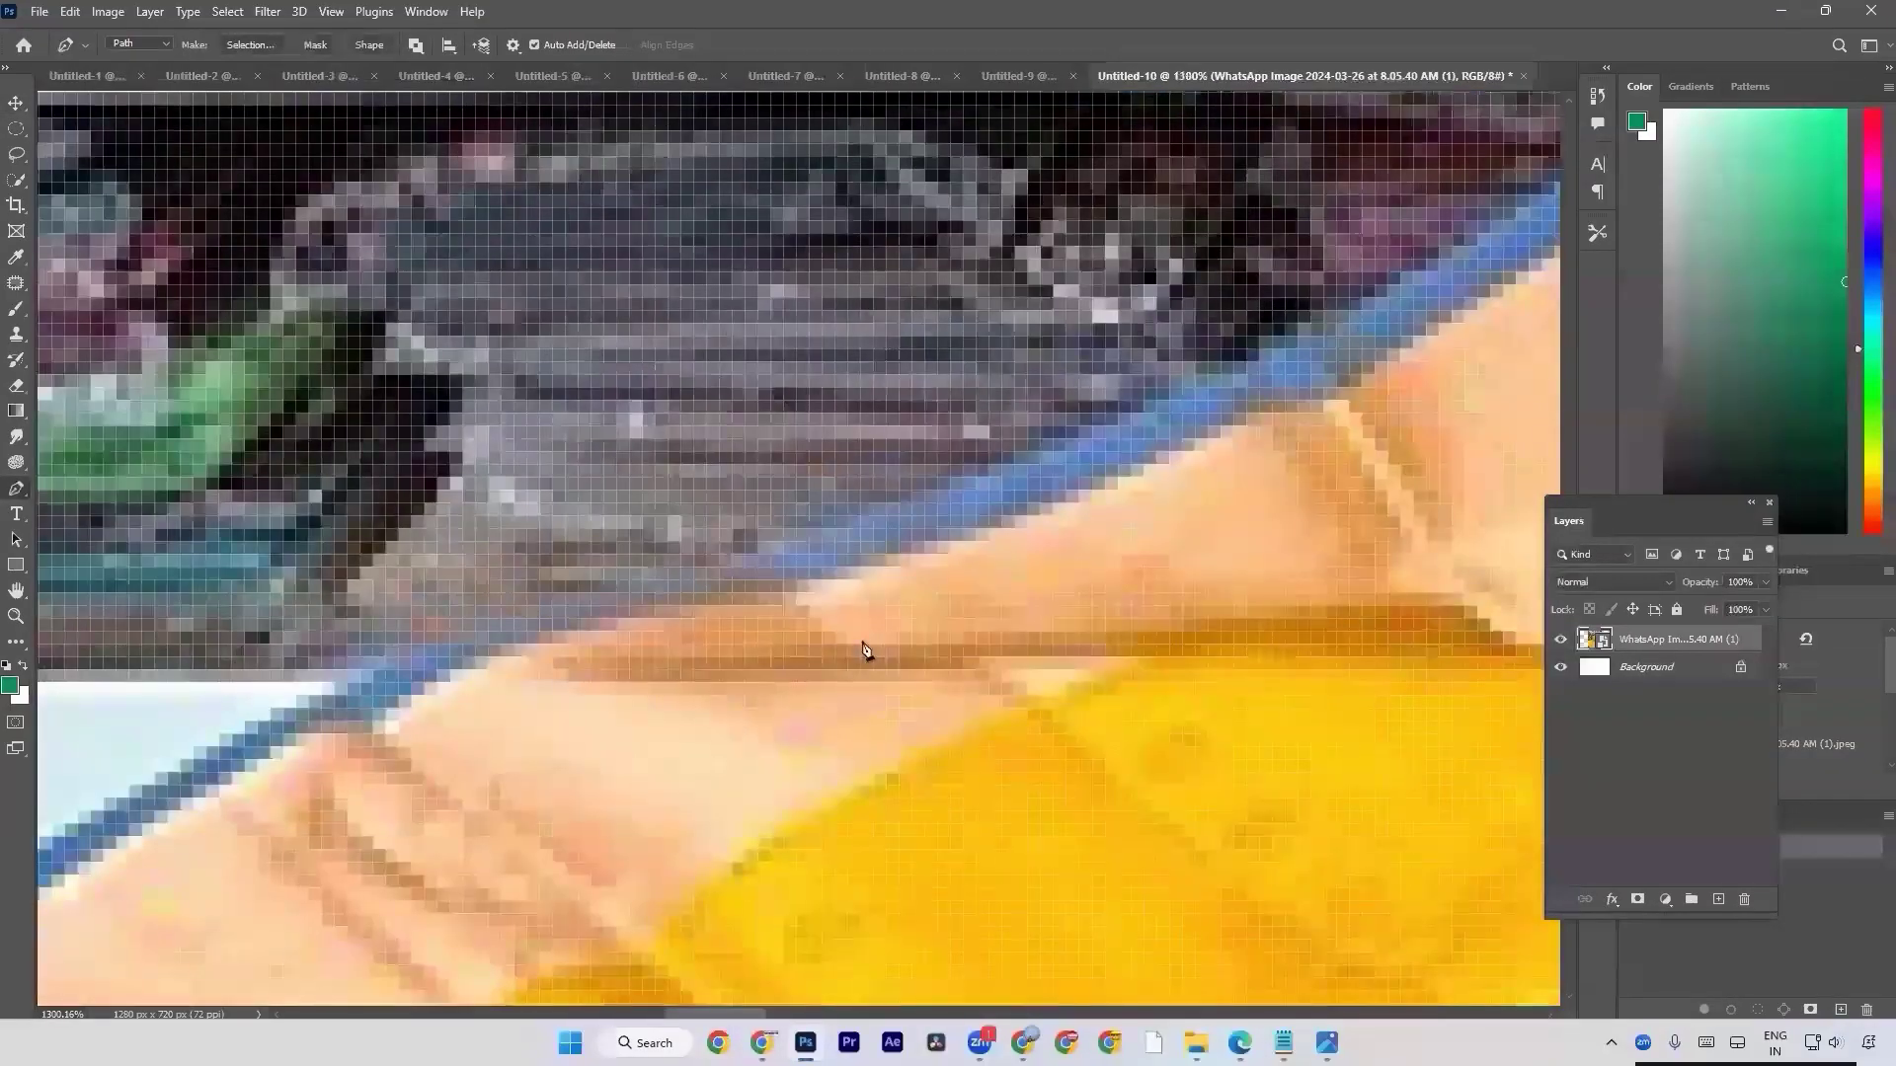
pyautogui.scroll(-2, 790, 632)
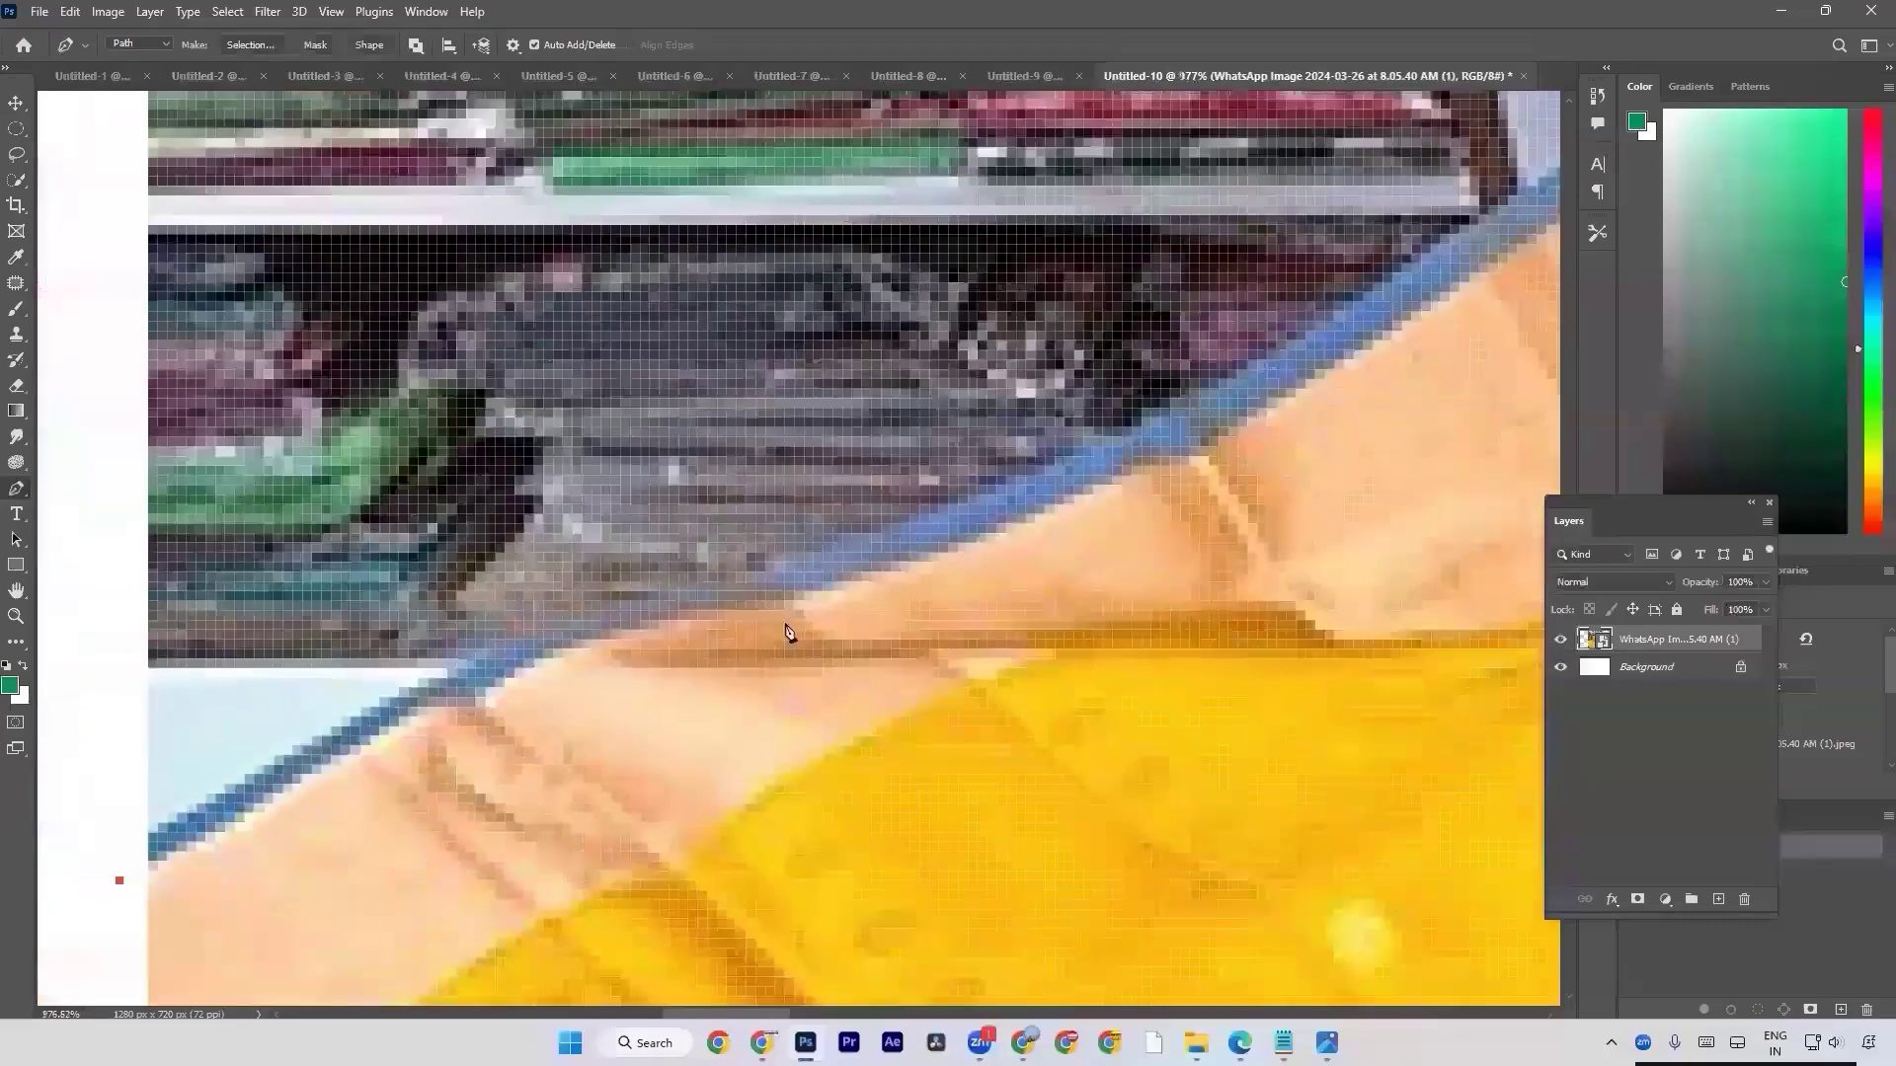
pyautogui.scroll(-1, 790, 632)
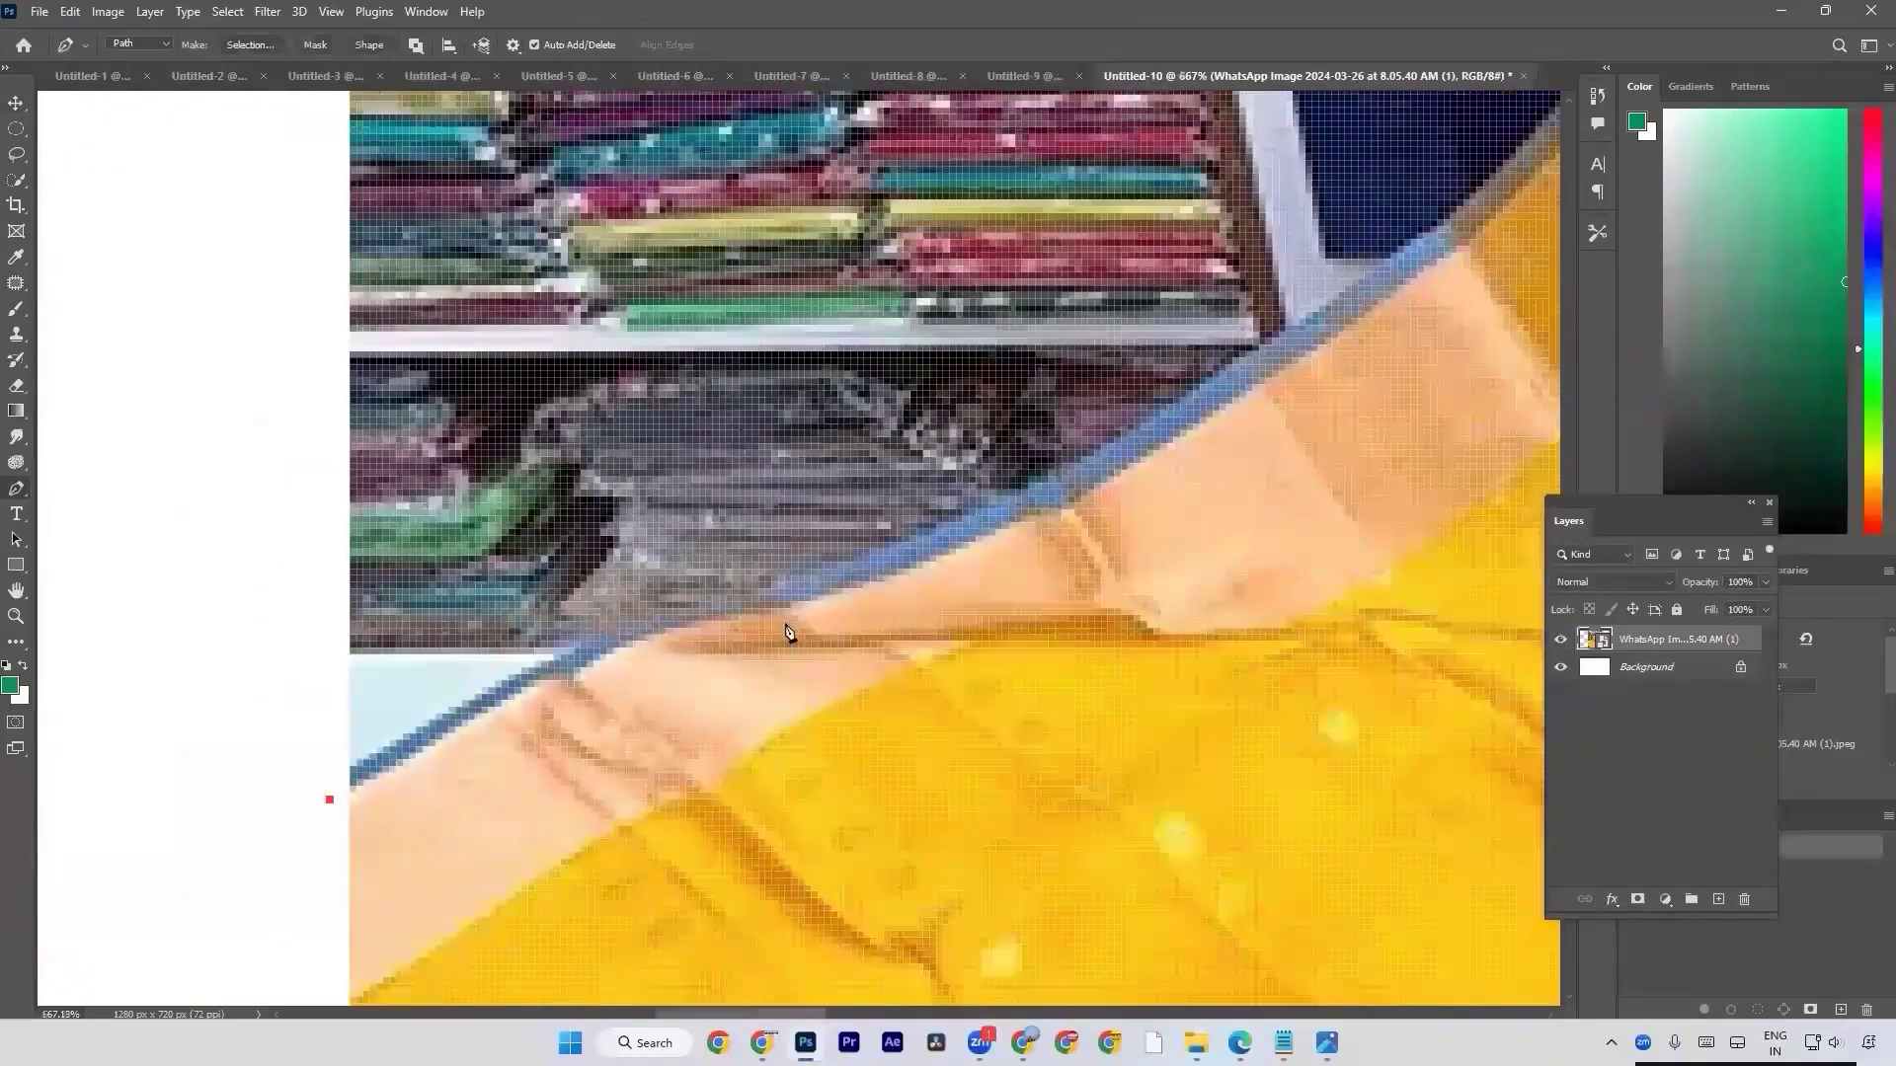
pyautogui.scroll(-2, 790, 632)
pyautogui.scroll(1, 790, 631)
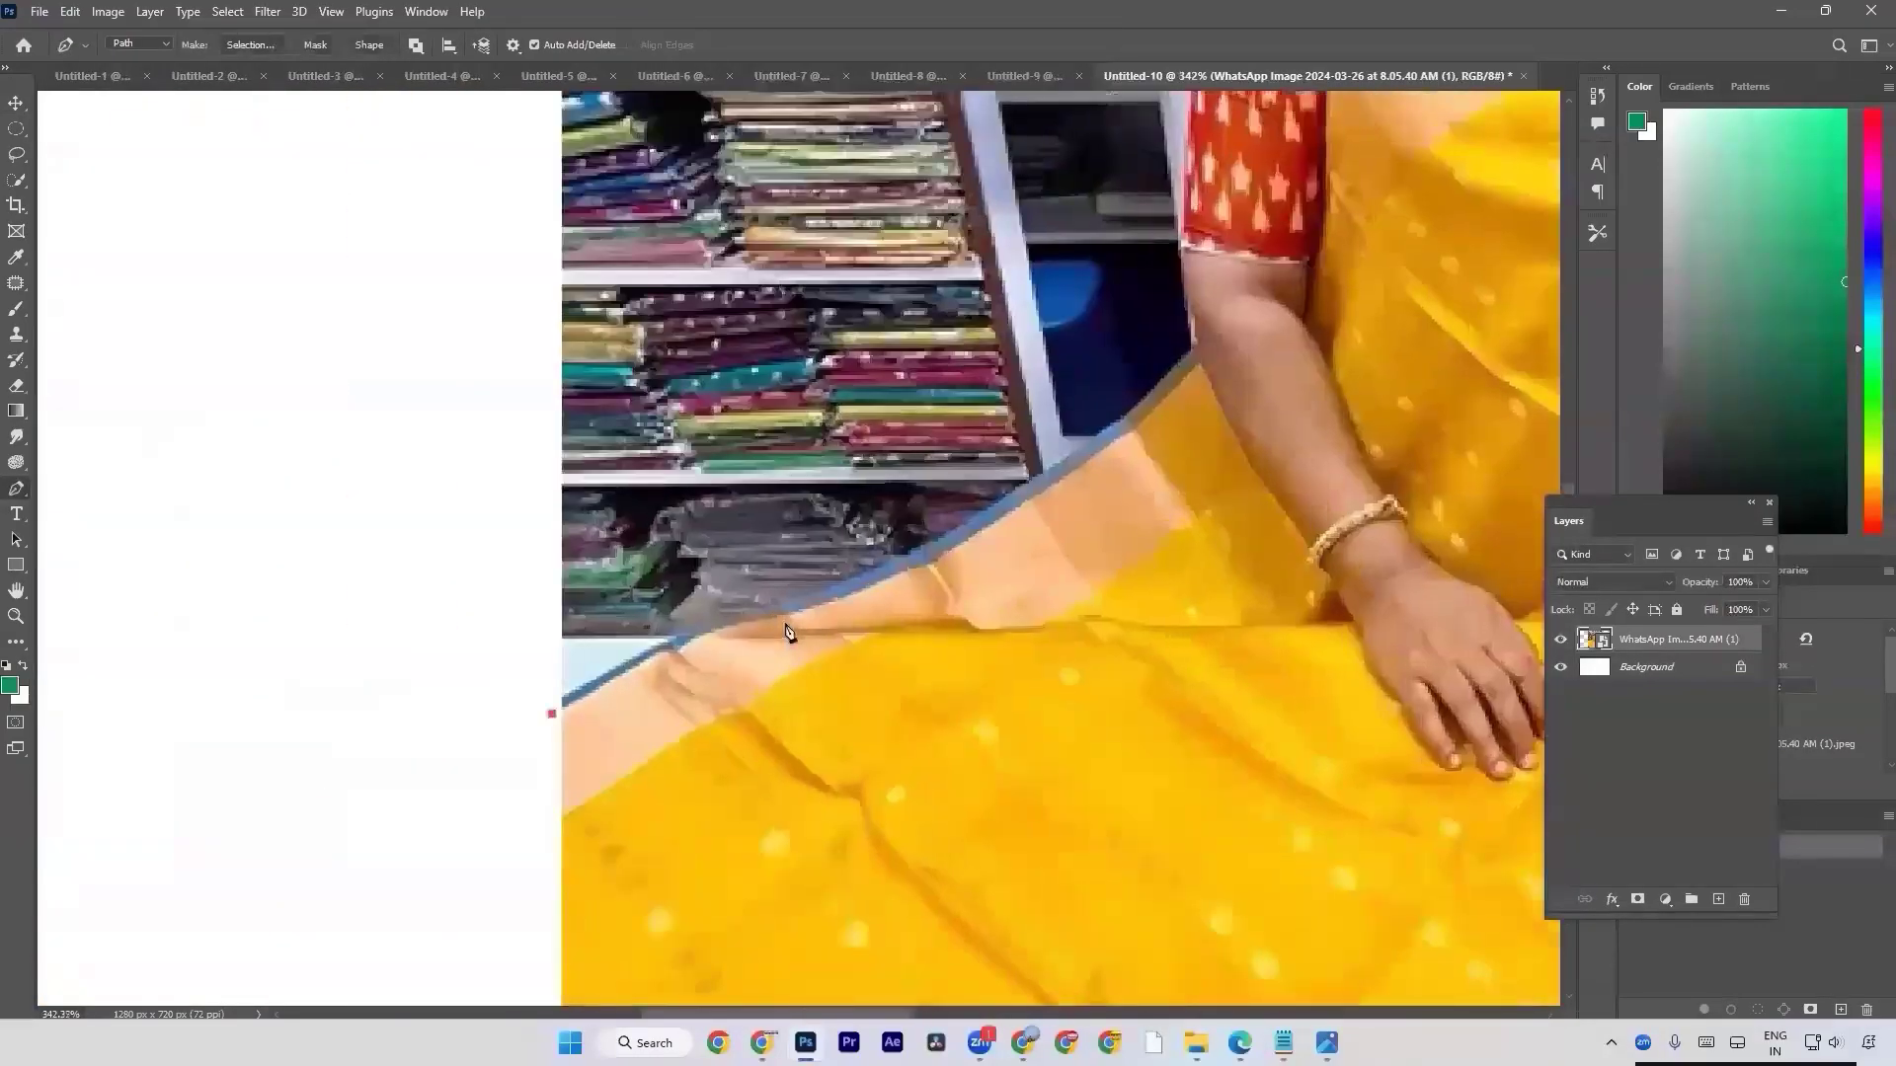
pyautogui.scroll(-1, 789, 632)
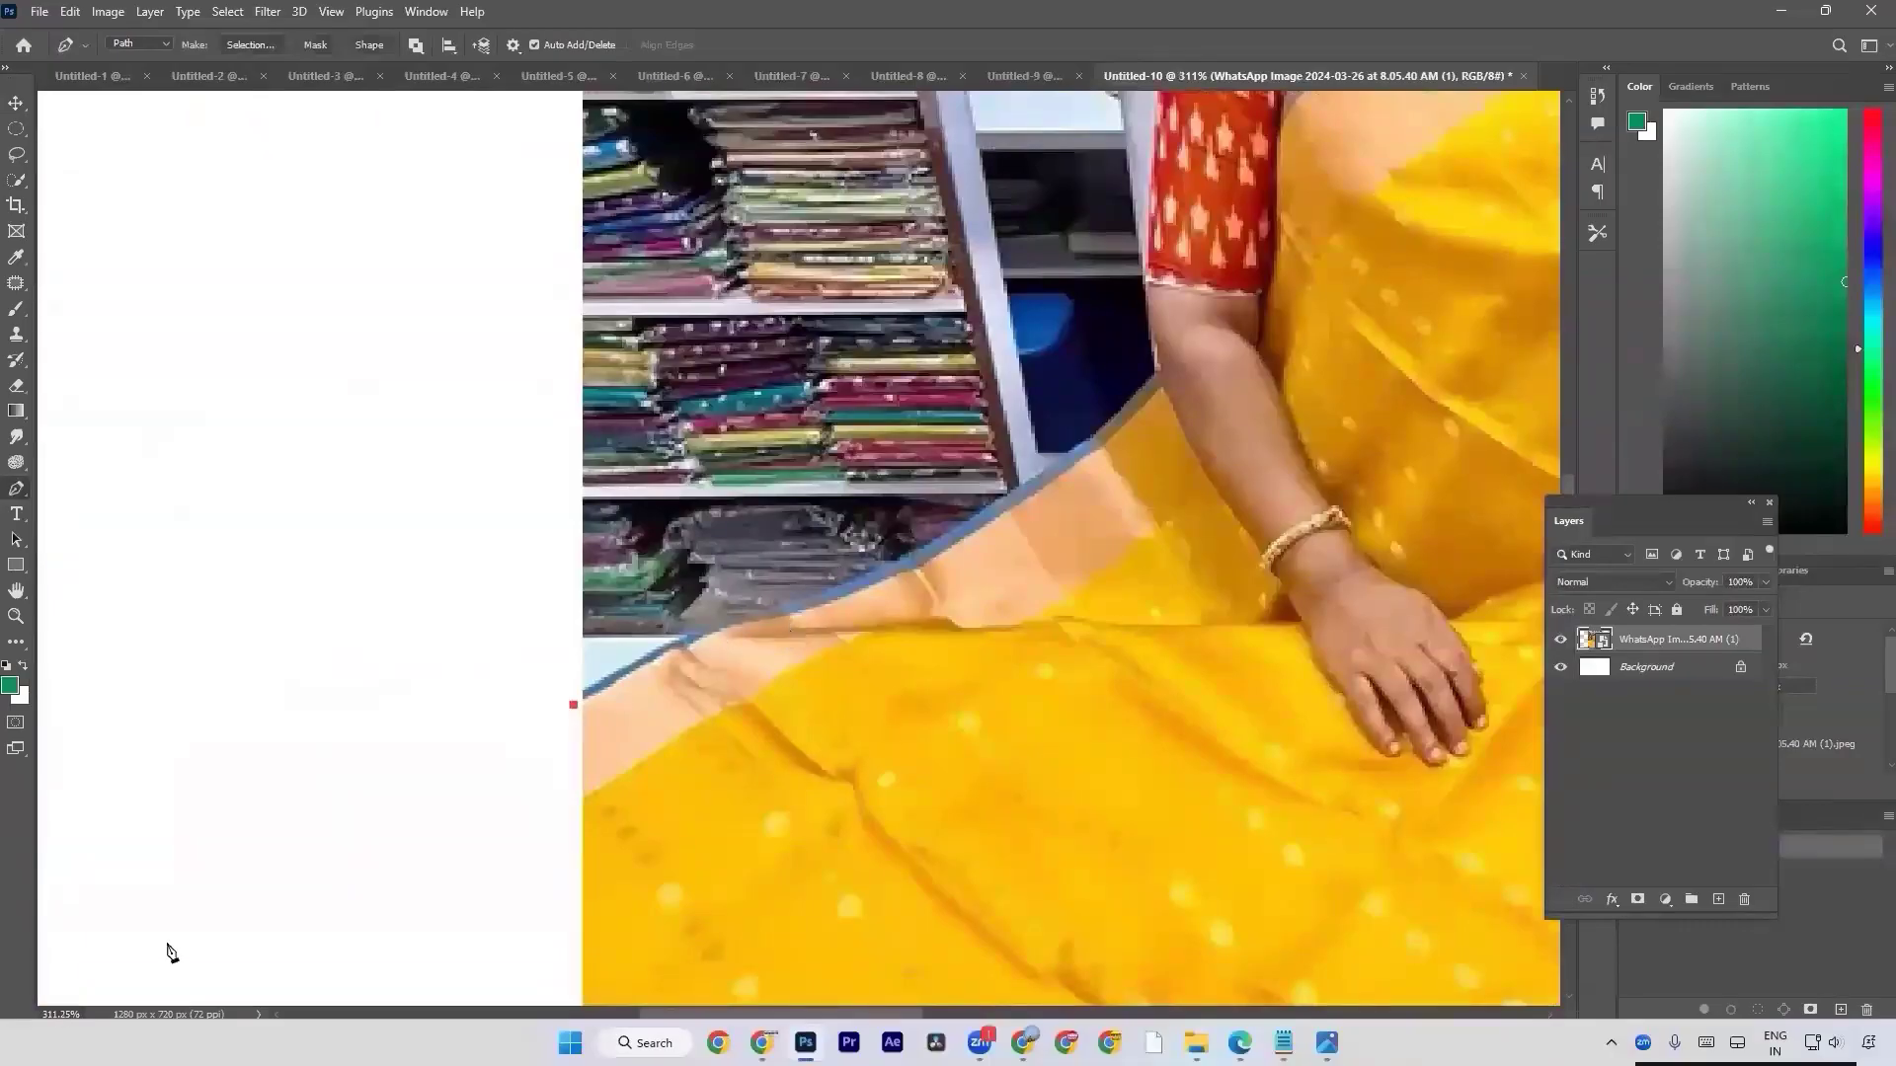
# Draw the first curved path segment along the saree's blue border and remove the anchor's outgoing handle.
pyautogui.moveTo(794, 609); pyautogui.dragTo(923, 588)
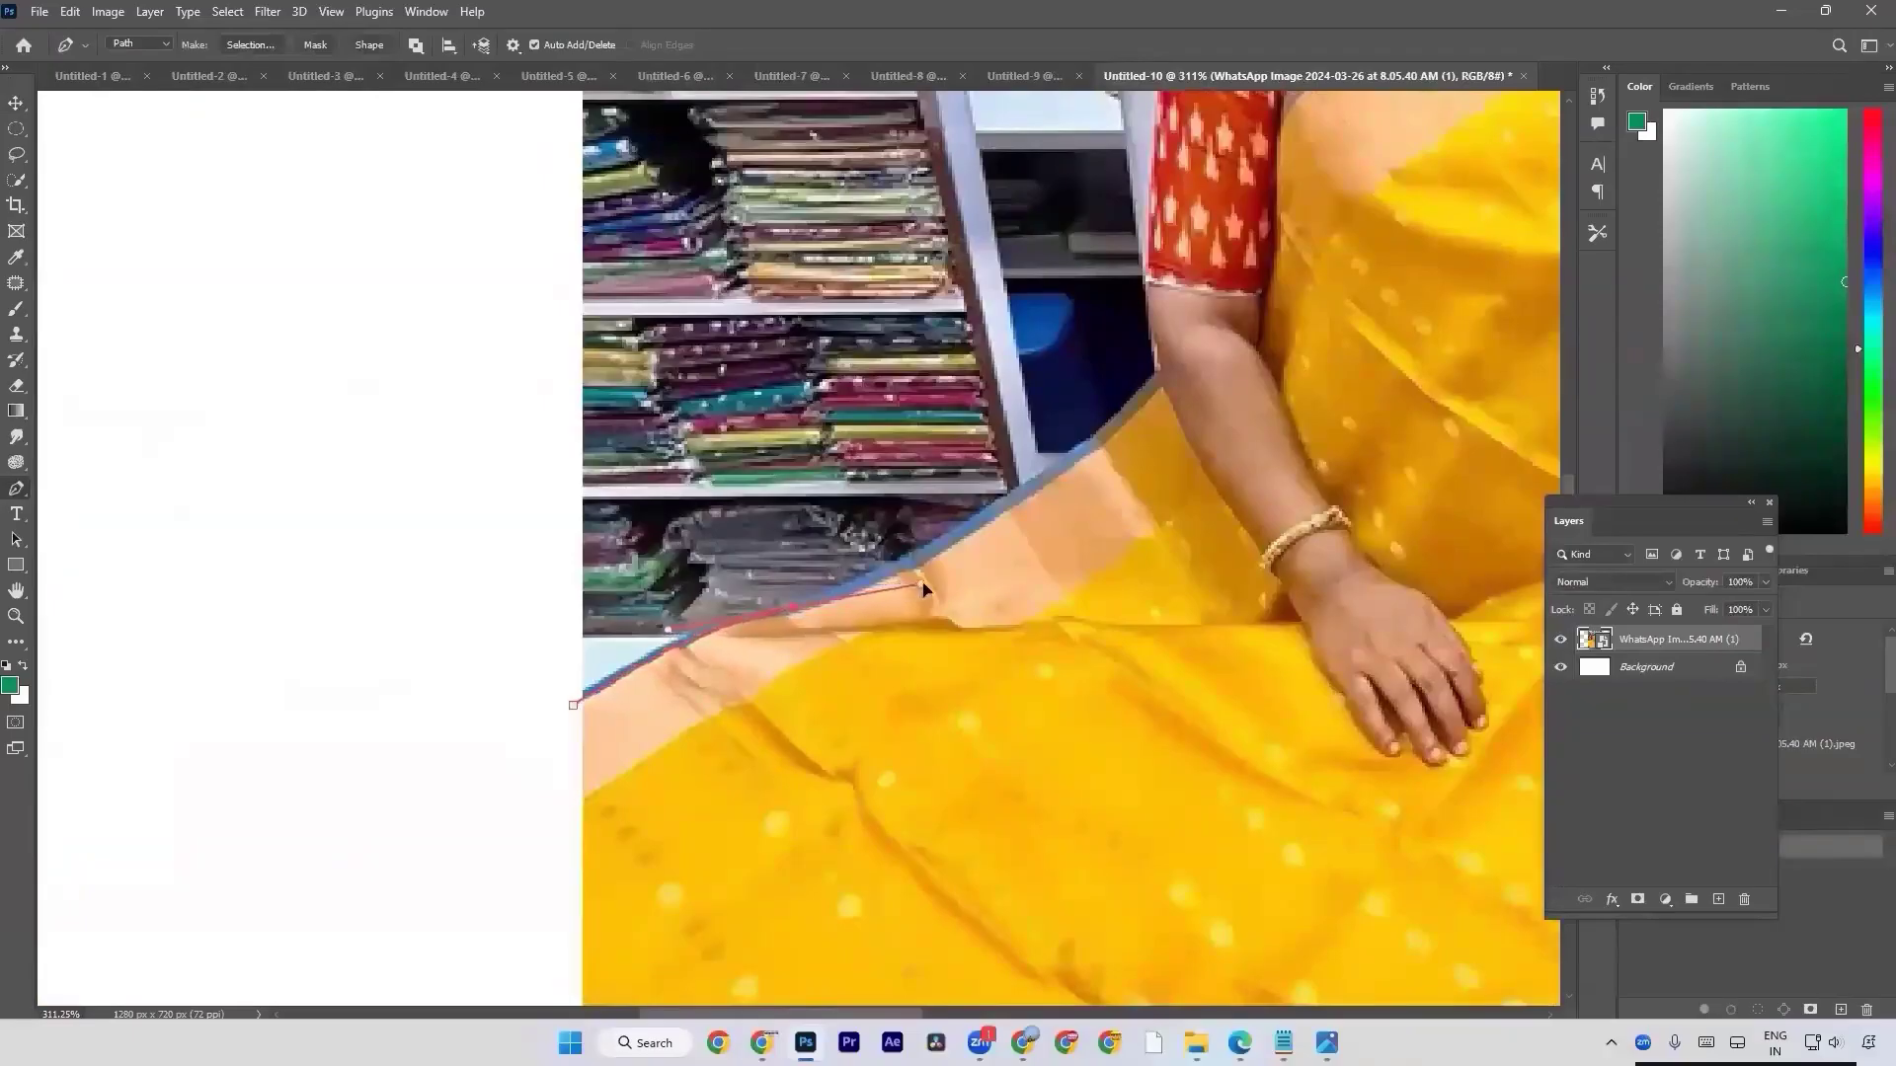
pyautogui.click(996, 507)
pyautogui.keyDown('ctrl'); pyautogui.click(800, 607); pyautogui.keyUp('ctrl')
pyautogui.keyDown('alt'); pyautogui.click(800, 608); pyautogui.keyUp('alt')
pyautogui.scroll(3, 977, 513)
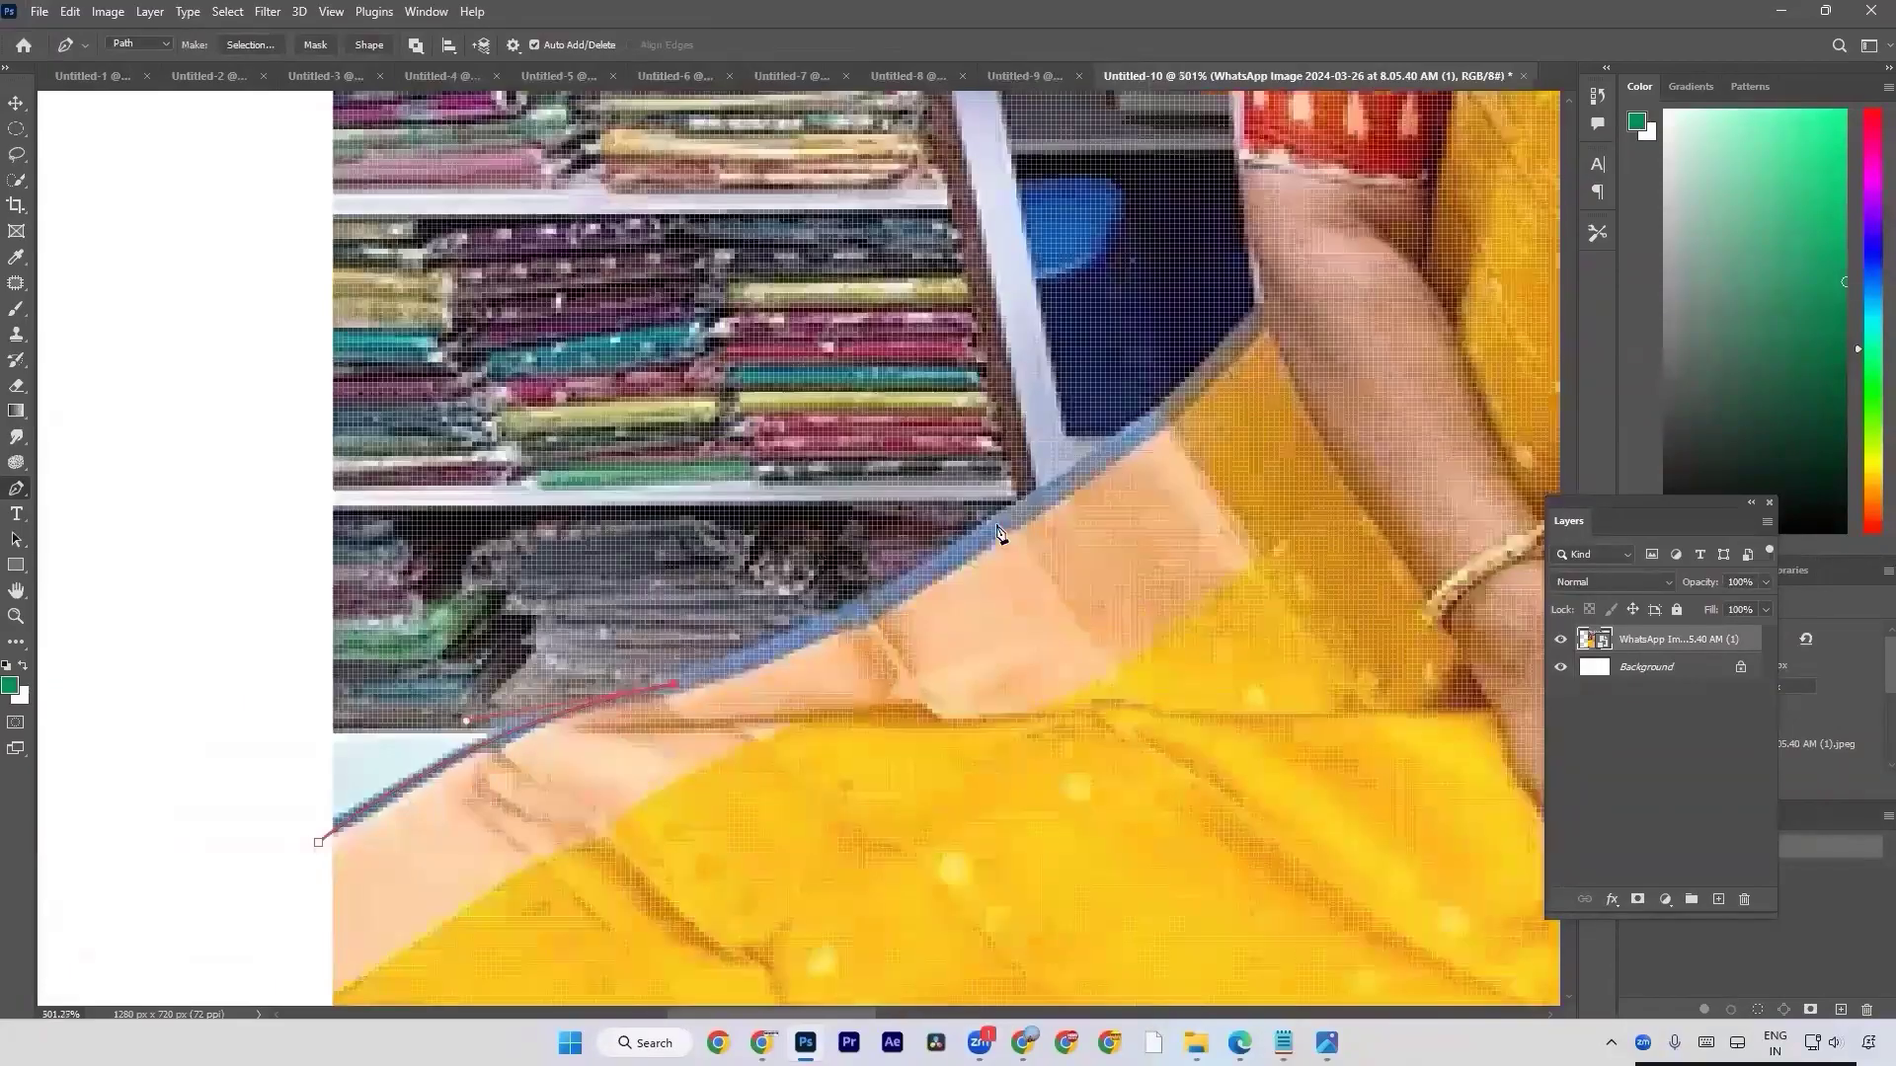
# Continue the curved path along the blue border up to where the saree meets the arm.
pyautogui.moveTo(1026, 502); pyautogui.dragTo(1161, 405)
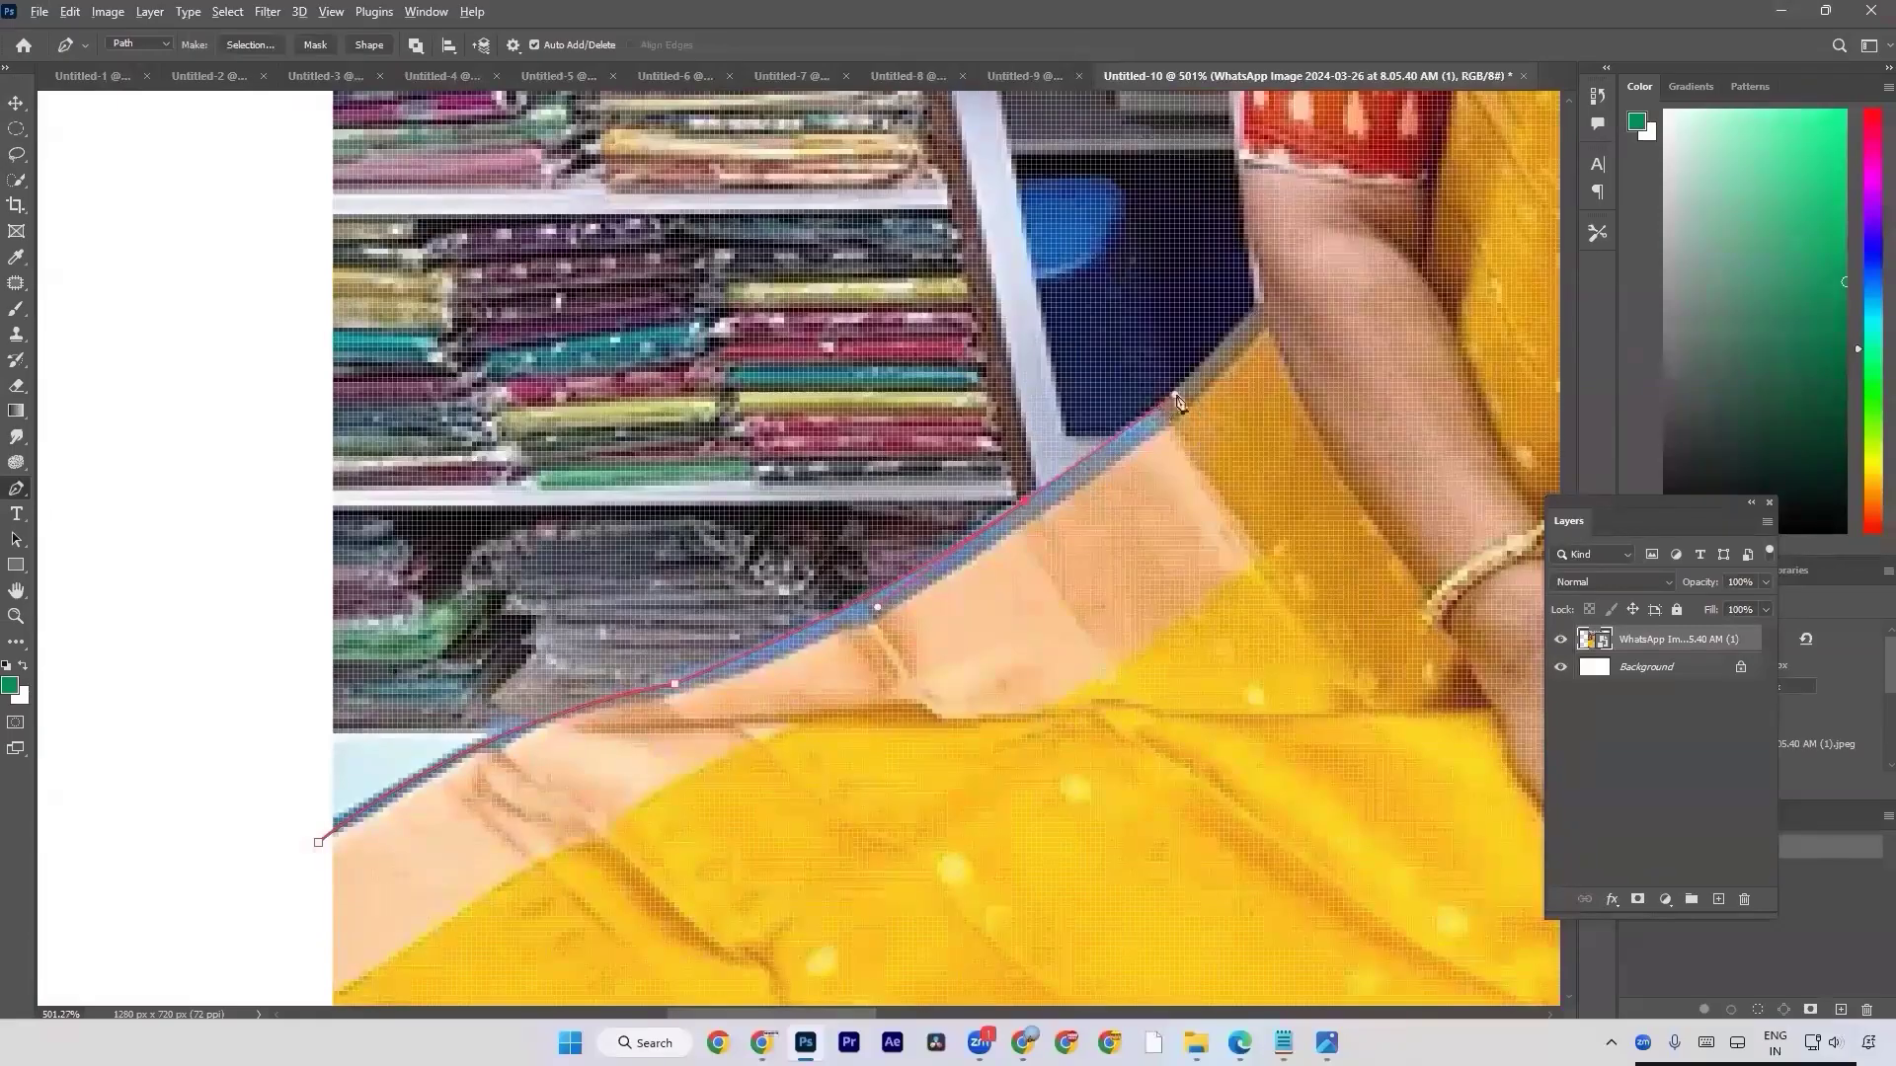
pyautogui.click(1262, 310)
pyautogui.scroll(-2, 1168, 413)
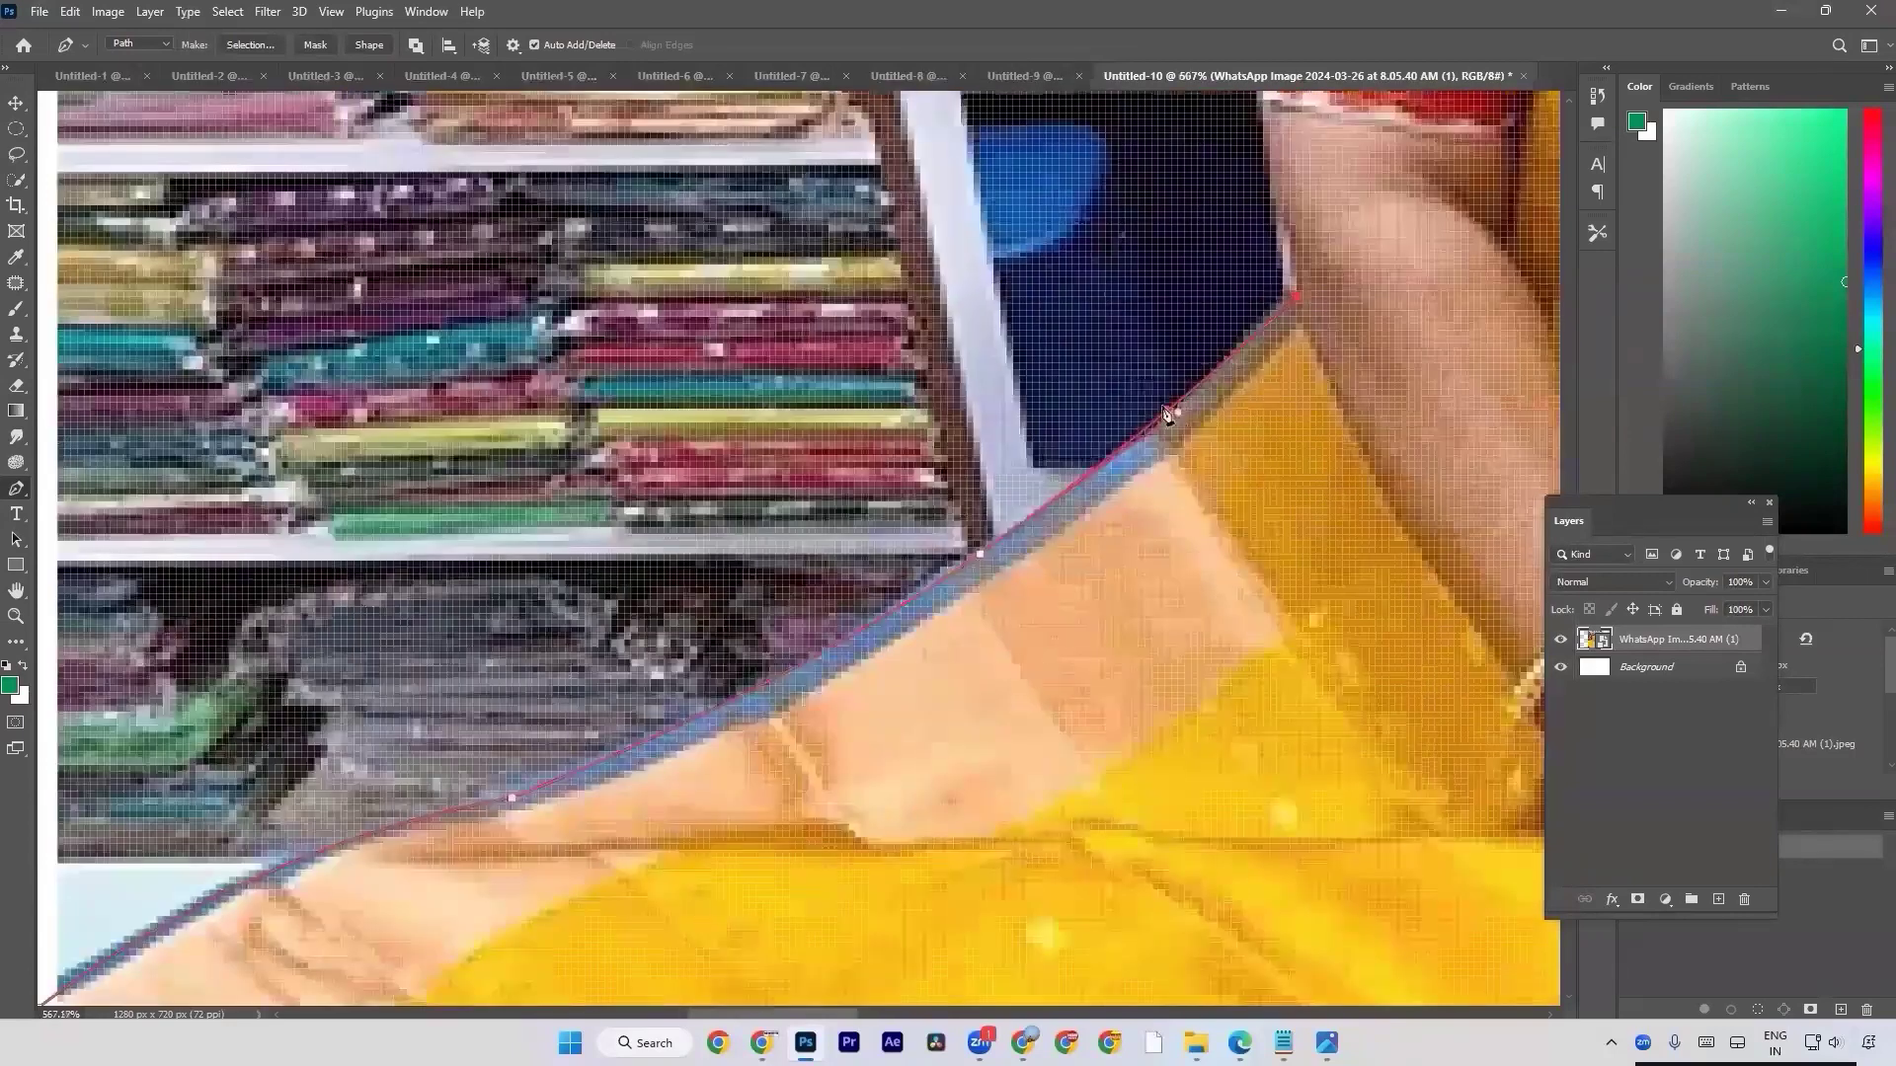
pyautogui.keyDown('alt'); pyautogui.click(1051, 497); pyautogui.keyUp('alt')
pyautogui.click(1242, 343)
pyautogui.moveTo(1250, 326); pyautogui.dragTo(1303, 264)
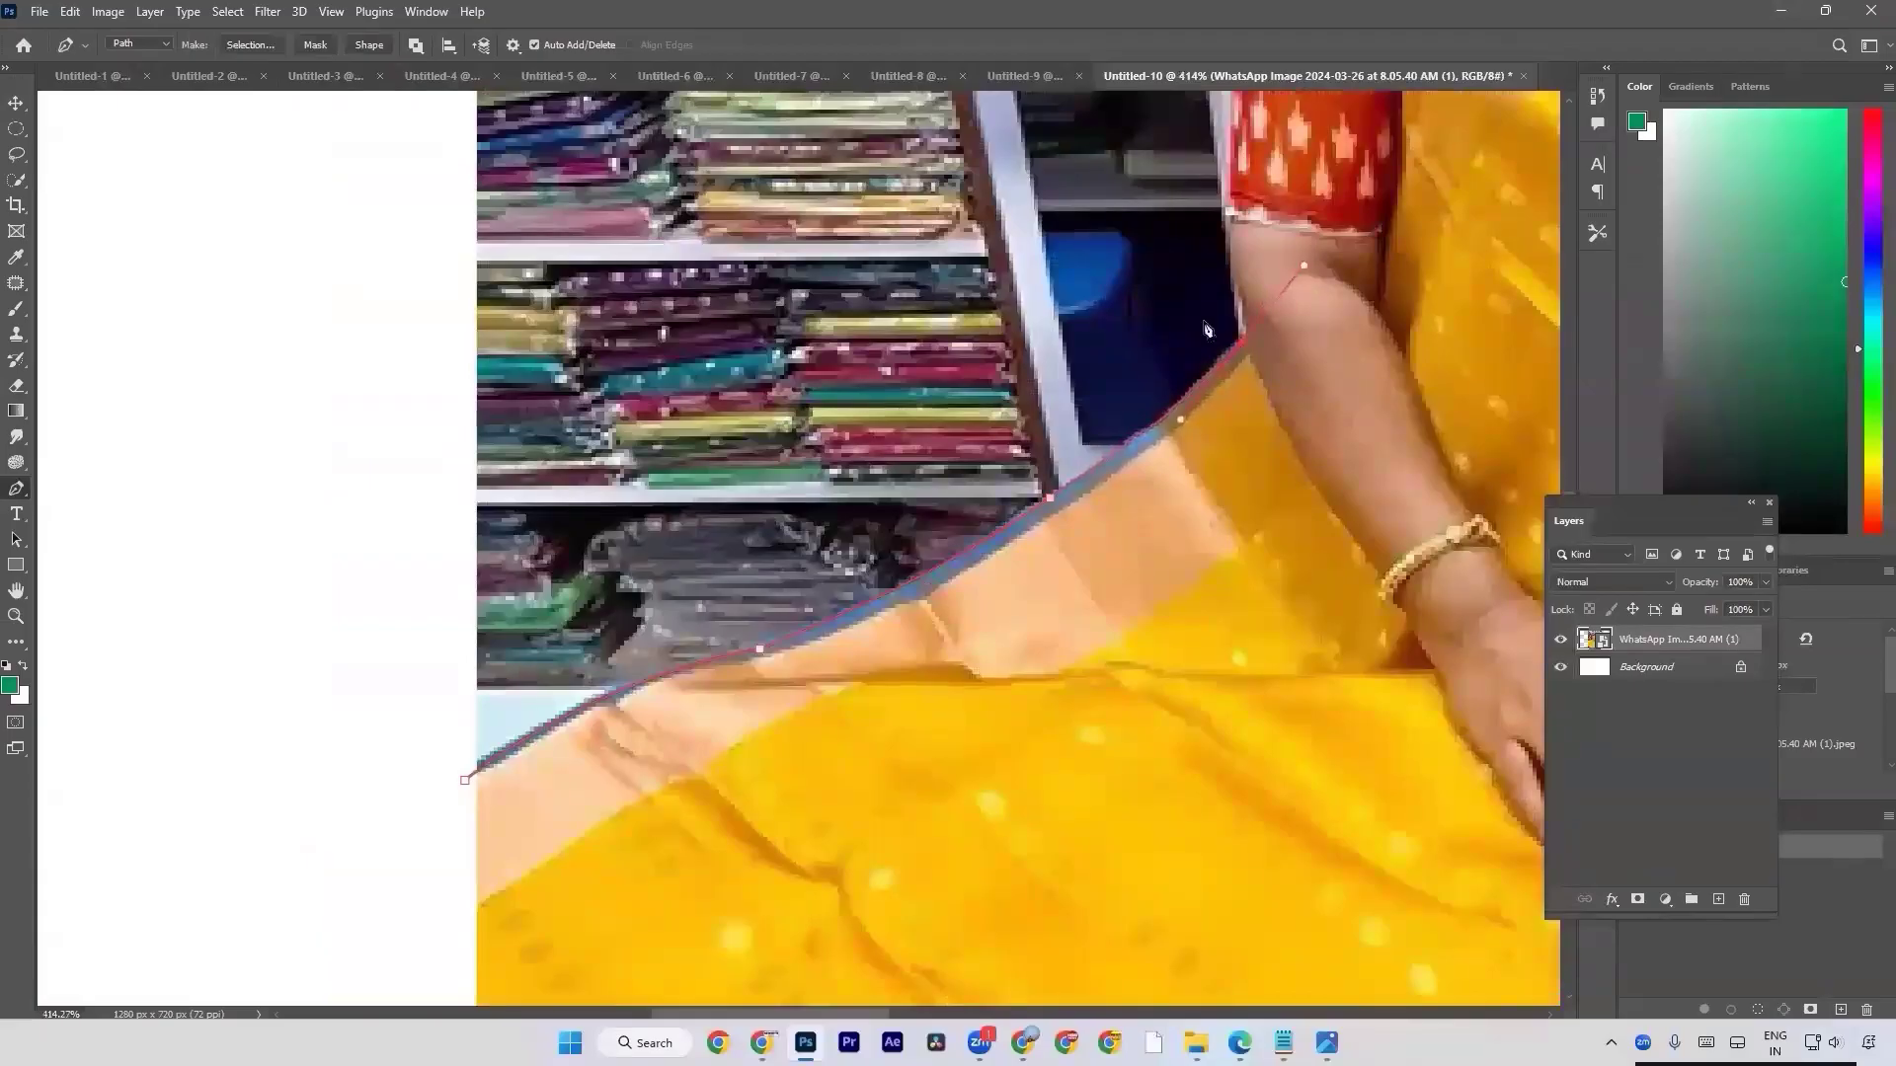
pyautogui.scroll(3, 1208, 333)
# Try a segment up the arm, undo it and rework the path's end anchor where the saree border meets the arm.
pyautogui.moveTo(1246, 404); pyautogui.dragTo(794, 607)
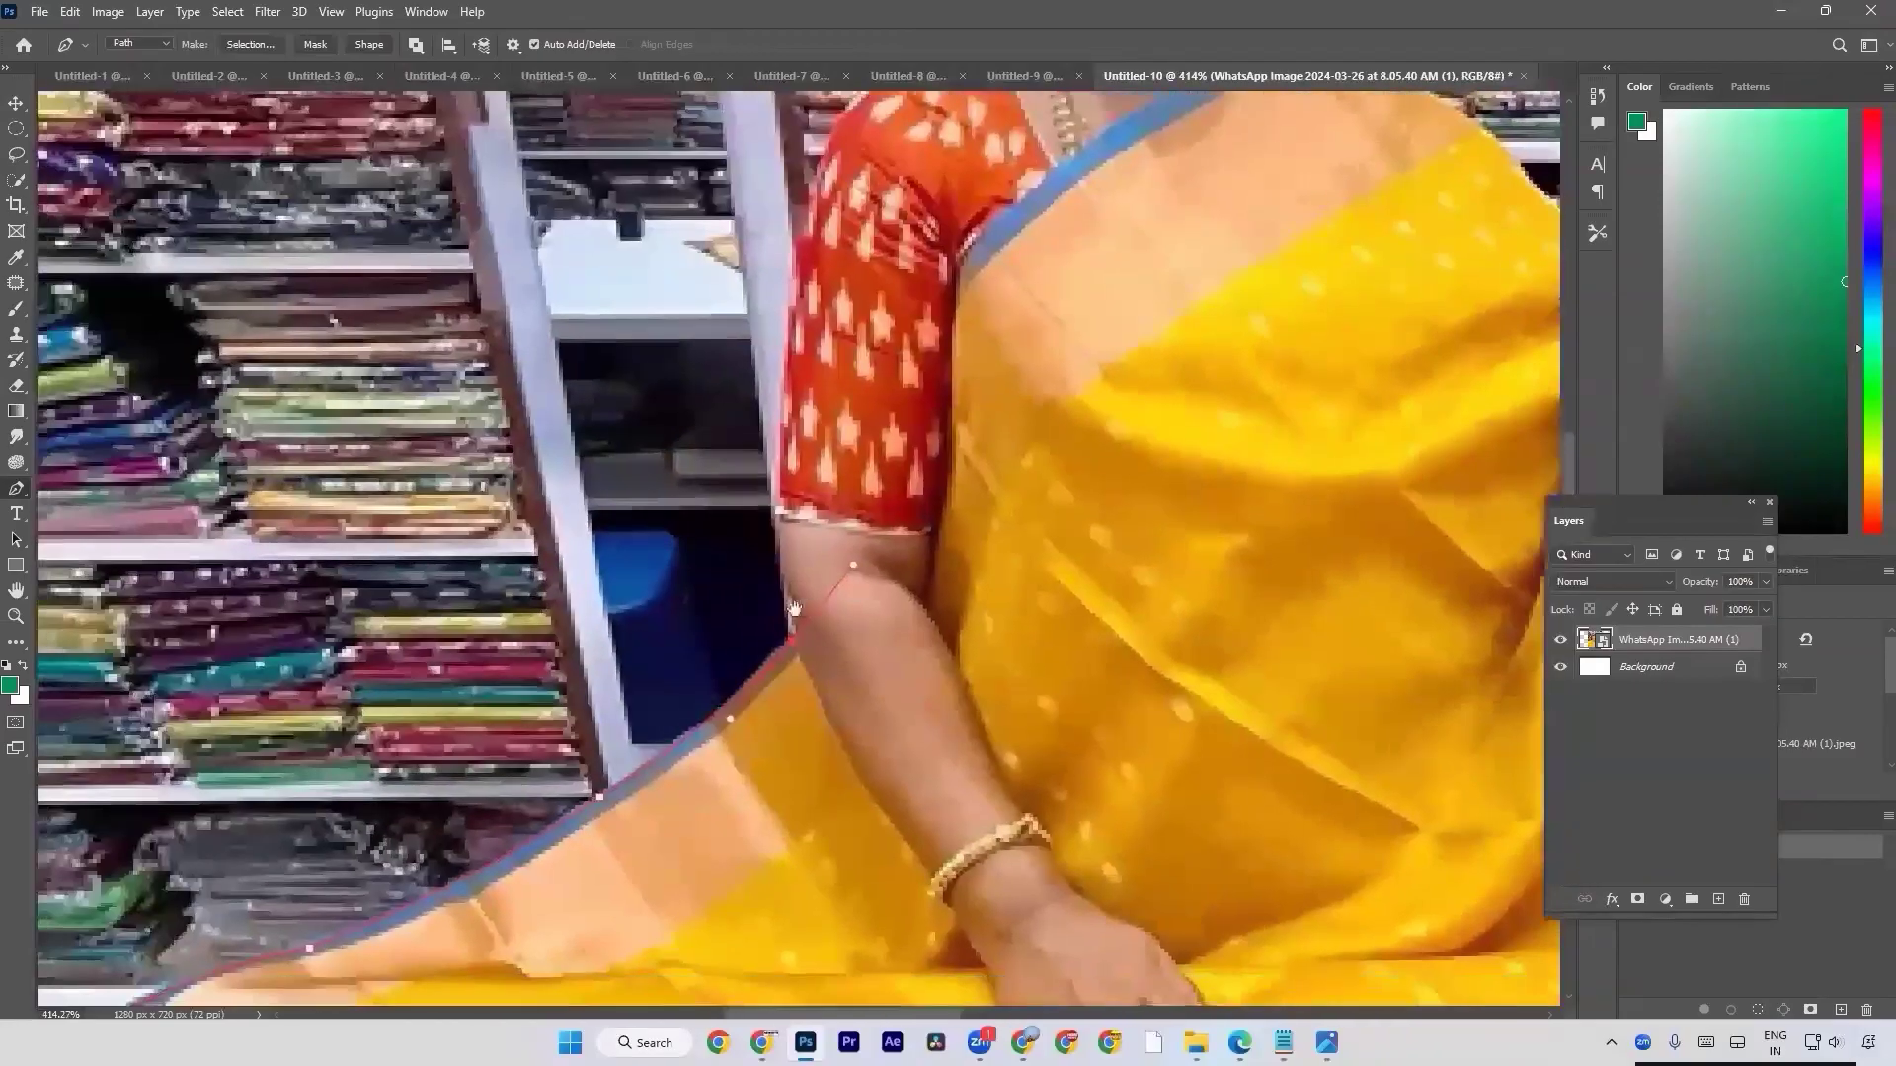
pyautogui.scroll(2, 789, 640)
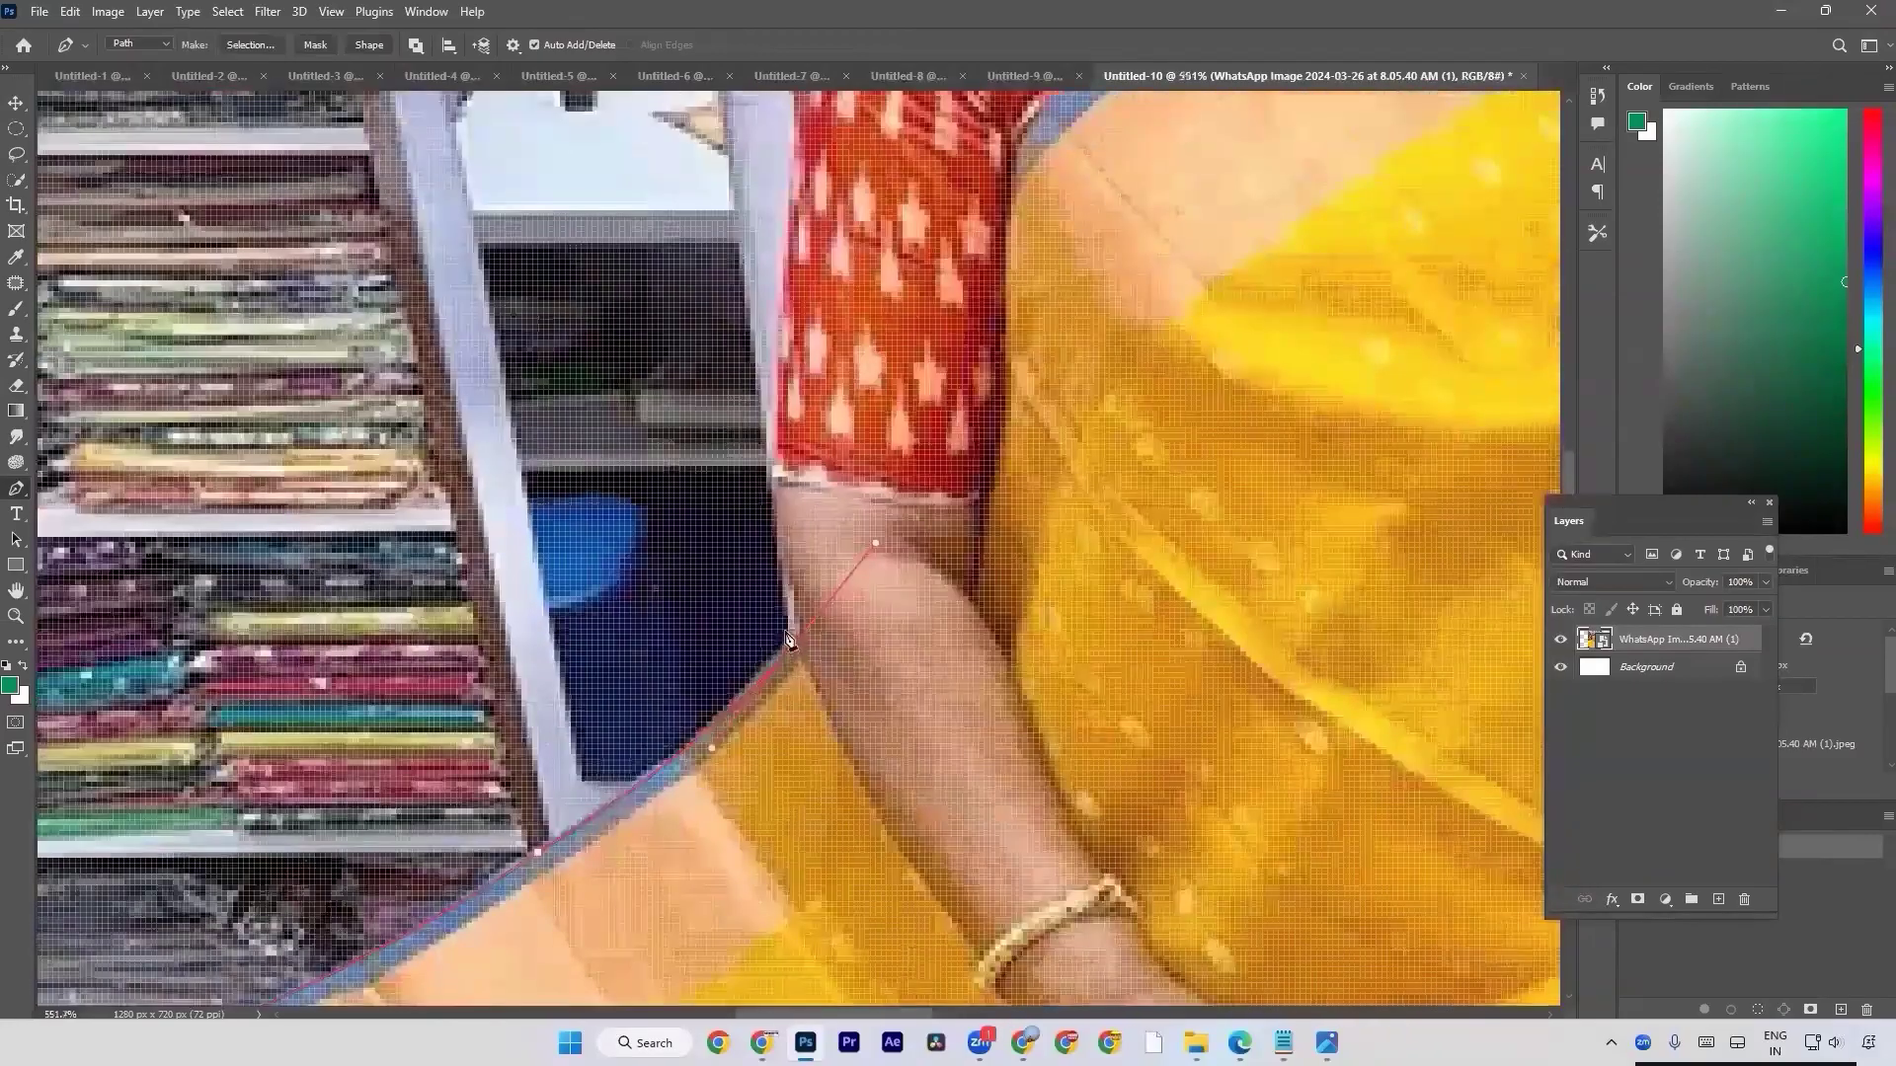
pyautogui.scroll(-2, 789, 640)
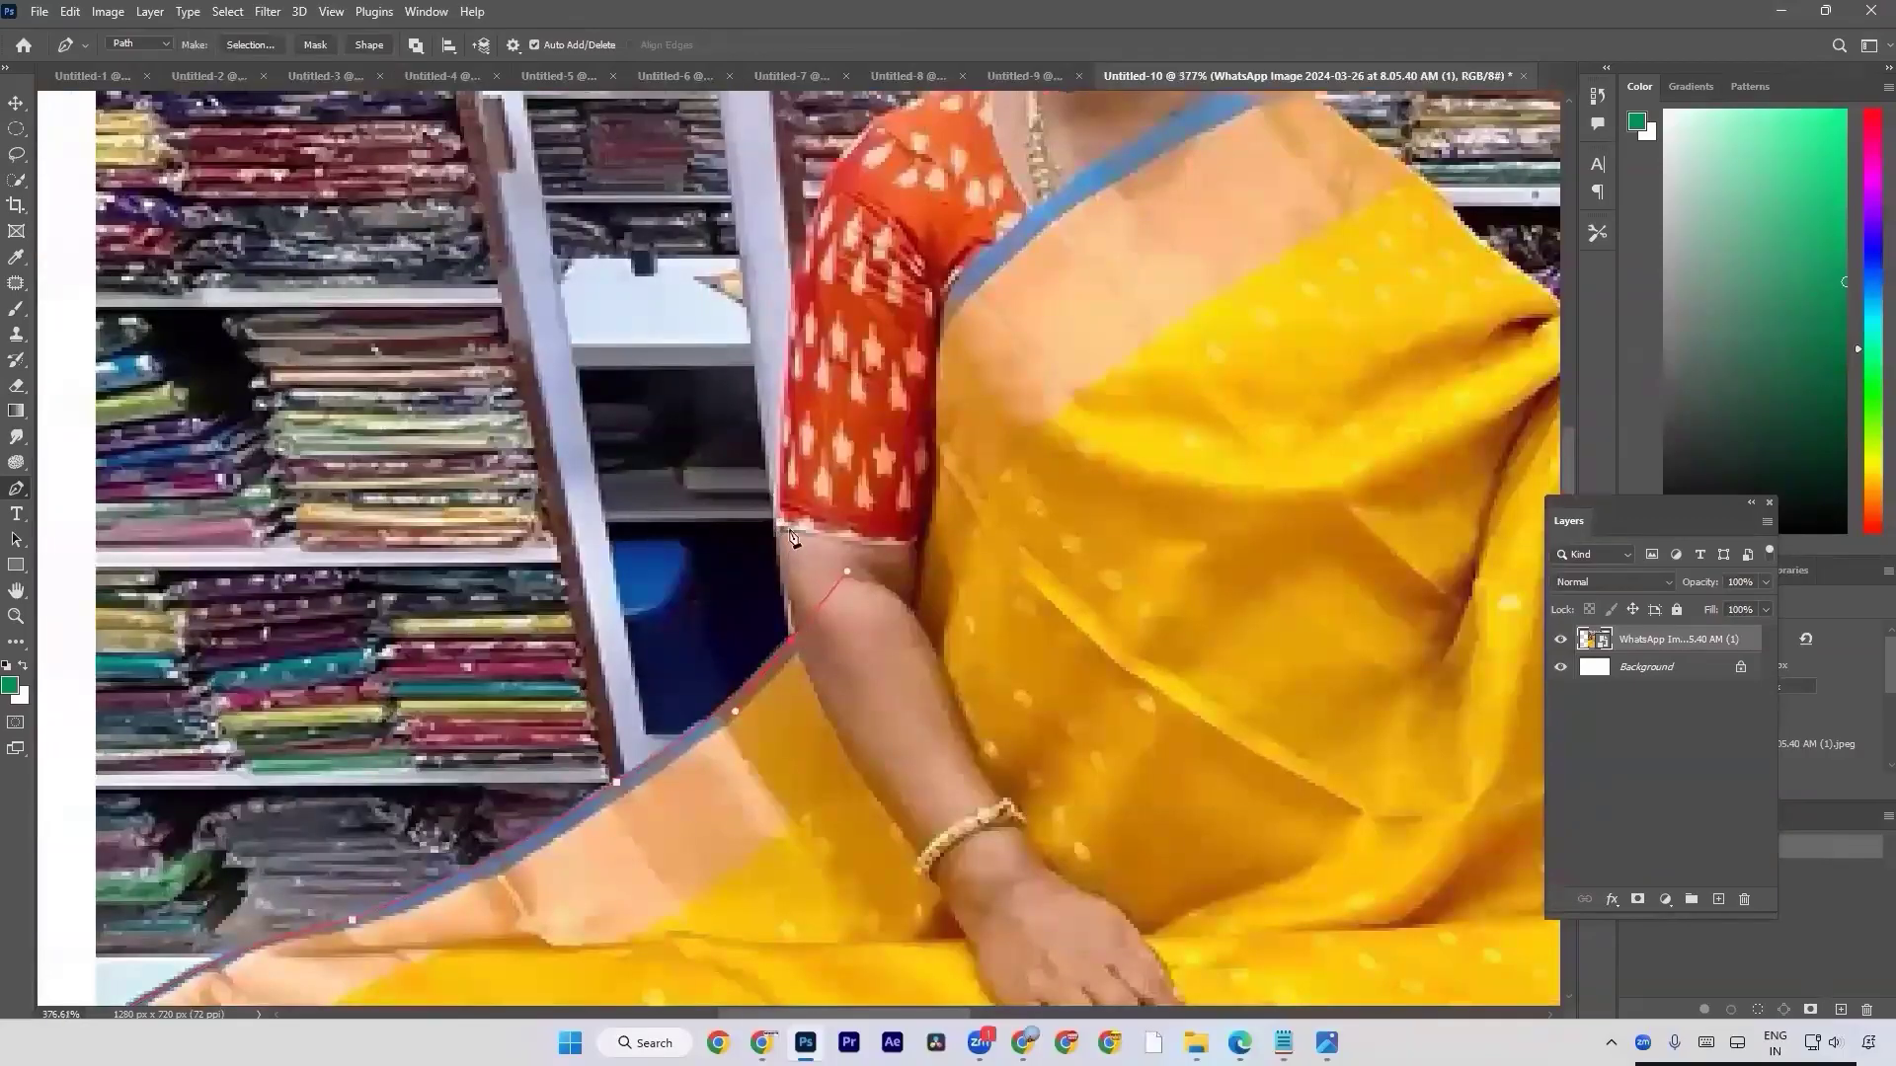
pyautogui.click(786, 487)
pyautogui.hotkey('ctrl', 'z')
pyautogui.scroll(3, 802, 647)
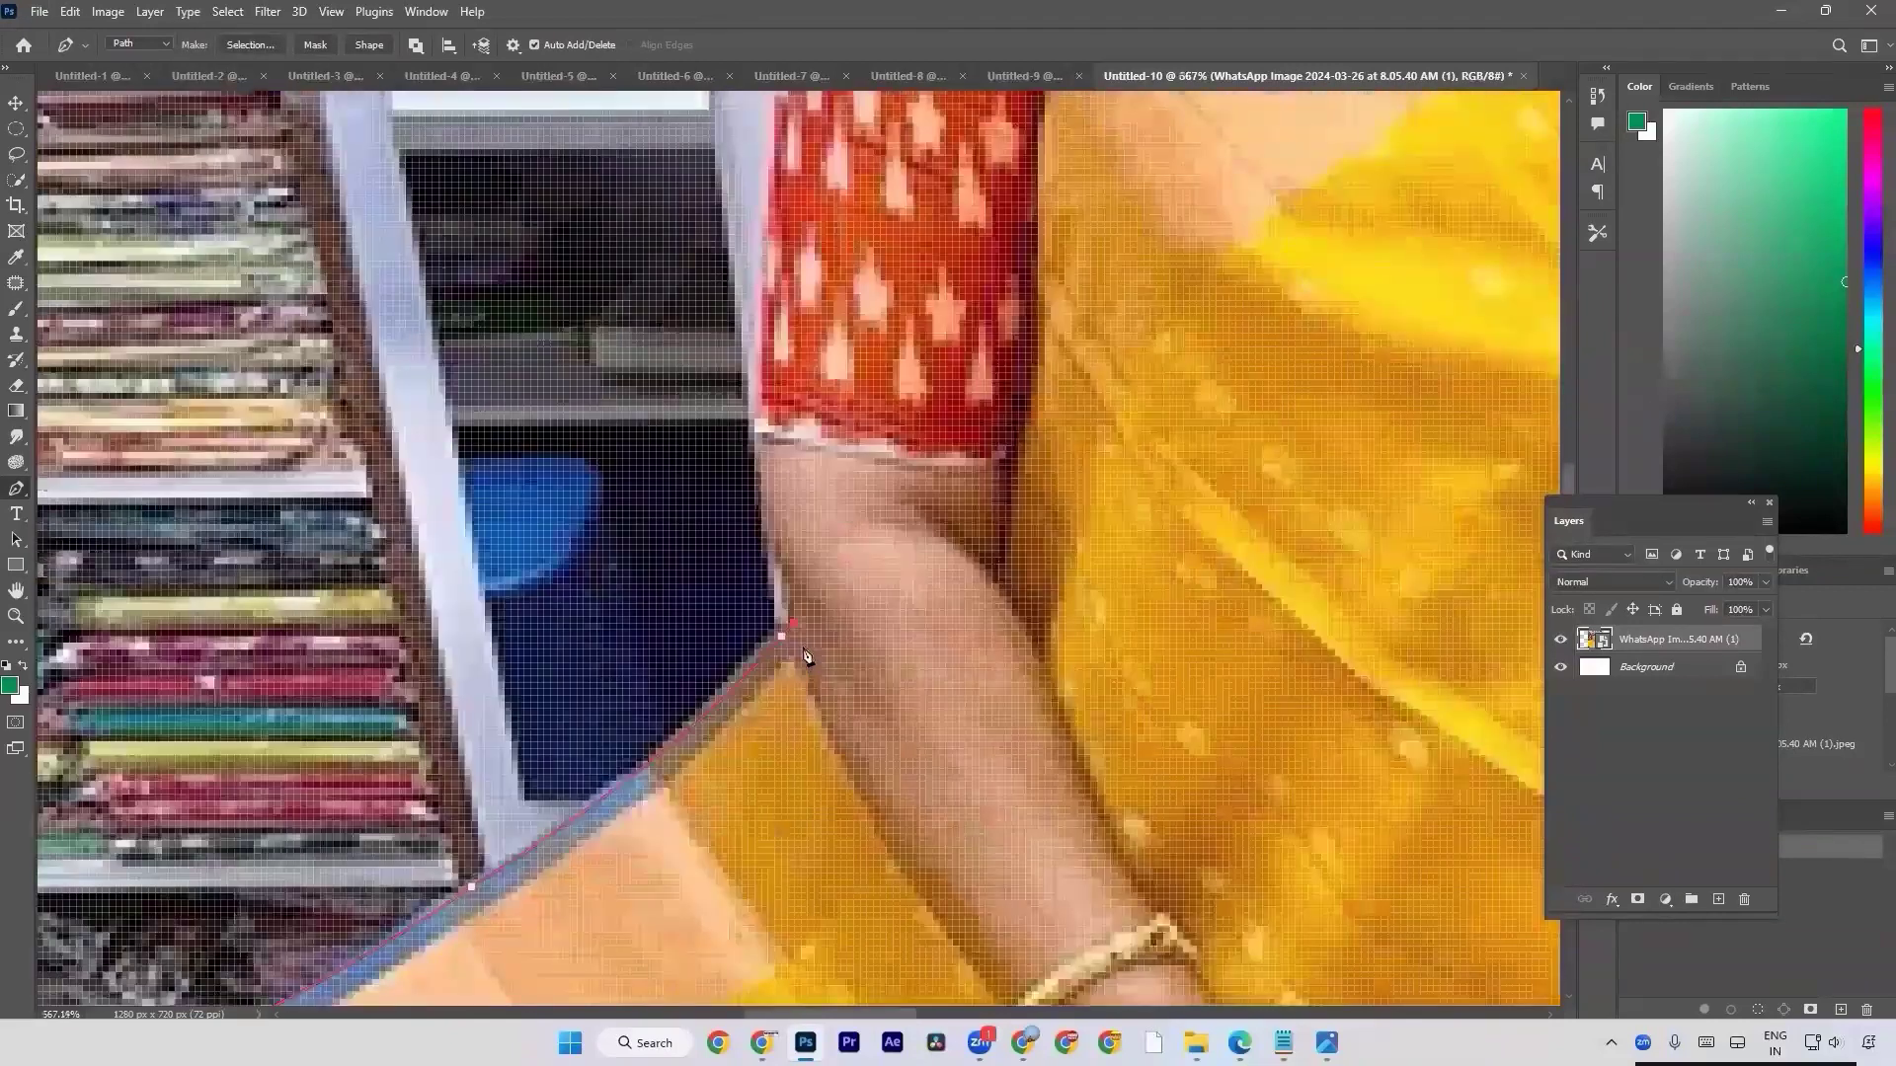
pyautogui.scroll(3, 806, 656)
pyautogui.keyDown('alt'); pyautogui.click(768, 630); pyautogui.keyUp('alt')
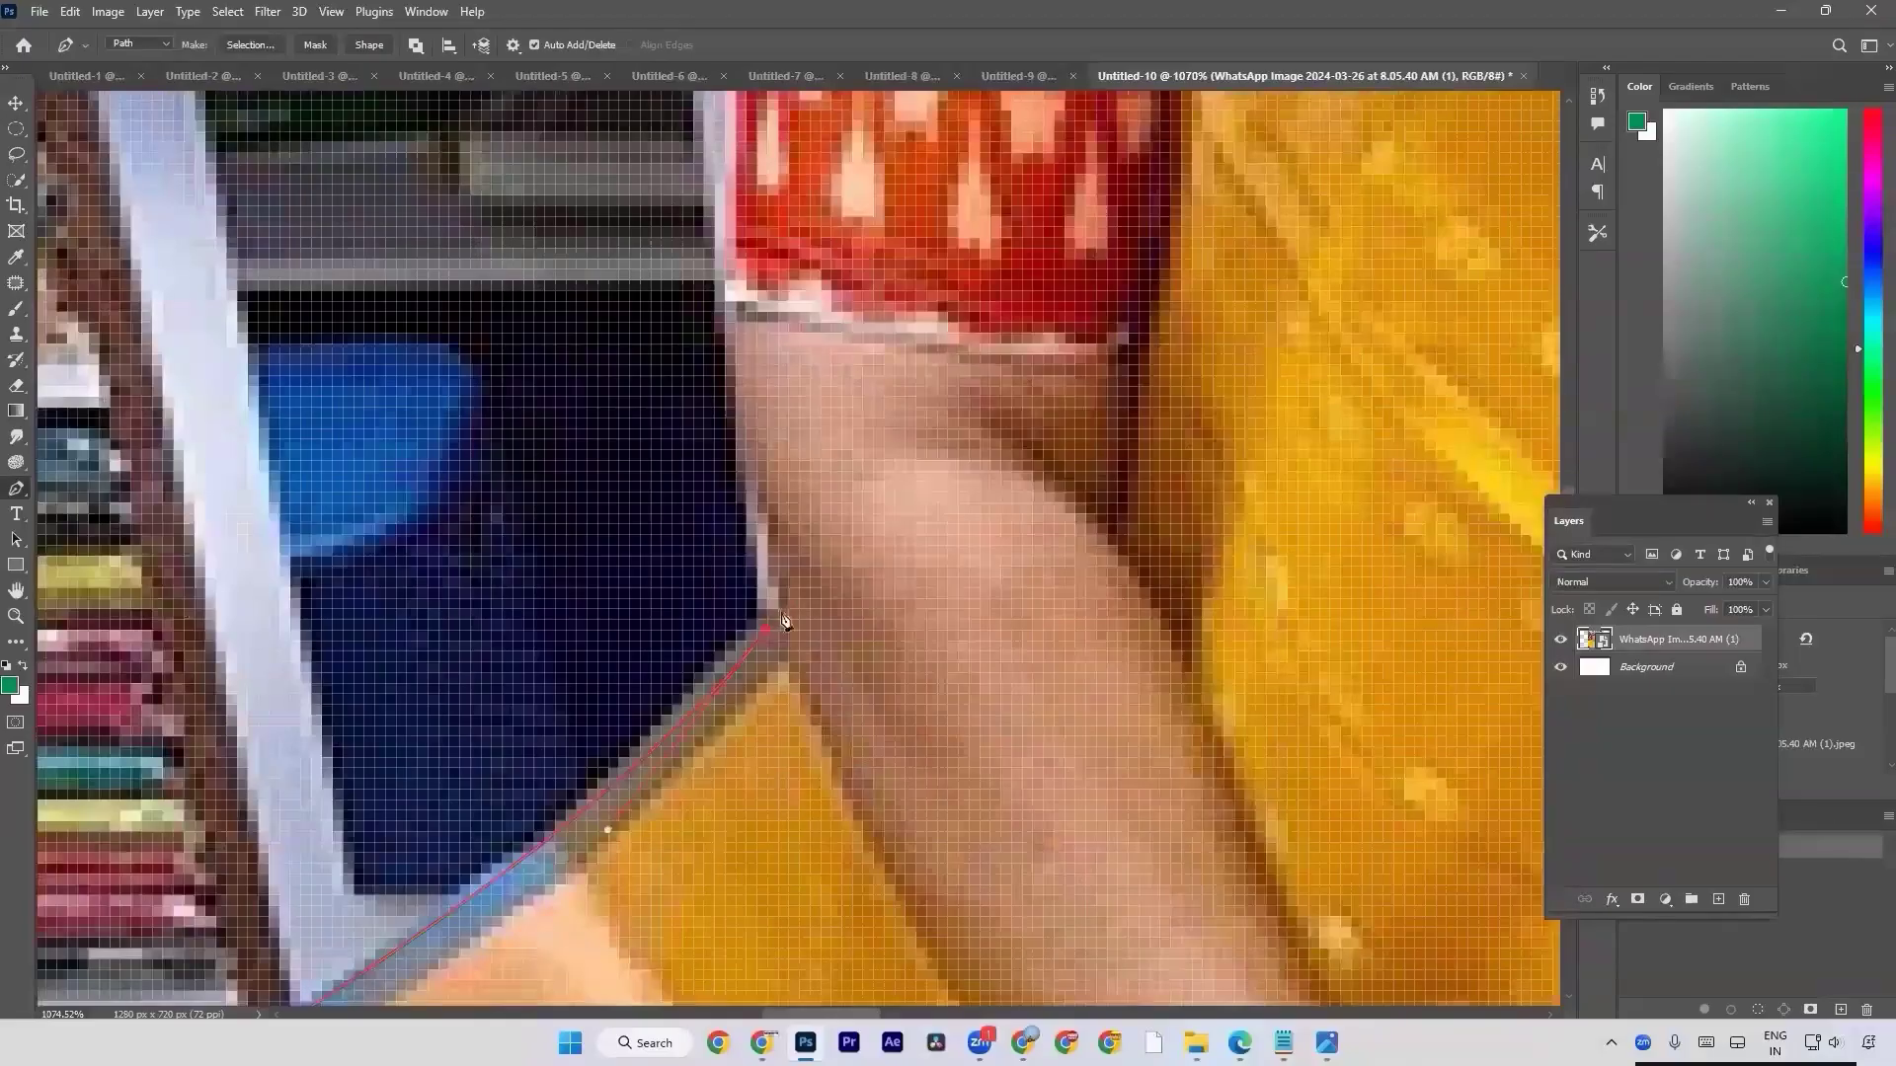
# Continue the curved path up the bare arm and the outer edge of the red blouse sleeve to the shoulder.
pyautogui.scroll(-2, 788, 390)
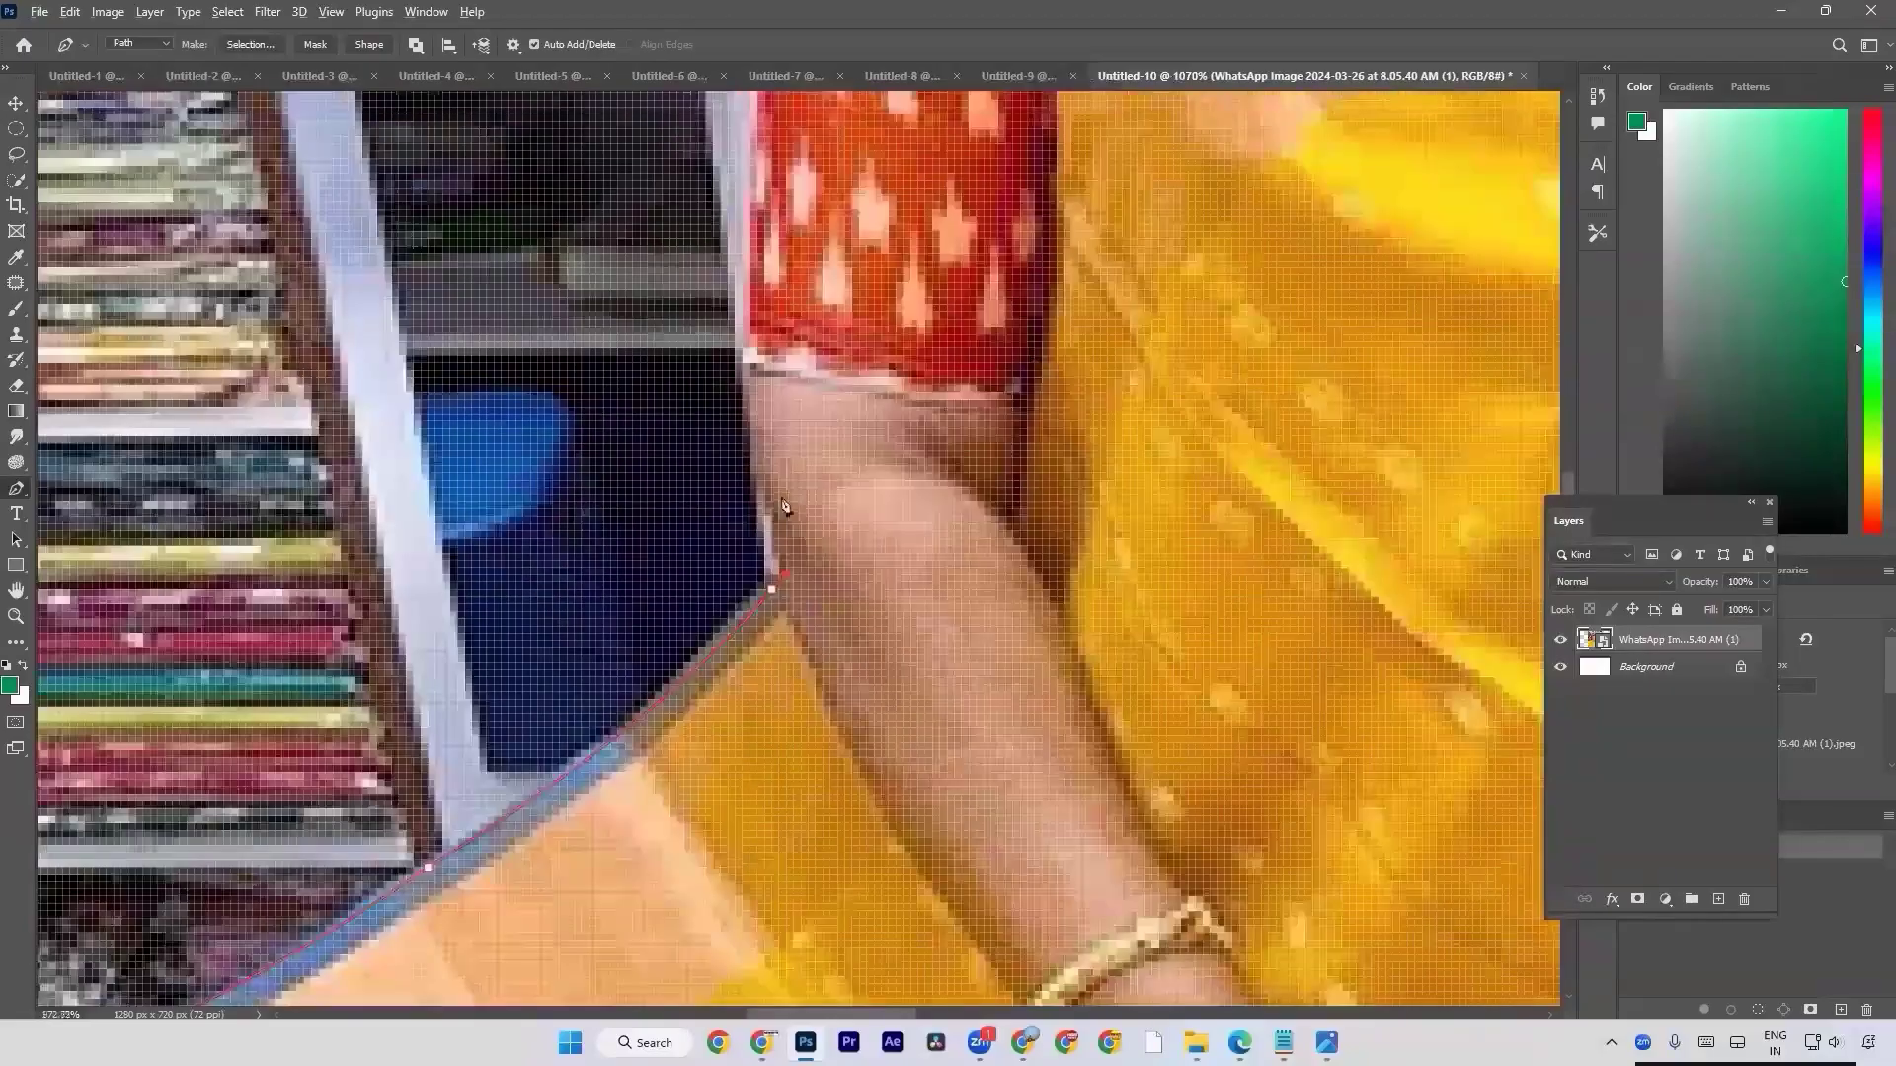
pyautogui.scroll(-2, 788, 383)
pyautogui.moveTo(776, 290); pyautogui.dragTo(613, 532)
pyautogui.scroll(-1, 728, 561)
pyautogui.scroll(2, 759, 362)
pyautogui.scroll(2, 757, 357)
pyautogui.moveTo(698, 375); pyautogui.dragTo(742, 268)
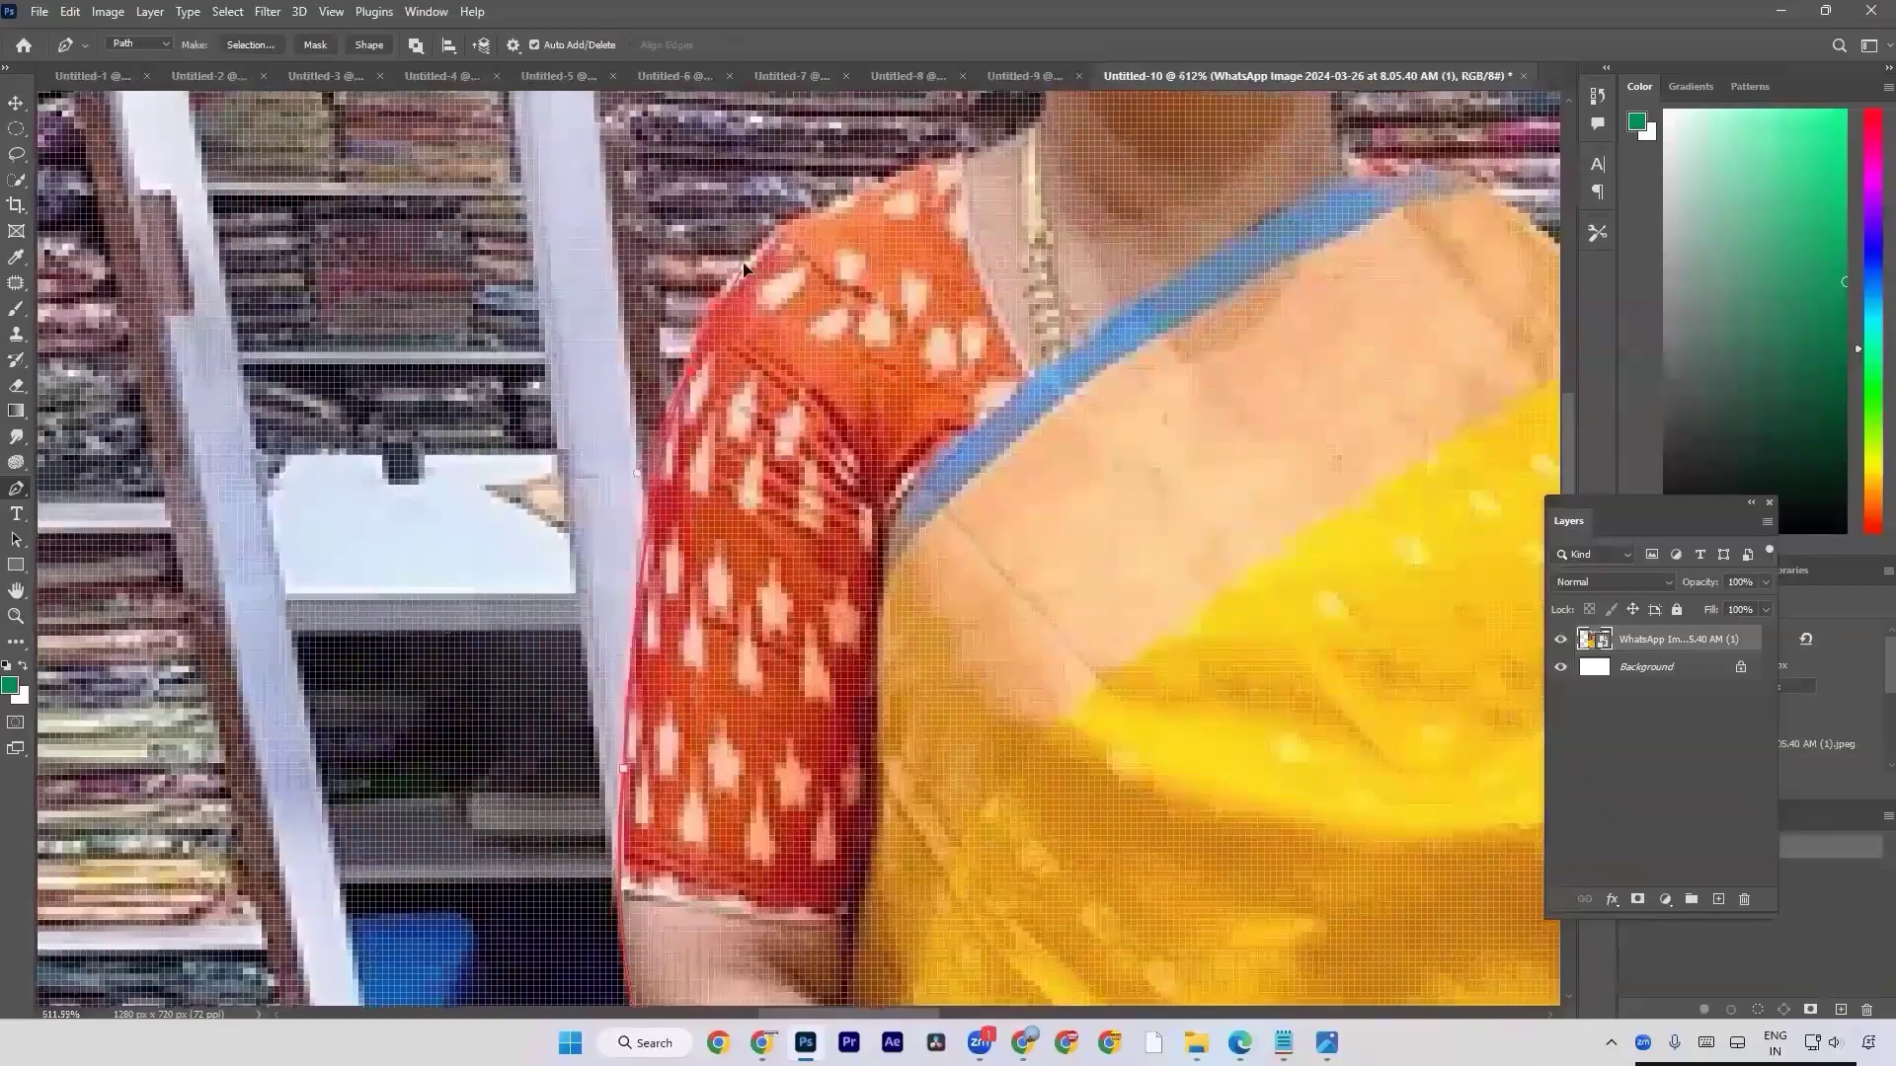
# Undo a trial curve on the blouse shoulder and redraw the path over the shoulder to the base of the neck.
pyautogui.moveTo(851, 206); pyautogui.dragTo(915, 175)
pyautogui.hotkey('ctrl', 'z')
pyautogui.scroll(-2, 726, 357)
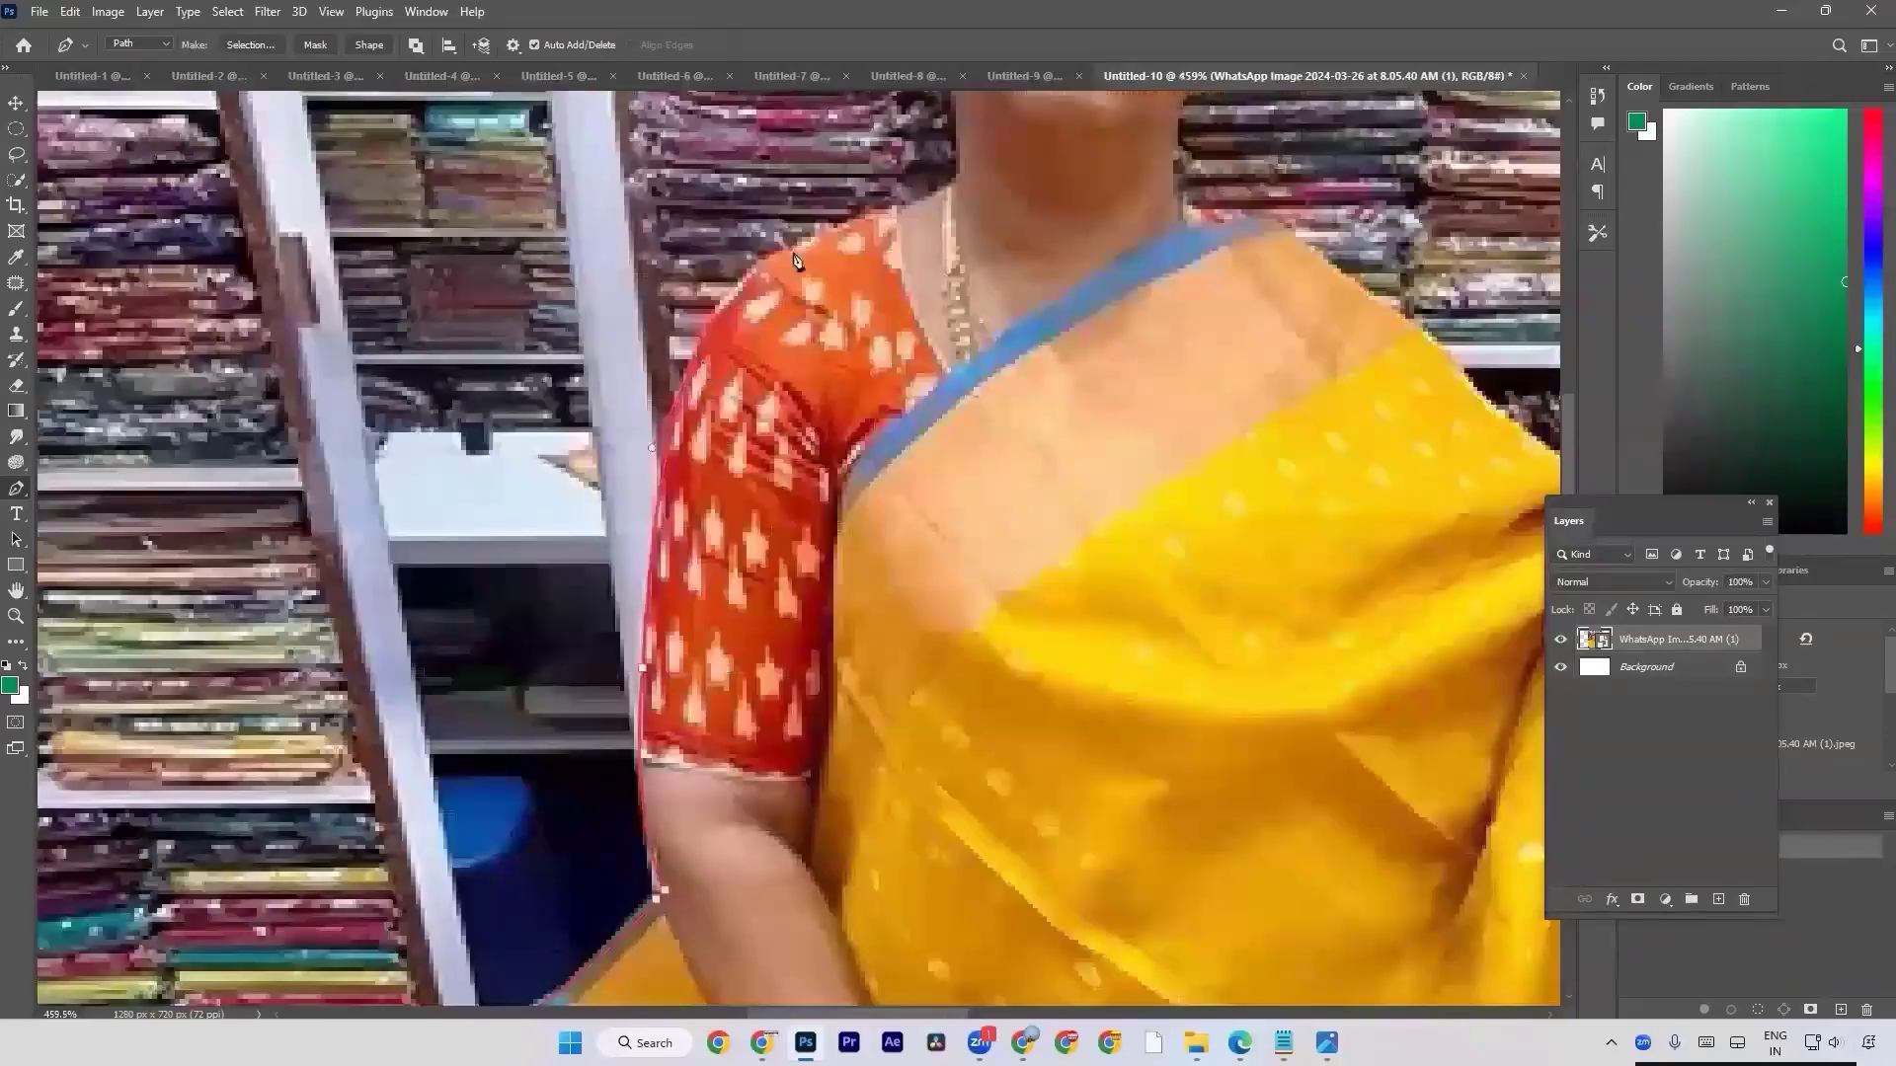
pyautogui.click(806, 247)
pyautogui.moveTo(807, 251); pyautogui.dragTo(889, 219)
# Undo a trial segment on the side of the neck and redraw it as a short curve up towards the jaw.
pyautogui.scroll(3, 940, 273)
pyautogui.moveTo(909, 395); pyautogui.dragTo(908, 374)
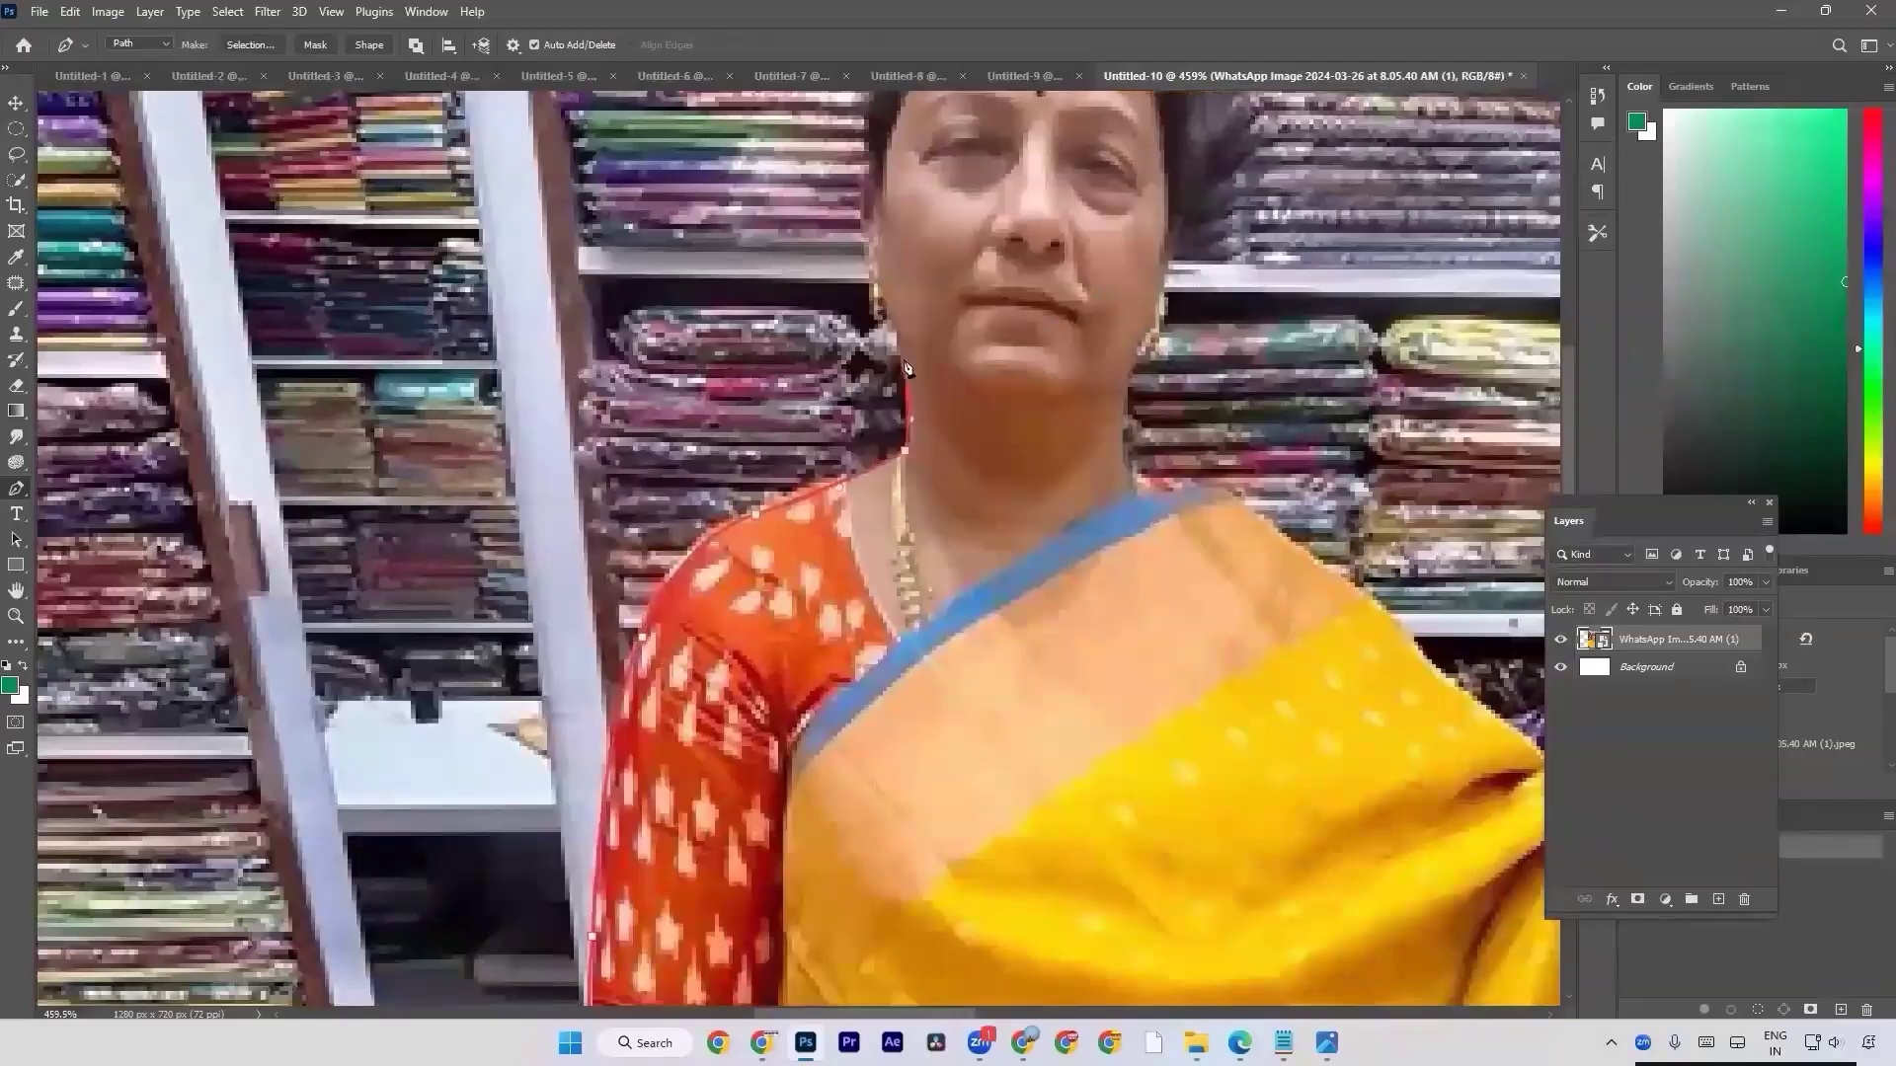
pyautogui.hotkey('ctrl', 'z')
pyautogui.scroll(5, 916, 433)
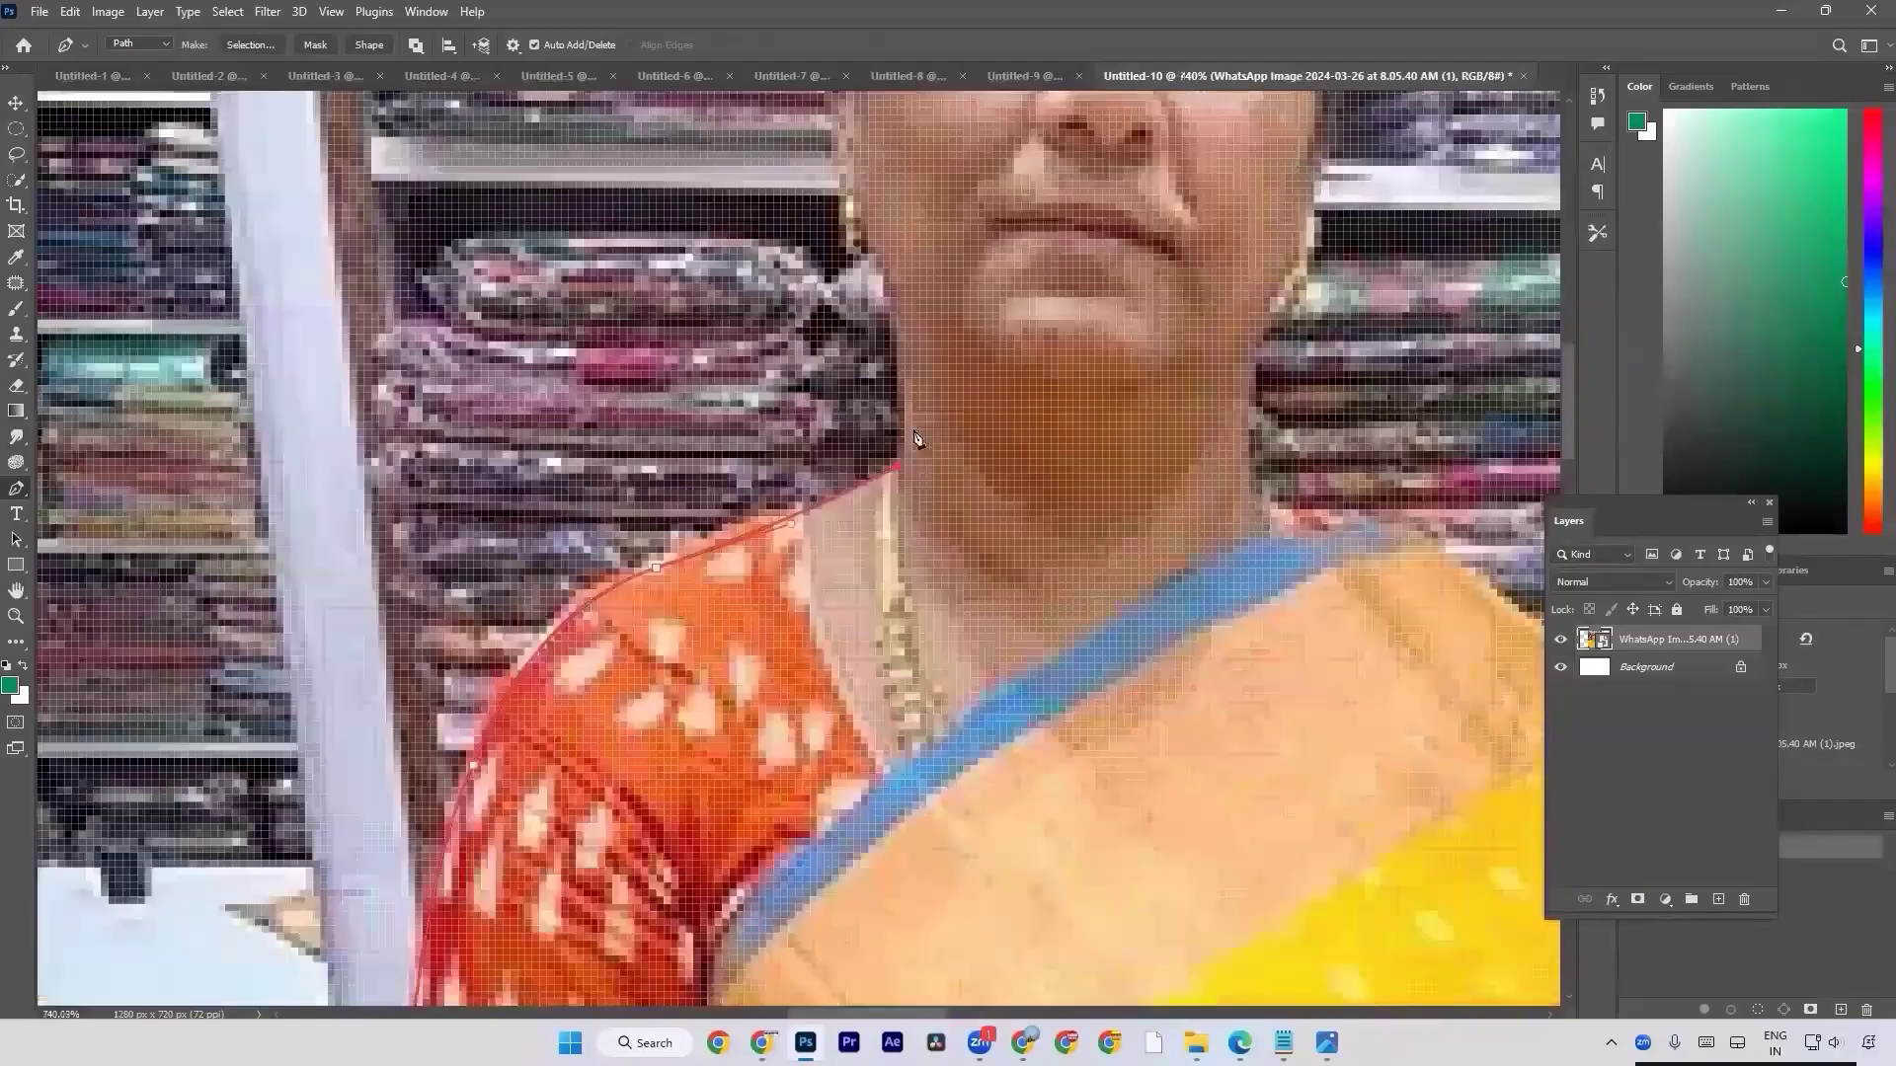
pyautogui.scroll(3, 916, 437)
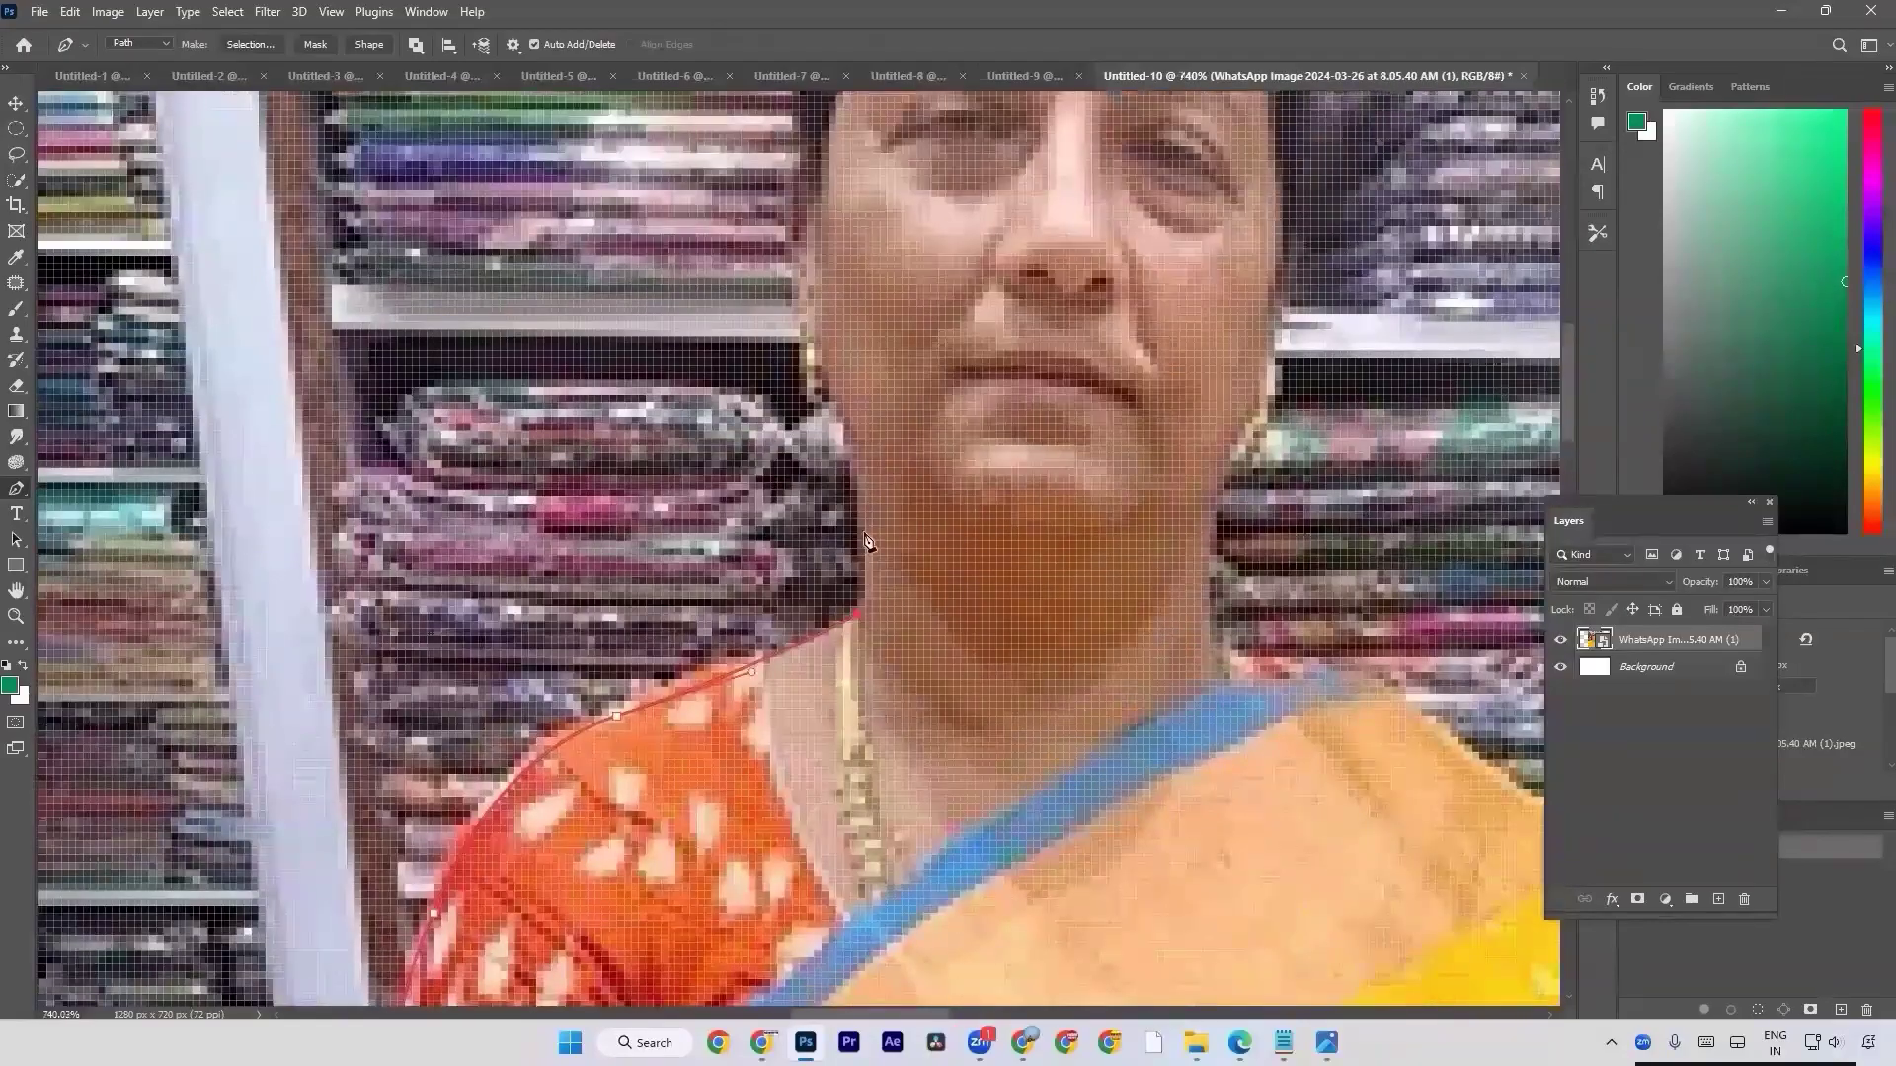
pyautogui.moveTo(864, 528); pyautogui.dragTo(857, 477)
pyautogui.scroll(-1, 850, 444)
pyautogui.scroll(-5, 851, 449)
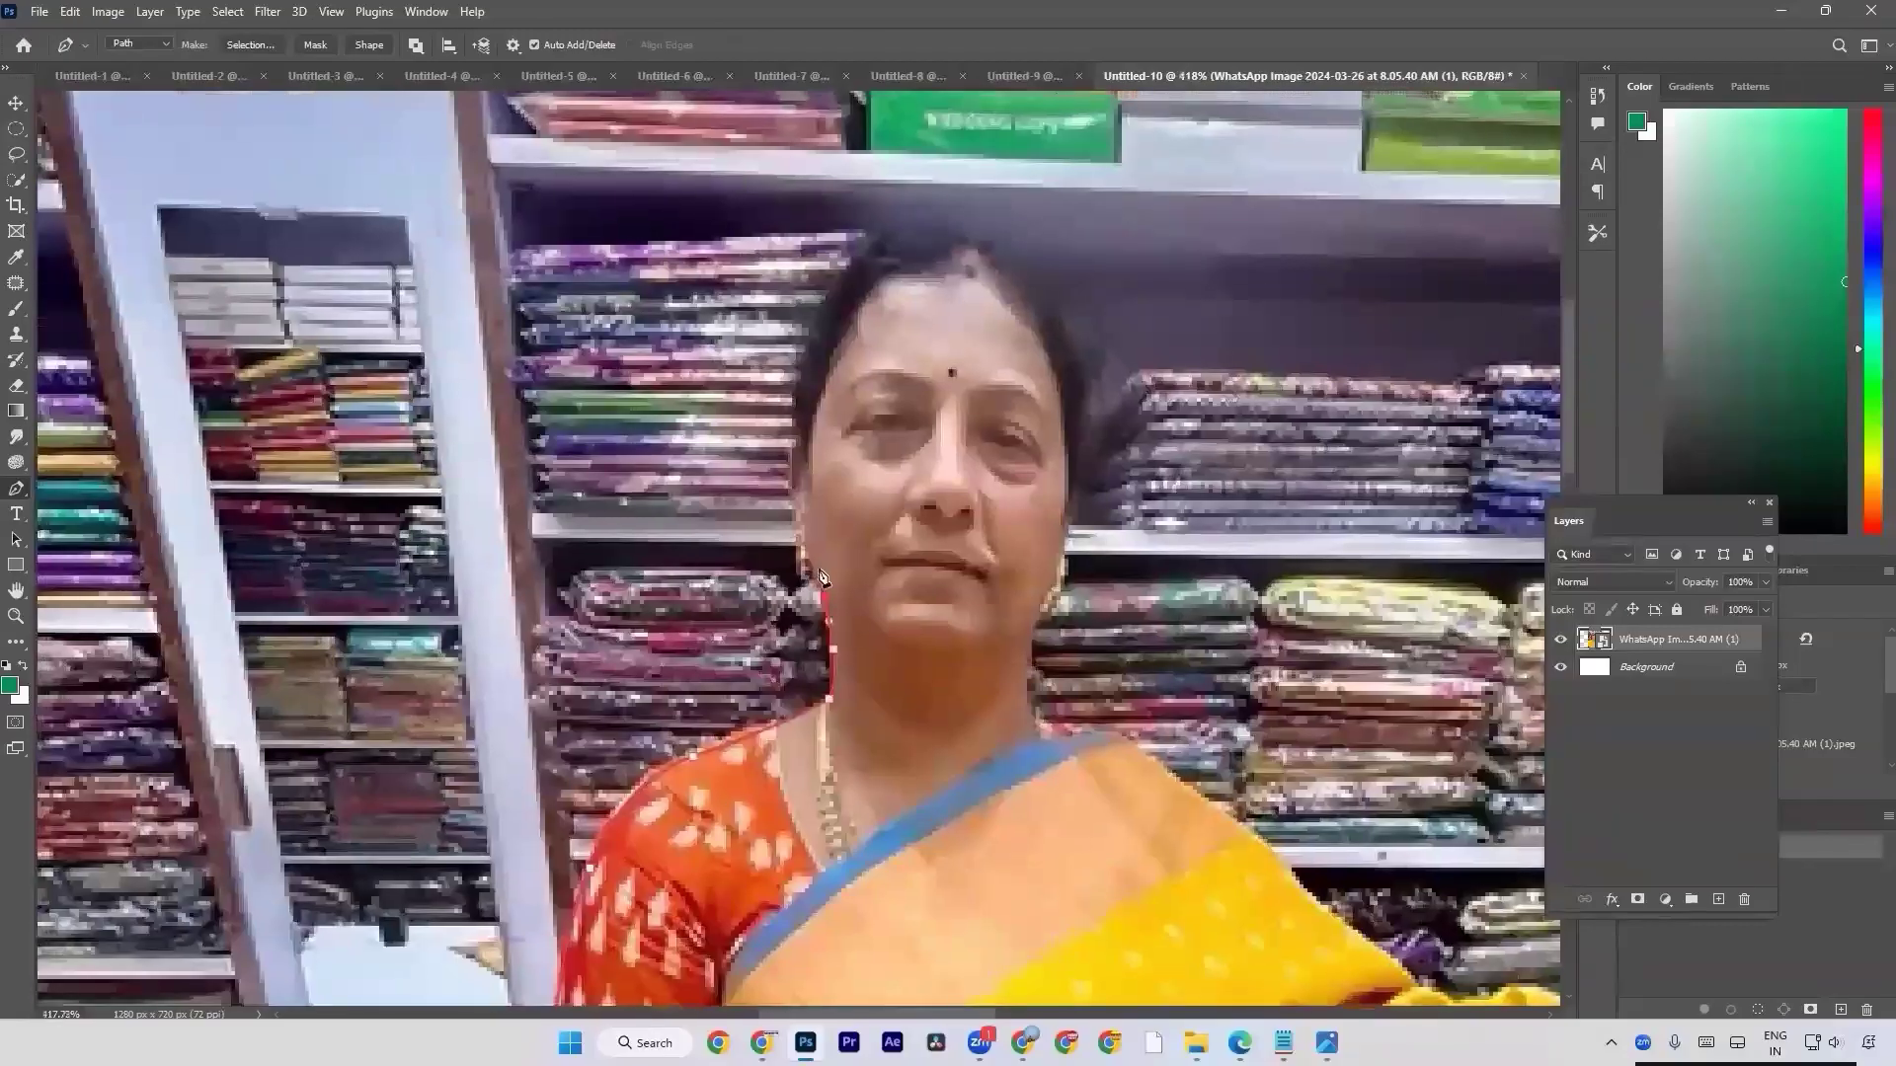
# Extend the path from the jaw around the earring and up the side of the face and hair.
pyautogui.click(812, 571)
pyautogui.moveTo(798, 558); pyautogui.dragTo(791, 466)
pyautogui.click(801, 449)
pyautogui.moveTo(839, 325); pyautogui.dragTo(791, 427)
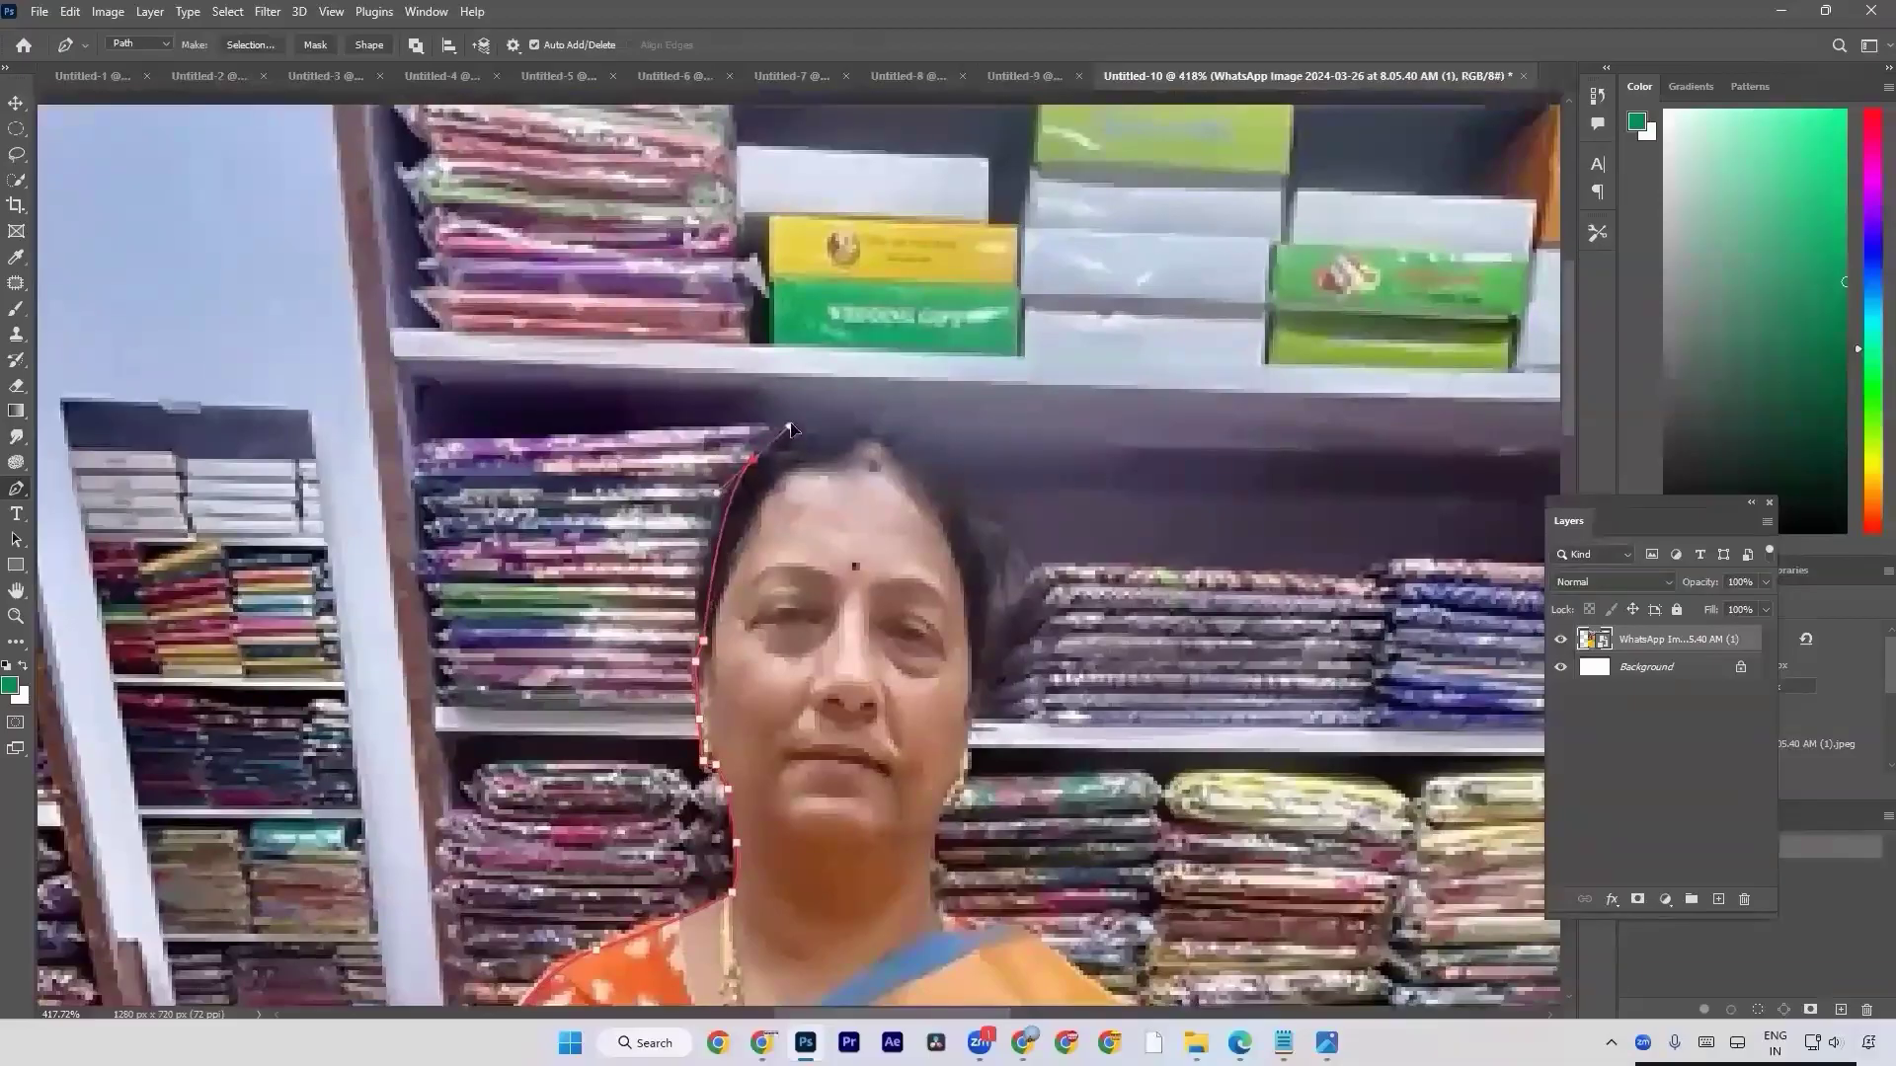
pyautogui.click(807, 419)
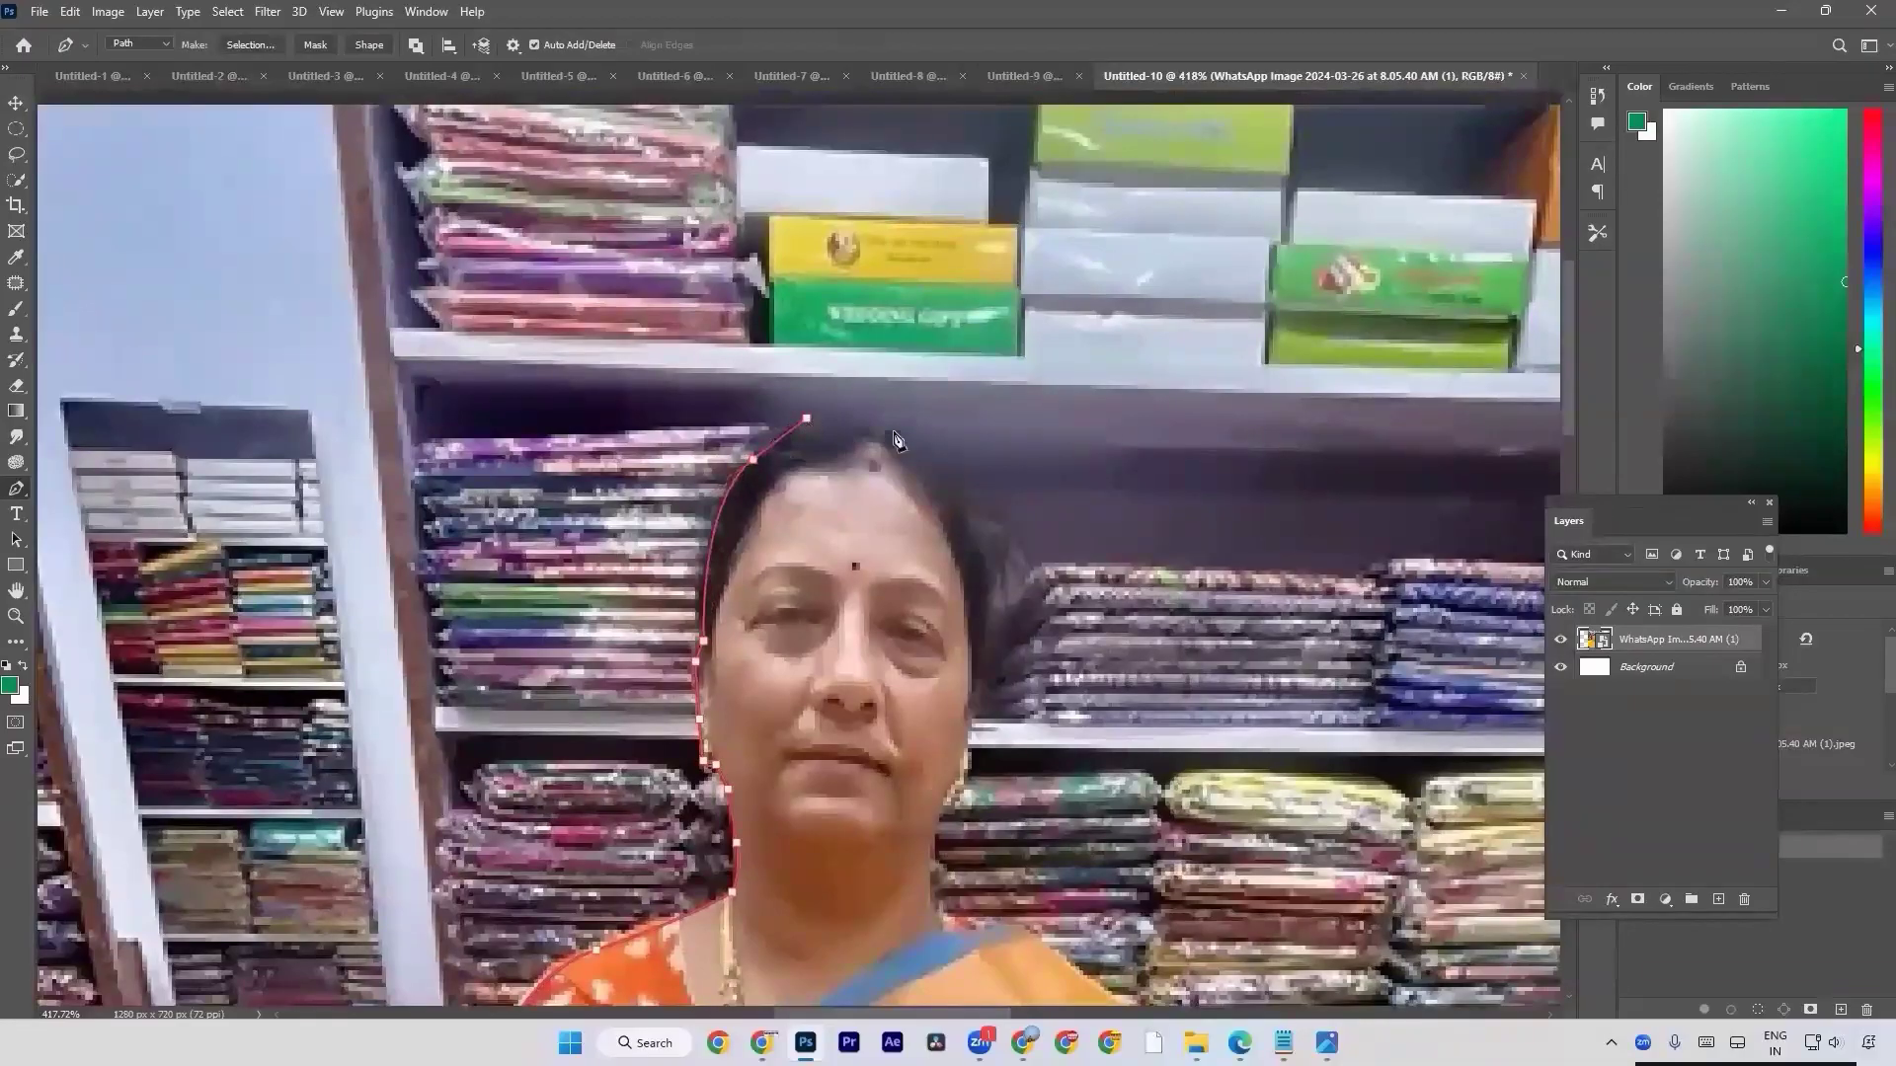
pyautogui.keyDown('alt'); pyautogui.click(754, 460); pyautogui.keyUp('alt')
pyautogui.hotkey('ctrl', 'z')
pyautogui.hotkey('ctrl', 'z')
# Curve the path over the crown of the head and down the other side of the hair to the ear.
pyautogui.moveTo(856, 426); pyautogui.dragTo(908, 439)
pyautogui.moveTo(991, 554); pyautogui.dragTo(995, 640)
pyautogui.scroll(-2, 995, 640)
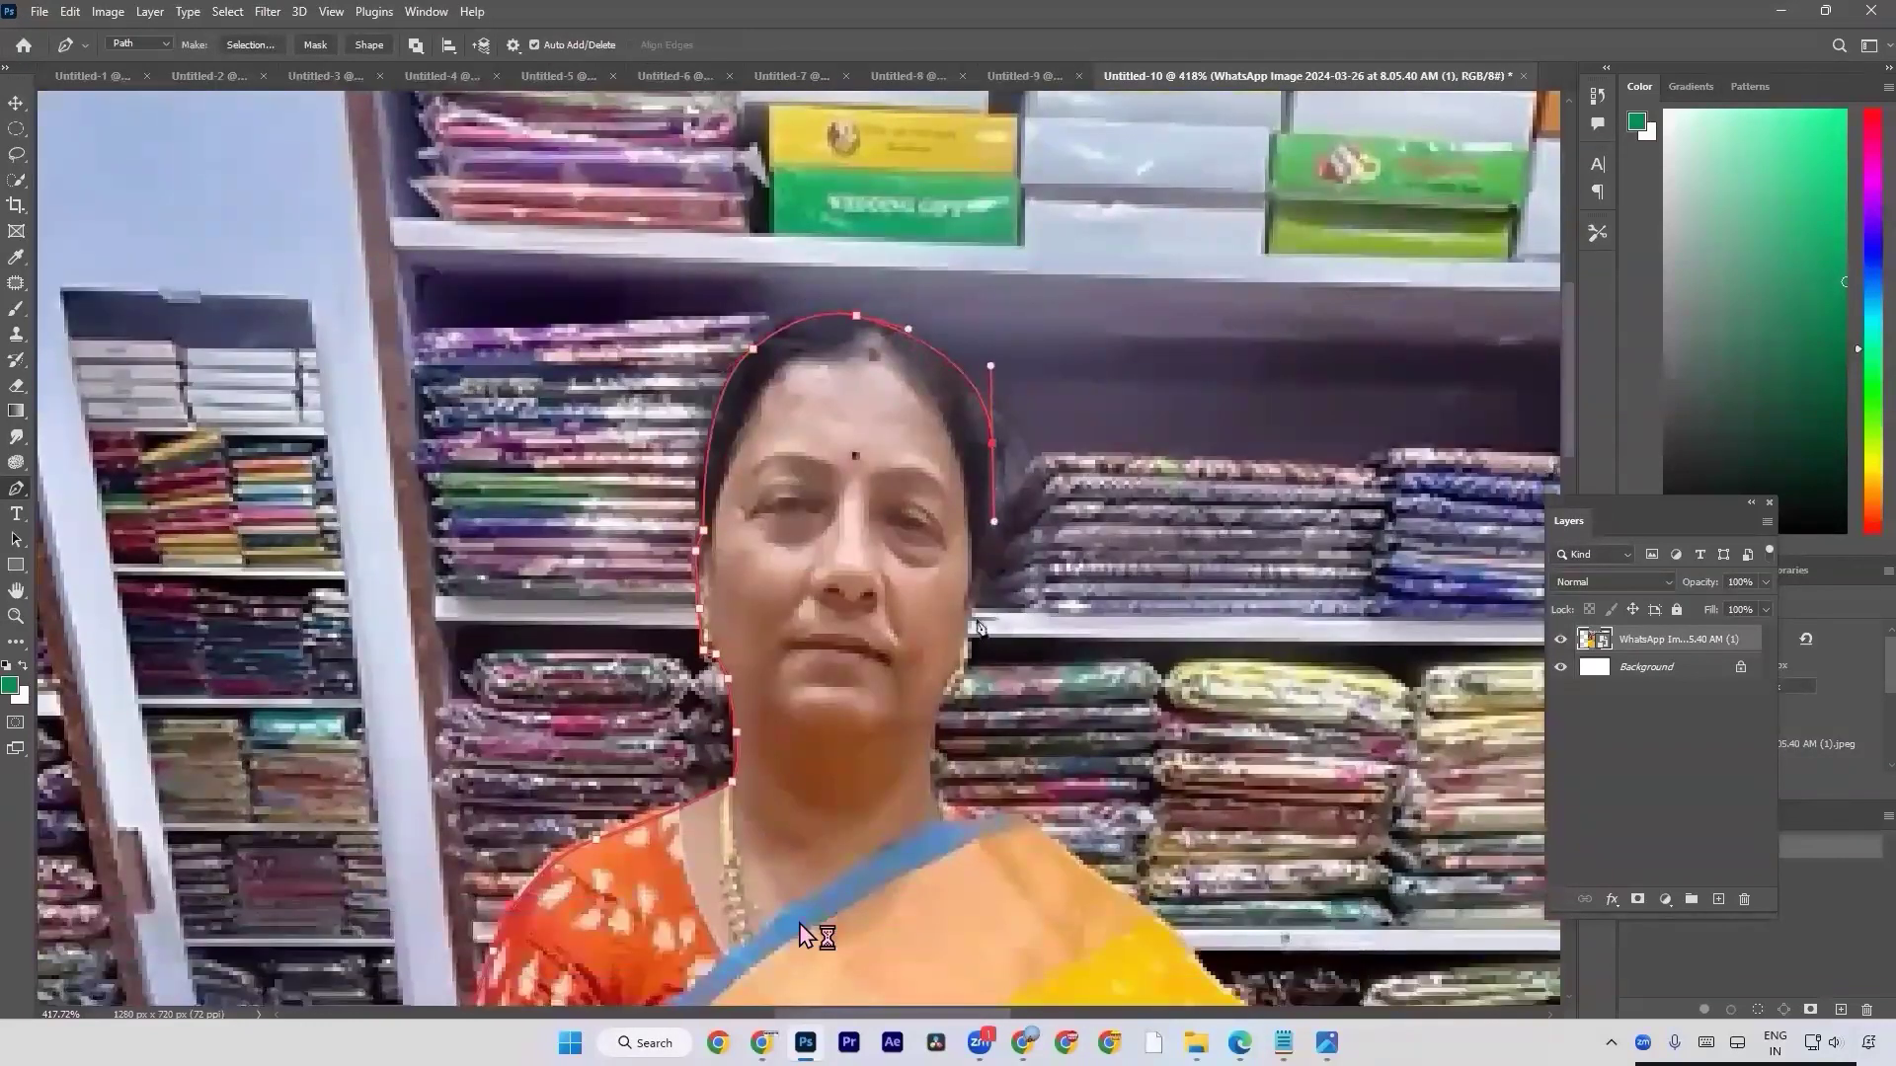
pyautogui.scroll(1, 976, 622)
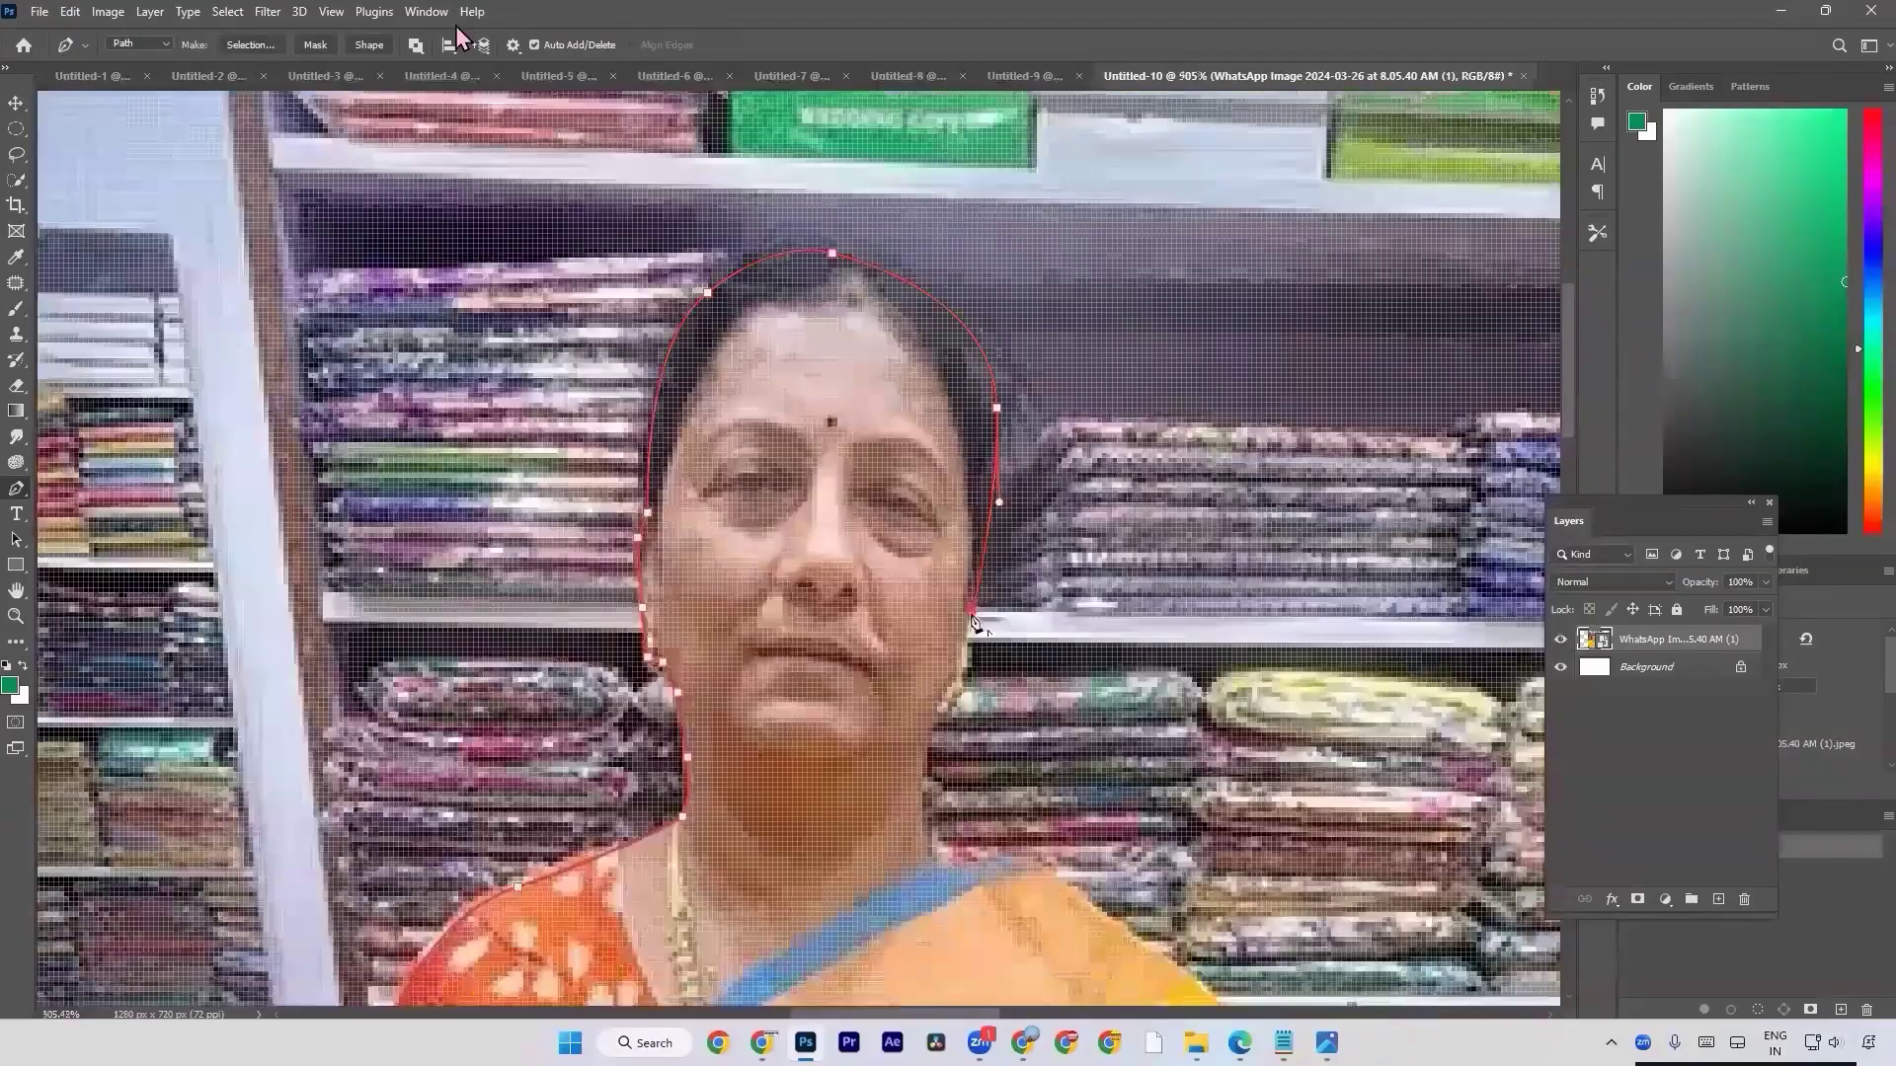
pyautogui.click(972, 614)
# Trace the path around the second ear and earring and along the jaw to the neck.
pyautogui.scroll(-1, 971, 614)
pyautogui.scroll(1, 964, 652)
pyautogui.click(964, 652)
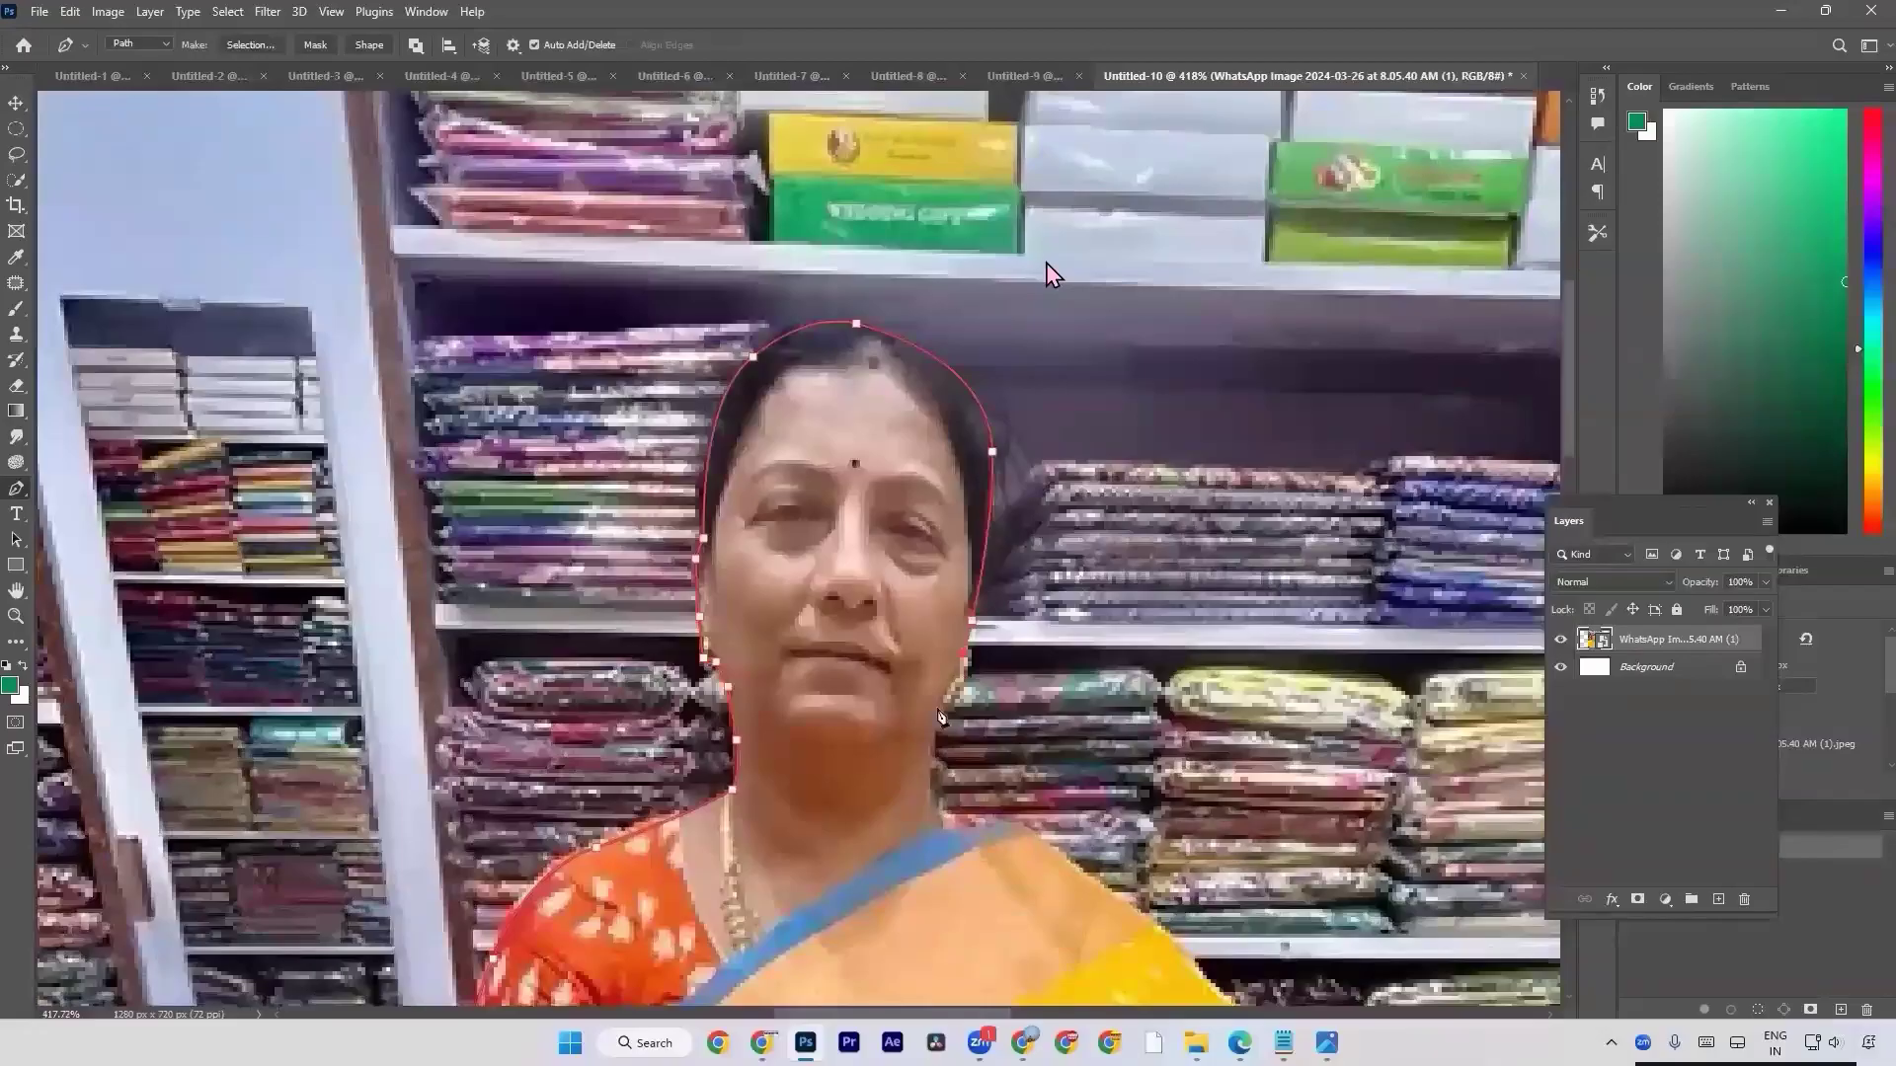
pyautogui.click(938, 708)
pyautogui.click(931, 739)
# Continue the path down the neck, around the blouse edge and along the saree's shoulder fold.
pyautogui.moveTo(932, 788); pyautogui.dragTo(1080, 699)
pyautogui.click(908, 623)
pyautogui.keyDown('alt'); pyautogui.click(939, 636); pyautogui.keyUp('alt')
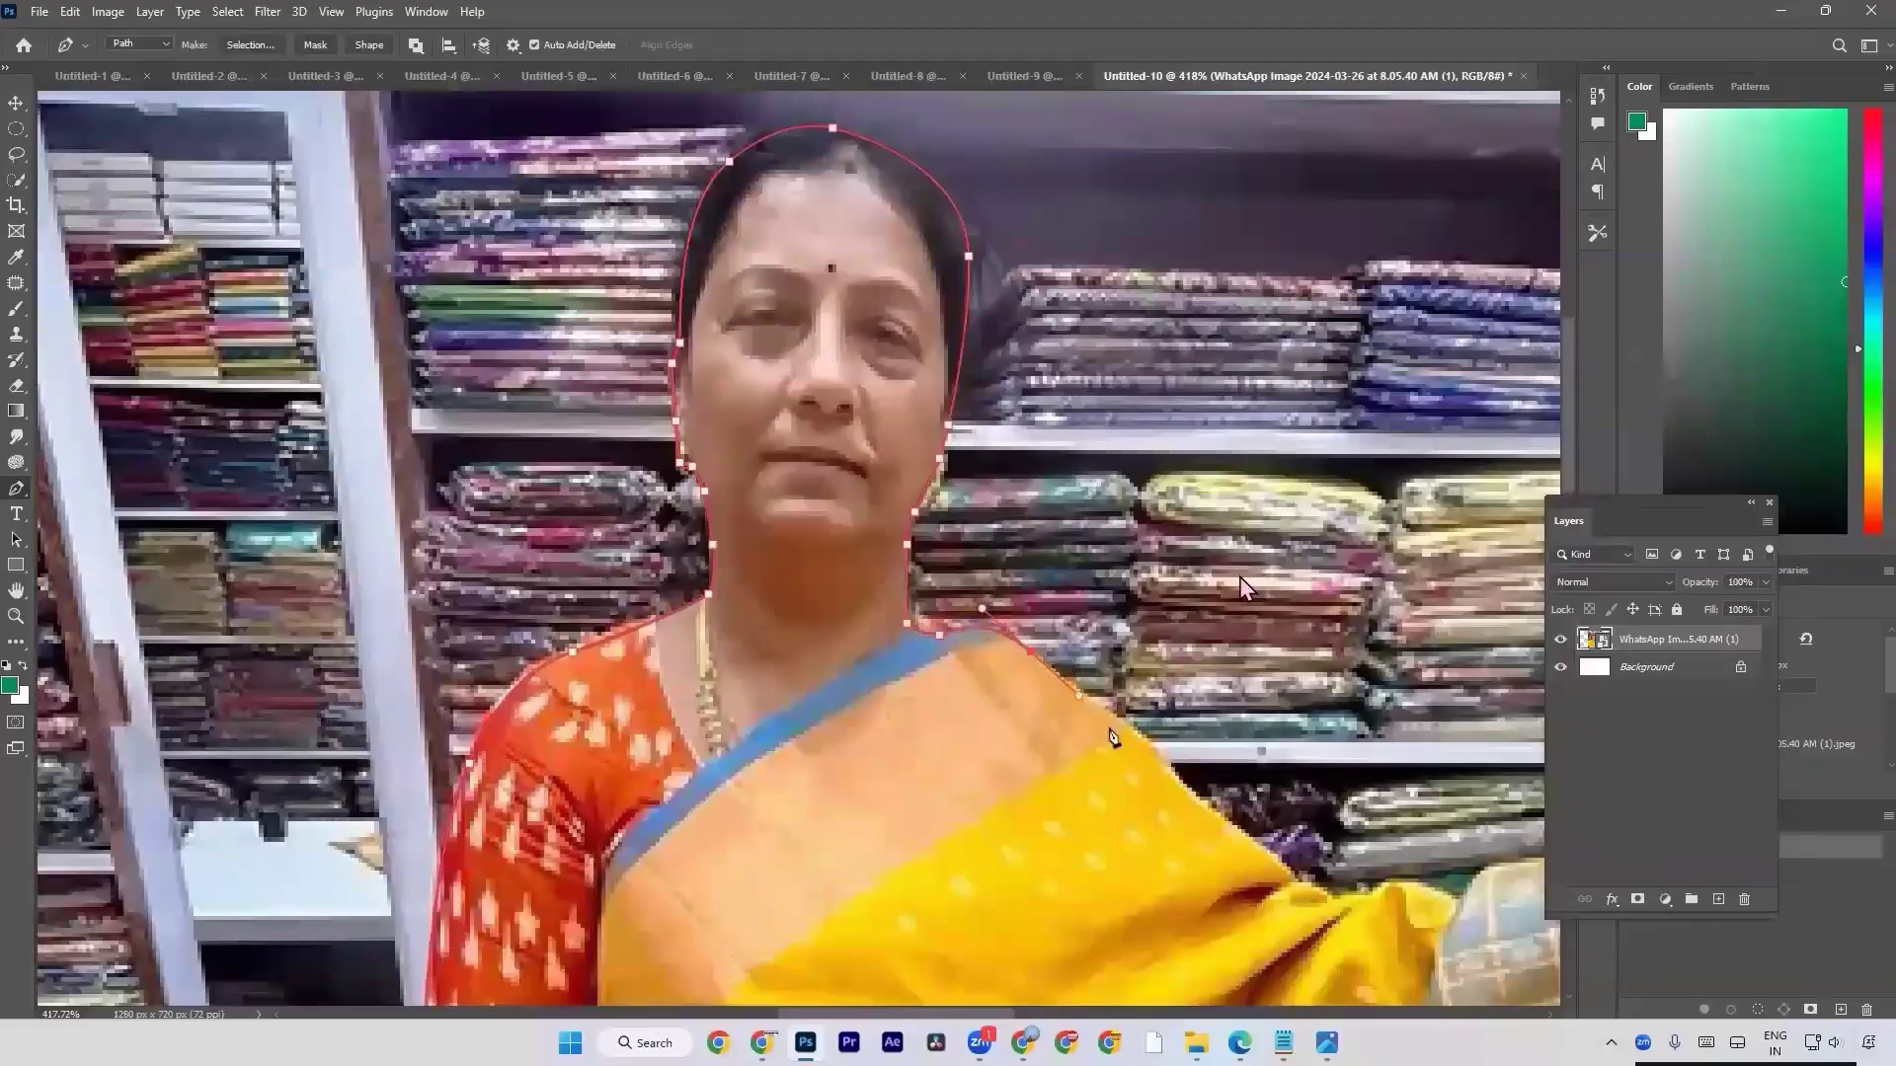
pyautogui.click(1128, 734)
pyautogui.moveTo(1143, 755); pyautogui.dragTo(889, 620)
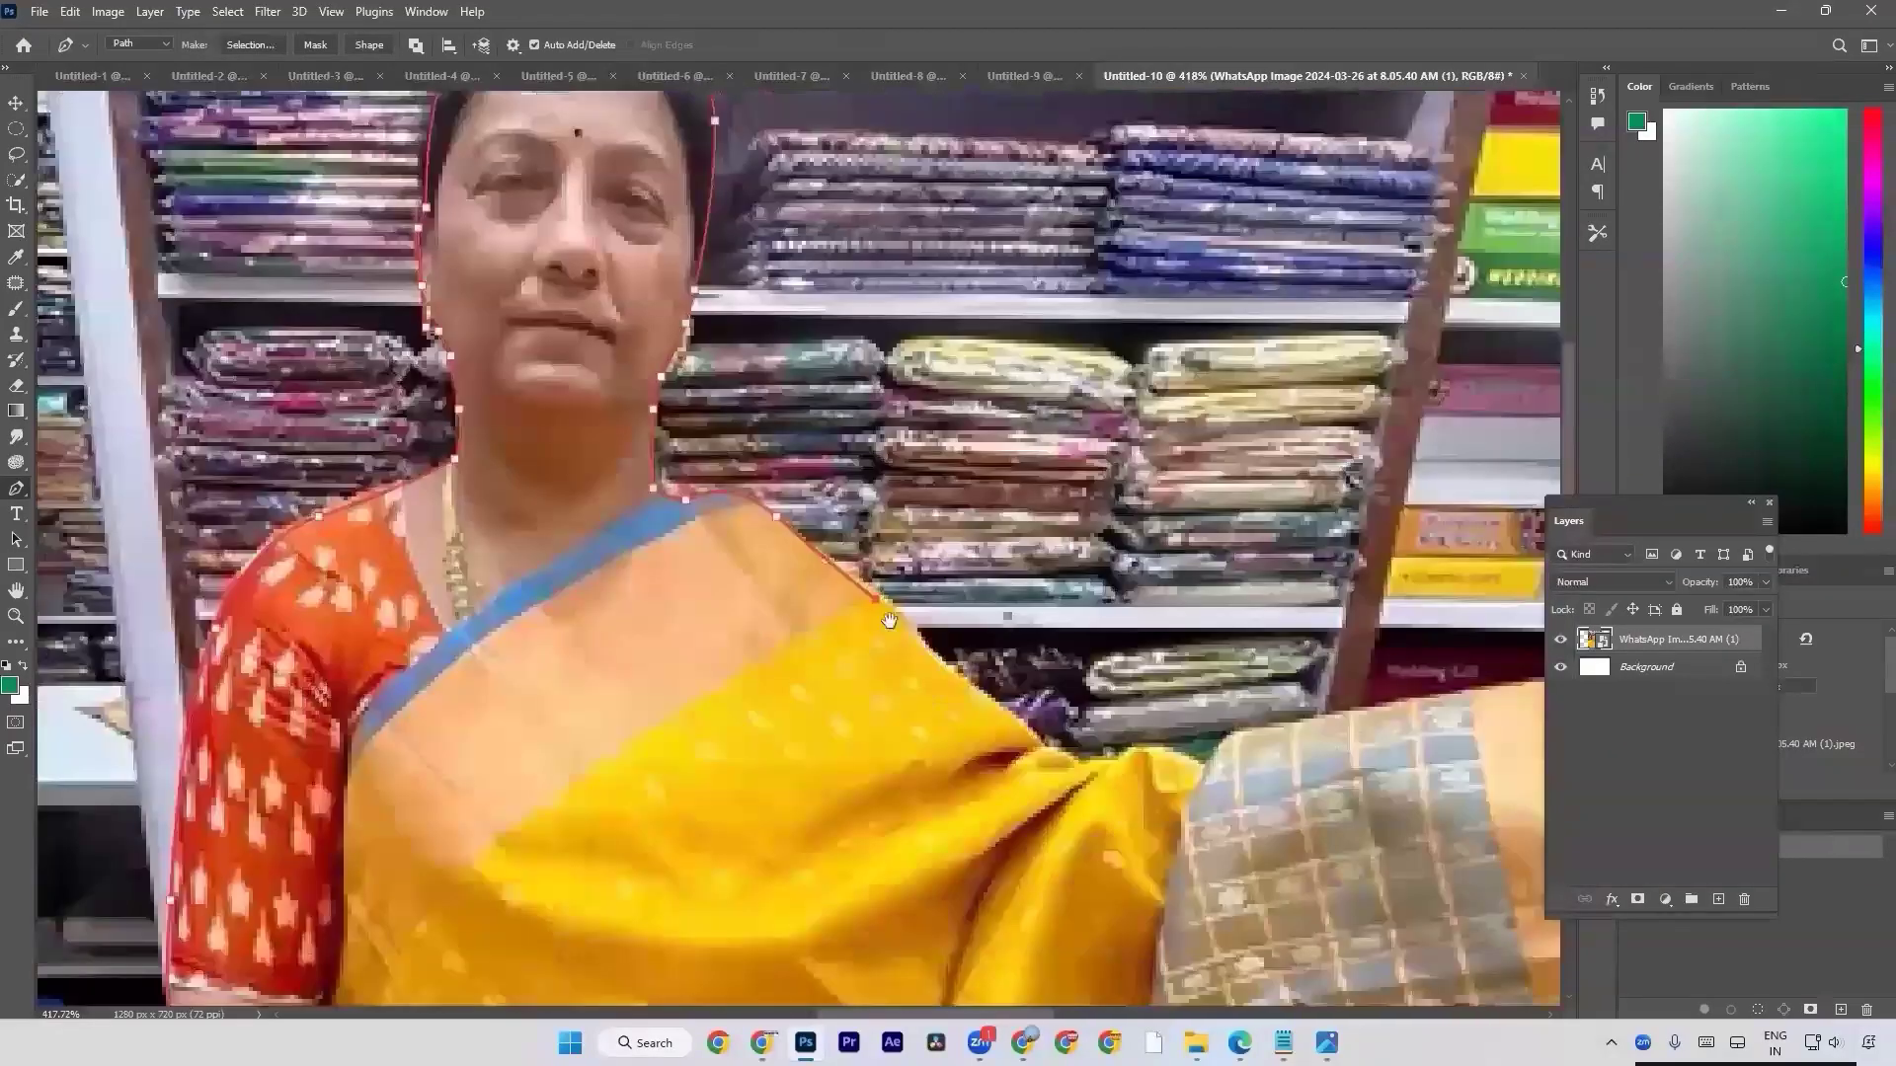
# Add closely spaced anchors down the yellow saree's upper edge and over its fold to the checked fabric.
pyautogui.click(992, 703)
pyautogui.click(1036, 735)
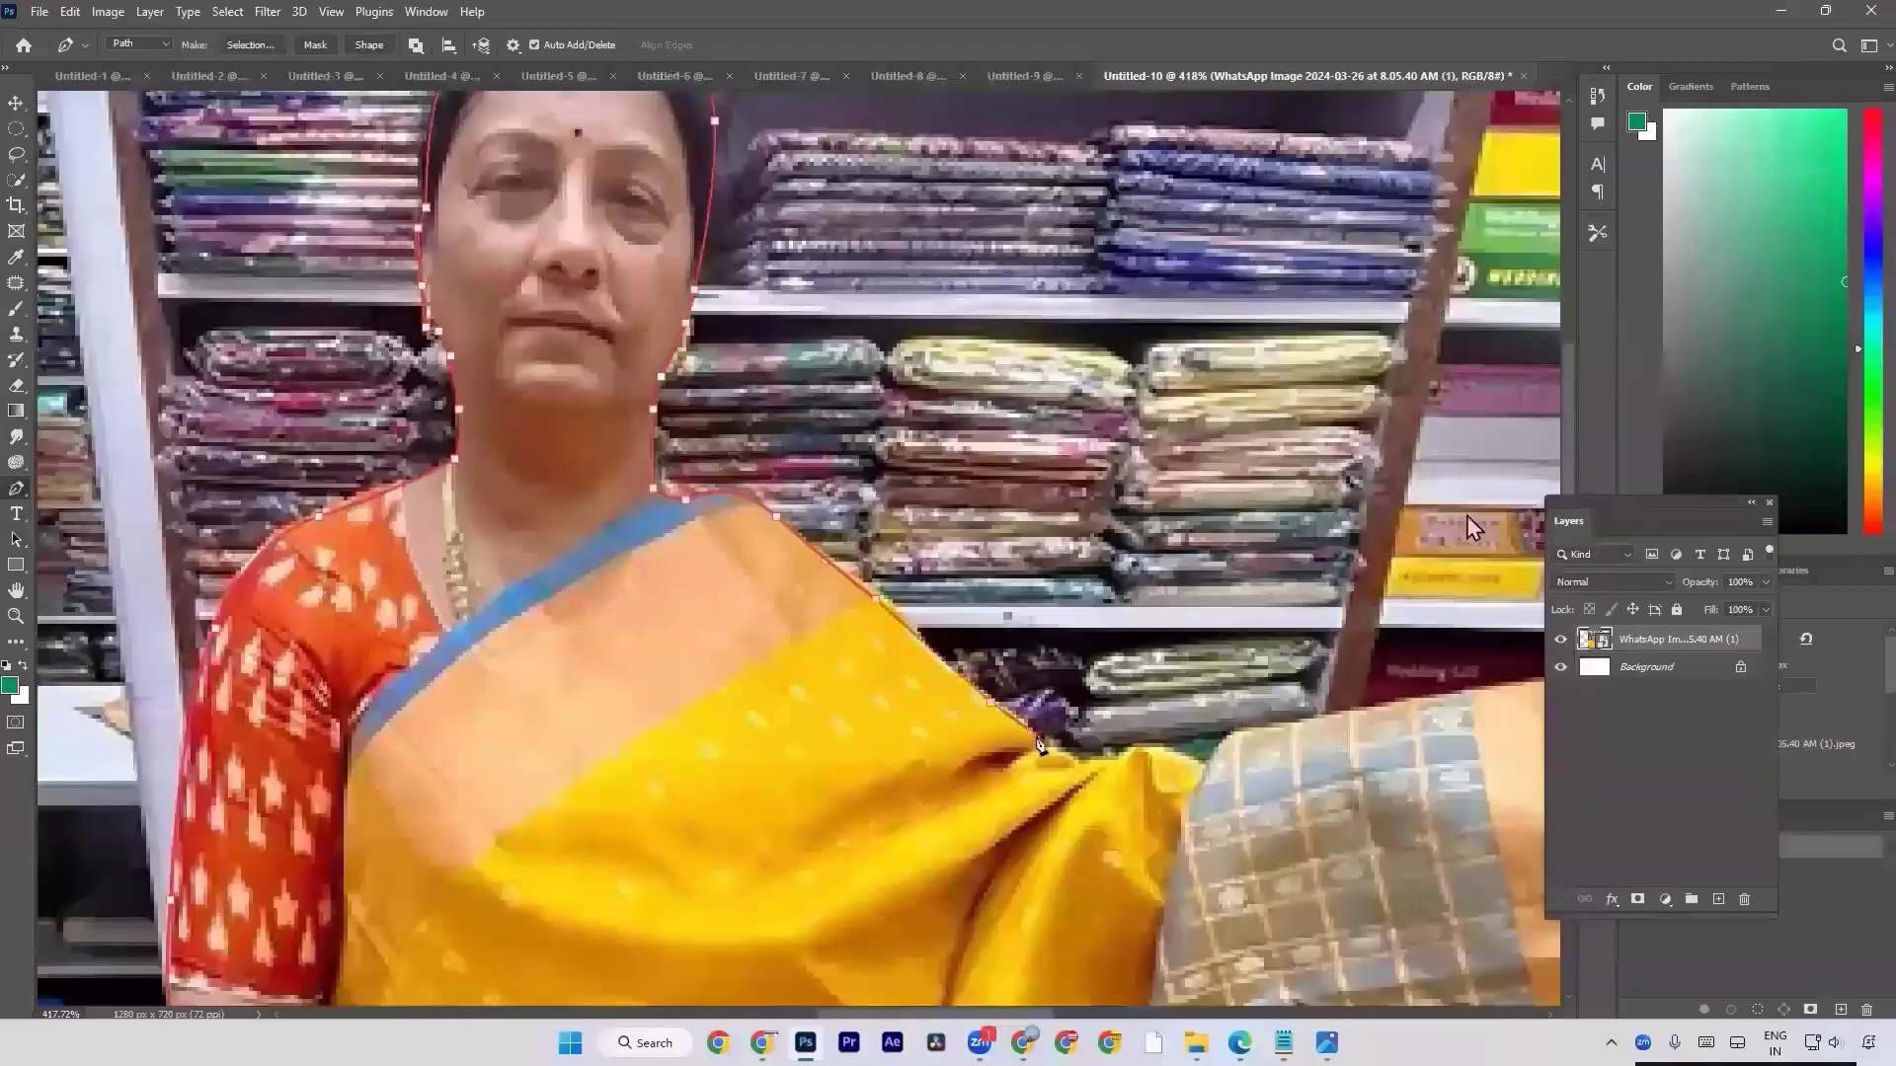
pyautogui.click(1076, 764)
pyautogui.click(1121, 756)
pyautogui.click(1154, 737)
pyautogui.click(1193, 768)
# Trace the path around the corner and along the upper edge of the checked blue-grey saree section.
pyautogui.moveTo(1210, 780); pyautogui.dragTo(1041, 693)
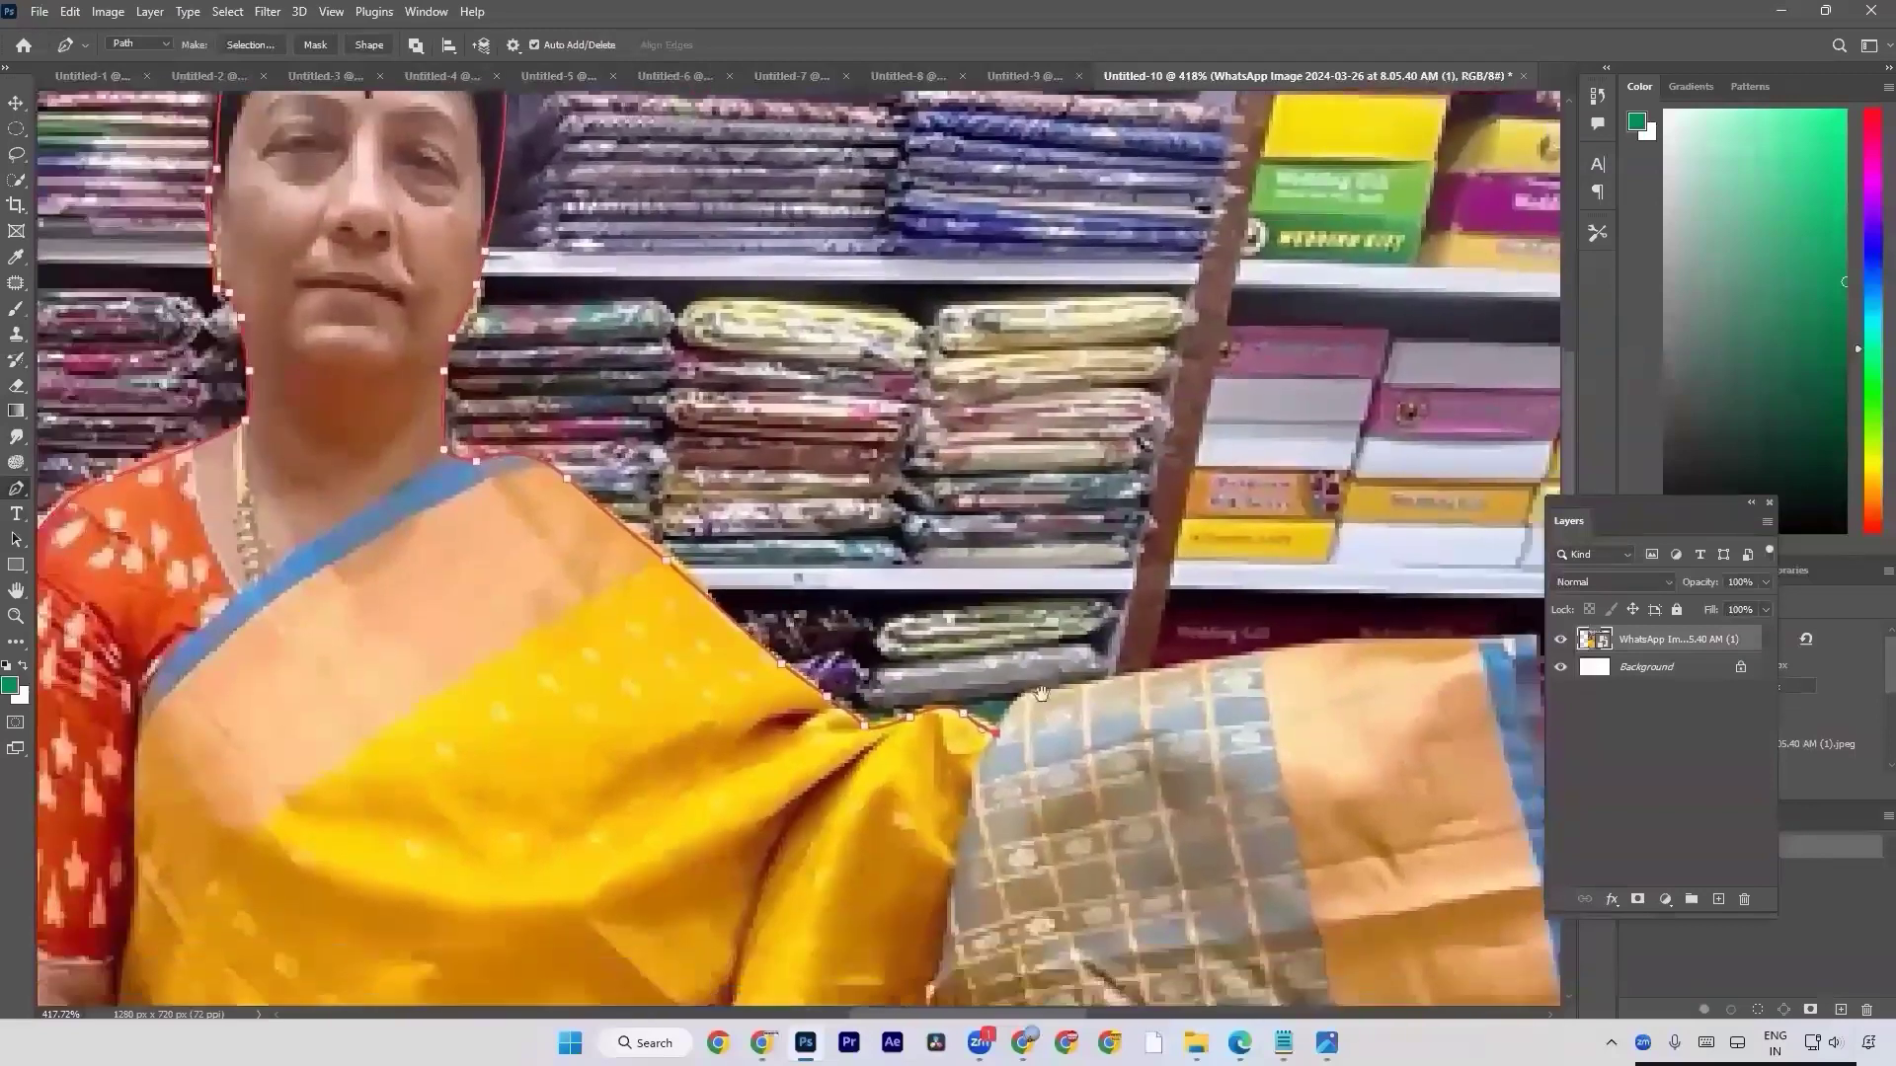
pyautogui.click(1001, 694)
pyautogui.click(1055, 689)
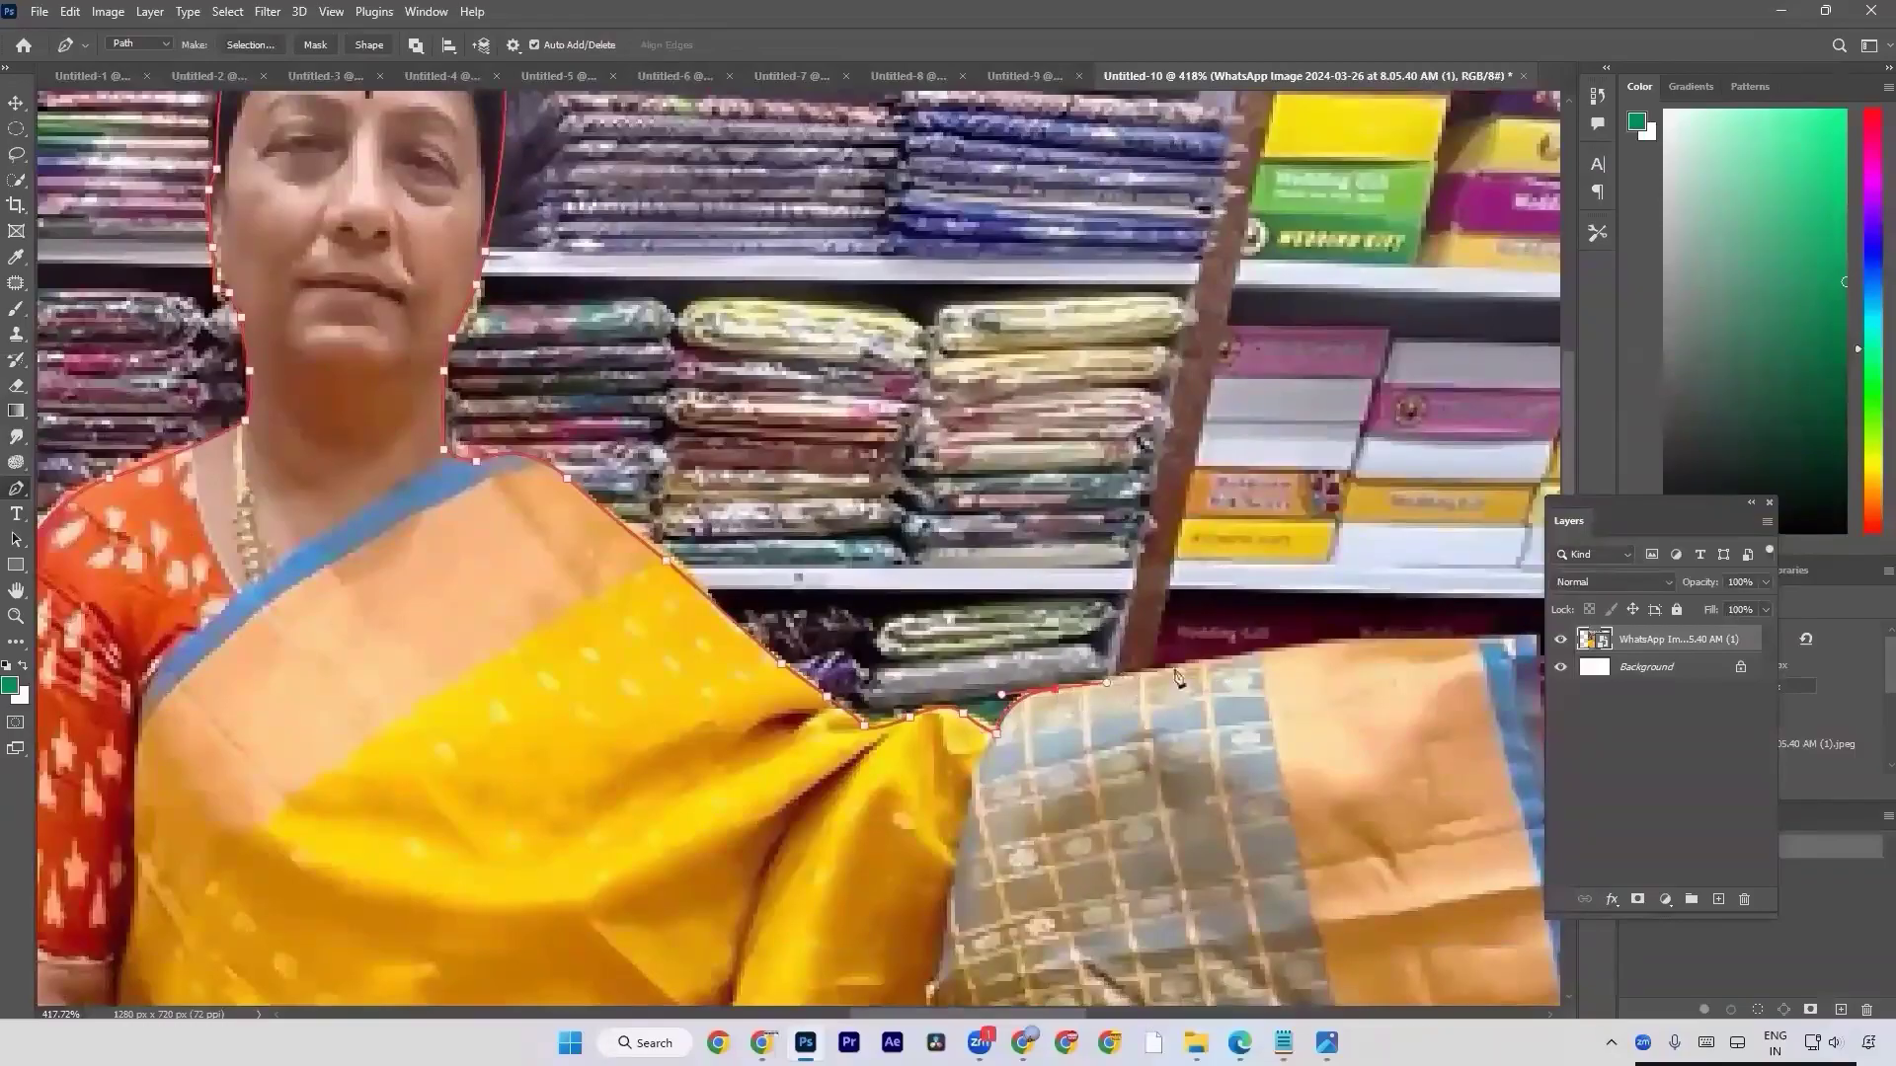
pyautogui.click(1241, 657)
# Extend the path along the peach border's upper edge to the blue corner, undoing the stray last adjustment.
pyautogui.moveTo(1115, 651); pyautogui.dragTo(582, 612)
pyautogui.click(911, 608)
pyautogui.click(963, 605)
pyautogui.click(1001, 600)
pyautogui.click(1046, 590)
pyautogui.moveTo(1054, 590); pyautogui.dragTo(1062, 591)
pyautogui.hotkey('ctrl', 'z')
# Trace the path down the outer blue border of the saree to where it meets the photo's edge.
pyautogui.scroll(-3, 997, 676)
pyautogui.moveTo(1029, 627); pyautogui.dragTo(1042, 672)
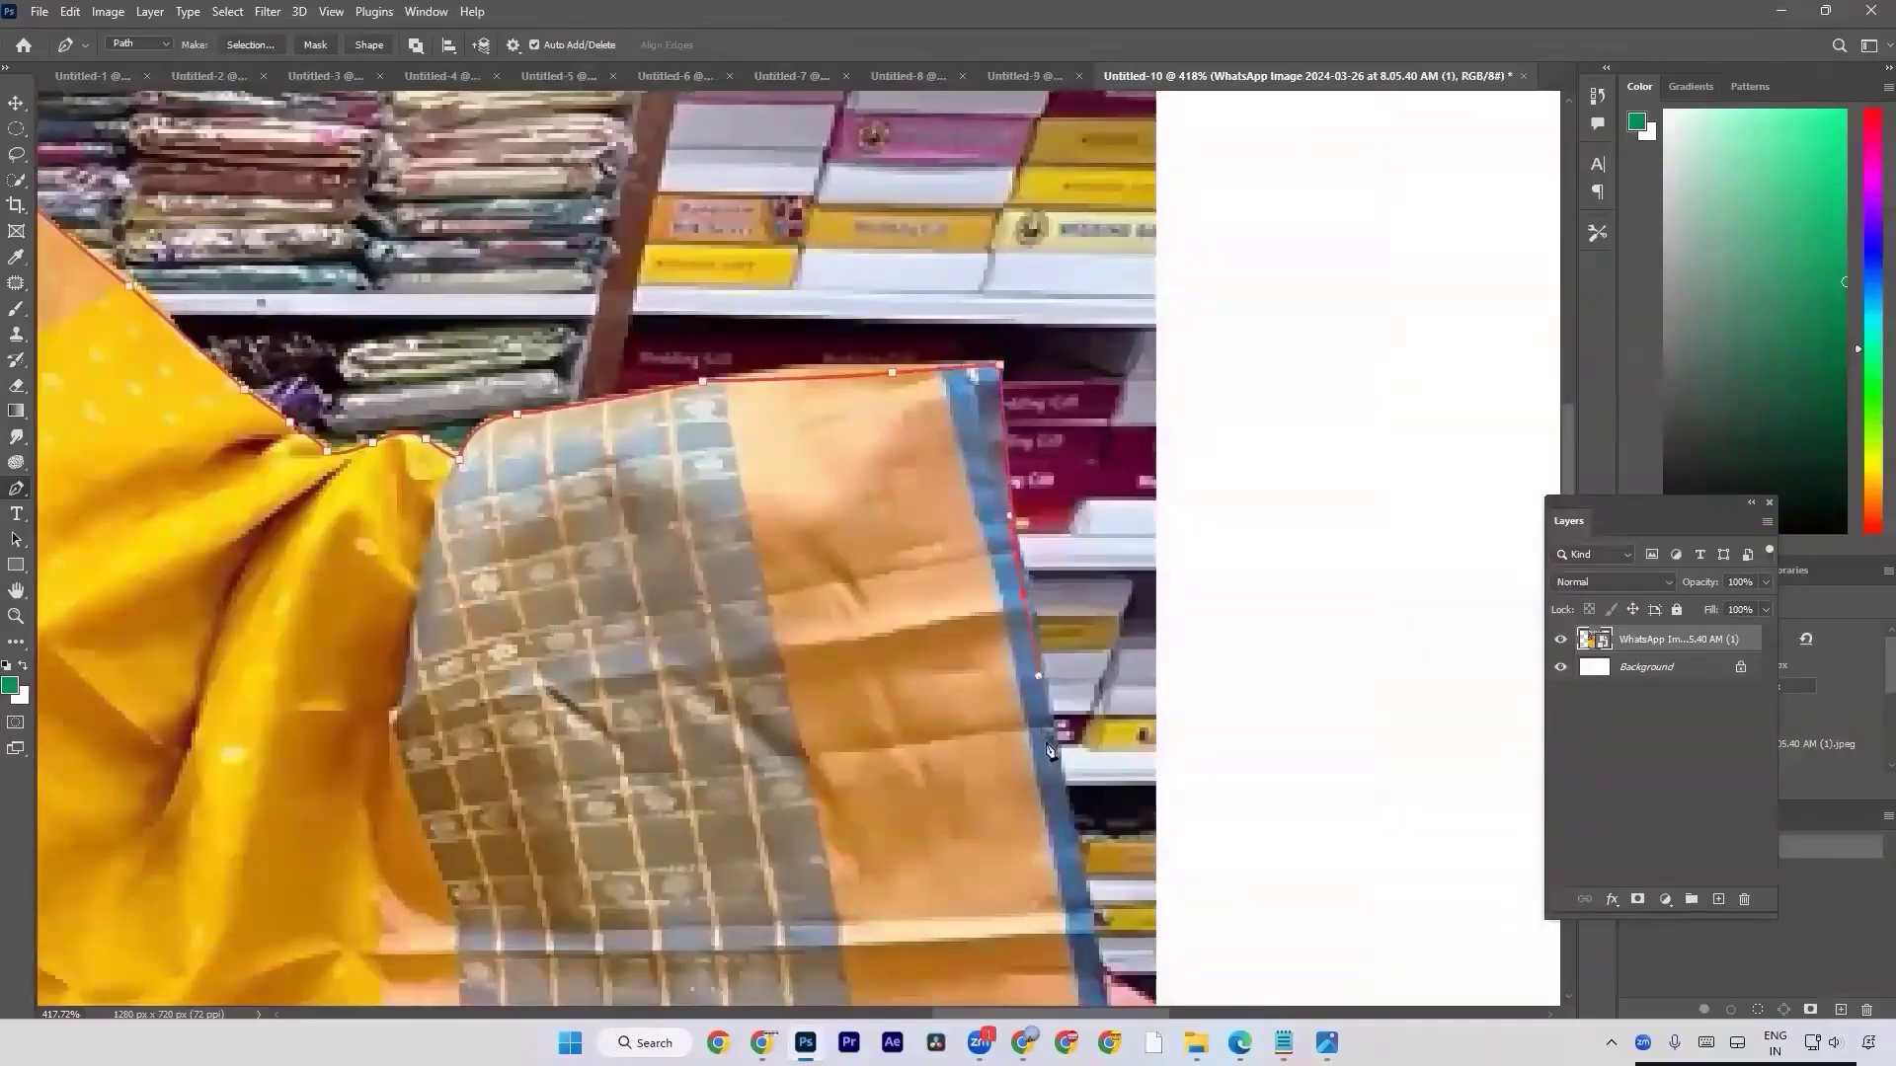
pyautogui.scroll(-4, 1039, 681)
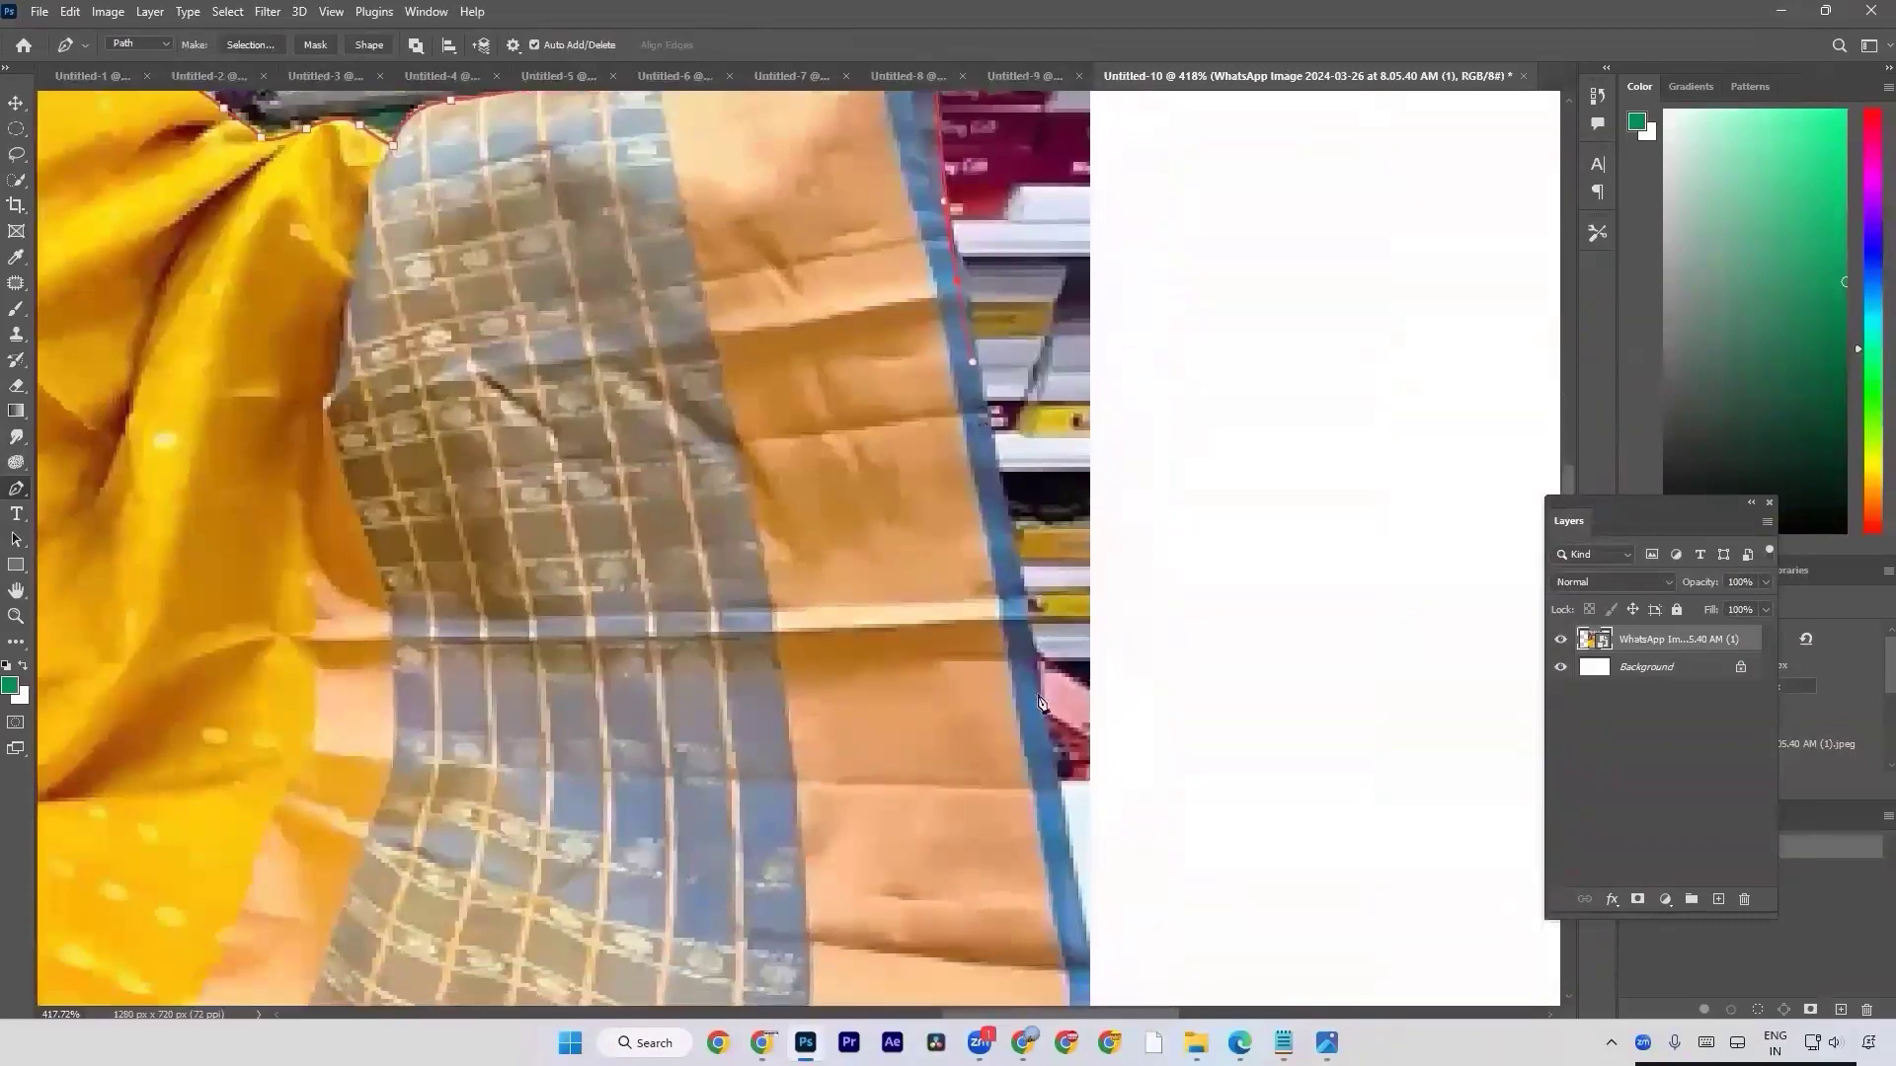
pyautogui.scroll(-5, 1041, 711)
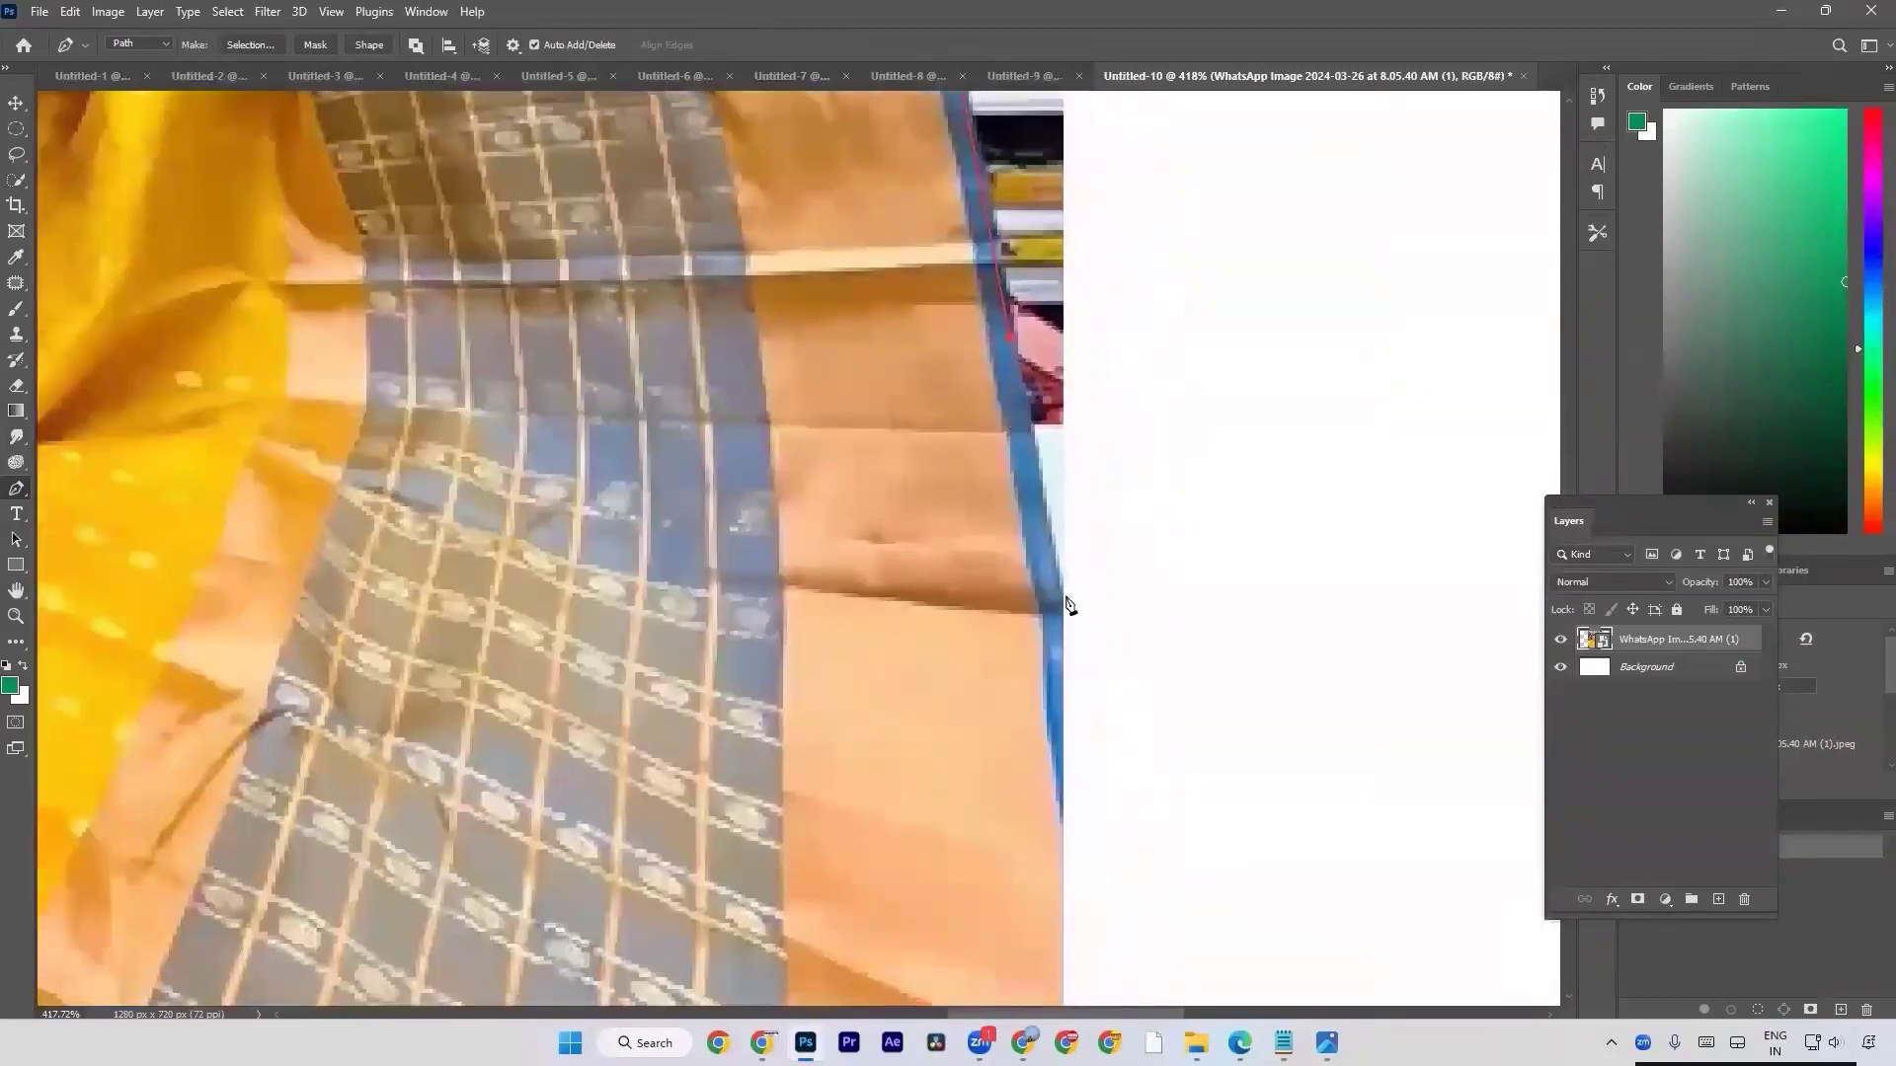
pyautogui.scroll(-4, 1062, 602)
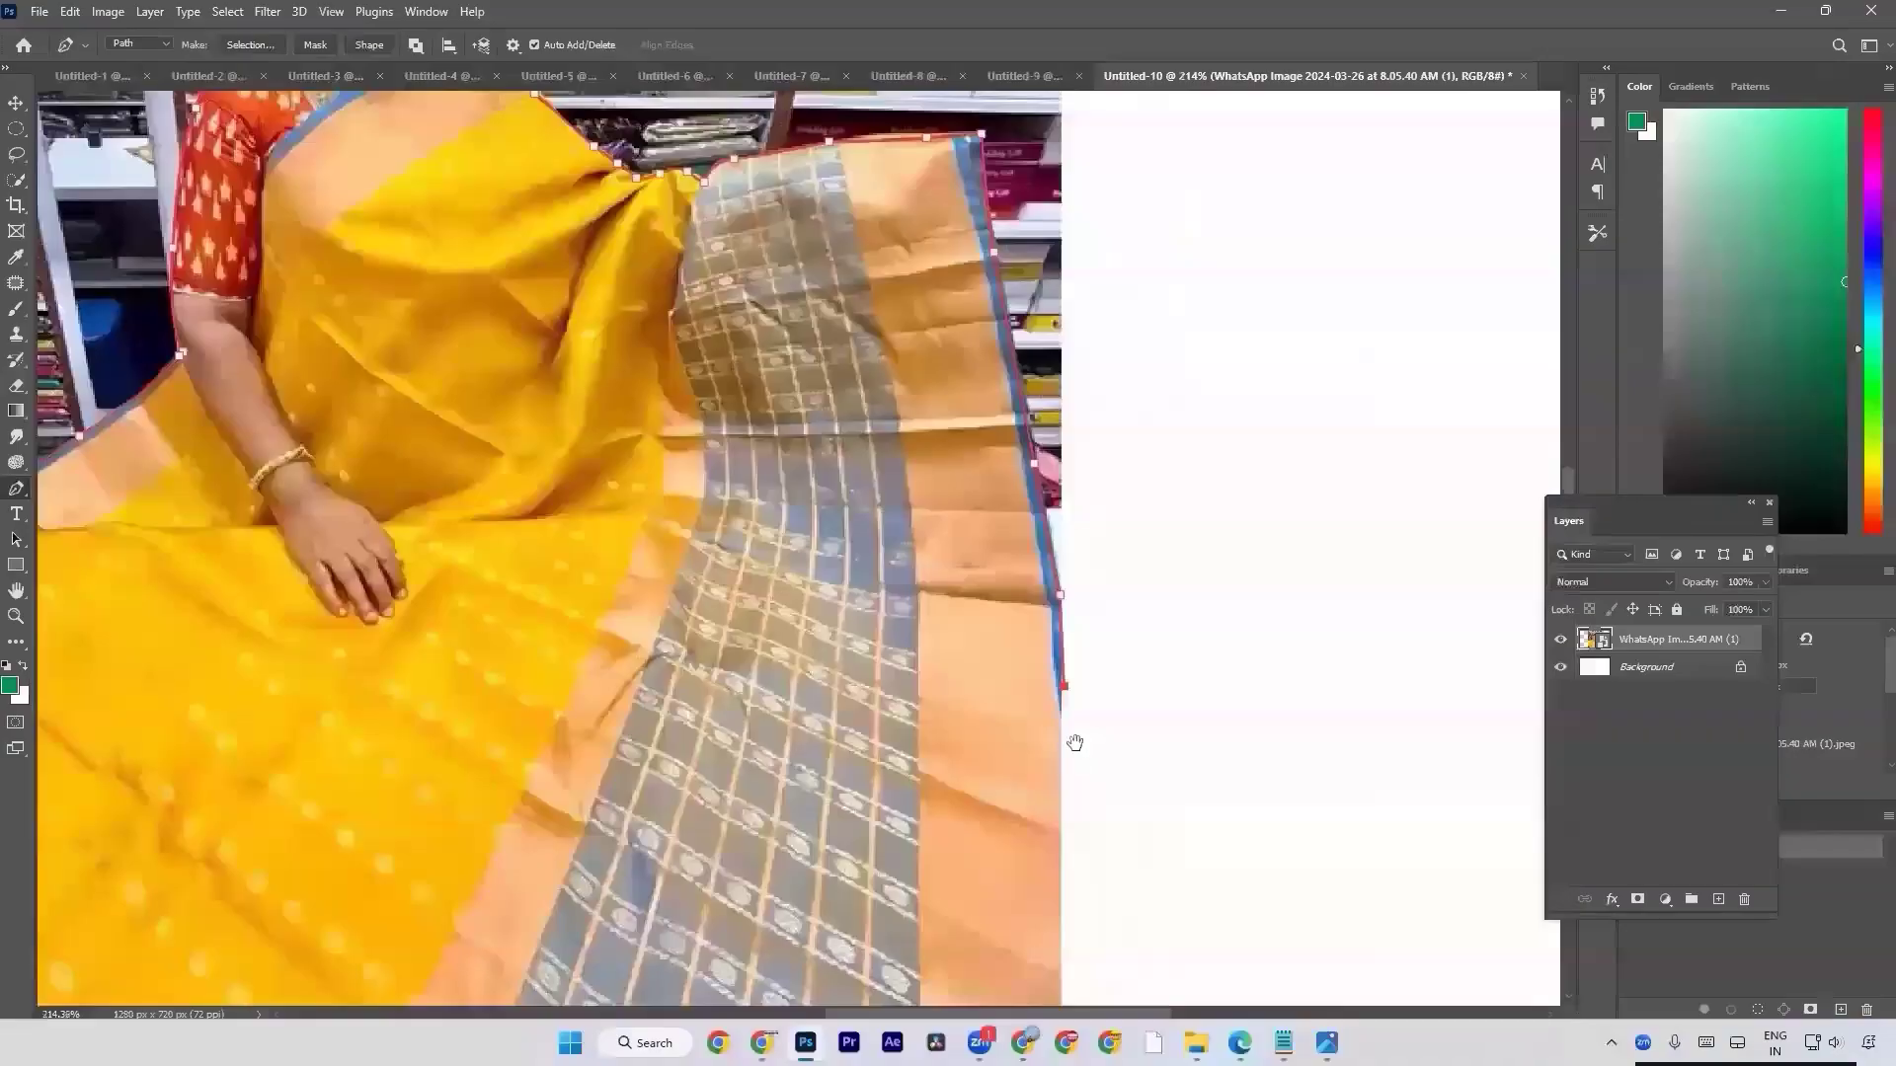
# Undo a first straight segment and route the path outside the photo, diagonally past its lower corner and back below the canvas.
pyautogui.scroll(-1, 1071, 741)
pyautogui.scroll(-1, 1081, 537)
pyautogui.scroll(-2, 1083, 537)
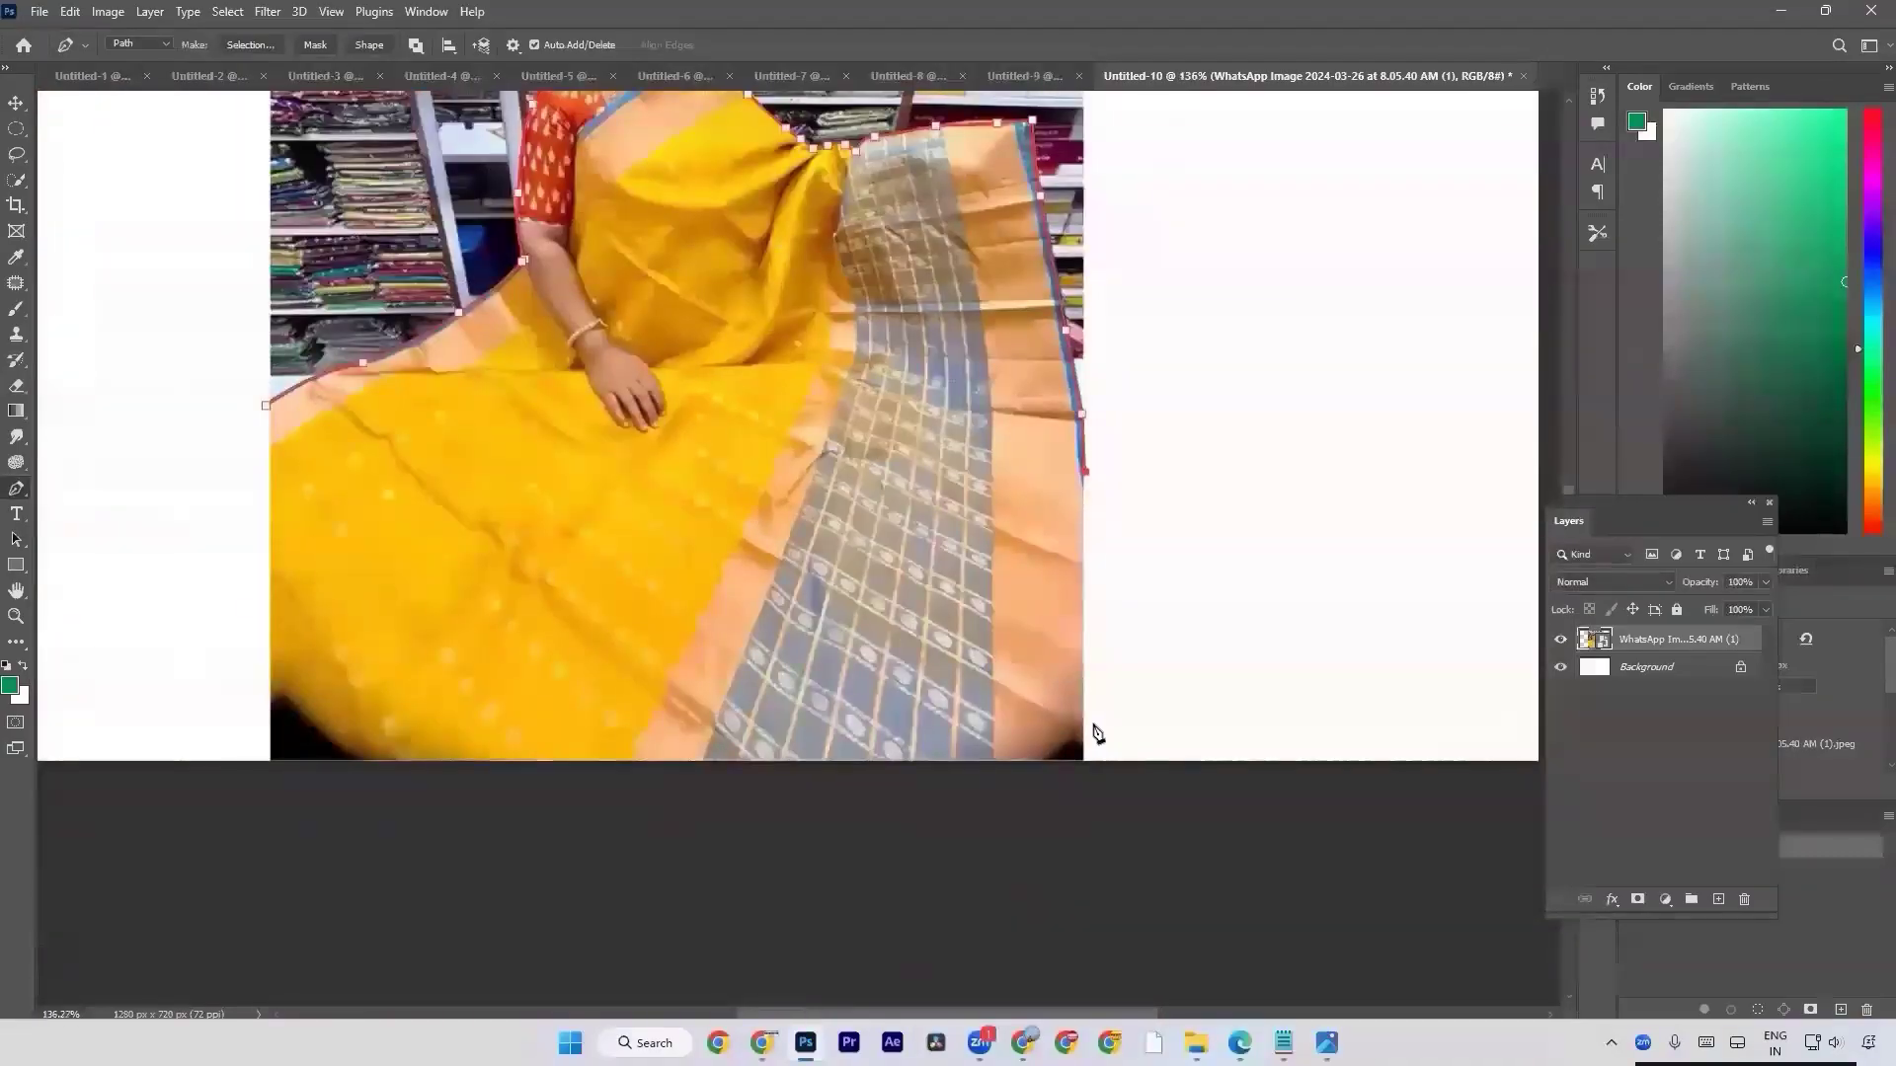
pyautogui.click(1097, 784)
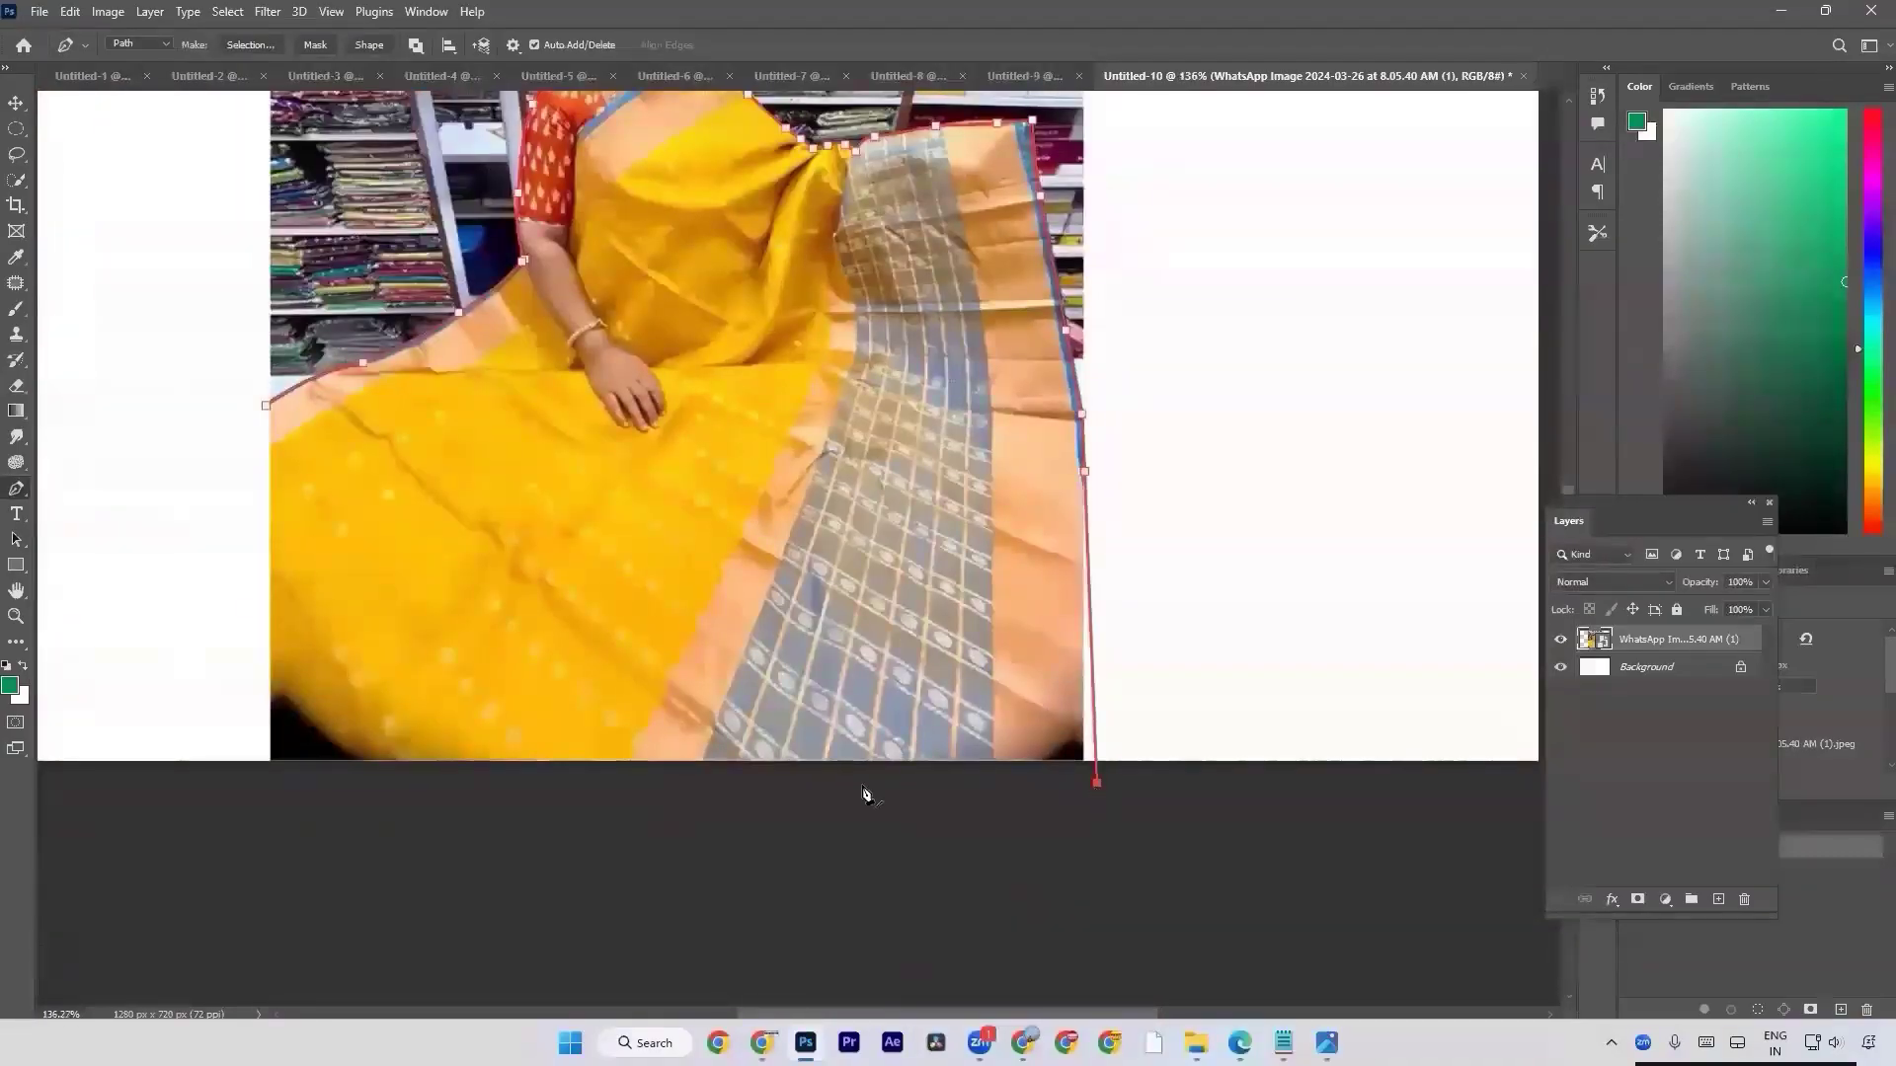
pyautogui.hotkey('ctrl', 'z')
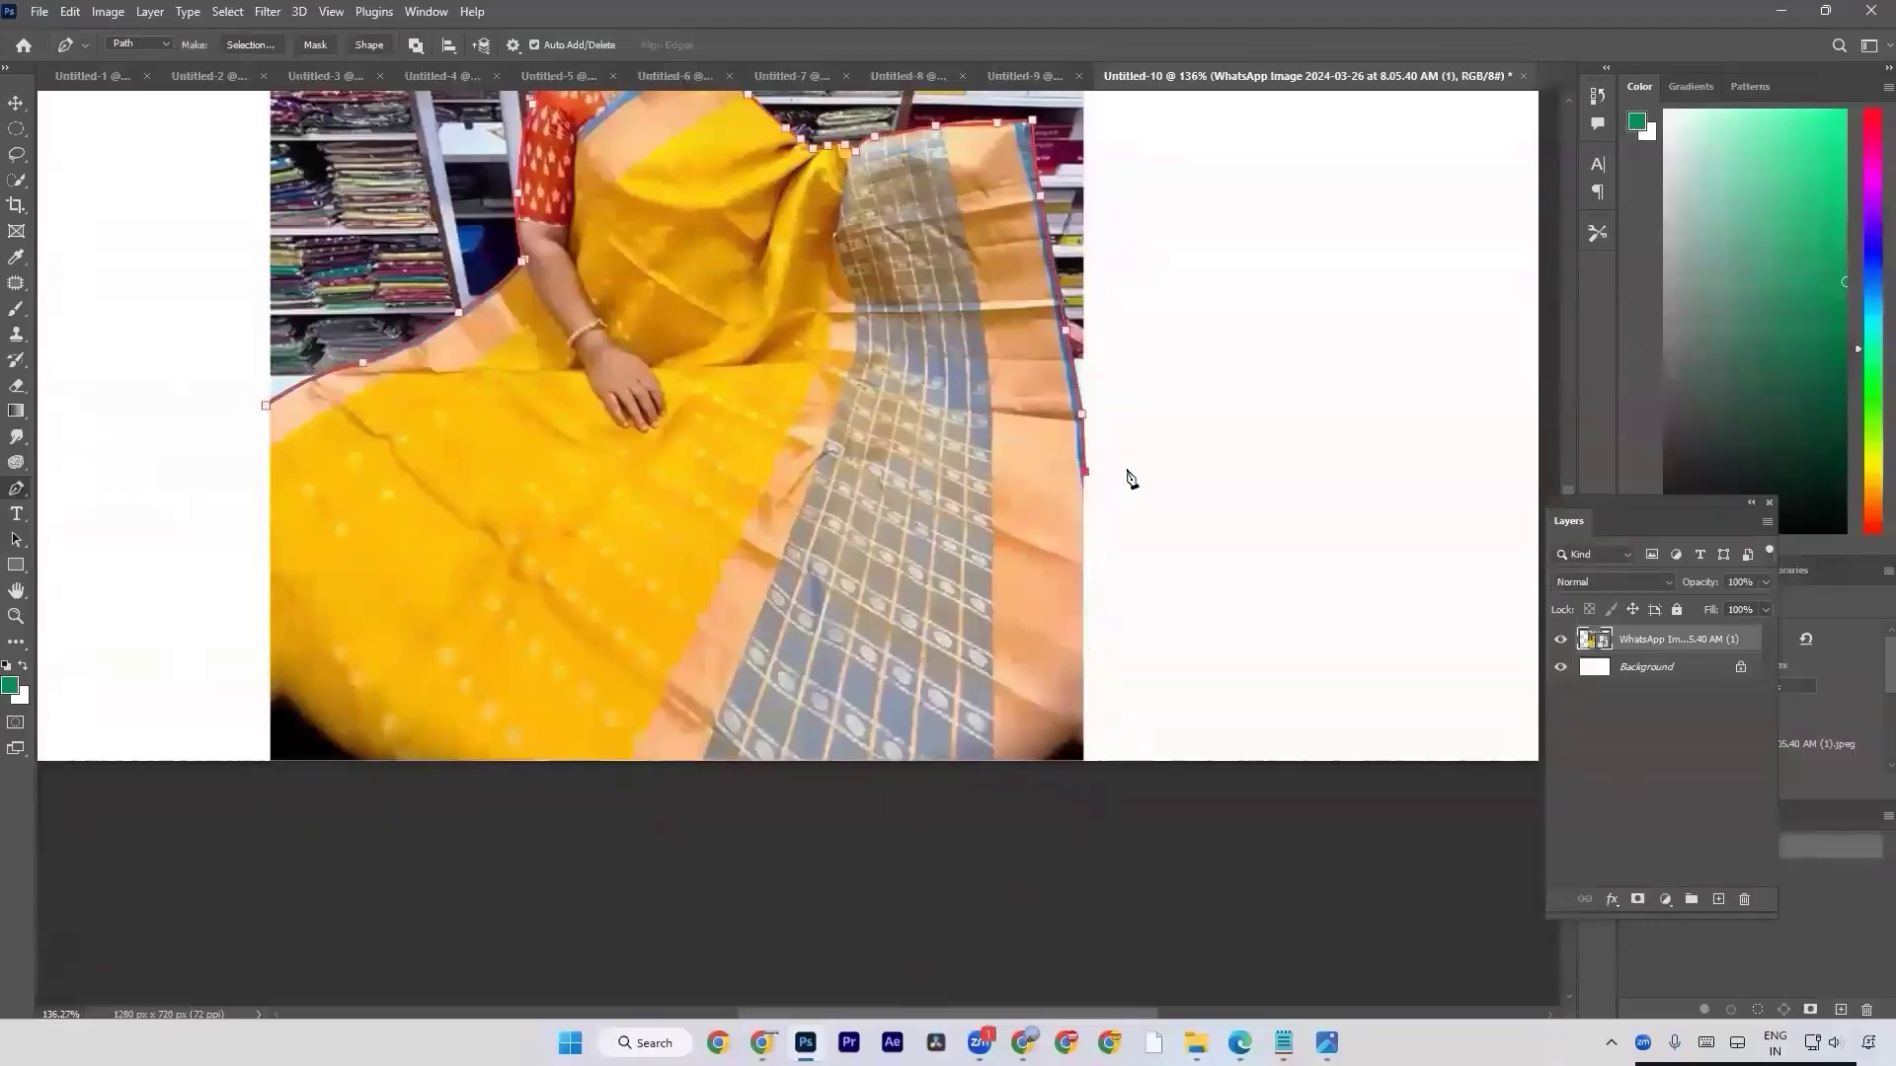
pyautogui.click(1152, 812)
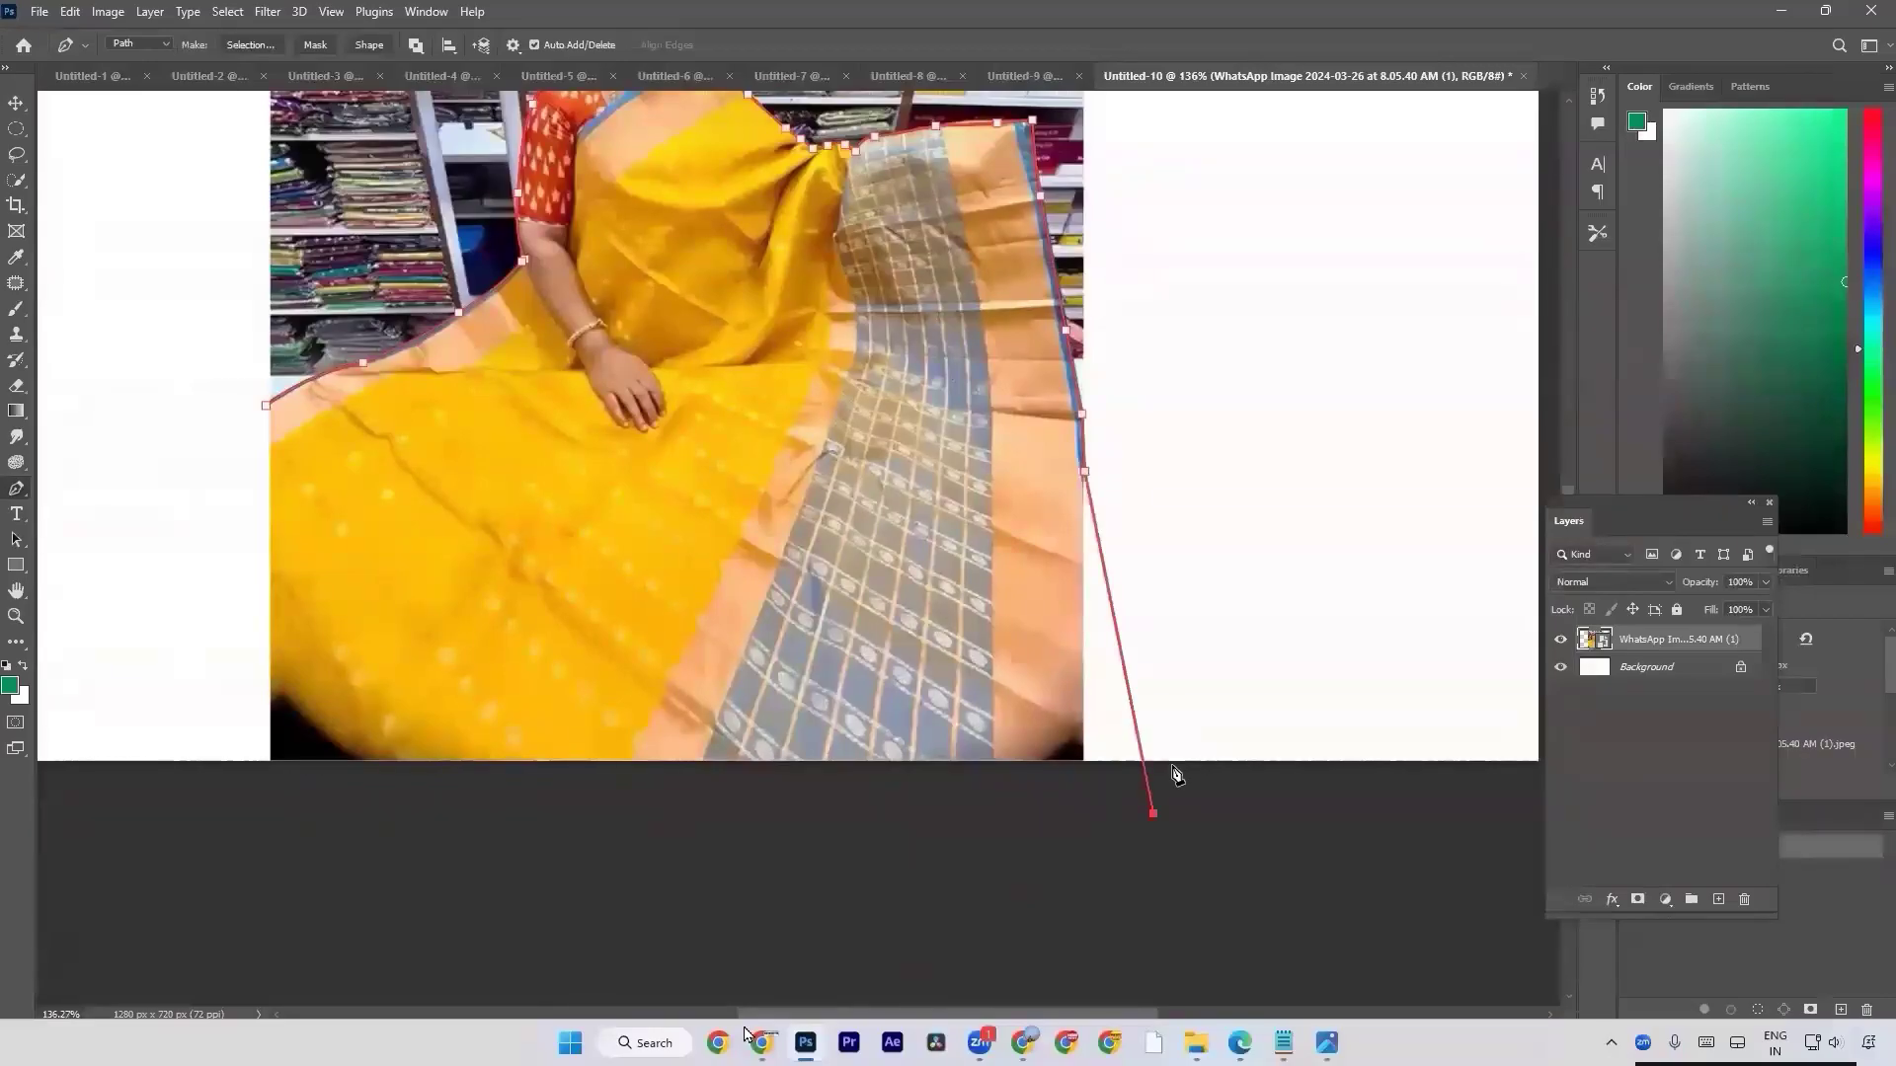
pyautogui.click(395, 828)
# With the Move tool, try the Default and Black canvas surround colors and return the surround to Dark Gray.
pyautogui.hotkey('ctrl', '-')
pyautogui.hotkey('ctrl', '-')
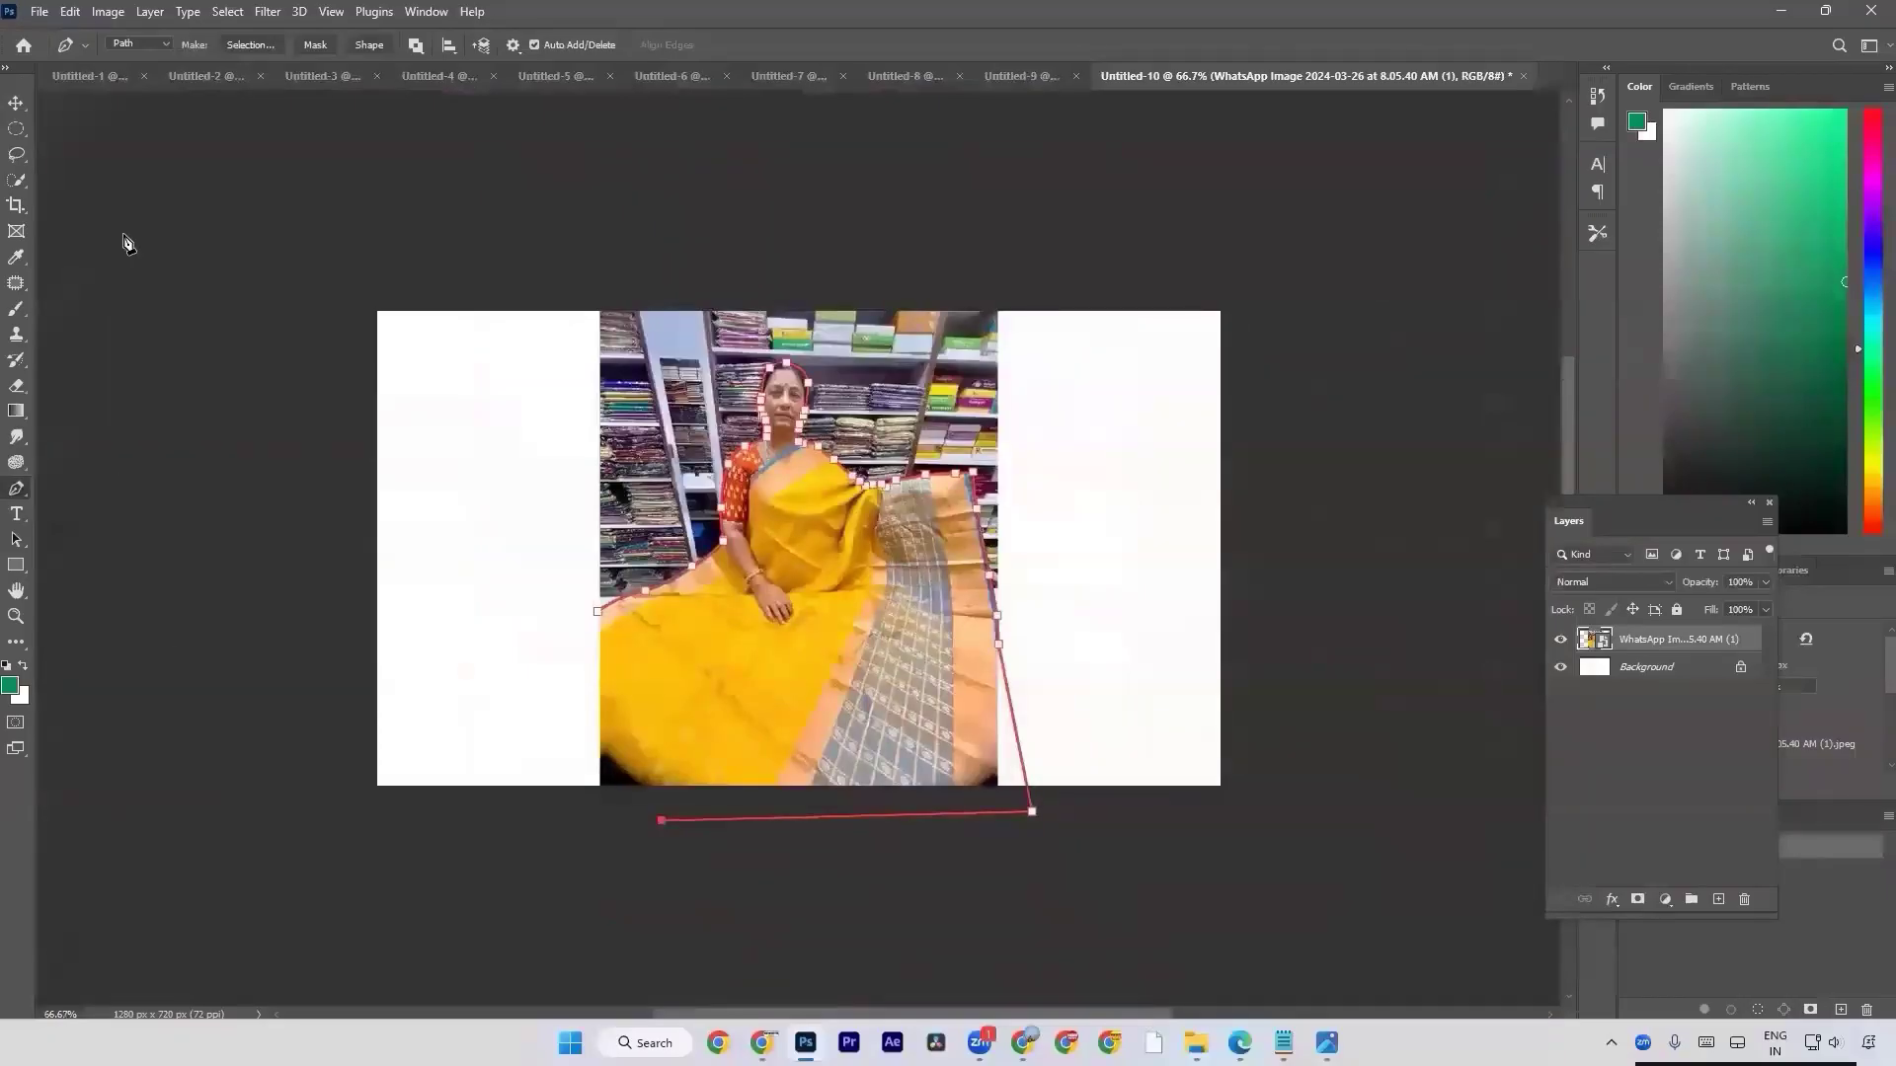
pyautogui.press('v')
pyautogui.rightClick(140, 142)
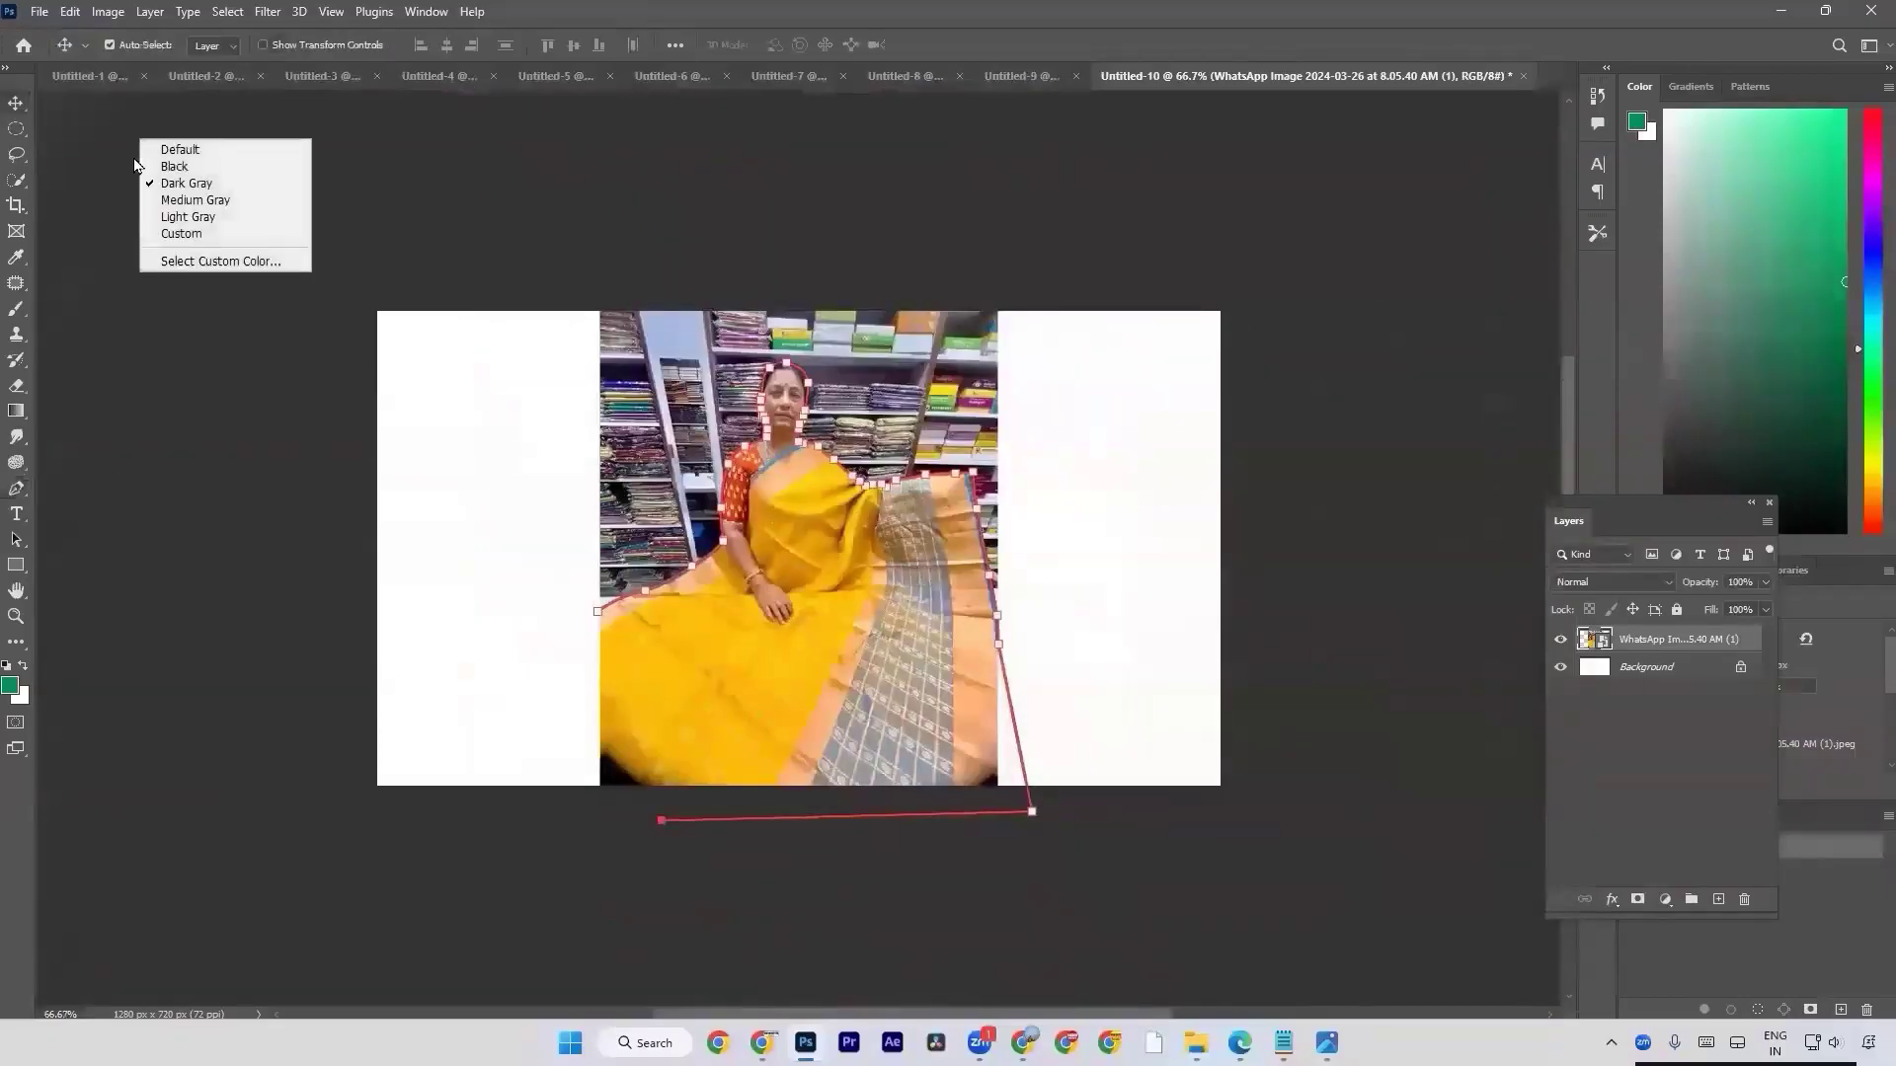
pyautogui.rightClick(1454, 256)
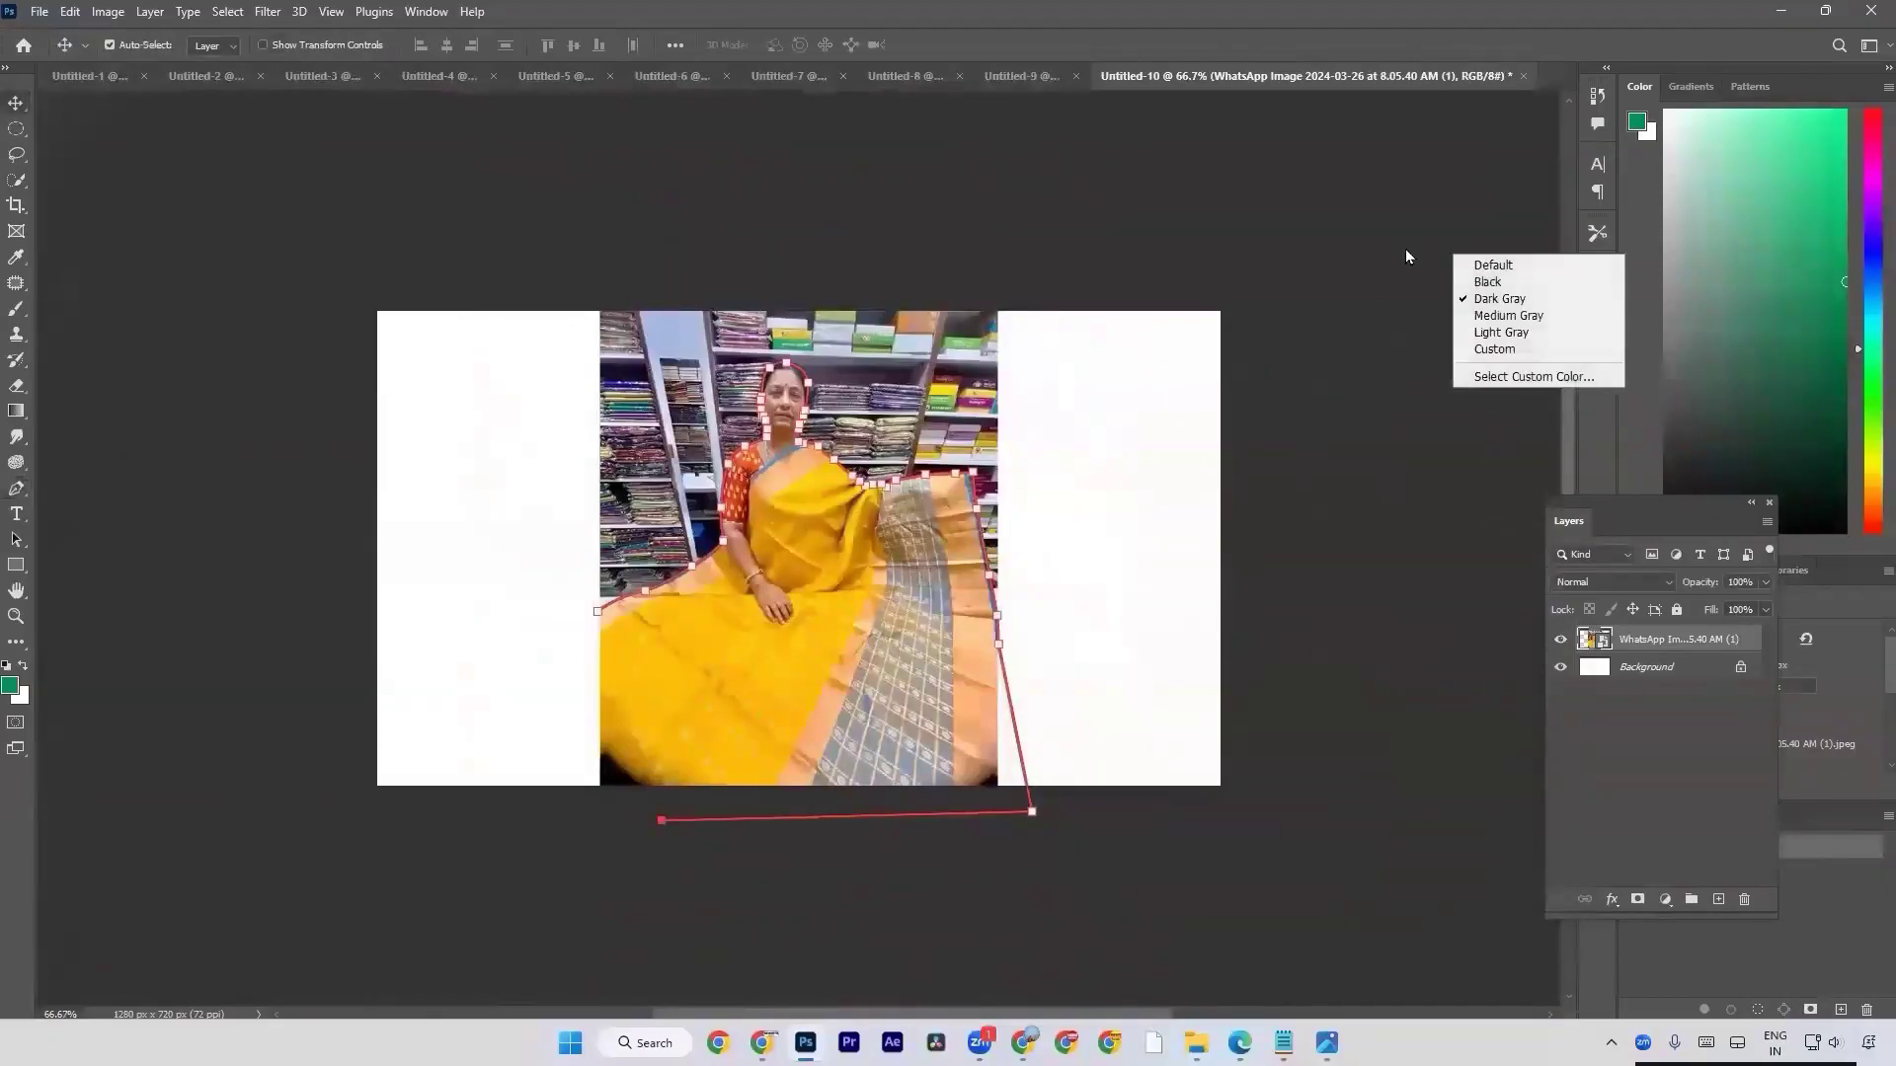
pyautogui.click(1467, 264)
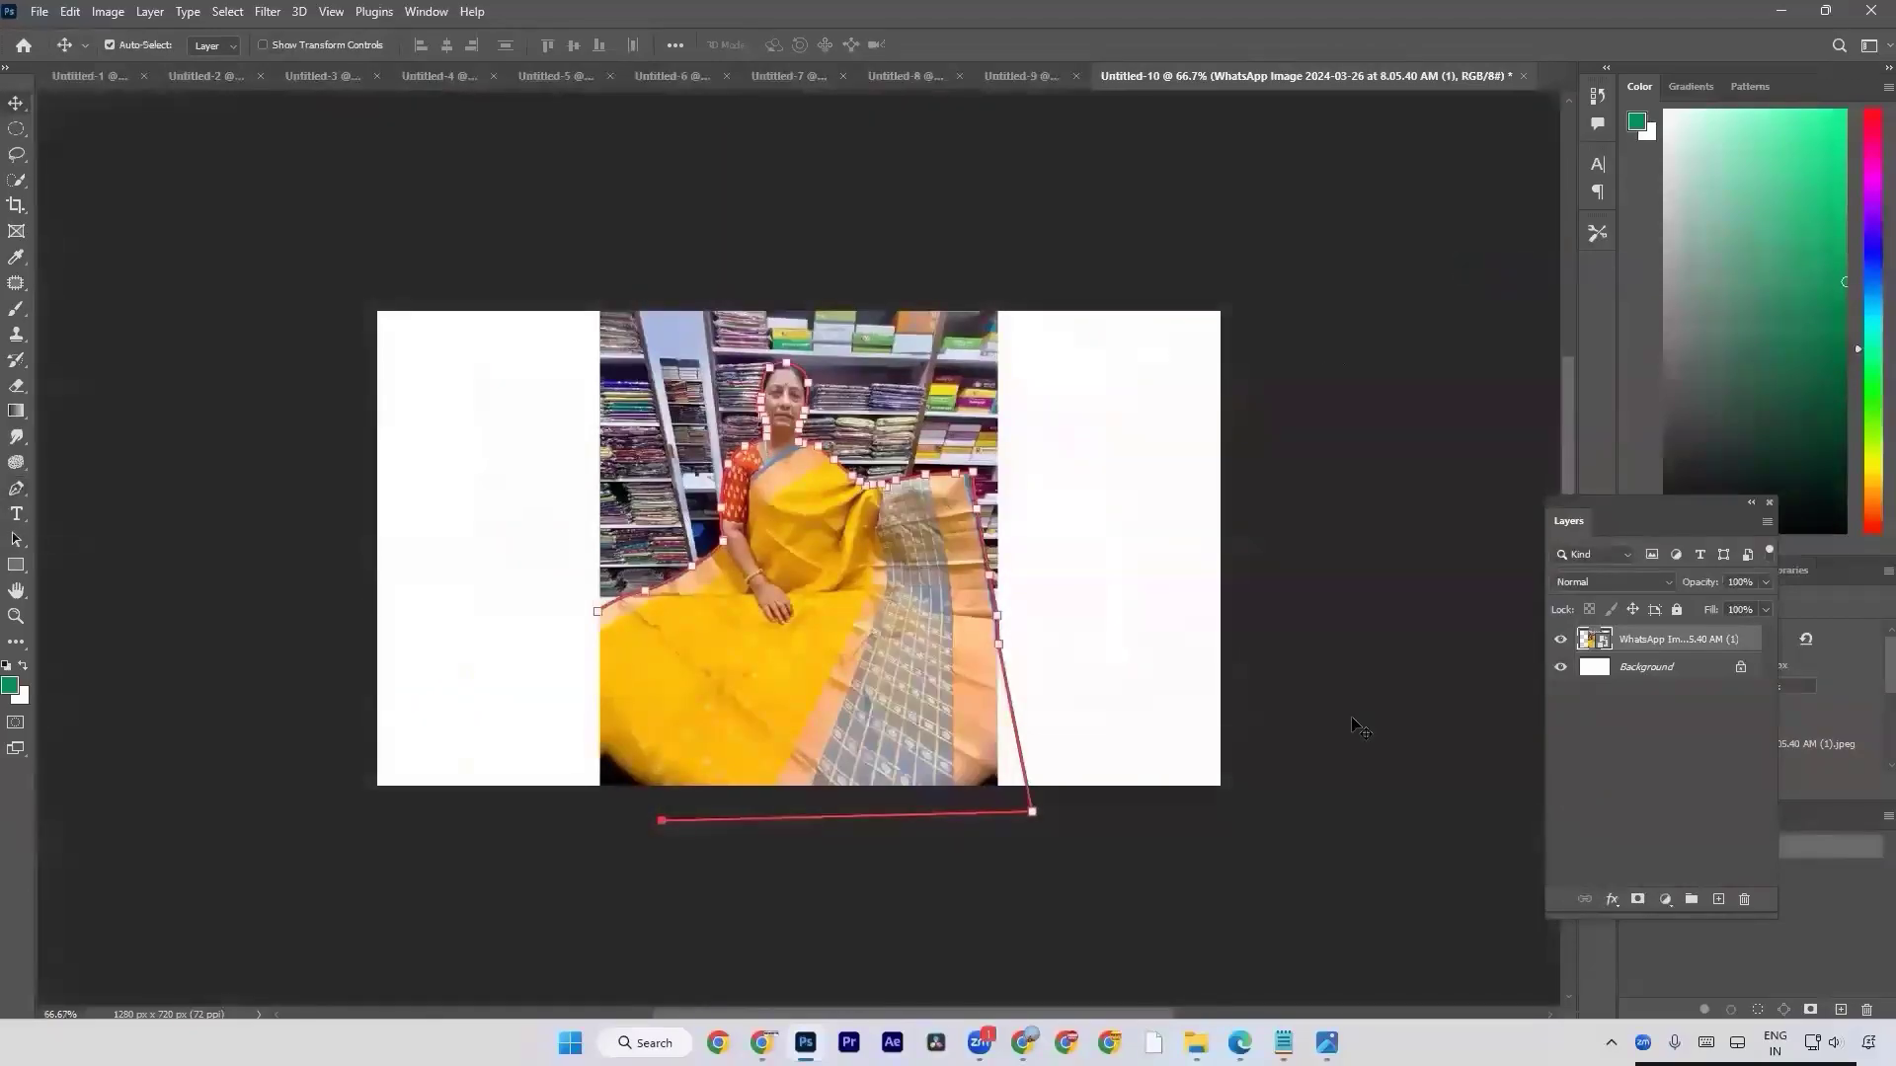
pyautogui.rightClick(1368, 511)
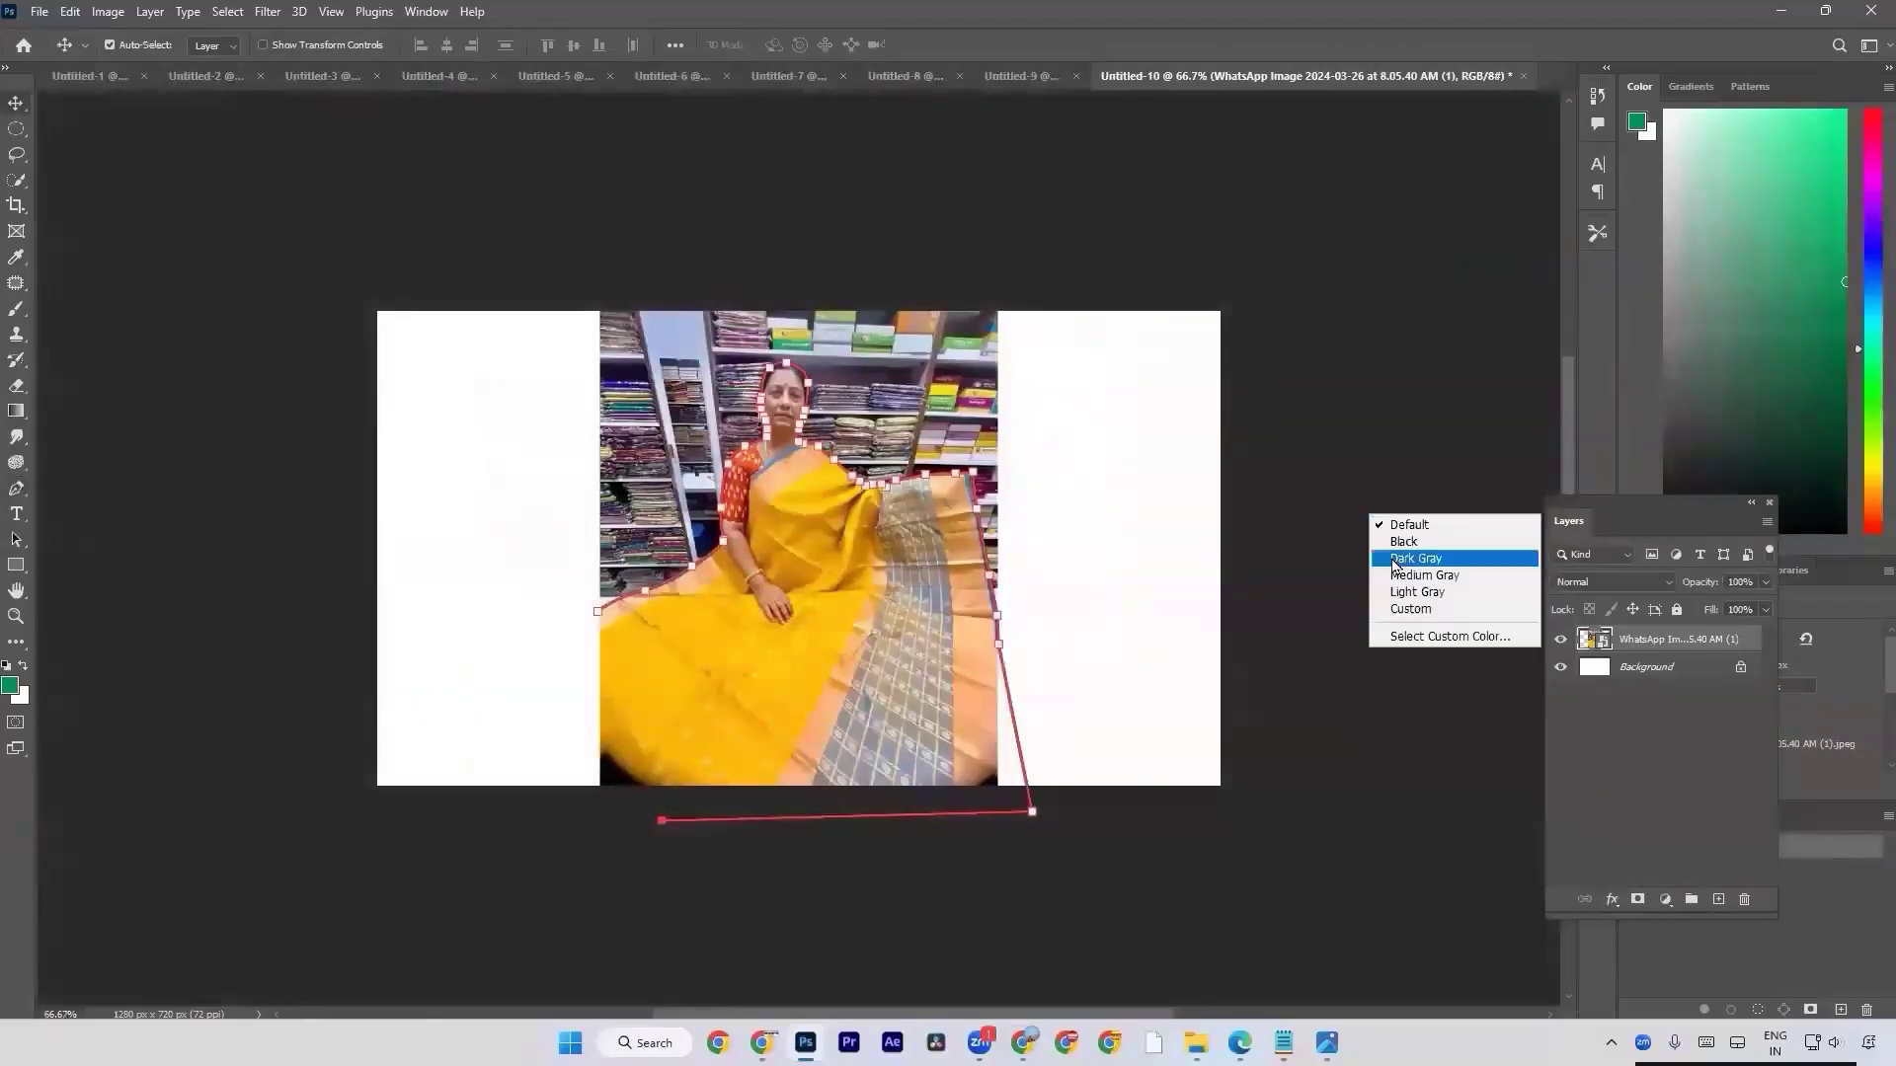
pyautogui.click(1413, 541)
pyautogui.rightClick(1418, 550)
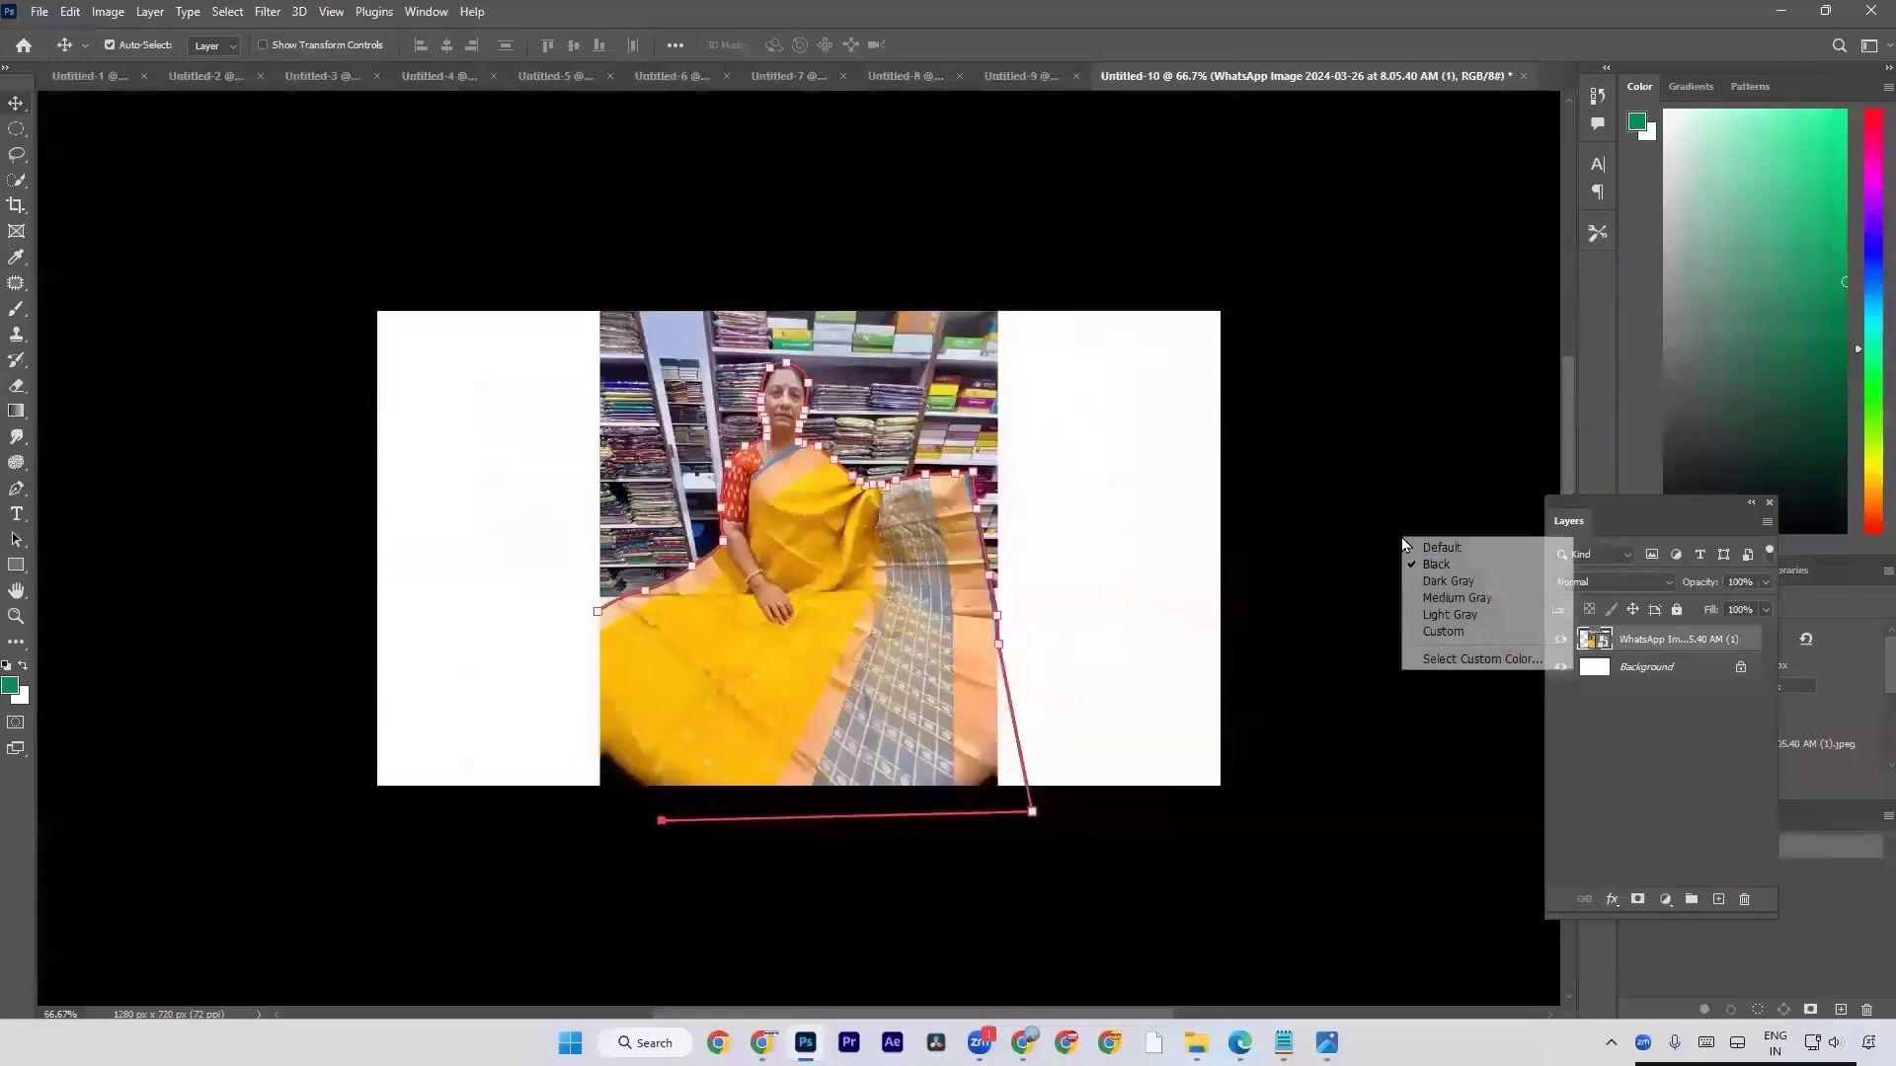
pyautogui.click(1429, 590)
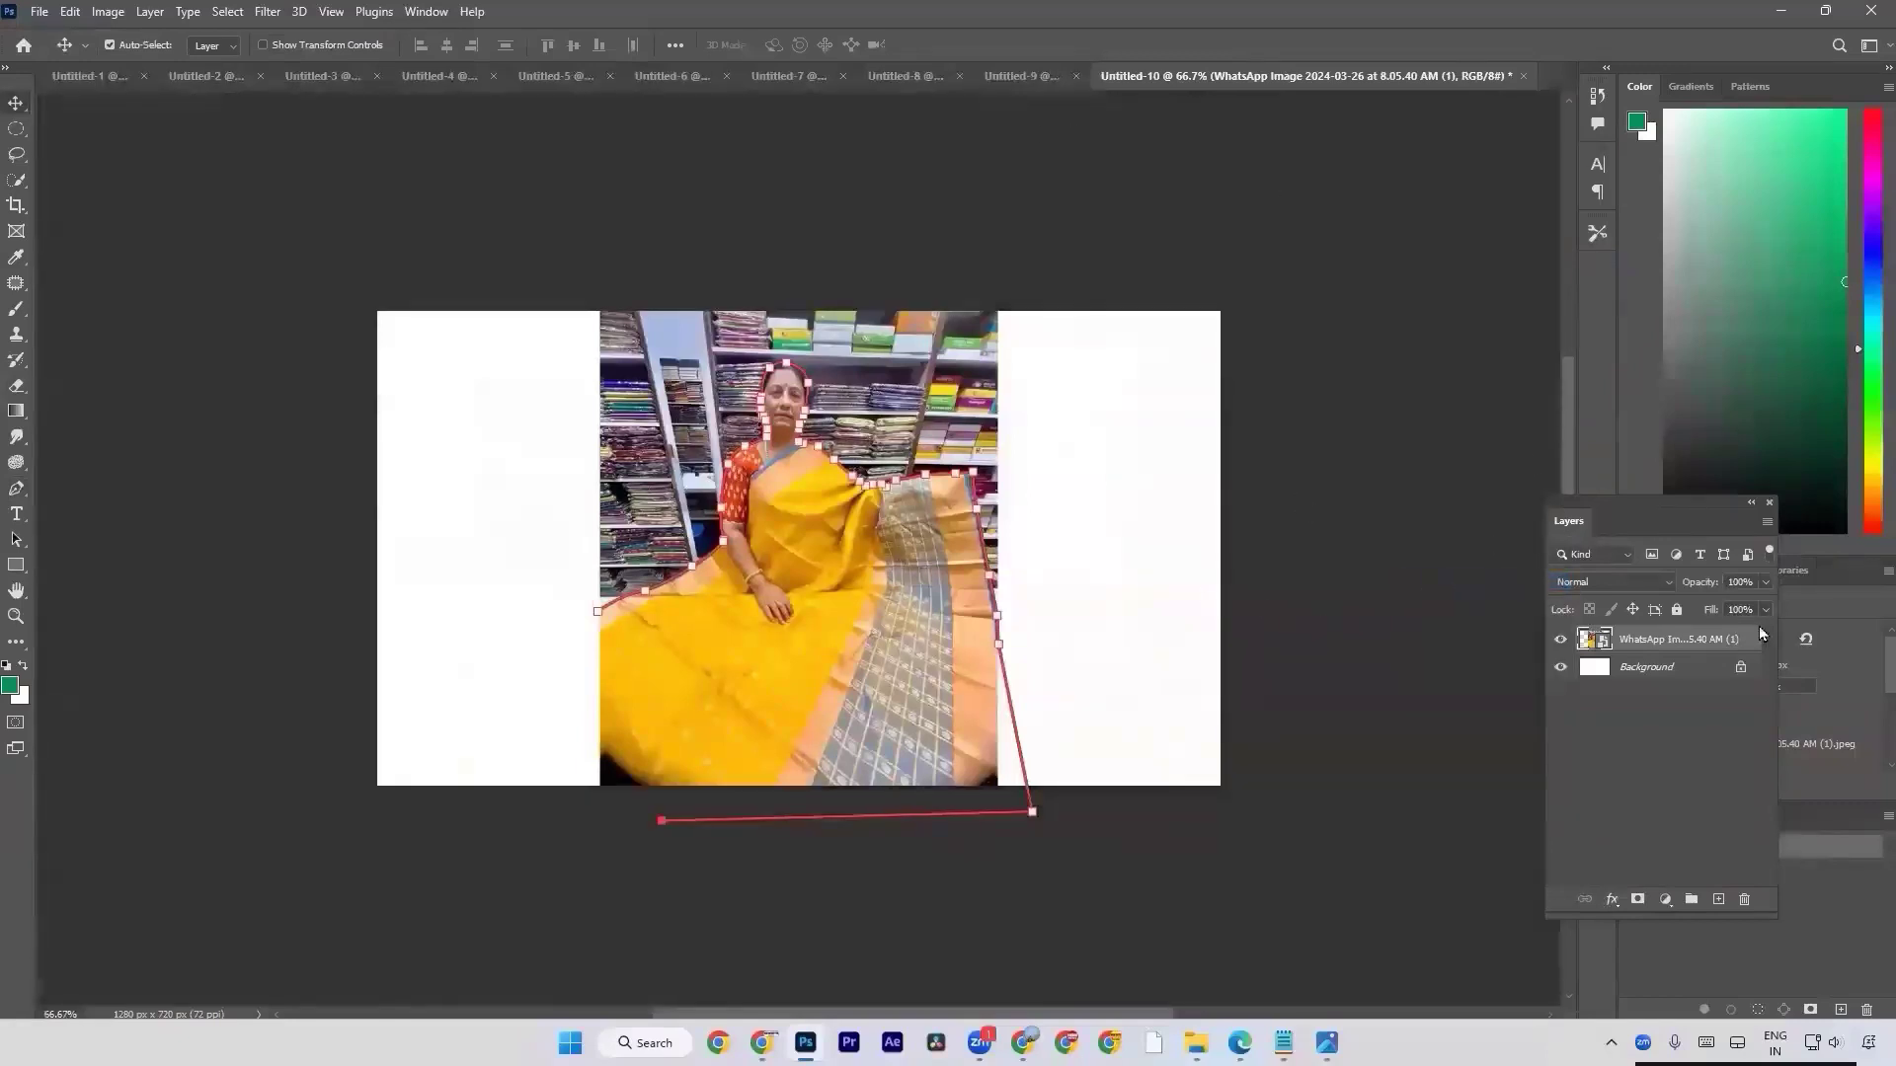
# Try the Medium Gray and Light Gray canvas surrounds and apply the Custom red one.
pyautogui.rightClick(1502, 214)
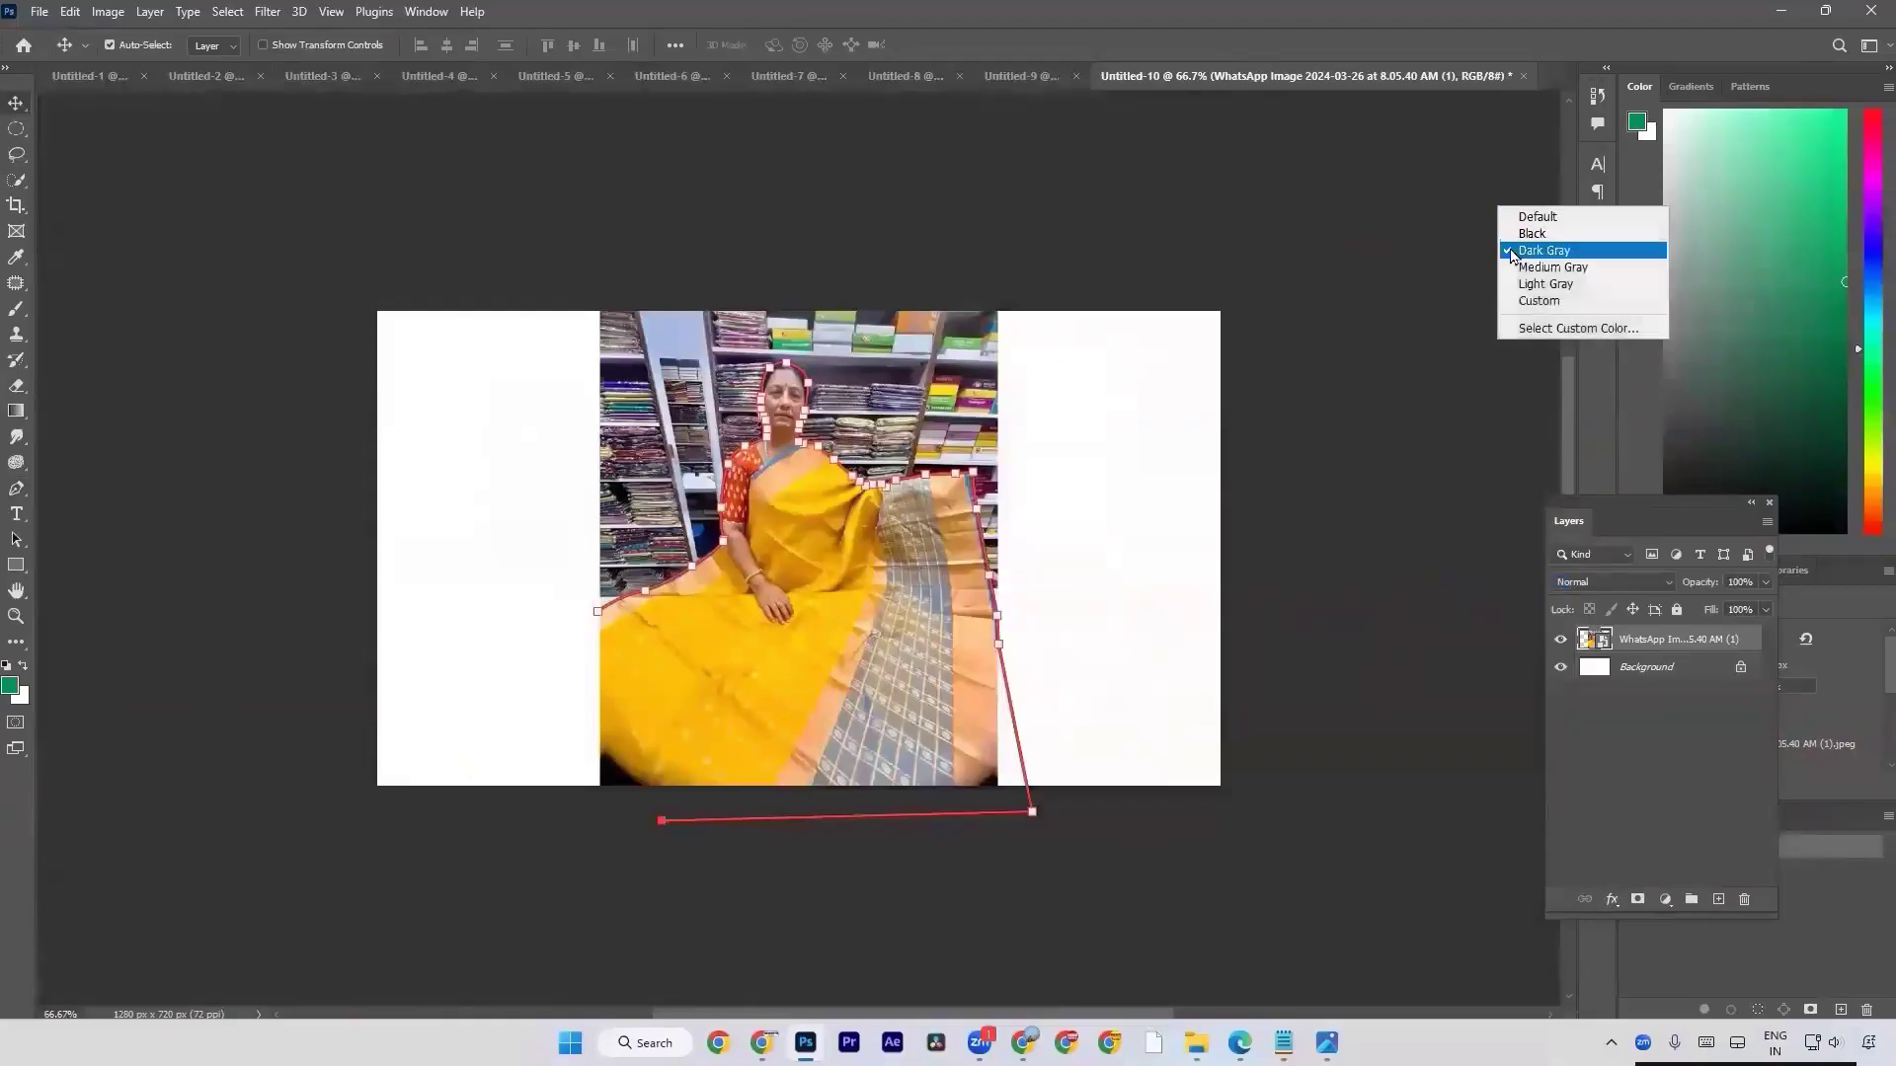
pyautogui.click(1528, 267)
pyautogui.rightClick(1455, 279)
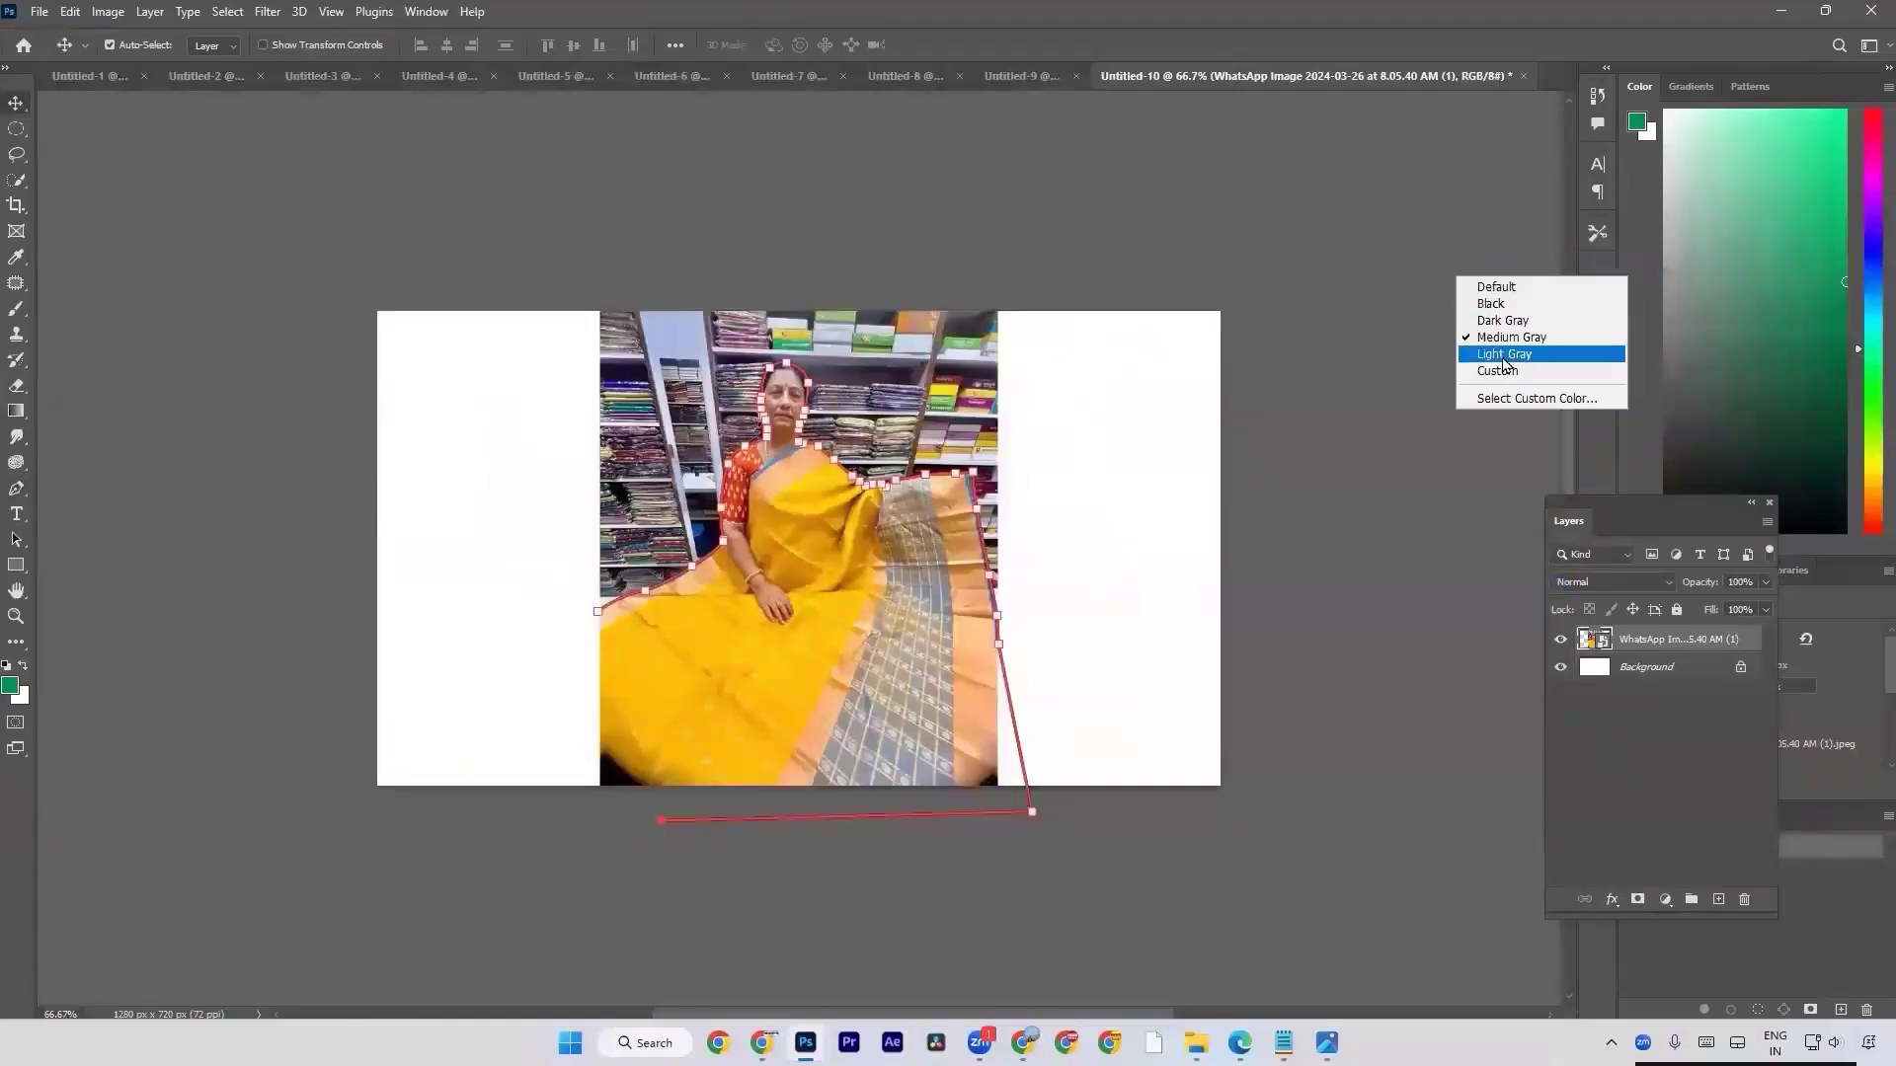
pyautogui.click(1511, 354)
pyautogui.rightClick(1464, 348)
pyautogui.click(1507, 442)
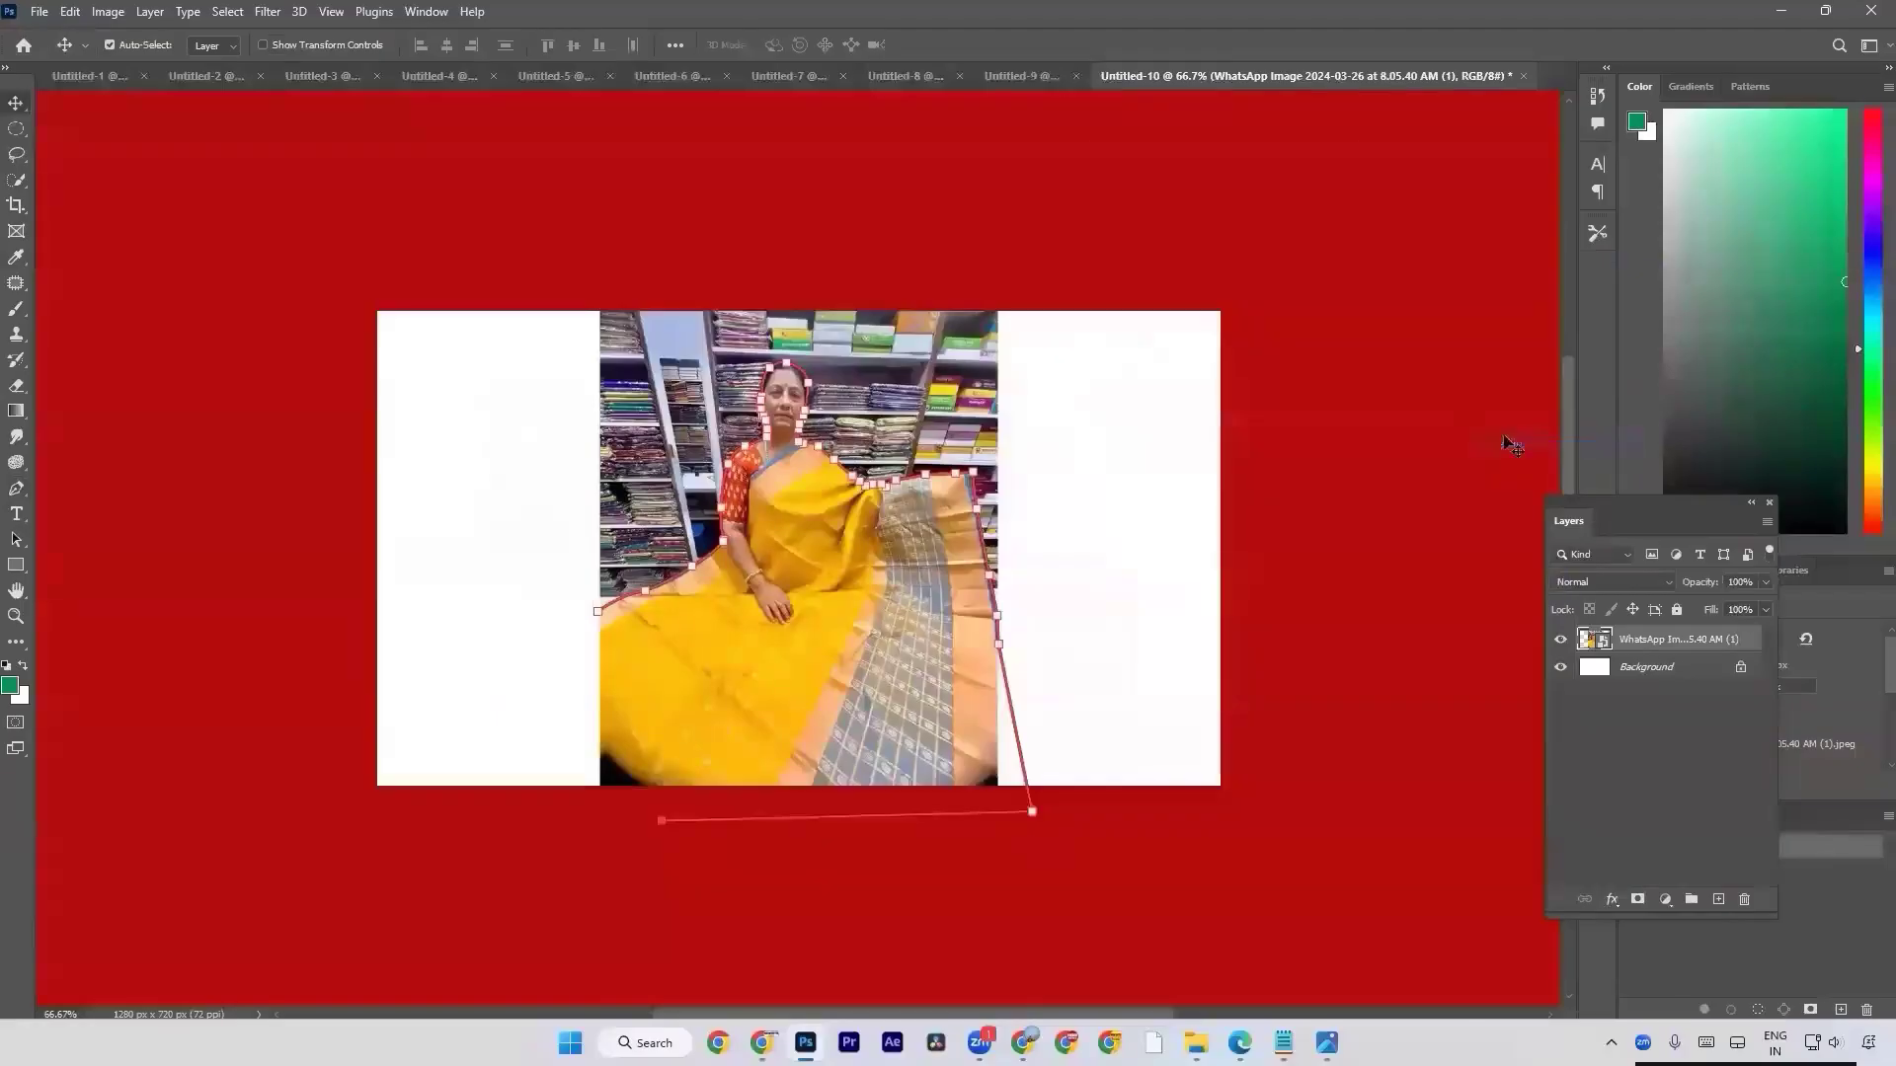
# Change the custom canvas surround color from red to a green with a hue of about 144°.
pyautogui.rightClick(1482, 431)
pyautogui.click(1507, 551)
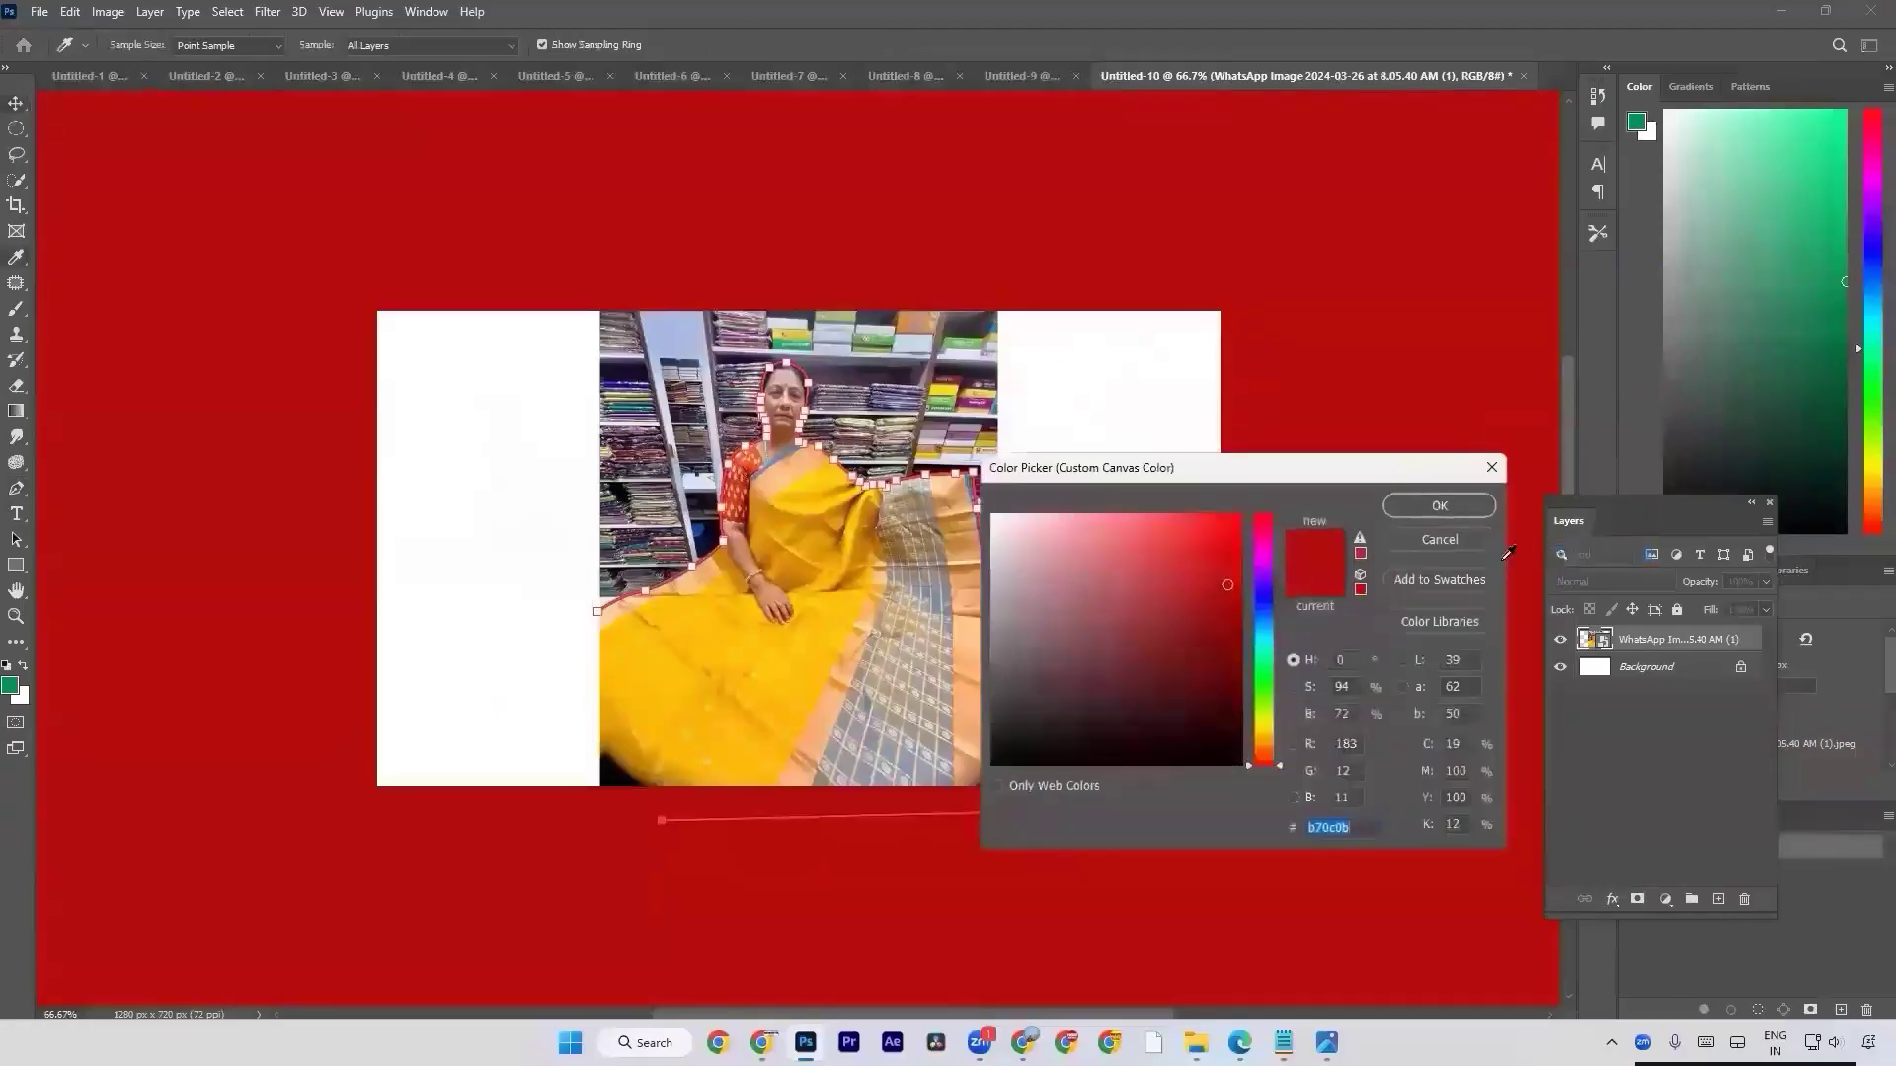
pyautogui.moveTo(1268, 611); pyautogui.dragTo(1259, 665)
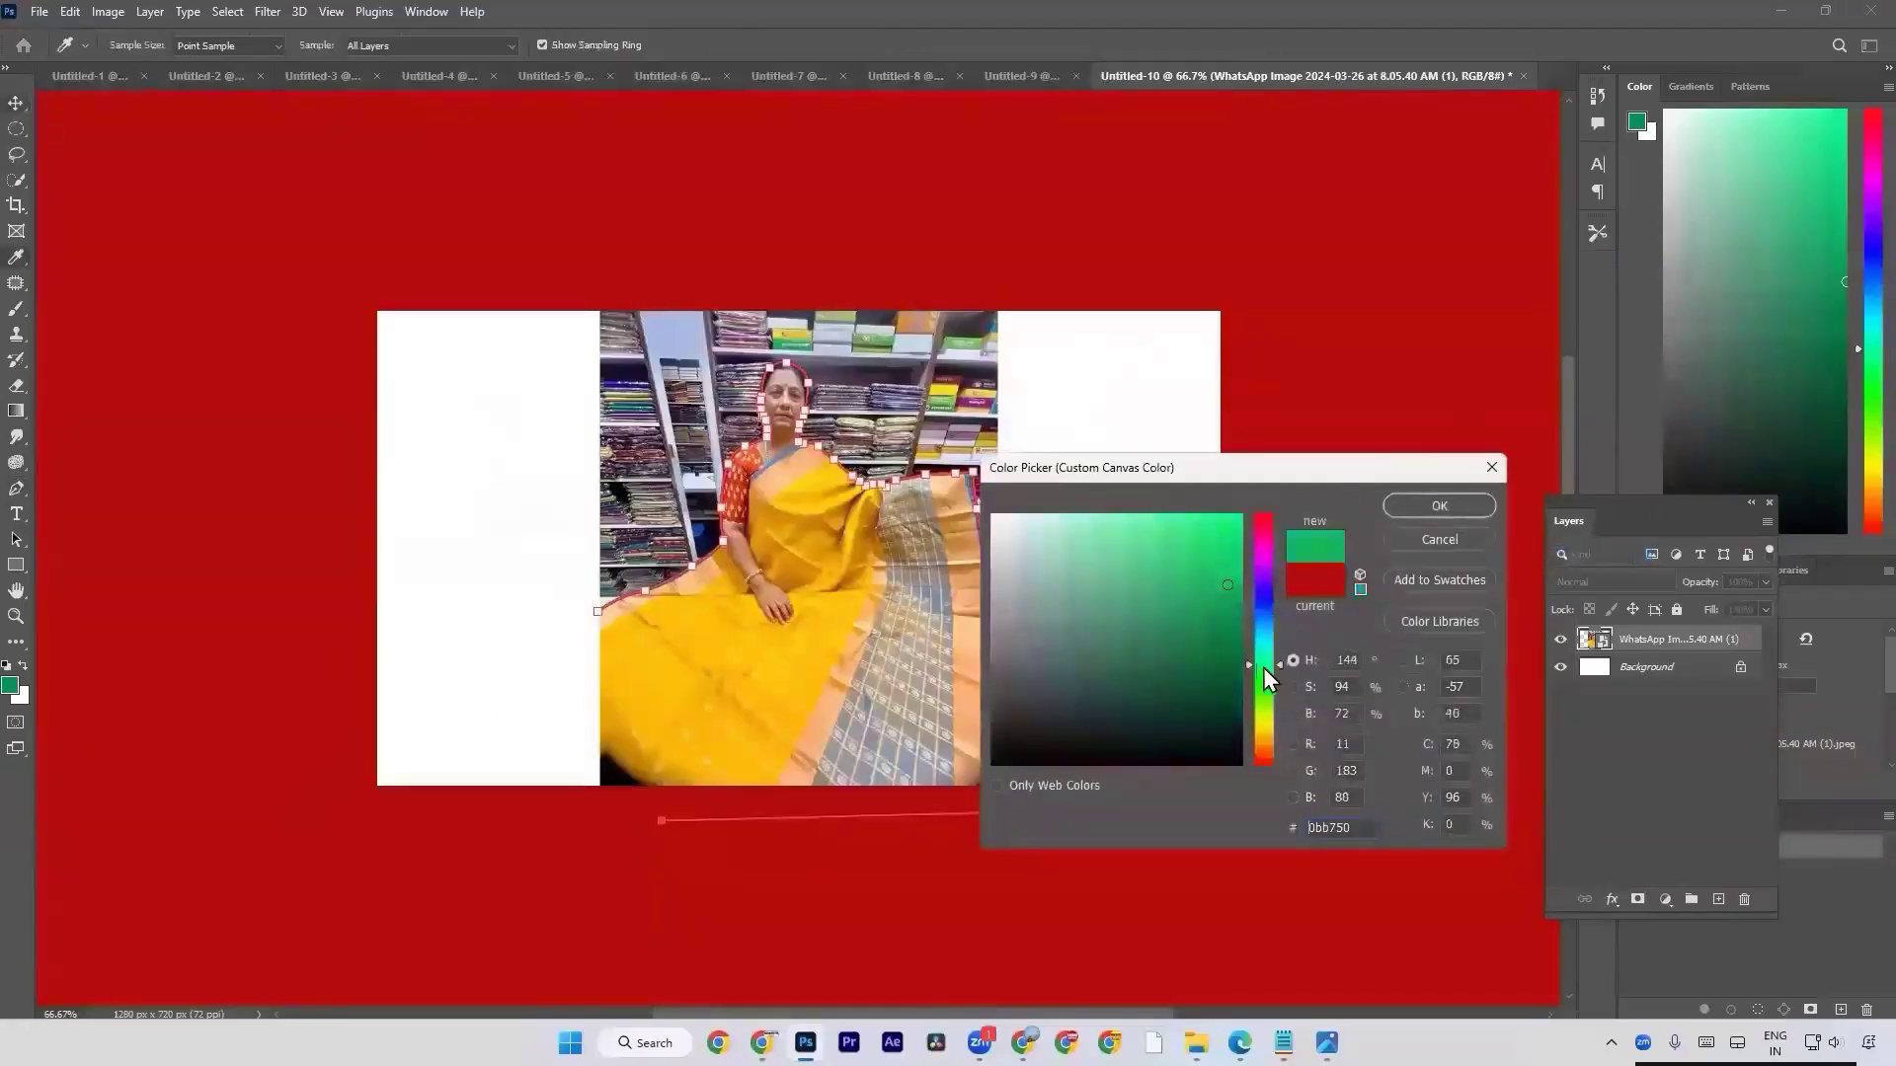
pyautogui.click(1398, 506)
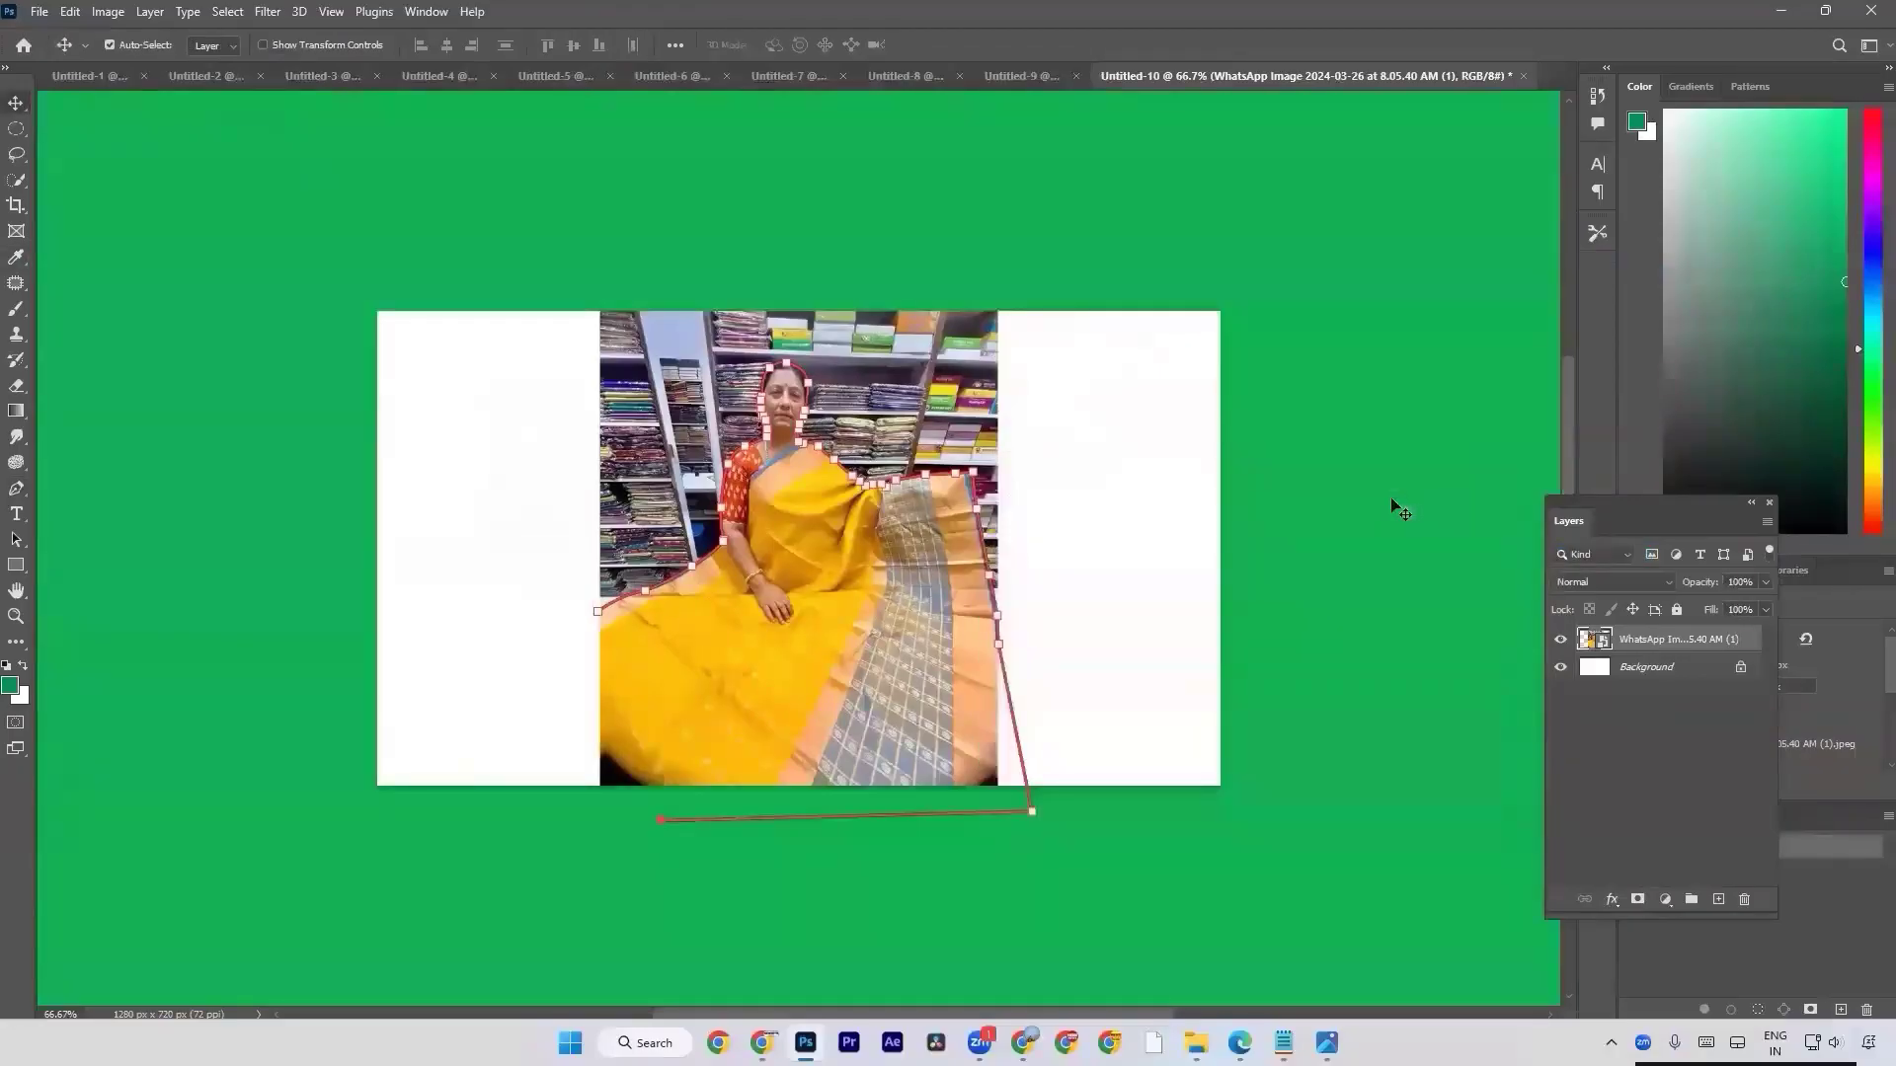
# Try the Default, Dark Gray and Medium Gray canvas surrounds and return the surround to Default.
pyautogui.rightClick(1396, 507)
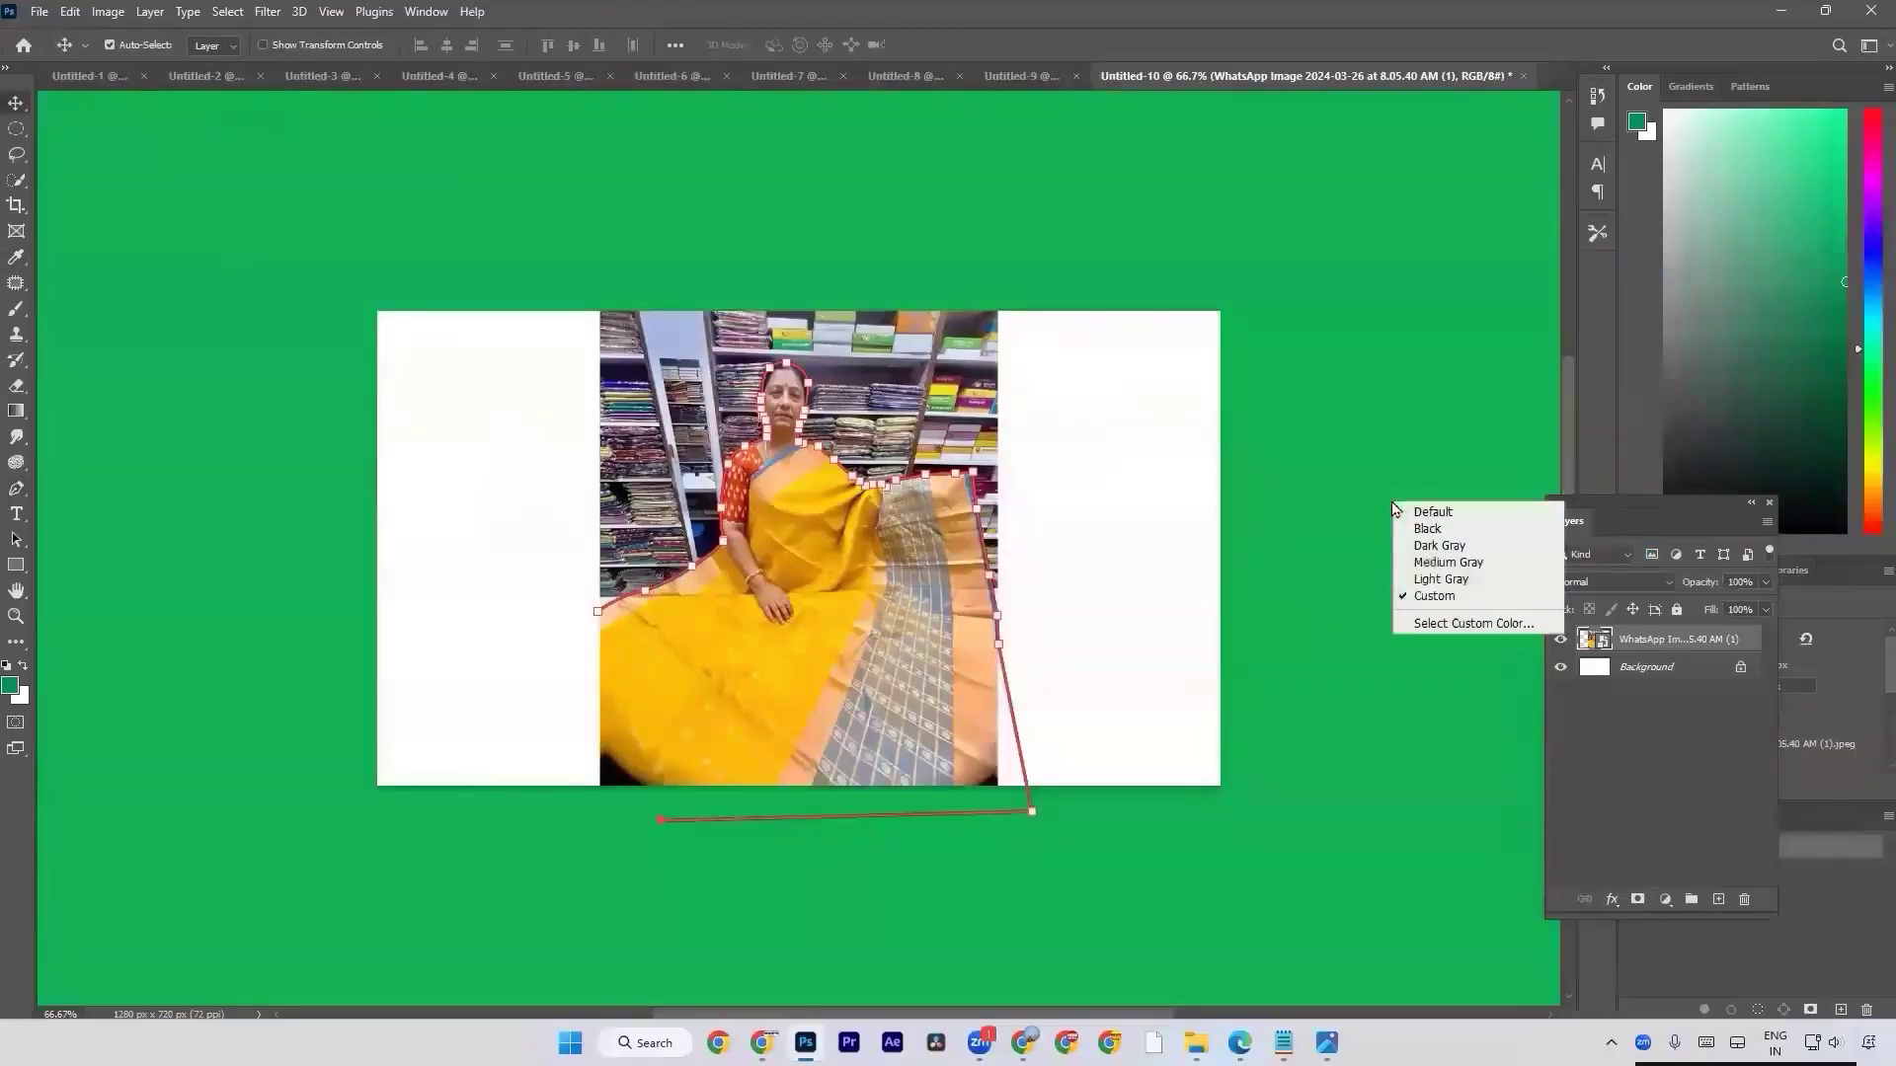
pyautogui.click(1441, 518)
pyautogui.rightClick(1441, 520)
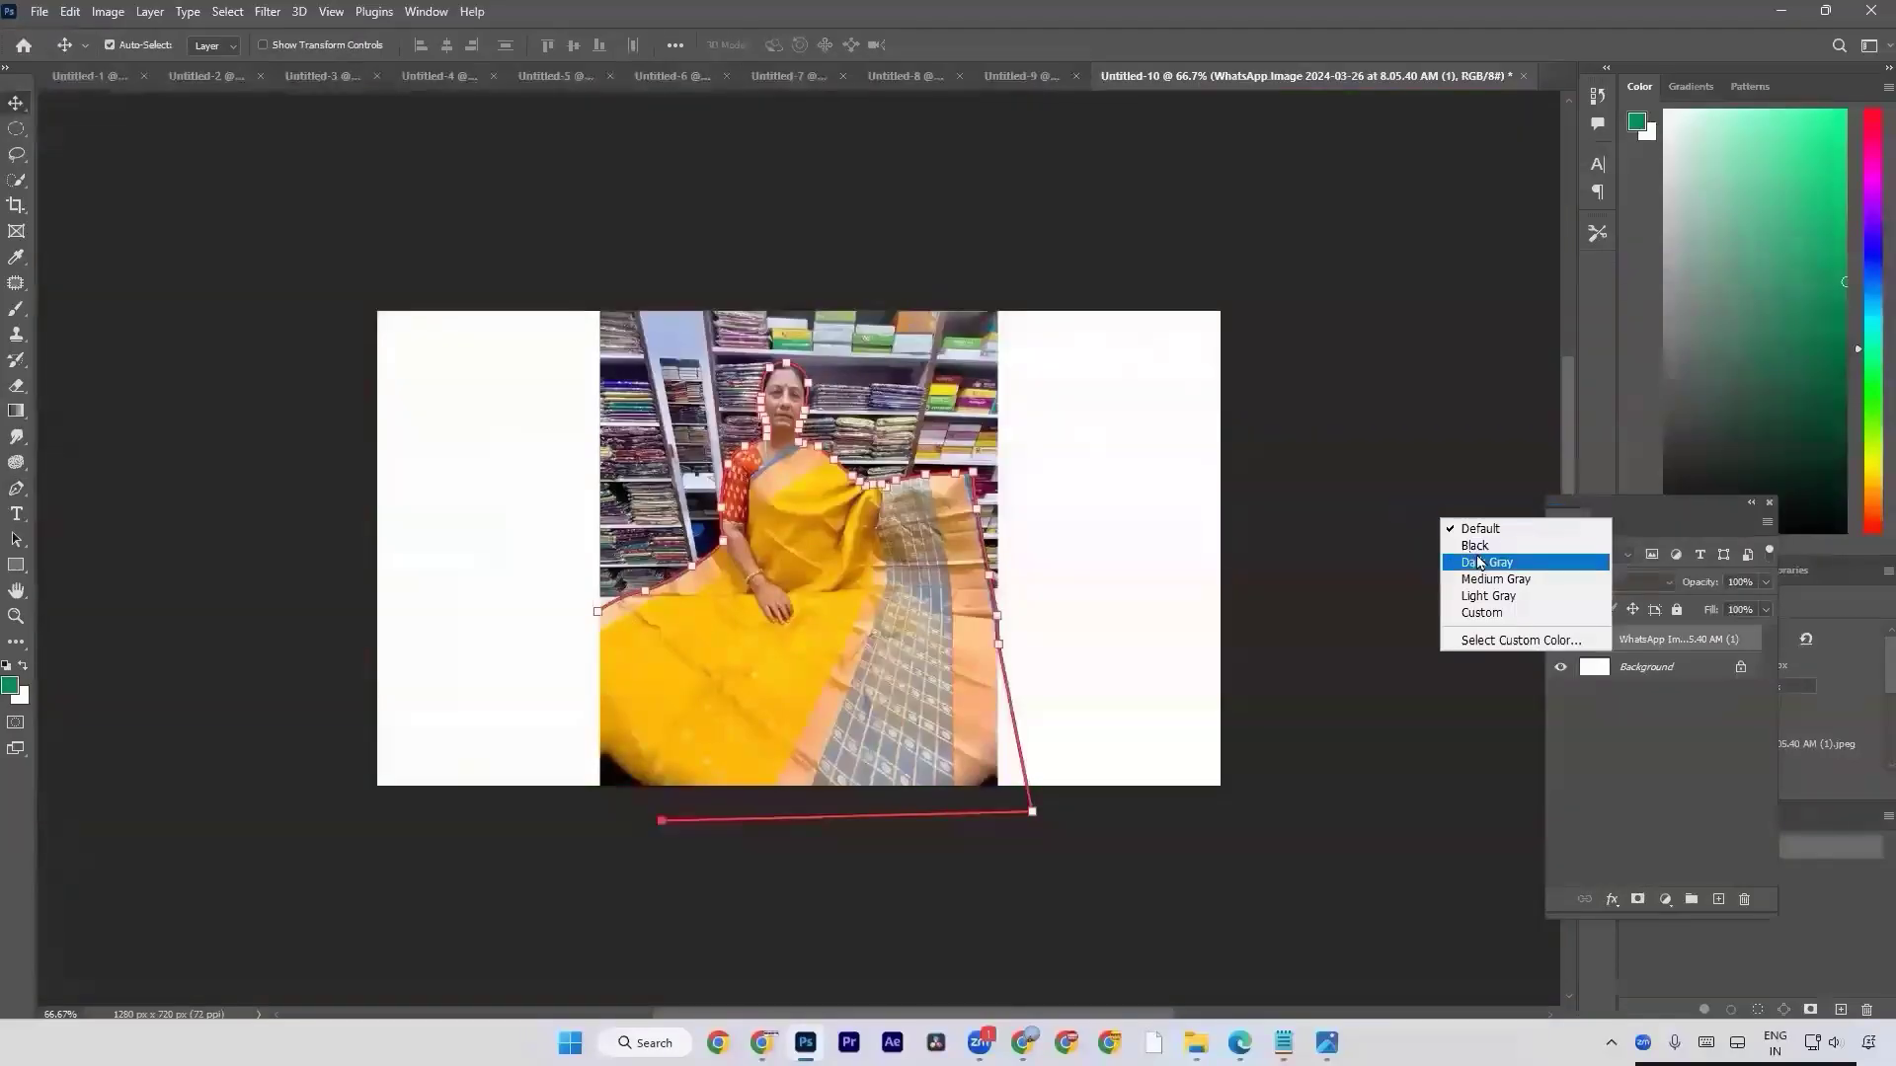
pyautogui.click(1482, 563)
pyautogui.rightClick(1441, 549)
pyautogui.click(1486, 610)
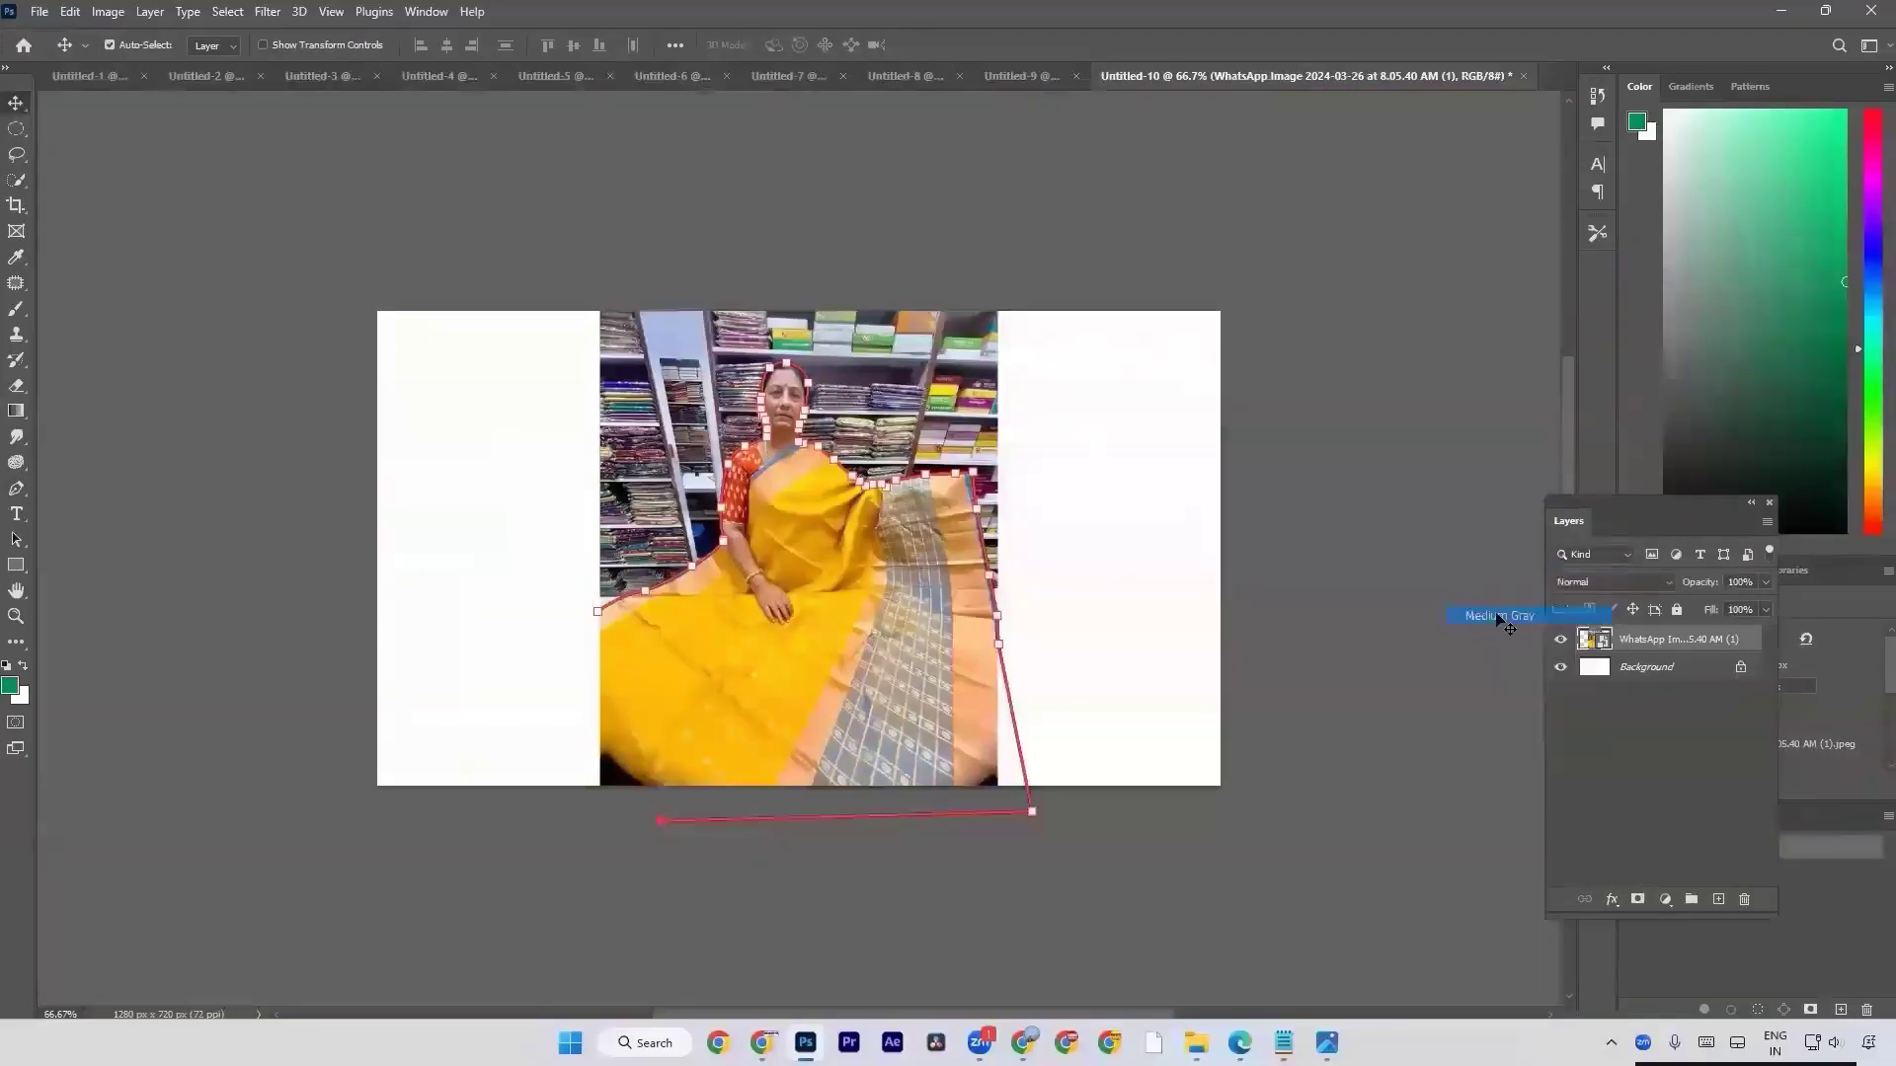
pyautogui.rightClick(1345, 550)
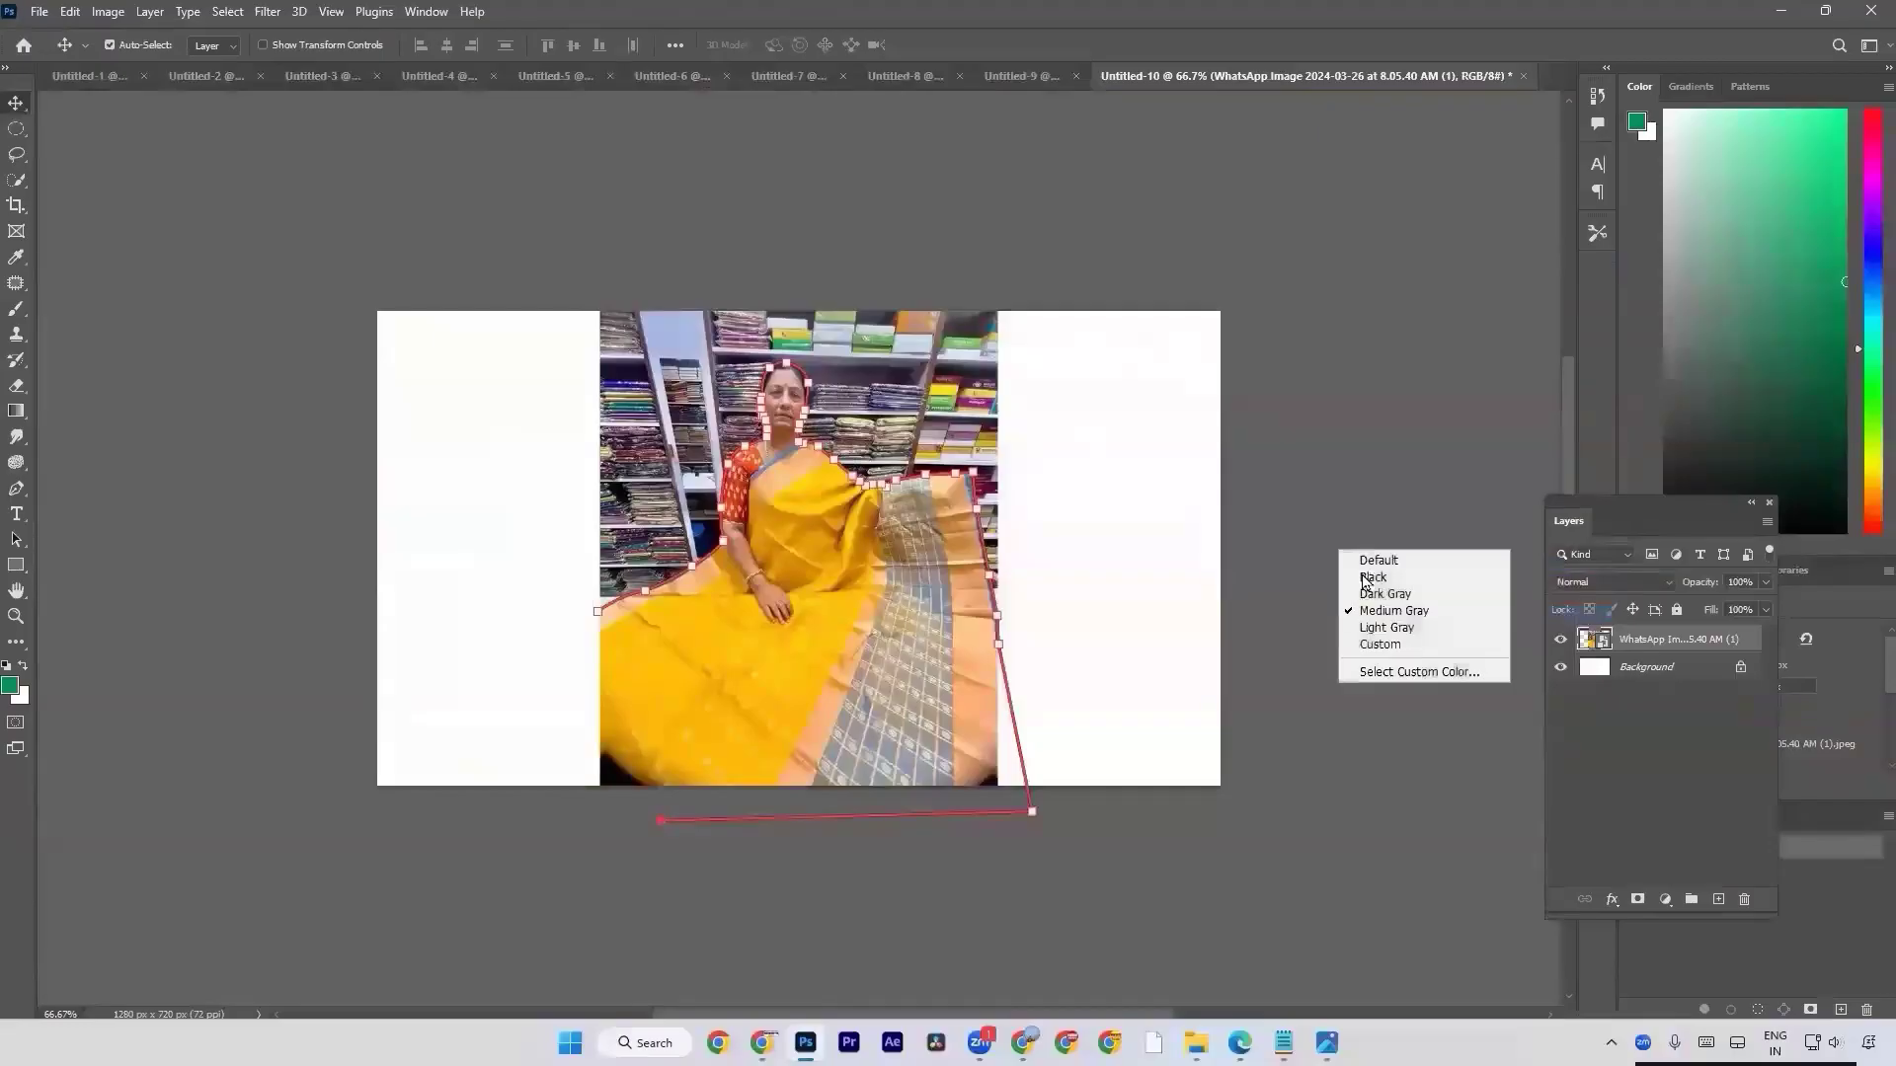
pyautogui.click(1373, 555)
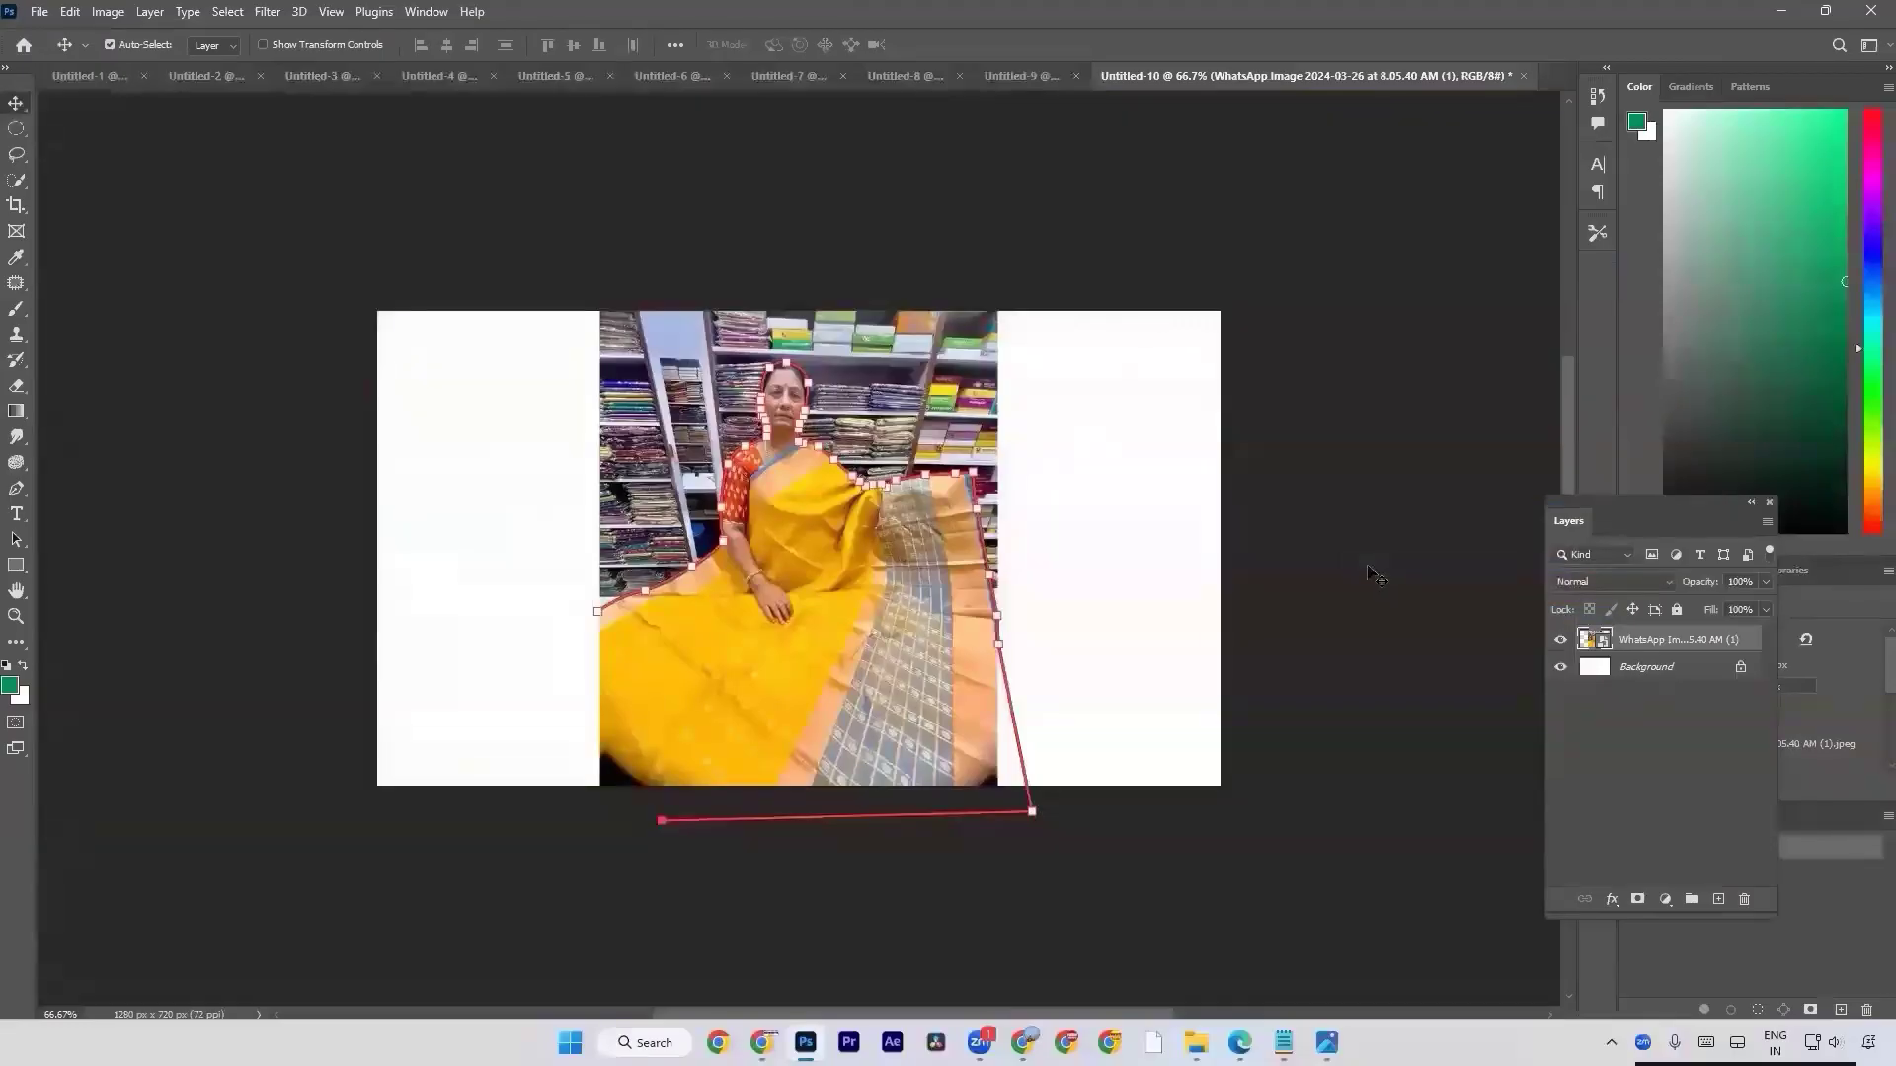
pyautogui.click(1378, 577)
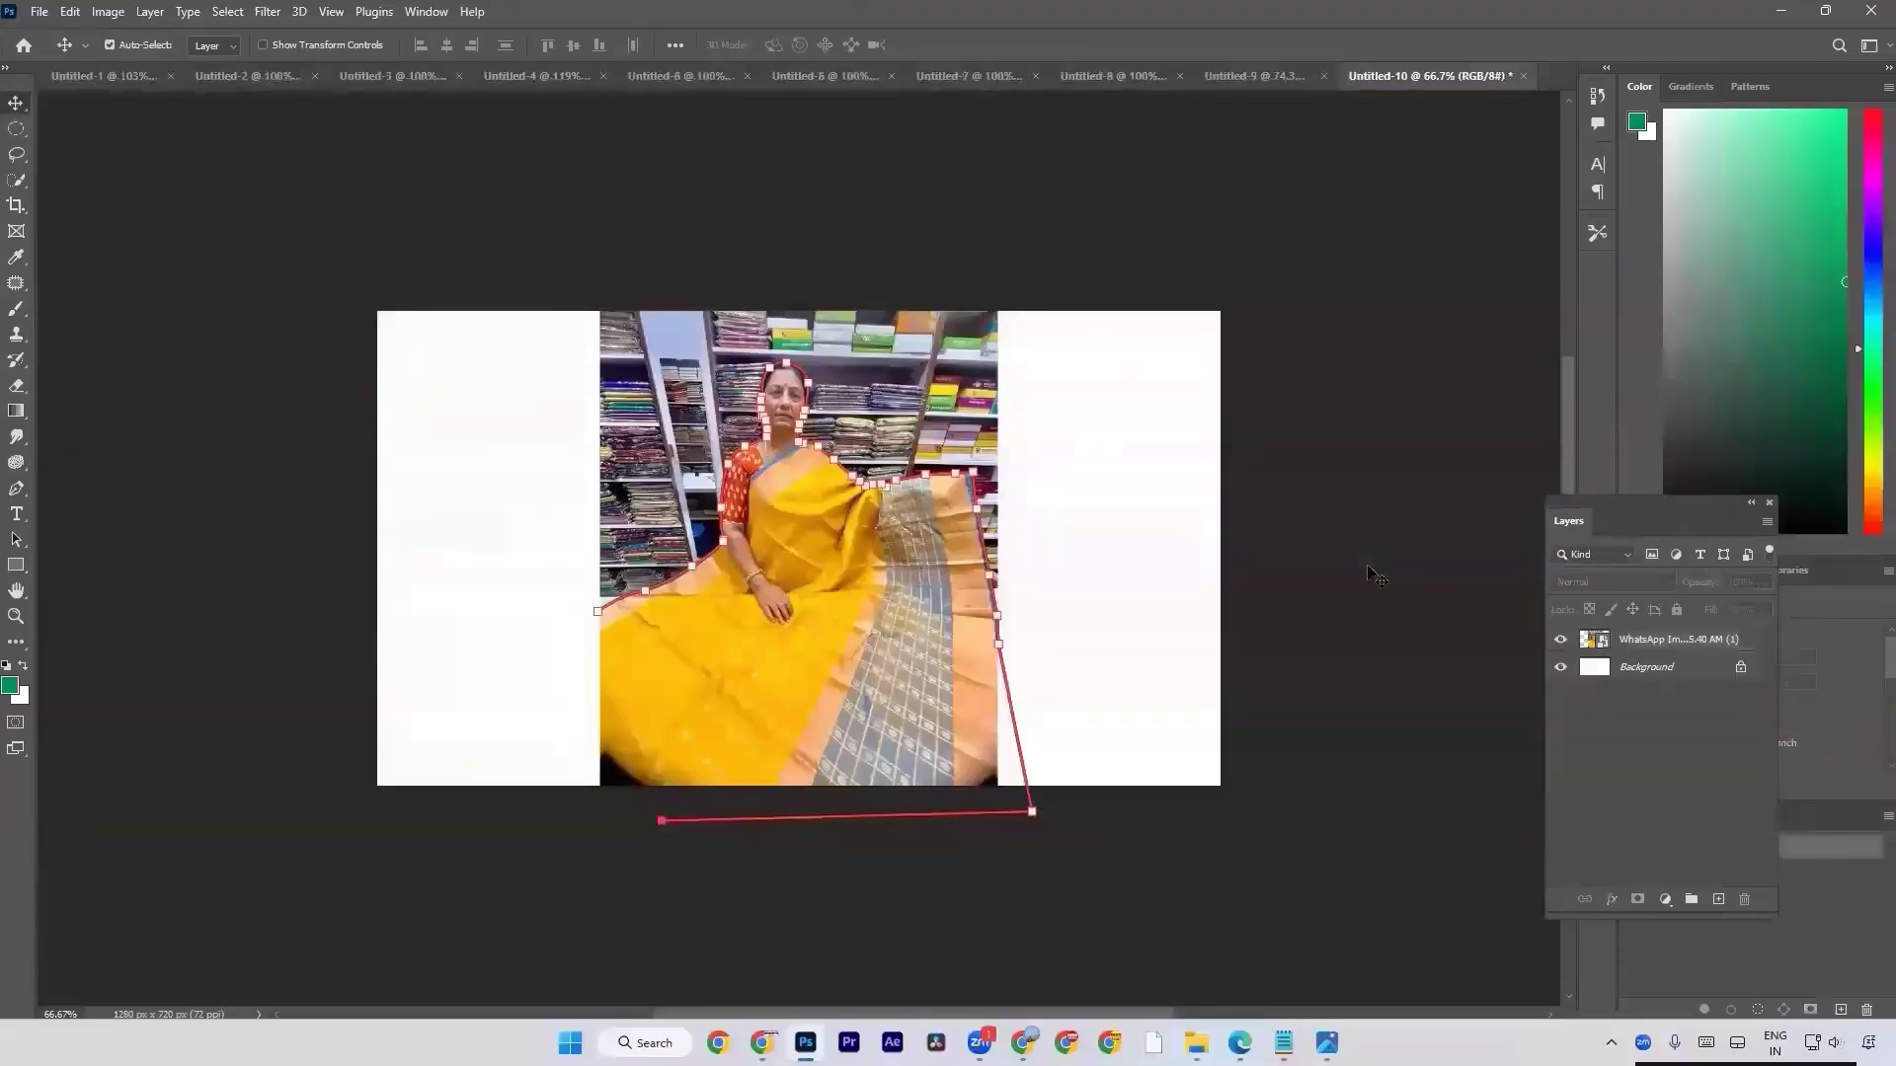
pyautogui.press('p')
pyautogui.hotkey('ctrl', 'z')
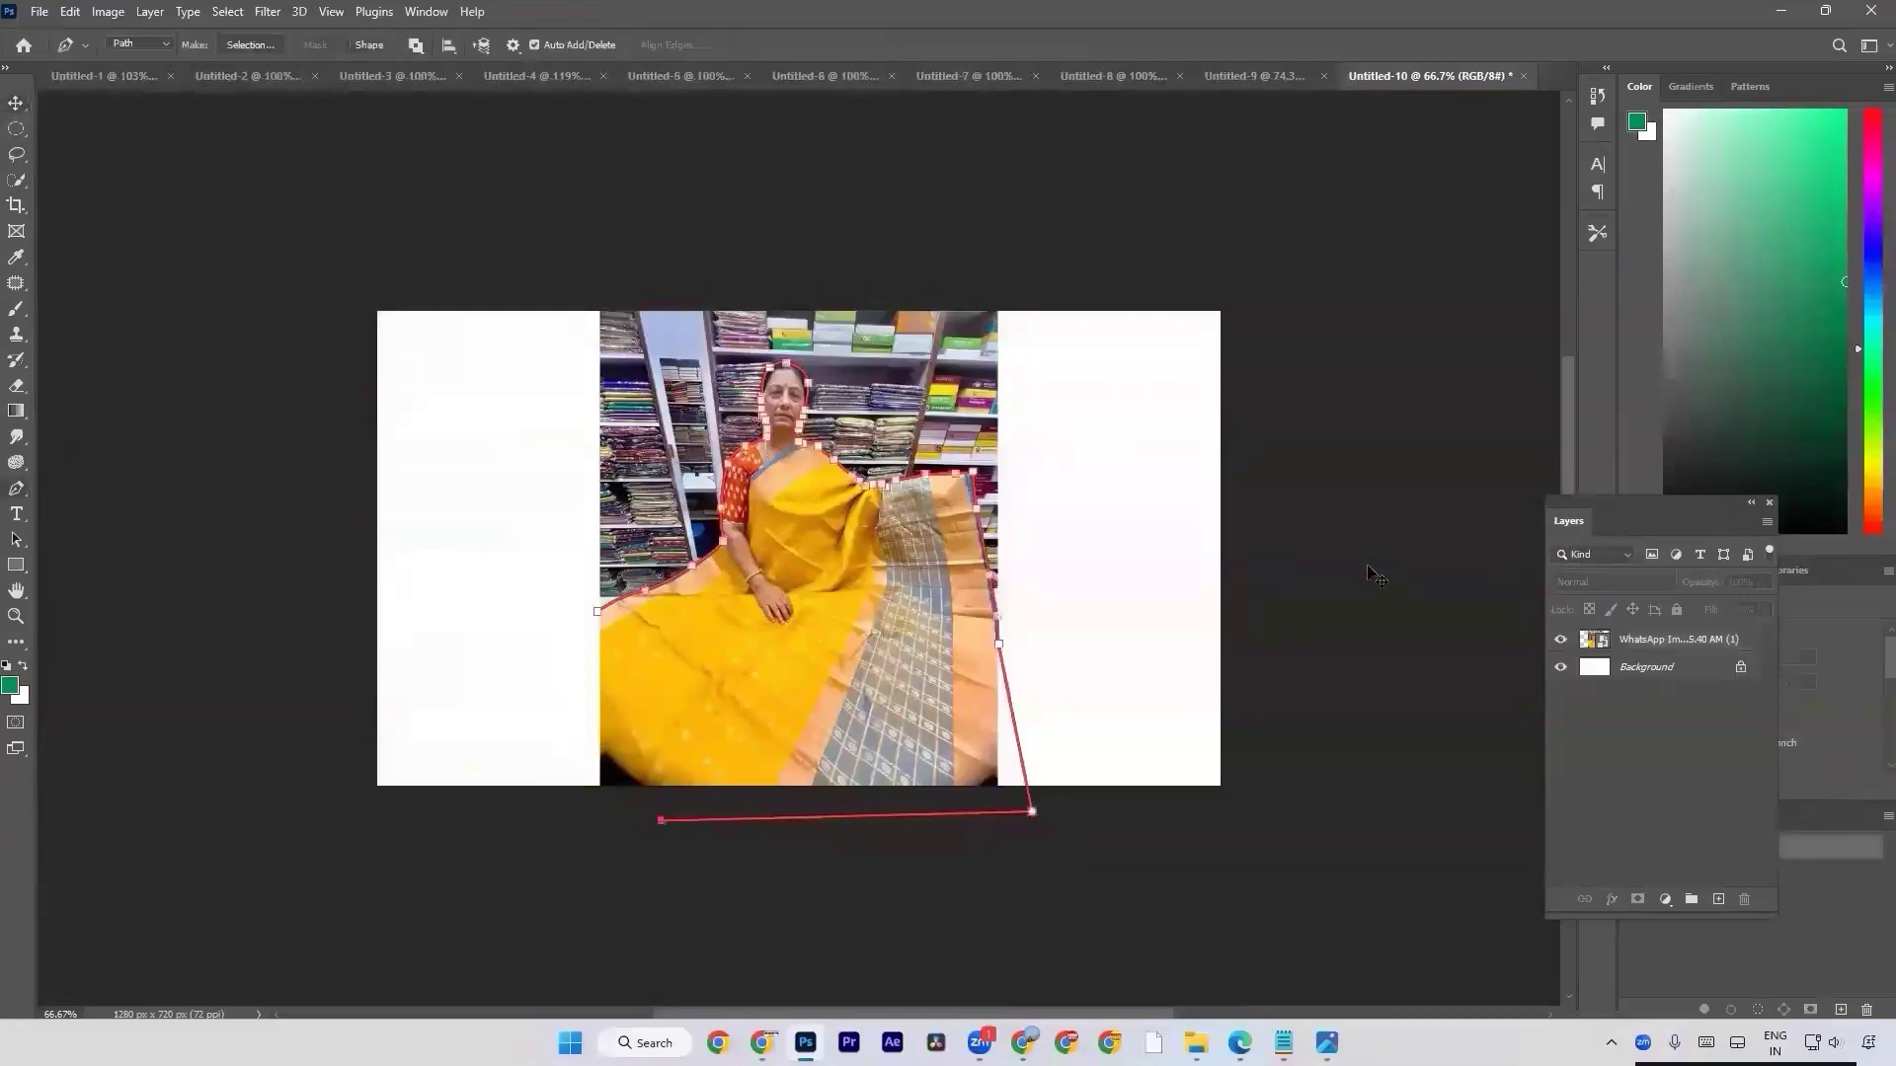
pyautogui.click(612, 824)
pyautogui.click(604, 871)
pyautogui.click(532, 827)
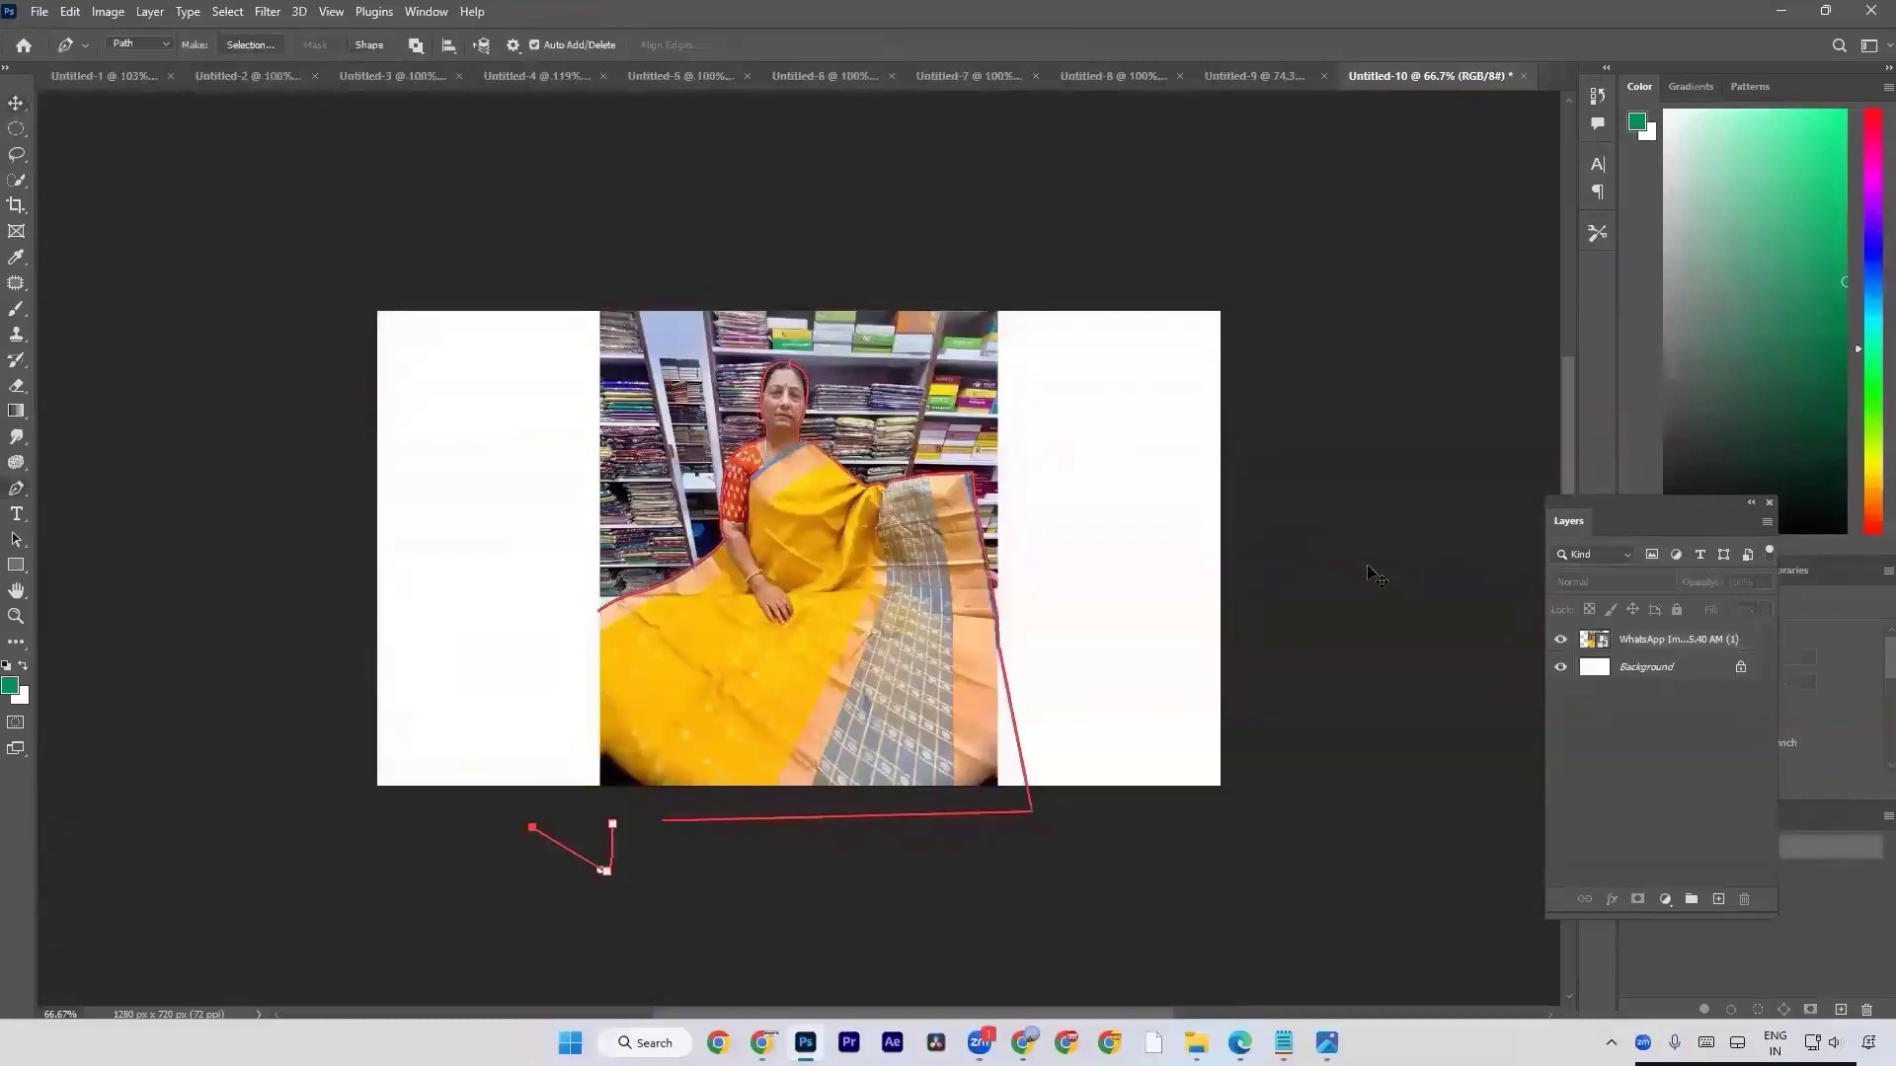
pyautogui.click(586, 819)
pyautogui.click(612, 823)
pyautogui.hotkey('ctrl', 'z')
pyautogui.hotkey('ctrl', 'z')
pyautogui.hotkey('ctrl', 'z')
pyautogui.hotkey('ctrl', 'z')
pyautogui.hotkey('ctrl', 'z')
pyautogui.hotkey('ctrl', 'z')
# Continue the path below the canvas, around the photo's lower edge, and close it at its starting anchor on the saree's far side.
pyautogui.scroll(-2, 515, 782)
pyautogui.click(742, 750)
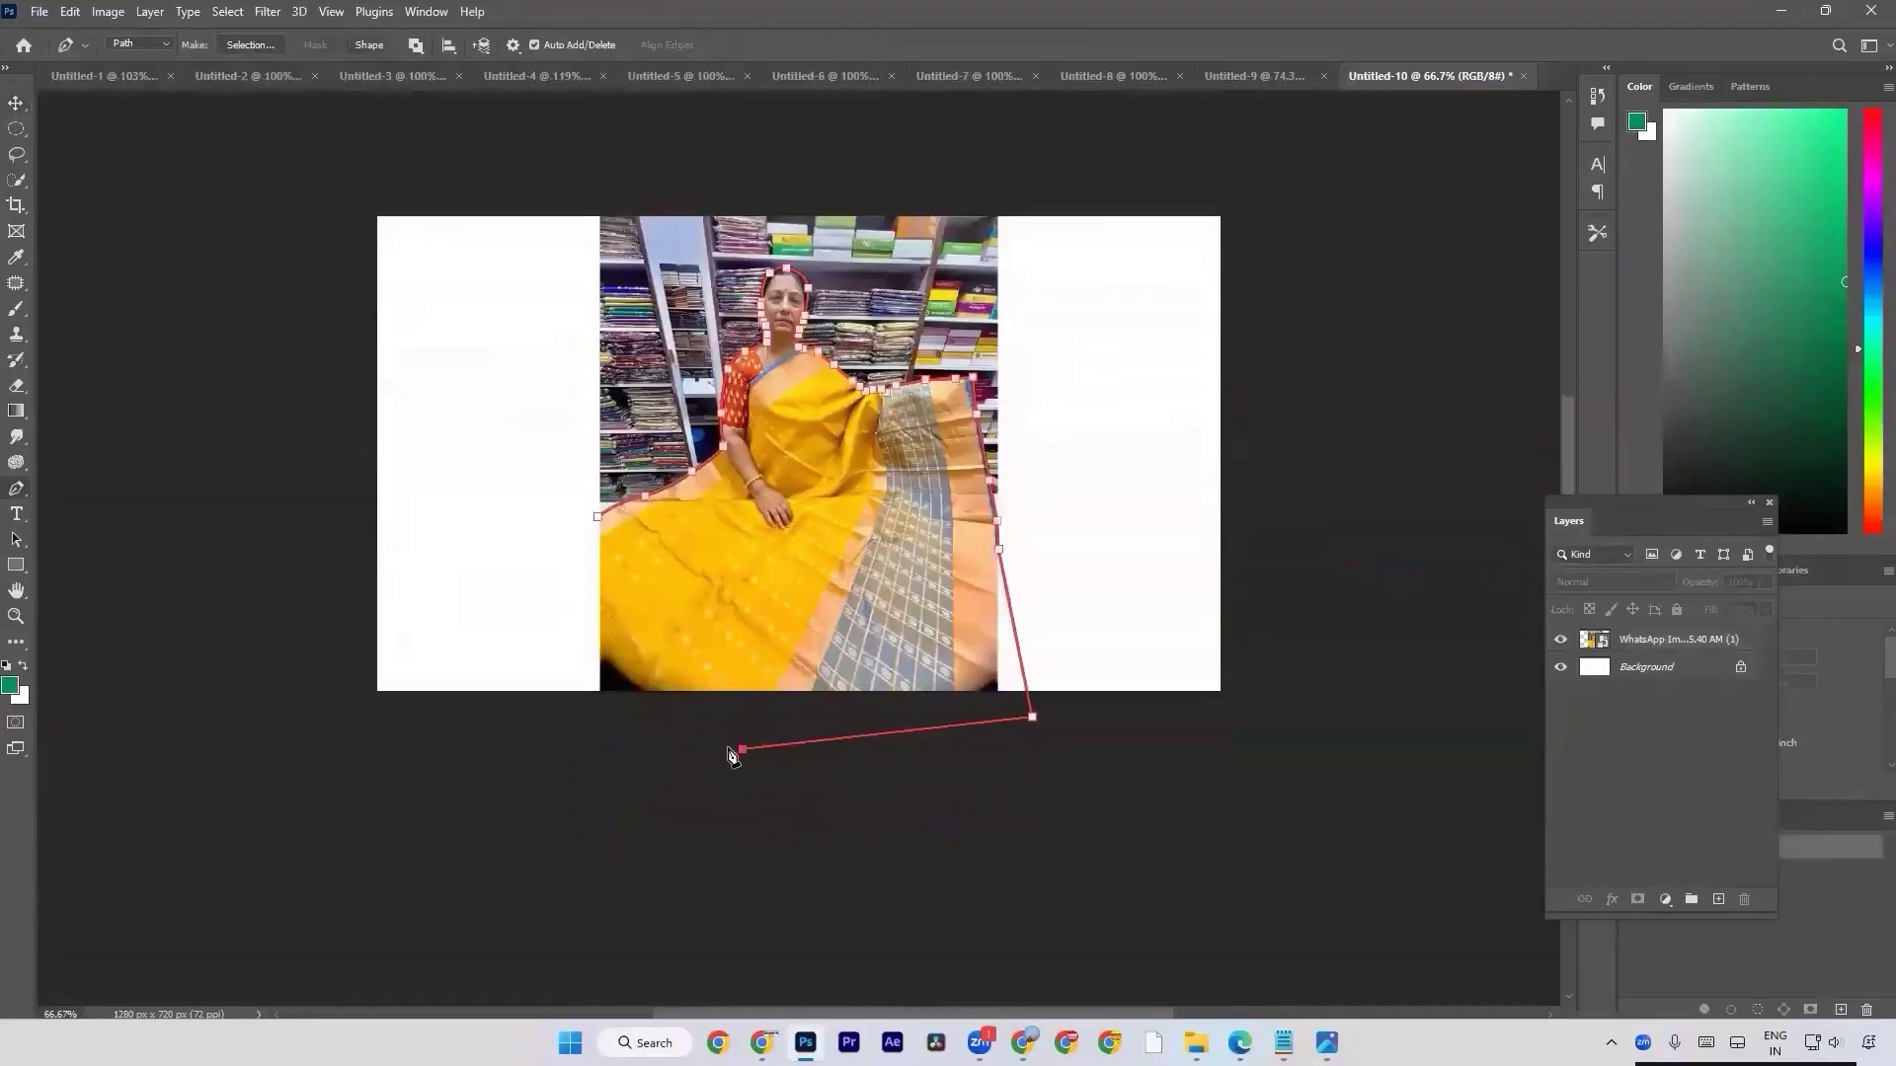
pyautogui.click(592, 727)
pyautogui.click(597, 522)
pyautogui.hotkey('ctrl', 'z')
pyautogui.click(599, 521)
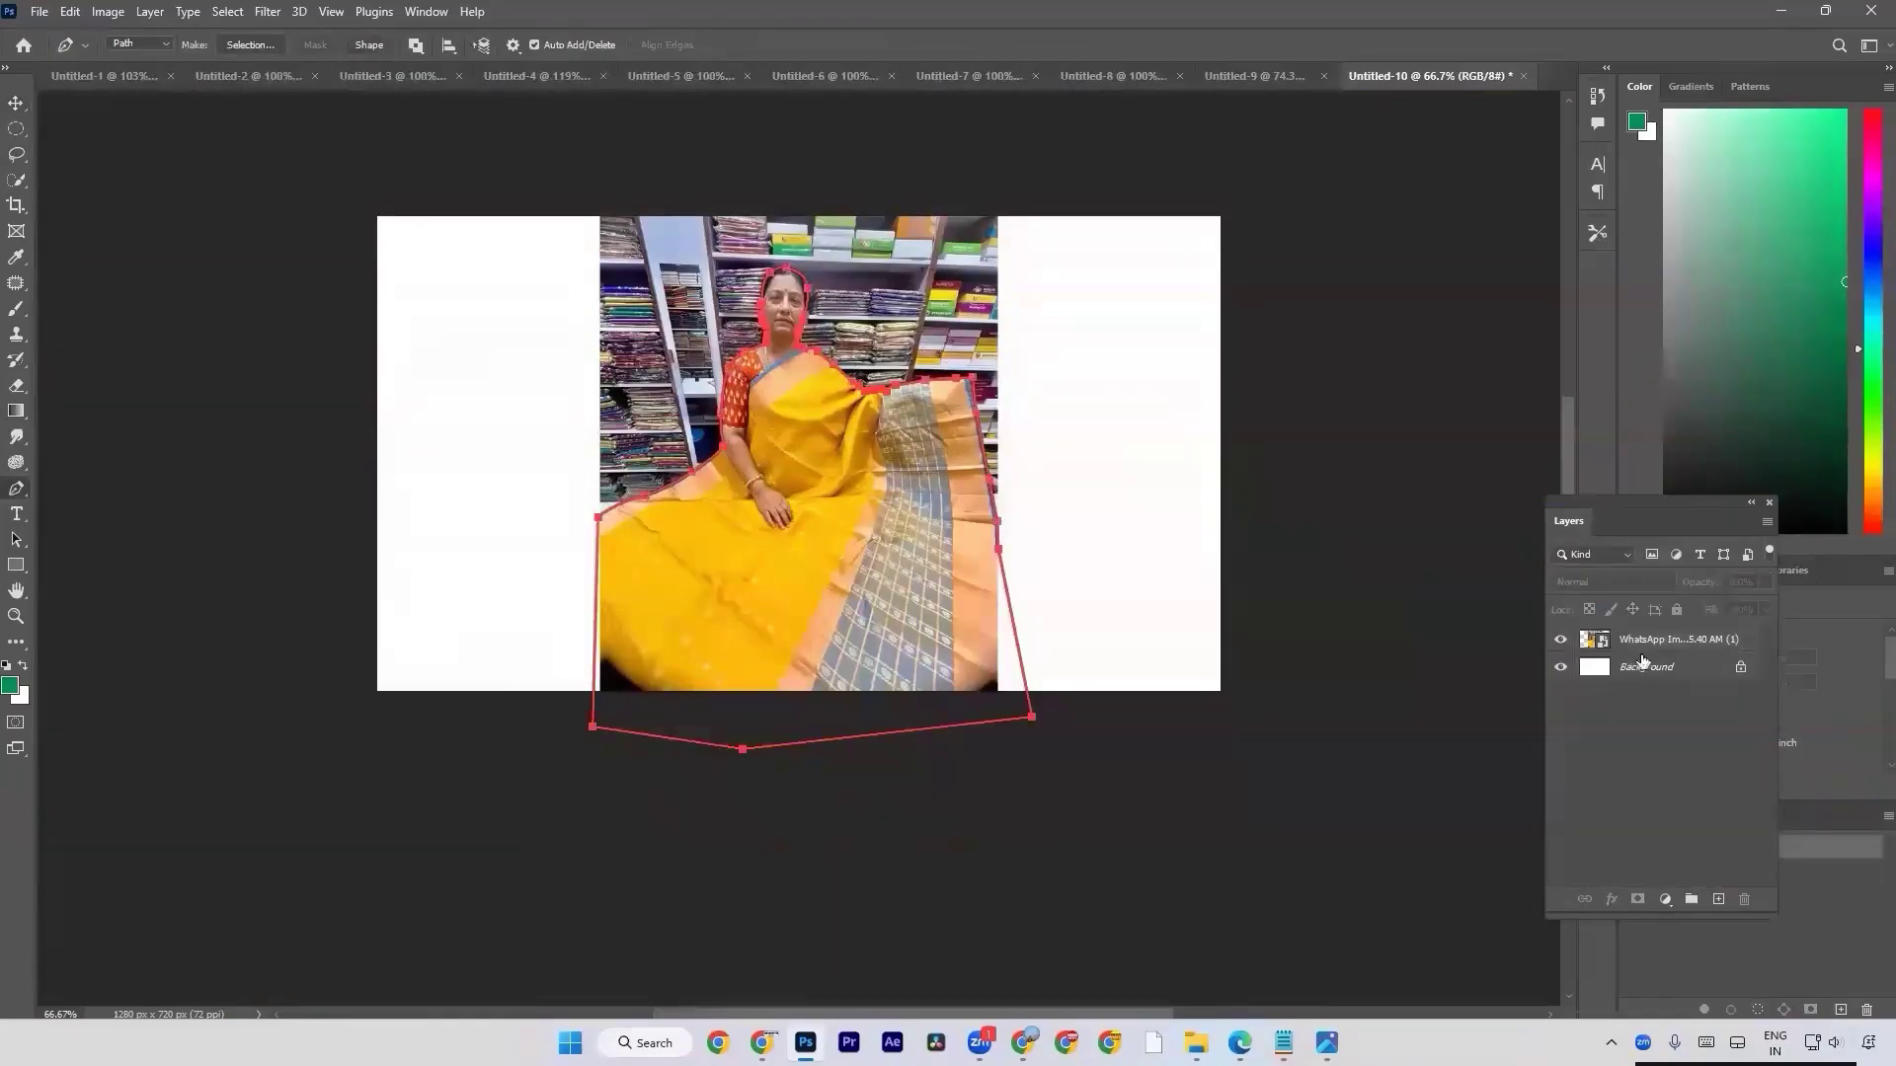
# Convert the closed path to a selection and add it as a layer mask on the woman's photo layer.
pyautogui.click(1675, 642)
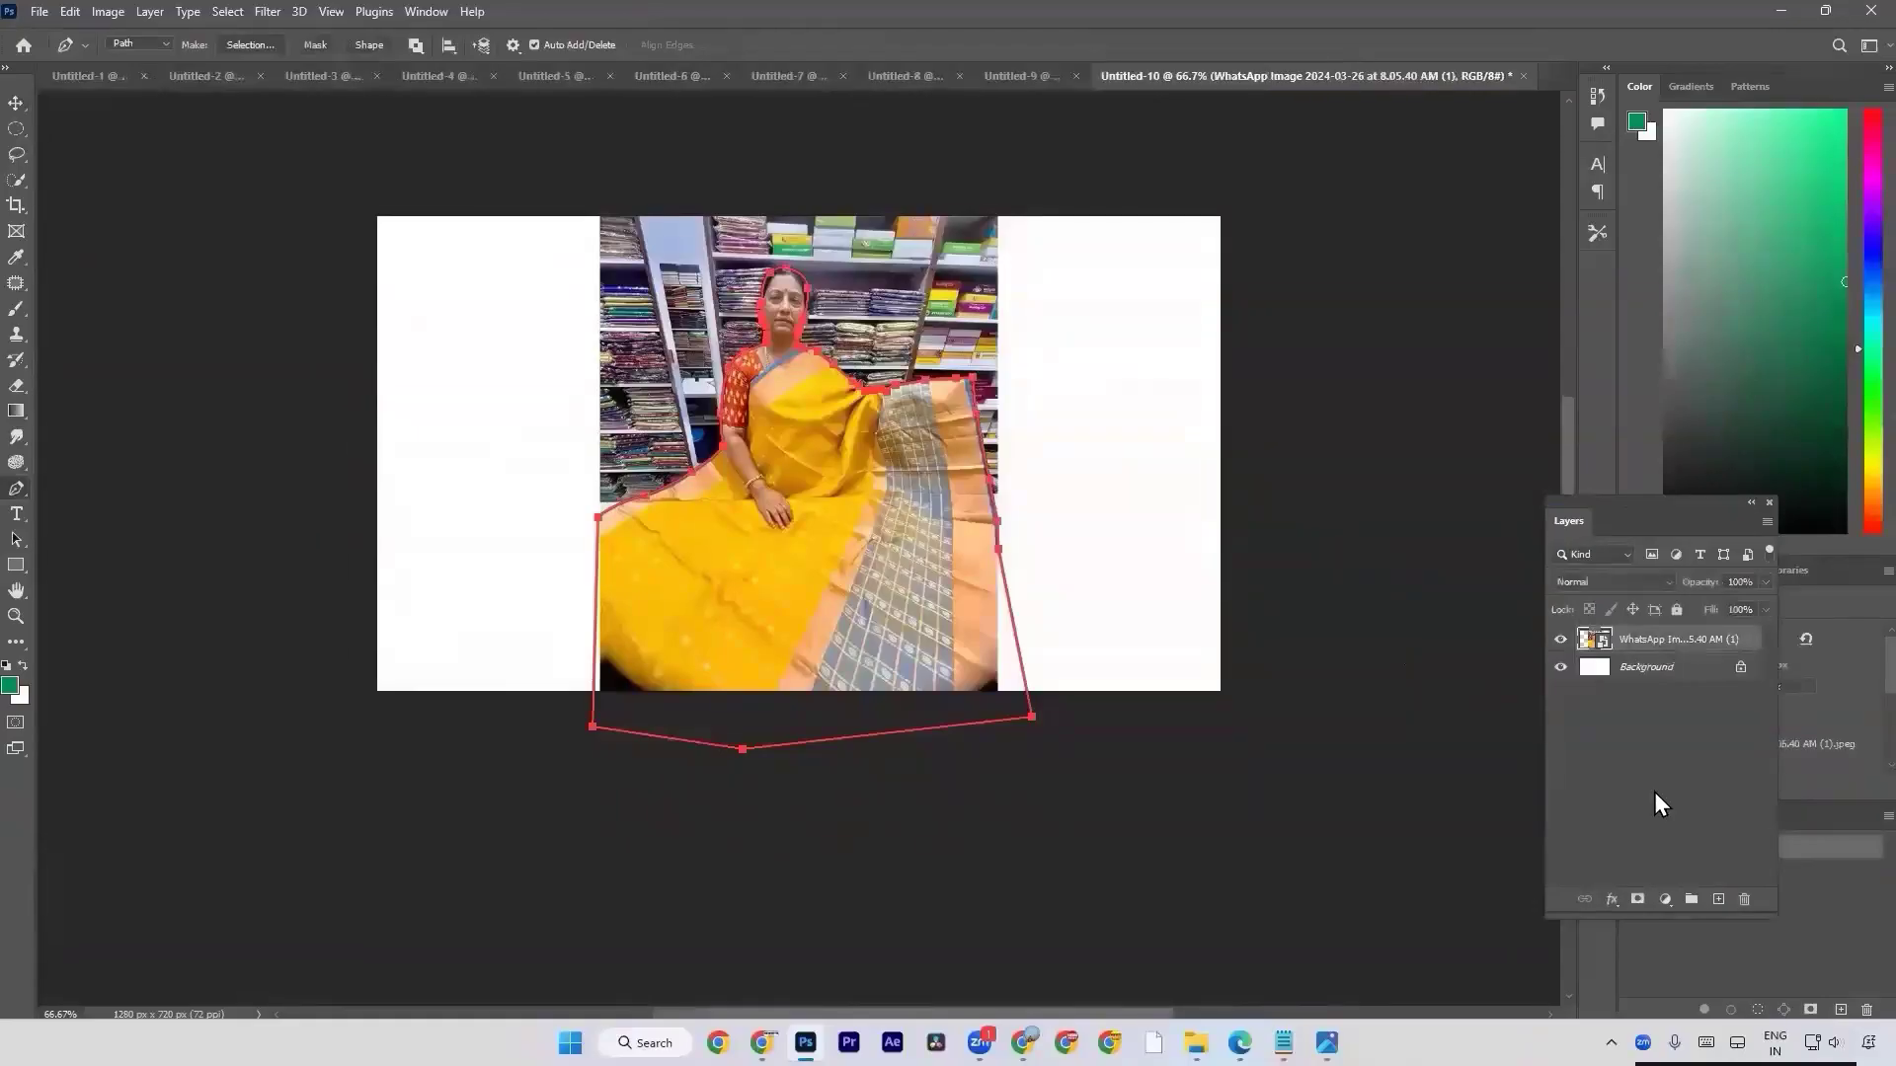
pyautogui.hotkey('ctrl', 'Return')
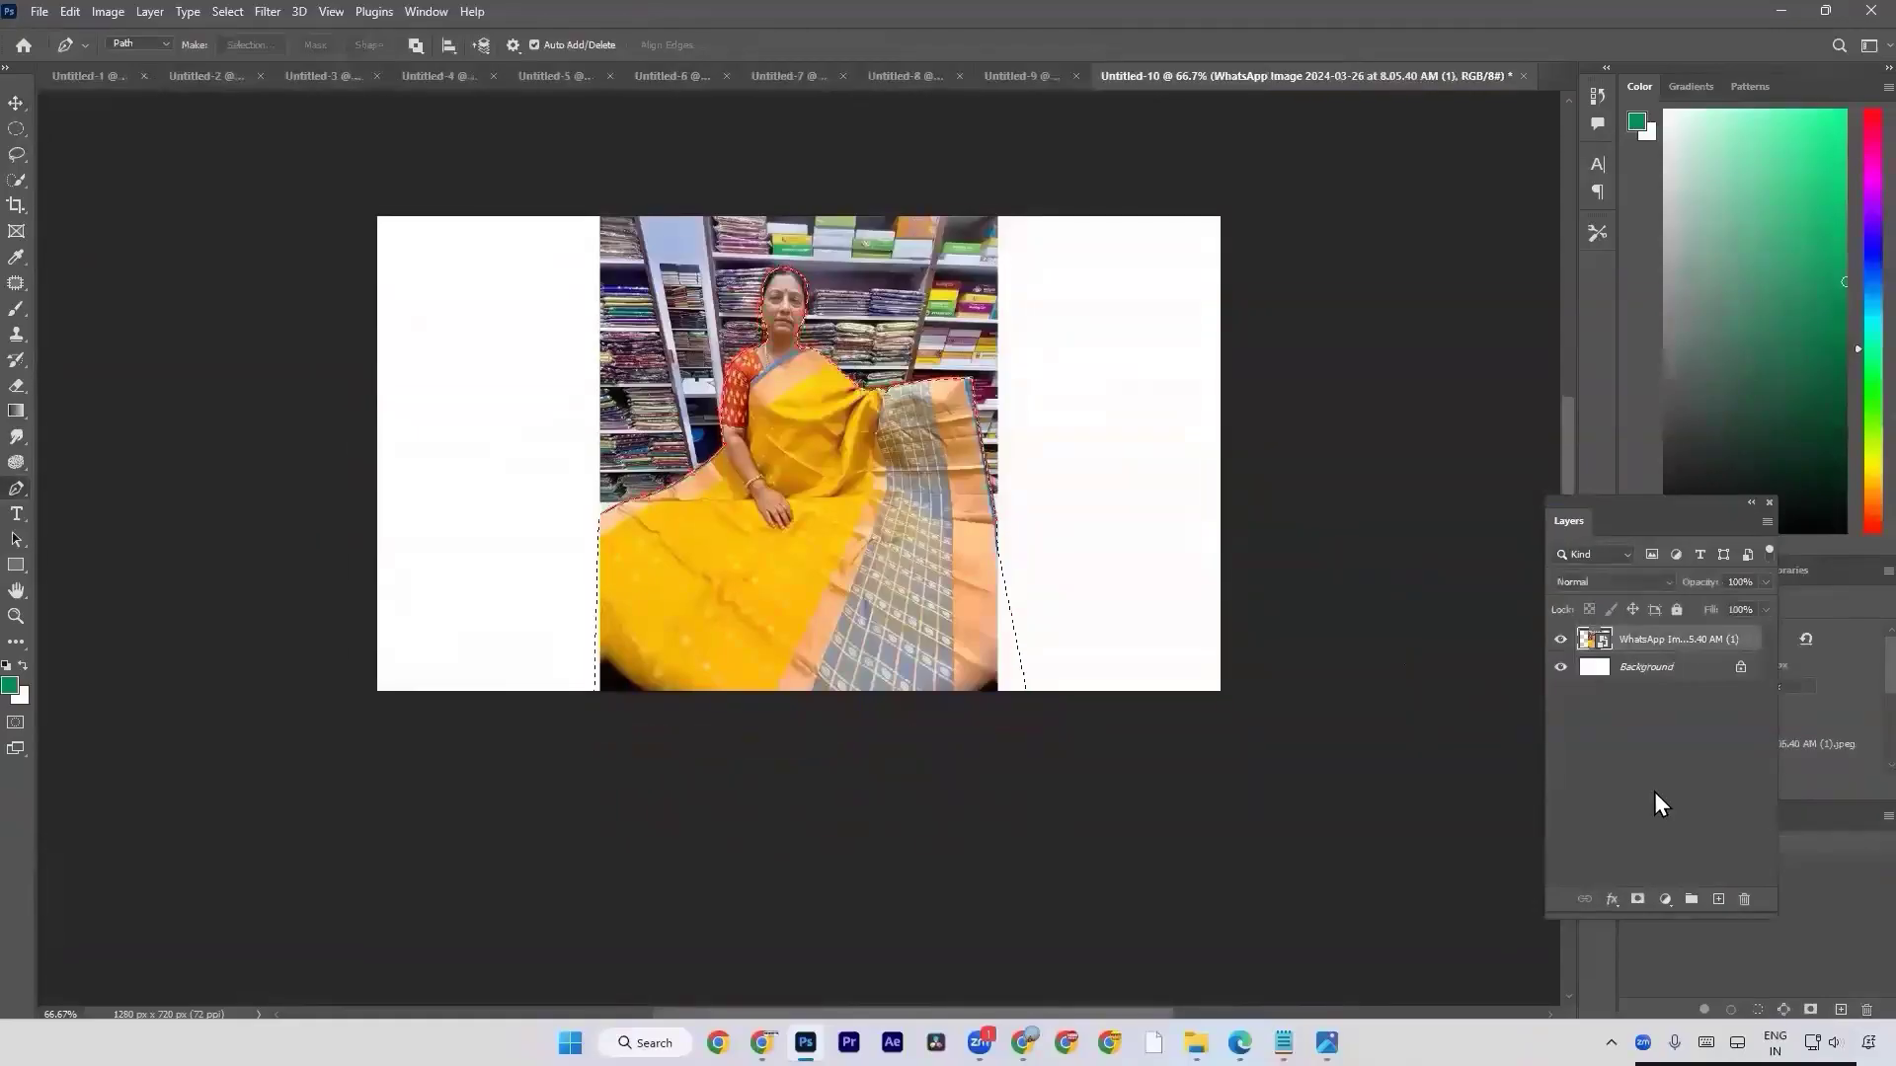
pyautogui.click(1637, 899)
# Add a Gradient fill layer above the Background with a blue gradient preset and Reverse enabled.
pyautogui.click(1595, 668)
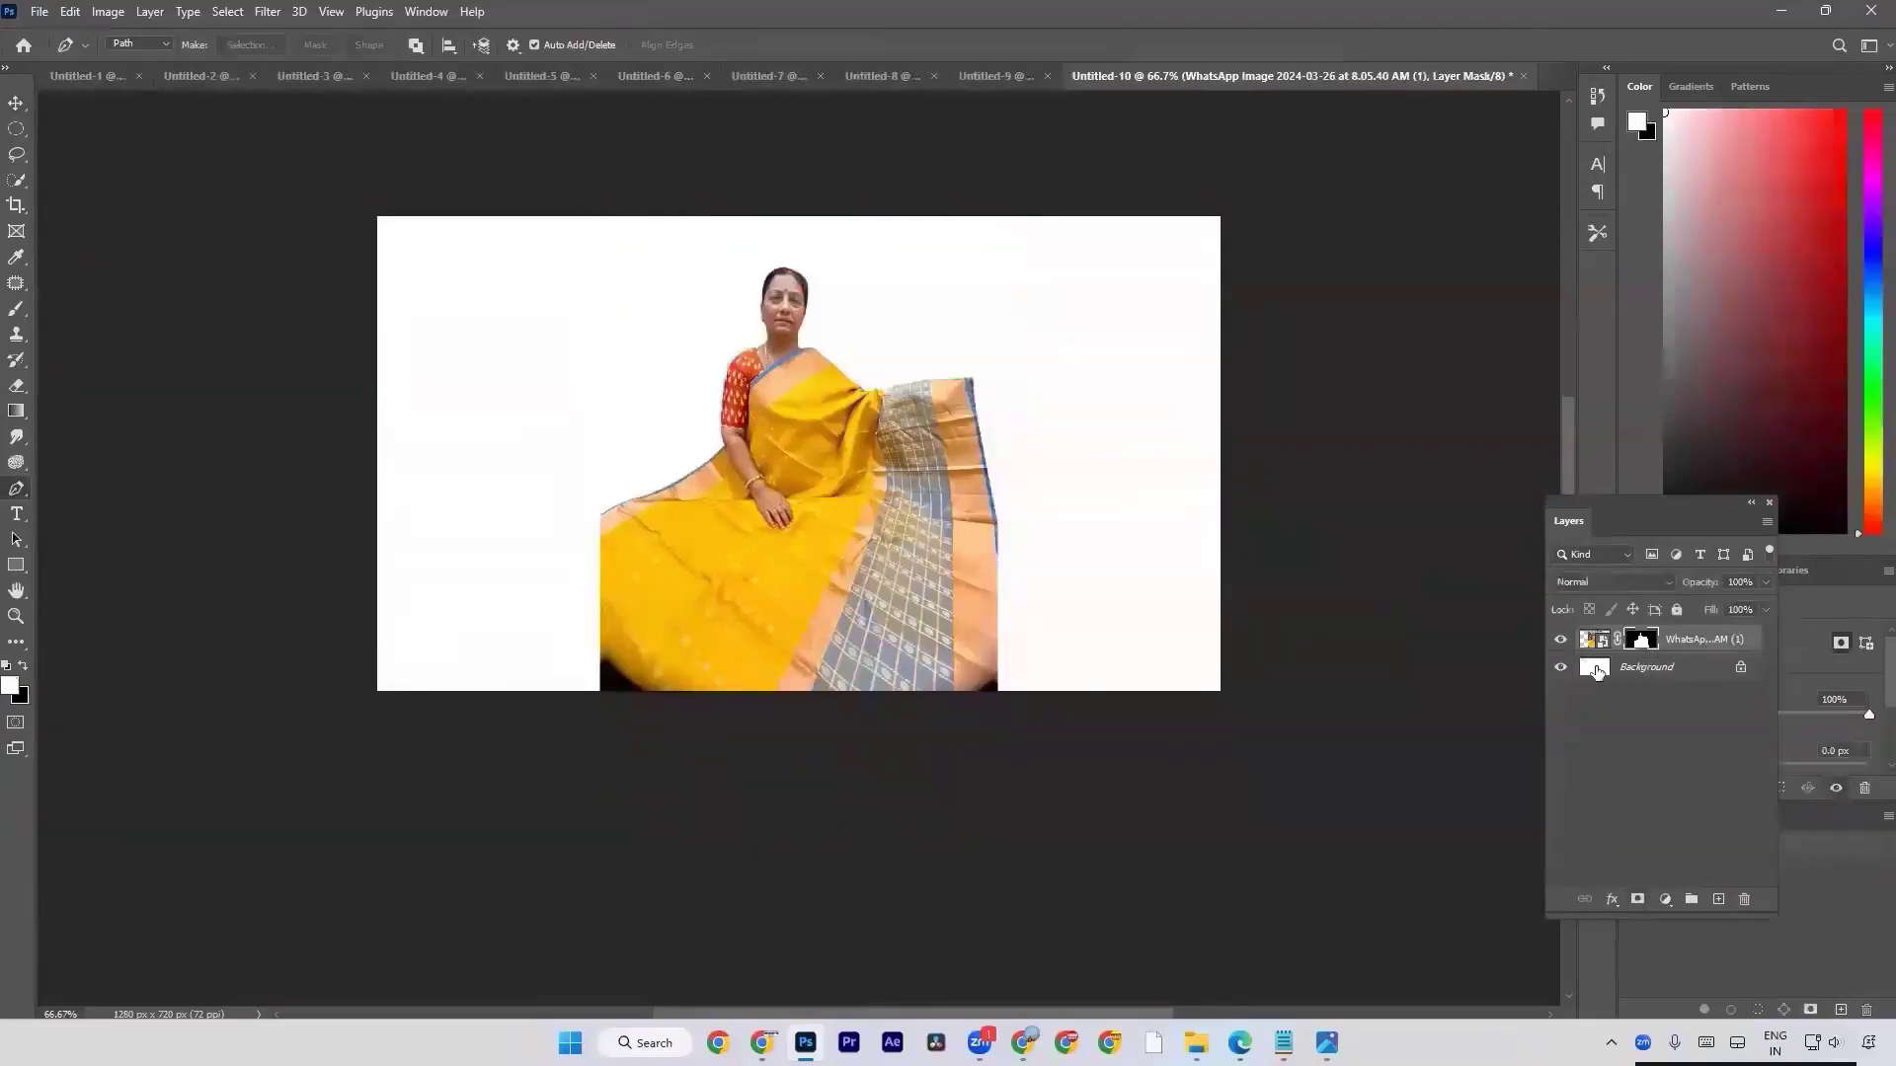
pyautogui.click(1668, 899)
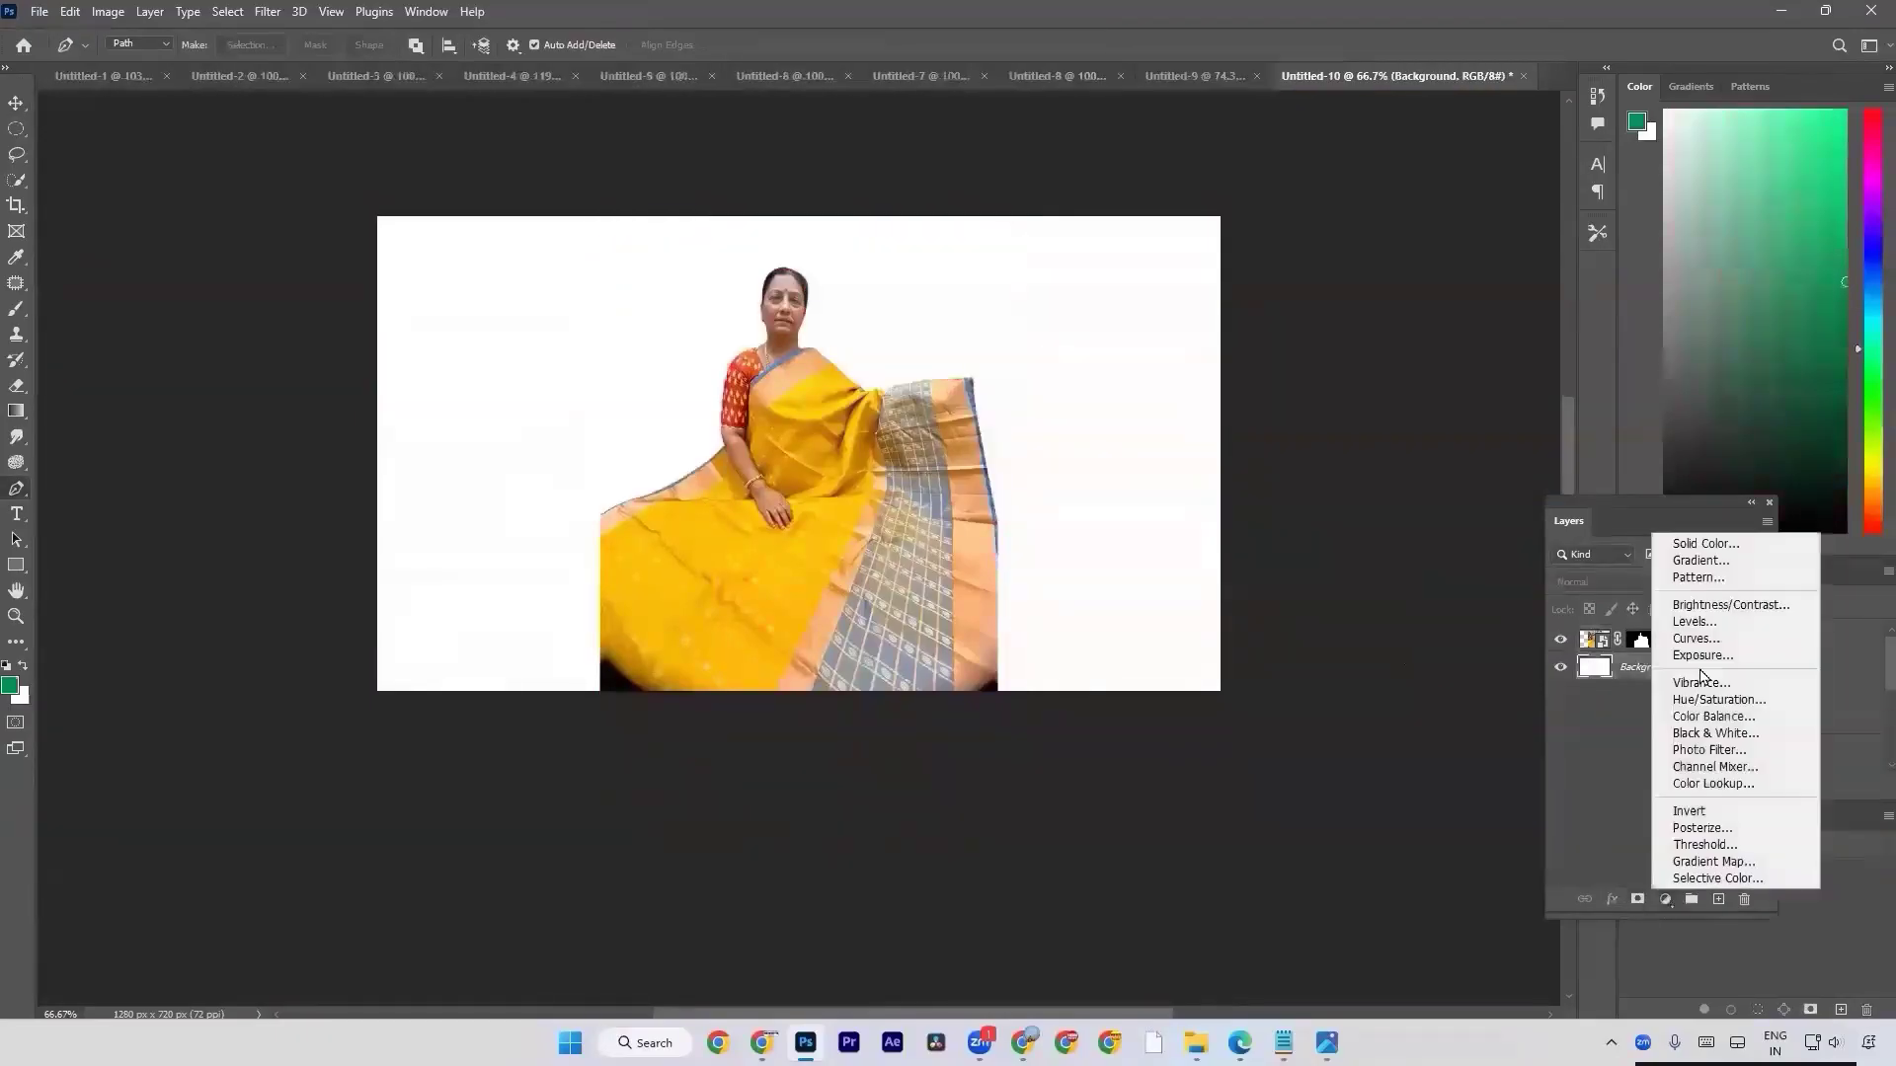
pyautogui.click(1700, 561)
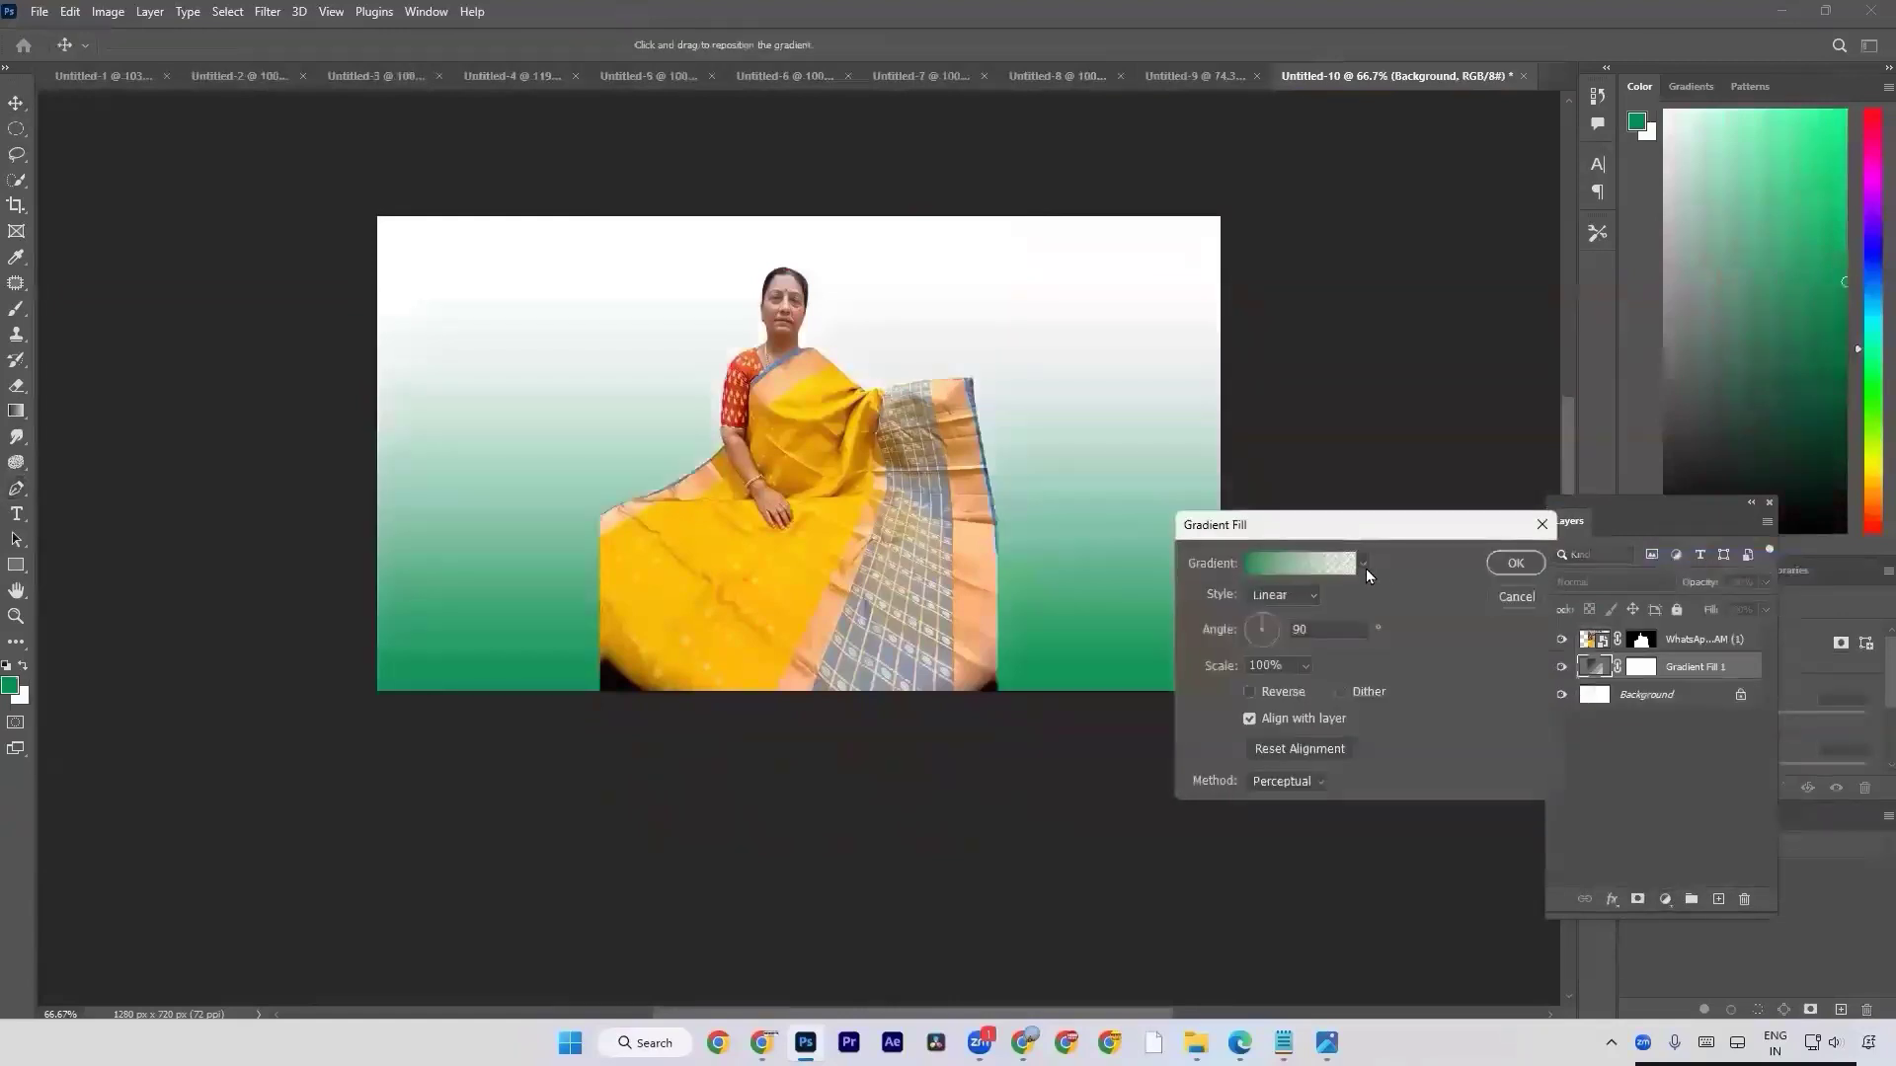
pyautogui.click(1363, 566)
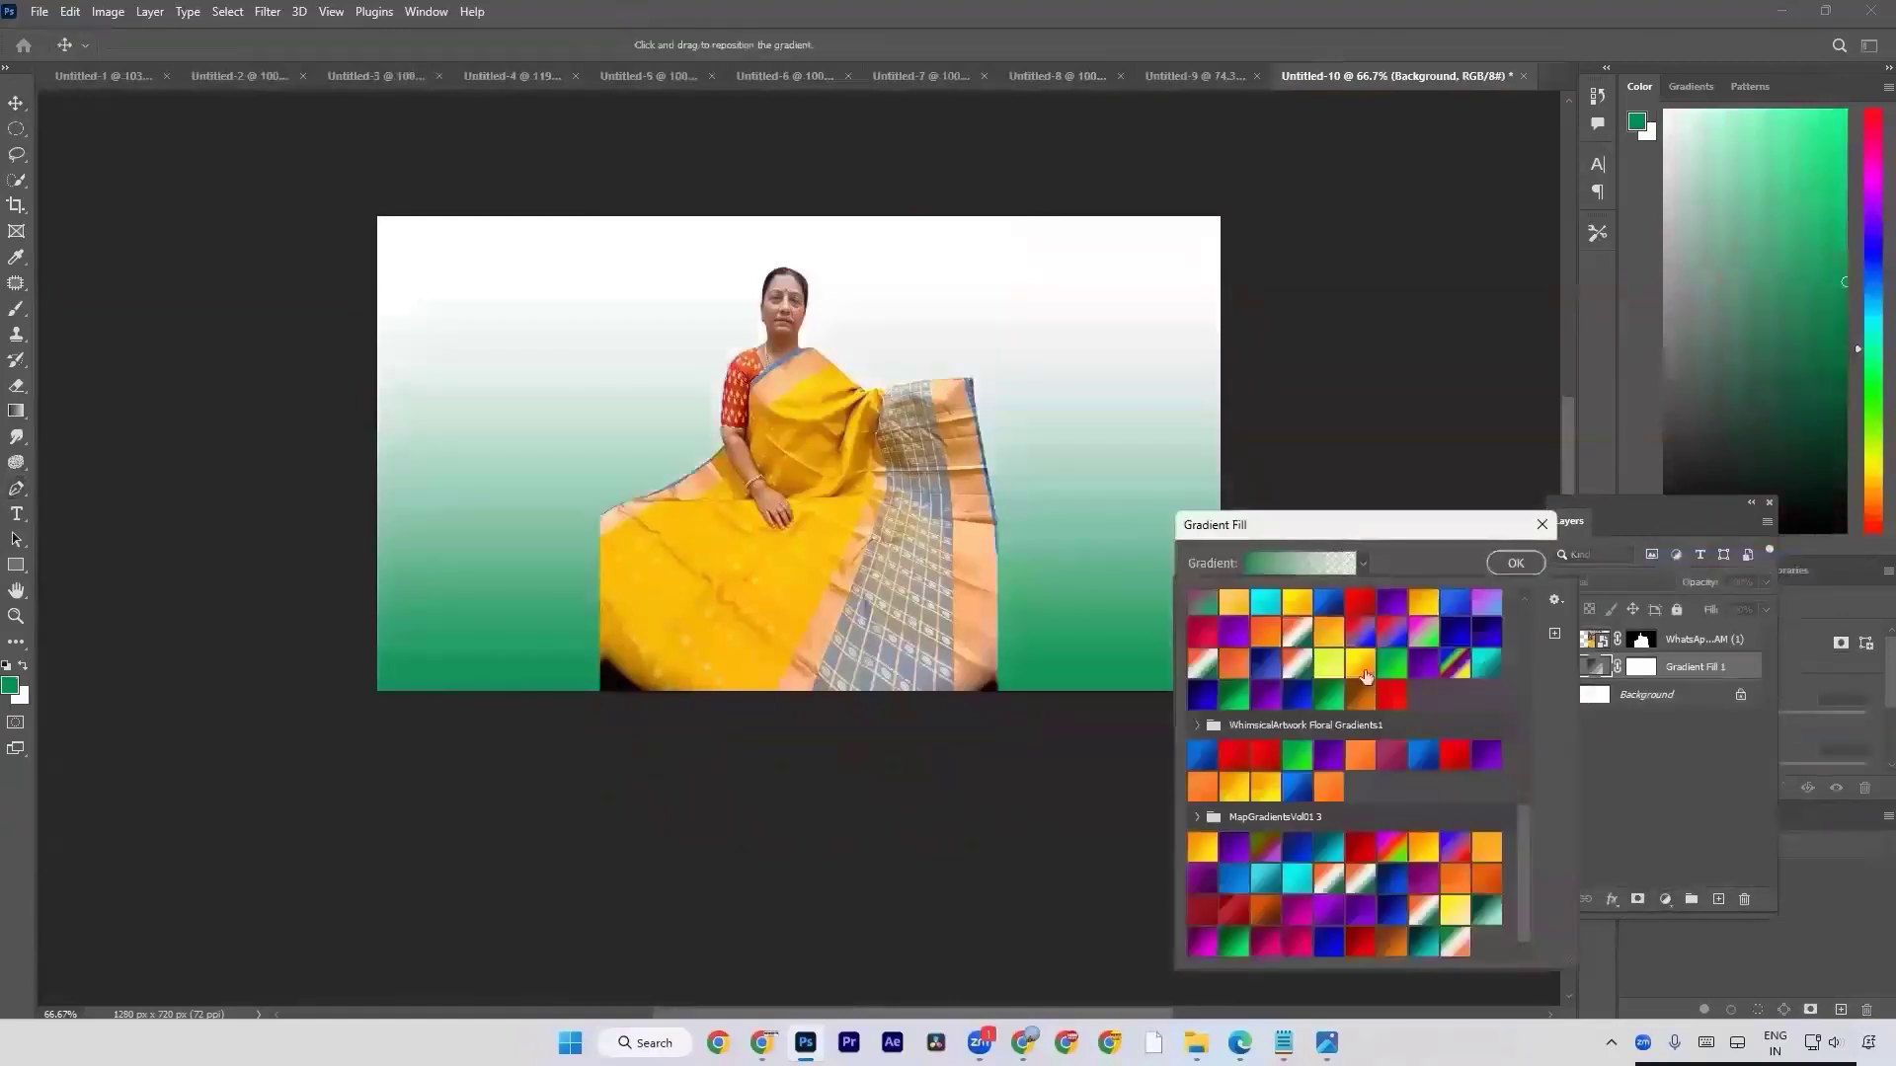
pyautogui.click(1299, 785)
pyautogui.click(1412, 543)
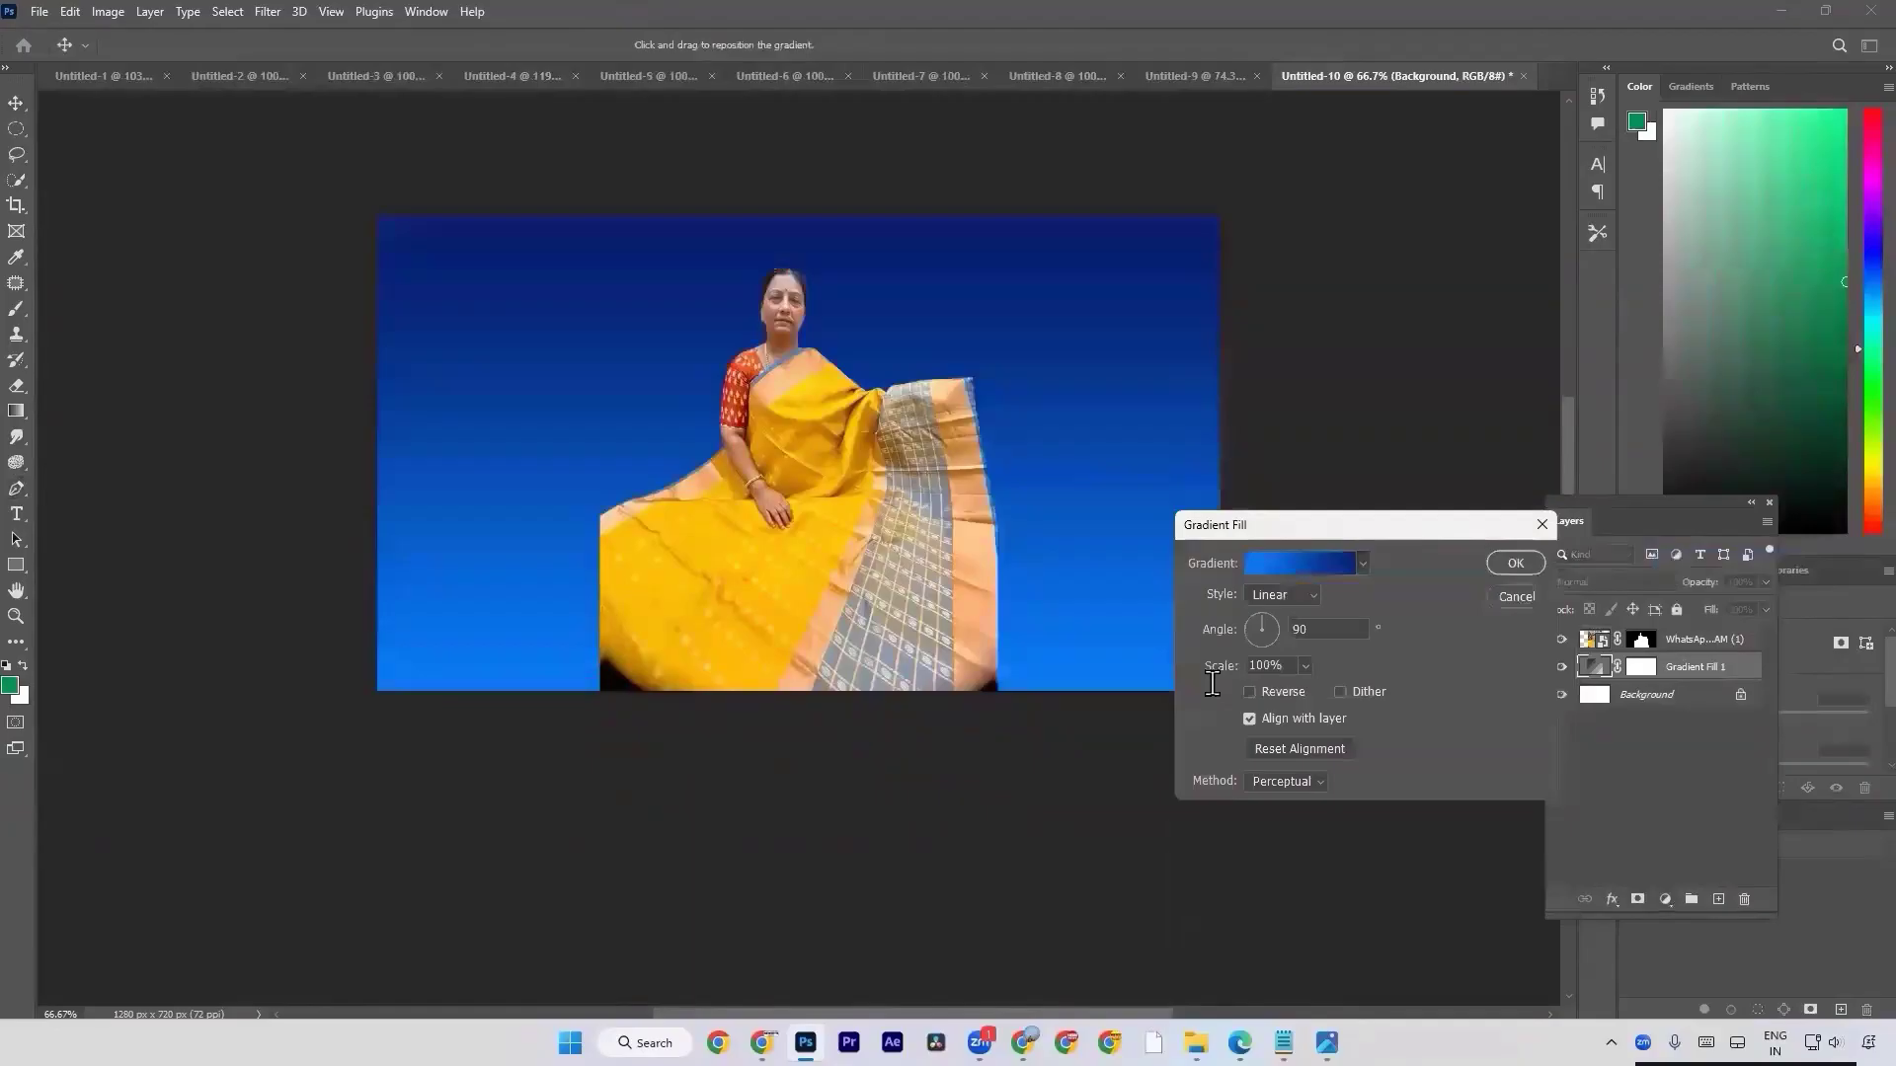
pyautogui.click(1250, 692)
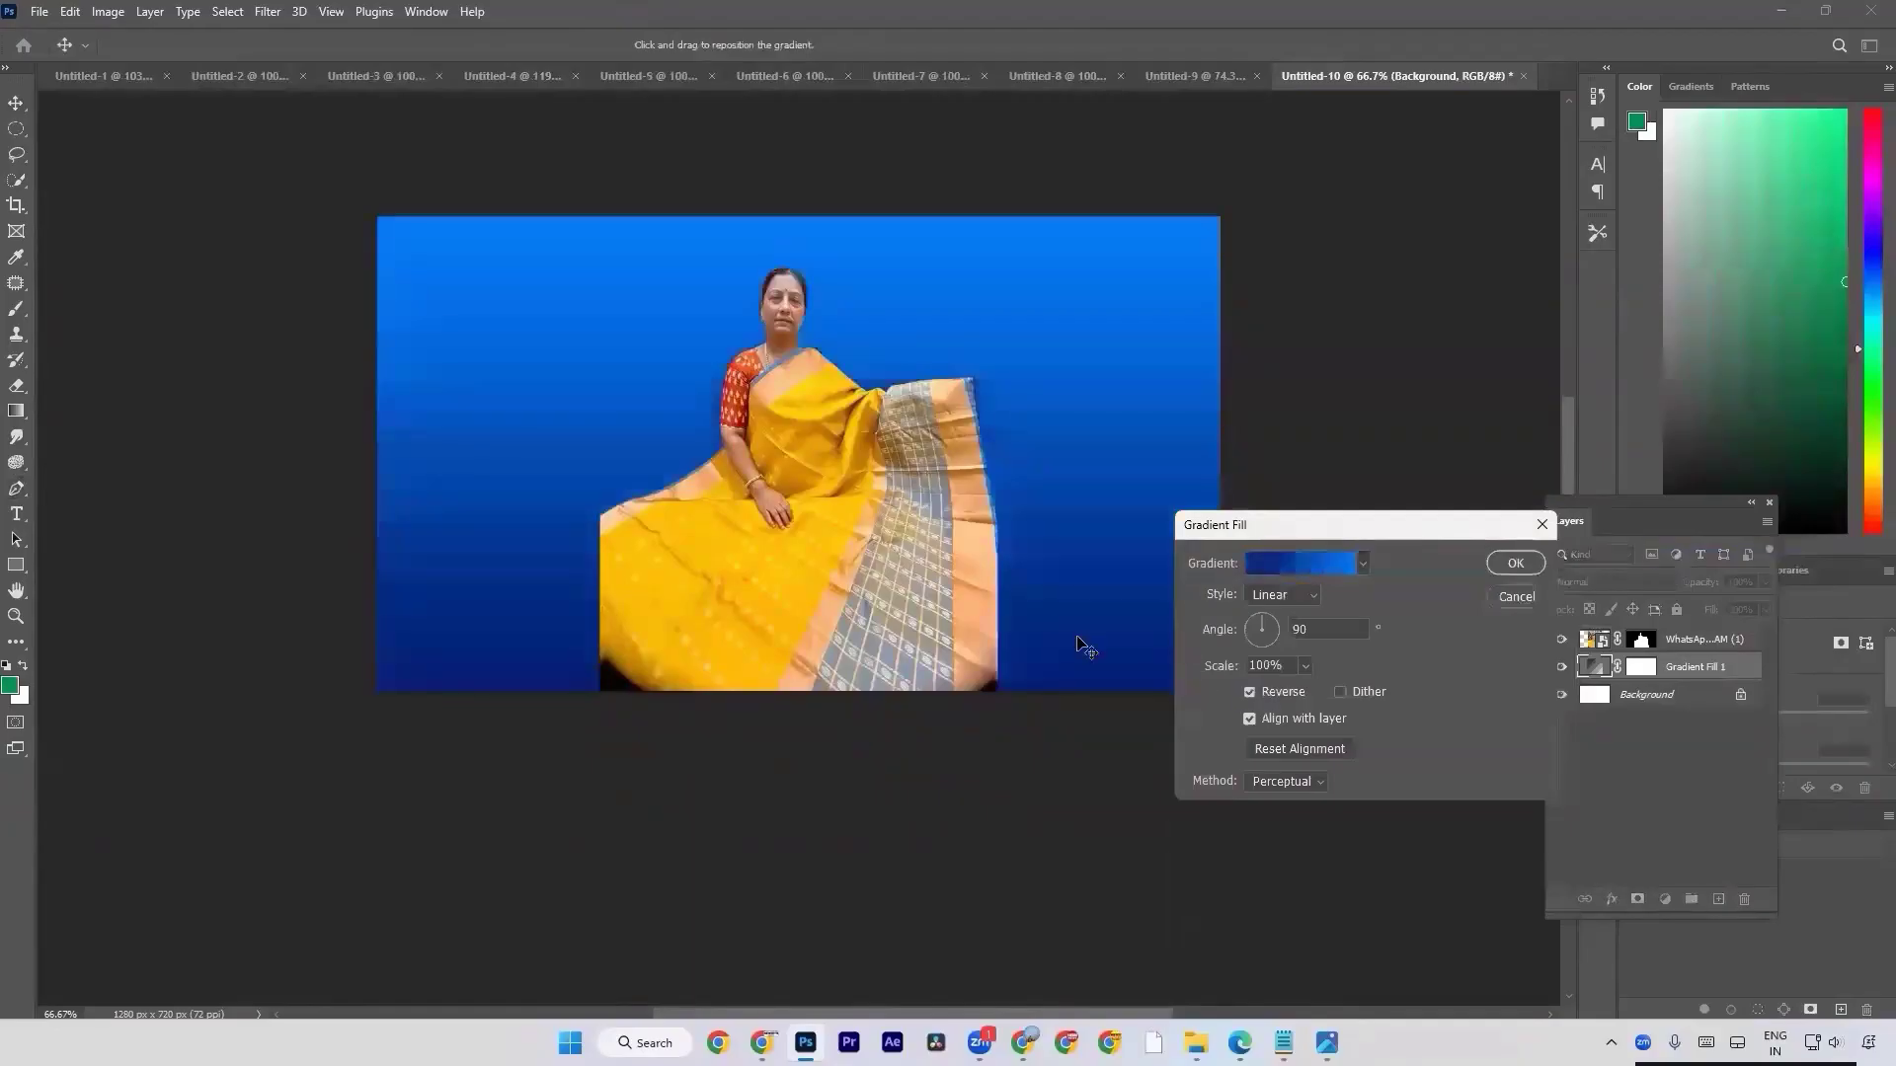
pyautogui.press('Return')
pyautogui.press('w')
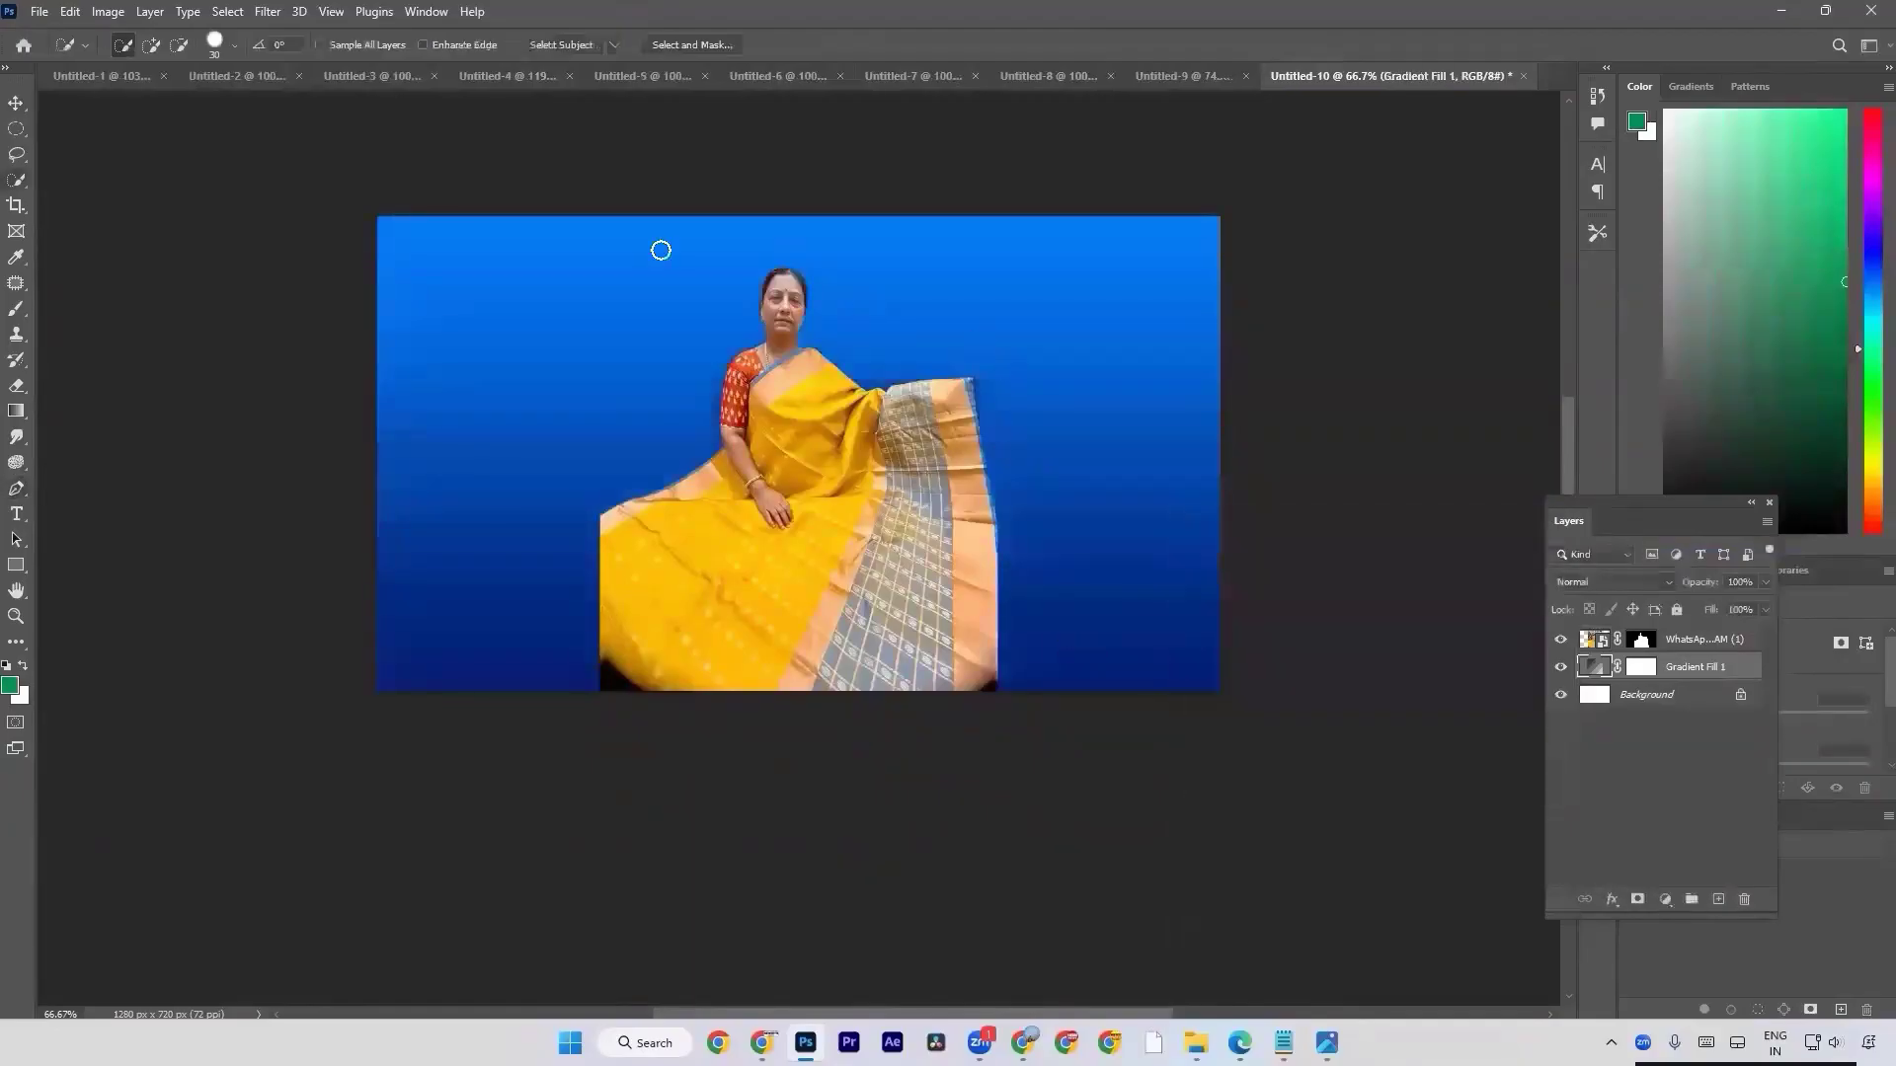
pyautogui.click(426, 11)
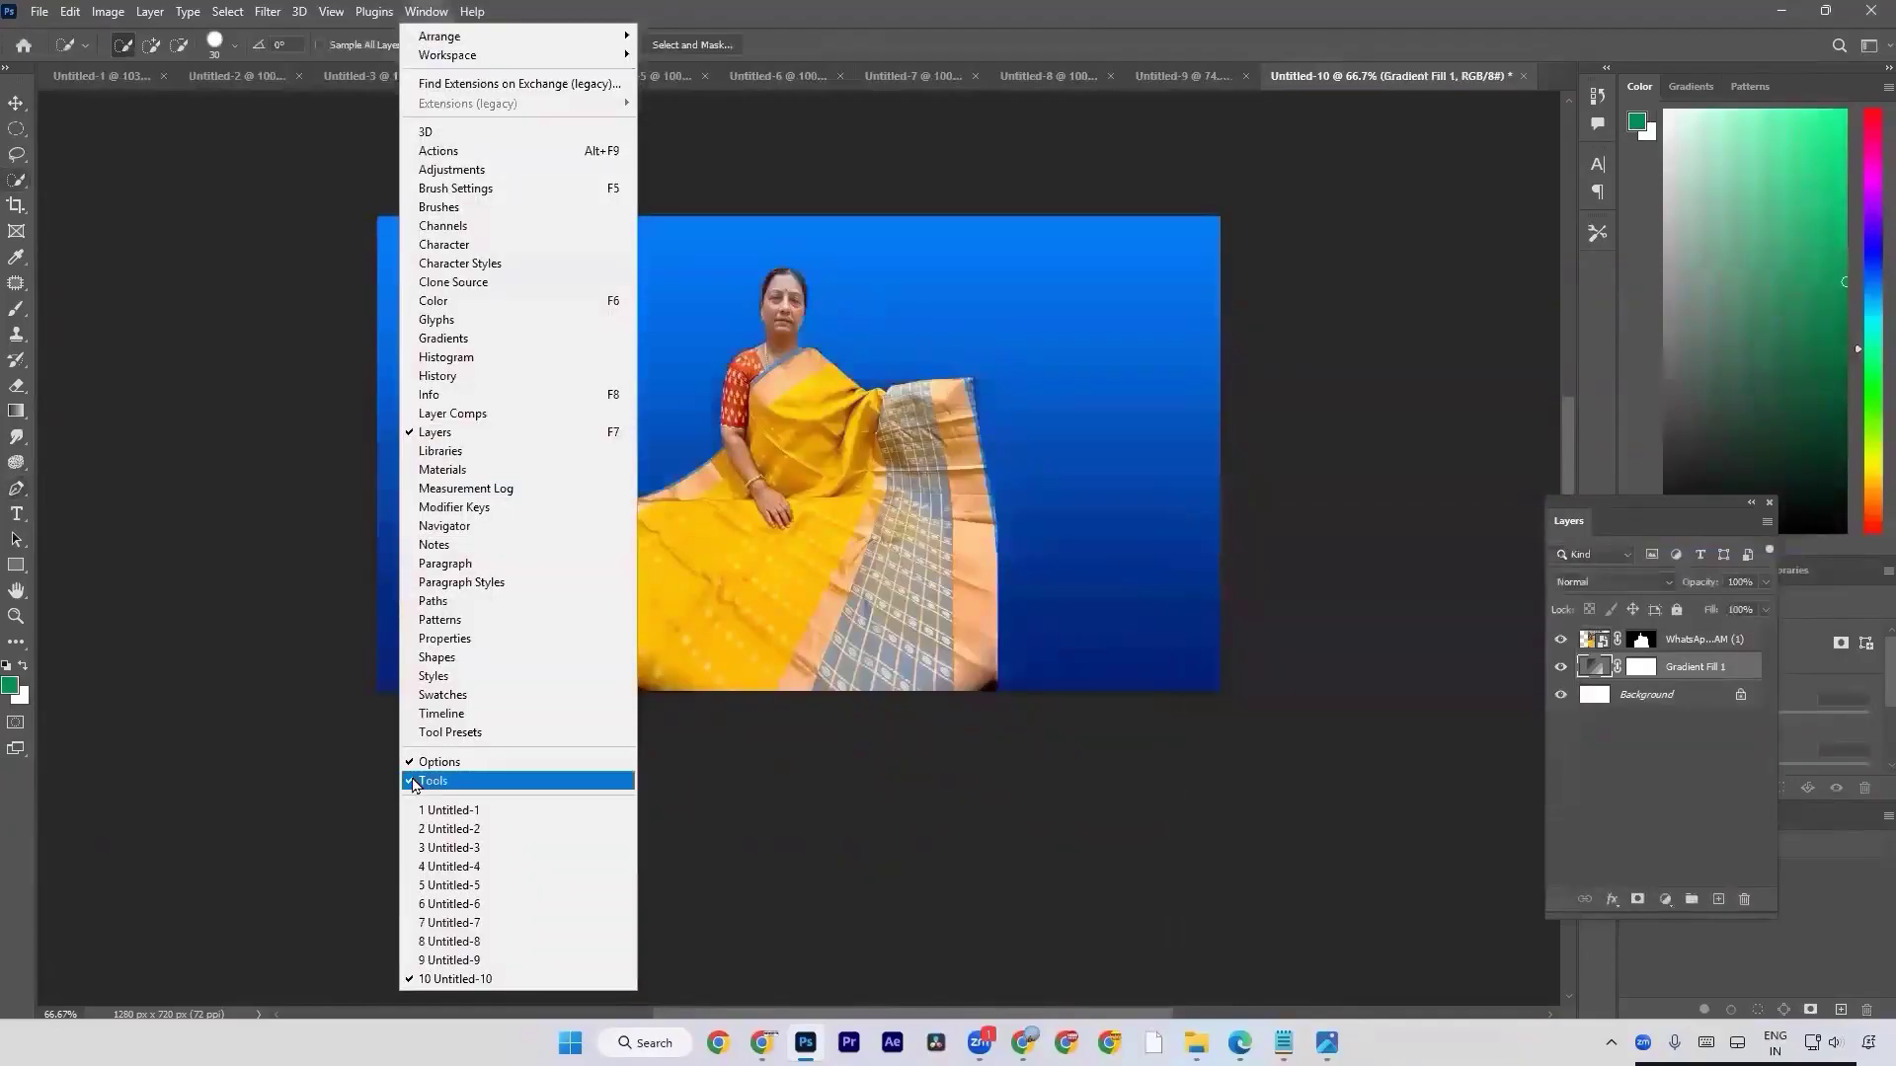
pyautogui.click(427, 713)
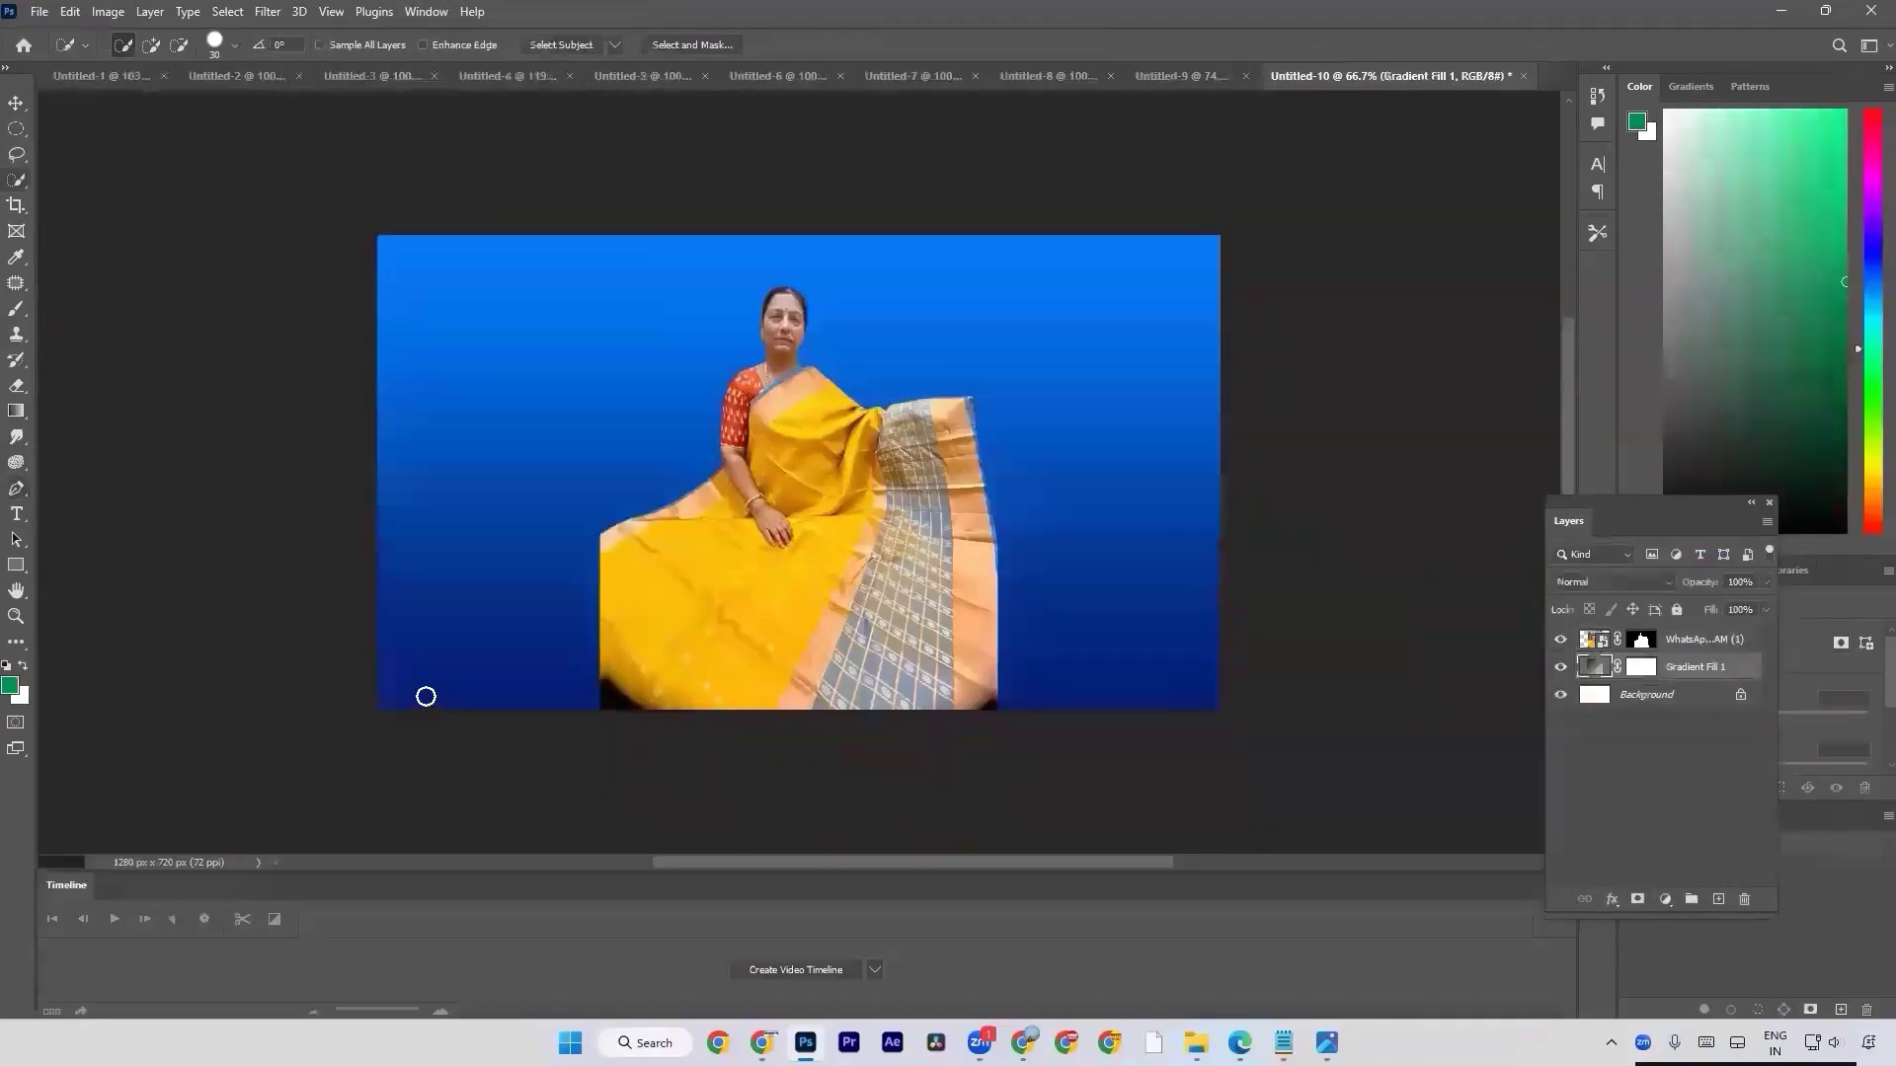
pyautogui.rightClick(67, 890)
pyautogui.click(135, 758)
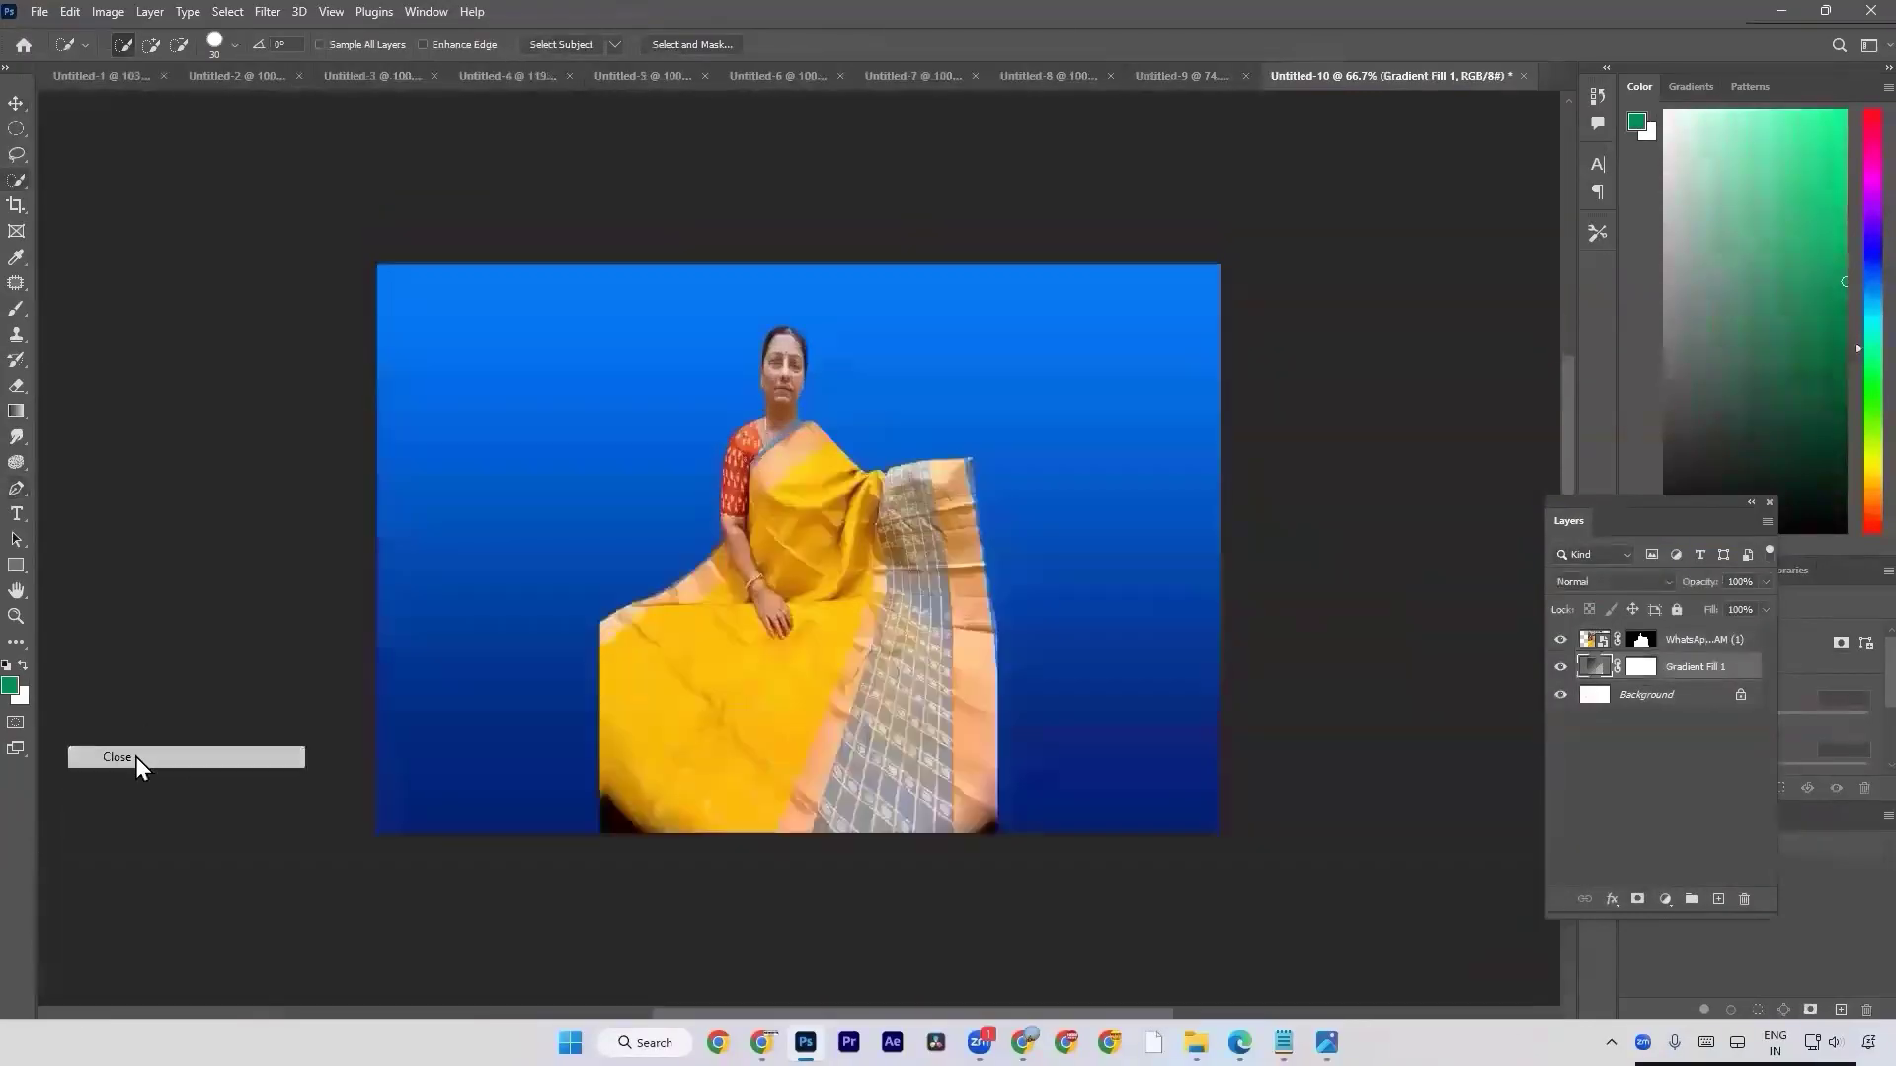
# Display the color swatches and switch the gradient fill layer to the black-to-white preset from the Basics group.
pyautogui.click(428, 11)
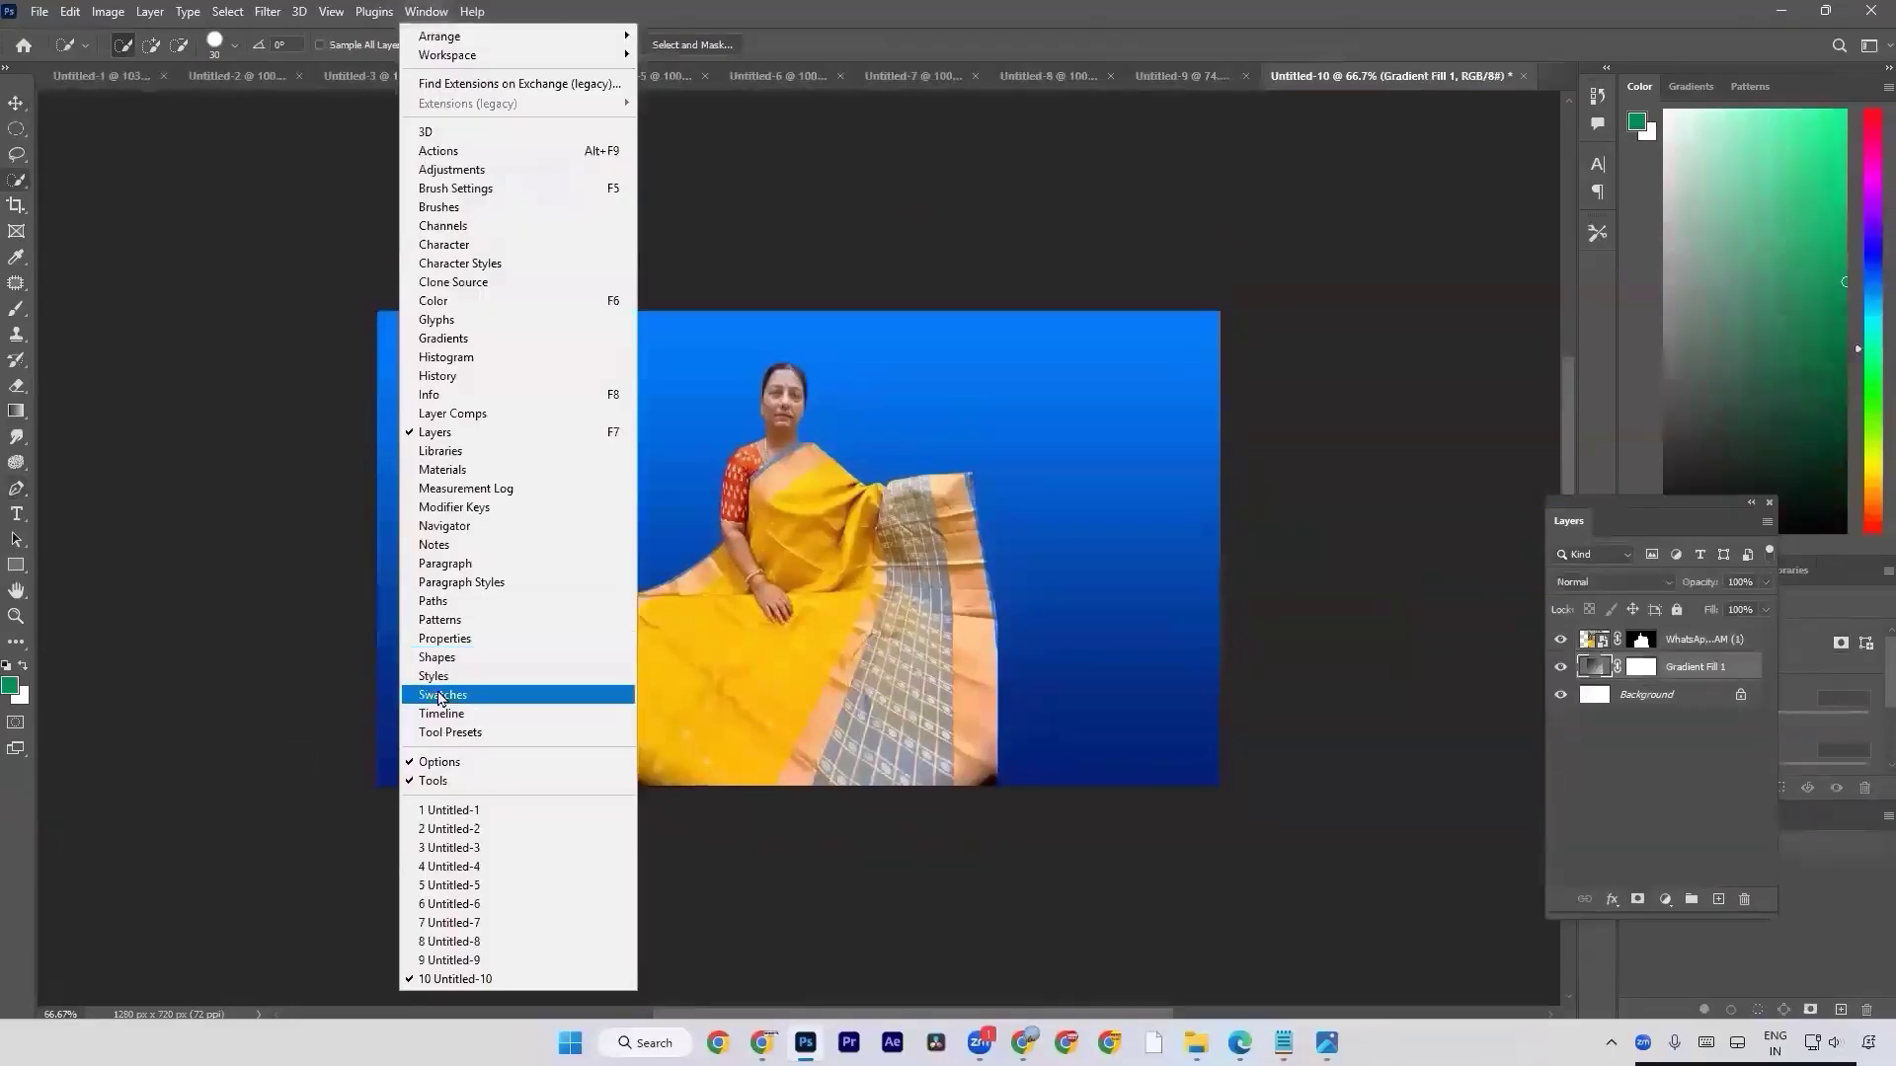
pyautogui.click(441, 697)
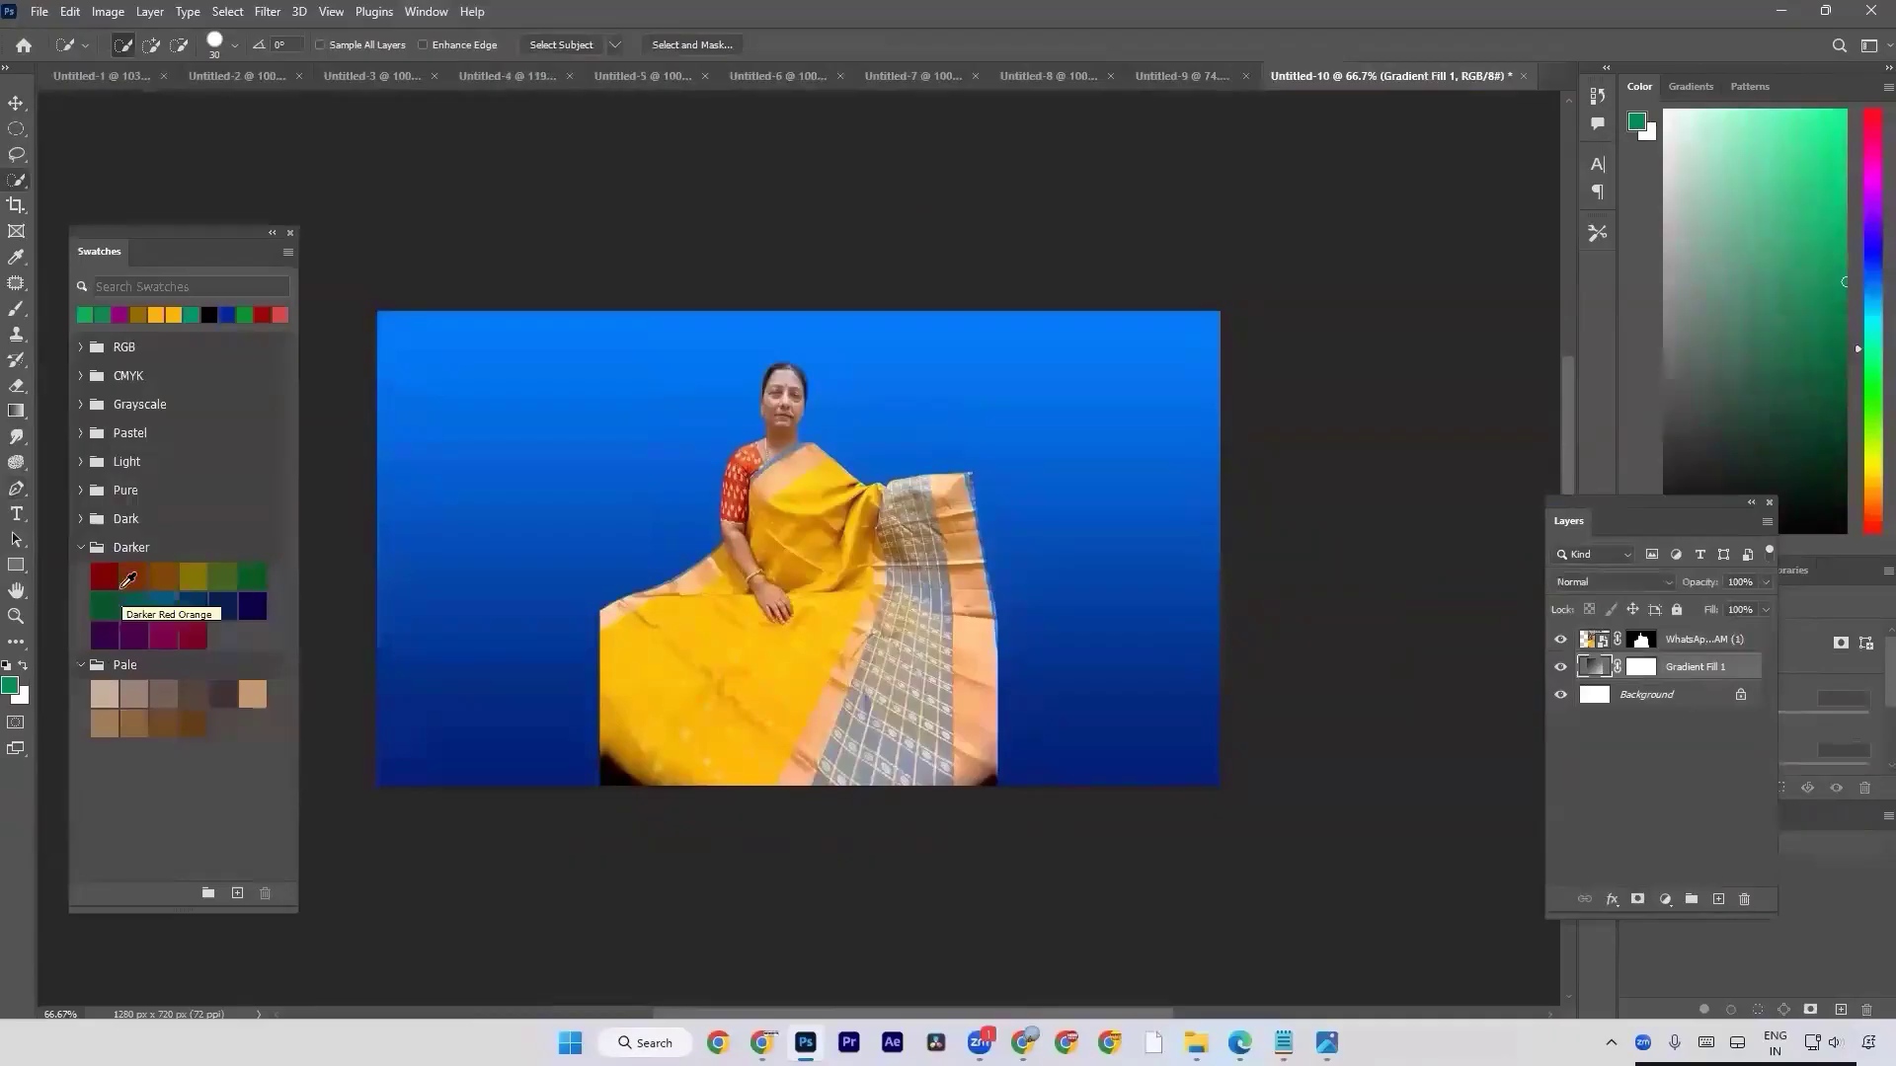
pyautogui.doubleClick(1598, 671)
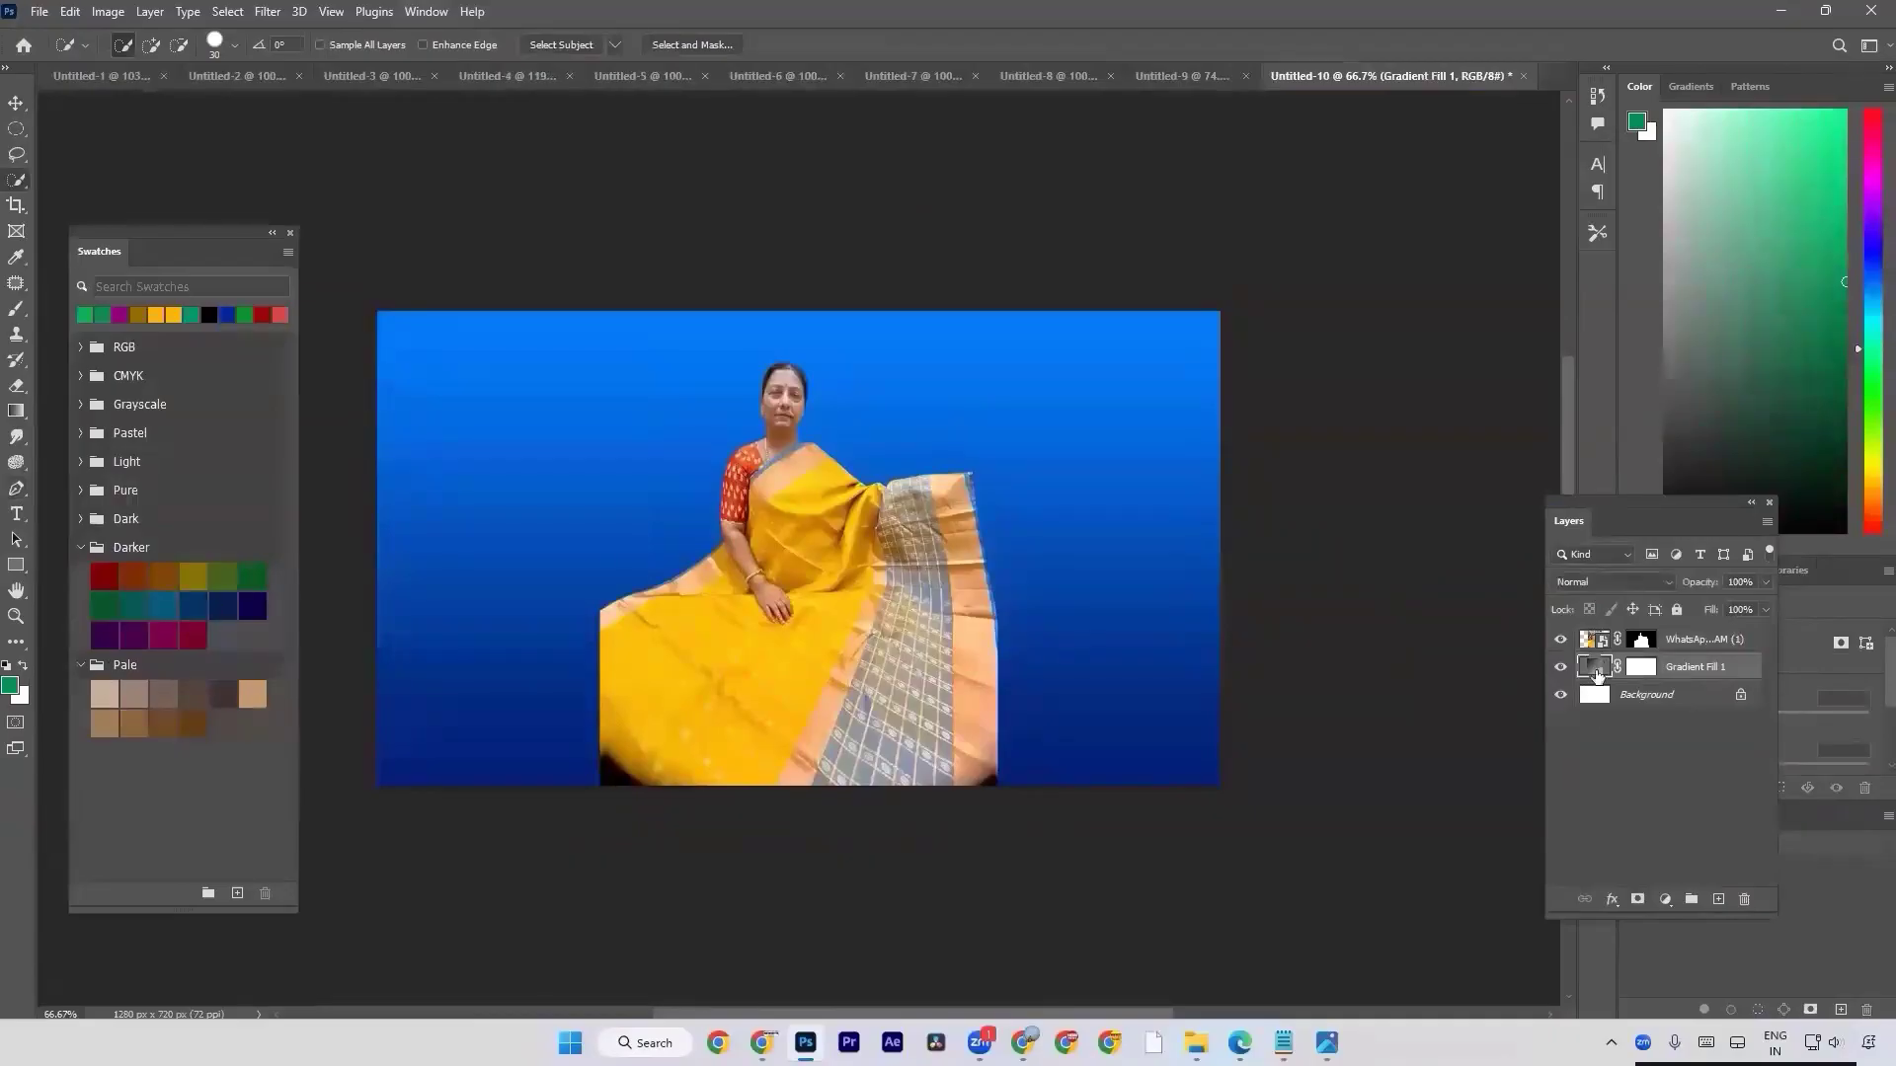
pyautogui.click(1301, 563)
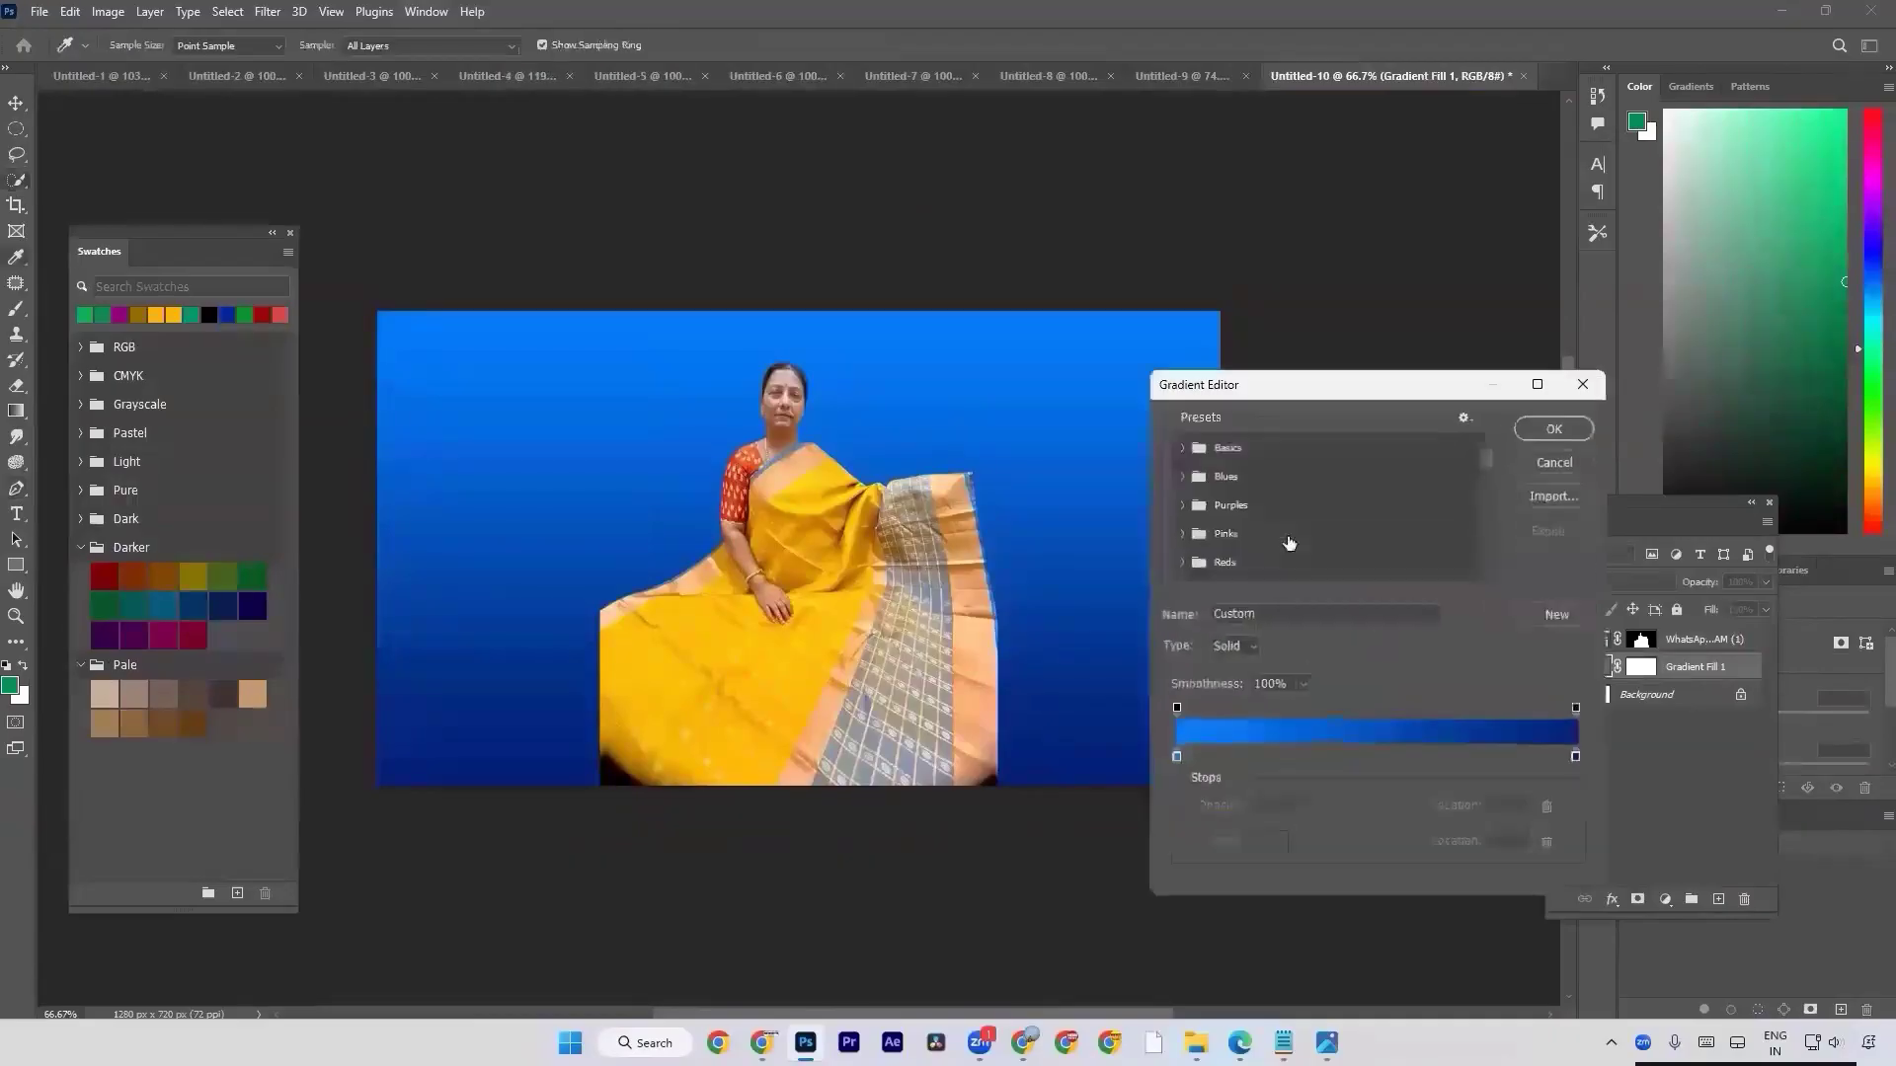
pyautogui.click(1183, 449)
pyautogui.click(1239, 477)
# Set the gradient's first color stop to the dark red swatch from the Darker group and the last stop to bright red ff0000.
pyautogui.click(1177, 756)
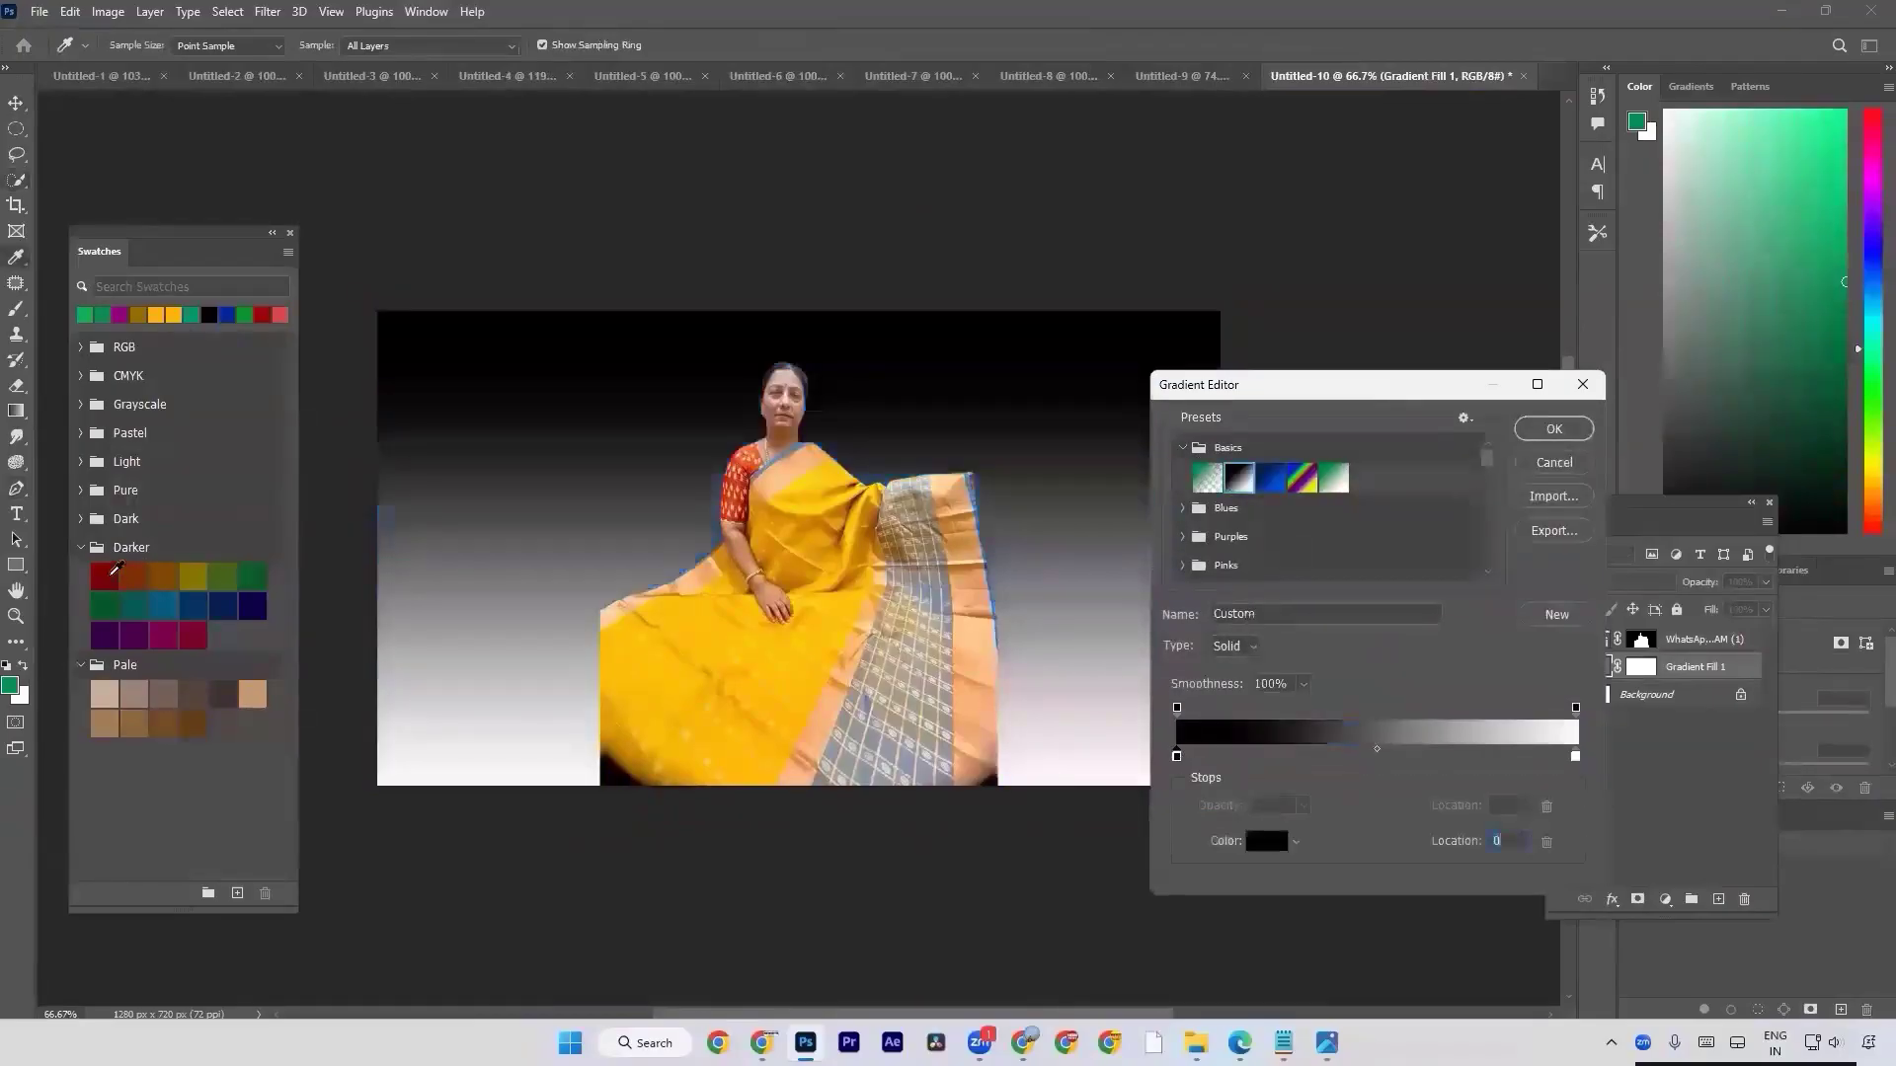
pyautogui.click(107, 575)
pyautogui.click(1575, 758)
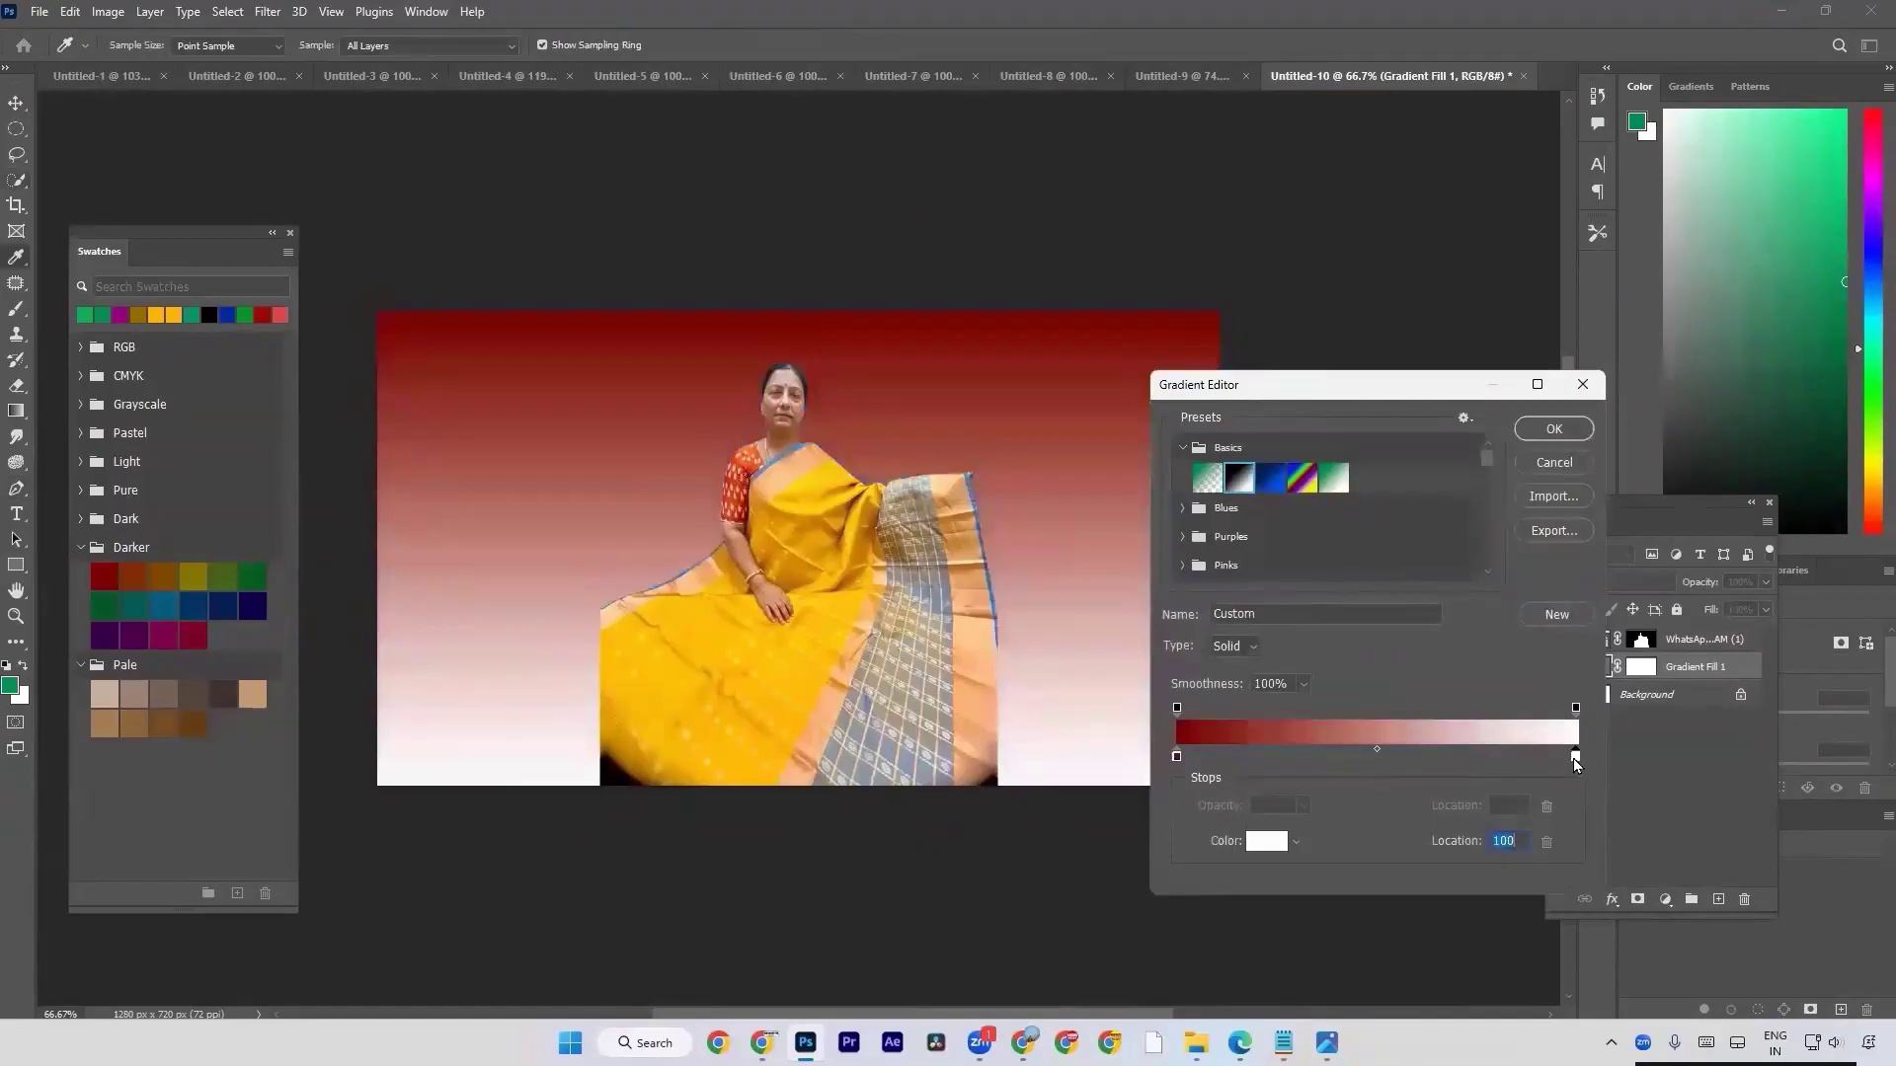
pyautogui.doubleClick(1575, 759)
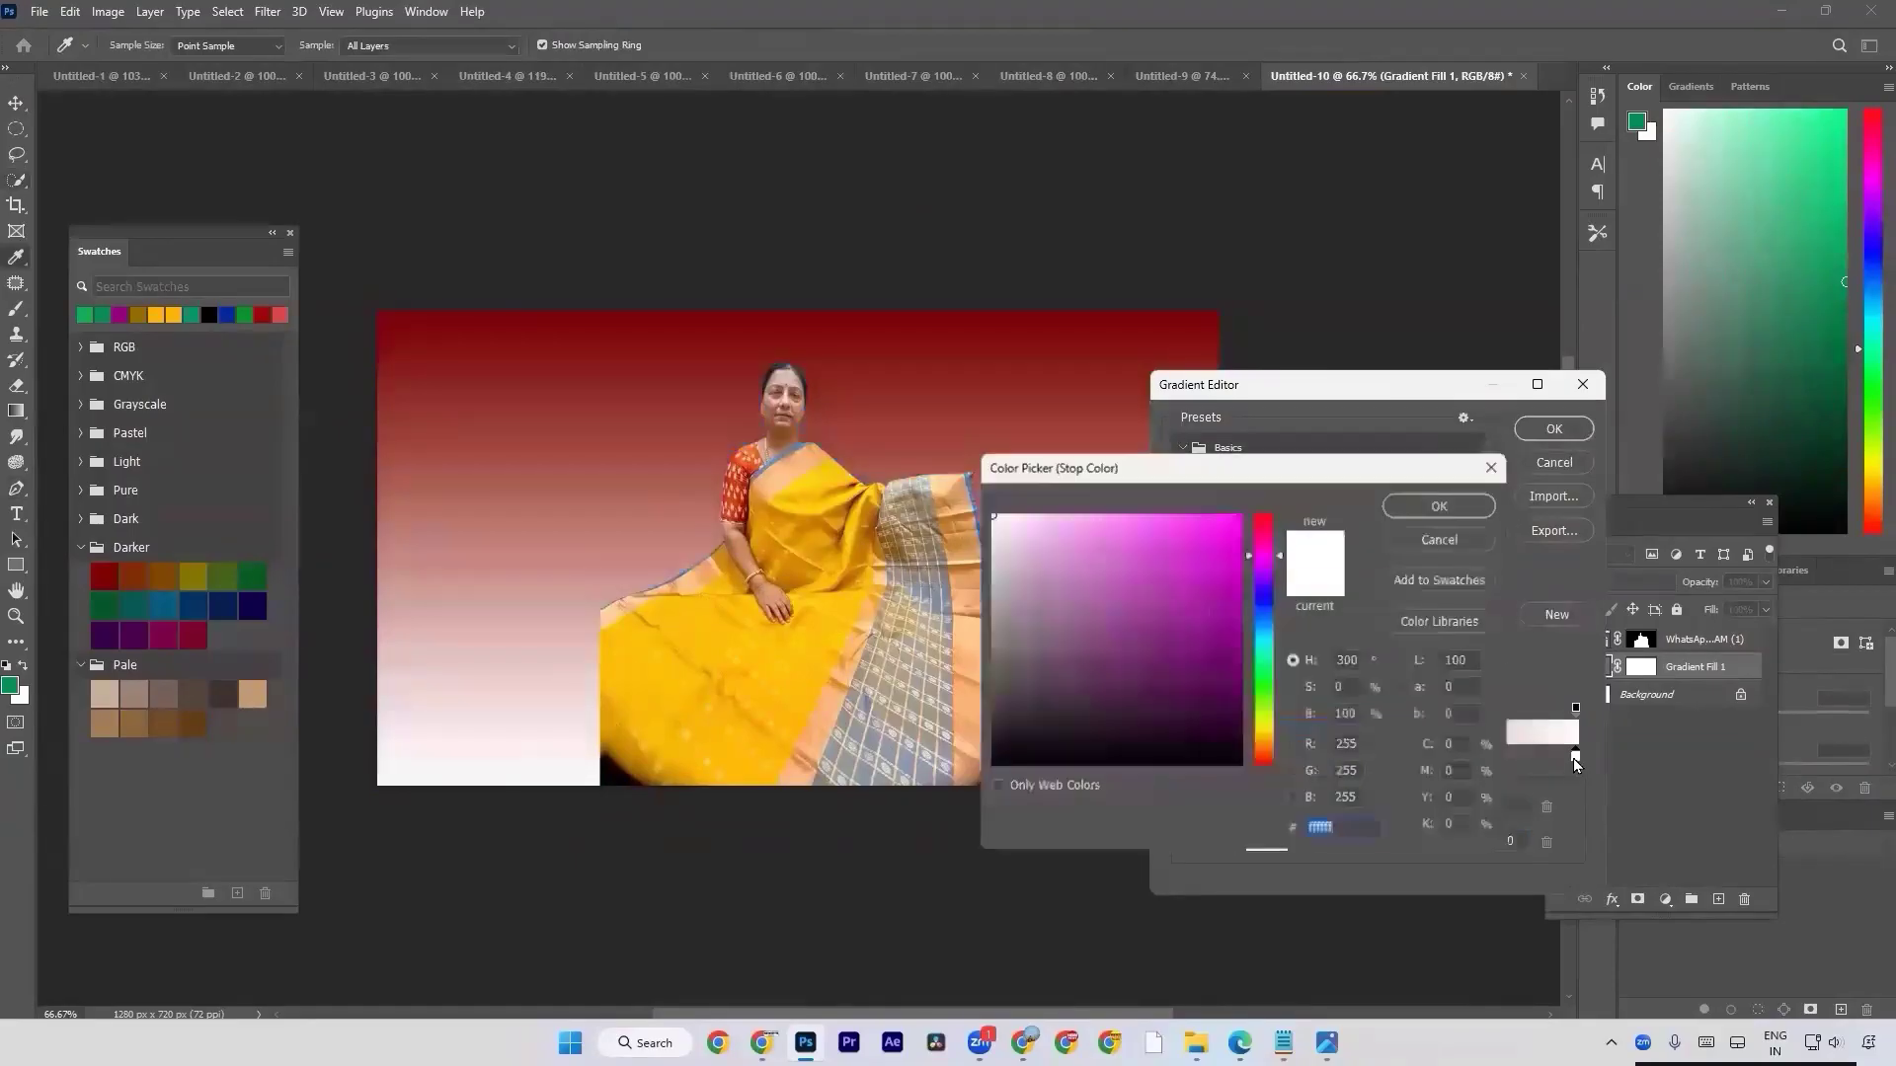
pyautogui.click(105, 582)
pyautogui.moveTo(1226, 634); pyautogui.dragTo(1310, 347)
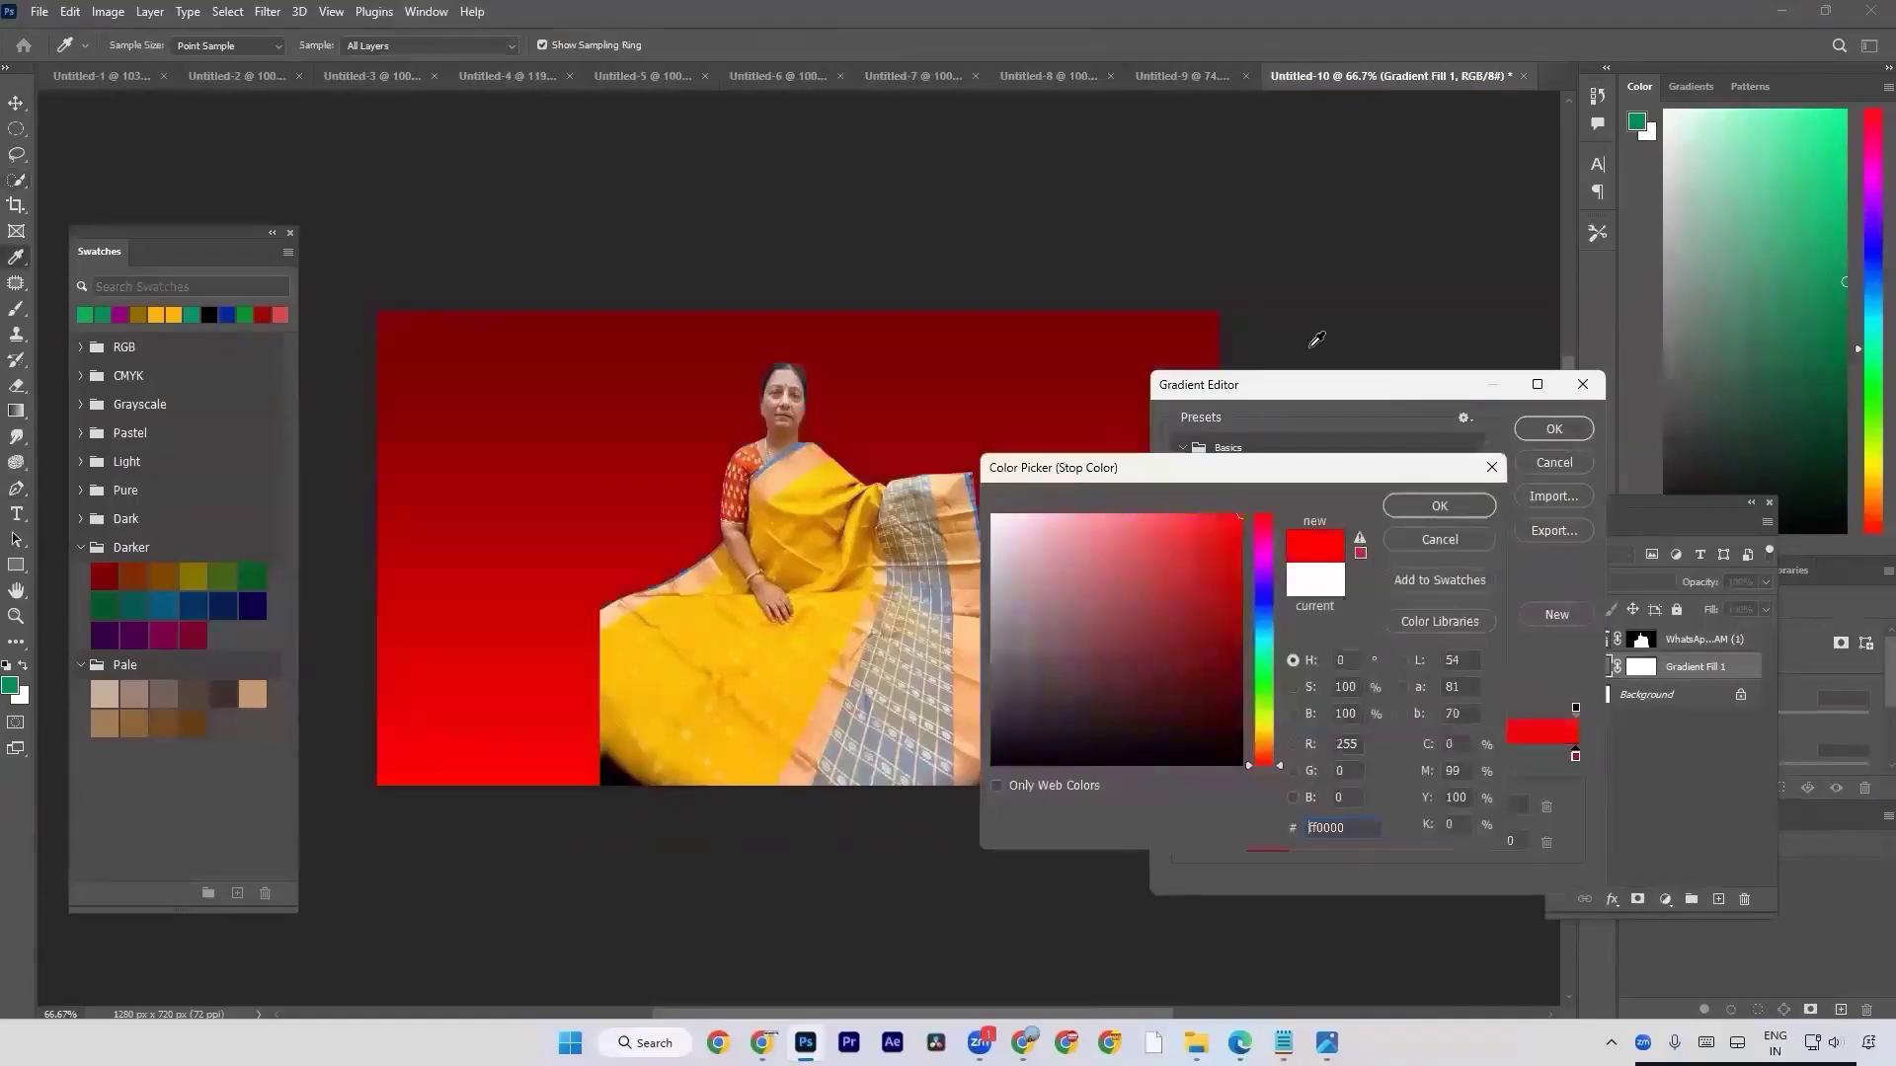
pyautogui.click(1409, 503)
# Save the dark-red-to-red gradient as a new preset.
pyautogui.scroll(-5, 1471, 553)
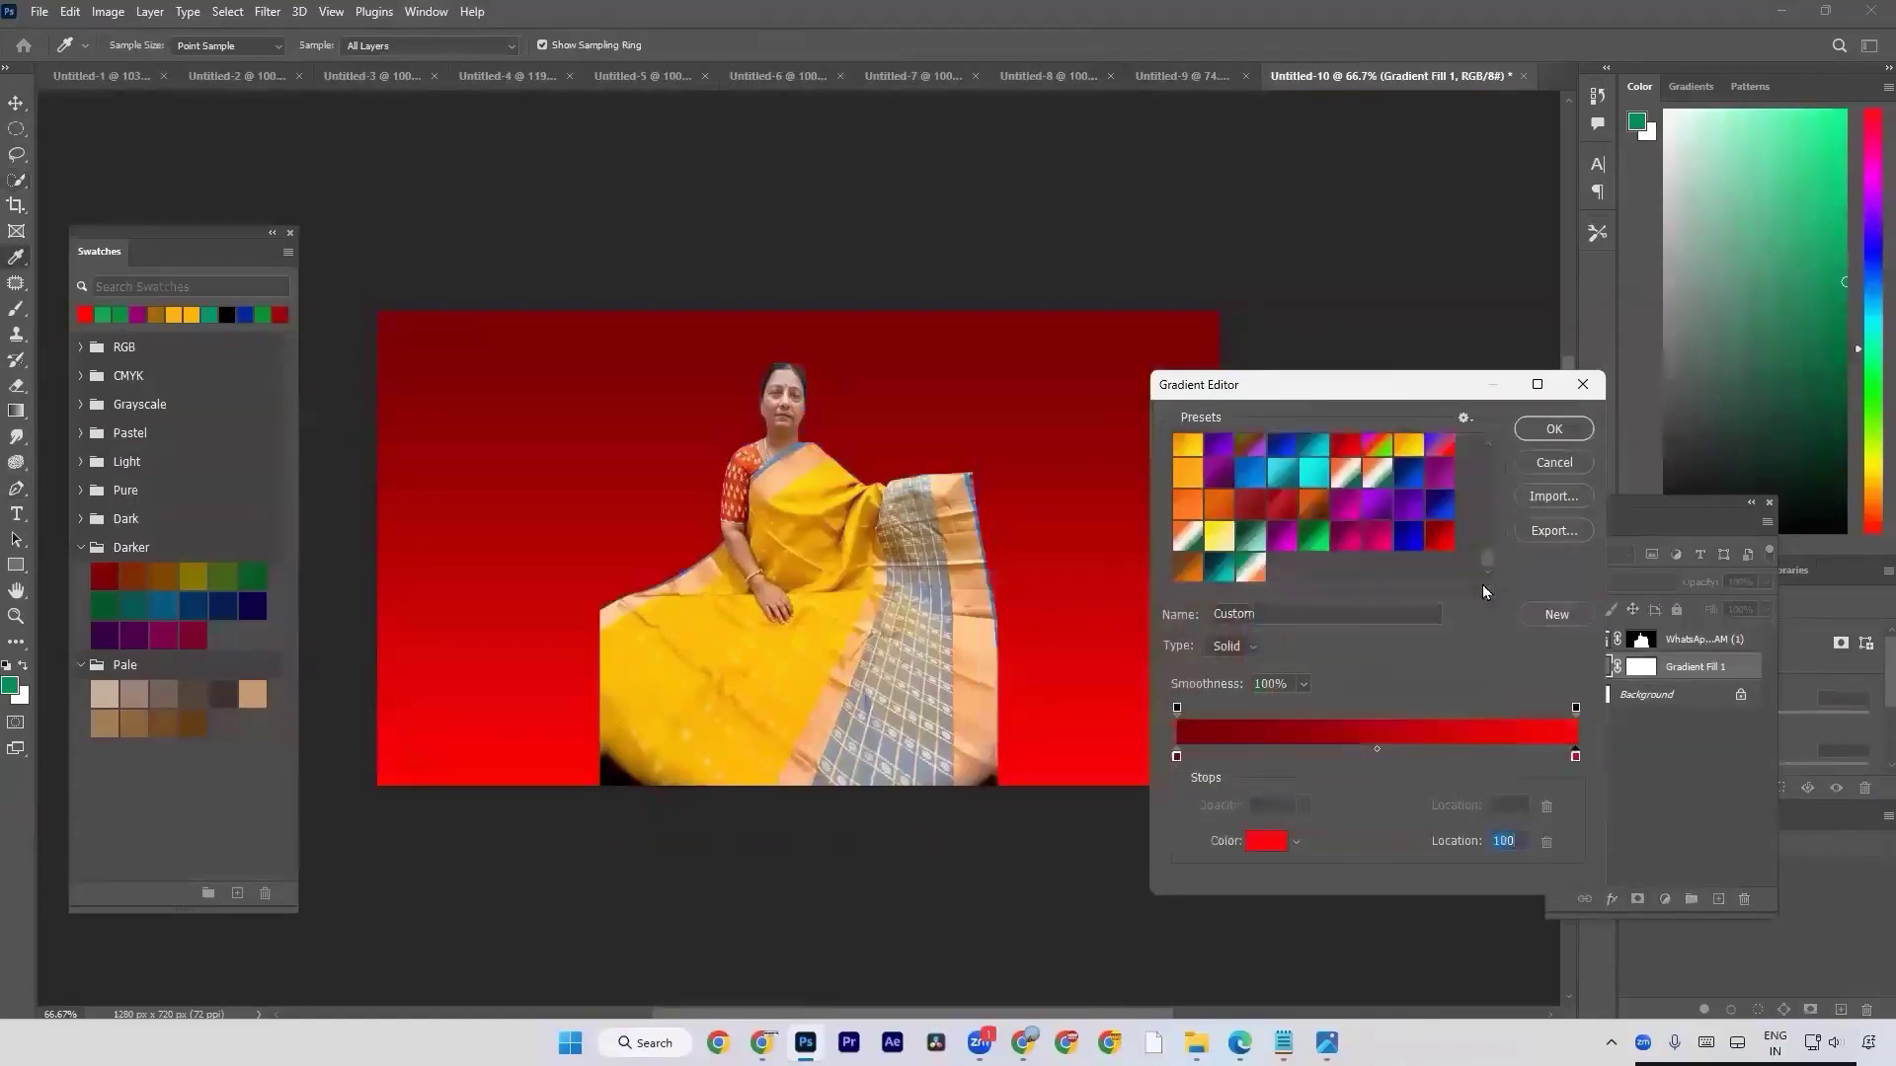
pyautogui.click(1556, 616)
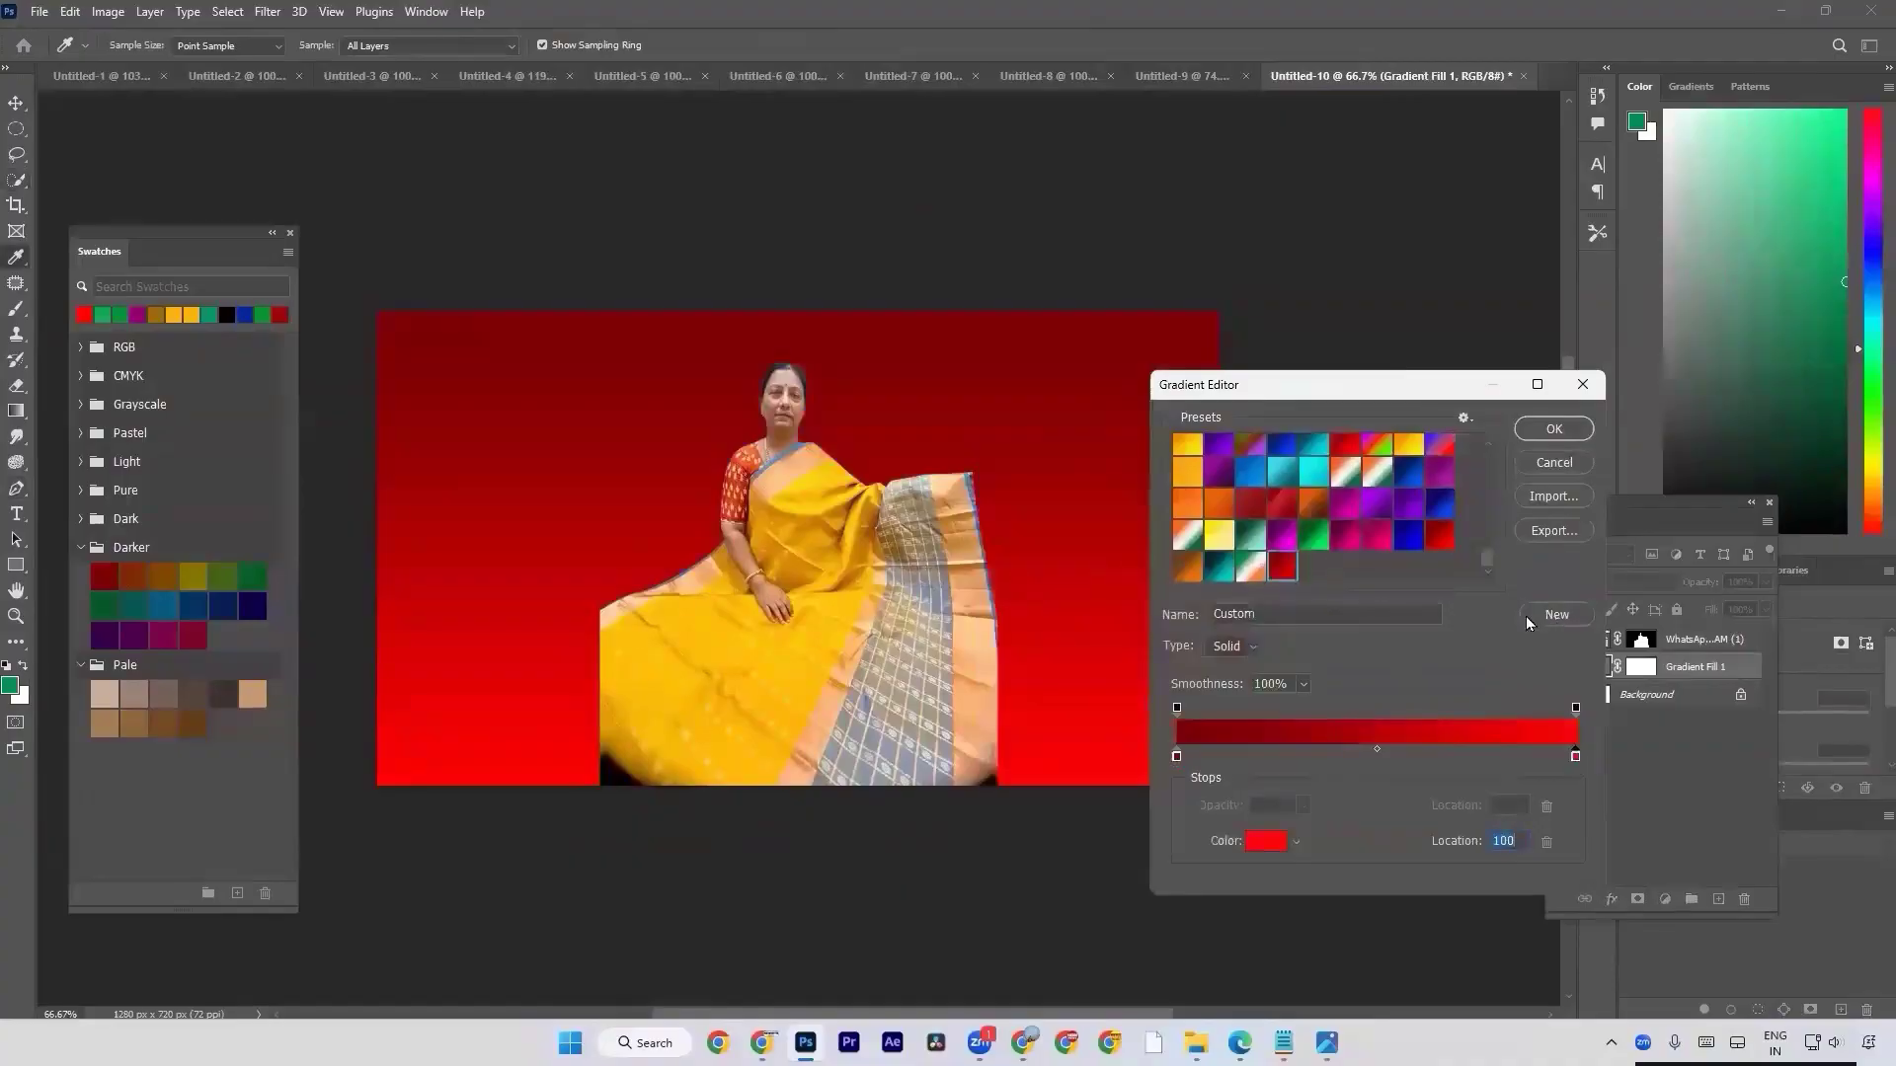
# Recolor the gradient from the Darker group's dark orange to a bright orange and save it as a new preset.
pyautogui.click(1175, 757)
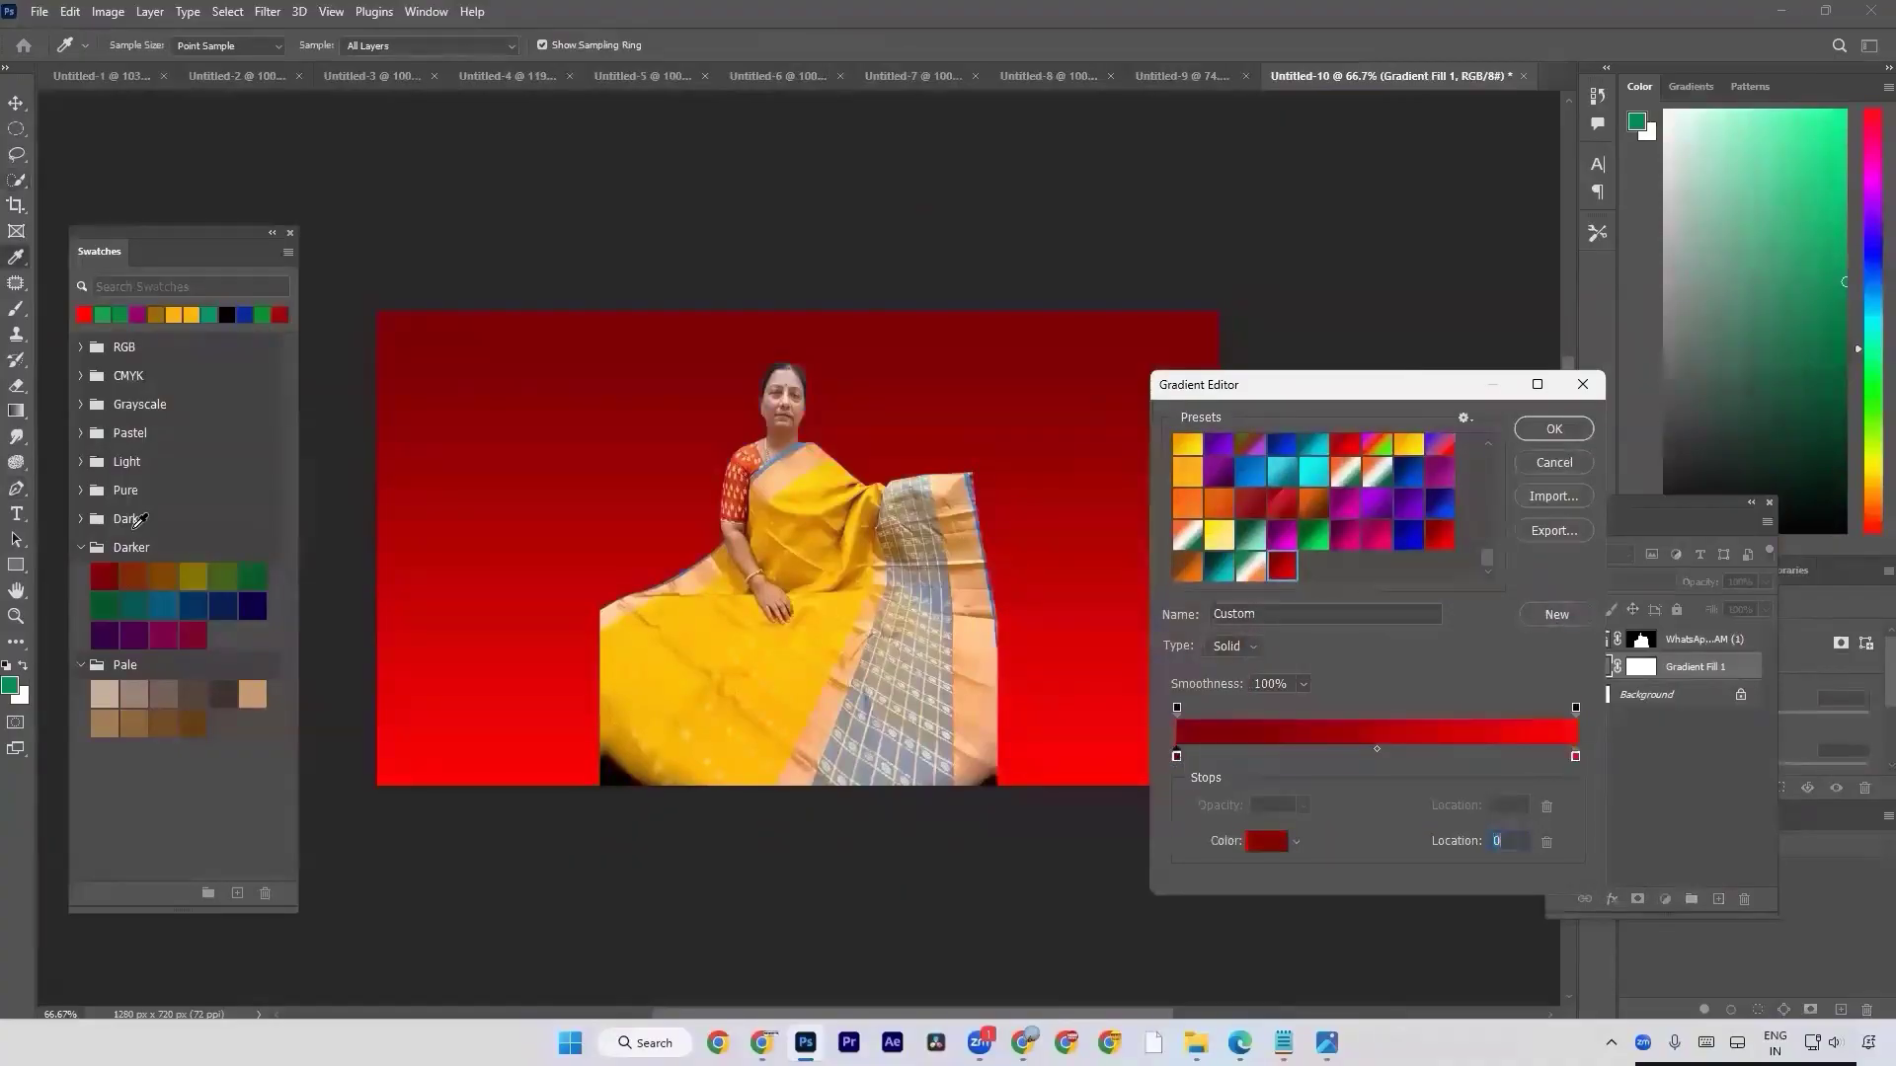
pyautogui.click(135, 578)
pyautogui.click(1576, 757)
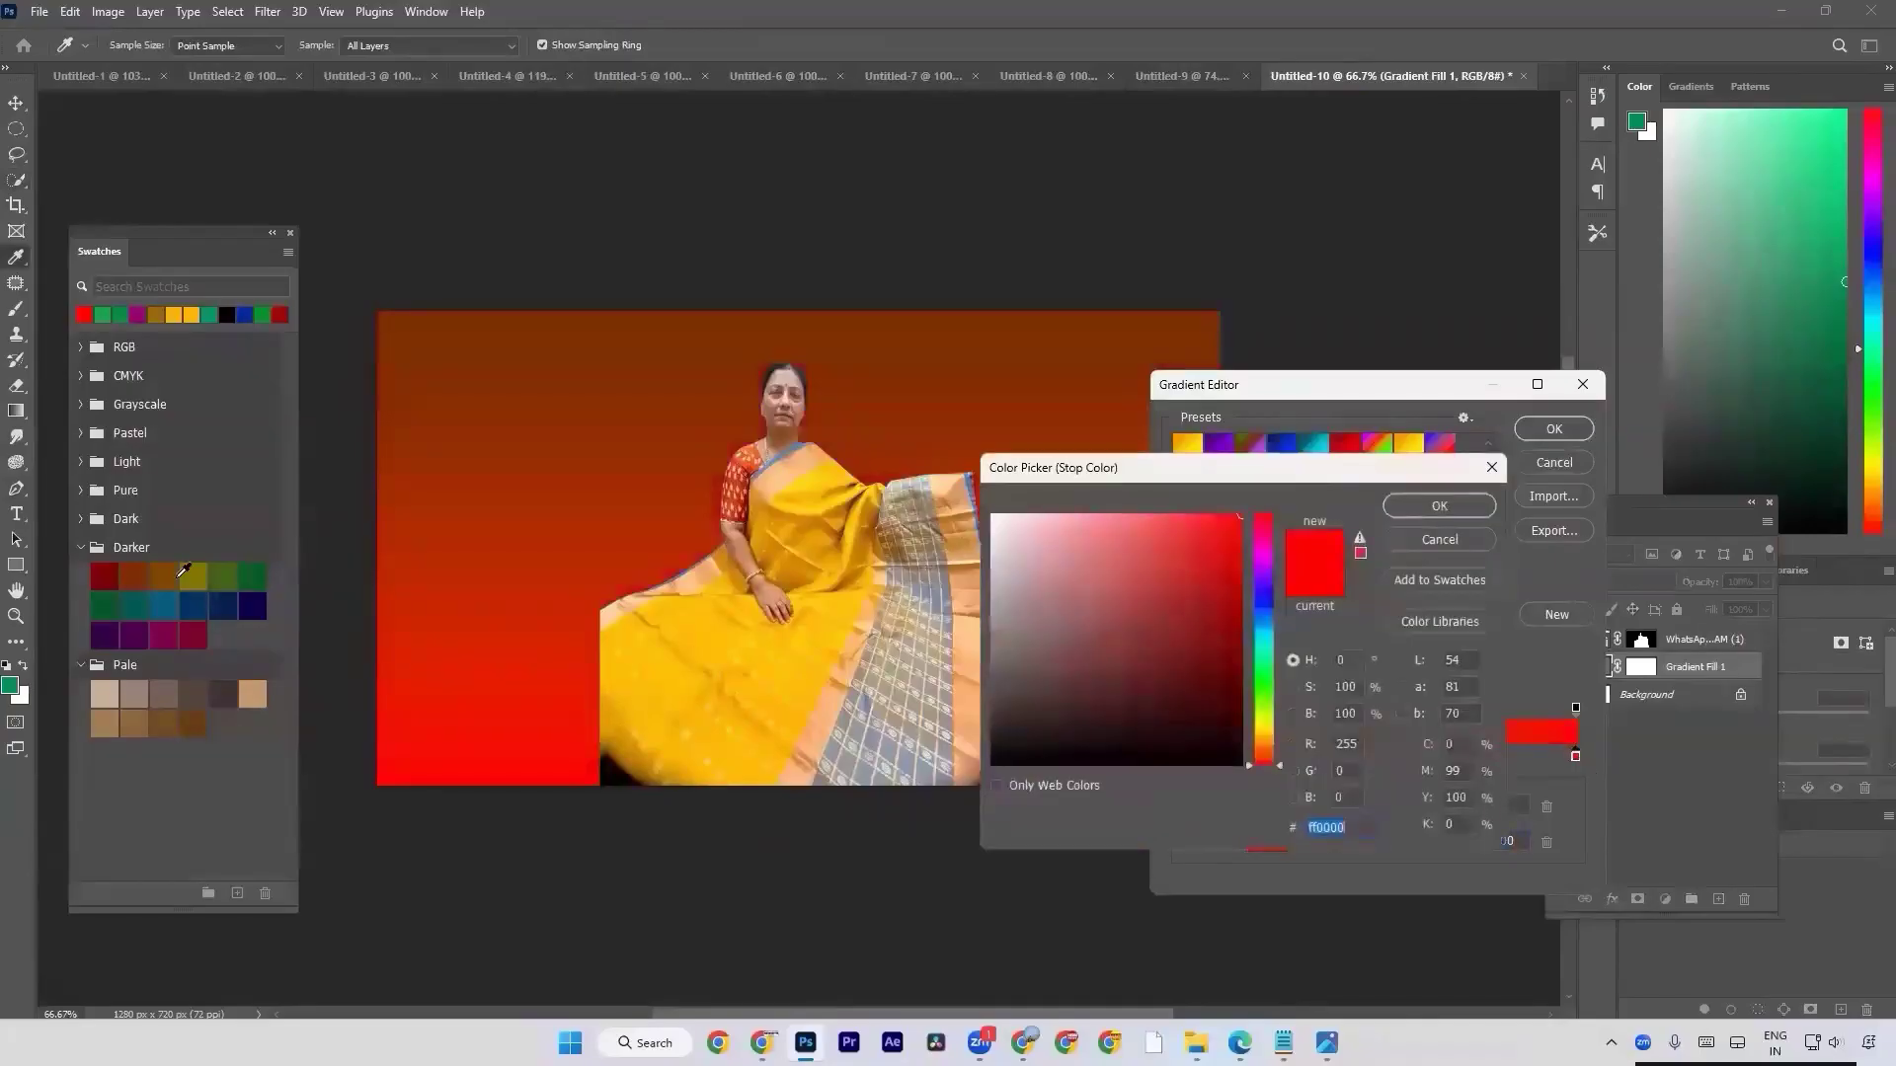
pyautogui.click(137, 578)
pyautogui.moveTo(1172, 660); pyautogui.dragTo(1298, 334)
pyautogui.click(1409, 505)
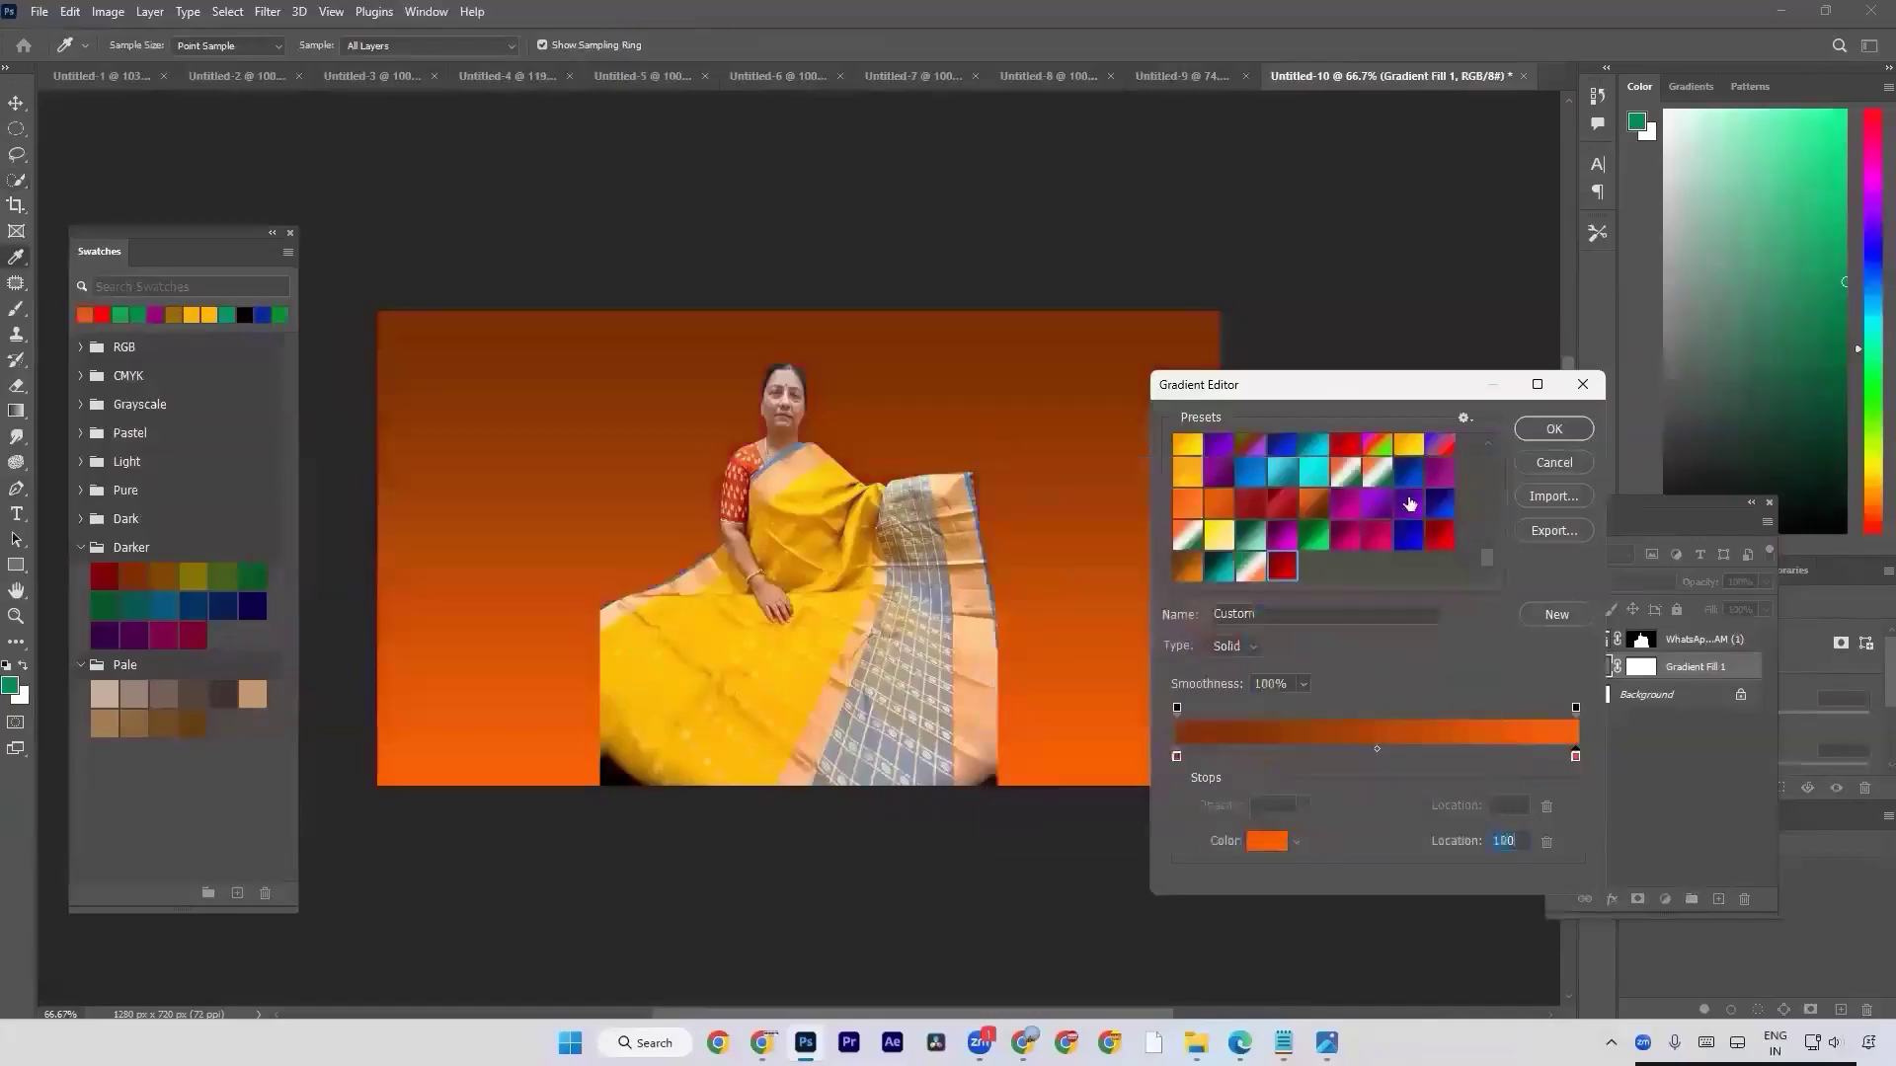
pyautogui.click(1553, 615)
# Set the gradient's first color stop to the olive swatch 827b00 from the Darker group.
pyautogui.click(1176, 756)
pyautogui.click(1266, 841)
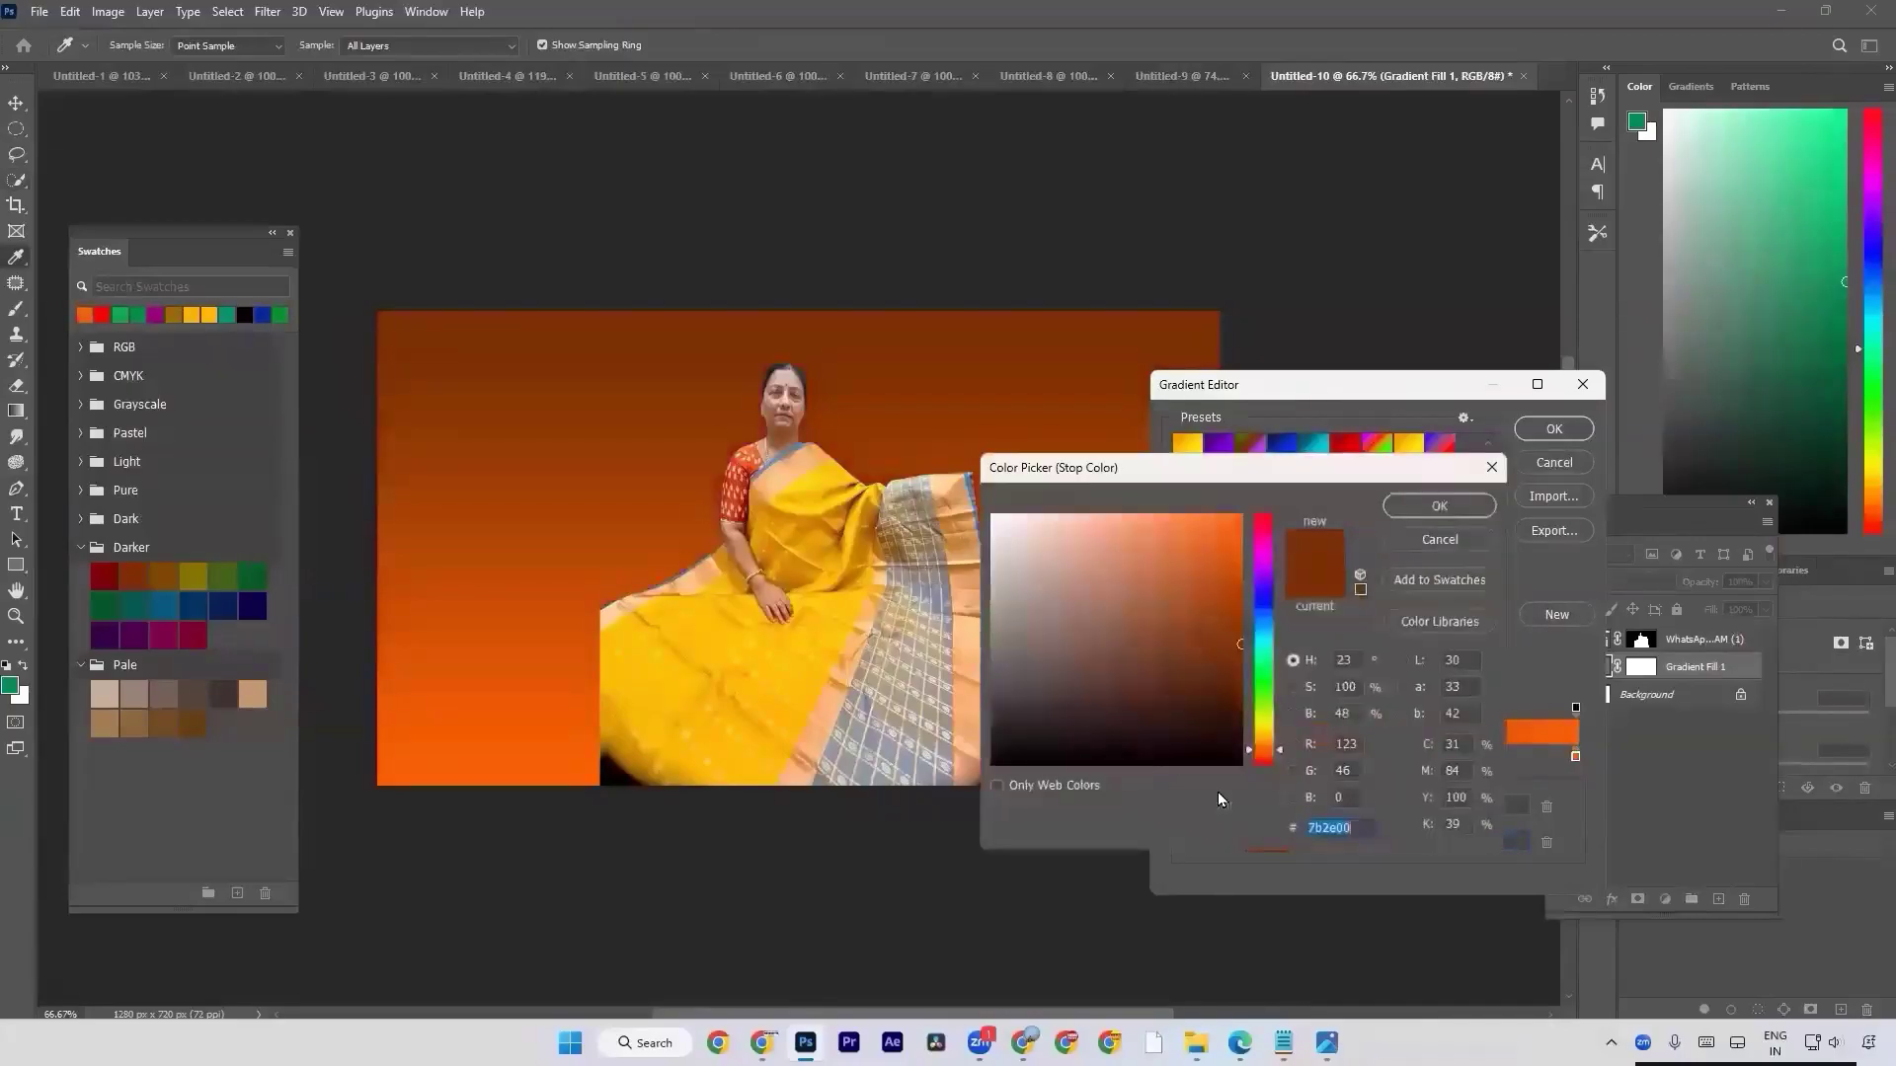
pyautogui.click(193, 583)
pyautogui.click(1447, 506)
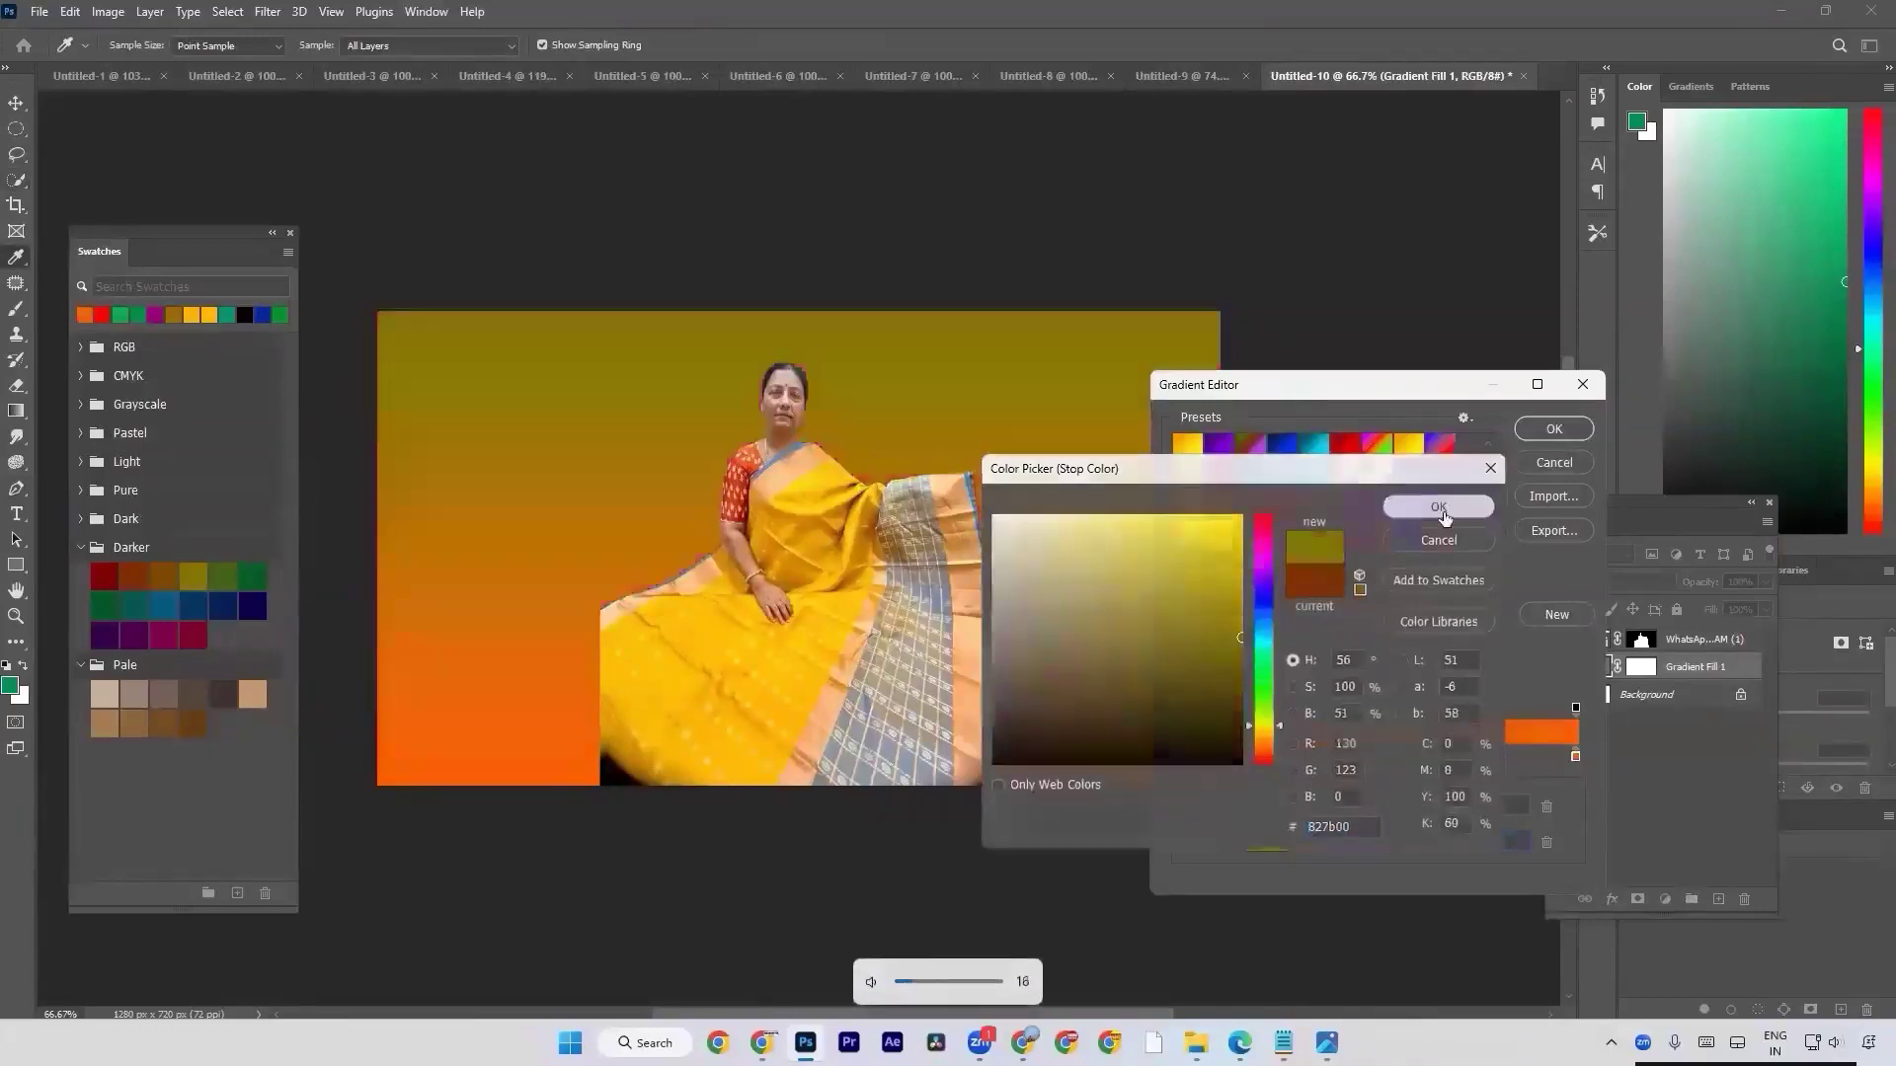
# Set the gradient's last color stop to bright yellow fff100 and save the olive-to-yellow gradient as a new preset.
pyautogui.click(1576, 758)
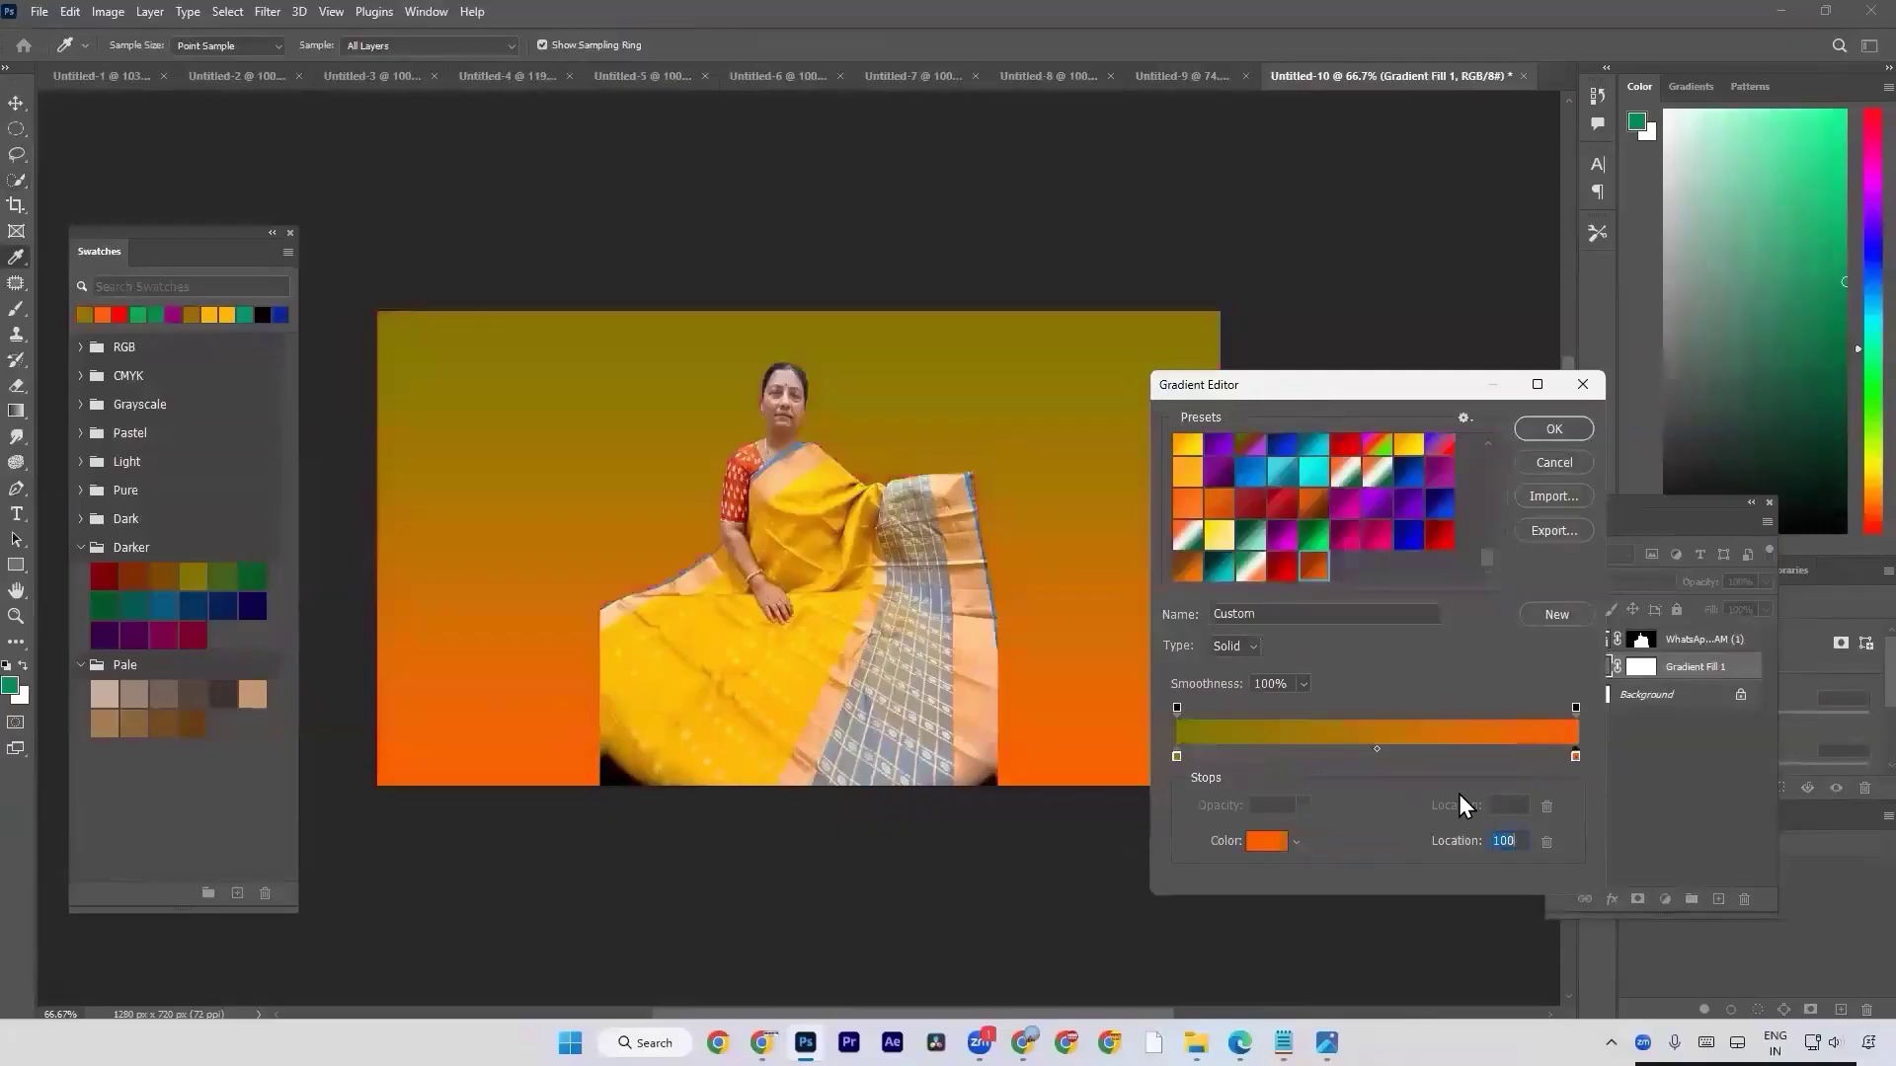
pyautogui.click(1266, 841)
pyautogui.click(595, 341)
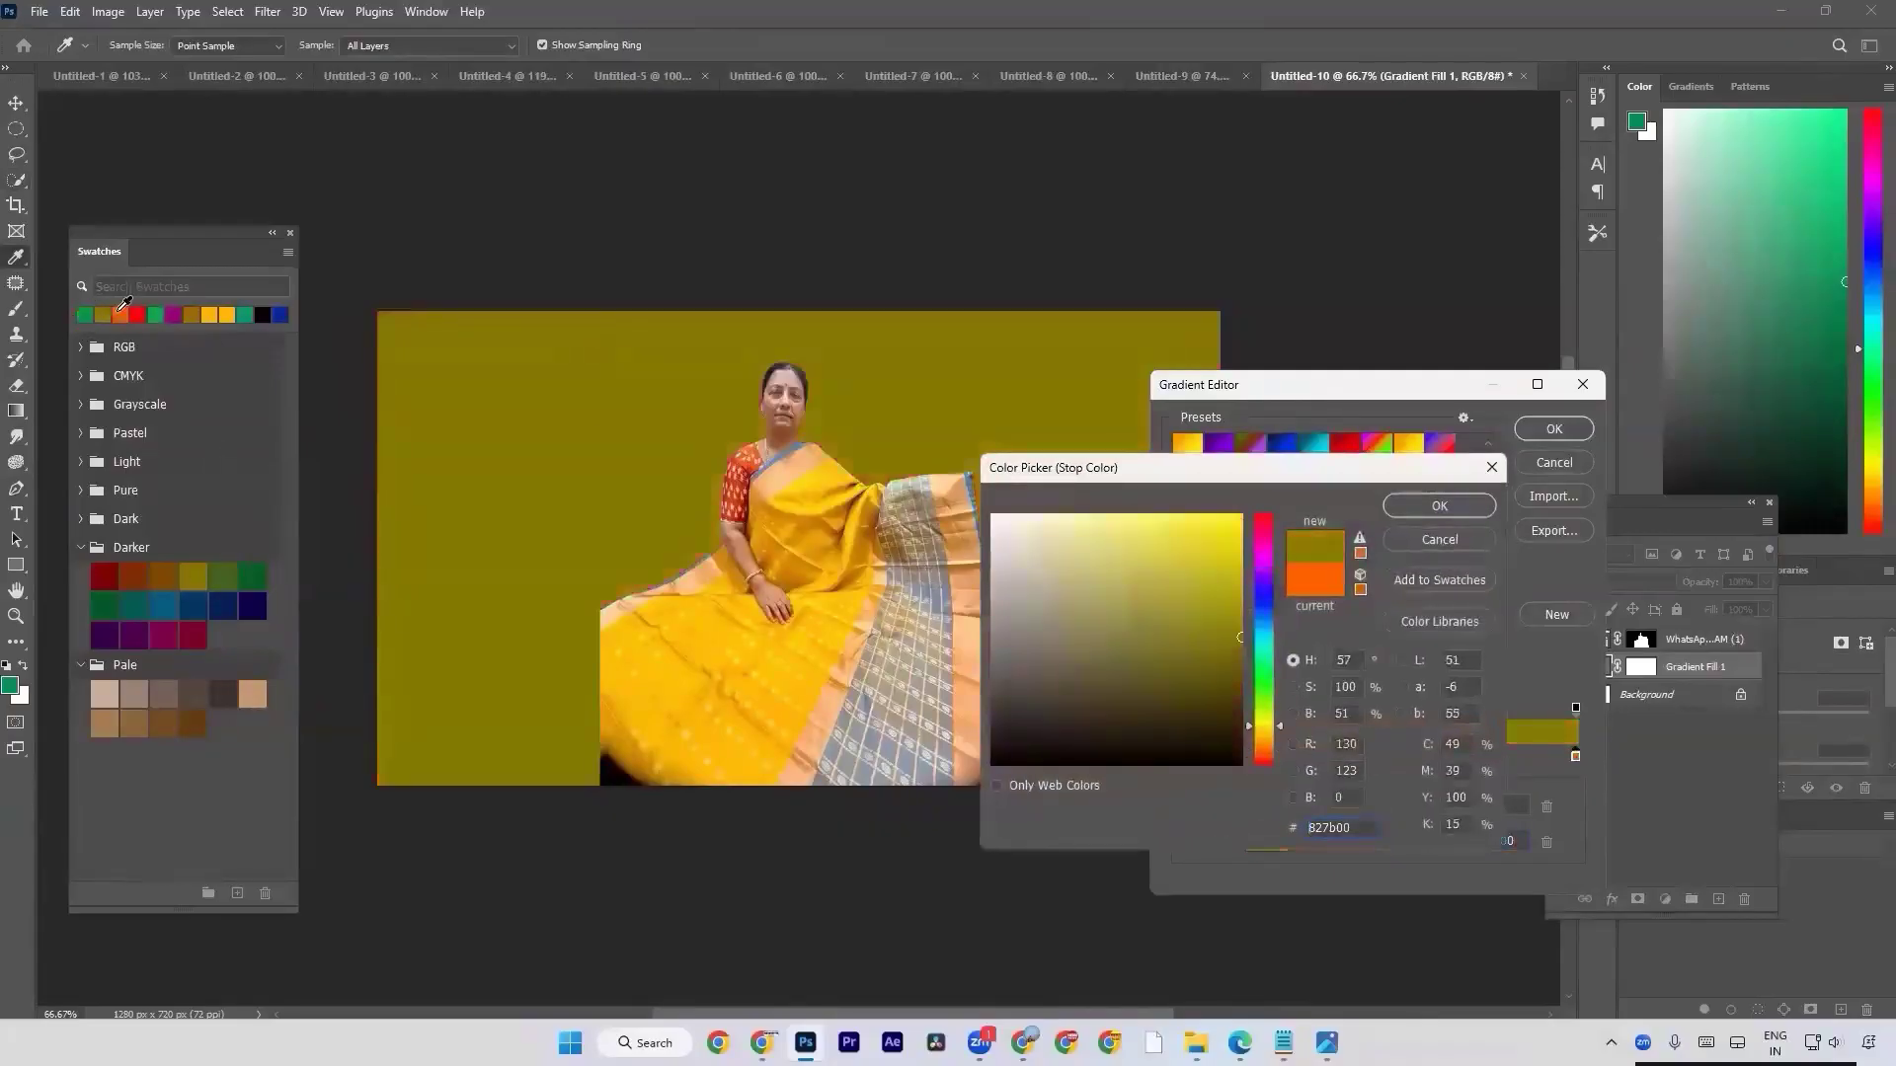
pyautogui.click(226, 314)
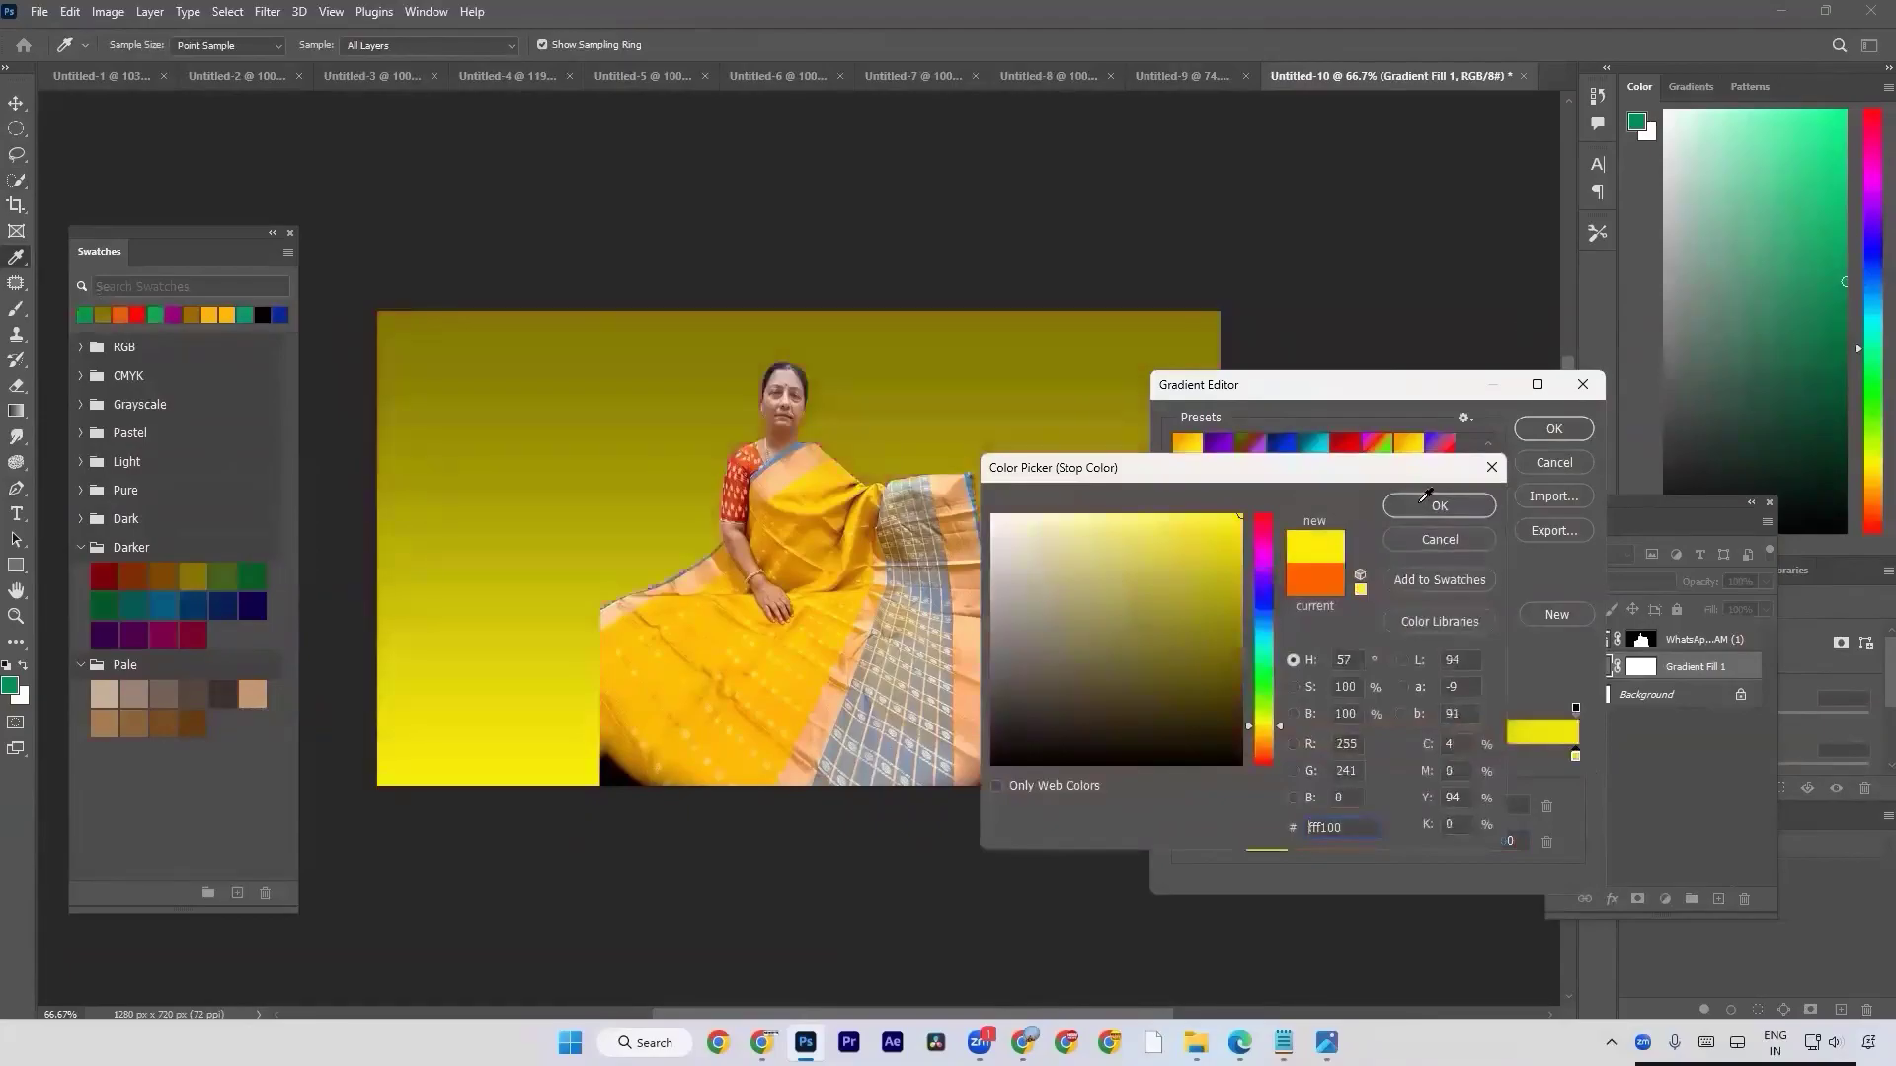
pyautogui.click(1429, 502)
pyautogui.click(1555, 620)
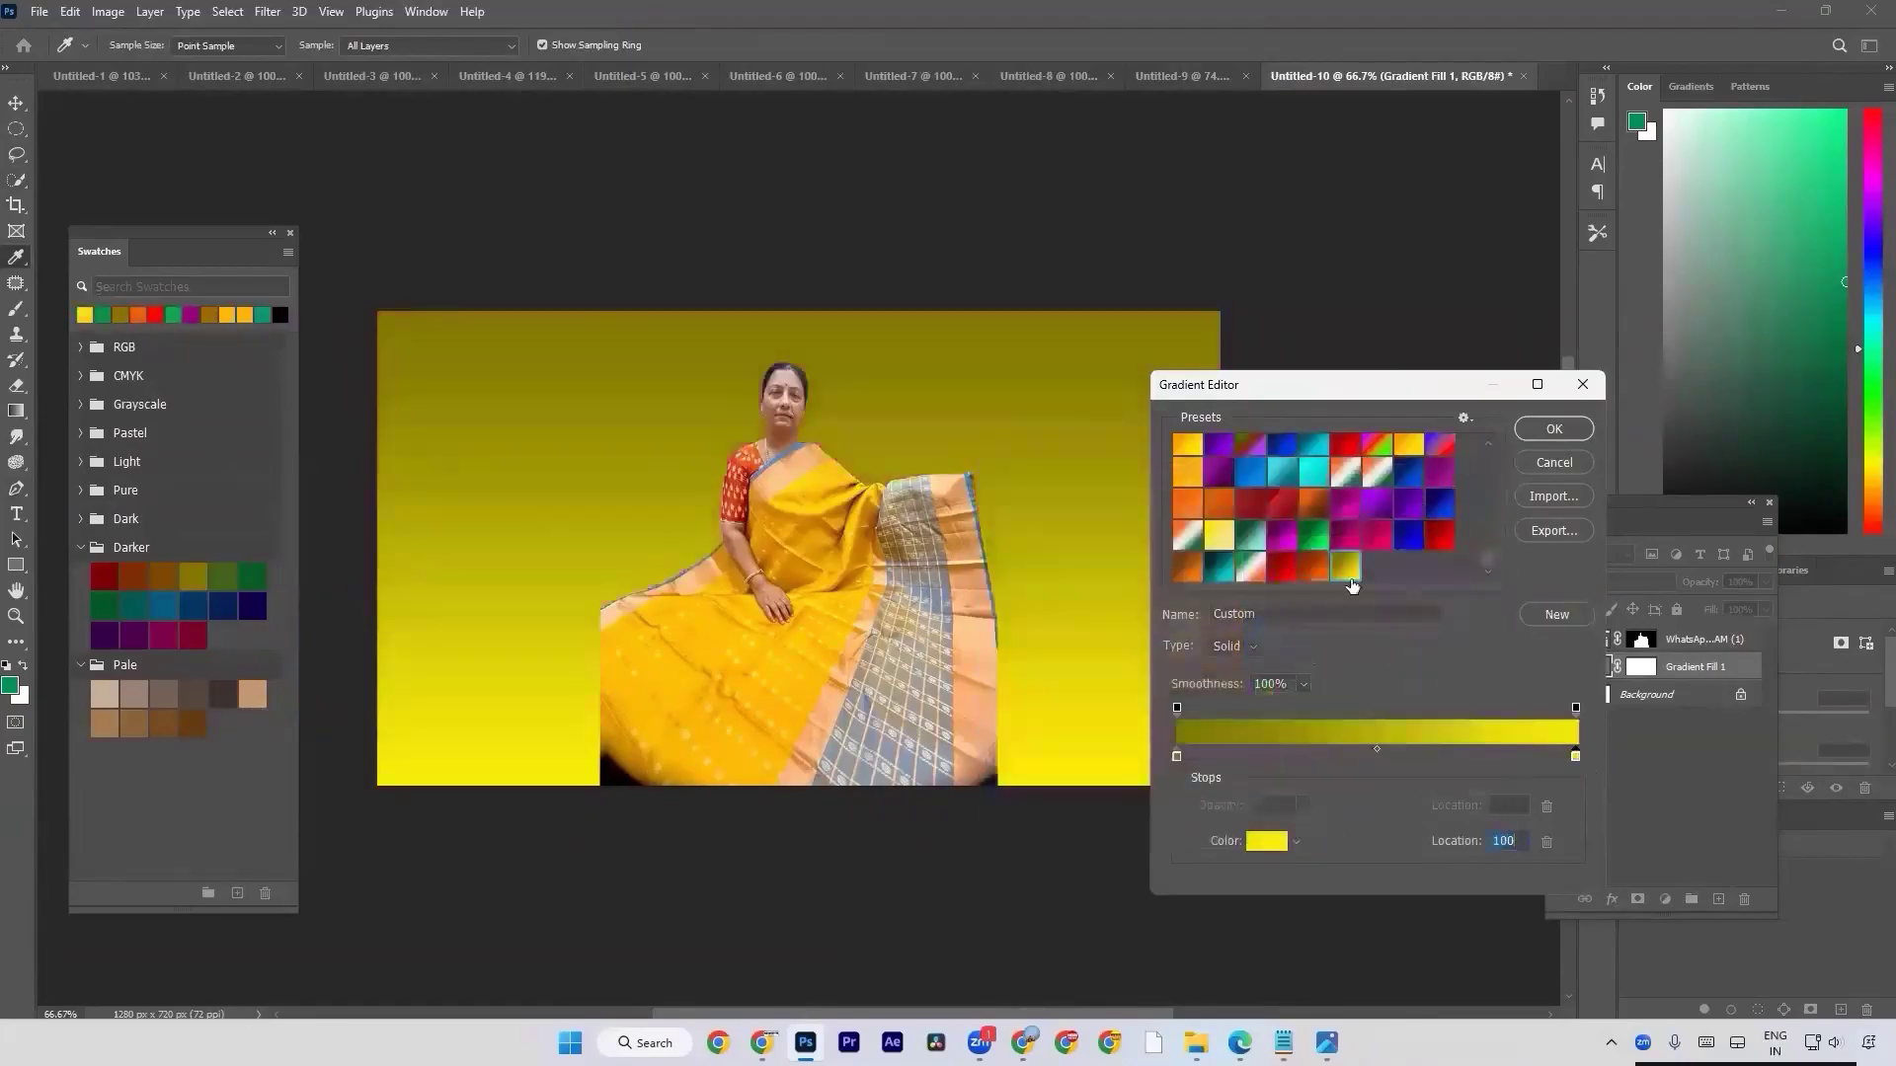
# Set the gradient's first color stop to the dark green swatch from the Darker group.
pyautogui.click(1175, 756)
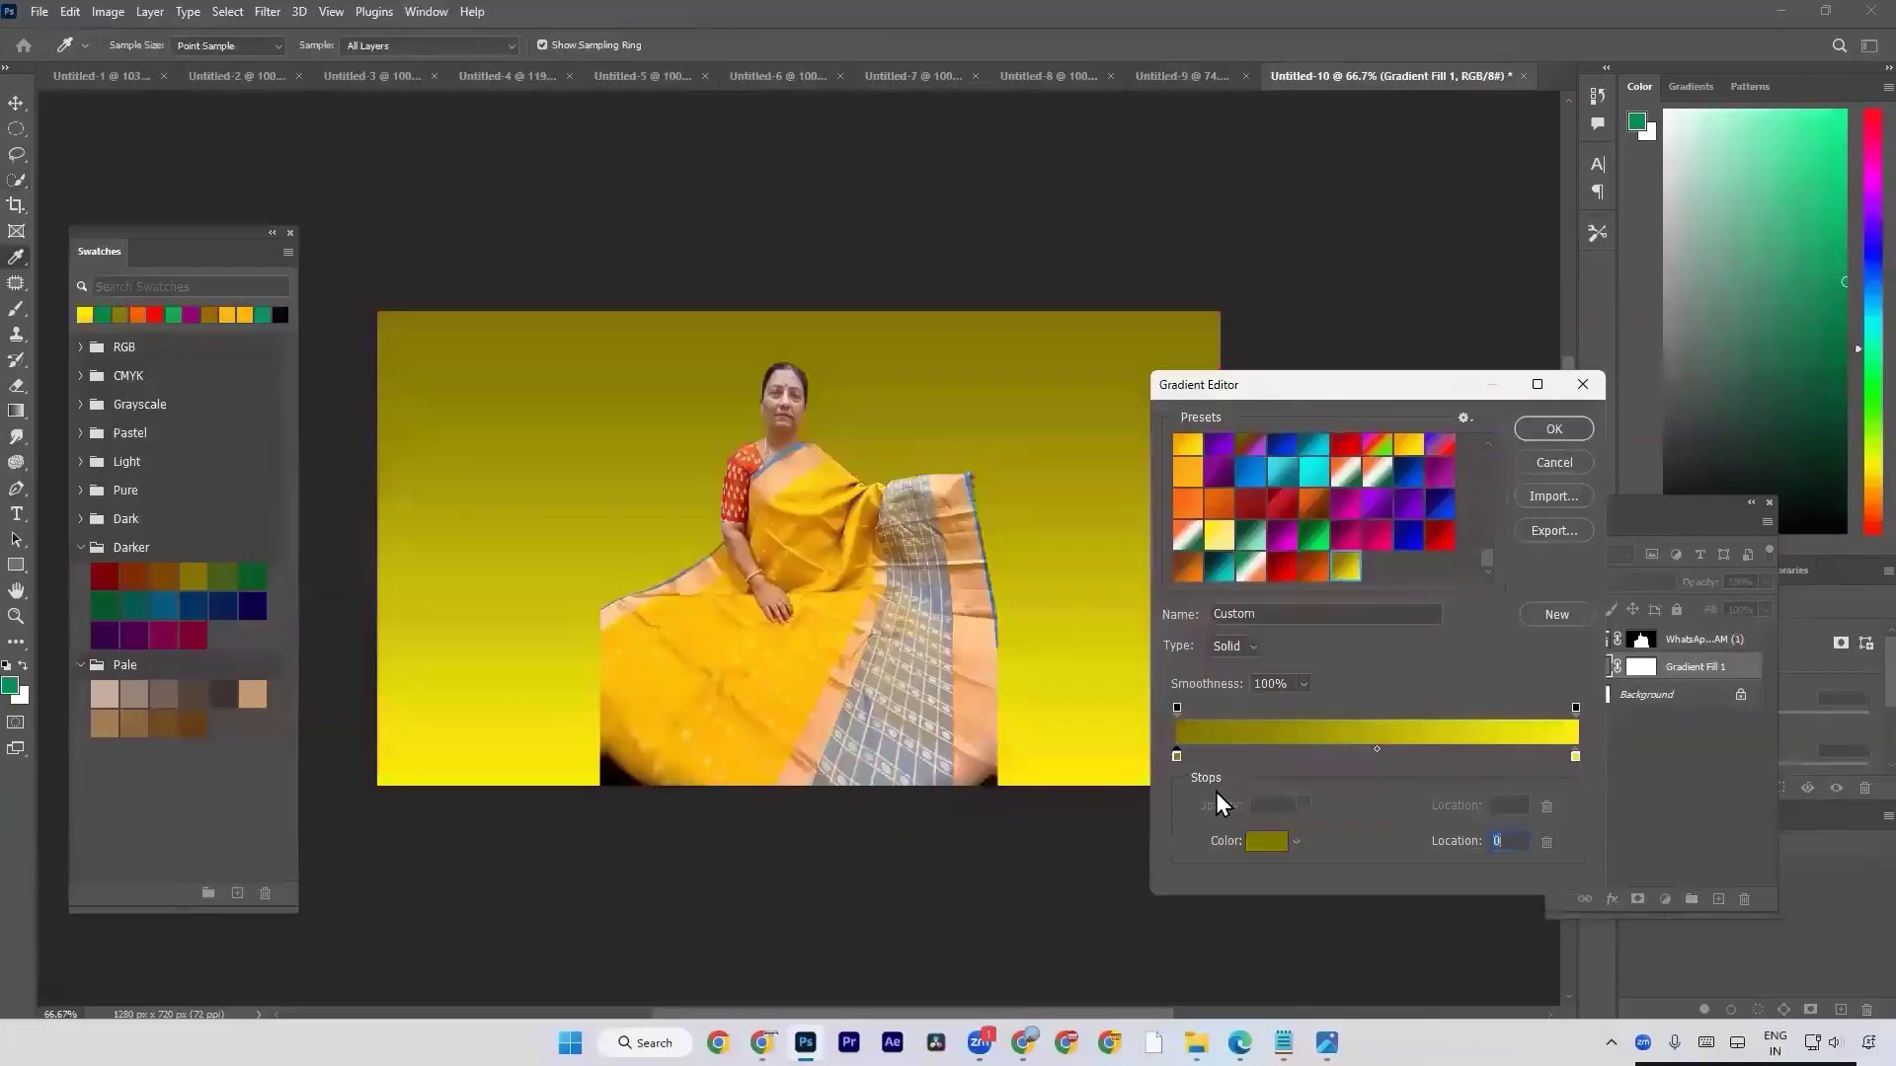
pyautogui.click(1267, 840)
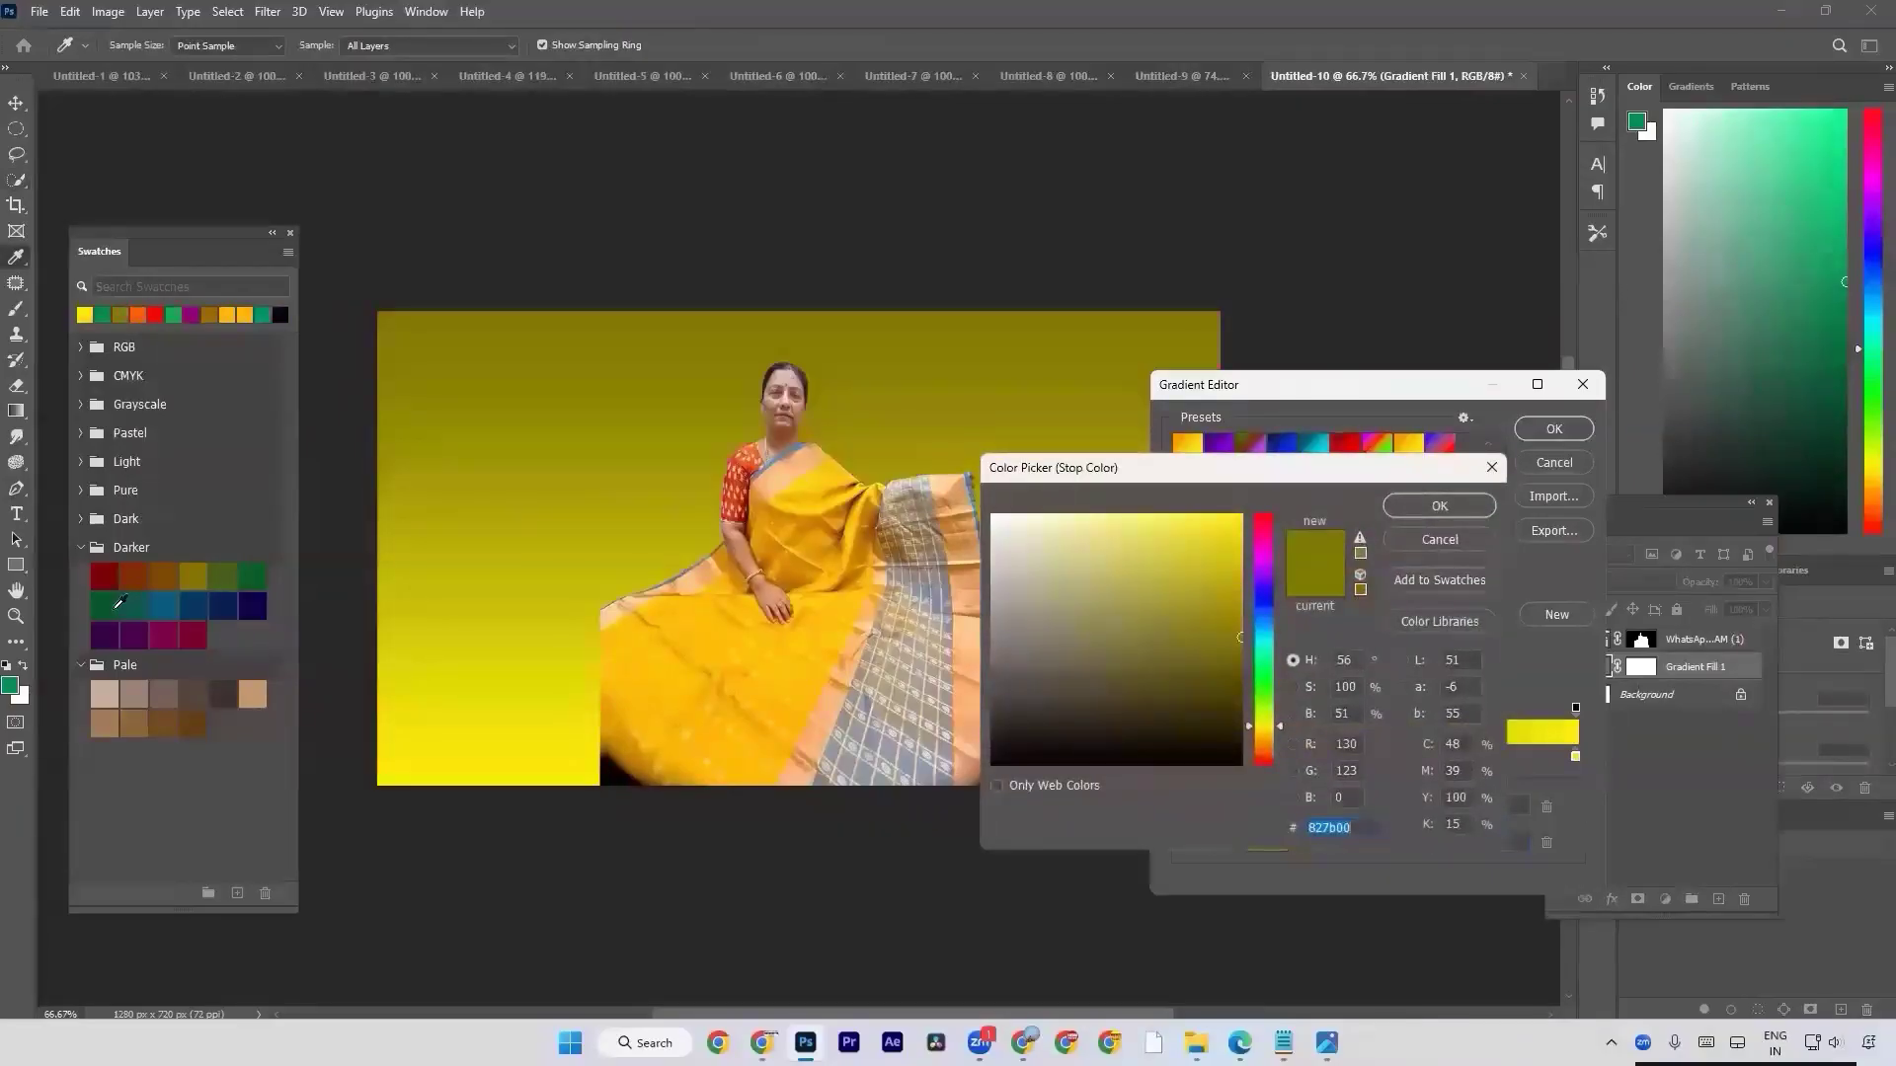
pyautogui.click(115, 606)
pyautogui.click(1431, 506)
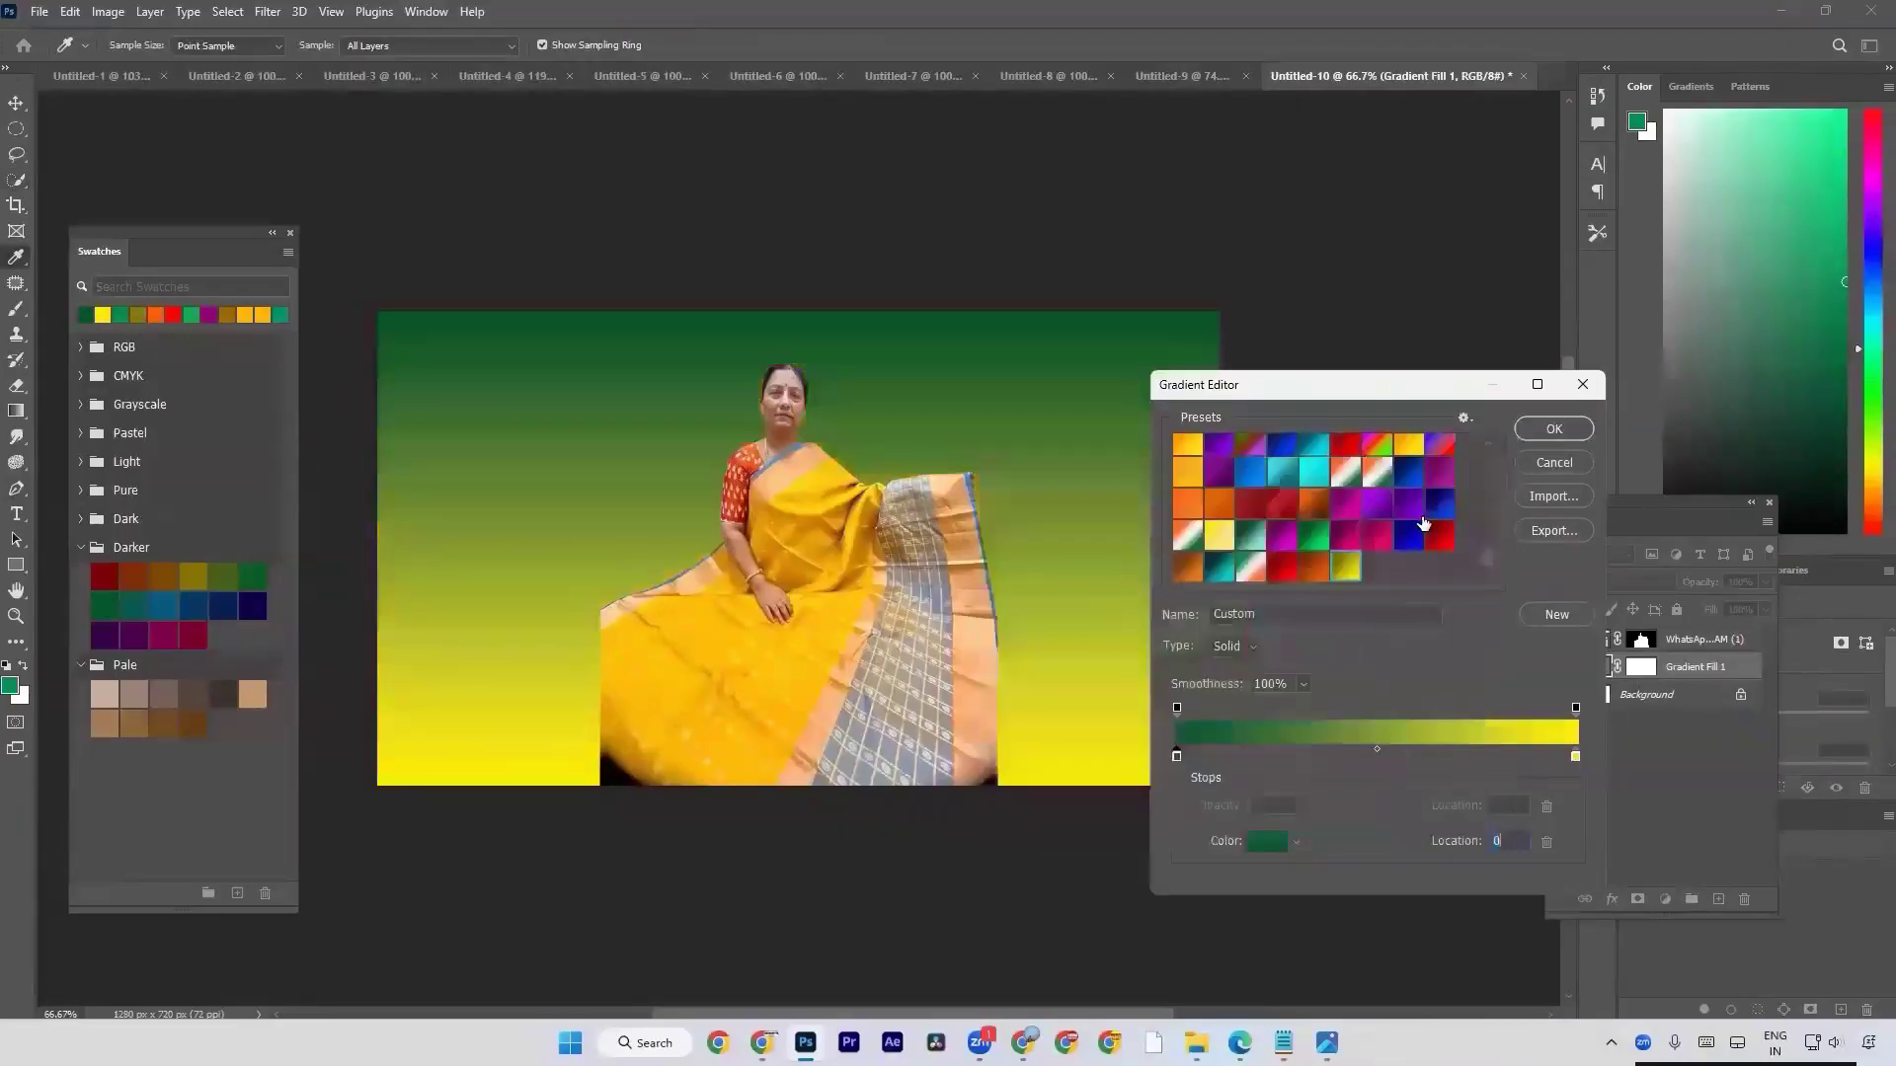
# Set the gradient's last color stop to a bright version of the same green and apply the gradient to the fill layer.
pyautogui.click(1576, 757)
pyautogui.doubleClick(1576, 758)
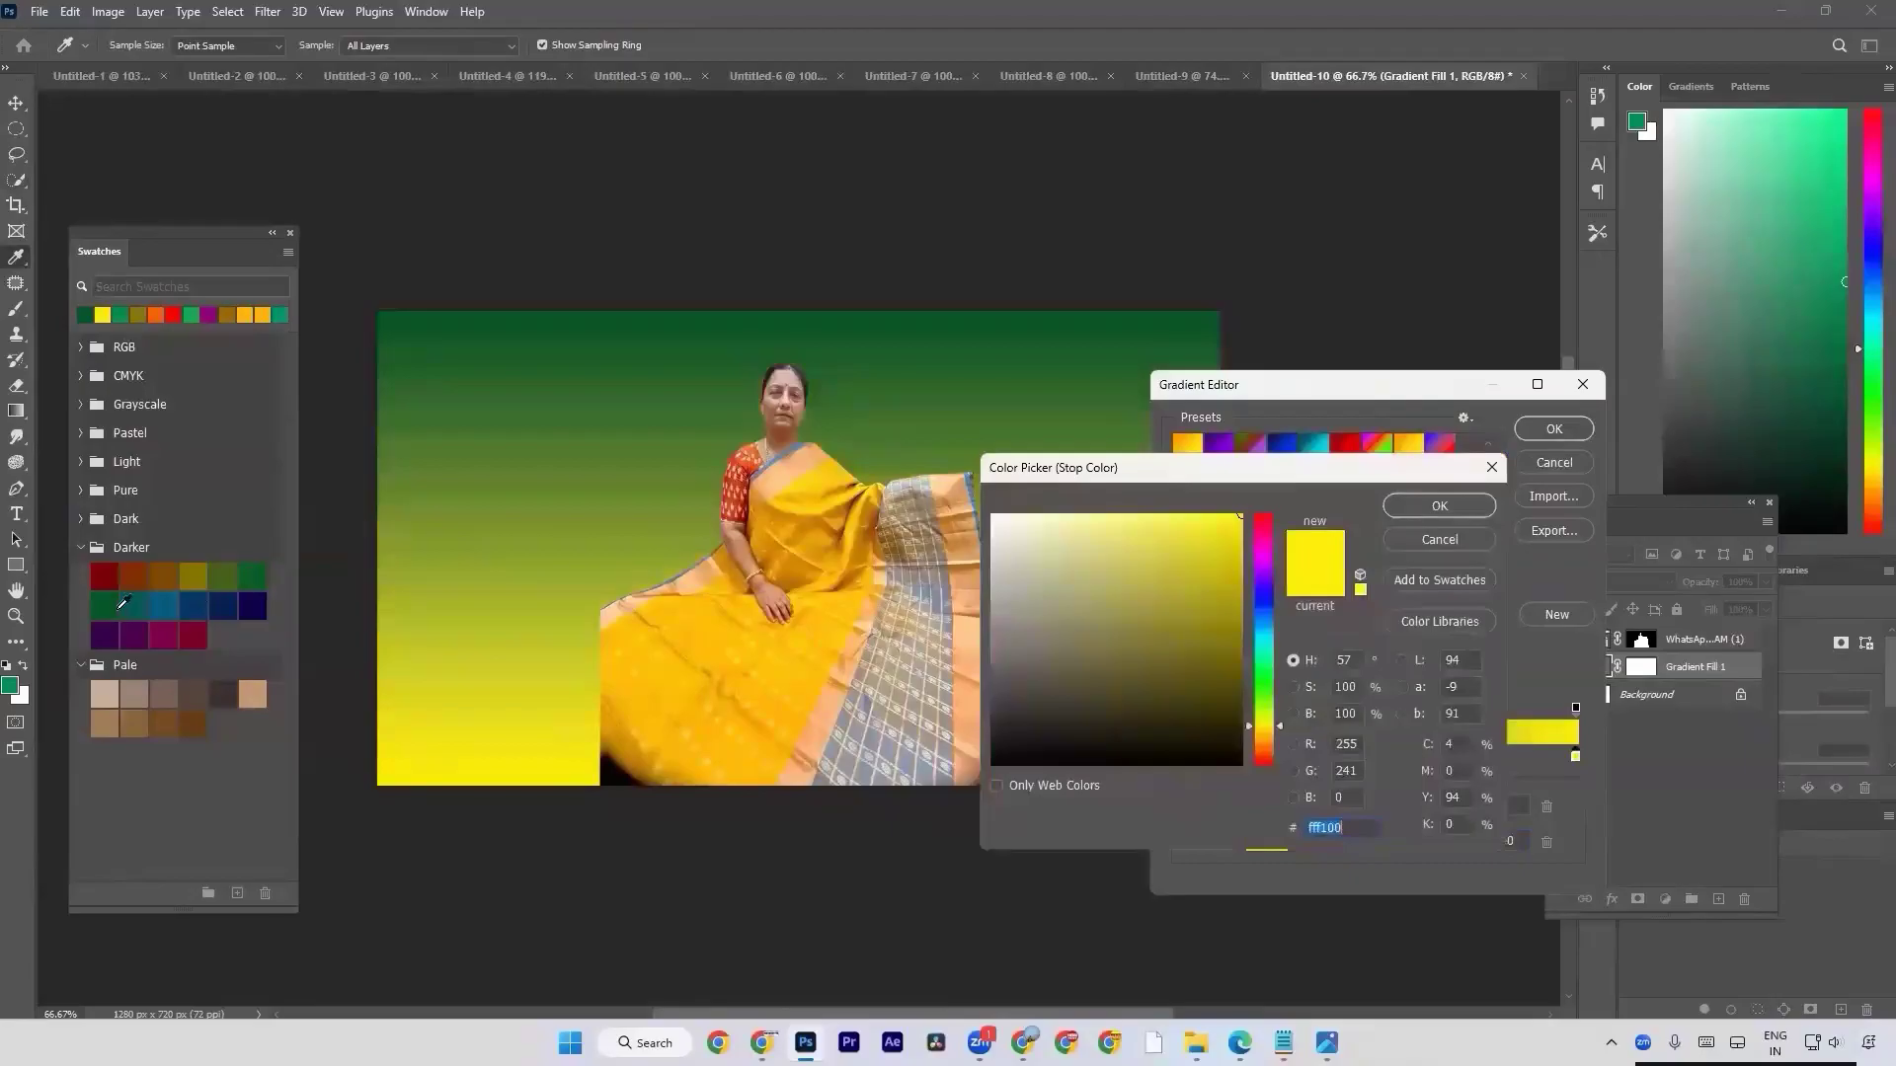
pyautogui.click(122, 604)
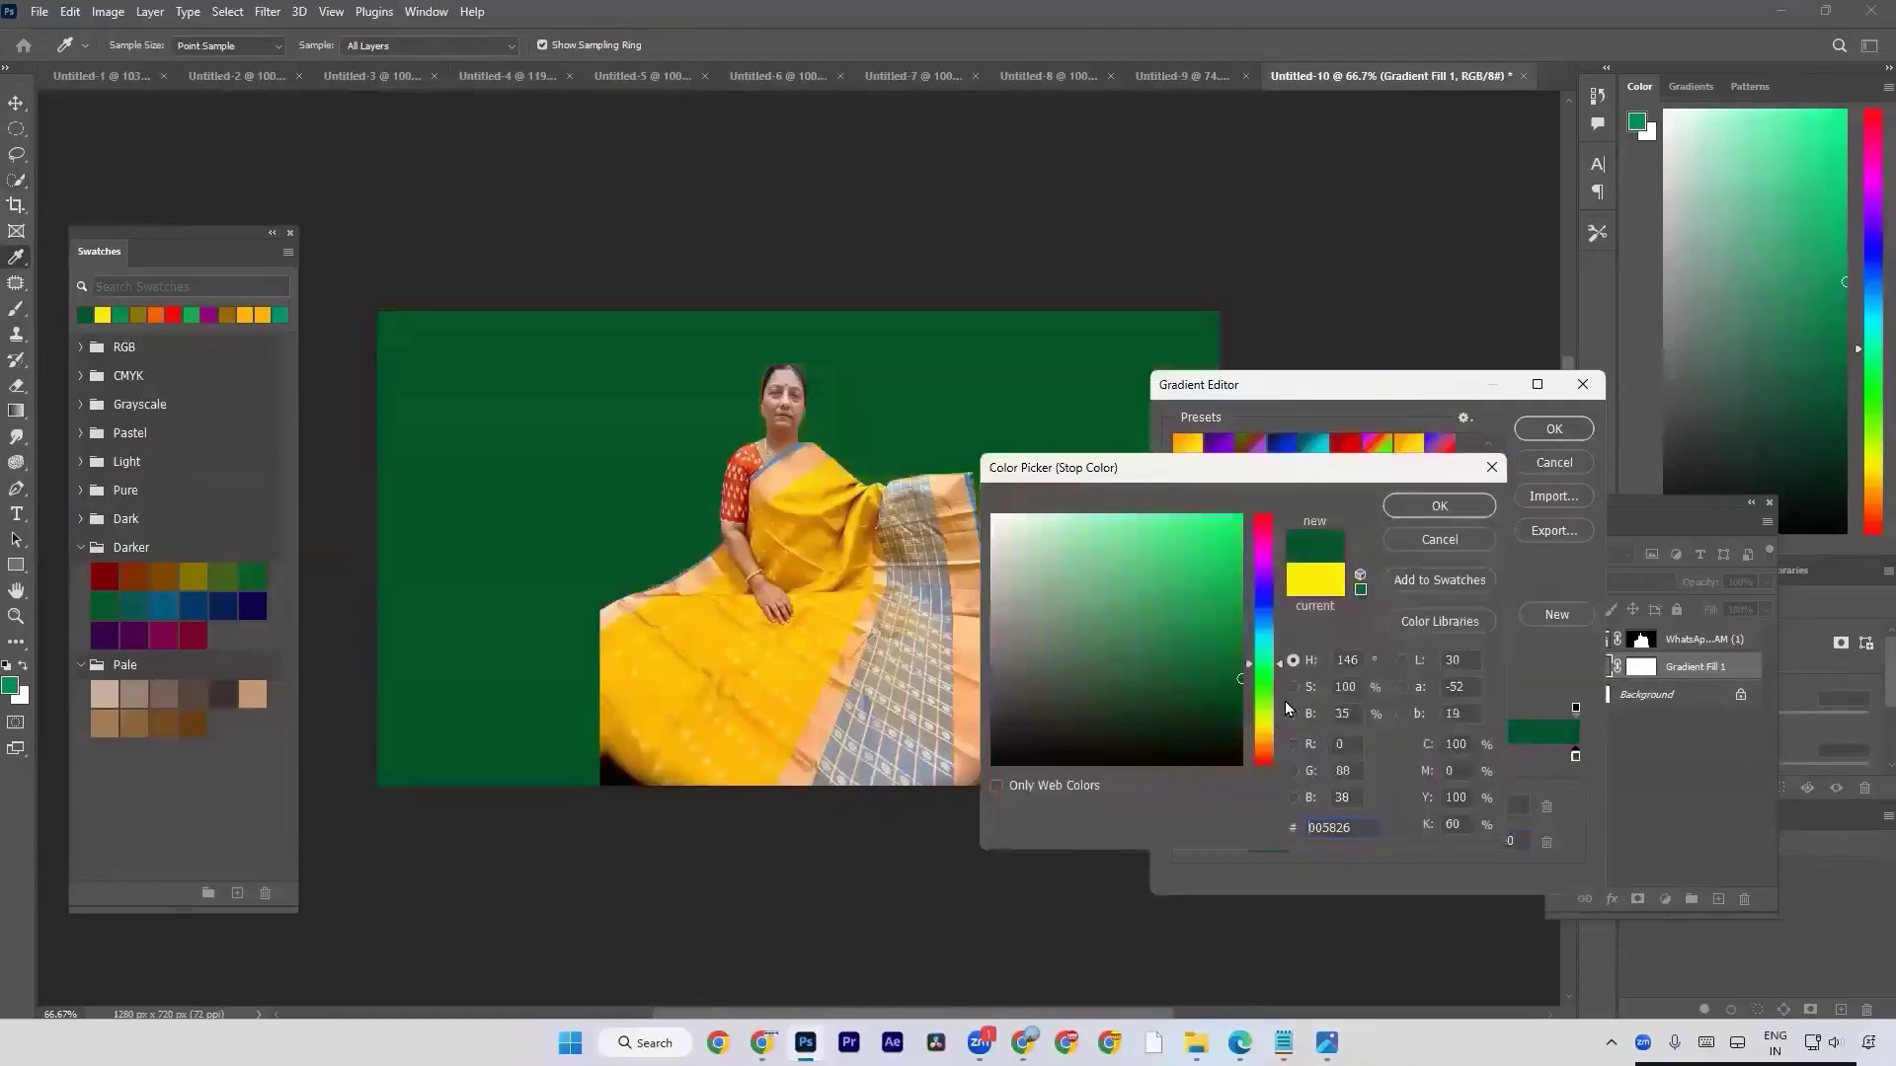
pyautogui.moveTo(1292, 456); pyautogui.dragTo(1310, 442)
pyautogui.press('Return')
pyautogui.press('Return')
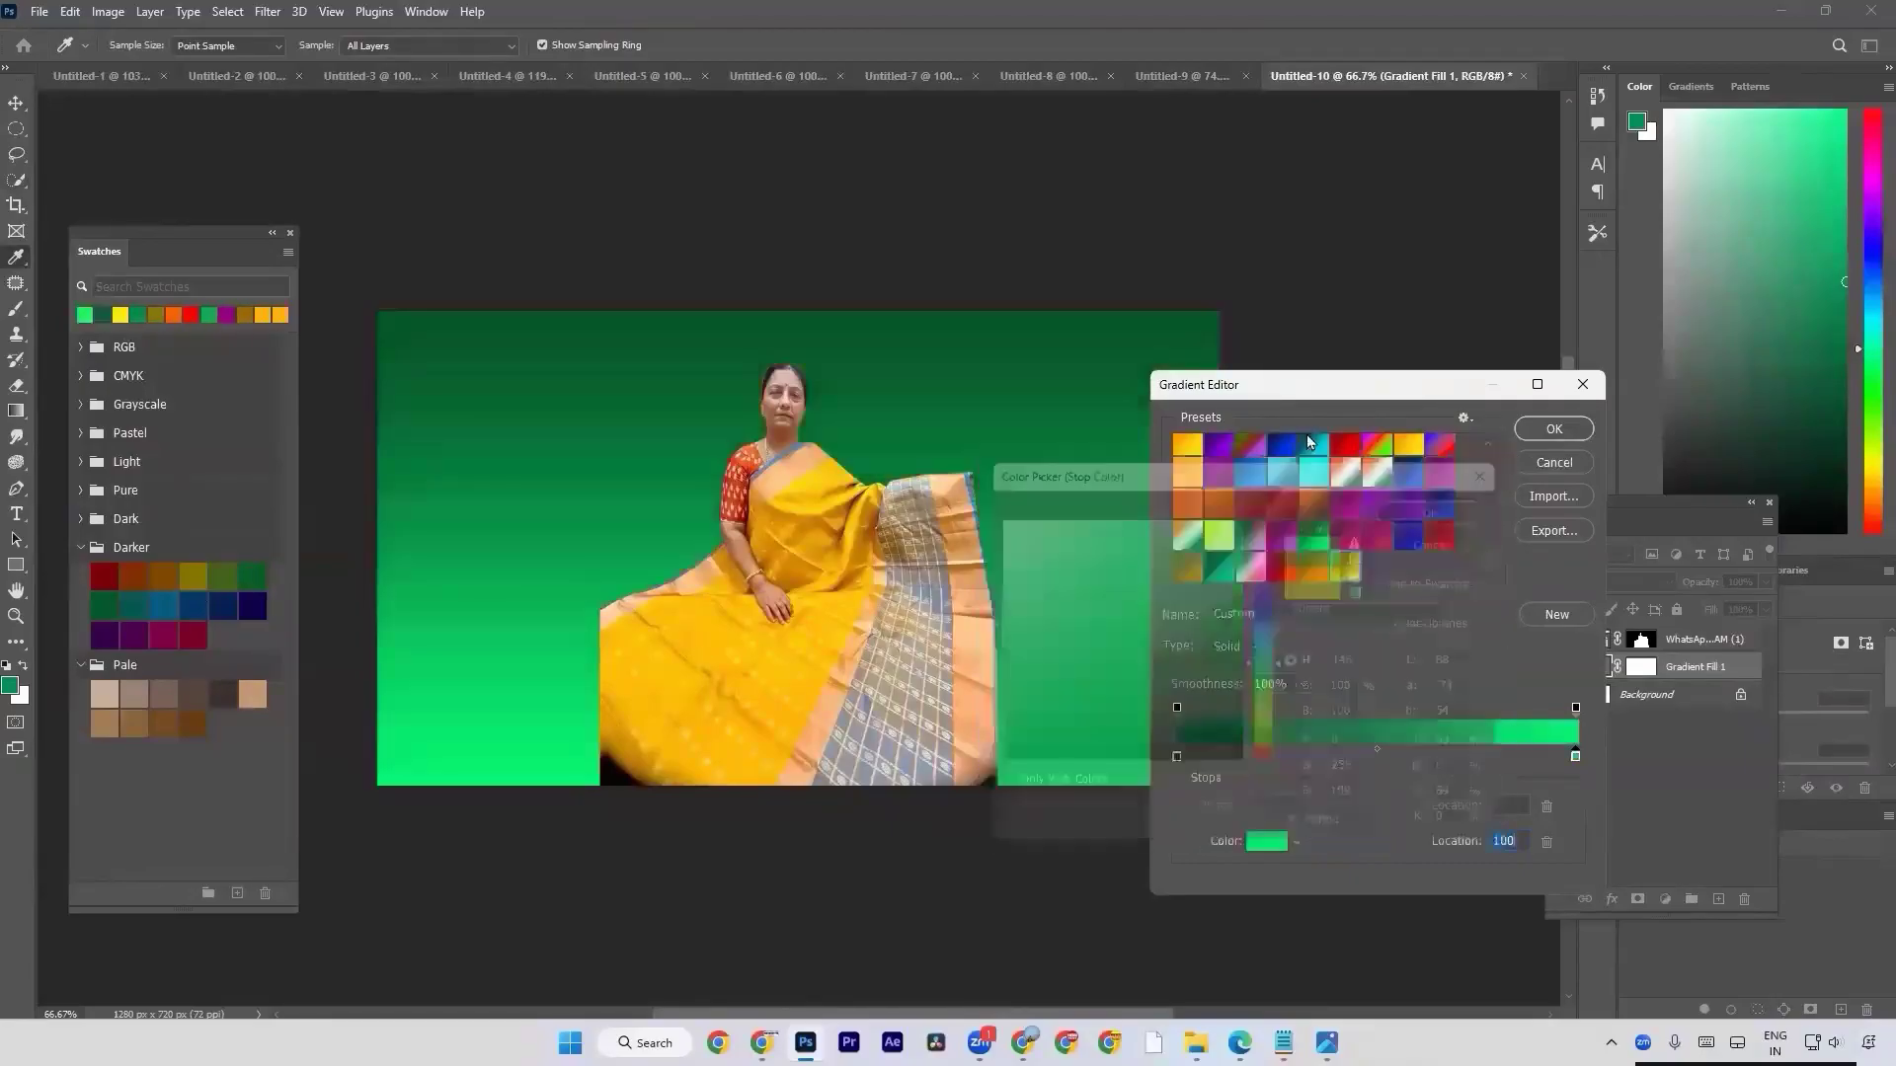
pyautogui.press('Return')
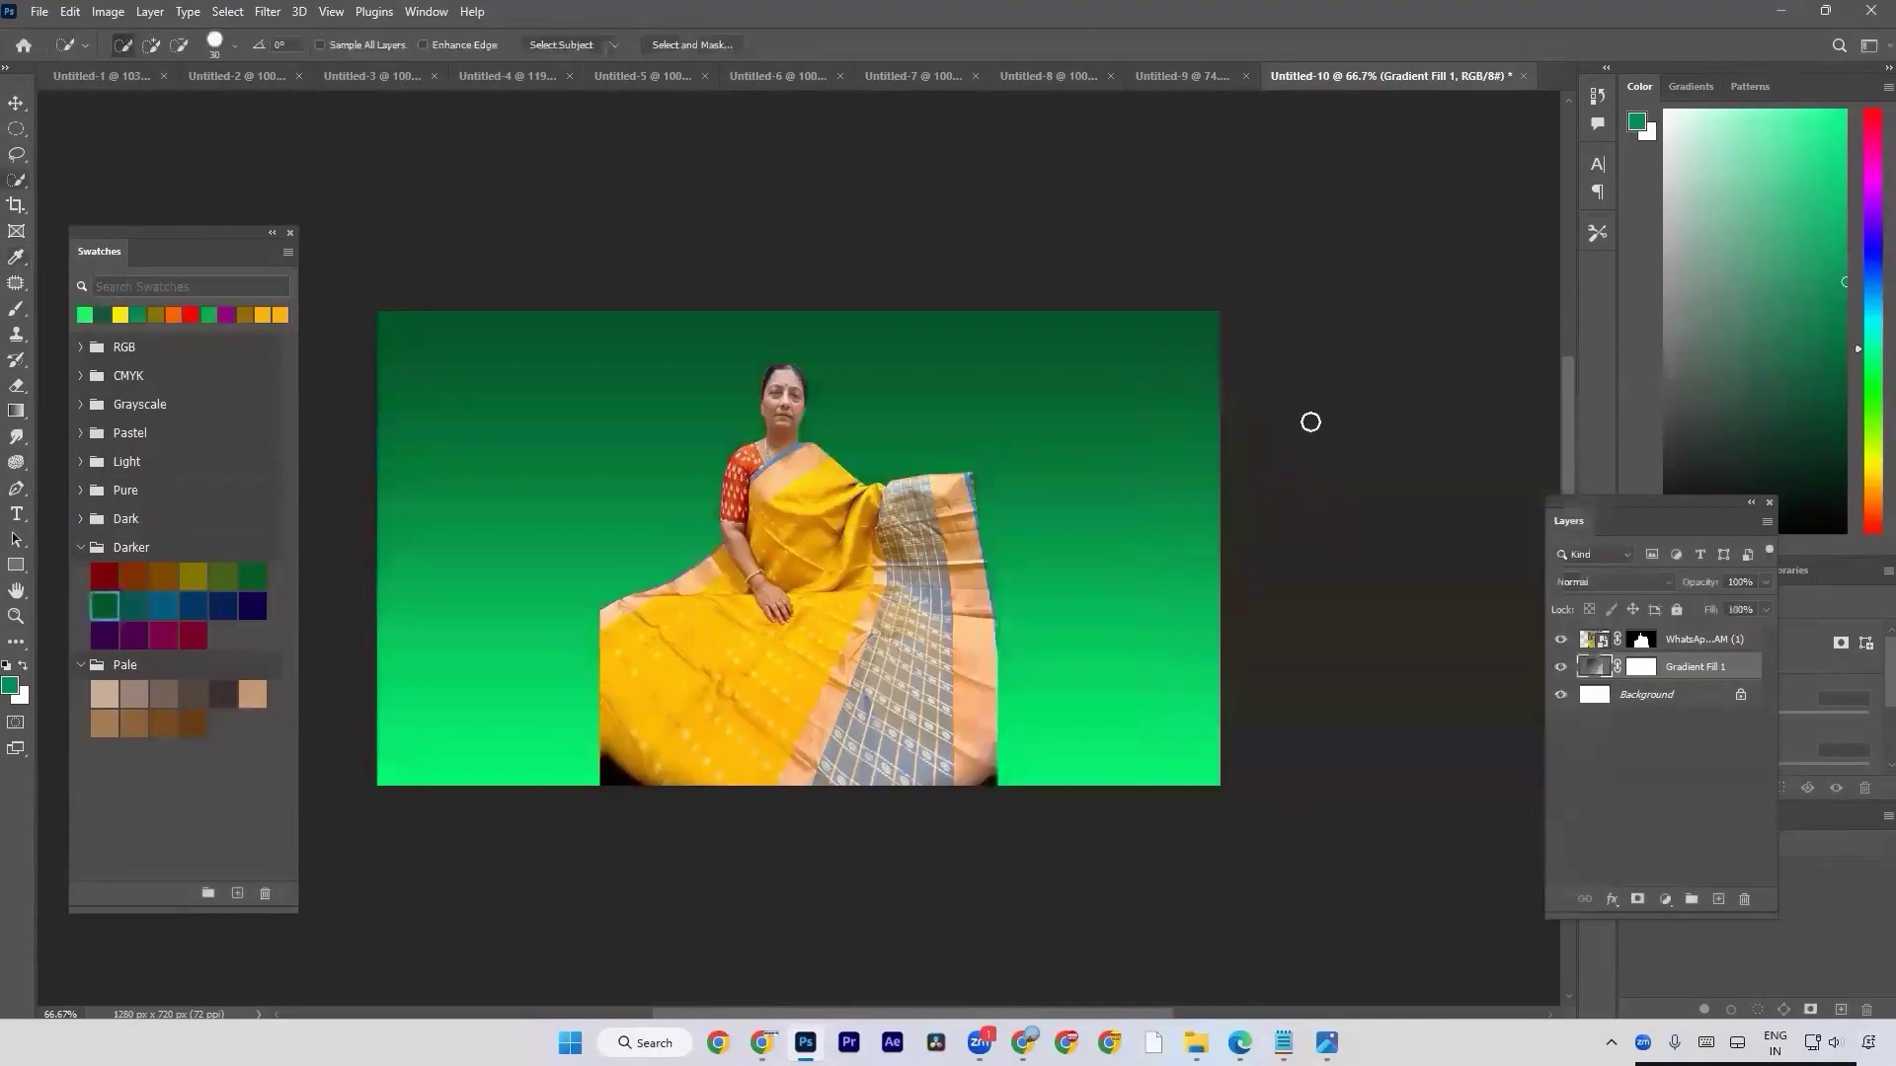
# Change the green gradient fill's style to Radial and set its scale to 133%.
pyautogui.moveTo(805, 1043)
pyautogui.doubleClick(1594, 675)
pyautogui.click(1298, 599)
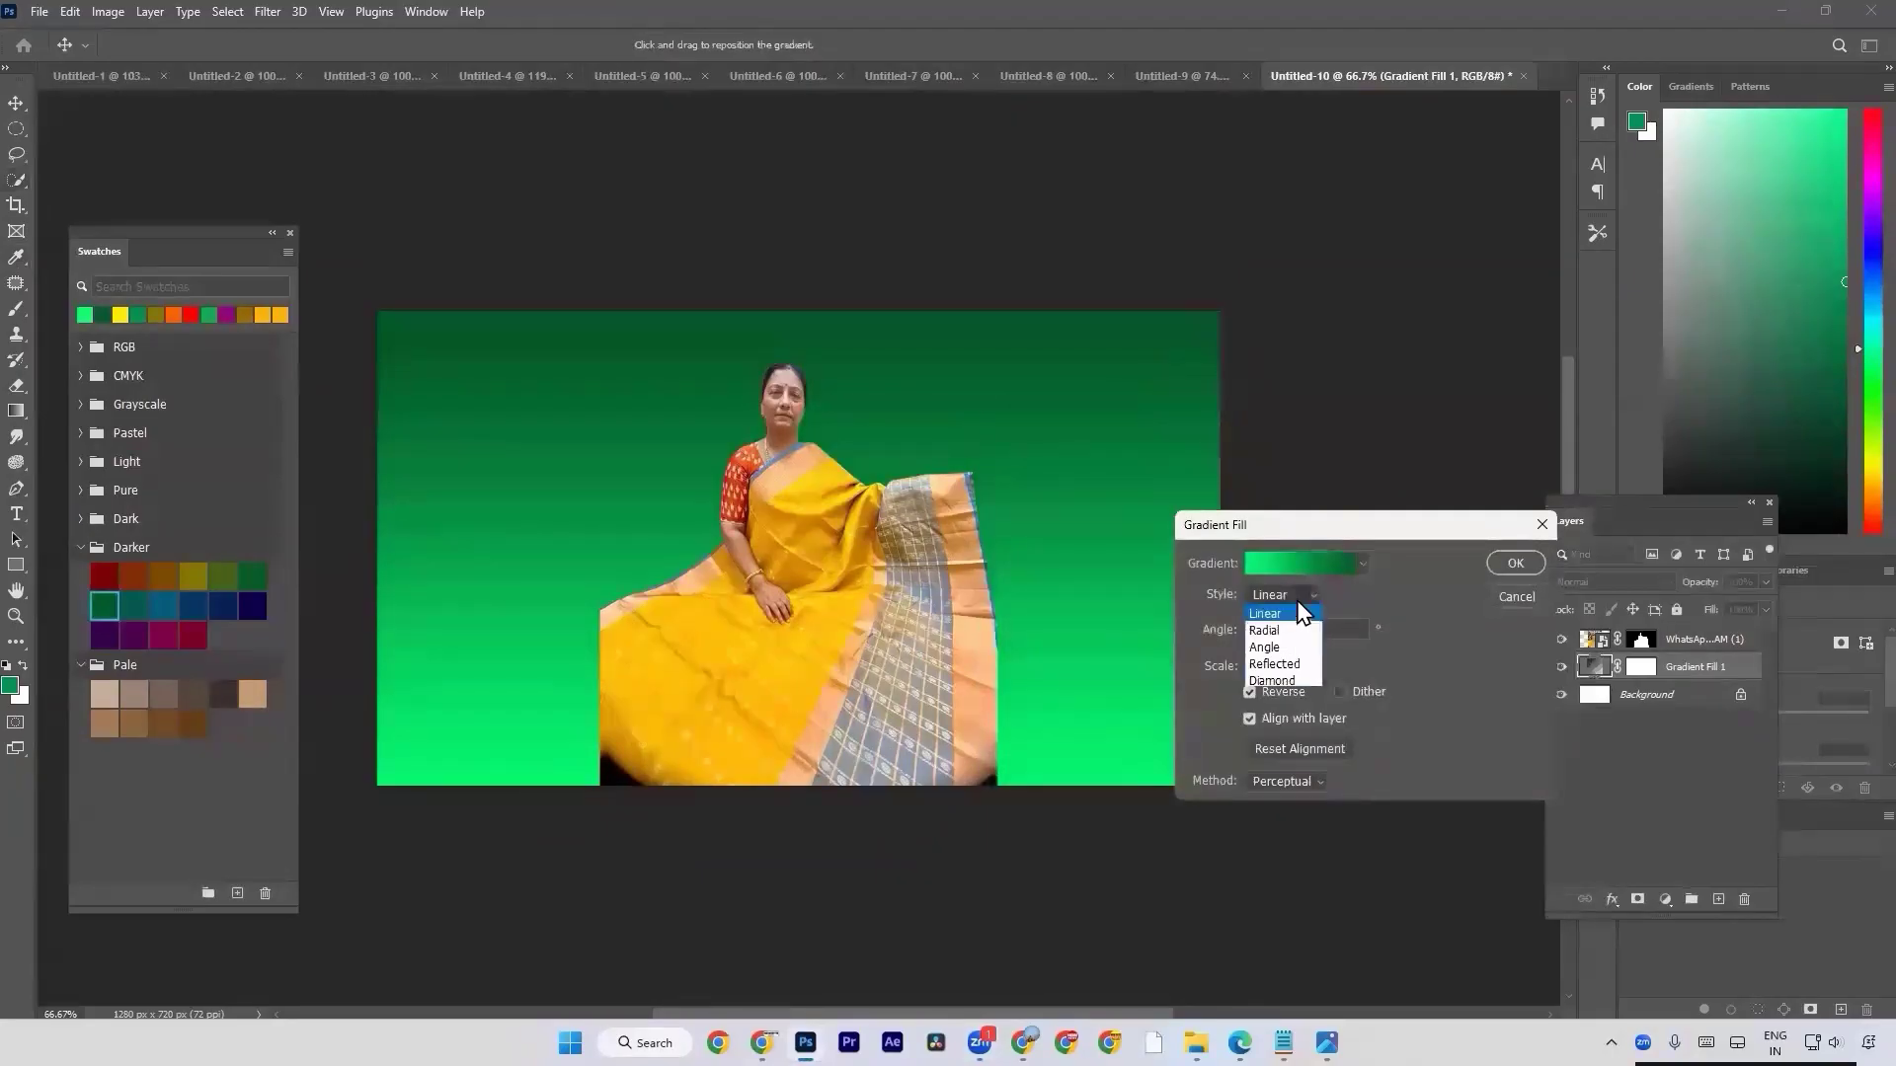
pyautogui.click(1289, 631)
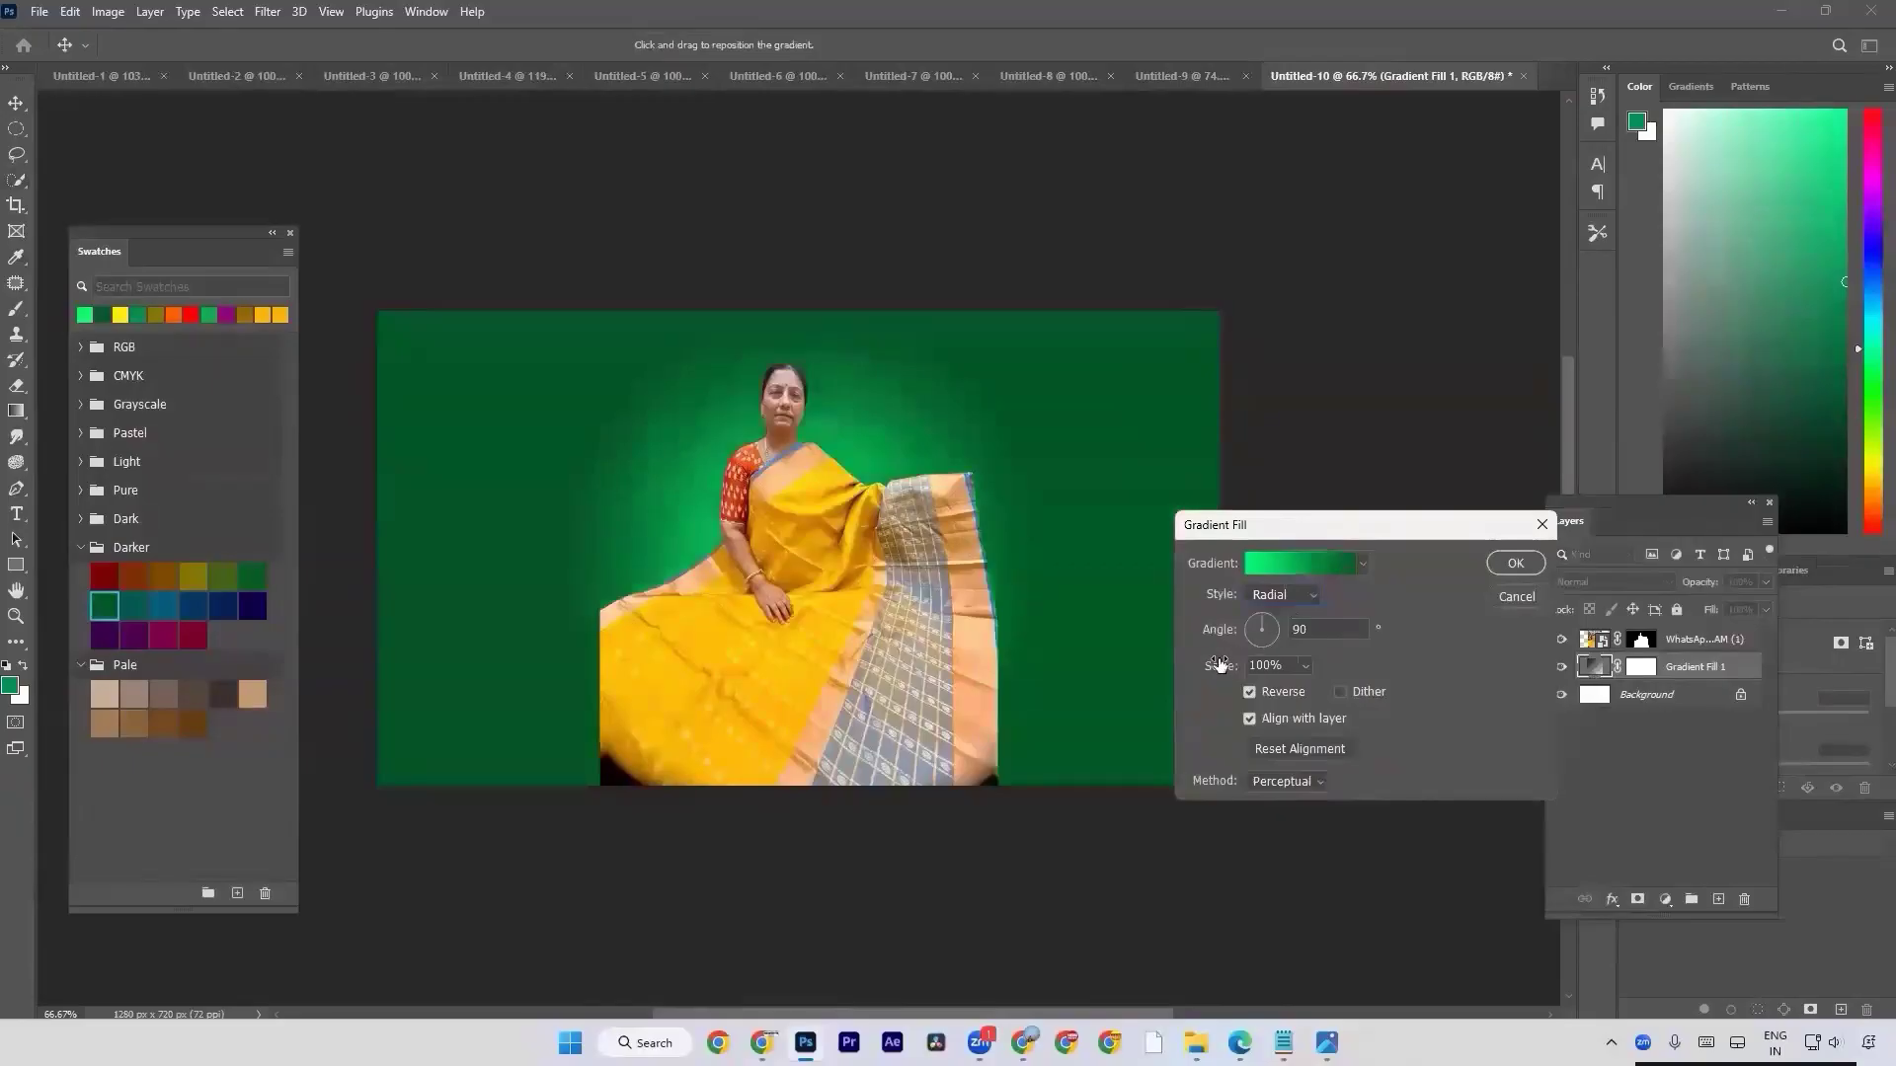
pyautogui.click(1275, 598)
pyautogui.click(1275, 620)
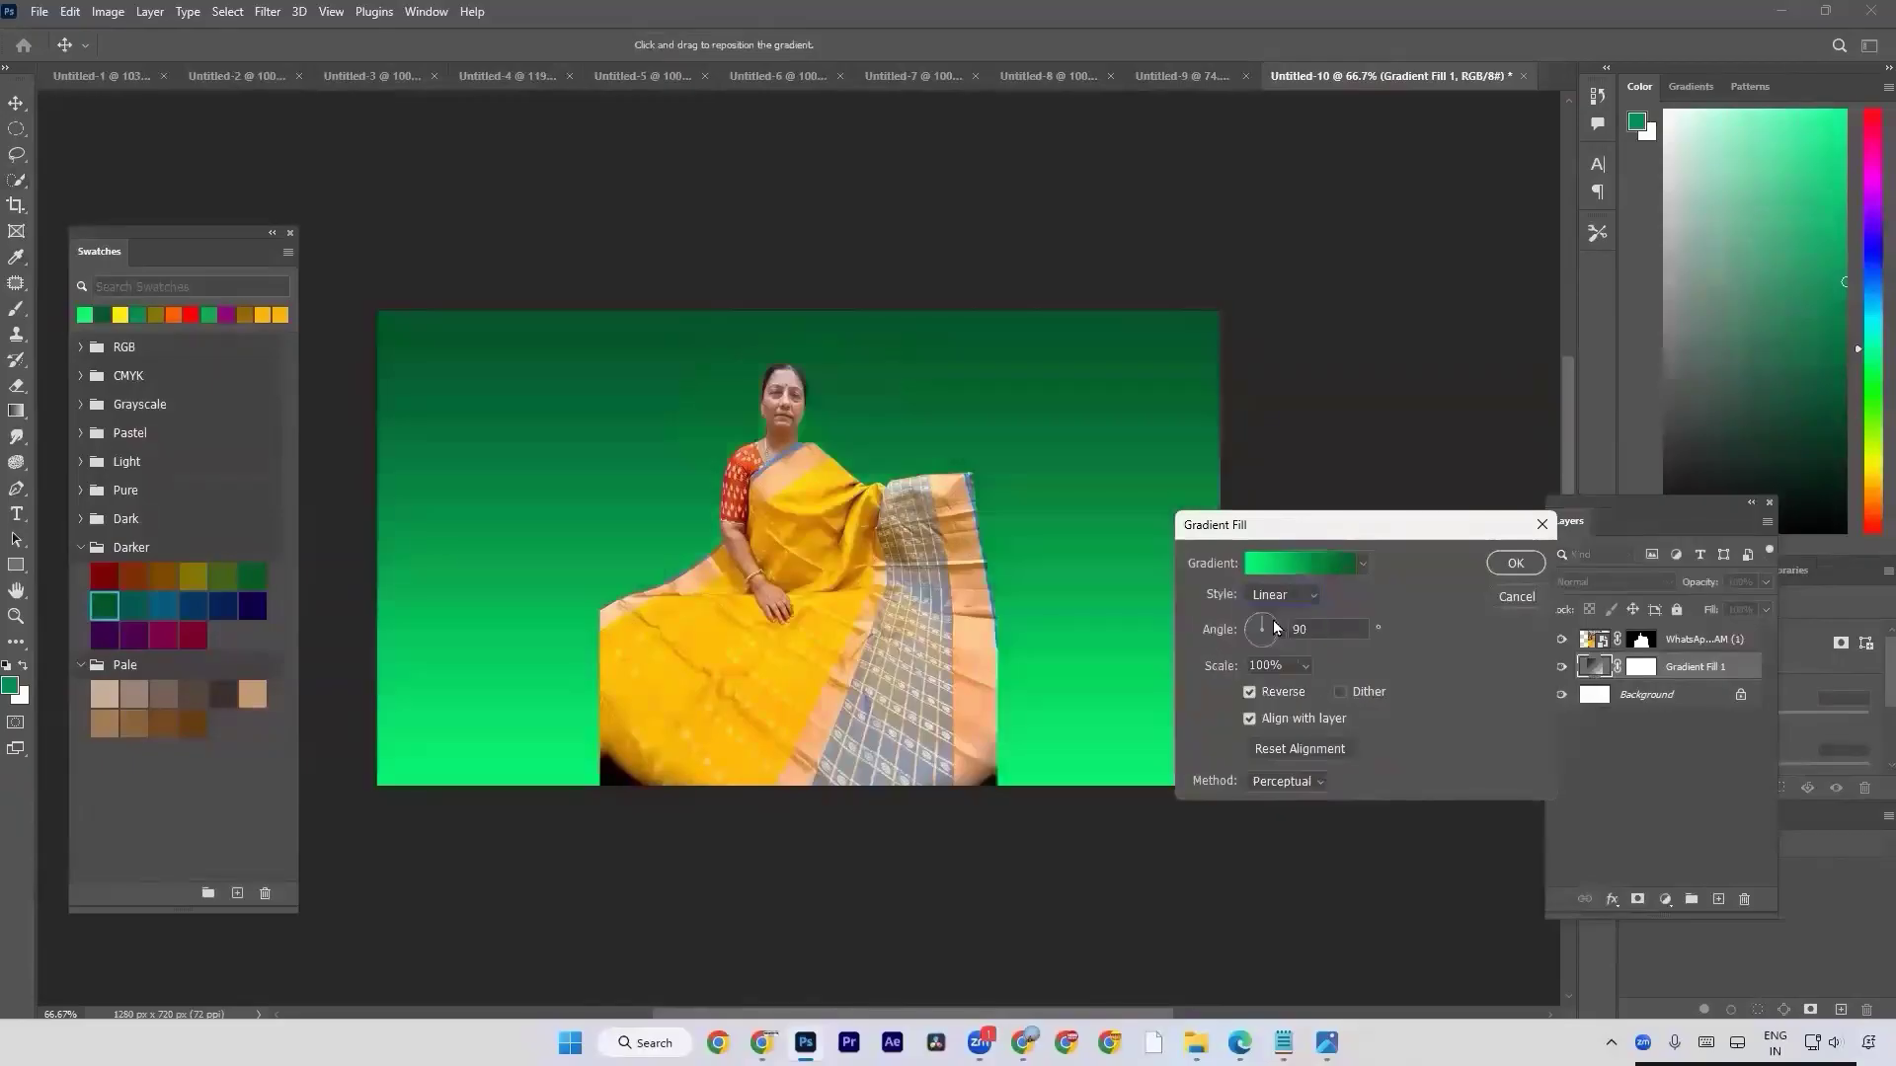
pyautogui.click(1279, 596)
pyautogui.click(1273, 622)
pyautogui.moveTo(1239, 666); pyautogui.dragTo(1274, 666)
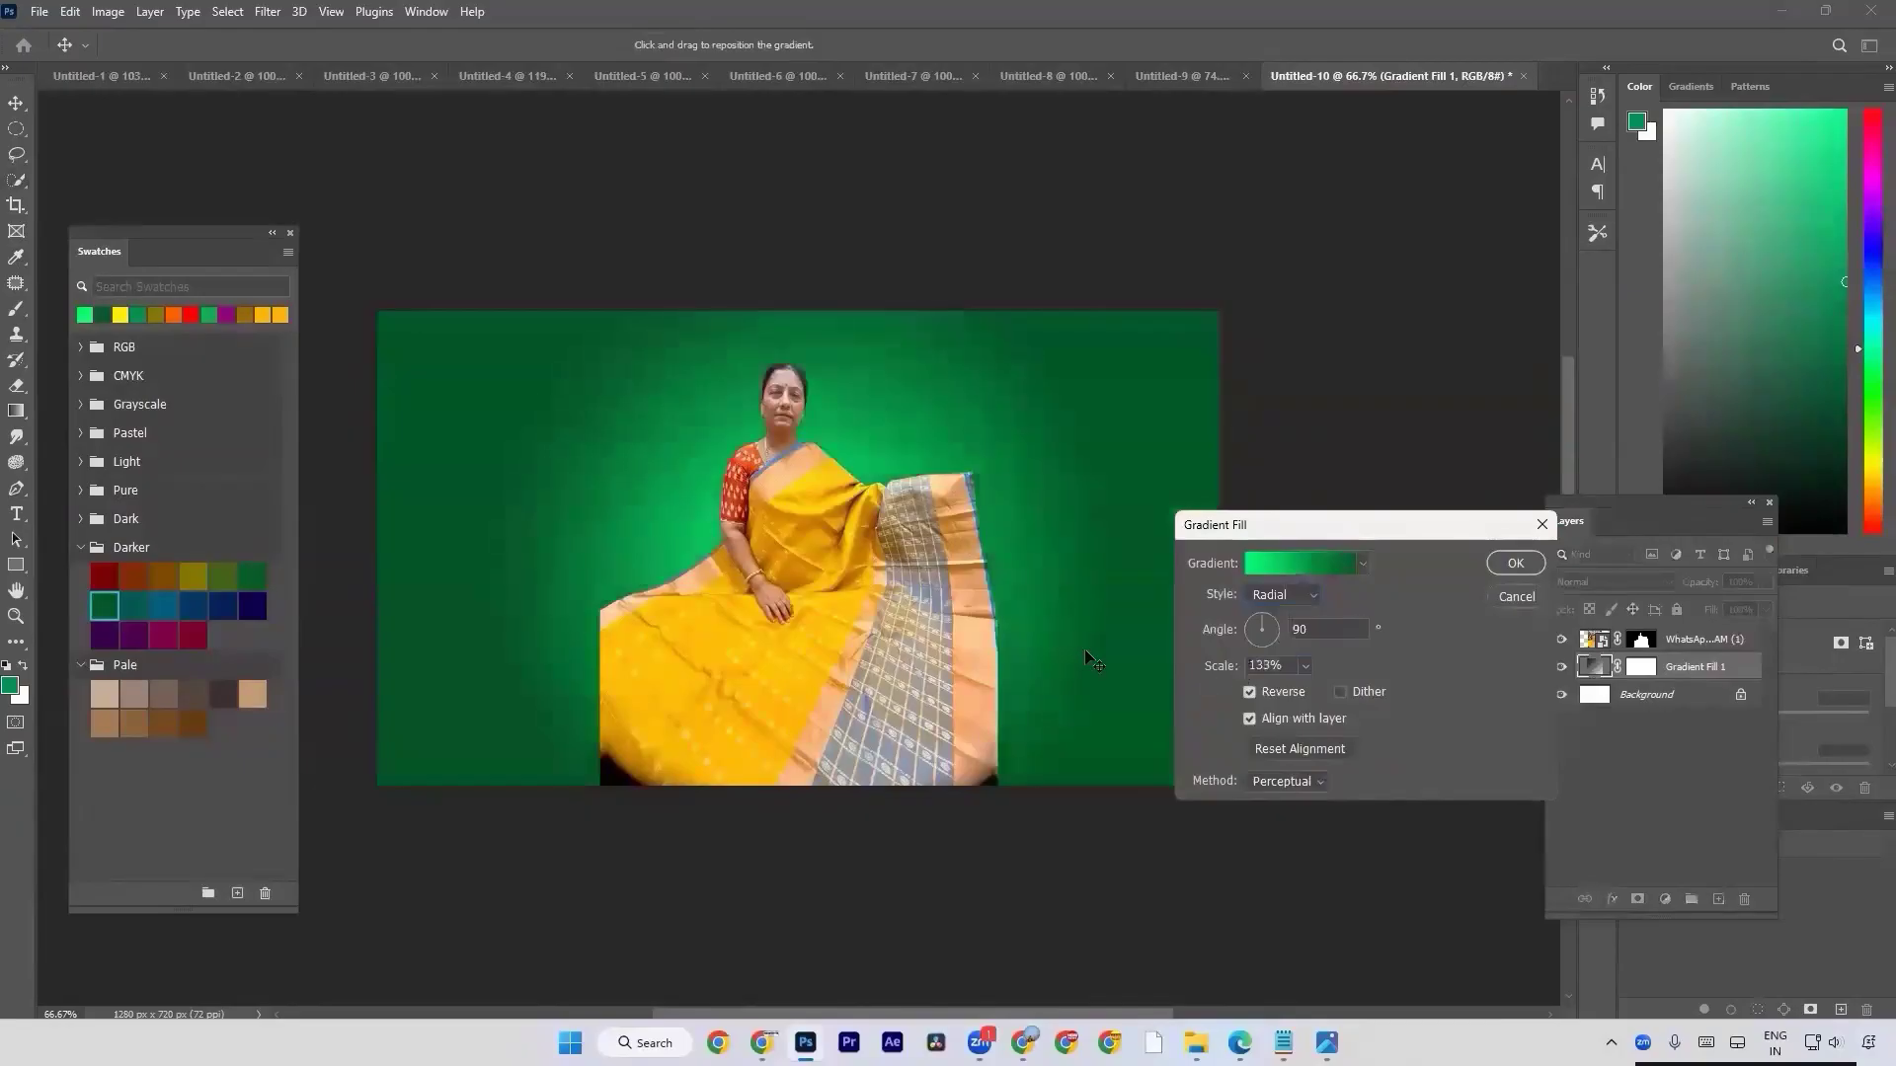
pyautogui.press('Return')
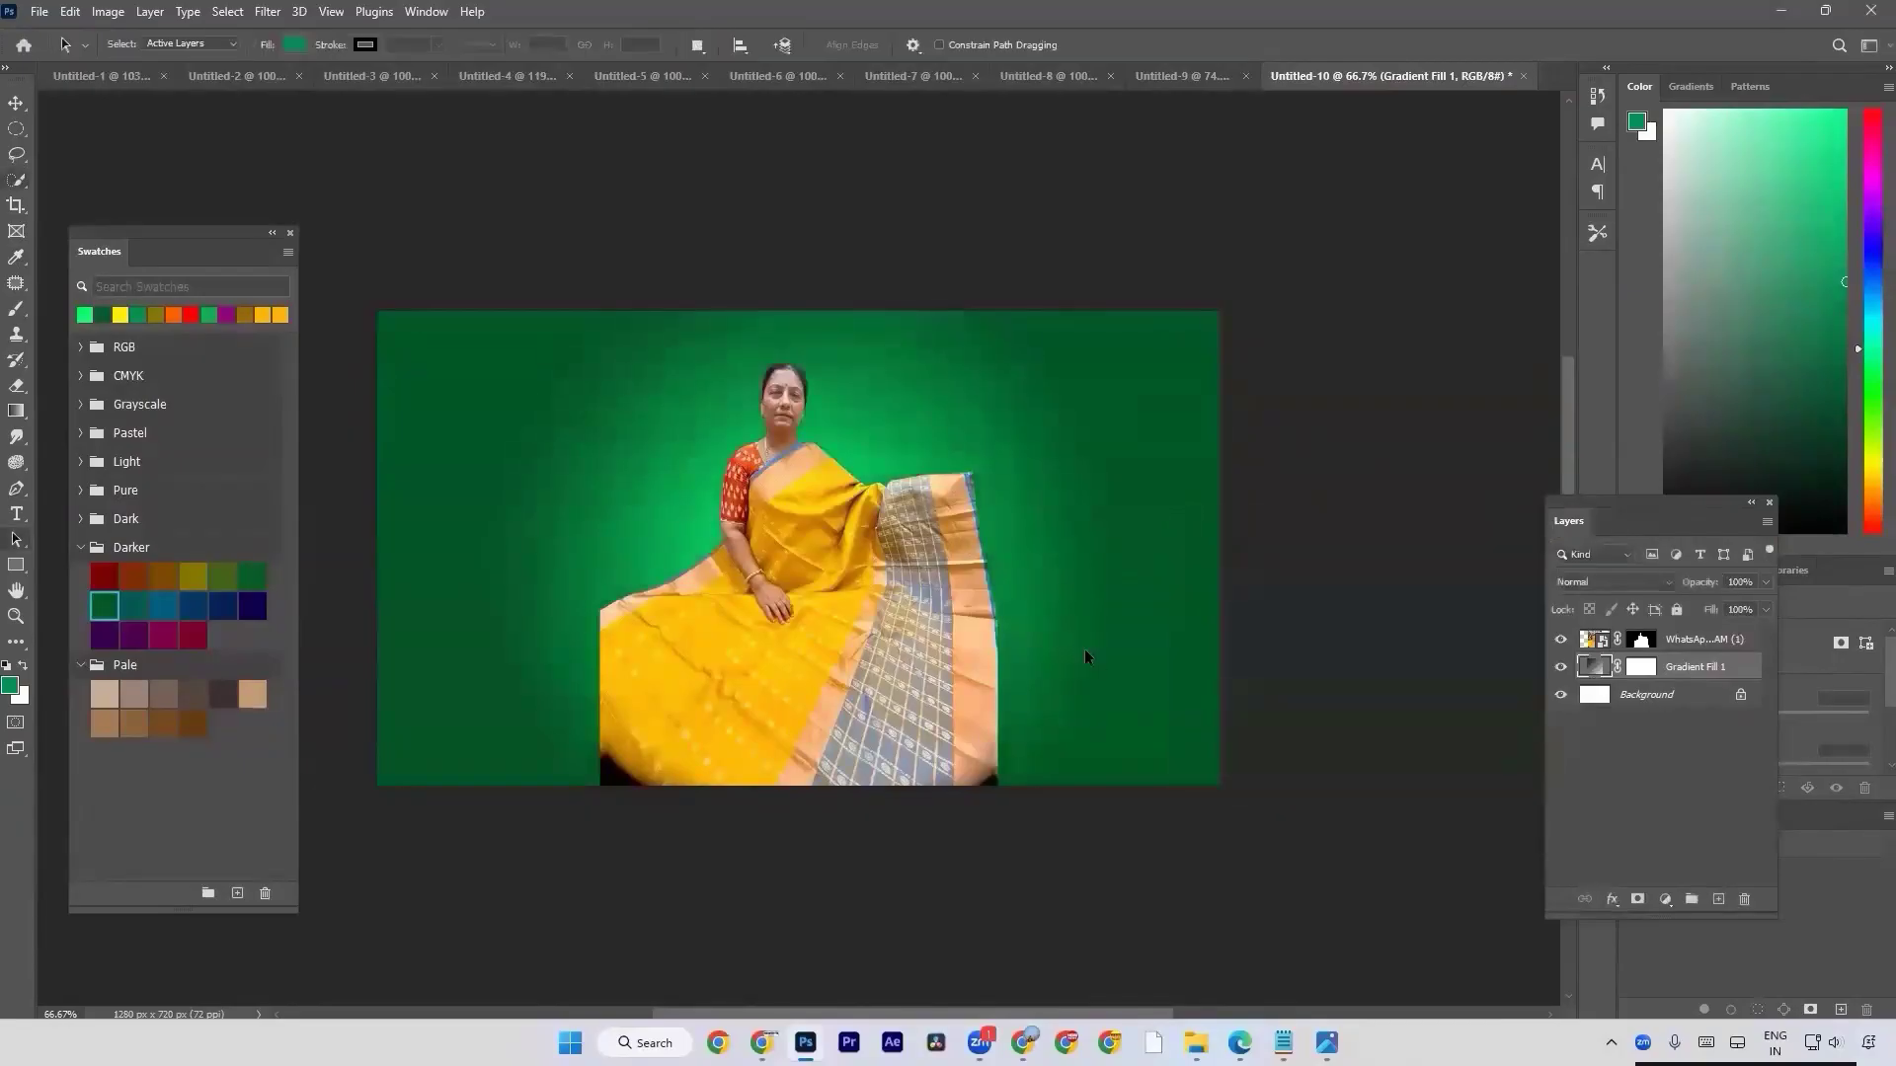
# Close the floating Swatches panel and hide the Tools panel.
pyautogui.rightClick(103, 255)
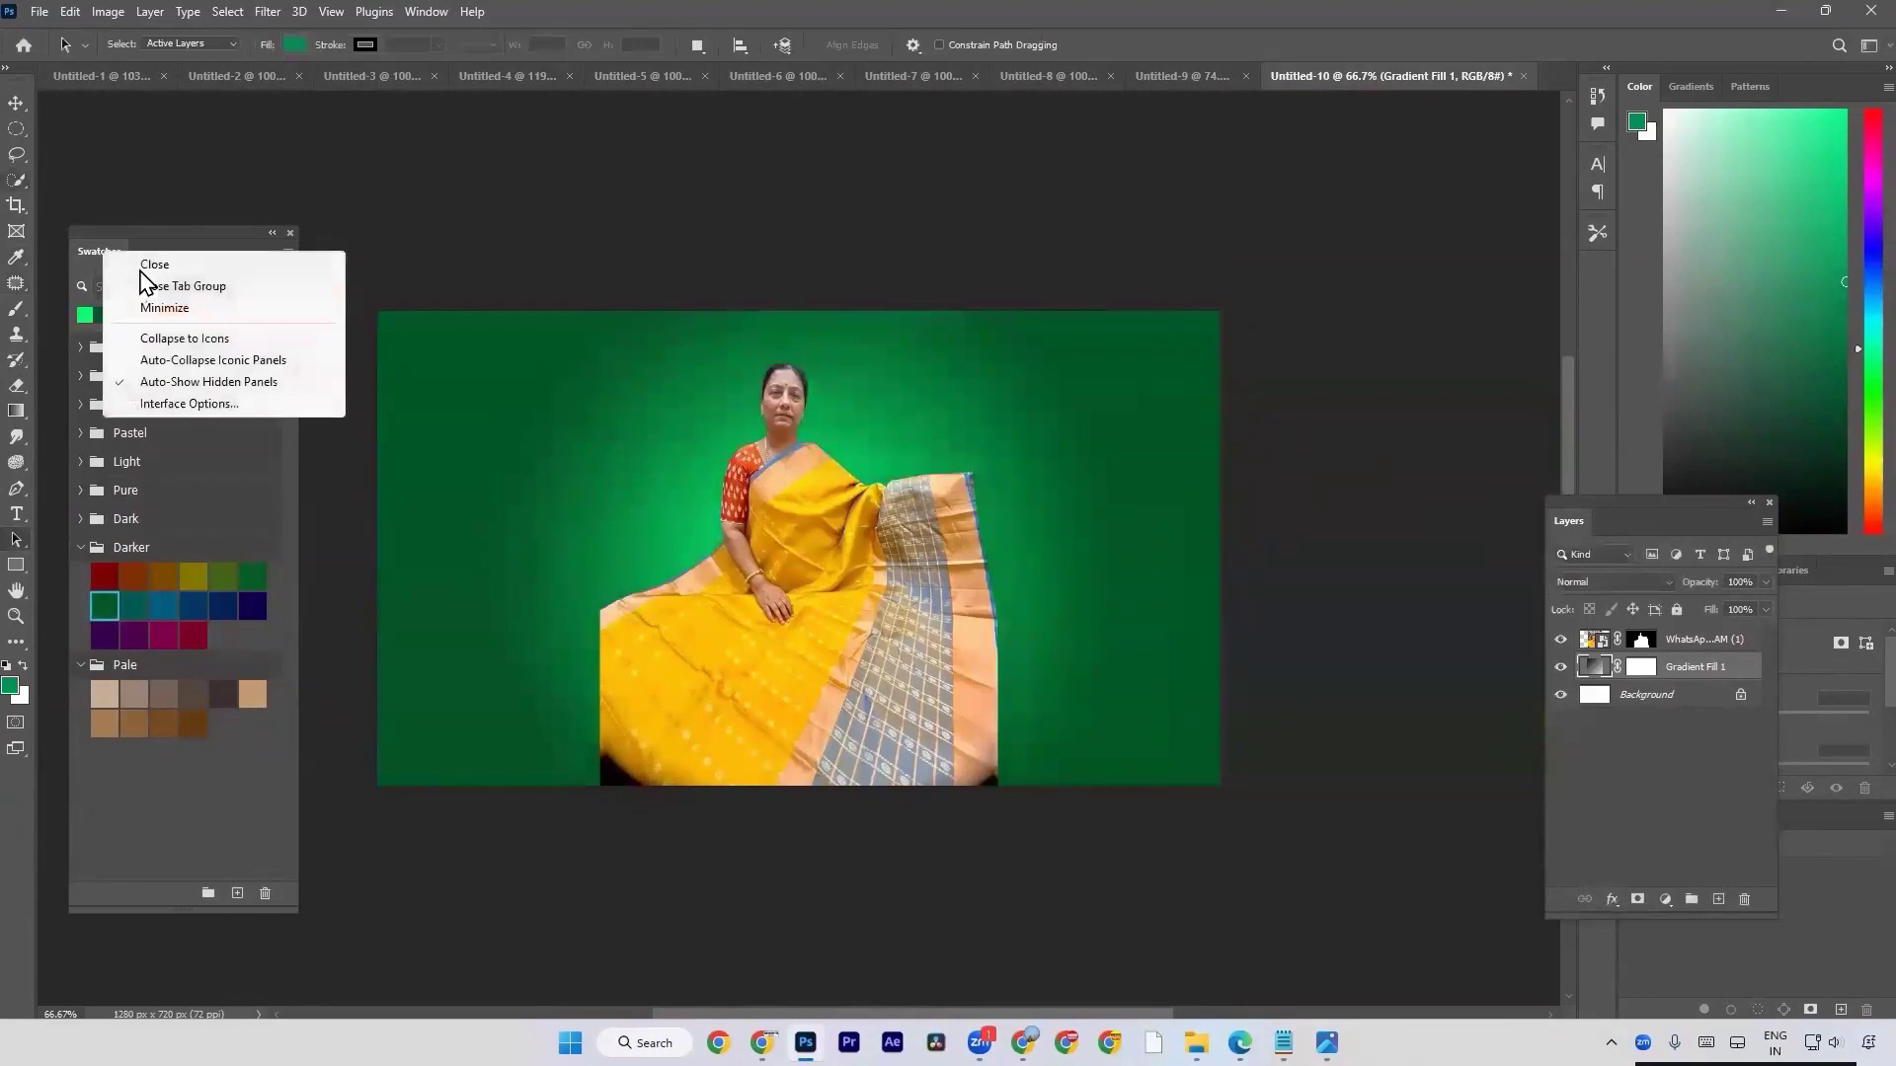
pyautogui.click(138, 275)
pyautogui.click(425, 12)
pyautogui.moveTo(459, 55)
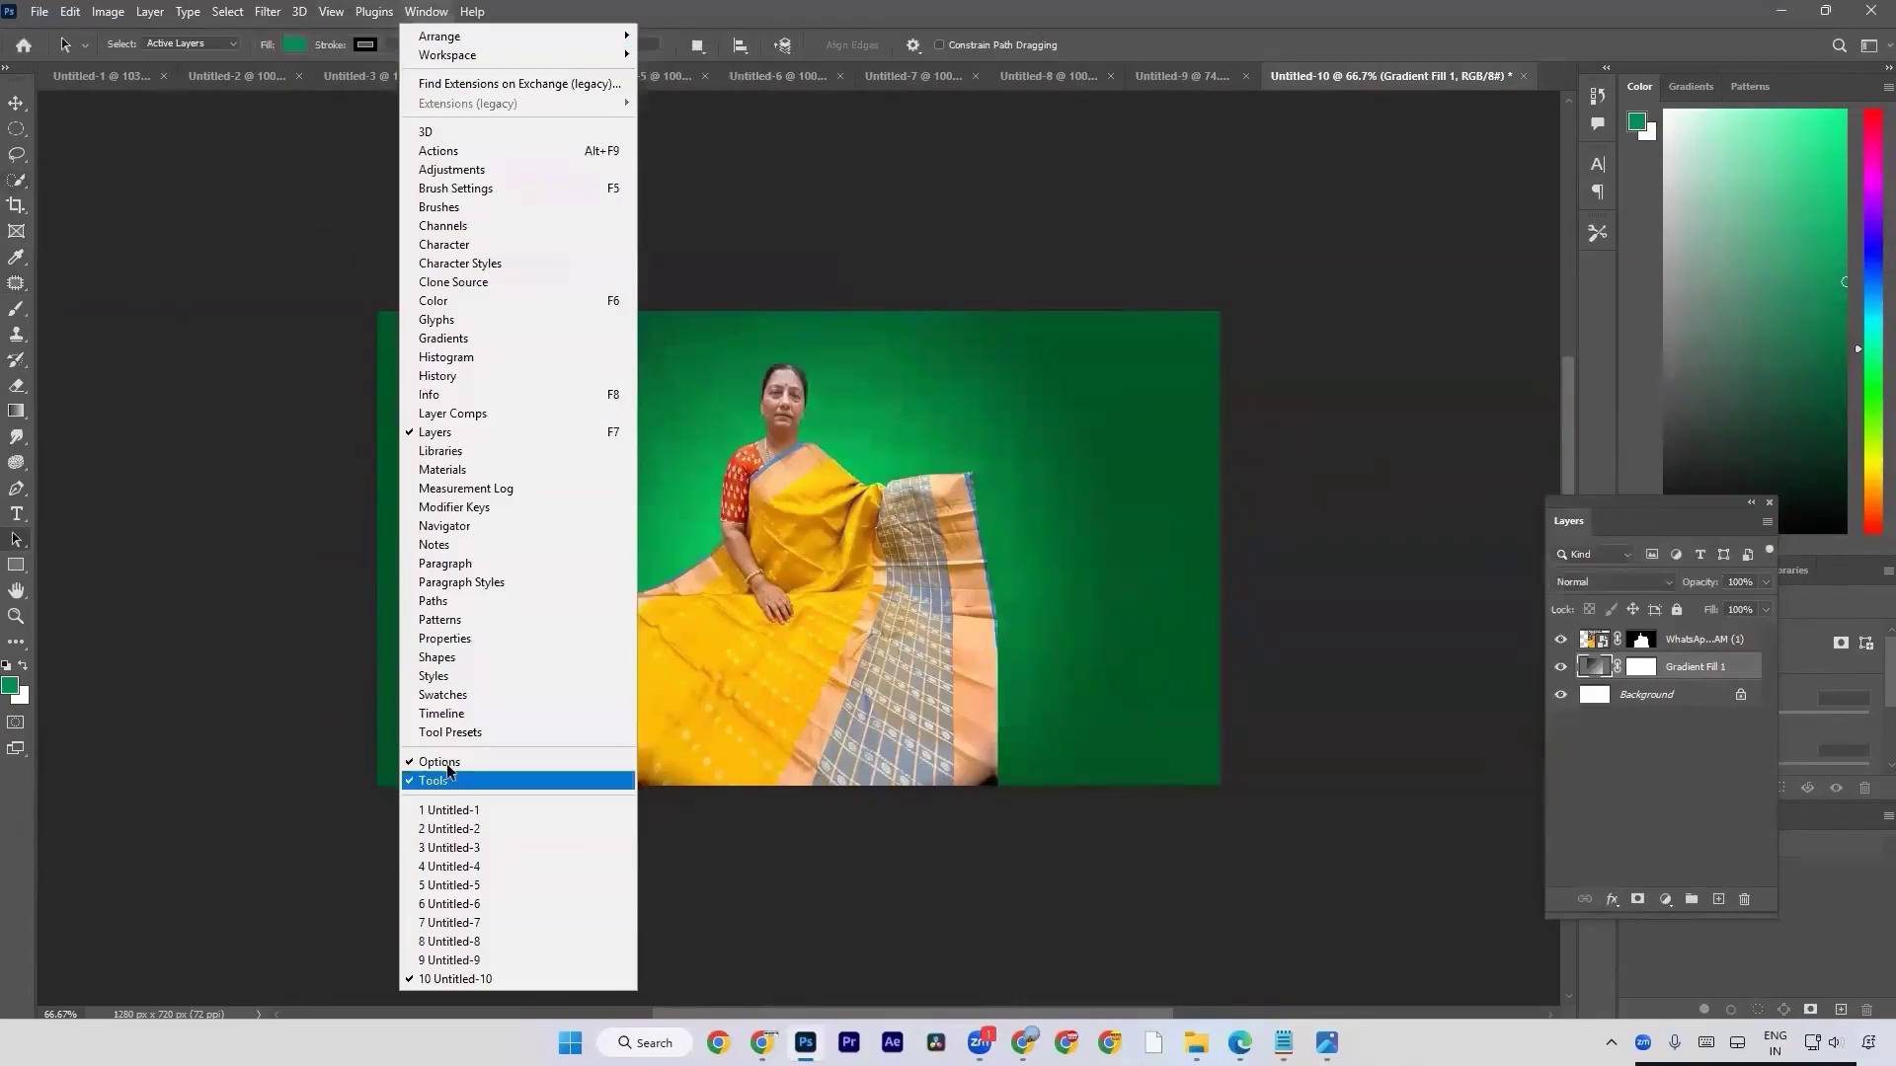
pyautogui.click(453, 782)
# Select the Essentials (Default) workspace and reset it to its original layout.
pyautogui.click(432, 10)
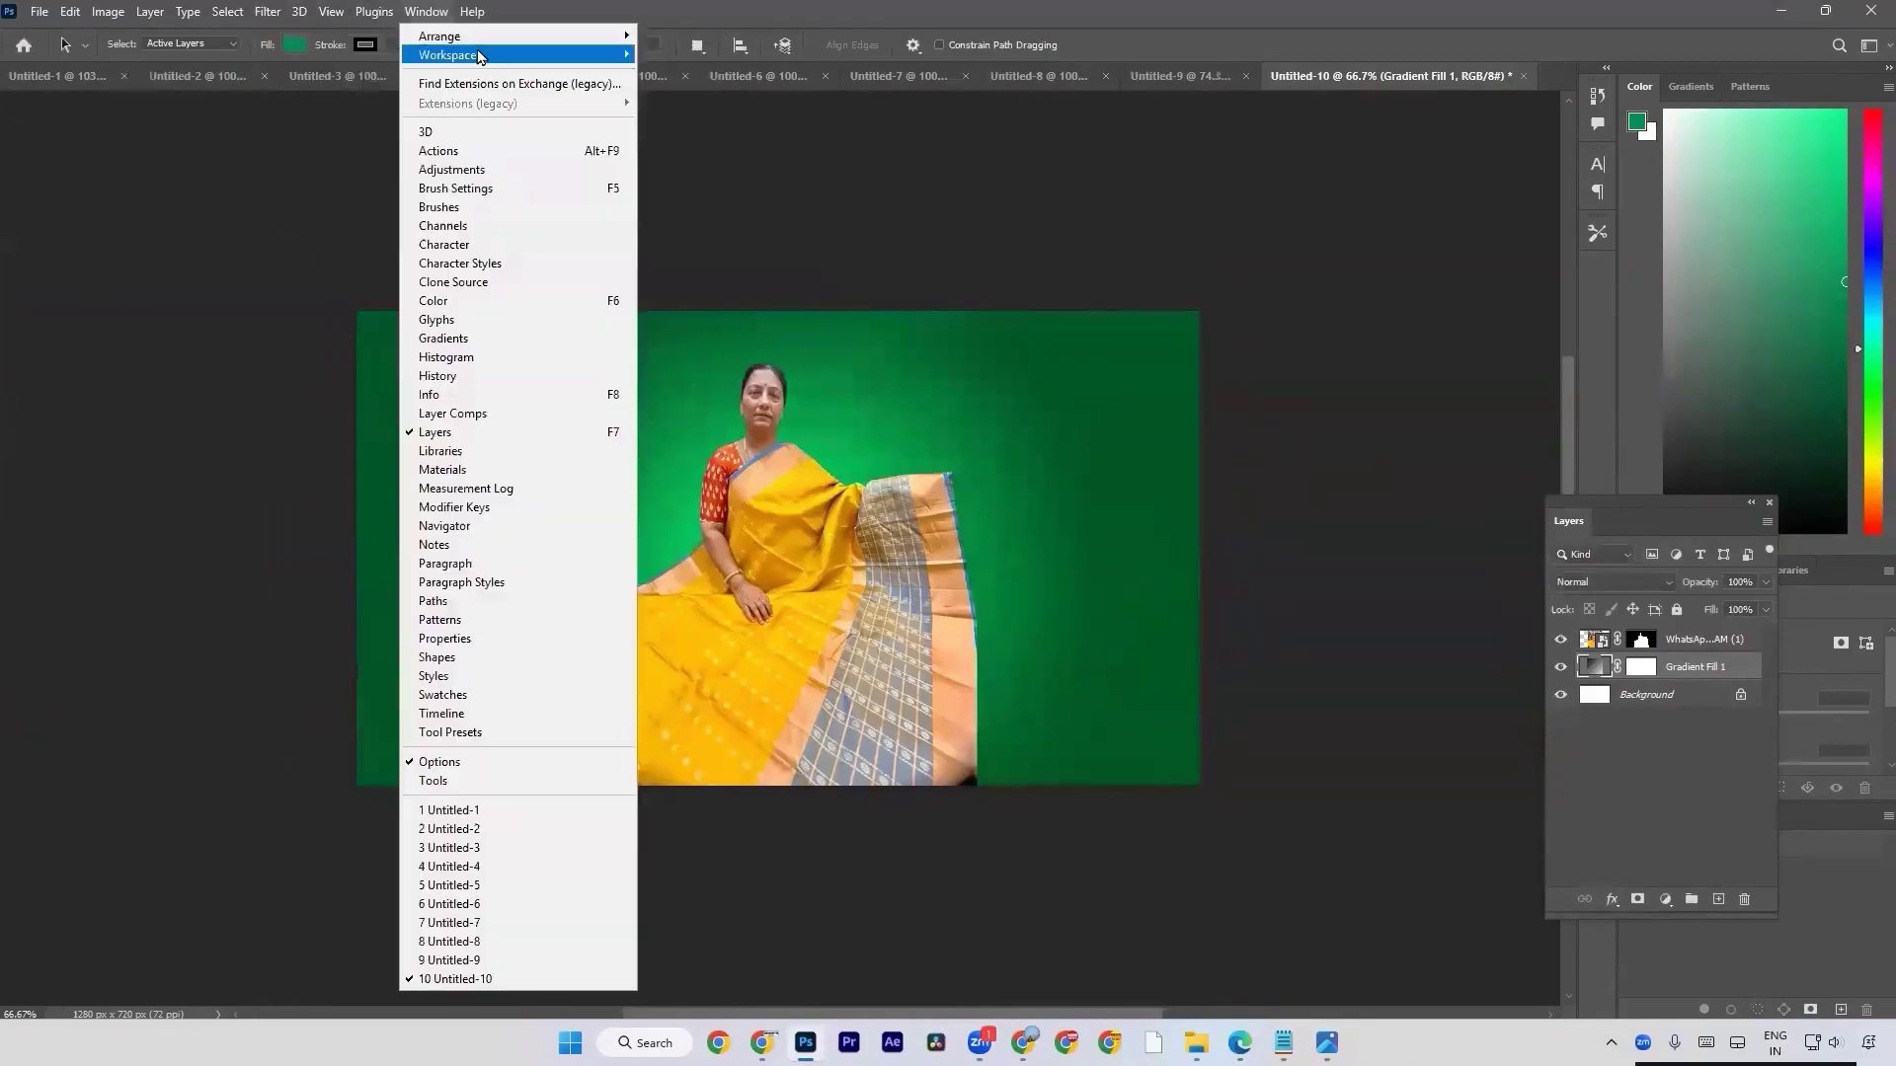
pyautogui.moveTo(481, 55)
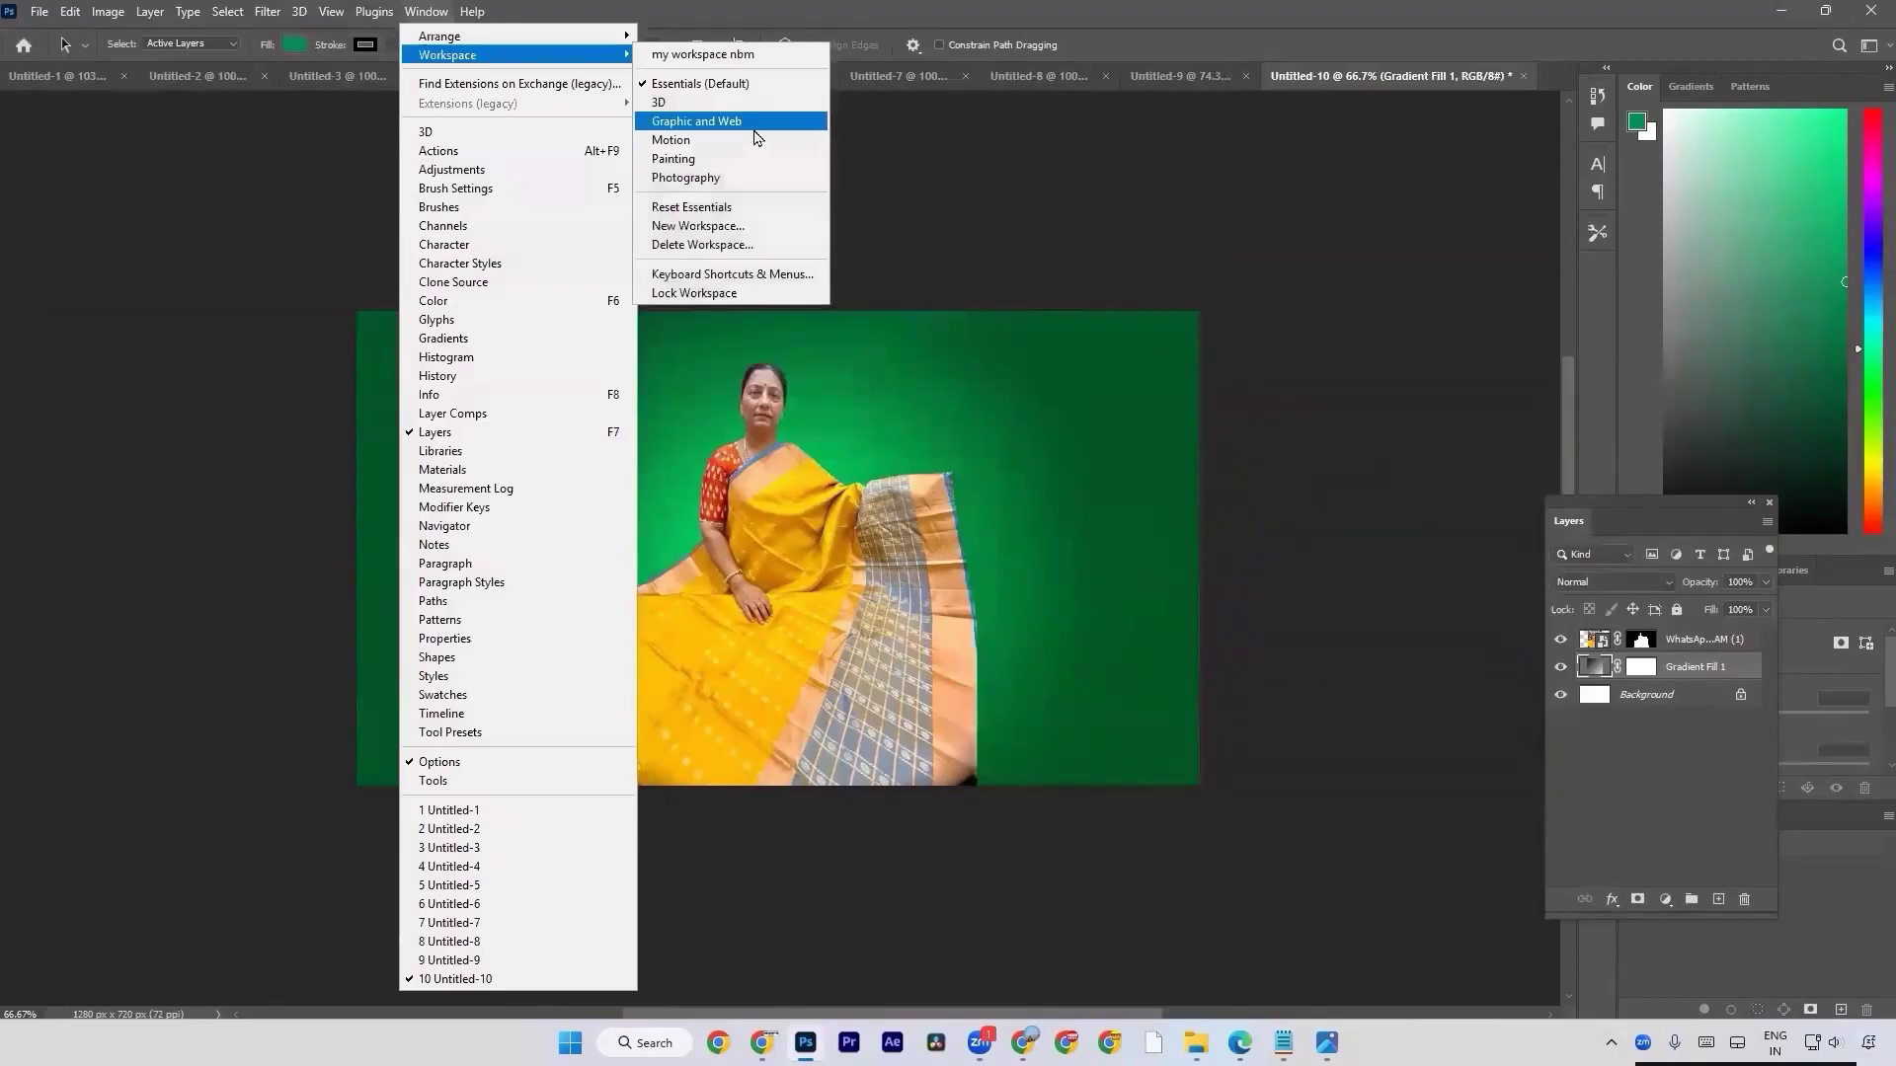
pyautogui.click(724, 85)
pyautogui.click(426, 10)
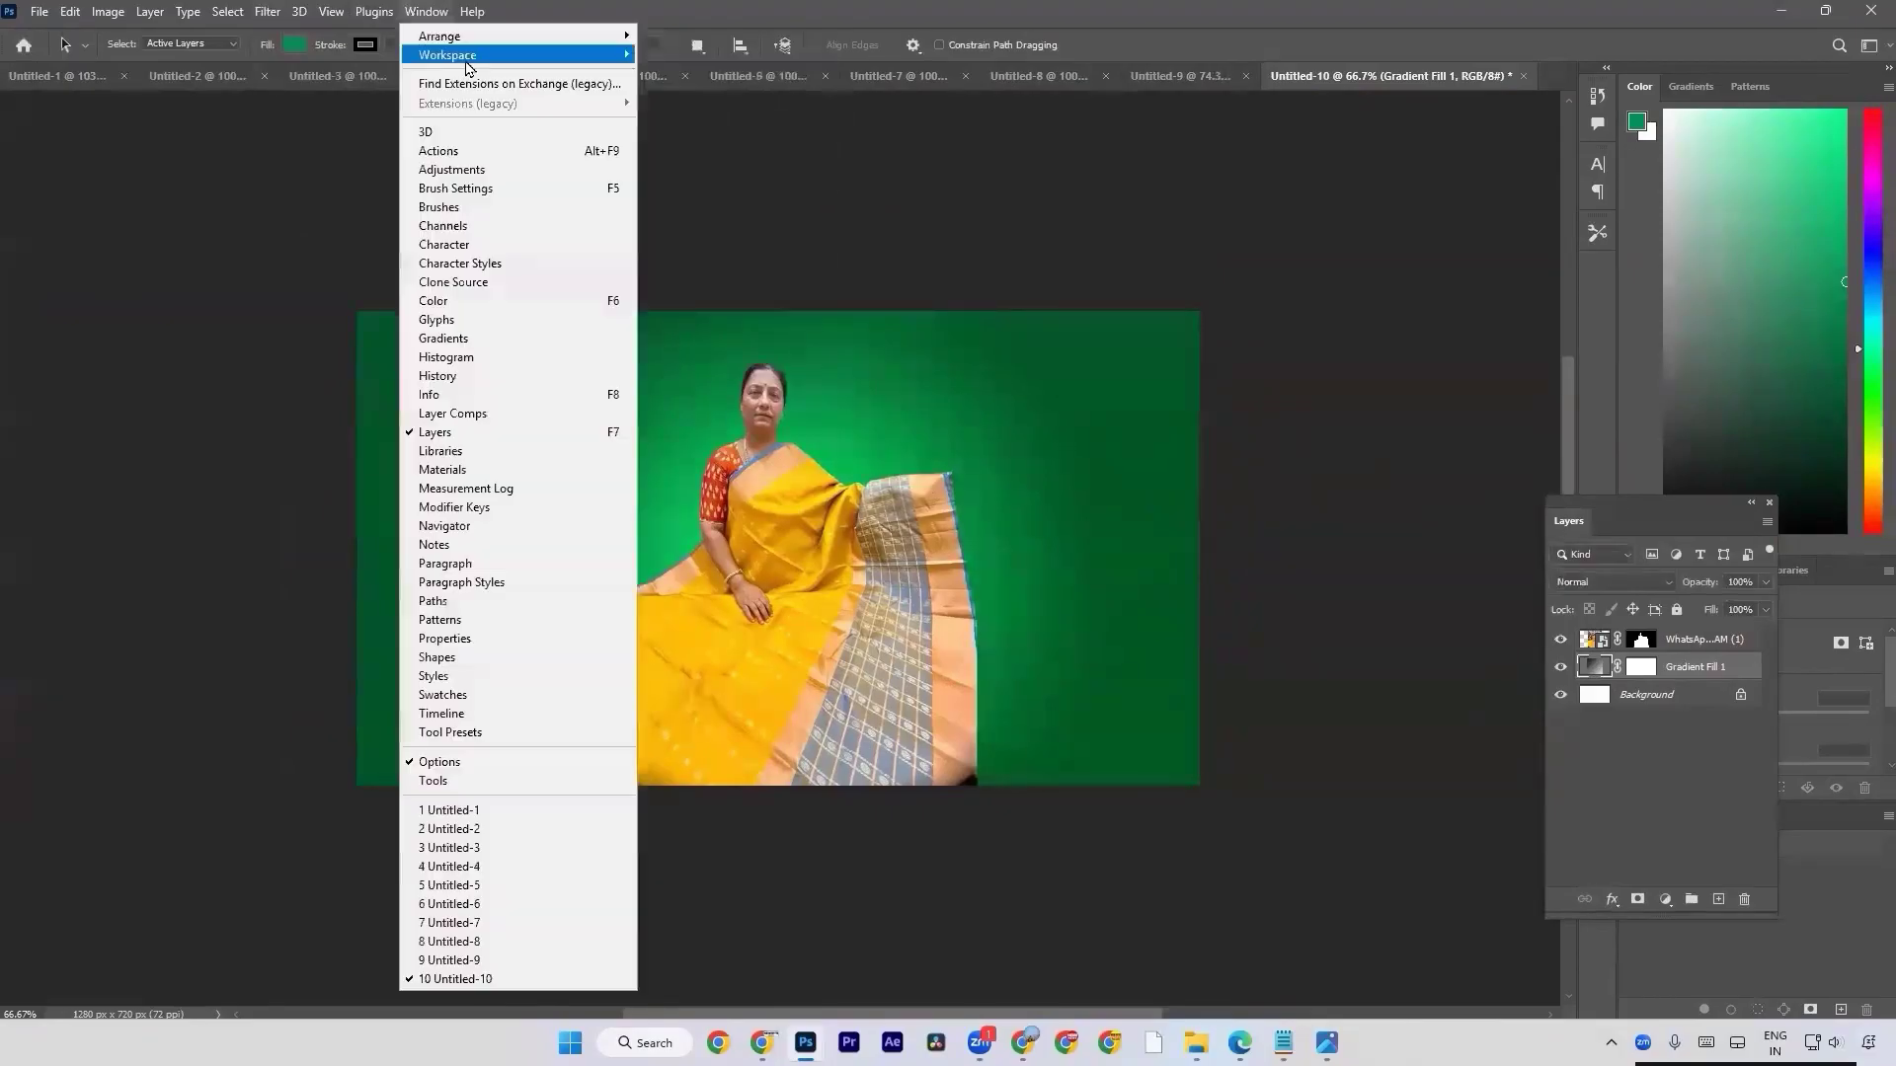
pyautogui.moveTo(474, 55)
pyautogui.click(704, 212)
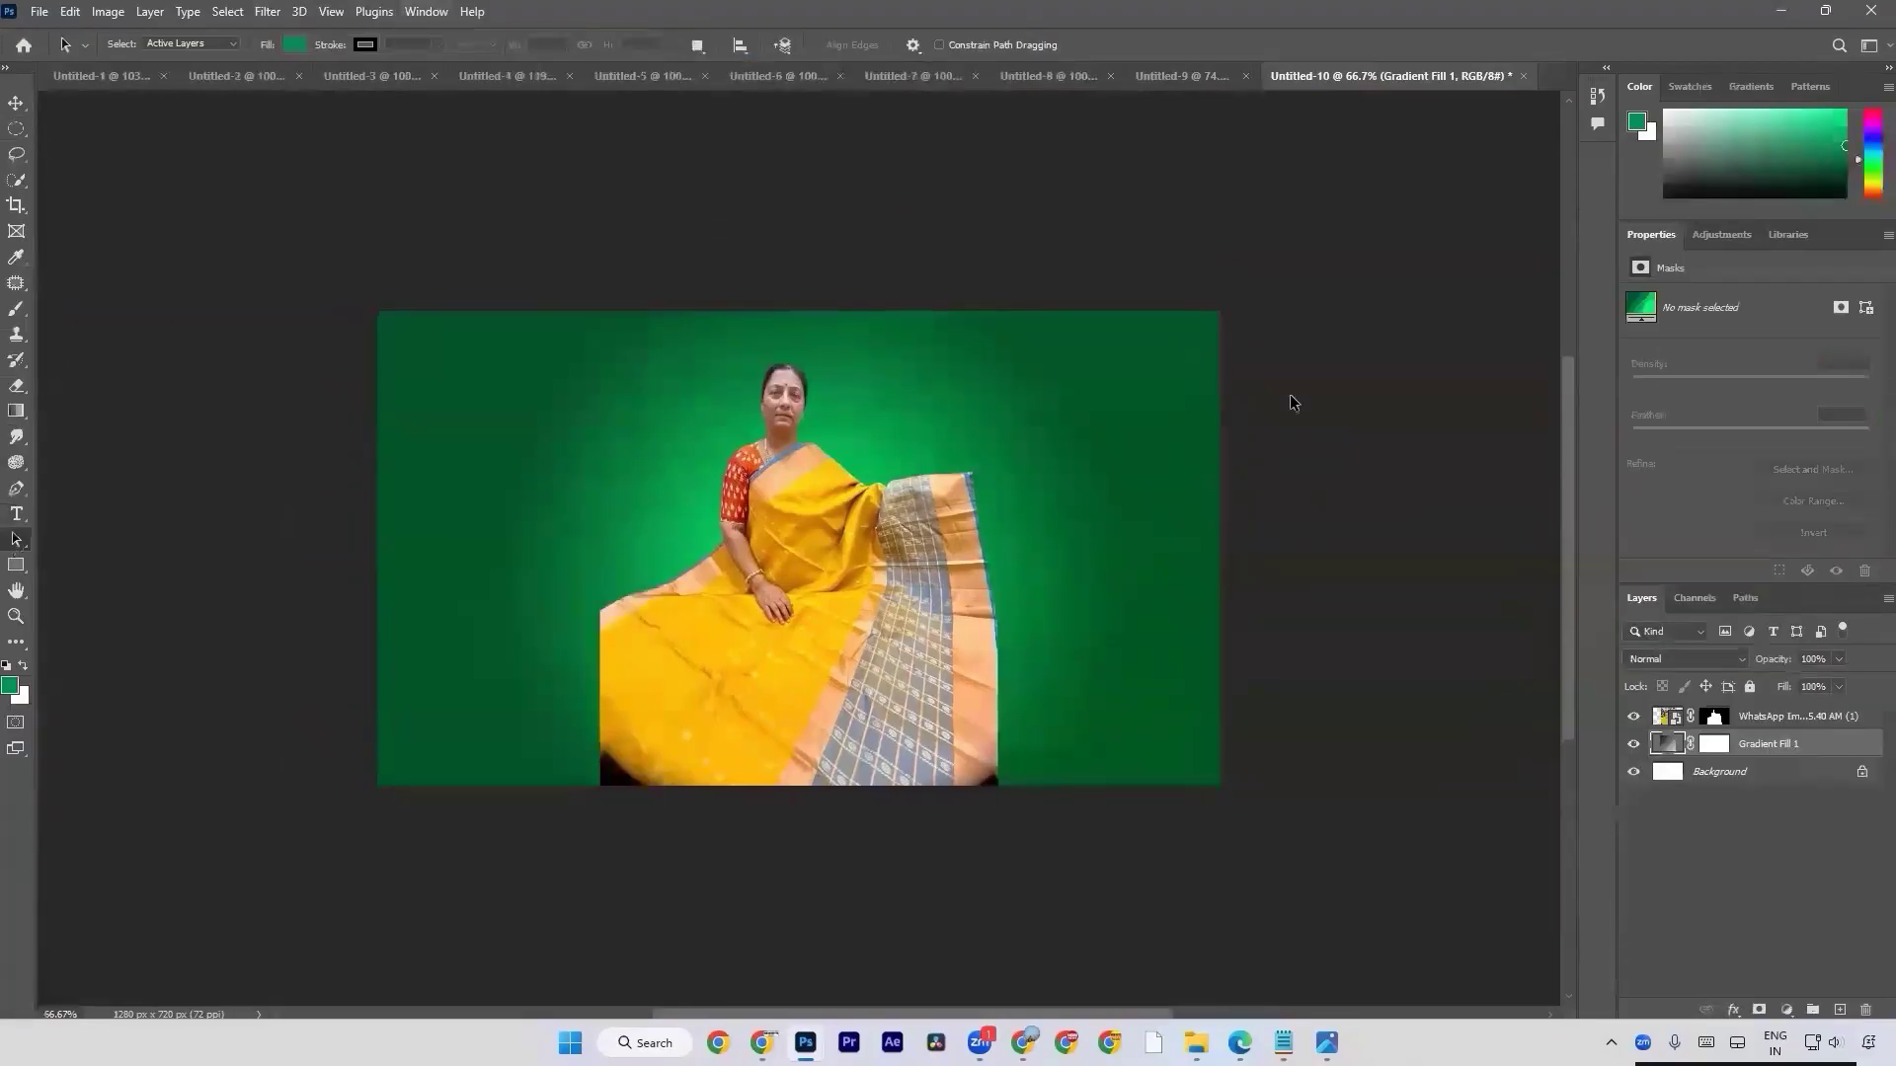
# Detach the Swatches panel as a floating panel beside the image and extend its height.
pyautogui.click(1687, 87)
pyautogui.click(1780, 86)
pyautogui.click(1799, 89)
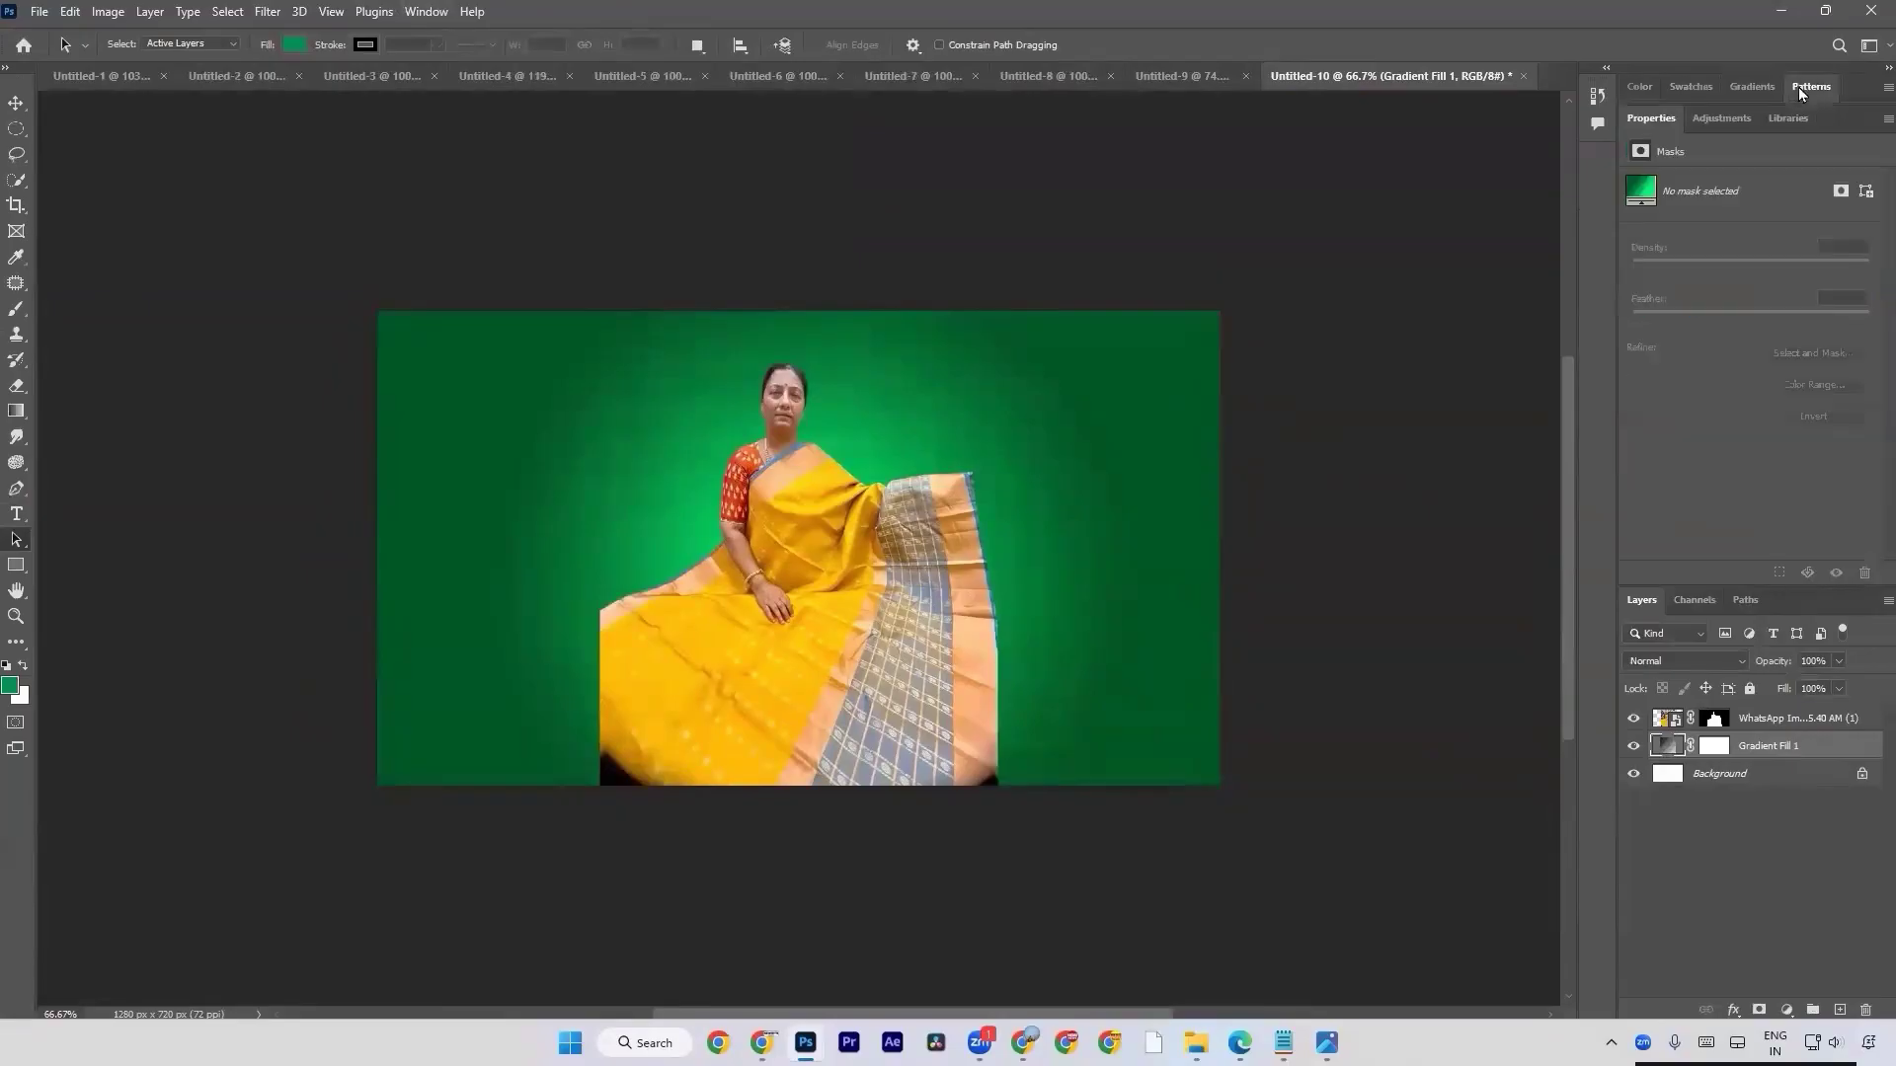
pyautogui.click(1762, 79)
pyautogui.click(1703, 93)
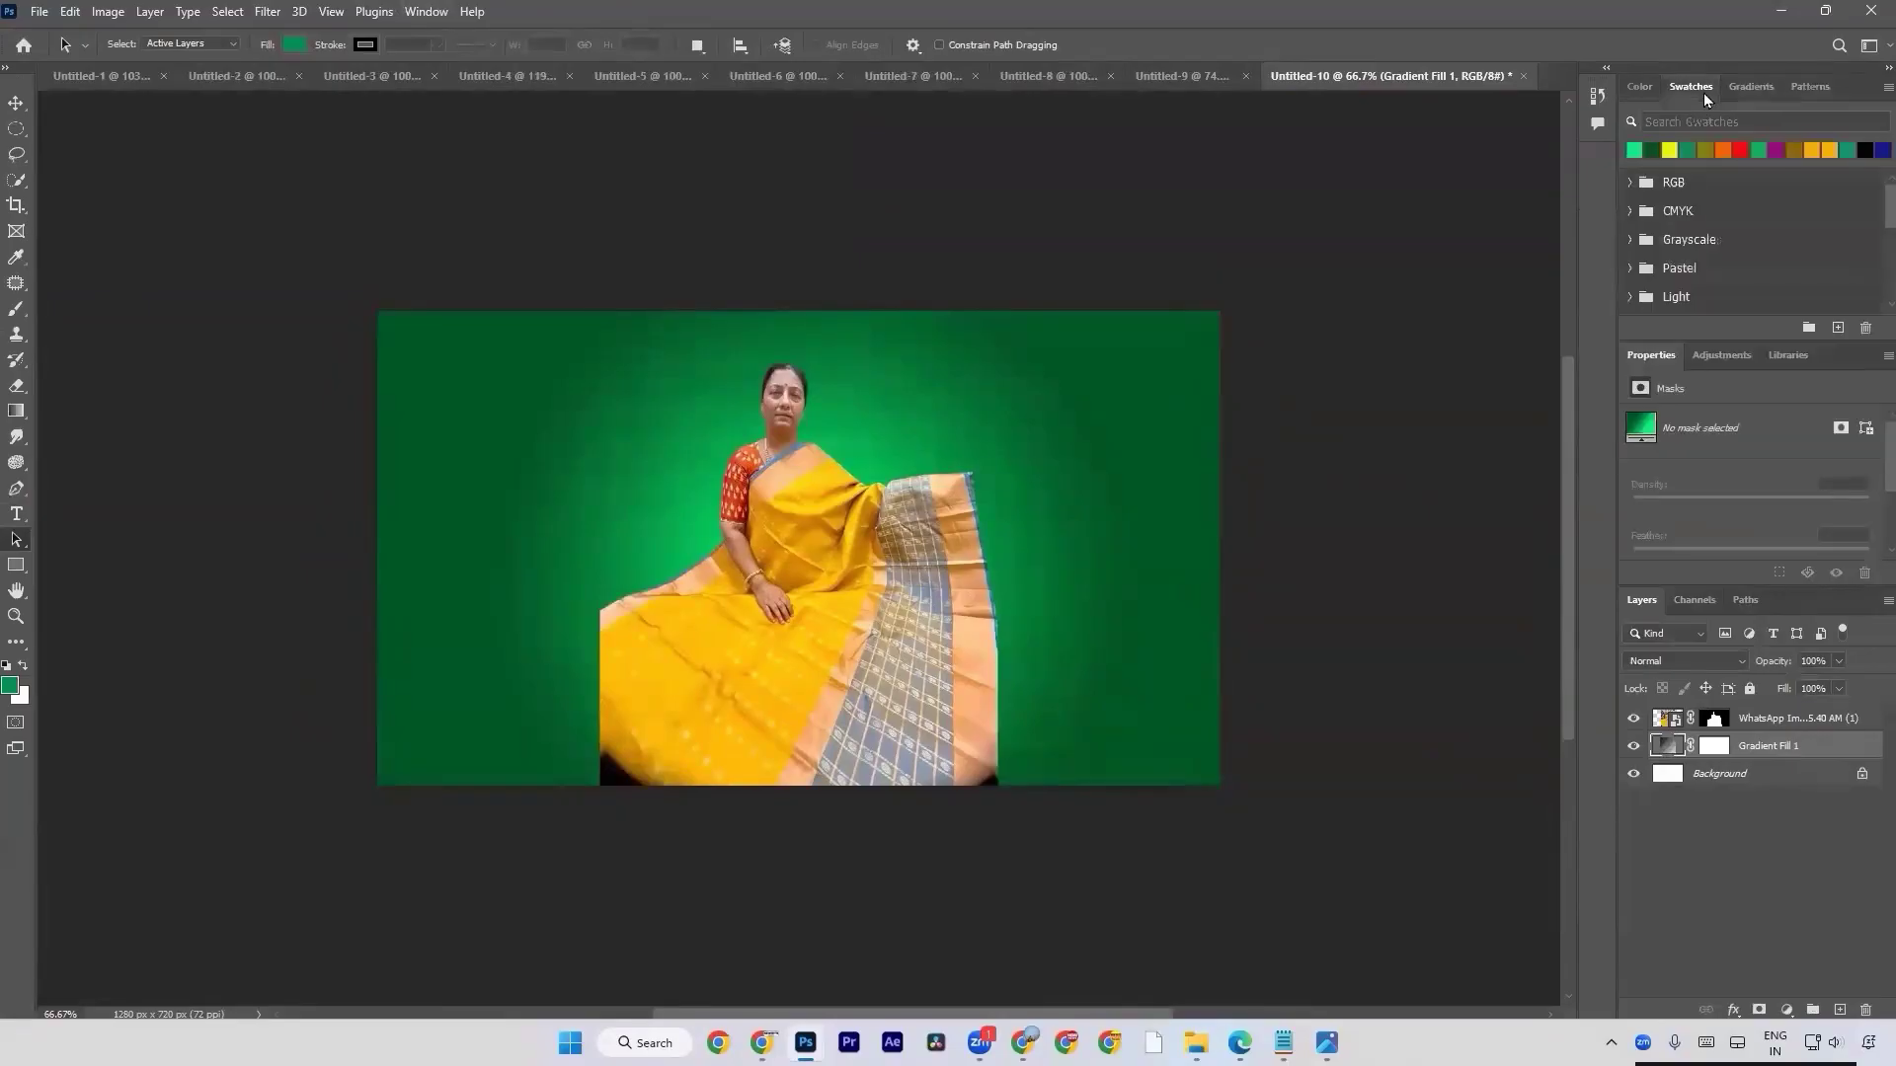
pyautogui.moveTo(1699, 93); pyautogui.dragTo(1327, 190)
pyautogui.moveTo(1363, 444); pyautogui.dragTo(1335, 725)
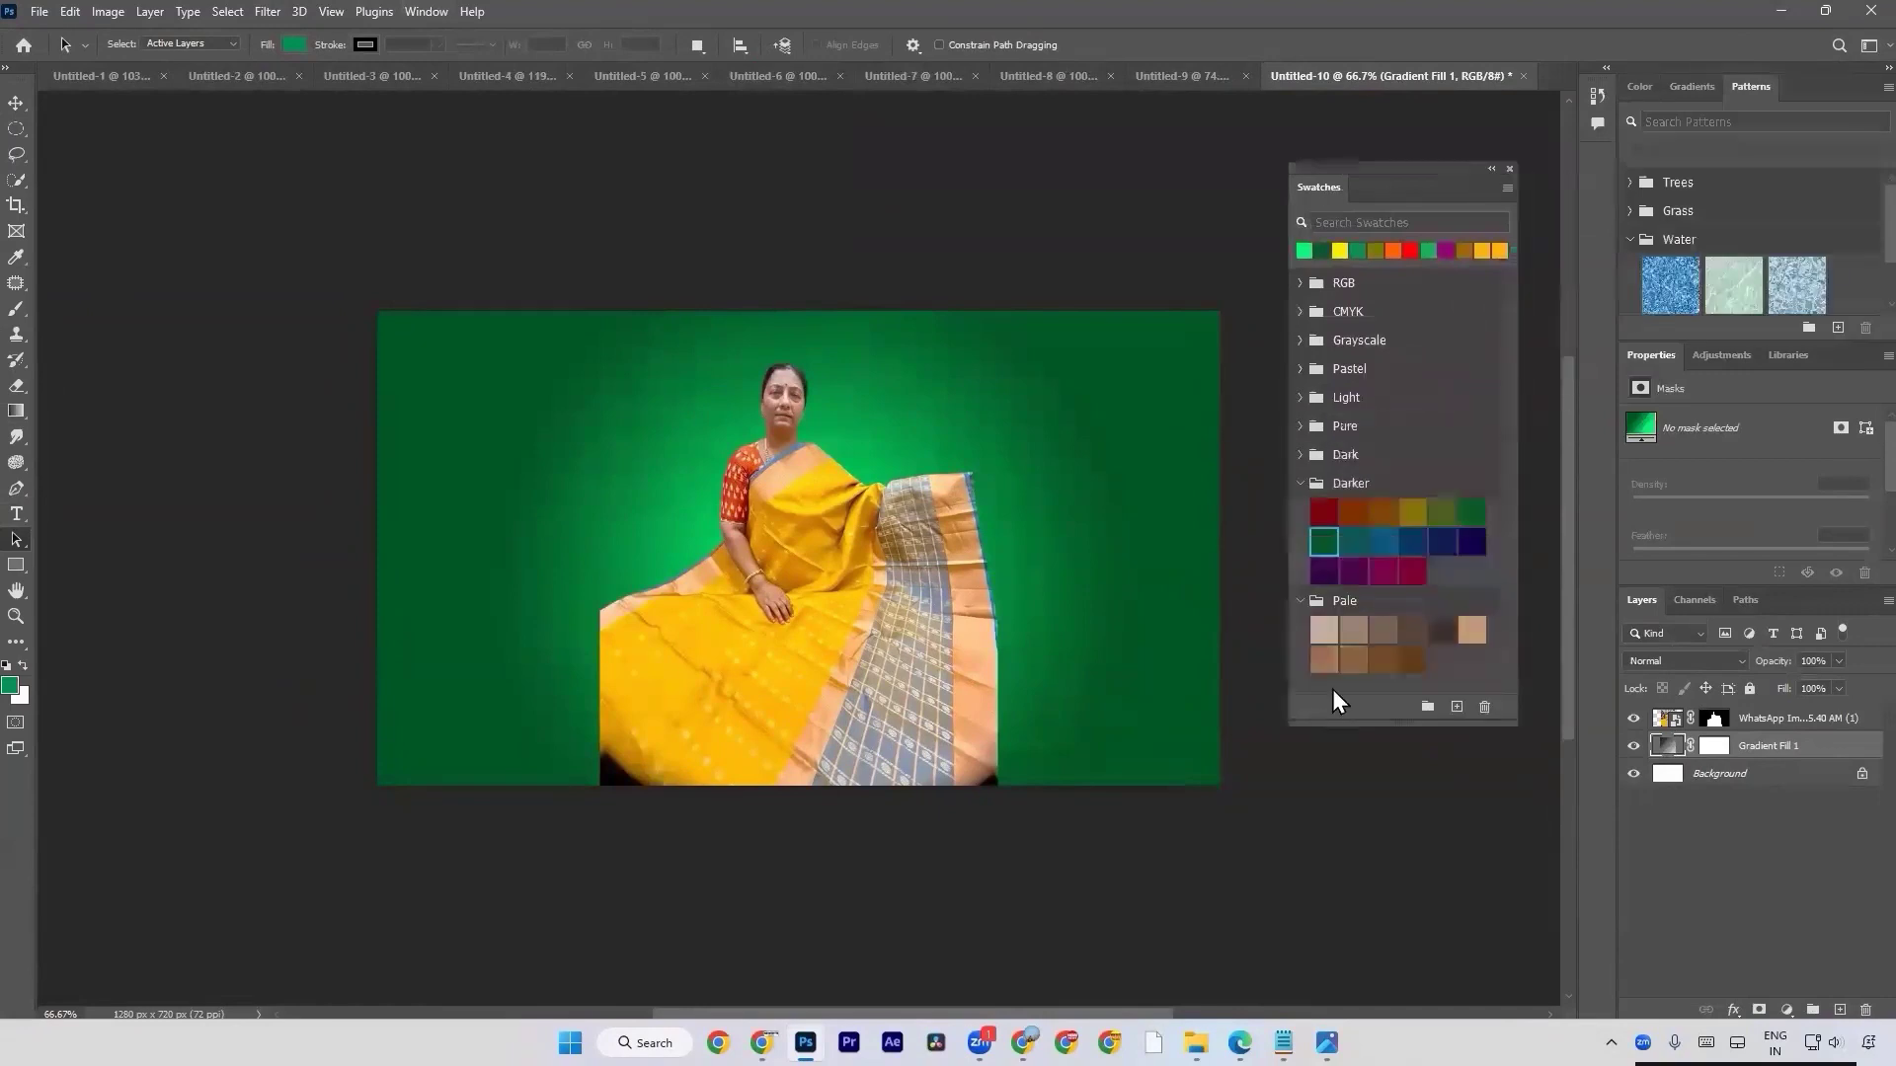
# Collapse the Darker and Pale swatch groups.
pyautogui.click(1300, 483)
pyautogui.click(1299, 512)
pyautogui.click(1299, 483)
pyautogui.click(1299, 483)
pyautogui.click(1300, 455)
pyautogui.click(1300, 455)
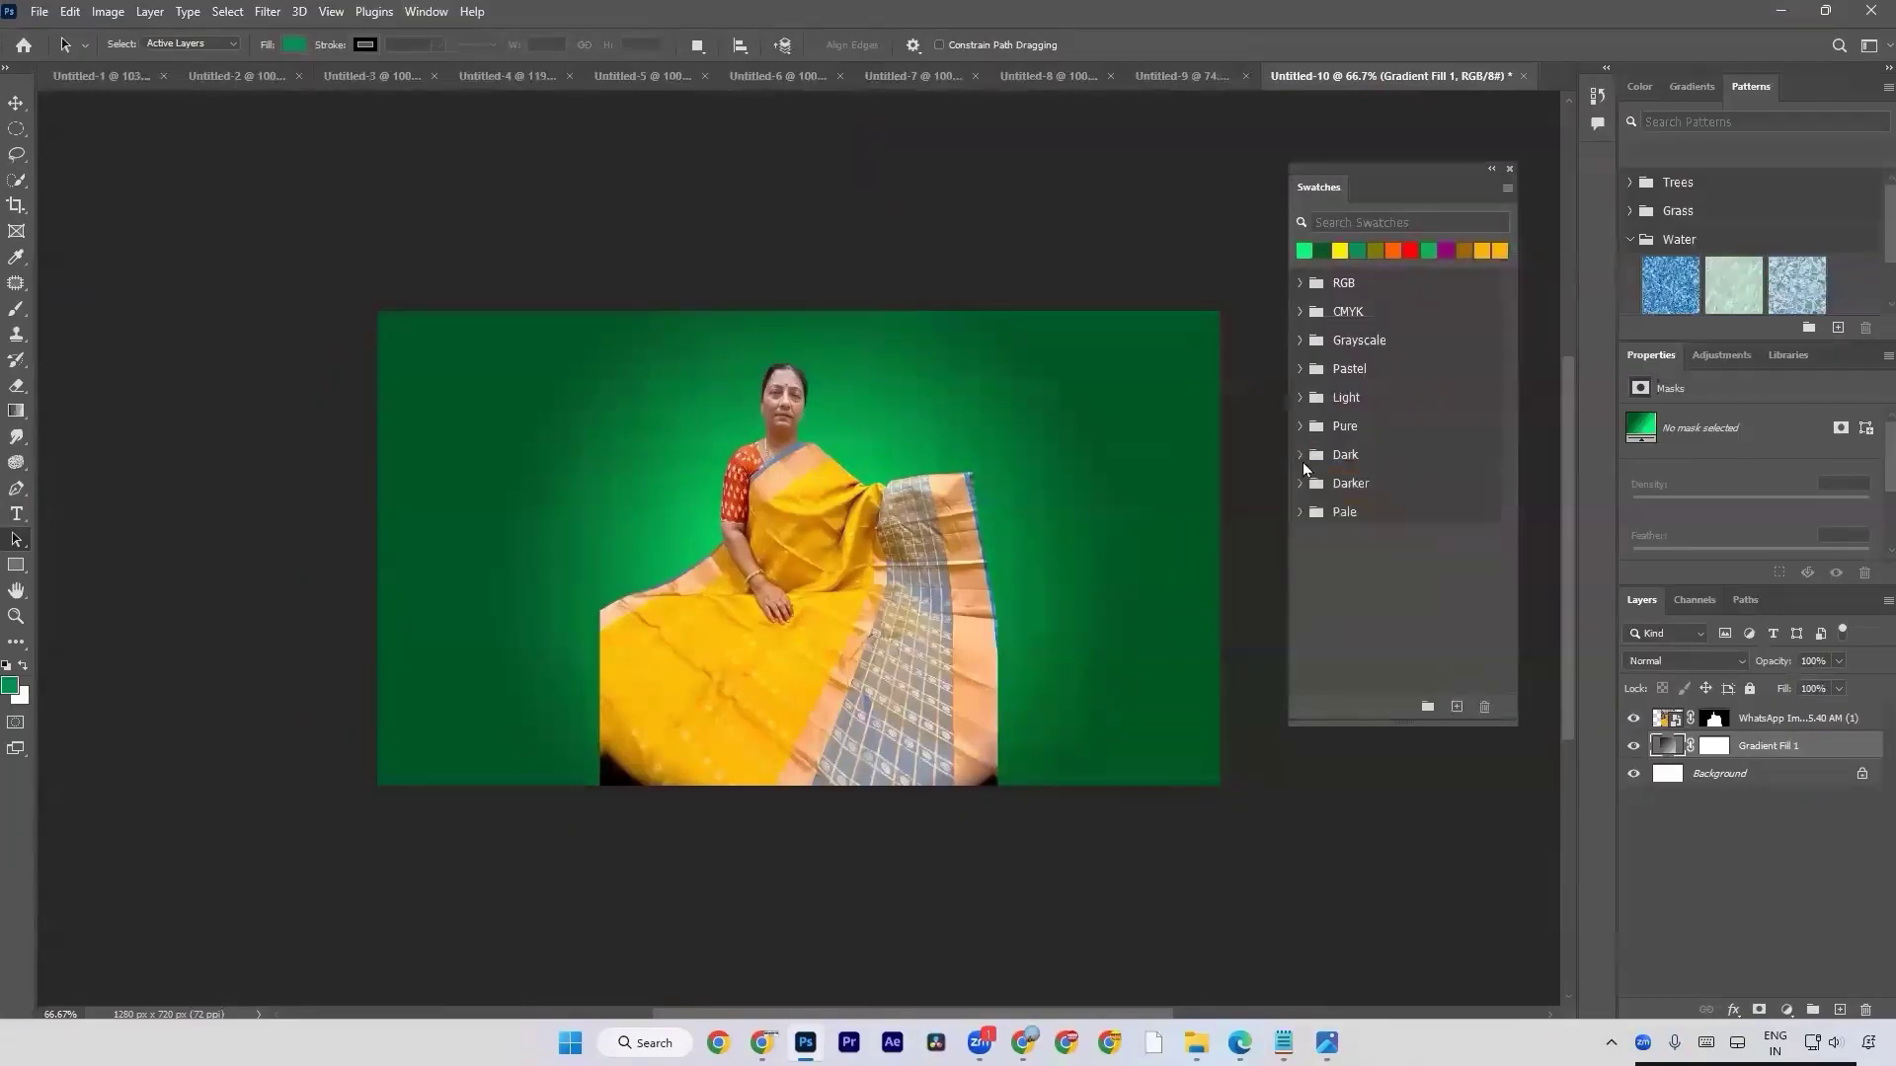
# Expand the Pure, Dark, Darker and Light swatch groups.
pyautogui.click(1296, 426)
pyautogui.click(1295, 425)
pyautogui.click(1294, 425)
pyautogui.click(1298, 543)
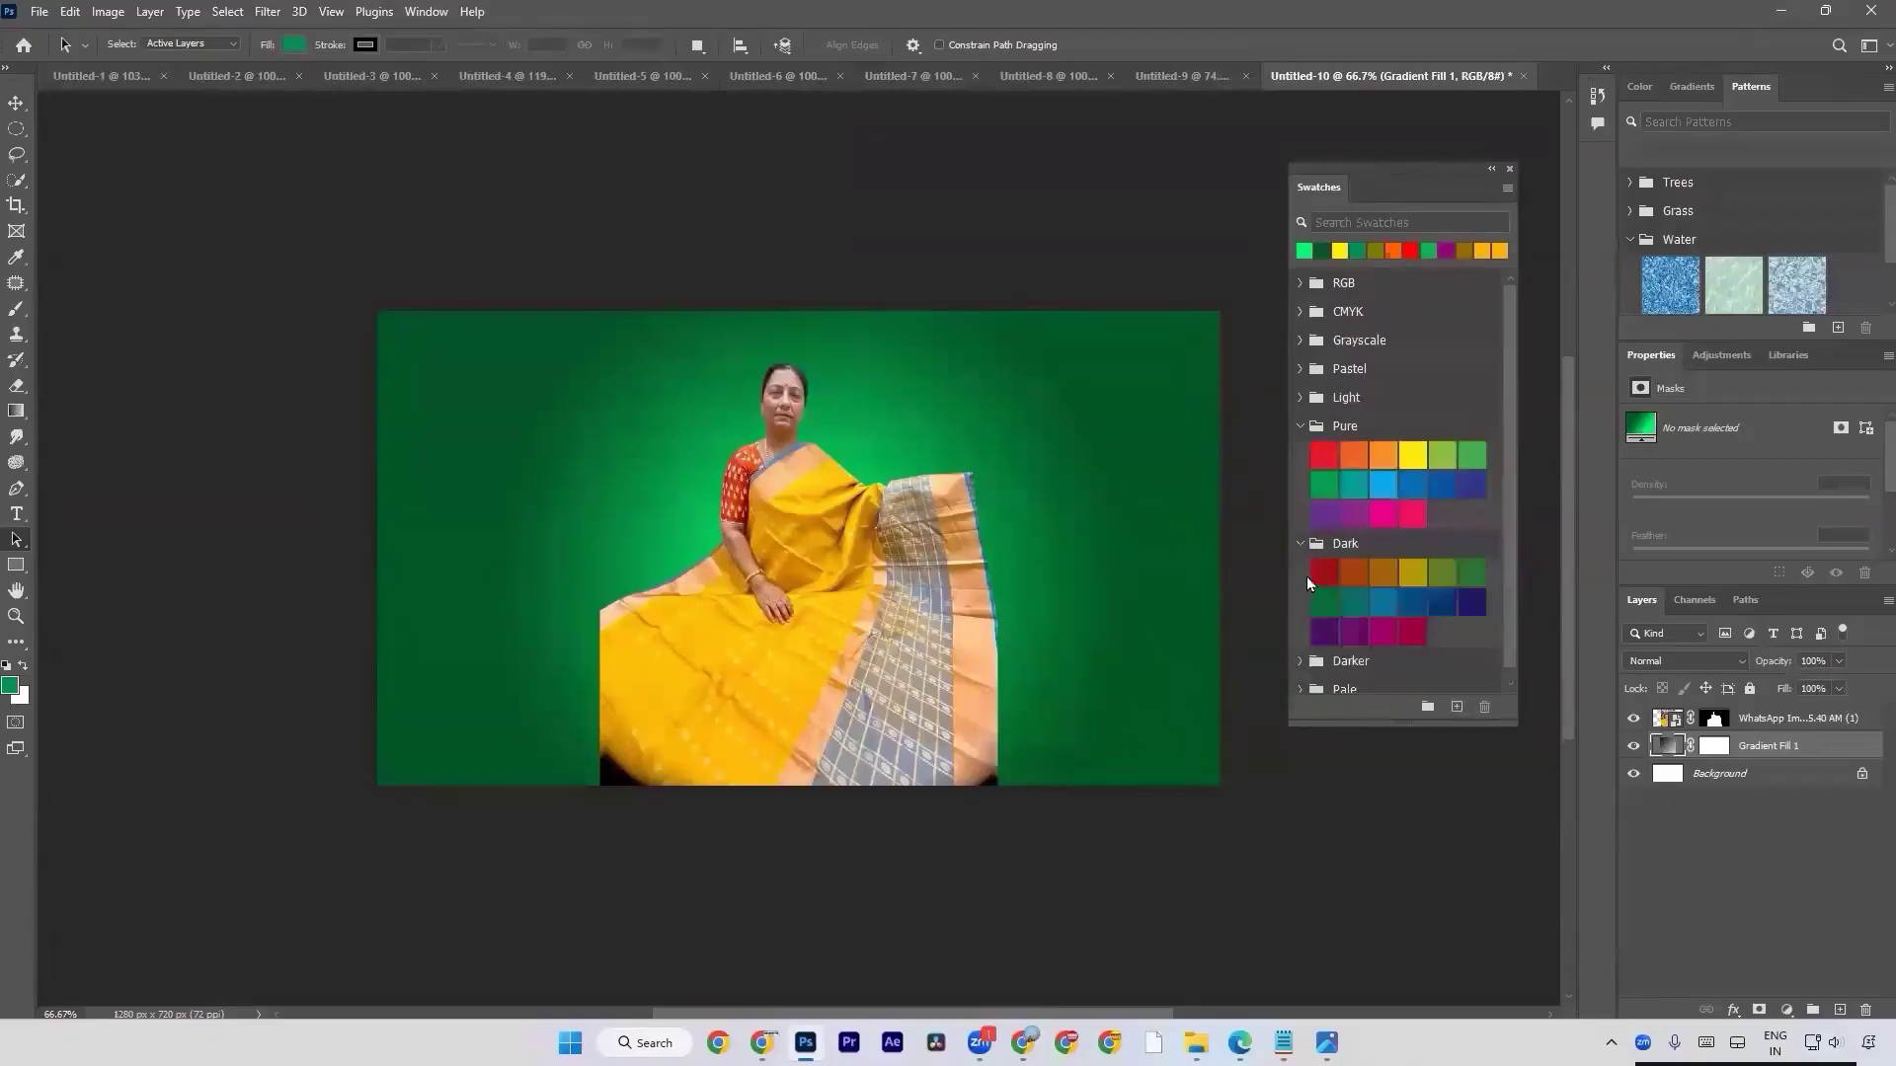
pyautogui.click(1303, 658)
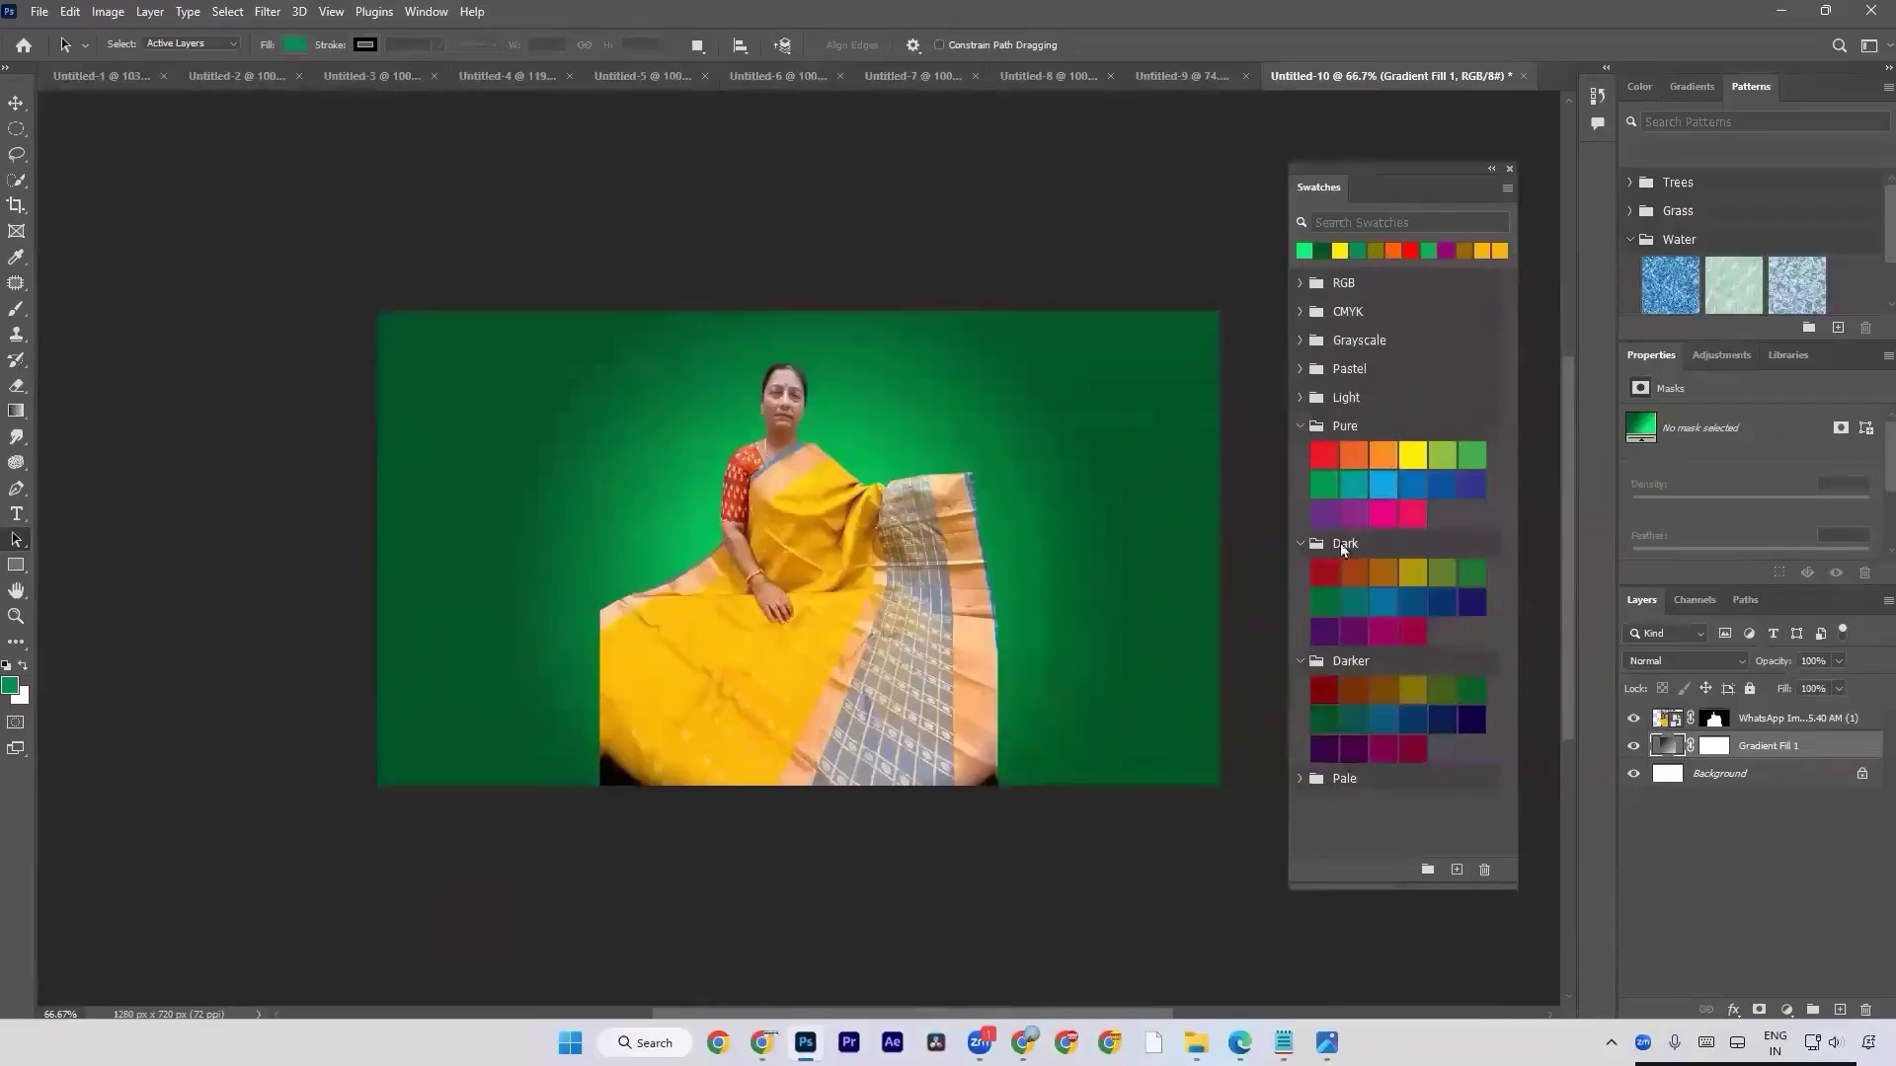
pyautogui.click(1305, 397)
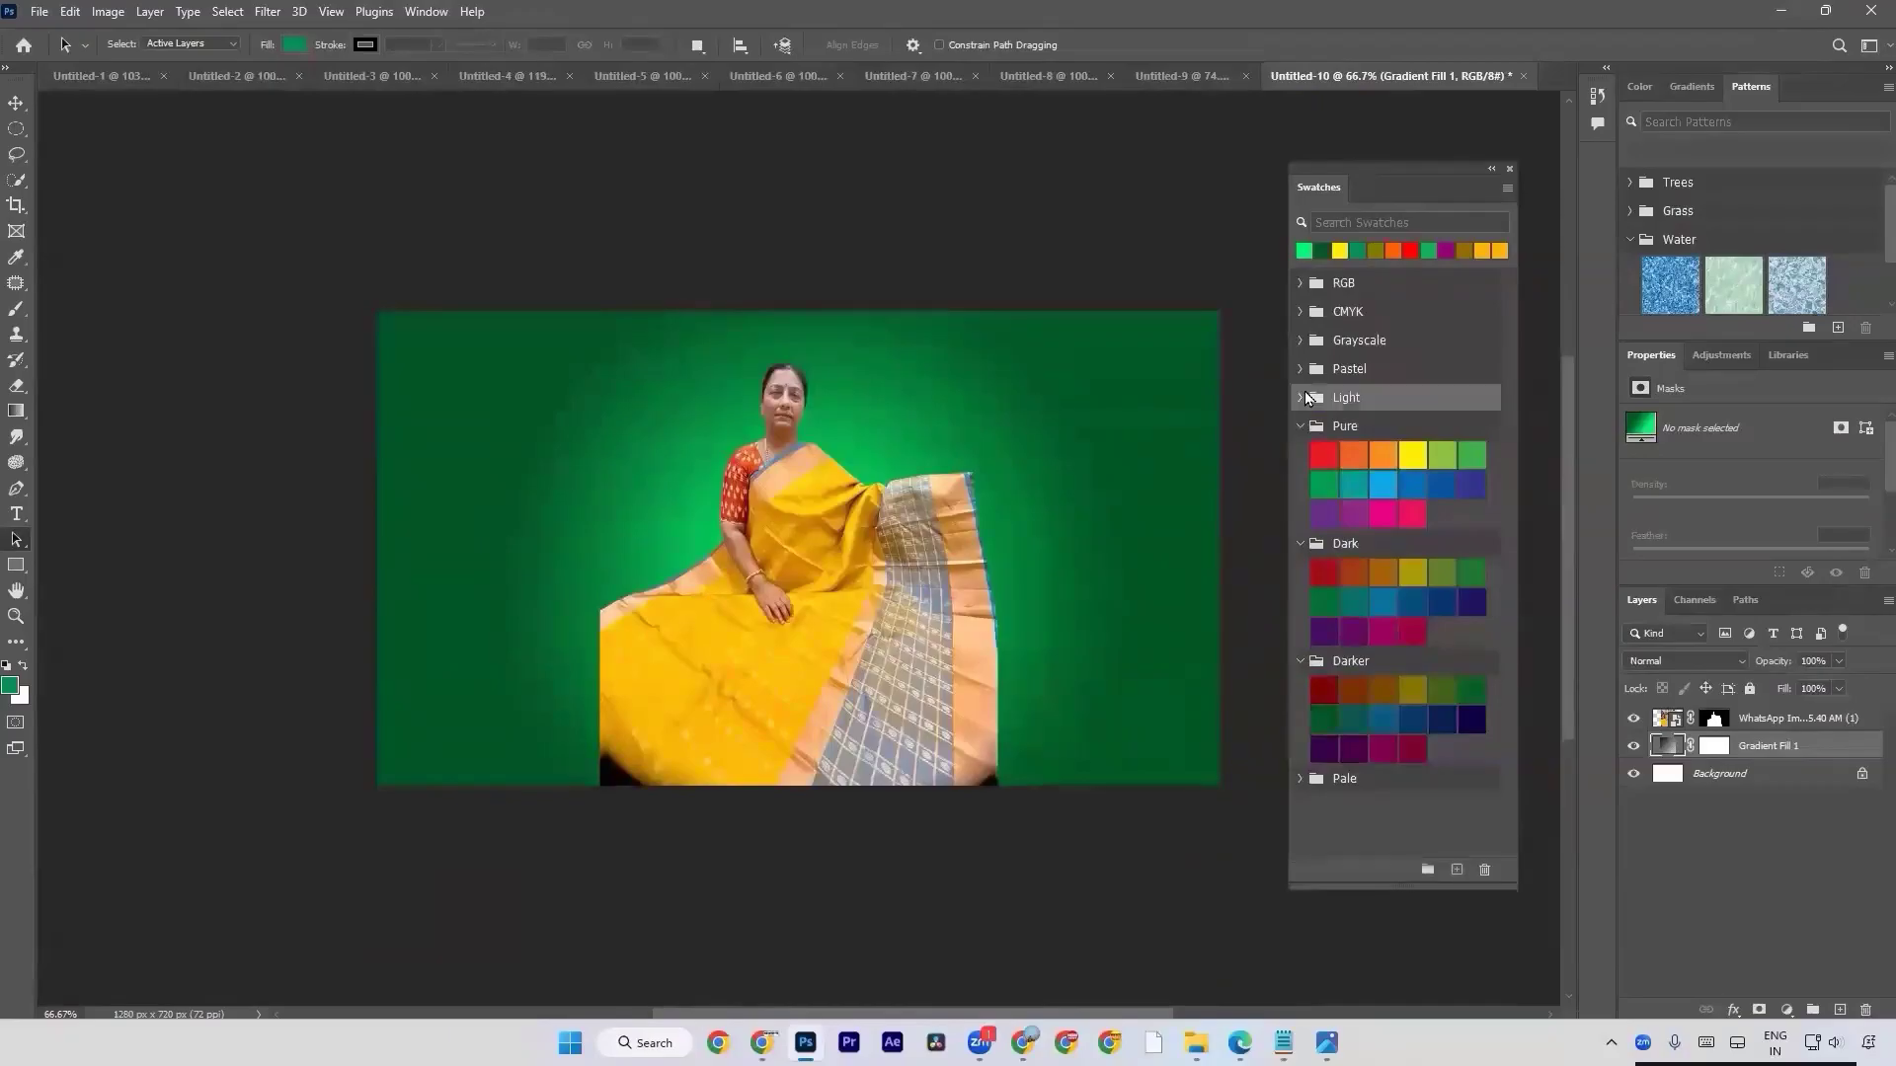
pyautogui.click(1306, 398)
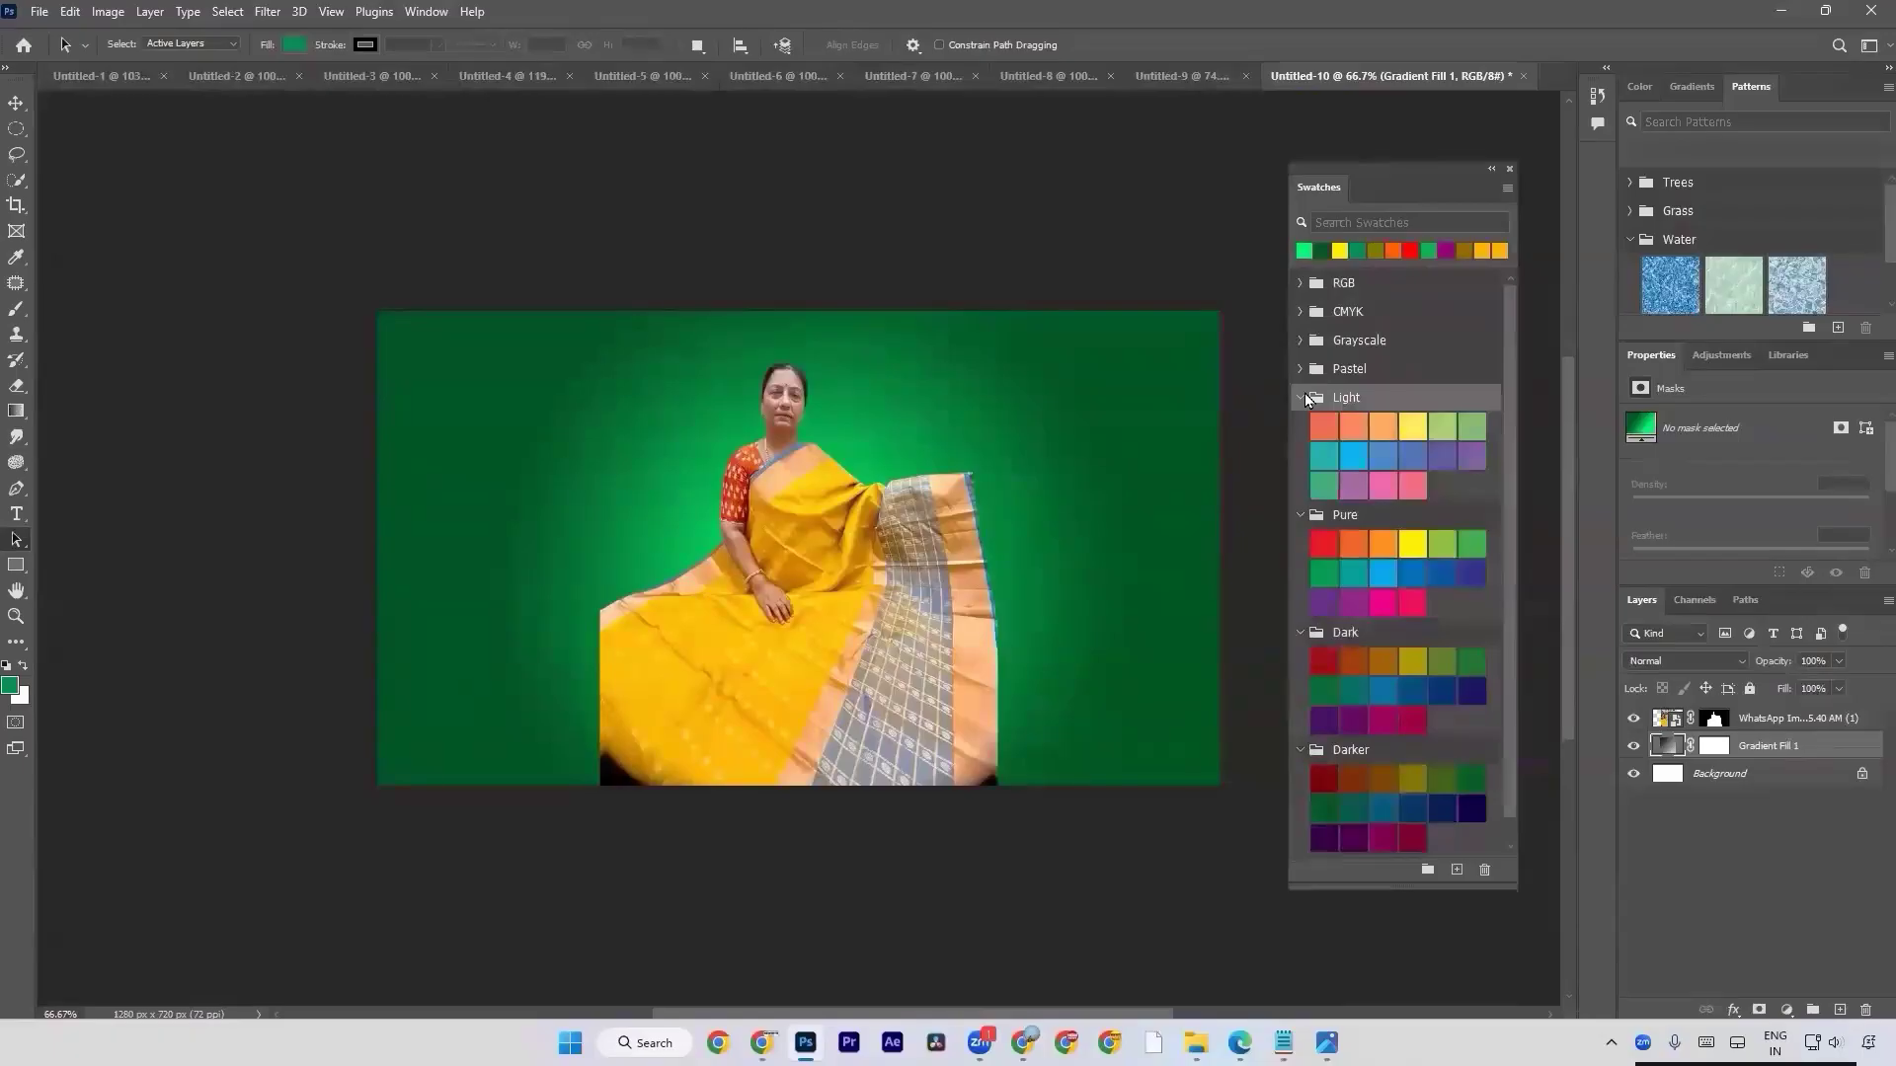
# Edit the Gradient Fill 1 layer's gradient and recolour its stop at location 0 with the violet swatch from the Pure group.
pyautogui.doubleClick(1671, 751)
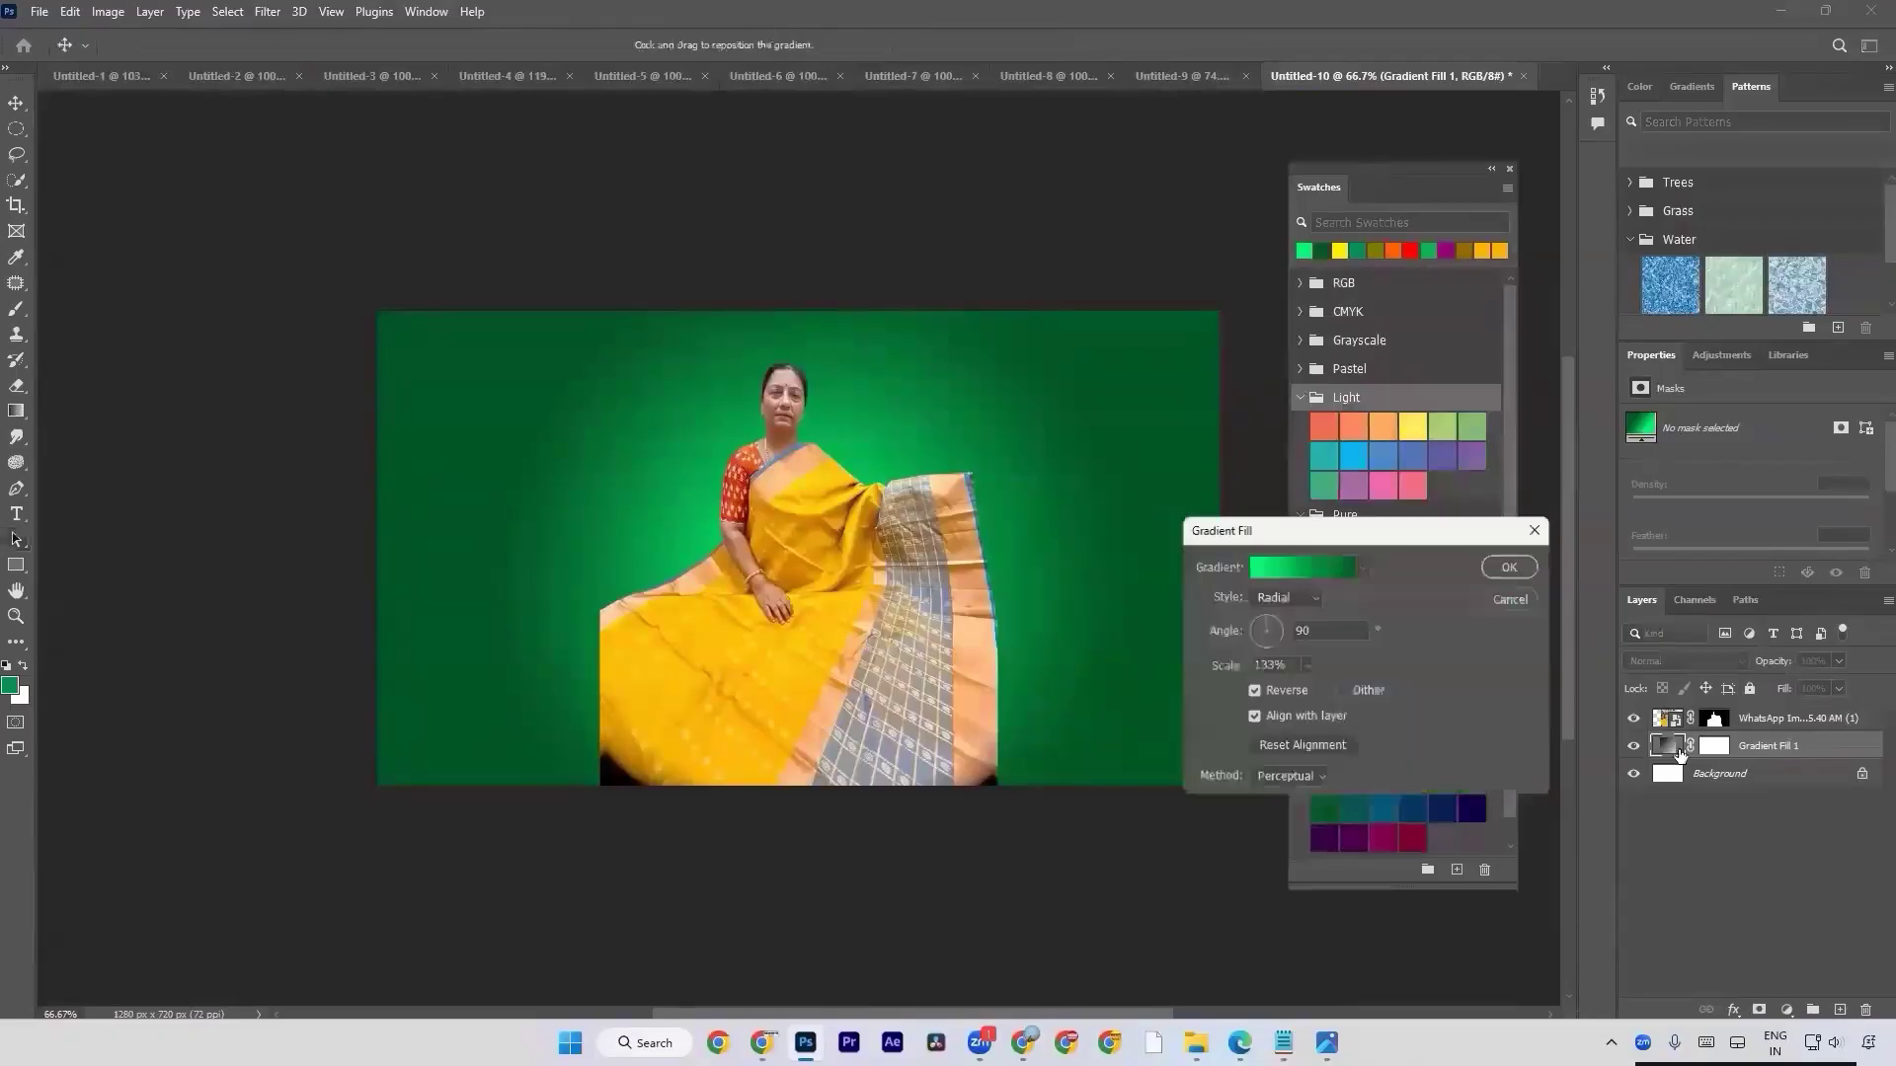
pyautogui.moveTo(1372, 533); pyautogui.dragTo(1782, 582)
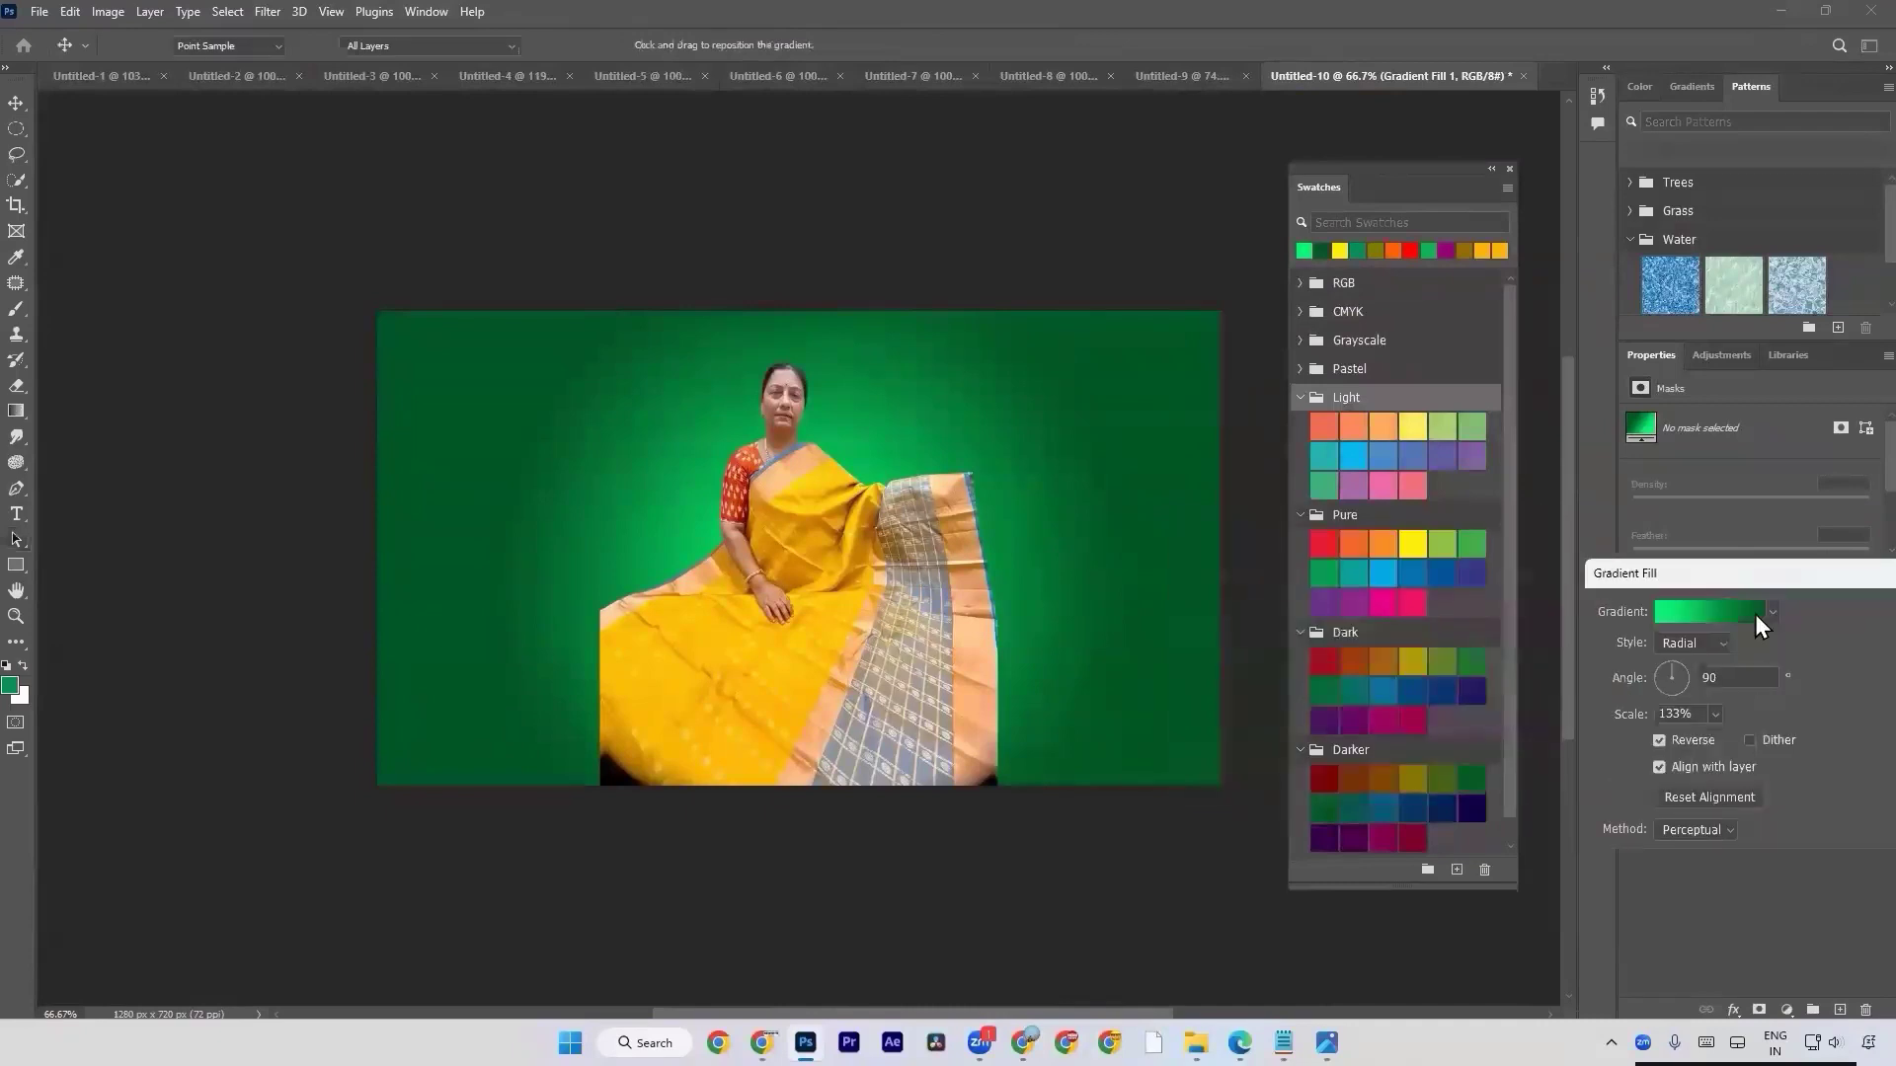
pyautogui.click(1755, 614)
pyautogui.moveTo(1299, 387); pyautogui.dragTo(1722, 444)
pyautogui.click(1587, 798)
pyautogui.click(1352, 603)
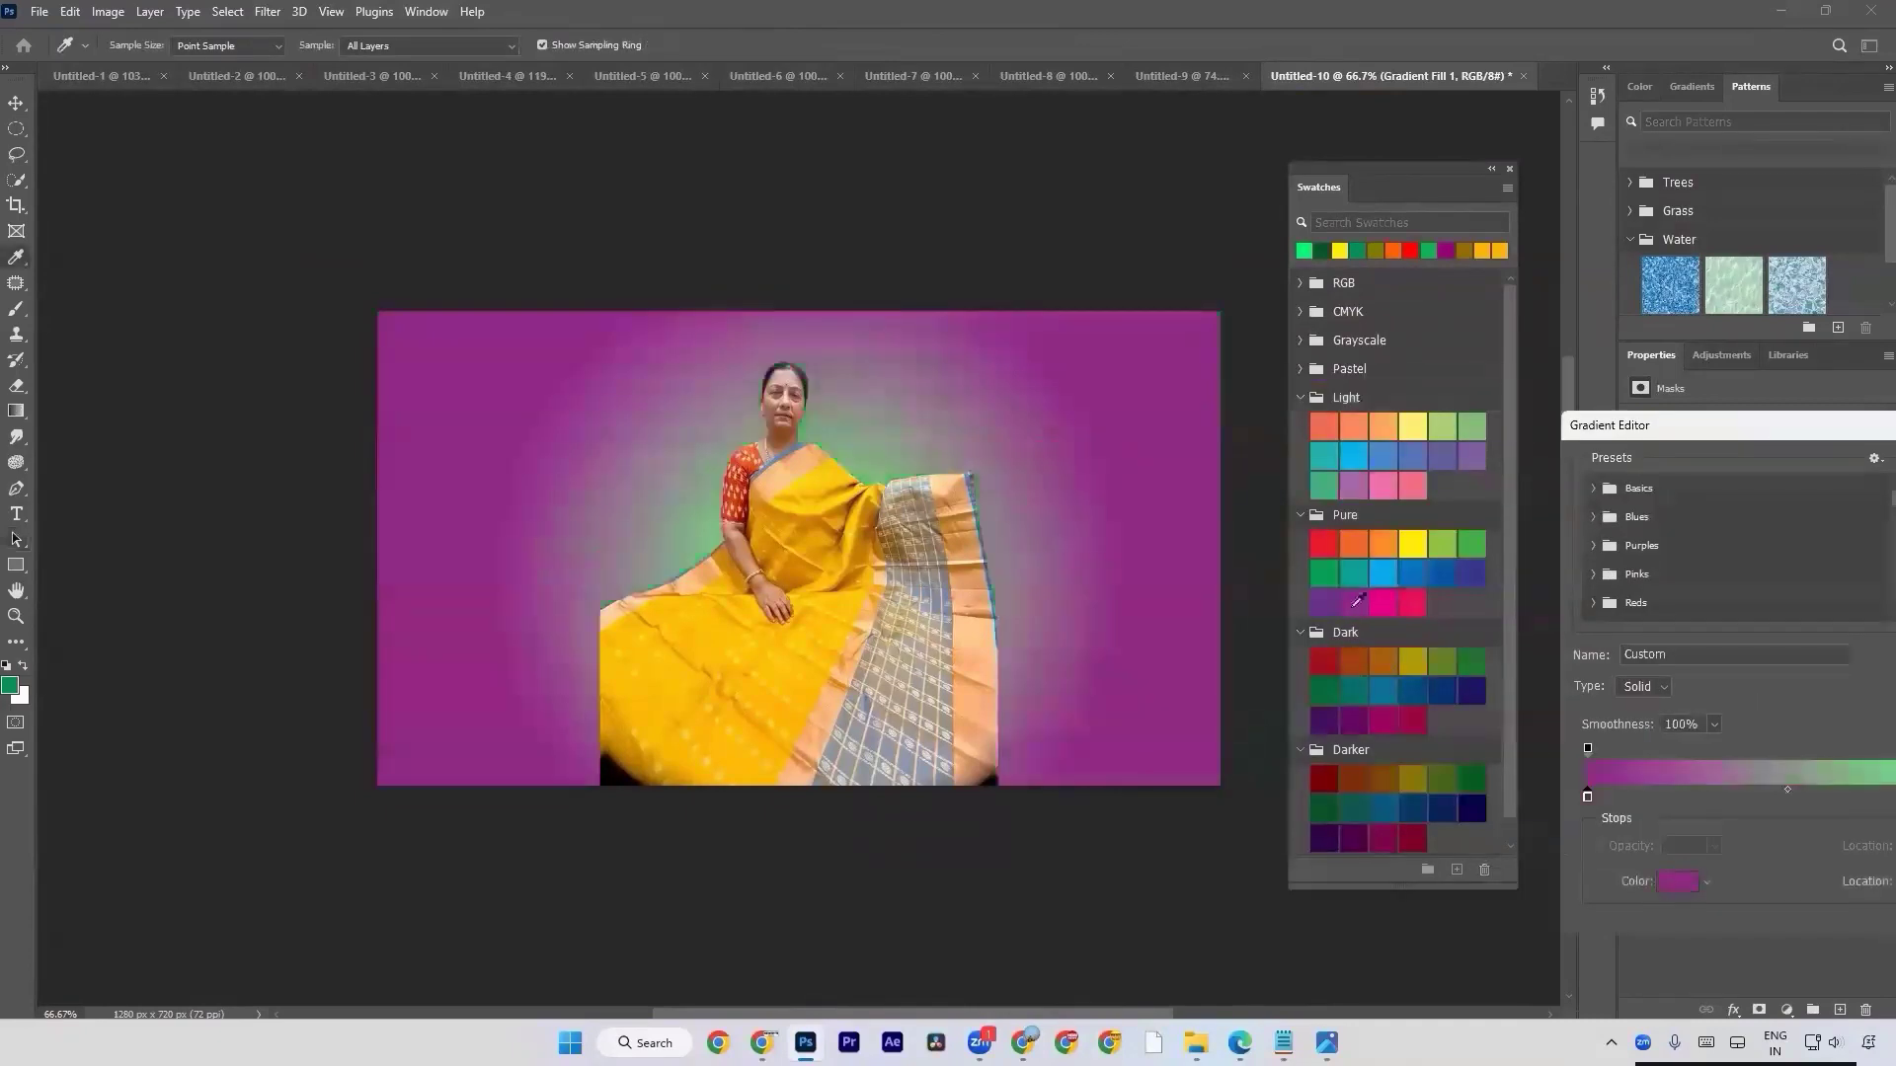
pyautogui.moveTo(1791, 422); pyautogui.dragTo(1595, 422)
pyautogui.click(1324, 604)
# Recolour the gradient's stop at location 100 by sampling the Pure violet swatch and brightening it to a fully saturated violet.
pyautogui.click(1850, 793)
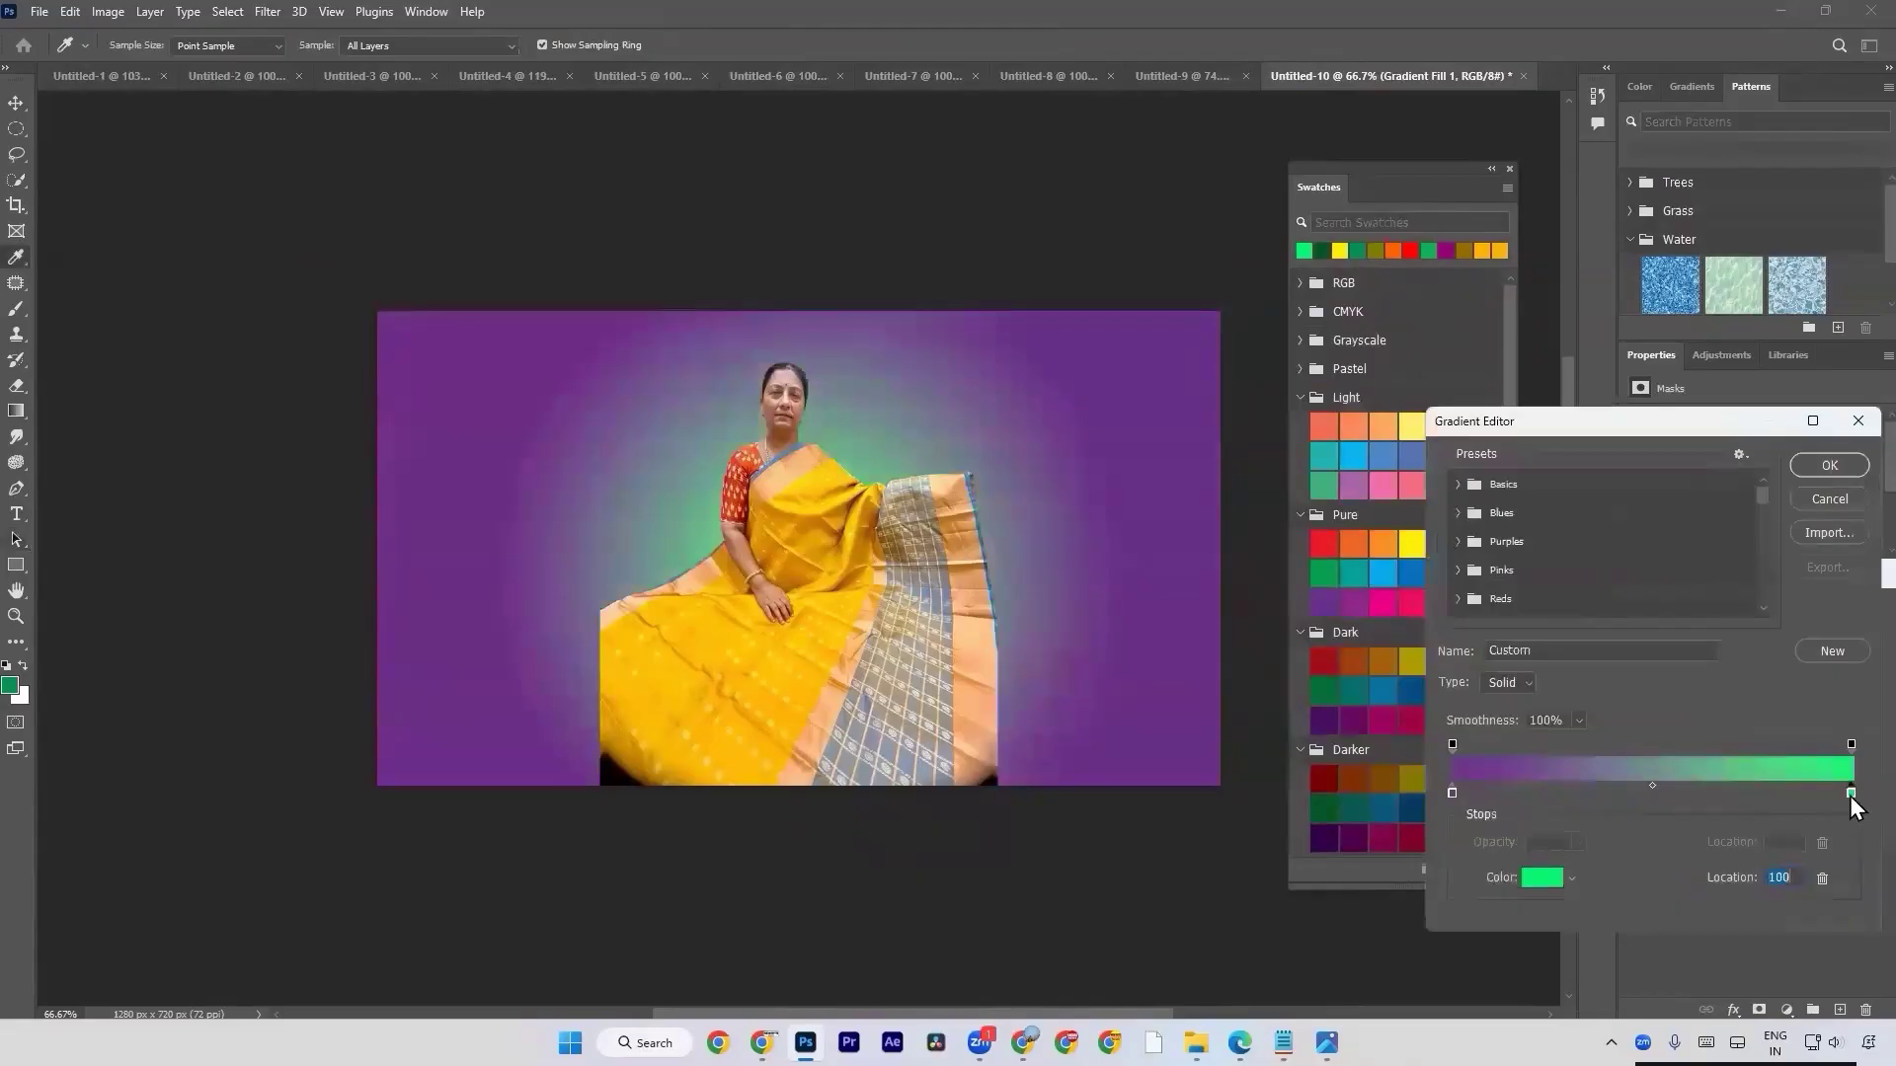
pyautogui.click(1541, 878)
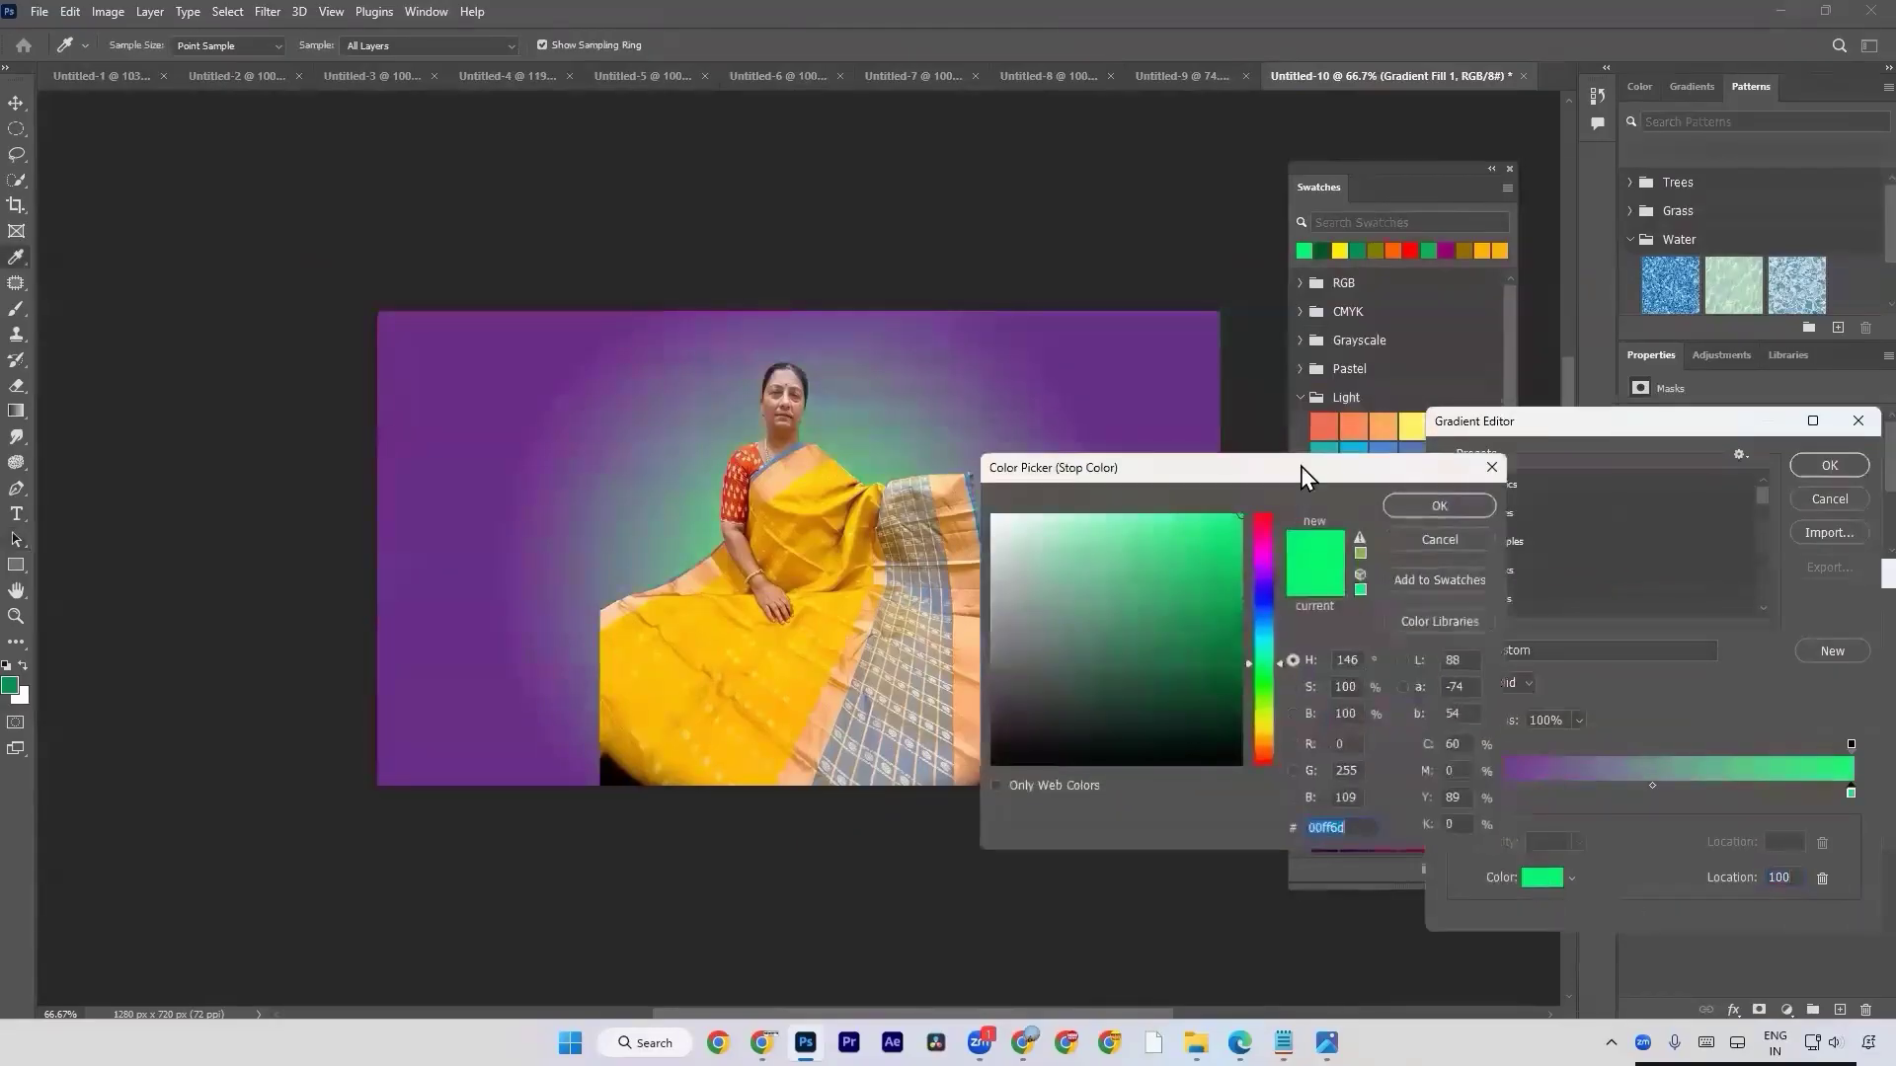
pyautogui.moveTo(1301, 466); pyautogui.dragTo(921, 619)
pyautogui.click(1327, 604)
pyautogui.moveTo(753, 752); pyautogui.dragTo(955, 576)
pyautogui.click(1014, 658)
# Change the gradient's stop at location 0 to the dark violet swatch from the Darker group and apply the gradient fill.
pyautogui.click(1452, 793)
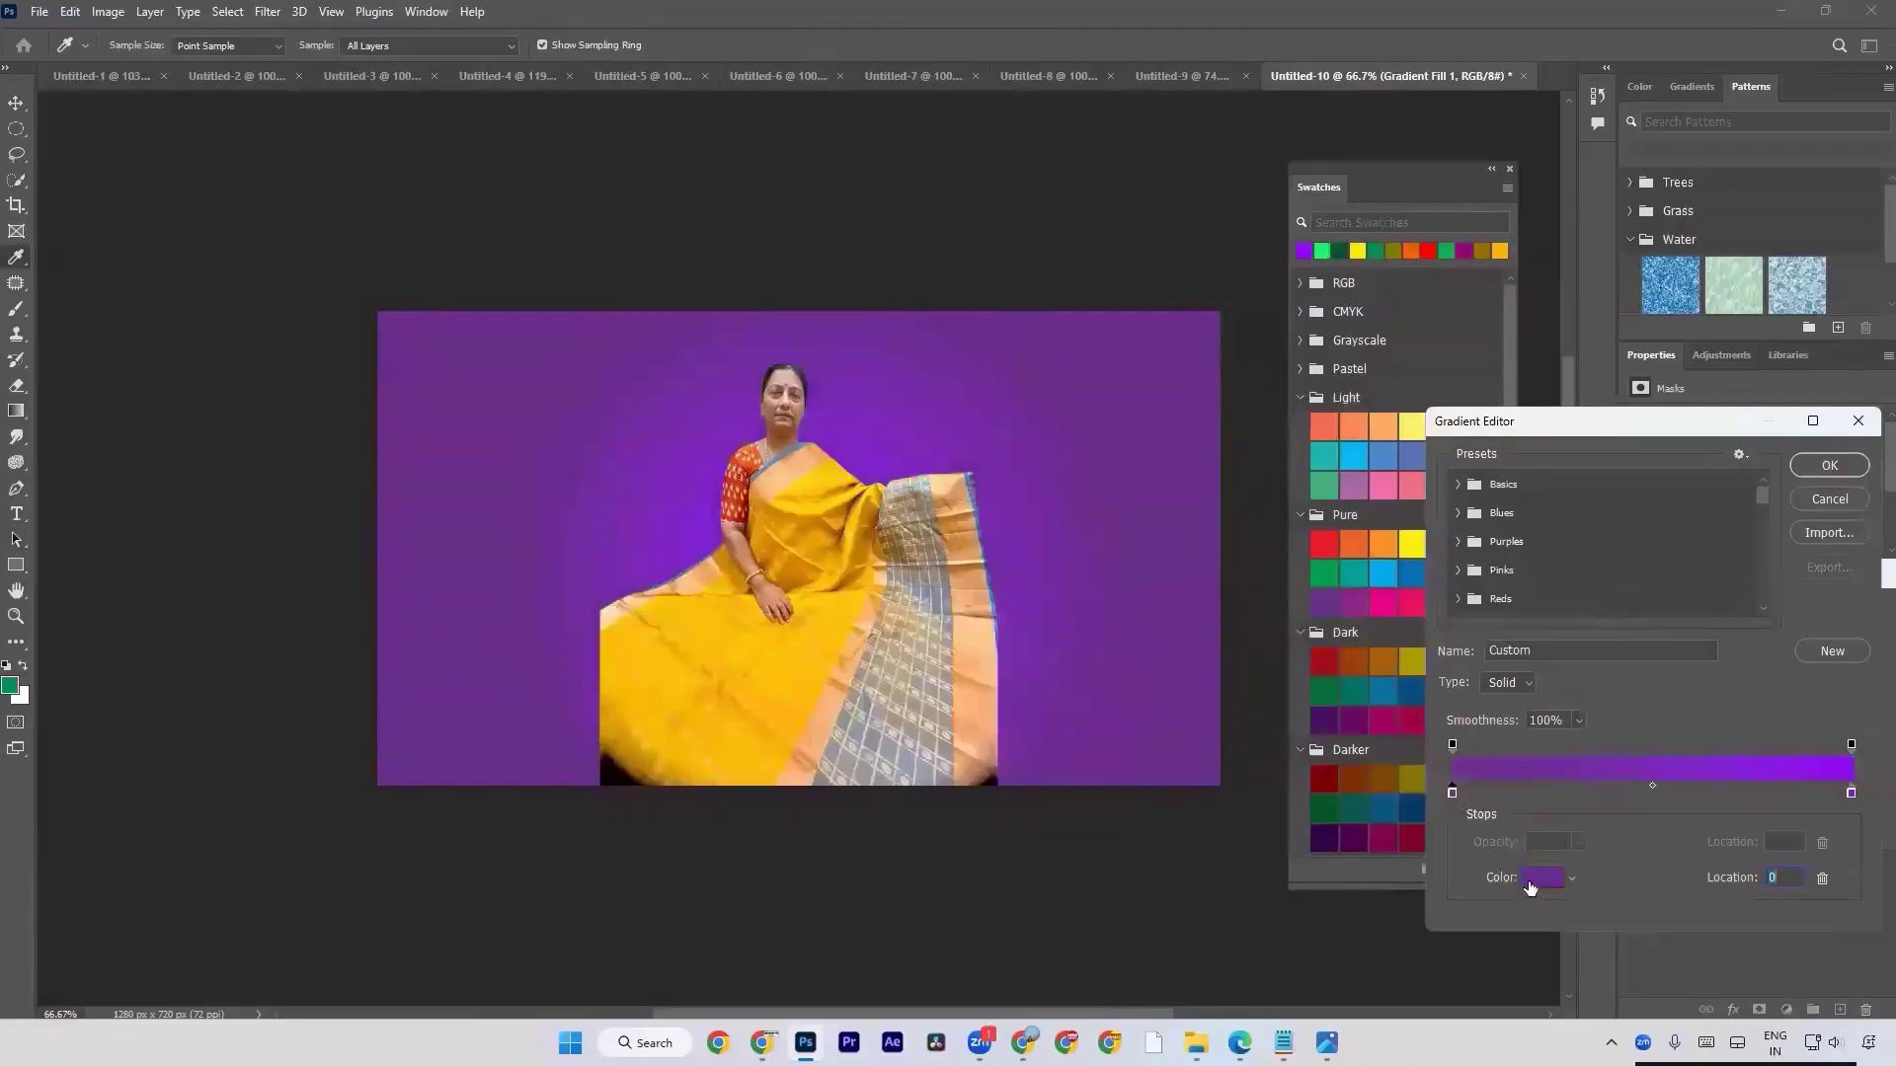
pyautogui.click(1340, 781)
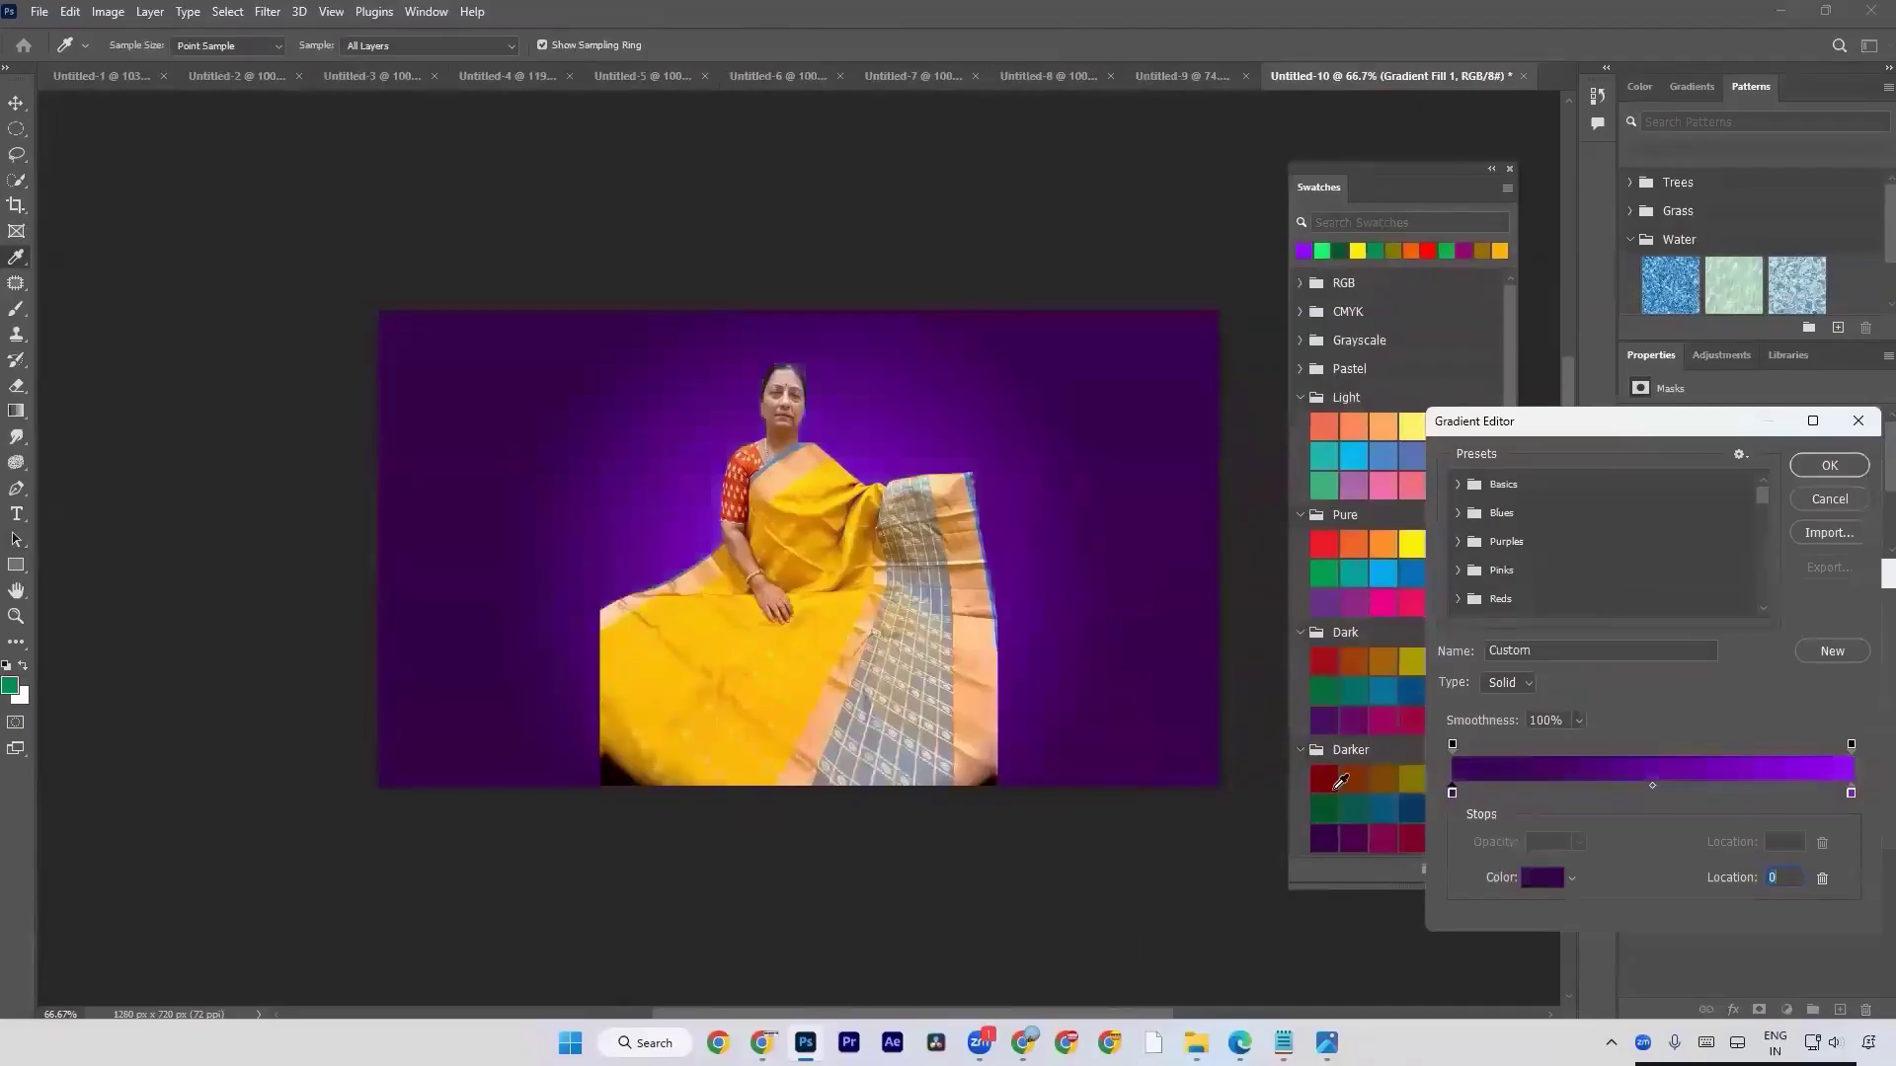
pyautogui.press('Return')
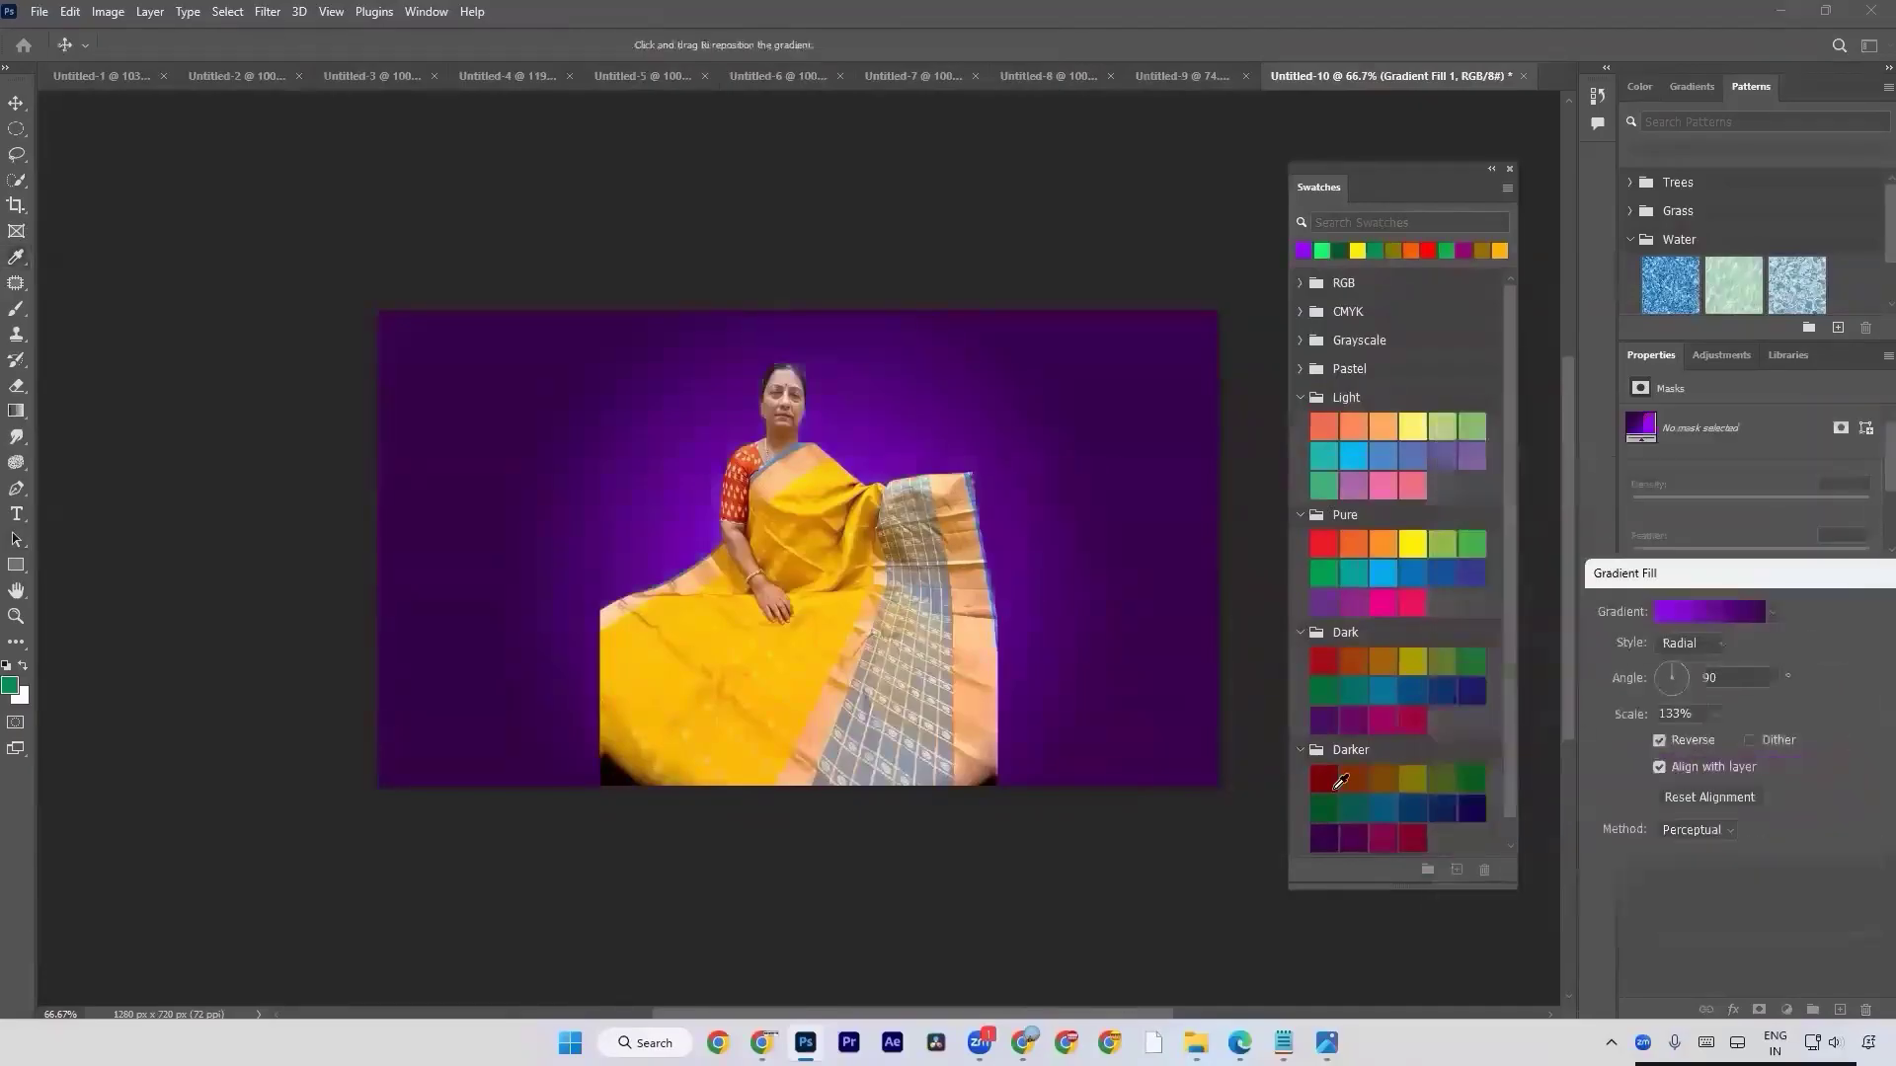
pyautogui.press('Return')
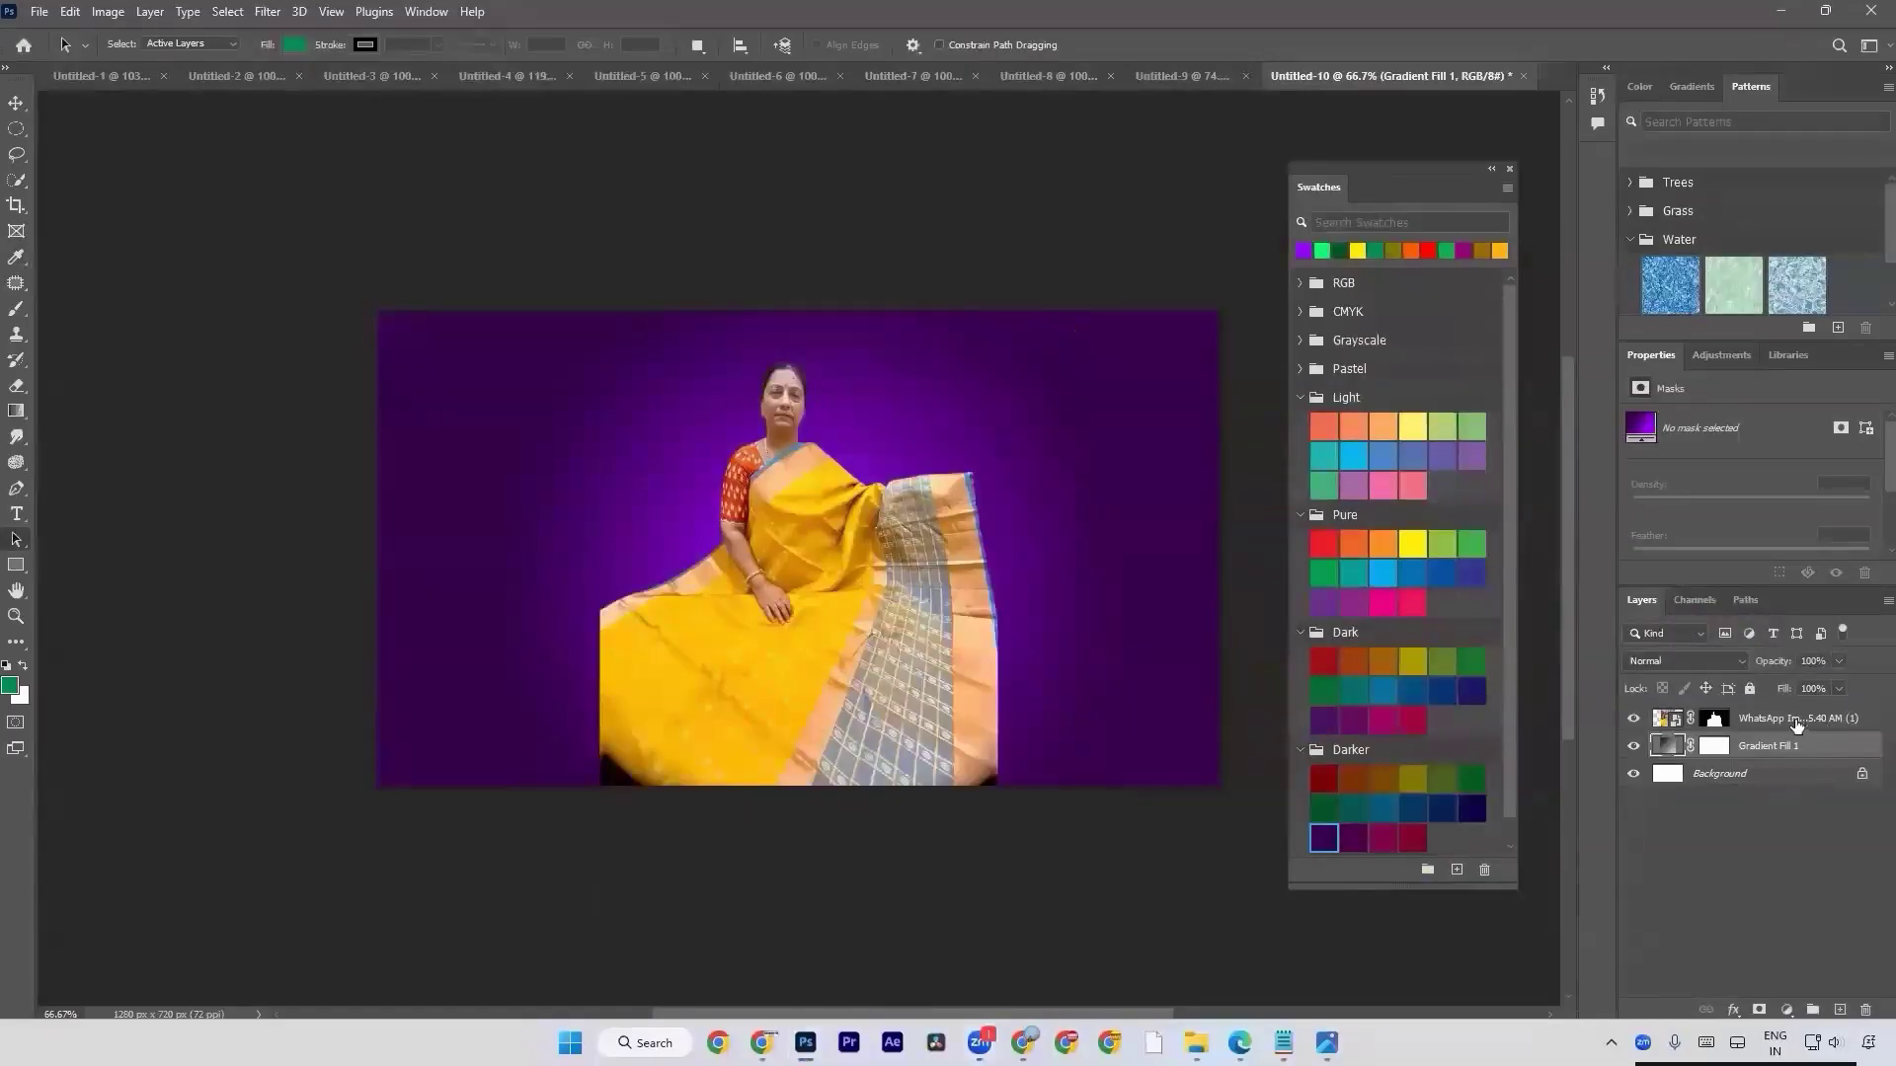
# Duplicate the woman cutout layer and move the copy to the canvas's left half and the original to the right half.
pyautogui.click(1790, 723)
pyautogui.hotkey('ctrl', 'j')
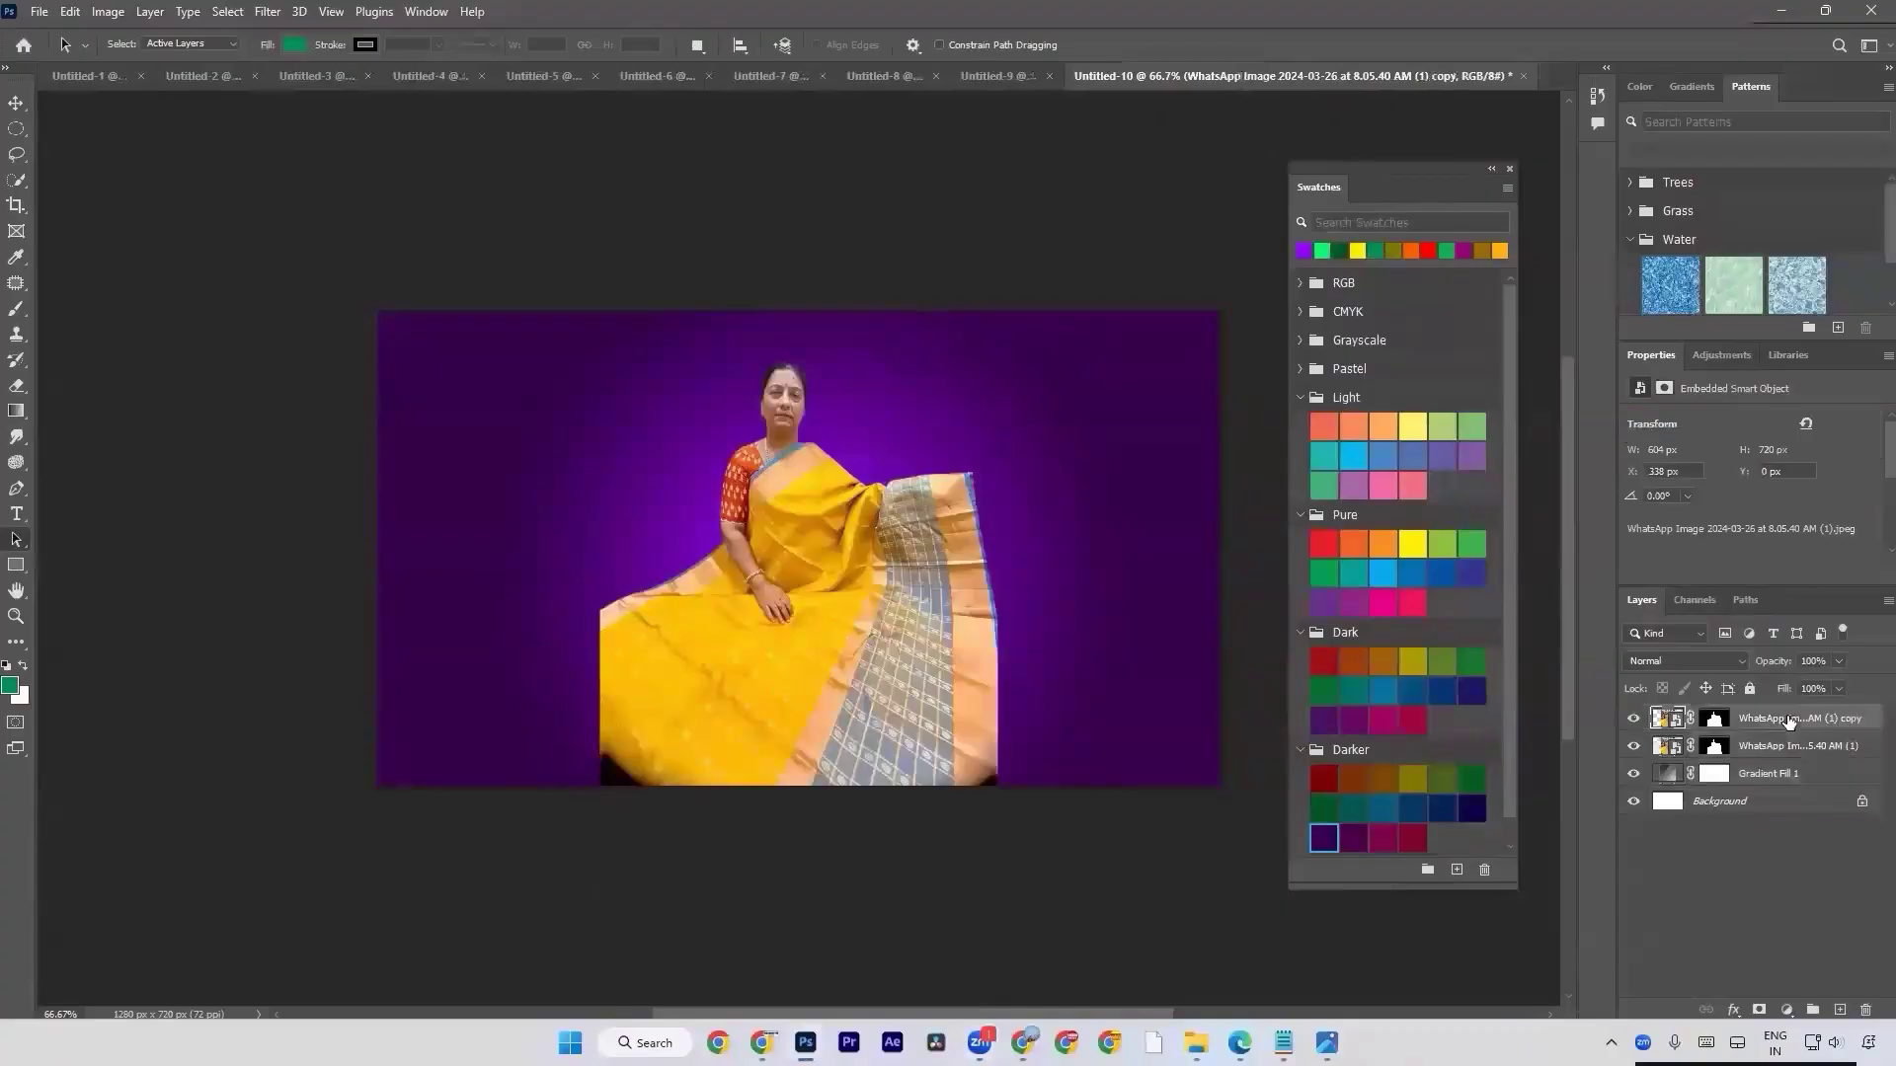
pyautogui.press('v')
pyautogui.moveTo(937, 656); pyautogui.dragTo(700, 654)
pyautogui.moveTo(893, 635); pyautogui.dragTo(1094, 617)
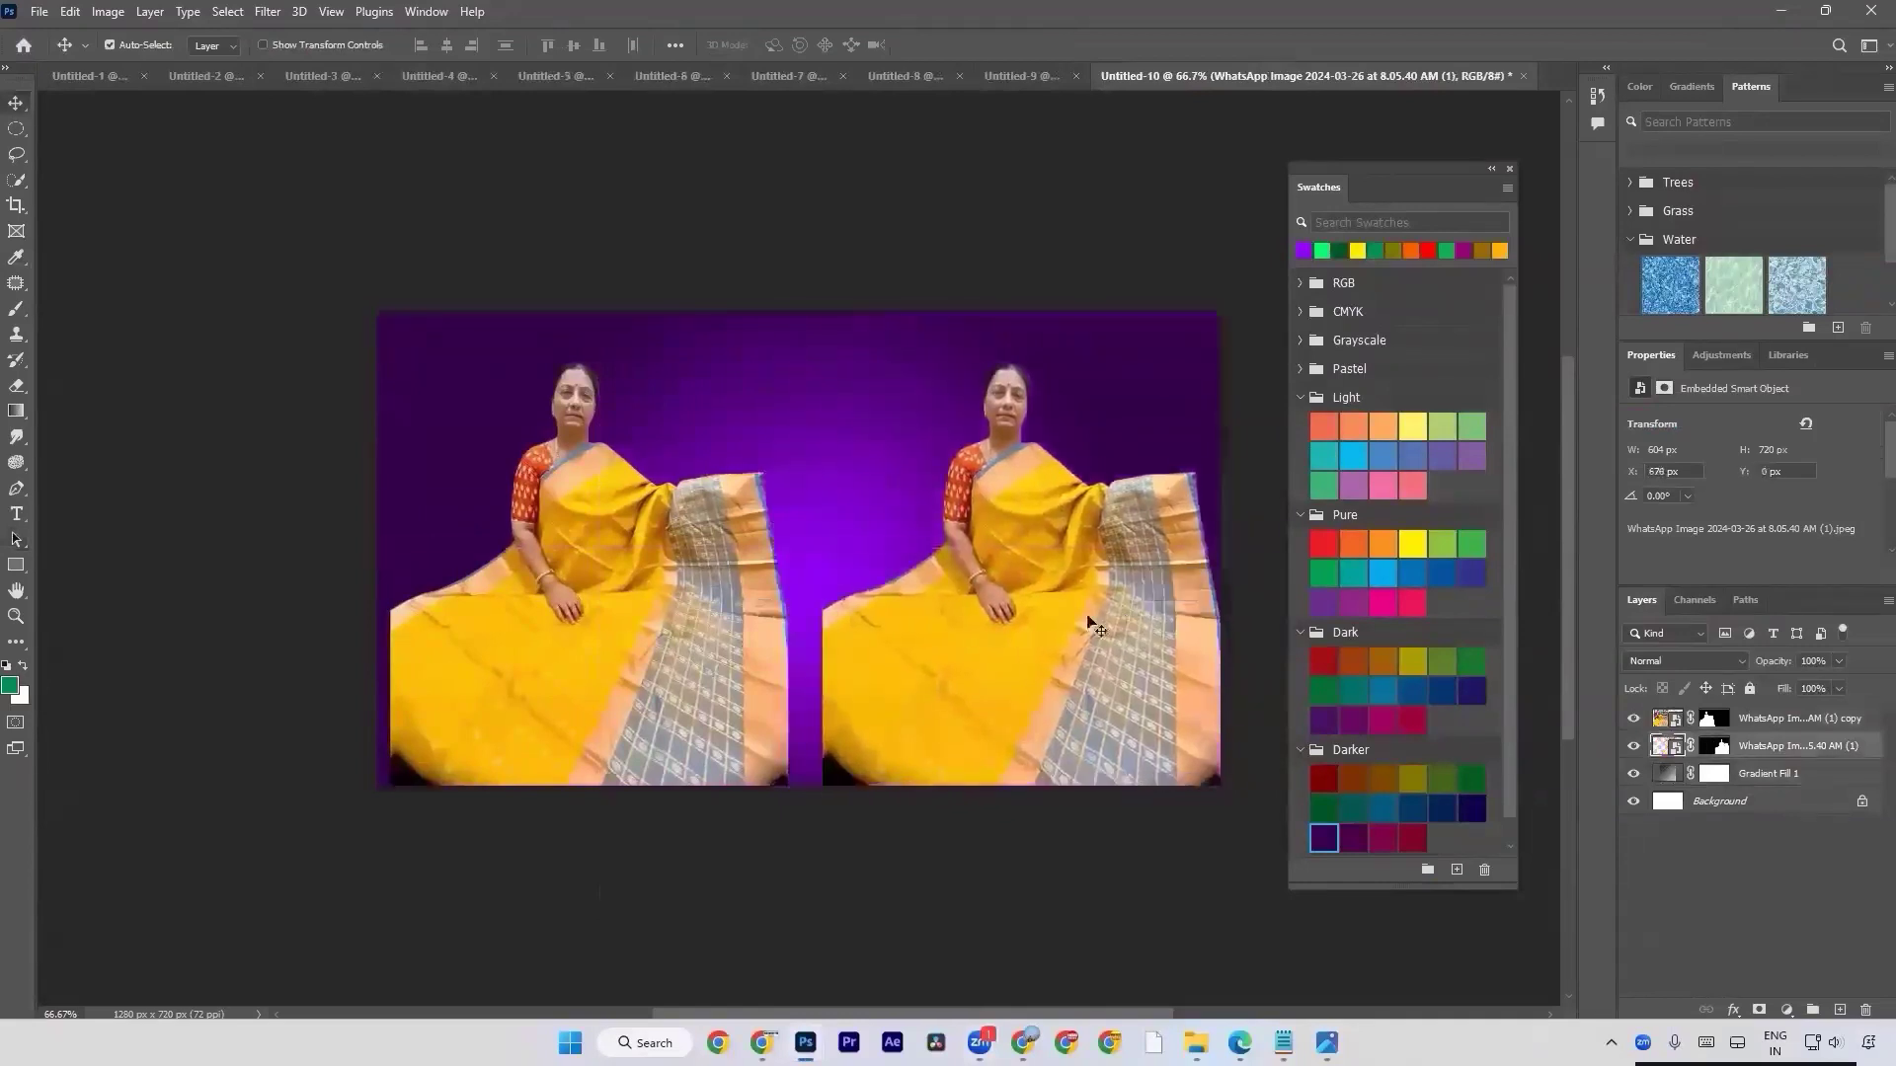
# Delete the layer mask of the right-hand woman layer, and remove that layer from the document.
pyautogui.click(1711, 756)
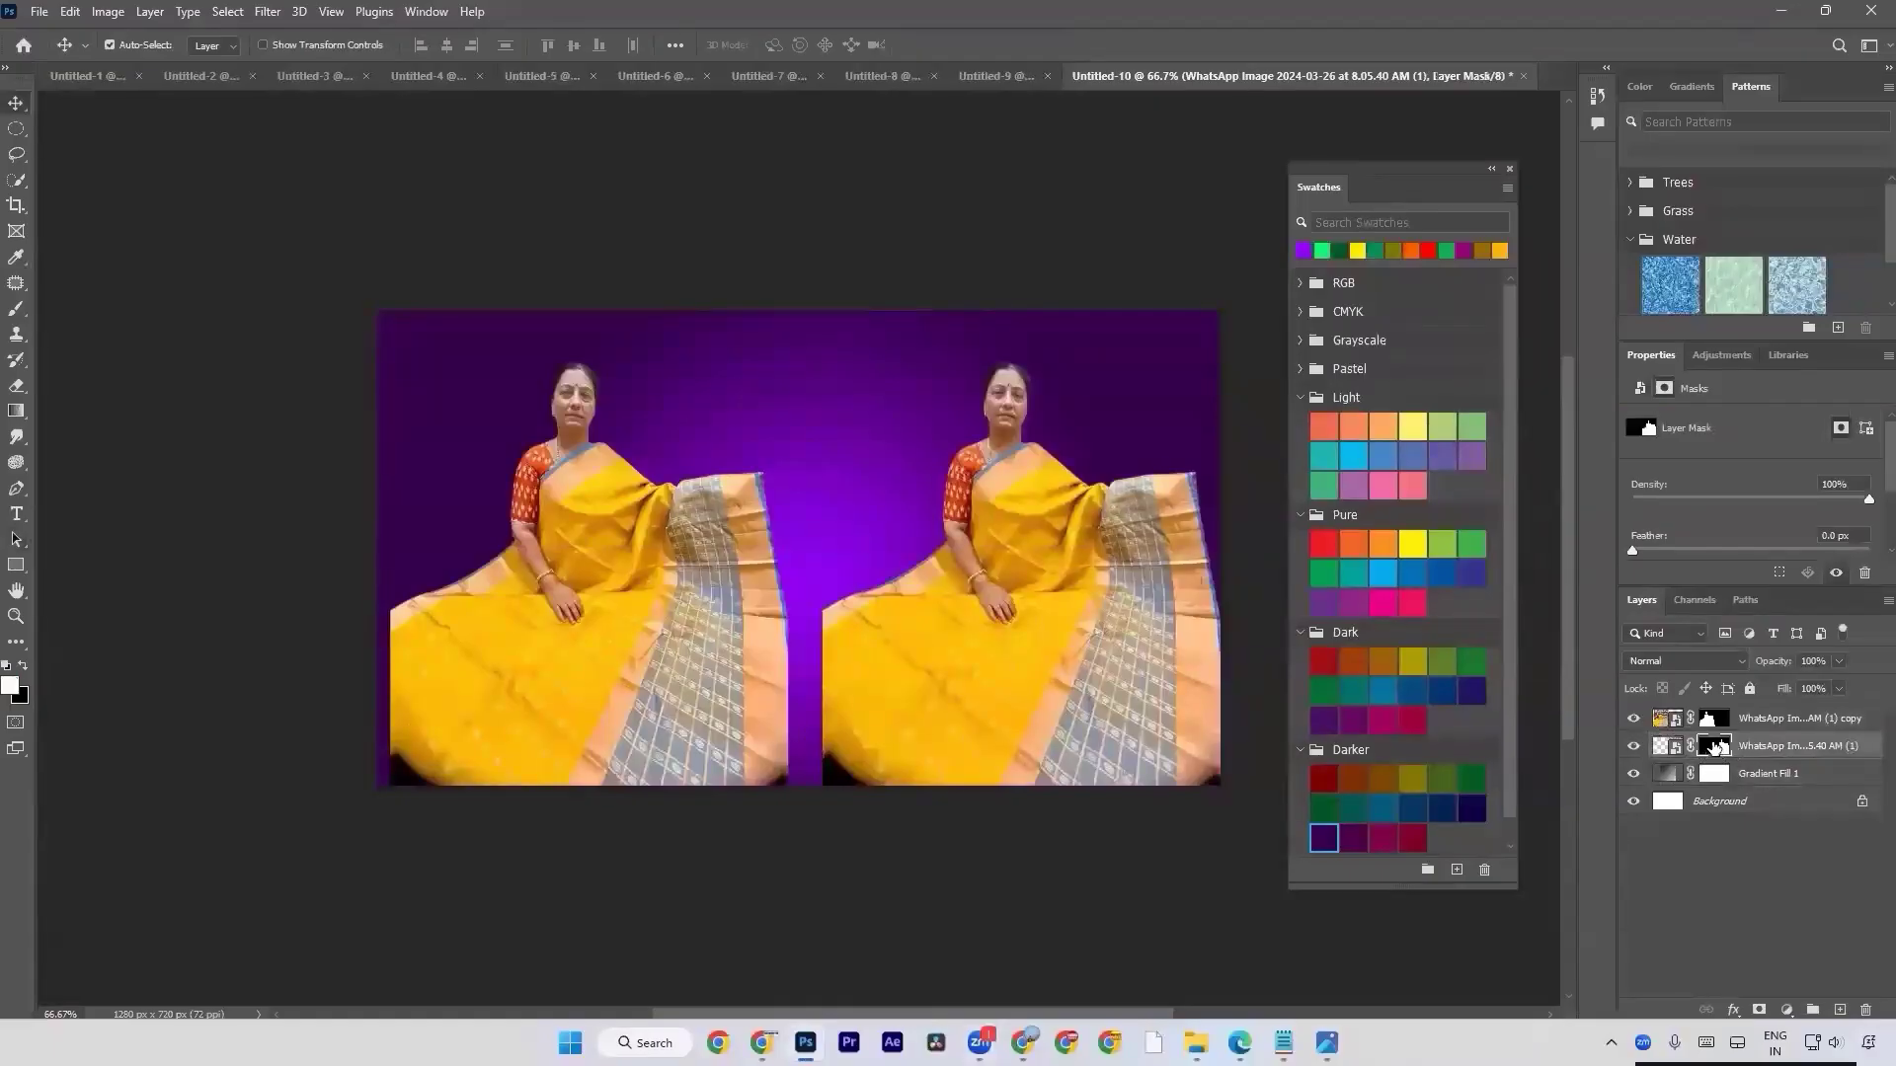
pyautogui.rightClick(1715, 749)
pyautogui.click(1727, 784)
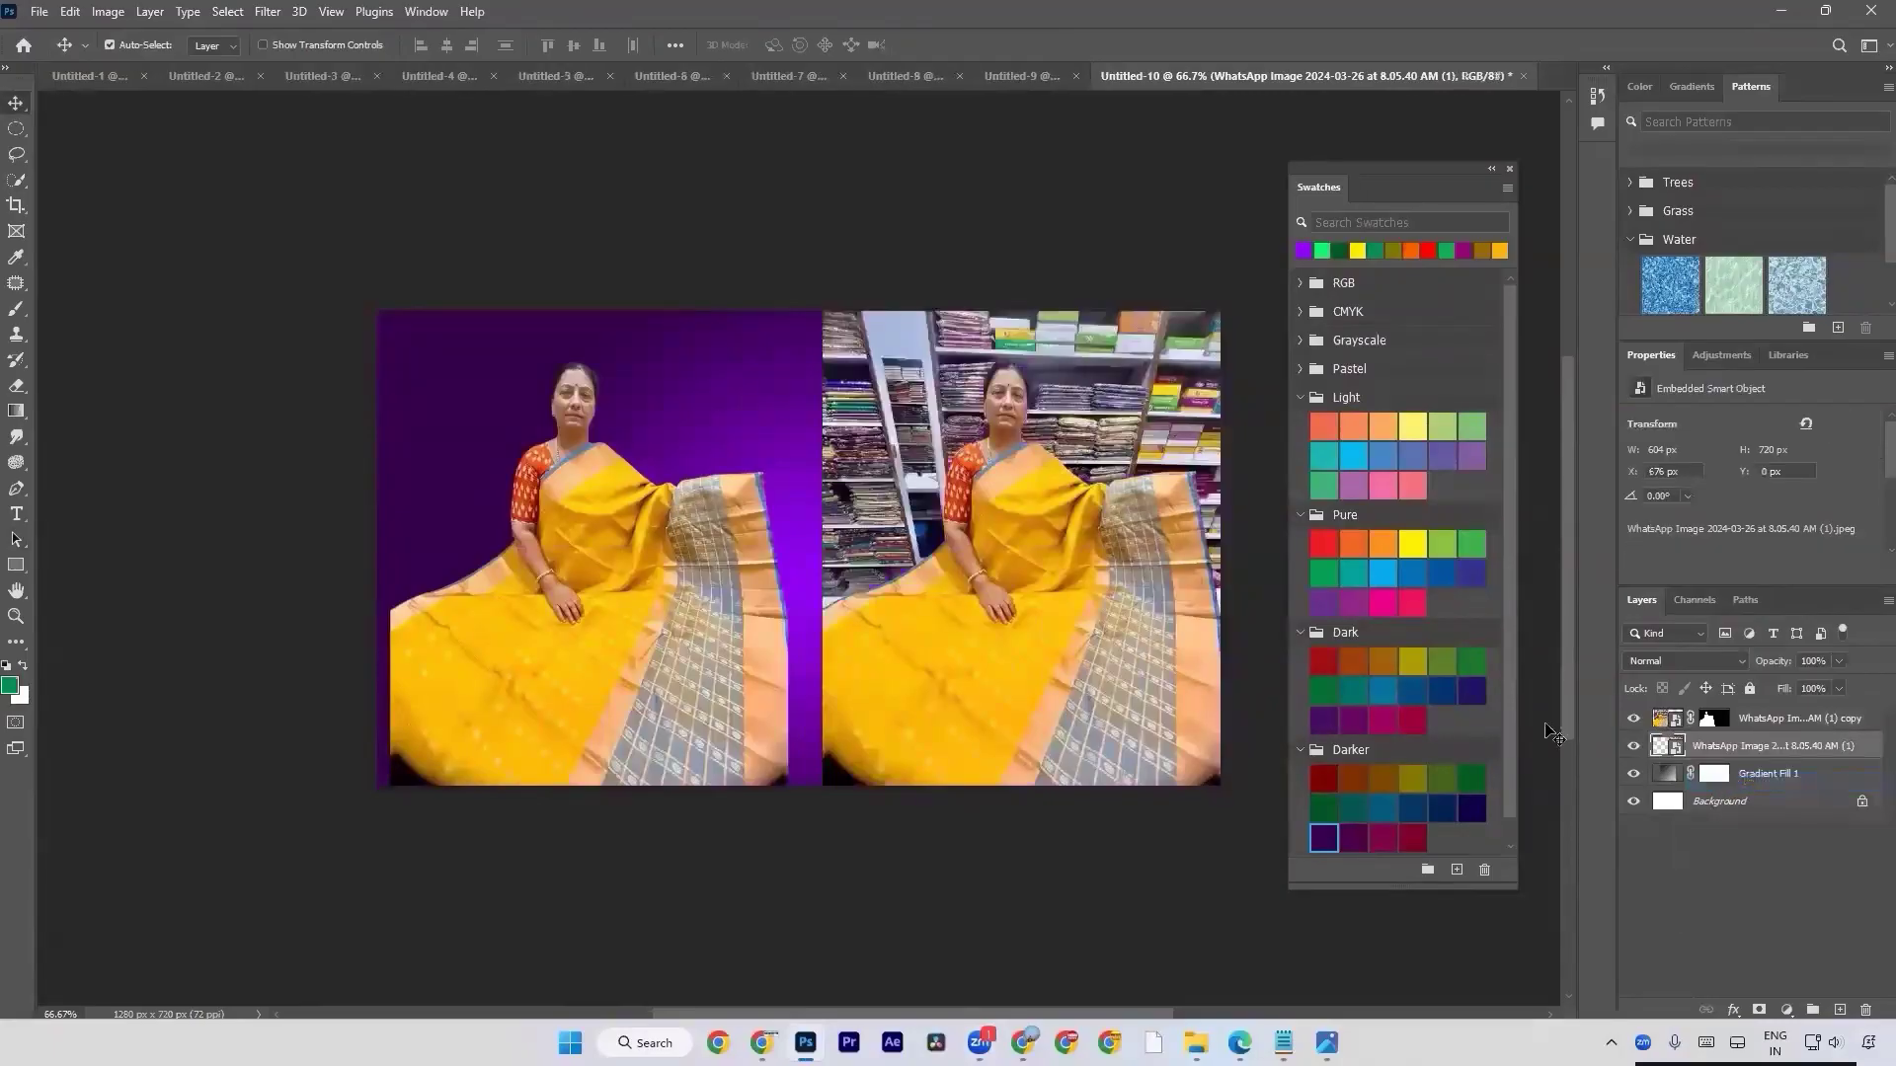
pyautogui.press('Delete')
# Place the original WhatsApp photo of the woman from File Explorer into the right half of the canvas.
pyautogui.hotkey('alt', 'Tab')
pyautogui.press('Tab')
pyautogui.press('Tab')
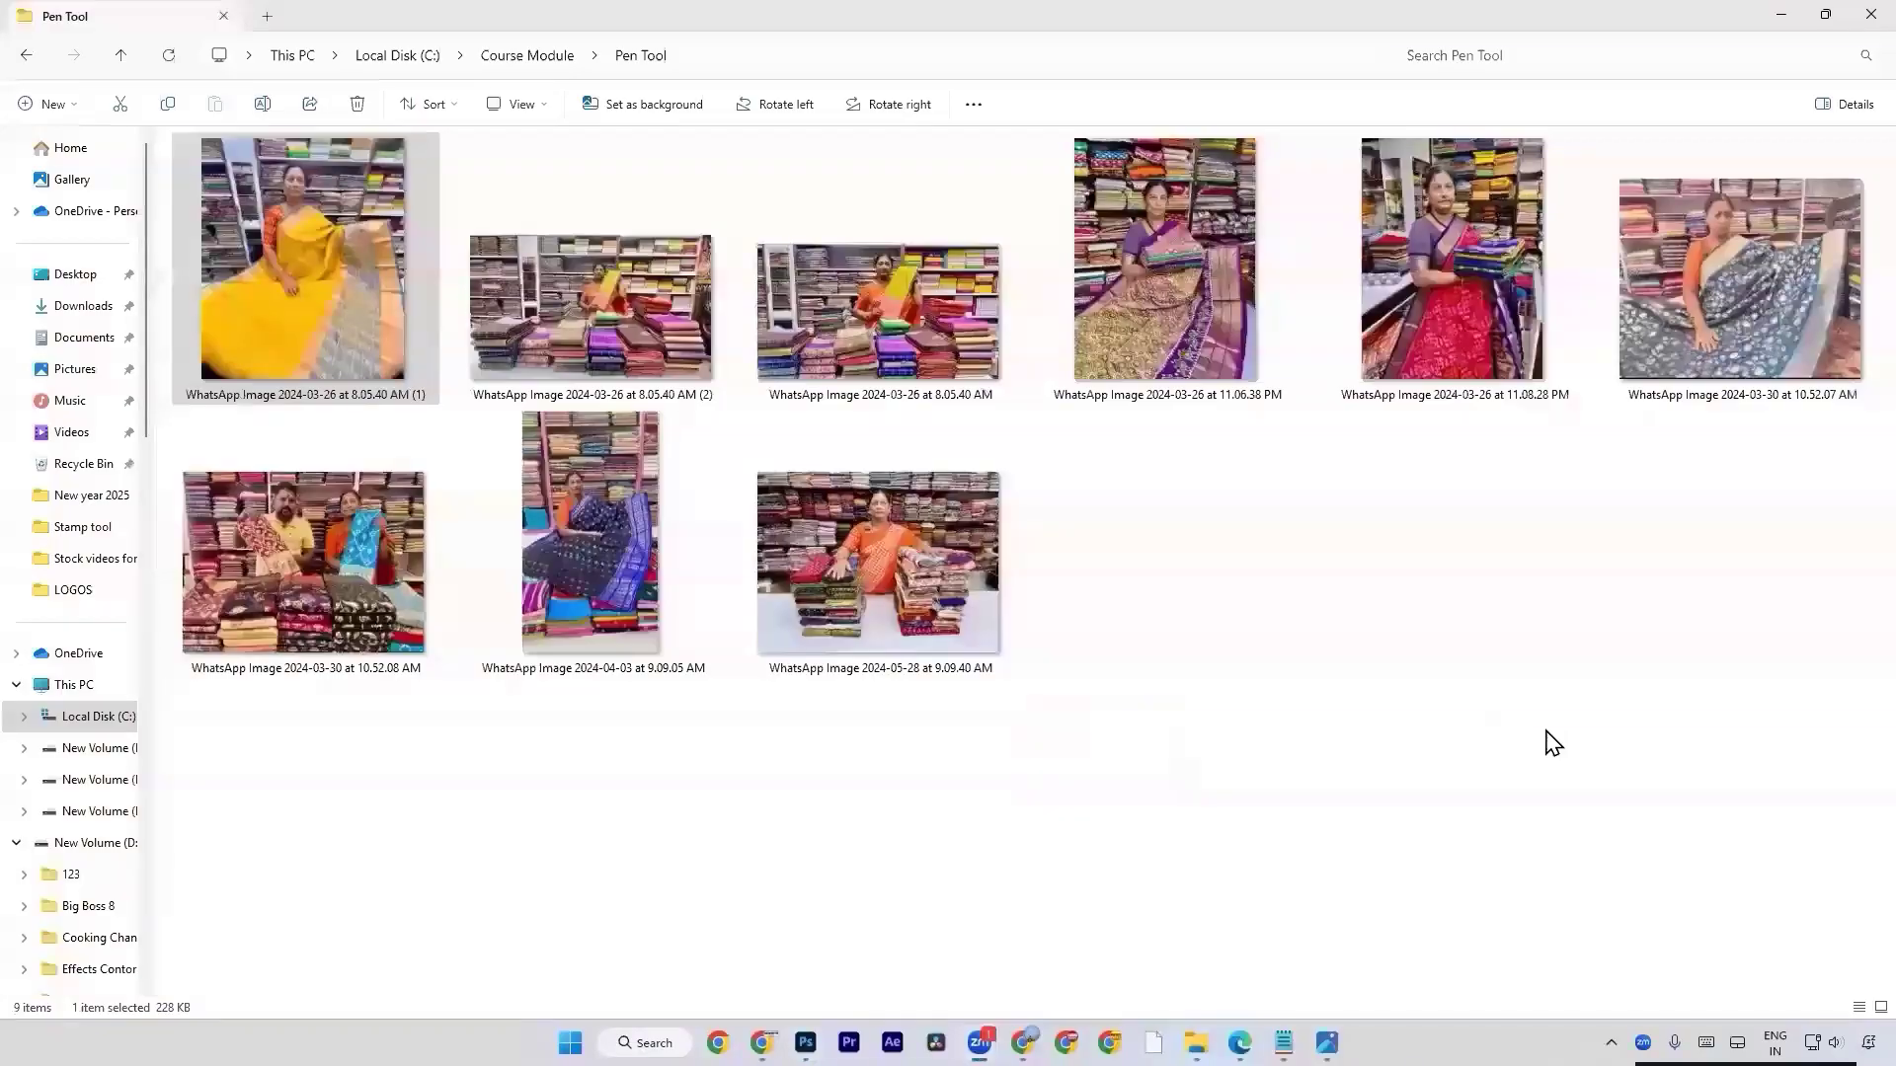
pyautogui.moveTo(304, 327)
pyautogui.mouseDown()
pyautogui.moveTo(355, 434)
pyautogui.moveTo(991, 575)
pyautogui.moveTo(957, 550)
pyautogui.moveTo(1086, 577)
pyautogui.mouseUp()
pyautogui.hotkey('alt', 'Tab')
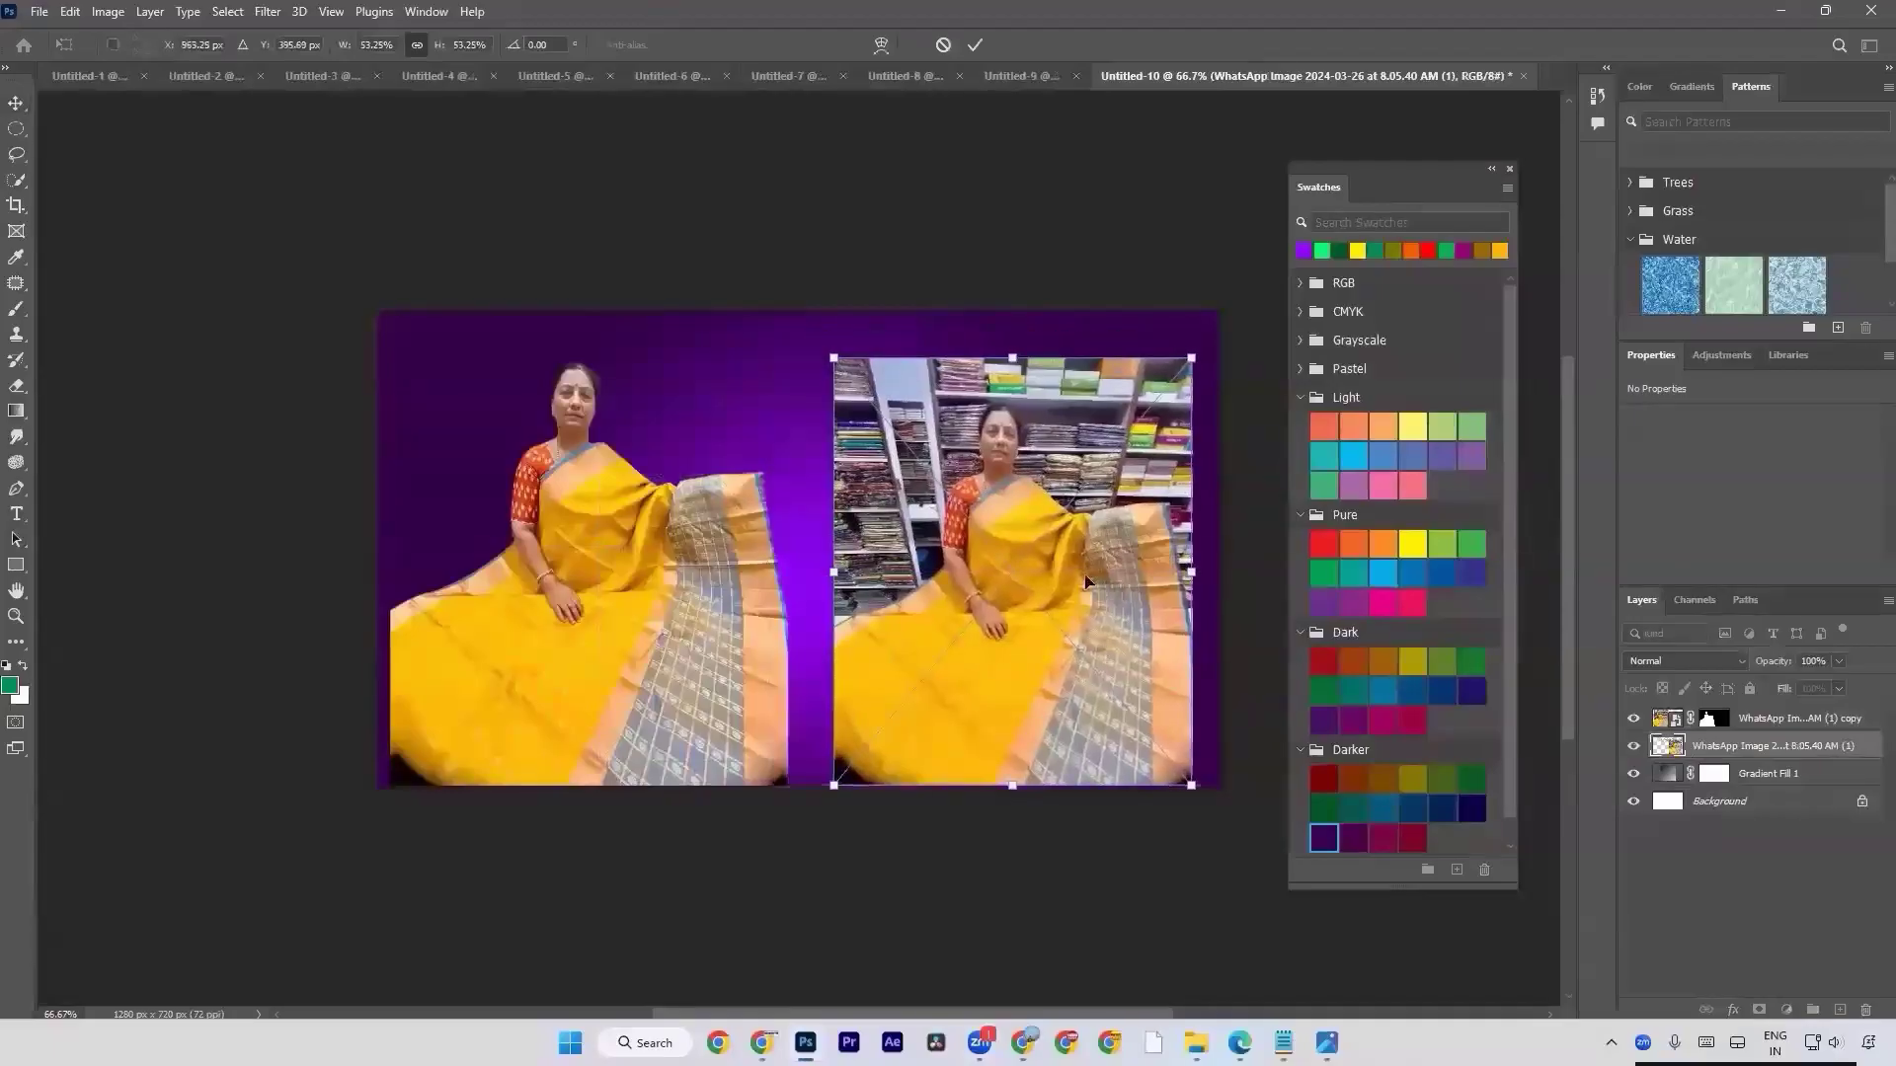
pyautogui.press('Return')
# Choose the Quick Selection tool, select the woman in the placed photo with Select Subject, and make the photo's layer active.
pyautogui.press('w')
pyautogui.rightClick(16, 182)
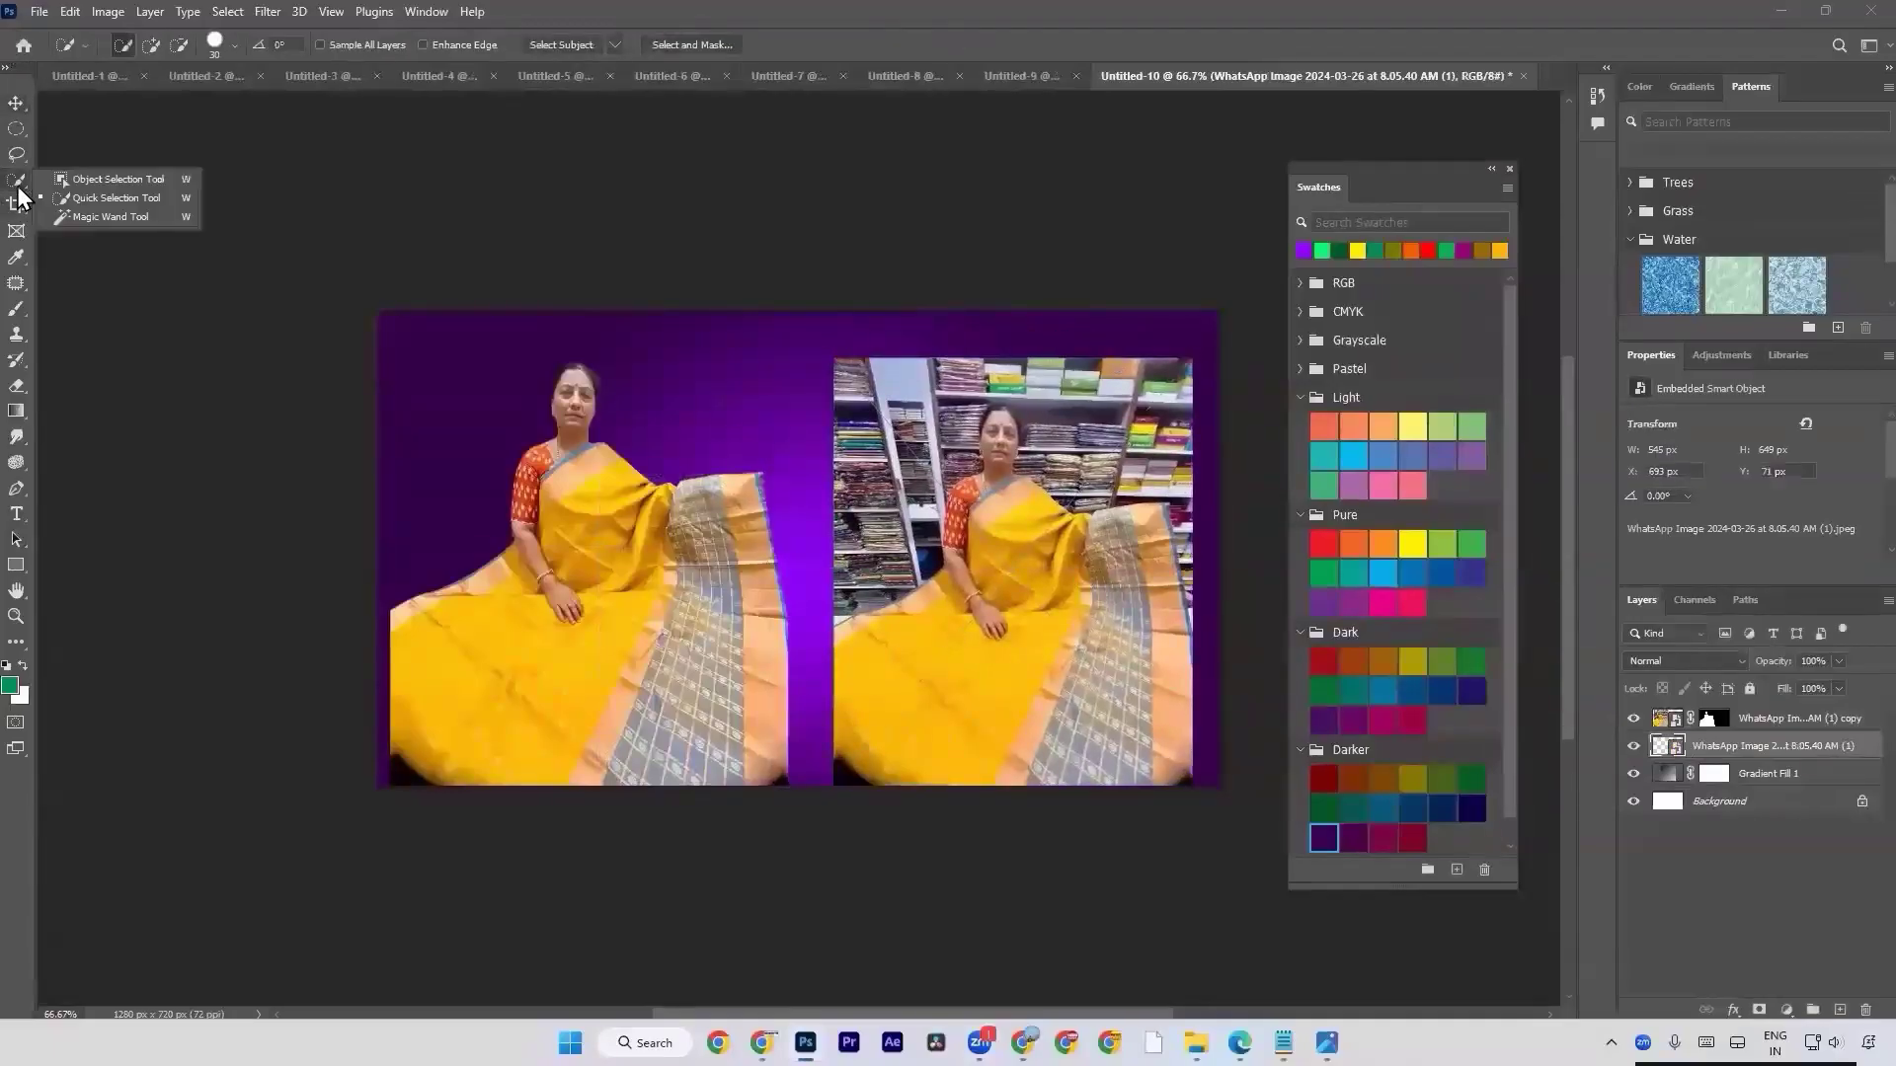
pyautogui.click(98, 200)
pyautogui.click(592, 43)
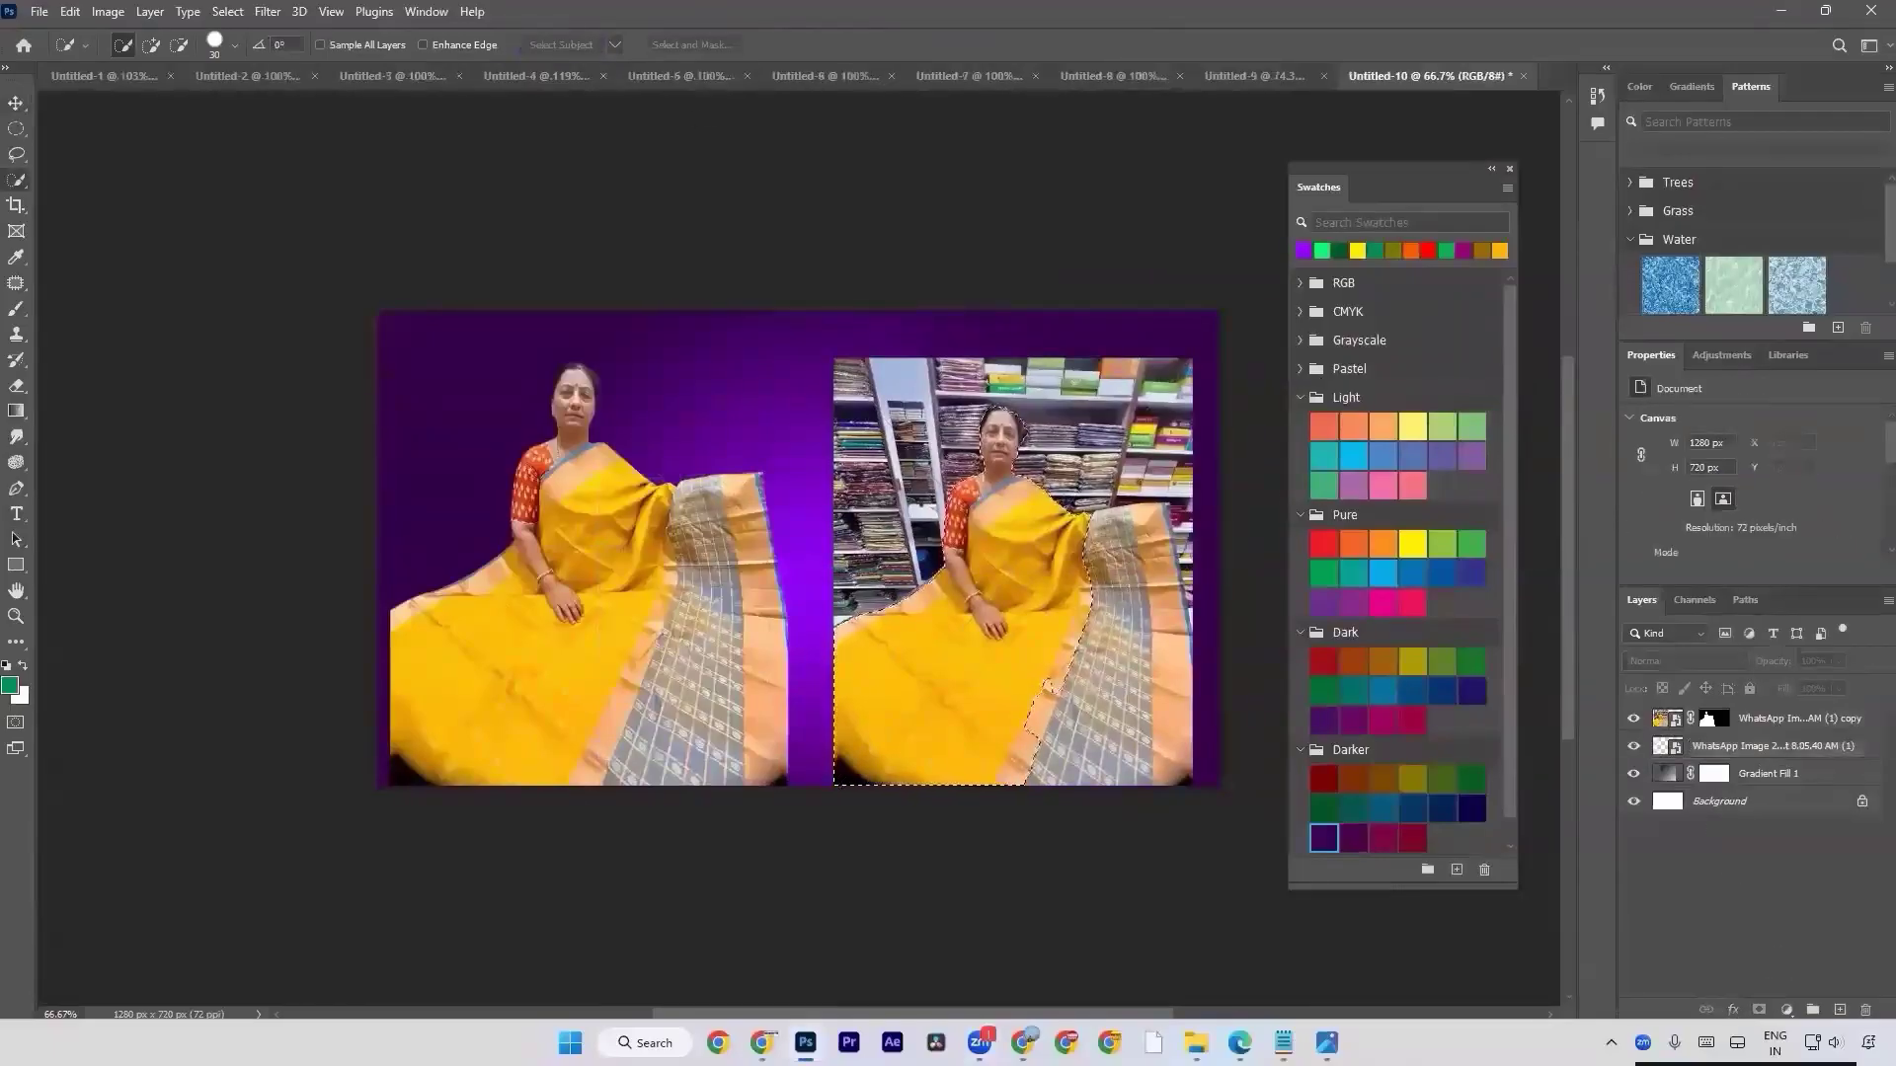
pyautogui.click(1797, 747)
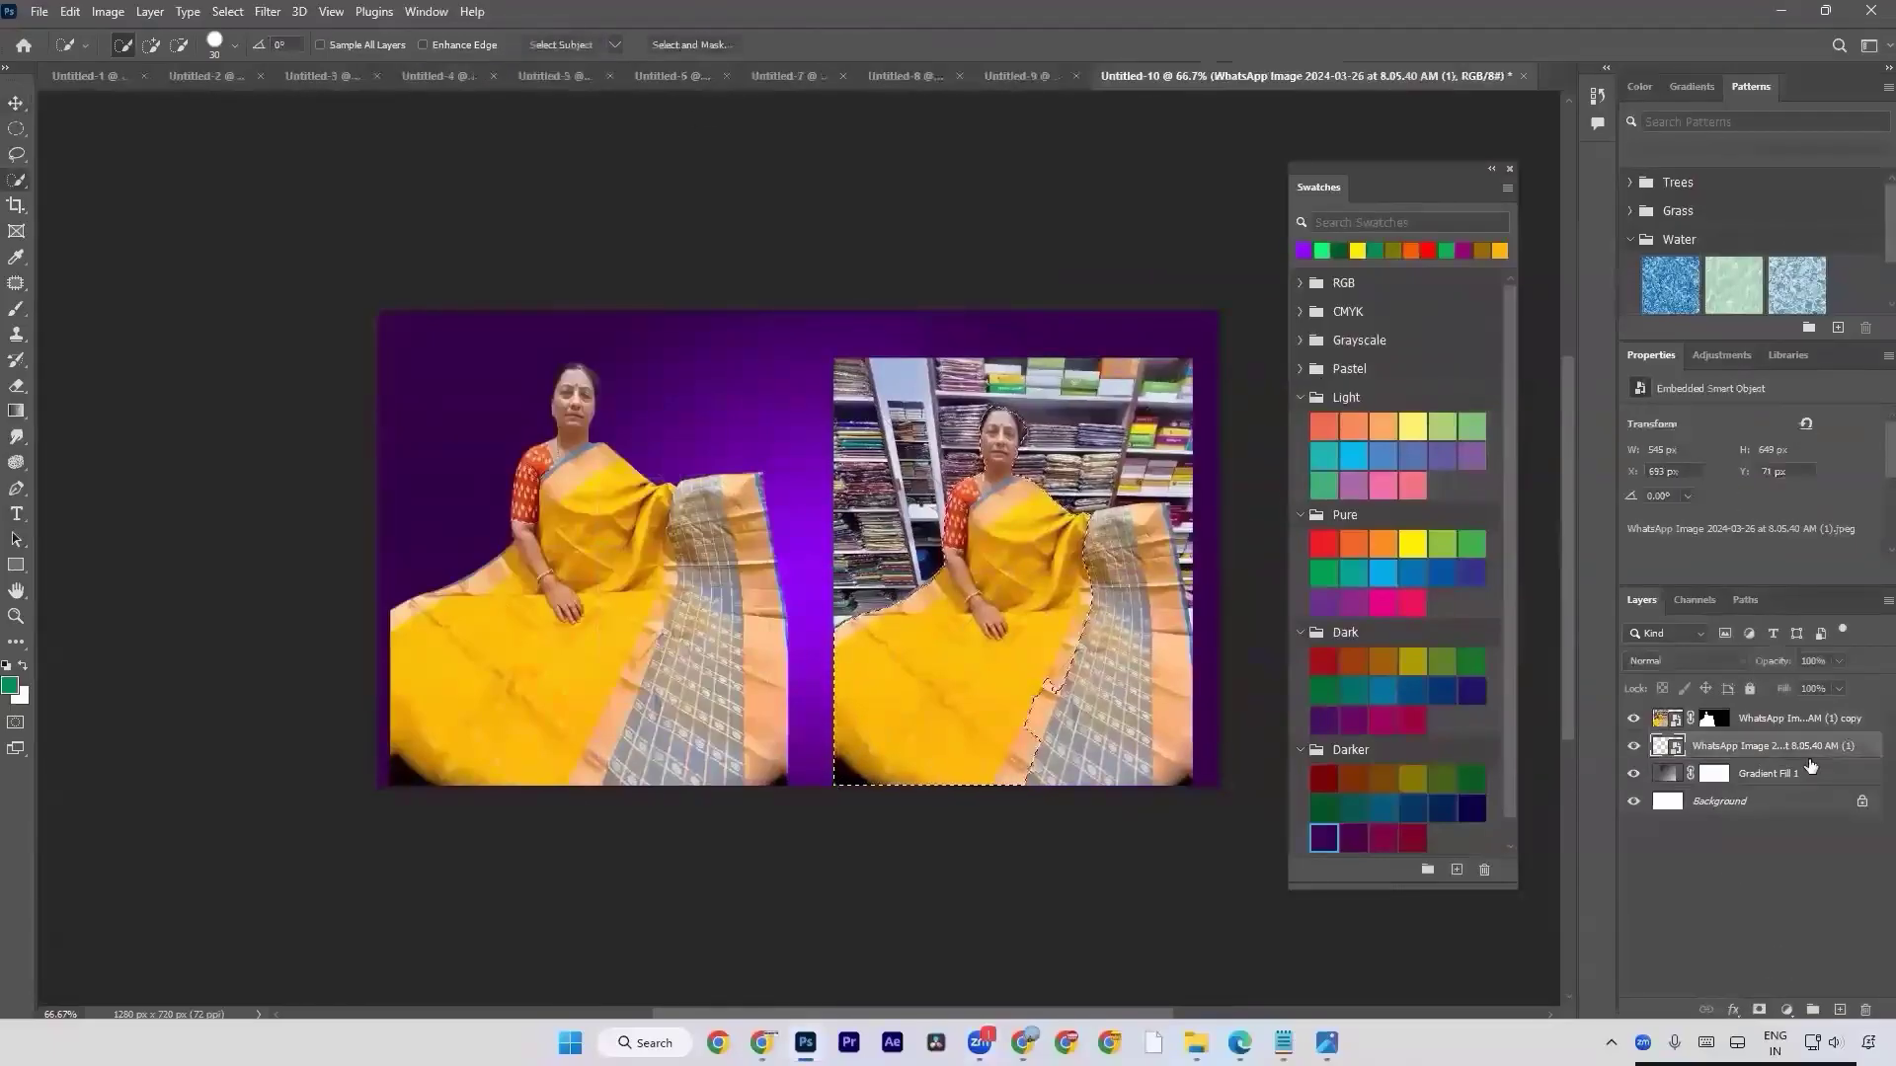
pyautogui.click(1758, 1010)
pyautogui.press('v')
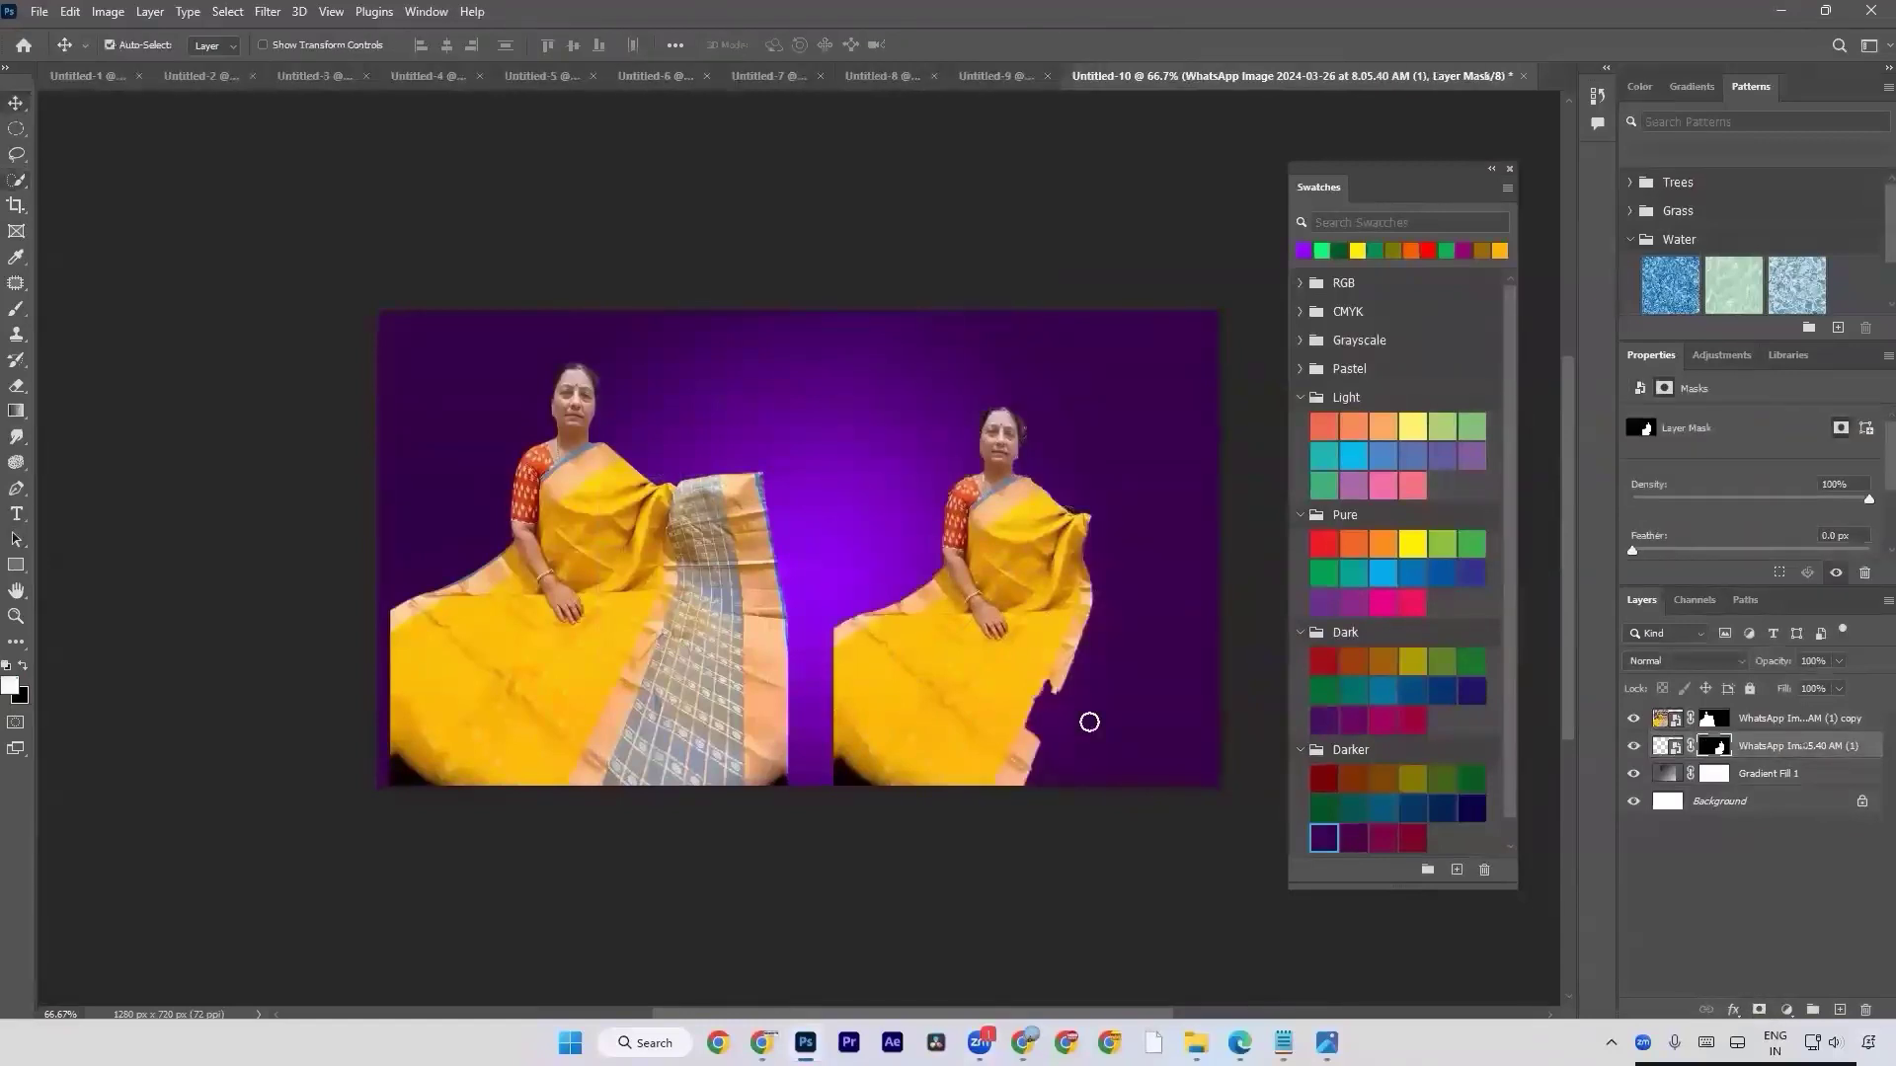
pyautogui.press('a')
pyautogui.hotkey('ctrl', 'z')
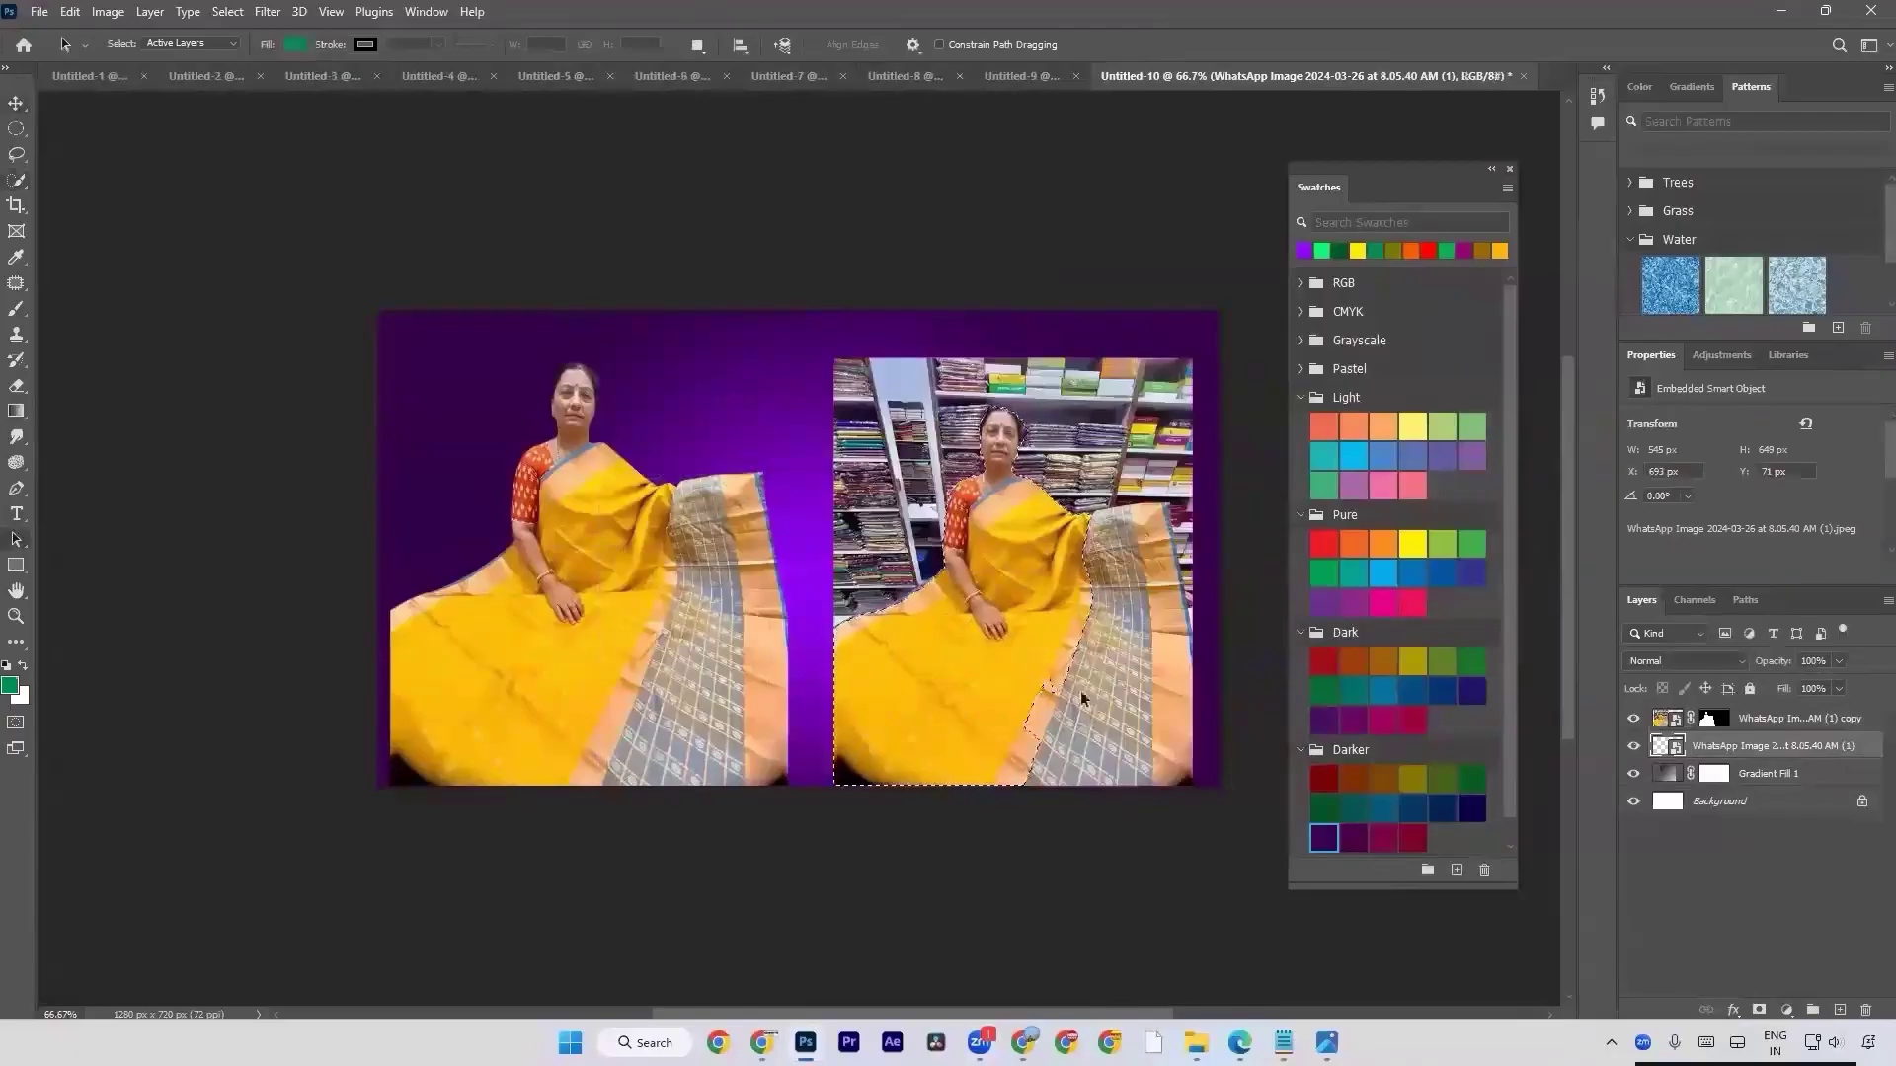
# Add a layer mask to the placed photo from the subject selection.
pyautogui.click(1758, 1009)
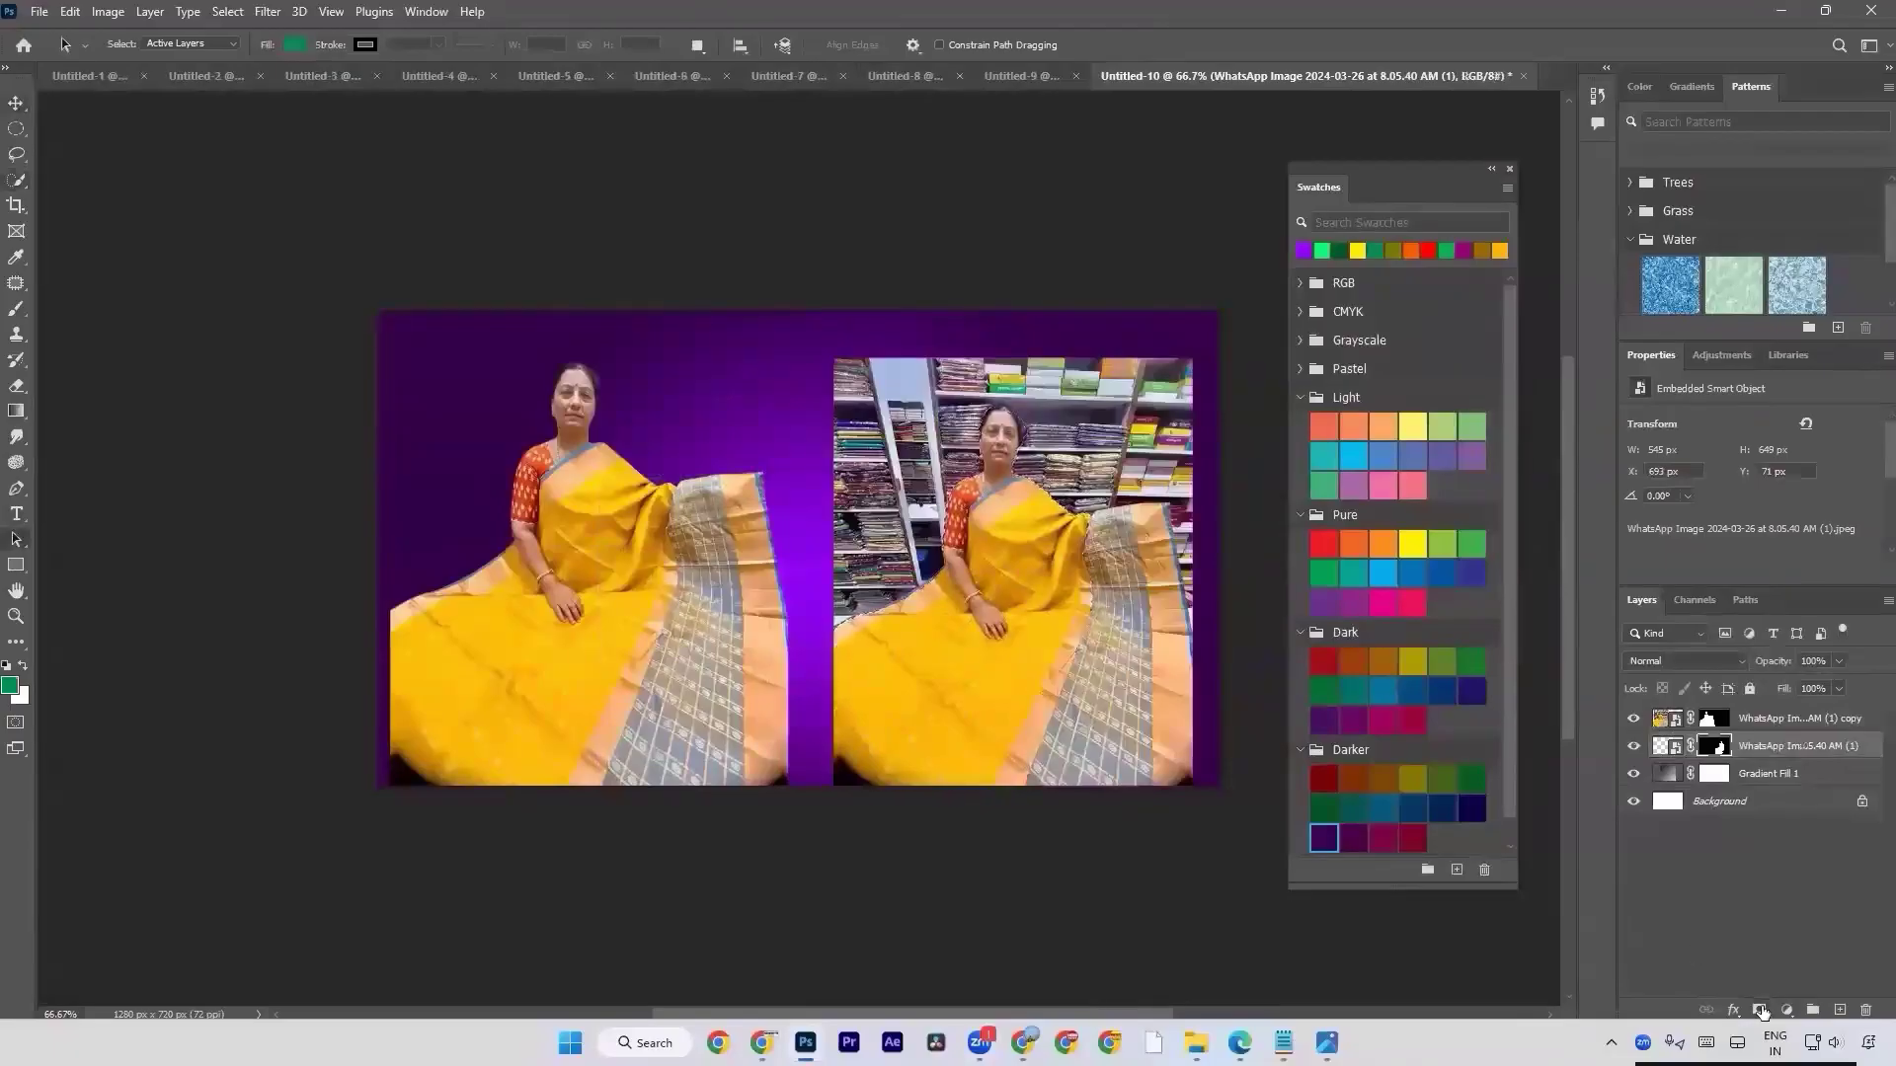
pyautogui.scroll(14, 1012, 448)
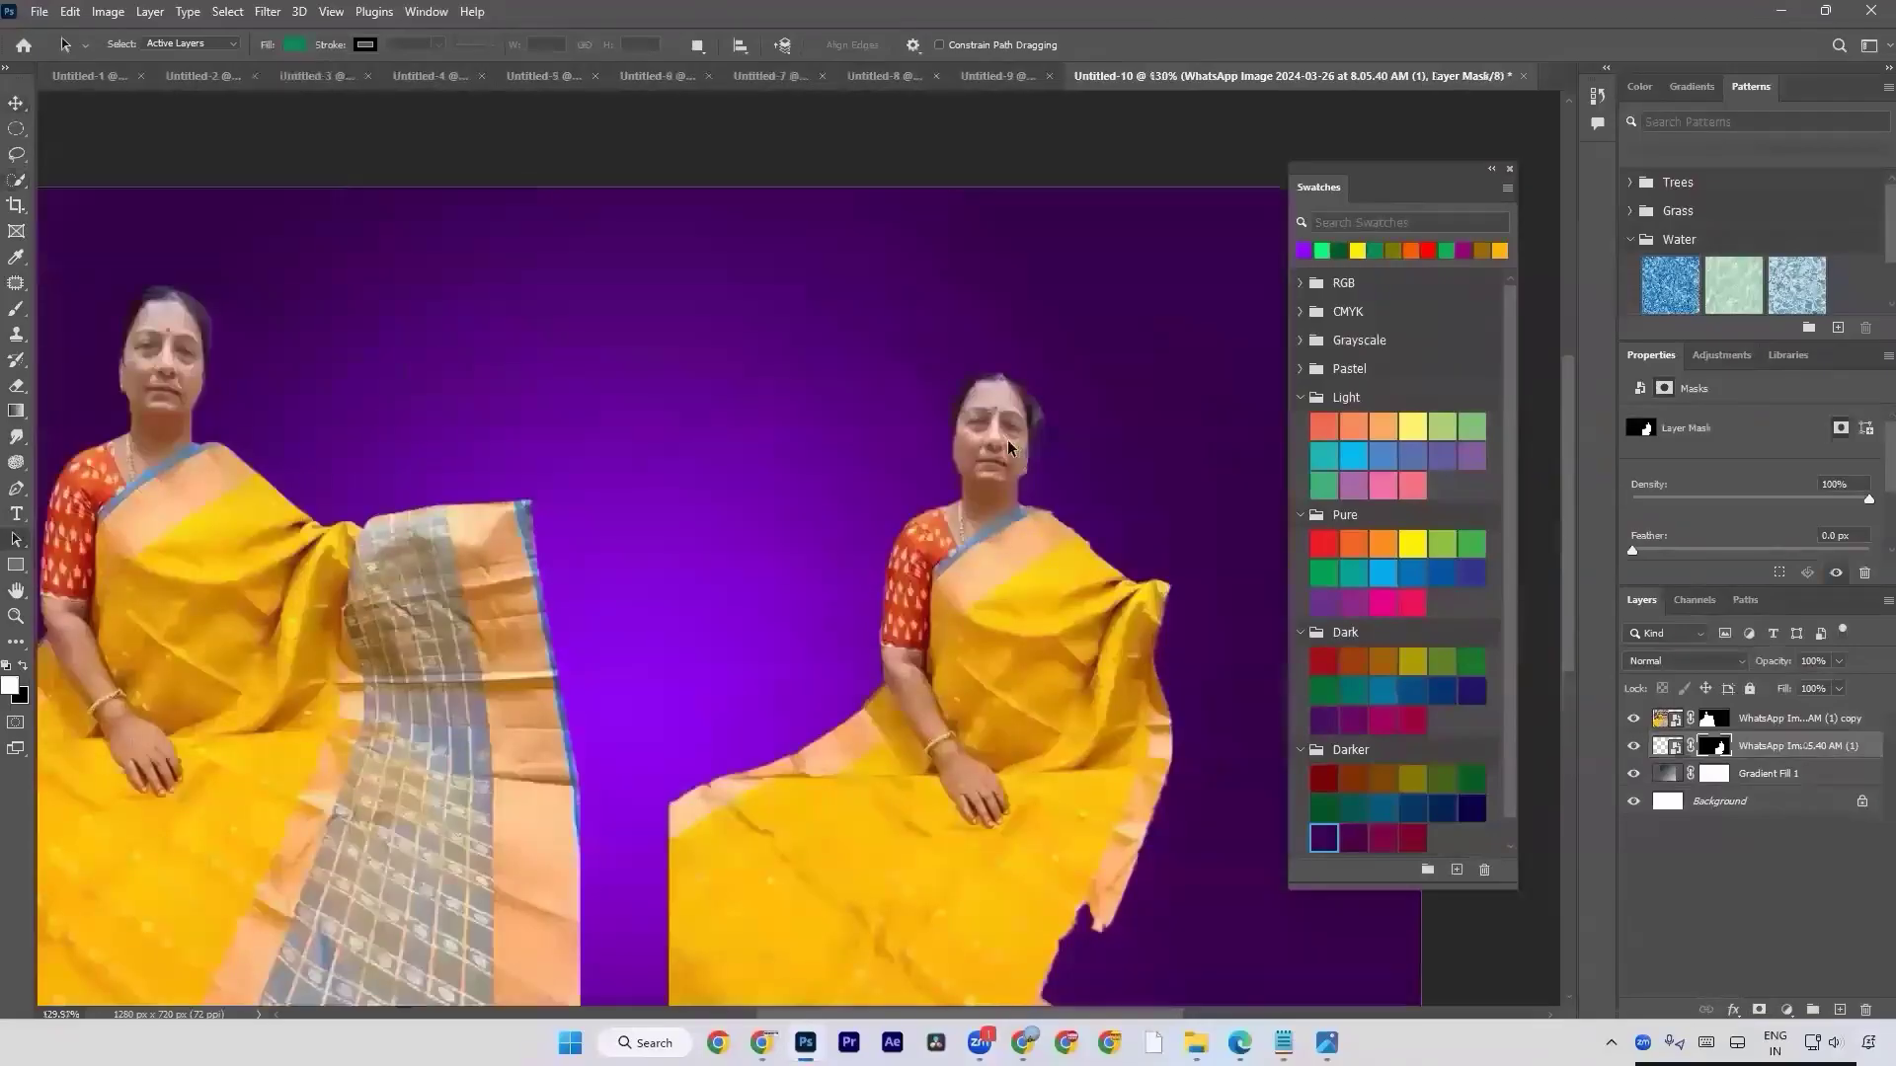
pyautogui.moveTo(1095, 551); pyautogui.dragTo(973, 400)
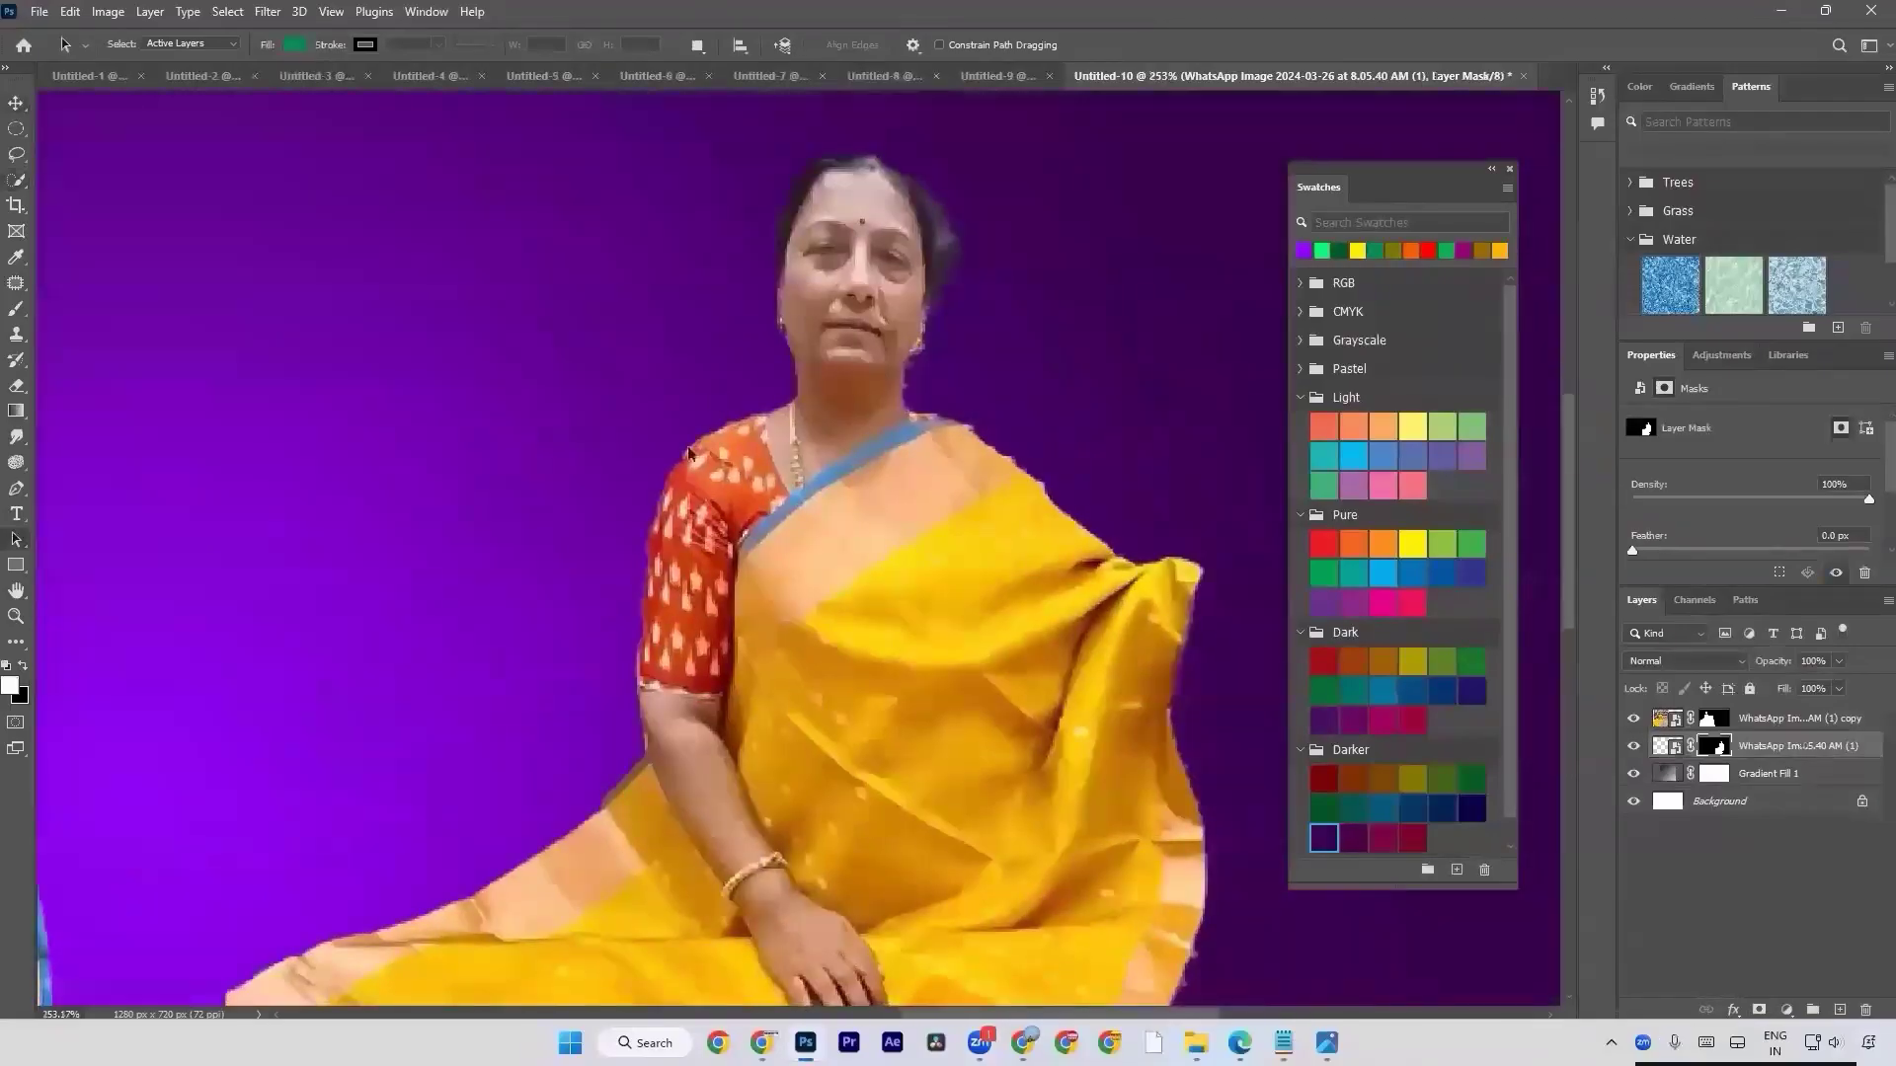
pyautogui.scroll(-3, 687, 345)
pyautogui.moveTo(590, 301); pyautogui.dragTo(994, 533)
pyautogui.moveTo(618, 431); pyautogui.dragTo(960, 609)
# Move the Select Subject cutout next to the Pen tool cutout so that both heads sit side by side.
pyautogui.press('v')
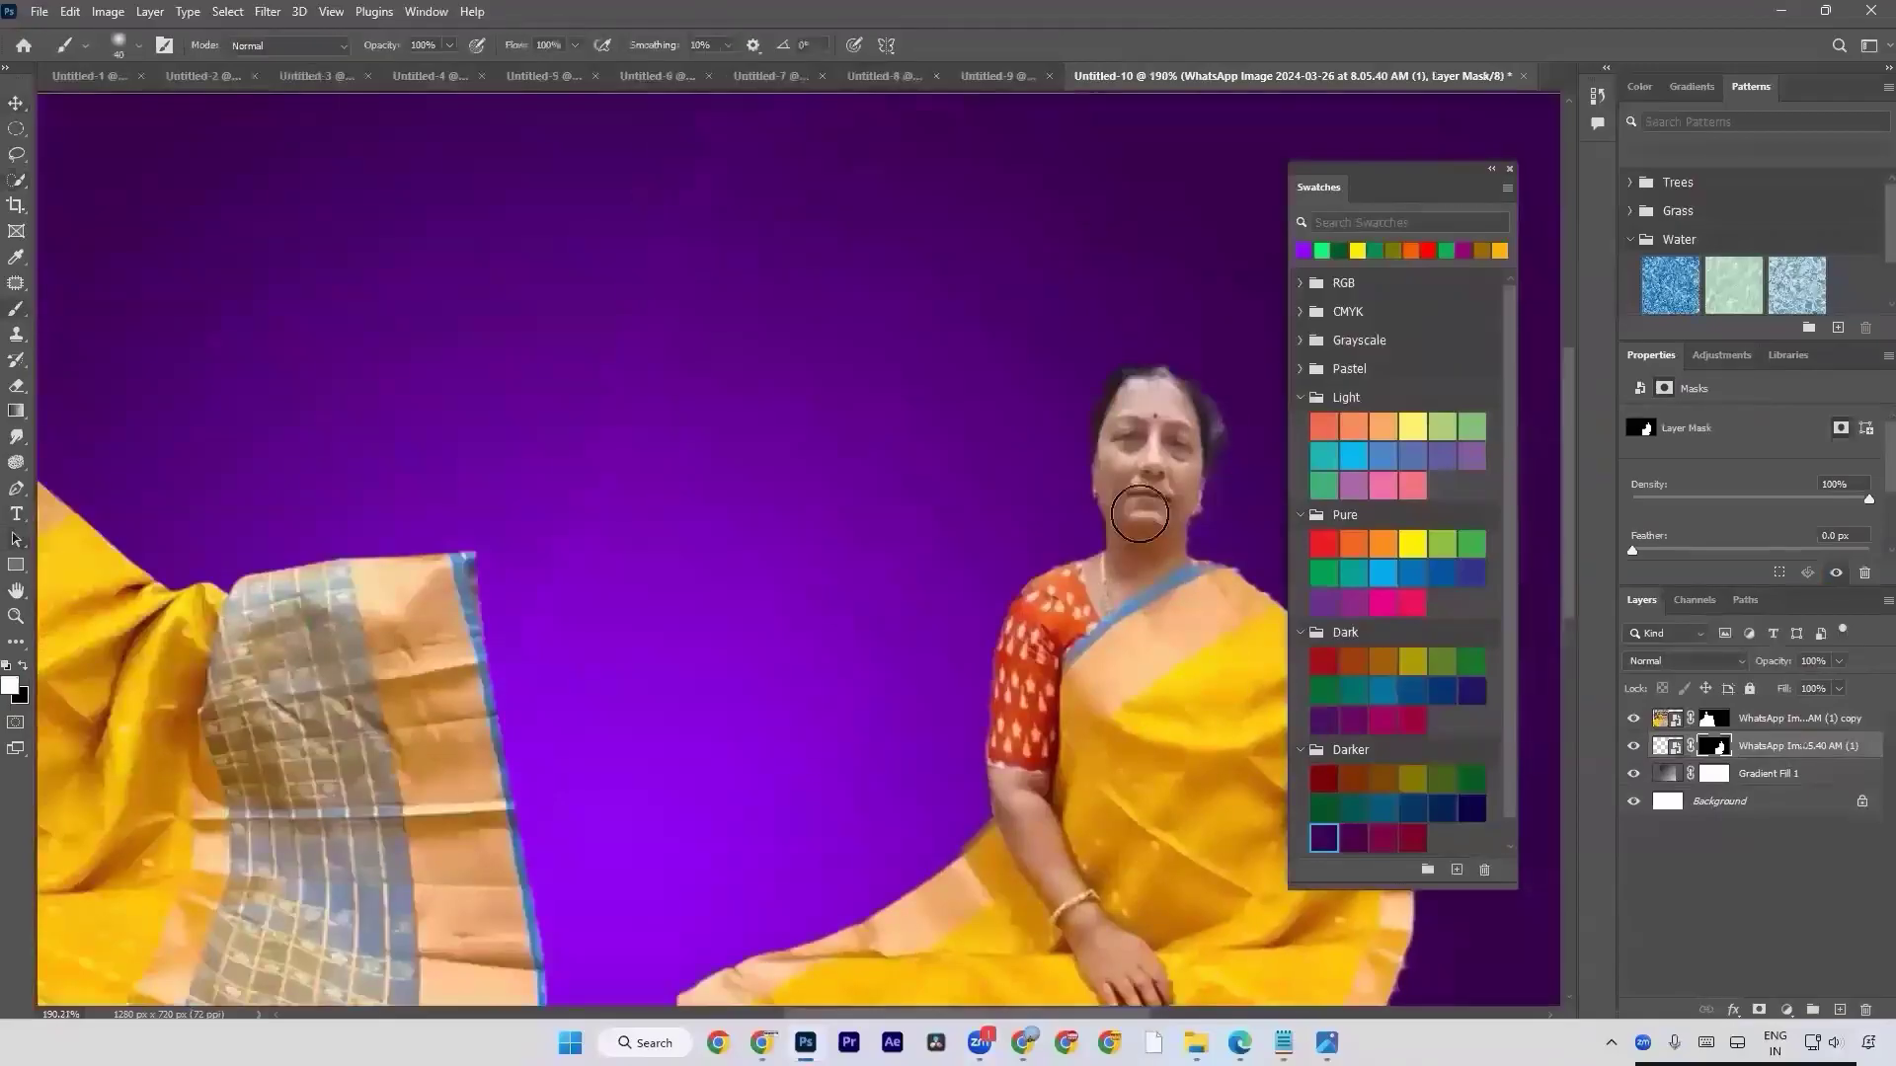
pyautogui.moveTo(1145, 518); pyautogui.dragTo(422, 369)
pyautogui.moveTo(518, 419); pyautogui.dragTo(1011, 590)
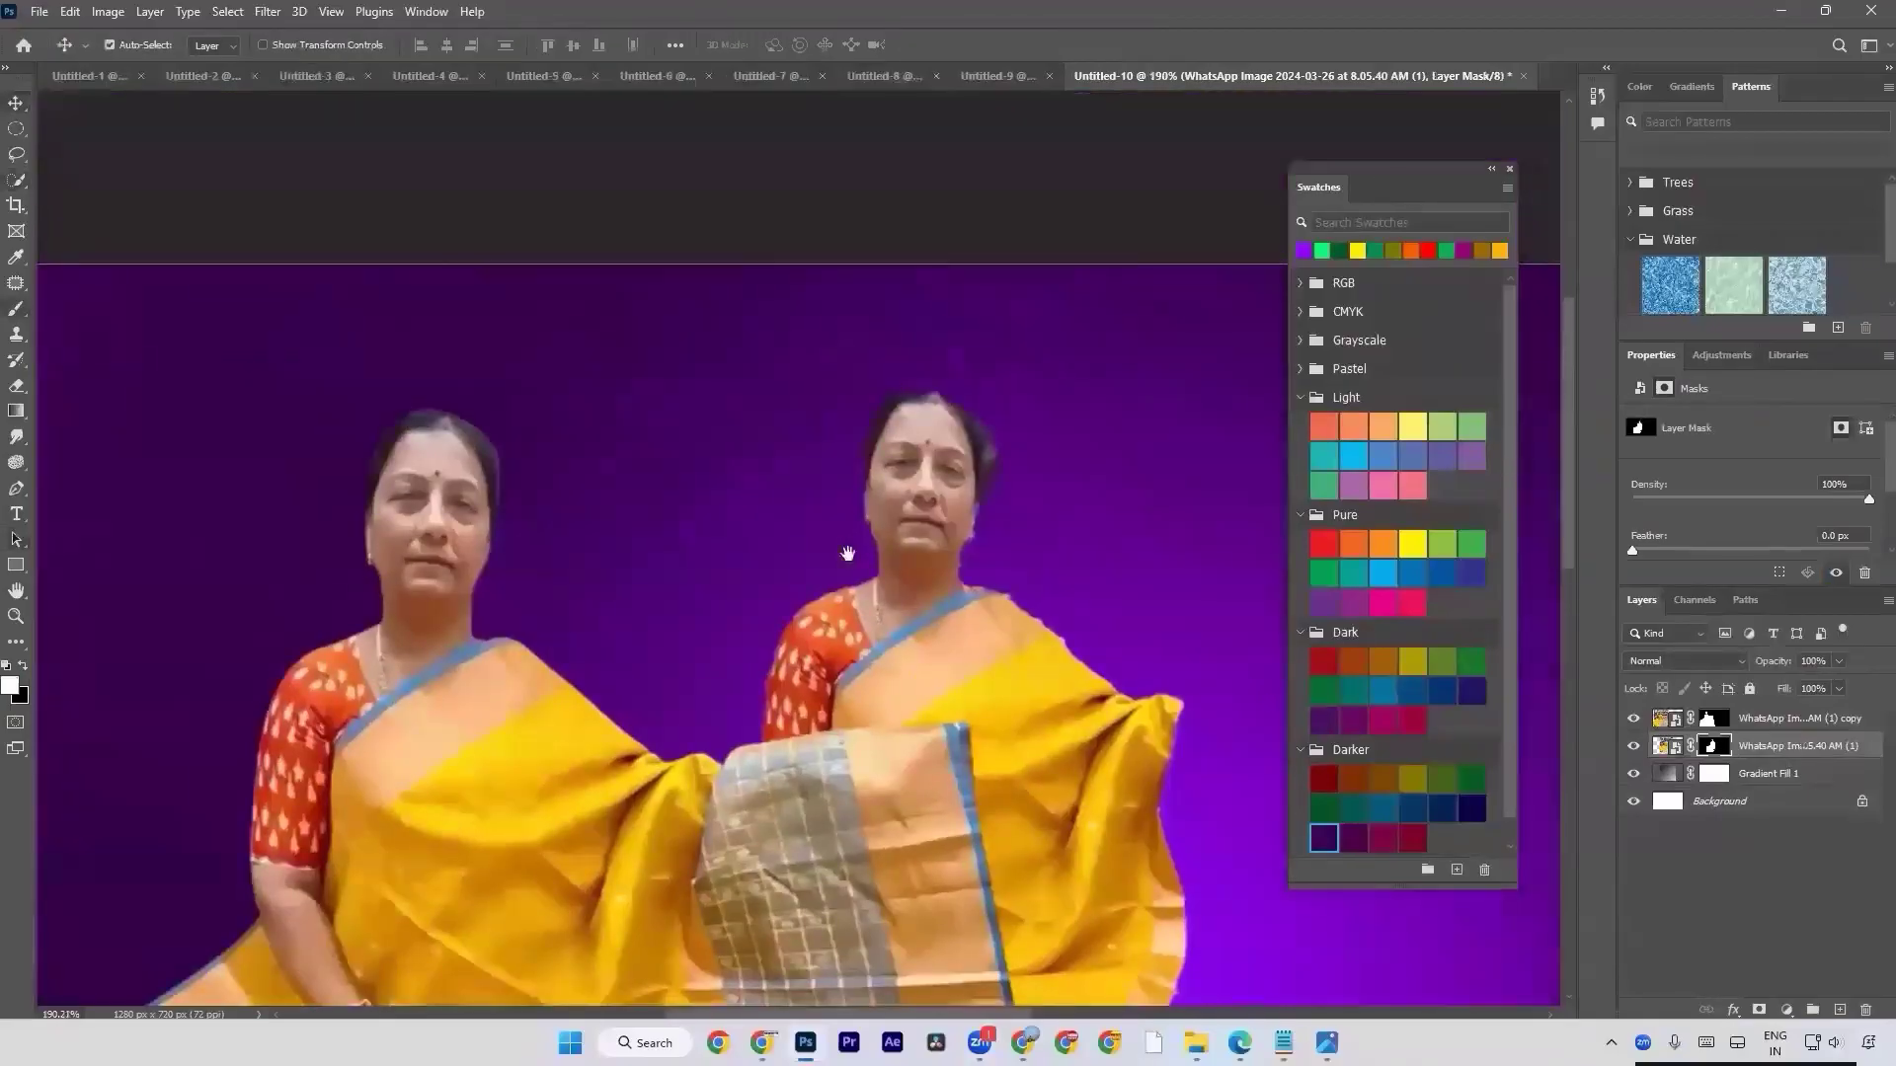
pyautogui.moveTo(889, 495); pyautogui.dragTo(856, 530)
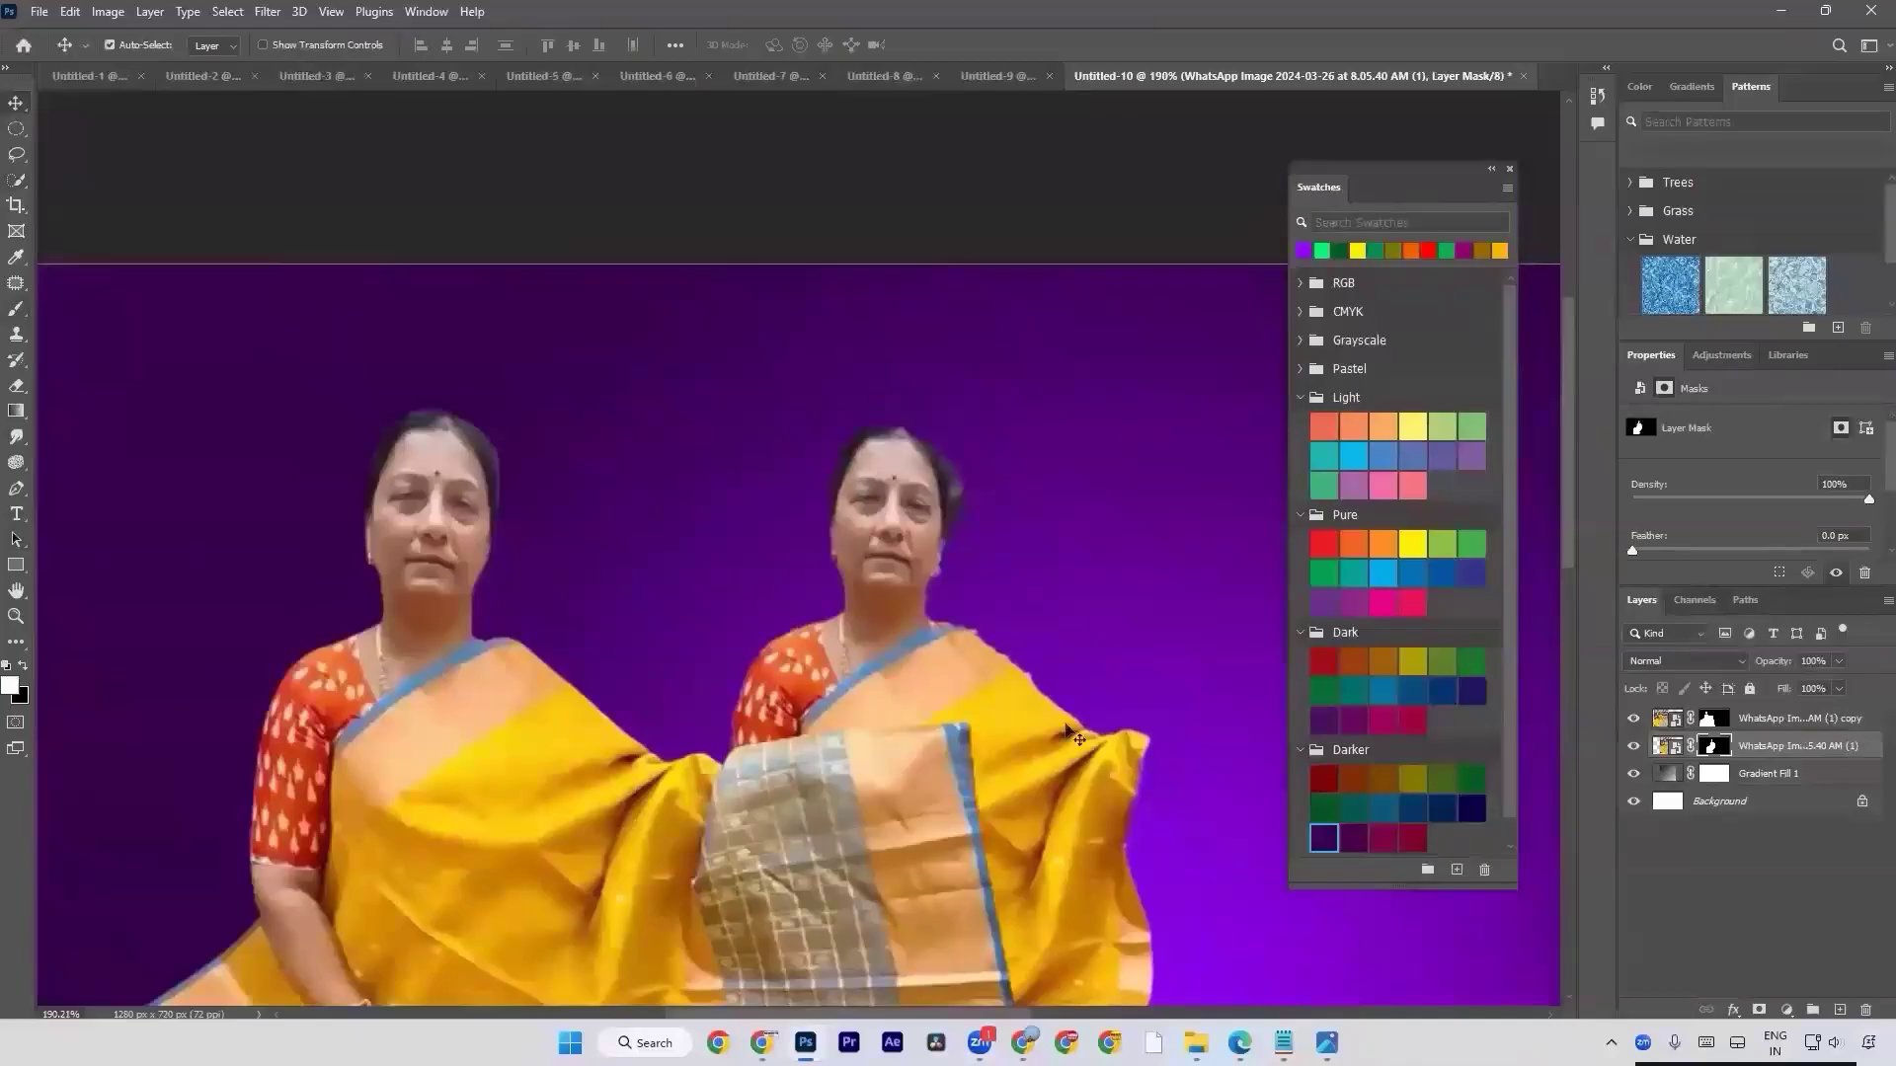
pyautogui.moveTo(990, 722); pyautogui.dragTo(1000, 688)
# Examine the hair and shoulder edges of the Select Subject cutout, marking its head with a temporary marquee selection.
pyautogui.scroll(5, 1000, 688)
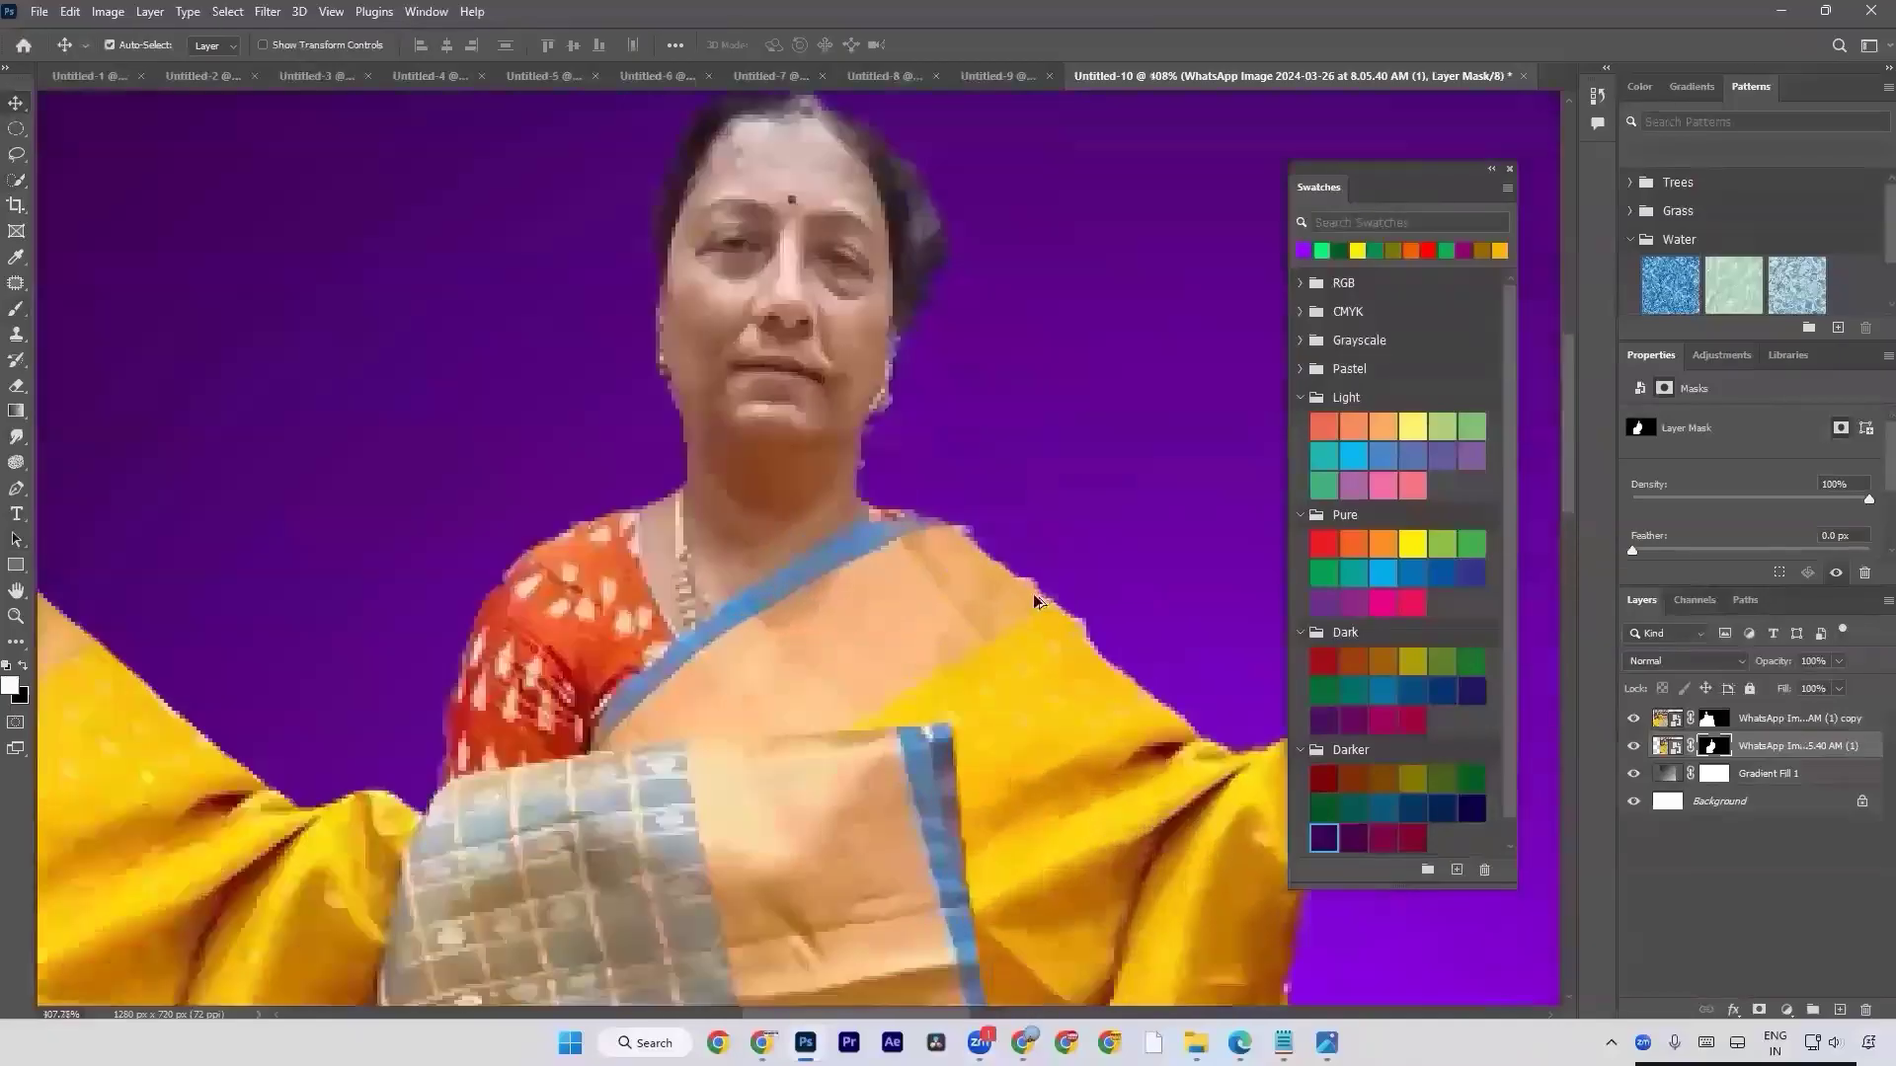
pyautogui.scroll(-3, 959, 598)
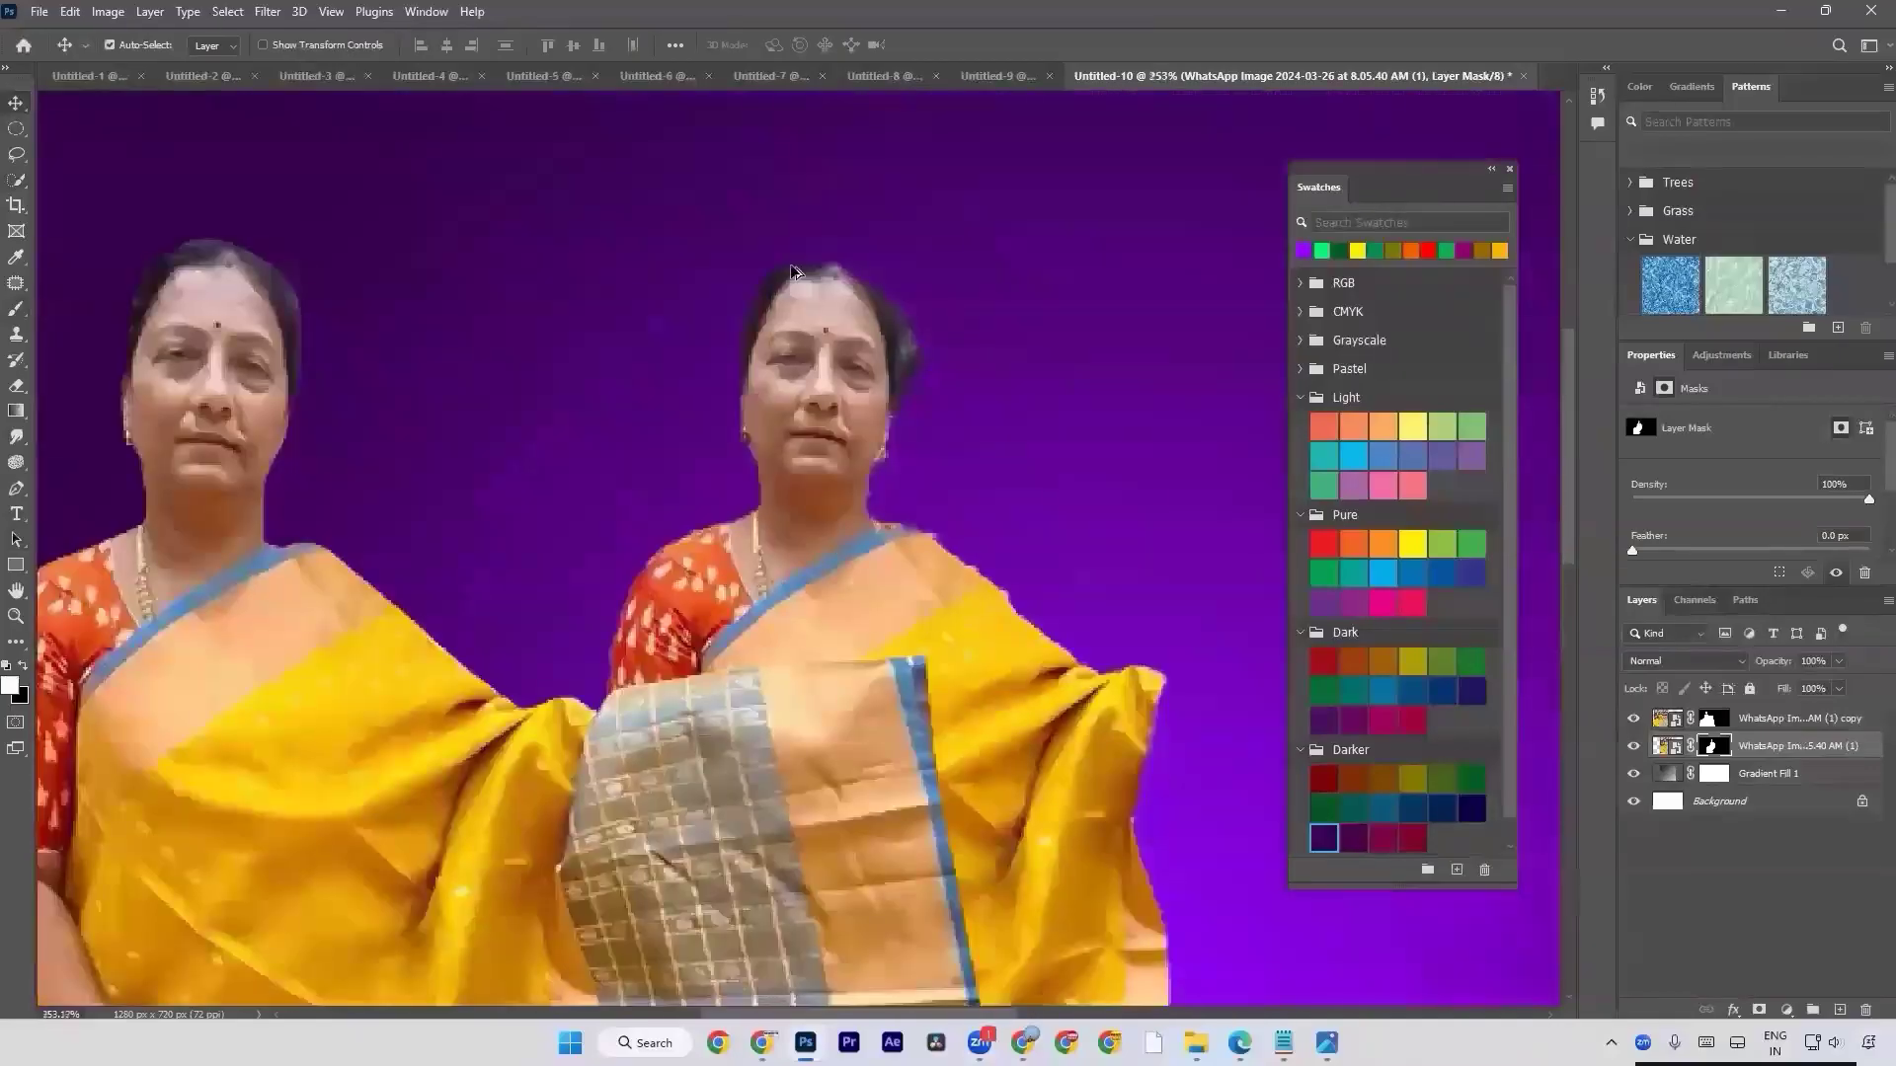
pyautogui.press('a')
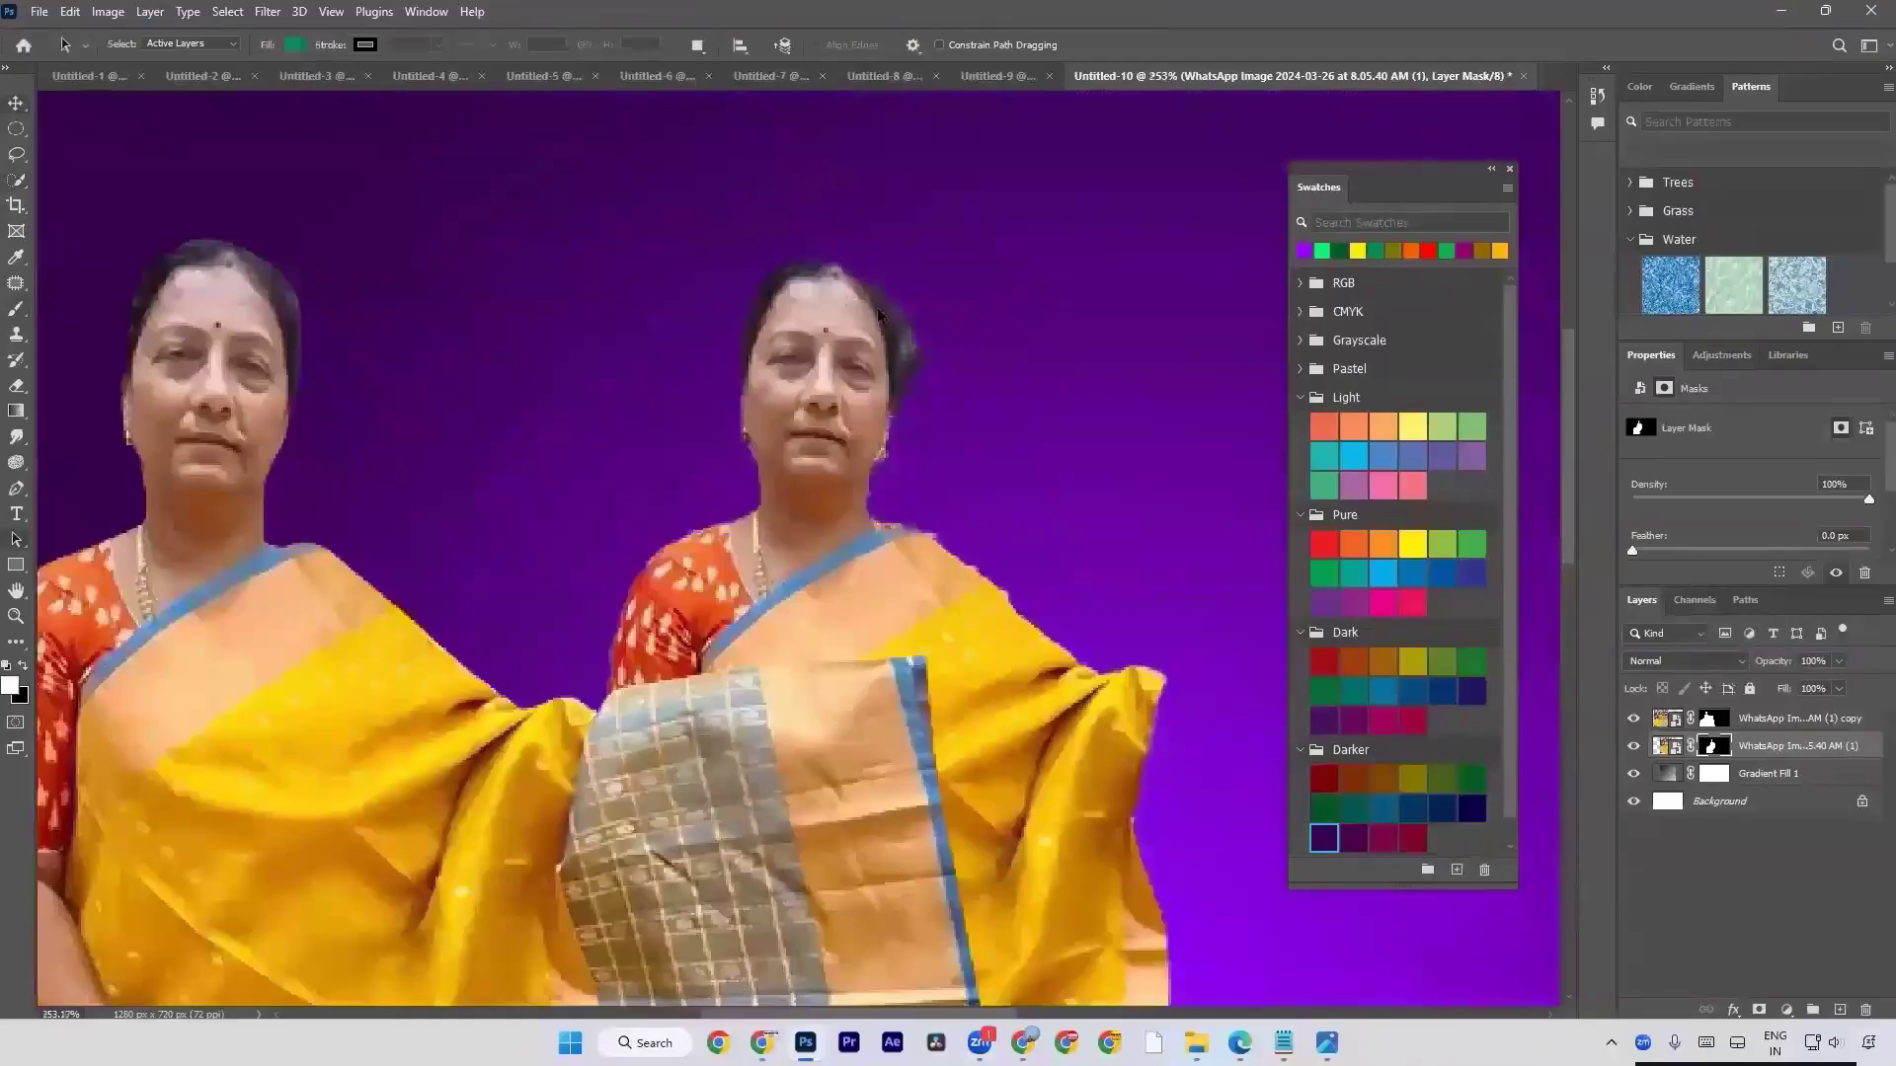
pyautogui.press('m')
pyautogui.moveTo(747, 247); pyautogui.dragTo(909, 440)
pyautogui.press('a')
pyautogui.hotkey('ctrl', 'd')
pyautogui.hotkey('ctrl', '0')
# Move the Select Subject cutout back to the right of the Pen tool cutout, clear of its saree.
pyautogui.press('v')
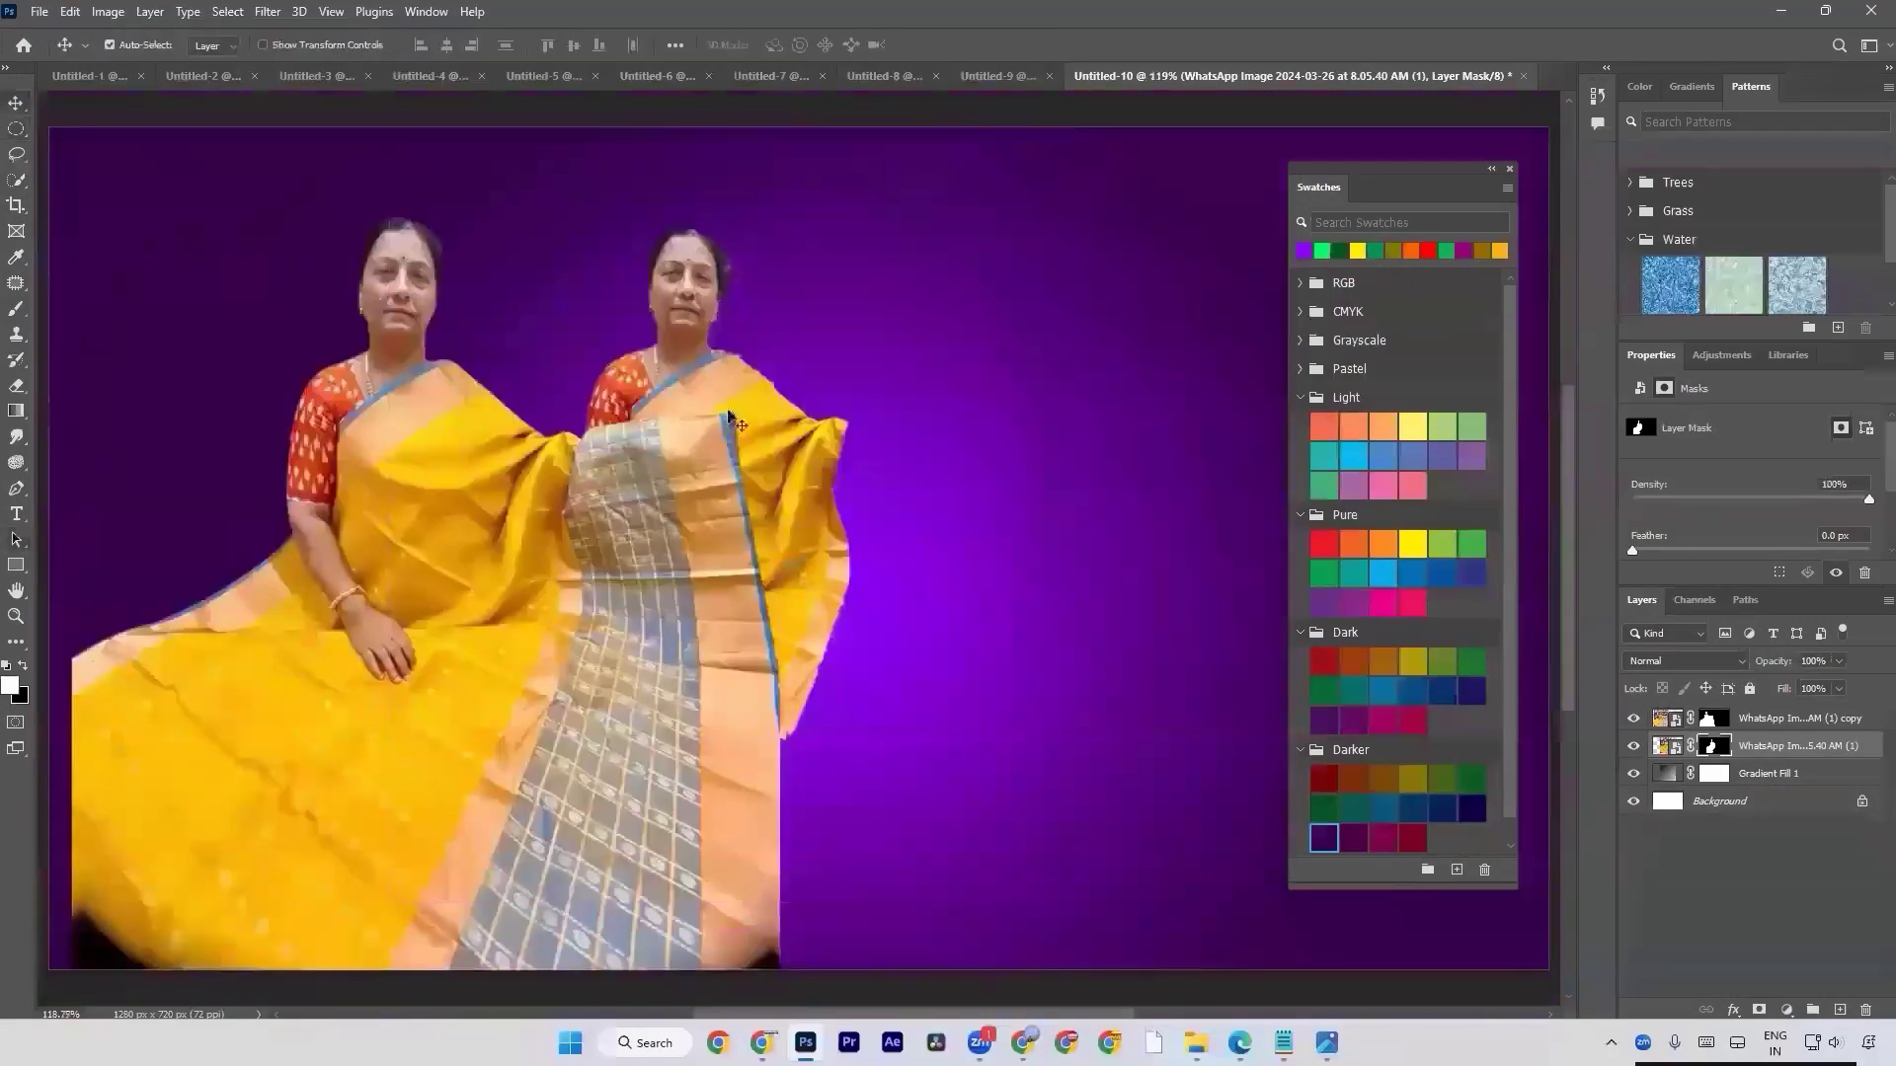
pyautogui.moveTo(839, 499); pyautogui.dragTo(1154, 494)
pyautogui.scroll(-5, 1110, 477)
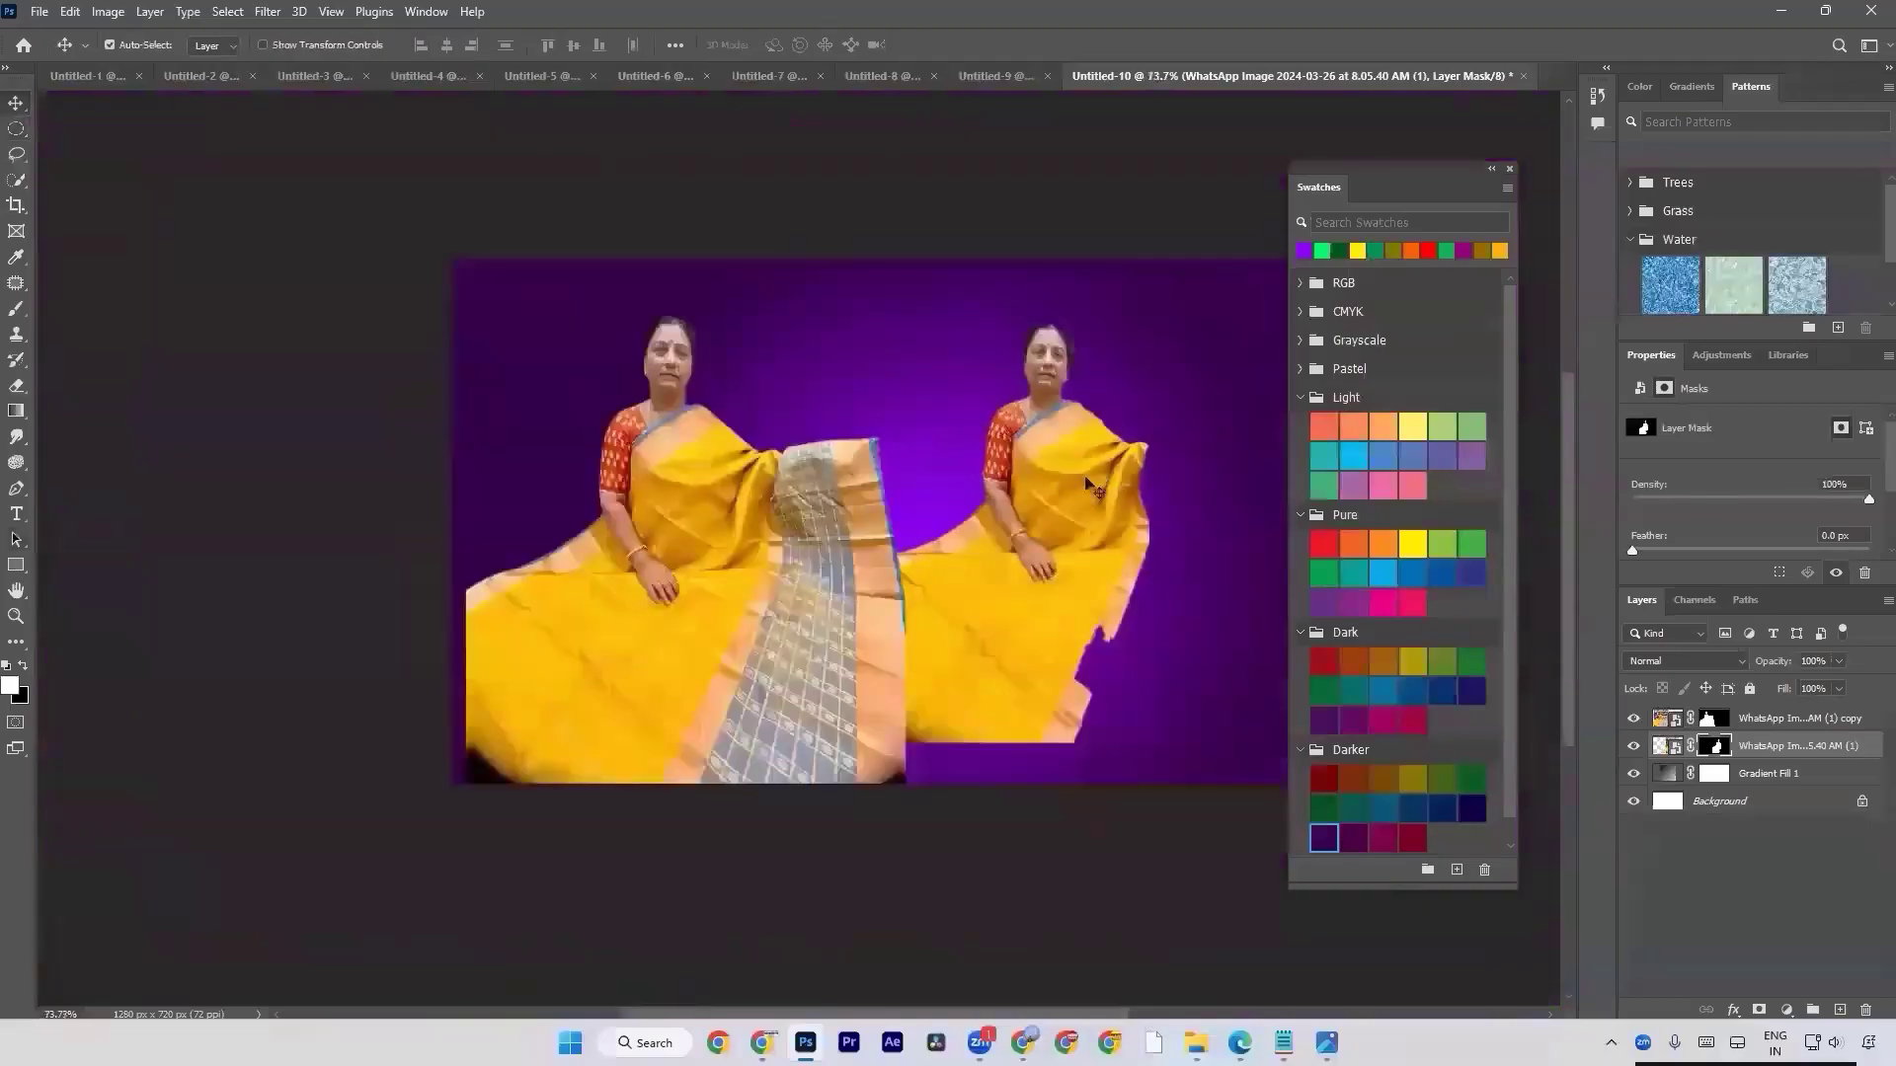
pyautogui.moveTo(916, 482); pyautogui.dragTo(828, 493)
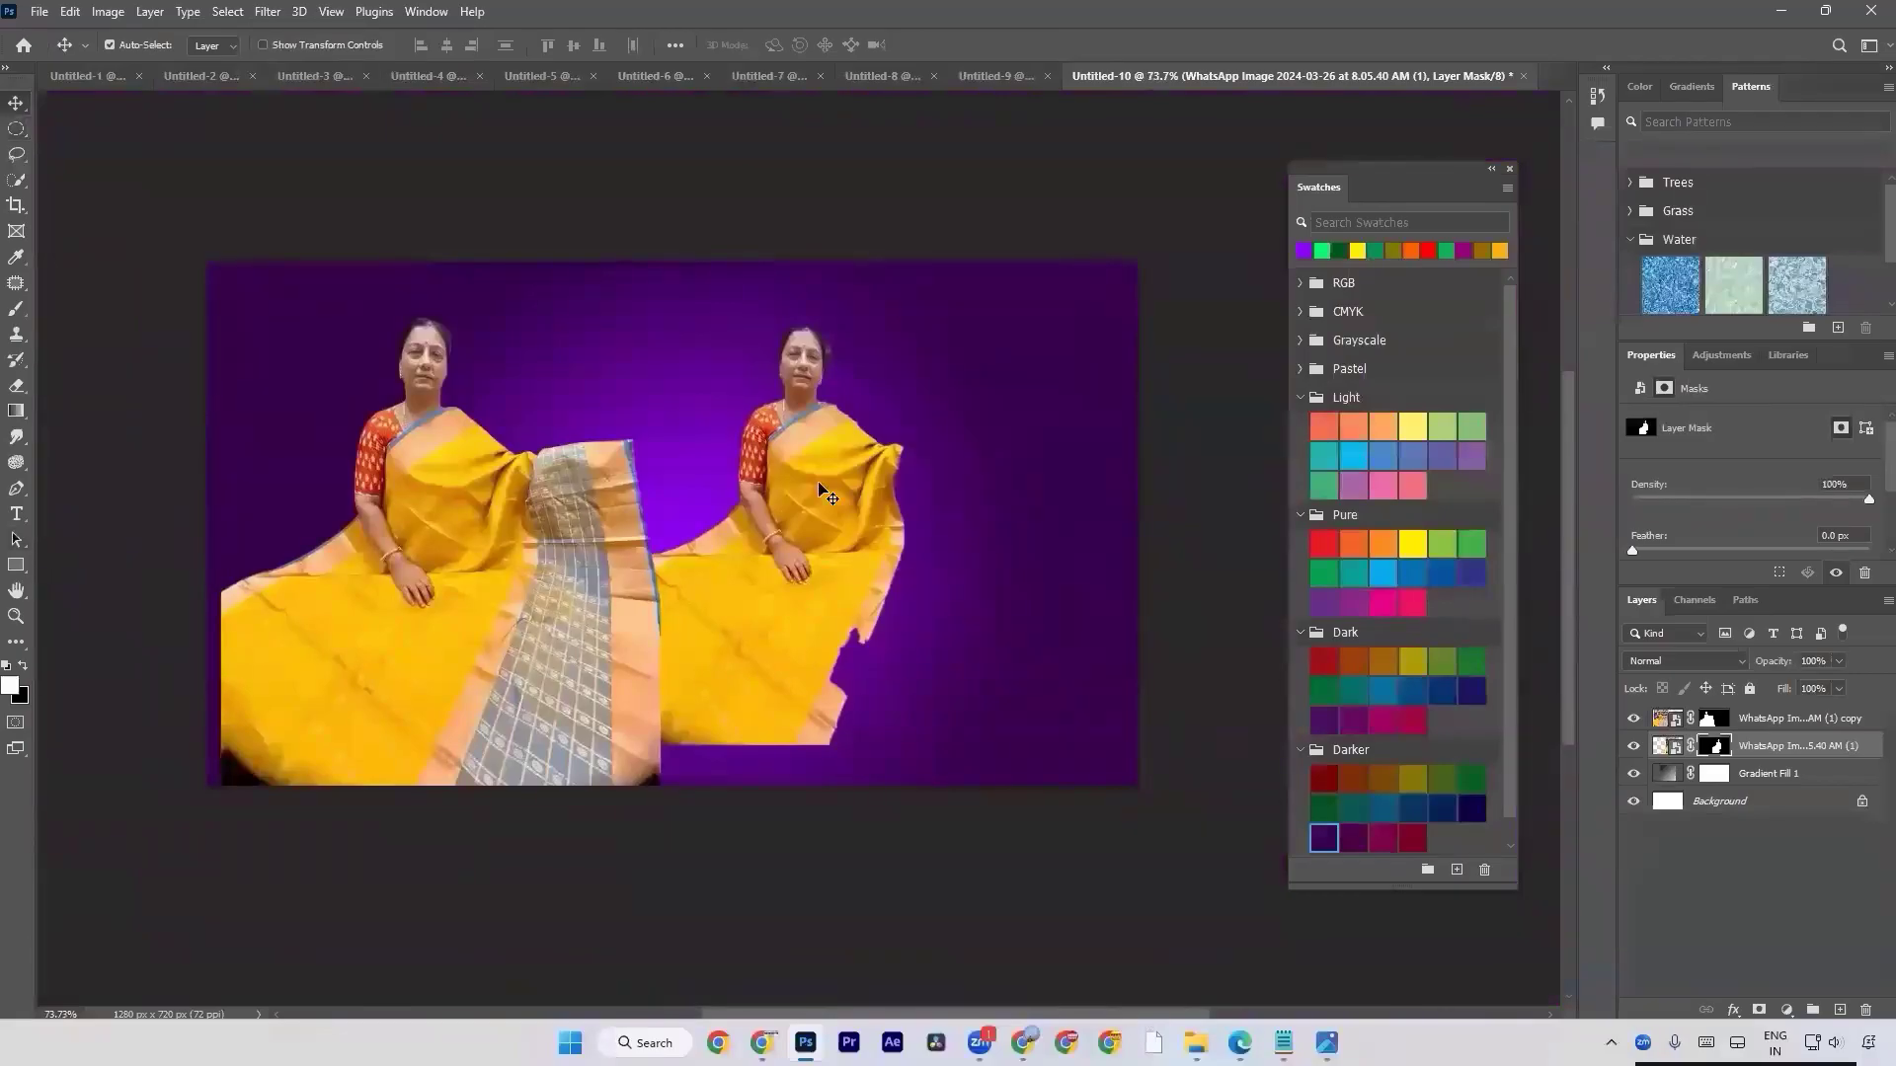
pyautogui.press('XF86AudioRaiseVolume')
pyautogui.press('XF86AudioRaiseVolume')
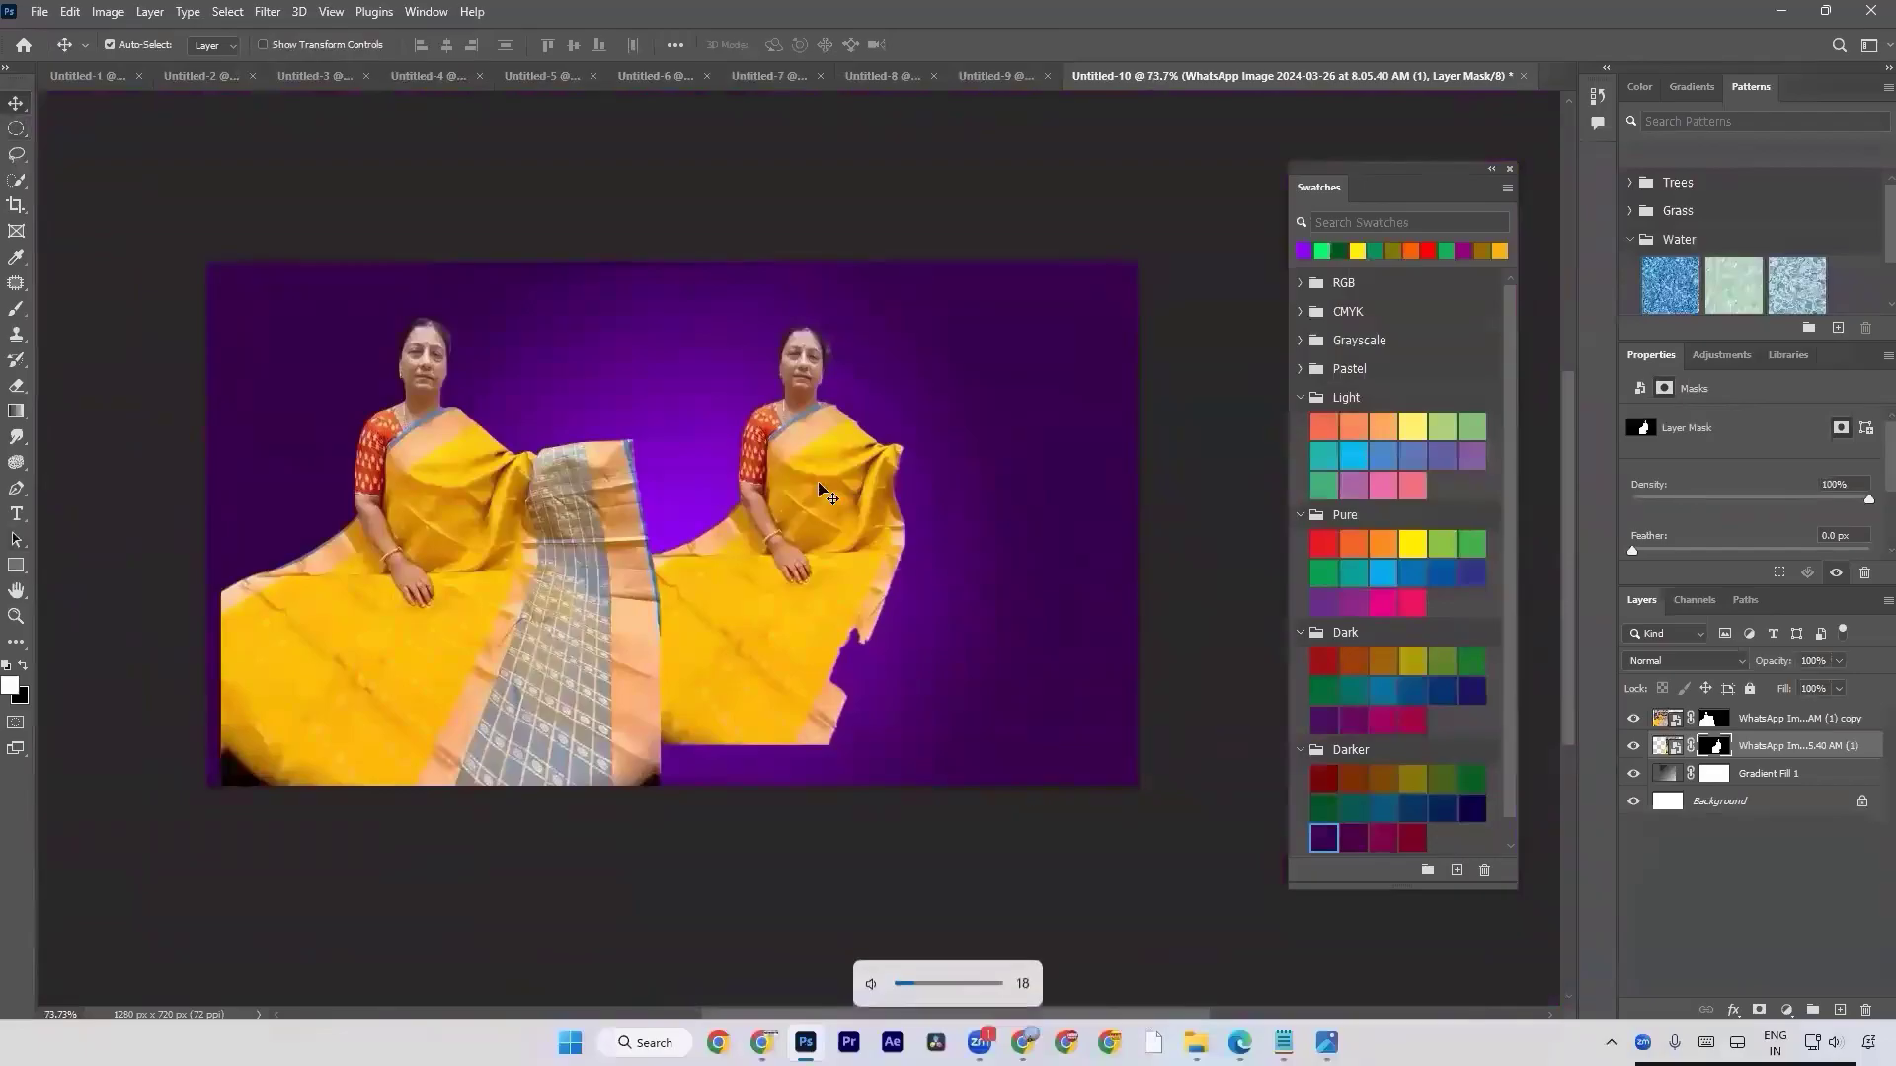